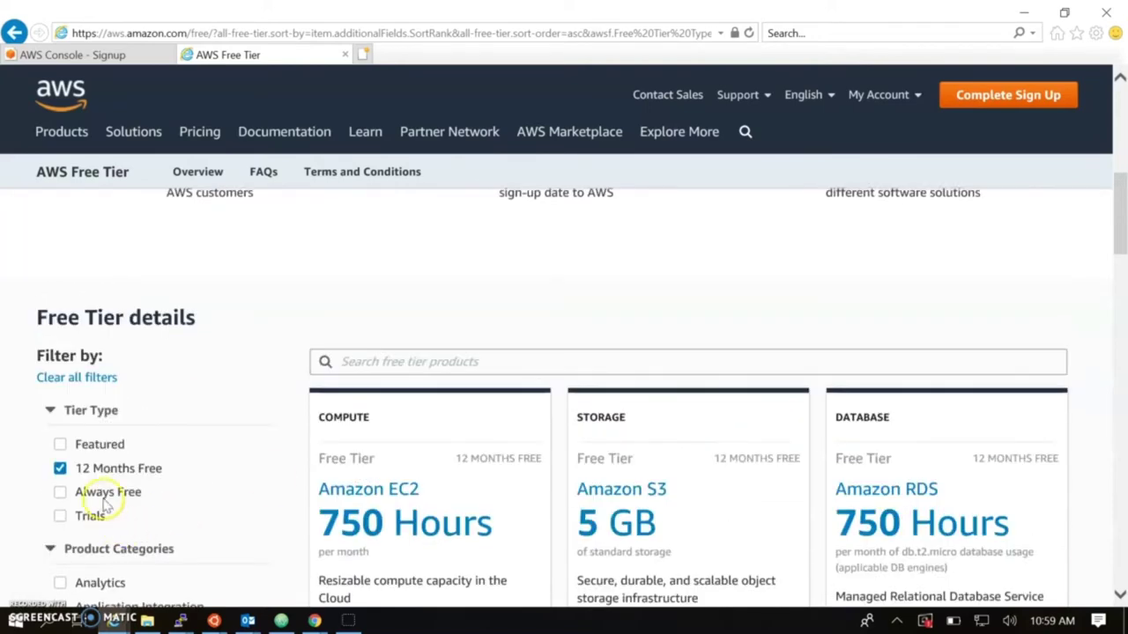
Step: Filter the Free Tier offers to Always Free only and browse the product cards
left_click(106, 495)
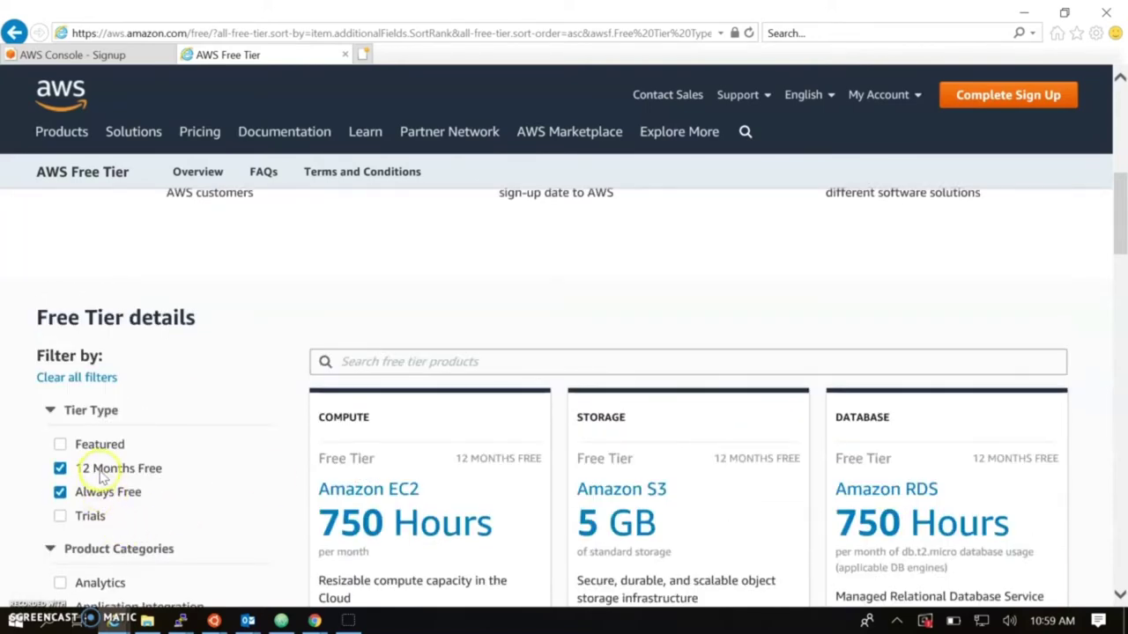
left_click(103, 471)
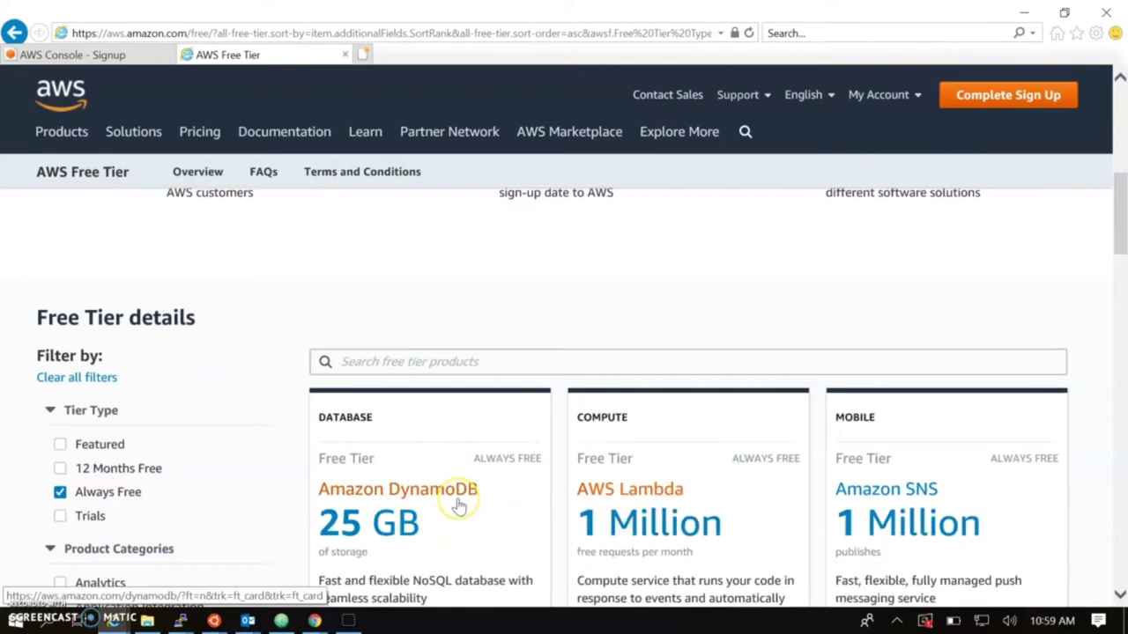
scroll(458, 505, "down", 1)
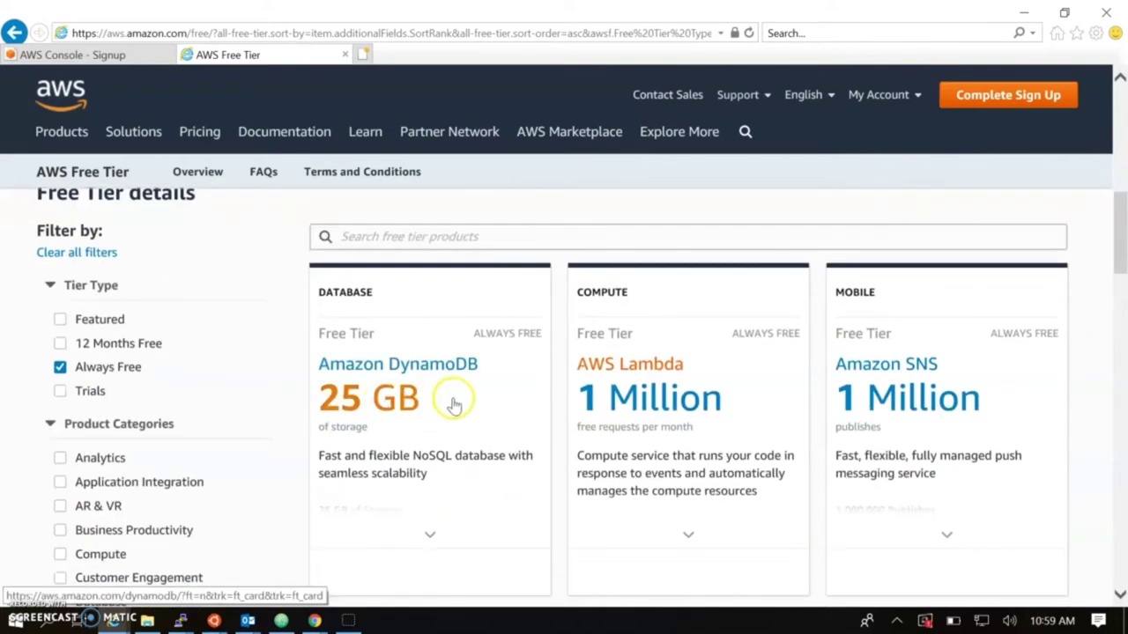
scroll(687, 396, "down", 1)
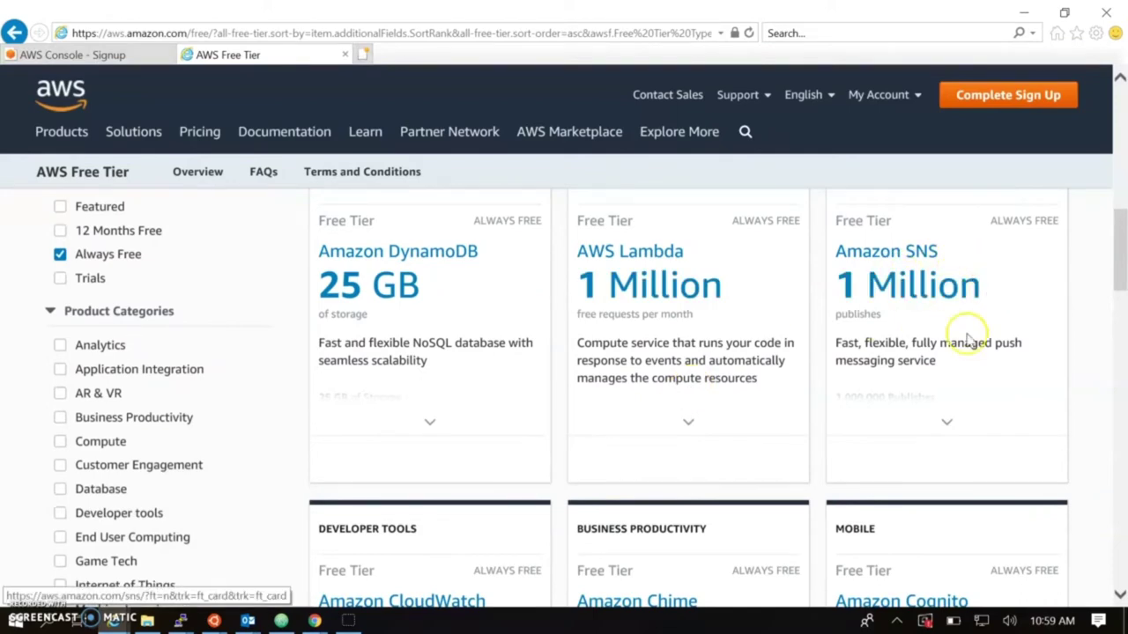
scroll(942, 341, "down", 2)
scroll(943, 341, "down", 1)
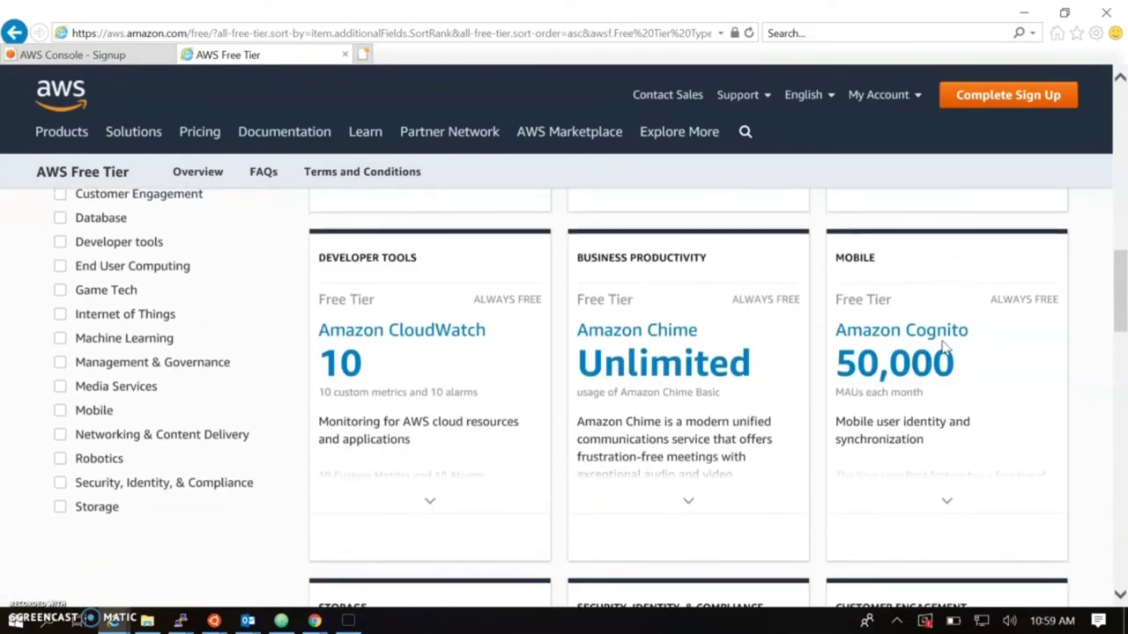
scroll(897, 377, "down", 3)
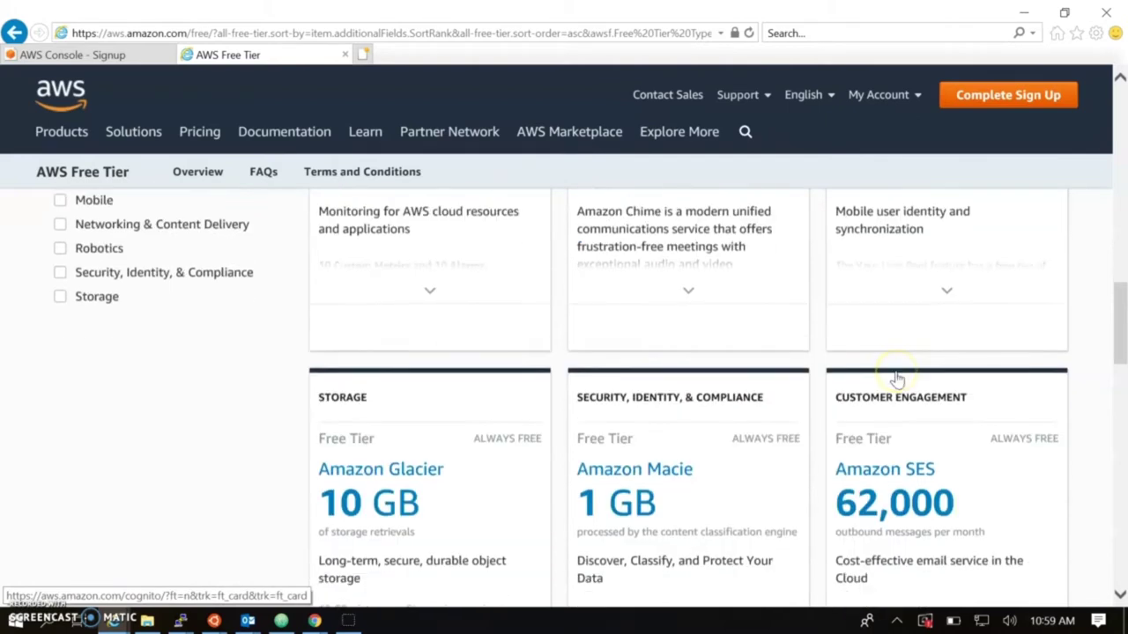
scroll(897, 374, "down", 2)
scroll(897, 372, "up", 4)
scroll(897, 373, "up", 10)
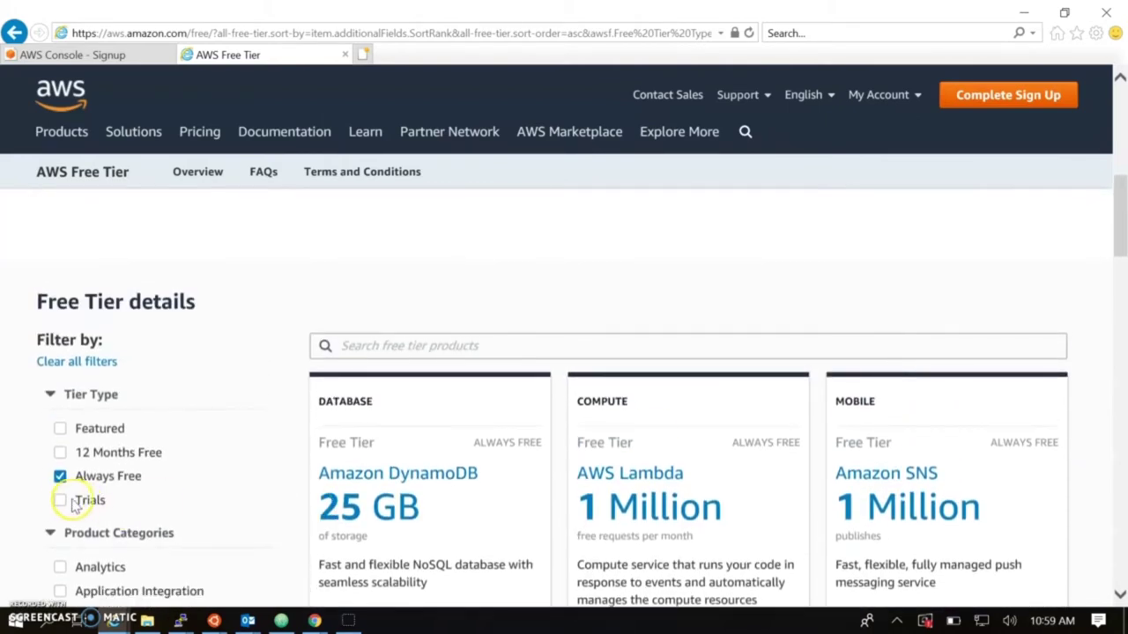
Step: Switch the filter to Trials only, browse those offers, then return to the sign-up tab
left_click(60, 499)
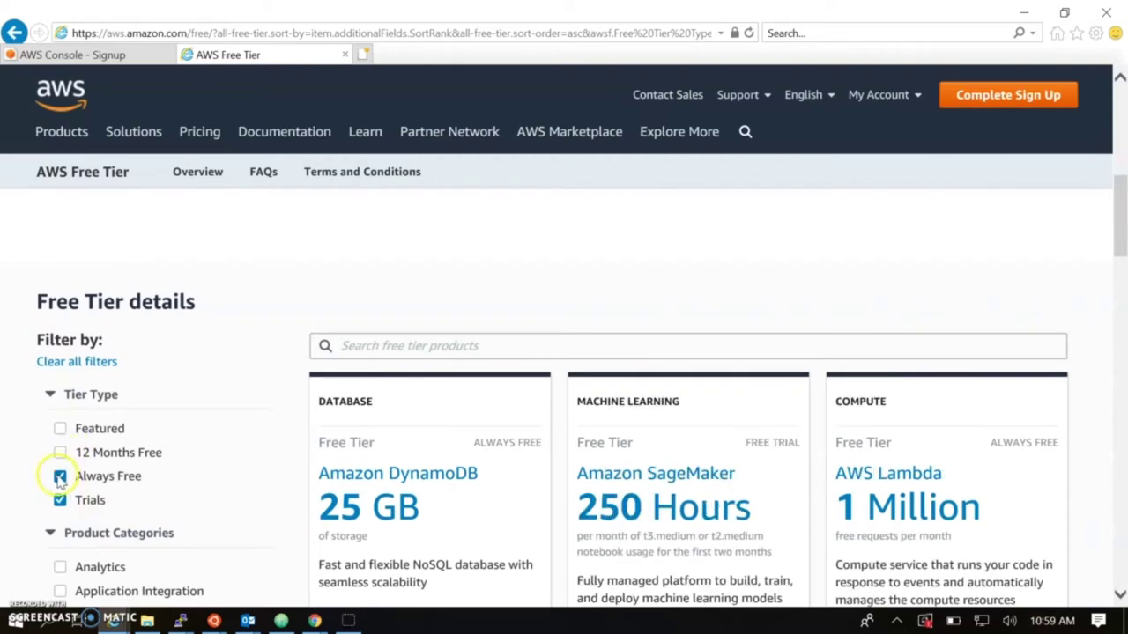
left_click(60, 476)
scroll(141, 522, "down", 3)
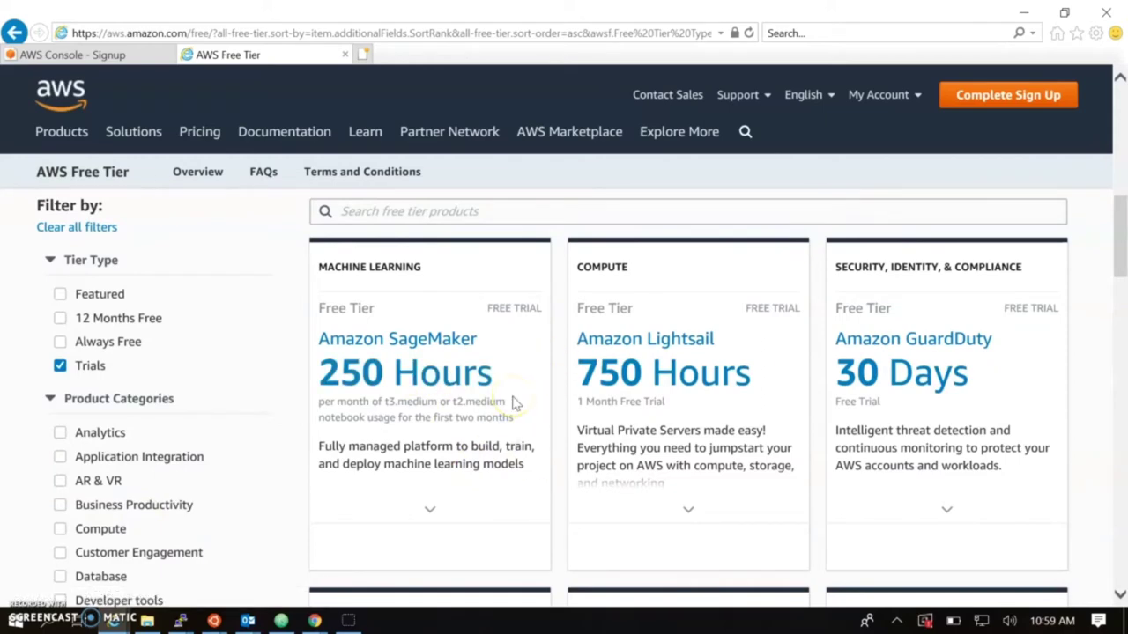
scroll(649, 423, "down", 3)
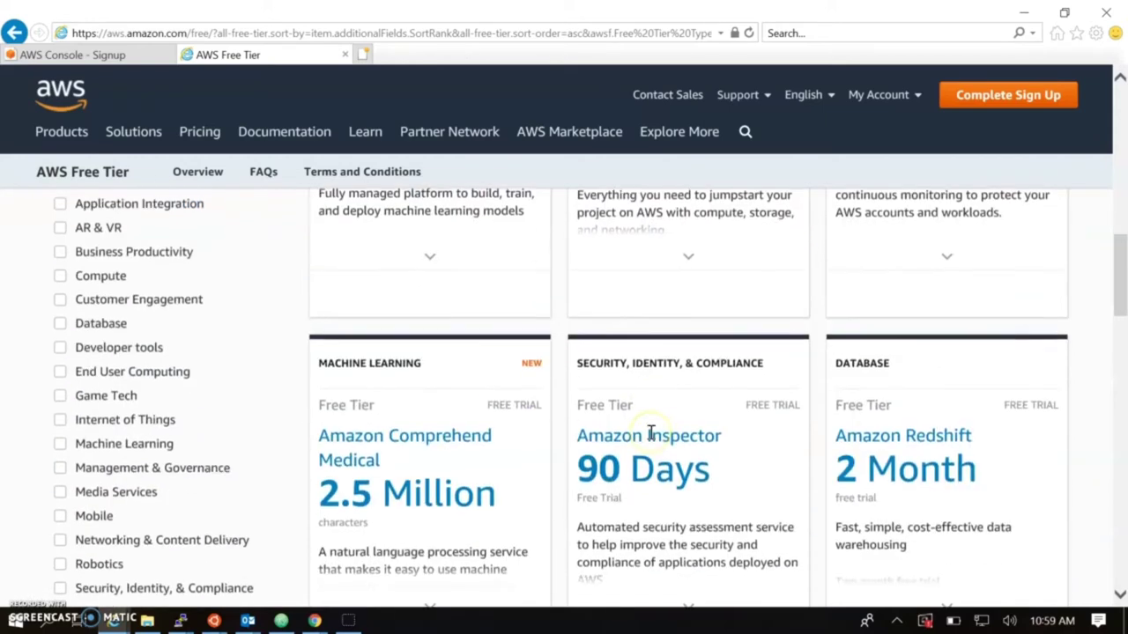
scroll(649, 436, "up", 2)
scroll(650, 440, "up", 2)
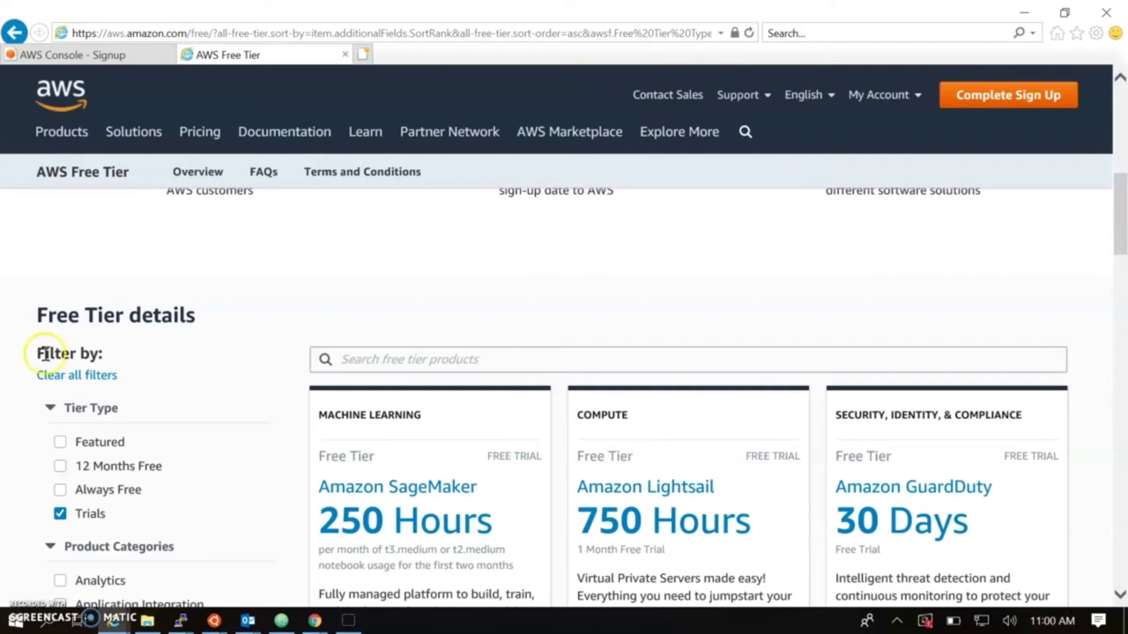
left_click(113, 55)
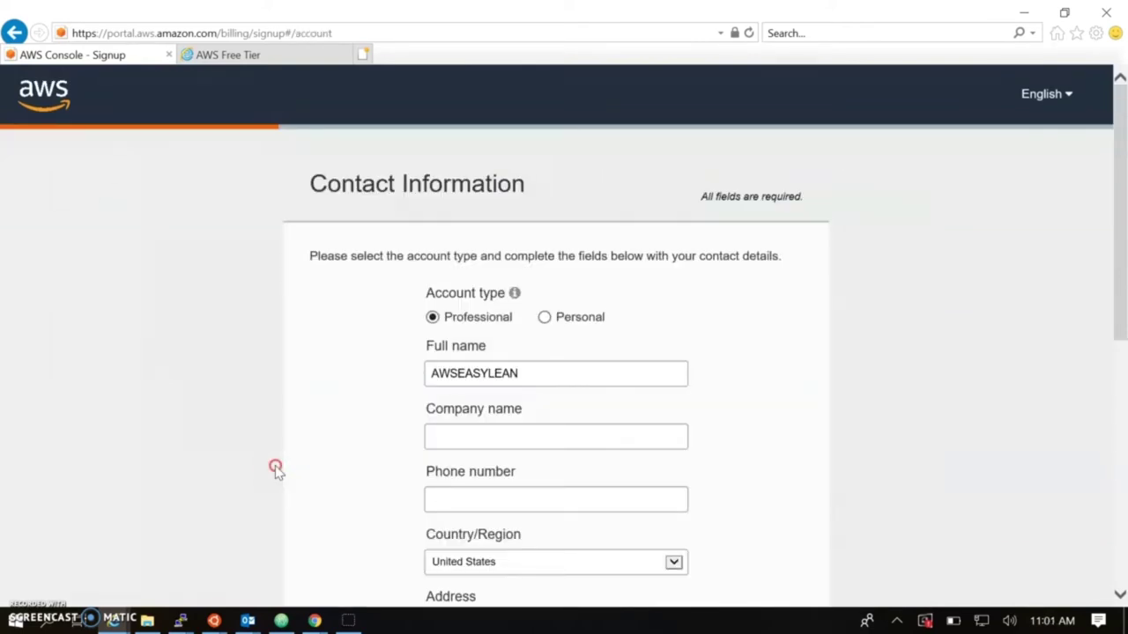
Step: Dismiss the pop-up menu and select Personal as the account type
right_click(277, 467)
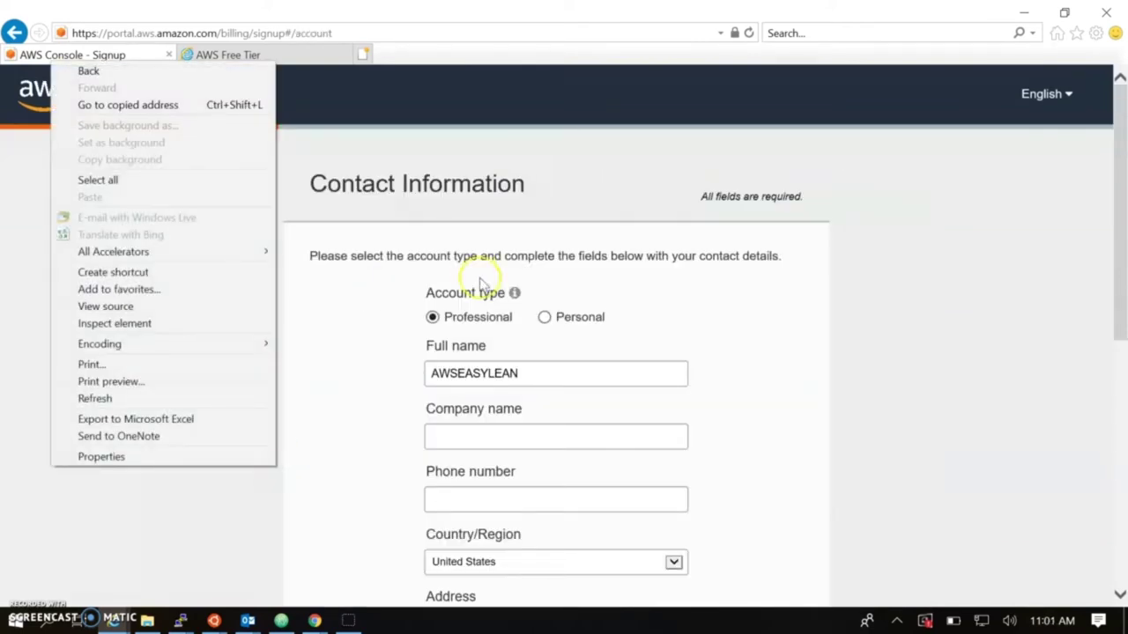
left_click(375, 349)
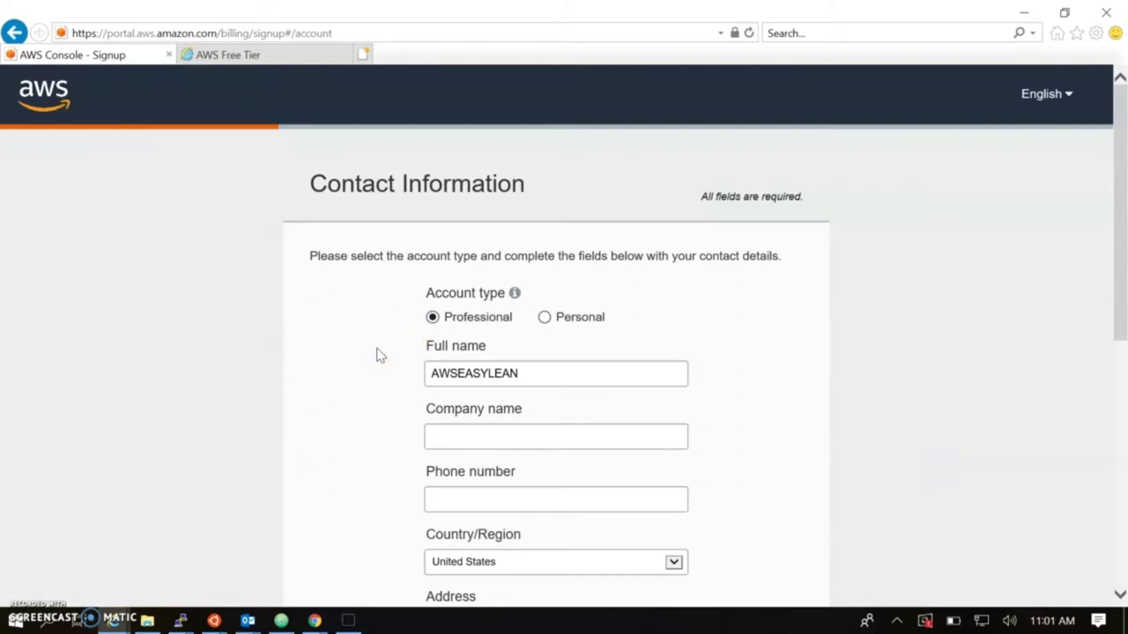
left_click(544, 318)
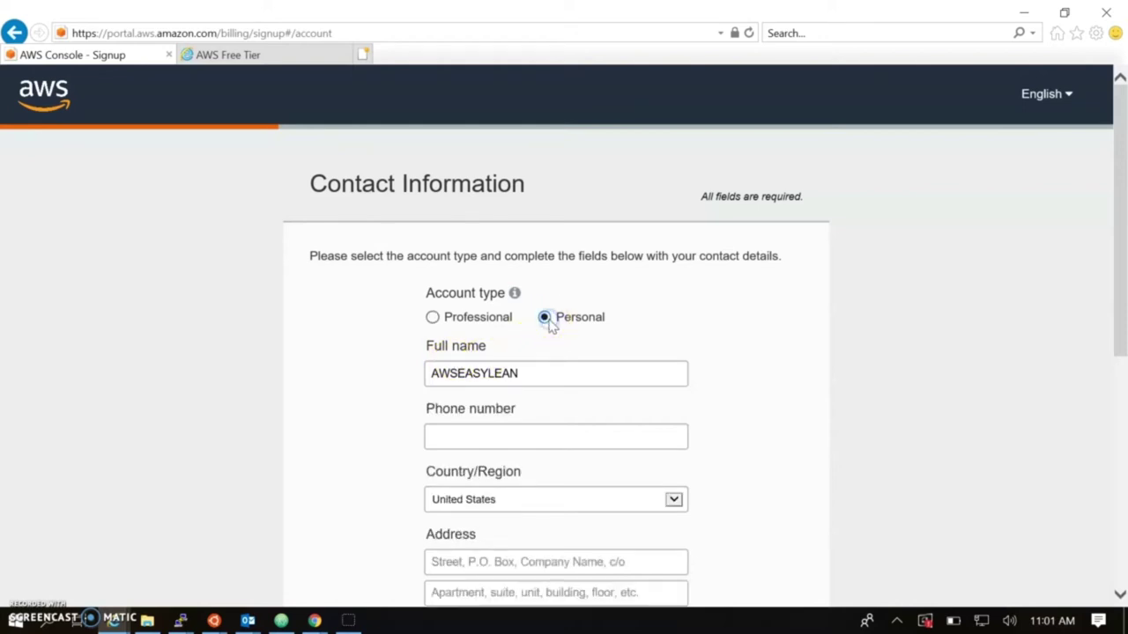
scroll(549, 326, "down", 1)
Step: Begin filling in the phone number and street address fields
left_click(506, 349)
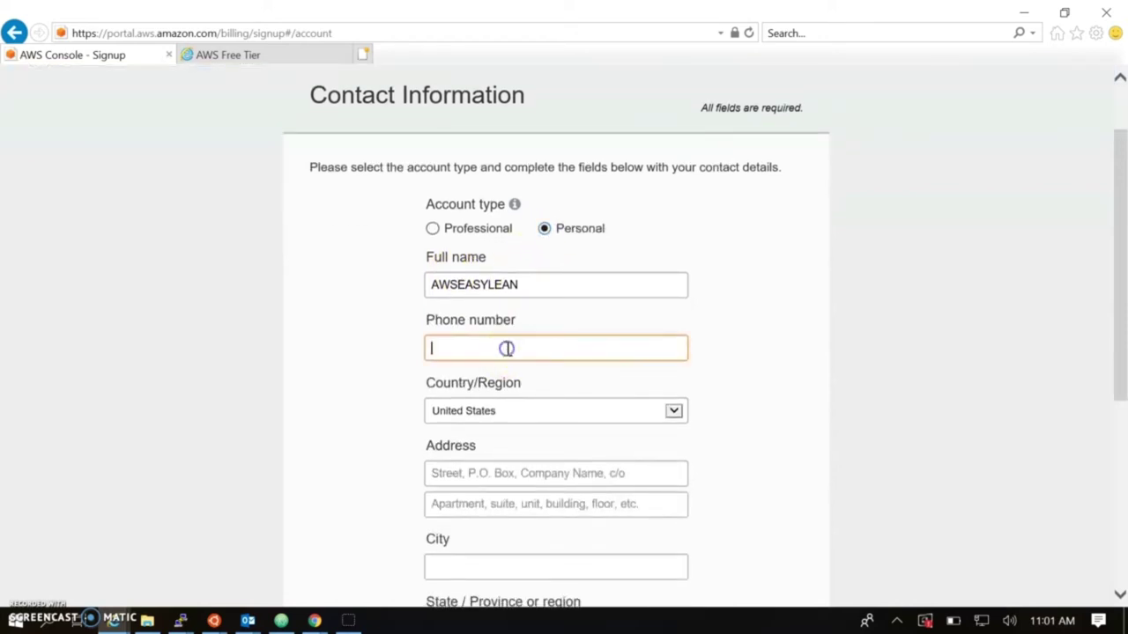
scroll(370, 390, "down", 2)
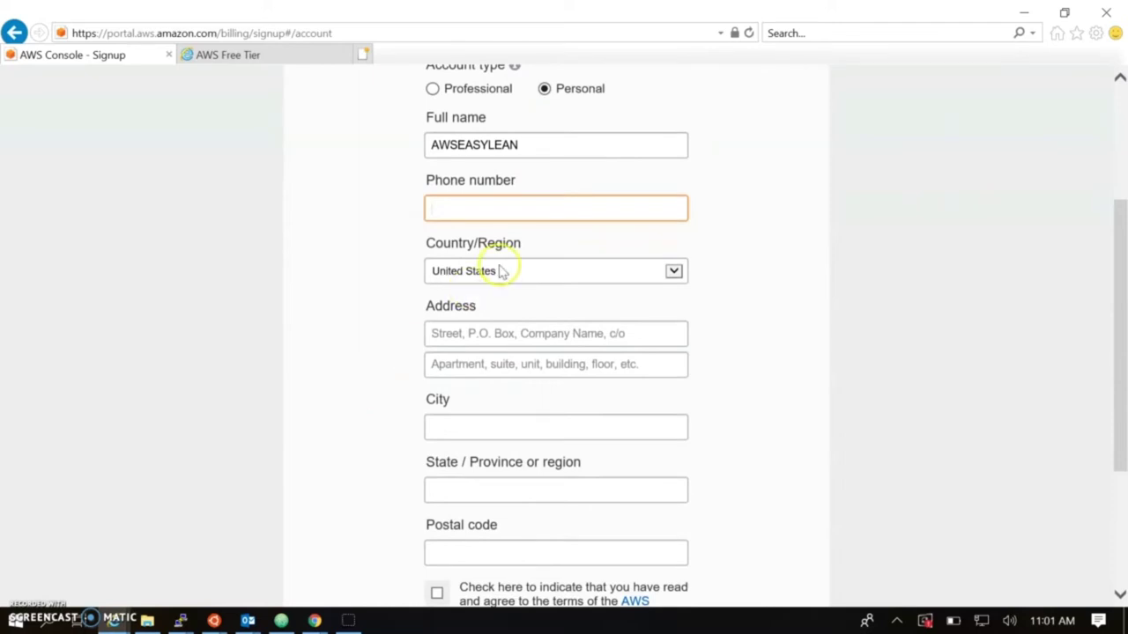
scroll(498, 270, "down", 1)
left_click(472, 289)
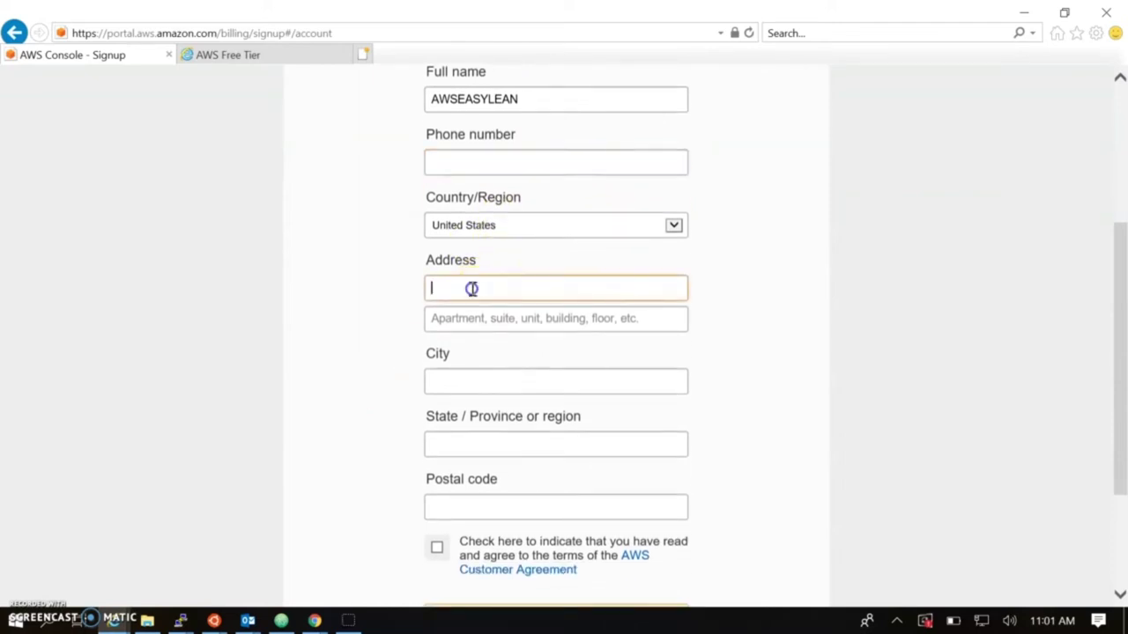
scroll(472, 288, "down", 2)
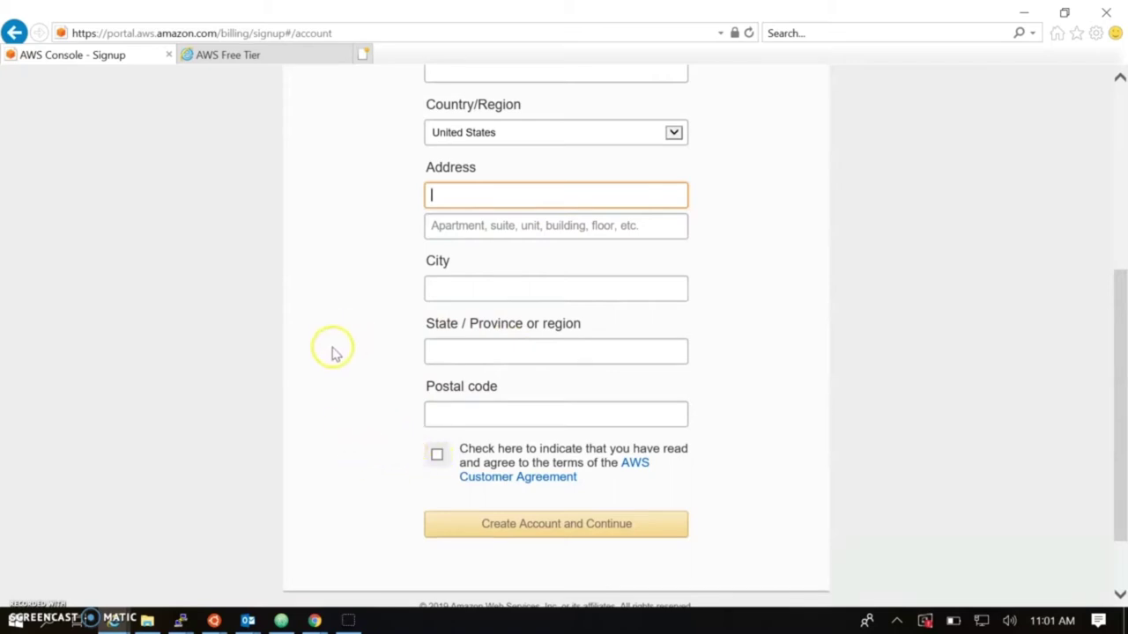
scroll(350, 390, "up", 1)
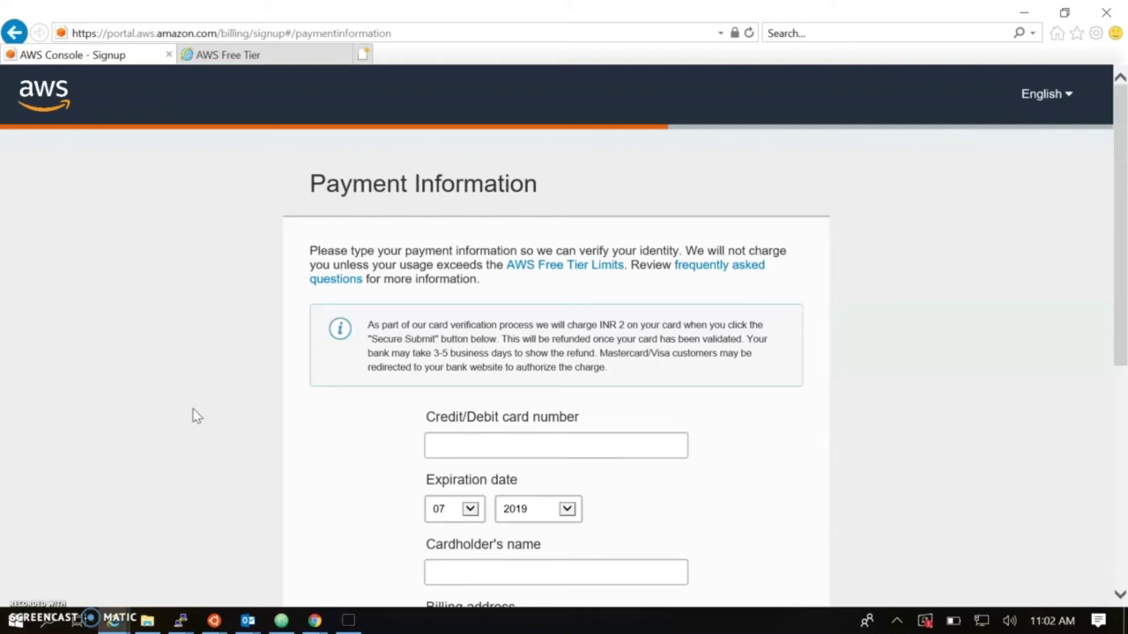
Step: Highlight the note about the refundable INR 2 card verification charge
scroll(214, 353, "down", 2)
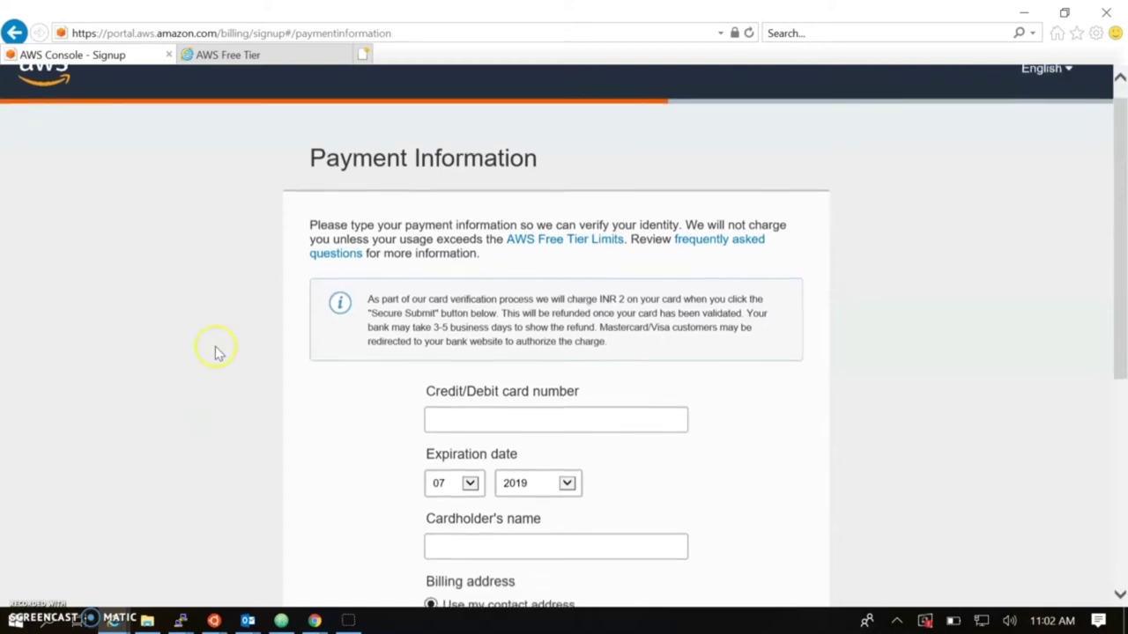
scroll(219, 354, "down", 1)
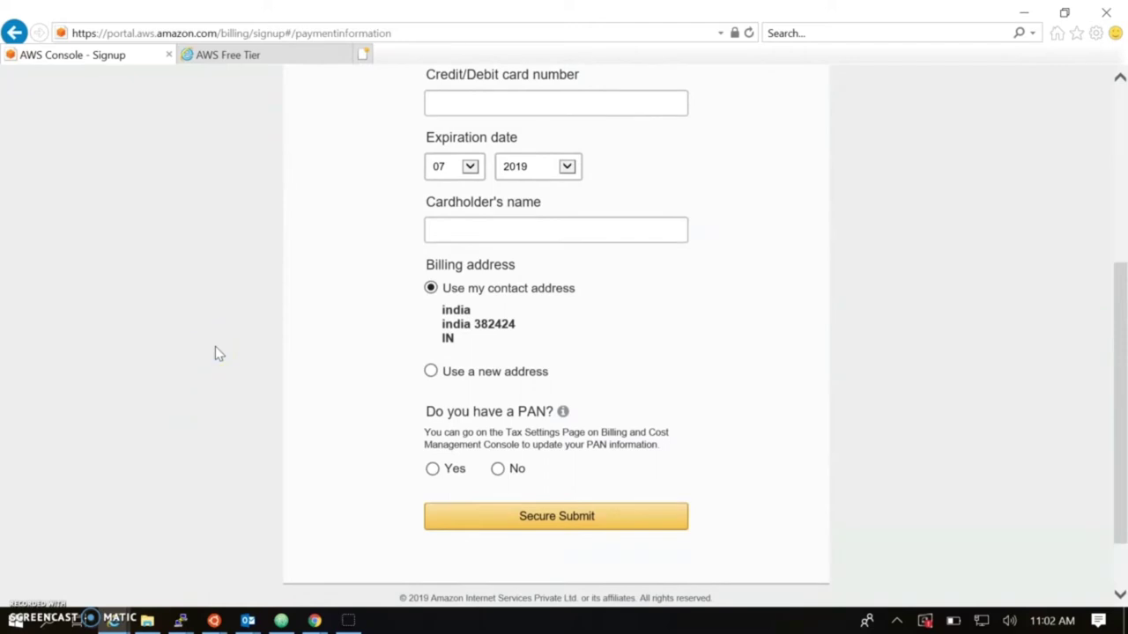
scroll(216, 352, "up", 1)
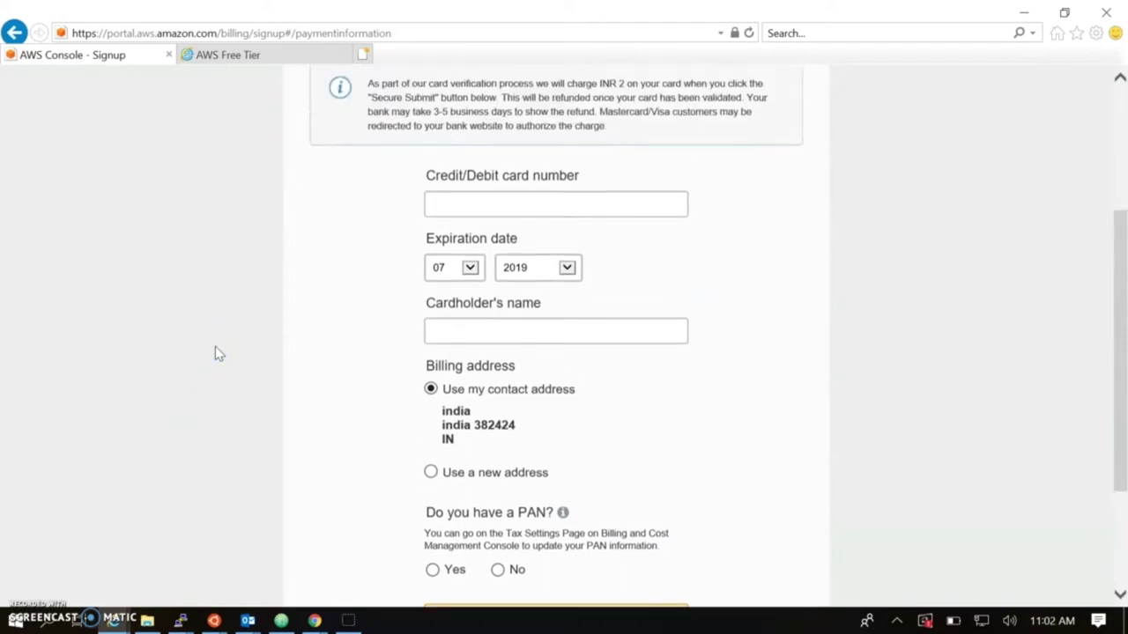
scroll(346, 473, "up", 2)
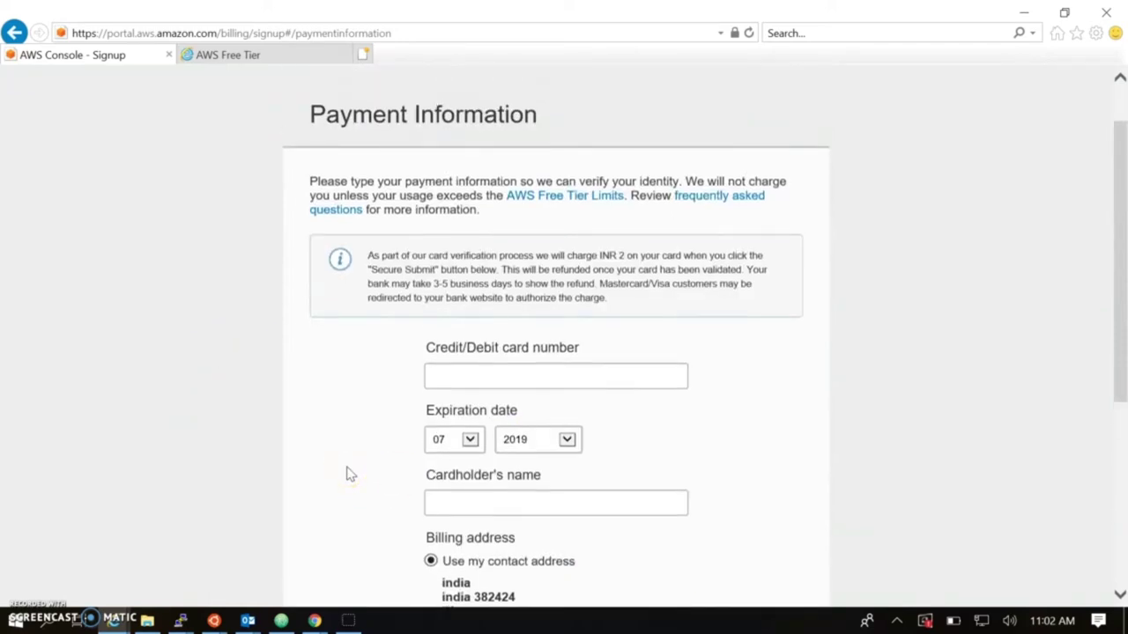
left_click(564, 274)
left_click_drag(499, 255, 667, 256)
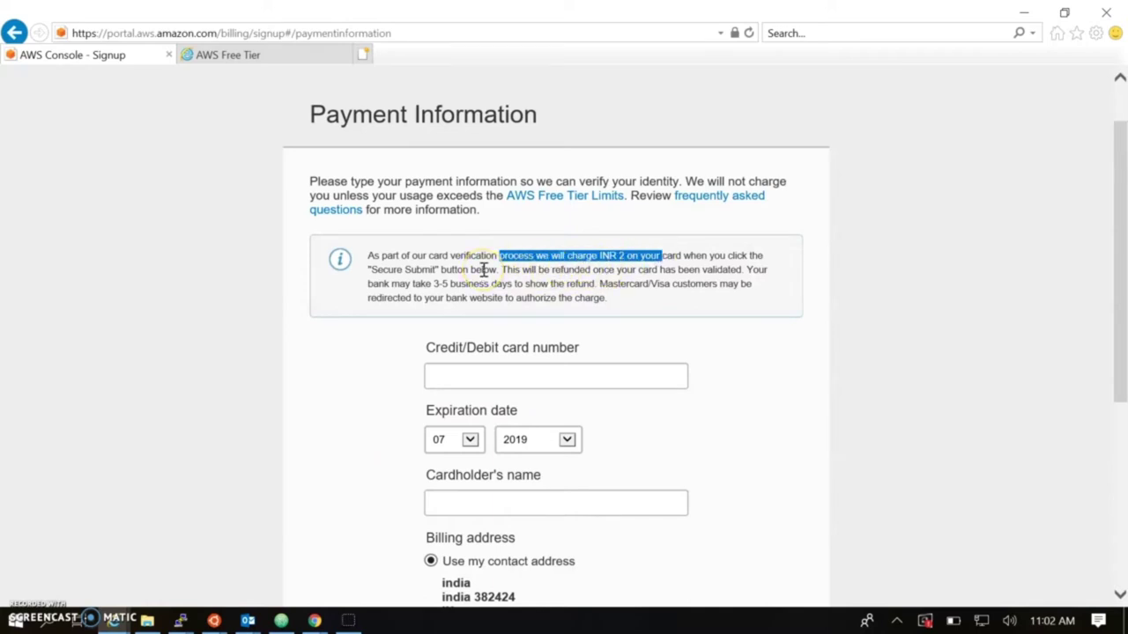
left_click_drag(483, 270, 753, 276)
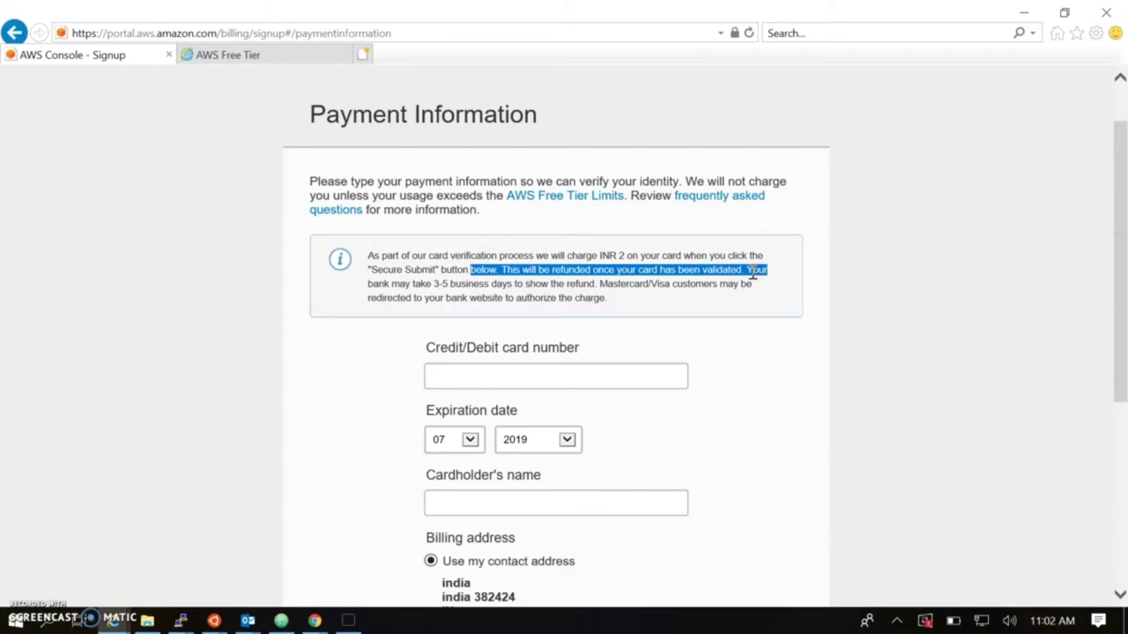
scroll(753, 275, "down", 3)
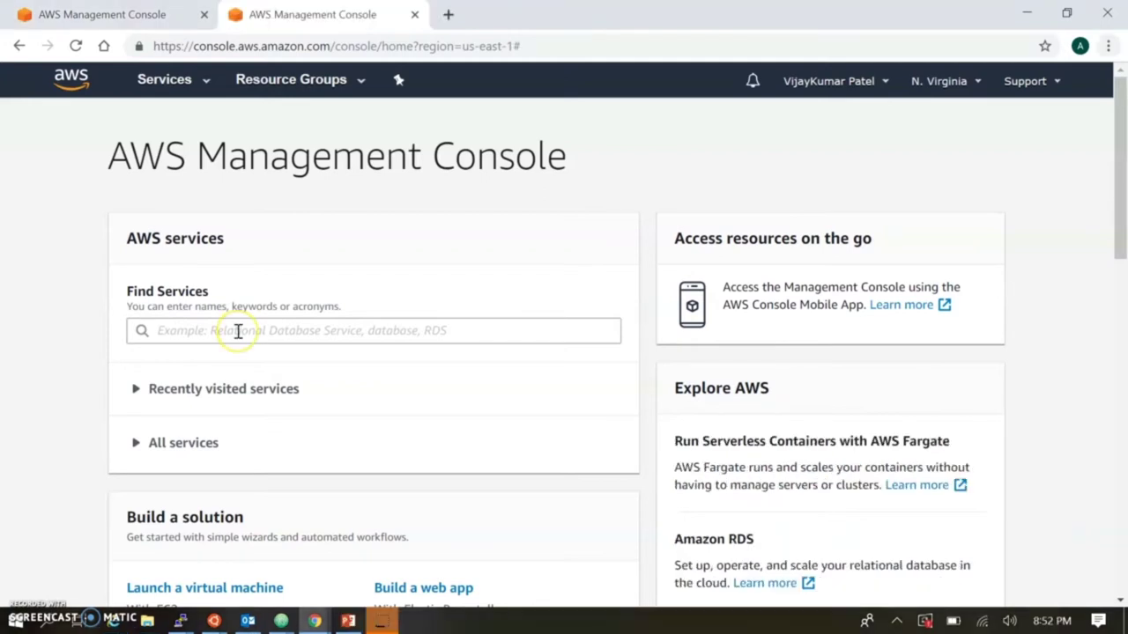
left_click(237, 332)
scroll(238, 332, "down", 9)
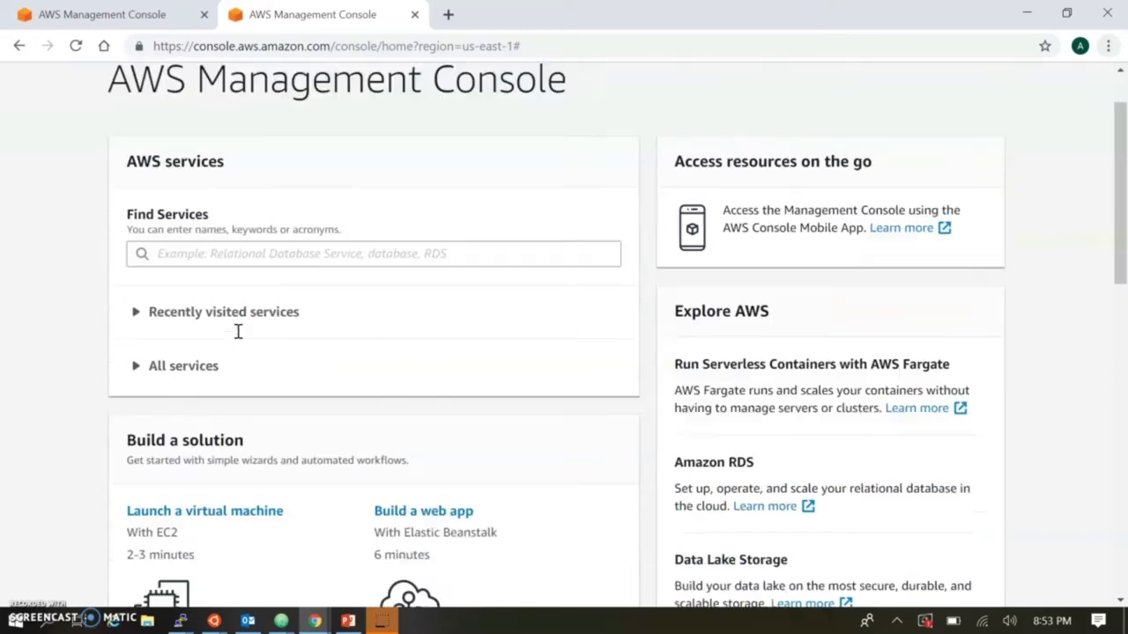
scroll(238, 331, "down", 3)
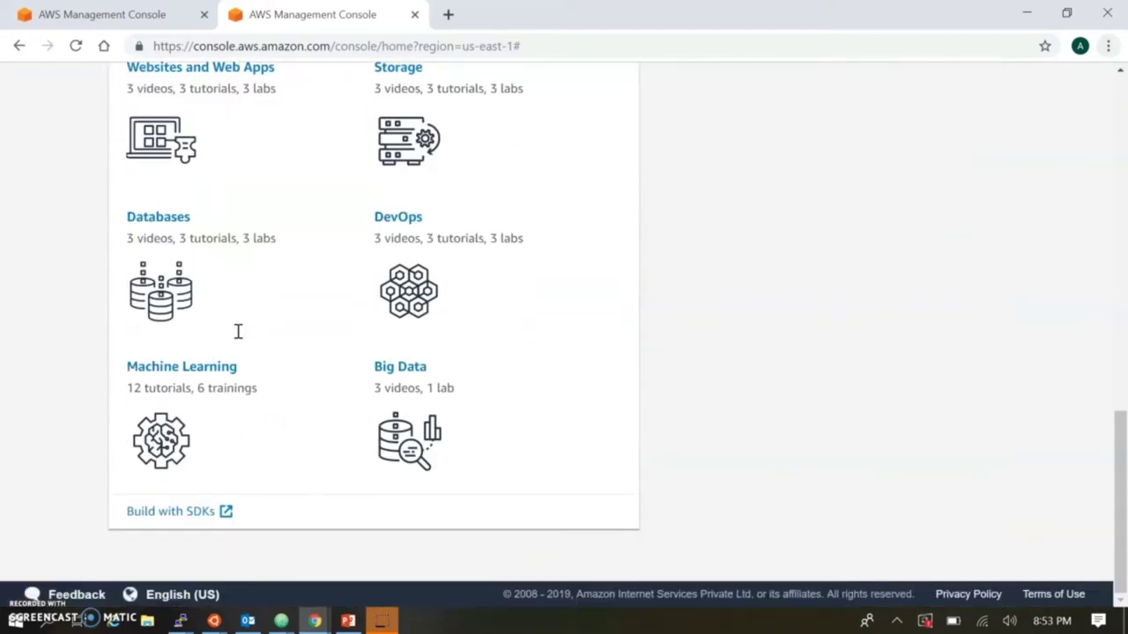
scroll(238, 331, "up", 3)
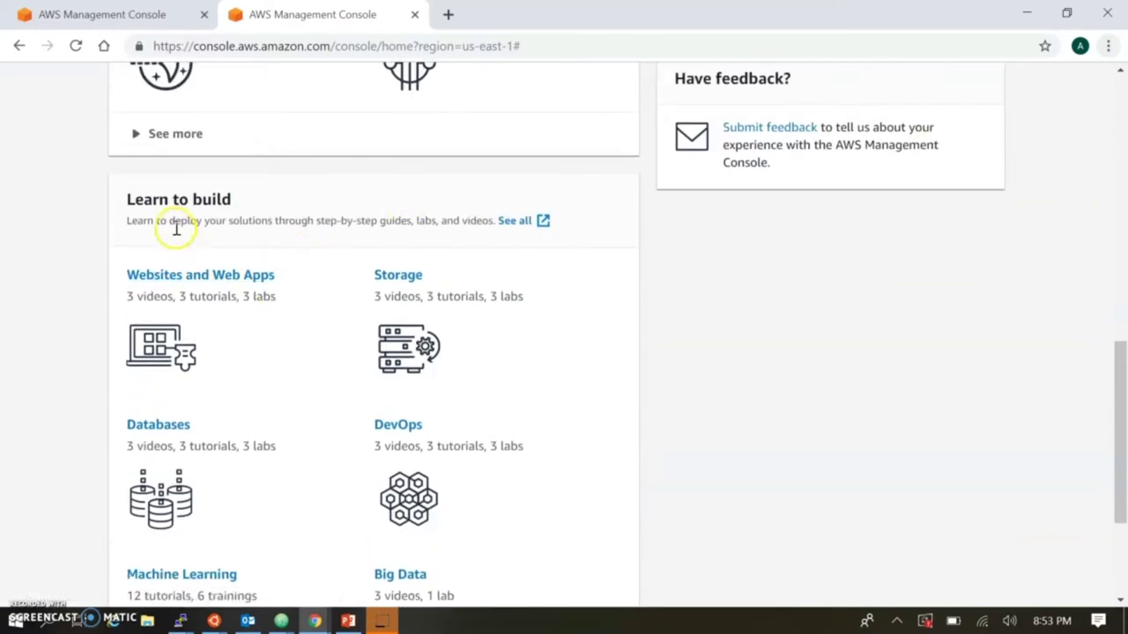
left_click_drag(158, 221, 355, 221)
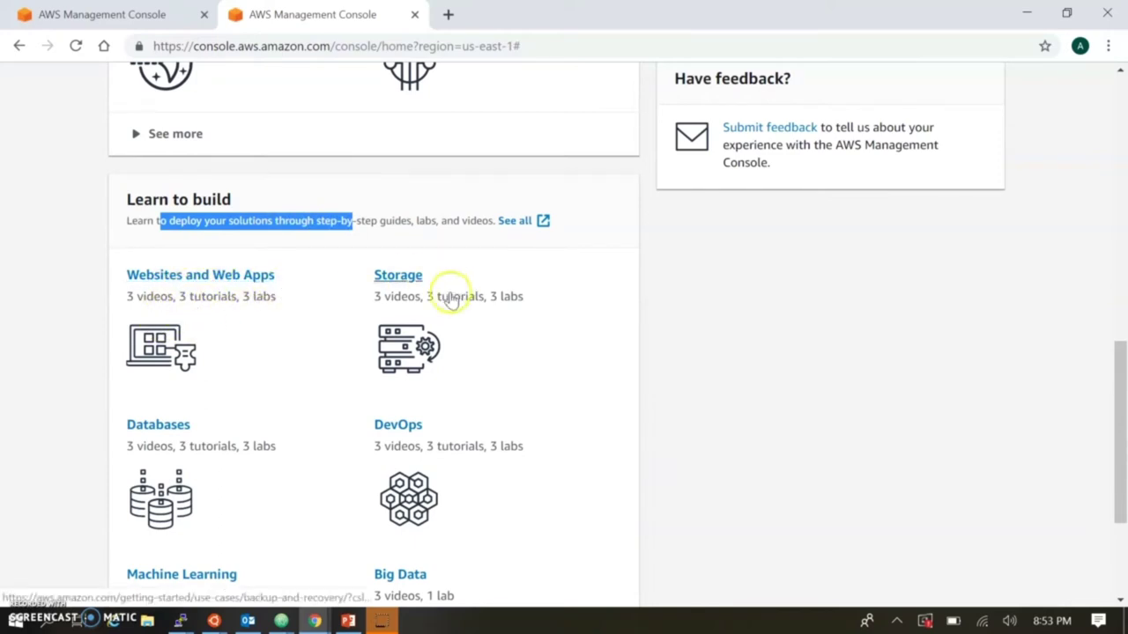
scroll(493, 427, "down", 2)
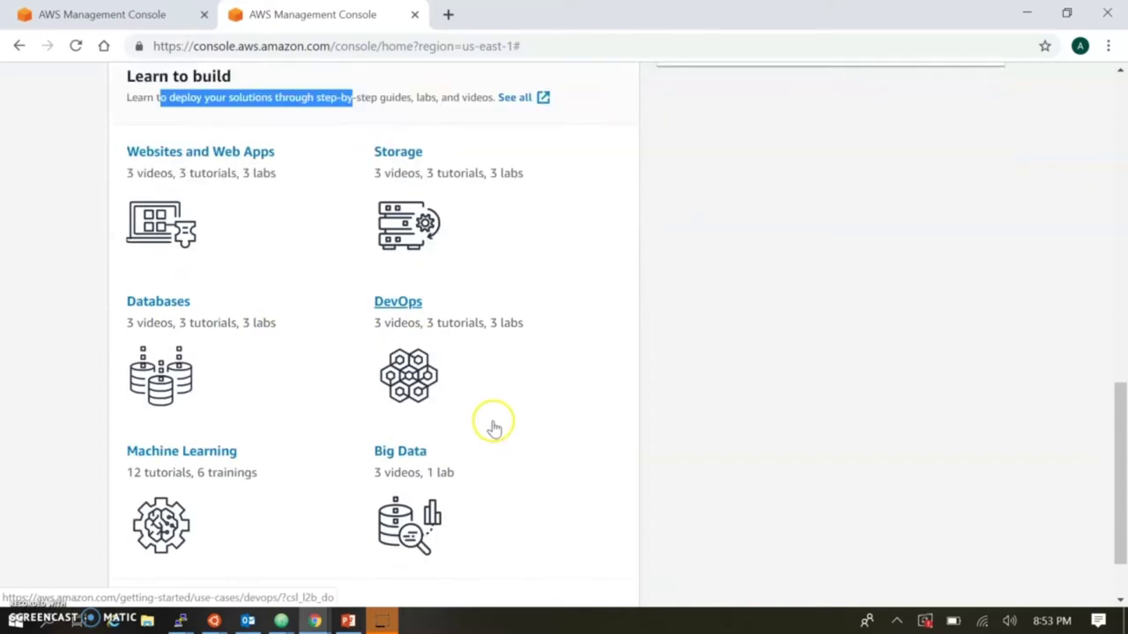
scroll(494, 426, "down", 1)
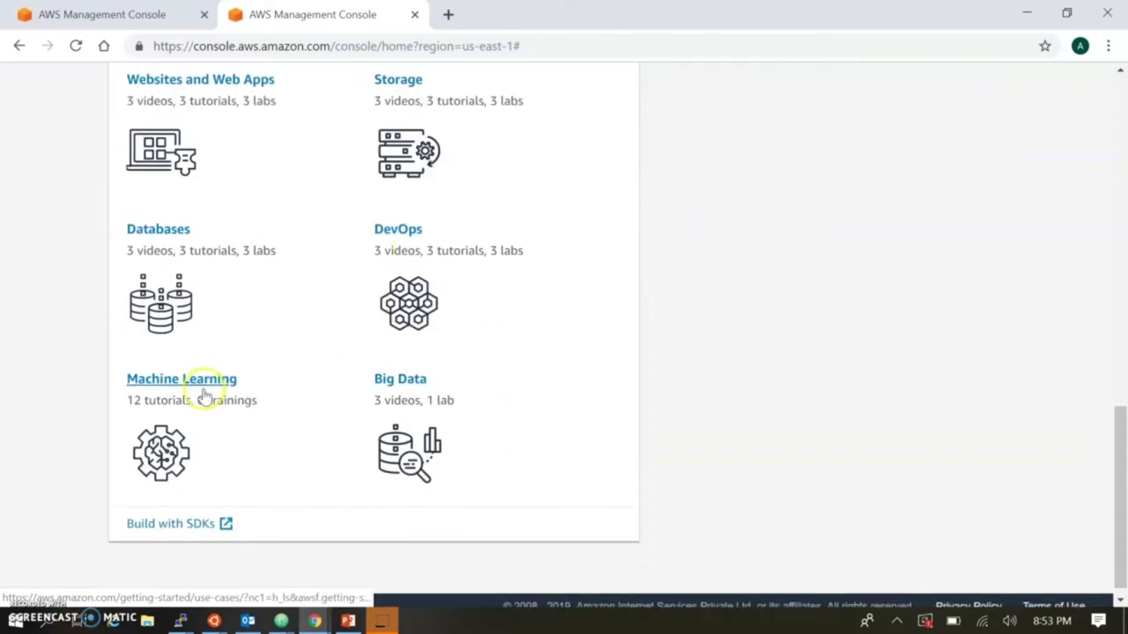
scroll(460, 405, "up", 2)
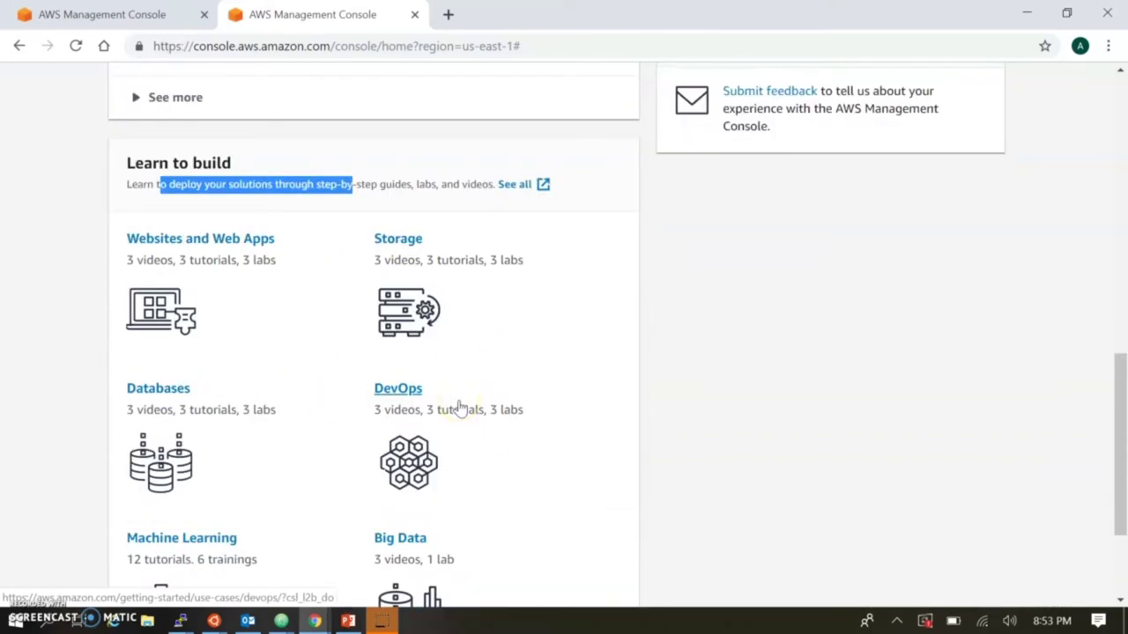
scroll(460, 407, "up", 4)
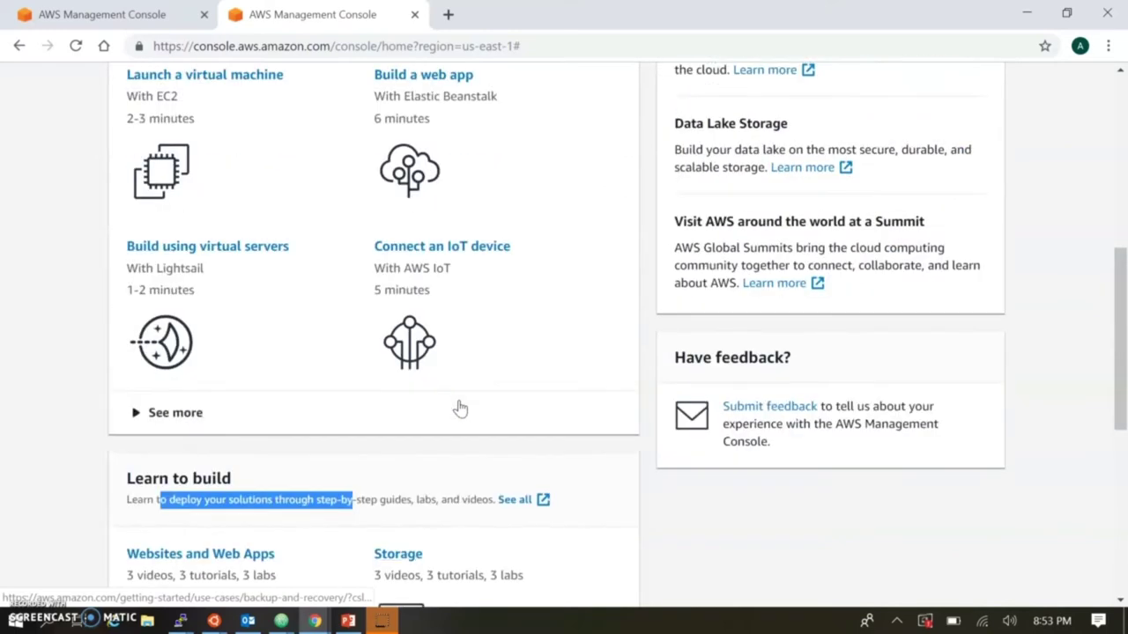
scroll(460, 407, "up", 2)
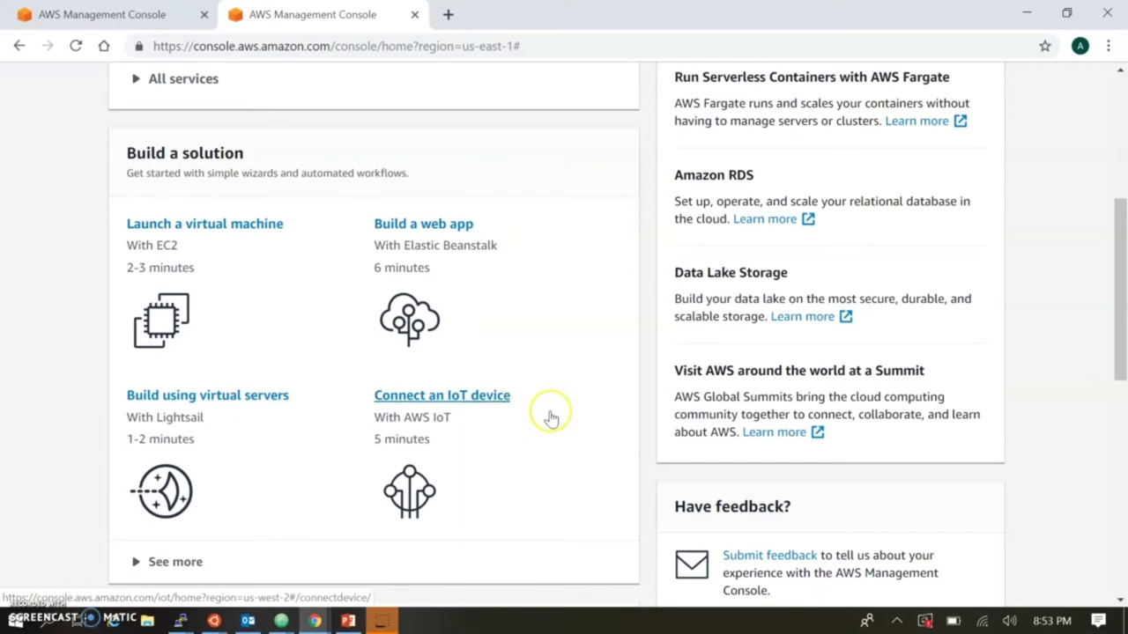
scroll(550, 418, "up", 5)
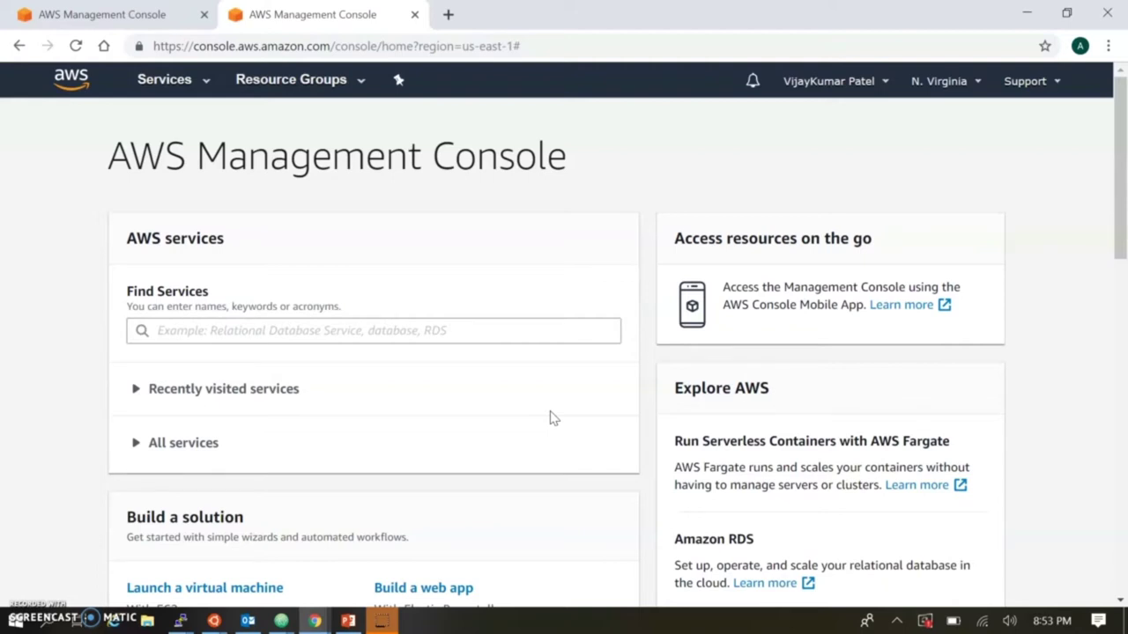
Step: Open the EC2 dashboard via an 'ec2' Services search and bring up the shortcut editor
left_click(167, 80)
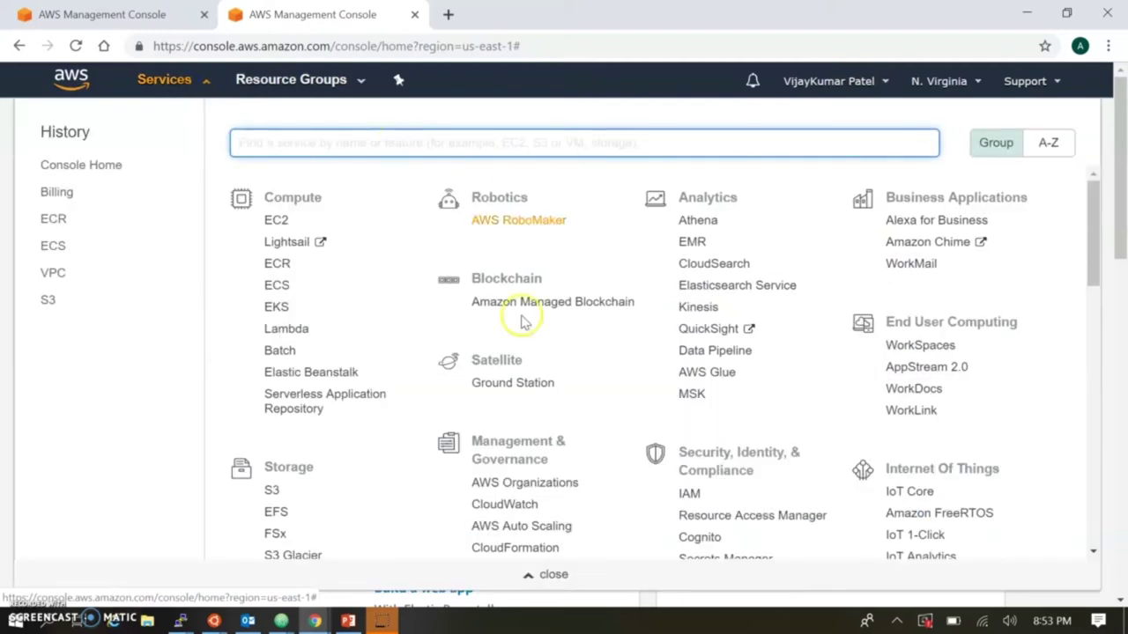
scroll(500, 357, "down", 10)
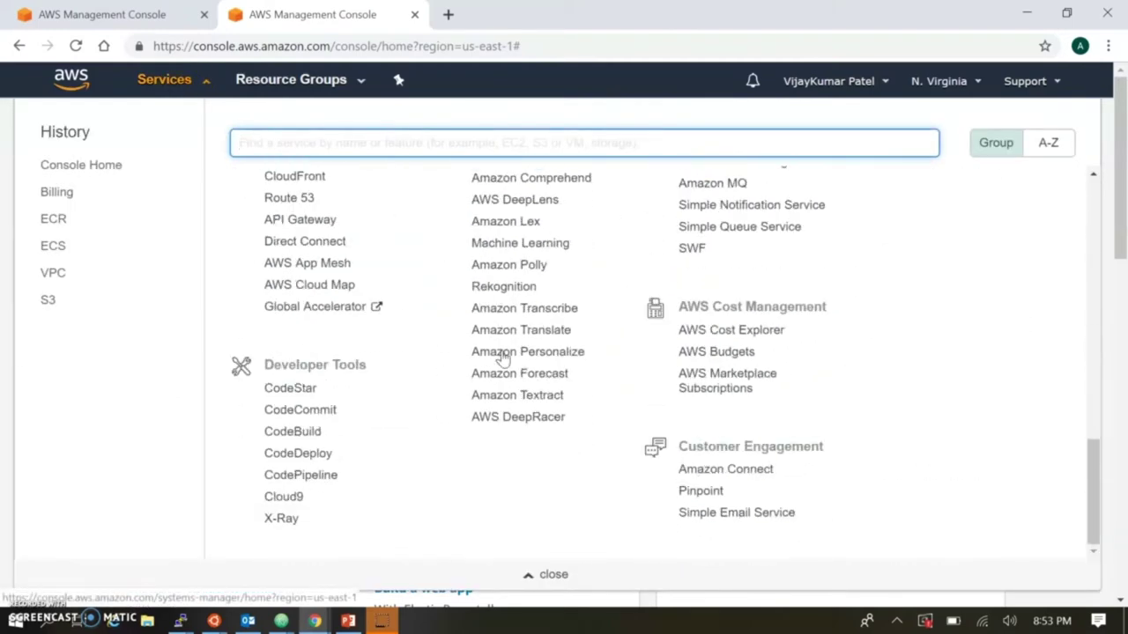
scroll(500, 357, "up", 10)
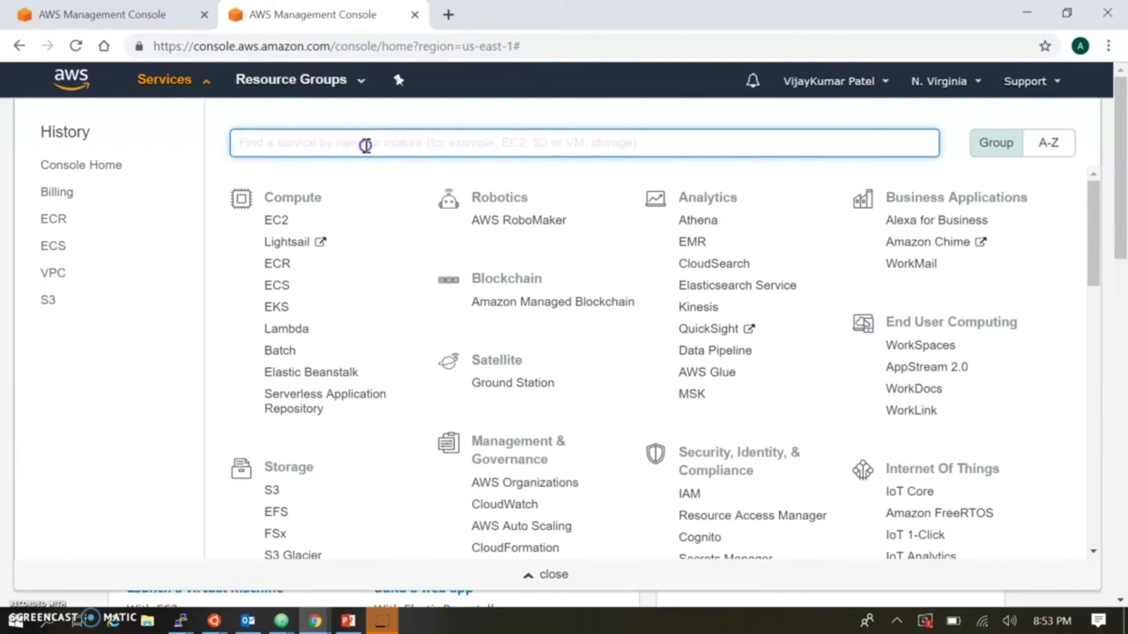
type("ec2")
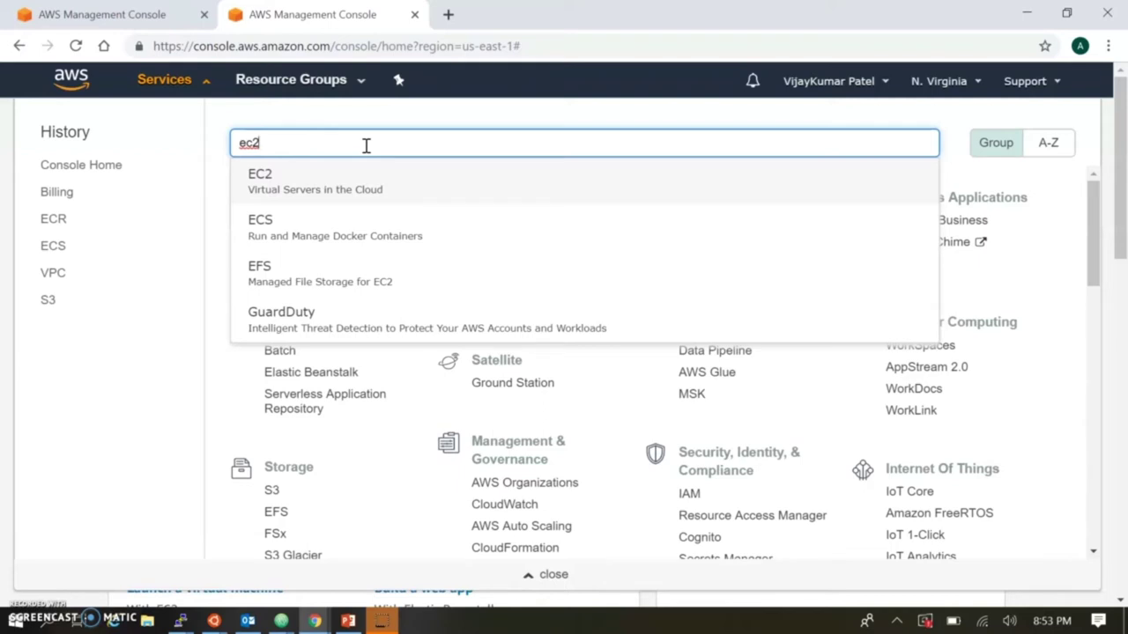
left_click(345, 190)
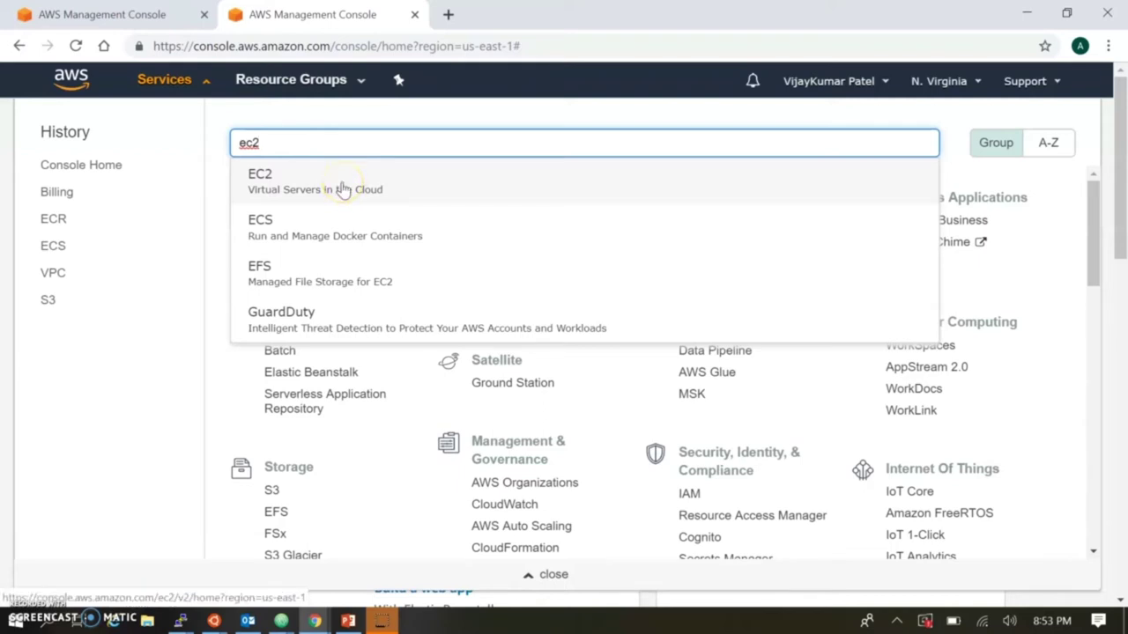
left_click(344, 190)
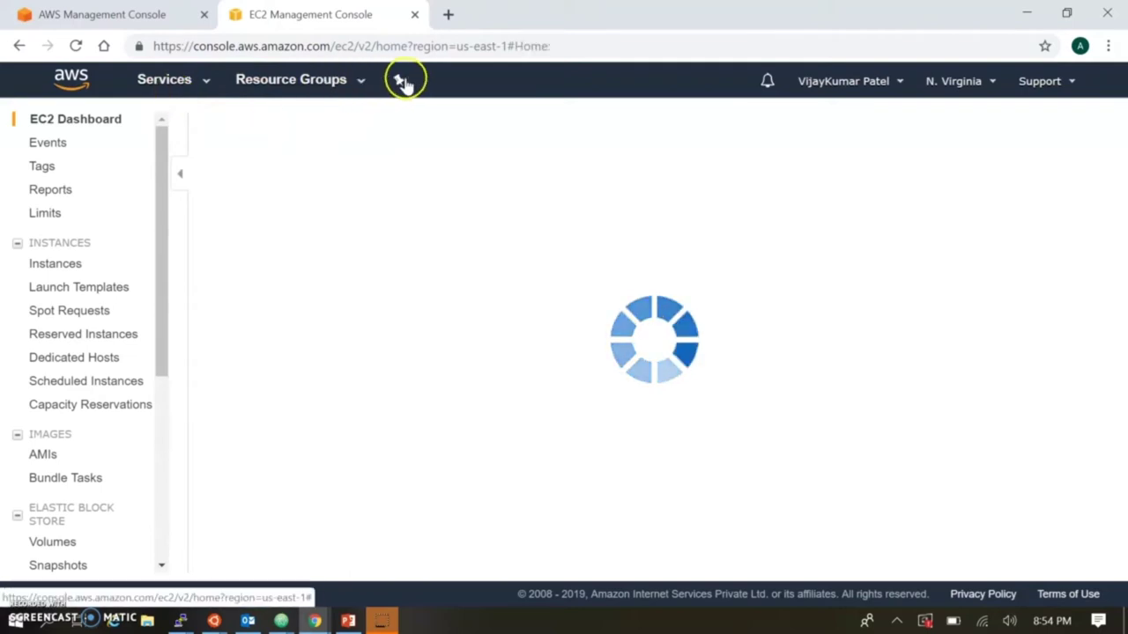
left_click(401, 81)
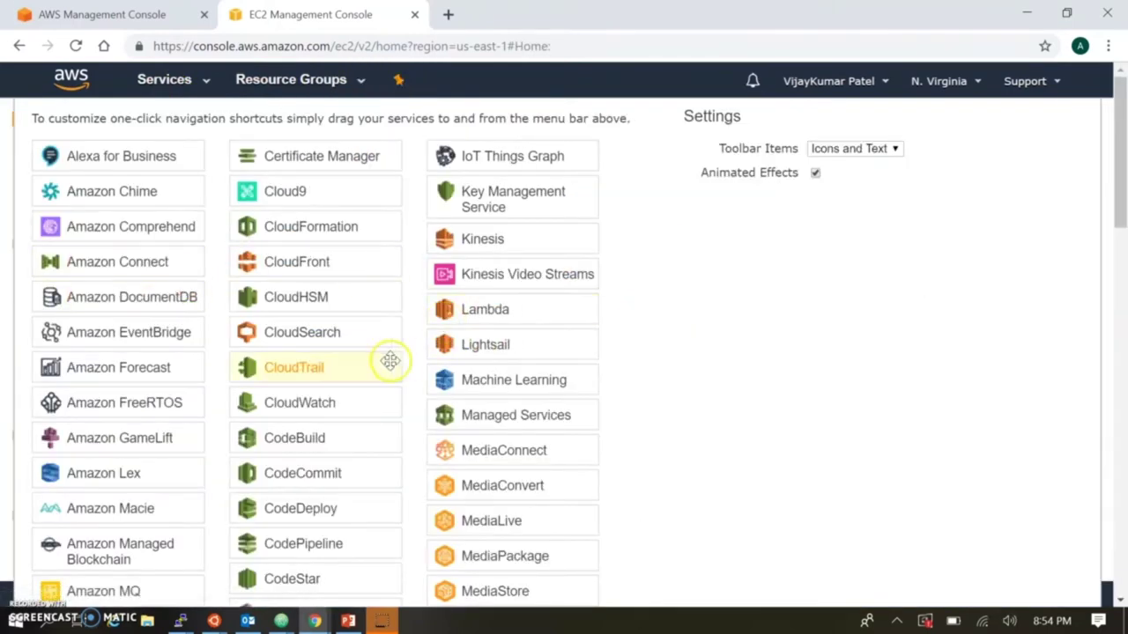
Step: Drag CloudFormation and CloudWatch into the menu bar as shortcuts, then go to console home
scroll(342, 336, "down", 2)
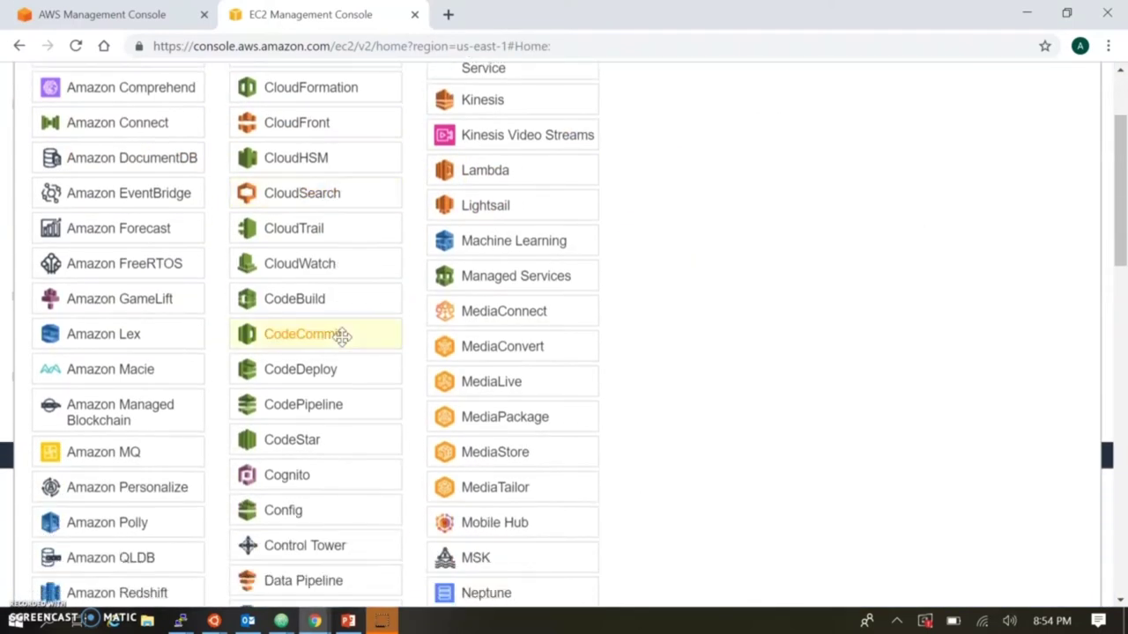
scroll(342, 336, "down", 6)
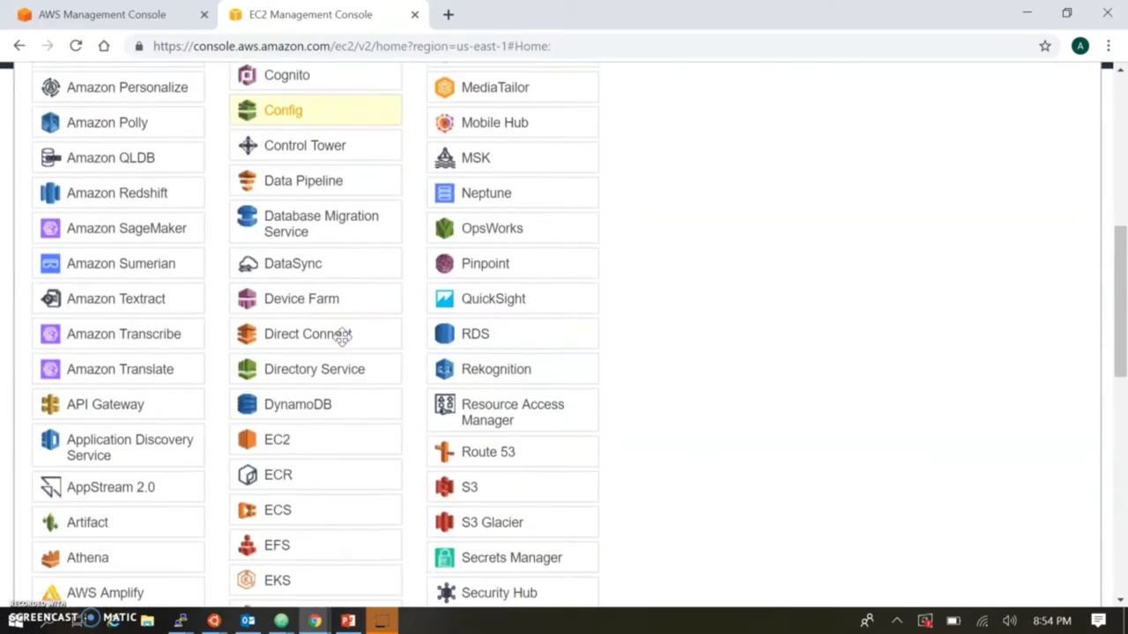
scroll(341, 336, "down", 6)
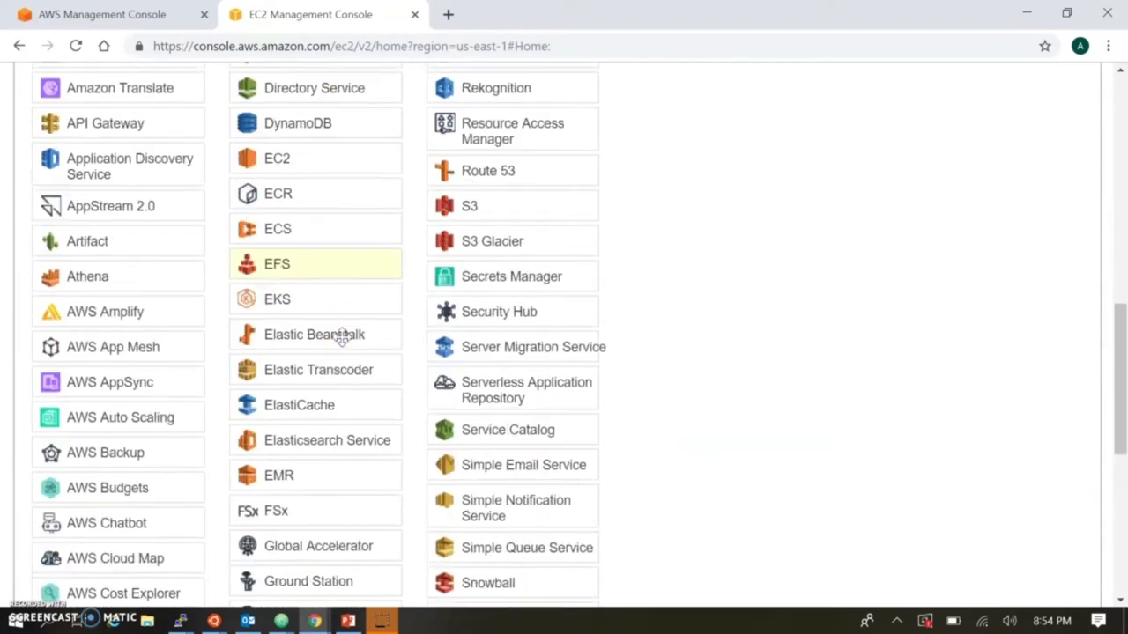
scroll(342, 336, "up", 10)
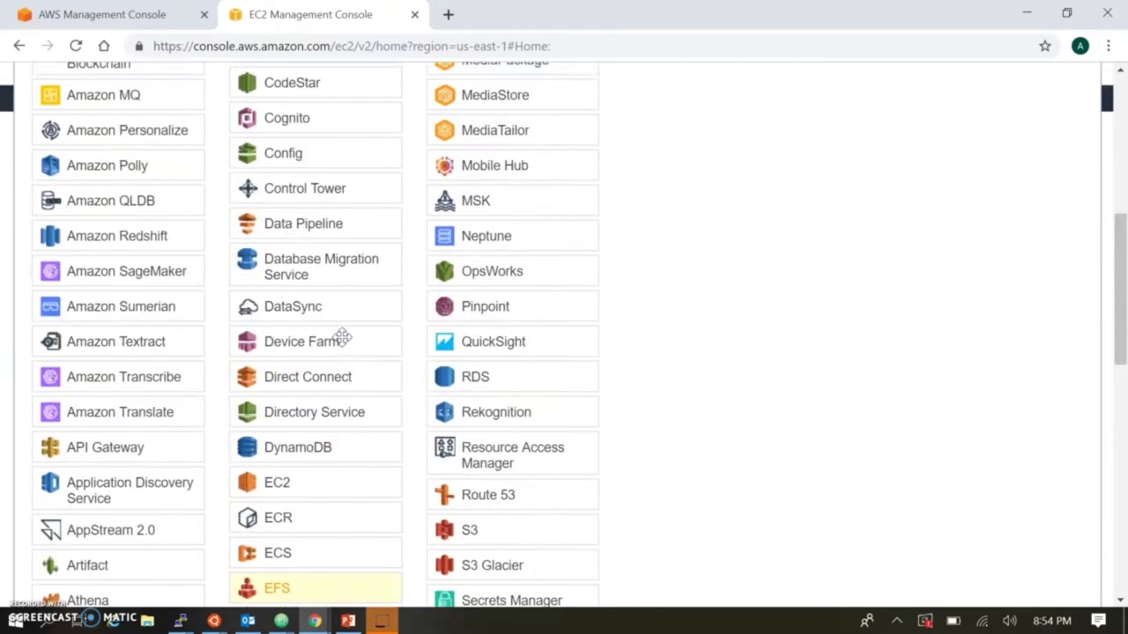
scroll(341, 337, "up", 4)
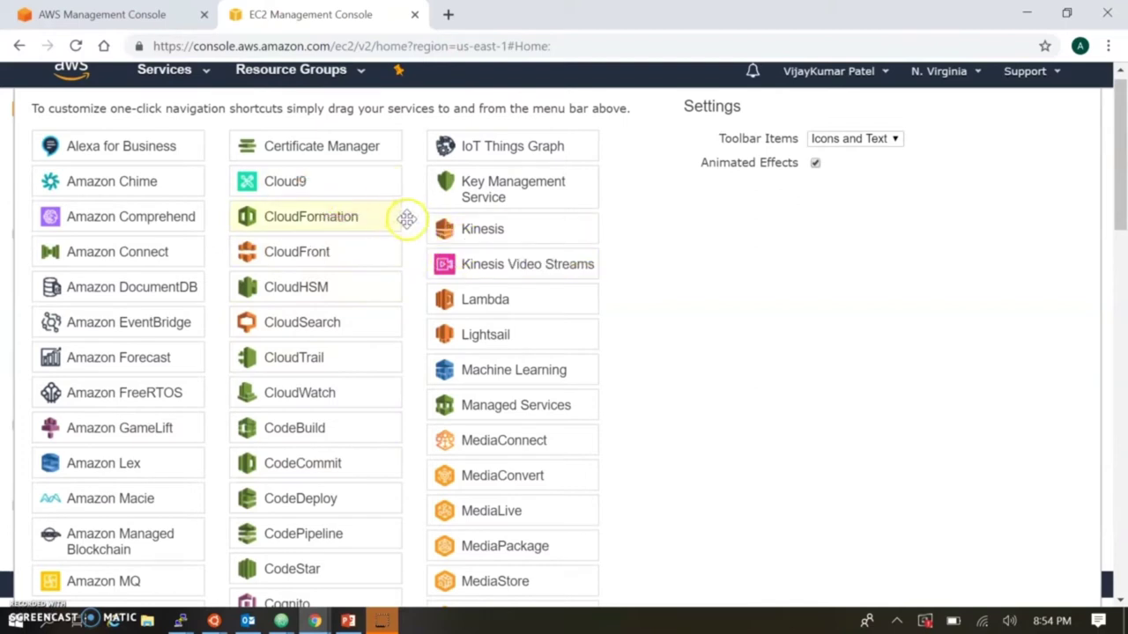
left_click_drag(336, 220, 491, 77)
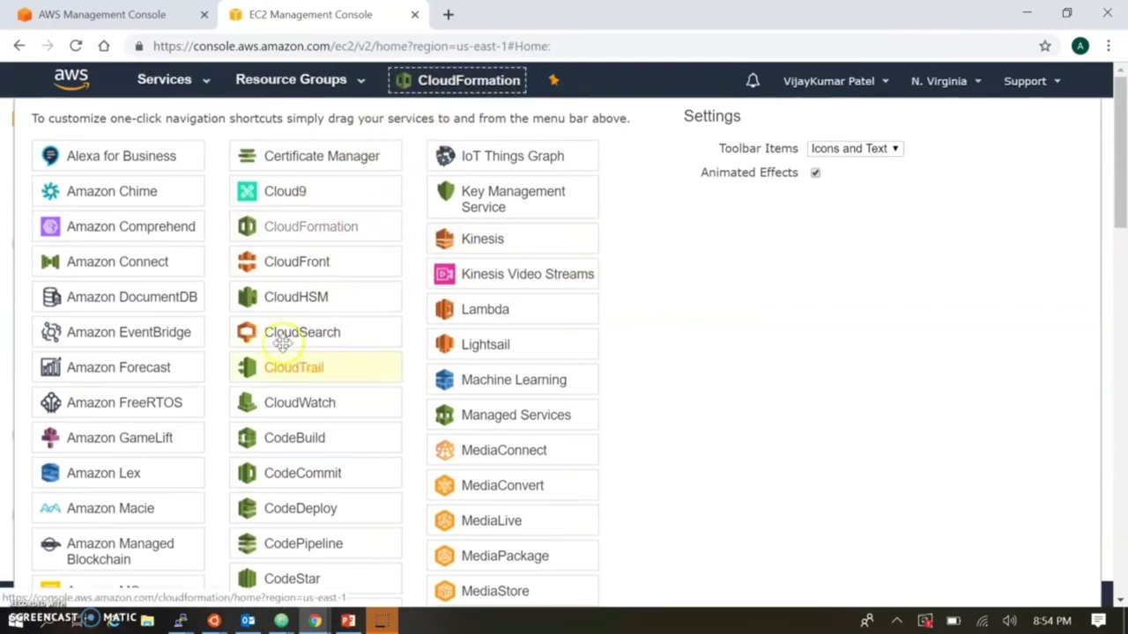
scroll(280, 328, "down", 1)
left_click_drag(307, 317, 577, 82)
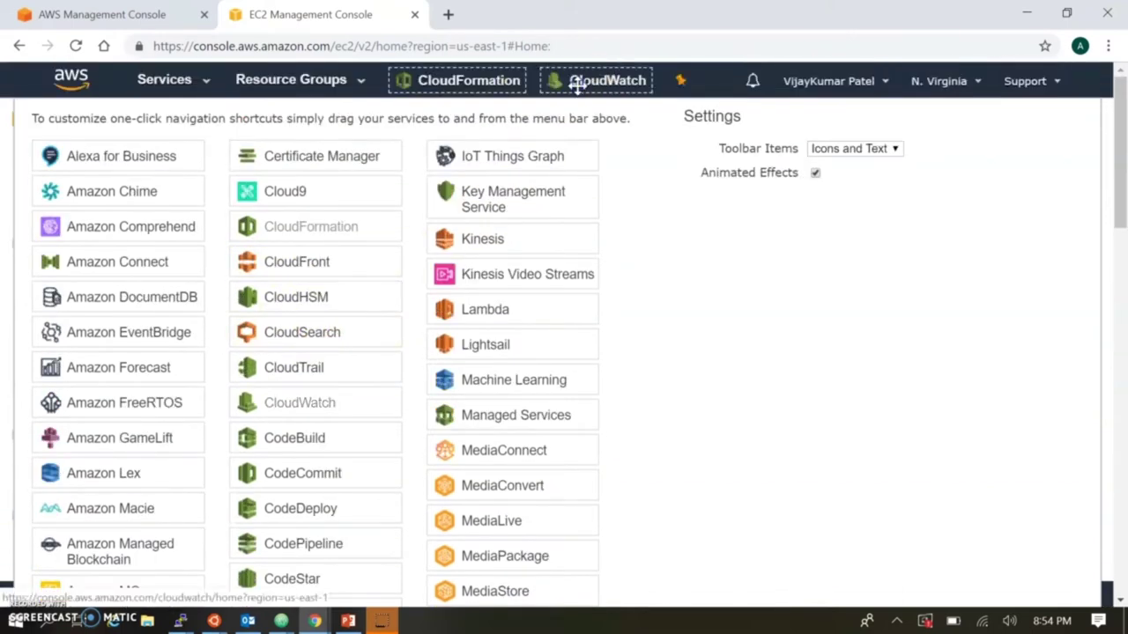
left_click(56, 80)
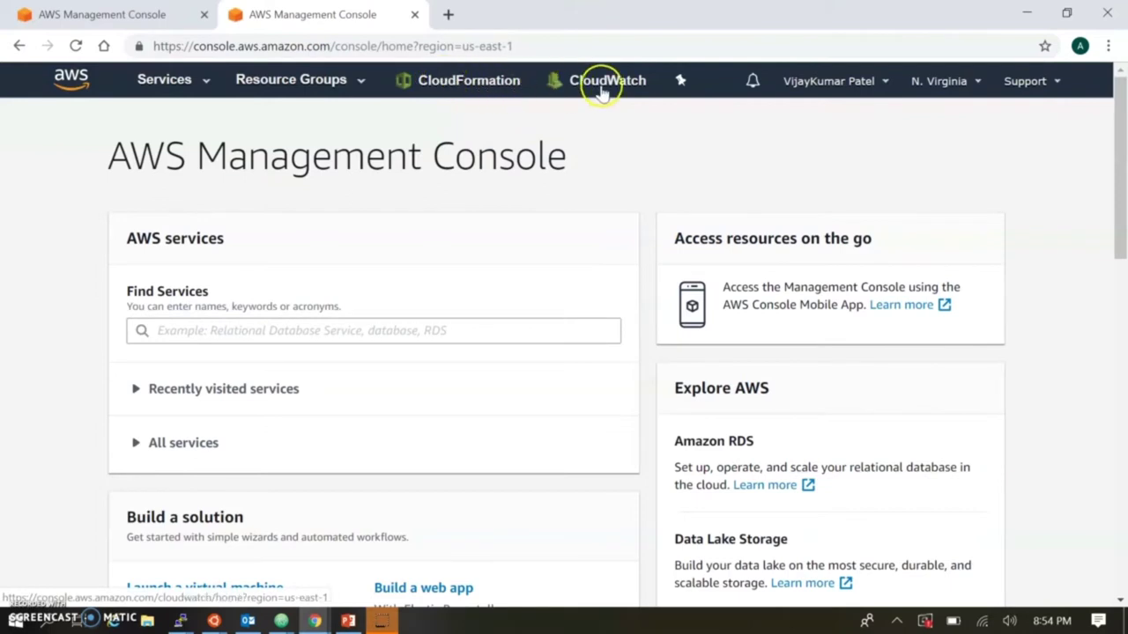
Step: Go from the account menu's Billing Dashboard to the Budgets page
left_click(680, 82)
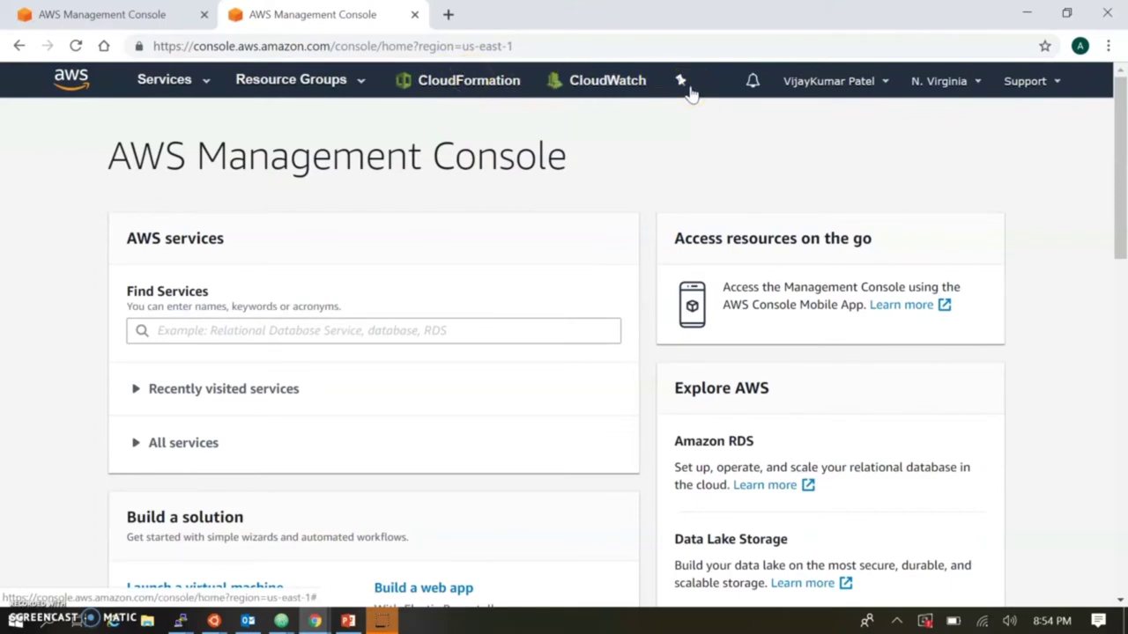
left_click(881, 78)
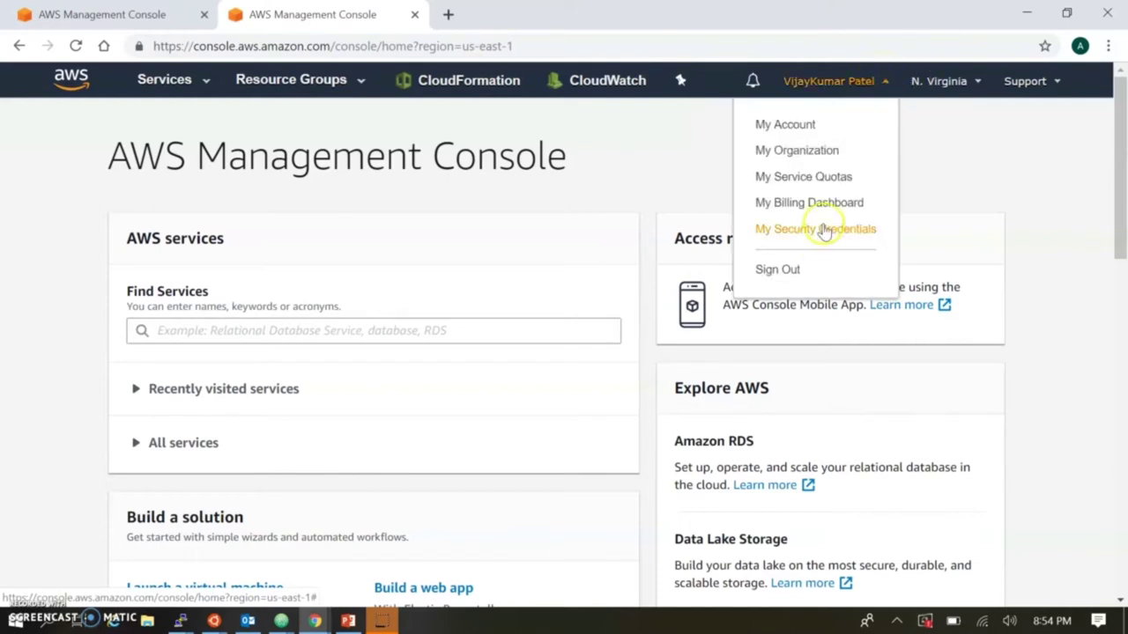
left_click(848, 79)
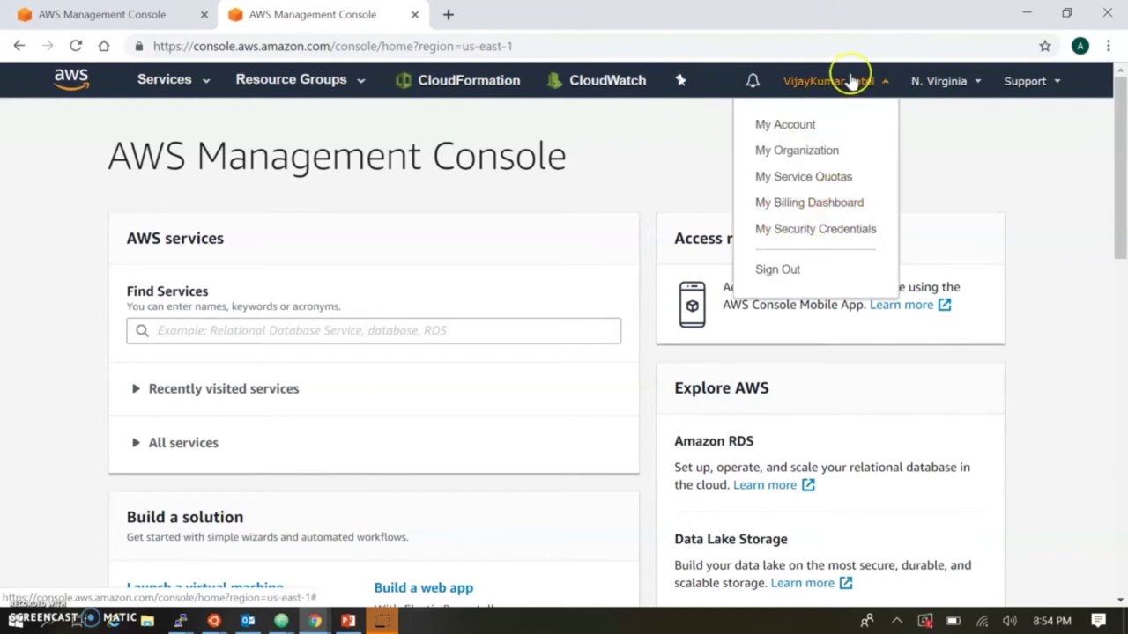
left_click(812, 203)
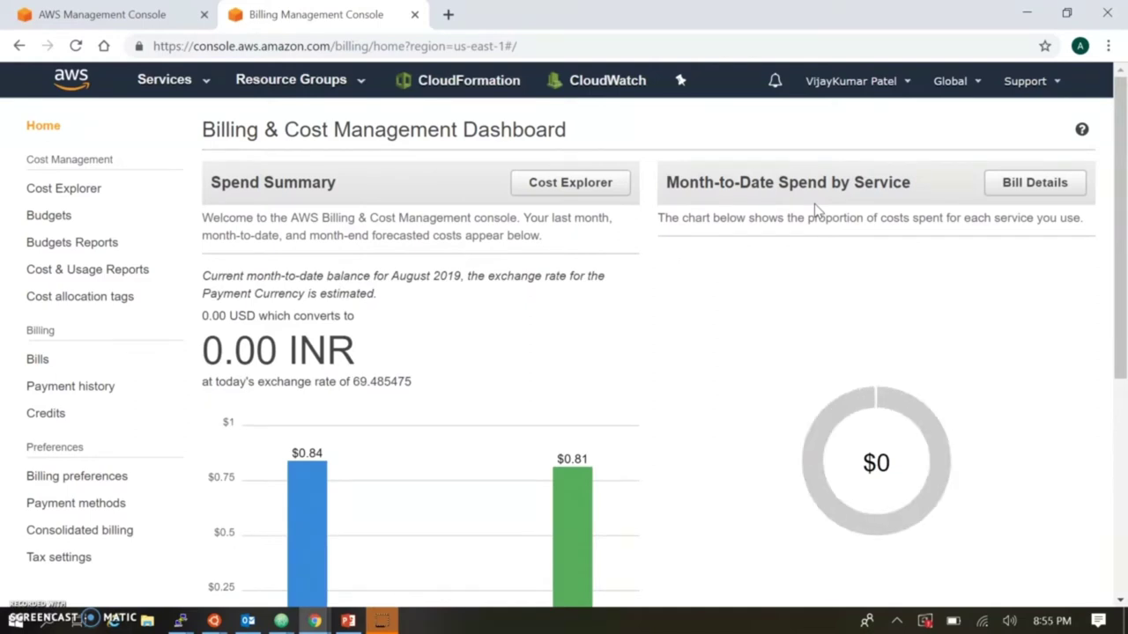
left_click(49, 217)
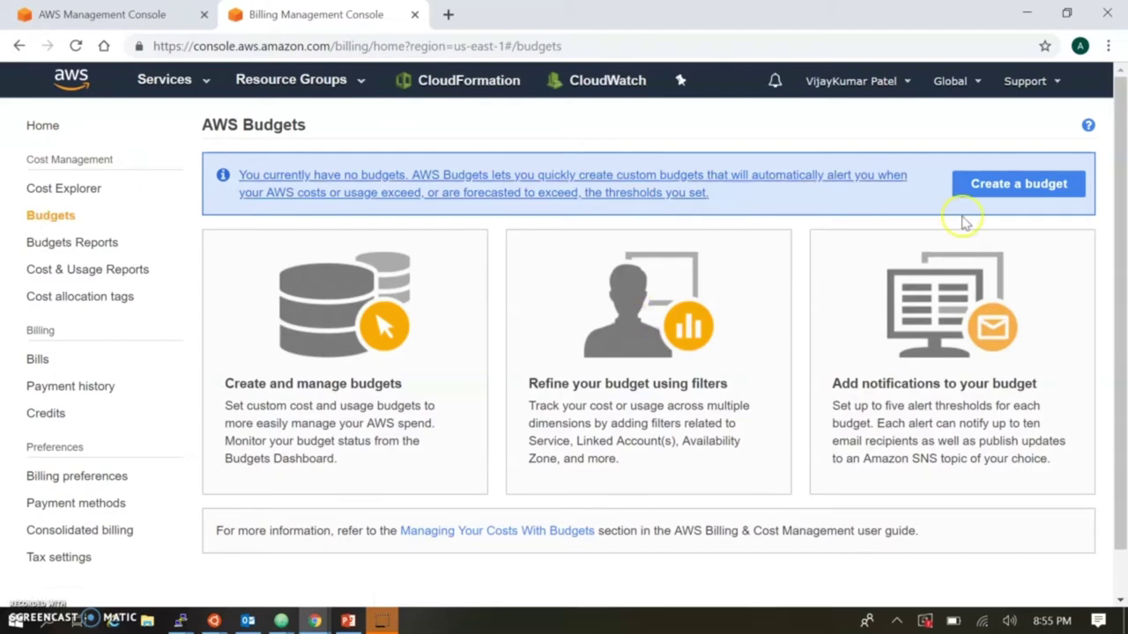
Step: Start a new cost budget and name it easyawslearn
left_click(1029, 193)
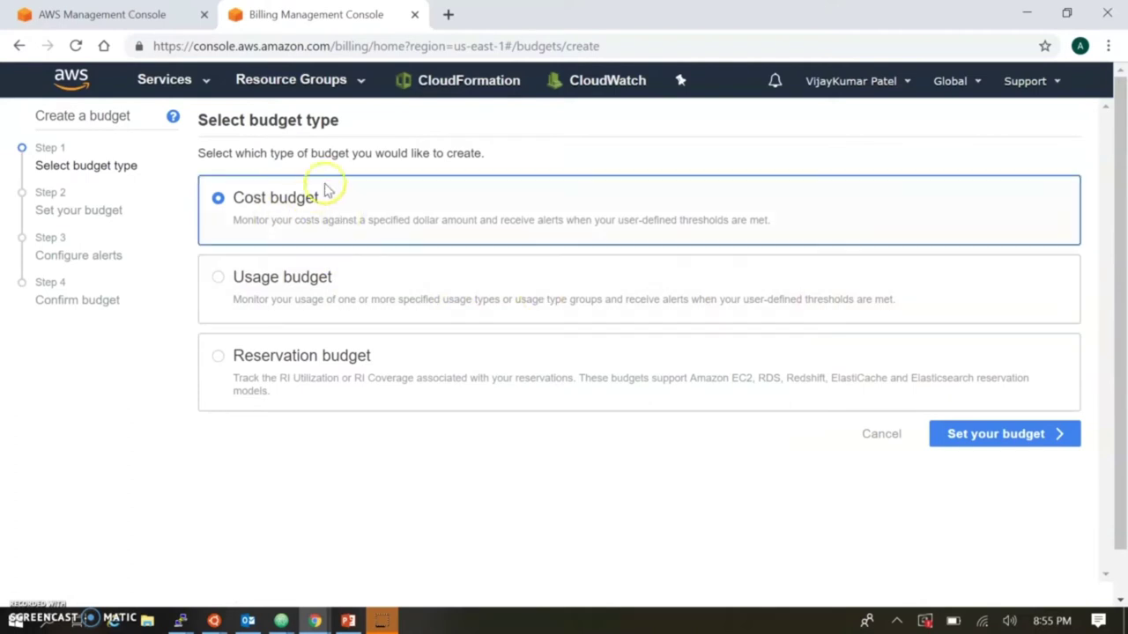
left_click(1020, 440)
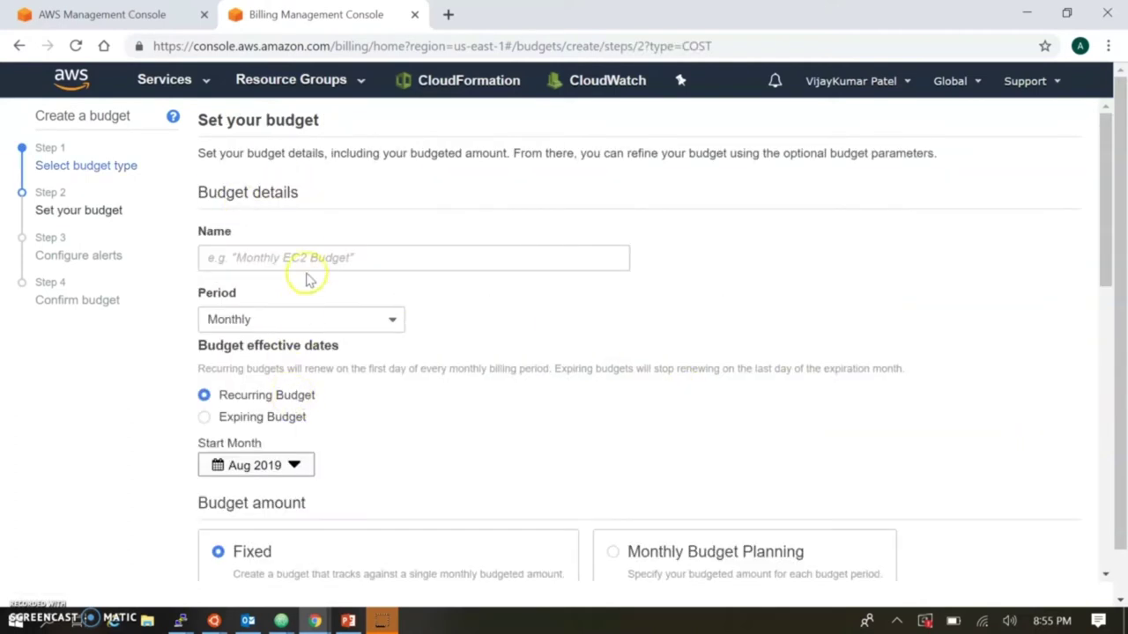
left_click(313, 256)
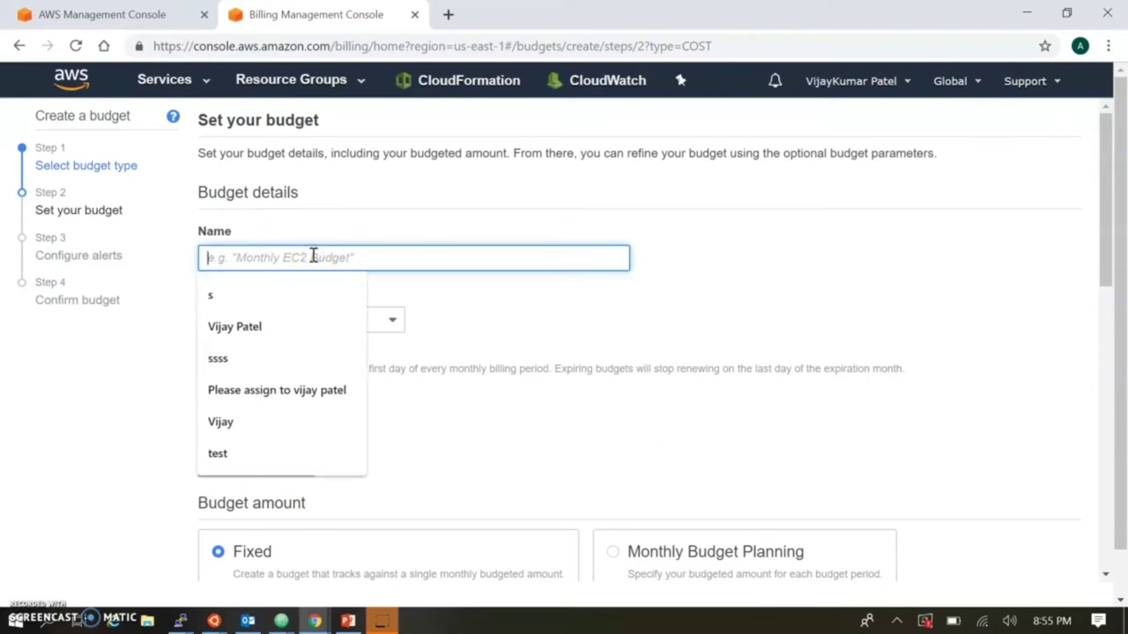
type("e")
key("Down")
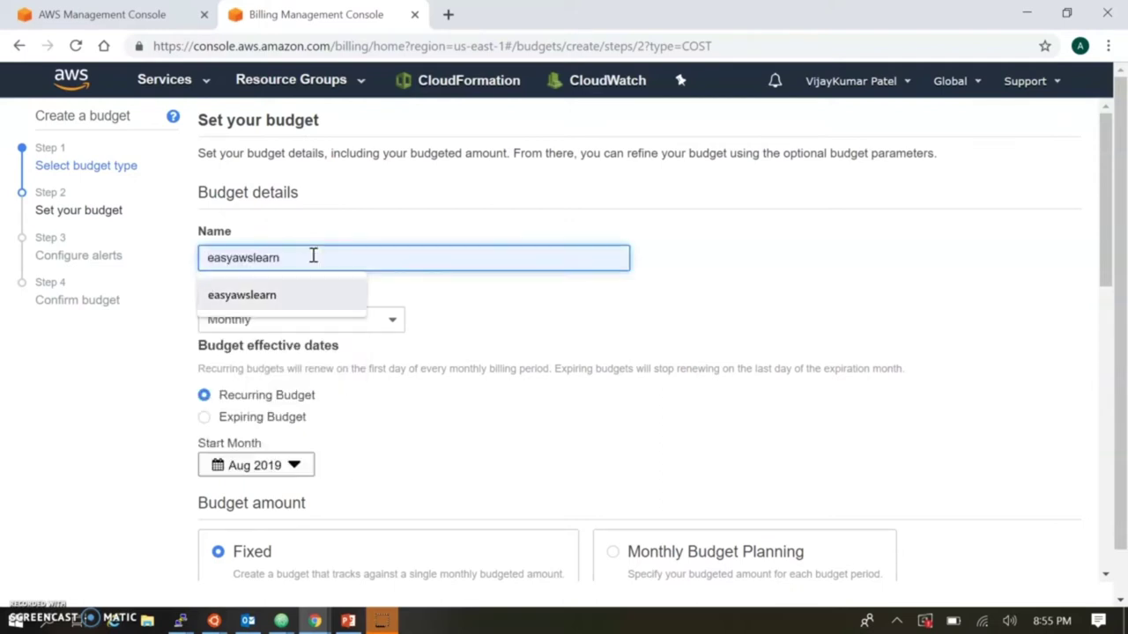
key("Return")
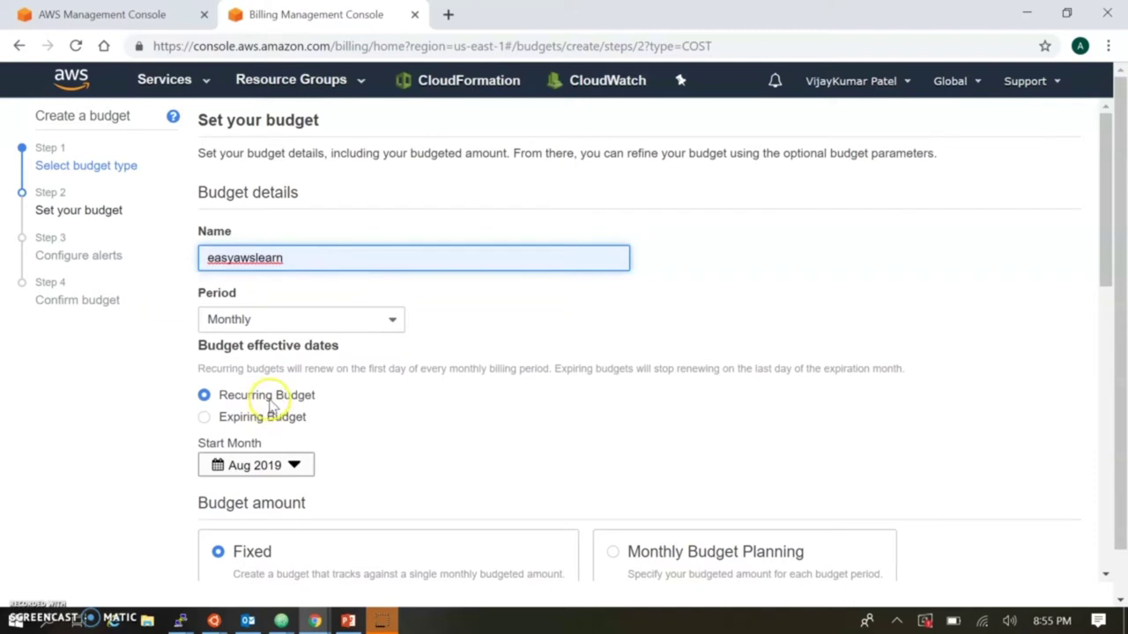
Step: Set the budgeted amount to $0.01 and continue to the alerts step
scroll(272, 405, "down", 5)
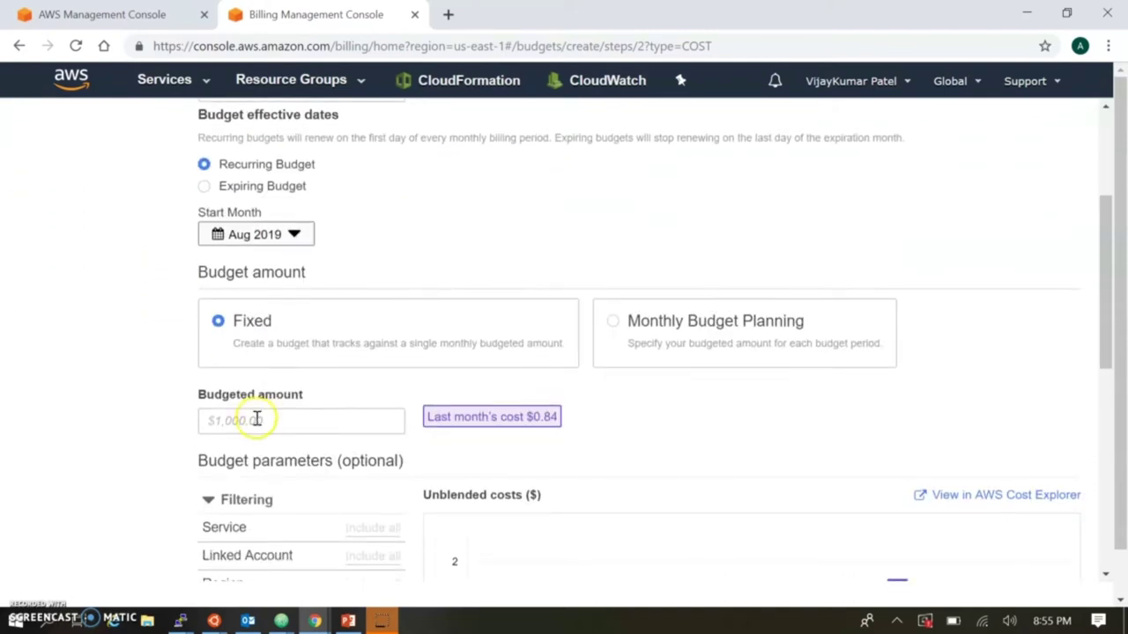
left_click(256, 419)
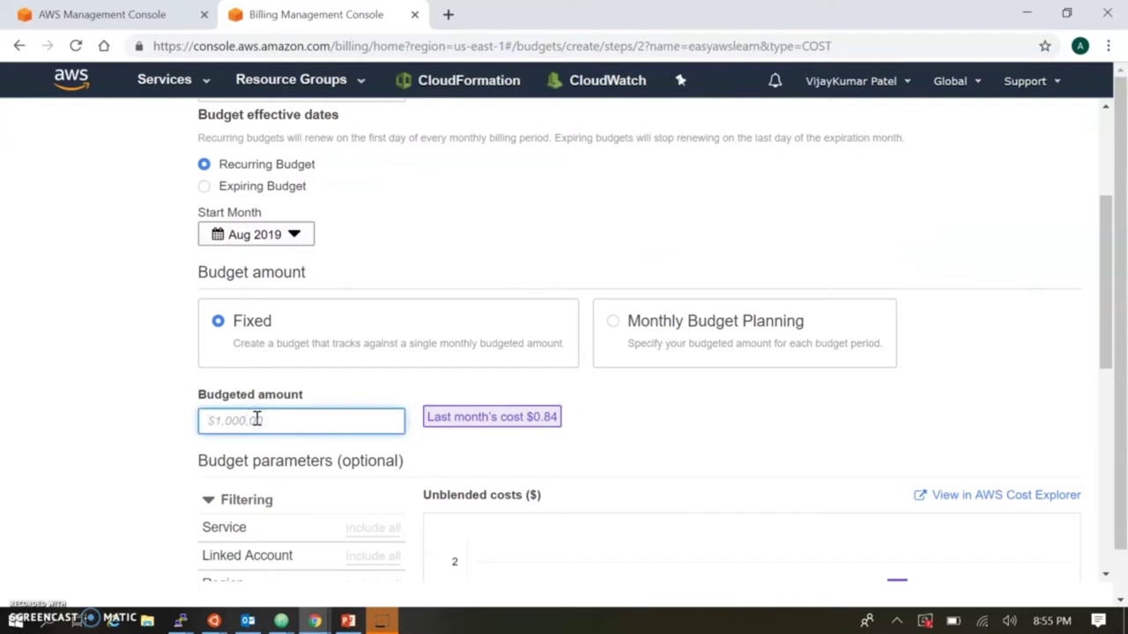
type("1")
key("BackSpace")
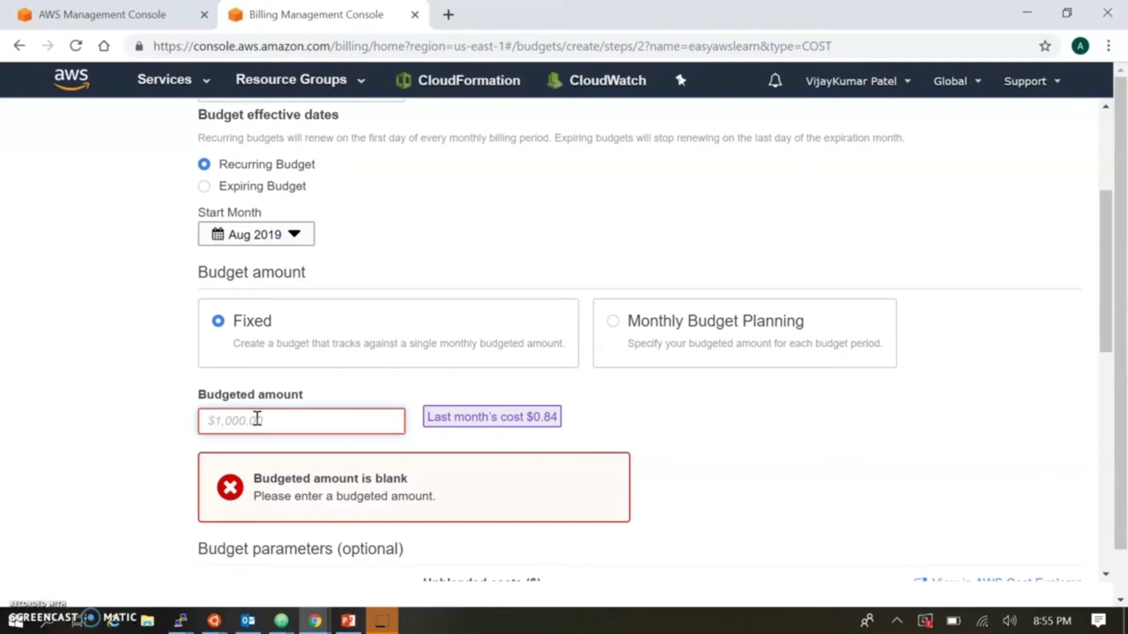
type("0.0")
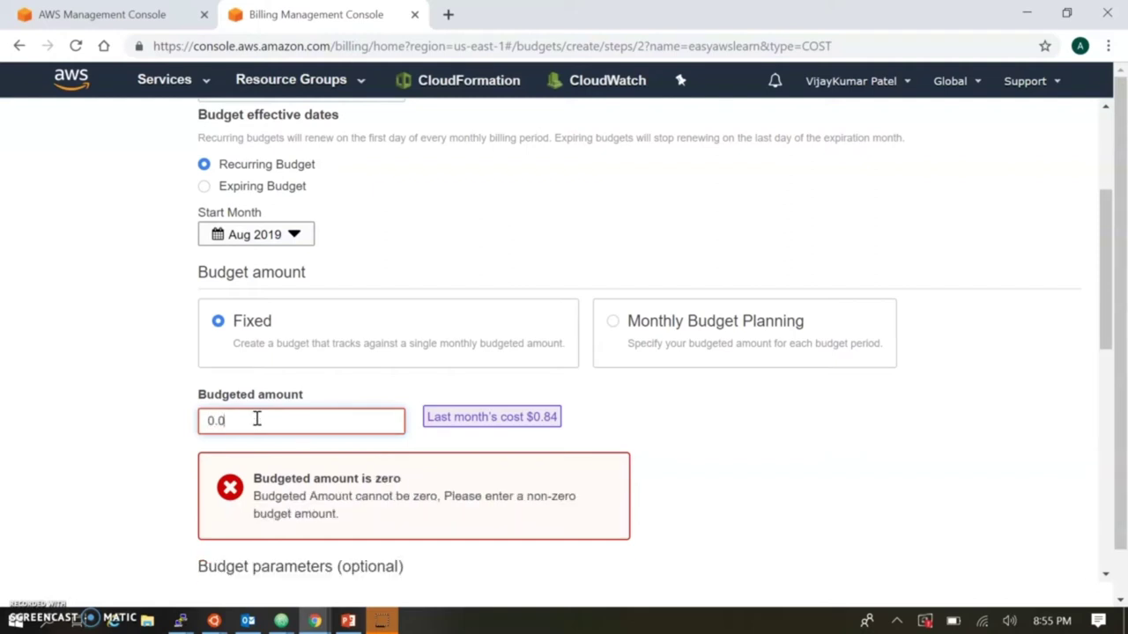
type("1")
left_click(312, 621)
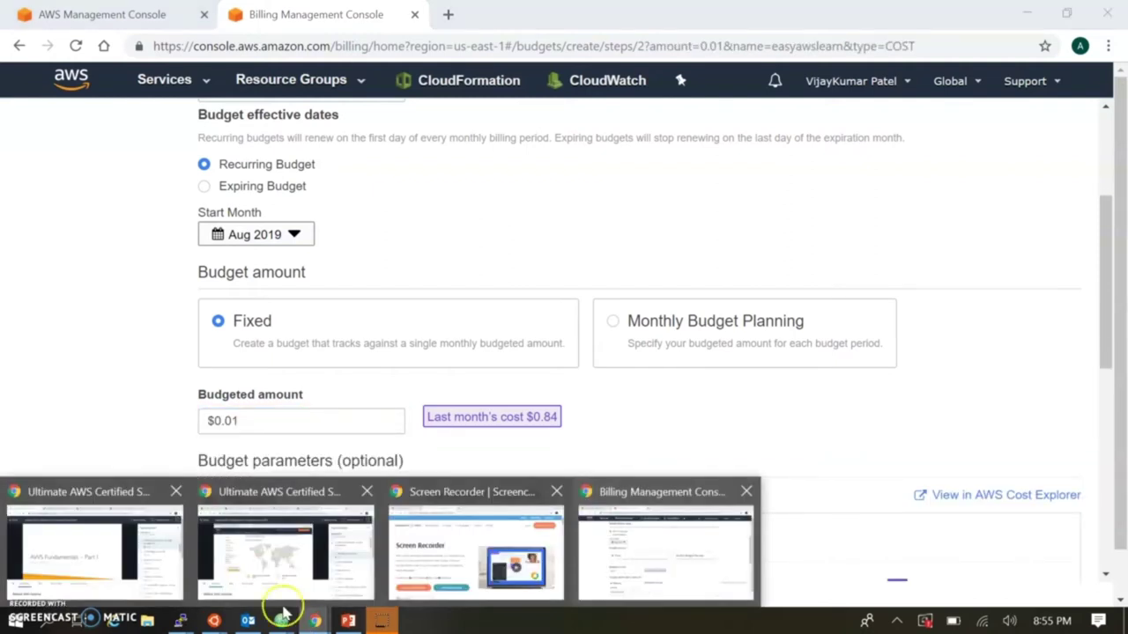
left_click(49, 295)
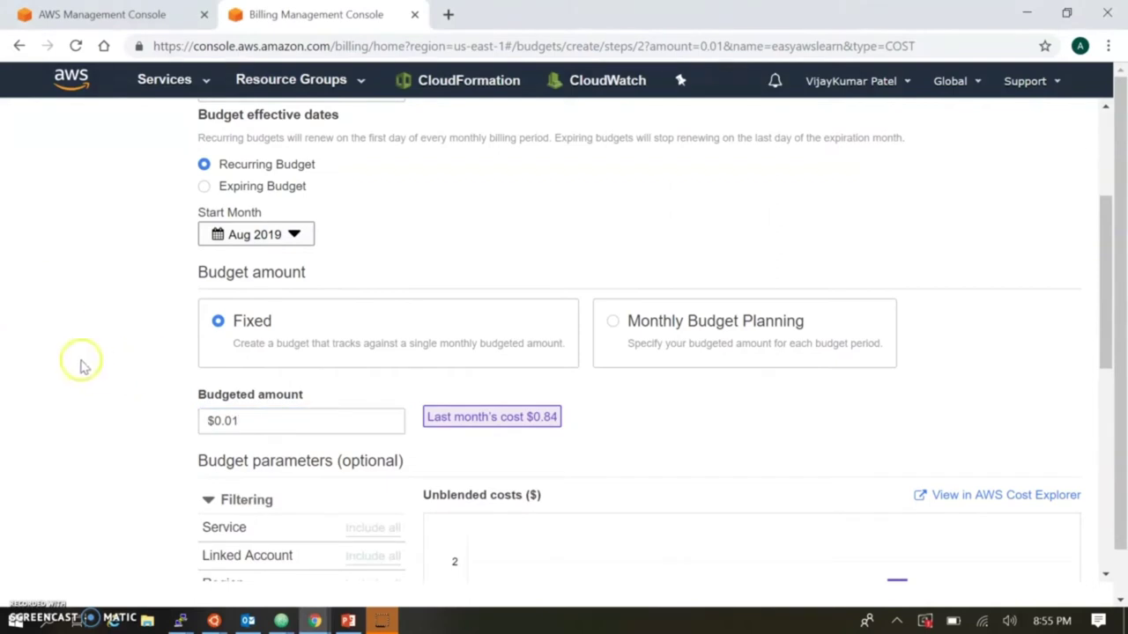
scroll(80, 365, "down", 2)
scroll(80, 364, "down", 3)
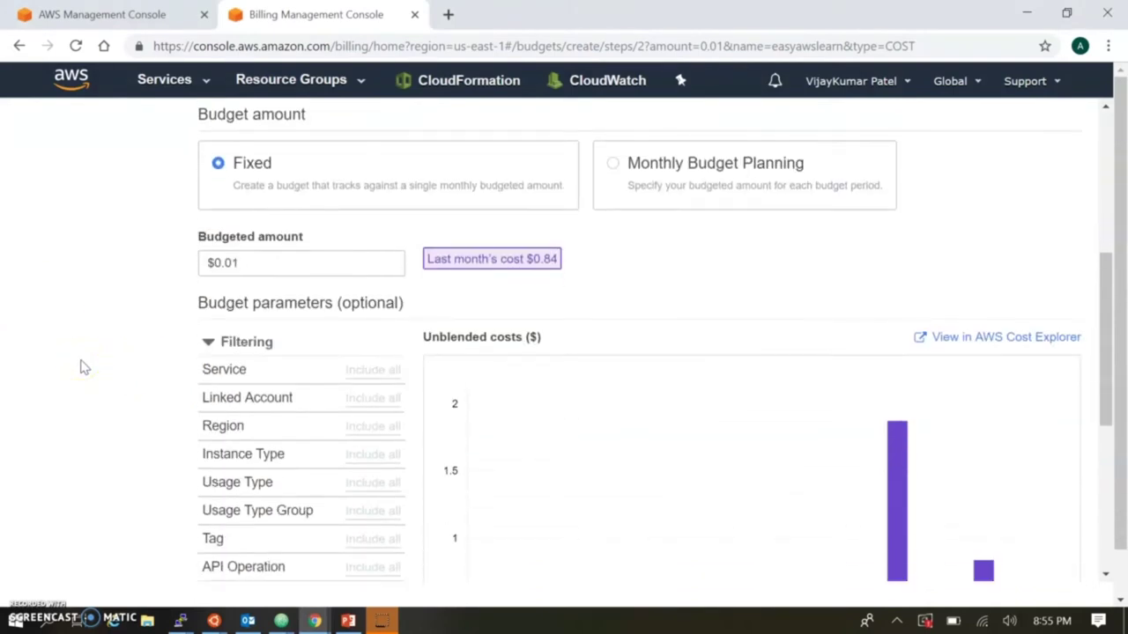
scroll(80, 365, "down", 7)
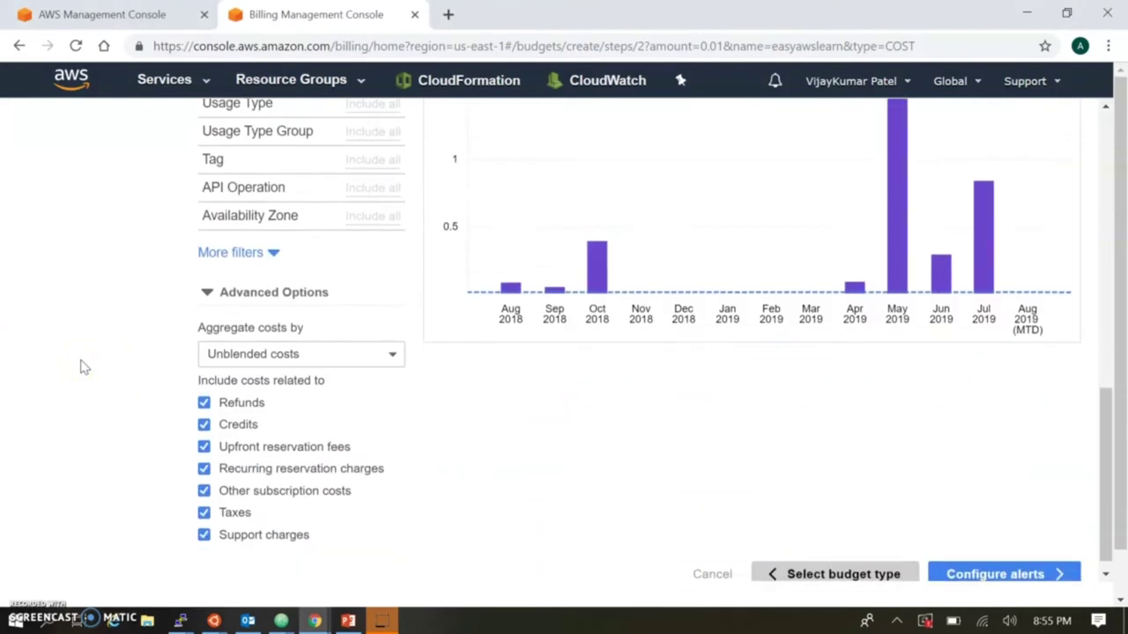
left_click(1036, 562)
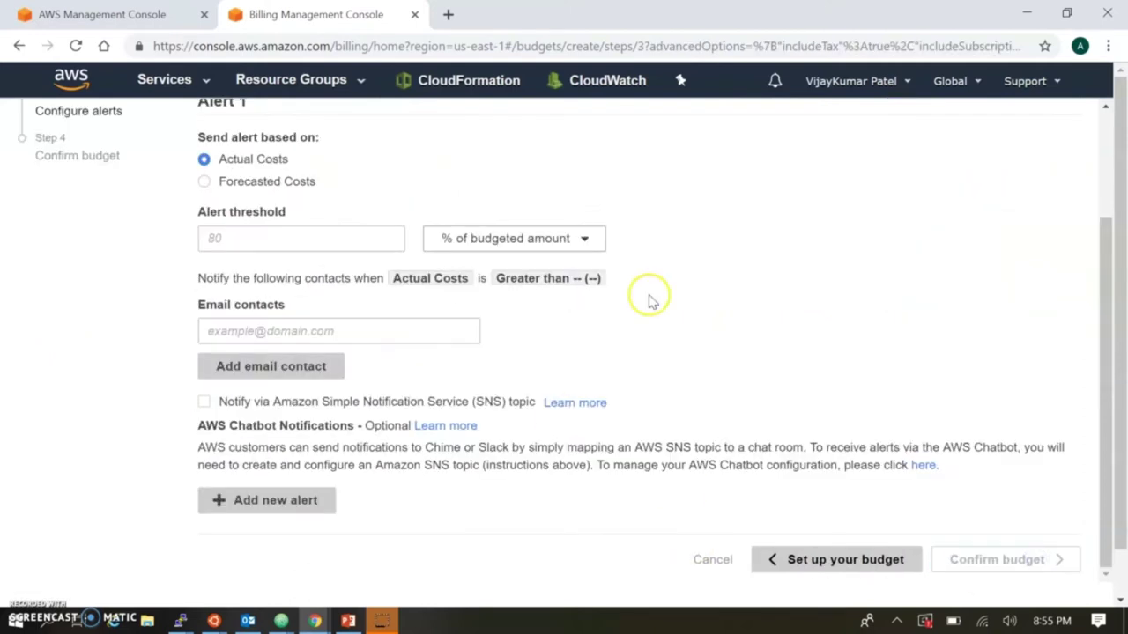
Step: Set the alert threshold to 100% of the $0.01 budgeted amount
left_click(287, 238)
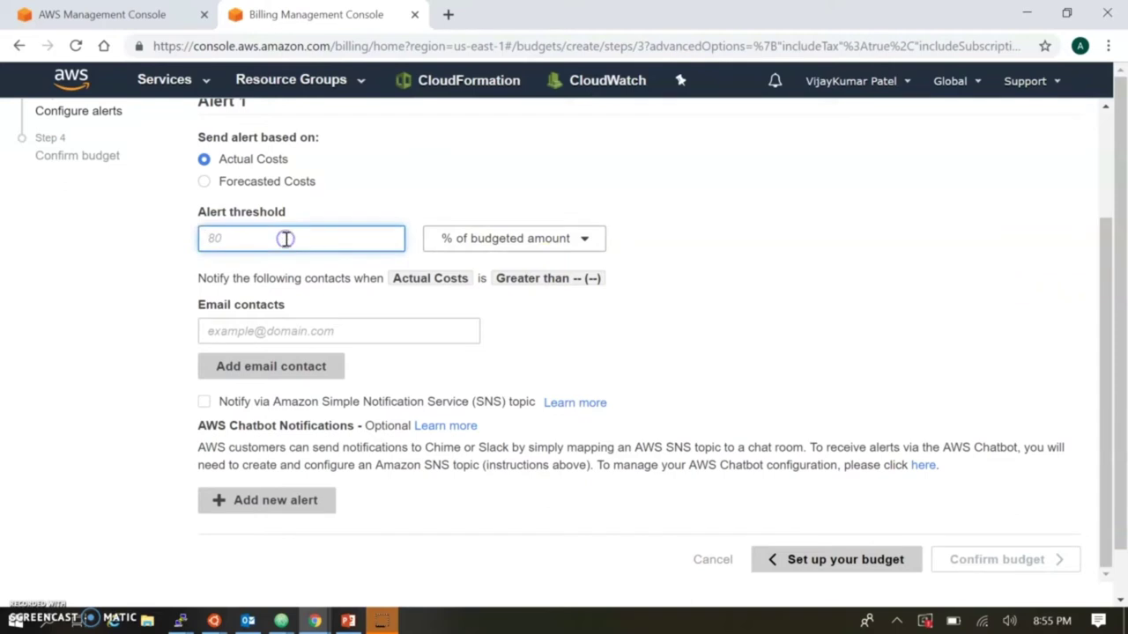
scroll(289, 246, "up", 2)
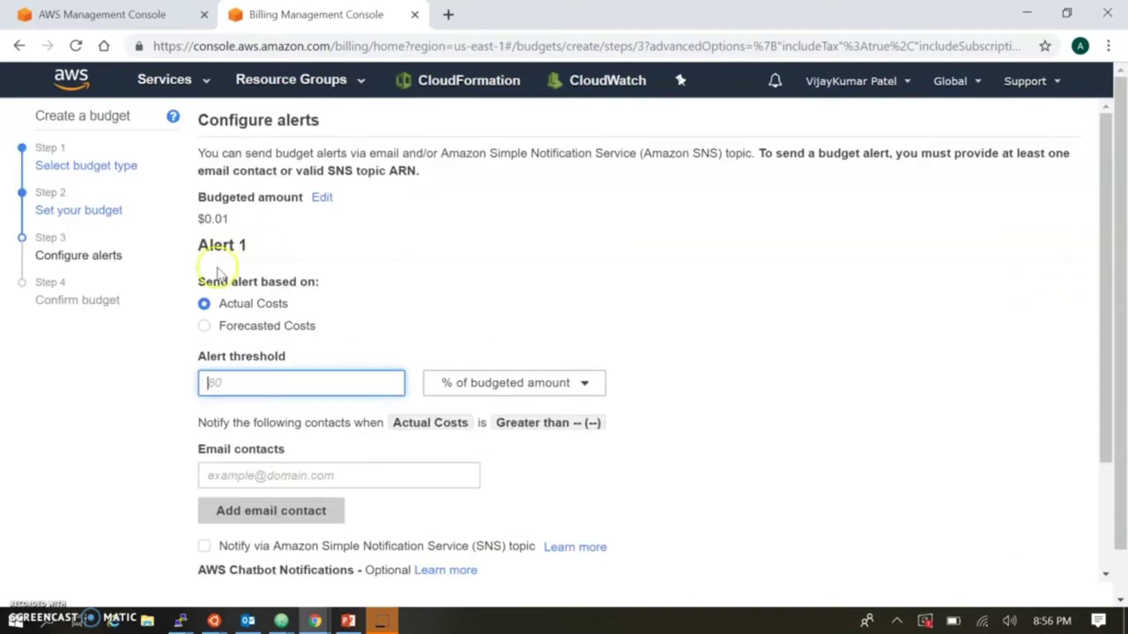
left_click_drag(215, 219, 258, 221)
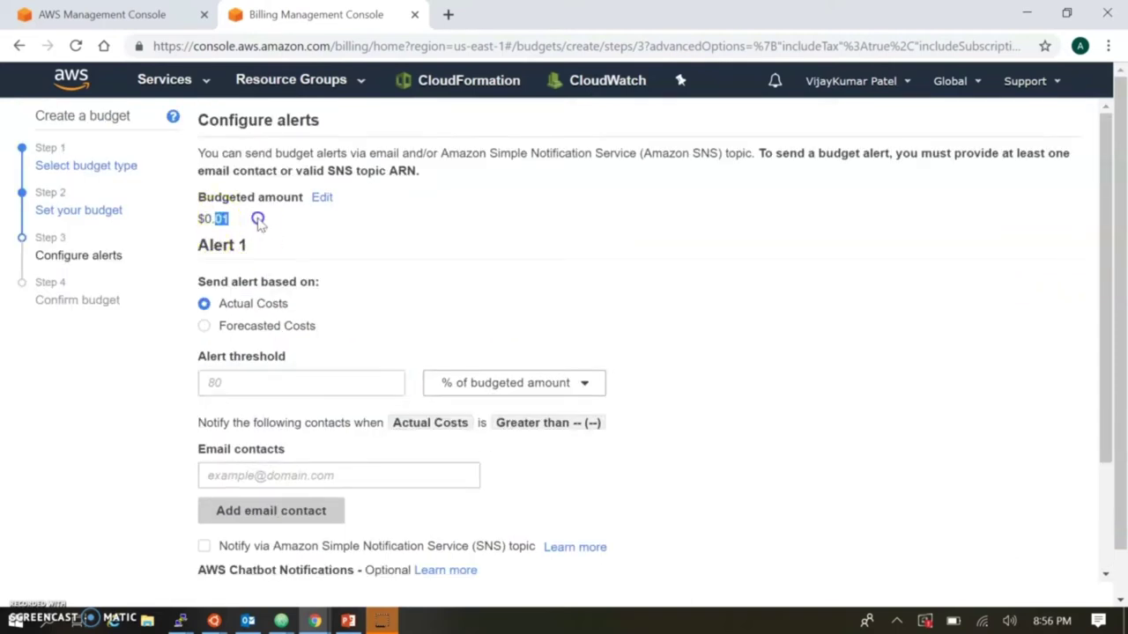
left_click(257, 220)
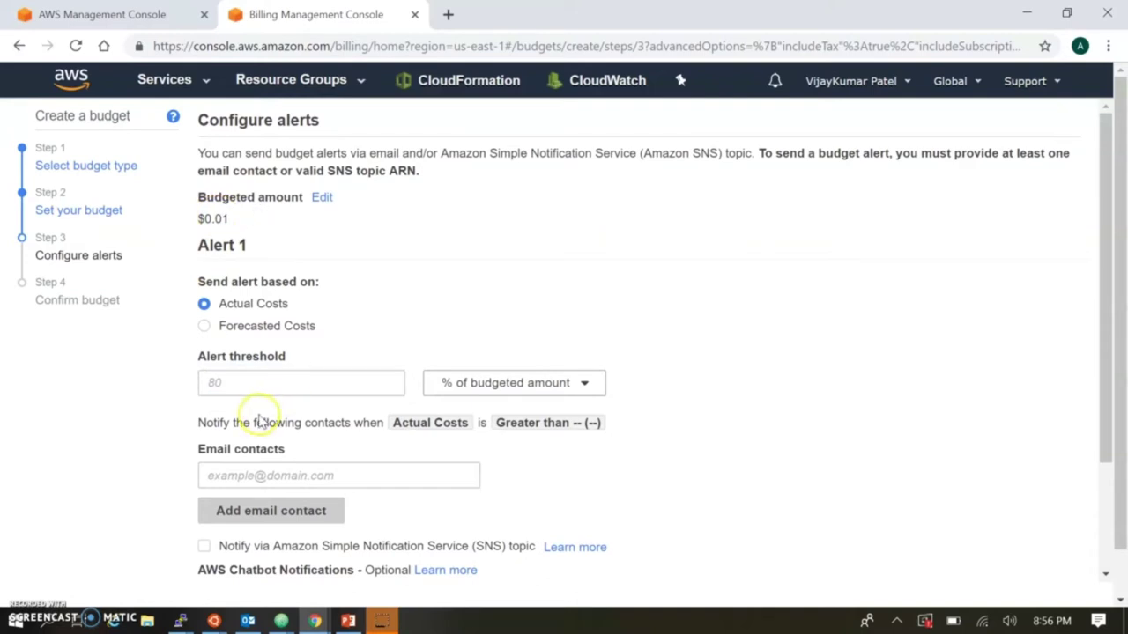
left_click(266, 379)
type("100")
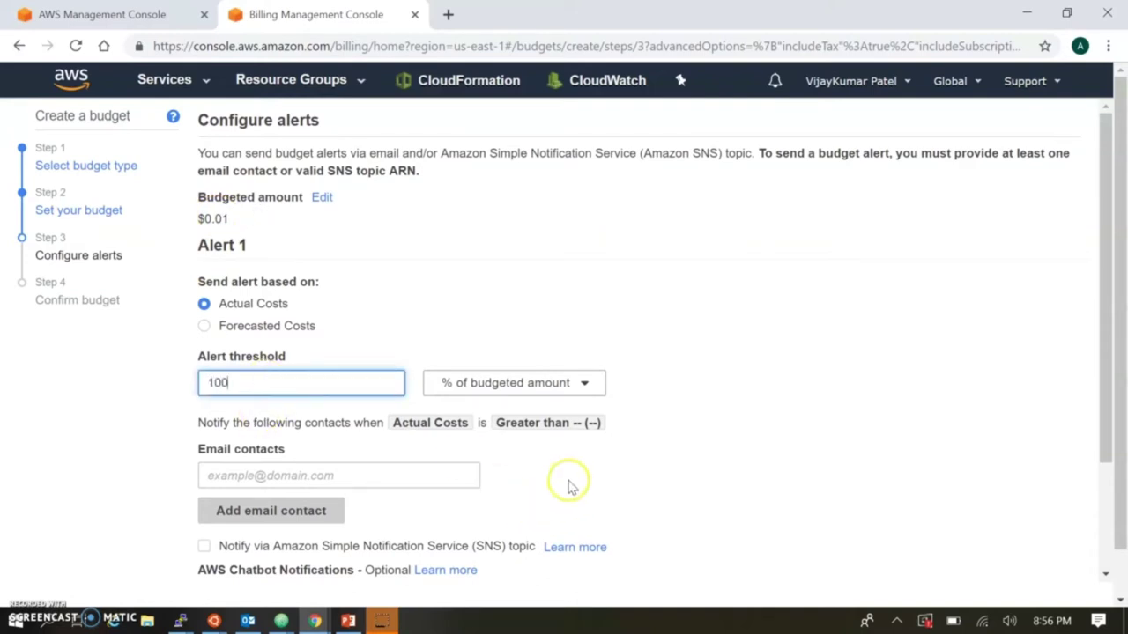
Step: Add an email contact for the alert and continue to the review
left_click(422, 483)
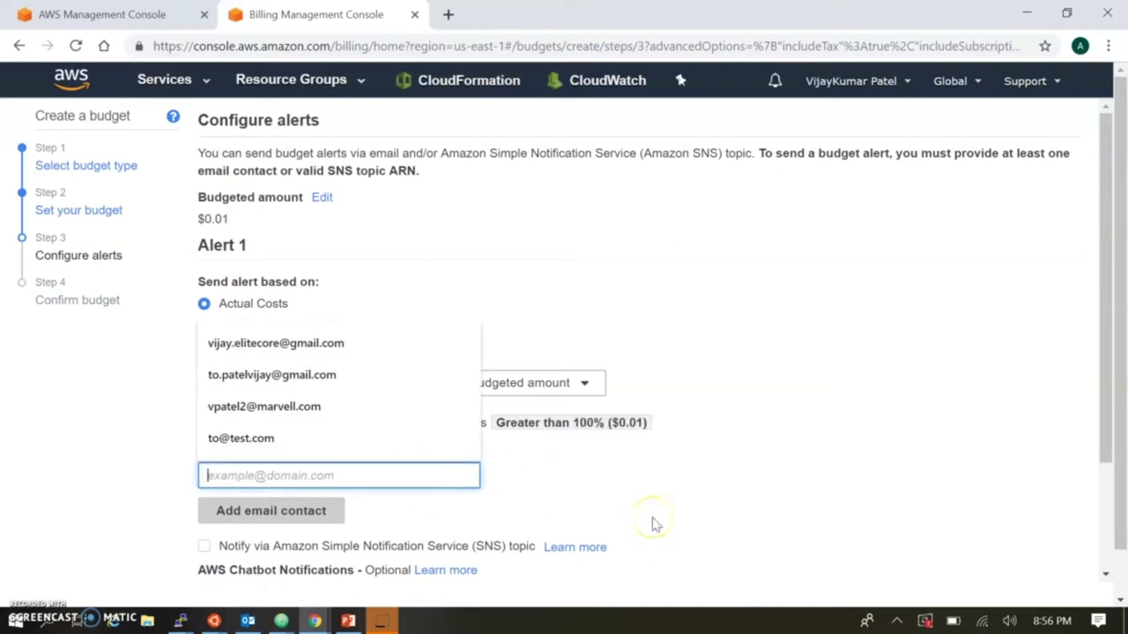
type("tre")
key("BackSpace")
key("BackSpace")
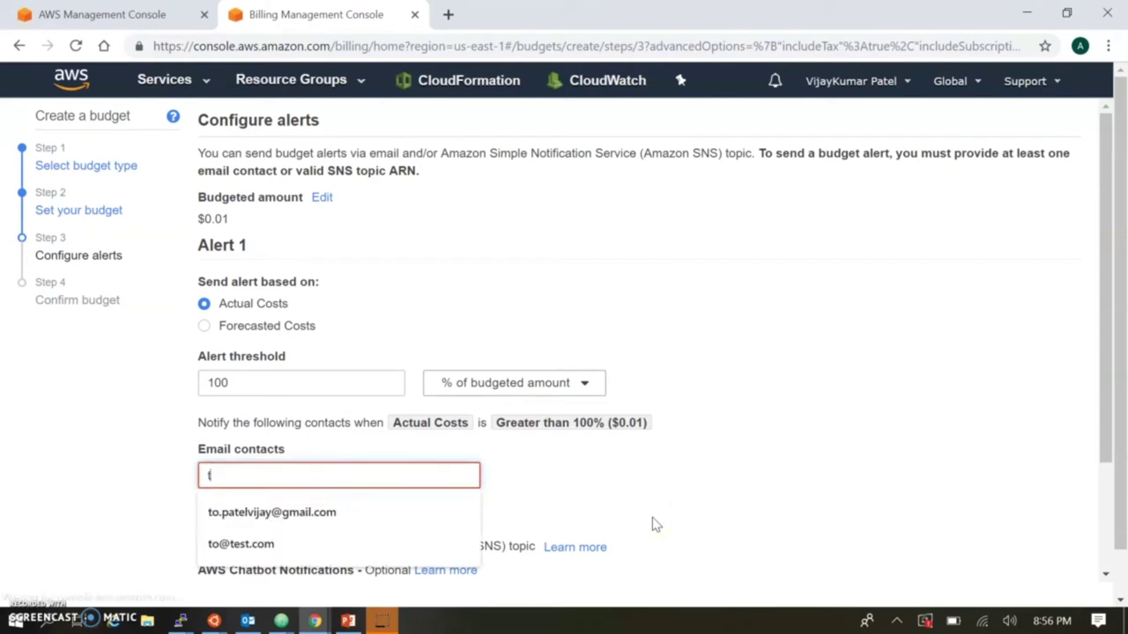
type("est")
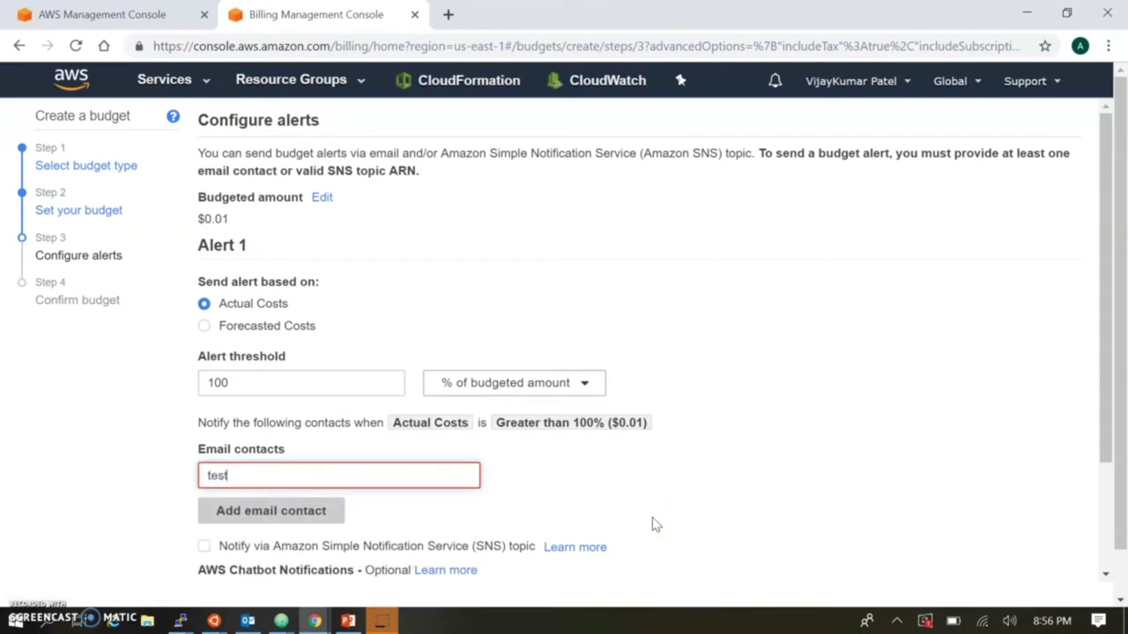
type("@demo.com")
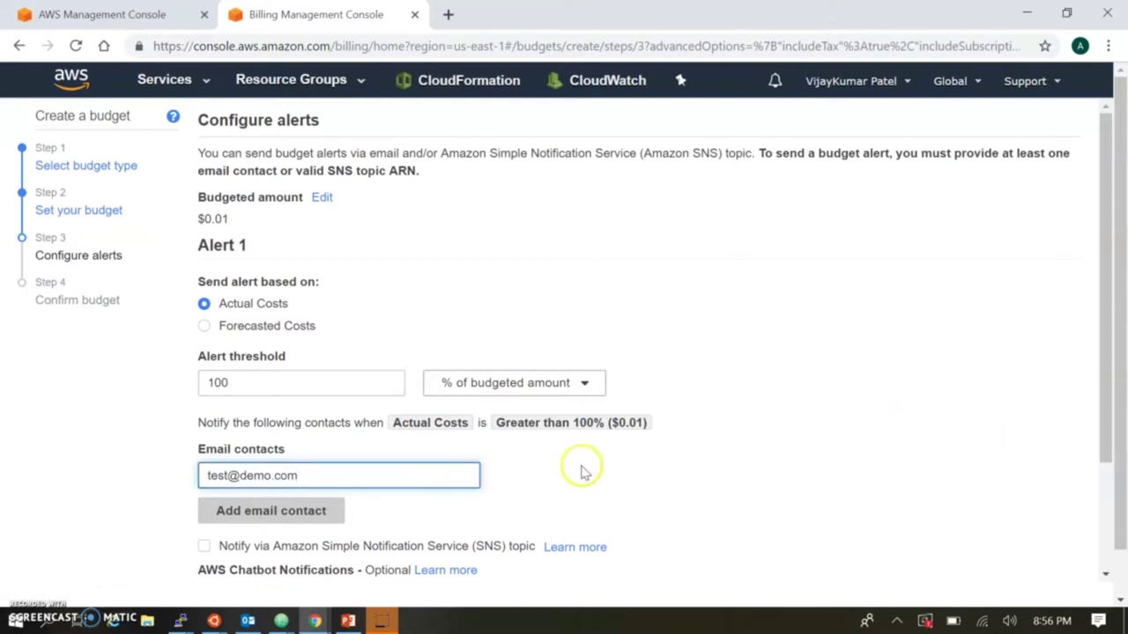
scroll(616, 497, "down", 1)
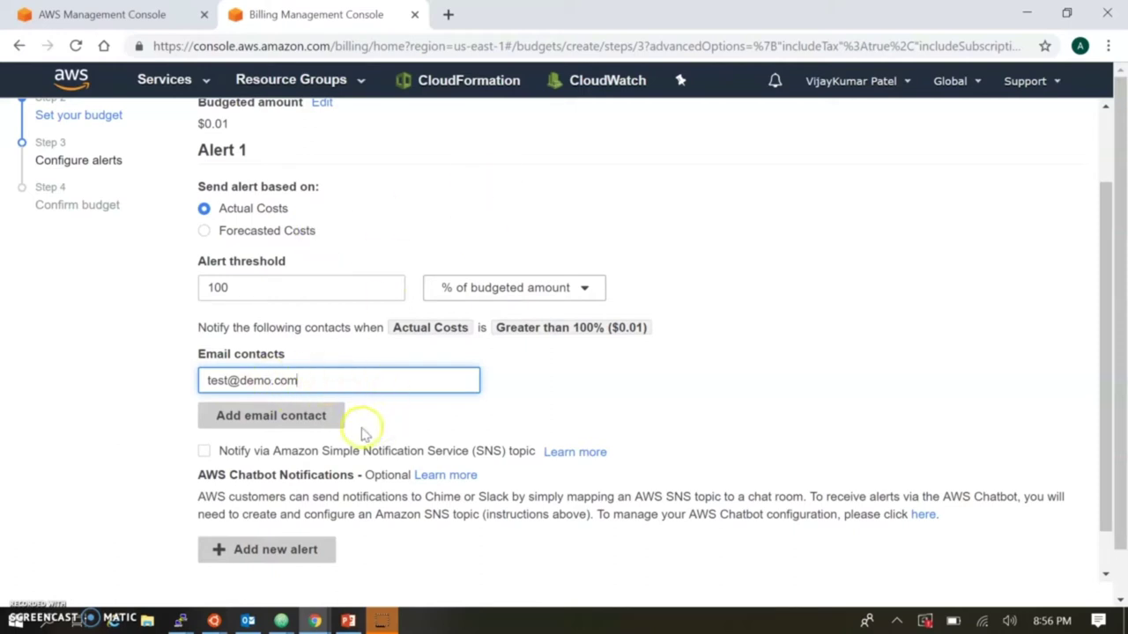
scroll(366, 431, "down", 1)
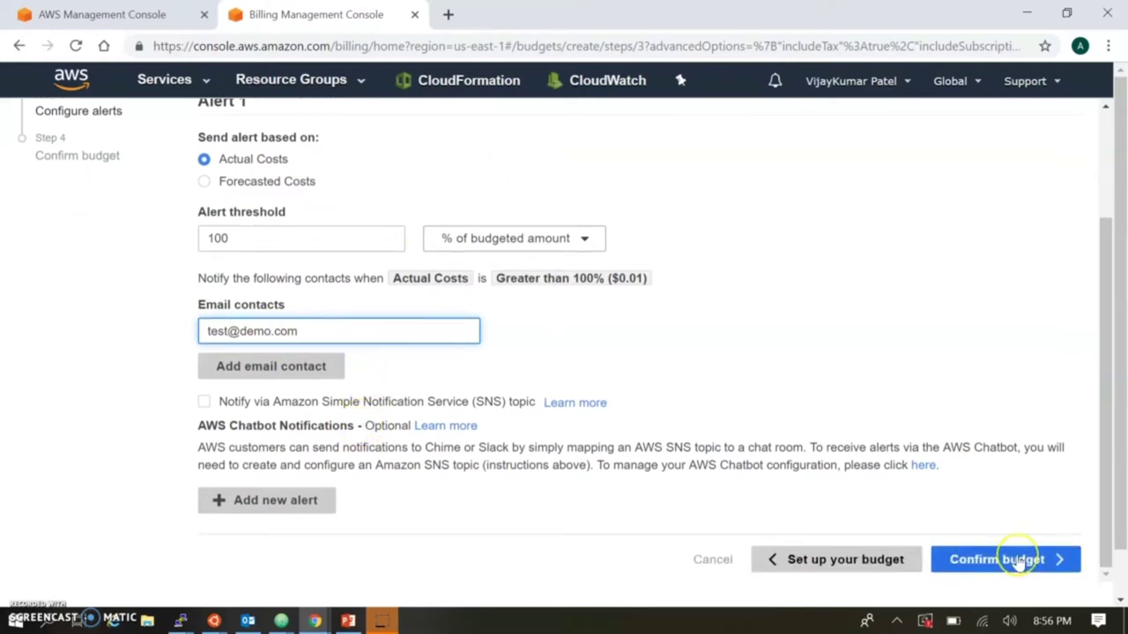
left_click(1020, 562)
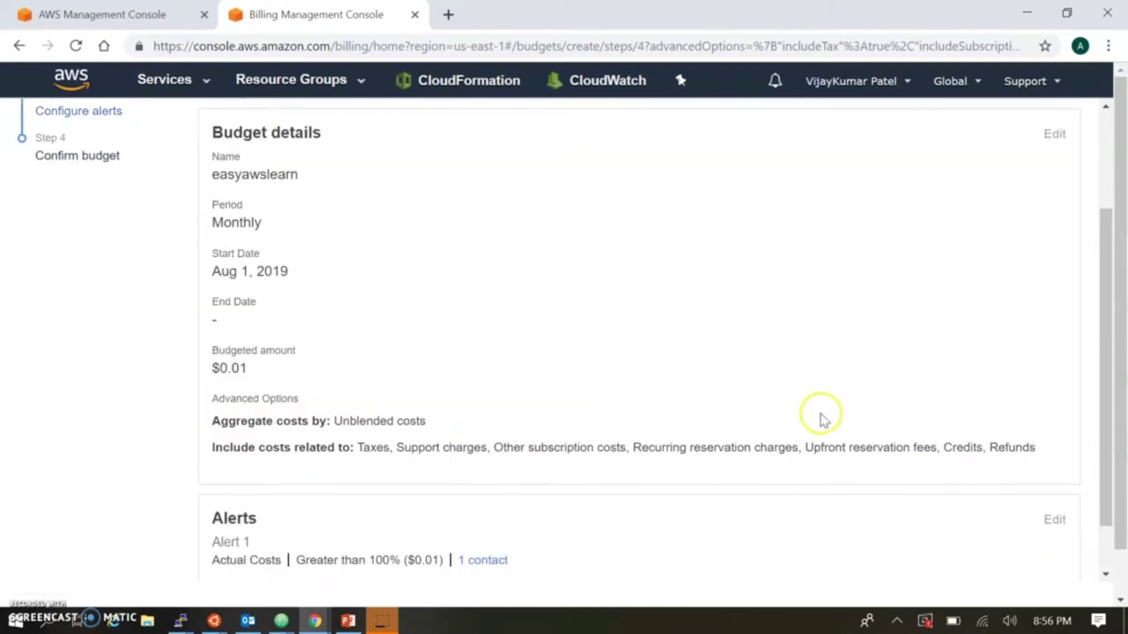
Step: Review the details and create the easyawslearn budget
scroll(810, 378, "down", 1)
scroll(810, 379, "up", 3)
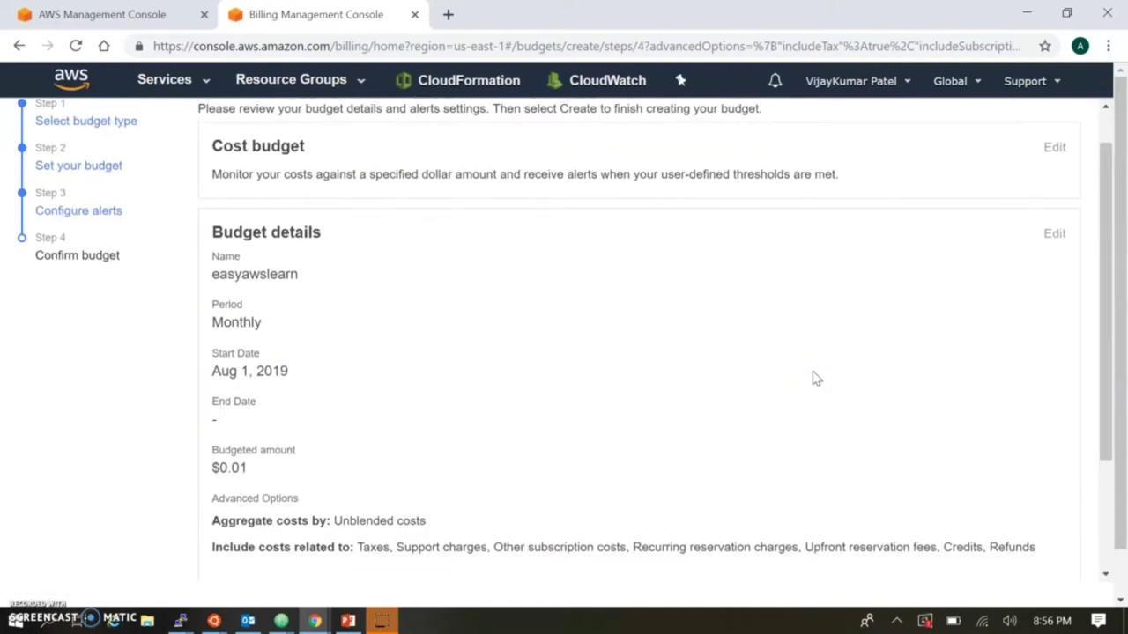
scroll(340, 308, "up", 1)
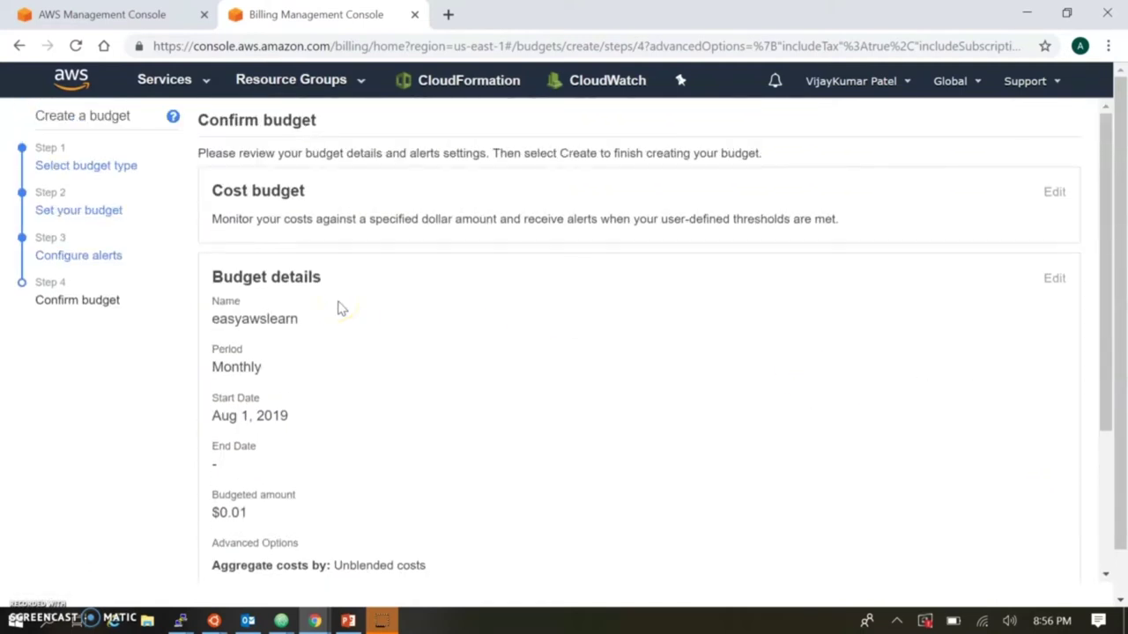
scroll(340, 308, "down", 3)
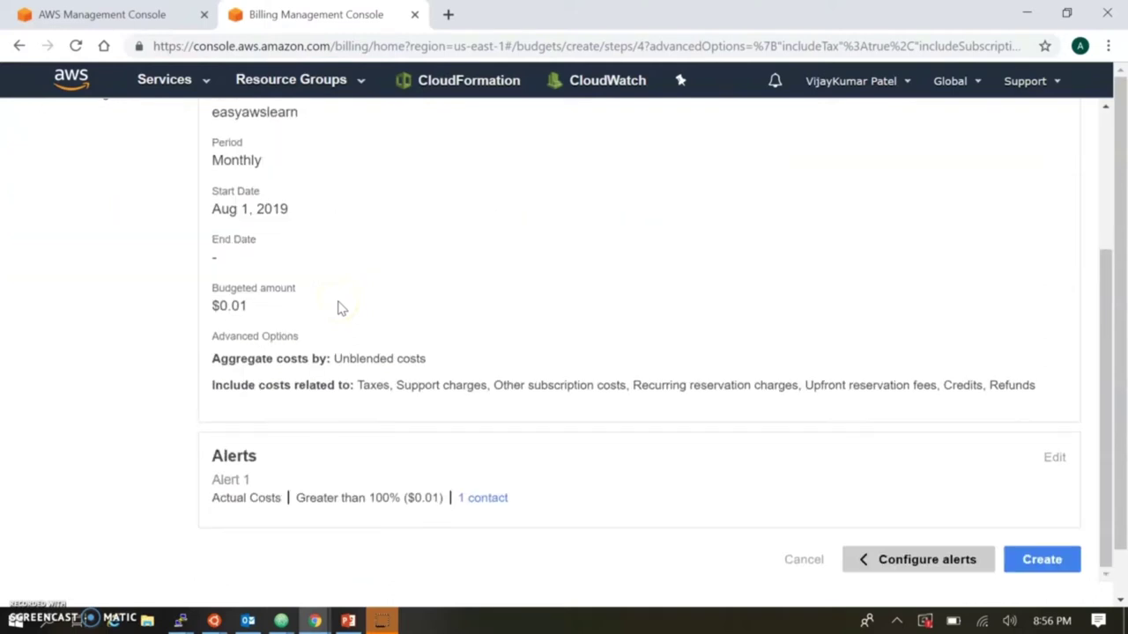
left_click(1057, 560)
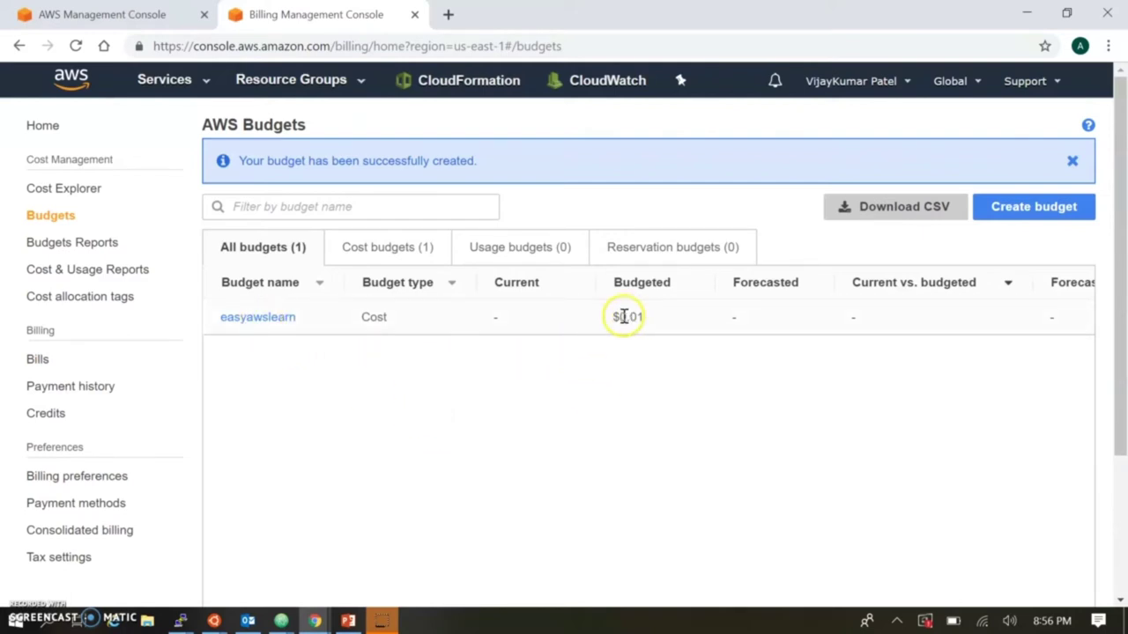
Step: Check the $0.01 budget in the list, view the bills summary, and advance the slide
left_click_drag(621, 317, 650, 320)
left_click(35, 361)
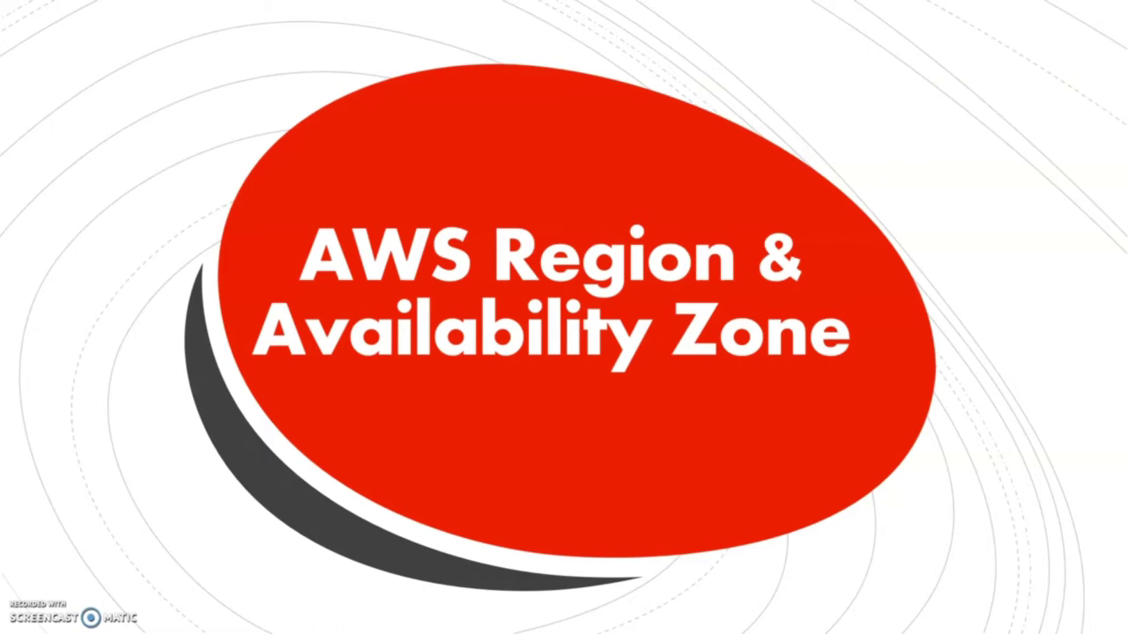
key("Right")
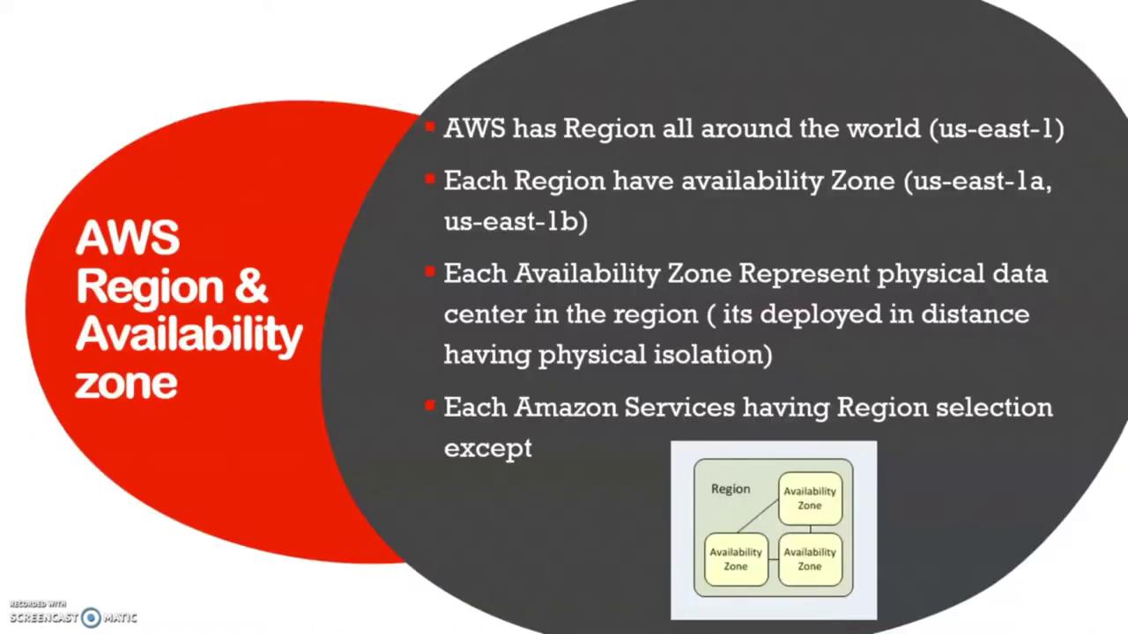
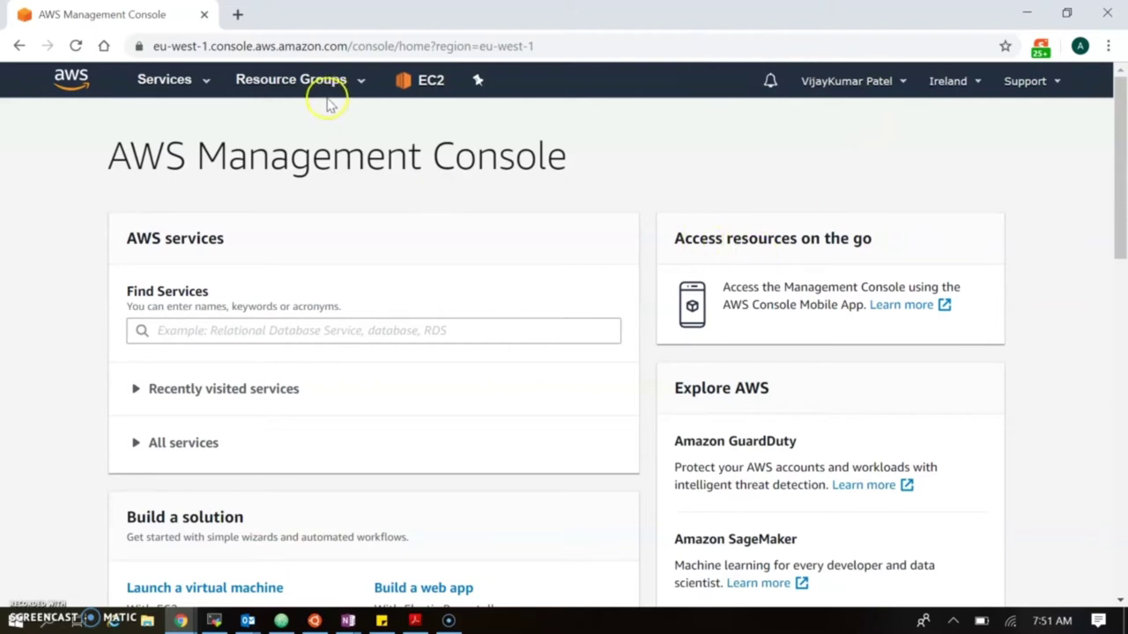
Step: Search the services list for 'iam' and open the IAM dashboard
left_click(163, 79)
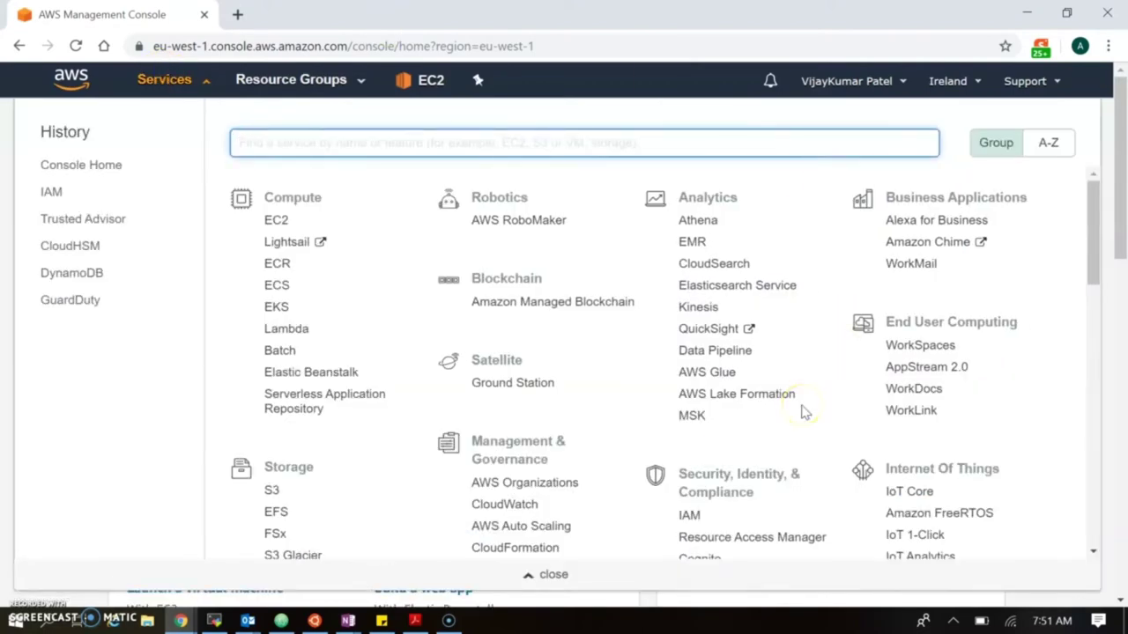
scroll(803, 412, "down", 3)
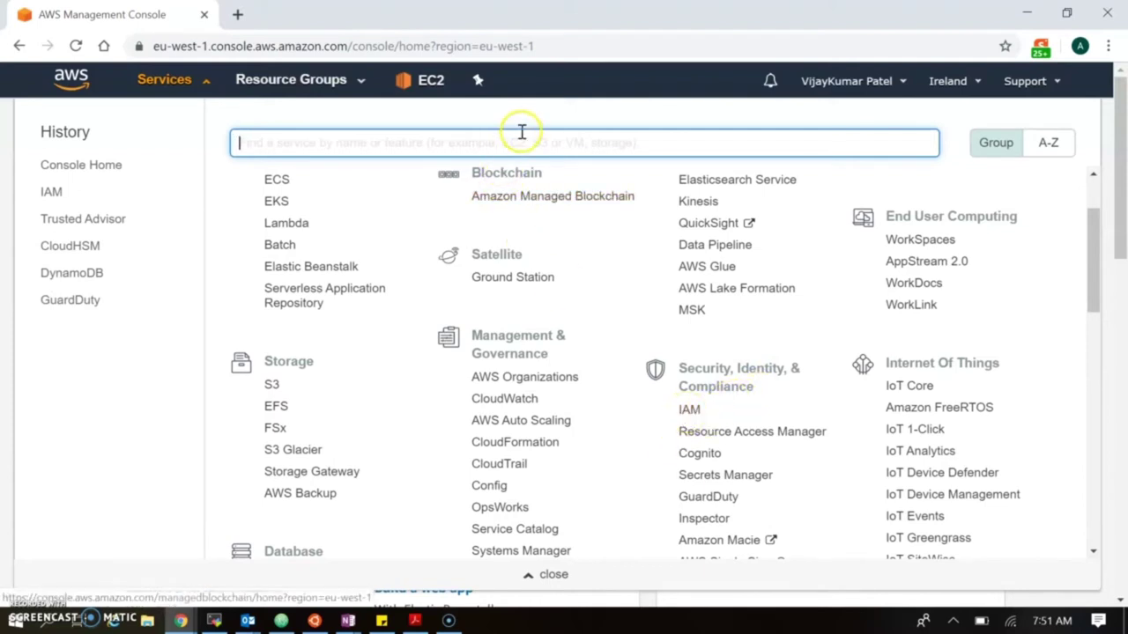
type("im")
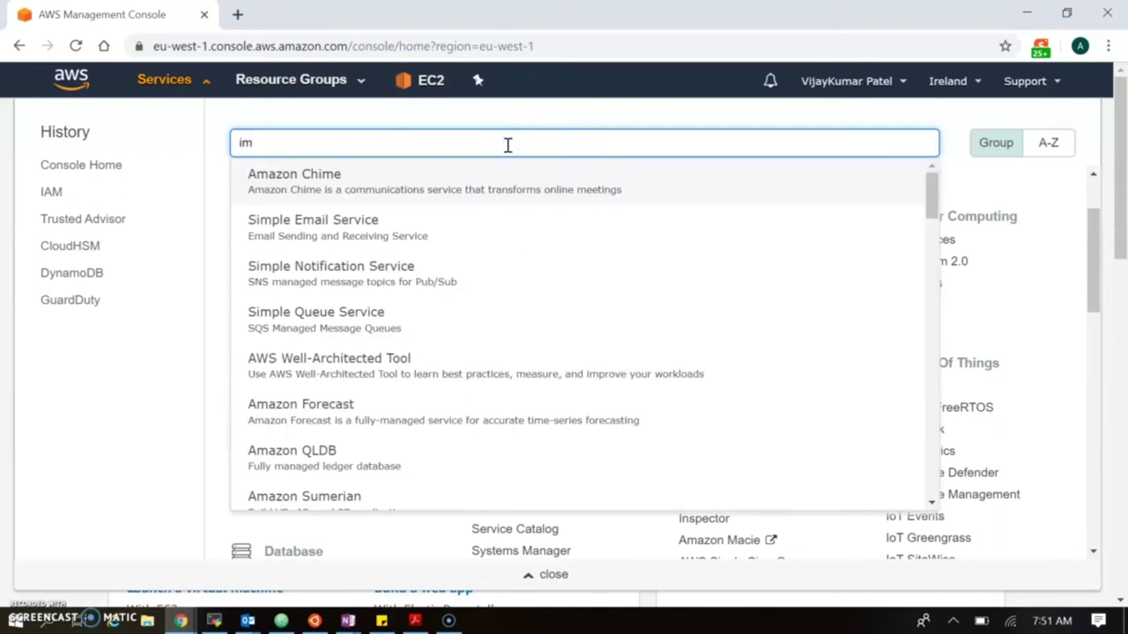
key("BackSpace")
type("am")
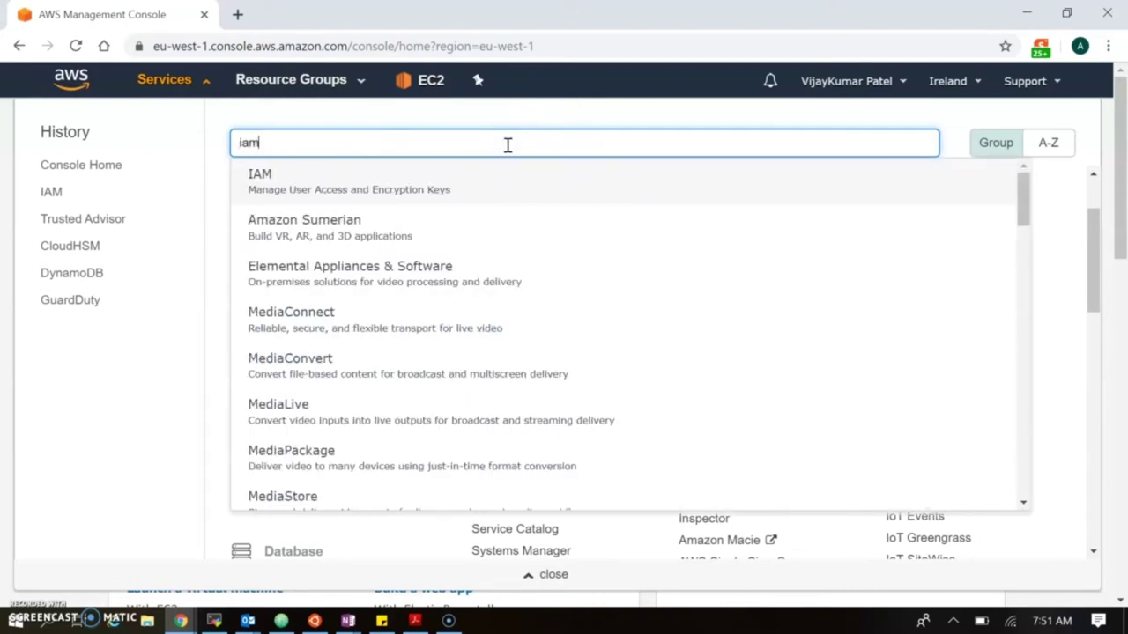
left_click(430, 187)
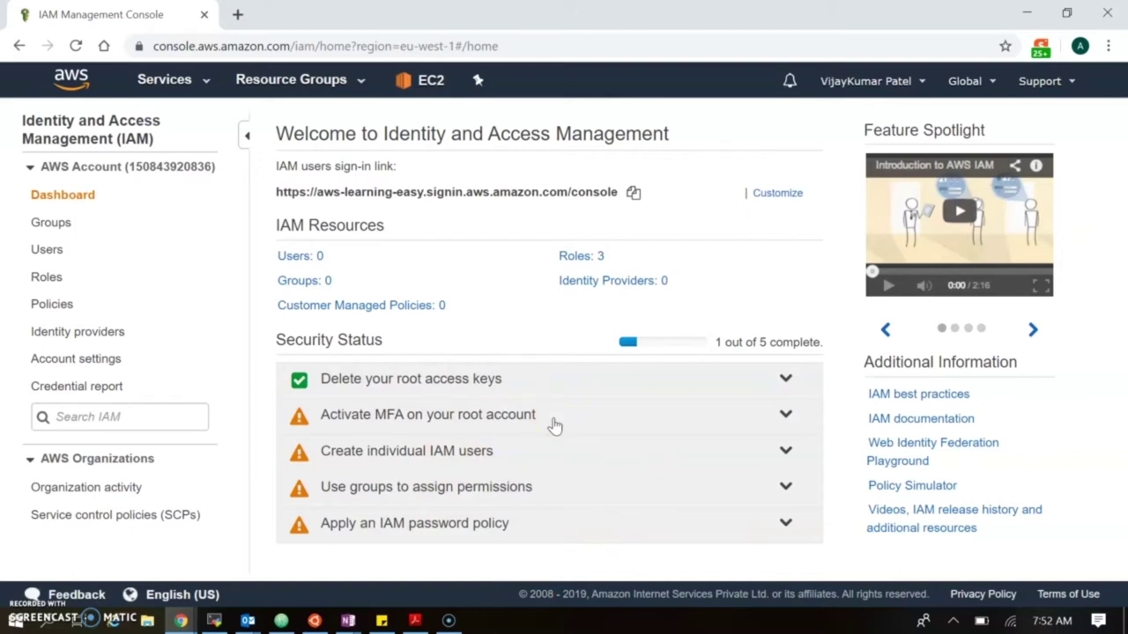
Step: Look over the root access keys item, then go to Manage MFA for the root account
left_click(599, 395)
left_click(615, 400)
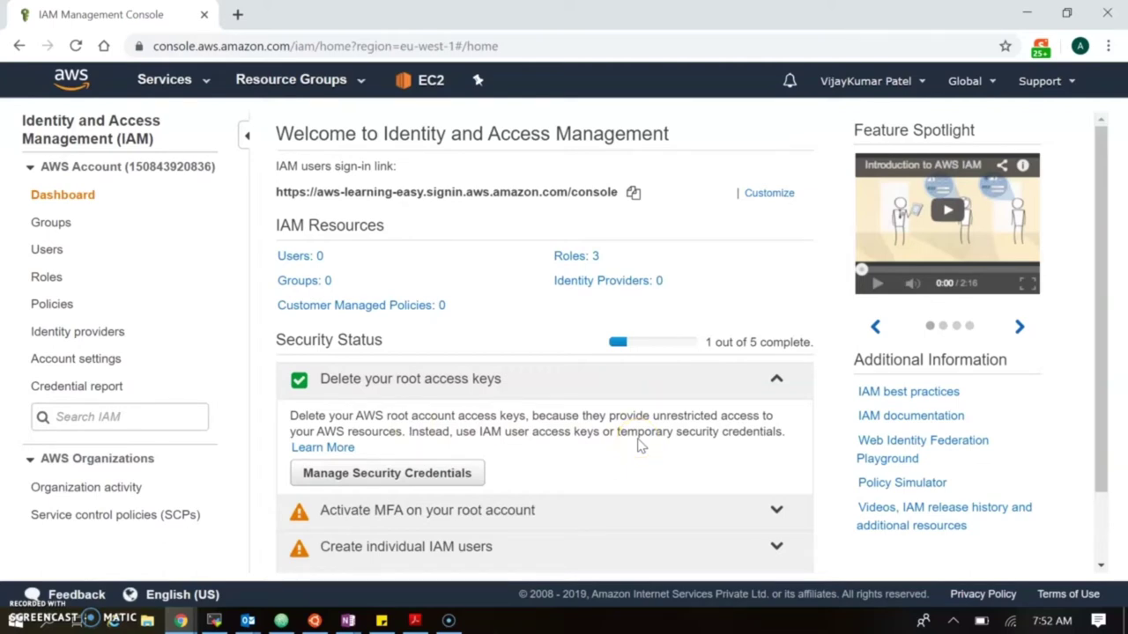
left_click(695, 379)
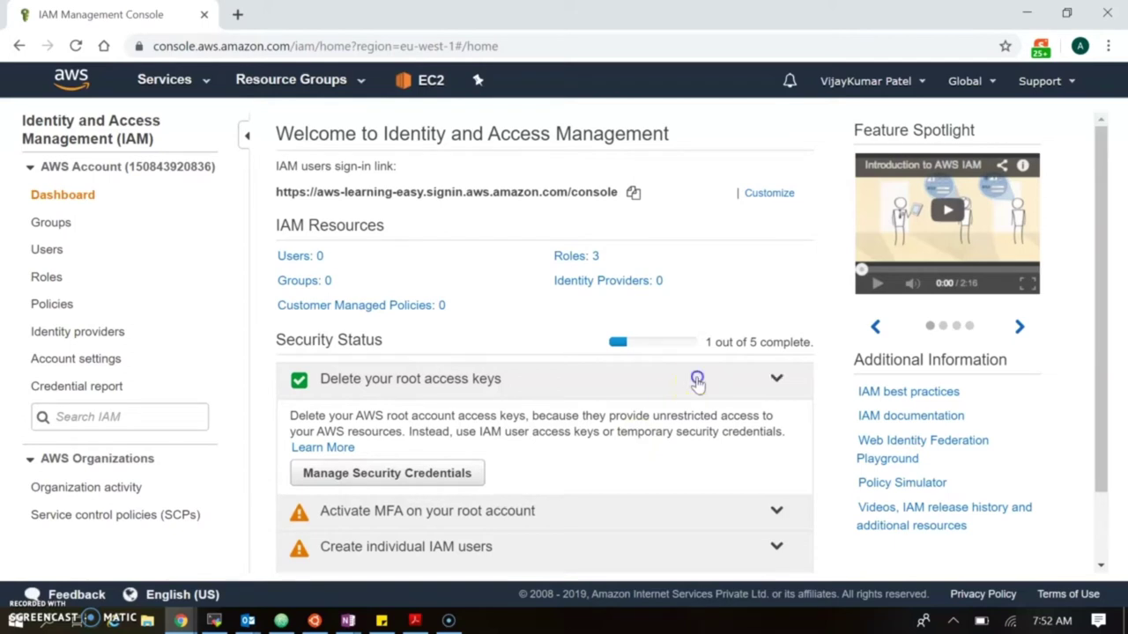
left_click(626, 419)
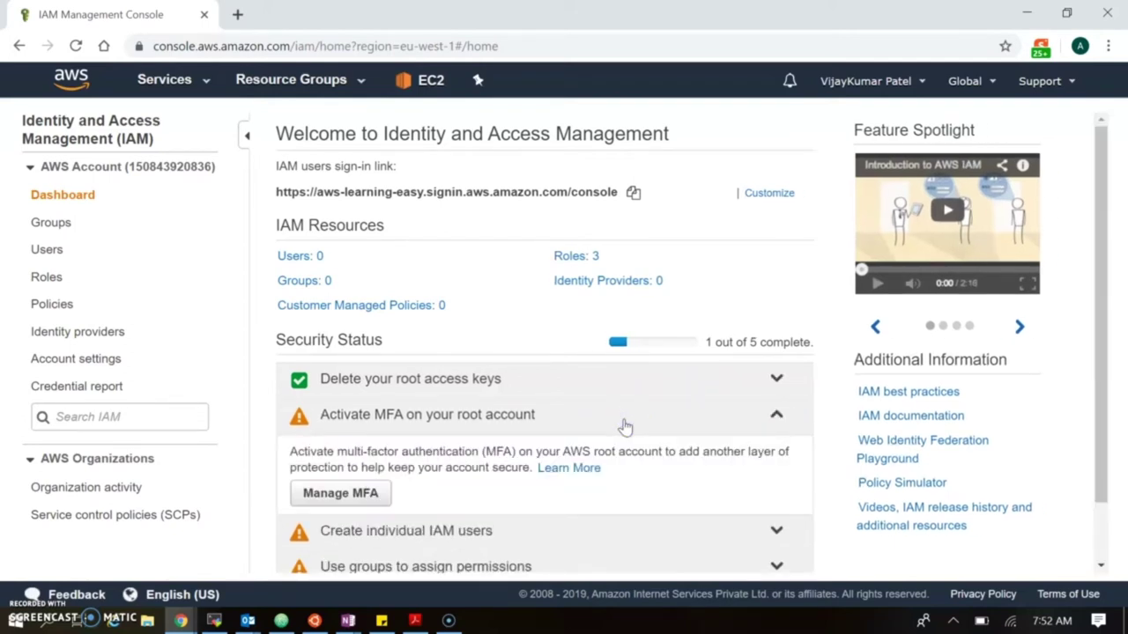
left_click(340, 495)
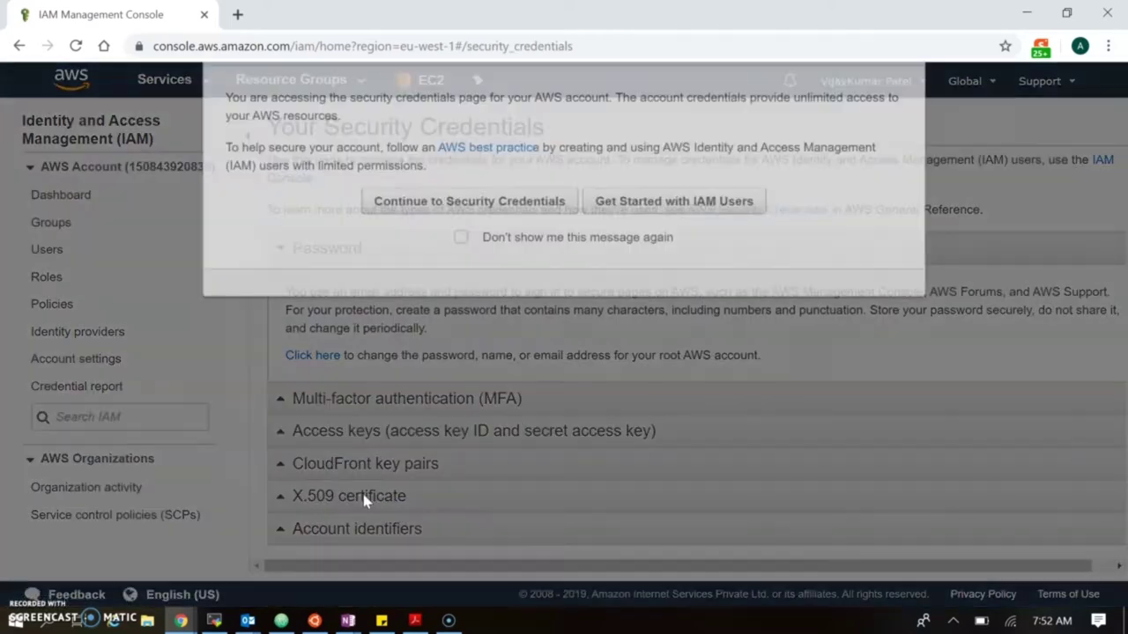
Step: Continue to security credentials and begin activating a virtual MFA device for the root account
left_click(466, 266)
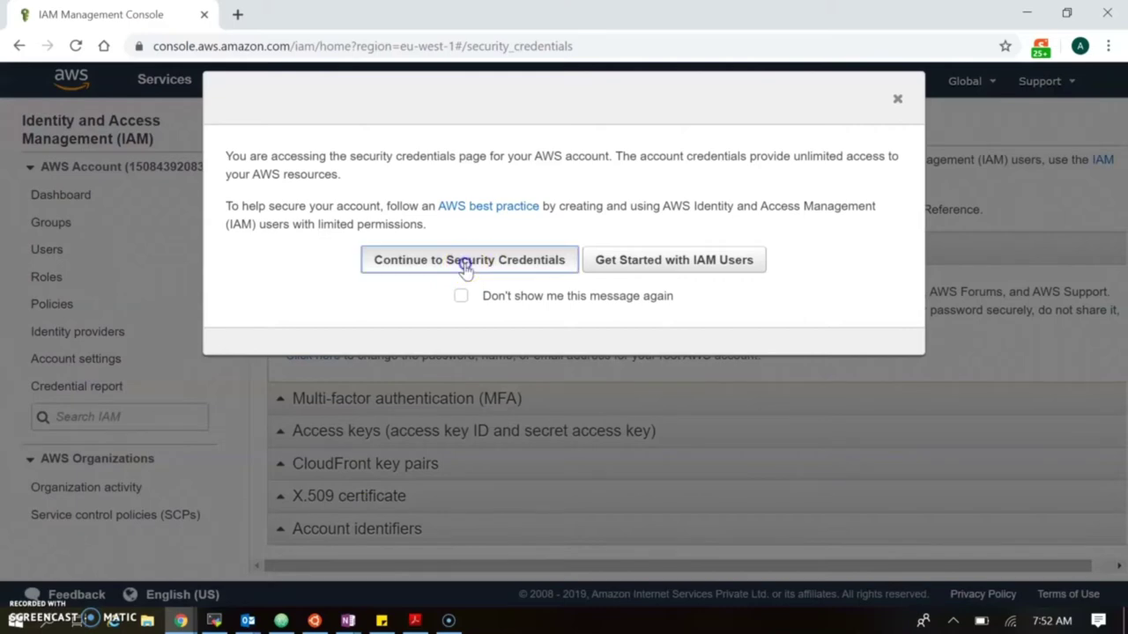
left_click(432, 398)
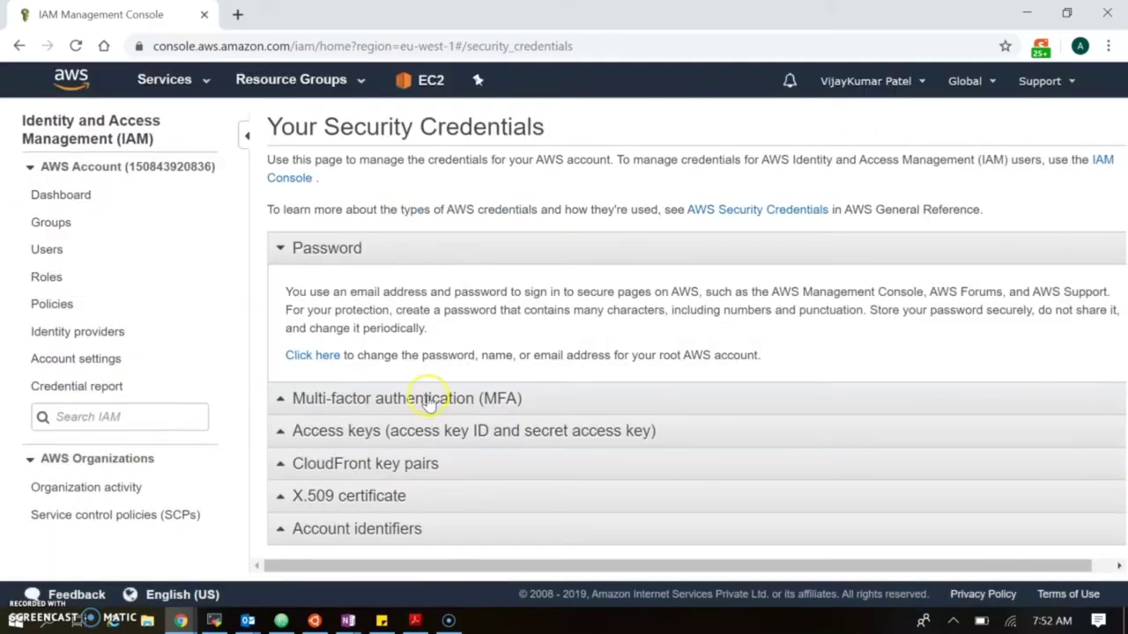
left_click(363, 372)
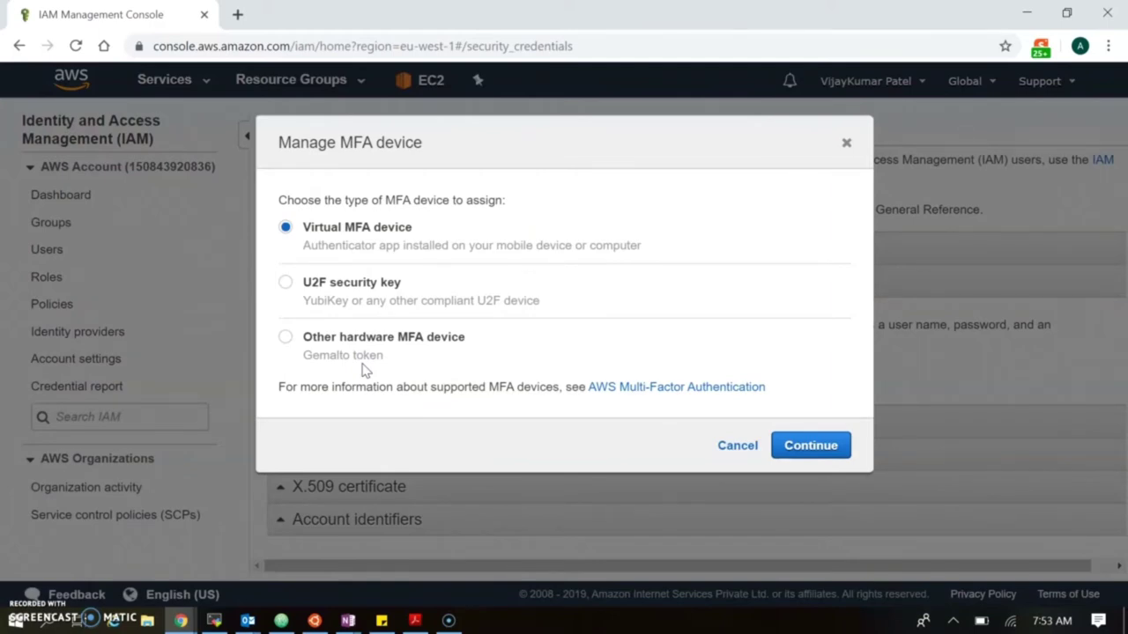
left_click(517, 261)
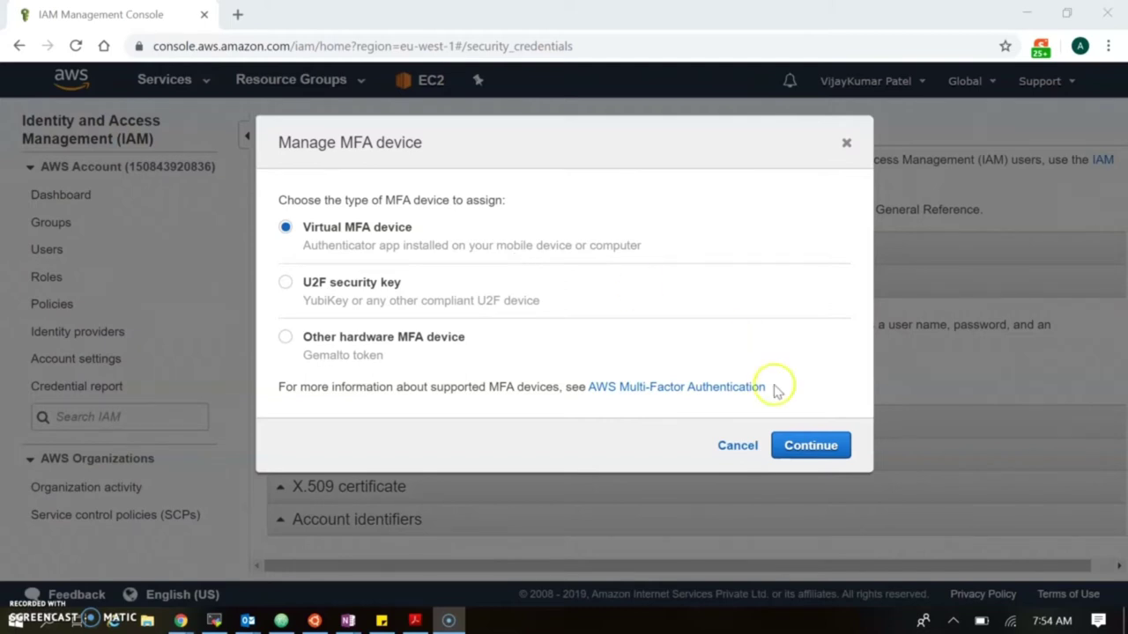
left_click(801, 446)
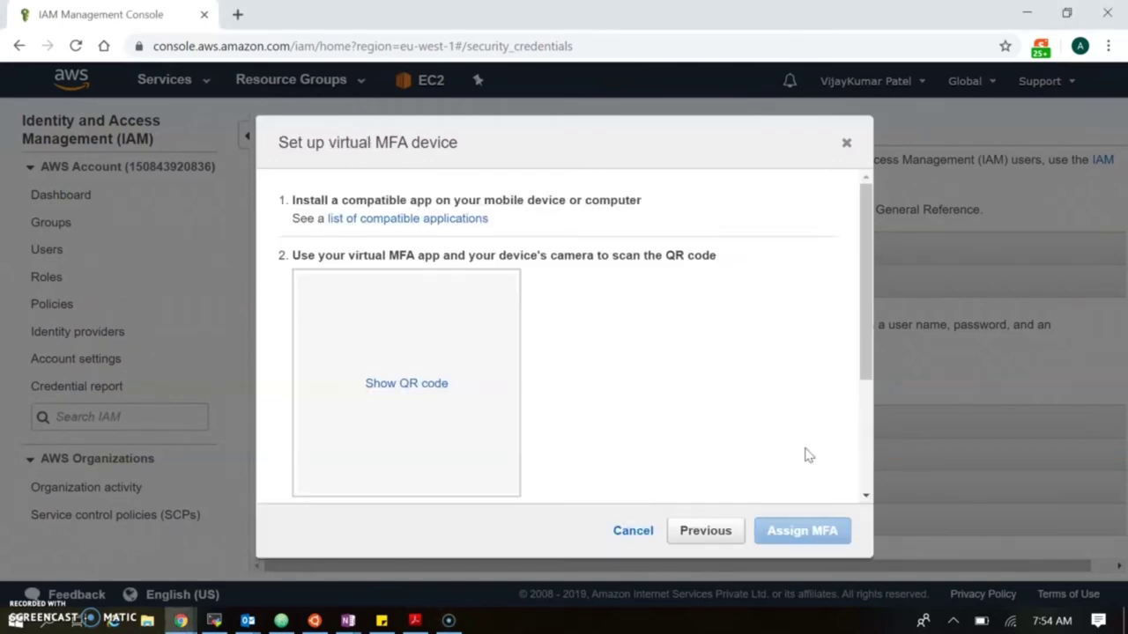
Step: Scan the QR code, enter two consecutive MFA codes, and assign the virtual MFA device
left_click(410, 385)
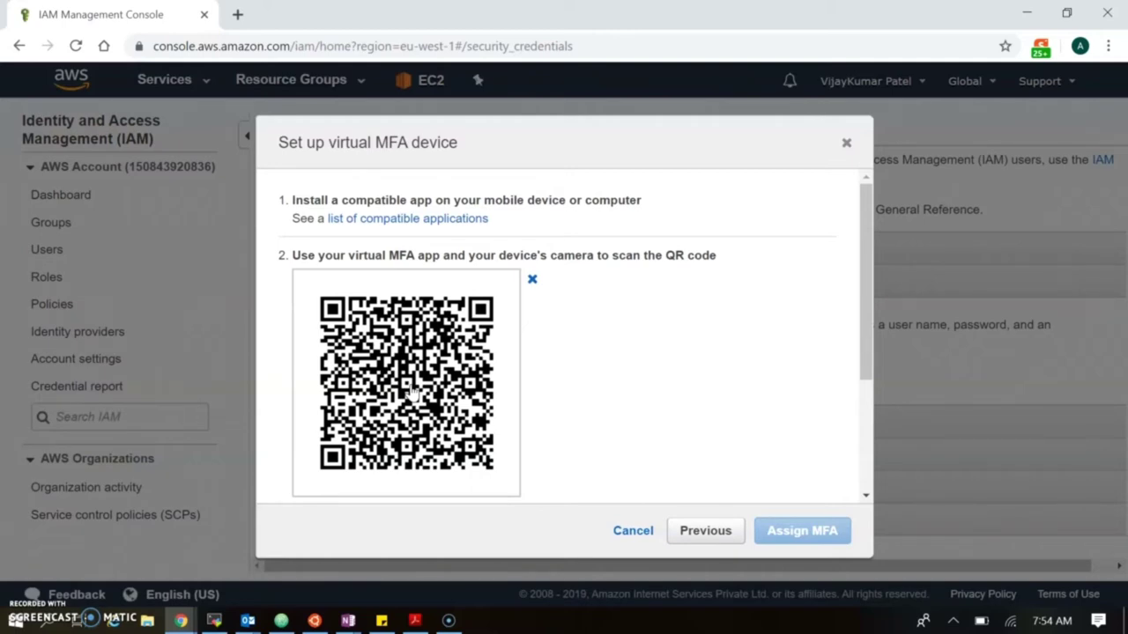
scroll(682, 344, "down", 2)
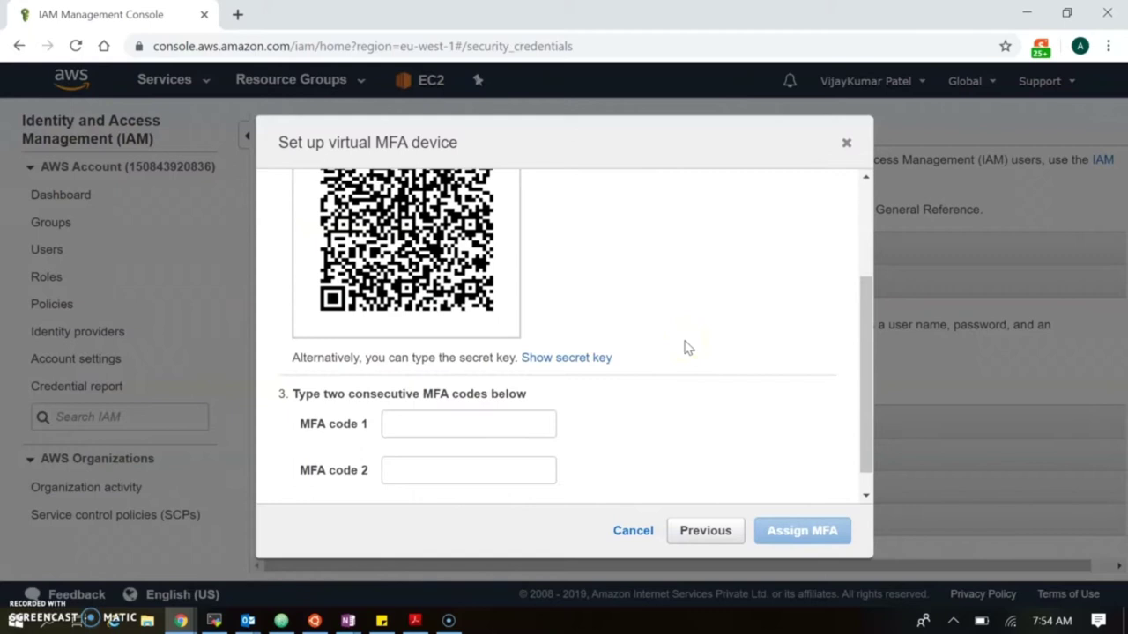
left_click(419, 433)
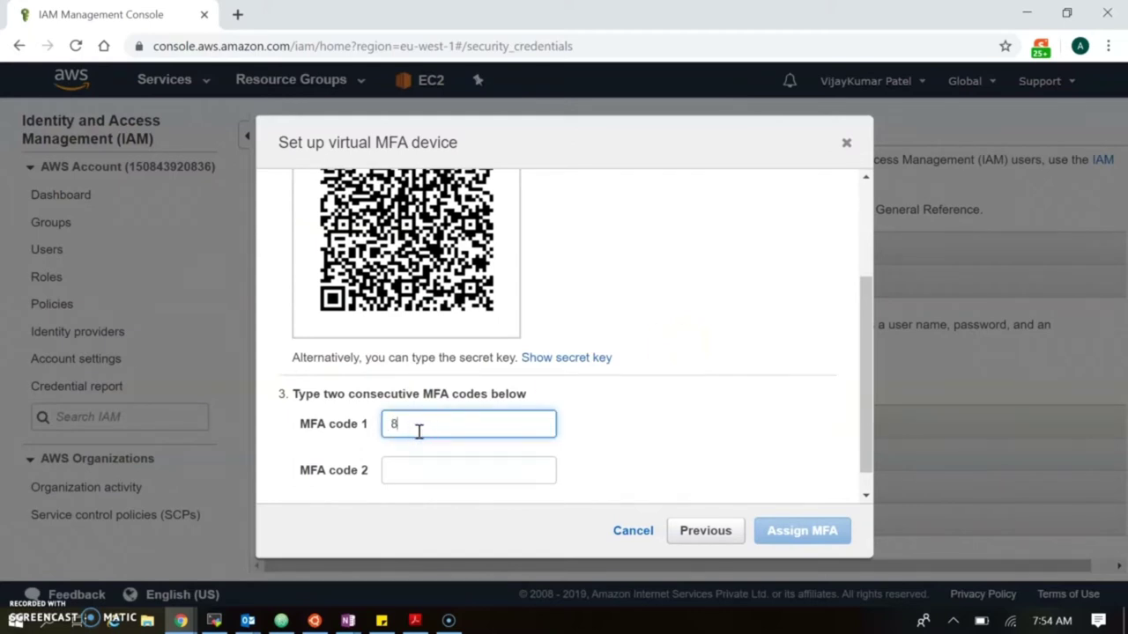
scroll(419, 430, "down", 1)
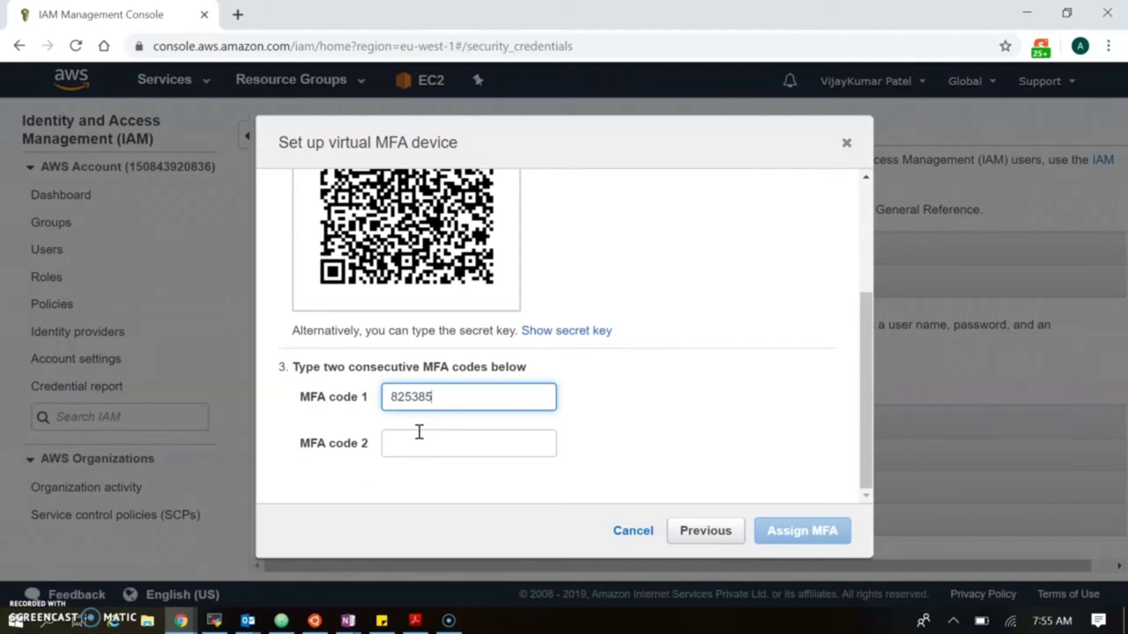
left_click(412, 424)
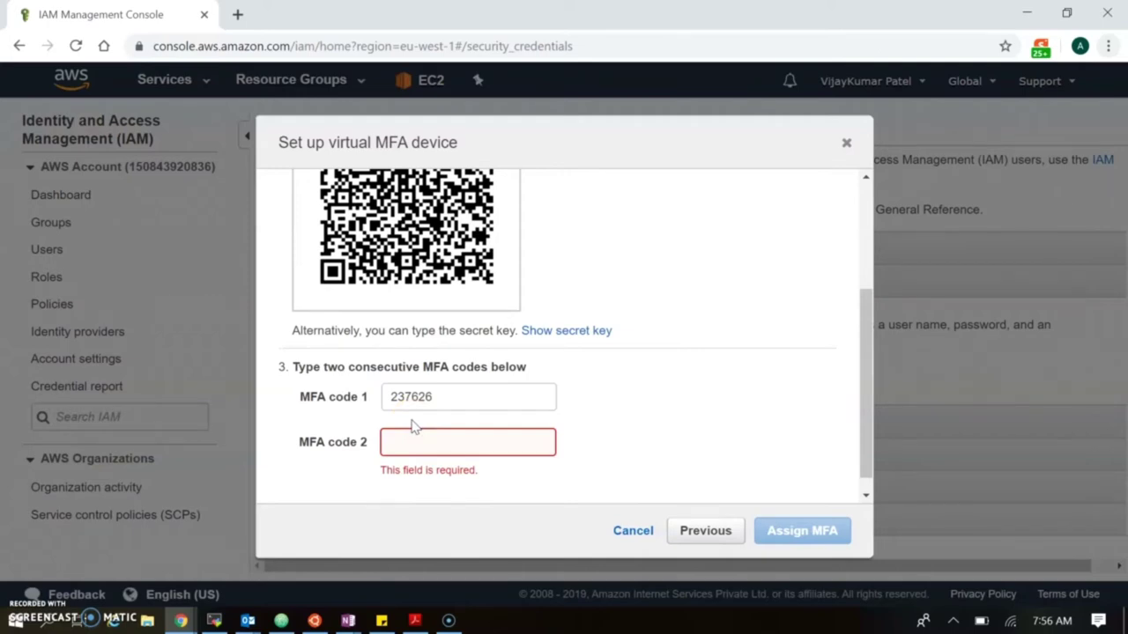
left_click(408, 444)
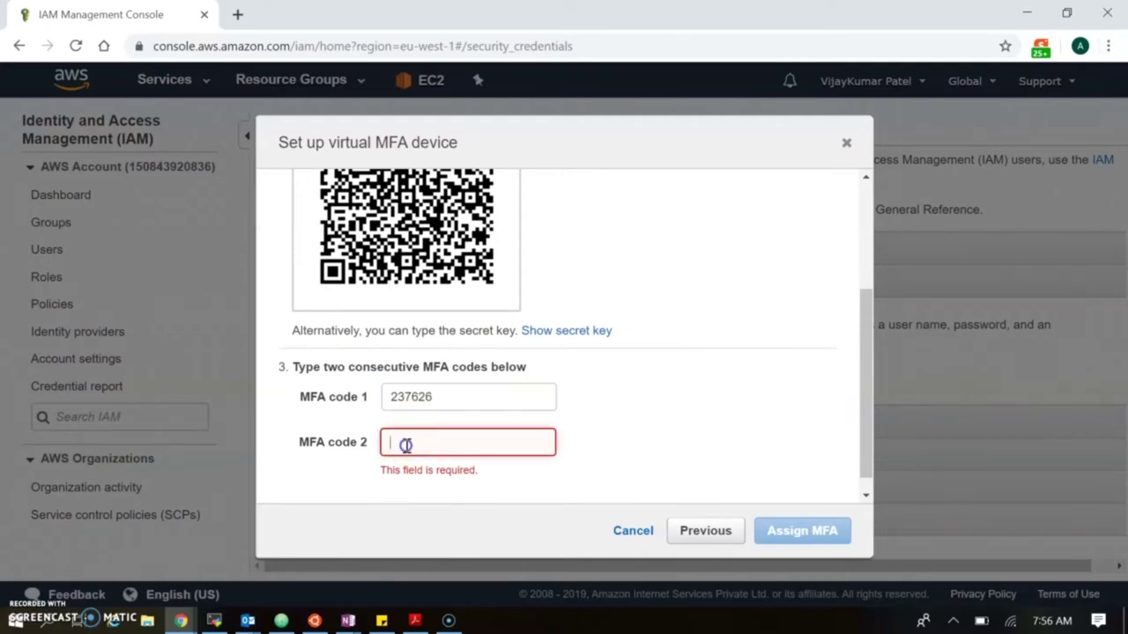
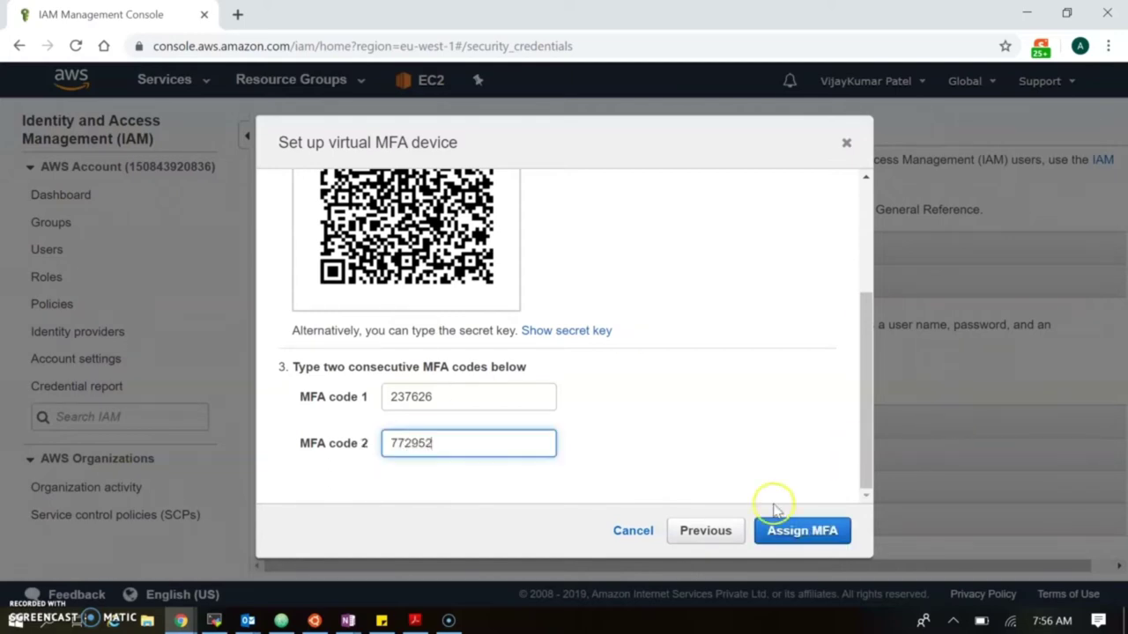
left_click(785, 533)
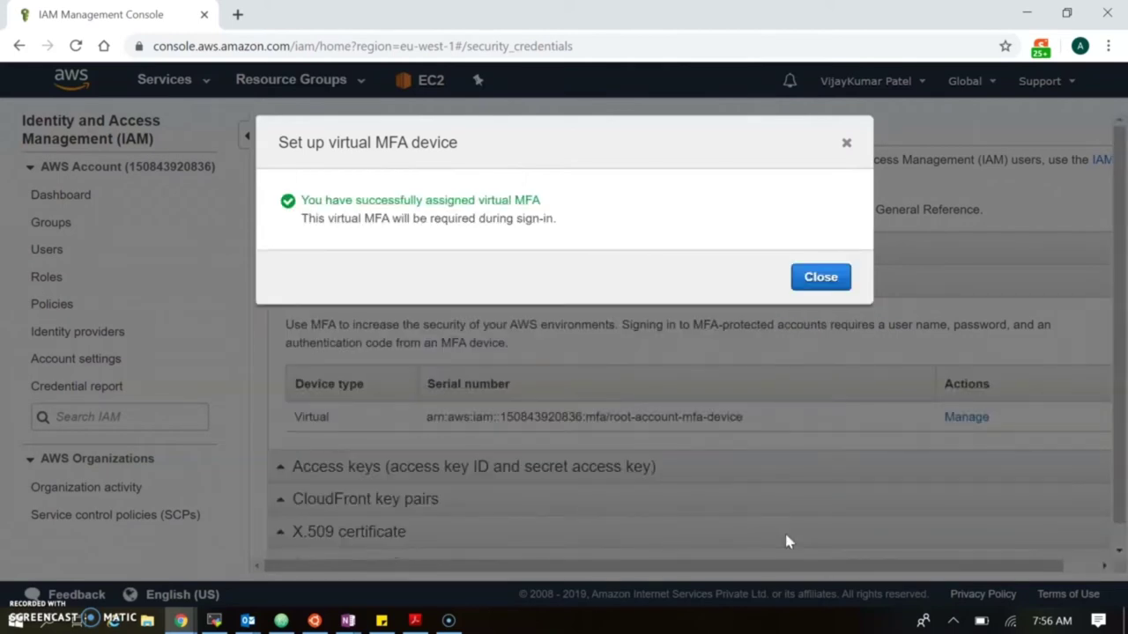
Step: Close the MFA success message and look over the device serial number
left_click(817, 277)
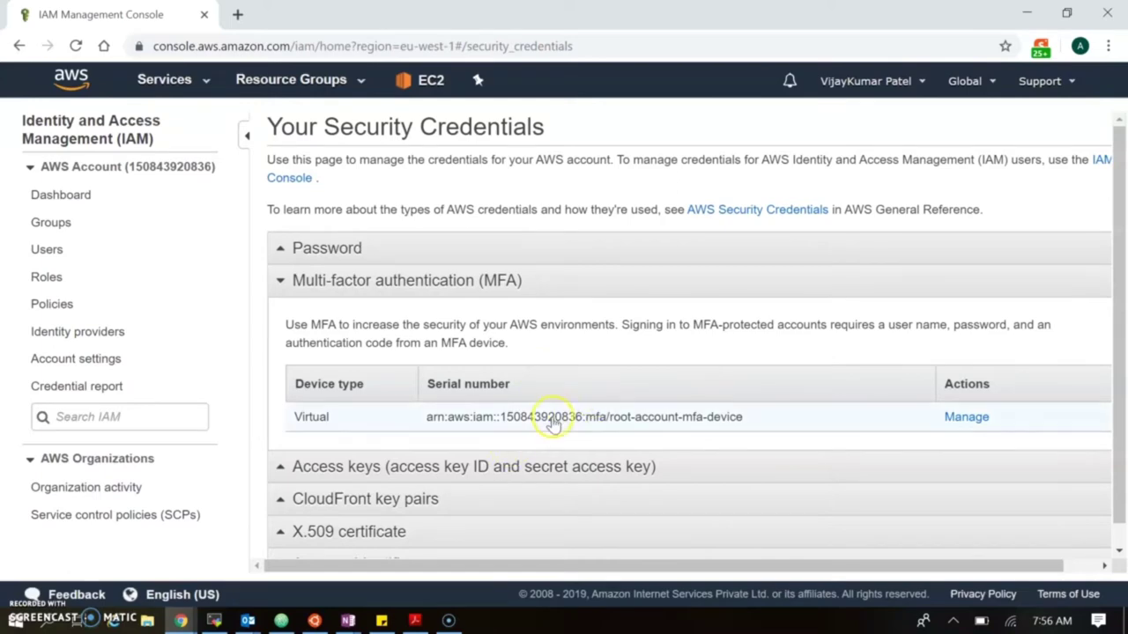
left_click_drag(527, 416, 766, 415)
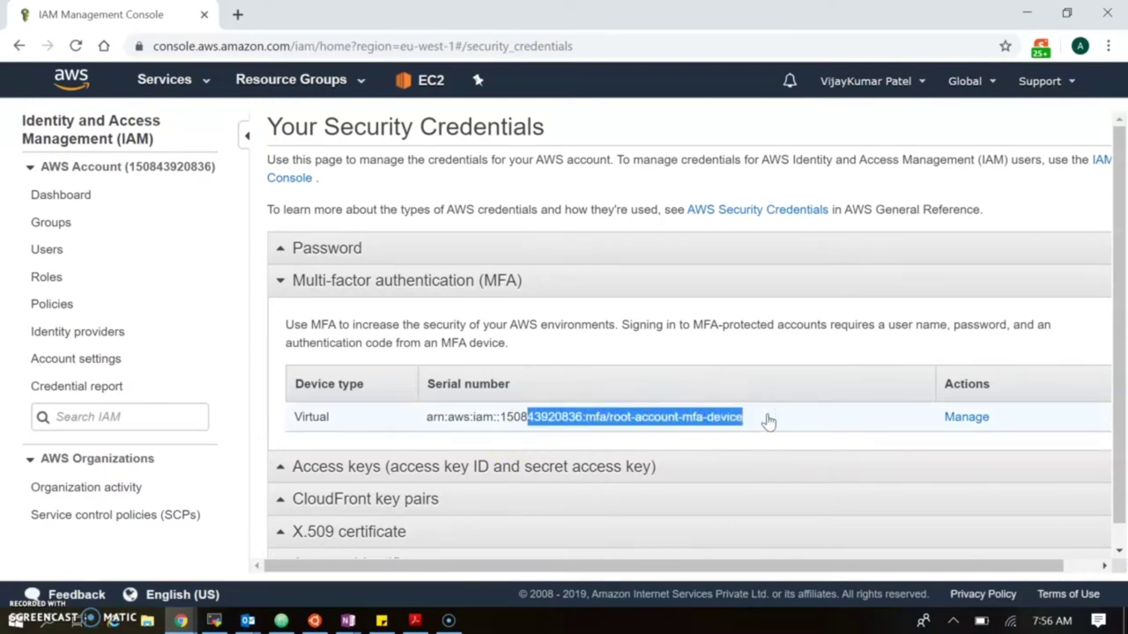
left_click(281, 280)
left_click(281, 280)
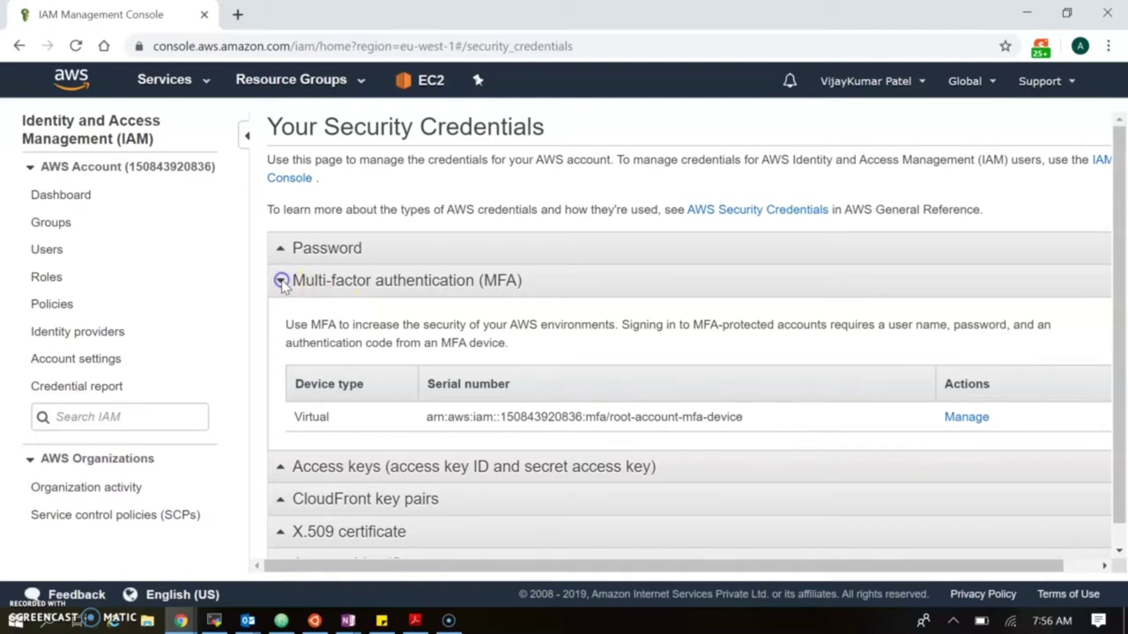
Step: Back on the dashboard, open Manage Users from 'Create individual IAM users'
left_click(61, 203)
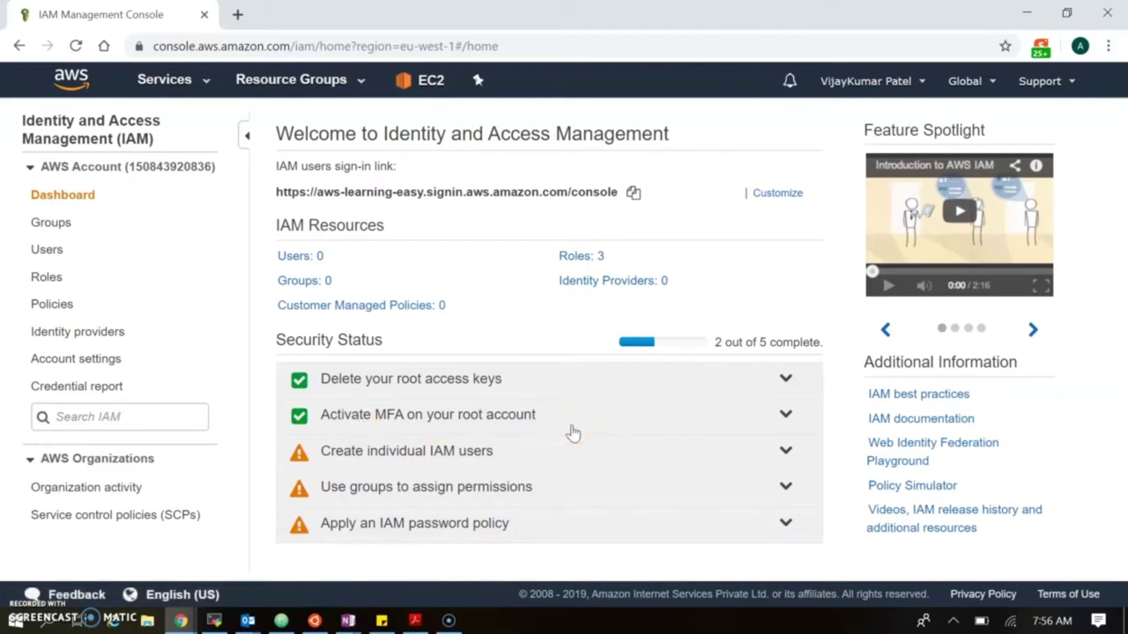
left_click(575, 462)
left_click(585, 452)
scroll(587, 454, "down", 1)
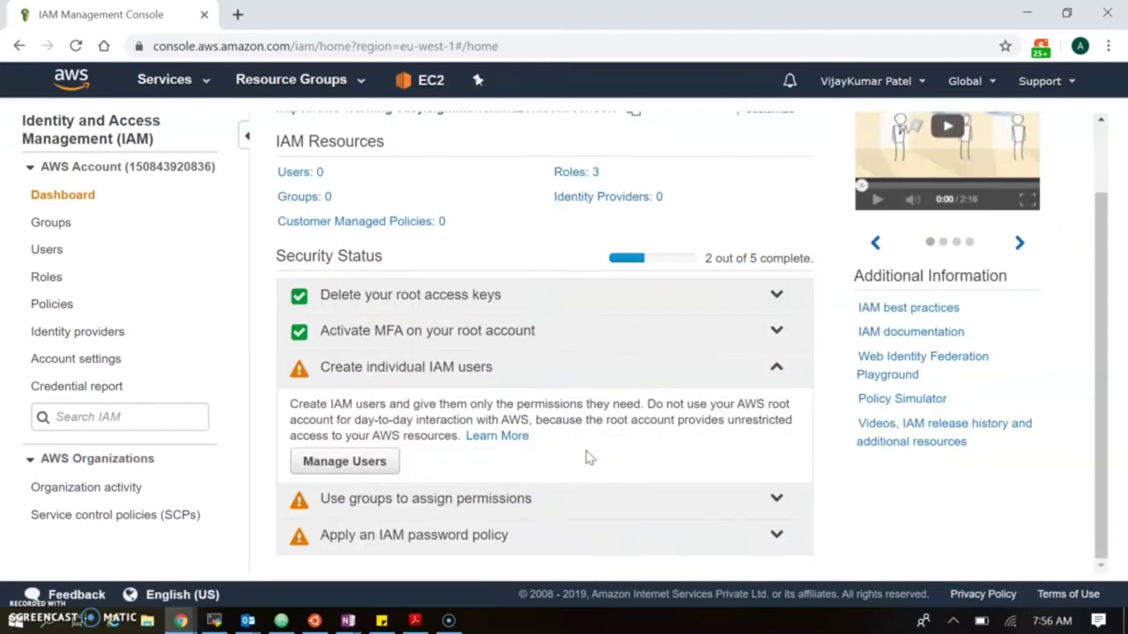
left_click(360, 460)
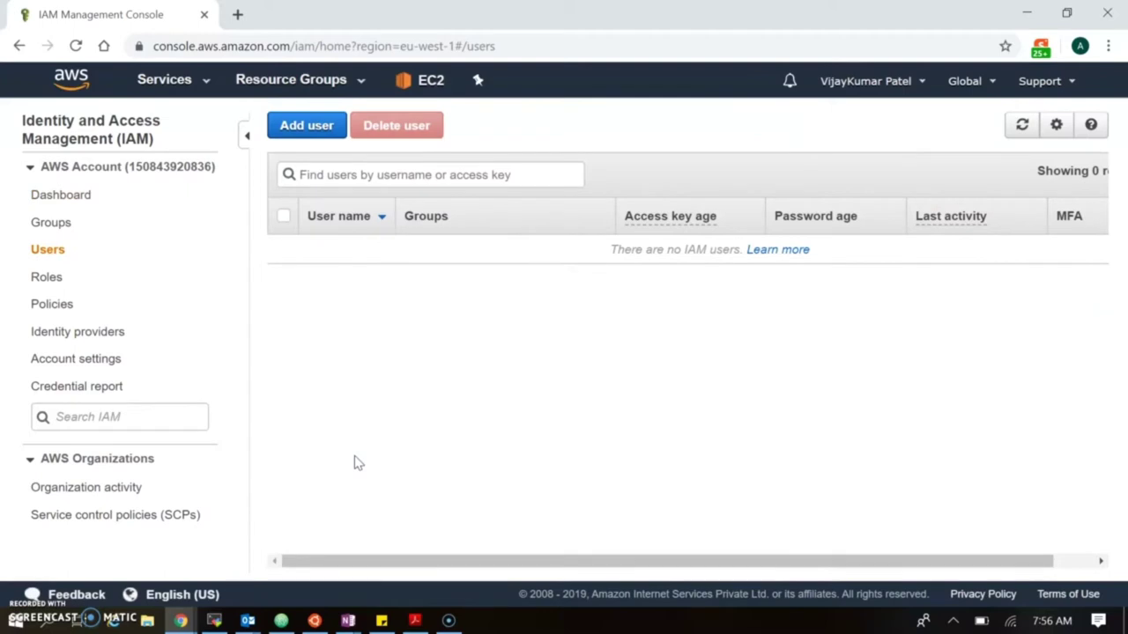
Step: Add user 'vijay' with programmatic and console access, autogenerated password and required reset
left_click(300, 126)
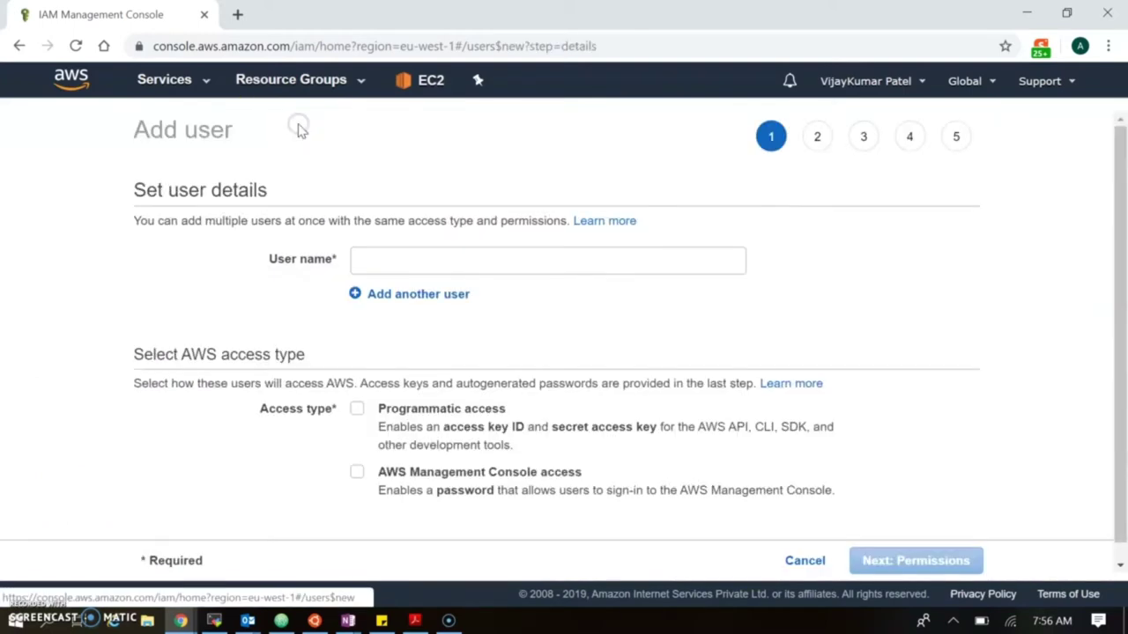
left_click(390, 264)
type("vijay")
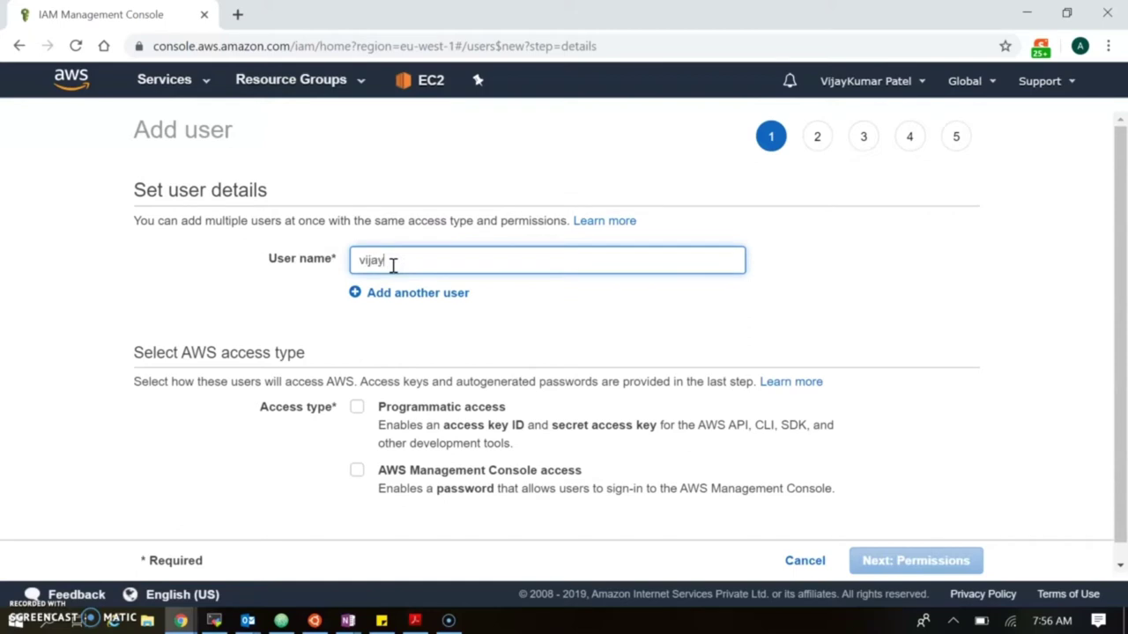
scroll(393, 266, "down", 1)
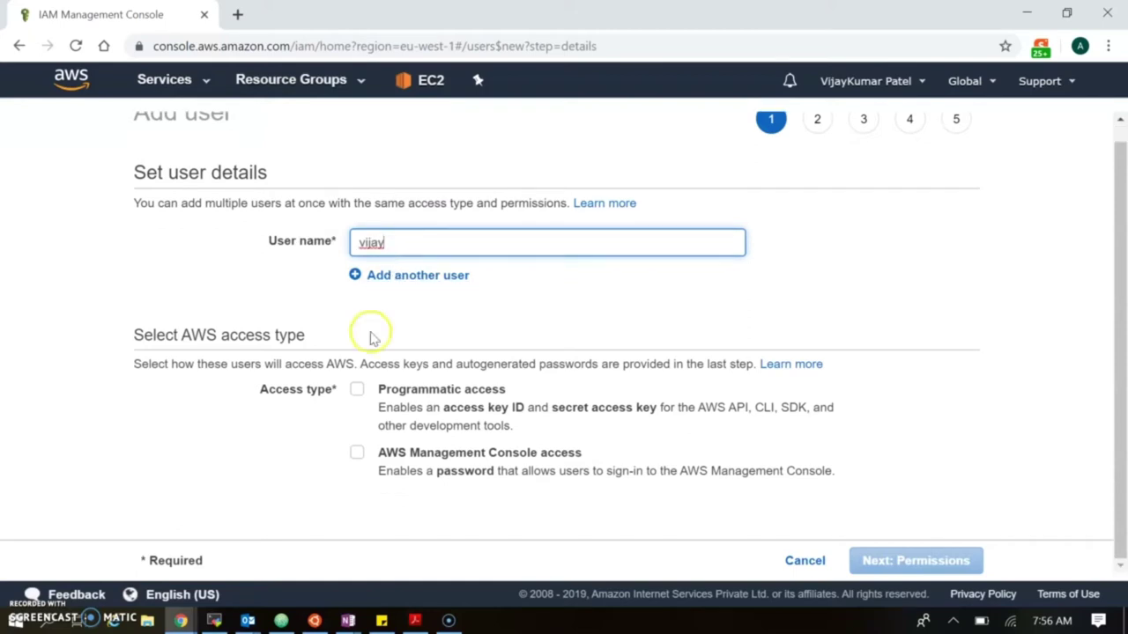
left_click(356, 396)
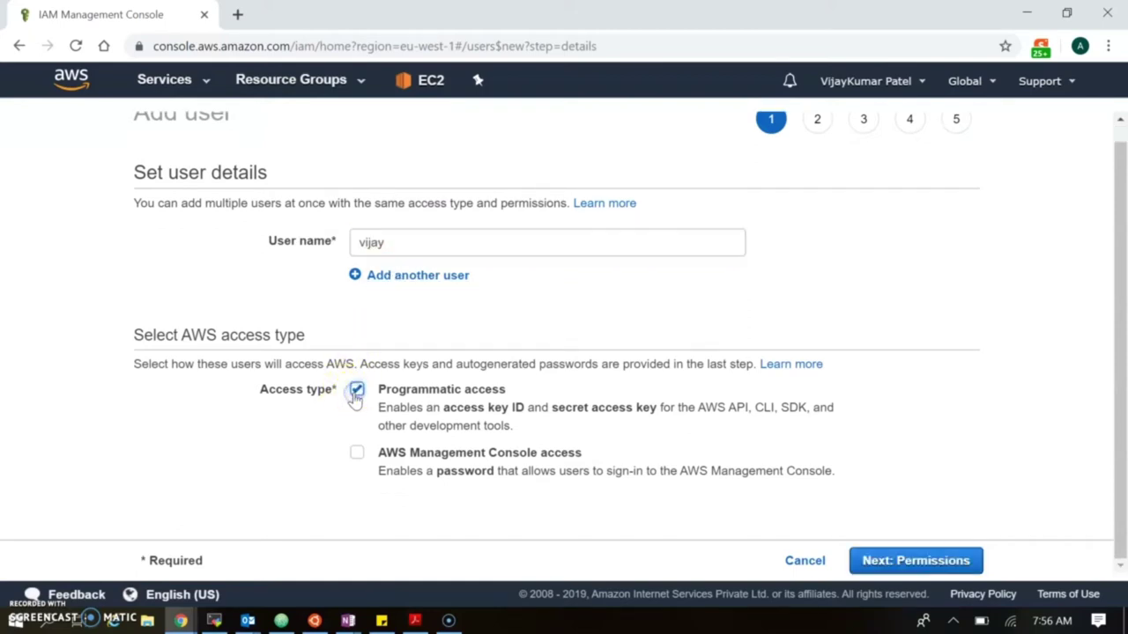
left_click(357, 455)
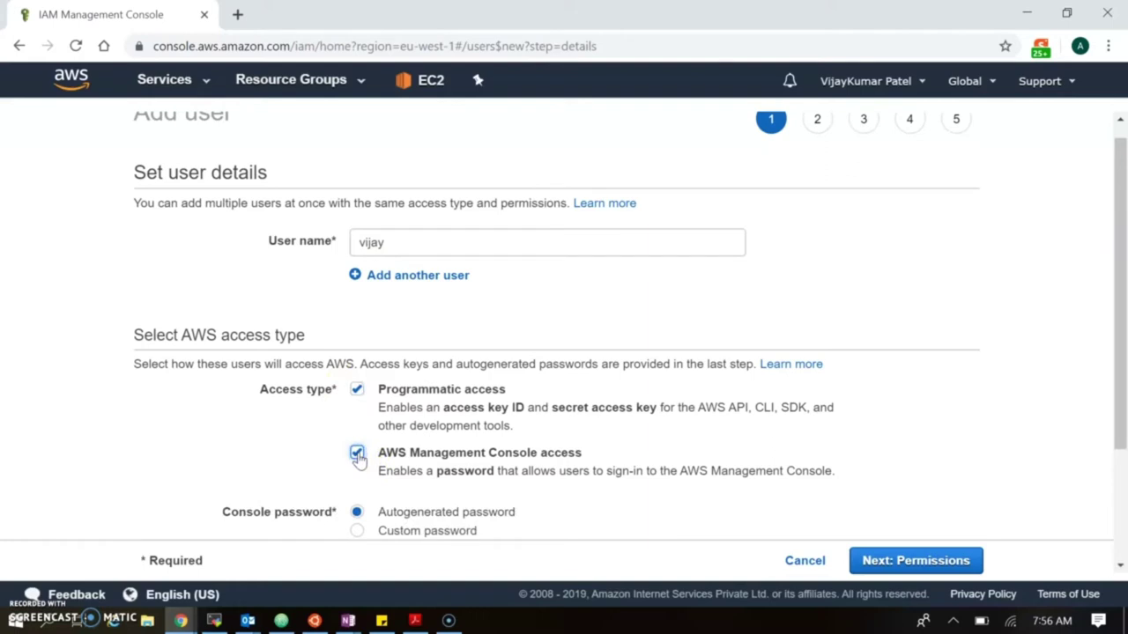
scroll(360, 460, "down", 2)
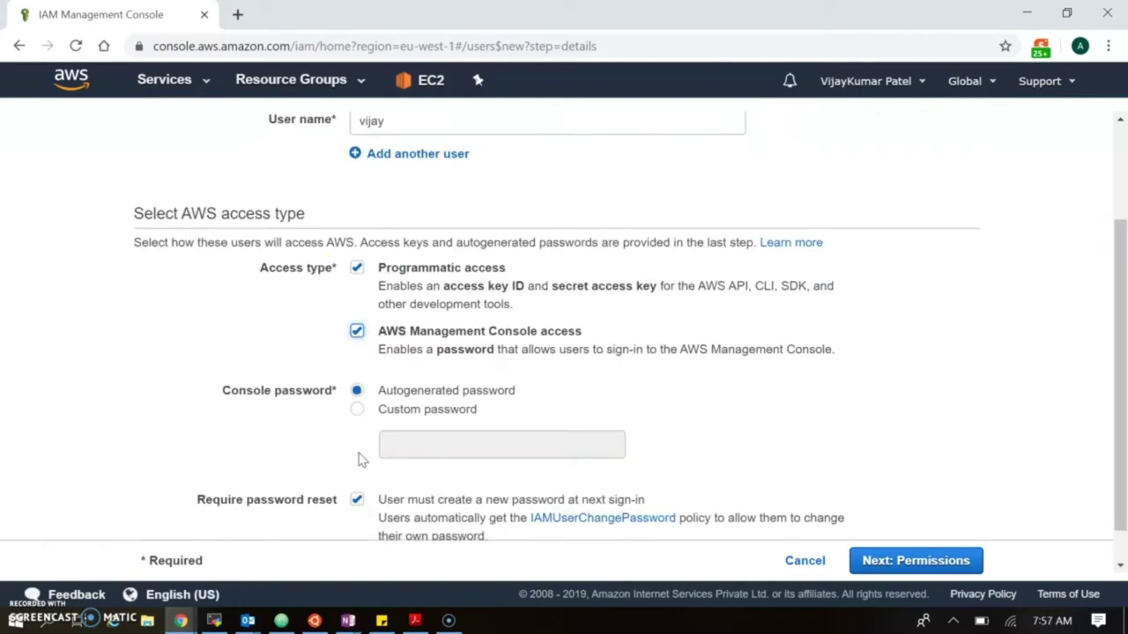
scroll(361, 459, "down", 1)
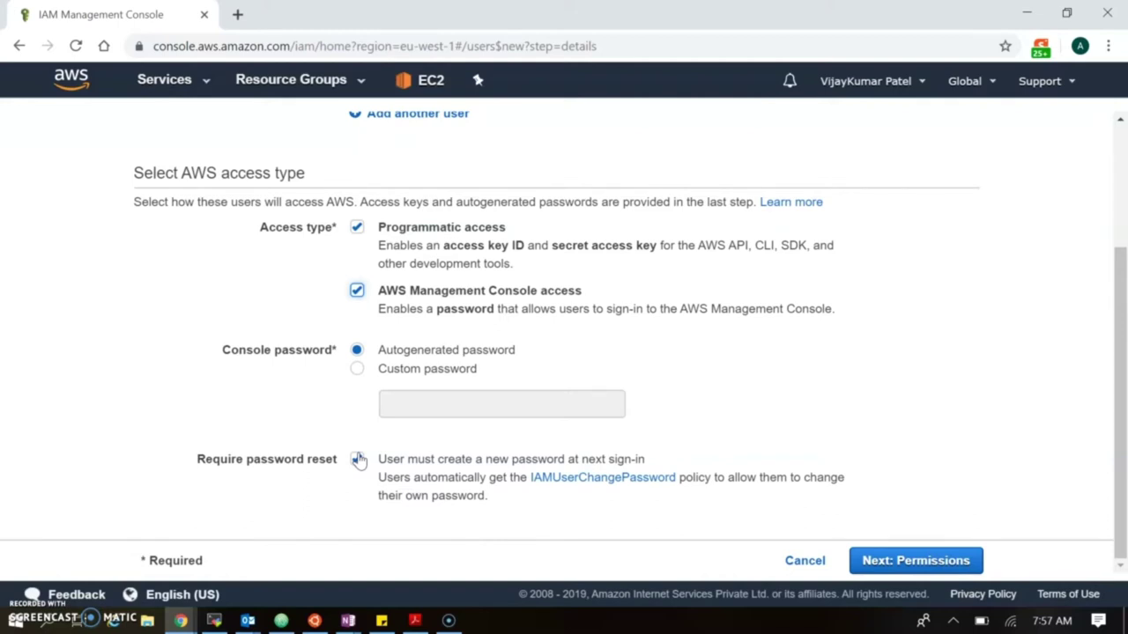
left_click(356, 459)
Step: Attach the AdministratorAccess policy directly to vijay on the permissions step
left_click(909, 564)
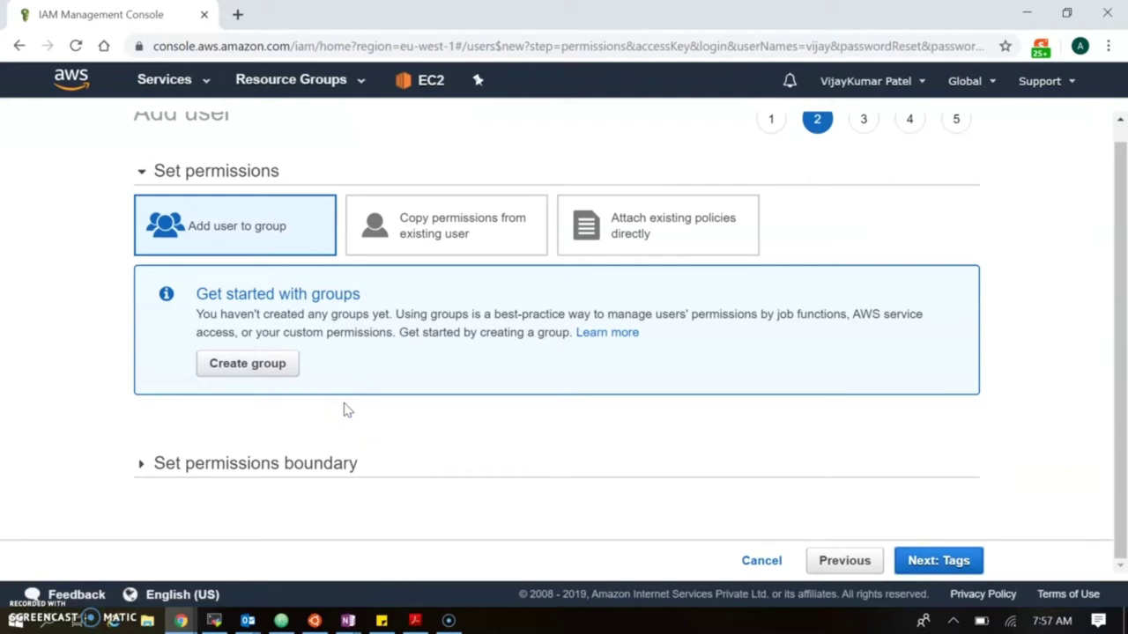
left_click(465, 222)
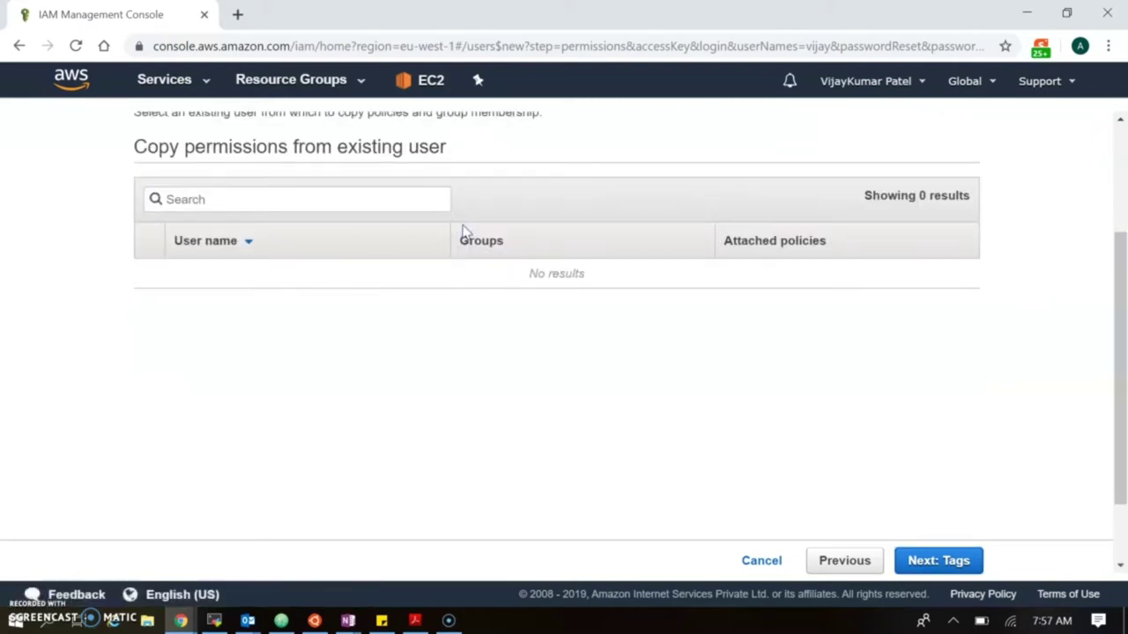
left_click(845, 562)
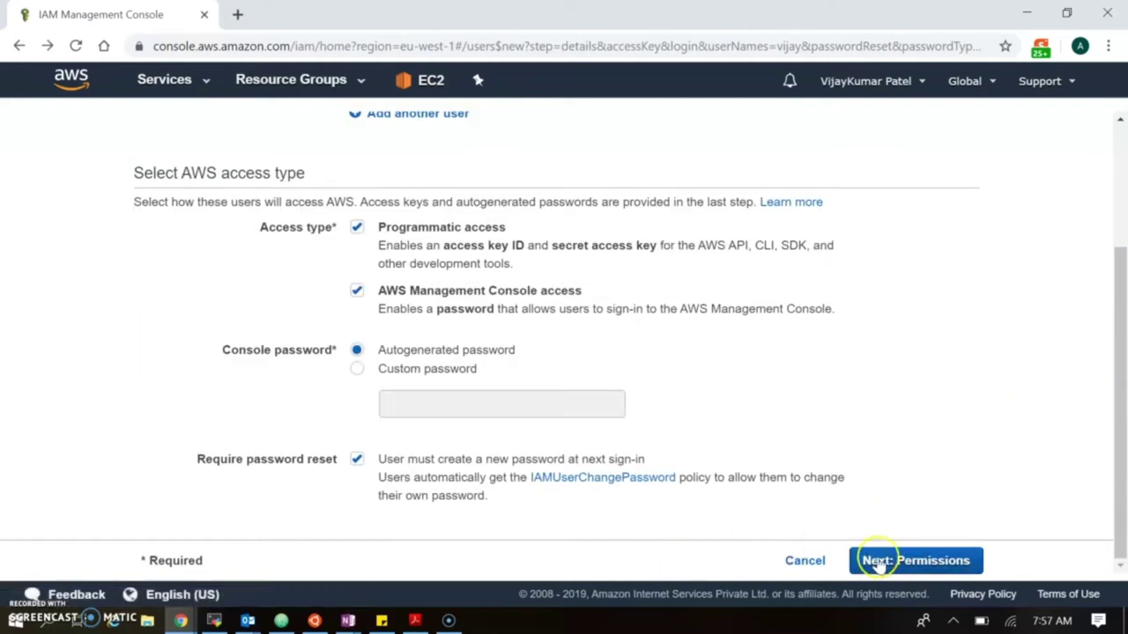
left_click(879, 561)
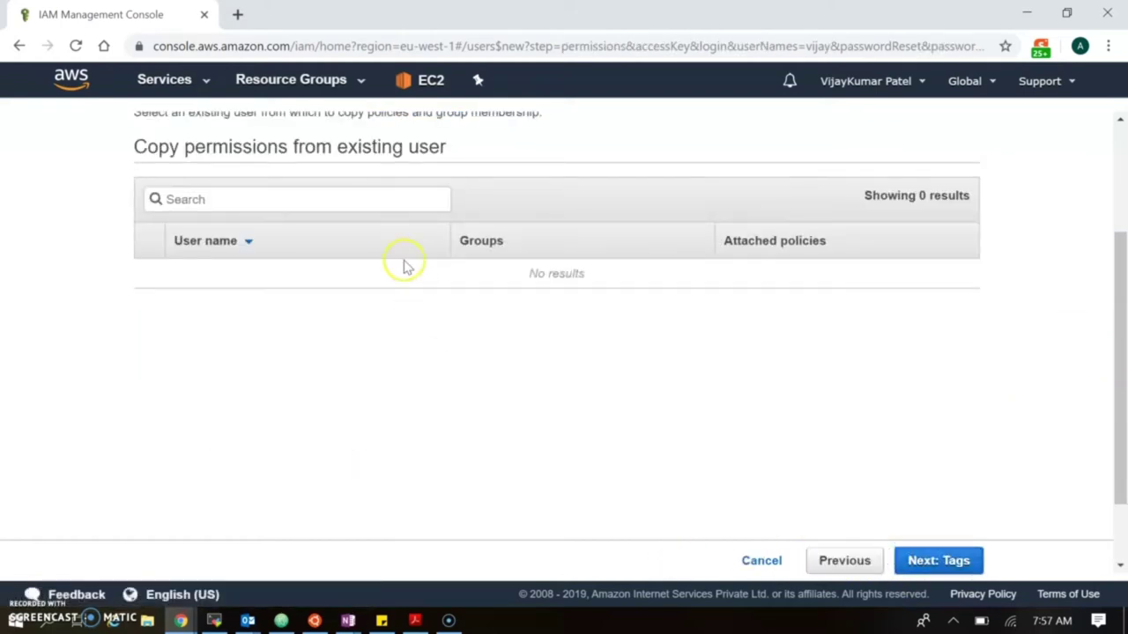
scroll(404, 264, "up", 2)
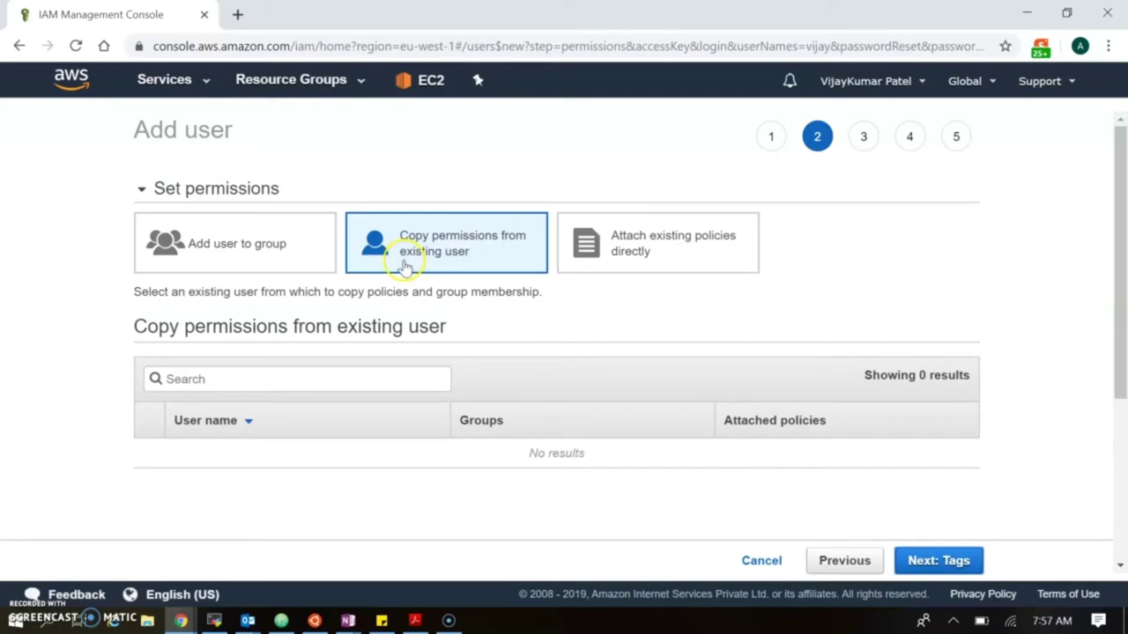
left_click(665, 246)
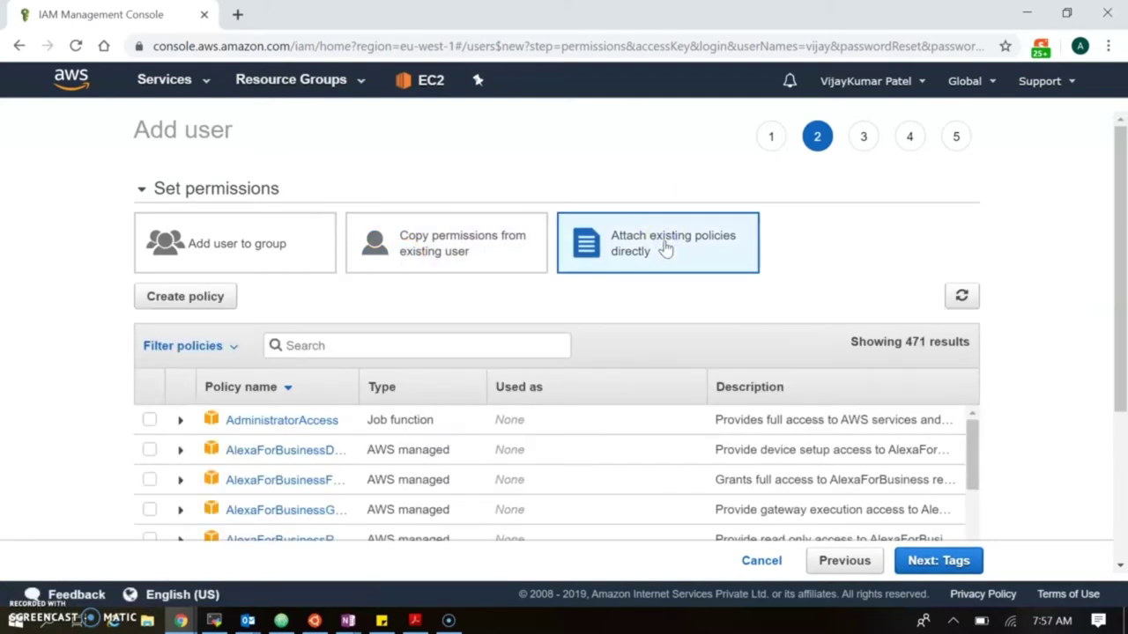
left_click(148, 423)
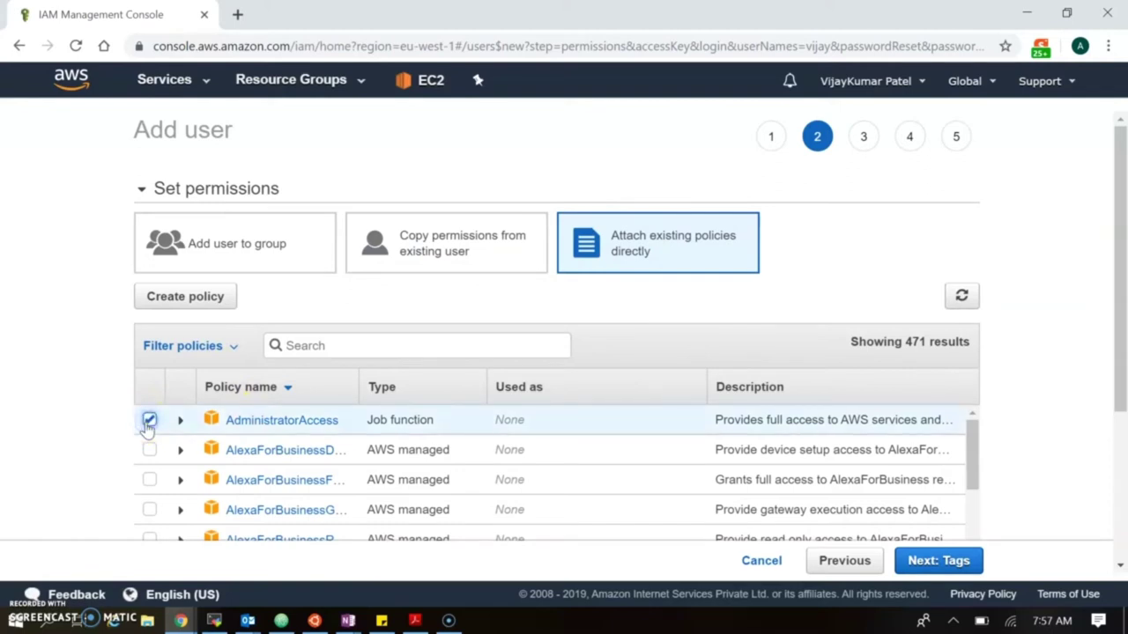
scroll(148, 427, "down", 5)
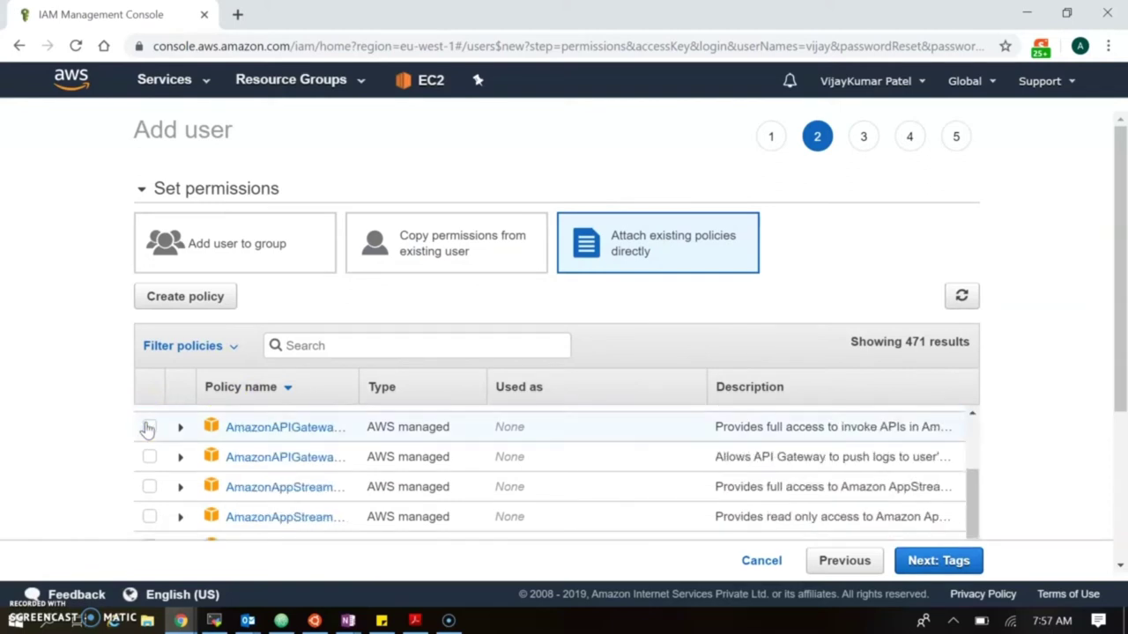
scroll(68, 438, "down", 3)
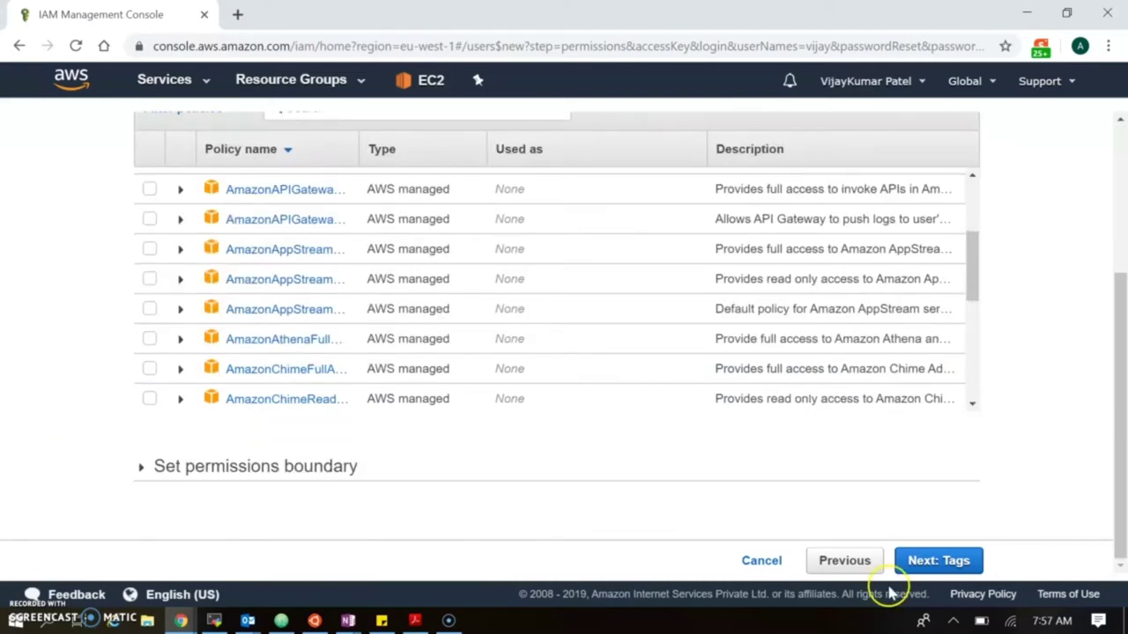
Step: Add a tag with key 'usertype' and value 'admin', then move to the Review step
left_click(948, 564)
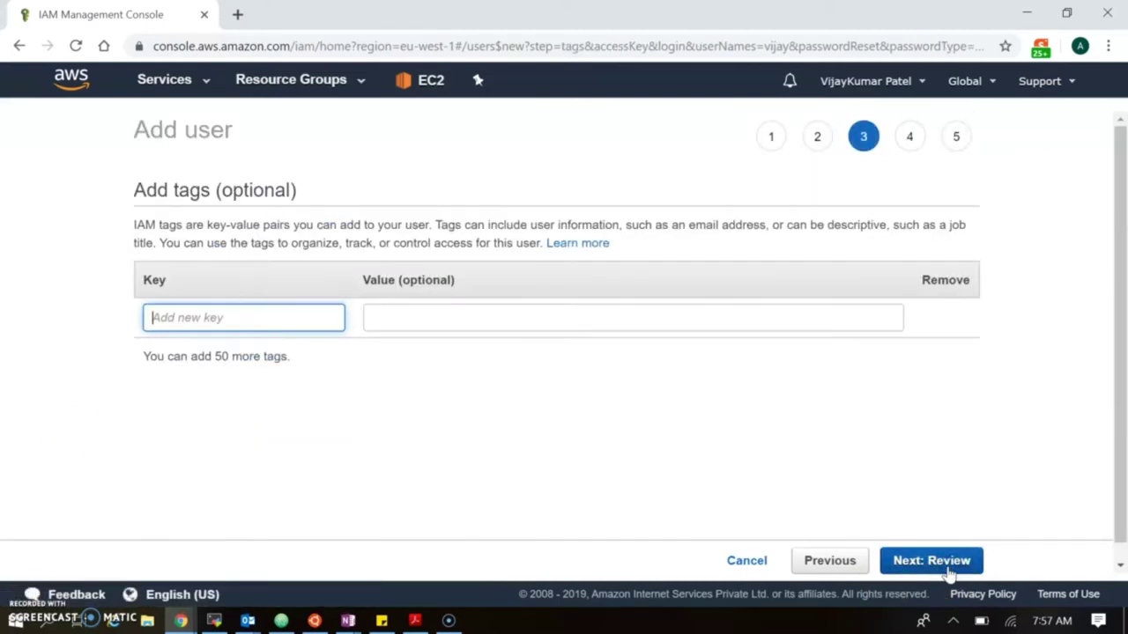
type("usertype")
key("BackSpace")
key("BackSpace")
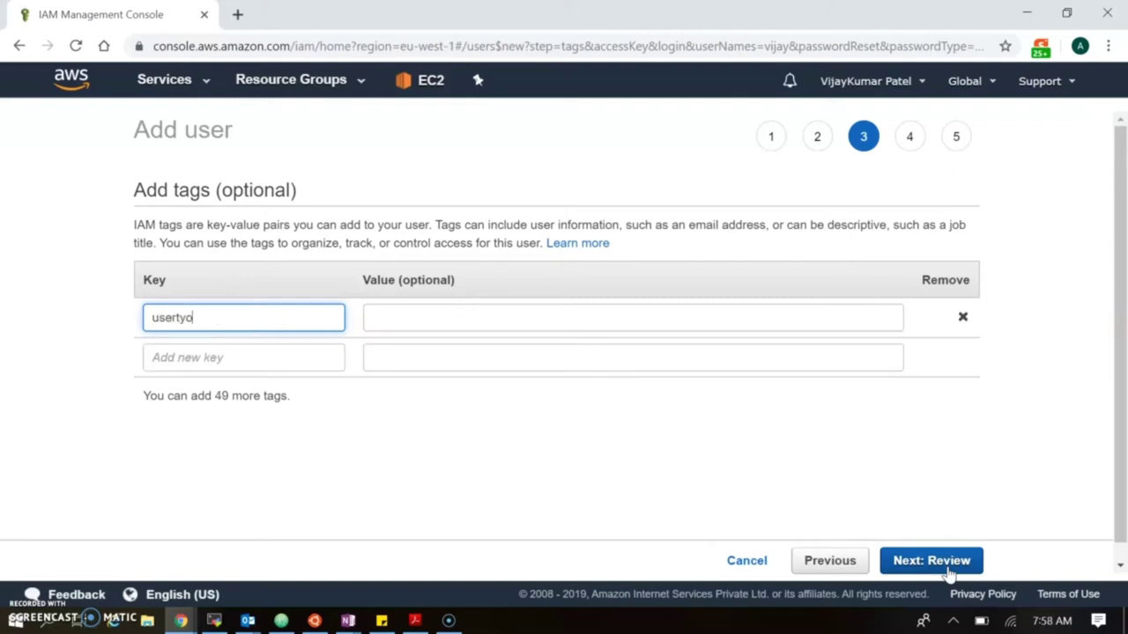
type("pe")
key("Tab")
type("admin")
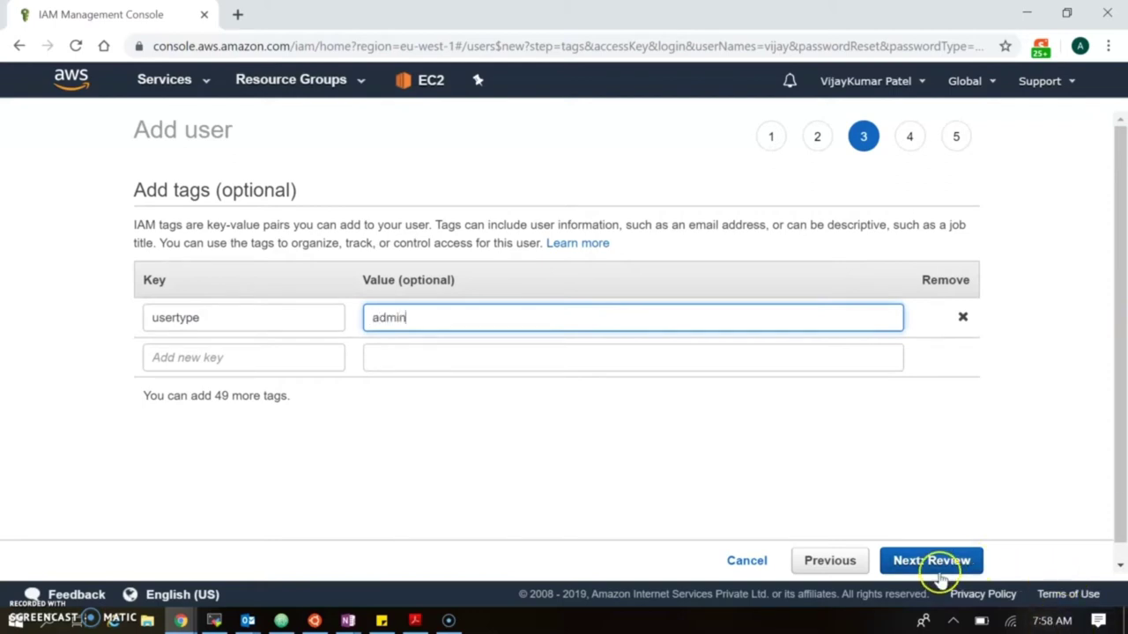
left_click(940, 575)
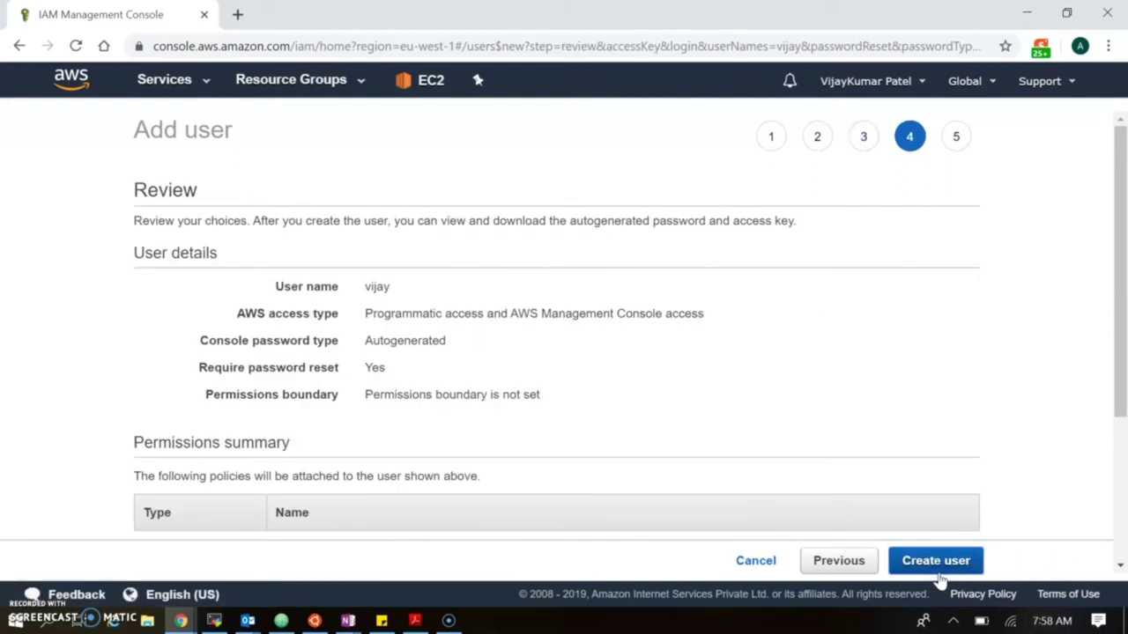
Step: Check vijay's details, AdministratorAccess policy and usertype tag, then create the user
left_click(980, 353)
scroll(980, 353, "down", 2)
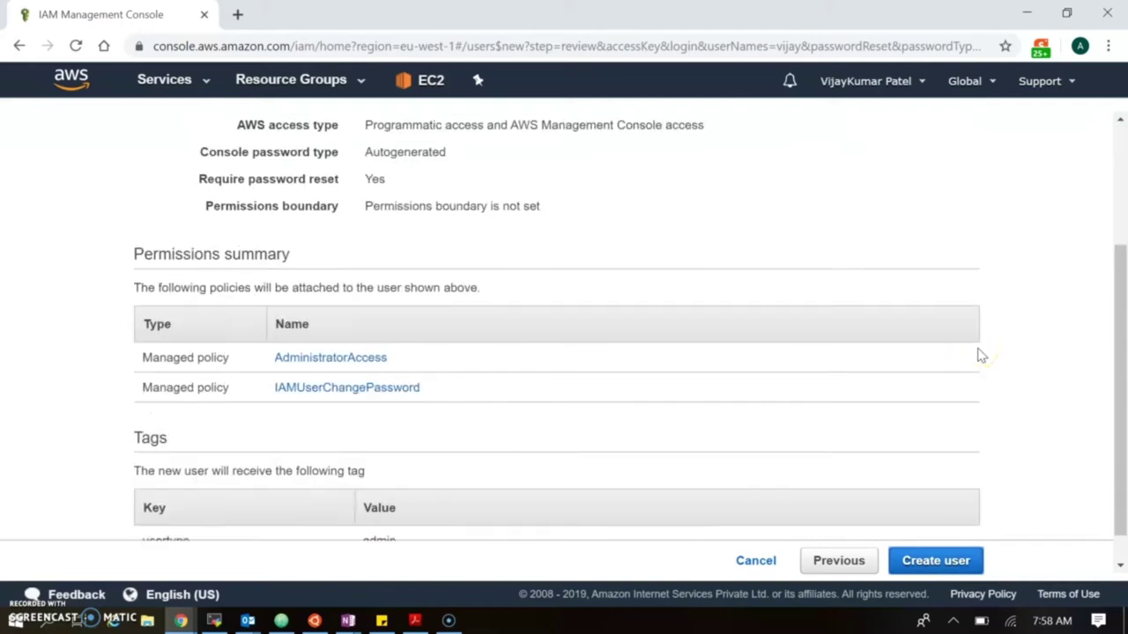
scroll(978, 355, "down", 1)
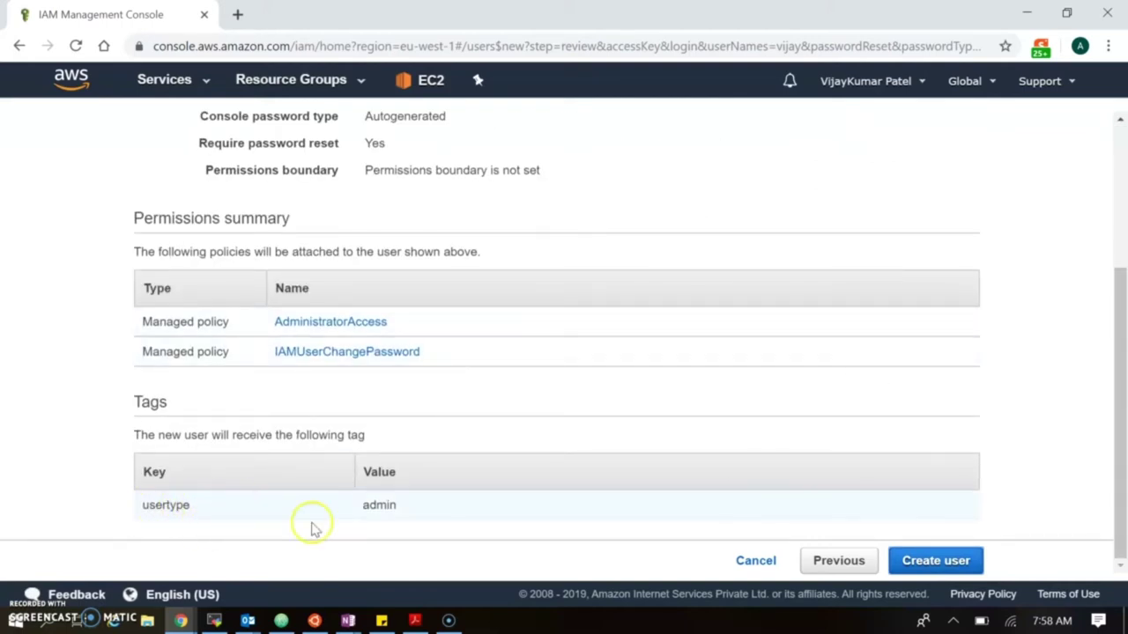
scroll(404, 514, "up", 2)
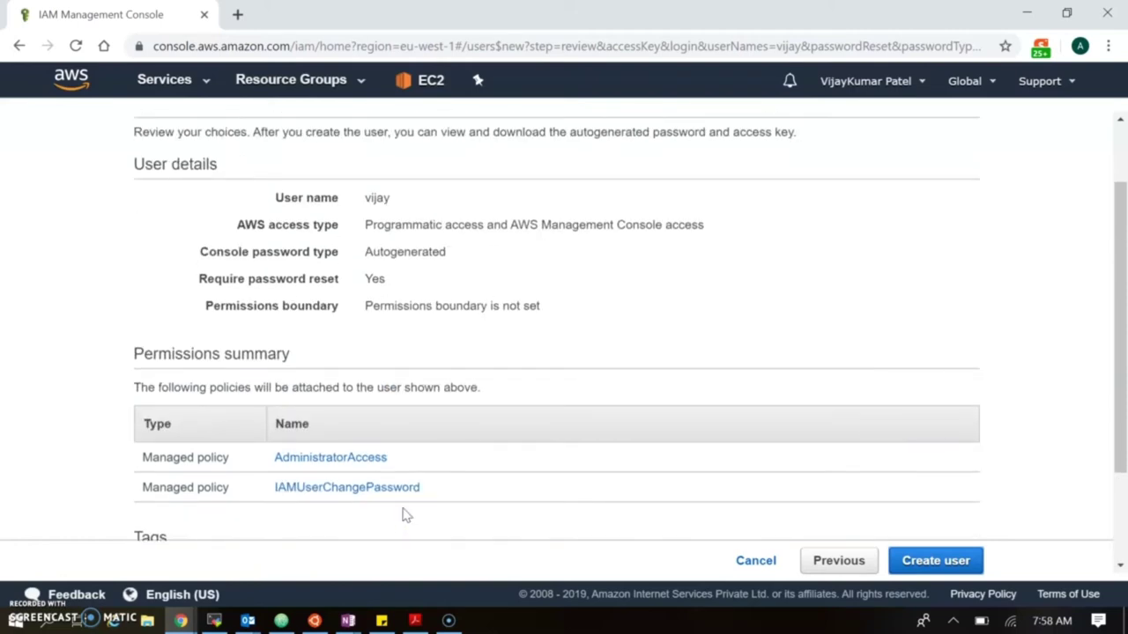
scroll(403, 515, "up", 1)
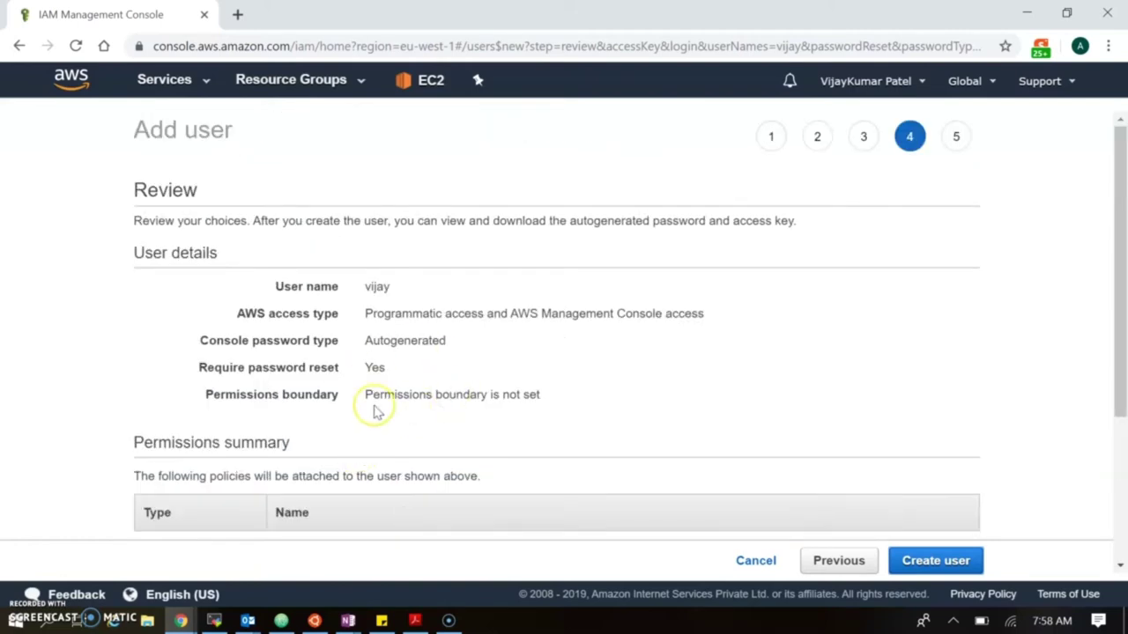
scroll(378, 411, "down", 2)
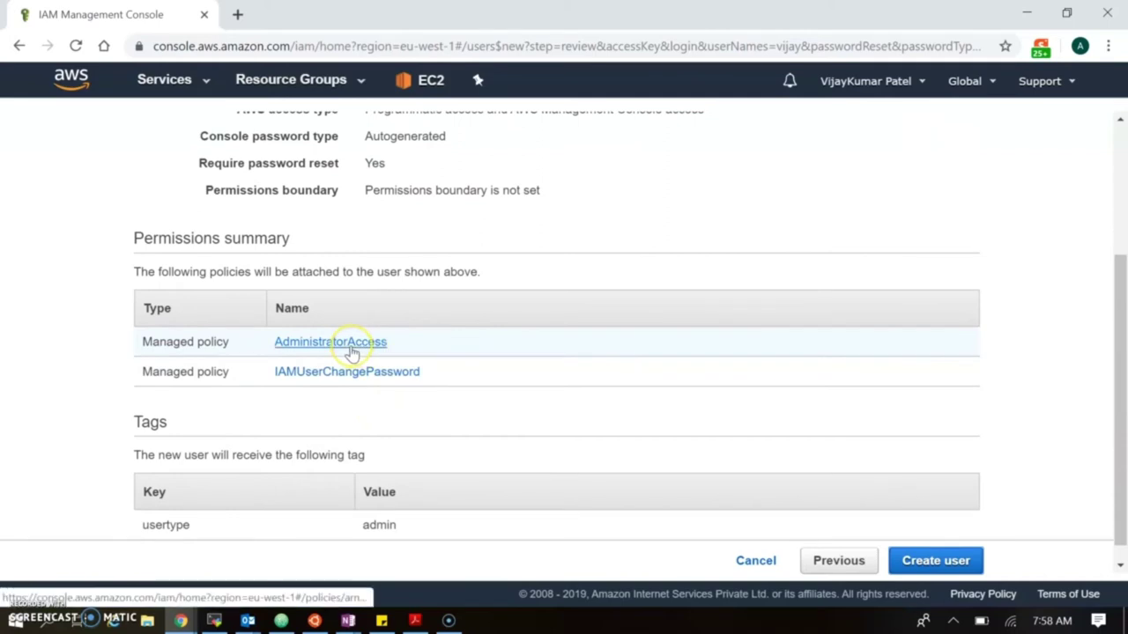
left_click(941, 561)
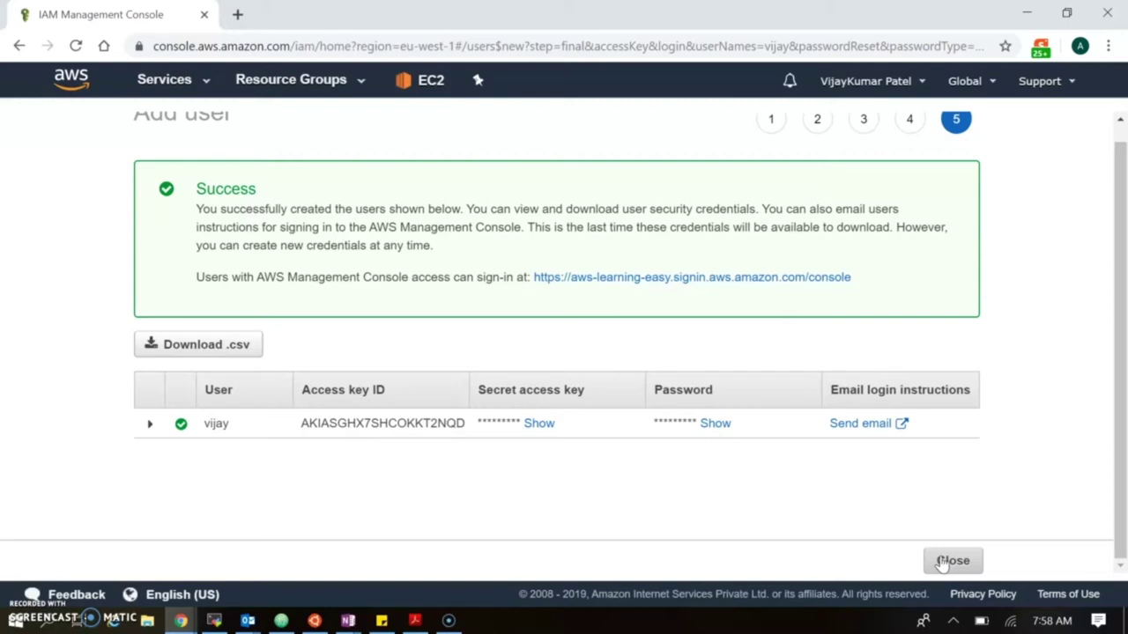
Step: Save vijay's credentials.csv to the desktop and reveal the autogenerated password
left_click(245, 342)
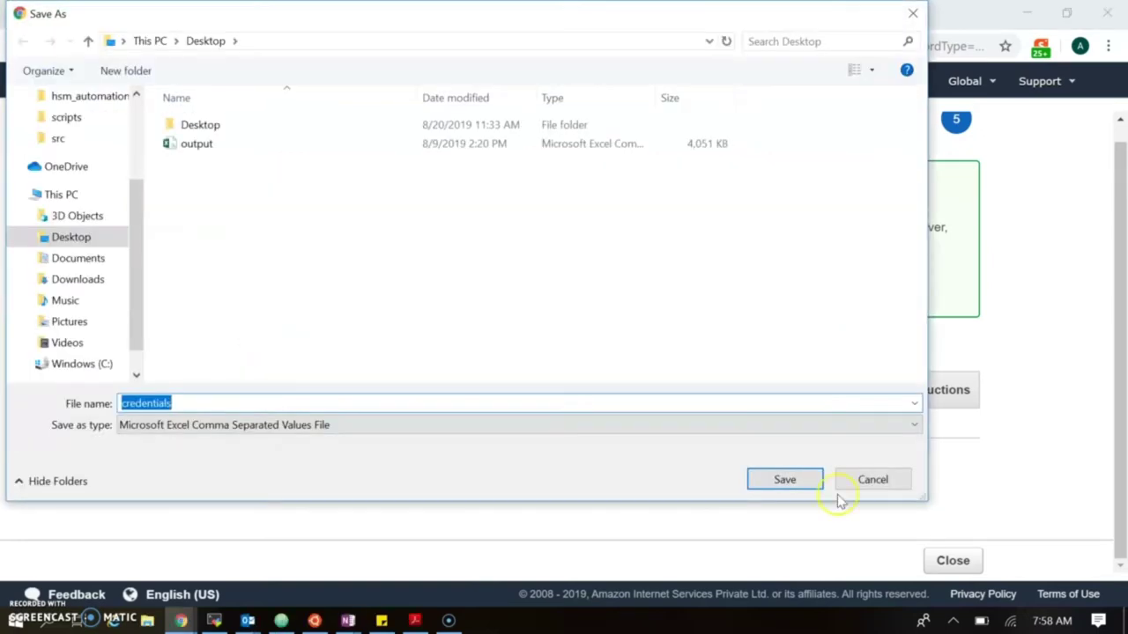
left_click(794, 489)
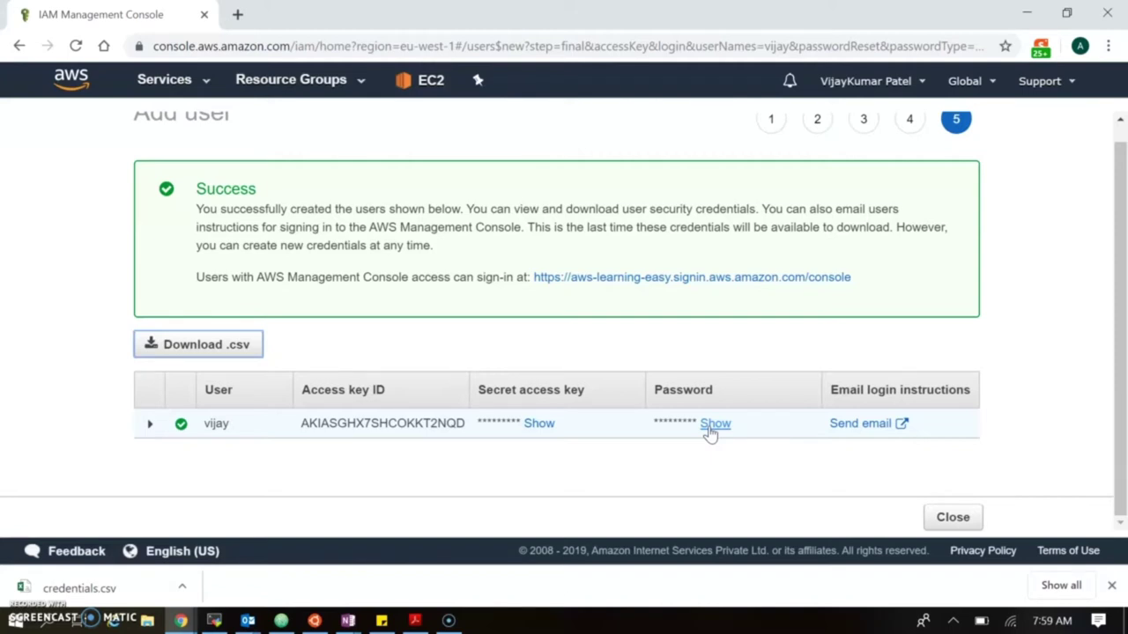
left_click(936, 424)
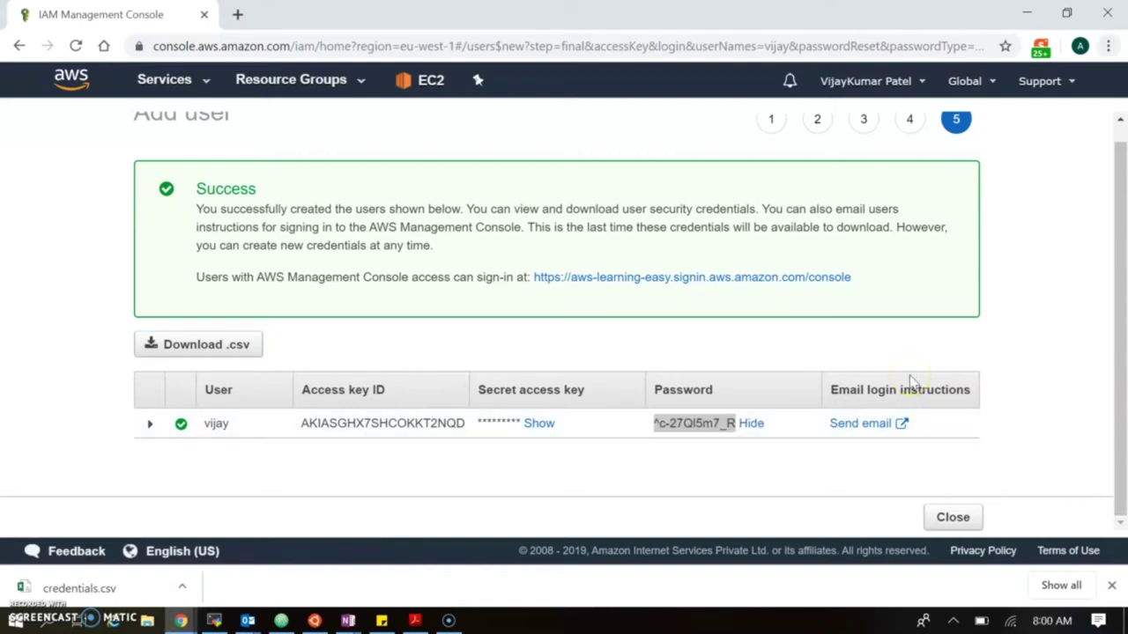
Step: Finish the user wizard and open Manage Groups from the dashboard's groups recommendation
left_click(956, 517)
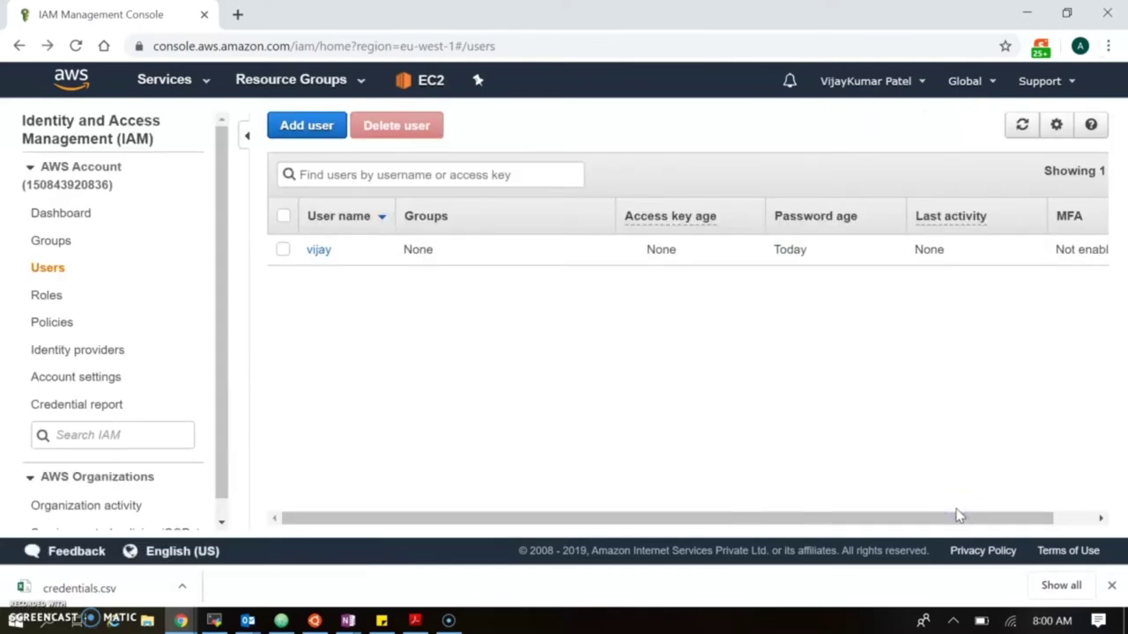
left_click(80, 218)
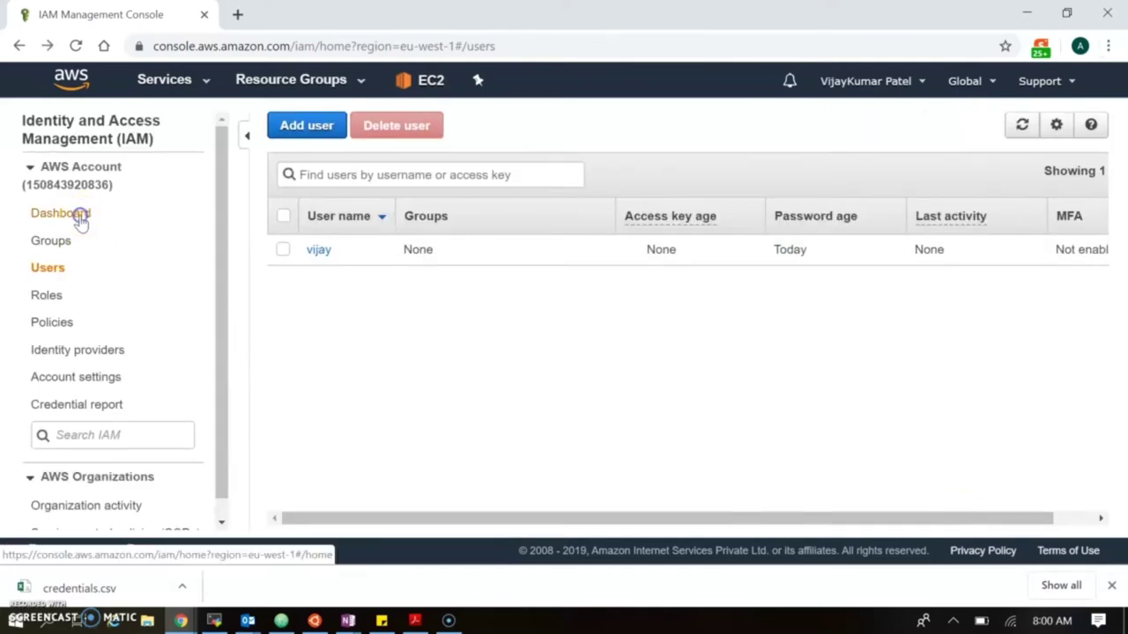
scroll(574, 332, "down", 2)
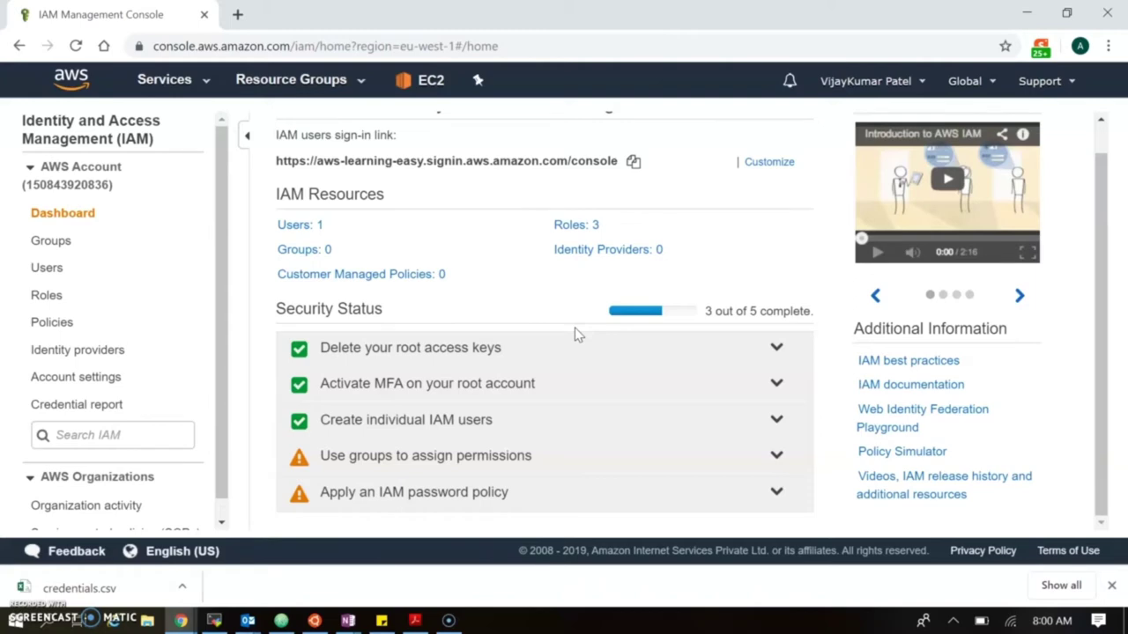
left_click(445, 460)
scroll(446, 464, "down", 2)
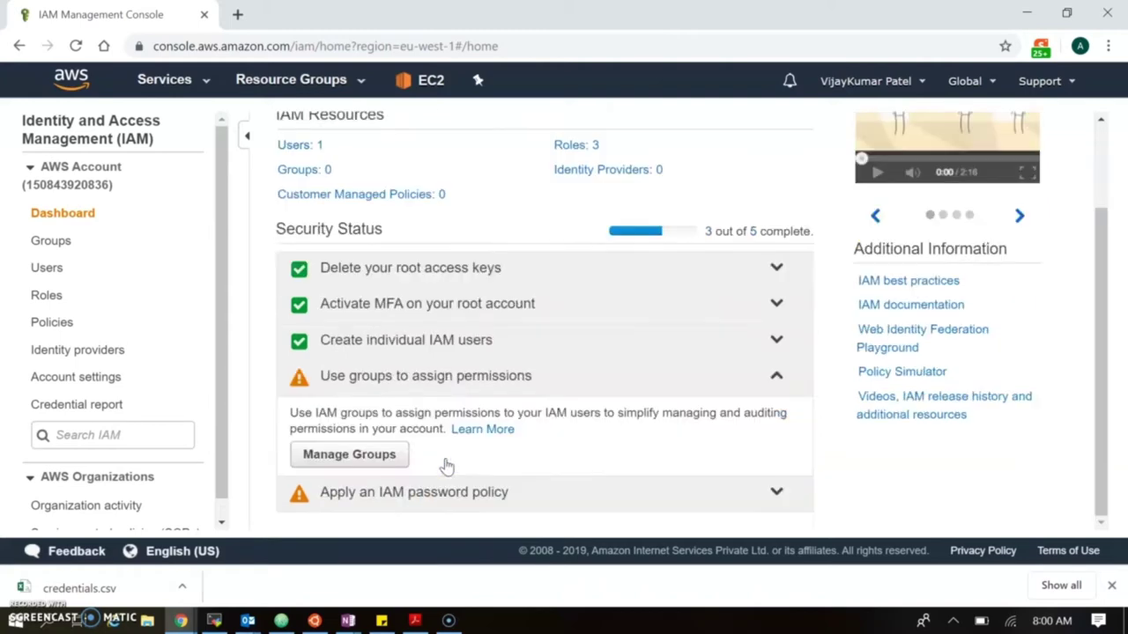
left_click(362, 465)
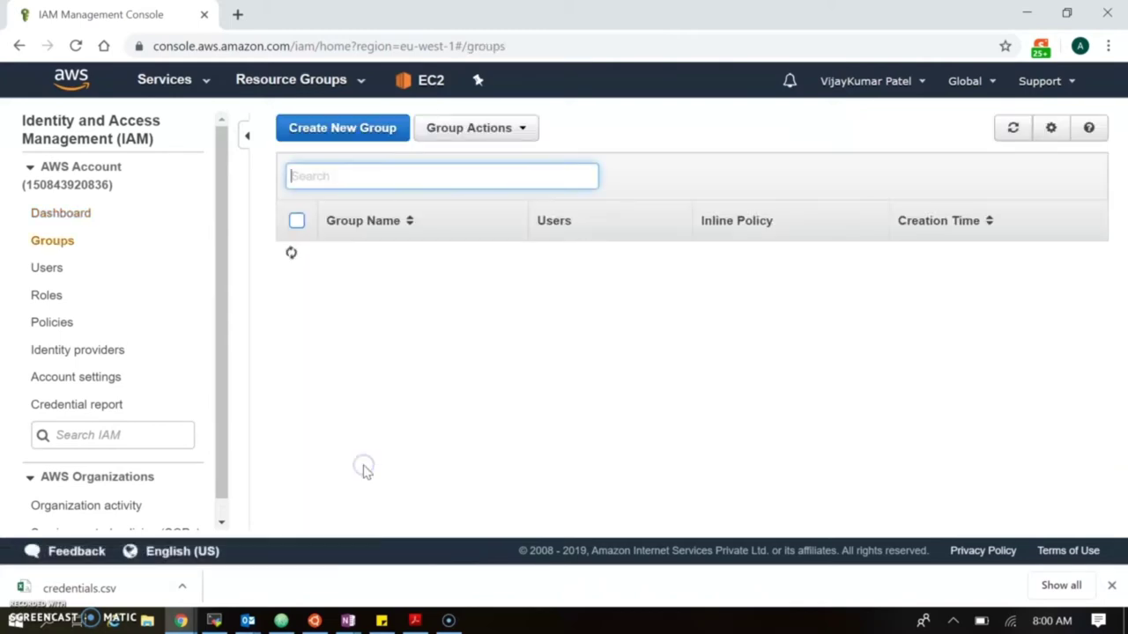
Step: Create a group named 'admin' and attach the AdministratorAccess policy to it
left_click(353, 129)
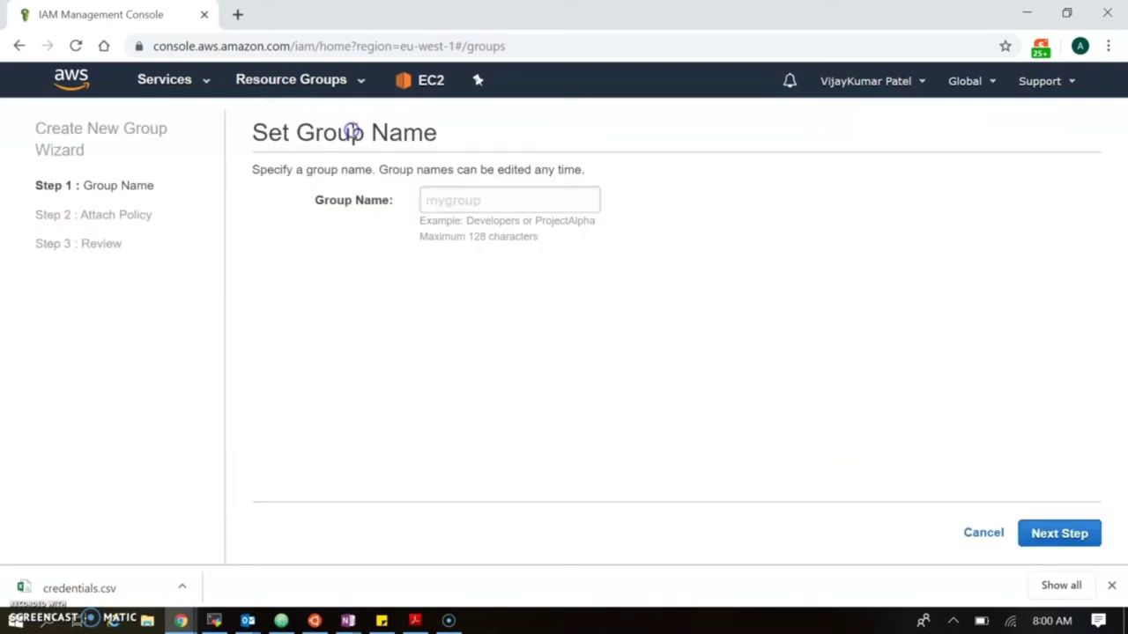
left_click(478, 193)
type("adi")
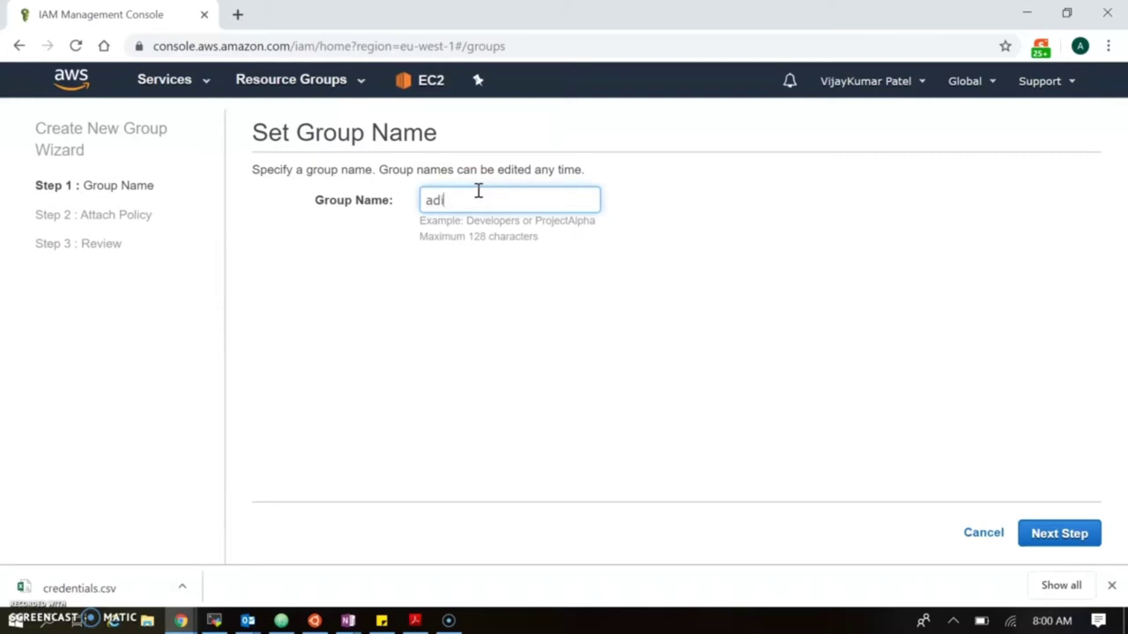
key("BackSpace")
type("min")
left_click(1066, 533)
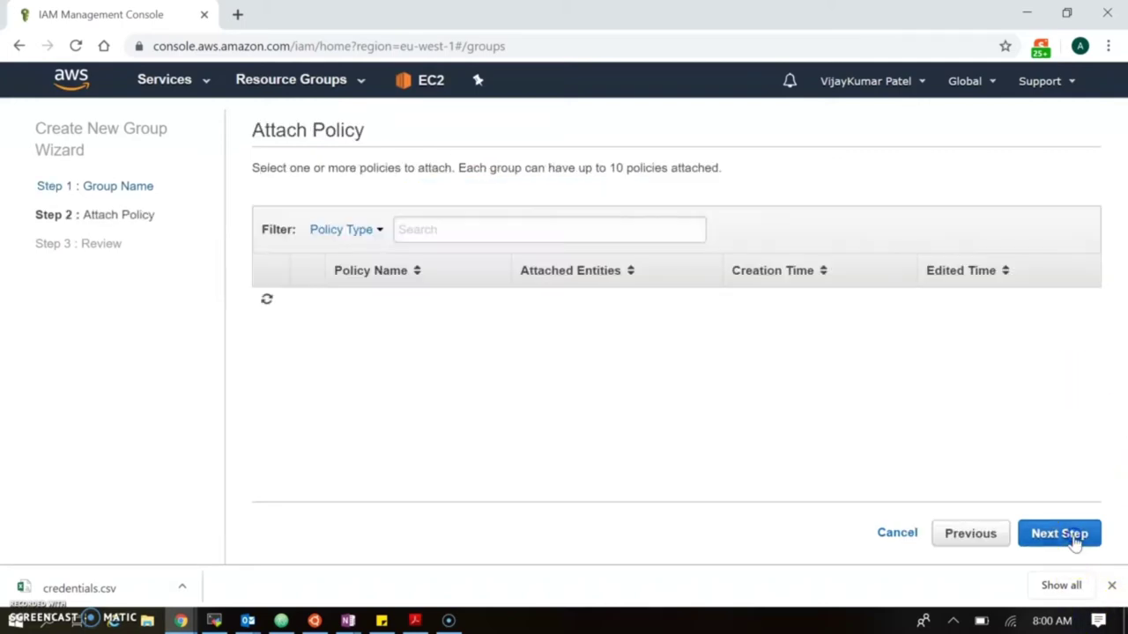
left_click(1110, 585)
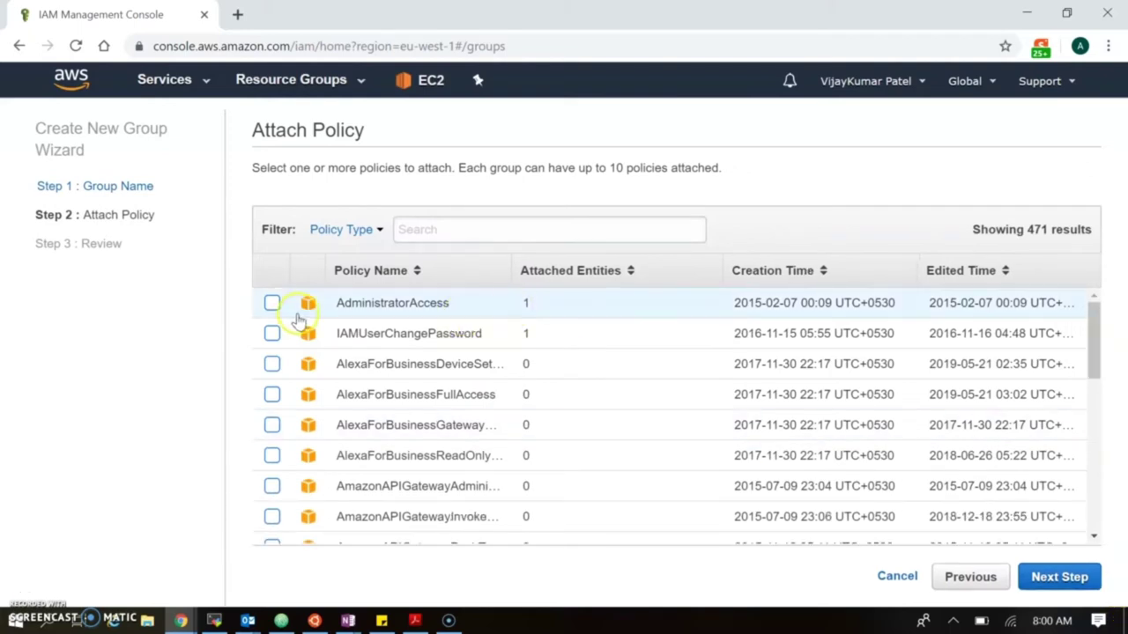
left_click(272, 303)
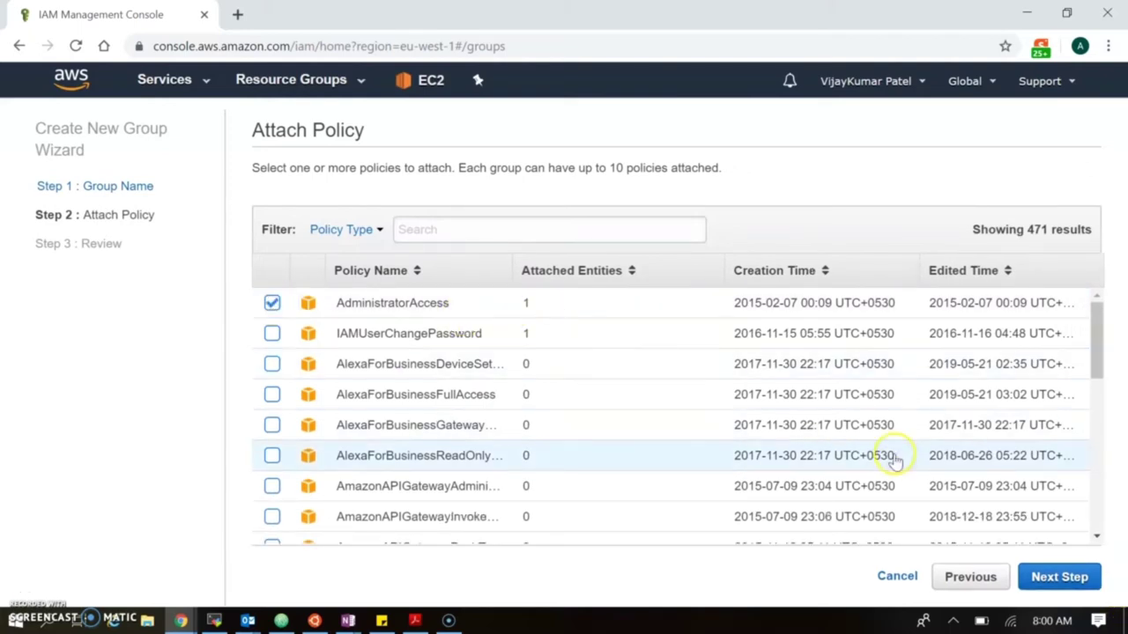
left_click(1062, 577)
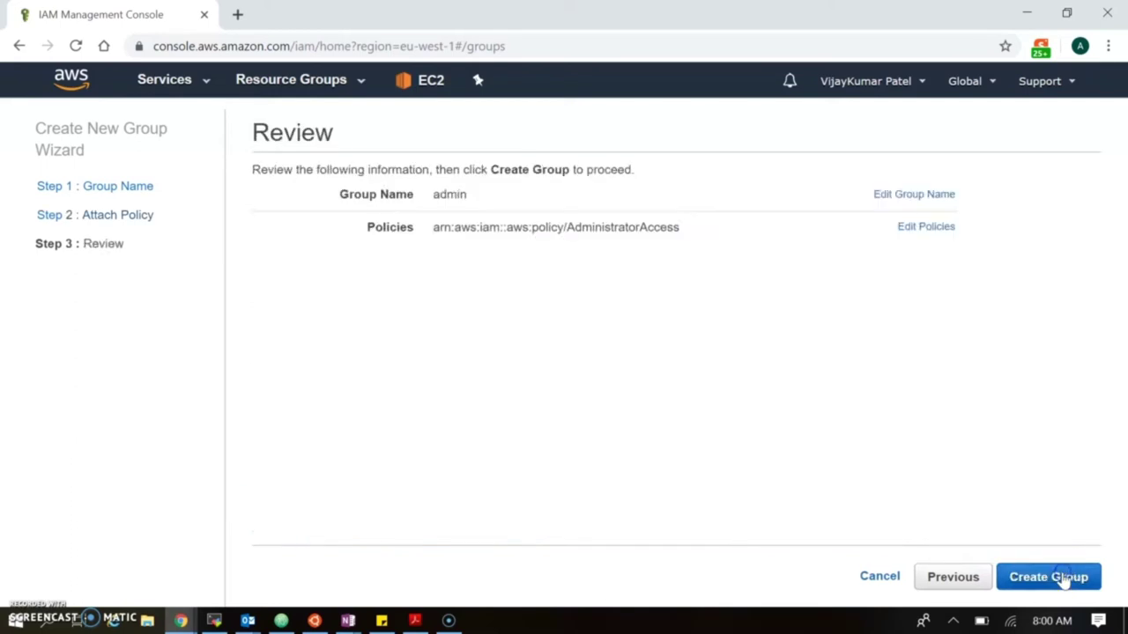
left_click(1048, 577)
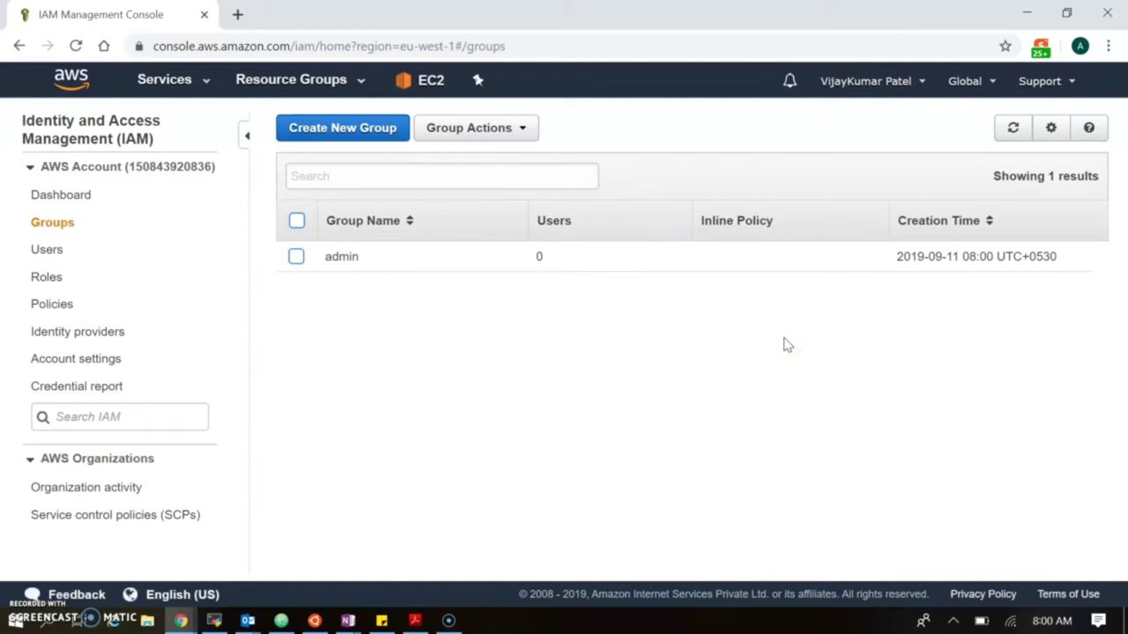
Step: Add the IAM user to the admin group, then review the user's Permissions tab
left_click(50, 252)
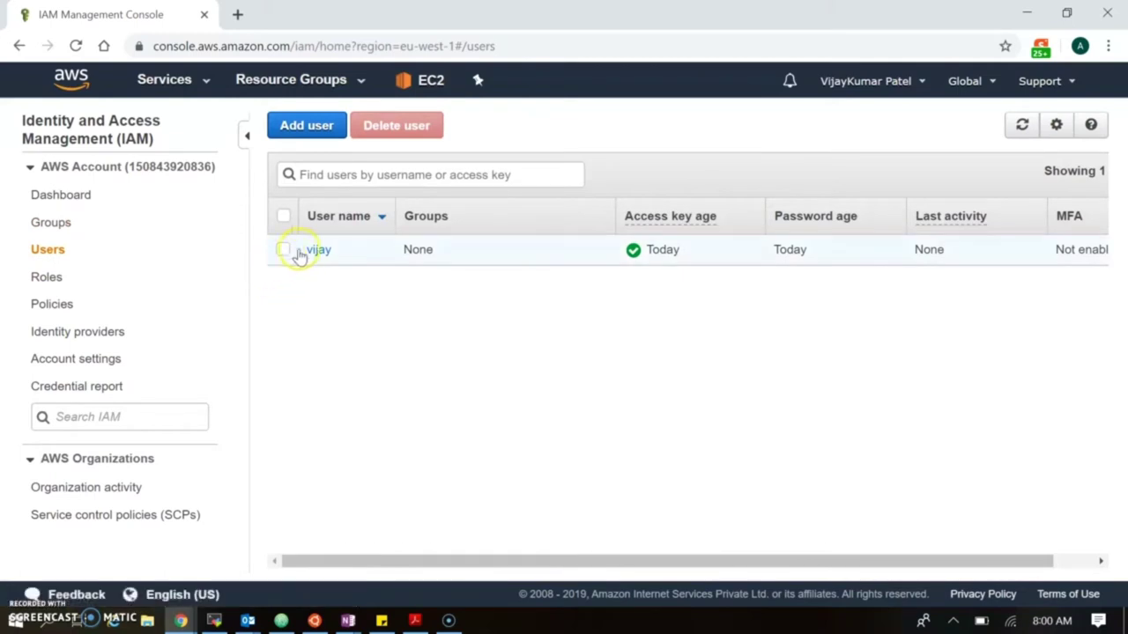
left_click(315, 250)
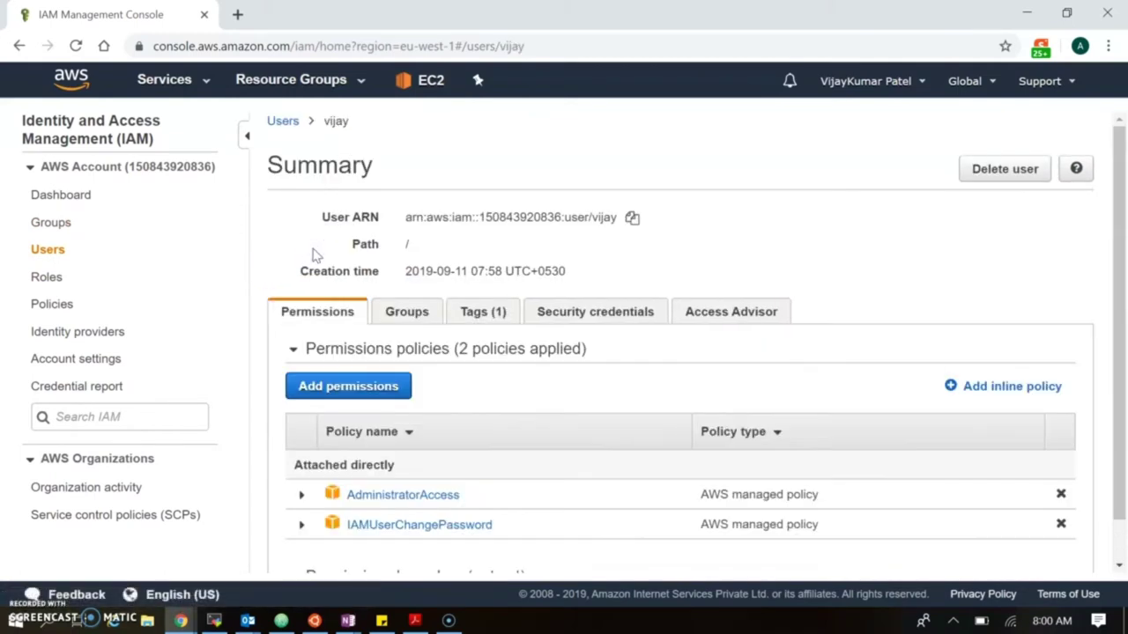
left_click(398, 323)
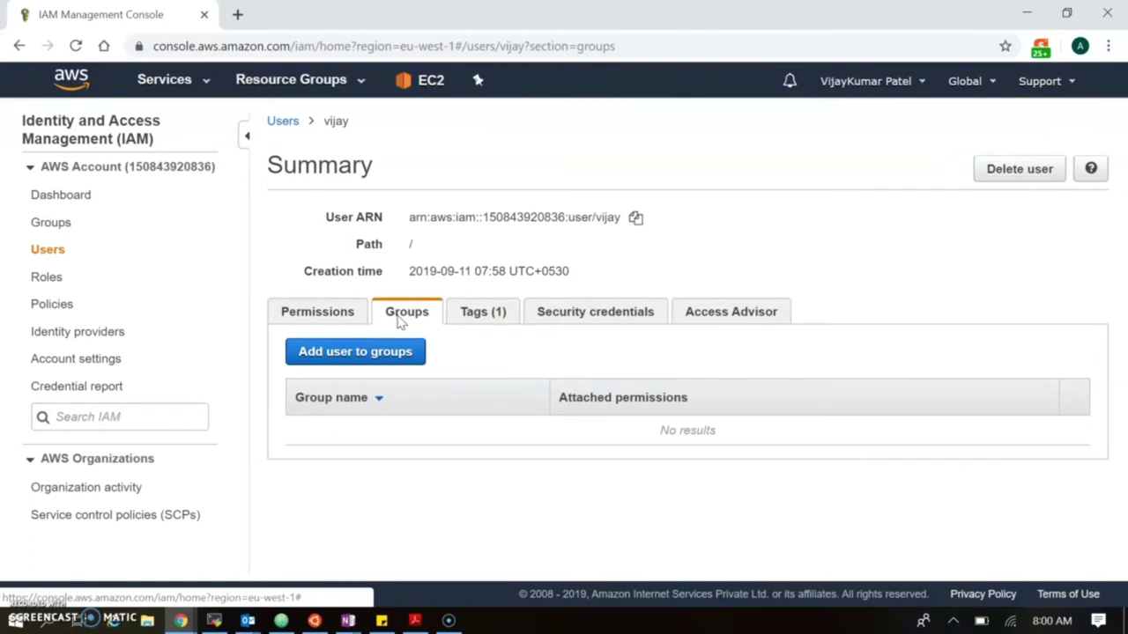
left_click(364, 350)
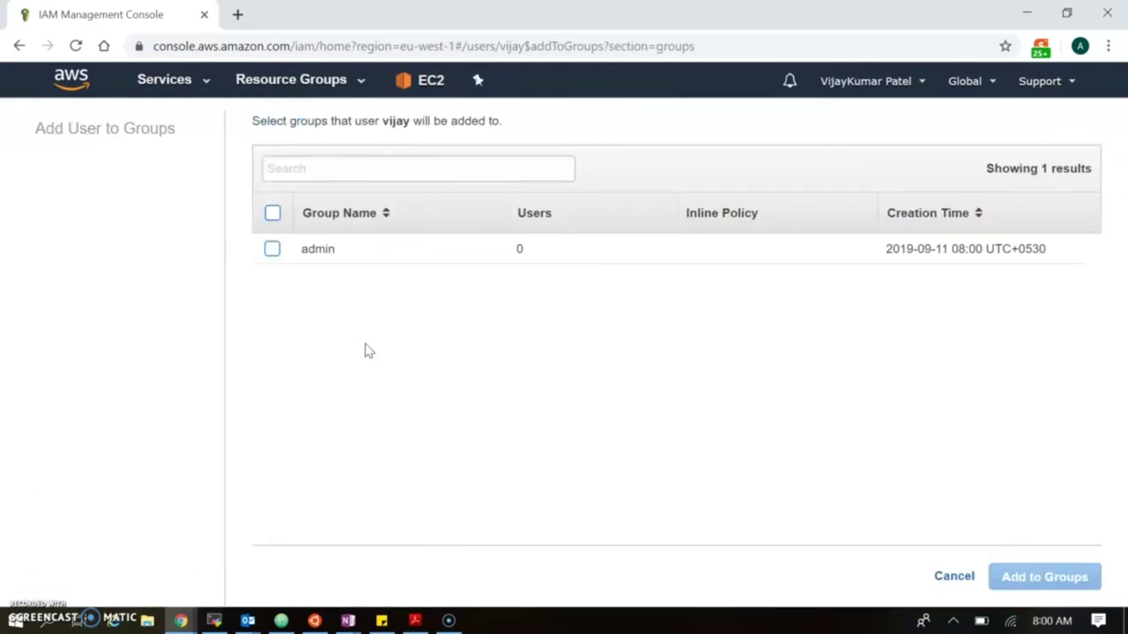
left_click(273, 249)
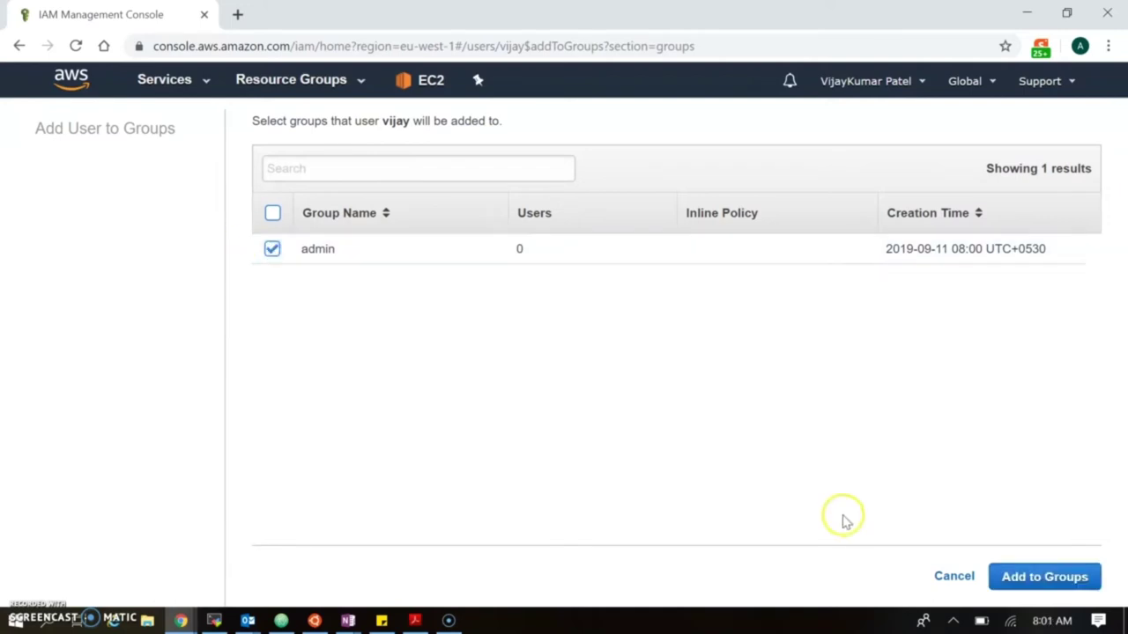
left_click(1082, 576)
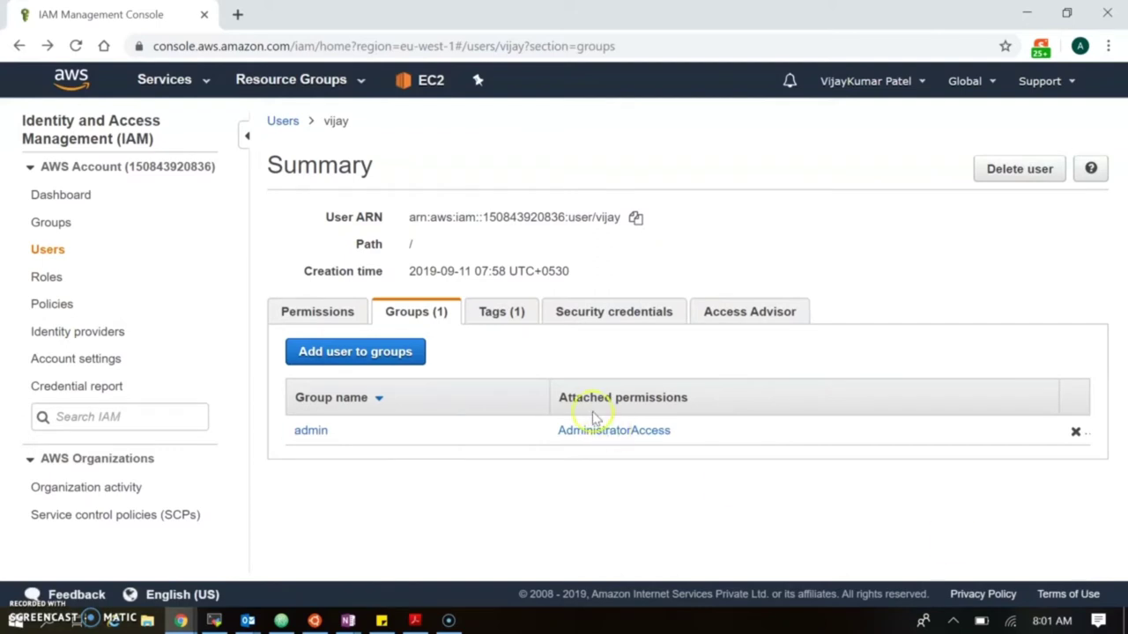
left_click(345, 319)
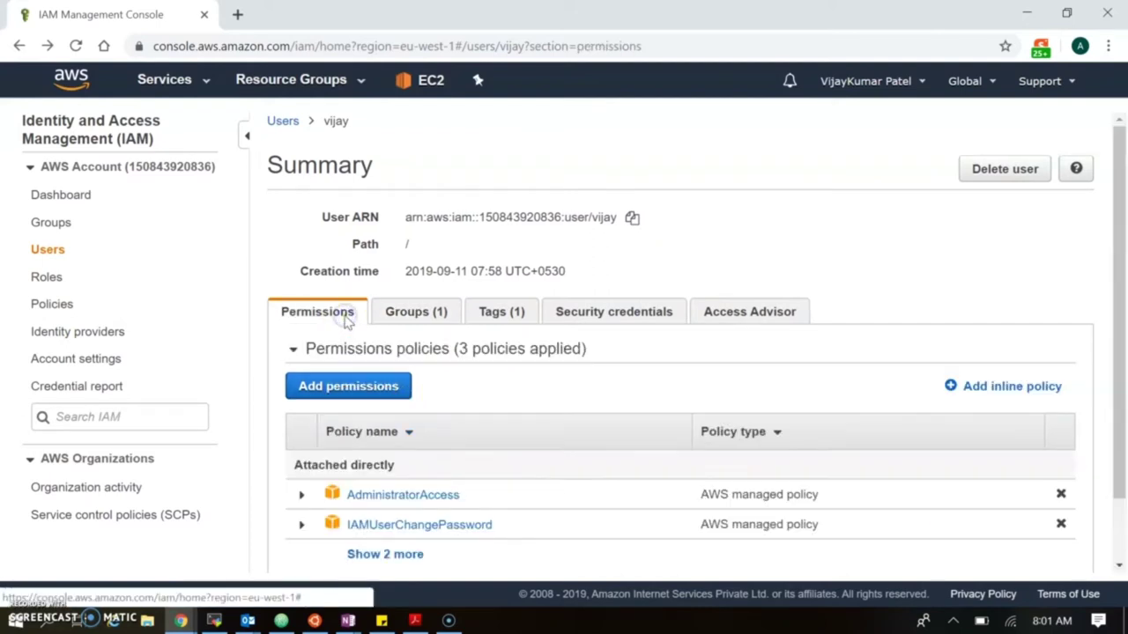
scroll(457, 469, "down", 2)
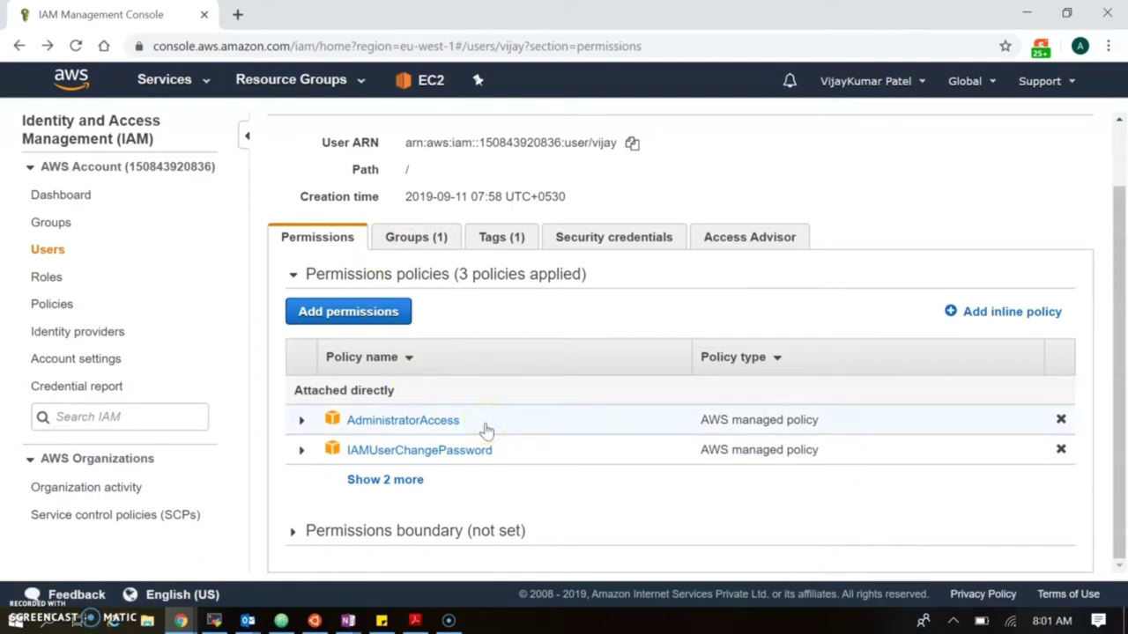
Step: Detach the directly attached AdministratorAccess and IAMUserChangePassword policies from the user
left_click(1060, 420)
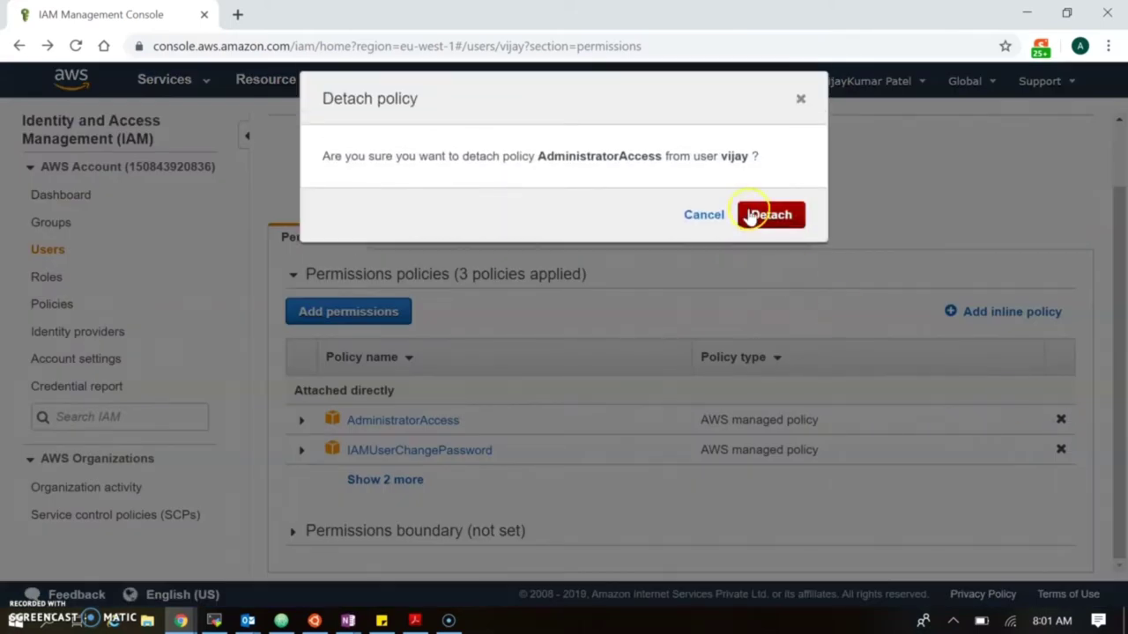
left_click(783, 228)
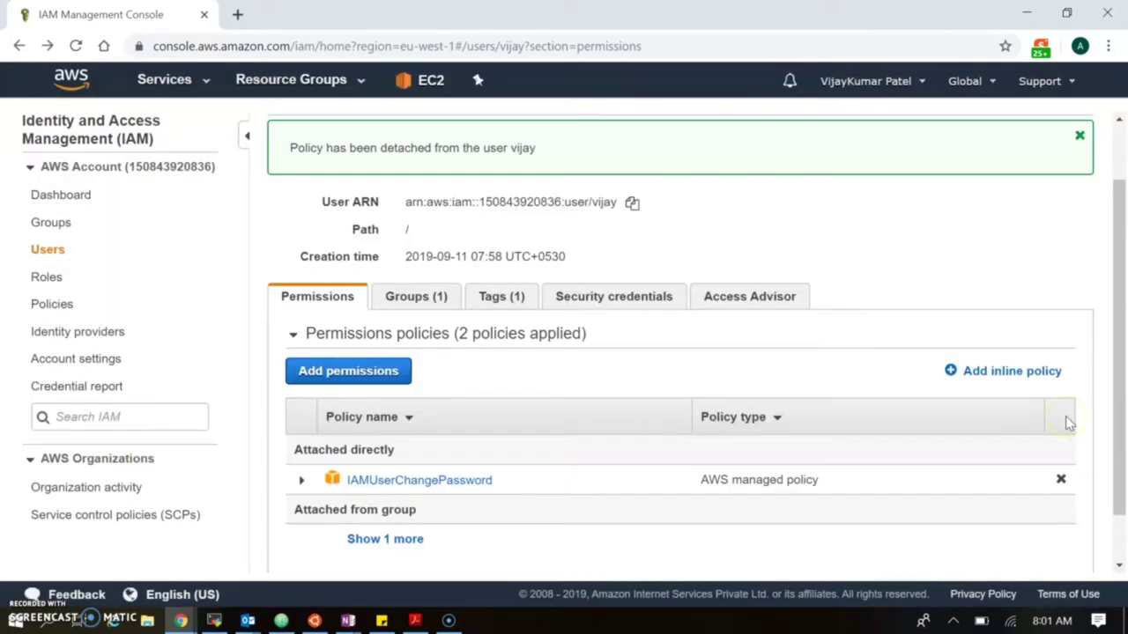
left_click(1061, 479)
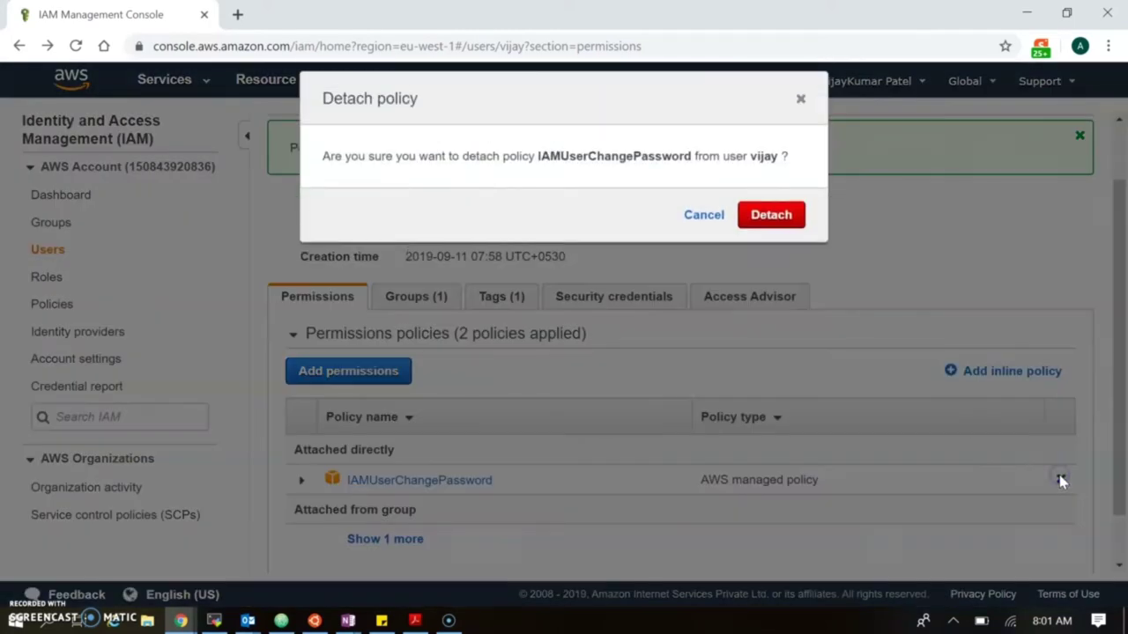
left_click(765, 214)
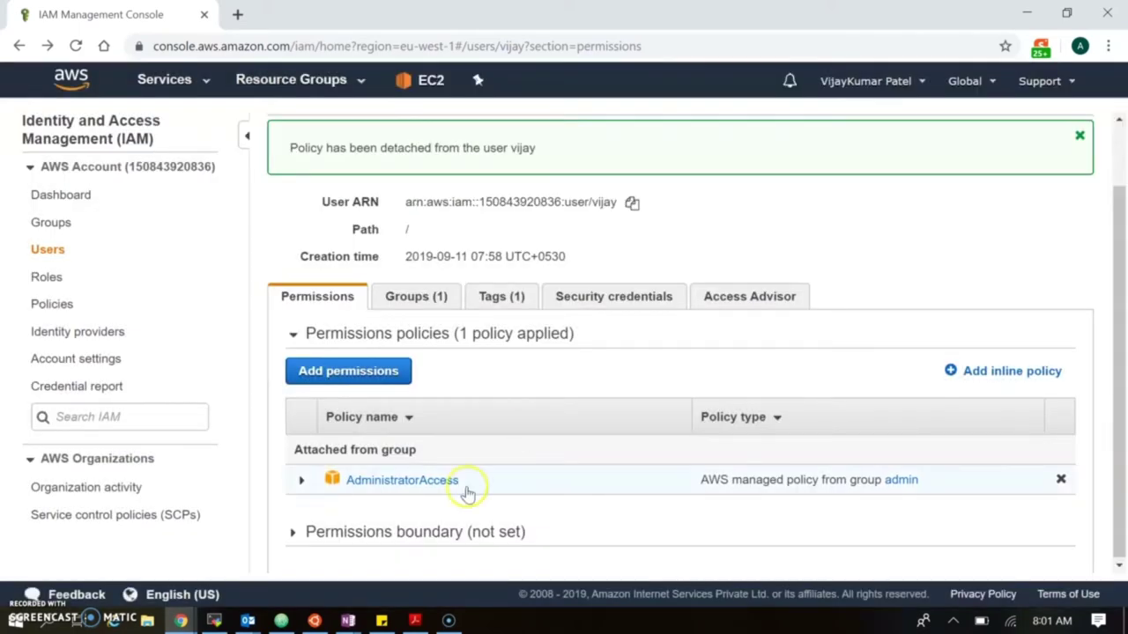
left_click(313, 452)
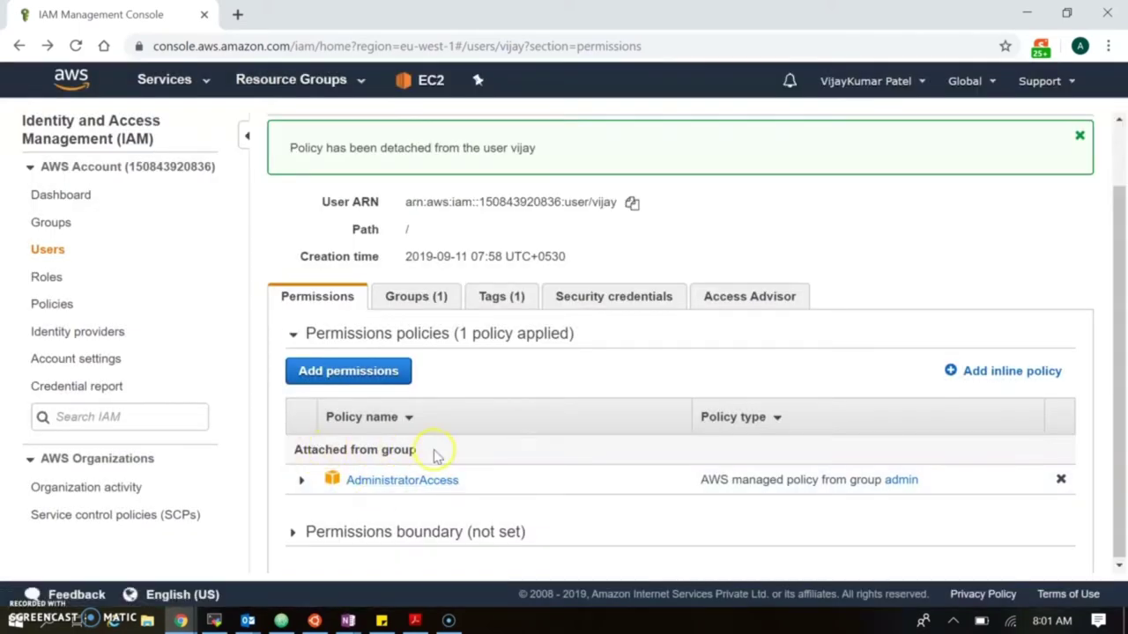
left_click(458, 520)
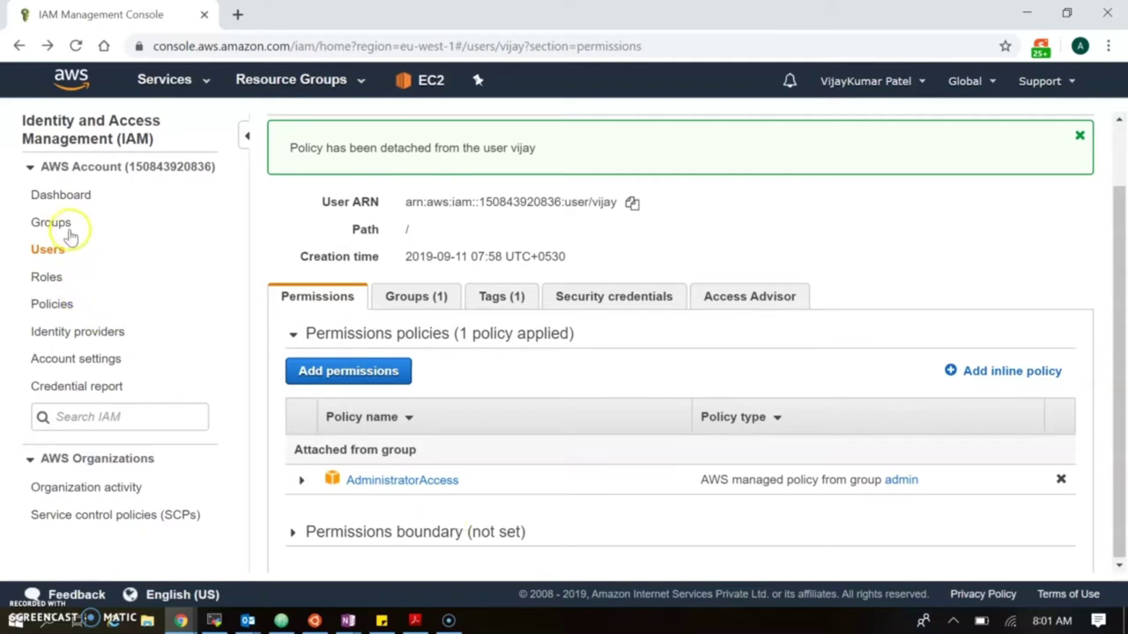
Step: Open the password policy settings from the IAM dashboard's recommendation
left_click(80, 199)
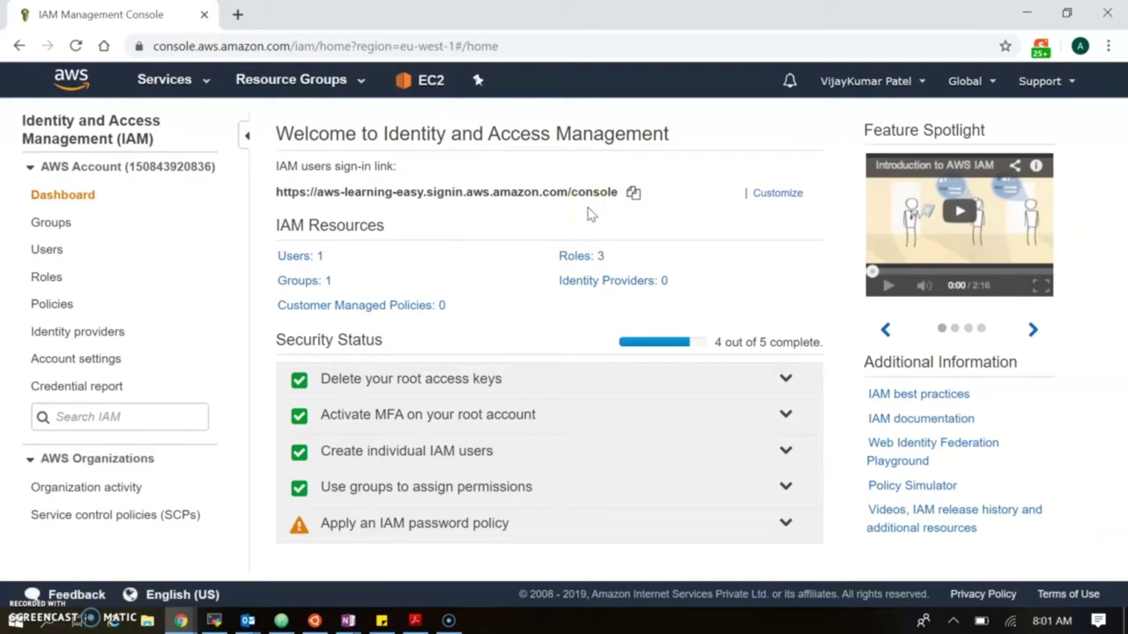
left_click(497, 533)
scroll(497, 538, "down", 1)
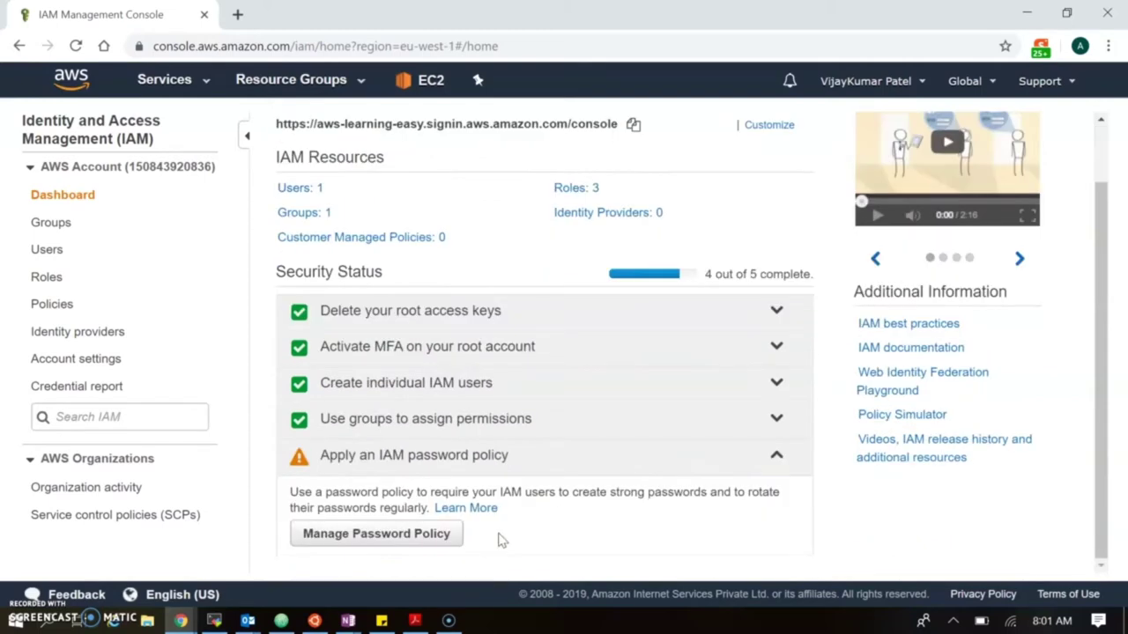
left_click(374, 536)
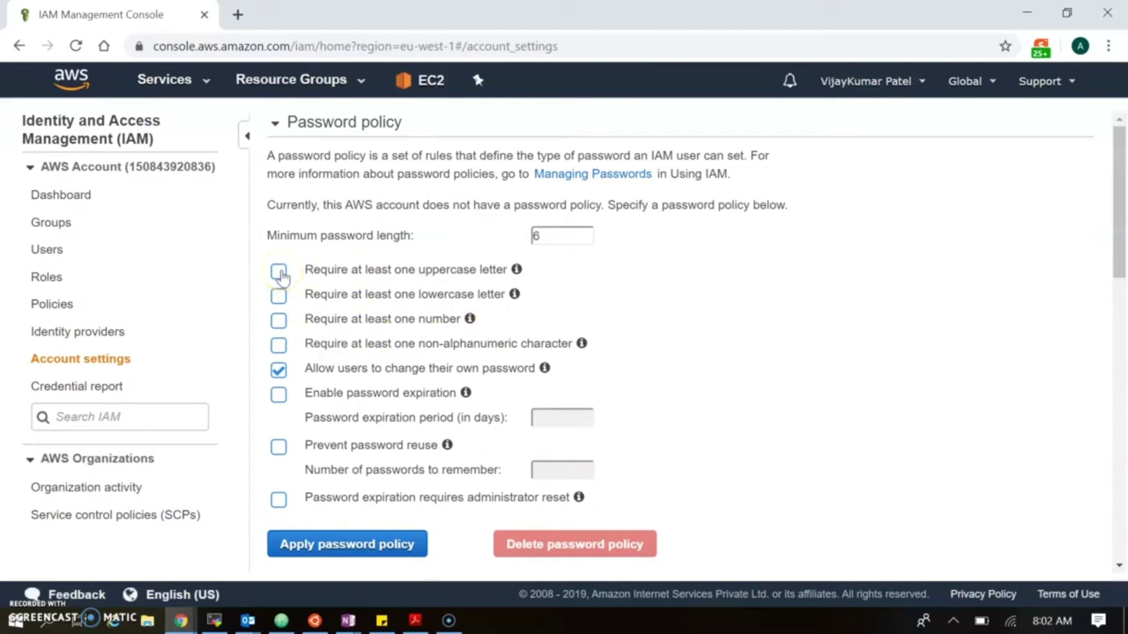
Step: Enable password expiration after 90 days and apply the password policy
left_click(278, 395)
left_click(557, 485)
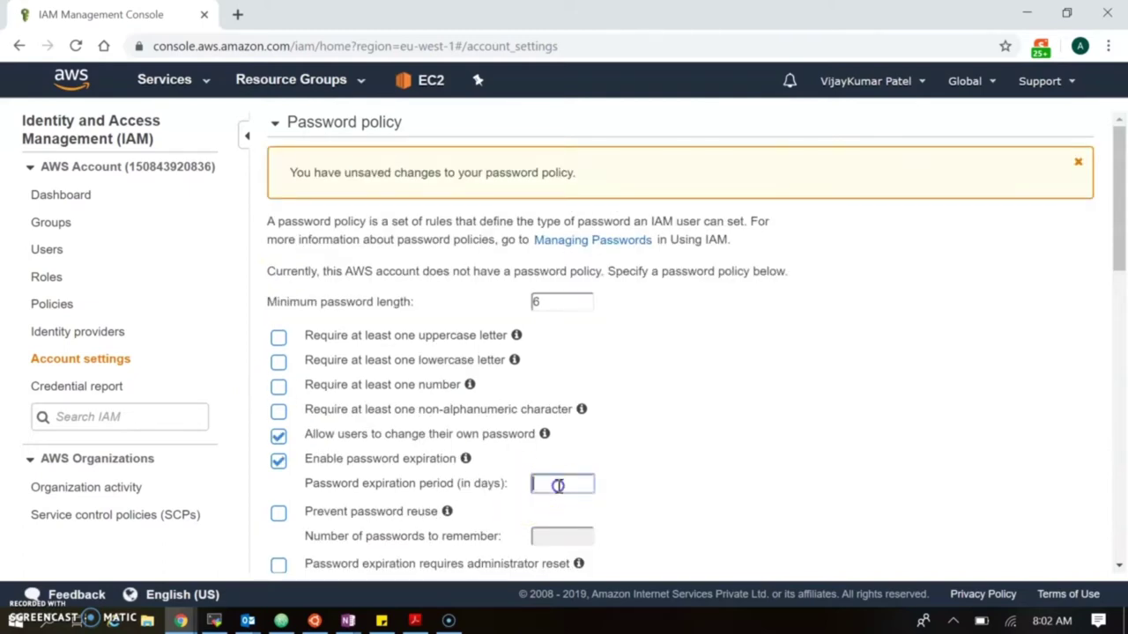
type("90")
scroll(557, 485, "down", 2)
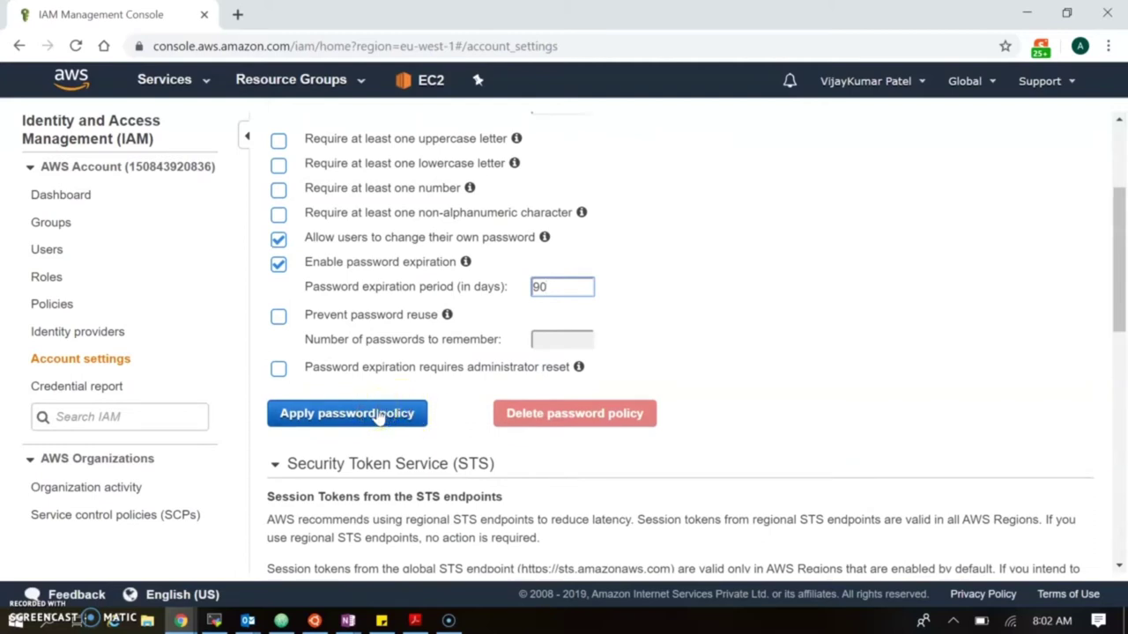
left_click(377, 414)
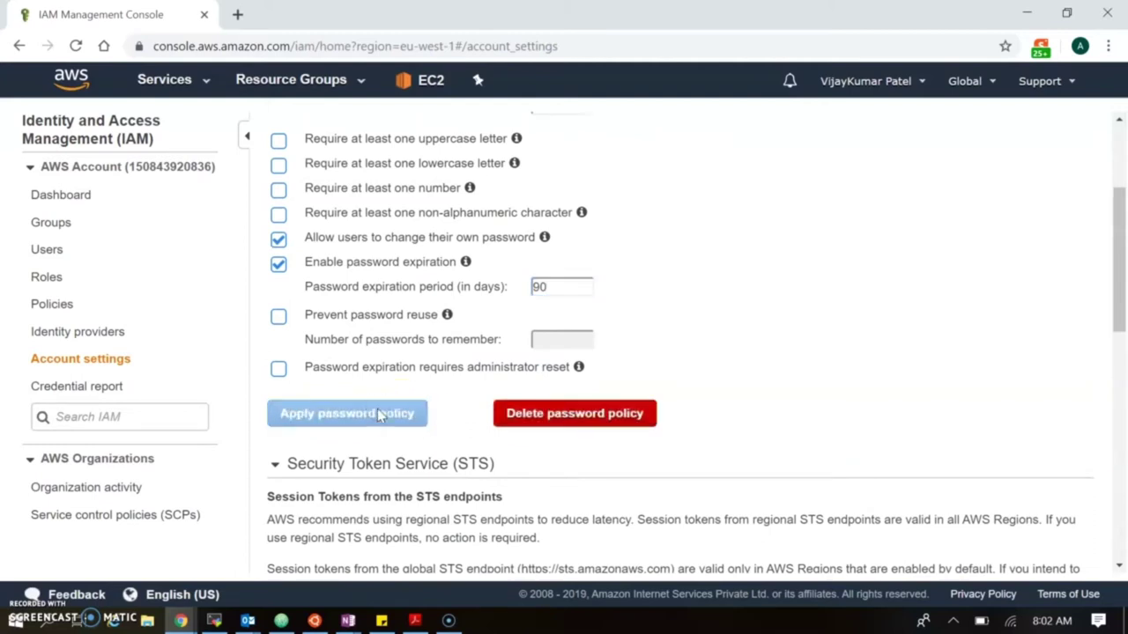
left_click(60, 195)
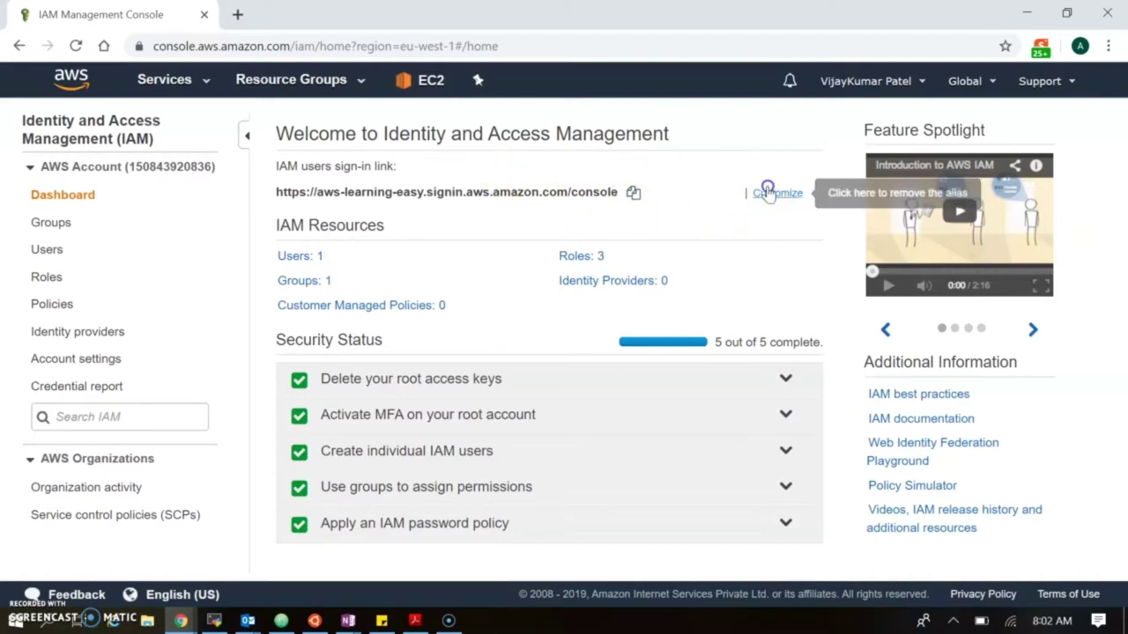
Step: Delete the existing account alias and copy the account-number sign-in link
left_click(768, 190)
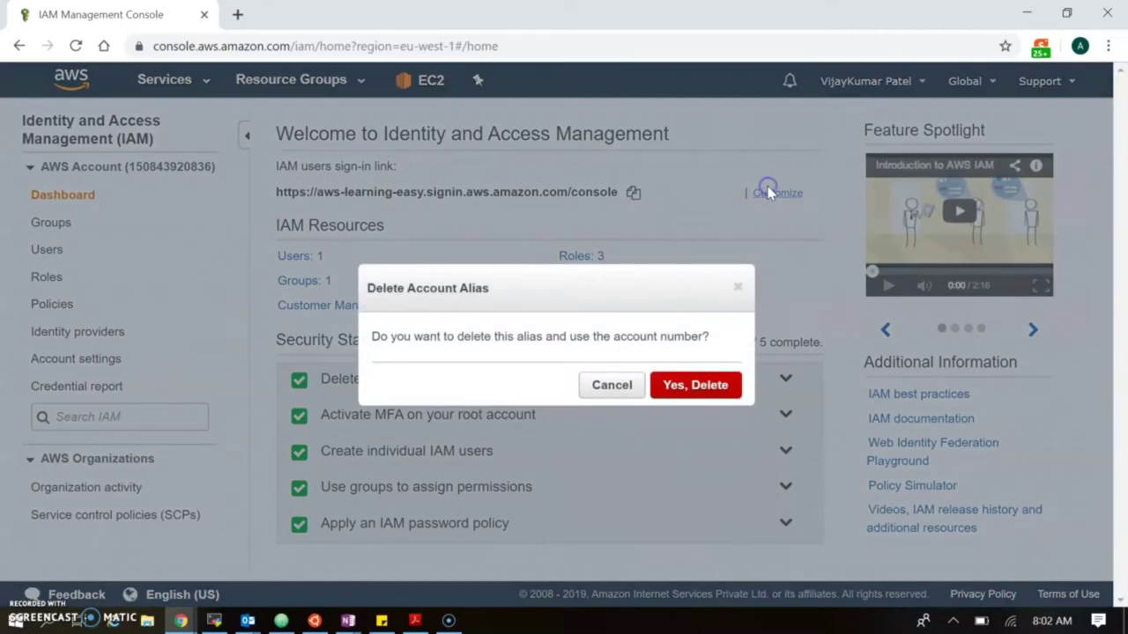
left_click(694, 387)
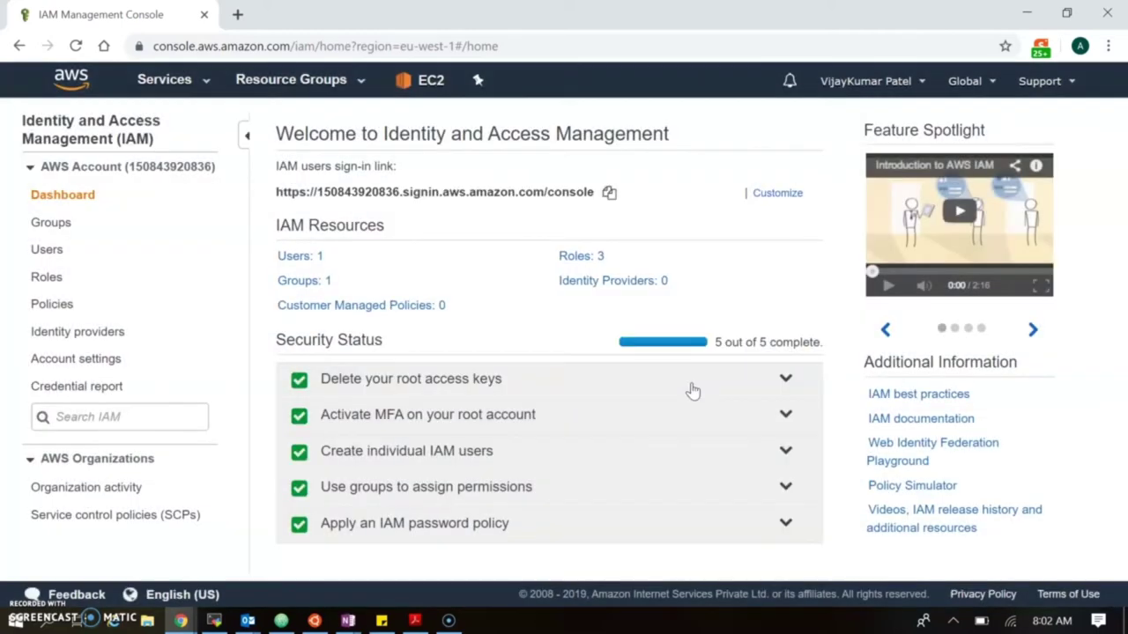
left_click_drag(276, 192, 355, 198)
left_click(356, 197)
left_click(597, 194)
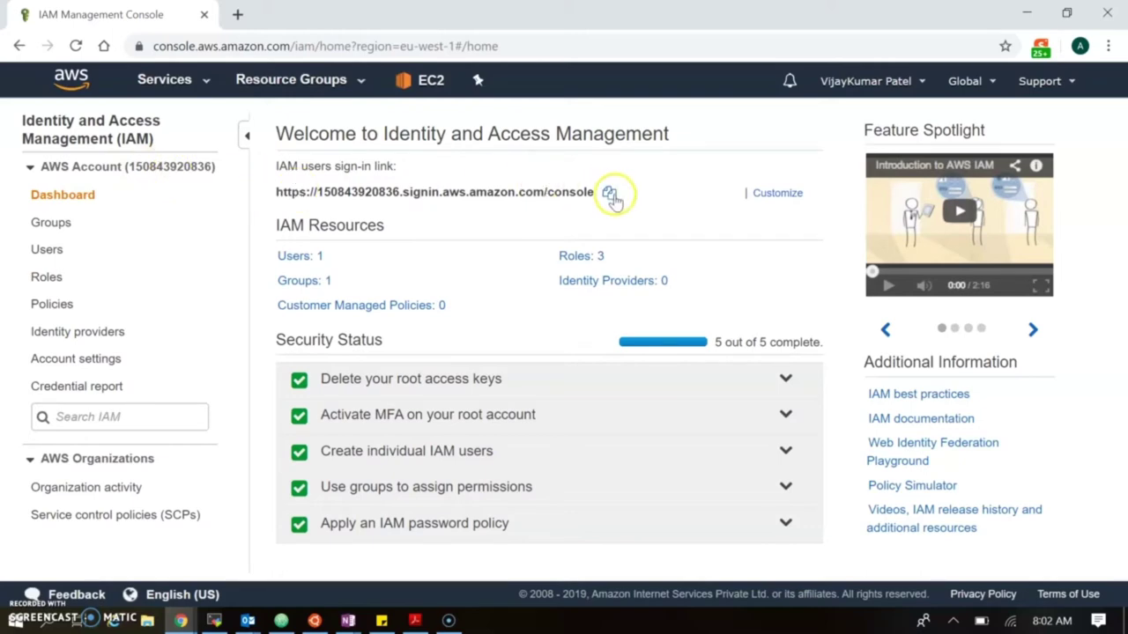
left_click(610, 194)
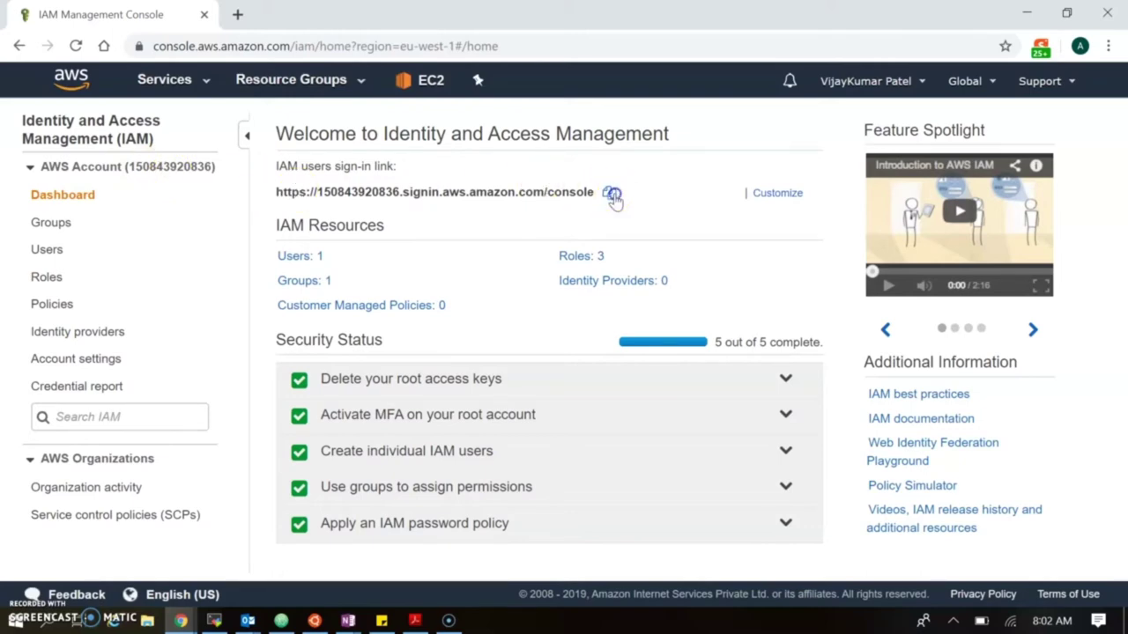
Step: Create the account alias aws-easy-learining, copy its sign-in link, and open a new tab
left_click(787, 197)
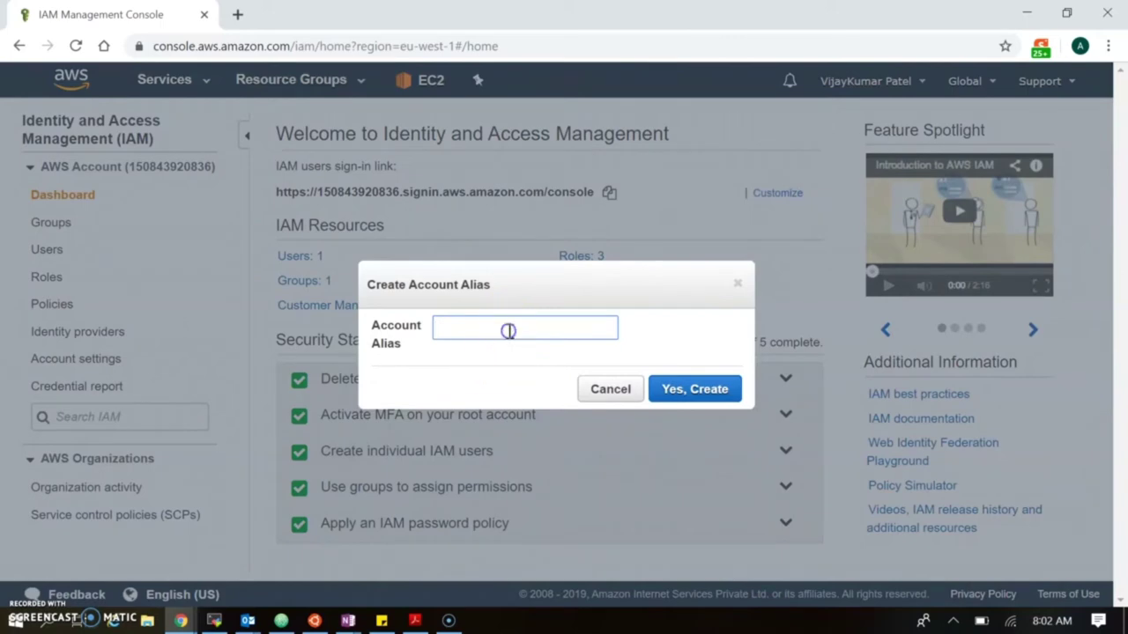
type("aws-easy-learining")
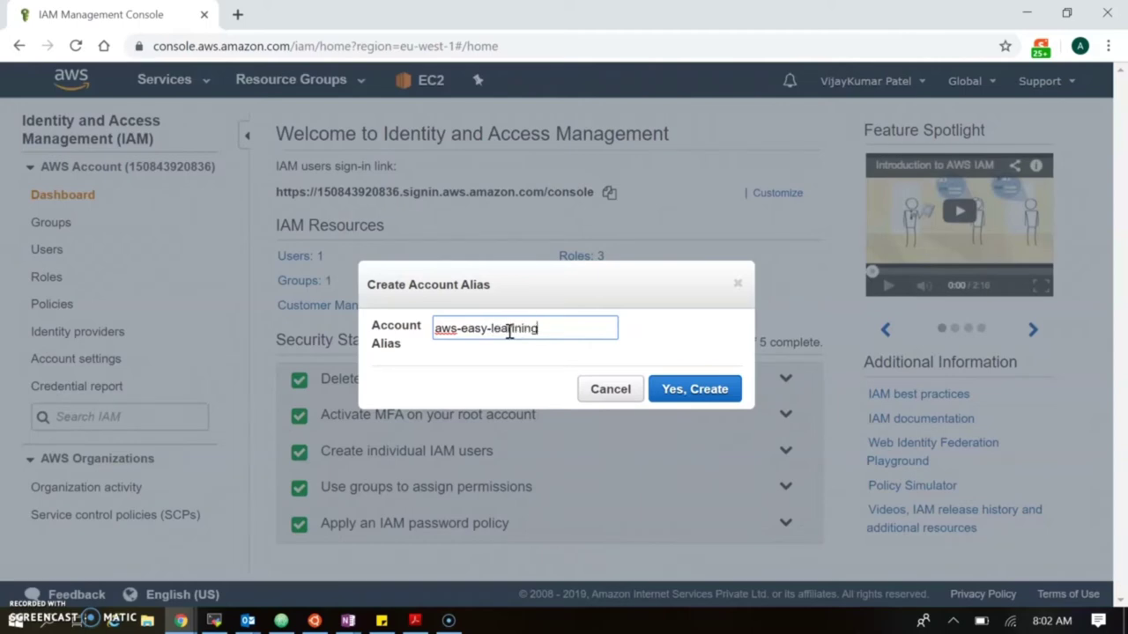
left_click(701, 401)
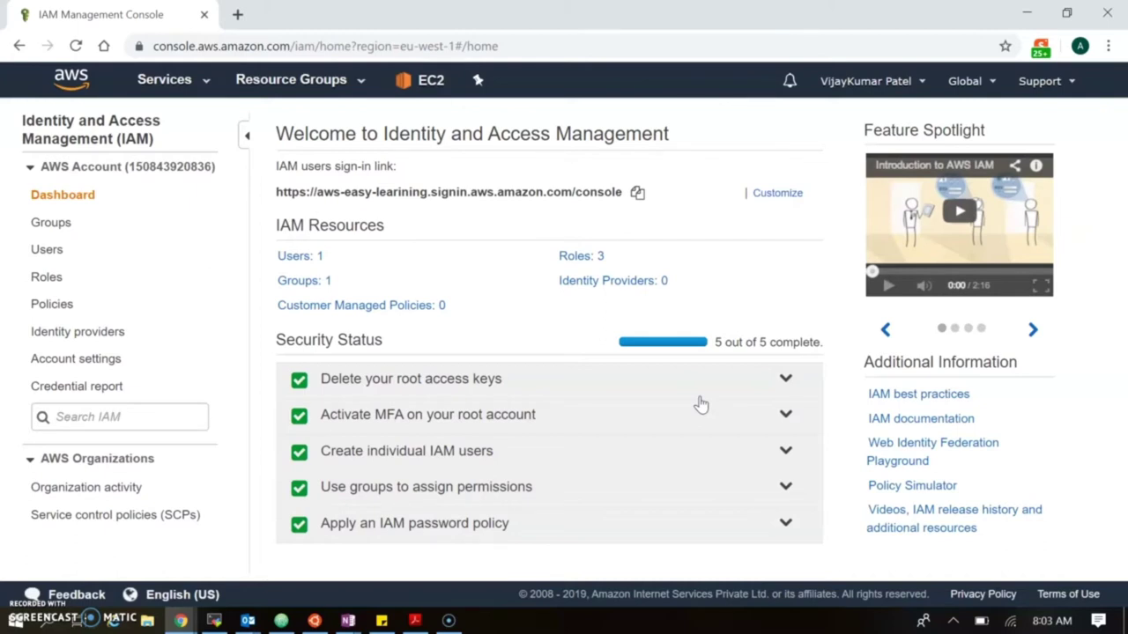
left_click(637, 193)
left_click(237, 14)
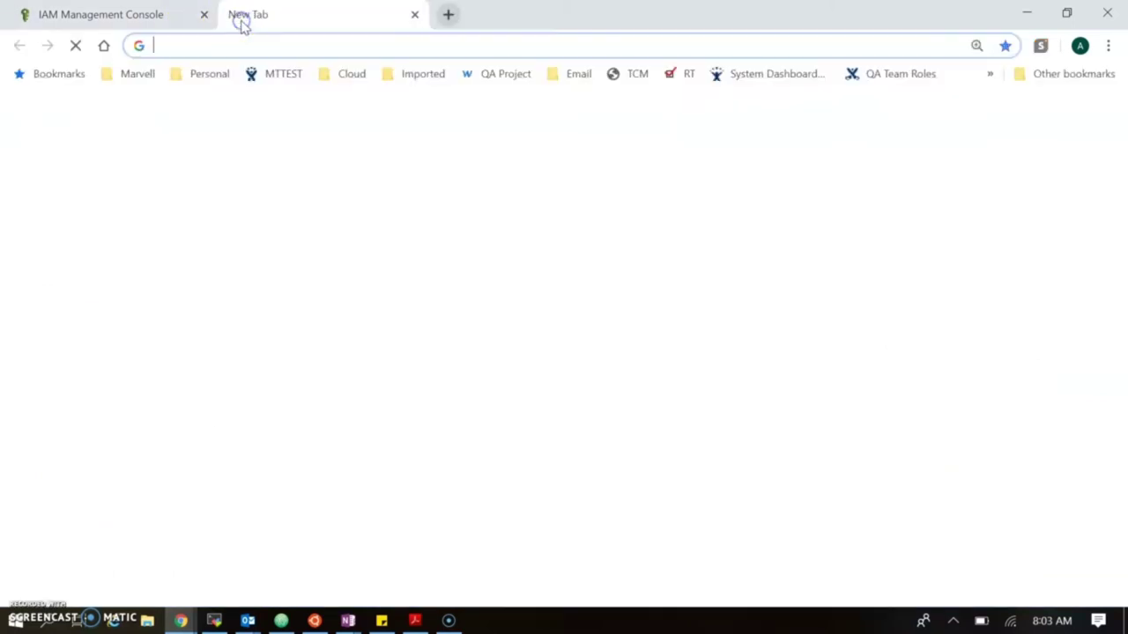
Step: Load the copied alias sign-in link in the new browser tab
key("ctrl+v")
key("Return")
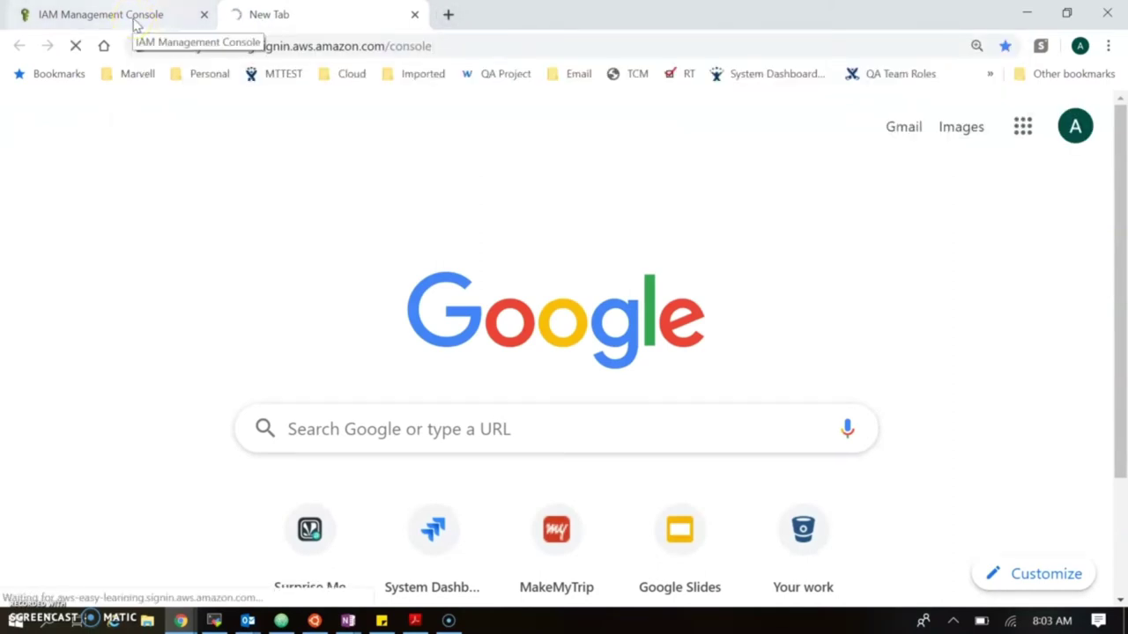
left_click(135, 21)
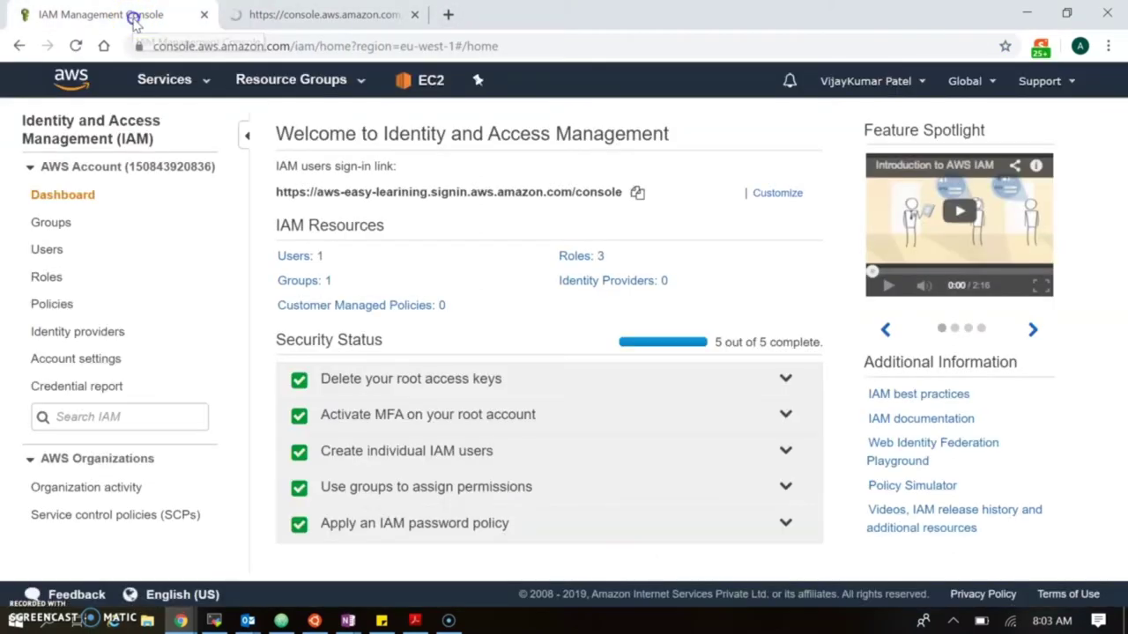
left_click(344, 20)
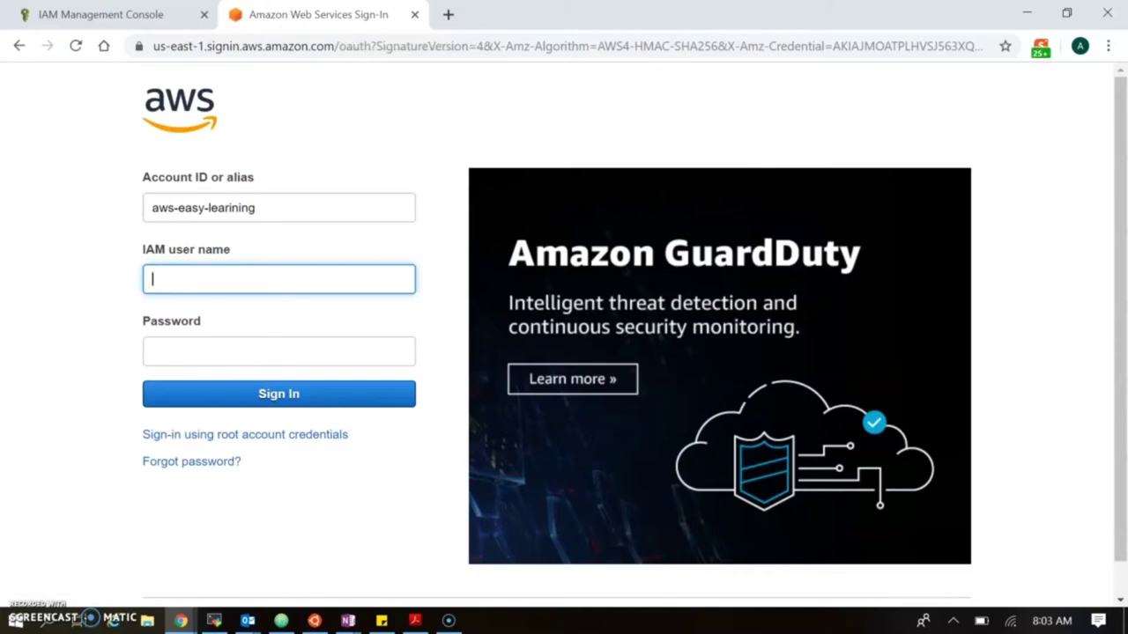
Step: Sign in with the IAM user's name and password
type("vijay")
left_click(260, 353)
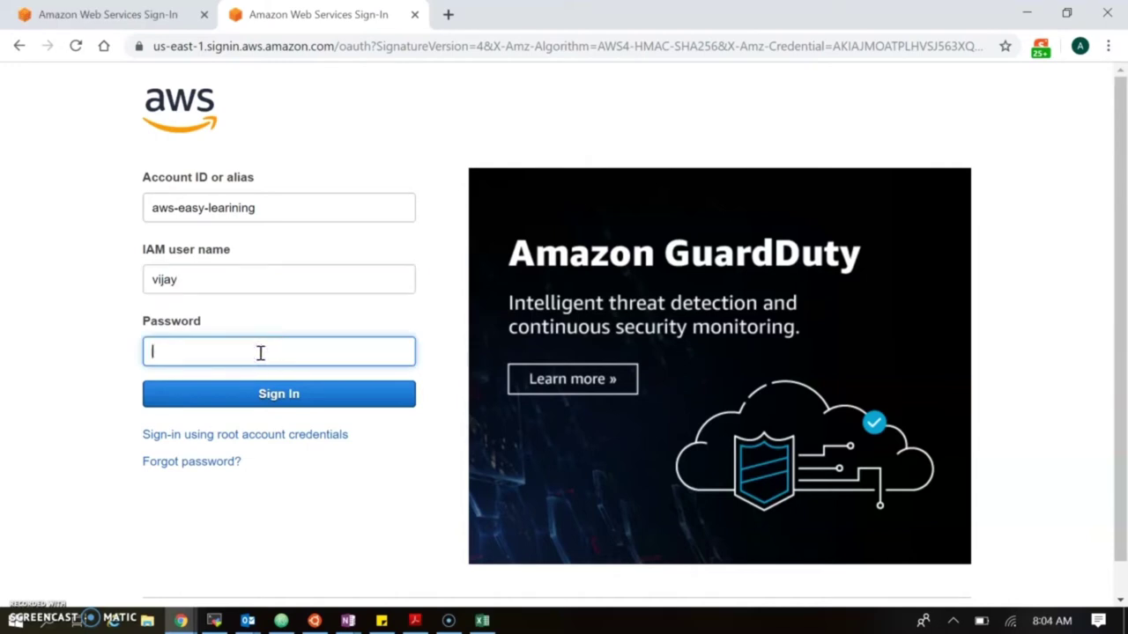
key("ctrl+v")
left_click(294, 393)
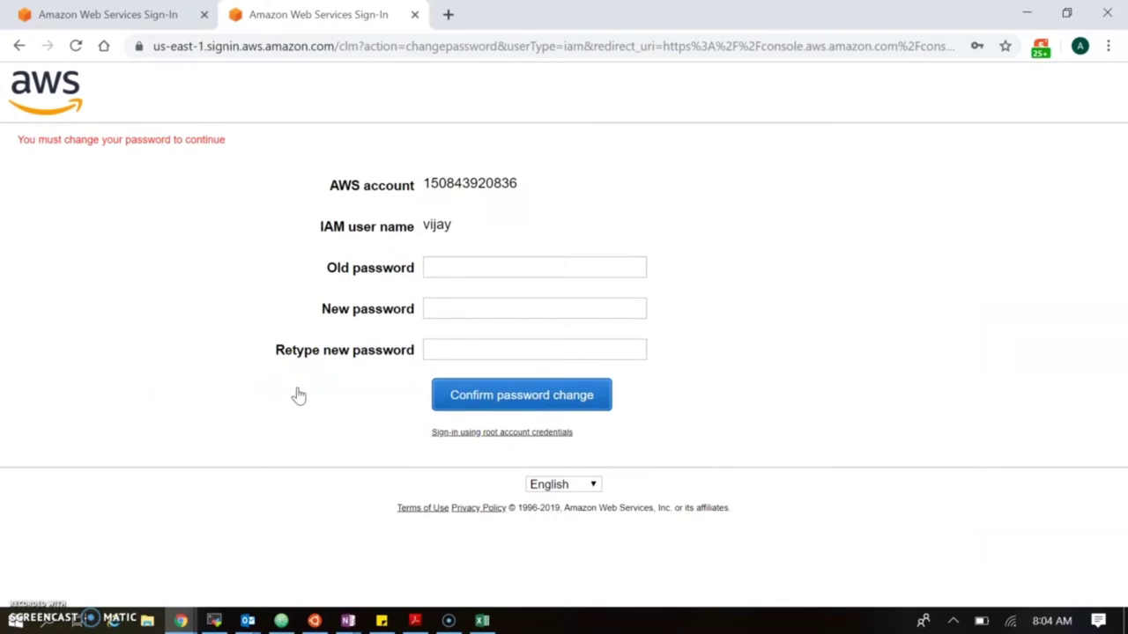
Step: Enter the old password and the new password twice, and confirm the change
left_click(561, 265)
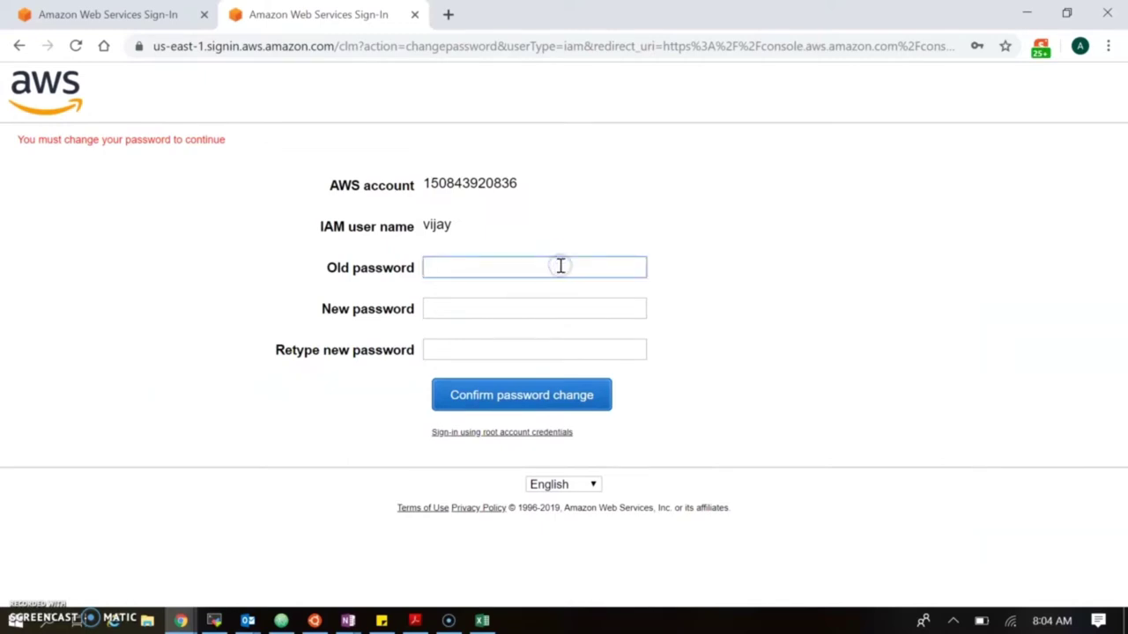
key("ctrl+v")
key("Tab")
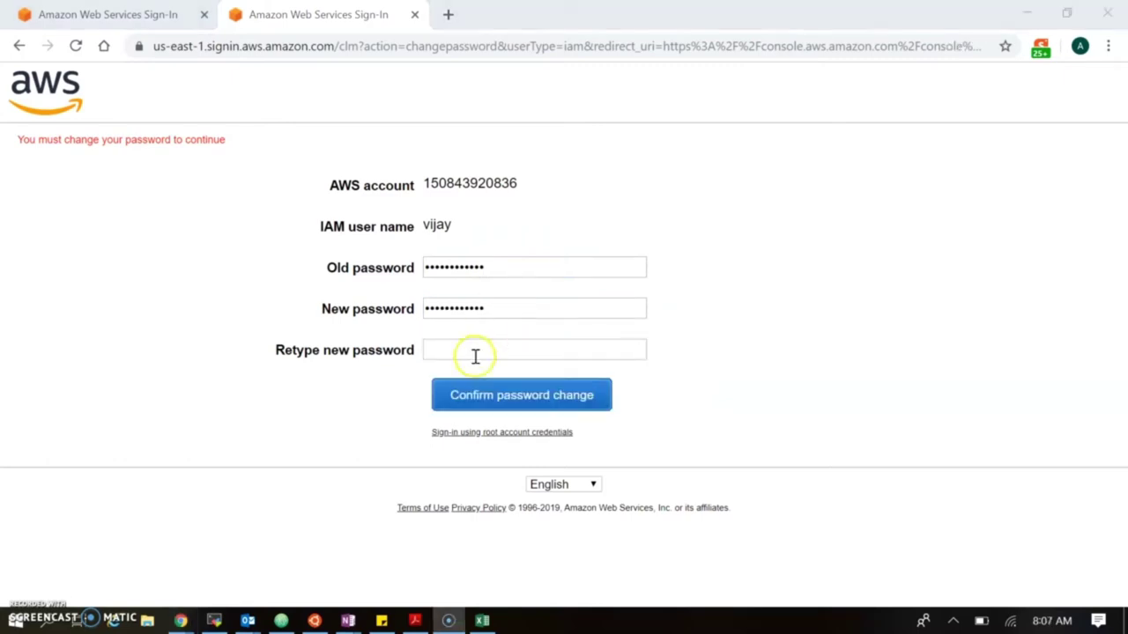
left_click(473, 353)
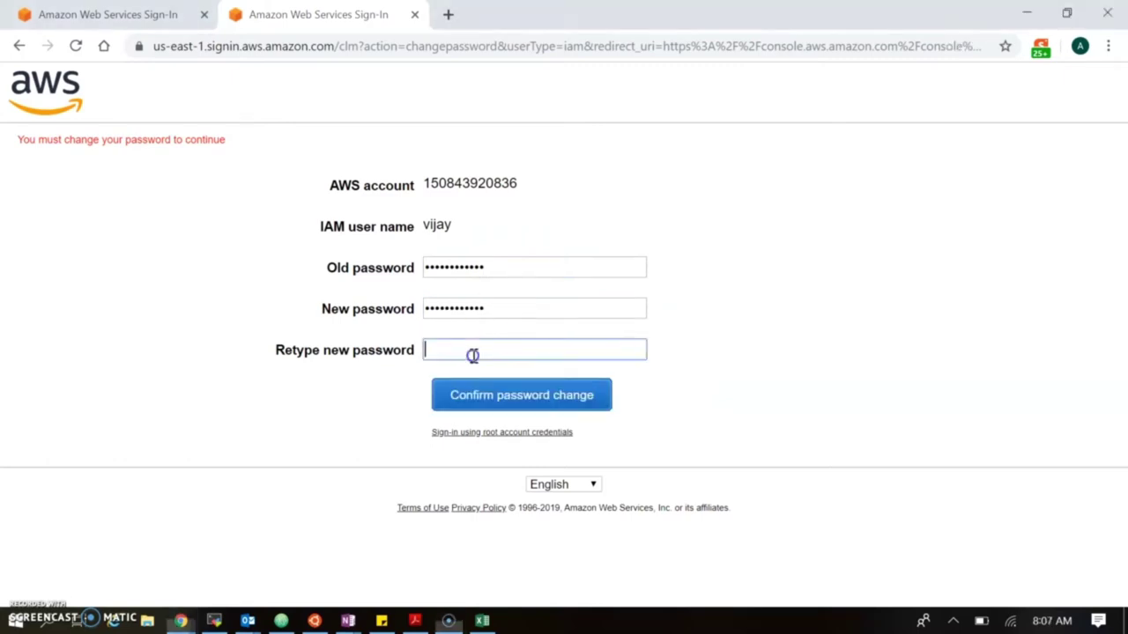
type("••")
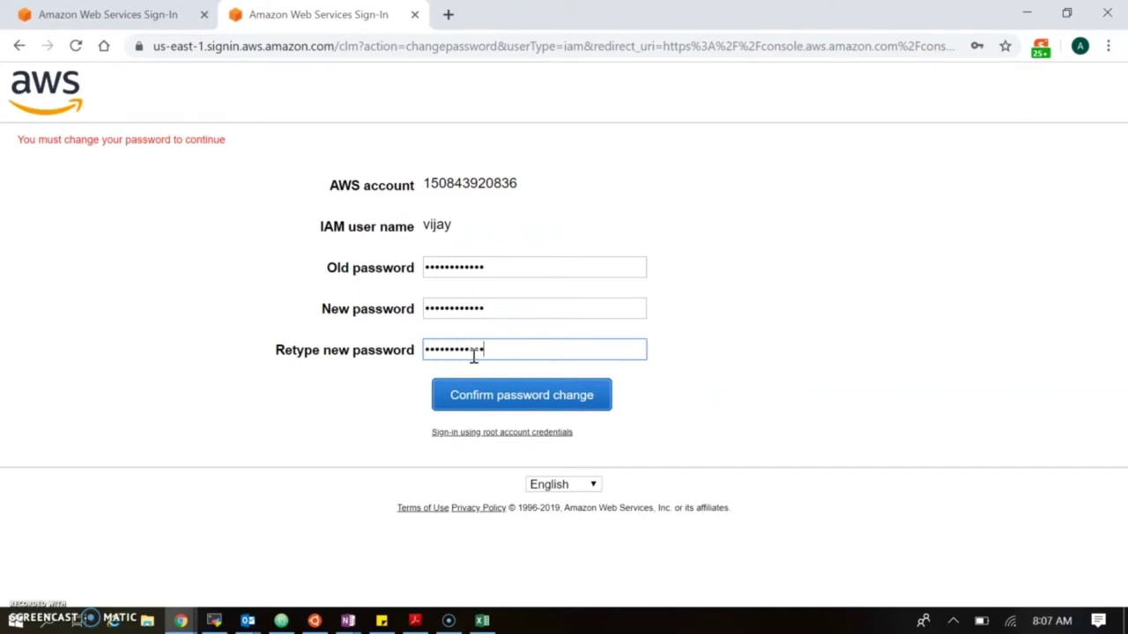
left_click(515, 398)
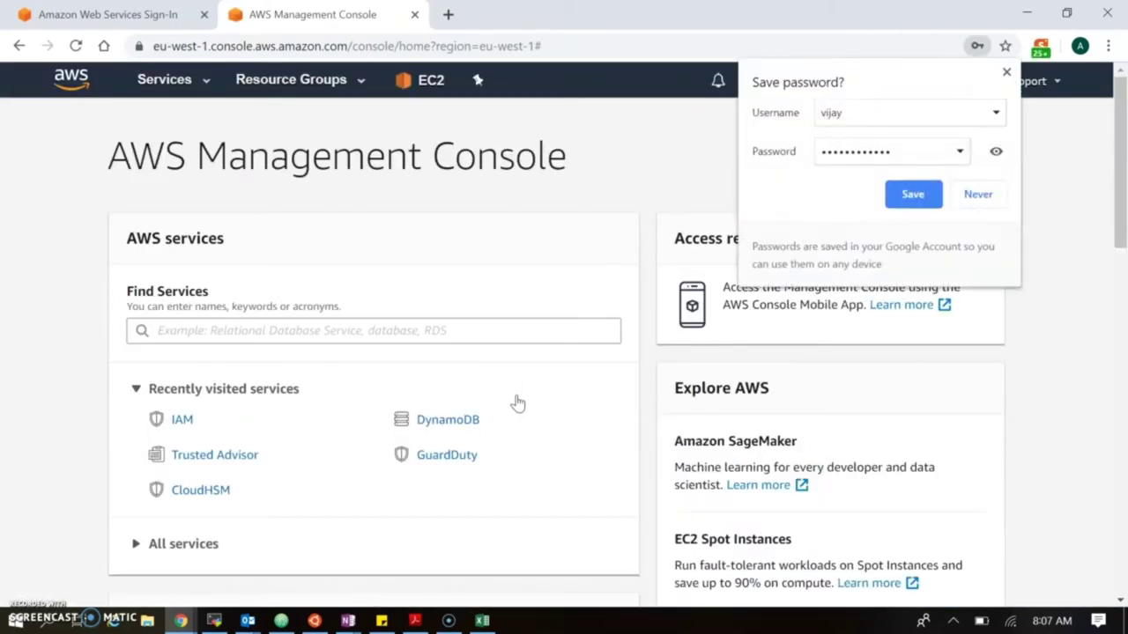
Step: Decline Chrome's password save, check the signed-in account menu, and open IAM
left_click(978, 194)
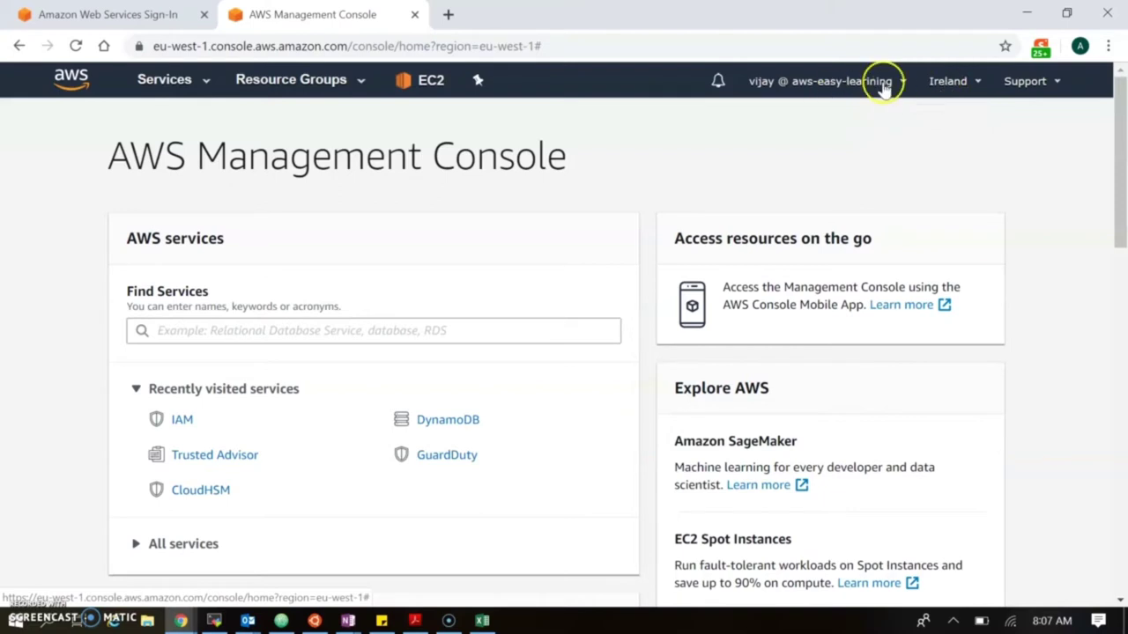
left_click(880, 86)
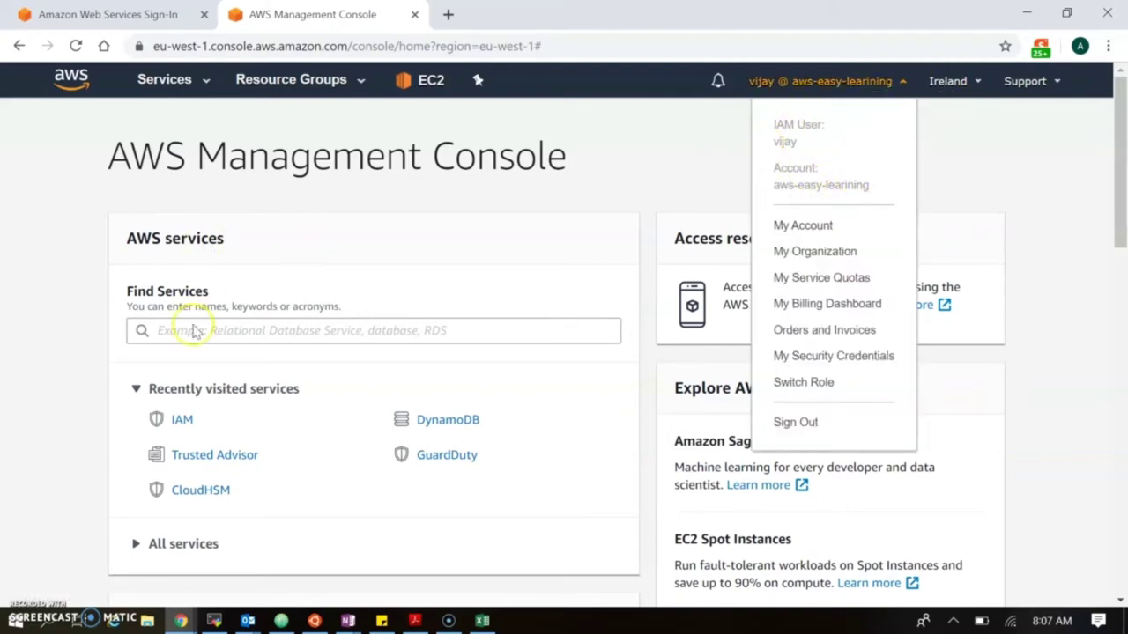
left_click(188, 420)
Step: Open IAM, select the sign-in link, then advance to the 'What is EC2?' slide
left_click(184, 420)
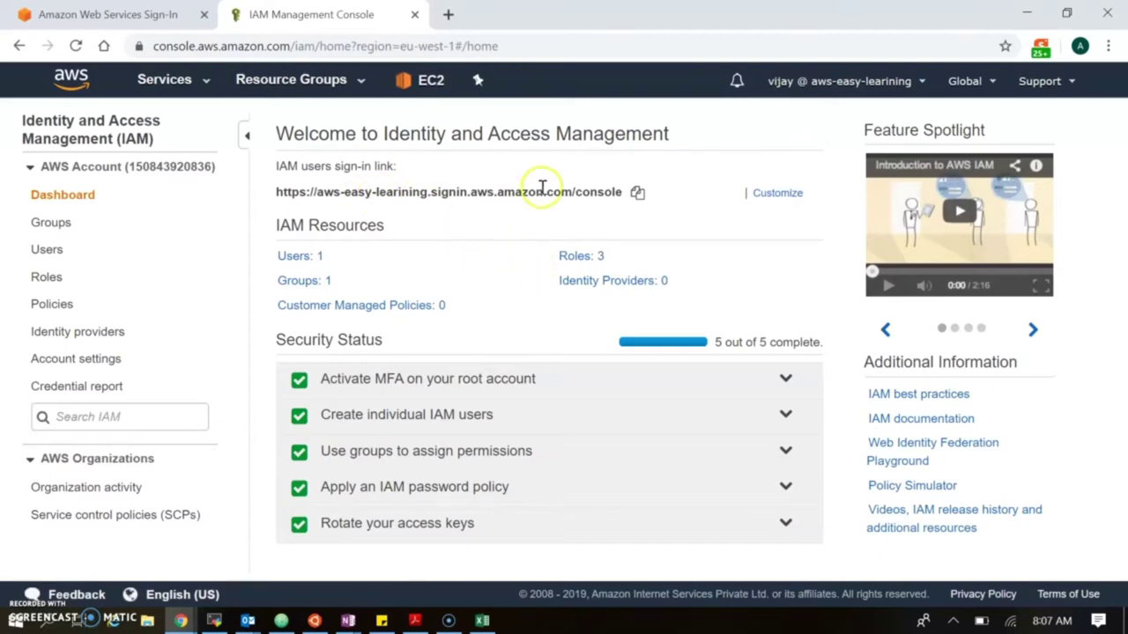
triple_click(307, 198)
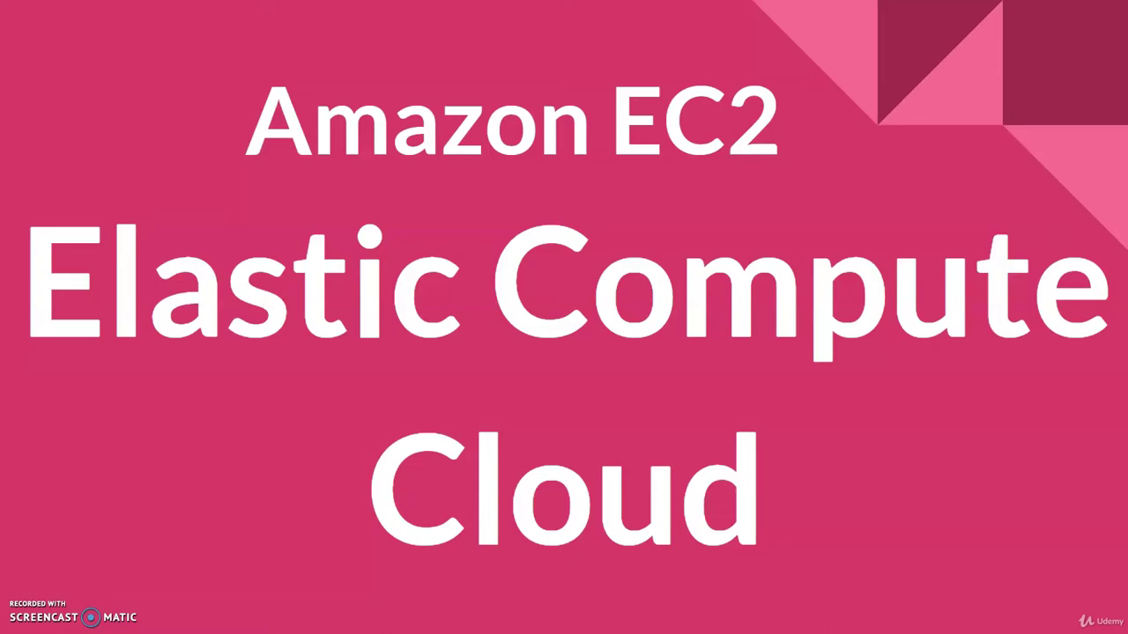
key("Right")
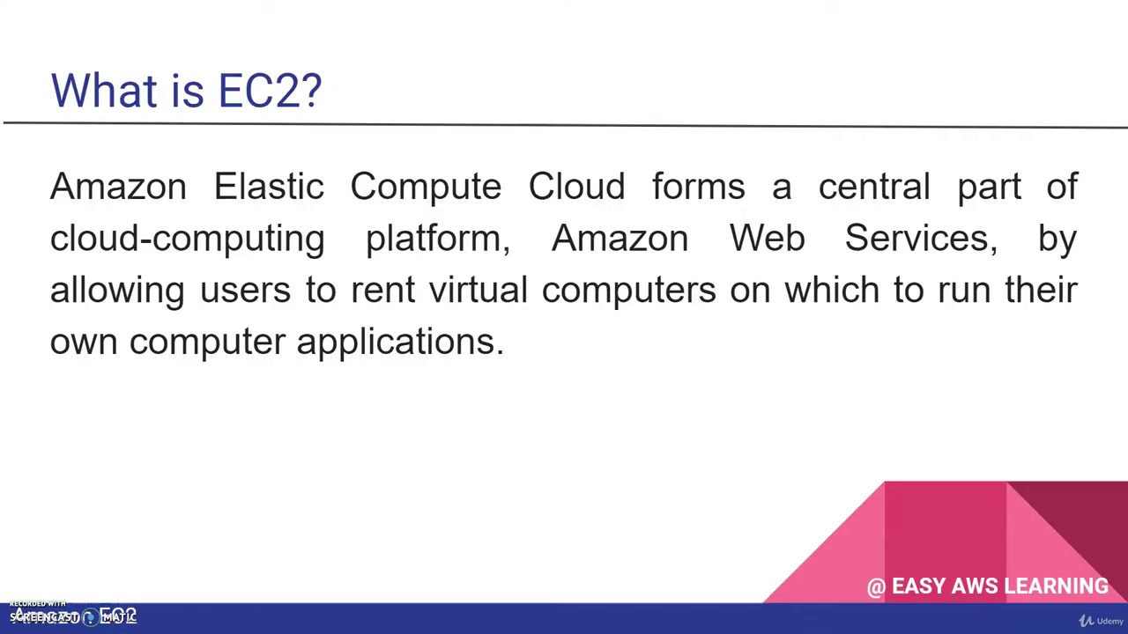
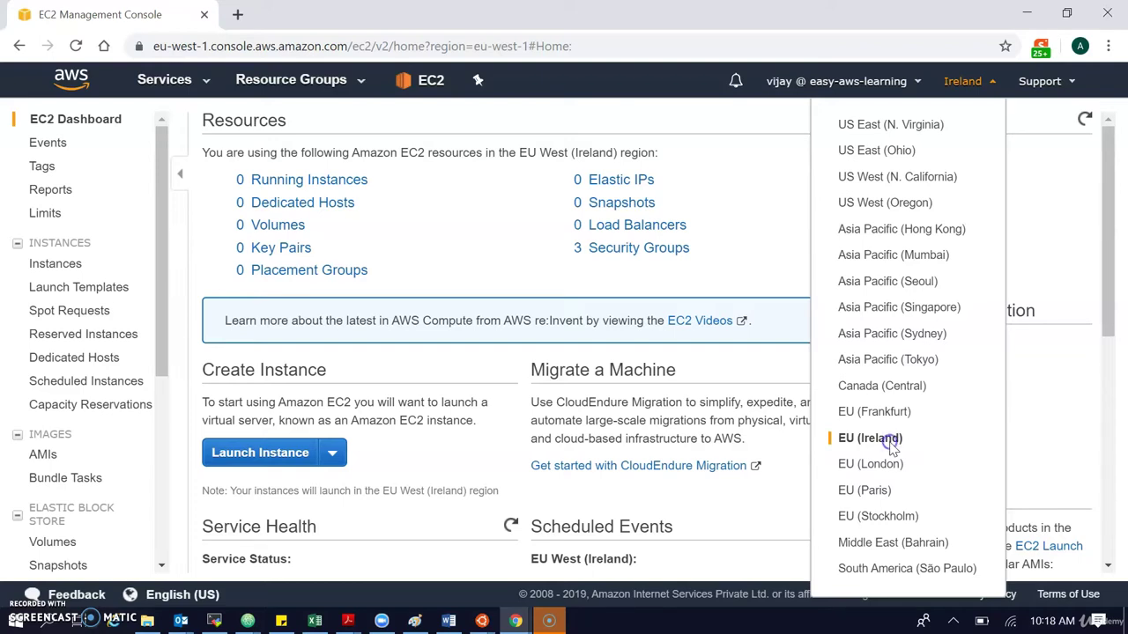
Step: Close the region menu and start the Launch Instance wizard from the EC2 dashboard
left_click(675, 97)
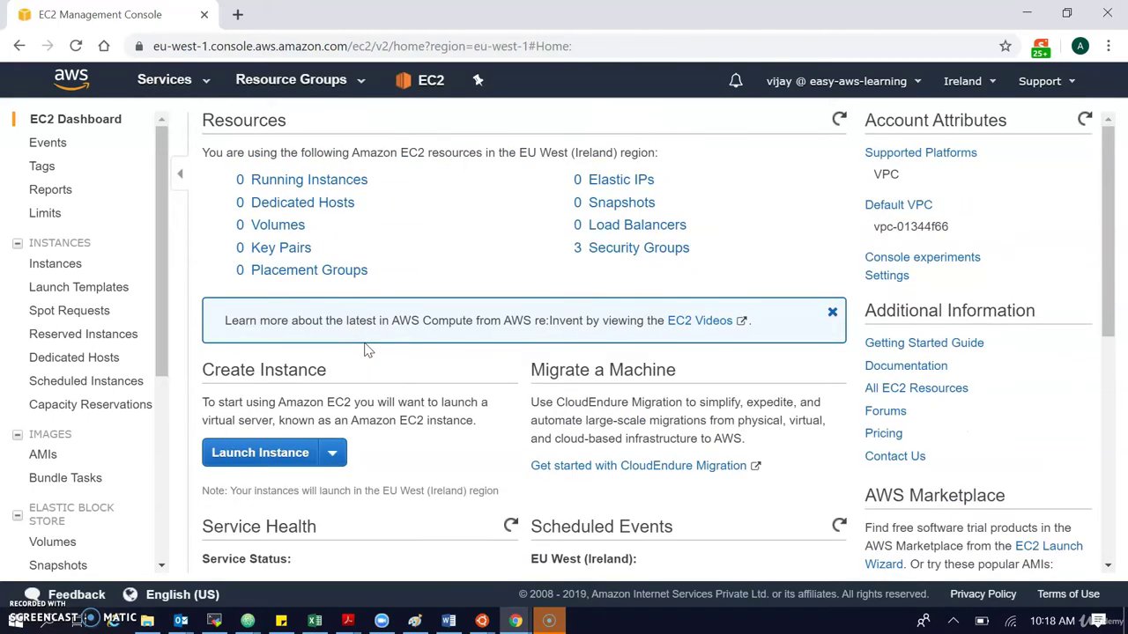
left_click(282, 453)
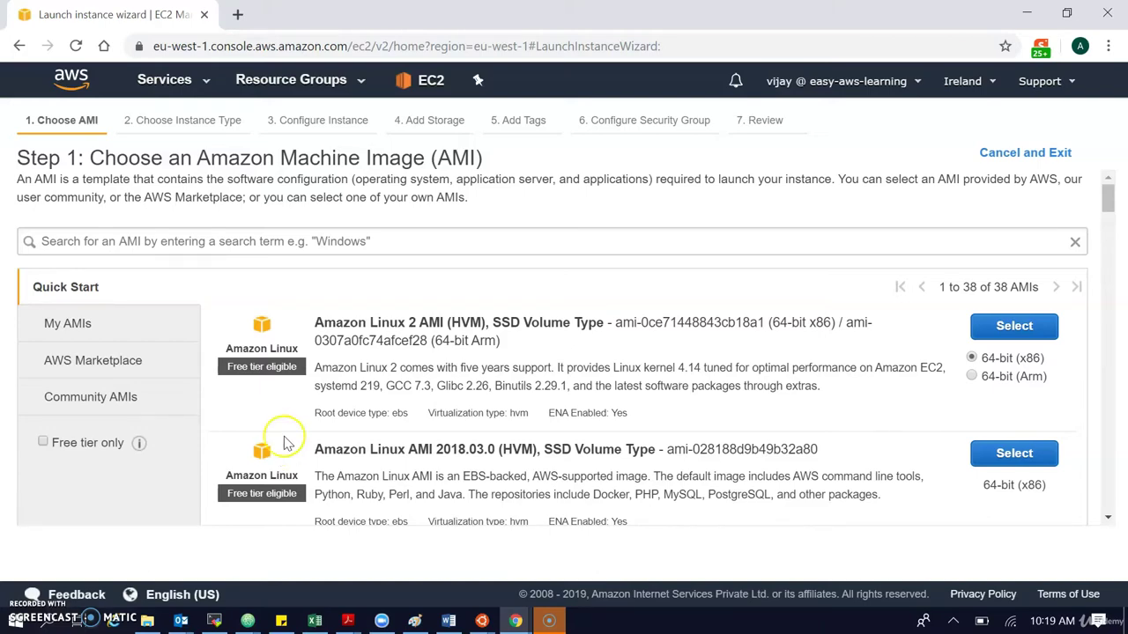
Step: Browse the list of 38 Quick Start machine images
scroll(284, 435, "down", 7)
scroll(291, 422, "down", 10)
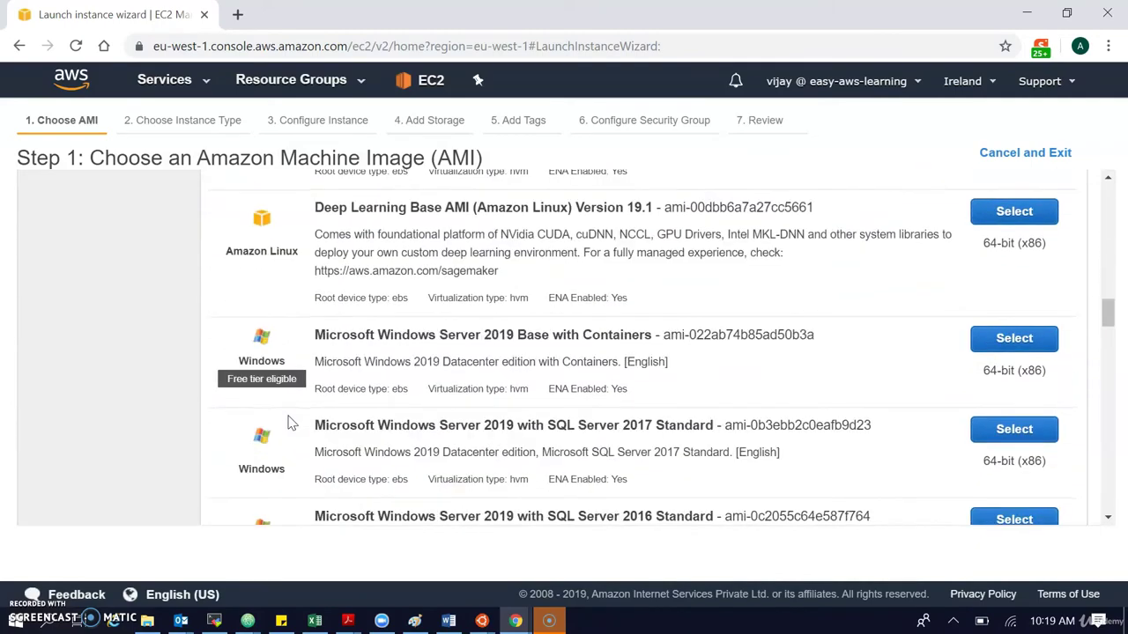
scroll(291, 423, "down", 3)
scroll(291, 423, "up", 5)
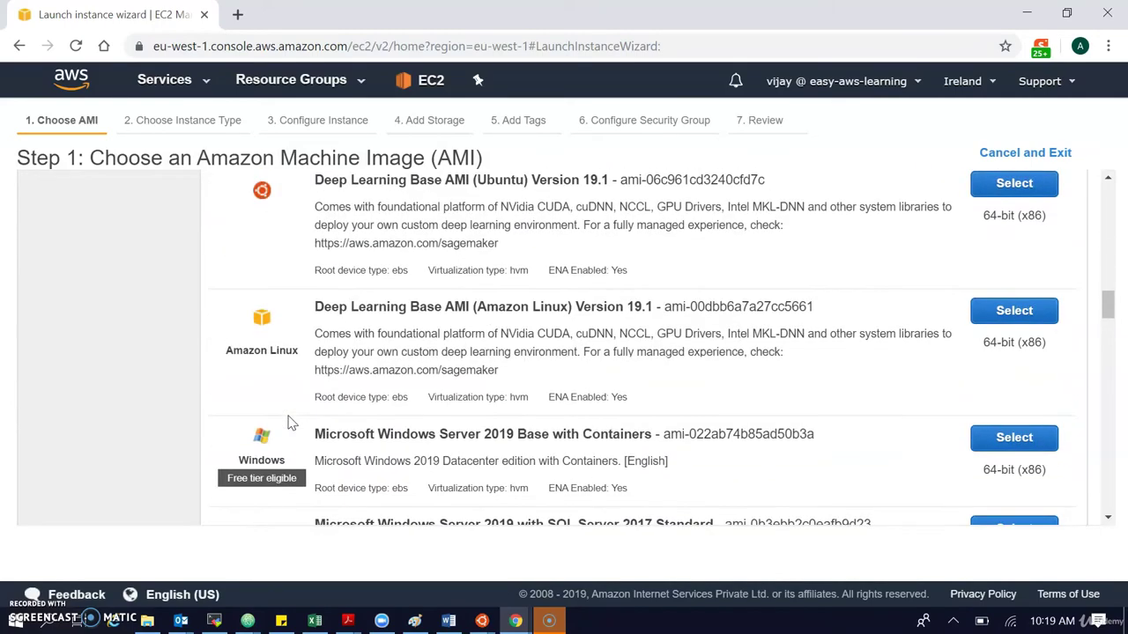
scroll(289, 415, "up", 6)
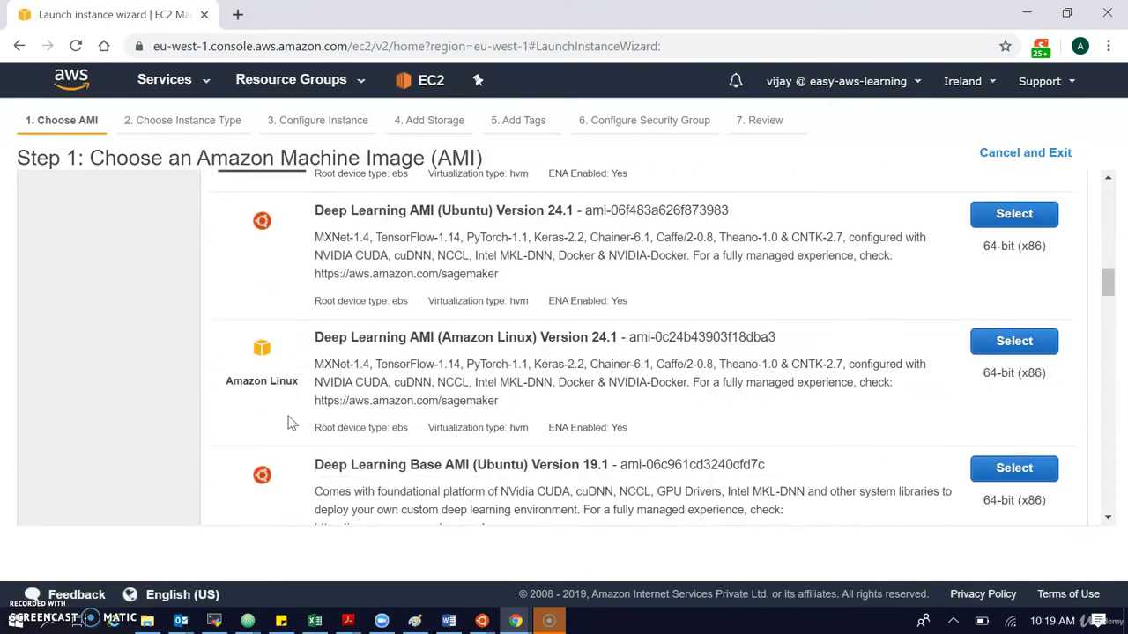
scroll(291, 423, "up", 4)
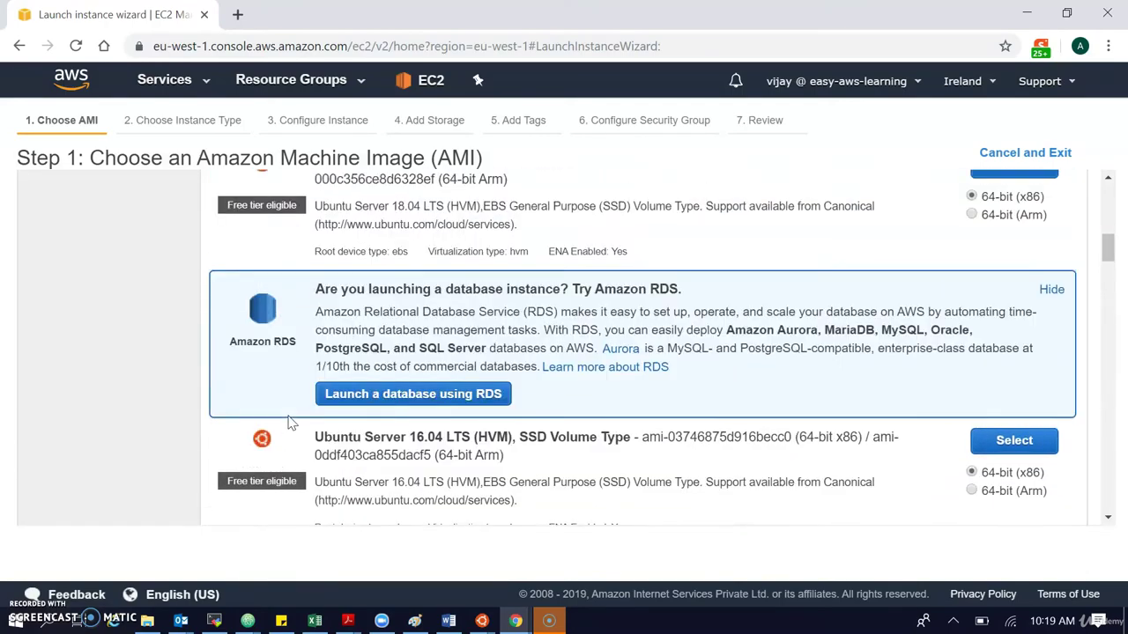
scroll(290, 423, "up", 5)
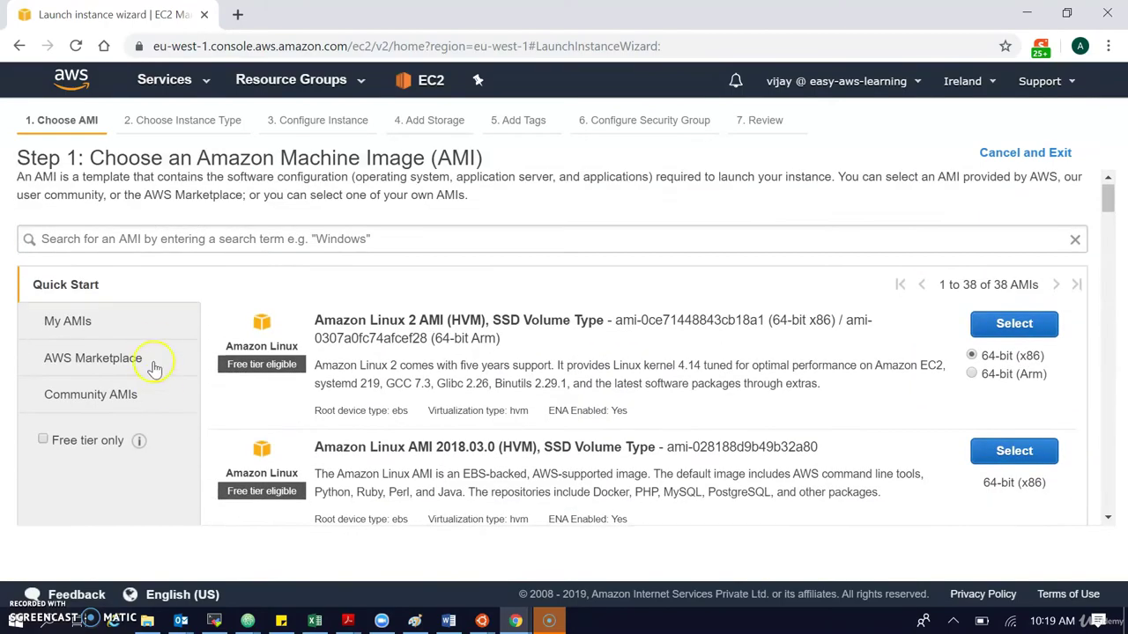
Step: Look over the AWS Marketplace images, then select Amazon Linux 2 AMI (64-bit x86) from Quick Start
left_click(132, 361)
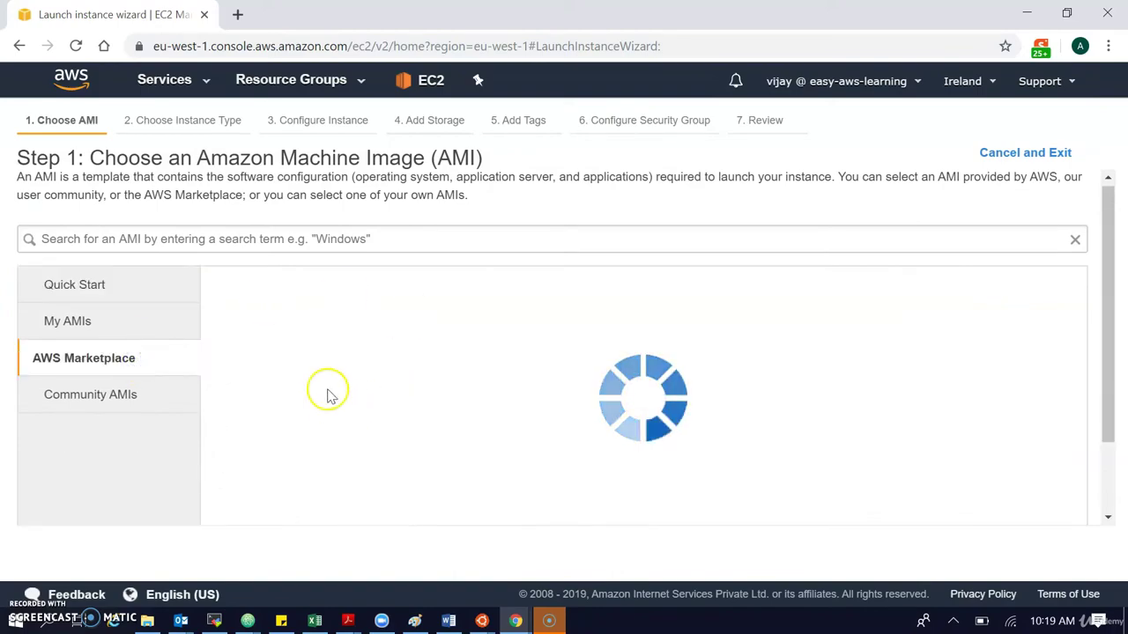
scroll(327, 397, "down", 3)
scroll(327, 397, "down", 3)
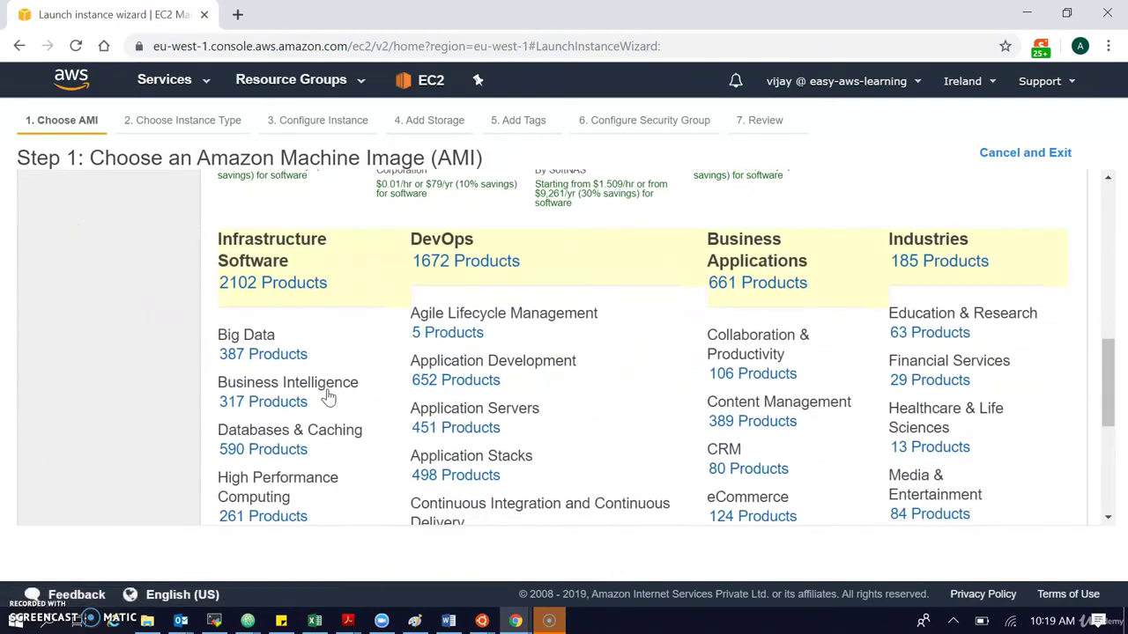
scroll(328, 397, "up", 4)
scroll(328, 396, "up", 3)
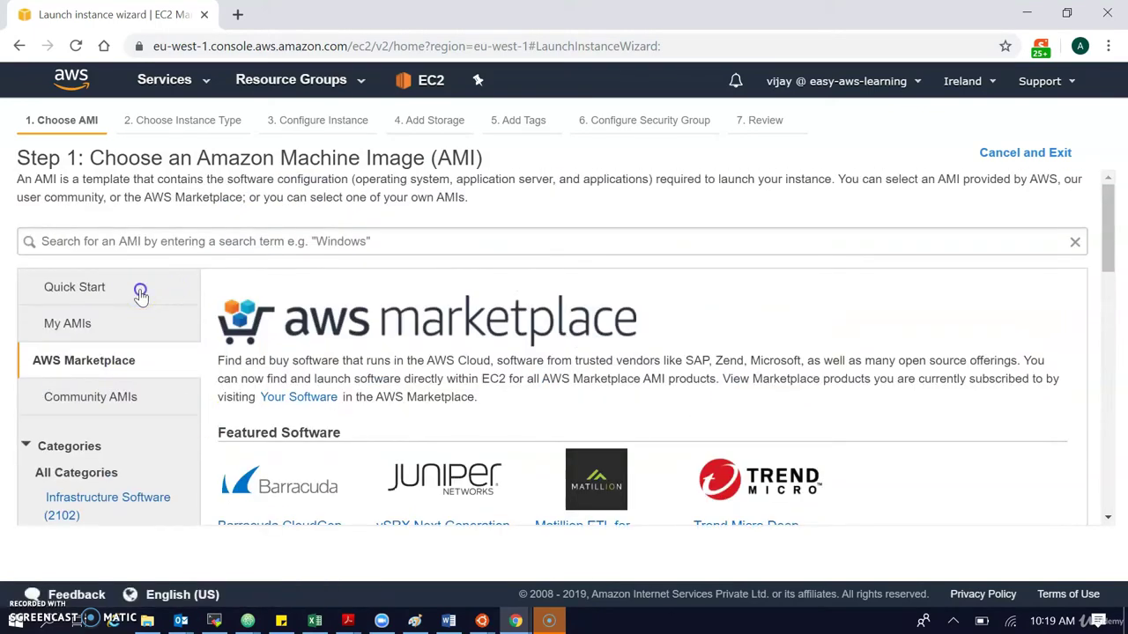
left_click(139, 293)
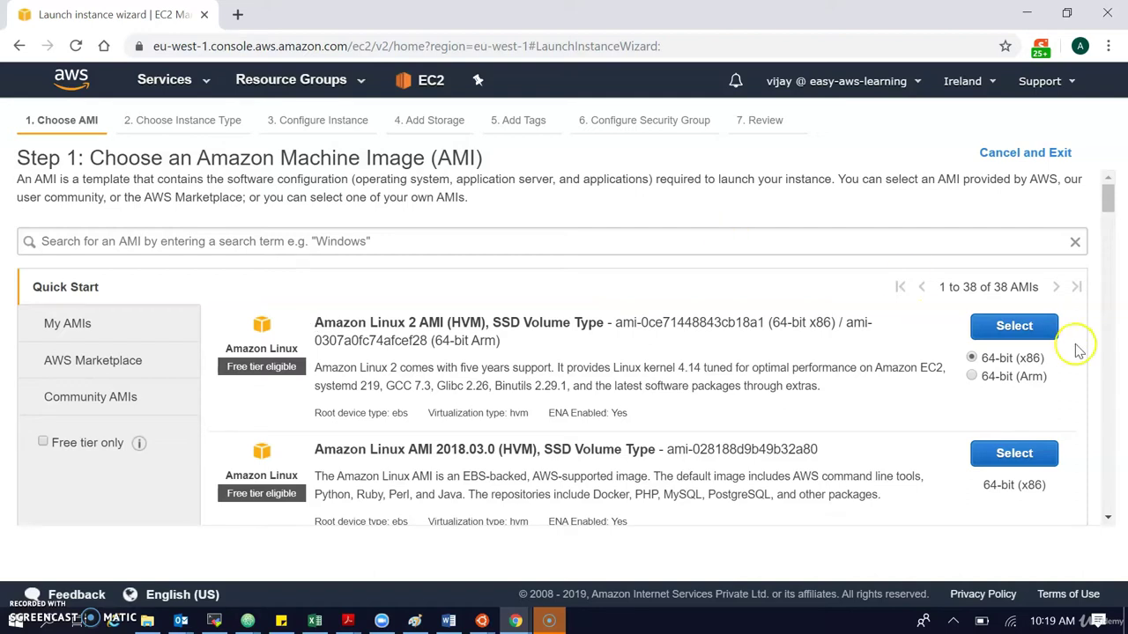
left_click(1047, 329)
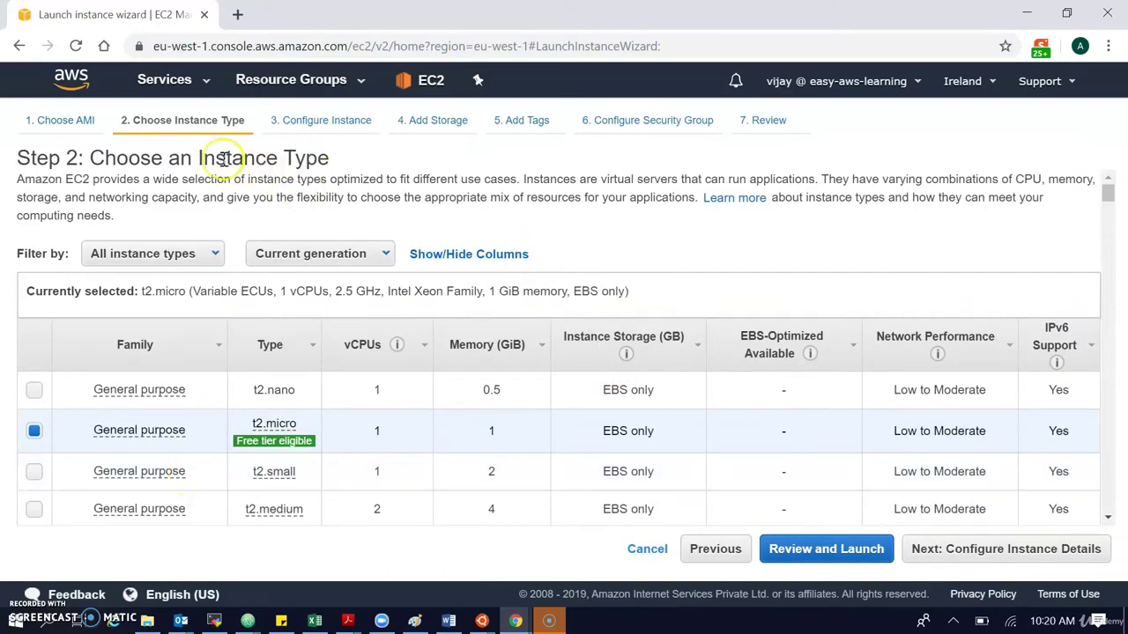
Step: Keep t2.micro selected after reviewing the instance types, and continue to Configure Instance Details
left_click_drag(205, 156, 360, 144)
left_click(359, 143)
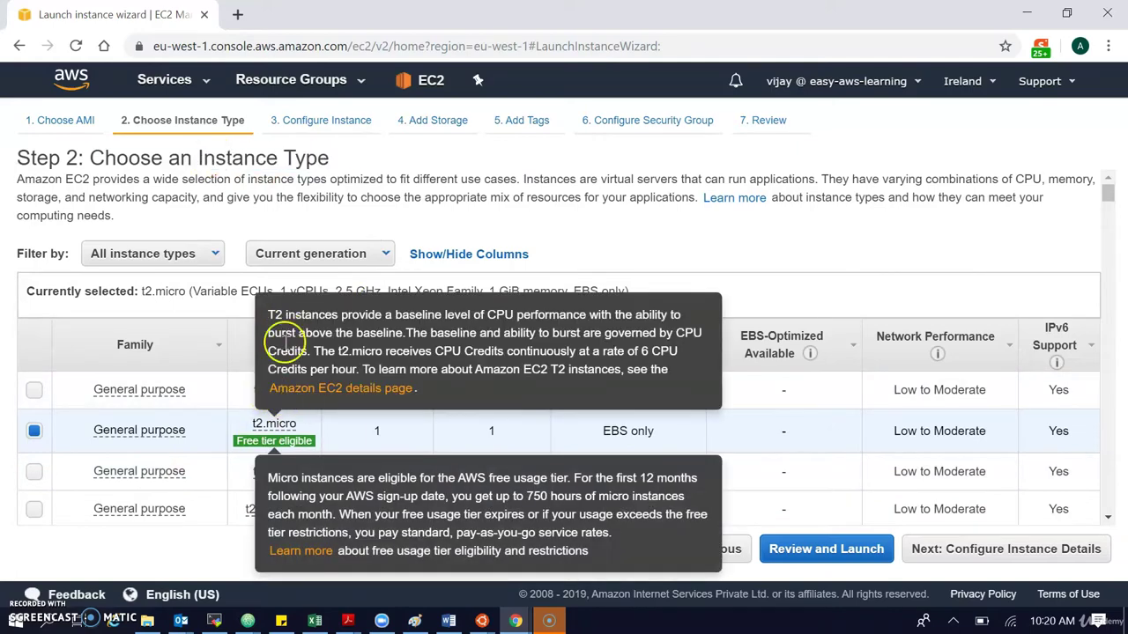
mouse_move(271, 427)
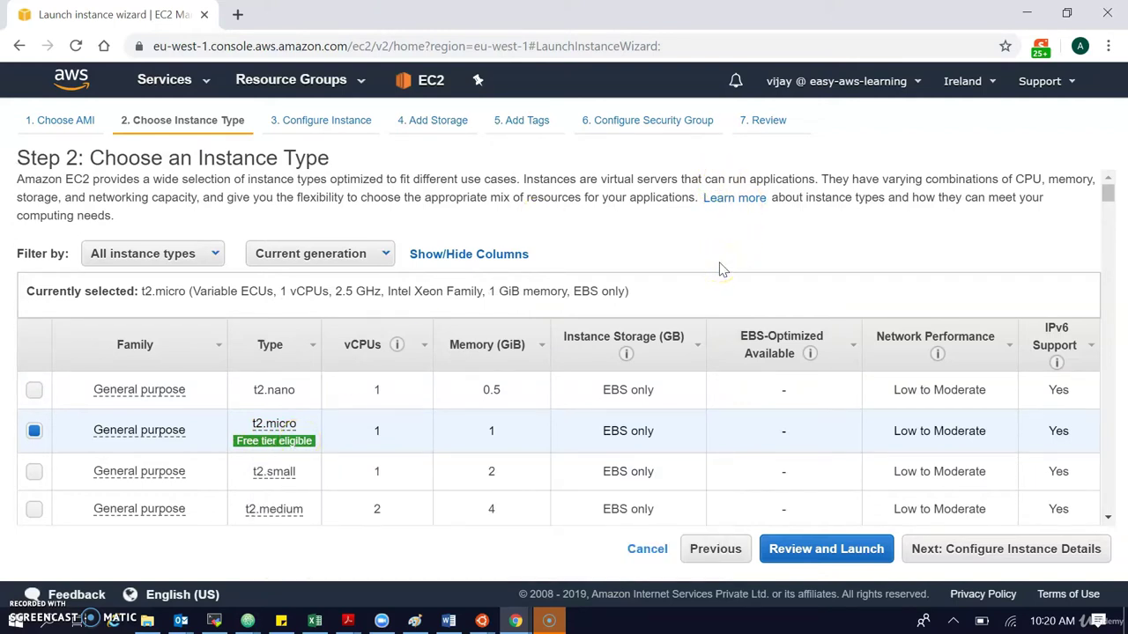
scroll(445, 405, "down", 2)
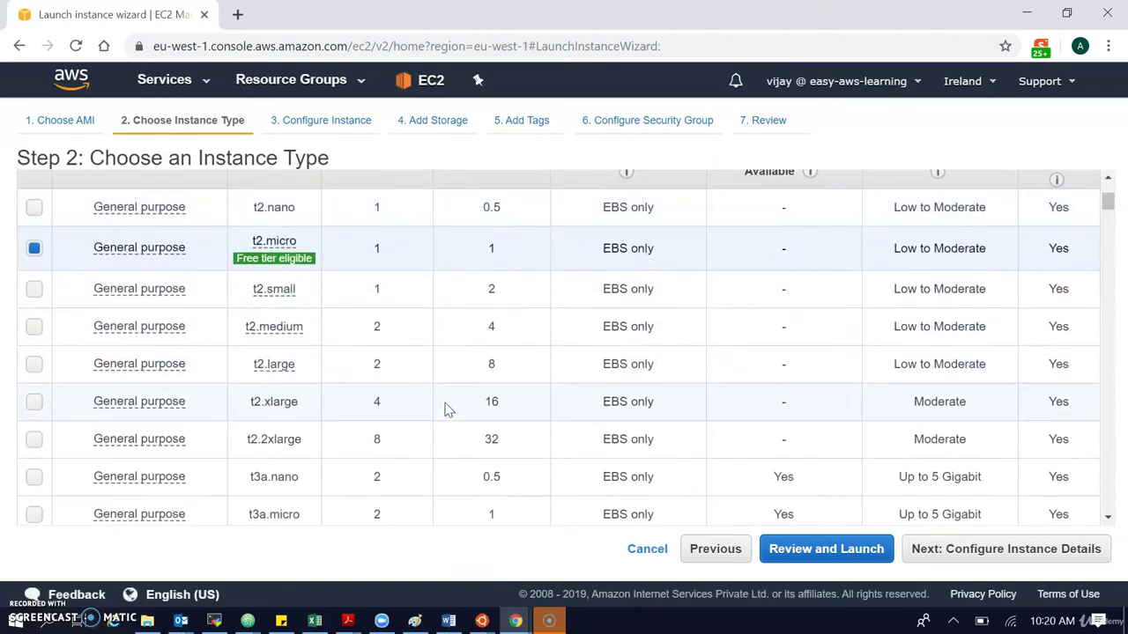
scroll(445, 407, "down", 10)
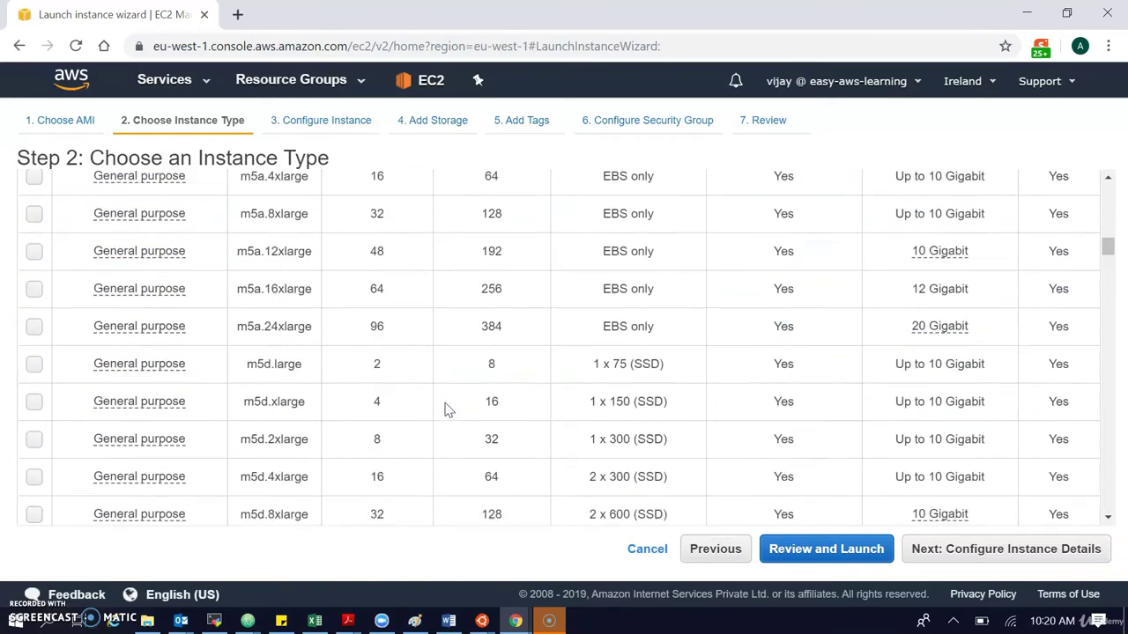
scroll(445, 407, "down", 3)
scroll(445, 407, "up", 5)
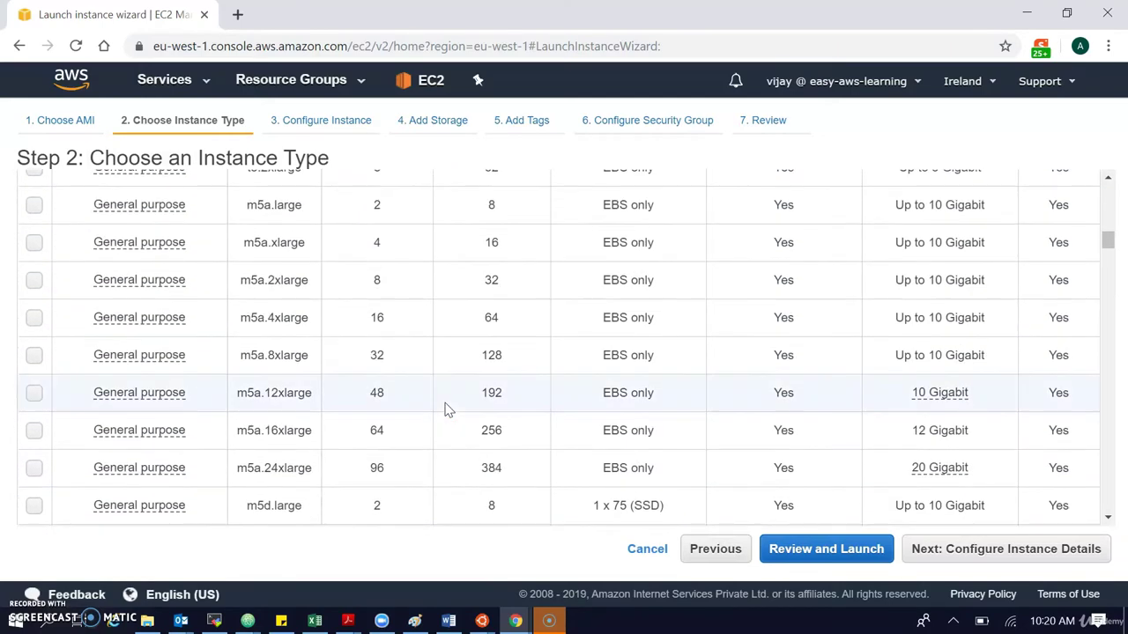
scroll(445, 407, "up", 15)
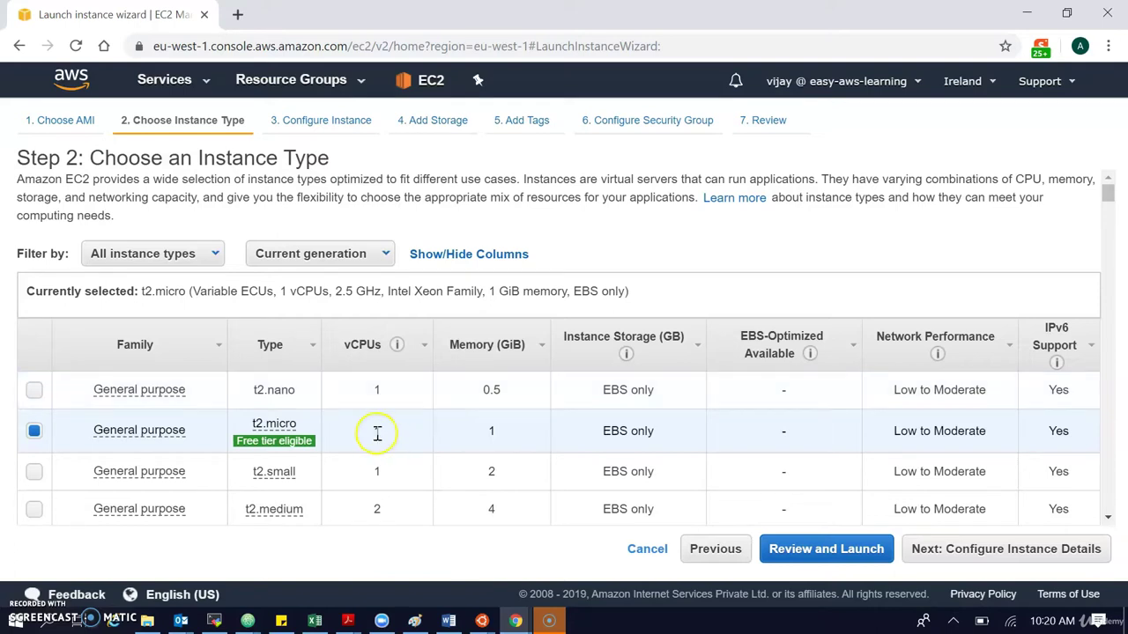
left_click(489, 421)
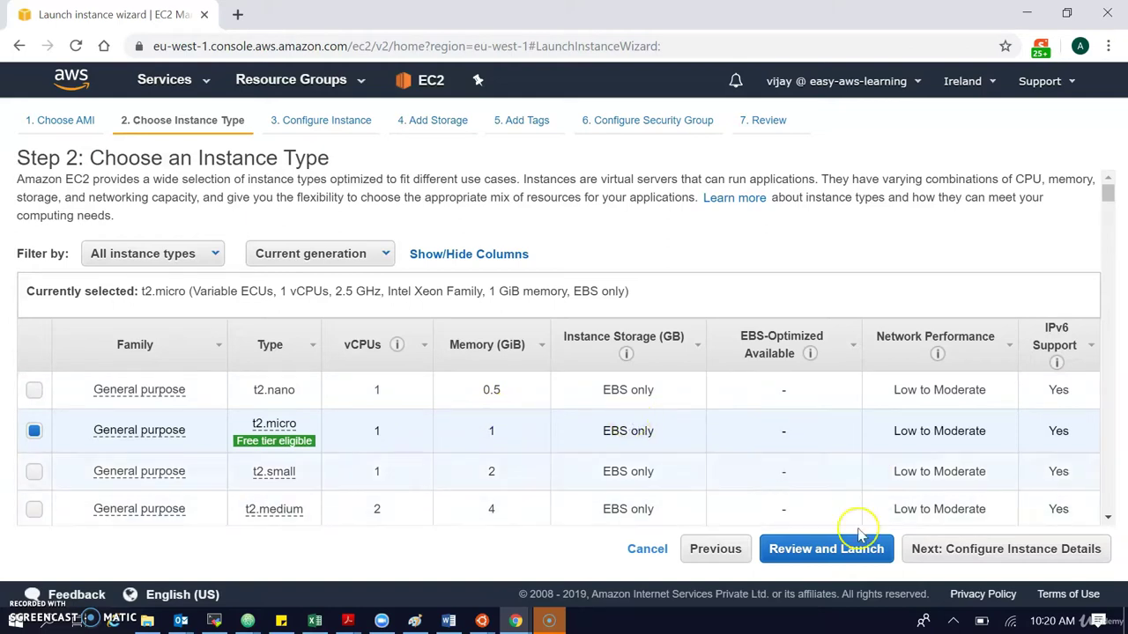
left_click(946, 556)
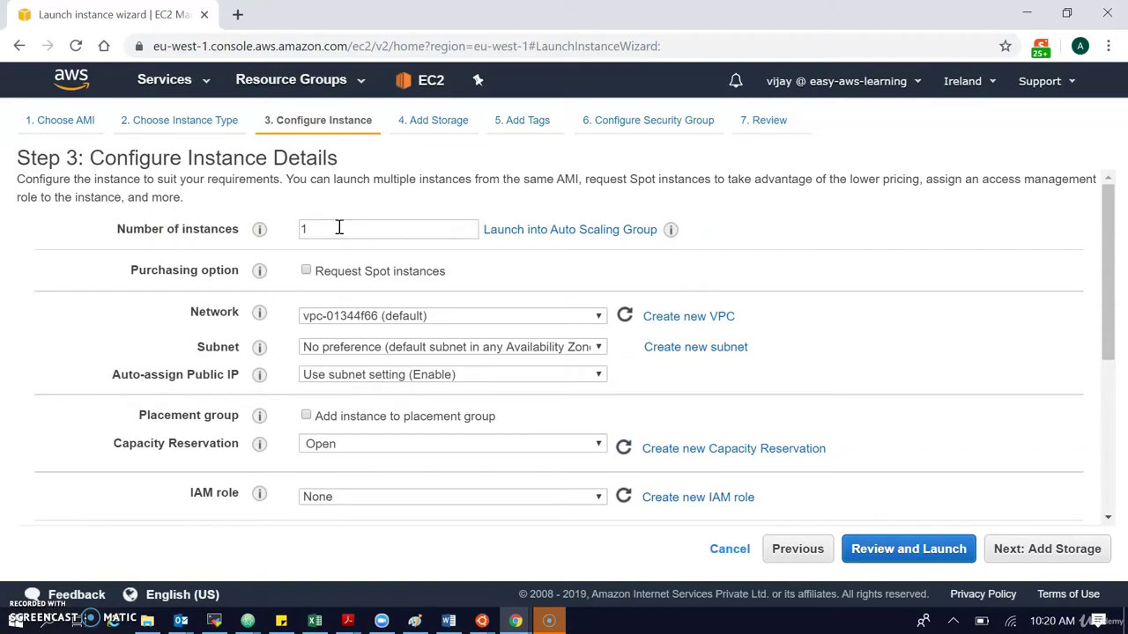
Step: Keep the default VPC network and one instance, reviewing the Step 3 details
left_click(401, 344)
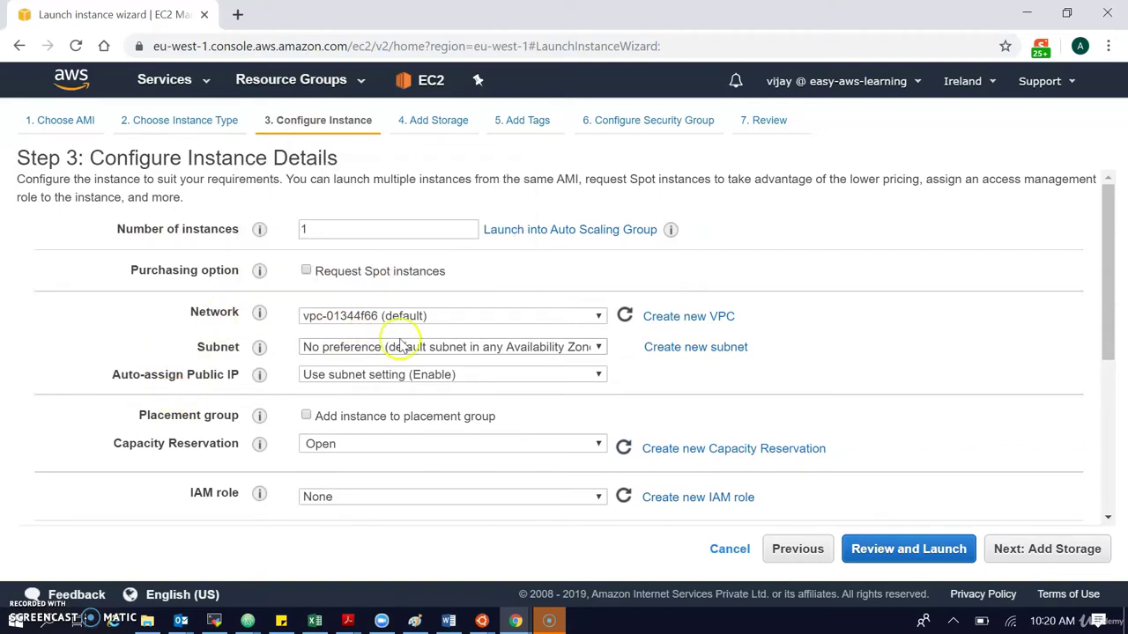
left_click(439, 319)
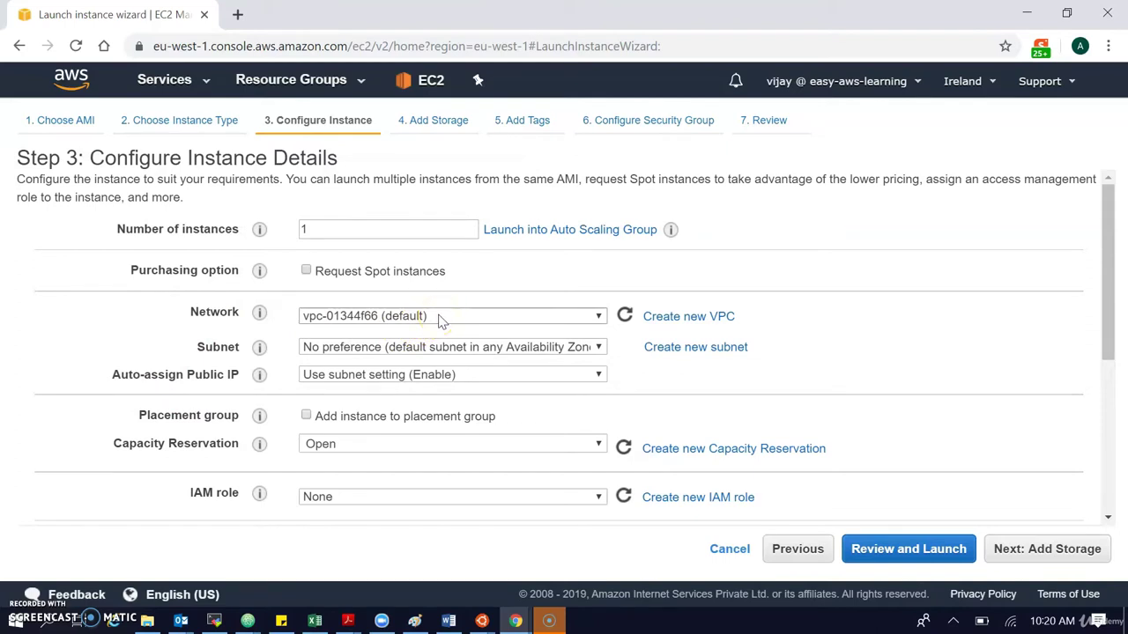
left_click(439, 318)
left_click(439, 319)
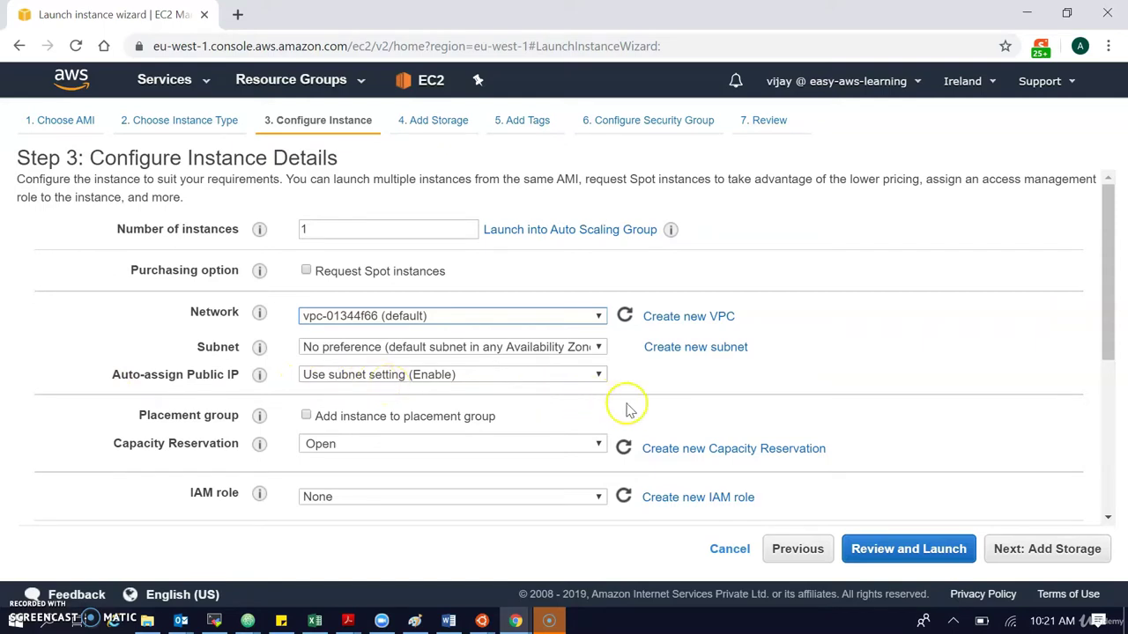
scroll(628, 412, "down", 3)
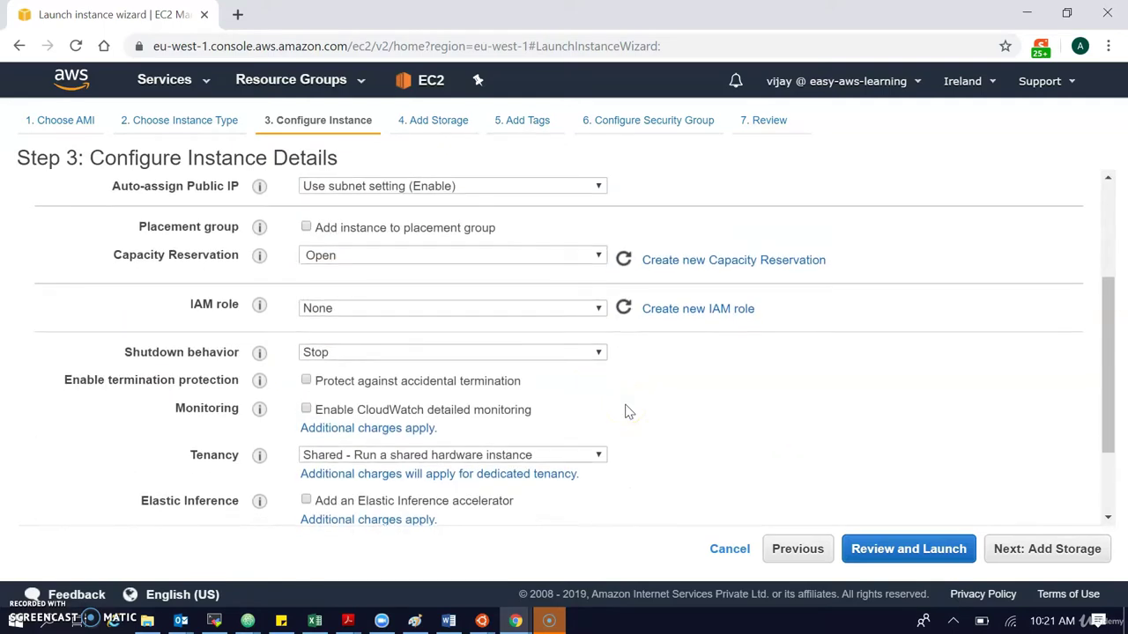
scroll(628, 411, "down", 2)
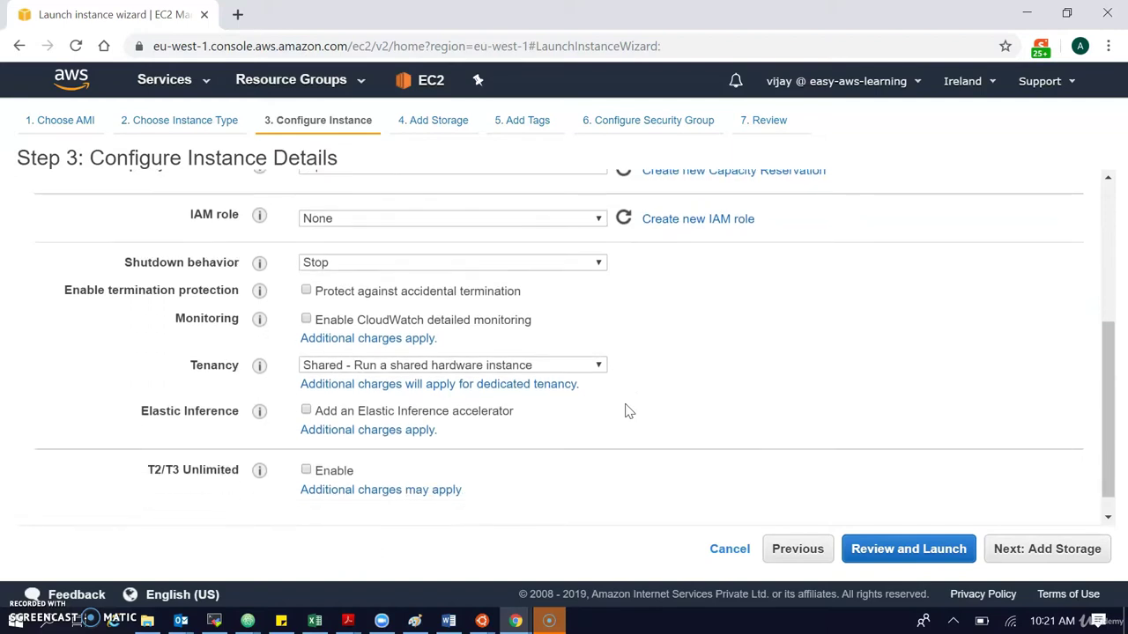
scroll(627, 411, "up", 3)
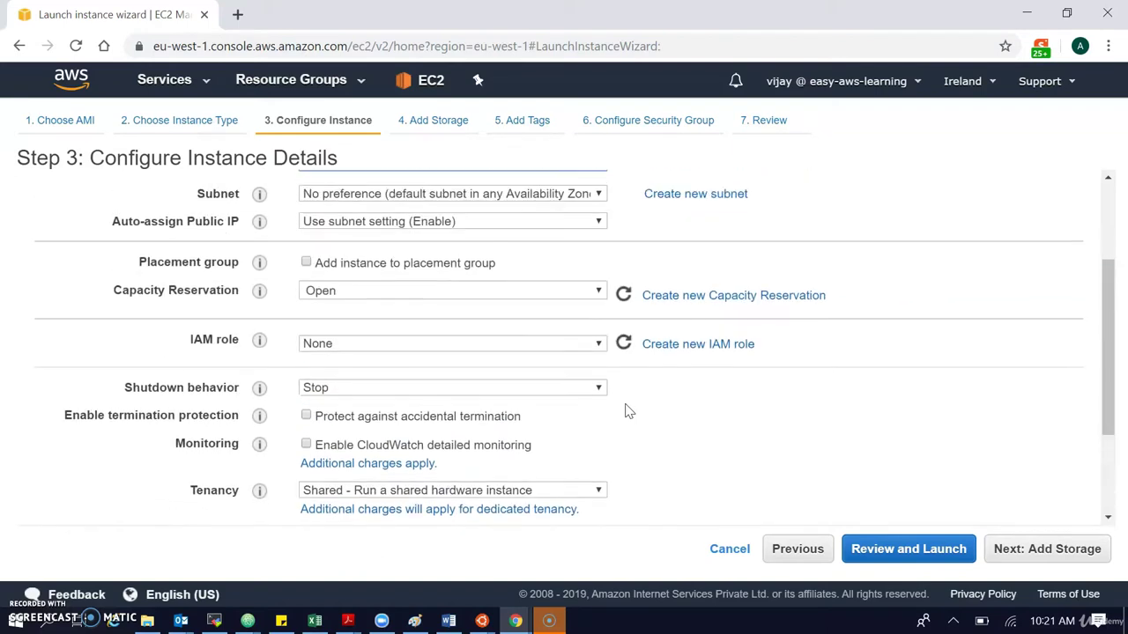
scroll(627, 411, "down", 3)
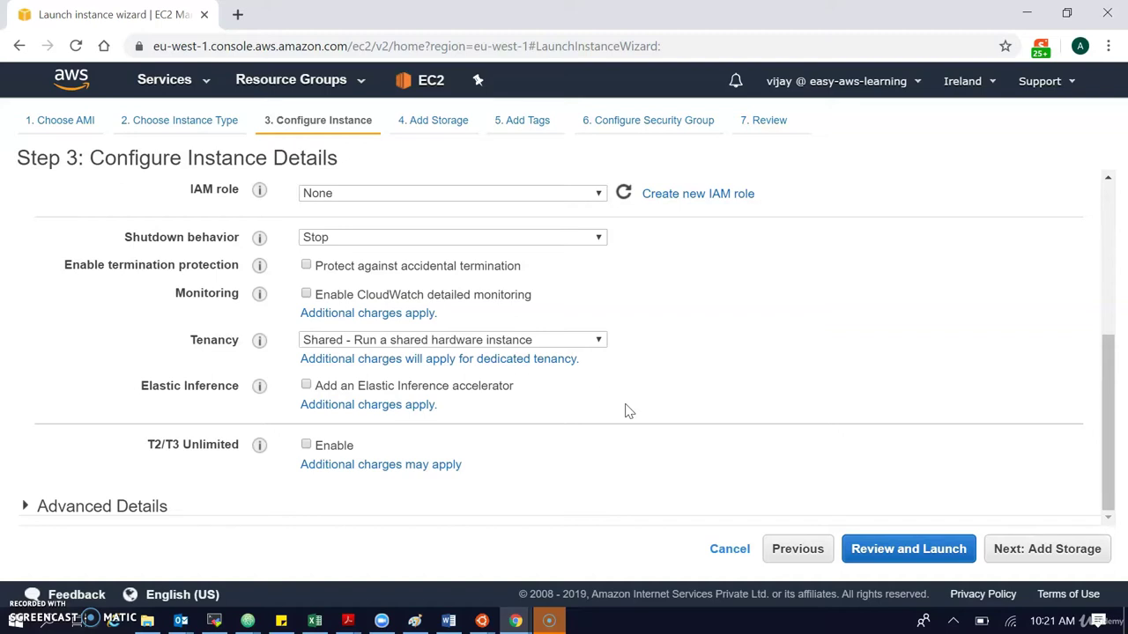
Step: Expand Advanced Details to inspect the User data field, then continue to Add Storage
left_click(90, 513)
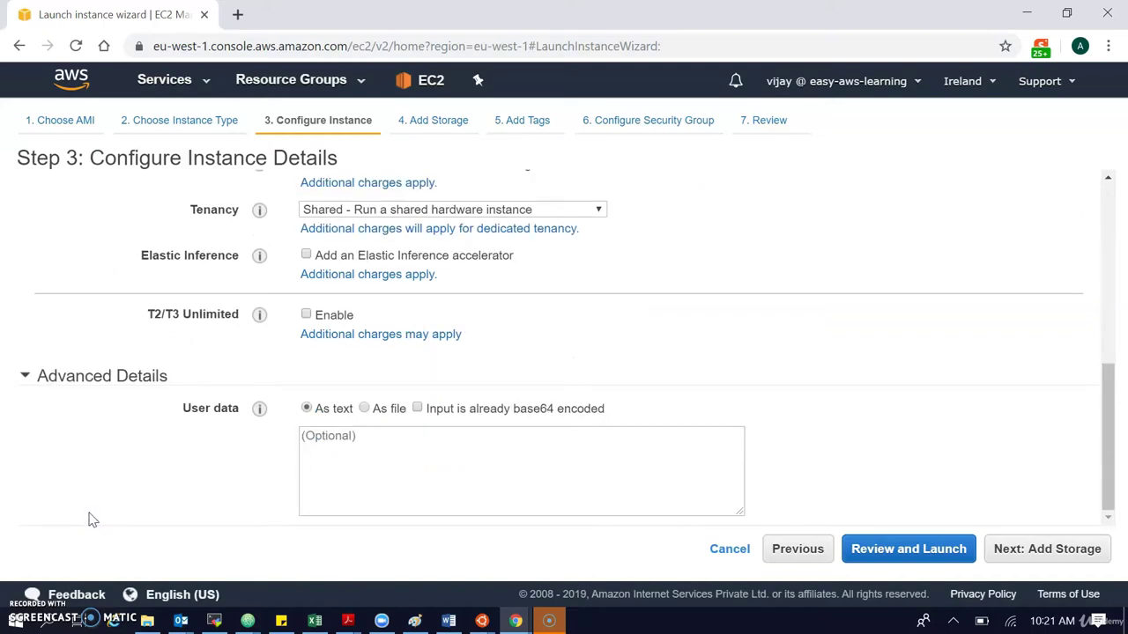
left_click(353, 451)
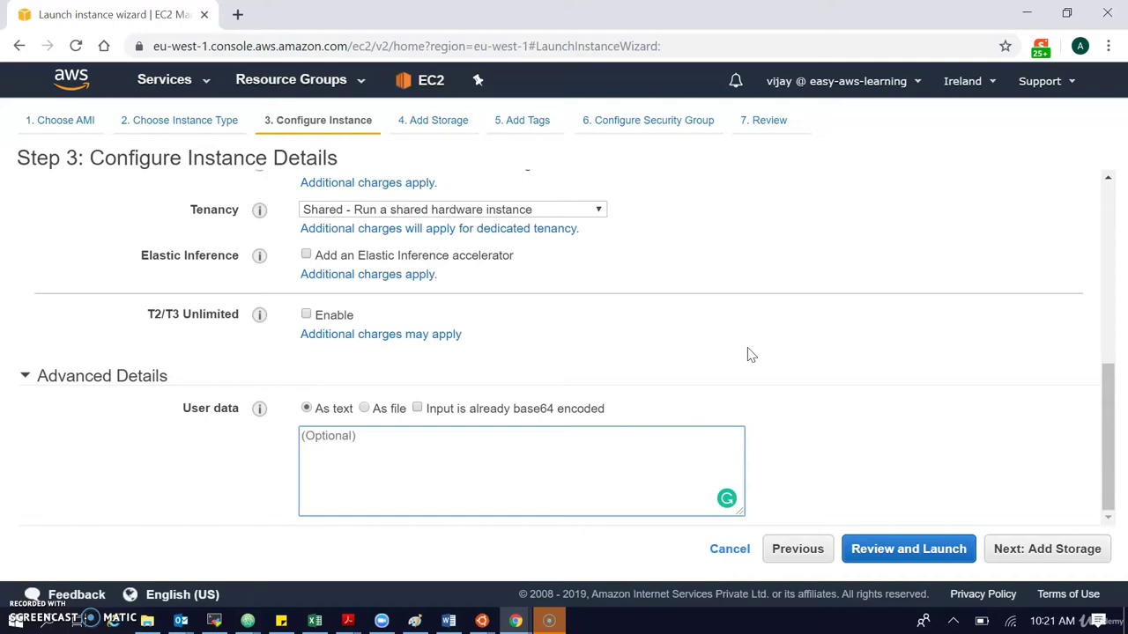
scroll(748, 355, "up", 6)
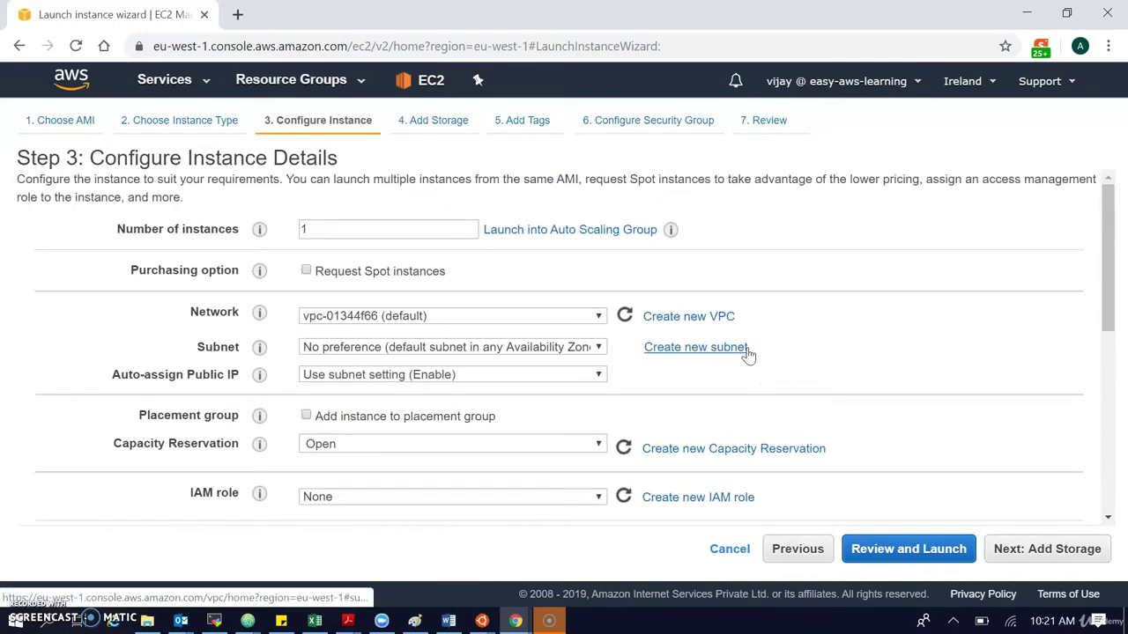
left_click(1095, 500)
left_click(1036, 544)
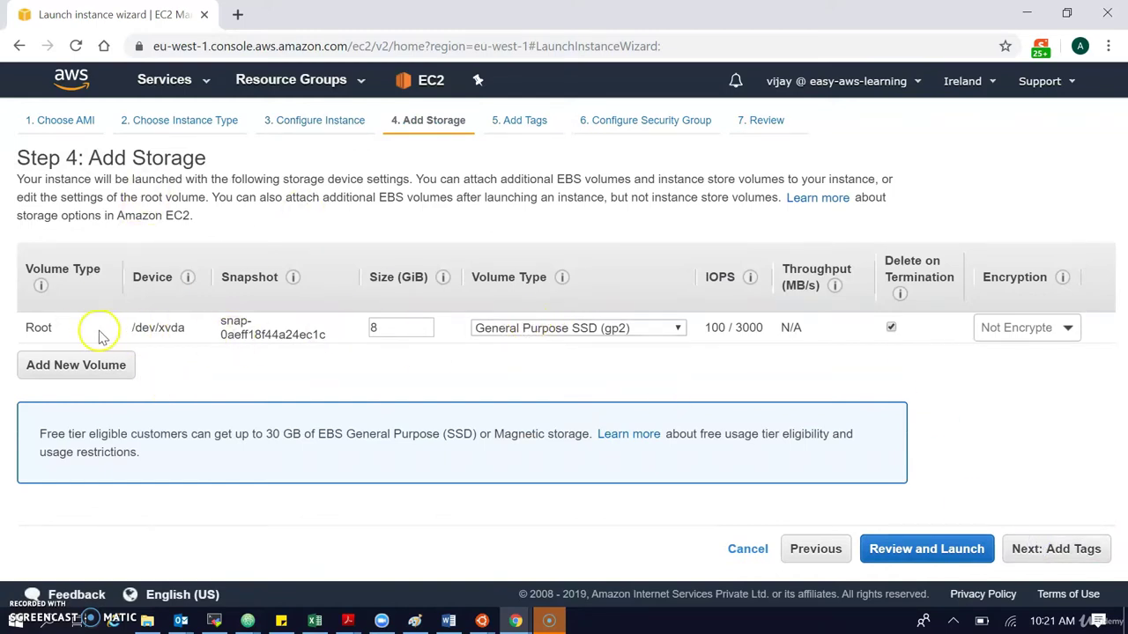
Step: Leave the 8 GiB General Purpose SSD (gp2) root volume unchanged and go on to Add Tags
double_click(42, 328)
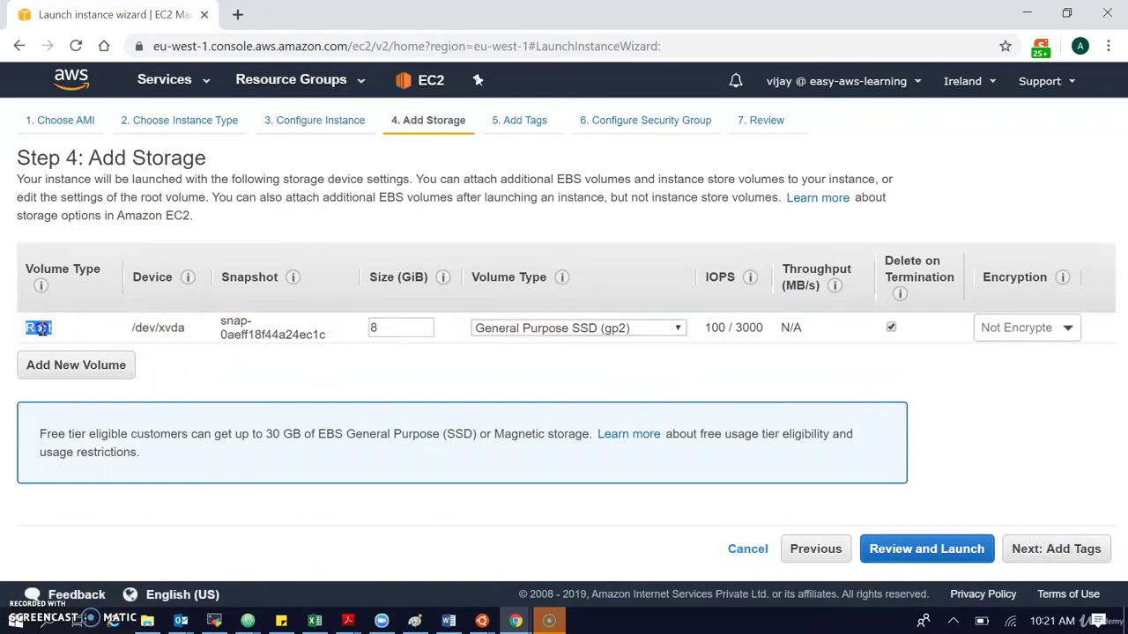
left_click(158, 333)
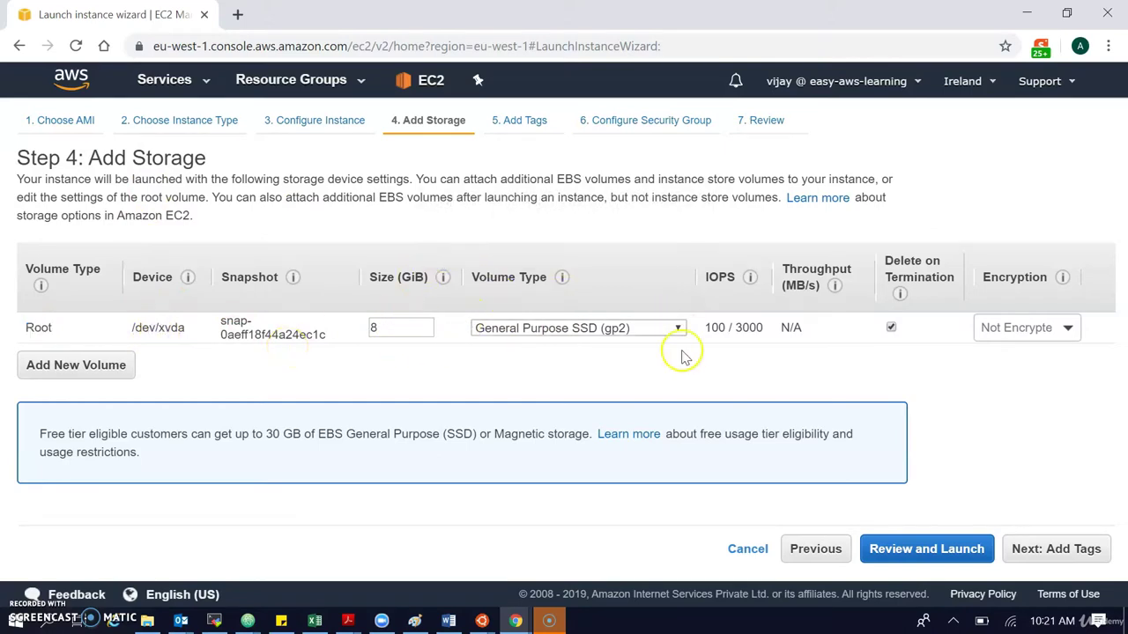
left_click(1069, 562)
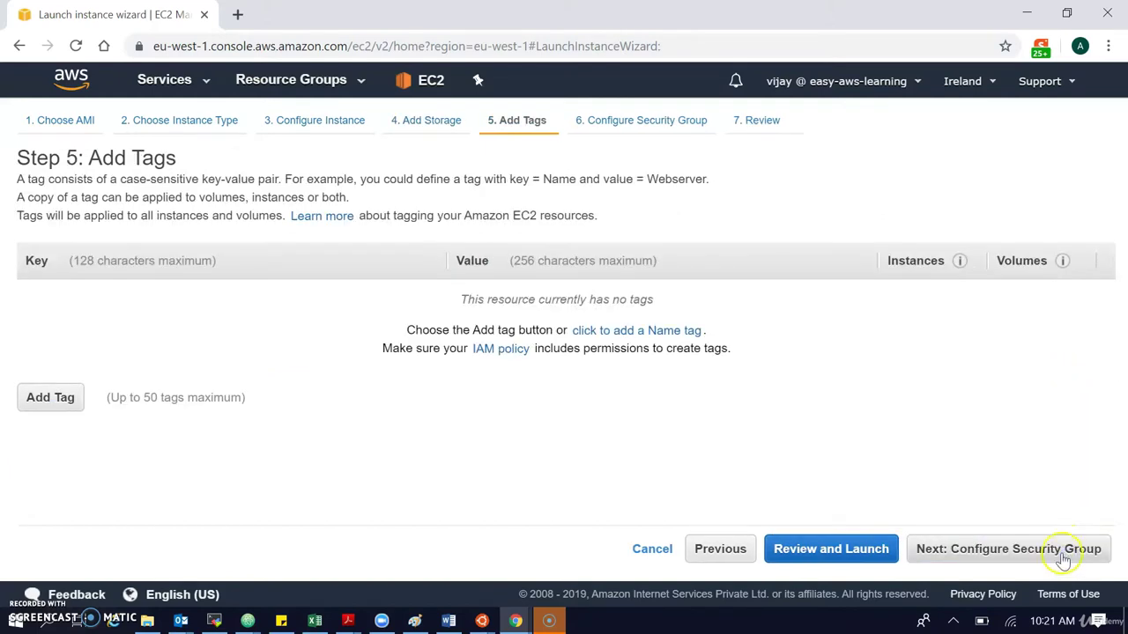
Step: Add the tag Name = example, removing the extra empty tag row
left_click(50, 398)
type("Name")
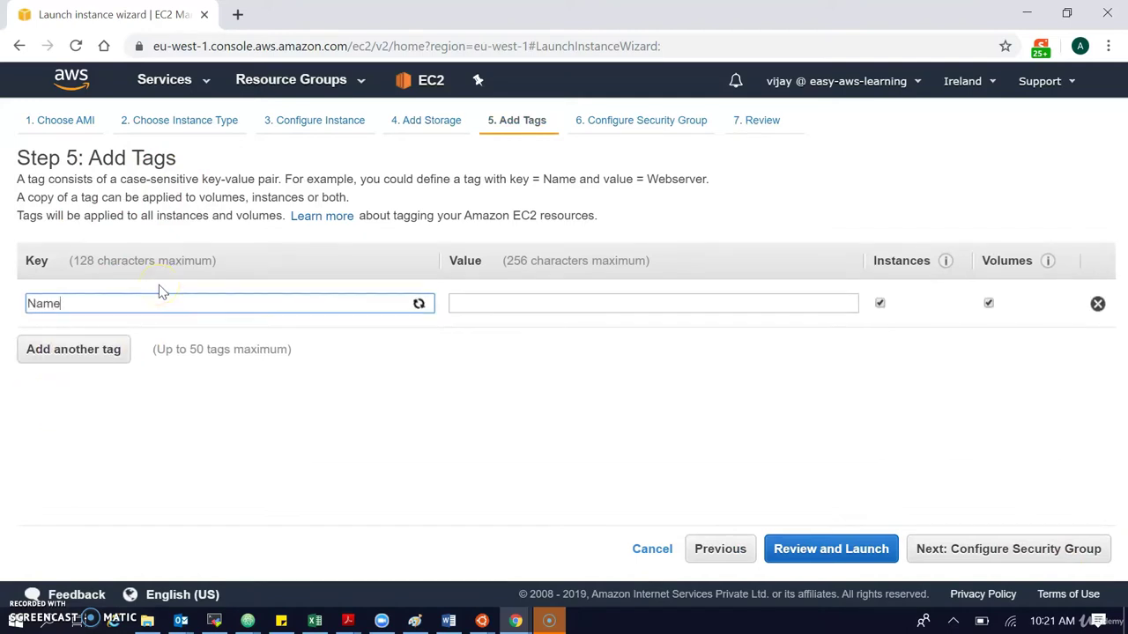
key("Tab")
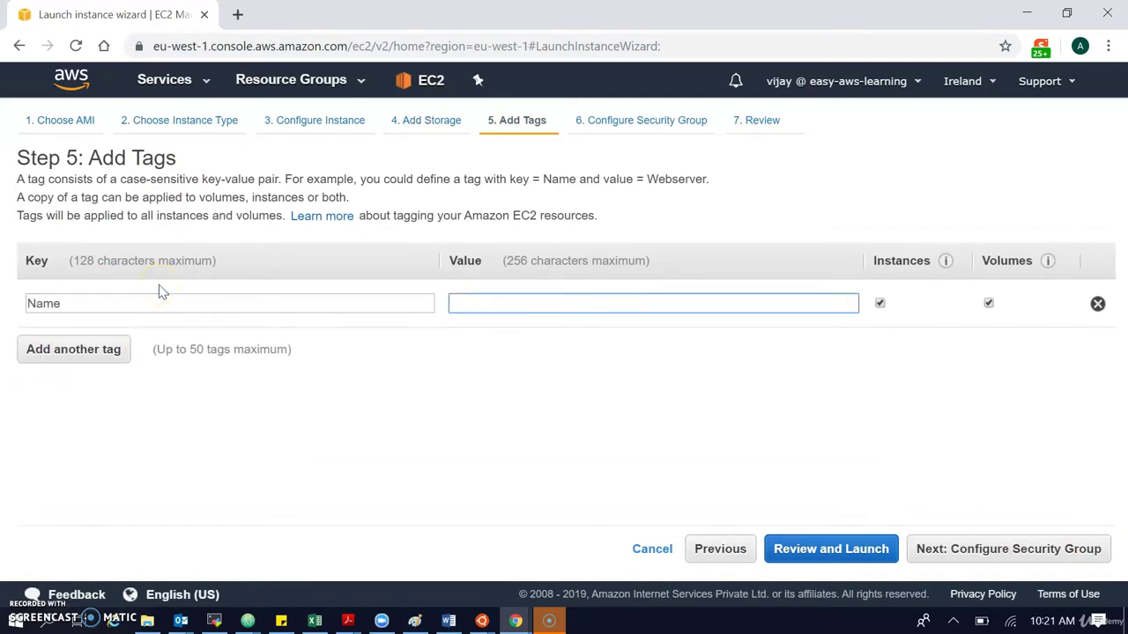
type("example")
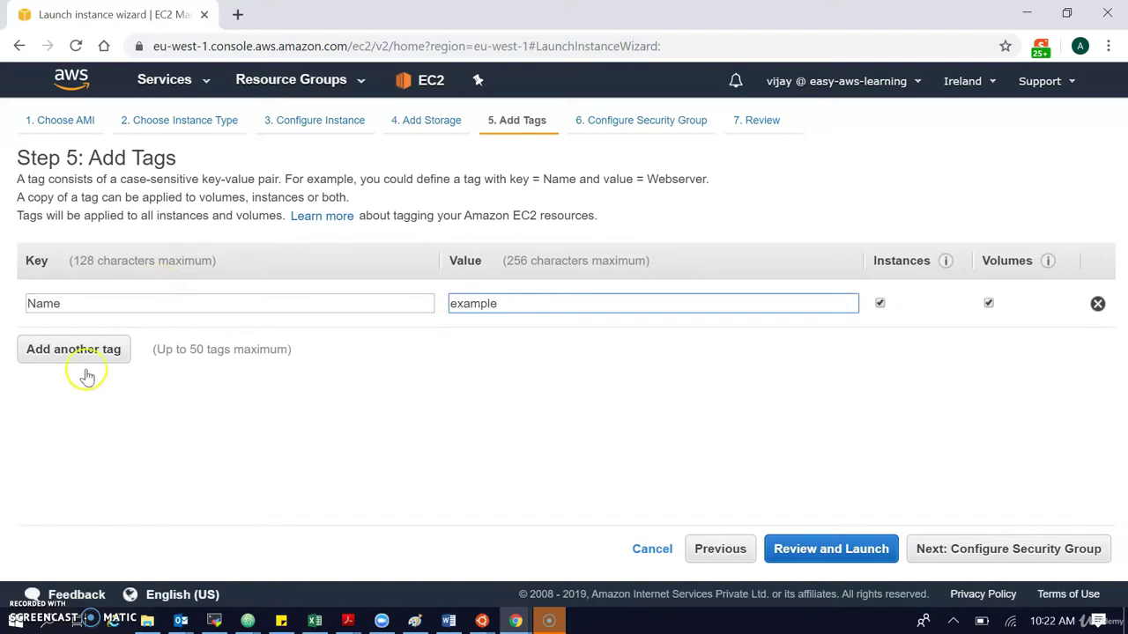
left_click(86, 357)
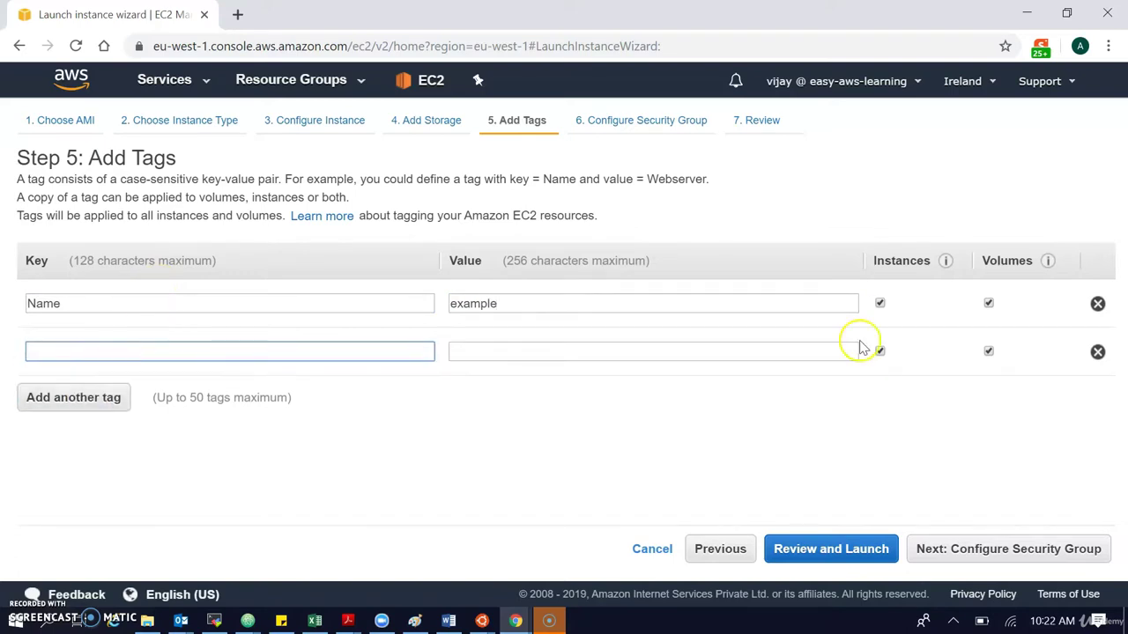
left_click(1097, 352)
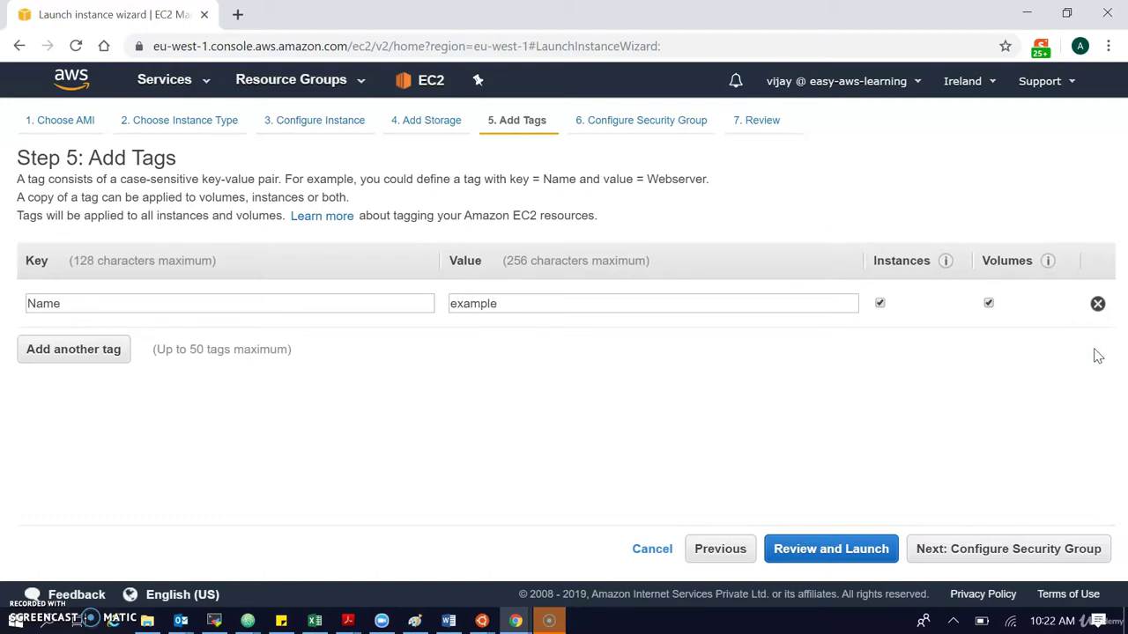
Step: On the security group step, look at existing groups and keep 'Create a new security group'
left_click(1076, 552)
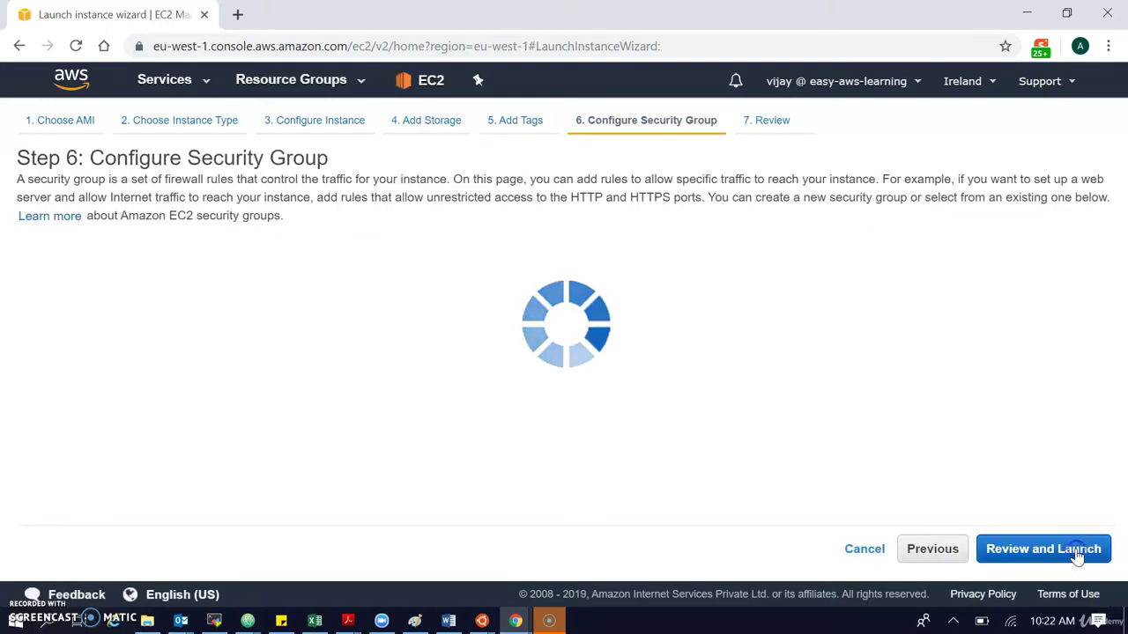
scroll(515, 375, "down", 1)
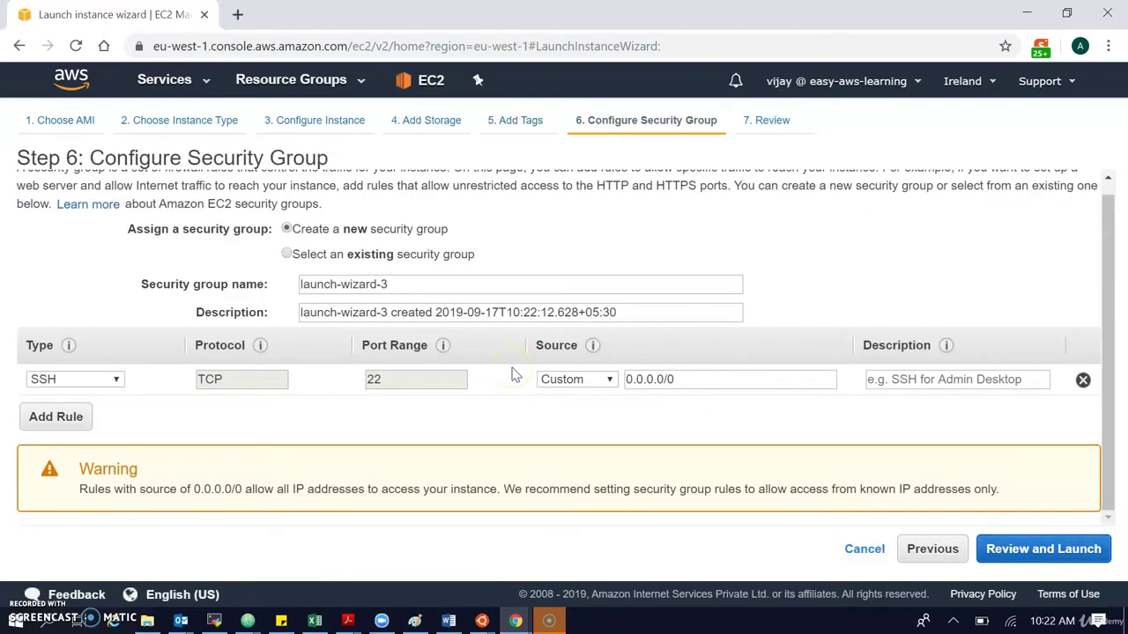
left_click(288, 255)
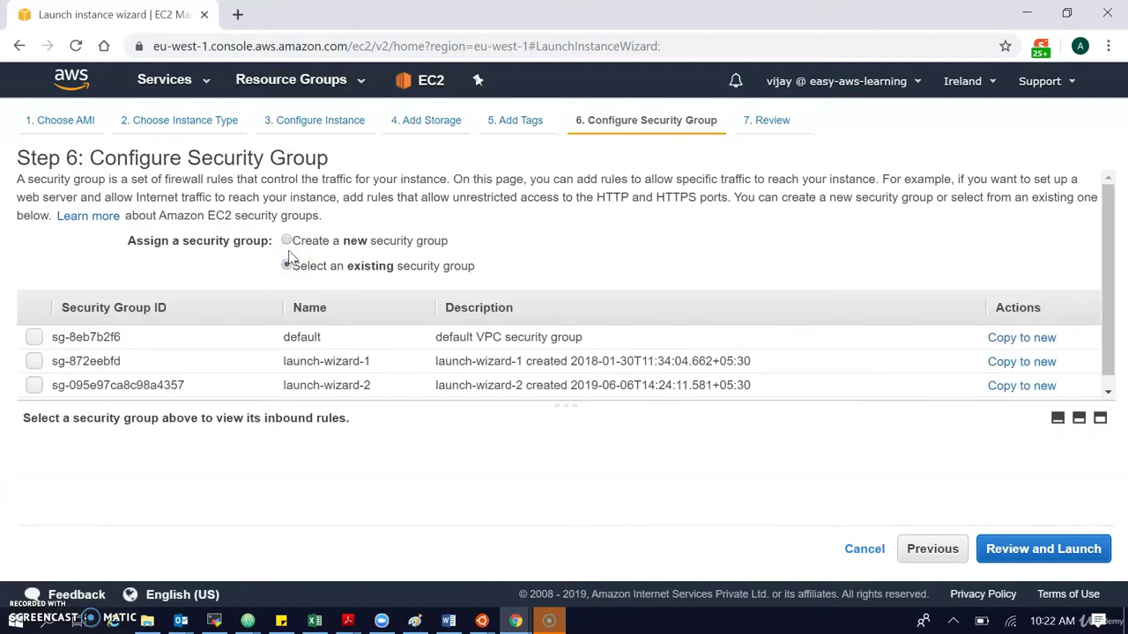
left_click(326, 244)
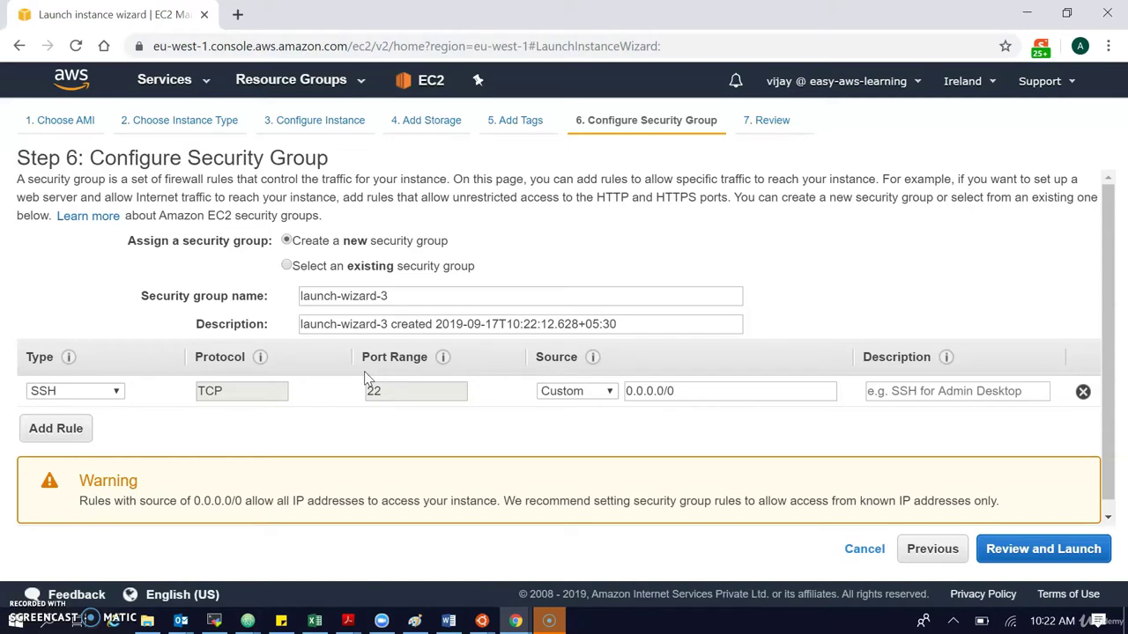
Step: Name the new security group EC-SG, confirm SSH from 0.0.0.0/0, and go to Review
double_click(444, 300)
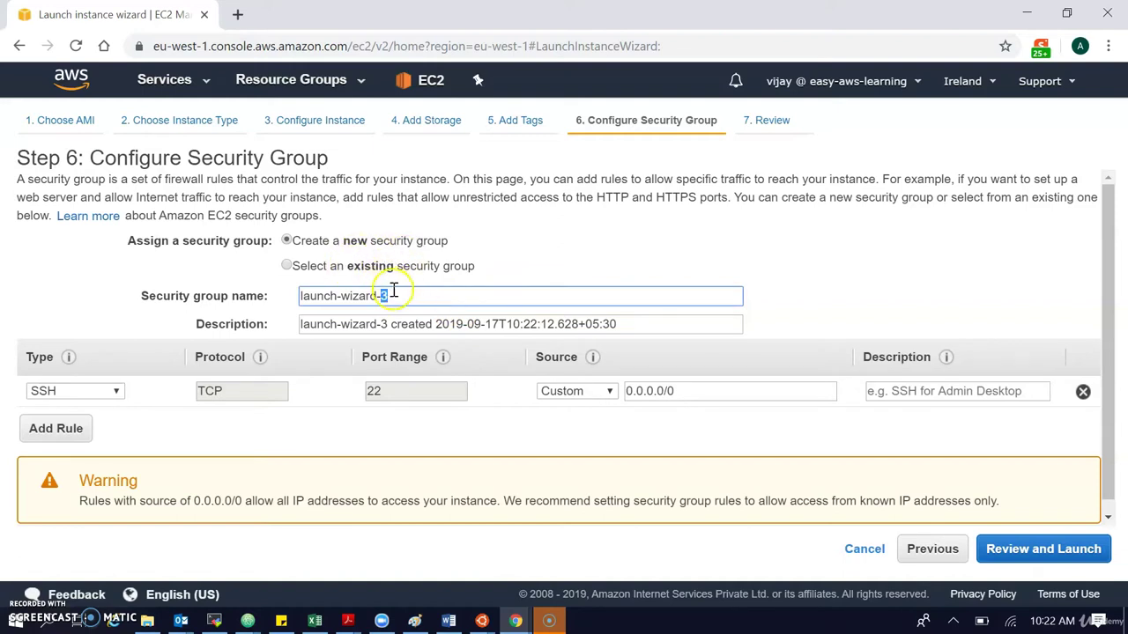
triple_click(394, 294)
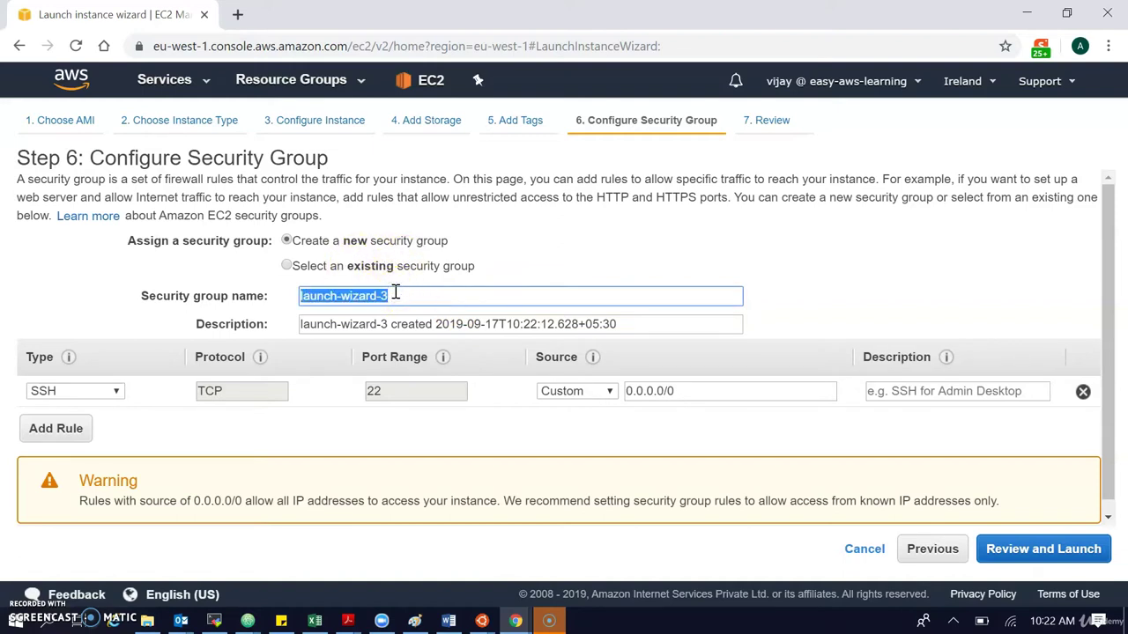
type("EC")
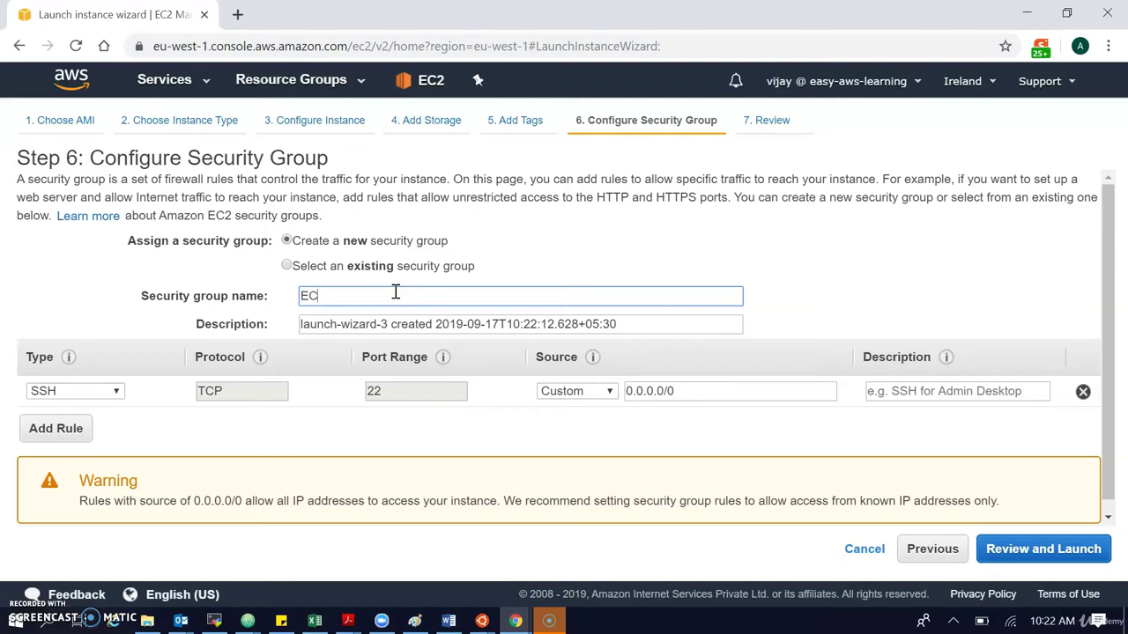
type("-SG")
left_click(709, 390)
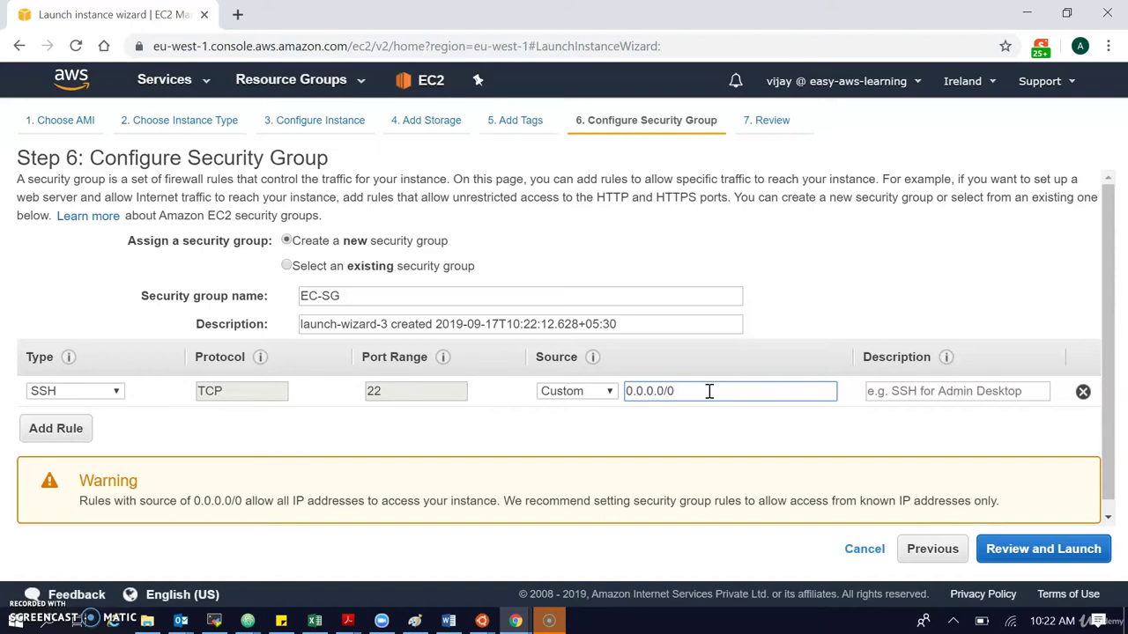
left_click(1008, 549)
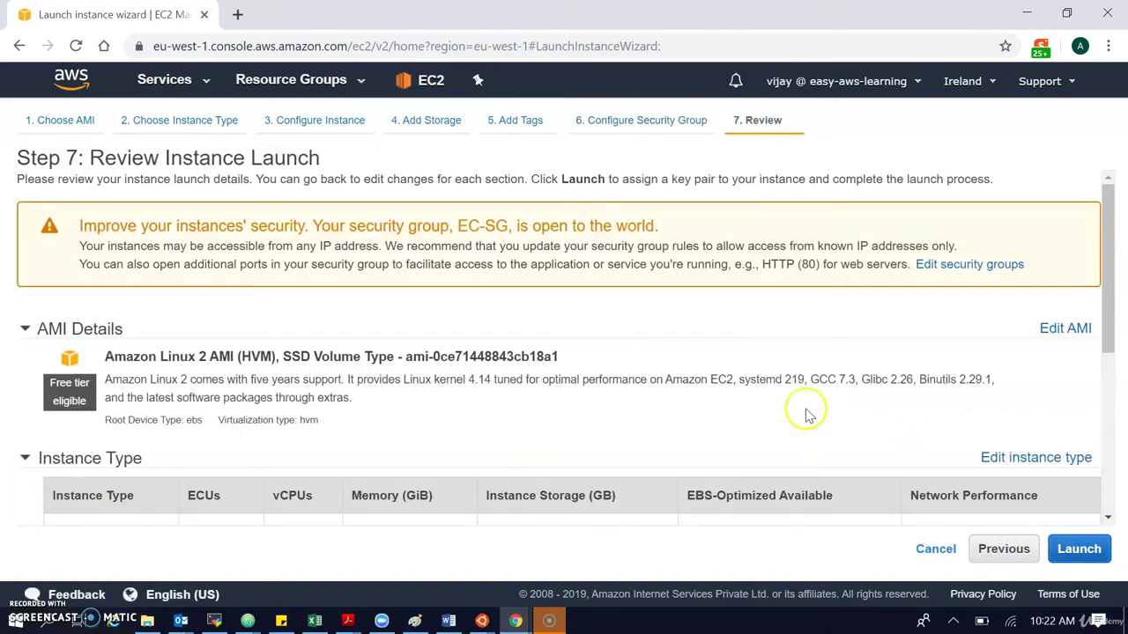
Step: Review the t2.micro launch settings with security group EC-SG and bring up the key pair dialog
scroll(841, 360, "down", 2)
scroll(841, 360, "up", 2)
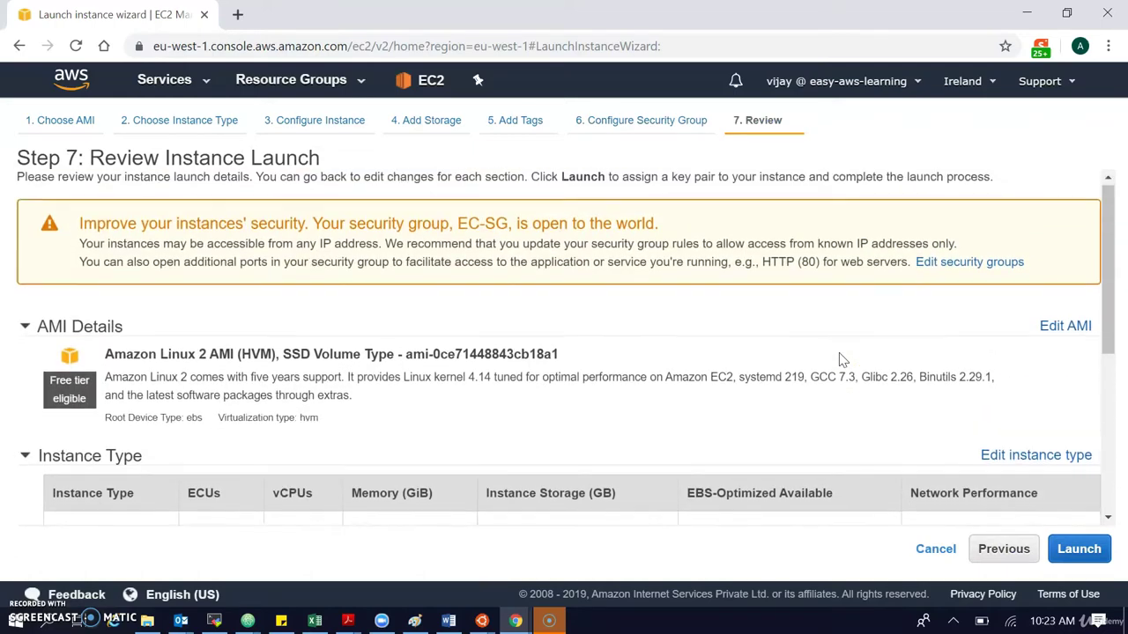
scroll(841, 359, "down", 2)
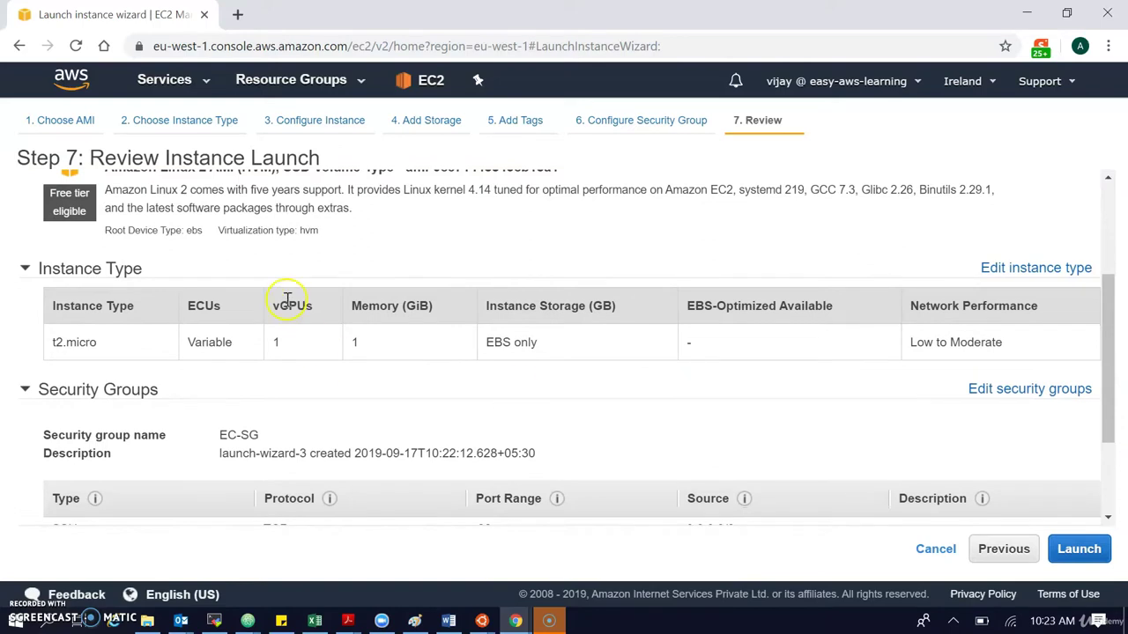
left_click_drag(55, 343, 103, 341)
left_click(103, 344)
scroll(103, 345, "down", 2)
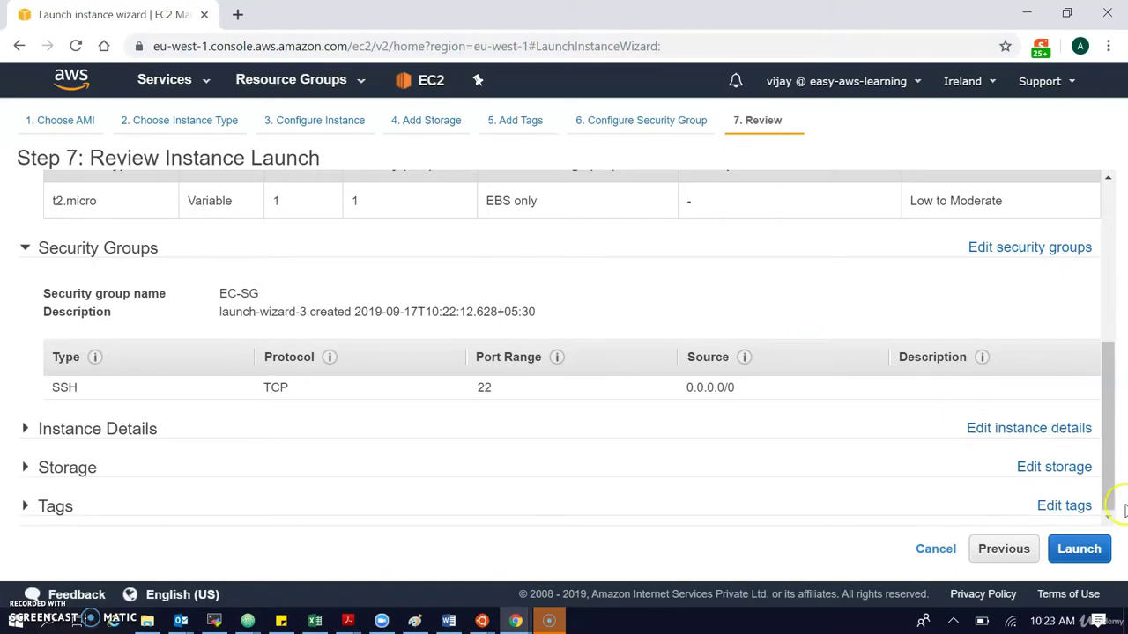
left_click(1080, 549)
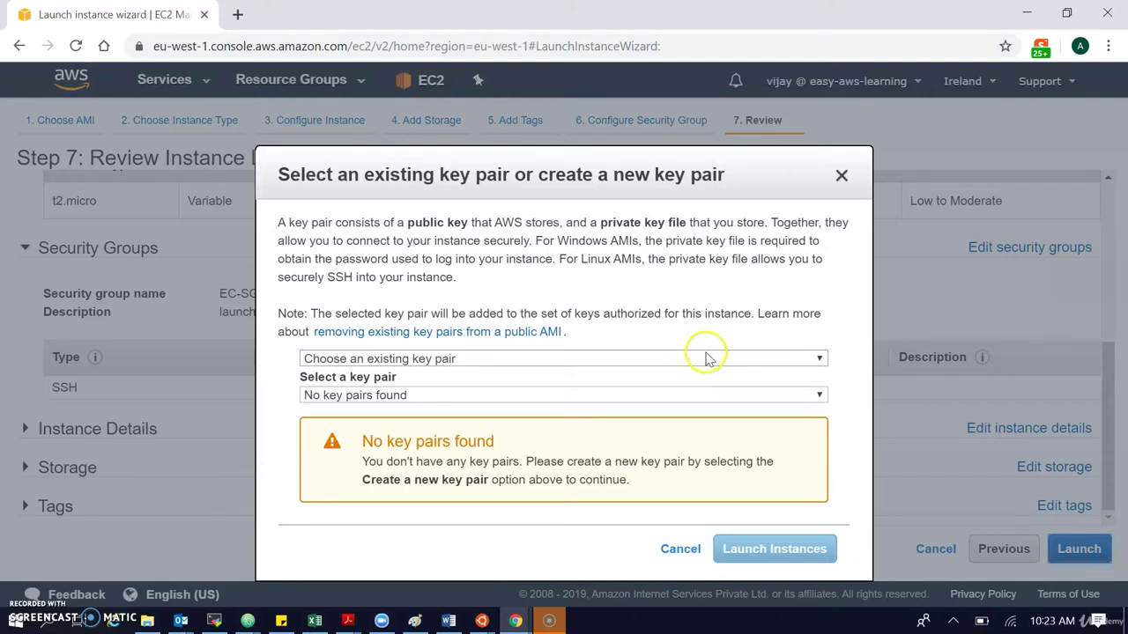
Step: Choose to create a new key pair named ec2-demo
left_click(707, 354)
left_click(706, 354)
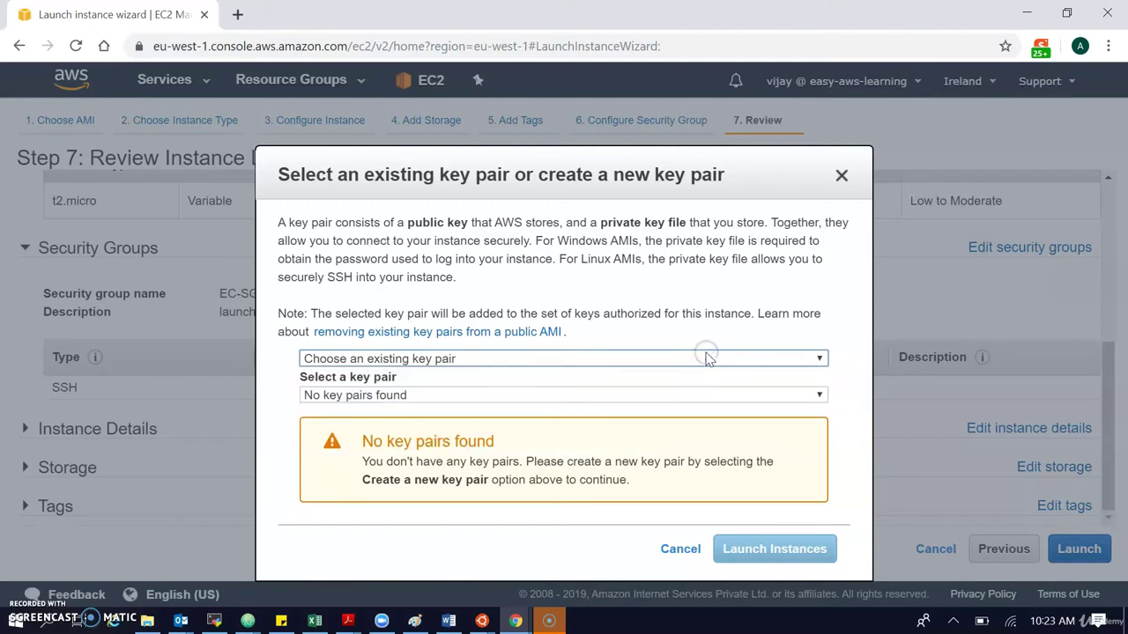
left_click(490, 354)
left_click(463, 408)
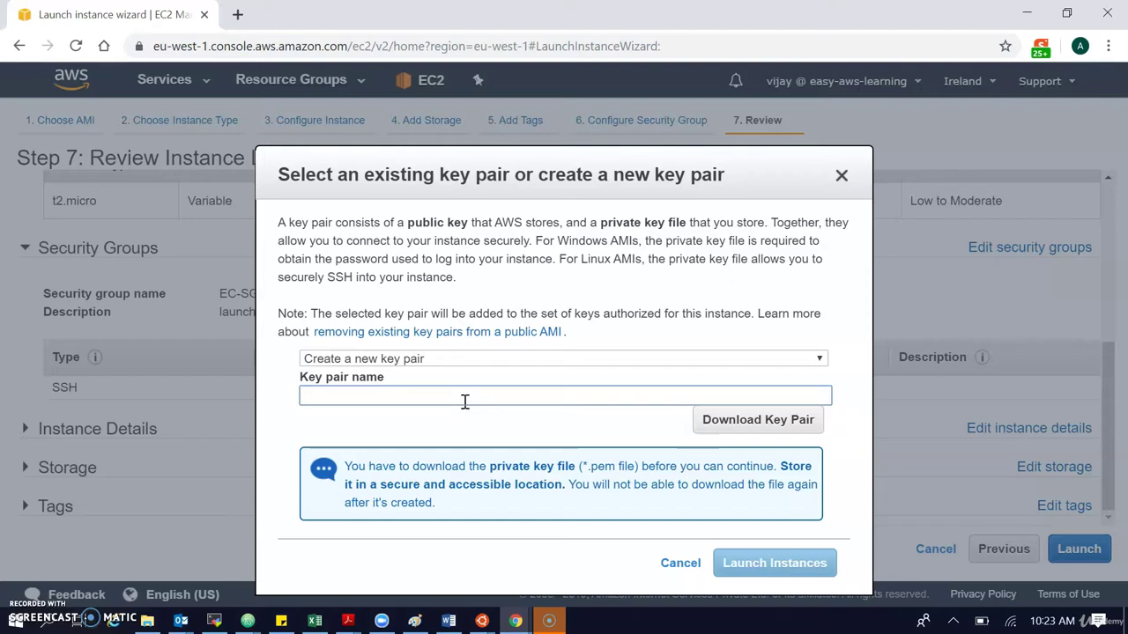
type("ec2-demo")
Step: Download and save ec2-demo.pem, then launch the instance
left_click(744, 420)
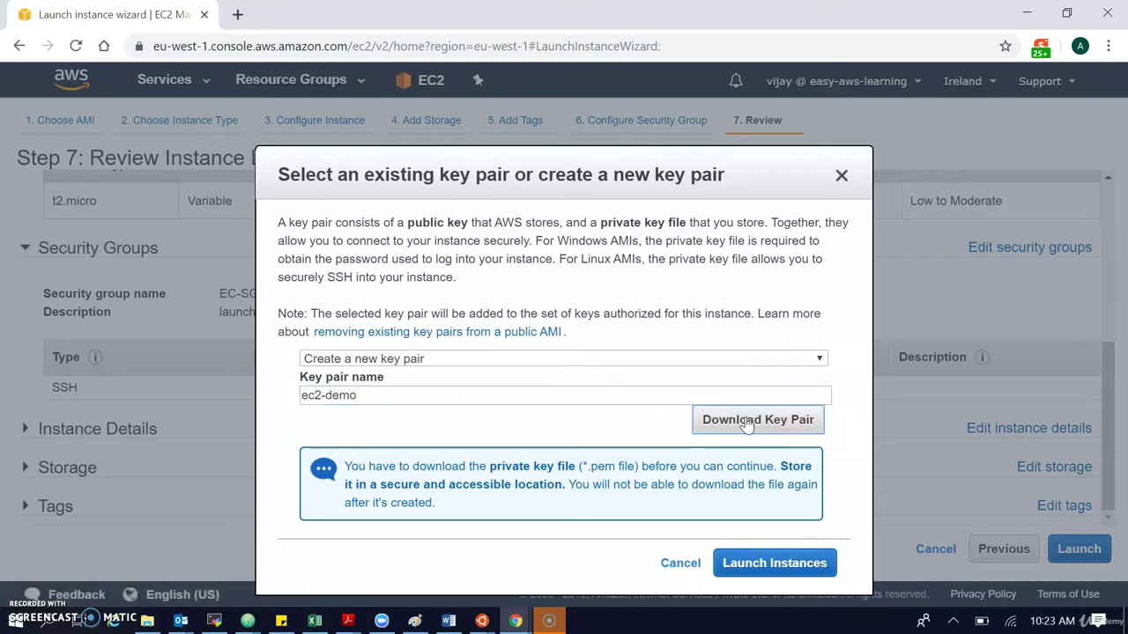
left_click(747, 421)
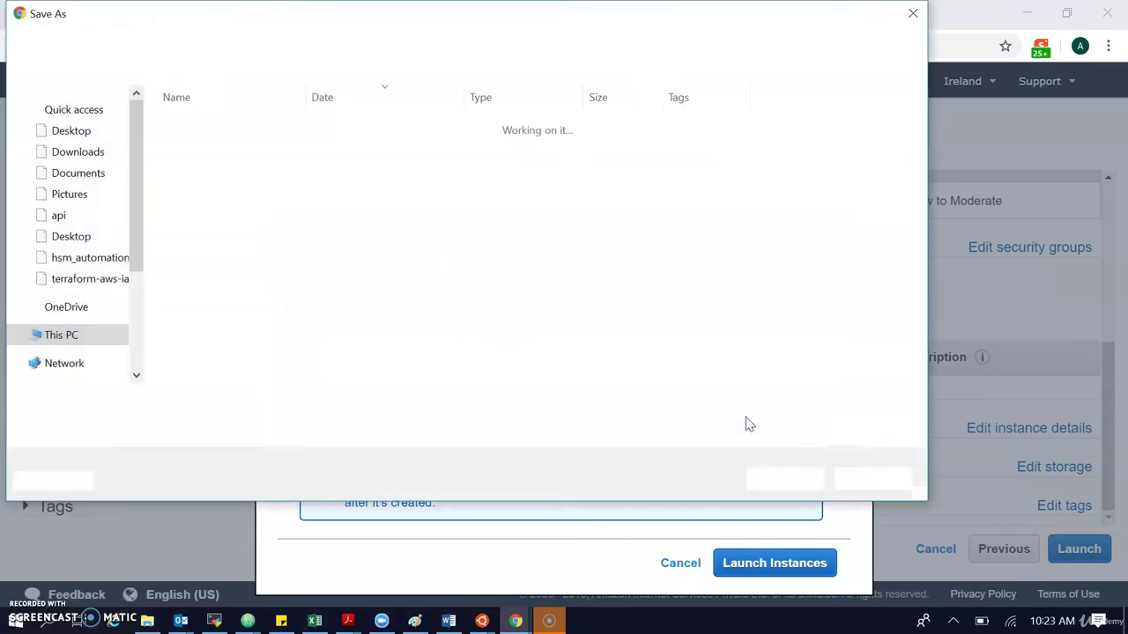
left_click(787, 480)
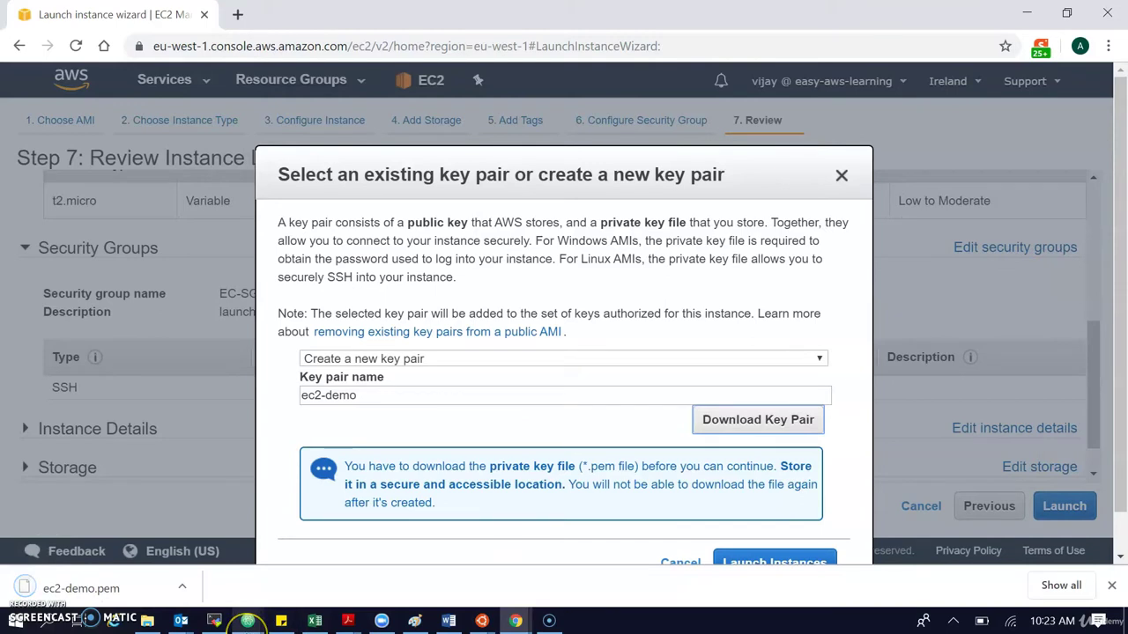
mouse_move(248, 620)
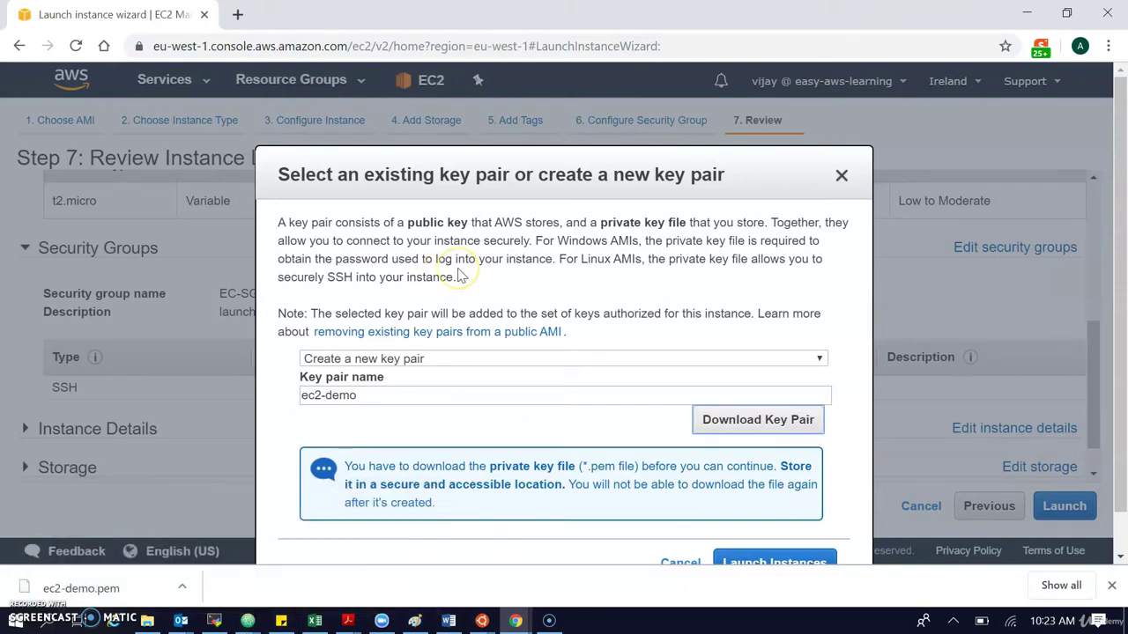
scroll(458, 276, "down", 1)
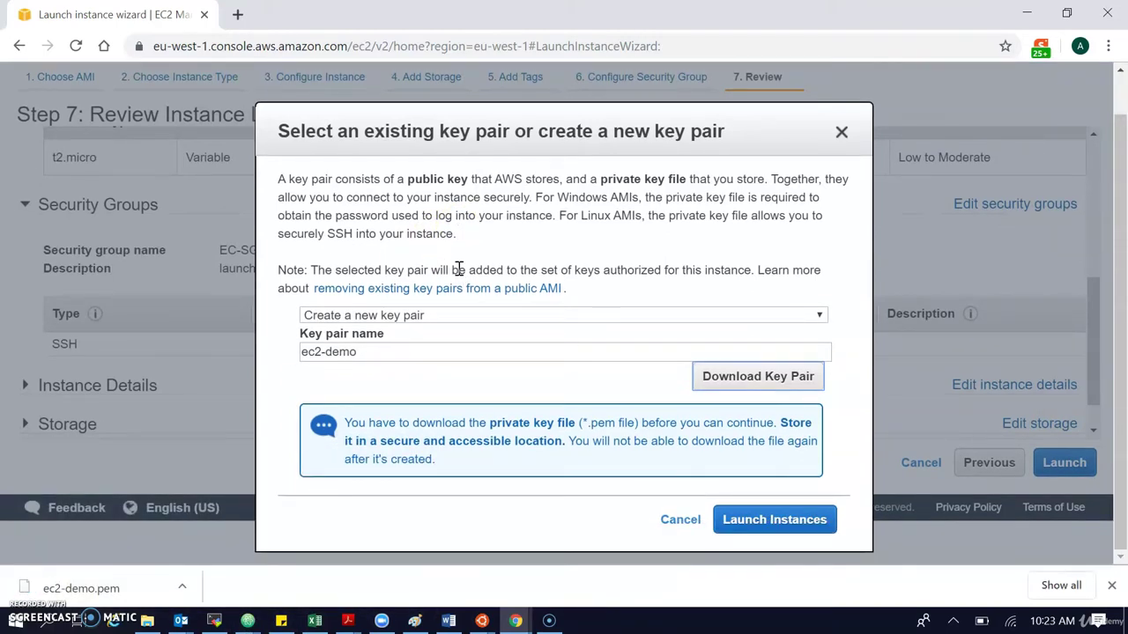
left_click(778, 521)
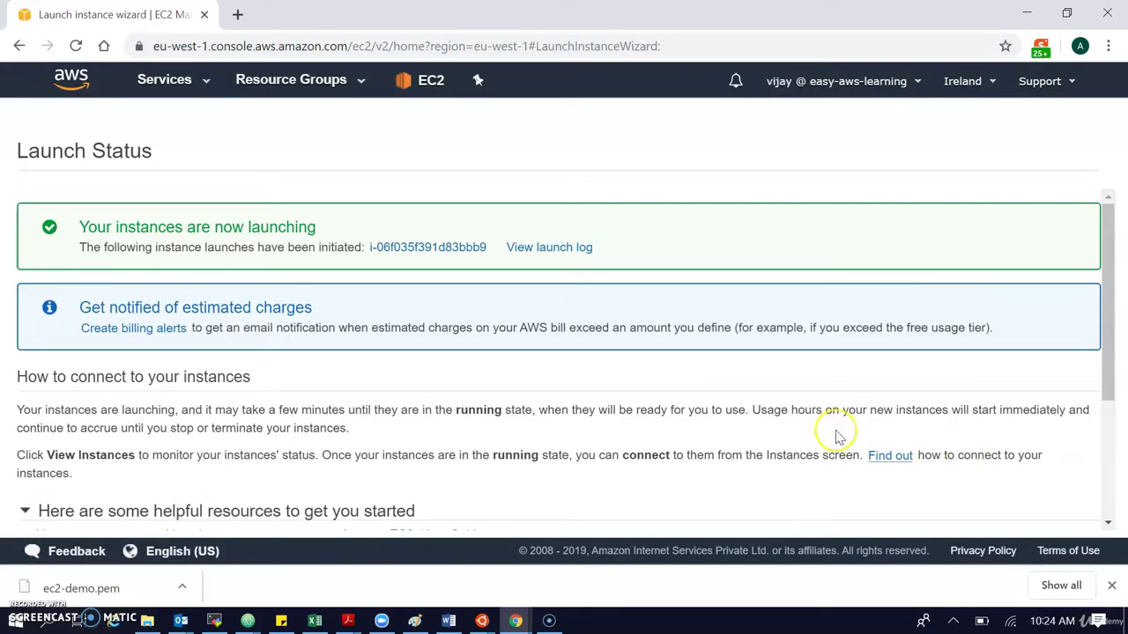
Step: Dismiss the download bar and open instance example to confirm it runs as t2.micro in eu-west-1a
left_click(1112, 586)
left_click(440, 249)
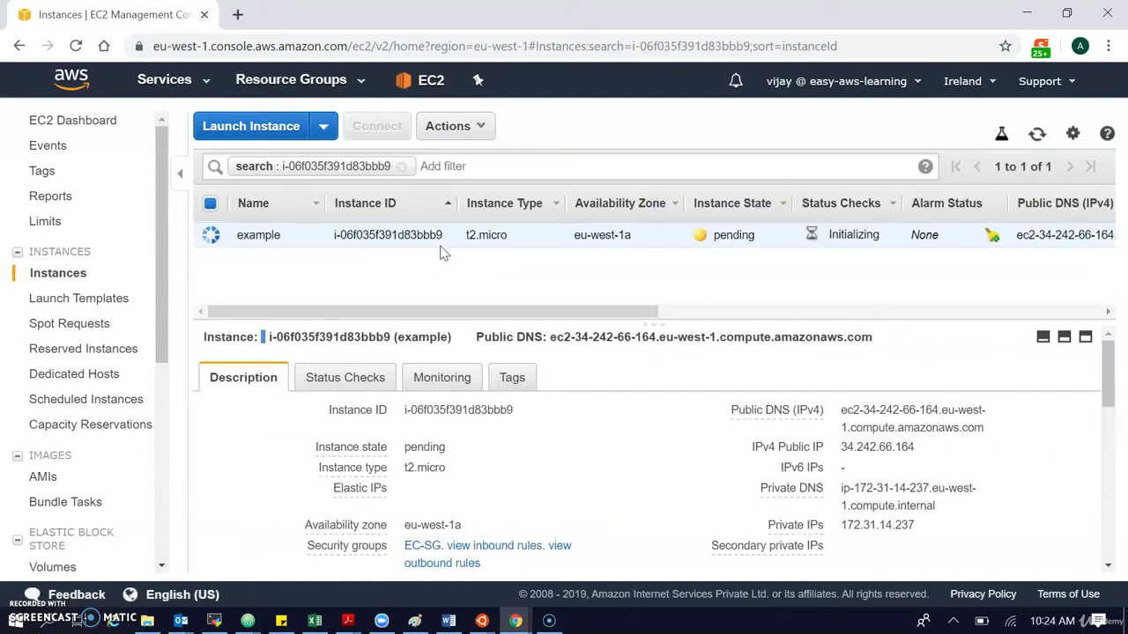
mouse_move(254, 236)
triple_click(394, 236)
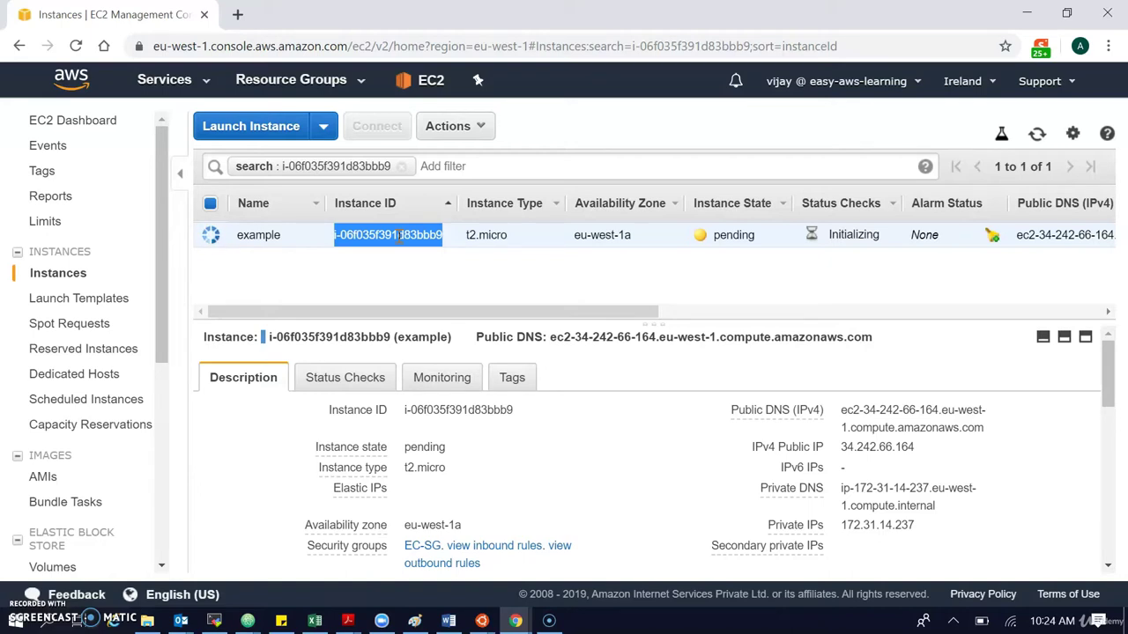
triple_click(614, 234)
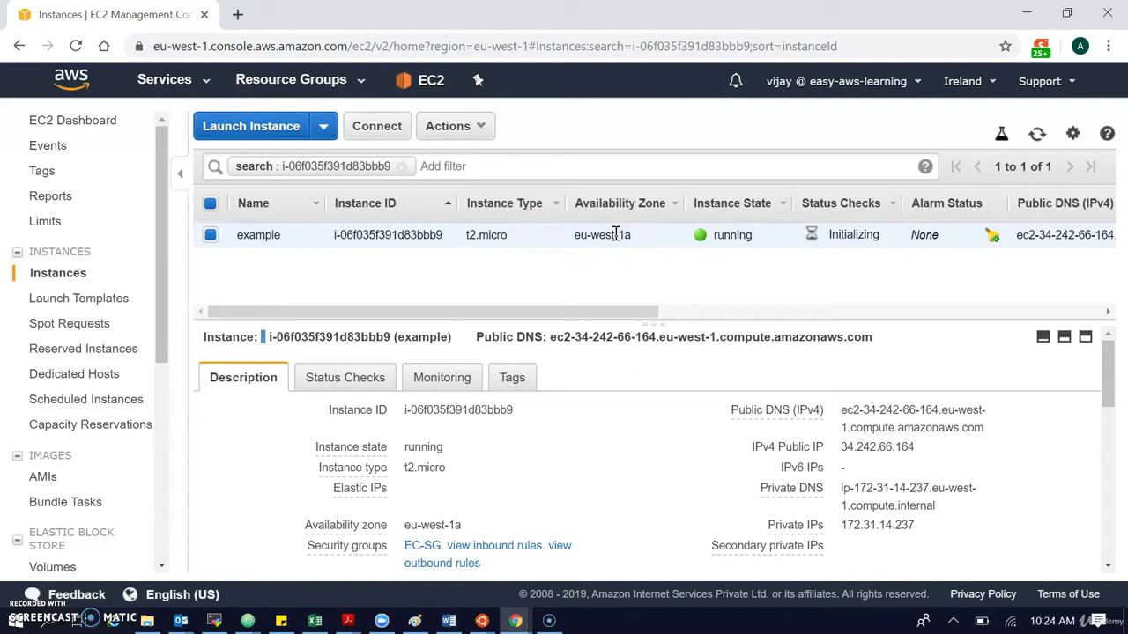
double_click(722, 235)
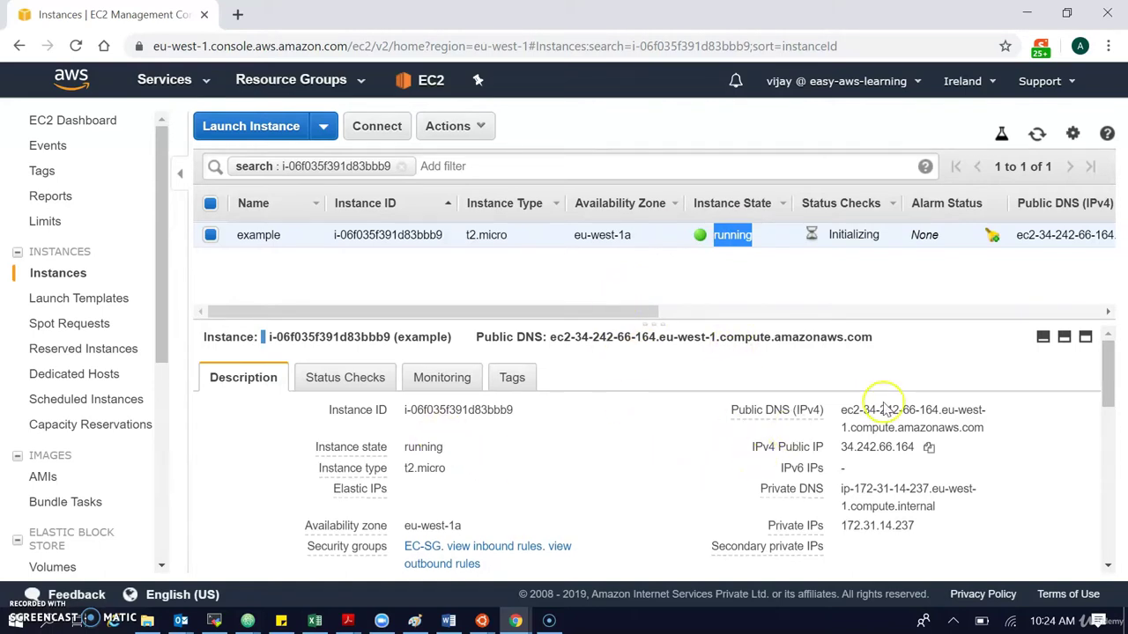
mouse_move(823, 418)
left_click_drag(843, 410, 978, 428)
double_click(873, 449)
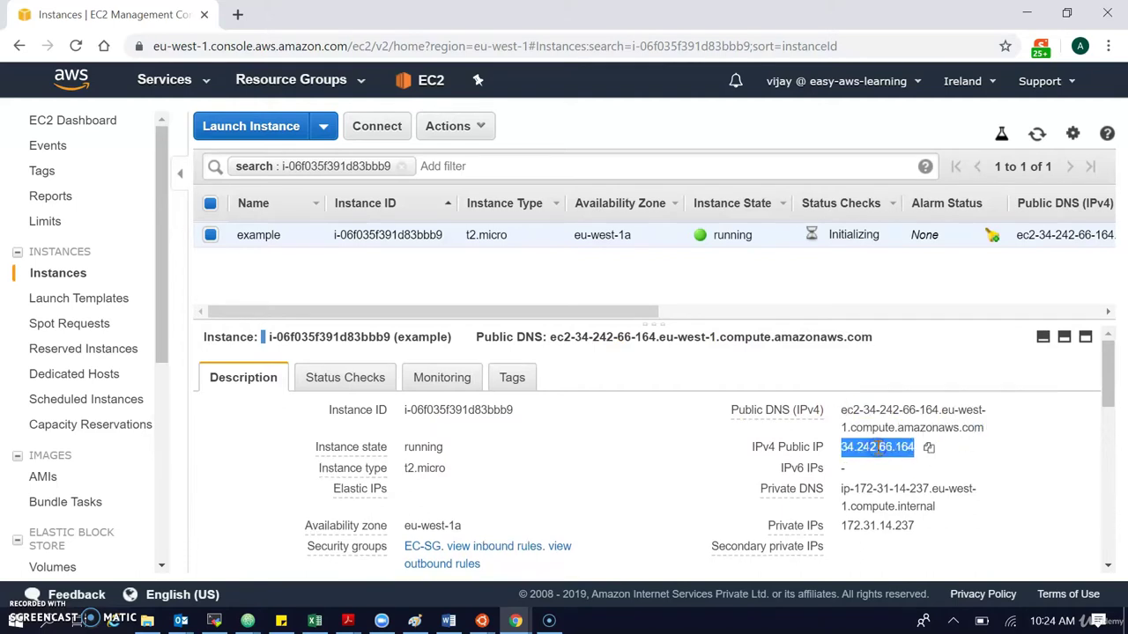
scroll(878, 454, "down", 1)
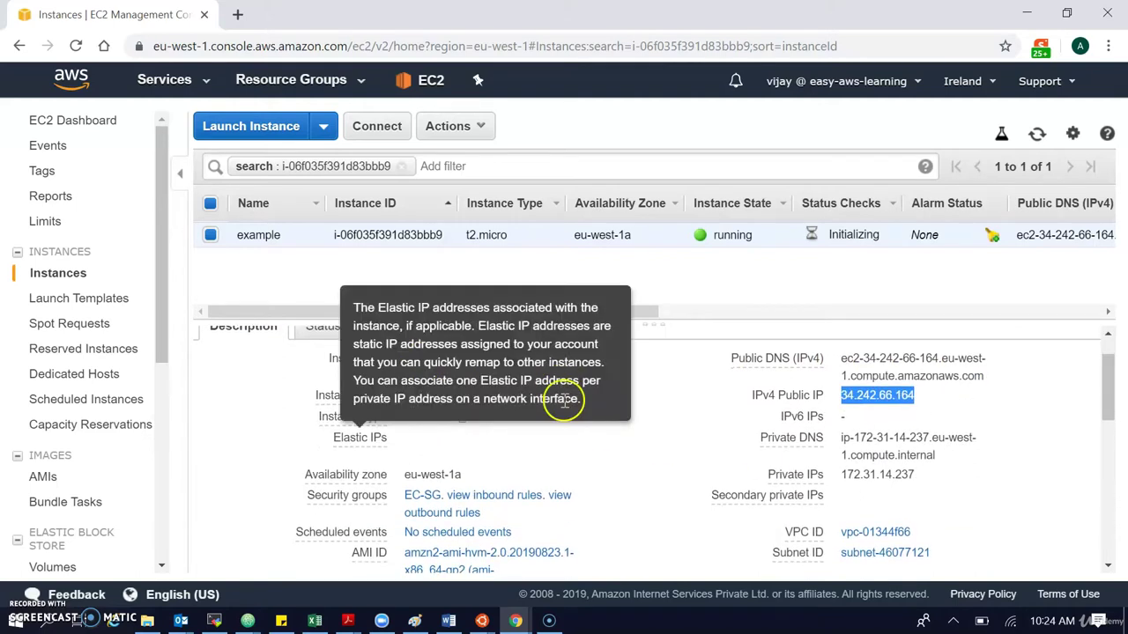
scroll(704, 511, "down", 1)
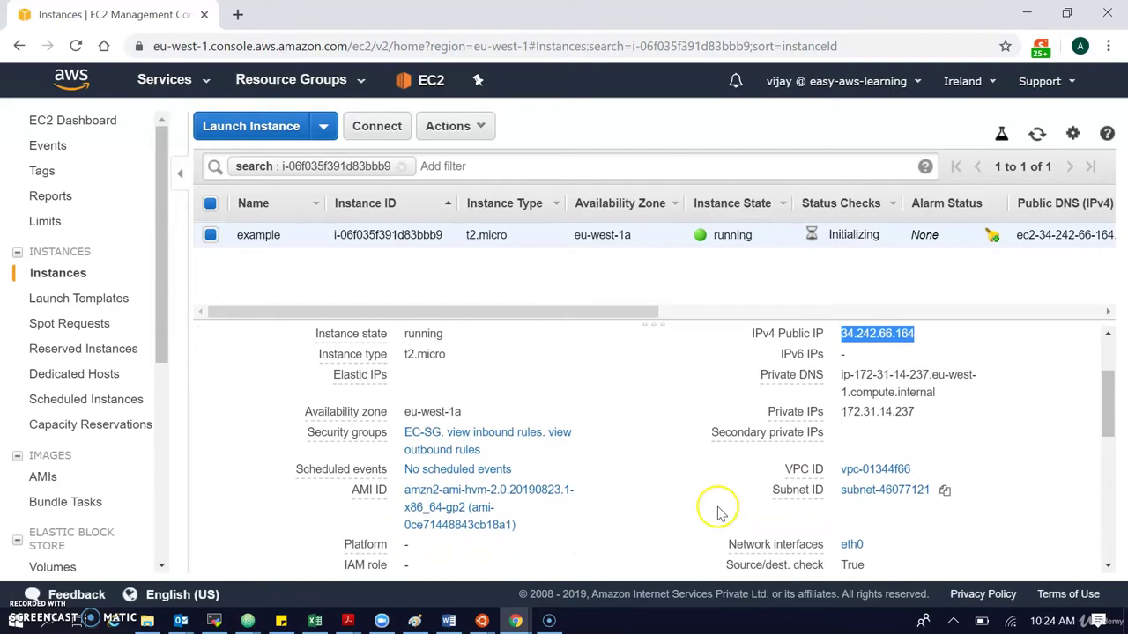
scroll(718, 511, "down", 1)
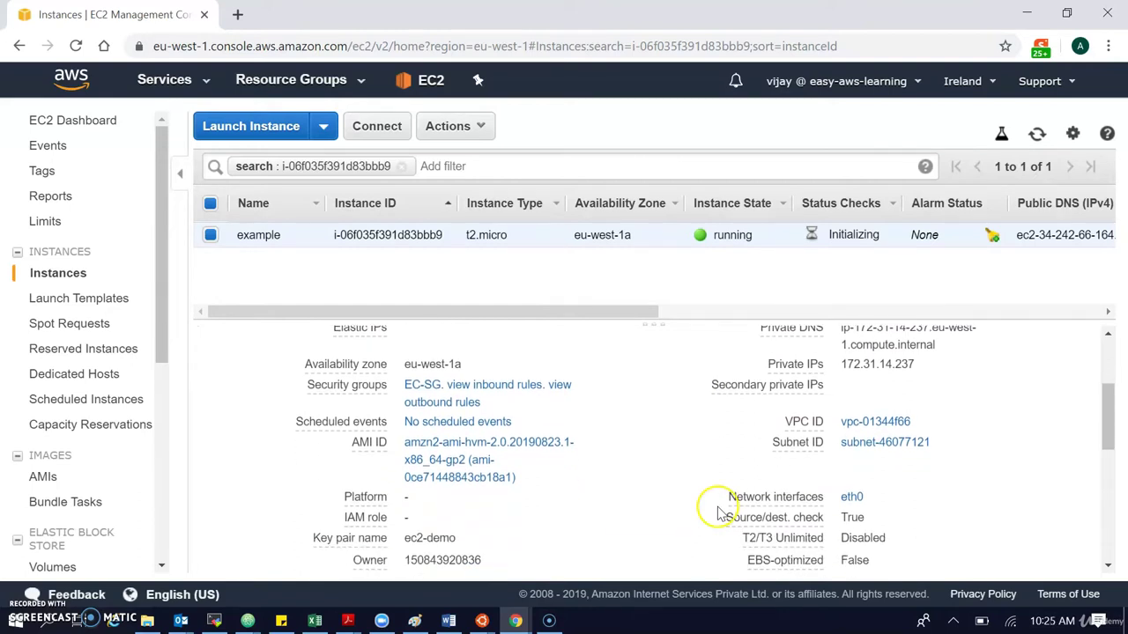
scroll(718, 511, "up", 3)
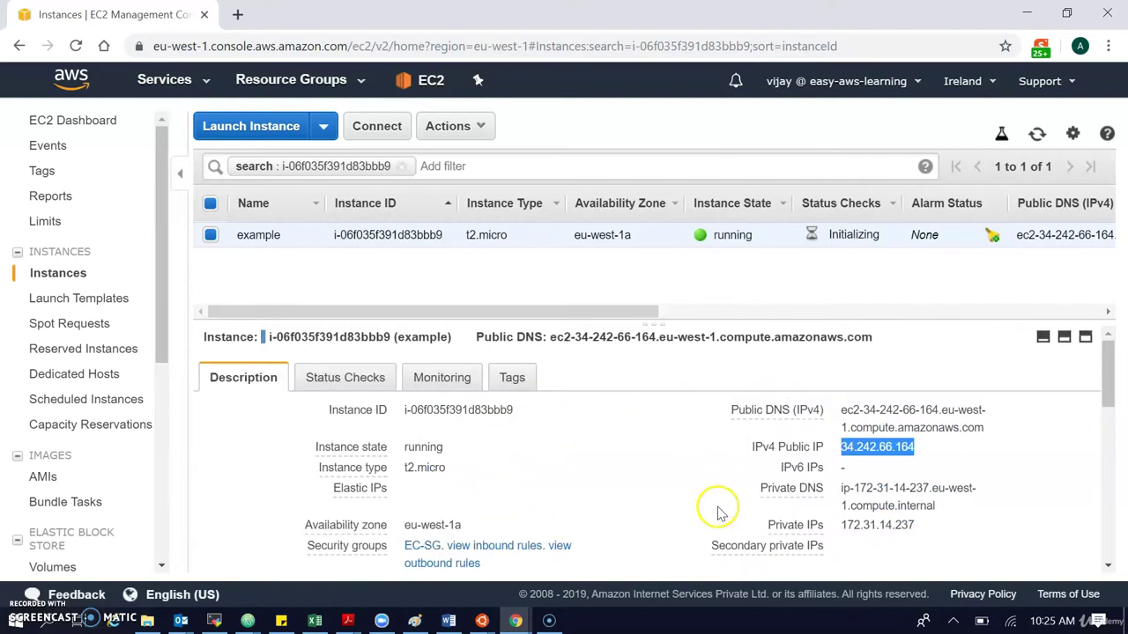
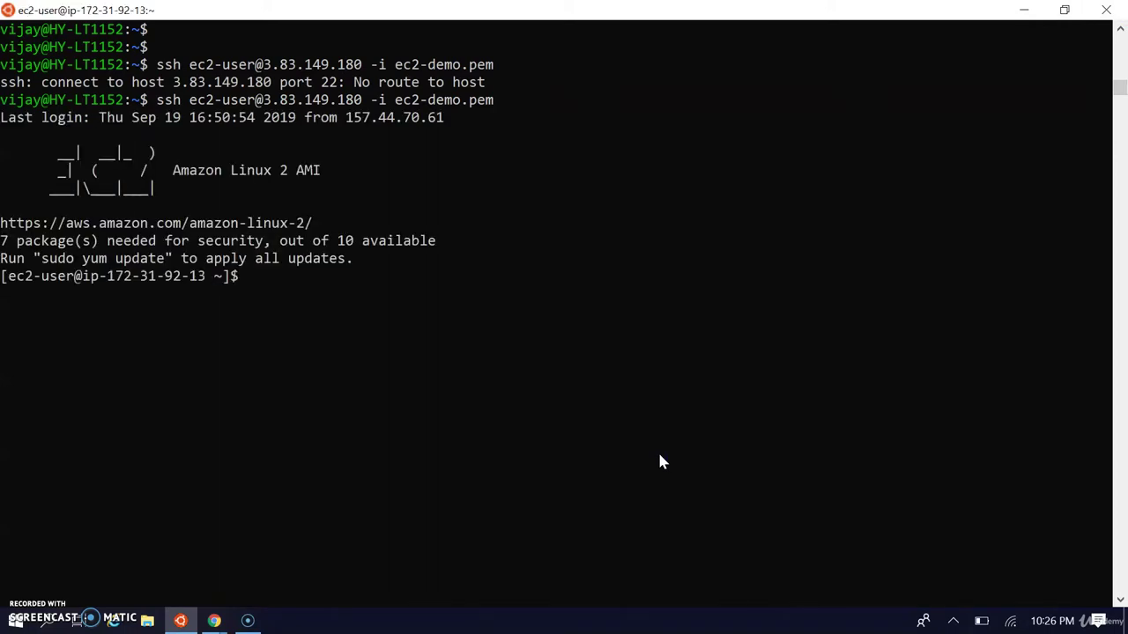
Step: Confirm the SSH session on 3.83.149.180 responds, then return to the instance in the EC2 console
key("Return")
key("Return")
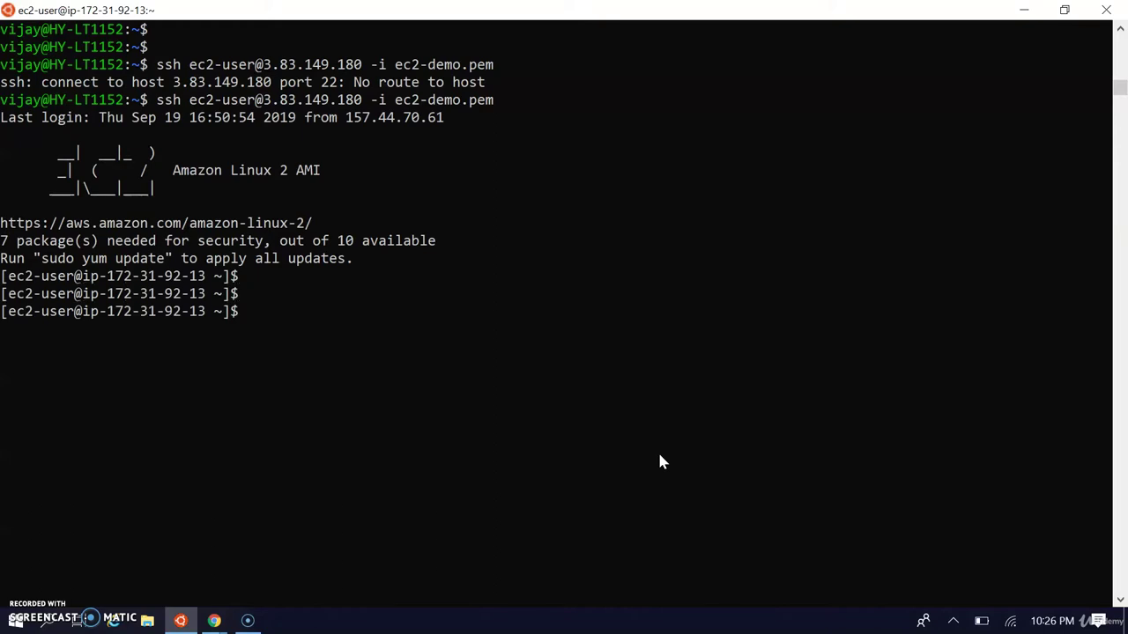
key("alt+Tab")
key("Tab")
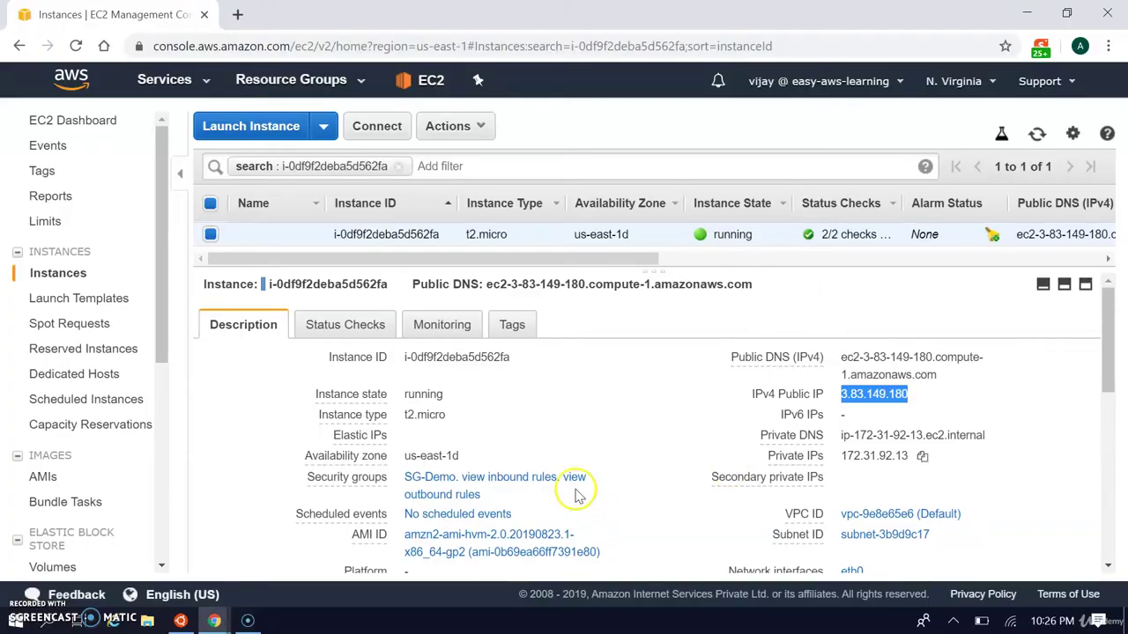
Step: Review SG-Demo's inbound SSH rule from 0.0.0.0/0, its outbound rules and tags, then edit inbound rules
left_click(438, 483)
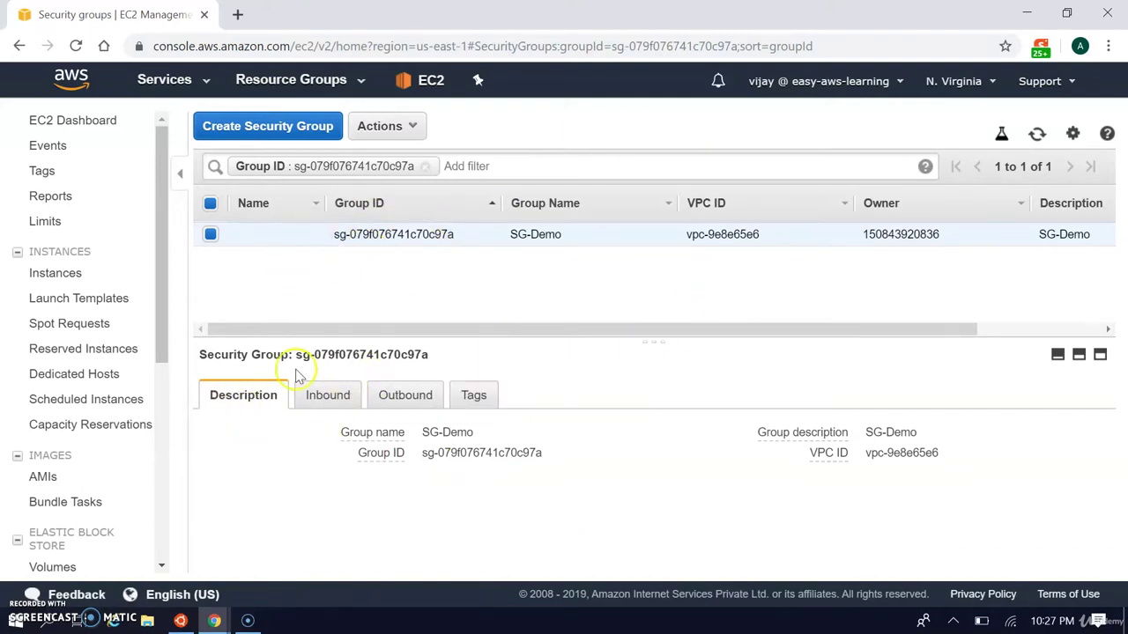
left_click_drag(646, 340, 659, 272)
left_click(332, 339)
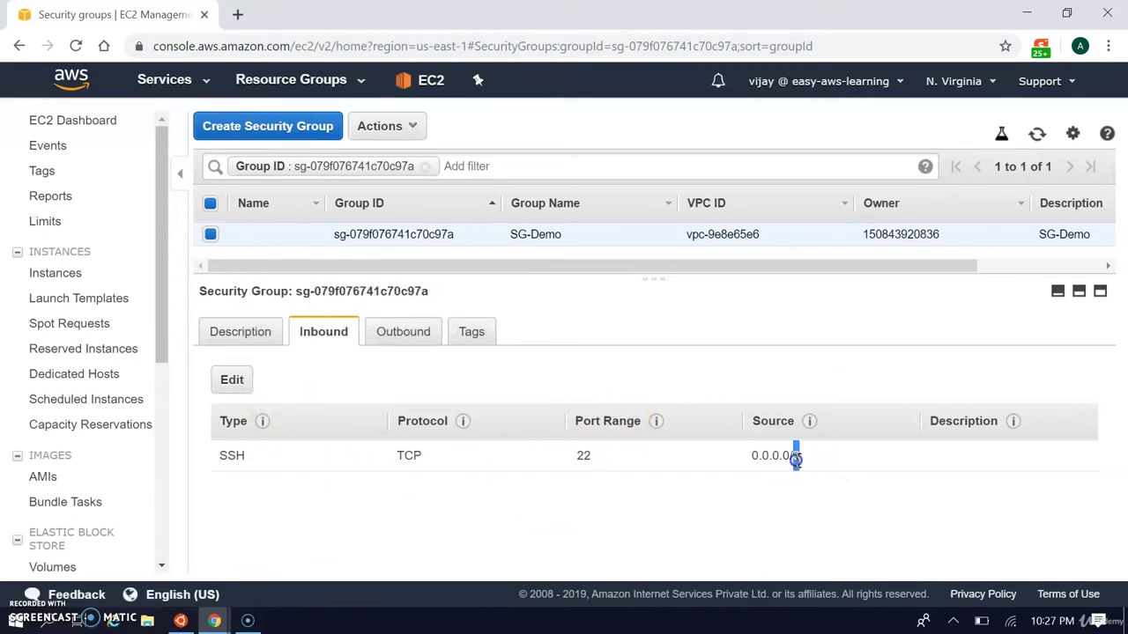
triple_click(795, 456)
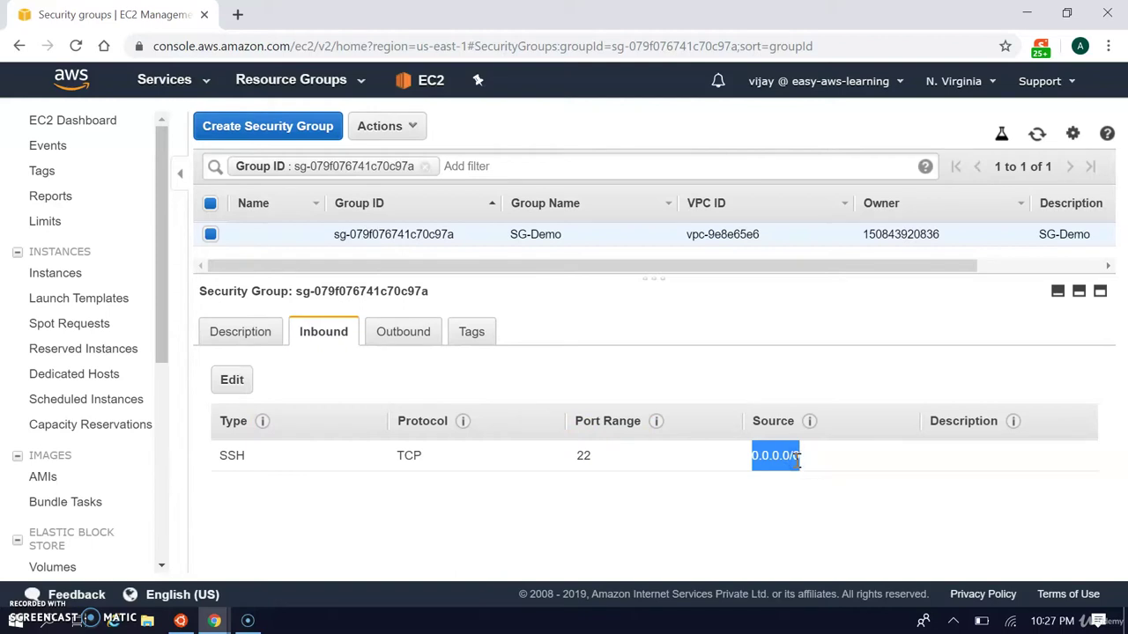
left_click(392, 329)
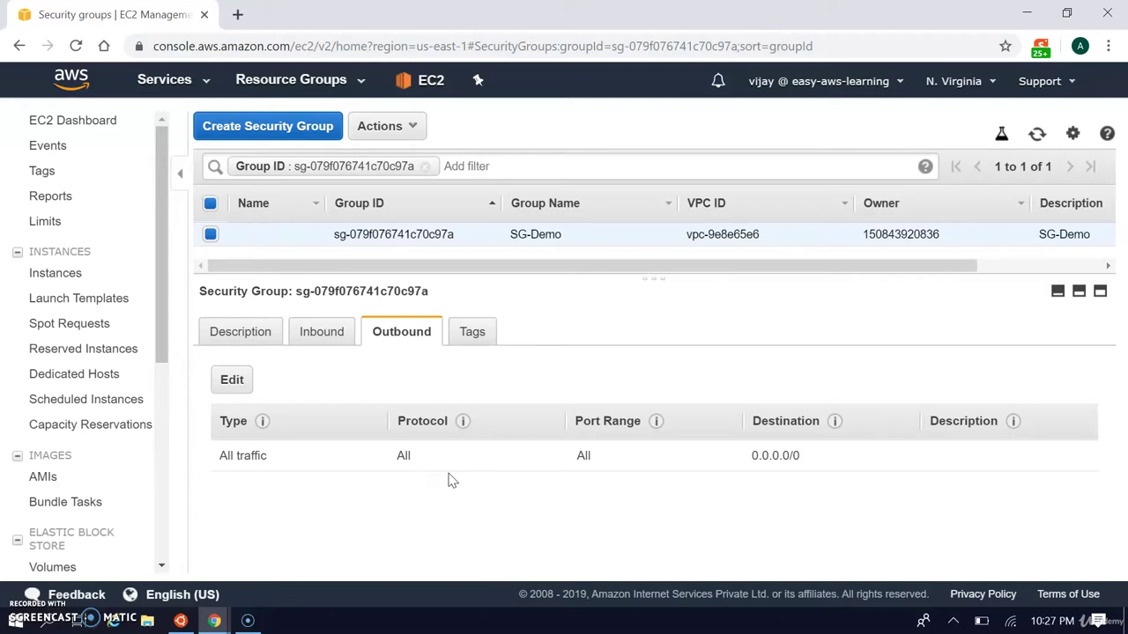
left_click(472, 333)
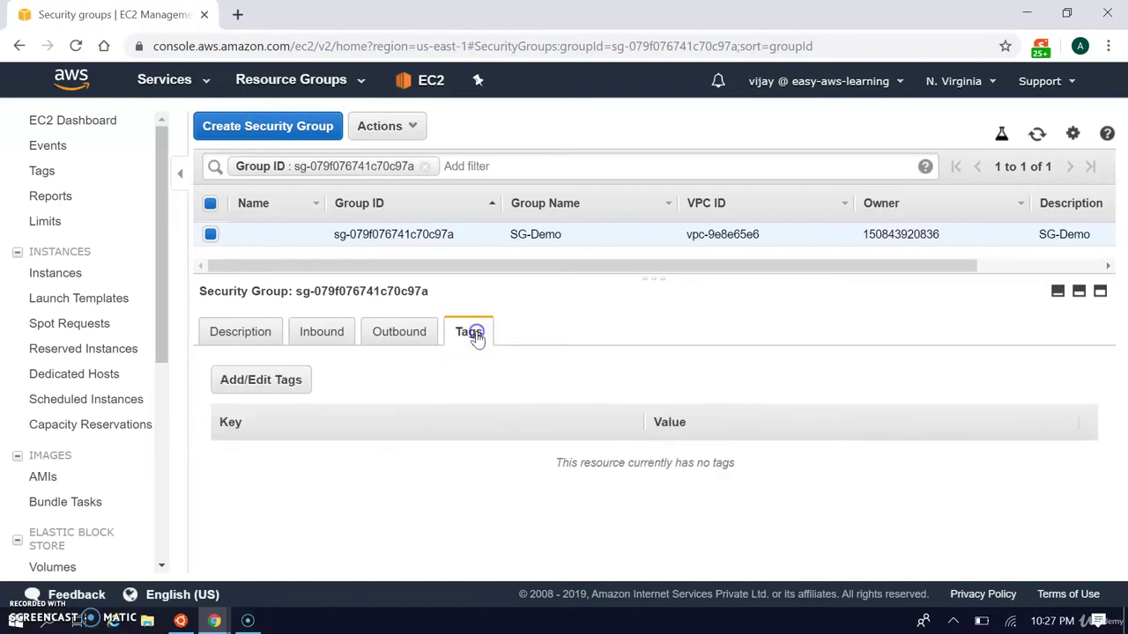
left_click(317, 339)
left_click(229, 379)
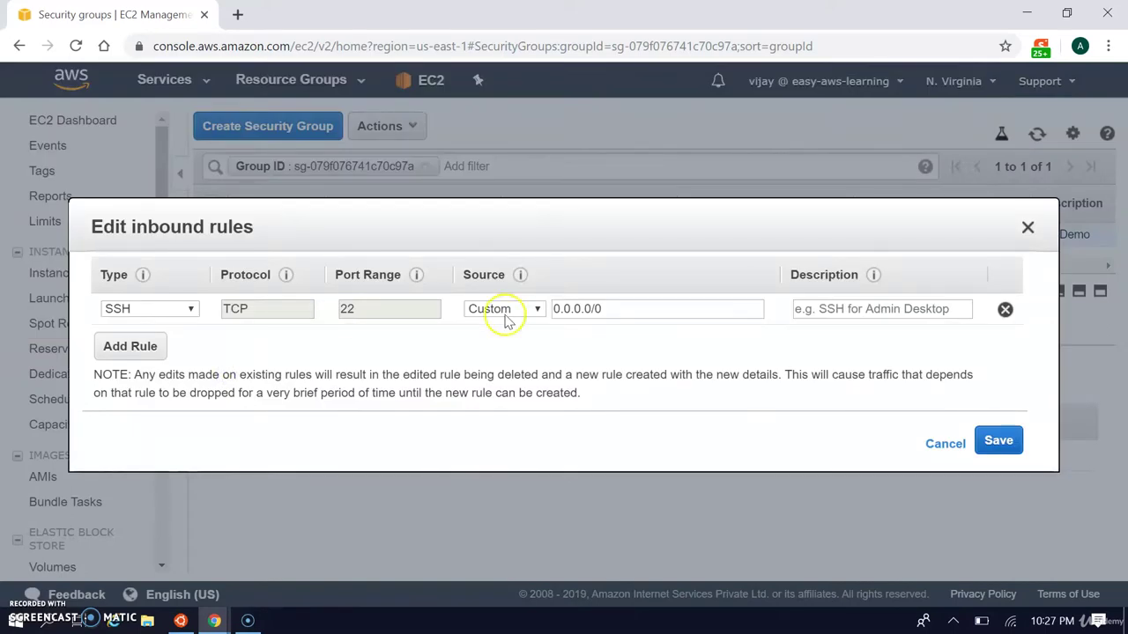
Step: Delete SG-Demo's SSH inbound rule, save the empty rule set, and return to the terminal
left_click(1005, 312)
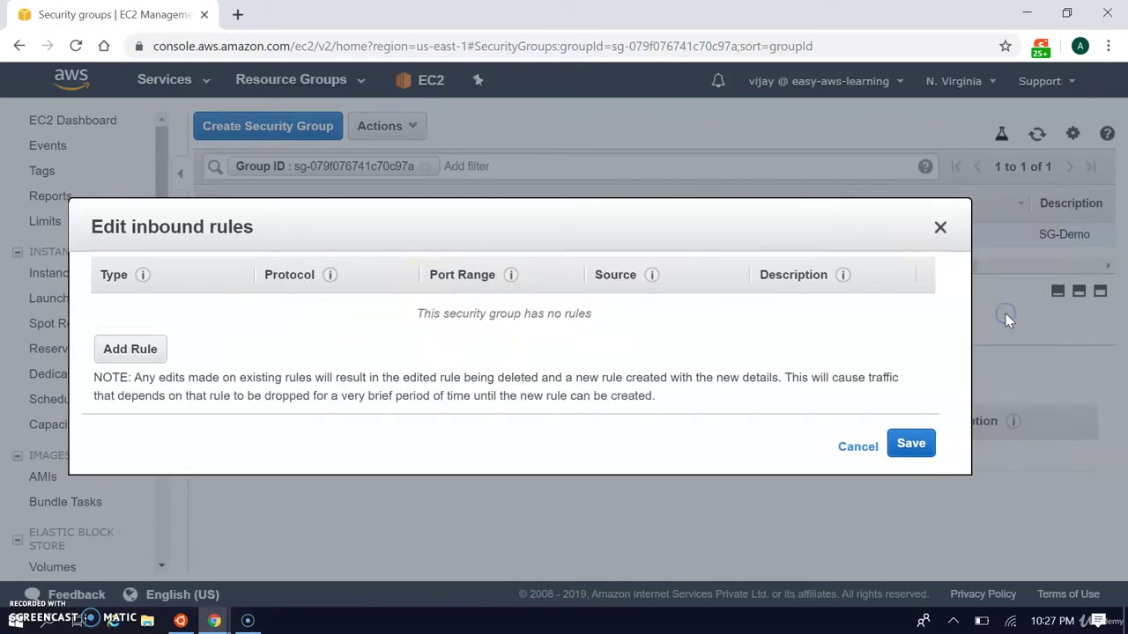
left_click(920, 448)
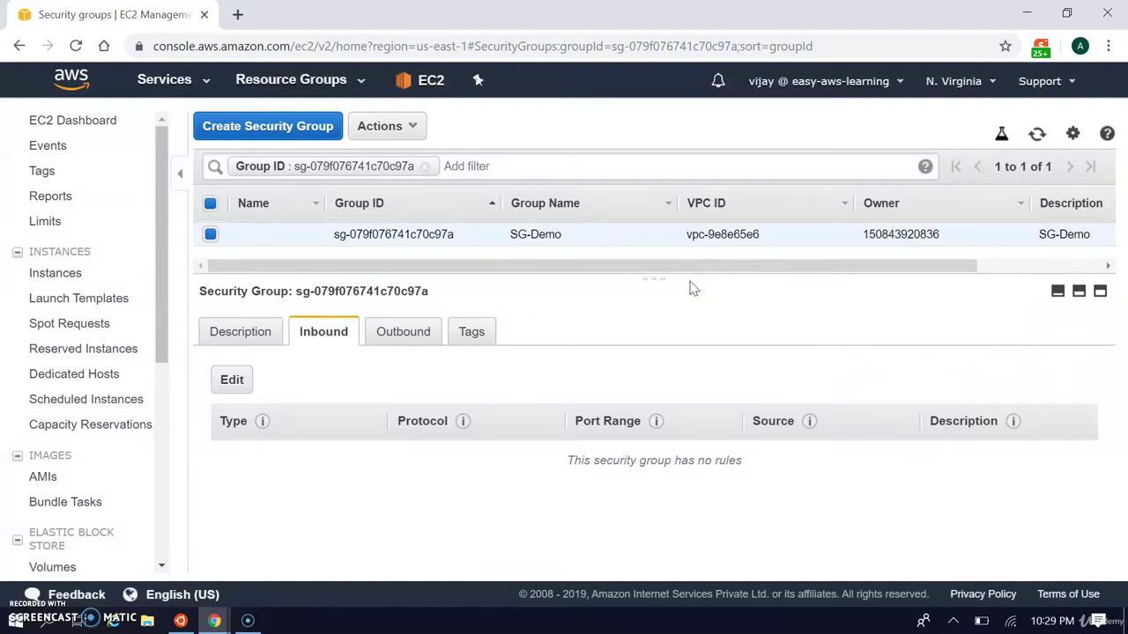
key("alt+Tab")
key("Tab")
key("Tab")
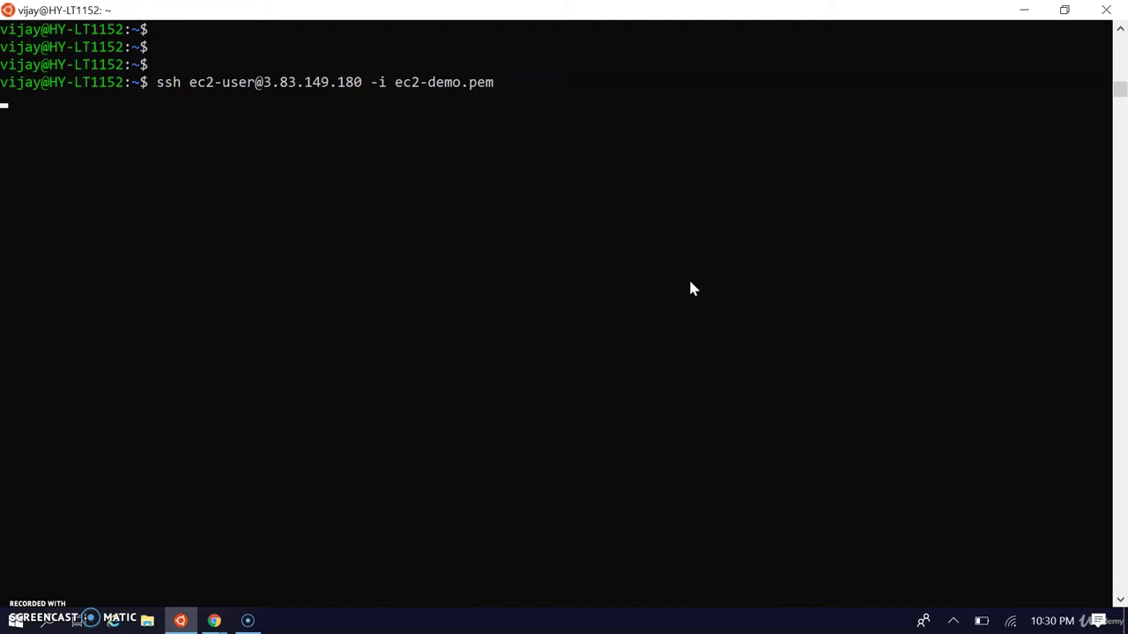
Step: Retry ssh to 3.83.149.180, cancel after it fails, and return to SG-Demo in the console
key("Return")
key("ctrl+c")
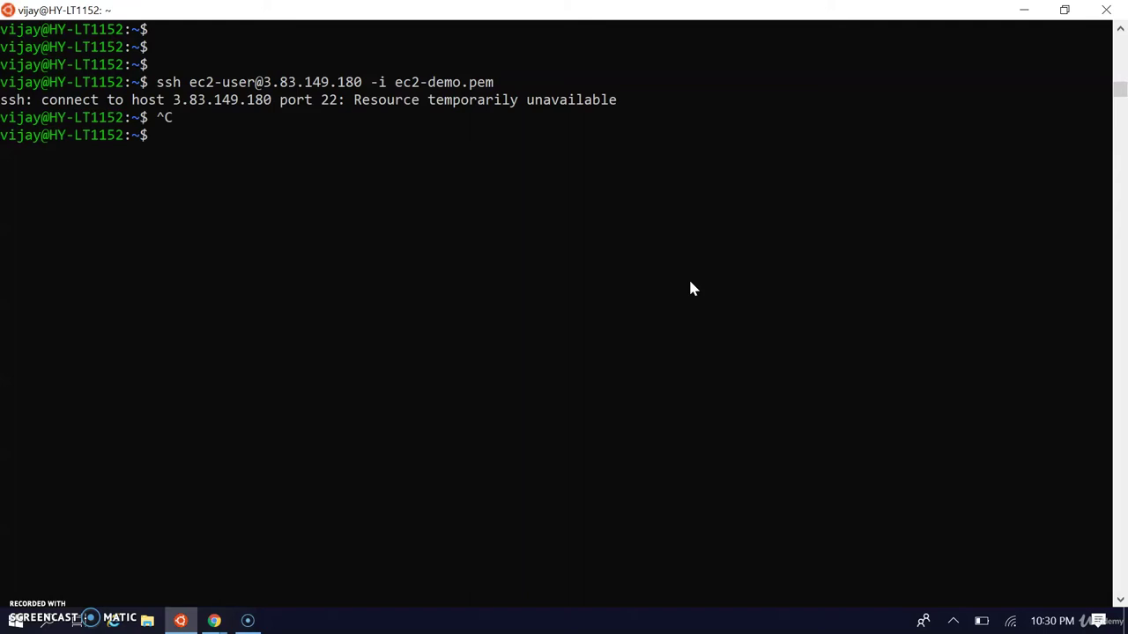
key("alt+Tab")
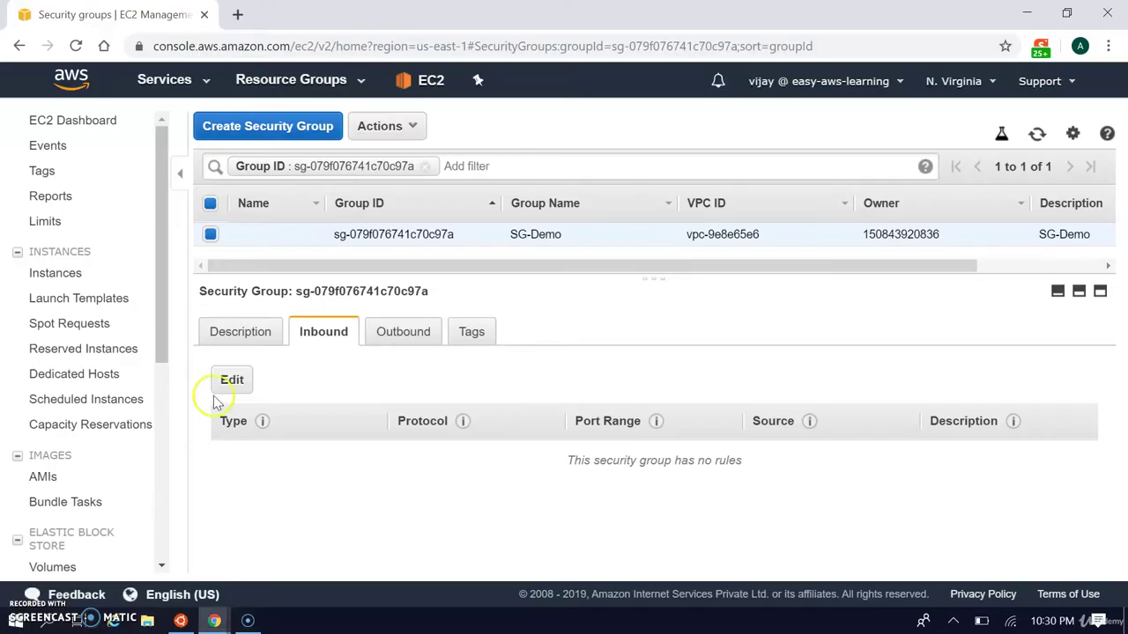
Step: Add a new inbound rule to SG-Demo with type SSH (TCP 22)
left_click(232, 380)
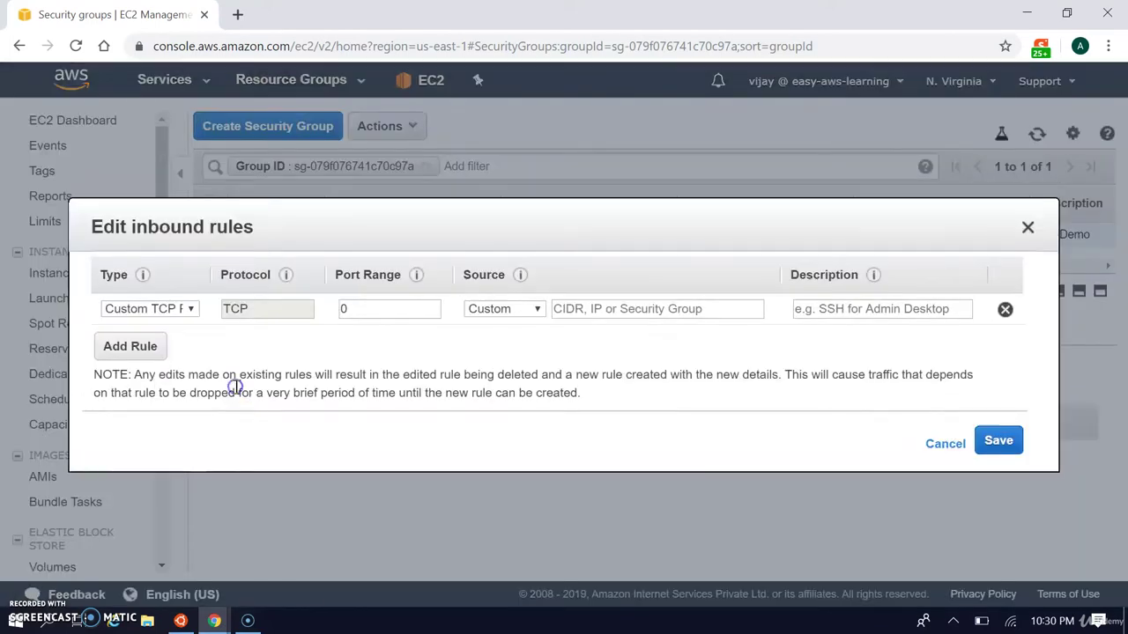
left_click(159, 309)
key("Down")
key("Down")
key("Down")
key("Down")
key("Down")
key("Down")
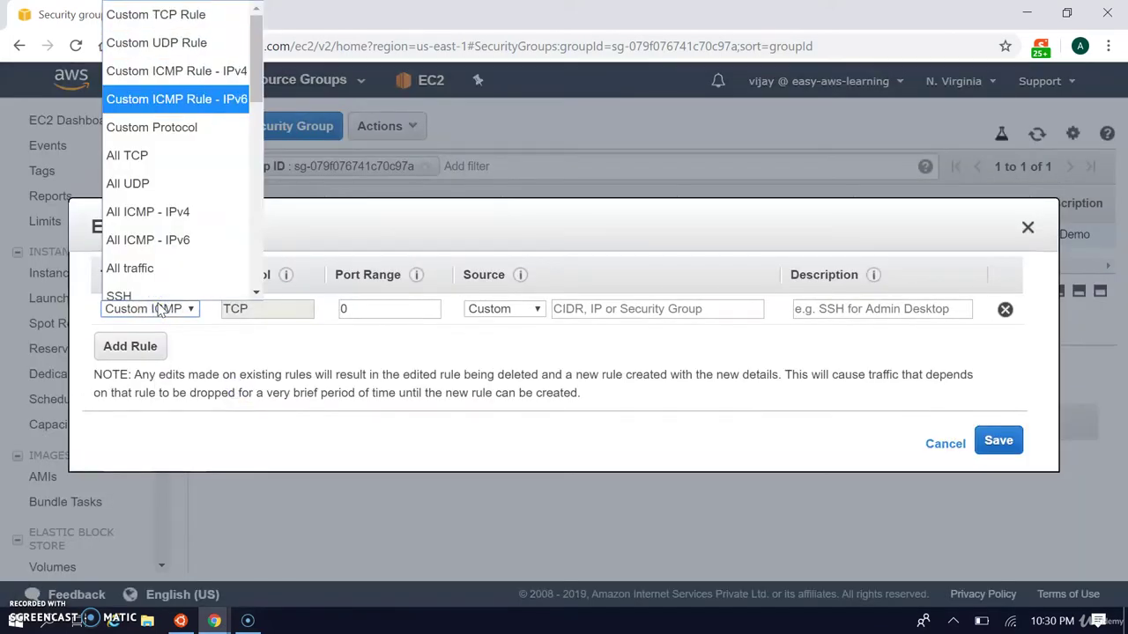
key("Down")
key("Down")
key("Up")
key("Up")
key("Up")
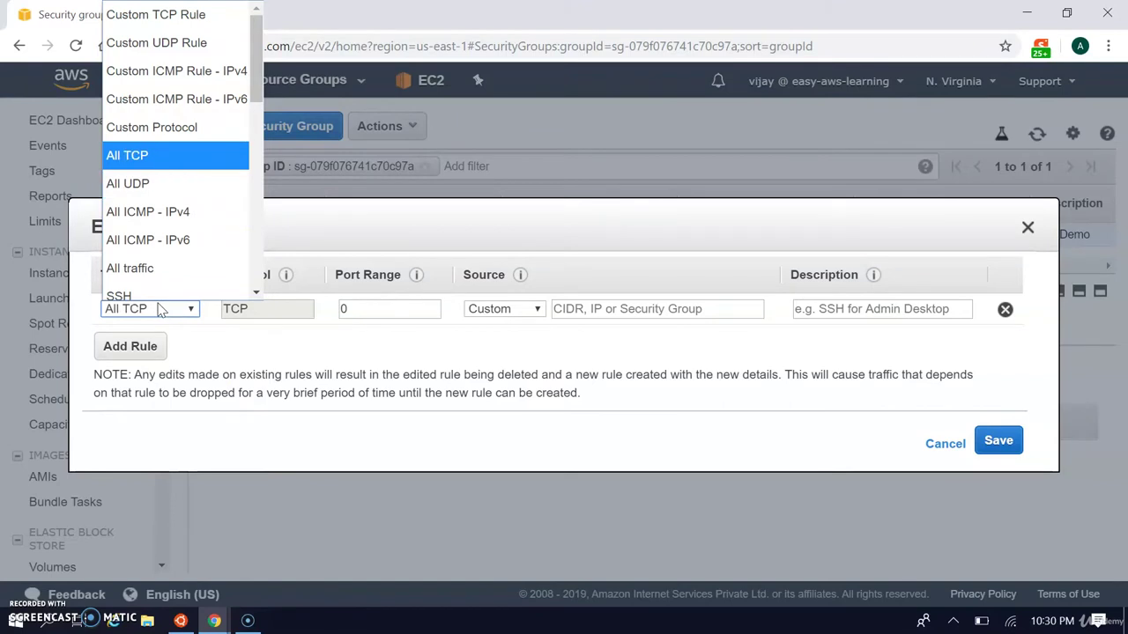
key("Down")
key("Down")
key("Down")
key("Down")
key("Down")
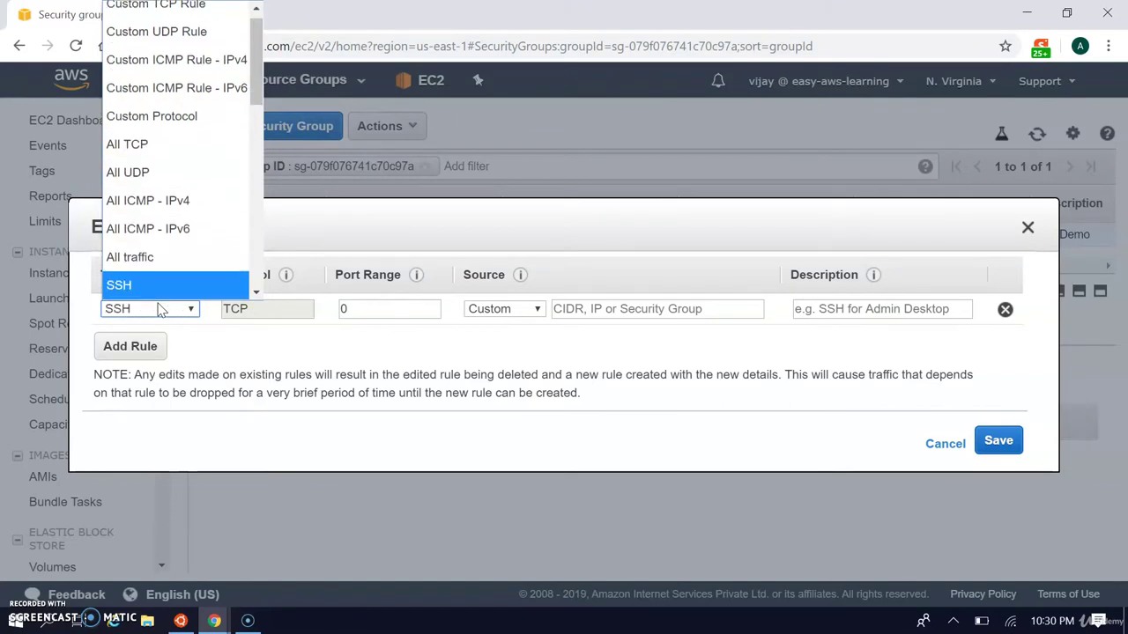
key("Return")
Step: Set the rule's source to Anywhere, describe it 'SSH allow for all', and save
left_click(524, 314)
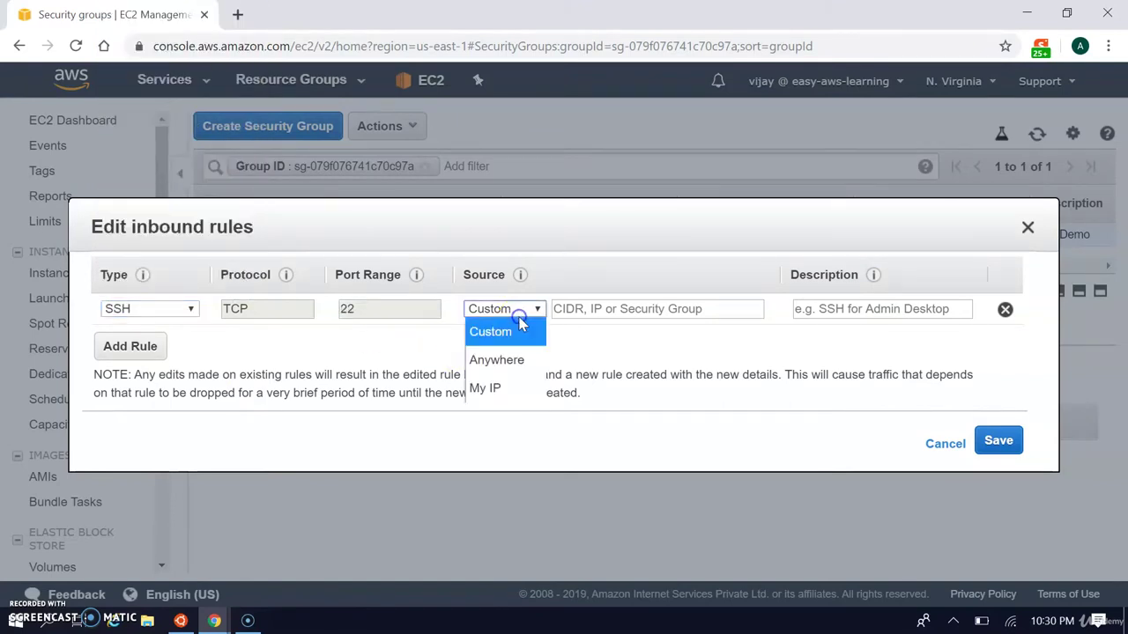
key("Down")
key("Down")
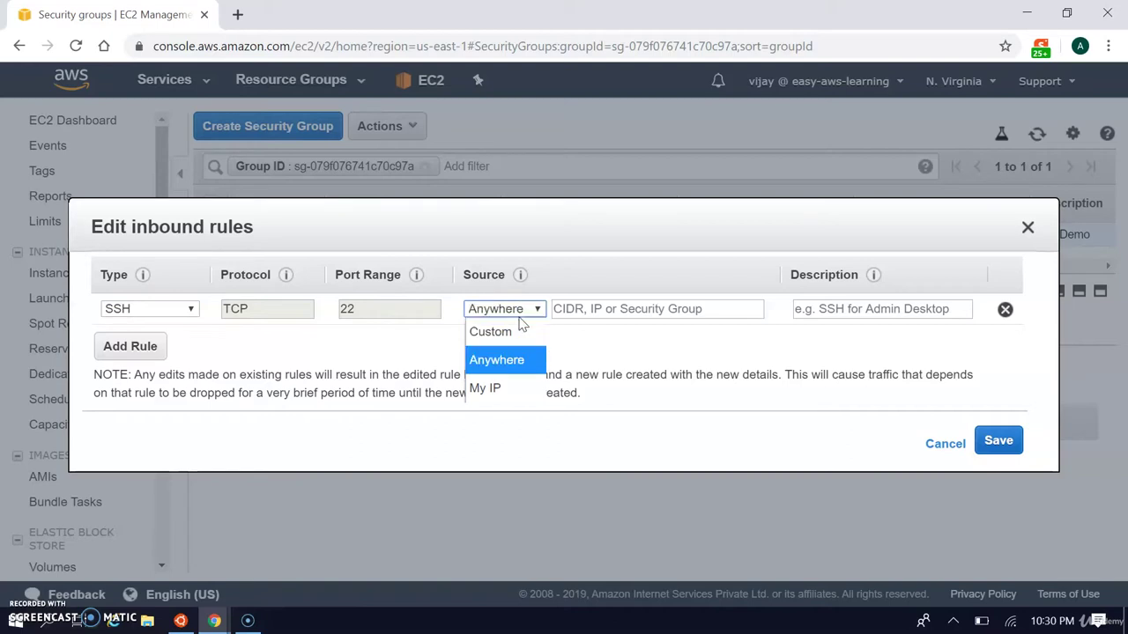
key("Up")
key("Return")
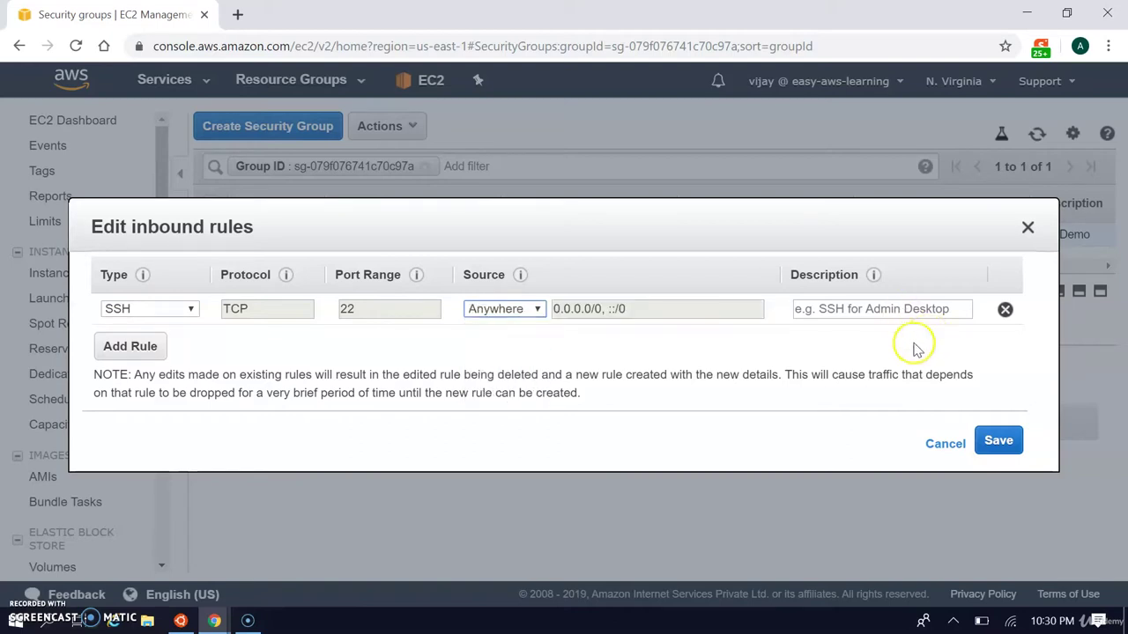
left_click(857, 315)
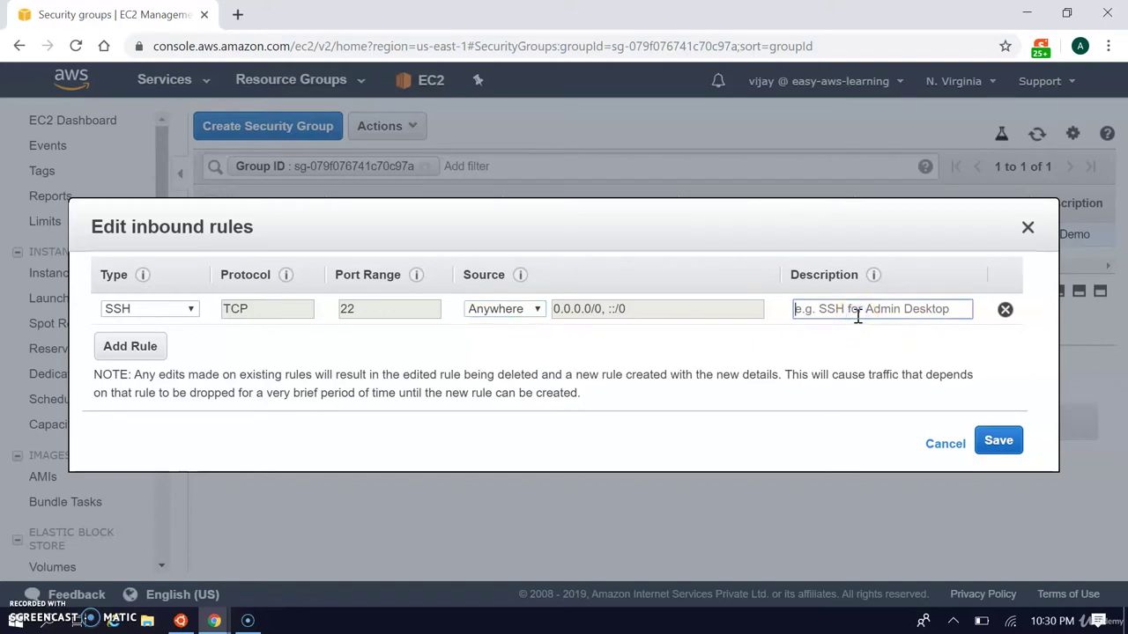
type("SSH")
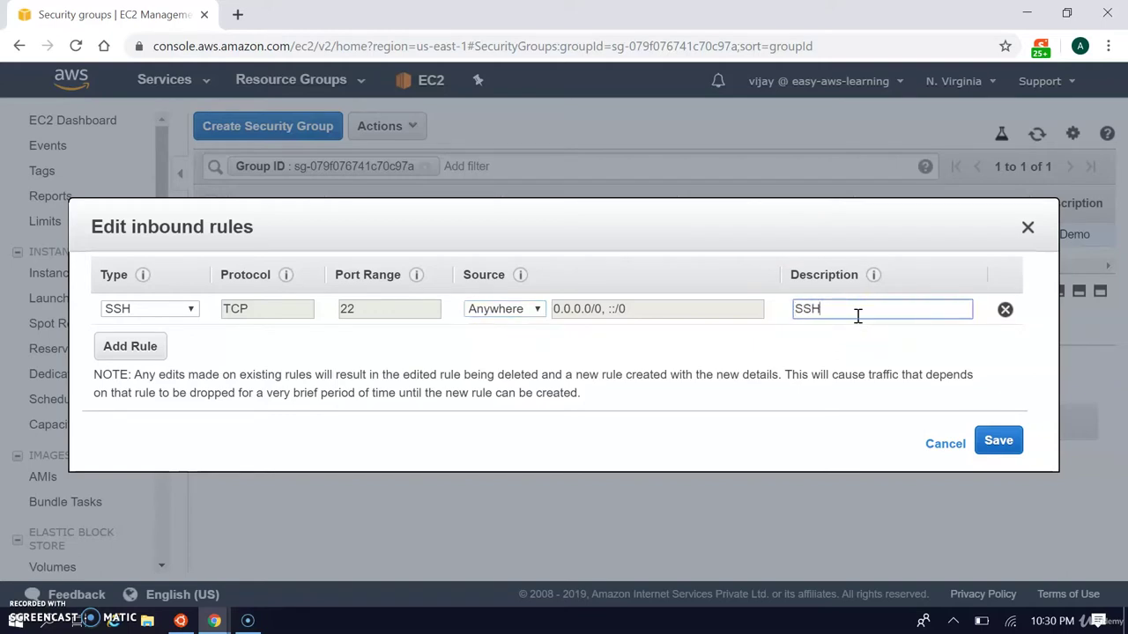
type(" allow for all")
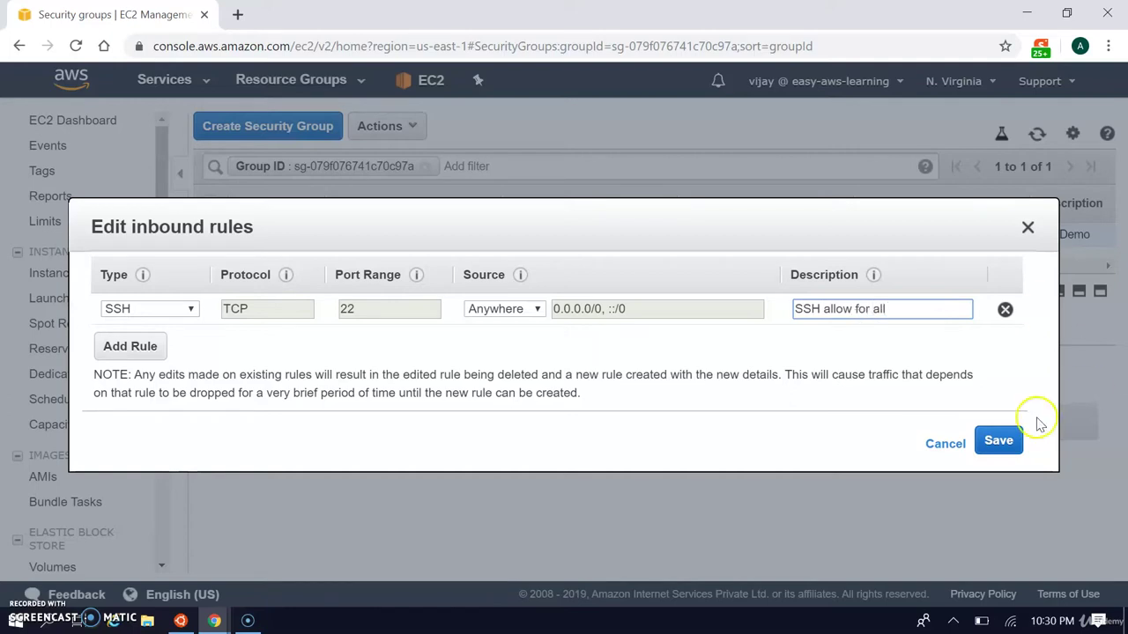
left_click(986, 442)
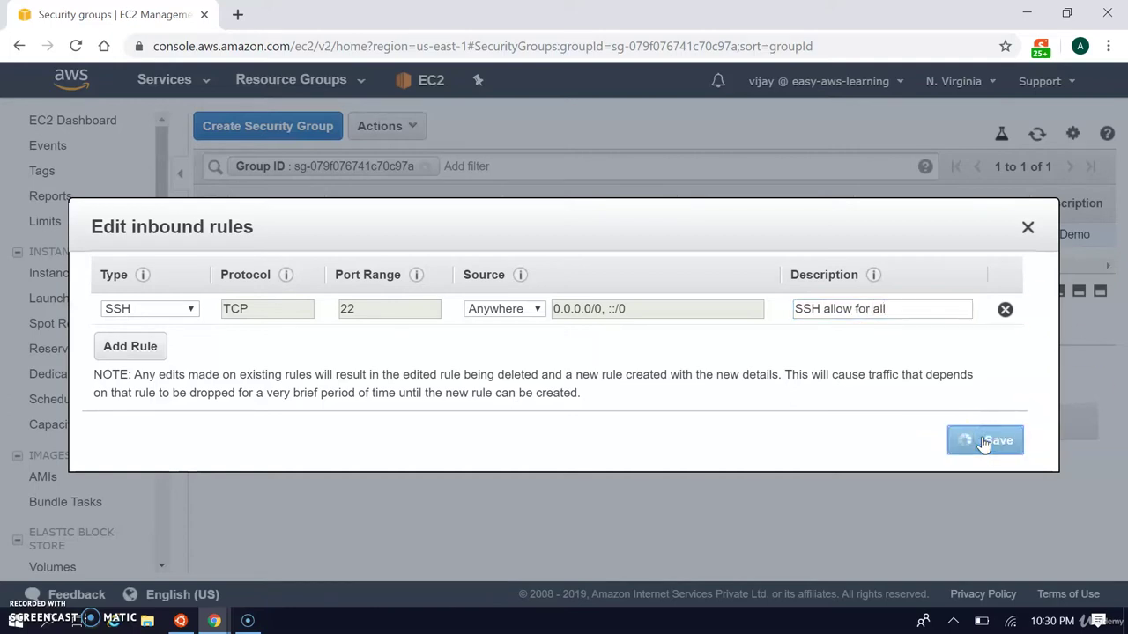
Step: Rerun the ssh command to 3.83.149.180 and reach the Amazon Linux 2 ec2-user prompt
key("alt+Tab")
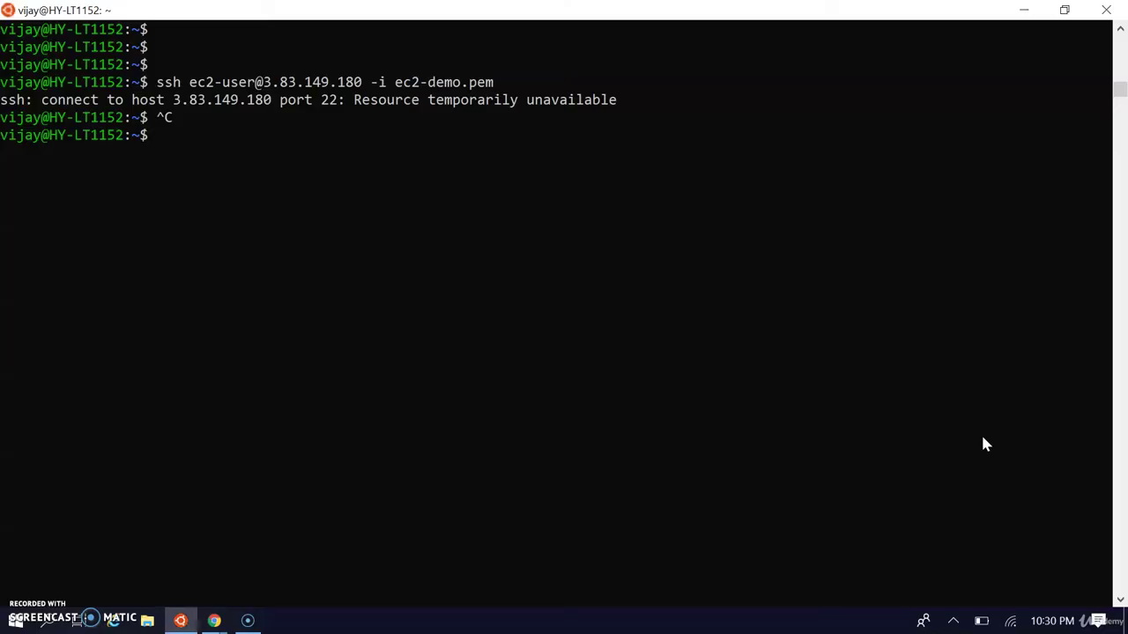
key("Up")
key("Return")
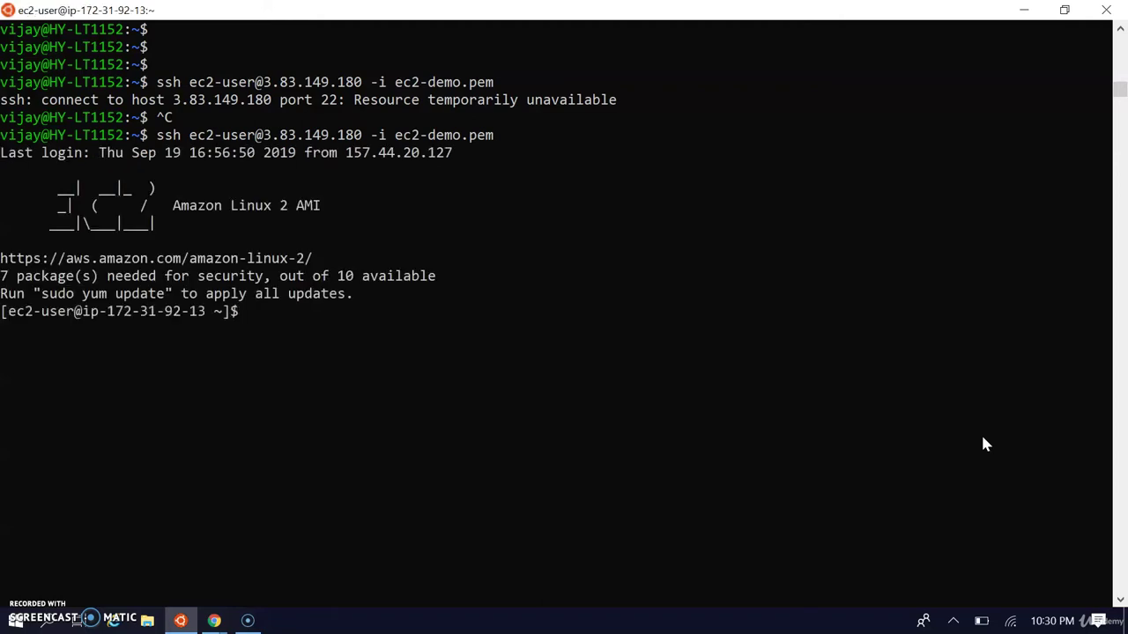
key("Return")
key("Return")
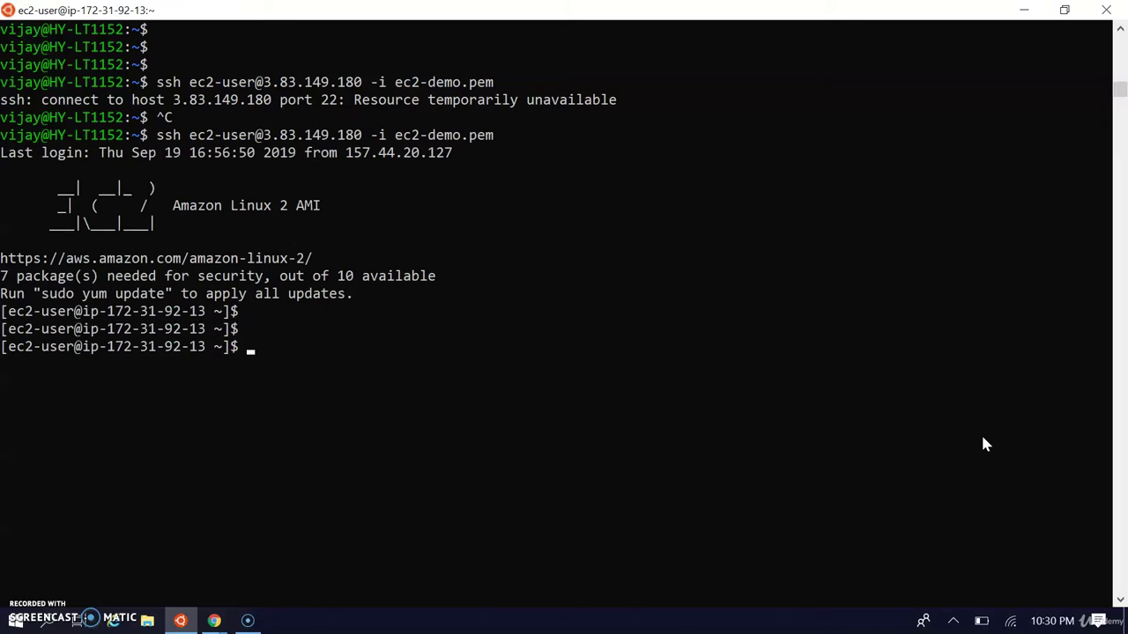
key("Return")
key("Return")
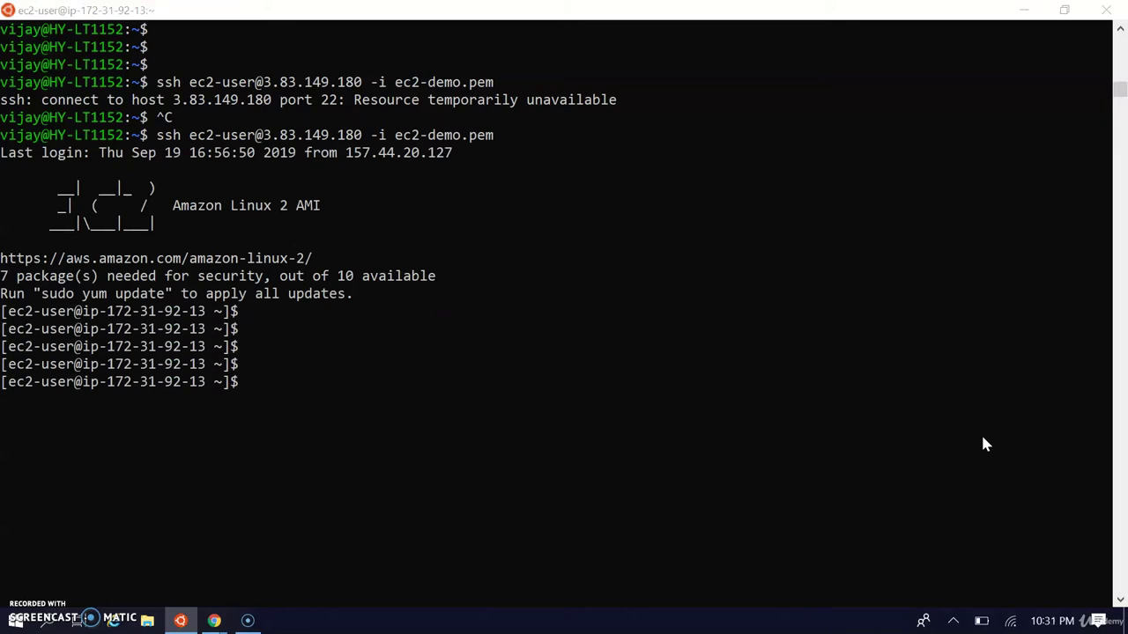
key("alt+Tab")
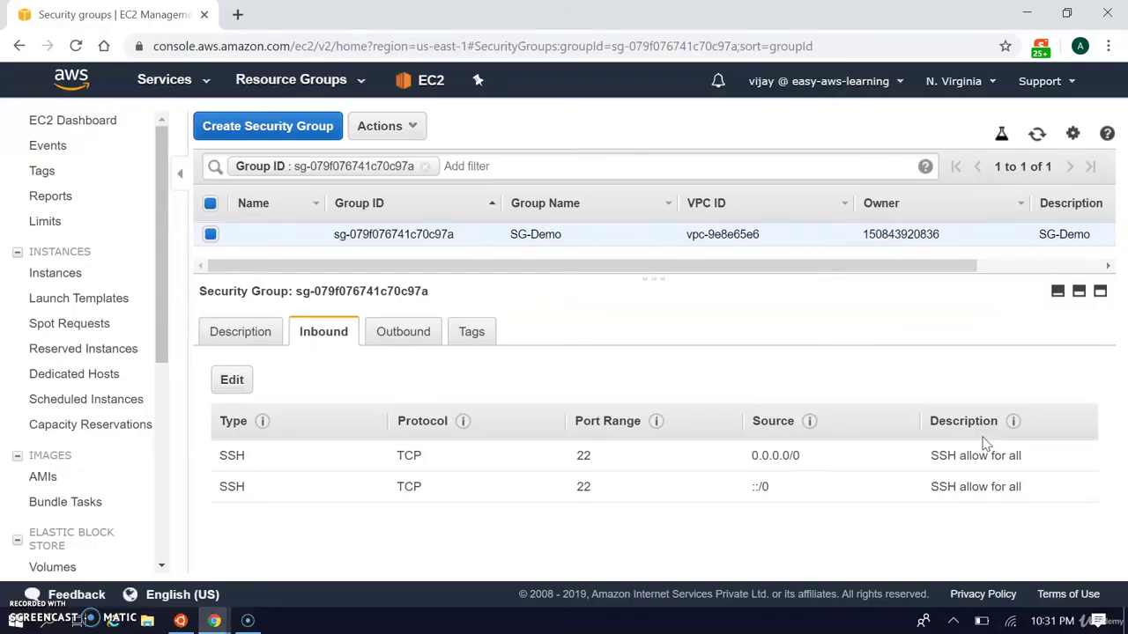
Step: With SG-Demo's outbound rules displayed, run ping google.com from the instance and get replies
left_click(403, 335)
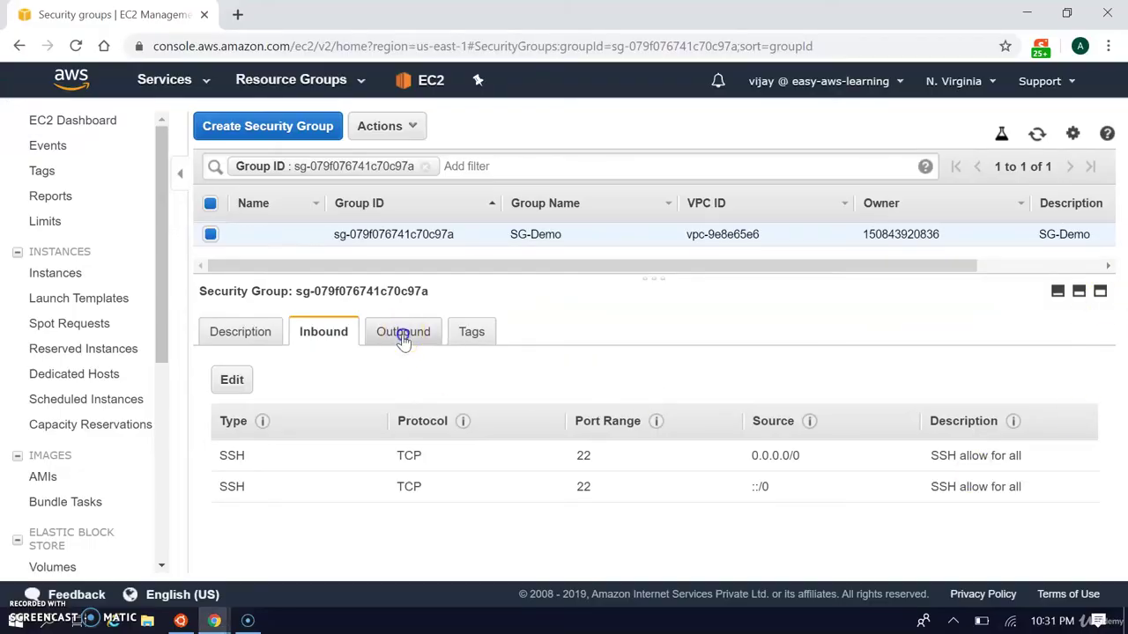
key("alt+Tab")
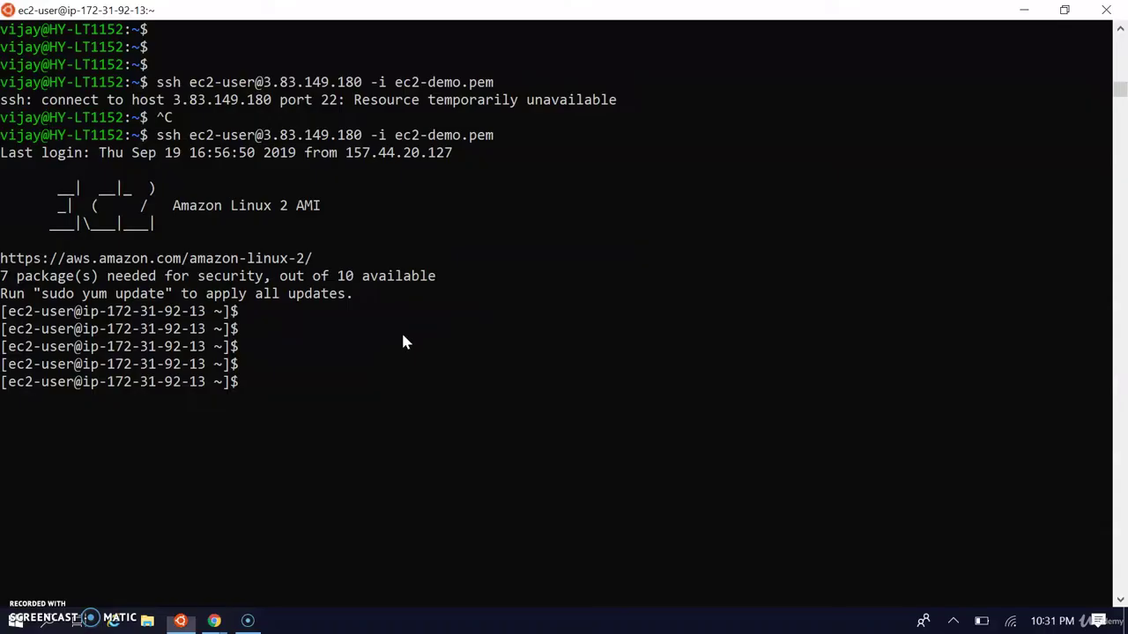
type("ping ")
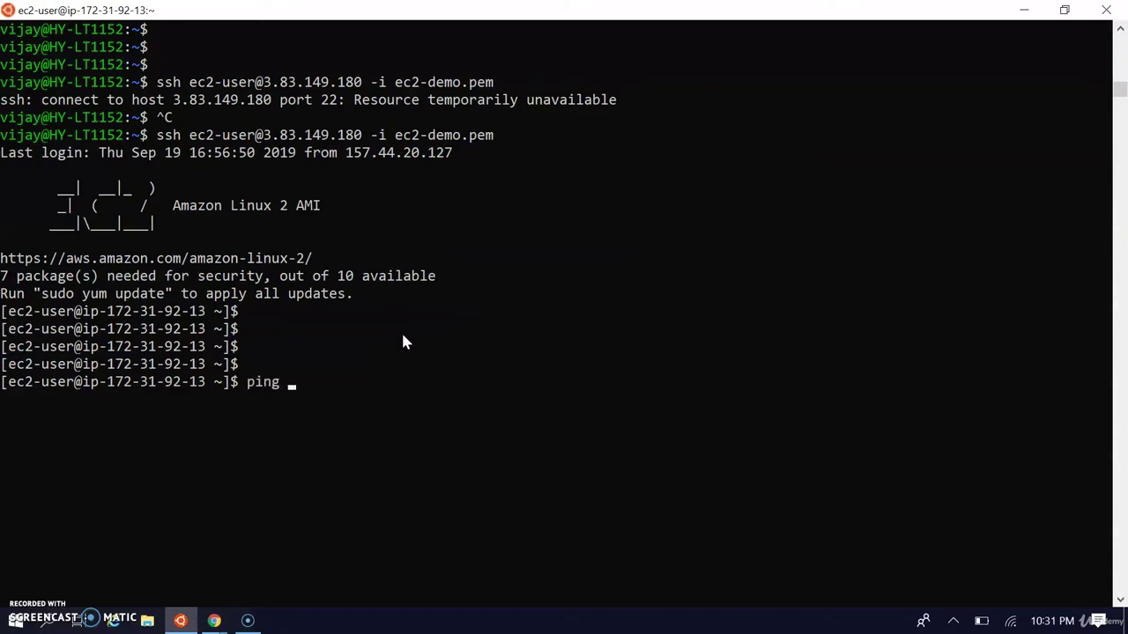
type("google.com")
key("Return")
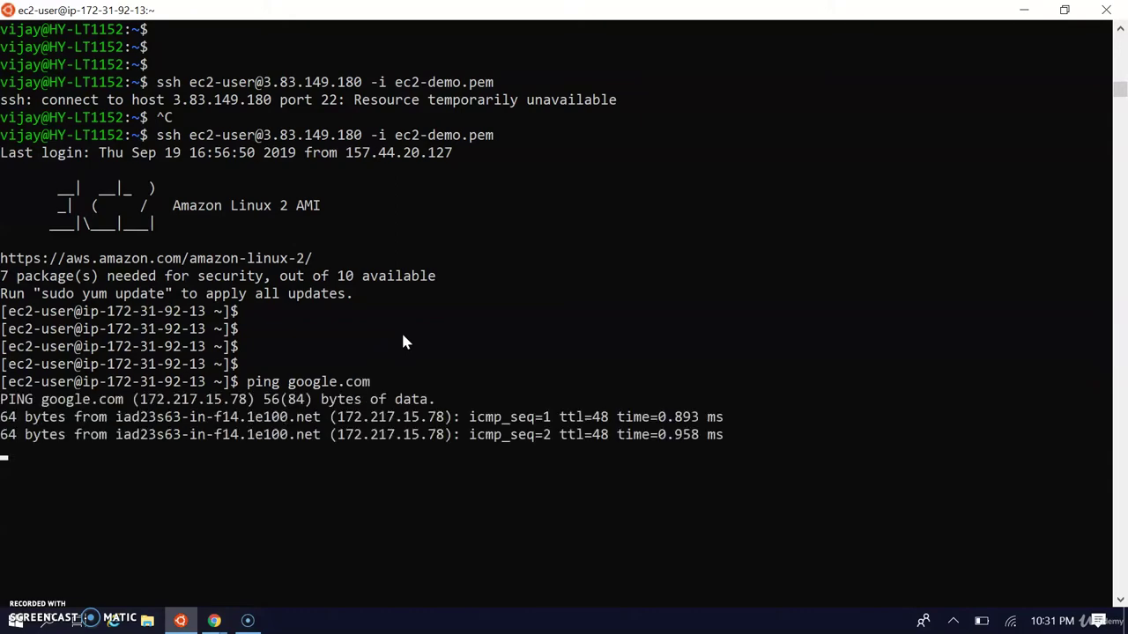
key("alt+Tab")
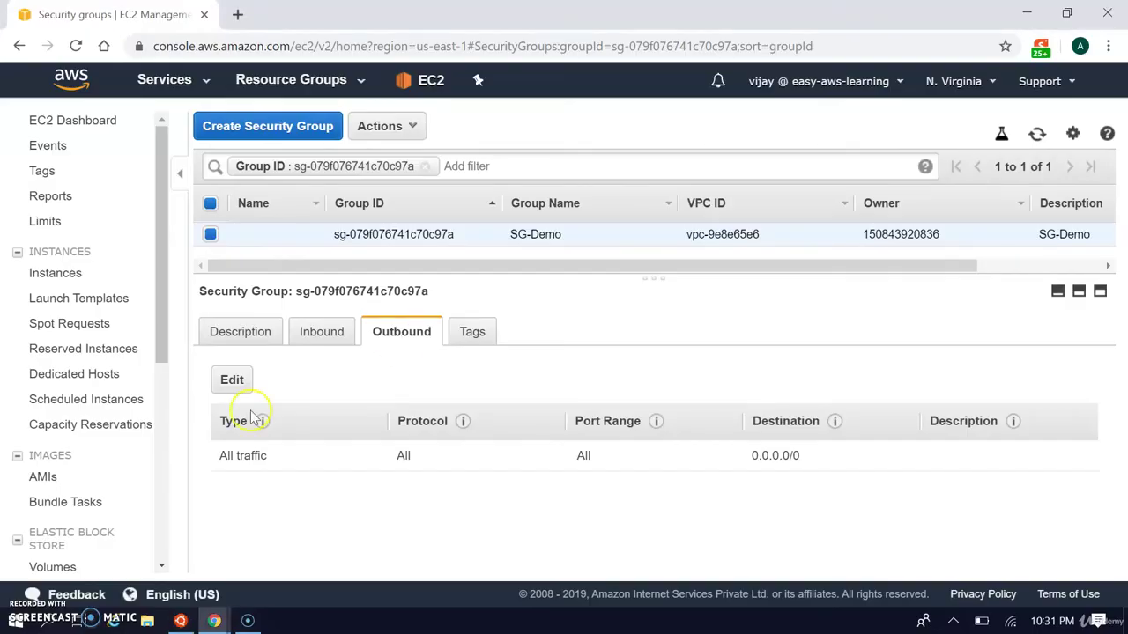
Step: Delete SG-Demo's All traffic outbound rule, save, and confirm the ping to google.com stalls
left_click(232, 379)
left_click(636, 308)
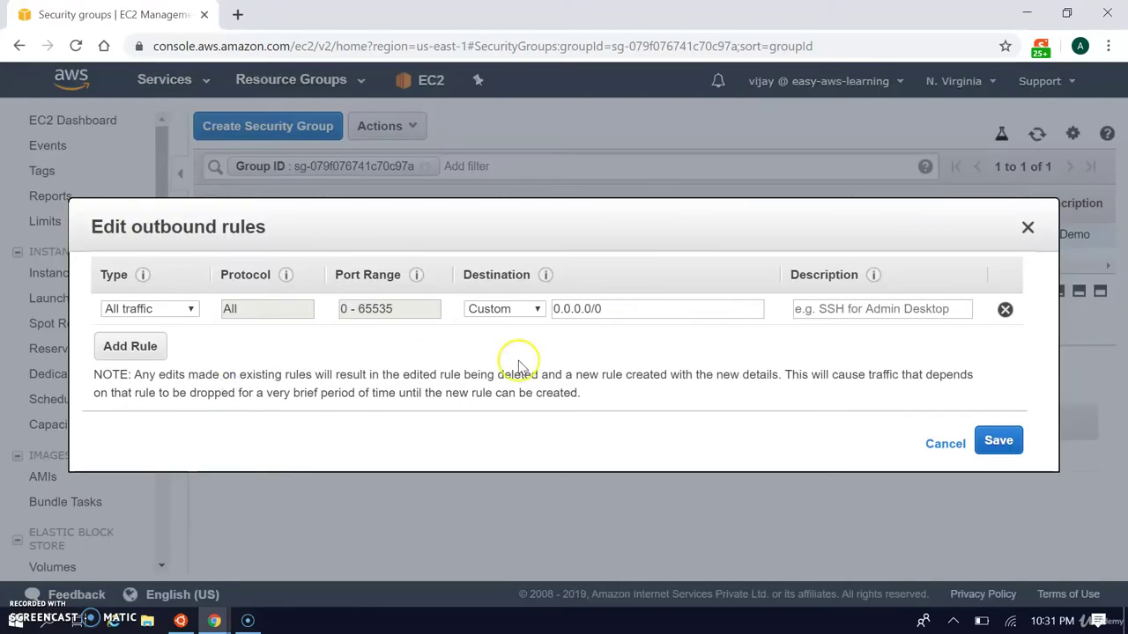
left_click(1004, 309)
left_click(910, 445)
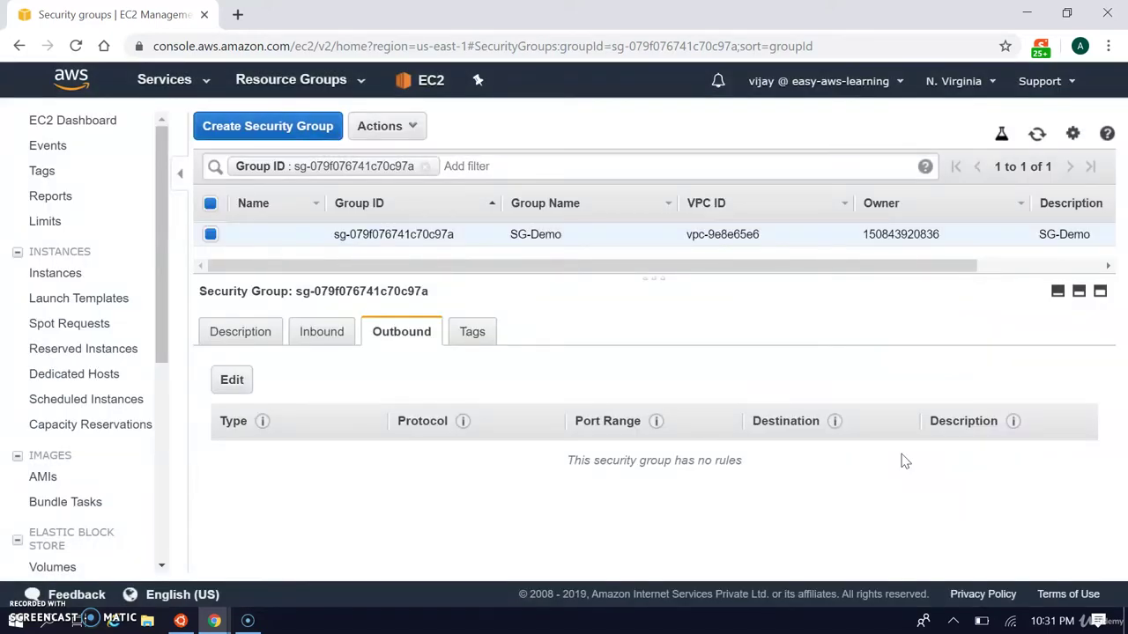
key("alt+Tab")
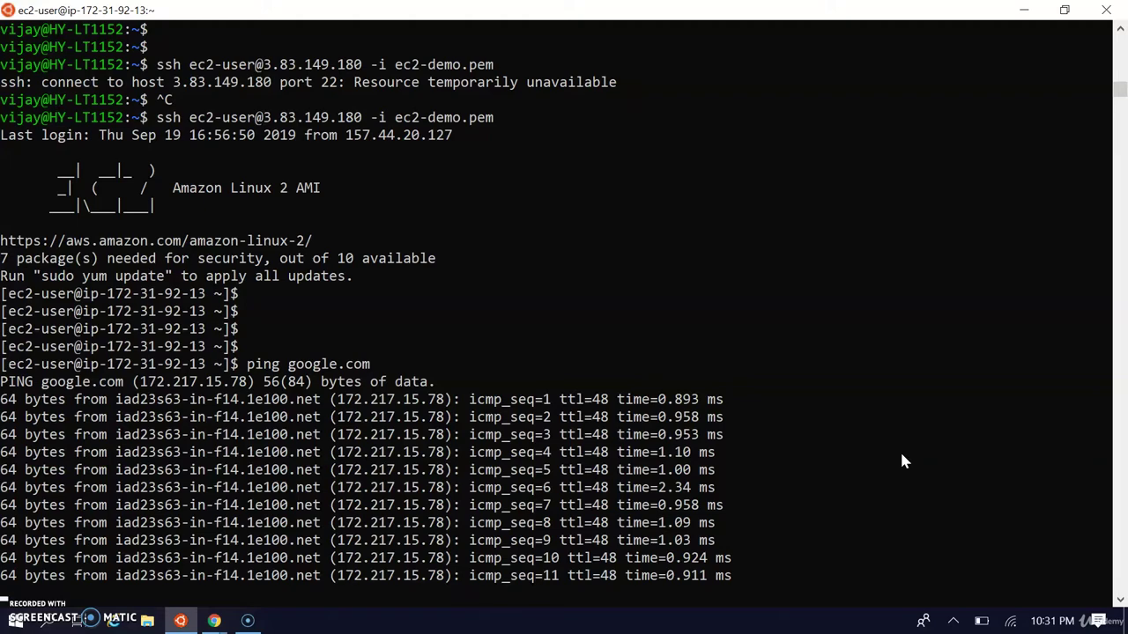
scroll(901, 455, "down", 4)
scroll(901, 460, "down", 1)
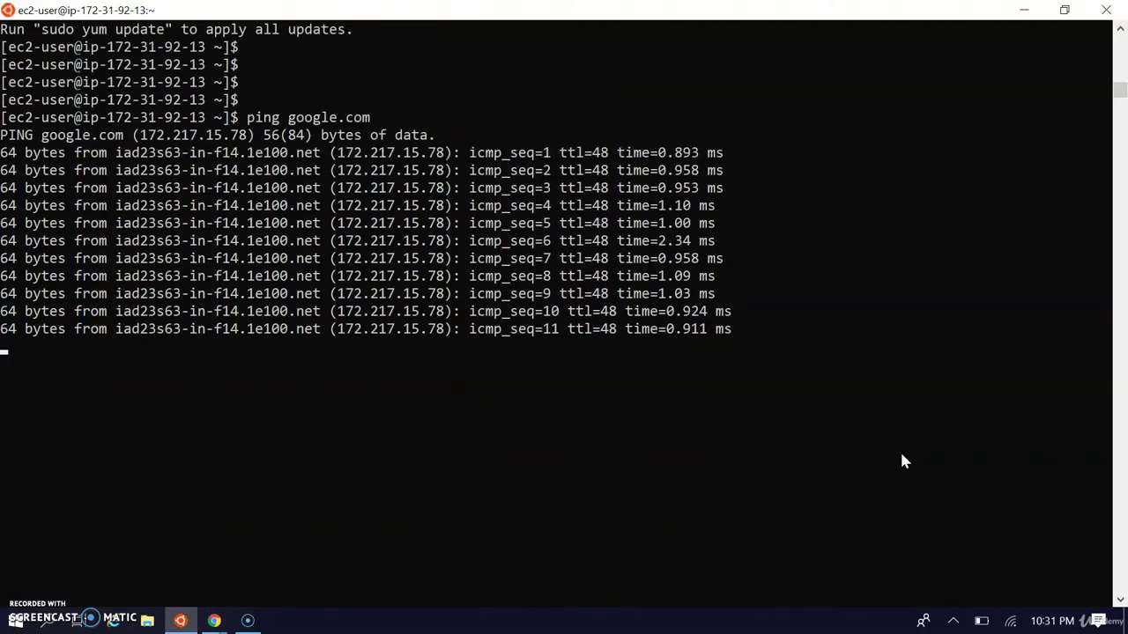
key("alt+Tab")
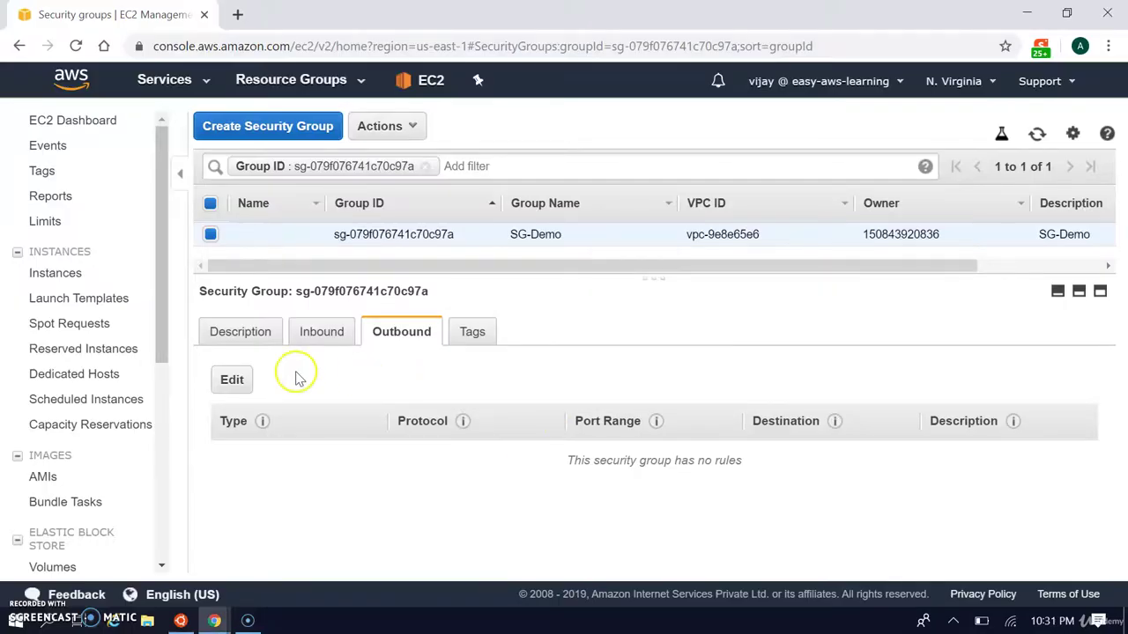
Step: Add an All traffic outbound rule to Anywhere (0.0.0.0/0 and ::/0) and save it
left_click(231, 380)
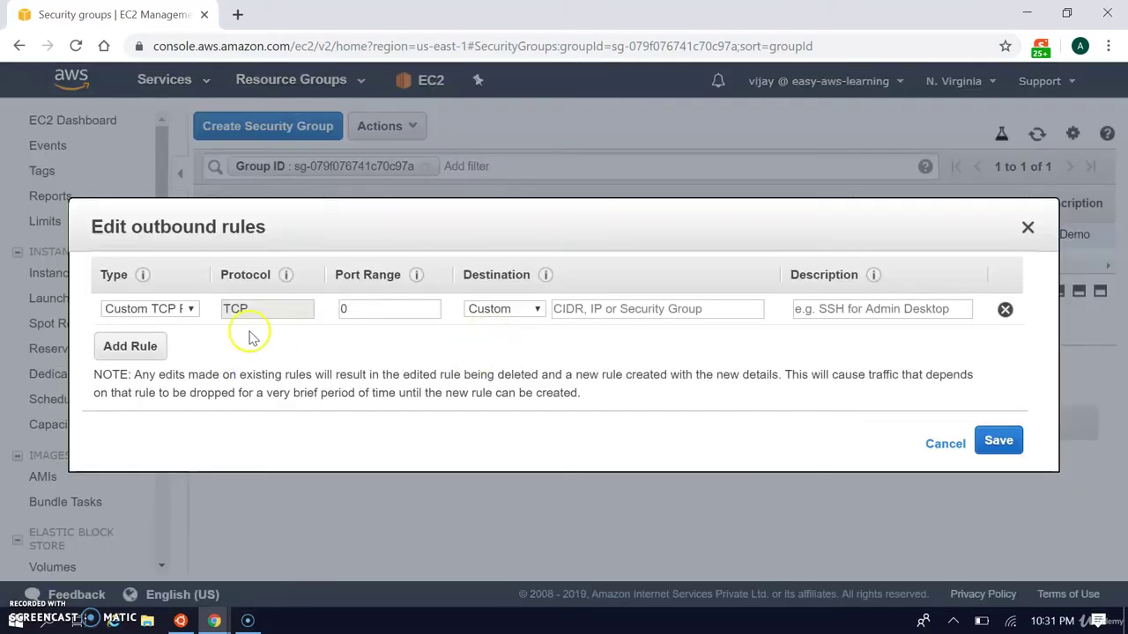
left_click(176, 309)
scroll(164, 249, "down", 1)
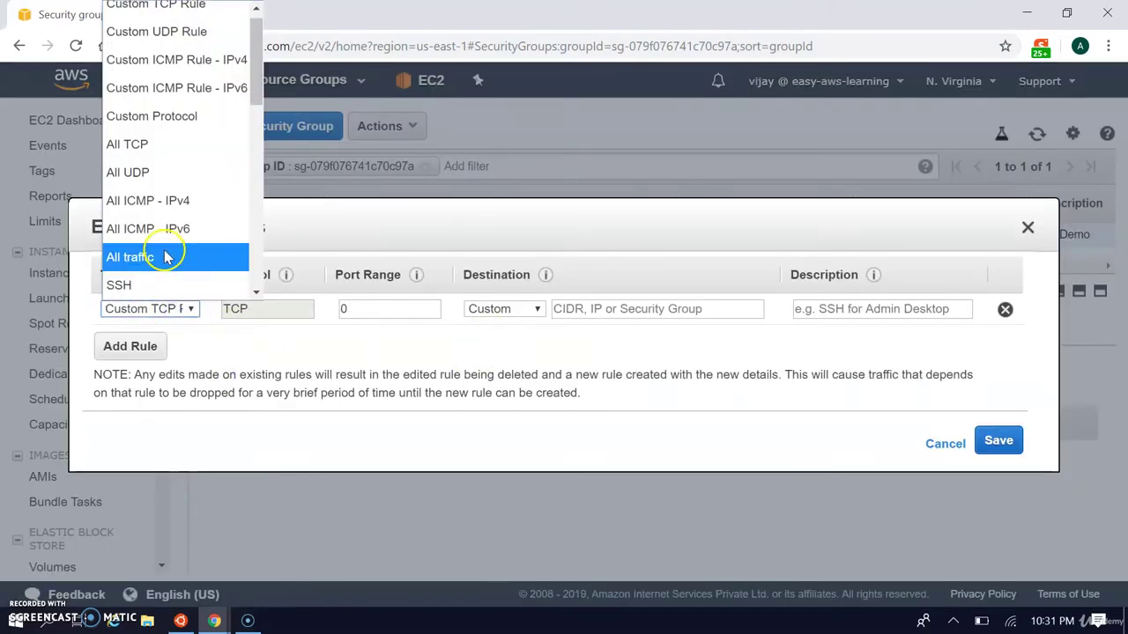
left_click(166, 257)
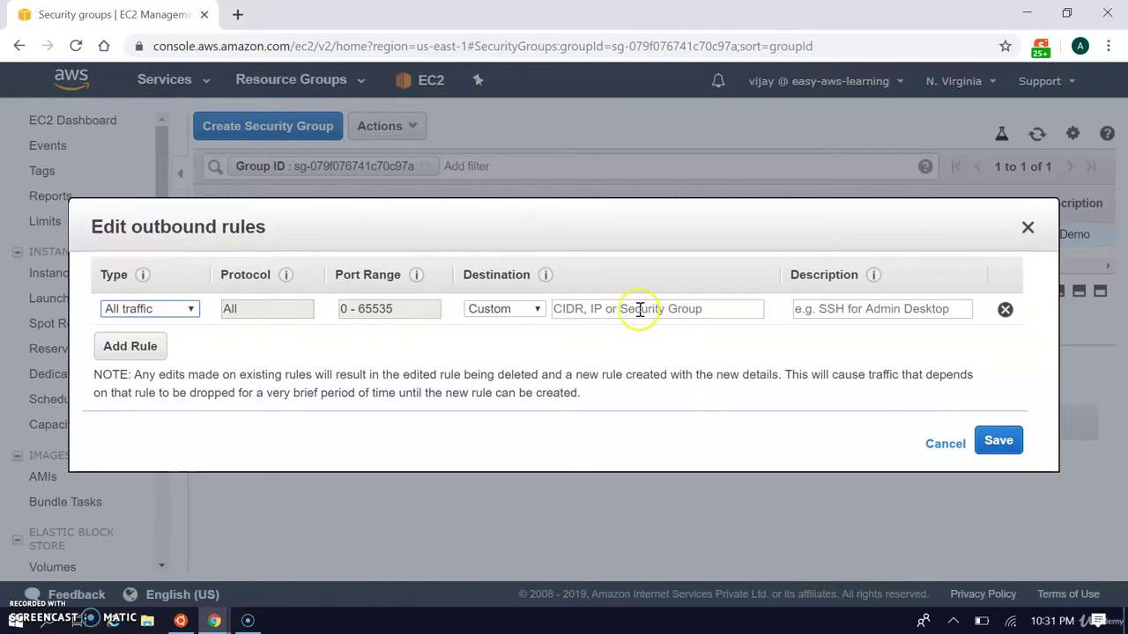
left_click(533, 309)
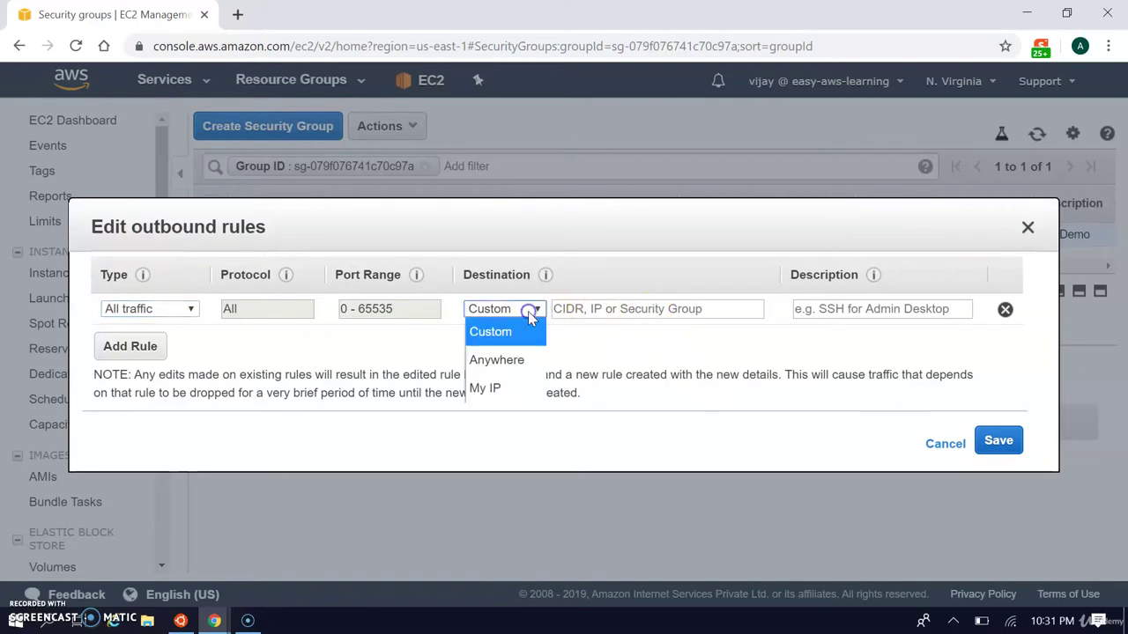
left_click(513, 363)
left_click(1010, 438)
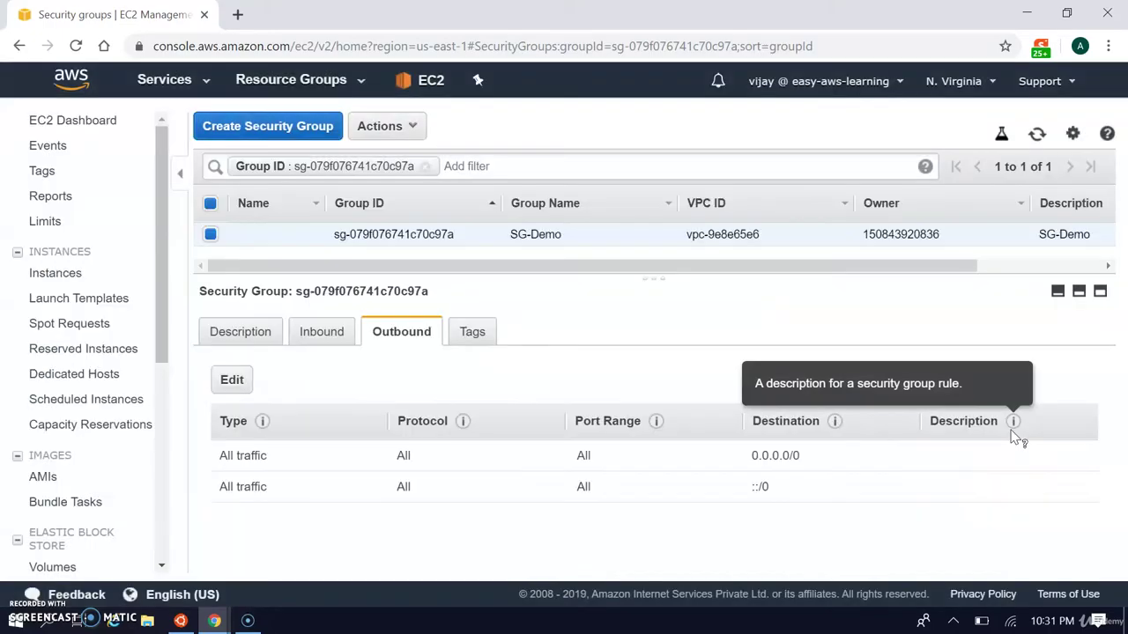
Step: Check in the terminal that the ping to google.com is getting replies again
key("alt+Tab")
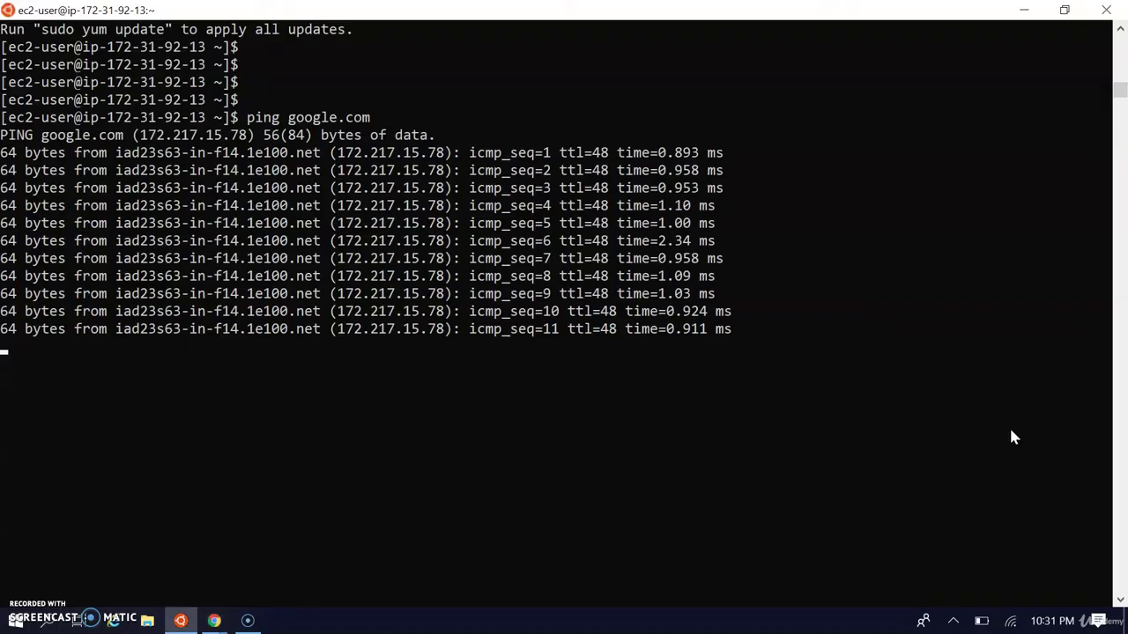
key("alt+Tab")
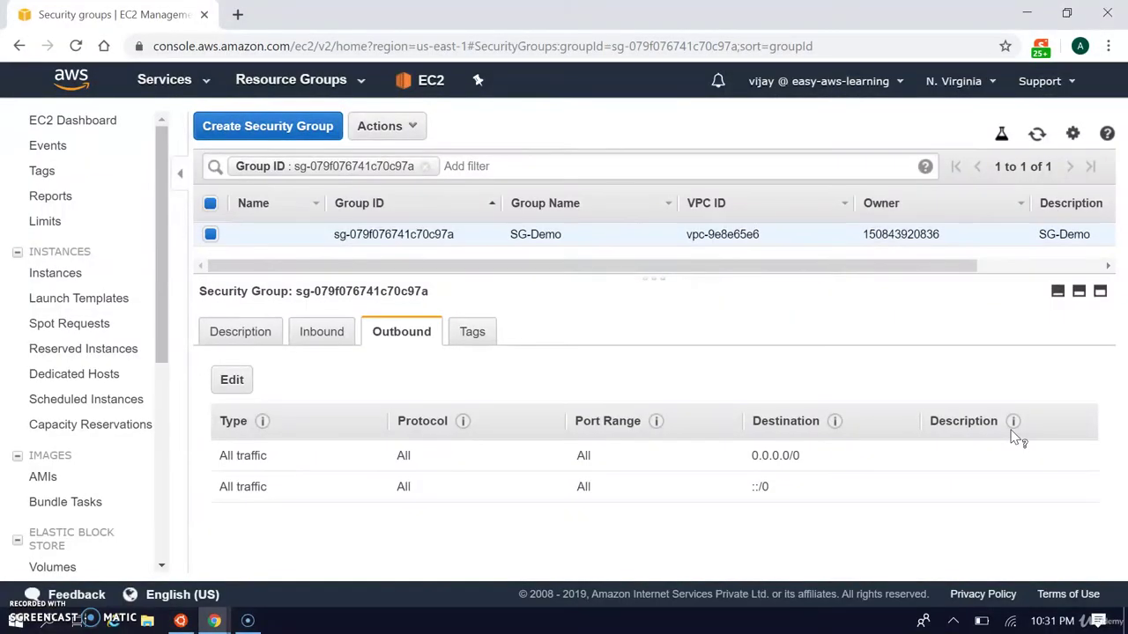
key("alt+Tab")
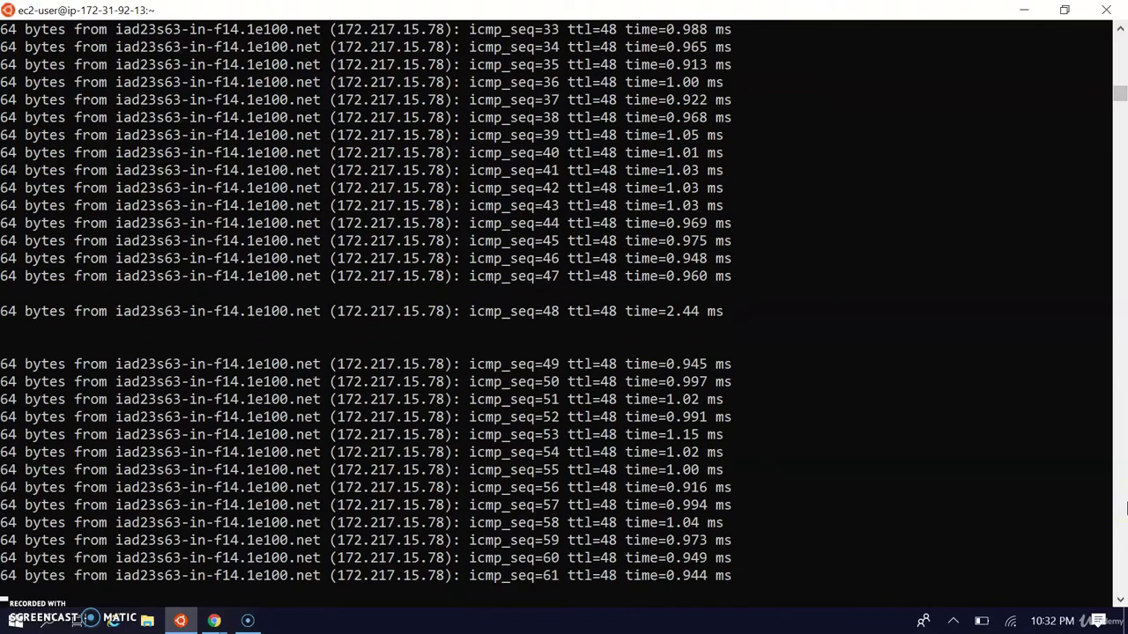
key("alt+Tab")
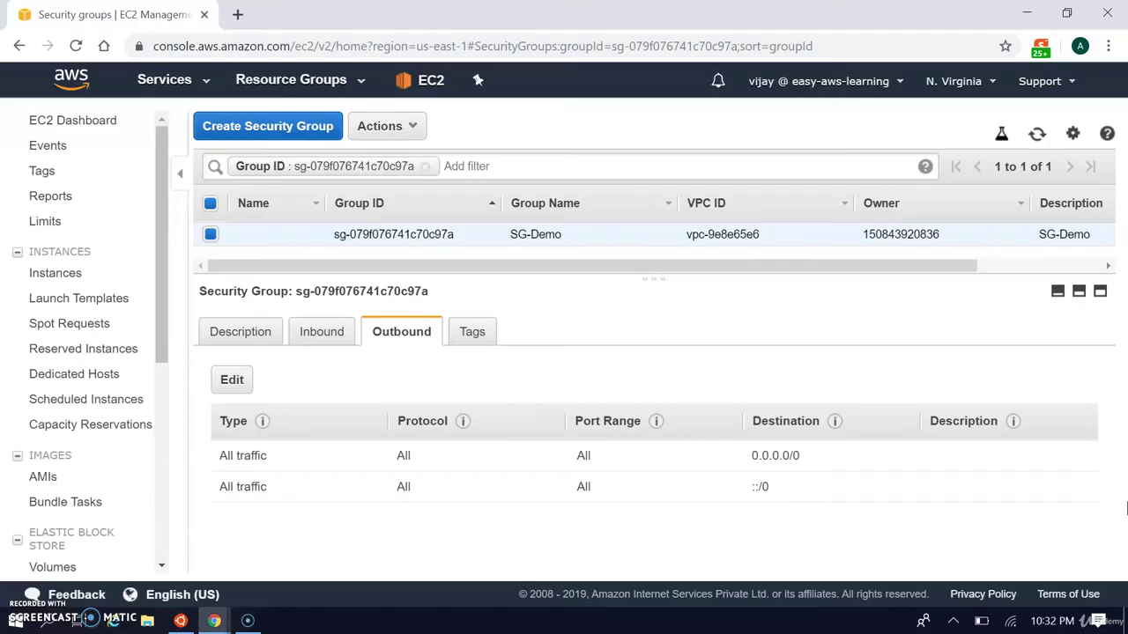
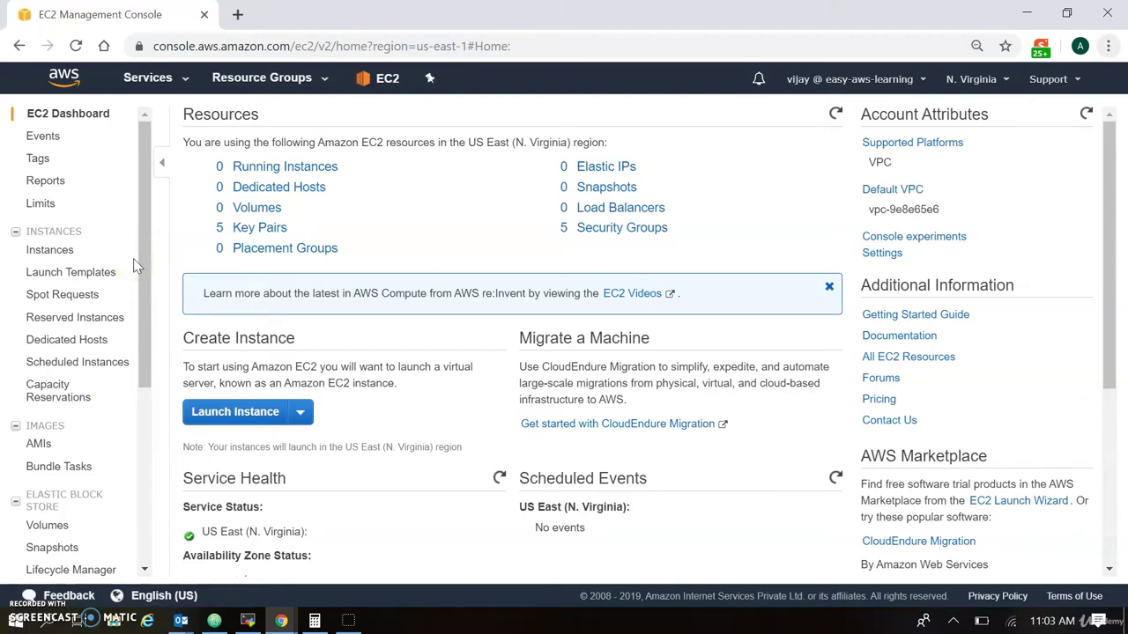
Step: Open the Dedicated Hosts page and scroll through it
left_click(56, 341)
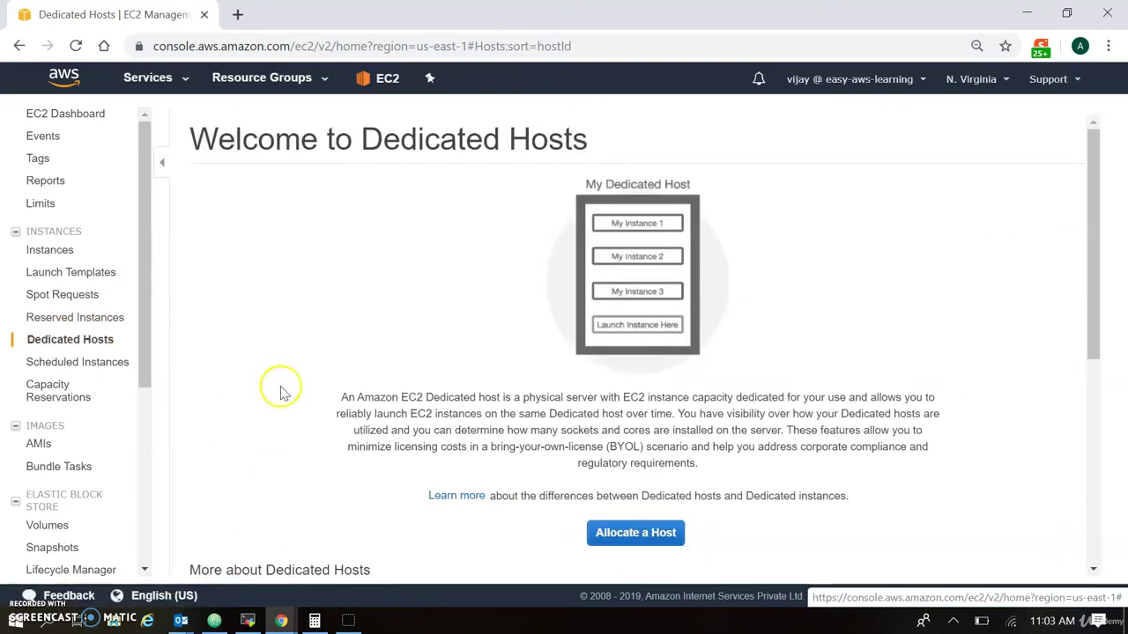
scroll(465, 419, "down", 3)
scroll(465, 423, "down", 1)
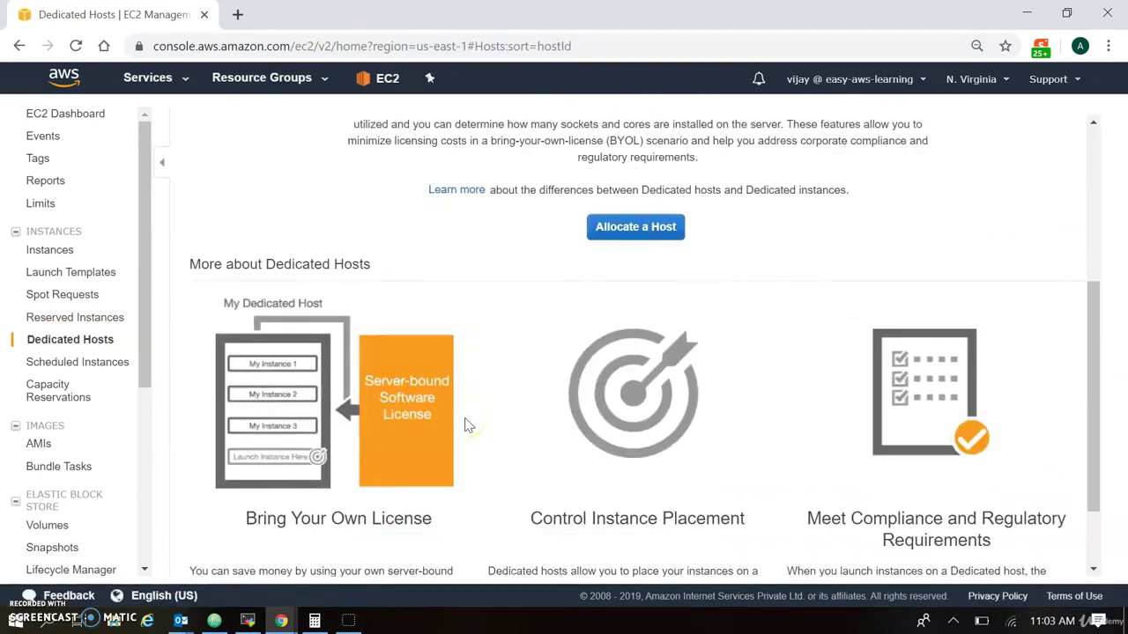
Step: Review the host allocation form's m5d.large instance type and quantity, then cancel without allocating
left_click(661, 227)
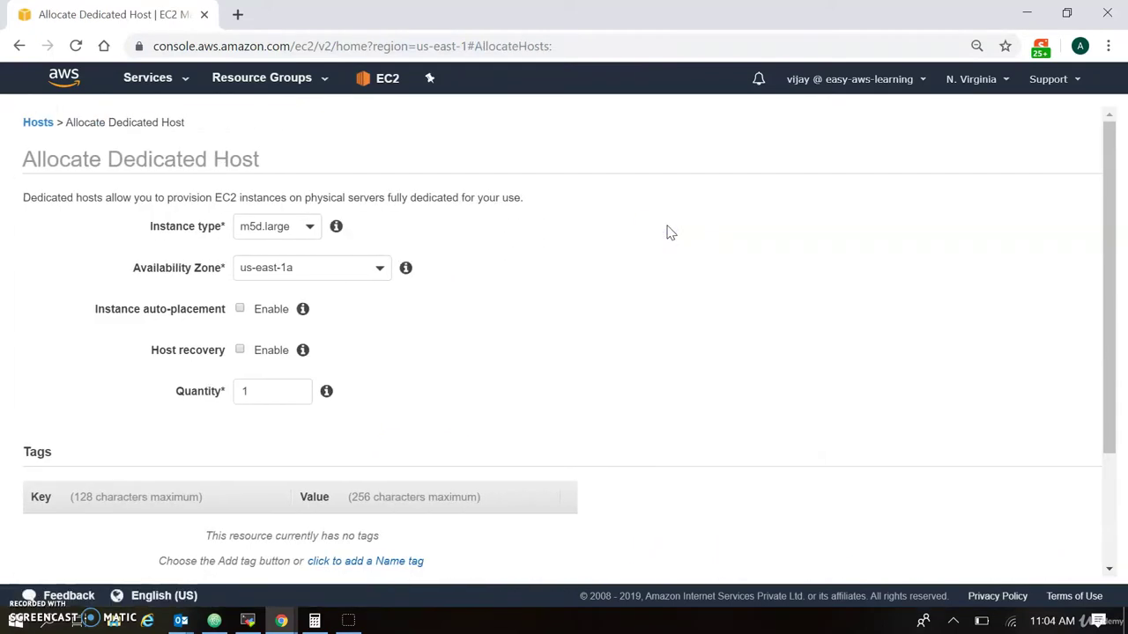
left_click(280, 229)
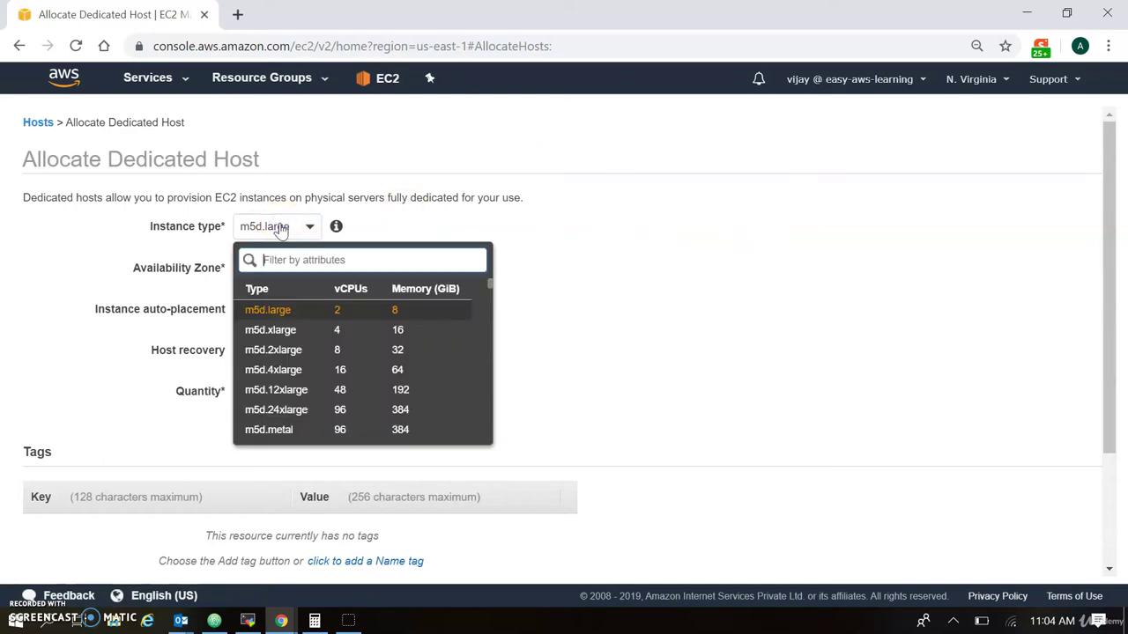
left_click(649, 236)
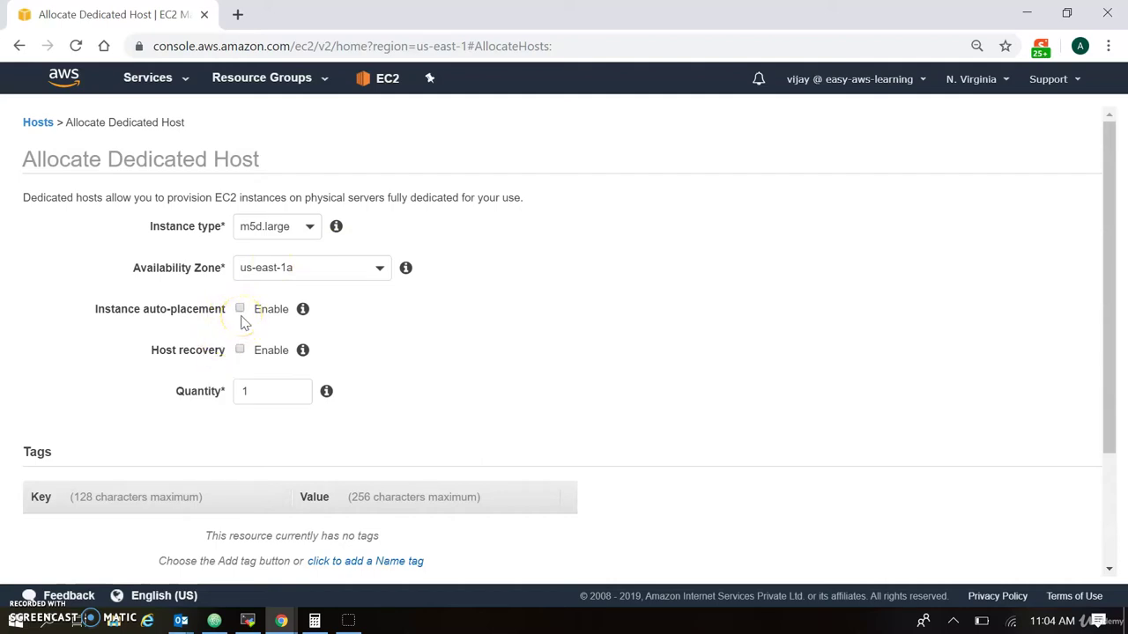
double_click(258, 384)
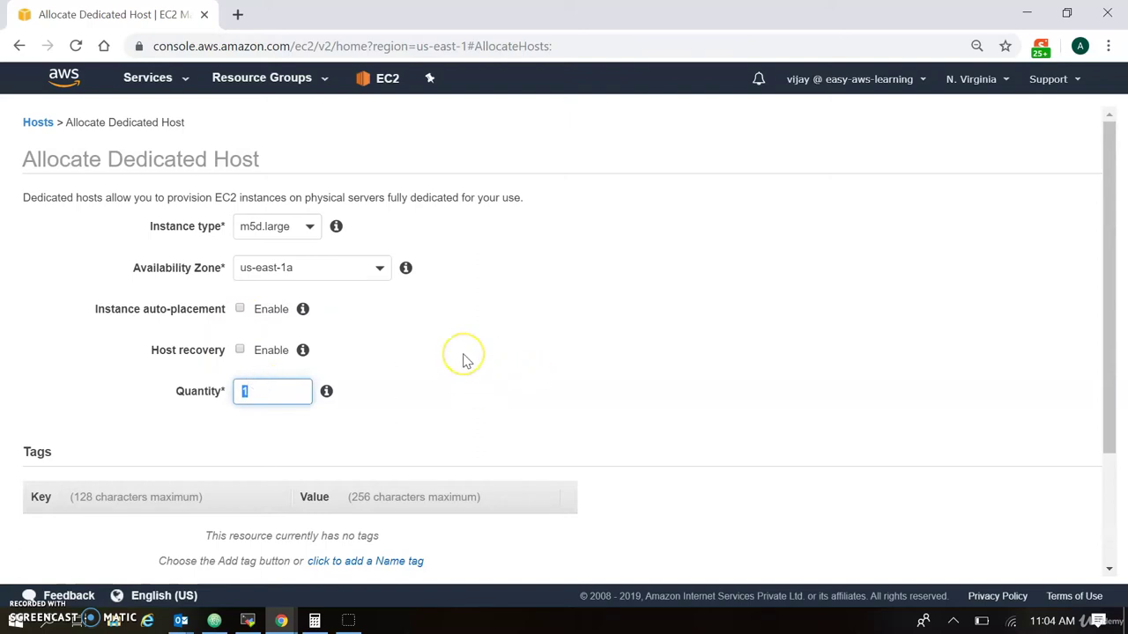
scroll(467, 361, "down", 3)
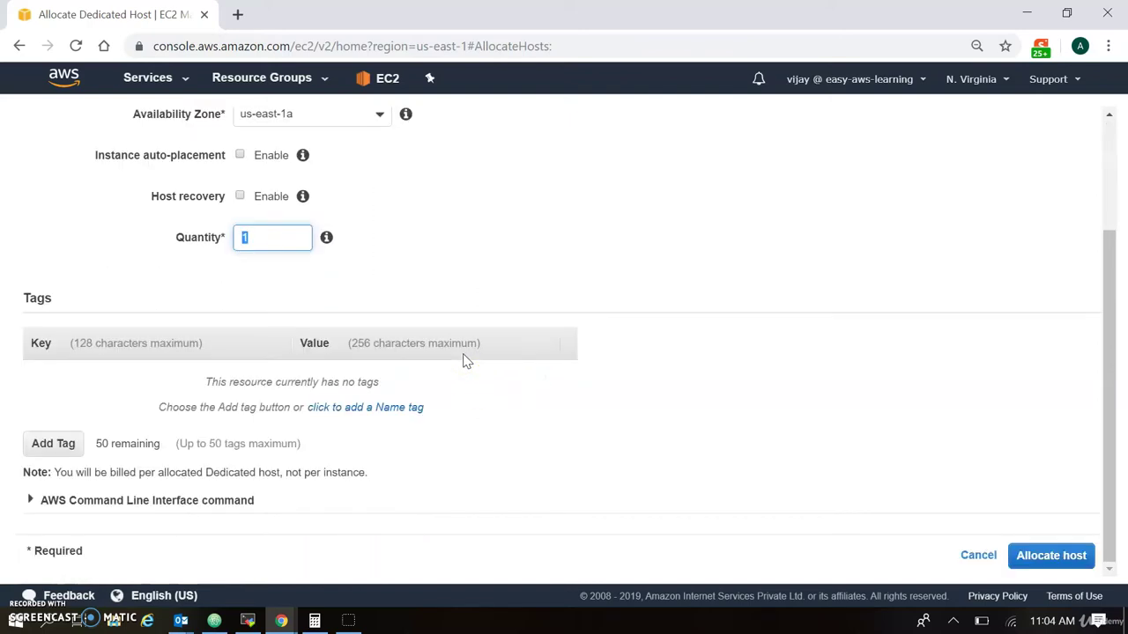
scroll(665, 317, "up", 3)
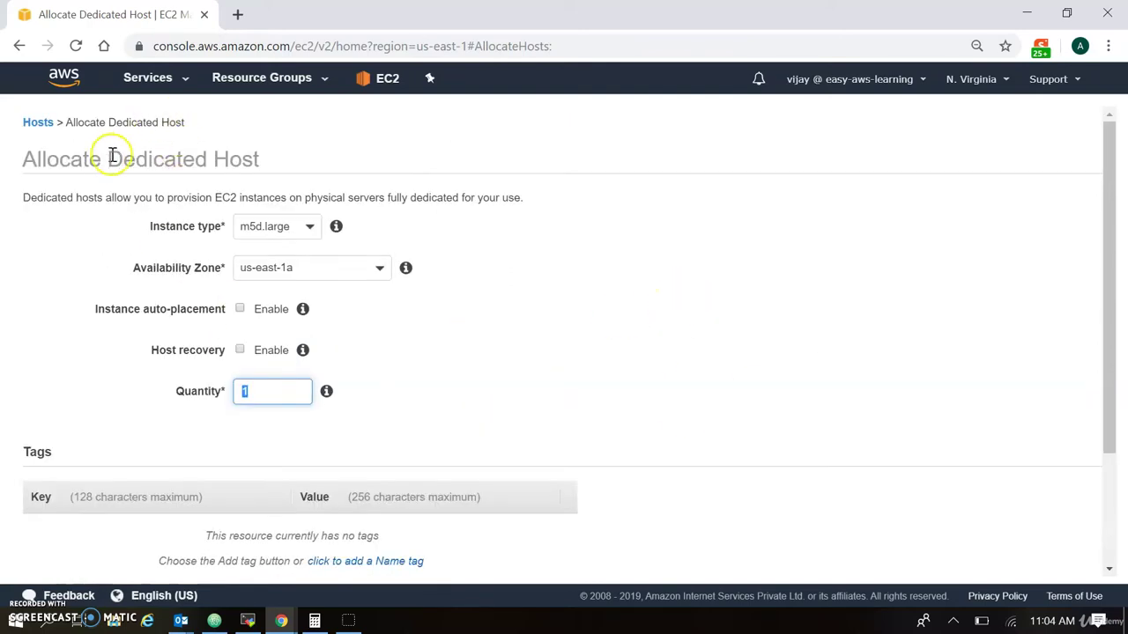
left_click_drag(89, 157, 322, 171)
scroll(636, 249, "down", 3)
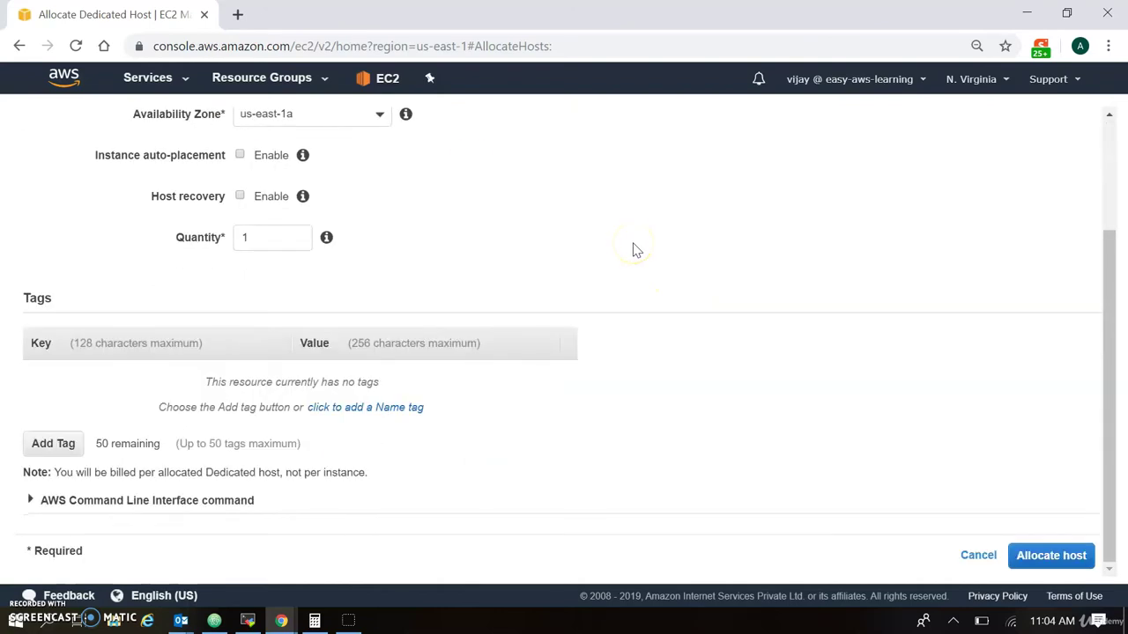
left_click(980, 556)
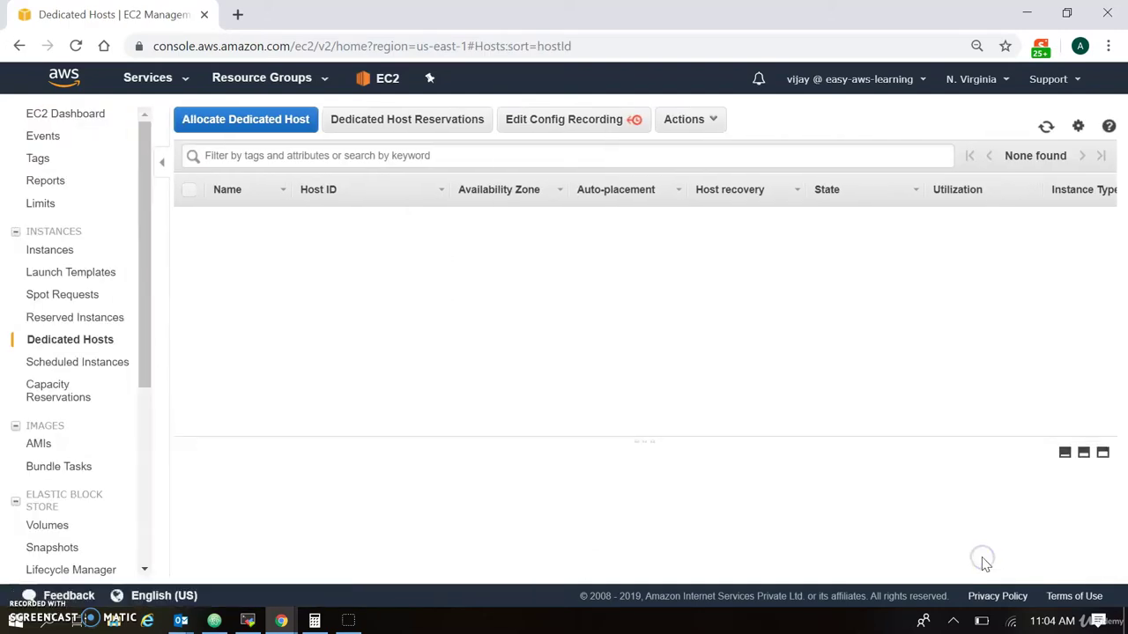
Step: Search Reserved Instance offerings for Linux/UNIX m4.large, 1-12 month term, All Upfront
left_click(82, 320)
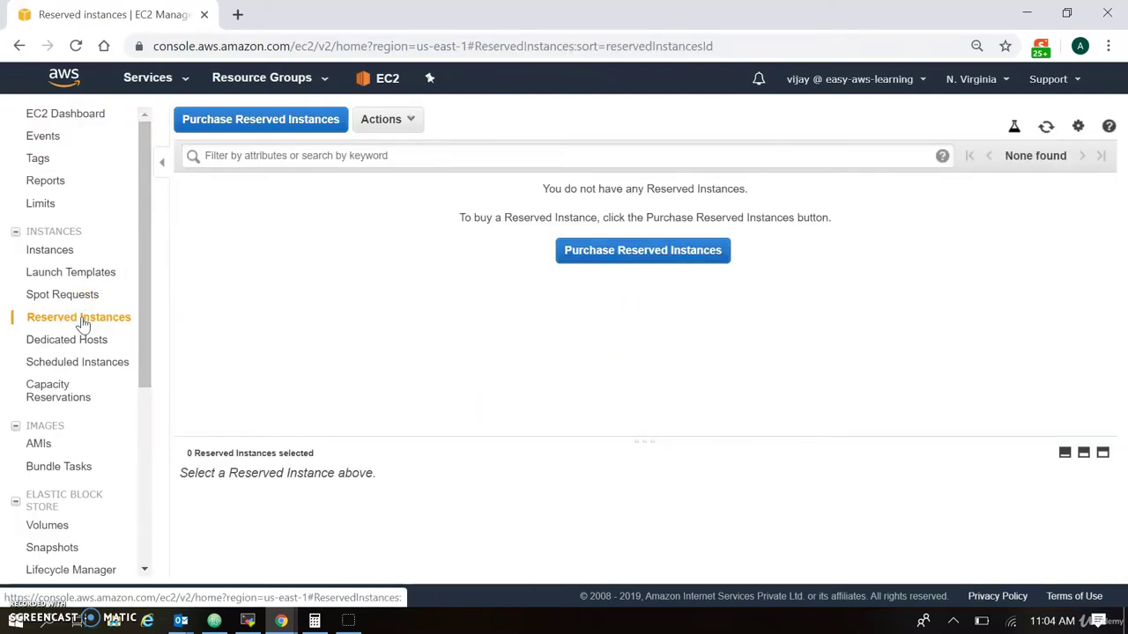
left_click(280, 119)
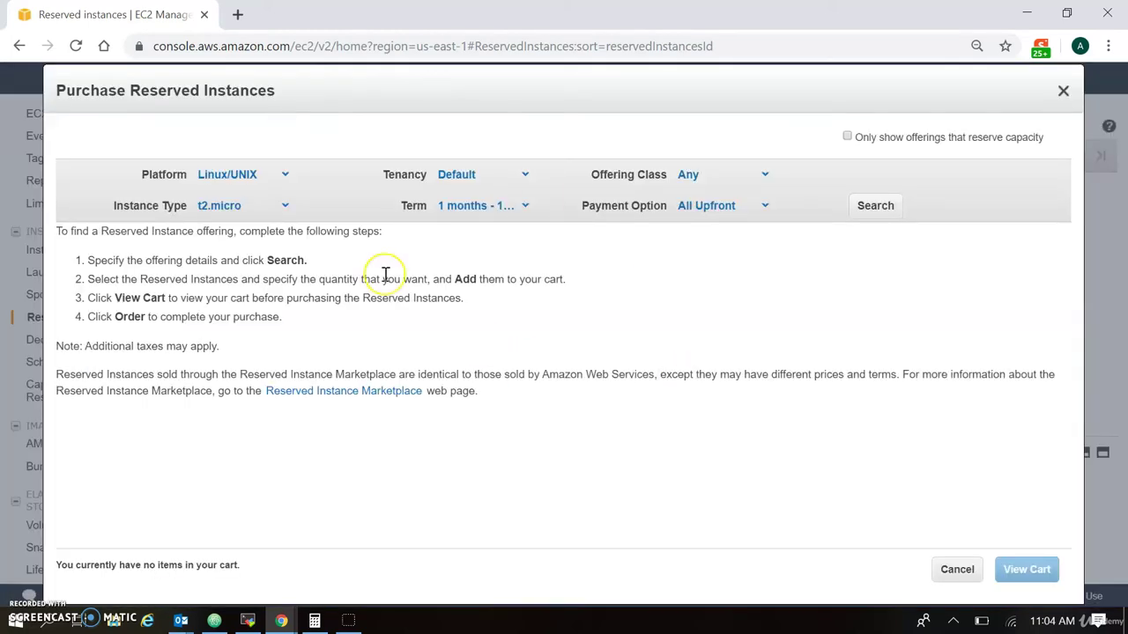
left_click(280, 175)
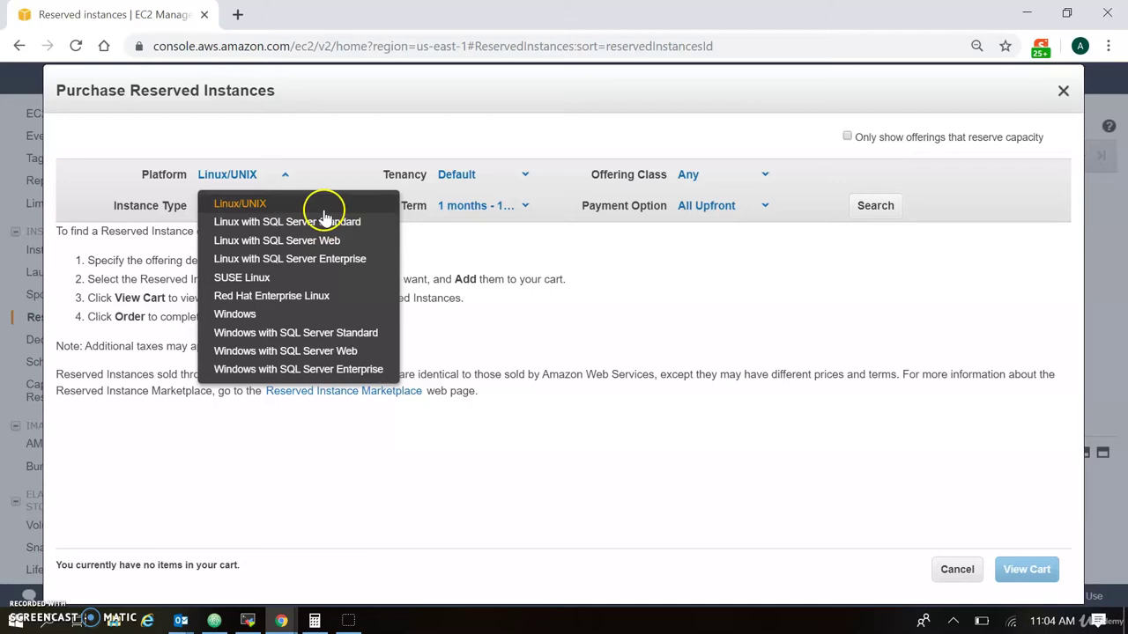
left_click(323, 209)
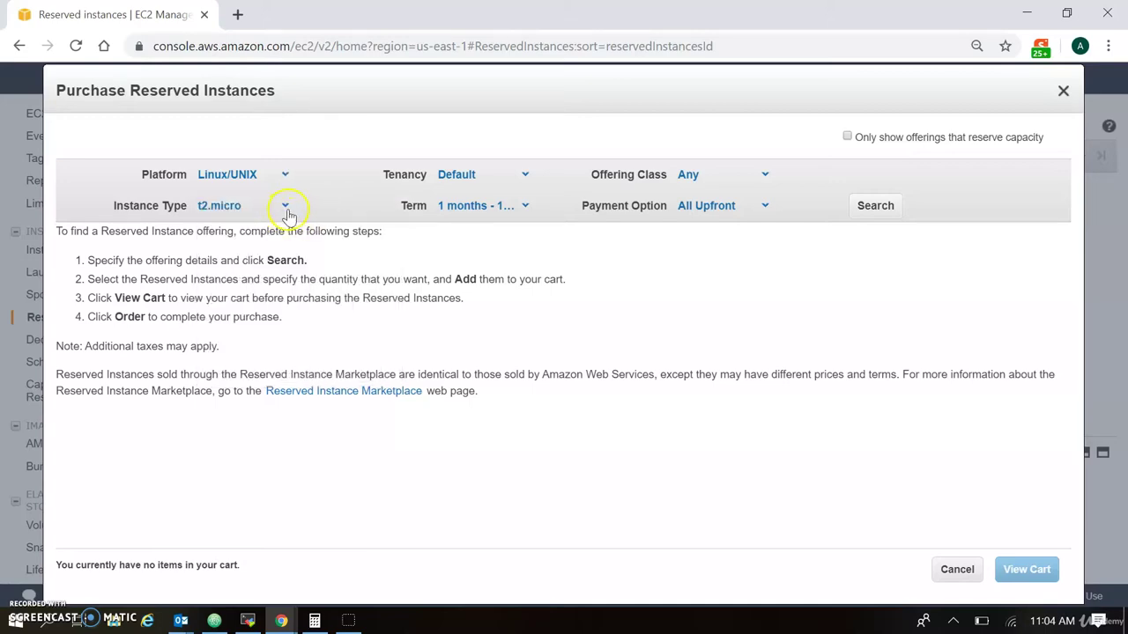
left_click(286, 210)
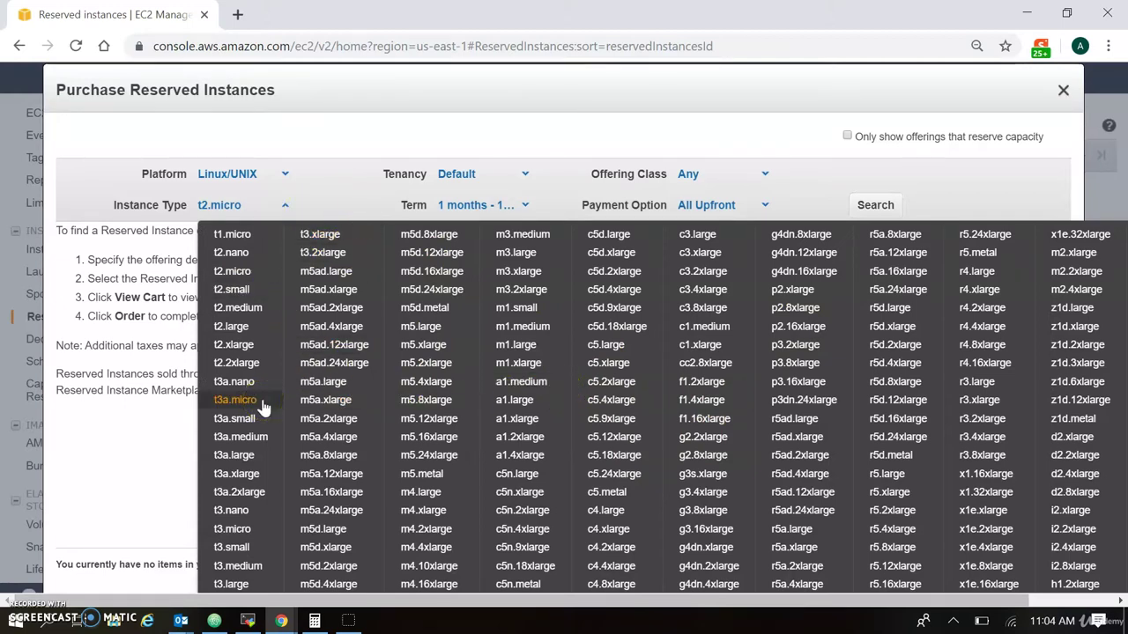
left_click(436, 498)
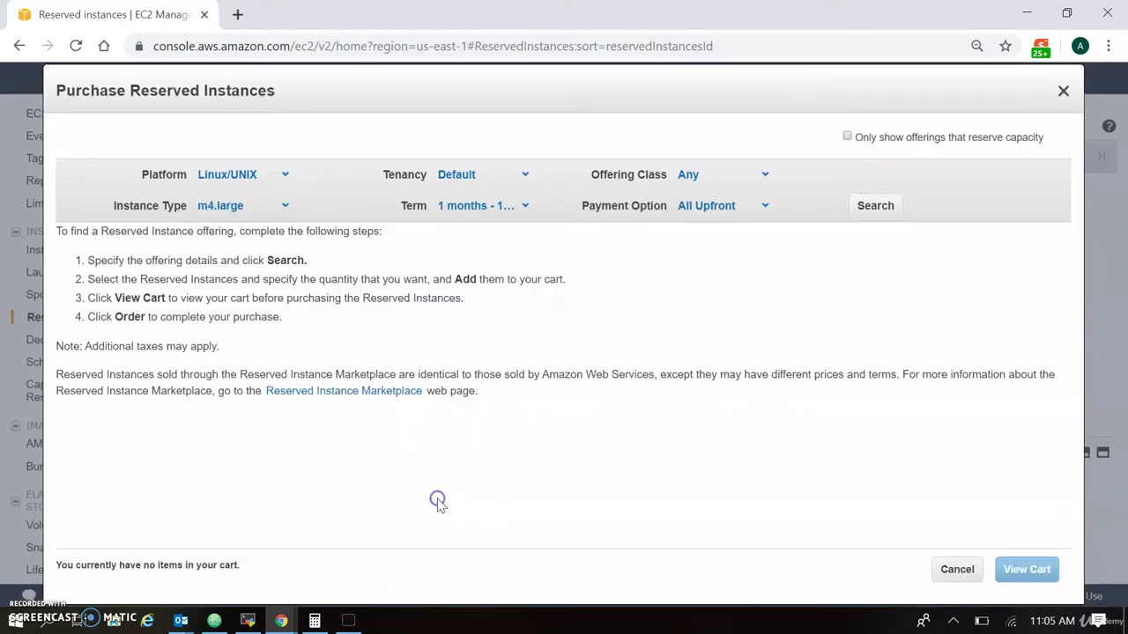
left_click(518, 203)
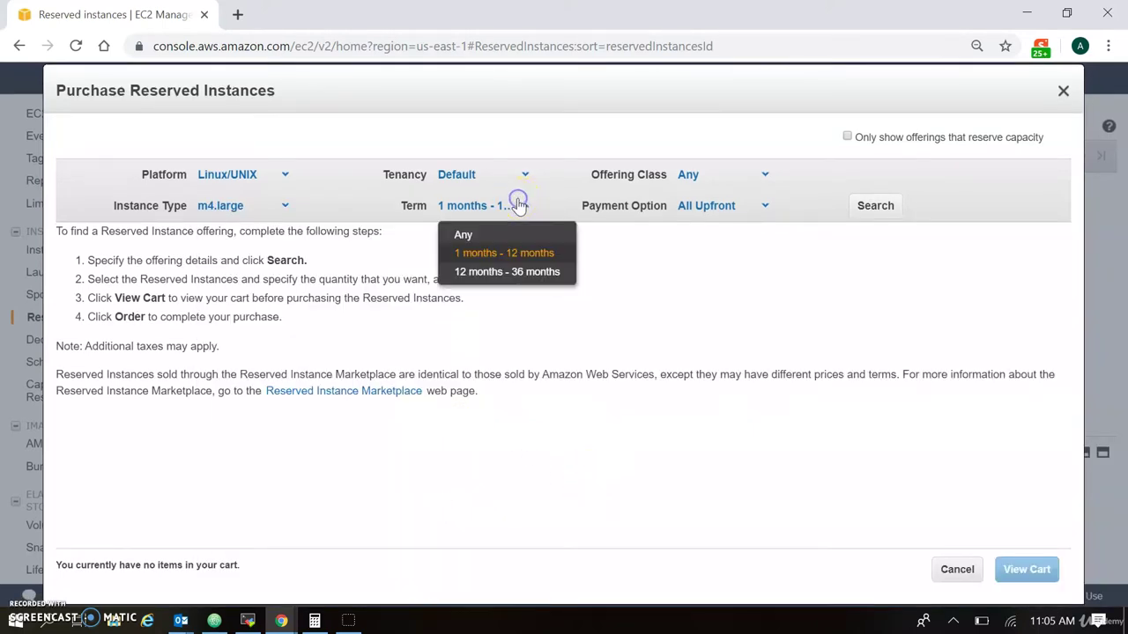
left_click(511, 253)
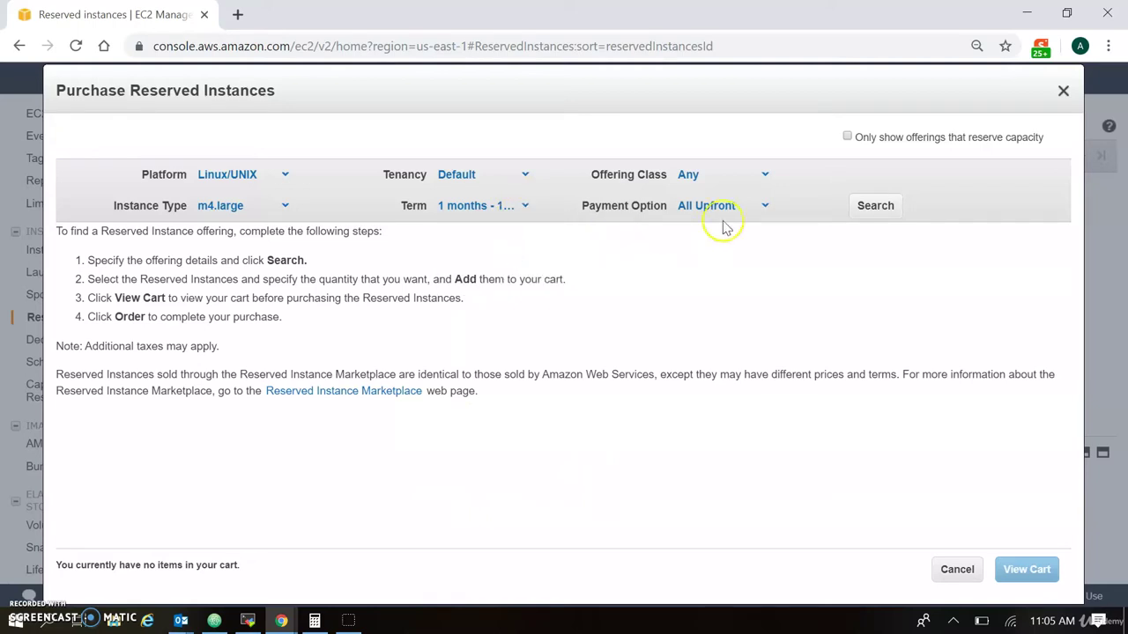
left_click(768, 213)
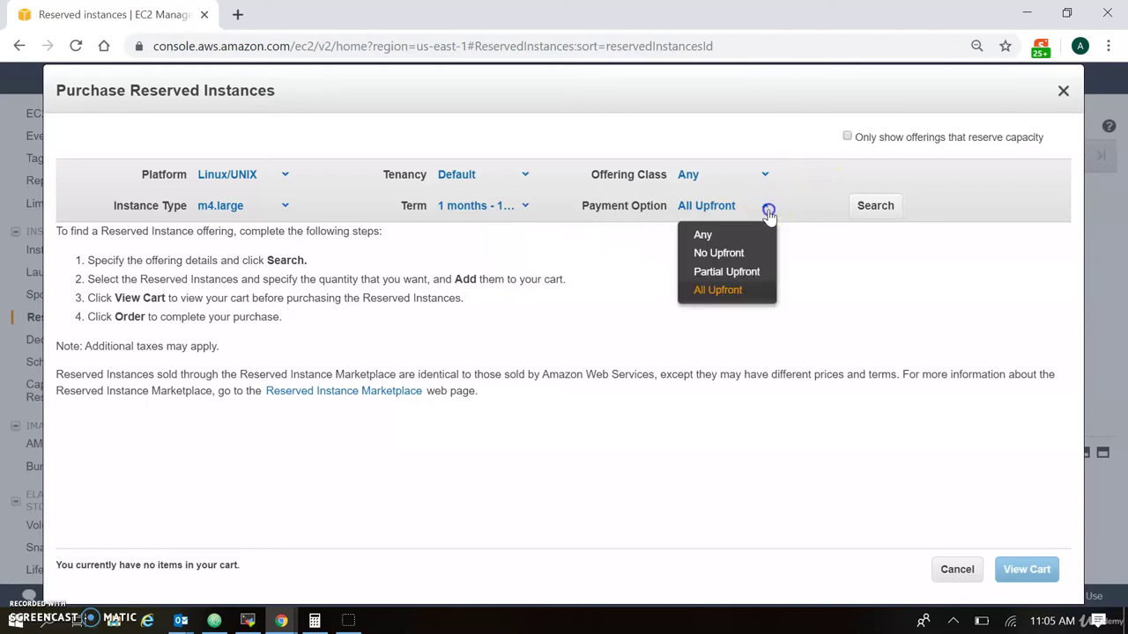
left_click(756, 291)
left_click(875, 206)
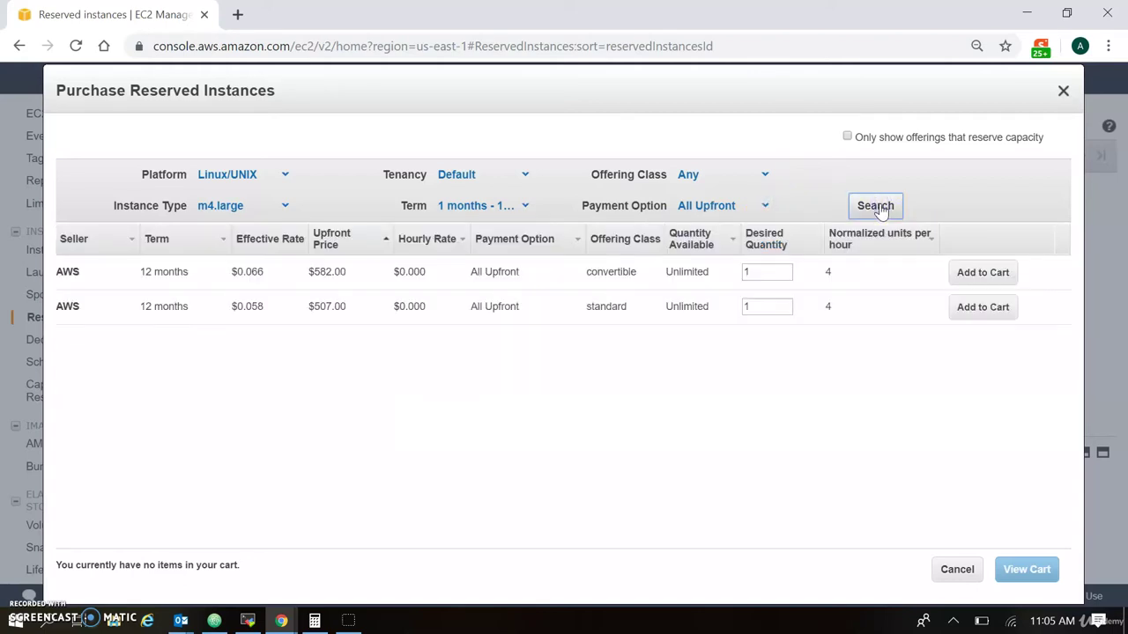
Step: Add the $582.00 convertible offering to the cart and recheck the term options
left_click(986, 275)
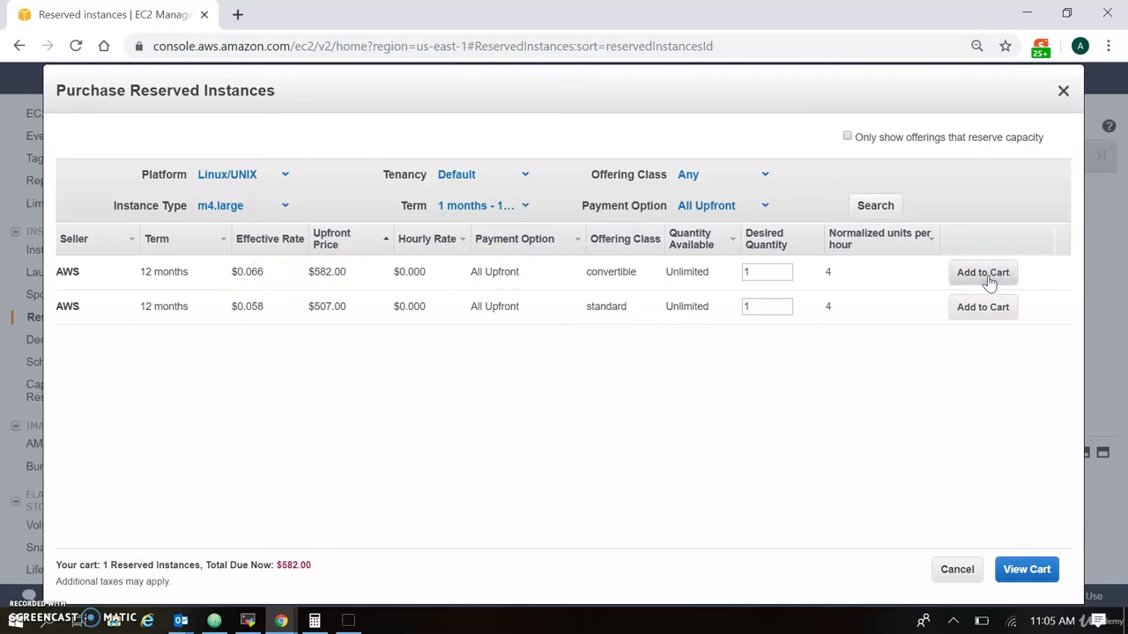
triple_click(337, 570)
left_click(338, 569)
left_click(299, 574)
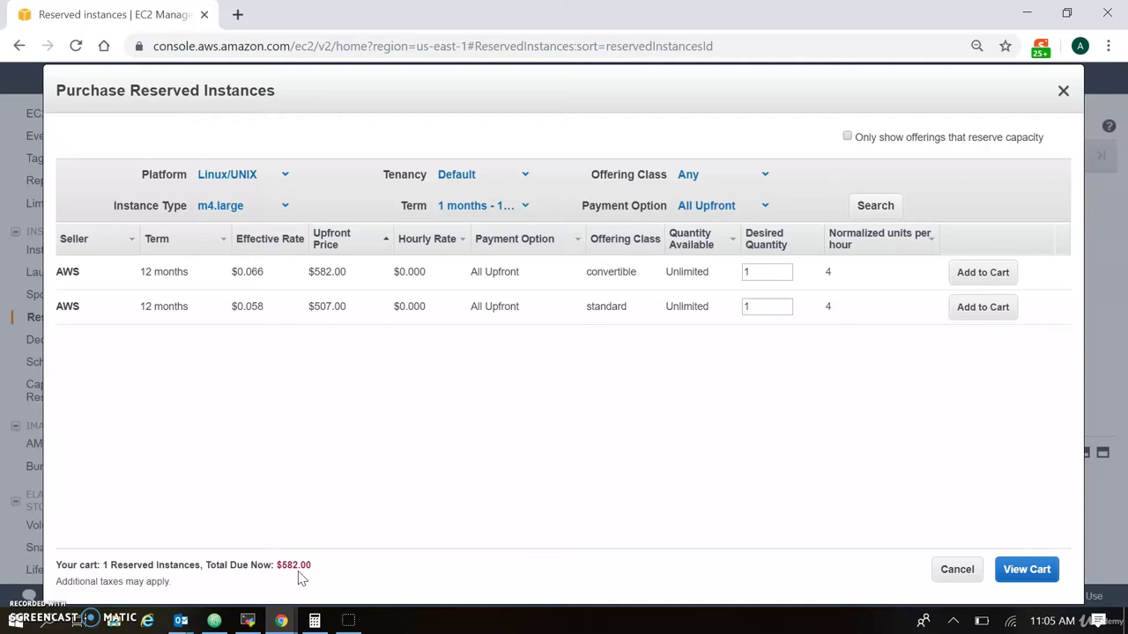
left_click(515, 211)
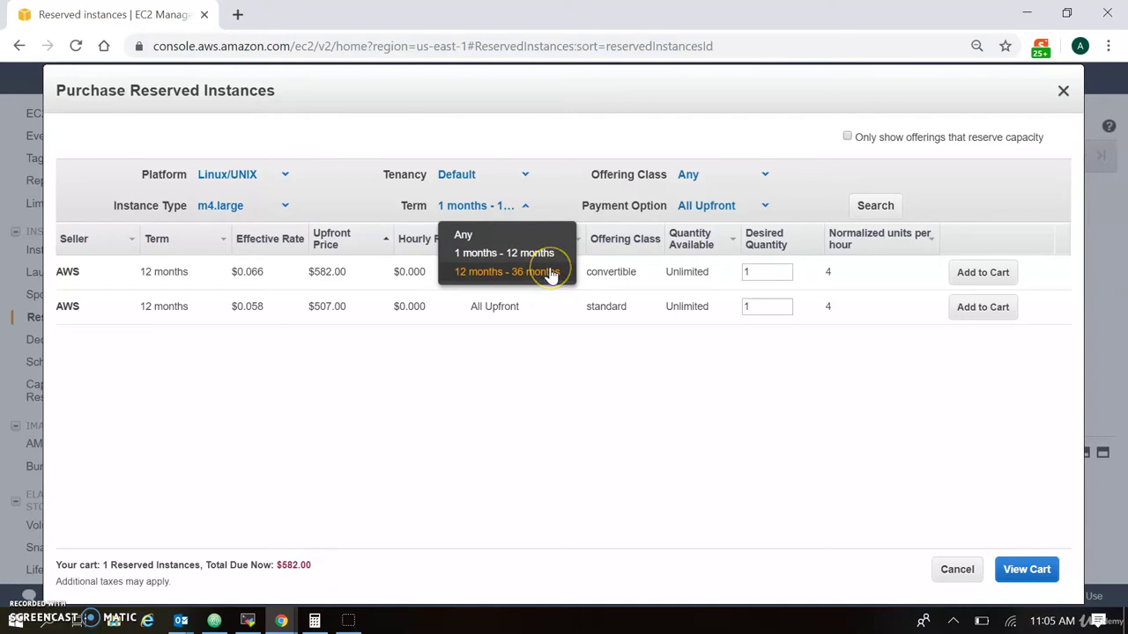
Step: Review the cart, cancel the purchase unbought, and go to Instances
left_click(1038, 574)
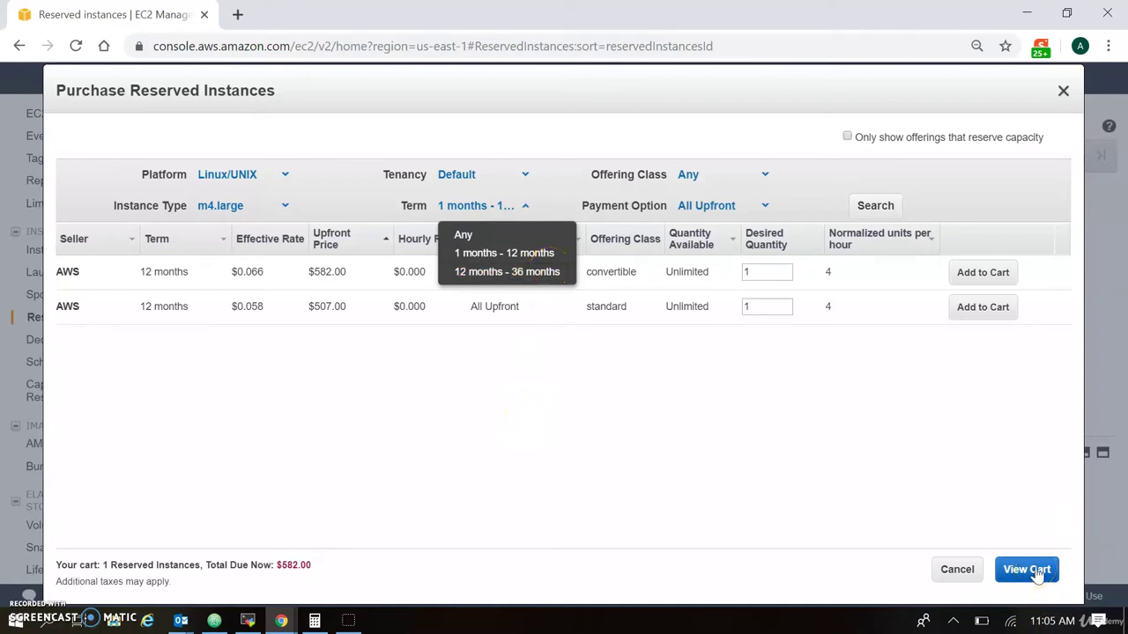
left_click(965, 572)
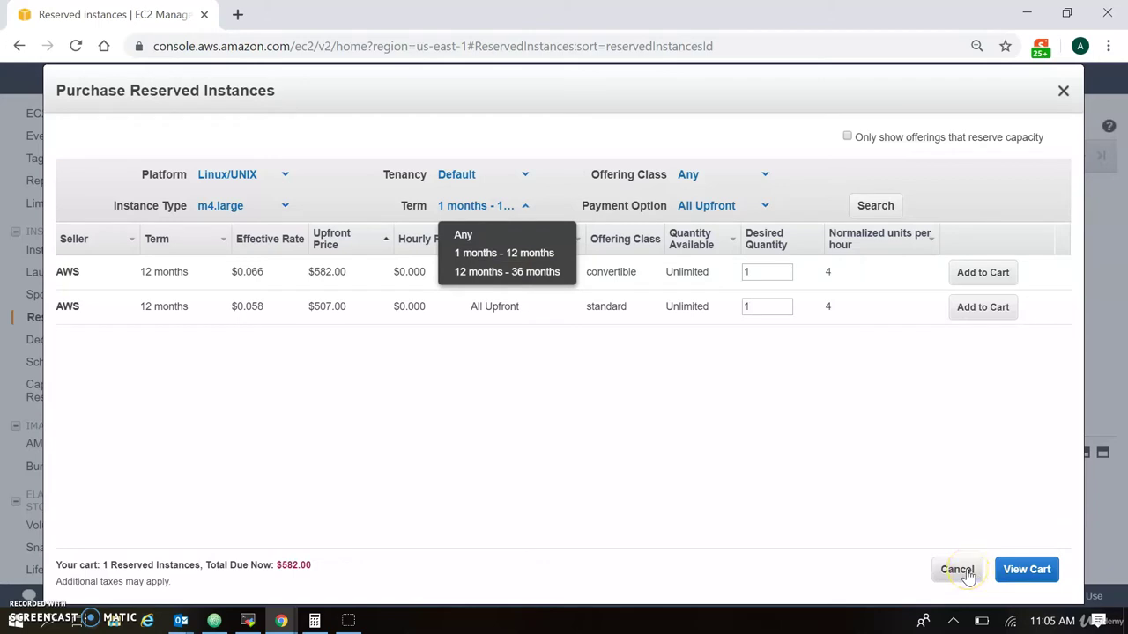
left_click(966, 575)
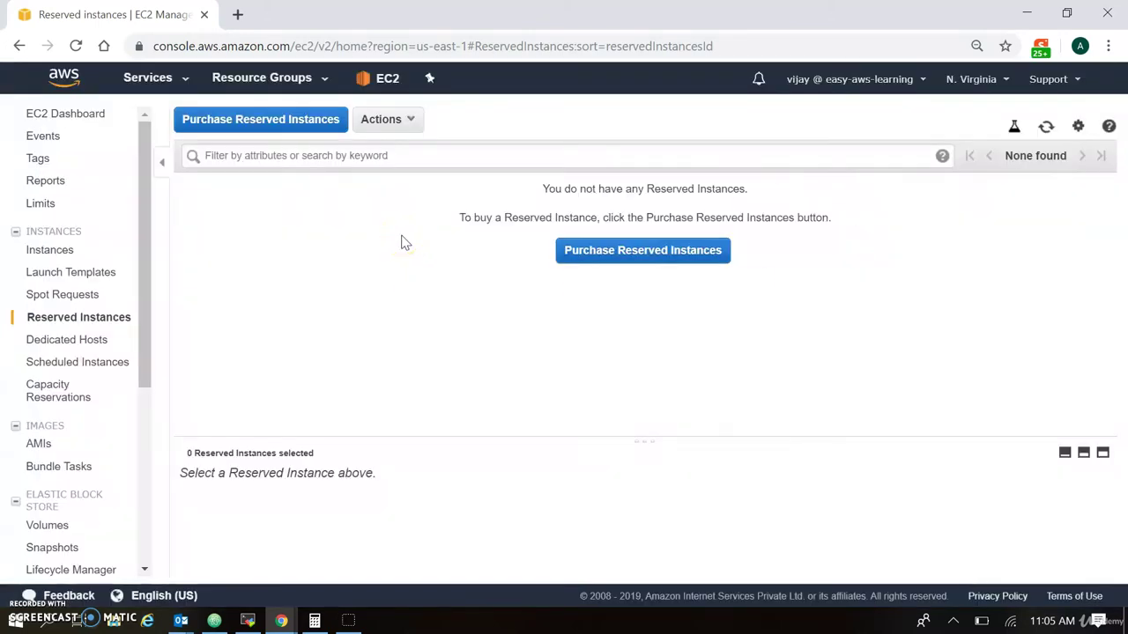
left_click(52, 254)
Step: Launch an instance with the Amazon Linux 2 AMI and t2.micro type
left_click(237, 121)
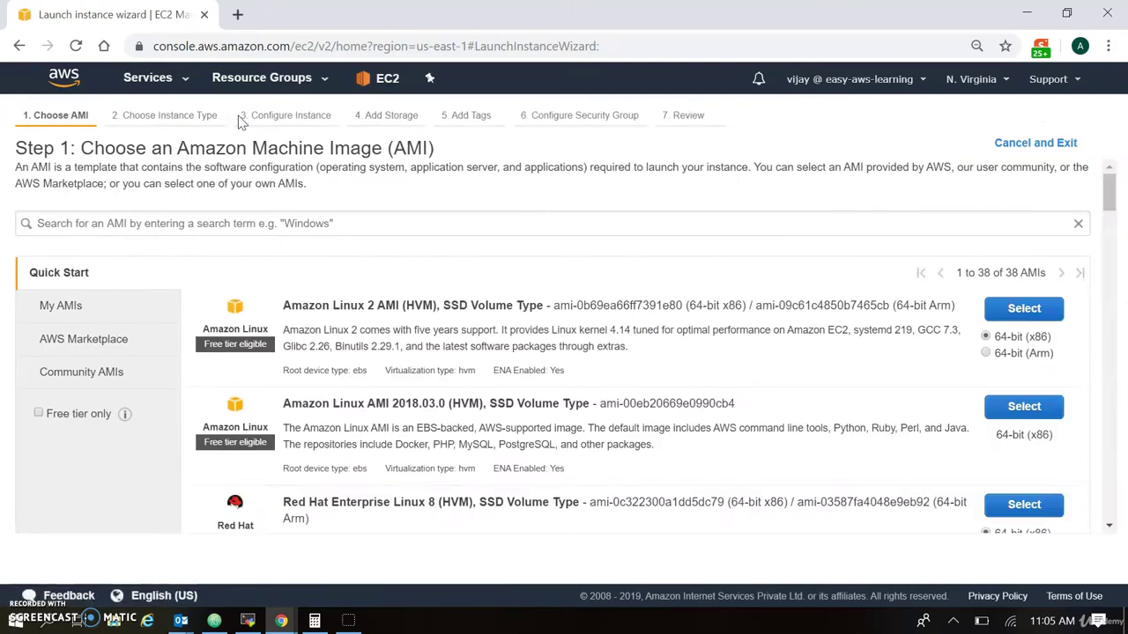
left_click(1015, 310)
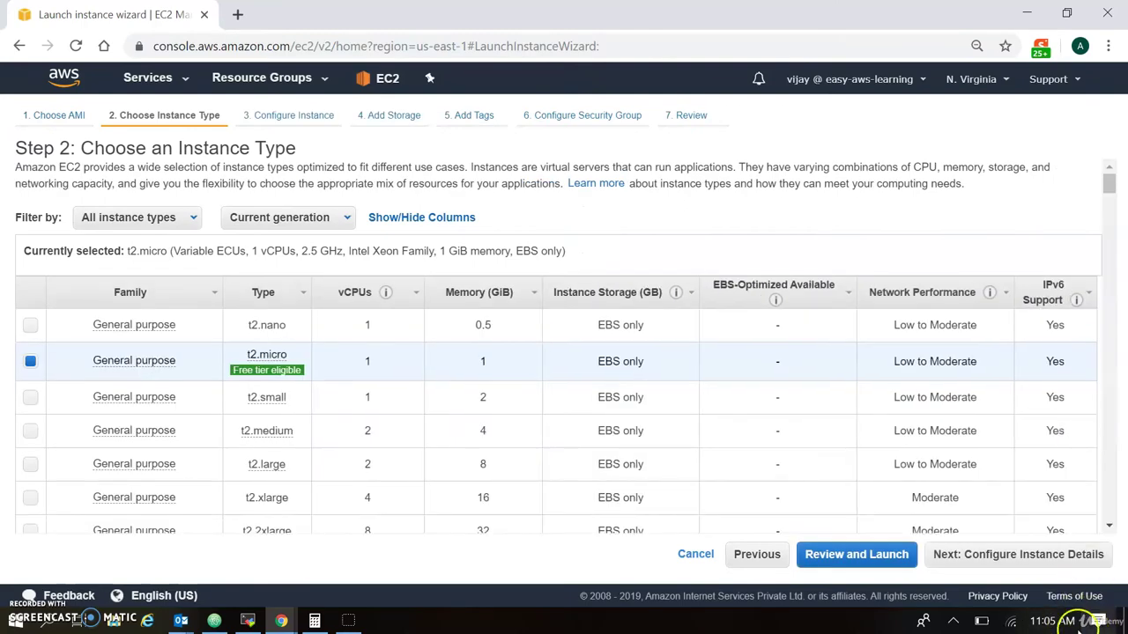
left_click(1072, 557)
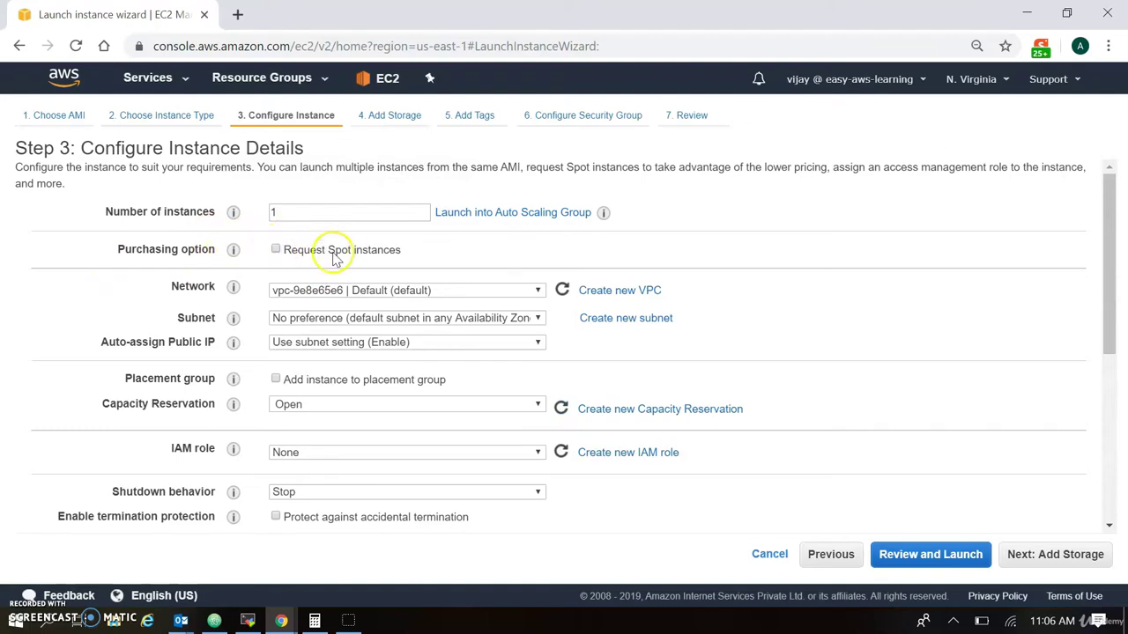
Step: Turn on Spot instance requests to view per-zone prices, then turn them back off
left_click(275, 250)
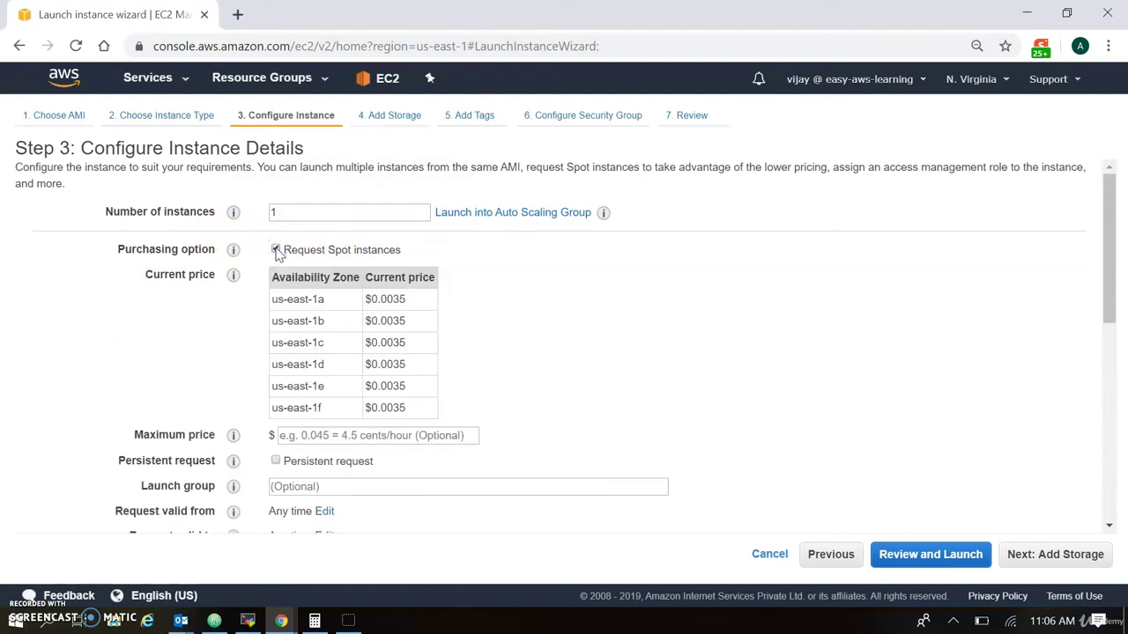
left_click_drag(283, 296, 423, 397)
left_click(421, 403)
left_click(300, 435)
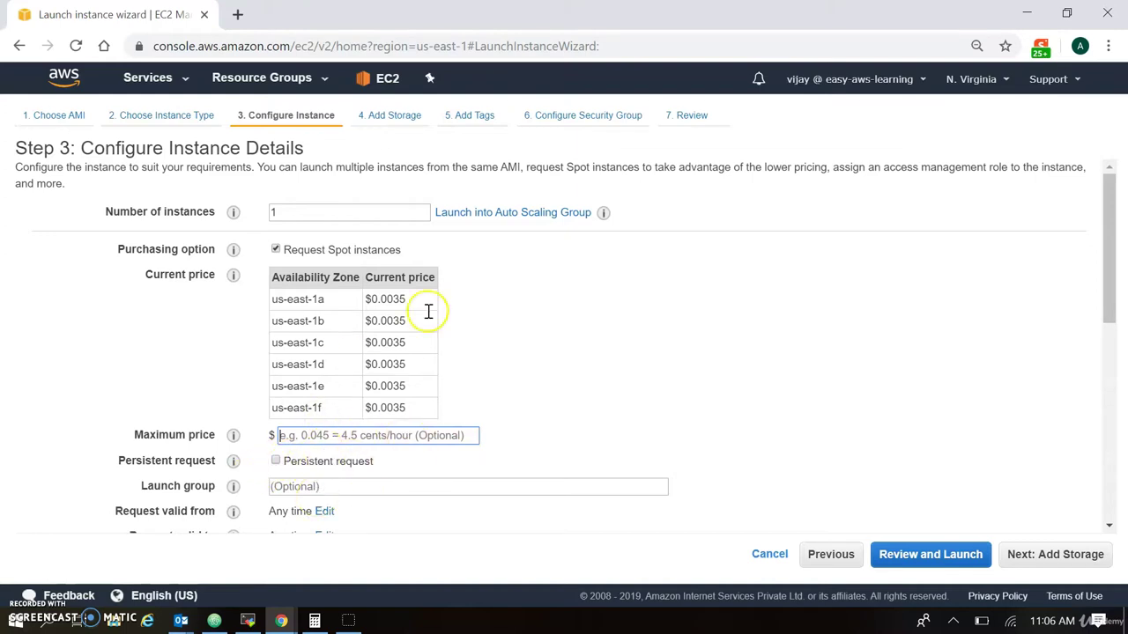
scroll(276, 275, "down", 5)
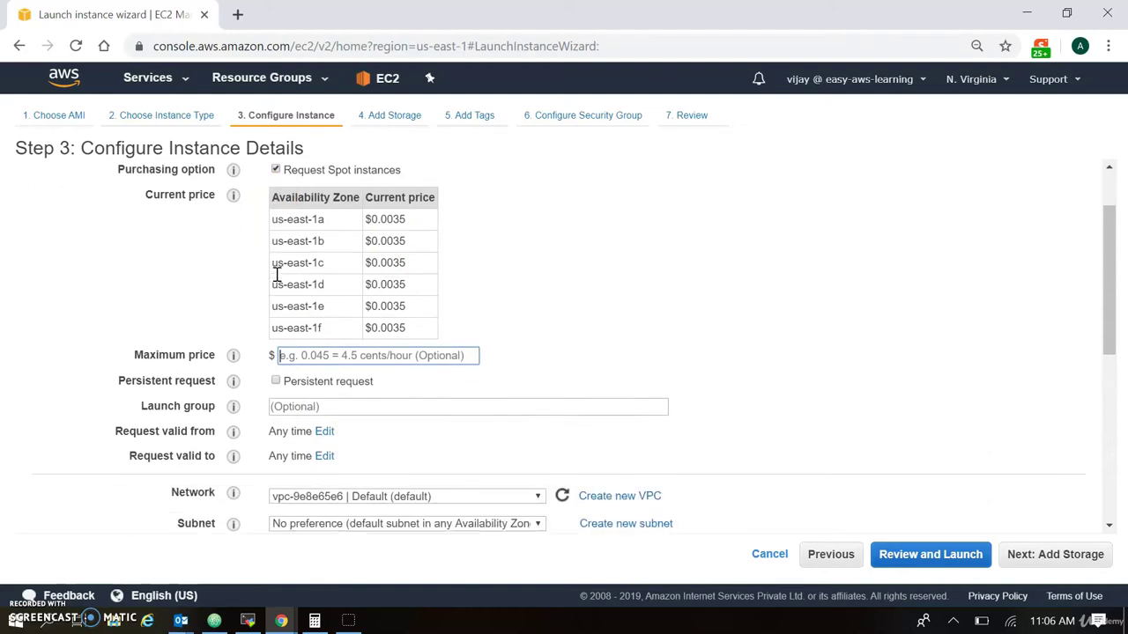
scroll(276, 278, "down", 2)
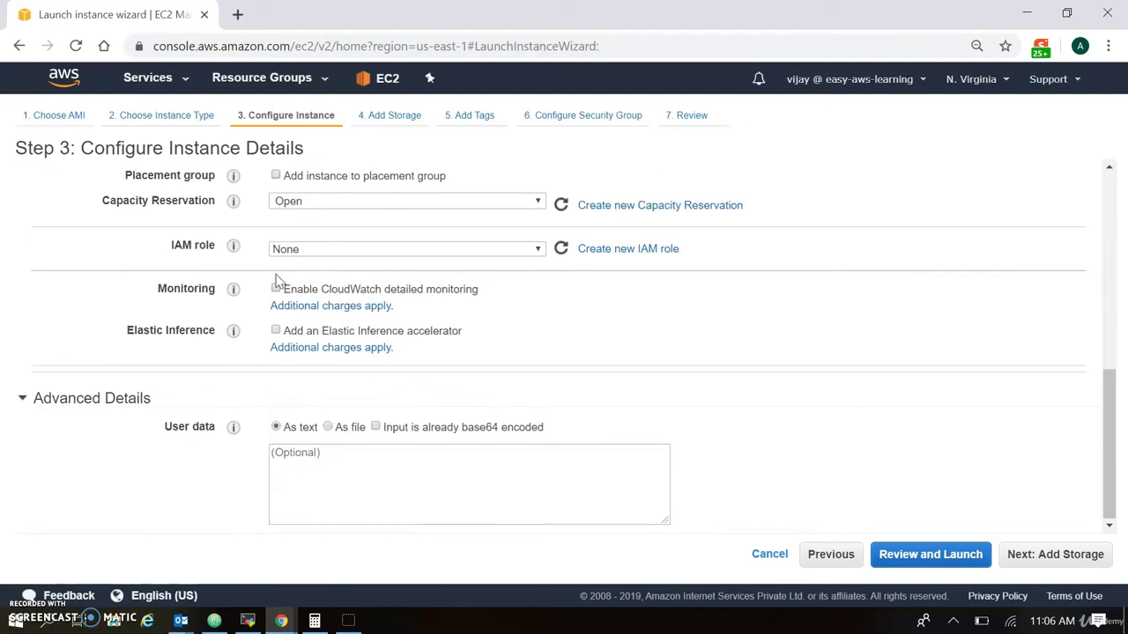
scroll(276, 275, "up", 6)
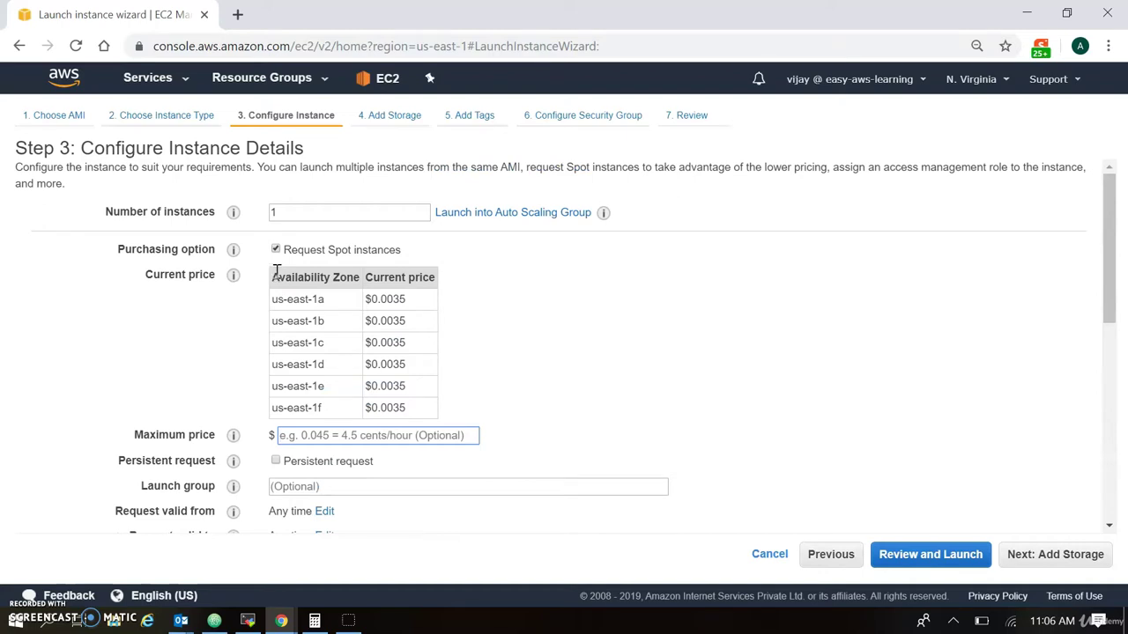
left_click(276, 250)
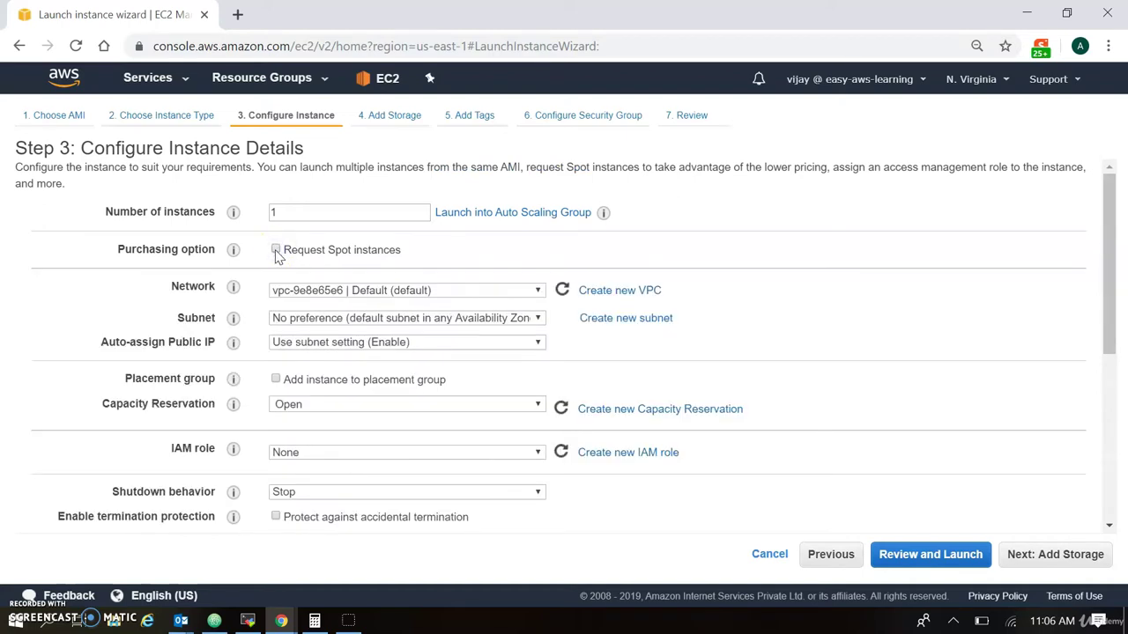
scroll(111, 361, "down", 2)
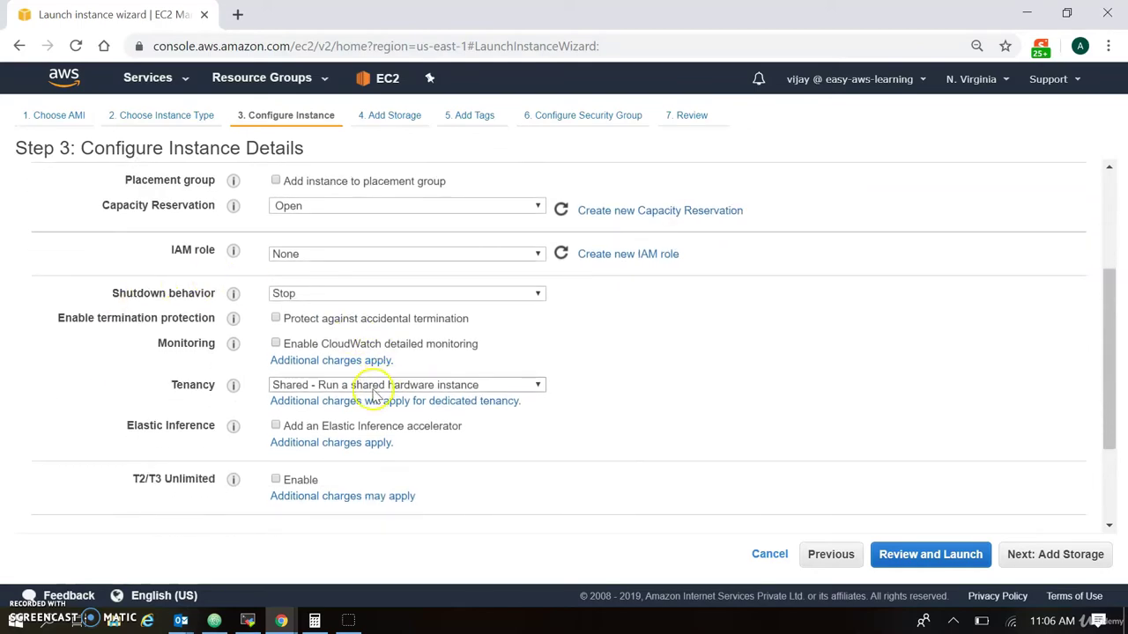
scroll(377, 394, "up", 2)
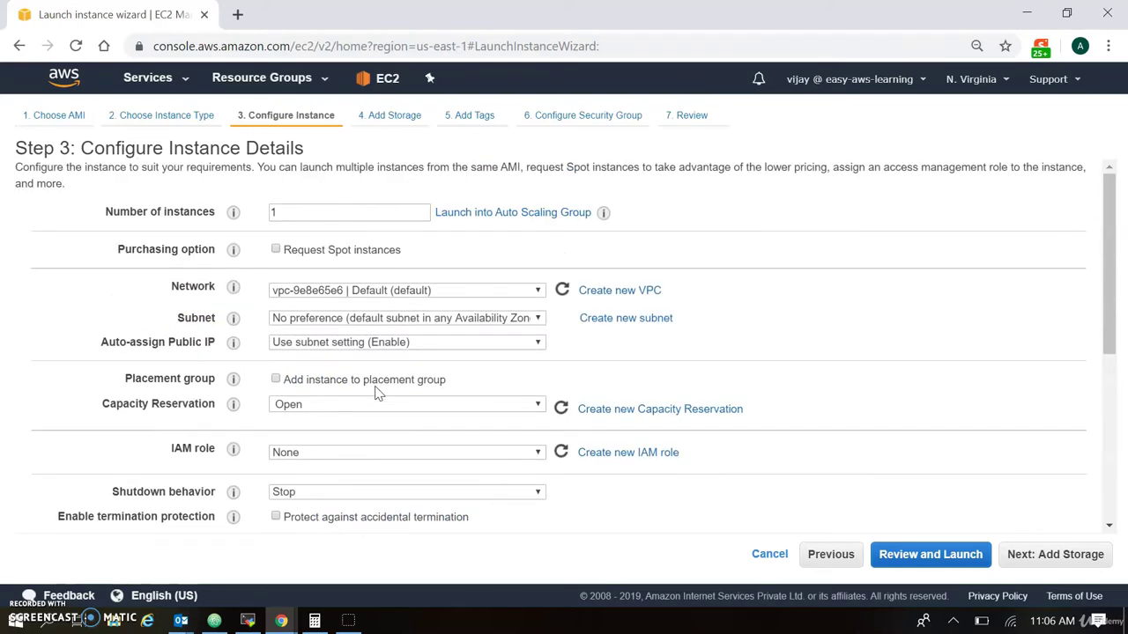
scroll(377, 394, "down", 4)
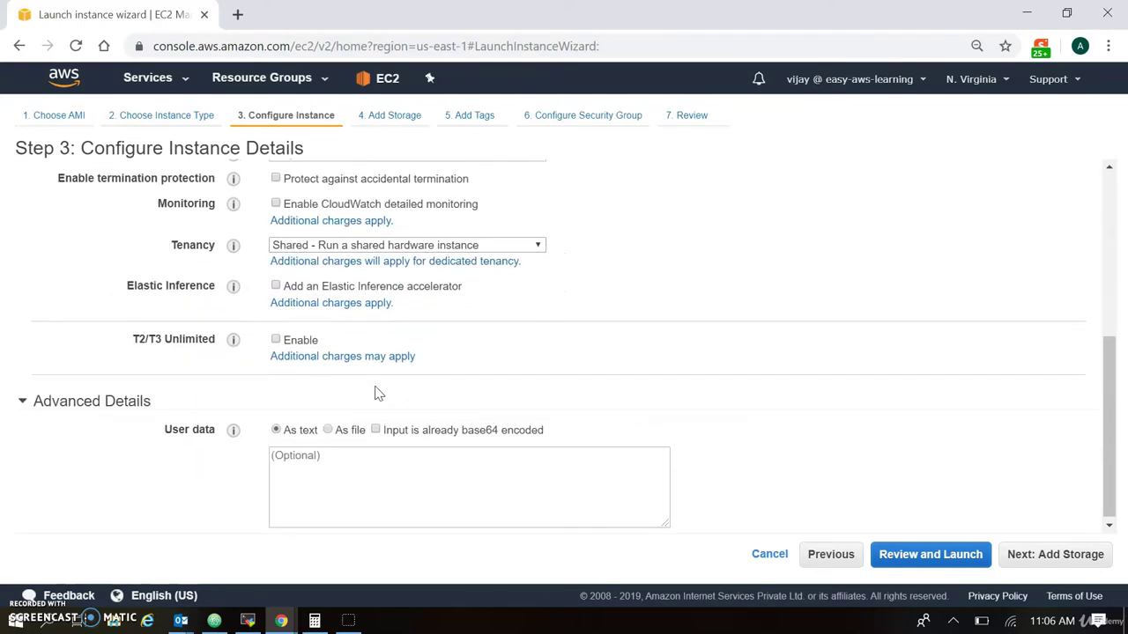
Step: Look over the tenancy options and keep Shared tenancy
left_click(462, 247)
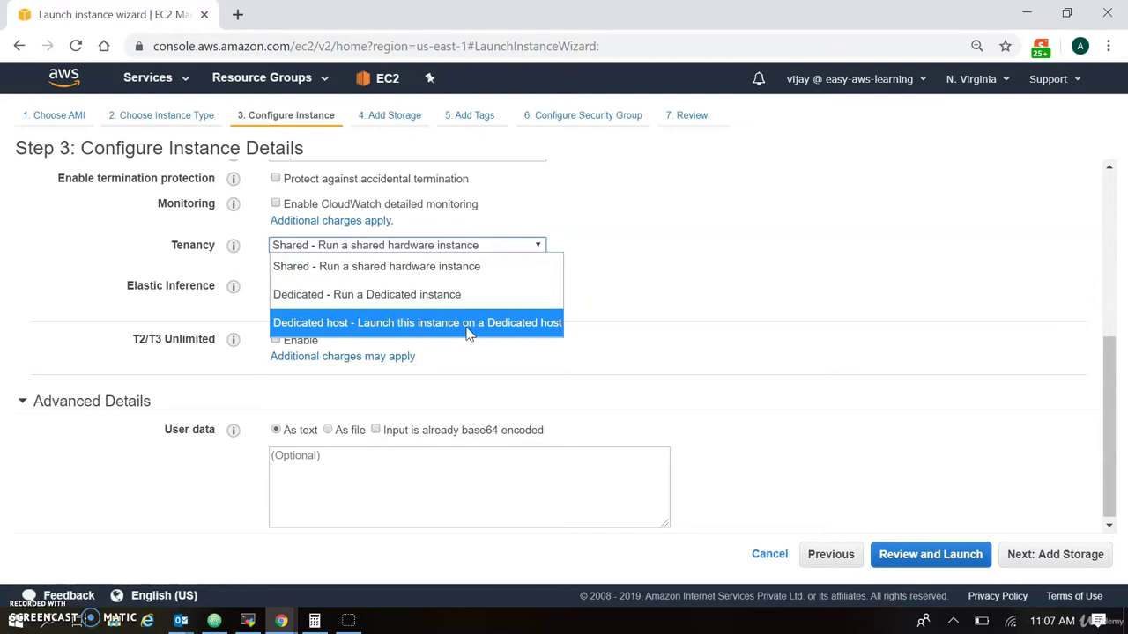
left_click(752, 280)
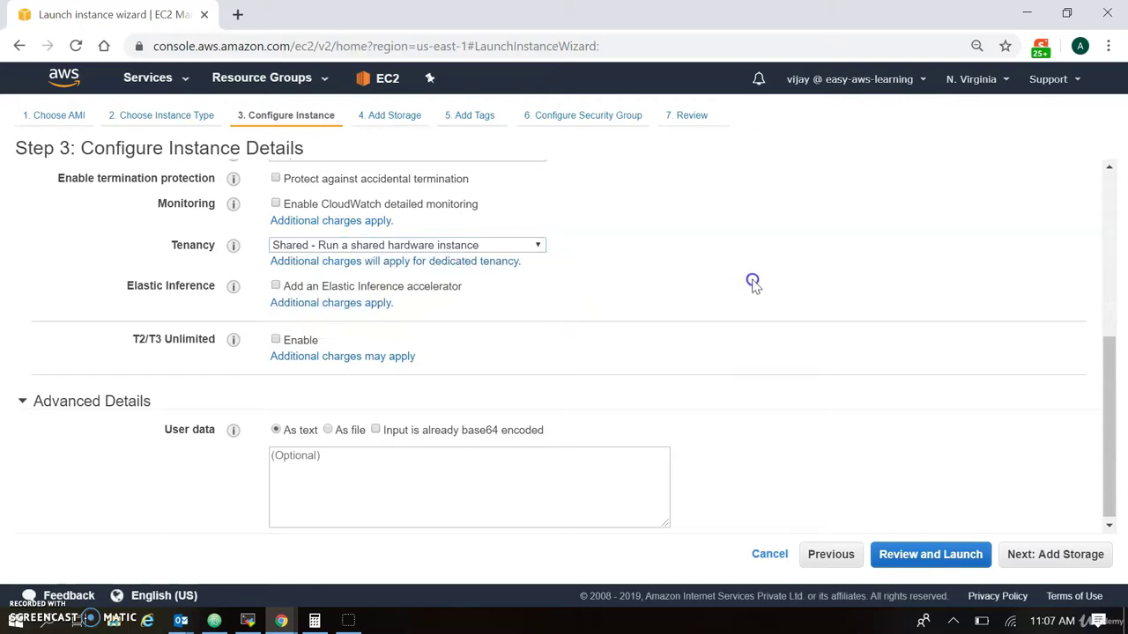
scroll(753, 282, "up", 4)
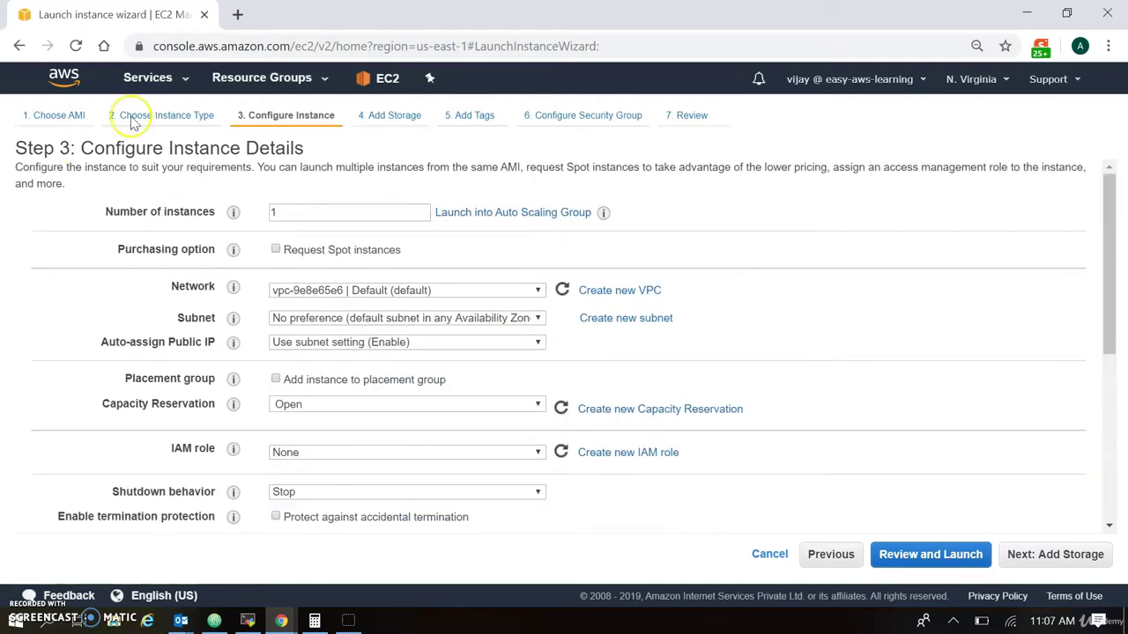
scroll(433, 385, "down", 1)
scroll(433, 385, "up", 1)
scroll(365, 461, "down", 2)
scroll(700, 360, "up", 2)
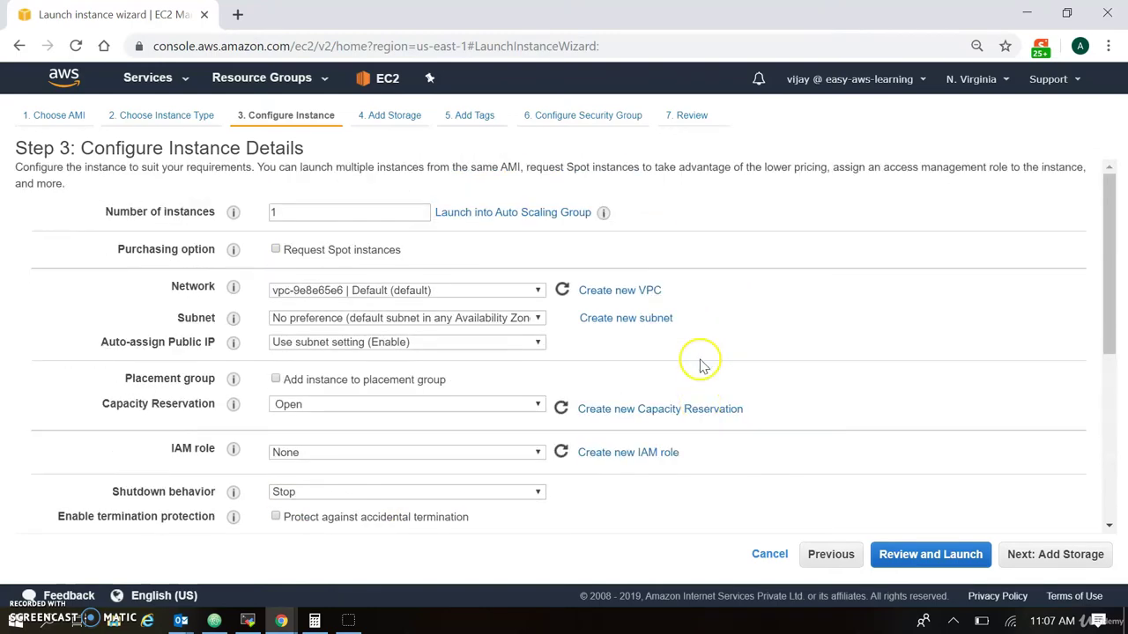
Step: Continue to the Add Storage step, then advance to the AWS AMI slide
double_click(322, 210)
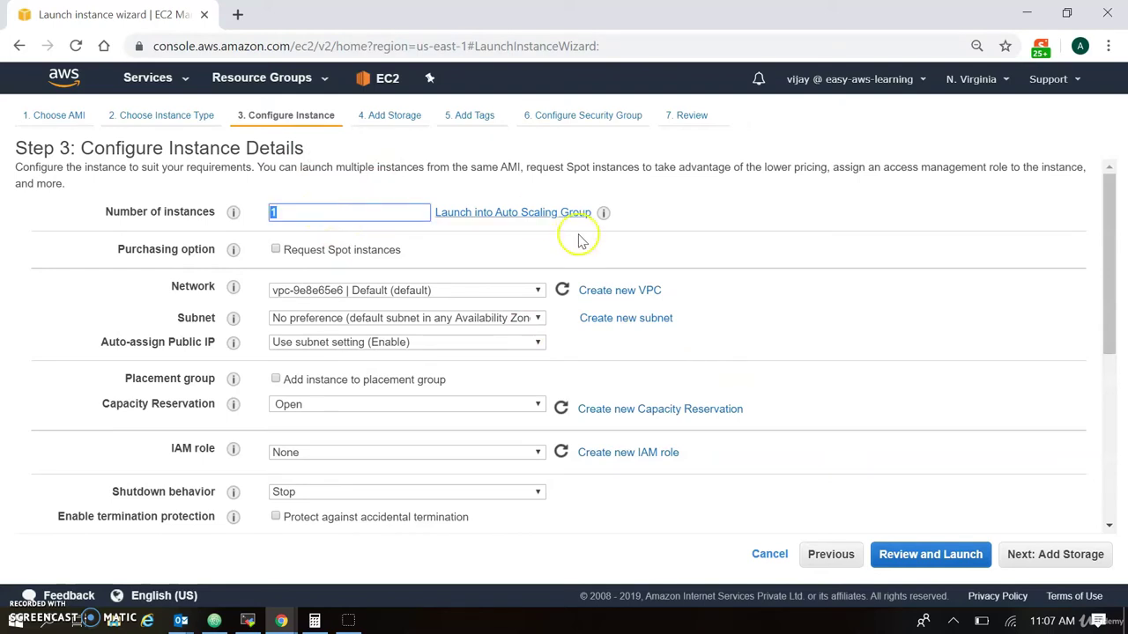
scroll(440, 453, "down", 3)
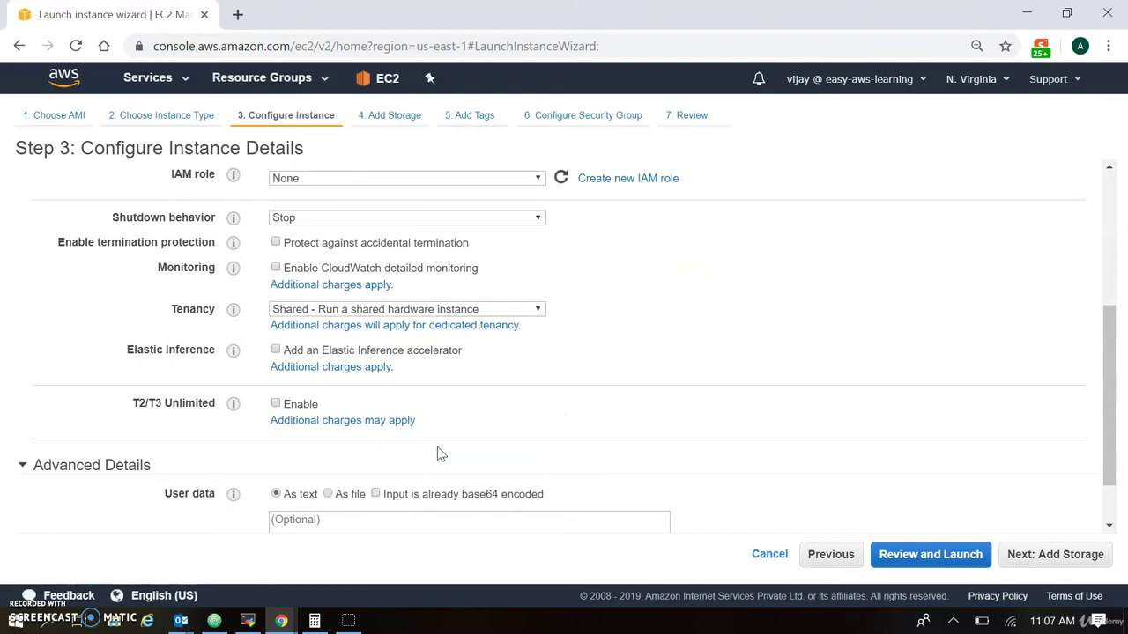
scroll(438, 449, "down", 1)
scroll(438, 449, "up", 5)
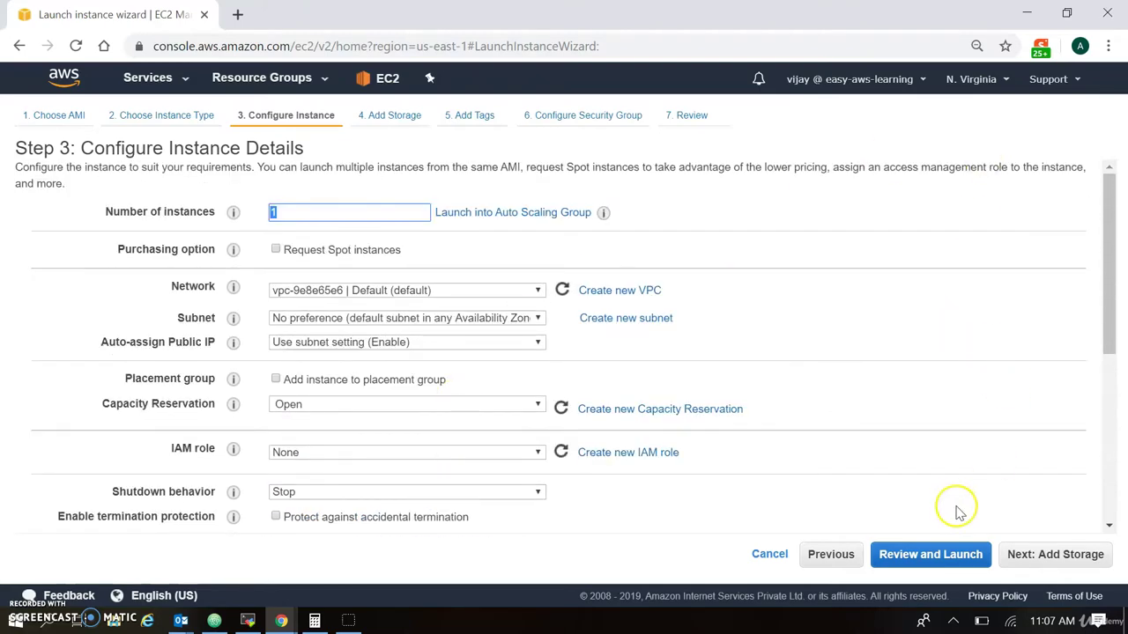
left_click(1022, 554)
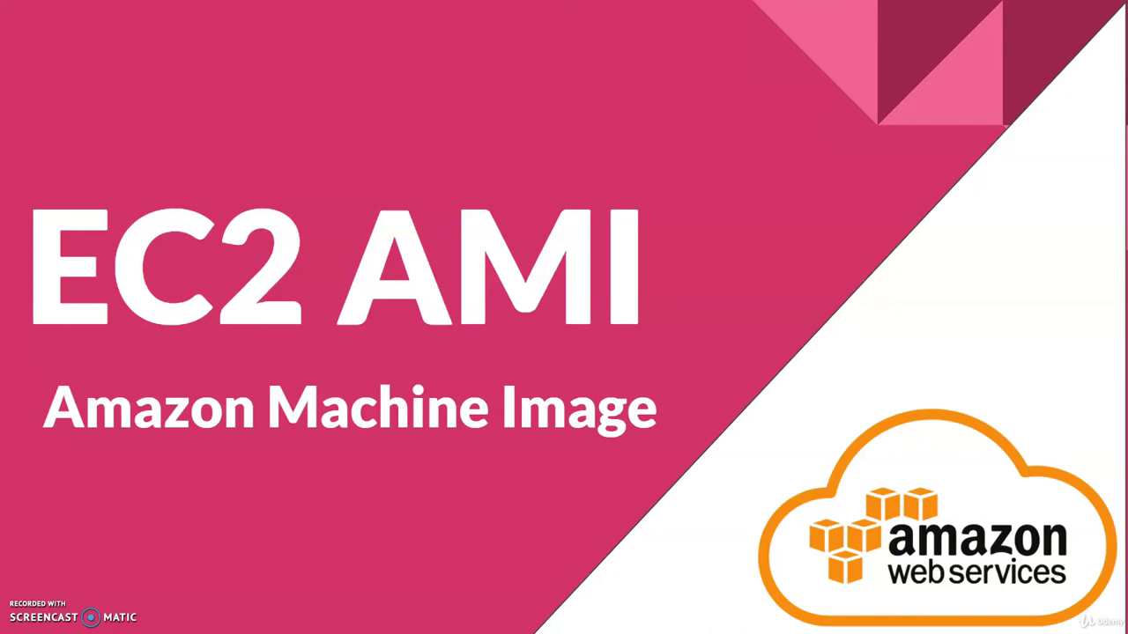
key("Right")
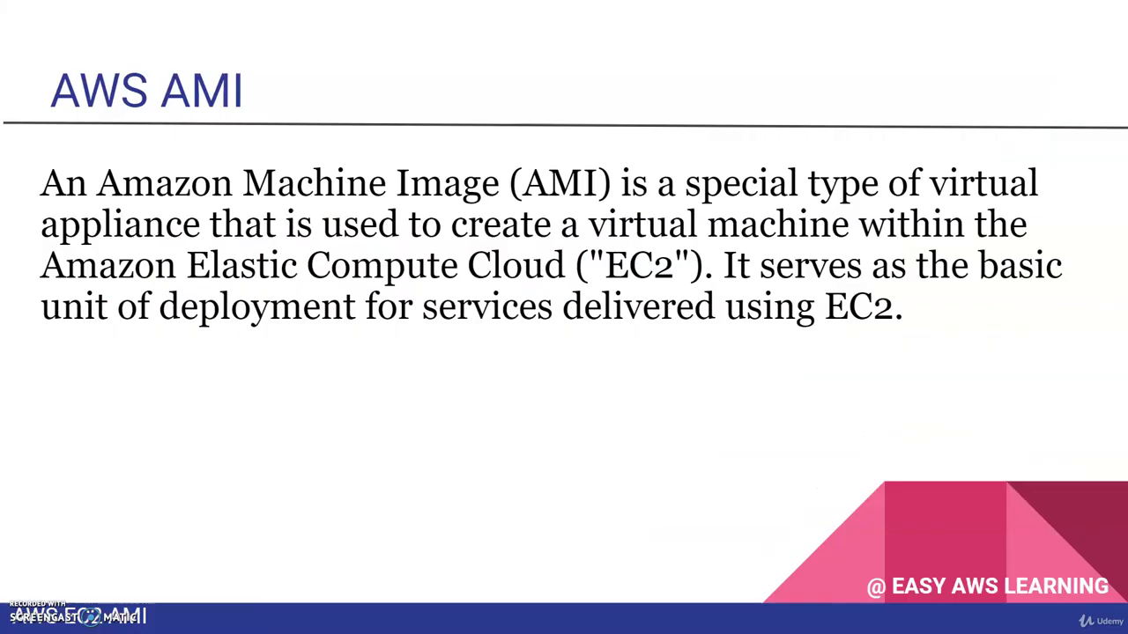
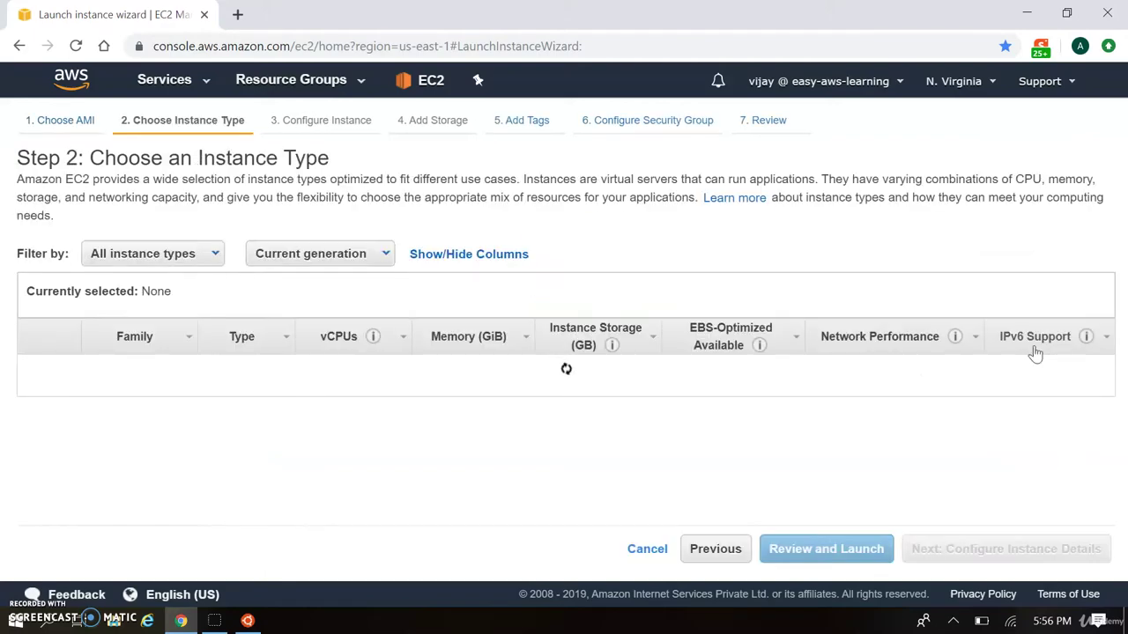
Step: Advance past details, storage and tags, selecting the existing default security group
scroll(1035, 353, "down", 1)
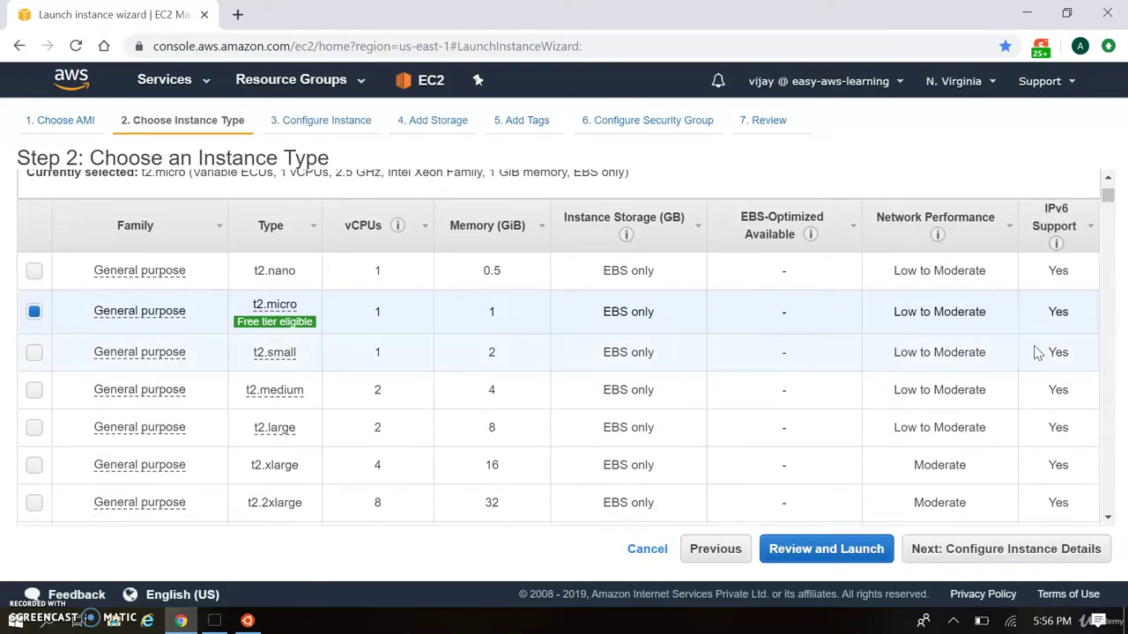
left_click(1010, 560)
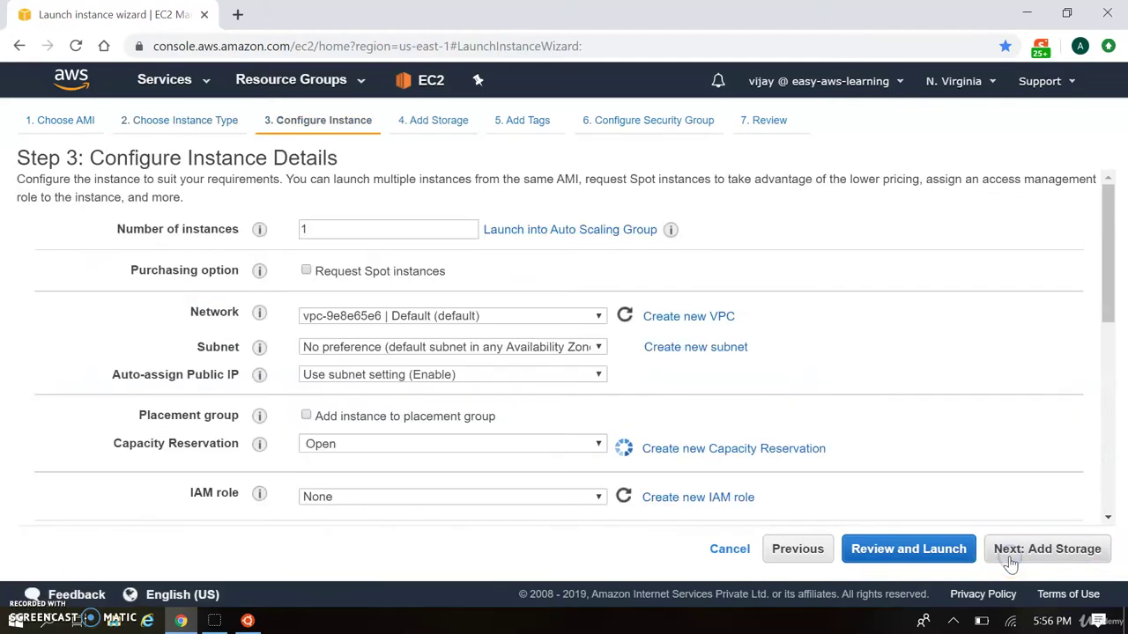
left_click(1034, 553)
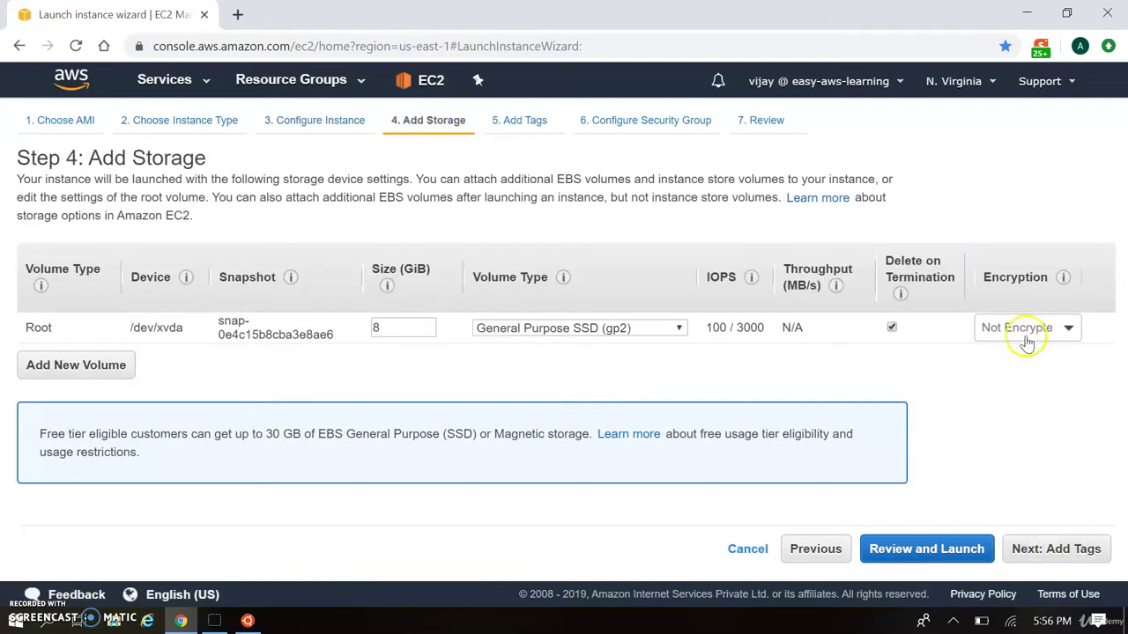
left_click(996, 469)
left_click(1019, 553)
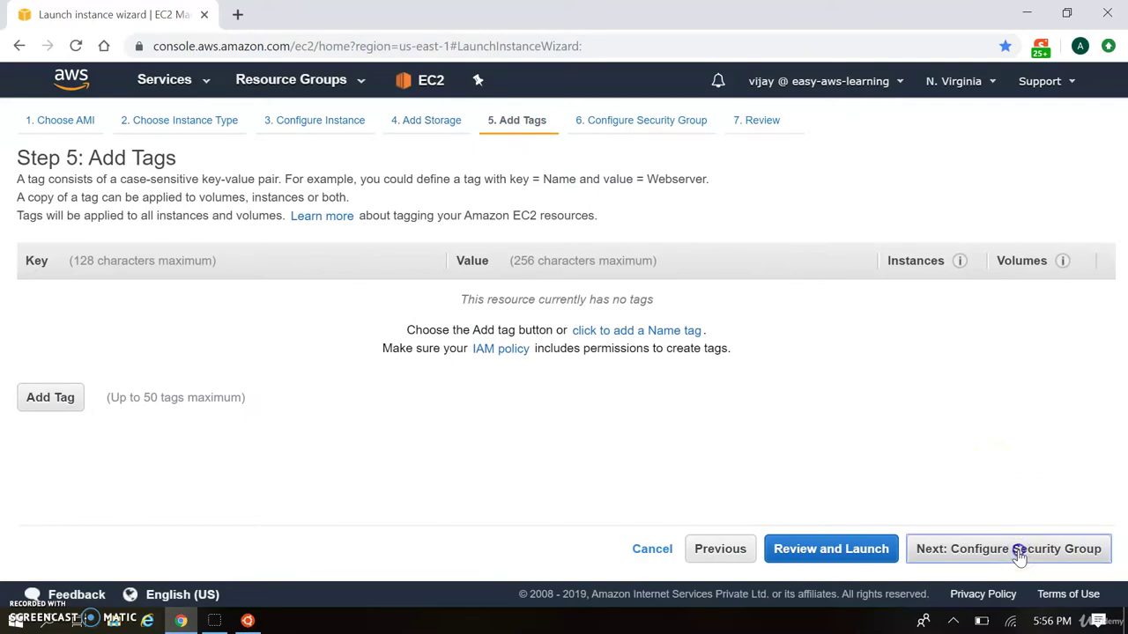
left_click(1020, 553)
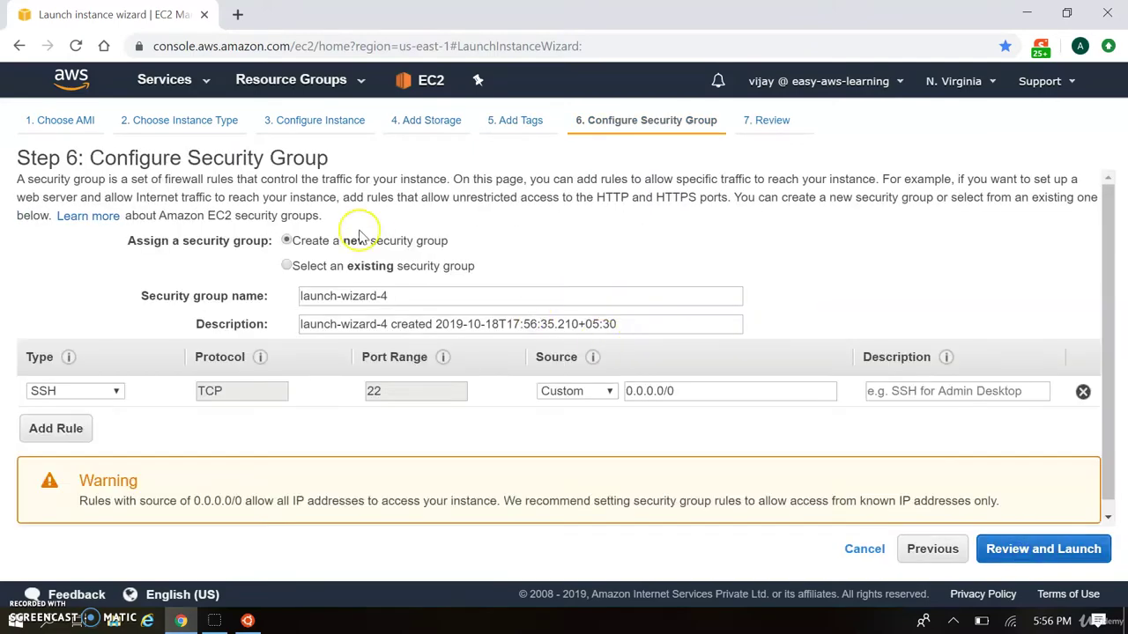
left_click(337, 267)
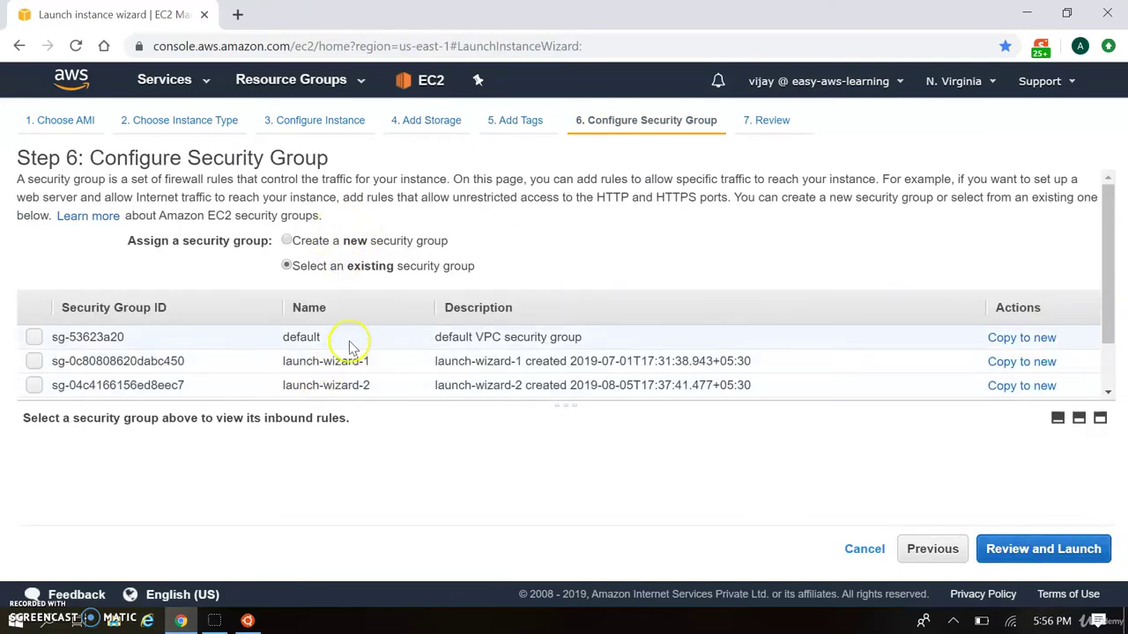
left_click(350, 338)
left_click_drag(735, 536, 833, 502)
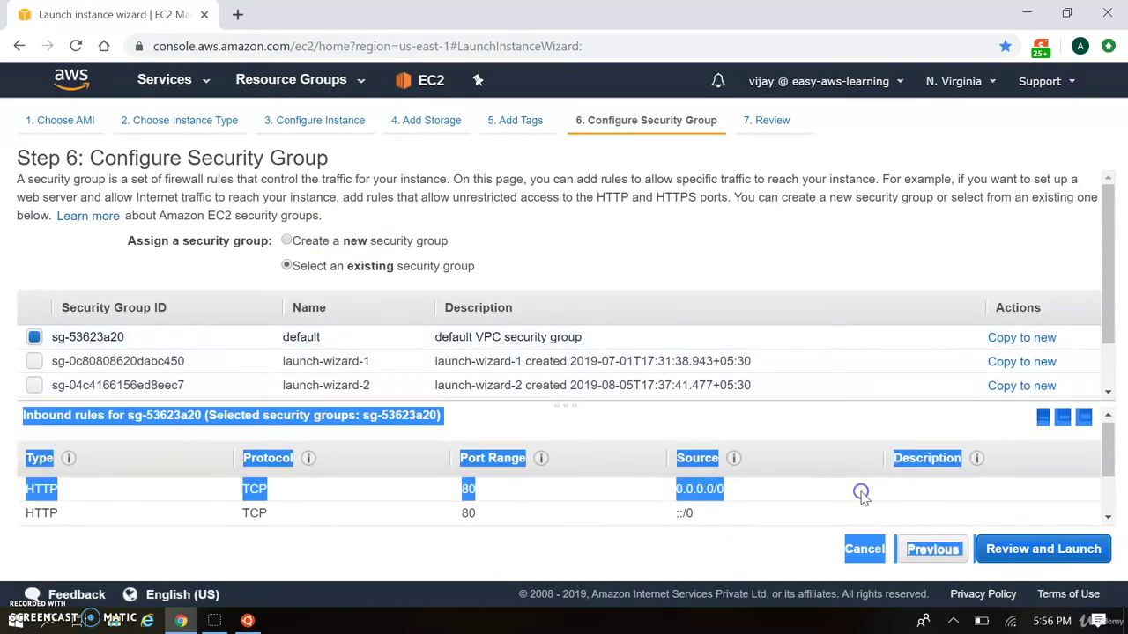
scroll(863, 499, "down", 2)
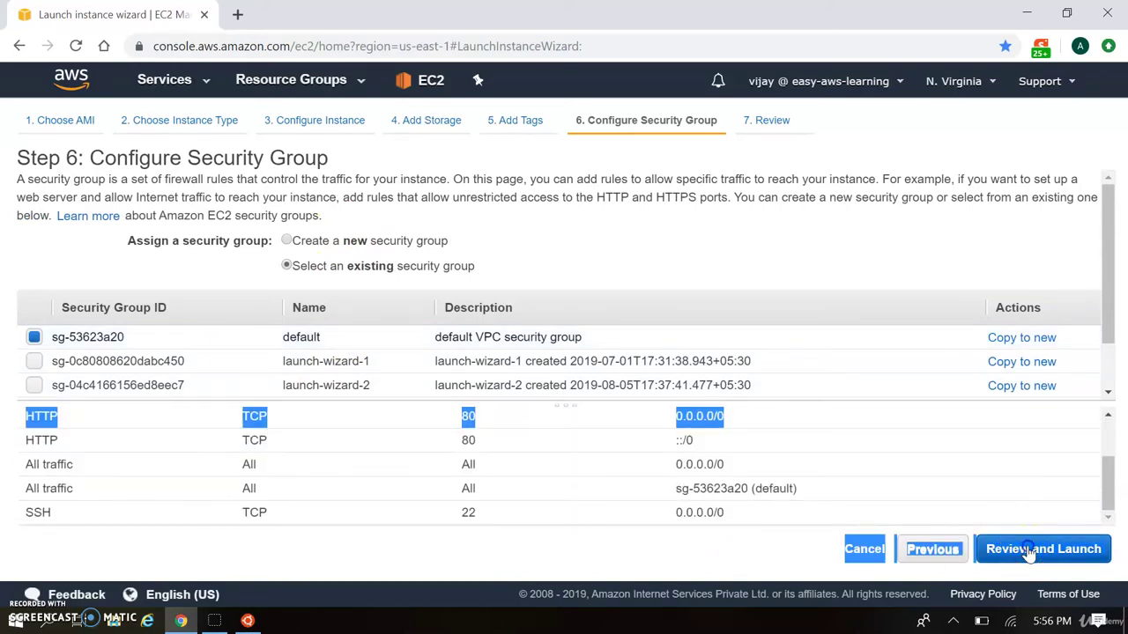
left_click(1005, 546)
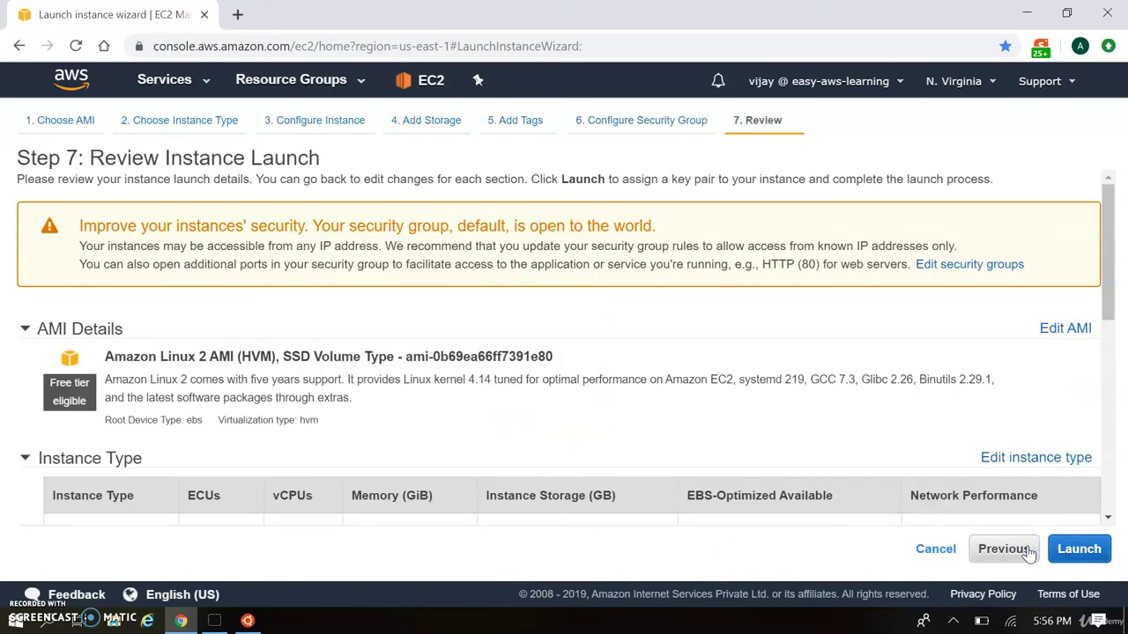
Step: Launch the t2.micro instance with the ec2-demo key pair, acknowledging the key file
scroll(987, 399, "down", 2)
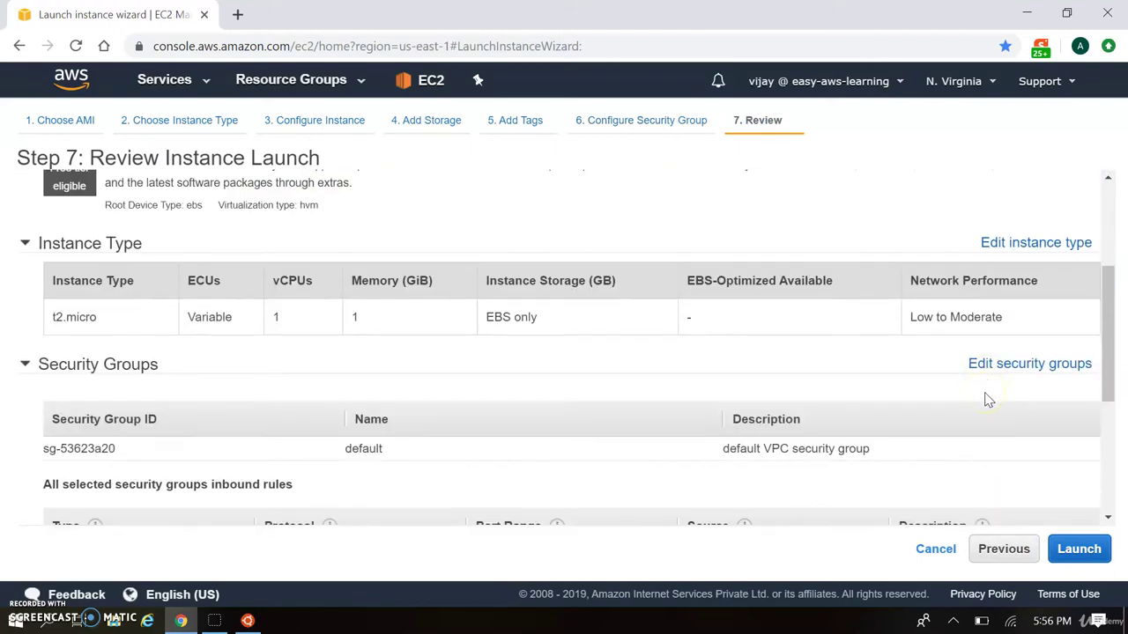
scroll(987, 399, "down", 1)
left_click(1076, 548)
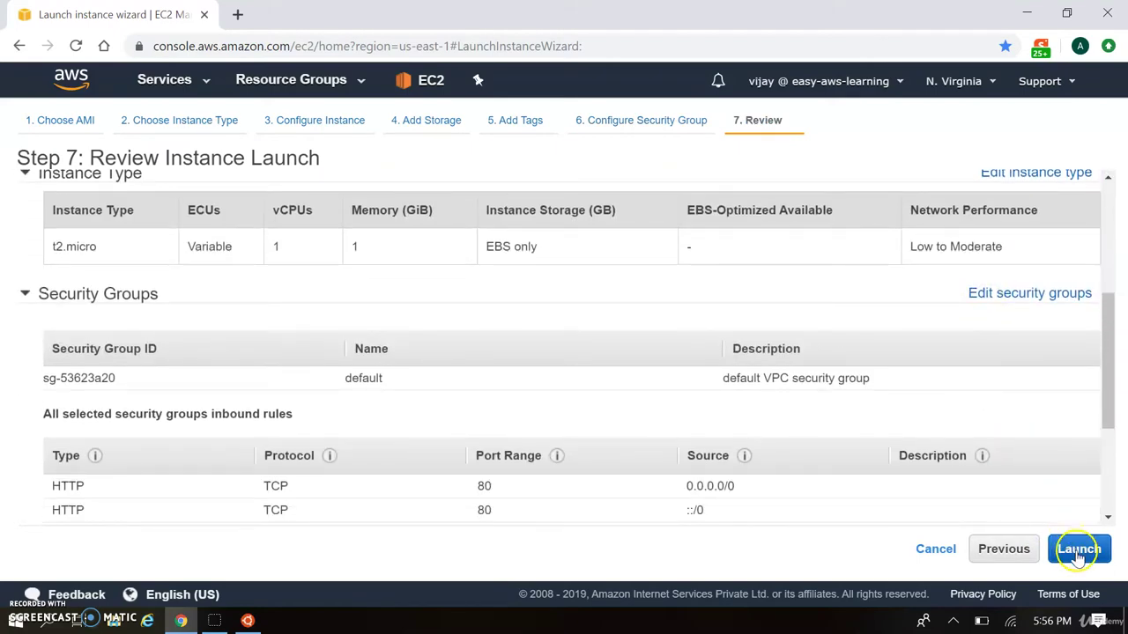
left_click(451, 396)
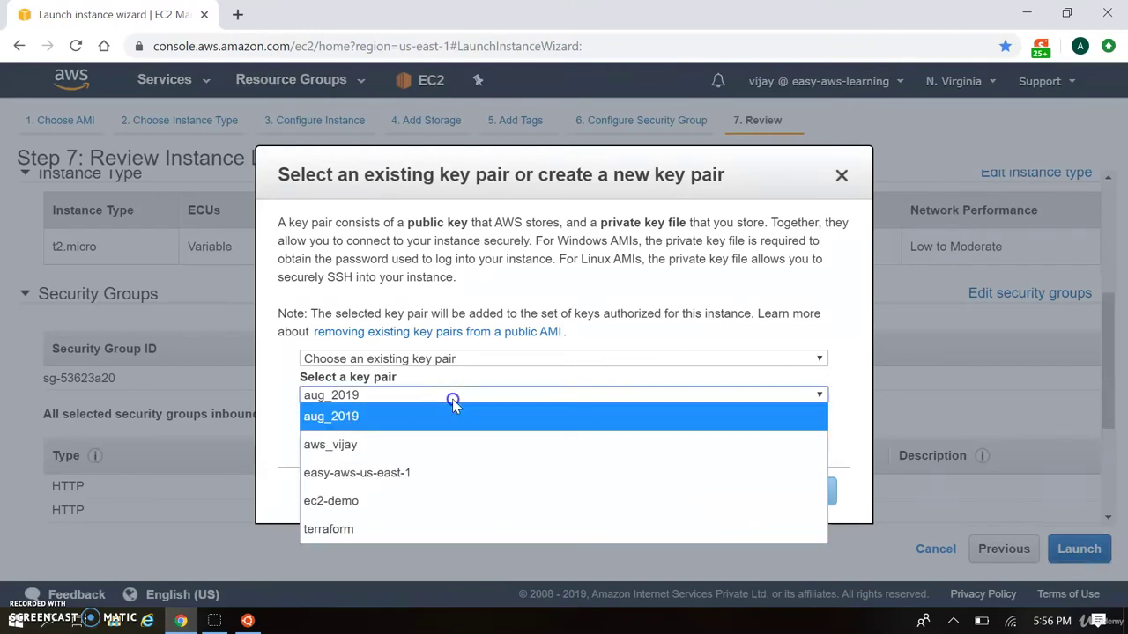
left_click(428, 498)
left_click(307, 421)
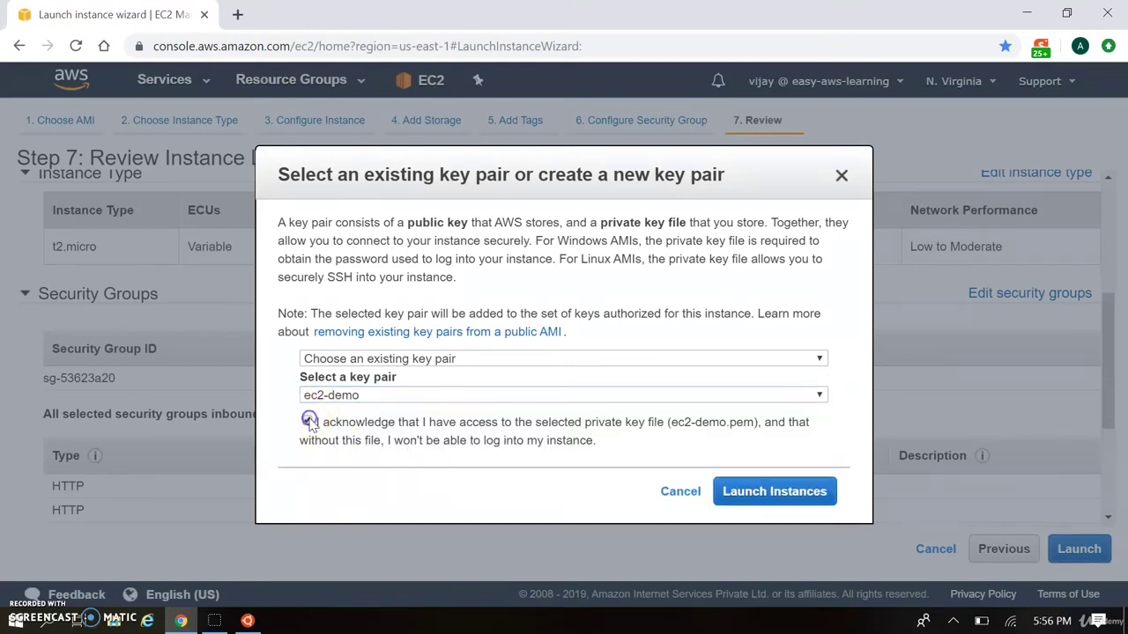
left_click(781, 483)
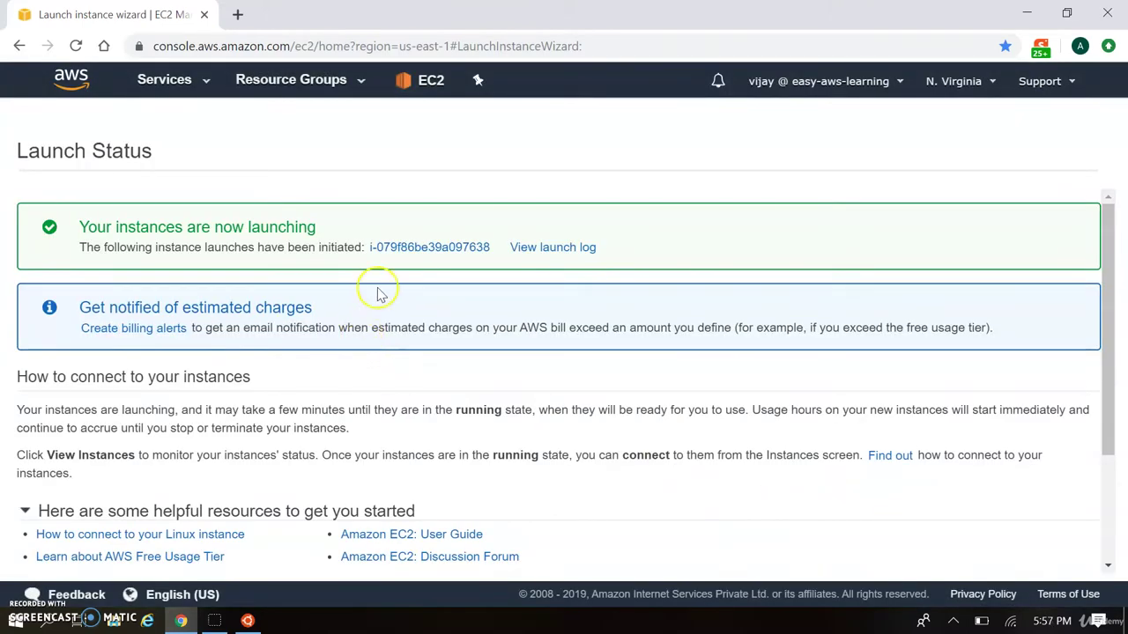
Step: Open the running instance and copy its public IP 3.82.136.162
left_click(429, 247)
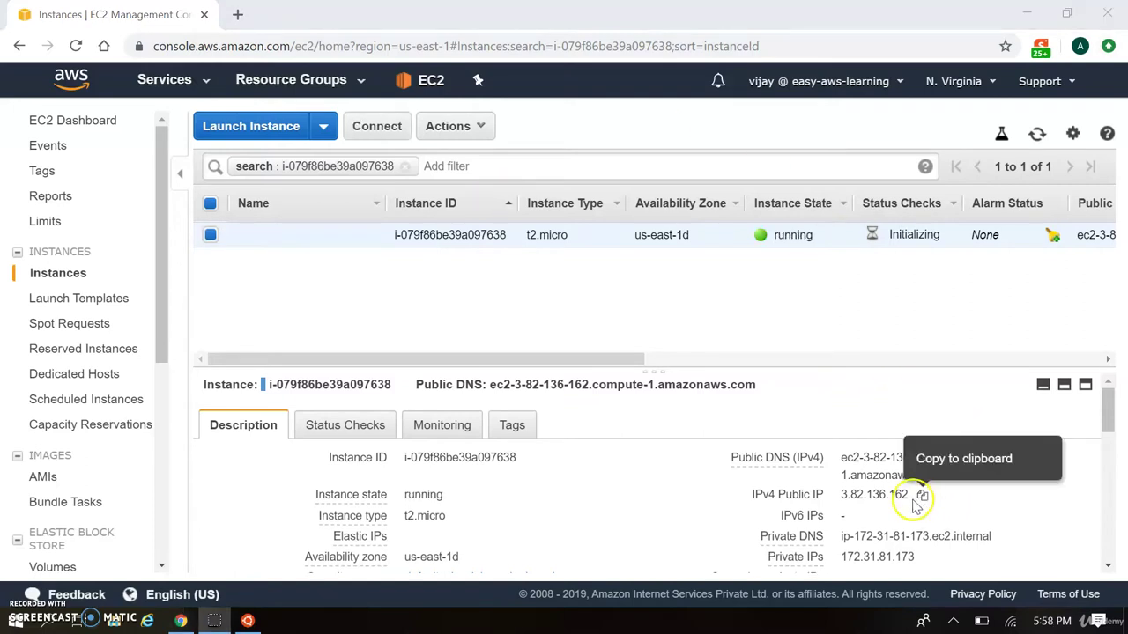
left_click(921, 496)
key("alt+Tab")
key("Tab")
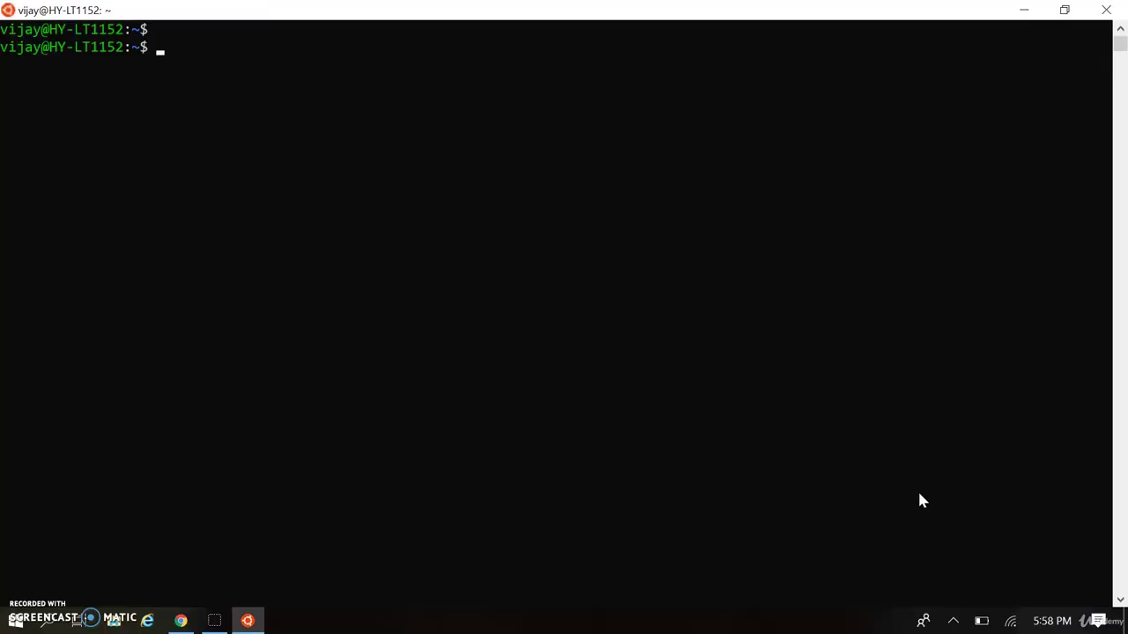
type("ssh")
key("alt+Tab")
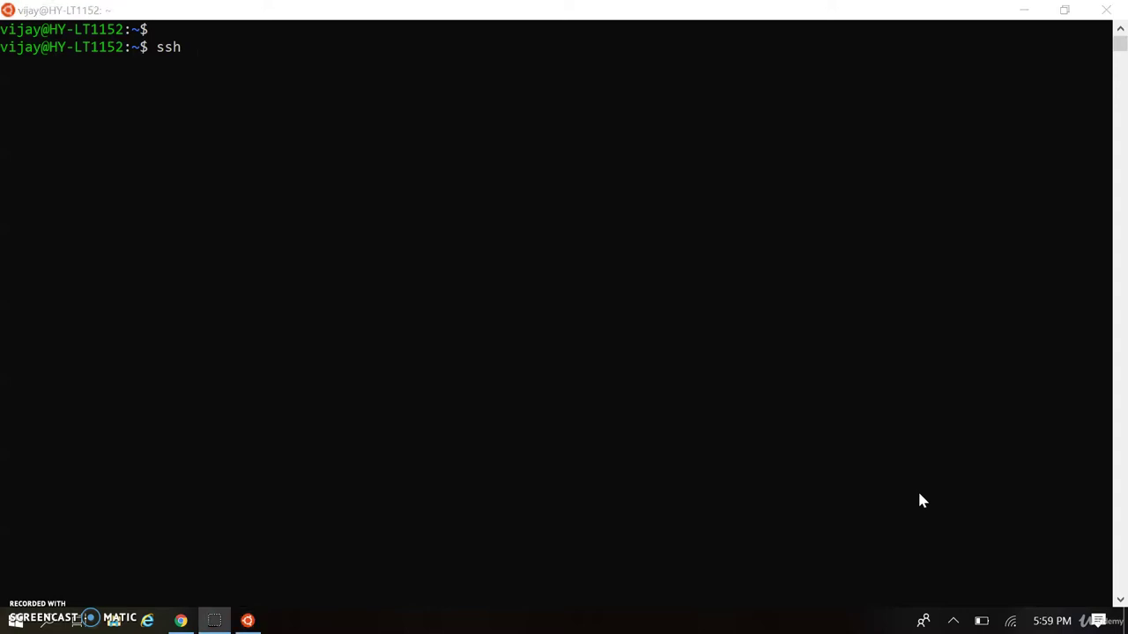
left_click(862, 408)
type("ec2")
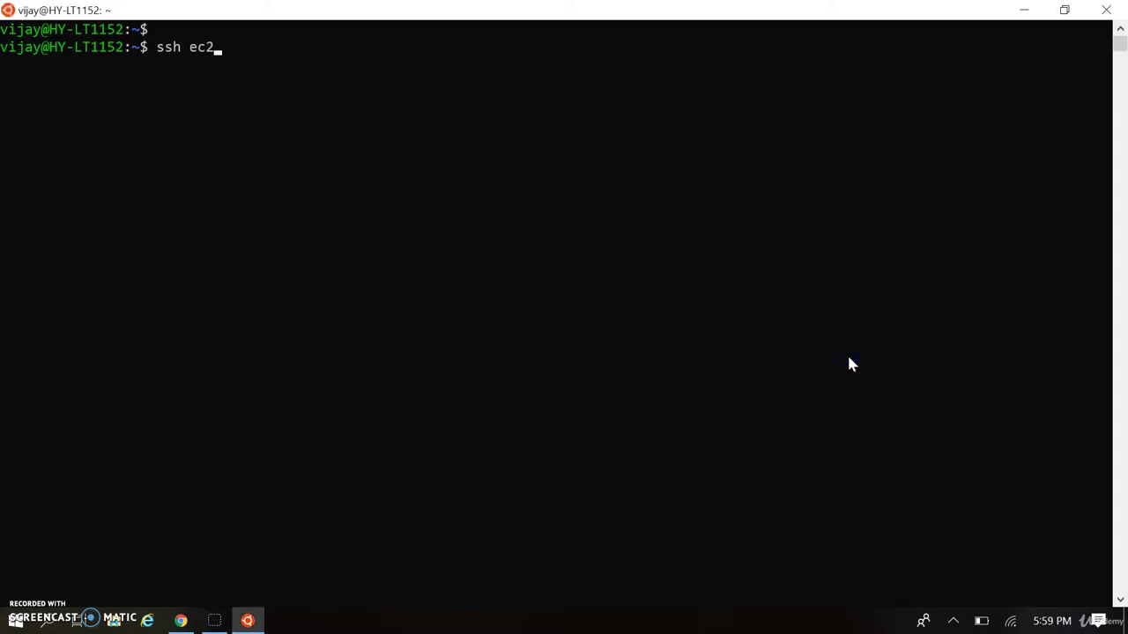
type("-user@")
right_click(849, 363)
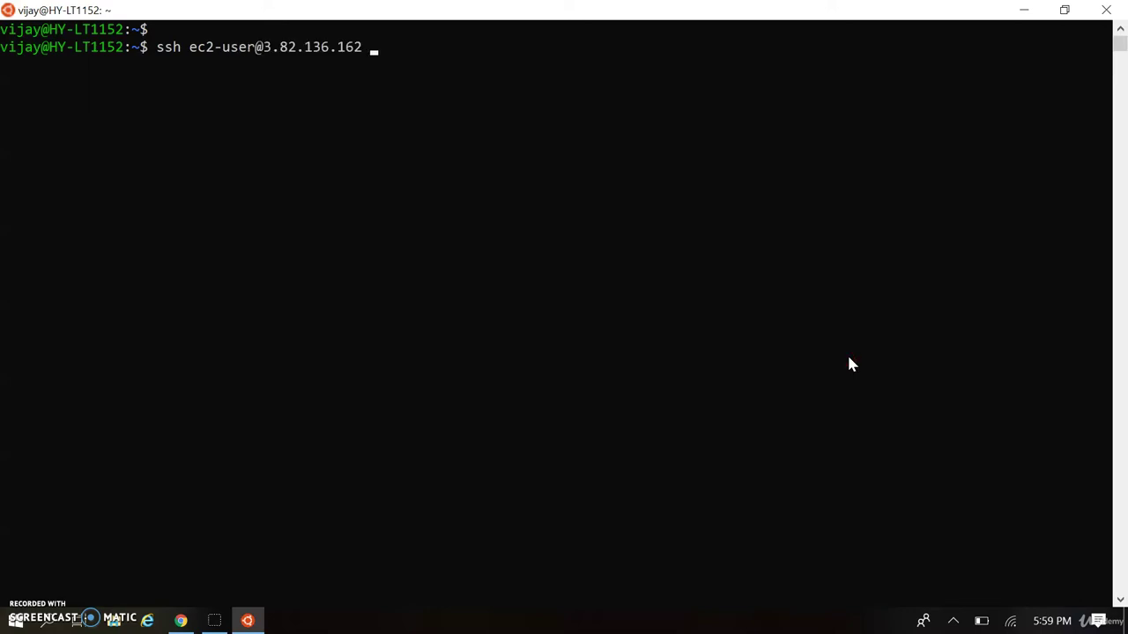
type("-i ec")
key("Tab")
key("Return")
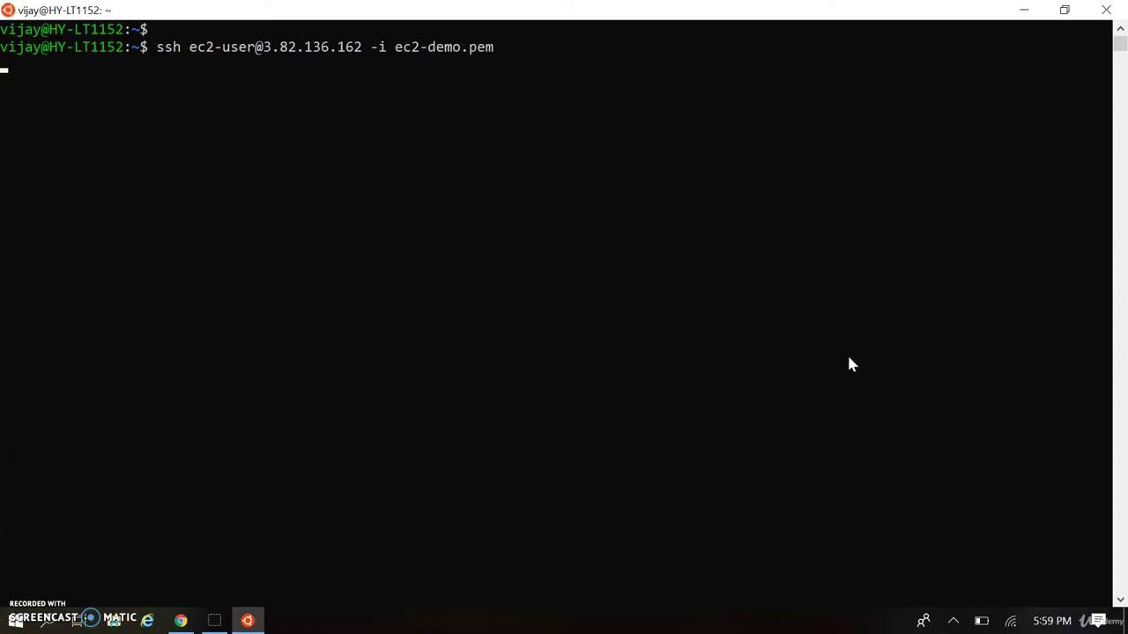
type("yes")
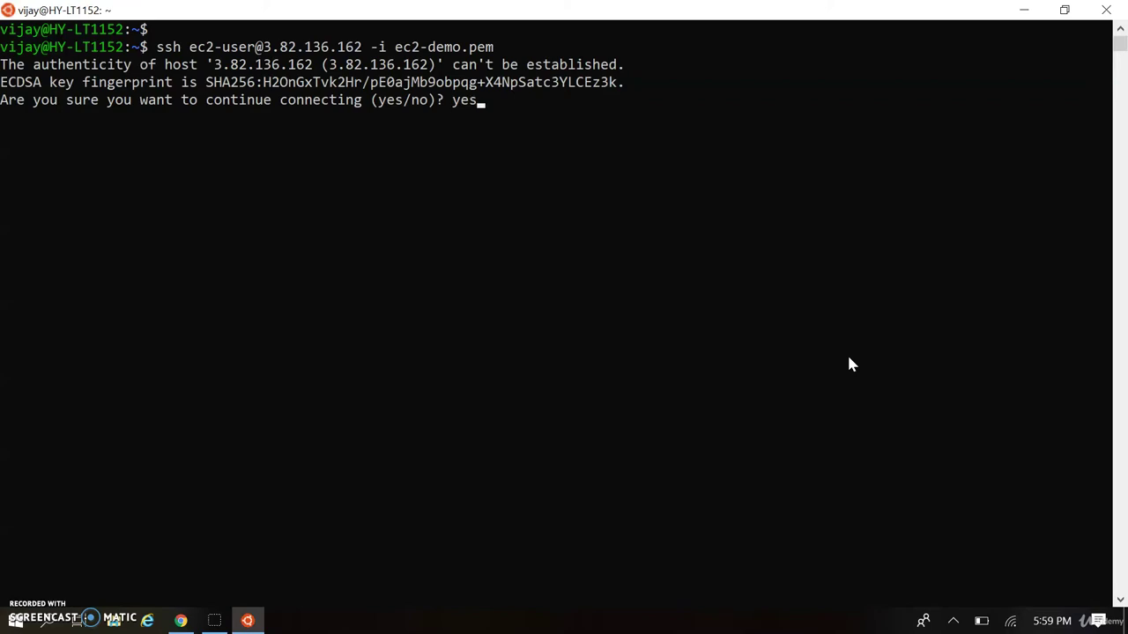
key("Return")
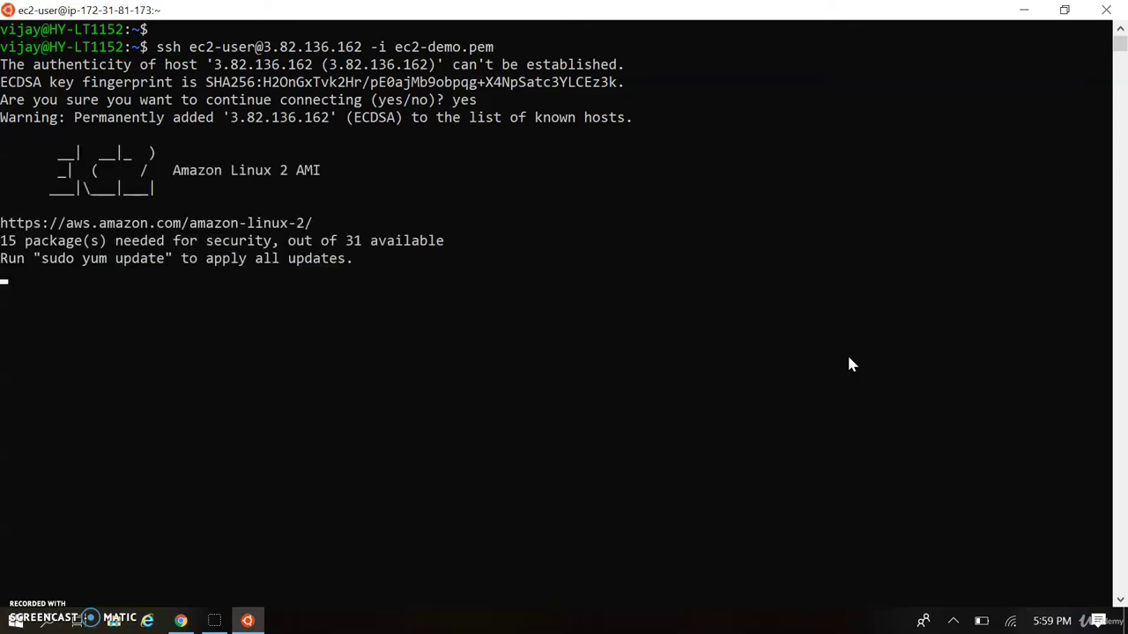
key("Return")
key("Return")
key("Return")
Step: Switch to the root user with sudo su
type("sudo ")
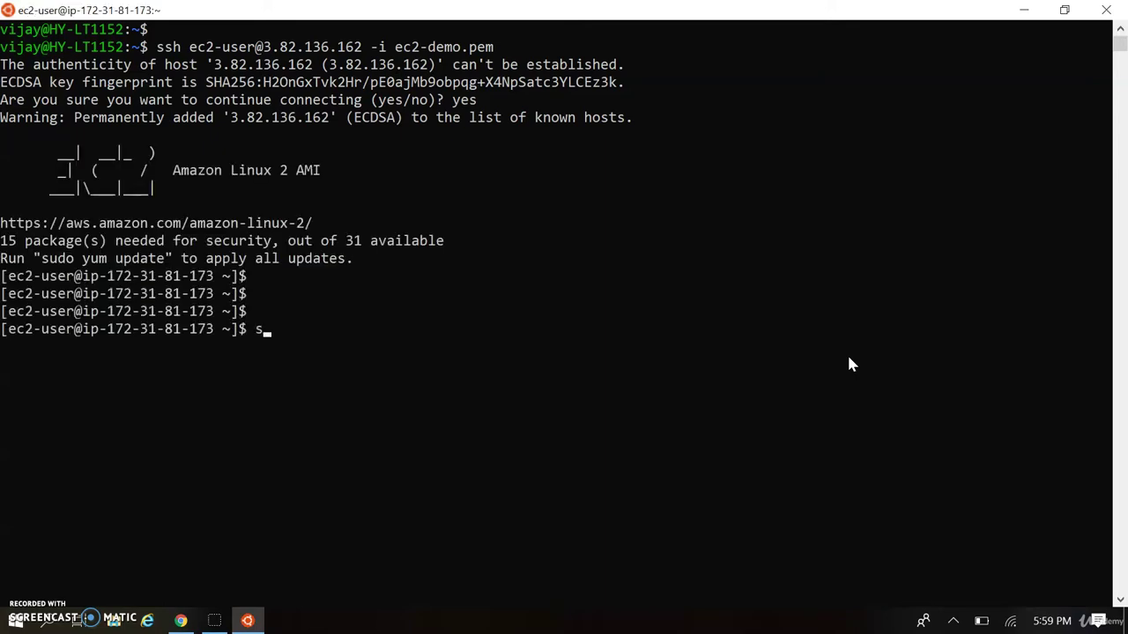
type("sudo s")
key("Return")
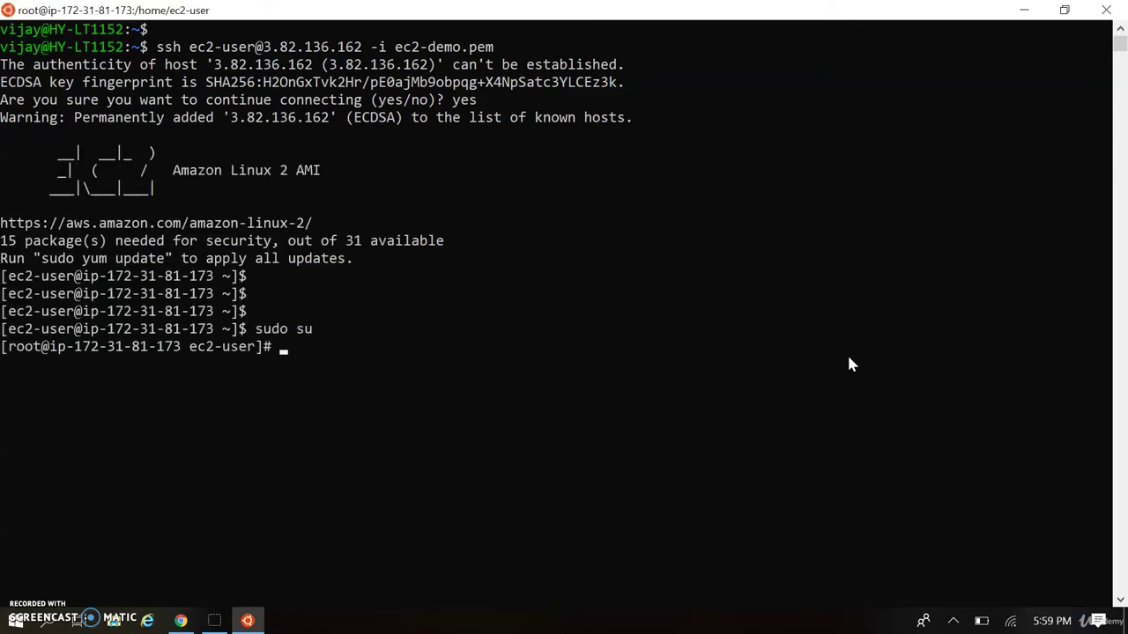
key("Return")
key("Return")
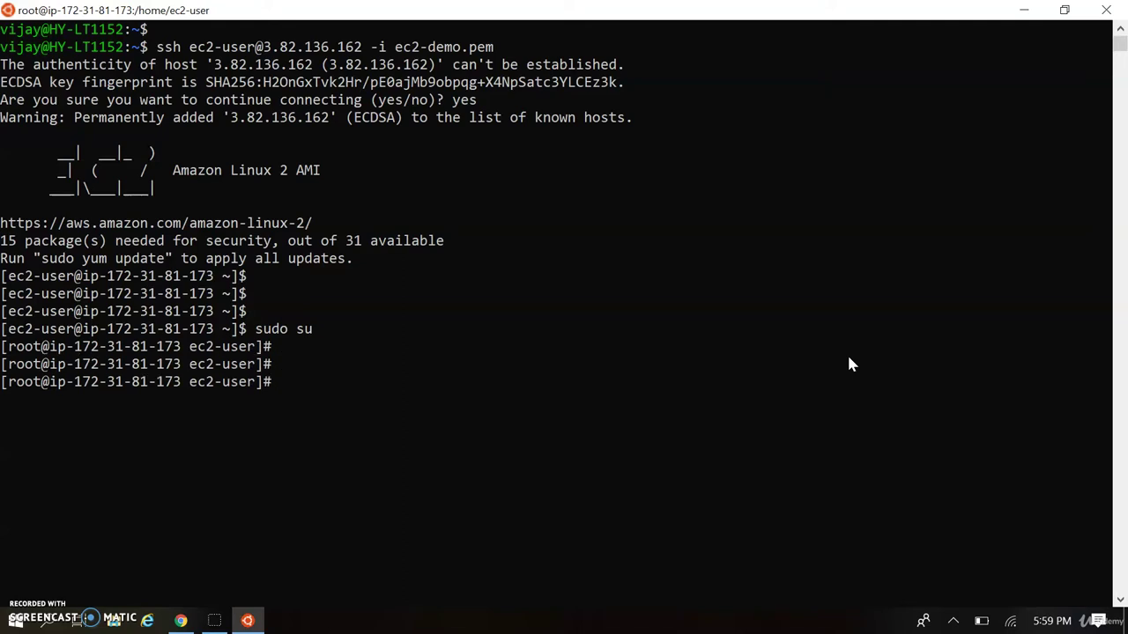
scroll(850, 363, "down", 1)
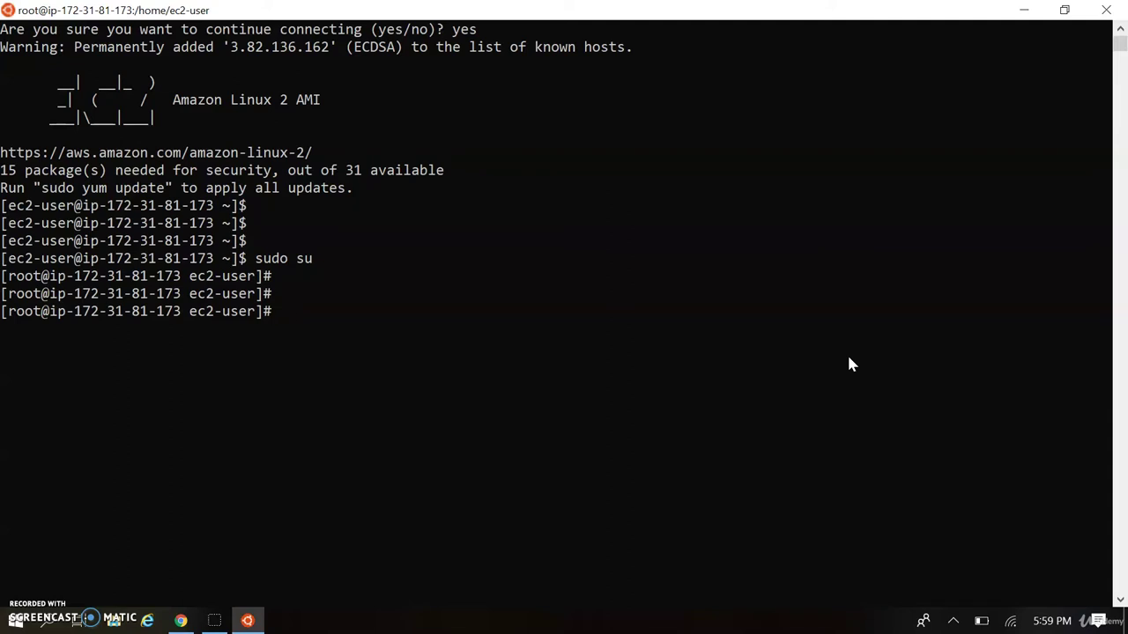
Step: Install the Apache httpd package with yum install httpd, confirming its dependencies
type("yum install httpd")
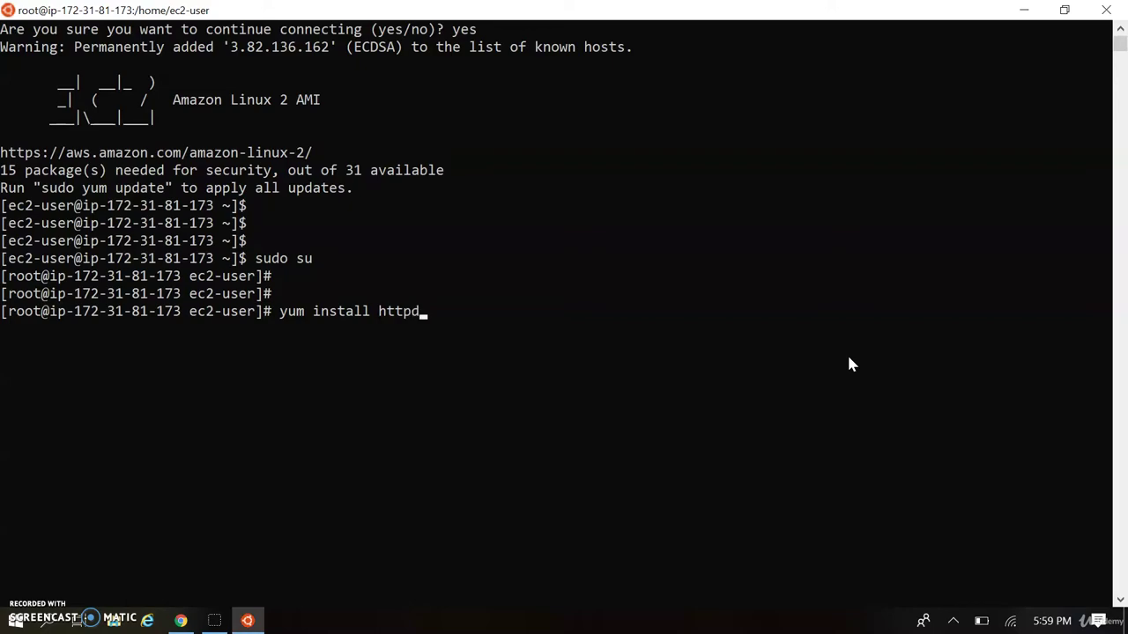
key("Return")
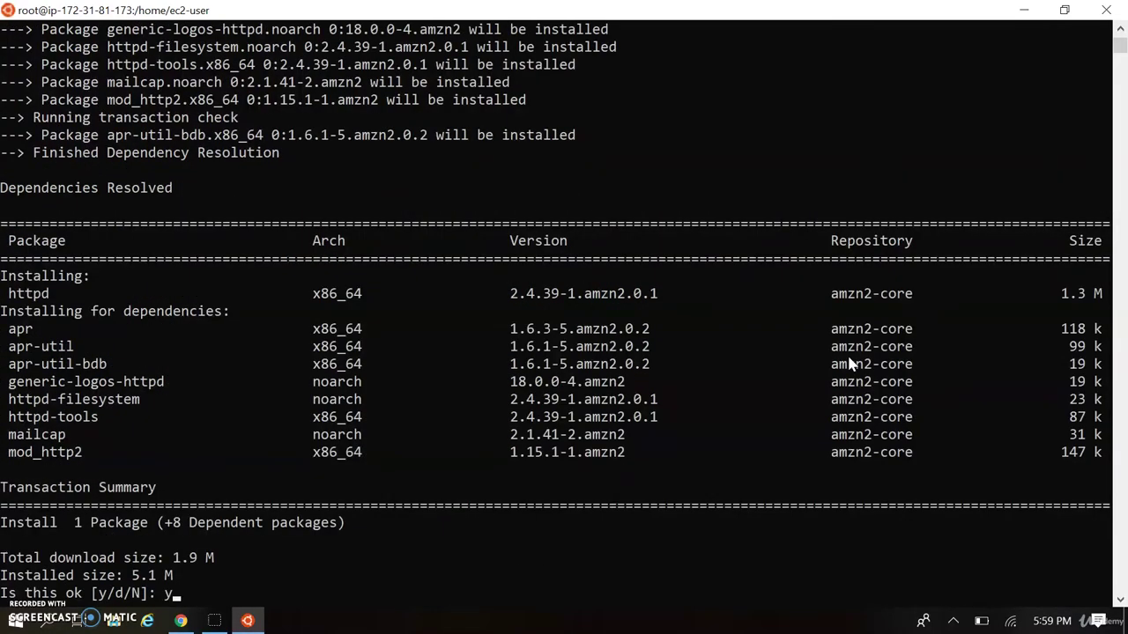
key("Return")
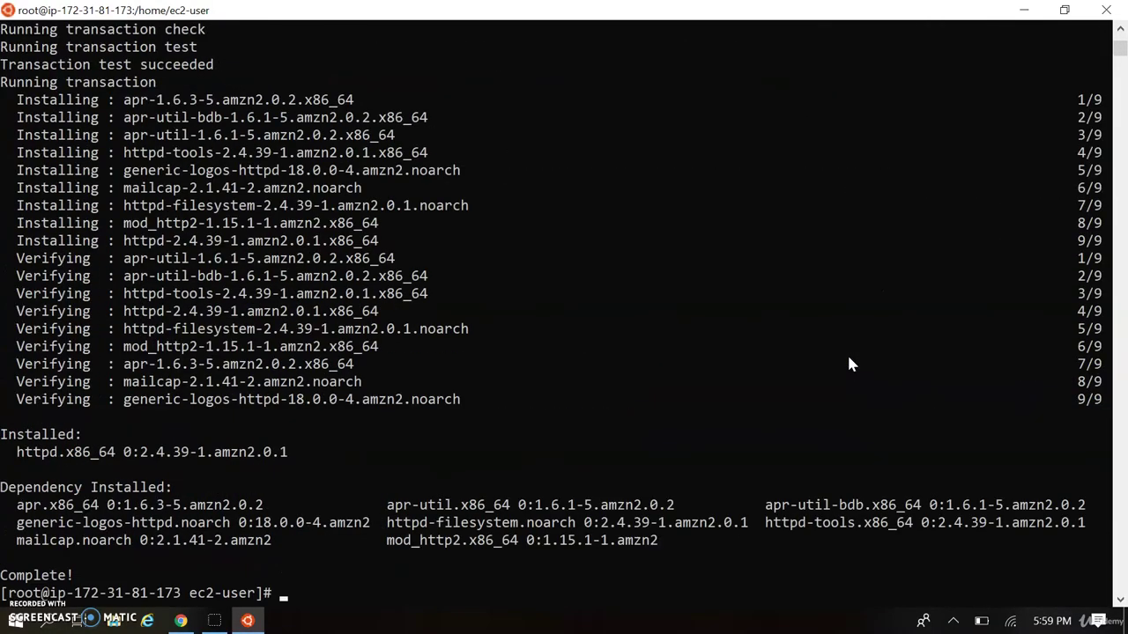
key("Return")
key("Return")
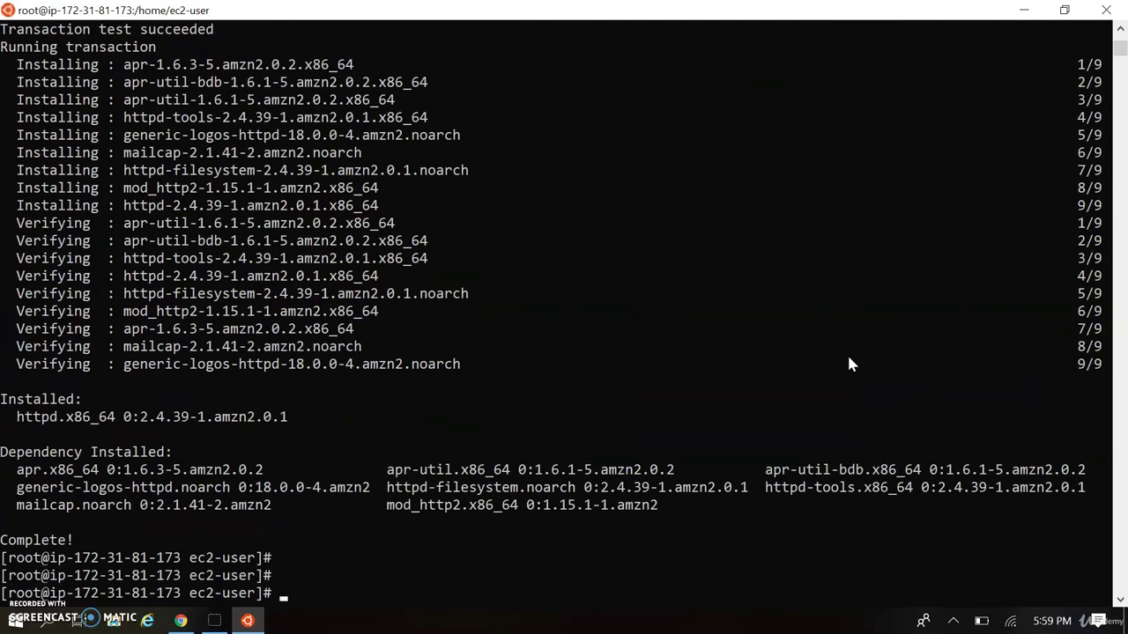
left_click(934, 317)
Step: Start the httpd service and enable it at boot with systemctl
type("systemct")
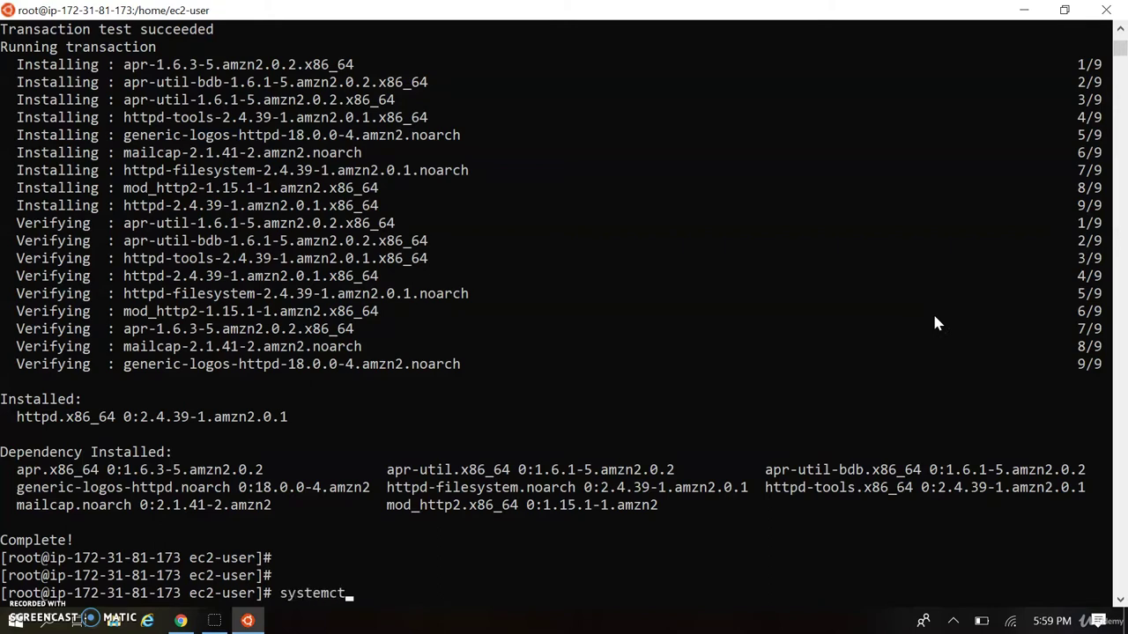
type("l start httpd")
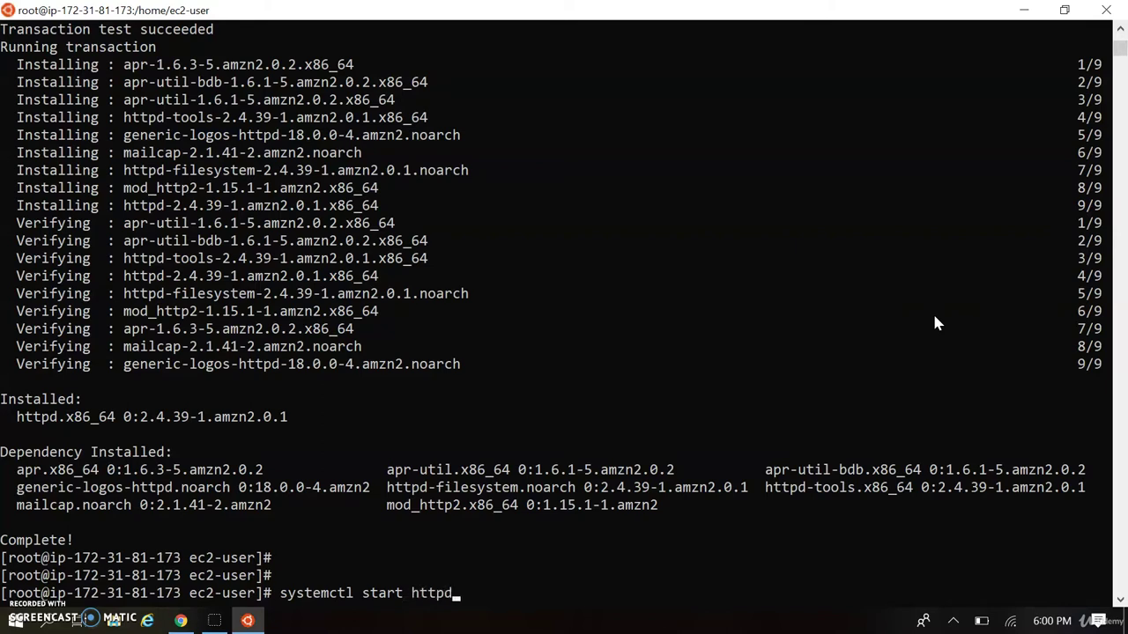
key("Return")
key("Up")
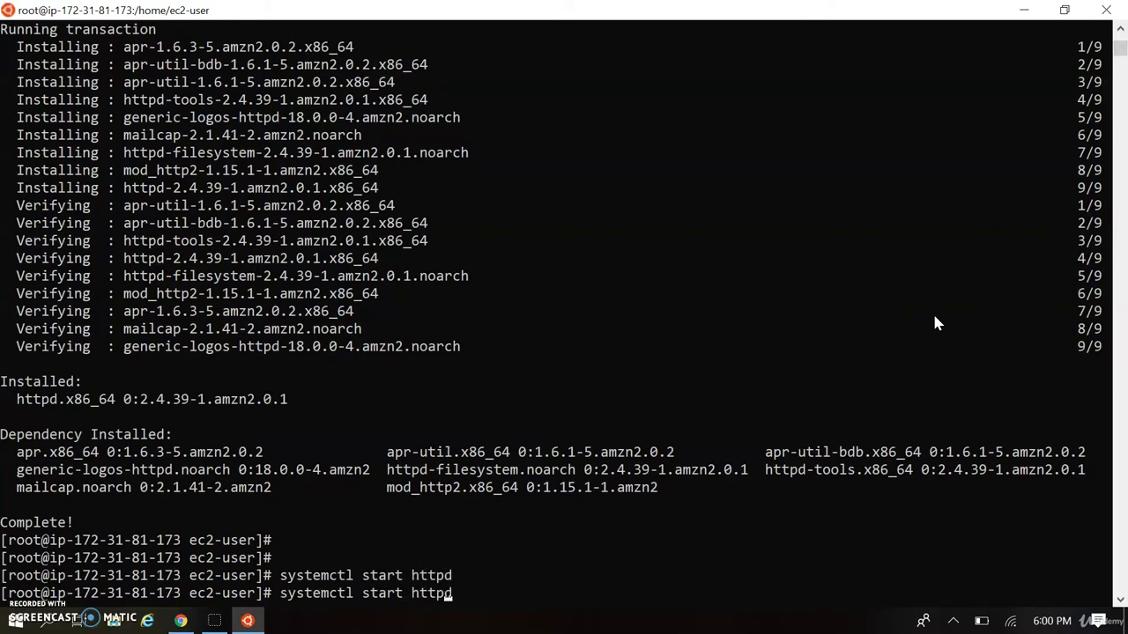
key("Left")
key("Left")
key("Left")
key("Left")
key("Left")
key("Left")
key("Left")
key("Delete")
key("BackSpace")
key("BackSpace")
key("BackSpace")
key("BackSpace")
type("enable")
key("Return")
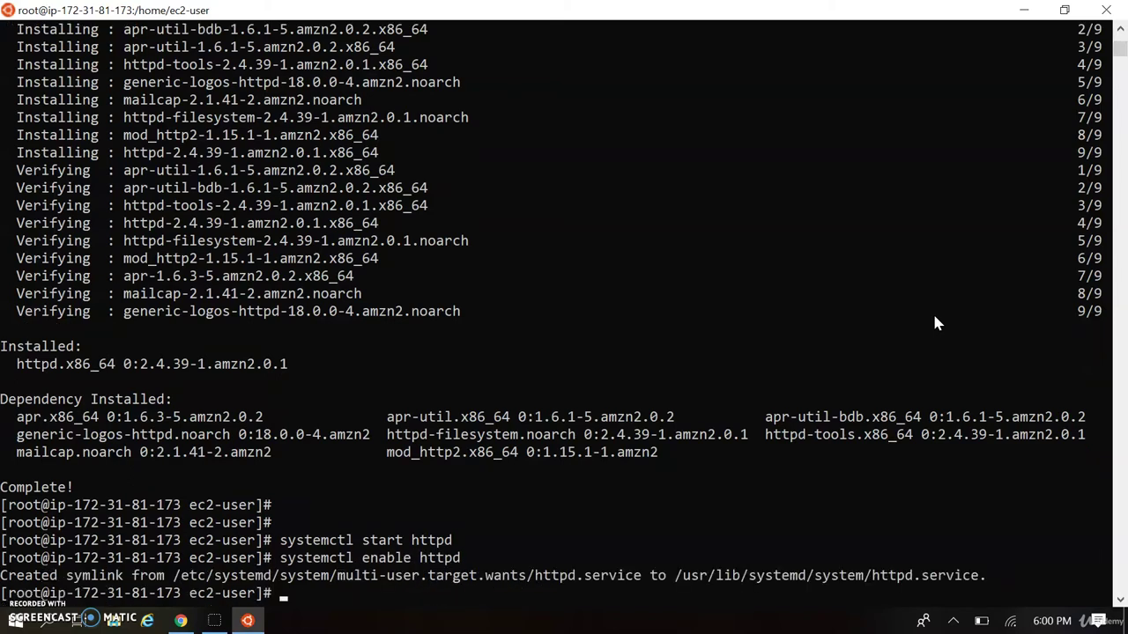
key("Return")
key("Return")
key("Return")
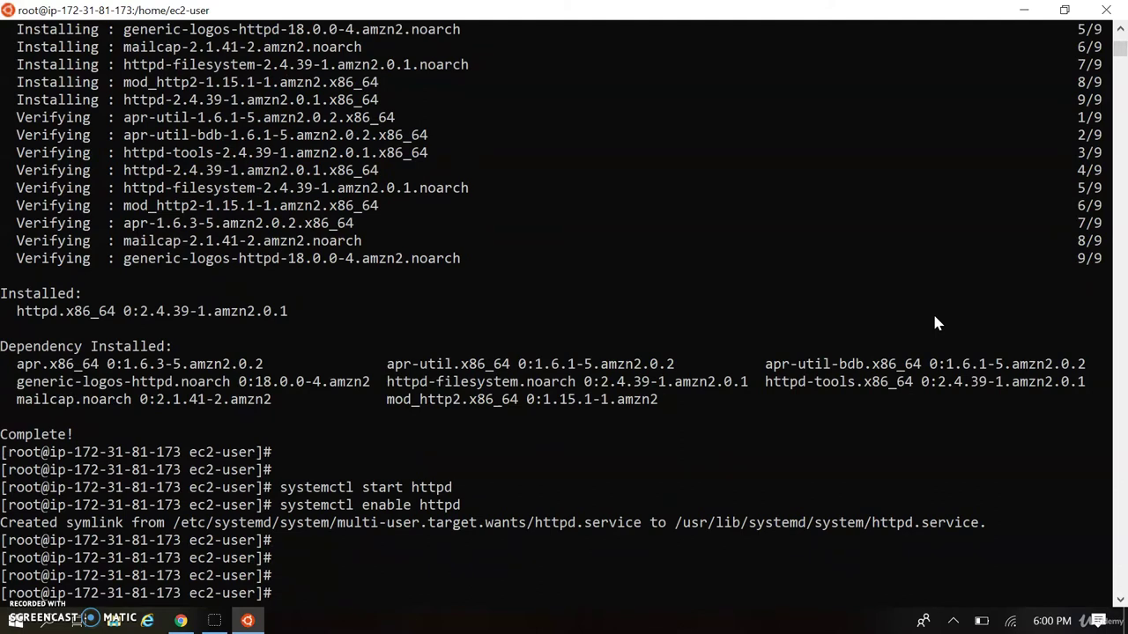
Step: Echo 'This is AMI example' into the web root's index.html
type("echo \"Thi")
key("BackSpace")
type("s is AMI examp")
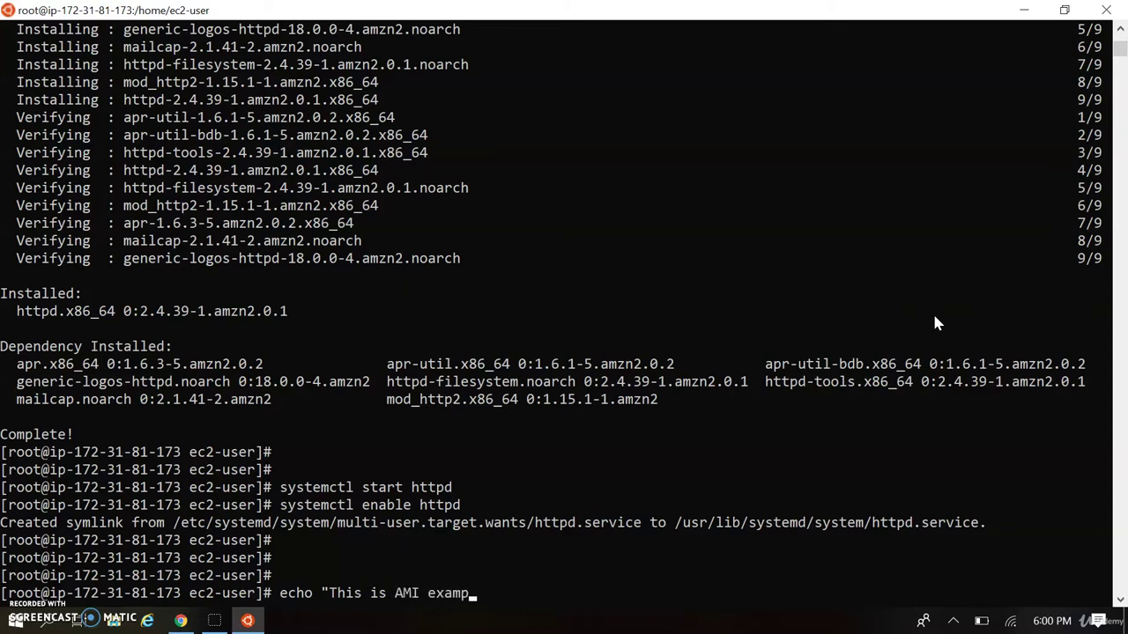
type("le\" >/var/www/htt")
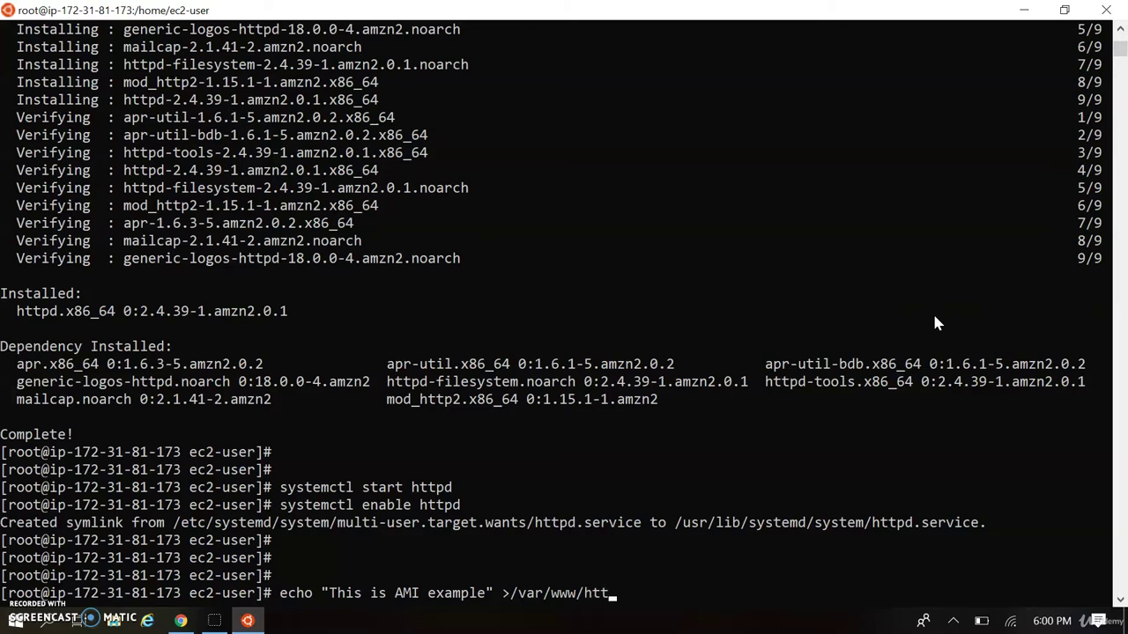
type("ml/")
type("index")
type(".htm")
type("l")
key("Return")
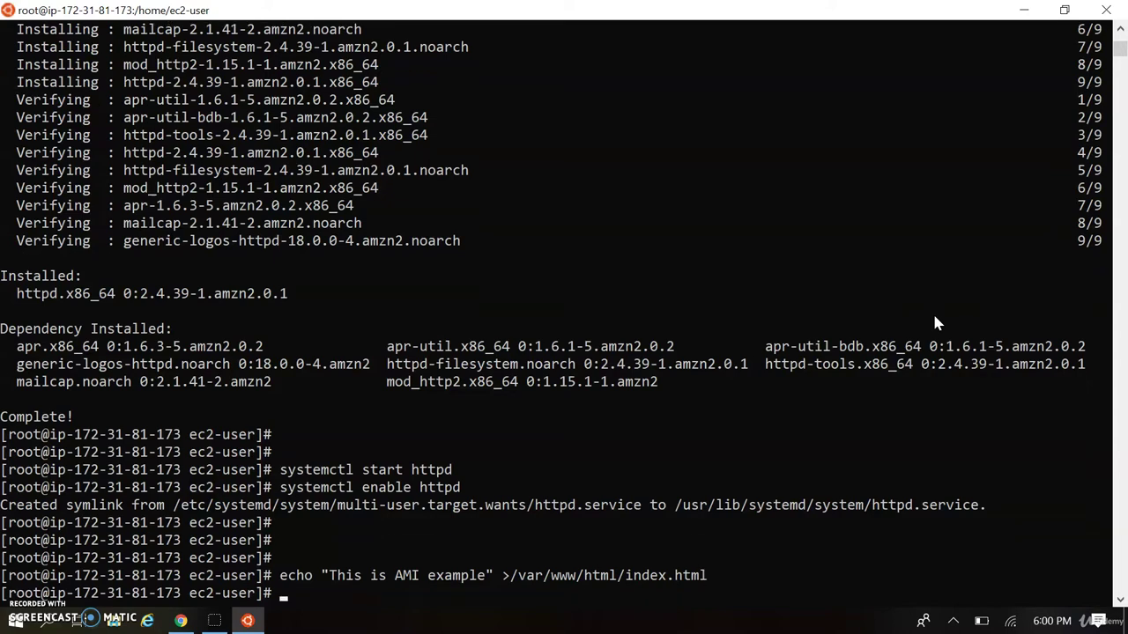
key("Return")
key("Return")
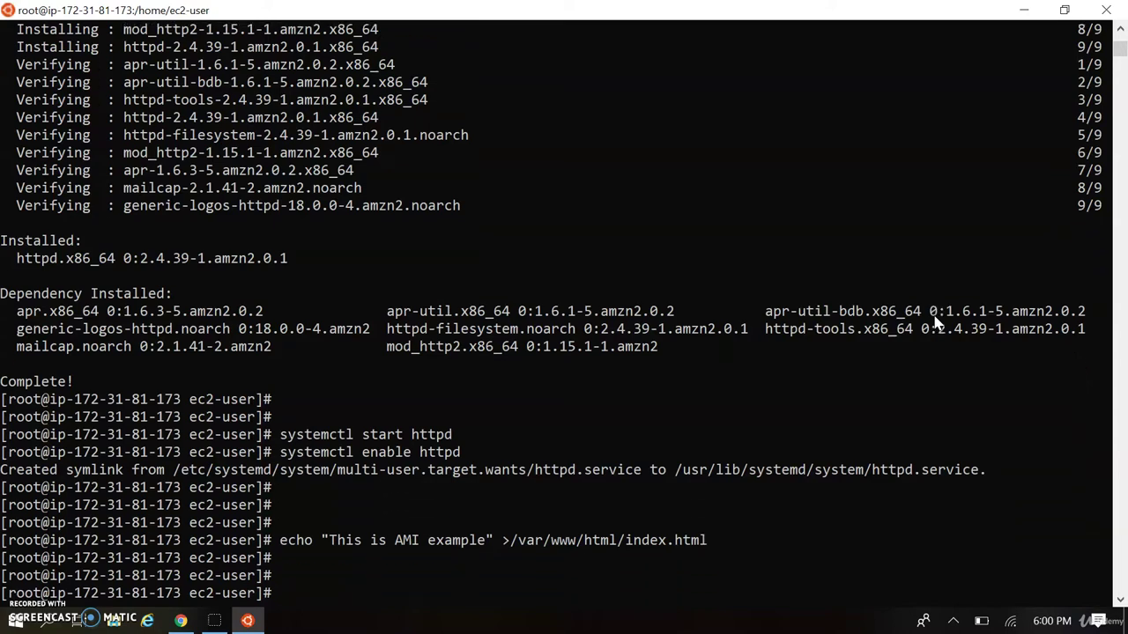
key("alt+Tab")
key("alt+Tab")
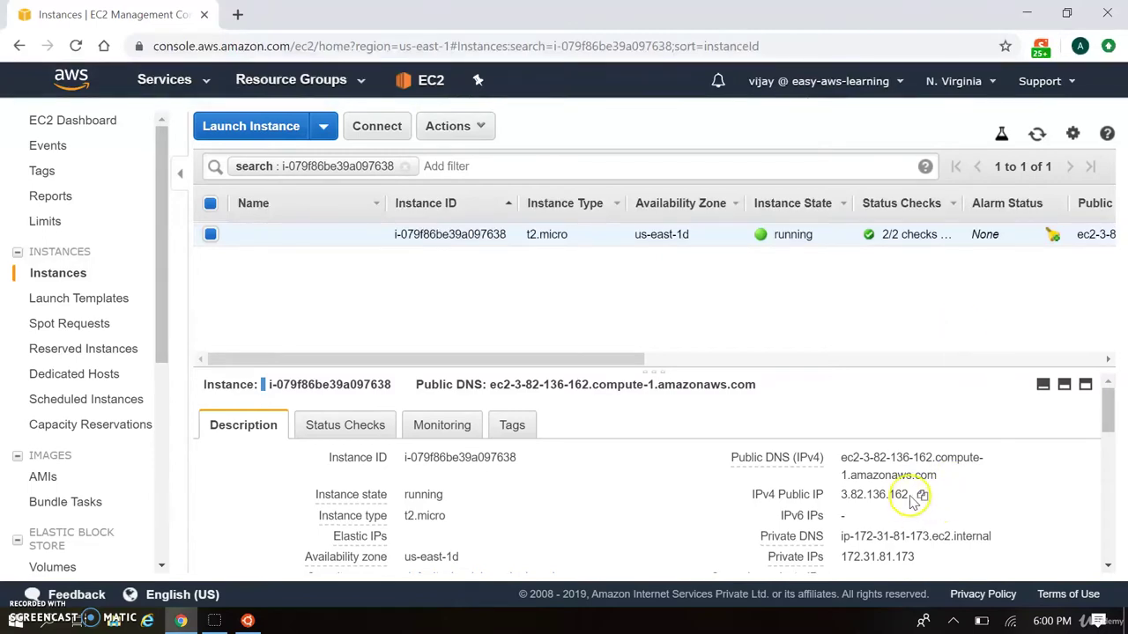
Step: Open 3.82.136.162 in a new tab and confirm it shows 'This is AMI example'
left_click(921, 495)
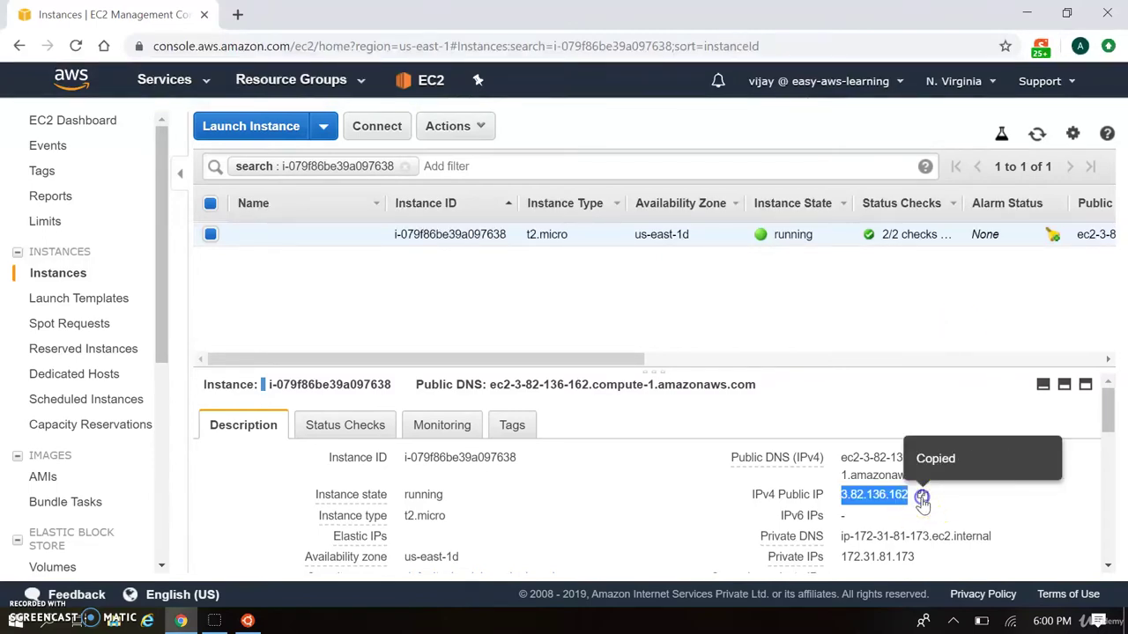
left_click(237, 14)
key("ctrl+v")
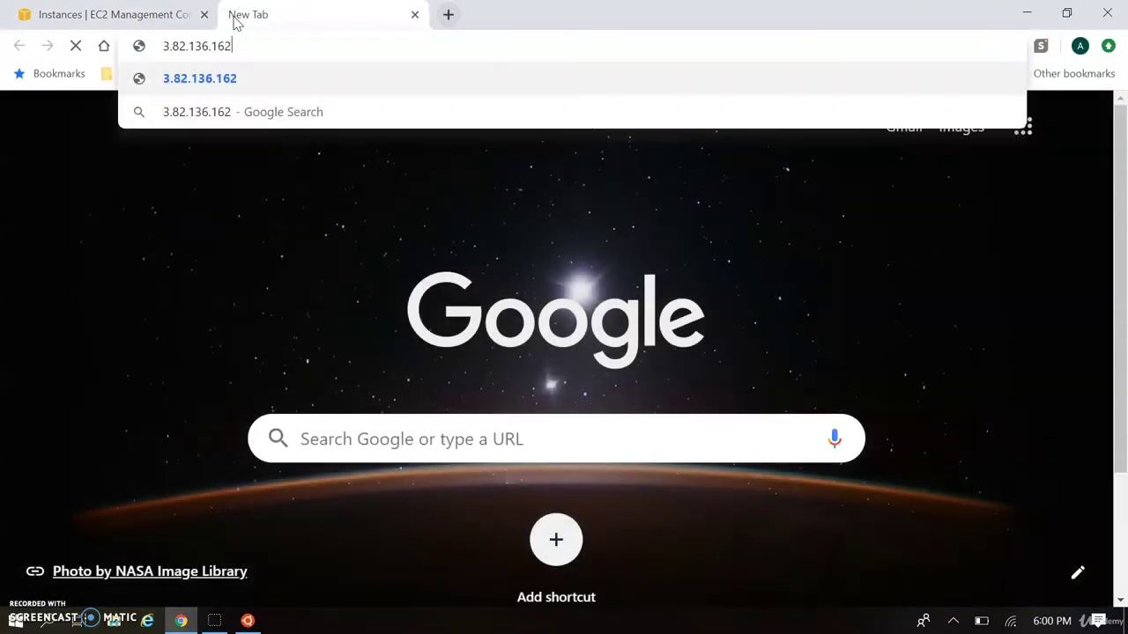
key("Return")
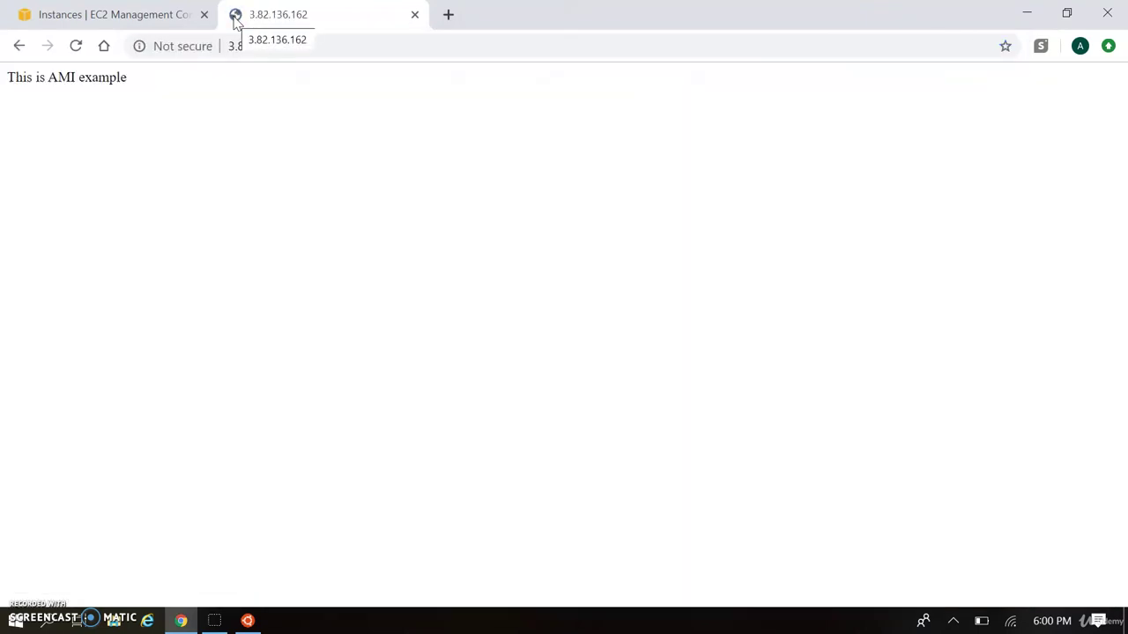
triple_click(49, 75)
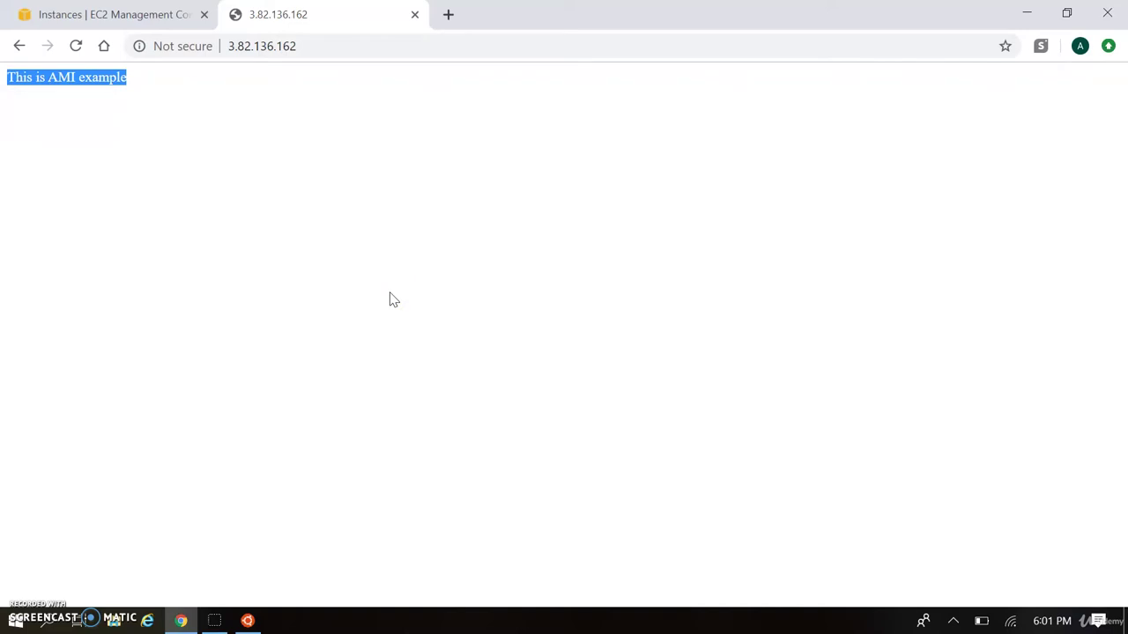
left_click(108, 16)
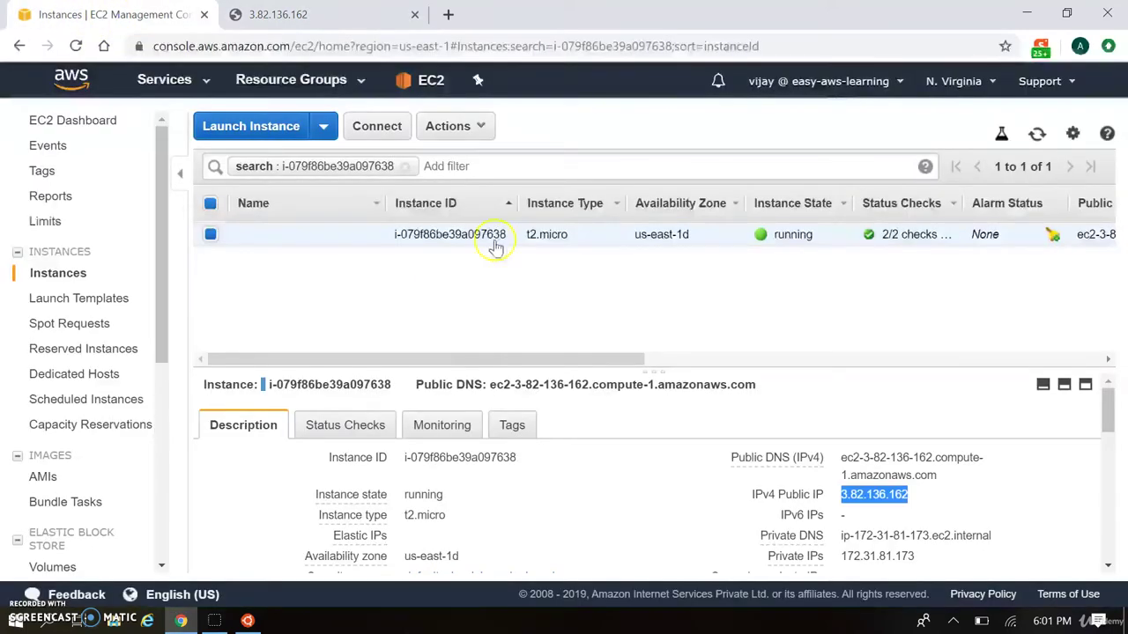
Step: Create an image named MYAMI from the instance via Actions > Image > Create Image
left_click(487, 129)
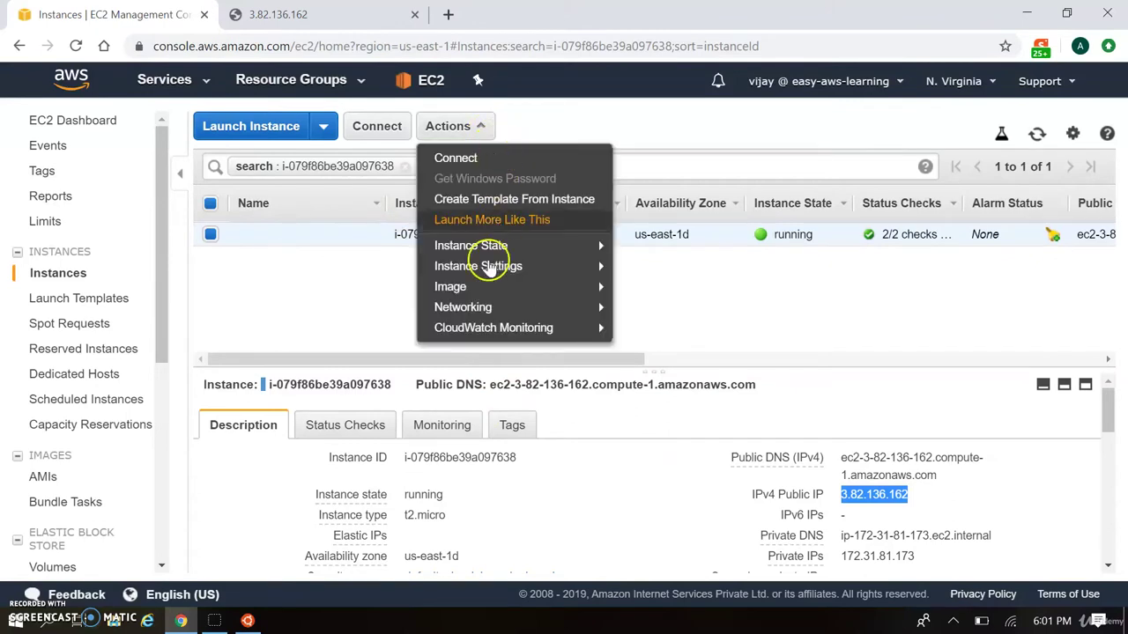
mouse_move(486, 286)
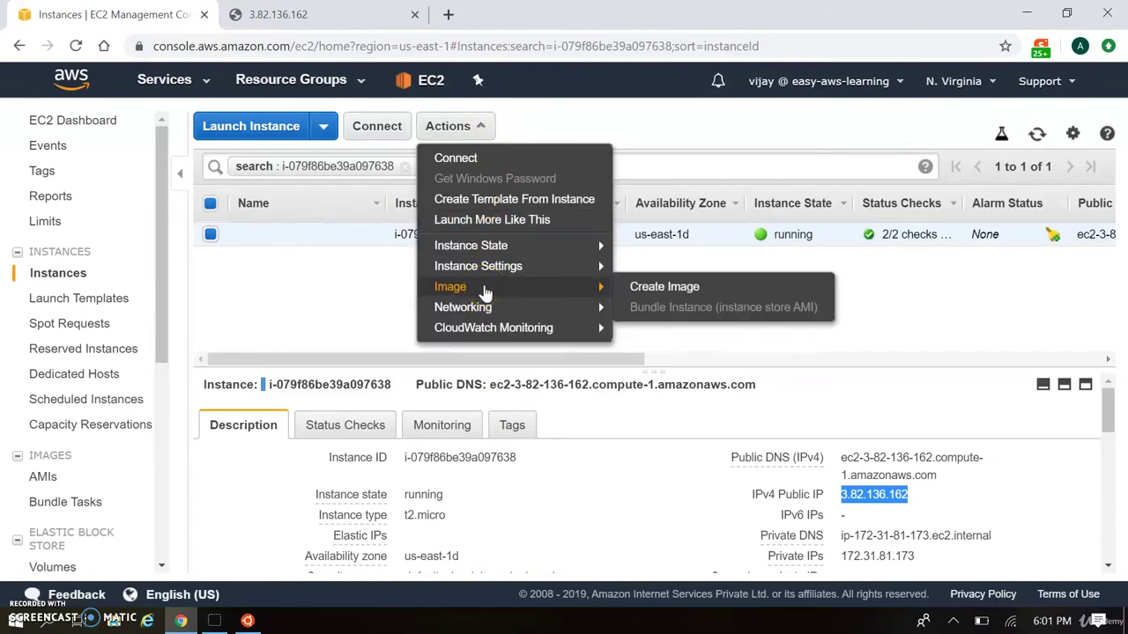
left_click(483, 291)
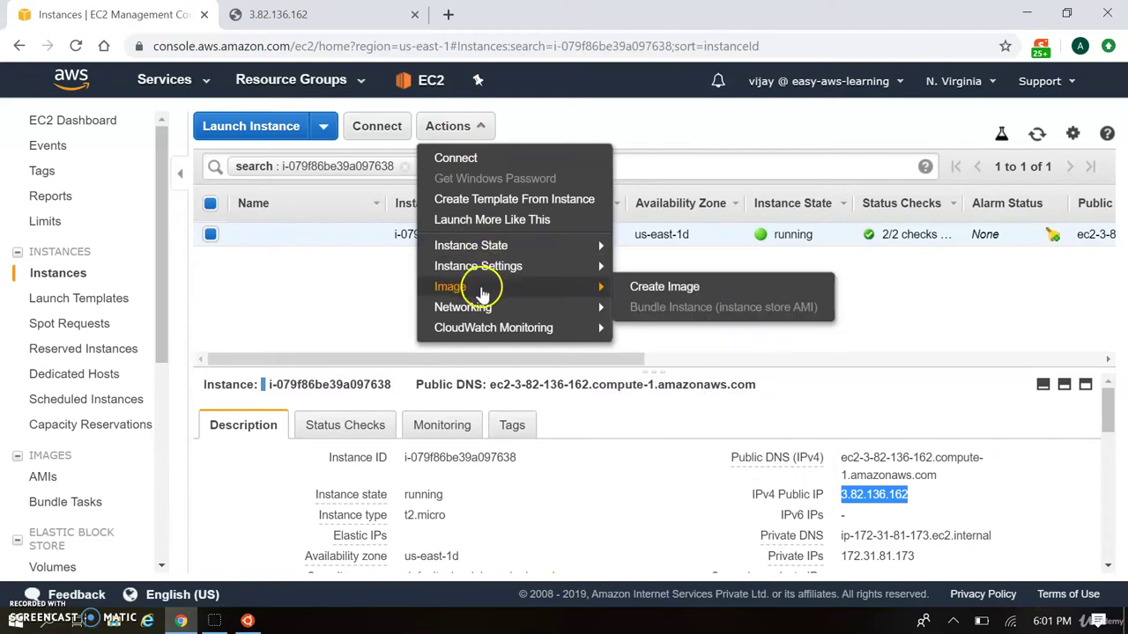
left_click(725, 293)
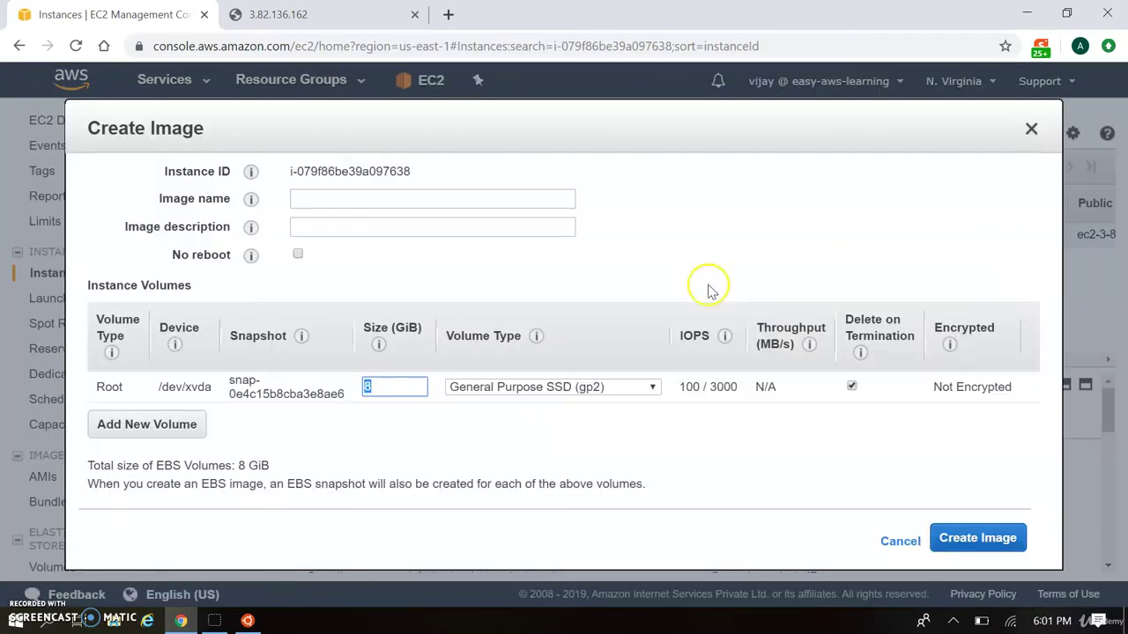
left_click(324, 194)
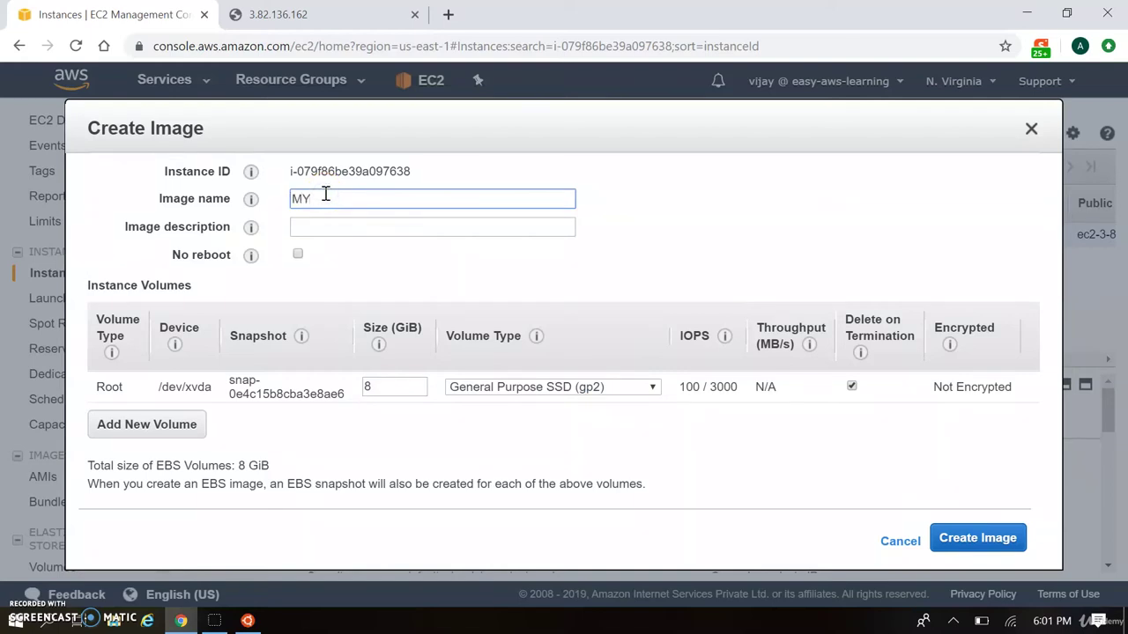
left_click(670, 419)
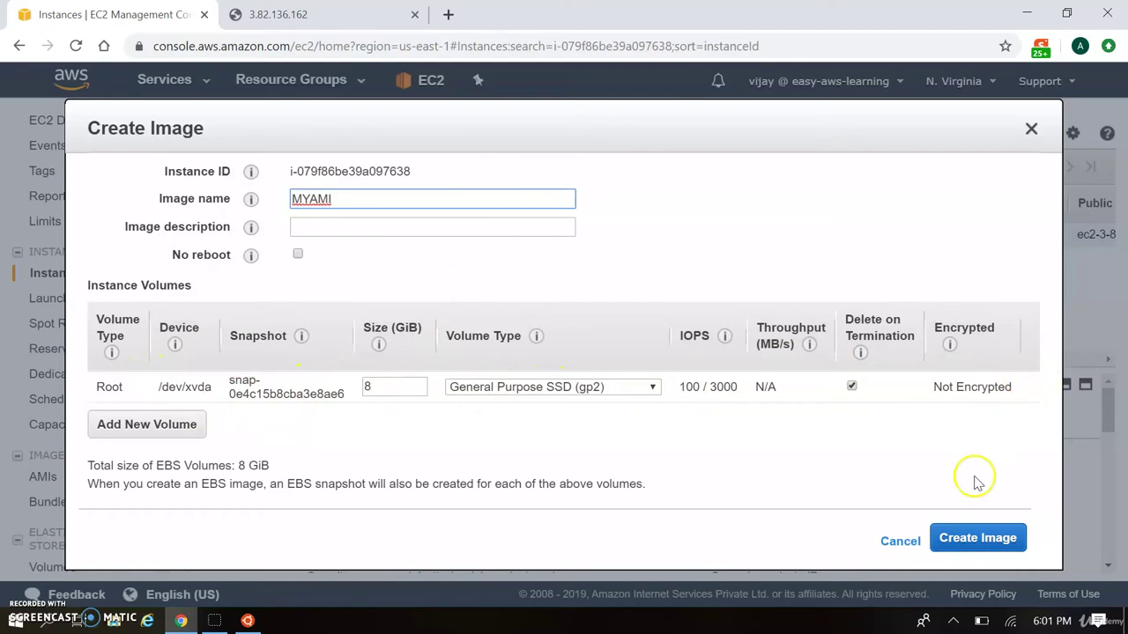
left_click(989, 542)
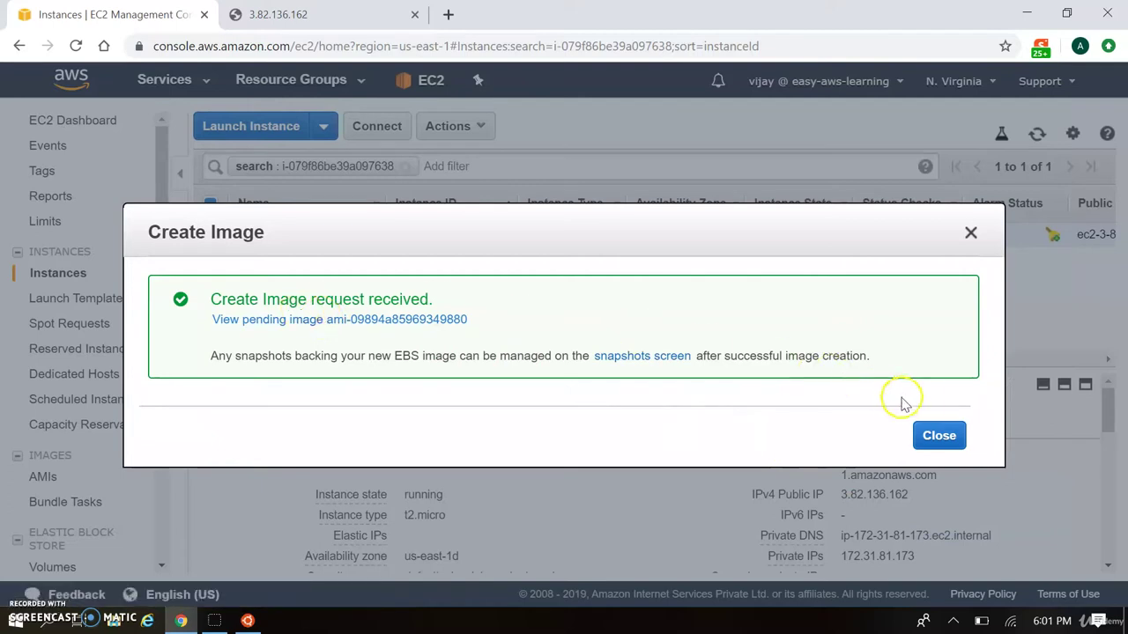
Step: Go to the pending MYAMI image in the AMIs list and open its Actions menu
left_click(388, 322)
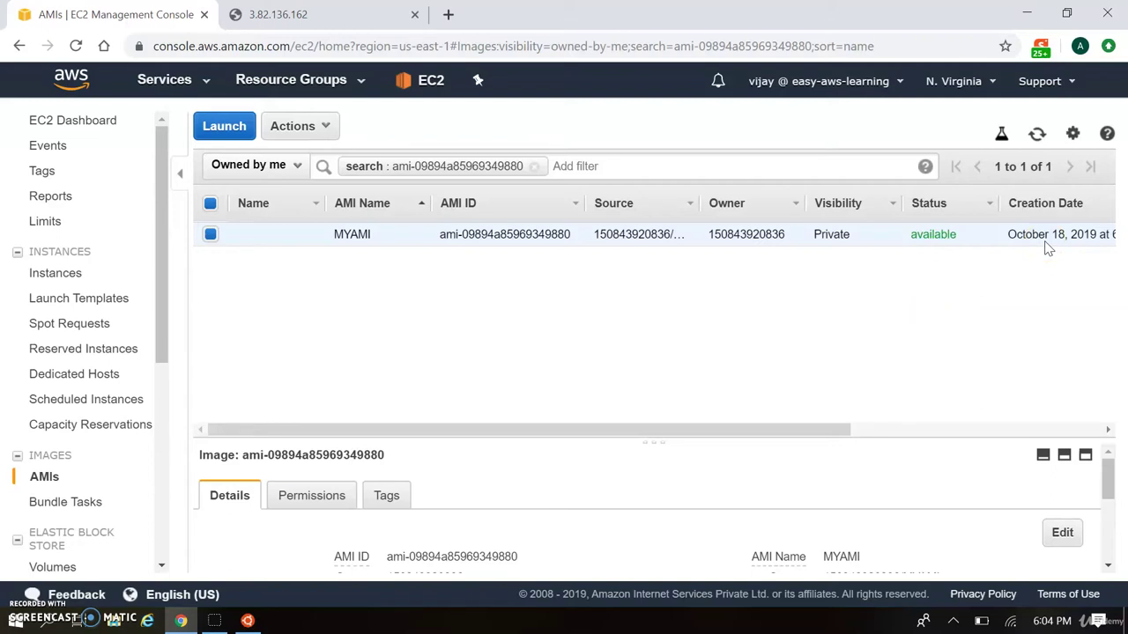
left_click(308, 131)
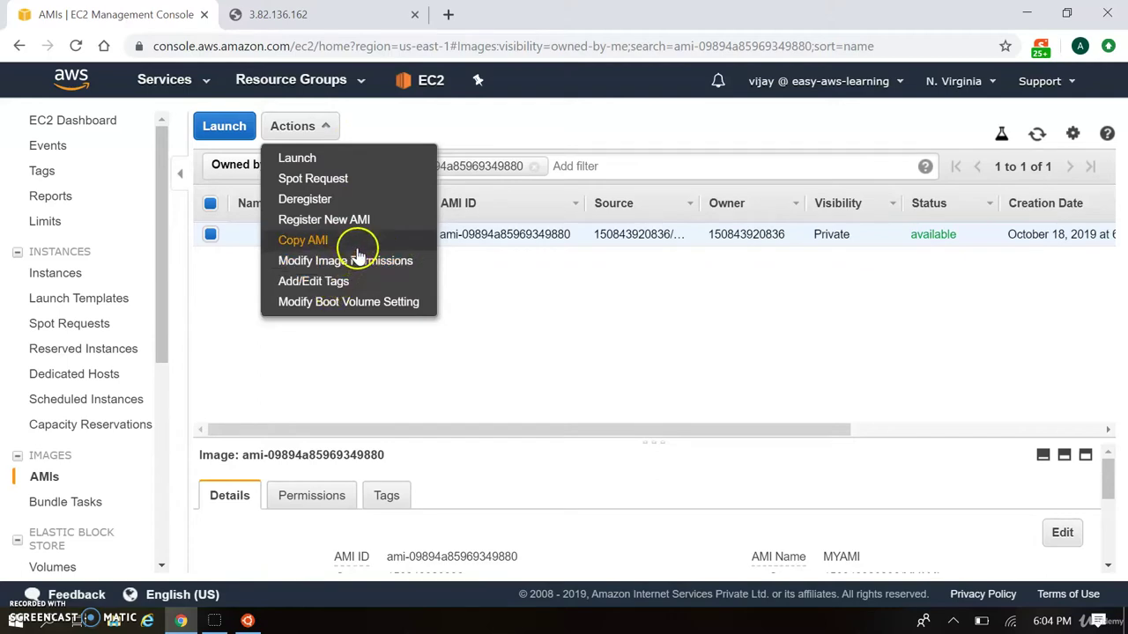
Step: Start copying MYAMI to another region, then cancel without choosing a region
left_click(360, 245)
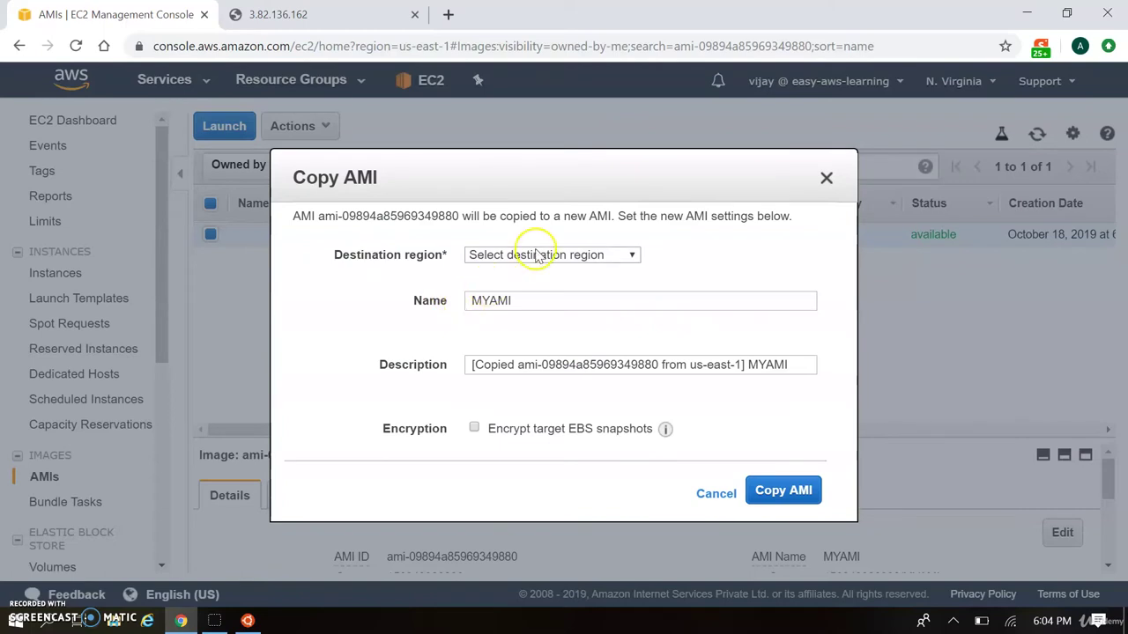
left_click(532, 257)
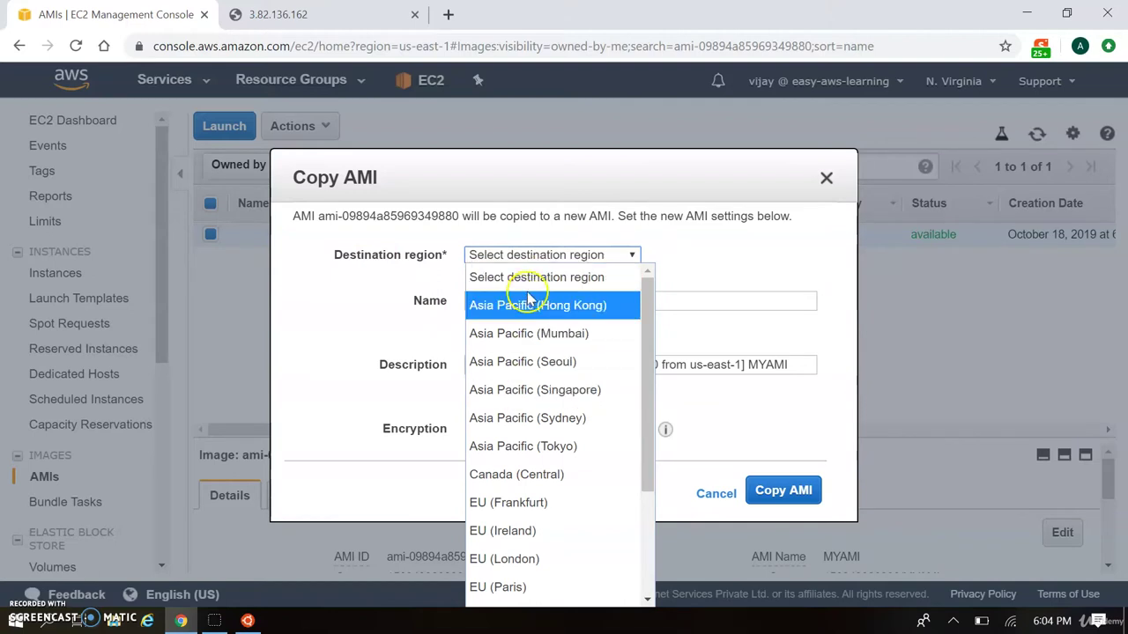
left_click(754, 246)
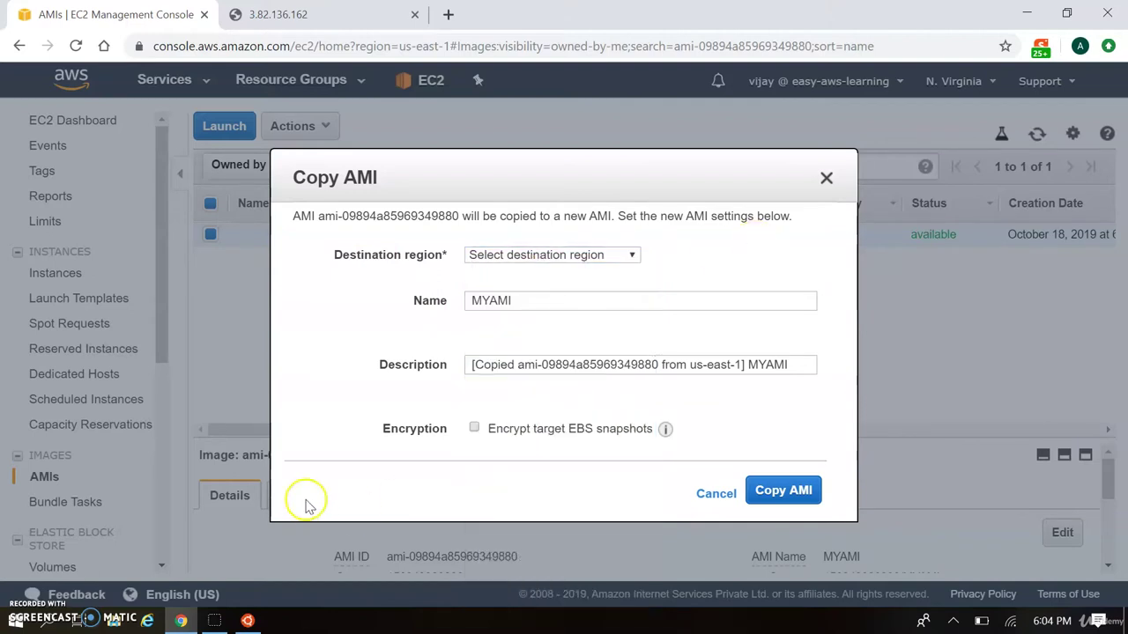
left_click(710, 495)
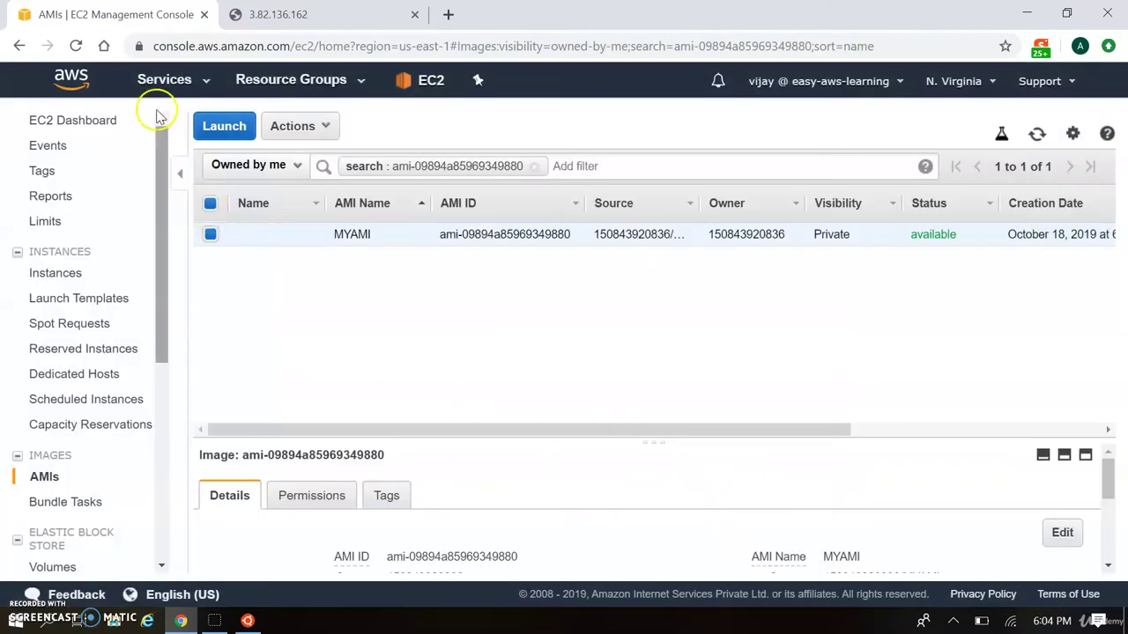
Step: Review MYAMI's image permissions and close them unchanged, keeping the image private
left_click(304, 128)
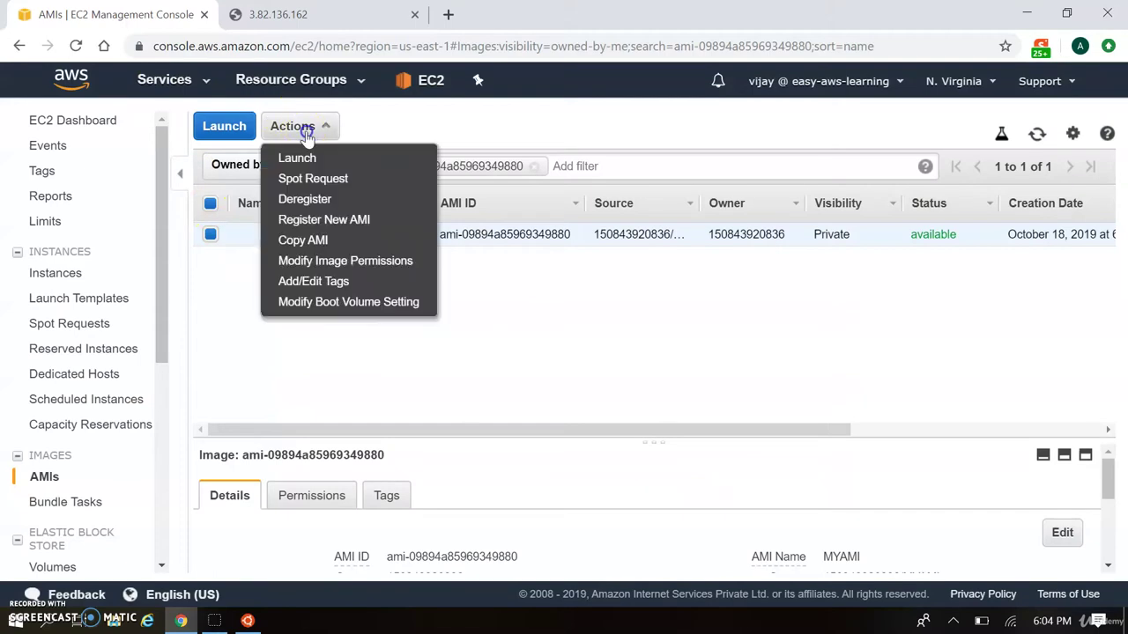
left_click(353, 262)
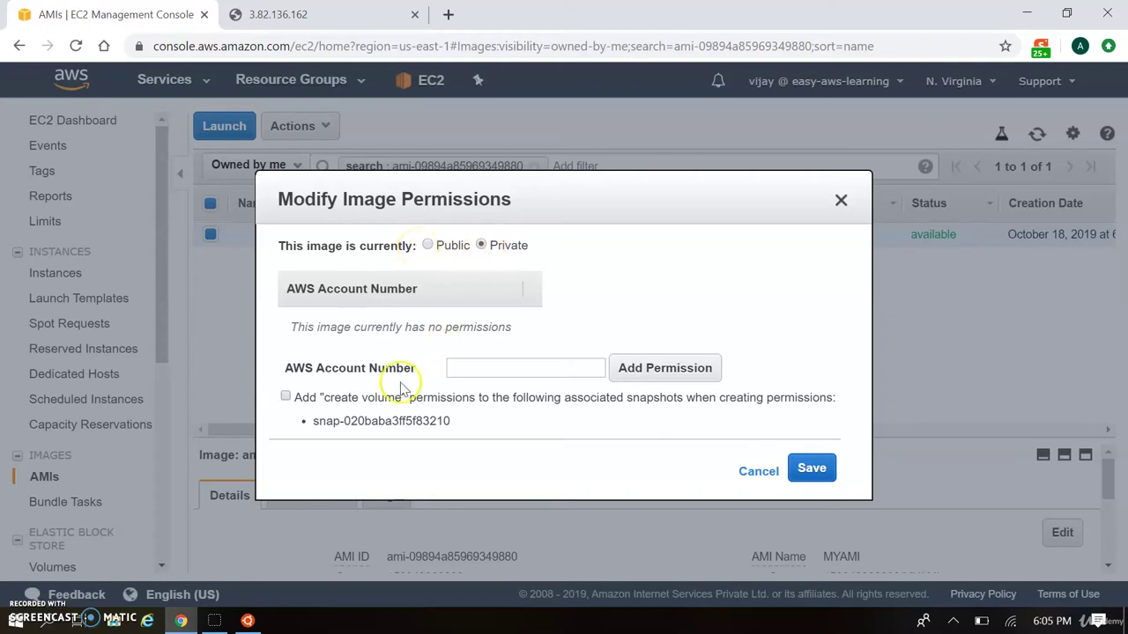
left_click(504, 366)
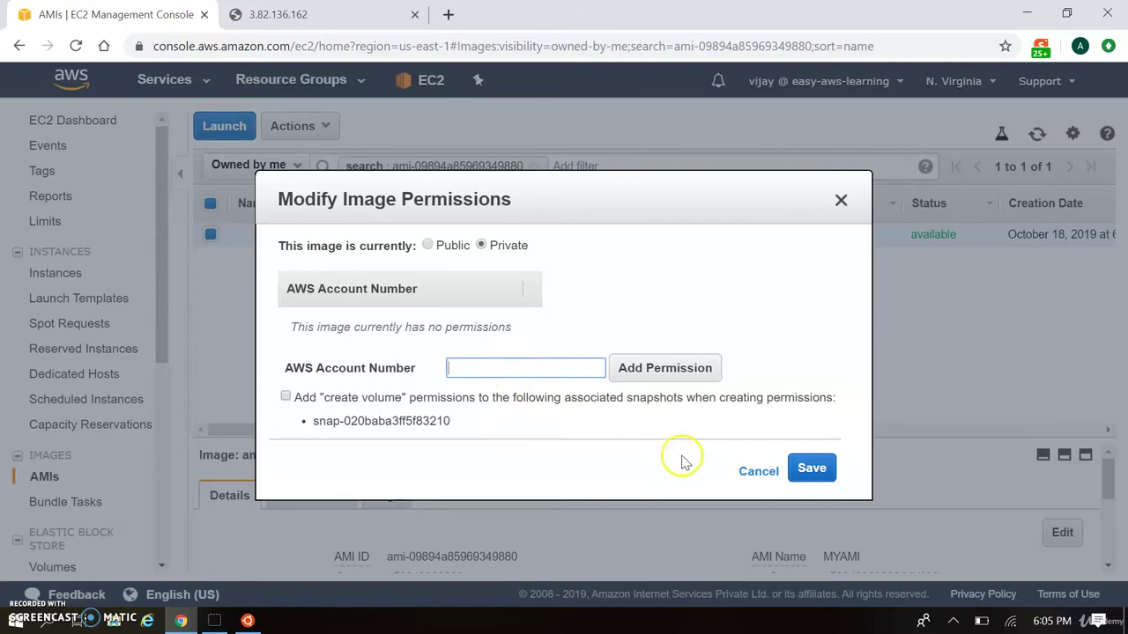
left_click(756, 471)
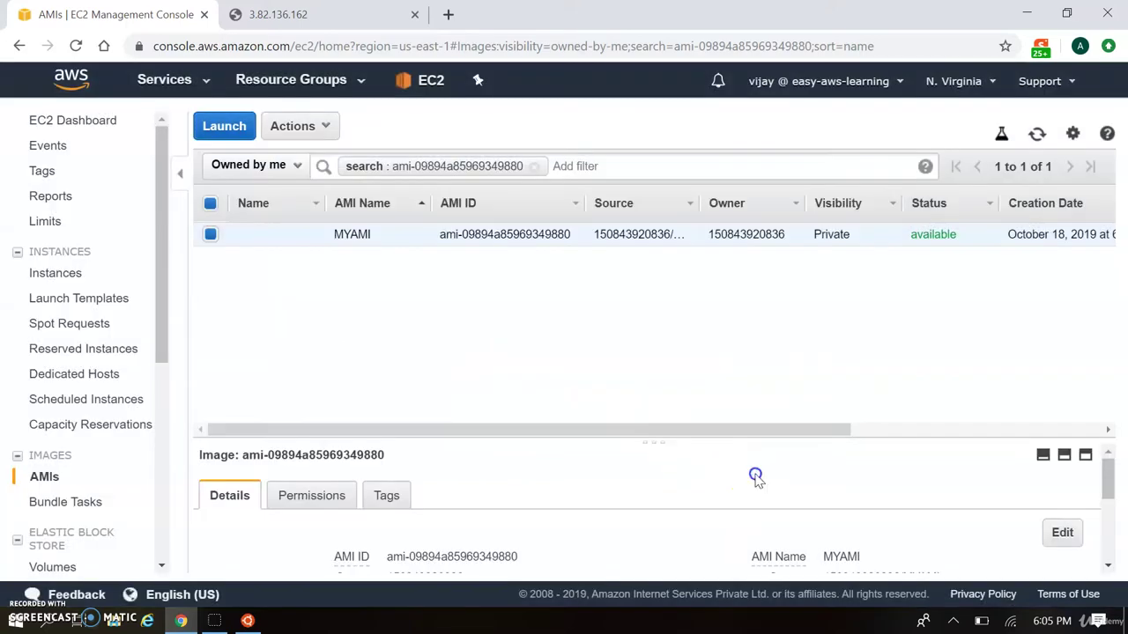
left_click(298, 127)
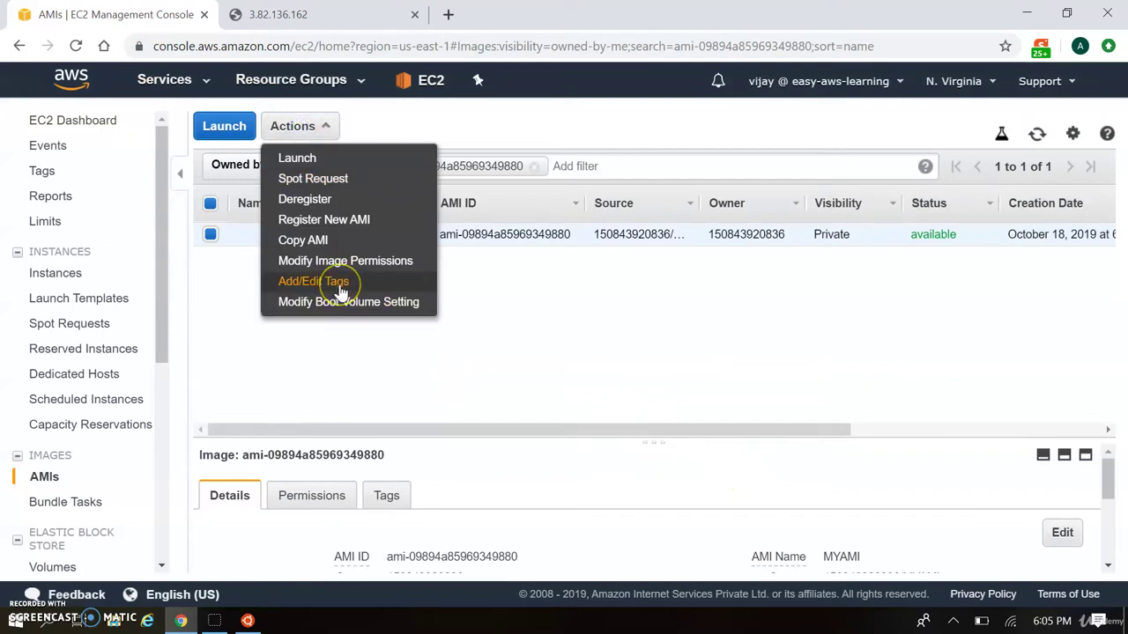
left_click(534, 335)
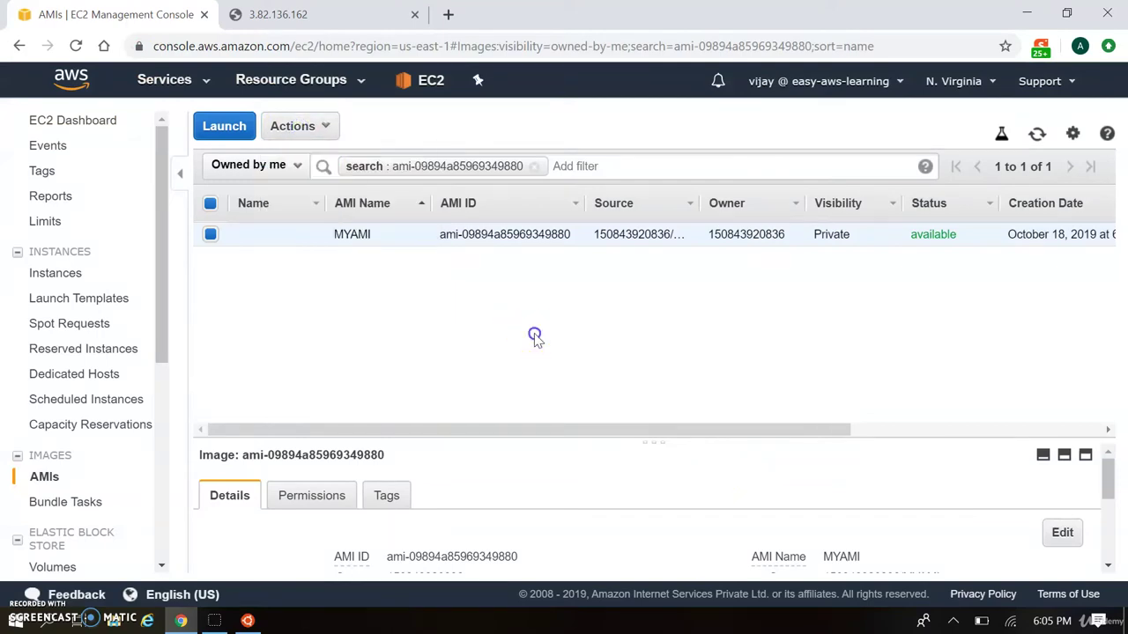
left_click(315, 131)
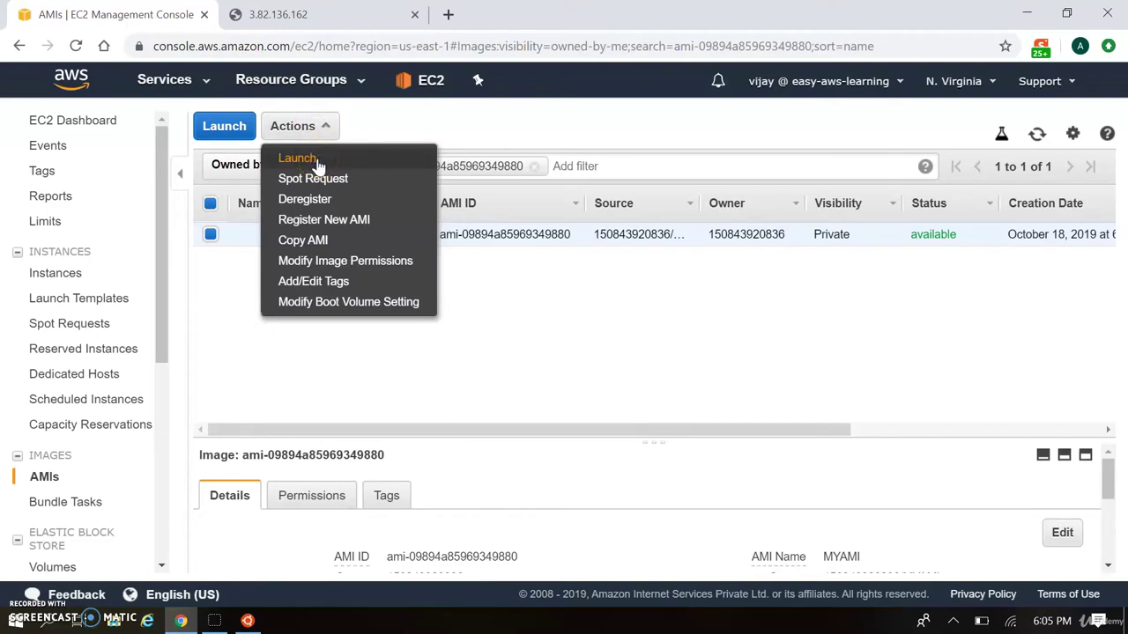
Step: Launch from MYAMI on t2.micro and inspect the root volume's snapshot ID in storage
left_click(300, 159)
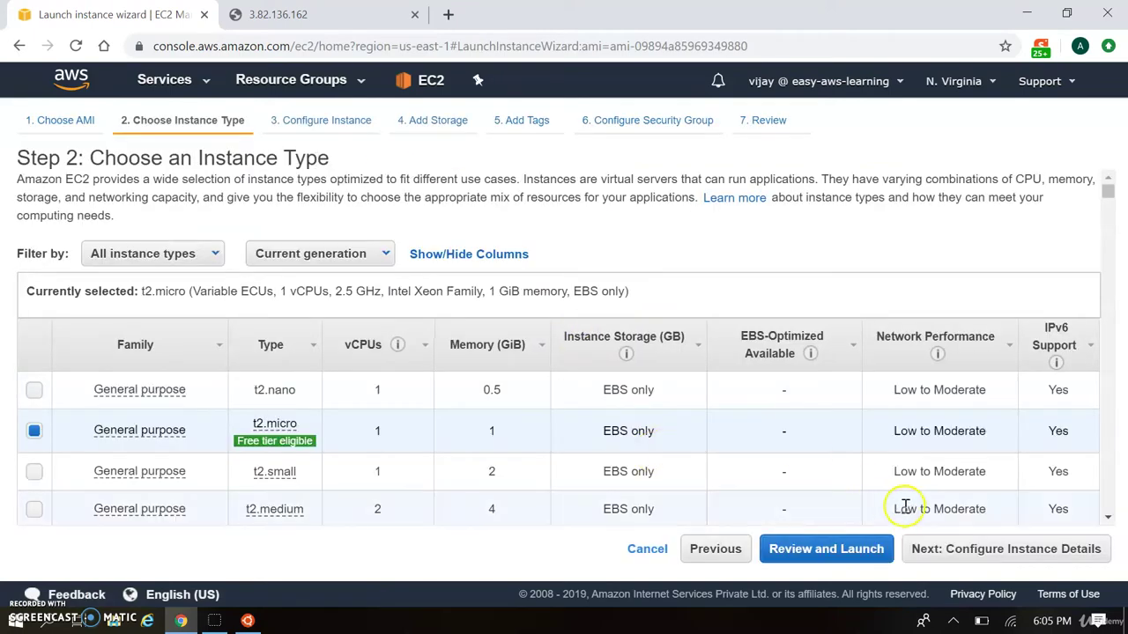
left_click(963, 555)
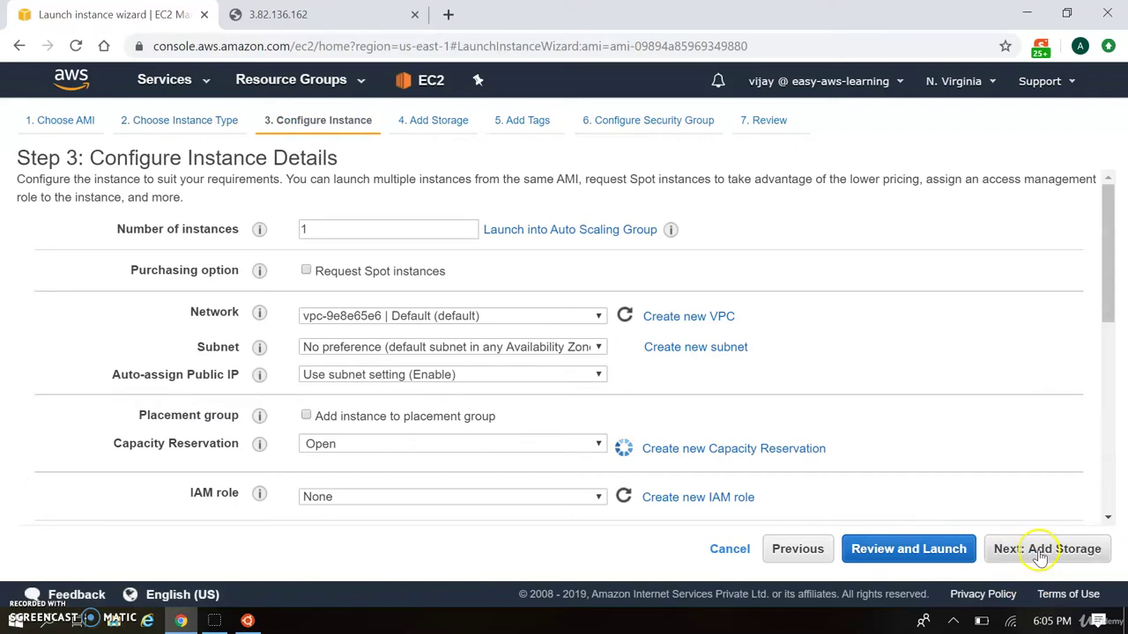
left_click(1042, 555)
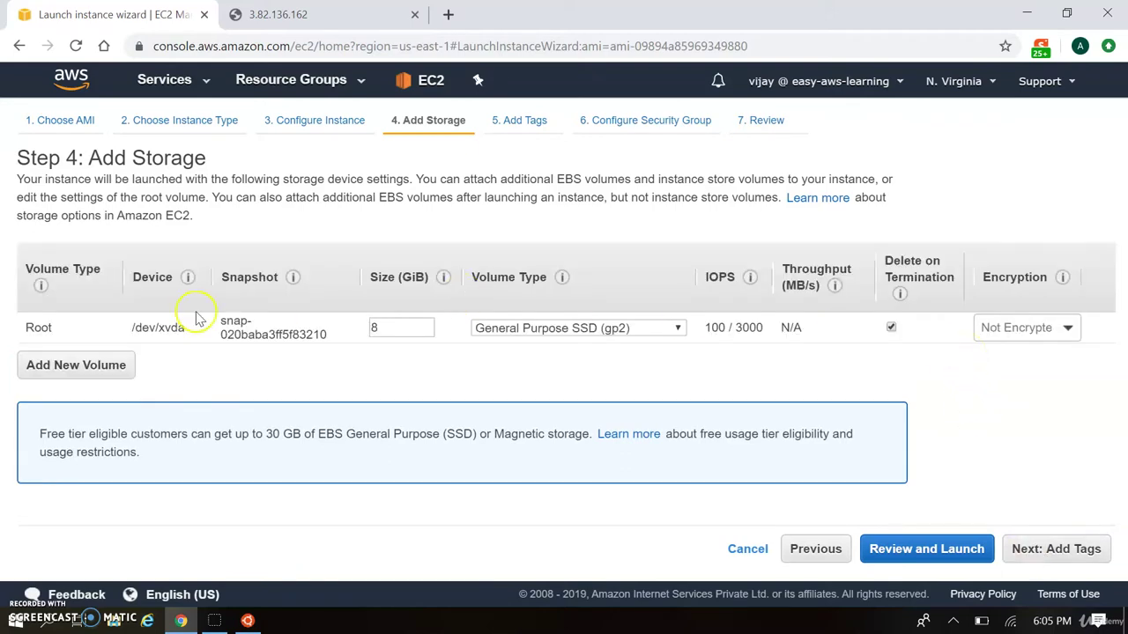
left_click_drag(226, 321, 330, 334)
left_click(329, 336)
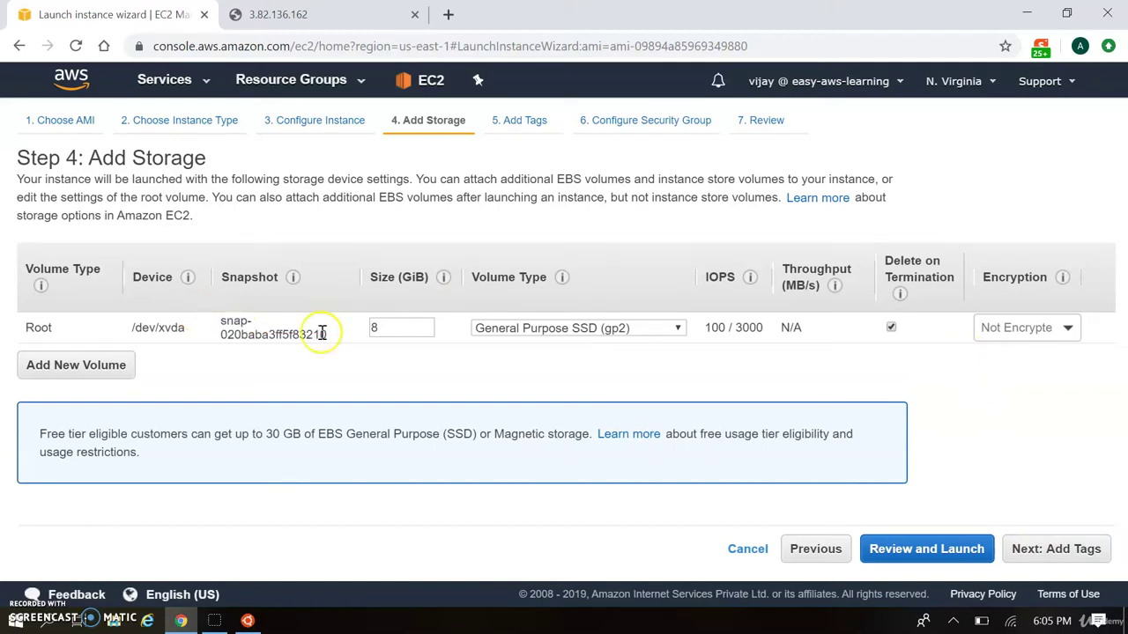
left_click_drag(221, 319, 279, 335)
left_click(279, 335)
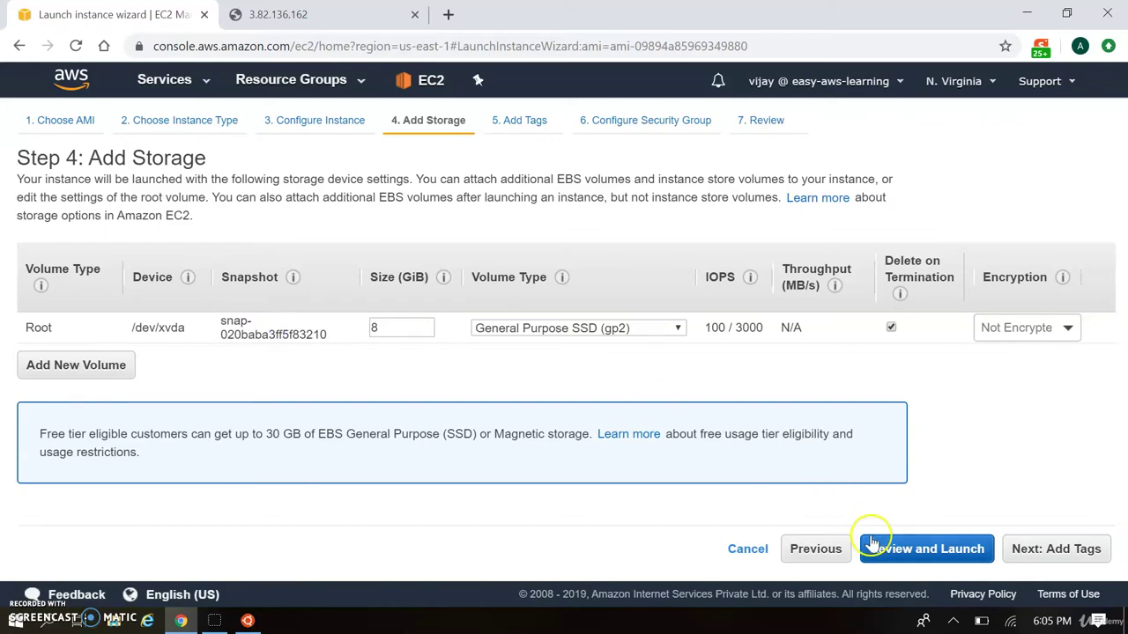
Step: Skip tags, pick the existing default security group, and reach the review page
left_click(1048, 548)
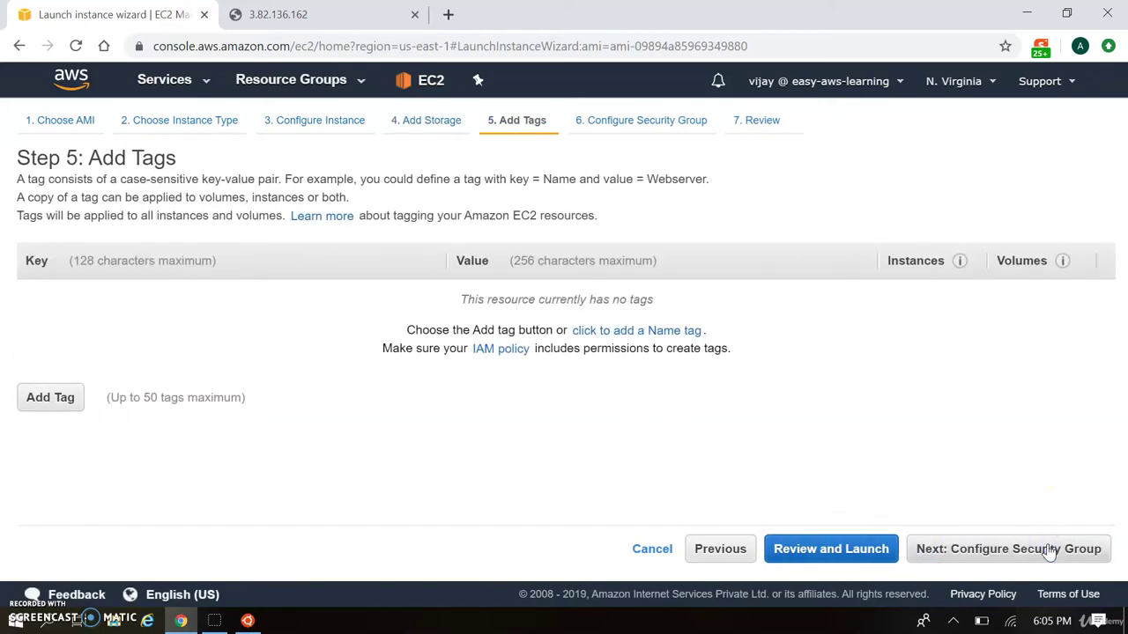
left_click(1048, 549)
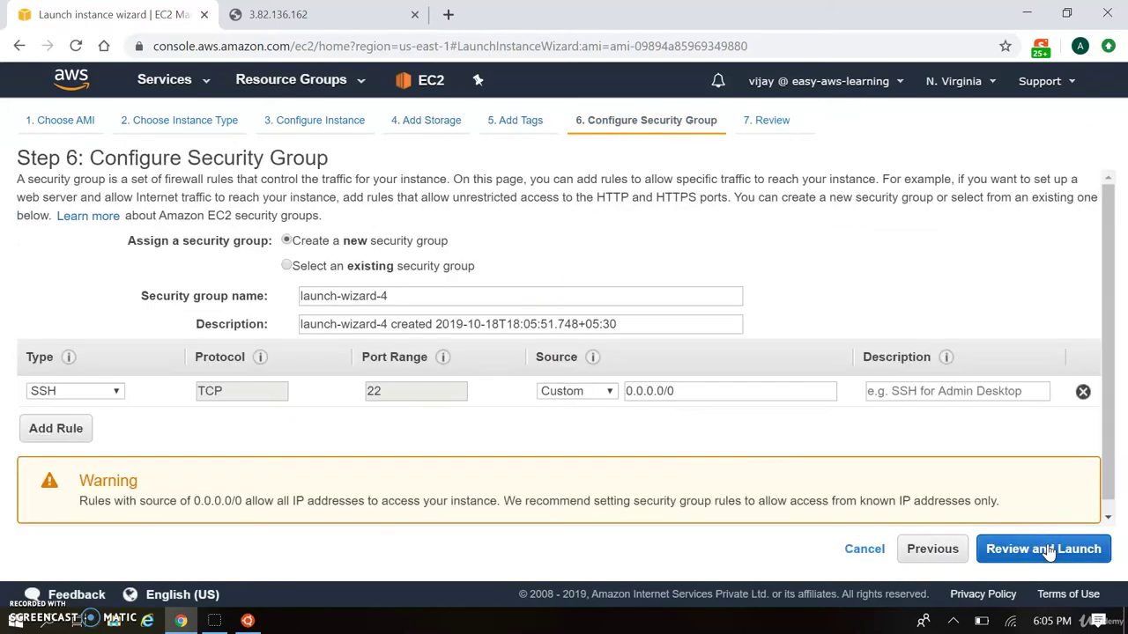
left_click(379, 266)
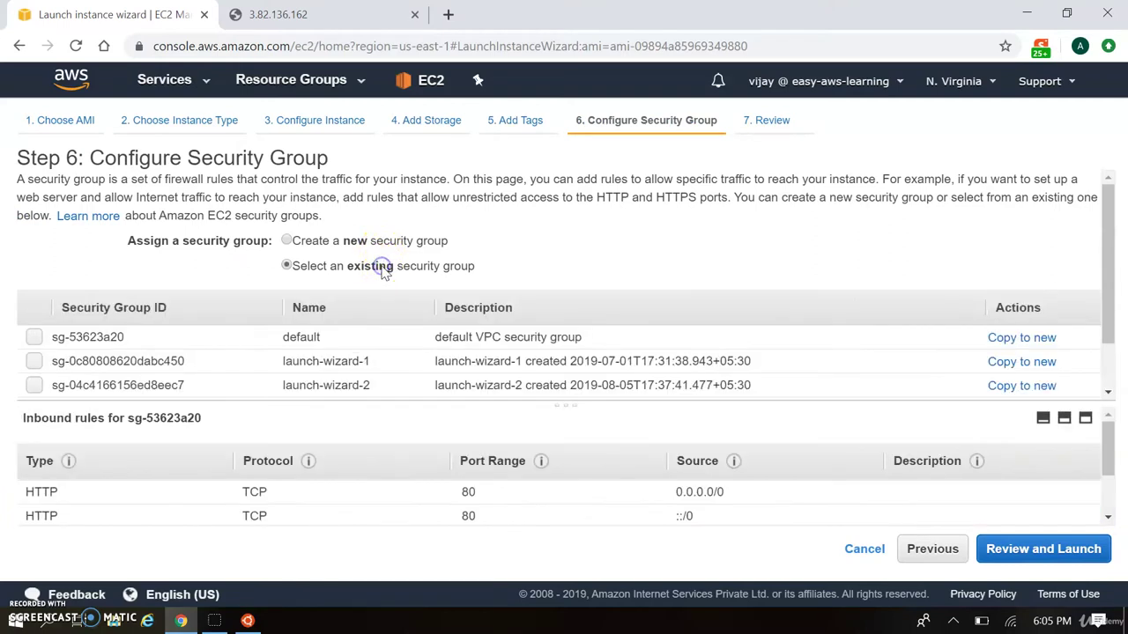
left_click(361, 337)
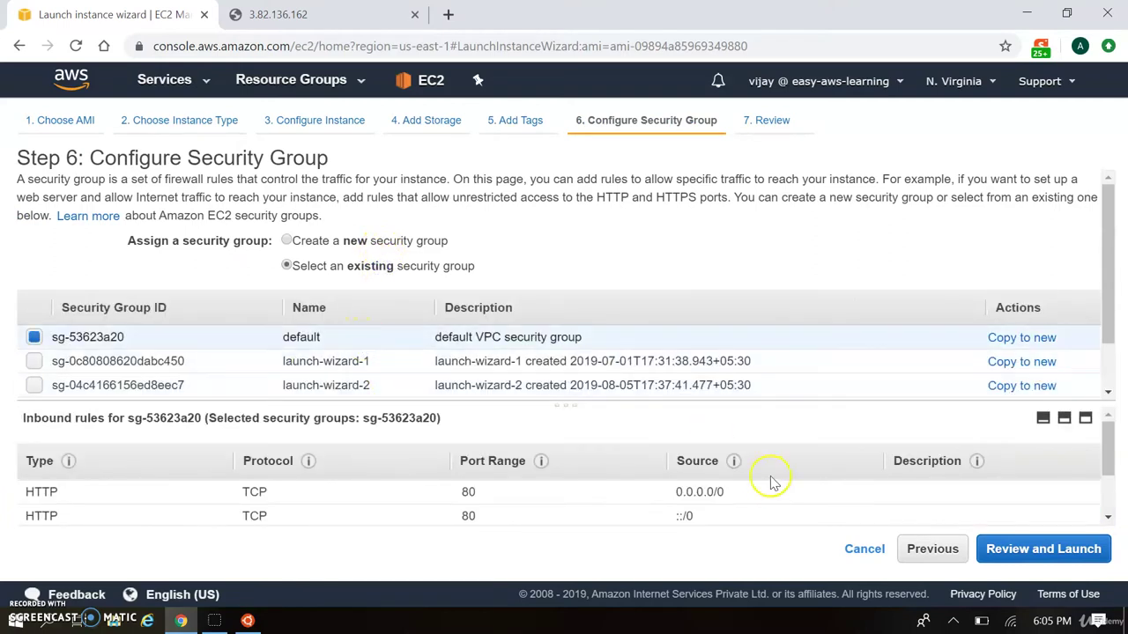
left_click(1049, 550)
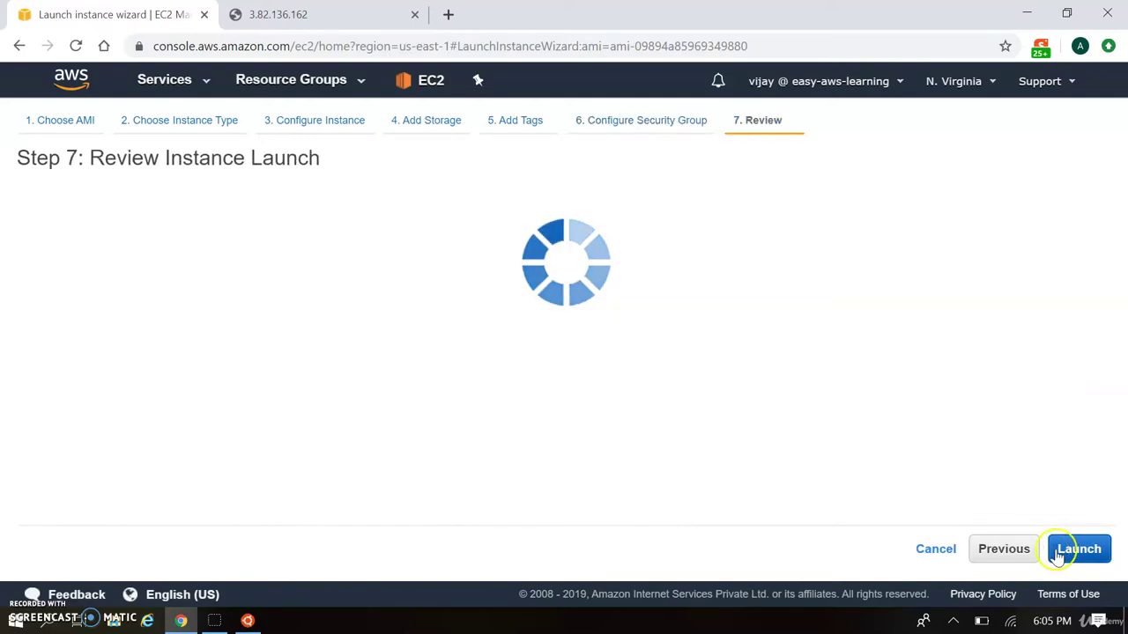
Step: Launch the reviewed MYAMI instance with the ec2-demo key pair, acknowledging the private key file
left_click(1073, 551)
left_click(1075, 550)
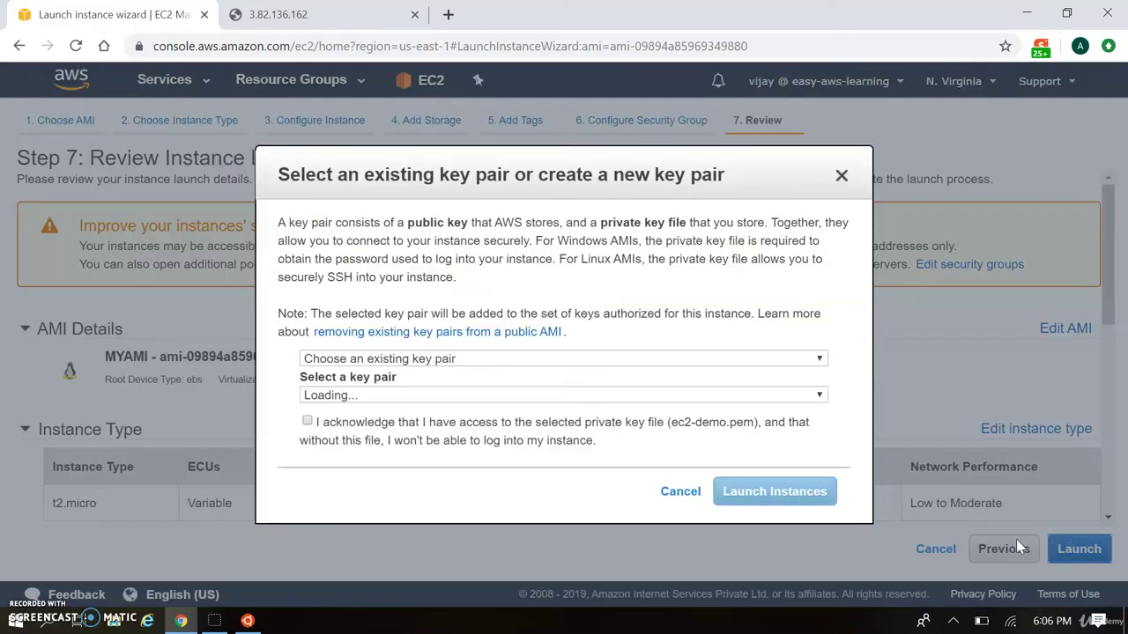
left_click(314, 396)
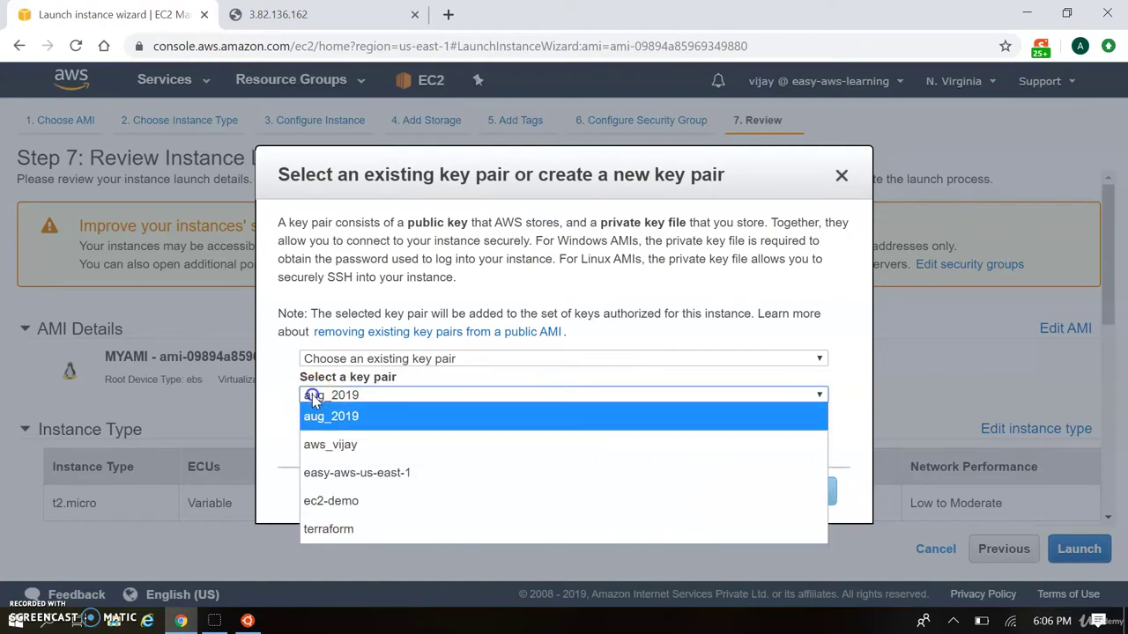
left_click(337, 499)
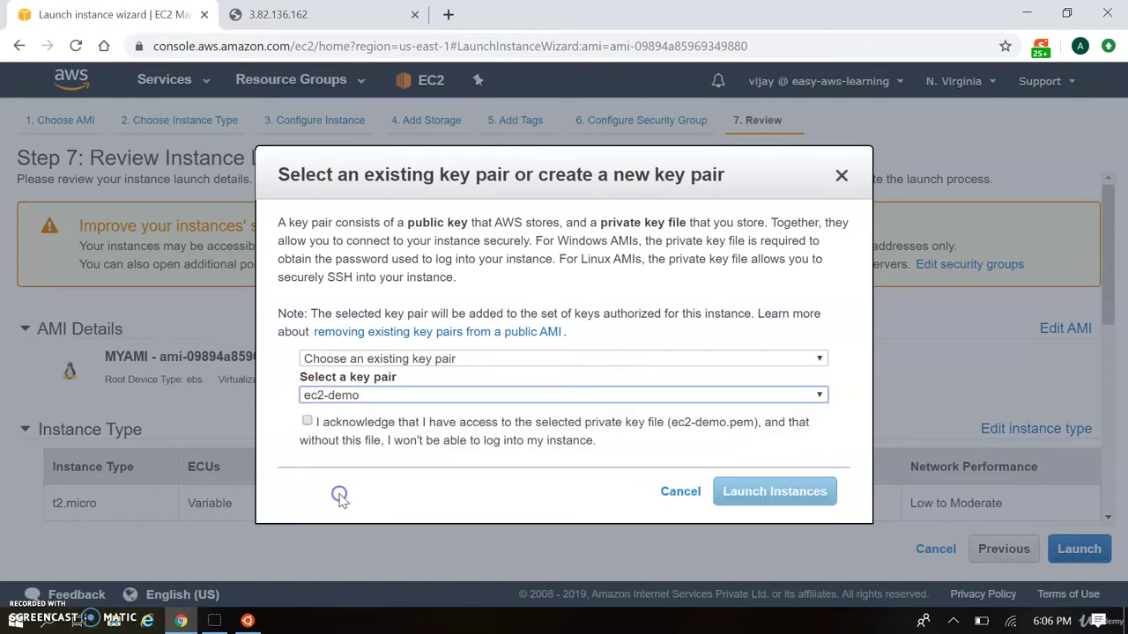
left_click(306, 422)
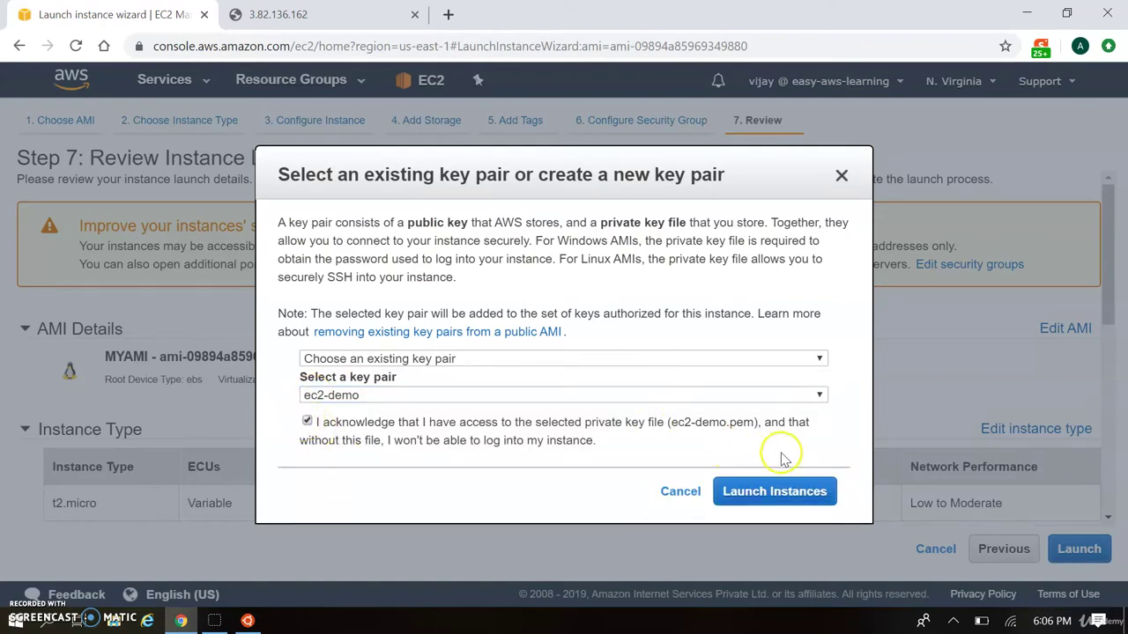
left_click(770, 491)
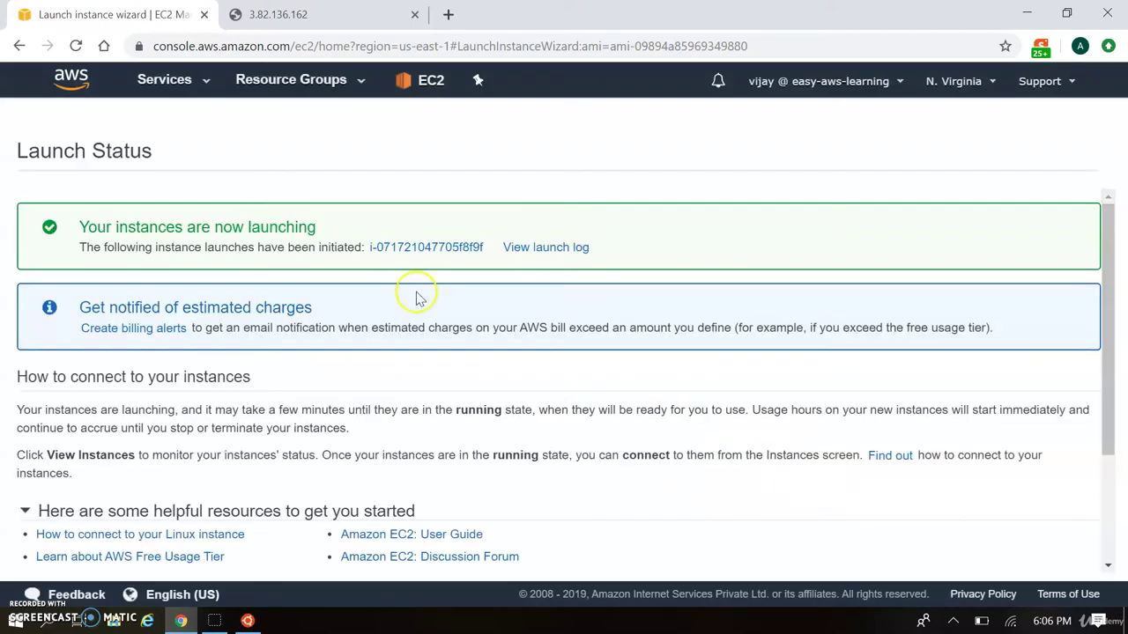
Step: Open the newly launched instance and name it 'AMI'
left_click(432, 247)
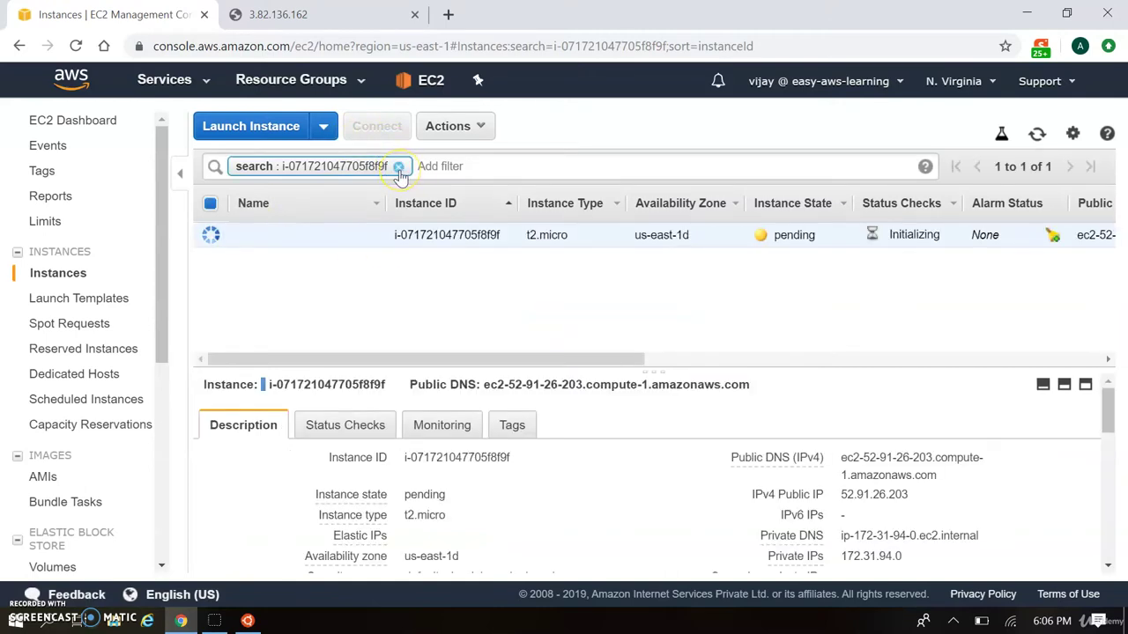
left_click(364, 235)
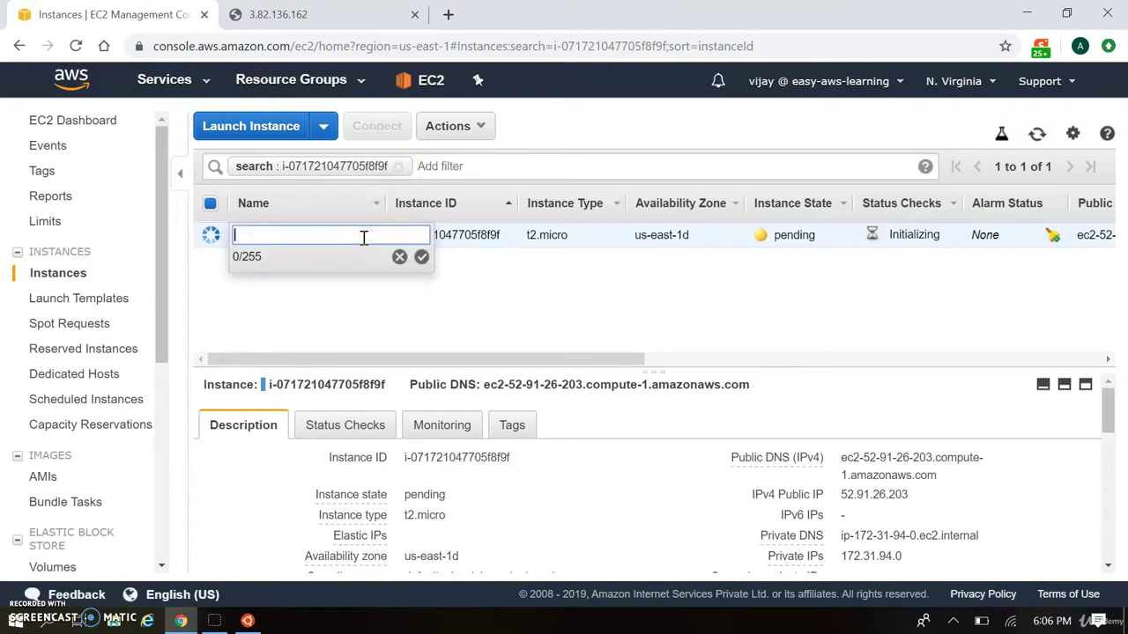
type("AMI")
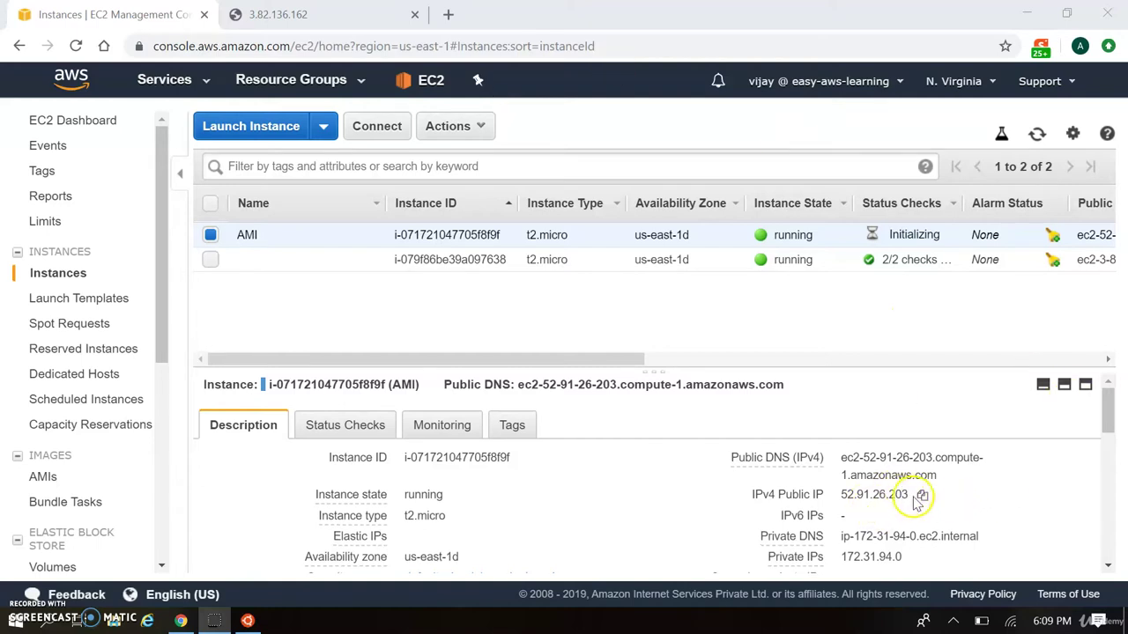
Step: Load public IP 52.91.26.203 in a new tab and compare it with the 3.82.136.162 page
left_click(921, 497)
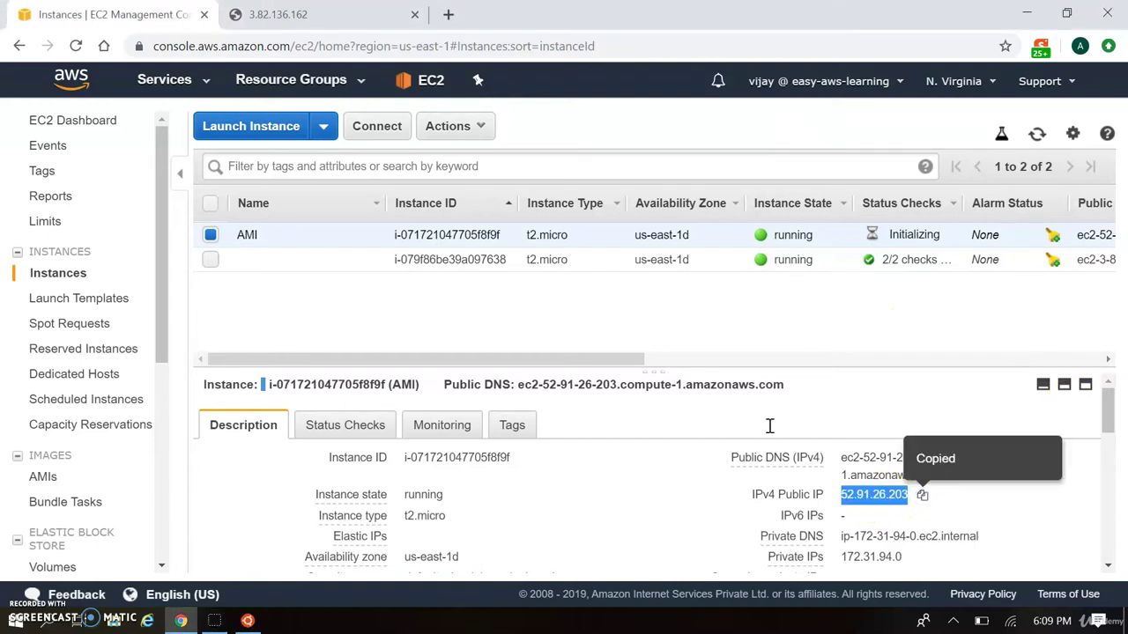
left_click(448, 16)
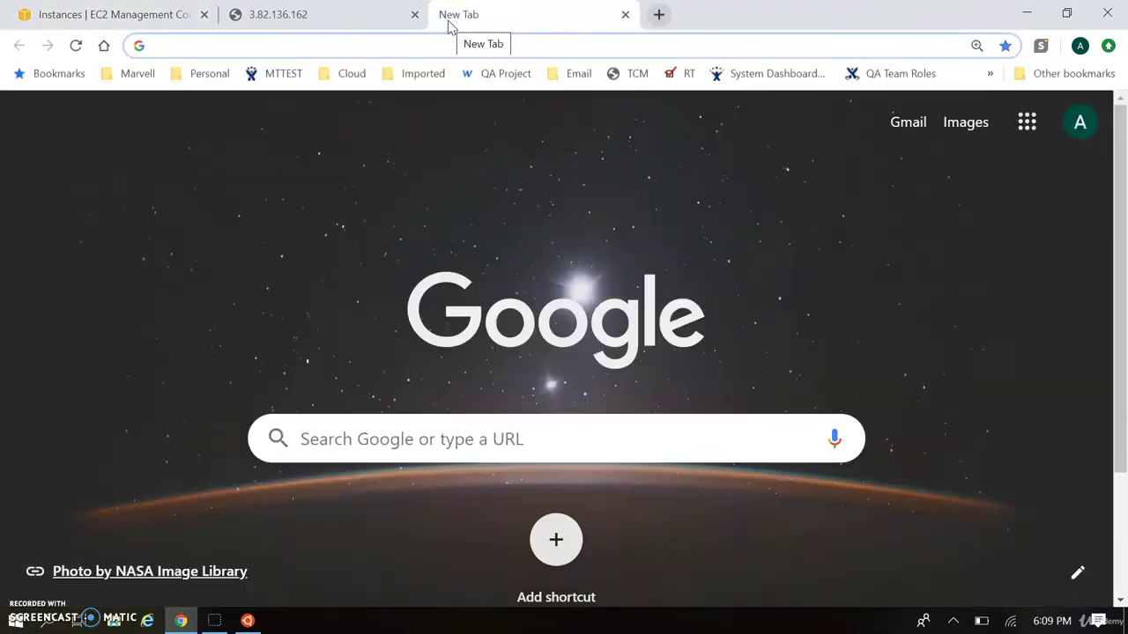
key("ctrl+v")
key("Return")
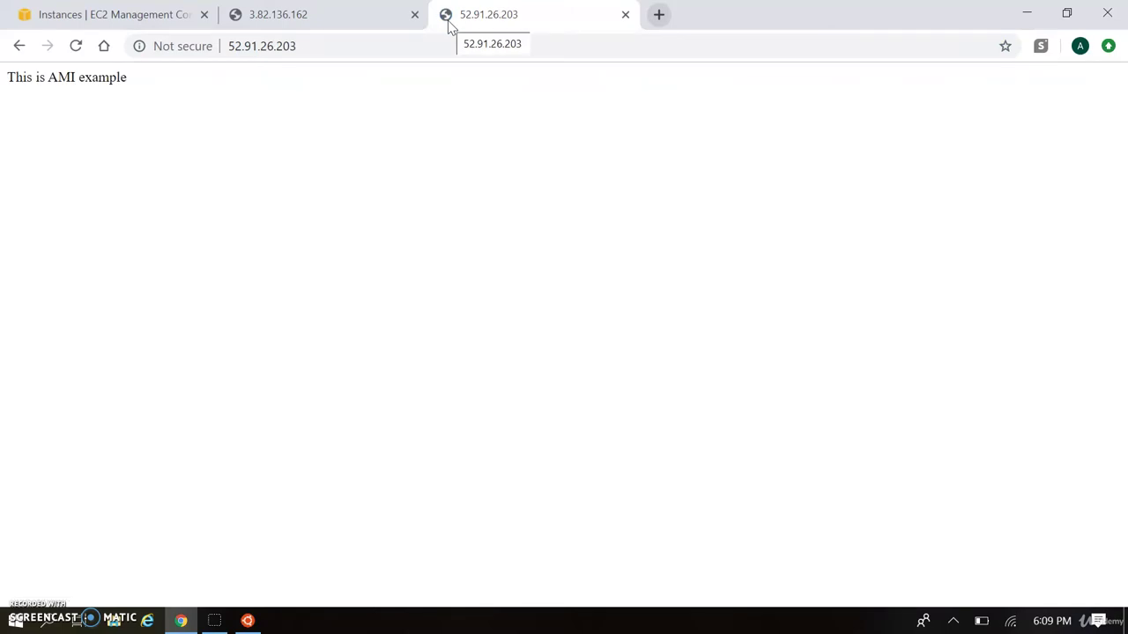
left_click(362, 9)
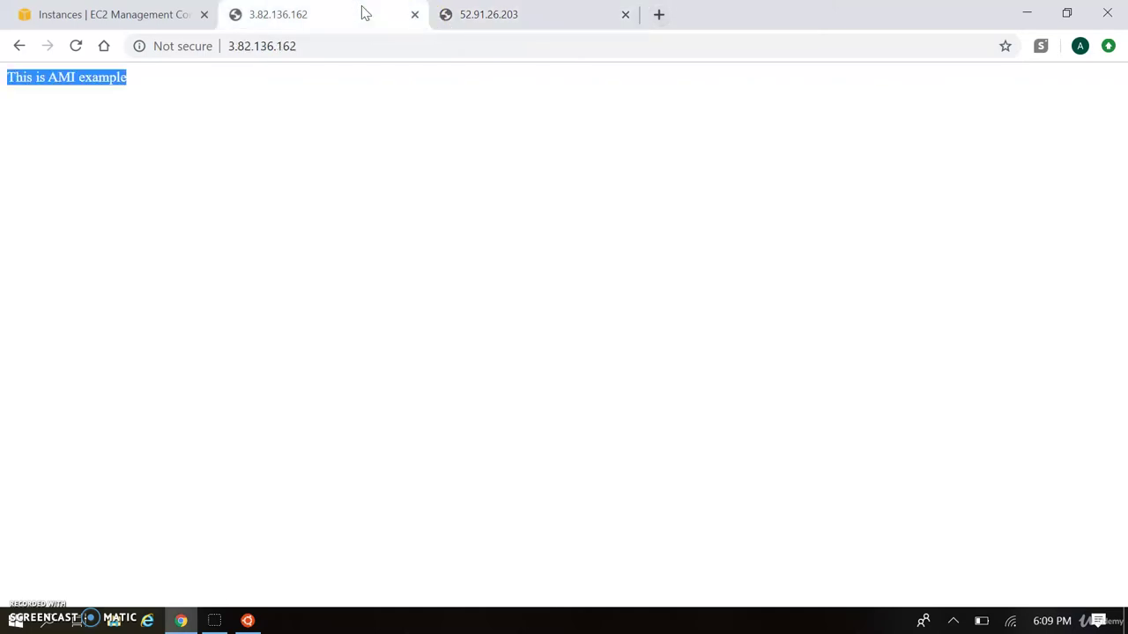
left_click(504, 11)
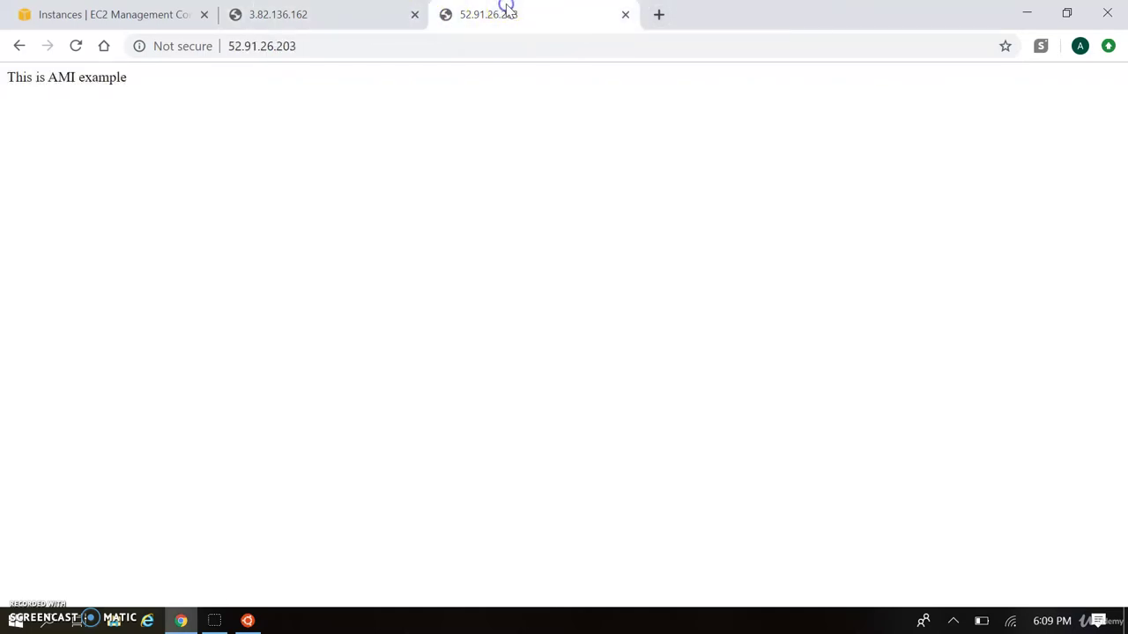
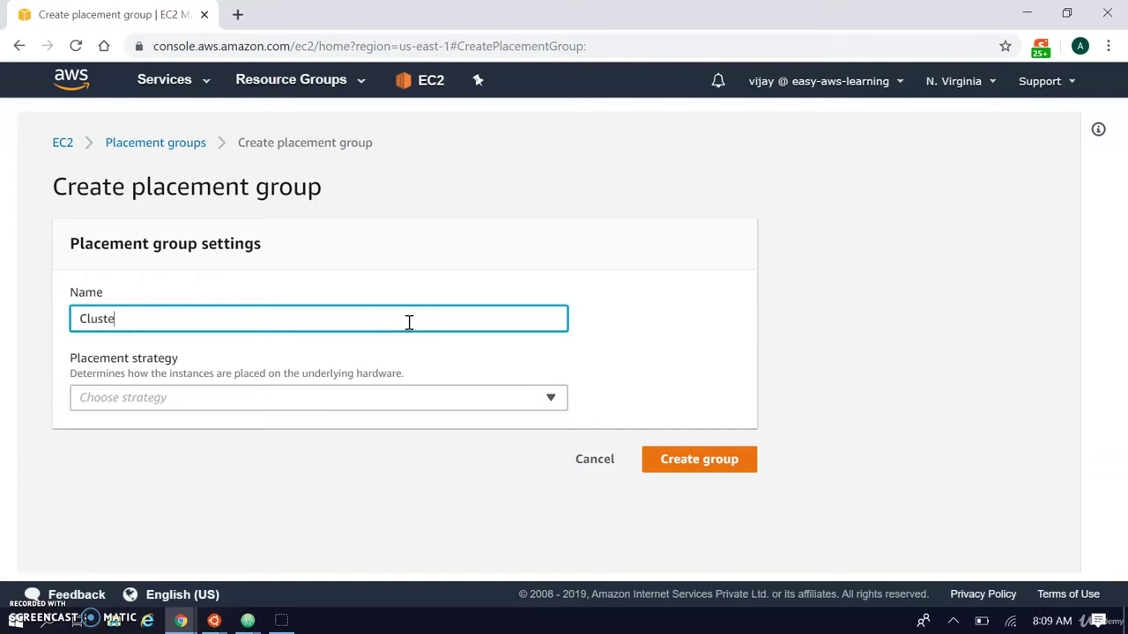
Step: Create the Cluster placement group using the Cluster strategy
left_click(388, 404)
left_click(365, 428)
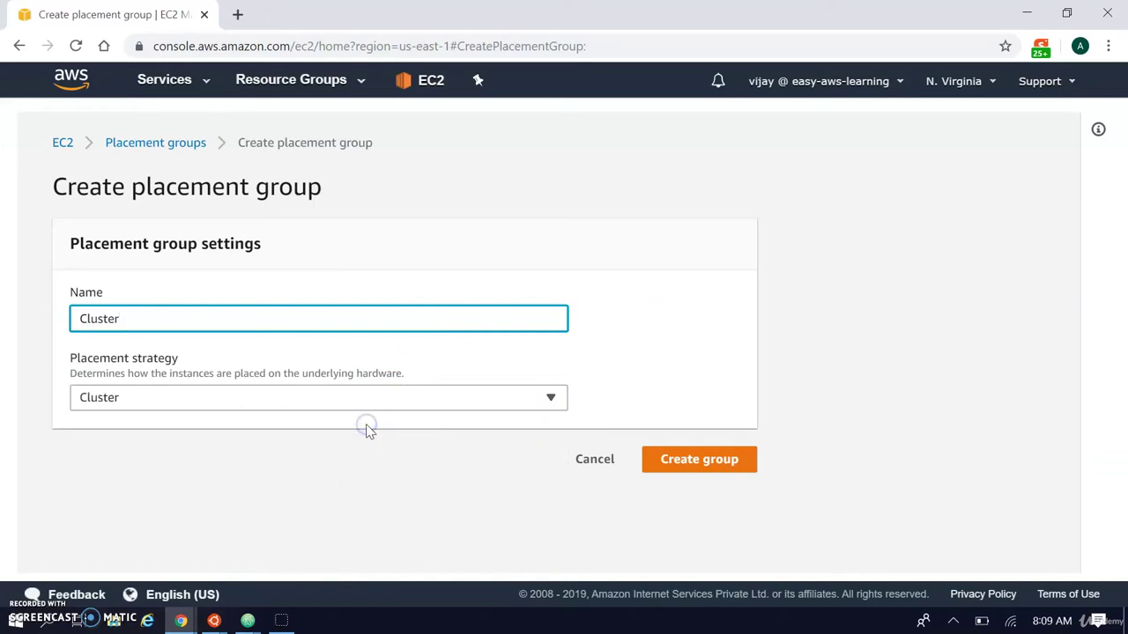
left_click(686, 462)
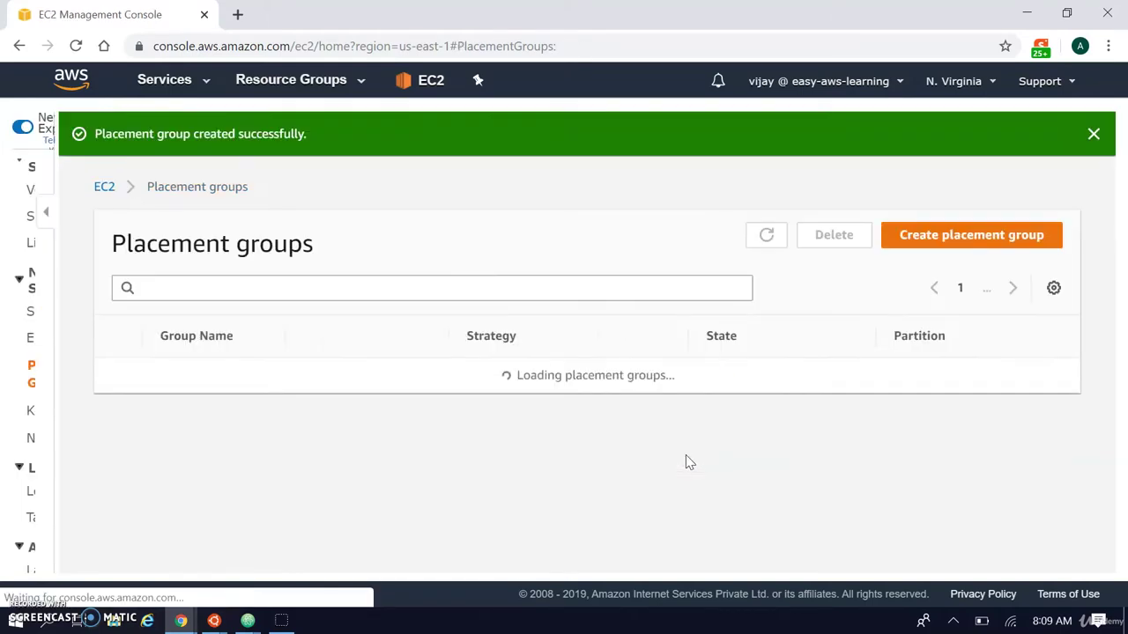
left_click_drag(887, 403, 855, 403)
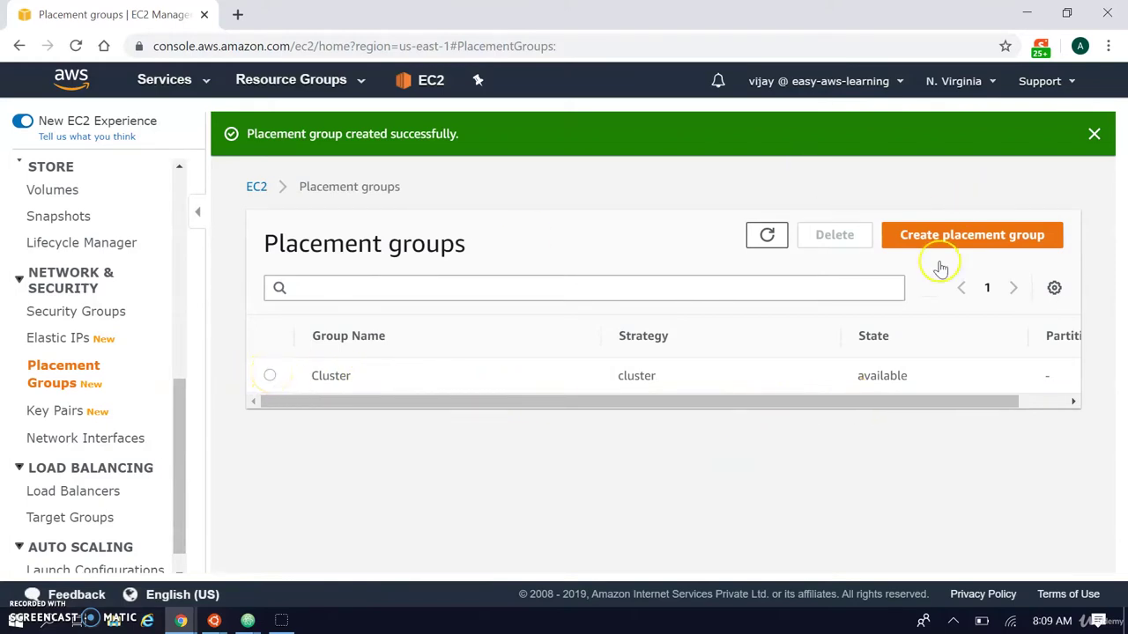
Step: Create a placement group named 'spread' with the Spread strategy
left_click(967, 232)
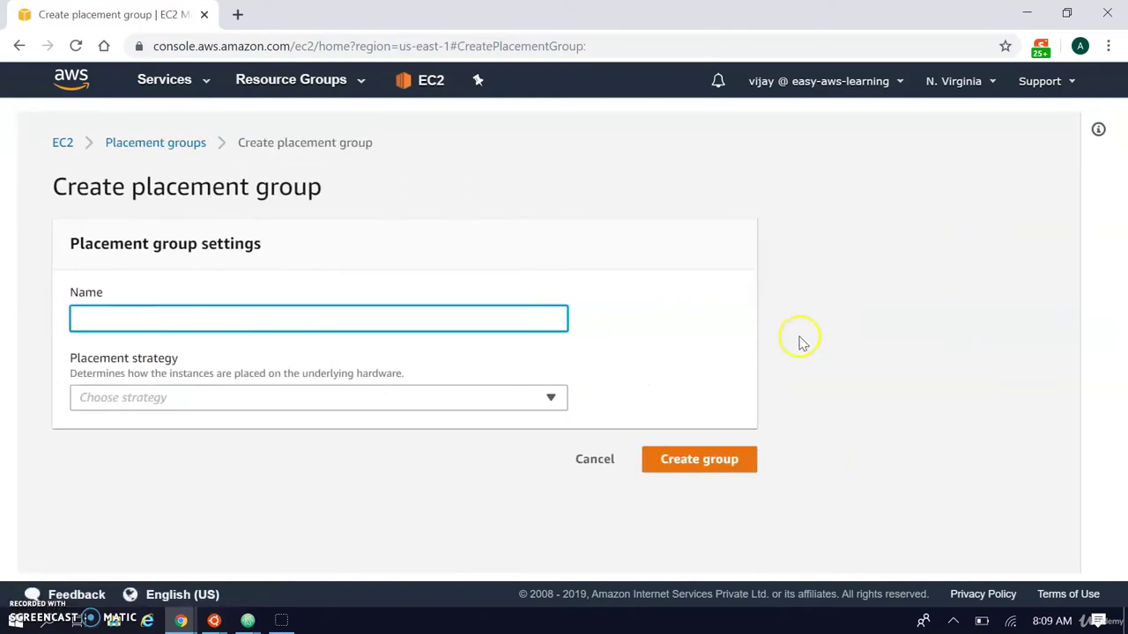
left_click(383, 403)
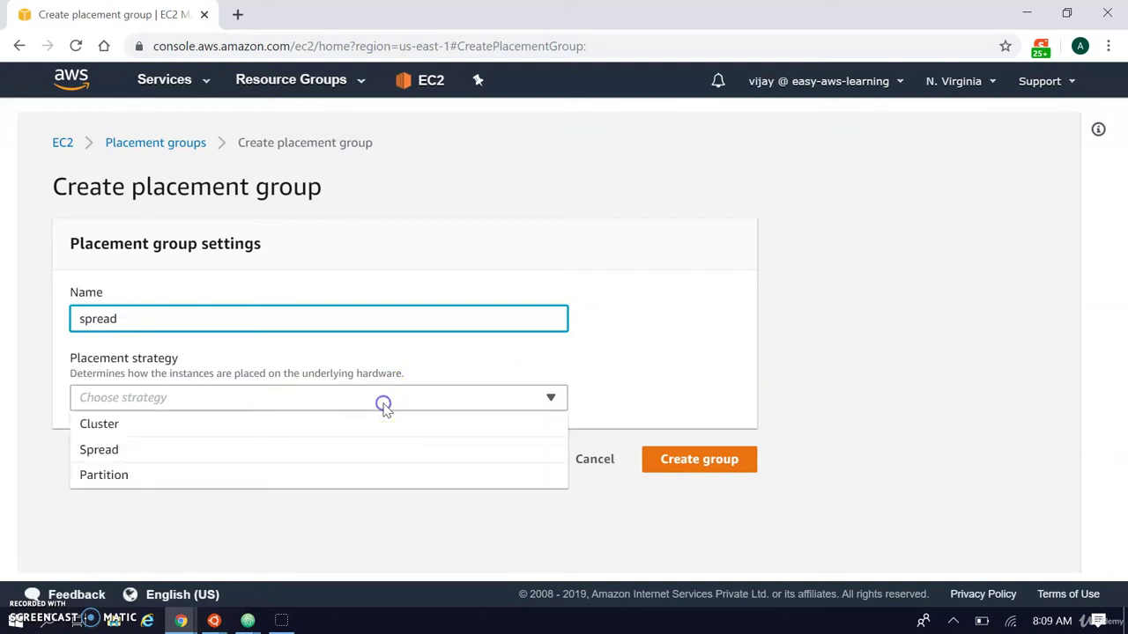
left_click(294, 455)
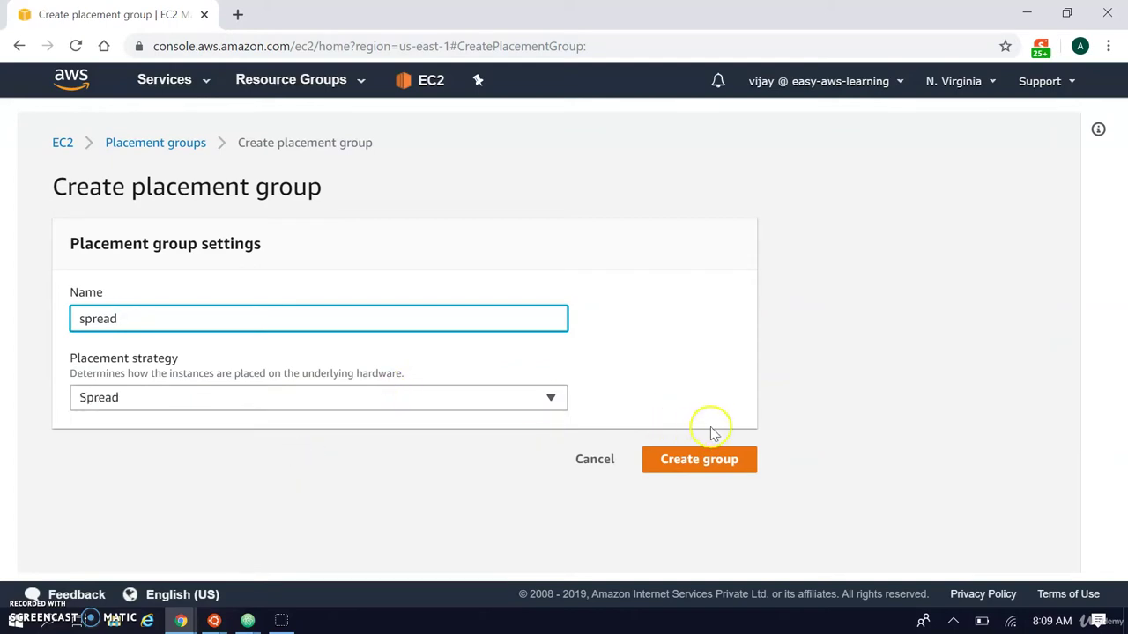
left_click(693, 462)
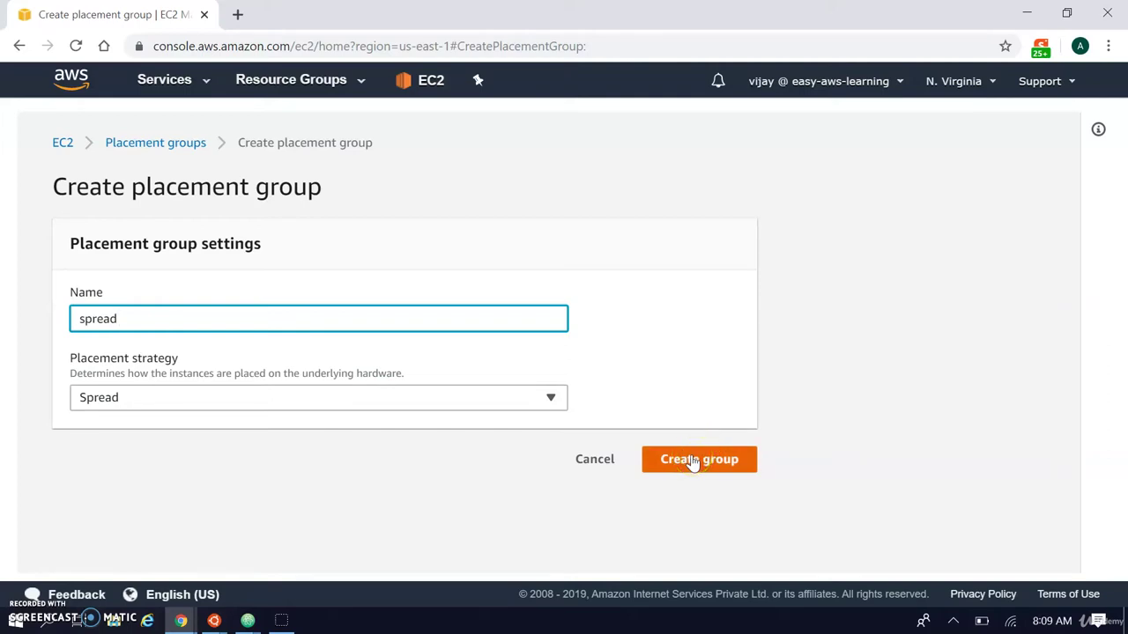
left_click(691, 464)
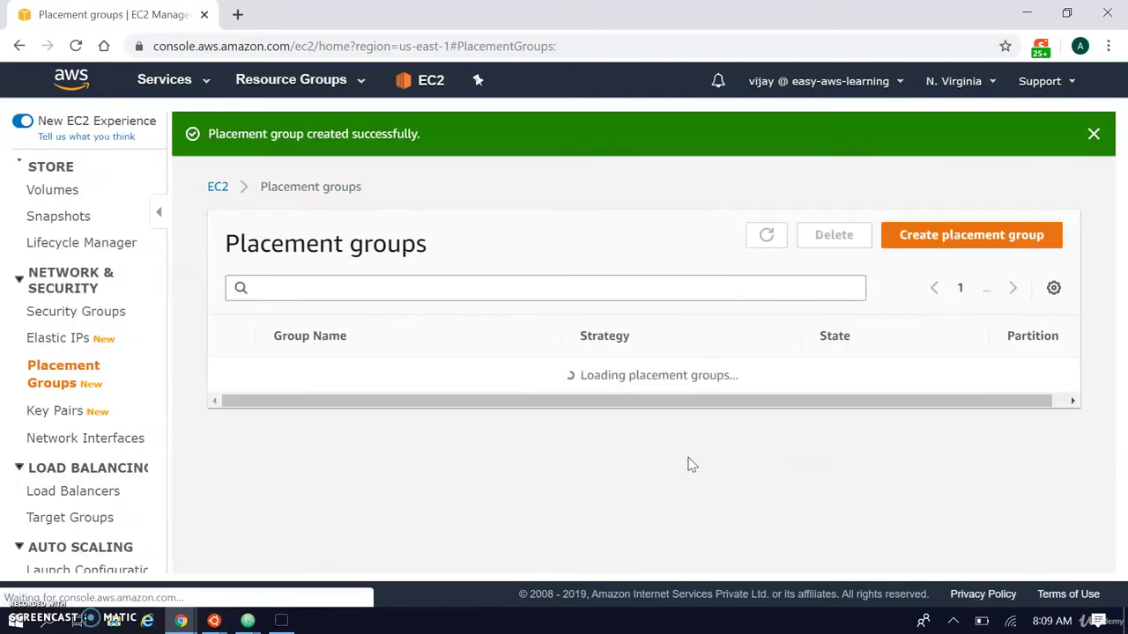
left_click(943, 234)
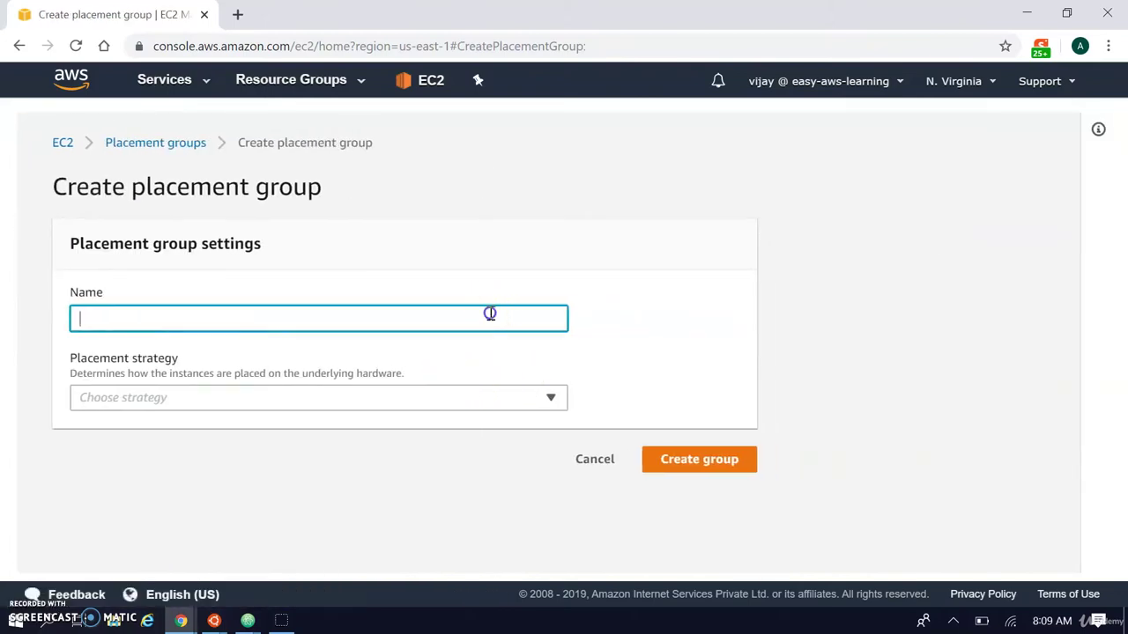
Step: Create a placement group named 'partition' using the Partition strategy with 1 partition
type("partition")
left_click(366, 398)
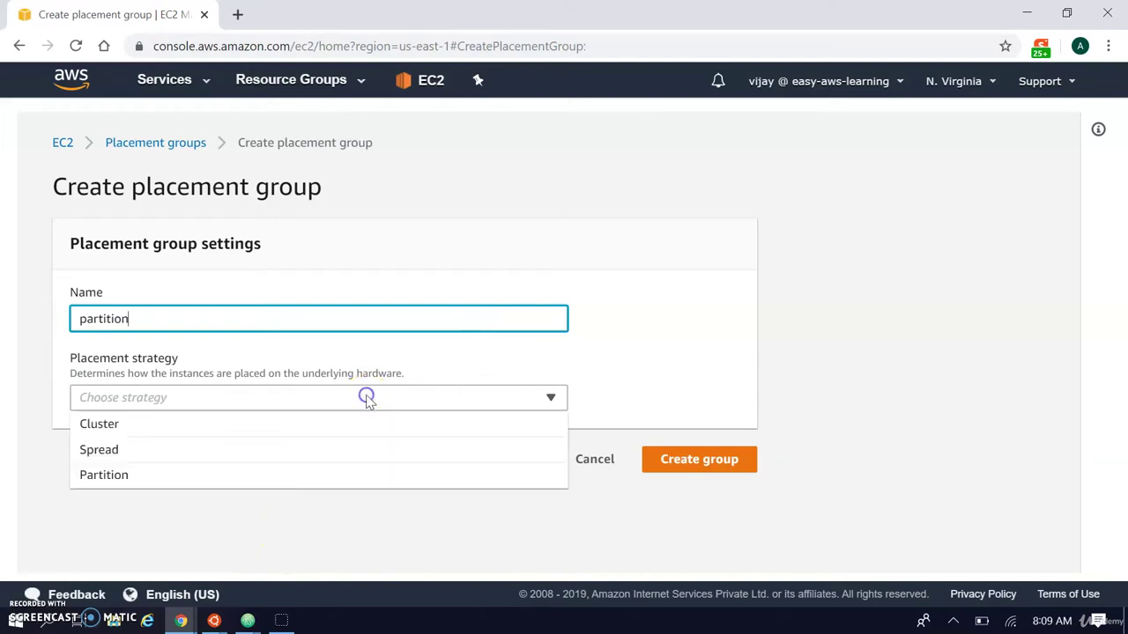
left_click(297, 473)
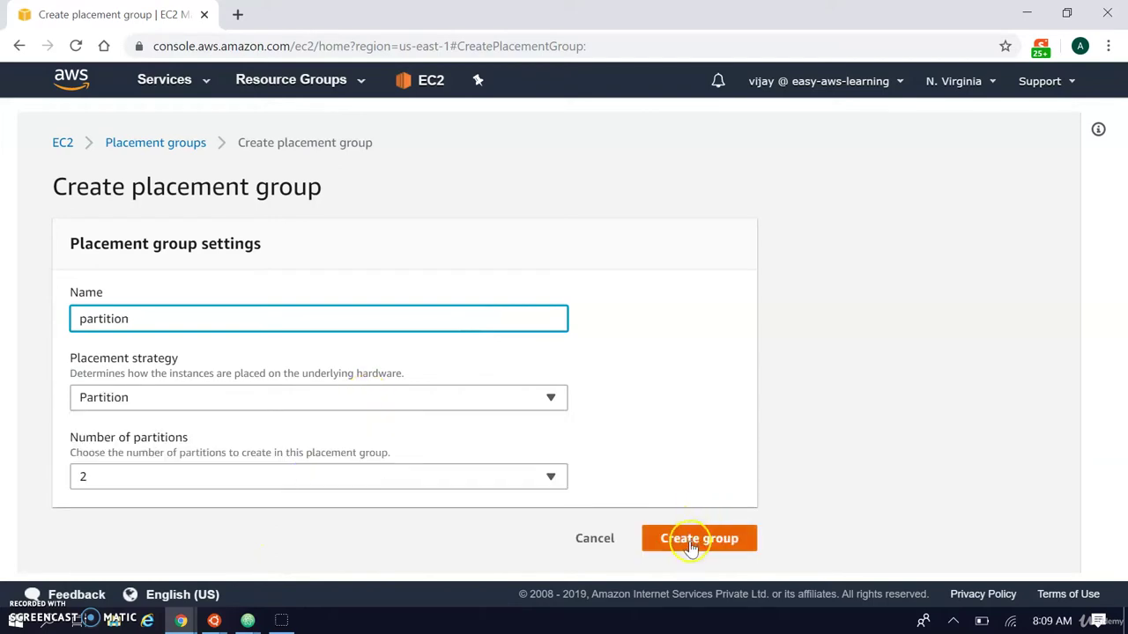
left_click(503, 486)
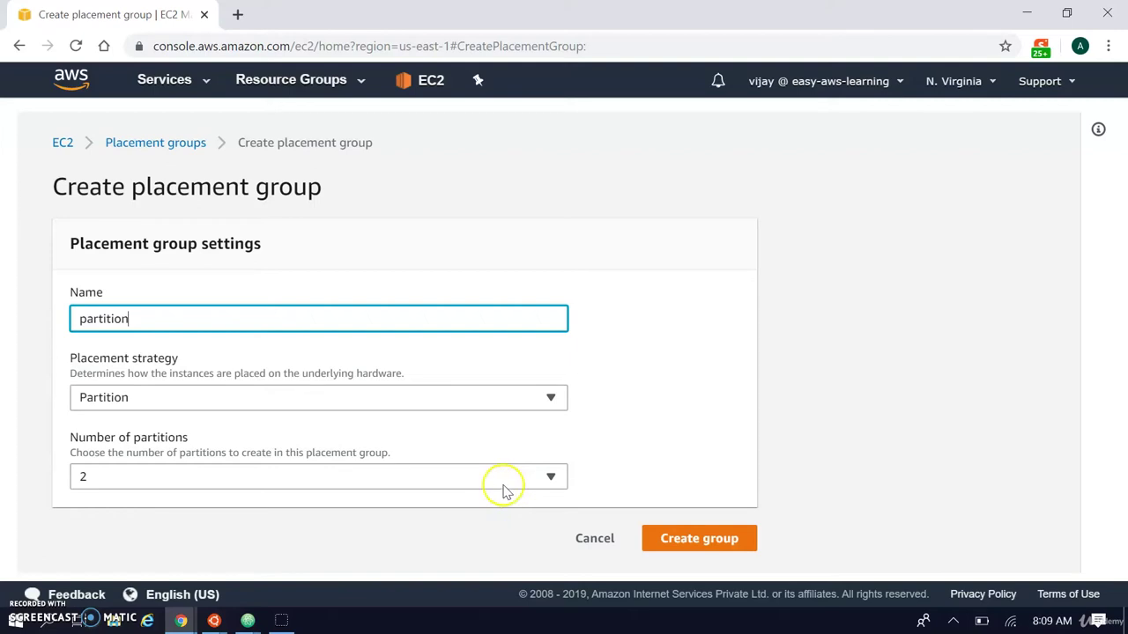
left_click(553, 476)
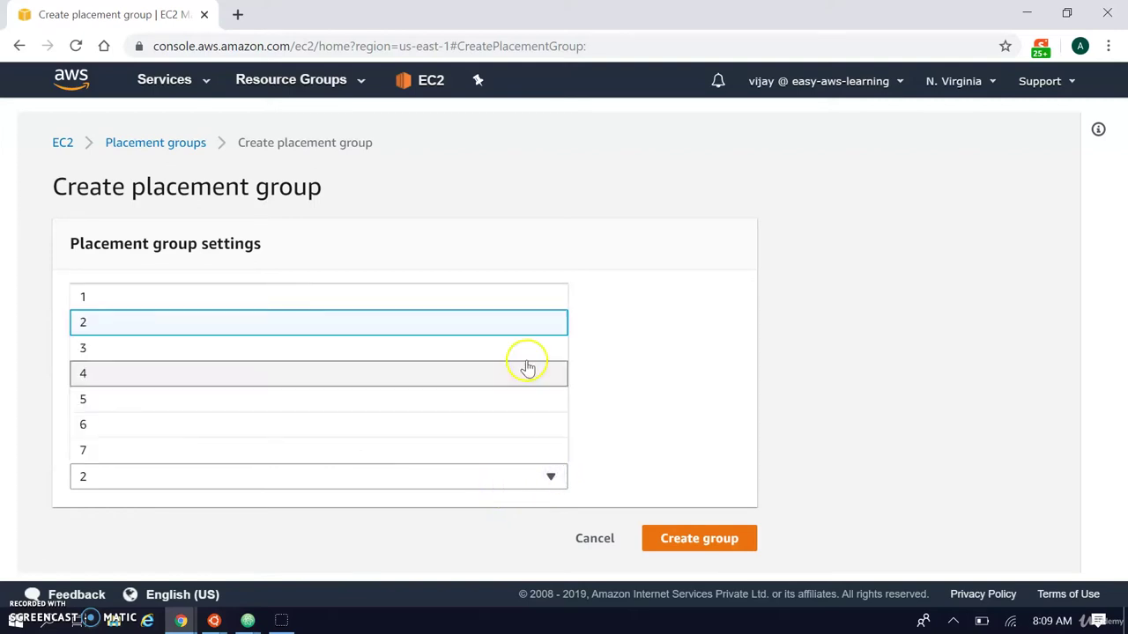
left_click(533, 299)
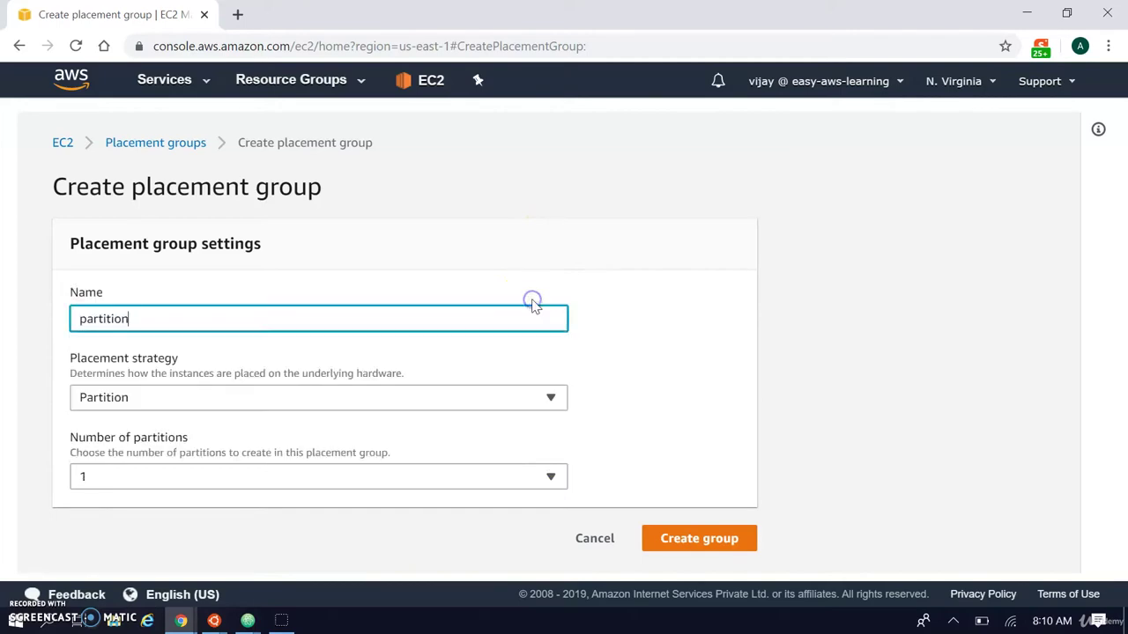
left_click(722, 543)
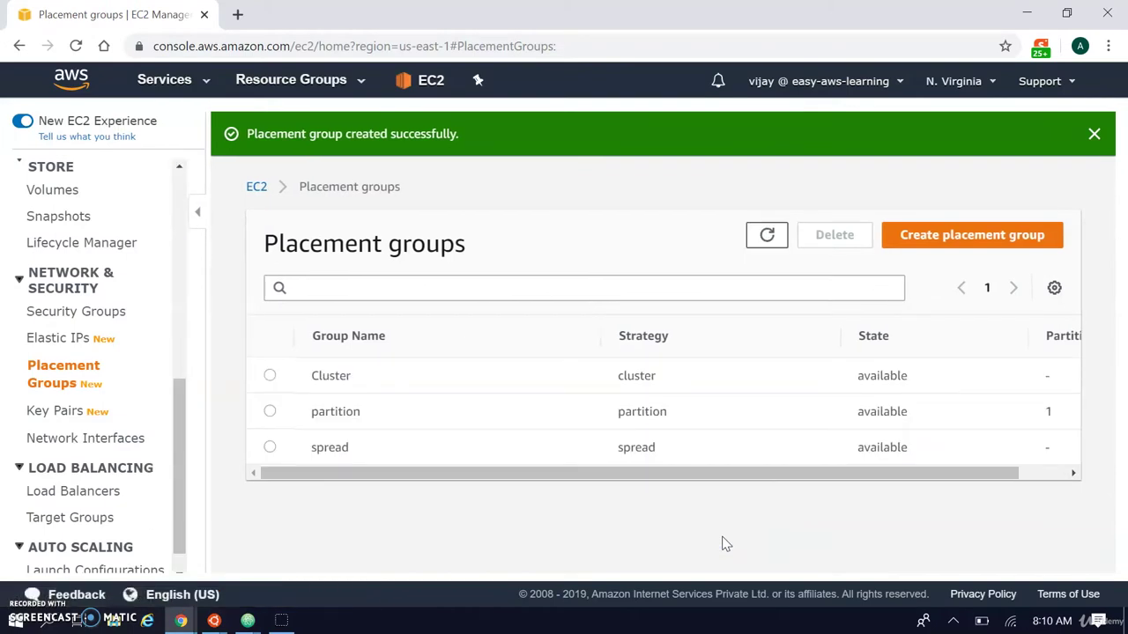
Step: From the Instances list, start launching an Amazon Linux 2 AMI instance
scroll(64, 315, "up", 6)
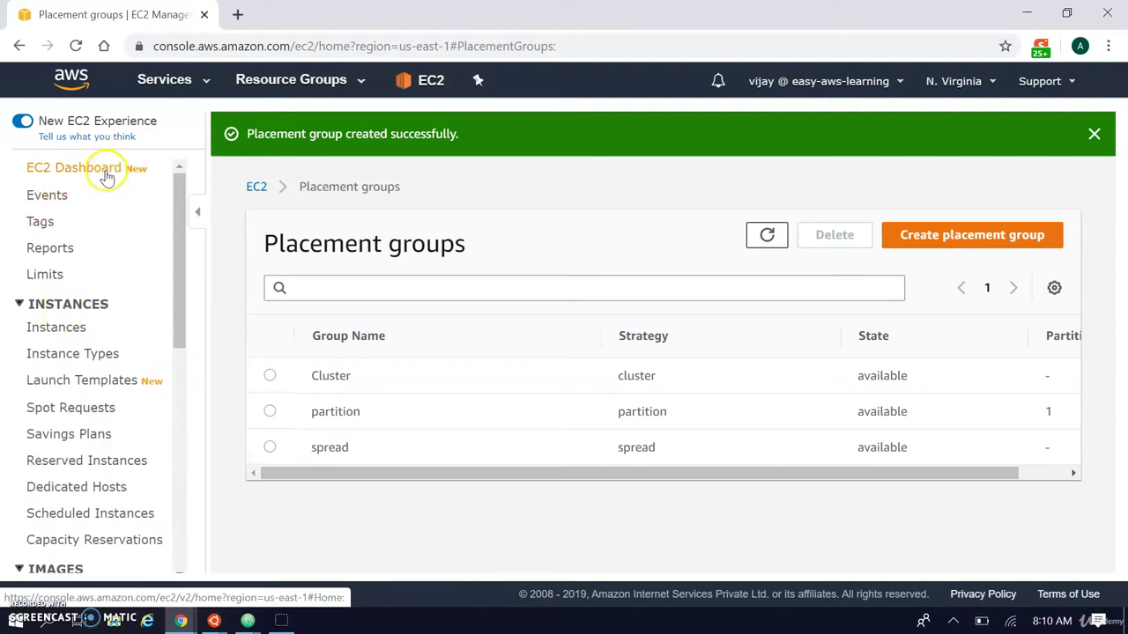
left_click(107, 177)
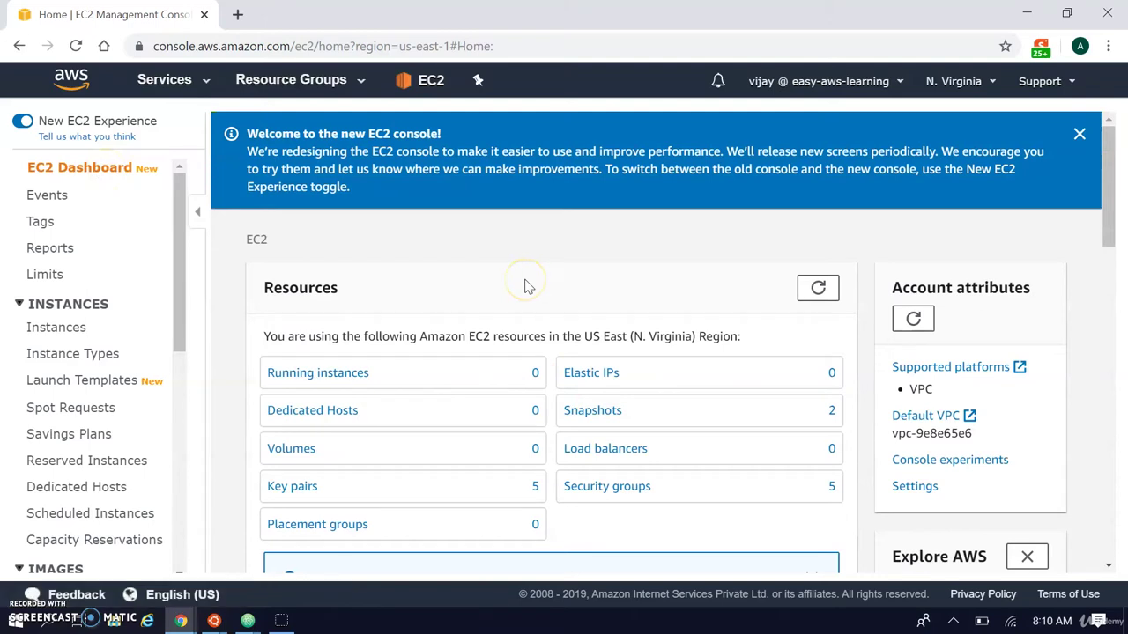
scroll(524, 287, "down", 1)
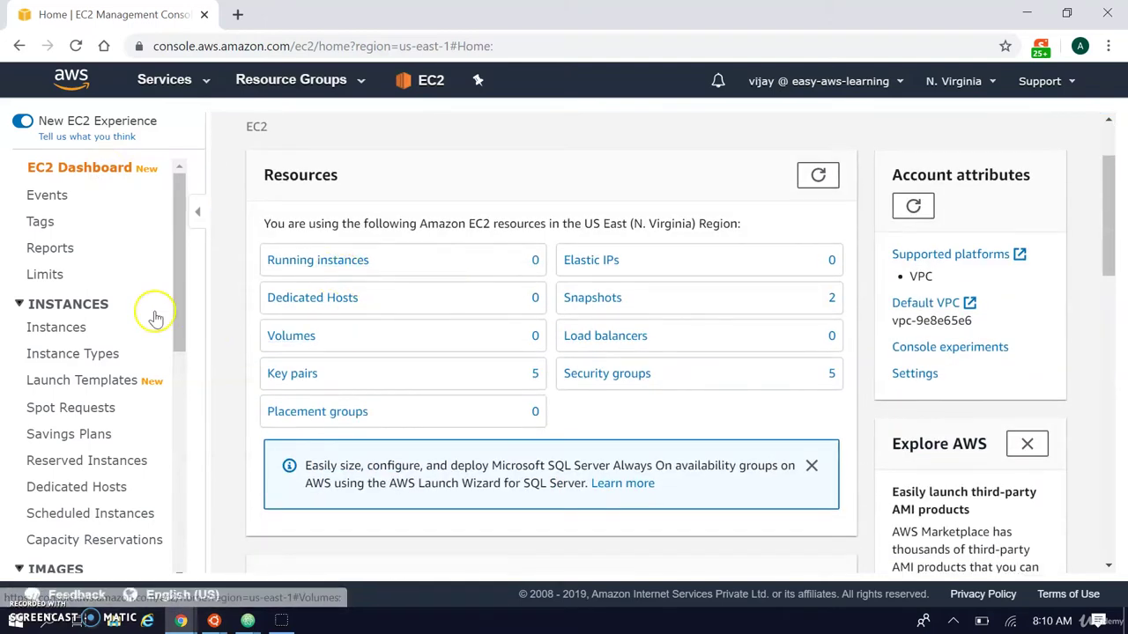
left_click(82, 330)
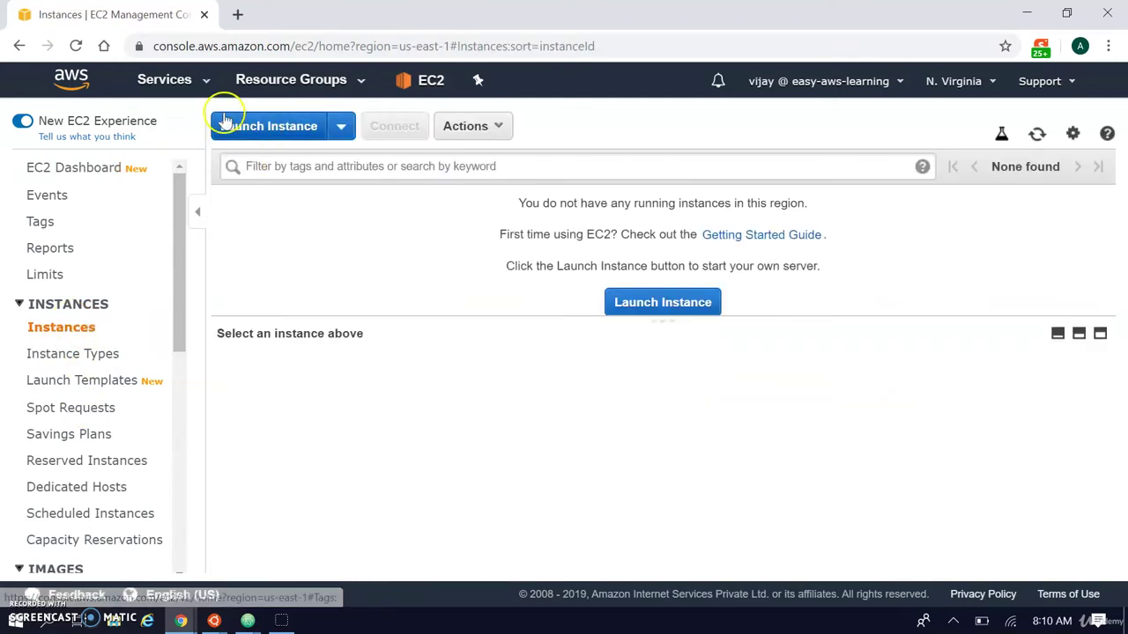
triple_click(258, 129)
left_click(257, 128)
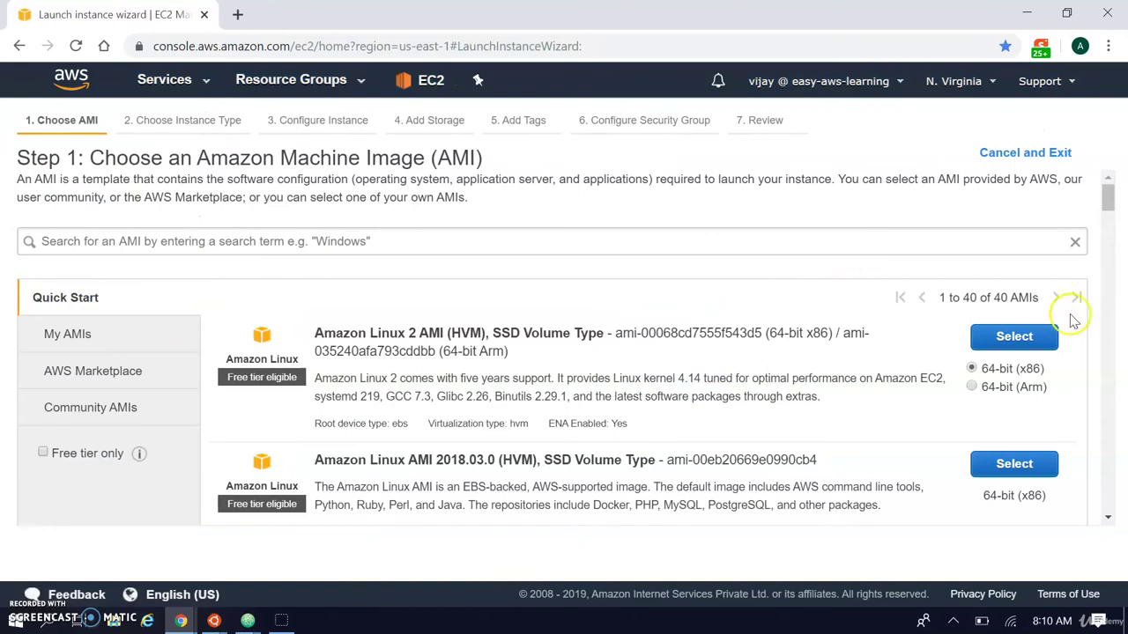
left_click(1028, 340)
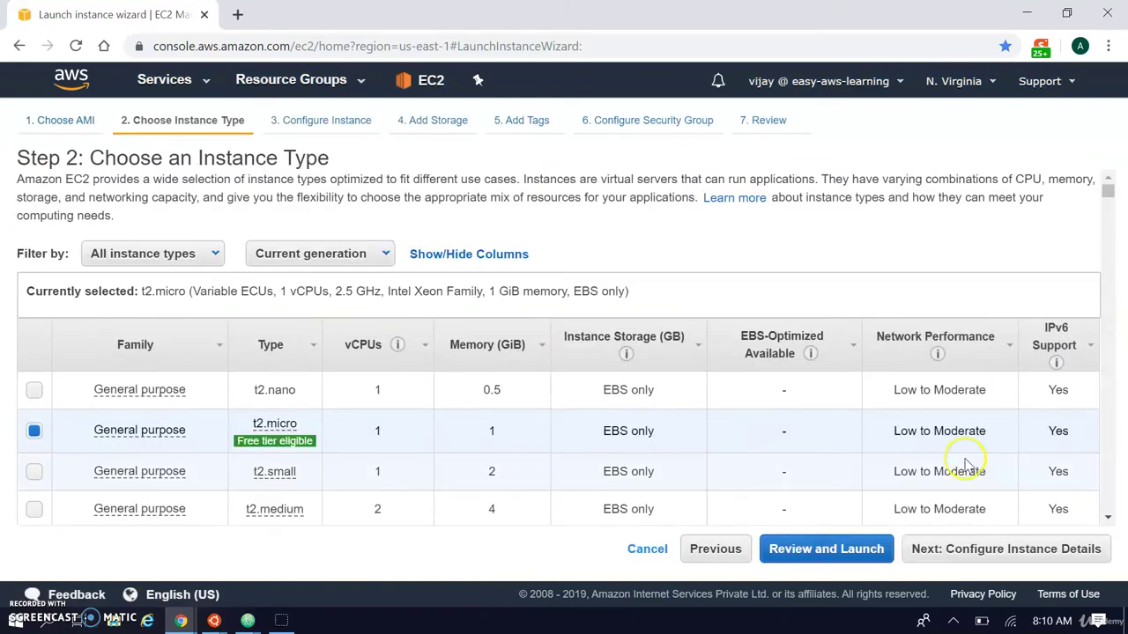
left_click(1013, 552)
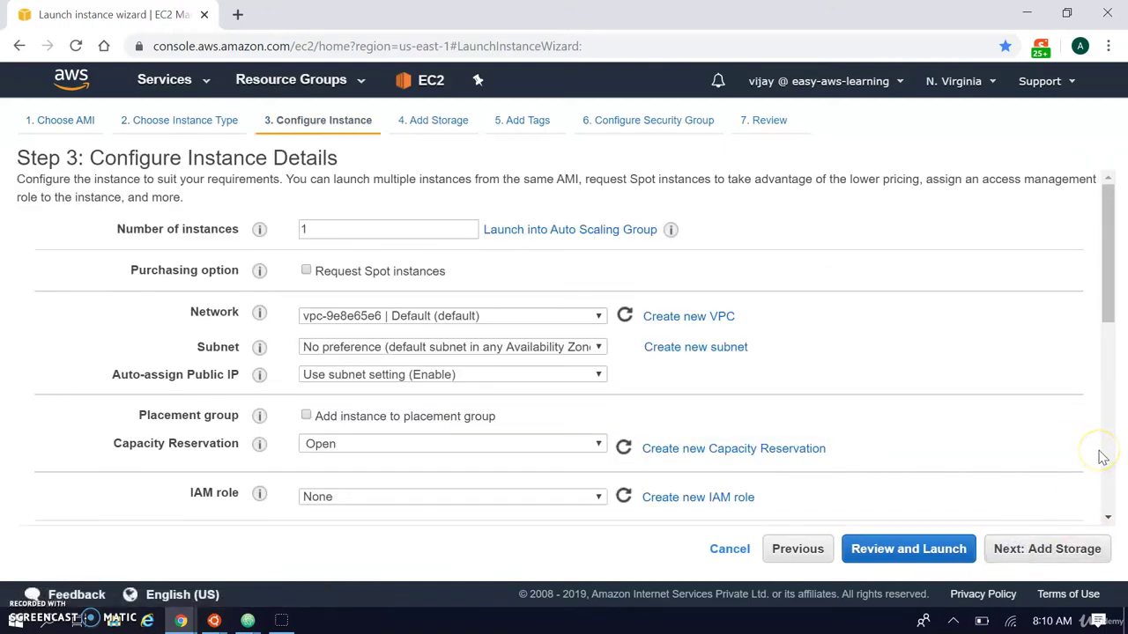
Step: Add the instance to the existing 'partition' placement group, targeting partition 1
scroll(1101, 457, "down", 1)
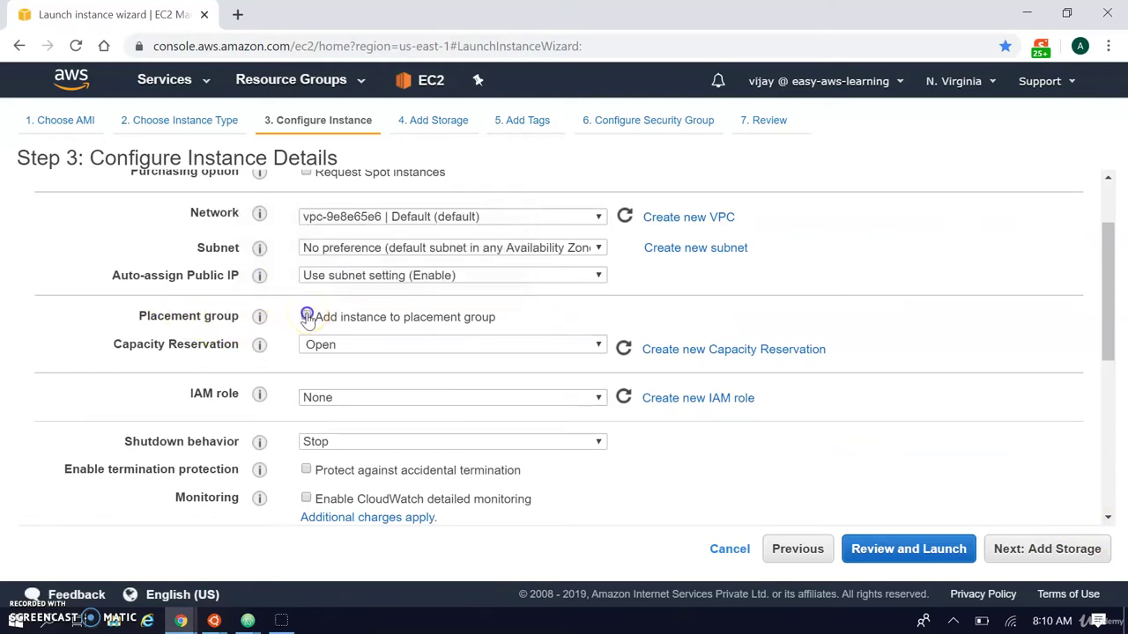
left_click(307, 317)
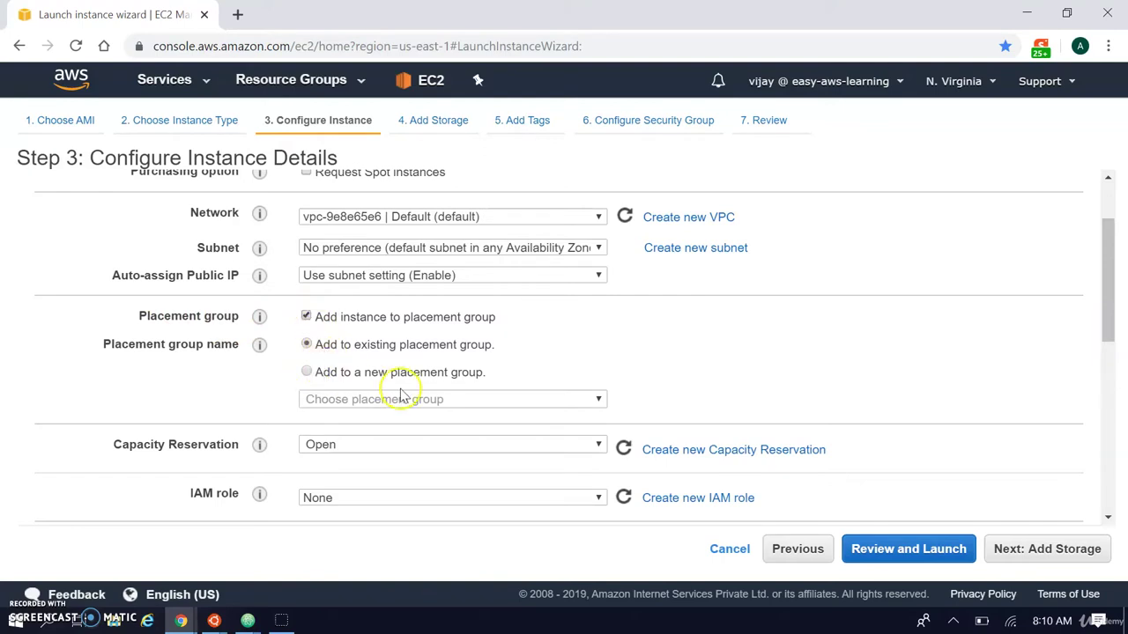
left_click(306, 372)
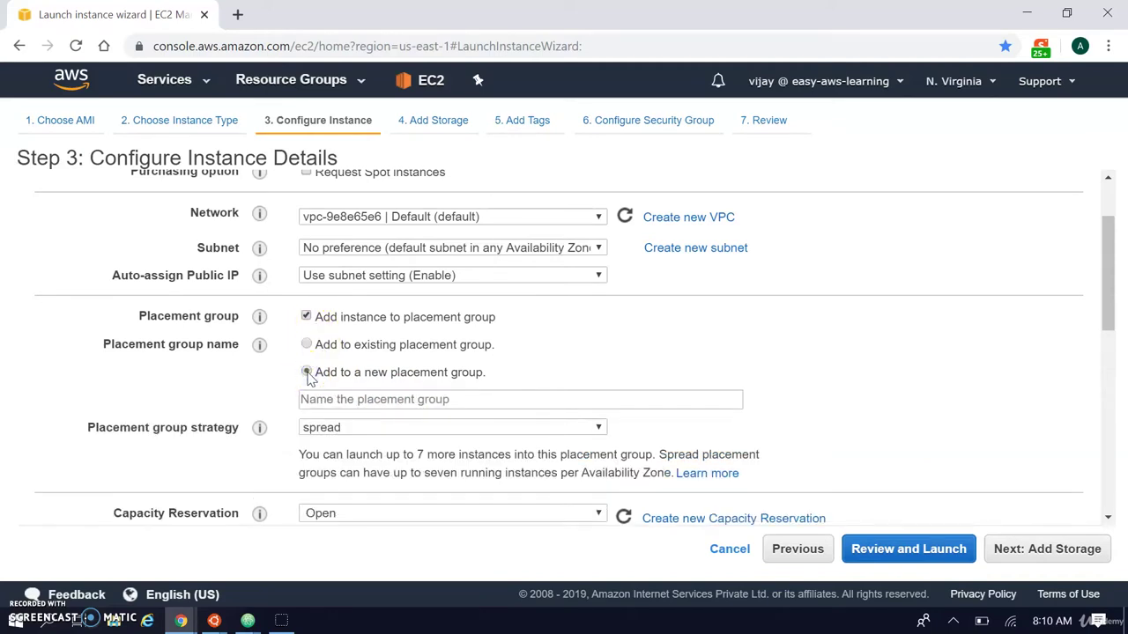
left_click(307, 344)
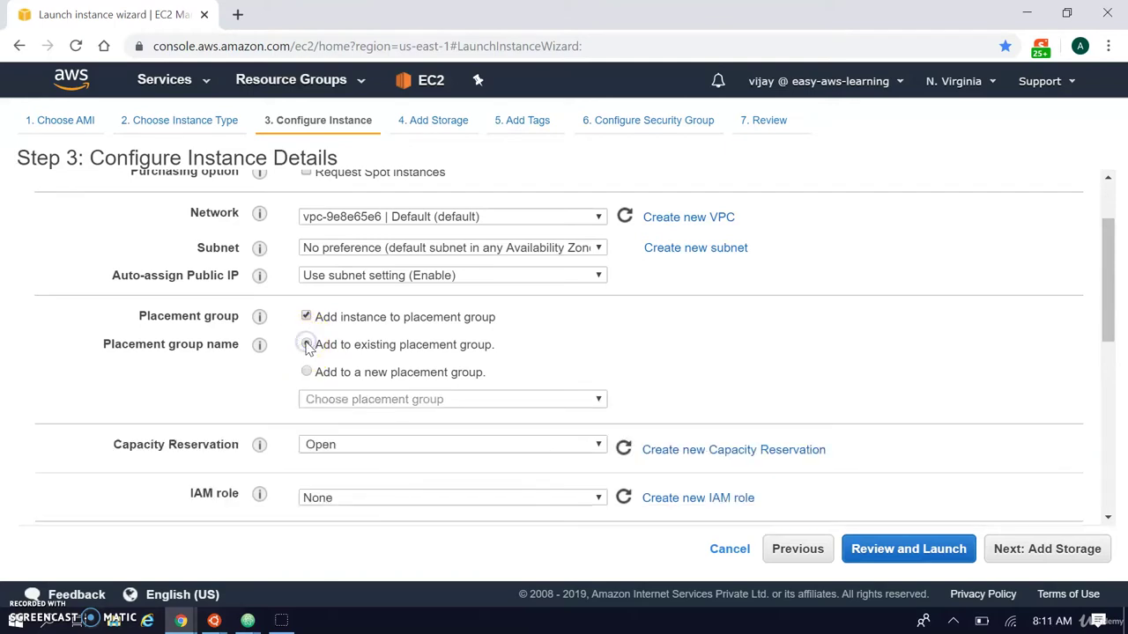
left_click(444, 400)
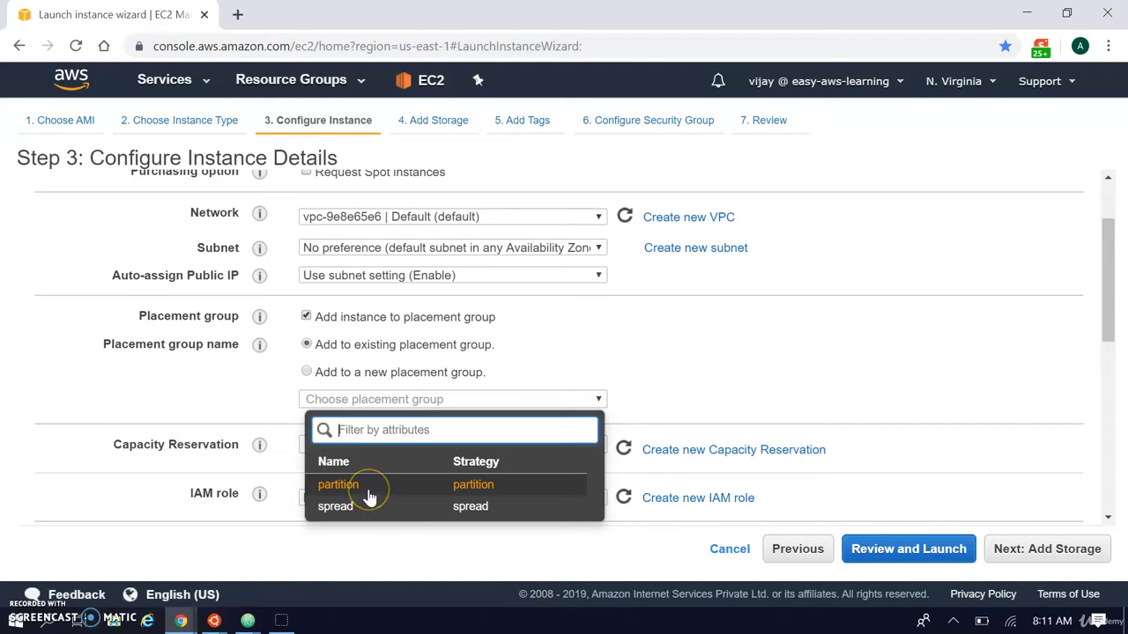
left_click(368, 491)
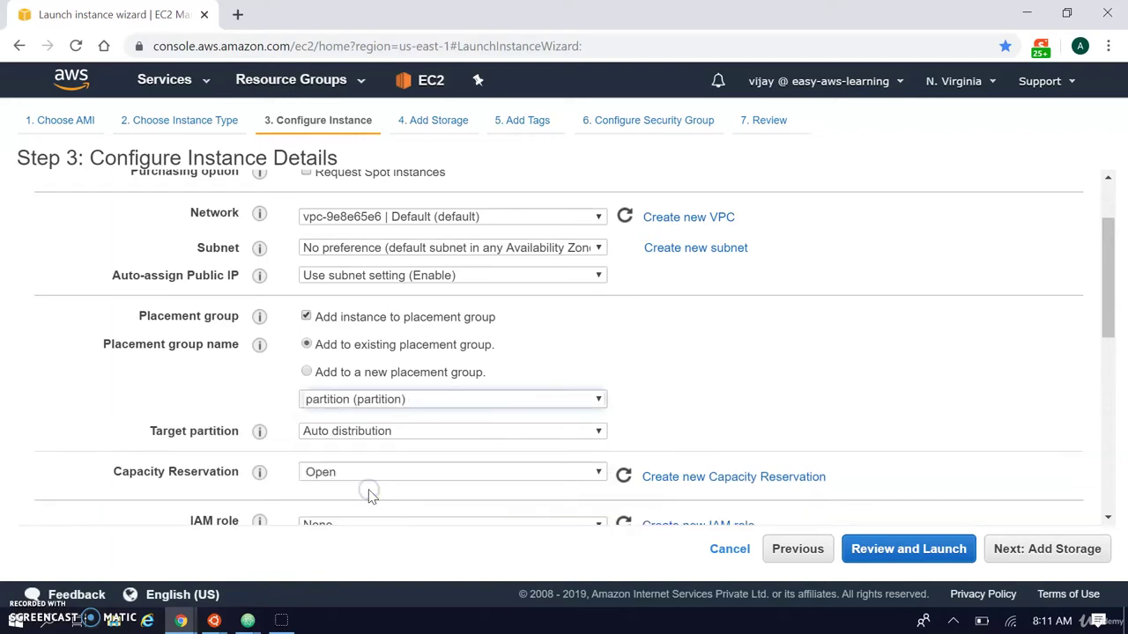
scroll(370, 496, "down", 1)
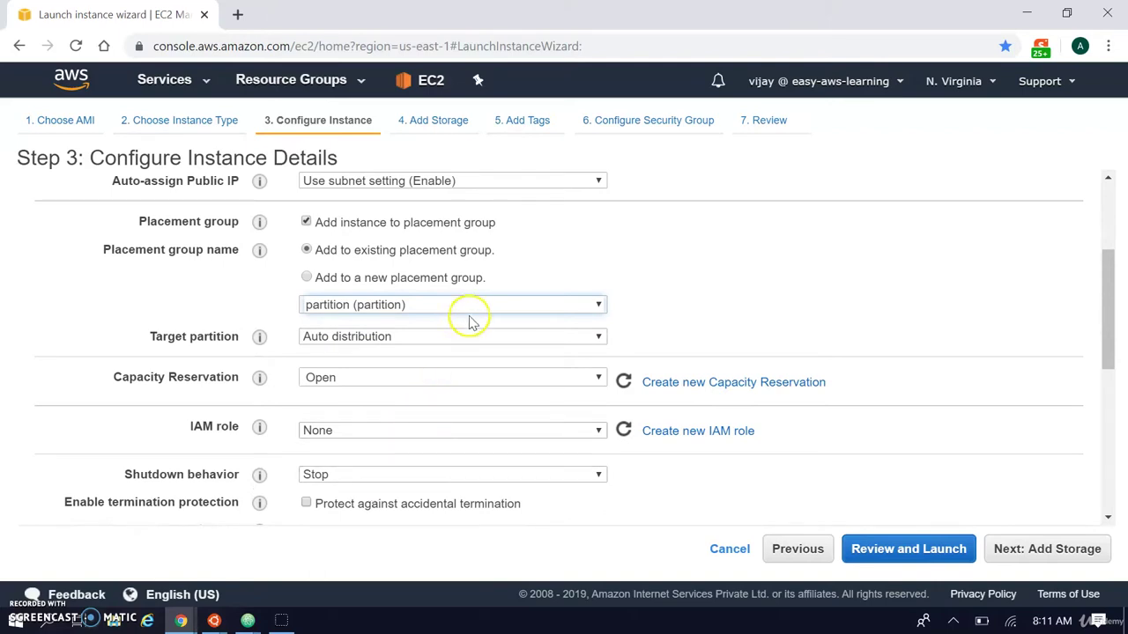
left_click(465, 348)
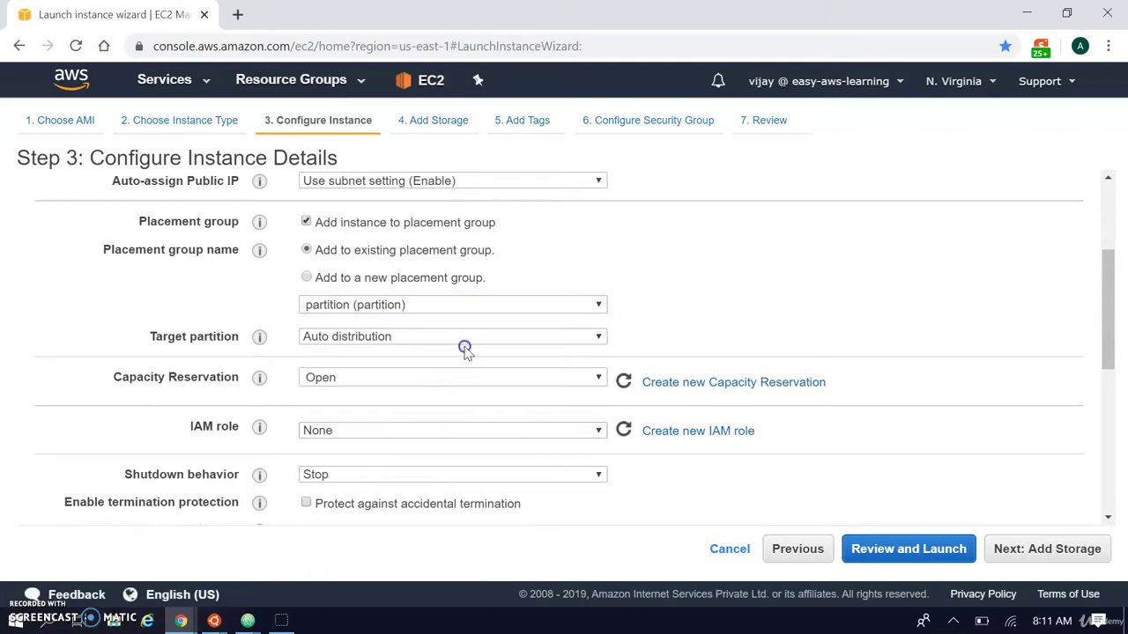
left_click(542, 346)
left_click(491, 398)
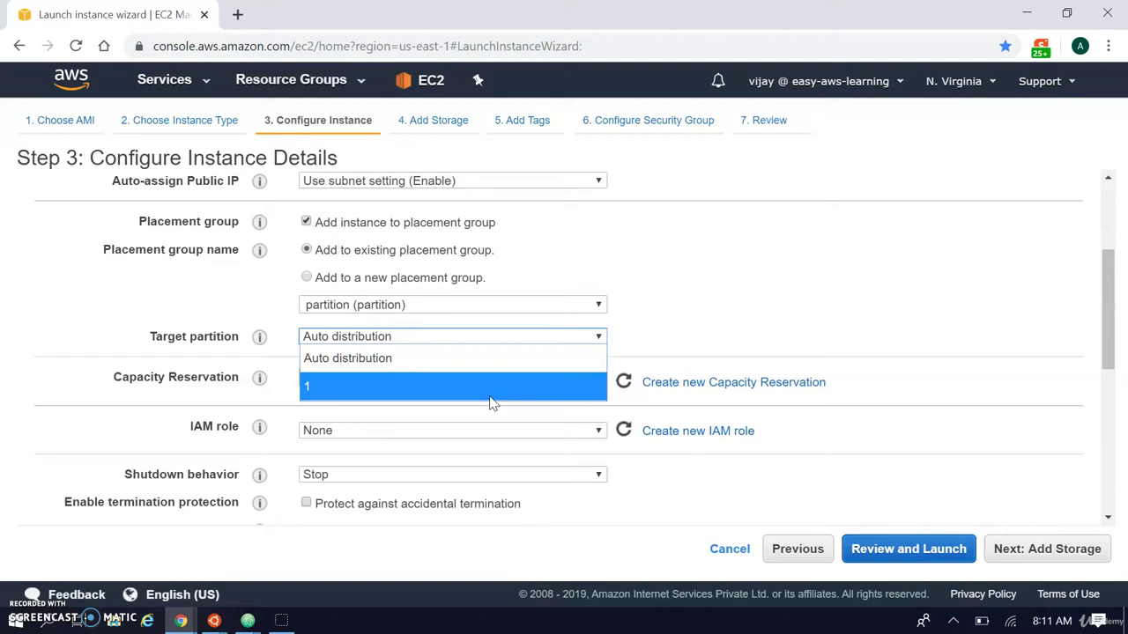
Step: Switch to the 'spread' group and highlight its seven-running-instance limit text
left_click(541, 300)
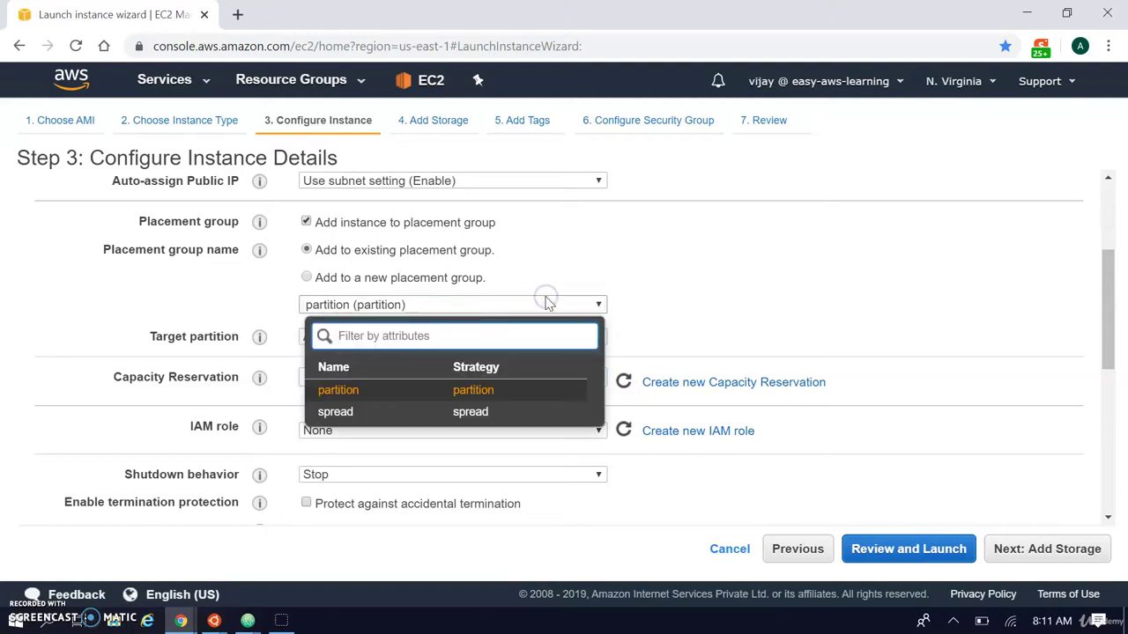
left_click(455, 412)
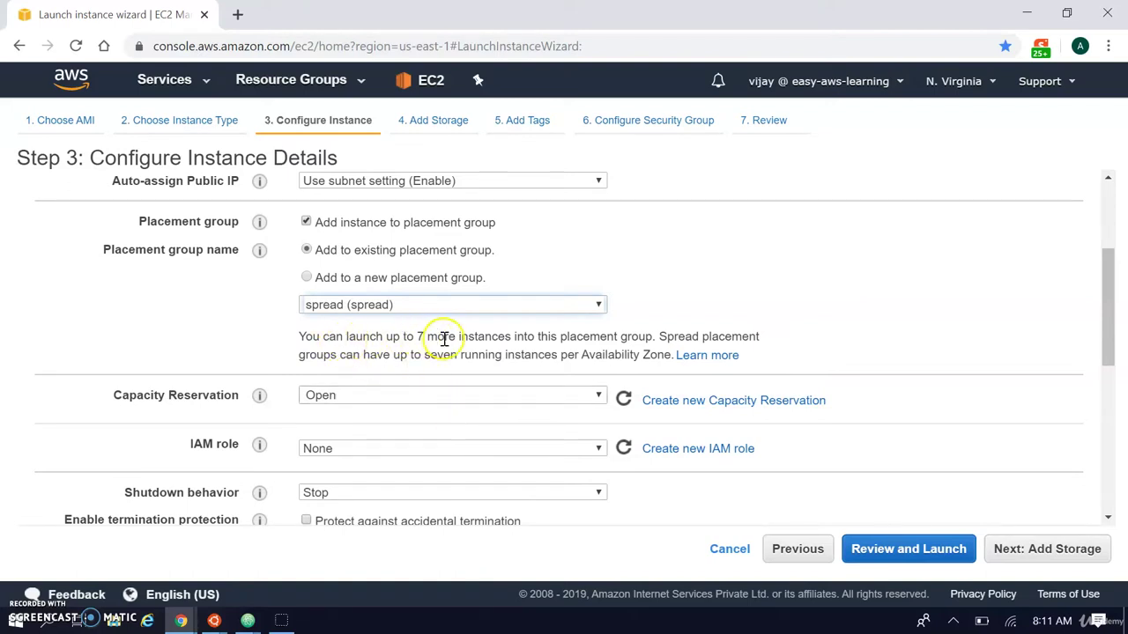
left_click_drag(444, 340, 662, 340)
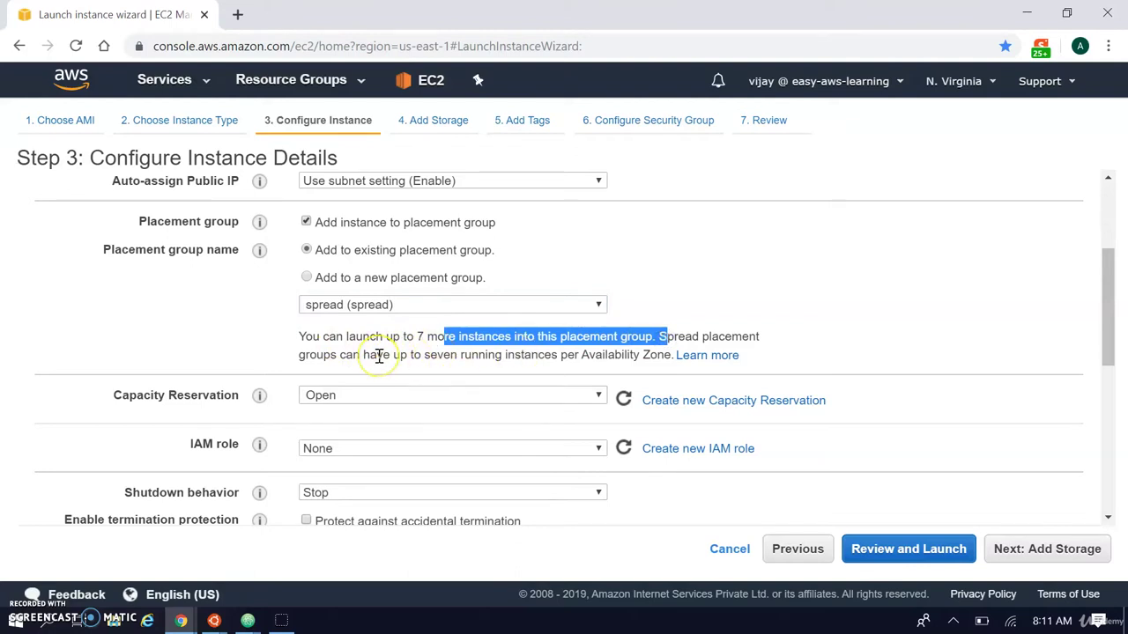
left_click_drag(379, 355, 521, 355)
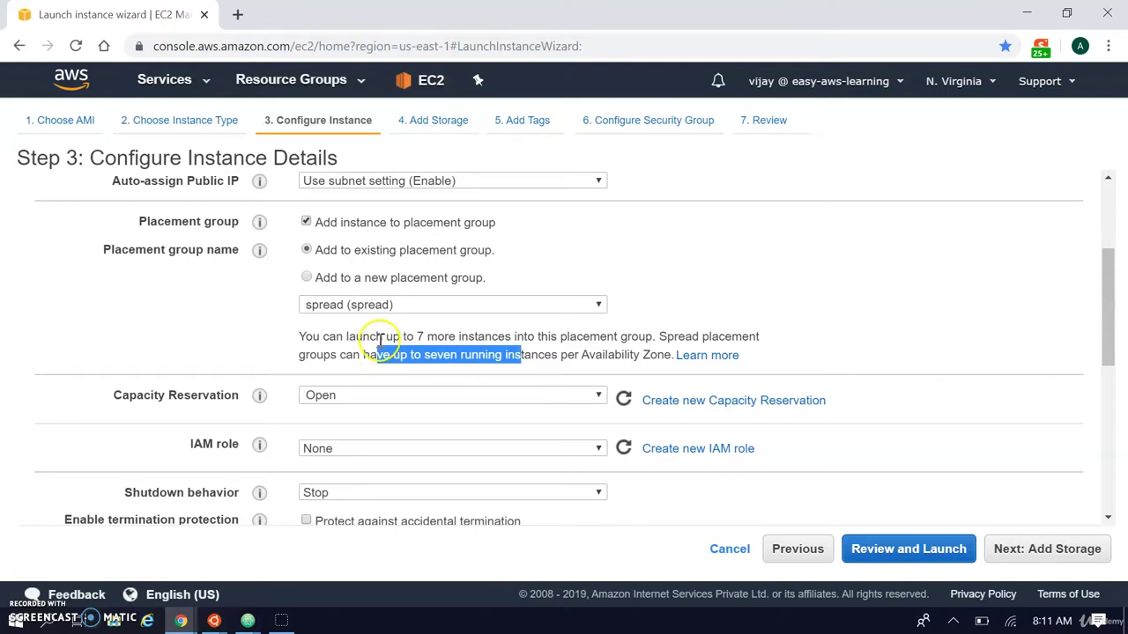
left_click_drag(326, 336, 544, 336)
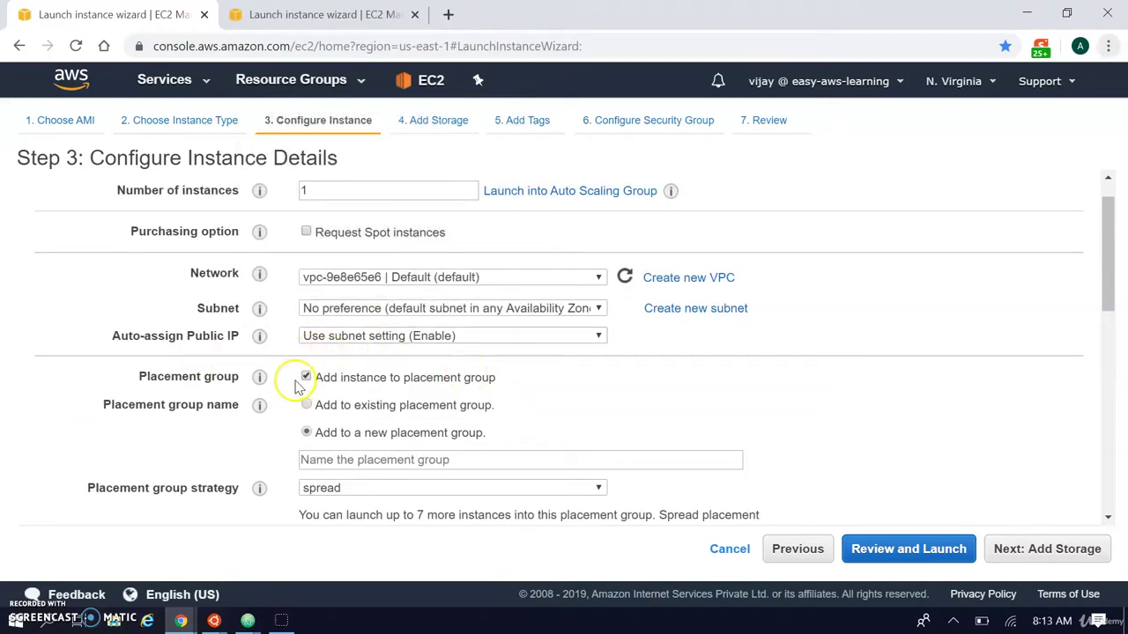
Step: Choose 'Add to existing placement group' without picking a group, then move to the other wizard tab
left_click(375, 490)
scroll(377, 493, "down", 3)
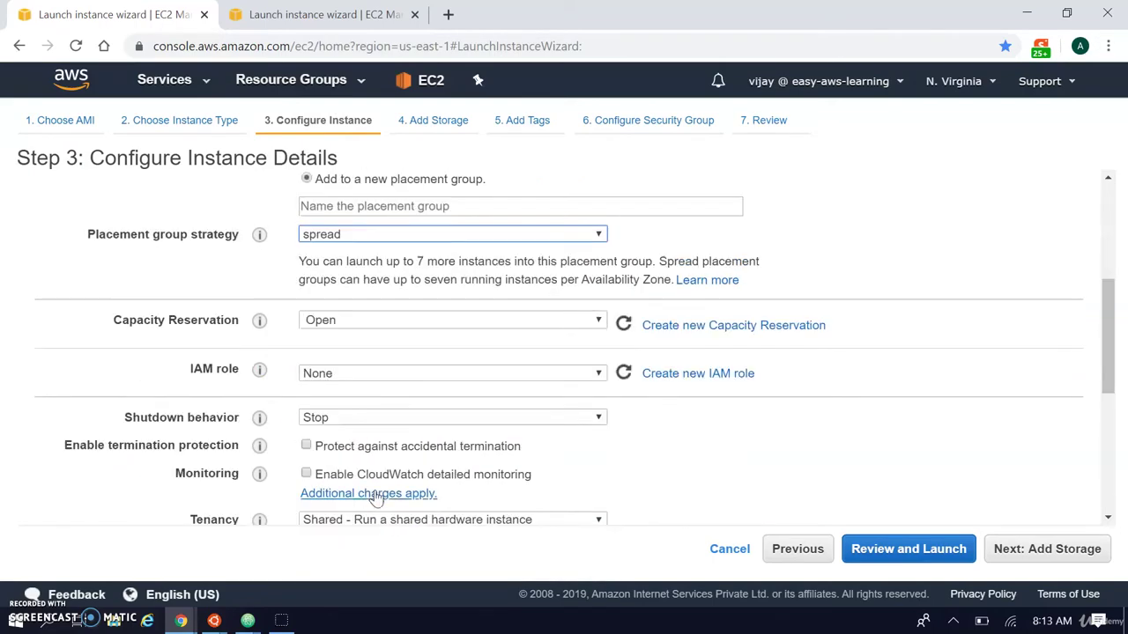
scroll(414, 251, "up", 1)
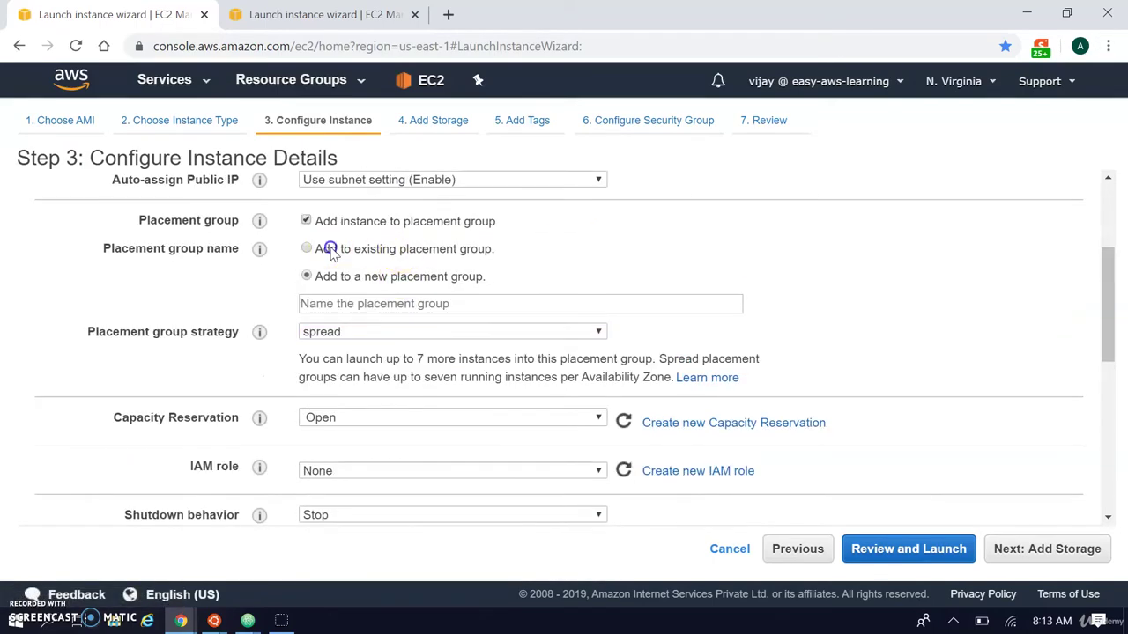
left_click(331, 251)
left_click(340, 303)
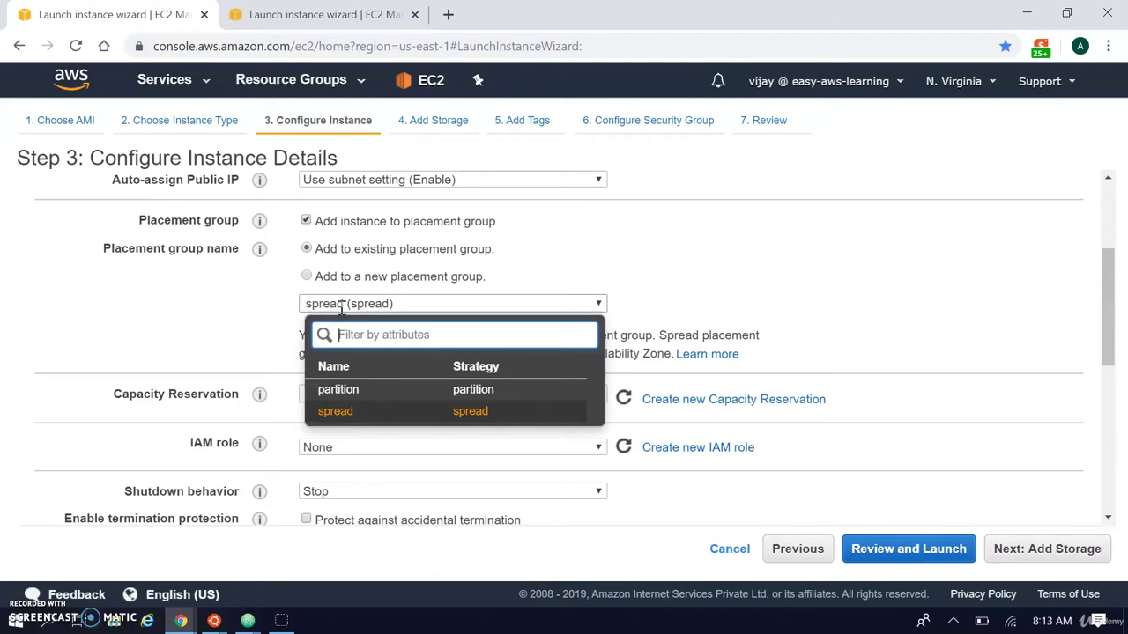
left_click(352, 13)
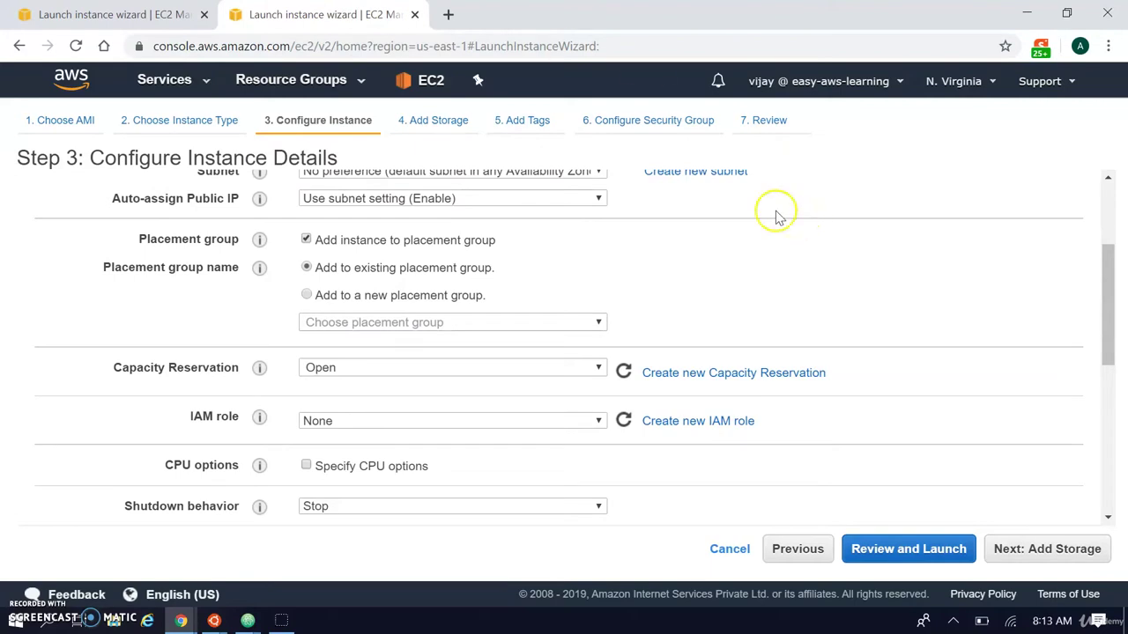
Step: Step back to the instance type step, then return to Configure Instance Details
left_click(180, 123)
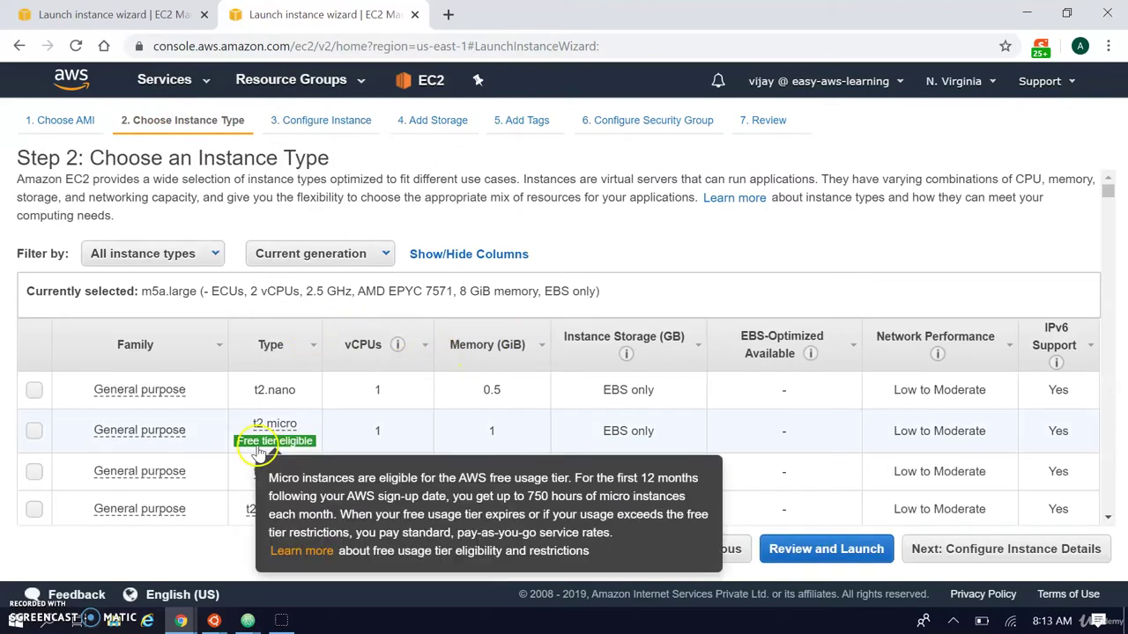
scroll(255, 447, "down", 10)
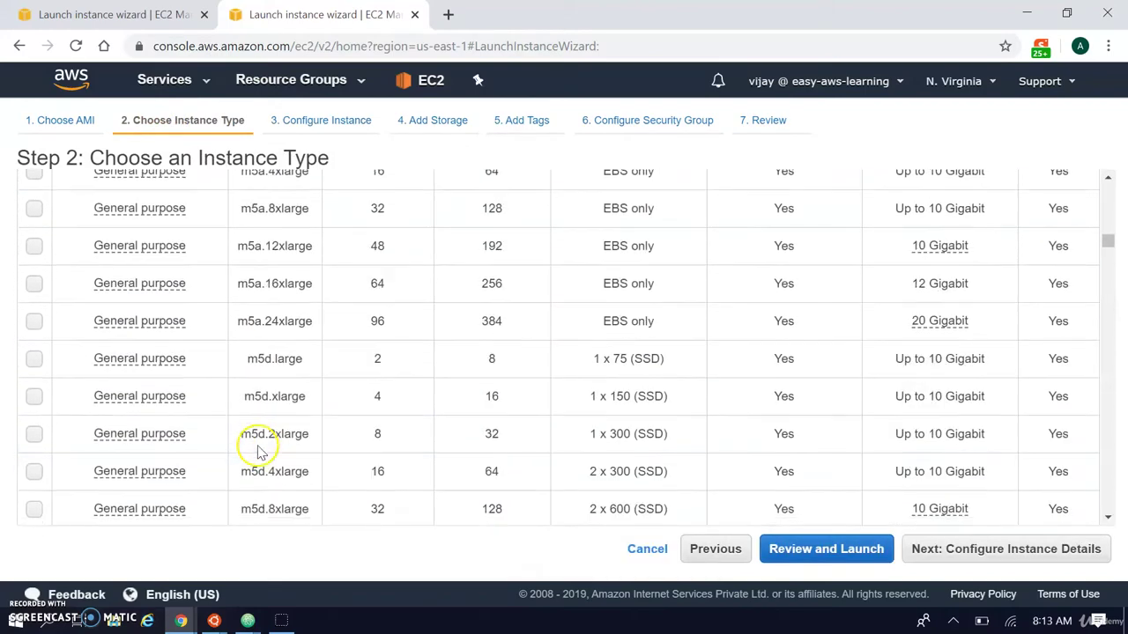
scroll(255, 447, "up", 5)
scroll(255, 447, "down", 3)
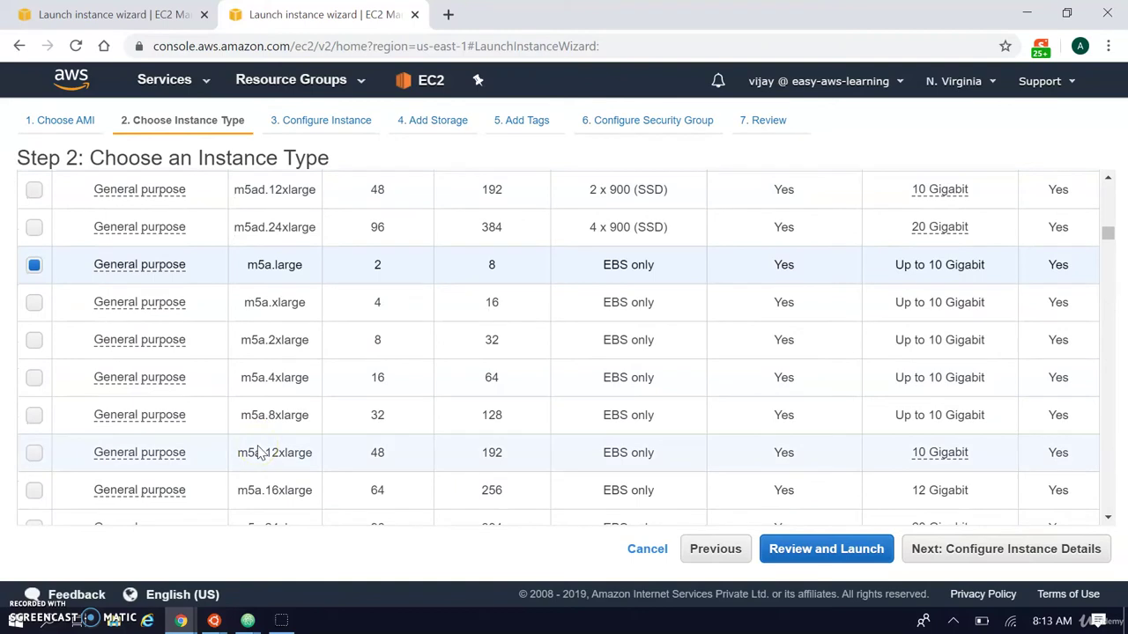
left_click(969, 549)
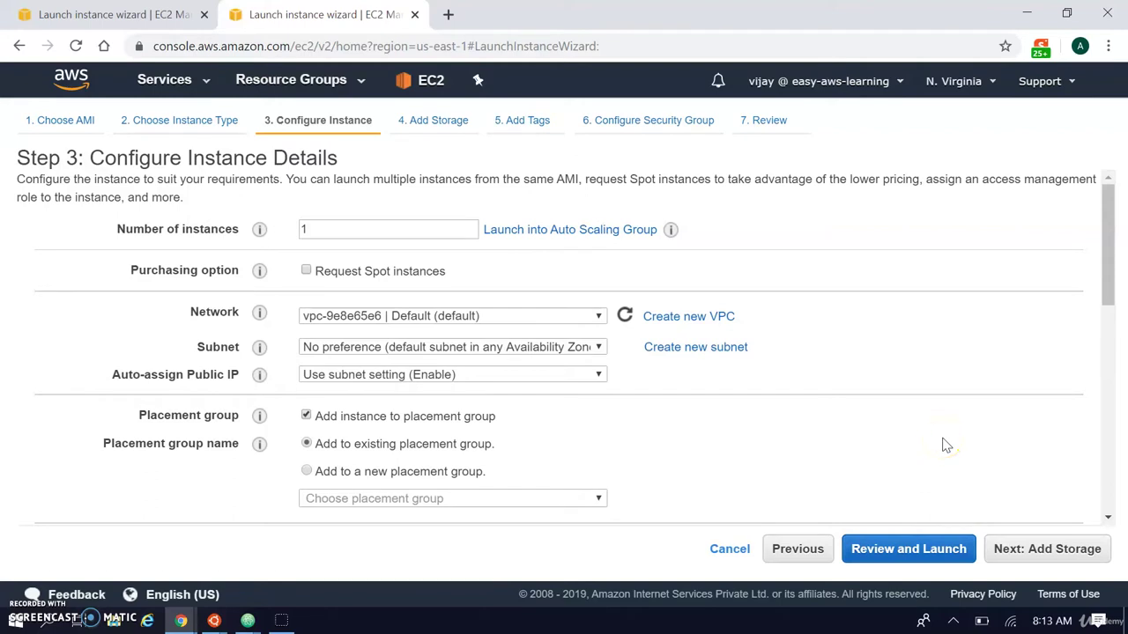
Step: Put the instance in the Cluster placement group and proceed to Add Storage, then revisit the first tab
scroll(945, 445, "down", 2)
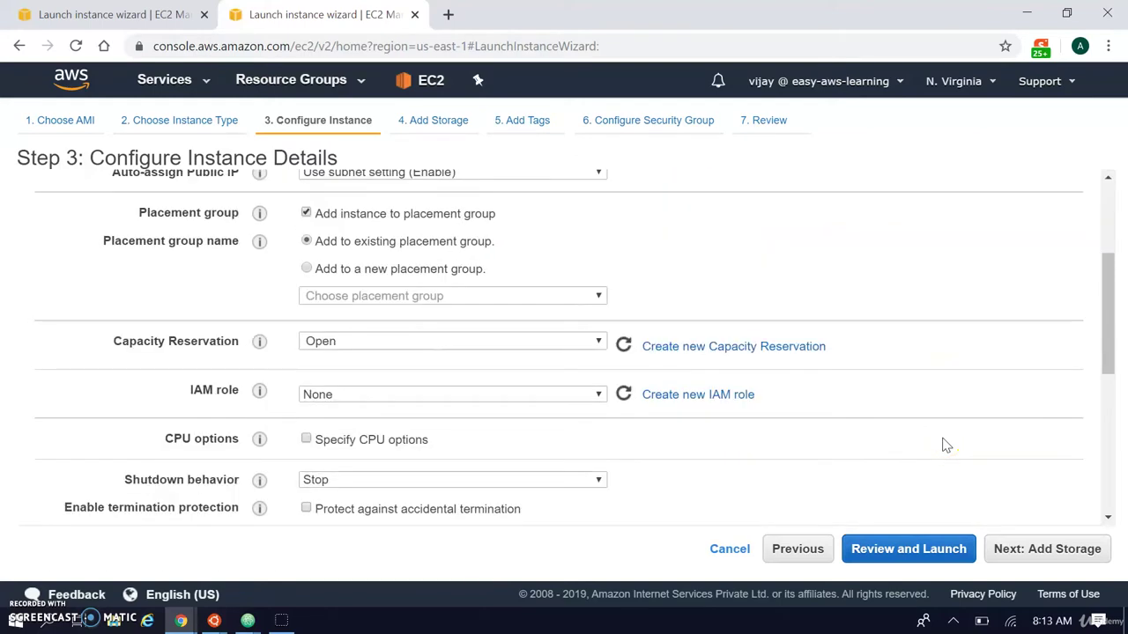
left_click(536, 296)
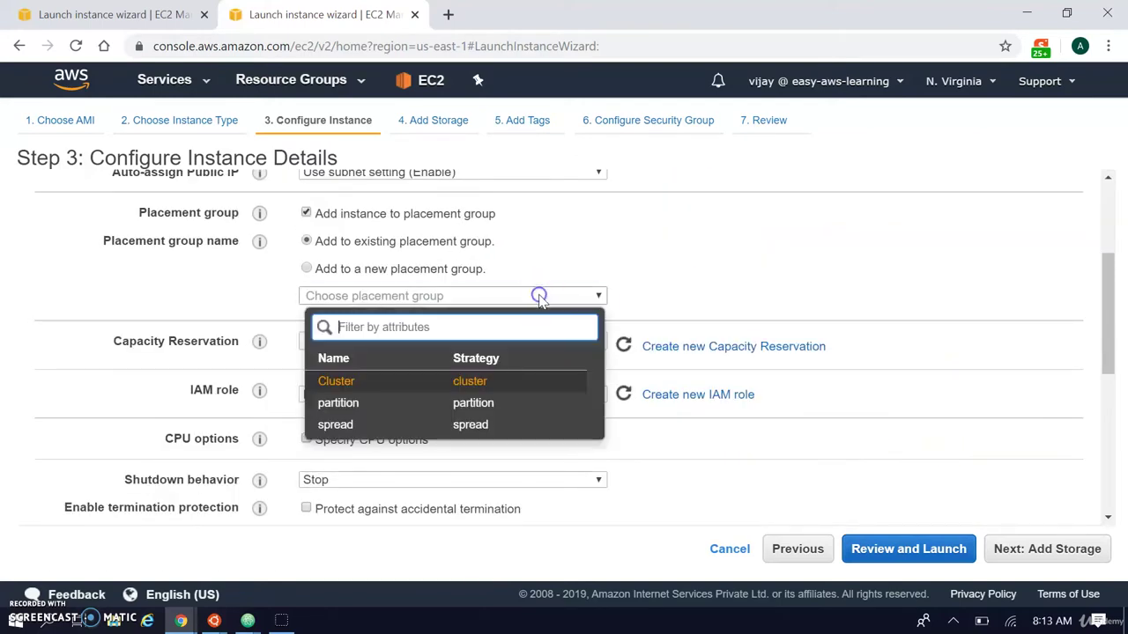
left_click(456, 381)
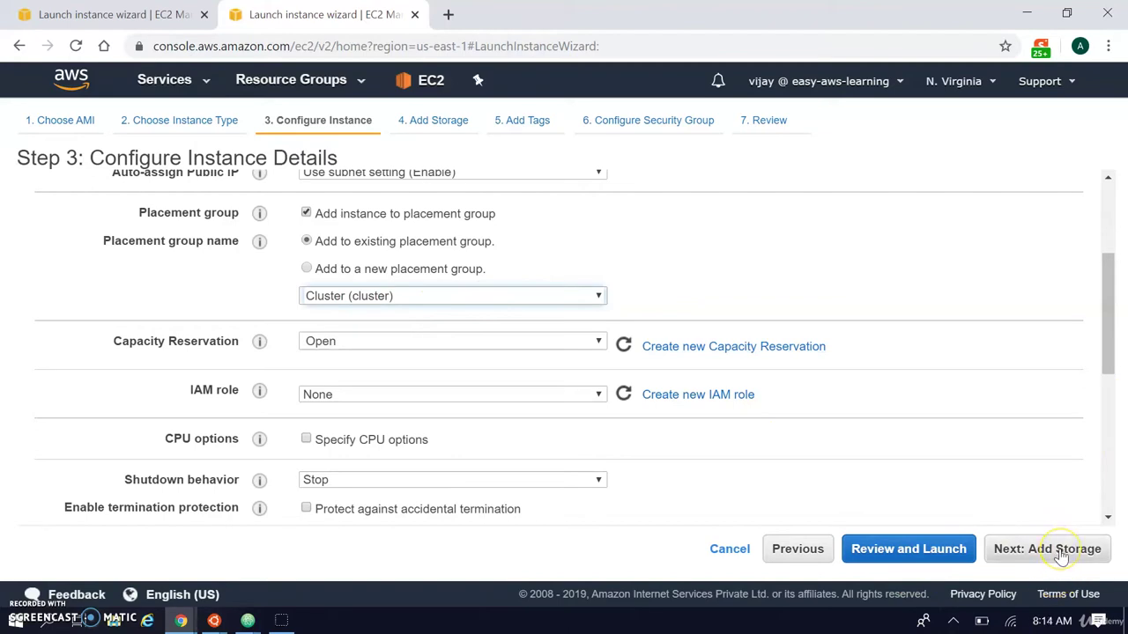
left_click(1062, 553)
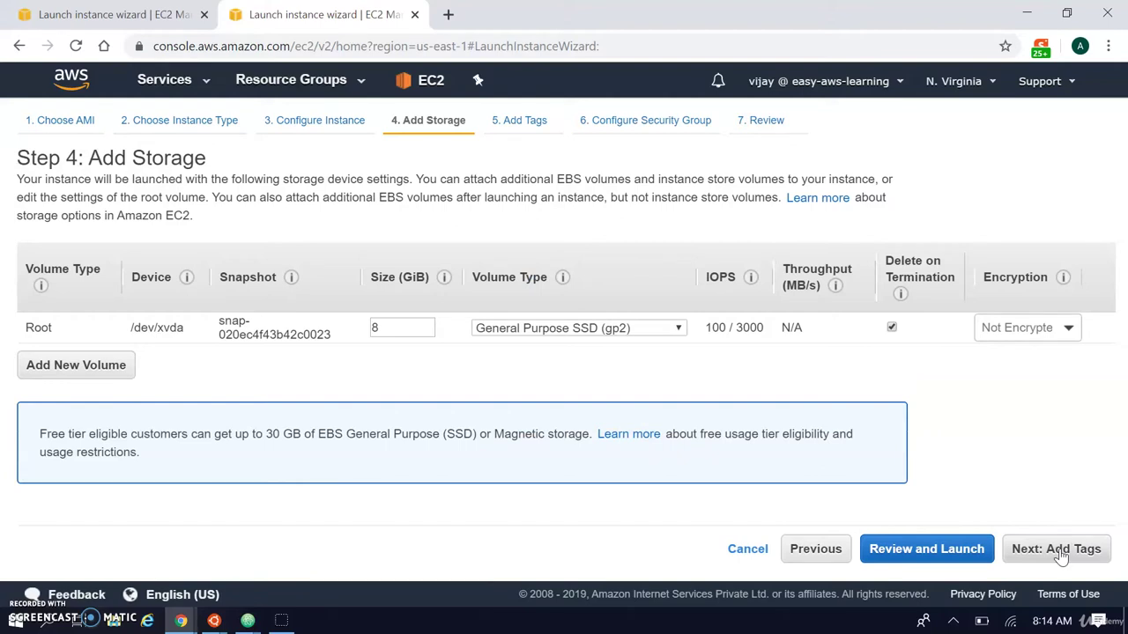
left_click(132, 18)
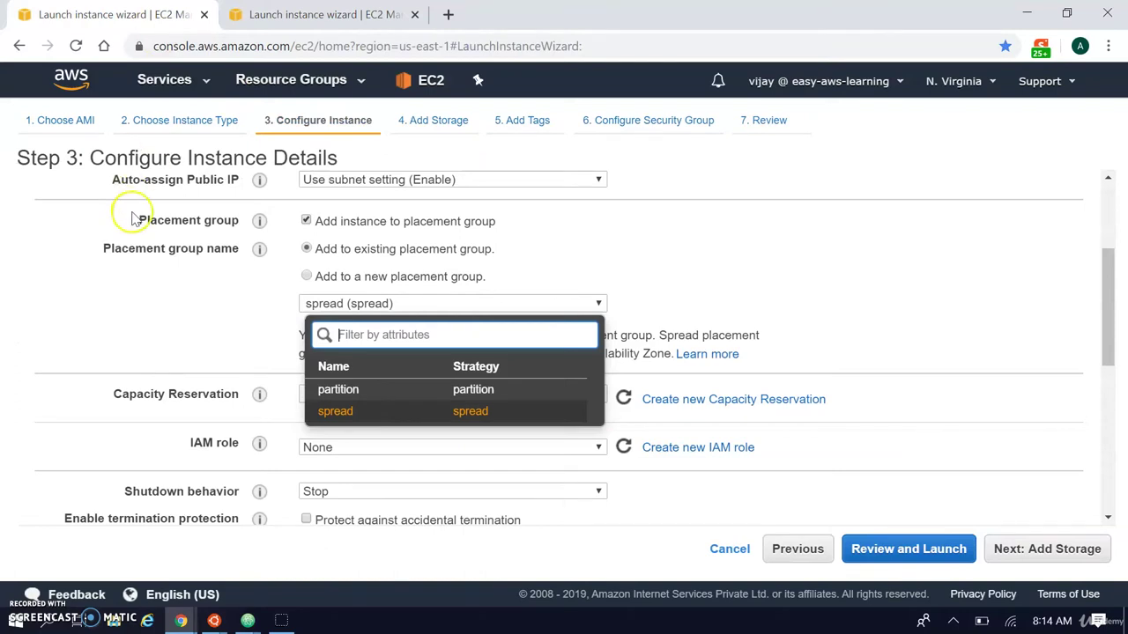
left_click(154, 277)
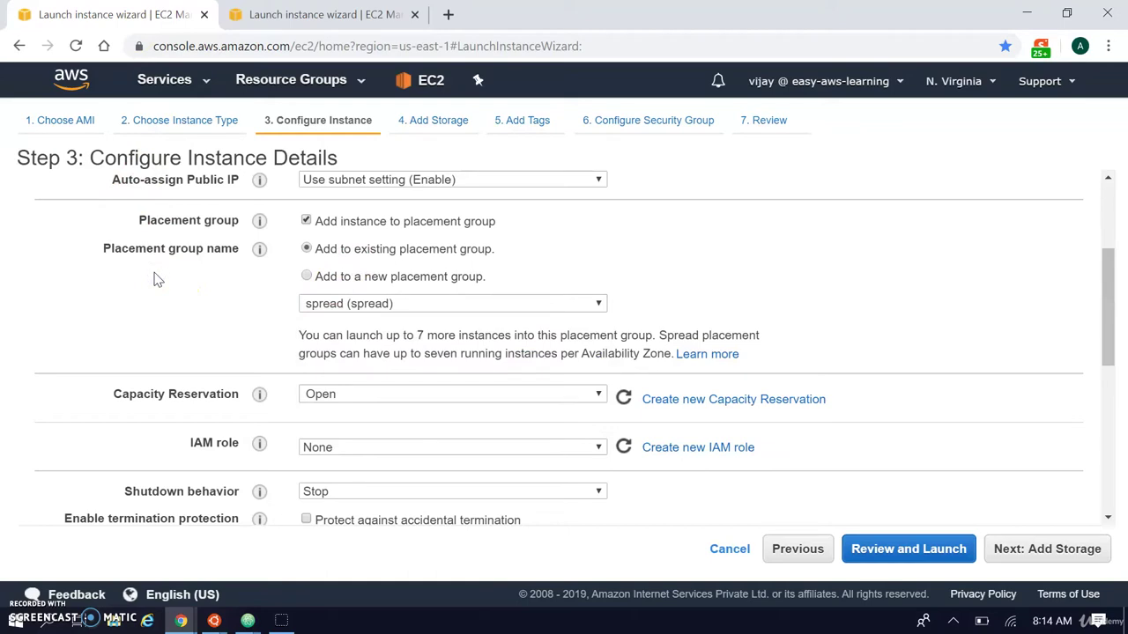
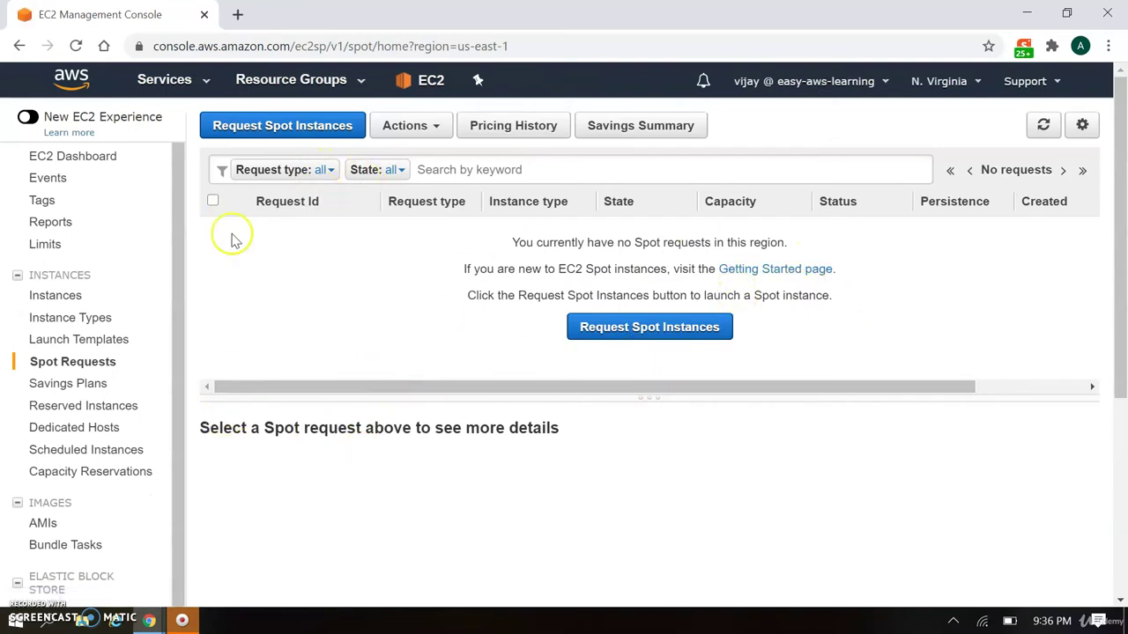
Step: Enable the New EC2 Experience and start a new Request Spot Instances form
left_click(25, 118)
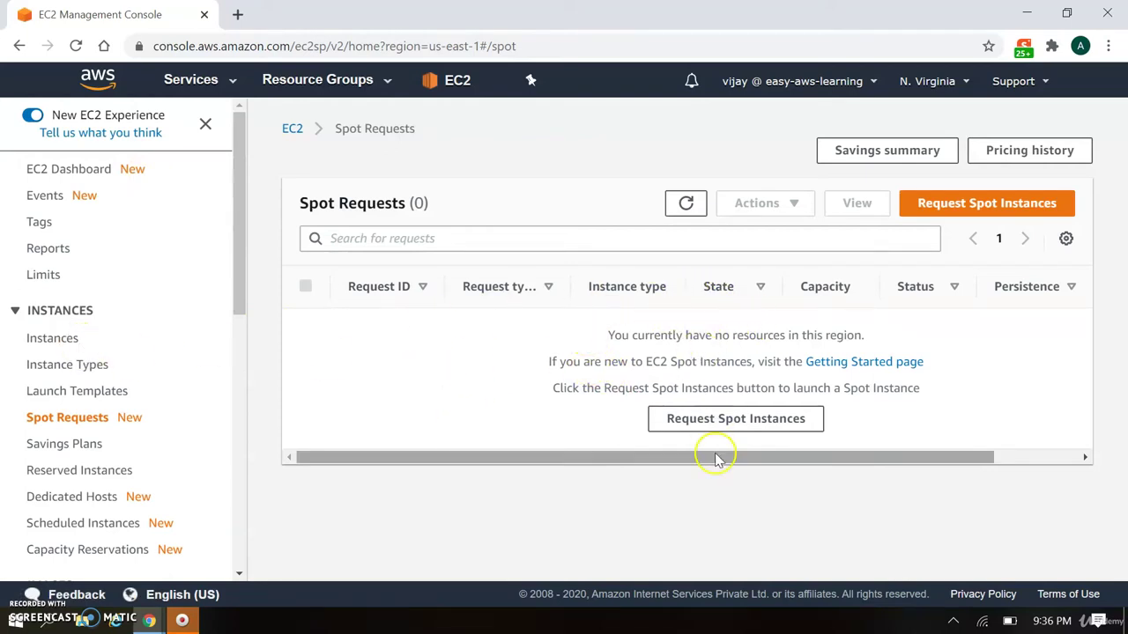
left_click(981, 215)
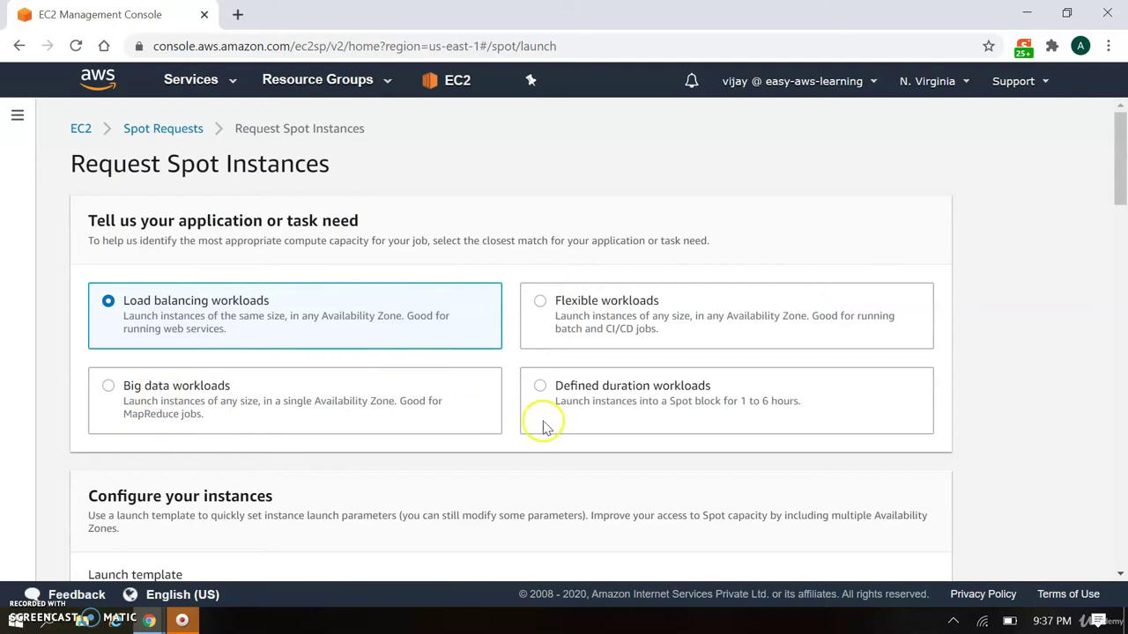
Step: Try Defined duration workloads, keeping the One hour block duration
left_click_drag(555, 387, 718, 394)
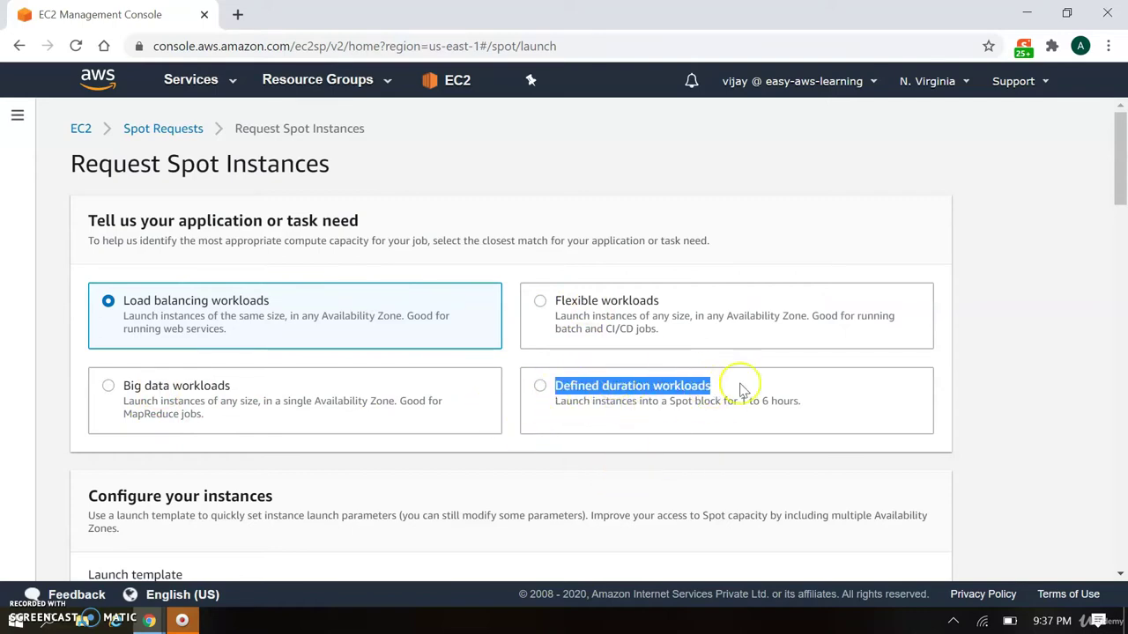
left_click(540, 388)
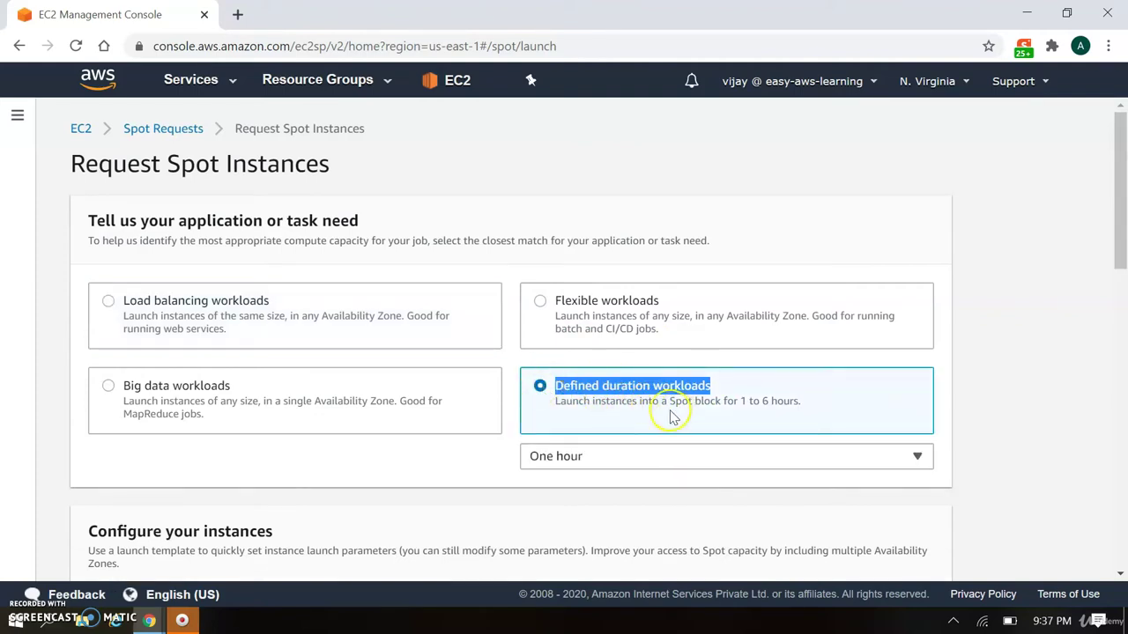
left_click(644, 457)
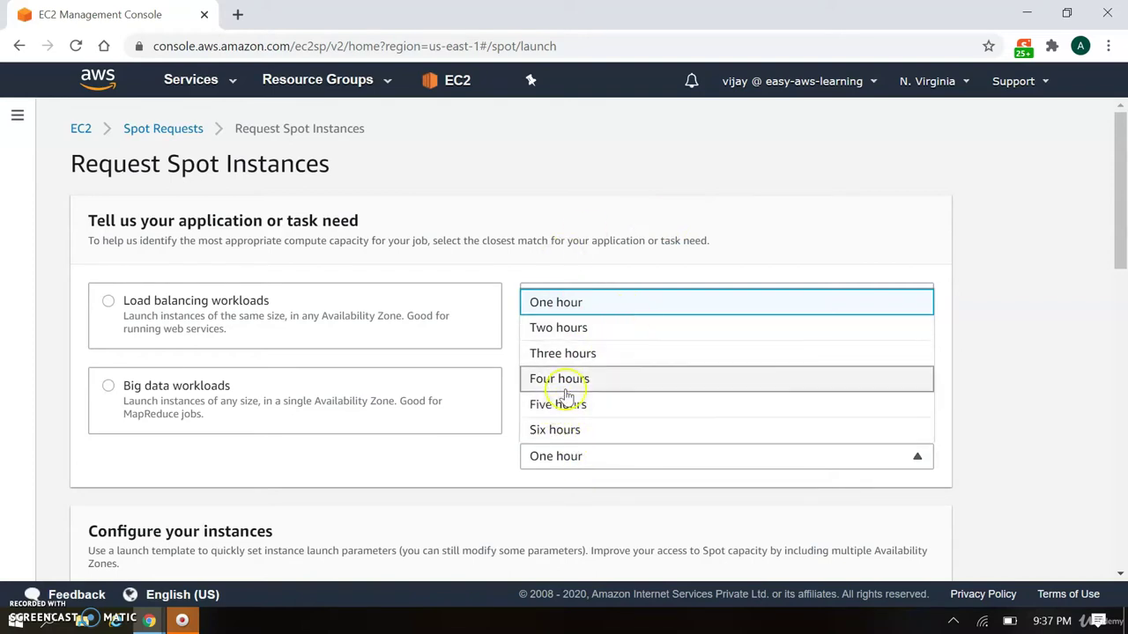
left_click(656, 207)
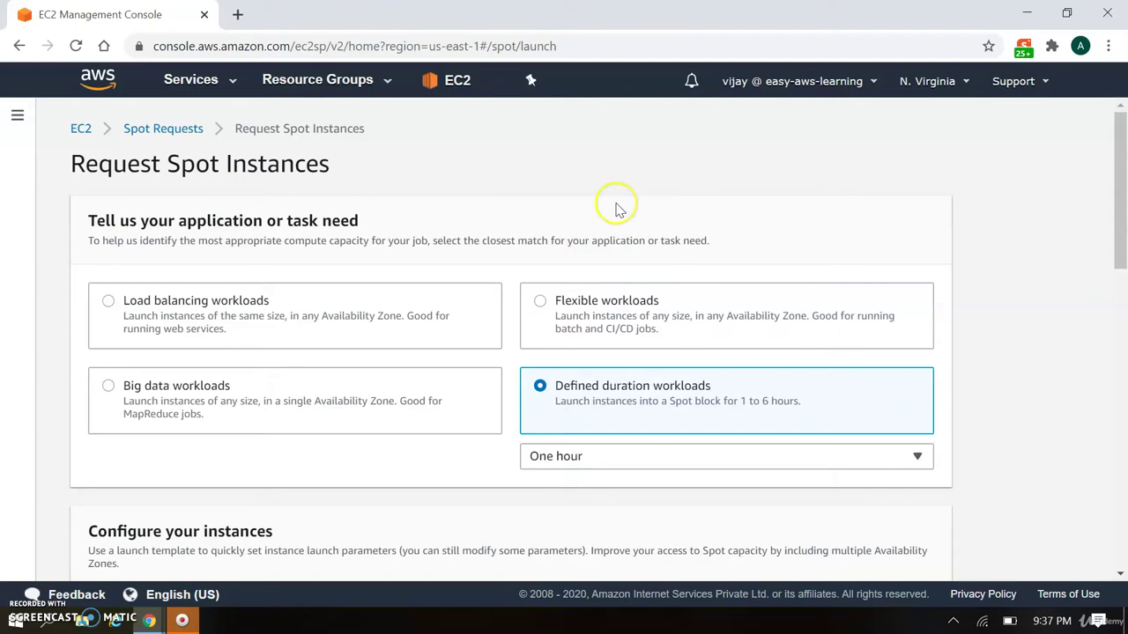
Step: Choose Flexible workloads and keep the launch template as None
left_click(544, 303)
scroll(568, 347, "down", 1)
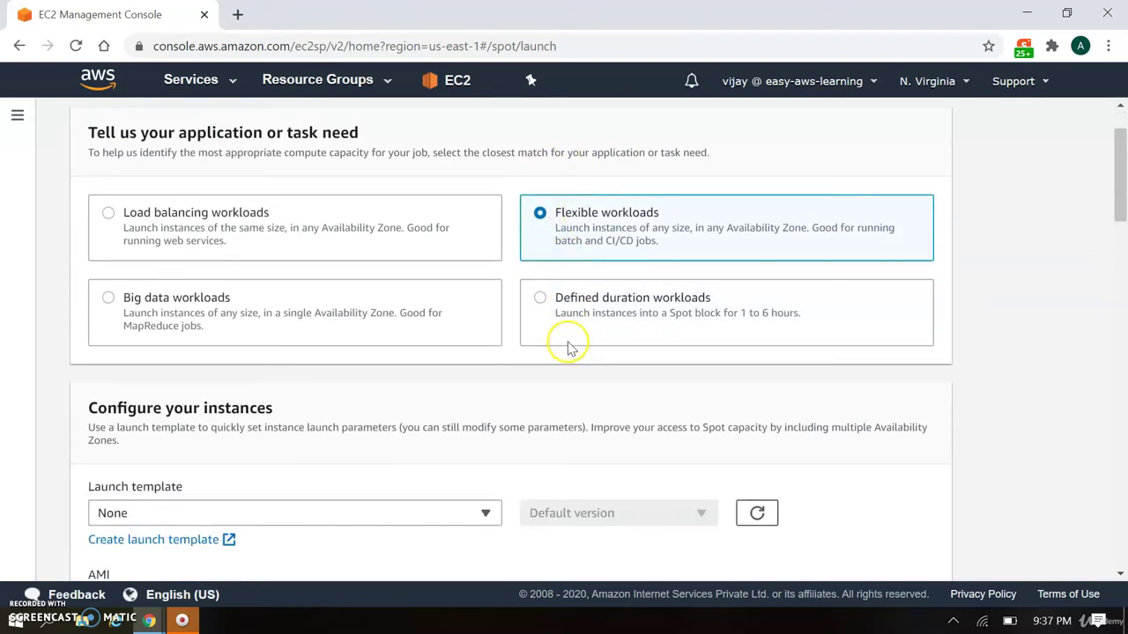
scroll(568, 339, "down", 2)
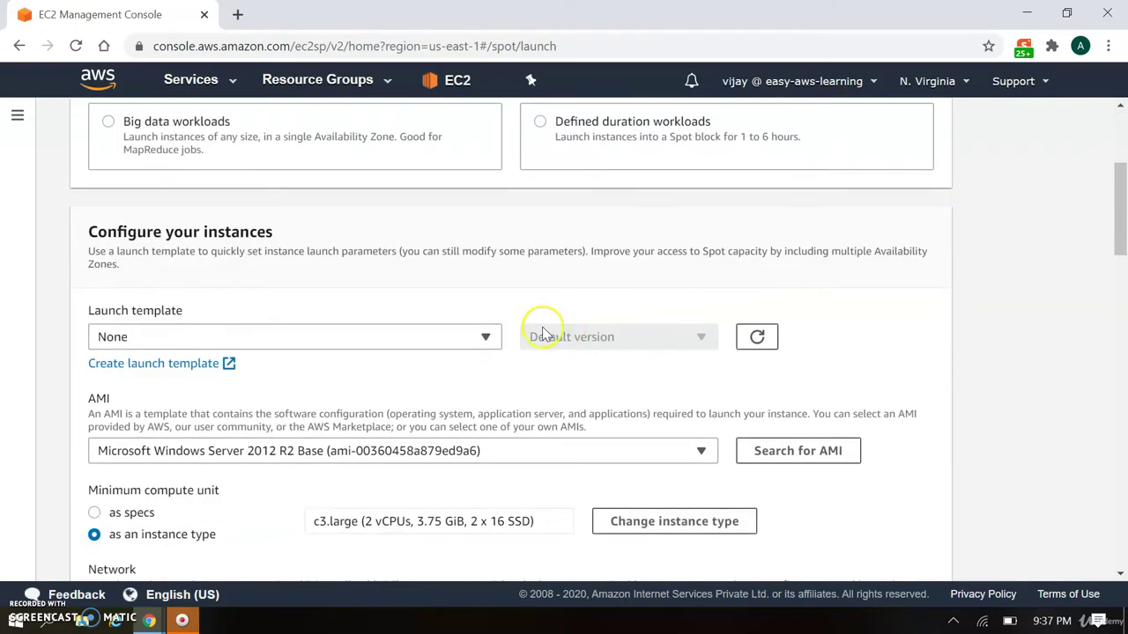
scroll(542, 333, "down", 1)
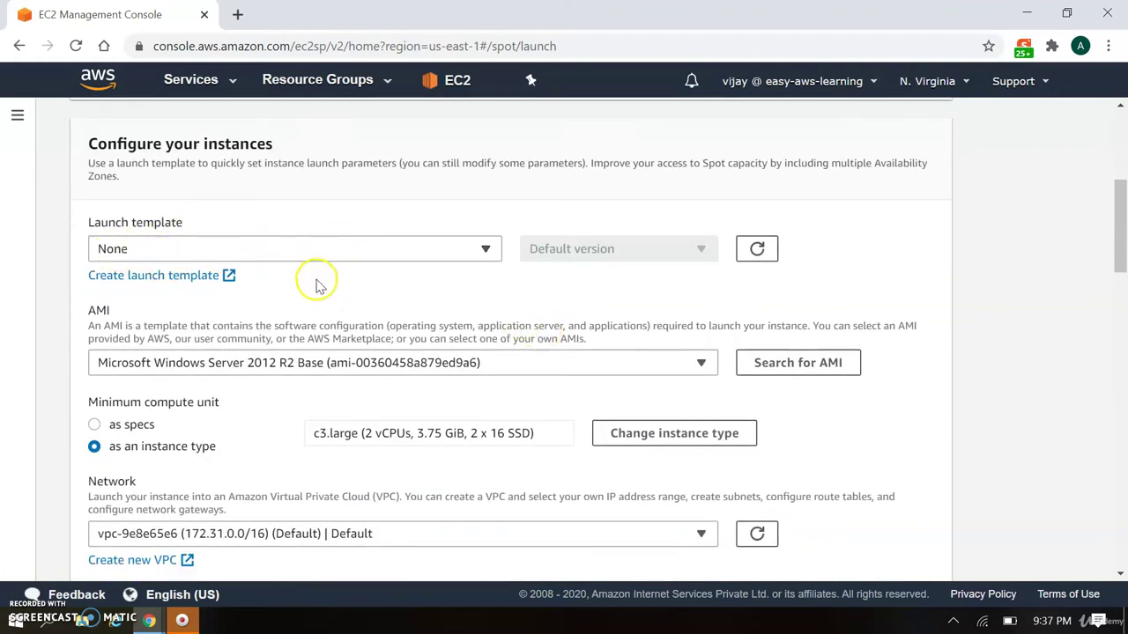
left_click(290, 253)
left_click(302, 323)
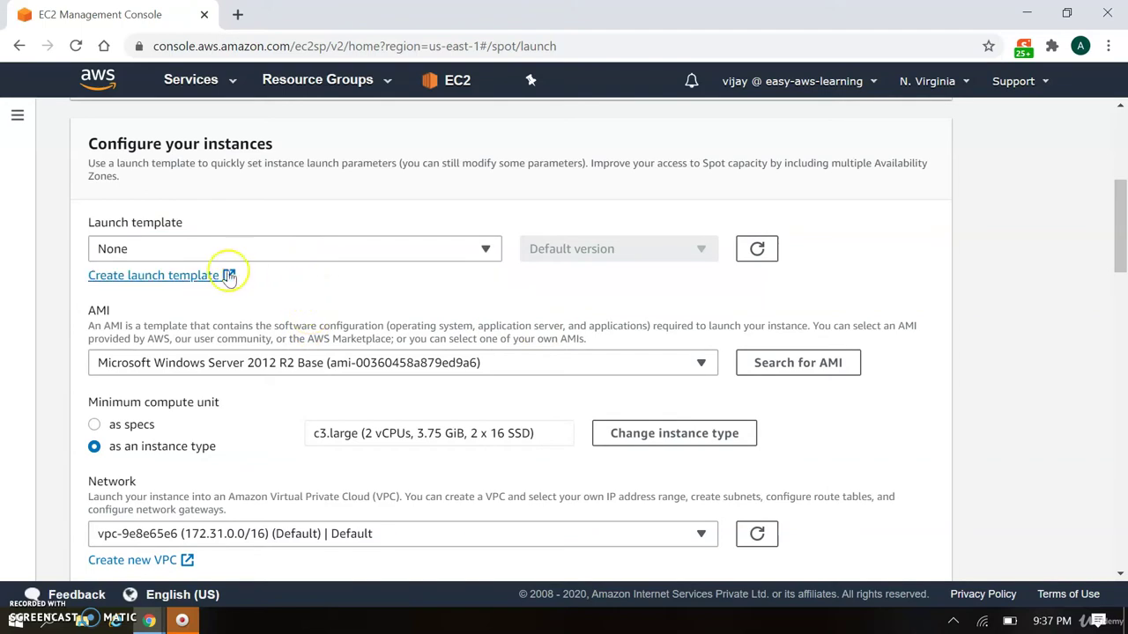
Step: Open Create launch template in a new tab and expand Template tags and Source template
left_click(176, 277)
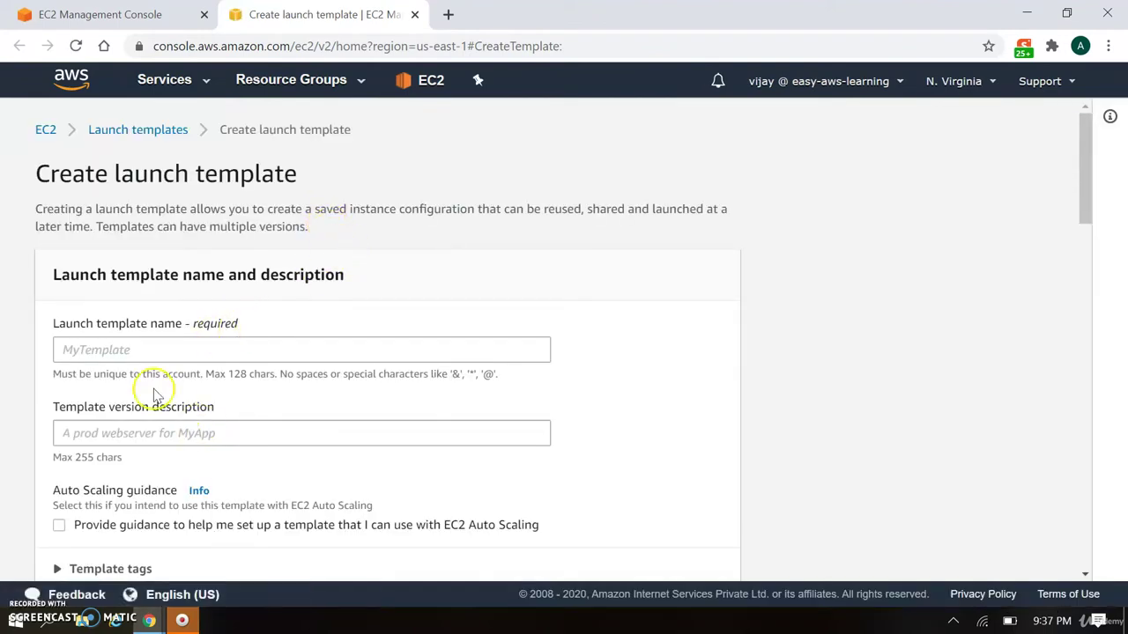
scroll(154, 395, "down", 3)
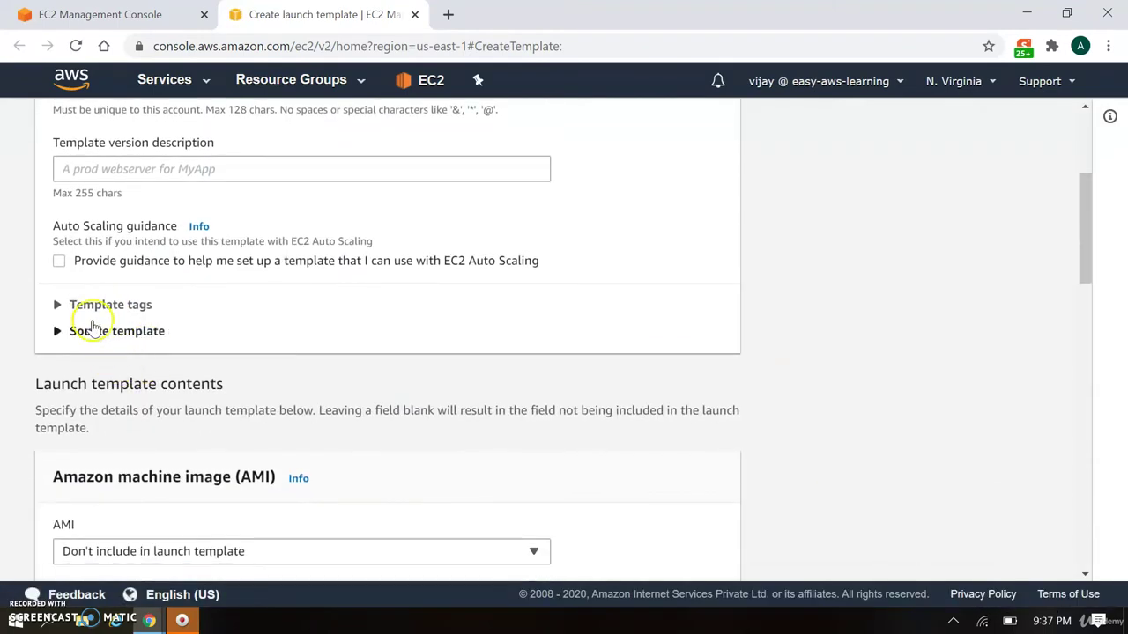
left_click(91, 309)
left_click(132, 437)
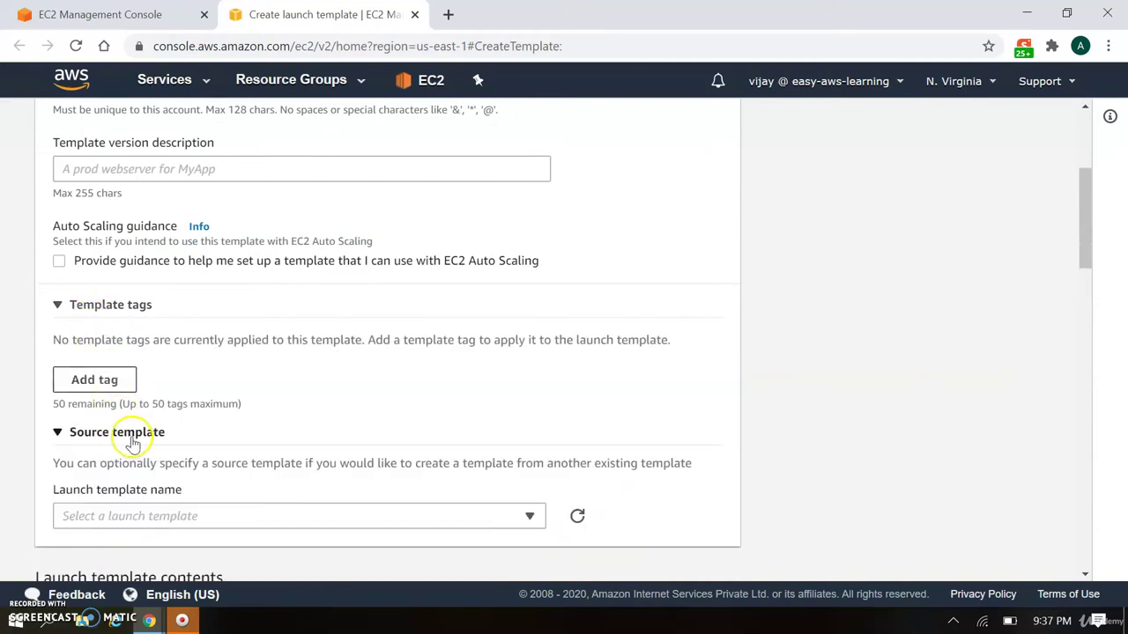
scroll(244, 458, "down", 5)
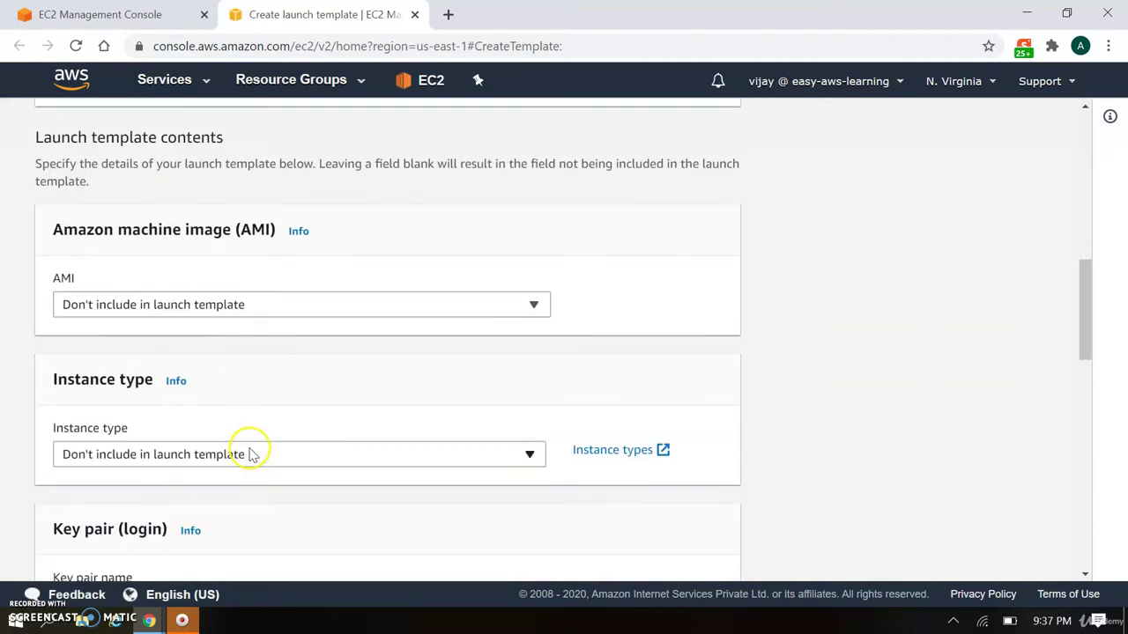
scroll(226, 397, "down", 2)
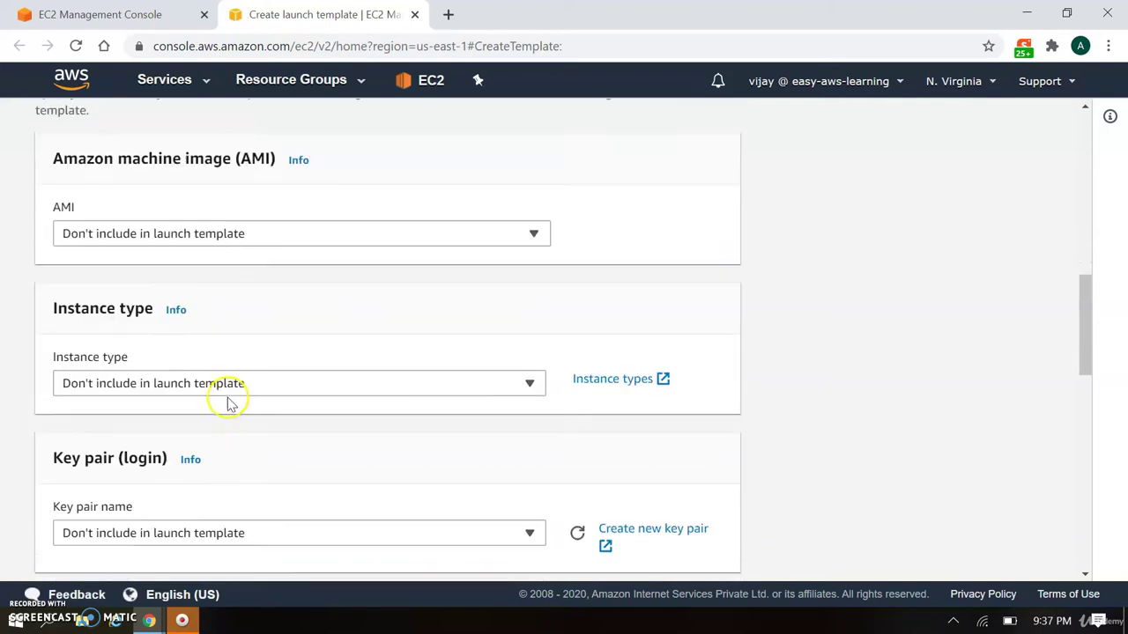
scroll(174, 383, "down", 1)
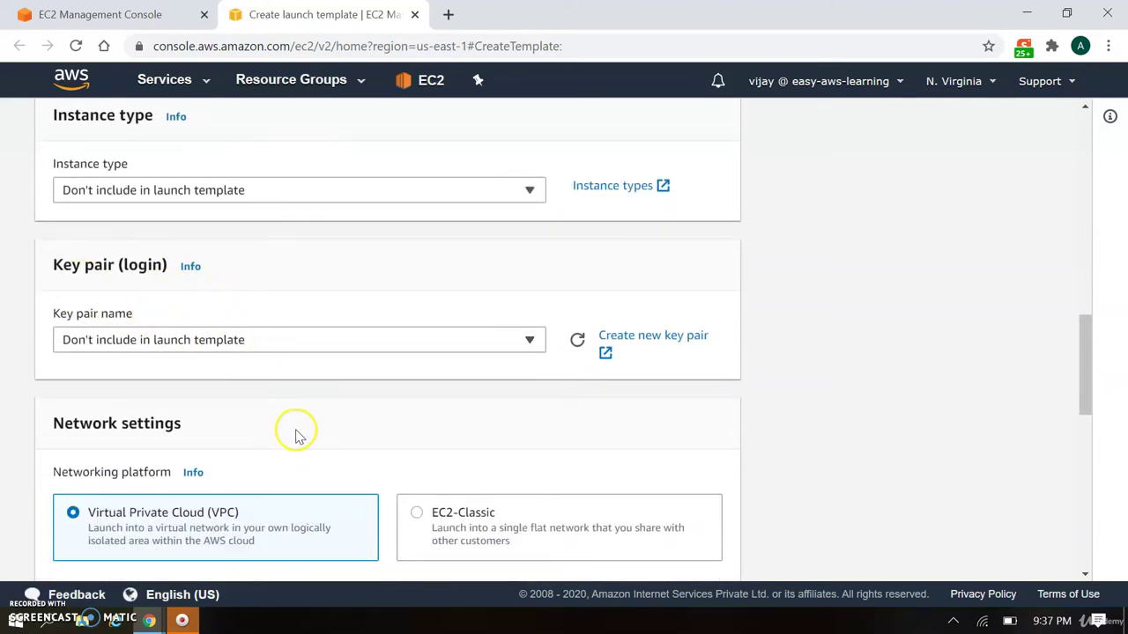
scroll(298, 435, "down", 5)
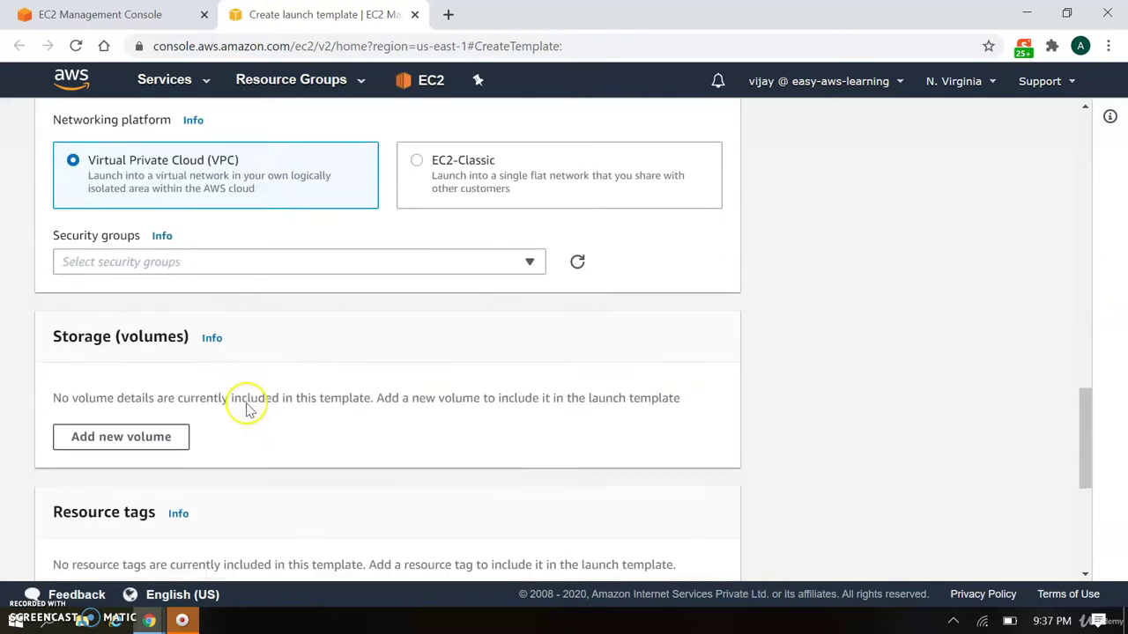
scroll(248, 410, "down", 1)
scroll(237, 395, "down", 3)
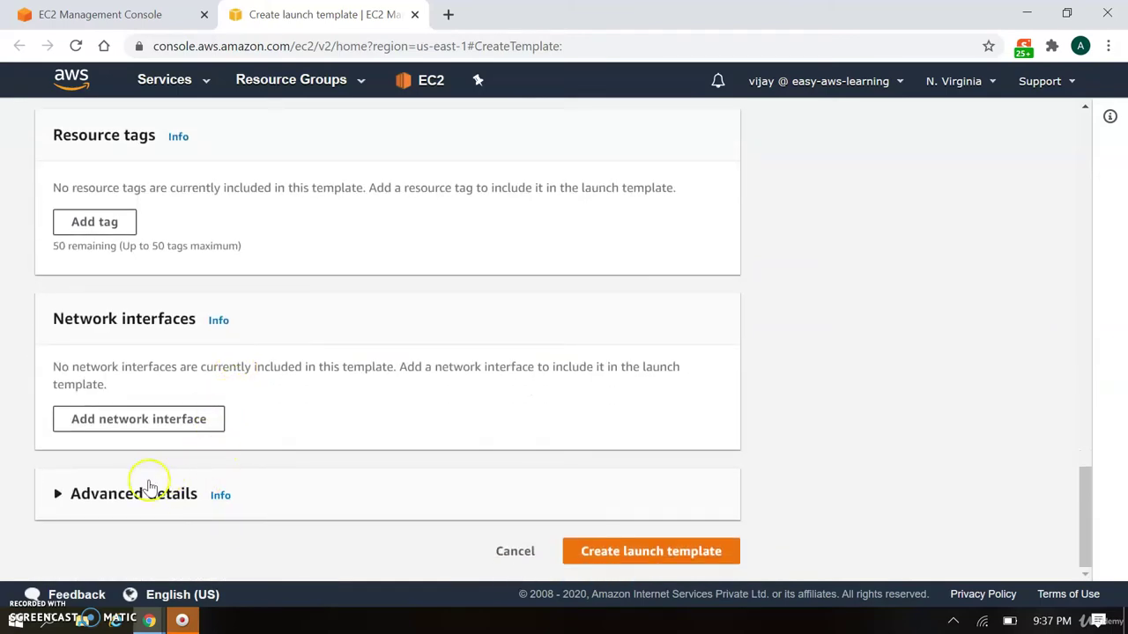
Step: Expand Advanced details and scroll through the rest of the blank launch template form
left_click(150, 486)
scroll(259, 473, "down", 7)
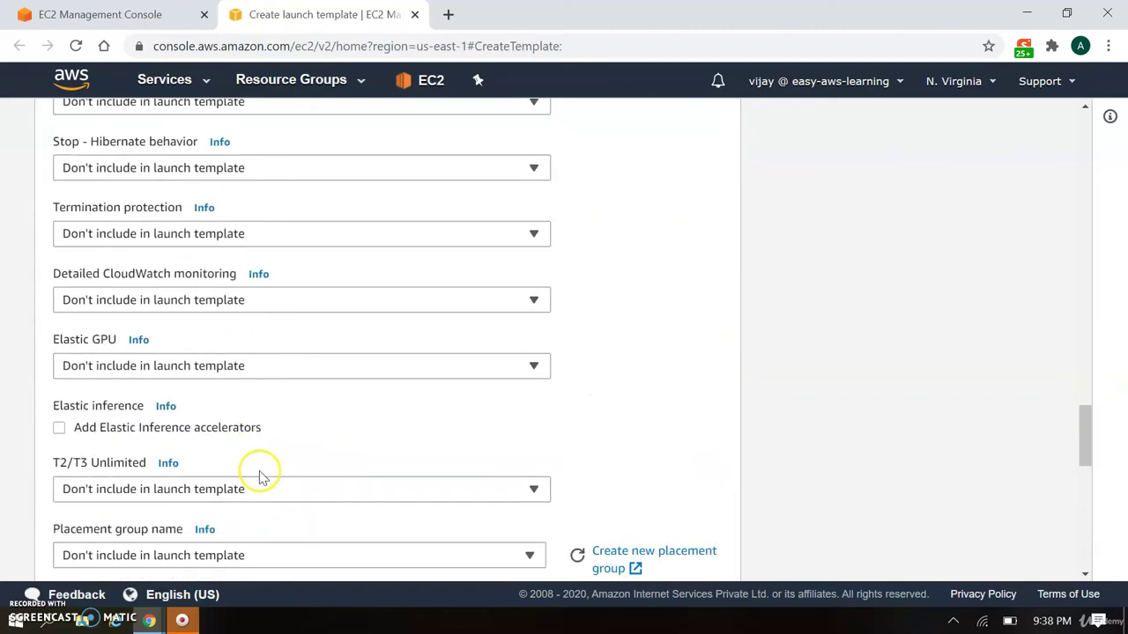
scroll(262, 476, "down", 2)
scroll(262, 477, "down", 6)
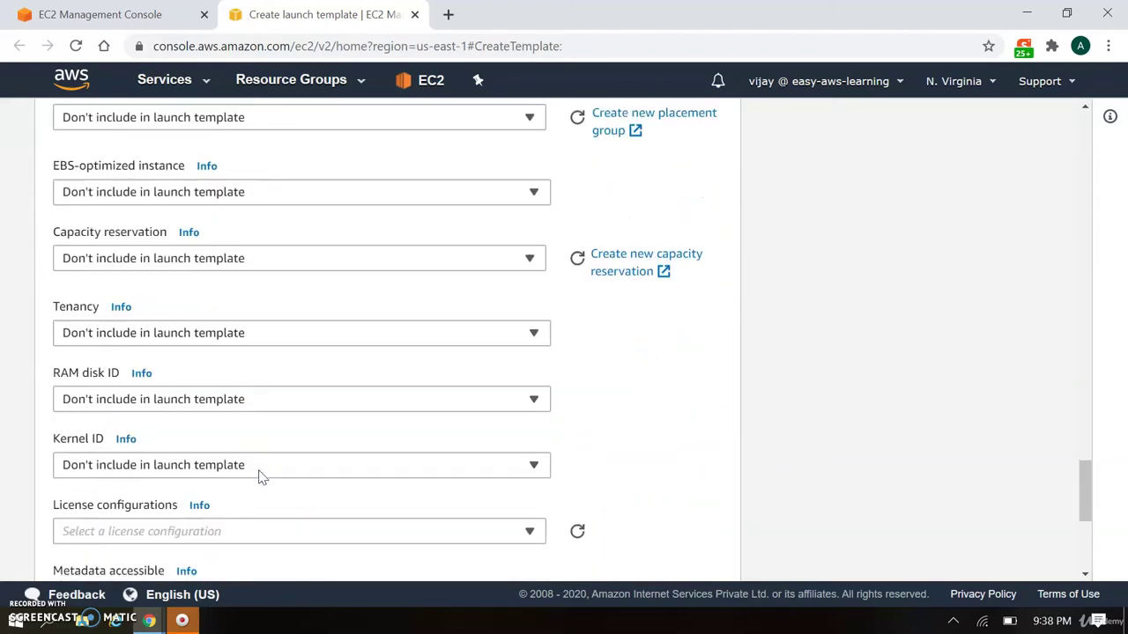
scroll(259, 471, "down", 1)
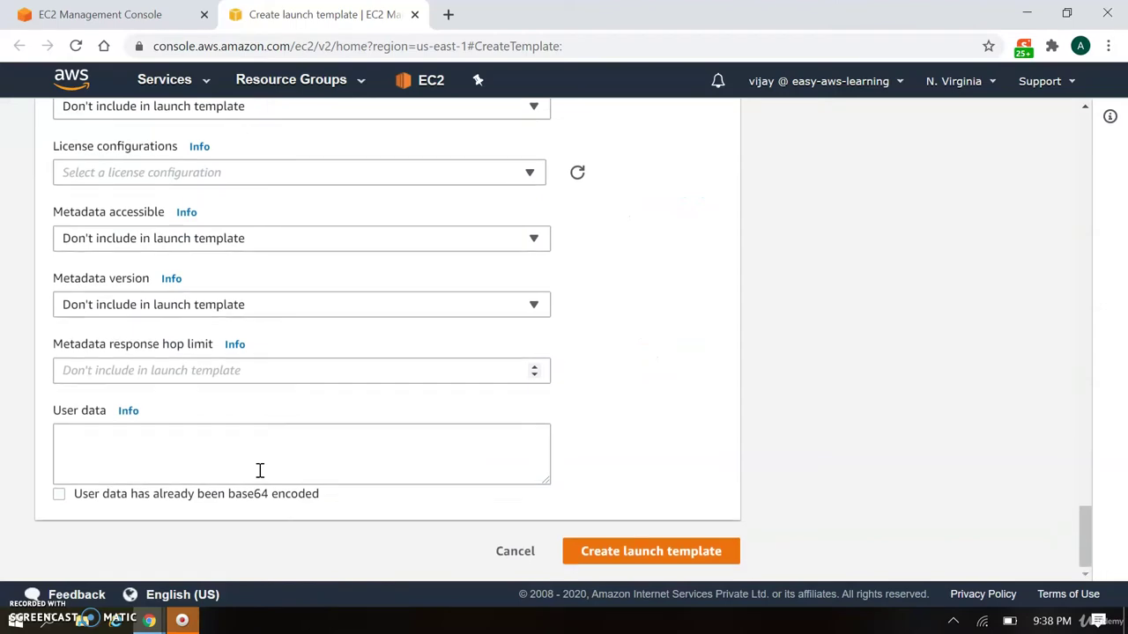
scroll(262, 474, "up", 6)
scroll(262, 474, "up", 20)
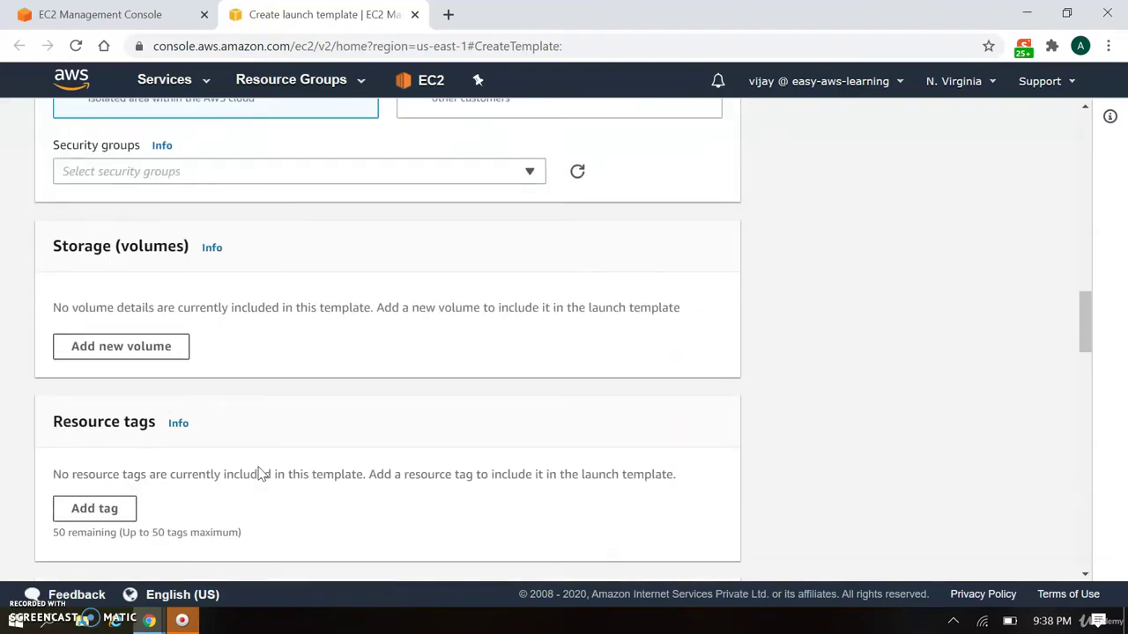
scroll(261, 473, "up", 1)
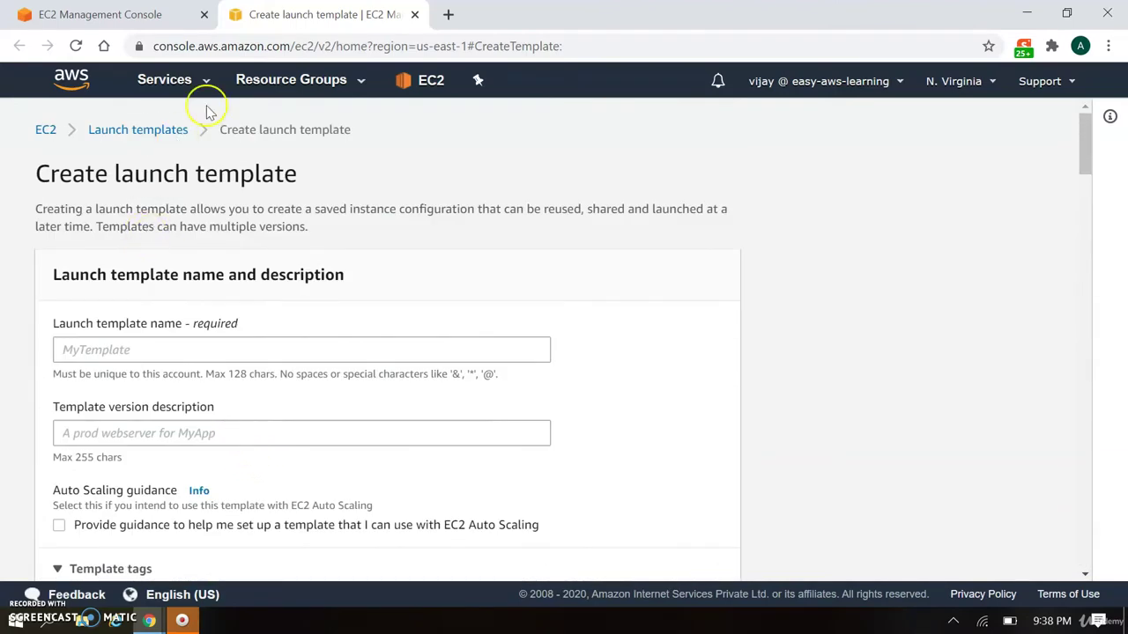
Step: Return to the Spot form and select Amazon Linux 2 AMI as the image
left_click(415, 15)
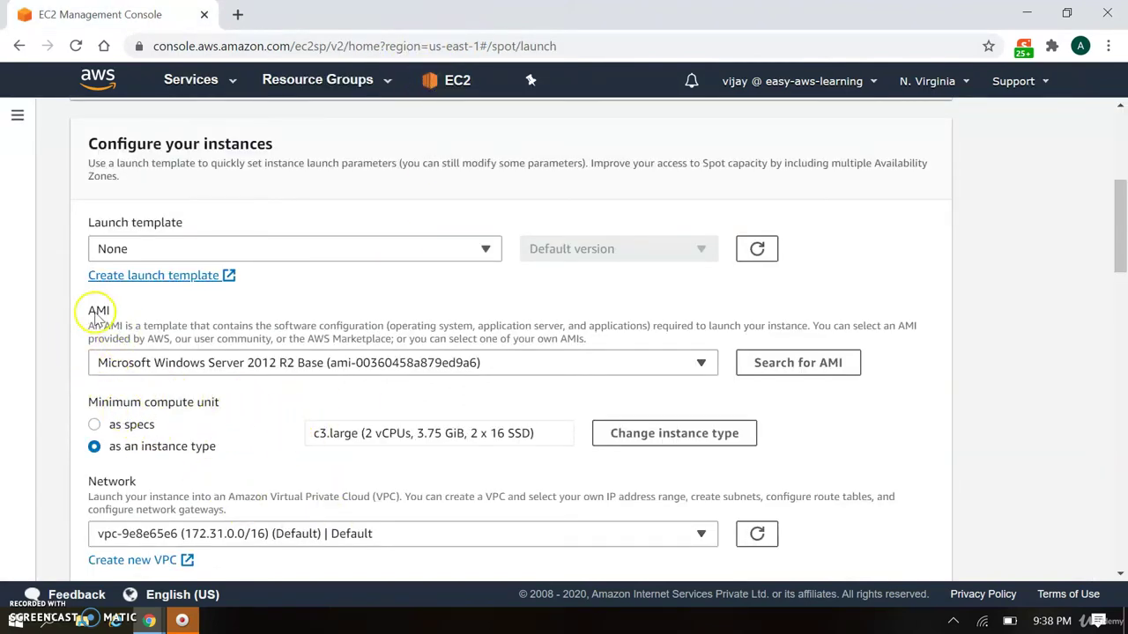
left_click(422, 368)
scroll(390, 337, "down", 10)
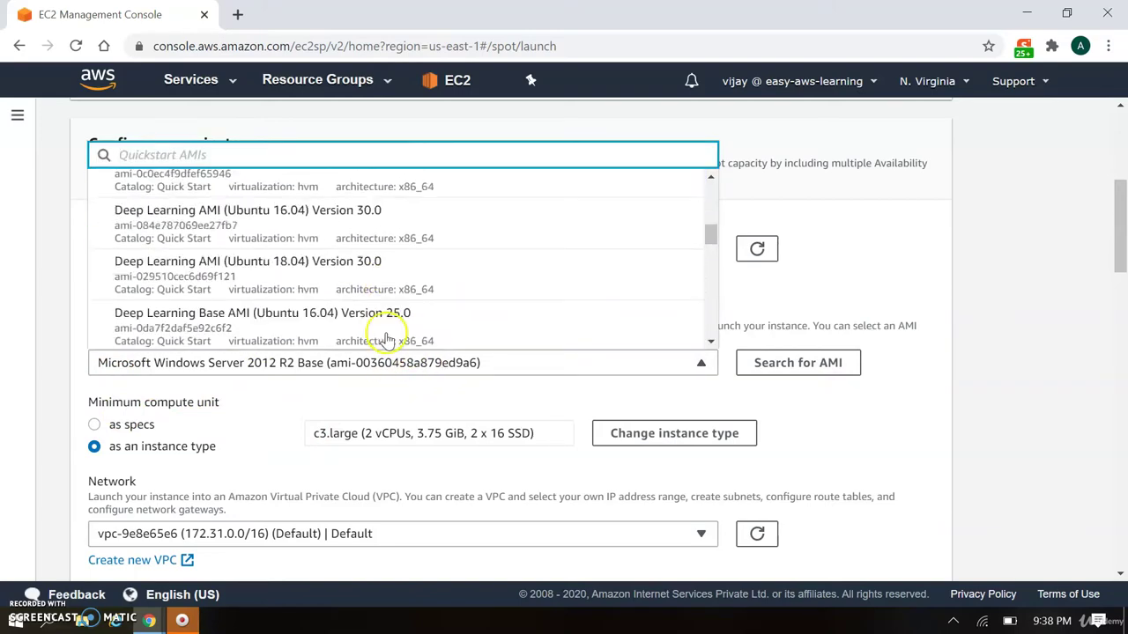
scroll(387, 339, "up", 10)
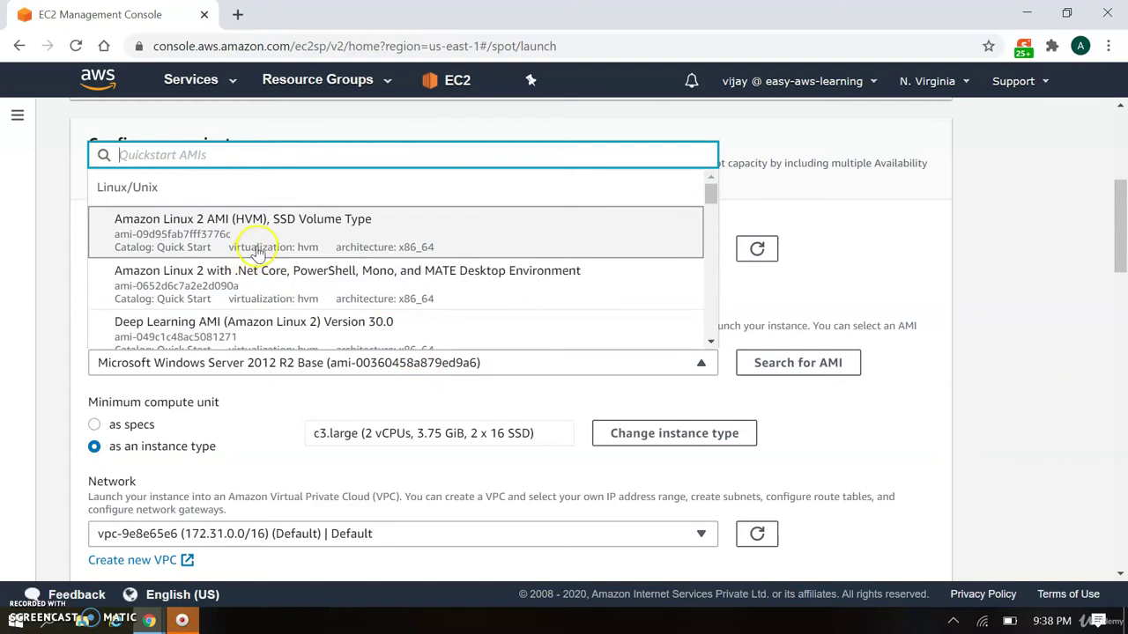
left_click(257, 250)
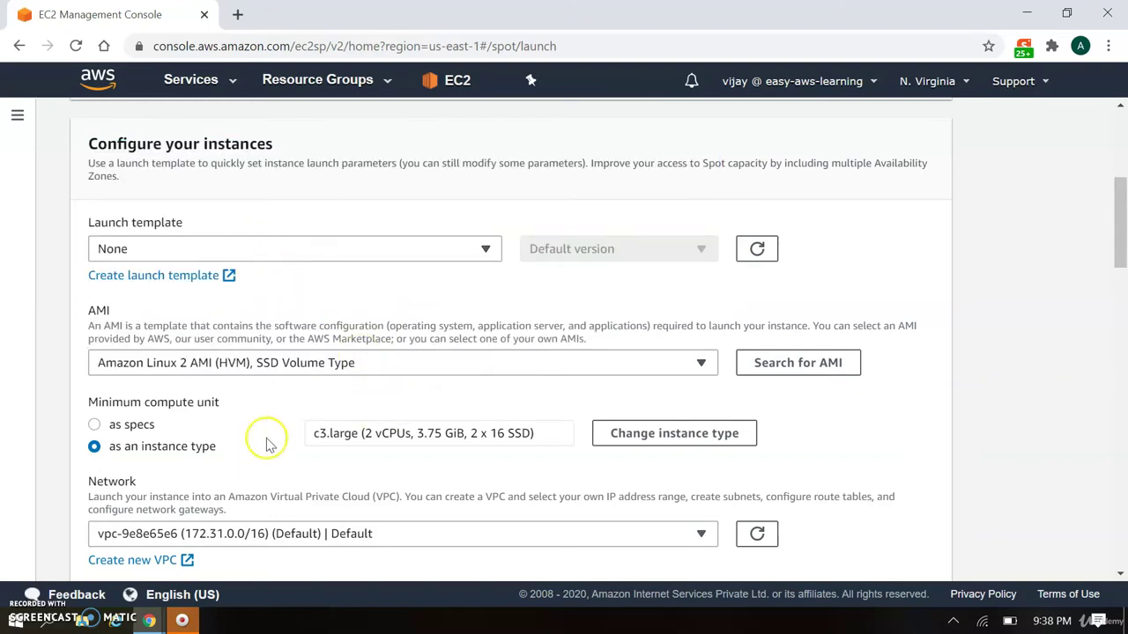
Step: Review the Minimum compute unit setting and its current c3.large instance type
left_click_drag(91, 410, 222, 403)
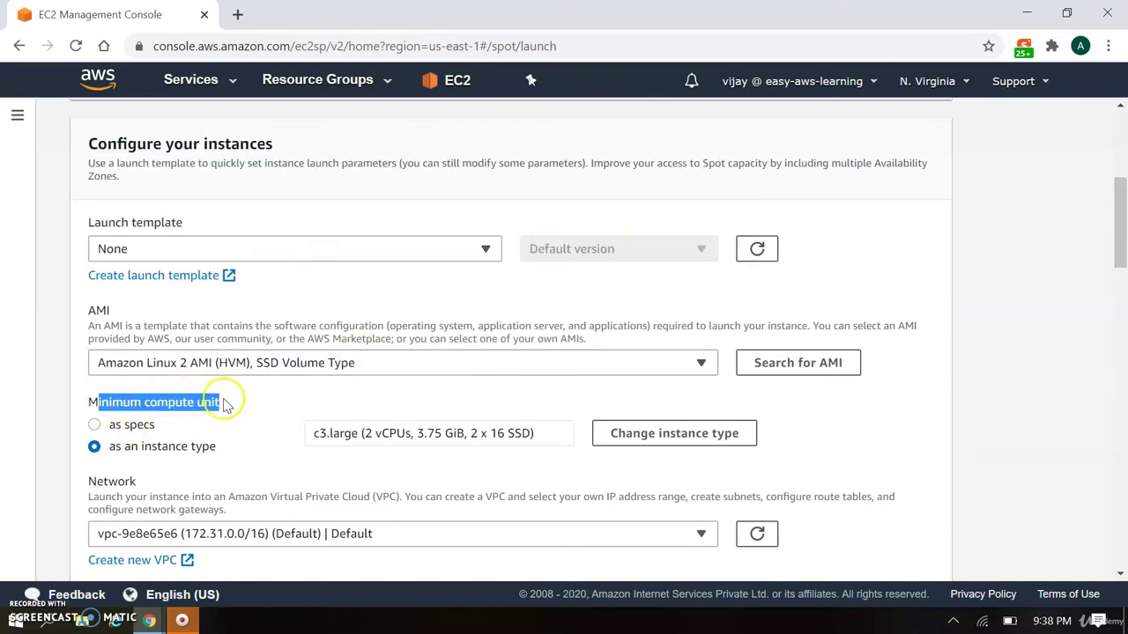
left_click(218, 403)
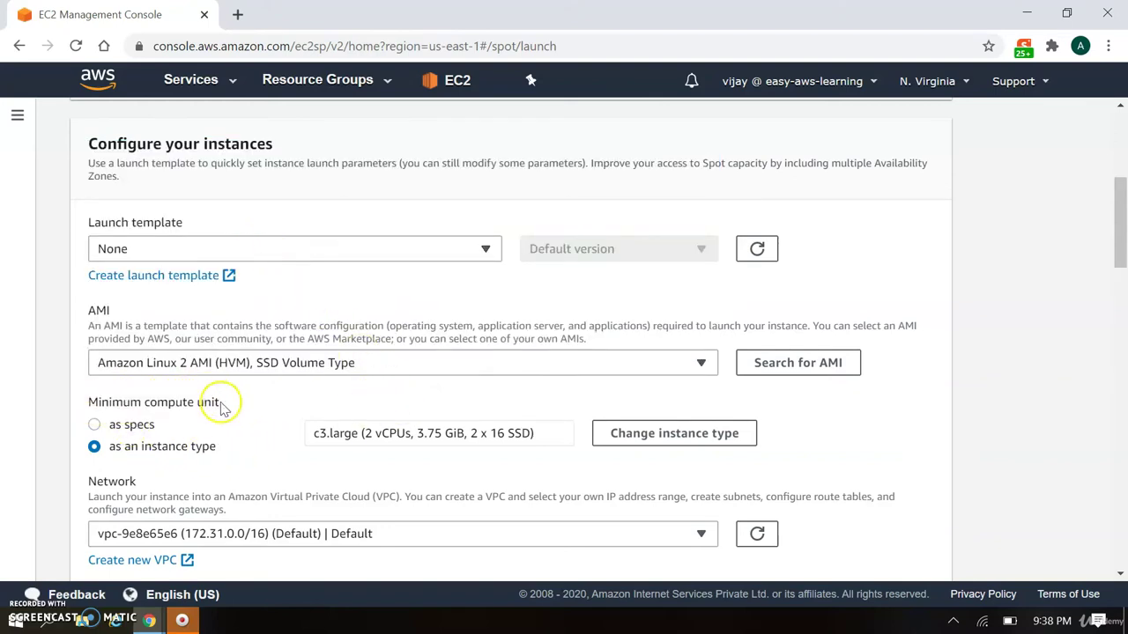
left_click(351, 435)
left_click_drag(310, 435, 534, 435)
left_click(433, 457)
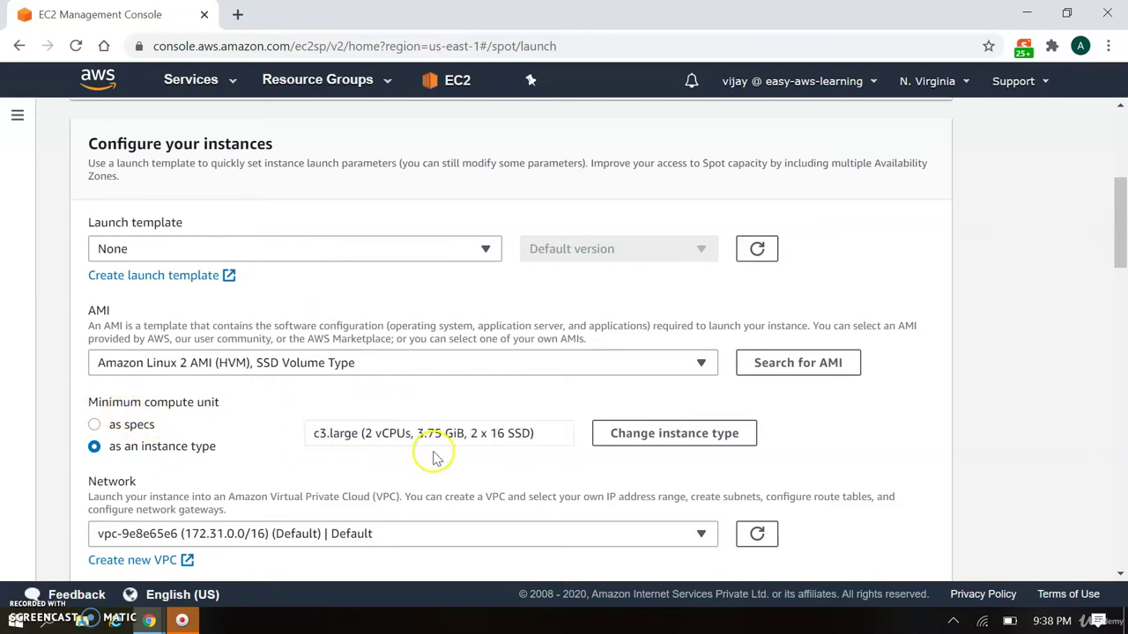
Step: Try vCPU/memory specs (2 vCPUs, 3 GiB), then return to instance type c3.large
left_click(115, 423)
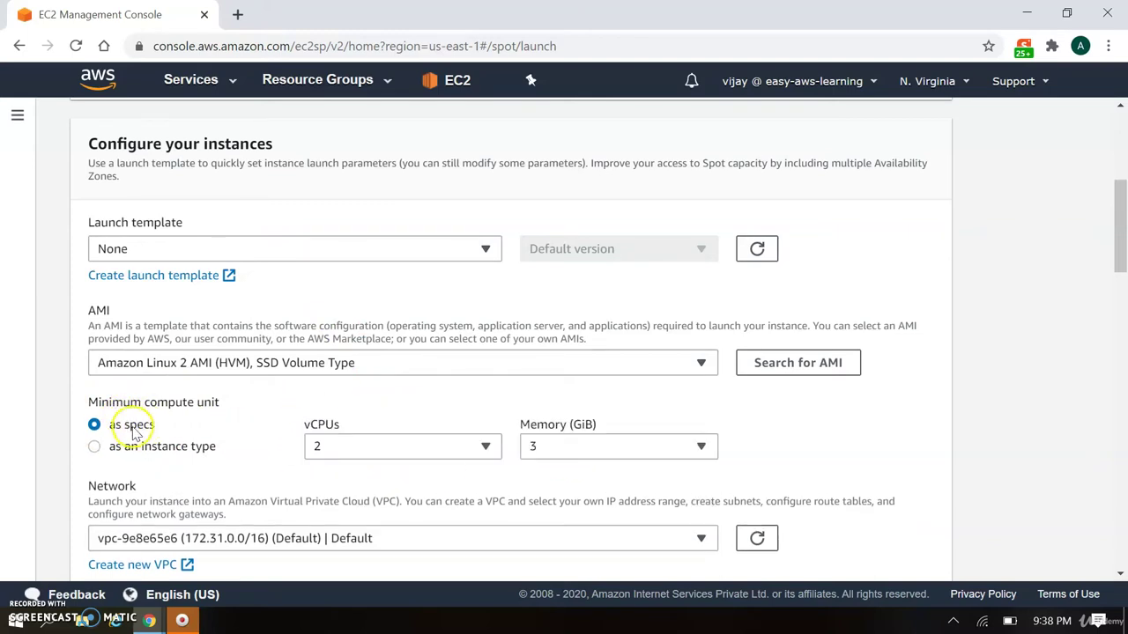
left_click(344, 451)
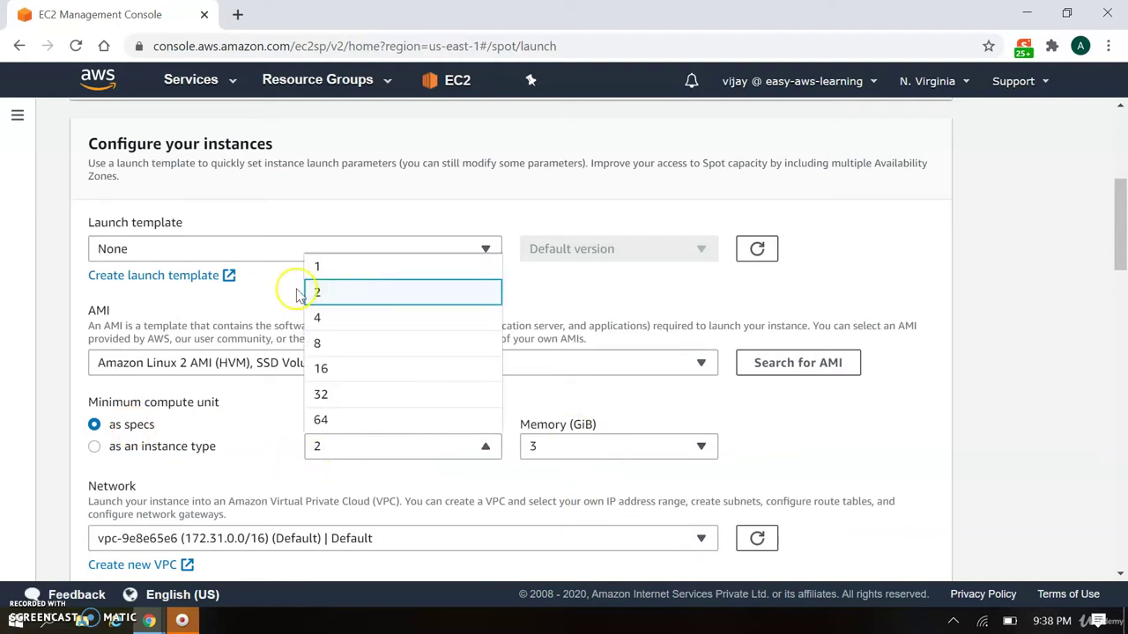
left_click(339, 284)
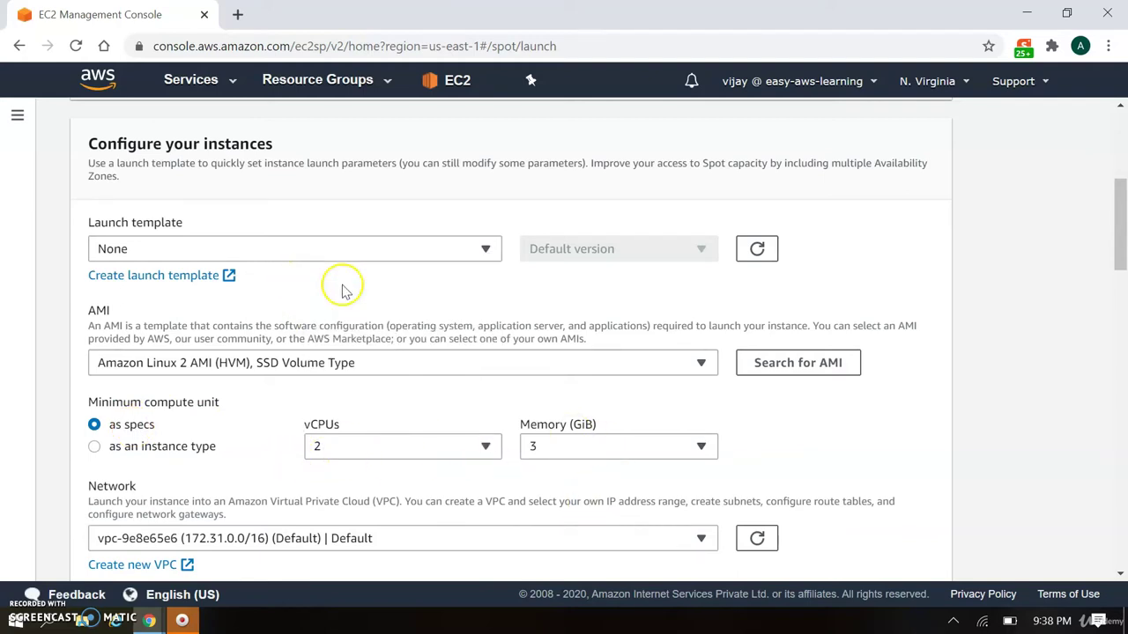
left_click(327, 454)
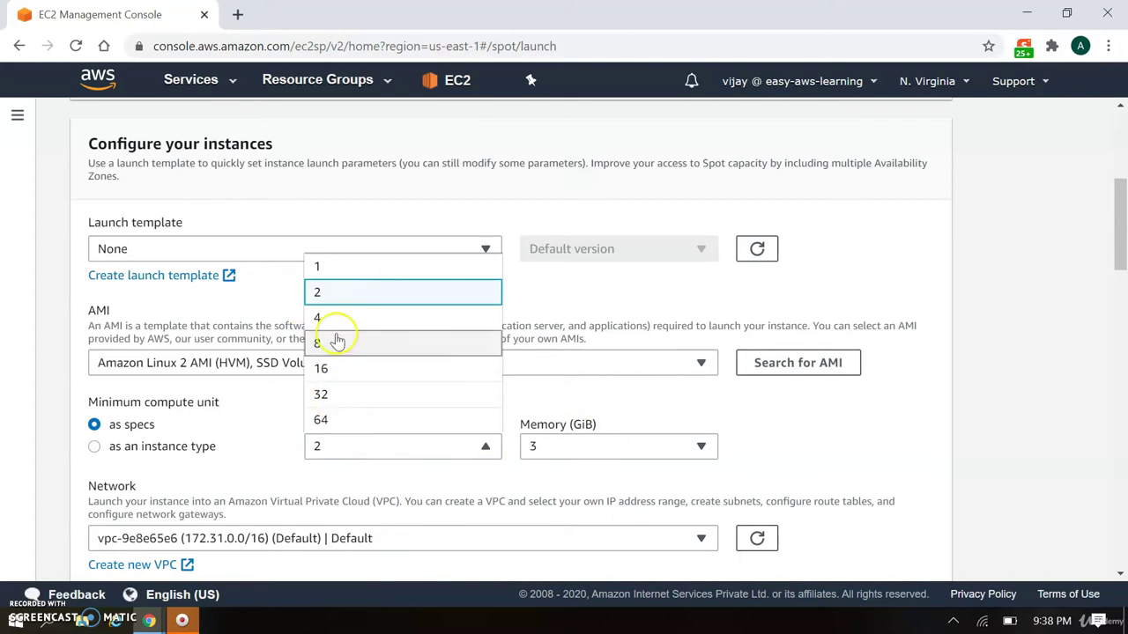
scroll(353, 392, "down", 1)
left_click(328, 369)
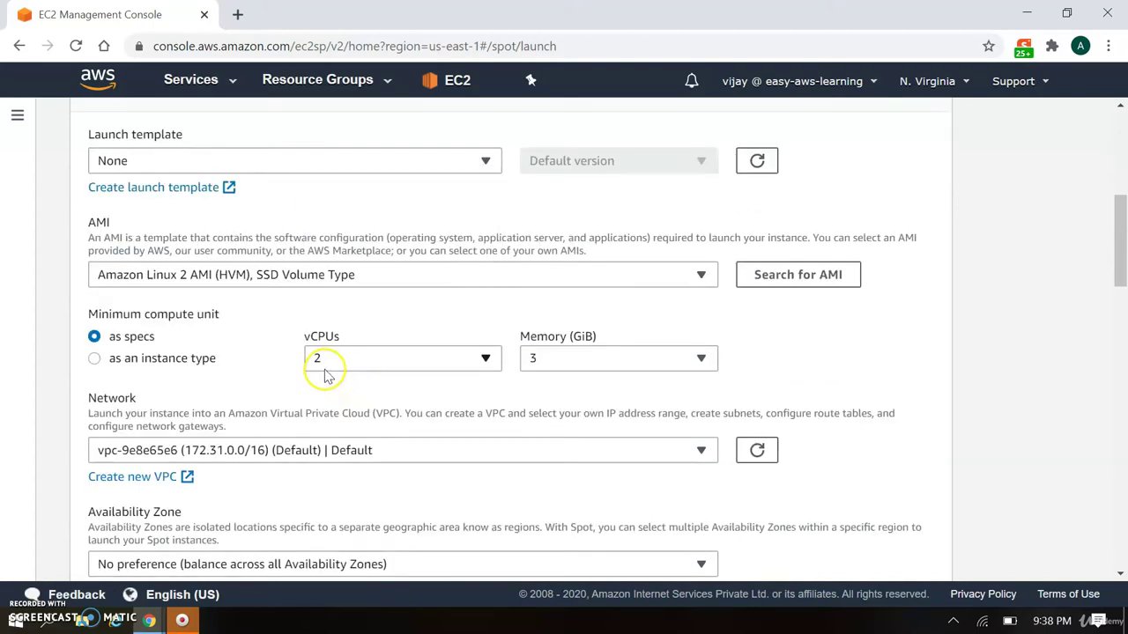
left_click(582, 359)
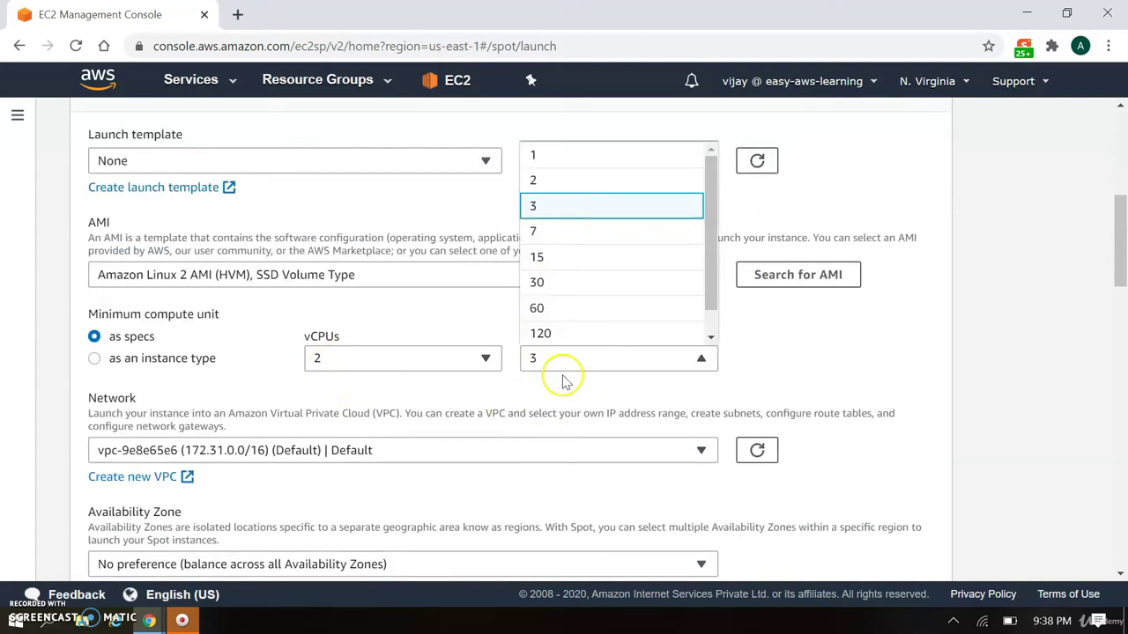
left_click(564, 384)
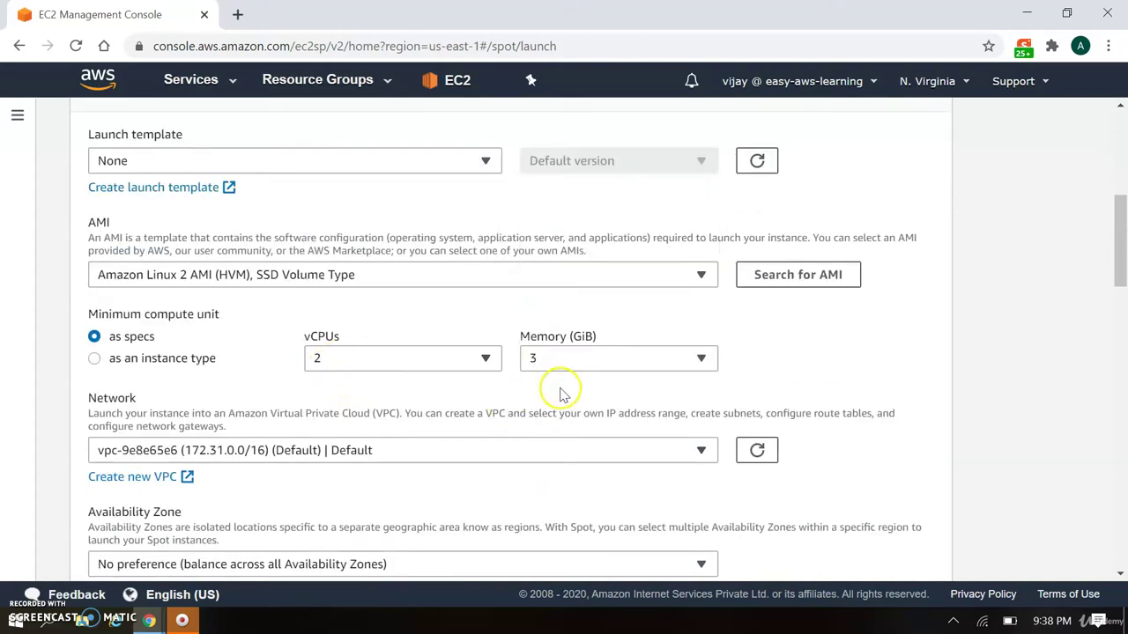
left_click(195, 364)
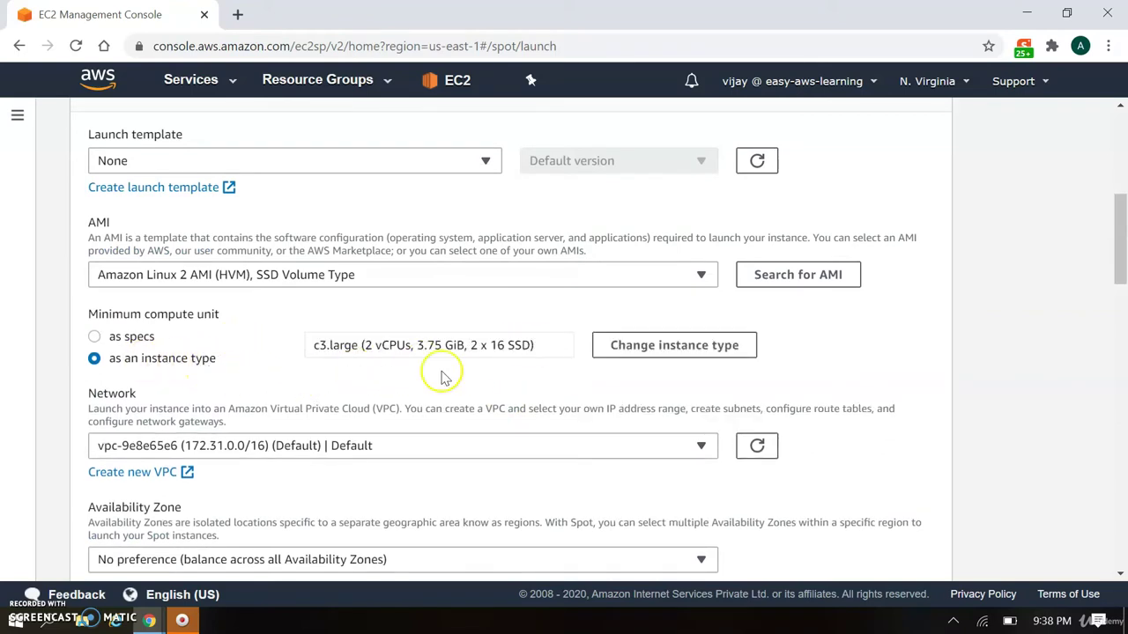
left_click(693, 352)
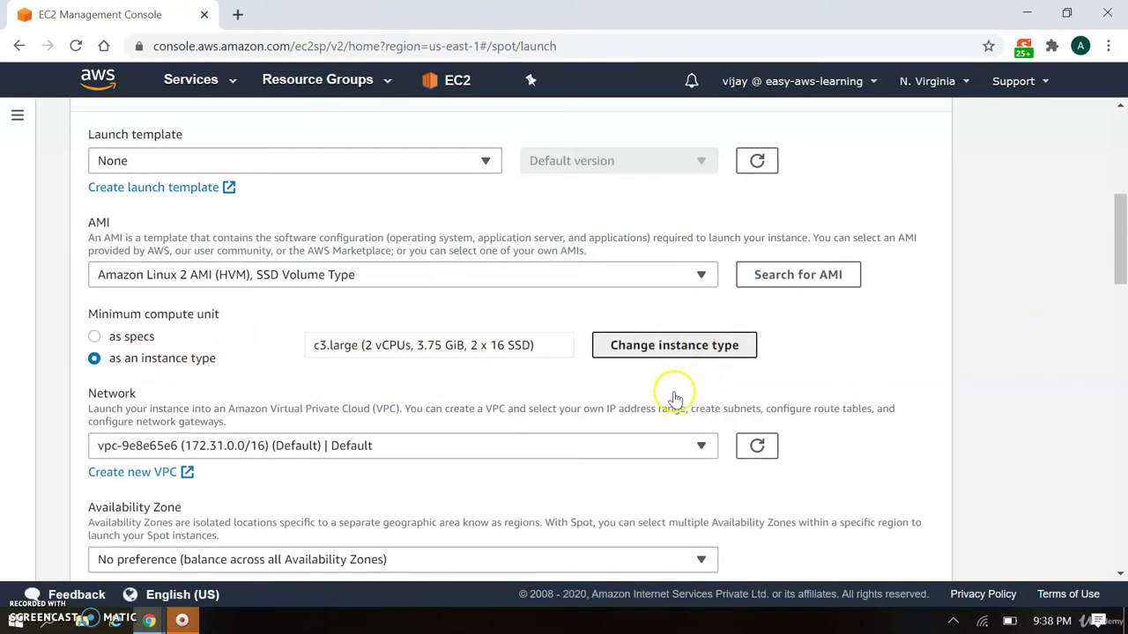
scroll(445, 361, "down", 5)
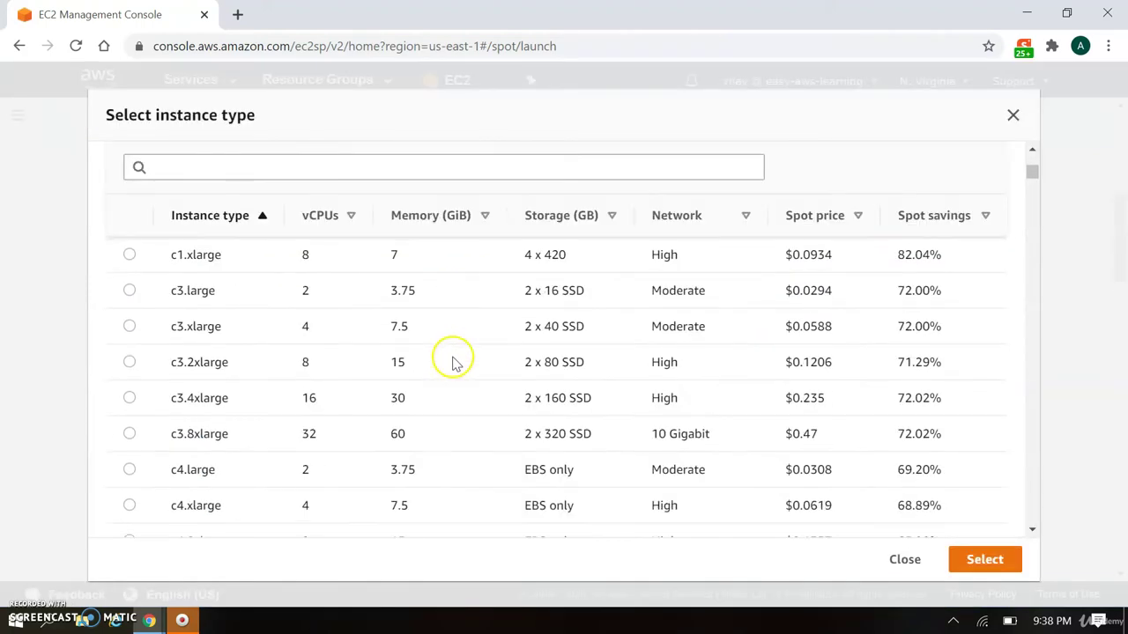
scroll(453, 361, "down", 6)
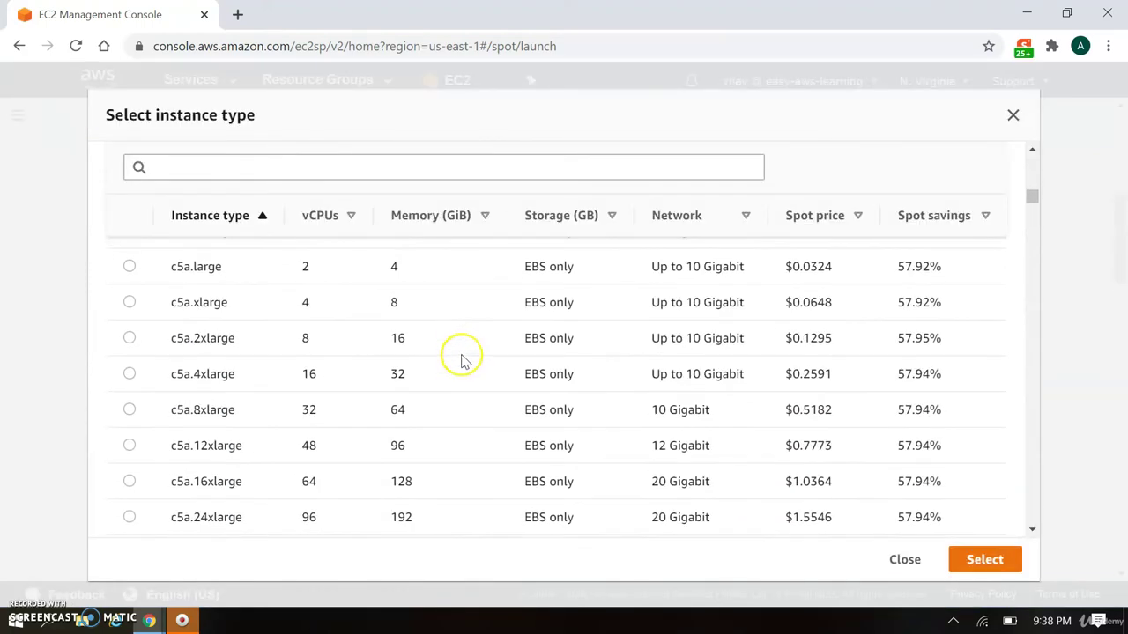
scroll(458, 360, "up", 7)
scroll(464, 359, "up", 5)
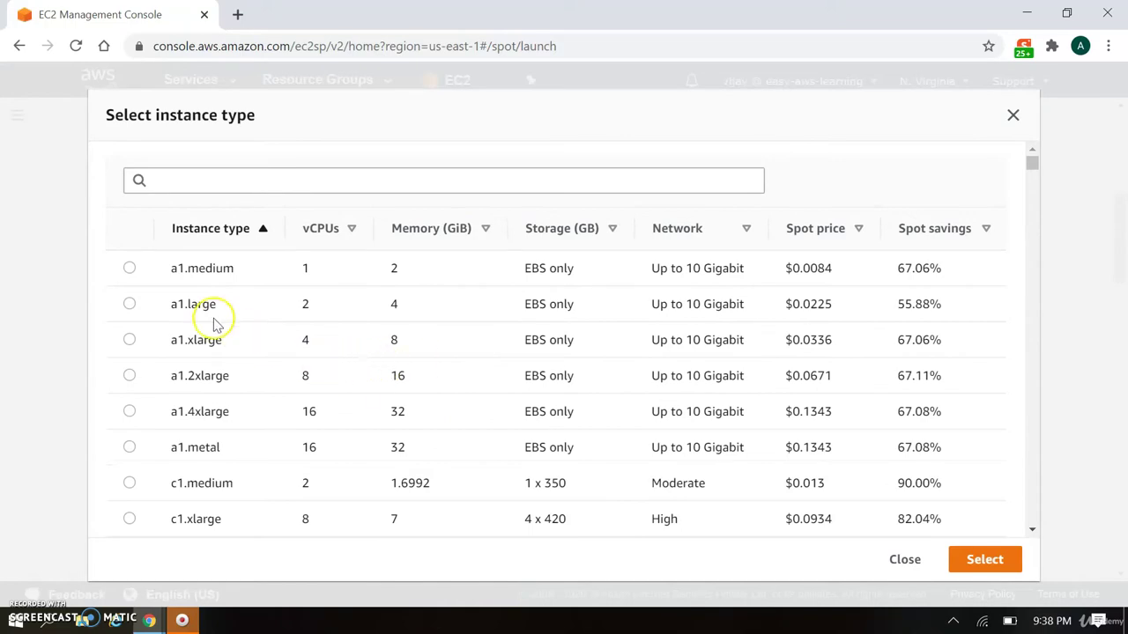
scroll(320, 378, "down", 8)
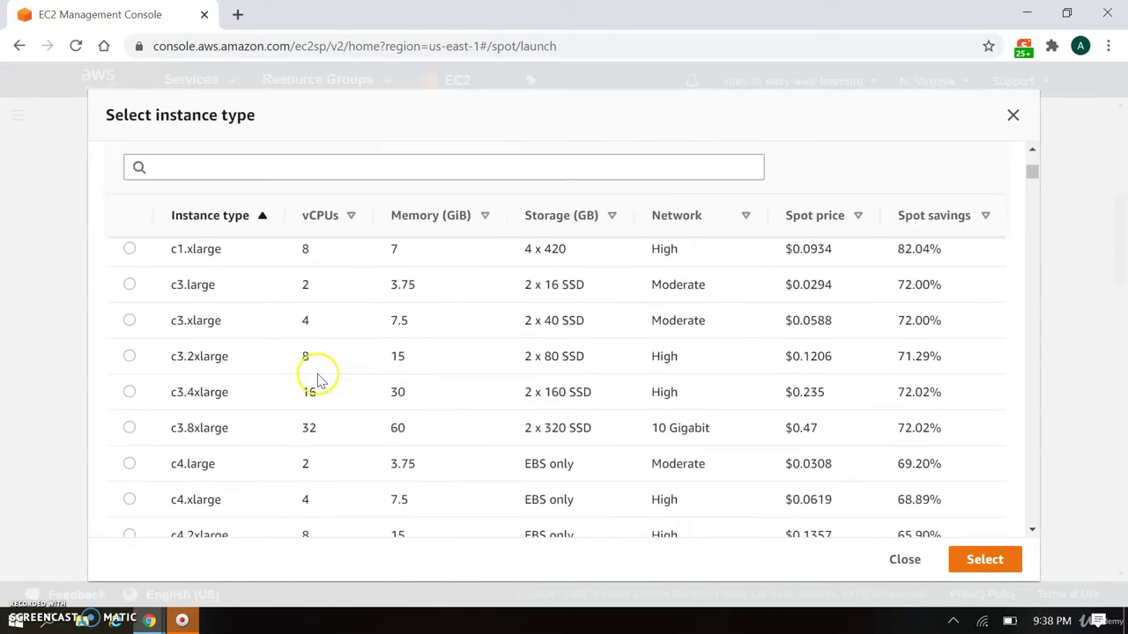
scroll(324, 377, "down", 15)
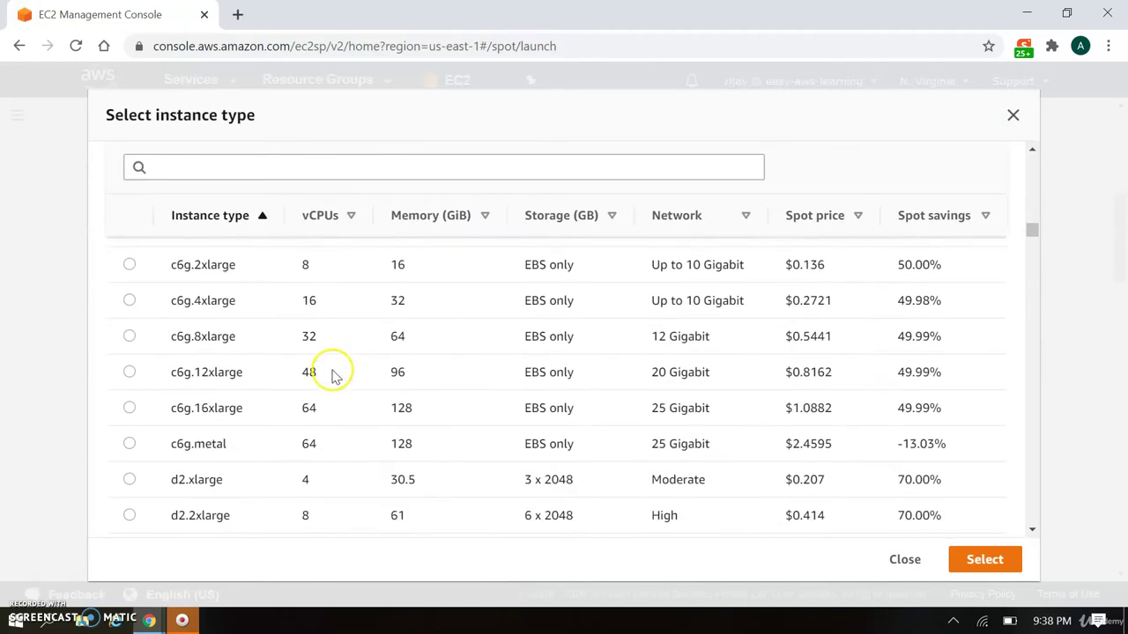
scroll(339, 370, "down", 15)
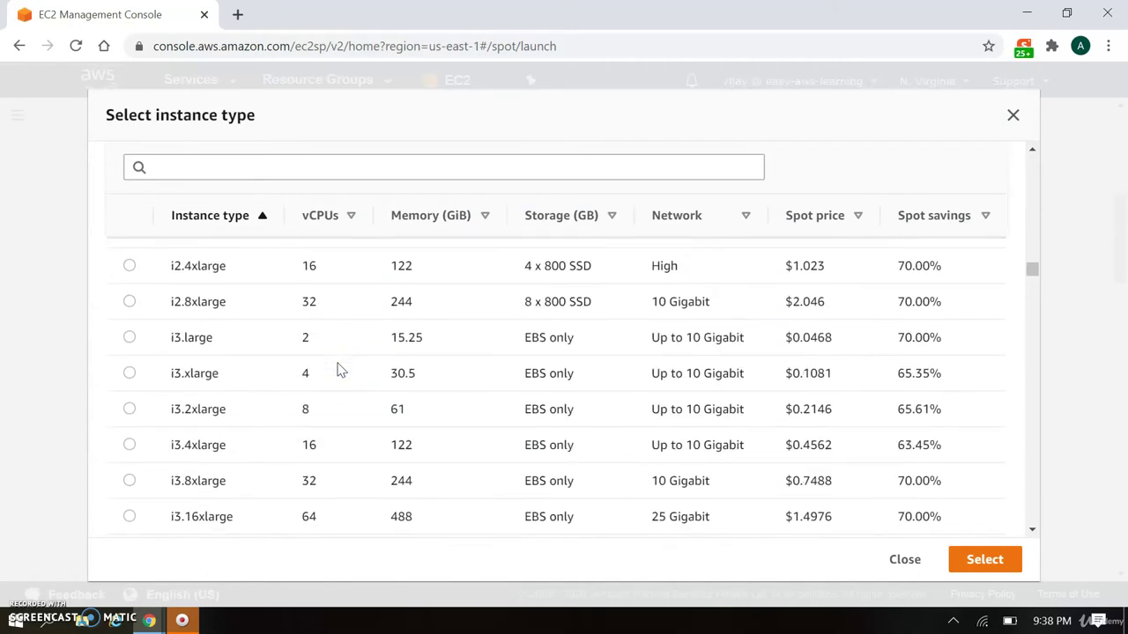
scroll(339, 370, "down", 4)
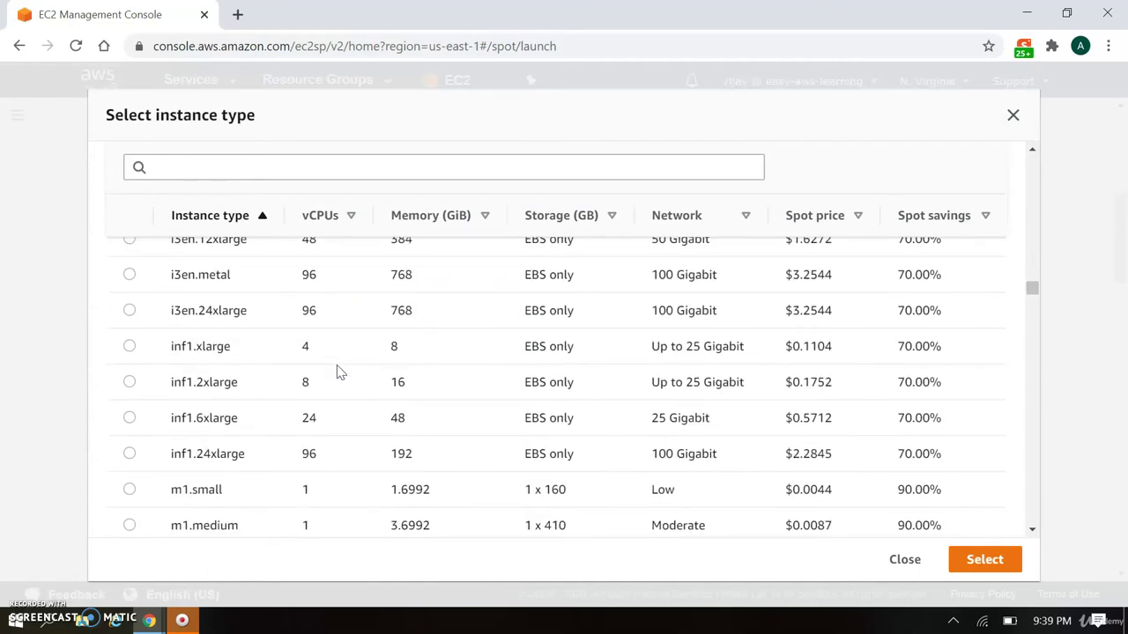
scroll(339, 372, "up", 1)
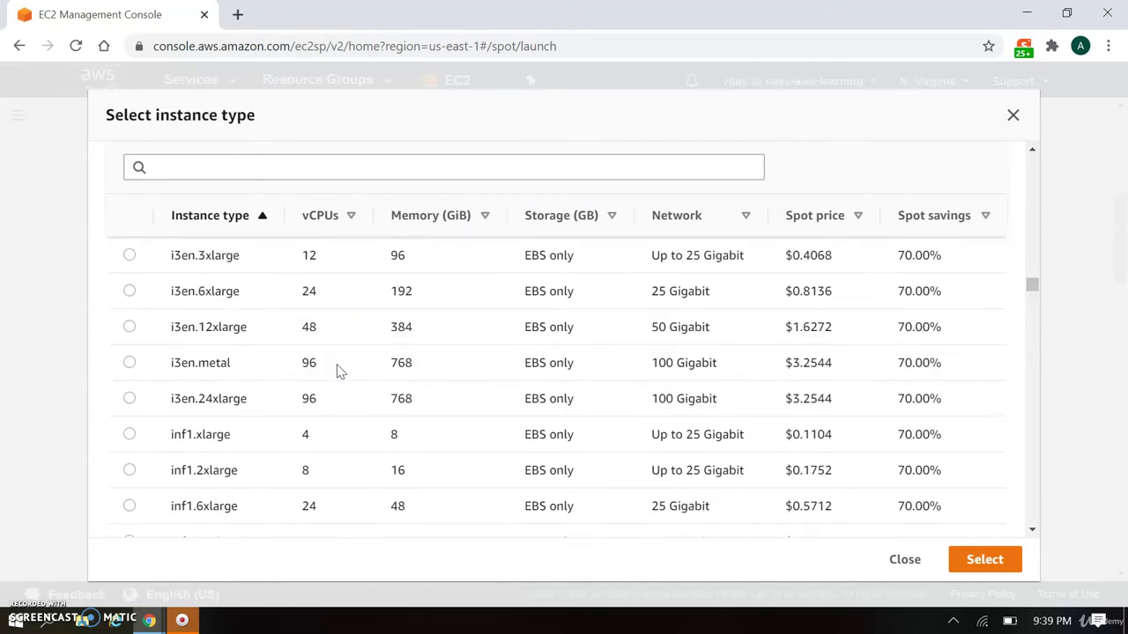
scroll(340, 372, "up", 20)
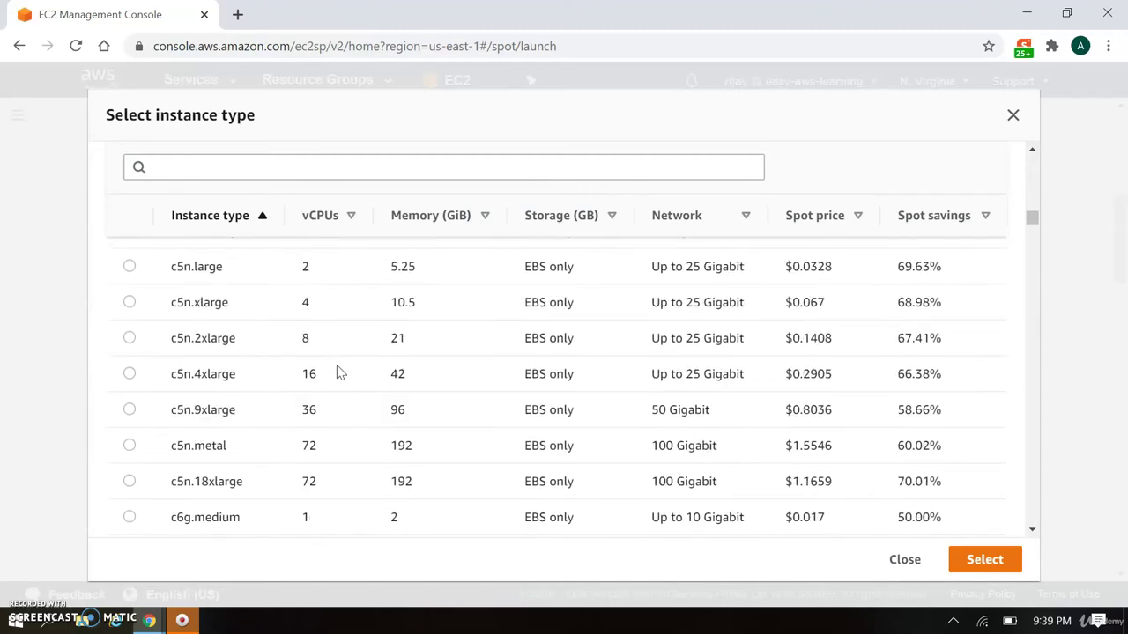
scroll(339, 372, "up", 20)
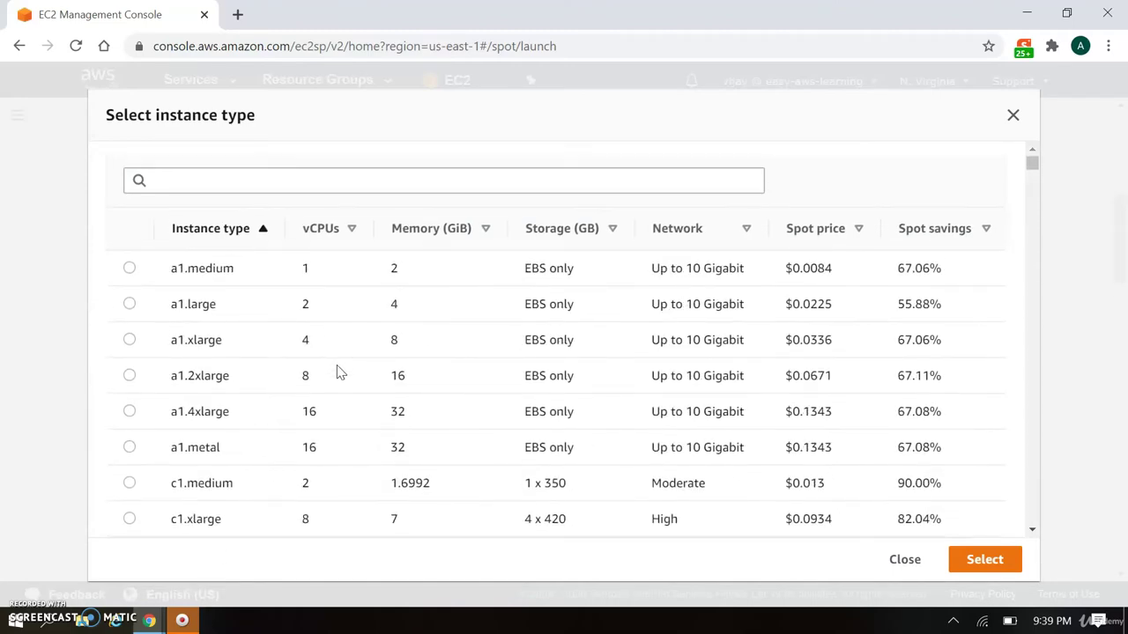
scroll(339, 371, "down", 3)
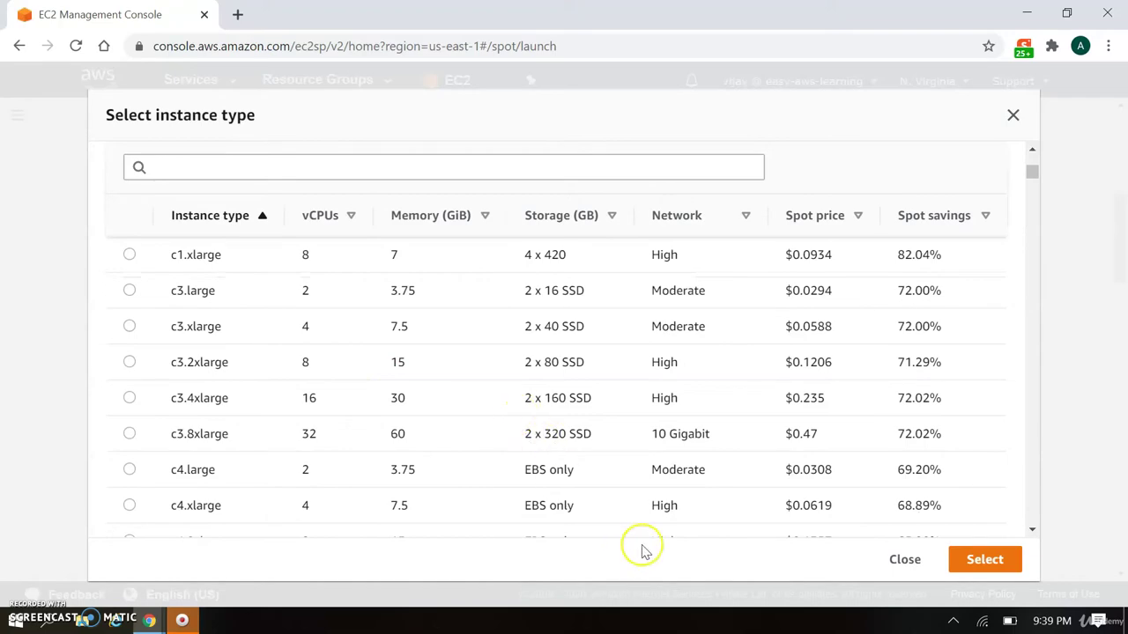
left_click(916, 565)
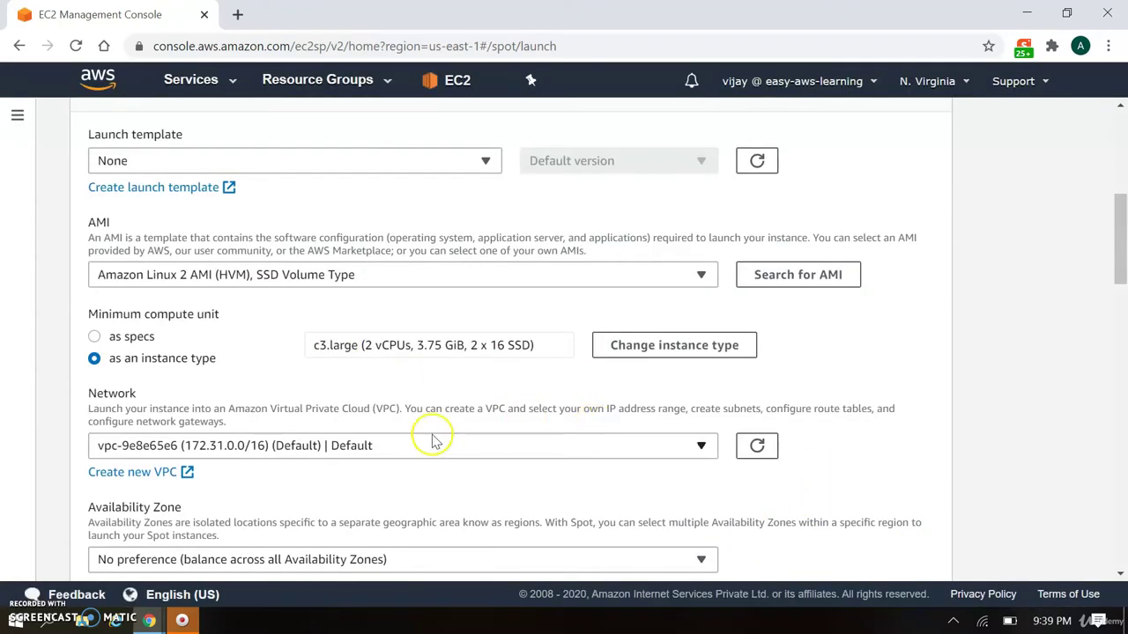
scroll(432, 437, "down", 1)
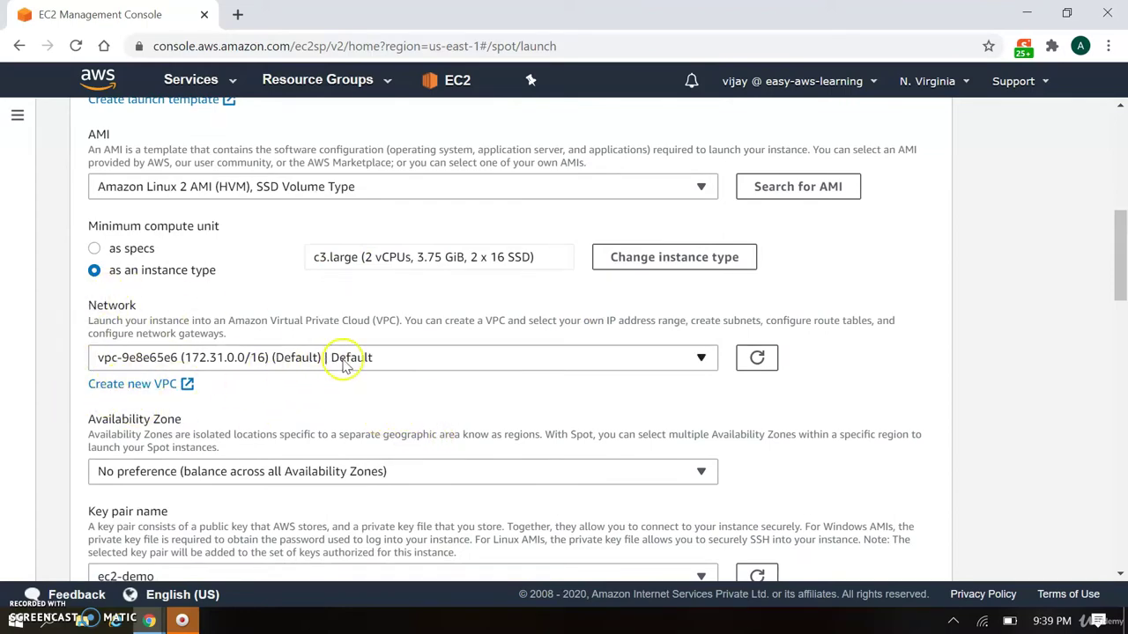
scroll(346, 361, "down", 1)
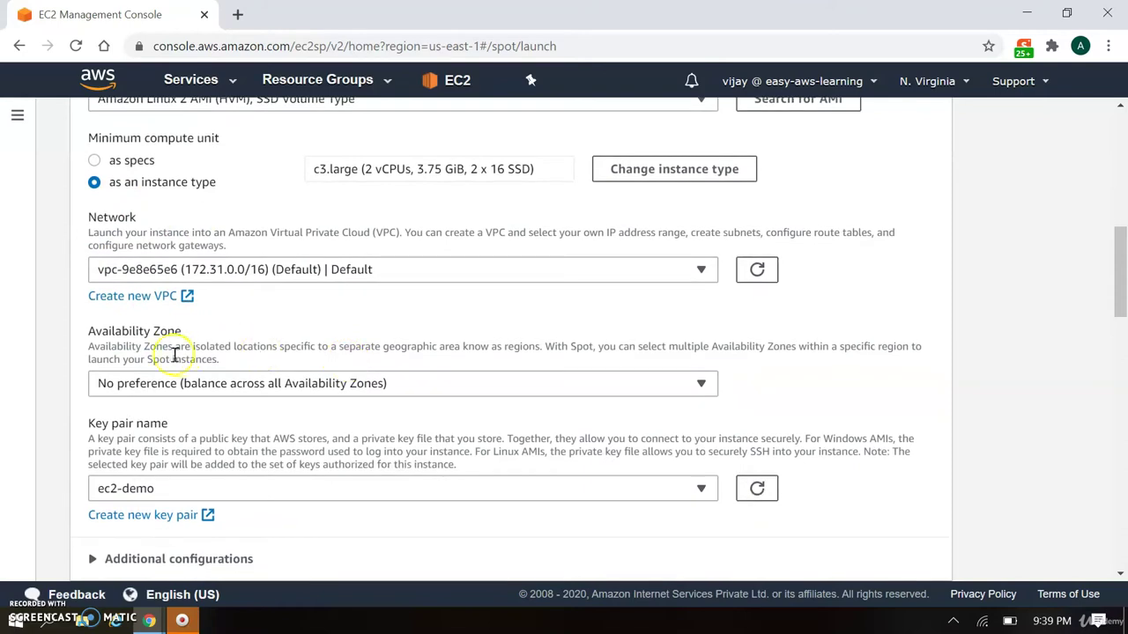
left_click(342, 387)
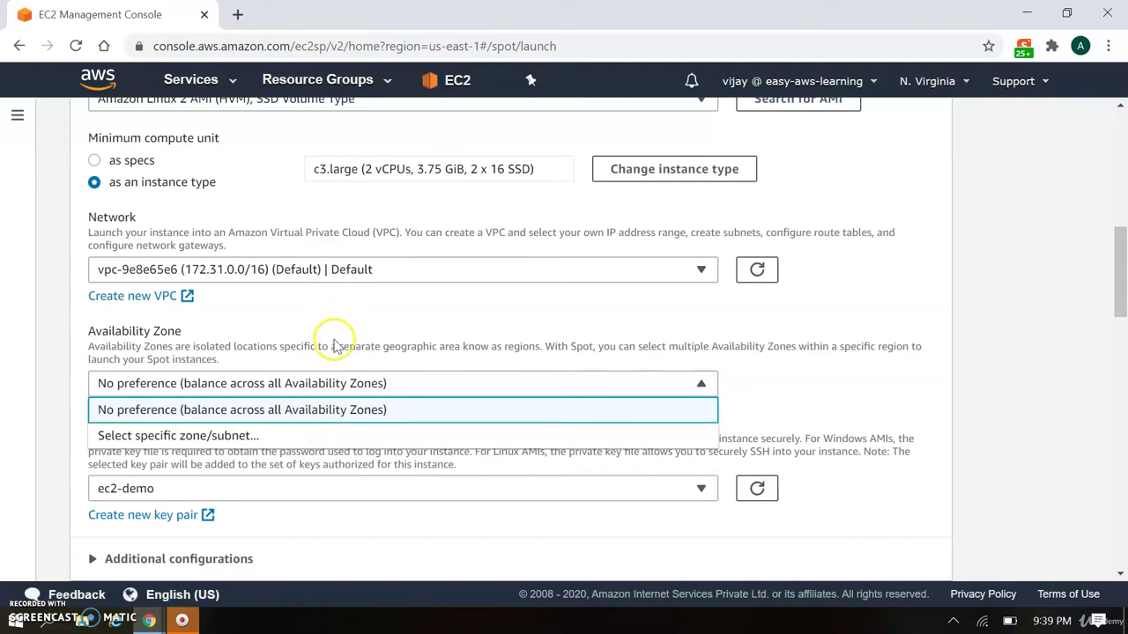
left_click(327, 348)
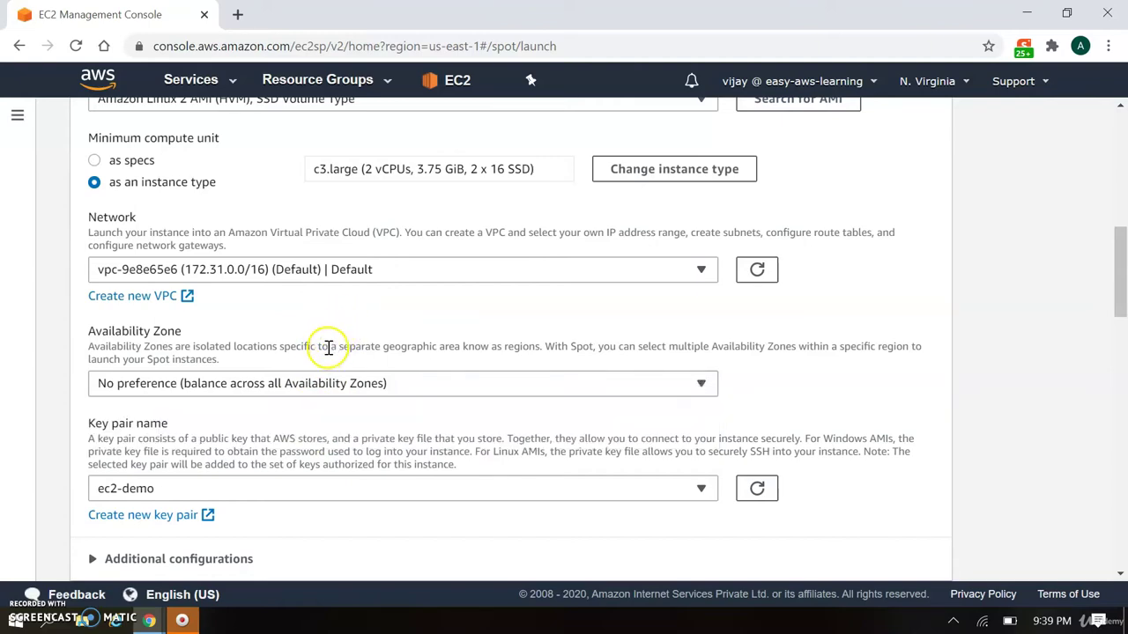
scroll(337, 344, "down", 1)
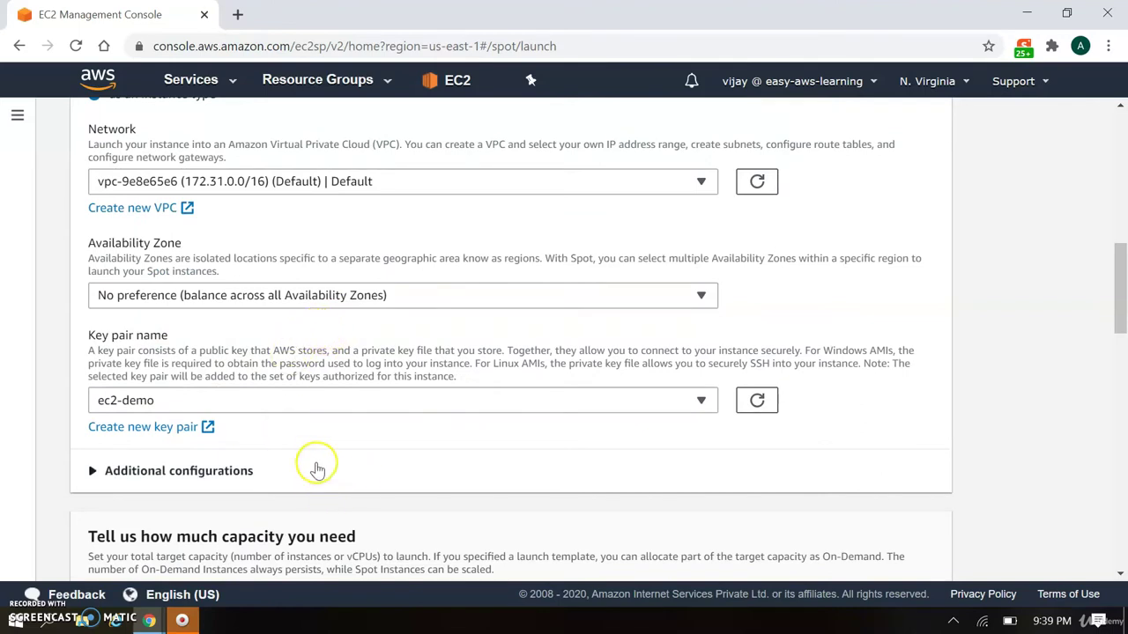
scroll(317, 469, "down", 1)
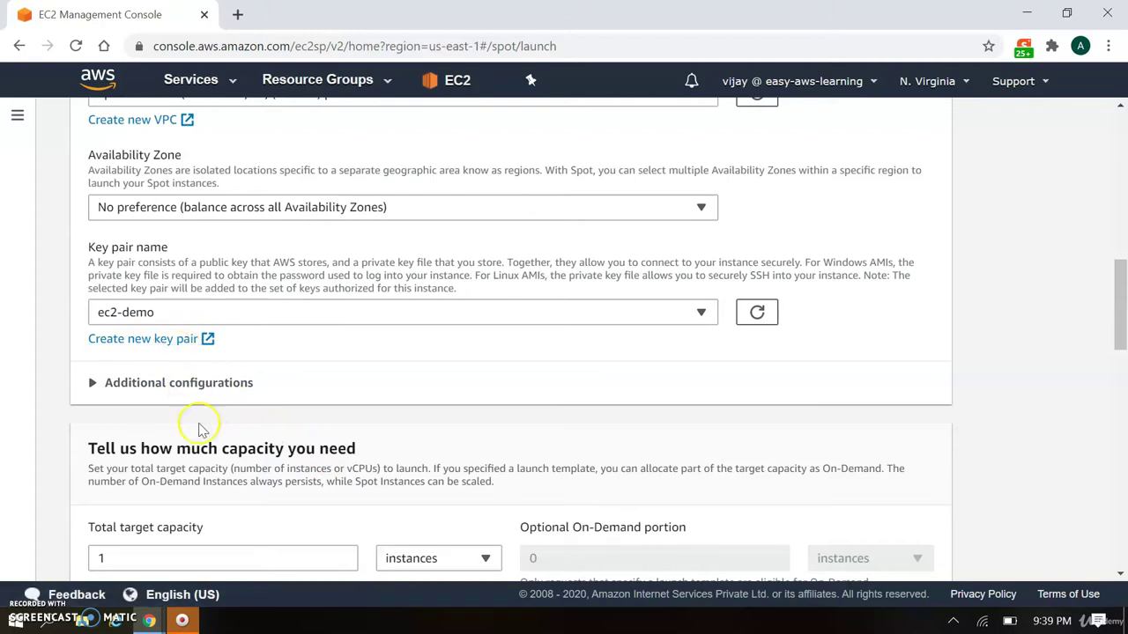
scroll(196, 414, "down", 1)
left_click(179, 296)
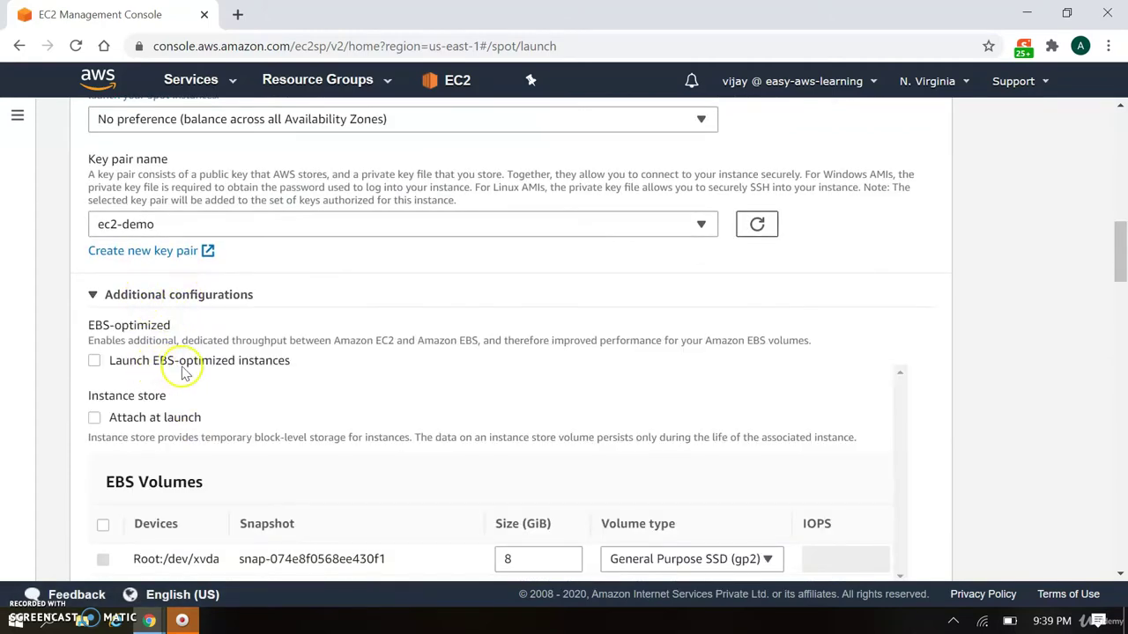
scroll(300, 383, "down", 1)
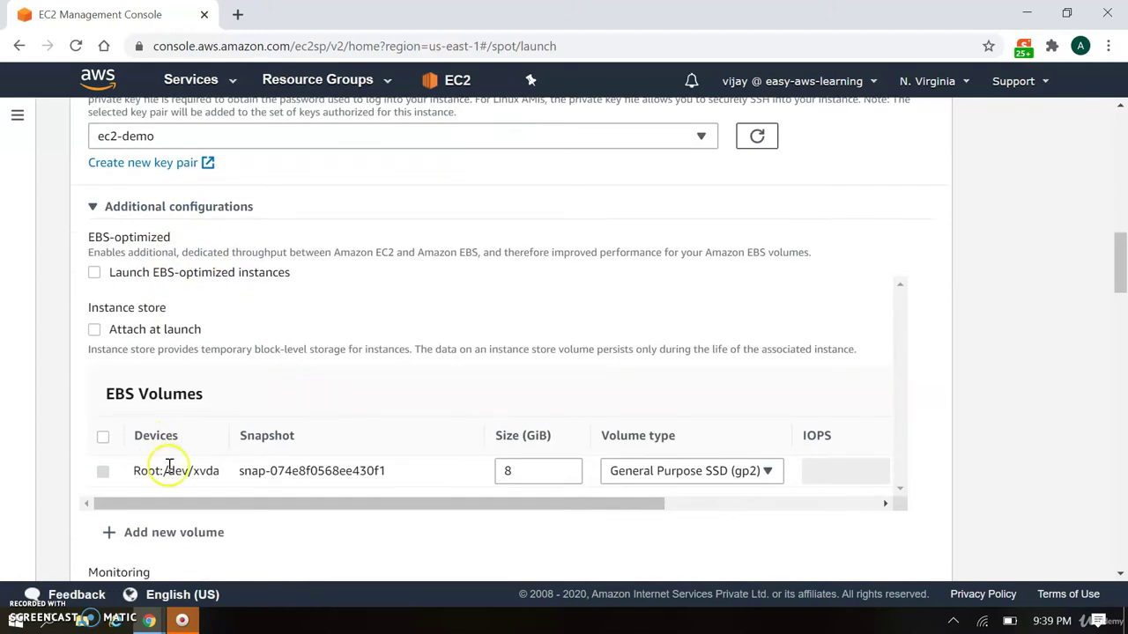
left_click_drag(620, 523, 319, 467)
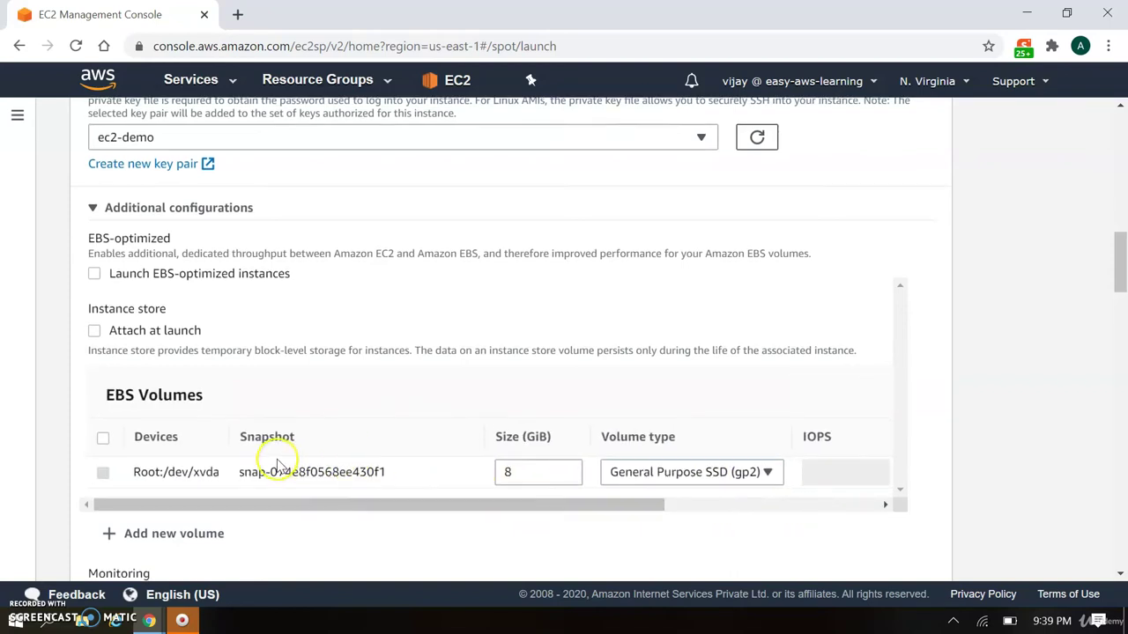
scroll(184, 312, "up", 1)
left_click(146, 294)
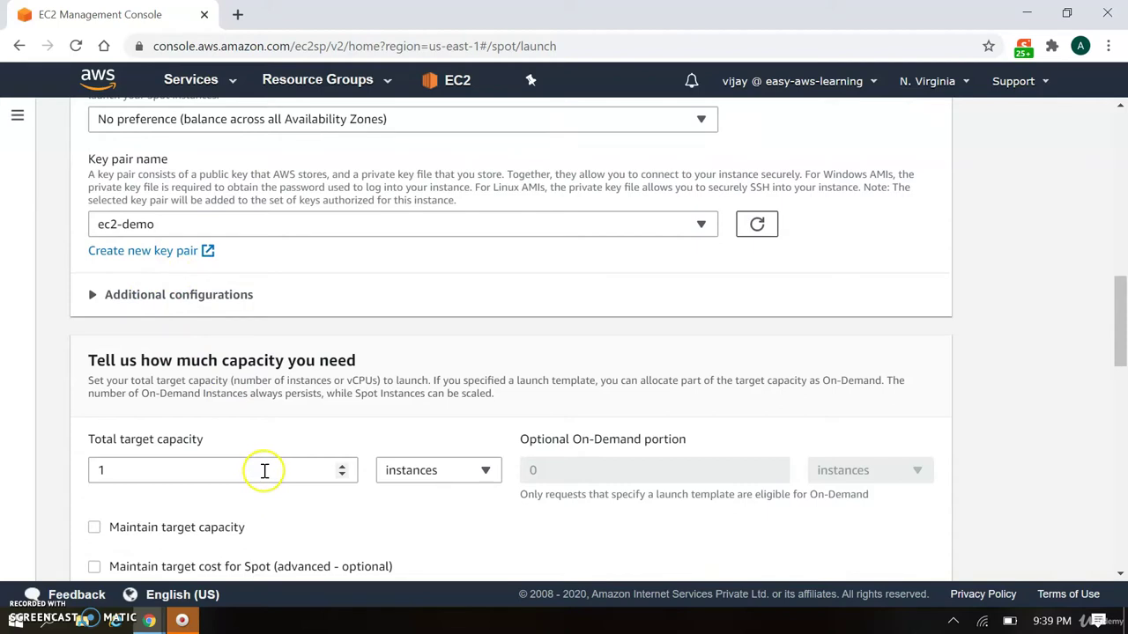
left_click_drag(141, 361, 355, 408)
scroll(355, 408, "down", 1)
left_click(226, 385)
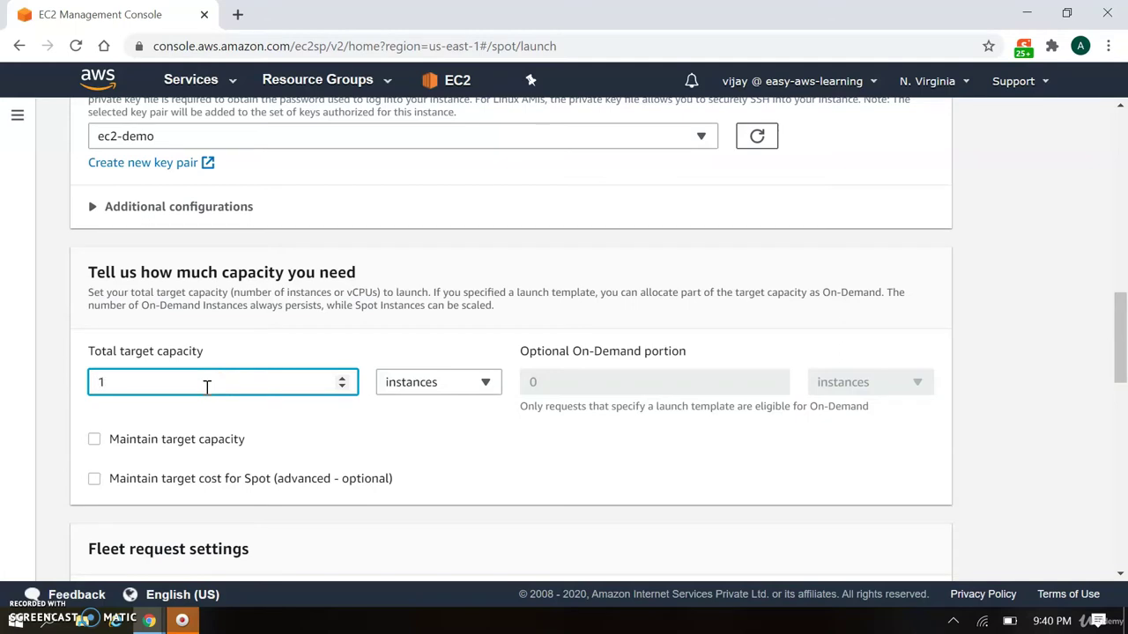
left_click(407, 387)
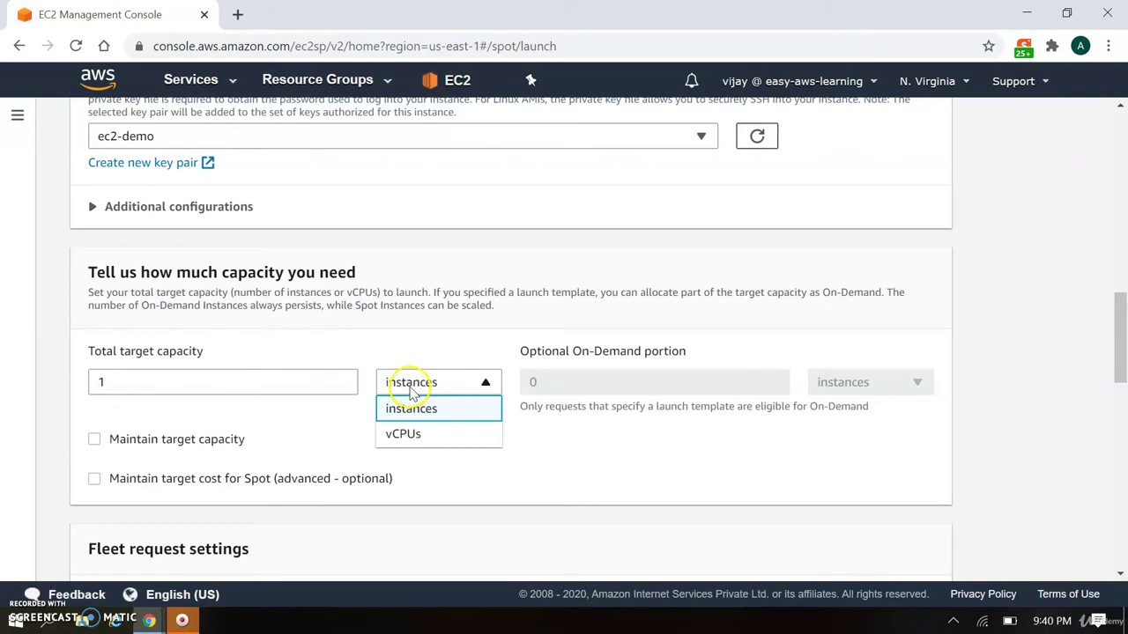
left_click(410, 393)
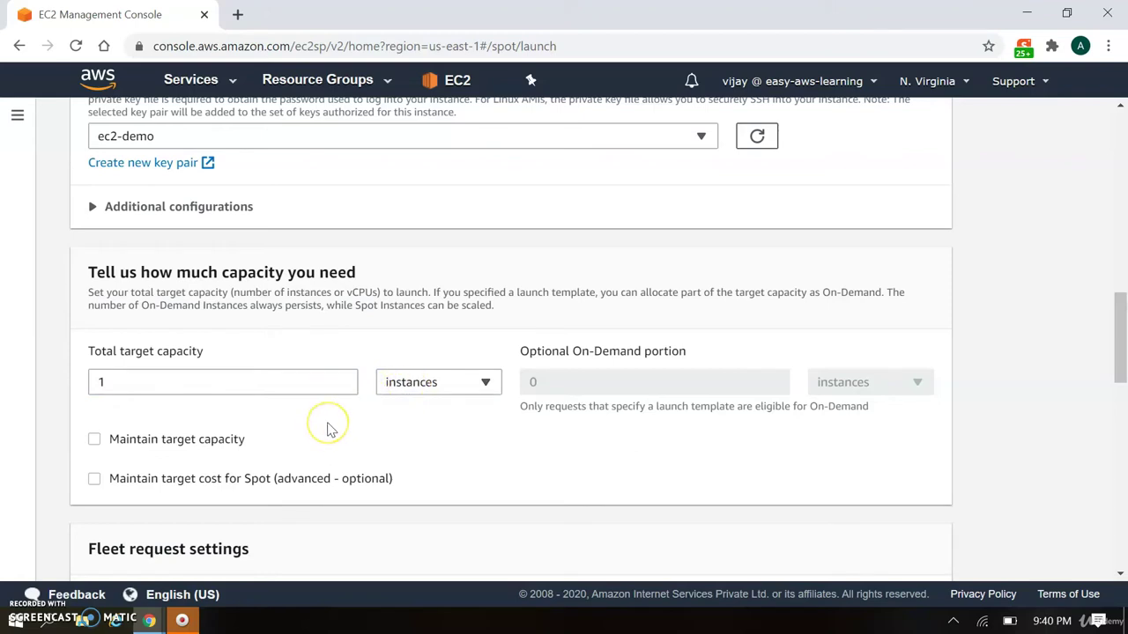
left_click(442, 391)
left_click(440, 394)
scroll(317, 451, "down", 2)
scroll(322, 452, "down", 1)
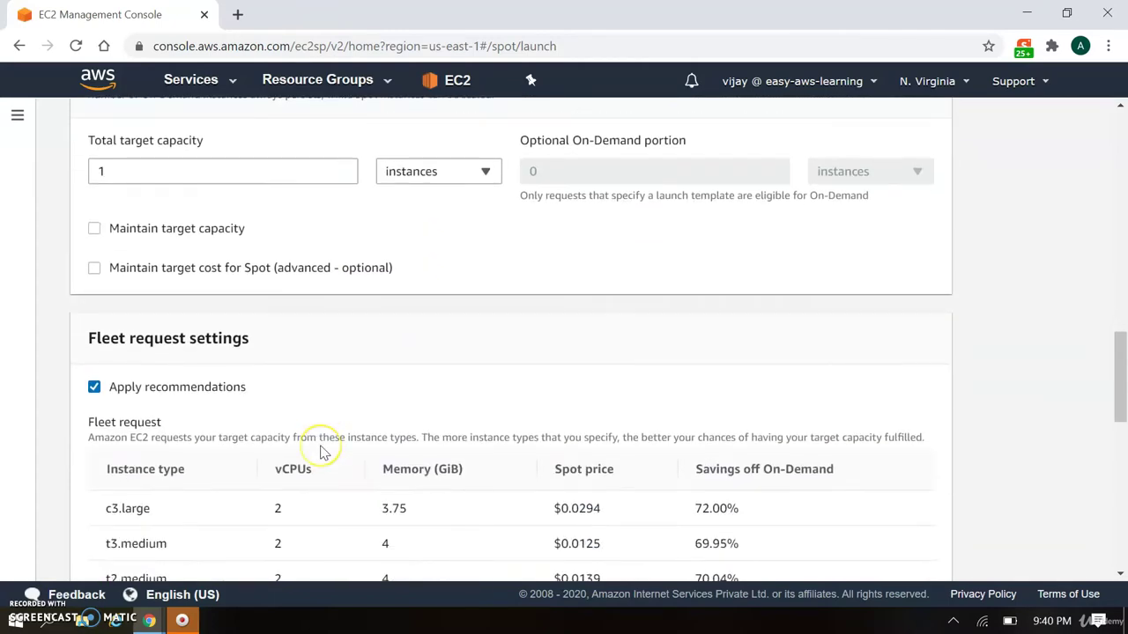
scroll(190, 370, "down", 2)
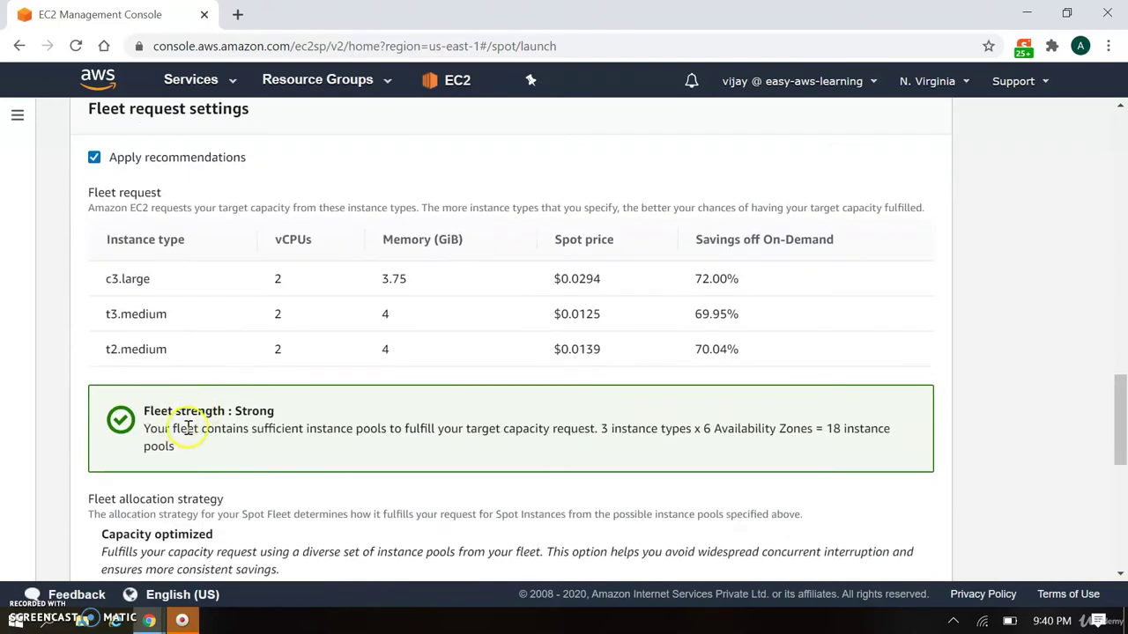
scroll(188, 428, "down", 1)
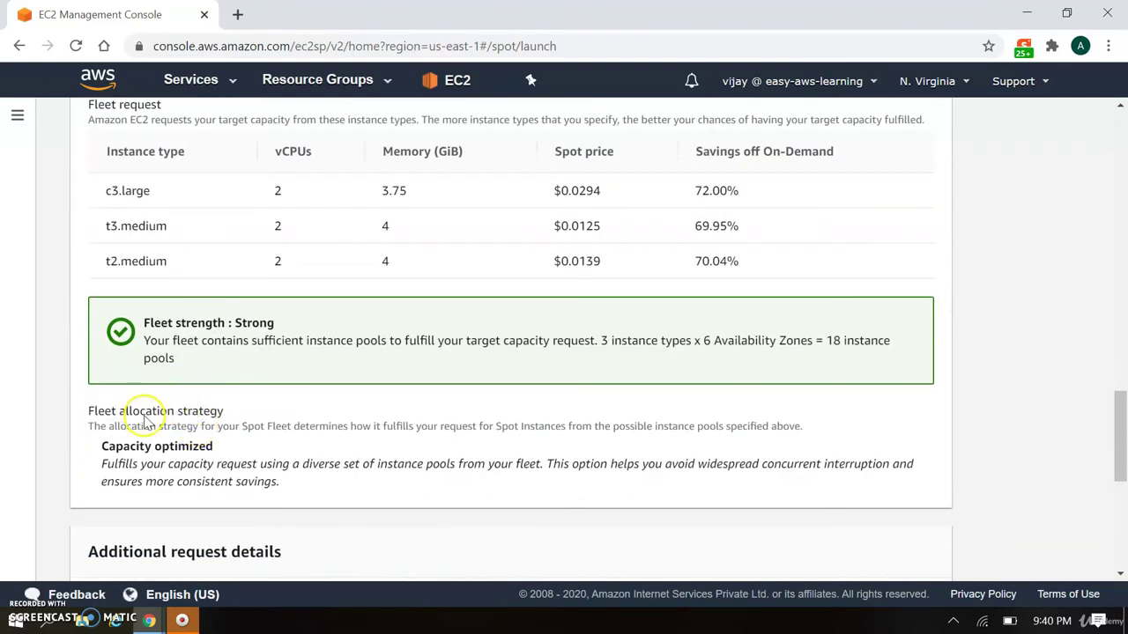
left_click_drag(95, 411, 222, 446)
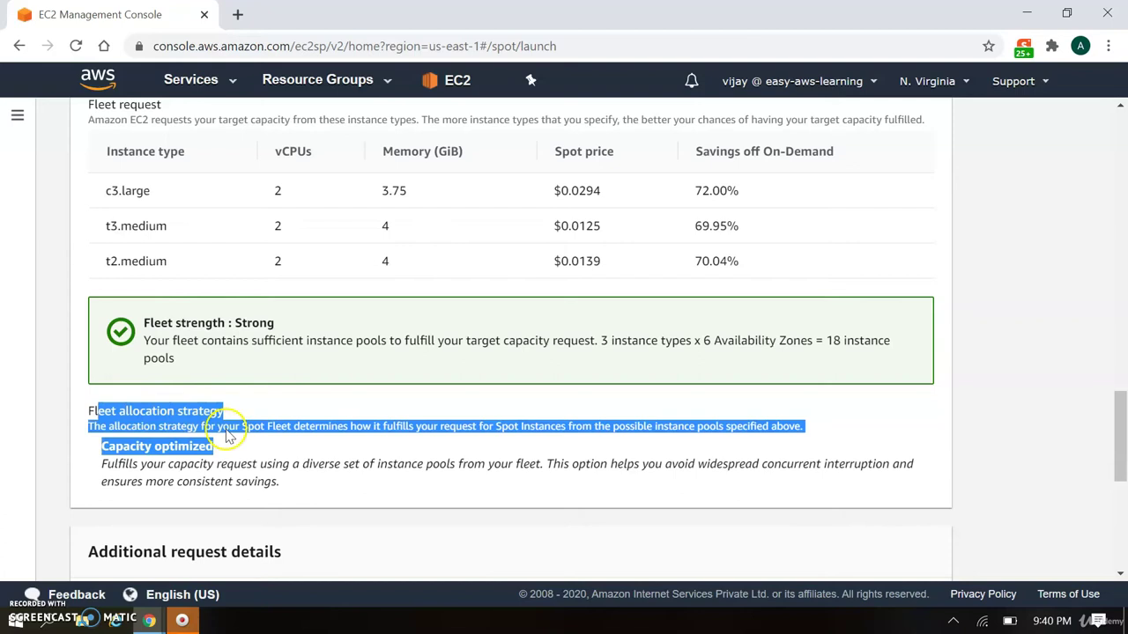
left_click(211, 381)
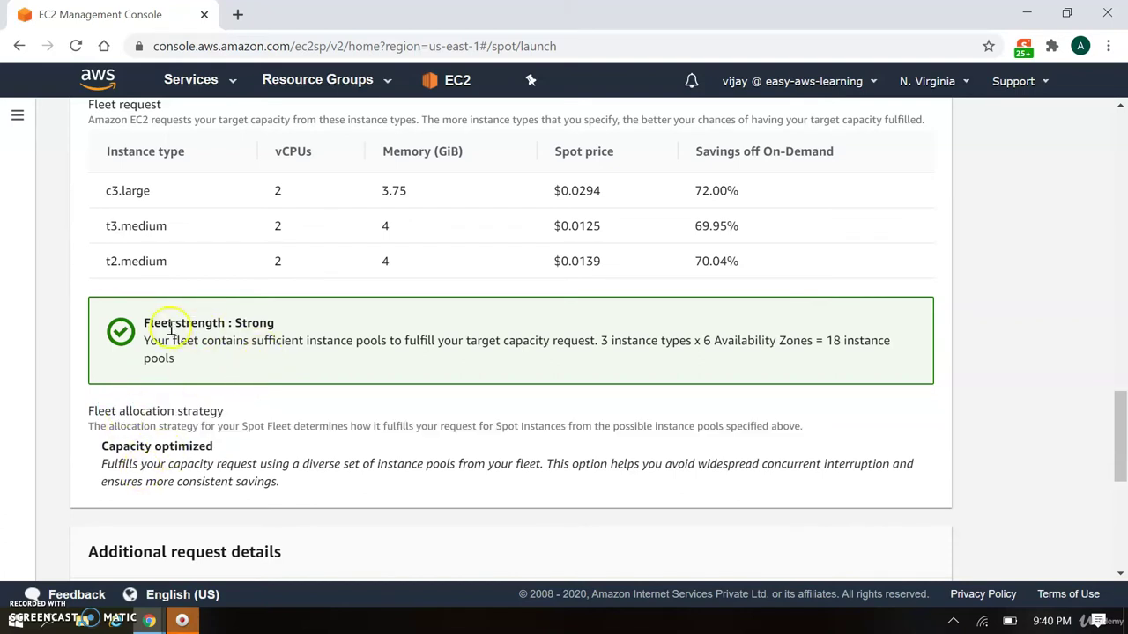
left_click_drag(157, 340, 296, 354)
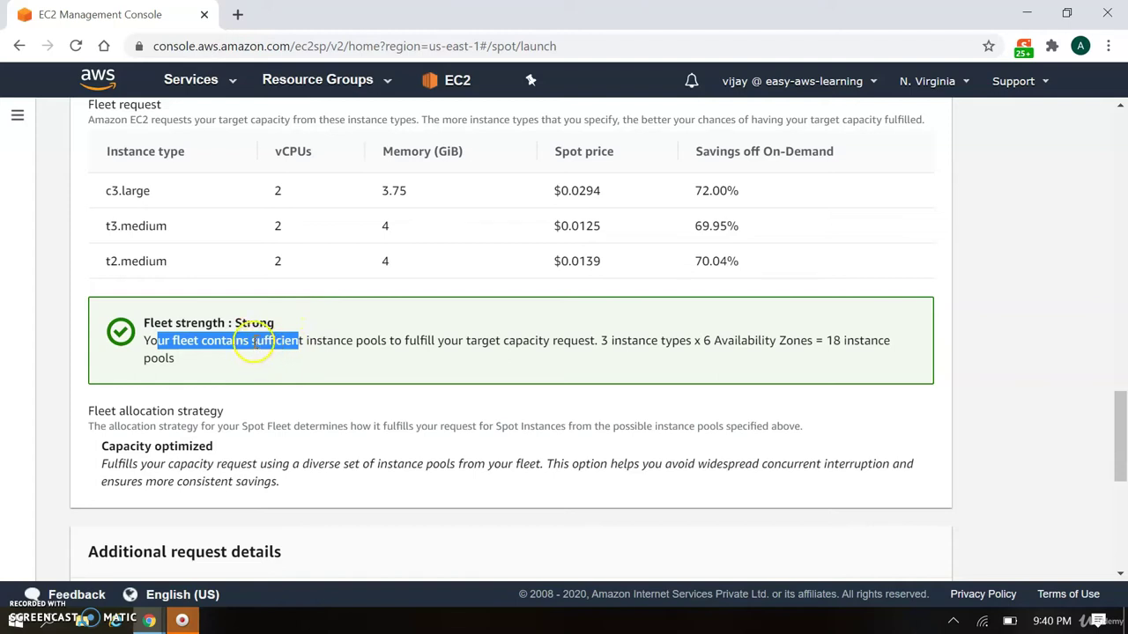
left_click_drag(490, 342, 697, 366)
left_click(641, 369)
left_click(706, 355)
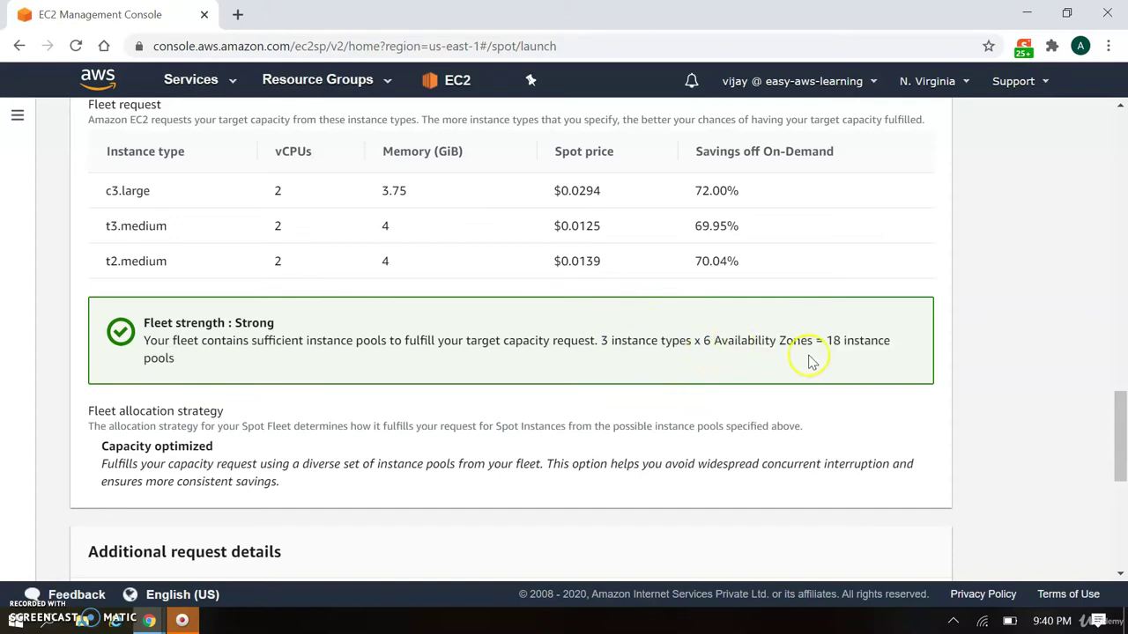
left_click_drag(842, 340, 891, 343)
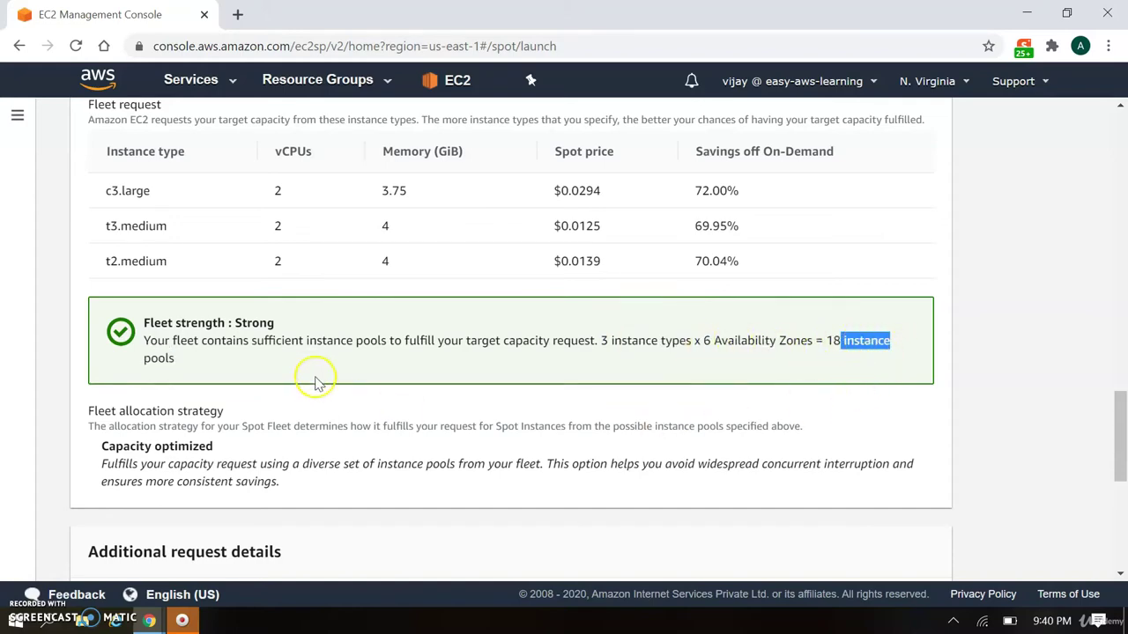
scroll(326, 388, "up", 1)
scroll(335, 394, "up", 2)
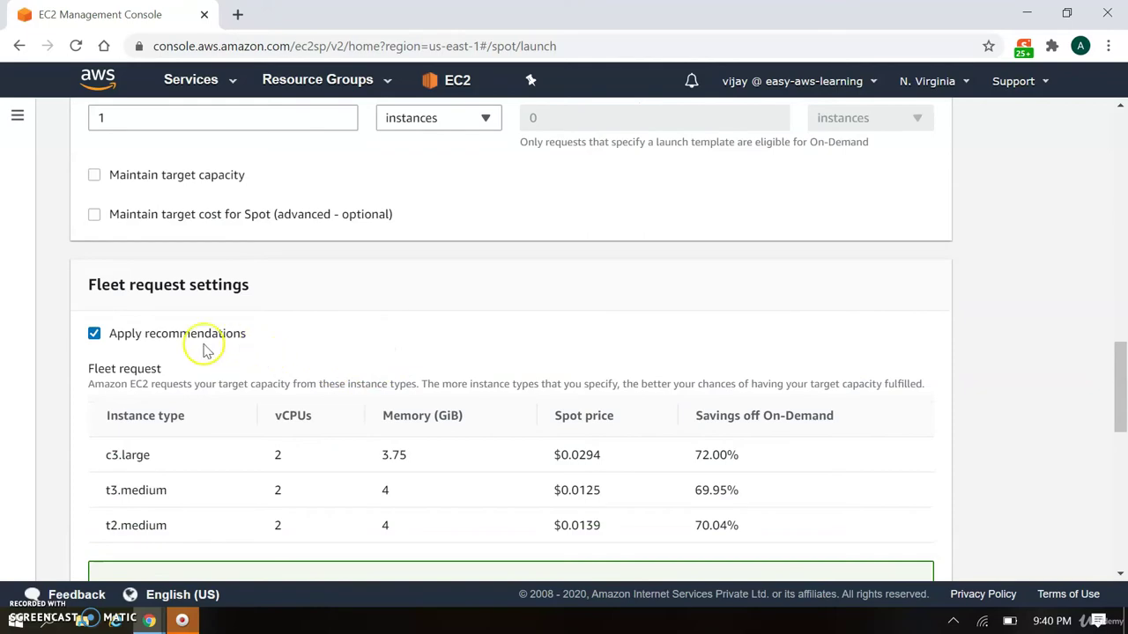
Step: Turn off Apply recommendations so the fleet's instance types can be edited
left_click(203, 342)
scroll(297, 373, "down", 2)
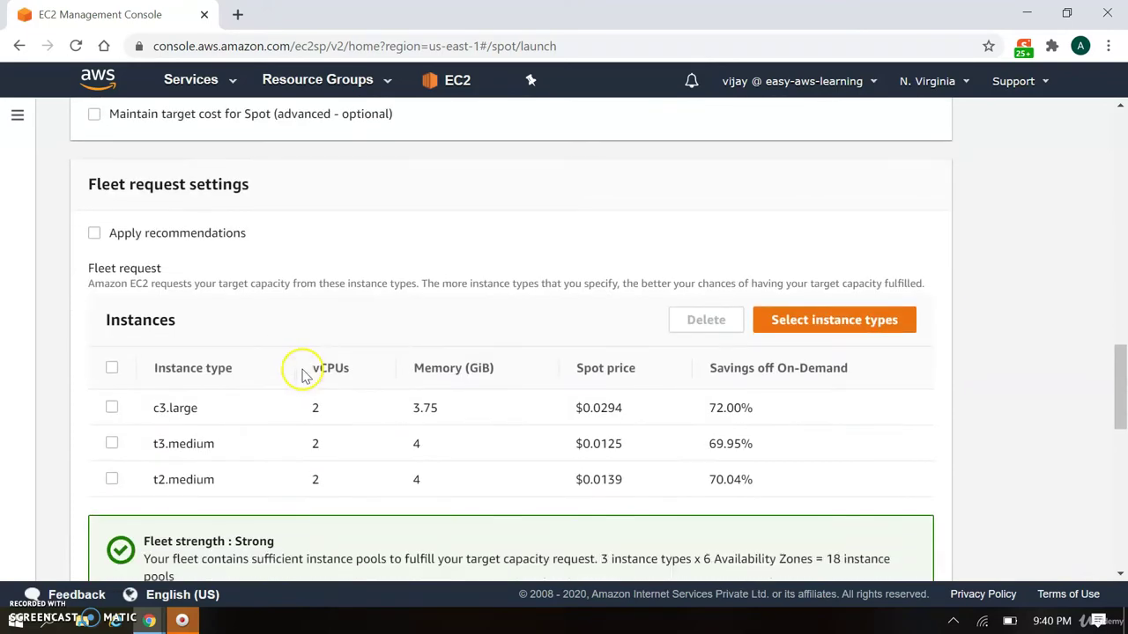
scroll(305, 370, "down", 1)
scroll(377, 370, "down", 1)
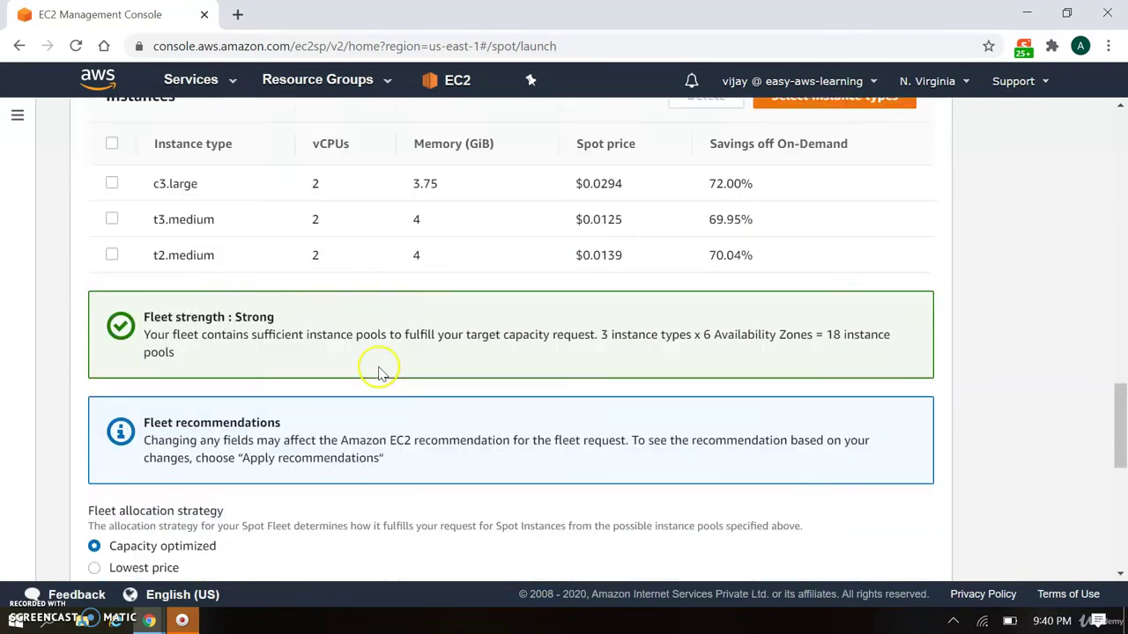
scroll(528, 328, "down", 1)
scroll(532, 319, "up", 3)
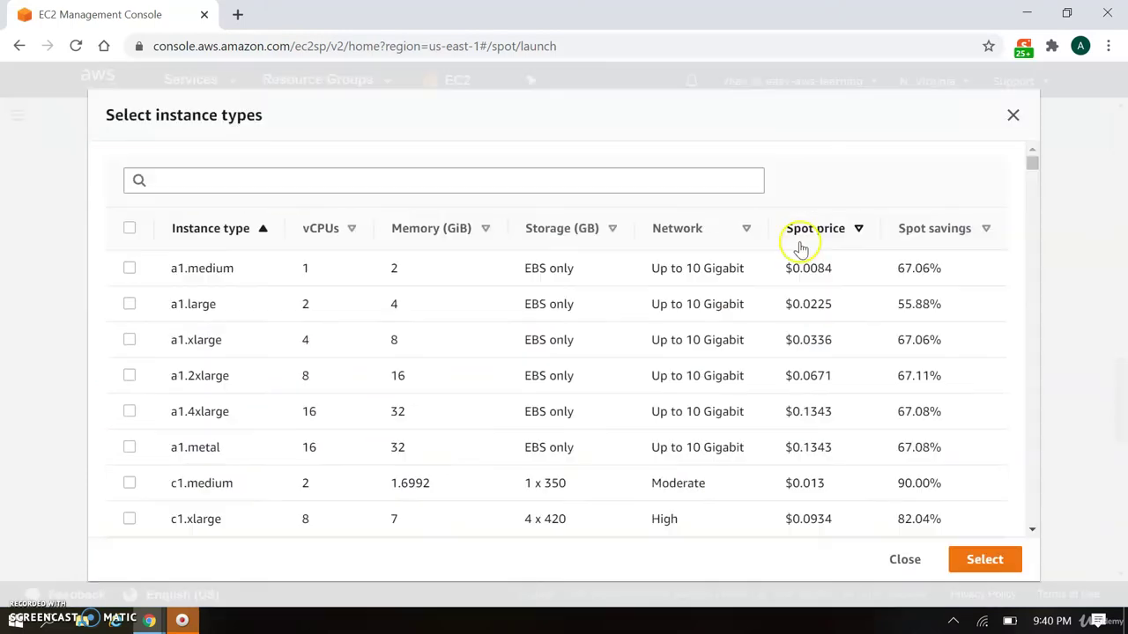
Step: Add c5.large to the fleet alongside c3.large, t3.medium and t2.medium
left_click(801, 260)
scroll(411, 312, "down", 2)
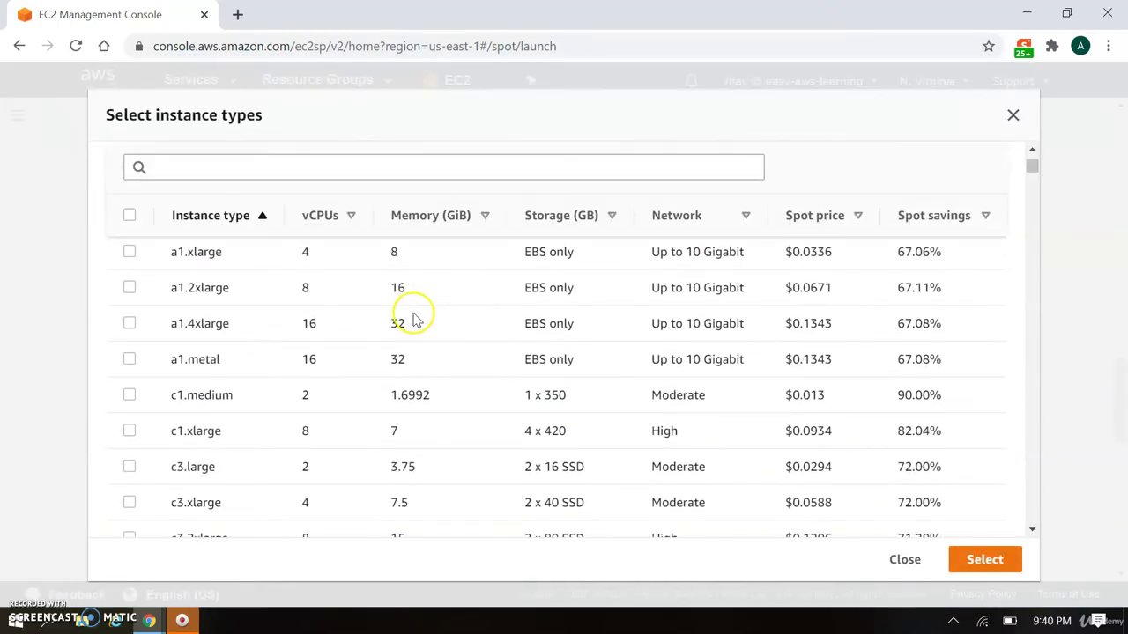
scroll(225, 369, "down", 10)
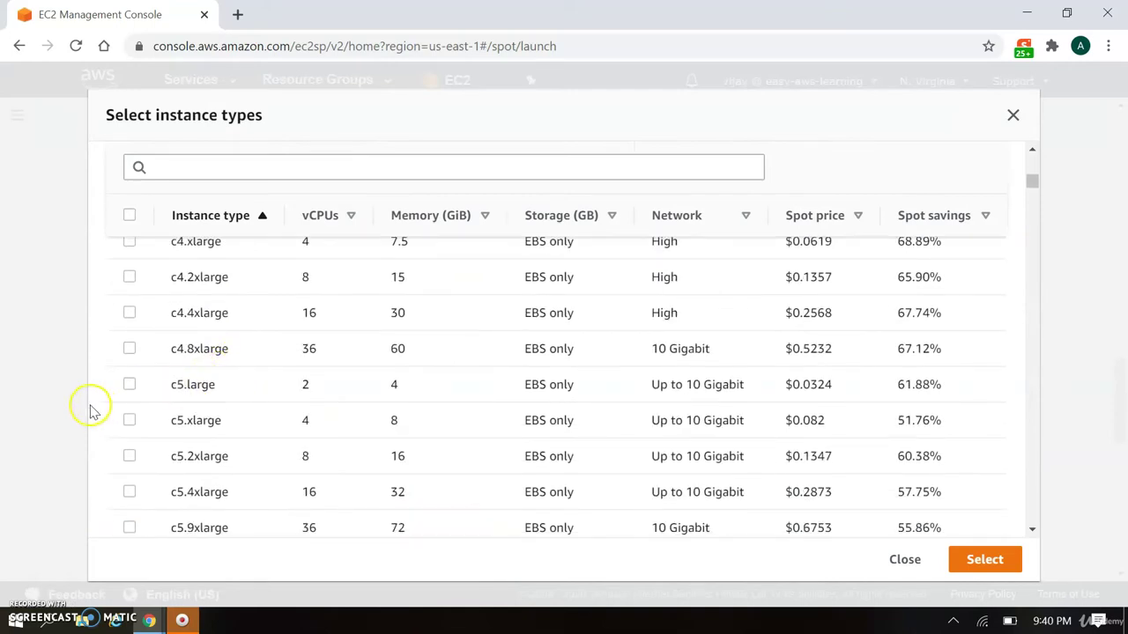
left_click(129, 384)
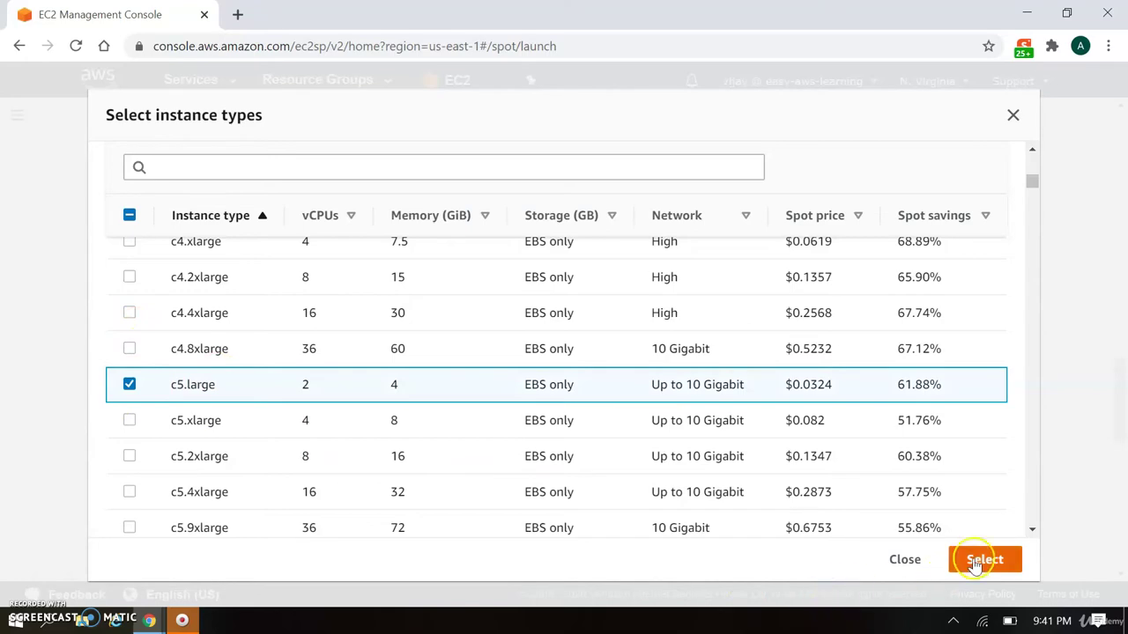
left_click(980, 560)
scroll(653, 377, "down", 1)
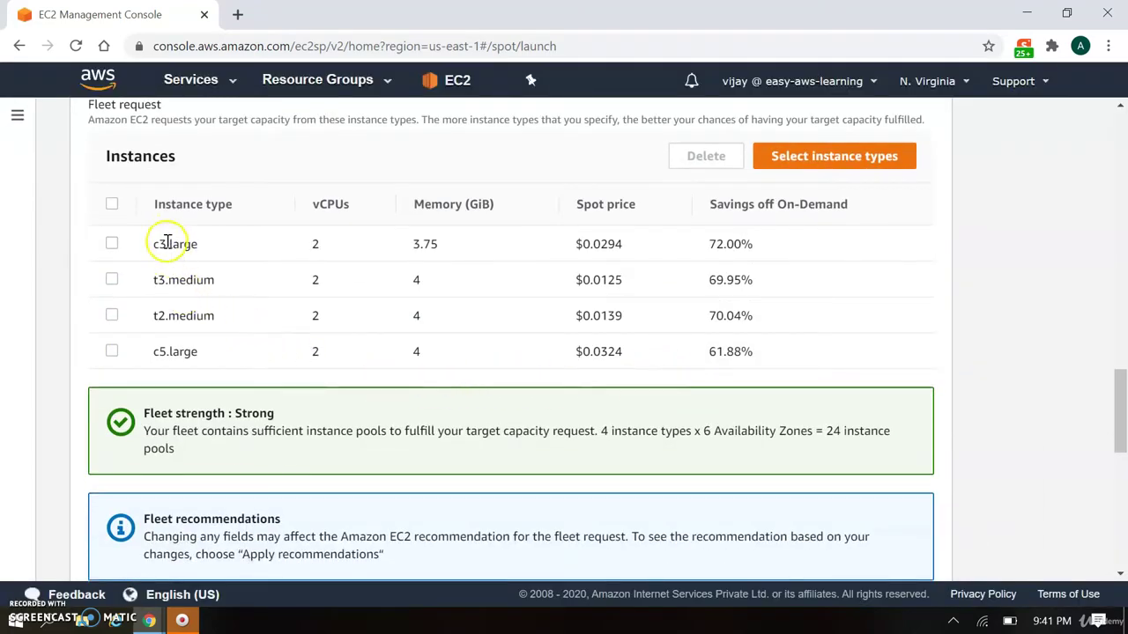
left_click_drag(167, 244, 217, 340)
Step: Select Lowest price as the allocation strategy and uncheck Apply defaults for request details
left_click(215, 345)
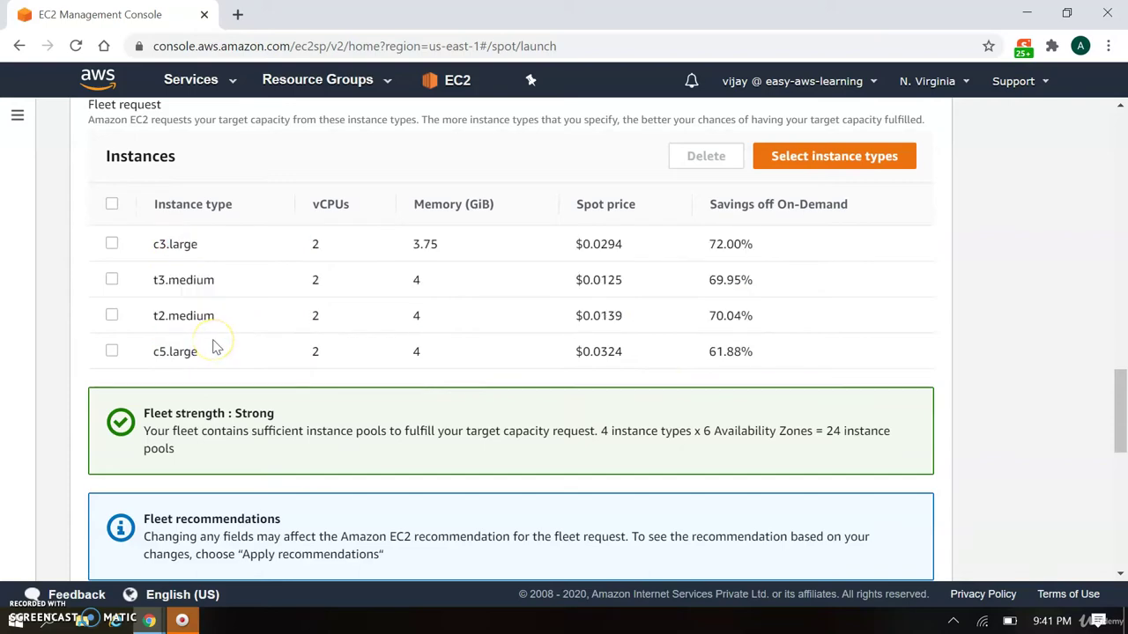
scroll(220, 349, "down", 1)
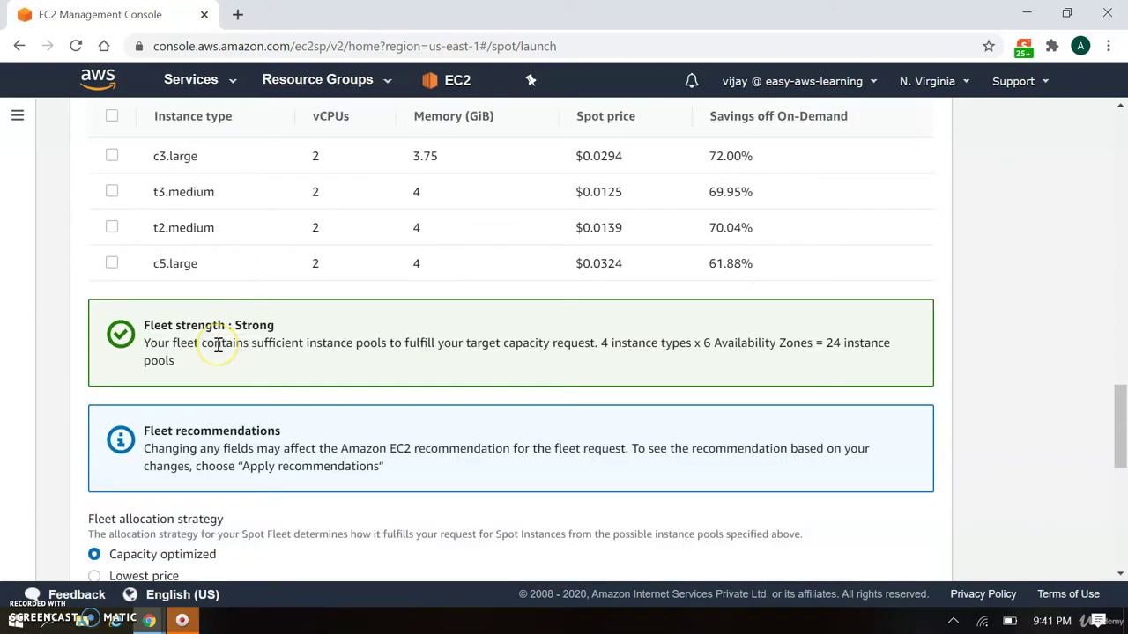
scroll(218, 345, "down", 1)
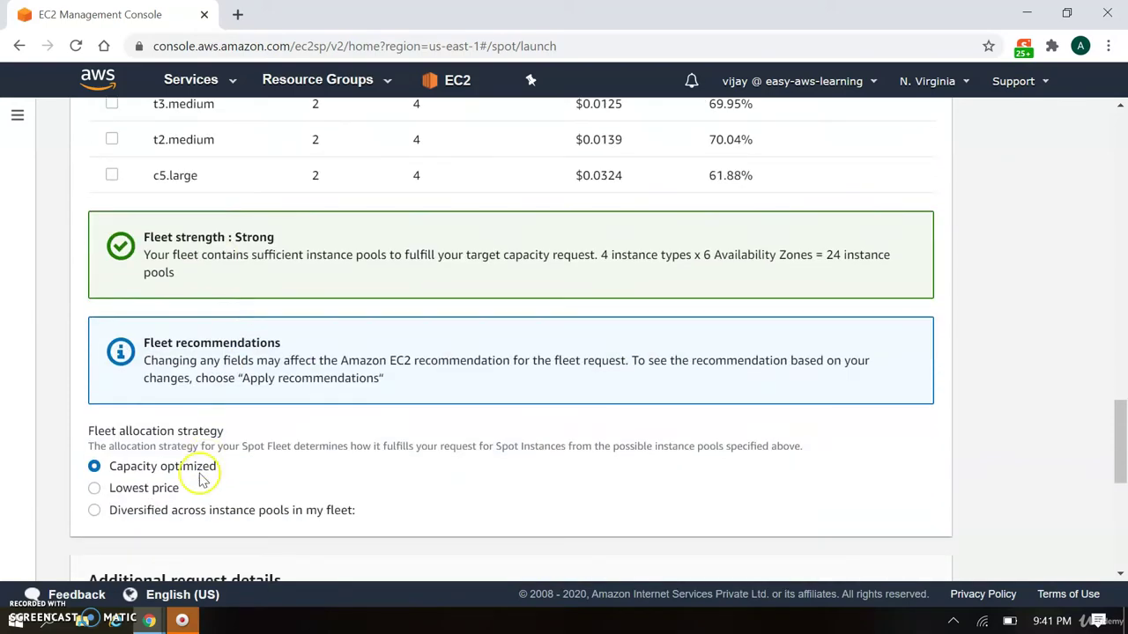
scroll(199, 480, "down", 1)
left_click_drag(102, 378, 246, 390)
left_click_drag(132, 400, 374, 454)
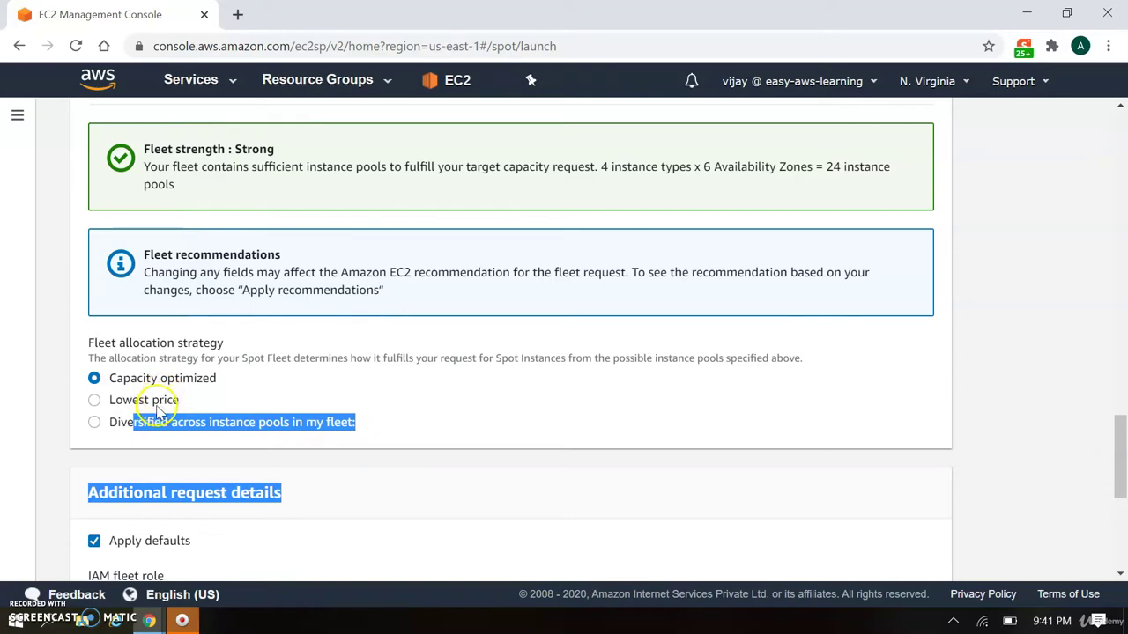
scroll(158, 414, "down", 1)
left_click(128, 324)
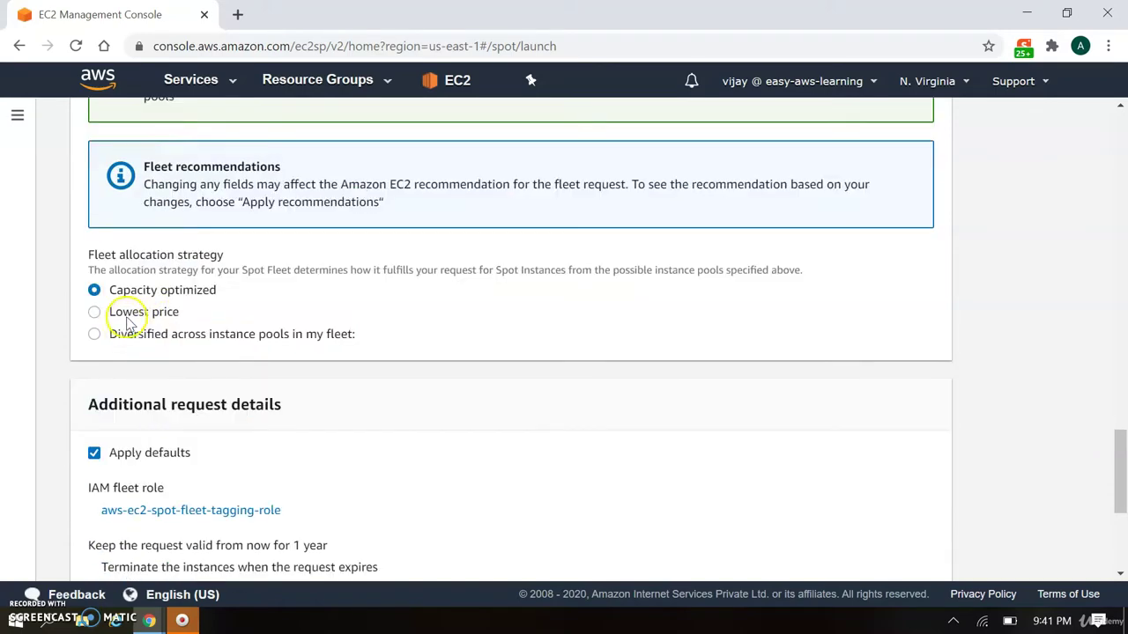
scroll(284, 445, "down", 2)
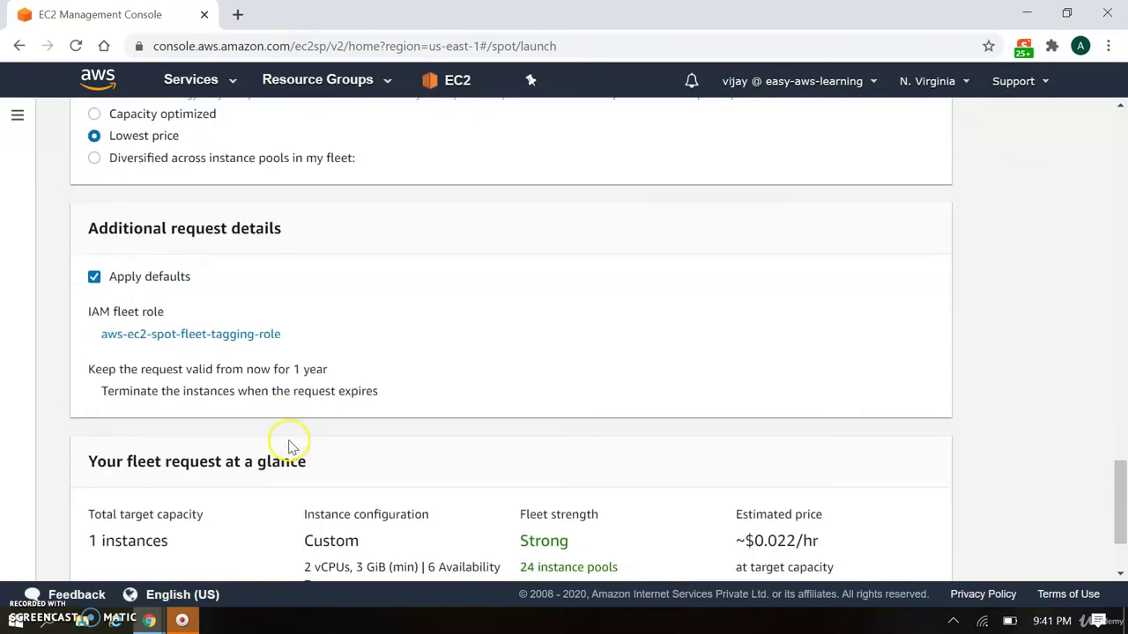
left_click(167, 278)
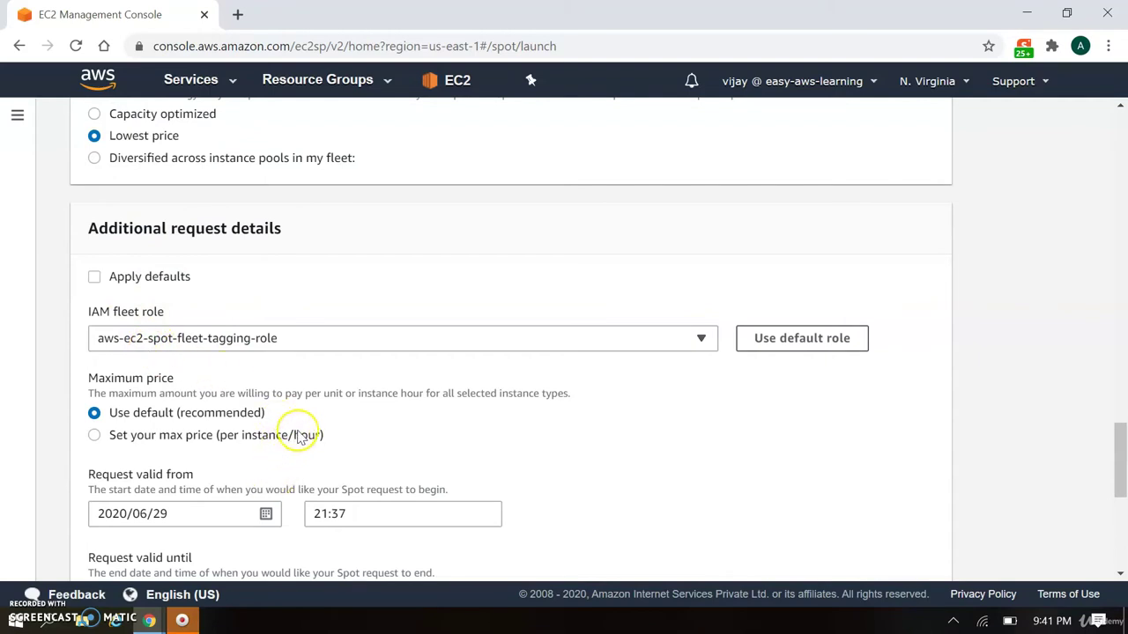
Step: Review the fleet summary: Strong rating, instance pools, ~$0.022/hr and 68% savings
scroll(299, 436, "down", 4)
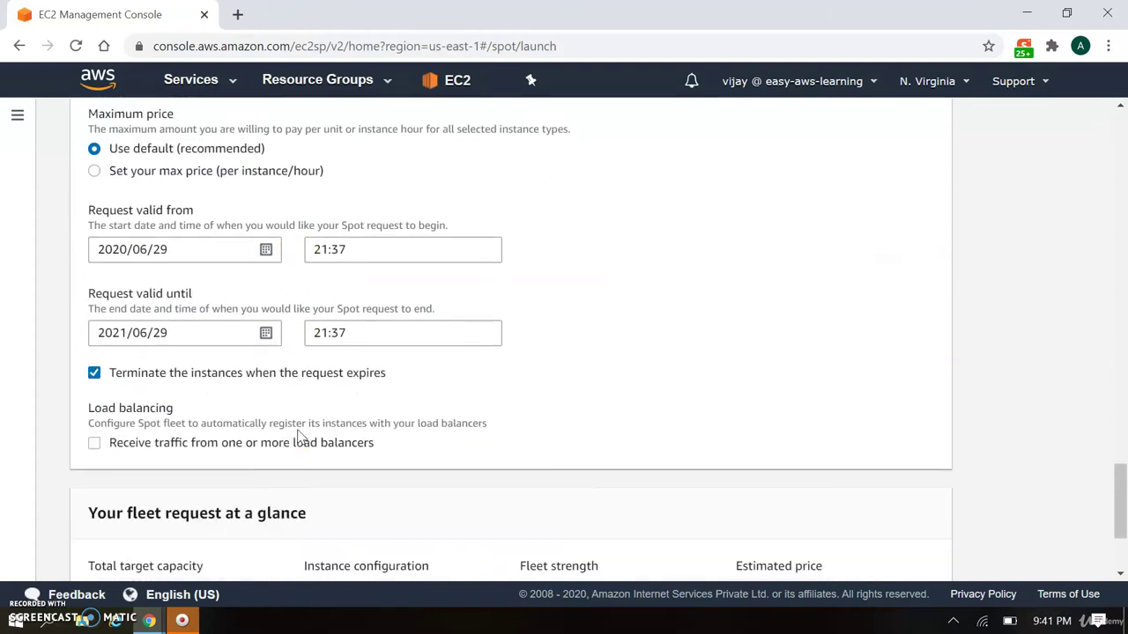
scroll(299, 436, "down", 1)
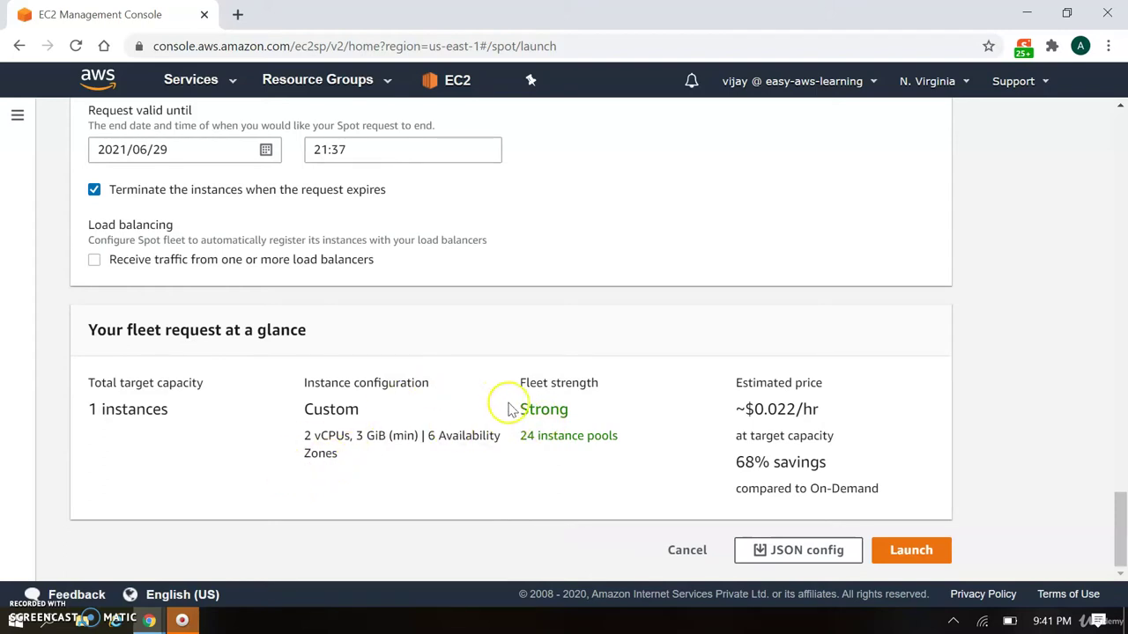
double_click(529, 408)
left_click(559, 410)
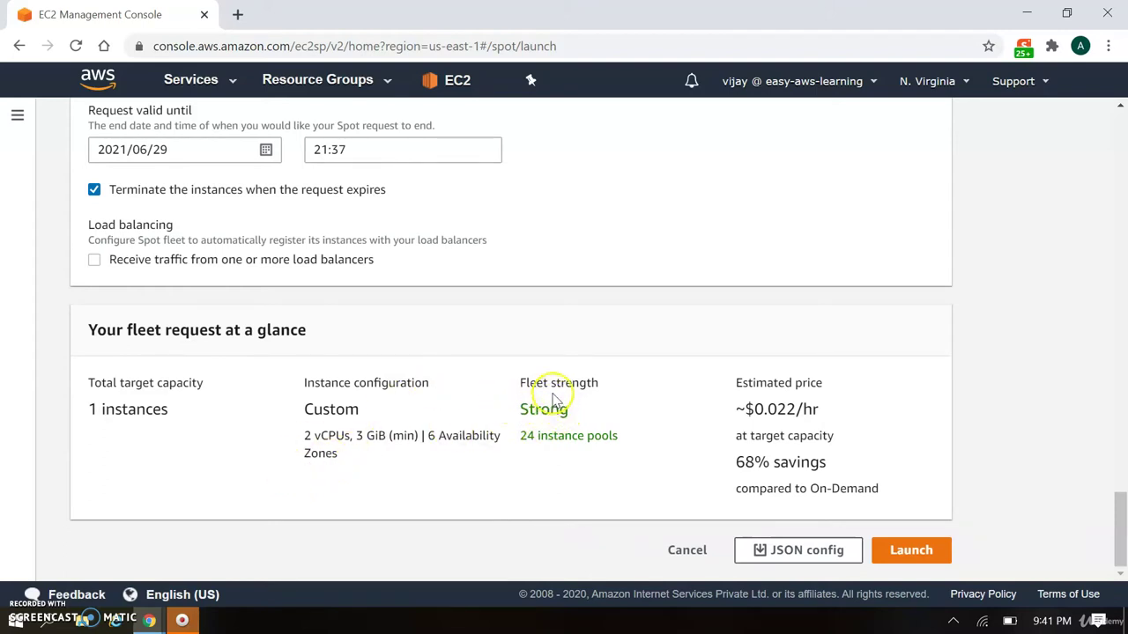
left_click_drag(539, 435, 621, 480)
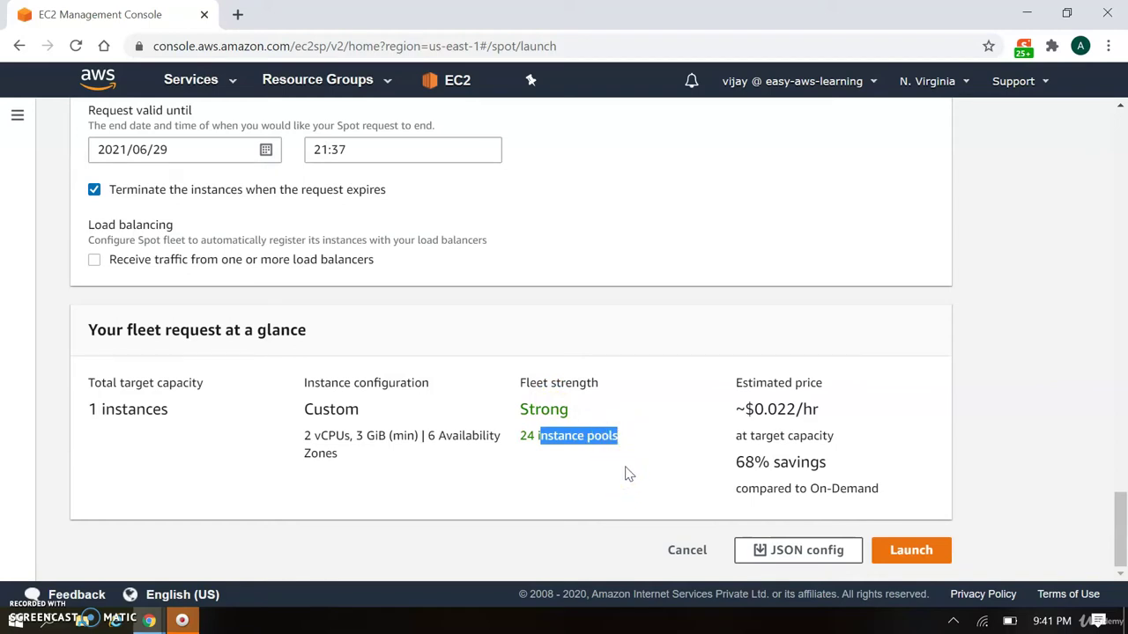
left_click(595, 470)
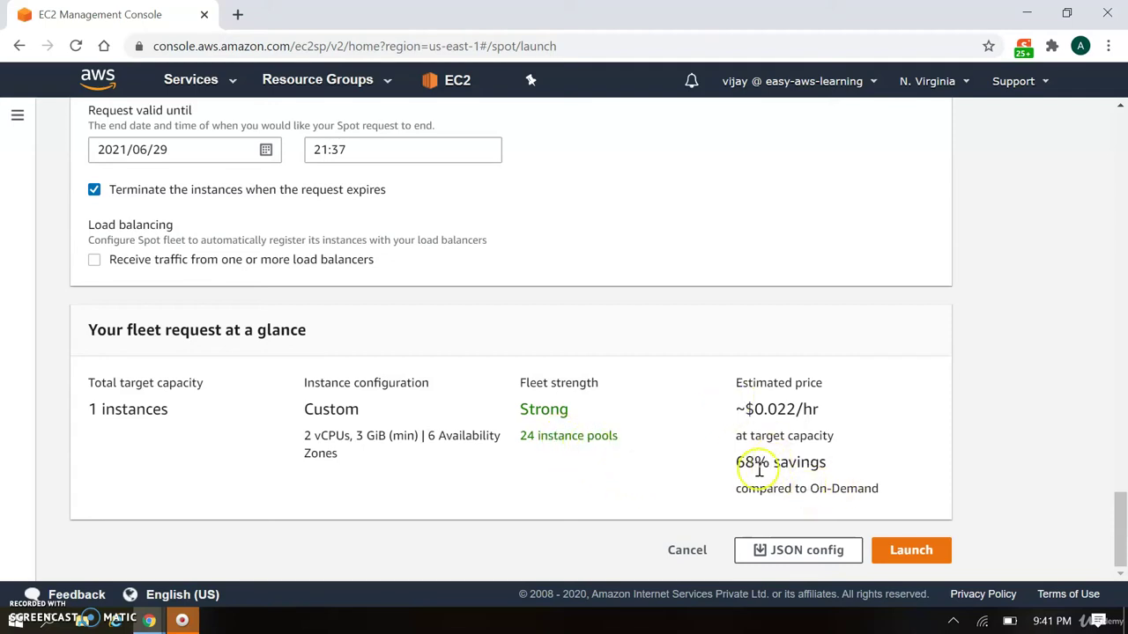
left_click_drag(734, 462, 847, 463)
left_click(844, 463)
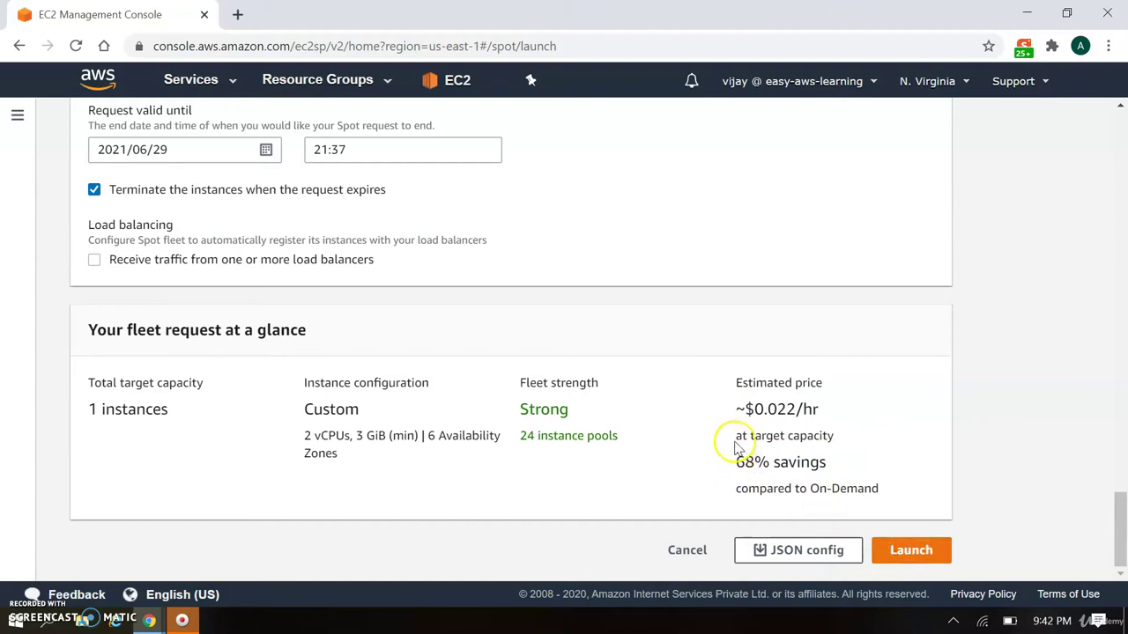
scroll(739, 438, "up", 20)
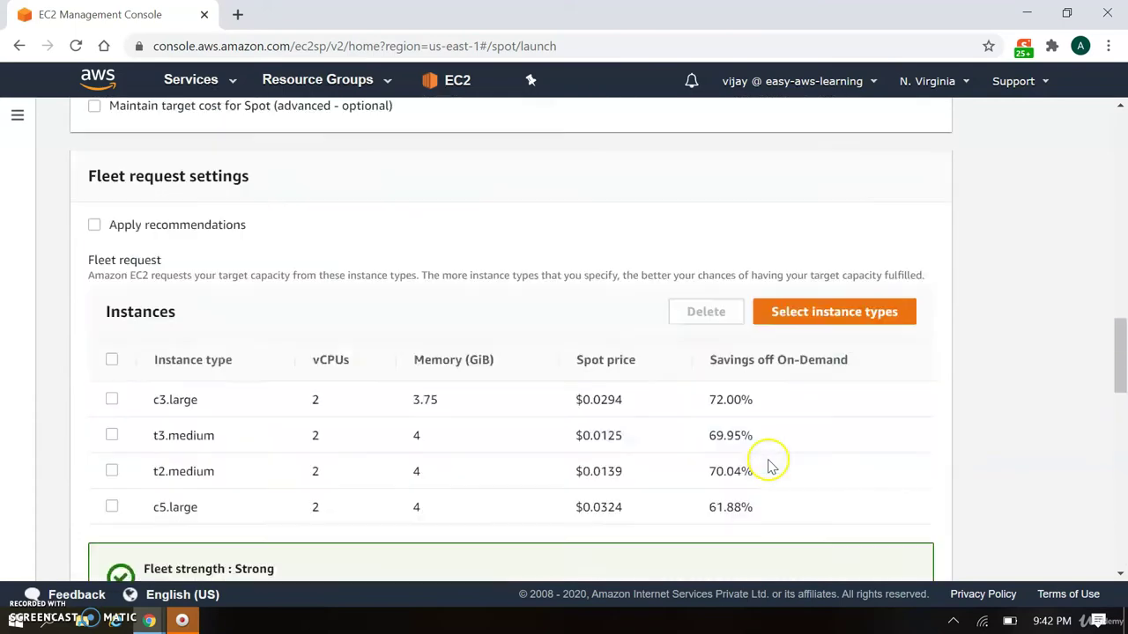
scroll(768, 473, "up", 3)
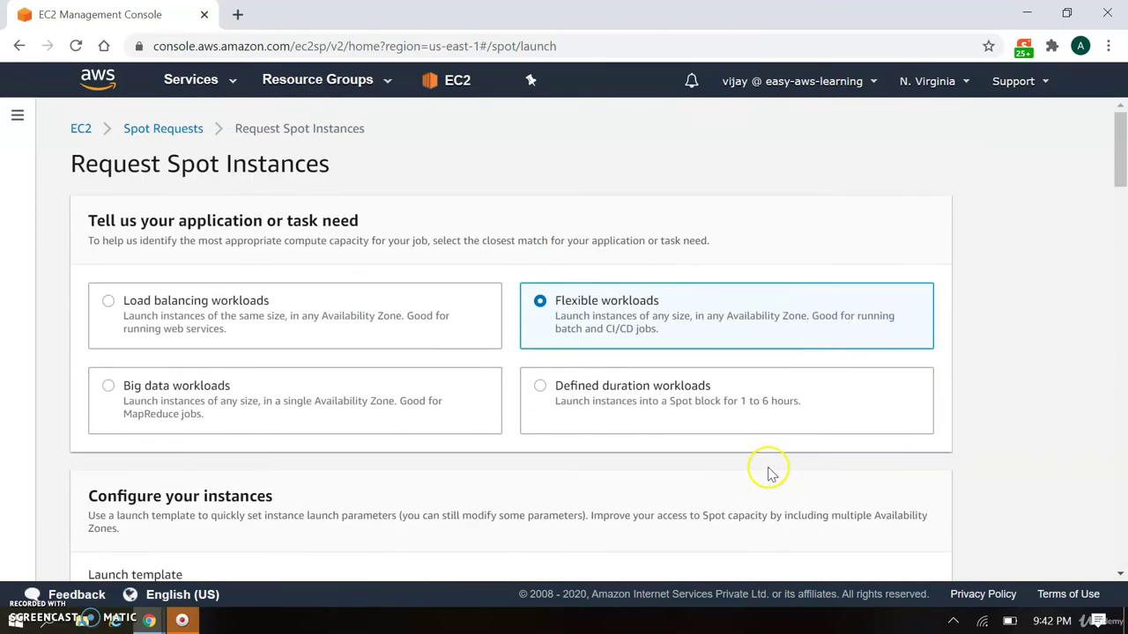
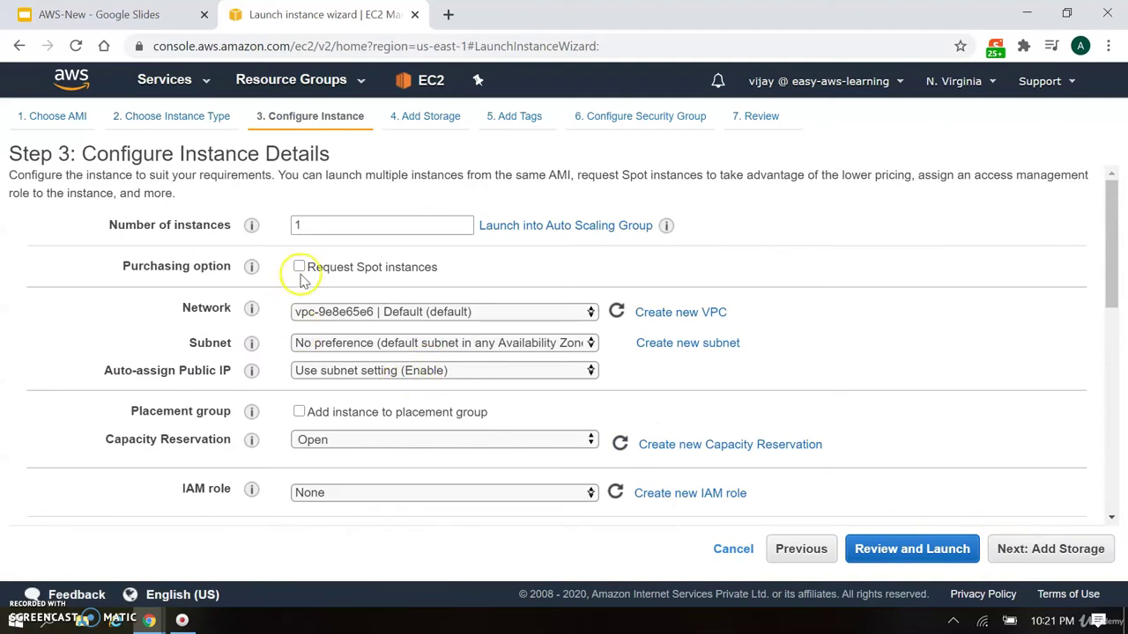
Step: Review the Step 3 instance details form, then go back to Step 2 instance type selection
scroll(308, 356, "down", 2)
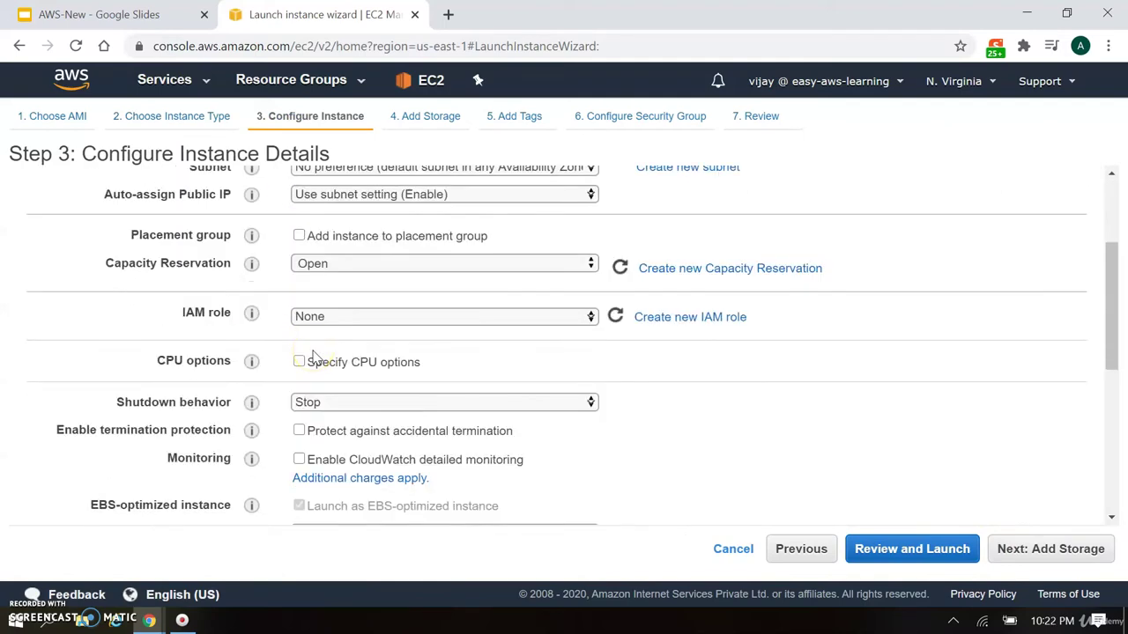
scroll(313, 355, "down", 1)
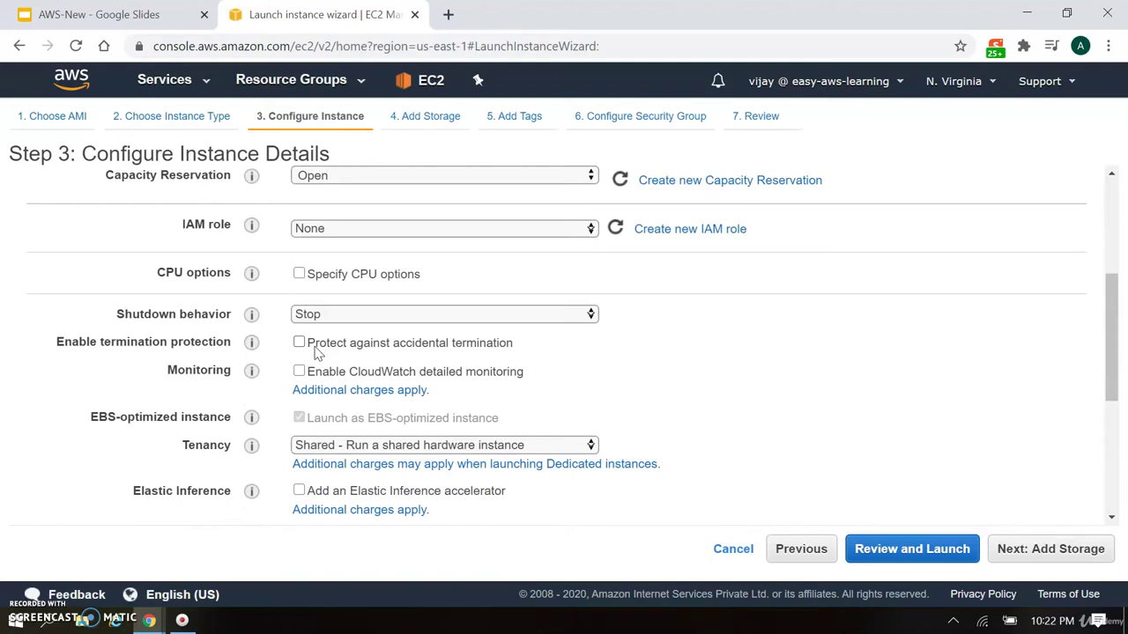
scroll(317, 352, "down", 1)
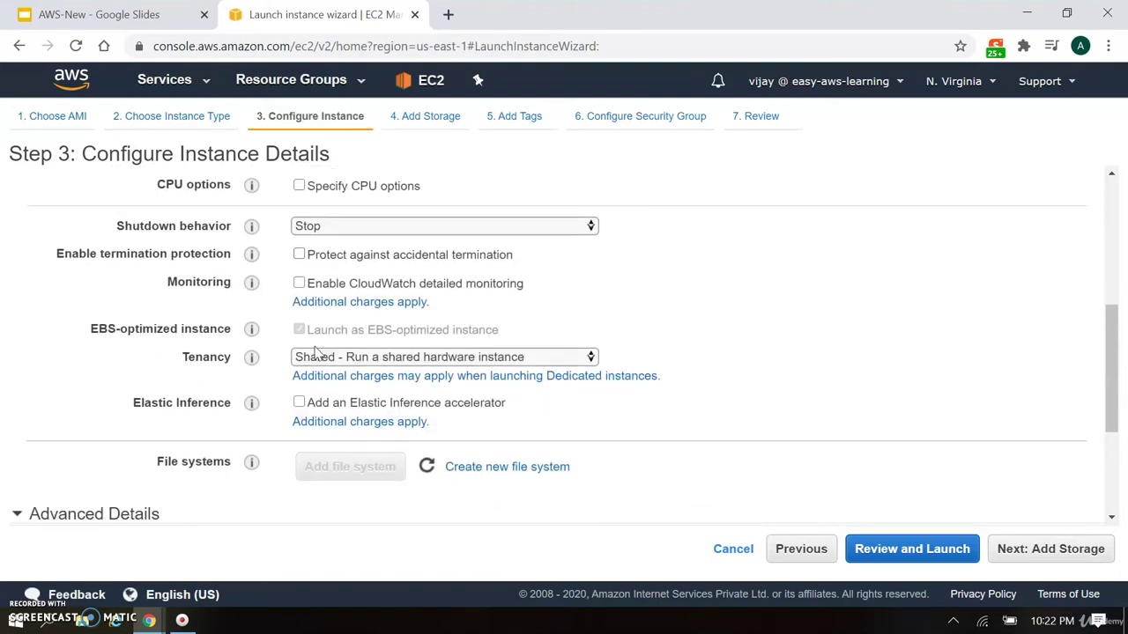
scroll(329, 340, "up", 1)
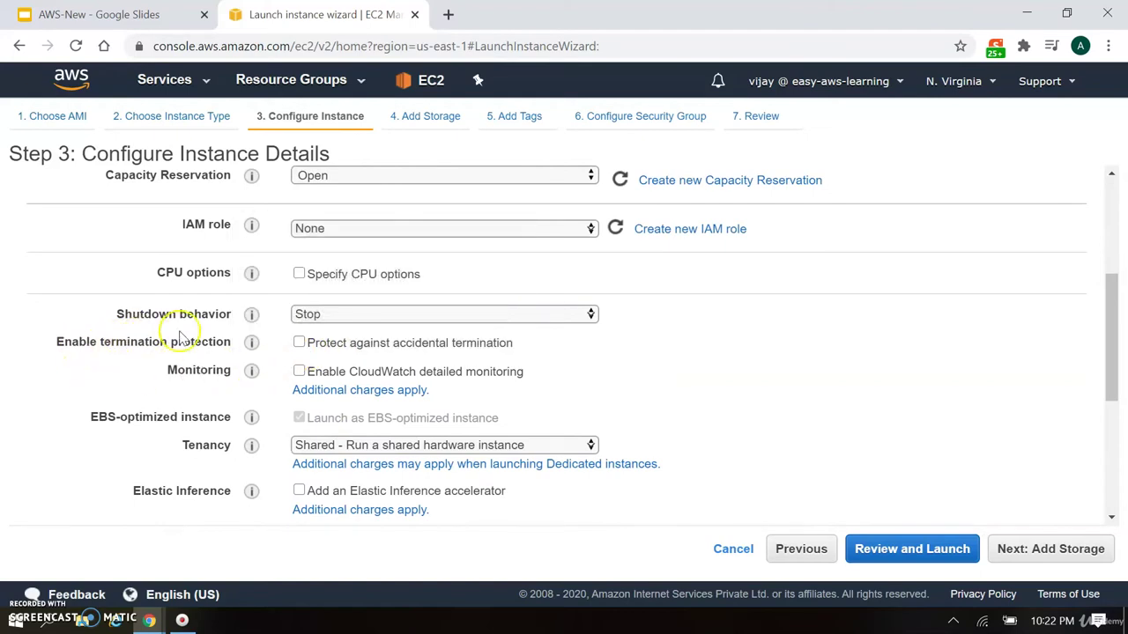
scroll(348, 406, "up", 2)
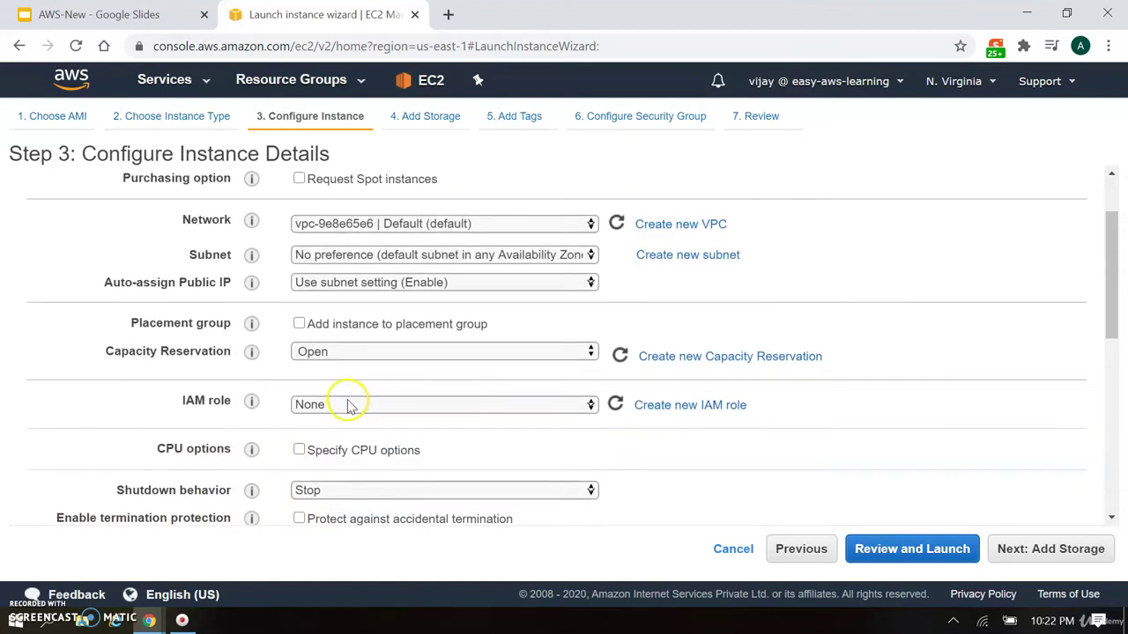
scroll(340, 357, "up", 1)
scroll(339, 397, "down", 1)
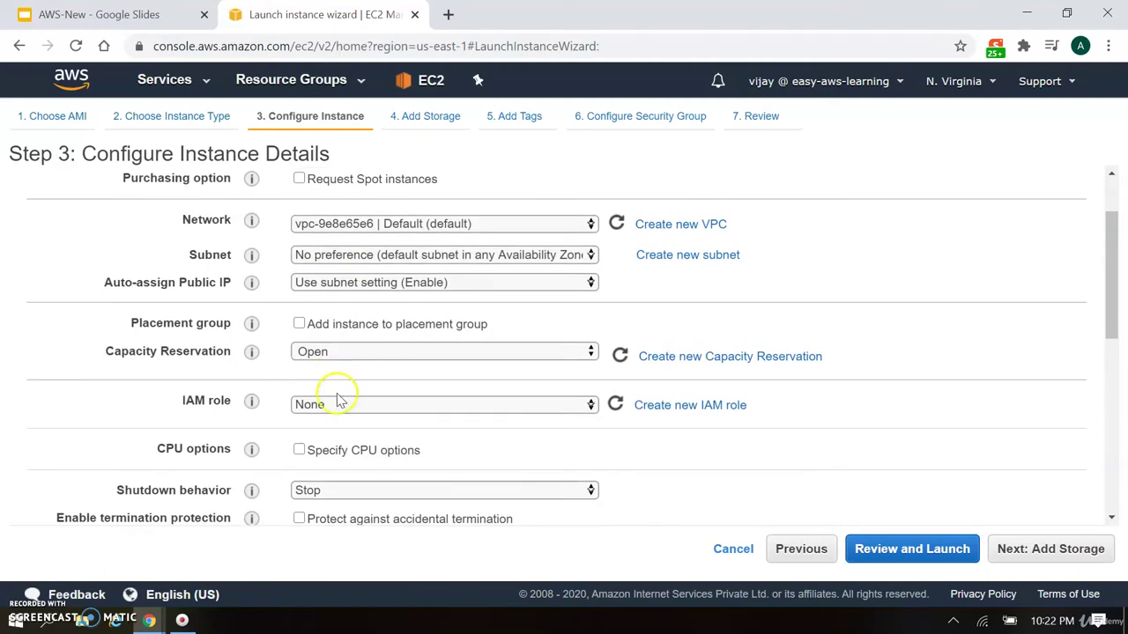
scroll(344, 440, "down", 1)
scroll(309, 437, "down", 1)
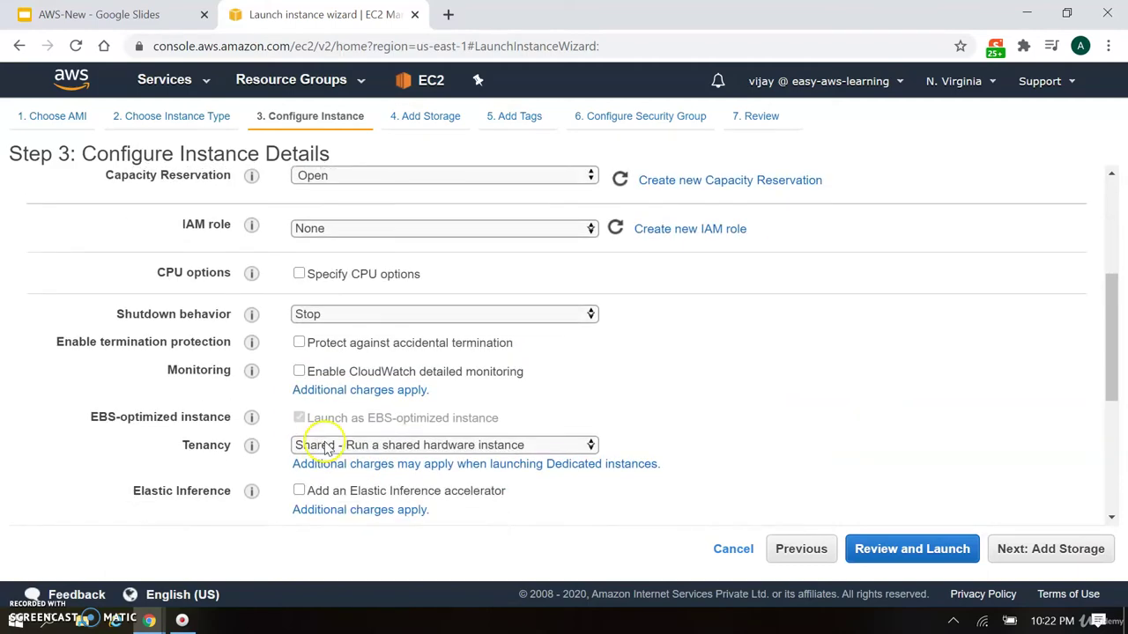
scroll(326, 448, "down", 2)
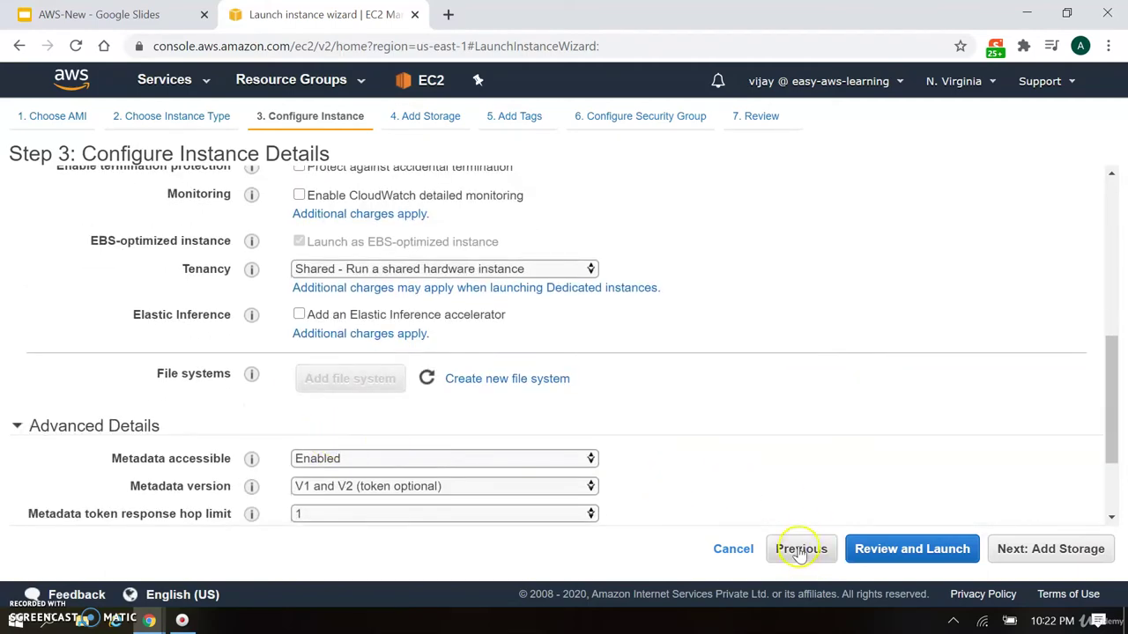
left_click(801, 548)
Step: Switch the instance type from m5a.large to m5.large and confirm the change
scroll(361, 434, "down", 2)
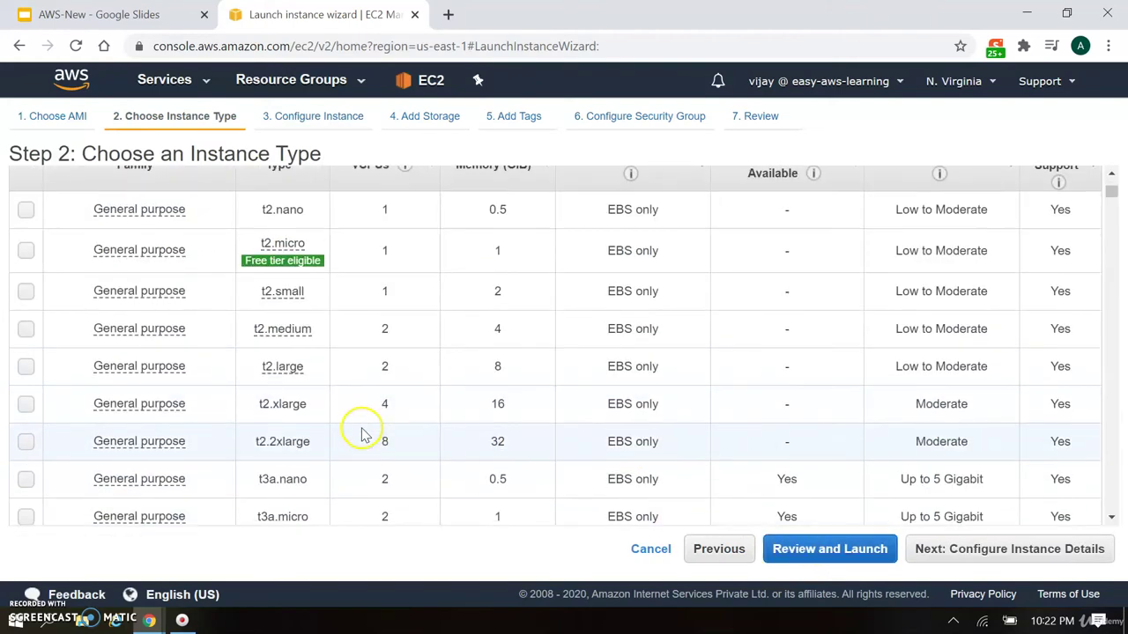
scroll(362, 435, "down", 9)
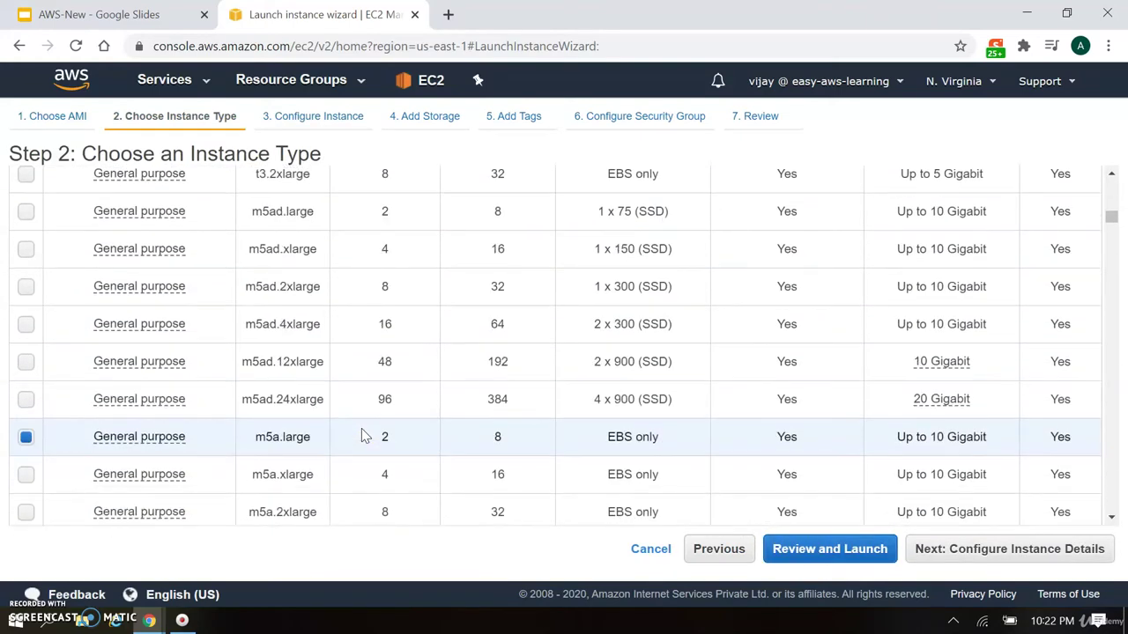
scroll(361, 428, "down", 6)
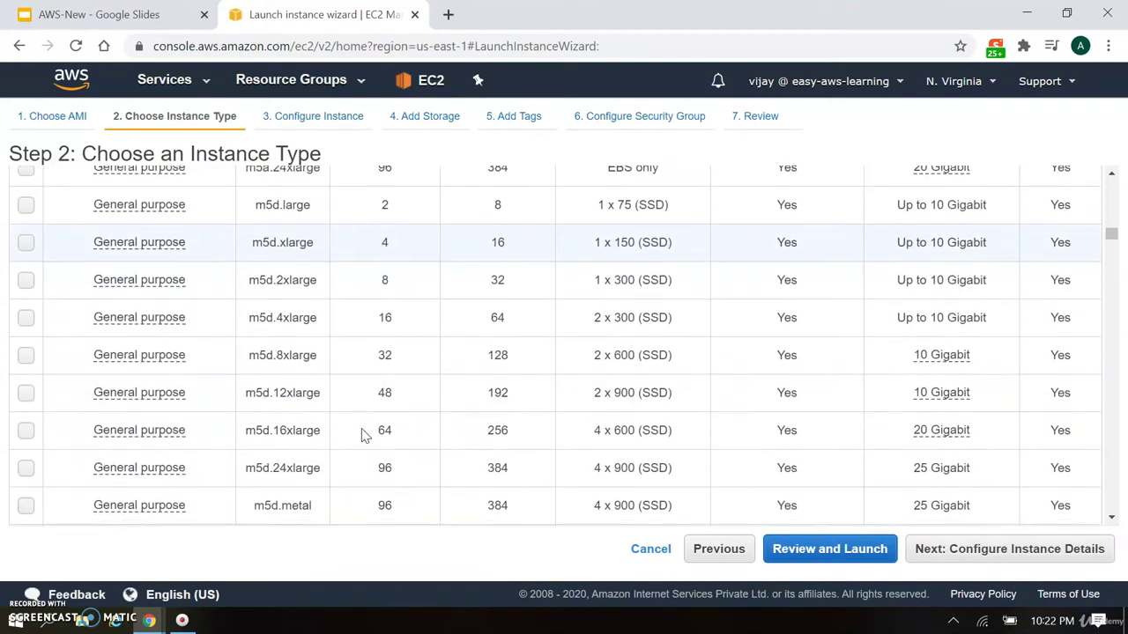
scroll(361, 435, "down", 7)
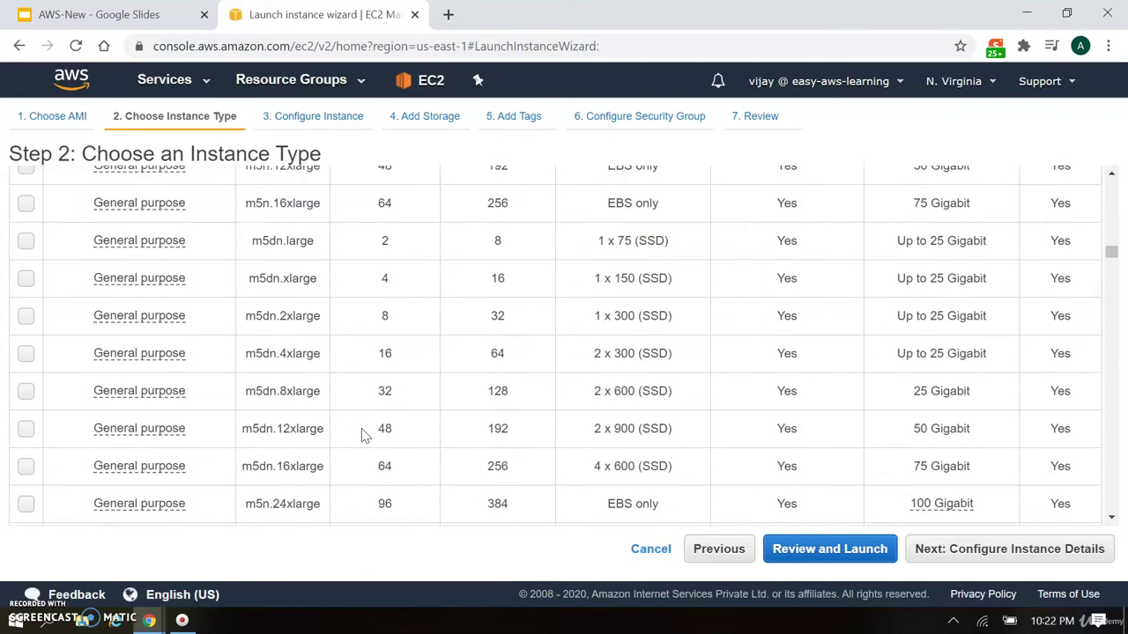
scroll(361, 435, "down", 5)
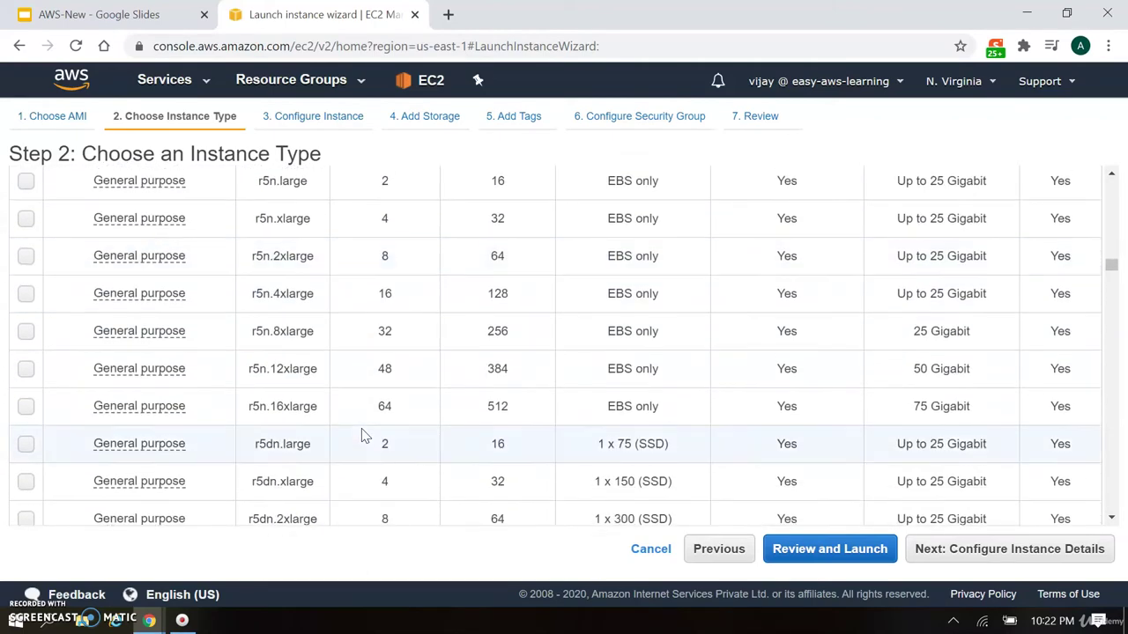
scroll(361, 434, "down", 5)
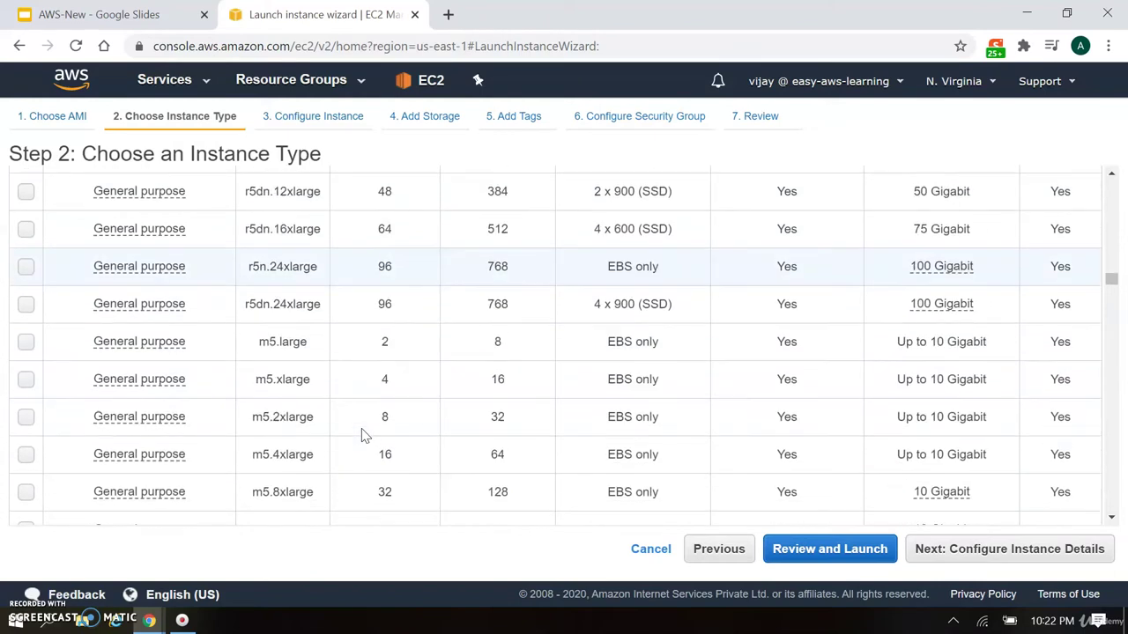
left_click(377, 431)
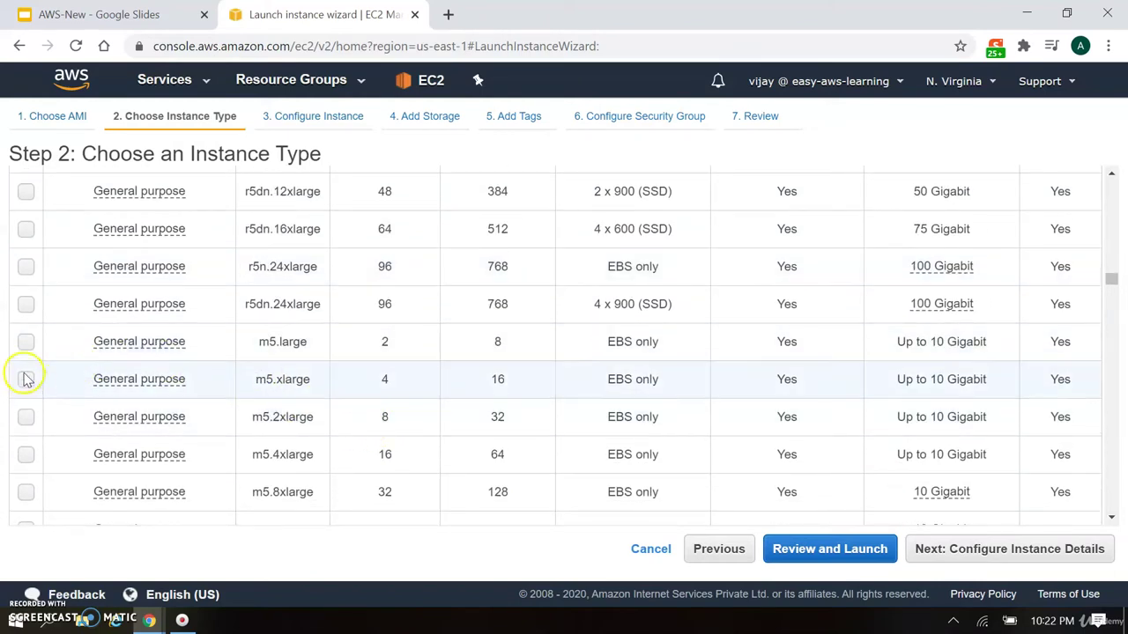
left_click(27, 342)
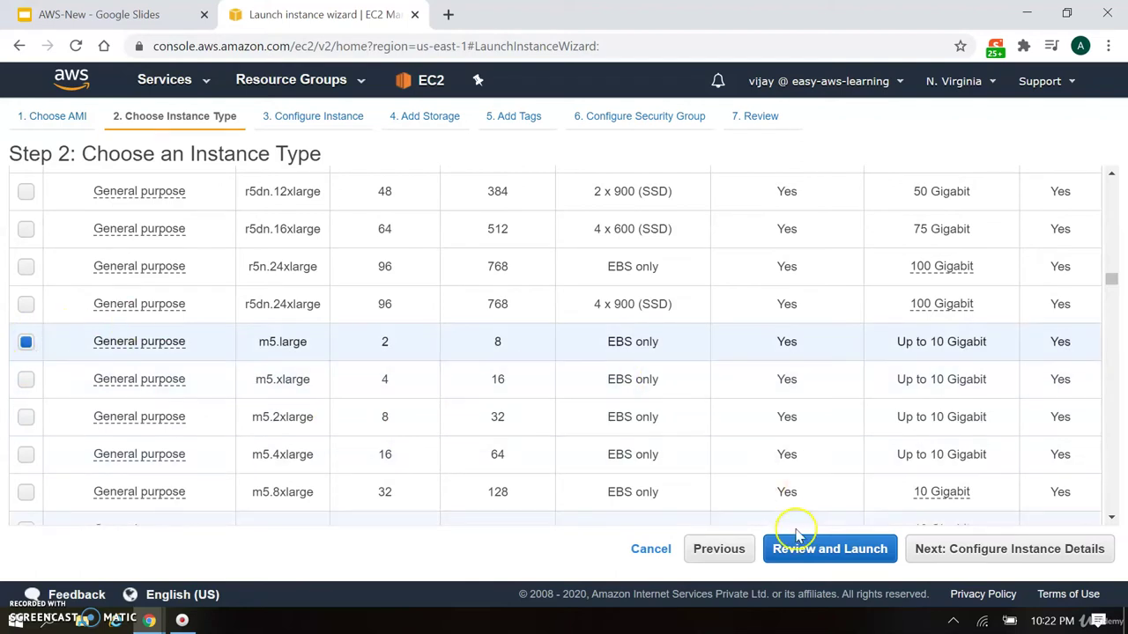
left_click(985, 557)
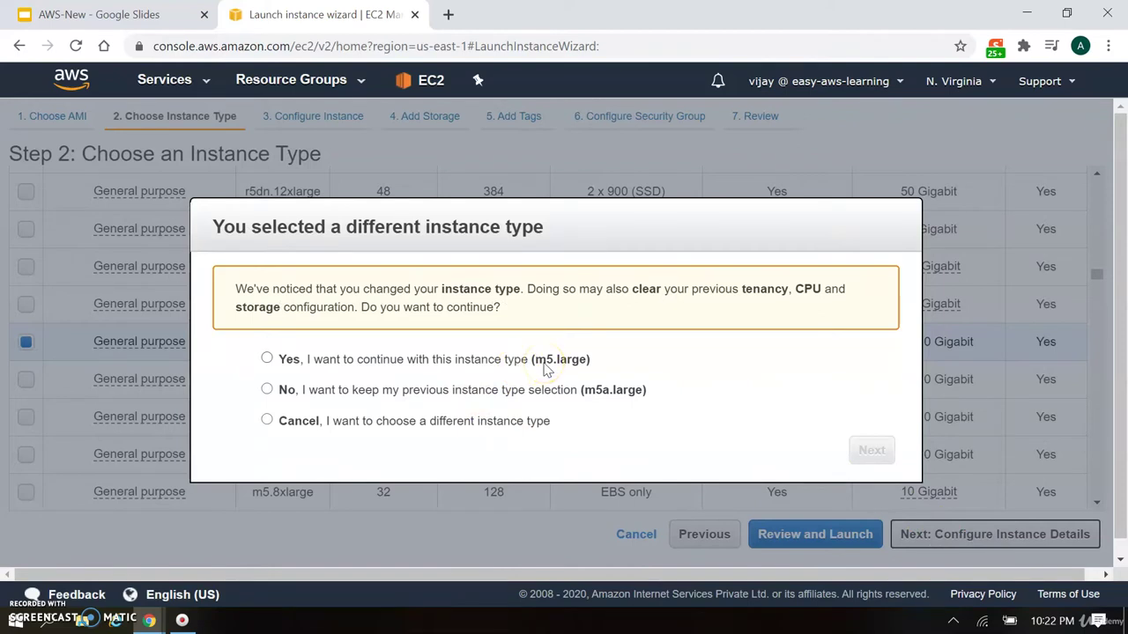
left_click(397, 360)
left_click(870, 451)
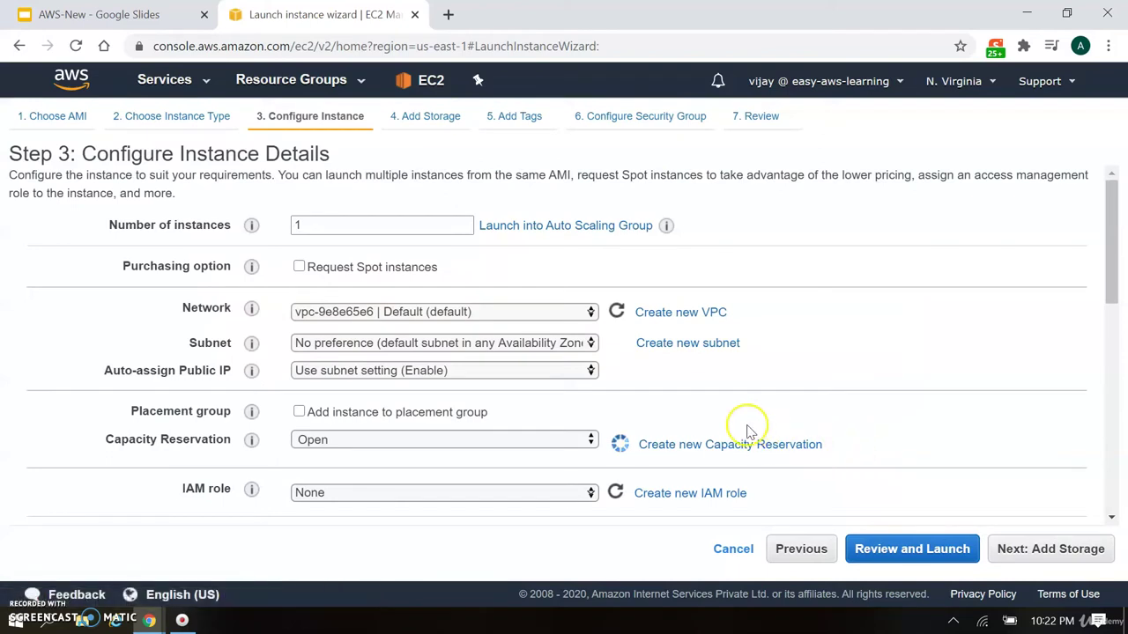
Step: Tick 'Enable hibernation as an additional stop behavior' under Stop - Hibernate behavior, then proceed to Add Storage
scroll(747, 430, "down", 3)
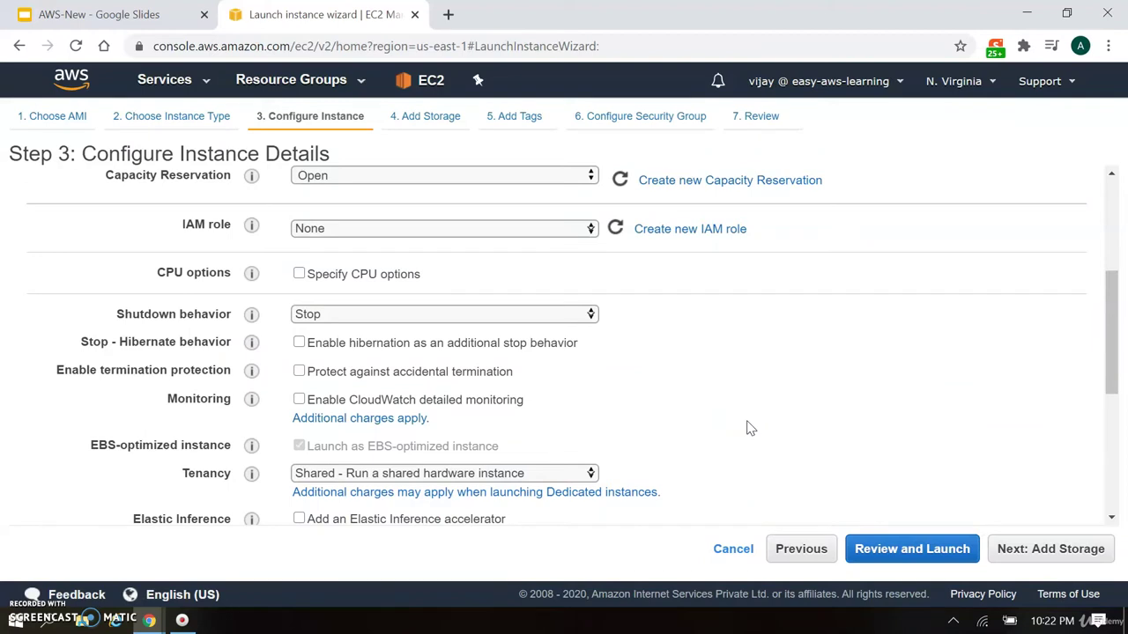
left_click_drag(168, 315, 247, 341)
double_click(211, 344)
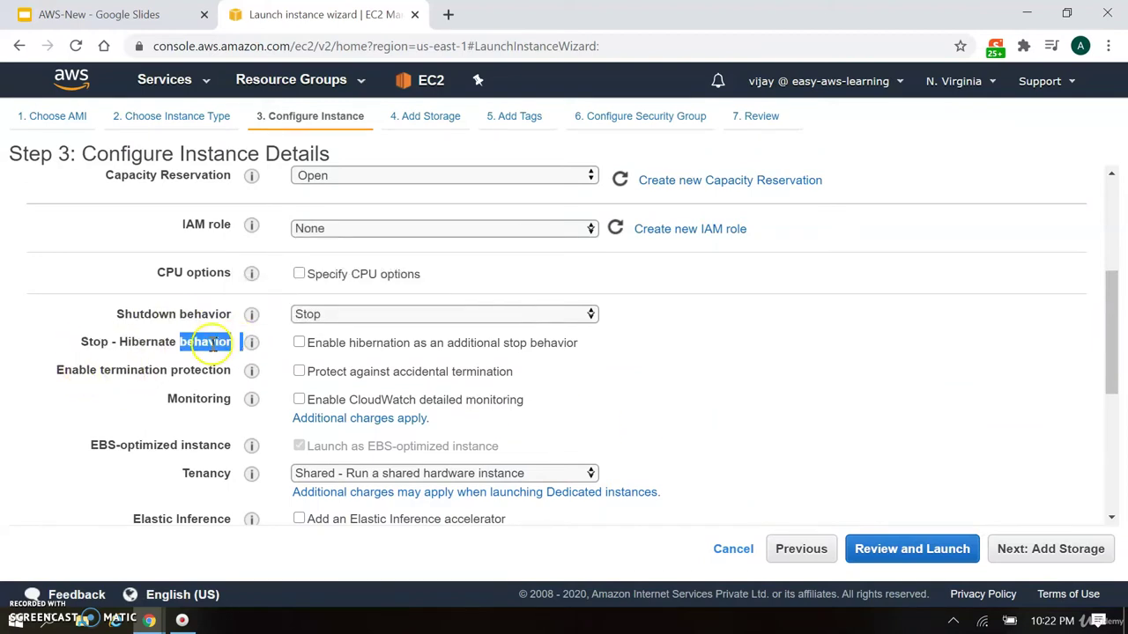
left_click(300, 343)
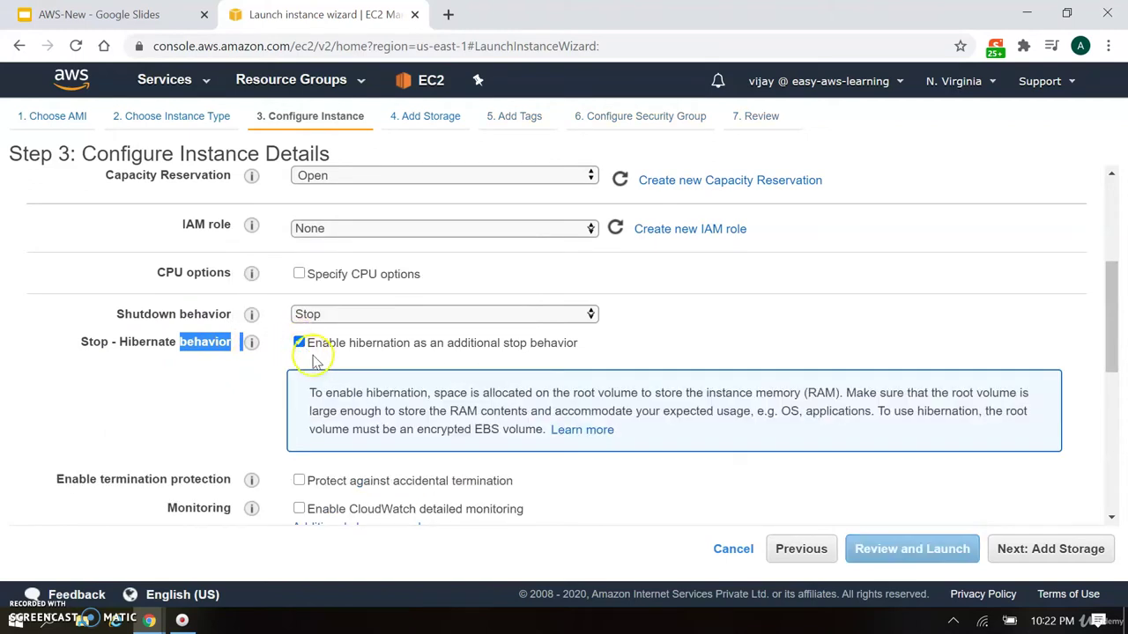
left_click_drag(399, 349, 541, 308)
left_click(562, 332)
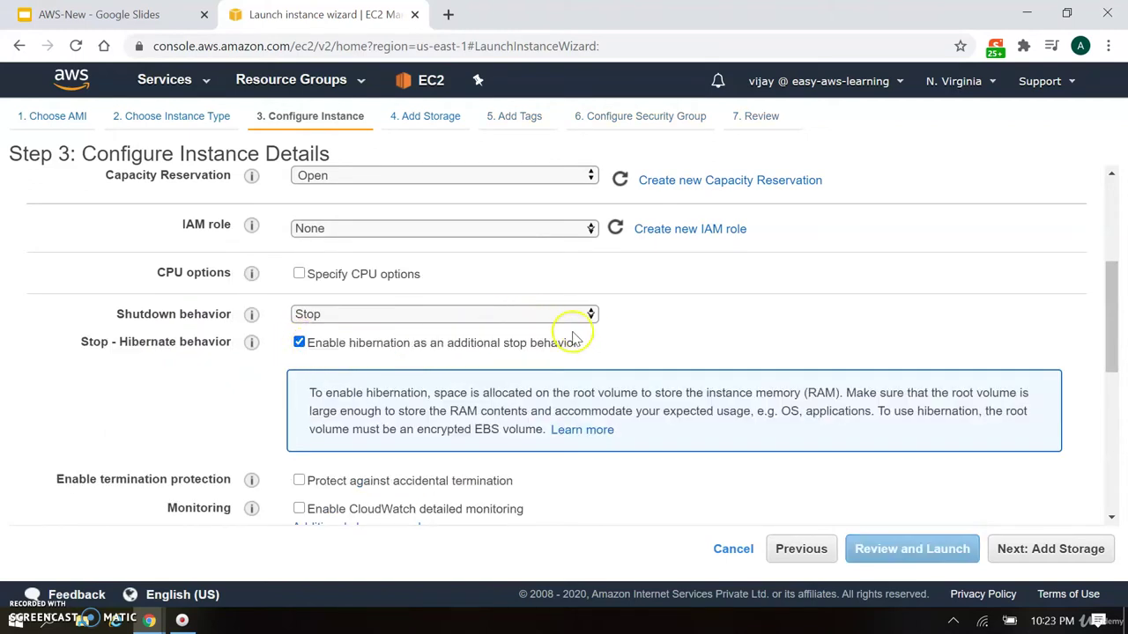
left_click_drag(396, 343, 577, 344)
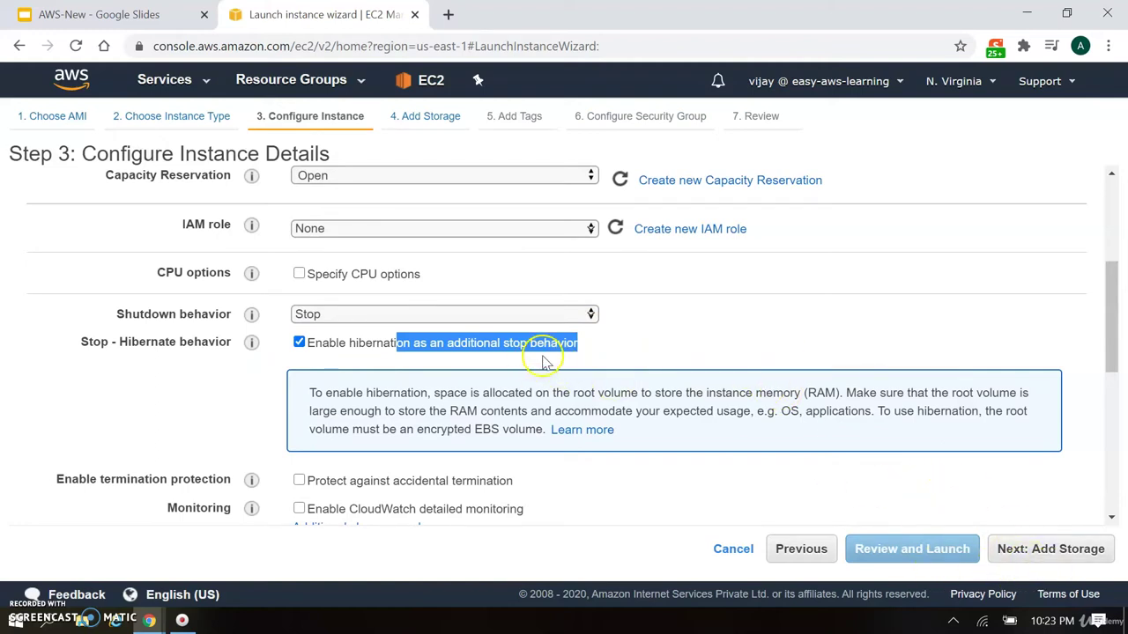
left_click(1010, 549)
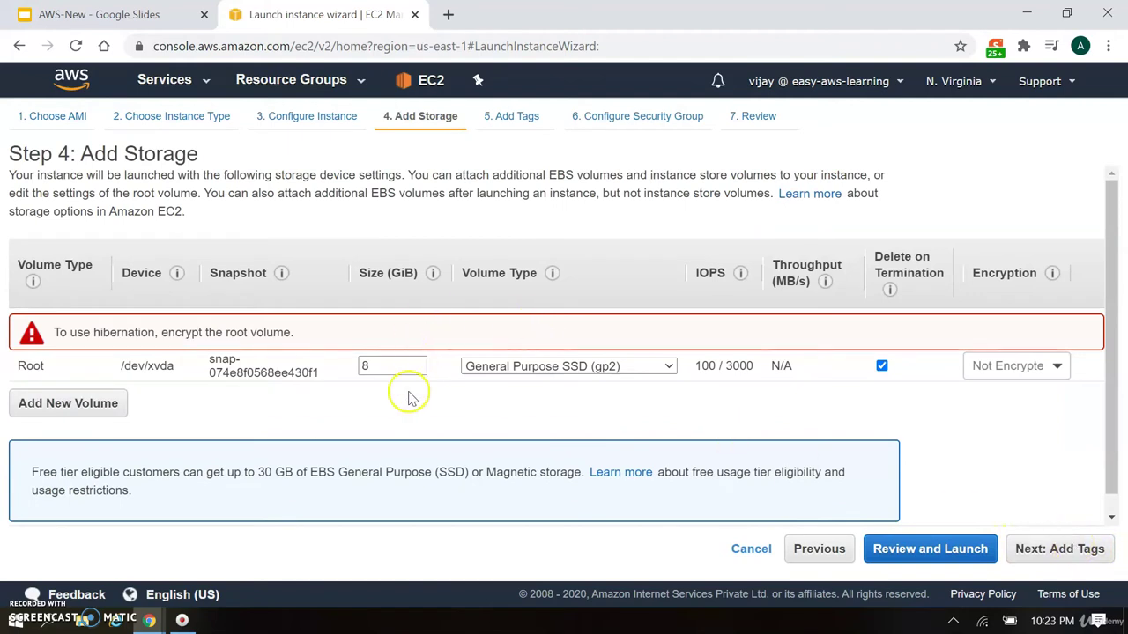
Step: Encrypt the root volume with (default) aws/ebs, resize it to 25 GiB, and advance past tags
double_click(391, 365)
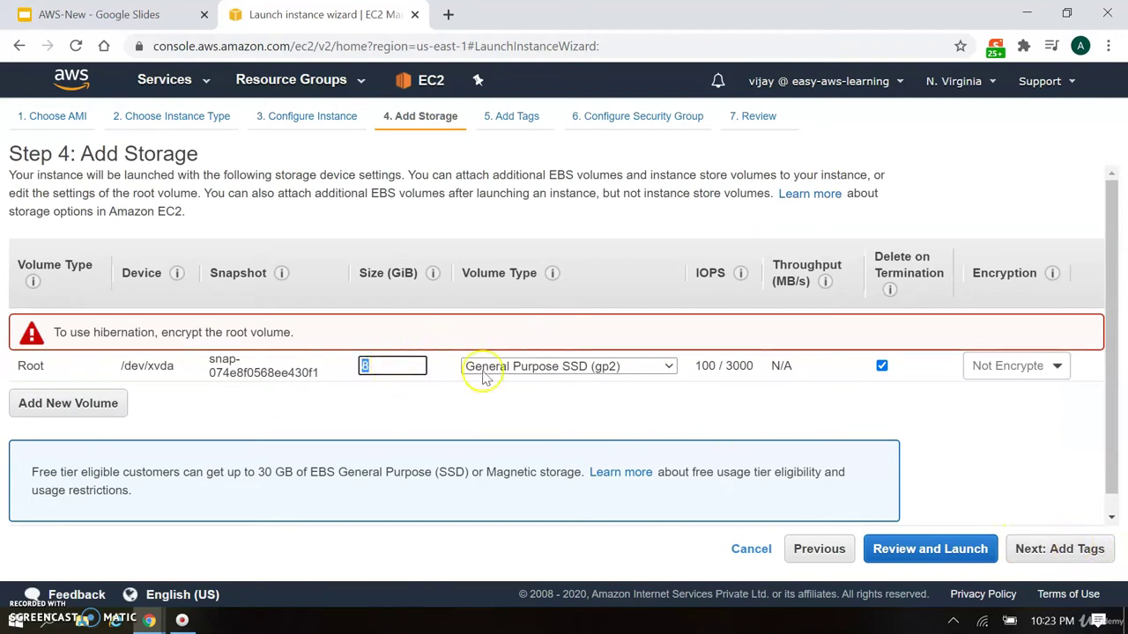
left_click(1003, 365)
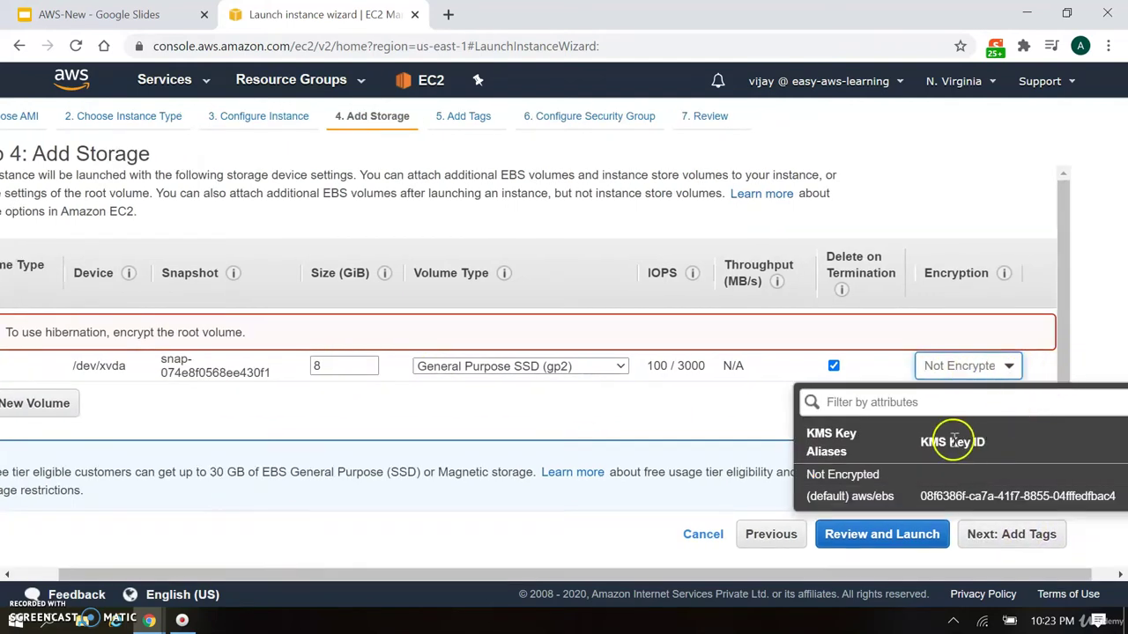
left_click(969, 495)
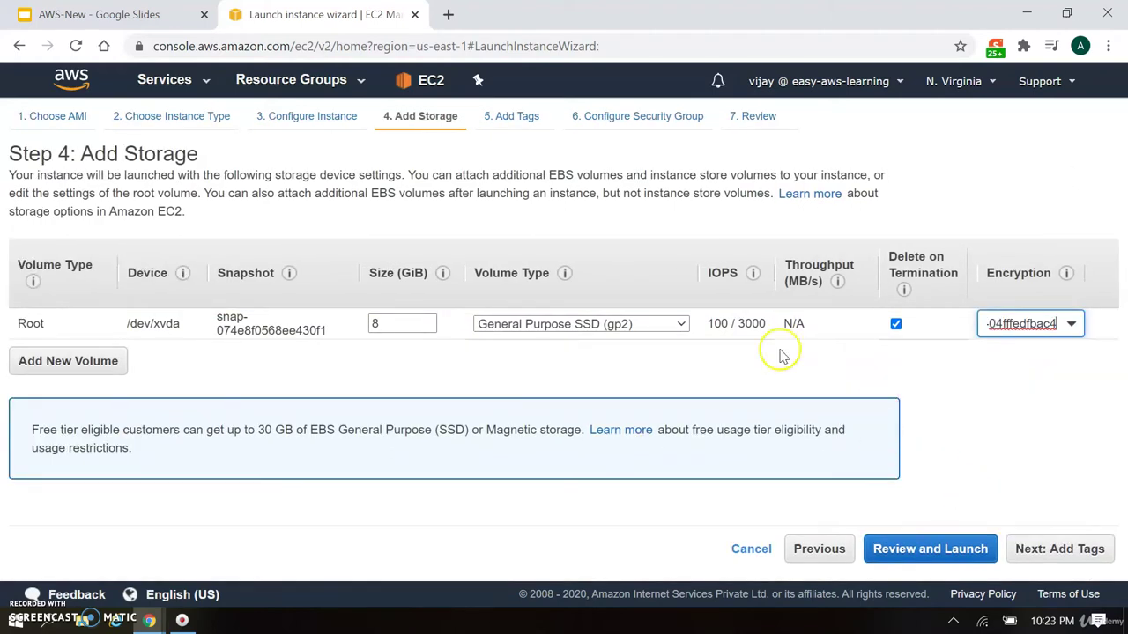
double_click(391, 326)
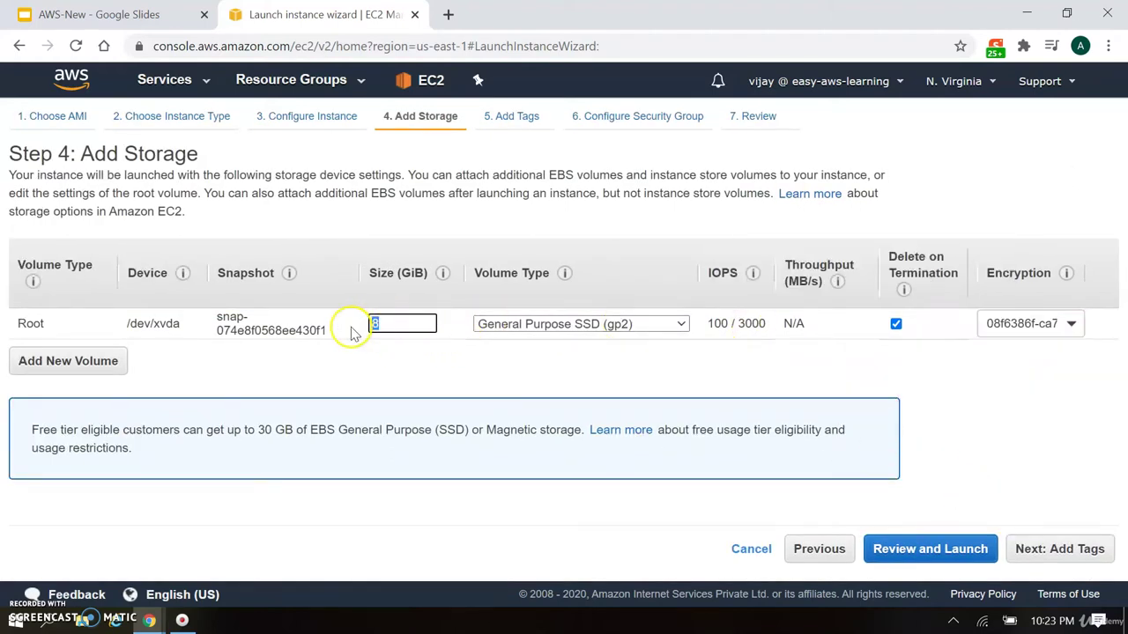
type("25")
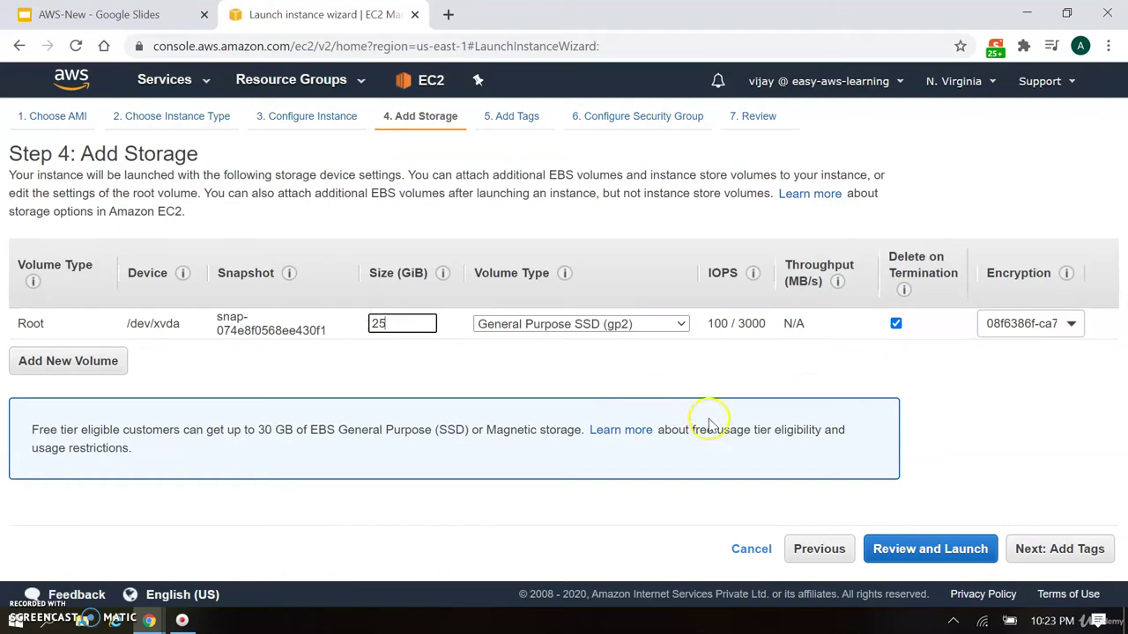
left_click(1066, 553)
left_click(1033, 553)
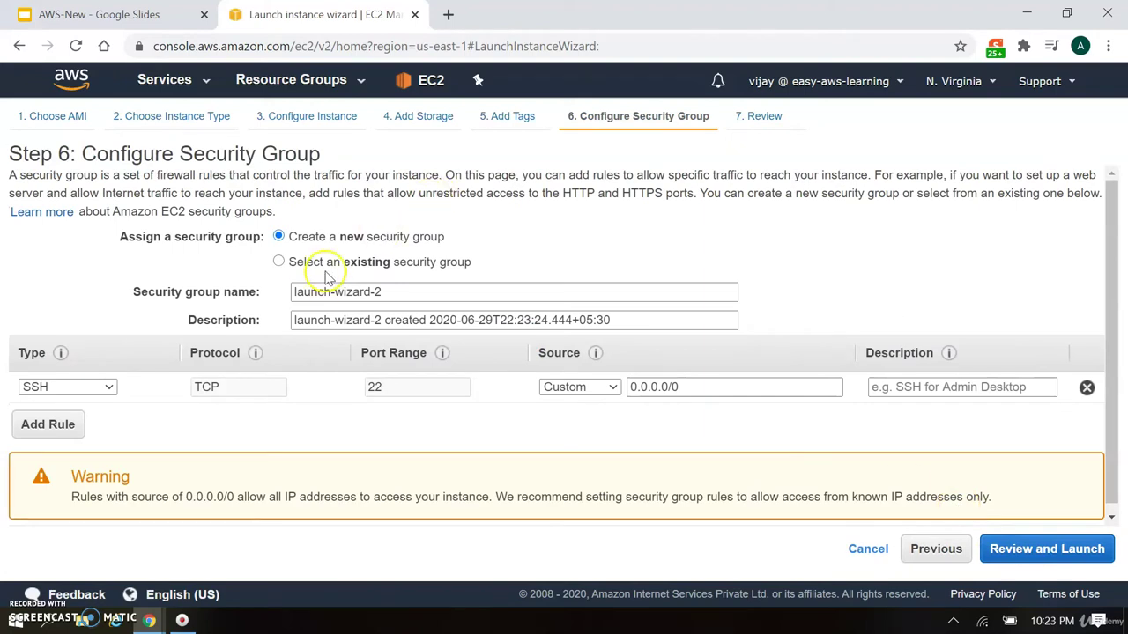
Step: Reuse the existing launch-wizard-1 security group and proceed to the launch review
left_click(324, 262)
left_click(360, 358)
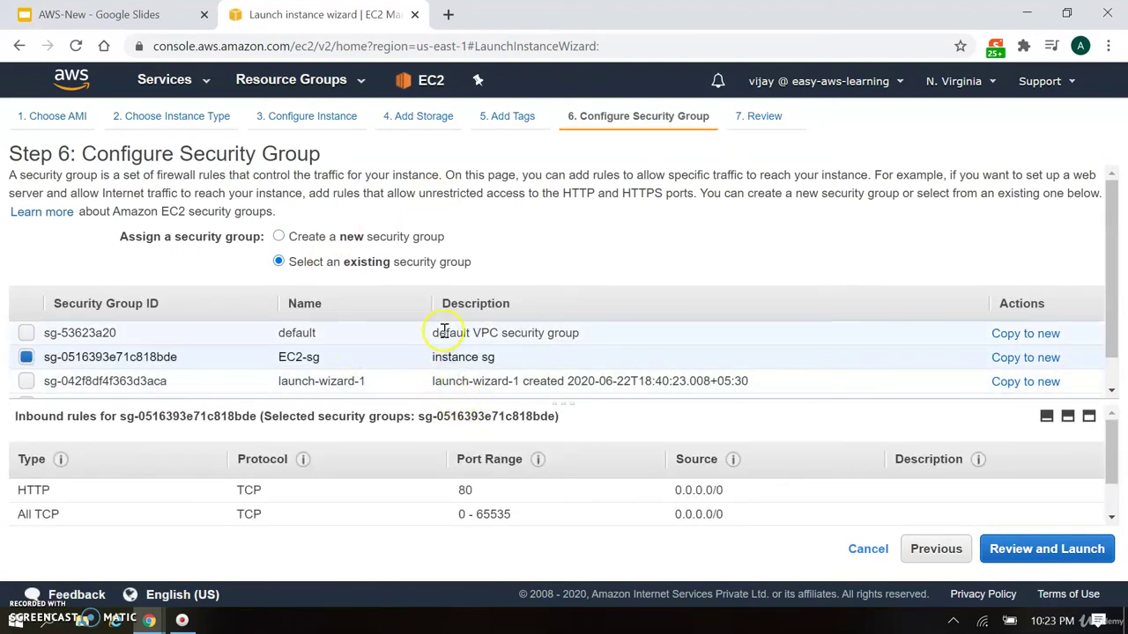
left_click(373, 334)
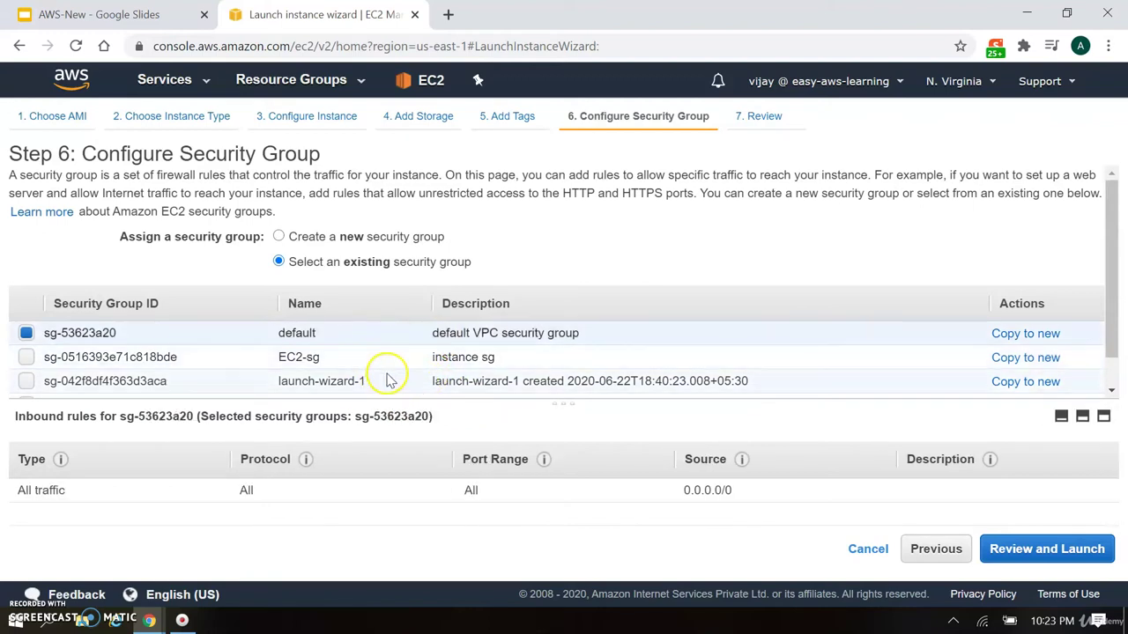
left_click(356, 380)
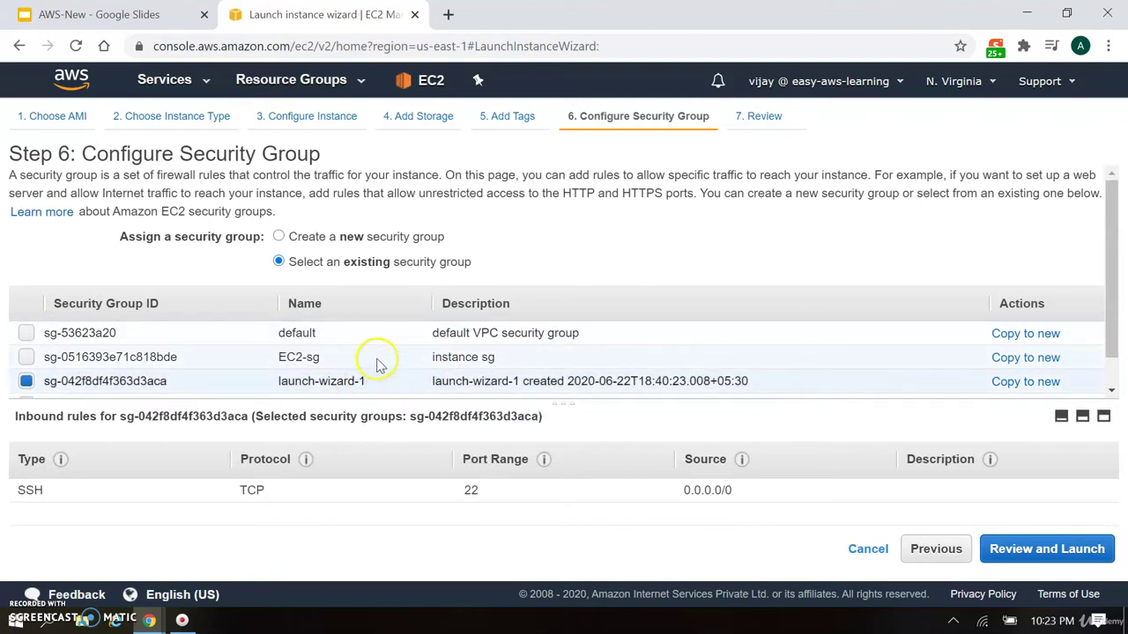
left_click(1075, 546)
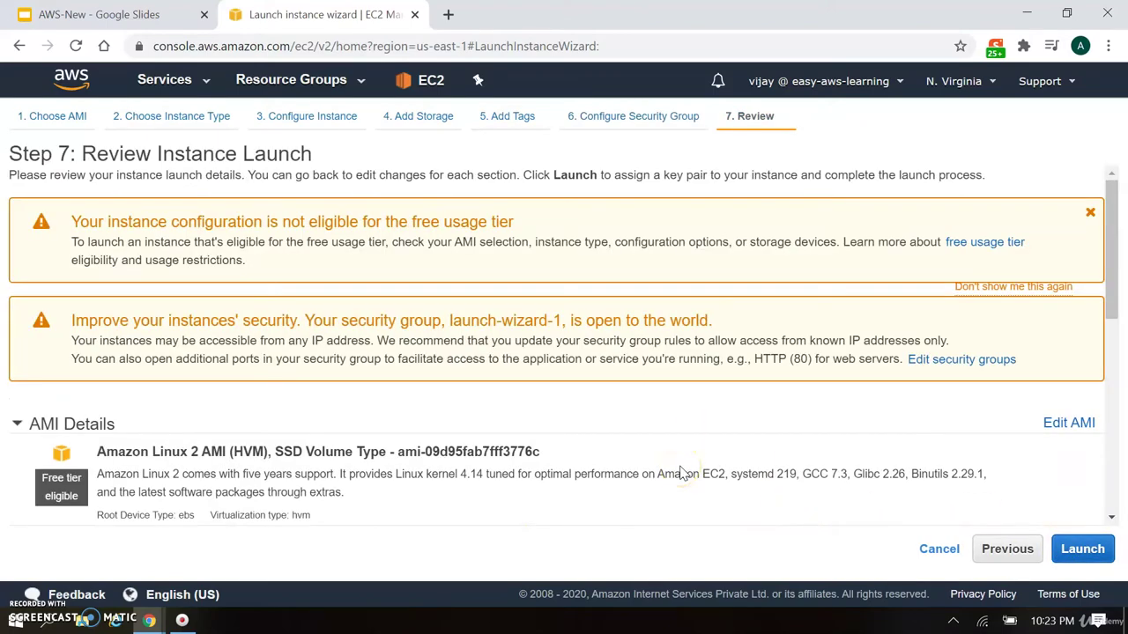
Step: Launch the instance with the ec2-demo key pair acknowledged and open the new instance
scroll(684, 472, "down", 2)
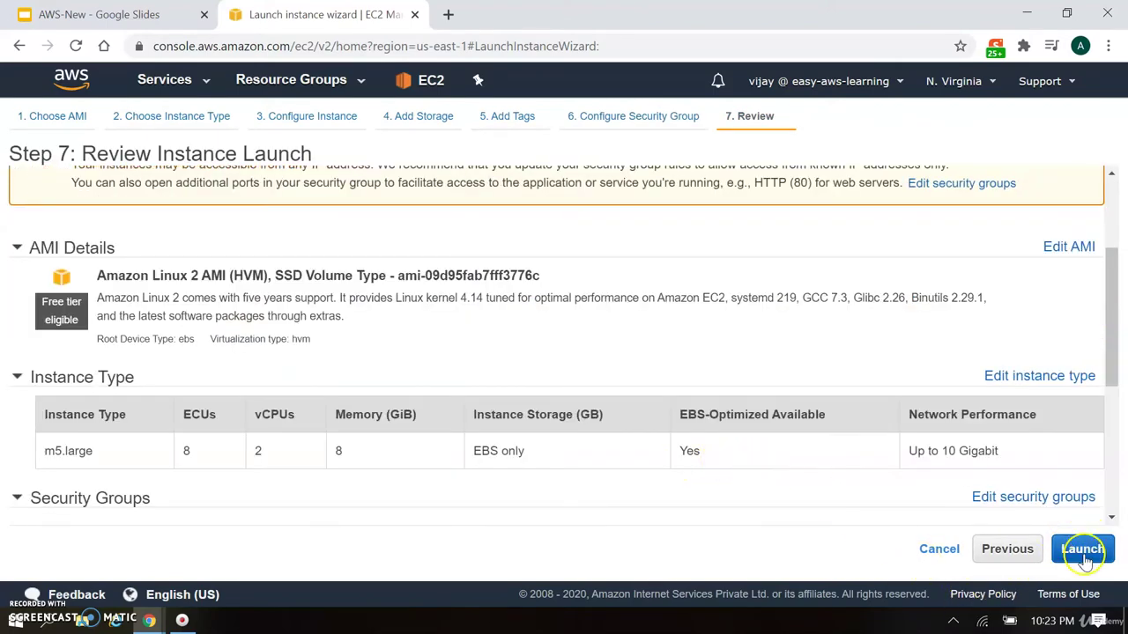
left_click(1082, 555)
left_click(371, 426)
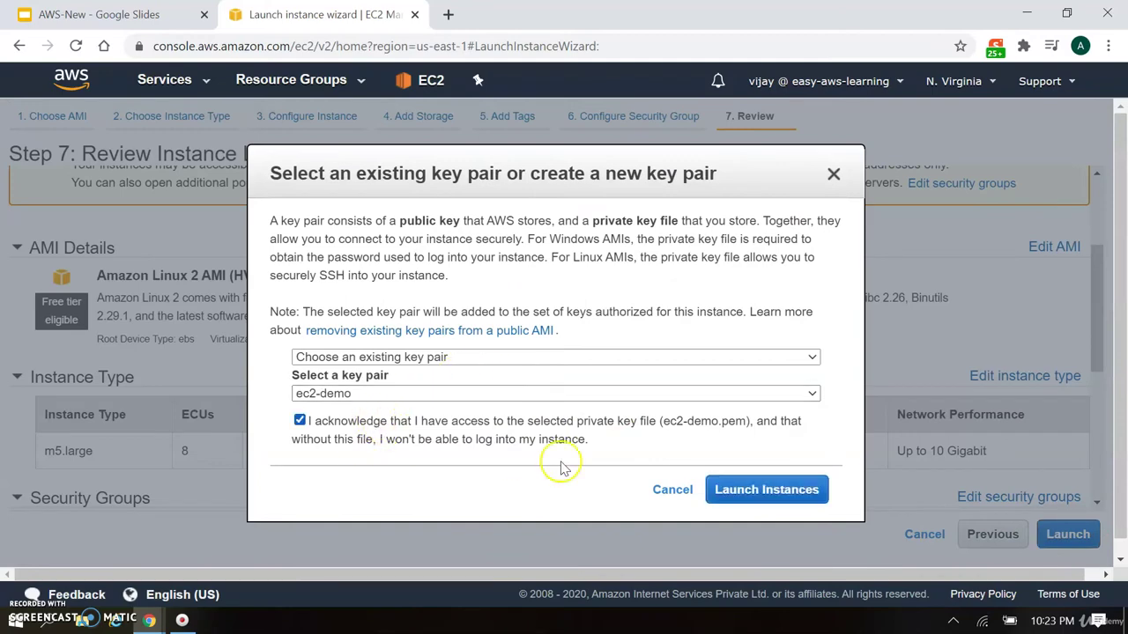
left_click(747, 489)
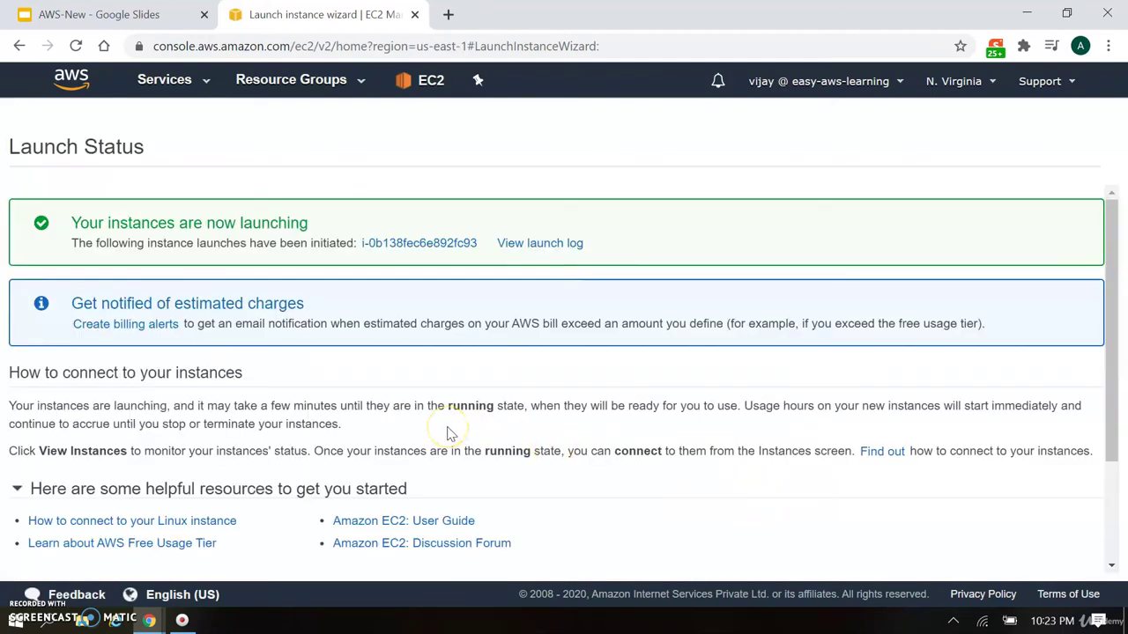
left_click(454, 244)
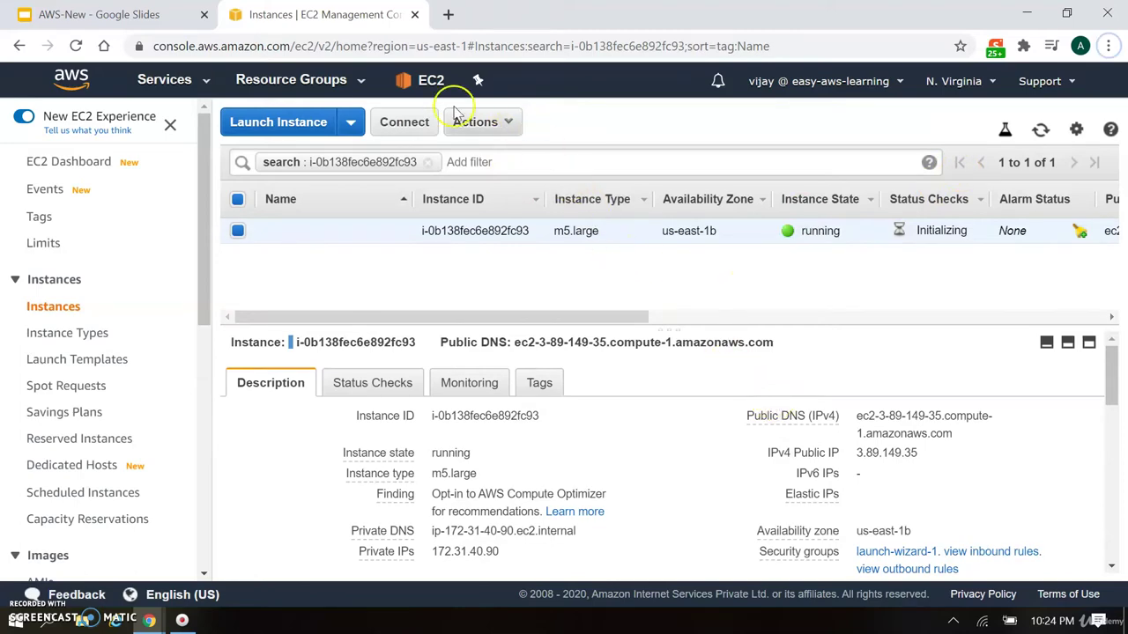
Step: Connect to the instance through EC2 Instance Connect as ec2-user
left_click(404, 122)
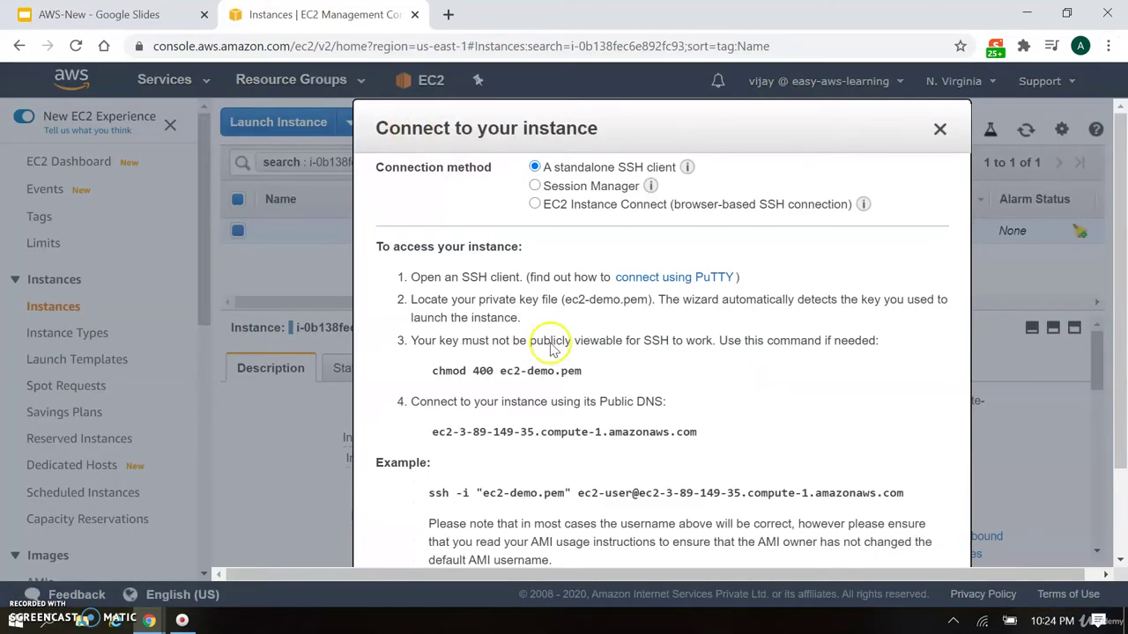
left_click(535, 204)
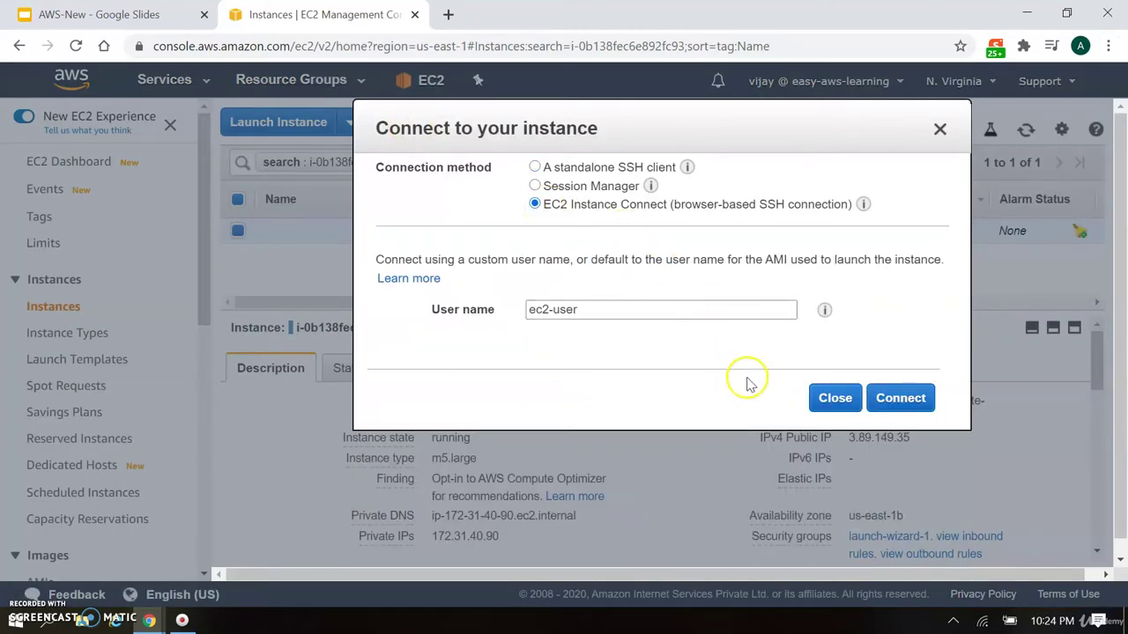
left_click(905, 401)
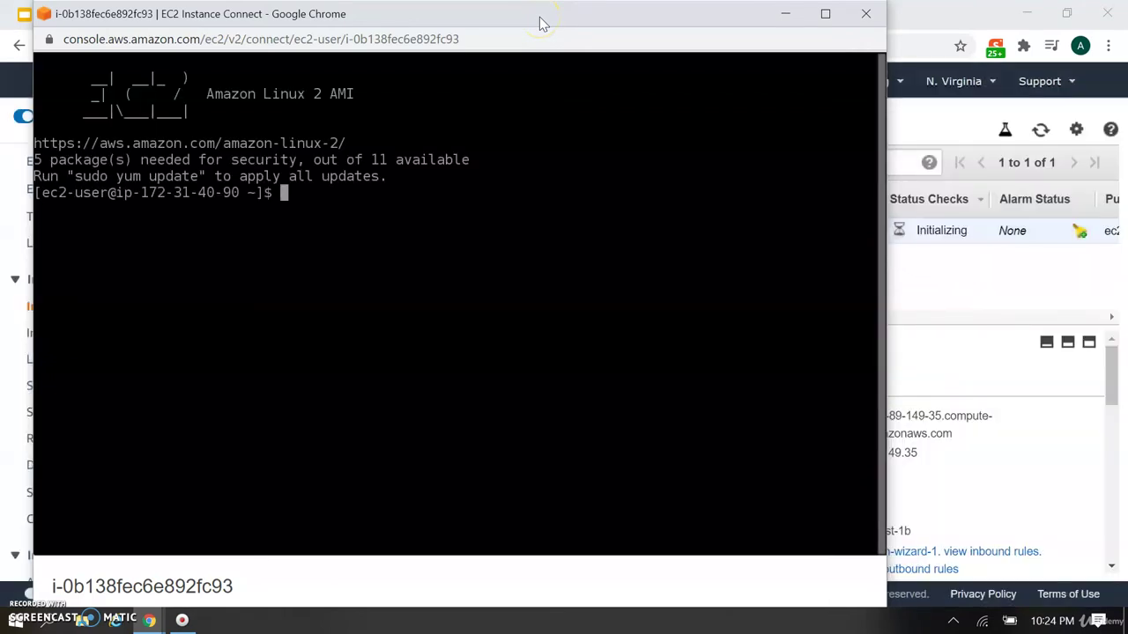
Step: Become root with 'sudo su' after a mistyped 'sudo us' attempt
key("Return")
key("Return")
key("Return")
key("Return")
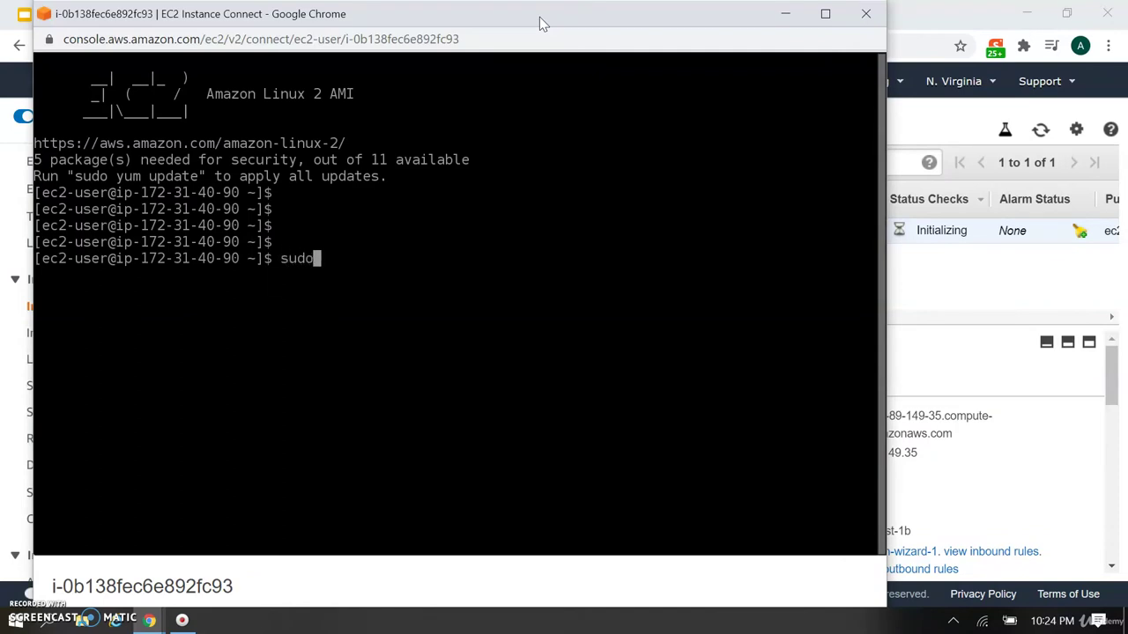
type("sudo us")
key("Return")
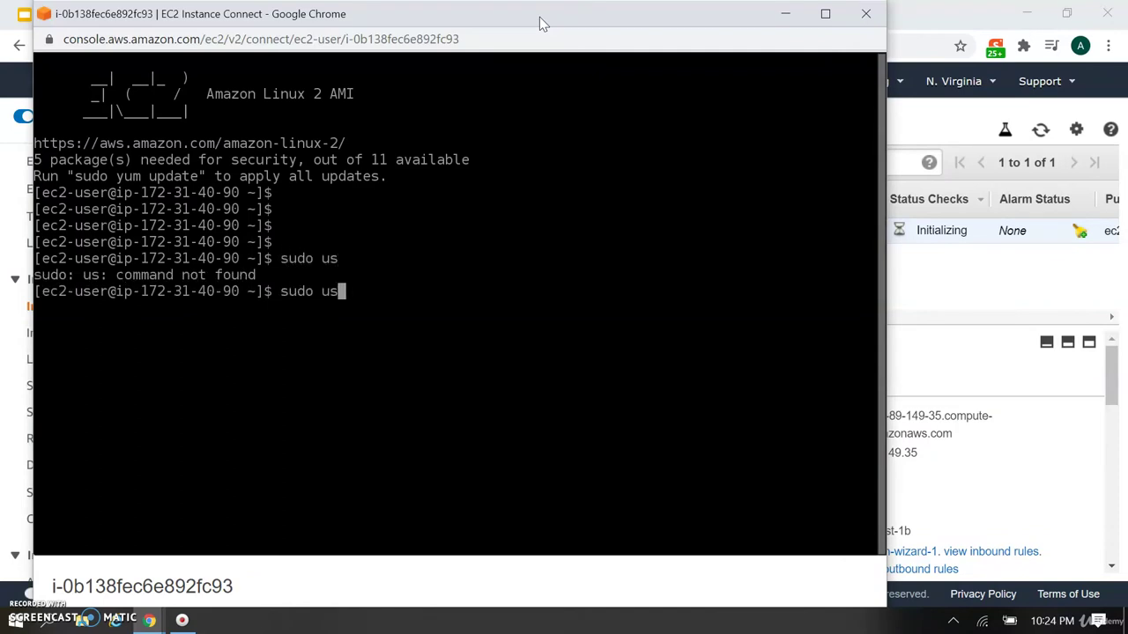
type("sudo su")
key("Return")
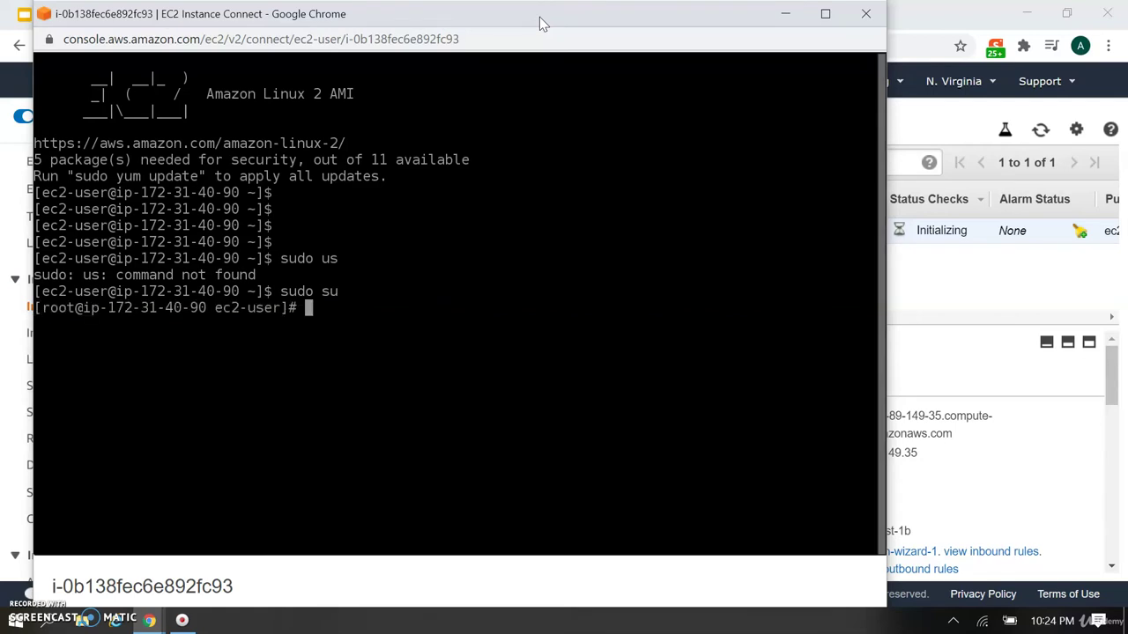
key("Return")
key("Return")
key("Return")
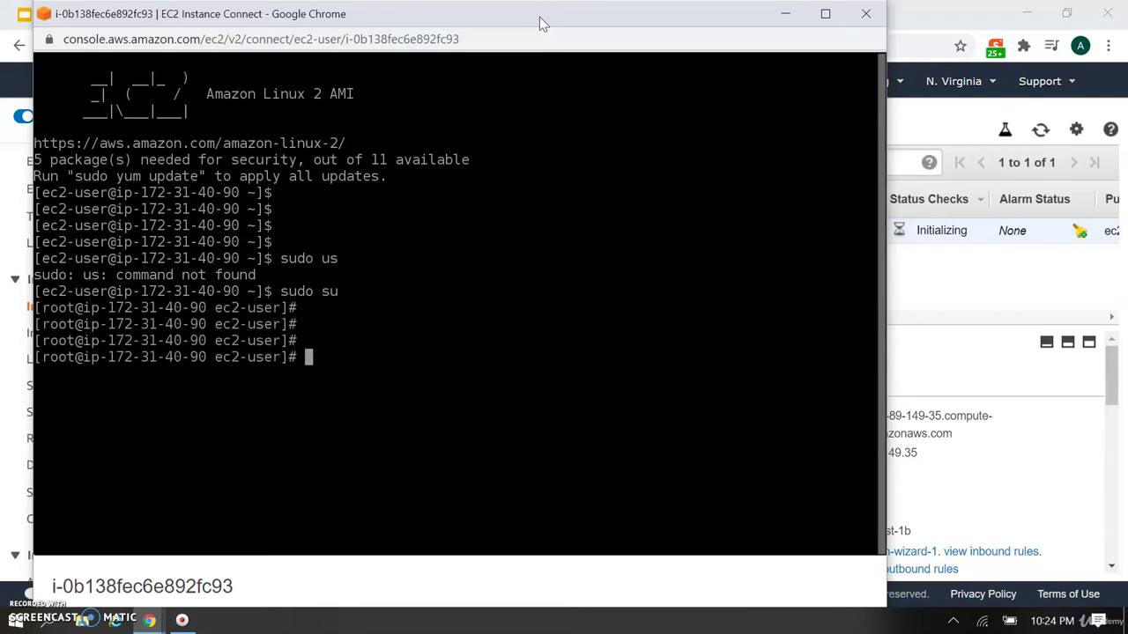
Step: Check uptime, list files, and ping google.com to confirm internet access
key("Return")
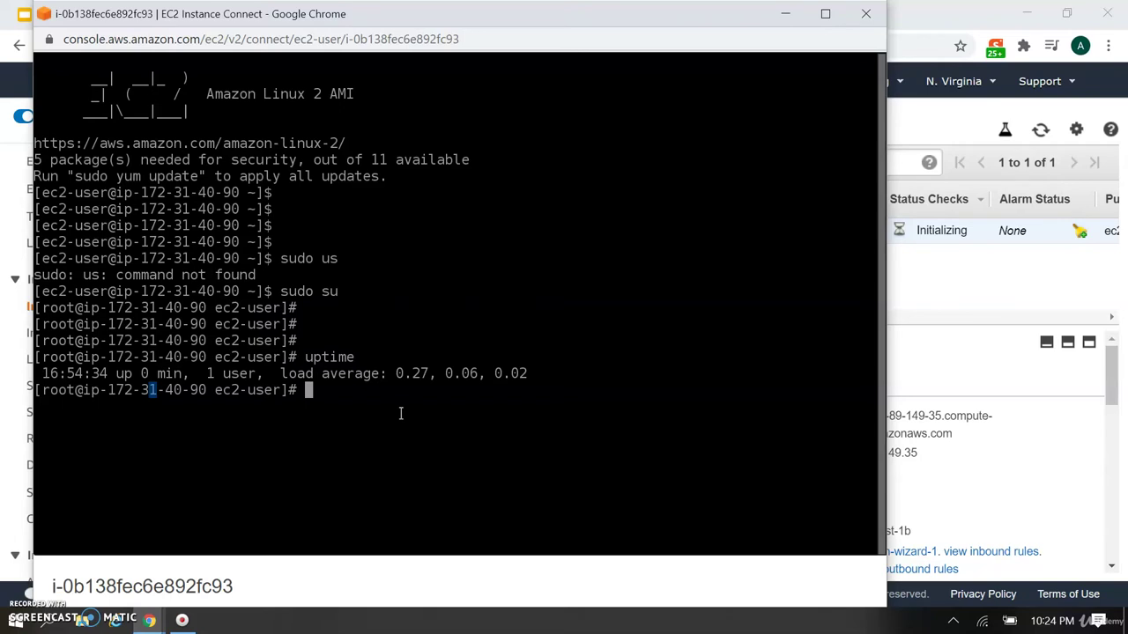
key("Return")
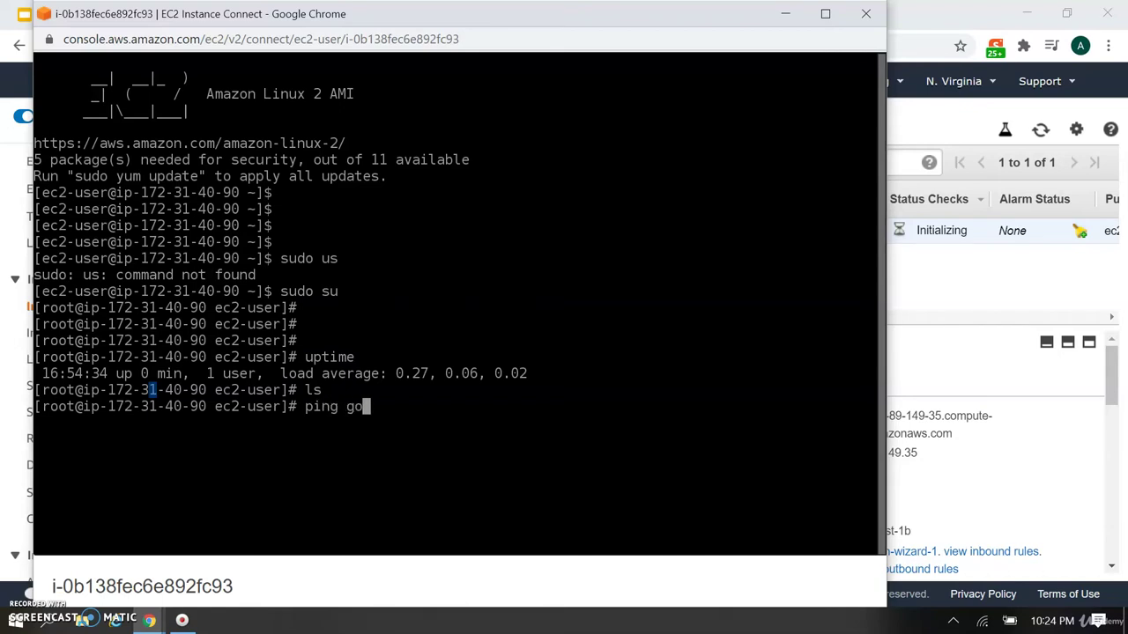
type("ping google.com")
key("Return")
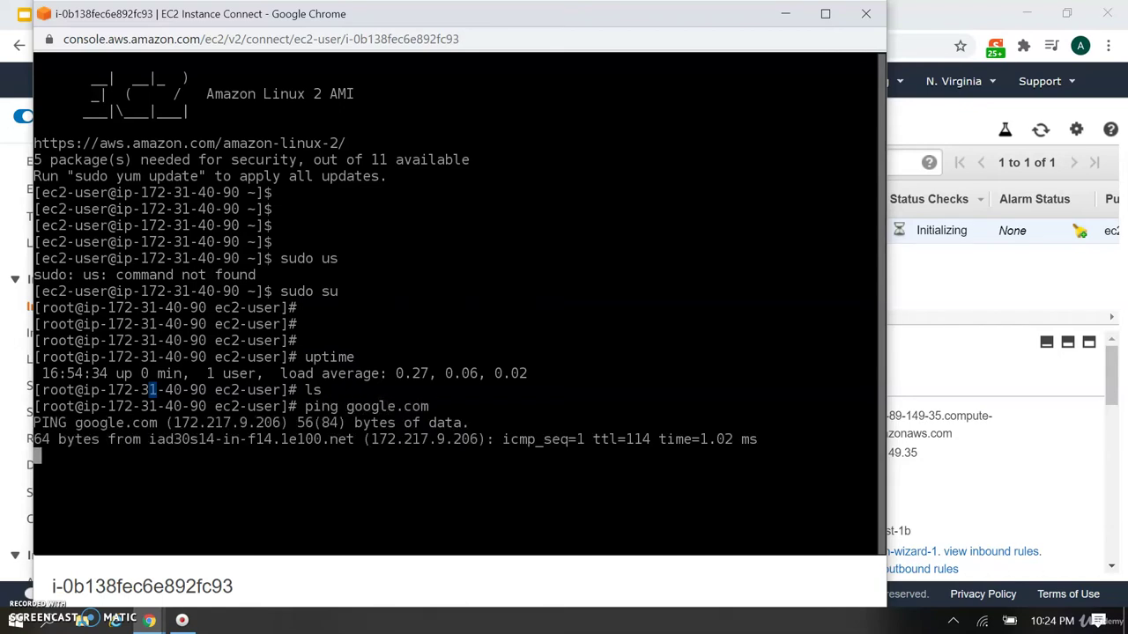
key("ctrl+c")
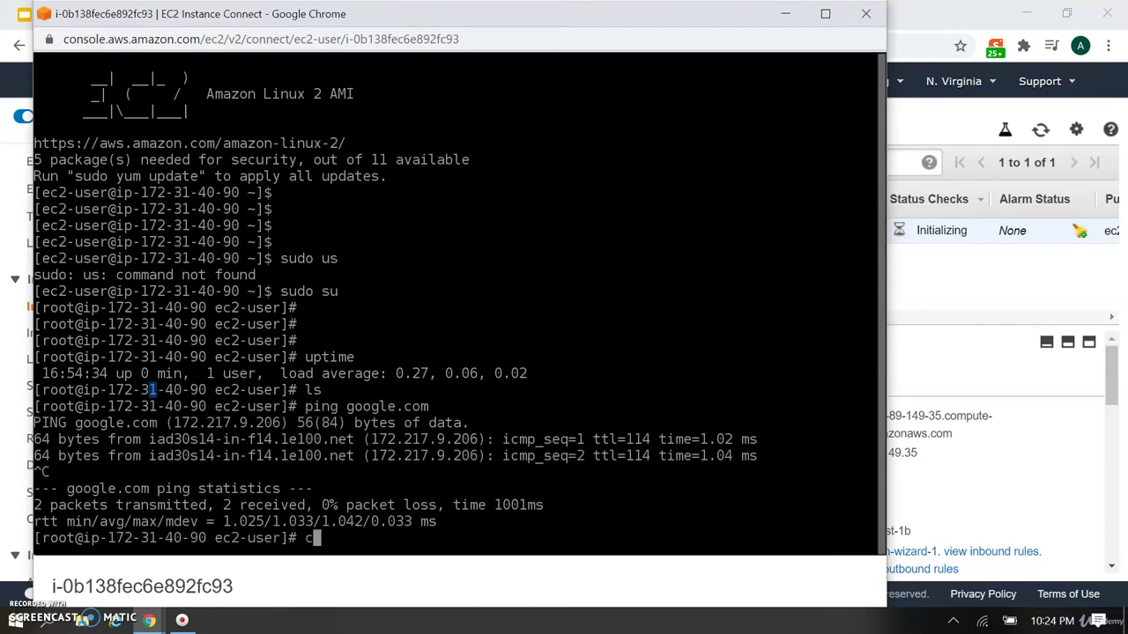
Step: Clear the terminal, run uptime, and return to the EC2 Instances console window
type("clear")
key("Return")
key("Return")
key("Return")
key("Return")
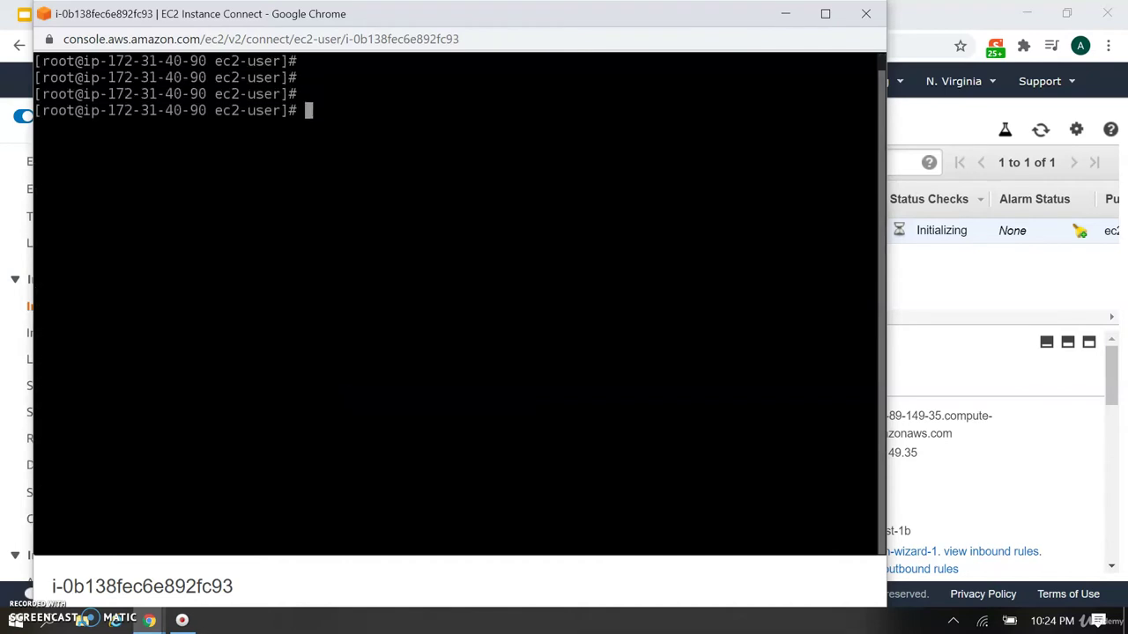
type("uptime")
key("Return")
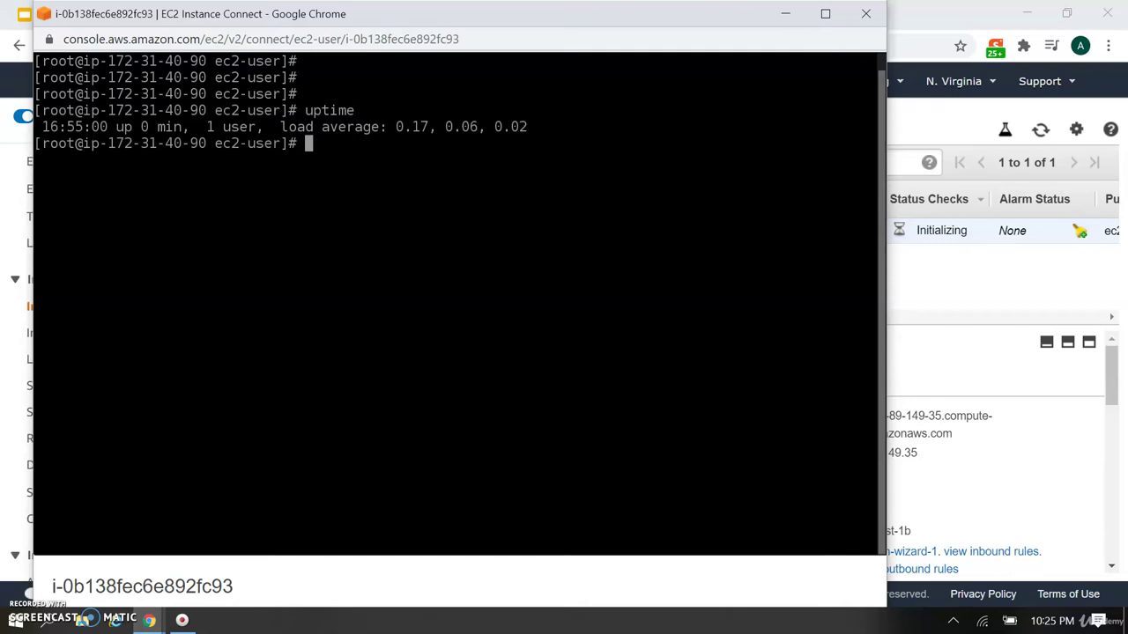
key("alt+Tab")
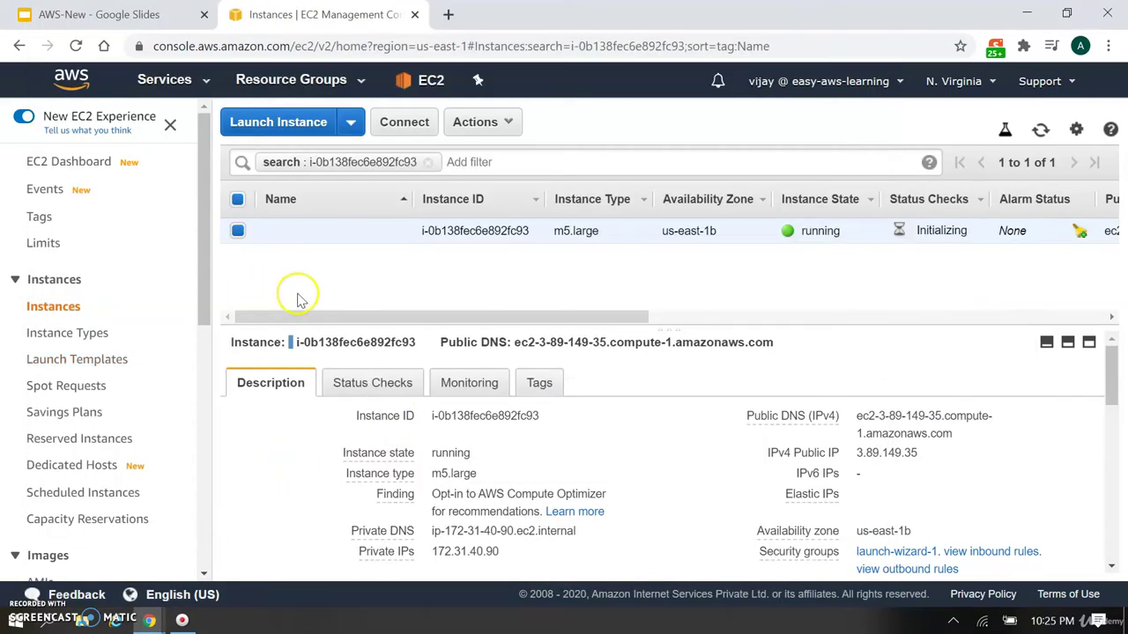
left_click(498, 123)
mouse_move(542, 243)
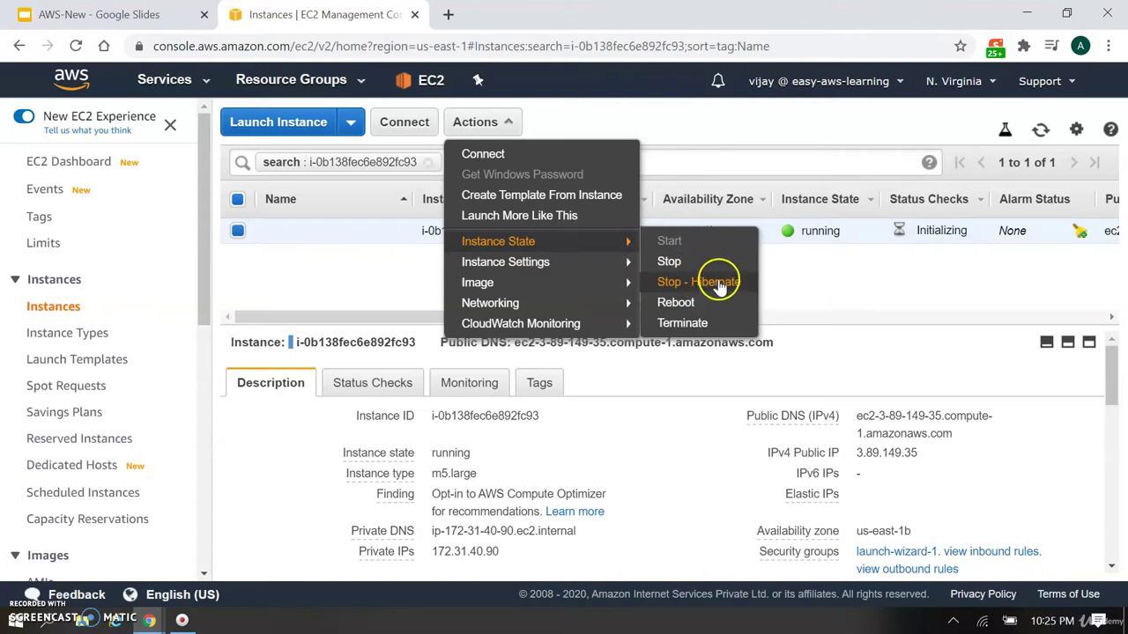
left_click(720, 284)
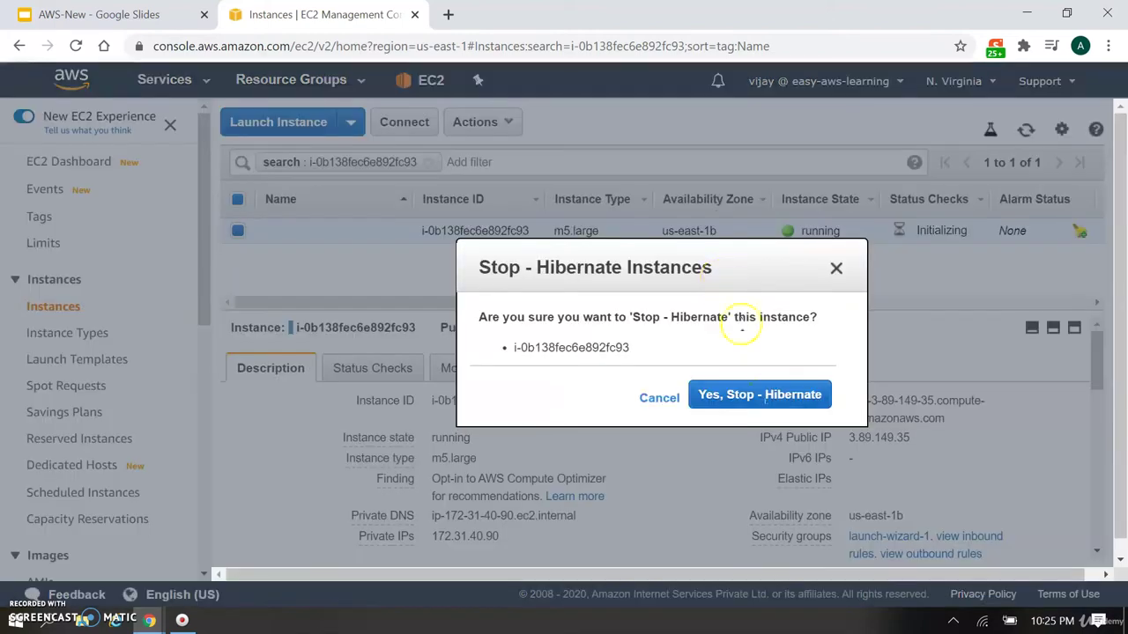
left_click(762, 398)
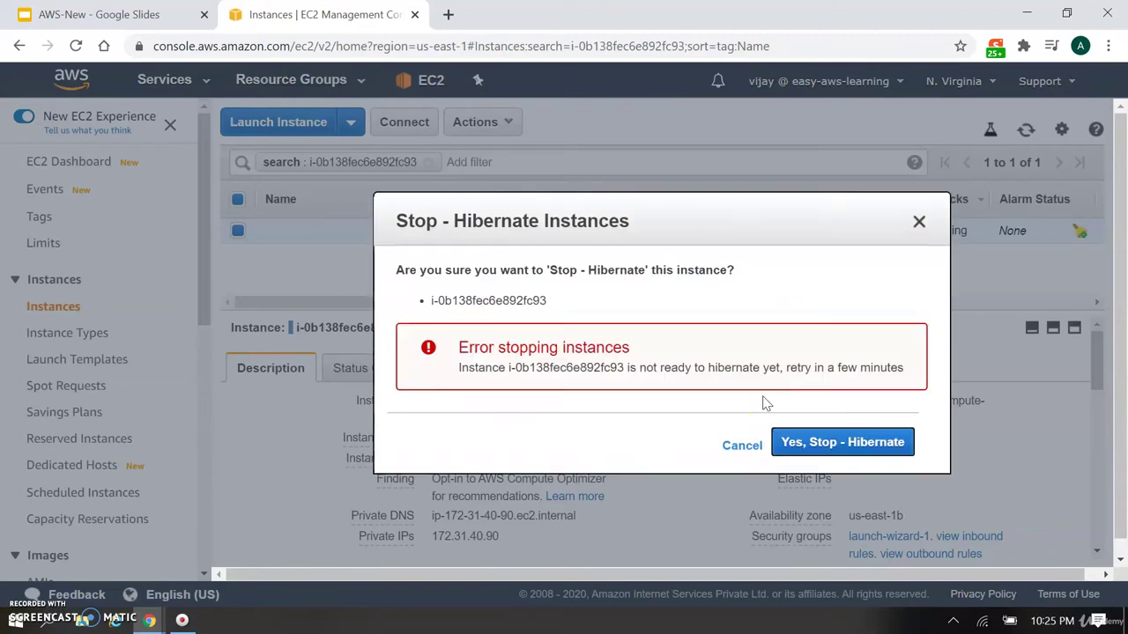
left_click(817, 446)
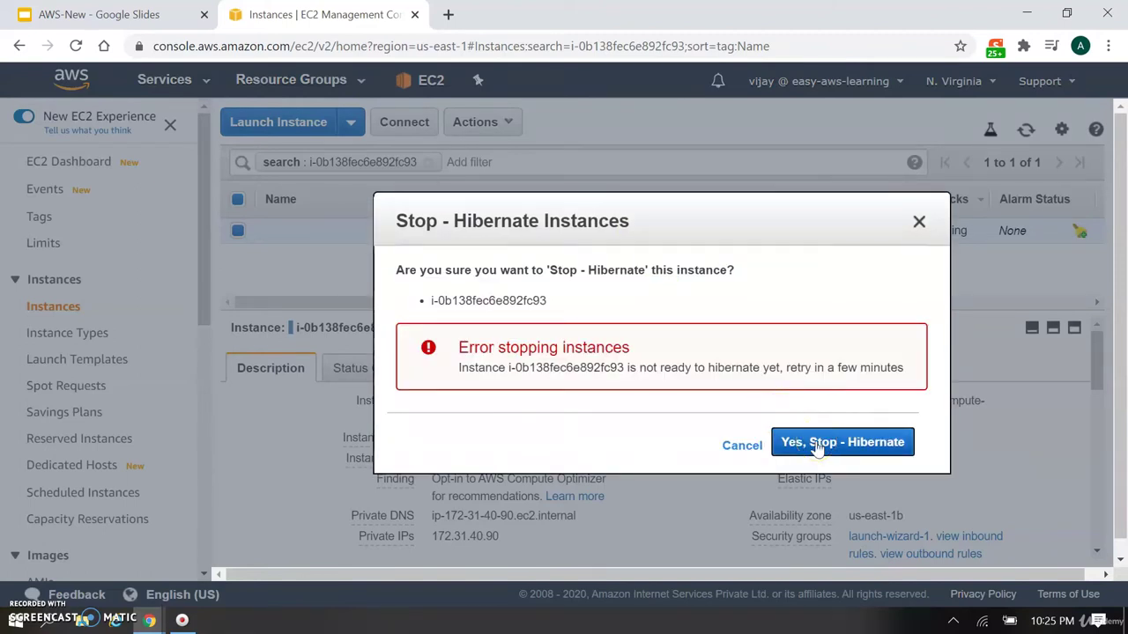
left_click(817, 446)
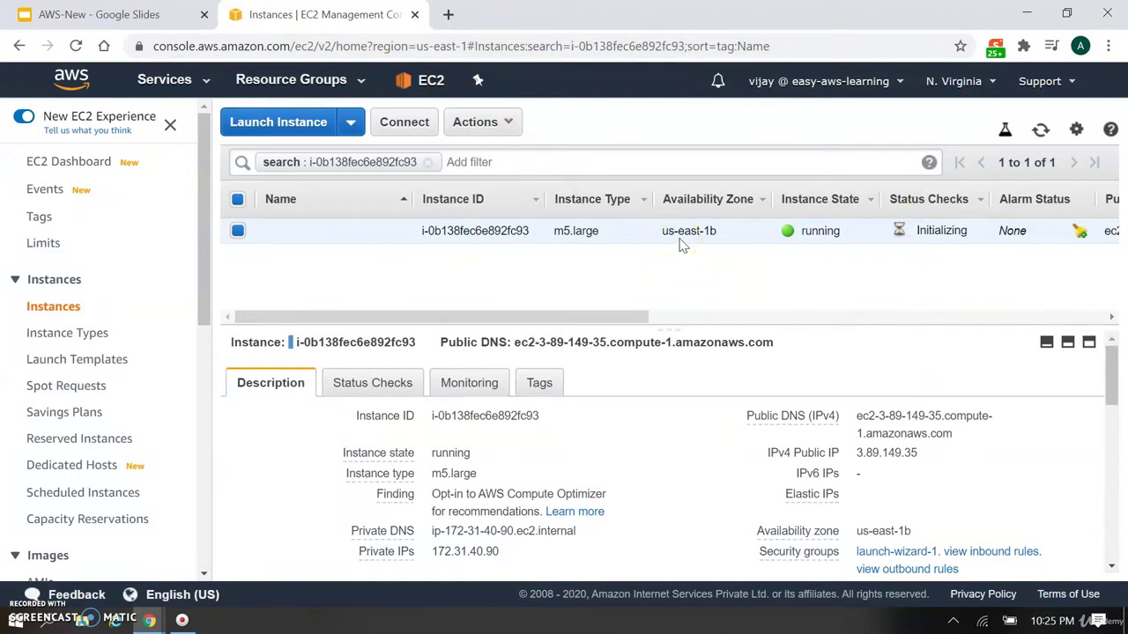
Step: Apply Stop - Hibernate to the m5.large instance and refresh until its state reads stopped
left_click(508, 123)
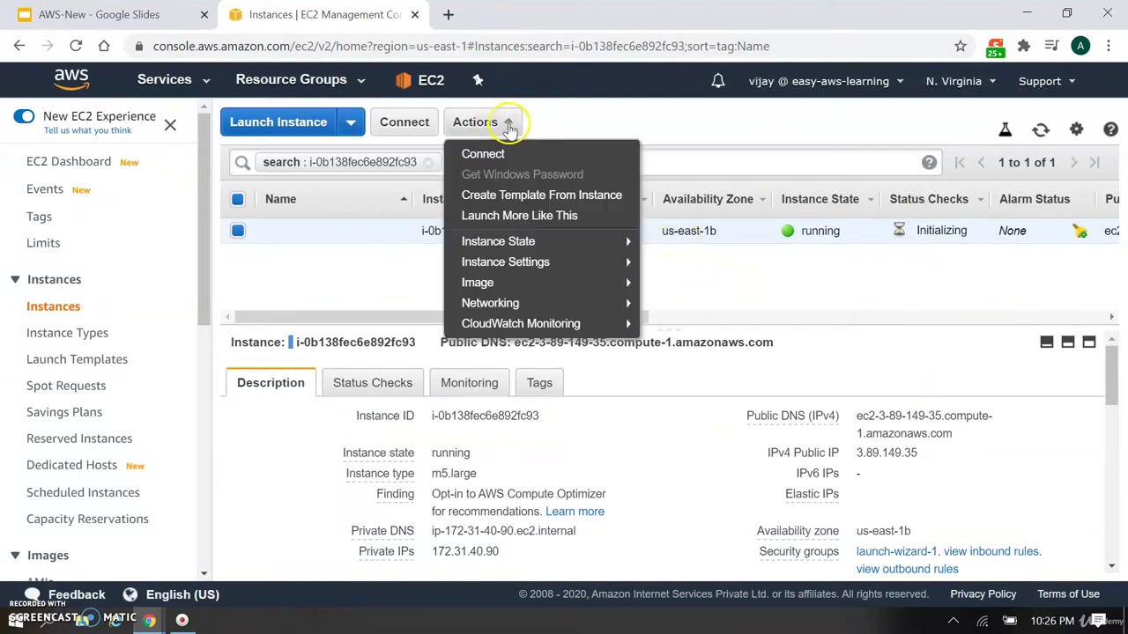
mouse_move(554, 275)
mouse_move(573, 240)
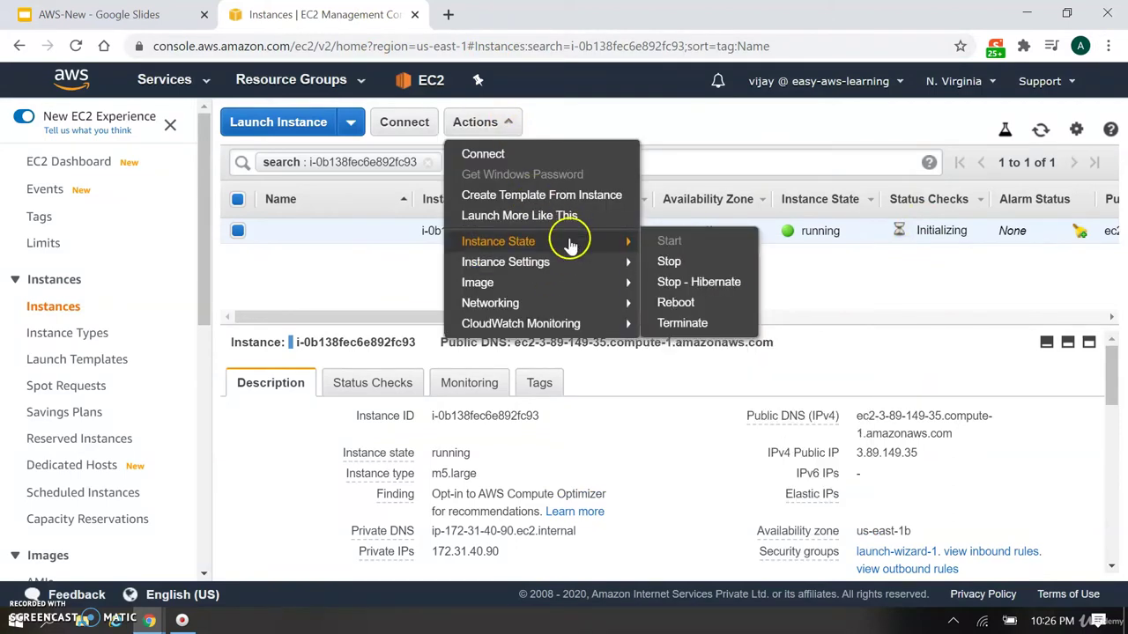
left_click(684, 283)
left_click(740, 393)
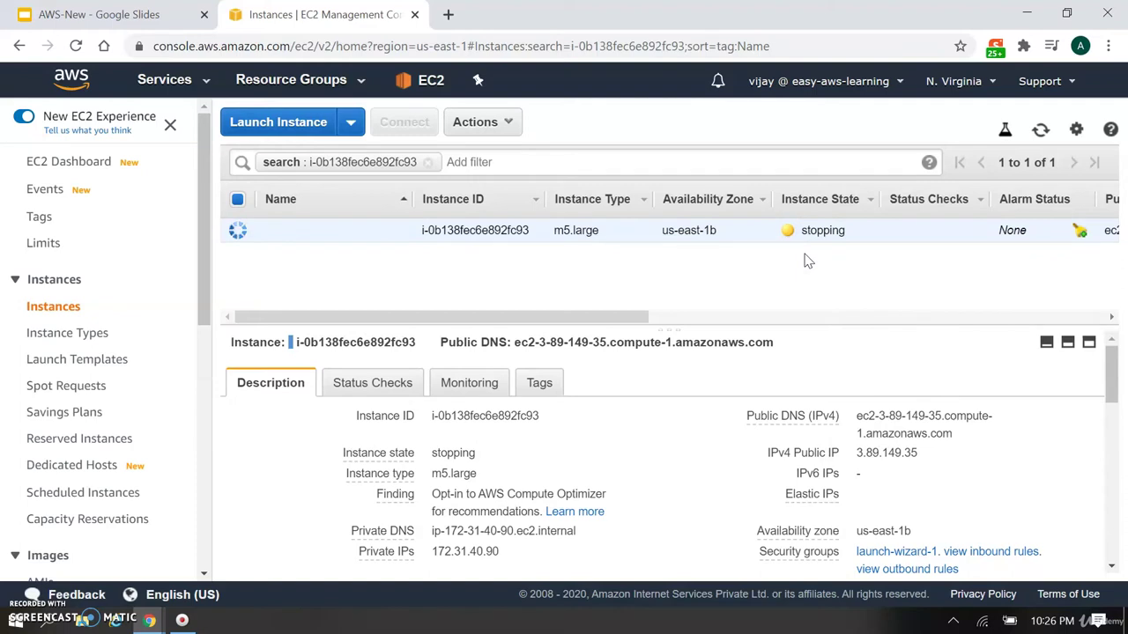
left_click(1040, 130)
left_click(1037, 136)
left_click(1040, 132)
left_click(1041, 136)
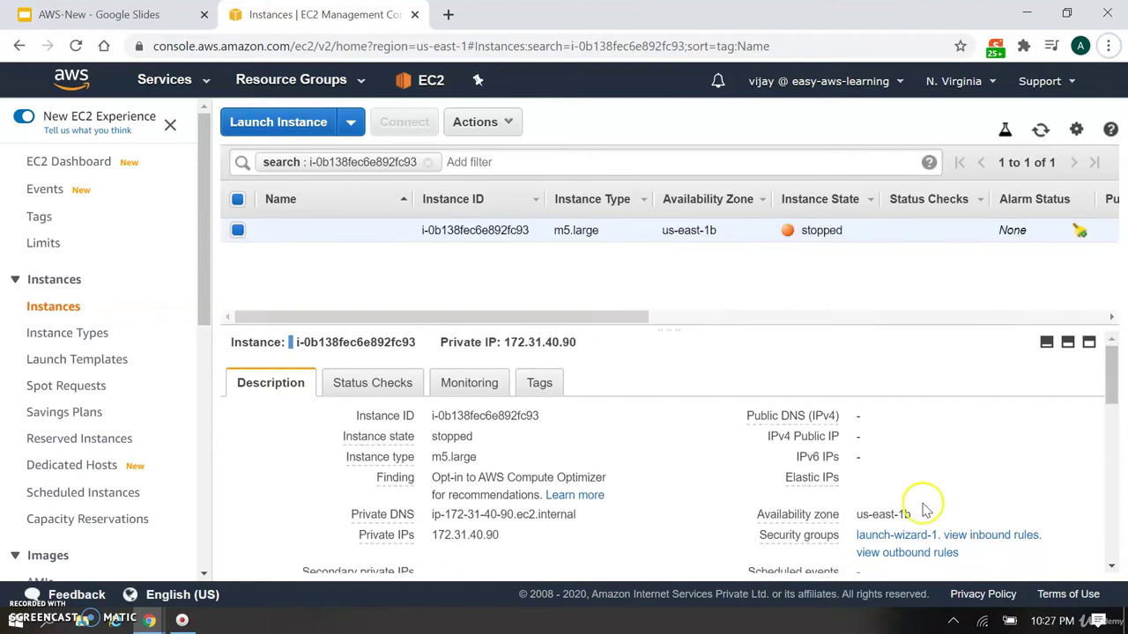
Step: Start the hibernated instance via Actions > Instance State > Start and refresh the list
left_click(496, 116)
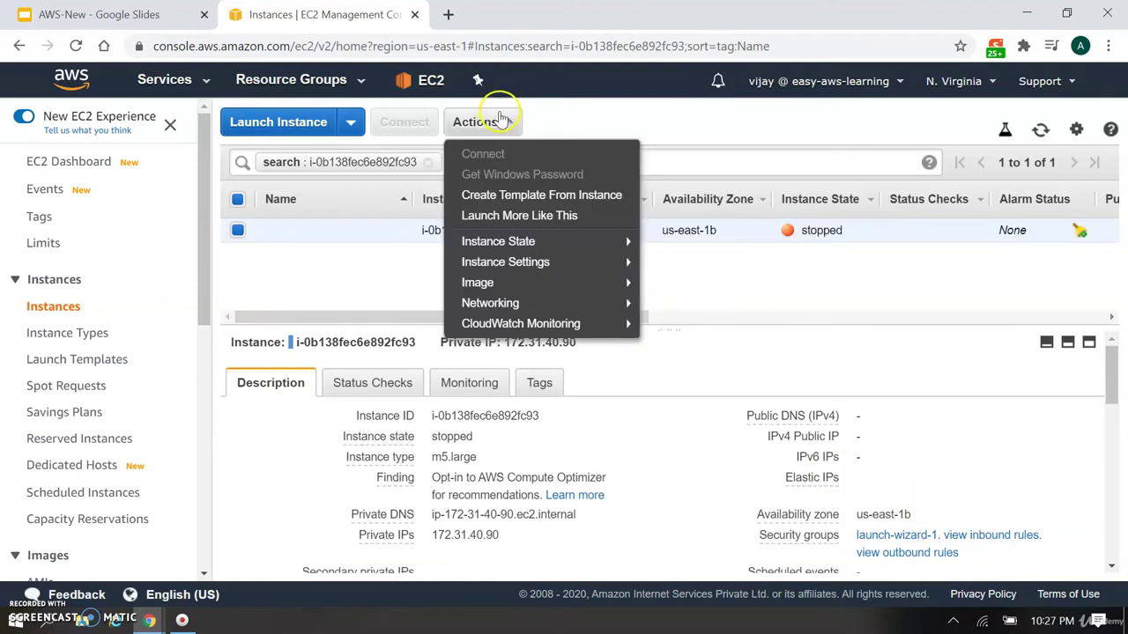
mouse_move(559, 244)
left_click(694, 243)
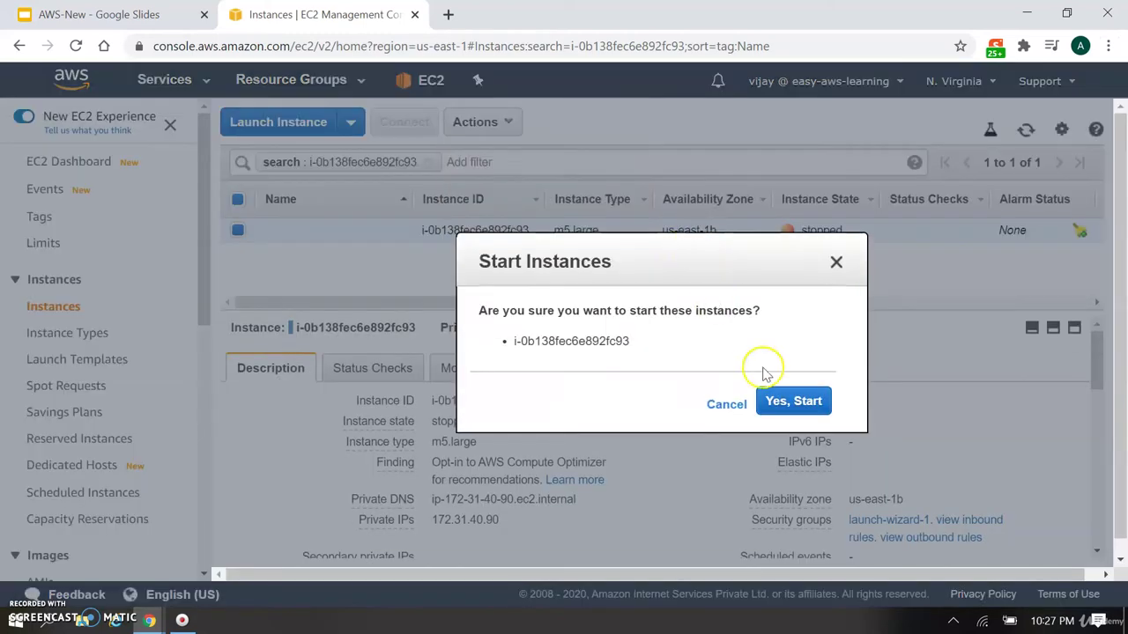
left_click(772, 397)
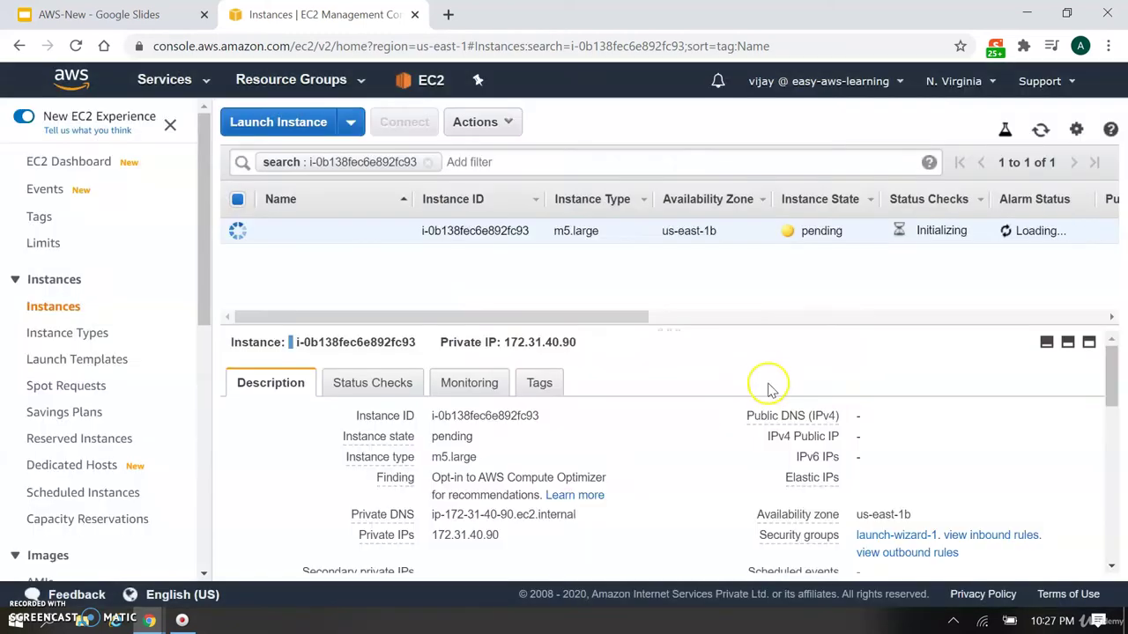
left_click(1041, 132)
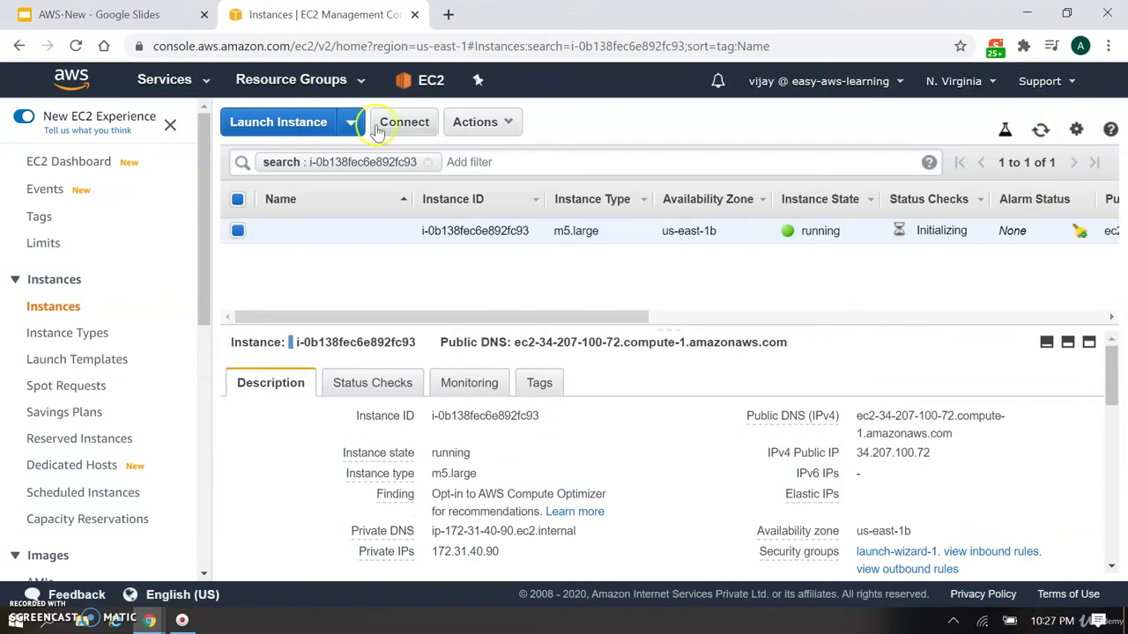
Step: Open an EC2 Instance Connect browser session to the running instance
left_click(414, 120)
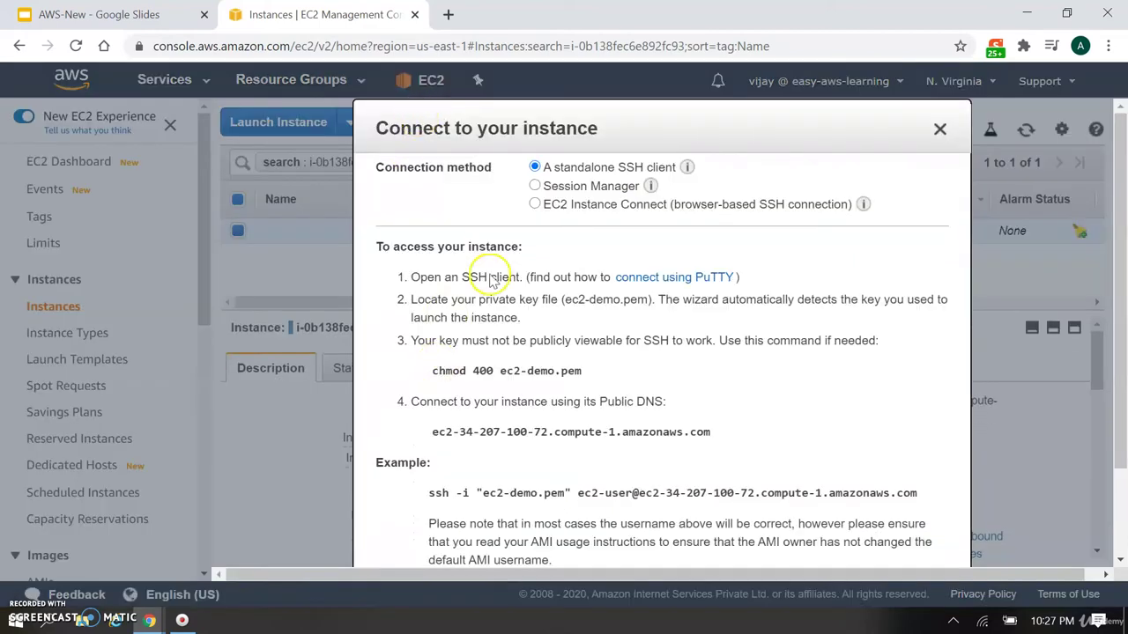
left_click(560, 205)
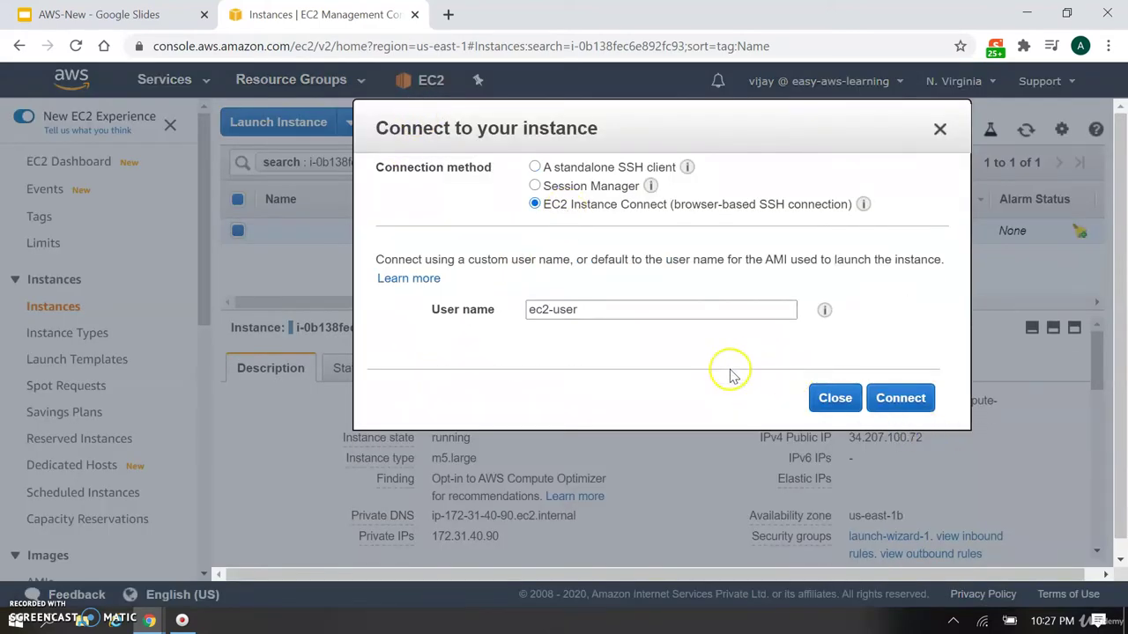
left_click(900, 398)
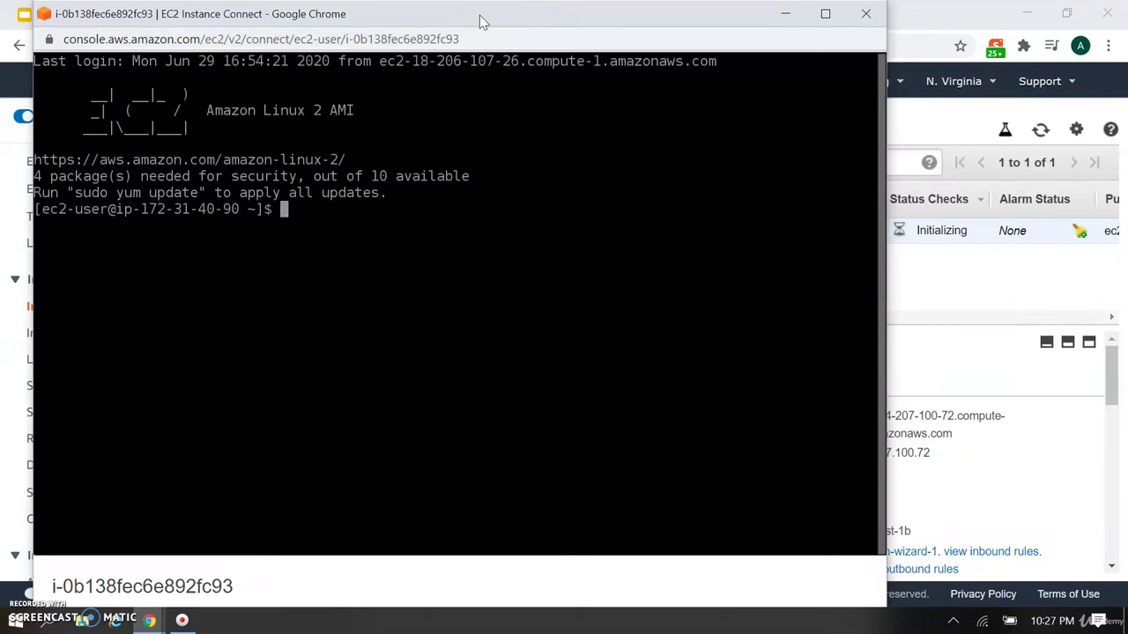
Step: Switch to a root shell with sudo su in EC2 Instance Connect
type("sudo su")
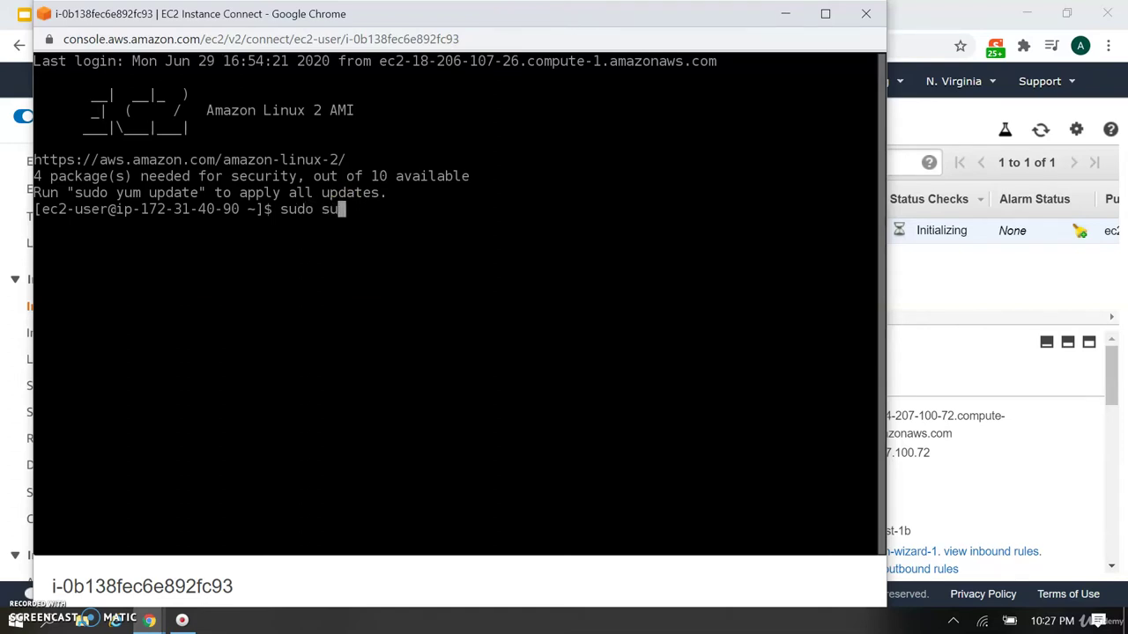
key("Return")
key("Return")
key("Return")
Step: Run uptime and highlight 'up 3 min, 2 users' in the output
type("uptime")
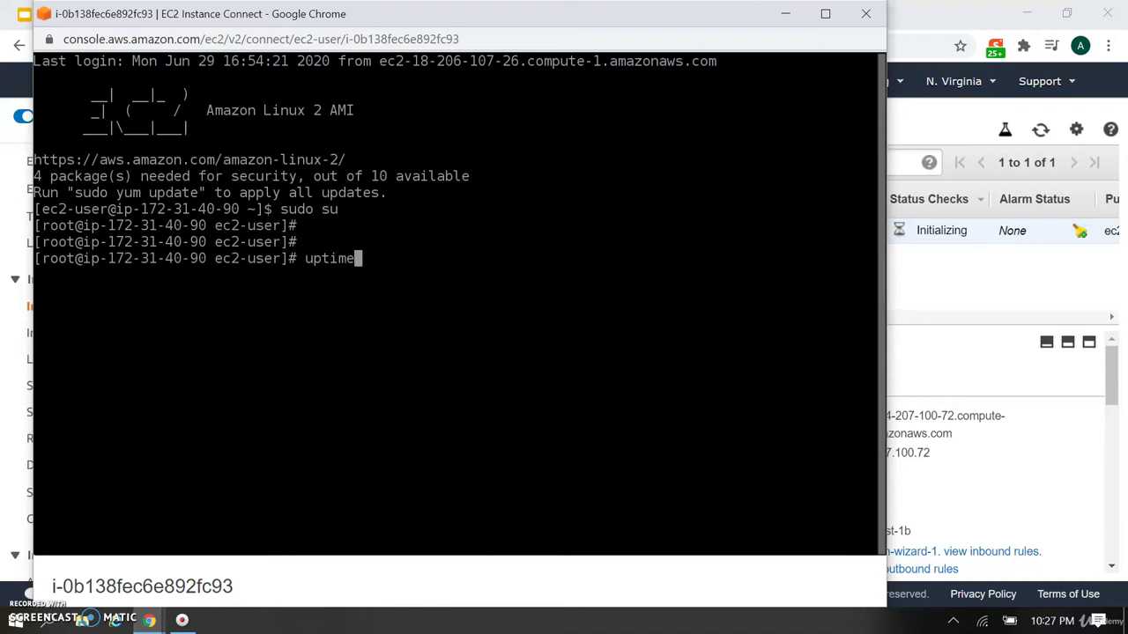
key("Return")
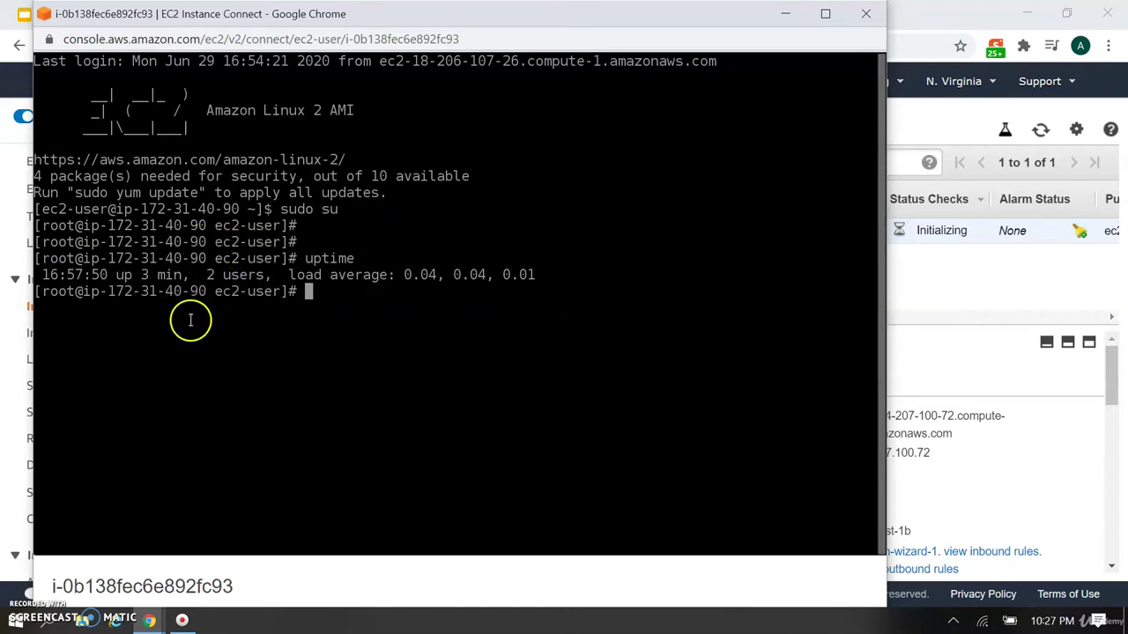
left_click_drag(107, 274, 269, 273)
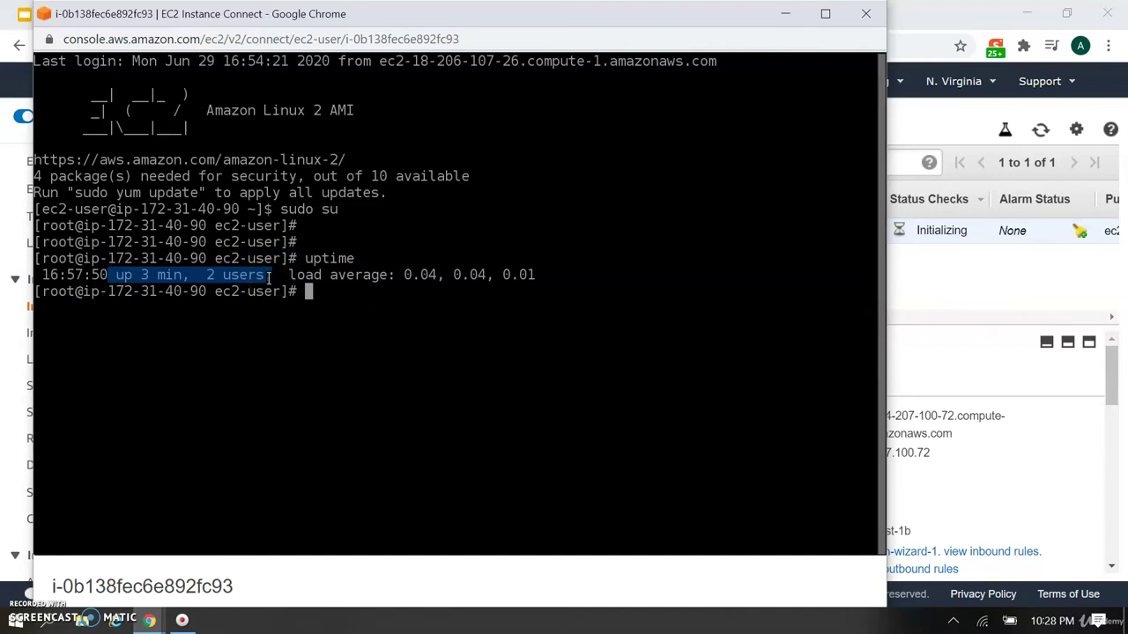
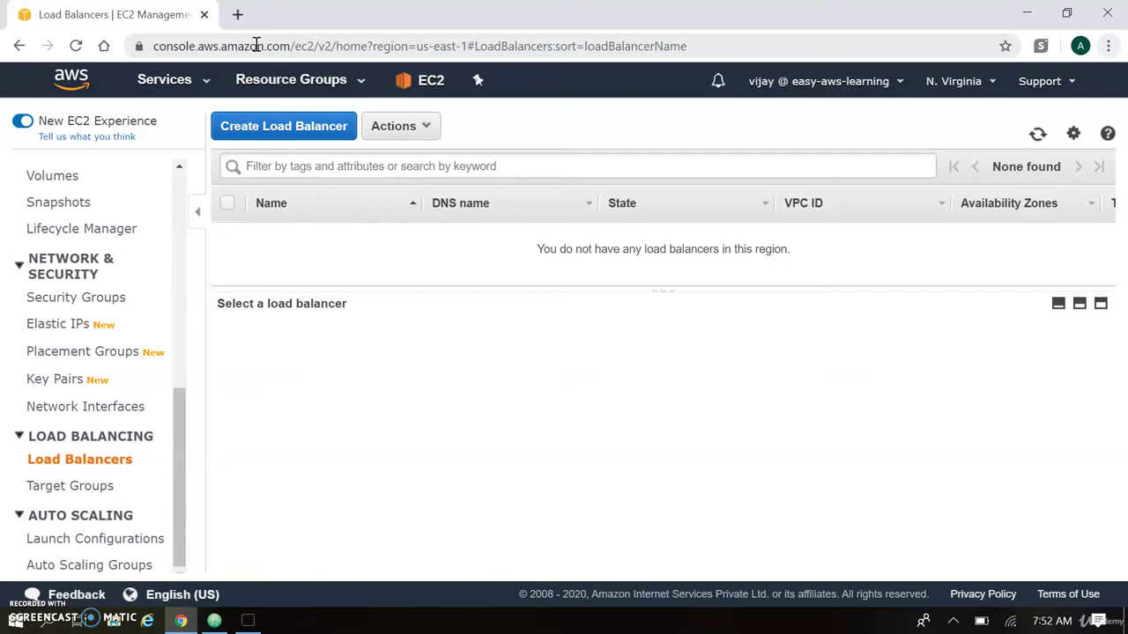
Step: View the empty Load Balancers list for the us-east-1 region
scroll(97, 370, "up", 6)
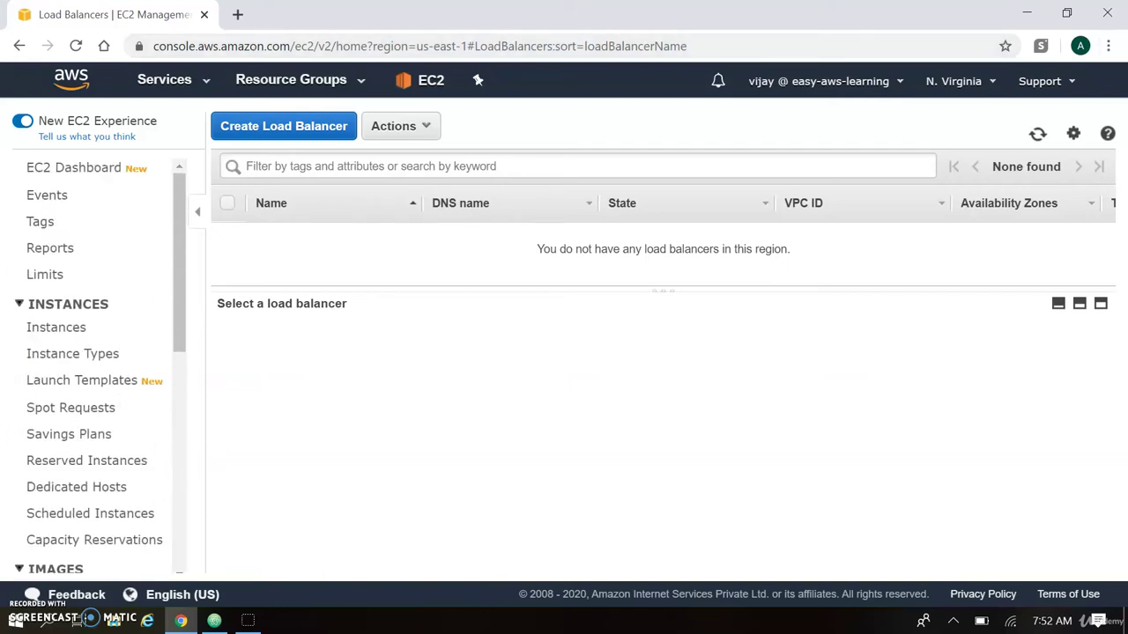
Step: Start launching a new EC2 instance from the Instances page
scroll(76, 348, "down", 6)
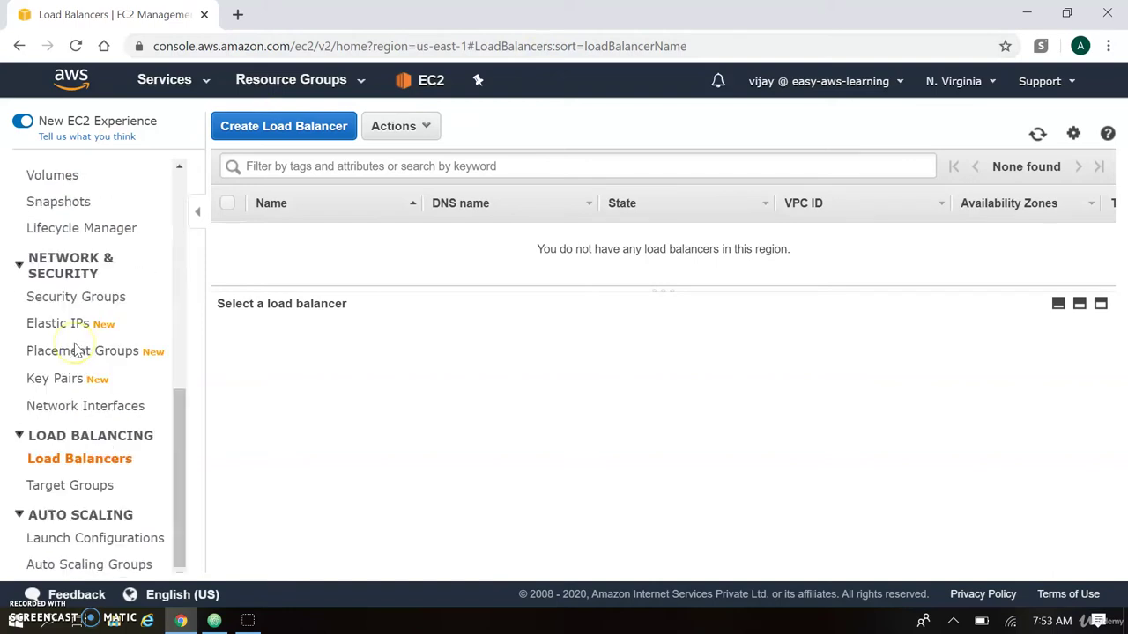
scroll(94, 351, "up", 6)
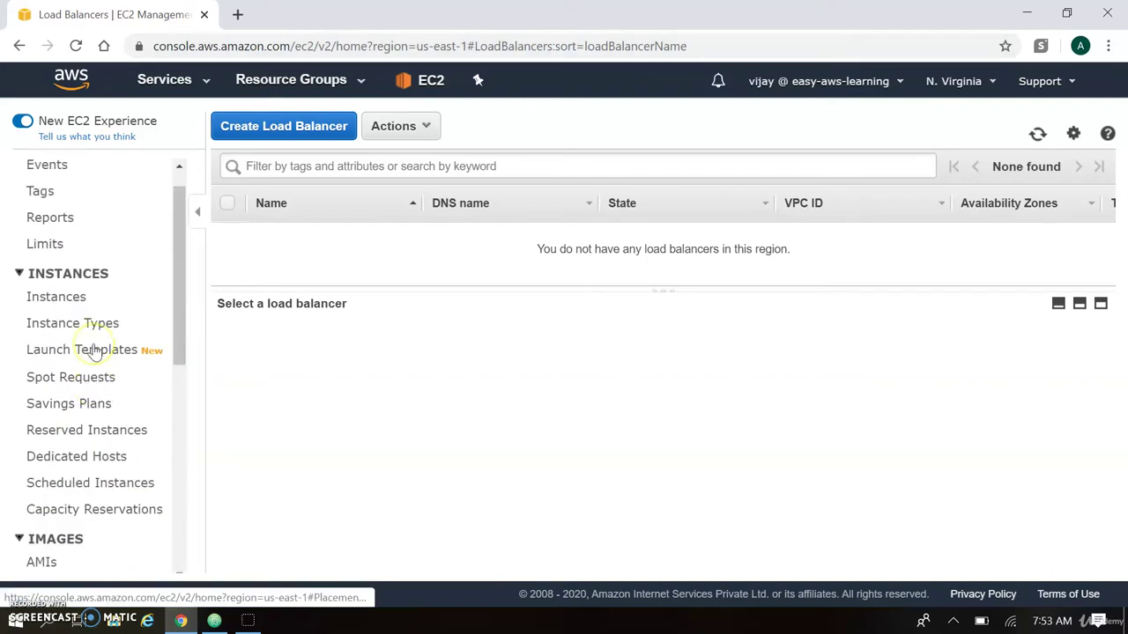
left_click(67, 330)
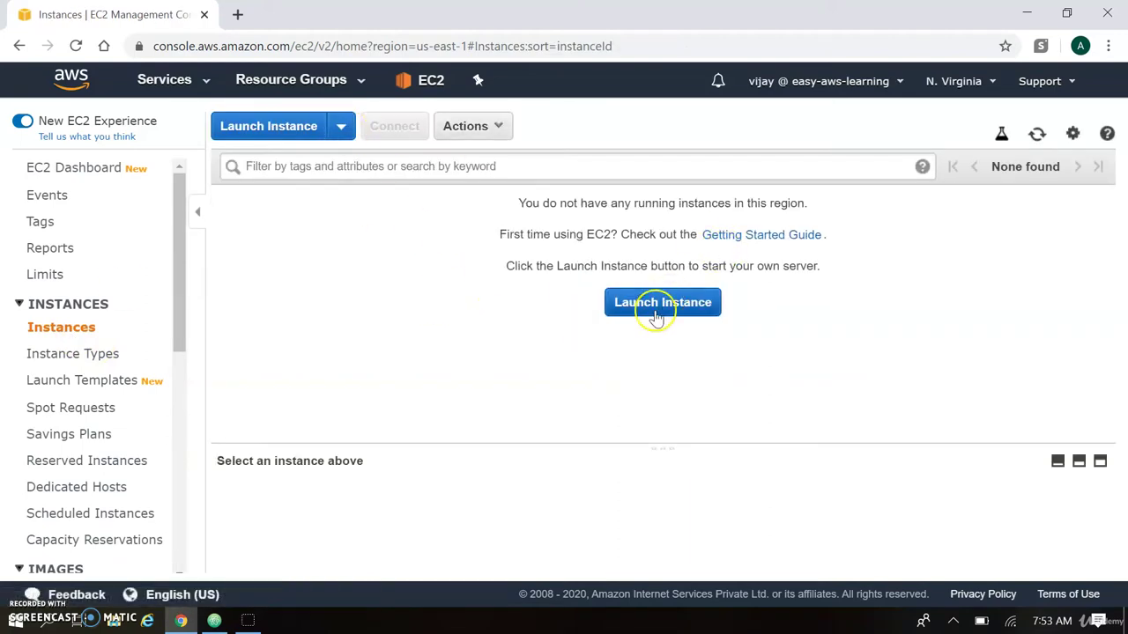
left_click(661, 304)
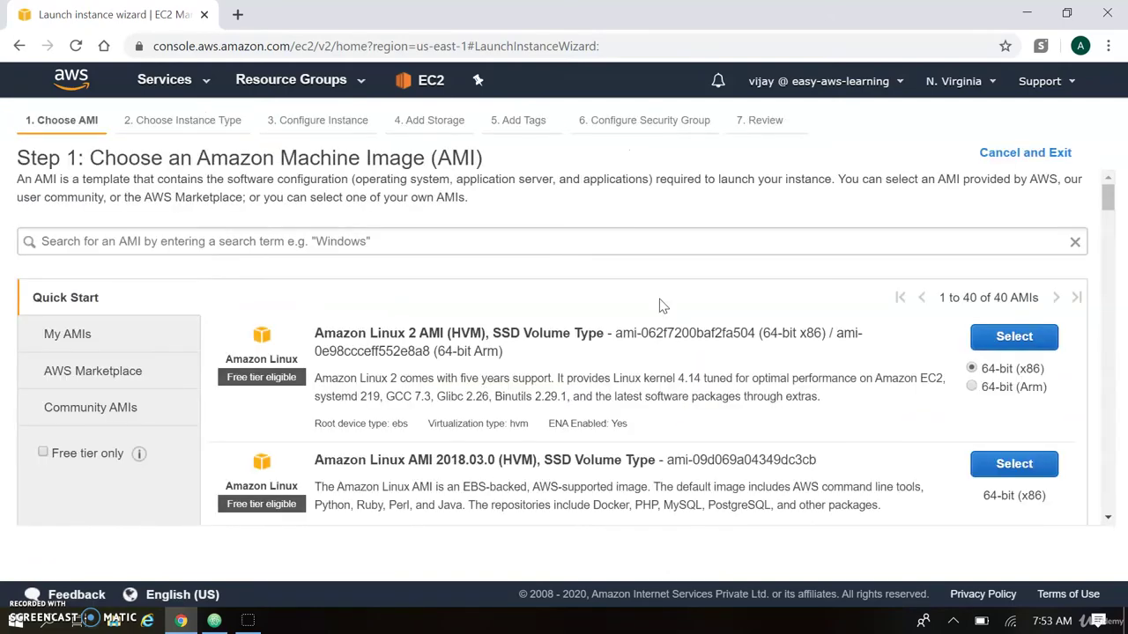
Step: Choose the Amazon Linux AMI 2018.03.0 and continue to instance details
scroll(663, 306, "down", 4)
scroll(705, 308, "up", 2)
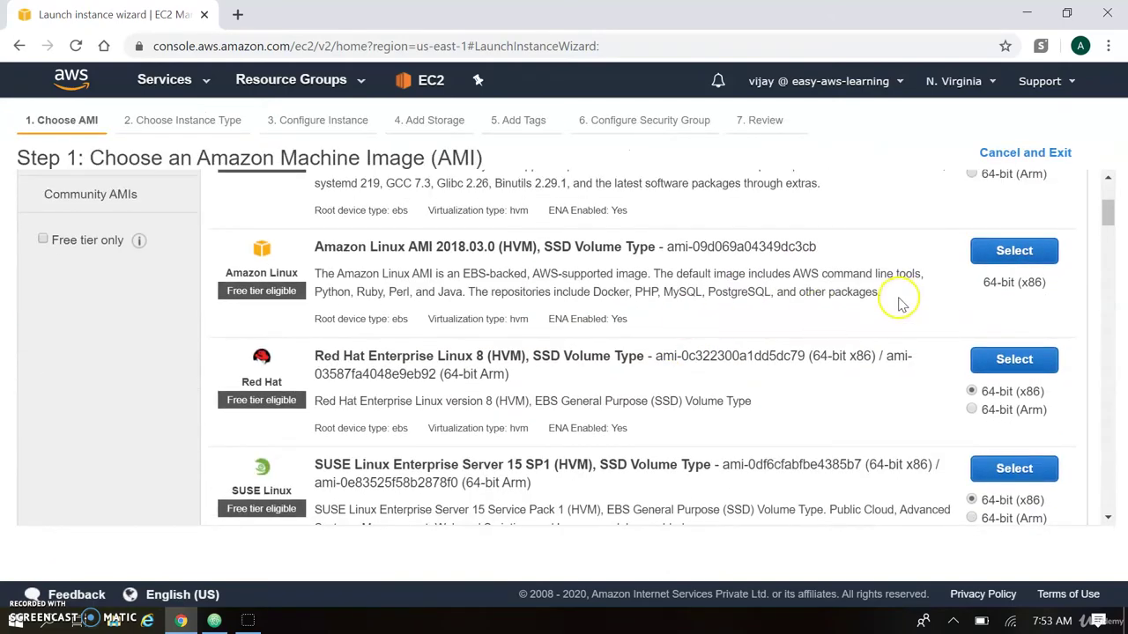
left_click(987, 251)
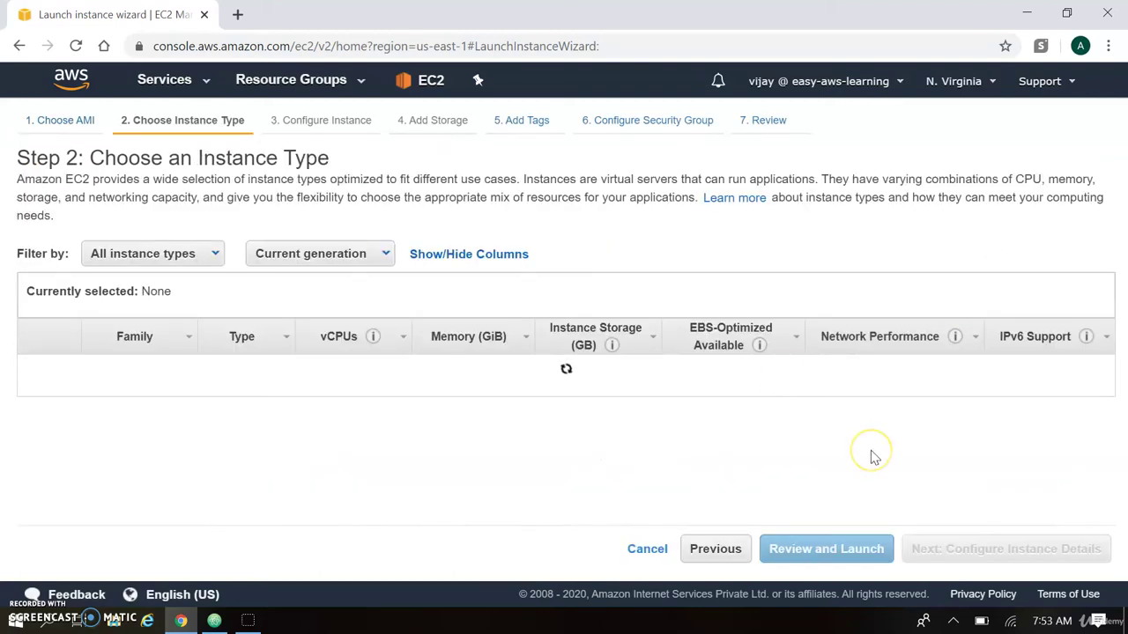
scroll(872, 456, "down", 4)
left_click(1031, 548)
Step: Paste the httpd-installing bash script from Atom into User data and continue to storage
scroll(684, 395, "down", 10)
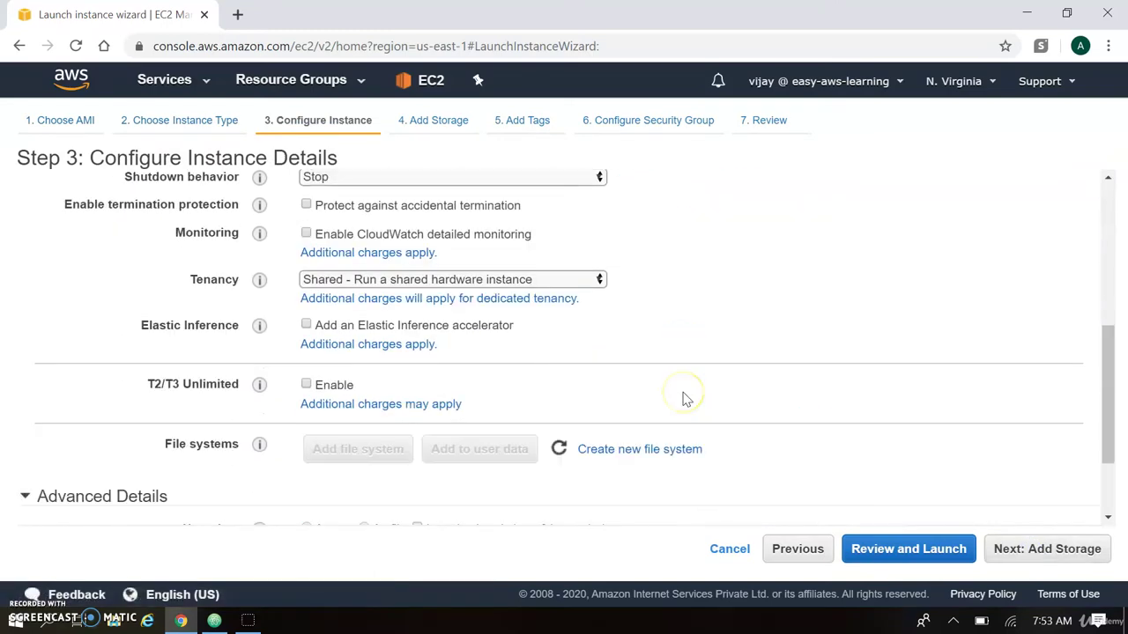
left_click(465, 458)
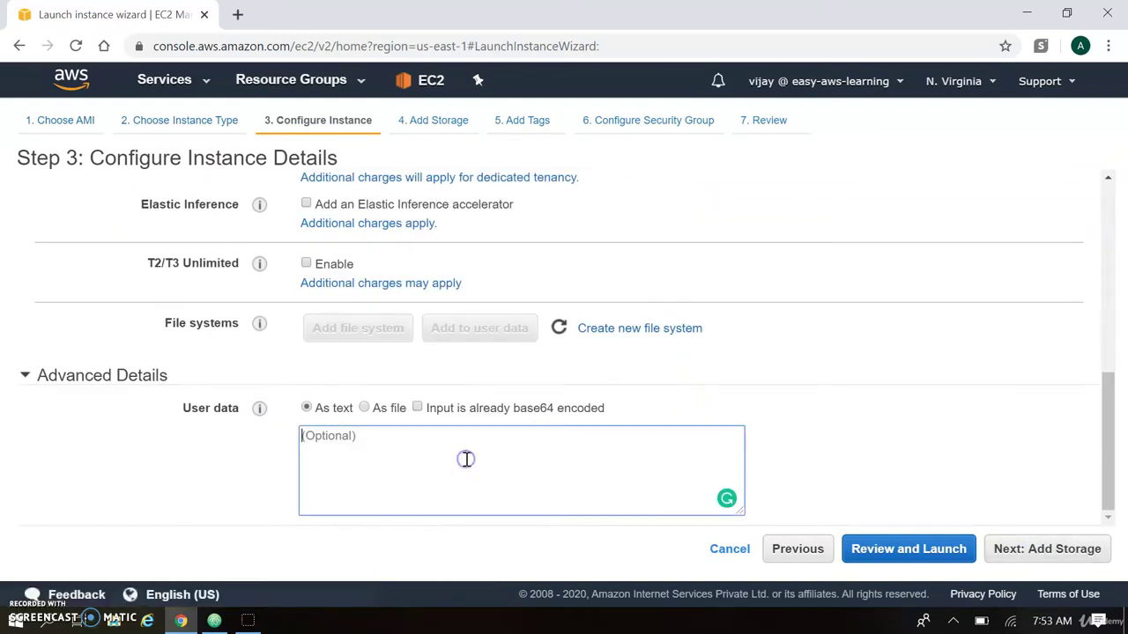
key("alt+Tab")
key("alt+Tab")
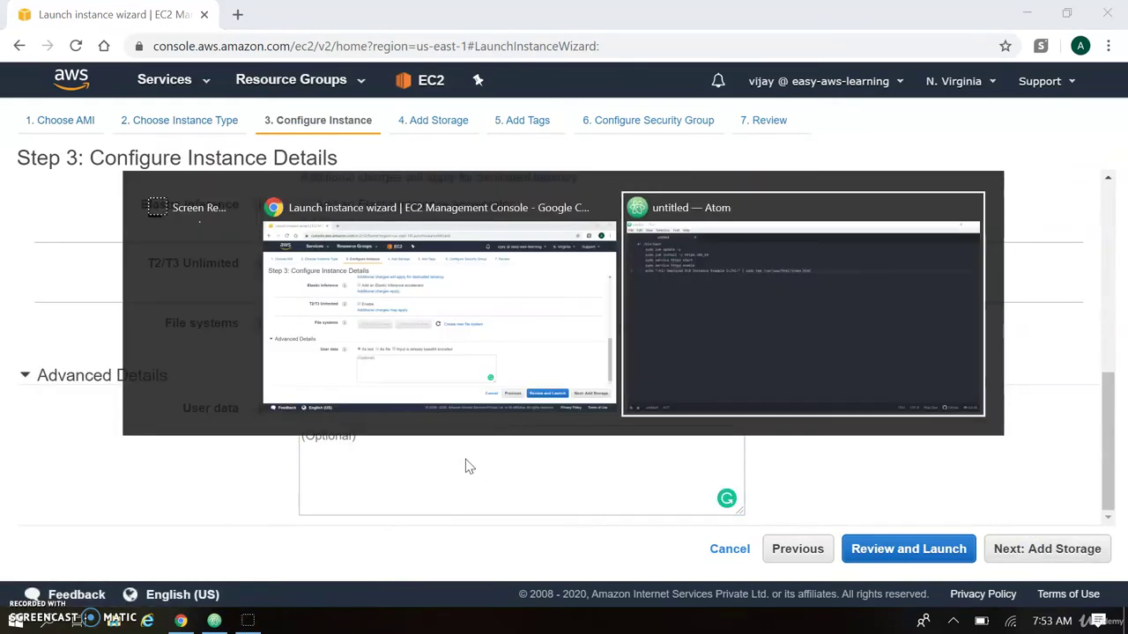
key("ctrl+a")
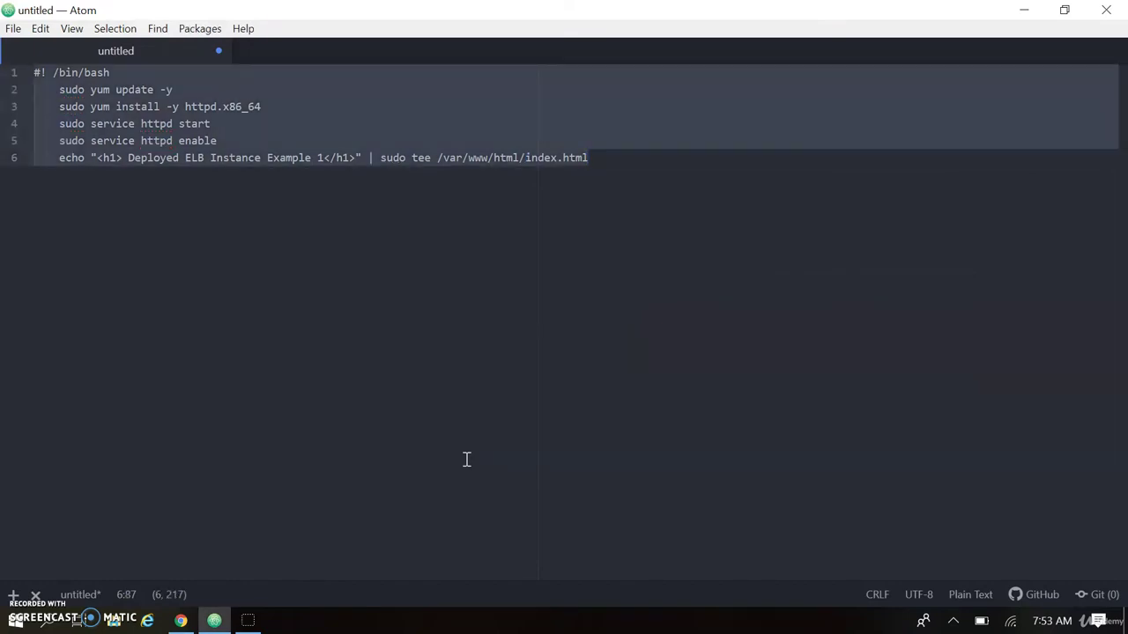
key("alt+Tab")
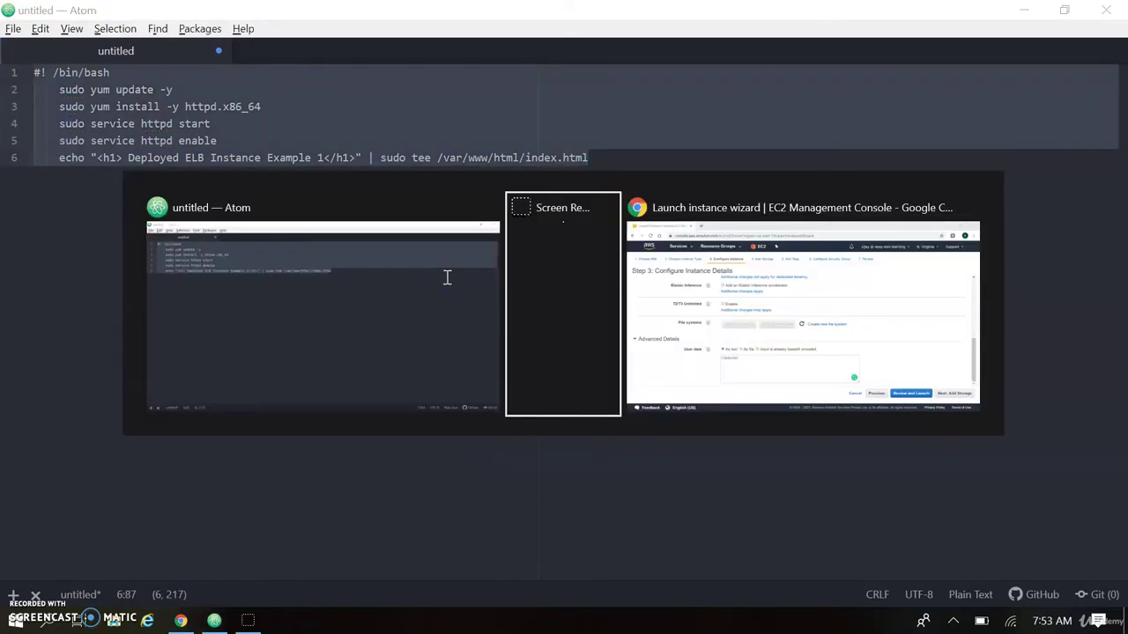
type("#!/bin/bash sudo yum update -y \tsudo yum install -y httpd.x86_64 \tsudo service httpd start \tsudo service httpd enable \techo \"<h1> Deployed ELB Instance Example 1</h1>\" | sudo tee /var/www/html/index.html")
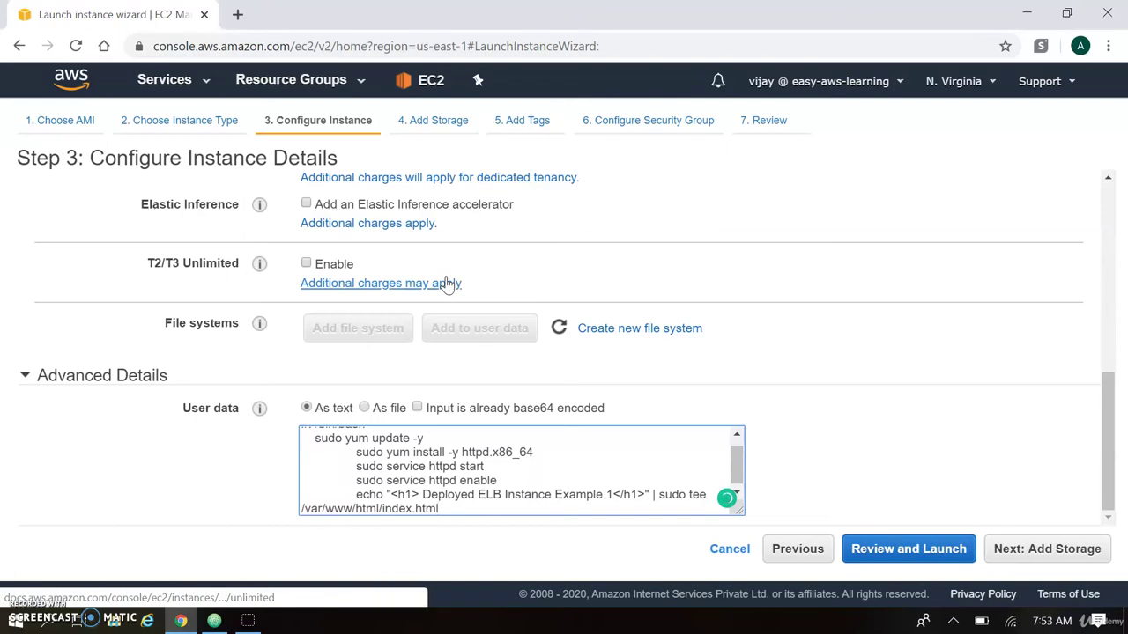
left_click(1046, 549)
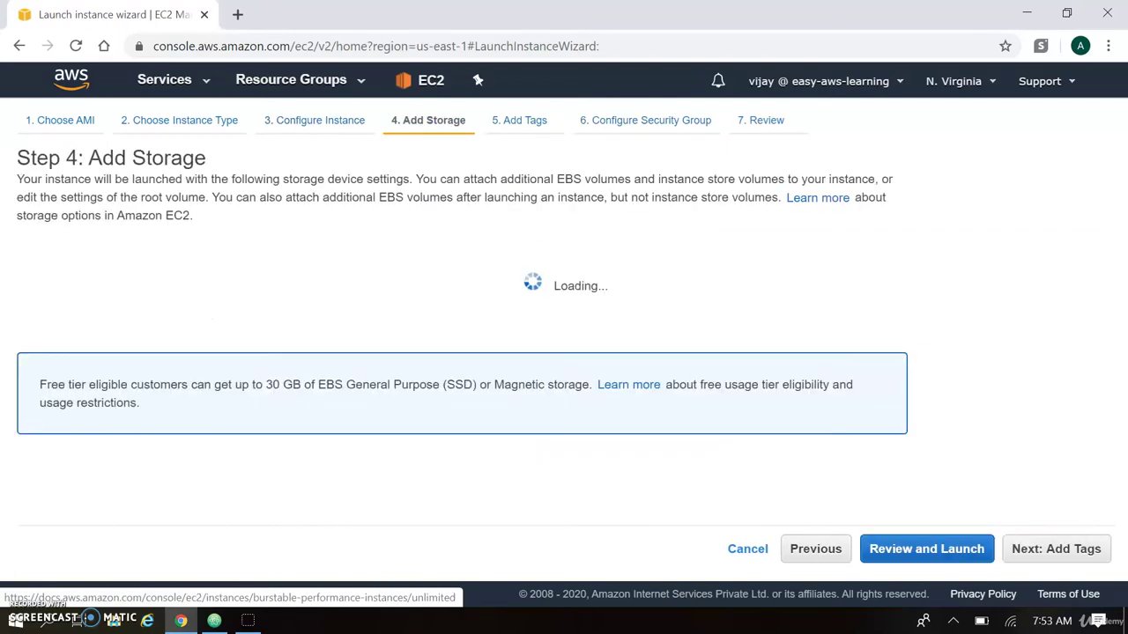
Step: Skip storage and tags, and name the new security group EC-2-SG
left_click(1055, 549)
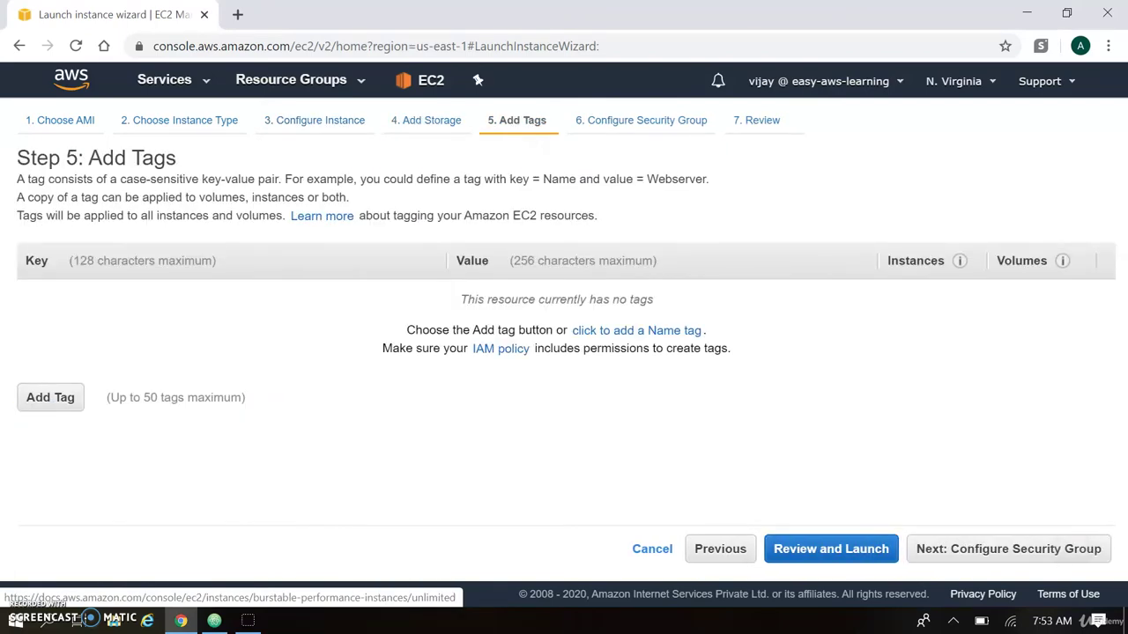
left_click(1048, 549)
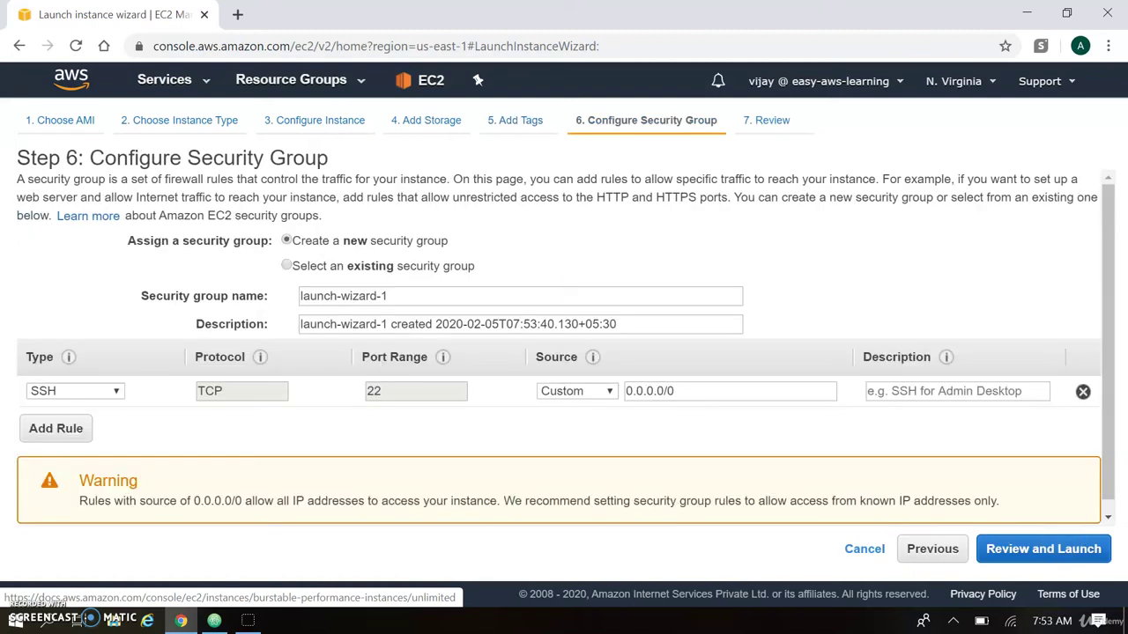
left_click(341, 299)
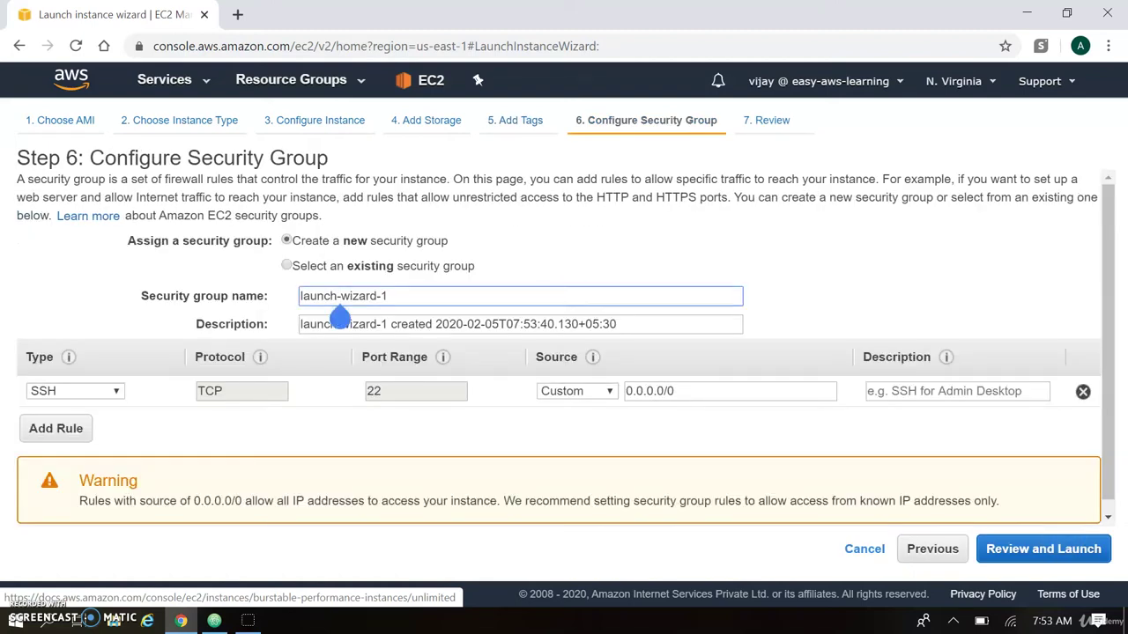
left_click(387, 299)
key("BackSpace")
key("BackSpace")
key("BackSpace")
key("BackSpace")
key("BackSpace")
key("BackSpace")
key("BackSpace")
key("BackSpace")
key("BackSpace")
key("BackSpace")
key("BackSpace")
key("BackSpace")
key("BackSpace")
key("BackSpace")
key("BackSpace")
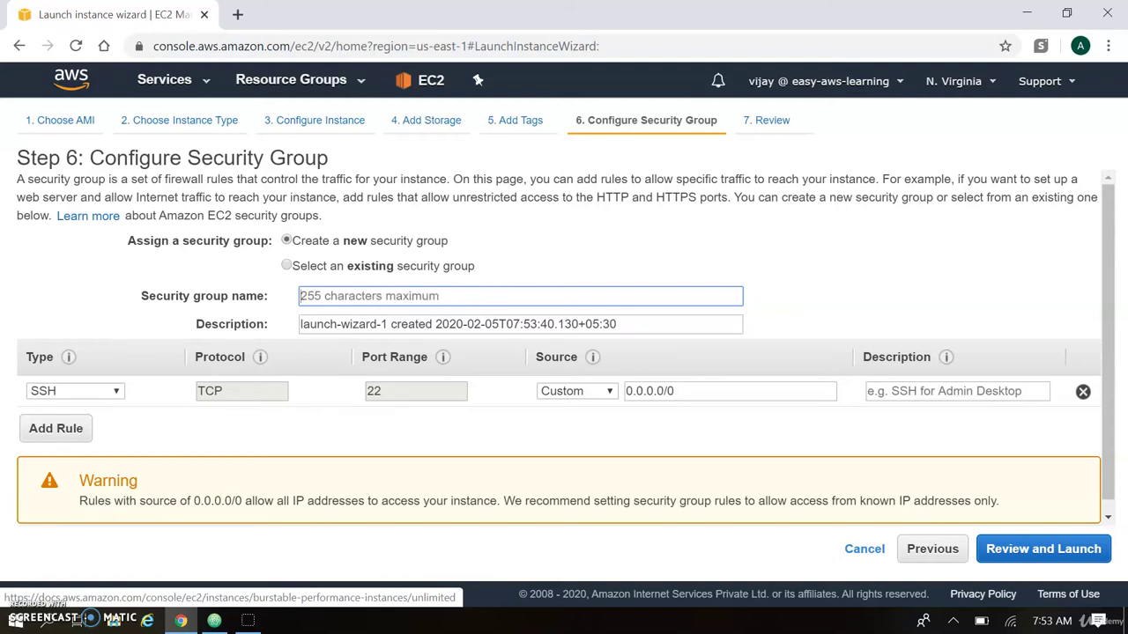
type("EC-e")
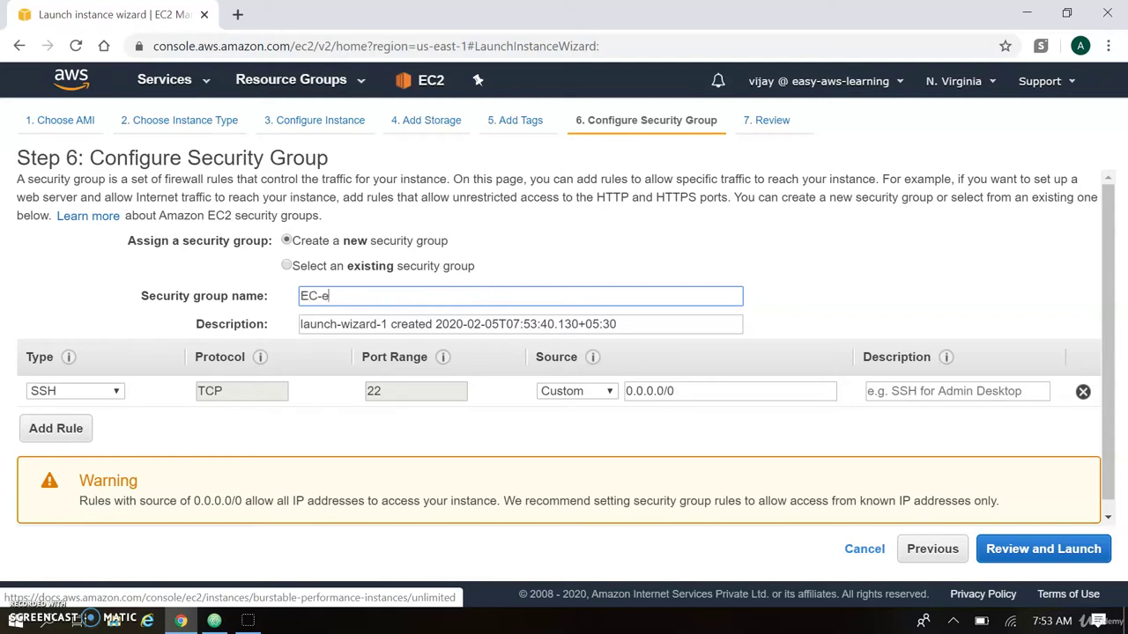
key("BackSpace")
type("2-SG")
Step: Add an inbound Custom TCP rule for port 80 with source Anywhere
left_click(55, 428)
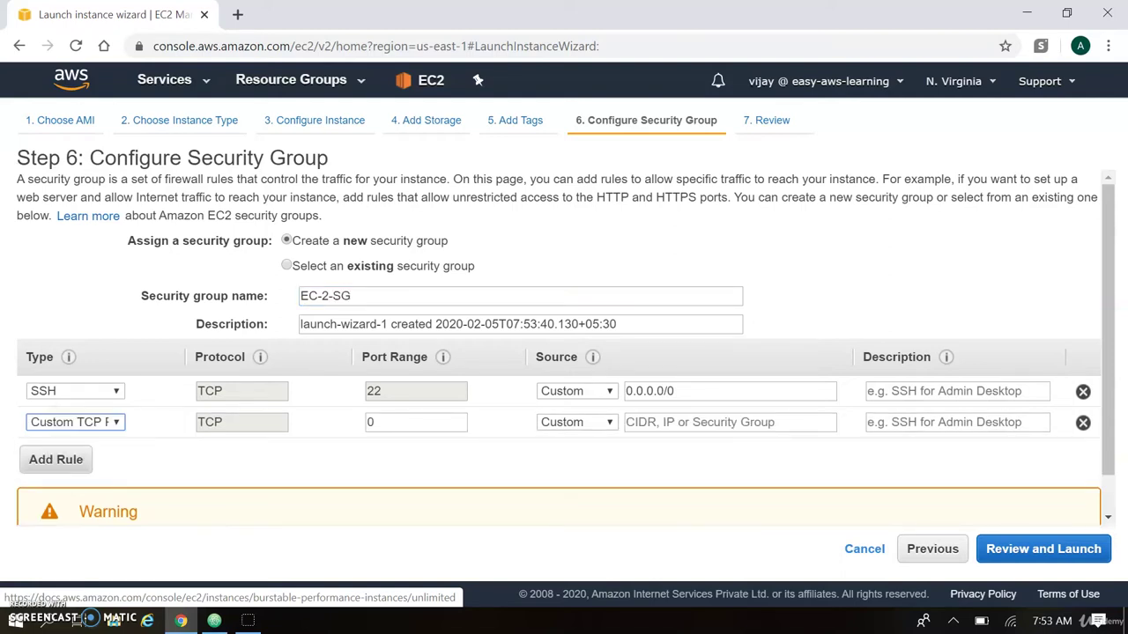
left_click(373, 430)
key("BackSpace")
type("80")
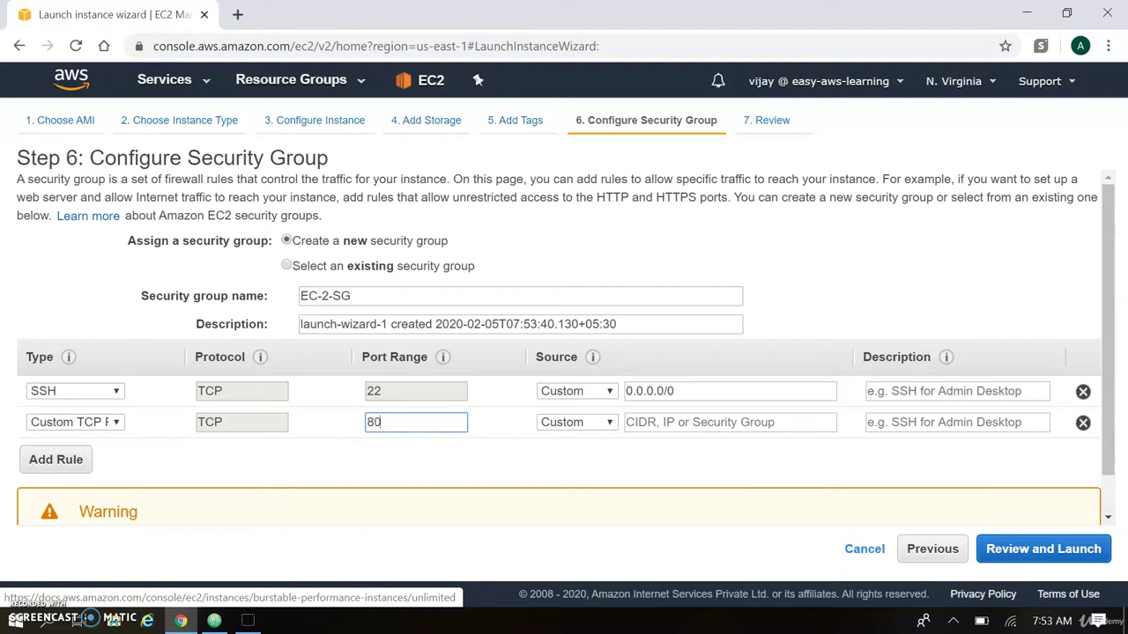
left_click(578, 424)
key("Down")
key("Return")
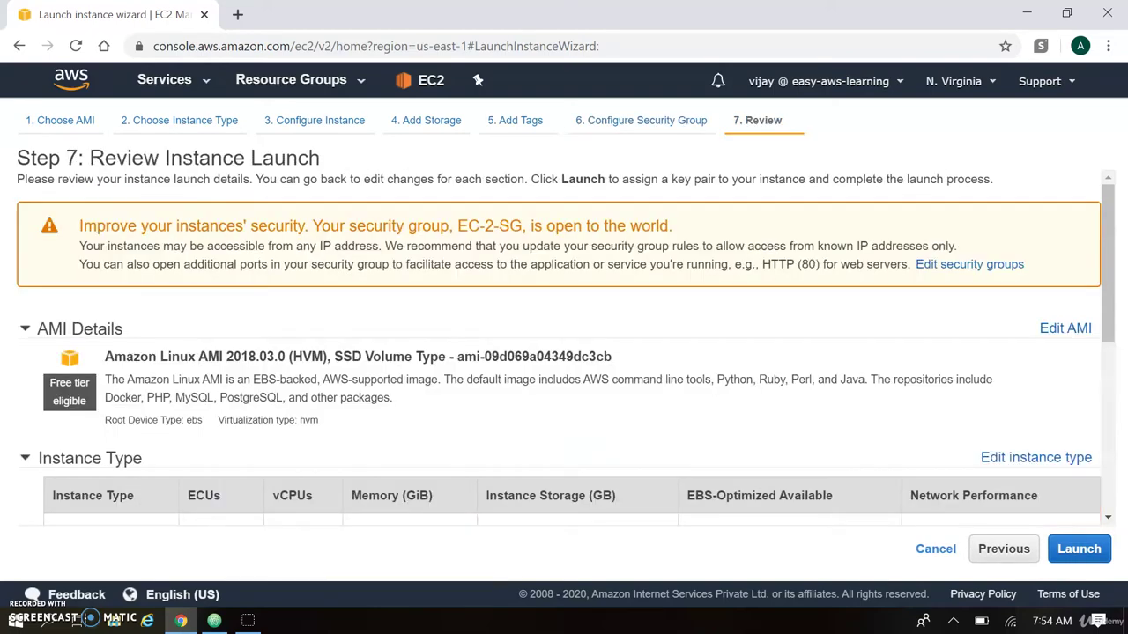
Step: Launch the instance with the existing ec2-demo key pair and view it pending in Instances
scroll(567, 348, "down", 3)
left_click(1079, 548)
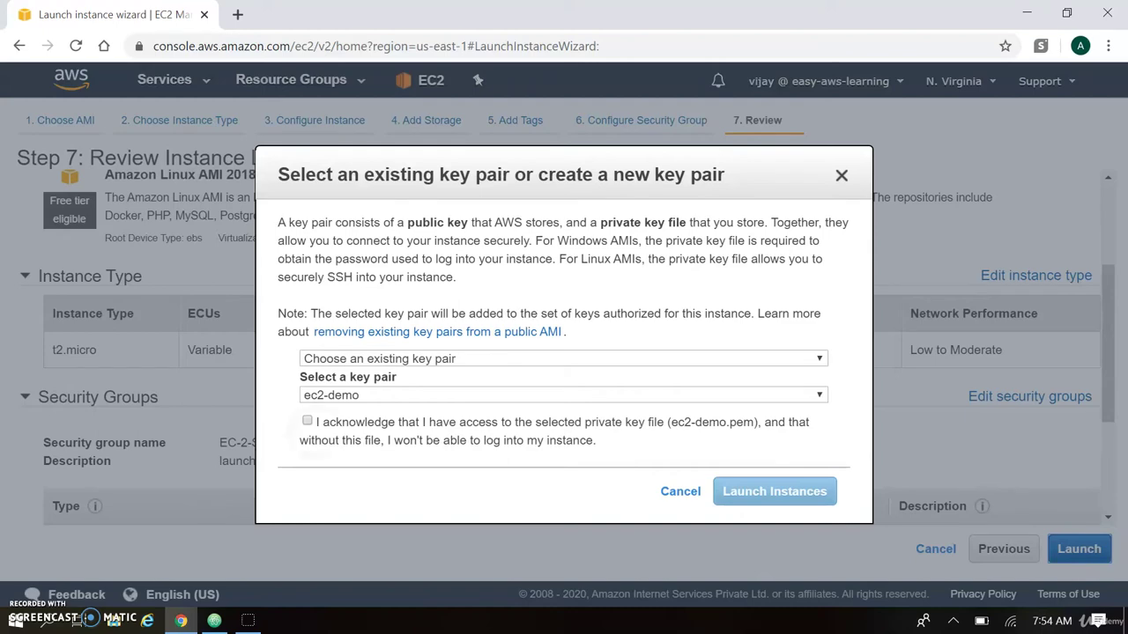
left_click(306, 421)
left_click(774, 491)
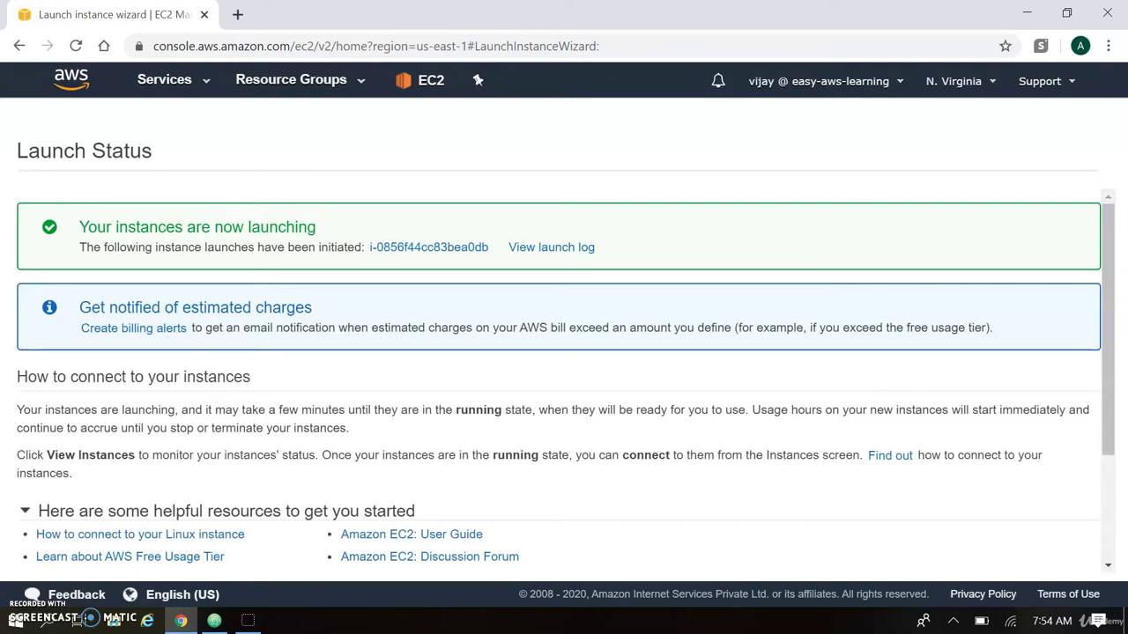
left_click(428, 247)
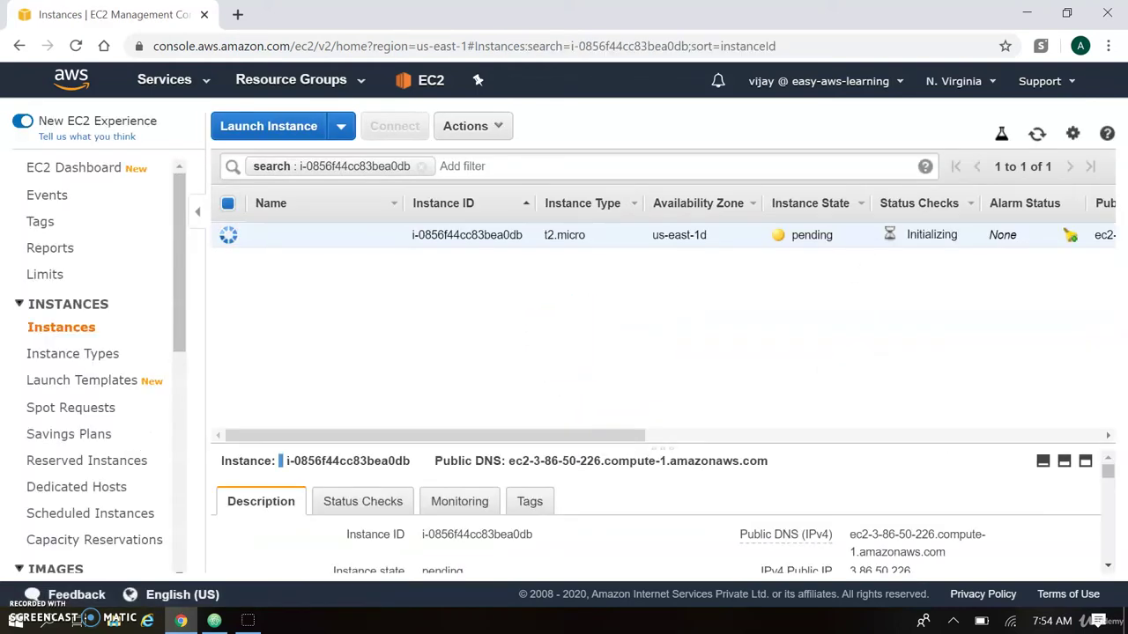
Step: Copy the instance's public IP 3.86.50.226 and open a new browser tab
scroll(657, 511, "down", 4)
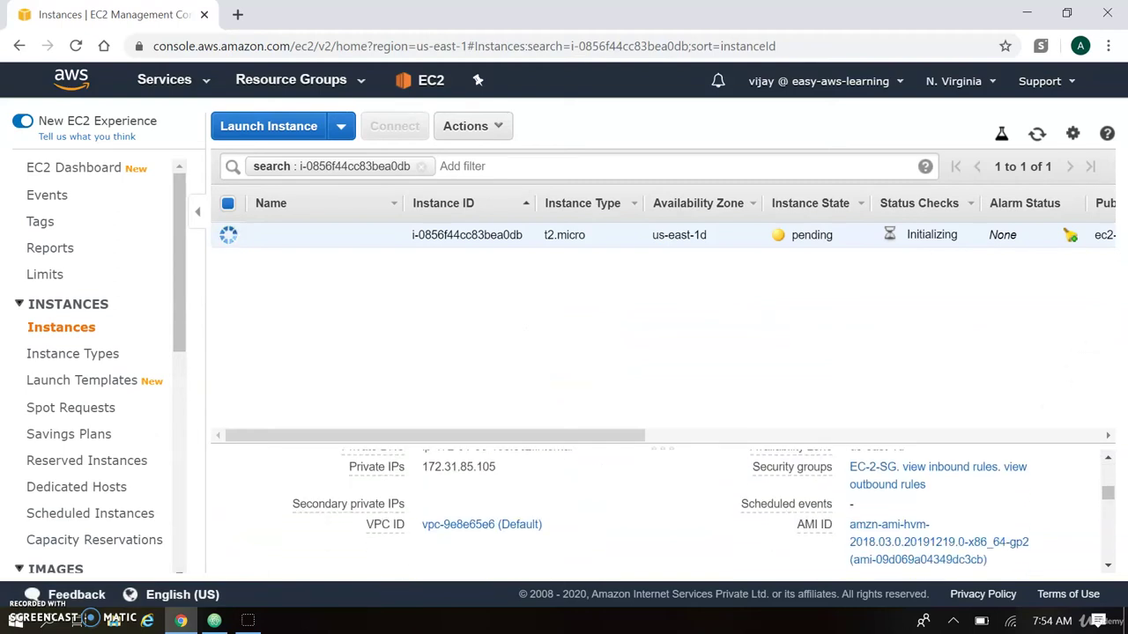
scroll(656, 511, "down", 5)
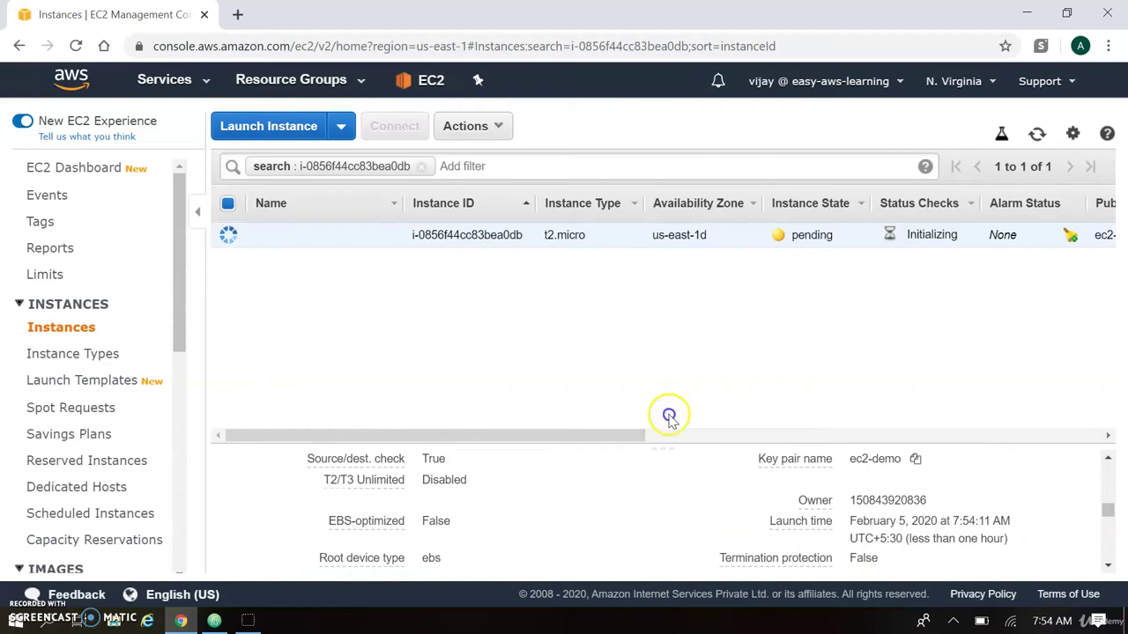
left_click_drag(665, 454, 680, 330)
scroll(799, 428, "up", 10)
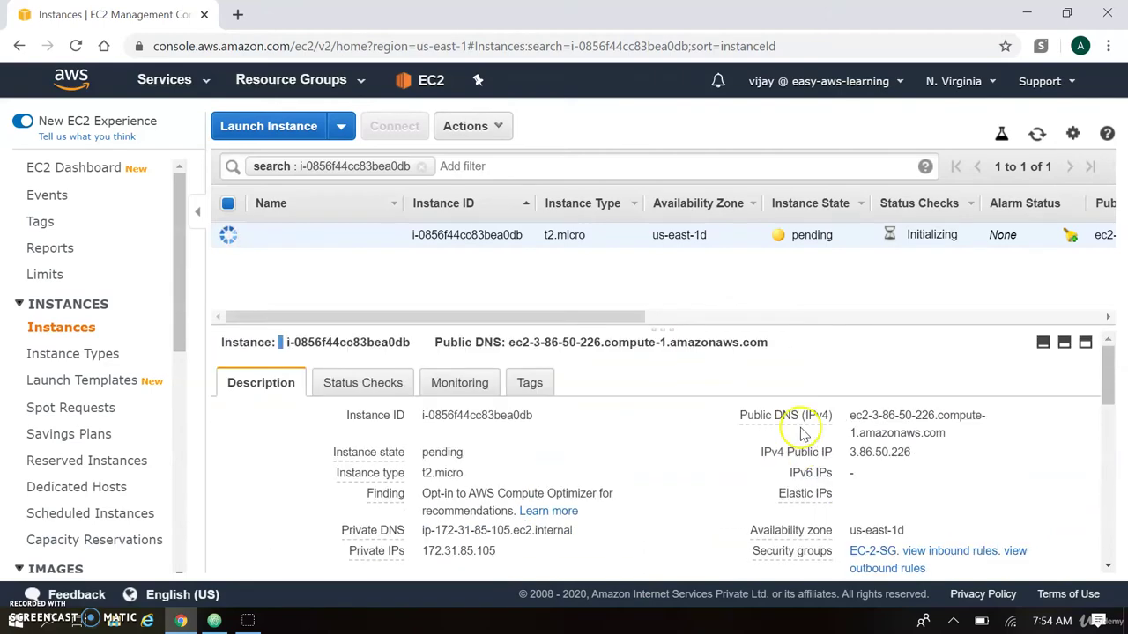
left_click(925, 453)
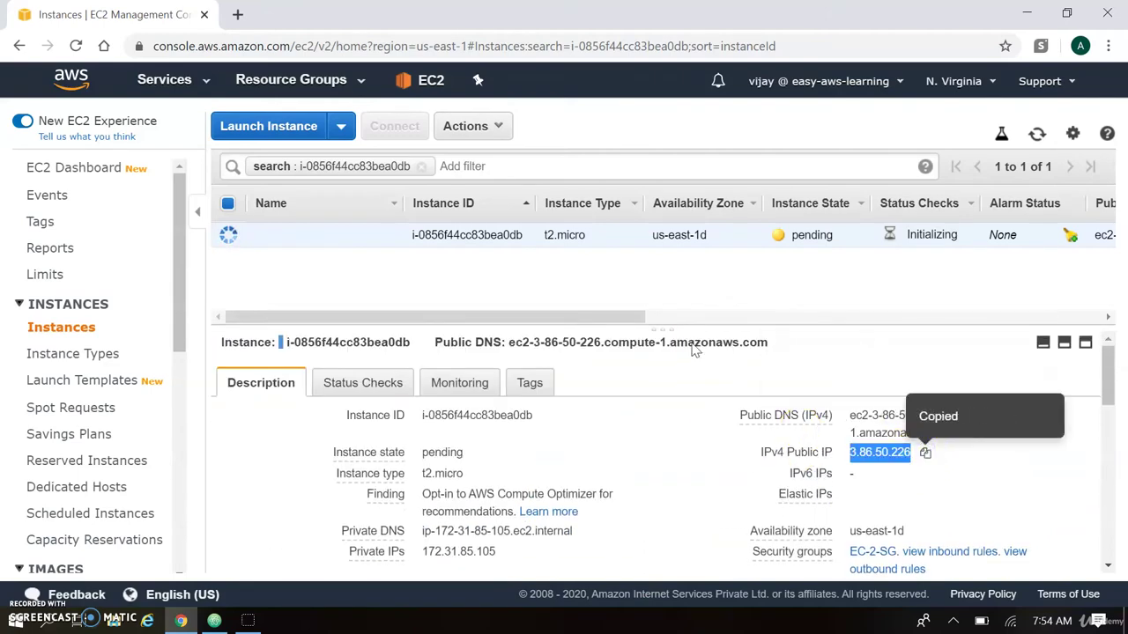
left_click(237, 14)
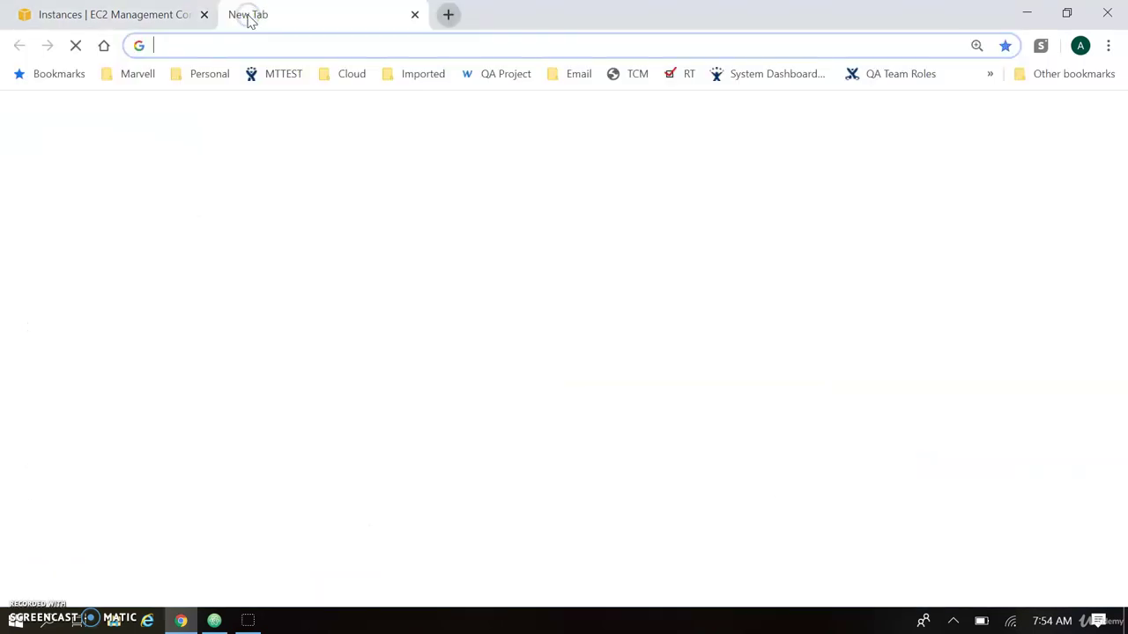
Step: Browse to 3.86.50.226 and confirm the 'Deployed ELB Instance Example 1' page loads
key("ctrl+v")
key("Return")
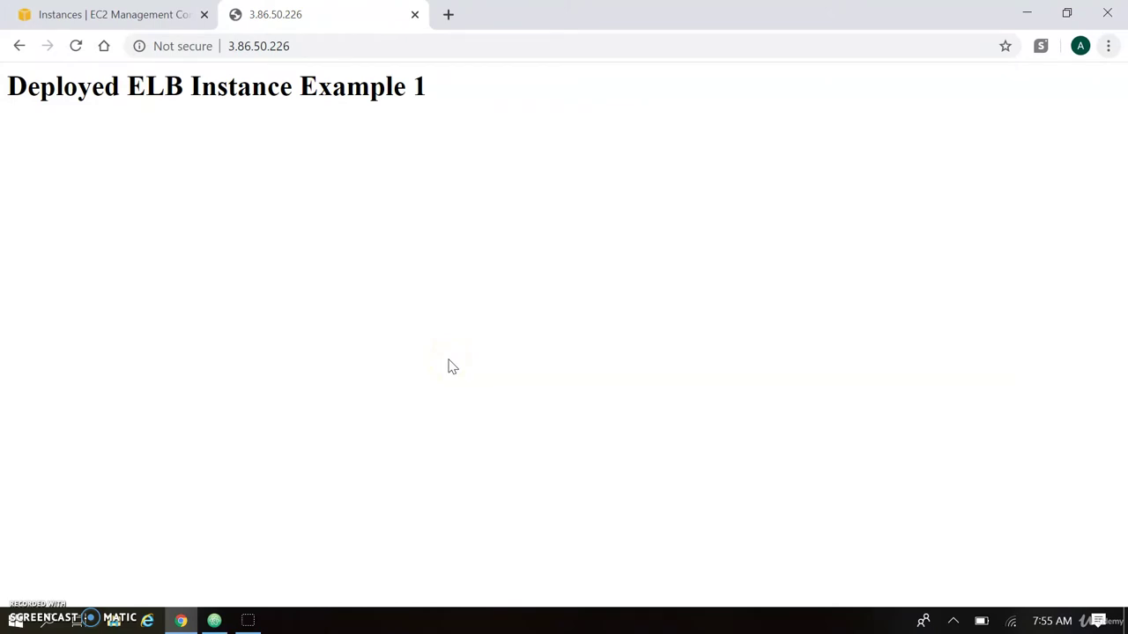
Step: Return to the EC2 console and start creating a load balancer from Load Balancers
left_click(104, 18)
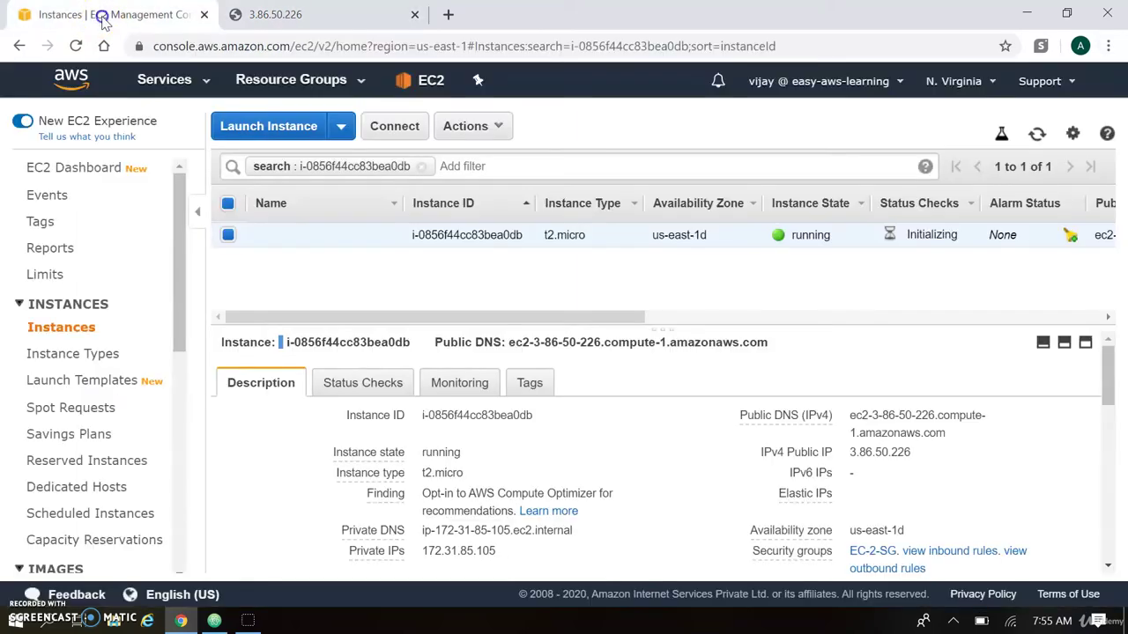
scroll(145, 401, "down", 6)
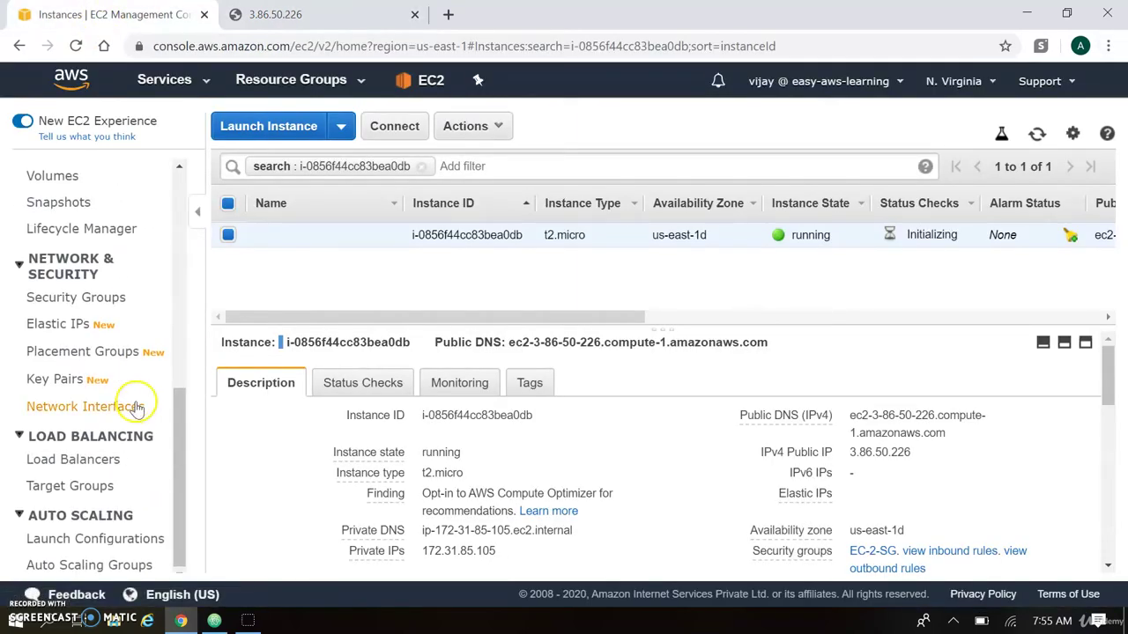
left_click(99, 462)
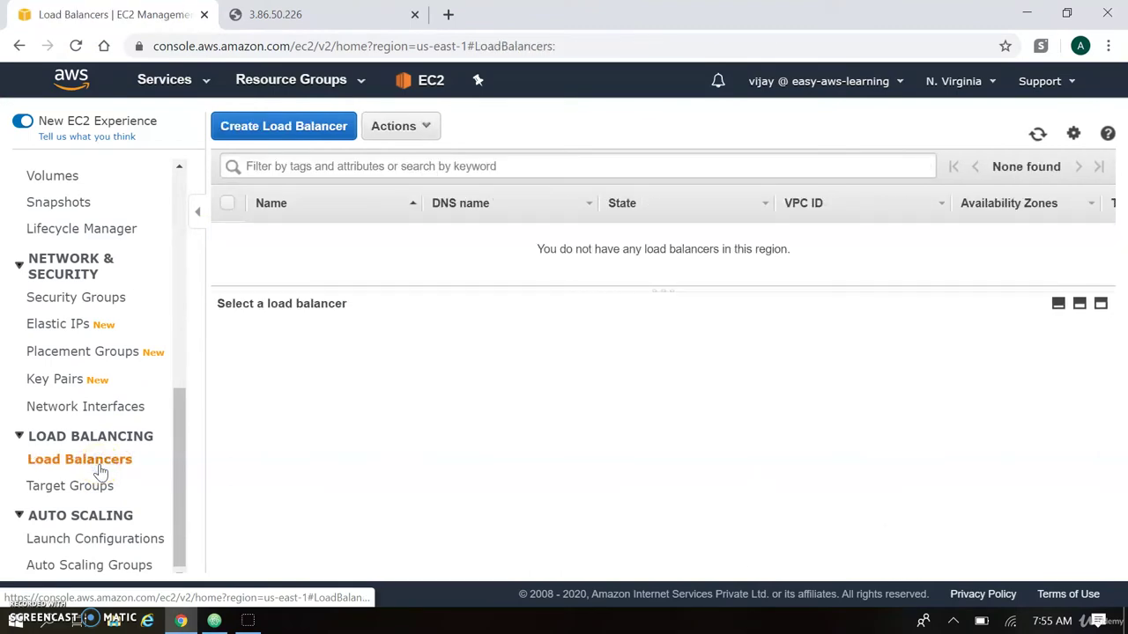
left_click(255, 132)
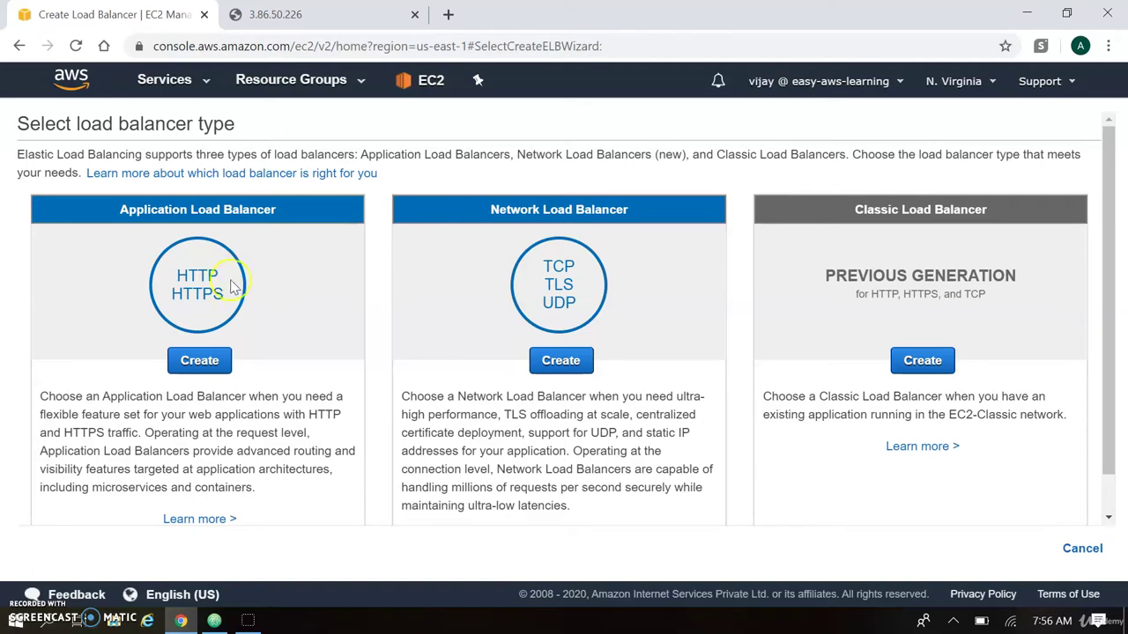
Step: Create an application load balancer named ELB-Demo with ipv4 address type
left_click(192, 362)
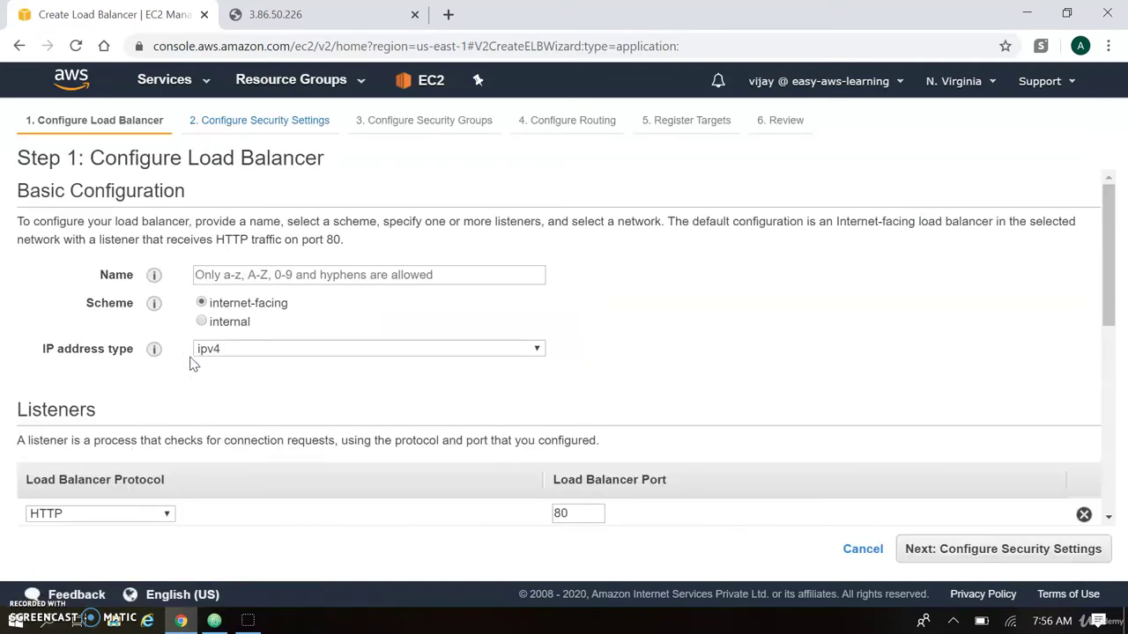
left_click(240, 275)
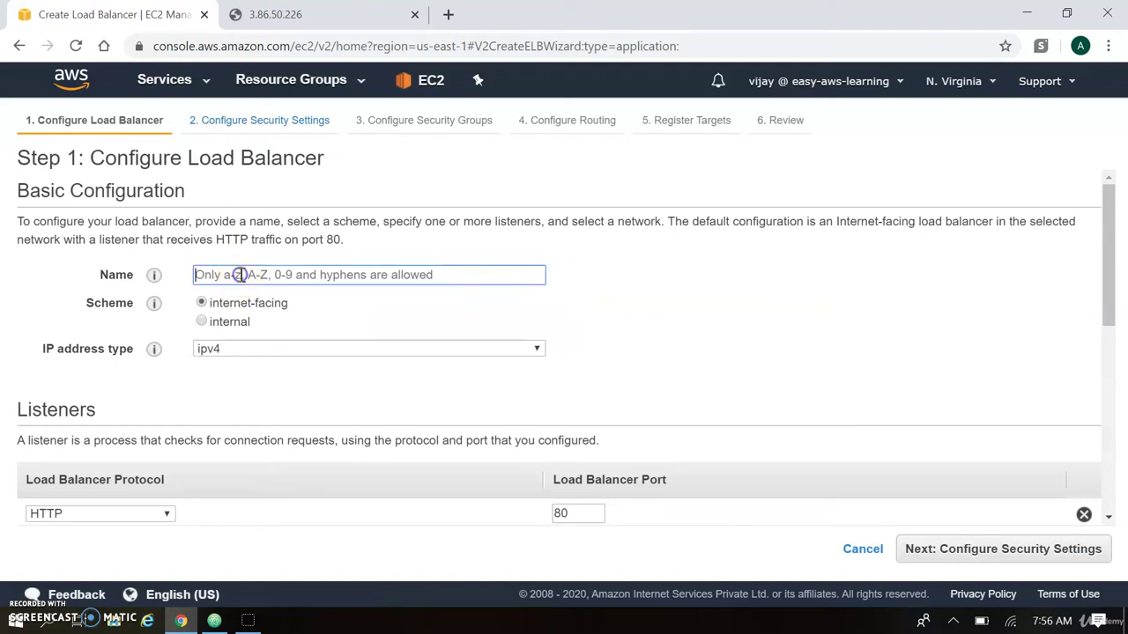
type("ELB")
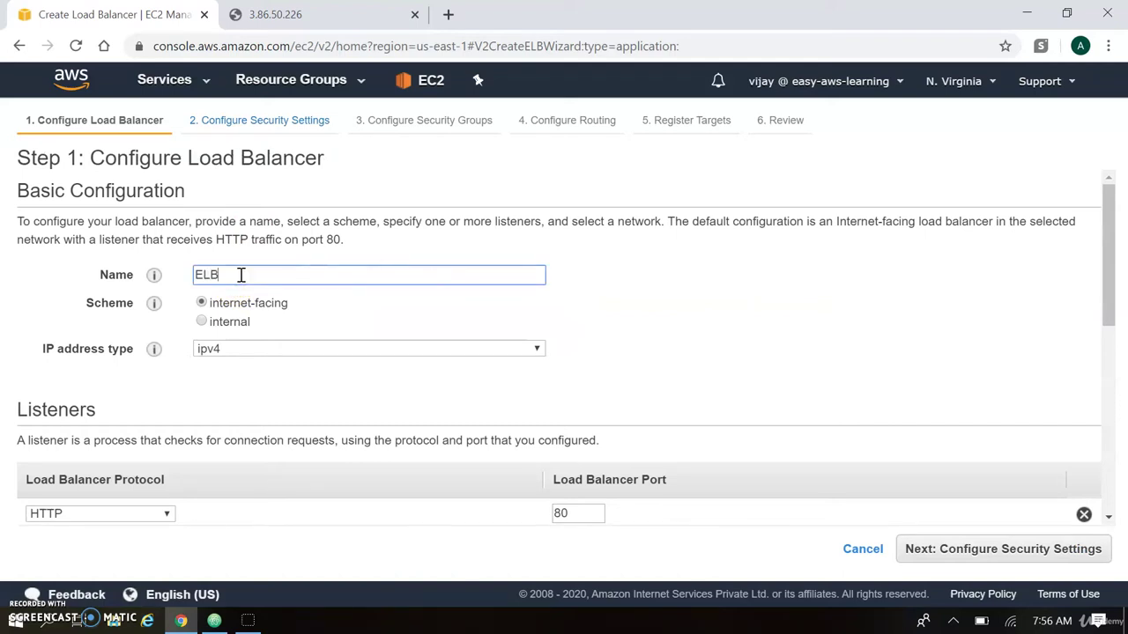
type("-Demo")
scroll(241, 275, "down", 1)
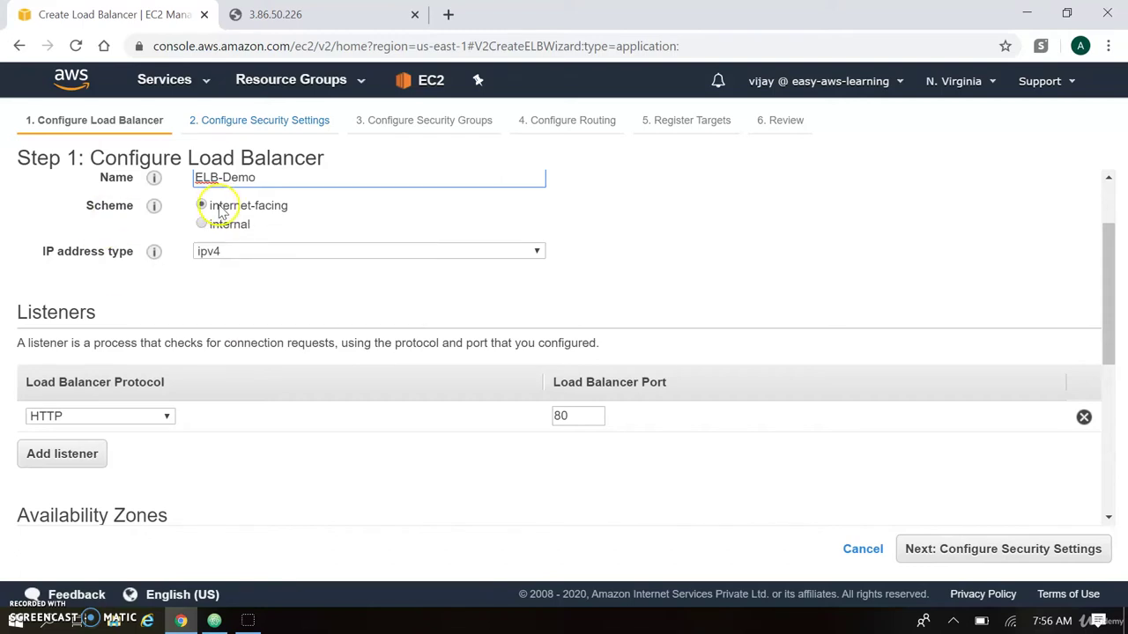
scroll(692, 284, "down", 1)
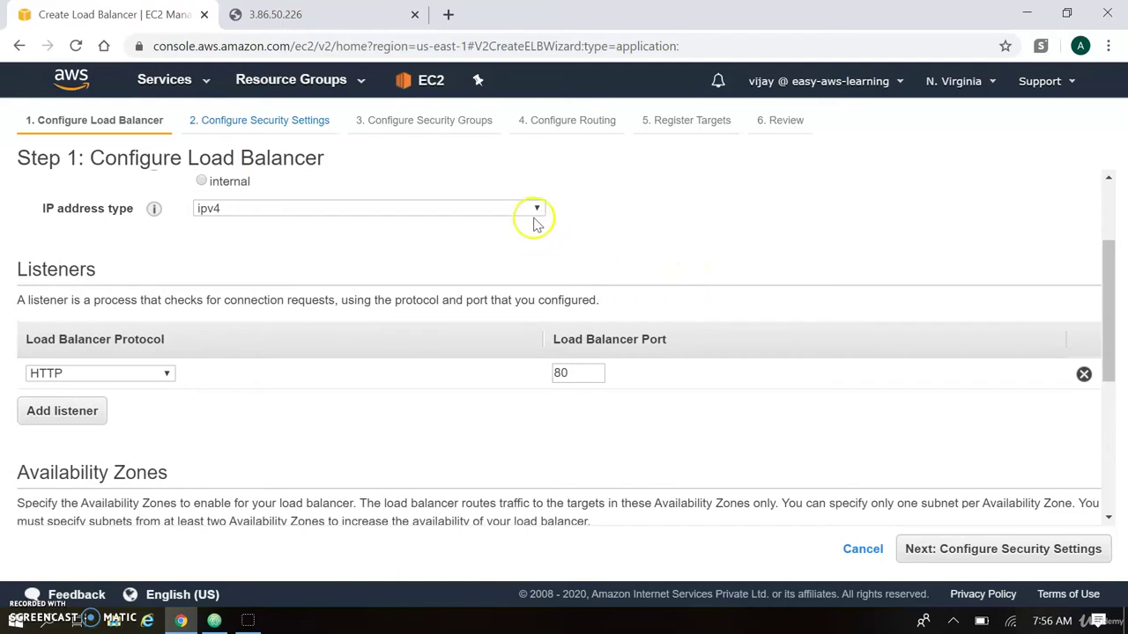
left_click(537, 211)
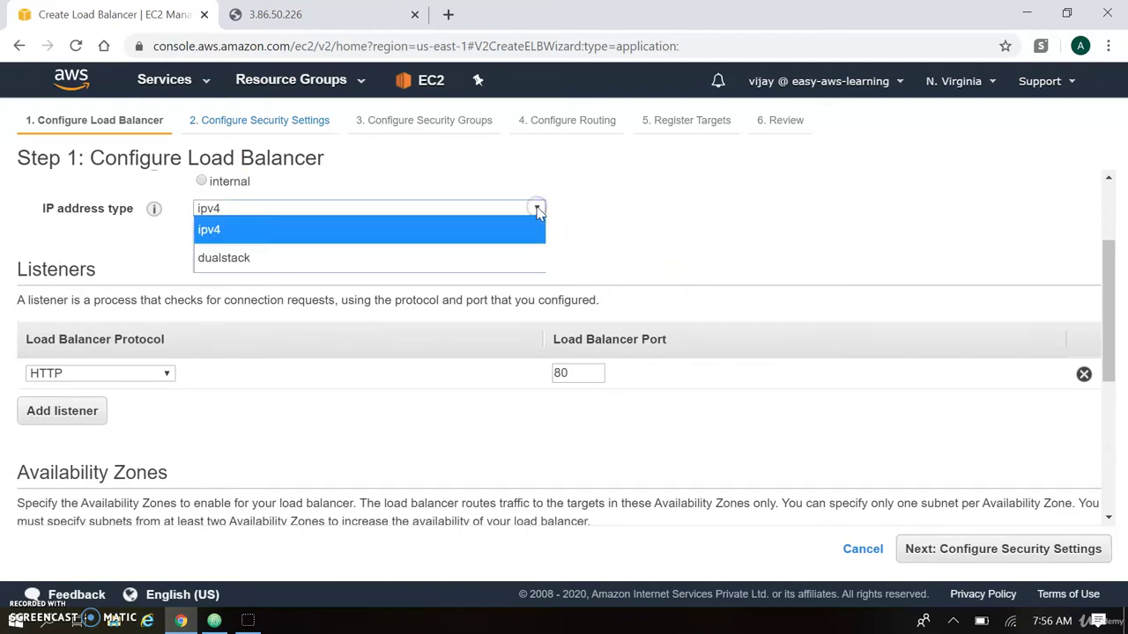
left_click(491, 231)
Step: Enable availability zones us-east-1a and us-east-1b and continue to security settings
scroll(492, 240, "down", 3)
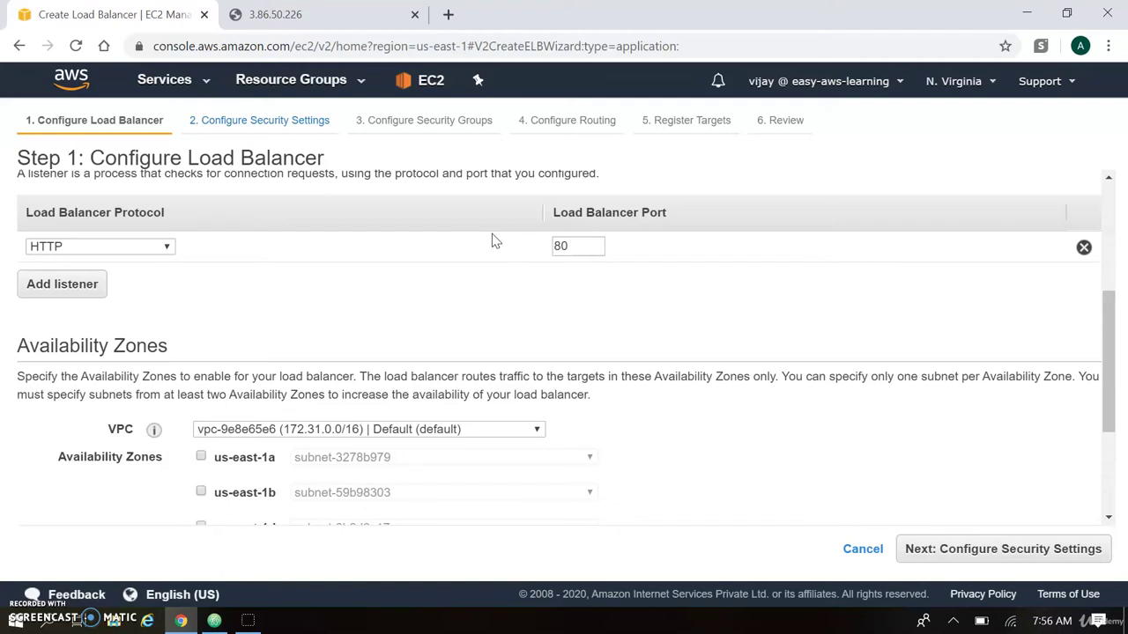
scroll(494, 241, "down", 2)
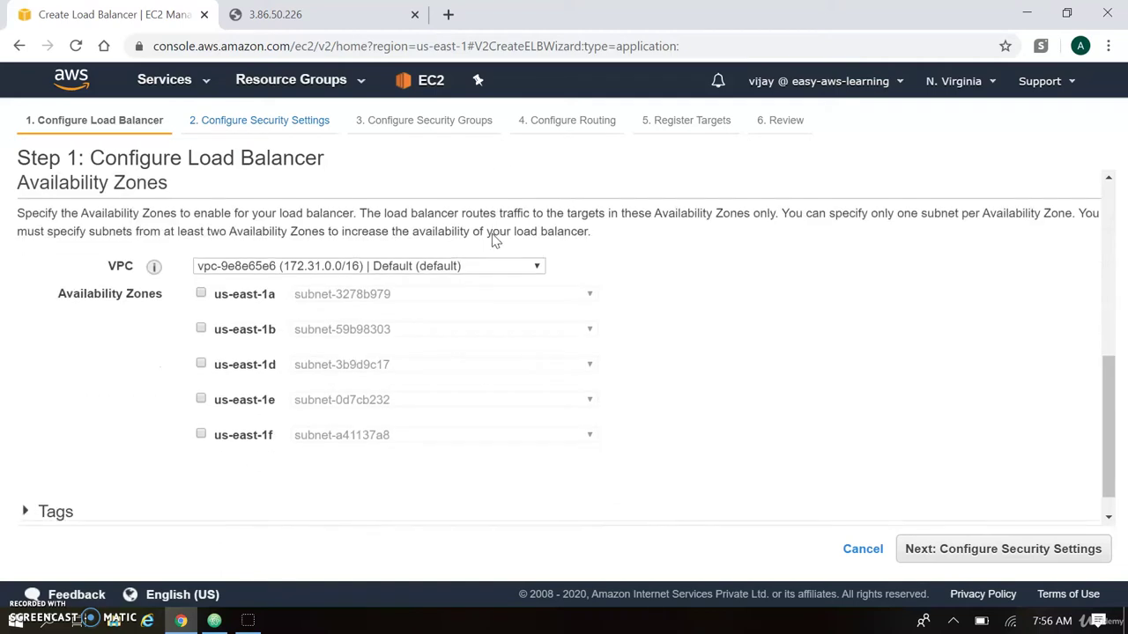
left_click(201, 291)
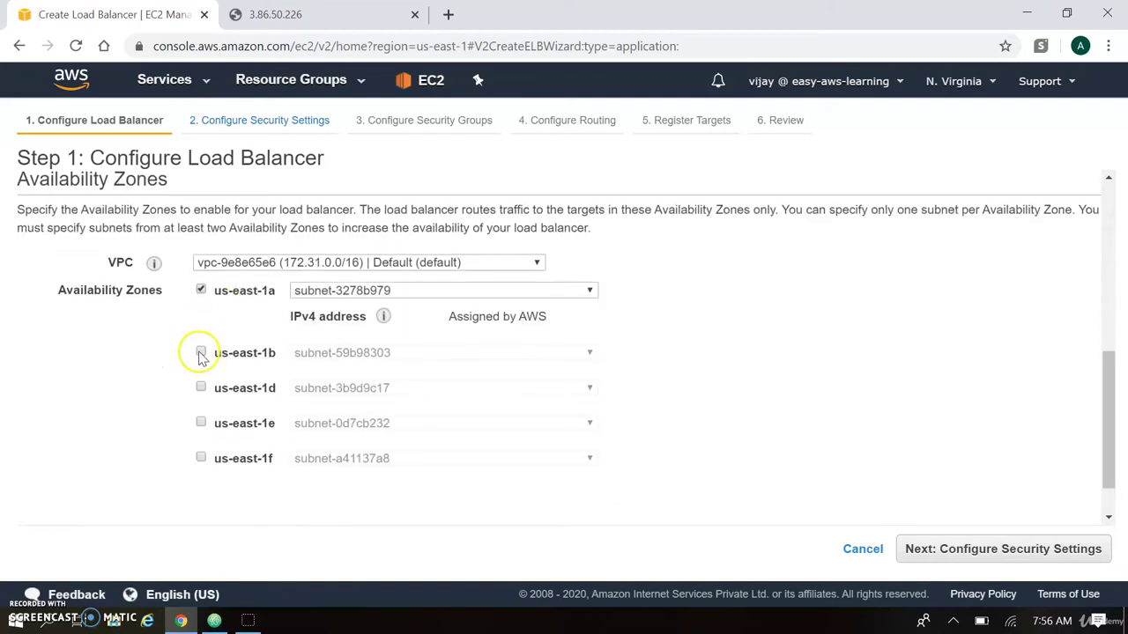
left_click(201, 353)
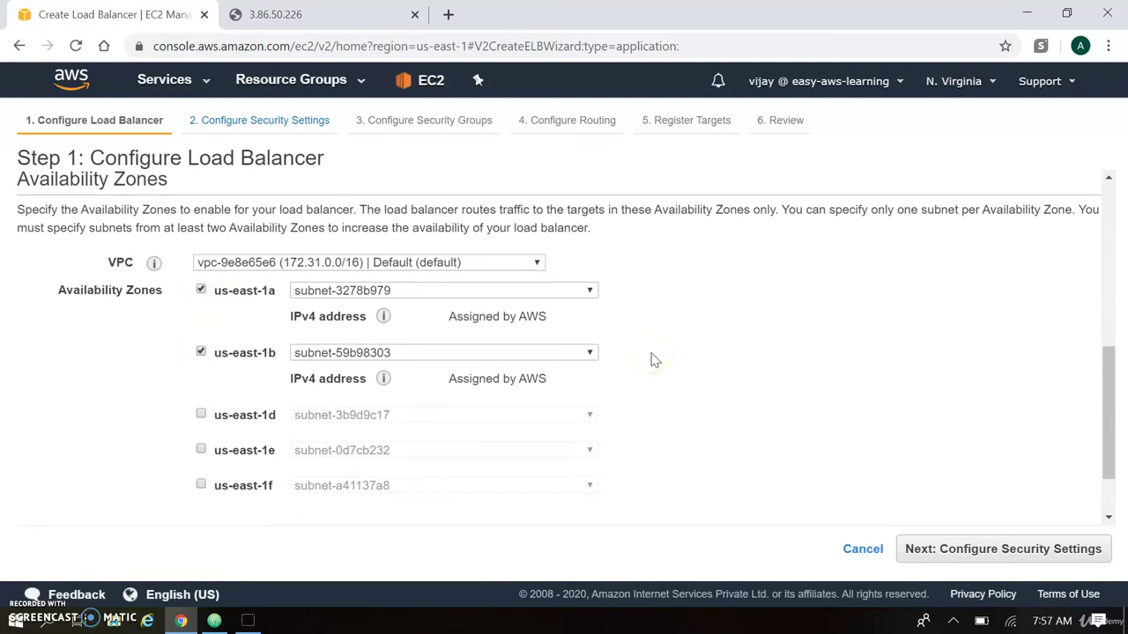
scroll(652, 358, "down", 2)
left_click(937, 435)
left_click(994, 549)
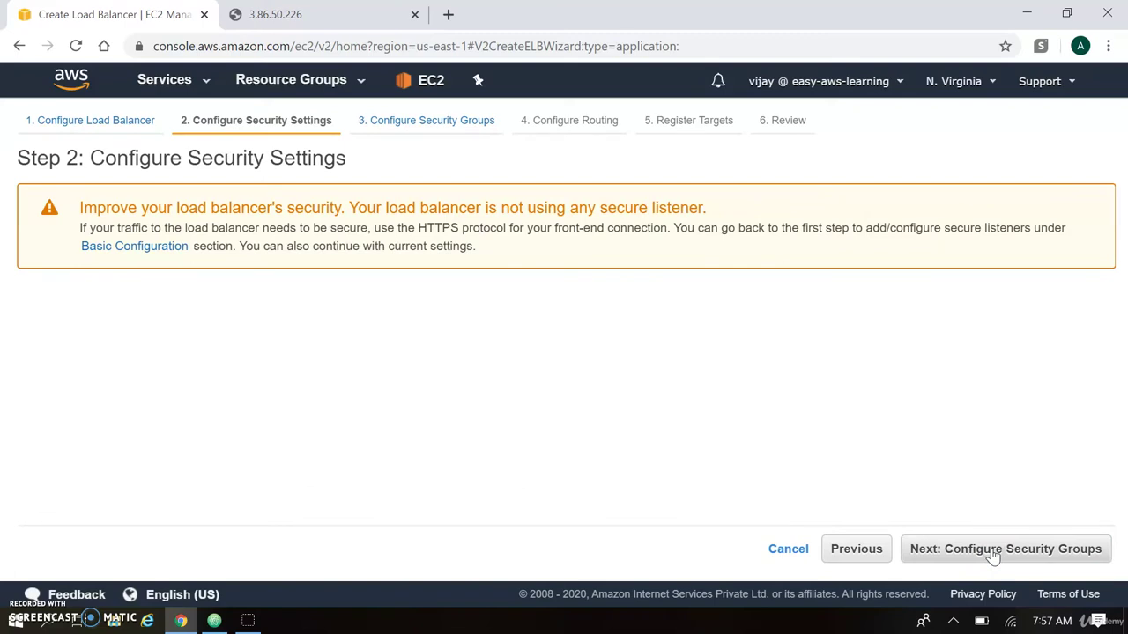
Step: Create a new security group named LB-sg with a load balancer description
left_click(846, 542)
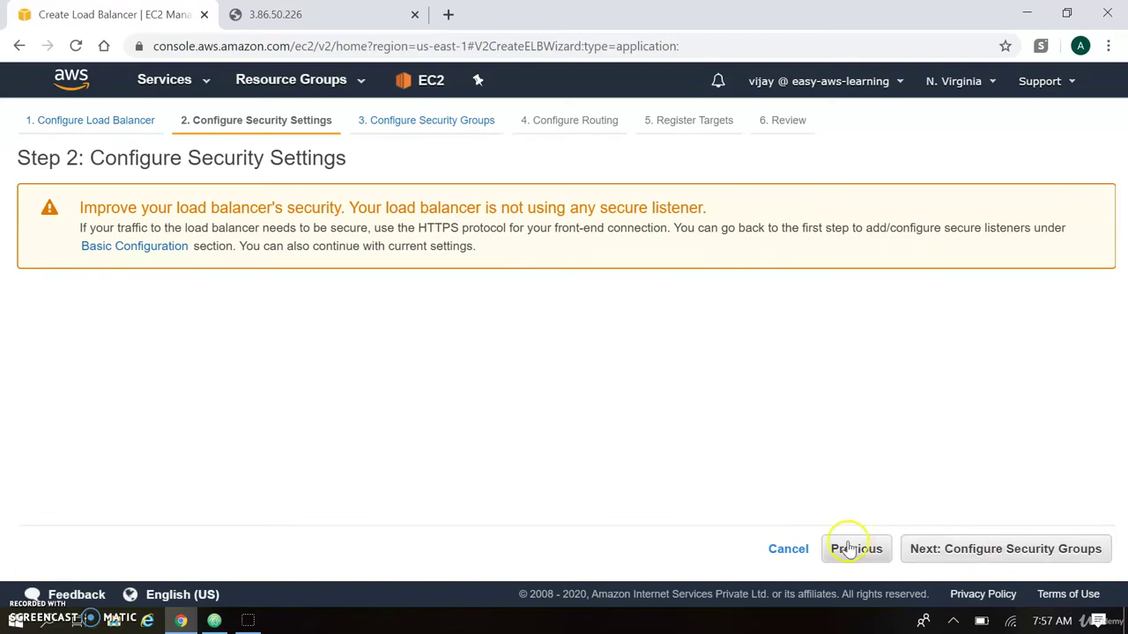
left_click(973, 546)
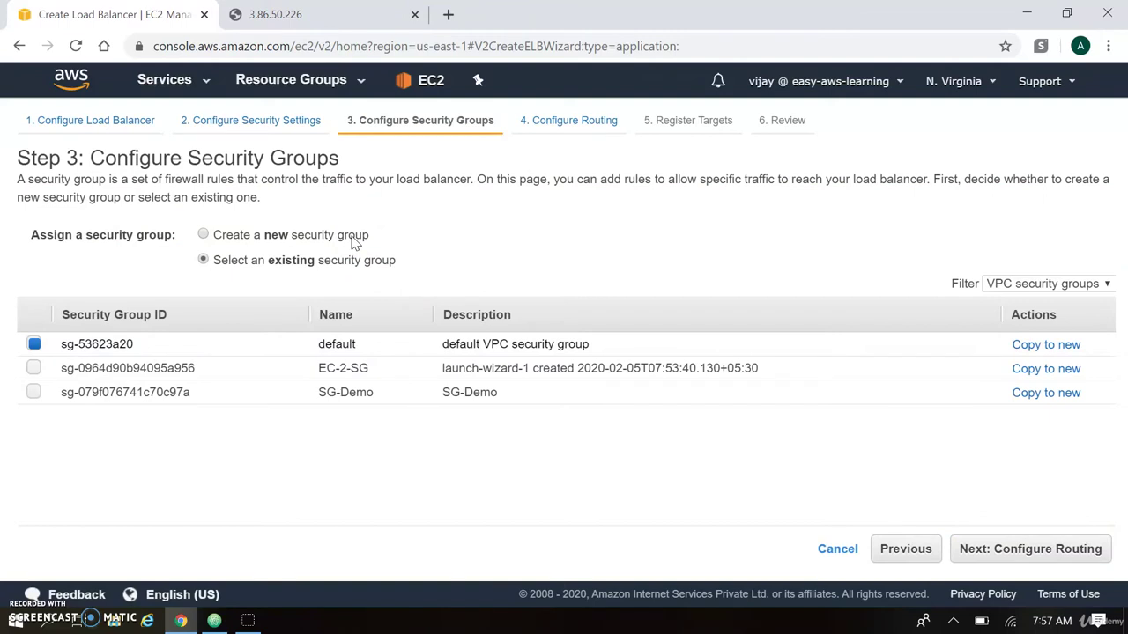
left_click(352, 238)
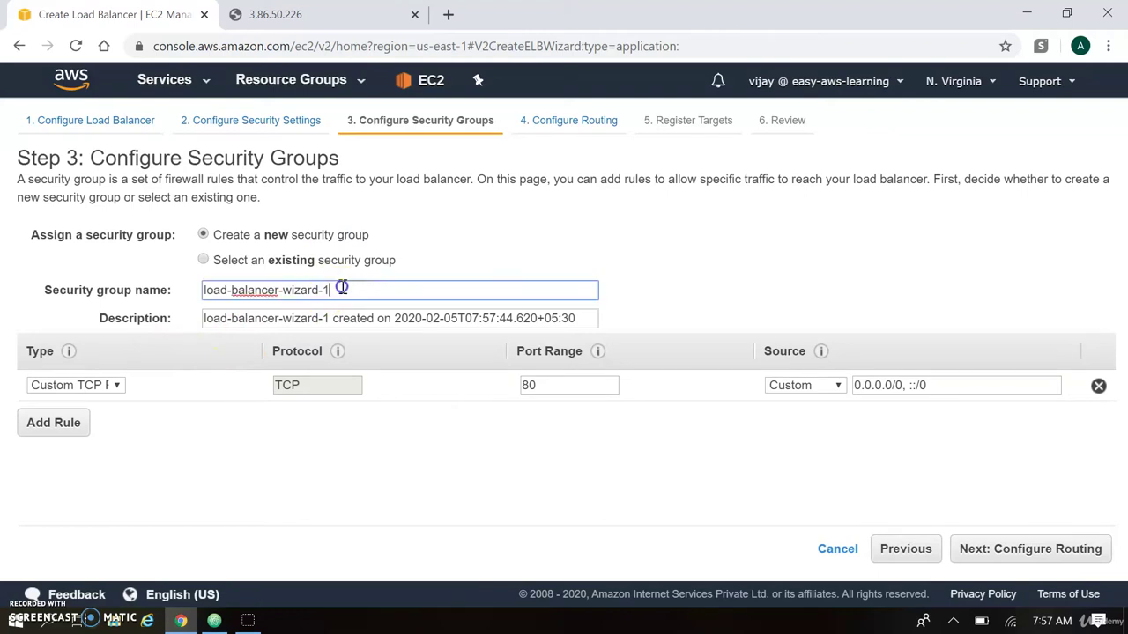
triple_click(342, 289)
type("L")
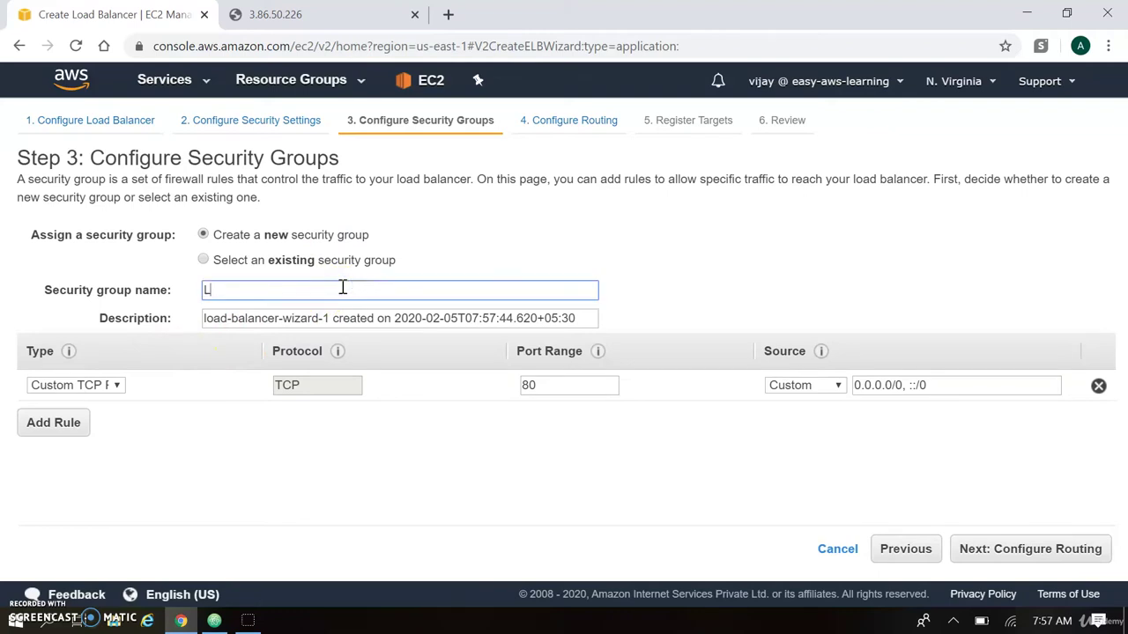
type("B-sg")
key("Tab")
type("lo")
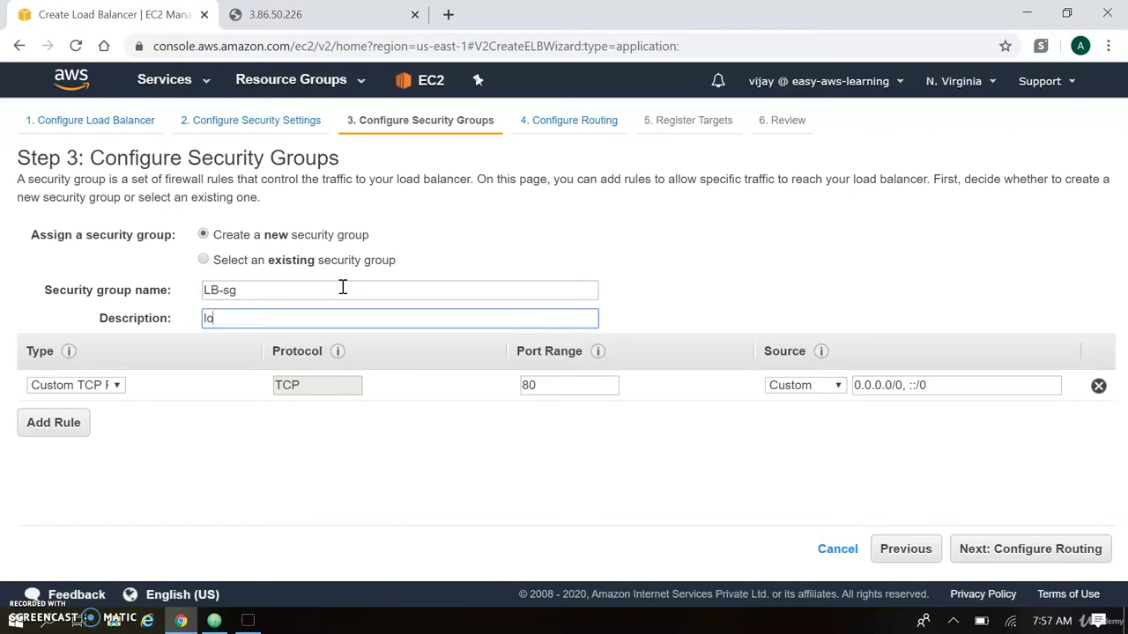
type("ad balancer sg")
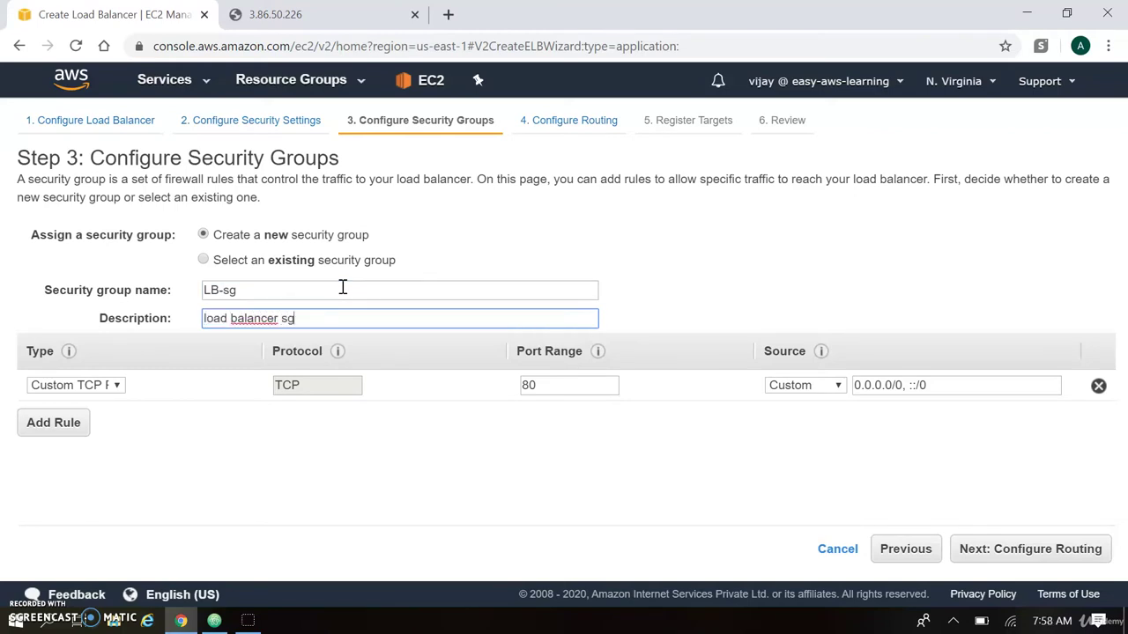
right_click(262, 320)
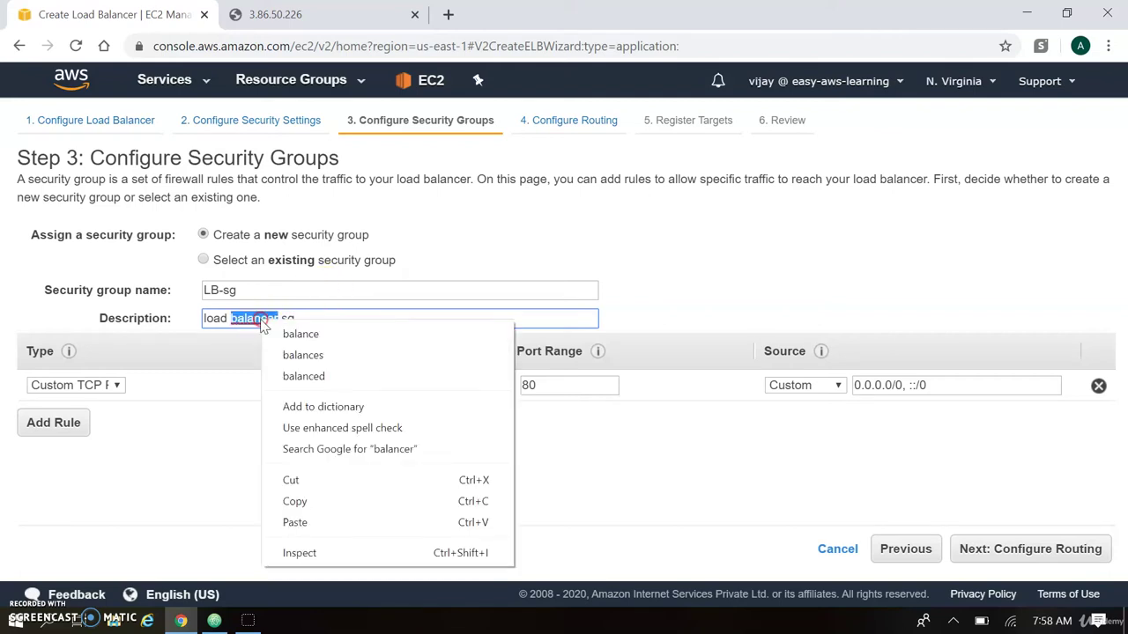
left_click(291, 355)
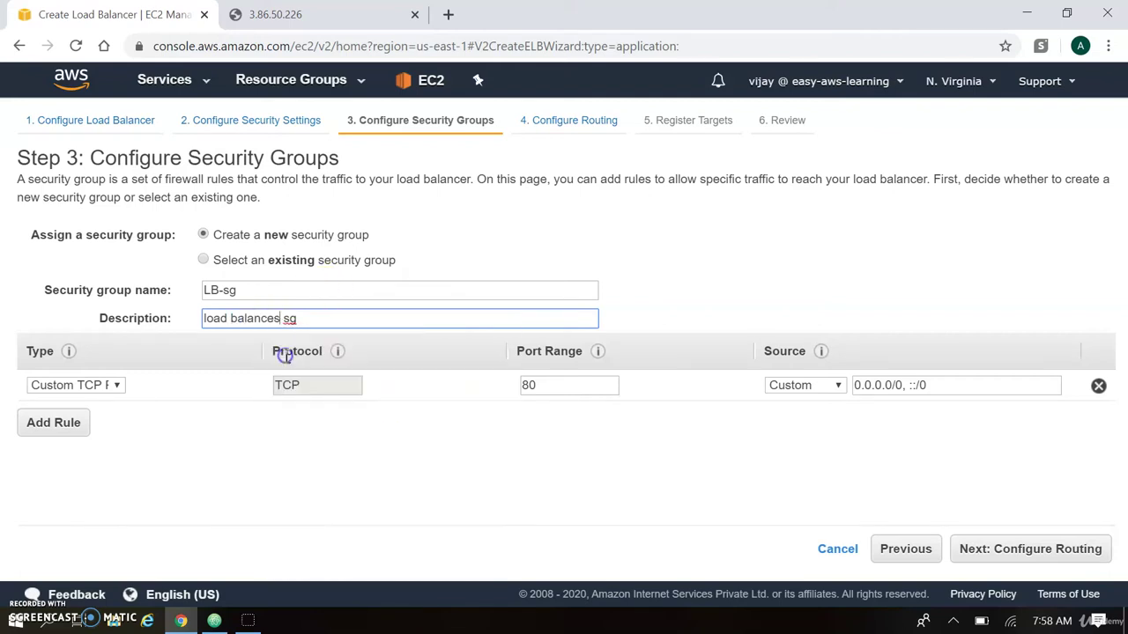
Step: Add a TCP rule for port 22 from Anywhere and continue to Configure Routing
left_click(69, 423)
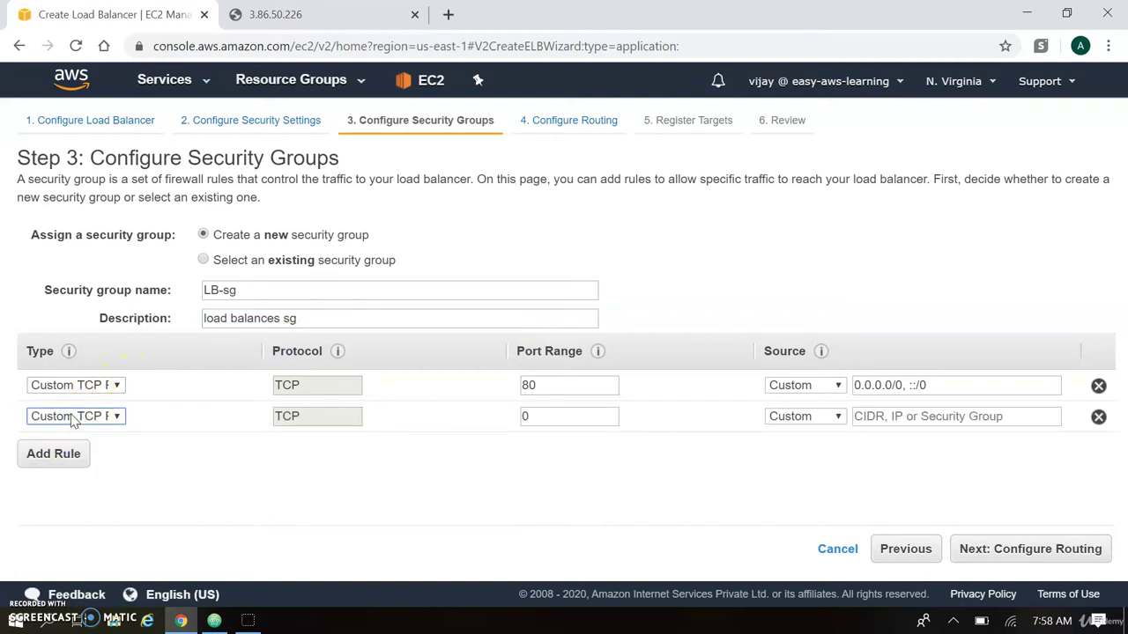
double_click(564, 416)
type("22")
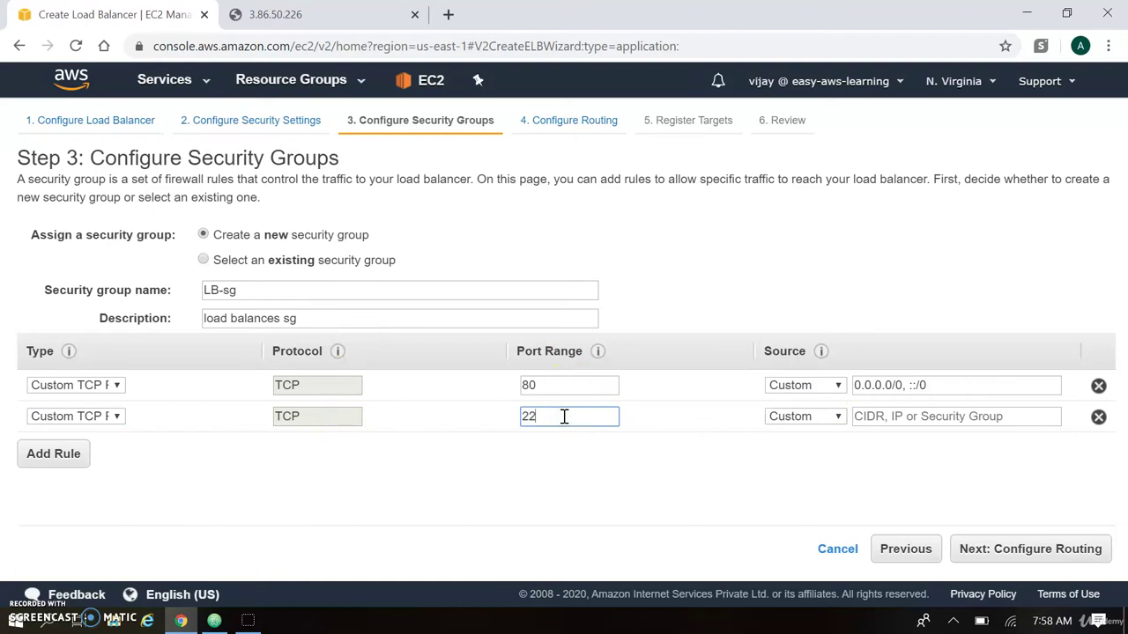
left_click(801, 416)
key("Down")
key("Return")
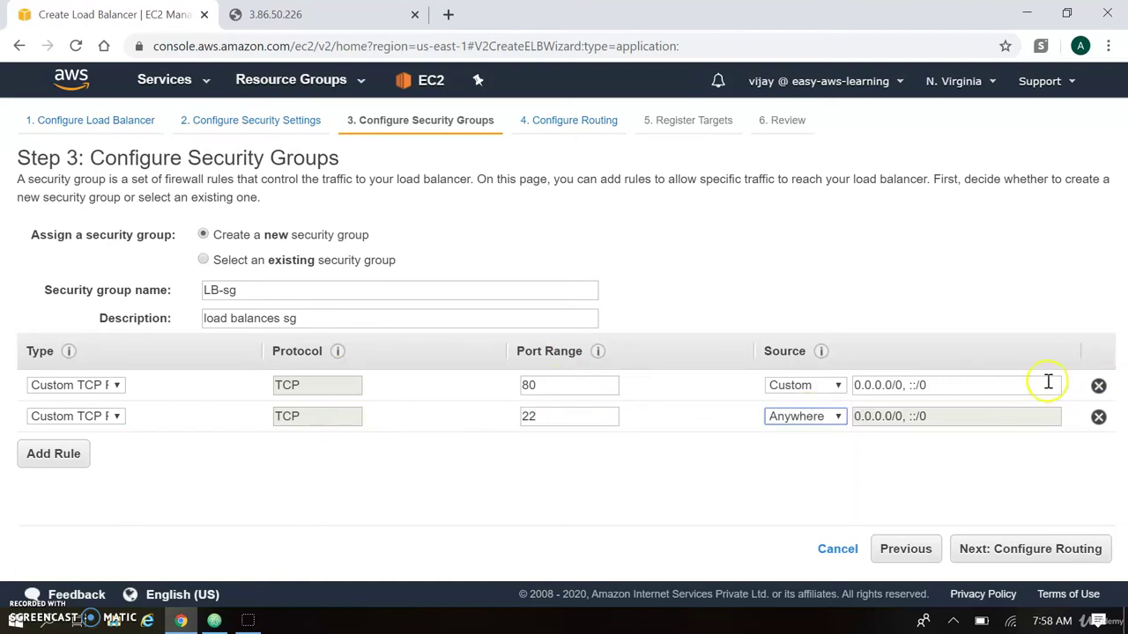
left_click(1024, 547)
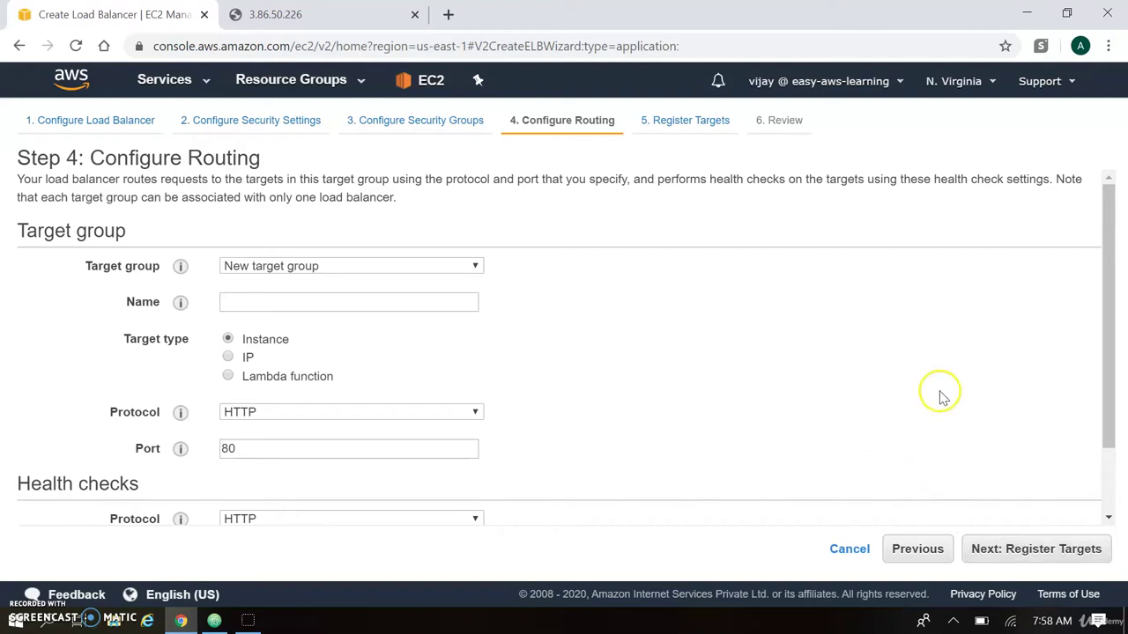
Step: Create a new target group named lb-target-group for HTTP on port 80
left_click(403, 270)
left_click(403, 270)
left_click(344, 310)
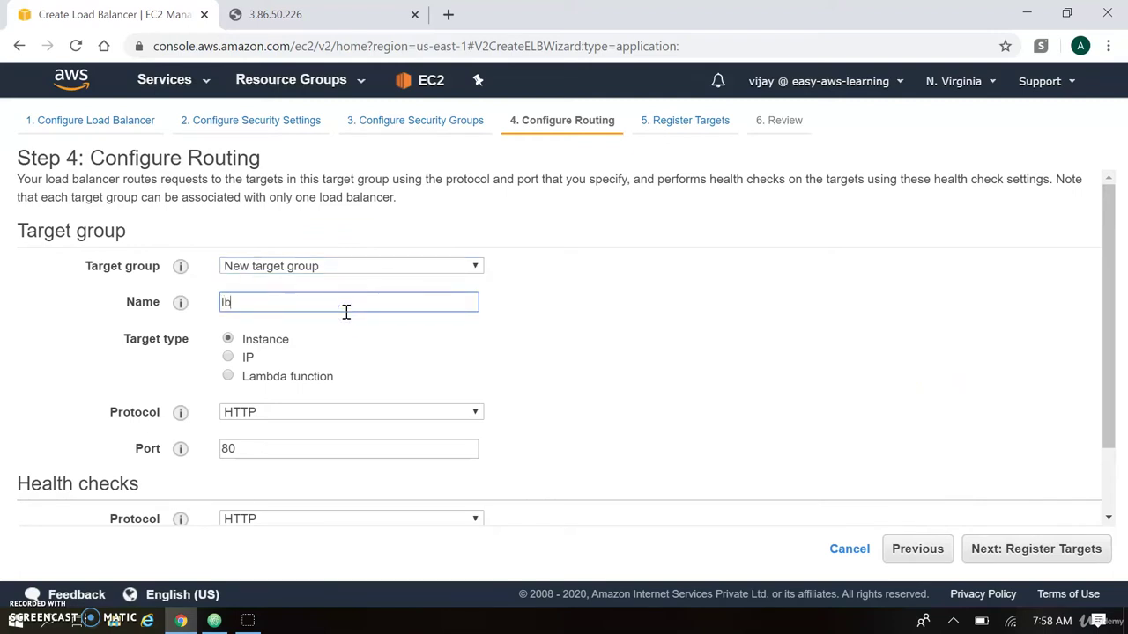
type("lb-target-grpoup")
scroll(347, 312, "down", 1)
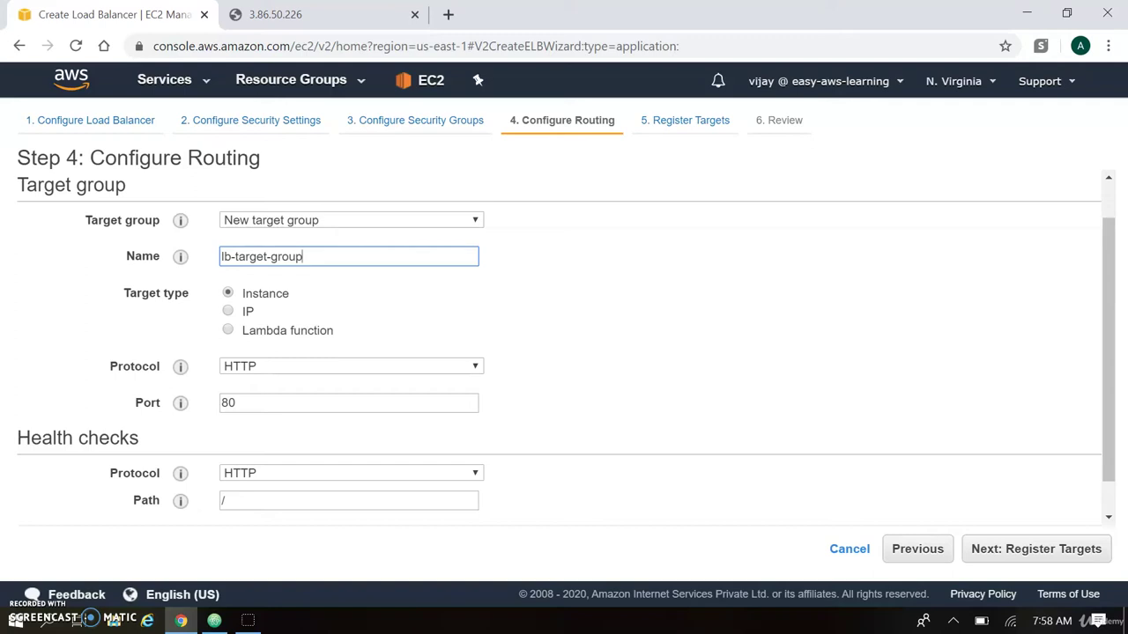
scroll(767, 315, "down", 1)
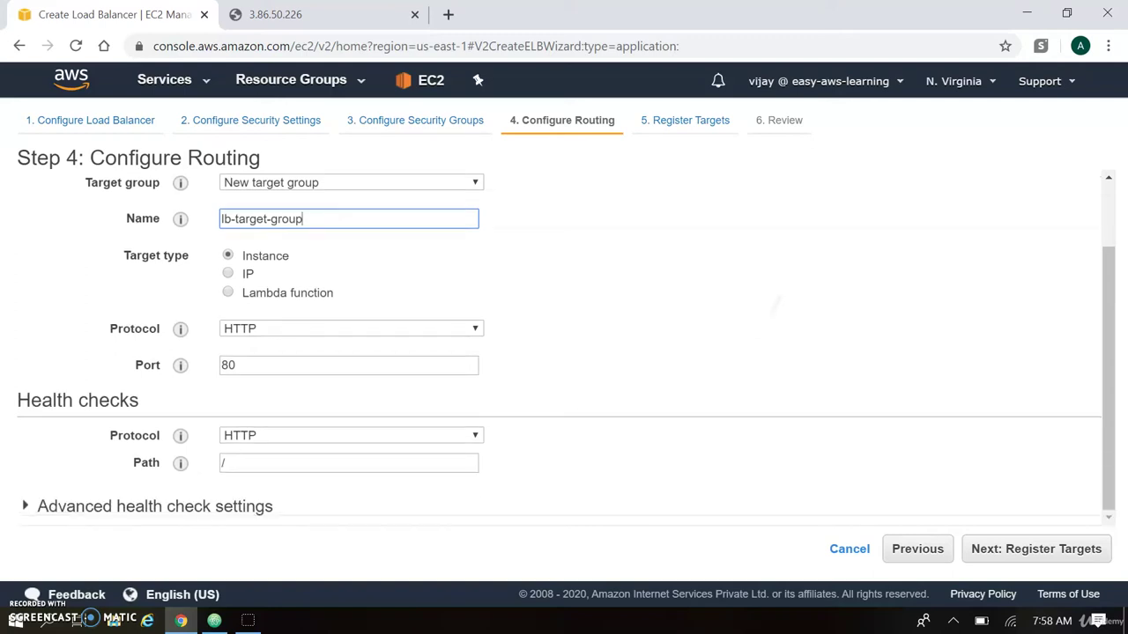
Step: Check the health check path / and reload the instance's test page in the browser
left_click(294, 469)
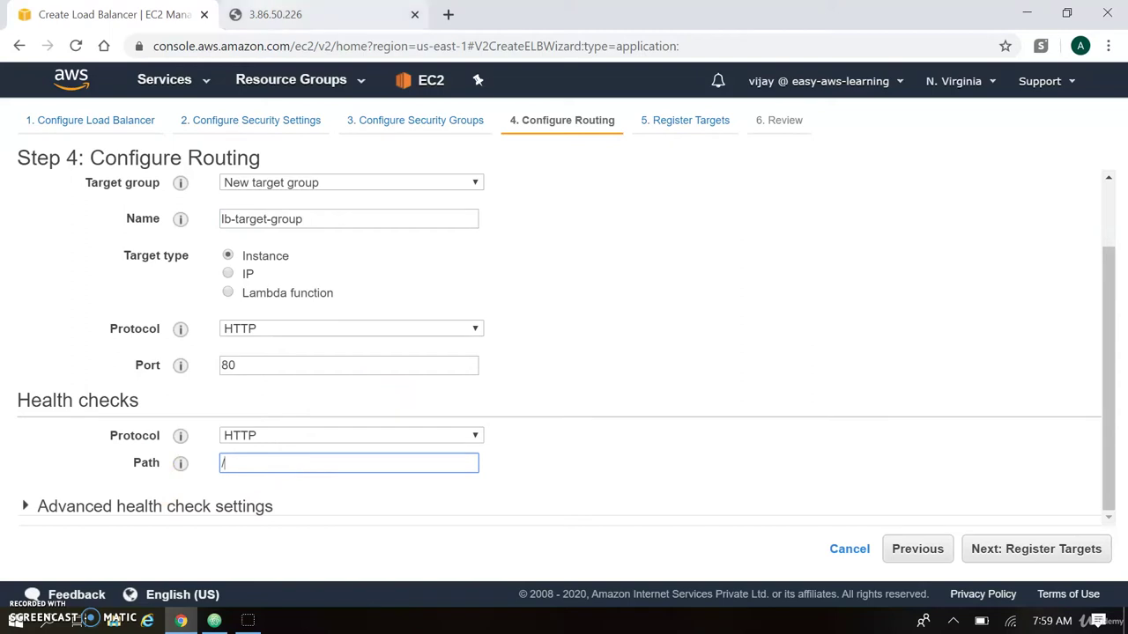
left_click(273, 15)
left_click(409, 48)
key("Return")
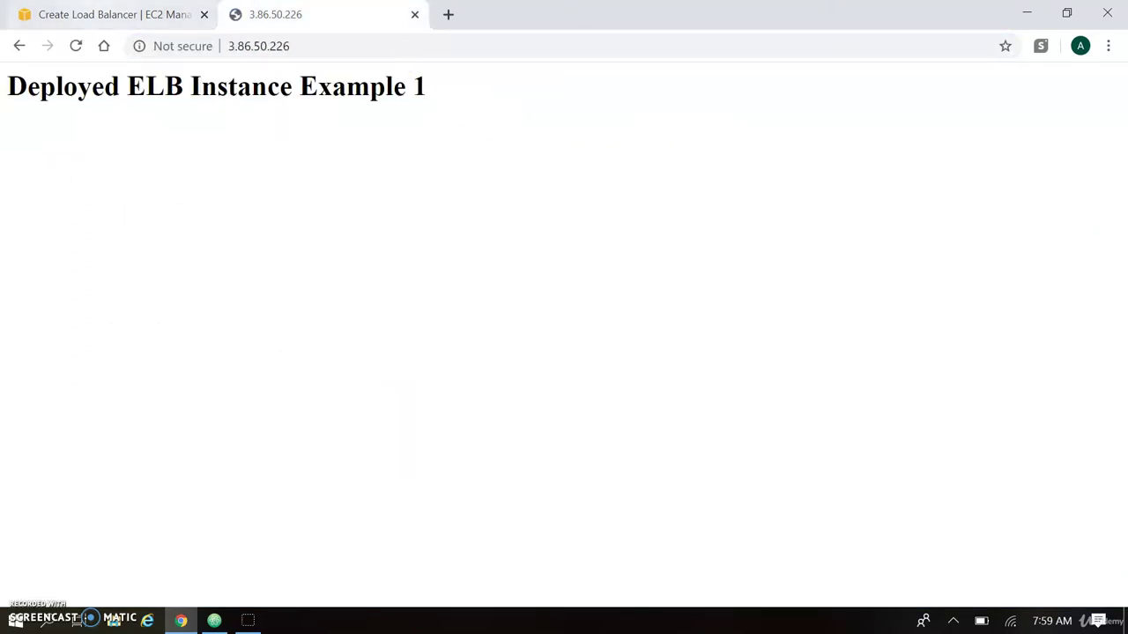
key("ctrl+shift+Tab")
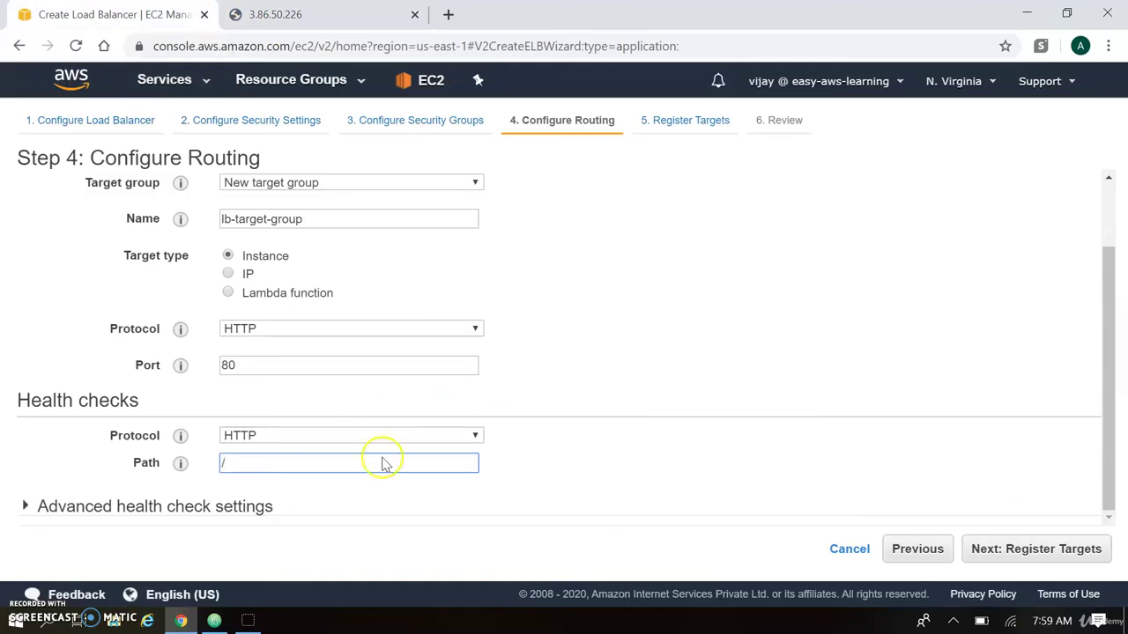
Step: Expand the advanced health check settings and confirm success code 200
left_click(212, 505)
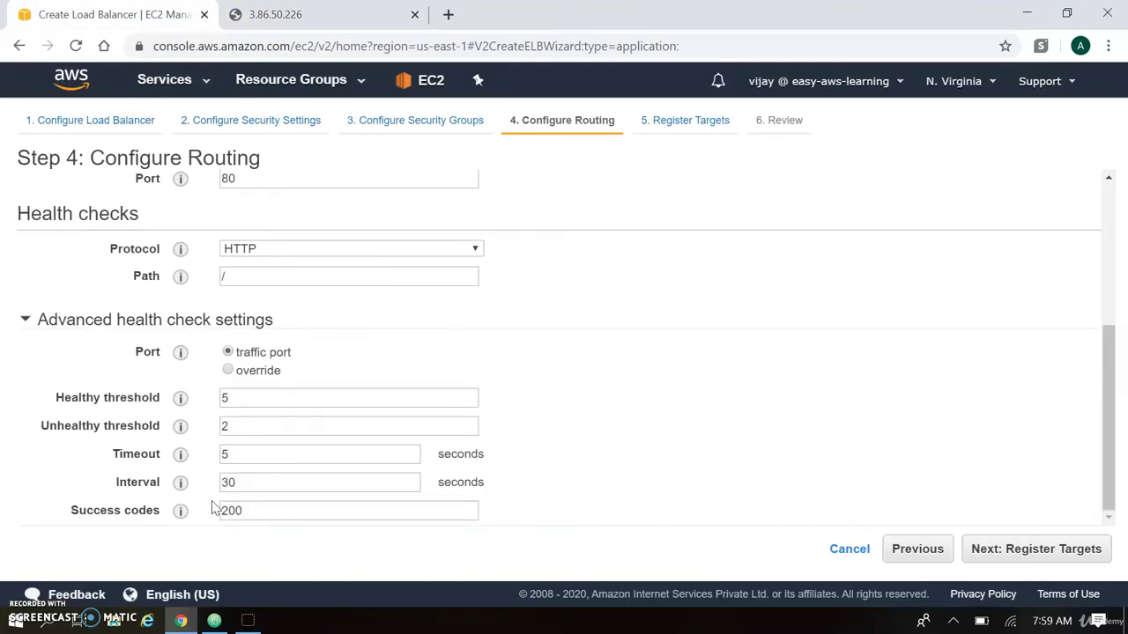
double_click(272, 514)
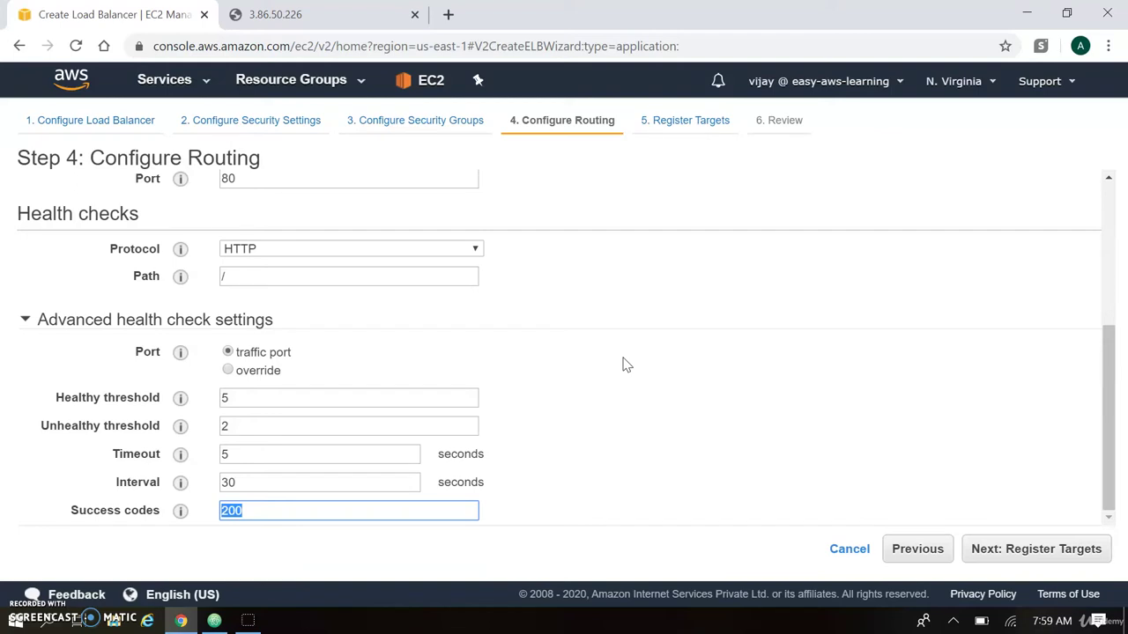
scroll(624, 364, "up", 3)
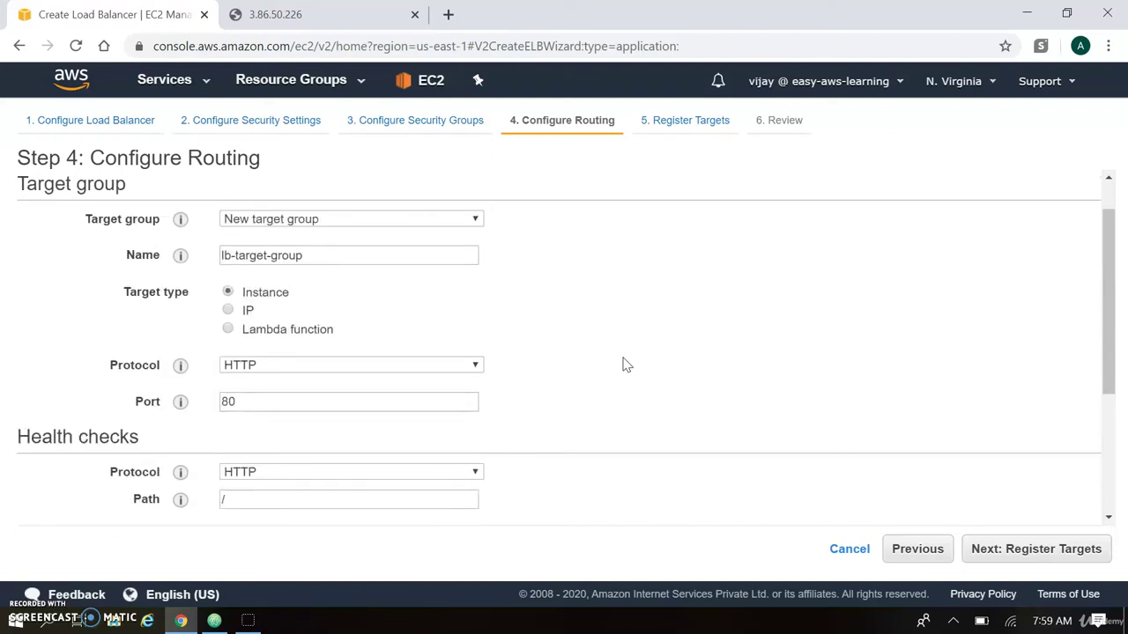
scroll(624, 364, "down", 1)
left_click(1027, 549)
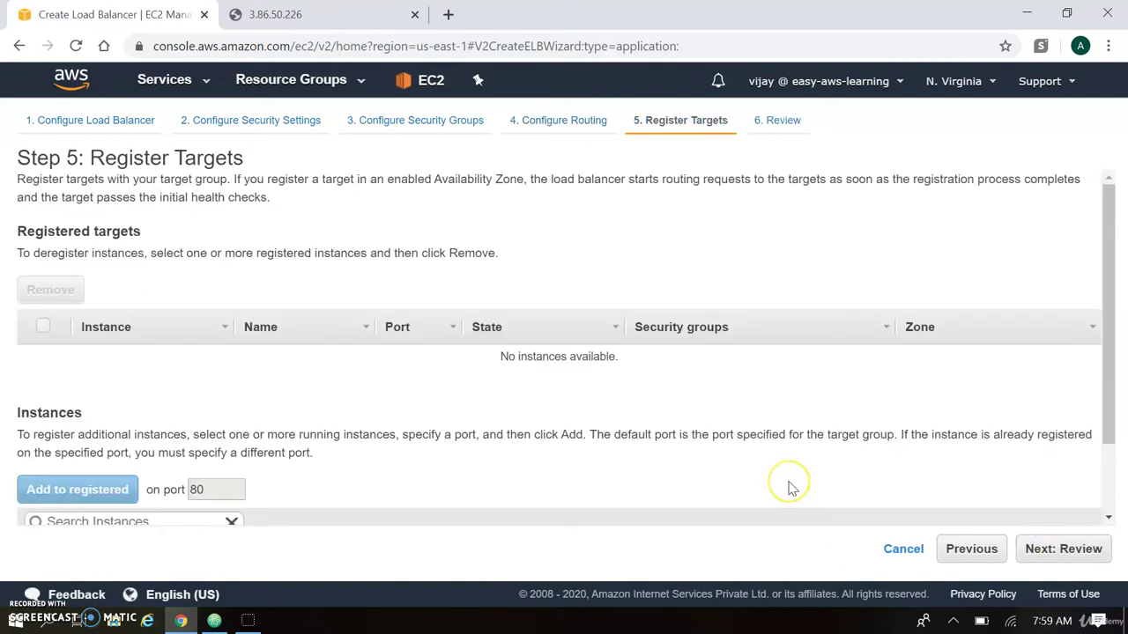
Step: Register the running instance on port 80 and create the ELB-Demo load balancer
scroll(791, 489, "down", 1)
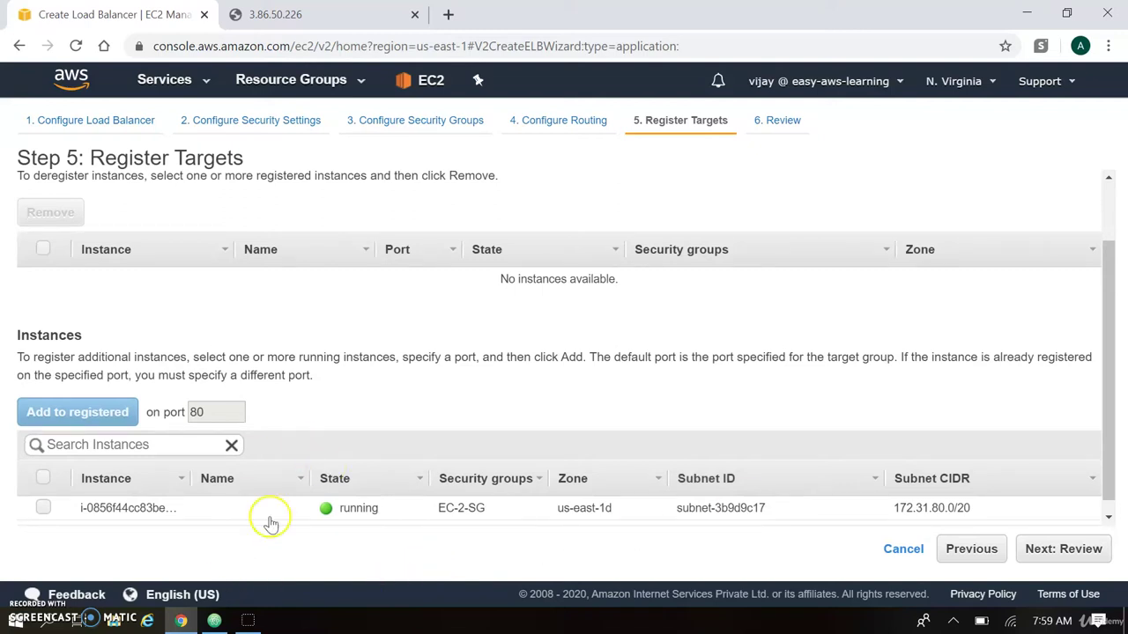
left_click(44, 509)
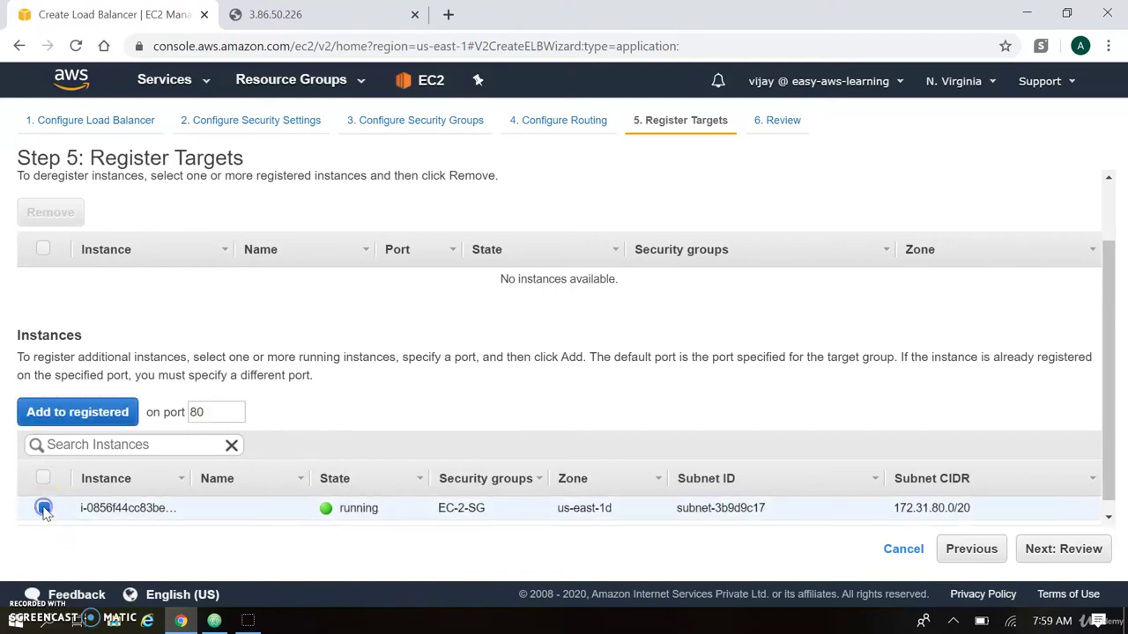
left_click(102, 414)
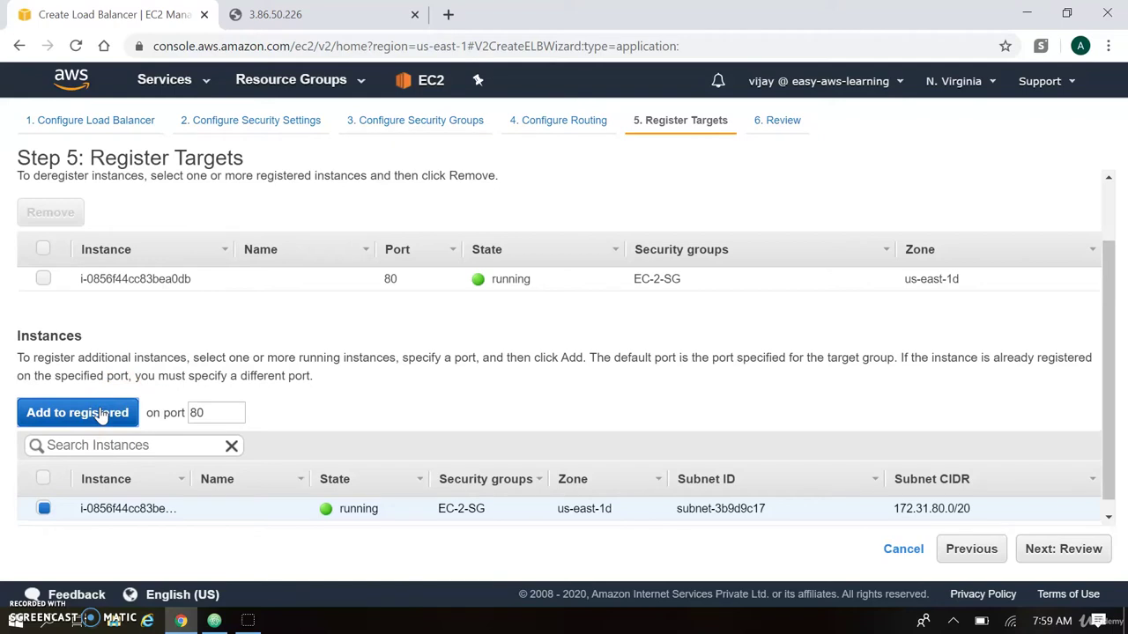
left_click(1082, 547)
left_click(1077, 550)
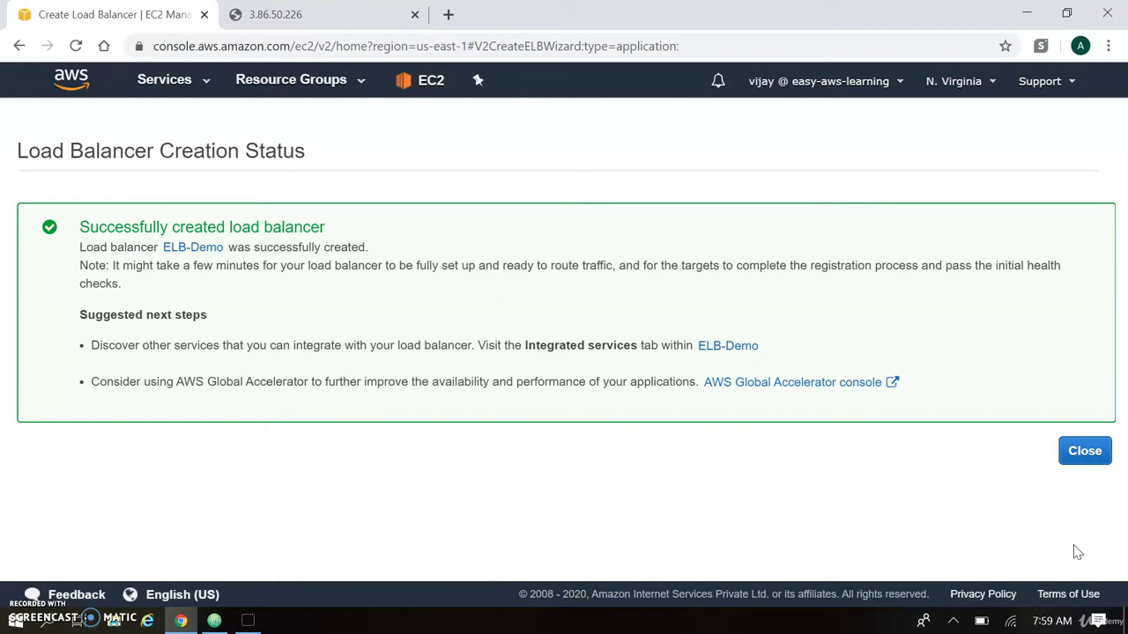
left_click(1084, 450)
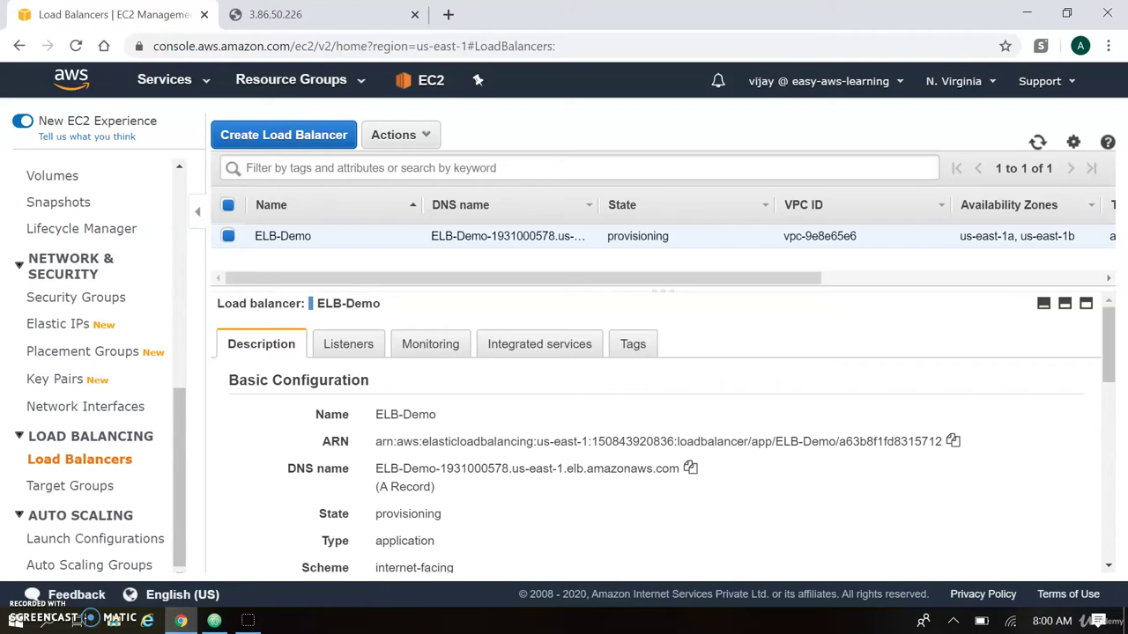
Step: Wait for ELB-Demo to become active and copy its DNS name
double_click(638, 236)
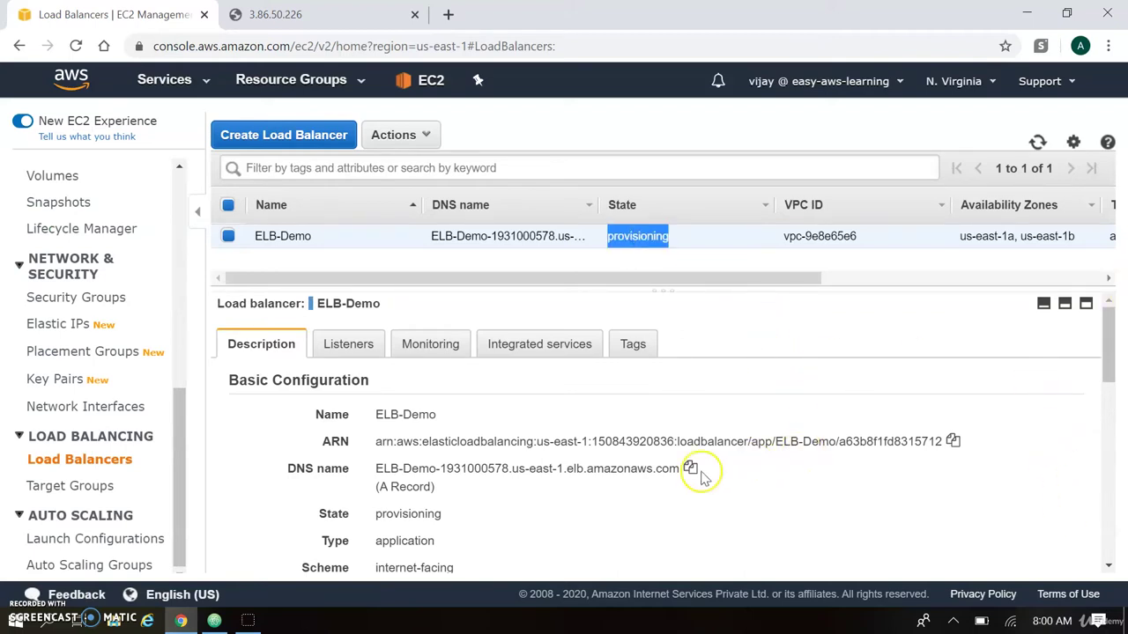
scroll(702, 475, "down", 2)
scroll(702, 476, "down", 5)
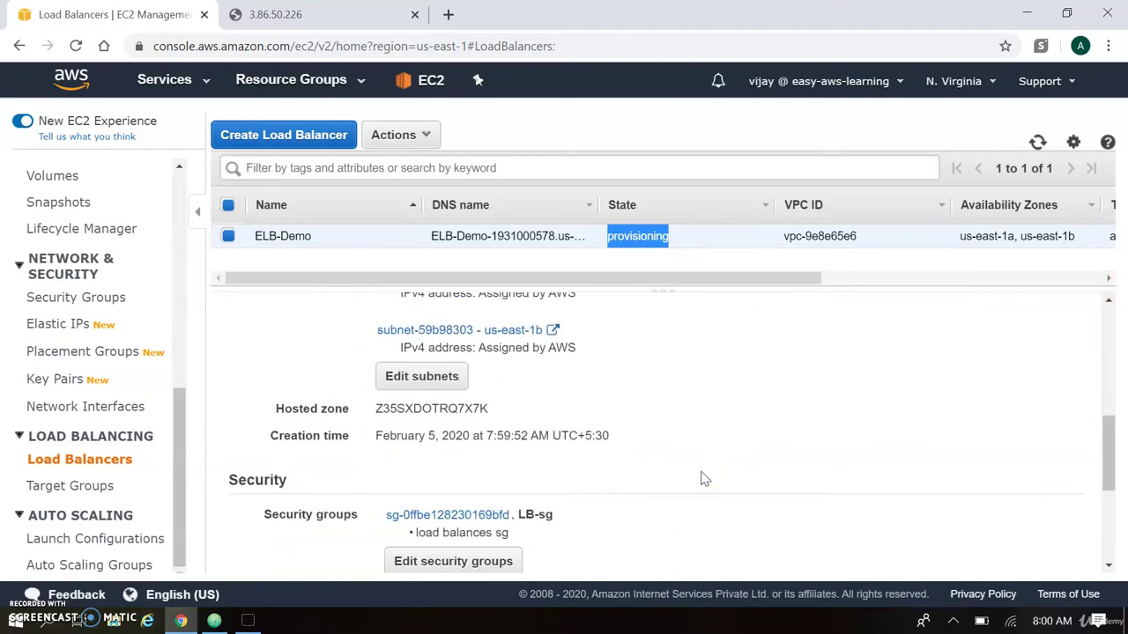
scroll(702, 476, "down", 2)
scroll(703, 476, "up", 8)
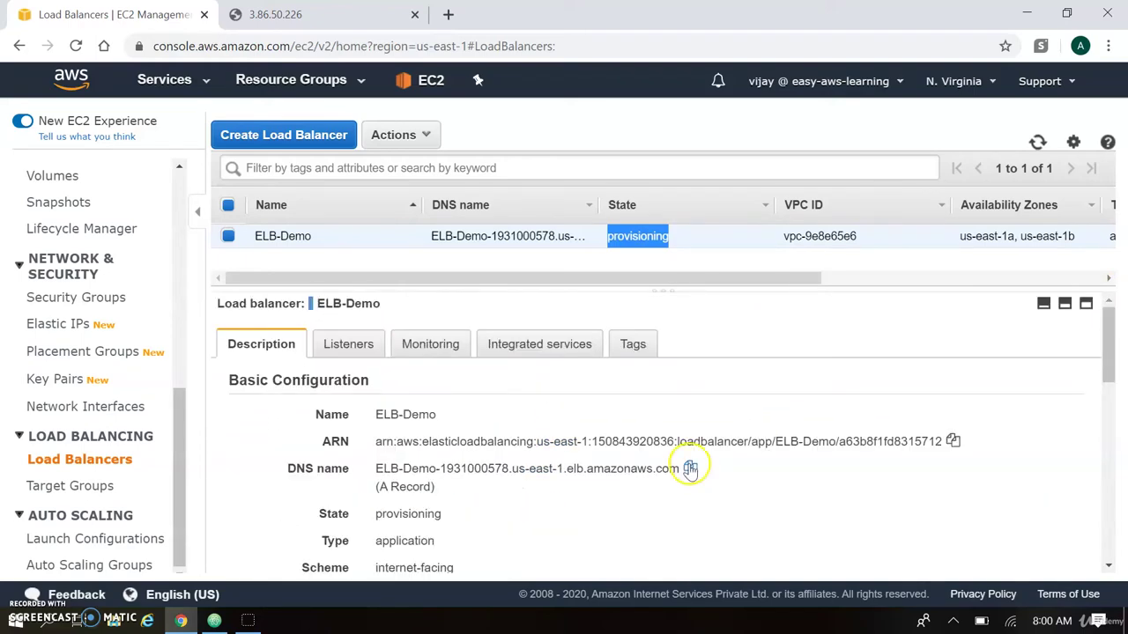
left_click(689, 469)
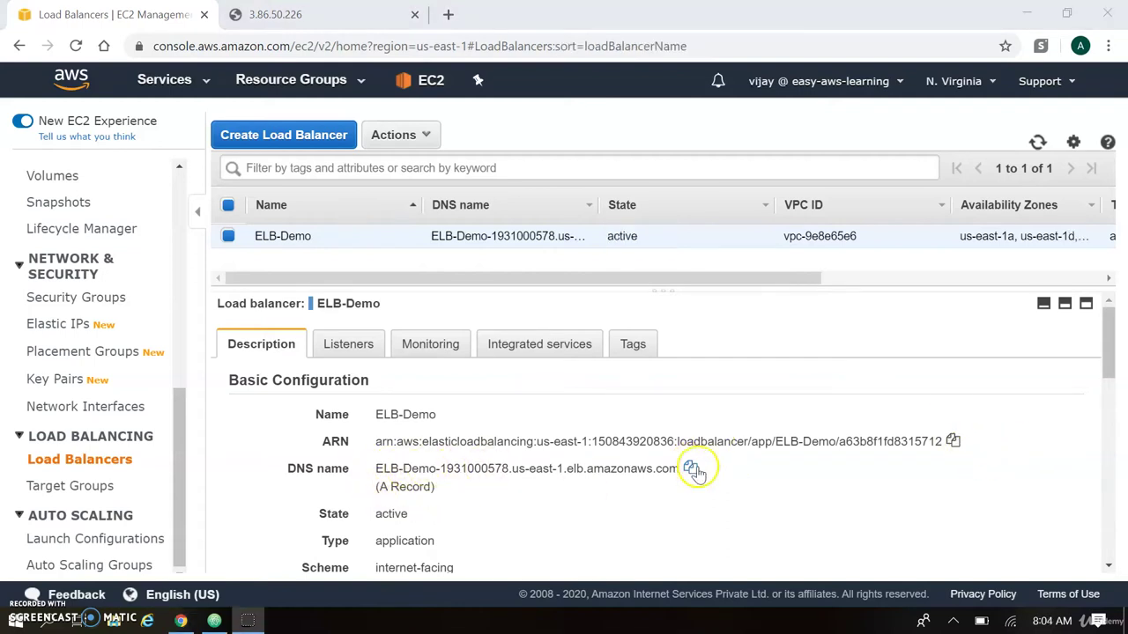
left_click(690, 471)
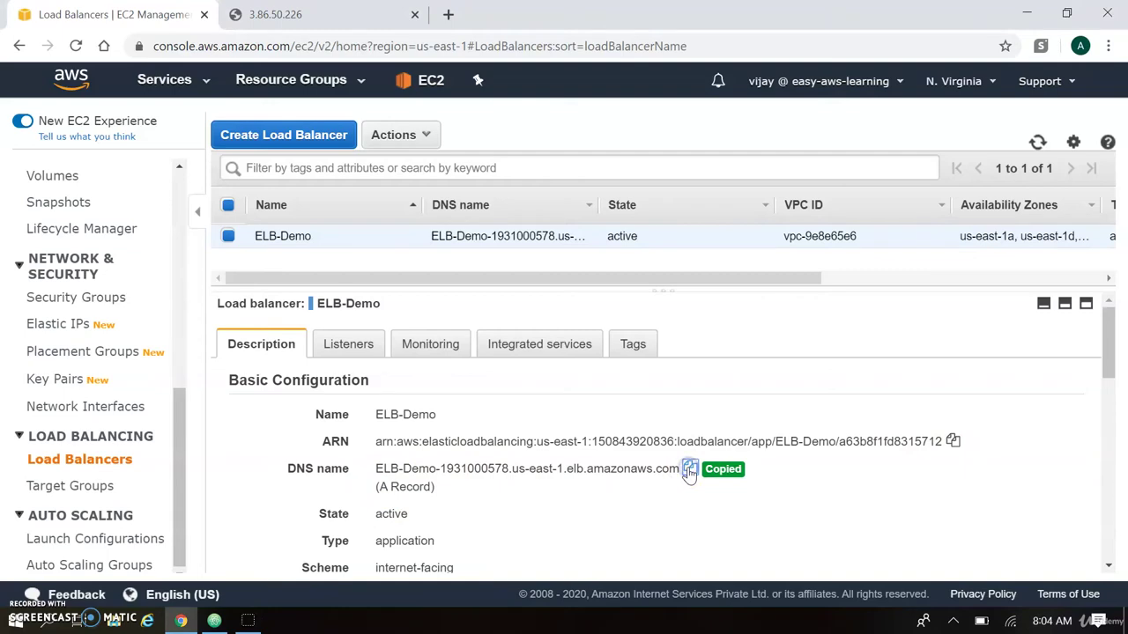
Step: Load elb-demo-1931000578.us-east-1.elb.amazonaws.com in a new tab and confirm it serves Example 1
key("ctrl+t")
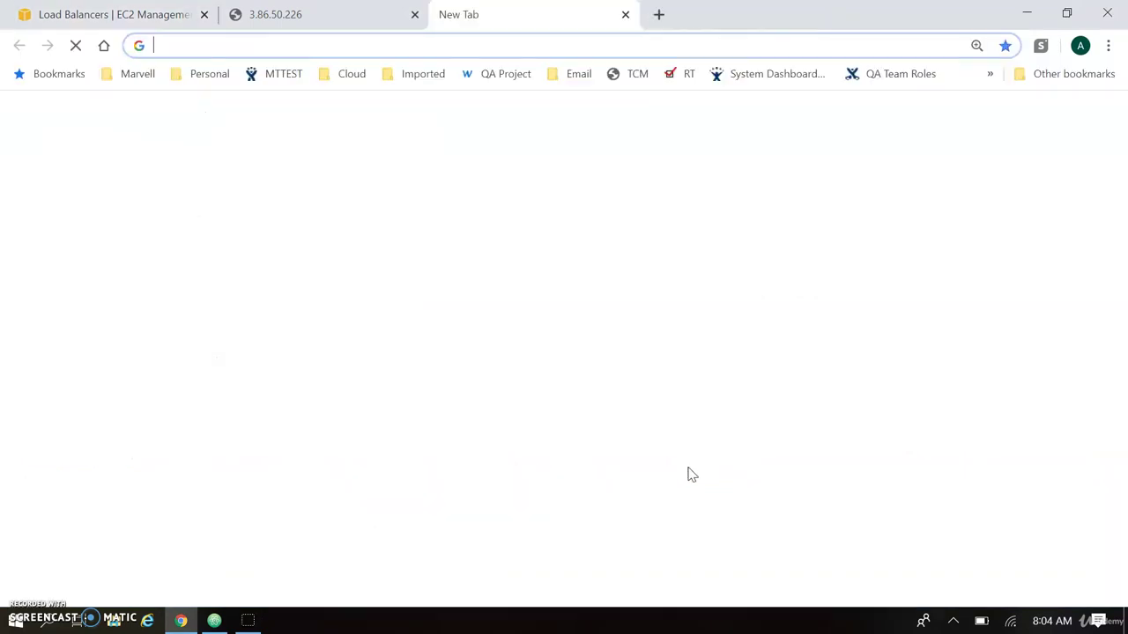
key("ctrl+v")
key("Return")
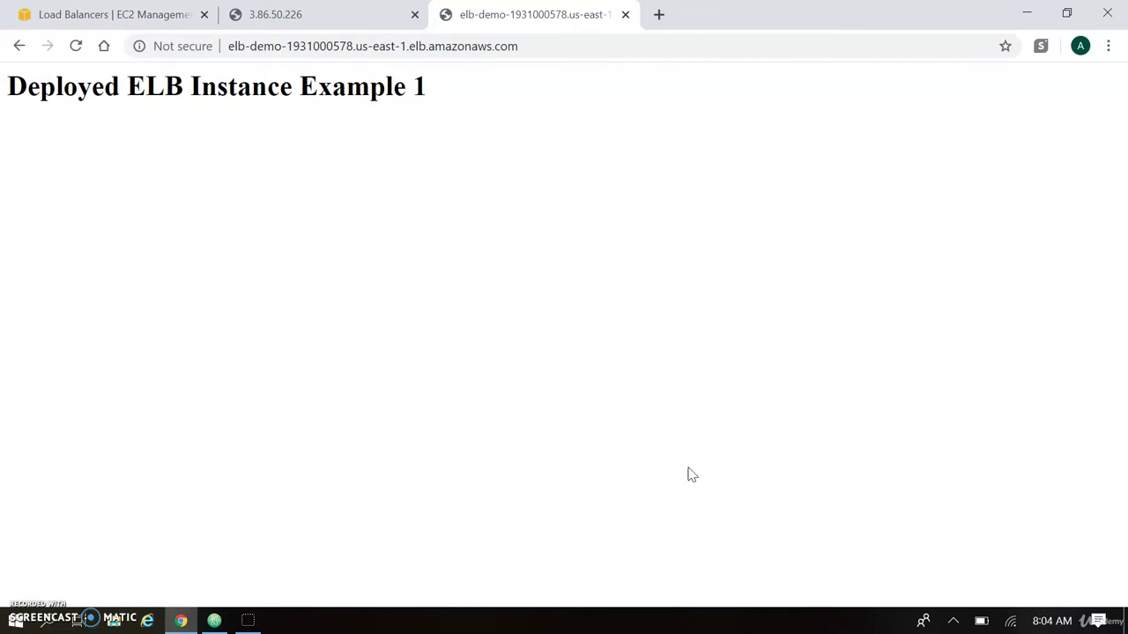
left_click(408, 51)
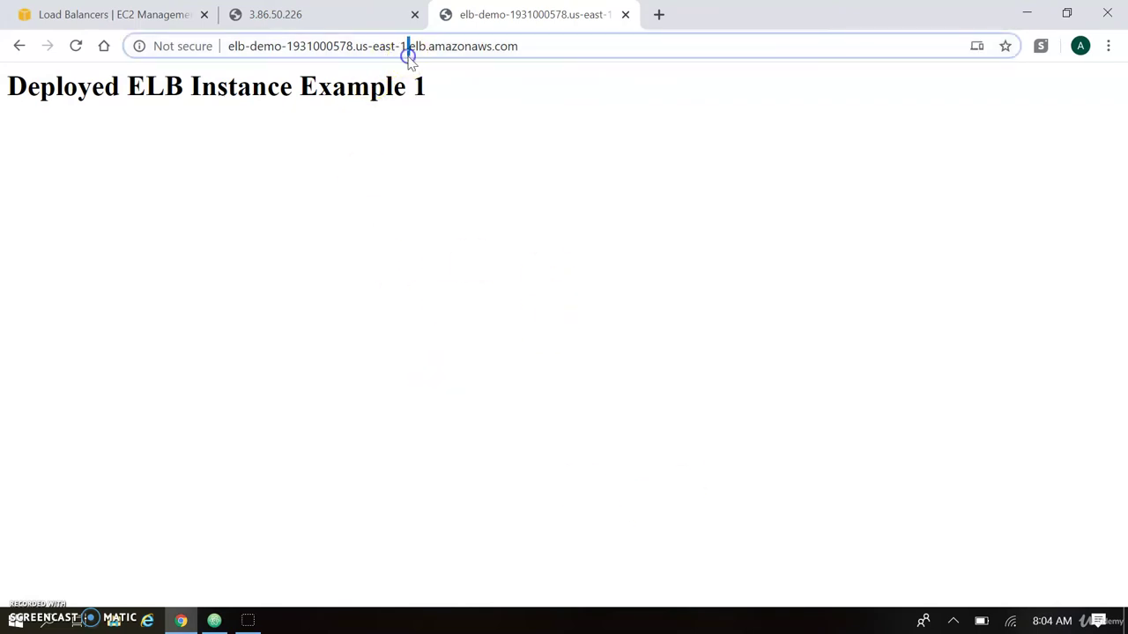
left_click(320, 15)
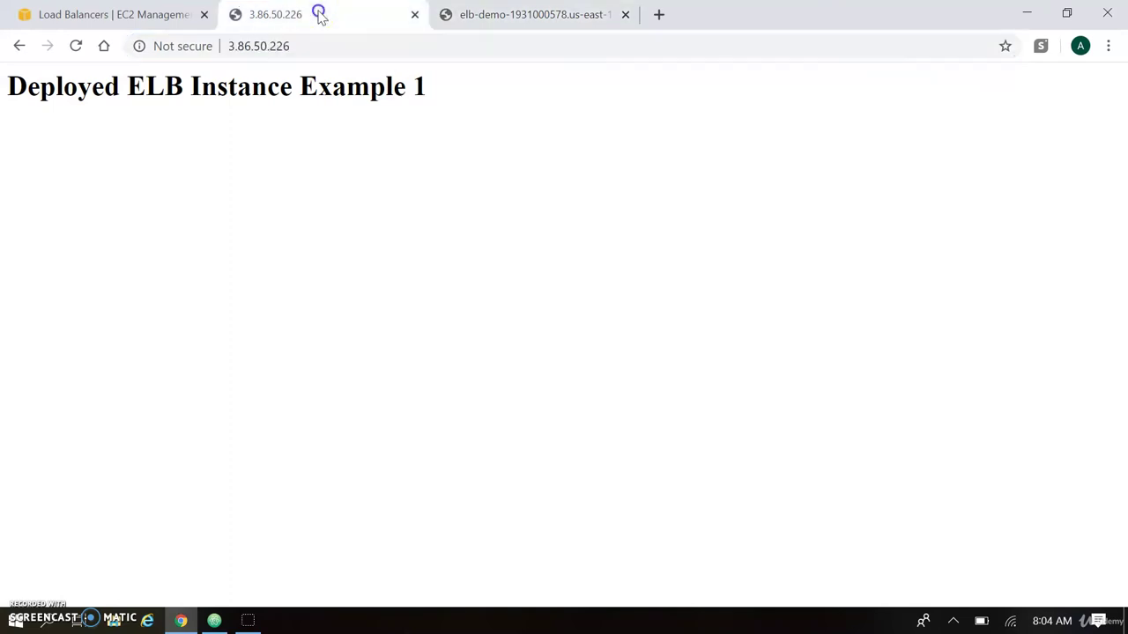
left_click(547, 20)
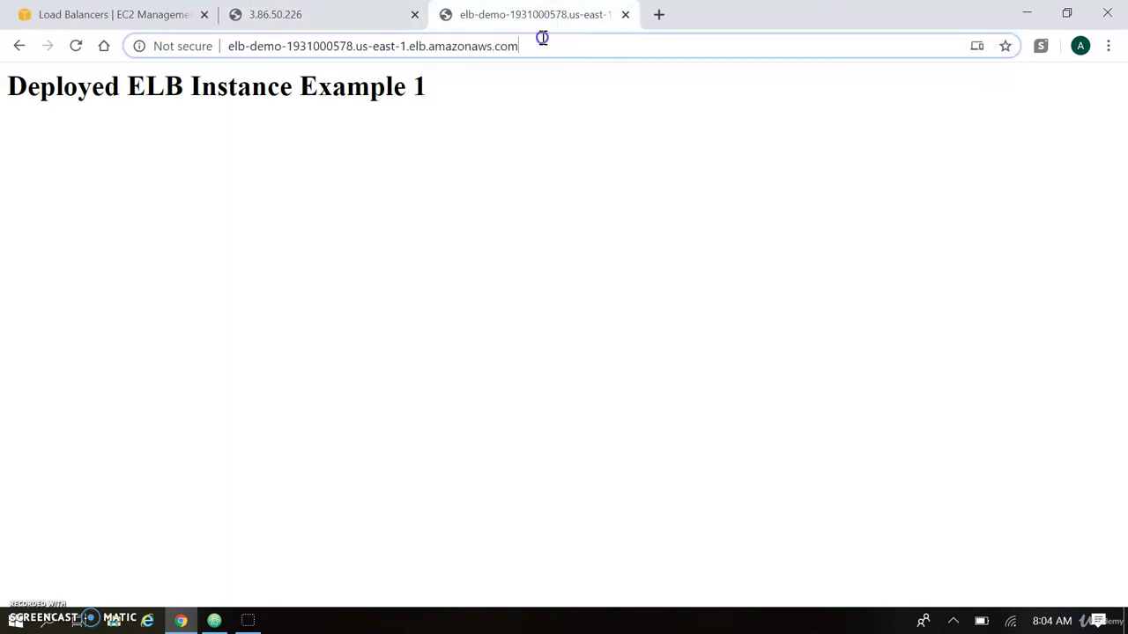
key("Return")
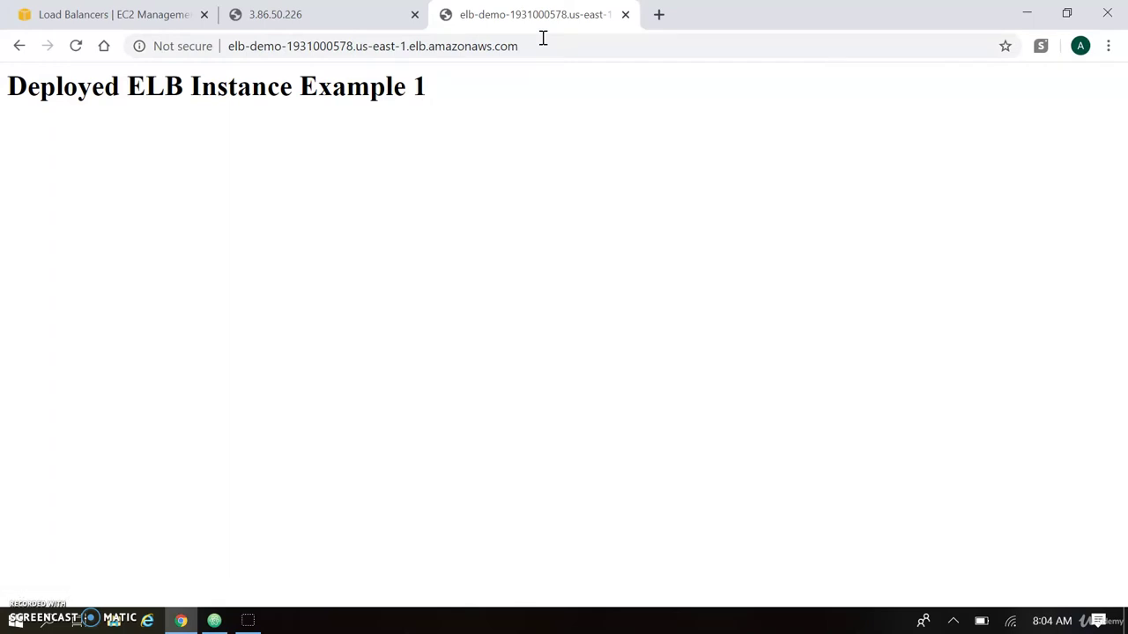
left_click(157, 14)
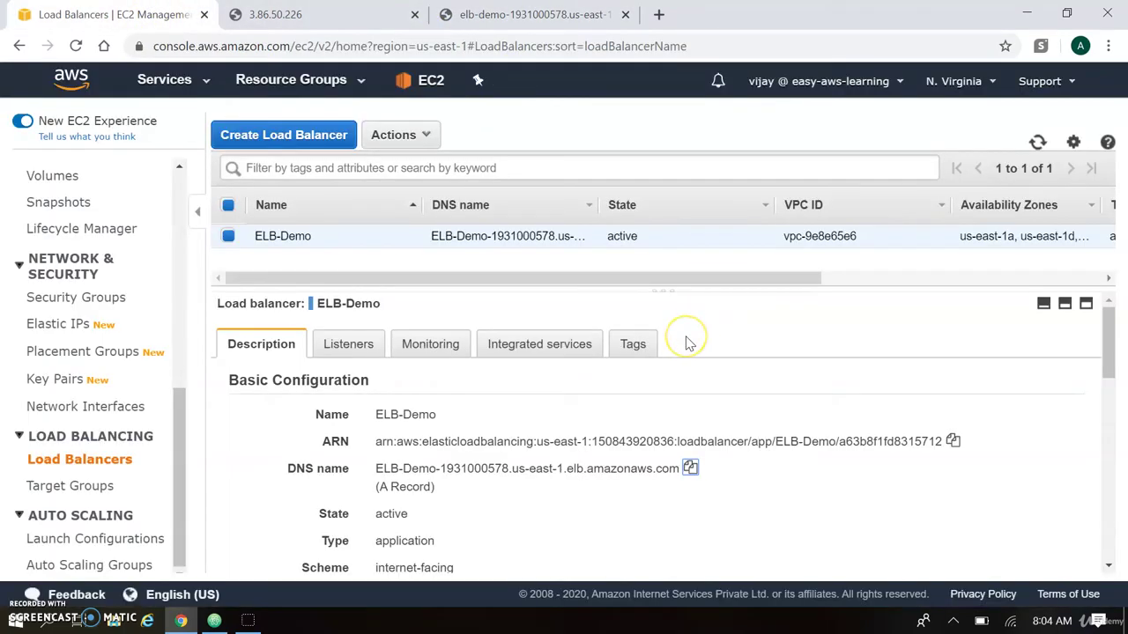
Step: Review ELB-Demo's Listeners, Monitoring and Integrated services, confirming HTTP : 80 forwards to lb-target-group
scroll(689, 343, "down", 3)
scroll(689, 344, "up", 2)
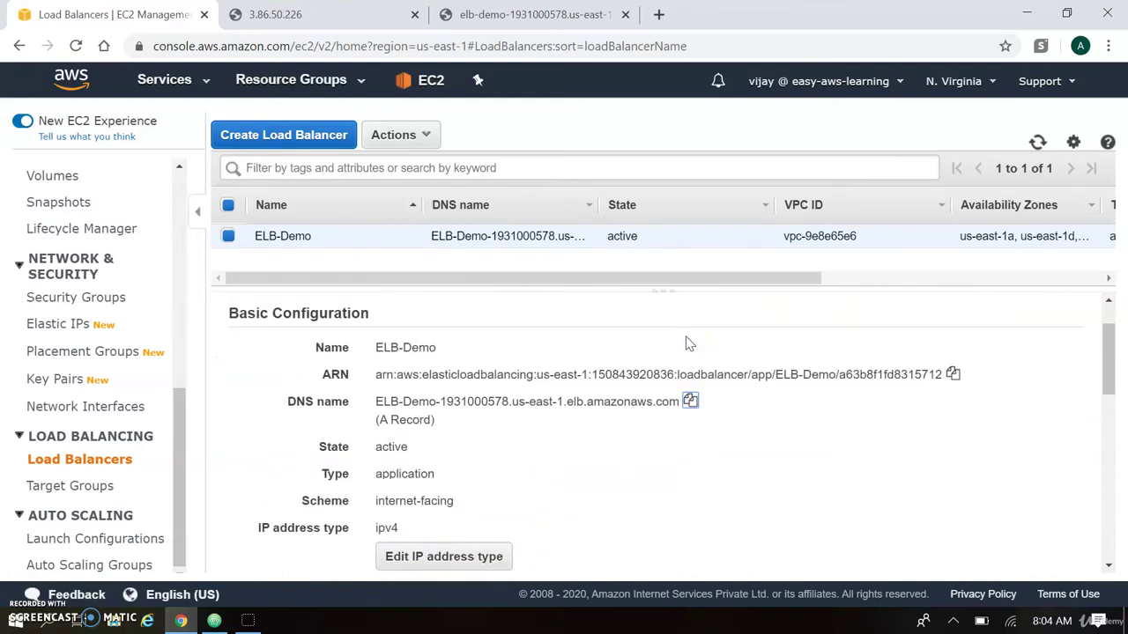
scroll(582, 498, "up", 2)
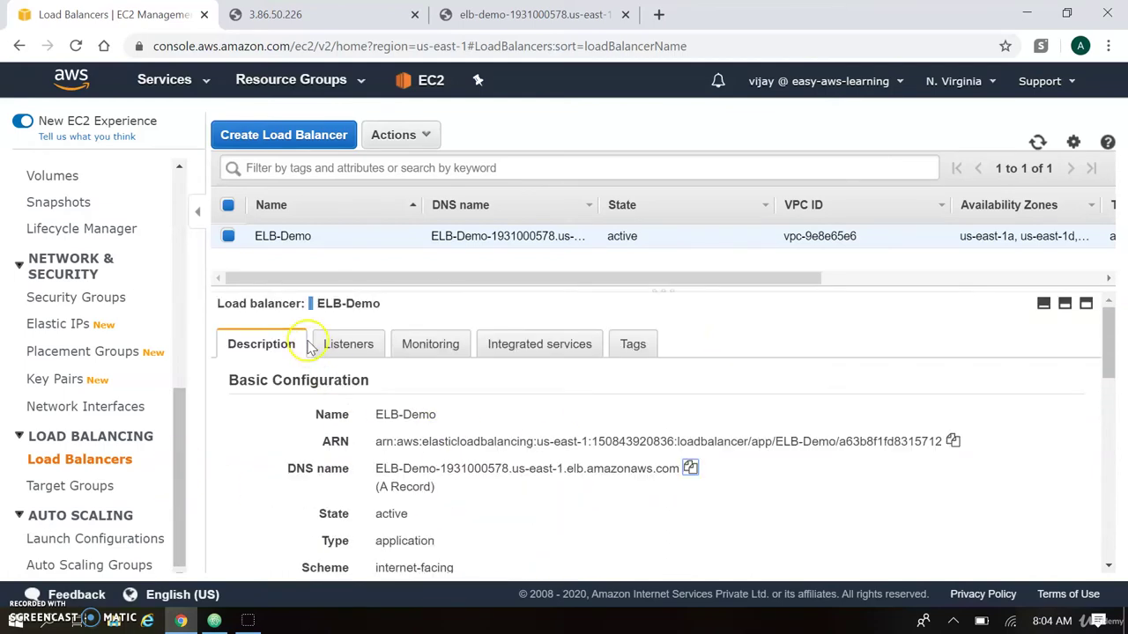
left_click(355, 349)
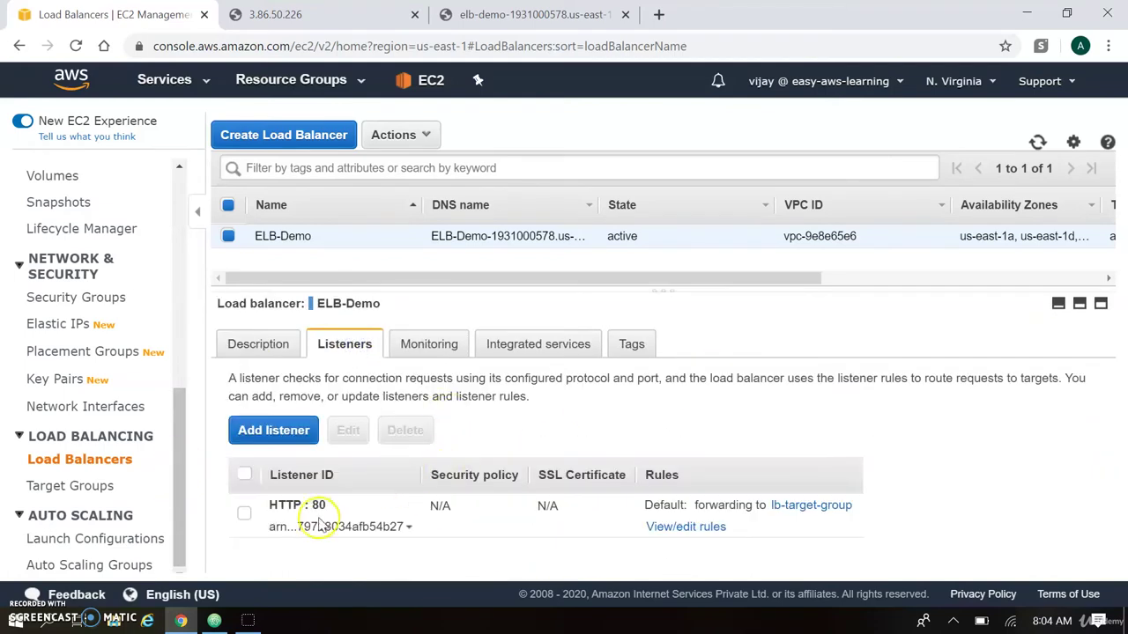
left_click(438, 350)
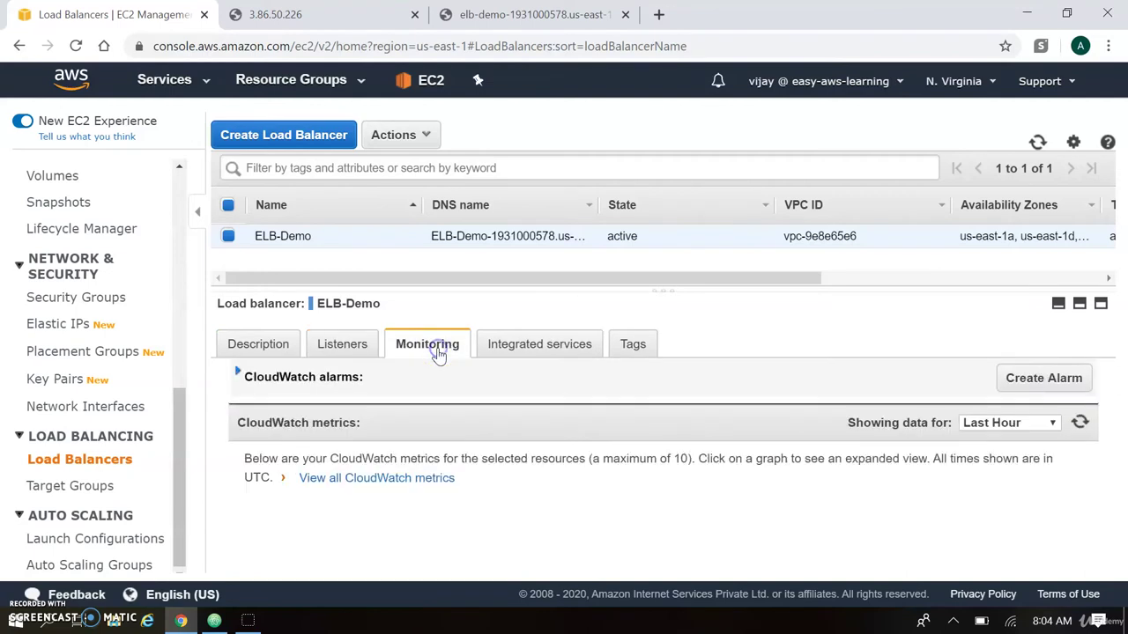
scroll(652, 511, "down", 2)
scroll(652, 513, "down", 2)
scroll(652, 513, "up", 4)
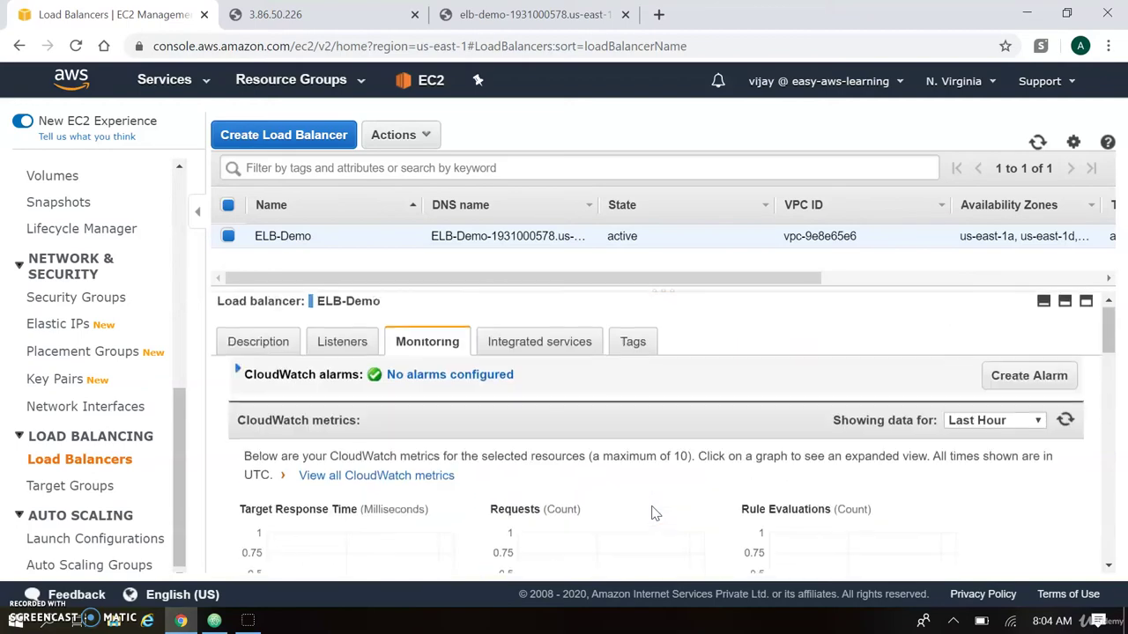
left_click(545, 340)
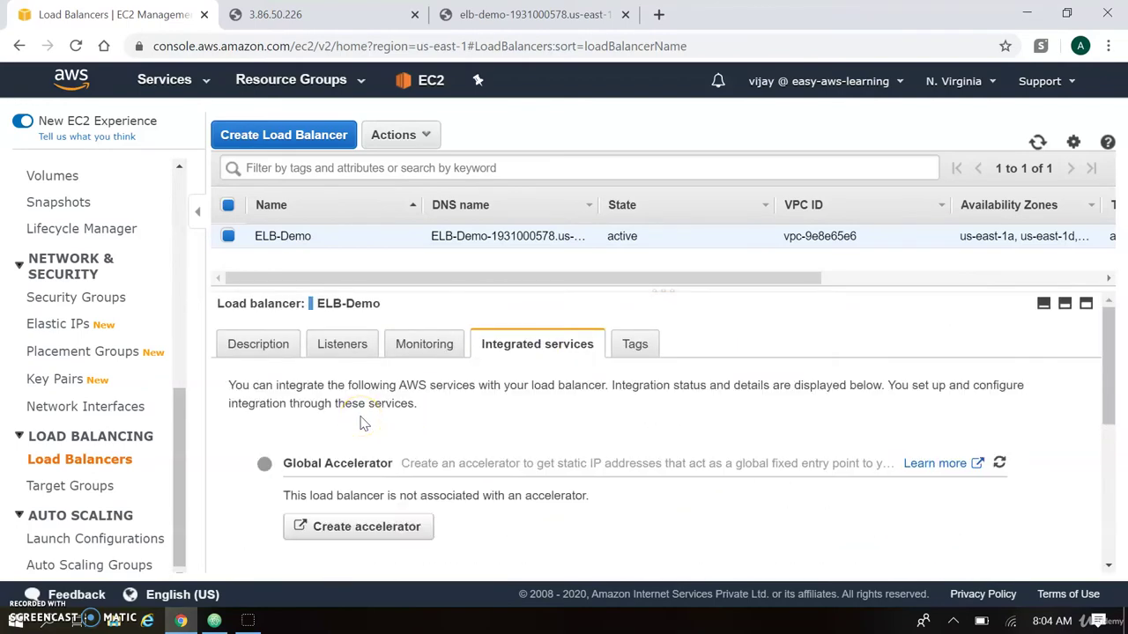
scroll(360, 424, "down", 4)
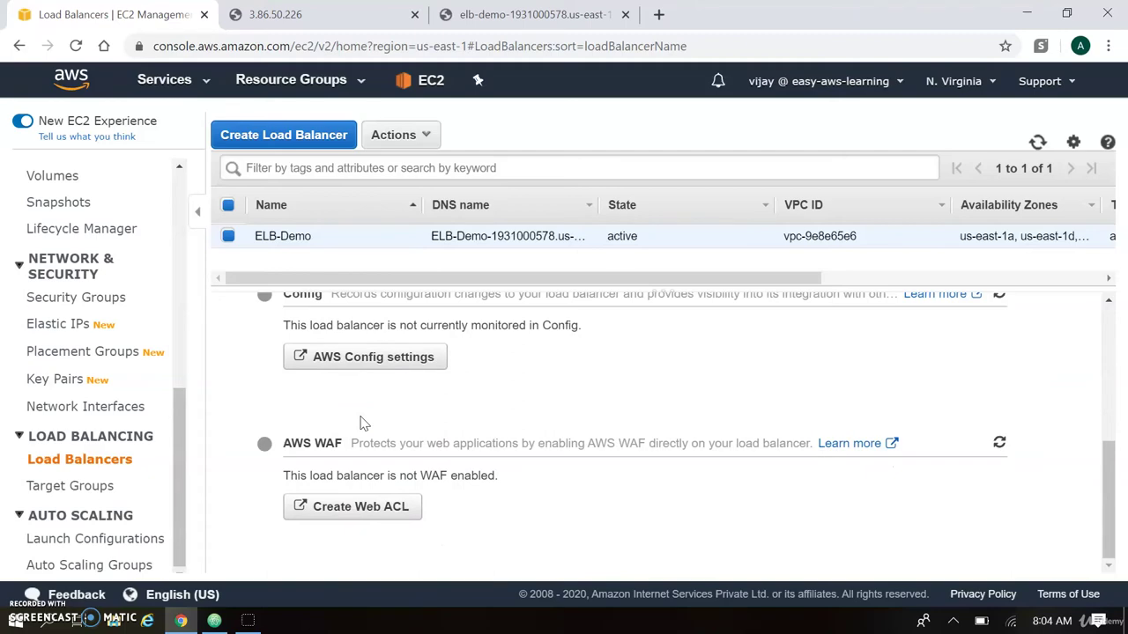
scroll(361, 423, "up", 5)
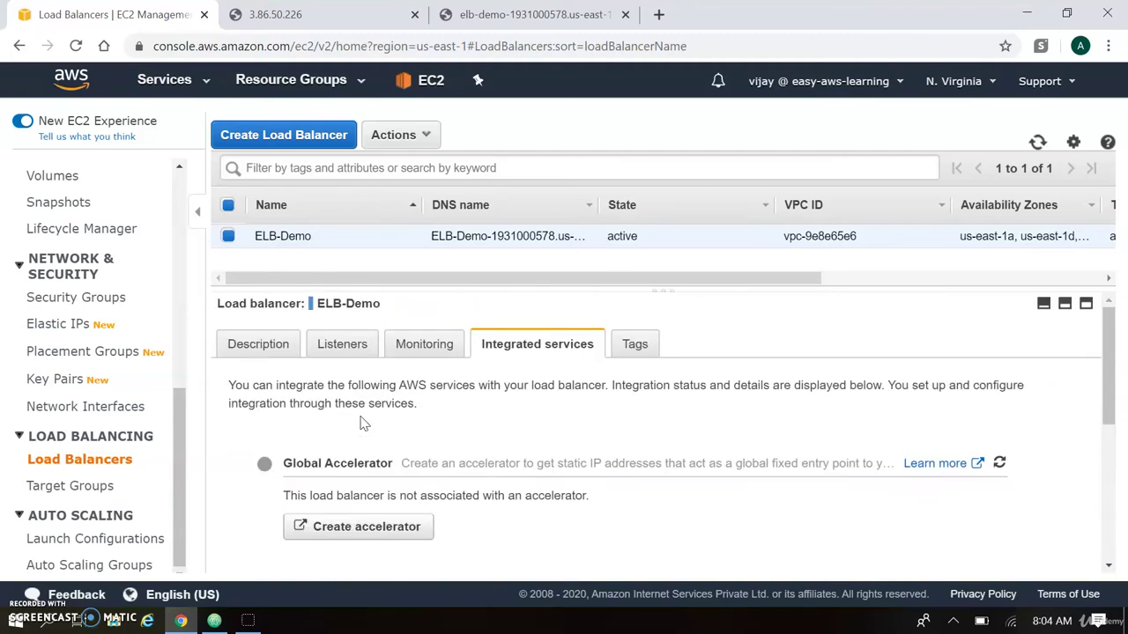
Step: Check that lb-target-group's one registered target is healthy
left_click(92, 491)
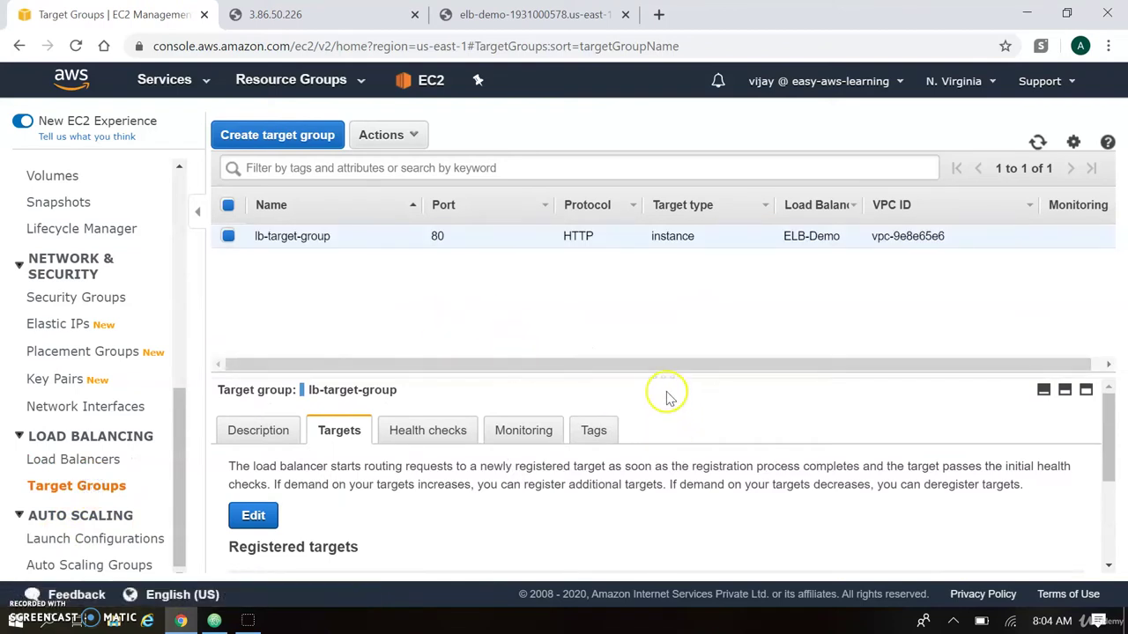
left_click_drag(657, 373, 675, 274)
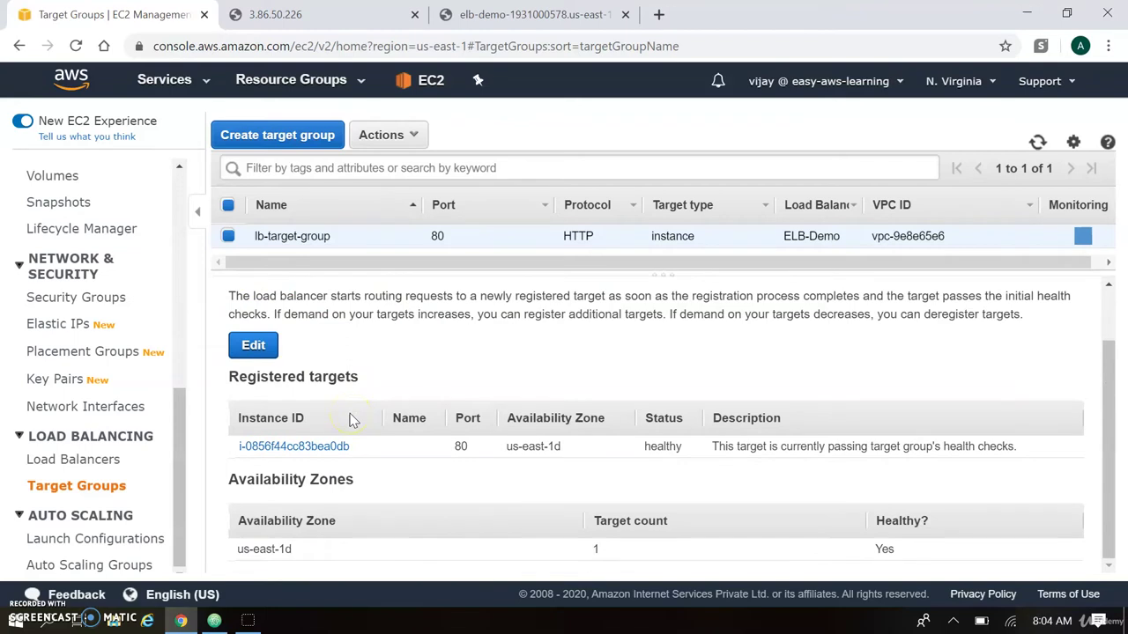
double_click(667, 447)
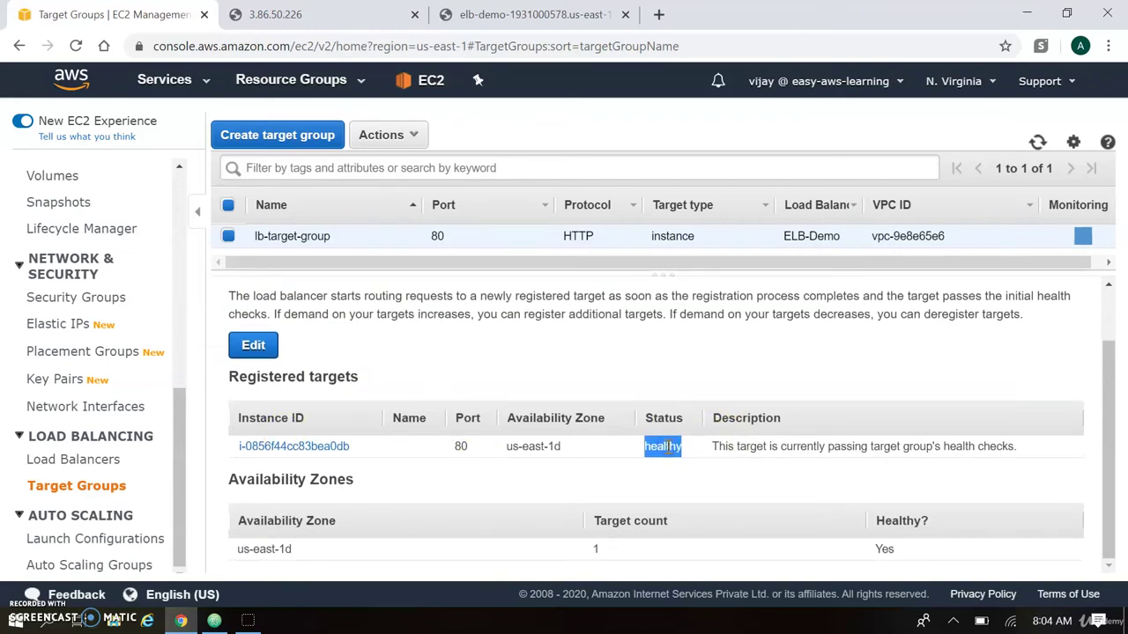
scroll(667, 447, "up", 1)
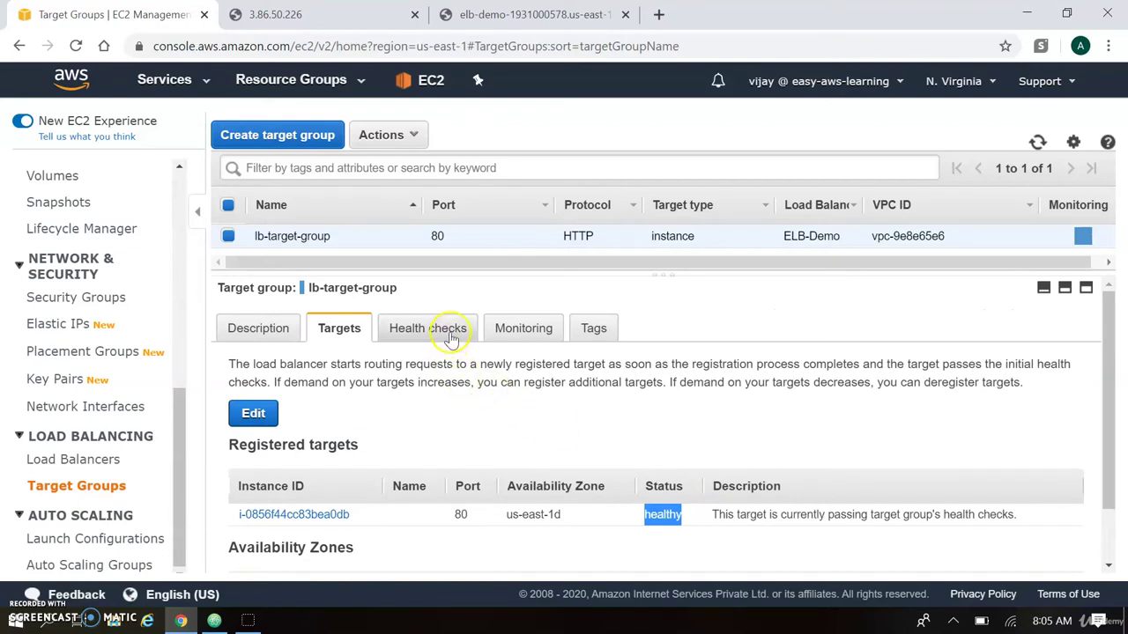
Step: Review lb-target-group's health check settings
left_click(449, 337)
left_click(628, 467)
scroll(629, 470, "down", 3)
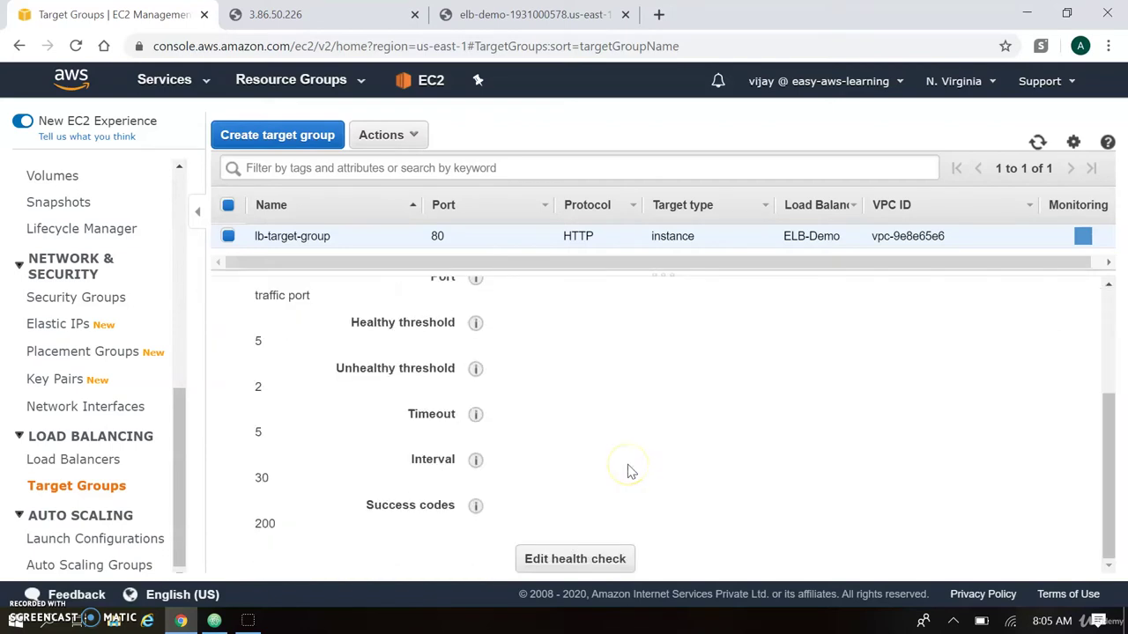
left_click(592, 508)
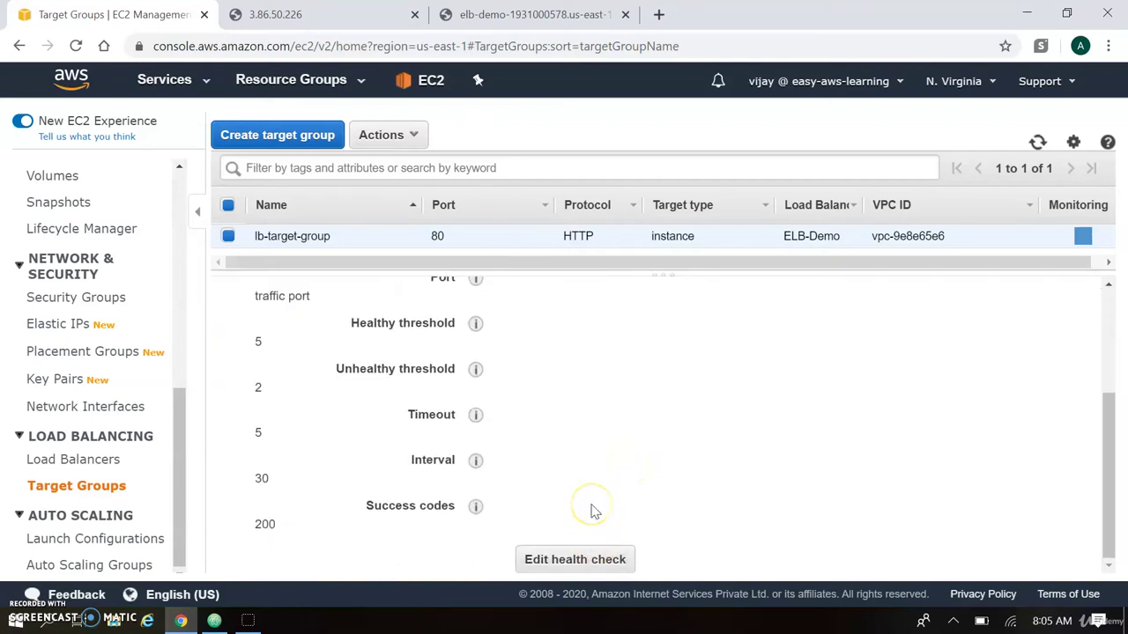
scroll(592, 511, "up", 3)
left_click_drag(672, 271, 659, 433)
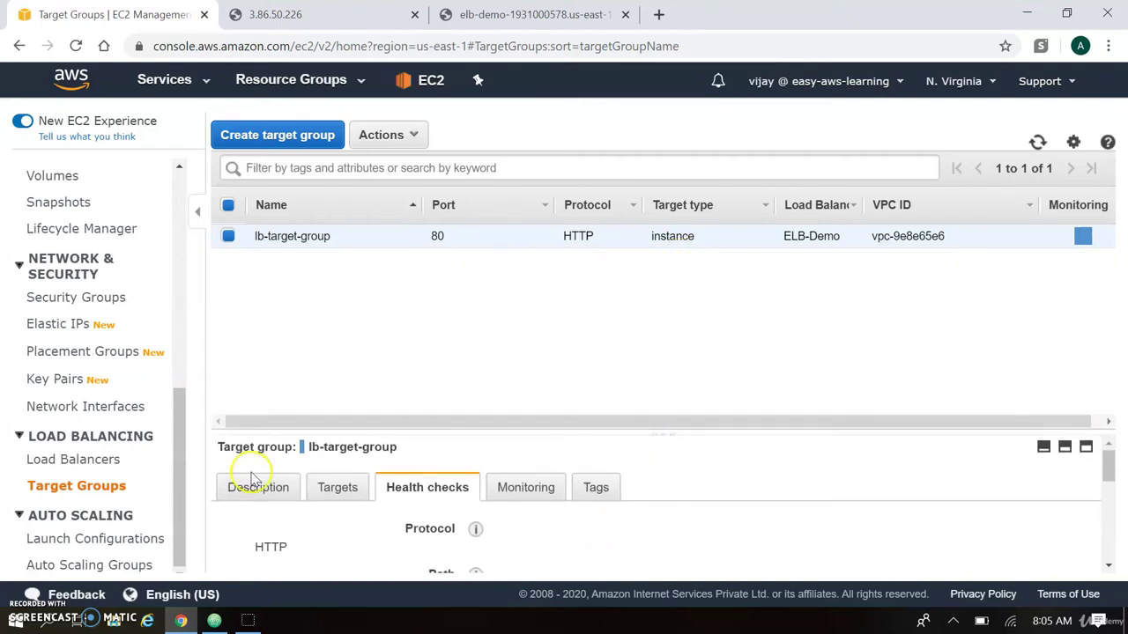
left_click(84, 300)
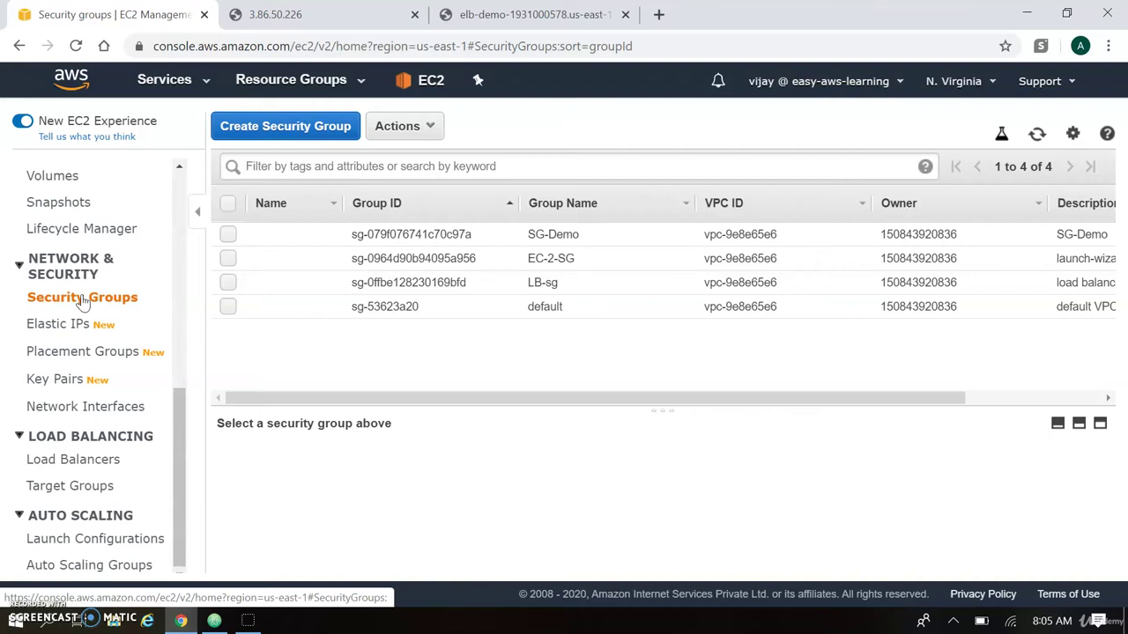
Step: Show EC-2-SG's inbound rules: HTTP 80 from 0.0.0.0/0 and ::/0, SSH 22 from 0.0.0.0/0
left_click(509, 261)
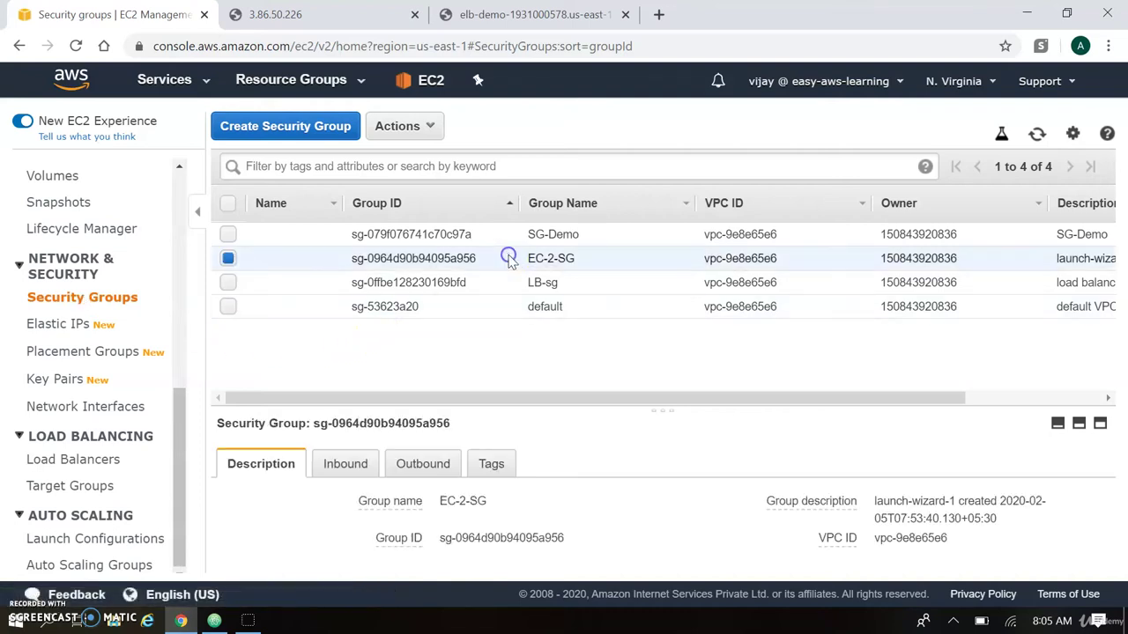
left_click(464, 235)
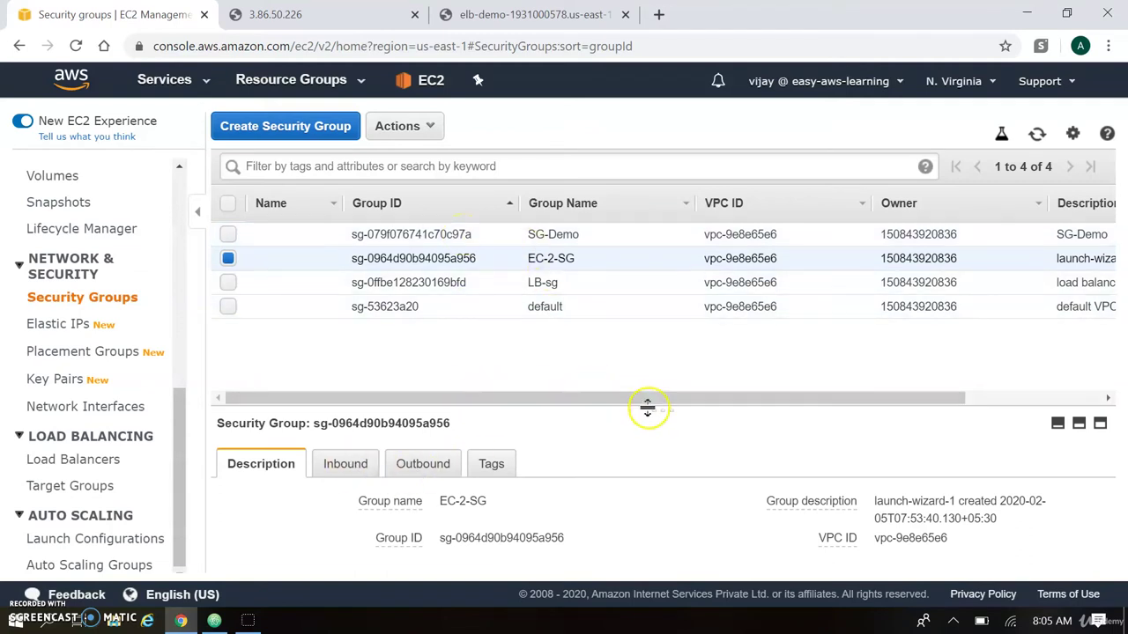
left_click_drag(649, 410, 667, 360)
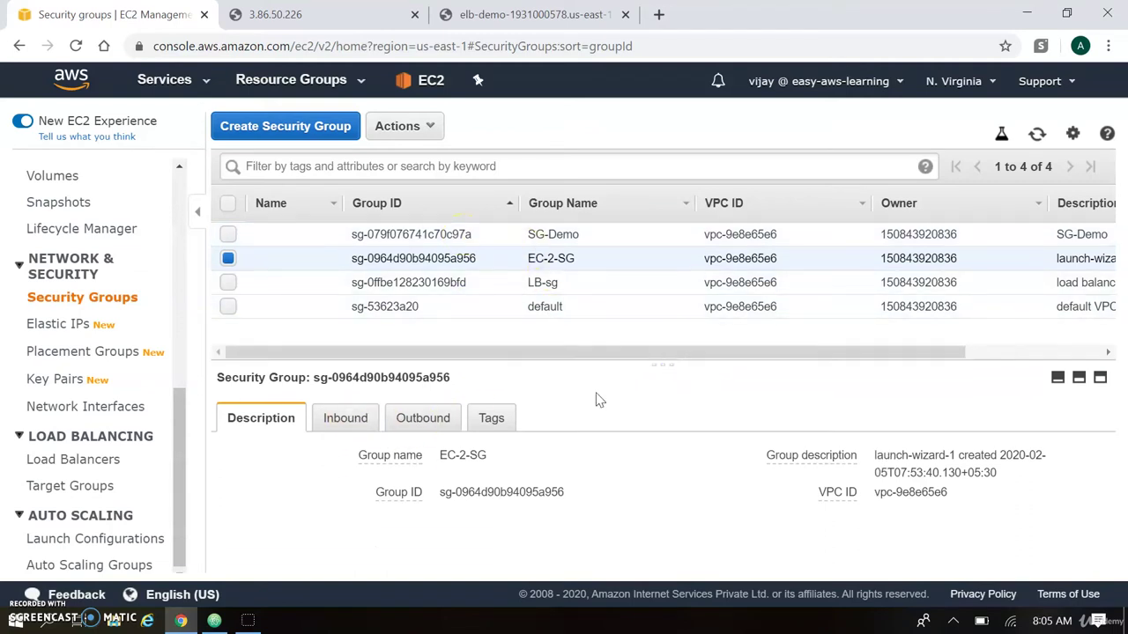
left_click(343, 424)
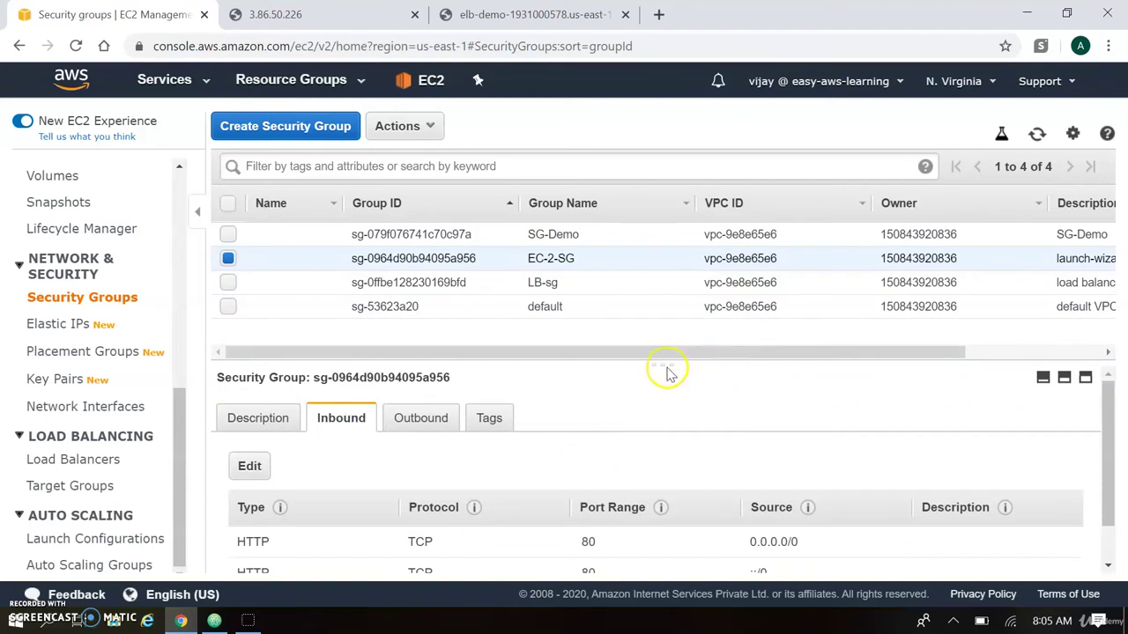
left_click_drag(659, 362, 660, 314)
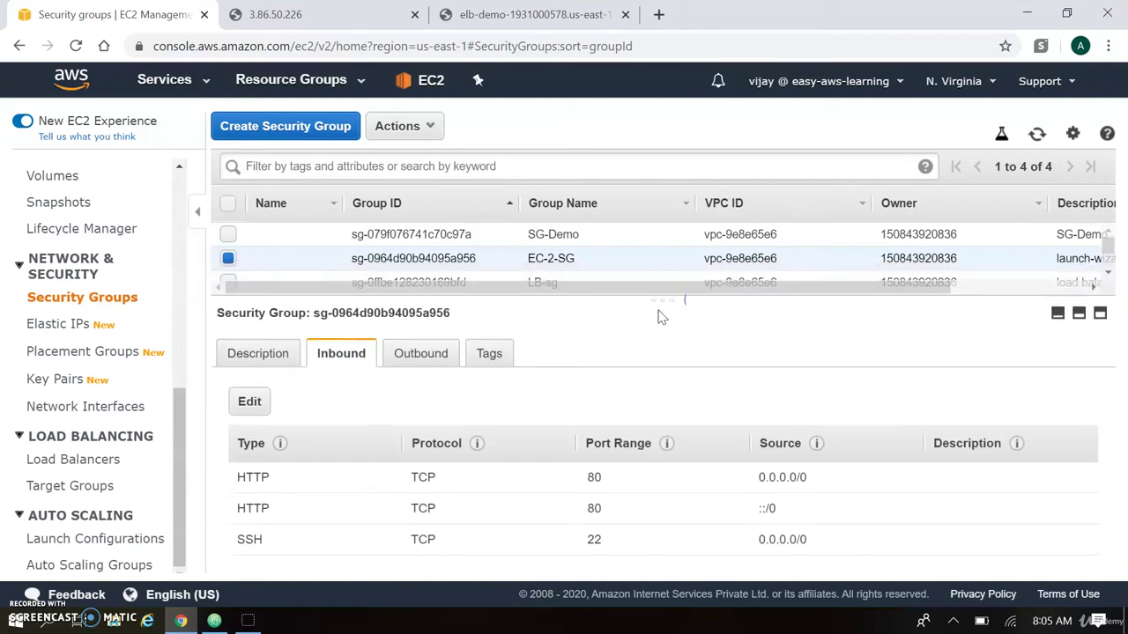
Step: Change the first HTTP rule's source in EC-2-SG from 0.0.0.0/0 to LB-sg
left_click(251, 403)
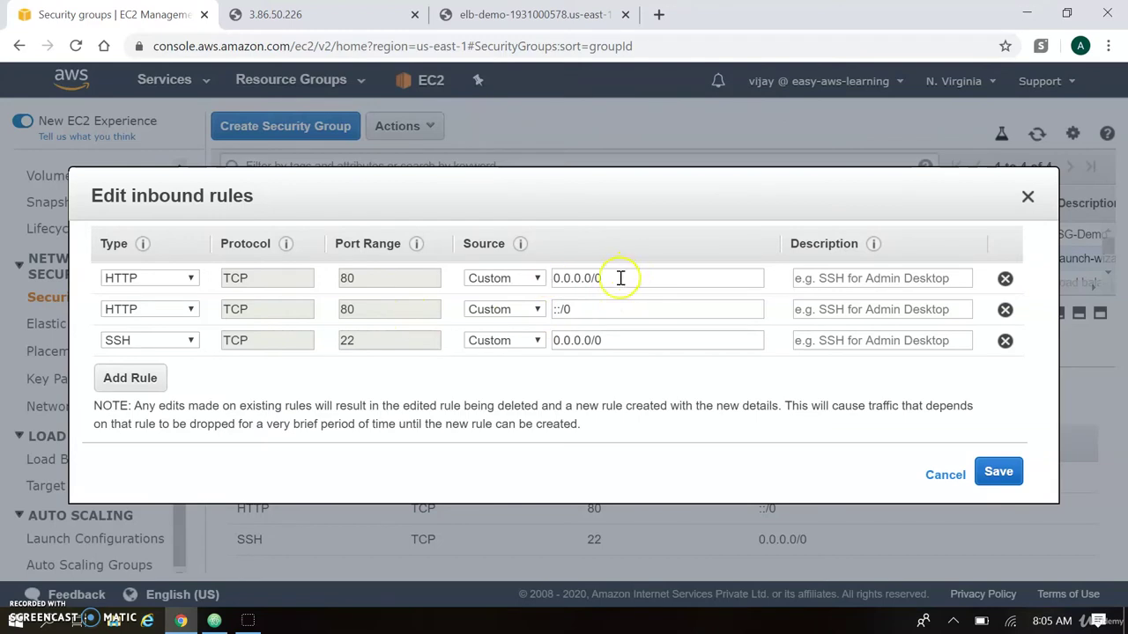
left_click(527, 277)
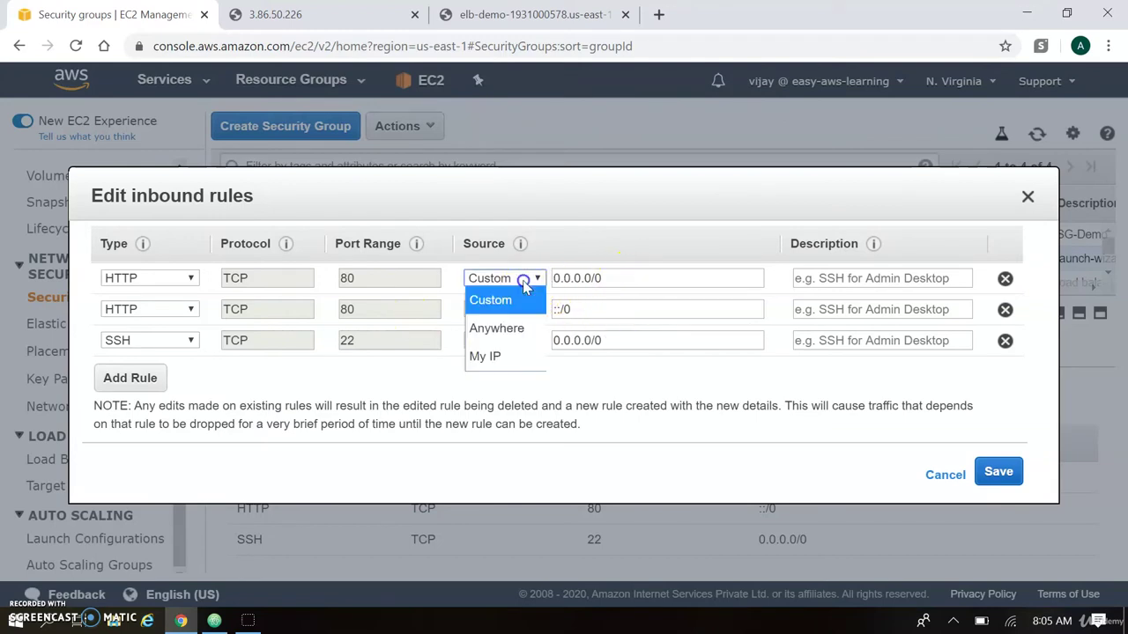
left_click(620, 273)
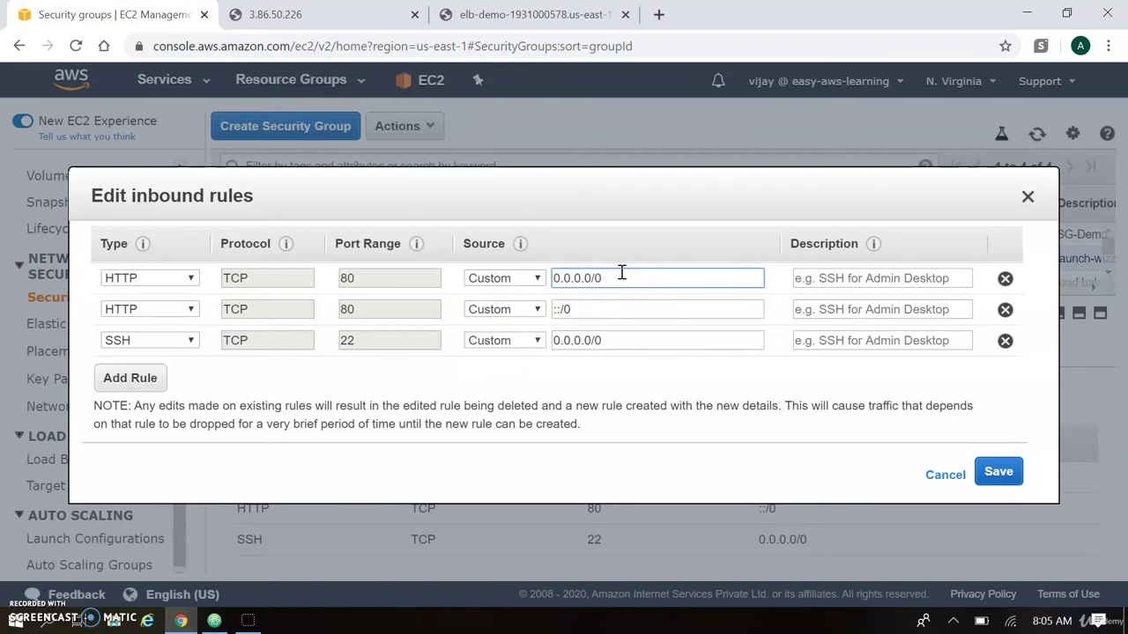
triple_click(621, 273)
type("sg")
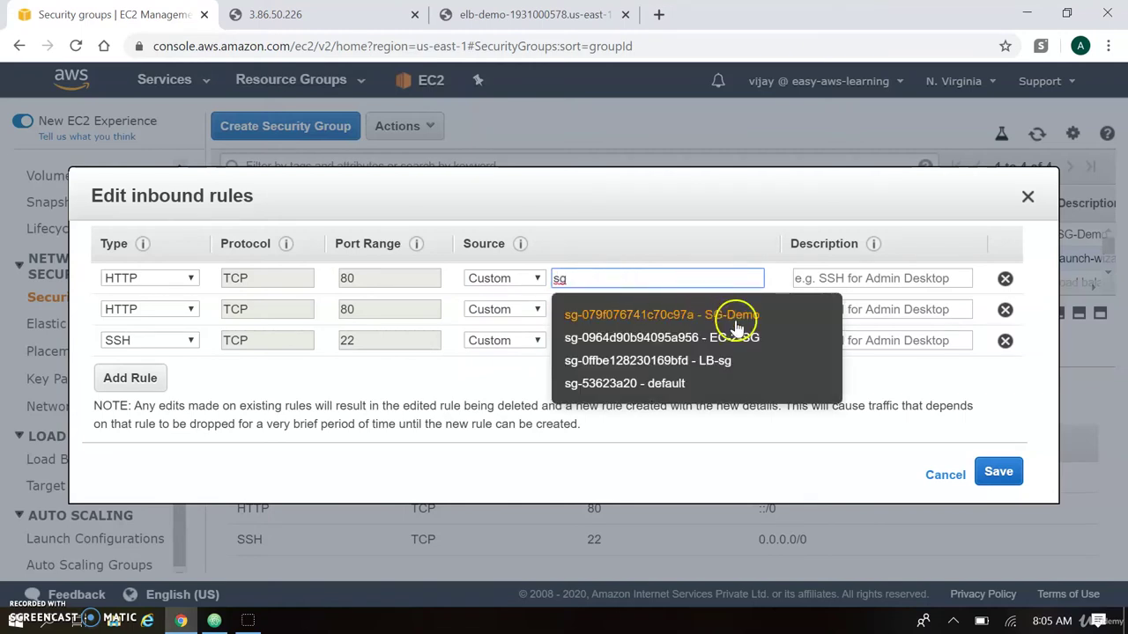
left_click(738, 369)
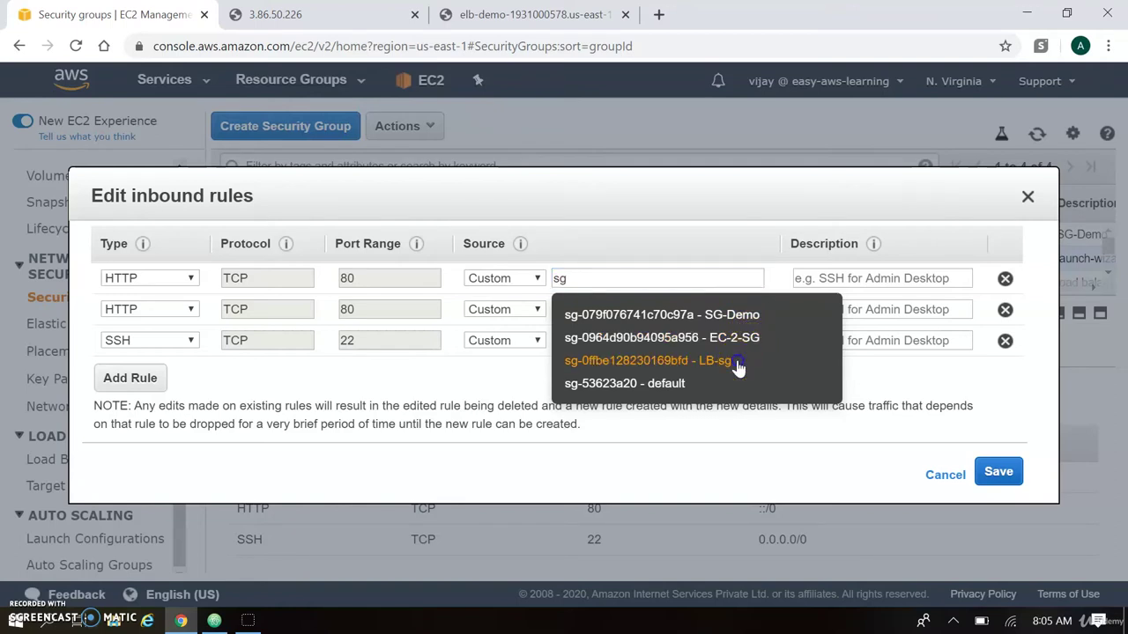
Step: Set the second HTTP rule's source to LB-sg, remove the duplicate rule, and save
double_click(562, 308)
type("sg")
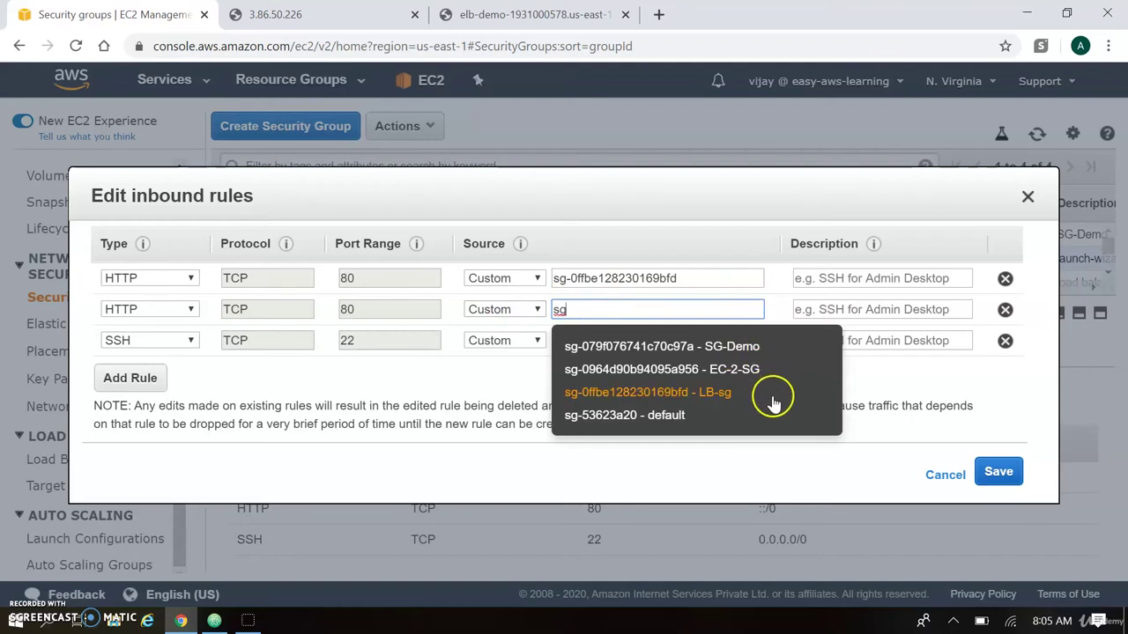
left_click(757, 396)
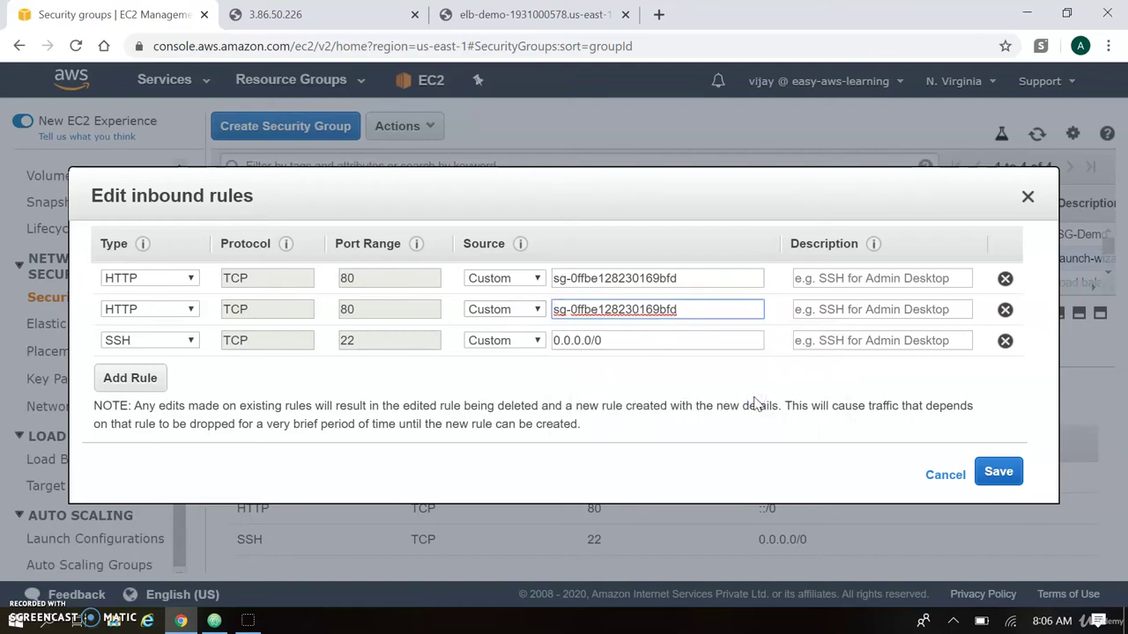
left_click(988, 474)
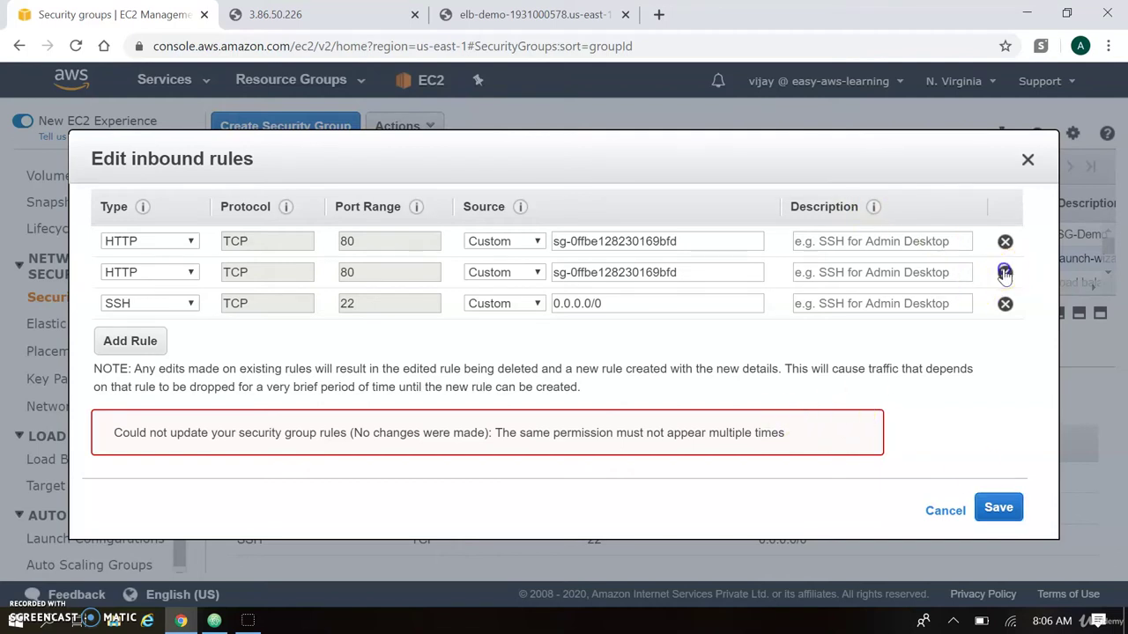
left_click(1005, 272)
left_click(998, 476)
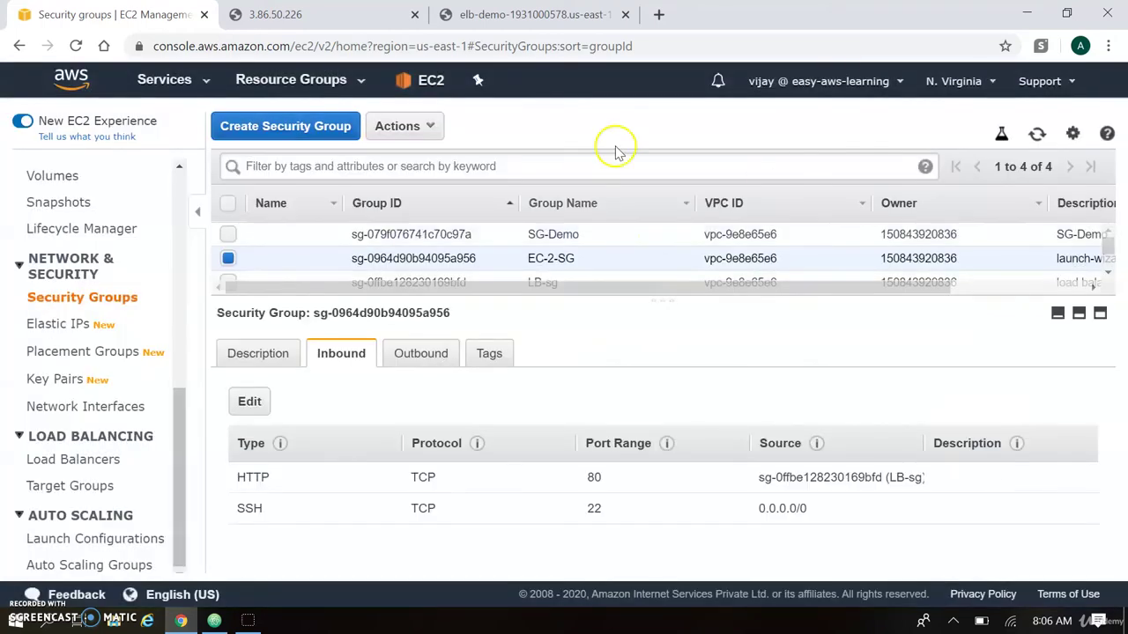
Step: Reload the instance's direct IP 3.86.50.226 page, which now times out
left_click(341, 10)
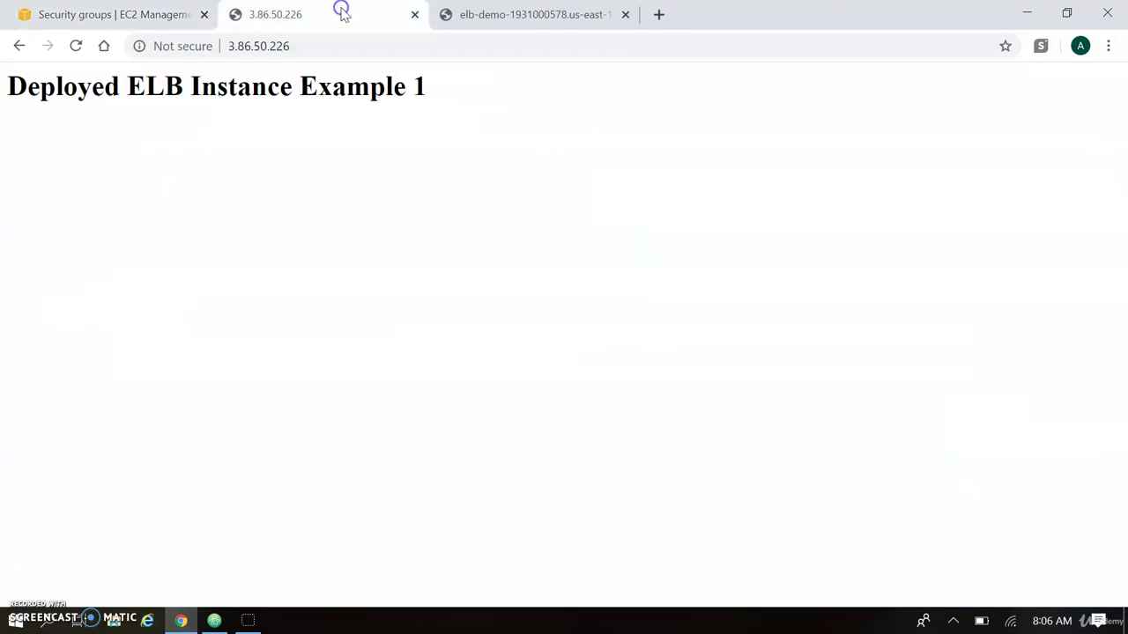
left_click(457, 43)
left_click(458, 44)
key("Return")
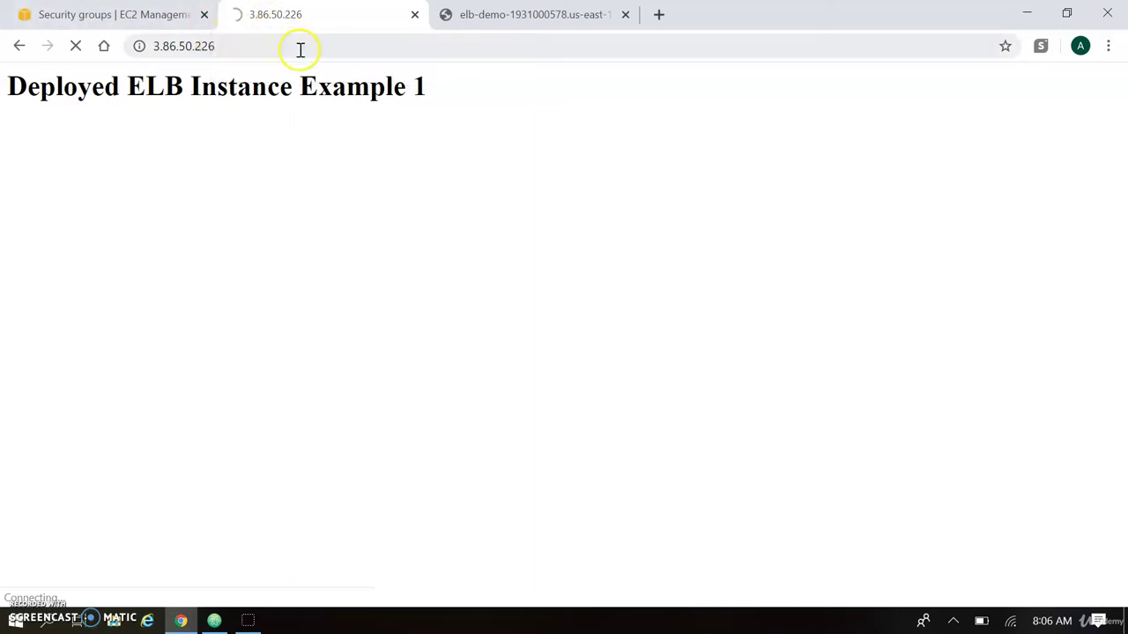
Step: Reload the elb-demo load balancer address, which still shows Example 1
left_click(536, 18)
left_click(520, 51)
left_click(520, 51)
key("Return")
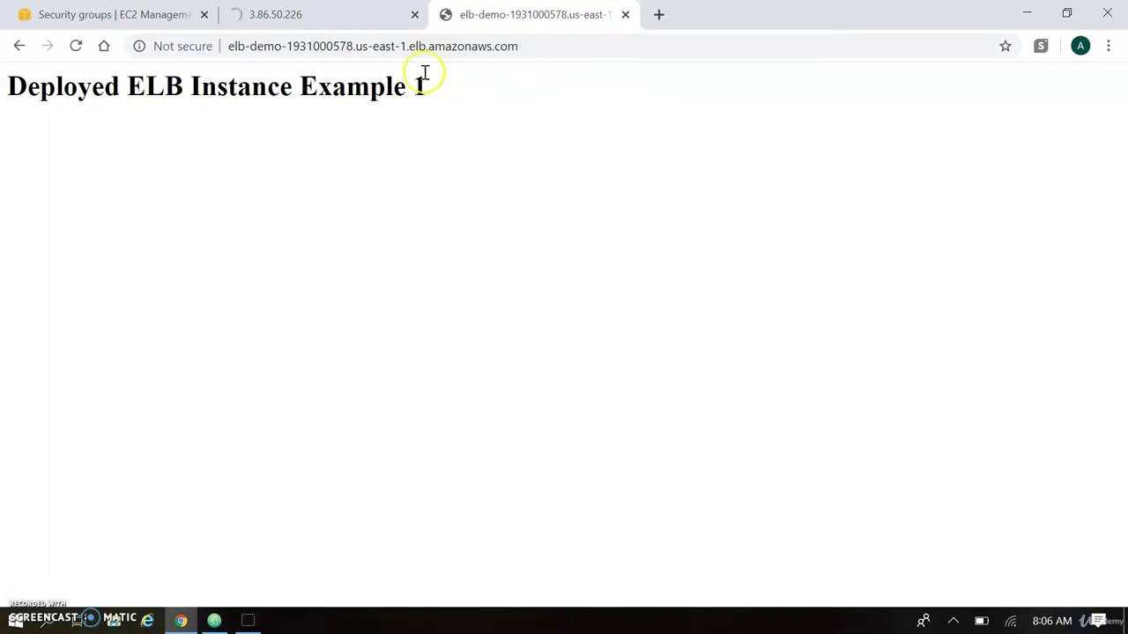
left_click(310, 12)
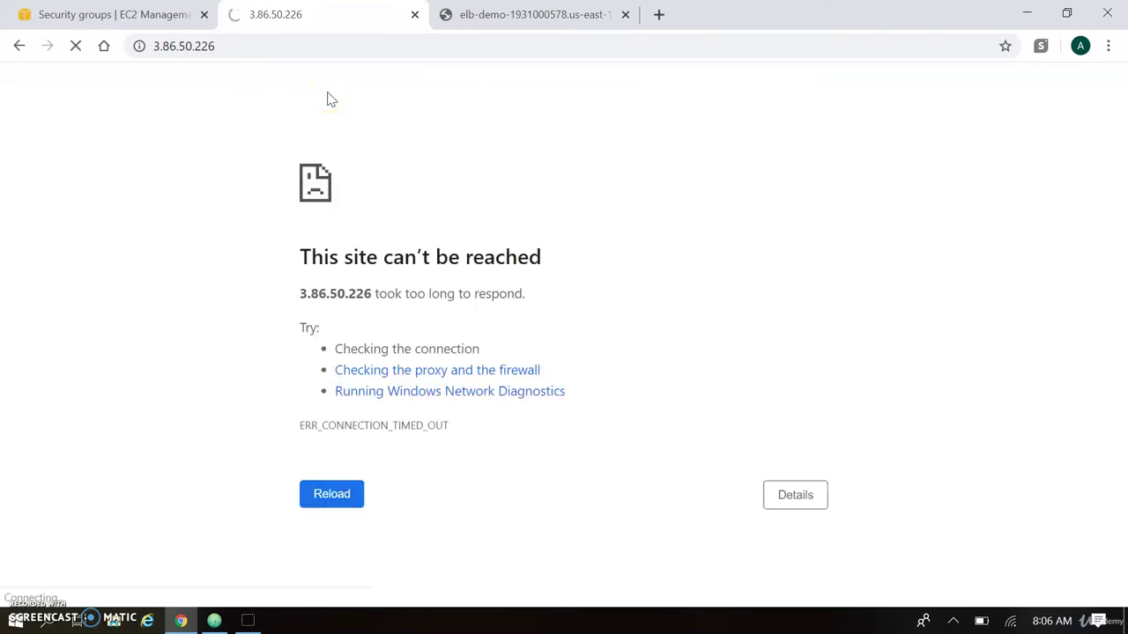
left_click(136, 18)
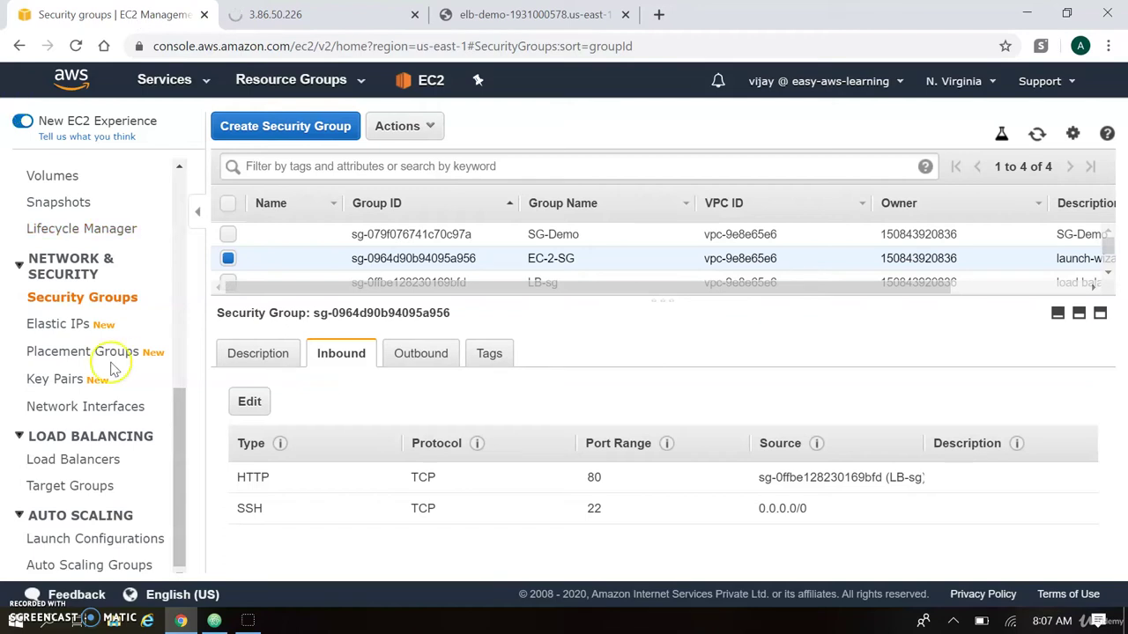
Step: Start a new instance launch with the Amazon Linux AMI 2018.03.0 image
scroll(113, 368, "up", 5)
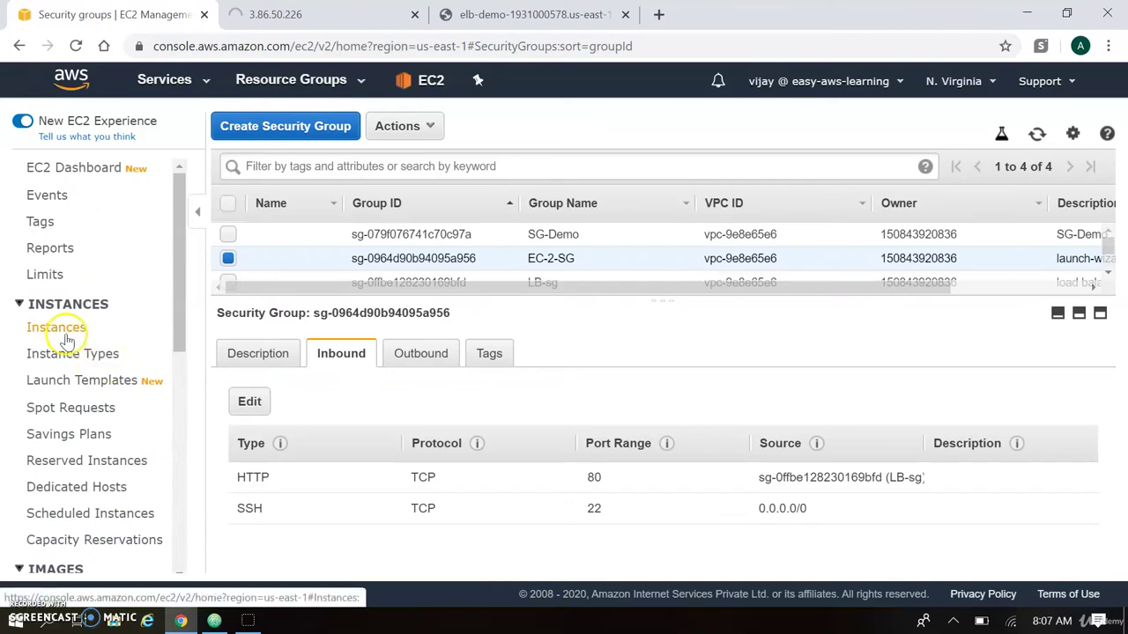
left_click(64, 335)
left_click(298, 127)
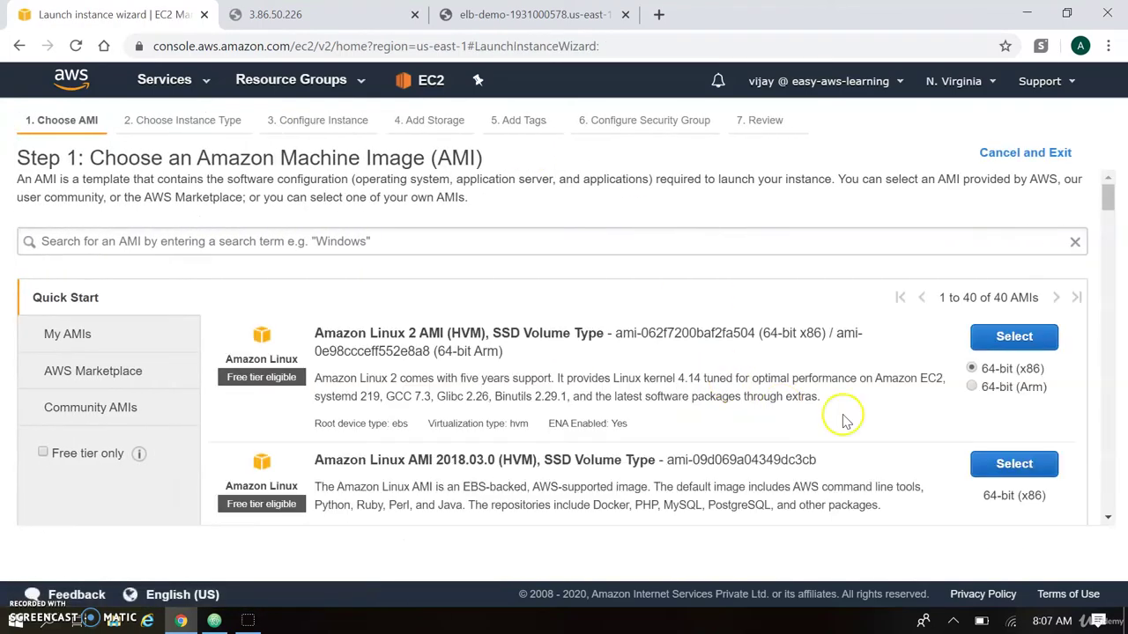
scroll(1022, 463, "down", 3)
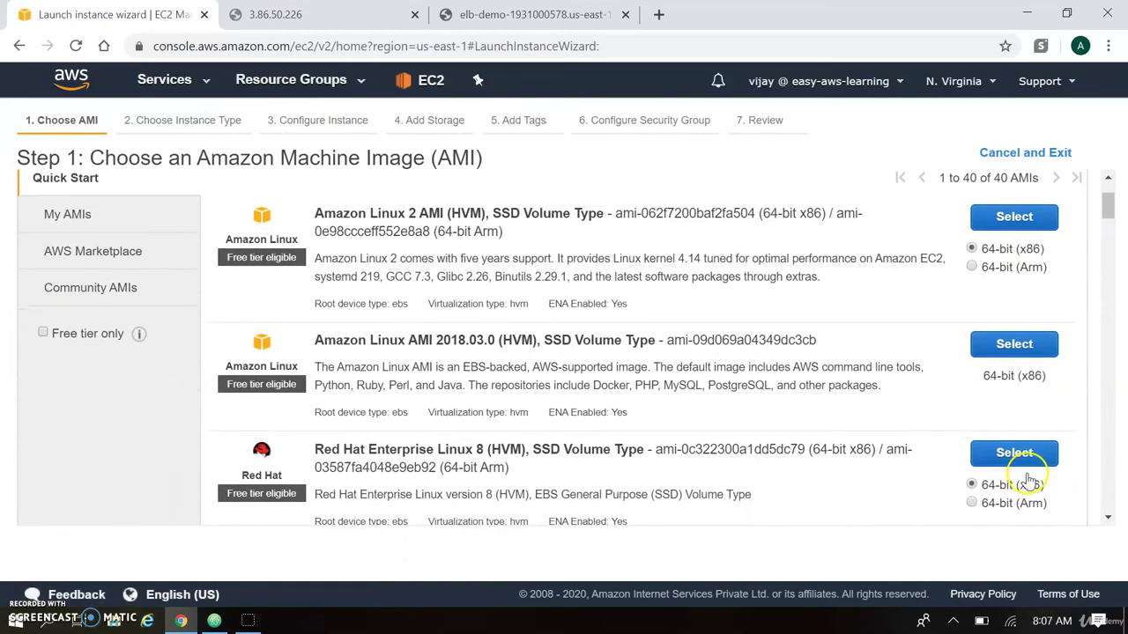
left_click(1014, 342)
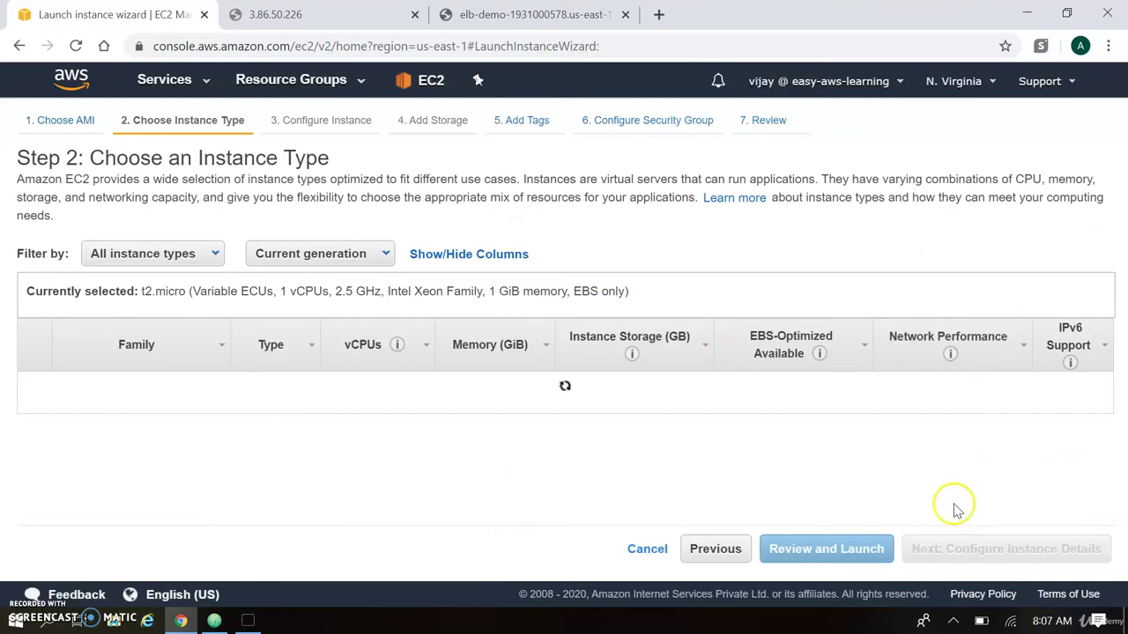
scroll(954, 504, "down", 3)
left_click(989, 558)
Step: Place the new instance in the us-east-1b subnet
scroll(641, 379, "down", 4)
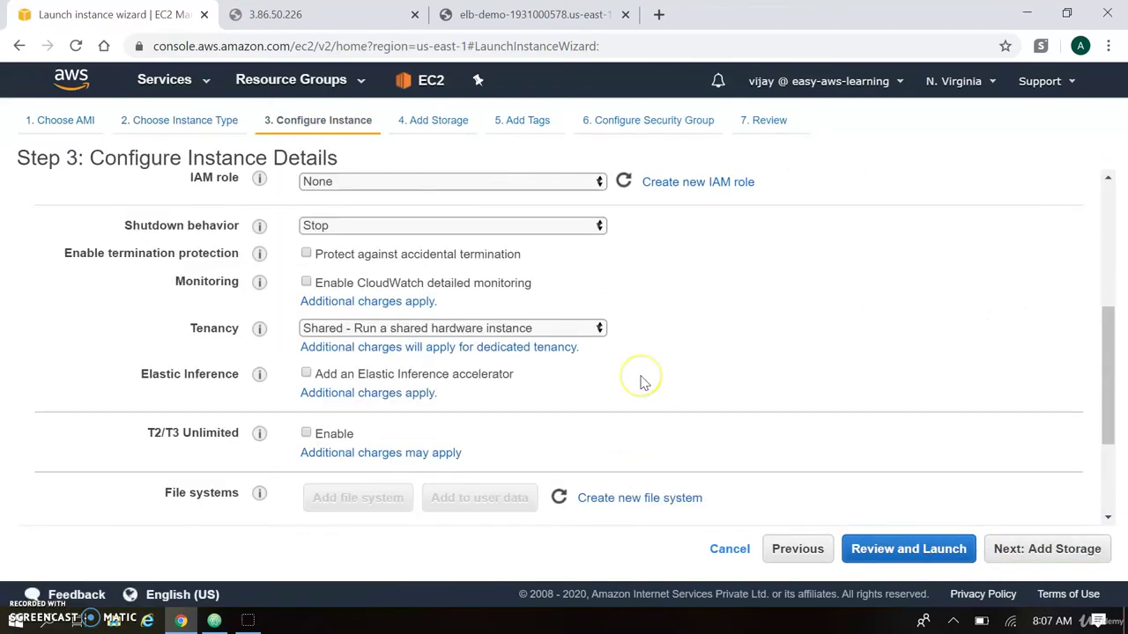
scroll(642, 383, "up", 4)
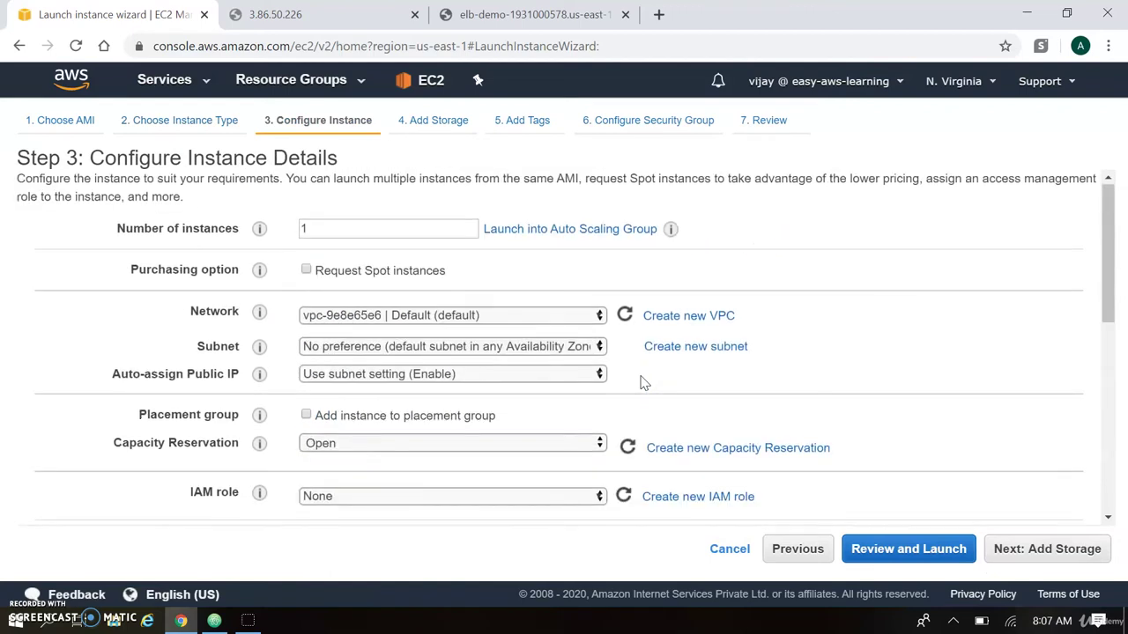
left_click(581, 349)
left_click(549, 398)
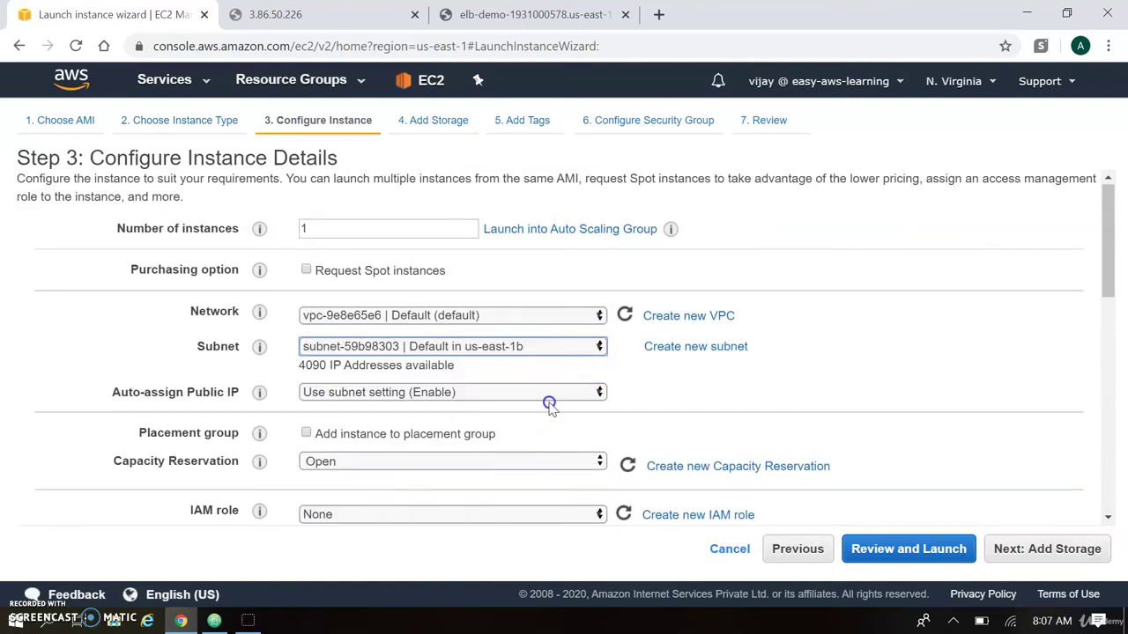
scroll(709, 317, "down", 10)
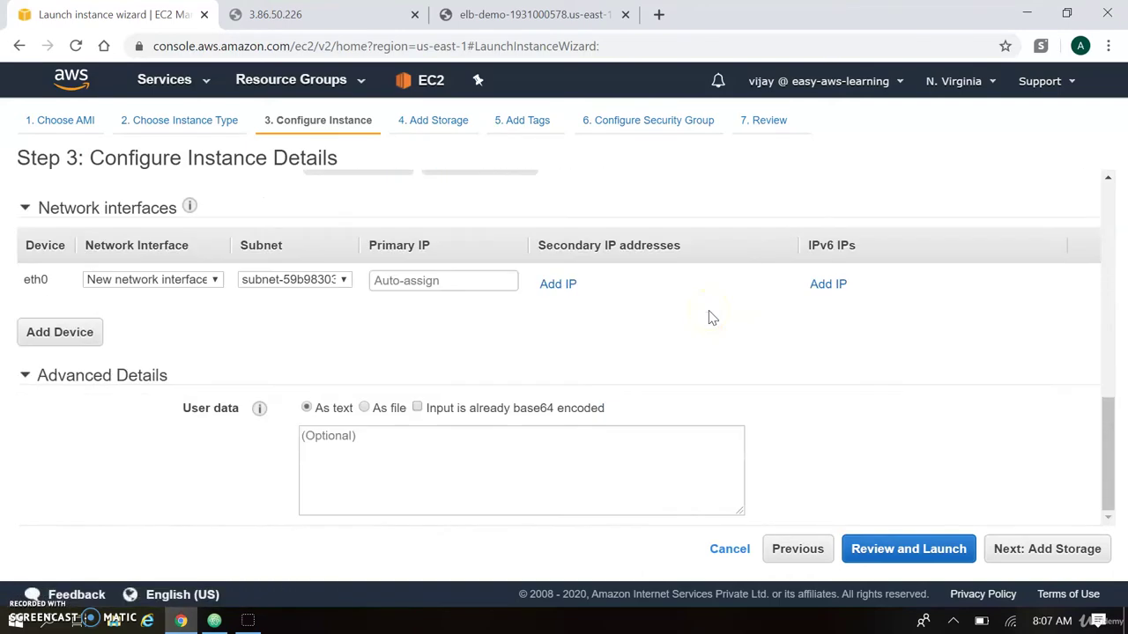
Step: Change the bootstrap script's heading to Example 2 and select the whole script
key("alt+Tab")
key("alt+Tab")
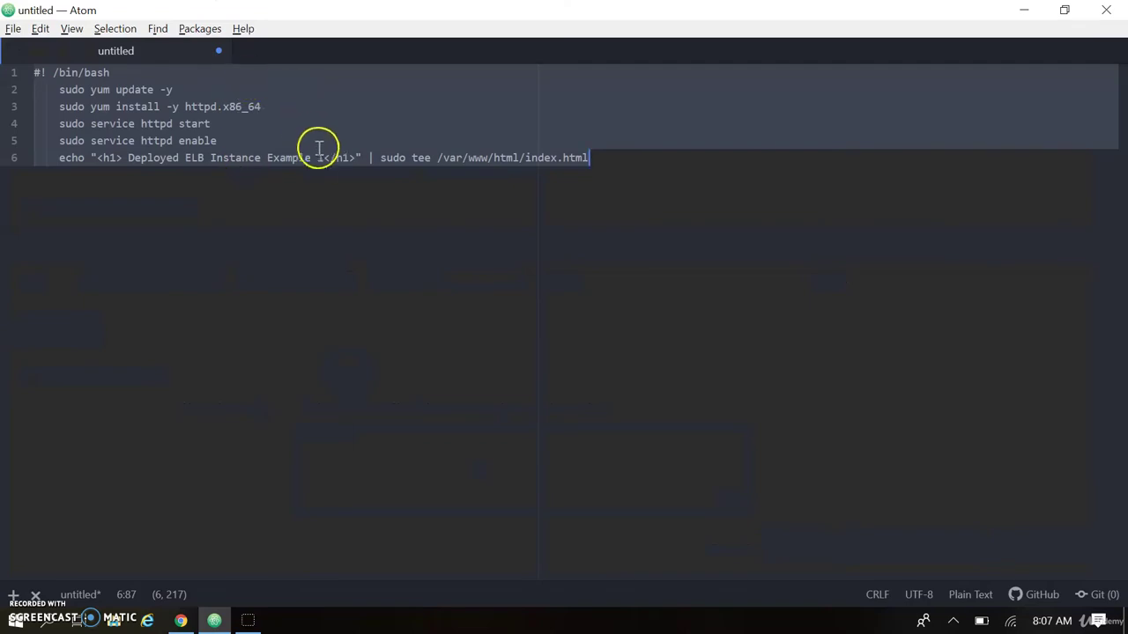
left_click(322, 158)
key("BackSpace")
type("2")
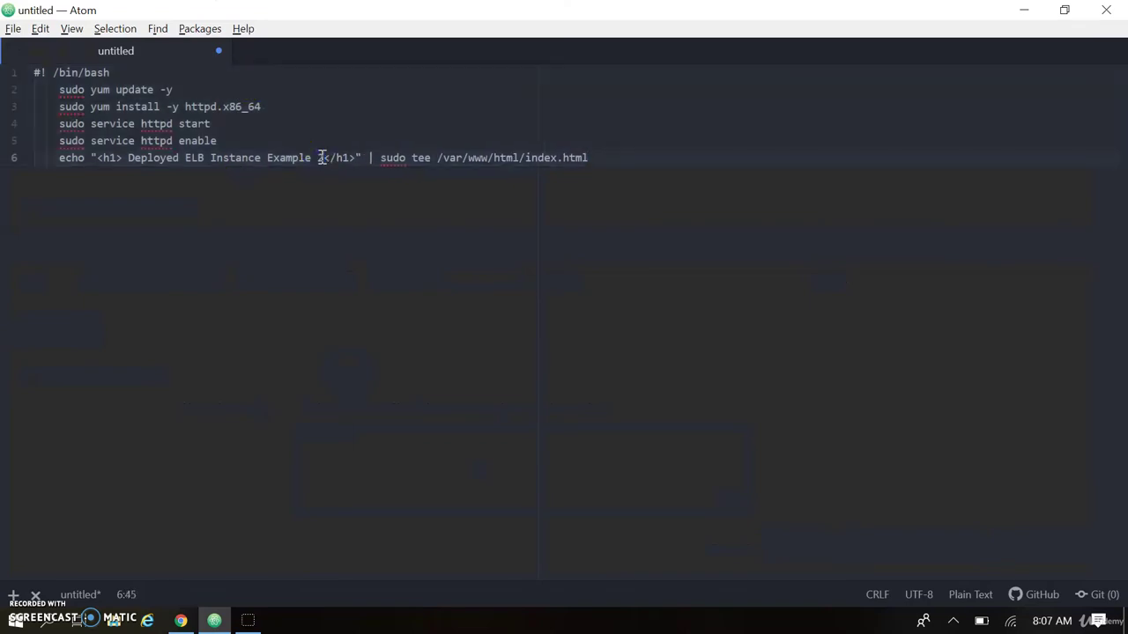
key("ctrl+a")
key("alt+Tab")
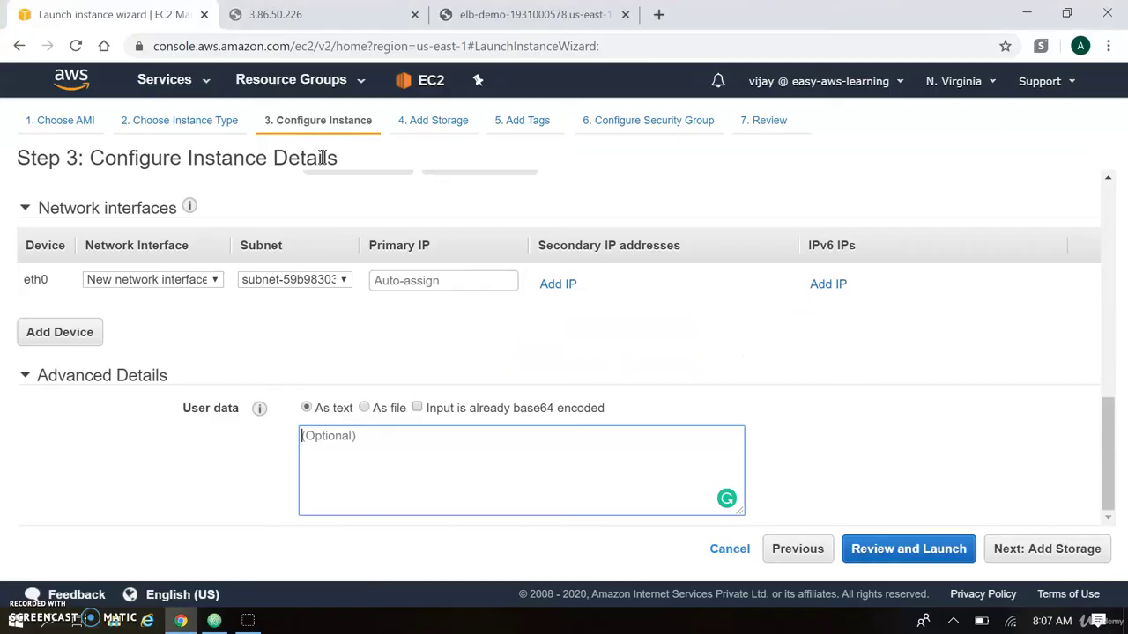
Step: Paste the Example 2 script as user data and assign the existing EC-2-SG security group
key("ctrl+v")
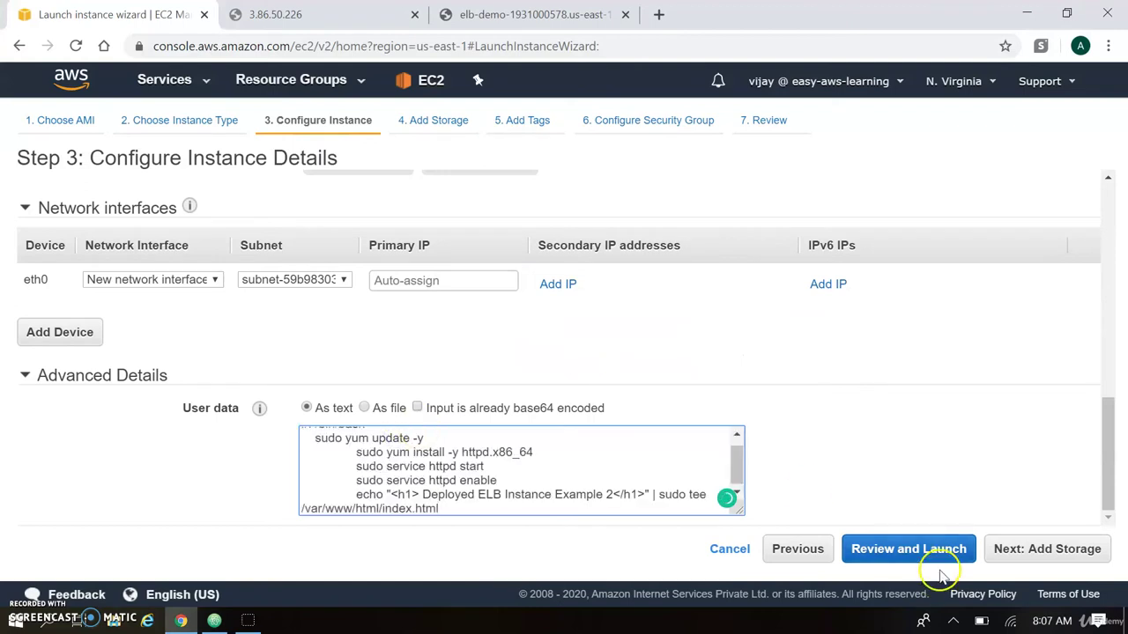
left_click(1035, 549)
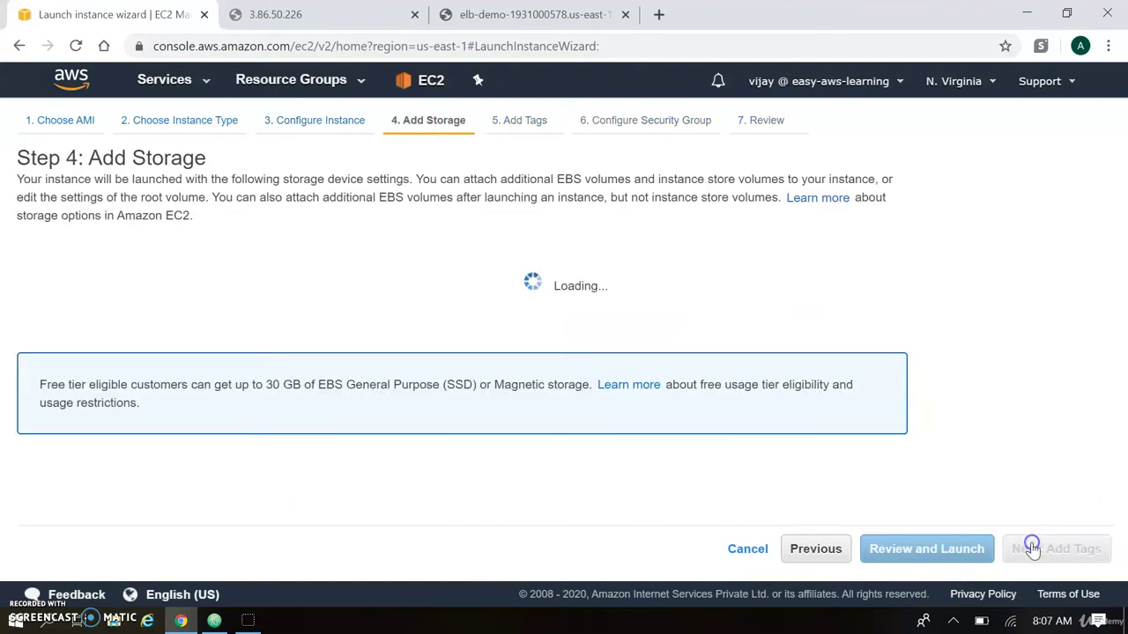
left_click(1032, 549)
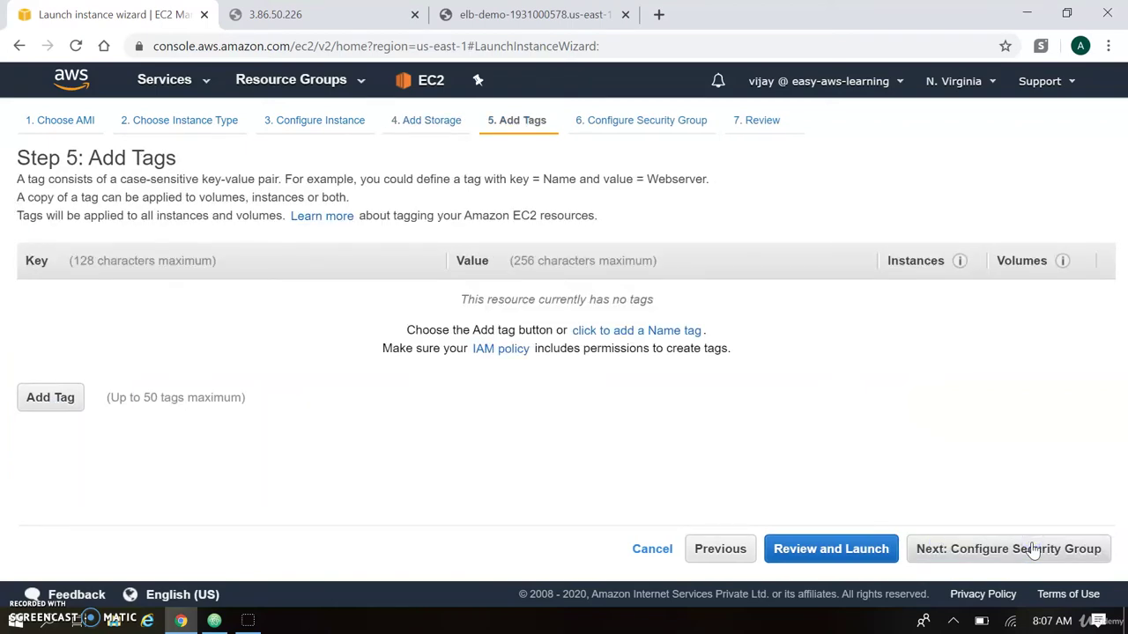
left_click(1033, 549)
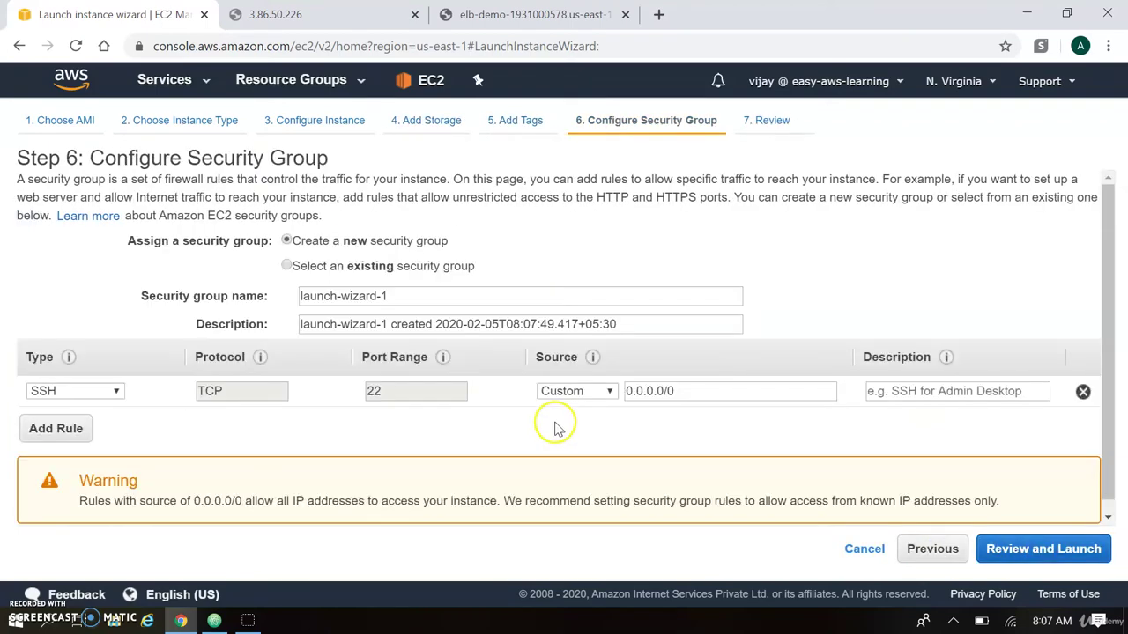
left_click(412, 270)
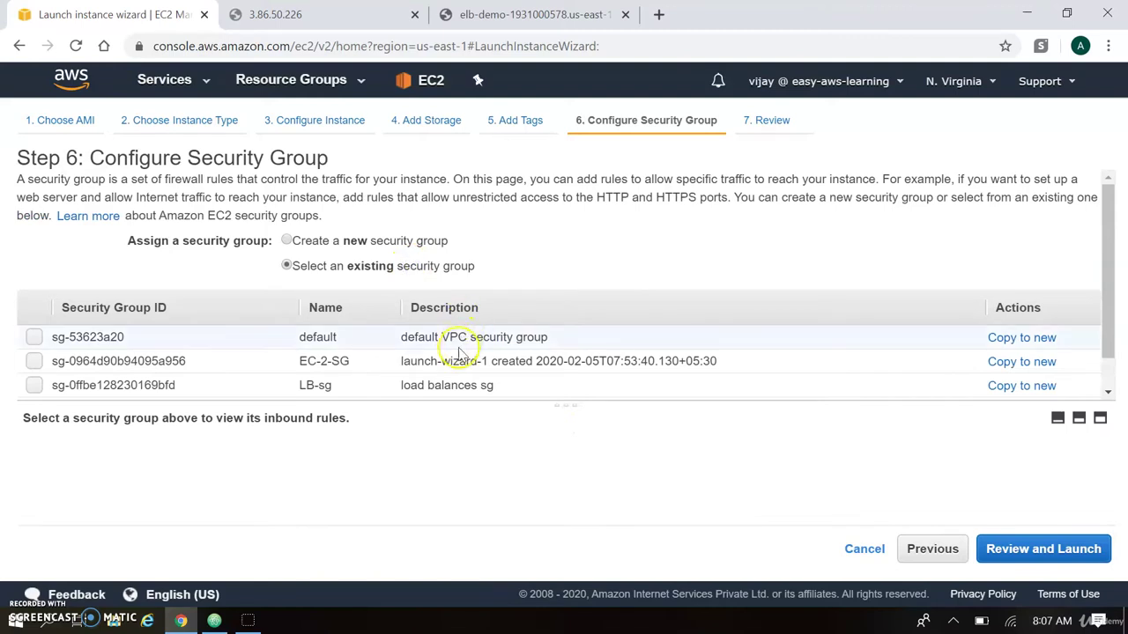
scroll(493, 380, "down", 1)
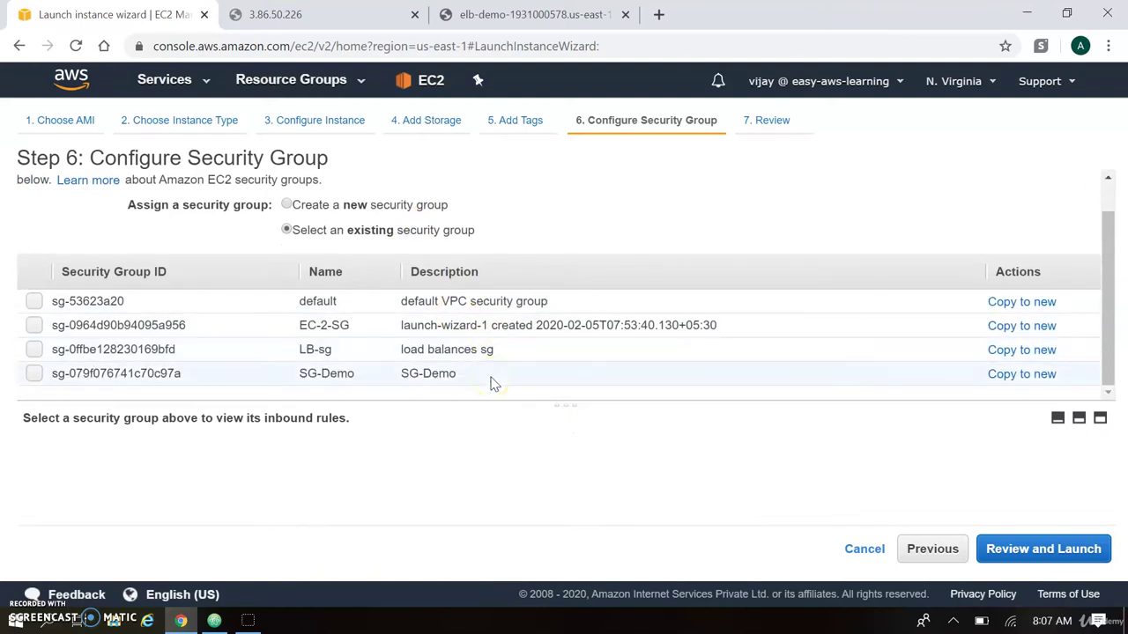
left_click(520, 328)
left_click(1013, 552)
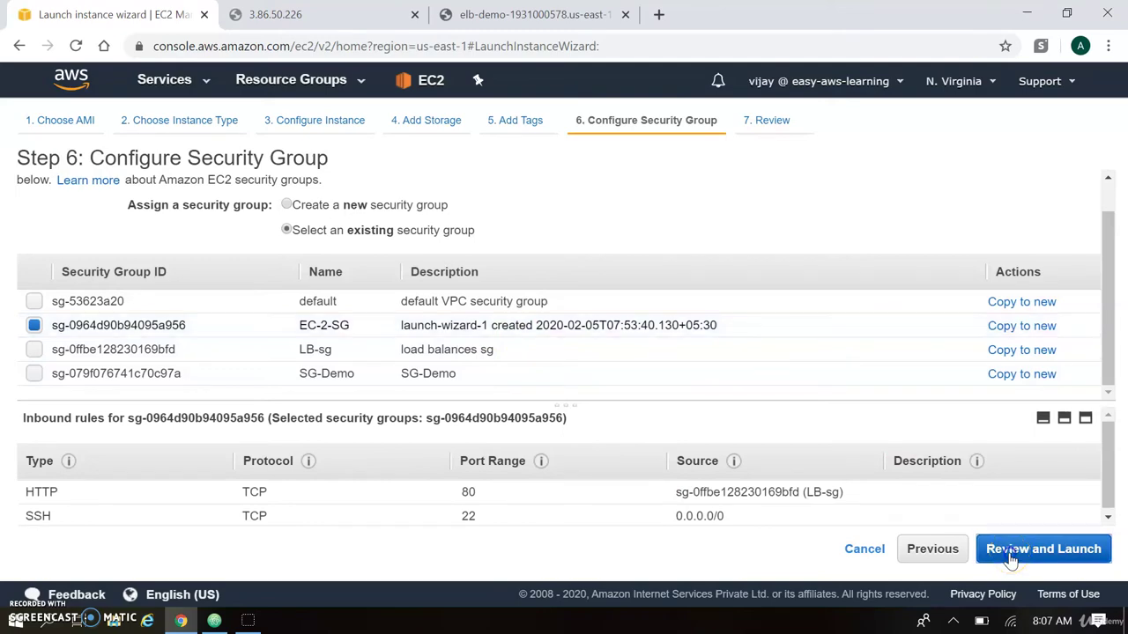
Step: Launch the instance with the ec2-demo key pair and view its details
left_click(1080, 552)
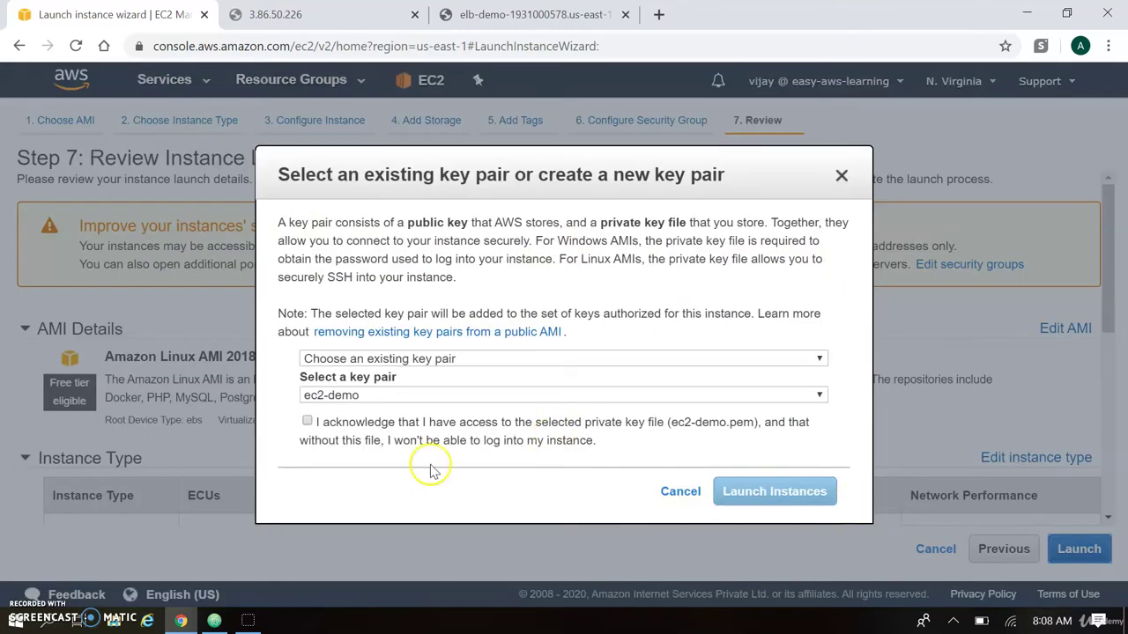
left_click(303, 444)
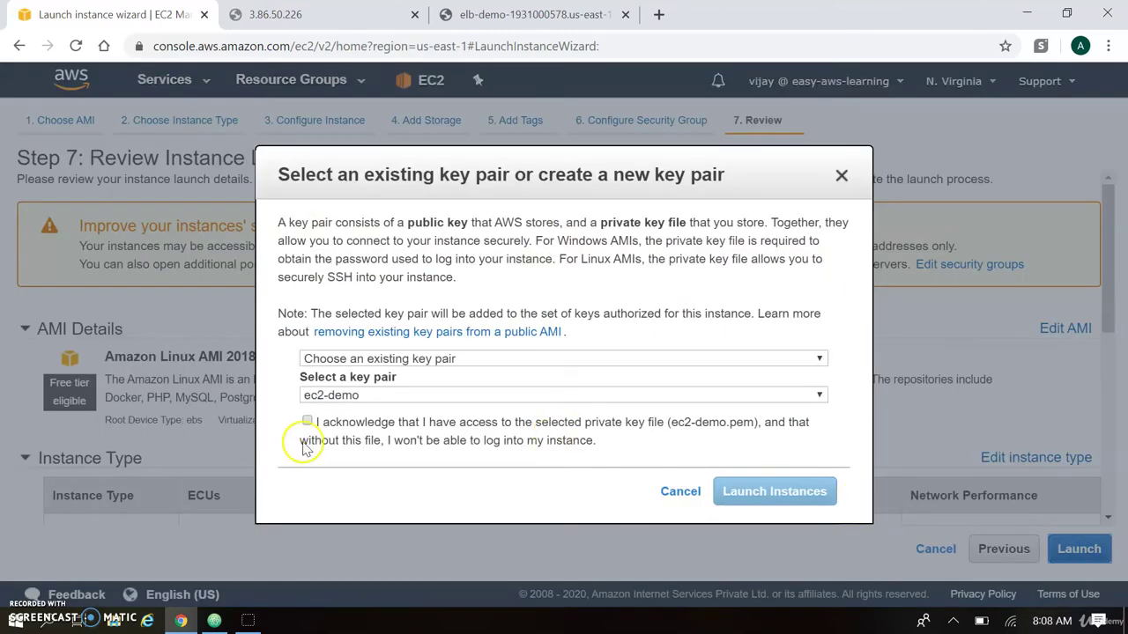
left_click(306, 421)
left_click(784, 493)
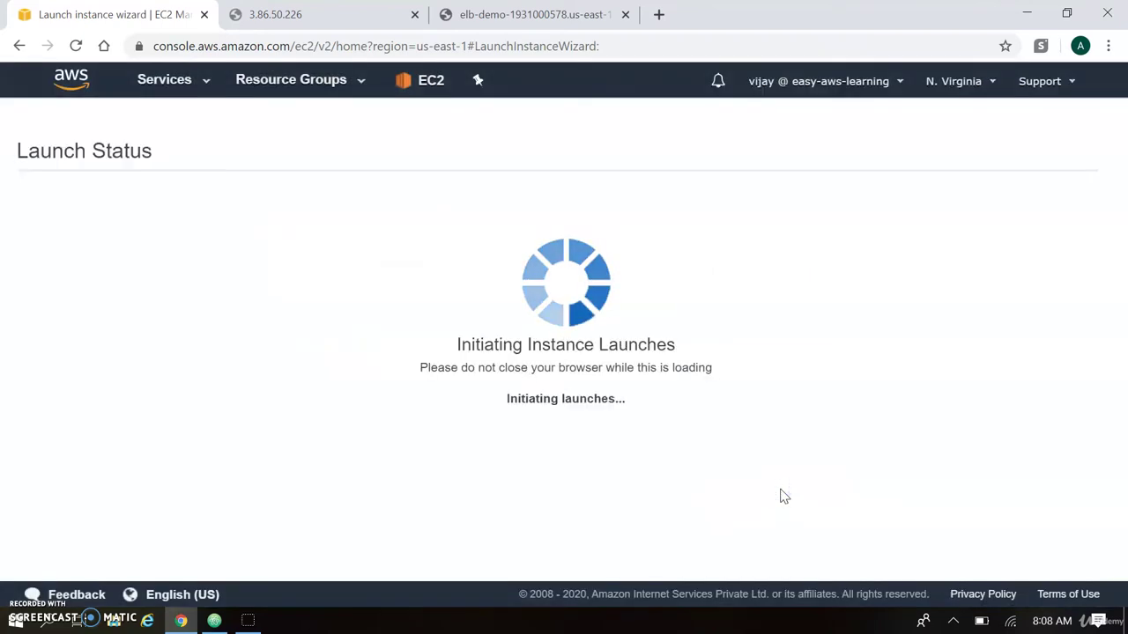
left_click(399, 252)
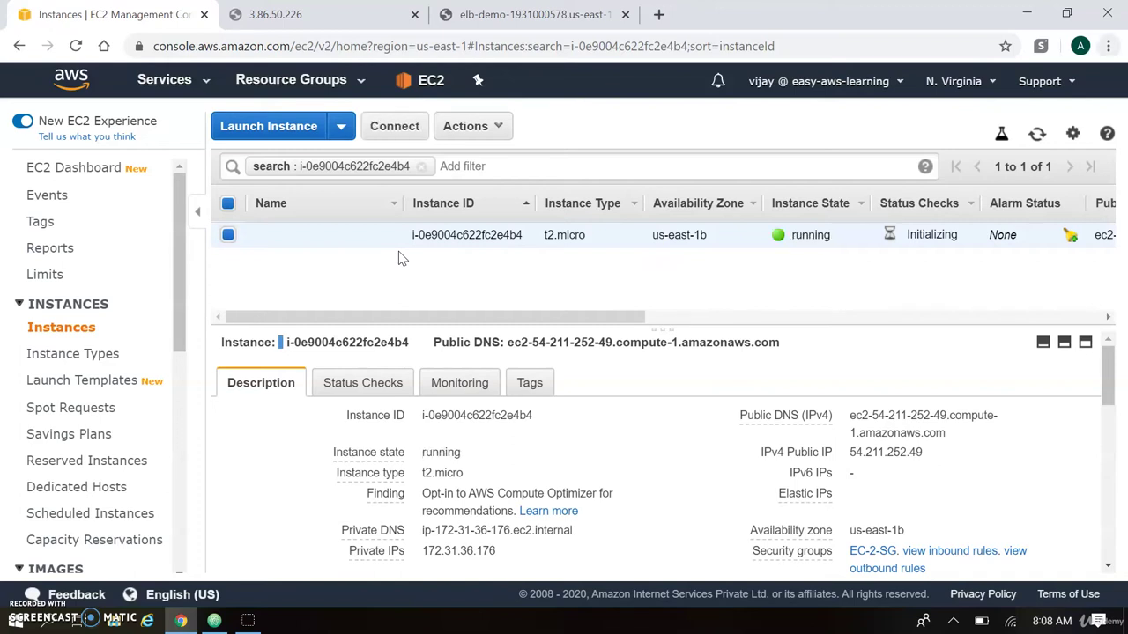
Step: Show the registered targets of lb-target-group from the Target Groups list
scroll(91, 458, "down", 5)
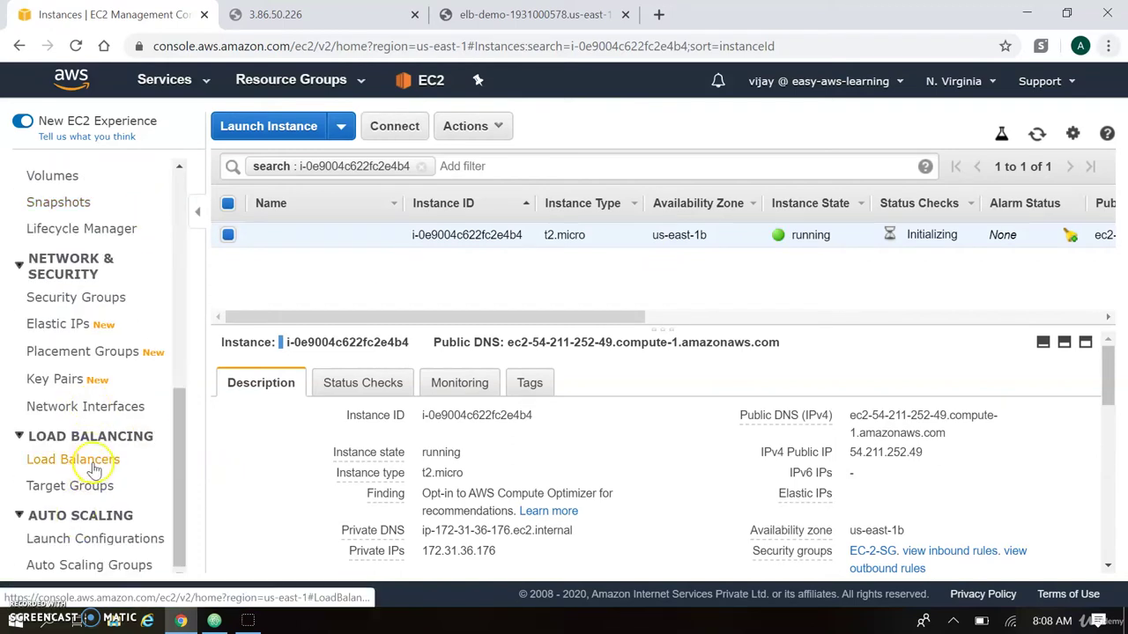
left_click(81, 488)
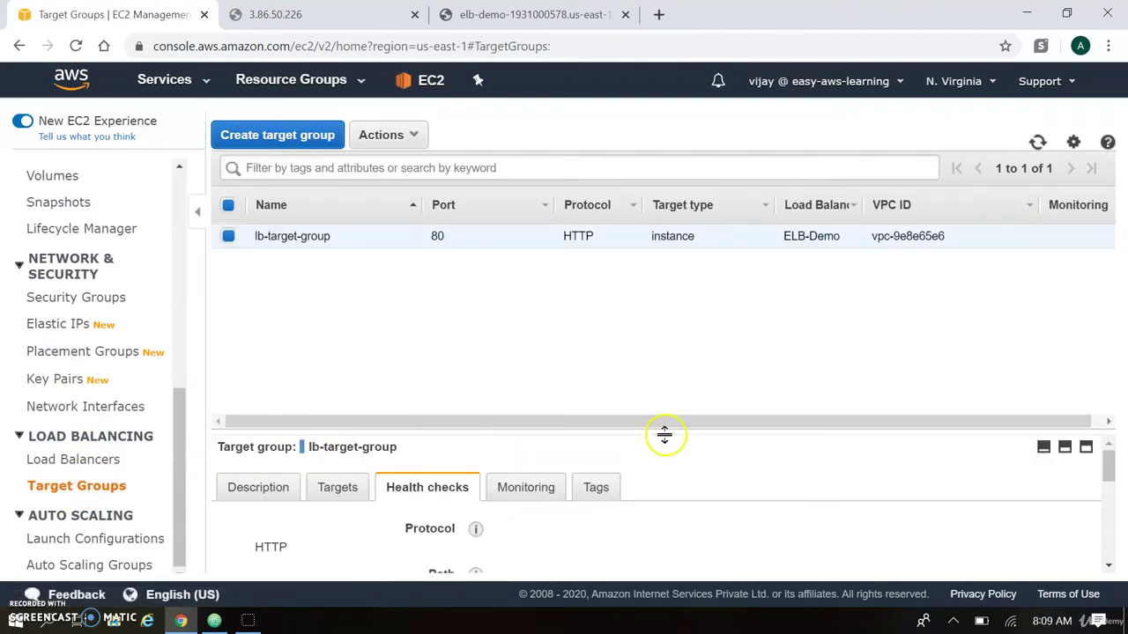
left_click_drag(667, 433, 697, 266)
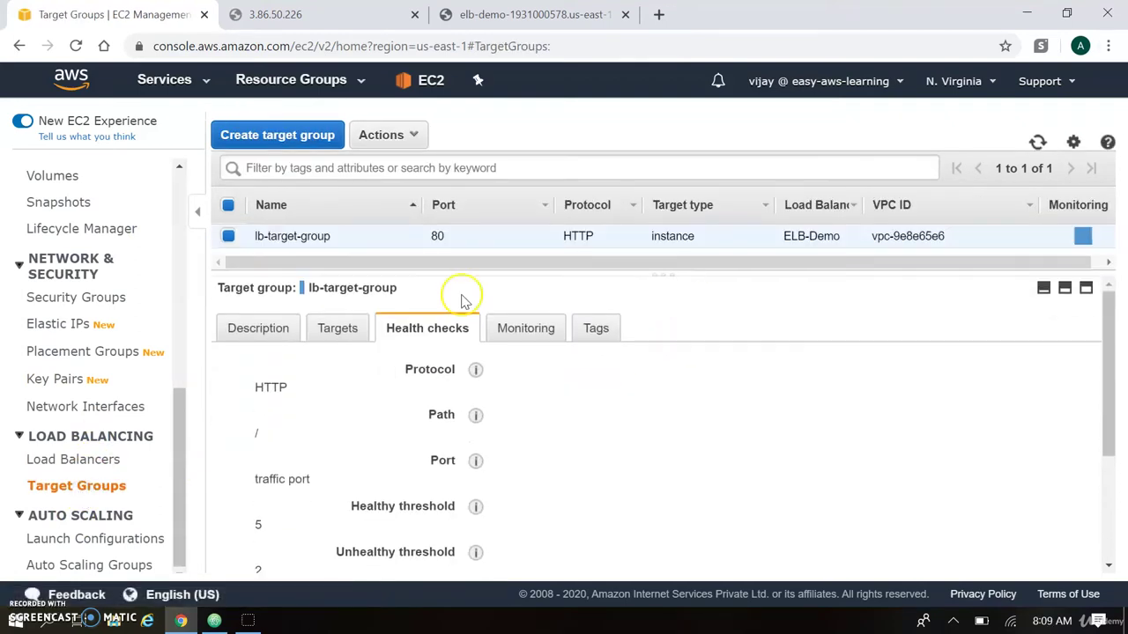
left_click(337, 327)
scroll(315, 441, "down", 2)
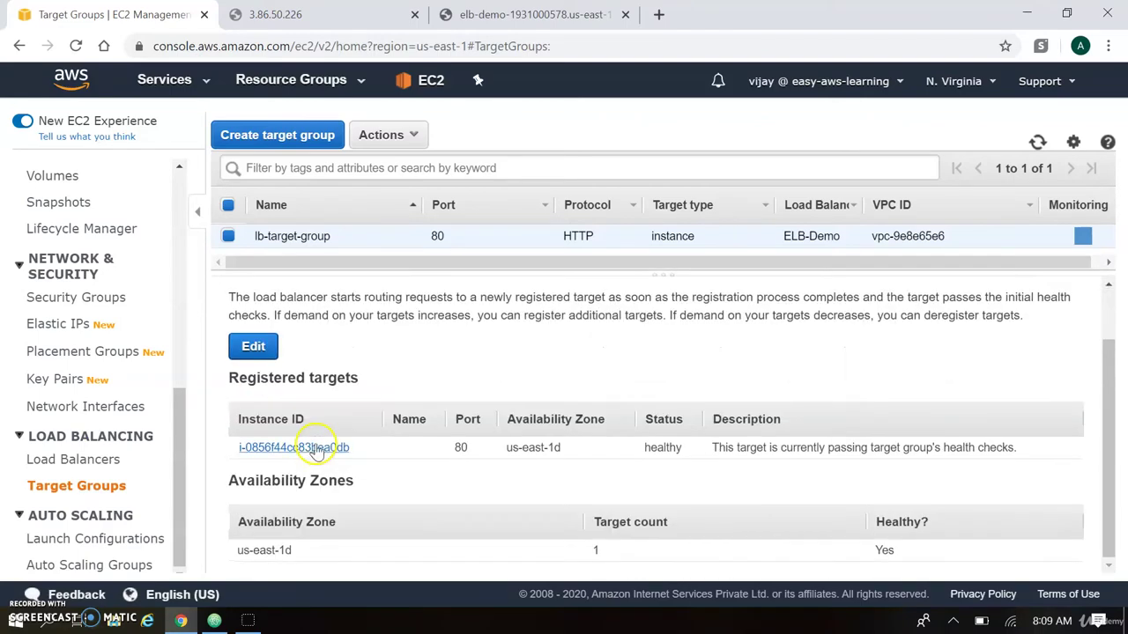
Step: Register the new us-east-1b instance as a port 80 target in lb-target-group
left_click(267, 349)
scroll(497, 399, "down", 2)
scroll(497, 399, "down", 1)
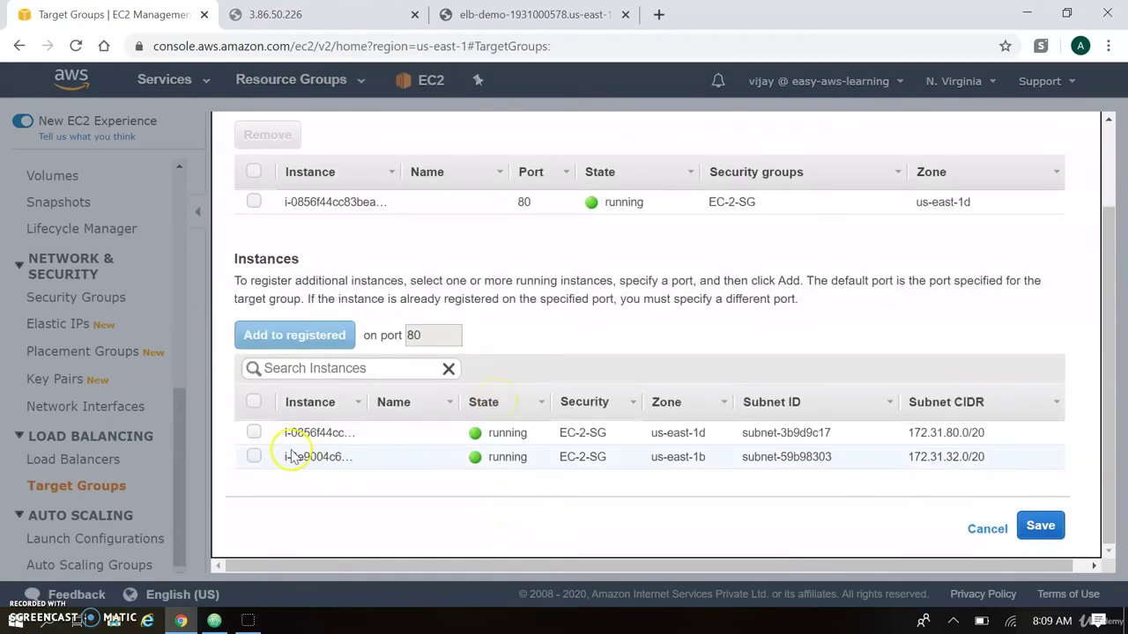
left_click(253, 458)
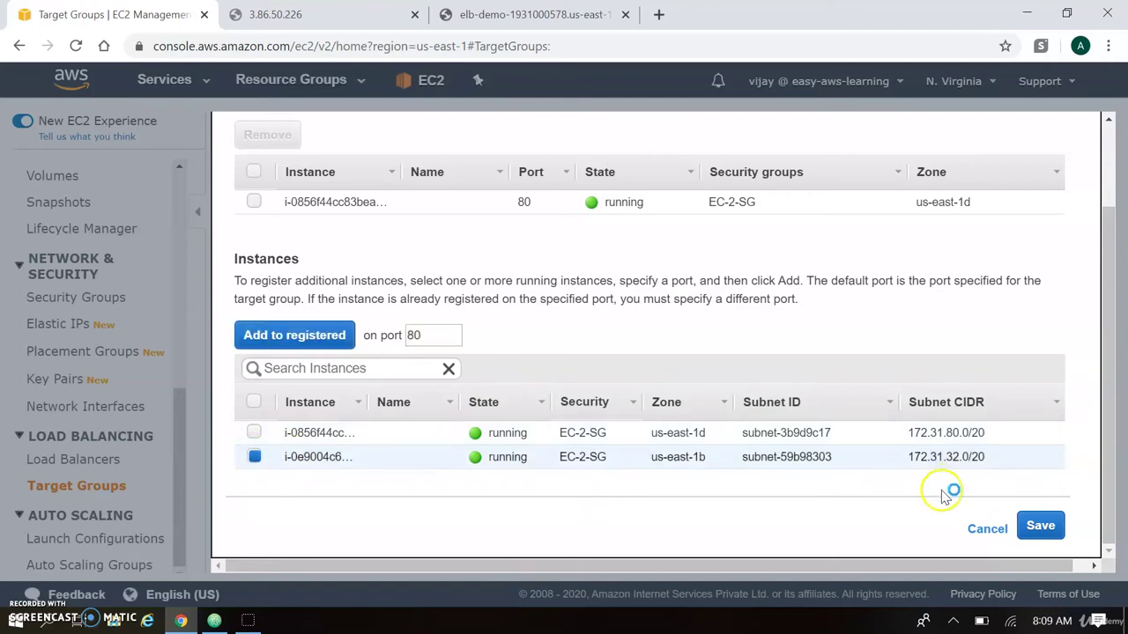
left_click(298, 338)
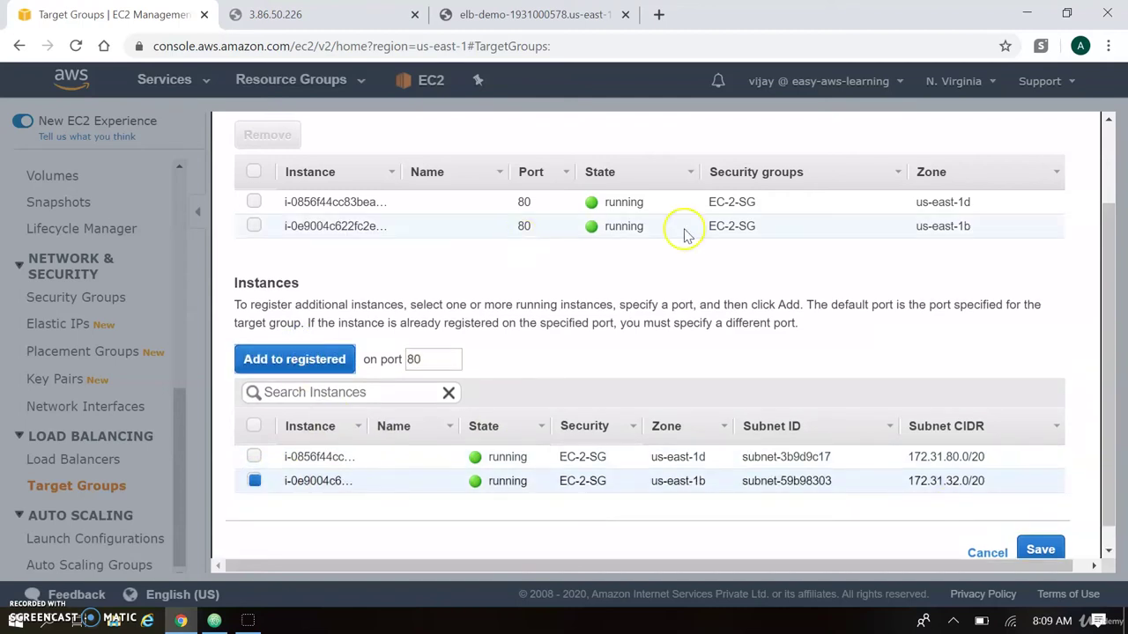
scroll(1008, 489, "down", 1)
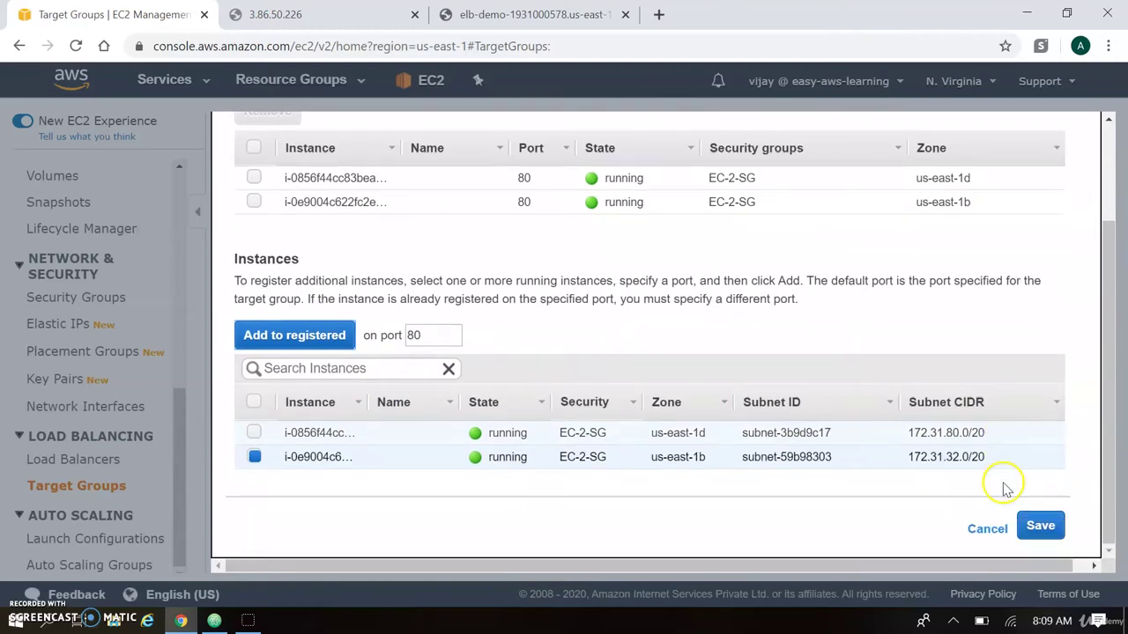
left_click(1045, 526)
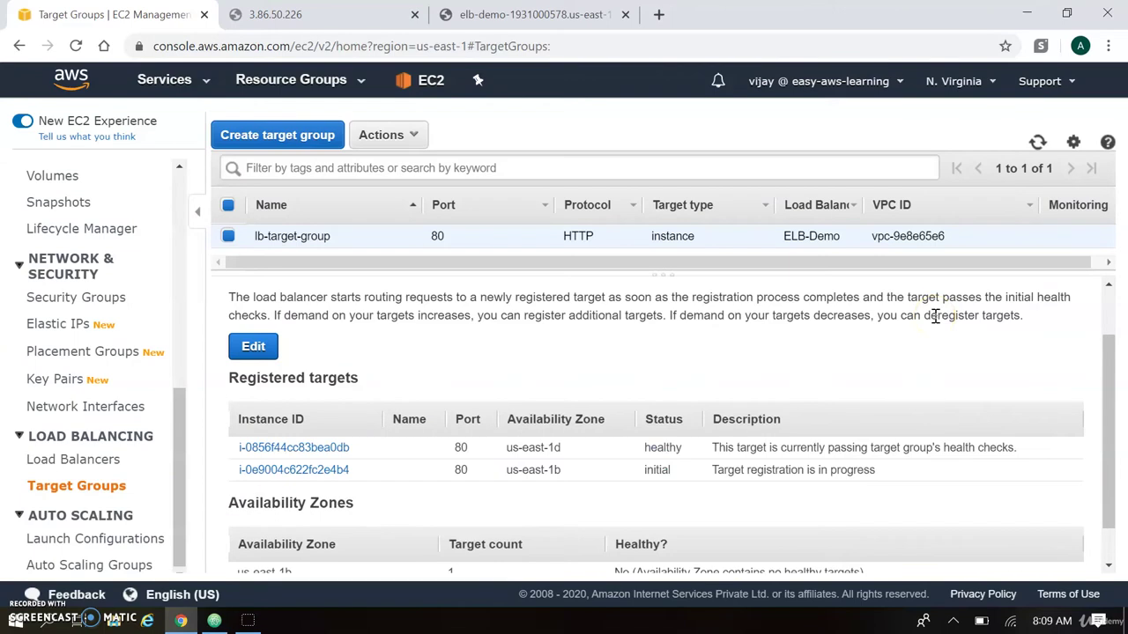
Step: Refresh target health until both the us-east-1d and us-east-1b targets show healthy
double_click(659, 472)
scroll(659, 472, "up", 1)
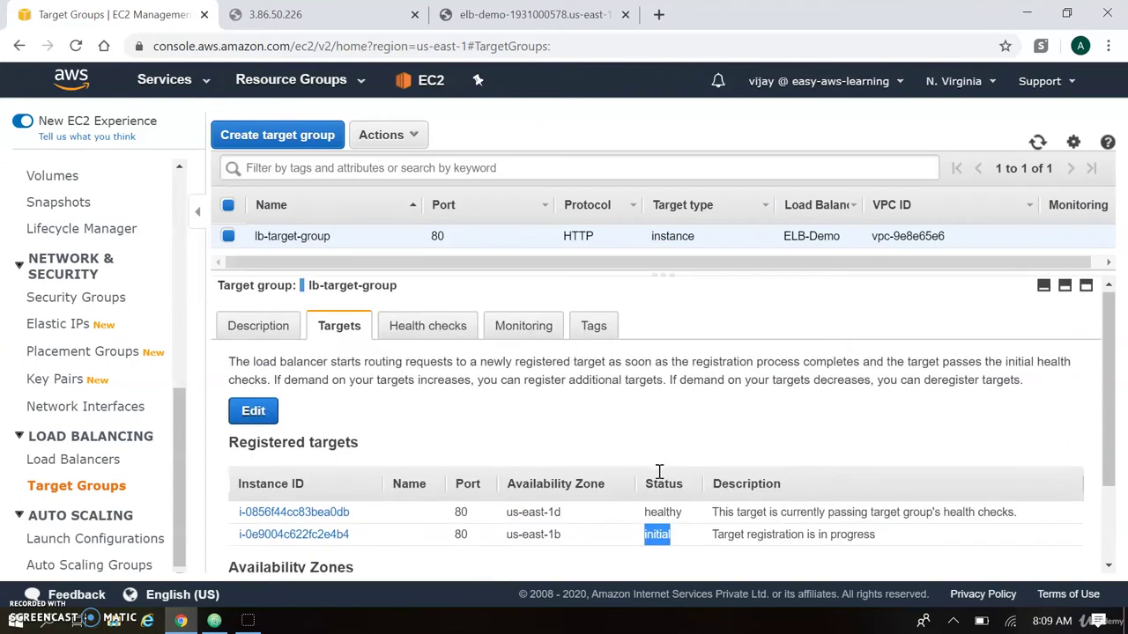
scroll(659, 472, "down", 1)
scroll(659, 476, "up", 1)
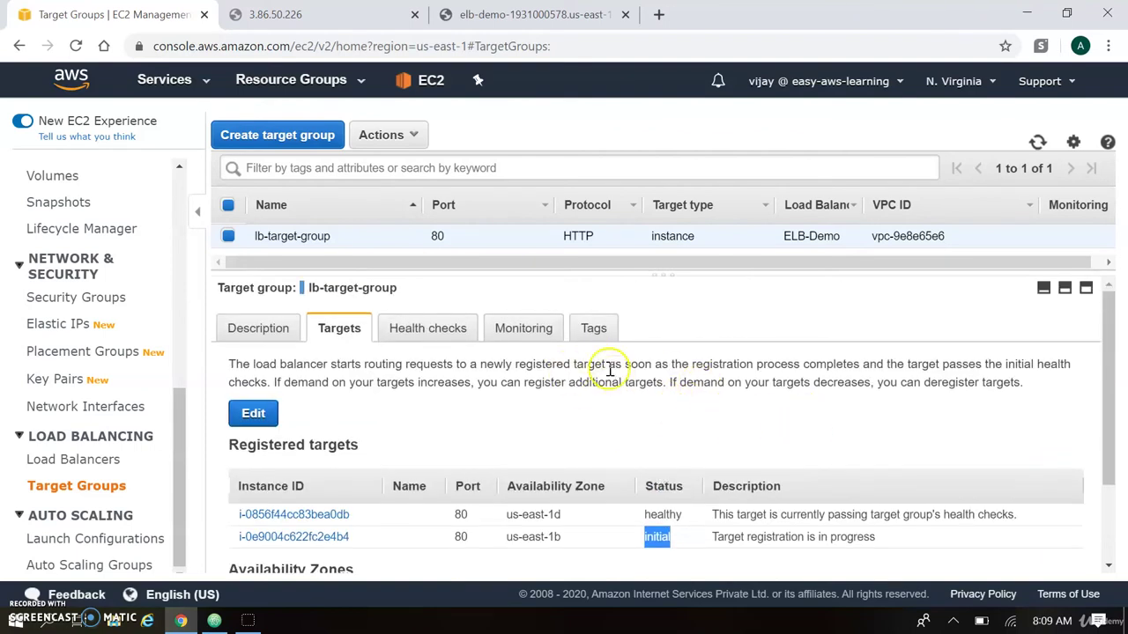
left_click(75, 46)
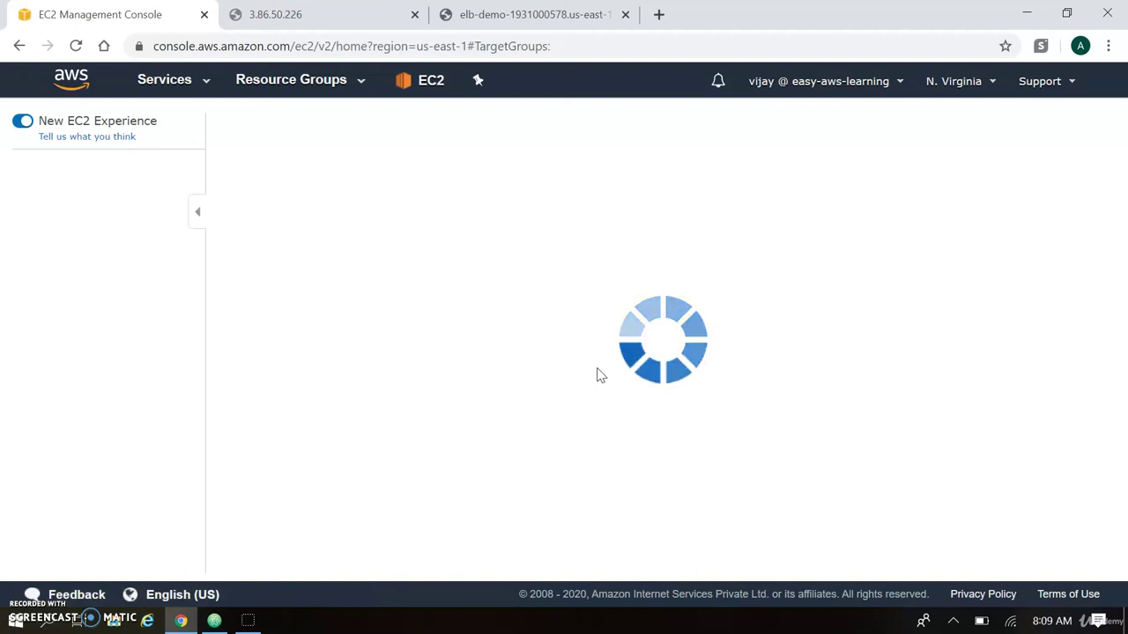
scroll(597, 370, "down", 2)
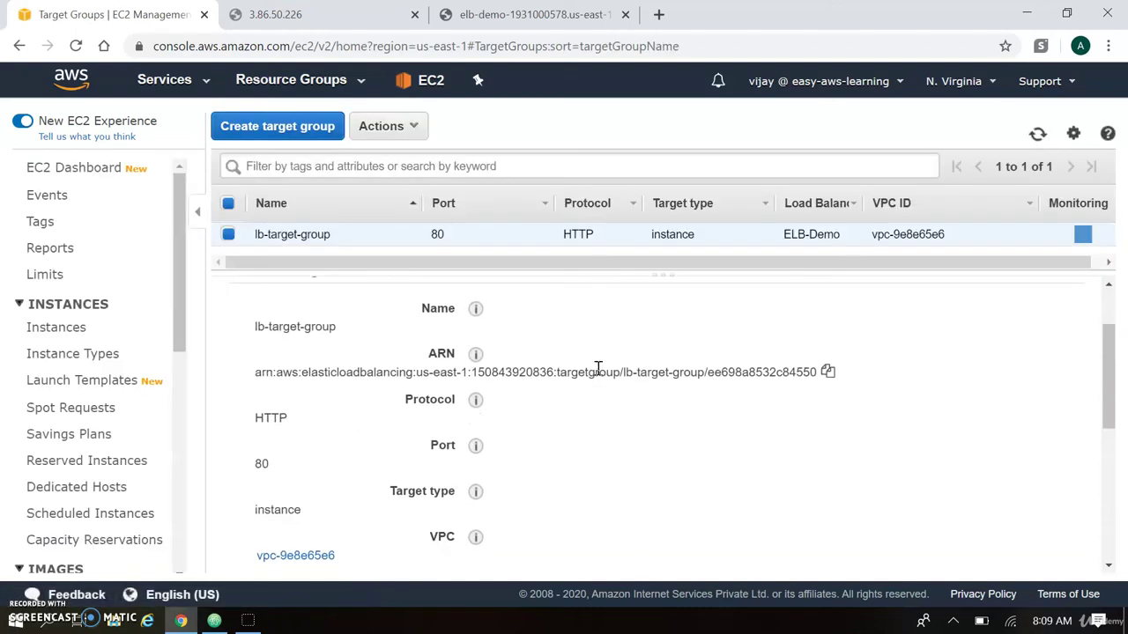
scroll(592, 396, "up", 2)
left_click(336, 292)
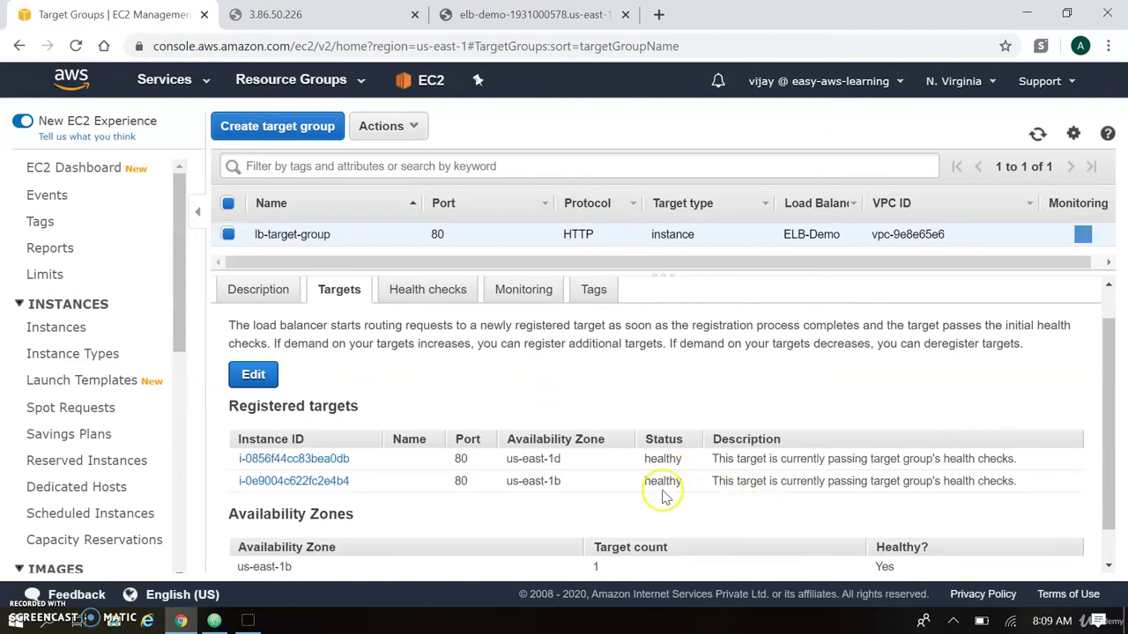
left_click(534, 12)
left_click(532, 46)
left_click(532, 46)
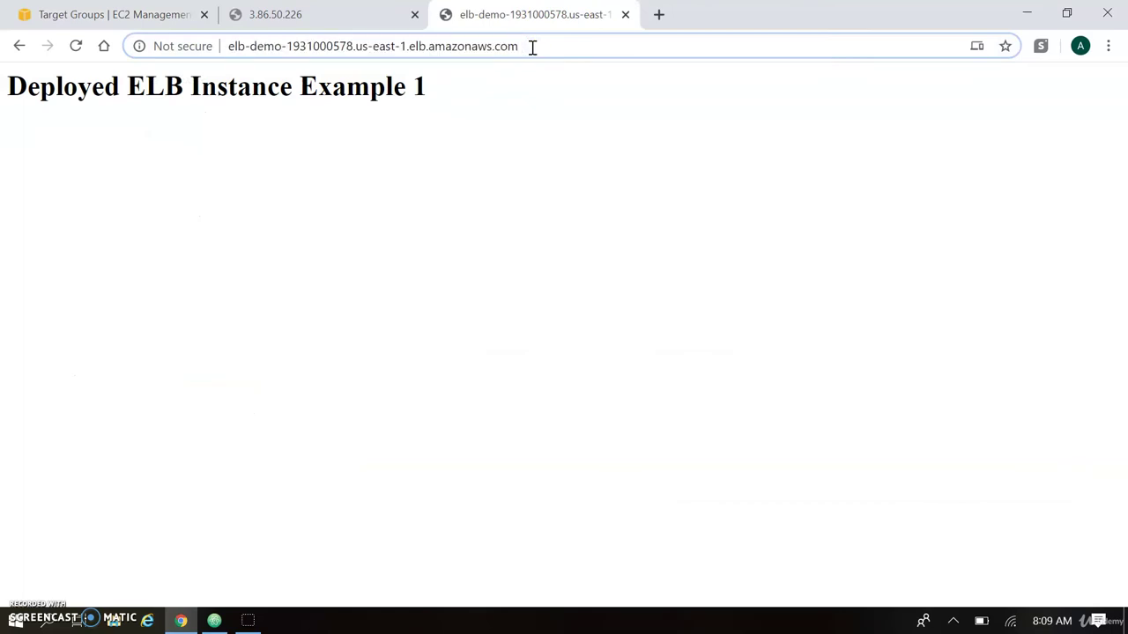
key("Return")
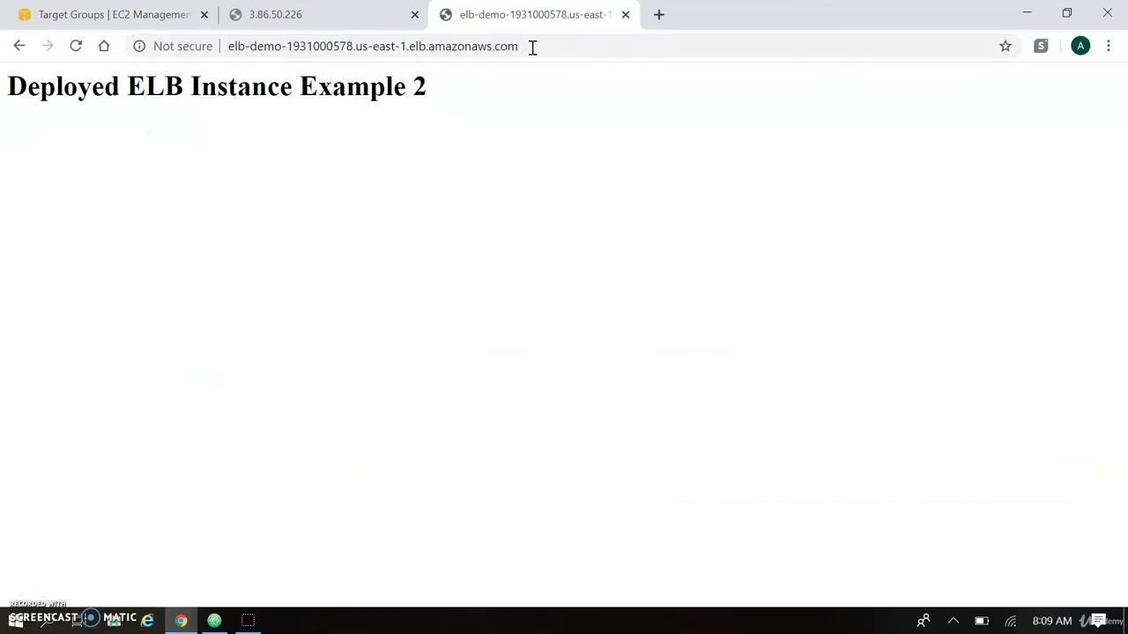
left_click_drag(278, 87, 428, 88)
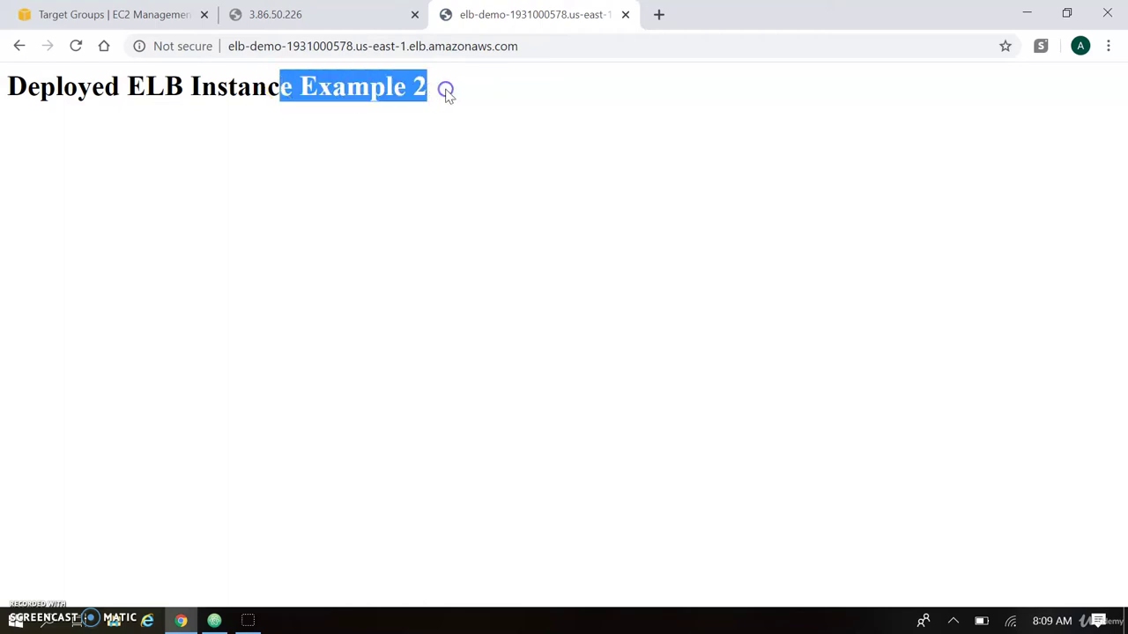
left_click(490, 71)
left_click(519, 46)
key("Return")
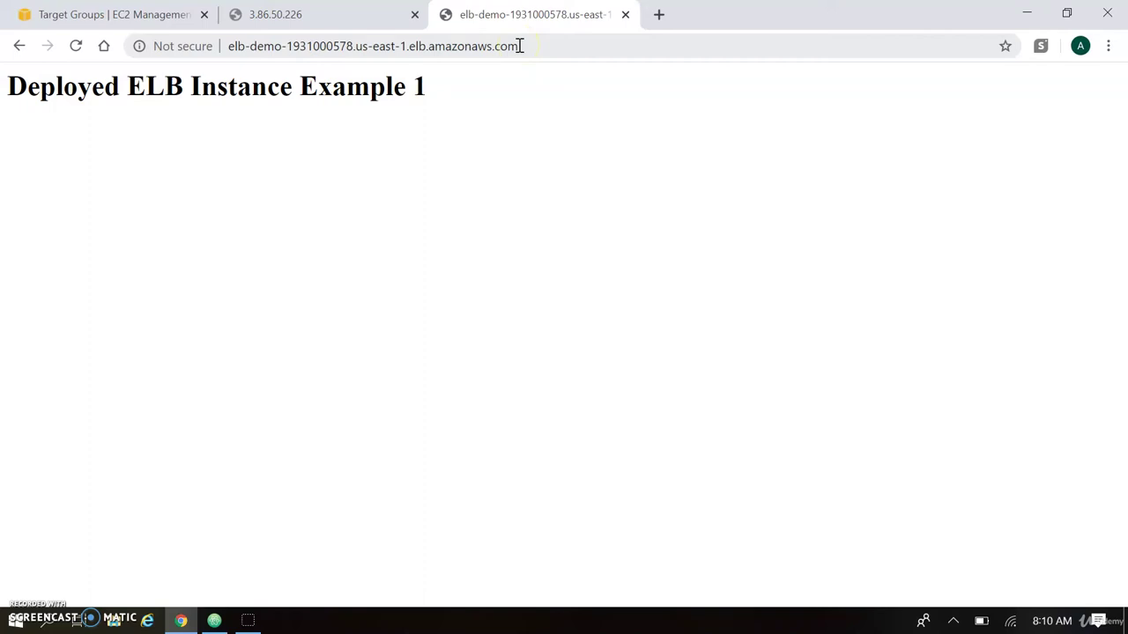
key("Return")
key("Return")
key("Return")
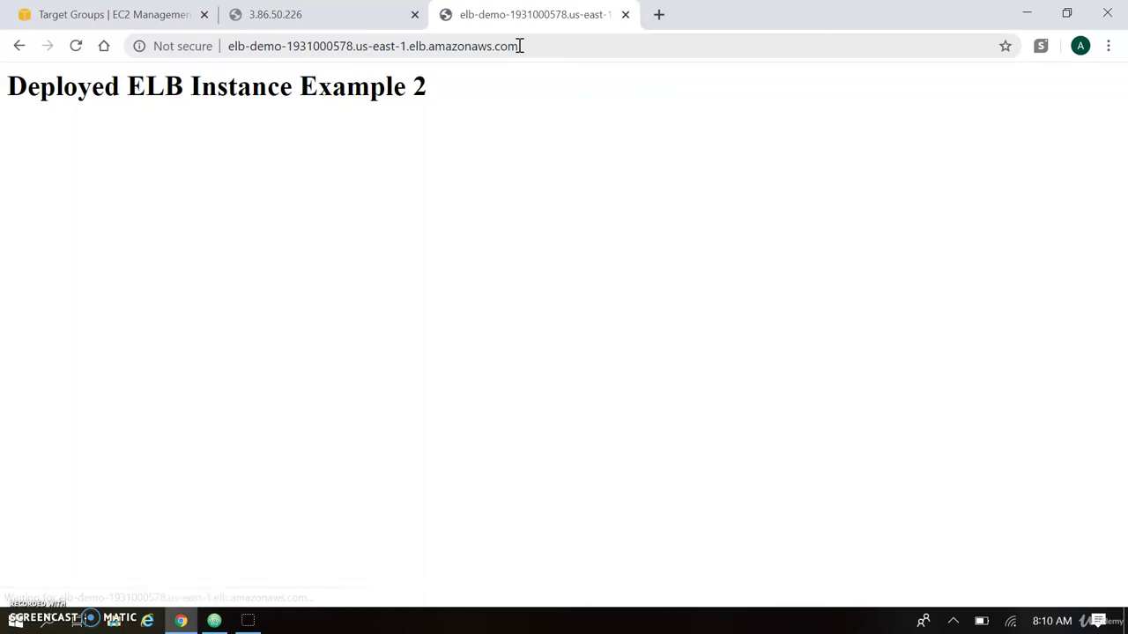
key("alt+p")
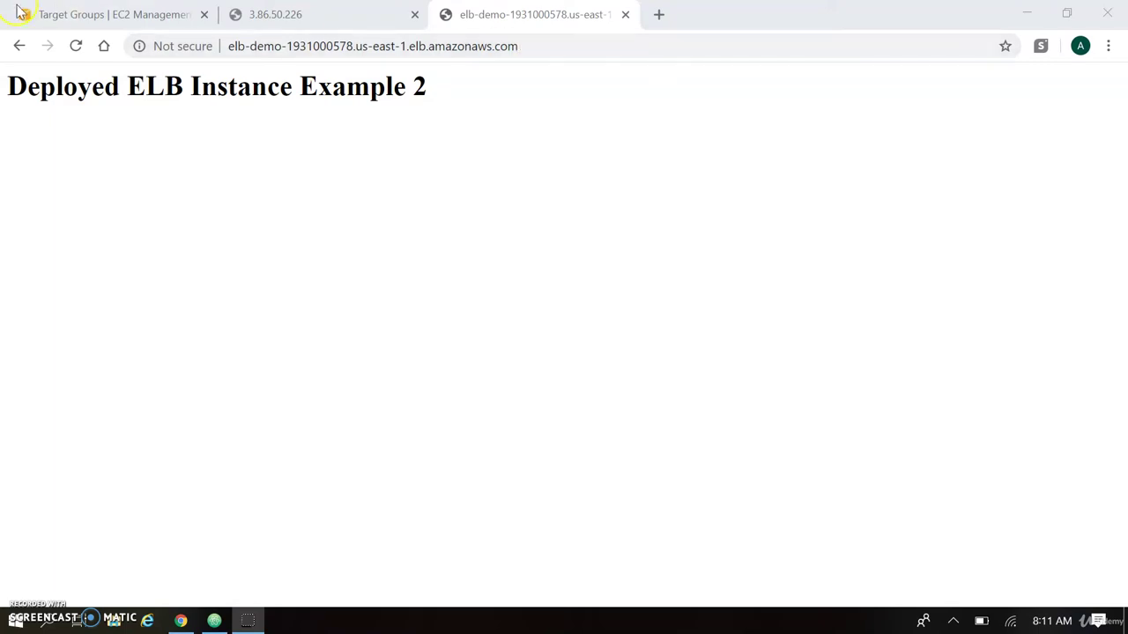
left_click(78, 9)
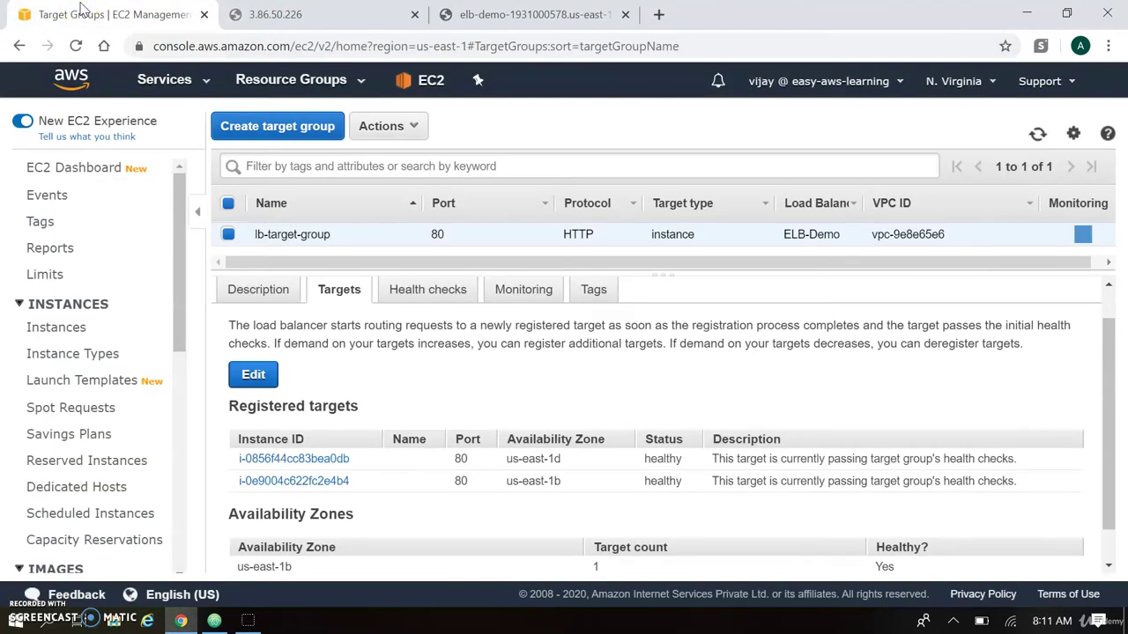
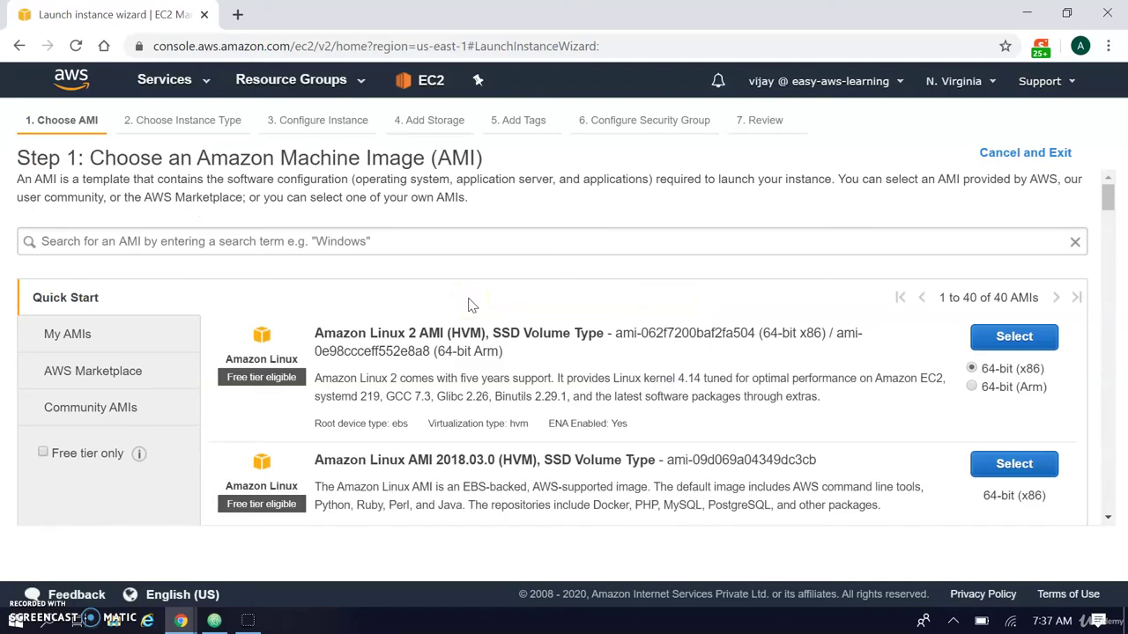
Step: Choose the Amazon Linux AMI 2018.03.0 image and keep the t2.micro instance type
left_click(1014, 464)
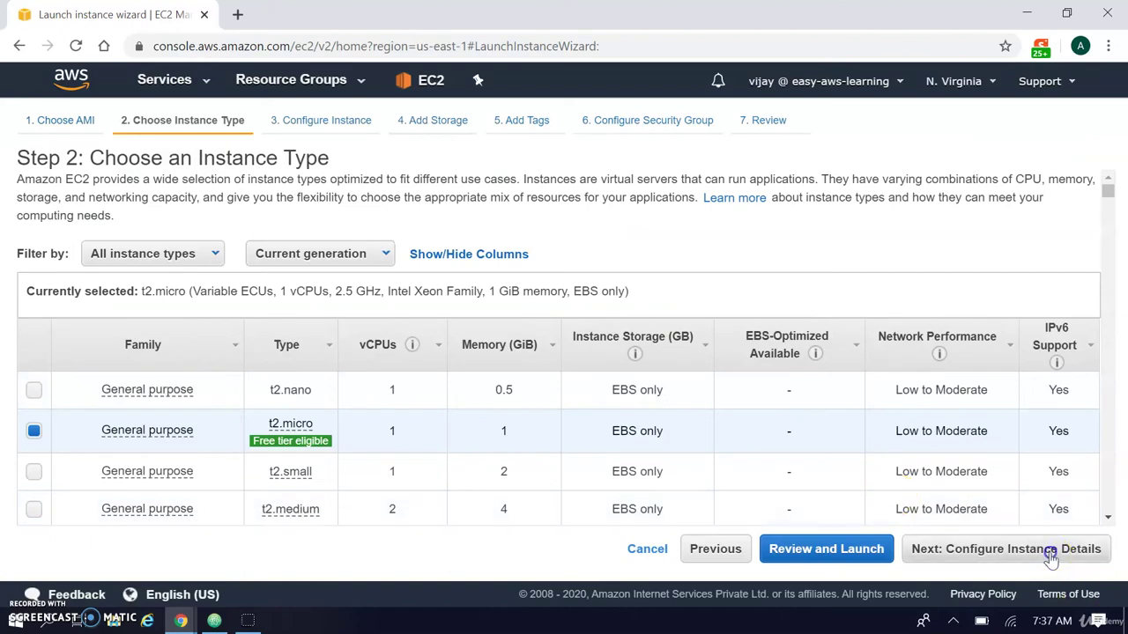
left_click(1050, 553)
scroll(536, 309, "down", 5)
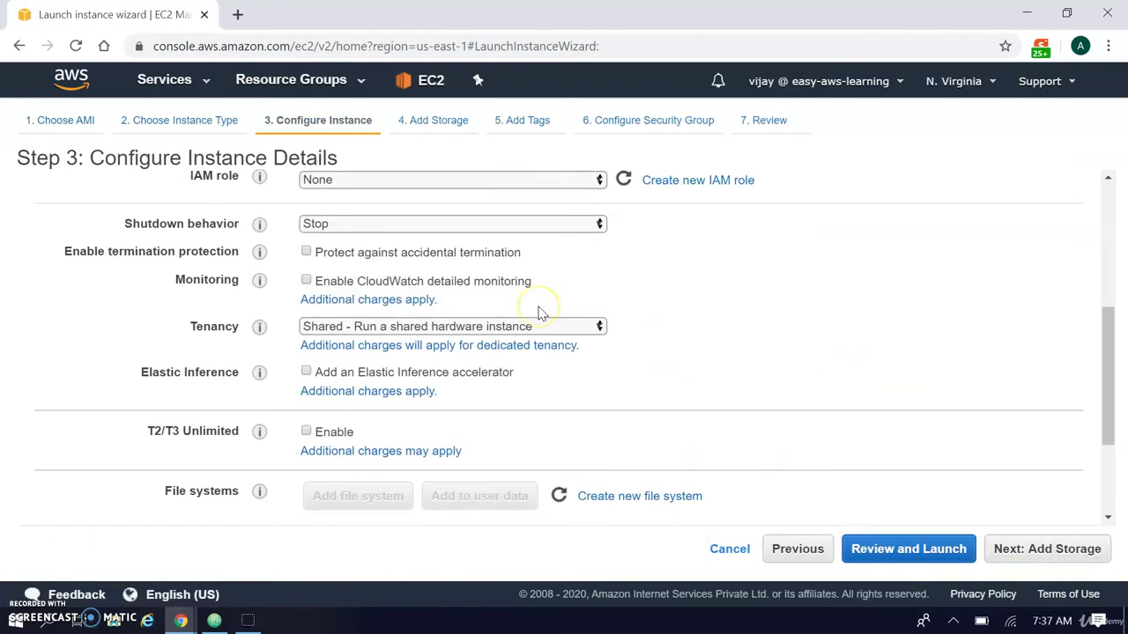
Step: Copy the httpd install script from Atom into the instance's User data box
key("alt+Tab")
key("alt+Tab")
key("alt+Tab")
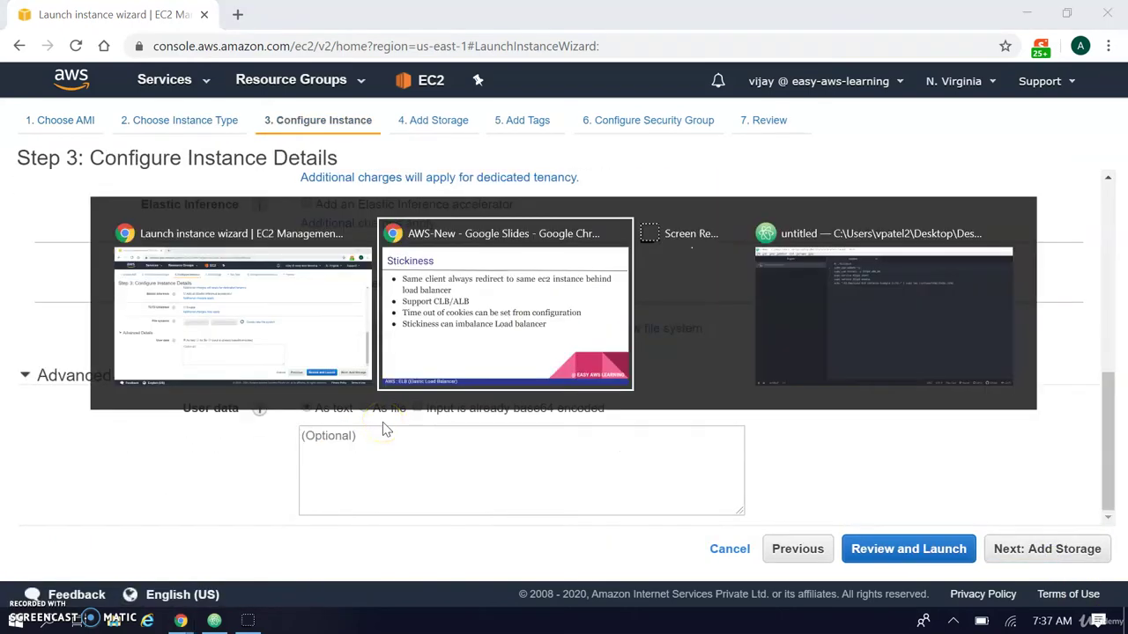
key("ctrl+a")
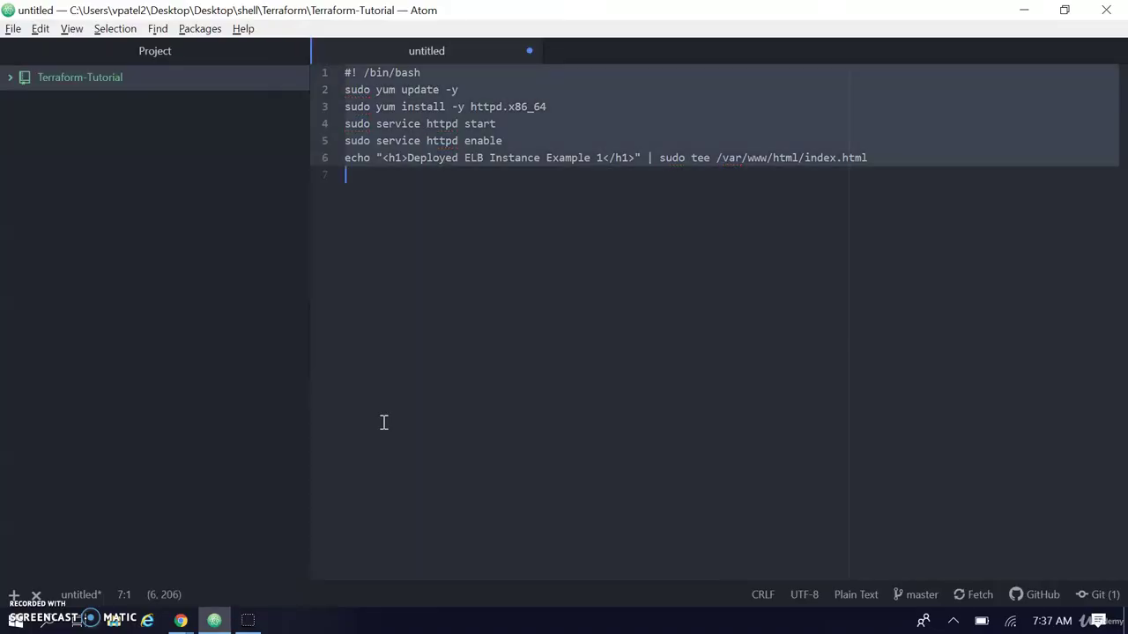
key("alt+Tab")
left_click(390, 484)
type("#!/bin/bash sudo yum update -y sudo yum install -y httpd.x86_64 sudo service httpd start sudo service httpd enable echo \"<h1>Deployed ELB Instance Example 1</h1>\" | sudo tee /var/www/html/index.html")
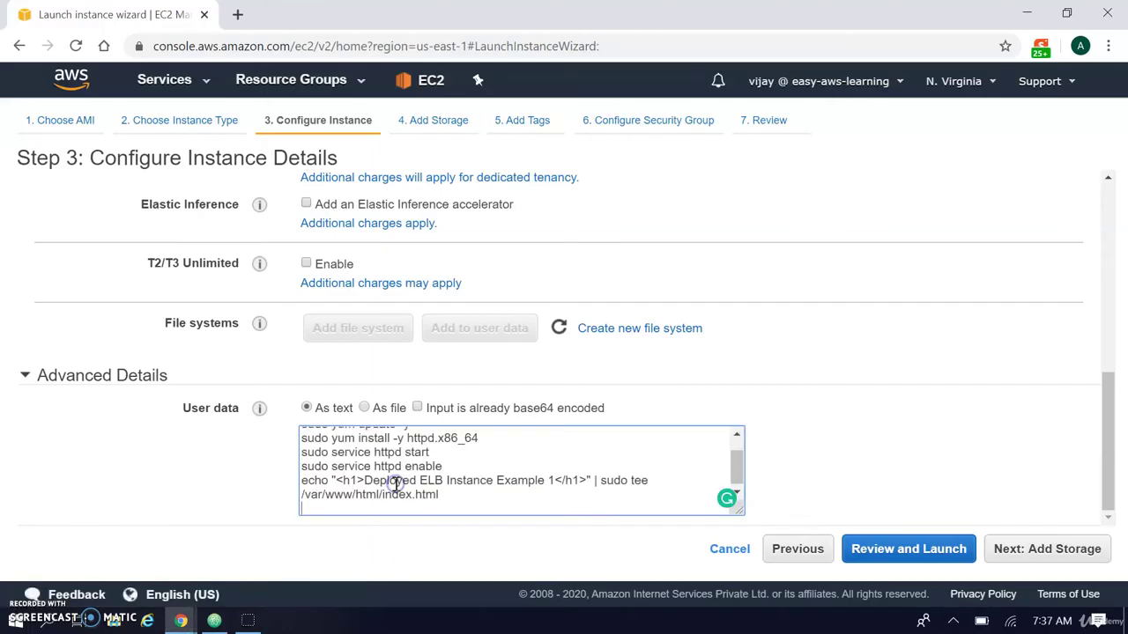
Step: Skip past storage and tags, then select the existing EC2-sg security group
left_click(1038, 553)
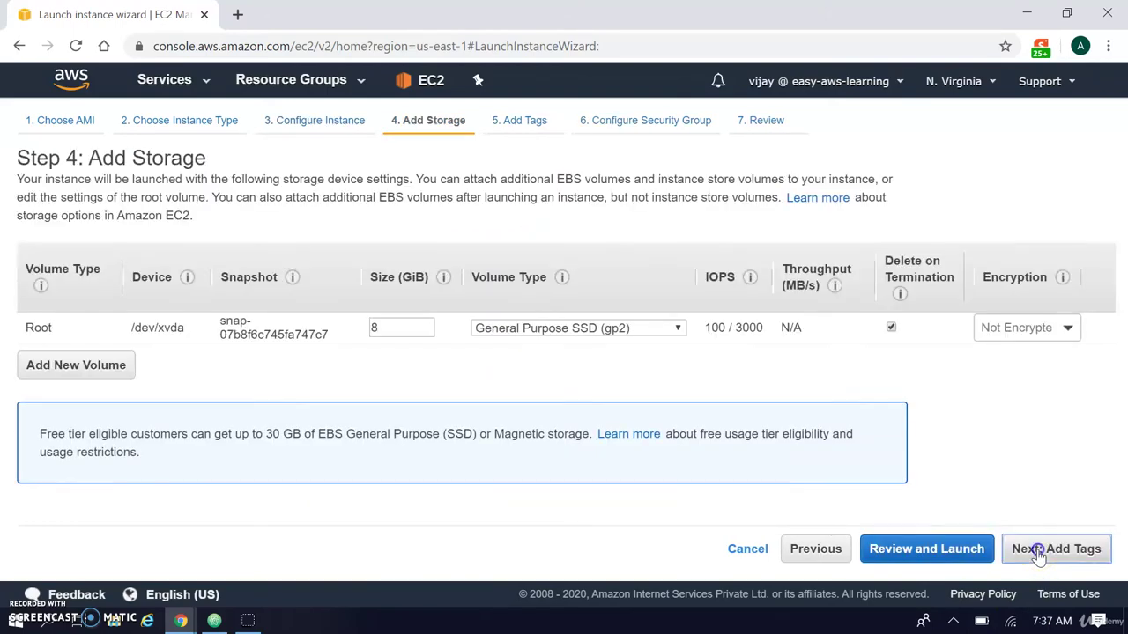
left_click(1039, 553)
left_click(1039, 555)
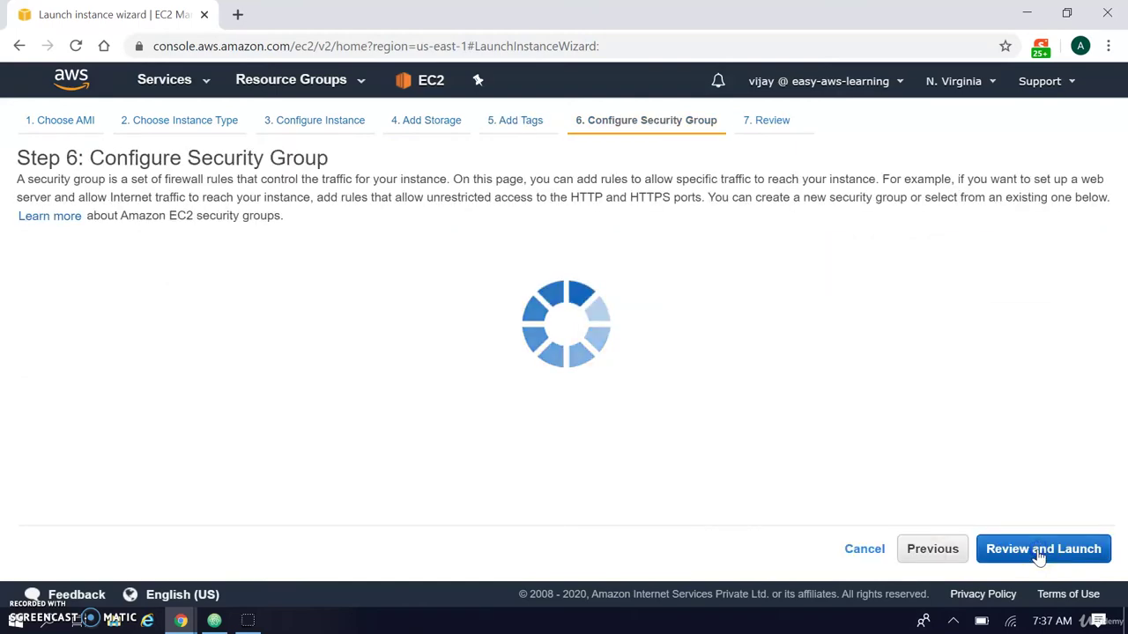
left_click(338, 267)
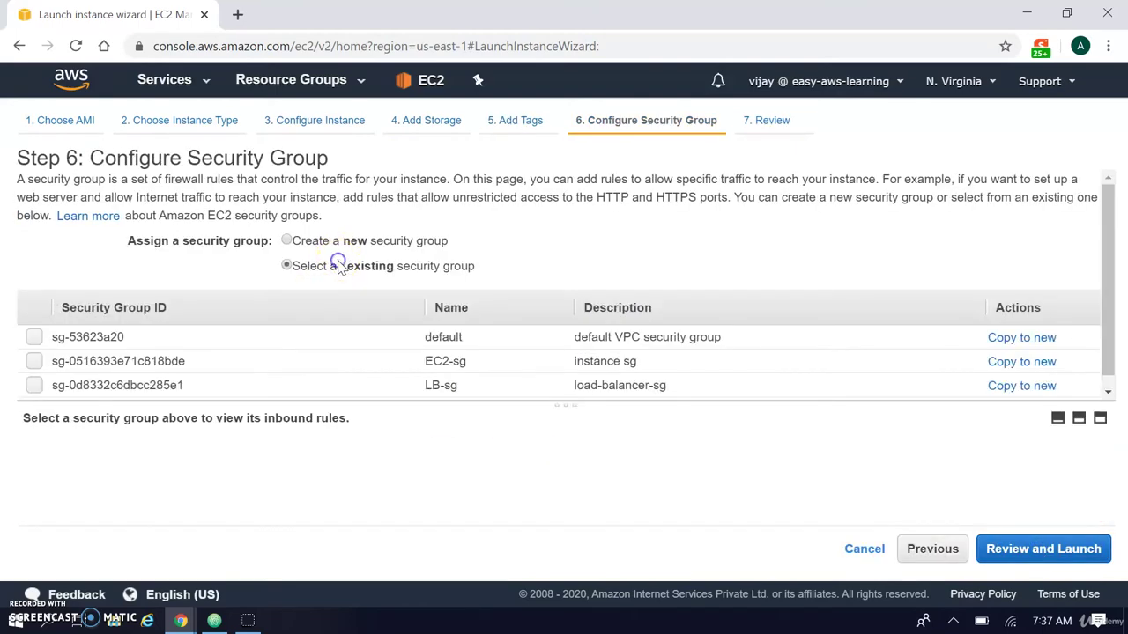
left_click(320, 337)
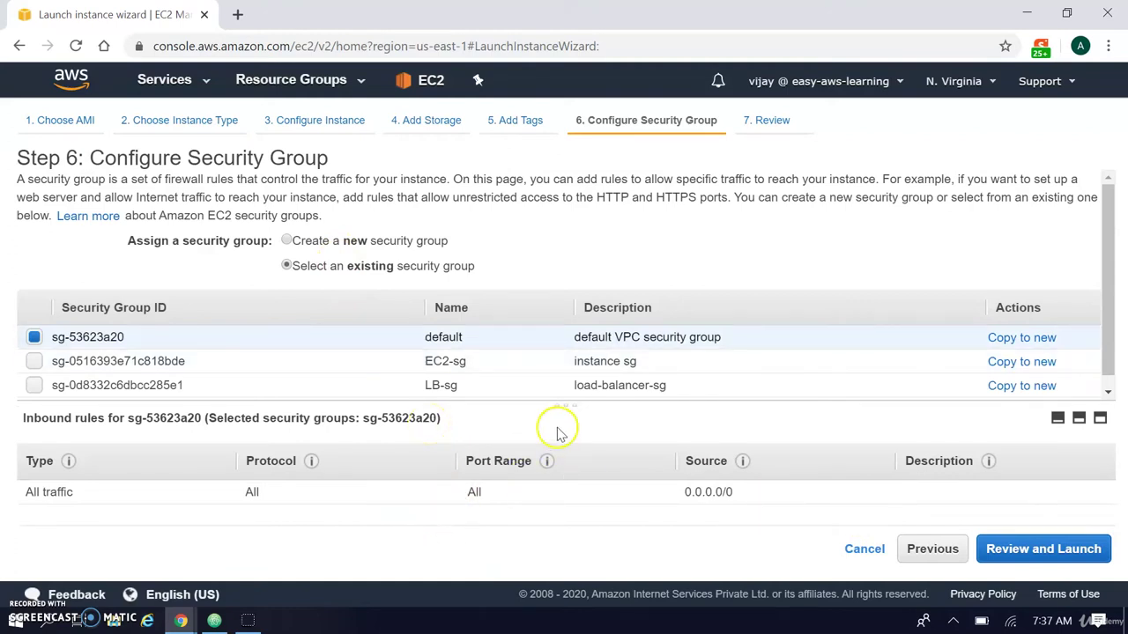
left_click(279, 365)
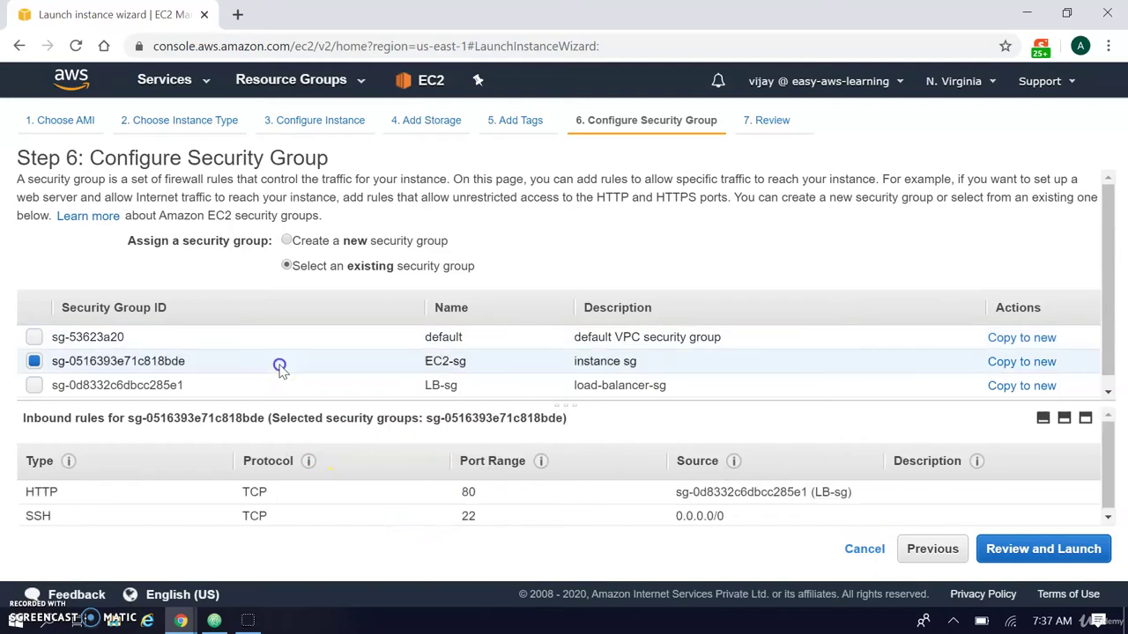
Step: Launch the instance using the ec2-demo key pair, acknowledging private-key access
left_click(1036, 555)
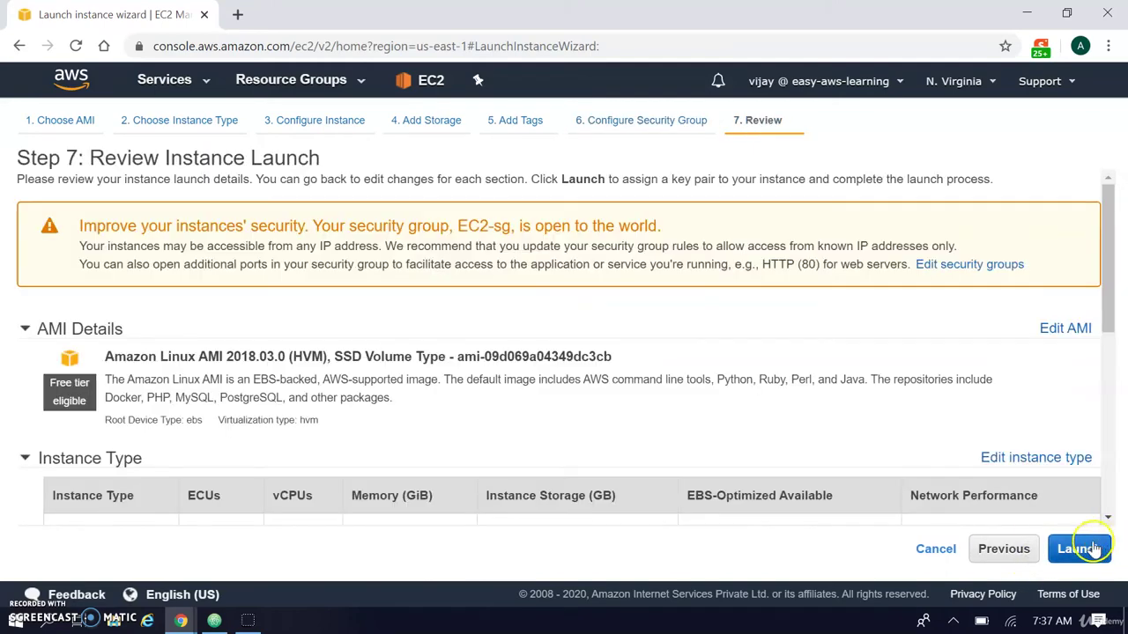
left_click(1072, 554)
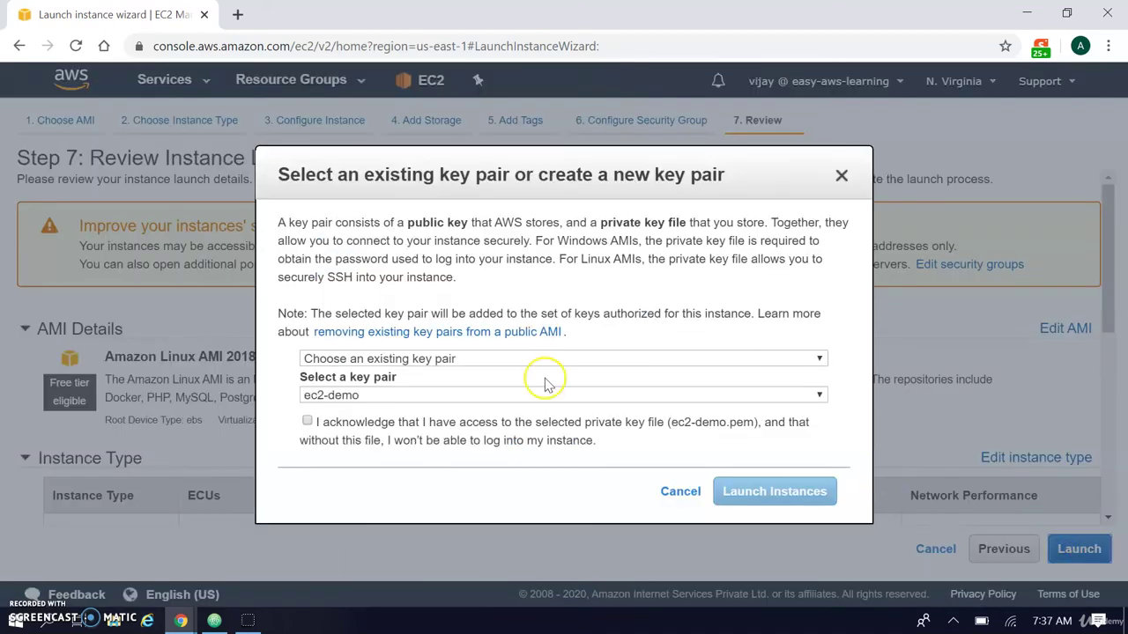
left_click(355, 423)
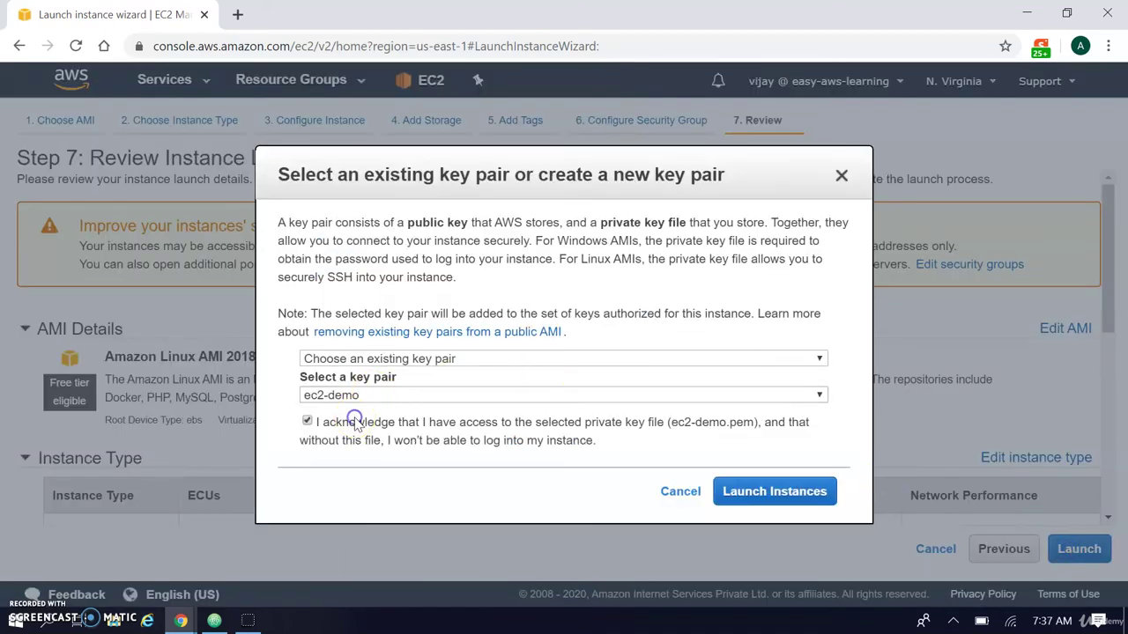
left_click(786, 490)
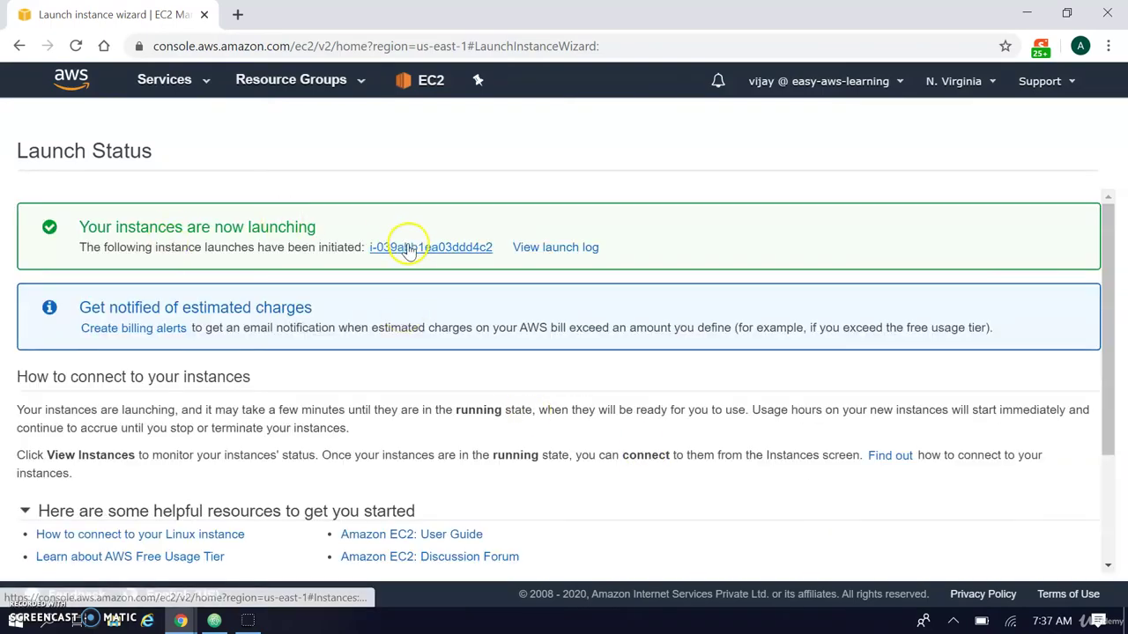
Step: Start a second Amazon Linux AMI 2018.03.0 t2.micro instance with the httpd script as user data
left_click(407, 247)
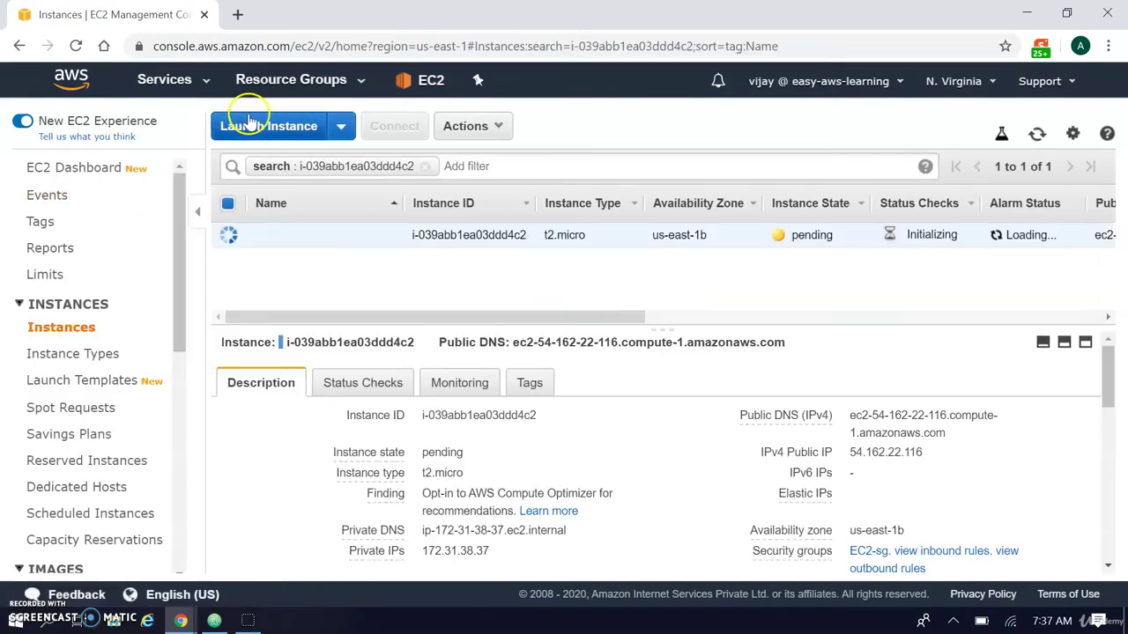
left_click(254, 133)
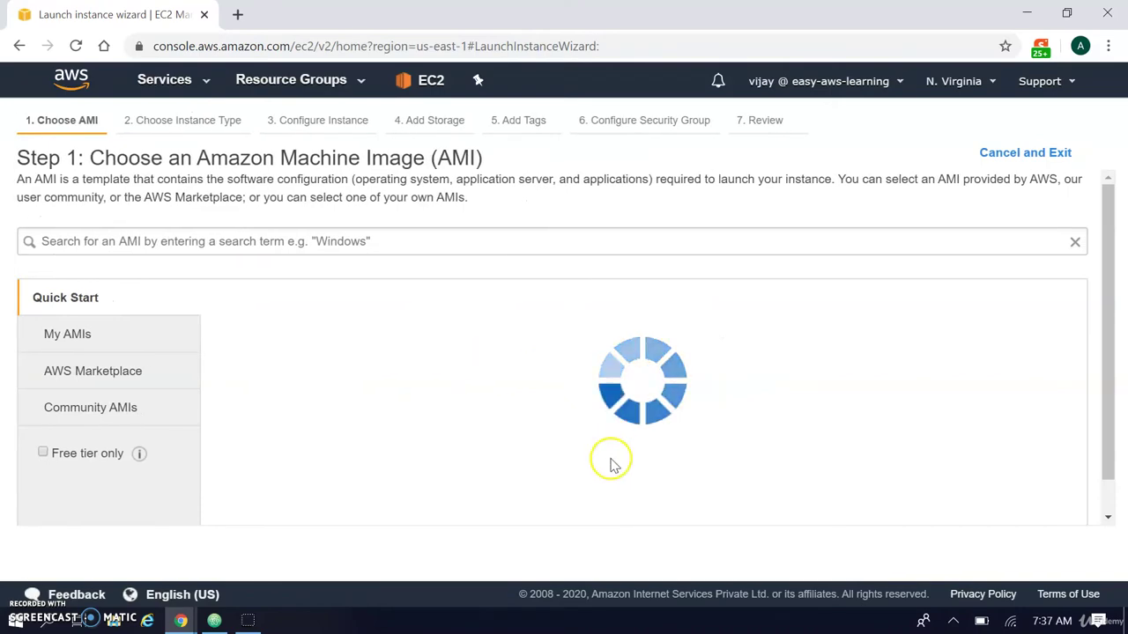
left_click(1026, 463)
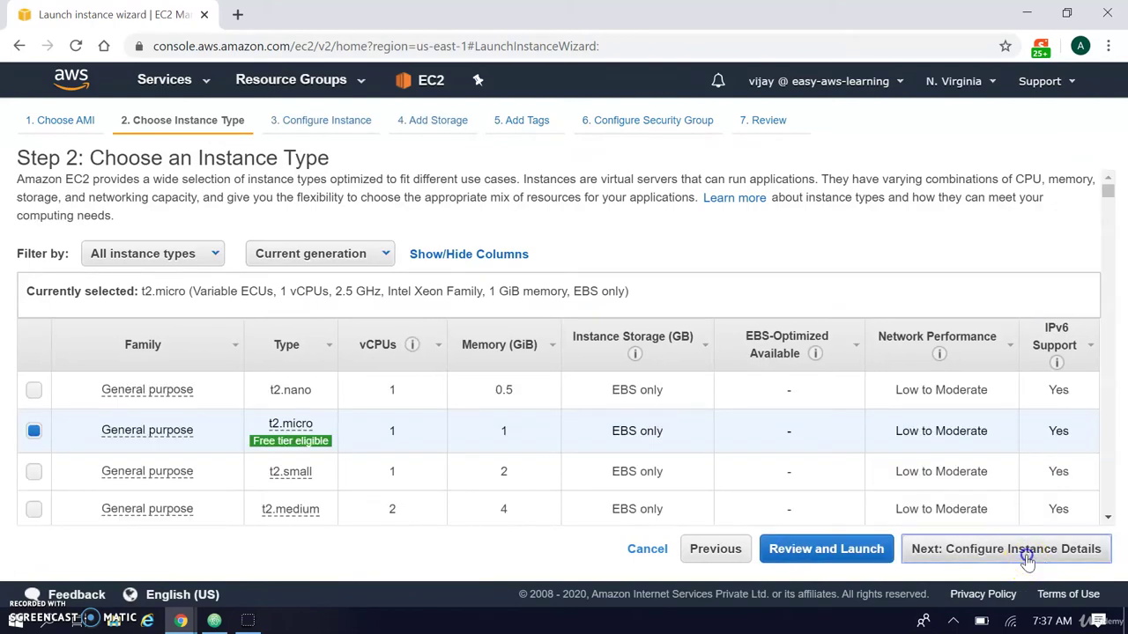
left_click(1028, 557)
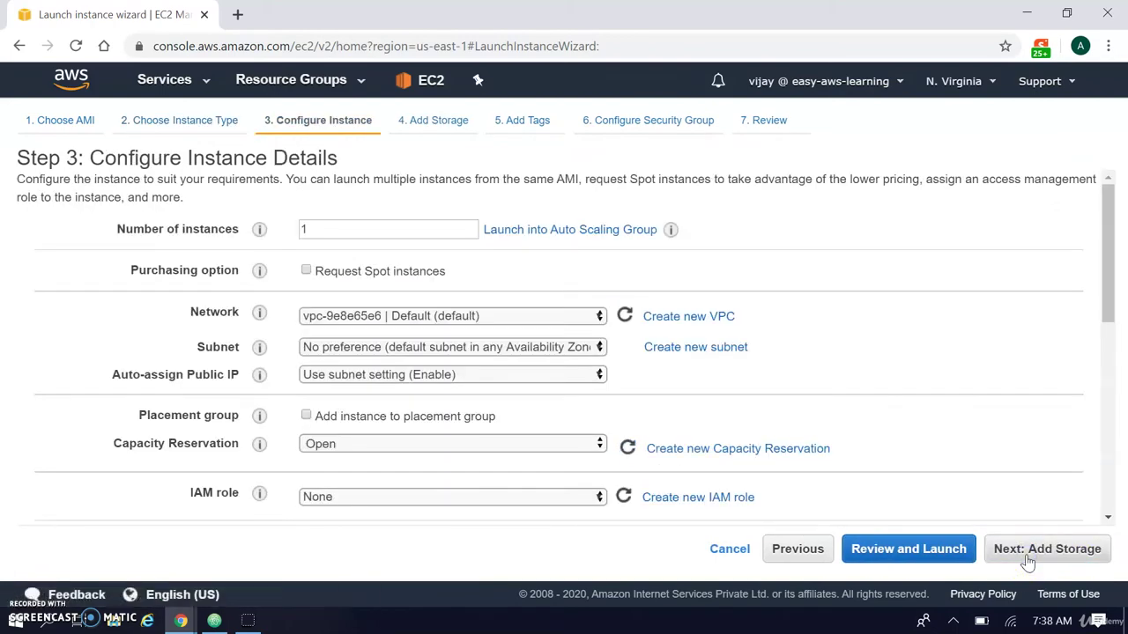
scroll(891, 385, "down", 10)
left_click(578, 465)
type("#!/bin/bash sudo yum update -y sudo yum install -y httpd.x86_64 sudo service httpd start sudo service httpd enable echo \"<h1>Deployed ELB Instance Example 1</h1>\" | sudo tee /var/www/html/index.html")
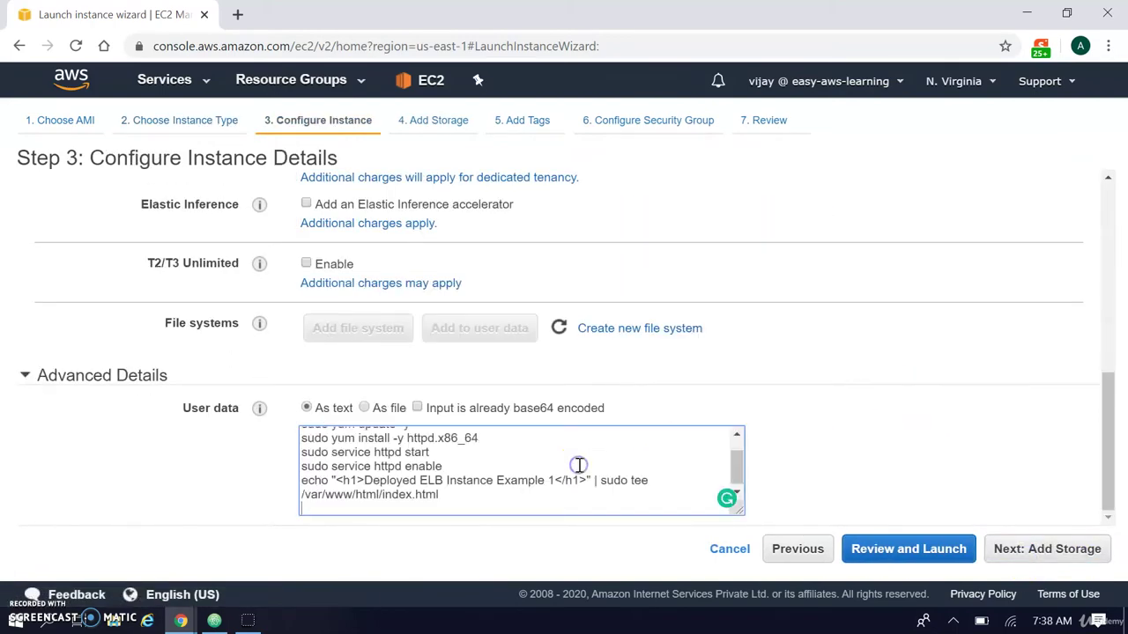
left_click(550, 484)
Step: Assign EC2-sg and launch the second instance with the ec2-demo key pair
left_click(1065, 549)
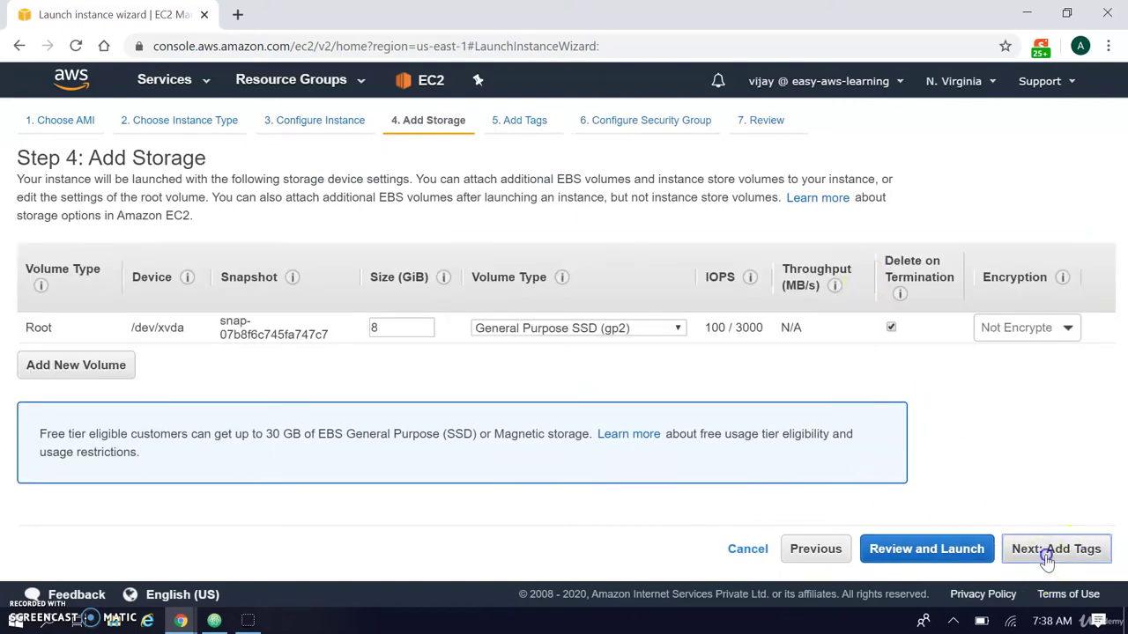
left_click(1047, 555)
left_click(939, 547)
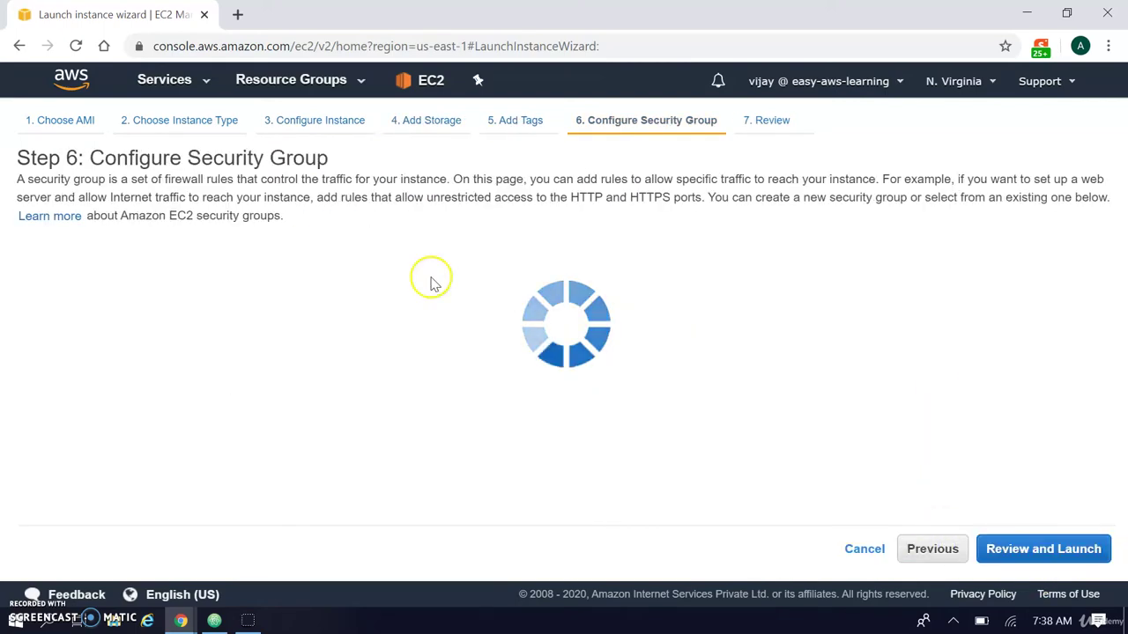
left_click(357, 266)
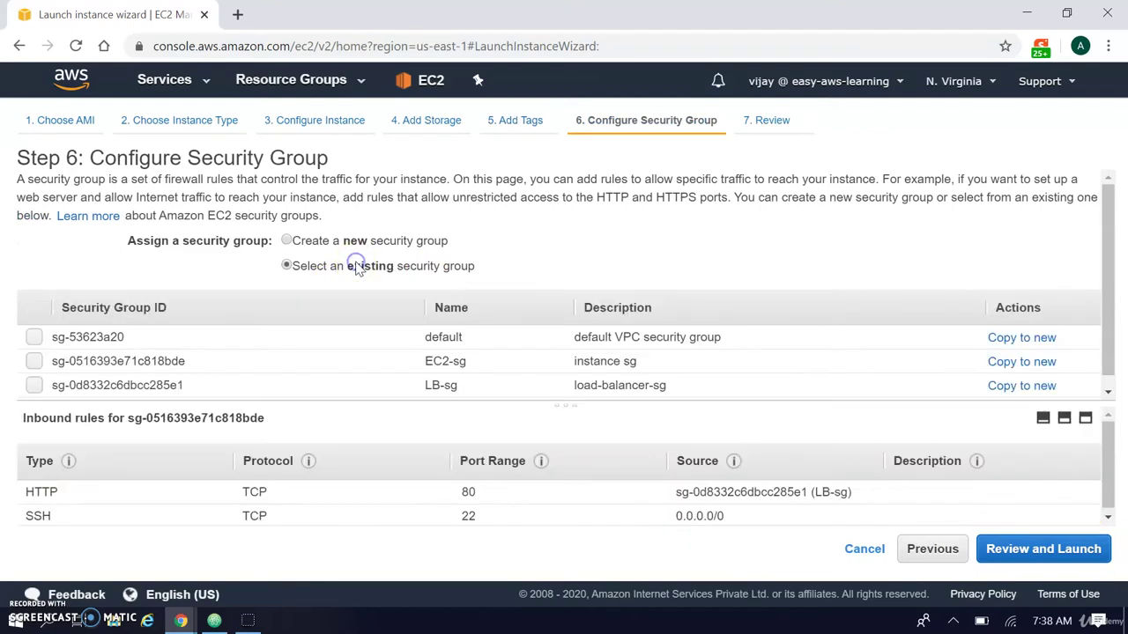
left_click(367, 368)
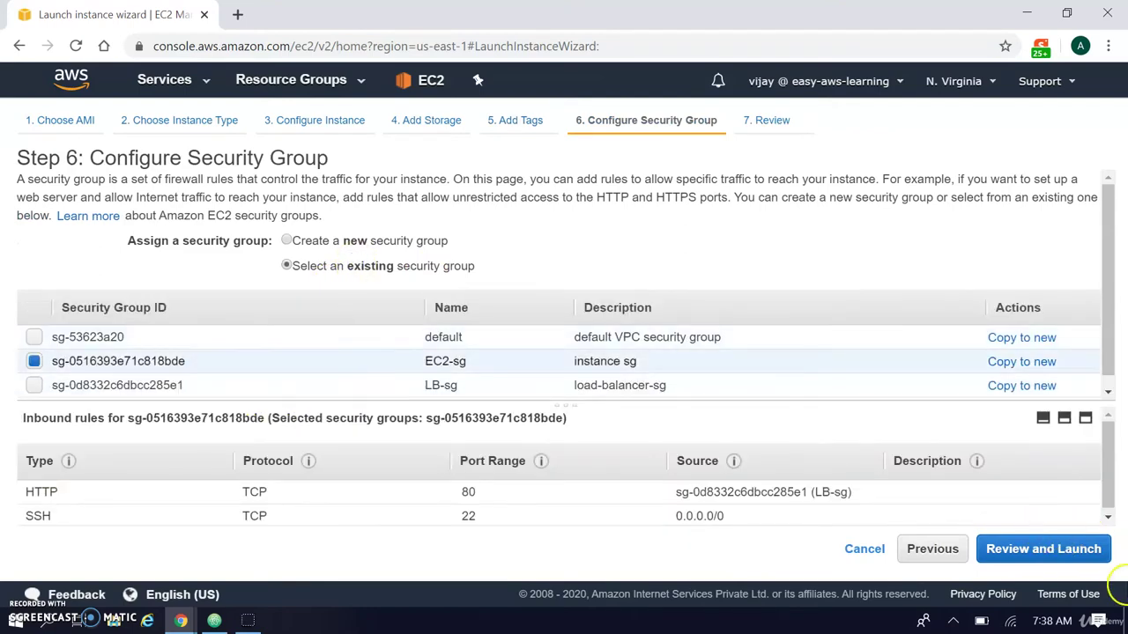
left_click(1062, 552)
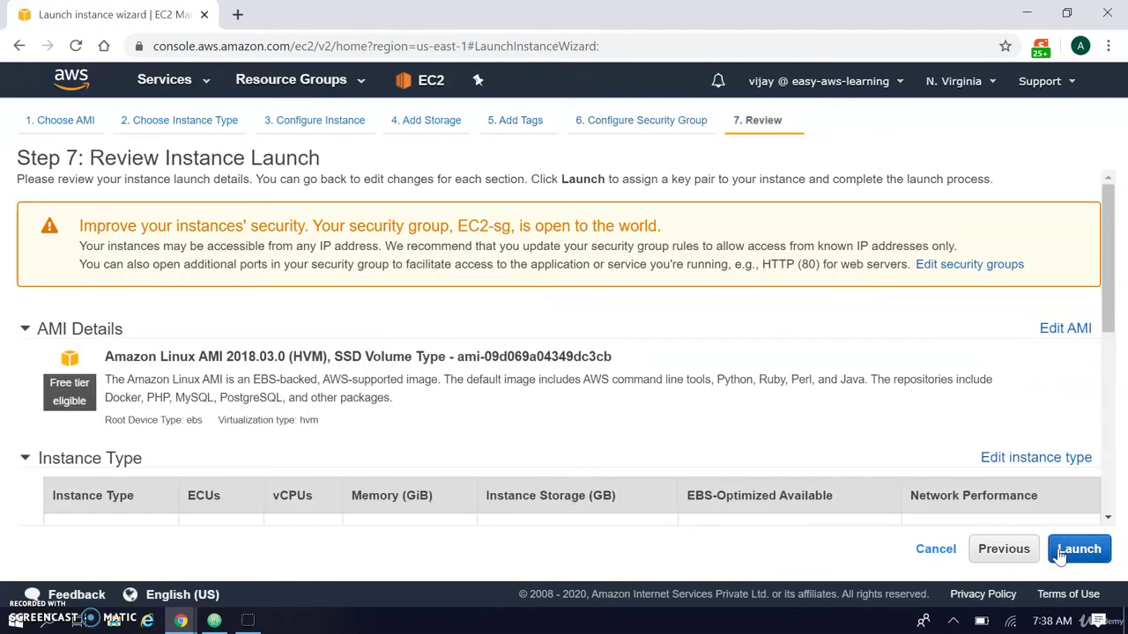
left_click(1062, 553)
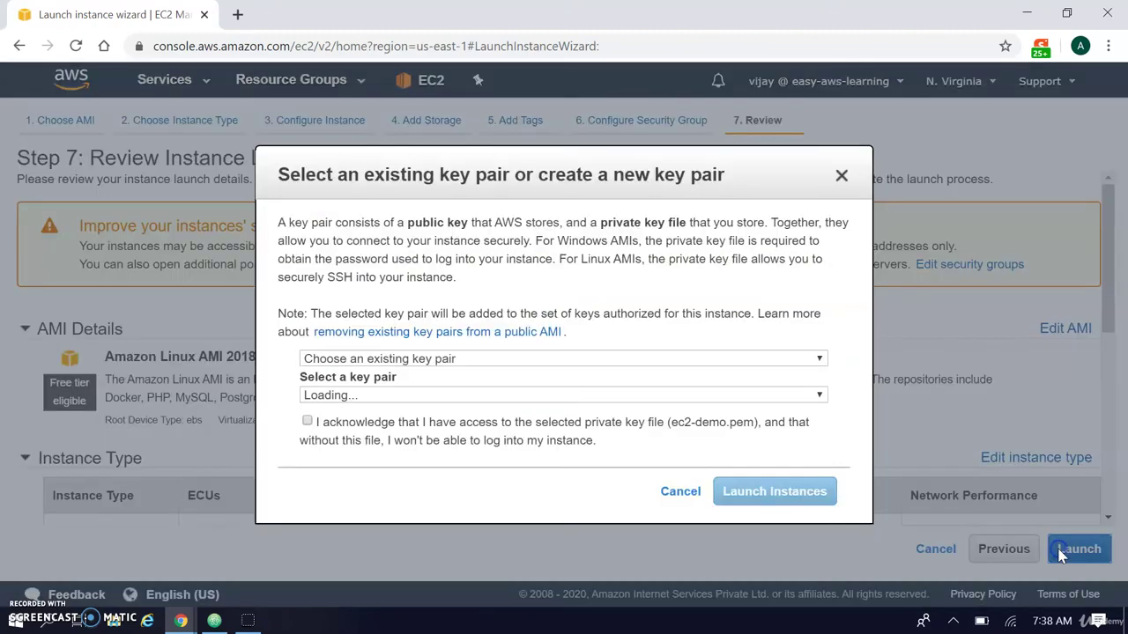
left_click(510, 426)
left_click(754, 491)
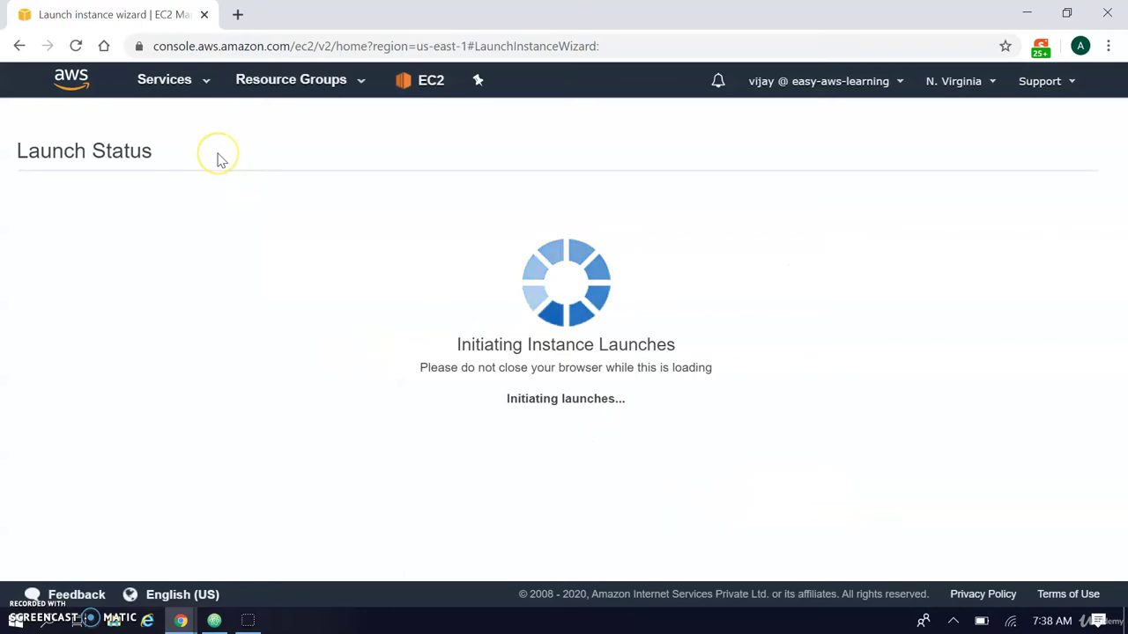
Step: Go from Services to EC2 Load Balancers and begin creating a new load balancer
left_click(177, 80)
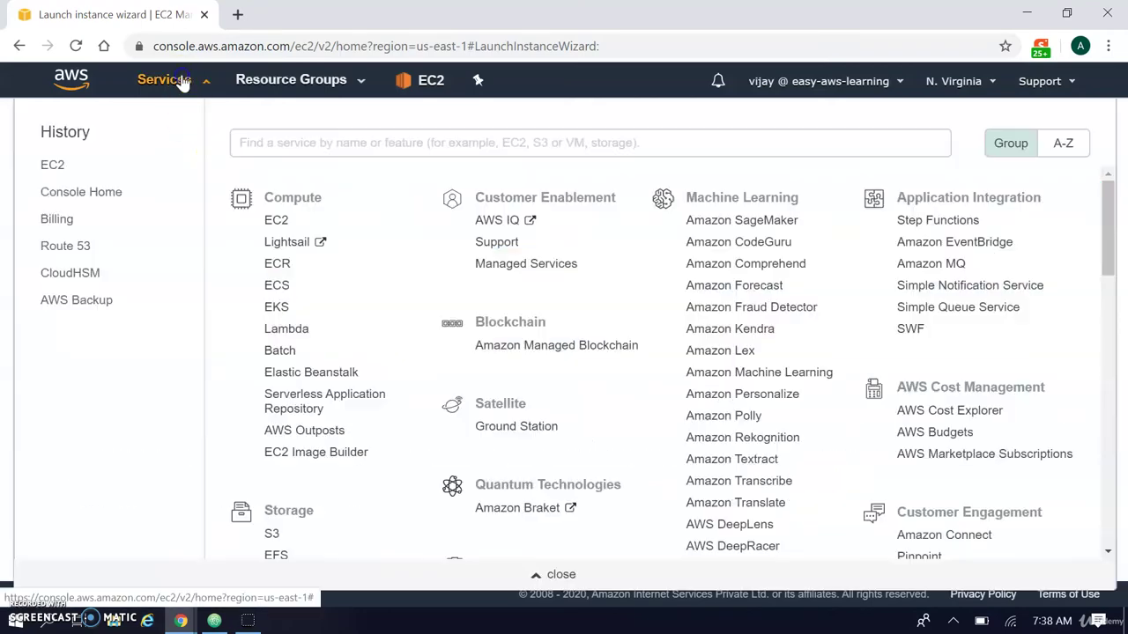
left_click(275, 222)
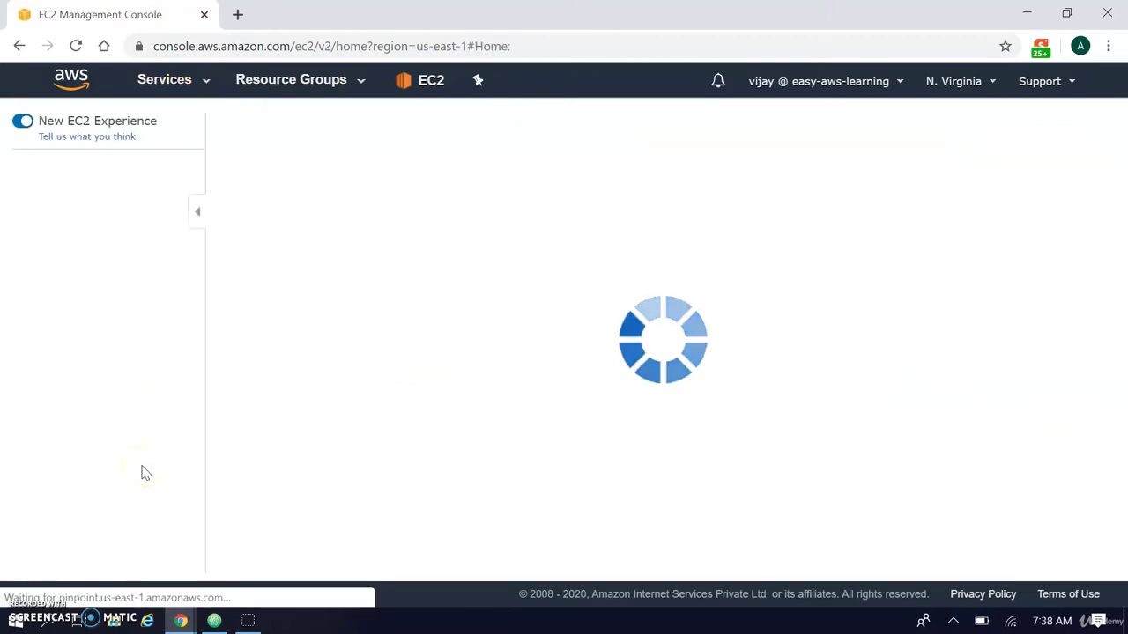
scroll(142, 474, "down", 5)
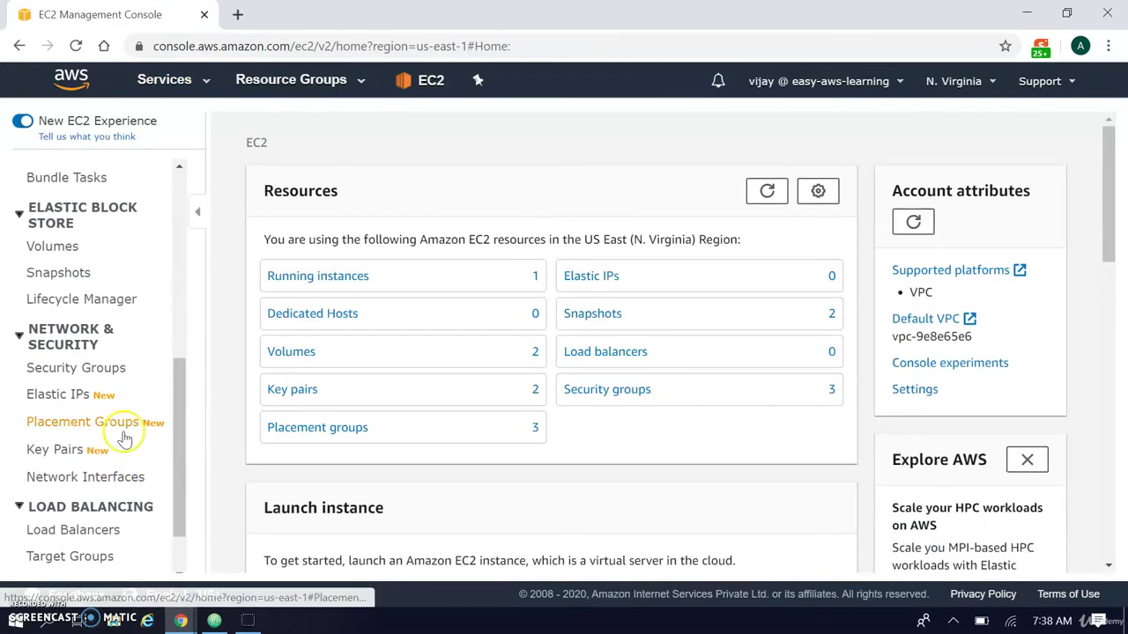
left_click(102, 532)
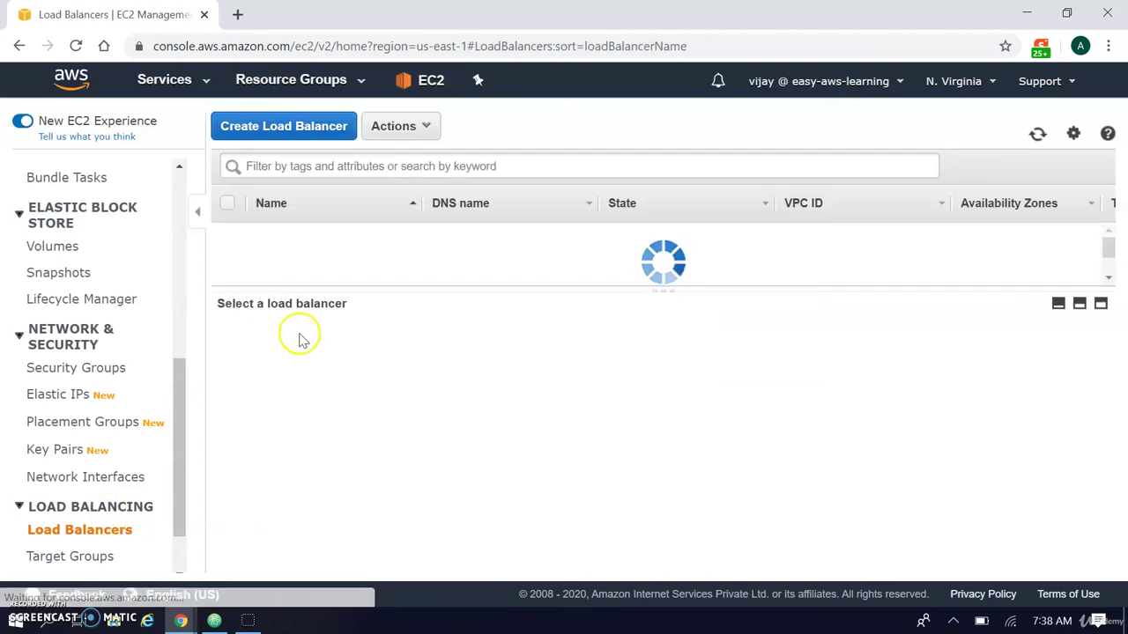
left_click(297, 138)
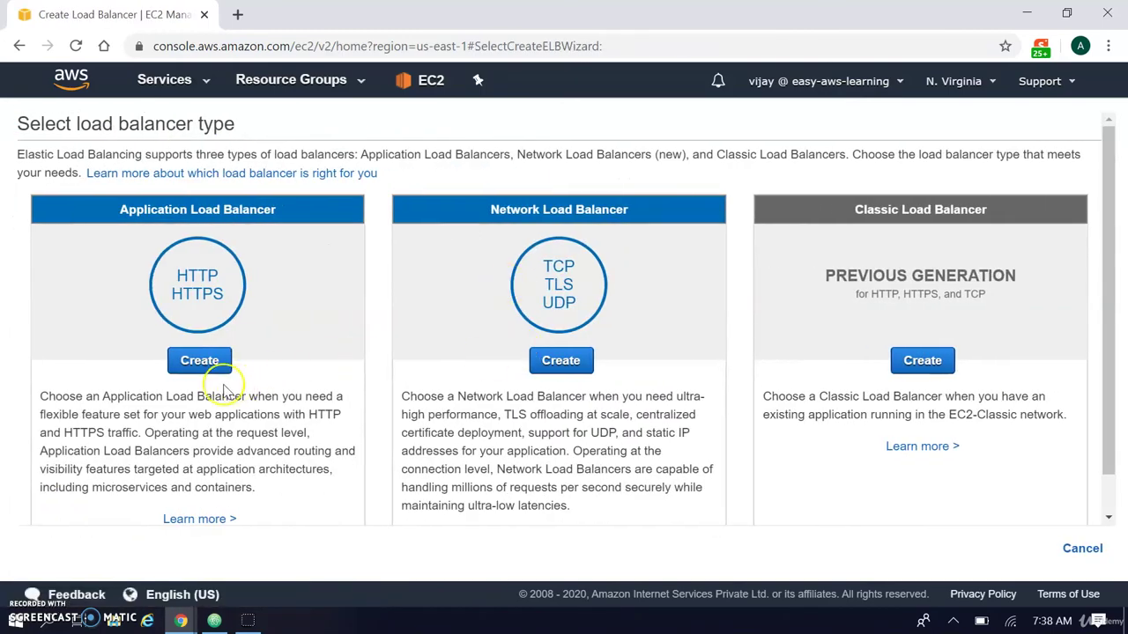
Step: Choose an Application Load Balancer and name it stikiness
left_click(197, 368)
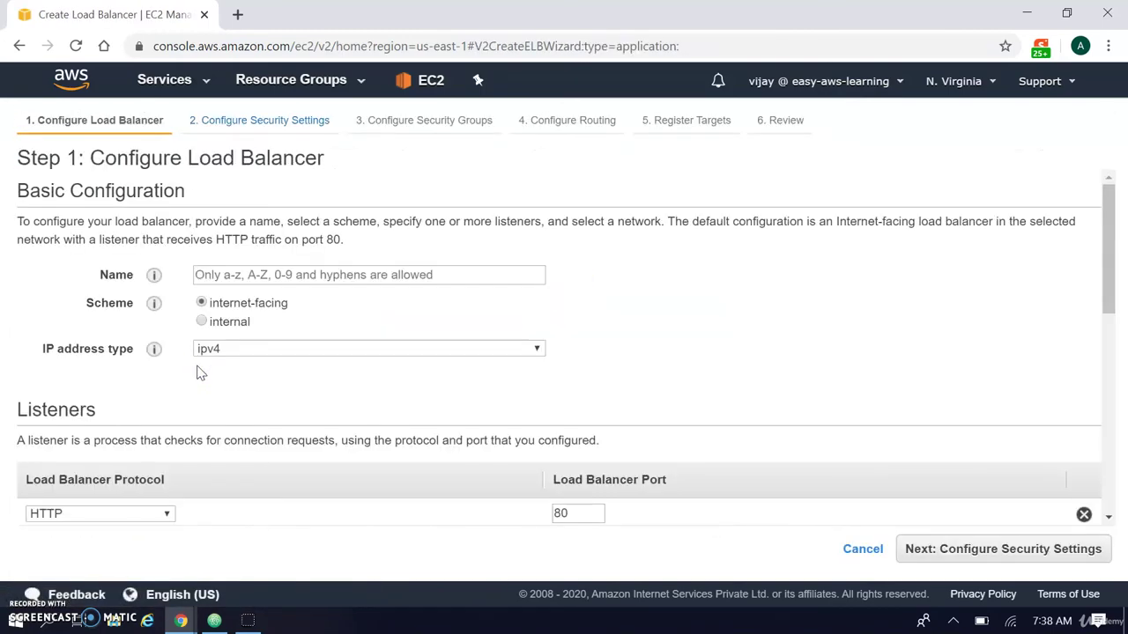
left_click(360, 280)
type("stikiness")
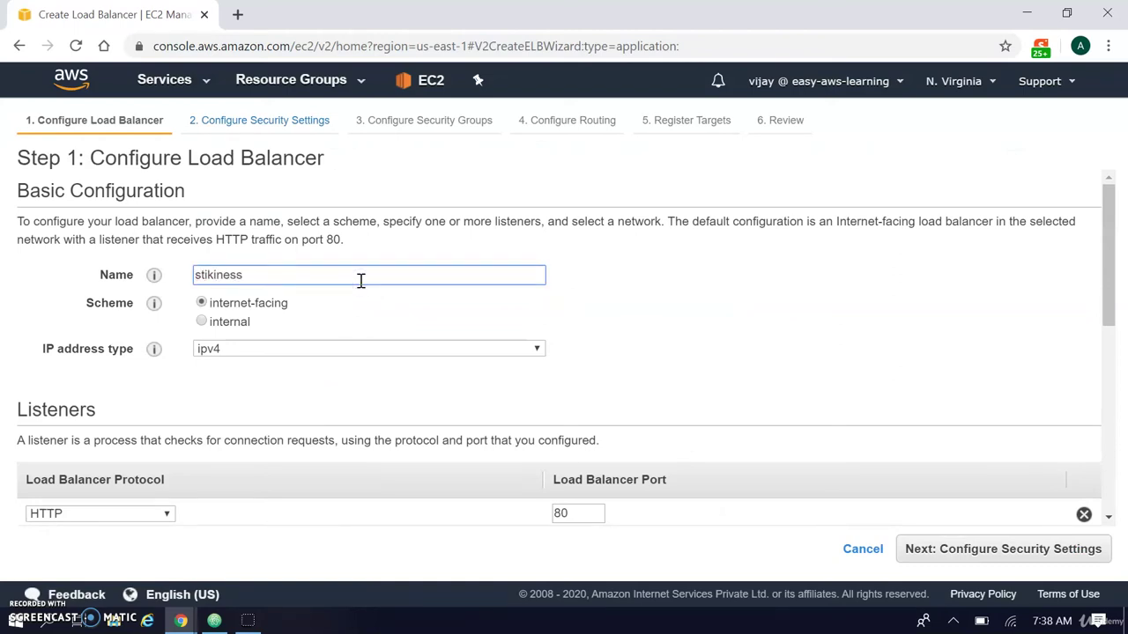
scroll(360, 280, "down", 2)
scroll(359, 280, "up", 1)
scroll(359, 280, "down", 2)
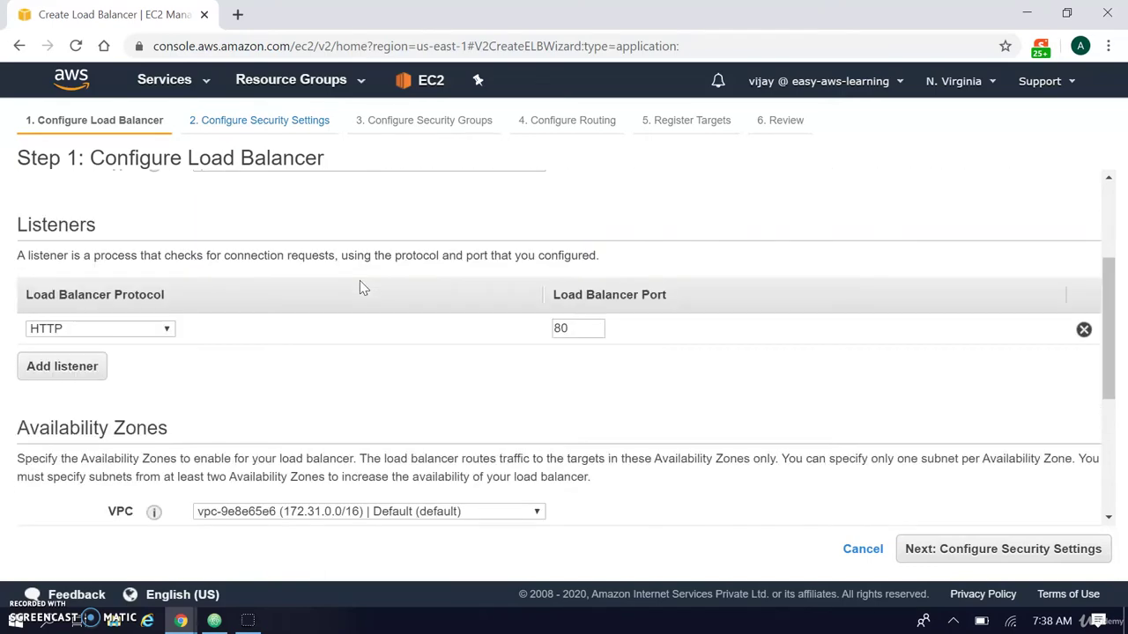
scroll(206, 385, "down", 2)
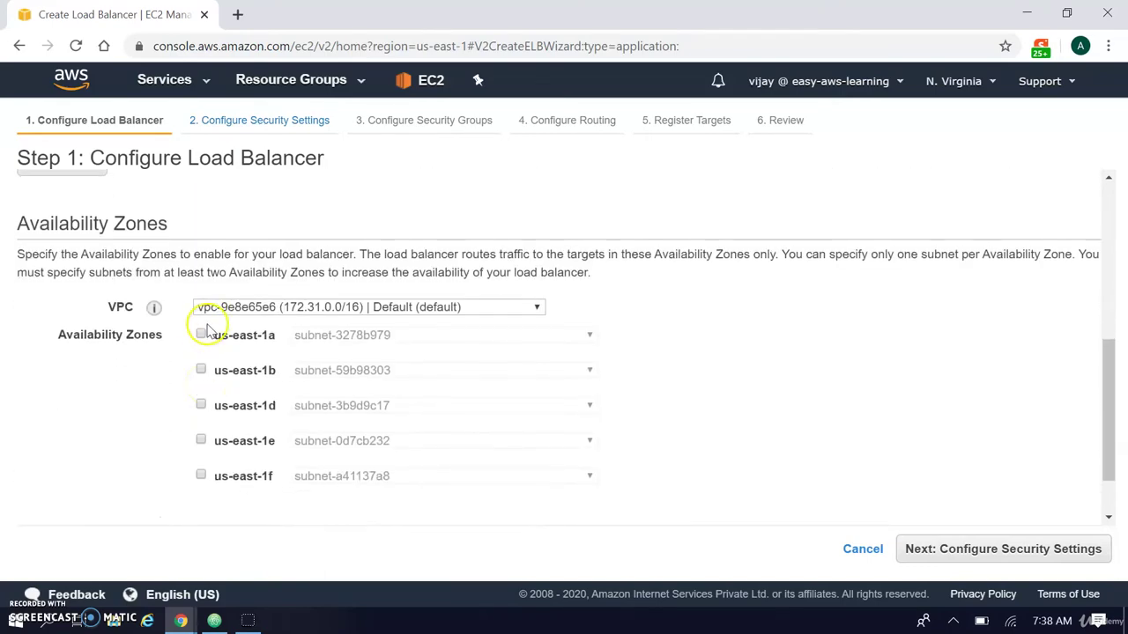
Step: Enable zones us-east-1a, 1b, 1d, 1e and 1f, then advance to security groups
left_click(201, 333)
left_click(201, 397)
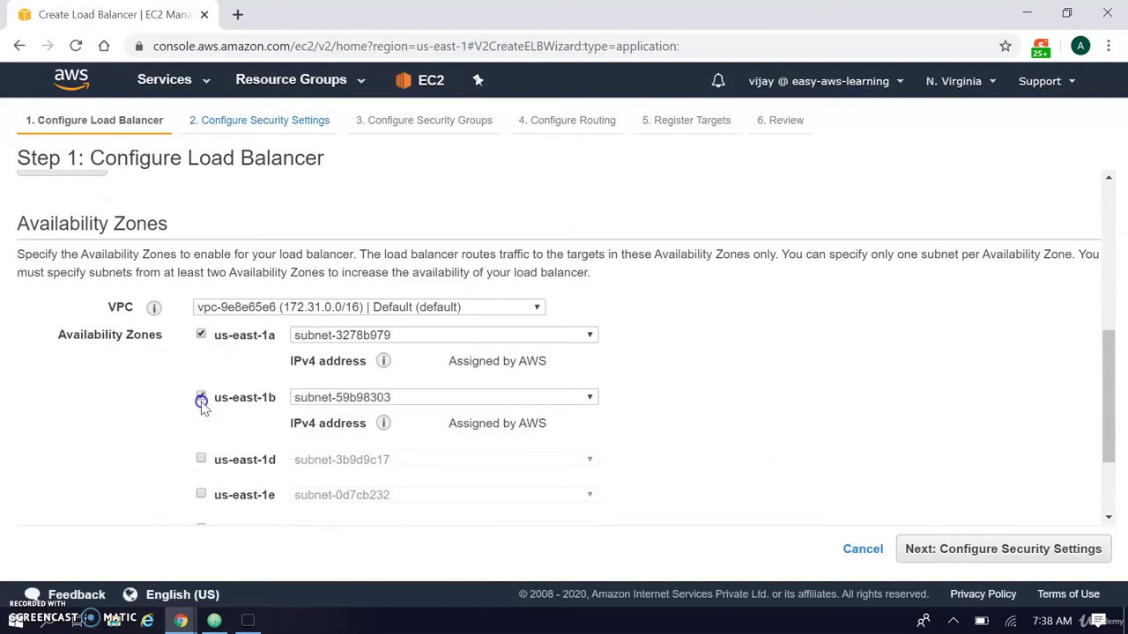
left_click(201, 460)
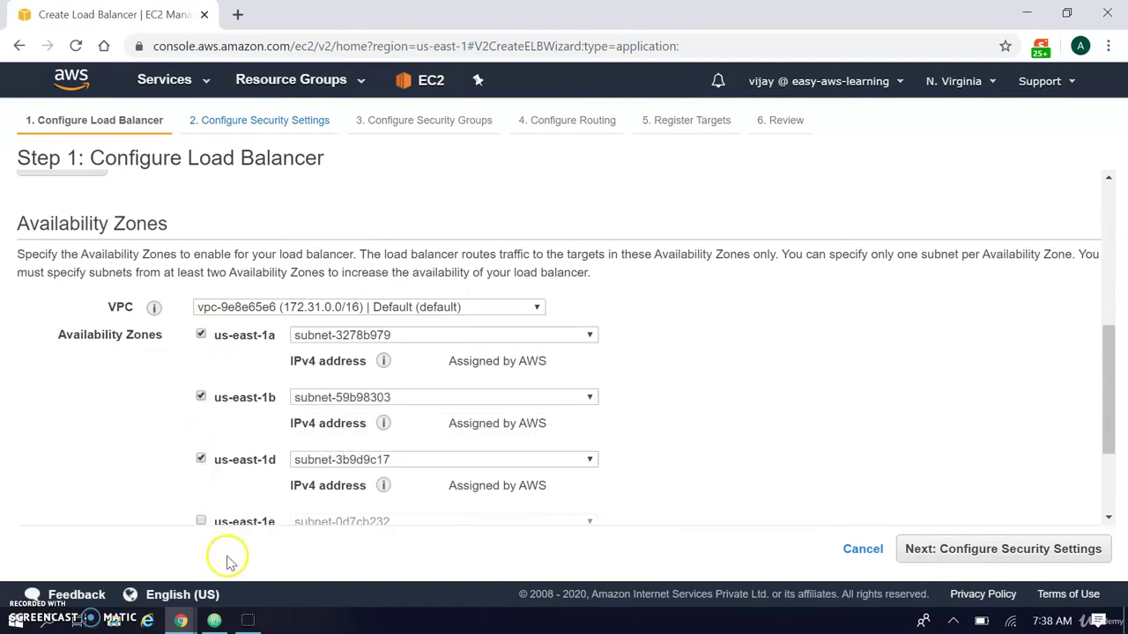
scroll(240, 443, "down", 2)
left_click(201, 368)
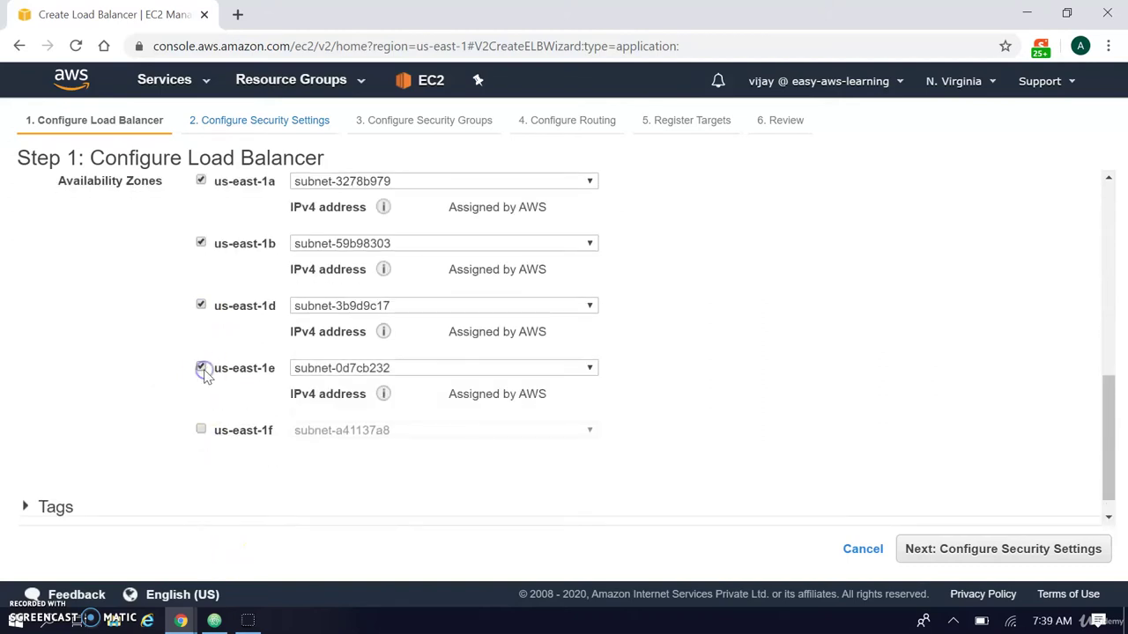
left_click(201, 429)
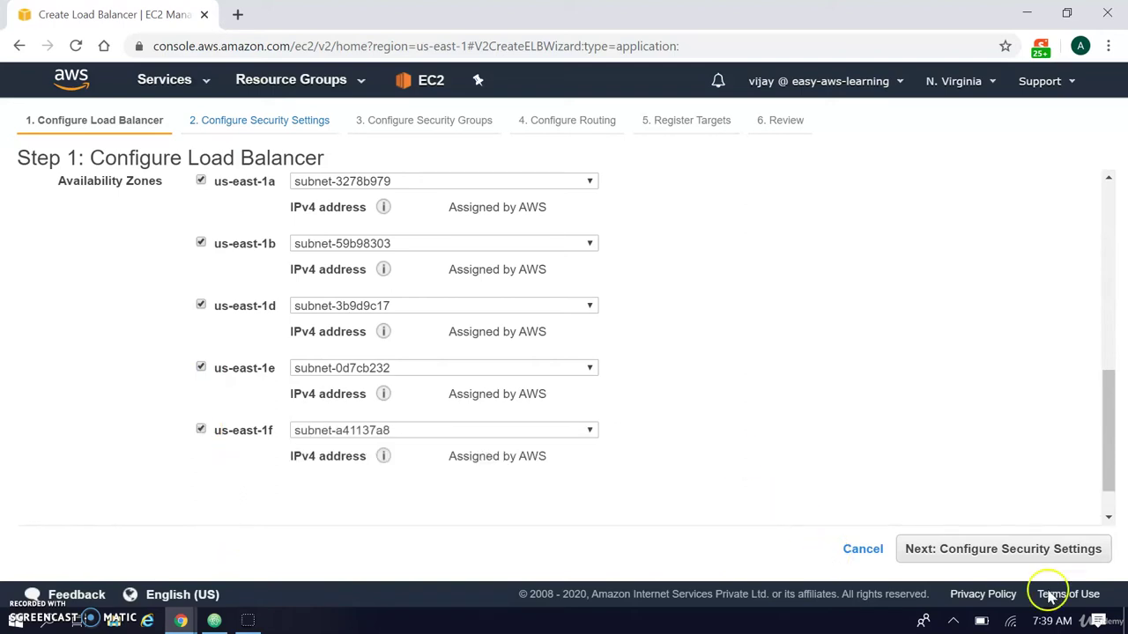
left_click(1067, 560)
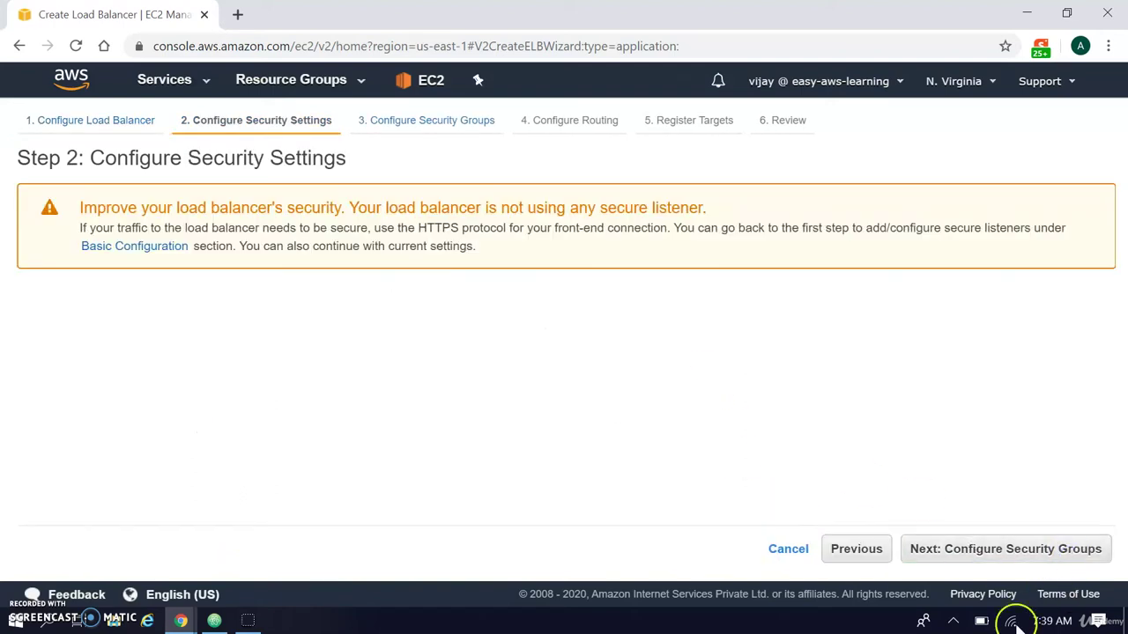
left_click(1016, 560)
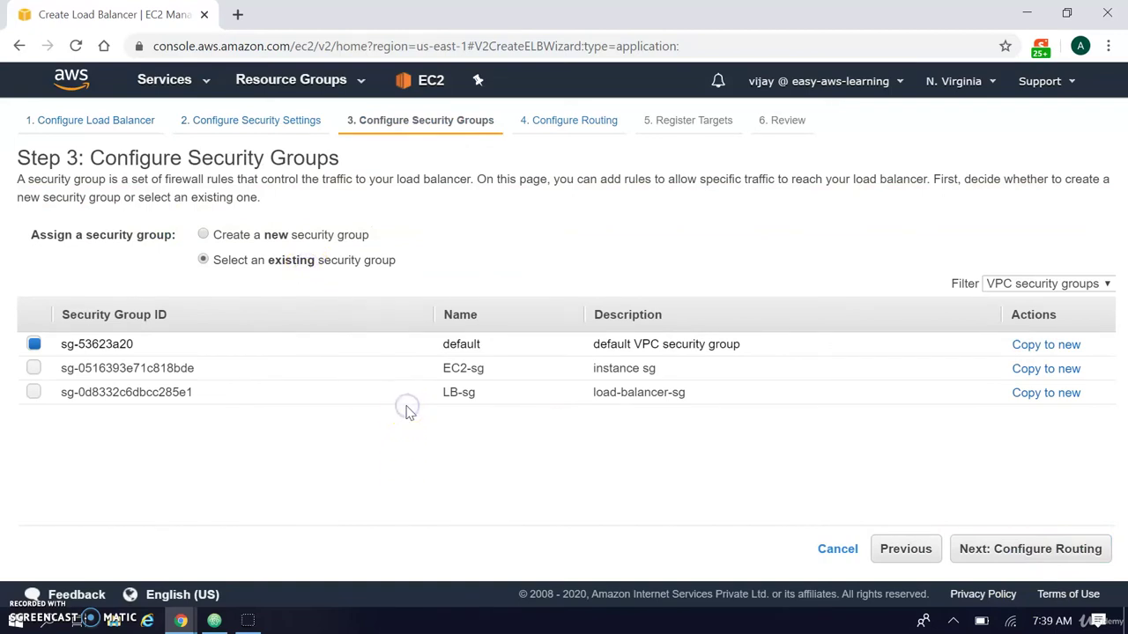
Step: Use EC2-sg instead of default and create target group demo on HTTP port 80
left_click(417, 370)
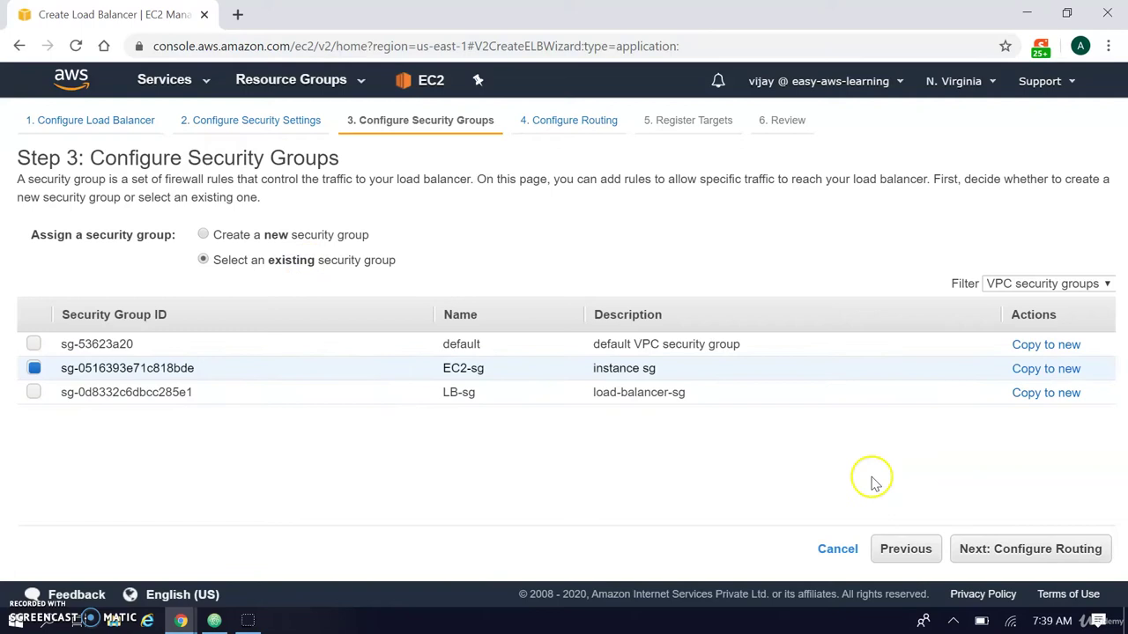
left_click(1042, 549)
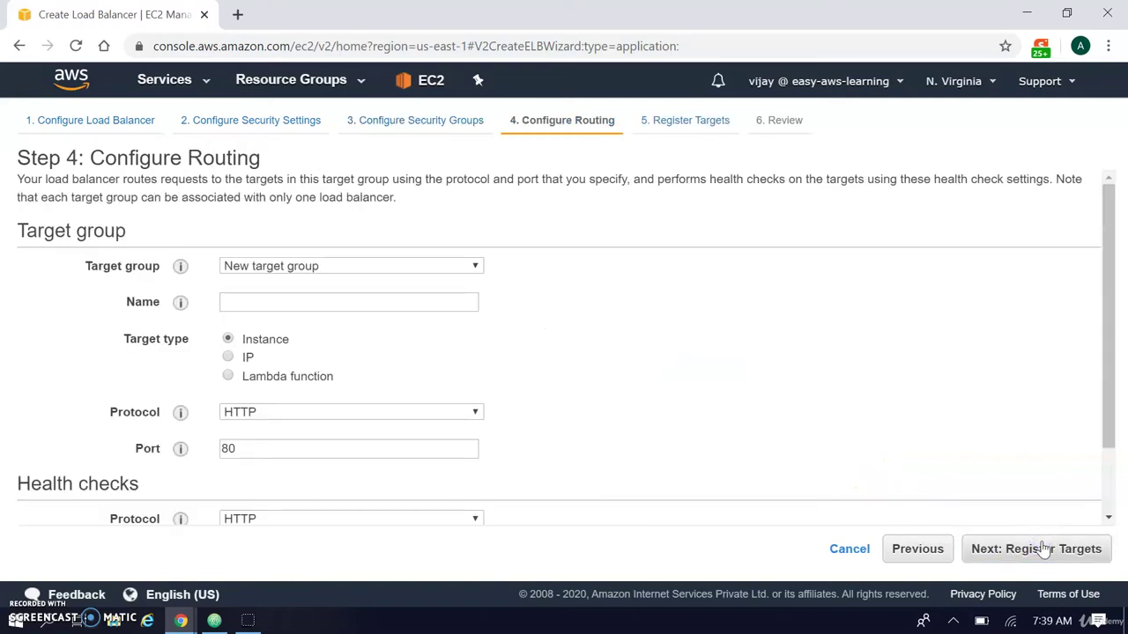
left_click(299, 305)
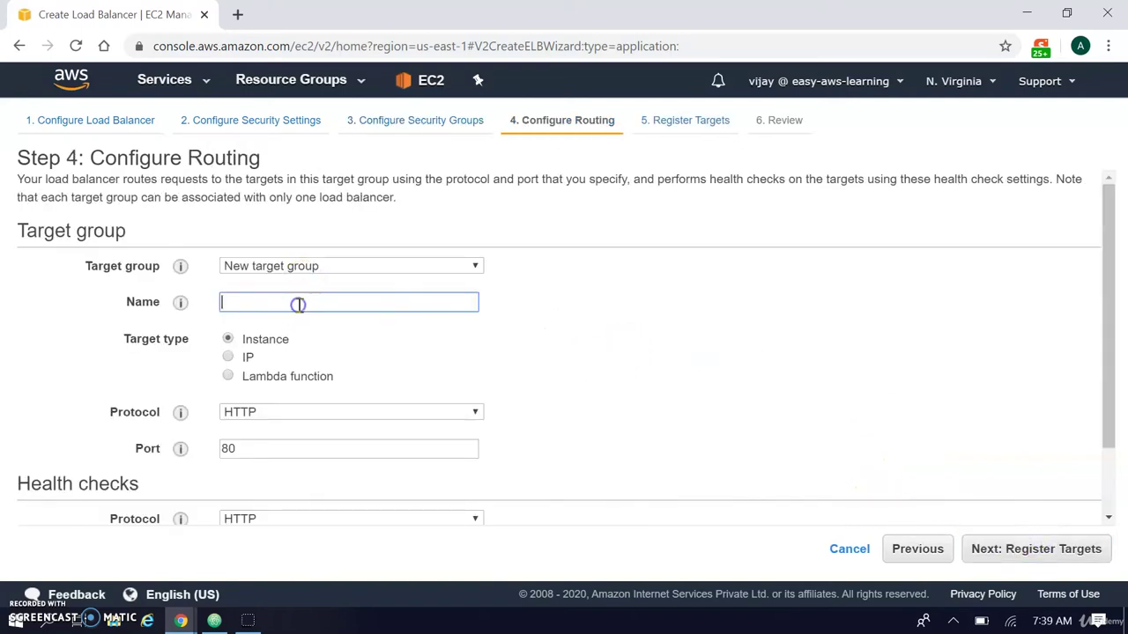
scroll(299, 305, "down", 1)
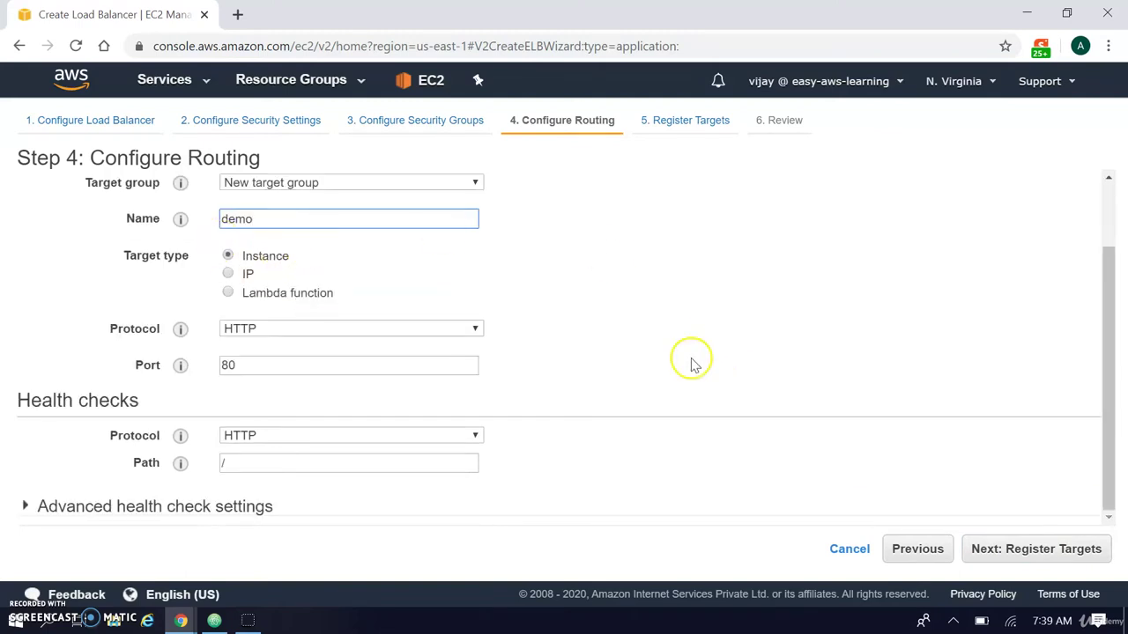
left_click(1013, 548)
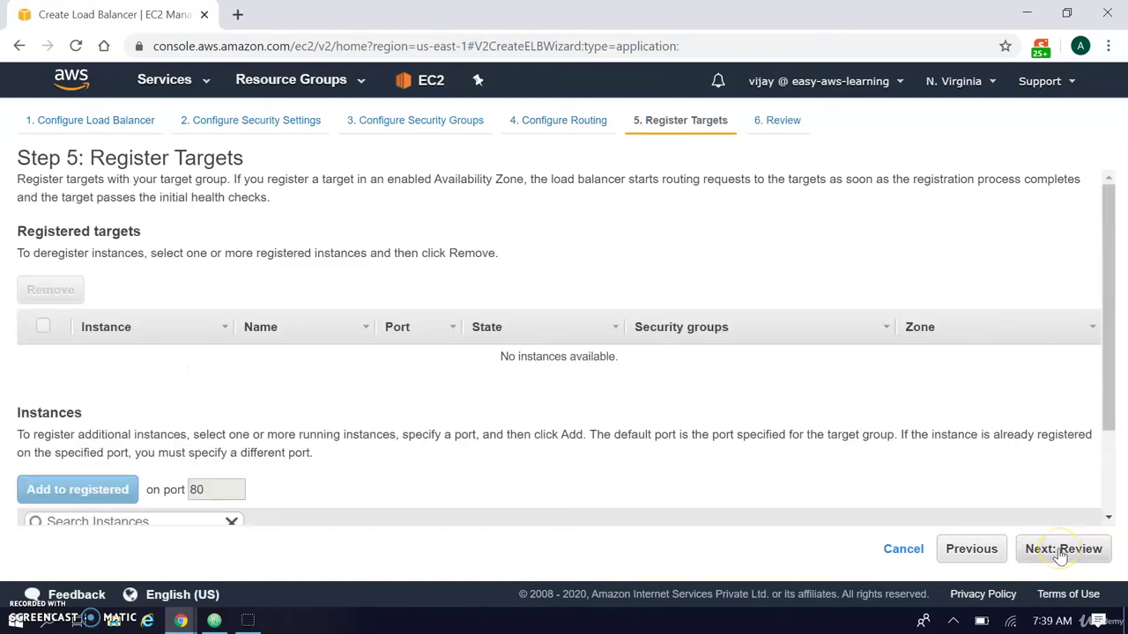
Step: Register both running instances on port 80 and create the stikiness load balancer
scroll(596, 365, "down", 2)
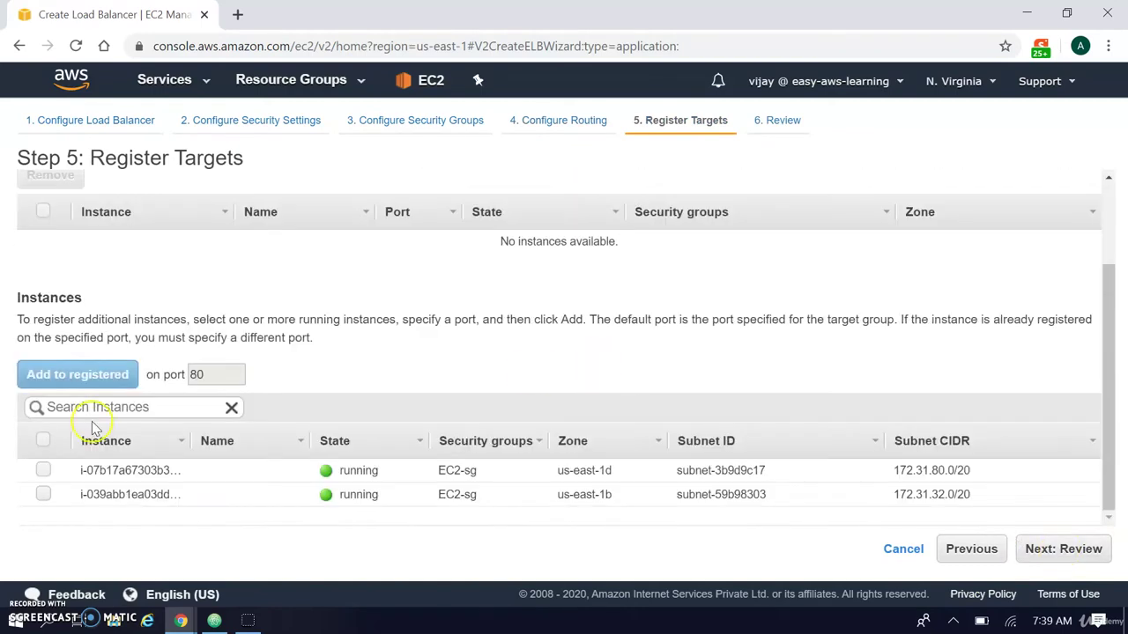
left_click(33, 438)
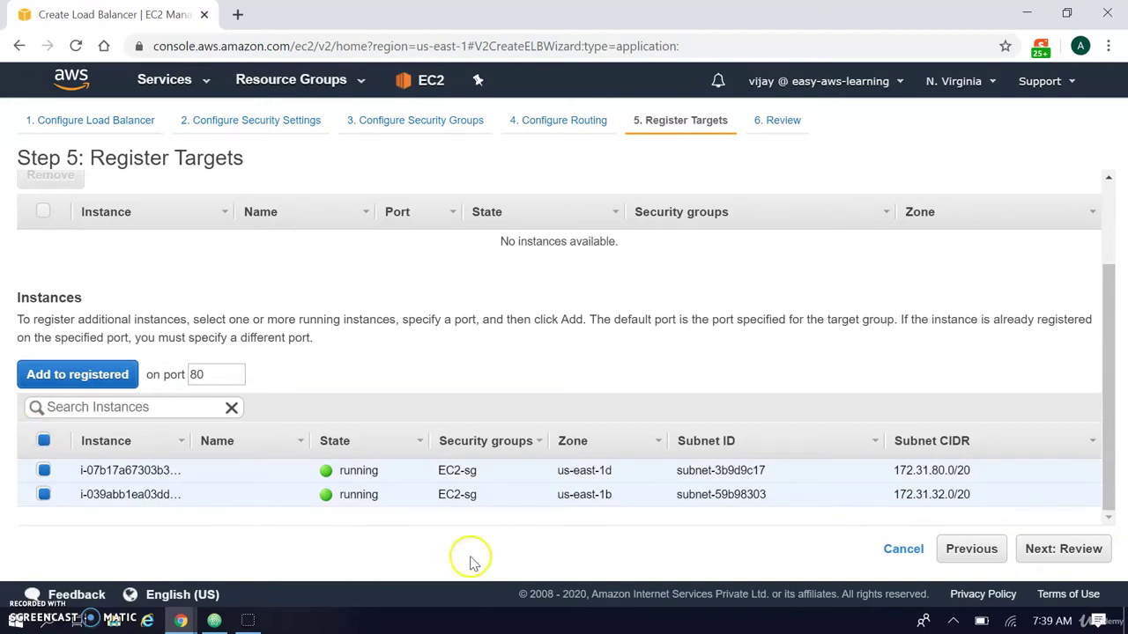
left_click(95, 373)
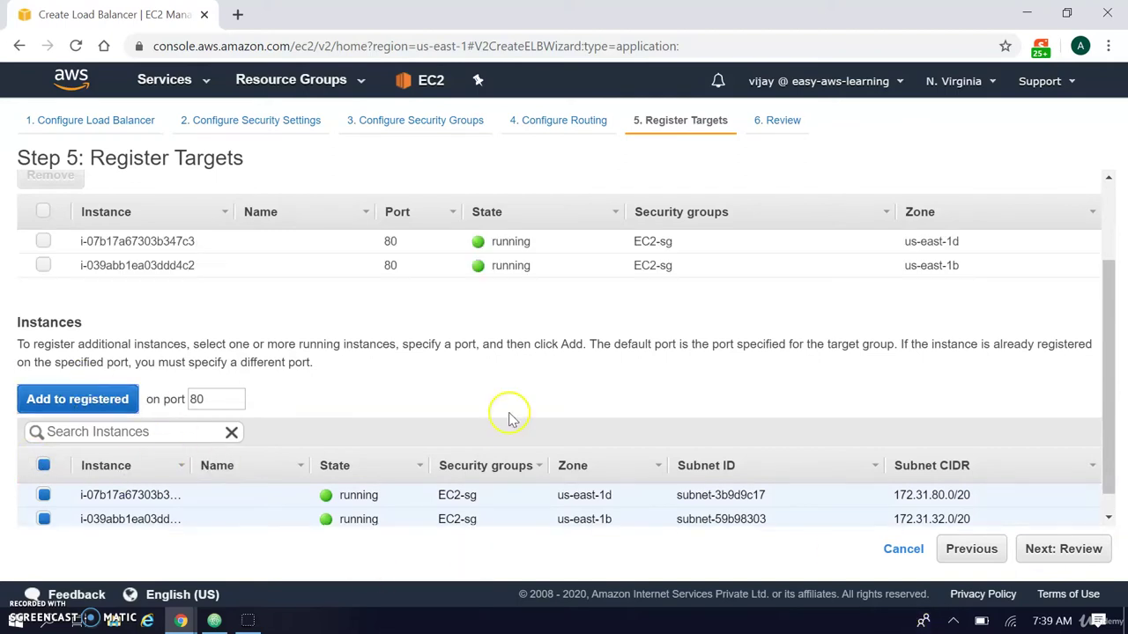
left_click(1082, 549)
left_click(1081, 549)
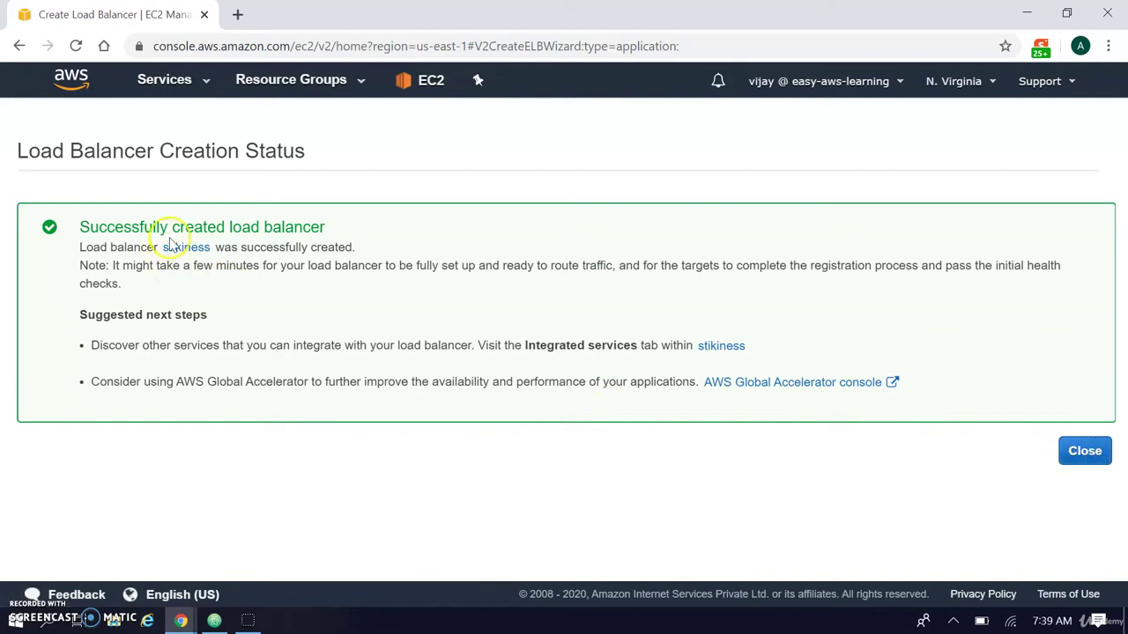
left_click(1085, 450)
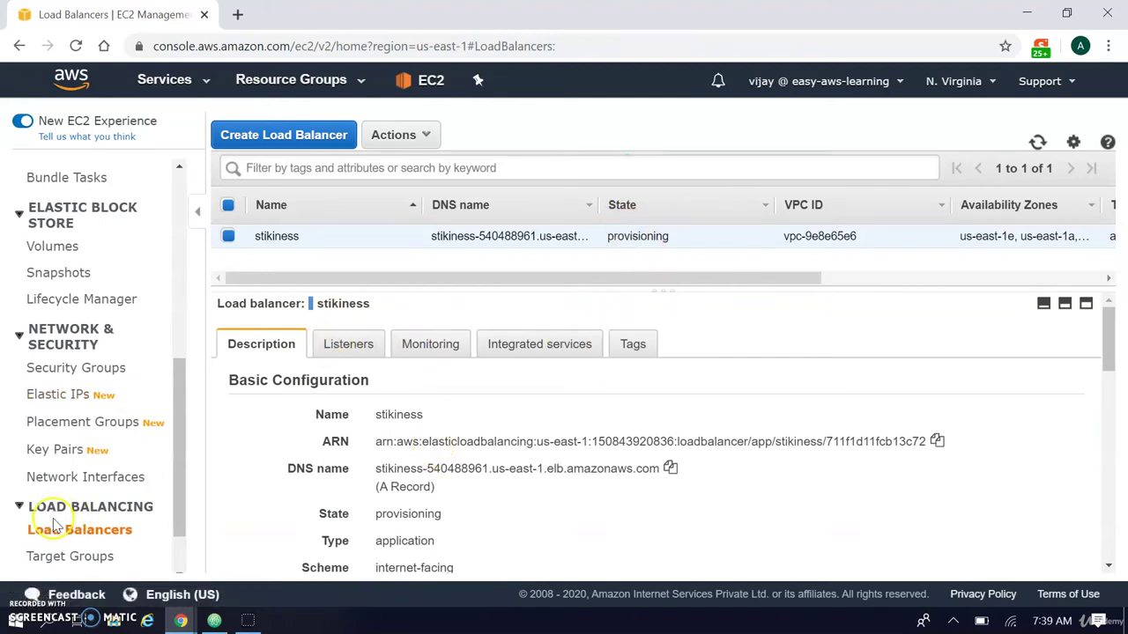
Step: Watch the demo target group's Targets until both instances are healthy, then return to Load Balancers
scroll(55, 524, "down", 2)
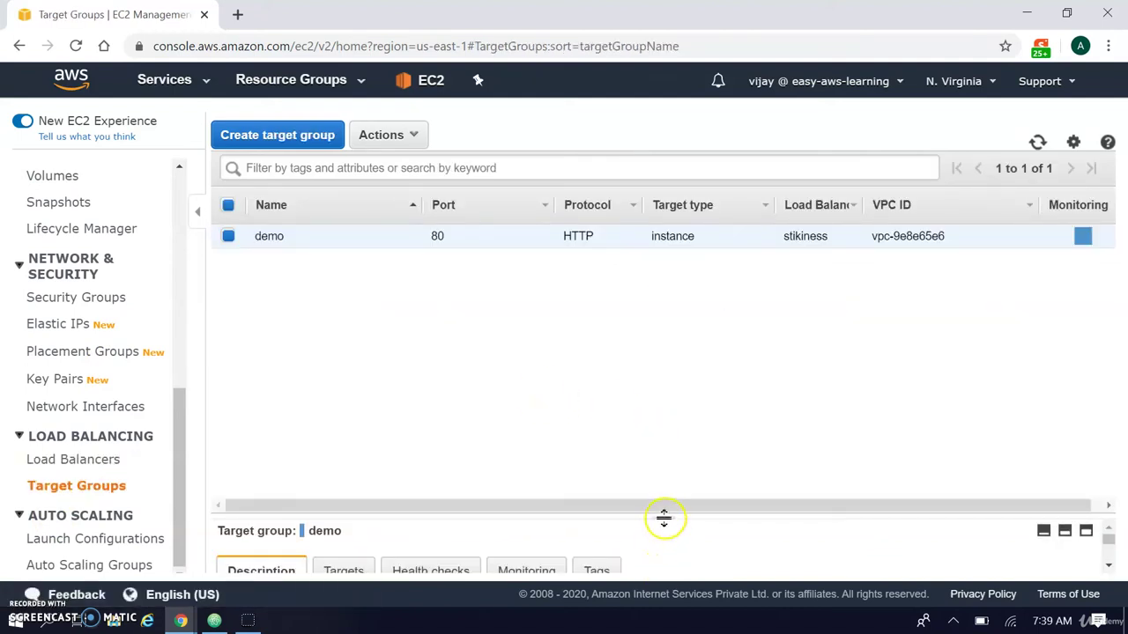
left_click_drag(665, 520, 728, 289)
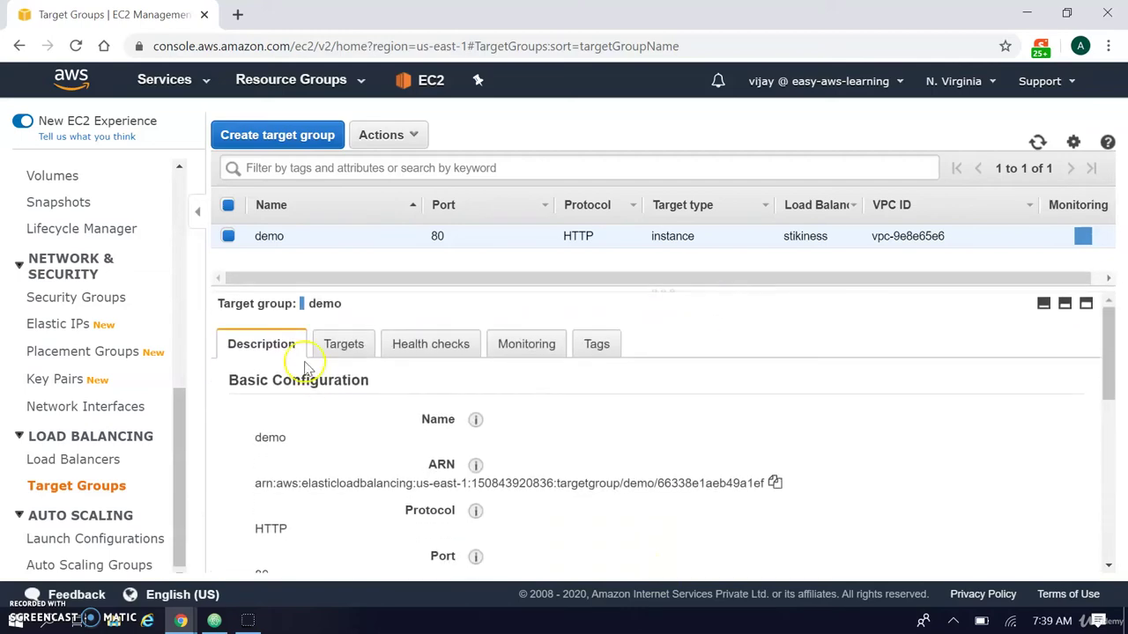
left_click(344, 345)
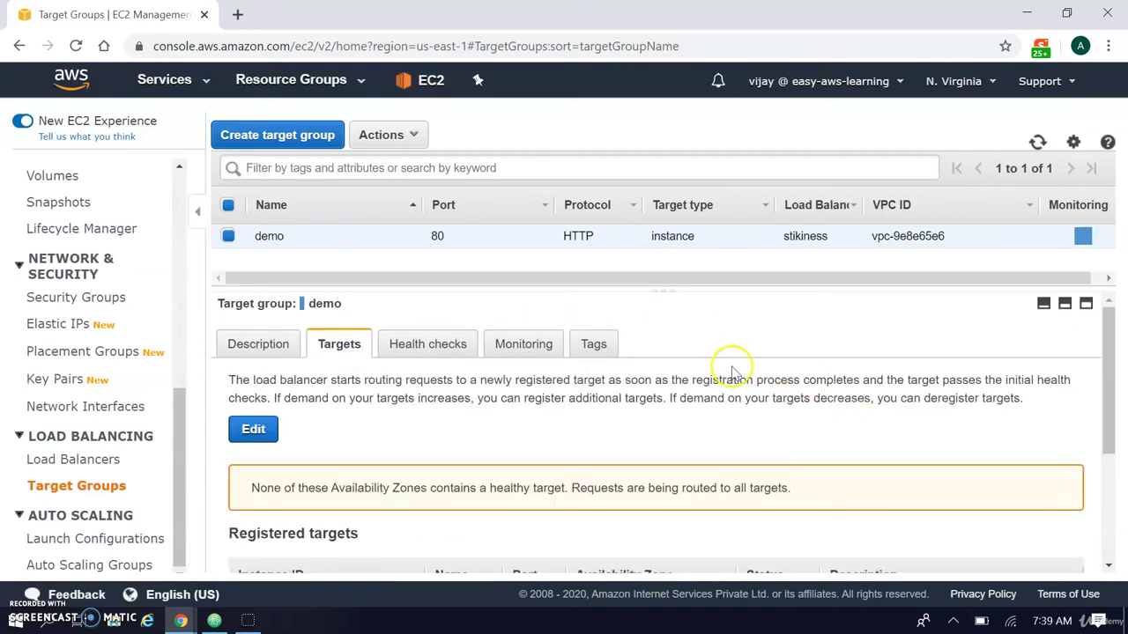
scroll(716, 481, "down", 3)
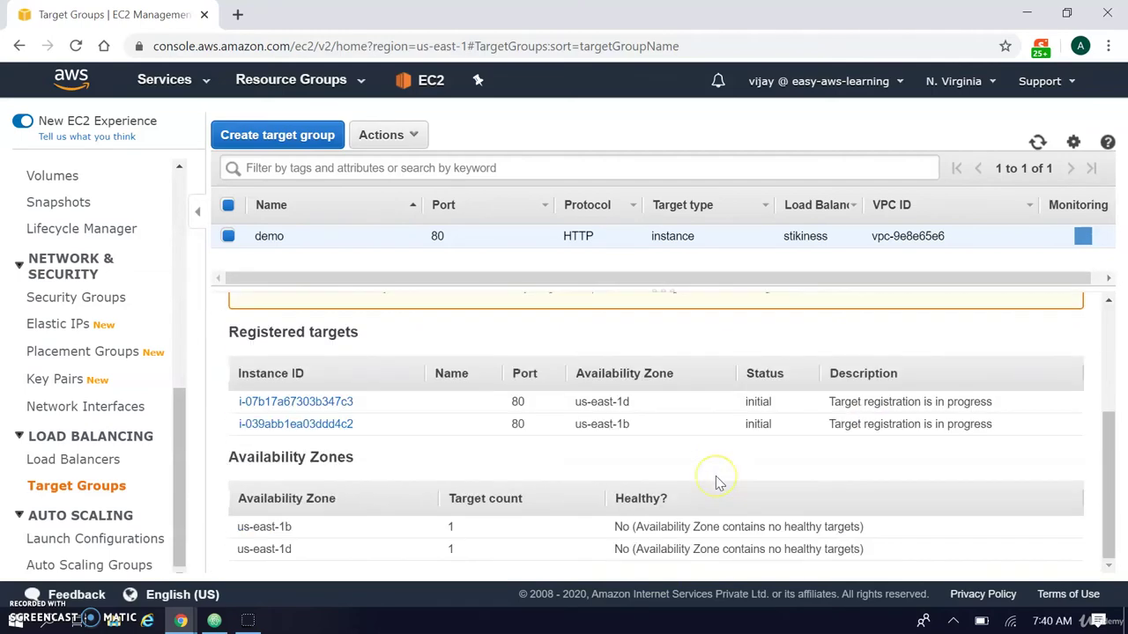
double_click(750, 401)
left_click(761, 425)
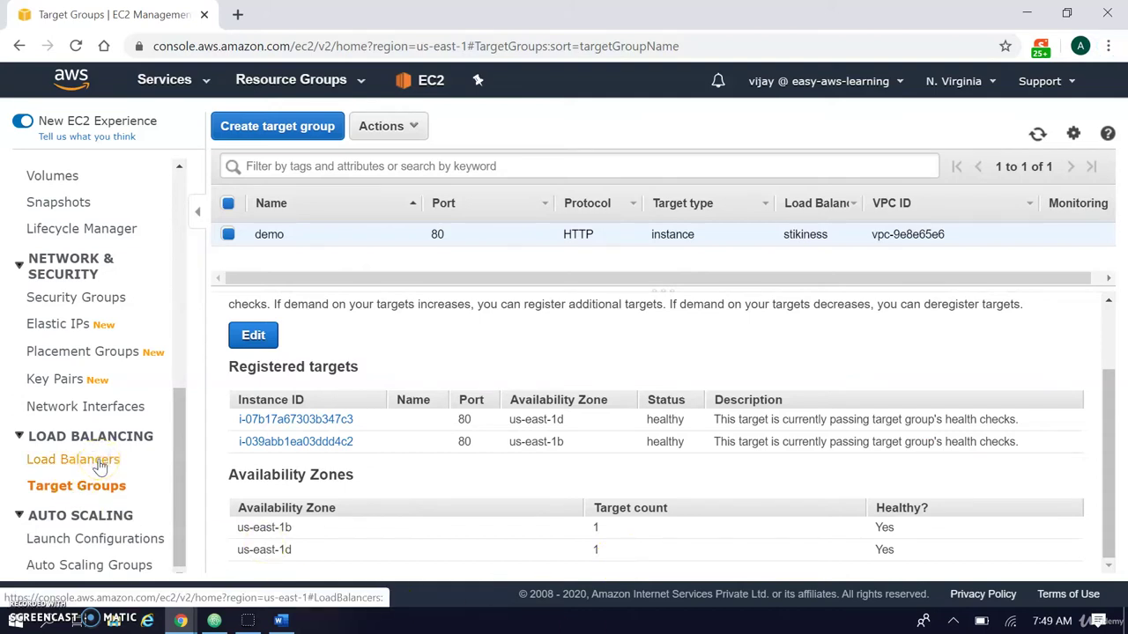
left_click(74, 460)
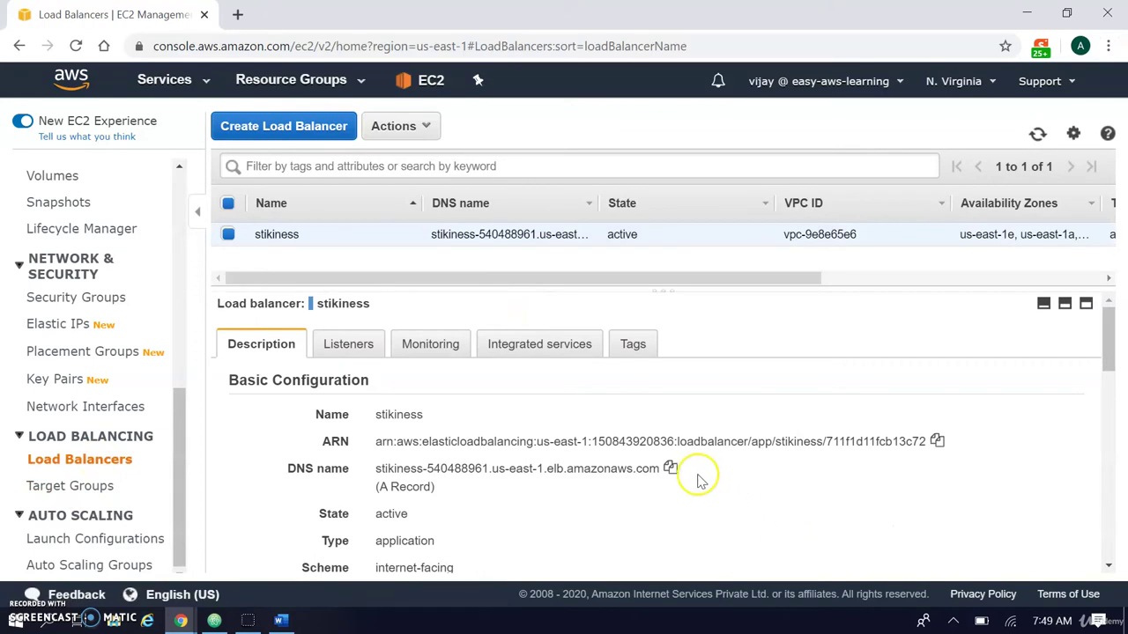
Step: Open the stikiness DNS name in a new Chrome tab and refresh to see Example 1 and 2 alternate
key("ctrl+t")
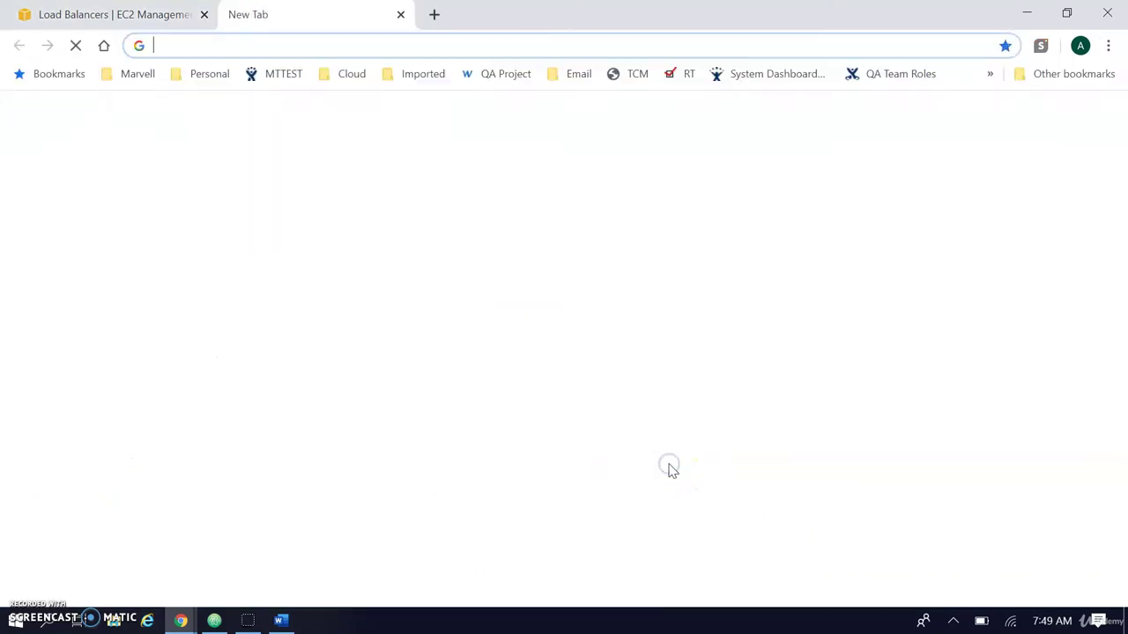
type("stikiness-540488961.us-east-1.elb.amazonaws.com")
key("Return")
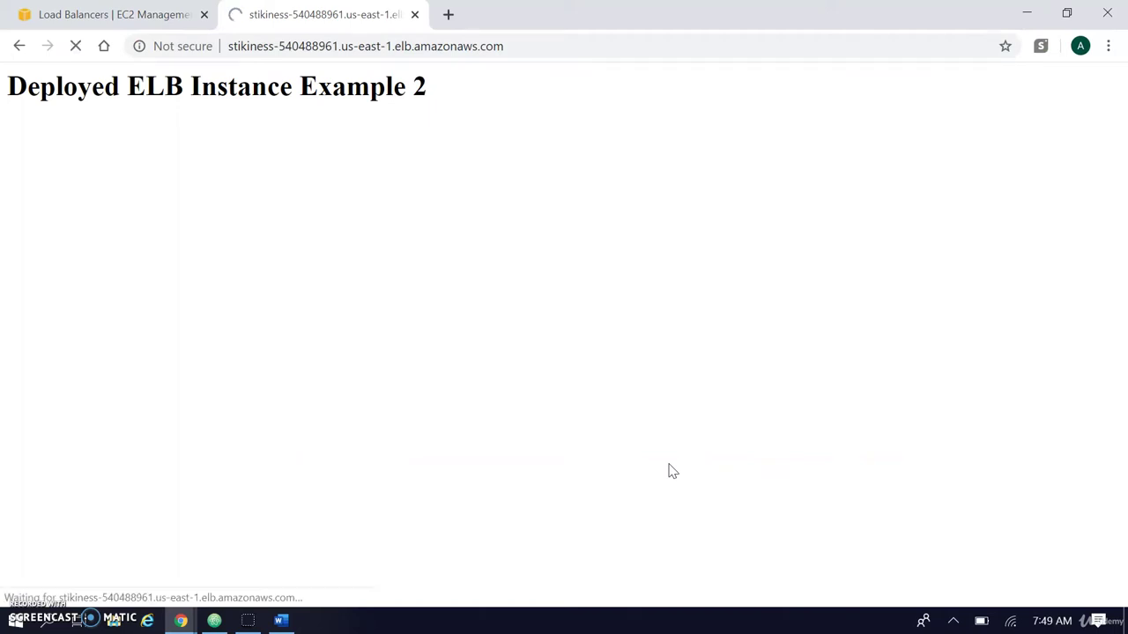
key("F5")
key("F5")
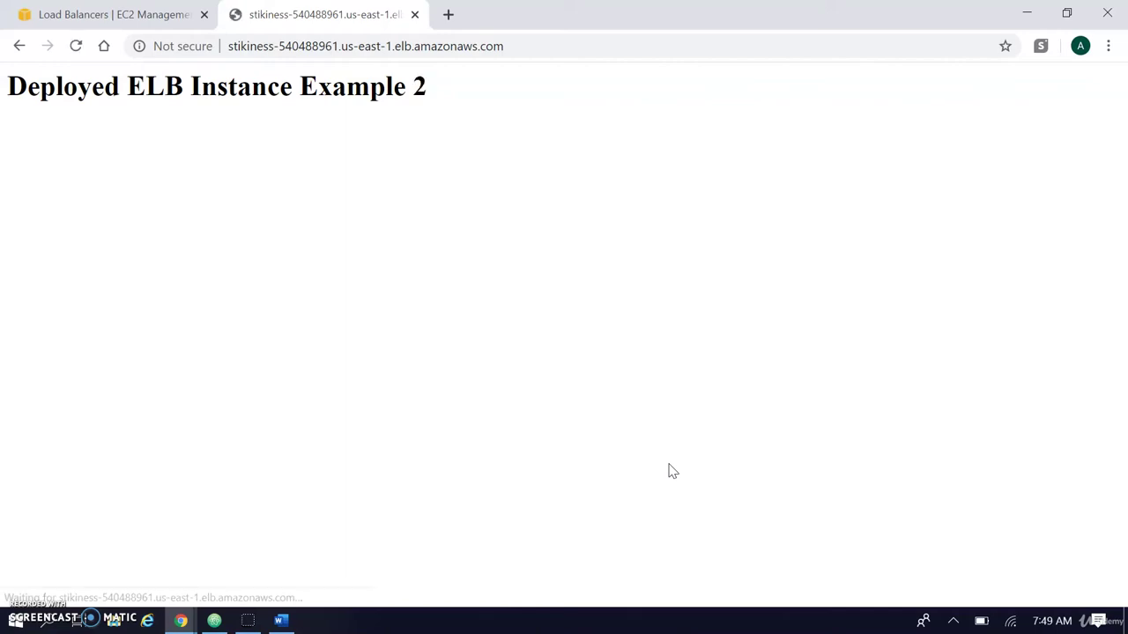
key("F5")
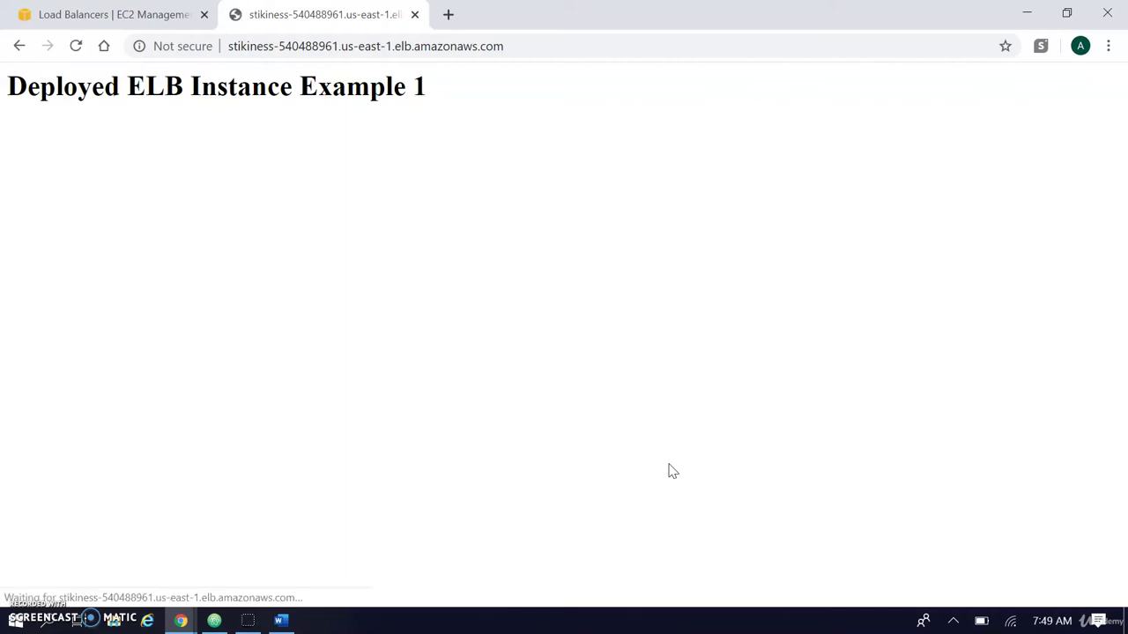
key("F5")
key("F5")
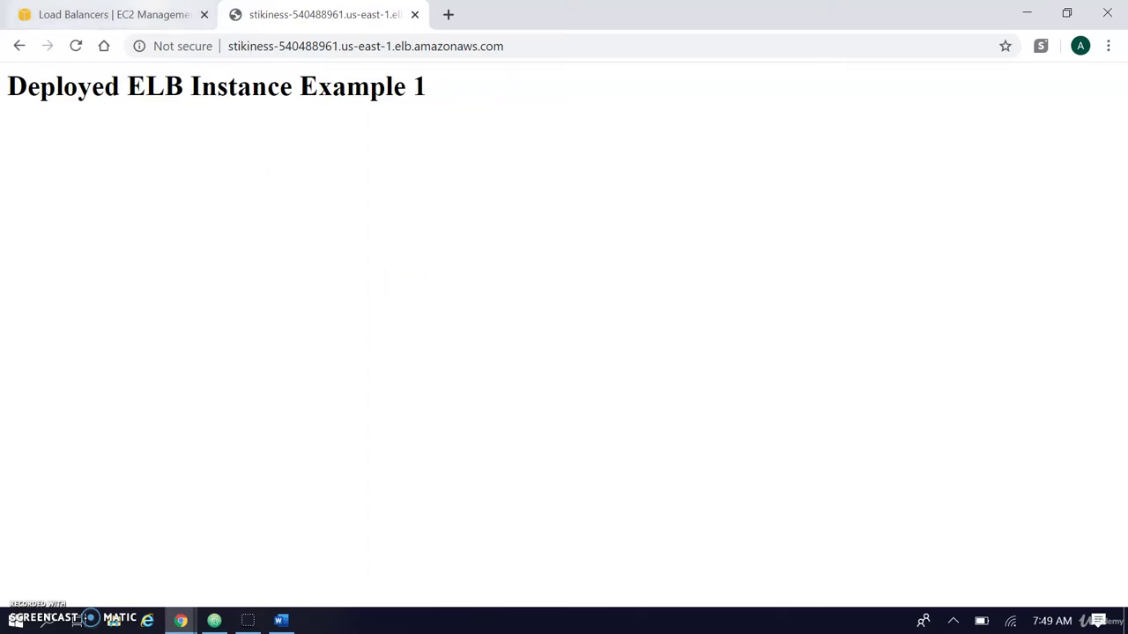
left_click(114, 14)
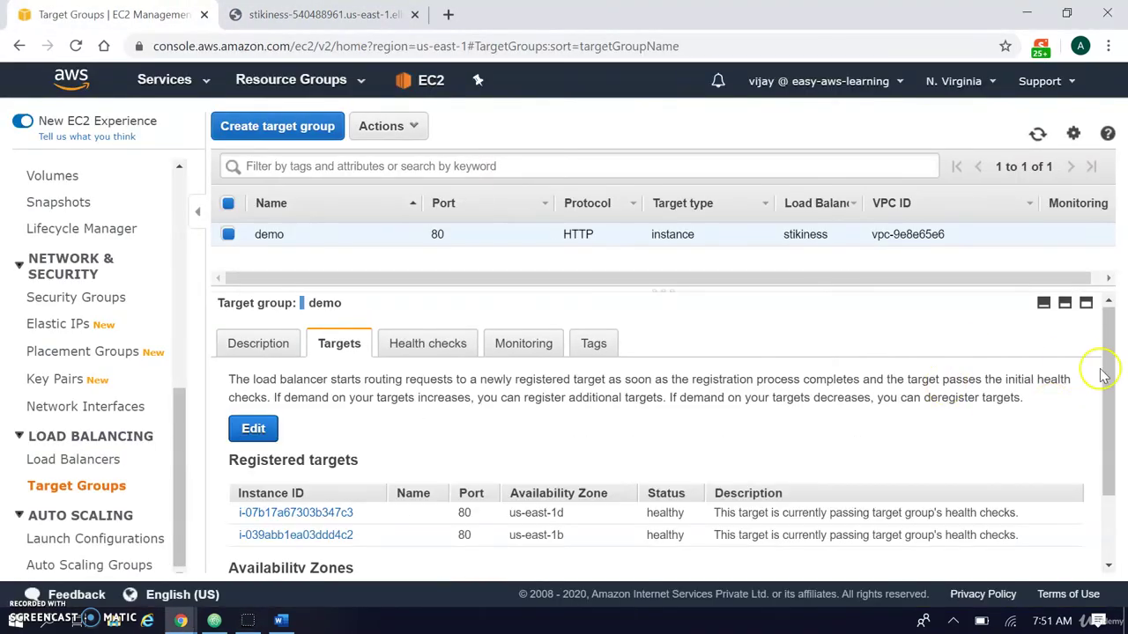
Step: Edit the demo target group's attributes to enable stickiness with a 60-second duration
left_click(588, 340)
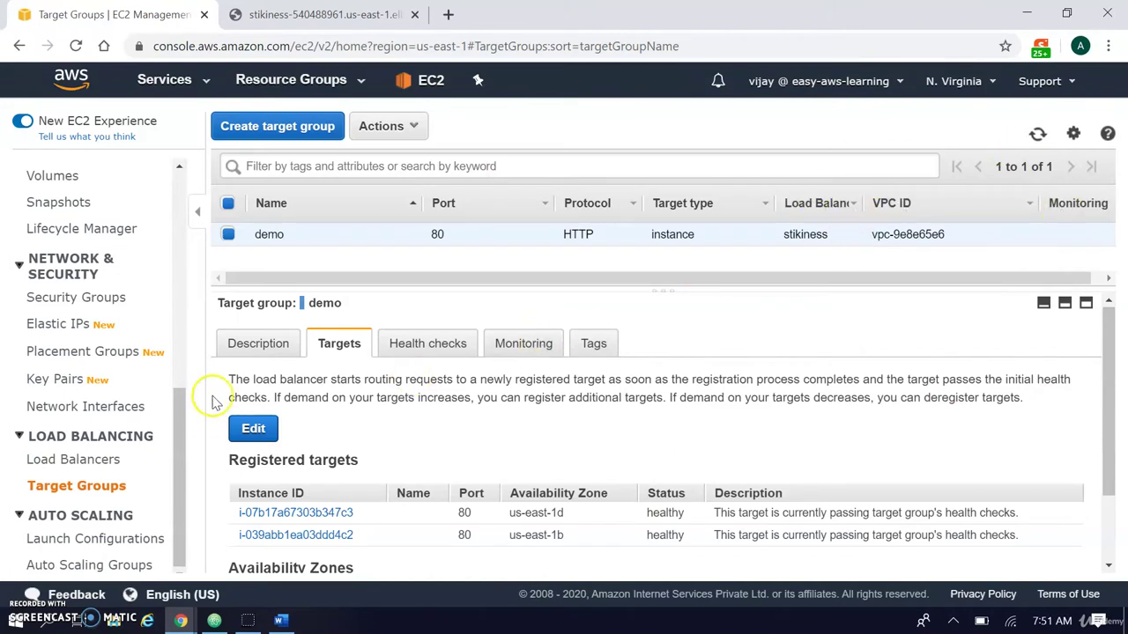
left_click(59, 487)
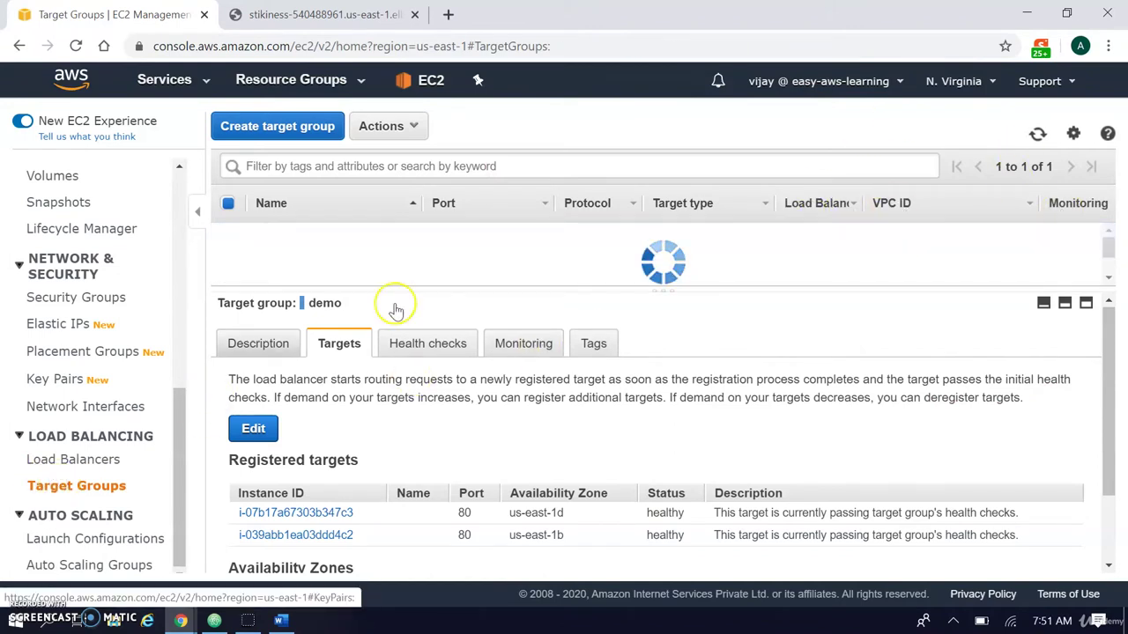
left_click(395, 128)
left_click(433, 201)
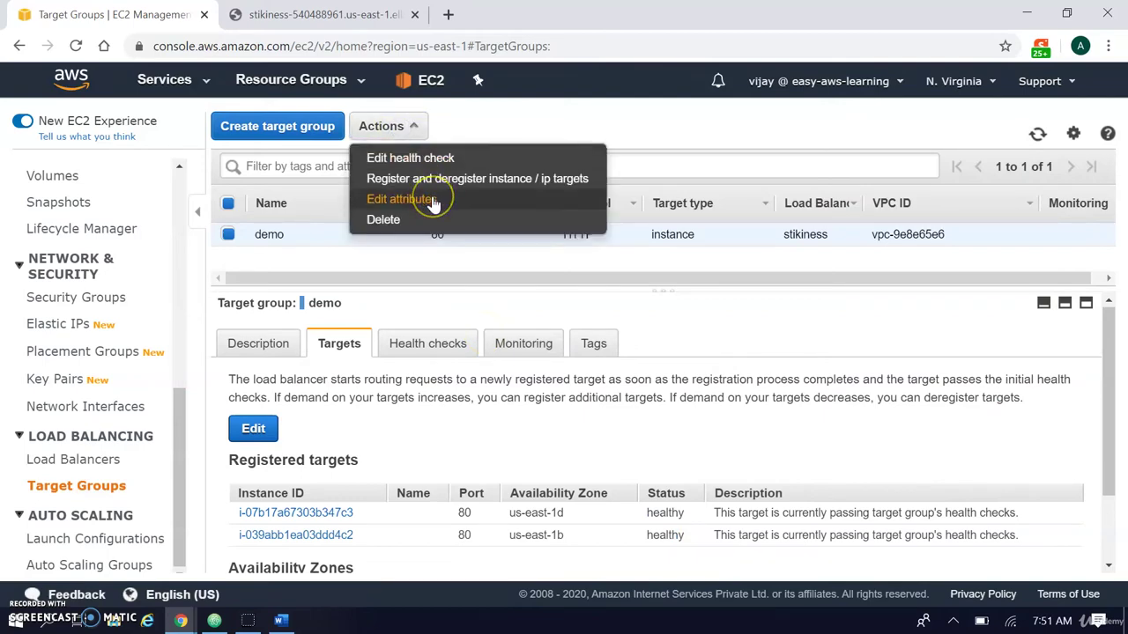
left_click(432, 201)
left_click(581, 322)
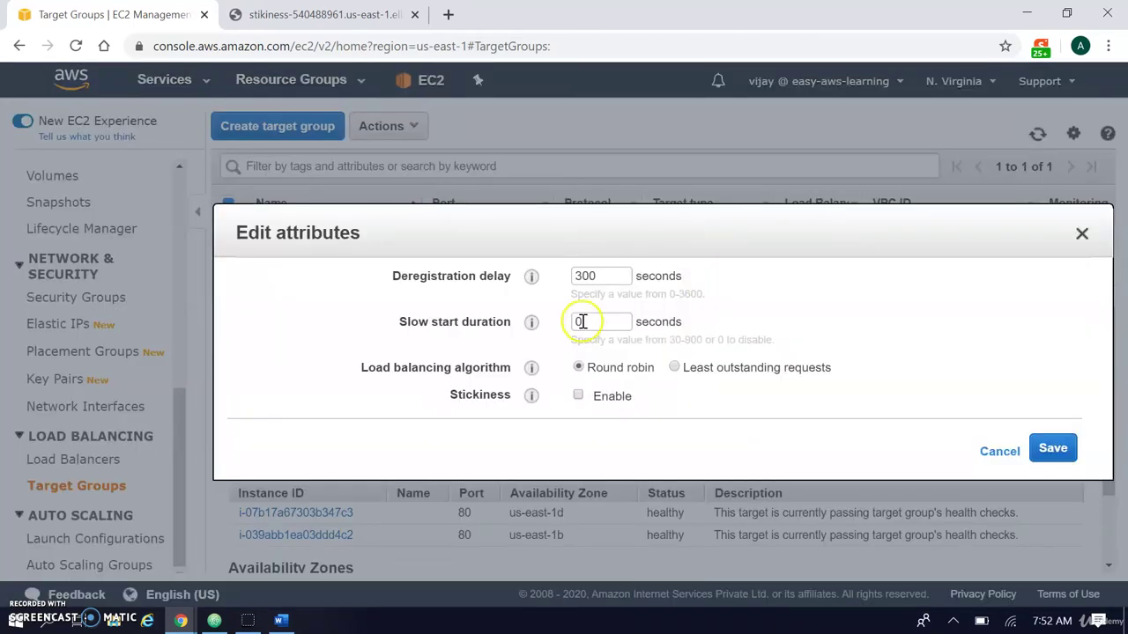
left_click(579, 396)
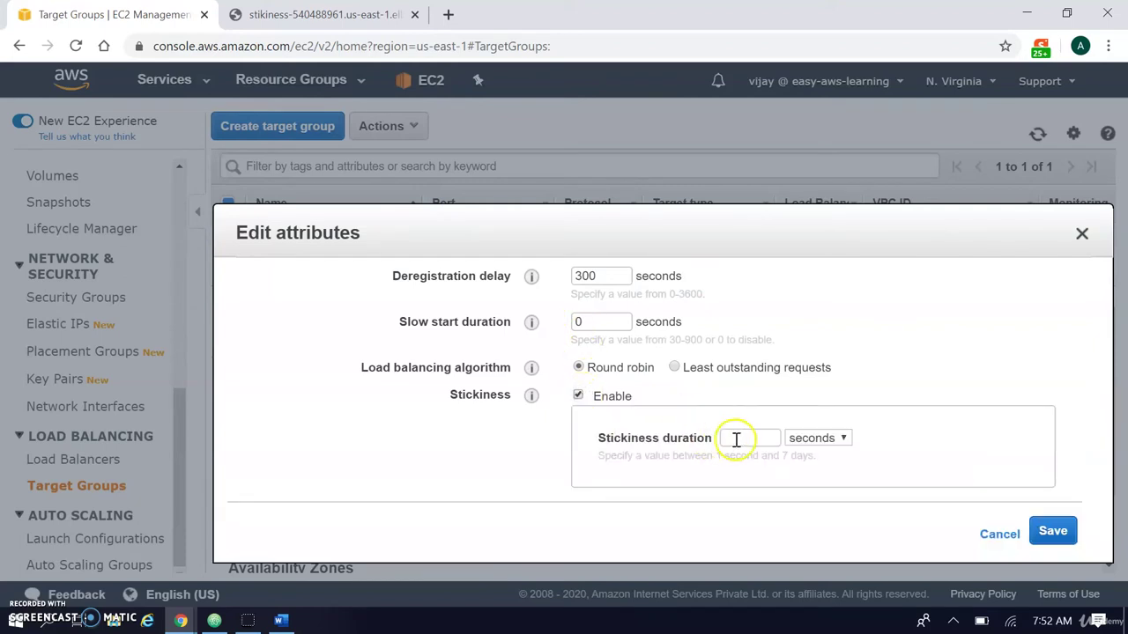
left_click(734, 438)
type("60")
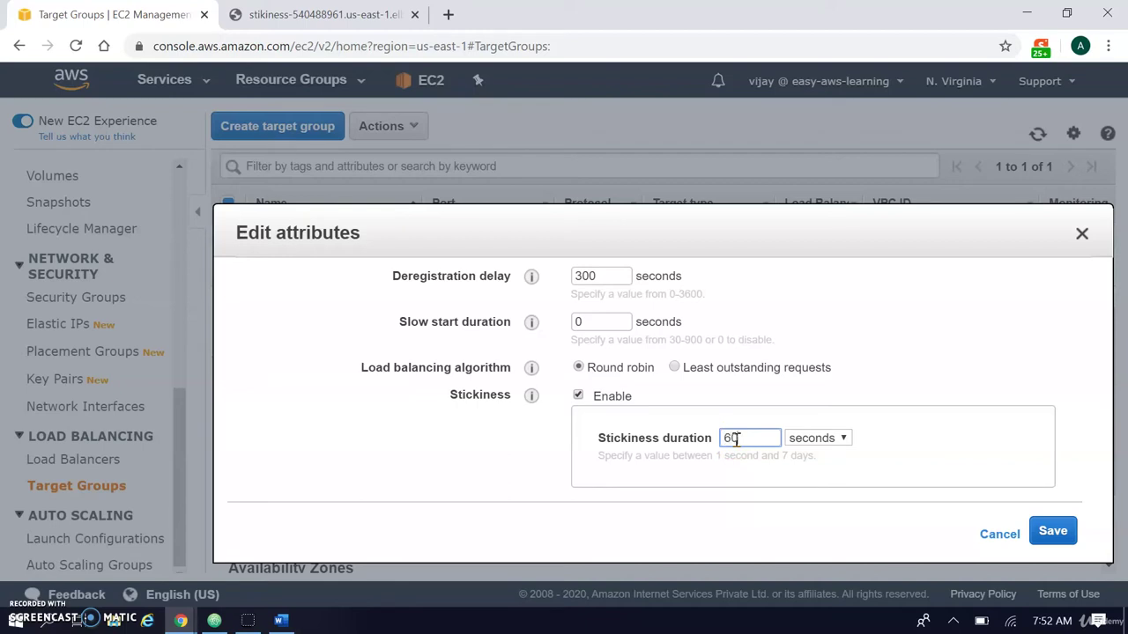
left_click(1052, 530)
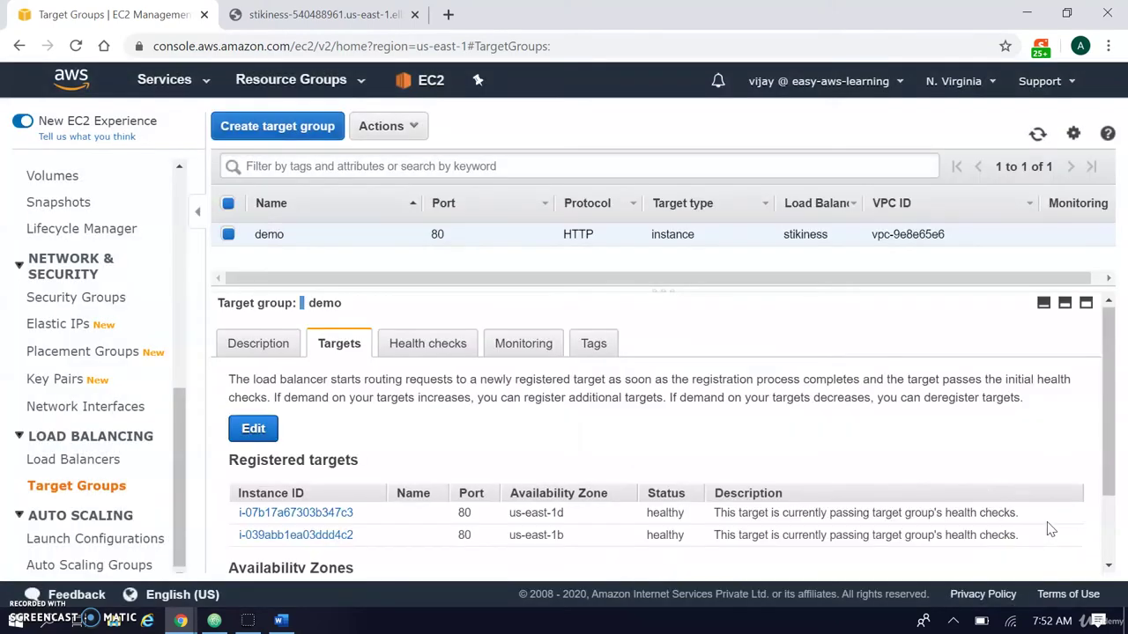
Step: Reload the load balancer test page twice to confirm Instance Example 1 keeps answering, then revisit the demo target group
left_click(342, 8)
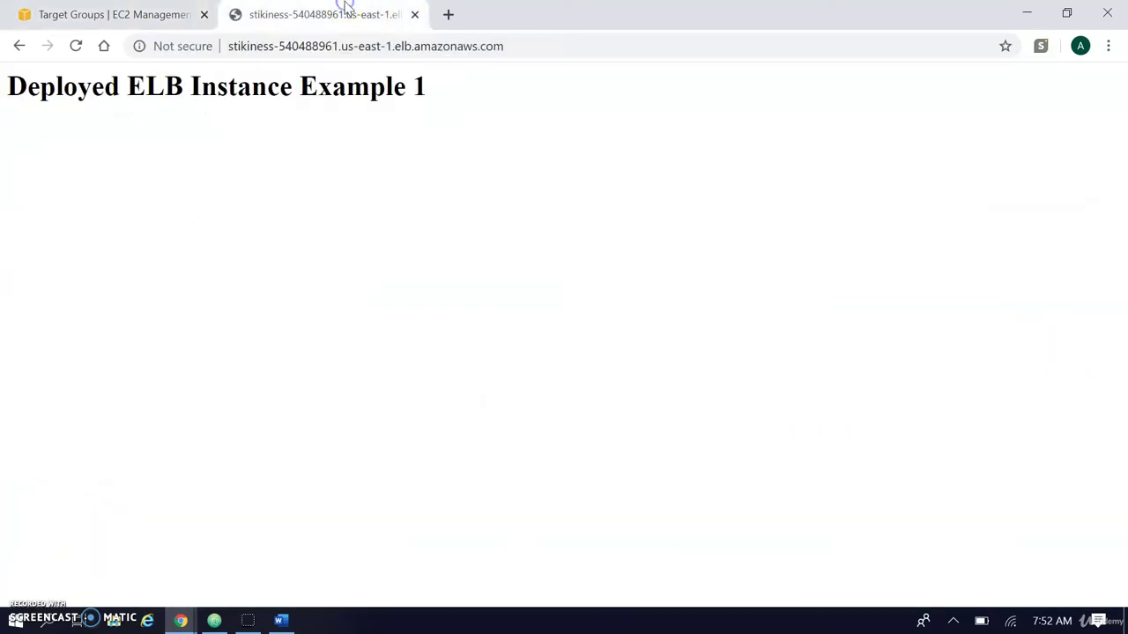
key("F5")
key("F5")
key("F5")
key("F5")
key("F5")
key("F5")
key("F5")
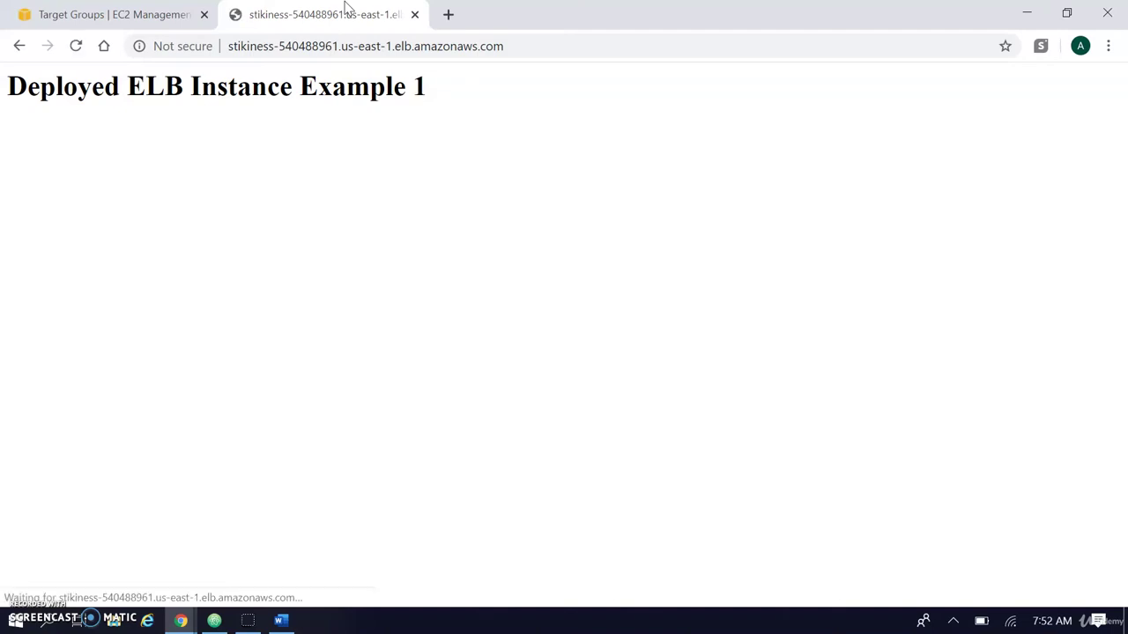
key("F5")
key("F5")
key("F5")
key("F5")
key("F5")
key("F5")
key("F5")
key("F5")
key("F5")
key("F5")
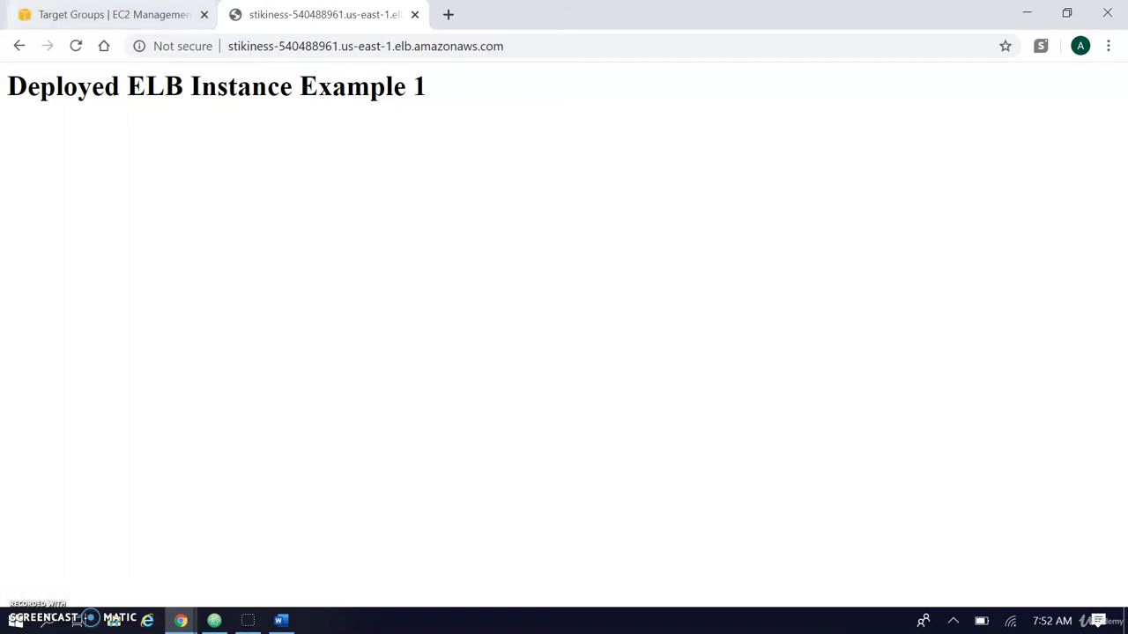
left_click(107, 14)
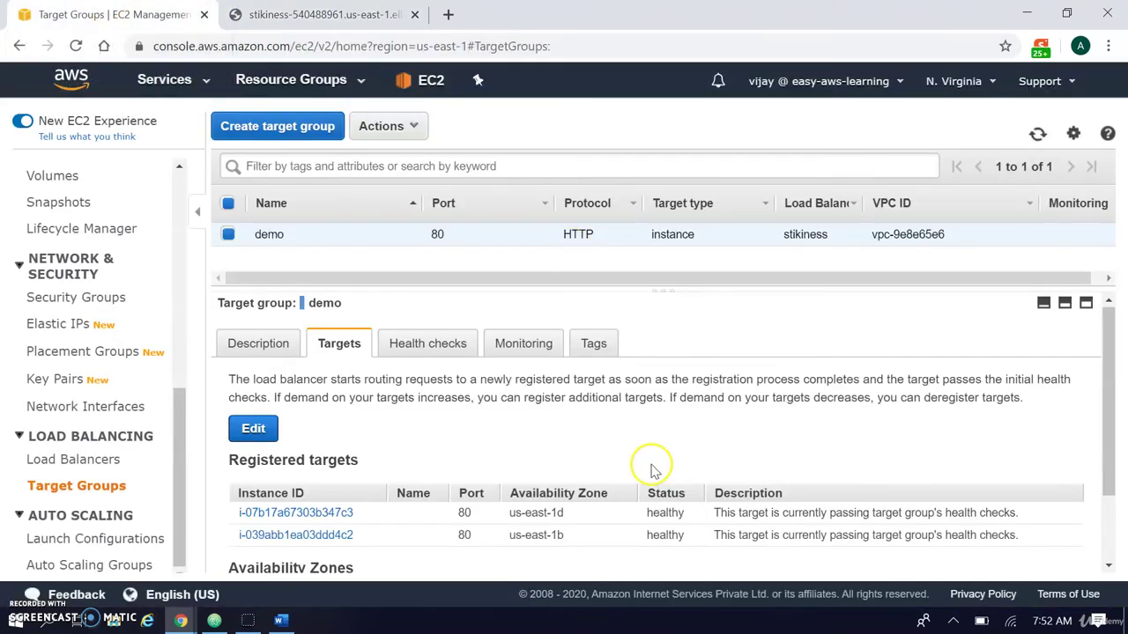
scroll(652, 472, "down", 2)
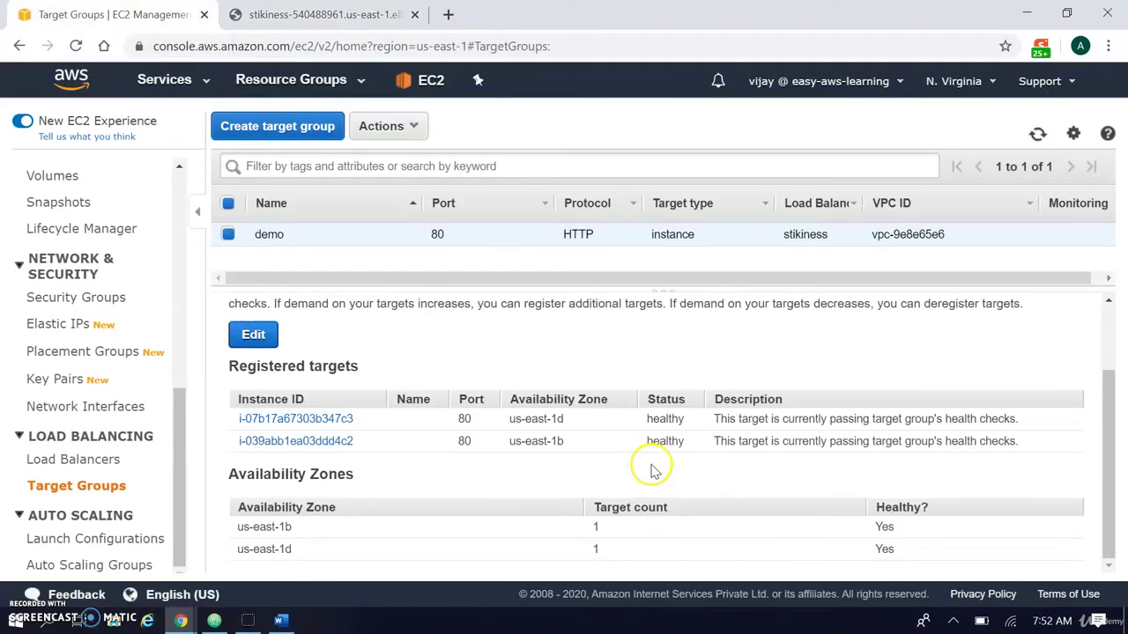
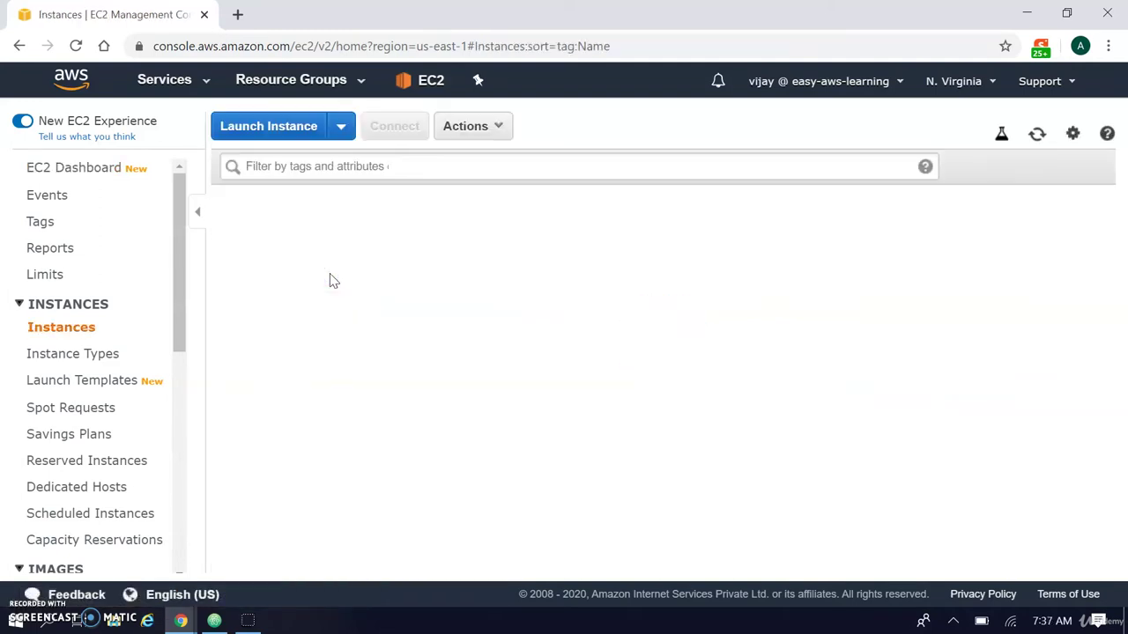
Step: Start an Amazon Linux AMI 2018.03.0 t2.micro instance with the httpd script pasted as user data
left_click(271, 129)
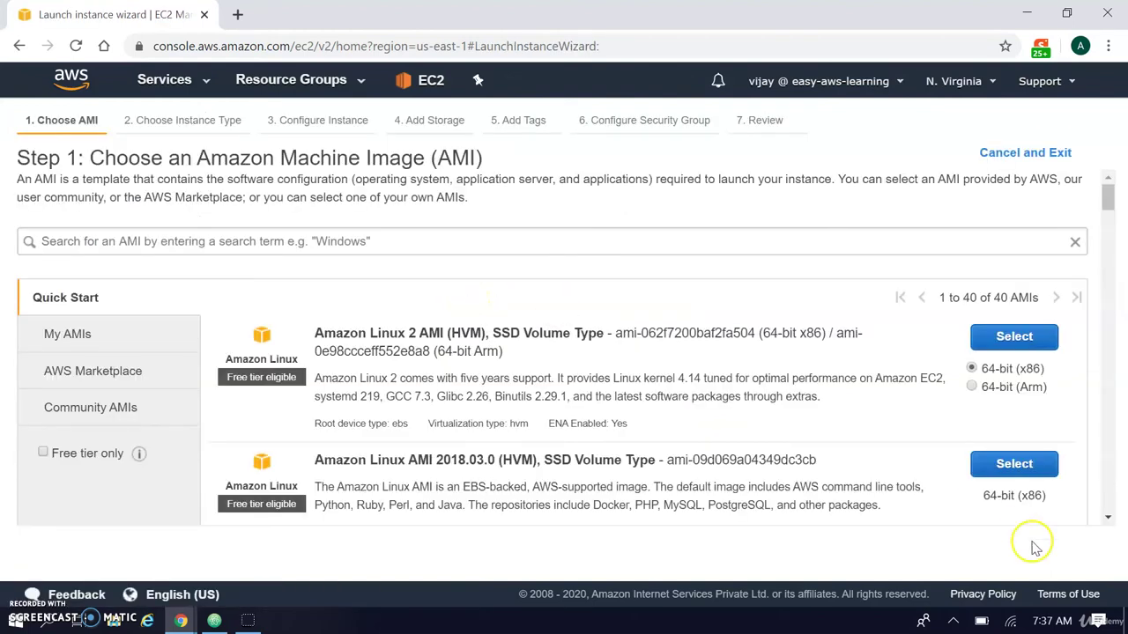
left_click(1017, 464)
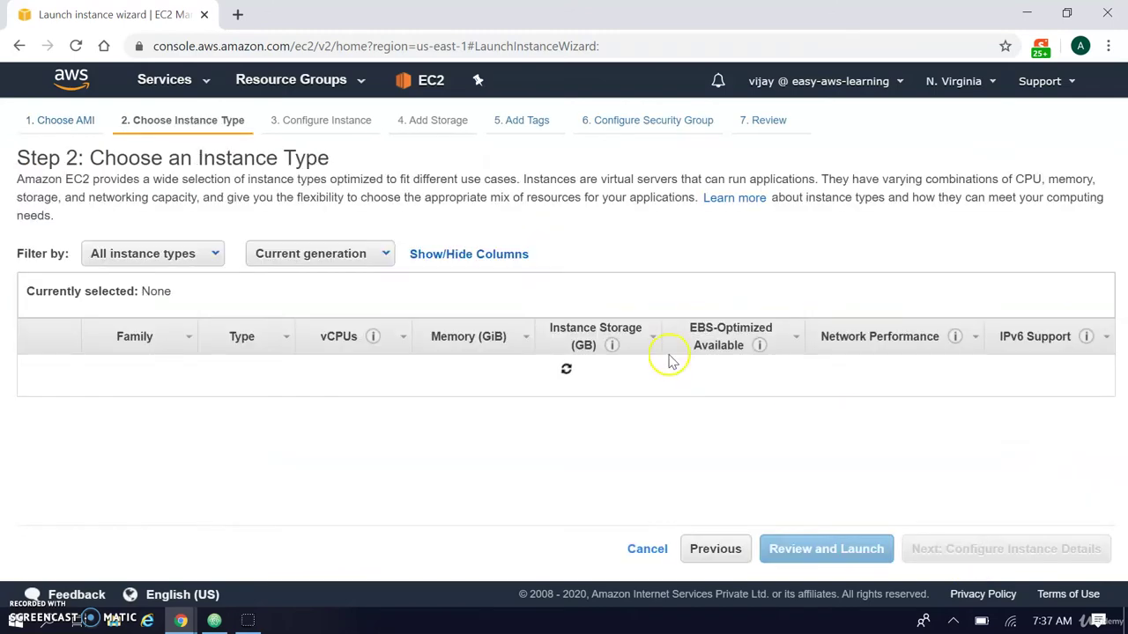
left_click(1051, 551)
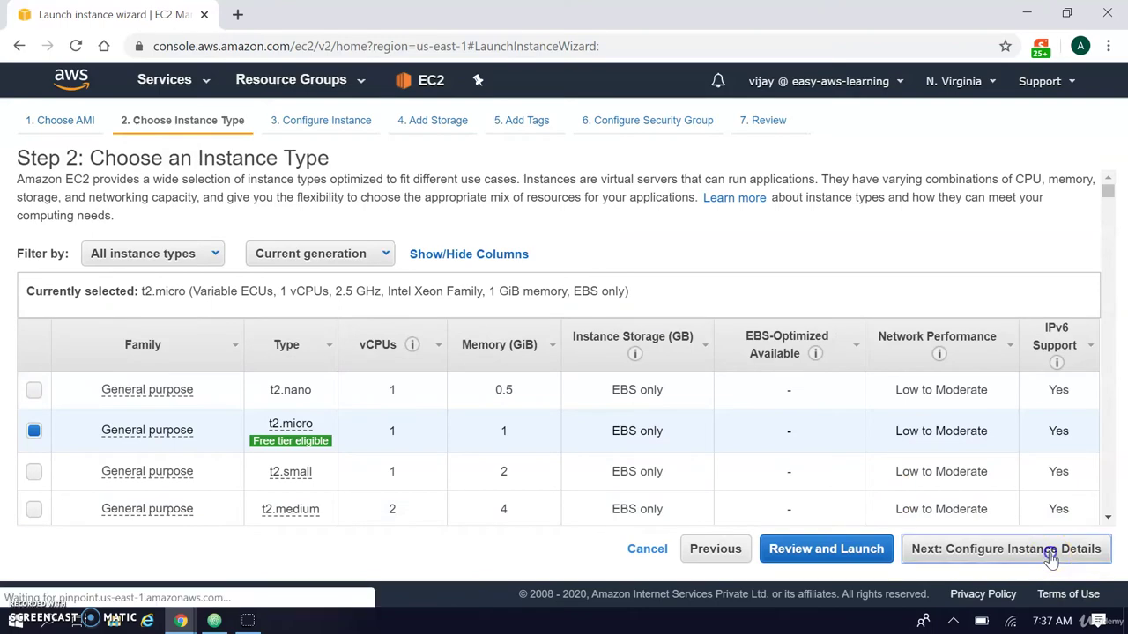
scroll(546, 317, "down", 6)
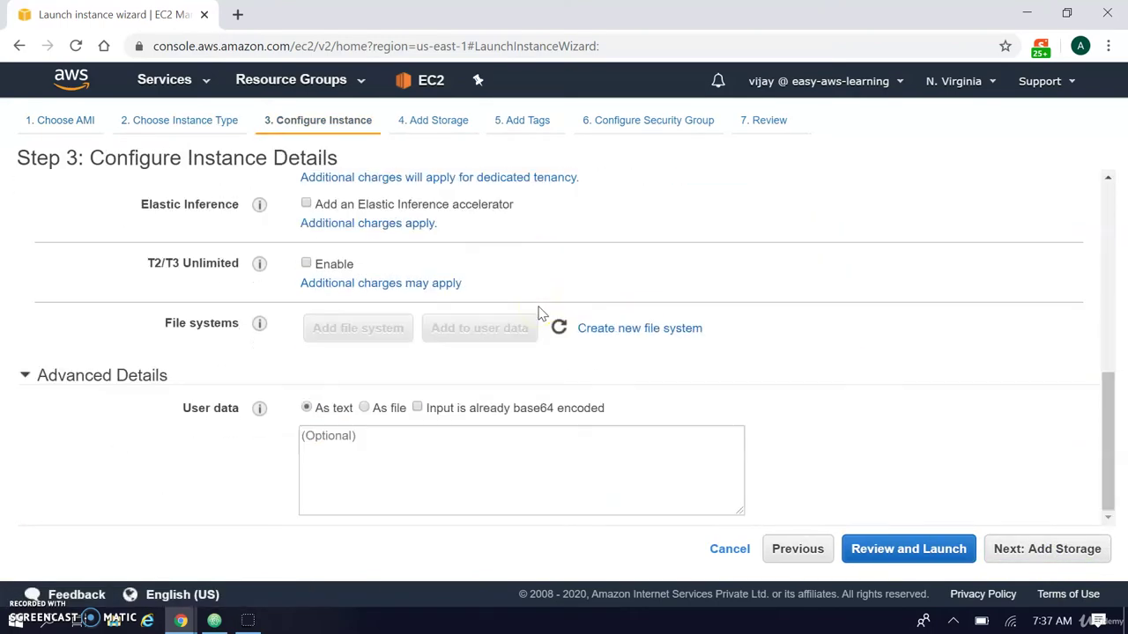
key("alt+Tab")
key("alt+Tab")
key("alt+Tab")
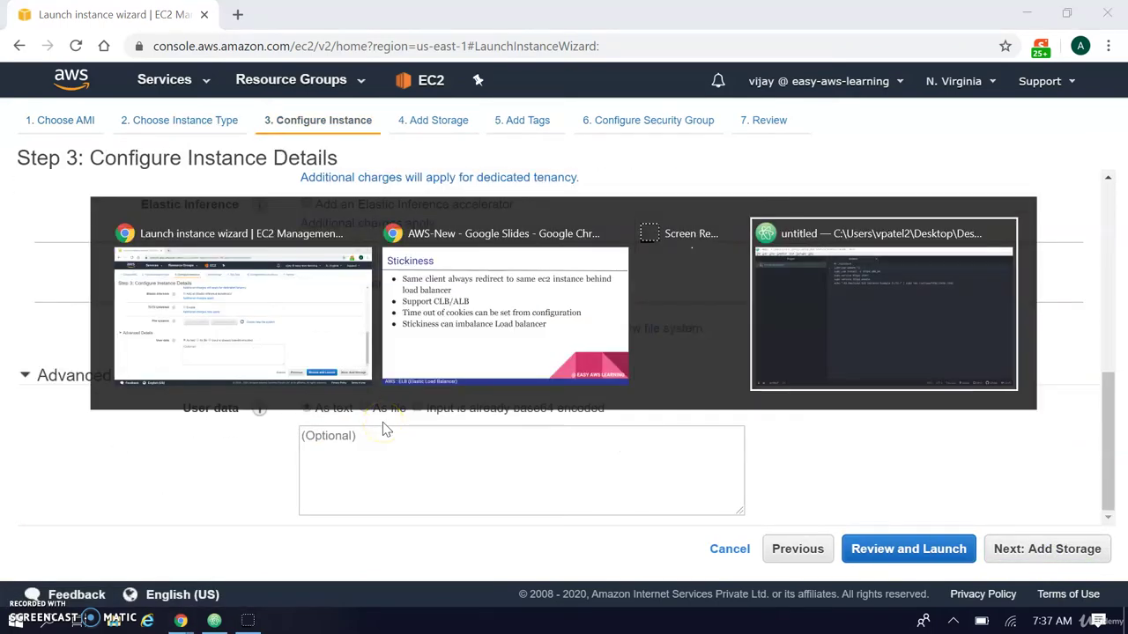
key("ctrl+a")
key("ctrl+c")
key("alt+Tab")
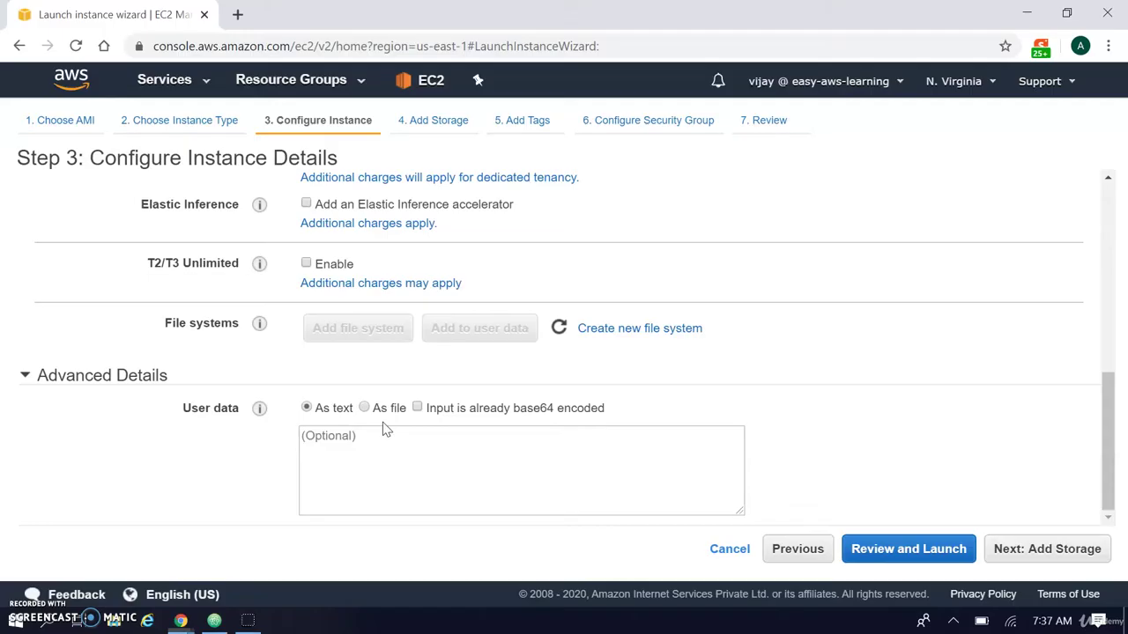
left_click(396, 484)
type("#!/bin/bash sudo yum update -y sudo yum install -y httpd.x86_64 sudo service httpd start sudo service httpd enable echo \"<h1>Deployed ELB Instance Example 1</h1>\" | sudo tee /var/www/html/index.html")
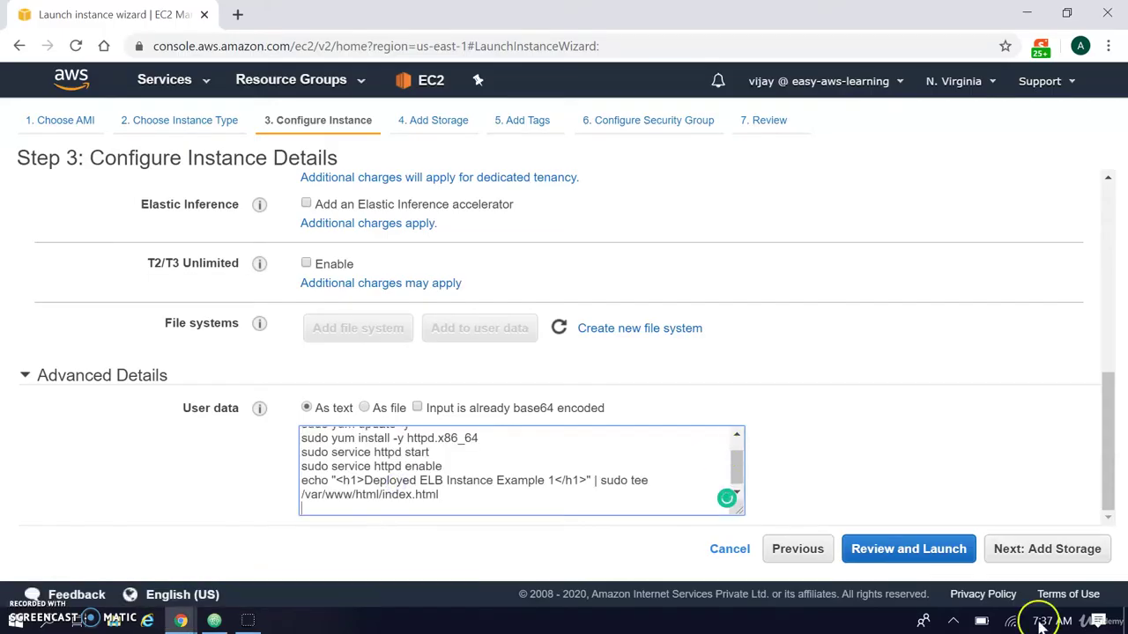
Step: Assign the existing EC2-sg security group to the instance
left_click(1040, 555)
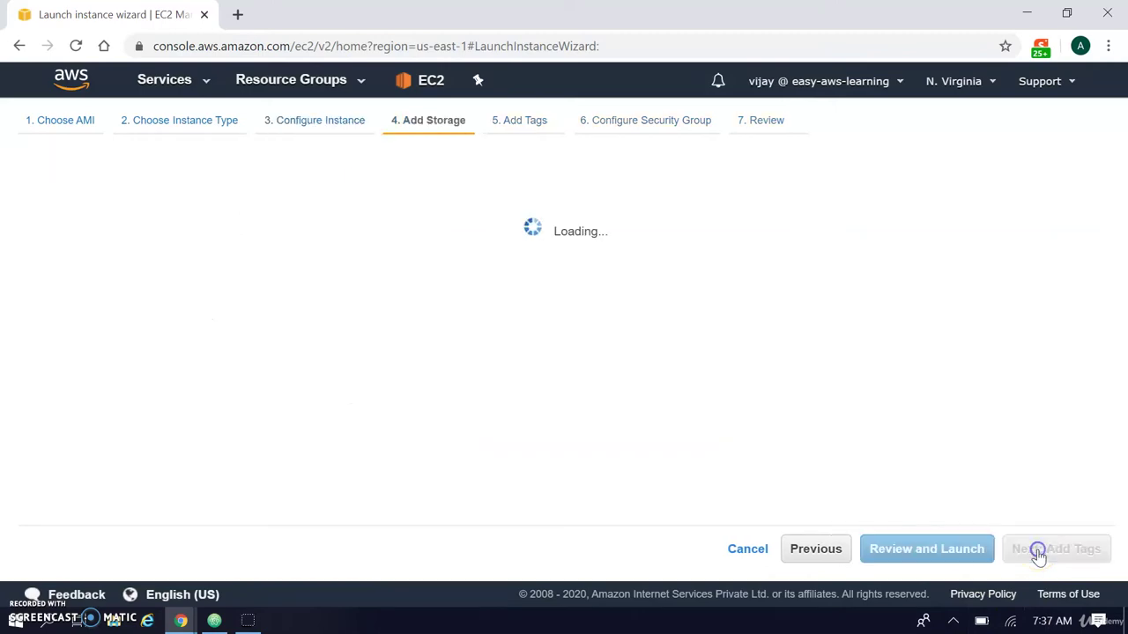
left_click(1040, 549)
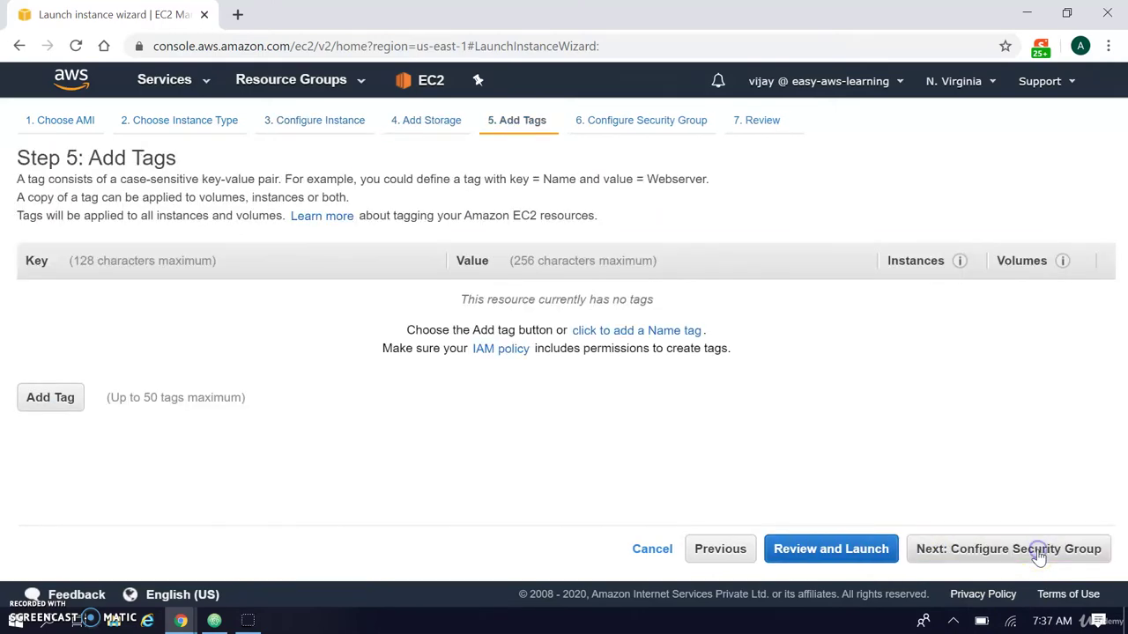
left_click(1040, 553)
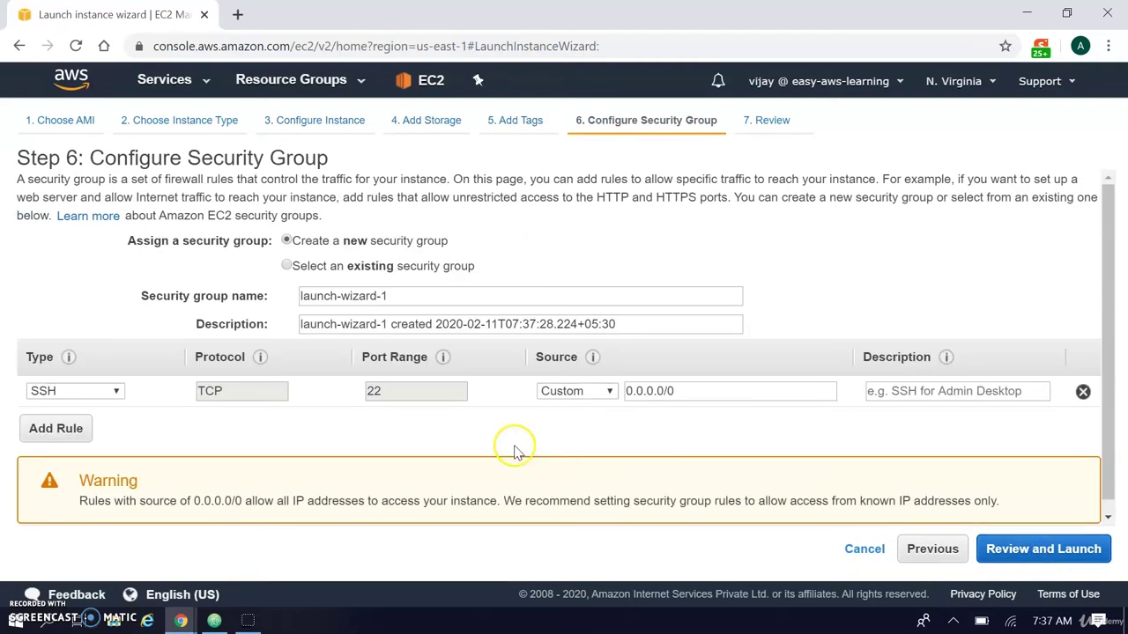
left_click(337, 265)
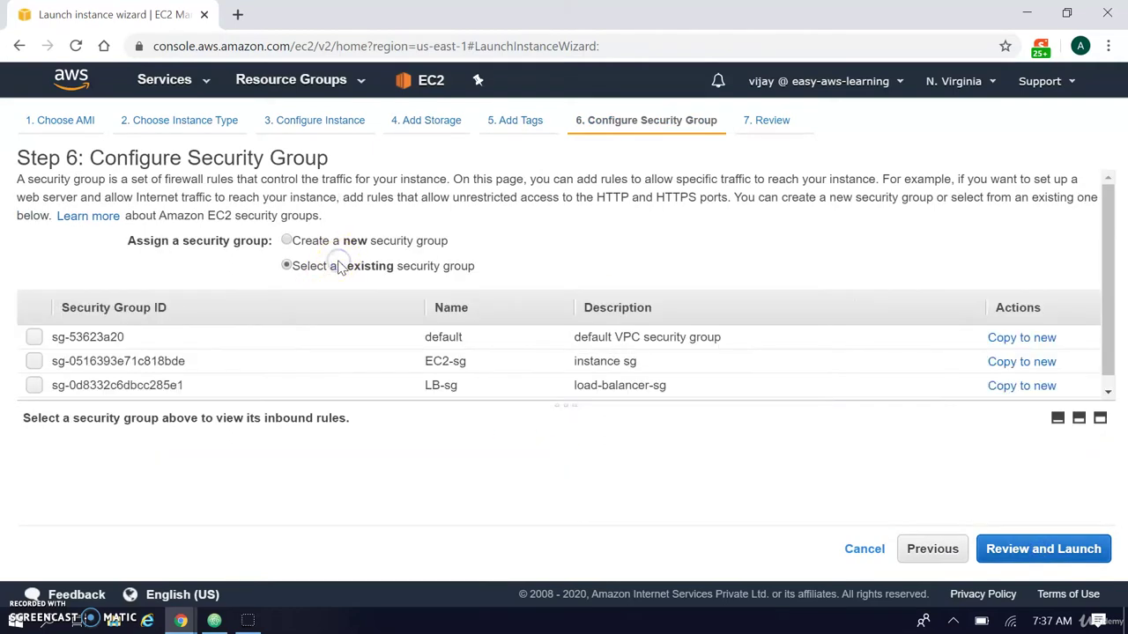
left_click(320, 340)
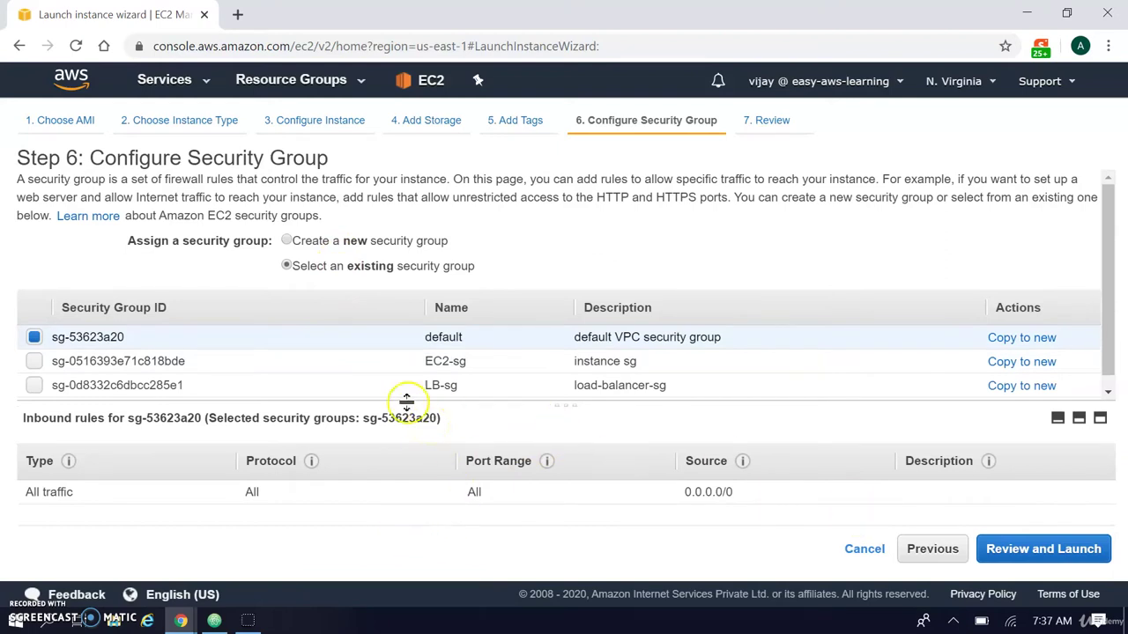
left_click(279, 368)
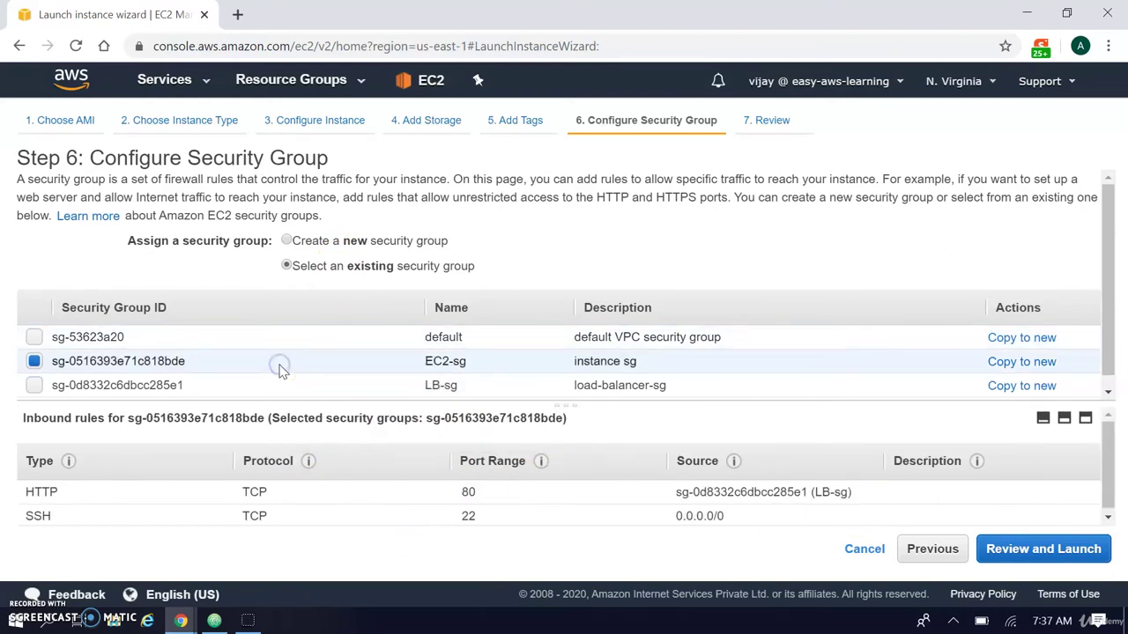
Step: Launch the instance with the ec2-demo key pair and view it in the instances list
left_click(1035, 555)
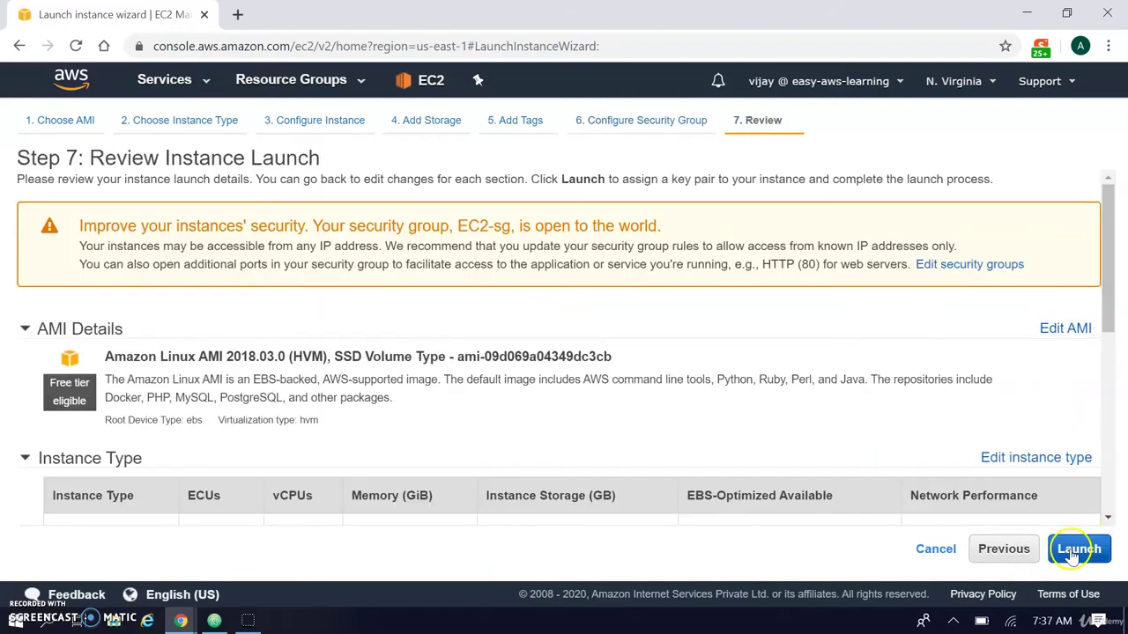
left_click(1074, 550)
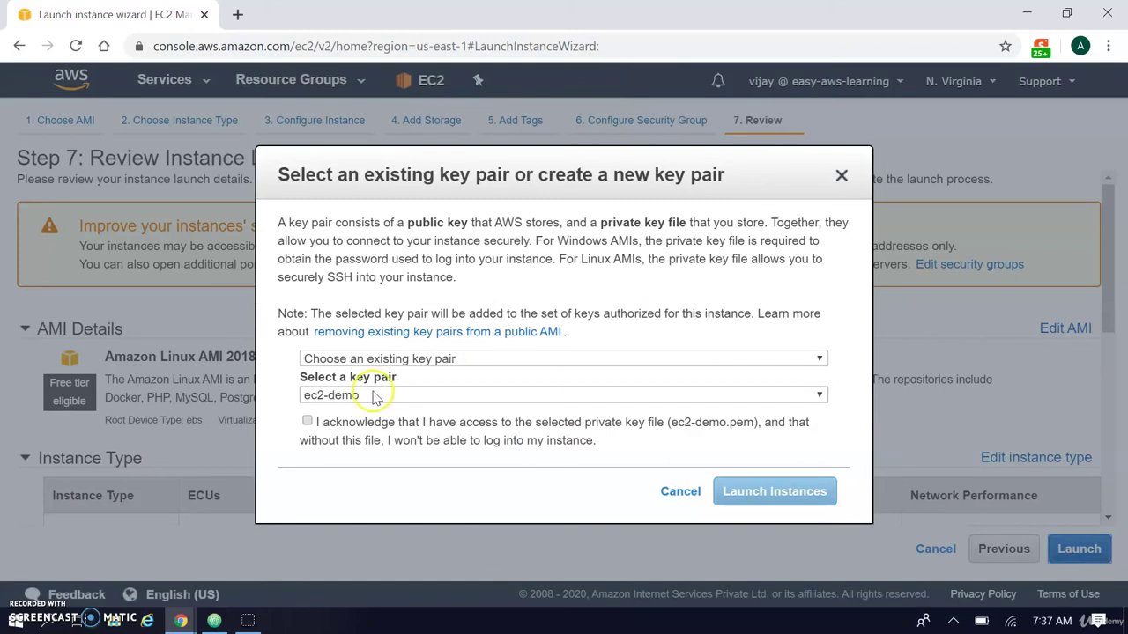
left_click(352, 422)
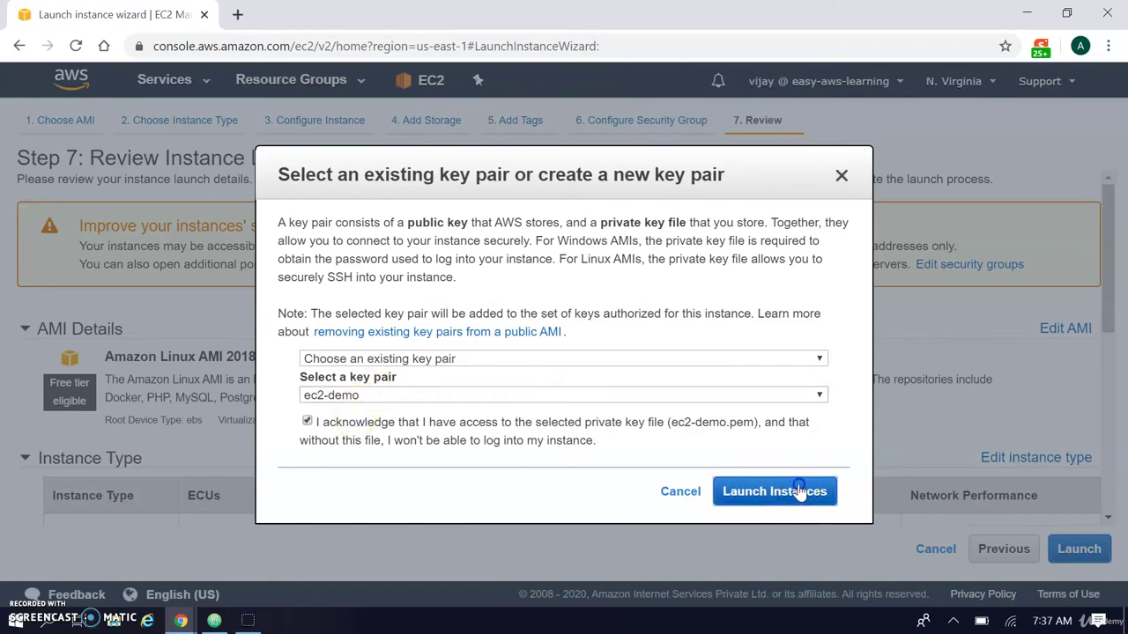
left_click(799, 491)
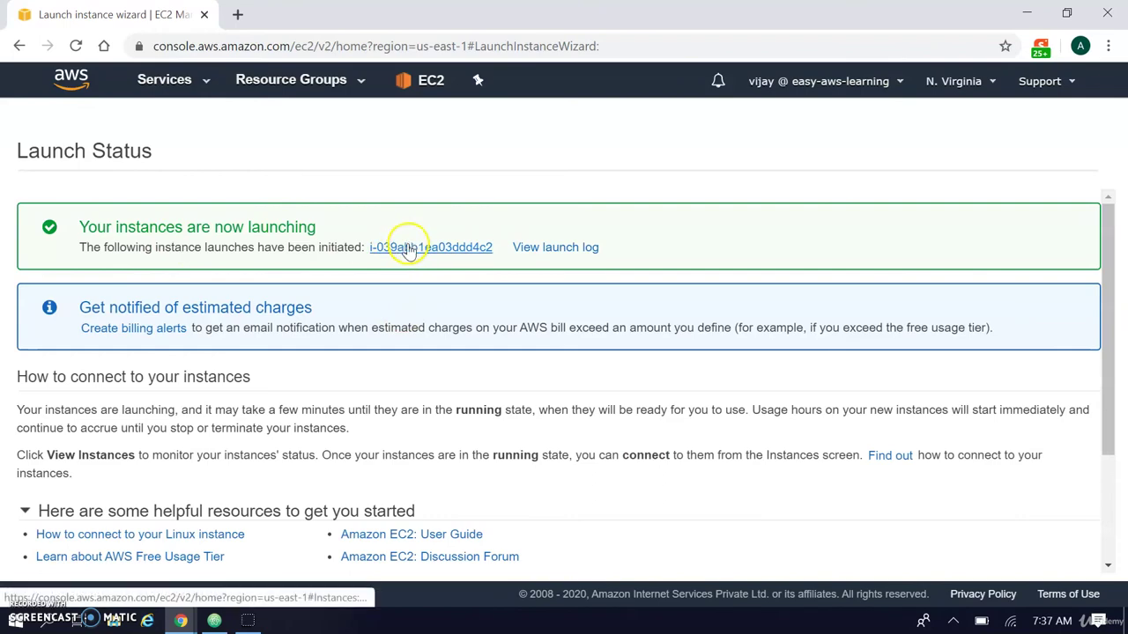
left_click(407, 248)
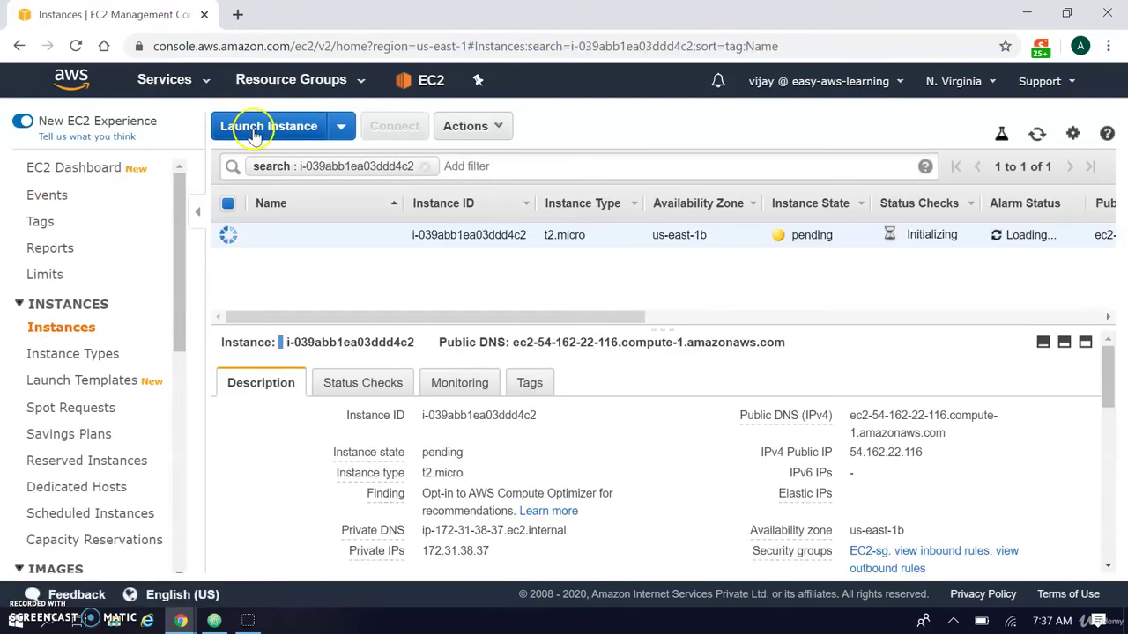
Step: Start a second Amazon Linux 2018.03.0 t2.micro instance, pasting the script with its heading changed to 2
left_click(254, 128)
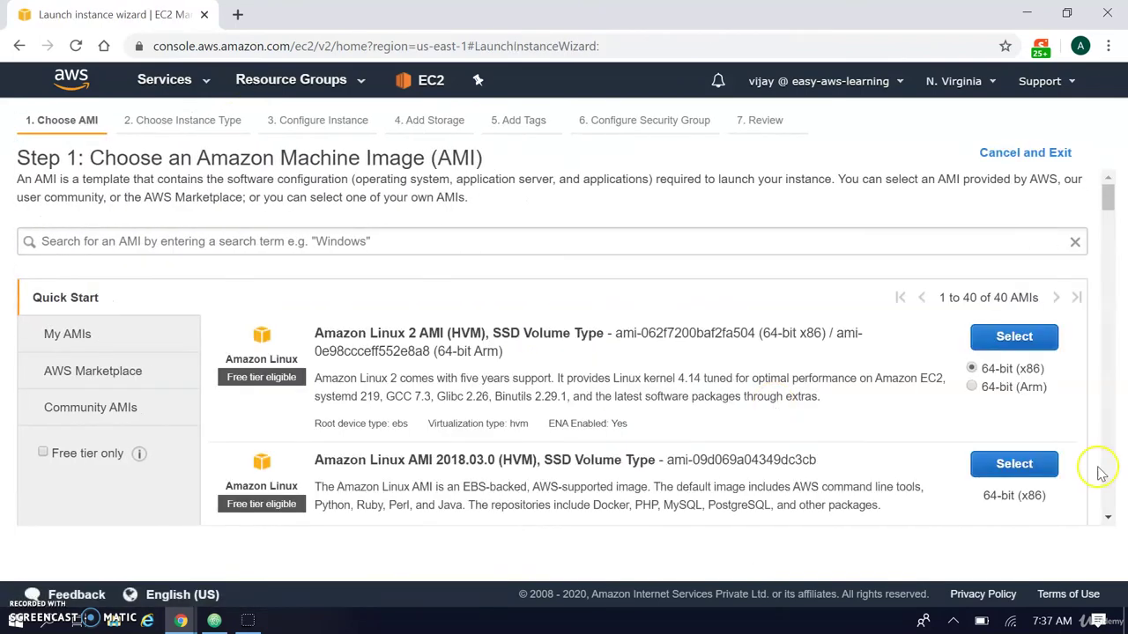
left_click(1024, 464)
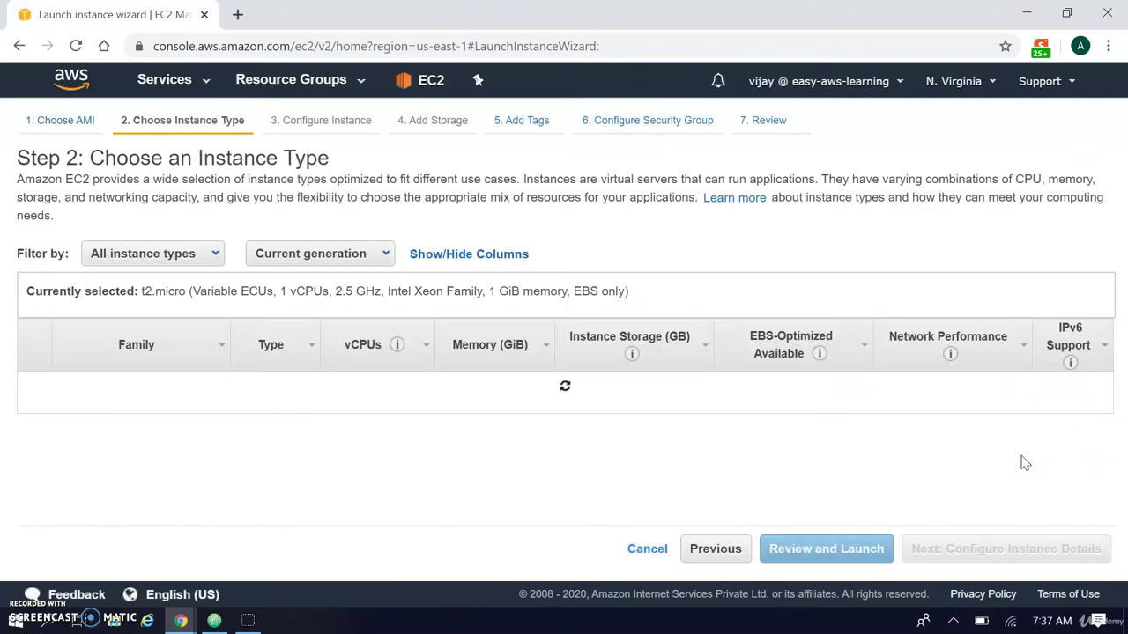
left_click(1027, 550)
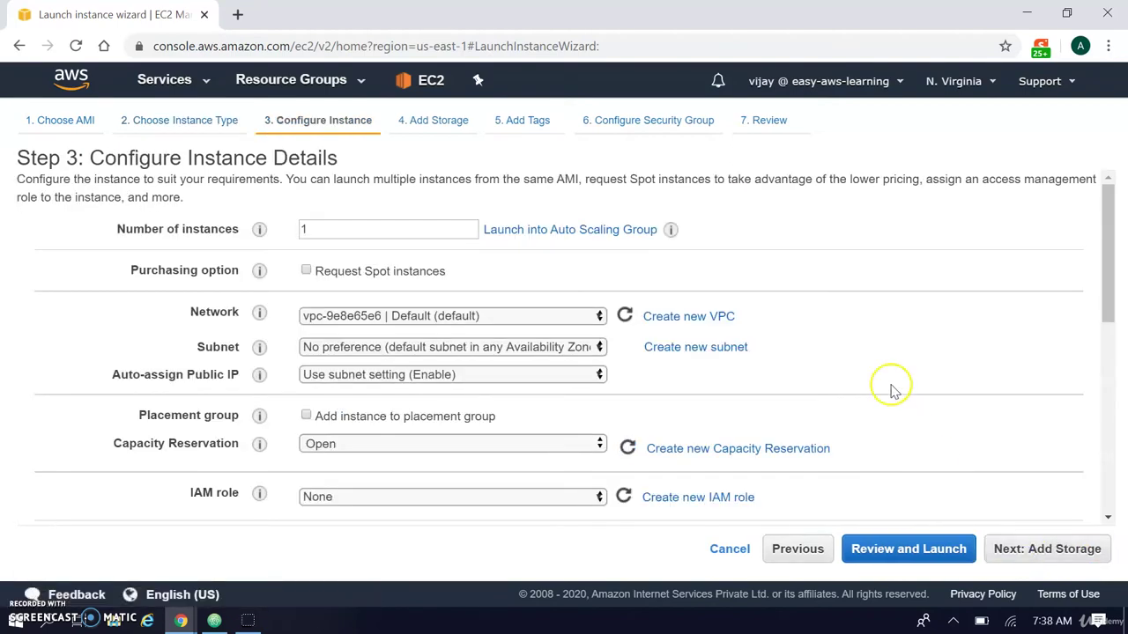
scroll(891, 390, "down", 5)
left_click(578, 465)
key("ctrl+v")
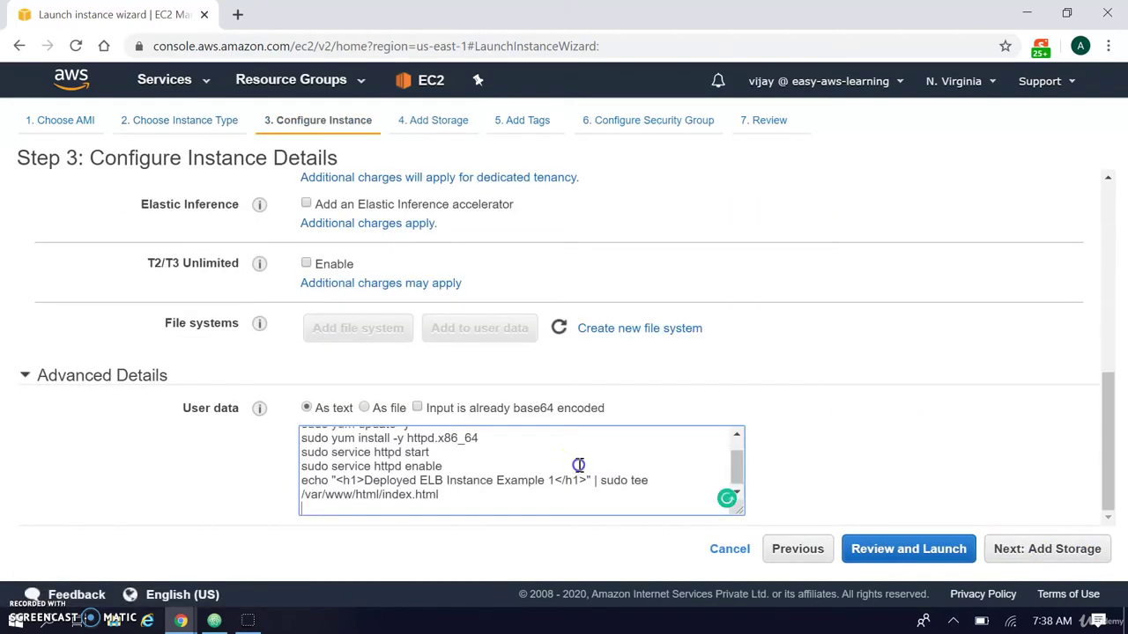
double_click(552, 481)
type("2")
Step: Assign the existing EC2-sg security group to the second instance
left_click(1069, 549)
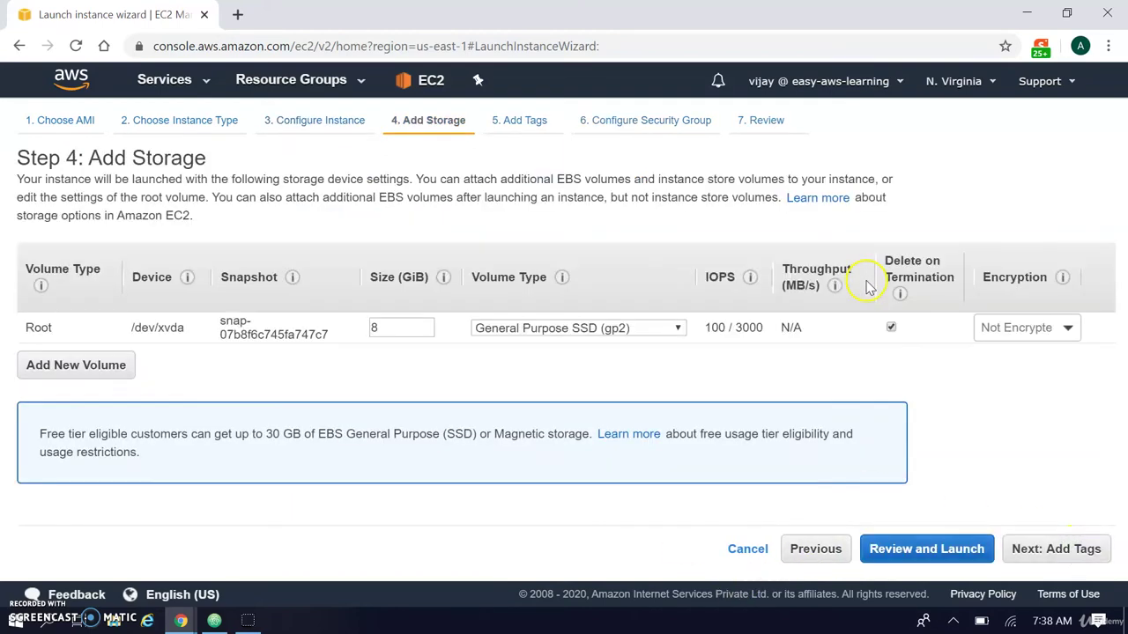
left_click(1052, 548)
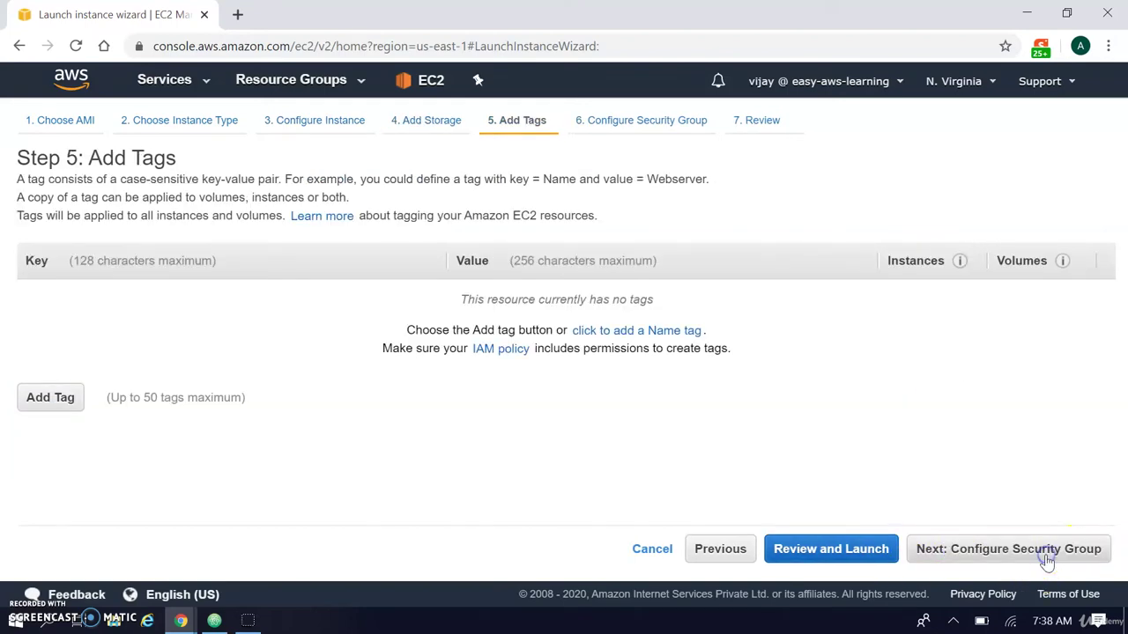
left_click(947, 549)
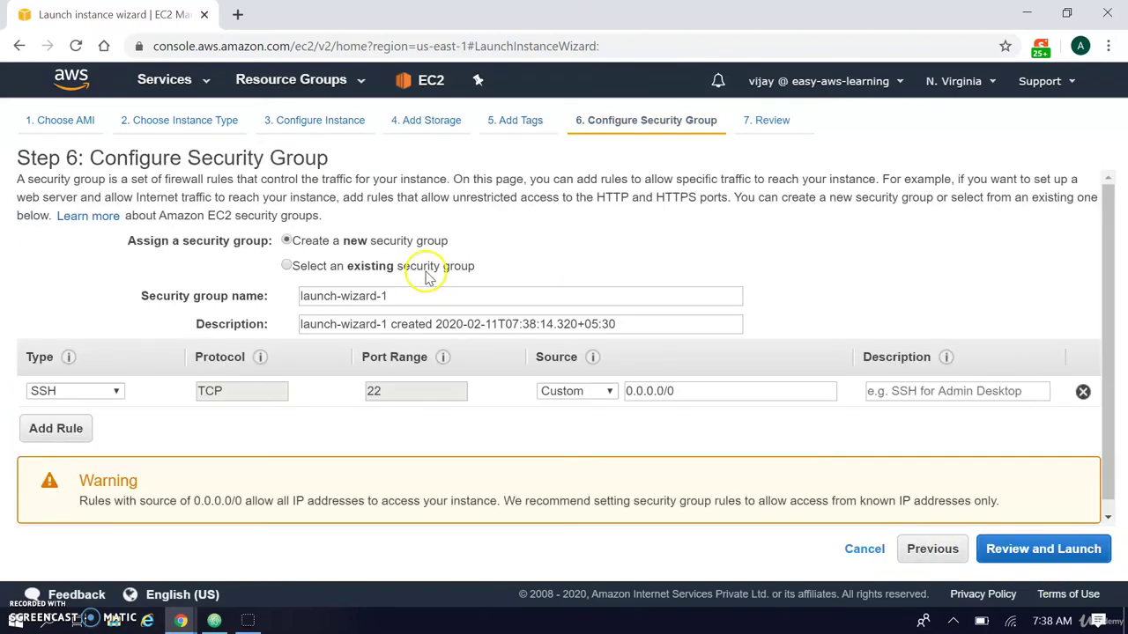
left_click(356, 267)
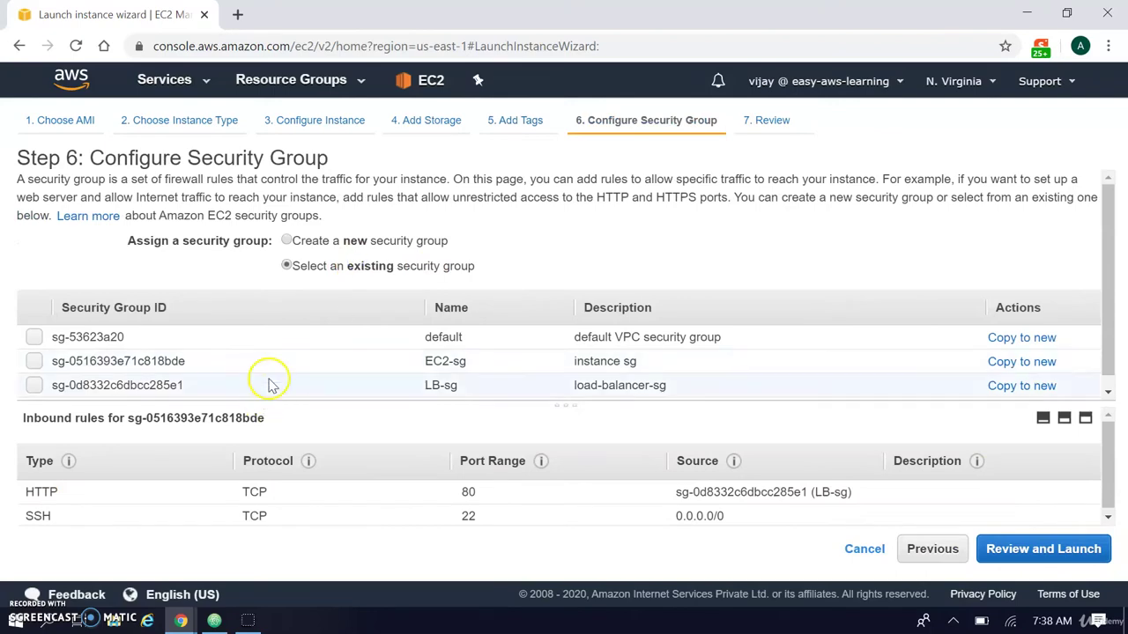
left_click(366, 368)
Step: Launch the second instance with the ec2-demo key pair
left_click(1057, 554)
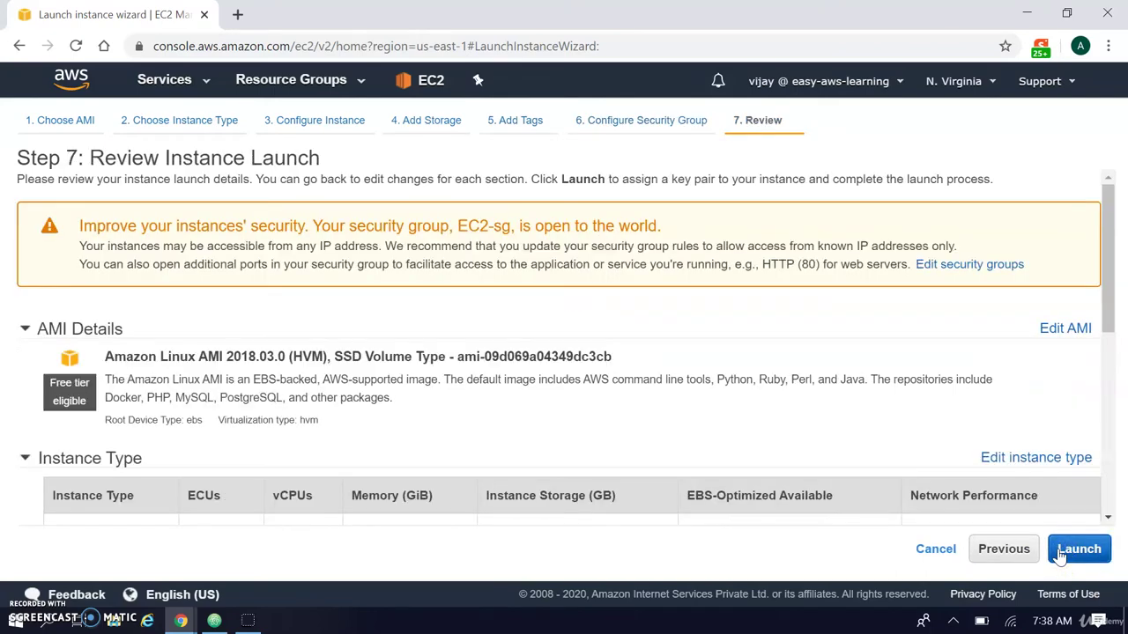
left_click(1061, 553)
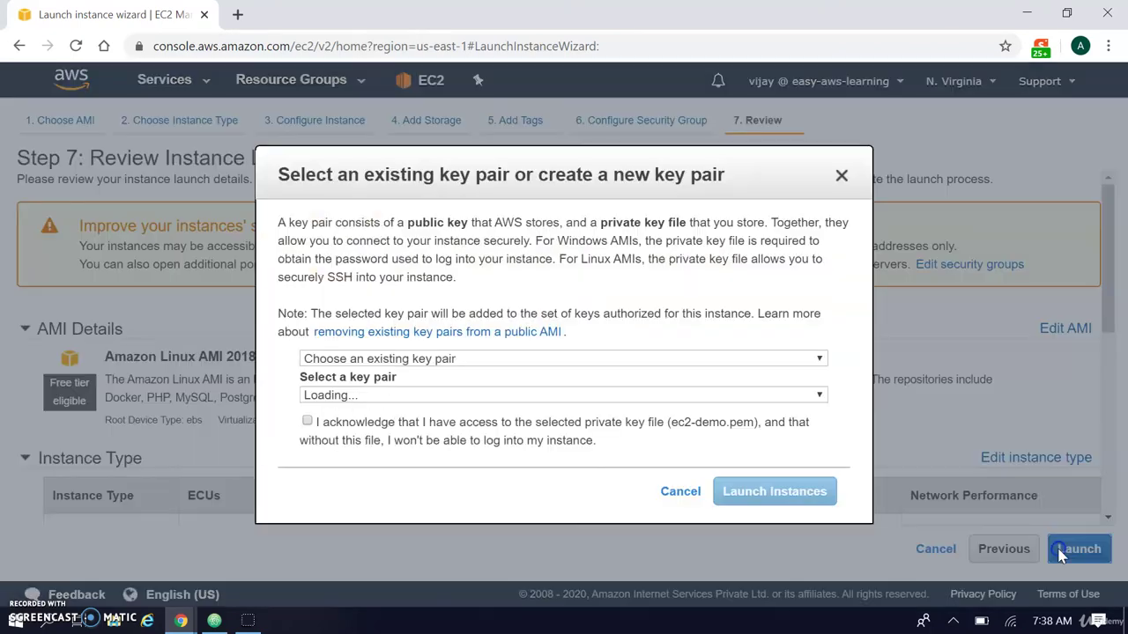
left_click(511, 426)
left_click(759, 490)
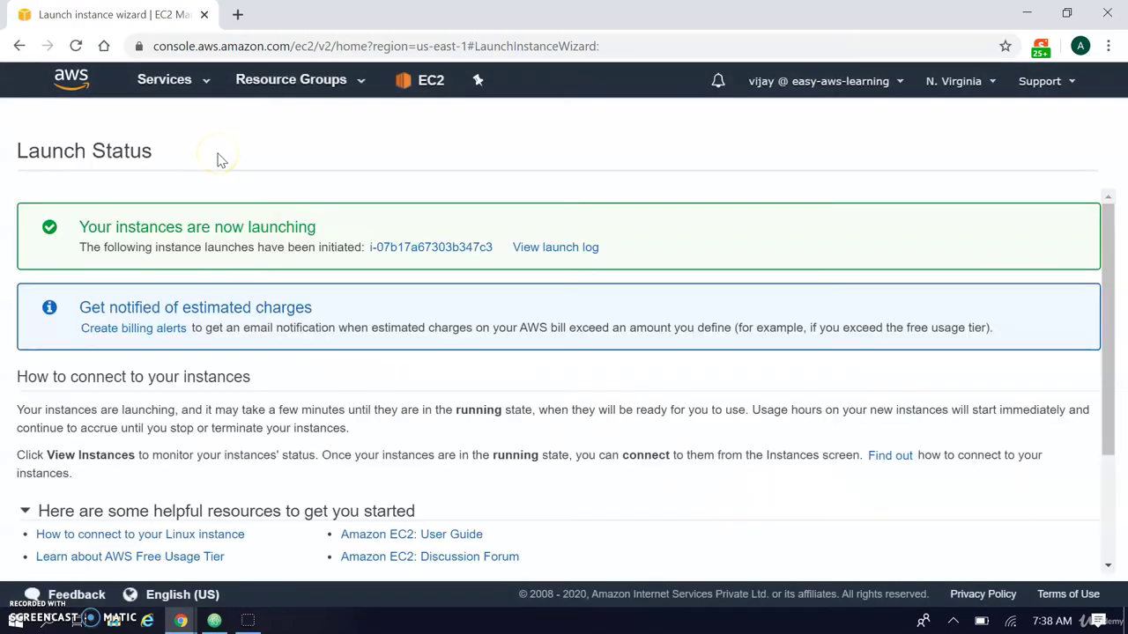
Step: Begin creating an Application Load Balancer named 'stikiness' from the EC2 Load Balancers page
left_click(180, 82)
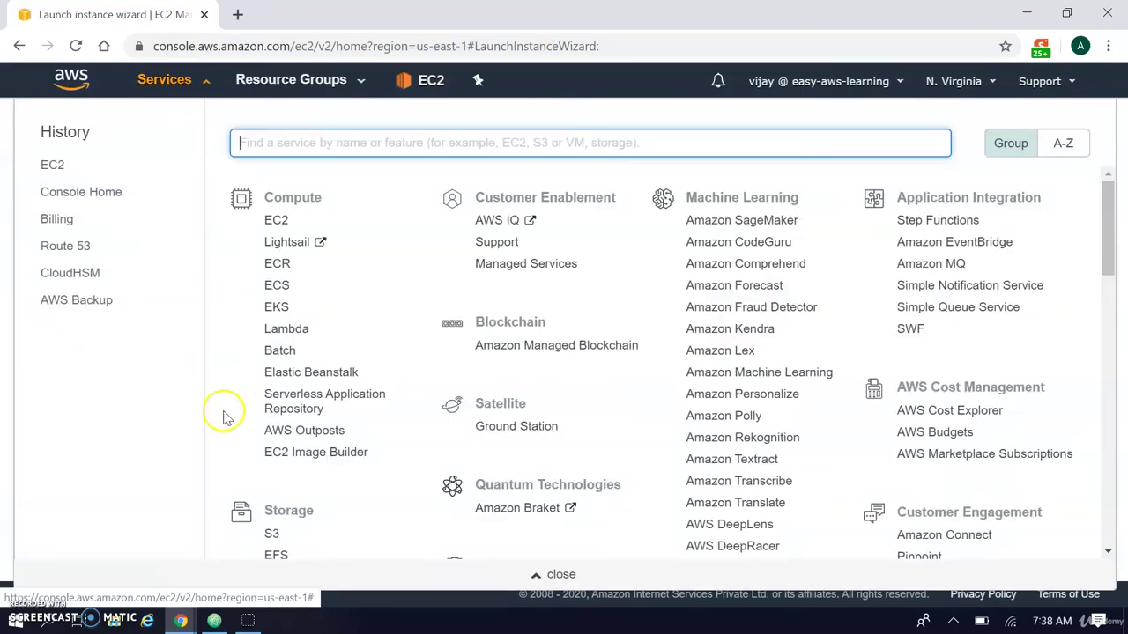
left_click(276, 220)
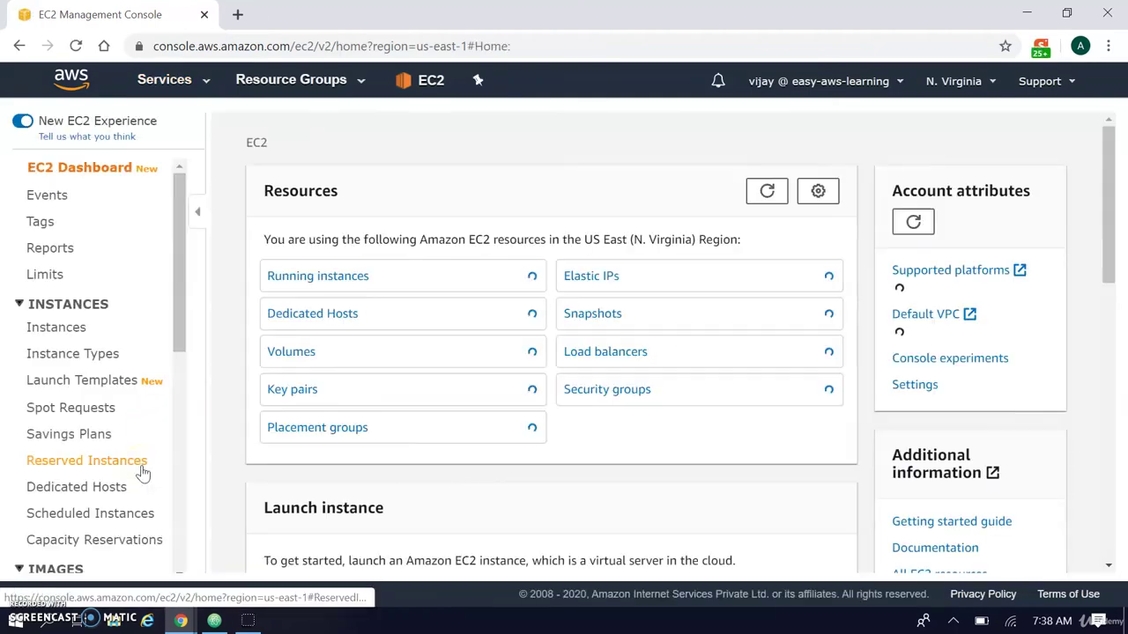
scroll(142, 474, "down", 5)
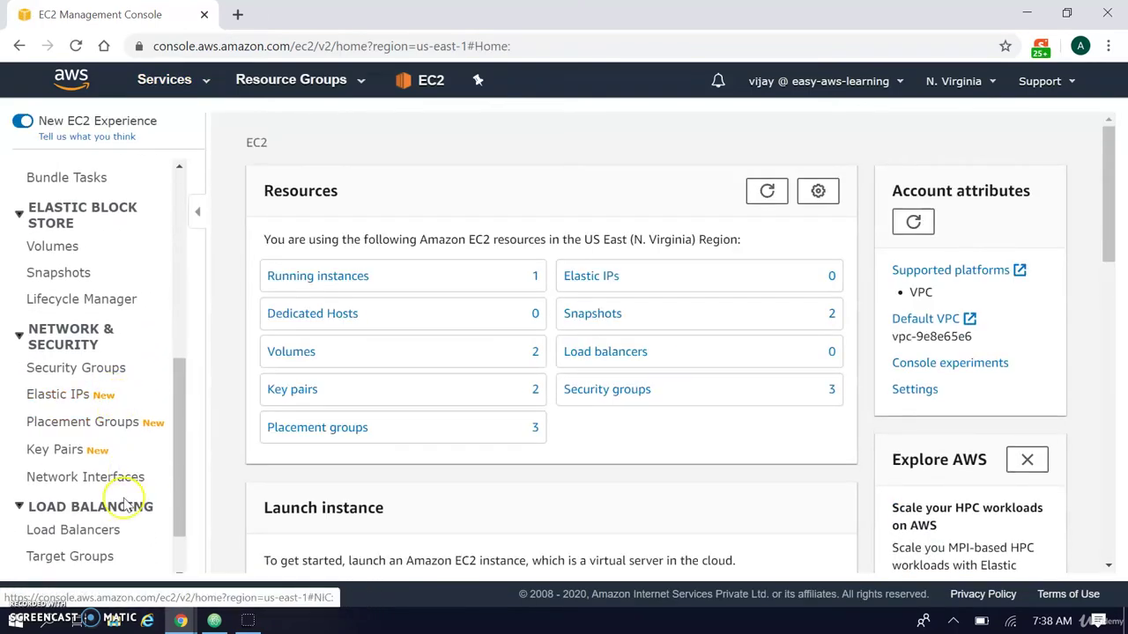
left_click(97, 532)
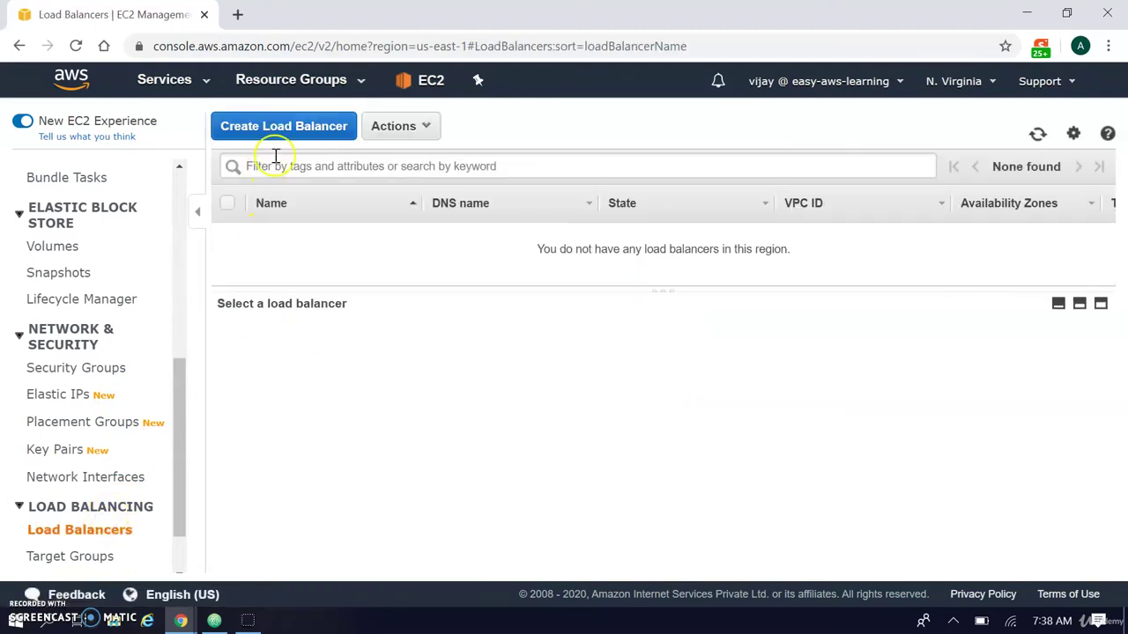
left_click(302, 133)
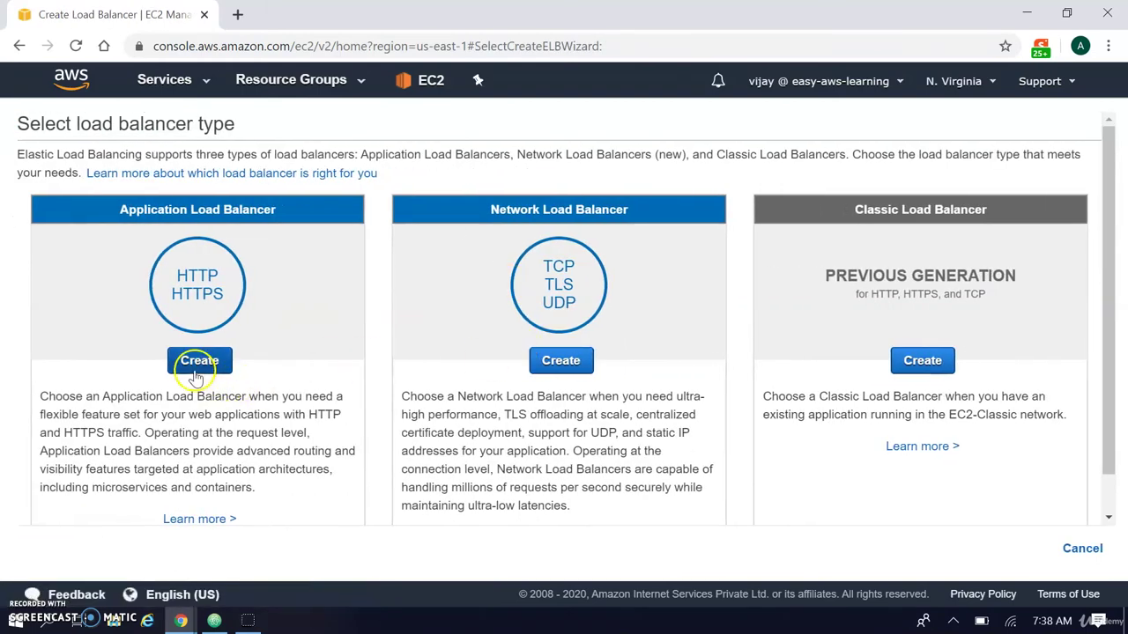
left_click(199, 363)
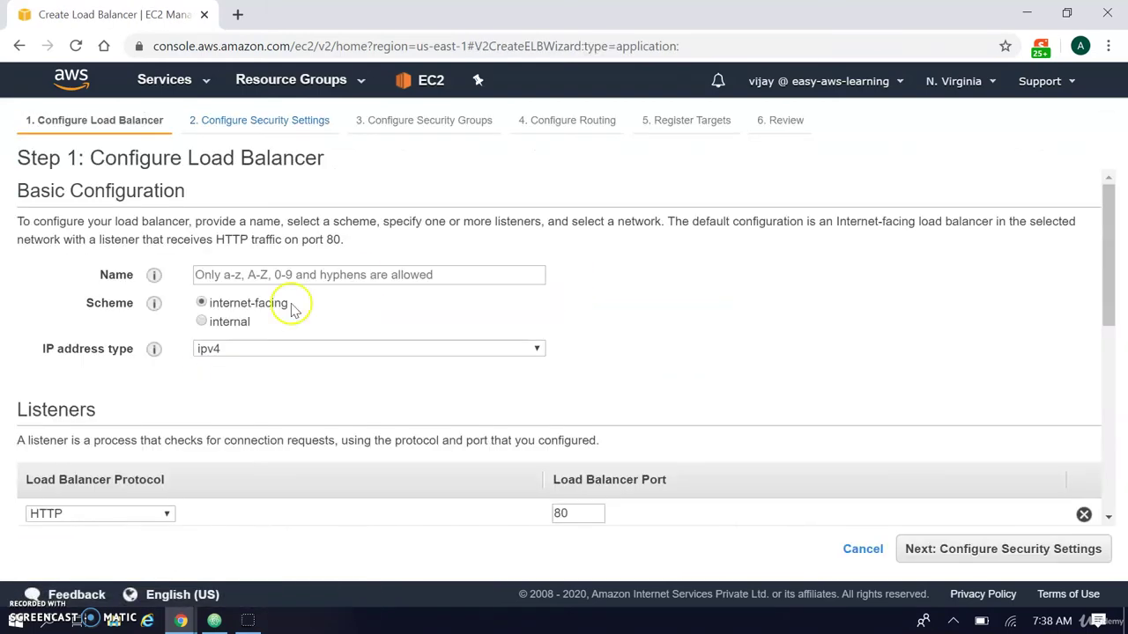
left_click(359, 278)
type("stik")
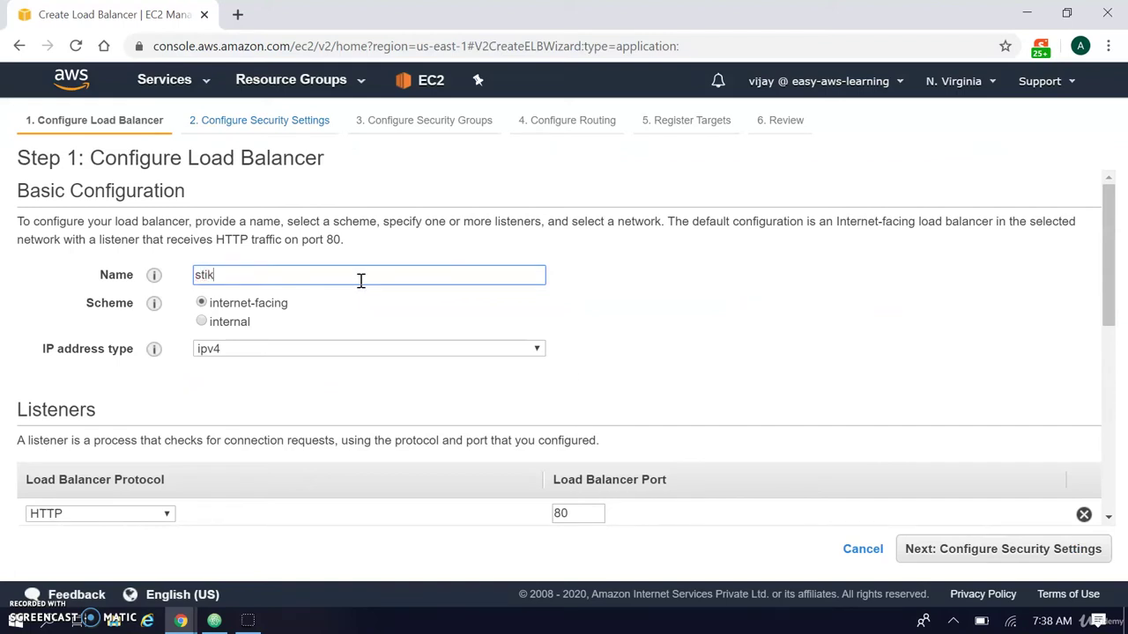
Step: Enable availability zones us-east-1a, 1b, 1d, 1e and 1f and continue to security settings
scroll(361, 280, "down", 2)
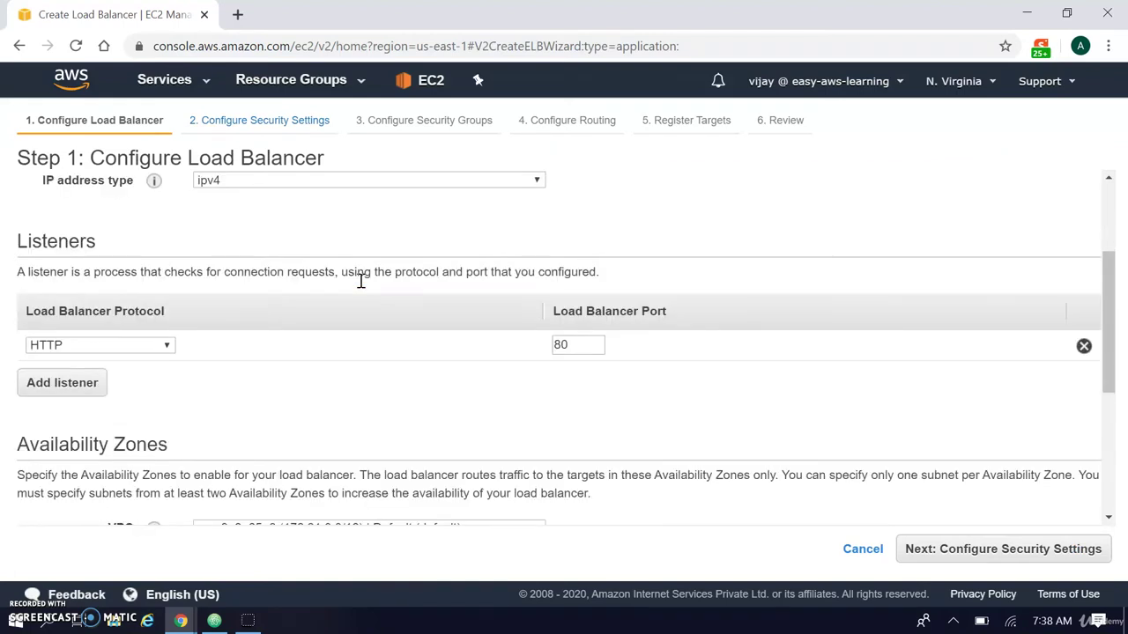
scroll(361, 280, "up", 1)
scroll(359, 288, "down", 3)
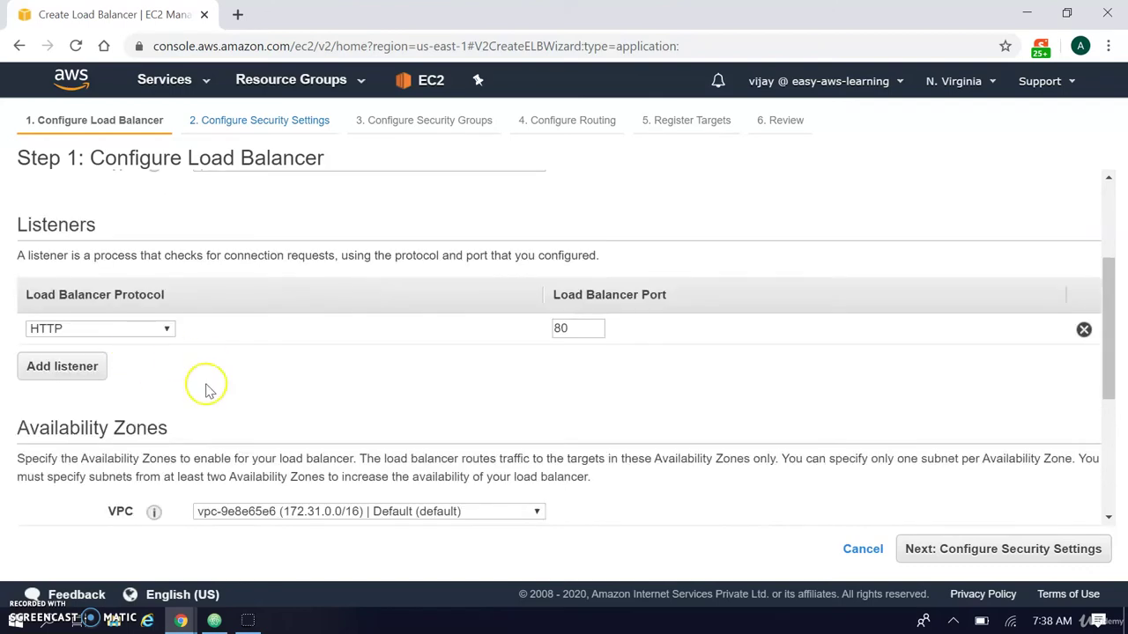
scroll(202, 391, "down", 4)
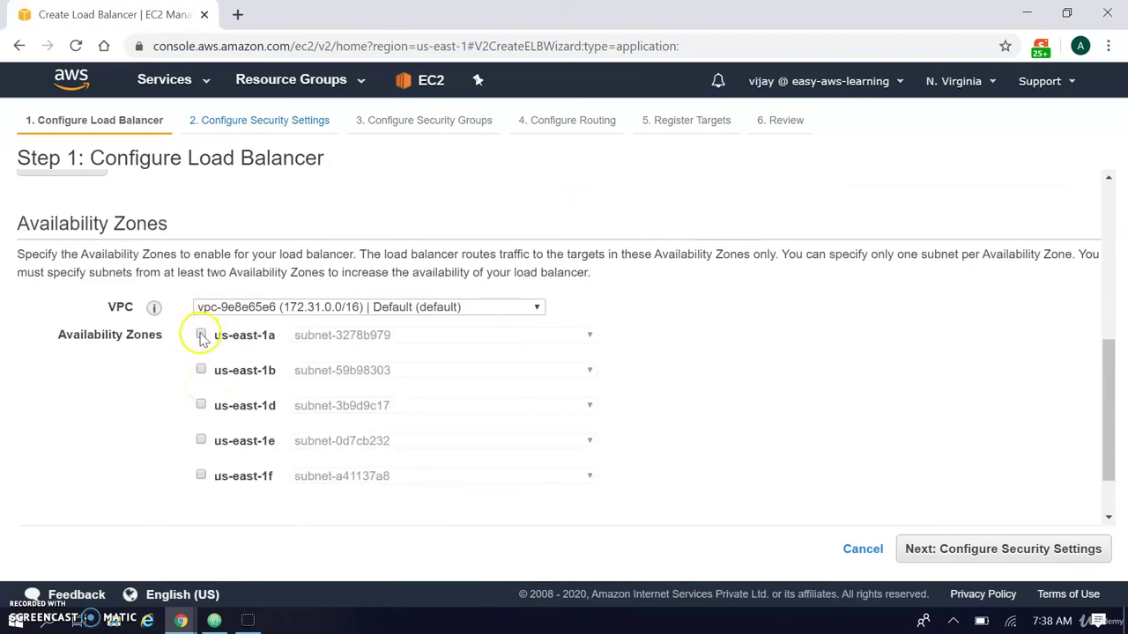
left_click(202, 335)
left_click(202, 399)
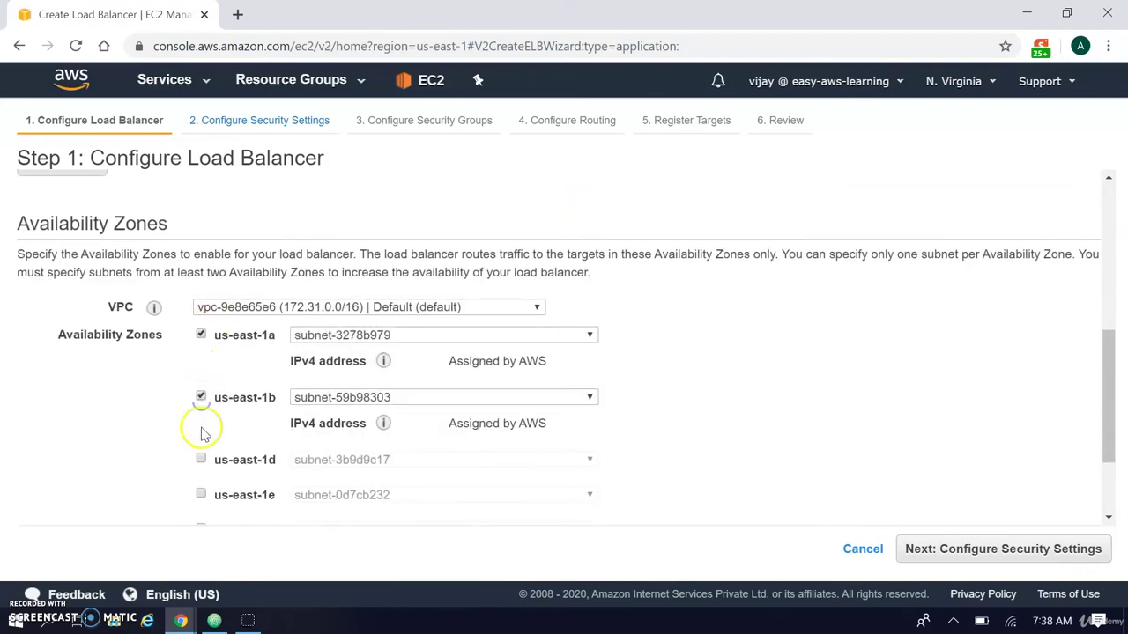
left_click(200, 460)
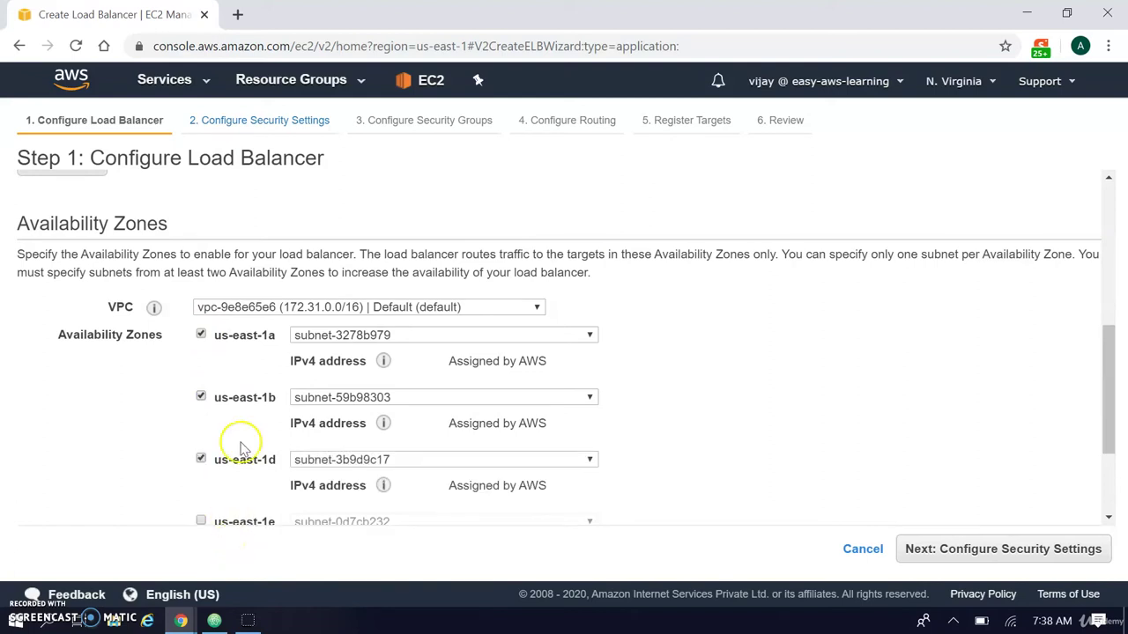
scroll(231, 440, "down", 3)
left_click(201, 369)
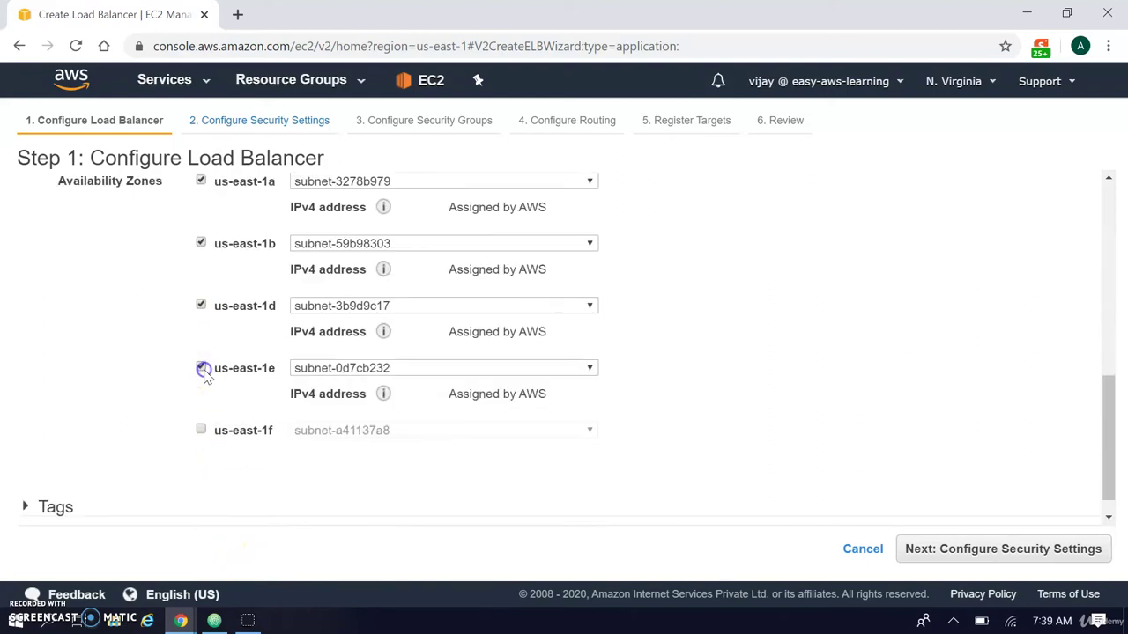
left_click(201, 429)
left_click(1079, 549)
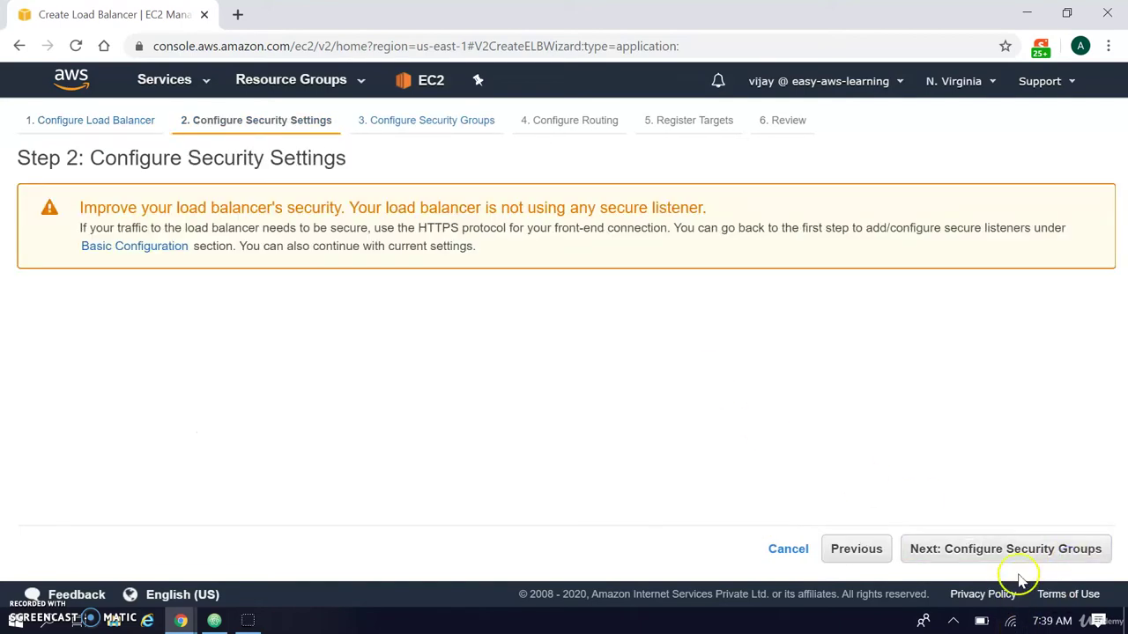
Step: Assign the EC2-sg security group to the load balancer
left_click(1013, 549)
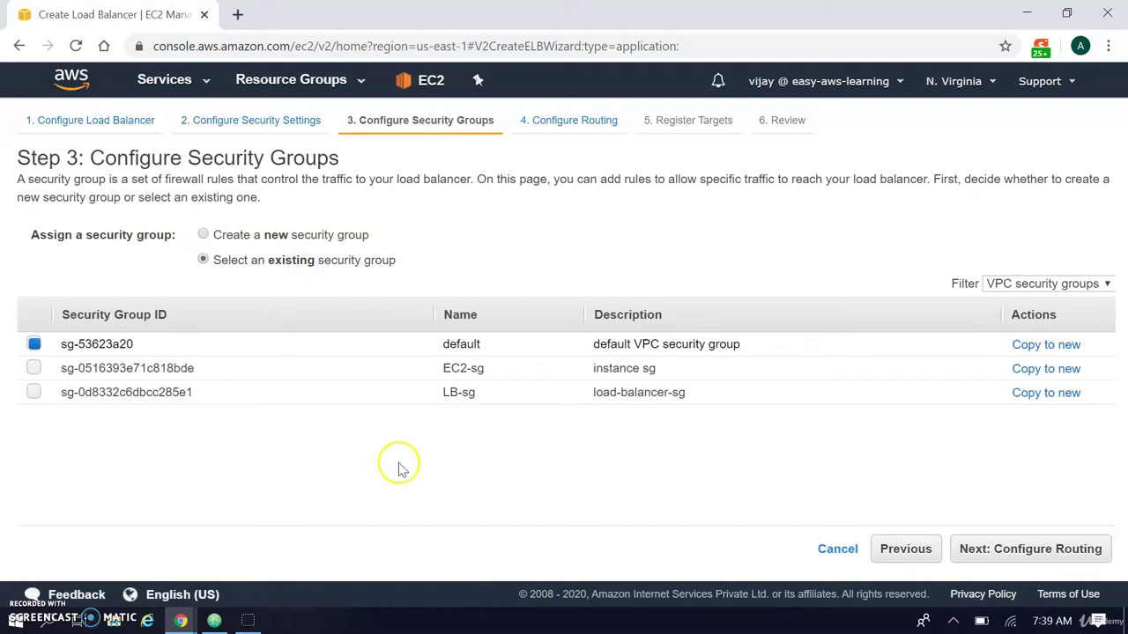
left_click(417, 369)
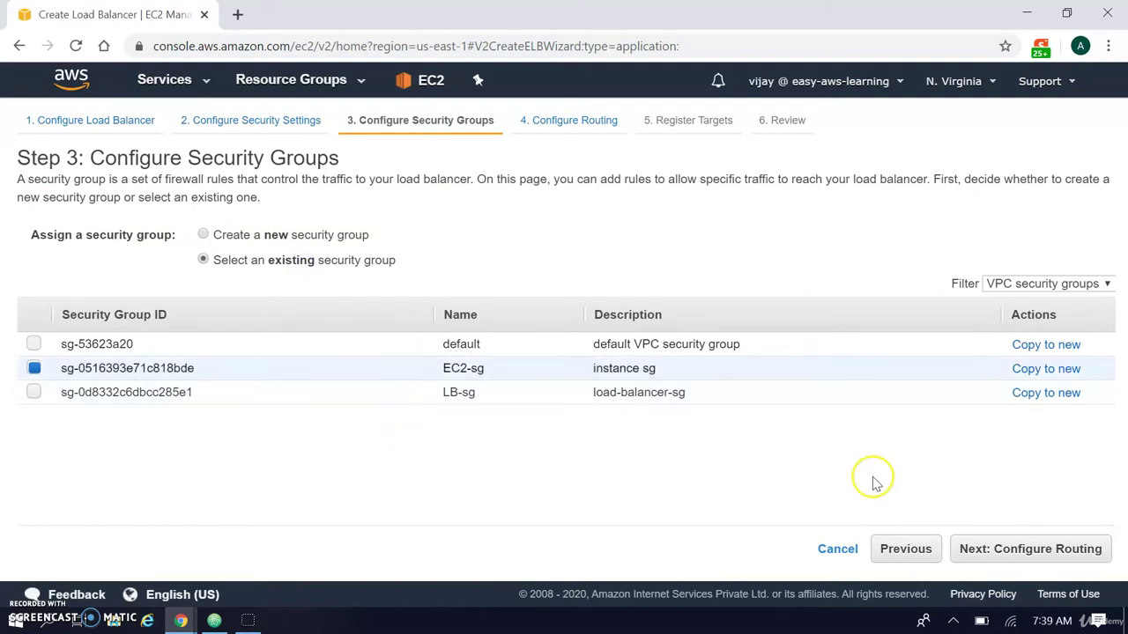
left_click(1042, 547)
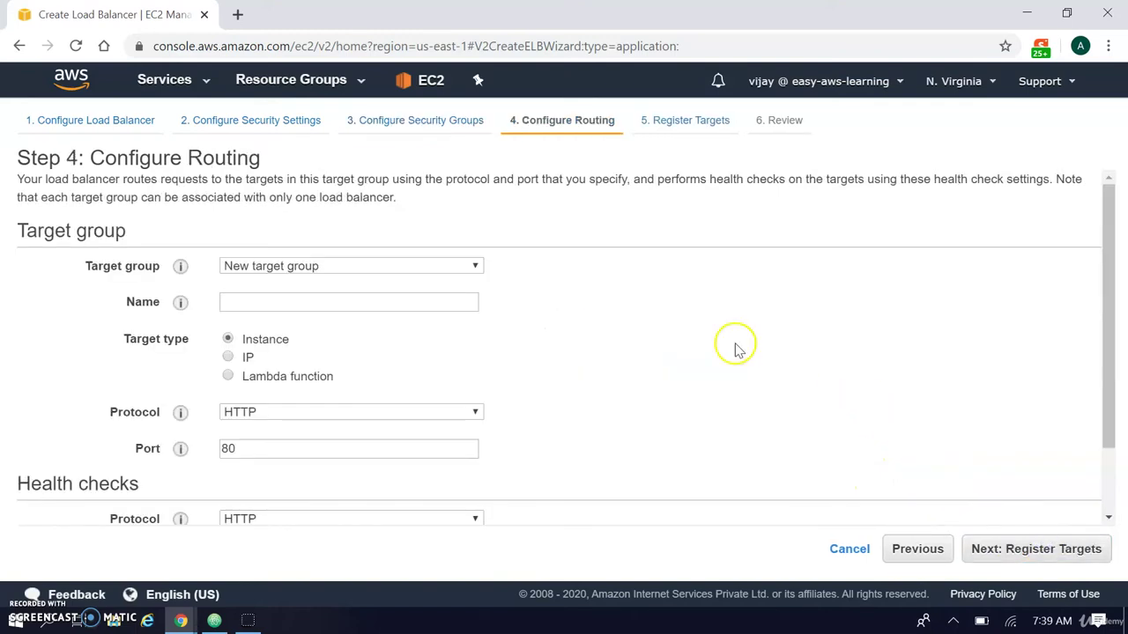
Step: Create target group 'demo' and register both running instances as targets on port 80
left_click(299, 304)
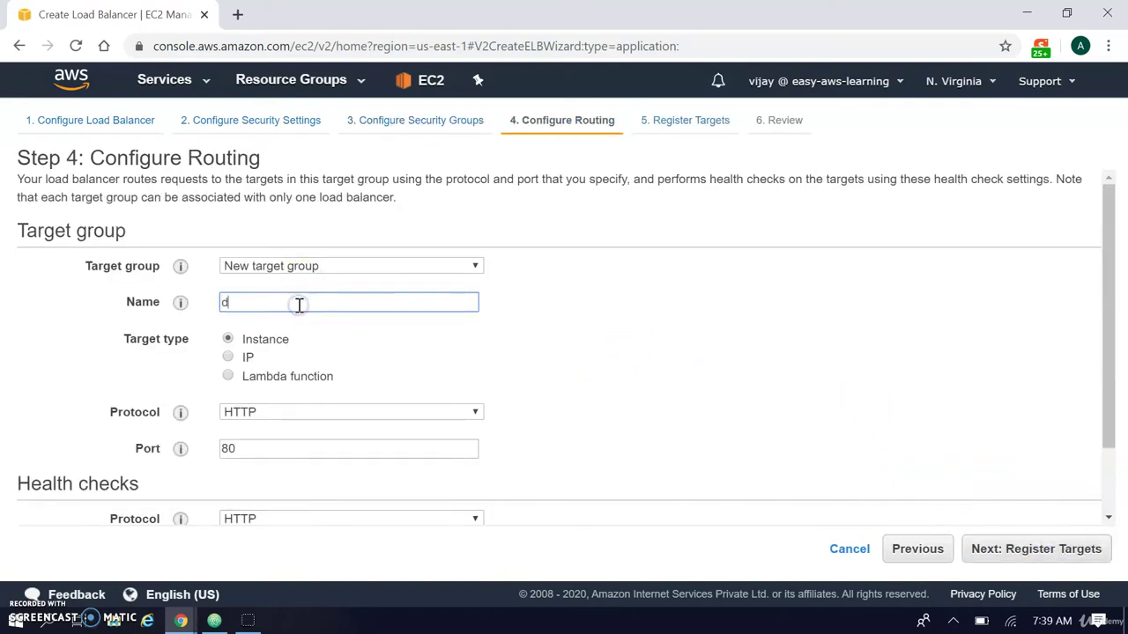
type("demo")
scroll(299, 304, "down", 1)
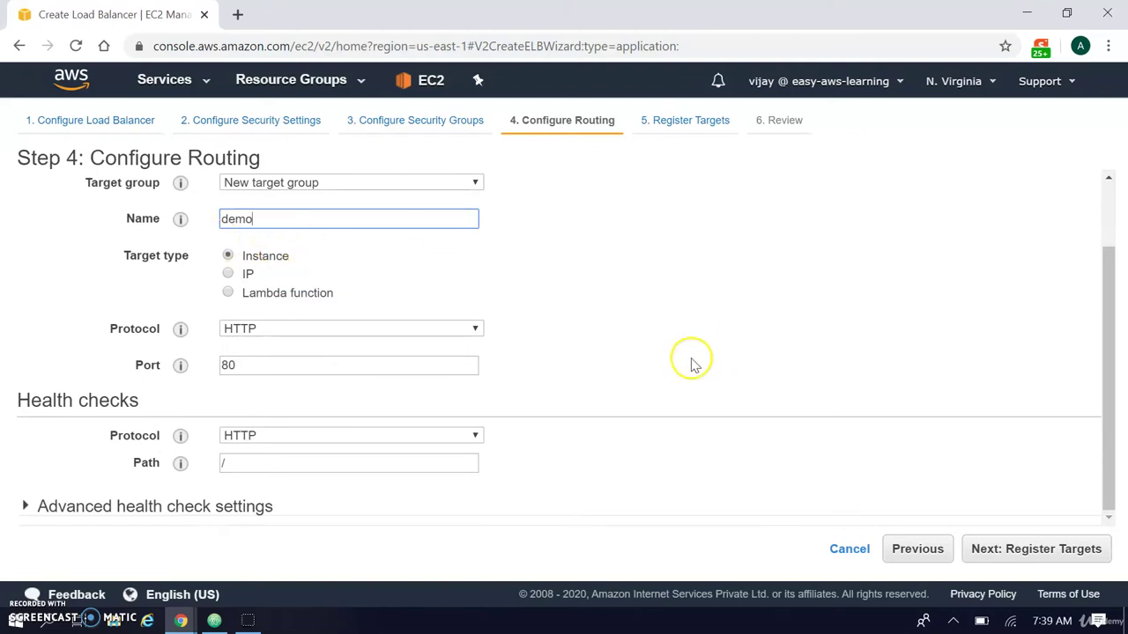
left_click(1013, 557)
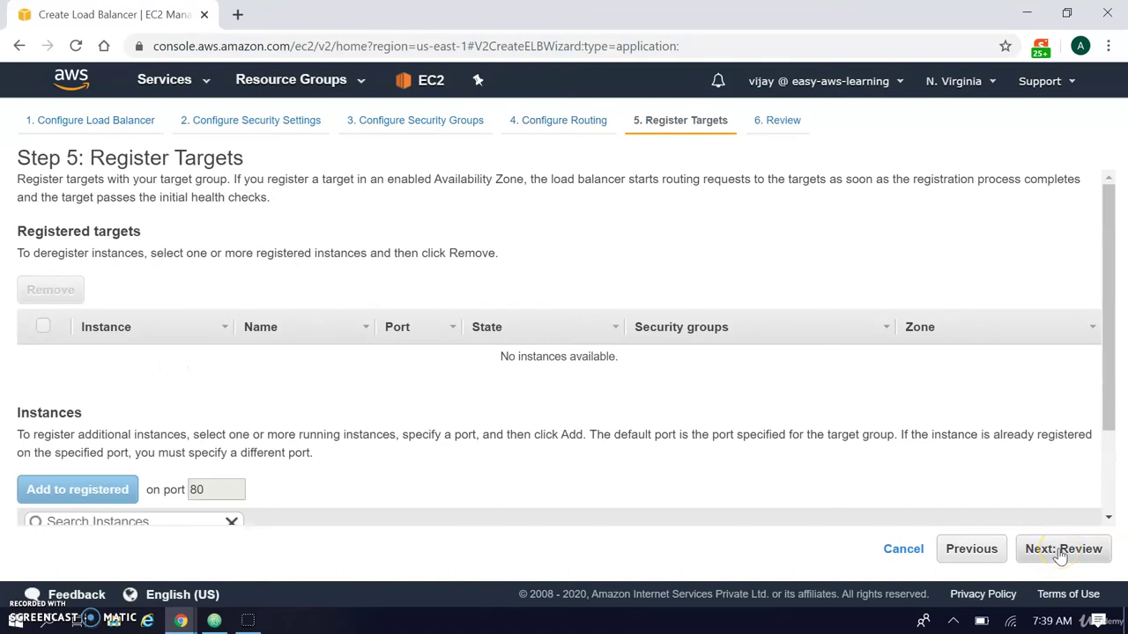
scroll(597, 370, "down", 2)
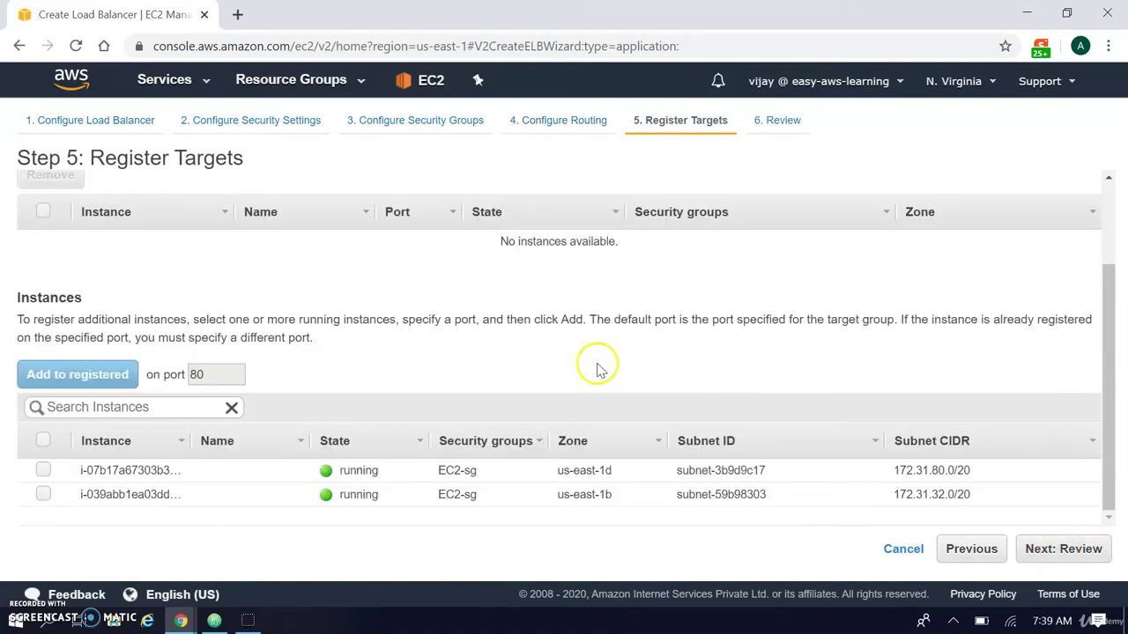
left_click(42, 440)
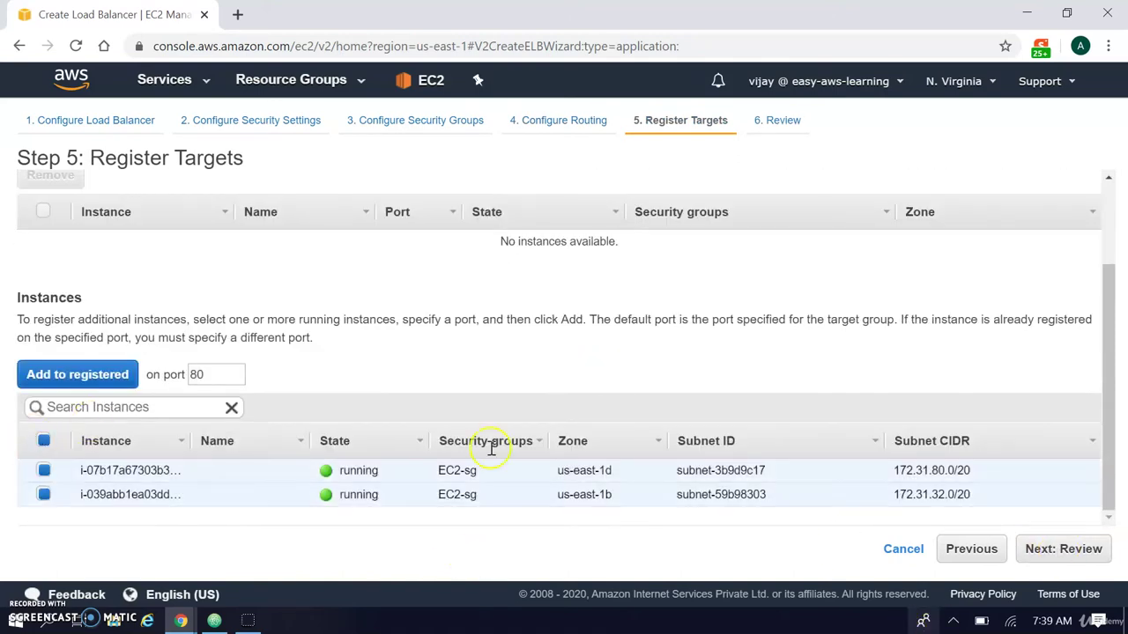
left_click(81, 373)
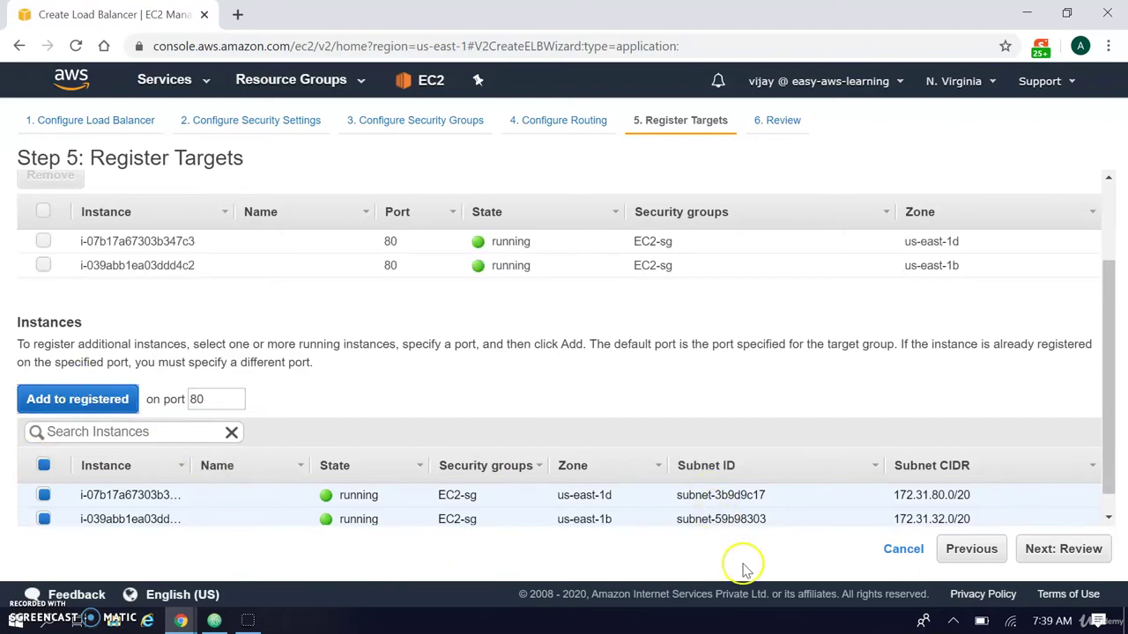
Step: Review and create the stikiness load balancer, then return to the load balancer list
left_click(1080, 548)
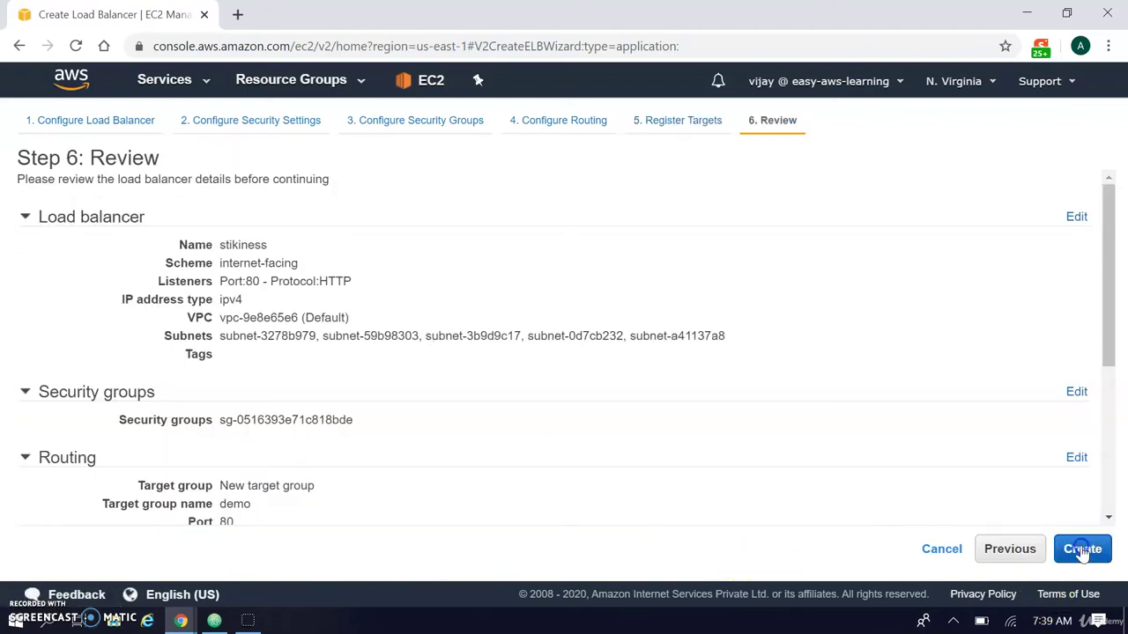
left_click(1084, 548)
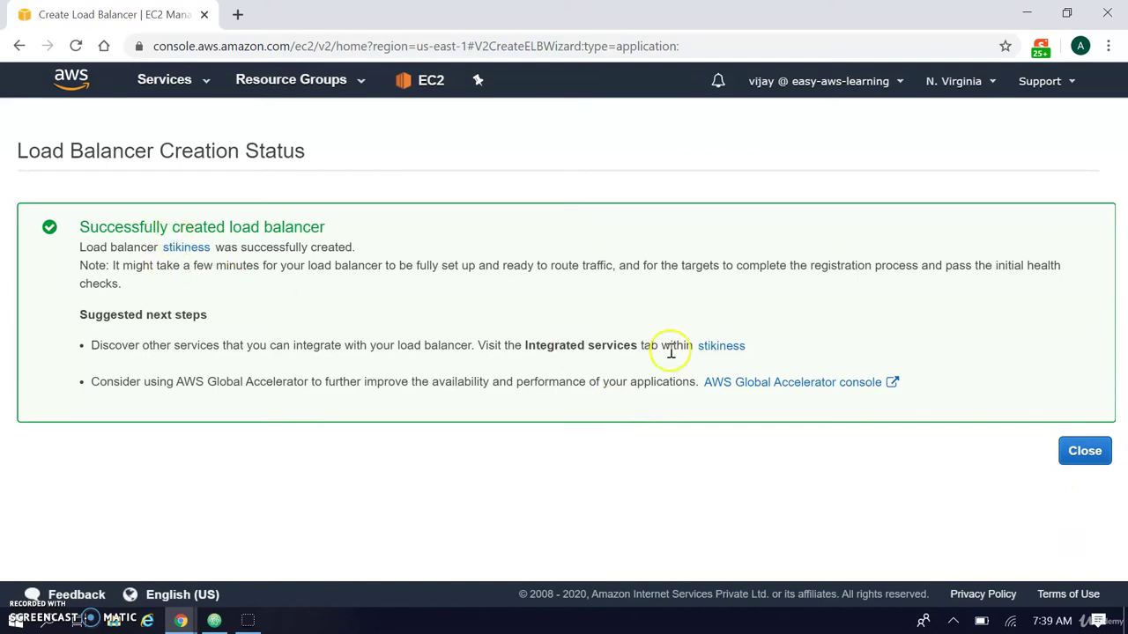
left_click(1089, 449)
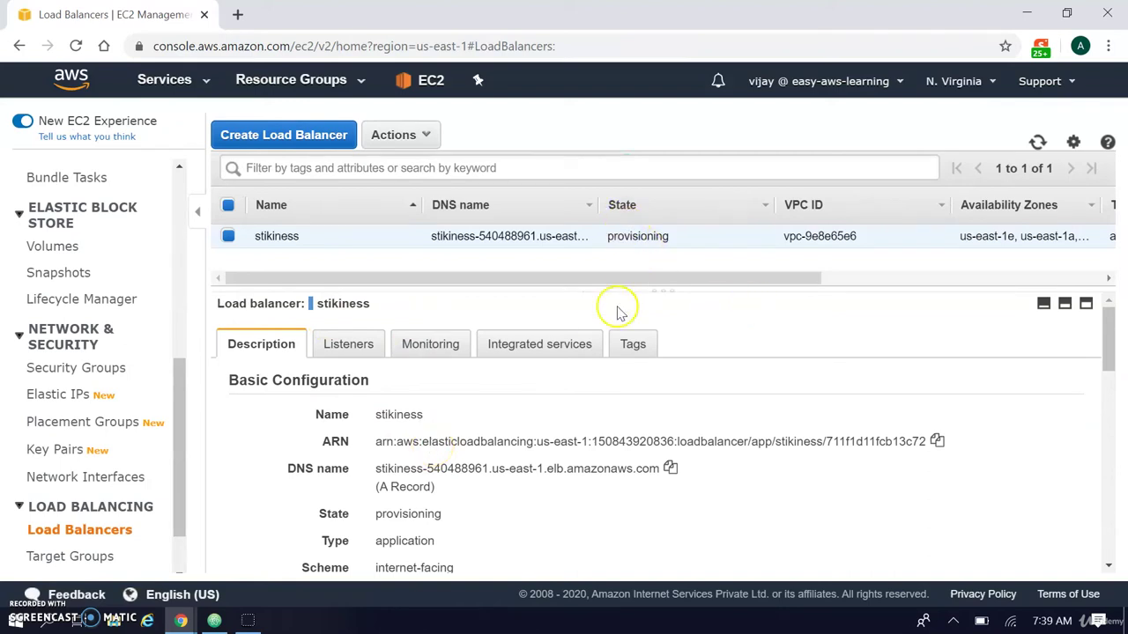
Step: Check the demo target group's Targets tab for both targets' health status
scroll(49, 520, "down", 2)
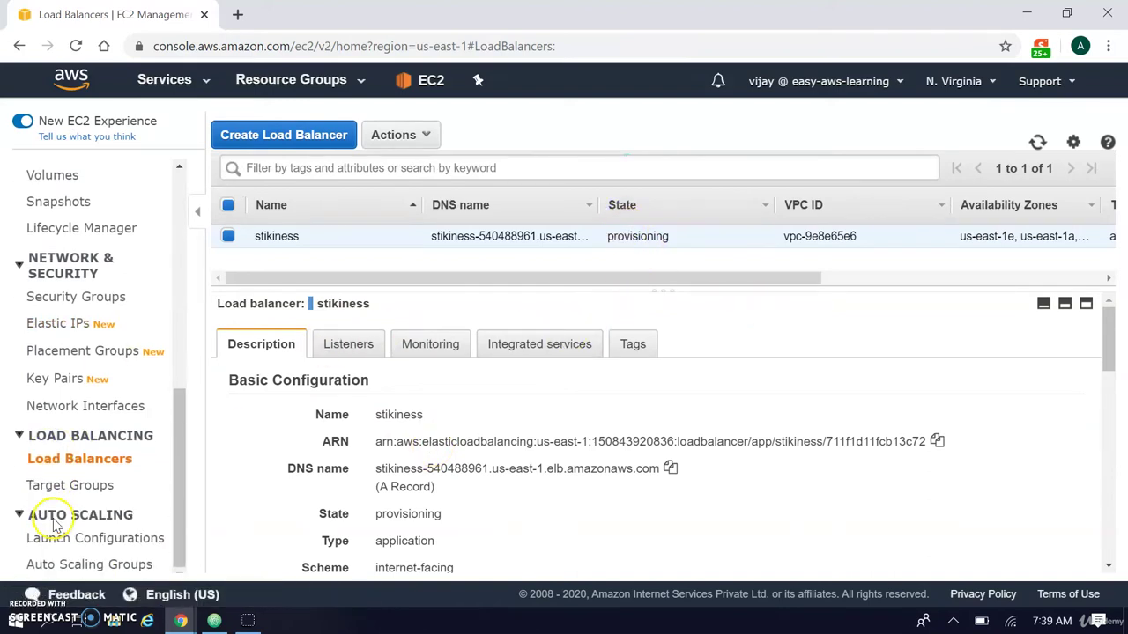
left_click(78, 485)
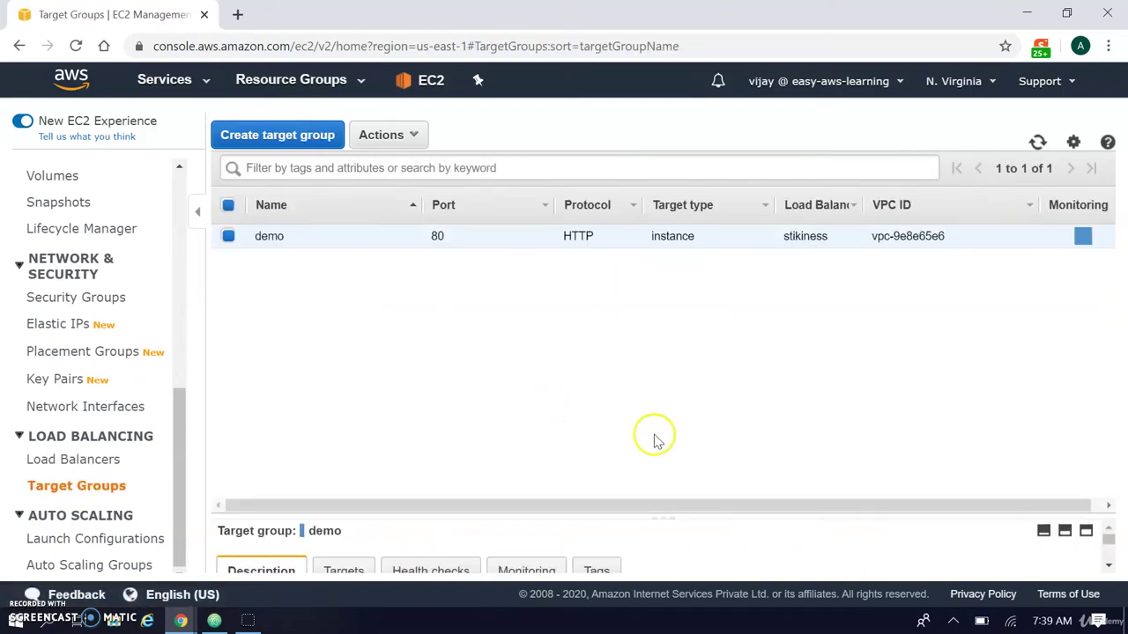
left_click_drag(663, 518, 728, 291)
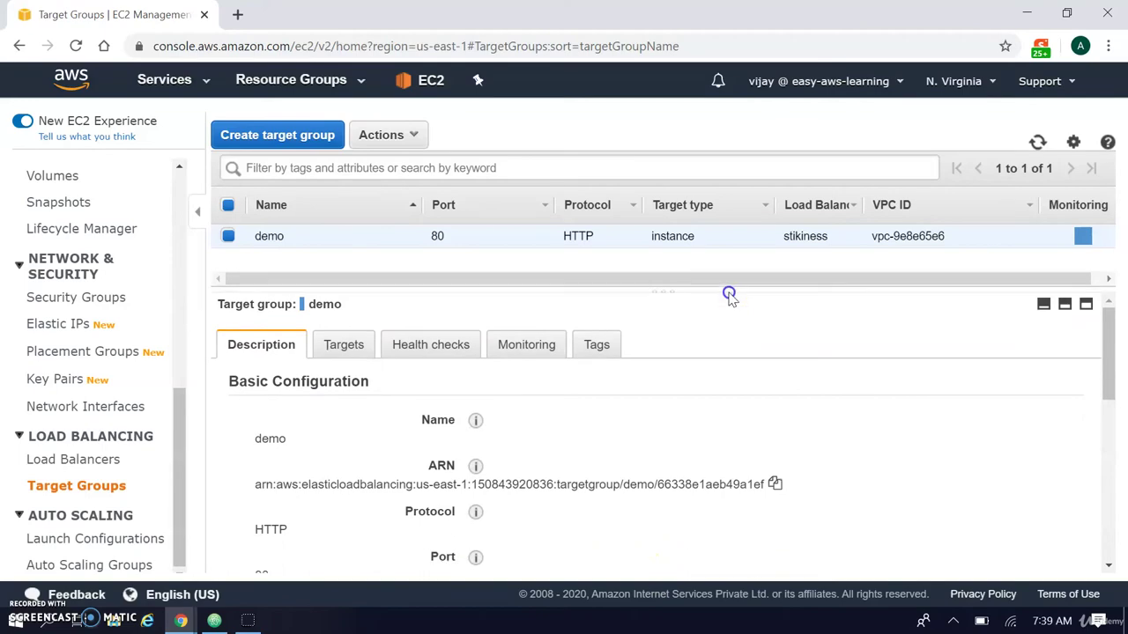
left_click(343, 345)
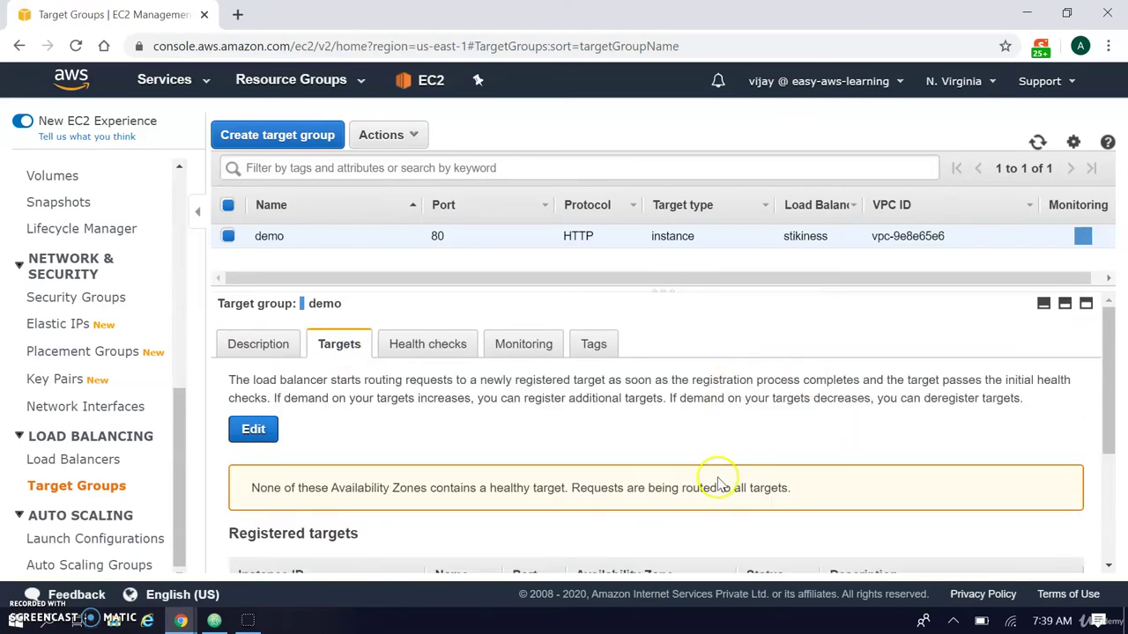
scroll(716, 482, "down", 2)
scroll(716, 482, "down", 1)
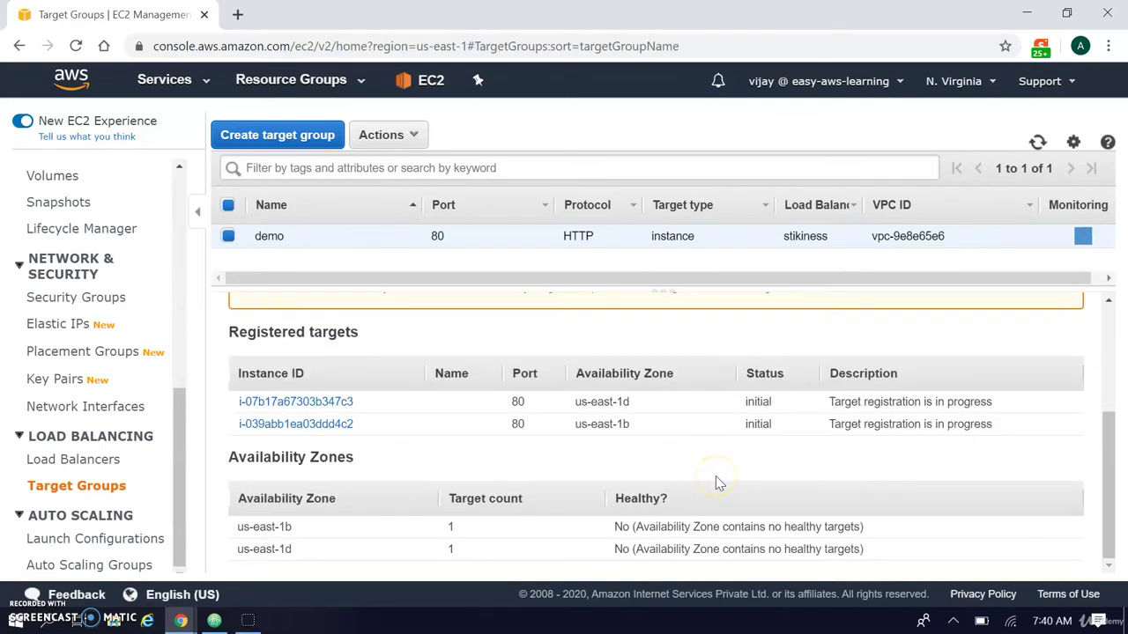
double_click(749, 397)
double_click(760, 425)
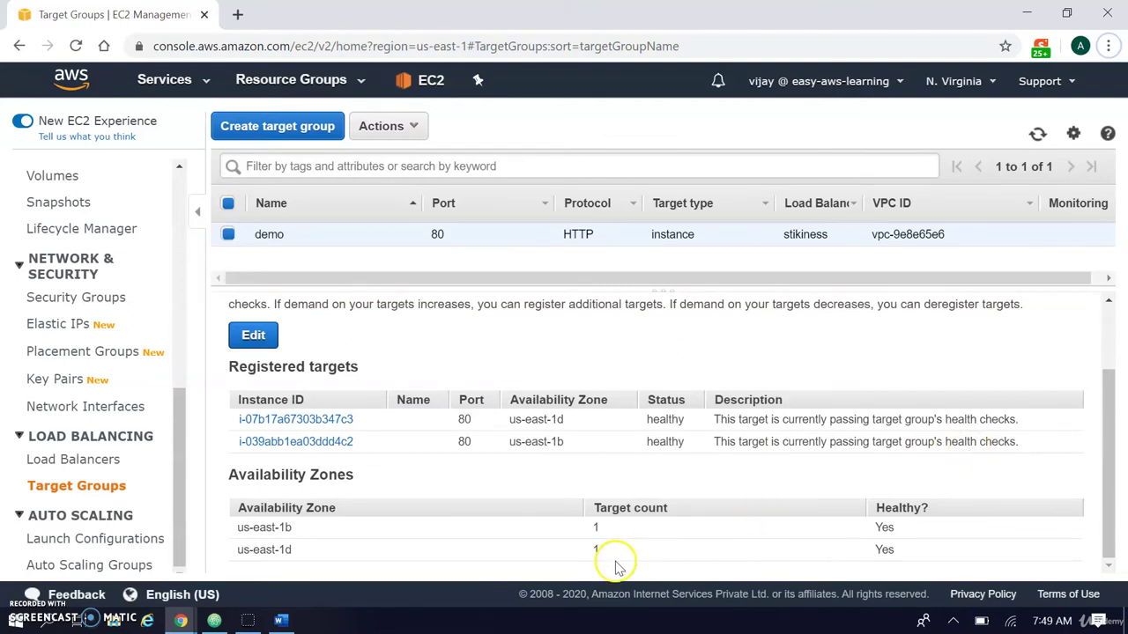
Step: Open the stikiness load balancer's DNS name in a new Chrome tab
left_click(99, 462)
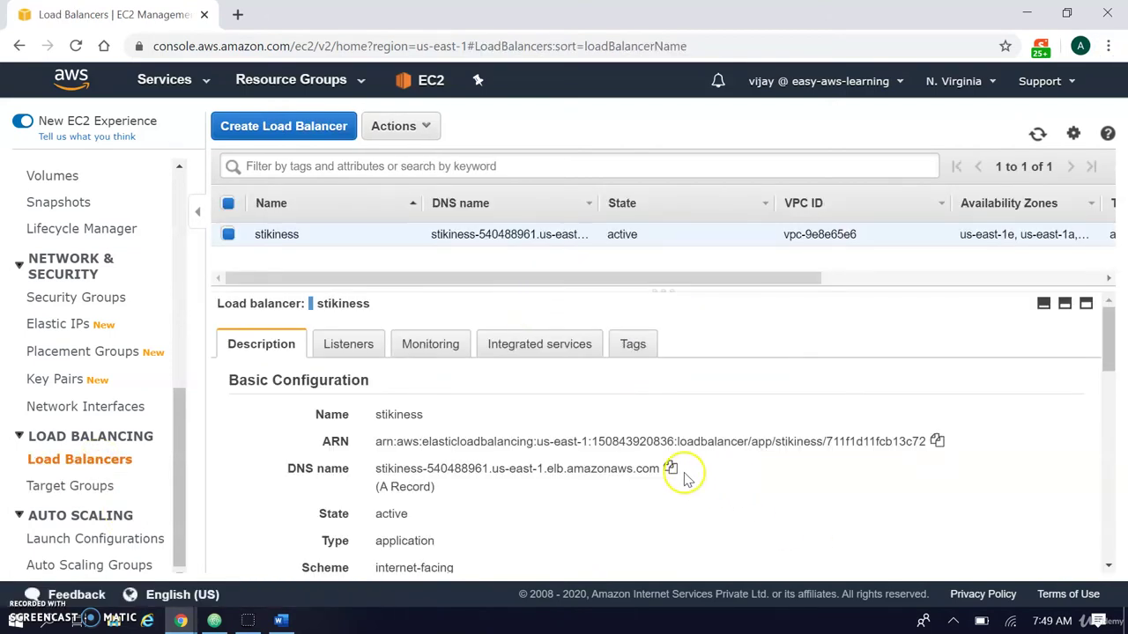
left_click(669, 469)
key("ctrl+t")
key("ctrl+v")
key("Return")
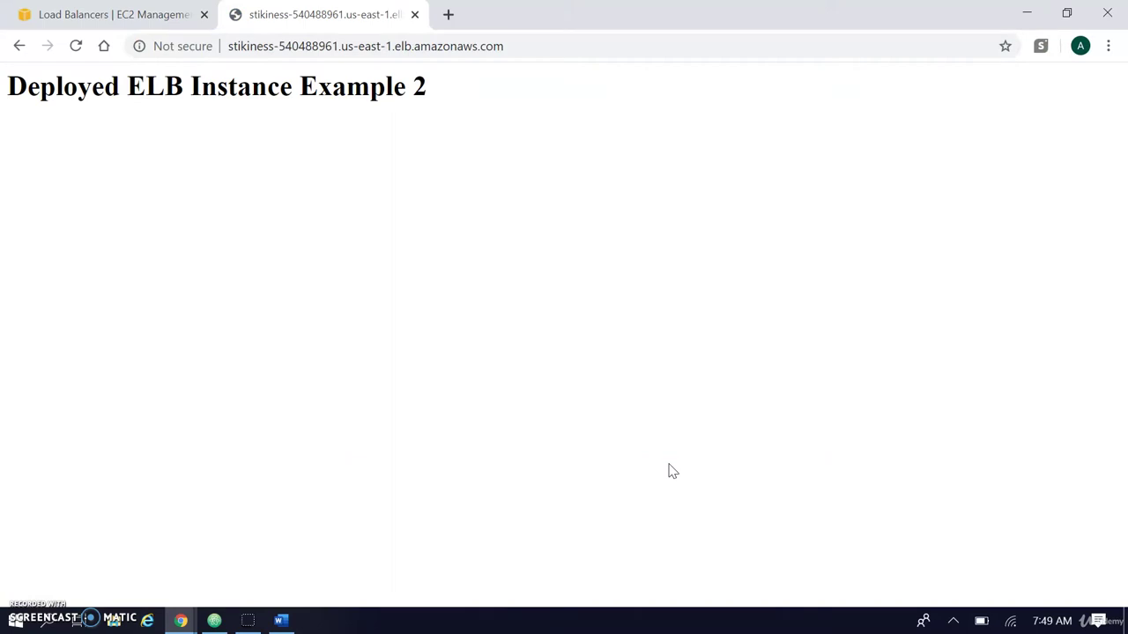
Step: Reload the page repeatedly to see it alternate between Example 1 and Example 2
key("F5")
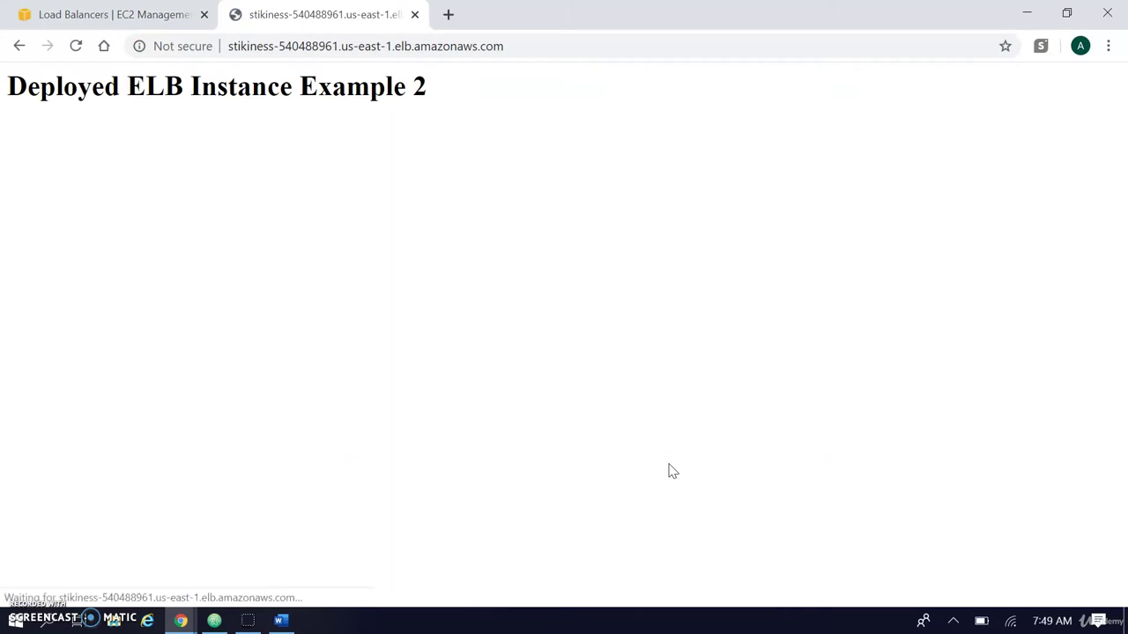
key("F5")
key("F5")
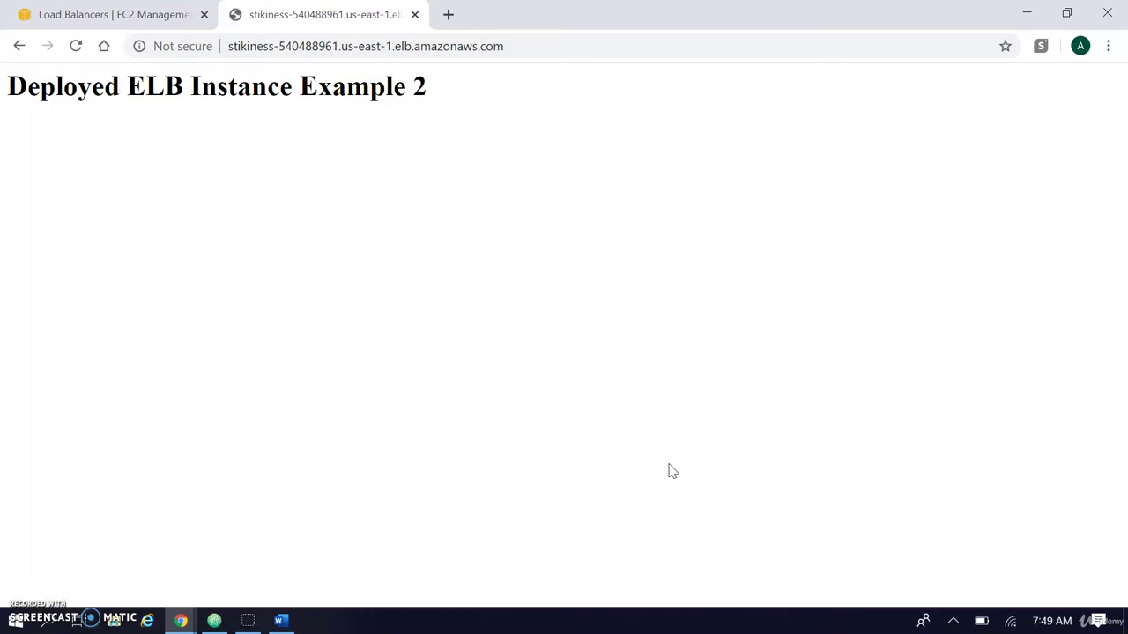
key("F5")
key("F5")
key("F5")
Step: In the demo target group's attributes, enable stickiness with a 60-second duration and save
left_click(111, 14)
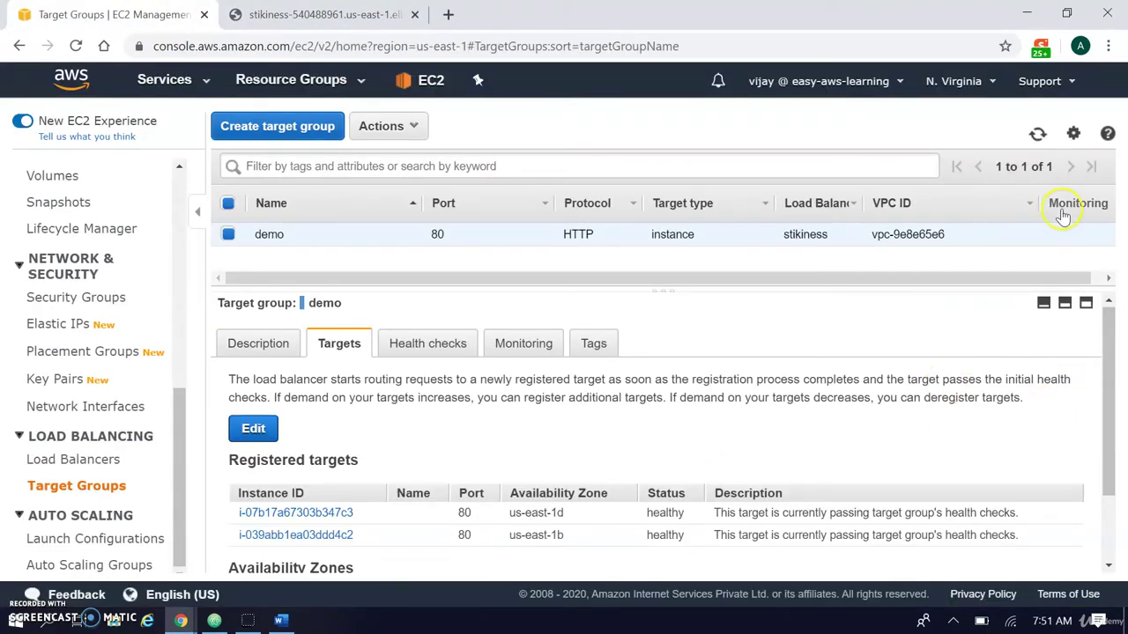
left_click(59, 490)
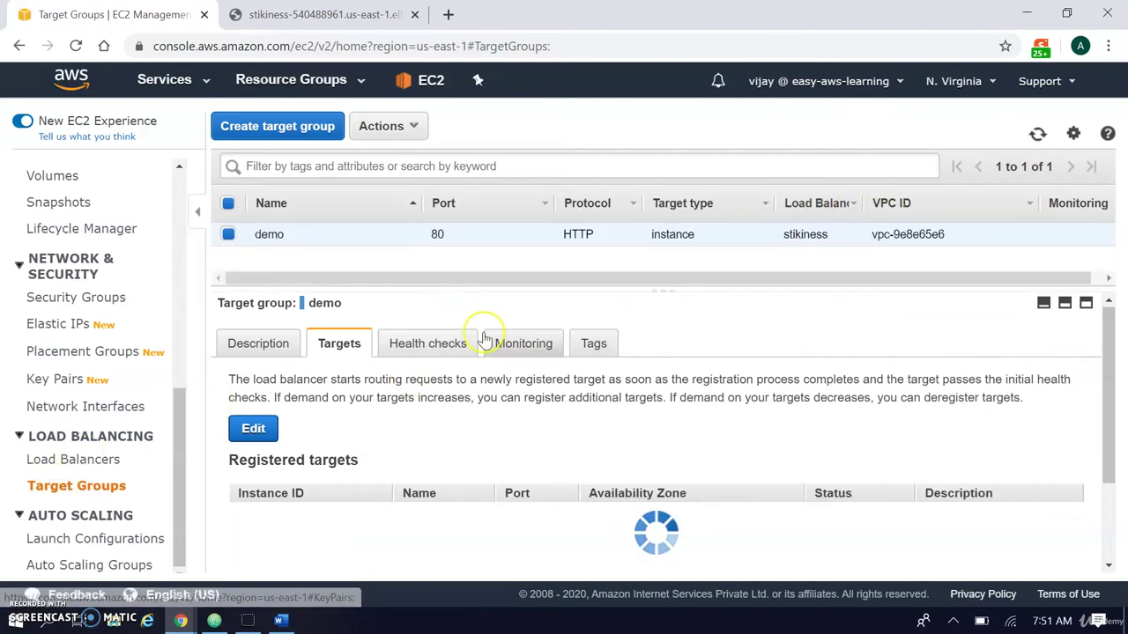
left_click(397, 126)
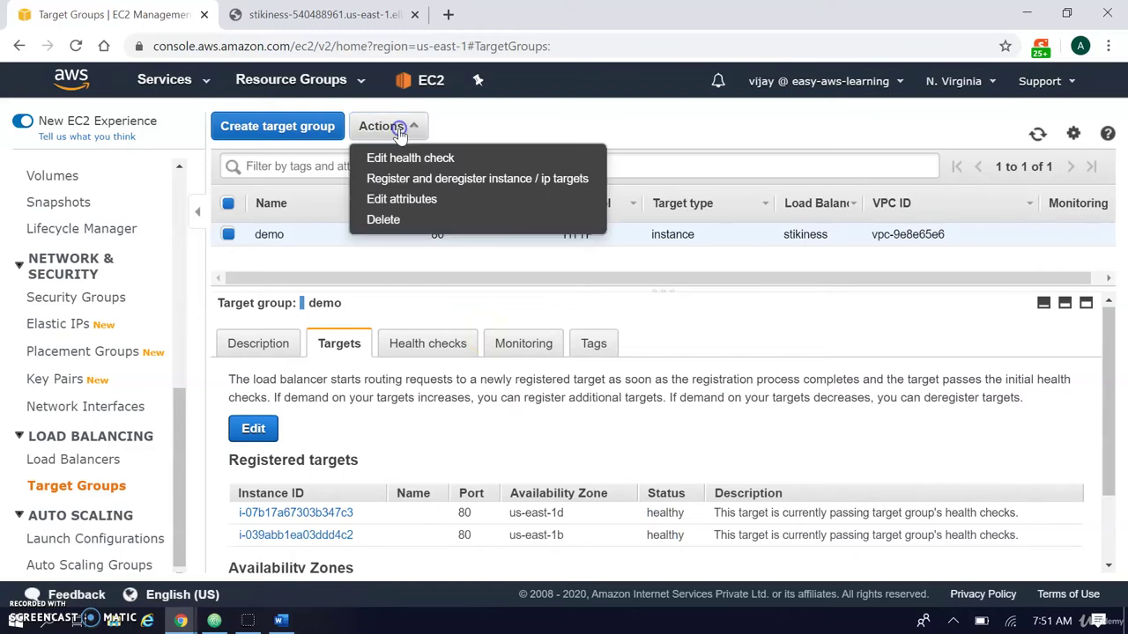
left_click(433, 200)
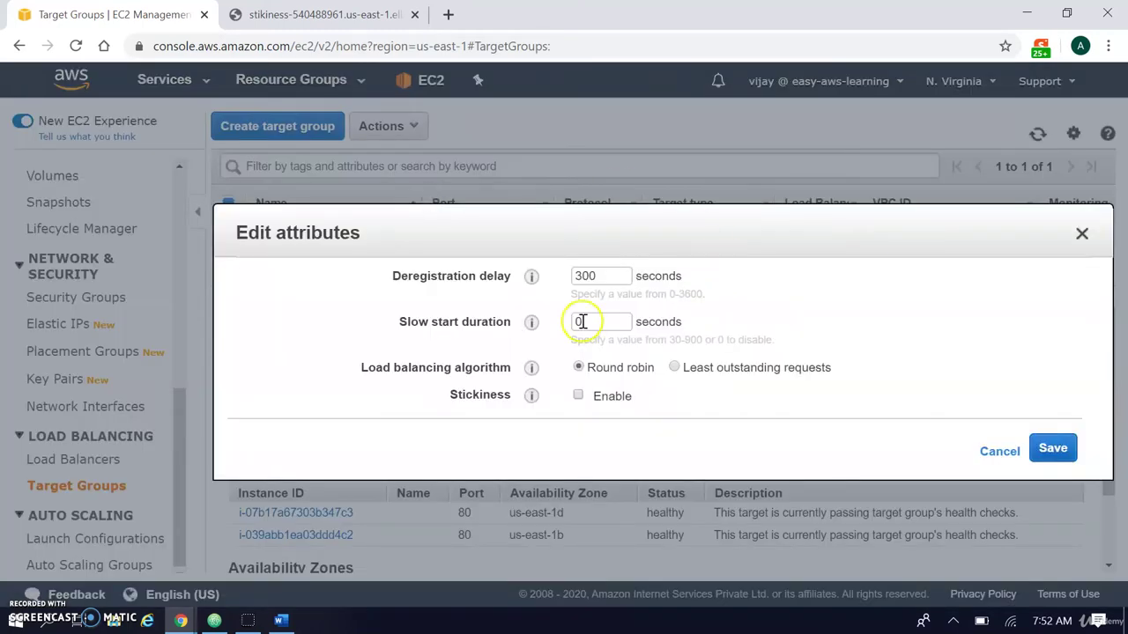
left_click(578, 396)
left_click(735, 438)
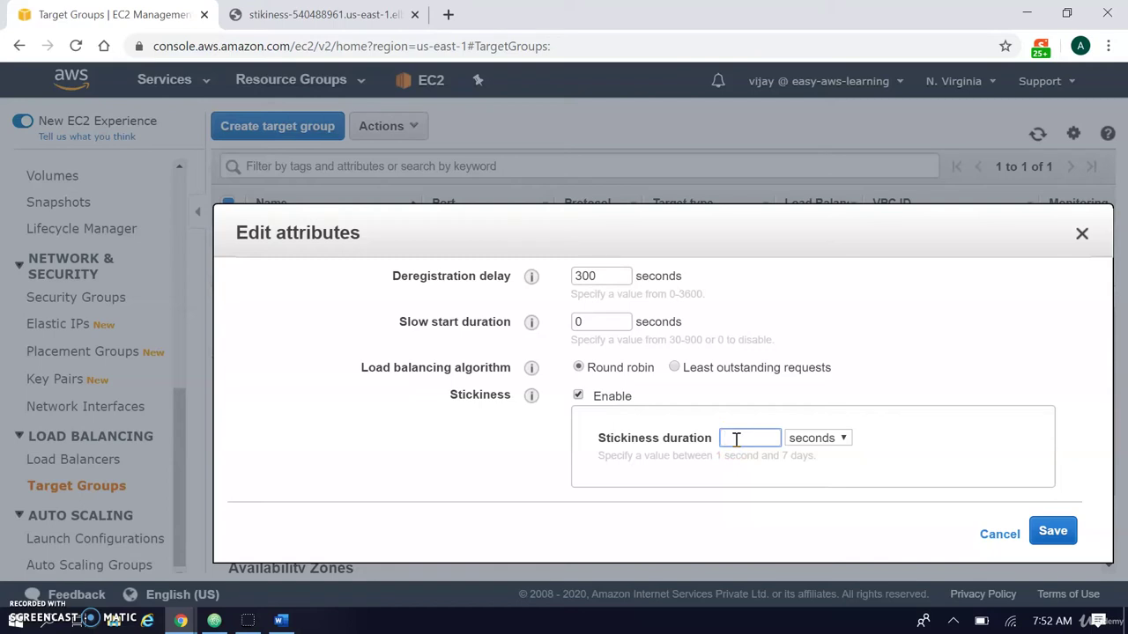
type("60")
left_click(1051, 531)
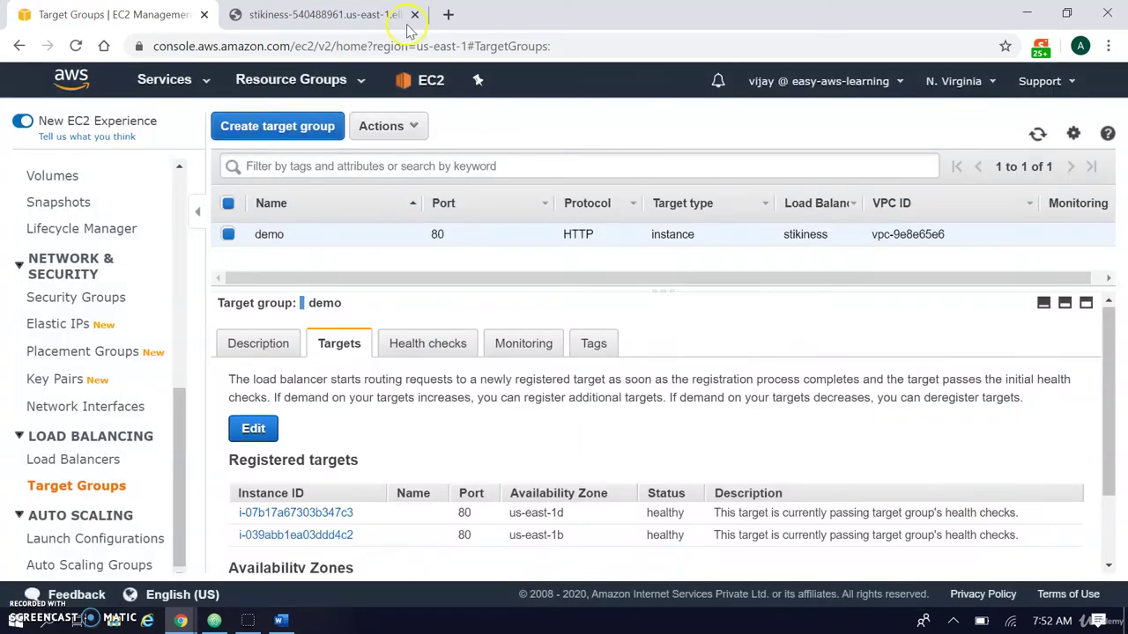
Step: Reload the stikiness page four times to confirm it stays on Example 1, then return to the console
left_click(346, 9)
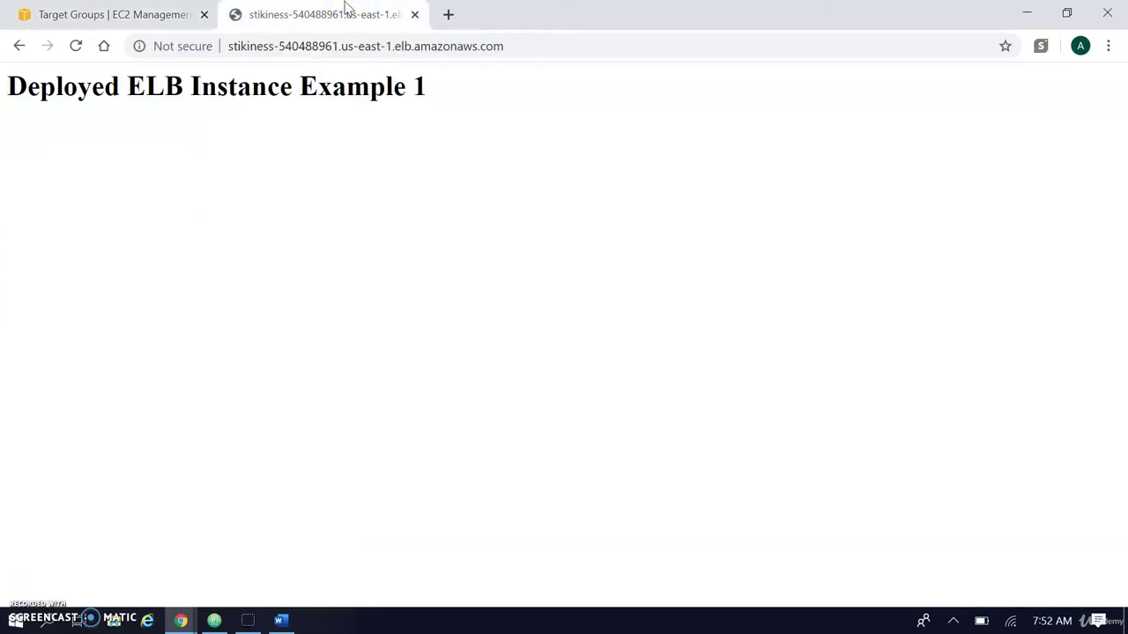
key("F5")
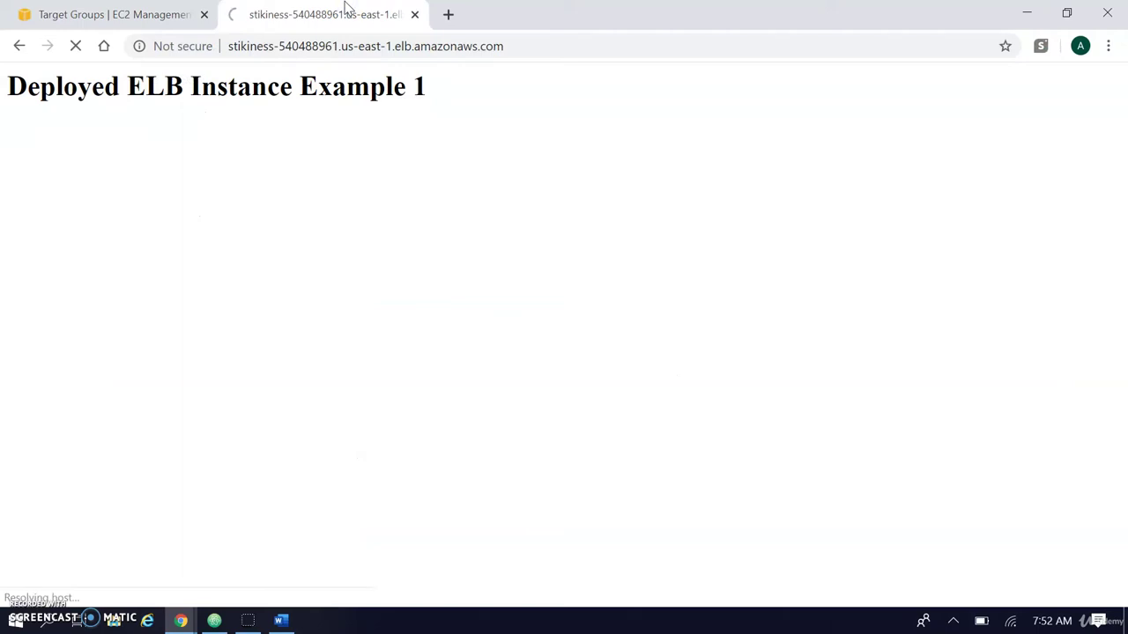
key("F5")
key("F5")
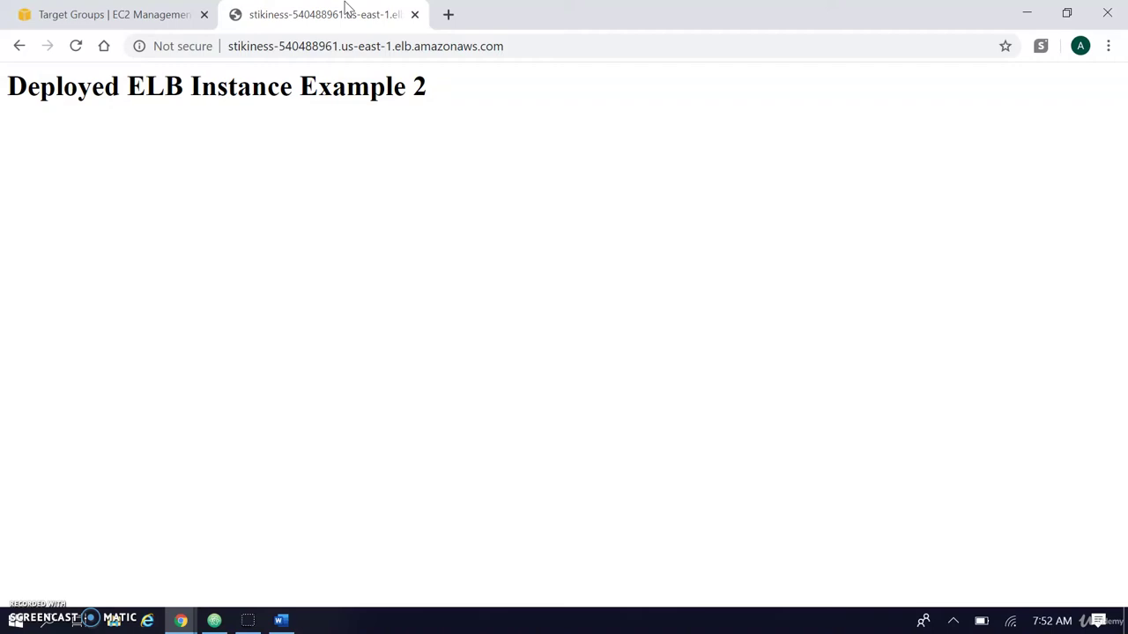
key("F5")
key("F5")
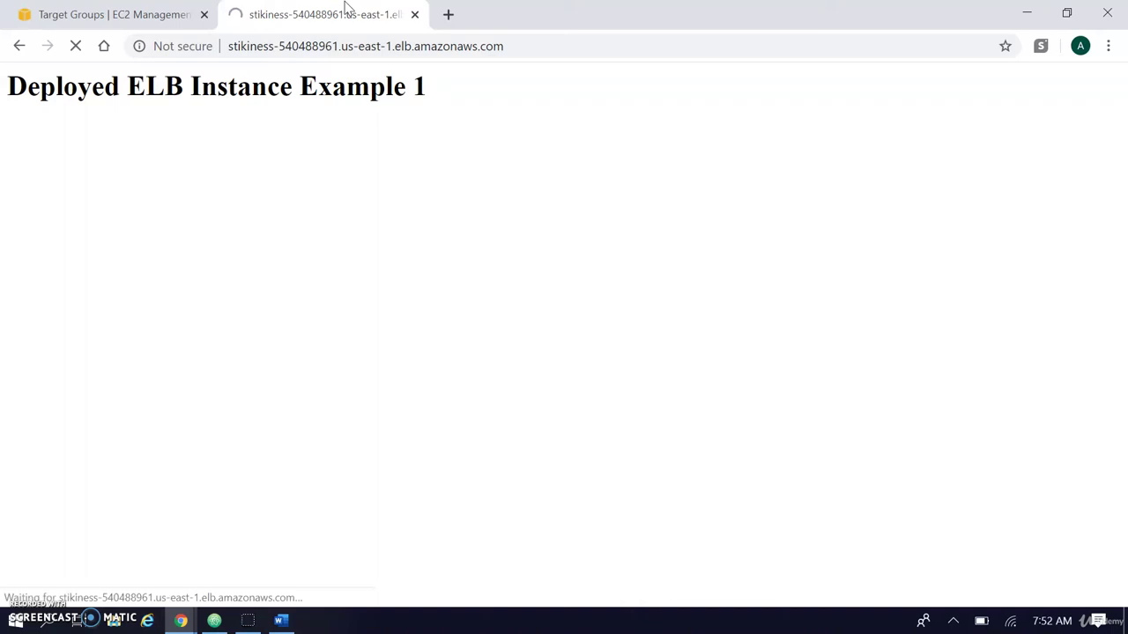
key("F5")
key("F5")
key("F5")
key("F5")
key("F5")
key("F5")
key("F5")
key("F5")
key("F5")
key("F5")
key("F5")
key("F5")
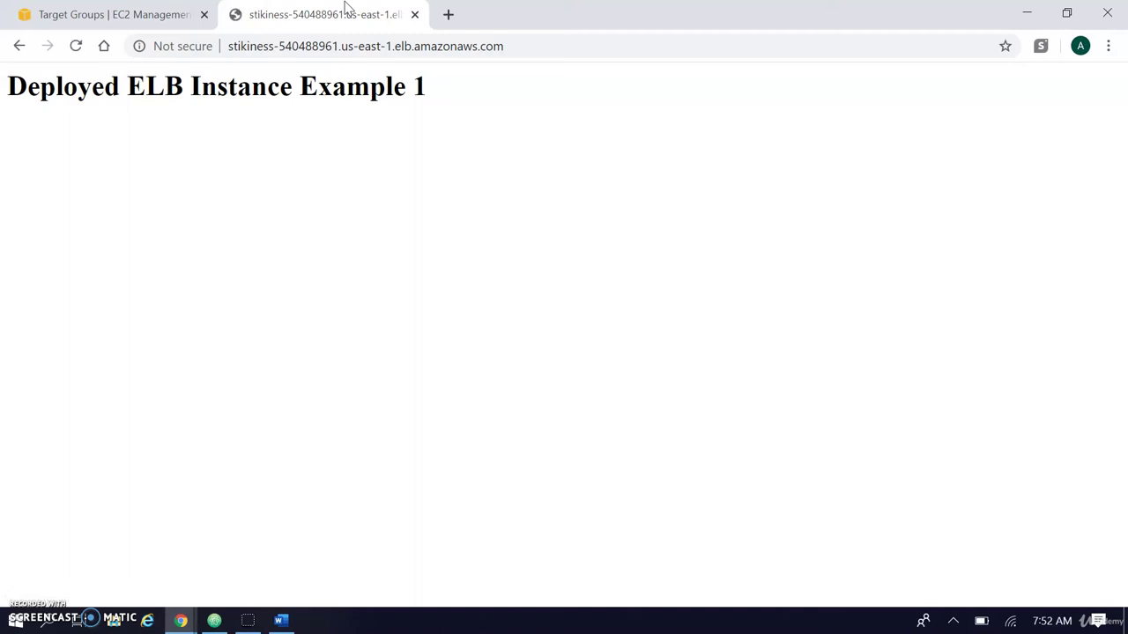
left_click(101, 13)
scroll(652, 471, "down", 2)
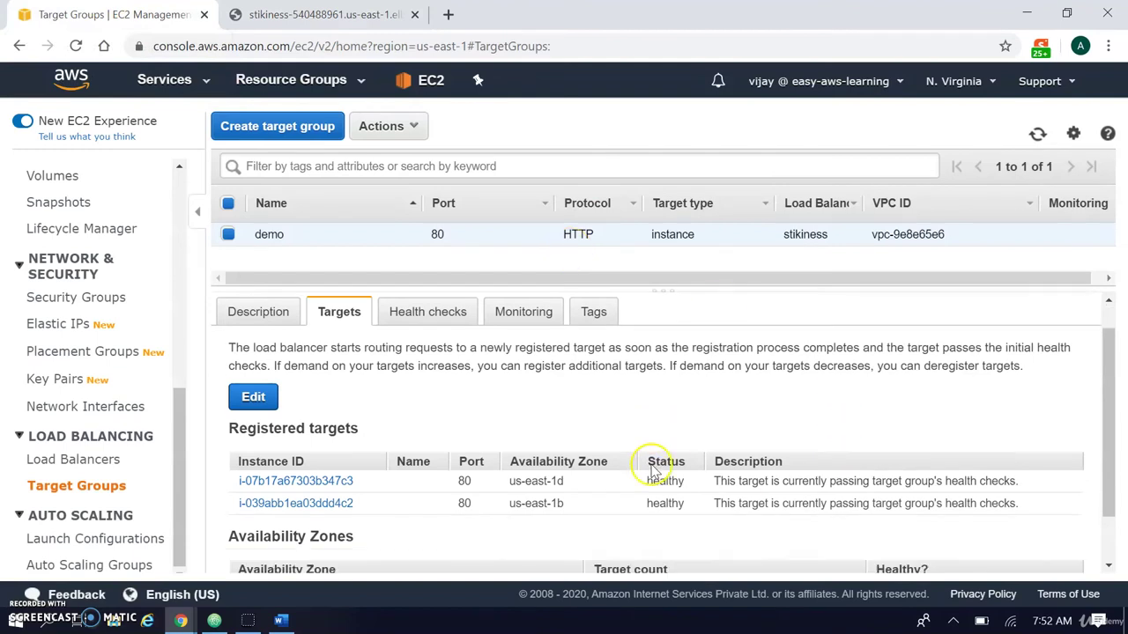
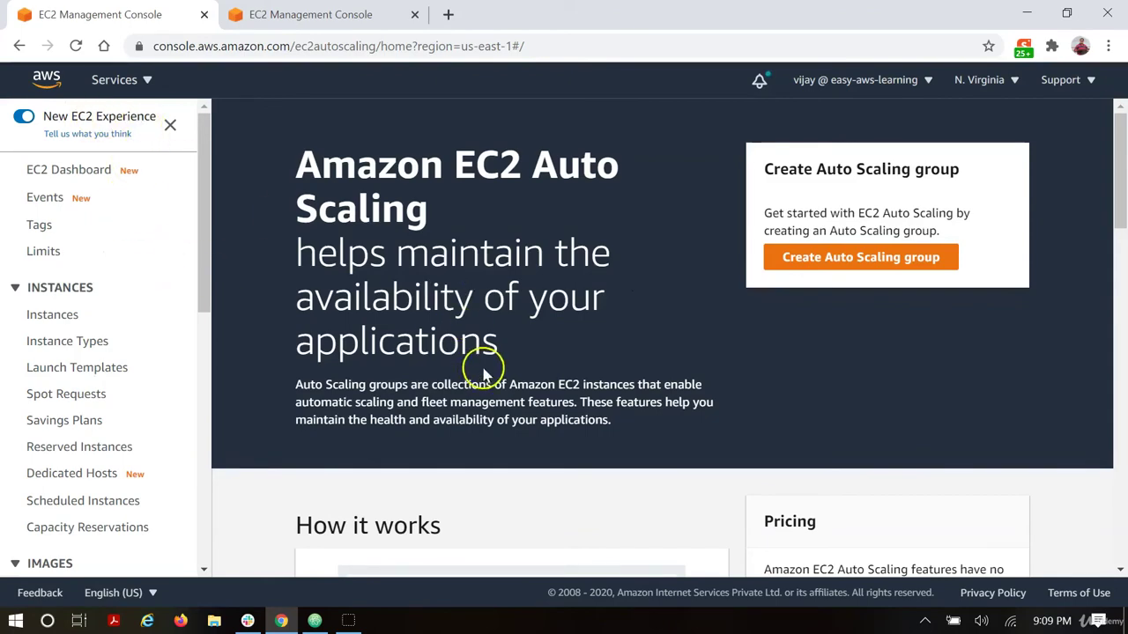
Step: In the second console tab, view the Load Balancers list, which is empty in N. Virginia
scroll(484, 355, "down", 2)
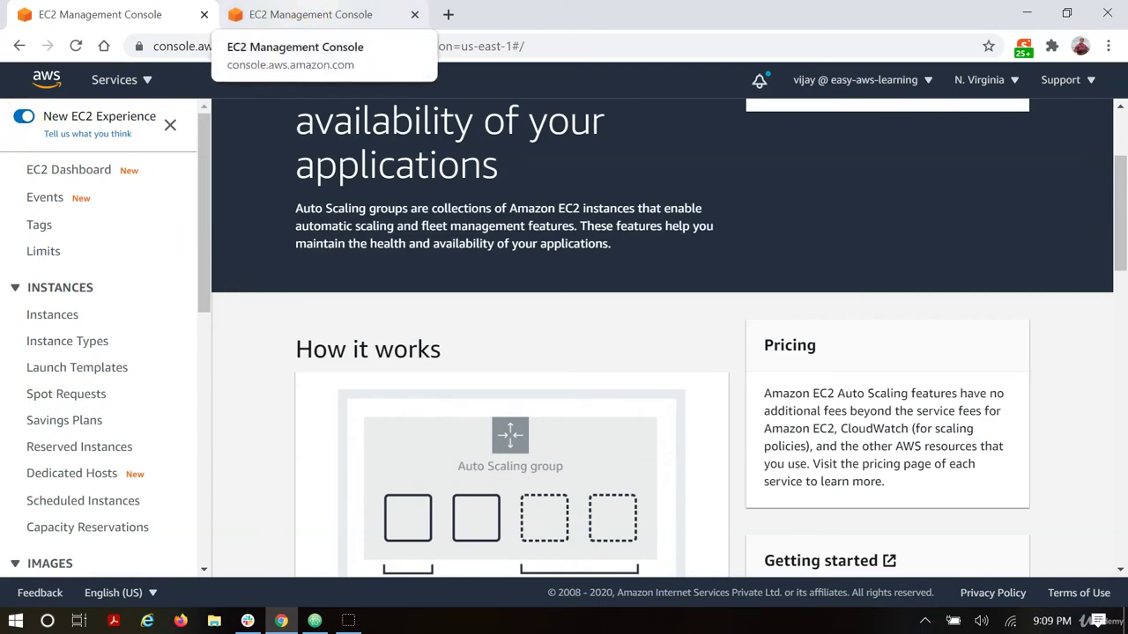
left_click(310, 14)
scroll(119, 333, "up", 3)
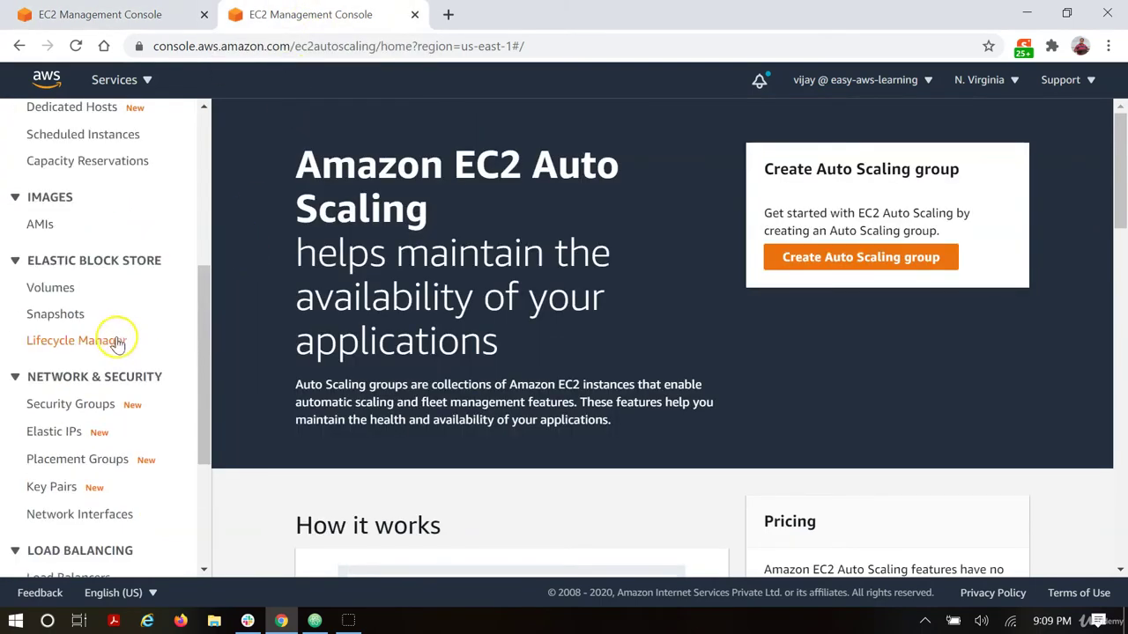
scroll(151, 327, "down", 2)
left_click(78, 403)
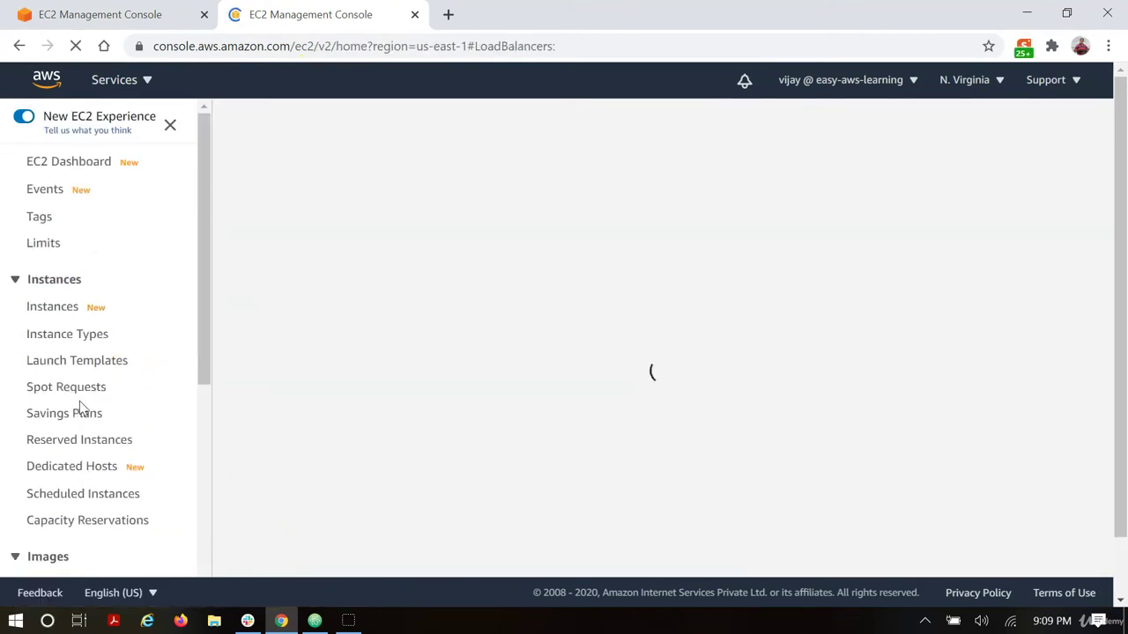
scroll(138, 383, "down", 3)
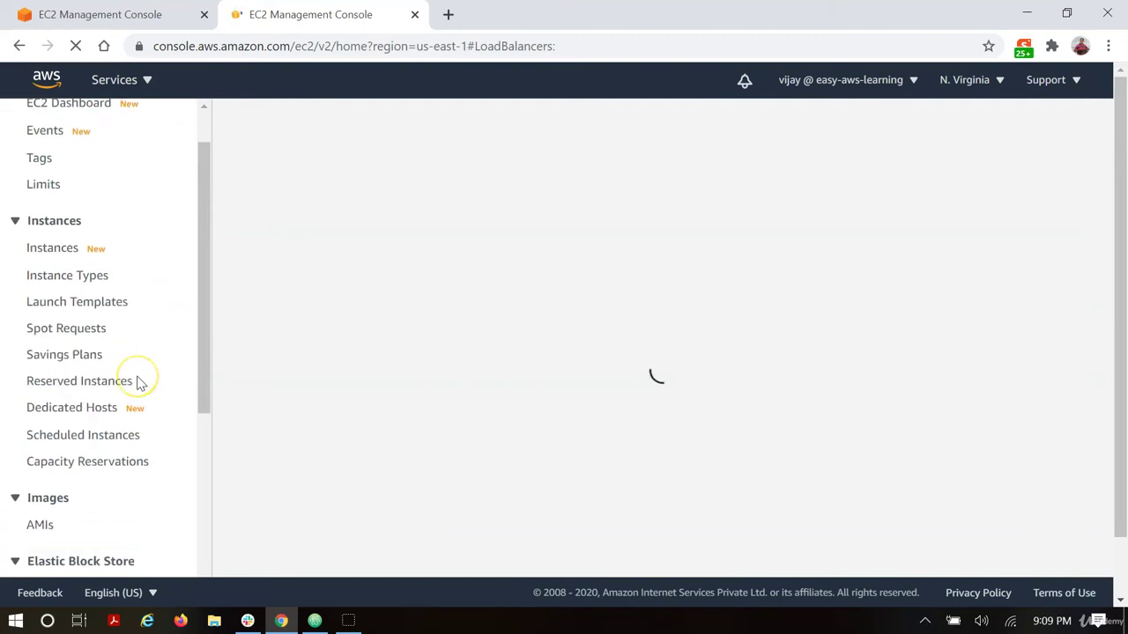
scroll(141, 384, "down", 2)
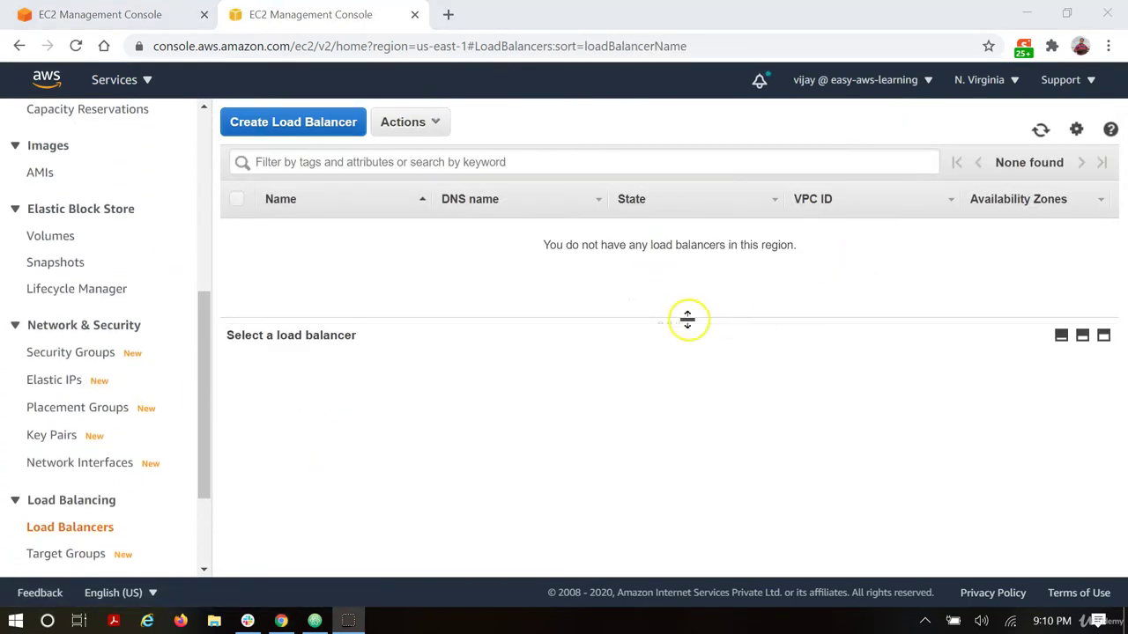
Step: Start a new Application Load Balancer and name it MyALB
left_click(338, 124)
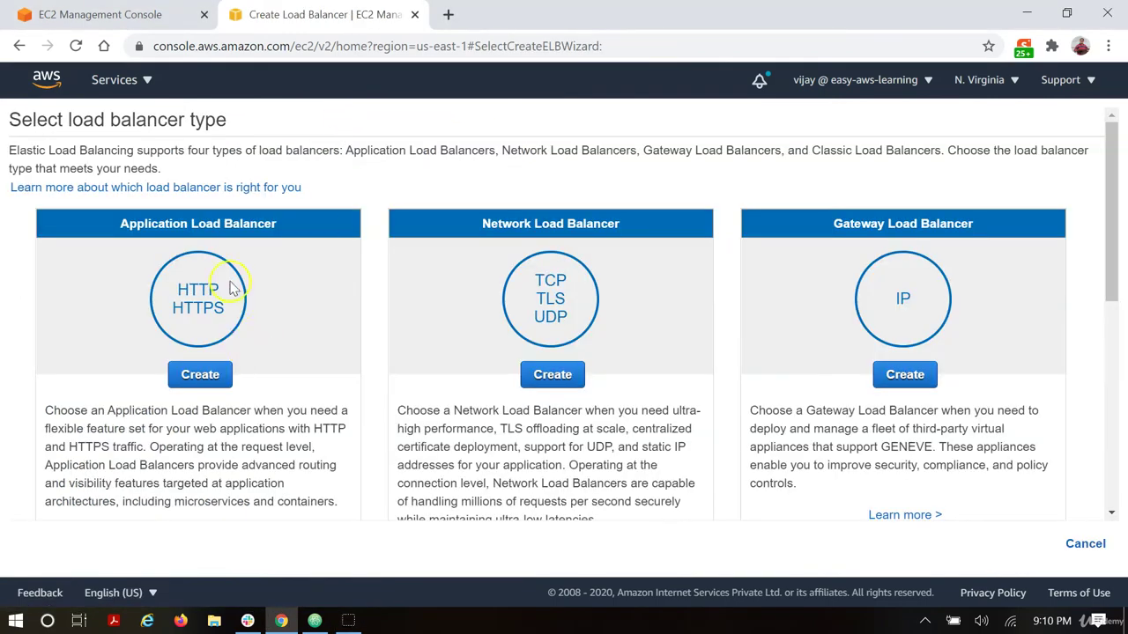
left_click(200, 374)
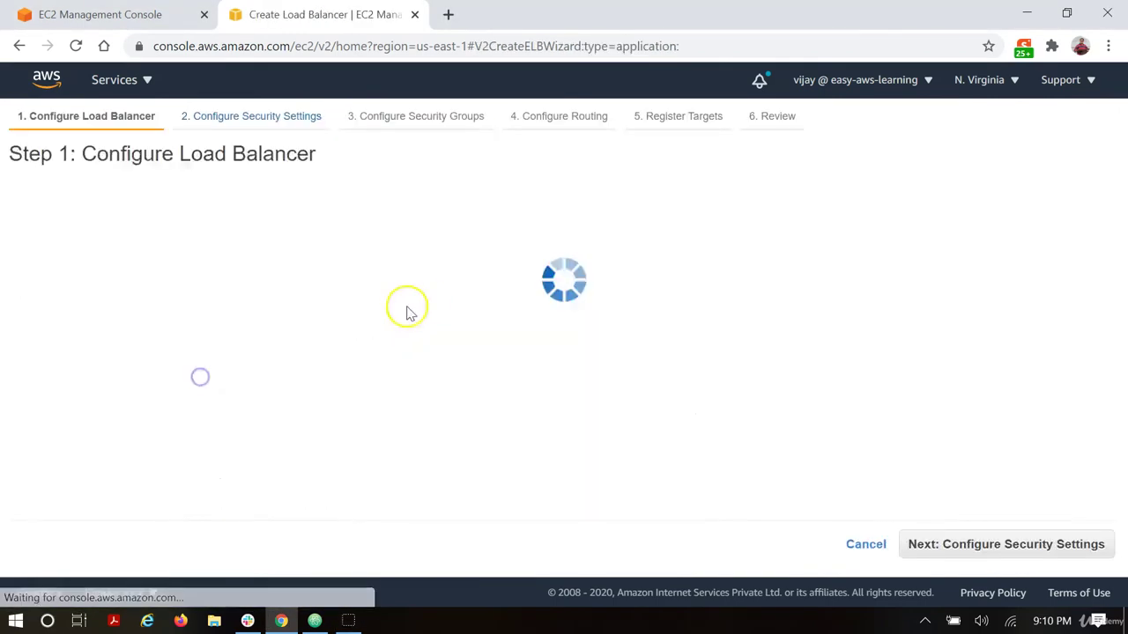
left_click(386, 271)
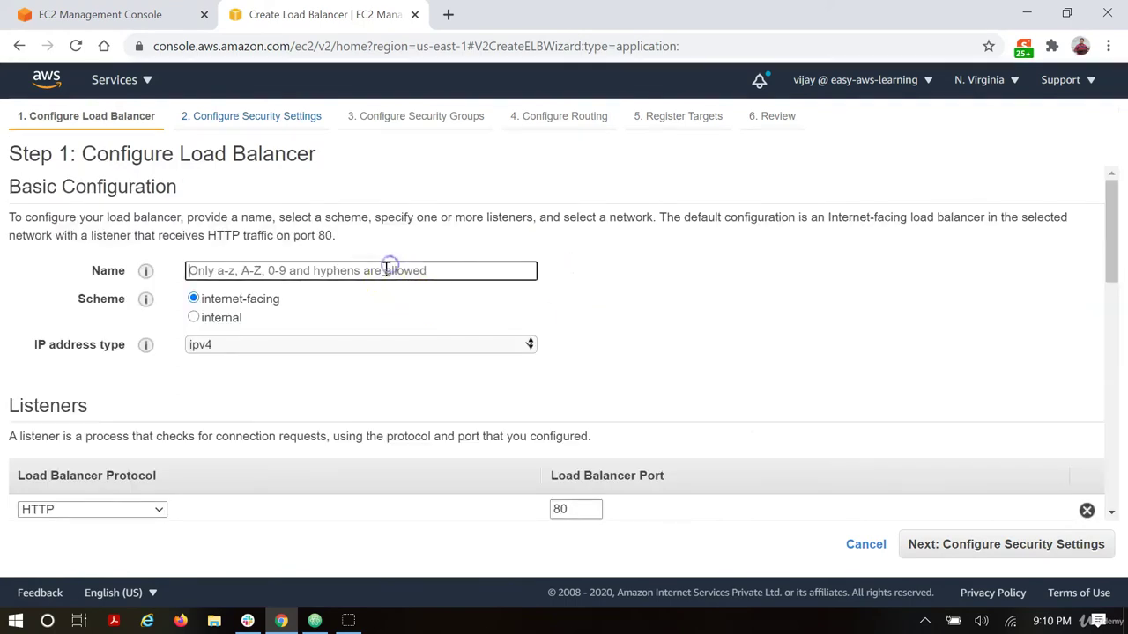
type("MY")
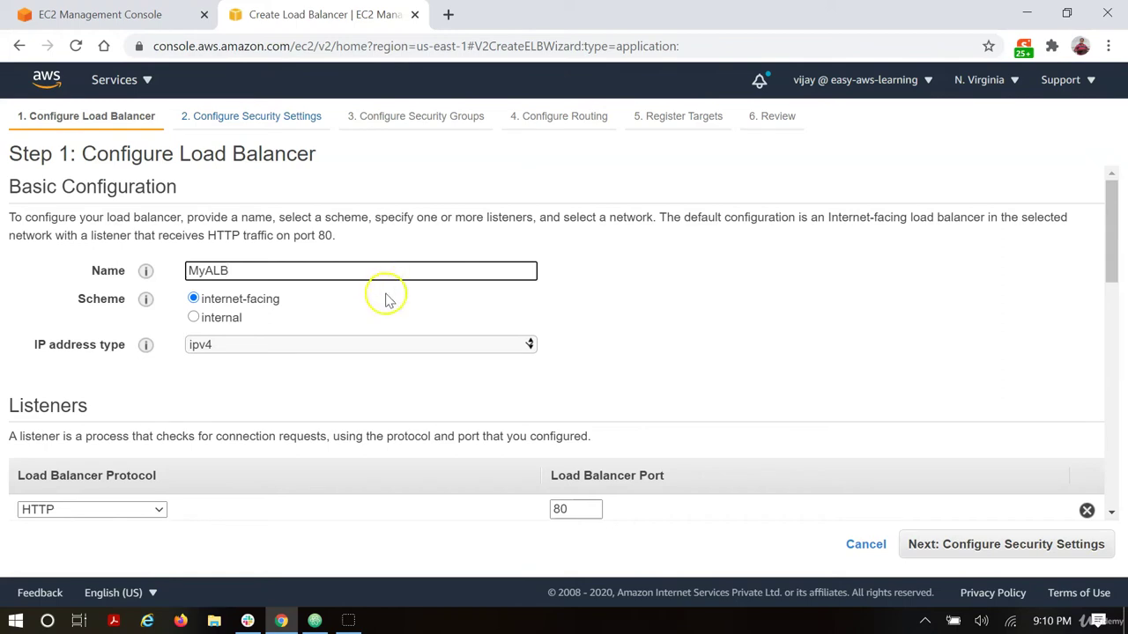
Step: Make MyALB internal with the us-east-1a and us-east-1b availability zones enabled
left_click(210, 318)
scroll(410, 370, "down", 3)
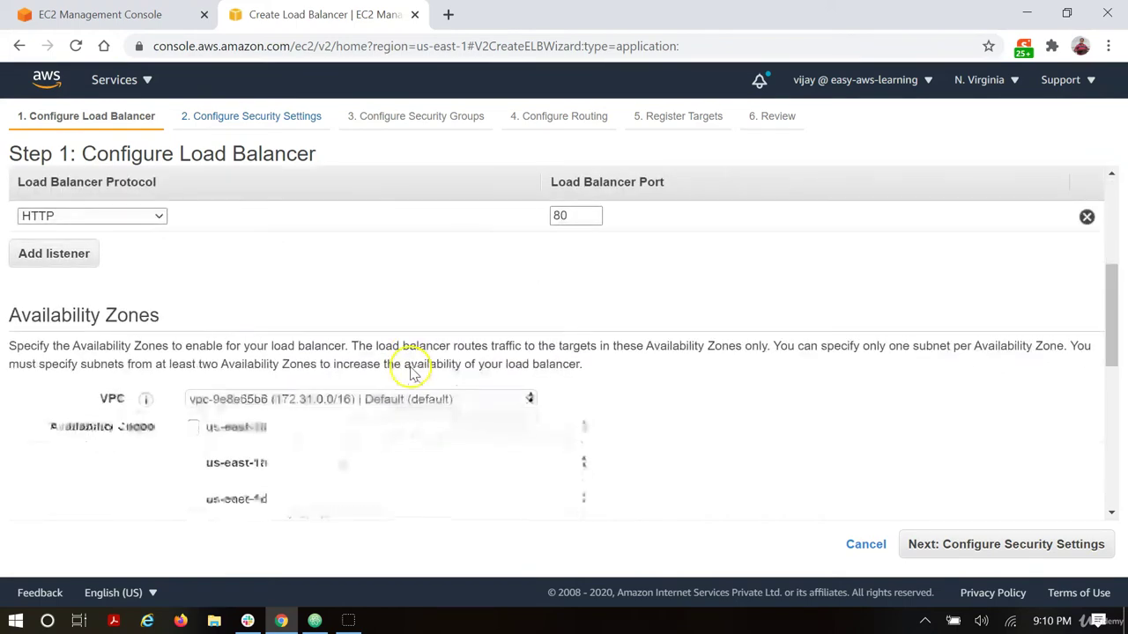
scroll(412, 371, "down", 2)
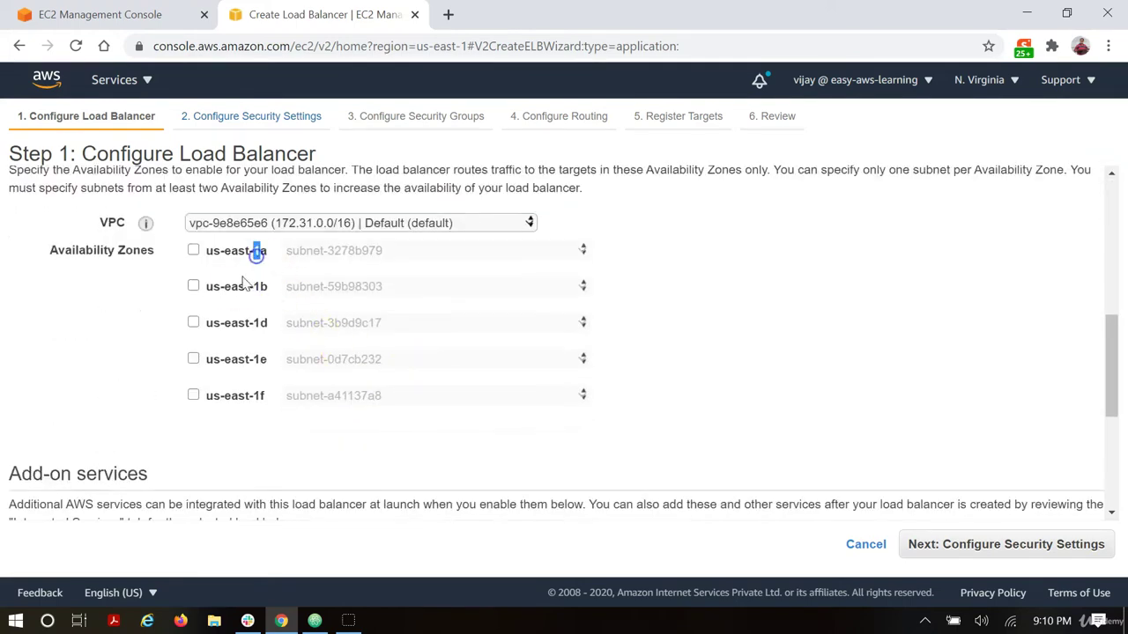
left_click(193, 251)
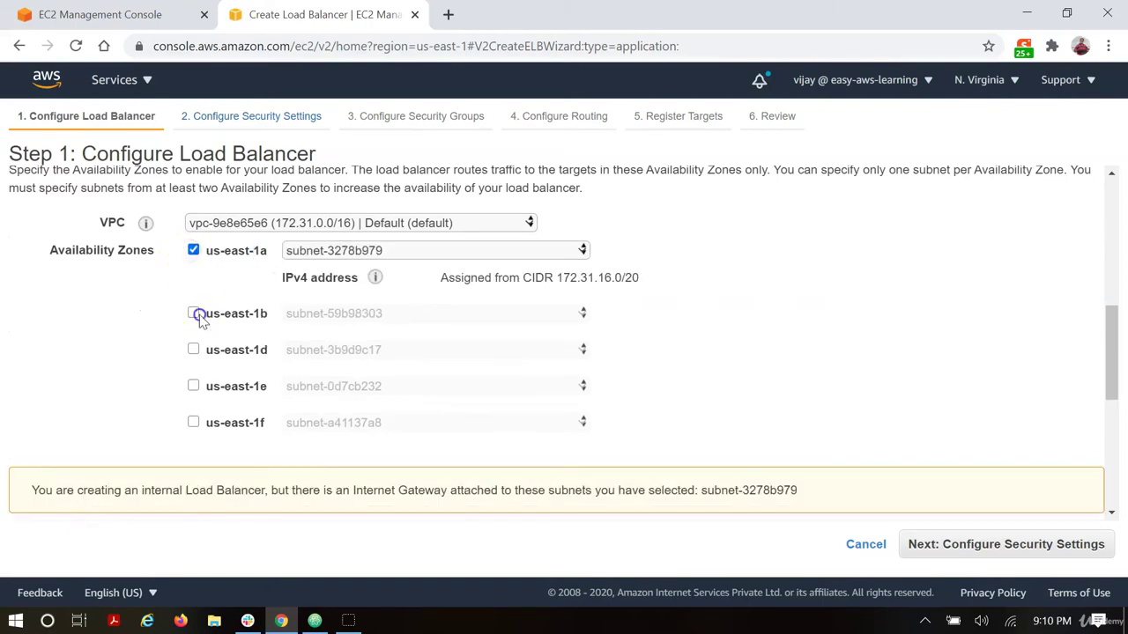
left_click(194, 313)
scroll(793, 450, "down", 4)
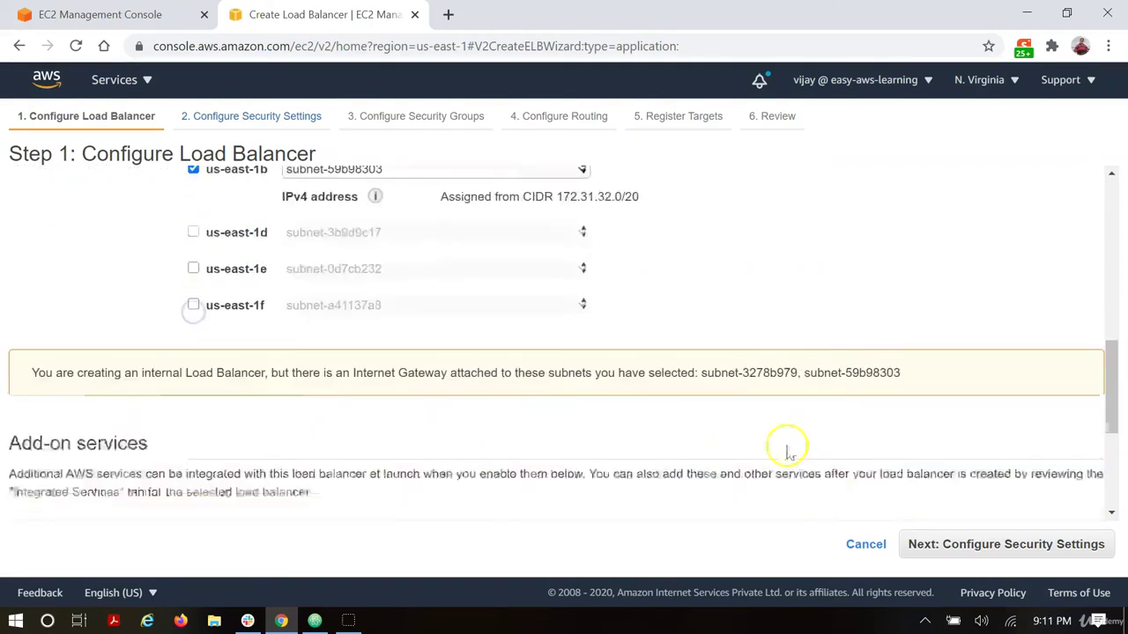
left_click(1036, 546)
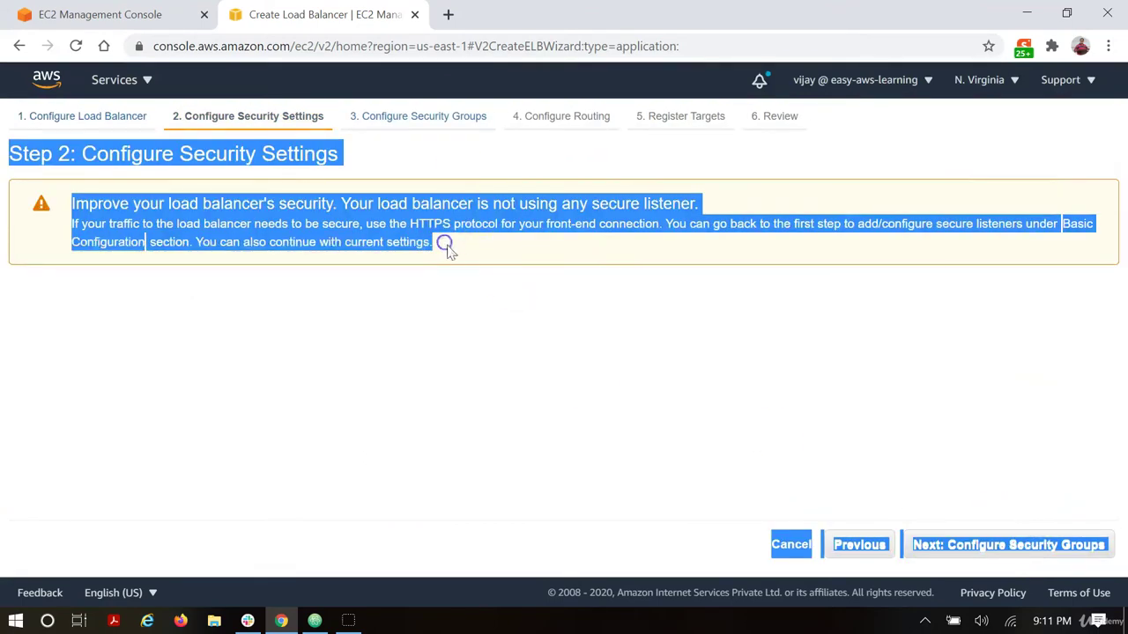
Step: Keep the default security group and name a new HTTP:80 target group 'TargetGroup'
left_click(676, 205)
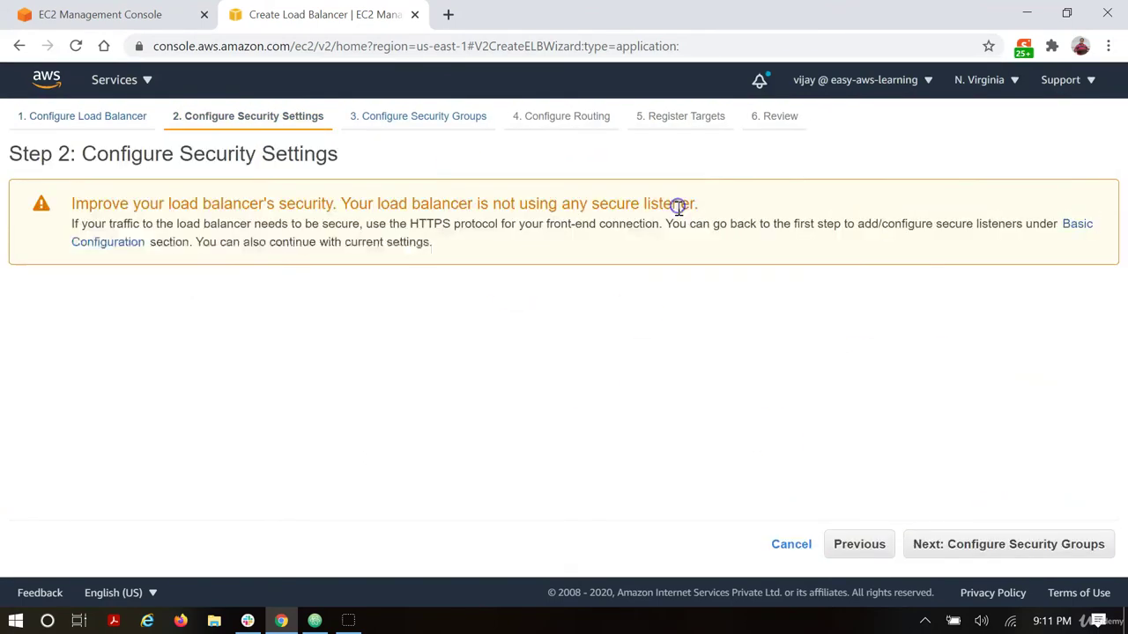
left_click(1029, 541)
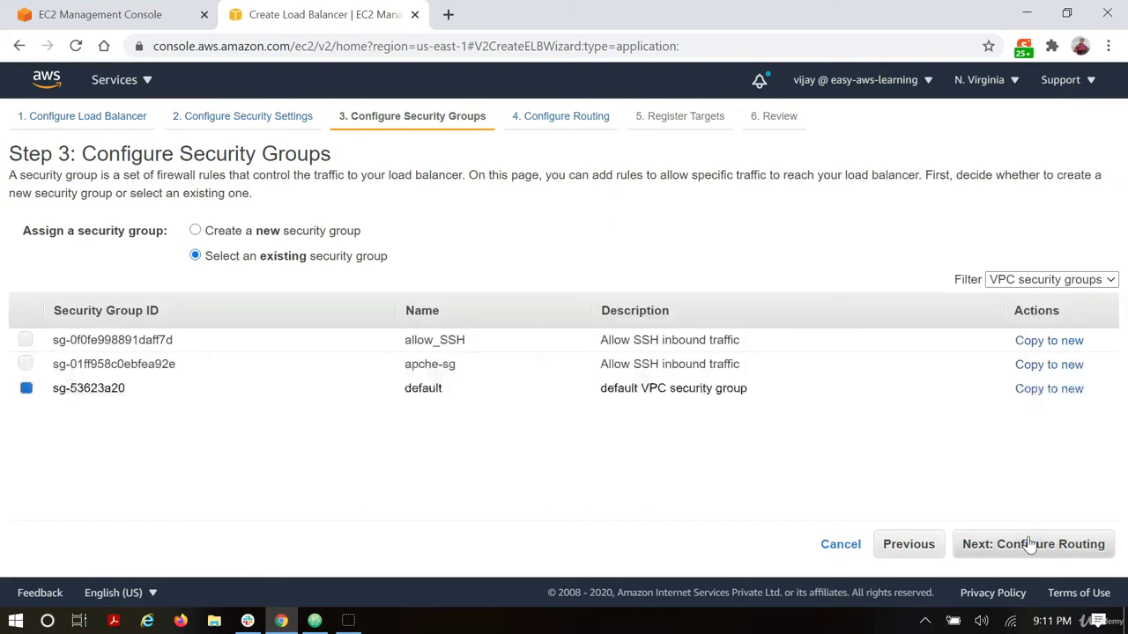
left_click(1014, 545)
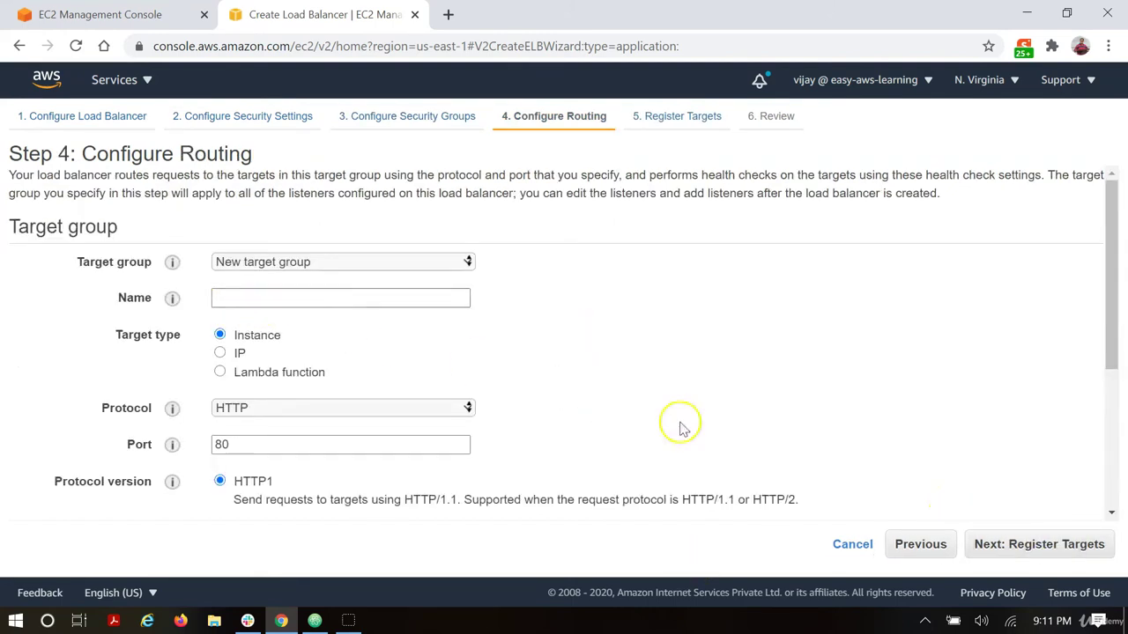
scroll(345, 361, "down", 1)
scroll(475, 357, "up", 2)
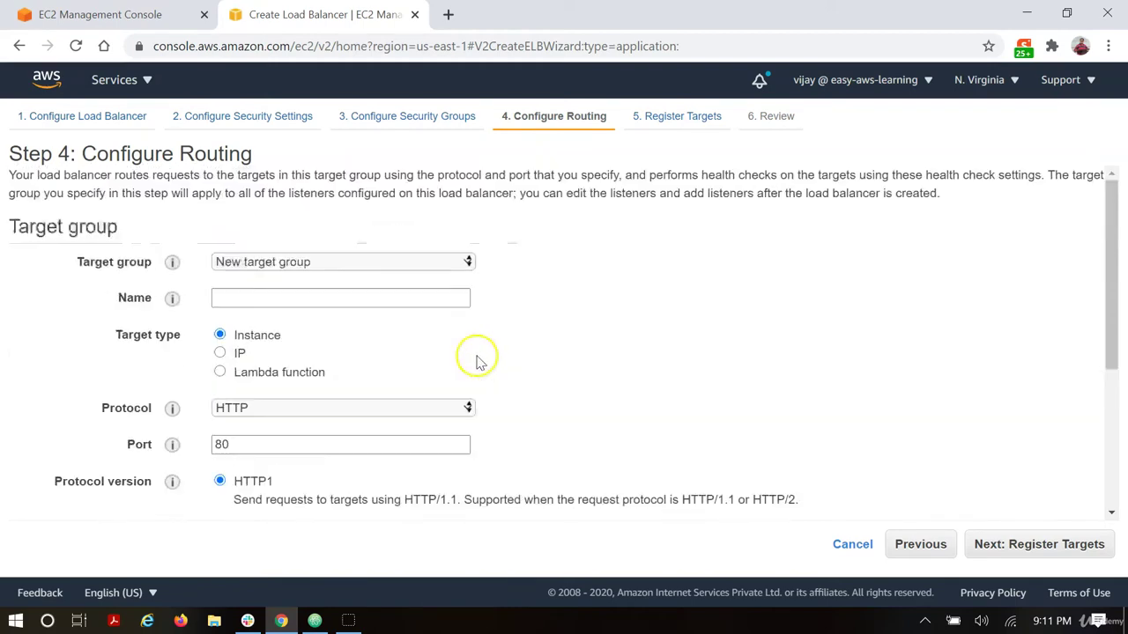
scroll(483, 368, "down", 2)
scroll(486, 368, "up", 2)
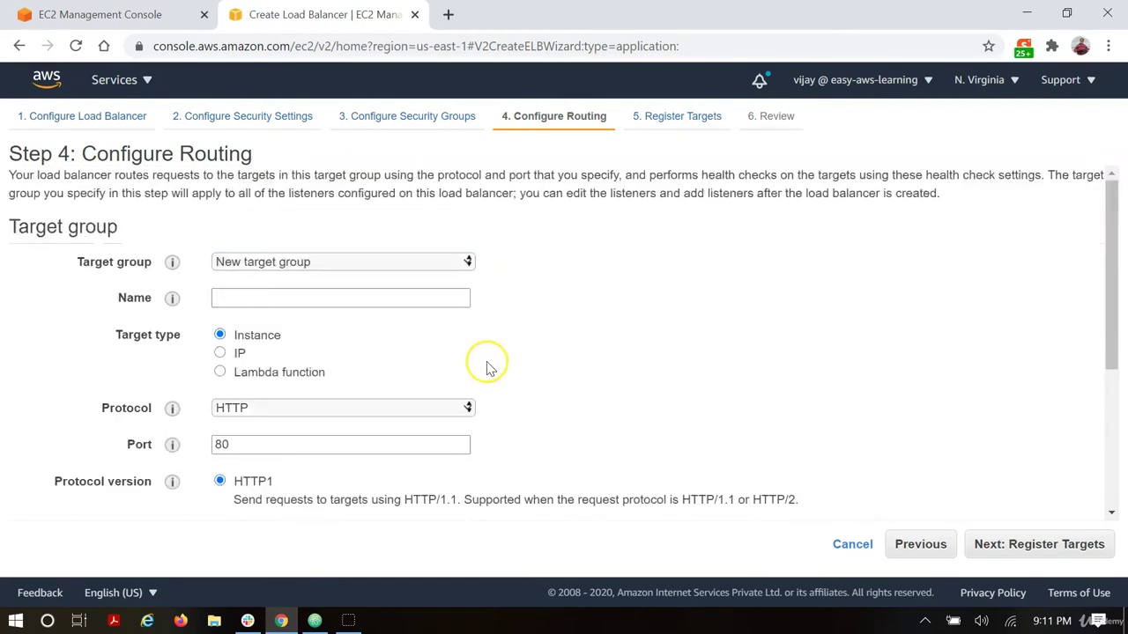
left_click(314, 298)
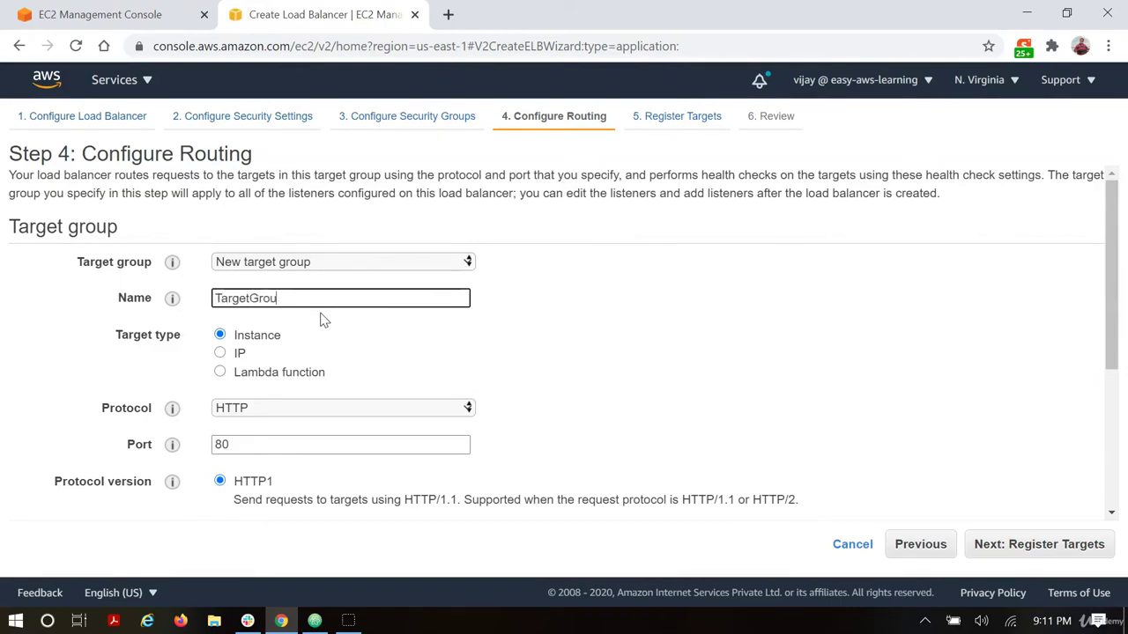
scroll(367, 327, "down", 3)
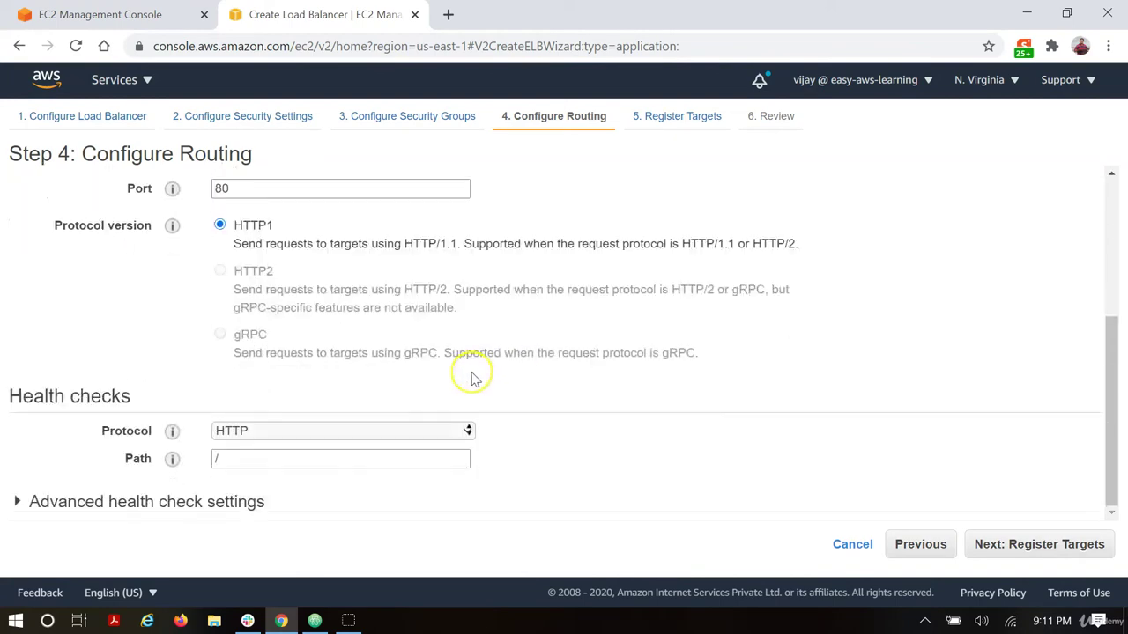
Step: Skip target registration, review and create MyALB, returning to the Load Balancers list
left_click(1016, 553)
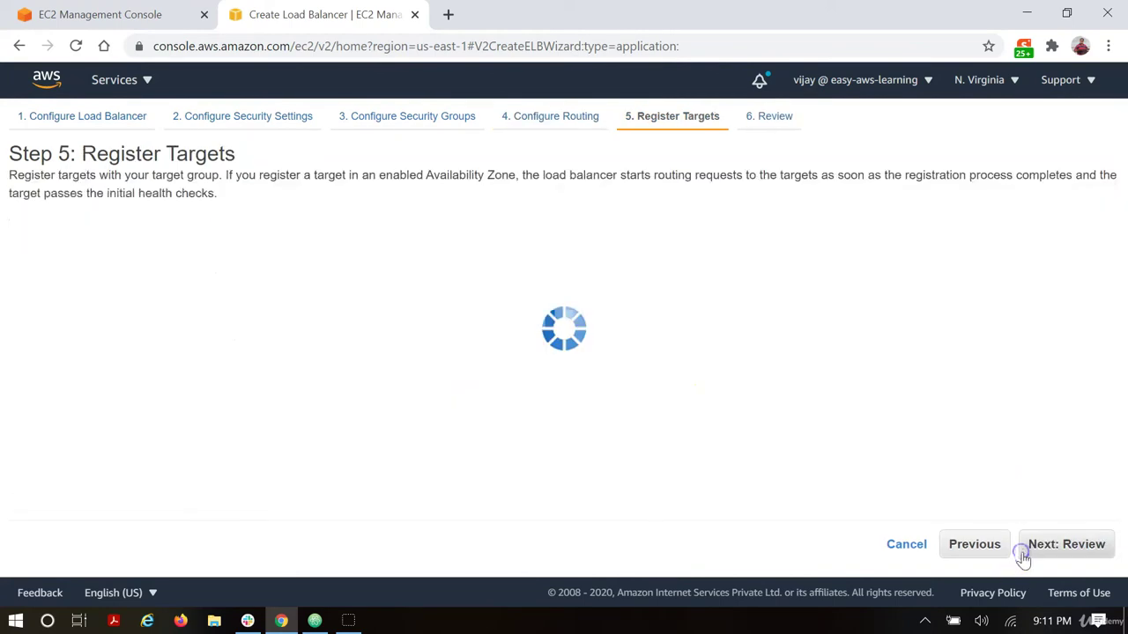
scroll(509, 395, "down", 2)
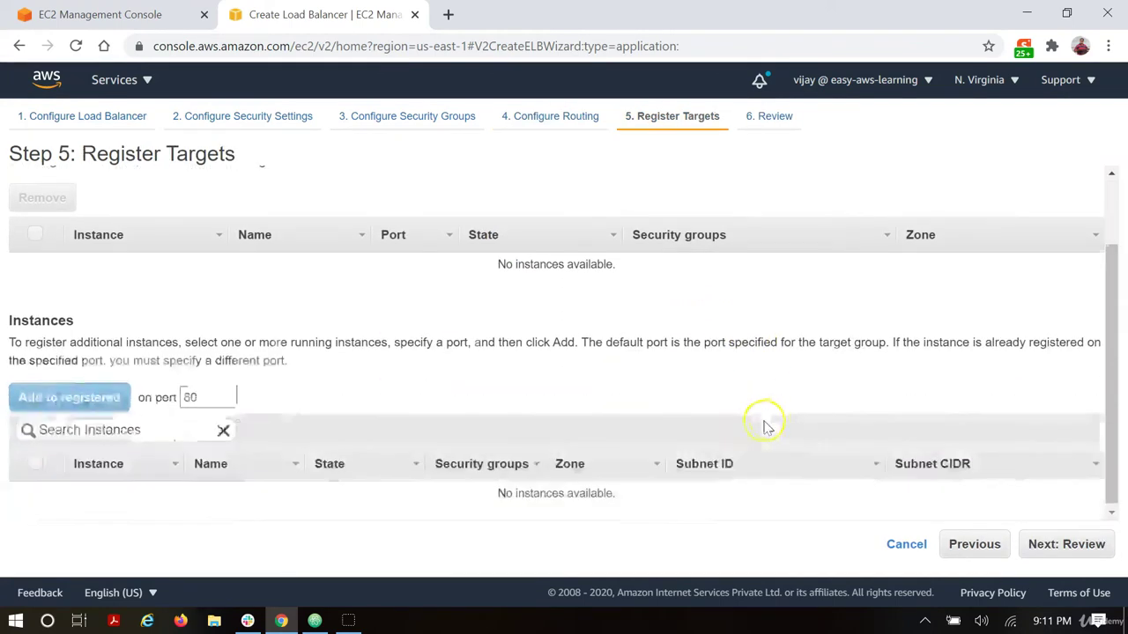
left_click(1080, 543)
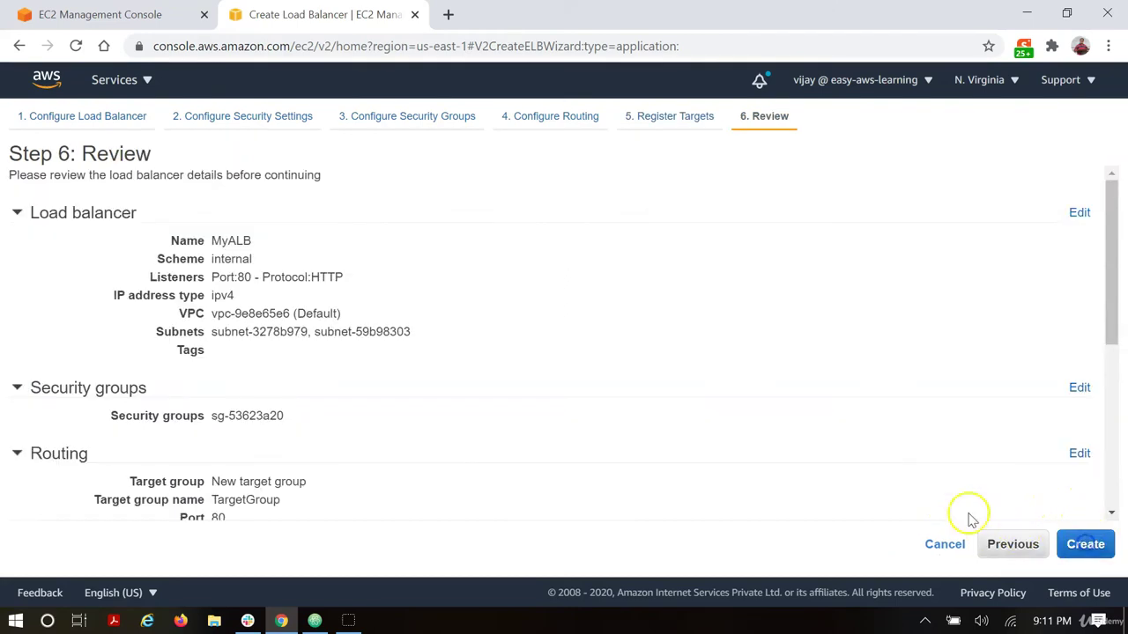
left_click(1091, 543)
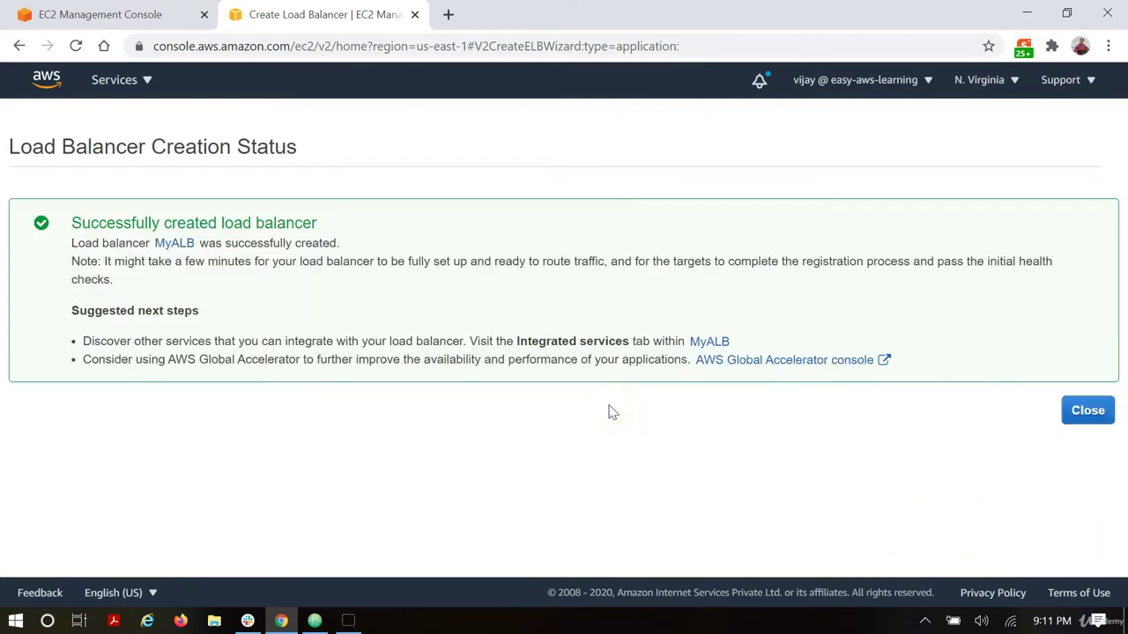
left_click(1087, 411)
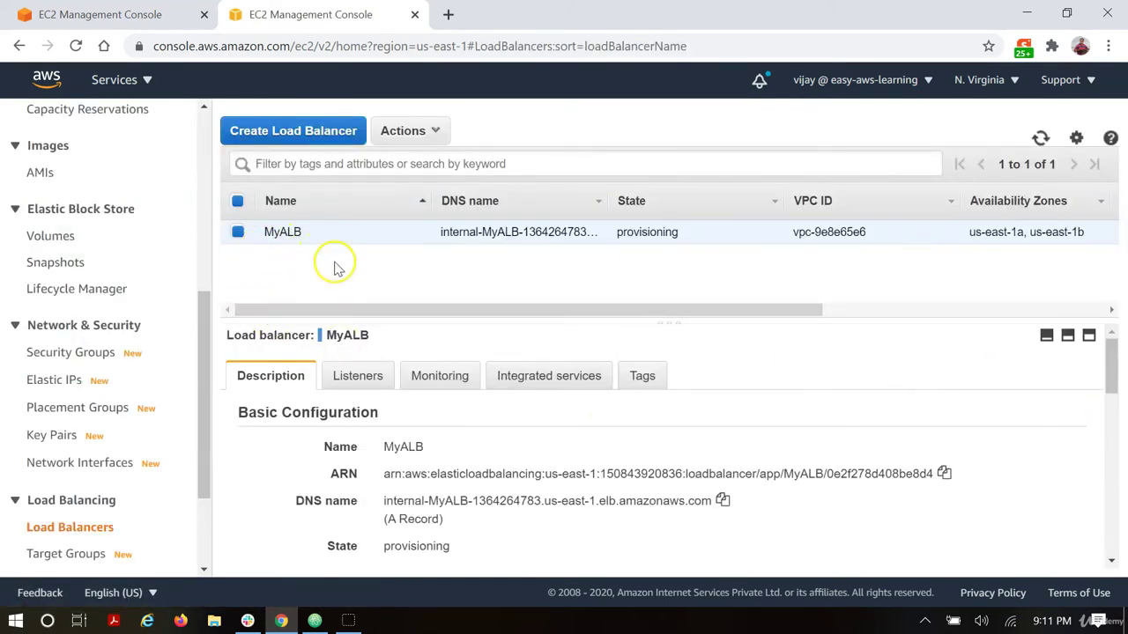
scroll(112, 499, "down", 3)
Step: Check TargetGroup's Targets tab, confirming no targets are registered yet
left_click(61, 407)
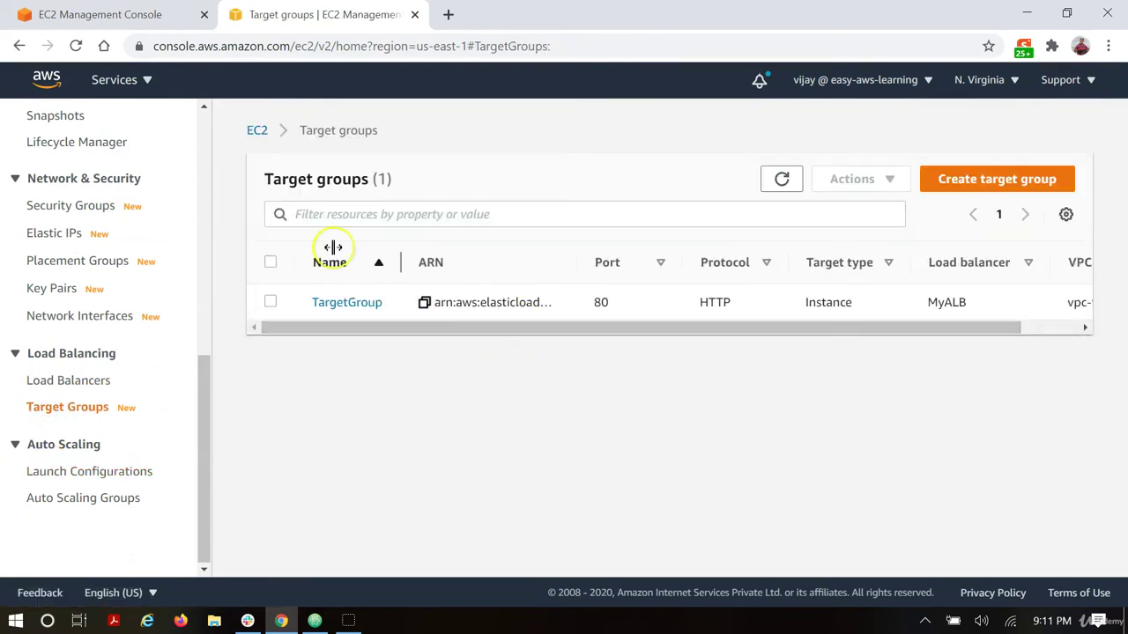
left_click(361, 304)
scroll(440, 352, "down", 3)
left_click(407, 232)
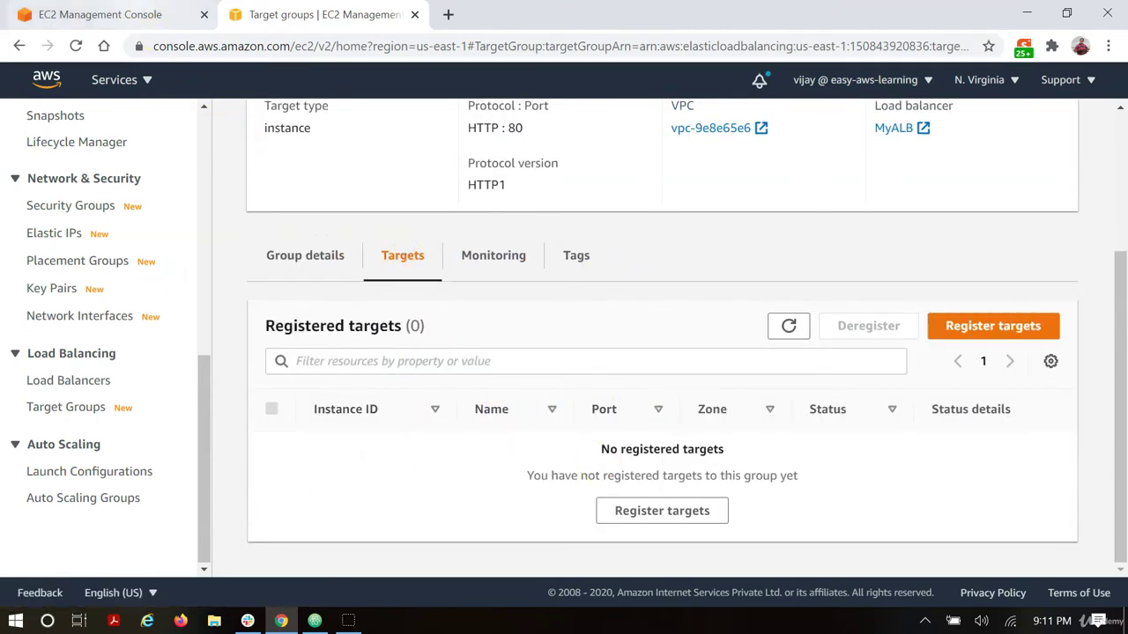
Step: Go to the Auto Scaling Groups page in the first EC2 console tab
left_click(132, 12)
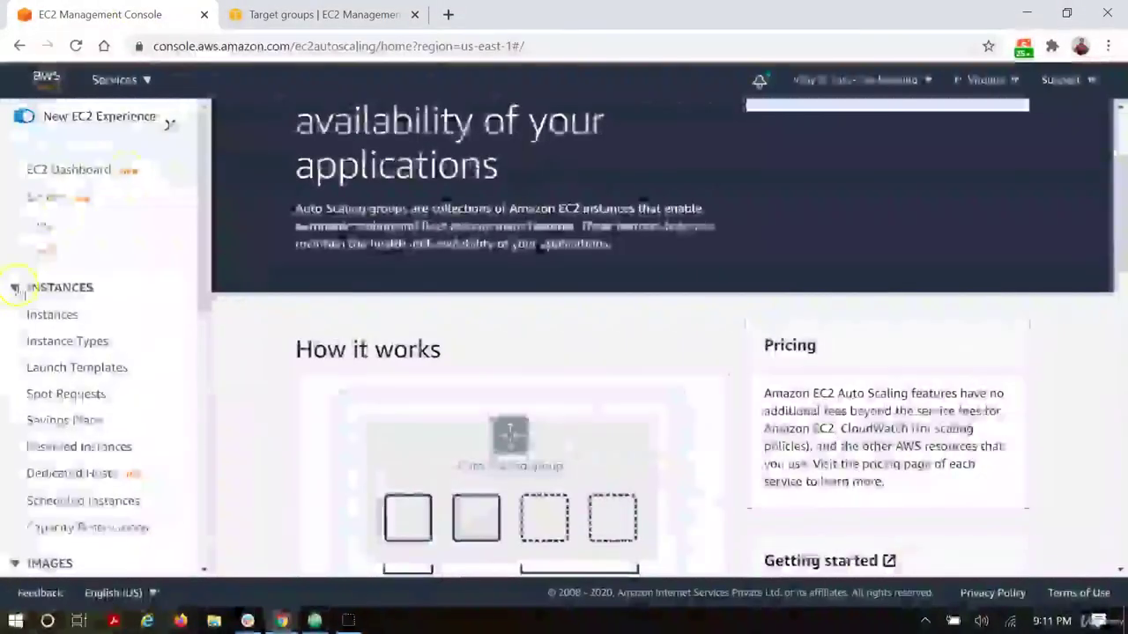
scroll(98, 381, "down", 3)
scroll(98, 381, "down", 4)
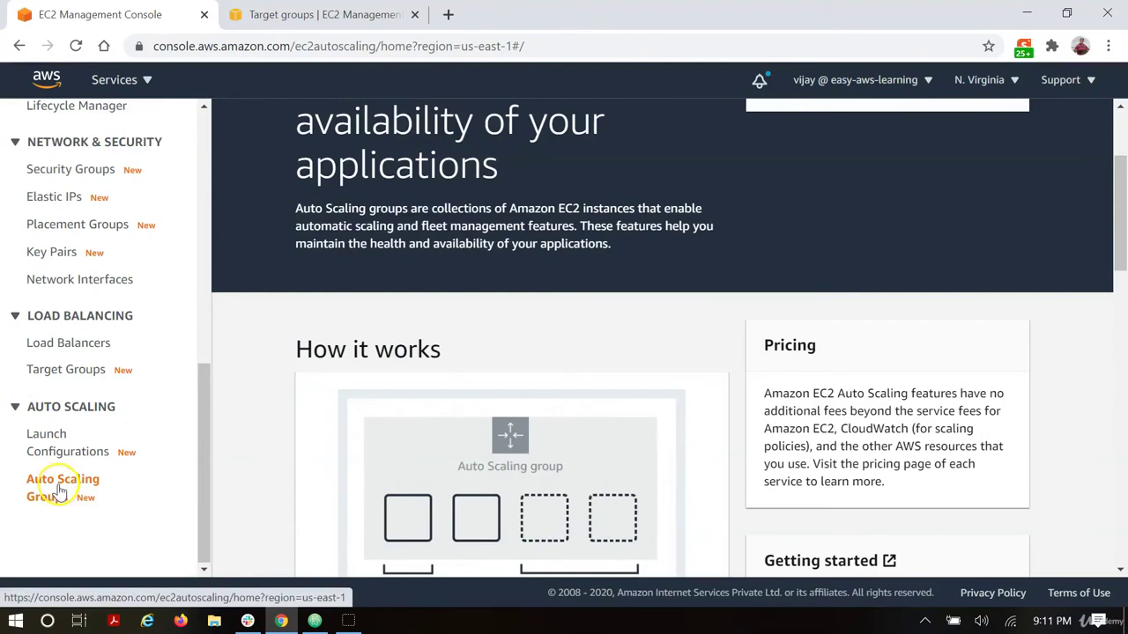
left_click(58, 489)
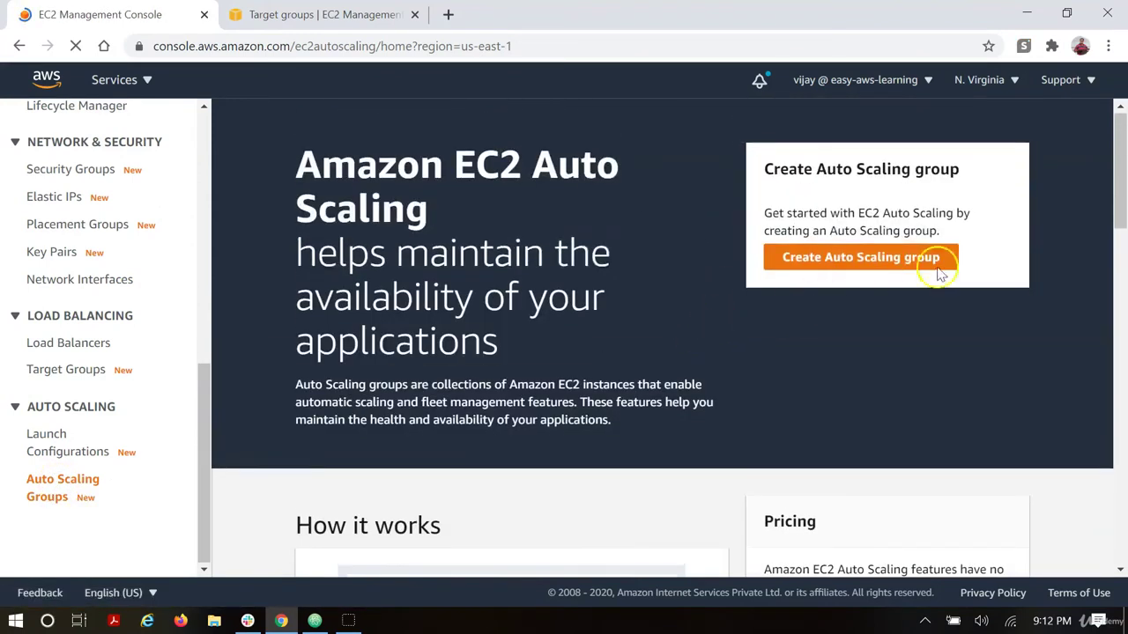
Step: Start the Create Auto Scaling group wizard and highlight its launch template heading
left_click(910, 260)
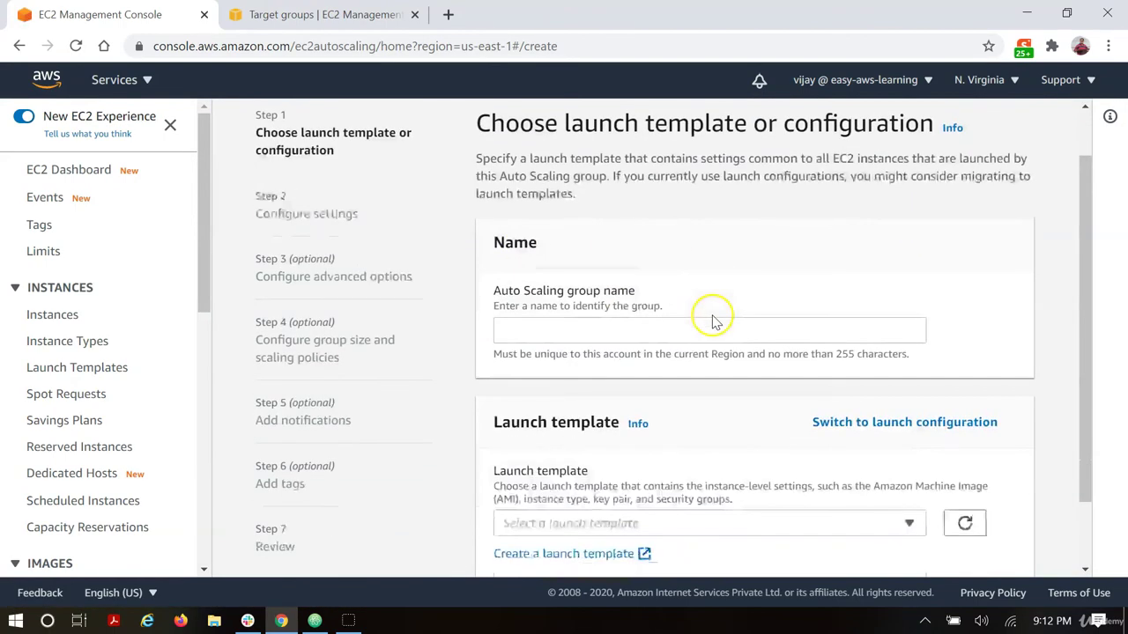
left_click_drag(487, 195, 908, 182)
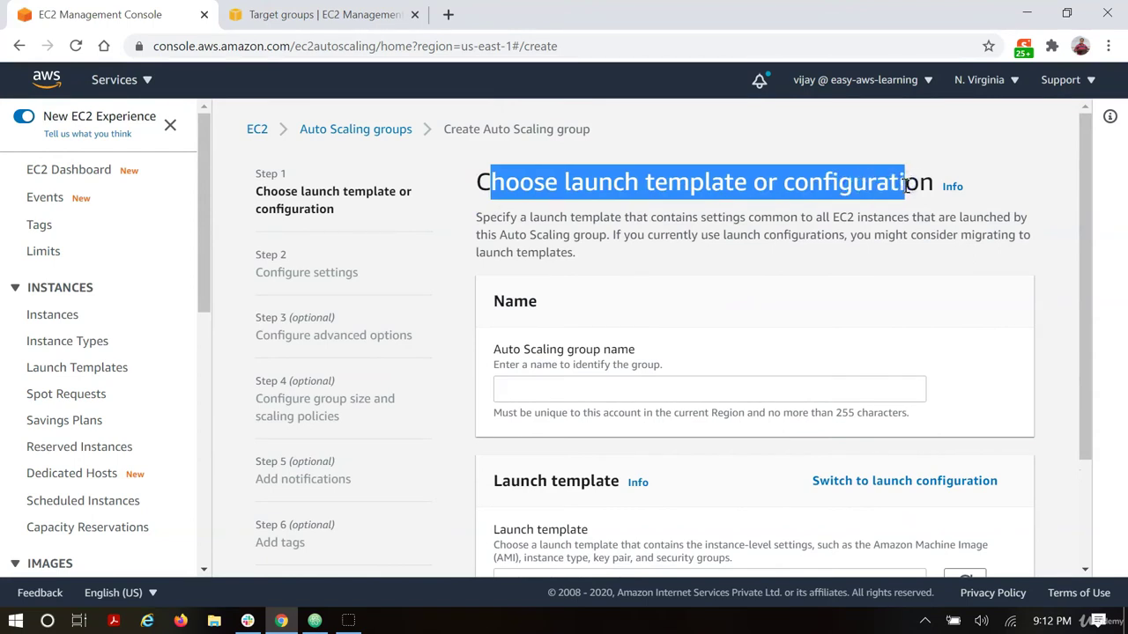
left_click(907, 183)
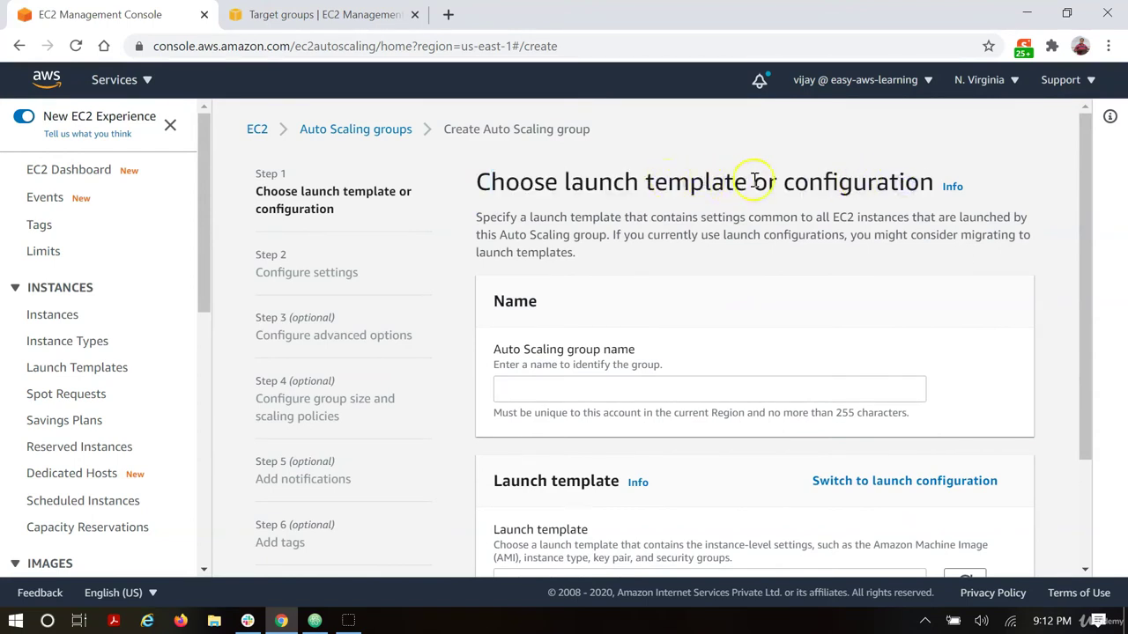
left_click_drag(755, 182, 585, 182)
triple_click(844, 185)
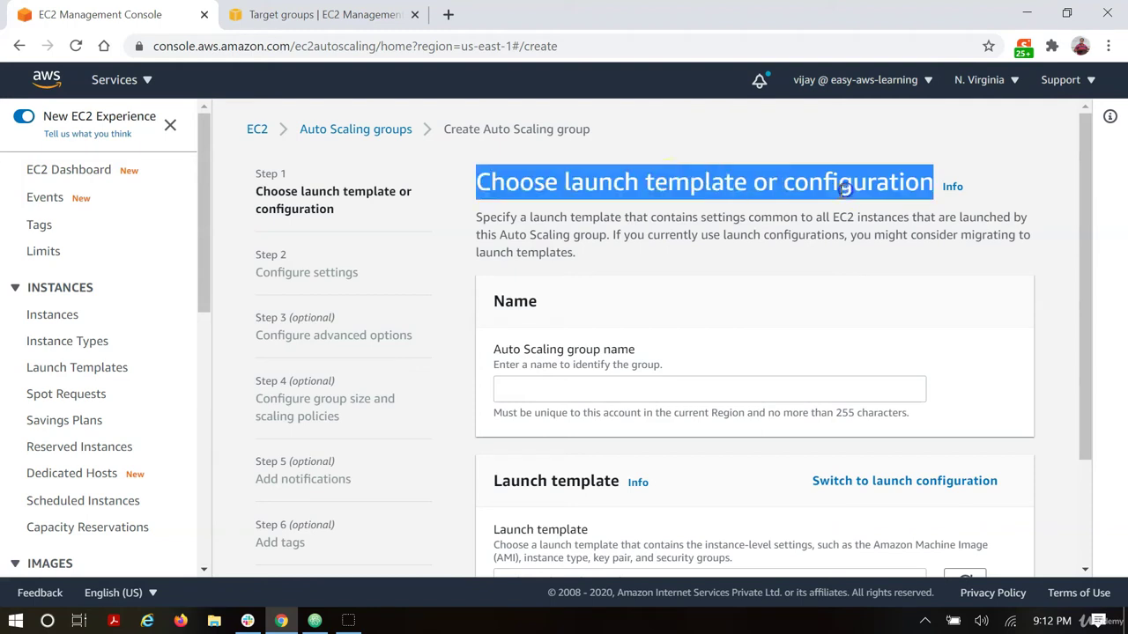
left_click(806, 186)
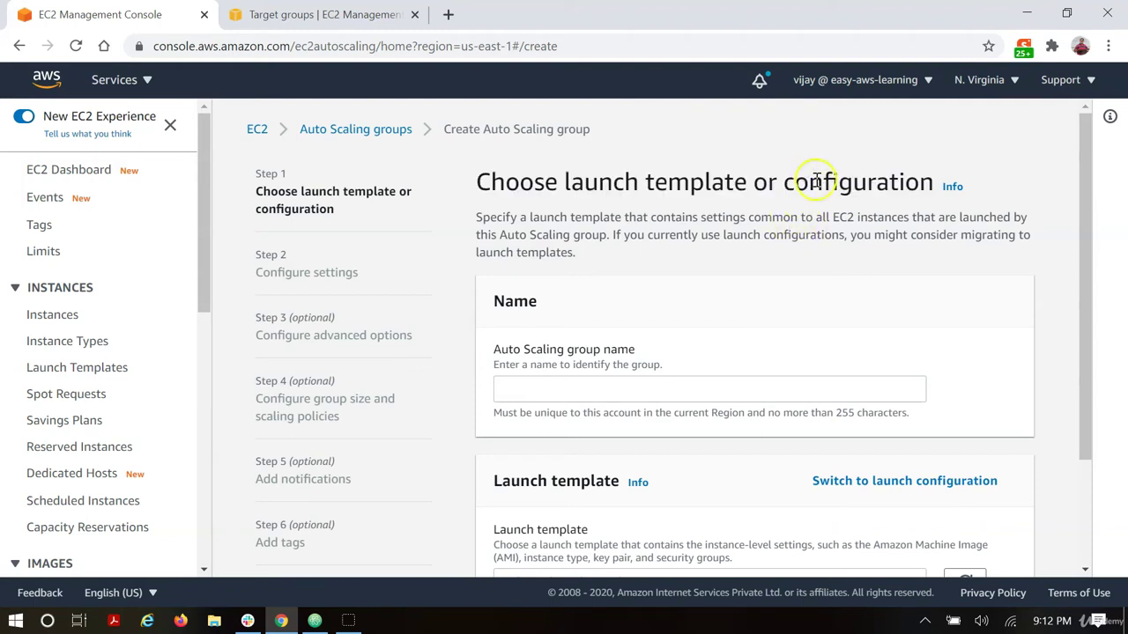
double_click(817, 180)
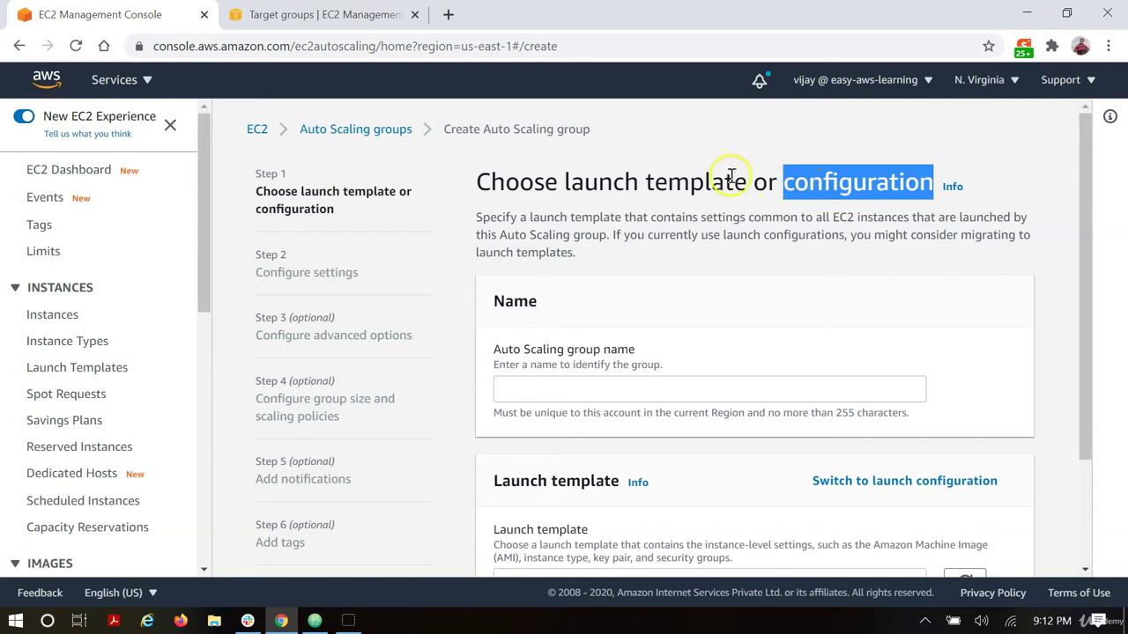
left_click_drag(747, 182, 570, 188)
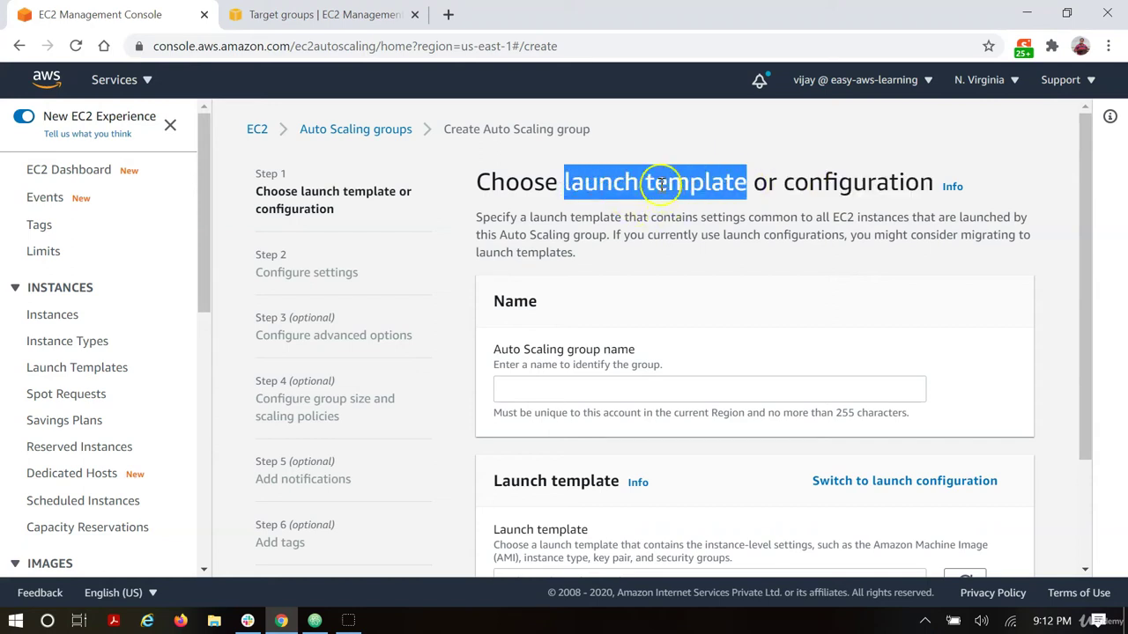
Step: Name the group MyFirstASG and begin creating a new launch template
left_click(582, 391)
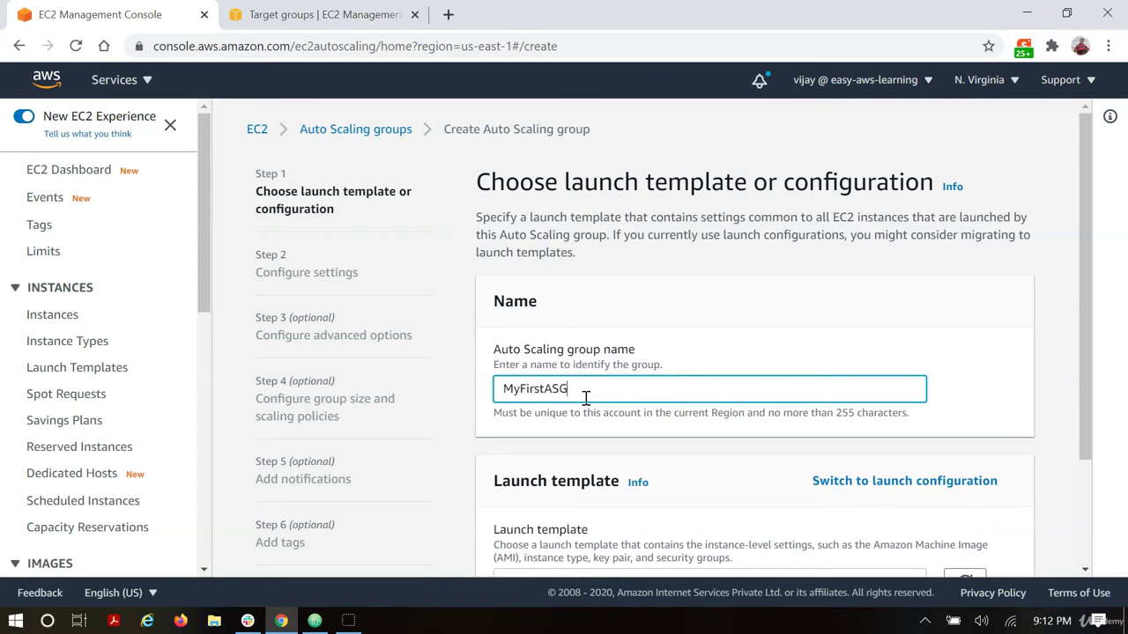
scroll(617, 392, "down", 3)
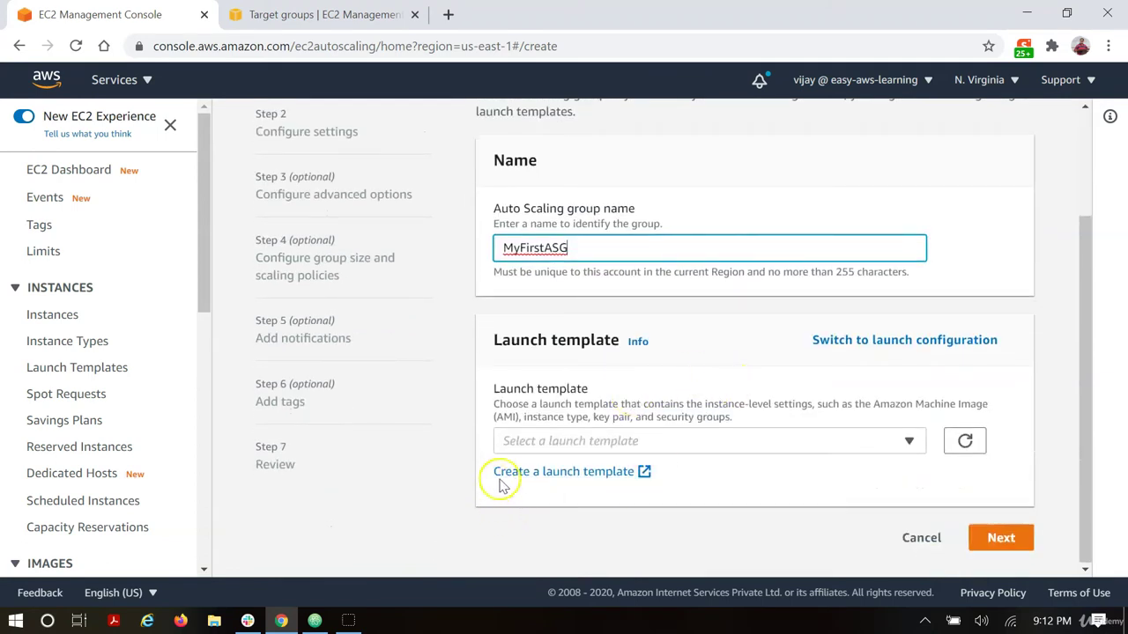
left_click(646, 472)
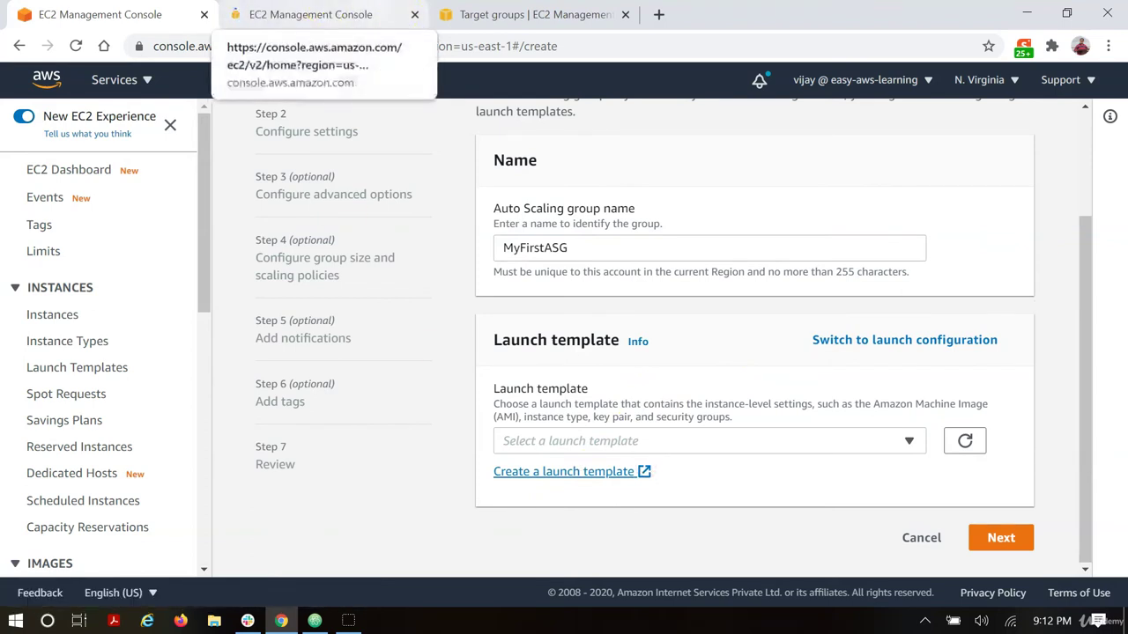
Step: Name the launch template MyLaunchTemplate, with its name plus 'First' as version description
left_click(308, 14)
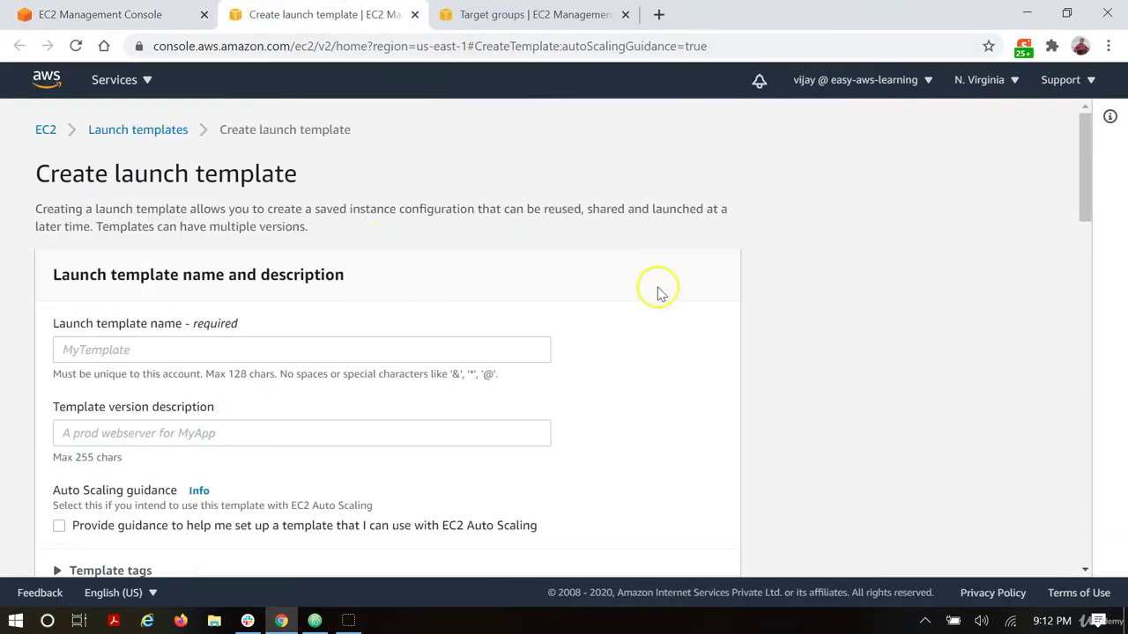
left_click(361, 343)
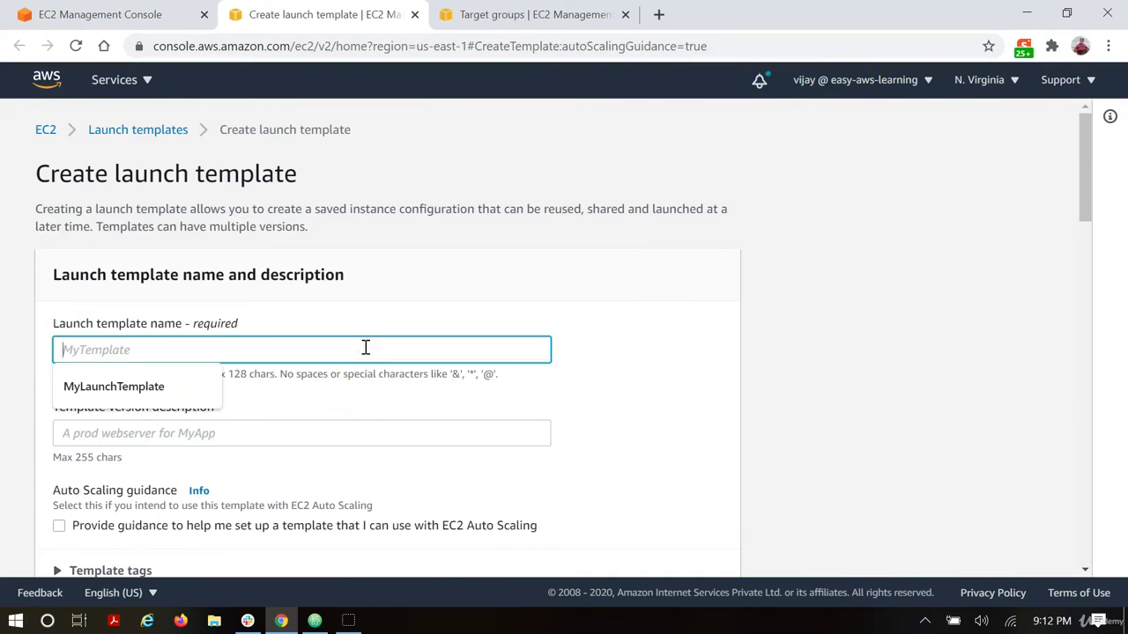
type("My")
key("Down")
key("Return")
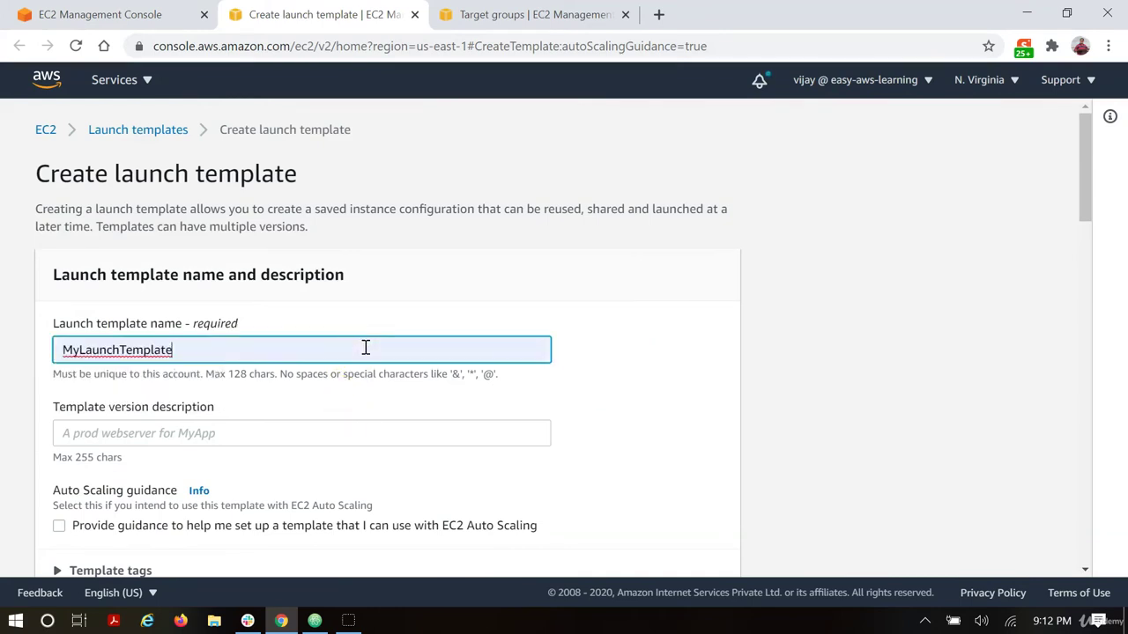
scroll(307, 401, "down", 1)
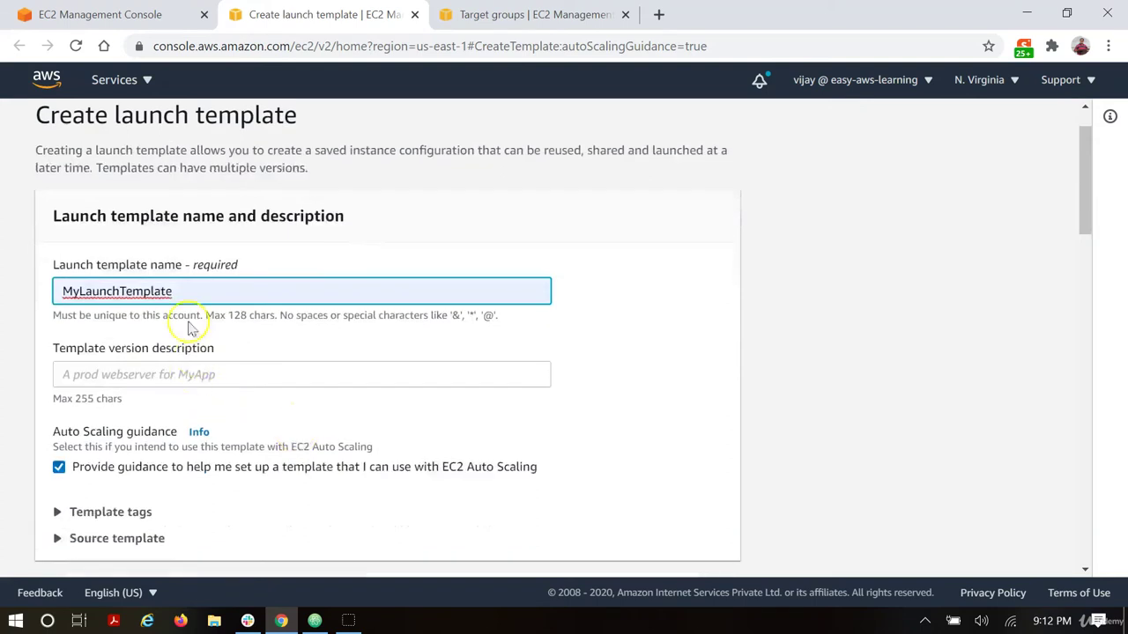
left_click_drag(181, 291, 37, 312)
key("ctrl+c")
left_click(108, 378)
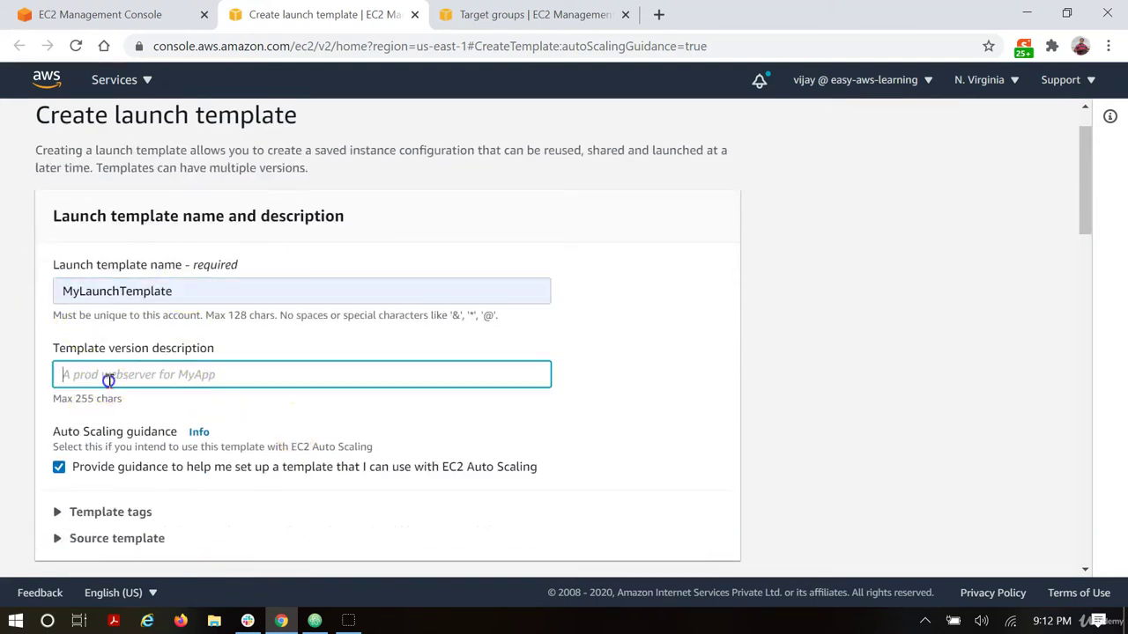
key("ctrl+v")
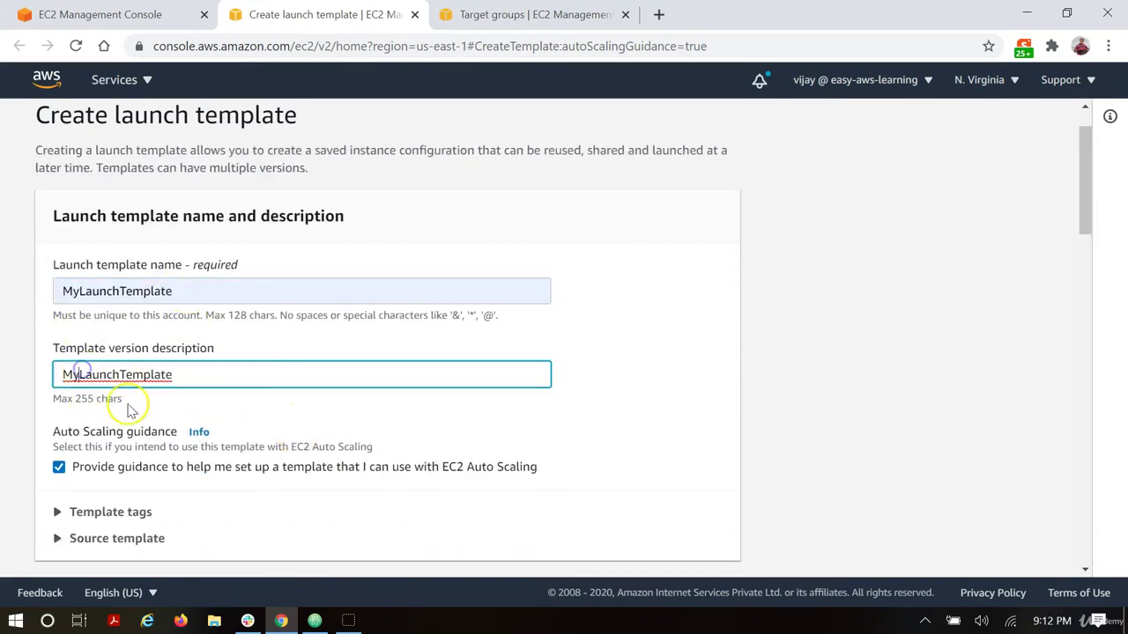
type("First")
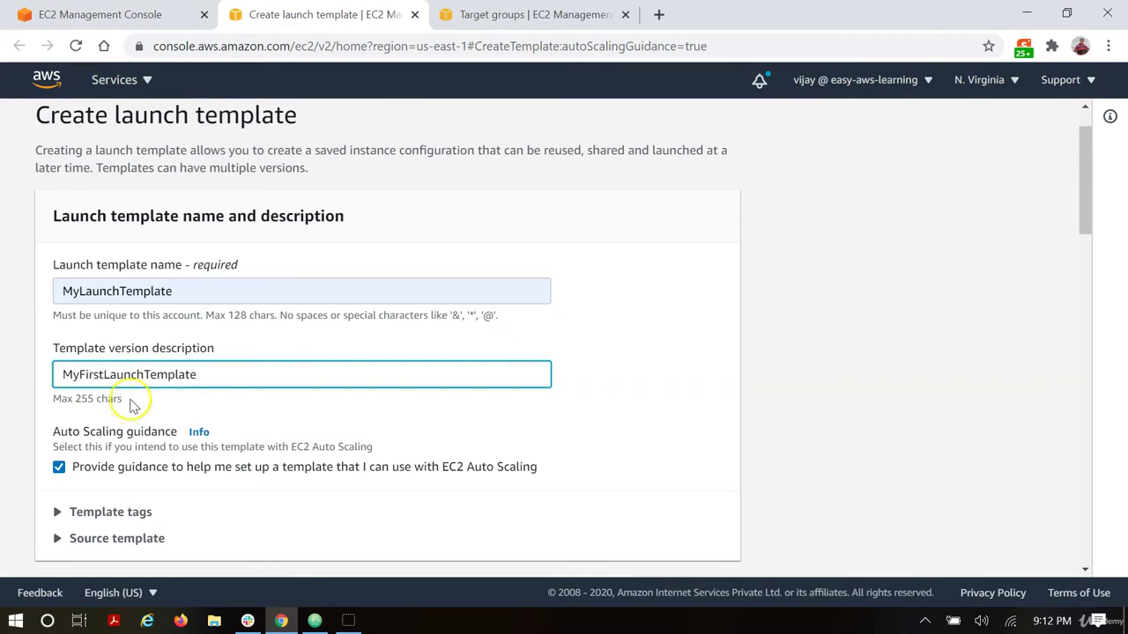
Step: Choose the Amazon Linux 2 x86 AMI, t2.micro instance type and ec2-demo key pair
scroll(132, 406, "down", 5)
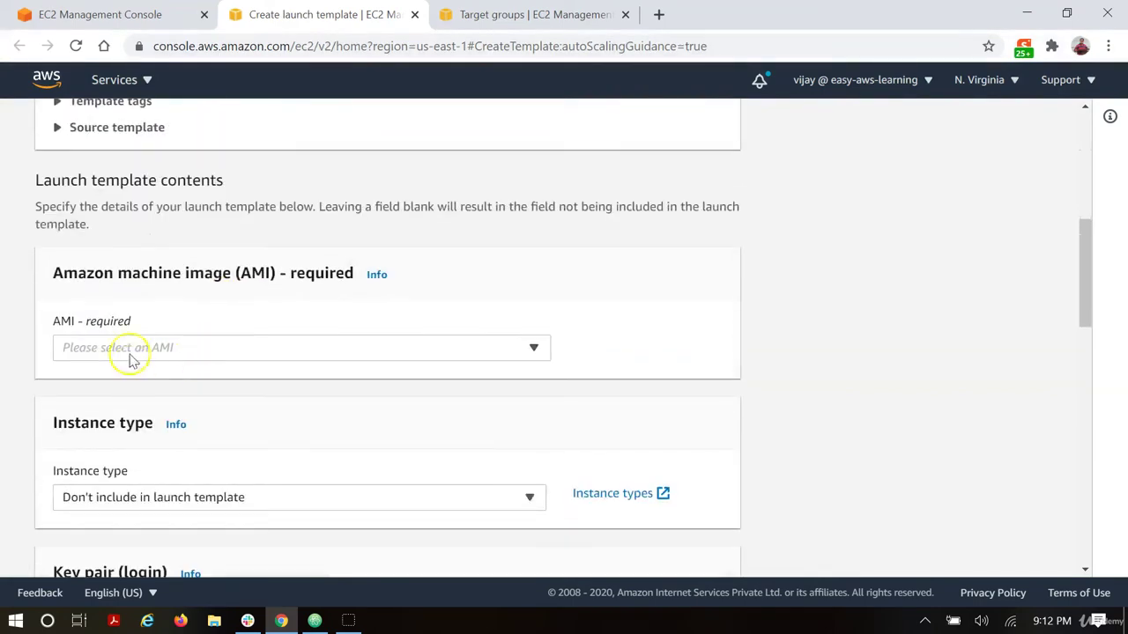
left_click(132, 351)
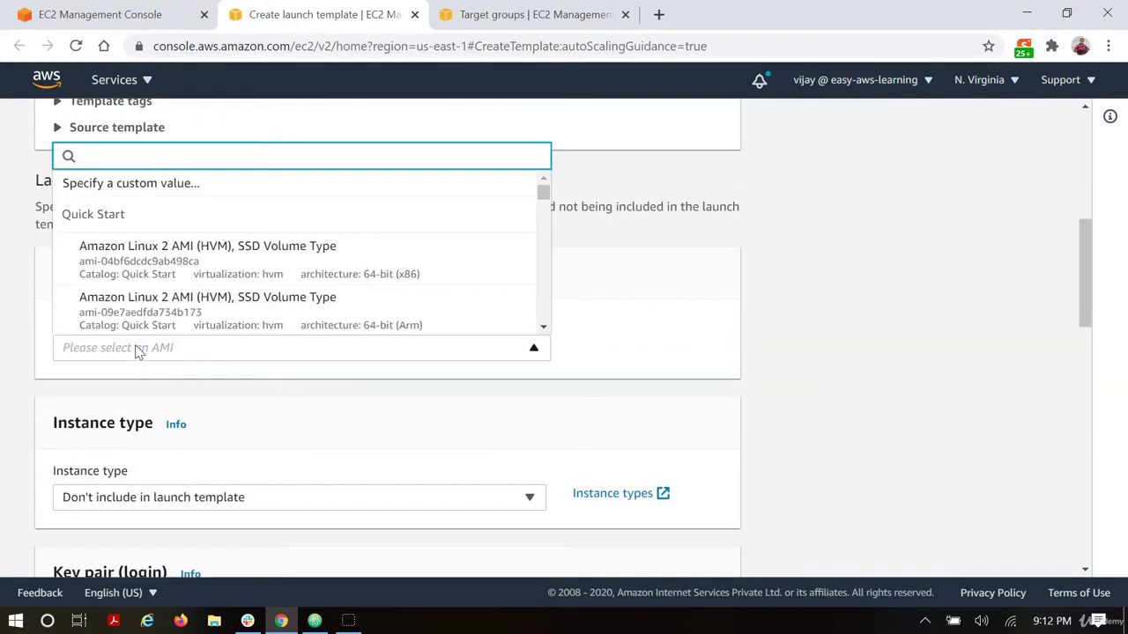
left_click(185, 253)
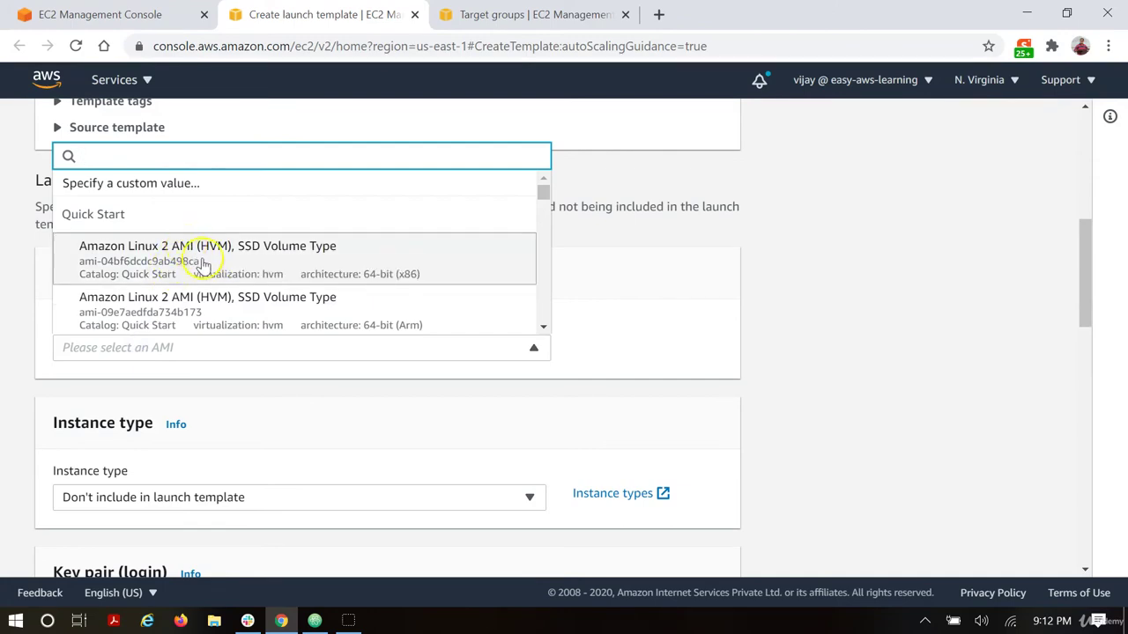
left_click(207, 262)
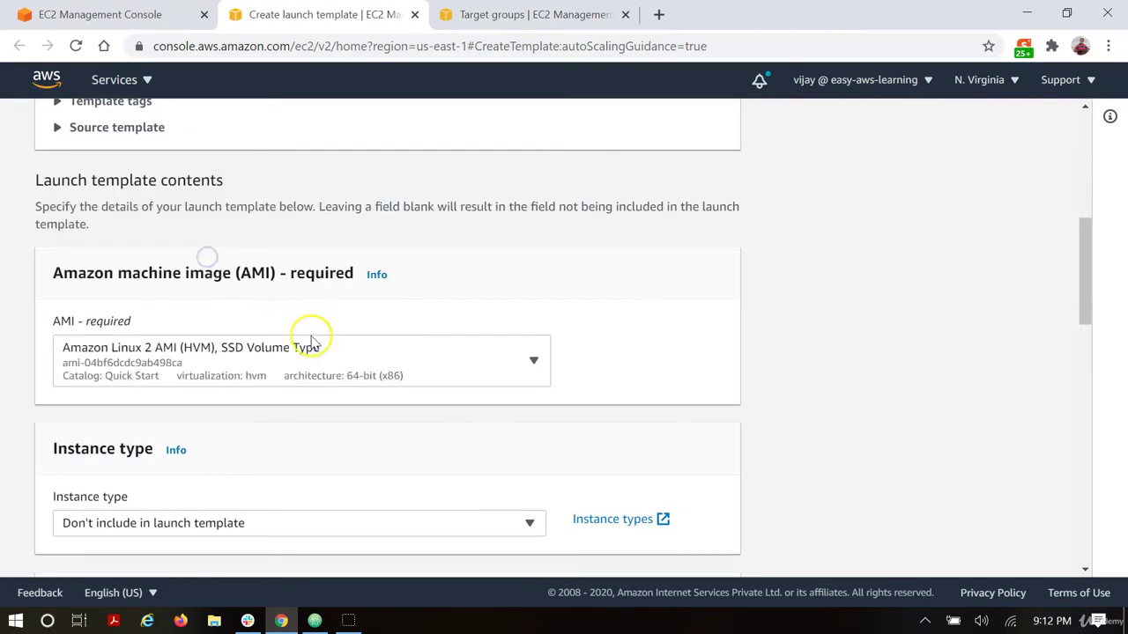
scroll(304, 370, "down", 2)
left_click(347, 357)
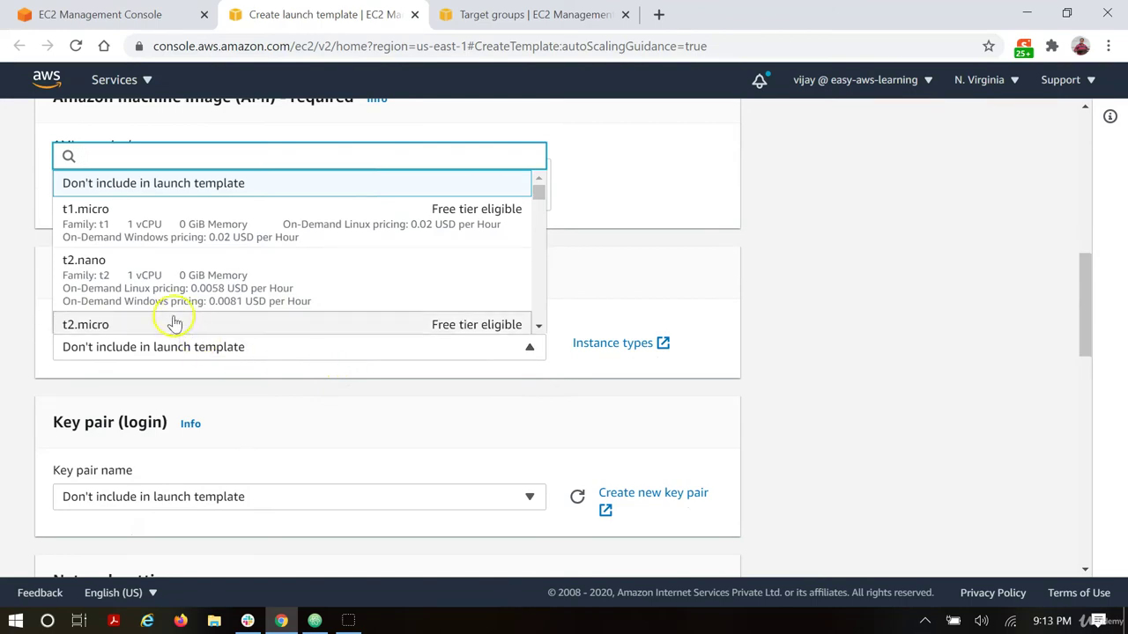
left_click(124, 330)
scroll(291, 390, "down", 3)
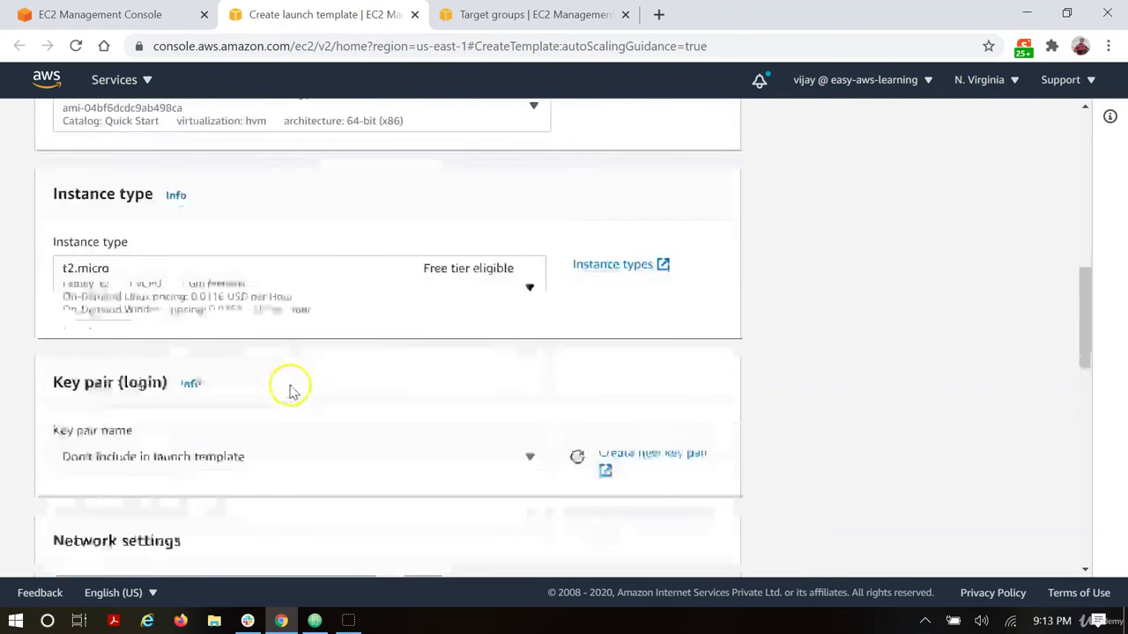
left_click(290, 301)
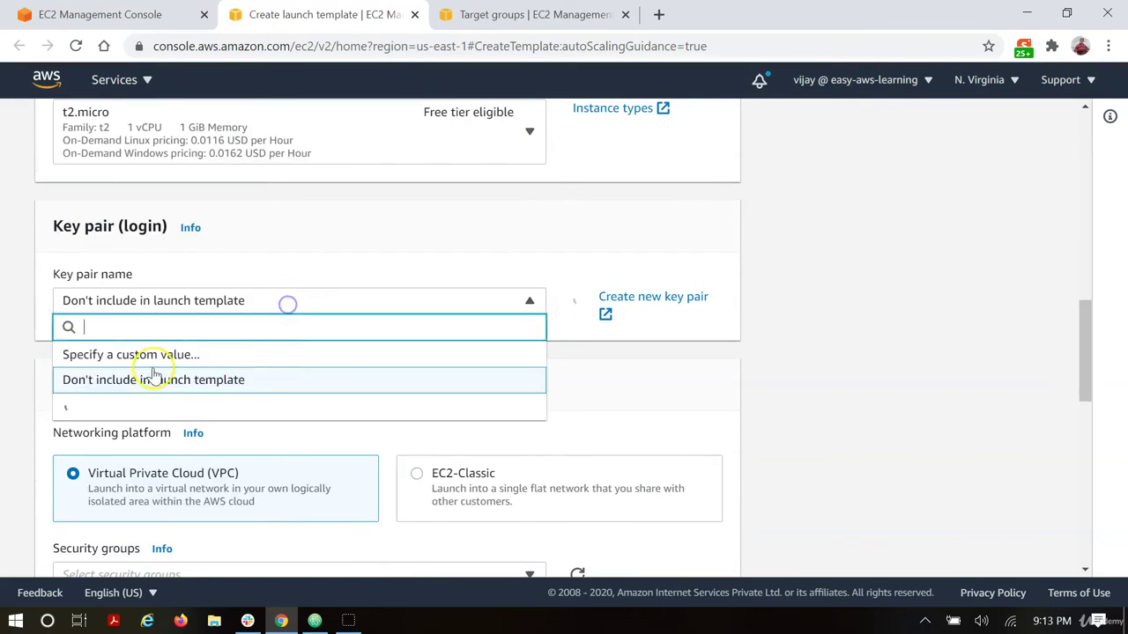
left_click(136, 407)
Step: Add the default security group, then review storage and resource tags to the form's end
scroll(511, 390, "down", 1)
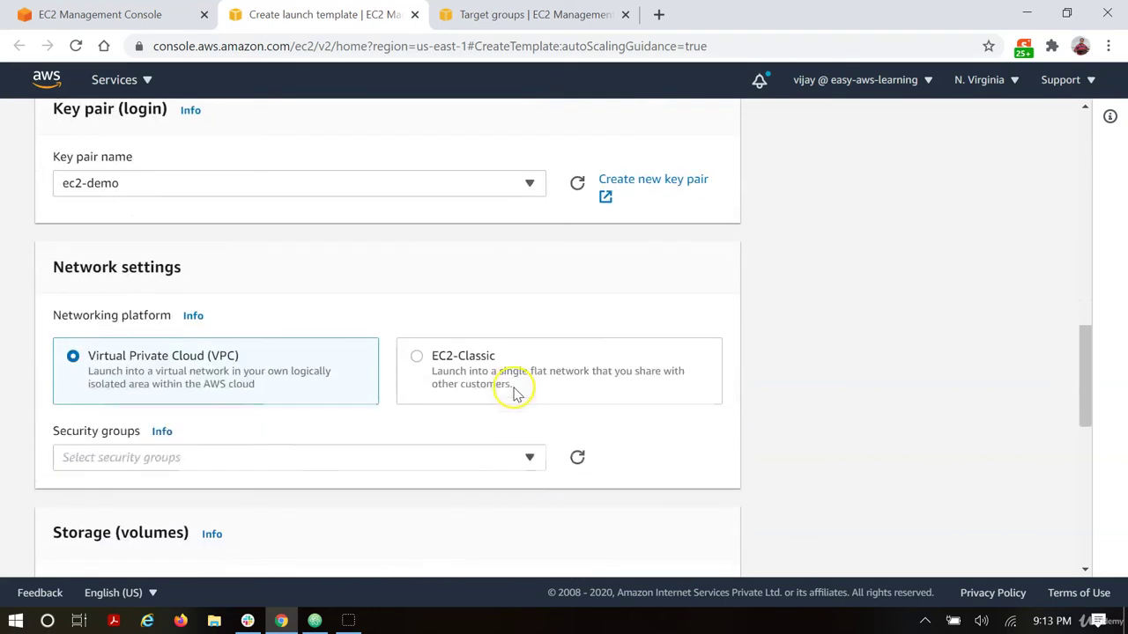
scroll(465, 407, "down", 1)
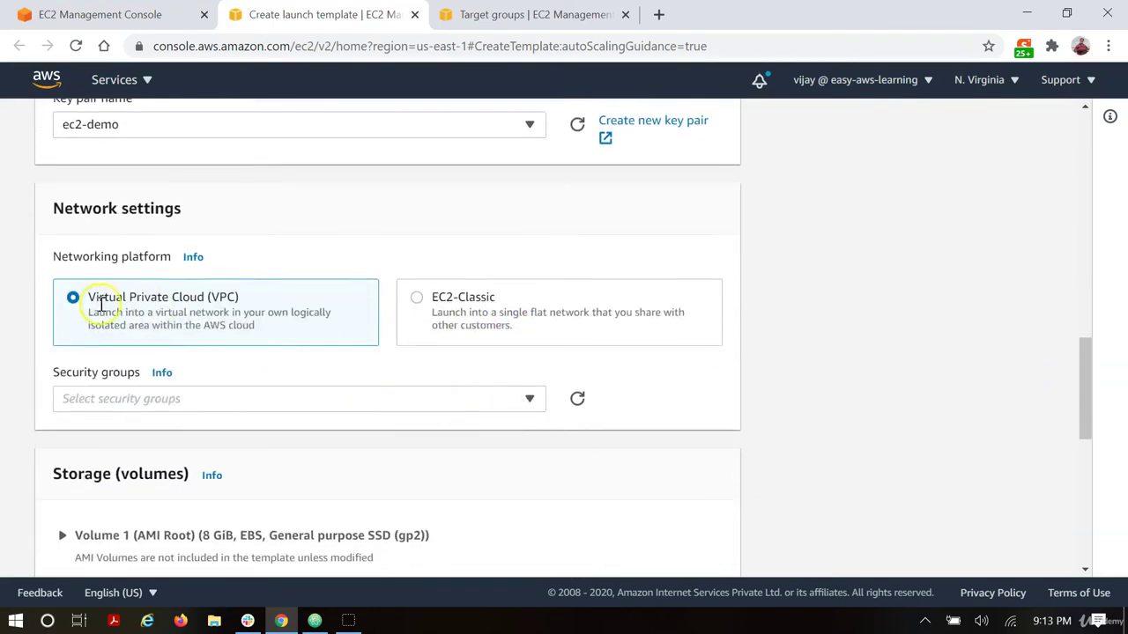
scroll(151, 327, "down", 2)
left_click(216, 280)
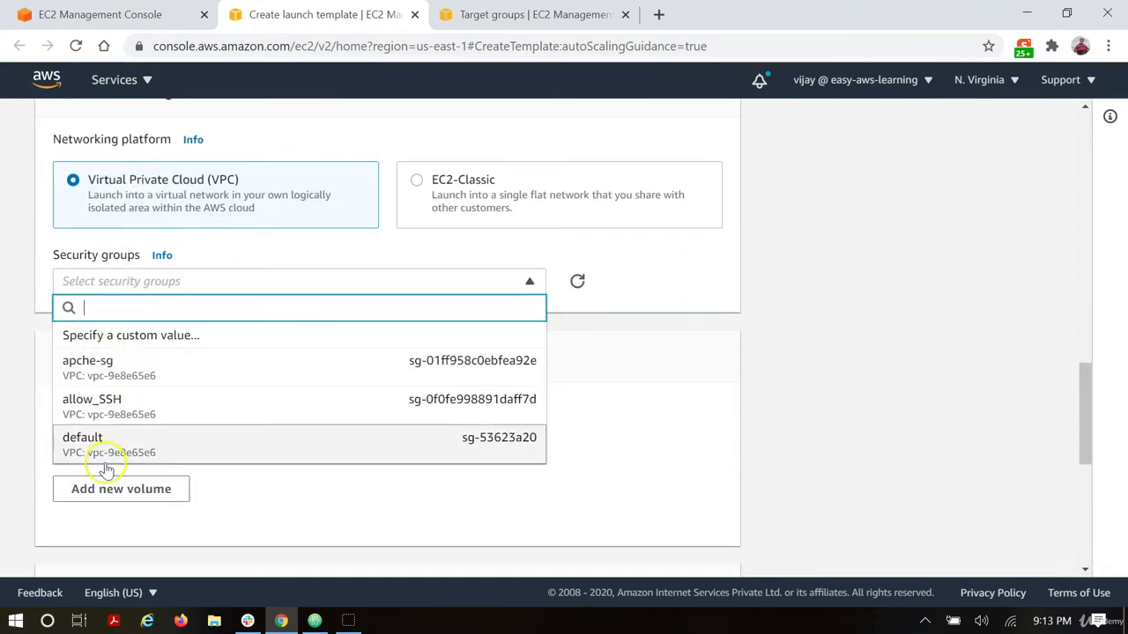
left_click(121, 441)
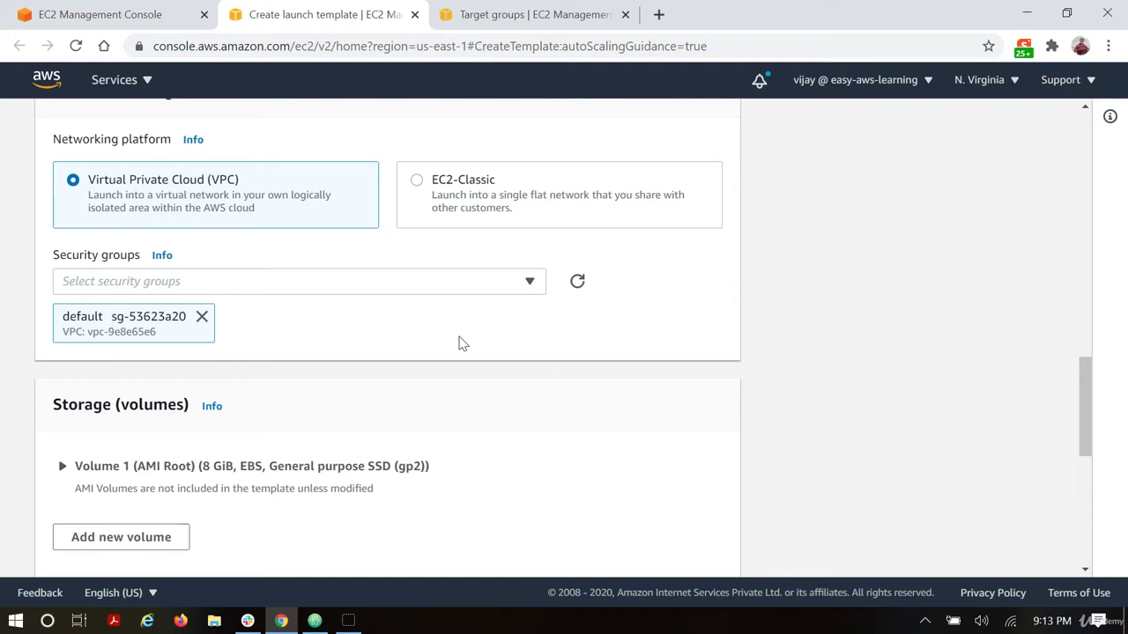
scroll(464, 343, "down", 2)
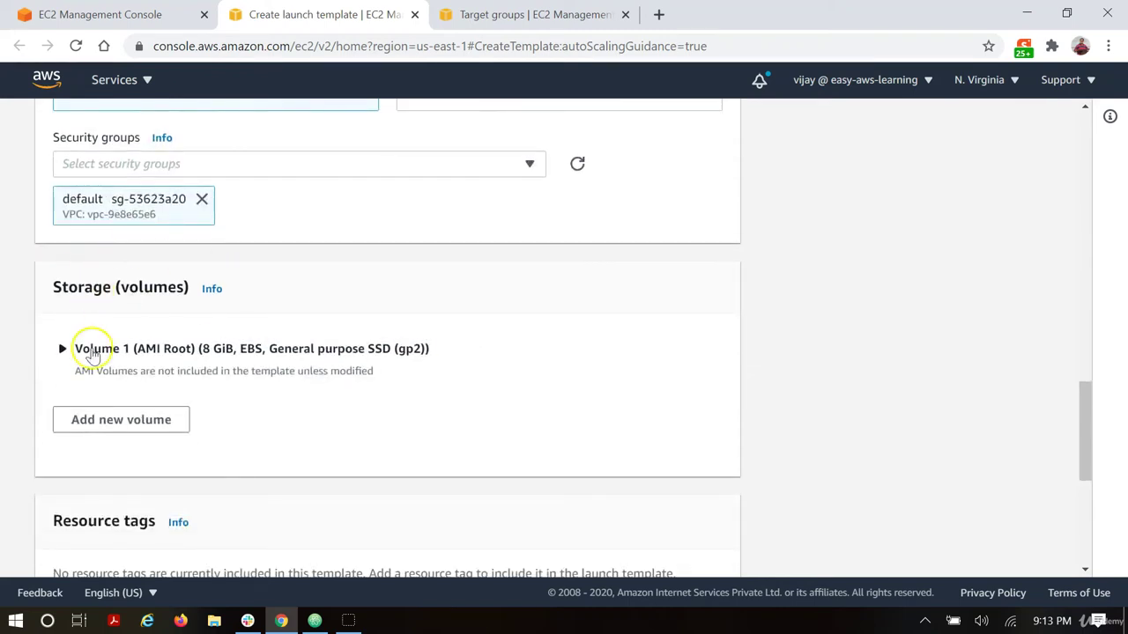
scroll(320, 298, "down", 1)
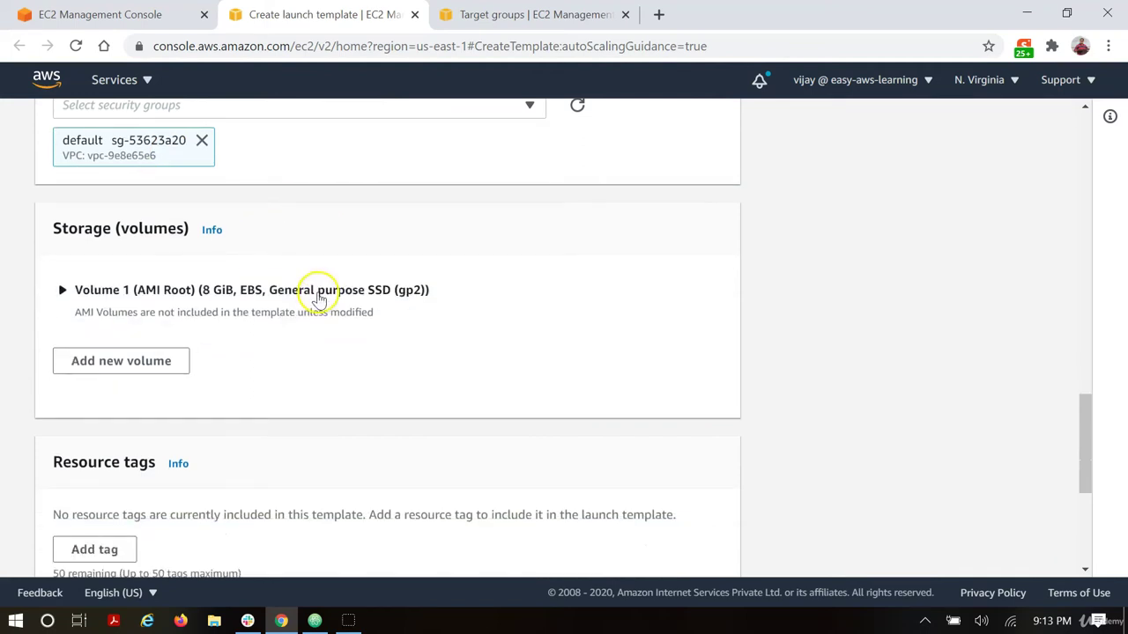
scroll(320, 299, "down", 1)
scroll(320, 299, "down", 5)
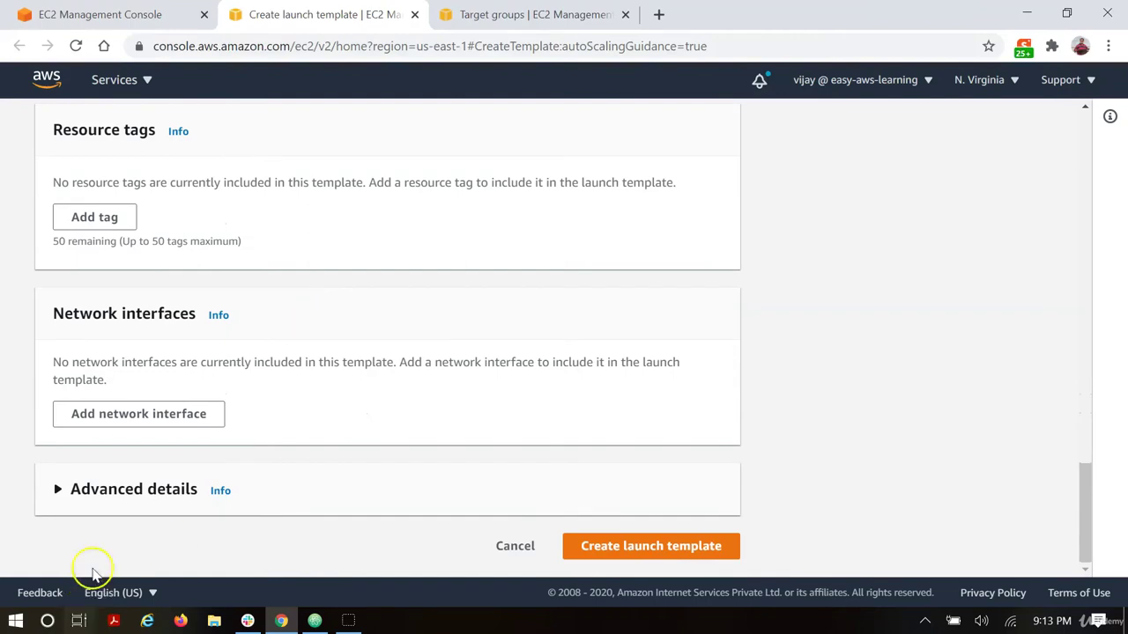
Step: Expand the template's Advanced details and reach the User data field
left_click(143, 491)
scroll(255, 441, "down", 6)
scroll(269, 435, "down", 2)
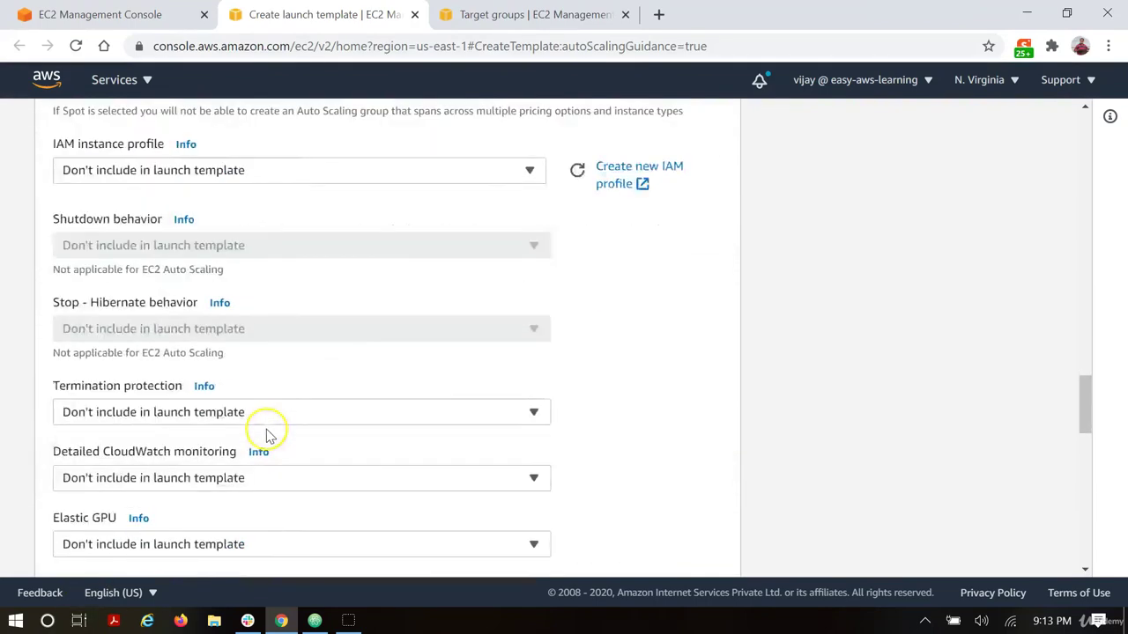
scroll(268, 435, "up", 3)
scroll(269, 434, "down", 12)
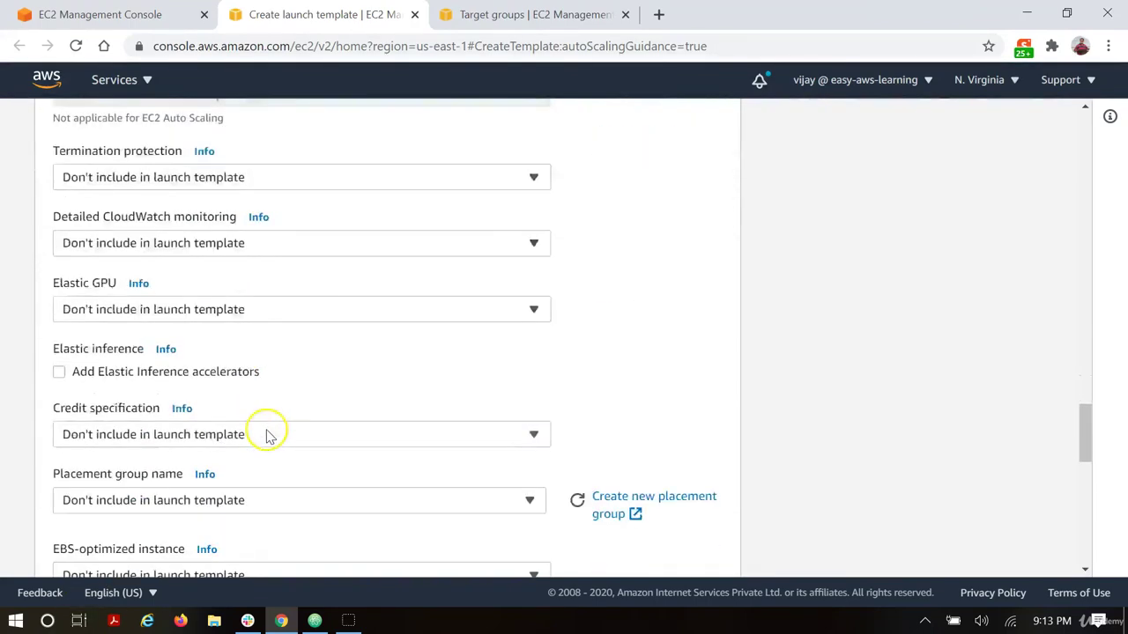
scroll(268, 434, "down", 2)
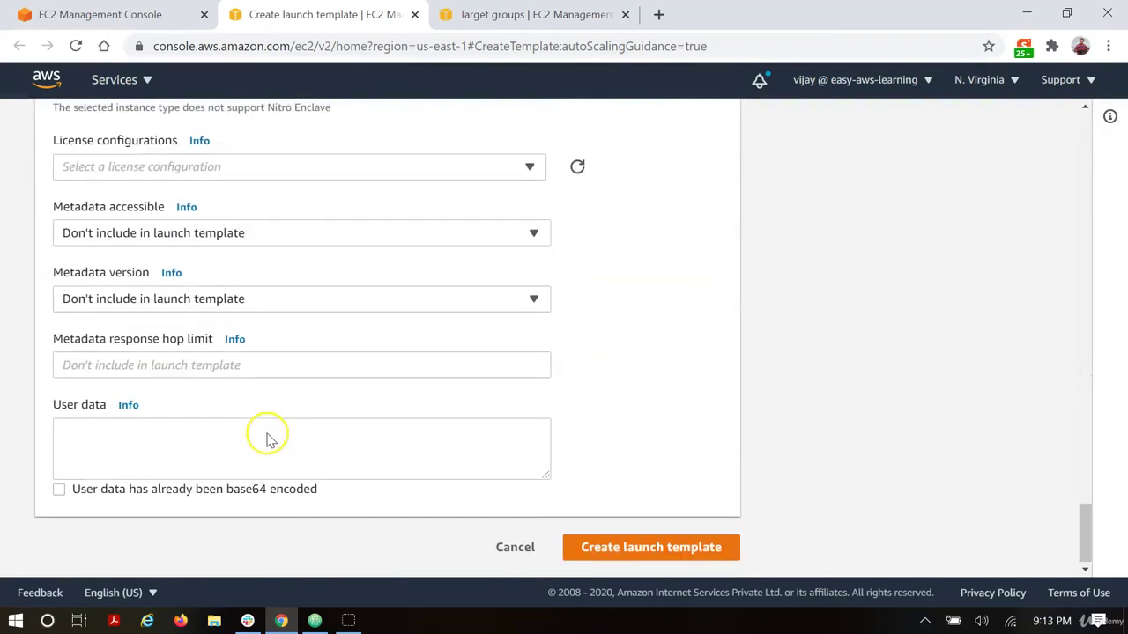
left_click(193, 453)
Step: Paste the httpd startup script from Atom into User data and create MyLaunchTemplate
key("alt+Tab")
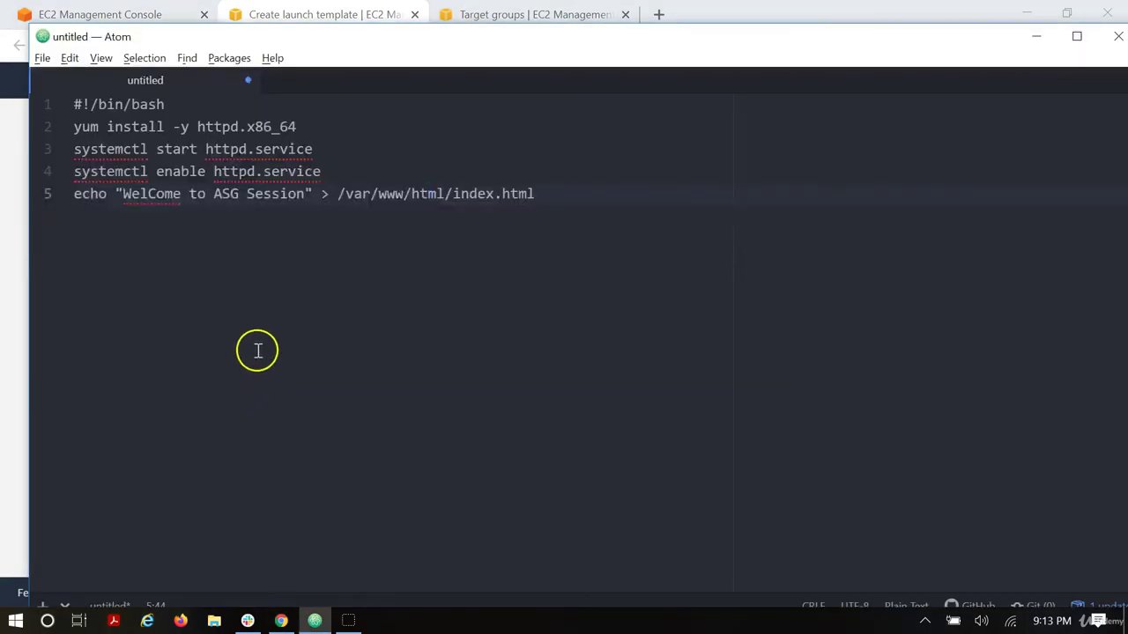
left_click_drag(38, 171, 30, 109)
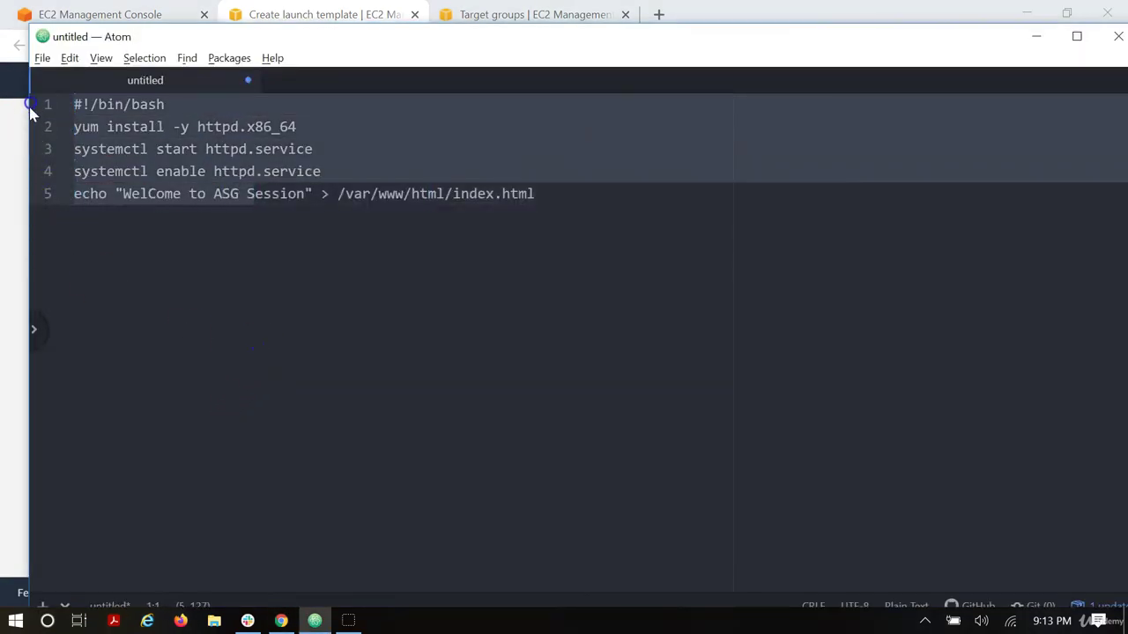
left_click(300, 243)
key("ctrl+a")
key("ctrl+c")
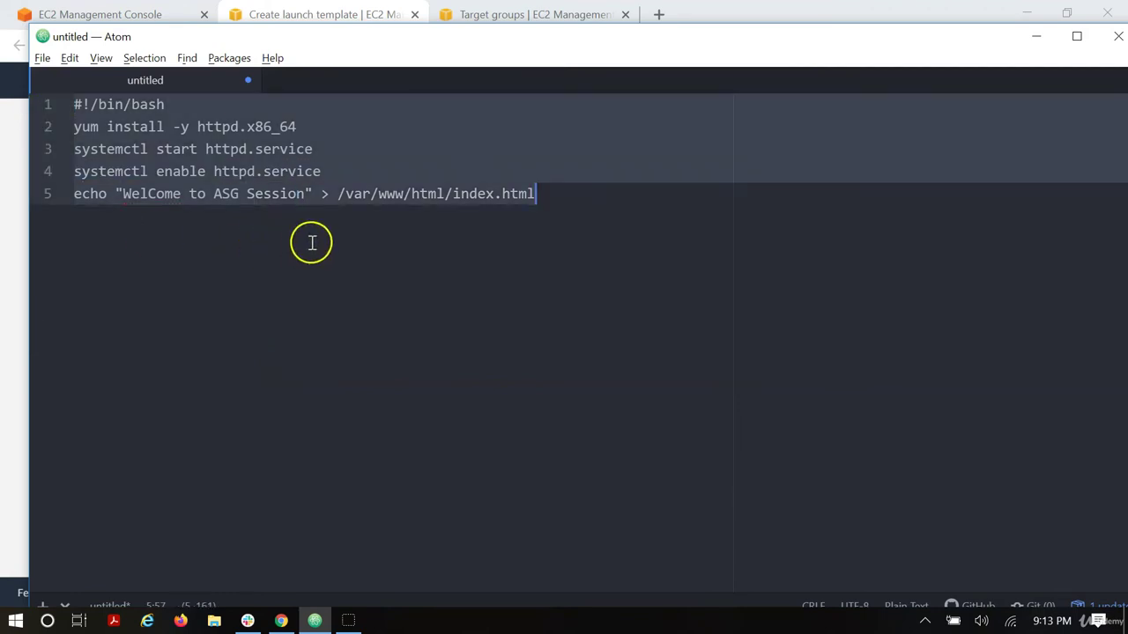
key("alt+Tab")
left_click(273, 454)
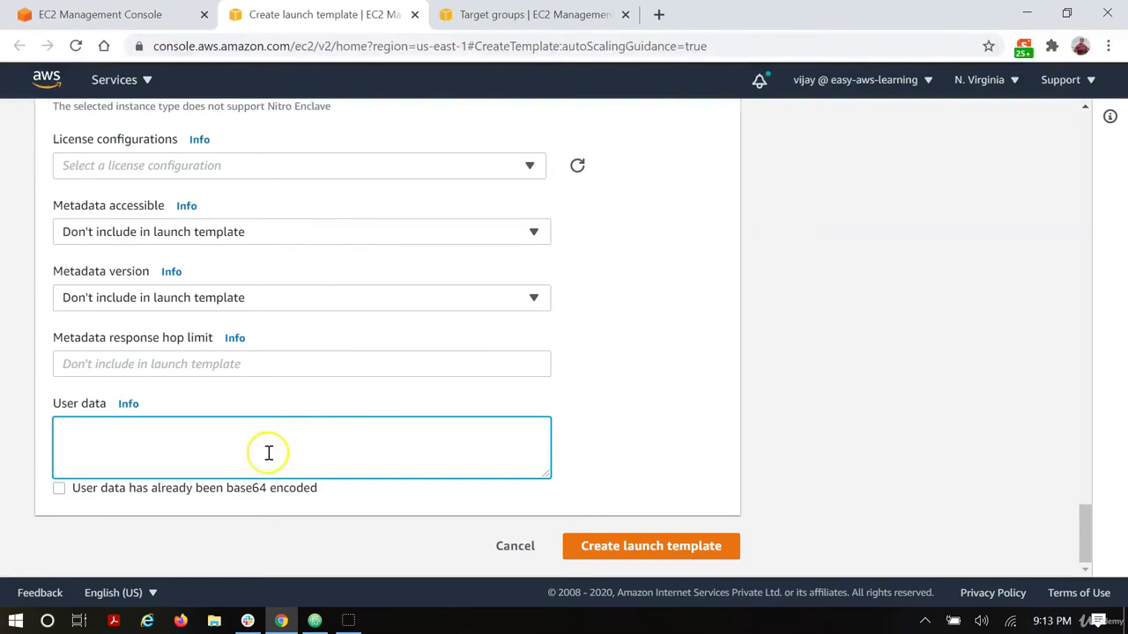
key("ctrl+v")
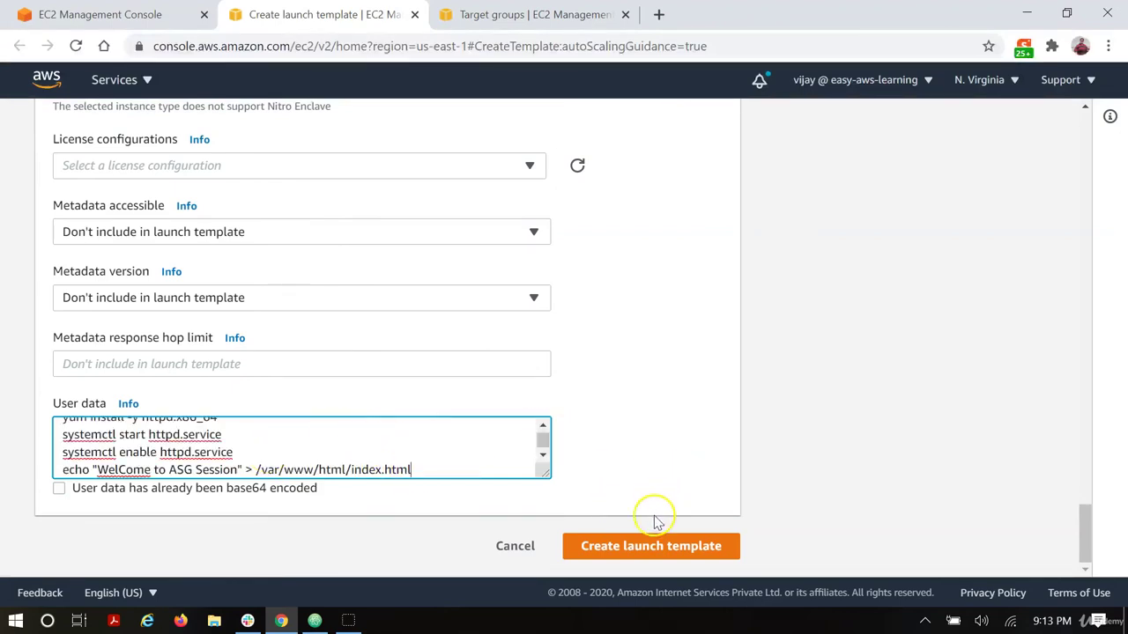
left_click(667, 547)
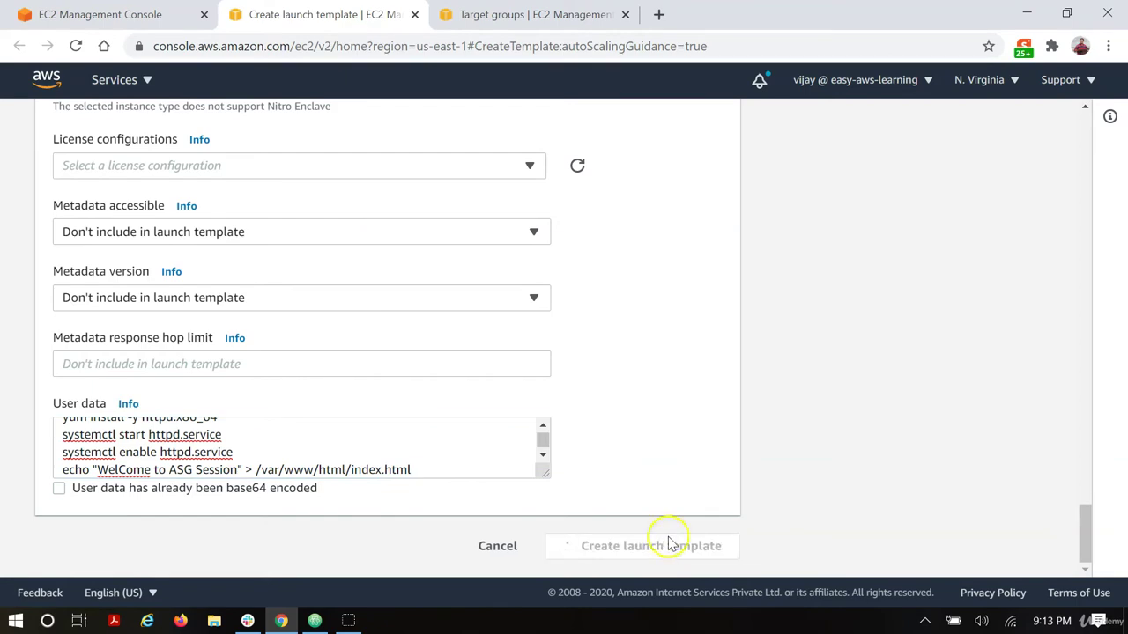
scroll(667, 533, "up", 3)
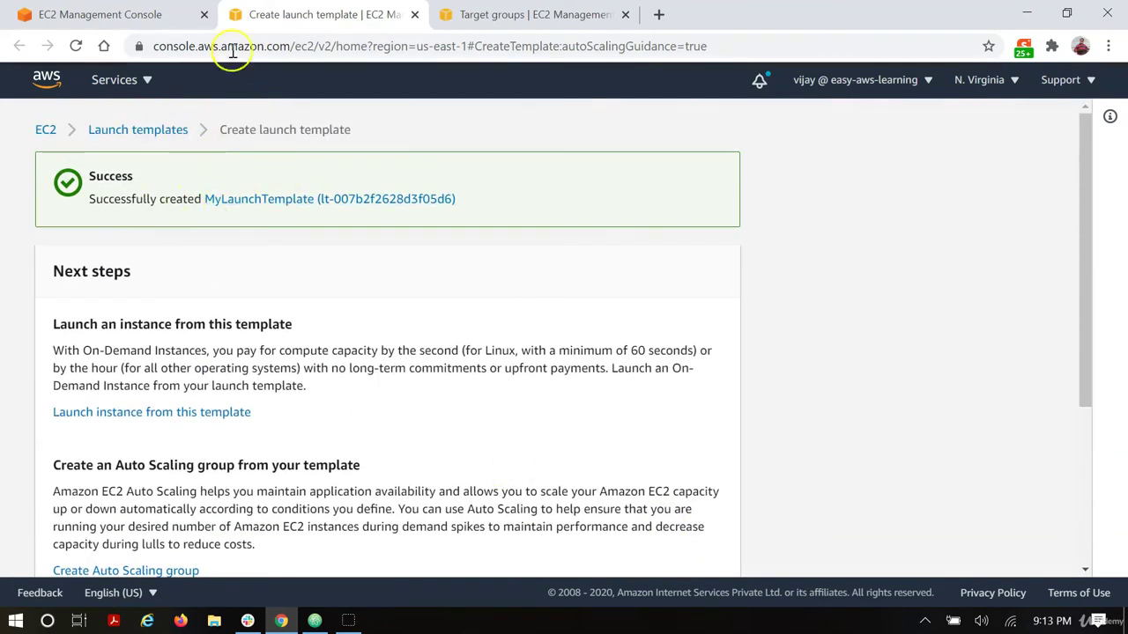
Step: In the Auto Scaling wizard, refresh and select MyLaunchTemplate (default version 1), then continue
left_click(113, 14)
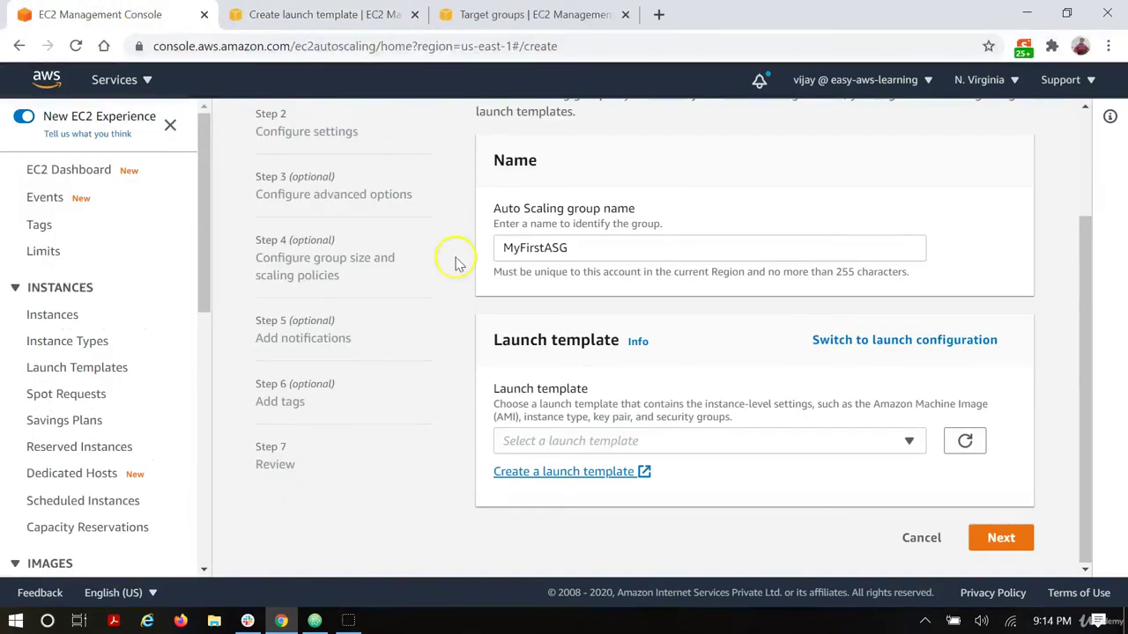
left_click(966, 442)
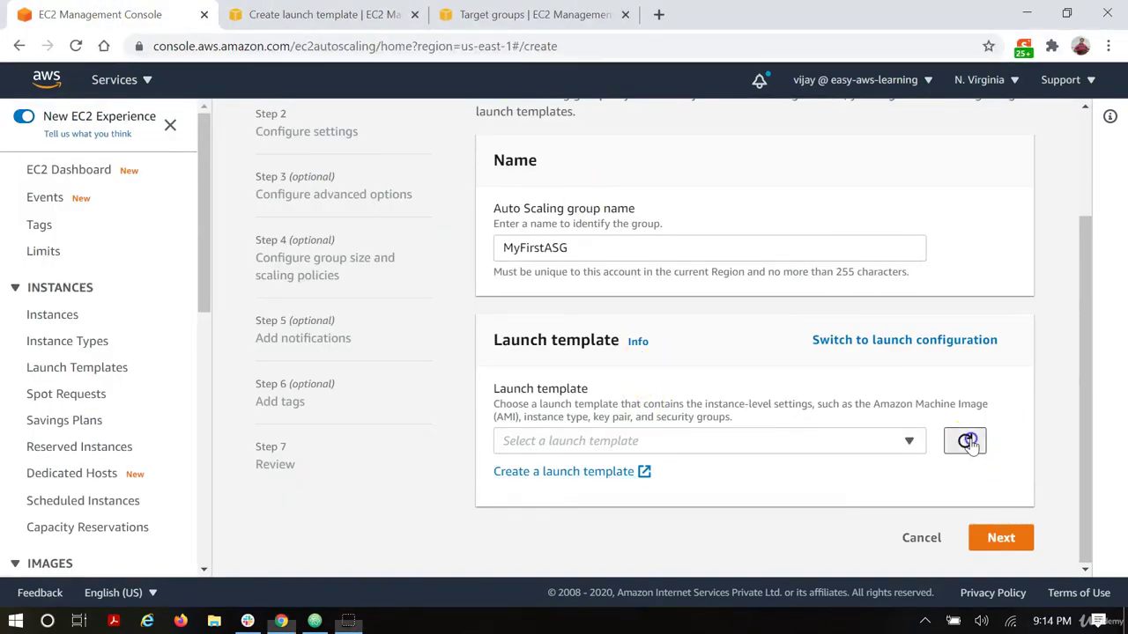
left_click(905, 443)
left_click(579, 496)
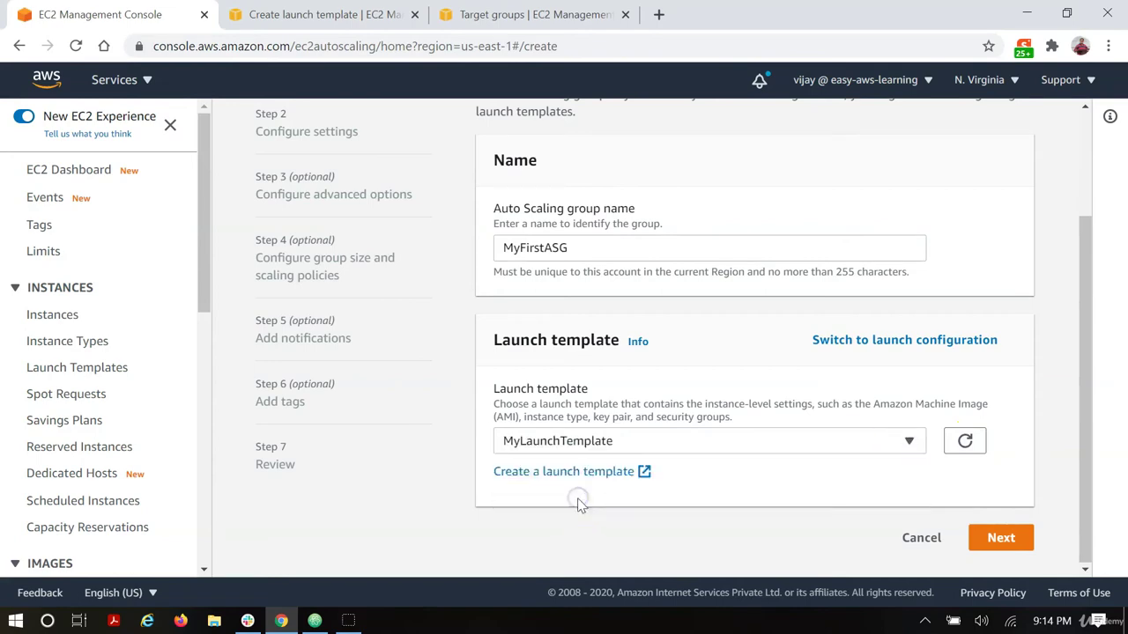
scroll(755, 478, "down", 2)
scroll(755, 479, "down", 2)
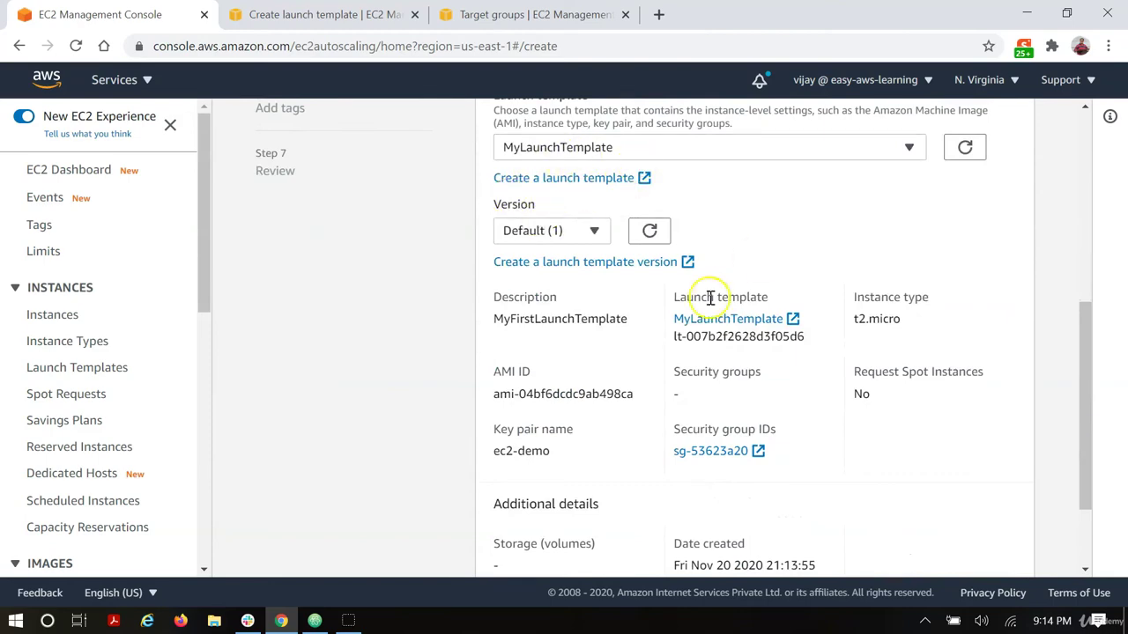
scroll(731, 317, "down", 2)
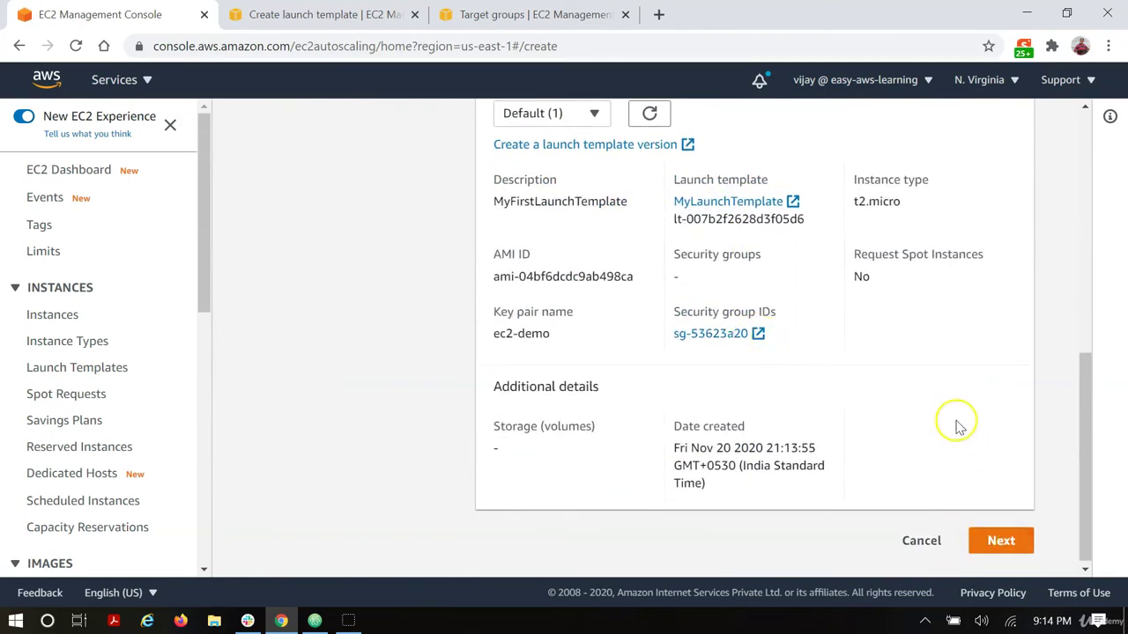
left_click(1005, 539)
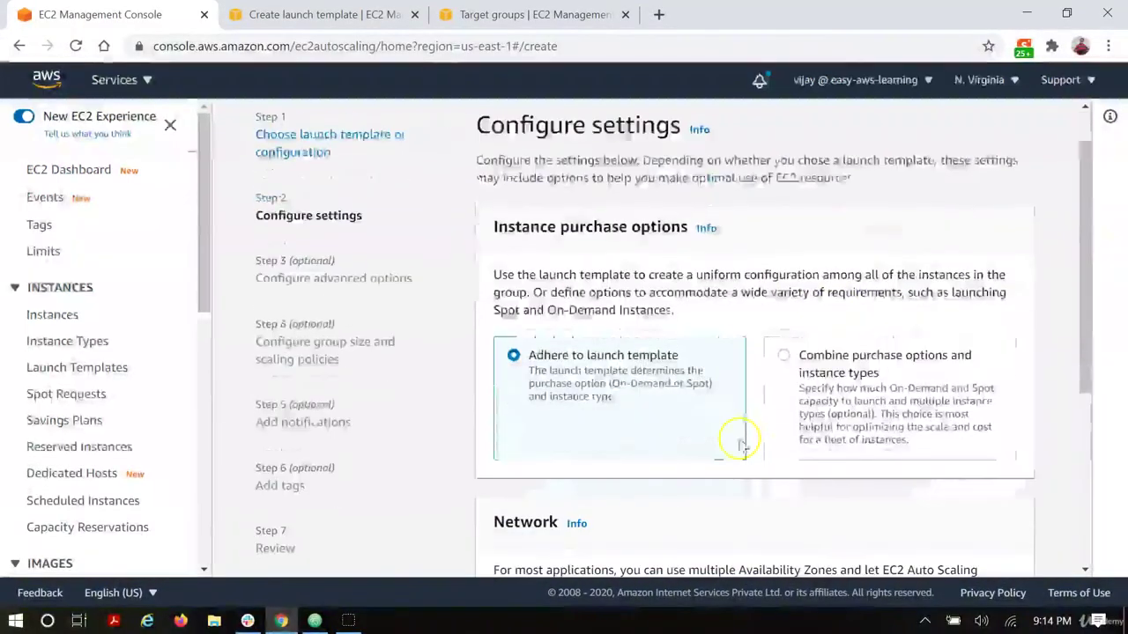
Step: Compare purchase options, leaving the group set to adhere to the launch template
scroll(838, 517, "down", 1)
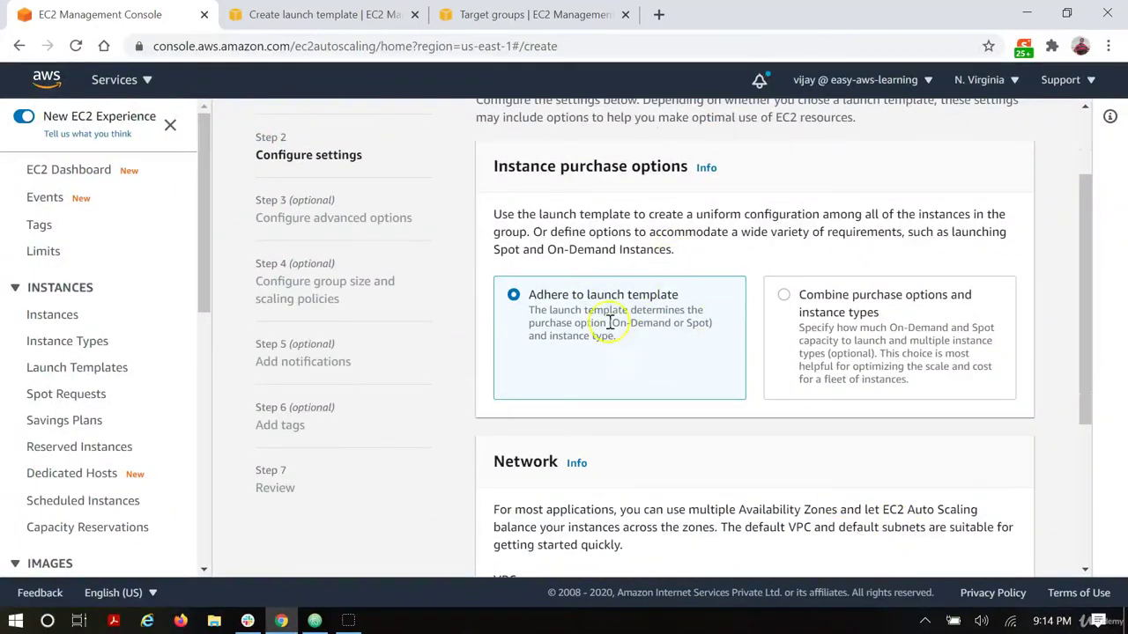
left_click_drag(545, 293, 661, 353)
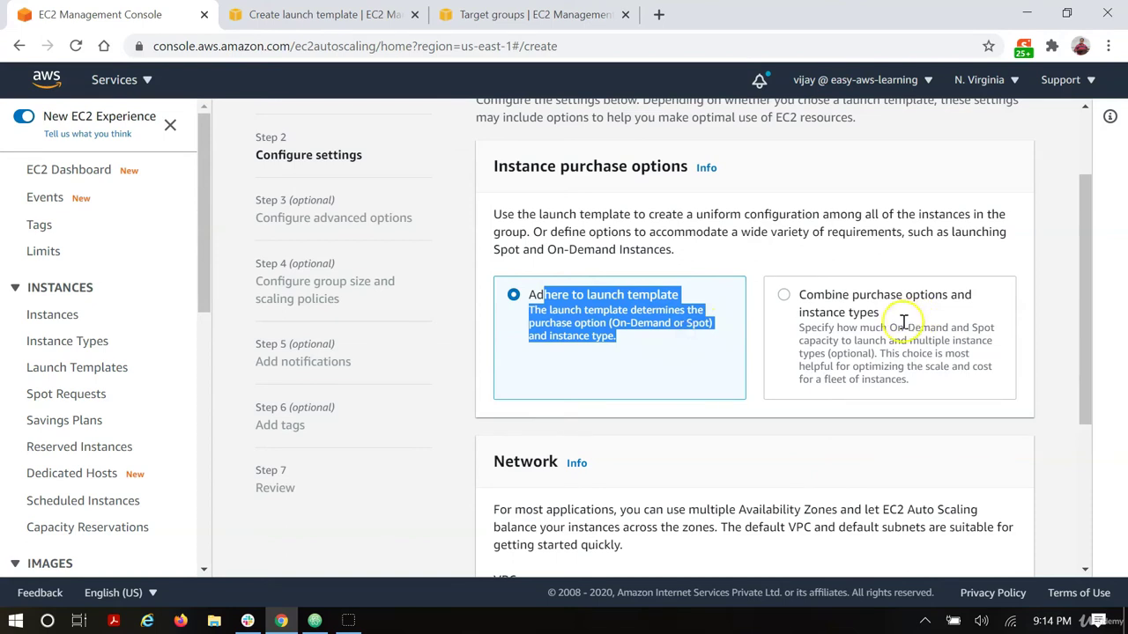
left_click_drag(905, 328, 936, 353)
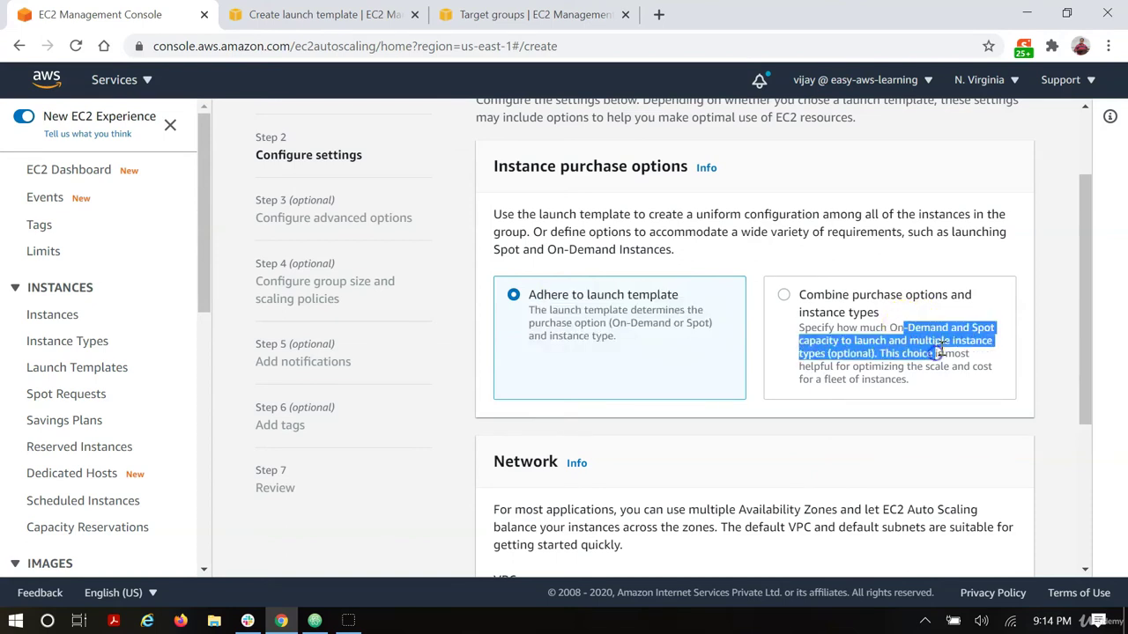
left_click(879, 350)
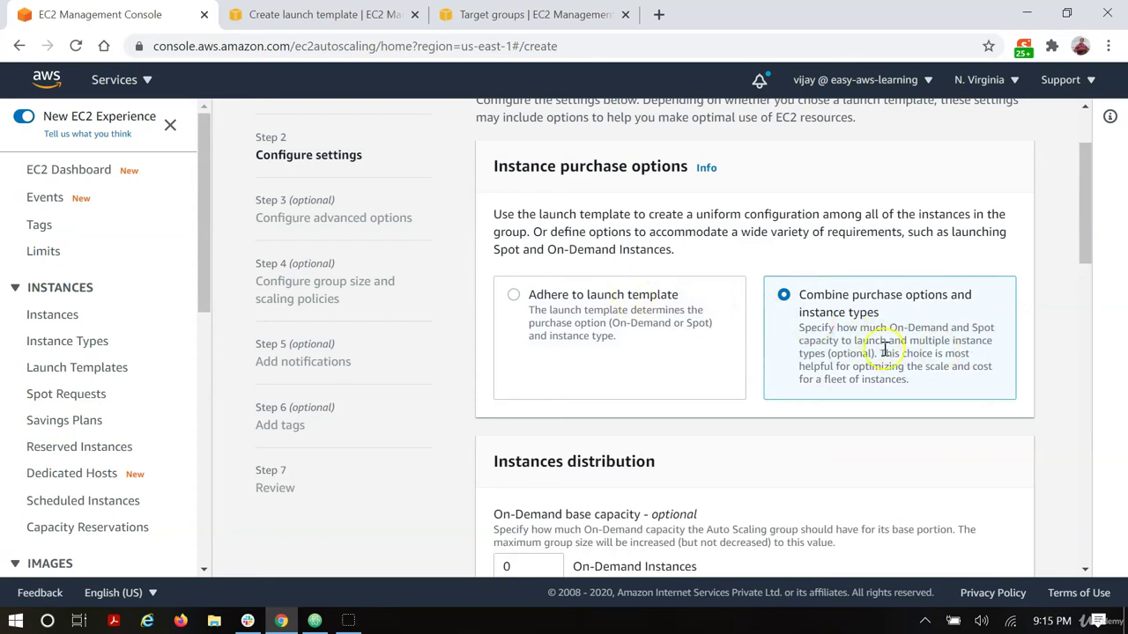
left_click(639, 310)
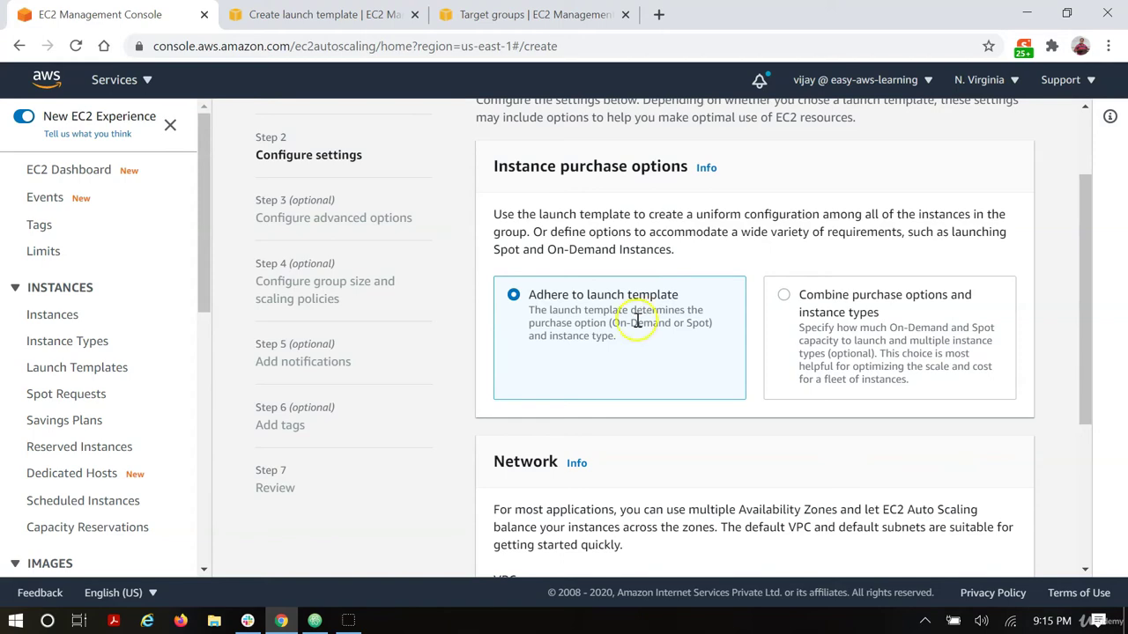
Step: Select the us-east-1a and us-east-1b subnets and proceed to advanced options
scroll(637, 324, "down", 3)
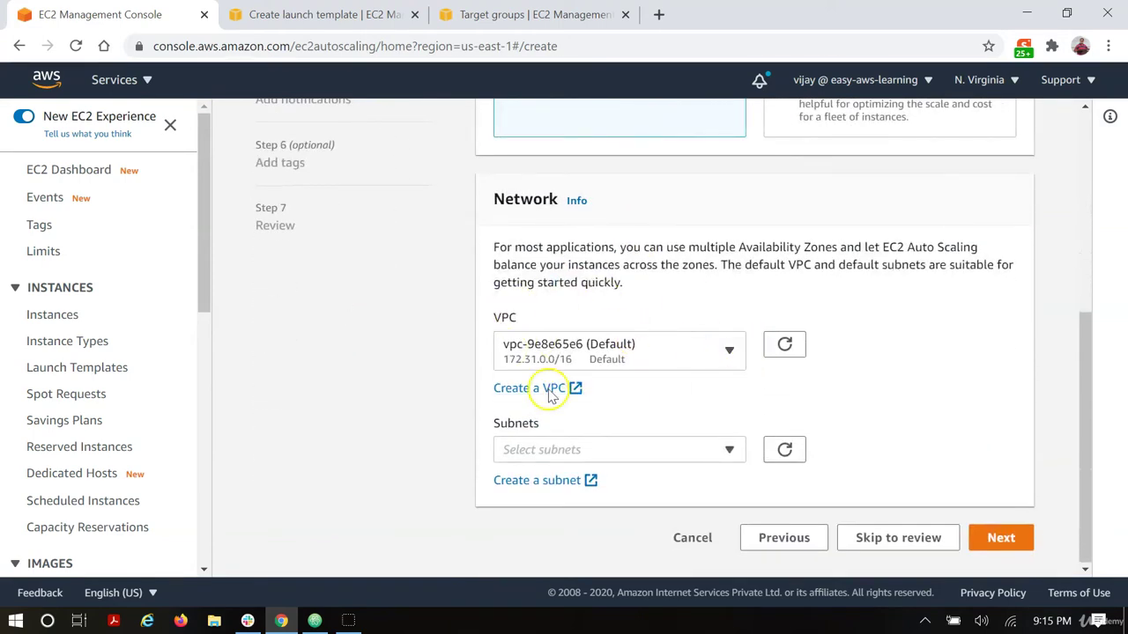
left_click(692, 447)
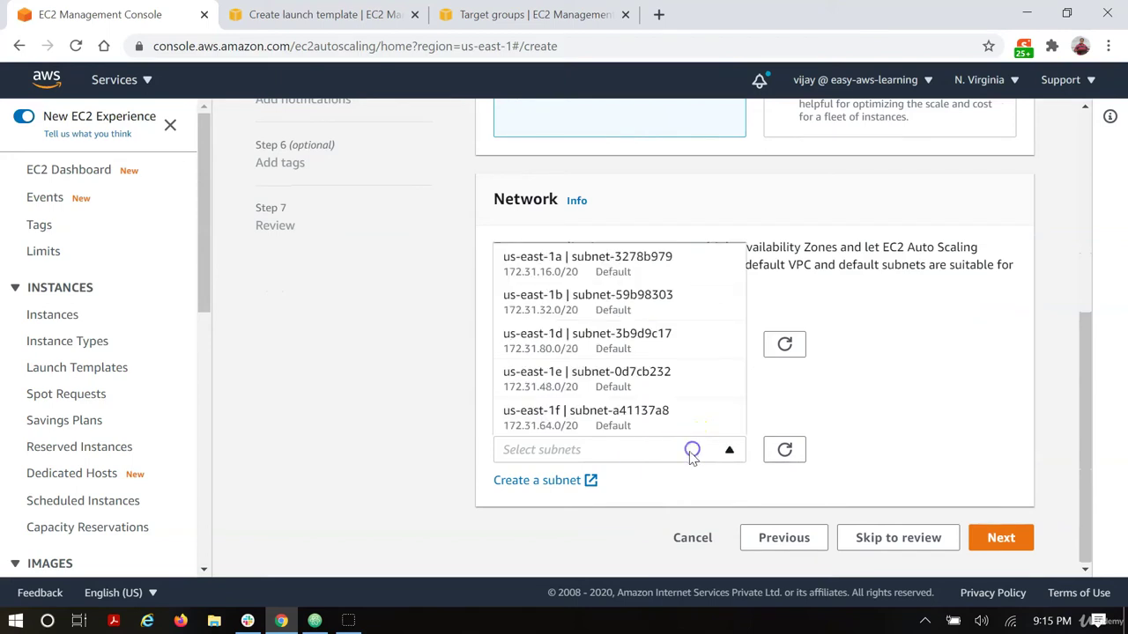
left_click(586, 262)
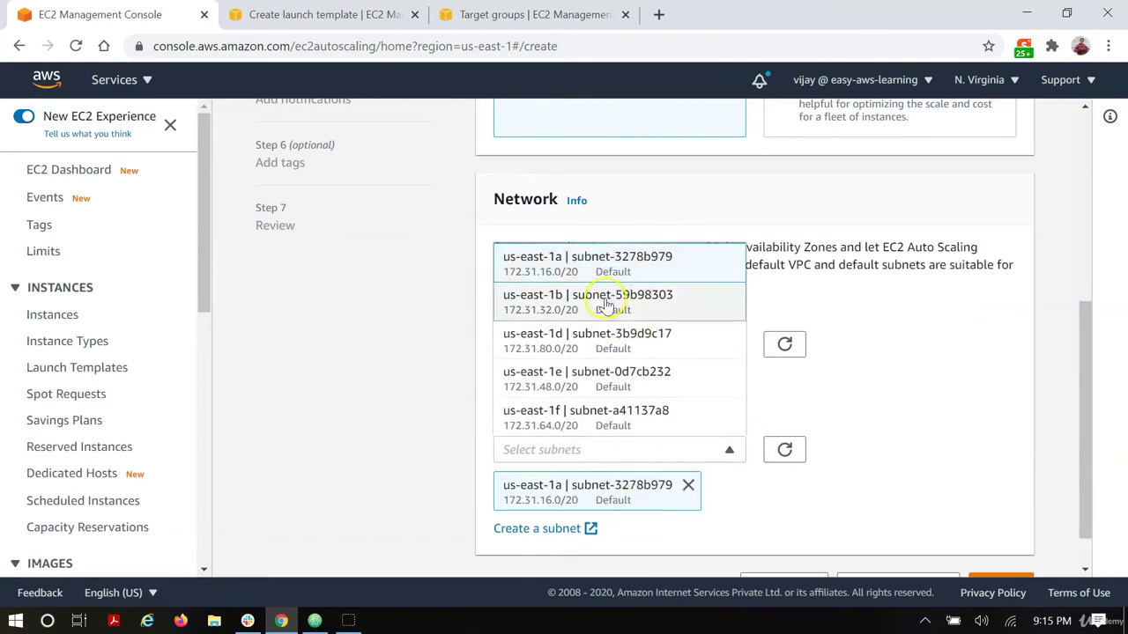
left_click(596, 302)
scroll(1057, 392, "down", 1)
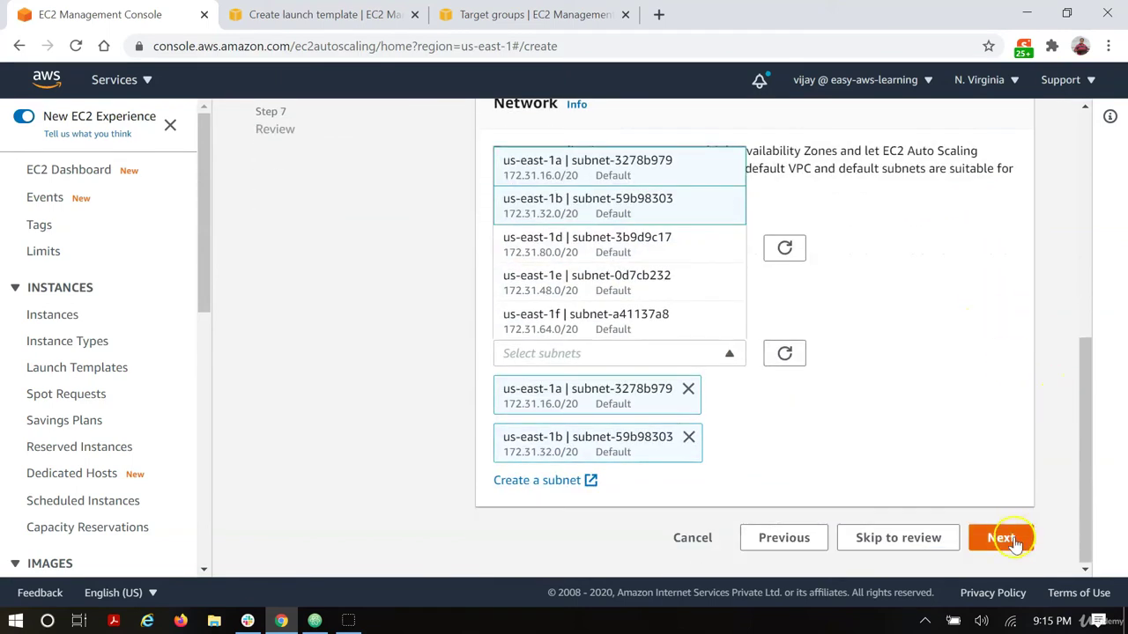
left_click(1011, 542)
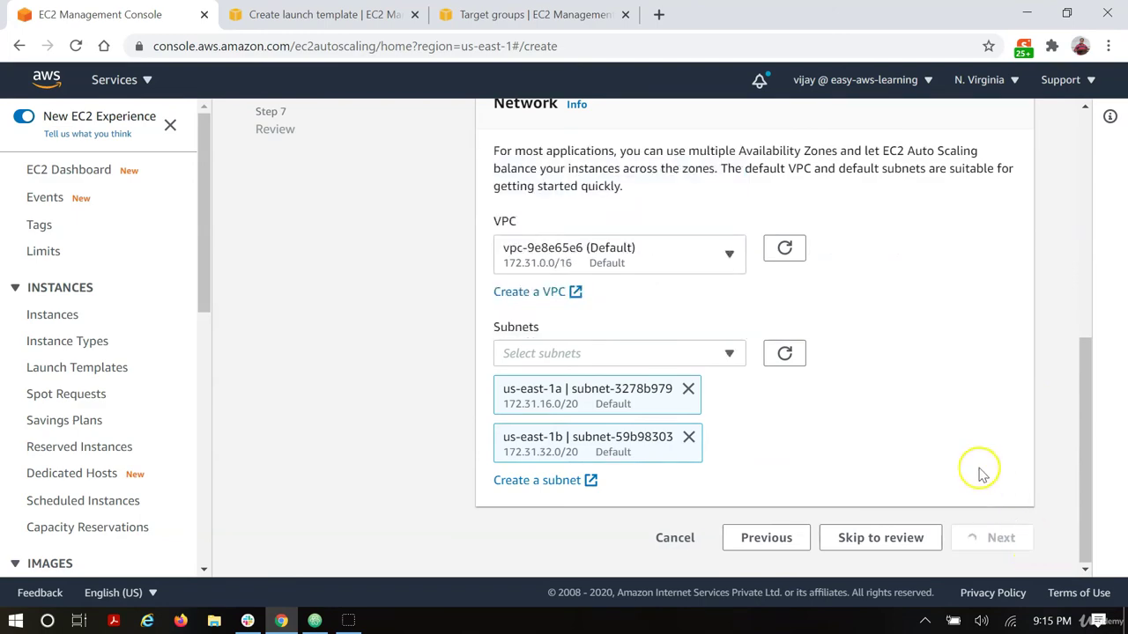
Step: Enable load balancing and attach TargetGroup to the Auto Scaling group
scroll(577, 396, "down", 3)
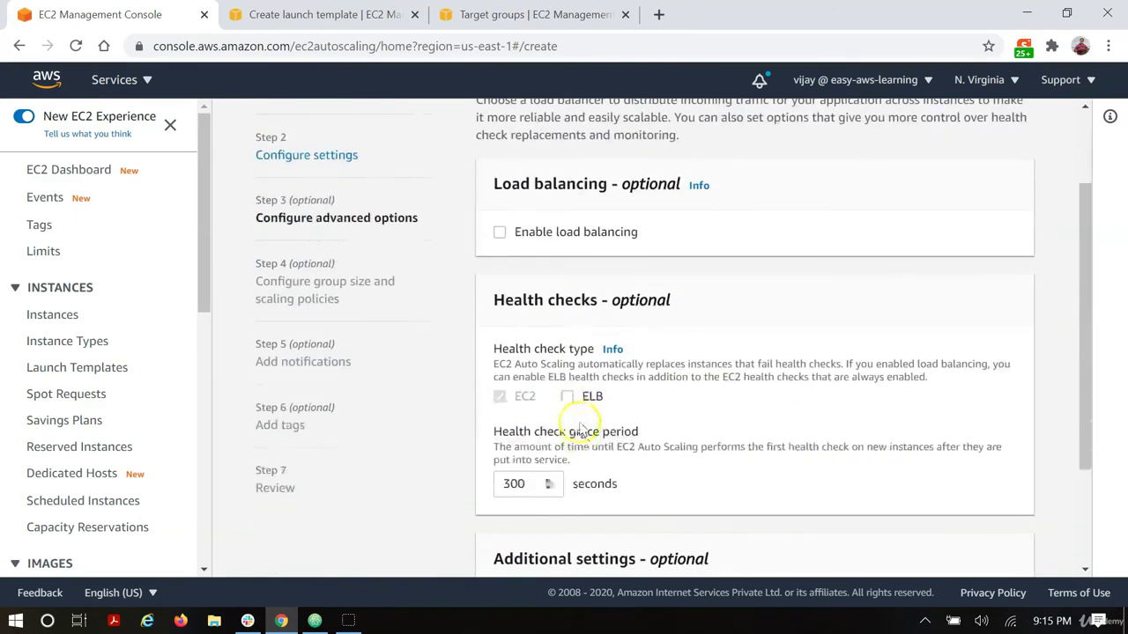
left_click(499, 234)
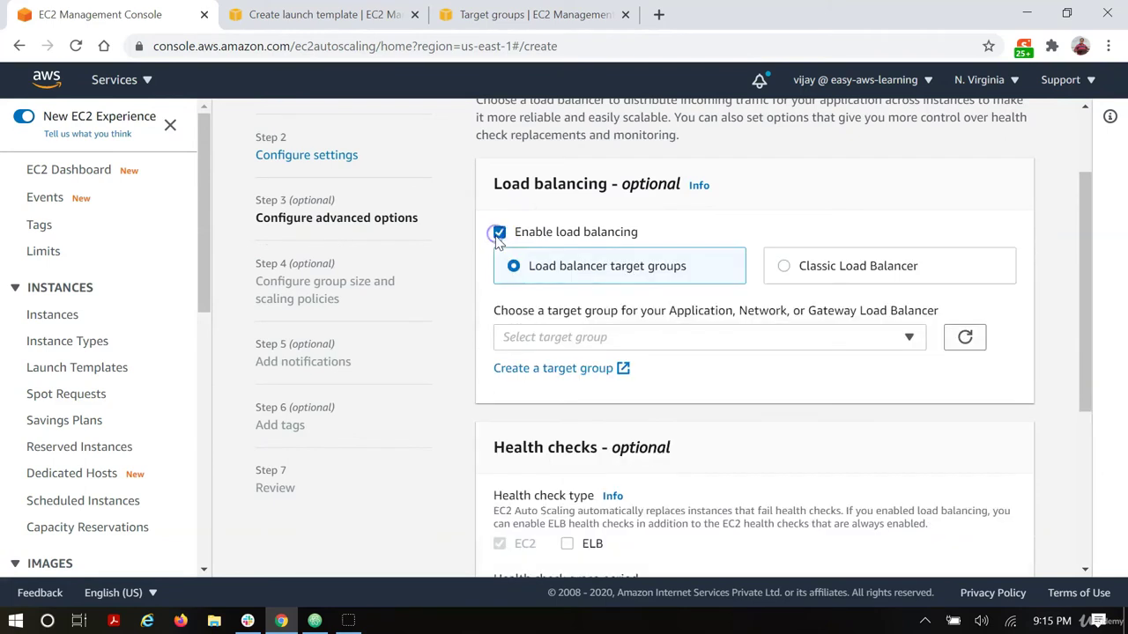
left_click(642, 339)
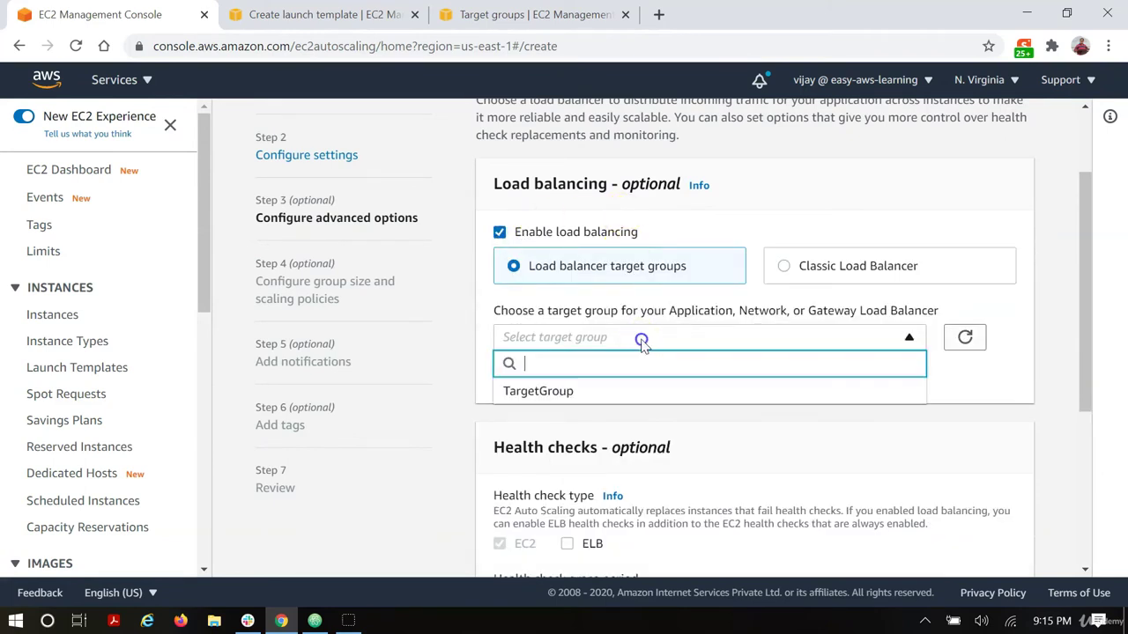
left_click(593, 392)
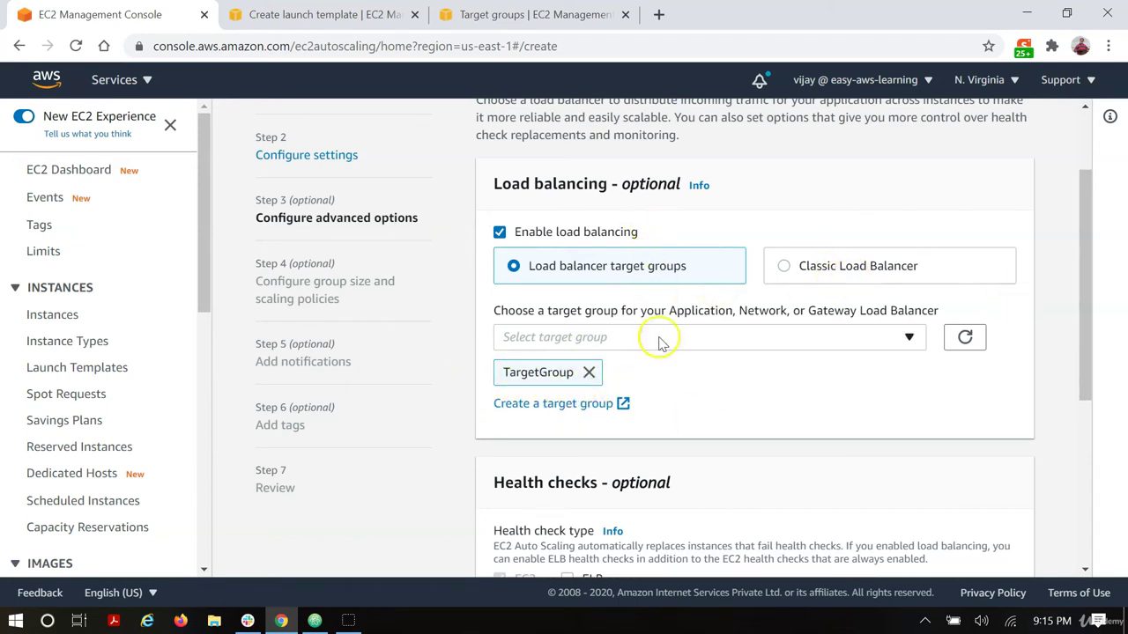
Step: Turn on ELB health checks alongside EC2 checks, keeping the 300-second grace period
scroll(659, 347, "down", 1)
scroll(672, 358, "down", 1)
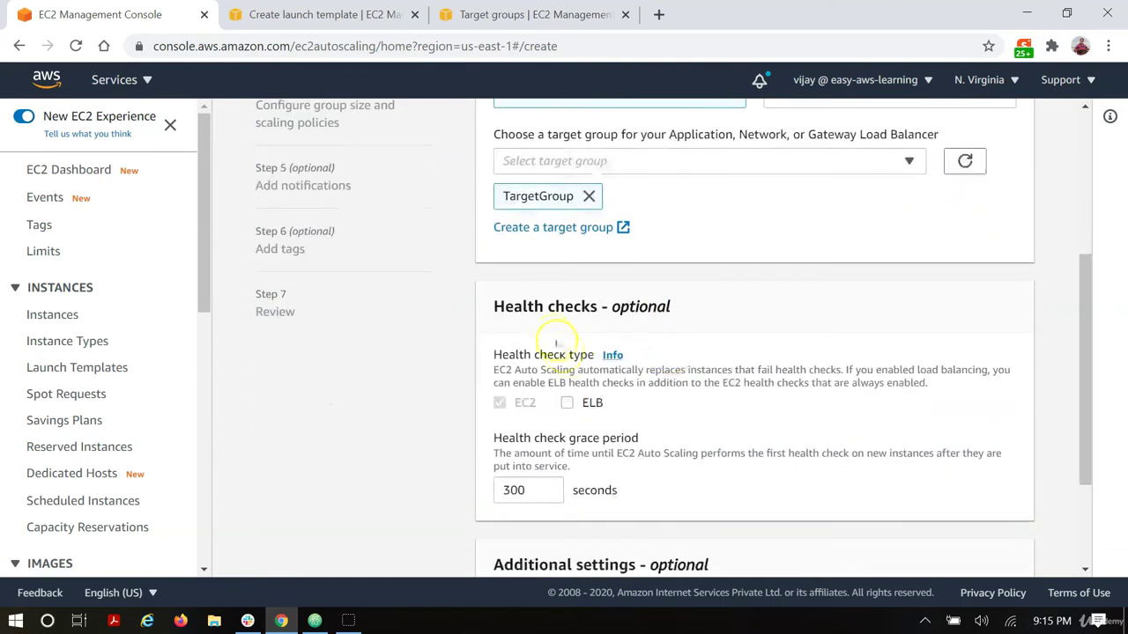
left_click_drag(513, 307, 674, 306)
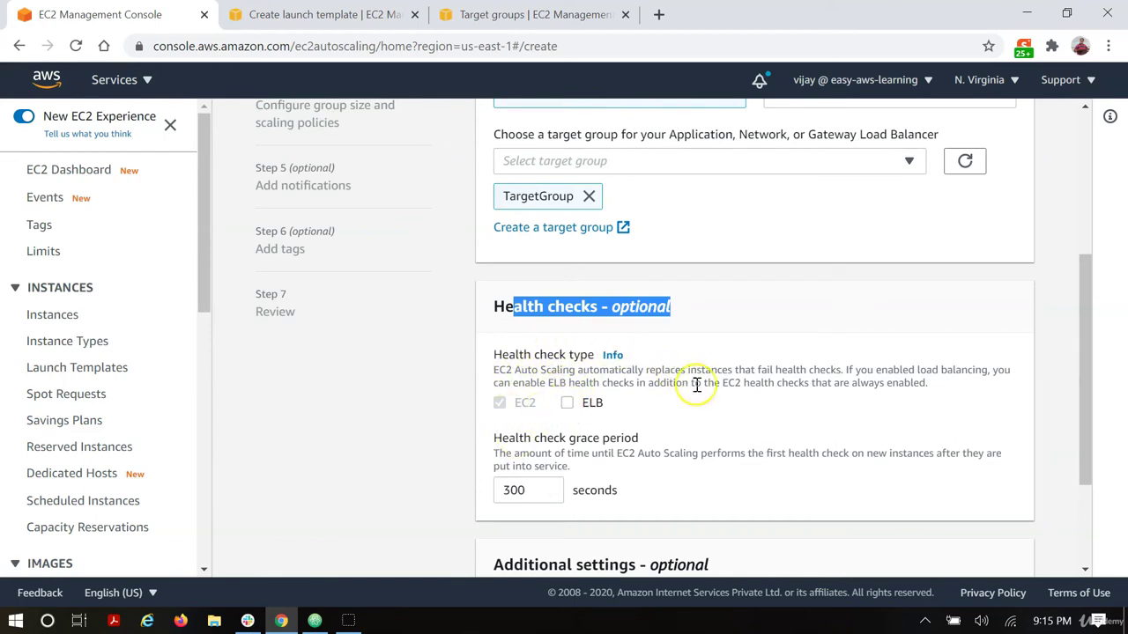
scroll(705, 388, "up", 2)
scroll(634, 402, "down", 2)
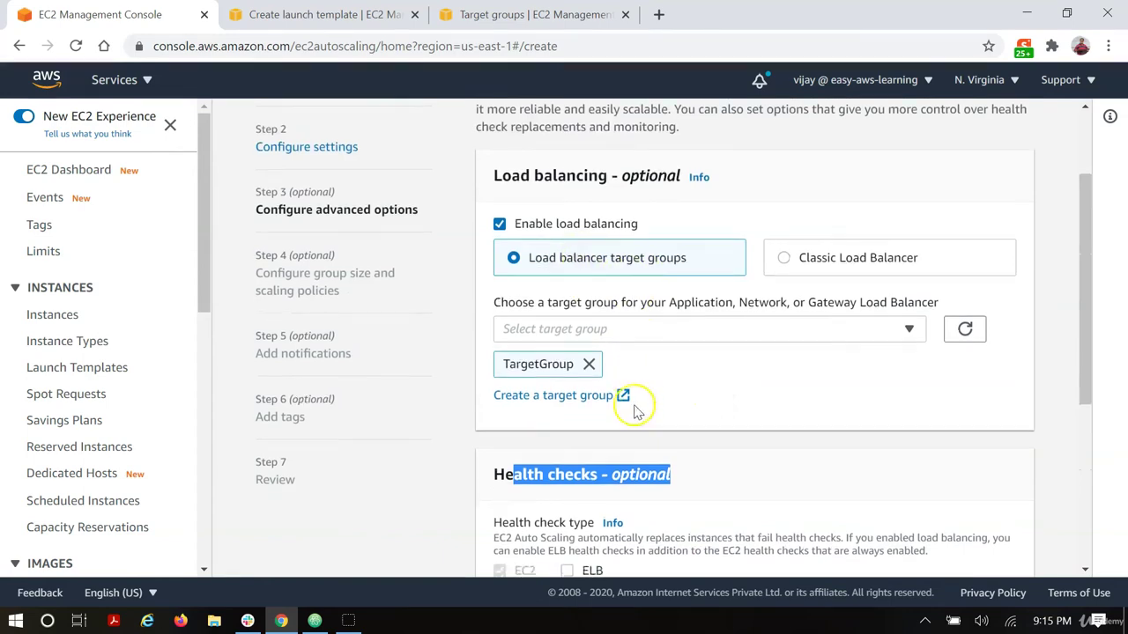
left_click(567, 403)
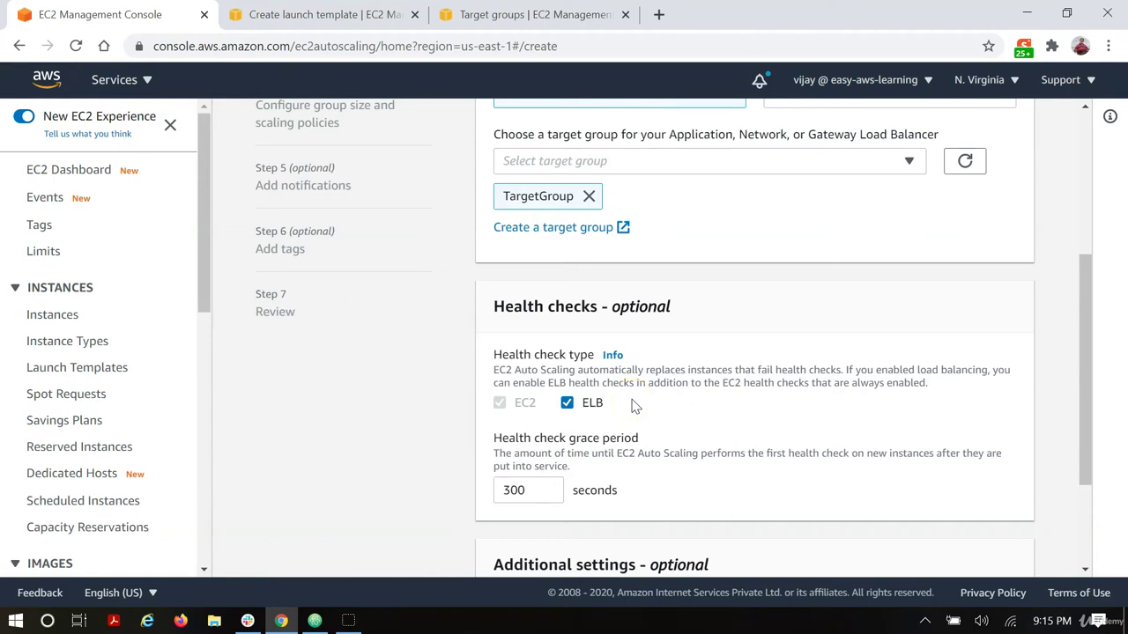
scroll(634, 402, "down", 2)
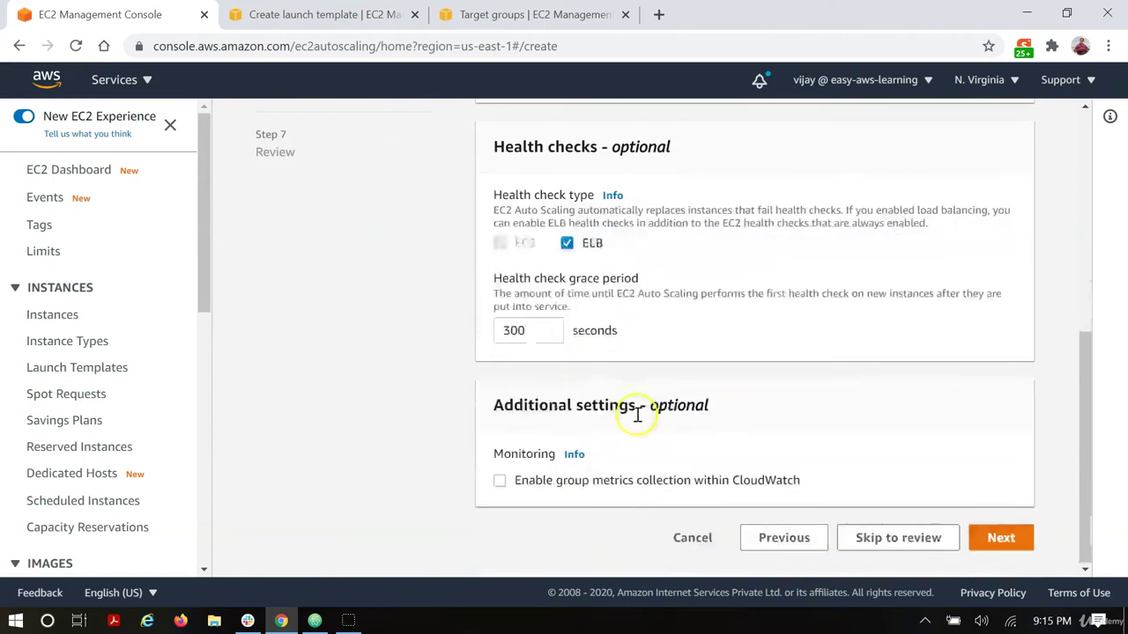
scroll(913, 511, "up", 5)
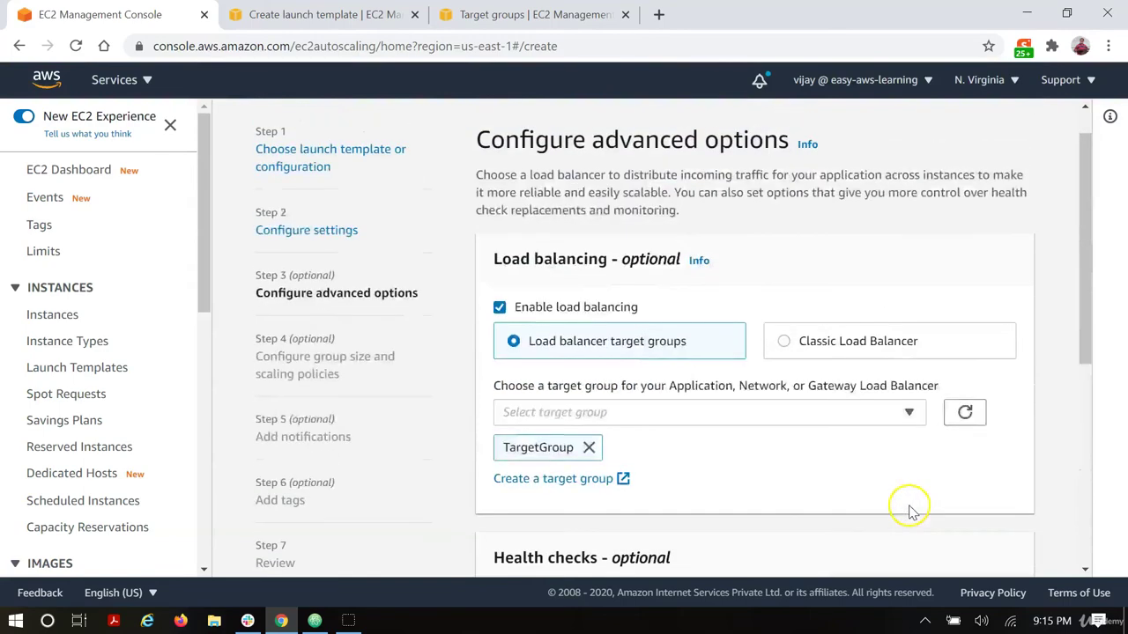
scroll(821, 434, "down", 5)
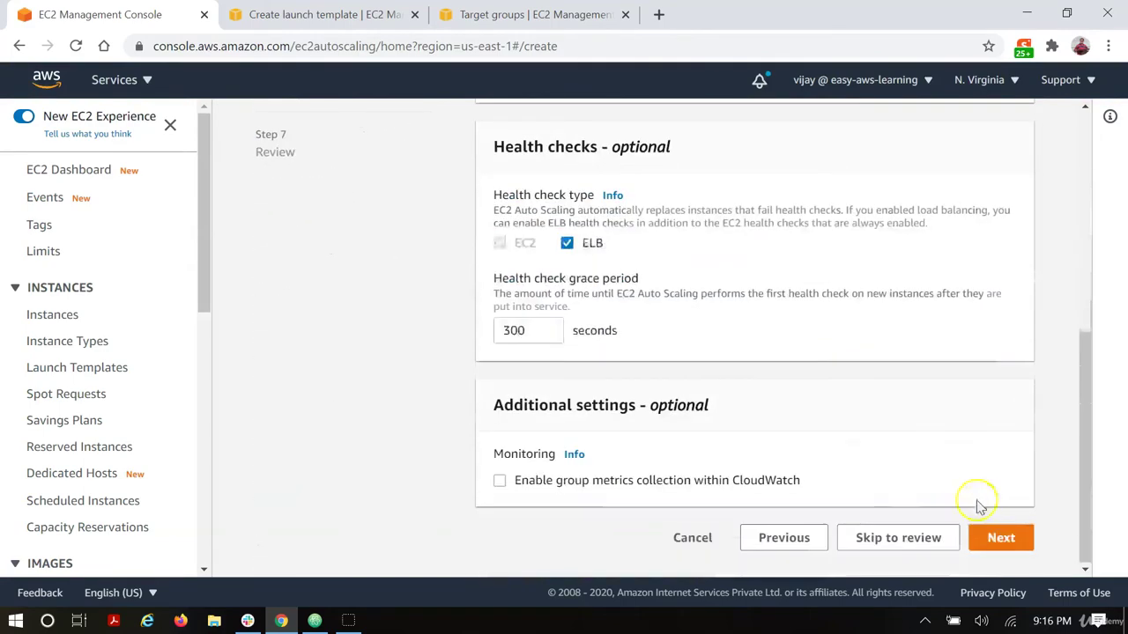
Step: Keep desired and minimum capacity at 1, set maximum capacity to 3, with no scaling policy
left_click(999, 544)
scroll(584, 370, "down", 1)
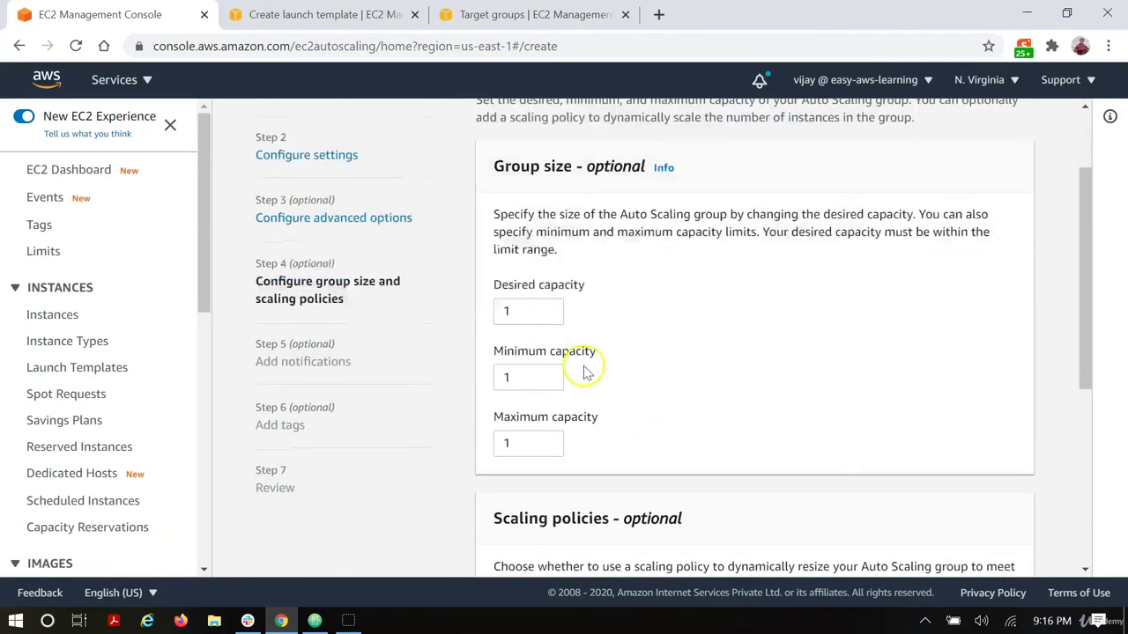
scroll(553, 333, "up", 1)
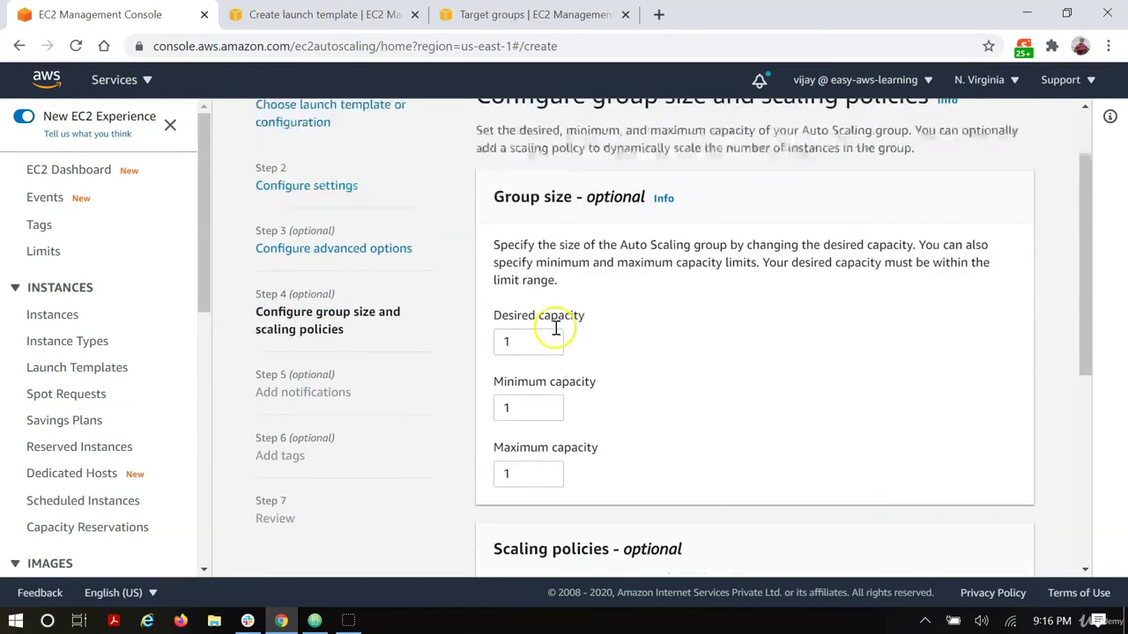
left_click_drag(557, 179, 833, 163)
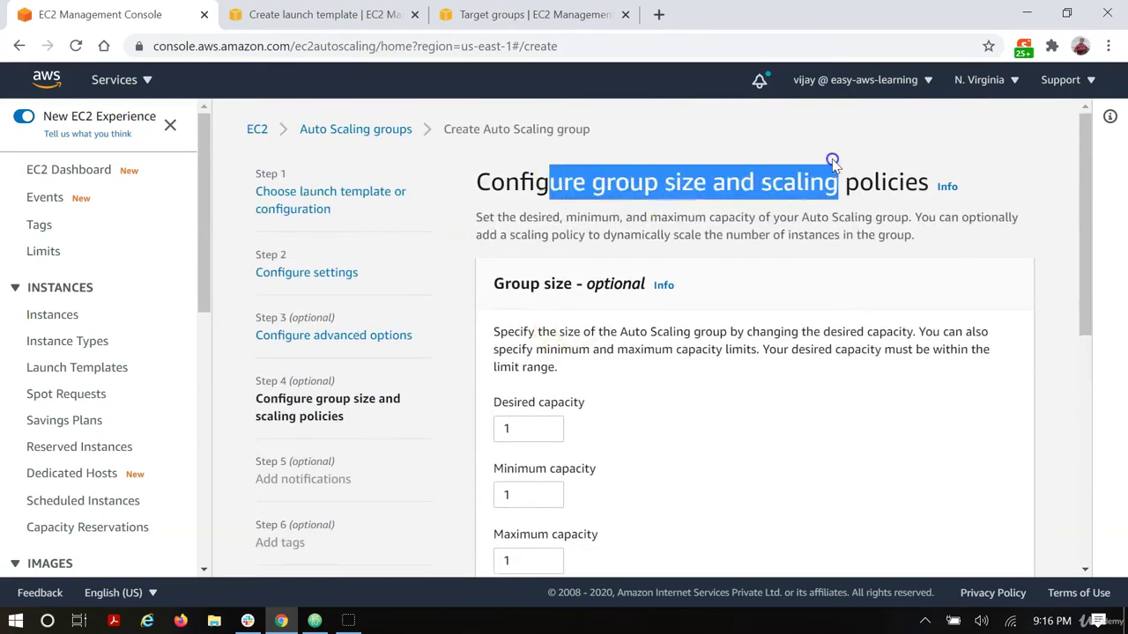
scroll(841, 270, "down", 1)
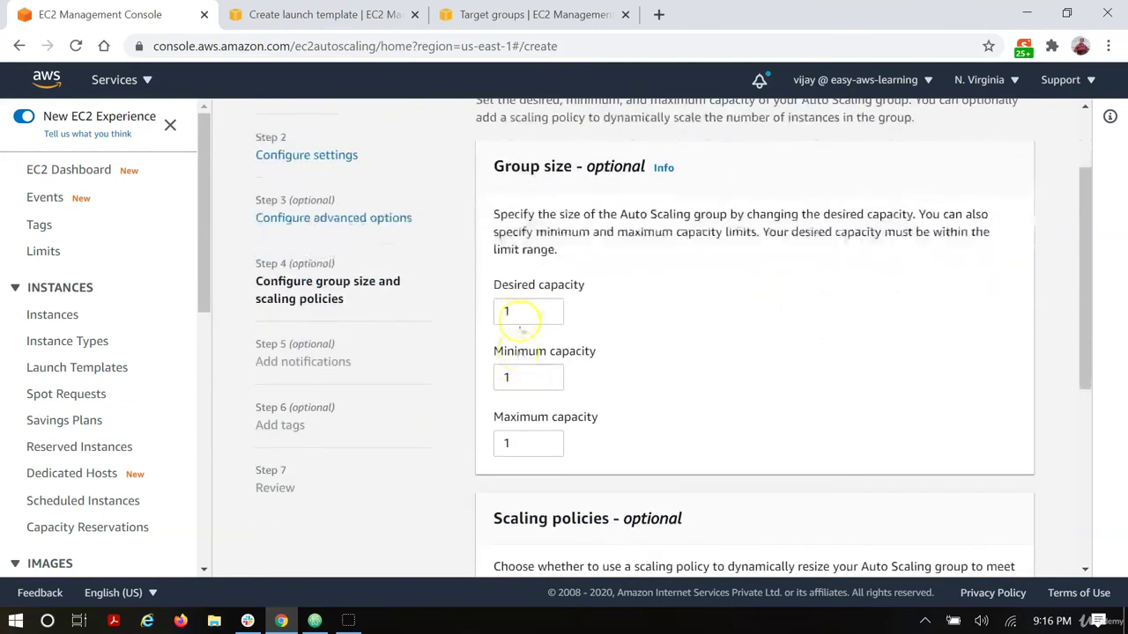
left_click(526, 314)
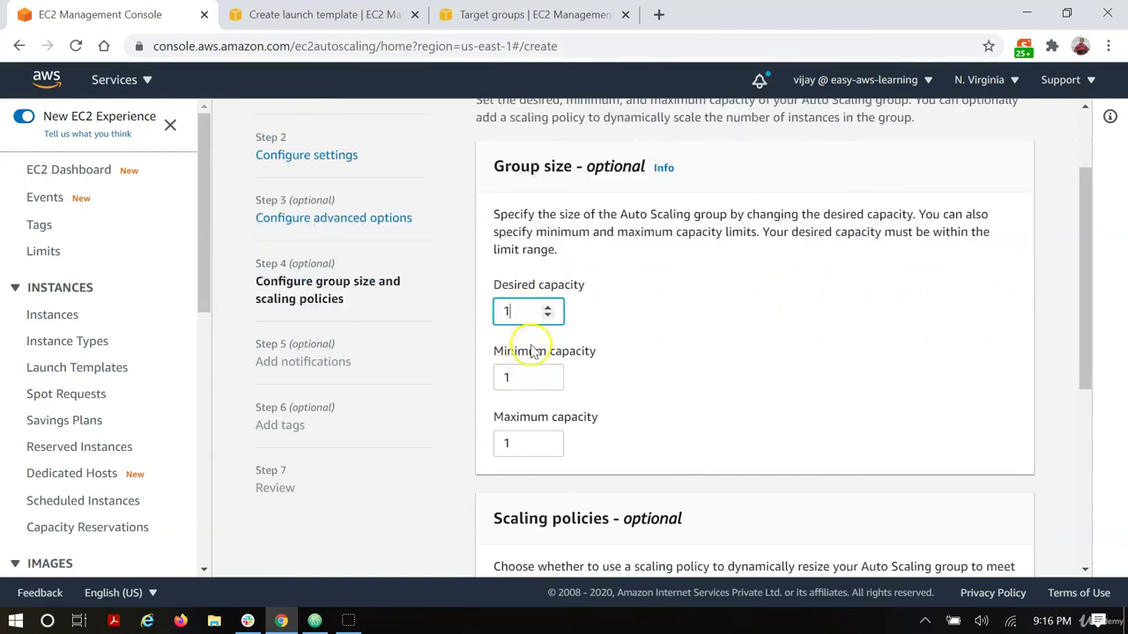
left_click(526, 376)
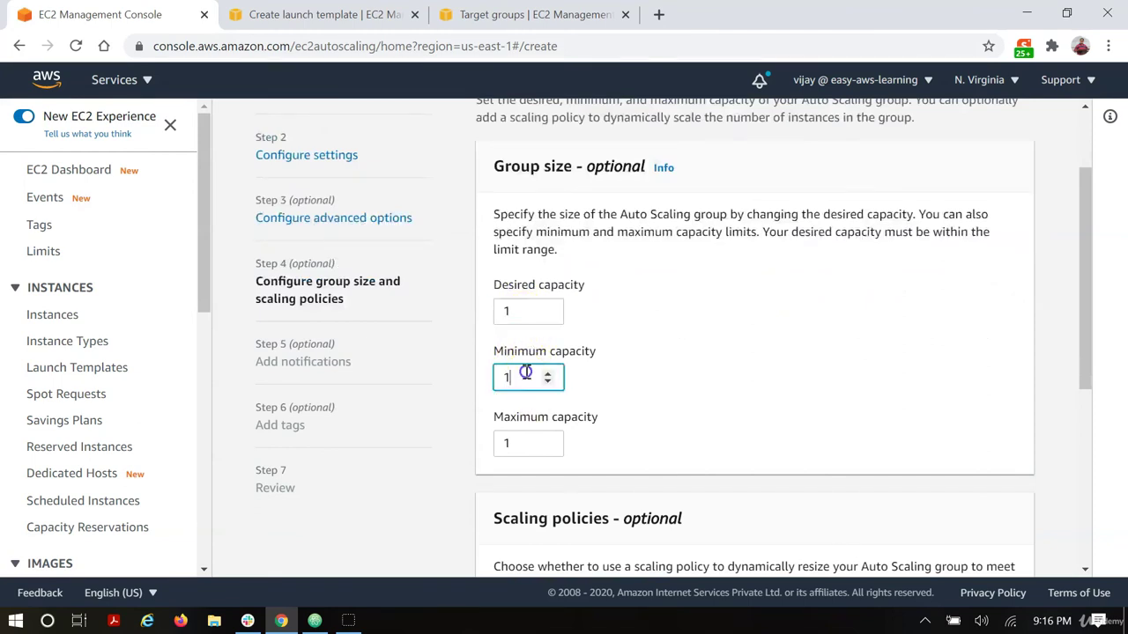
scroll(563, 414, "down", 1)
left_click(519, 387)
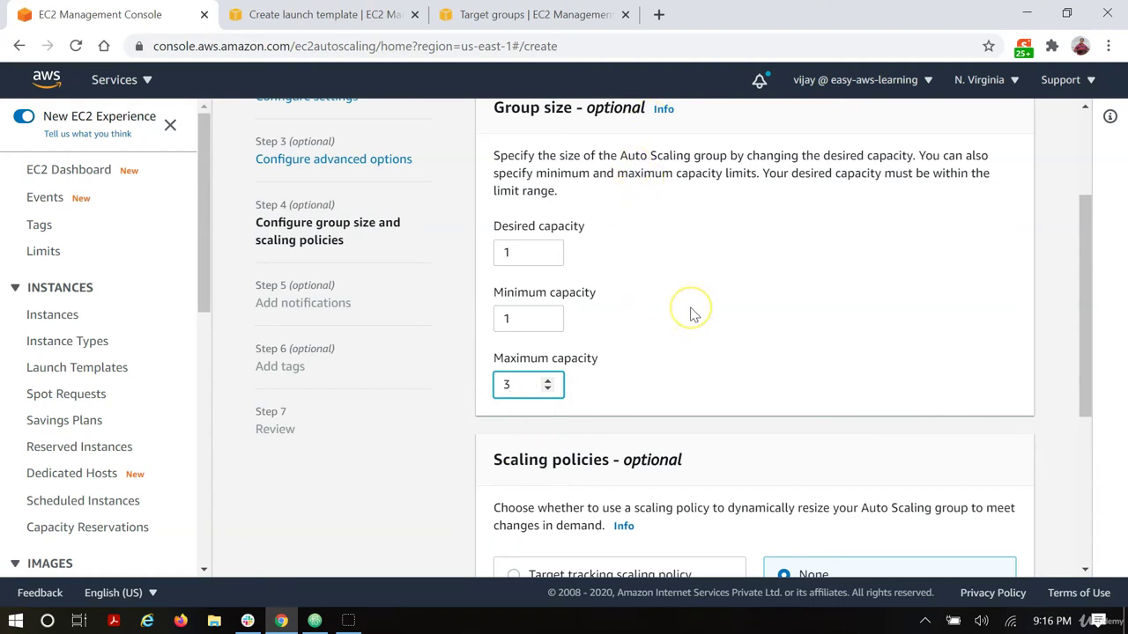
scroll(692, 314, "down", 3)
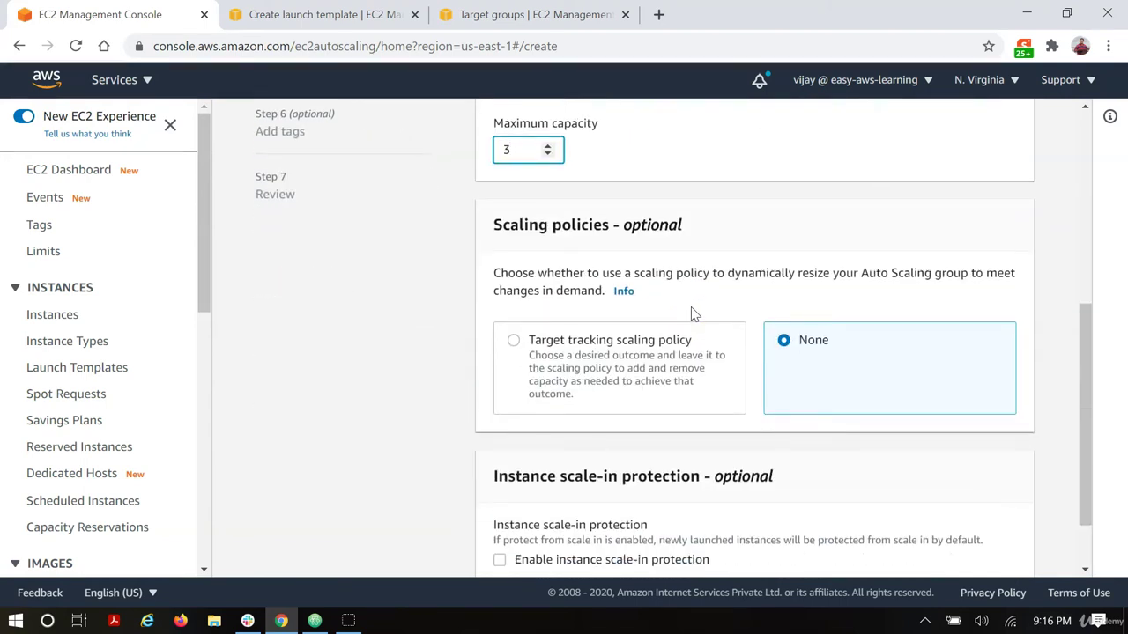
scroll(692, 315, "down", 1)
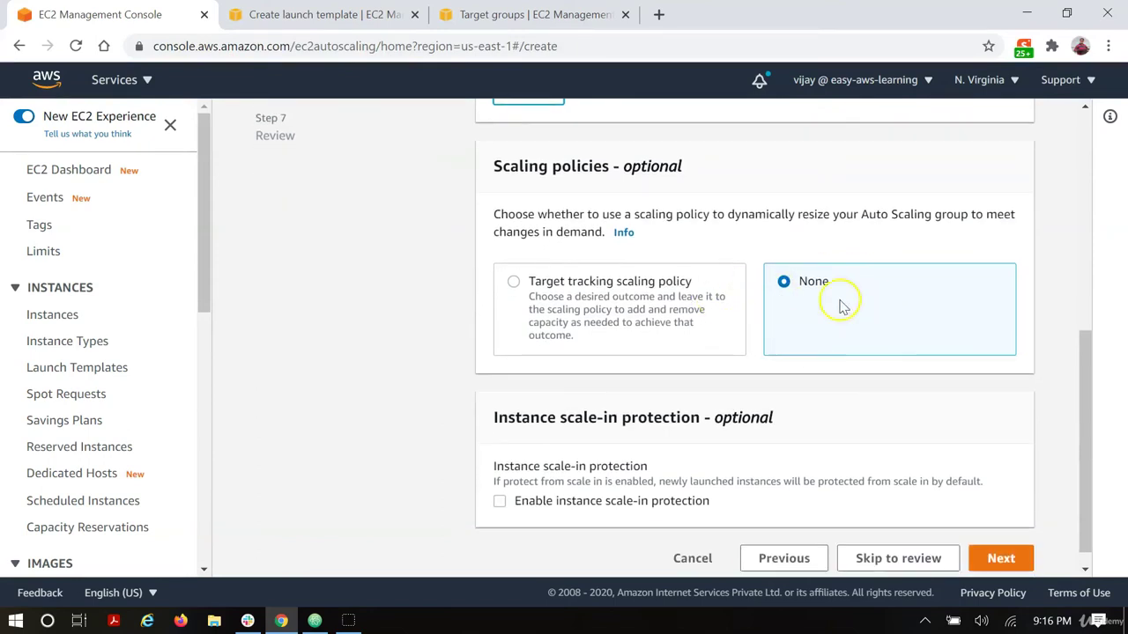
scroll(867, 344, "down", 1)
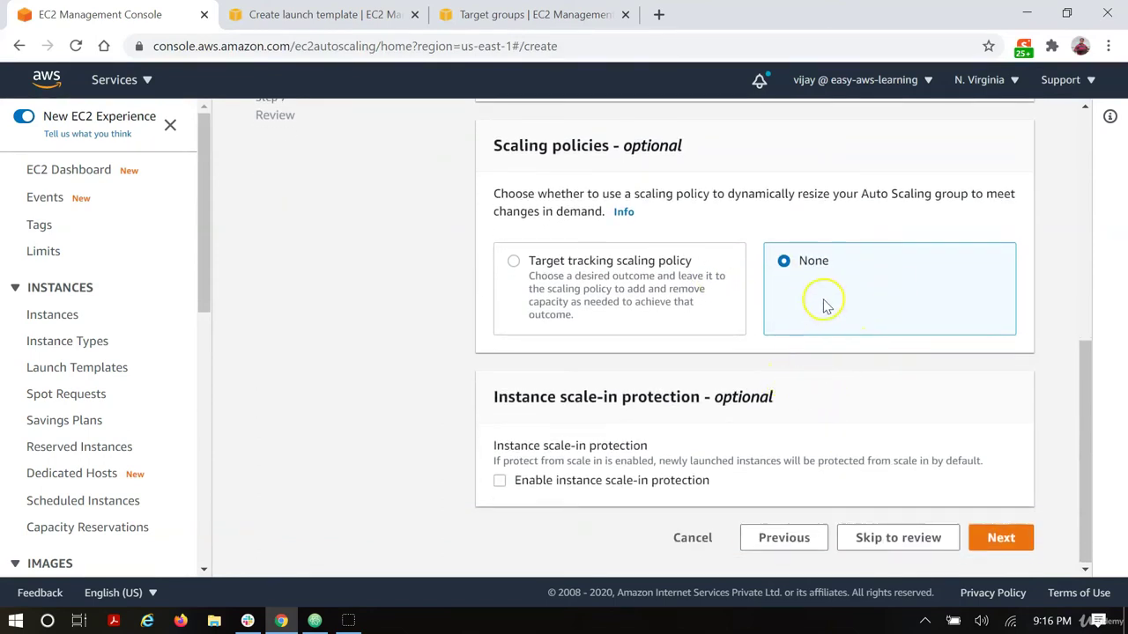
Step: Skip the notifications and tags steps to reach the review page
left_click(1001, 539)
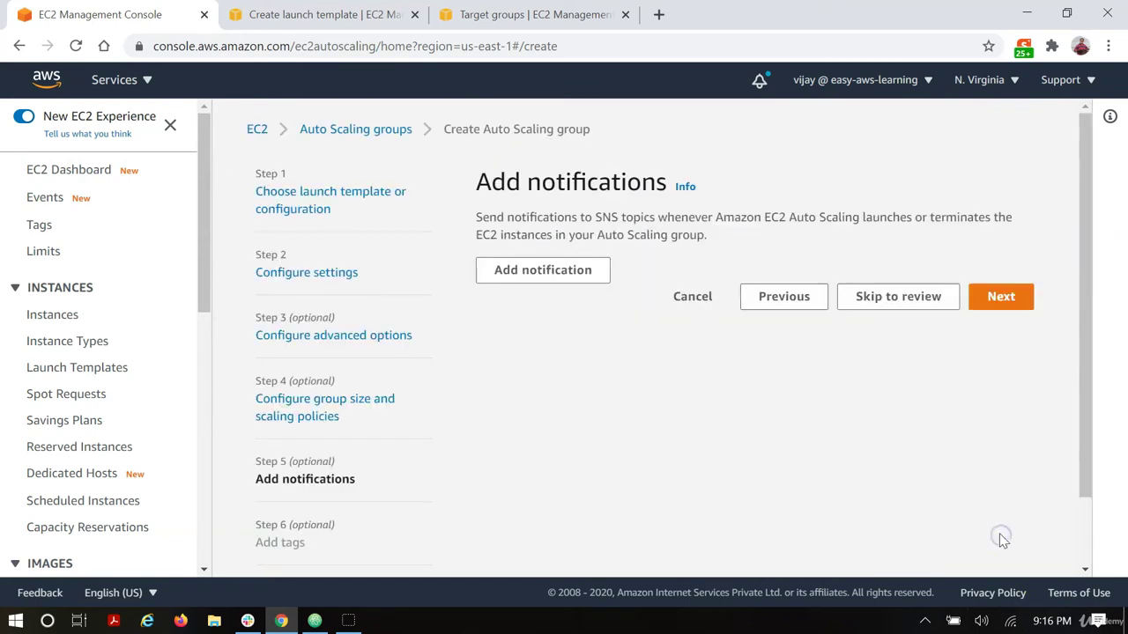
left_click(1004, 298)
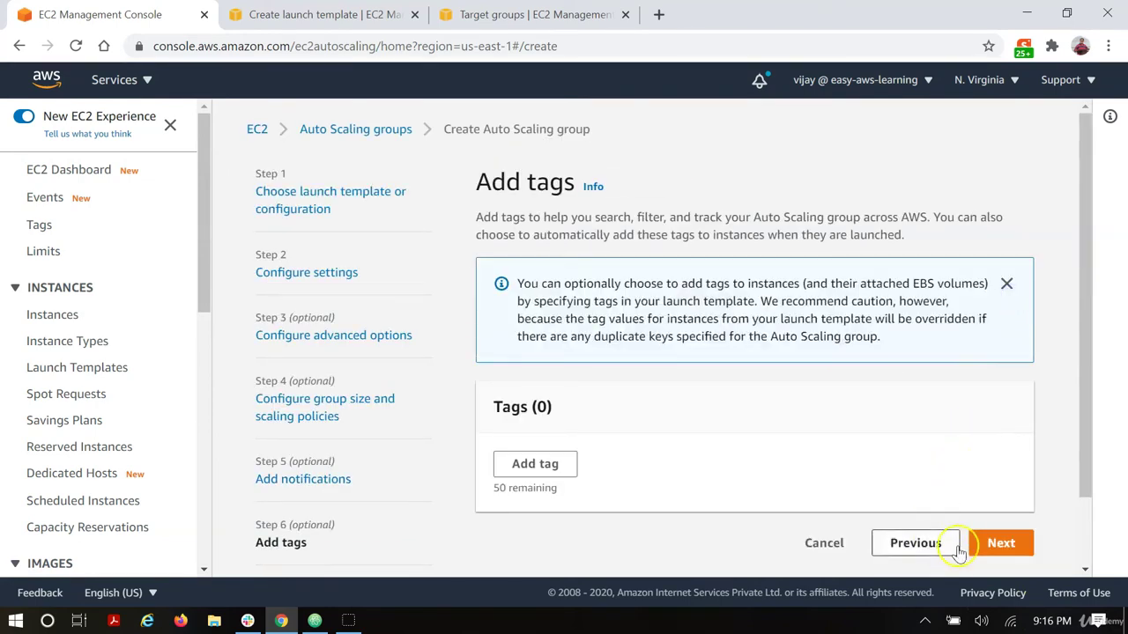
left_click(1003, 547)
Step: Review the settings, including target groups, and create the MyFirstASG Auto Scaling group
scroll(978, 470, "down", 3)
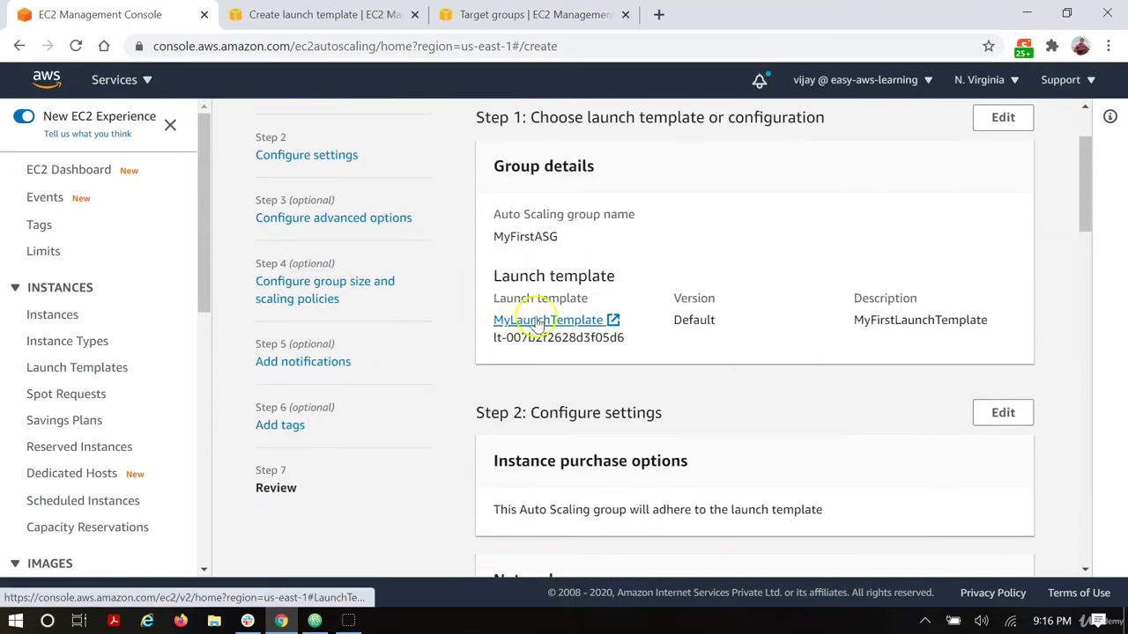
scroll(568, 322, "down", 4)
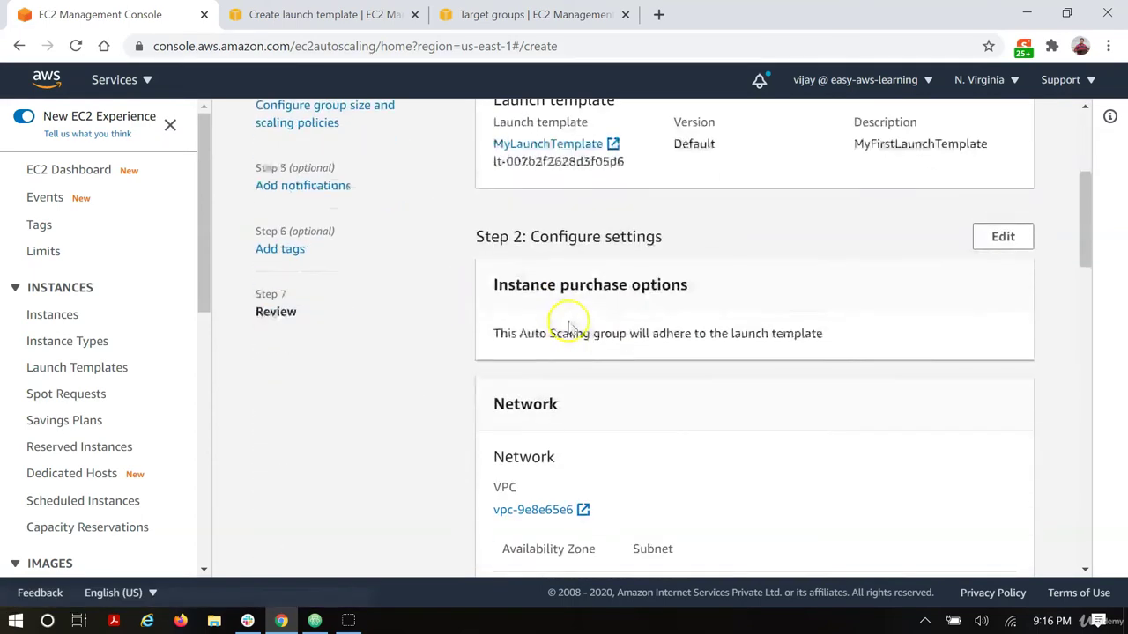
scroll(537, 257, "down", 5)
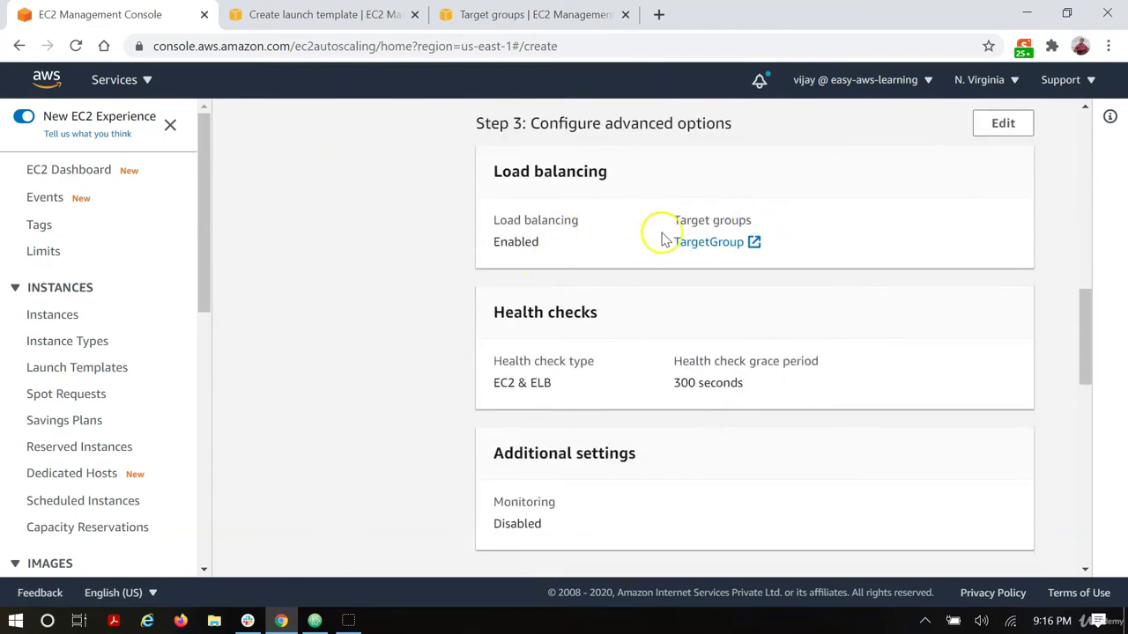
left_click_drag(711, 220, 766, 227)
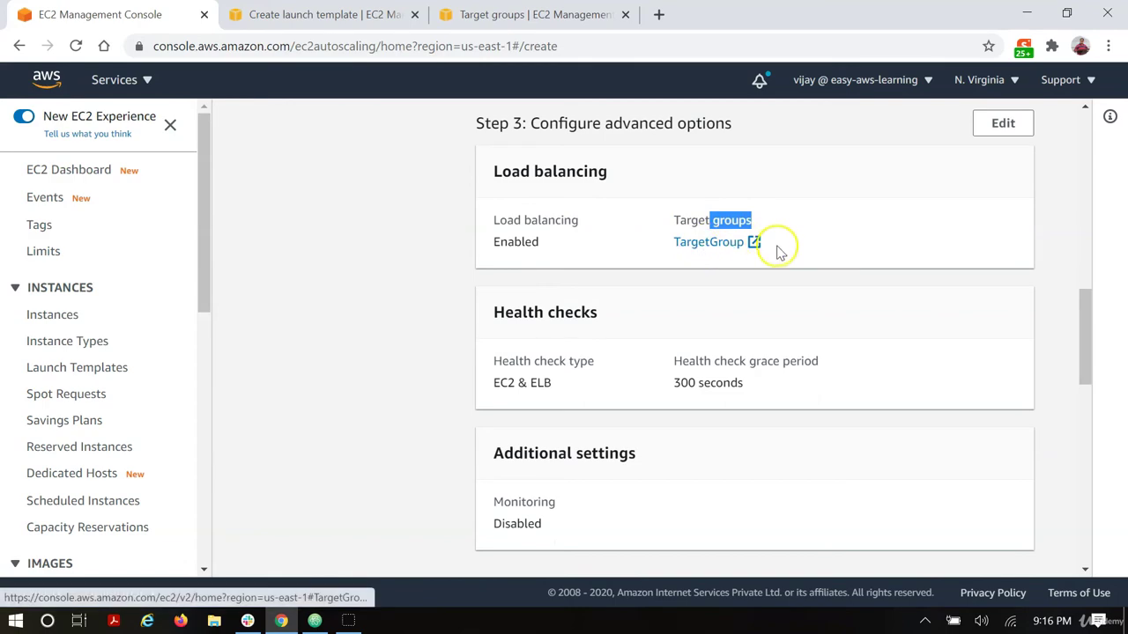
scroll(781, 248, "down", 4)
scroll(780, 257, "down", 6)
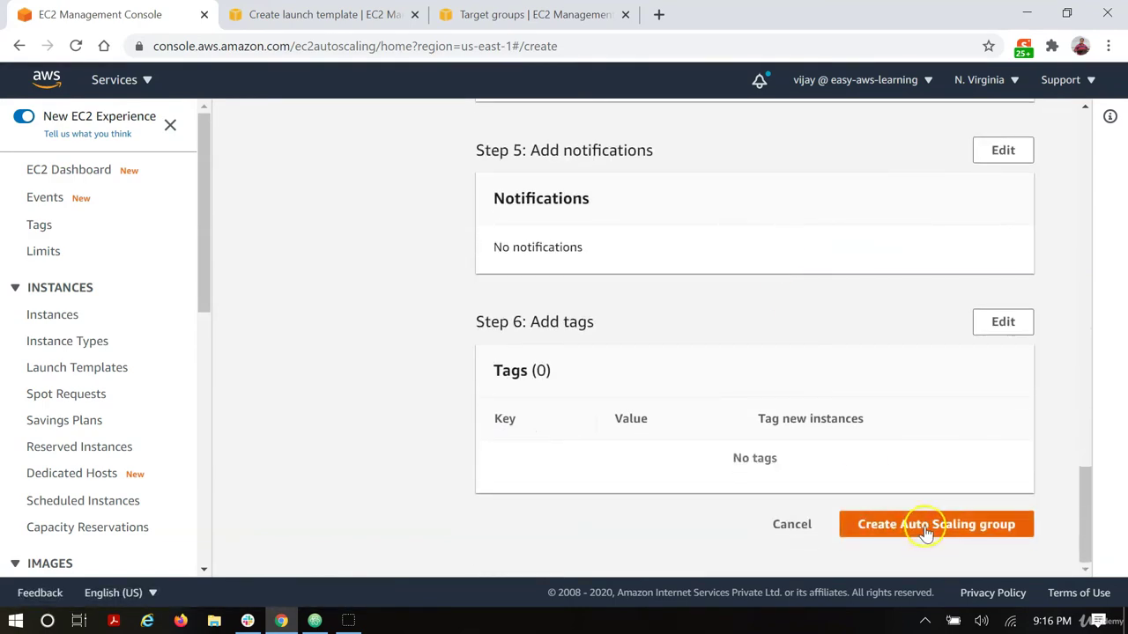
left_click(924, 527)
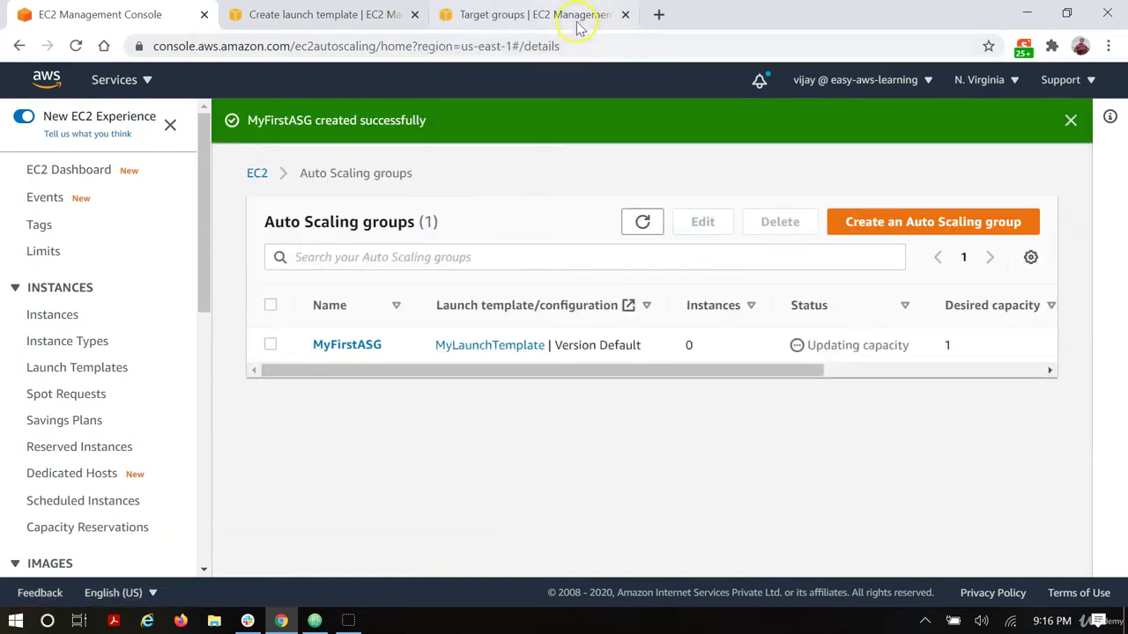
Step: Close the Target groups tab and check MyFirstASG's details: desired 1, minimum 1, maximum 3
middle_click(590, 10)
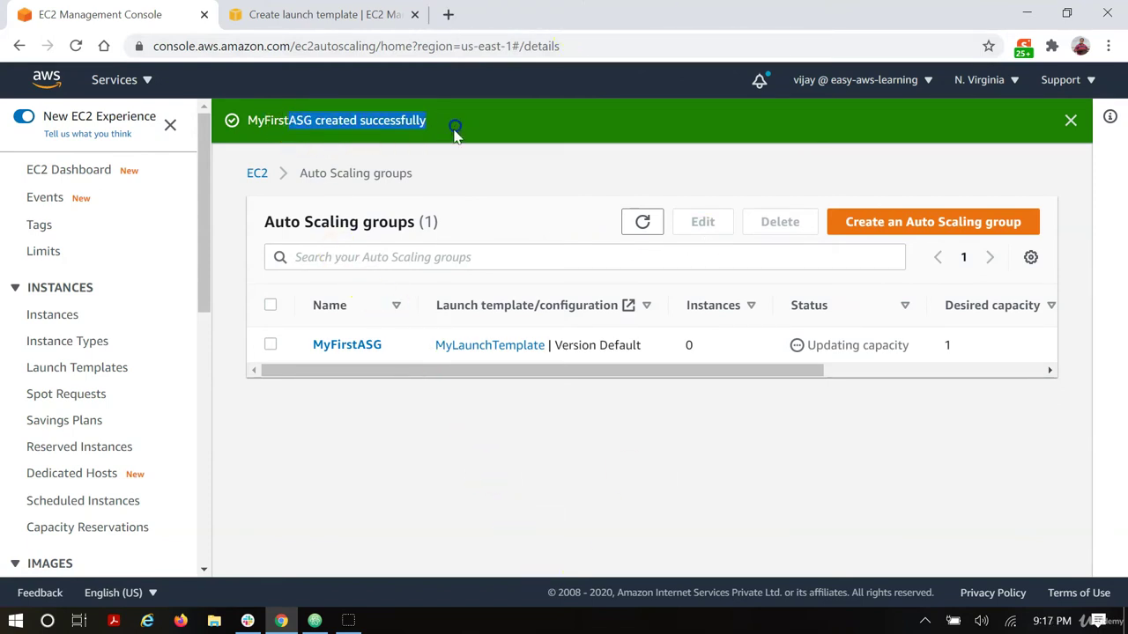
left_click(345, 350)
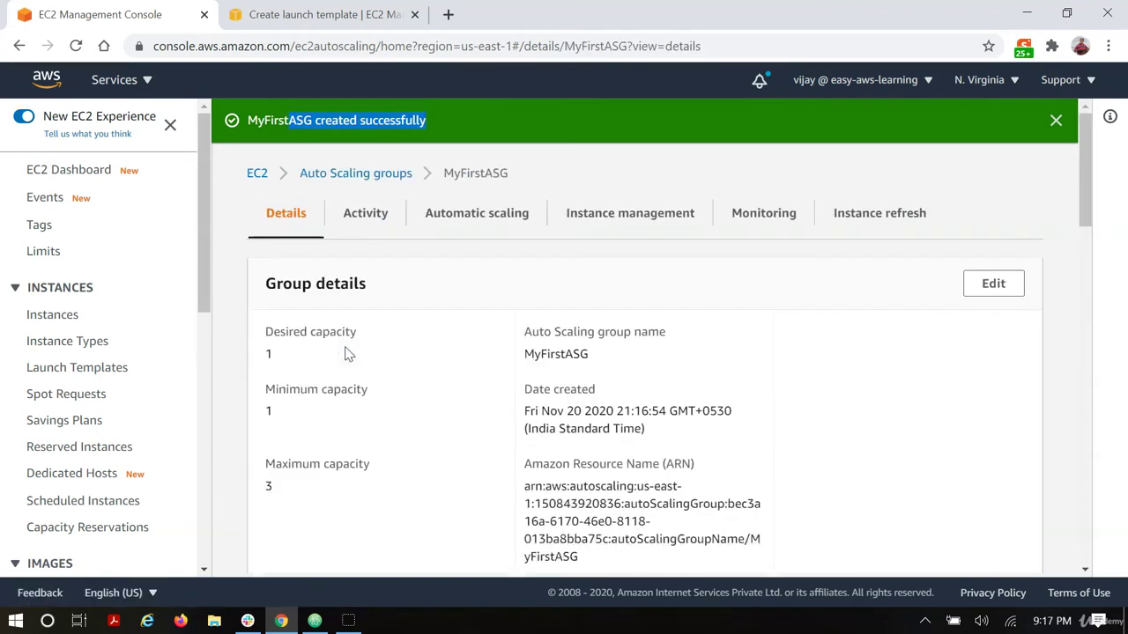
scroll(431, 316, "down", 1)
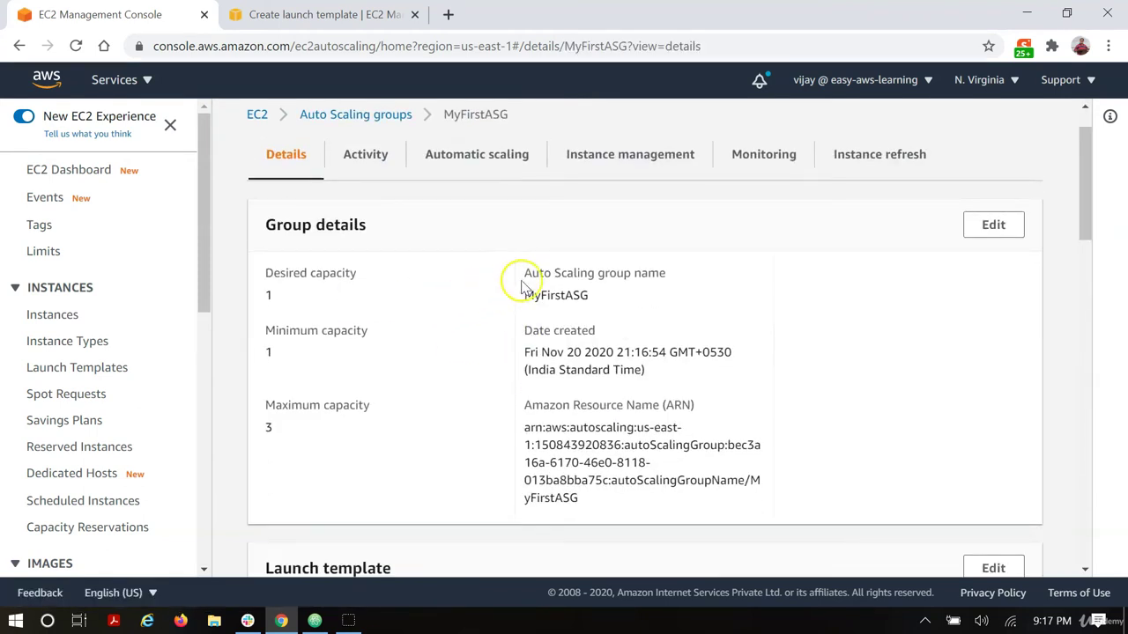
left_click_drag(302, 278, 372, 415)
left_click(364, 378)
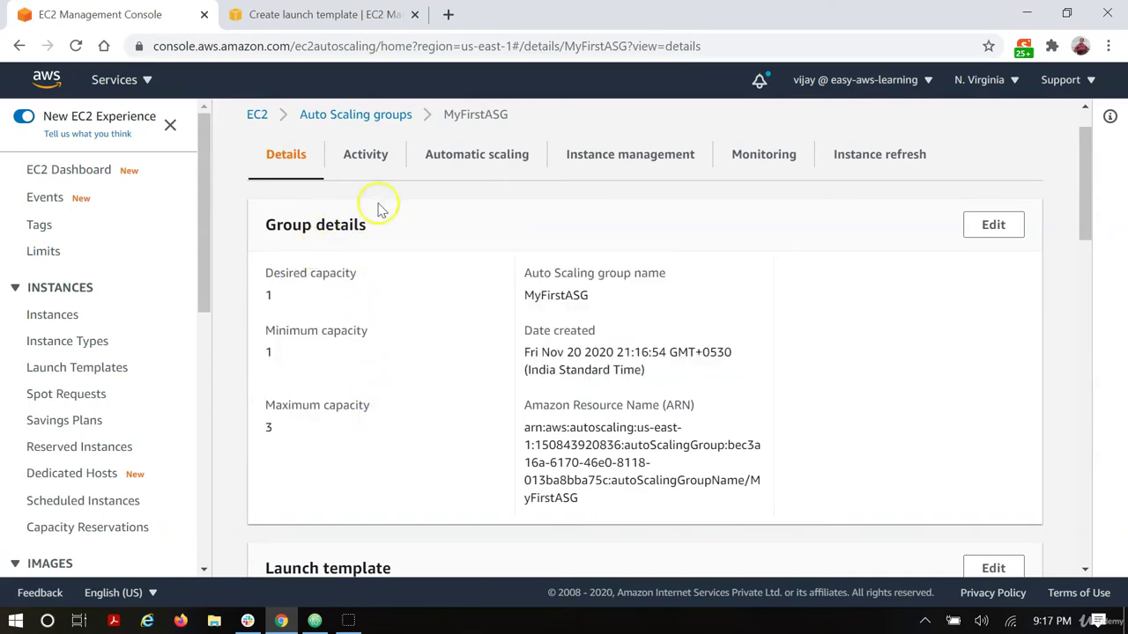
scroll(446, 242, "down", 6)
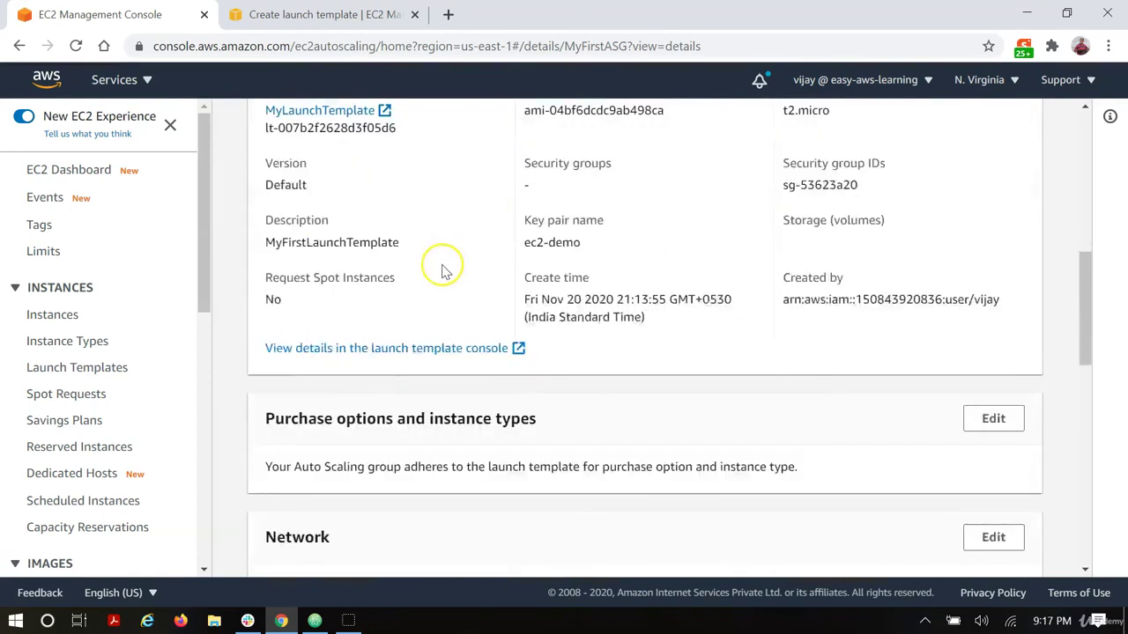
scroll(445, 270, "down", 4)
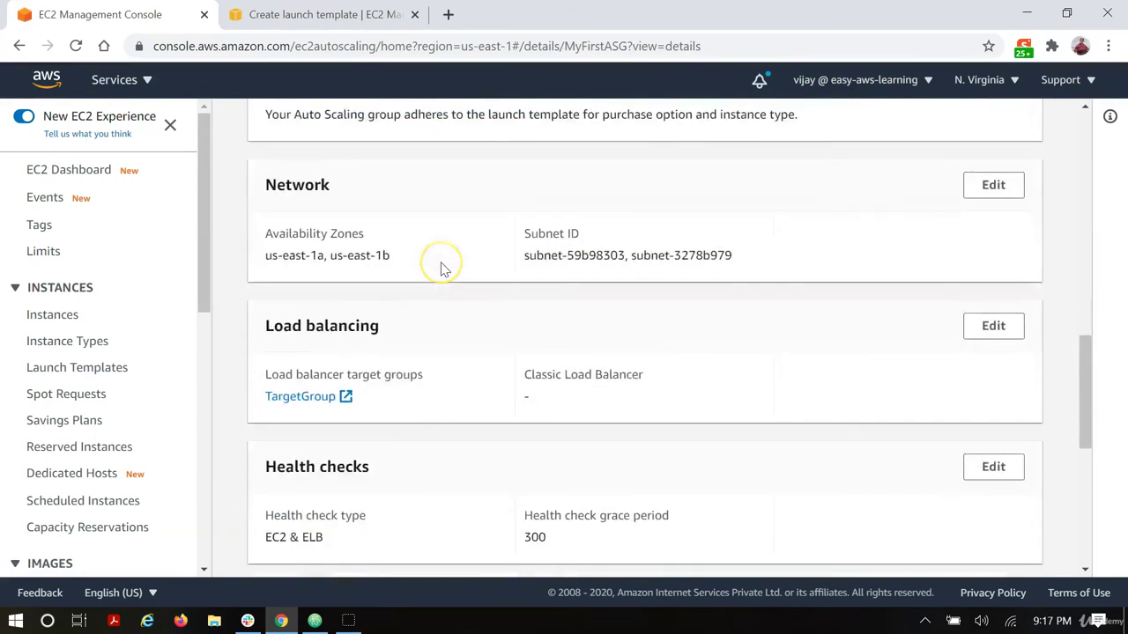
scroll(444, 271, "down", 1)
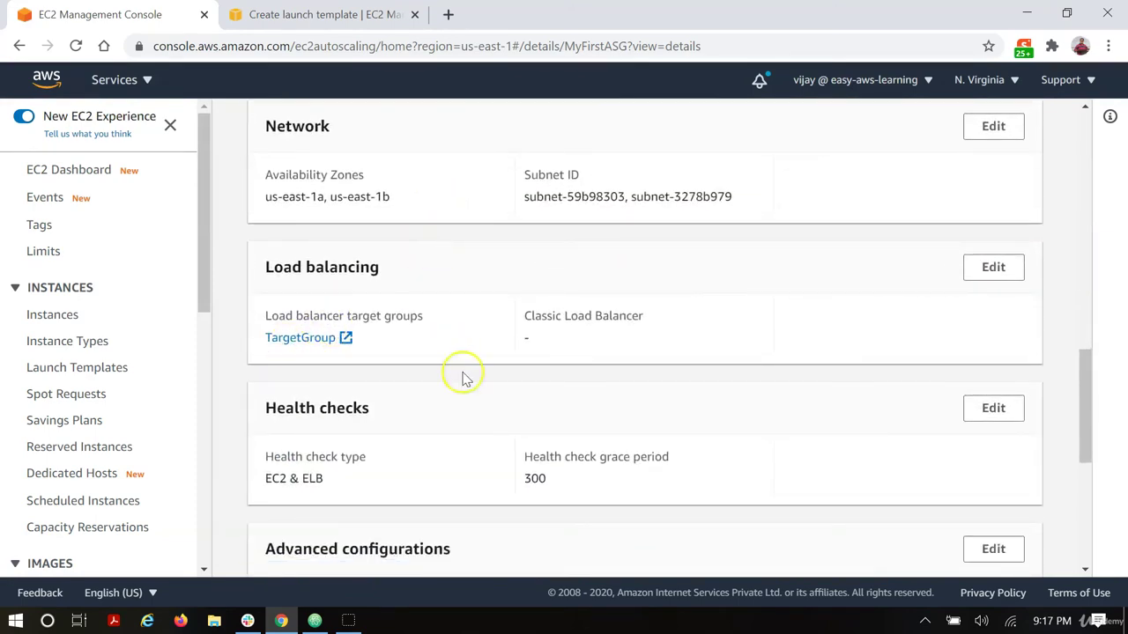
scroll(555, 345, "down", 5)
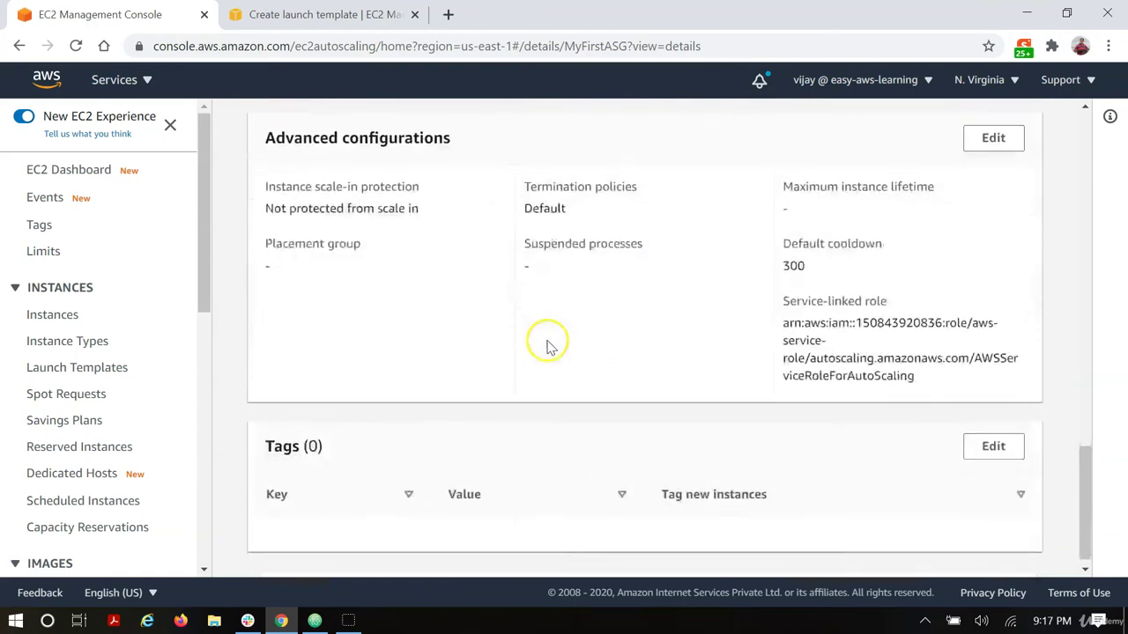
scroll(533, 352, "up", 15)
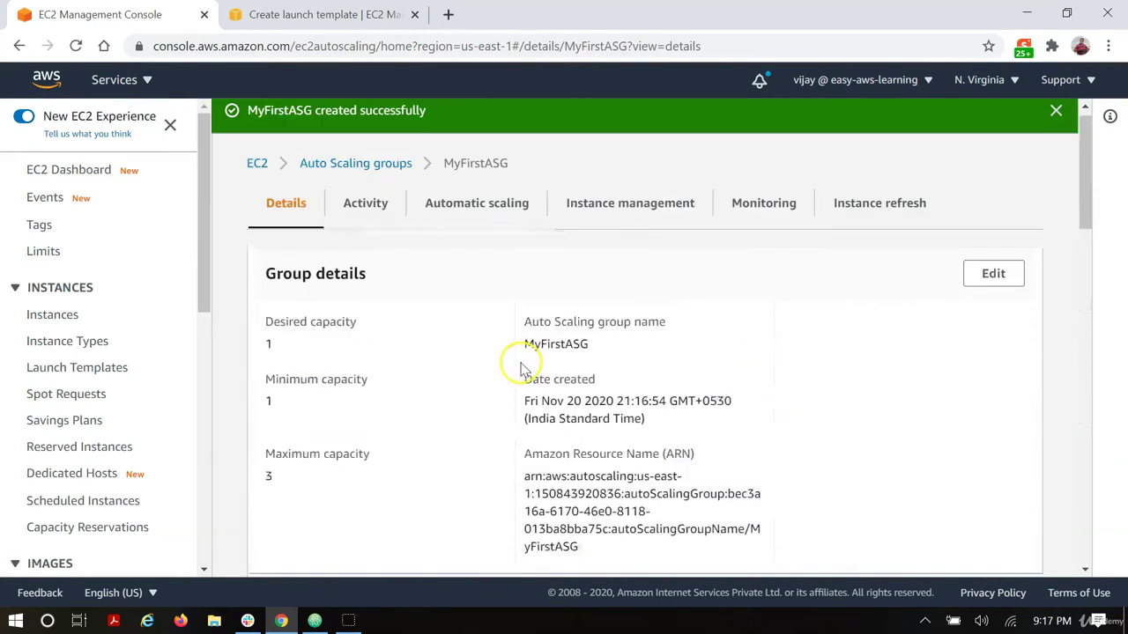
Step: Read the launch status and cause in MyFirstASG's activity history, then switch to the MyLaunchTemplate tab
left_click(367, 215)
scroll(468, 300, "down", 3)
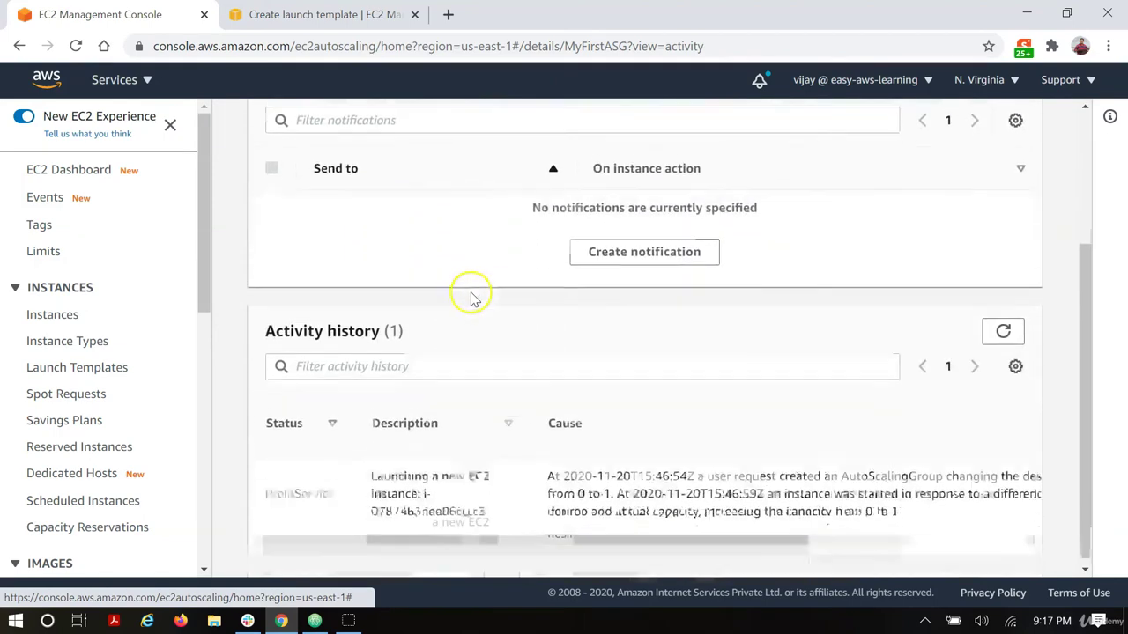
left_click_drag(284, 487, 411, 475)
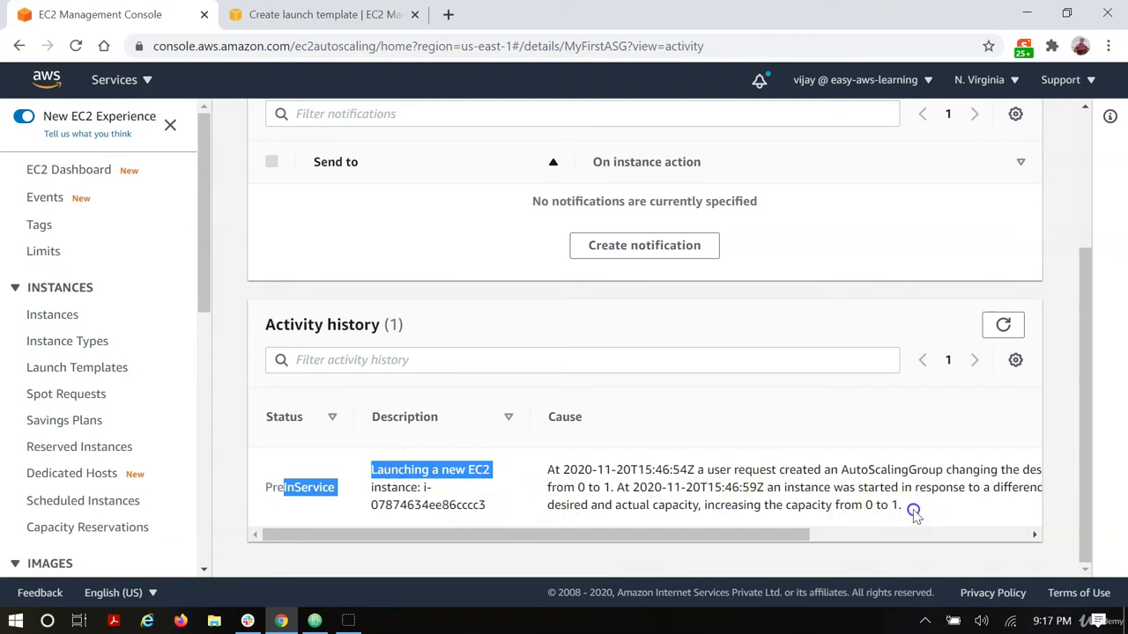
left_click_drag(914, 513, 547, 473)
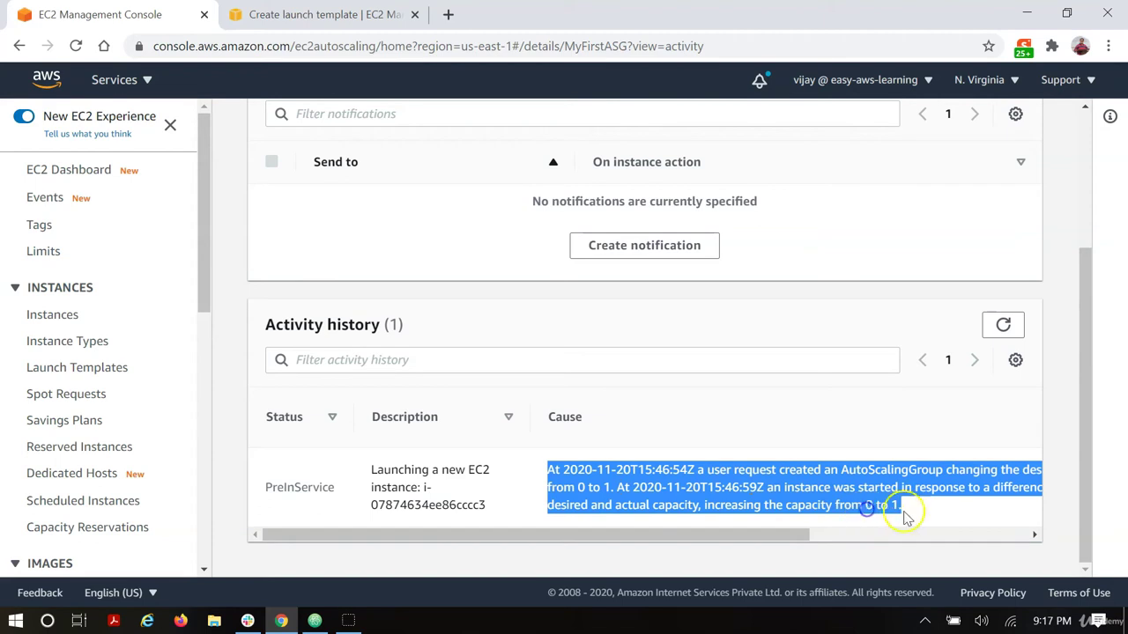
left_click_drag(903, 513, 833, 470)
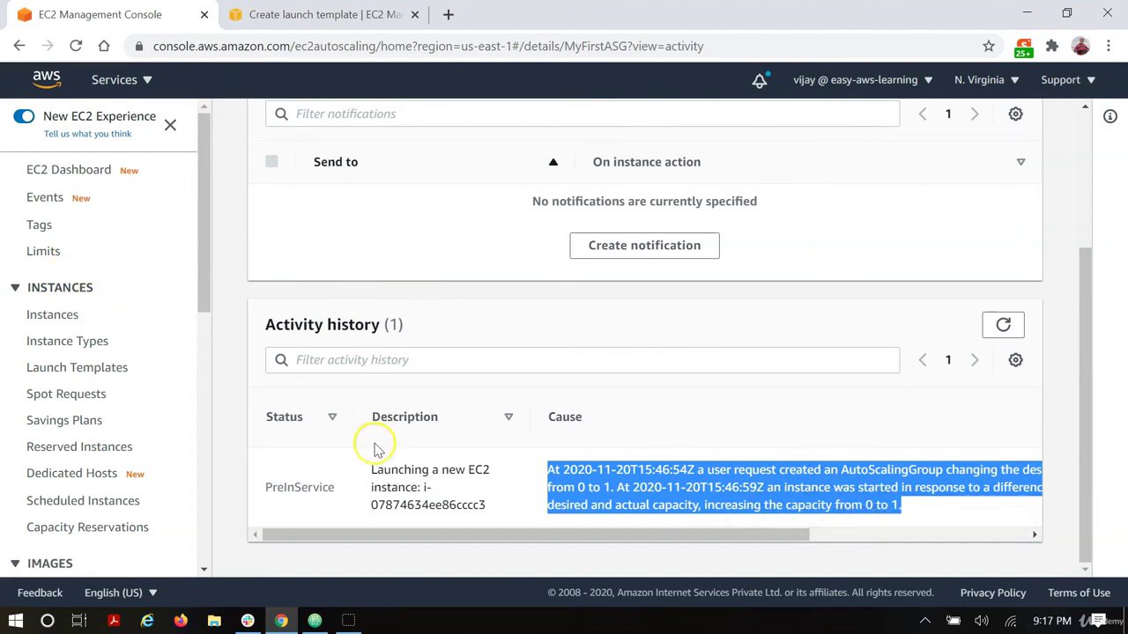
scroll(344, 494, "up", 3)
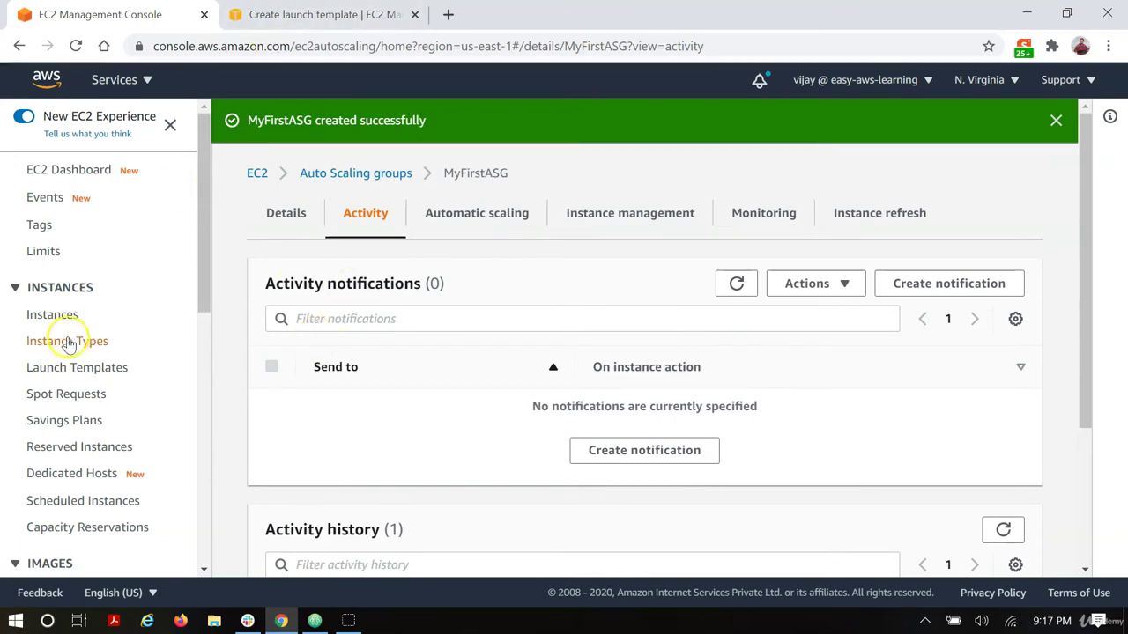
key("ctrl+Tab")
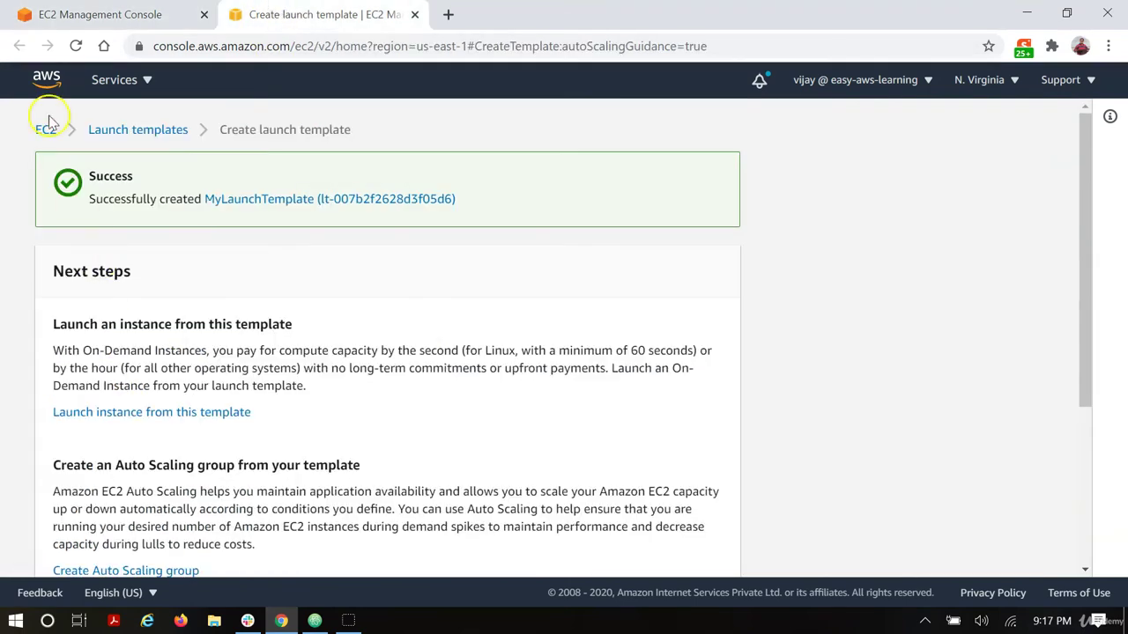
Step: Check MyALB's listeners and the targets registered in TargetGroup
left_click(47, 131)
scroll(70, 445, "down", 5)
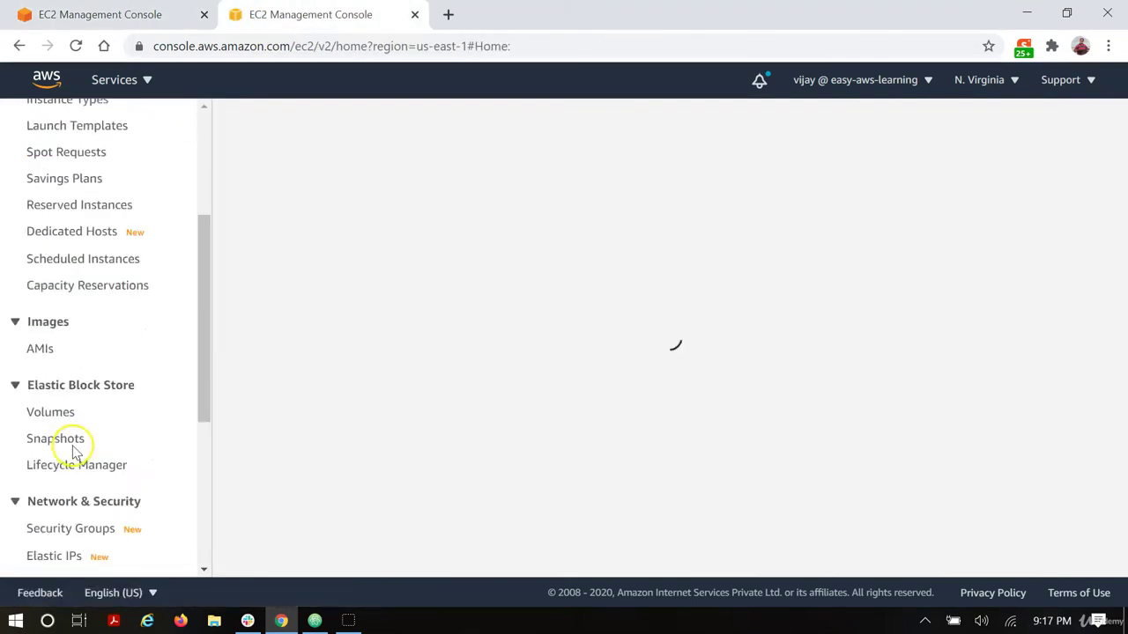
scroll(66, 370, "down", 1)
left_click(67, 380)
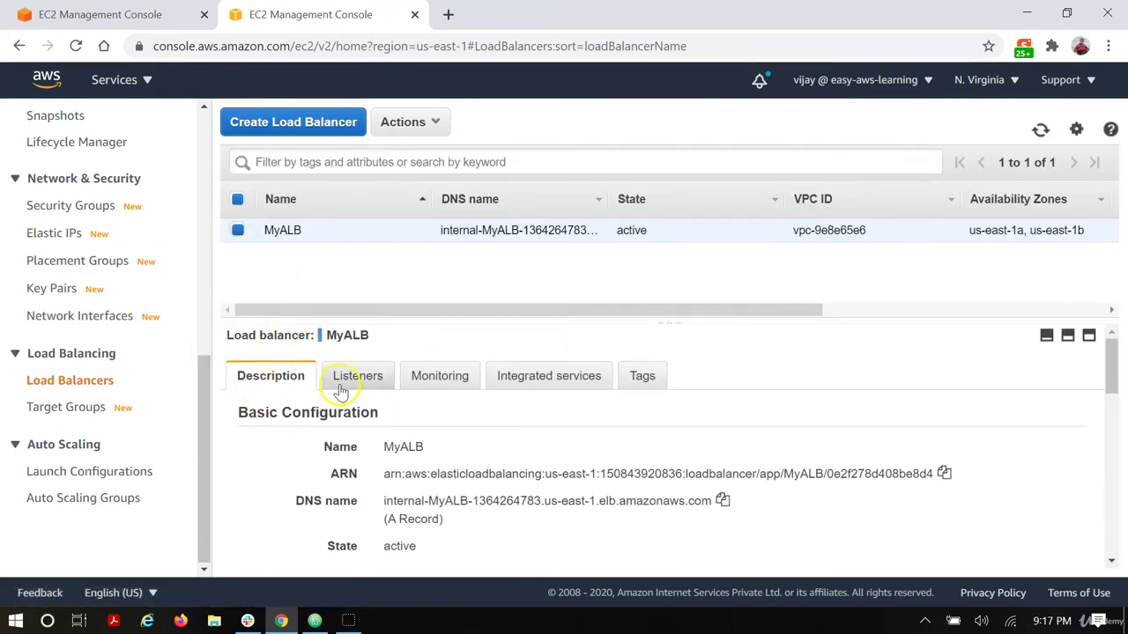
left_click(347, 384)
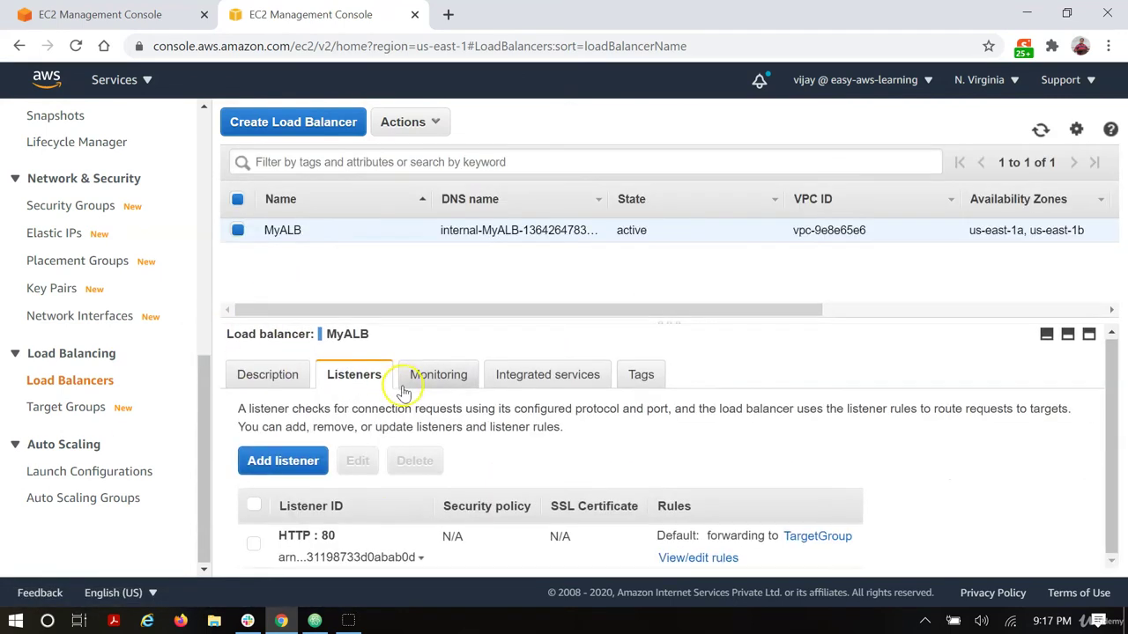
left_click(92, 410)
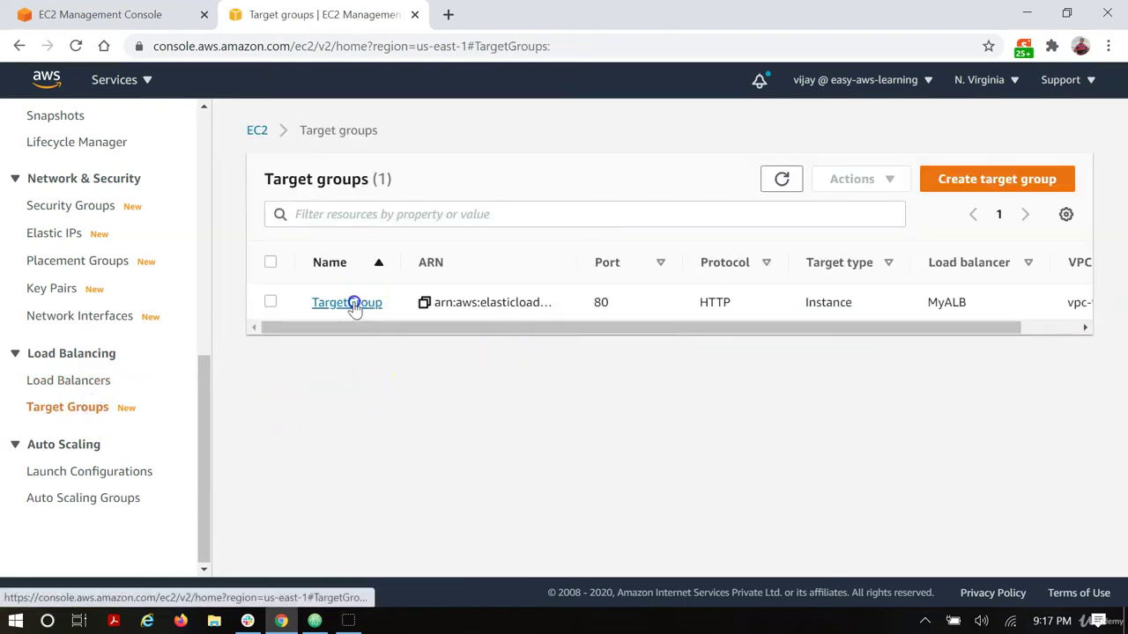
left_click(356, 302)
scroll(390, 433, "down", 2)
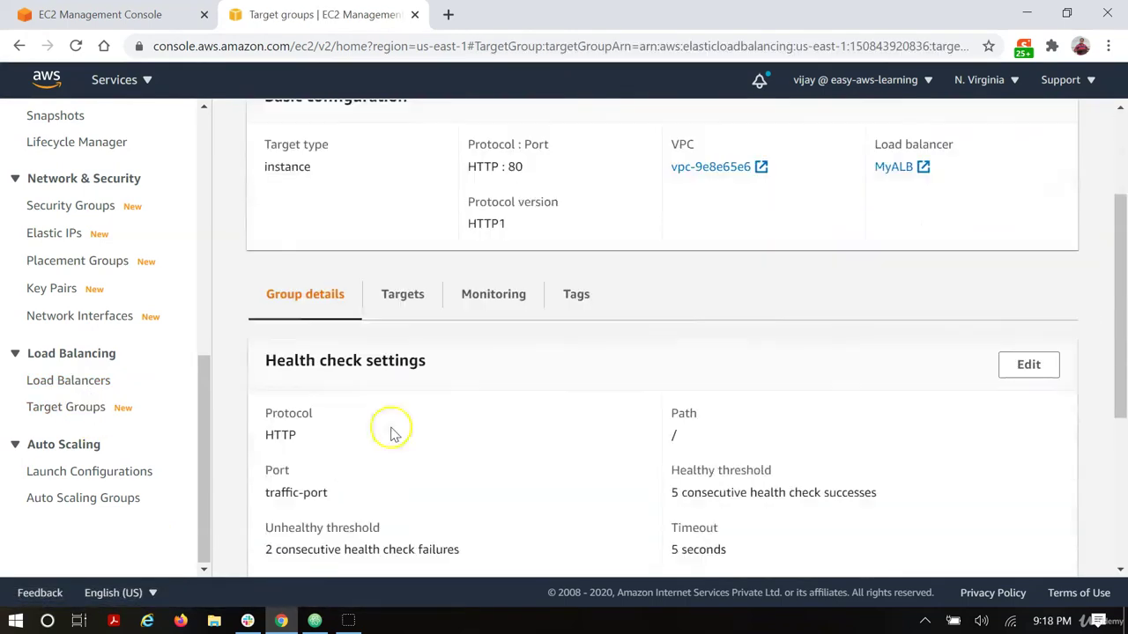
left_click(399, 297)
scroll(690, 433, "down", 1)
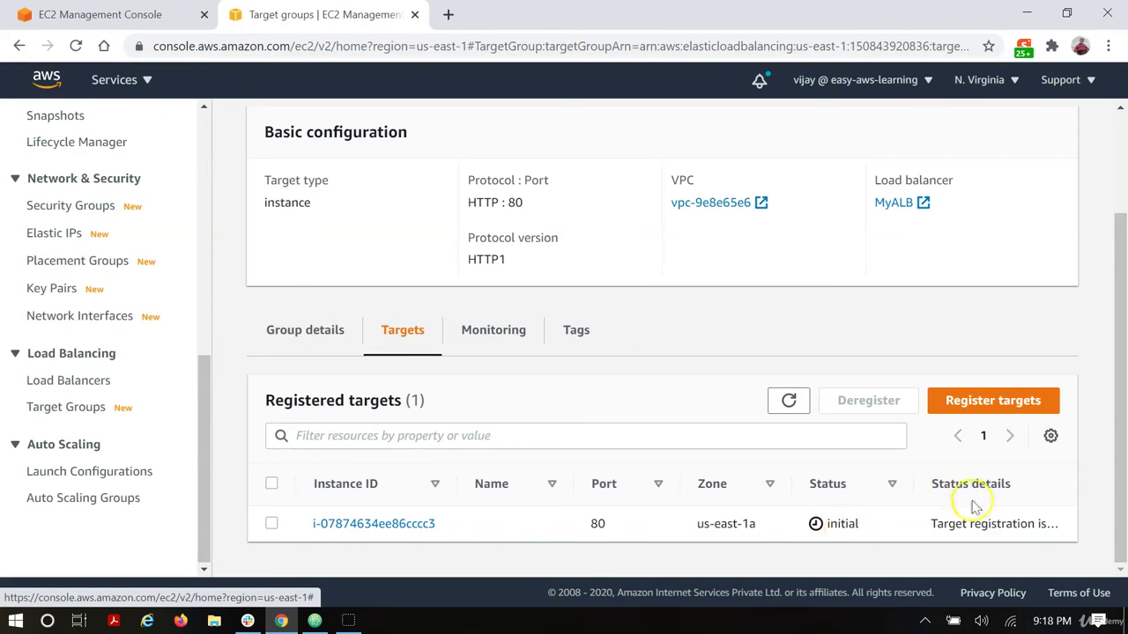
Step: Refresh MyFirstASG's activity history and confirm the instance launch was successful
left_click(53, 14)
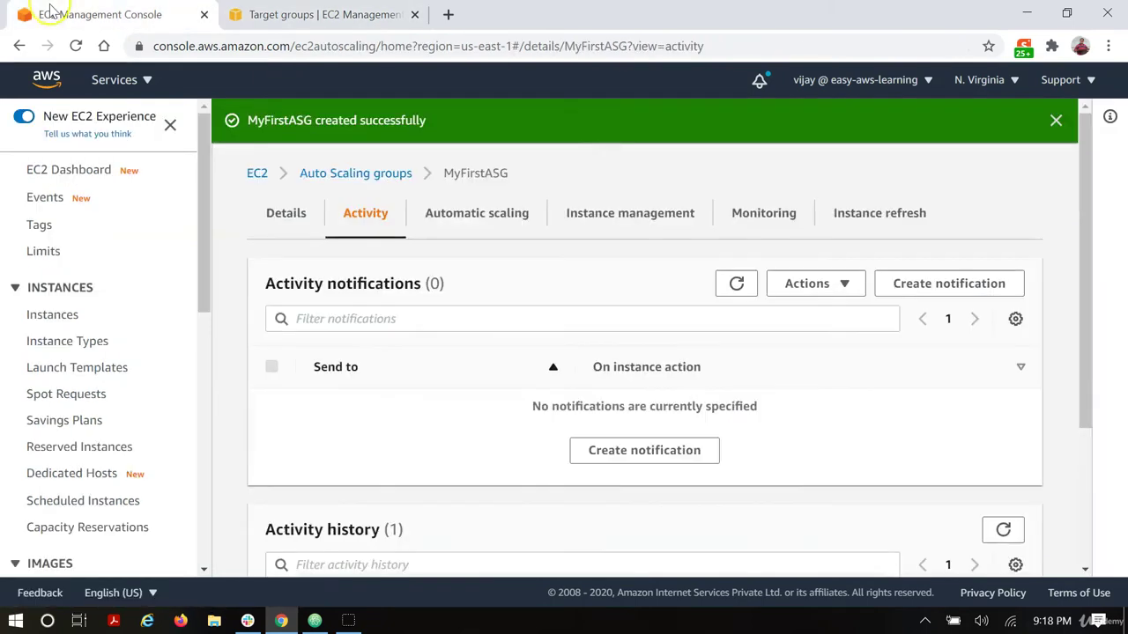
scroll(438, 306, "down", 3)
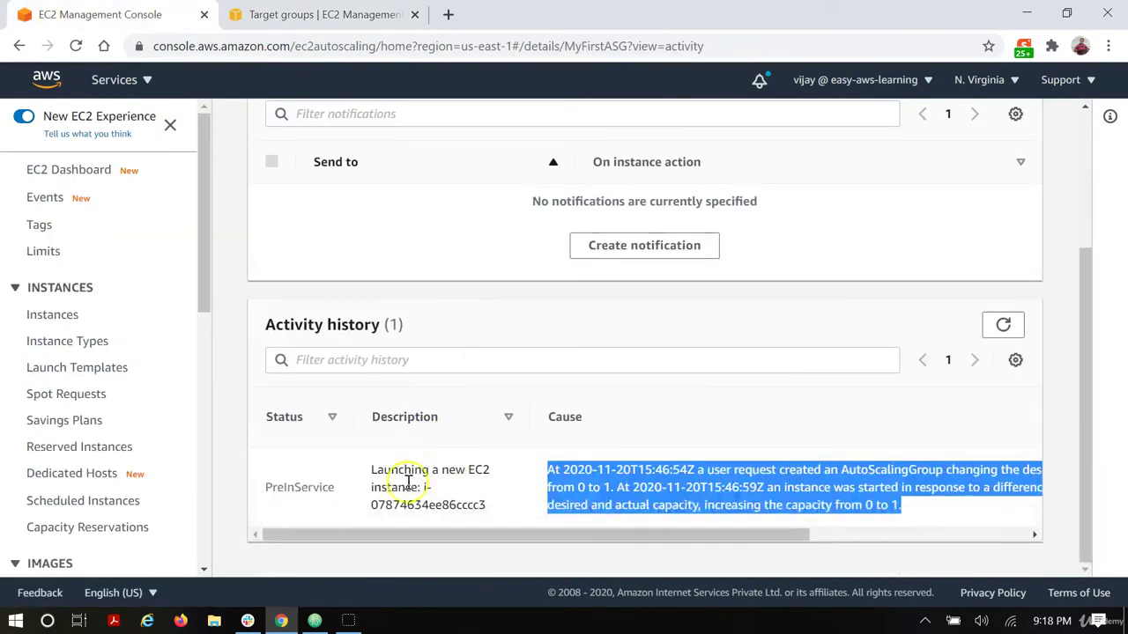
left_click_drag(419, 487, 264, 487)
left_click(1003, 326)
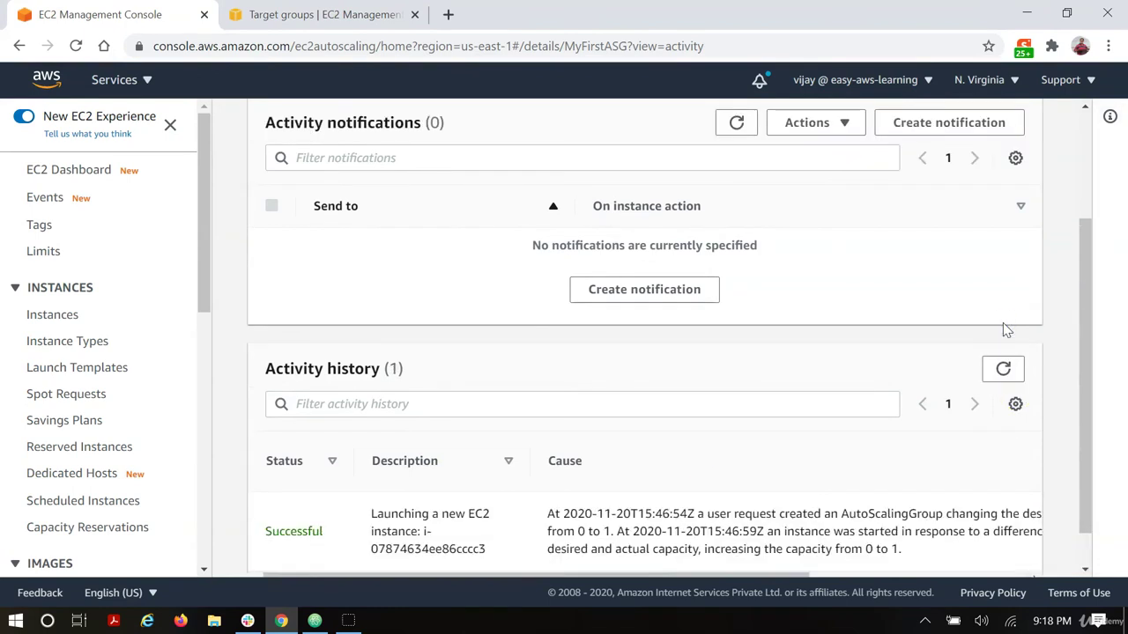
double_click(297, 487)
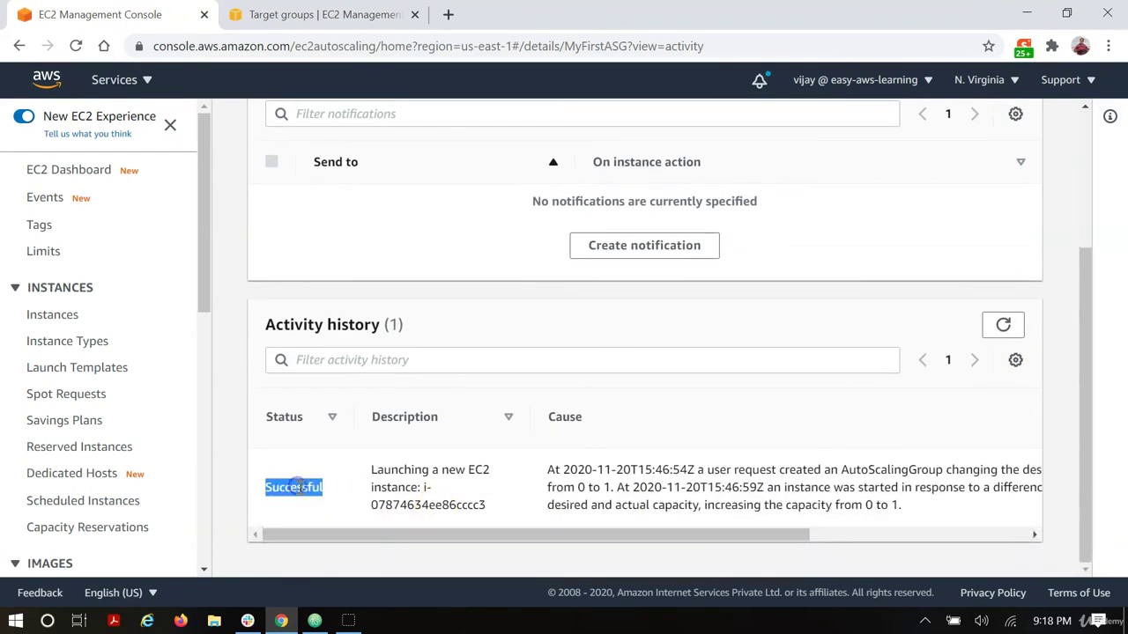
left_click_drag(562, 469, 916, 509)
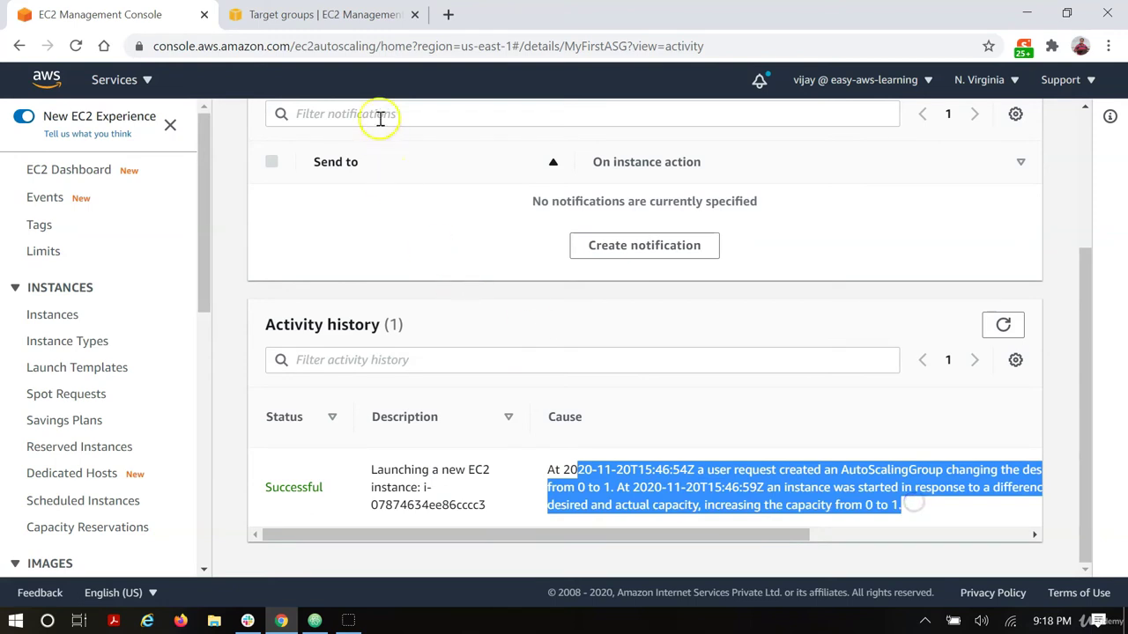
Step: Confirm the registered target instance is Running, then return to MyFirstASG's activity page
left_click(287, 14)
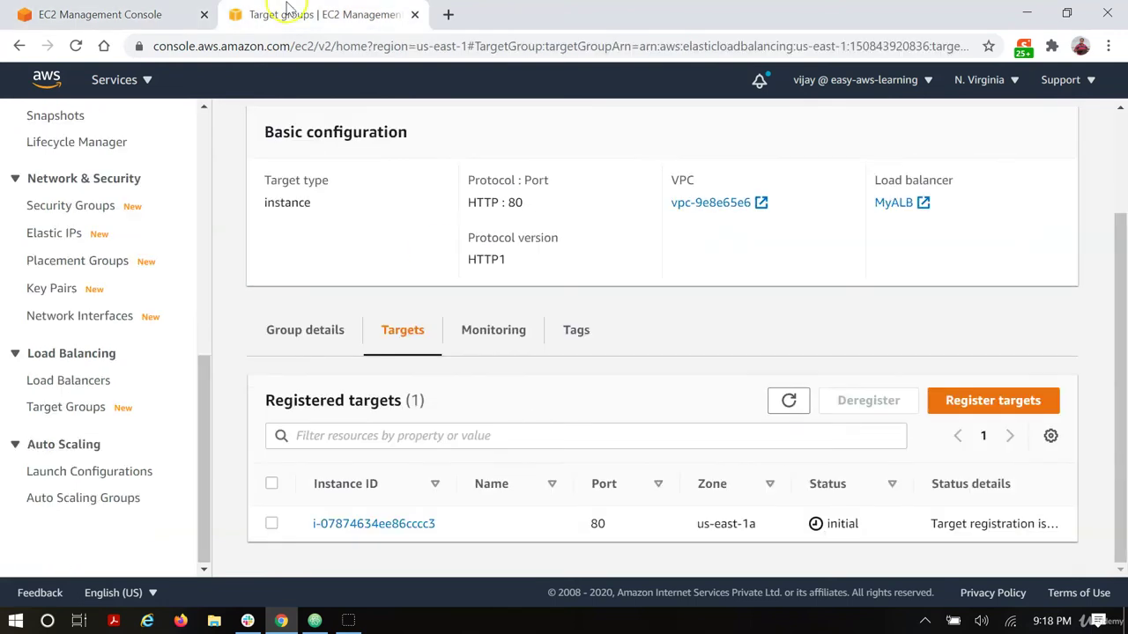
left_click(386, 529, "ctrl")
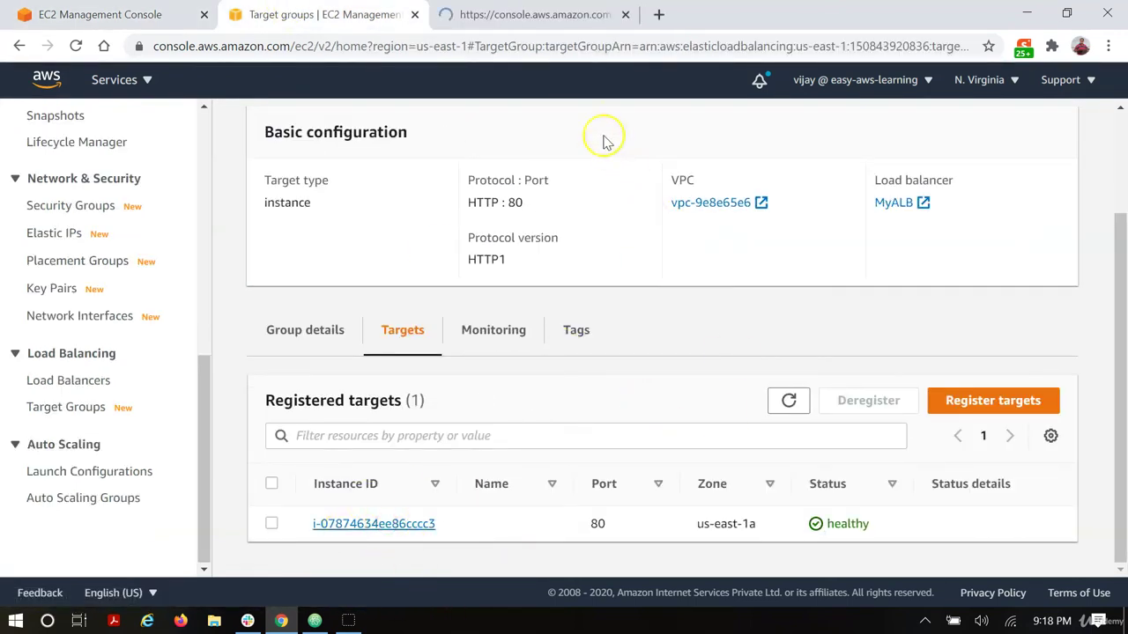
left_click(518, 14)
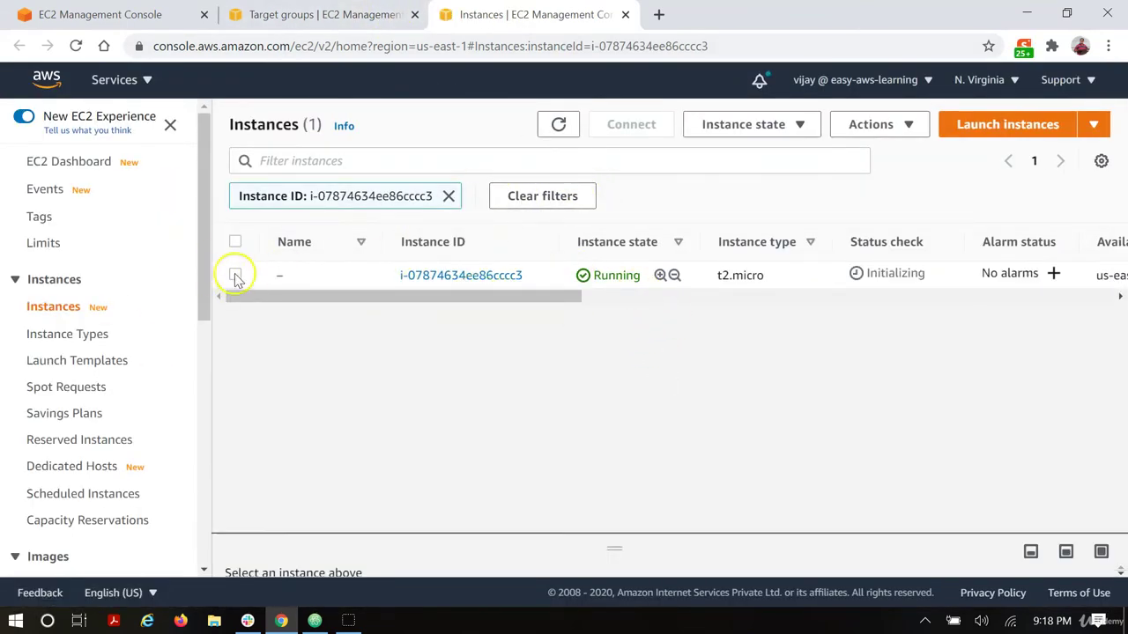
left_click(323, 14)
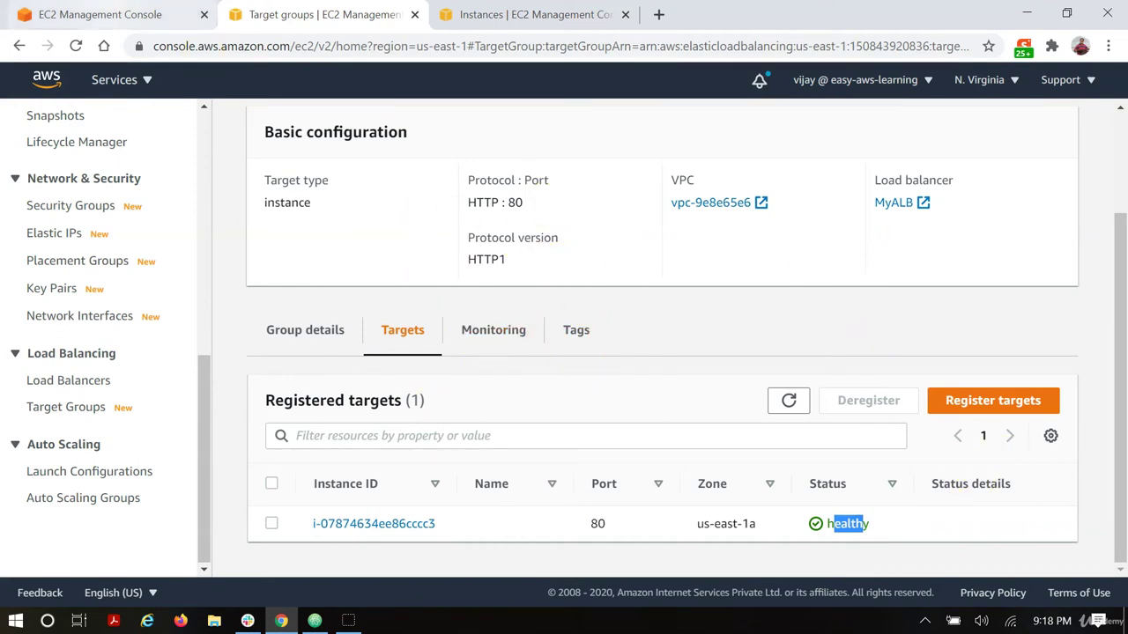
left_click(100, 14)
scroll(283, 395, "up", 5)
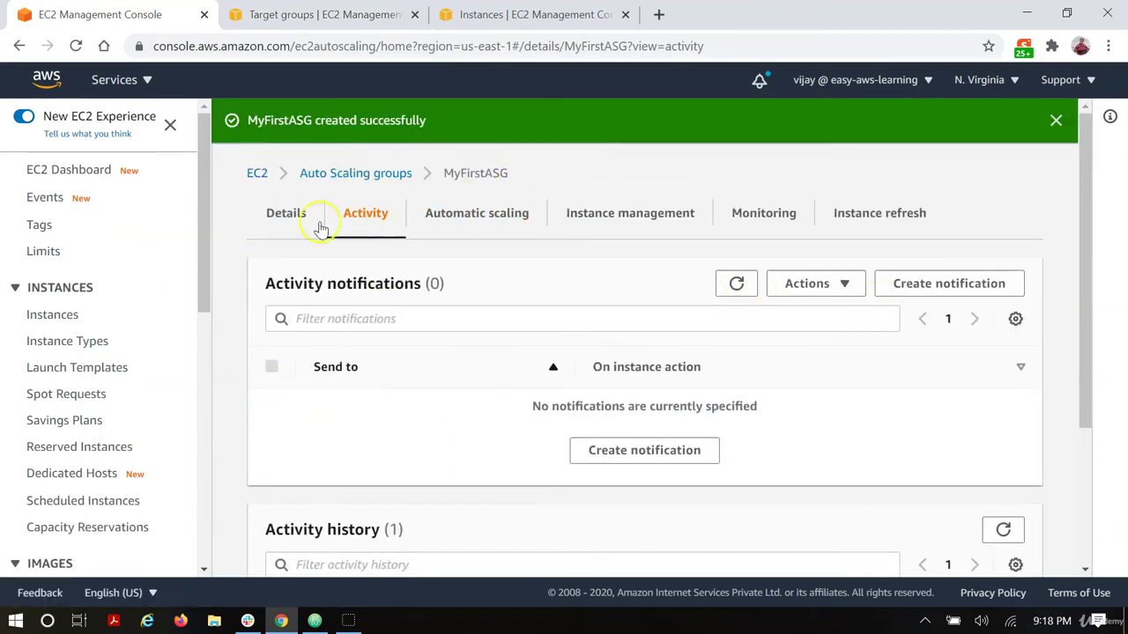
Step: Raise MyFirstASG's desired capacity to 2
left_click(284, 219)
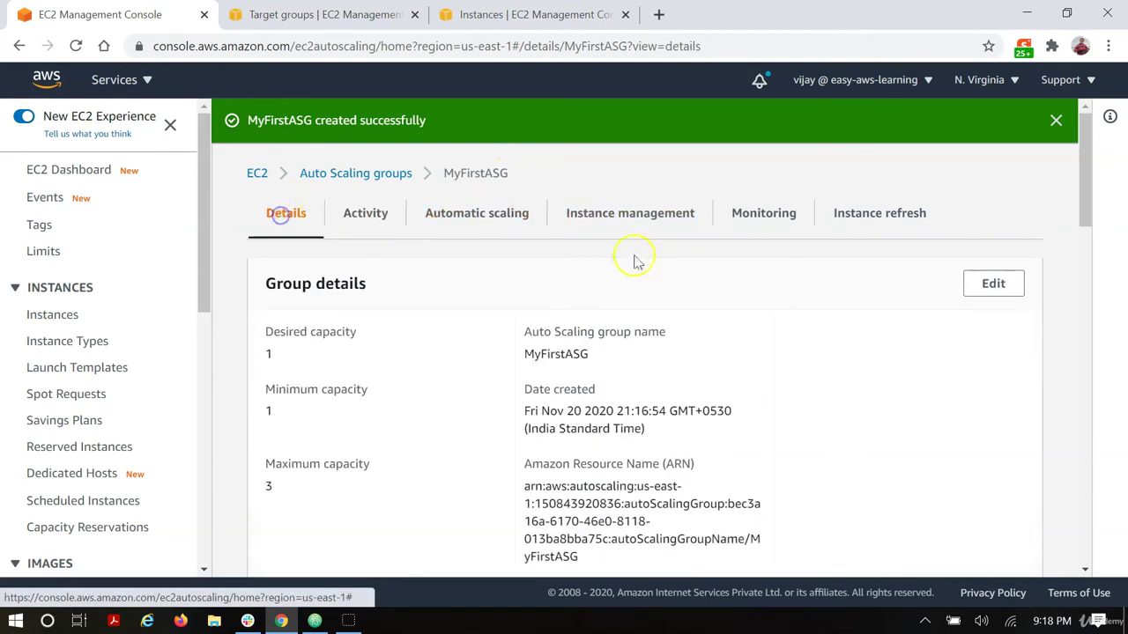
left_click(988, 282)
left_click_drag(364, 320, 249, 342)
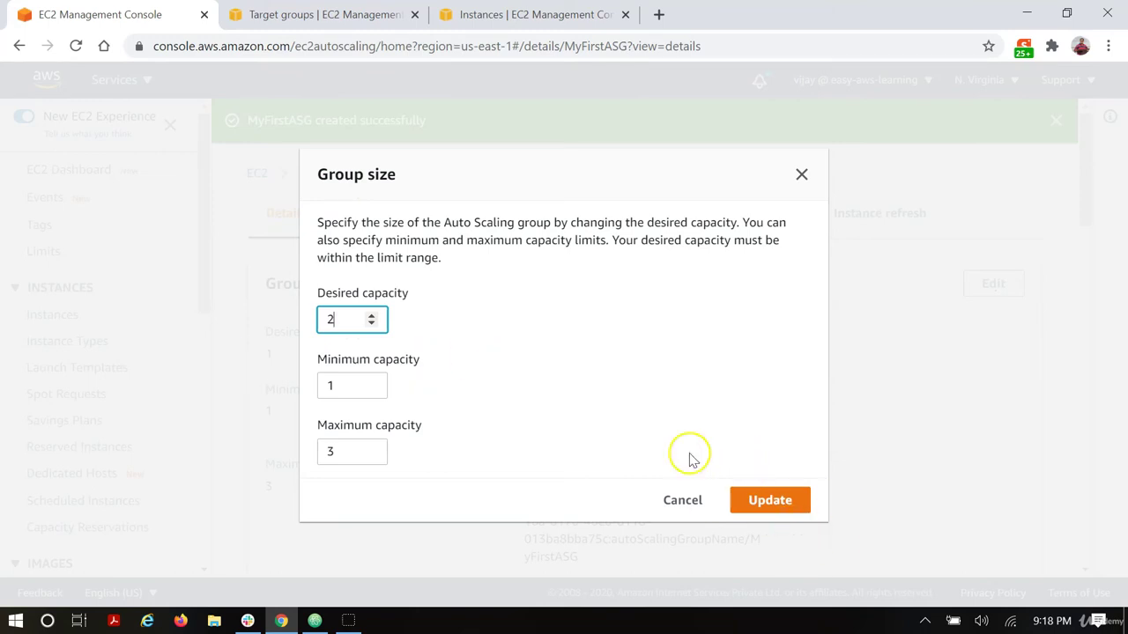
left_click(796, 500)
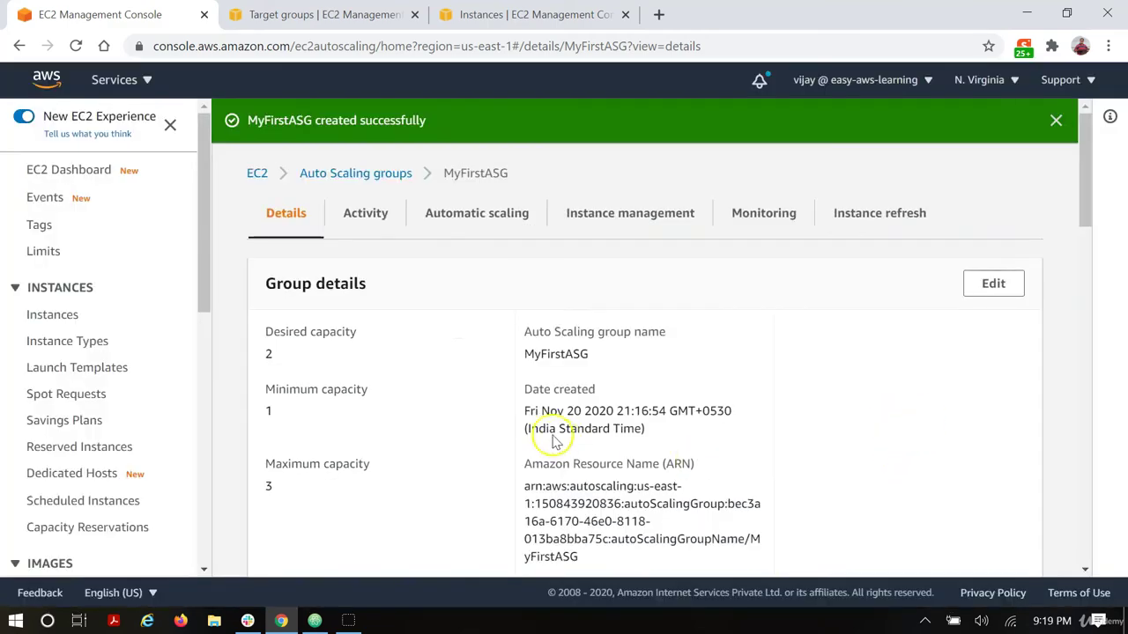
Step: Refresh the activity history until the second instance launch appears
left_click(366, 214)
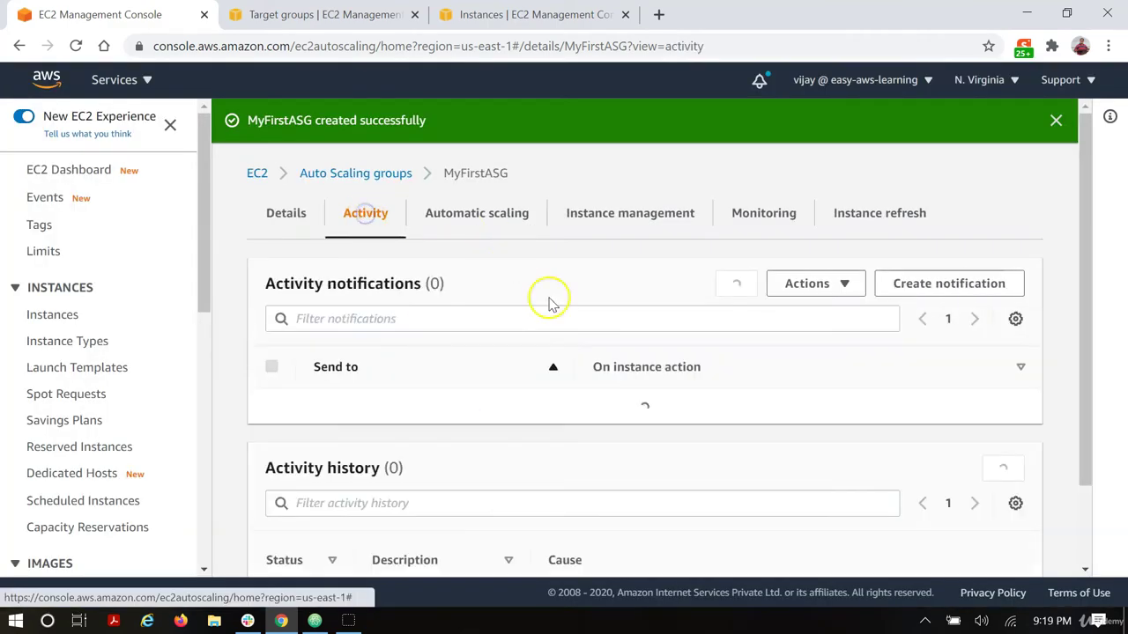
scroll(586, 374, "down", 2)
scroll(586, 374, "down", 1)
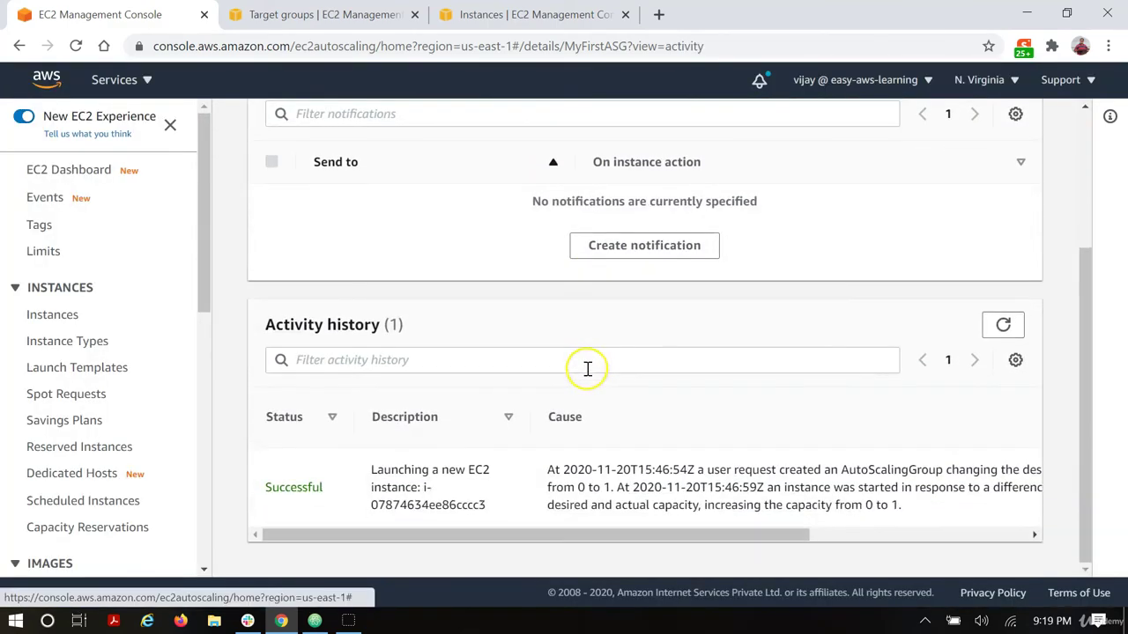
left_click(1002, 325)
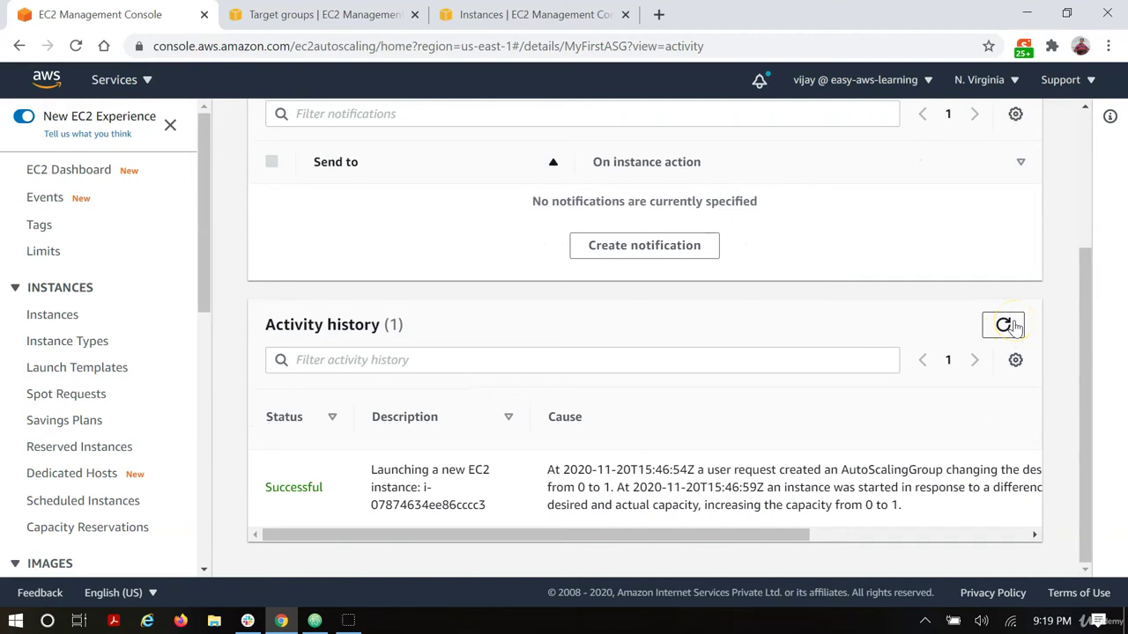
left_click(1013, 326)
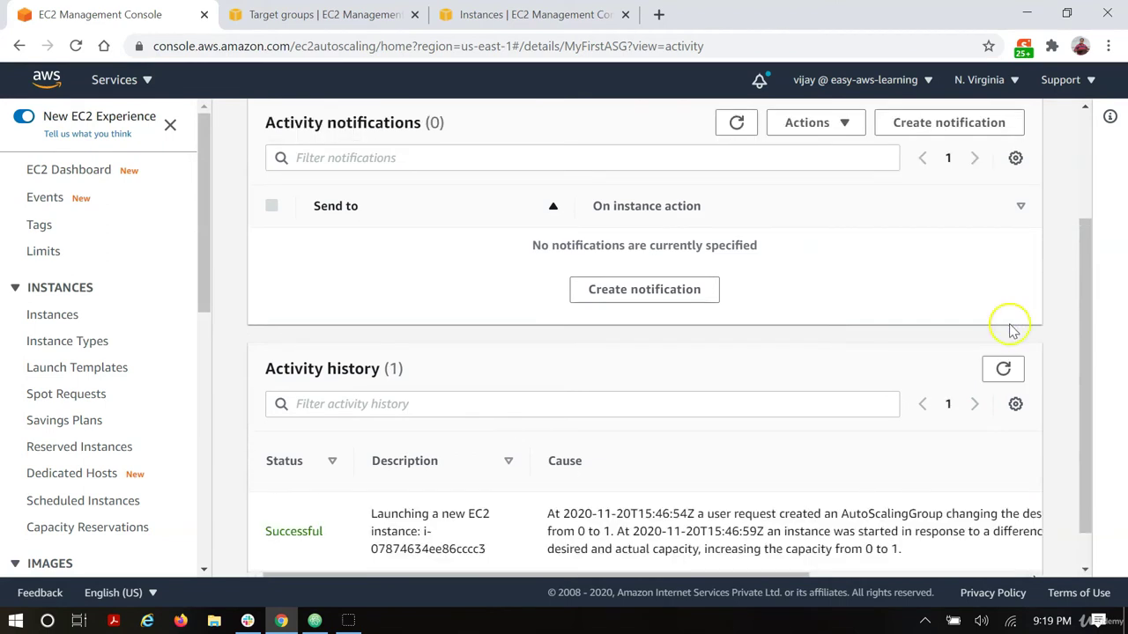
left_click(1002, 328)
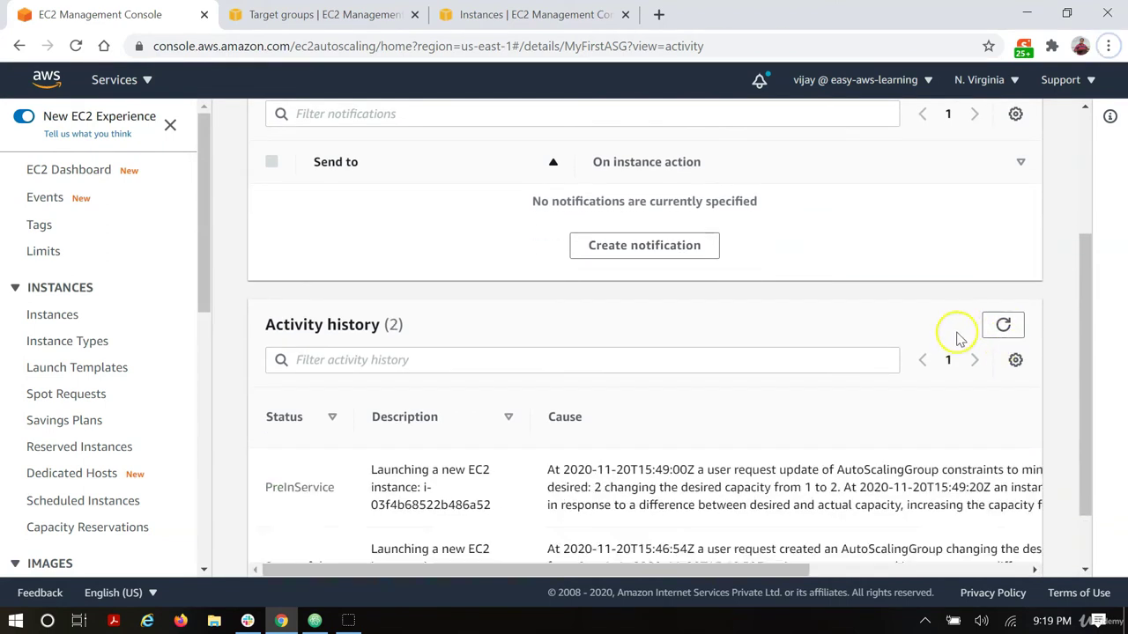
Step: Point out the new launch's PreInService status and the capacity change from 1 to 2
left_click_drag(284, 408, 310, 410)
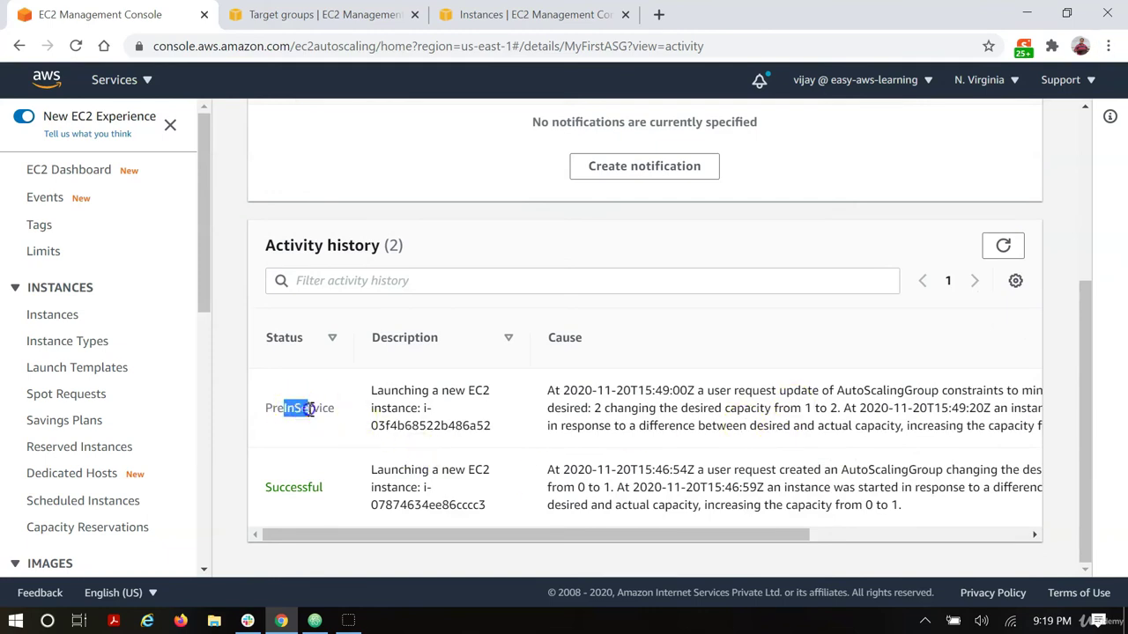
left_click_drag(550, 538, 641, 552)
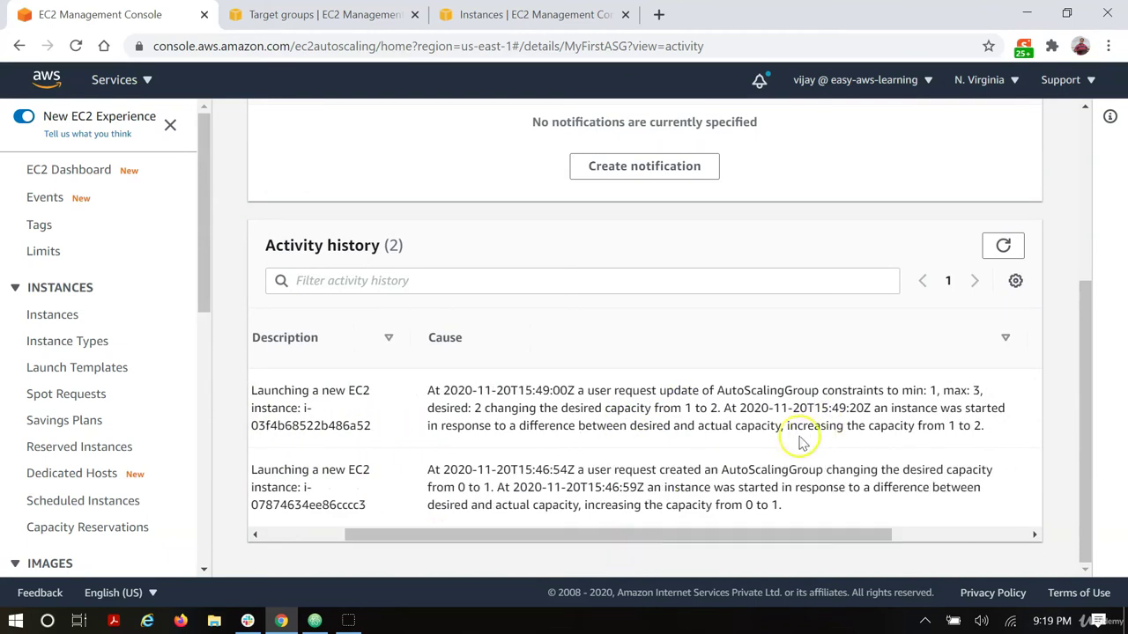
left_click_drag(782, 427, 972, 440)
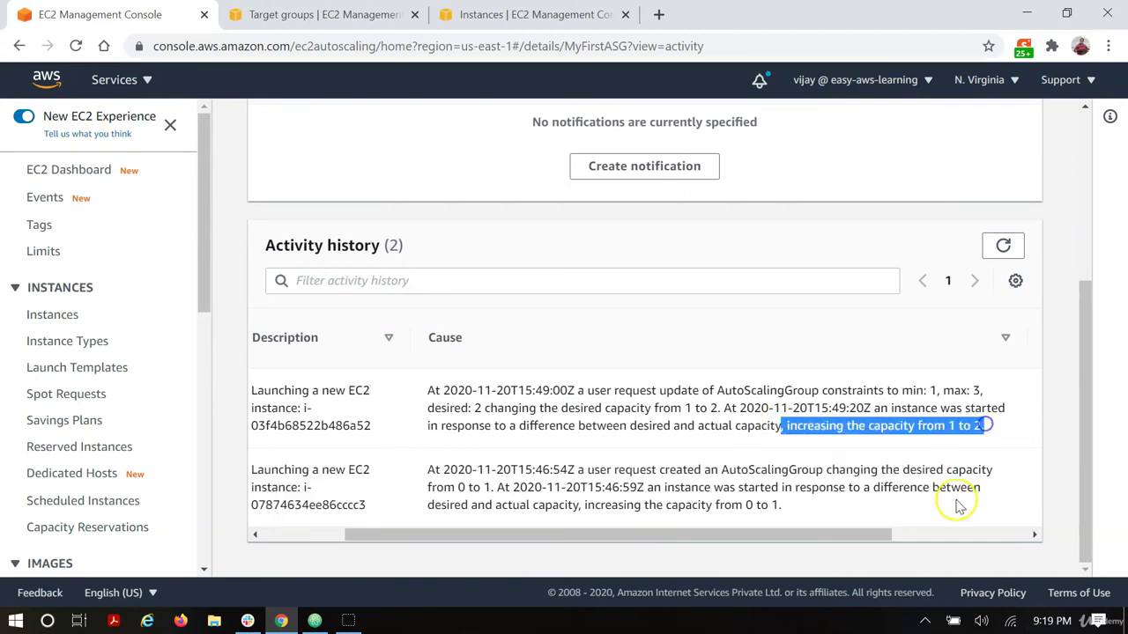
left_click_drag(958, 507, 943, 509)
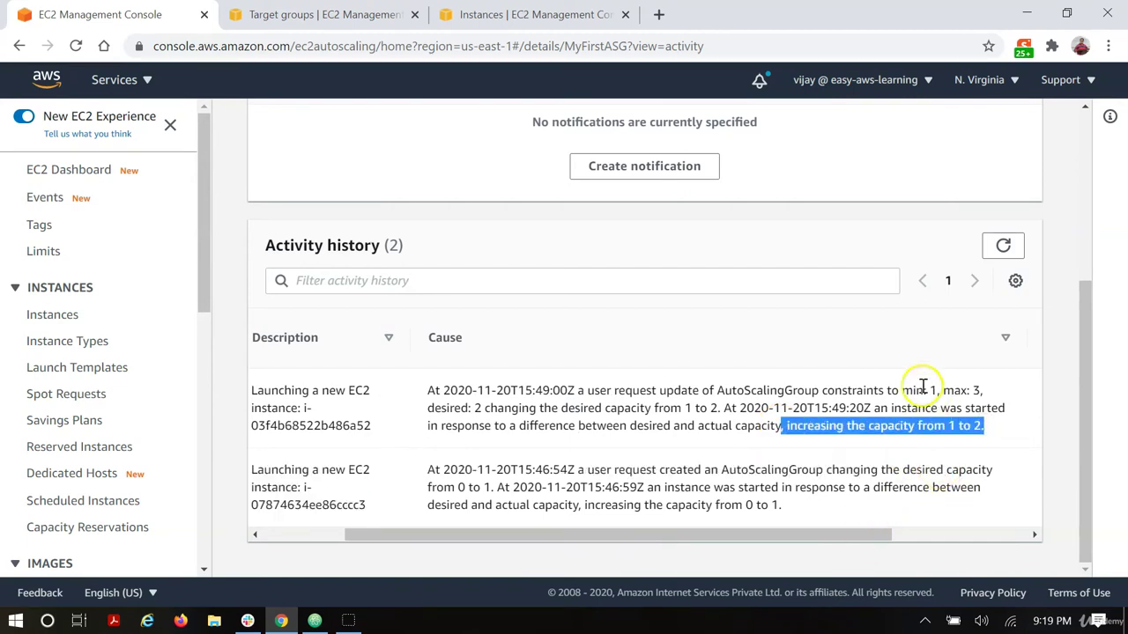
left_click_drag(922, 388, 977, 387)
left_click_drag(878, 427, 971, 441)
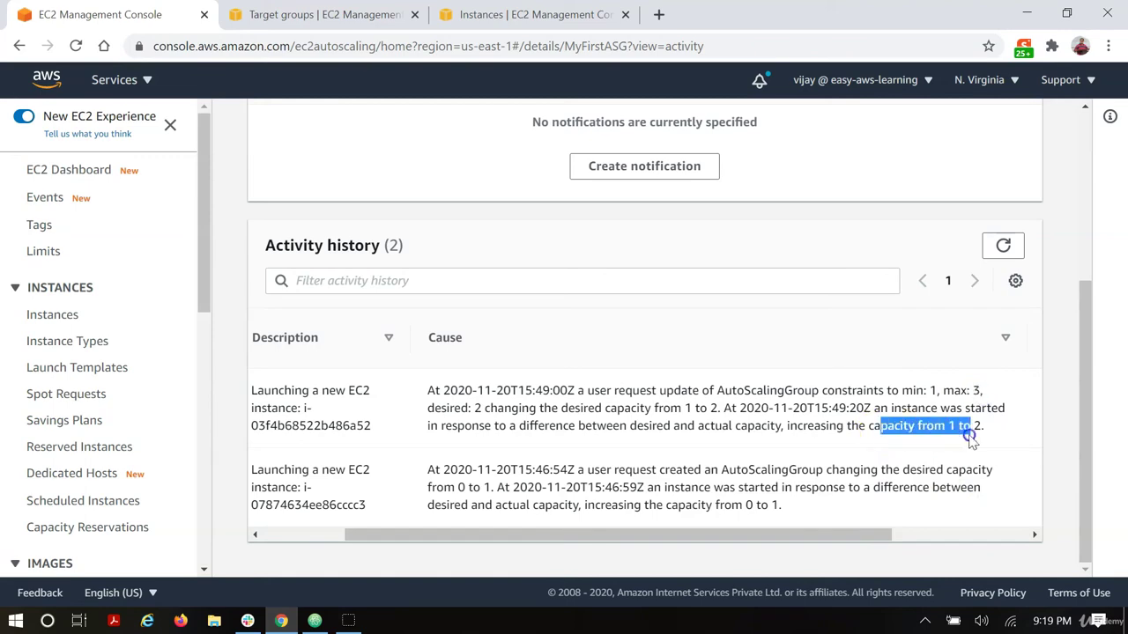
left_click_drag(815, 540, 683, 535)
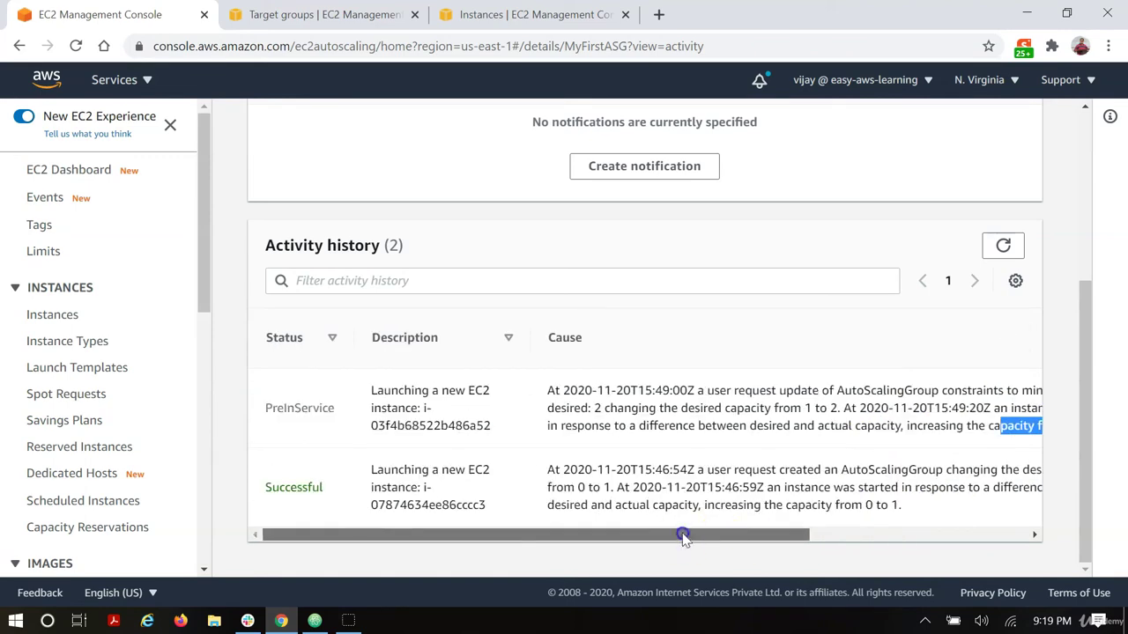
scroll(686, 463, "up", 4)
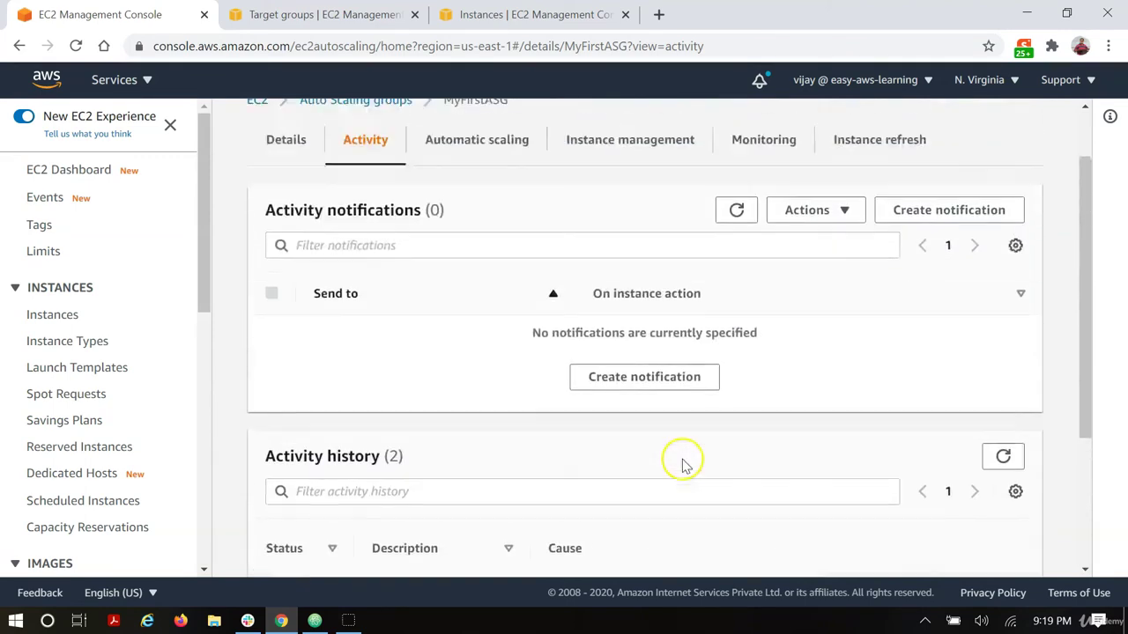
scroll(683, 459, "down", 3)
left_click(332, 15)
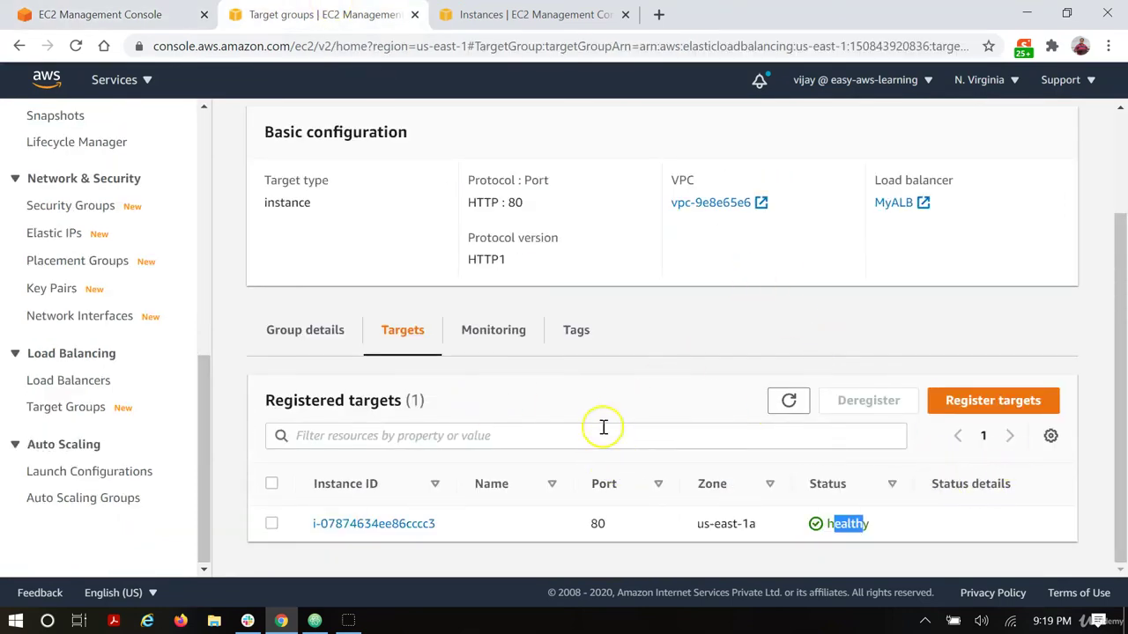
Step: Refresh TargetGroup's registered targets until the new us-east-1b instance shows healthy
scroll(675, 461, "up", 1)
scroll(673, 461, "down", 1)
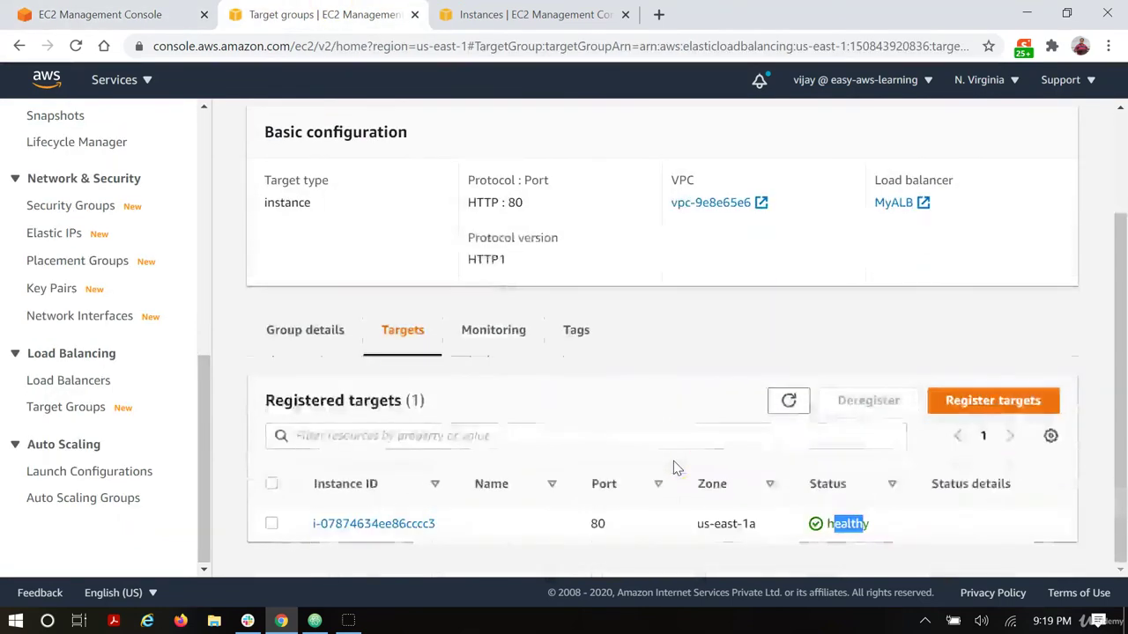
left_click(305, 335)
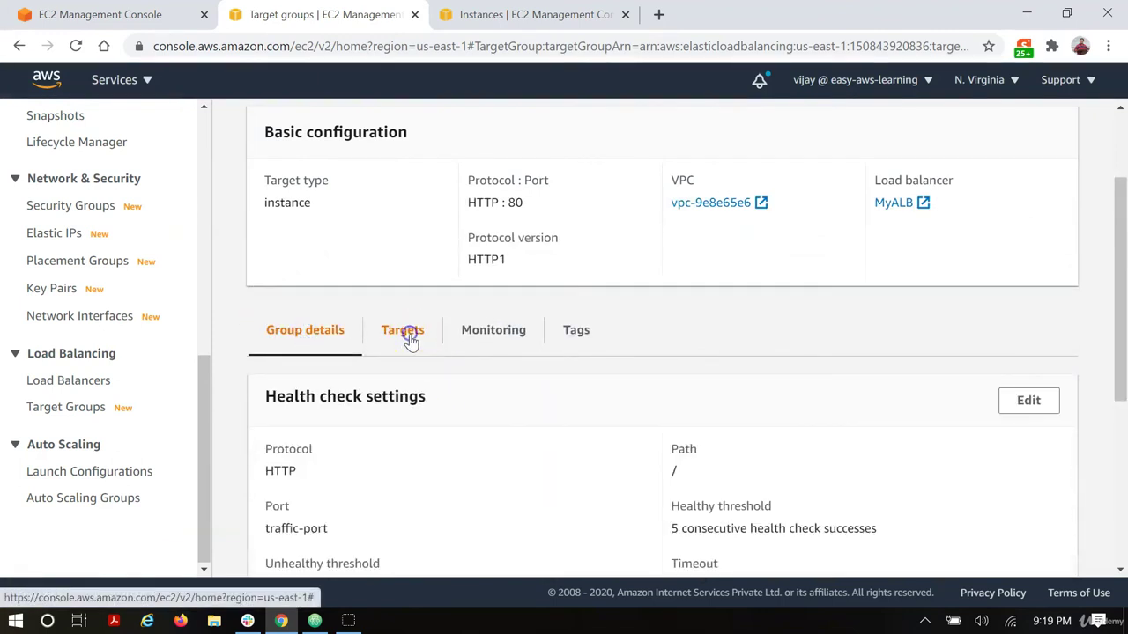
left_click(411, 333)
left_click(786, 407)
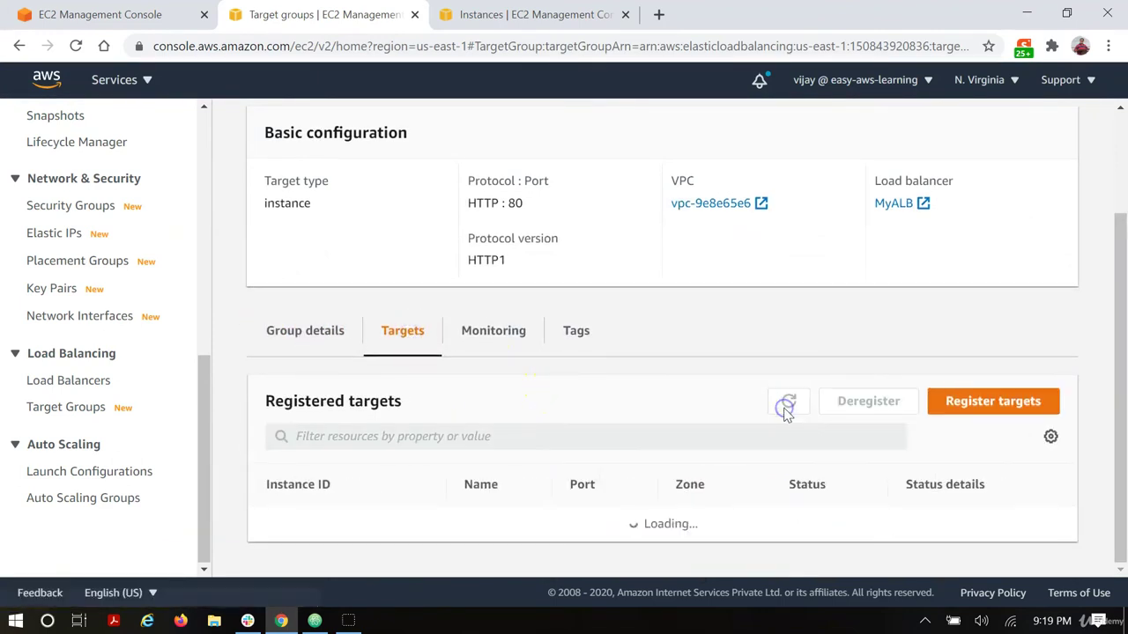
scroll(784, 414, "down", 1)
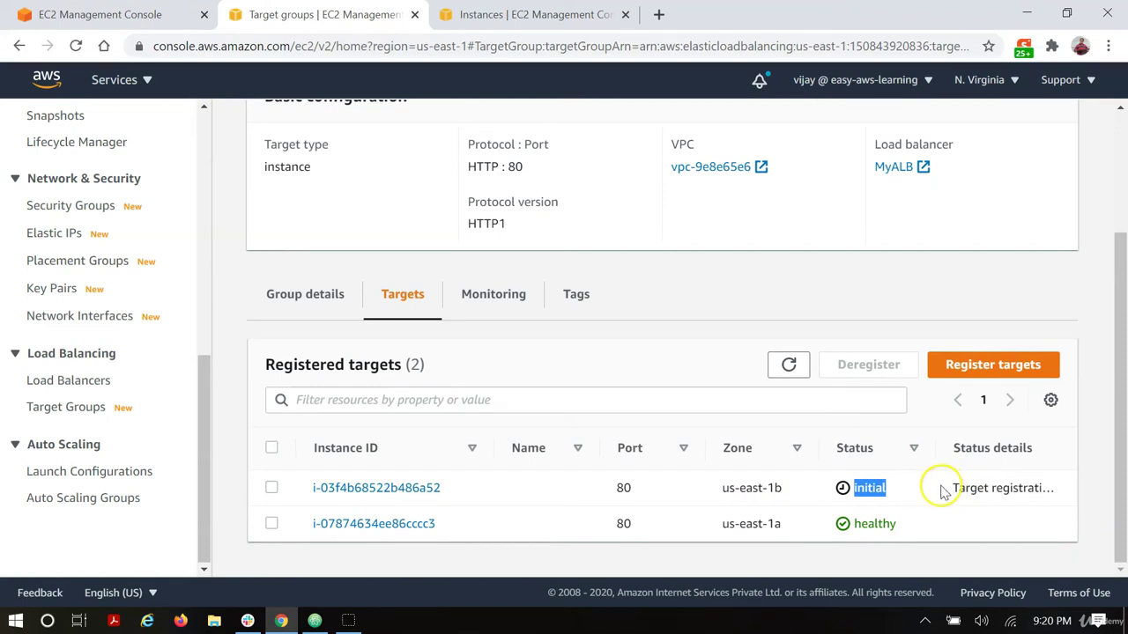
left_click(789, 365)
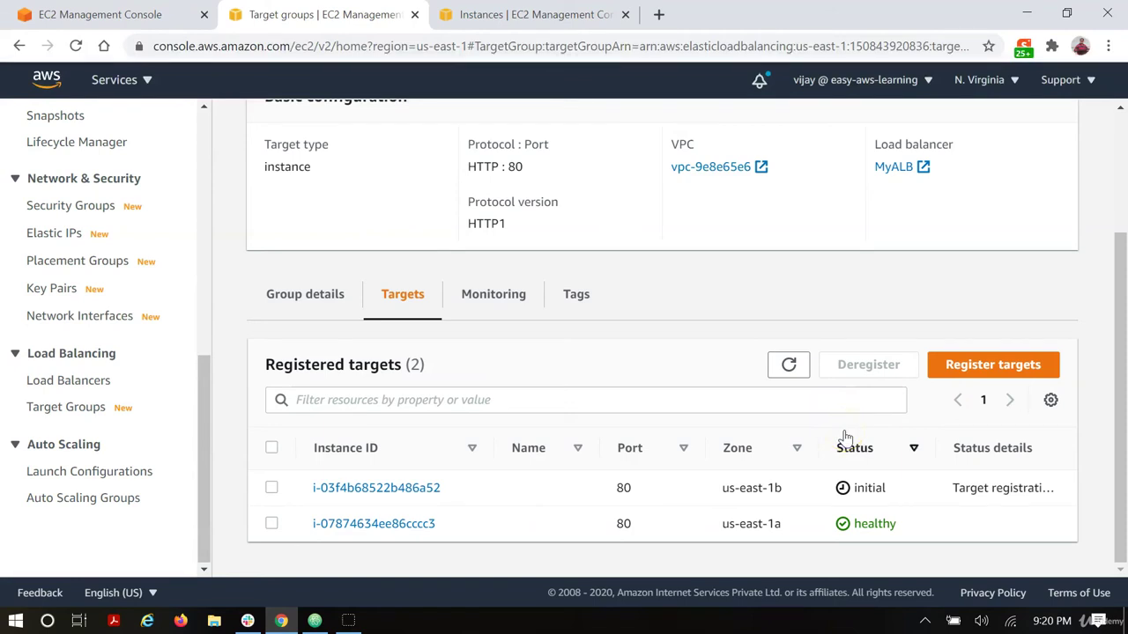
left_click(788, 365)
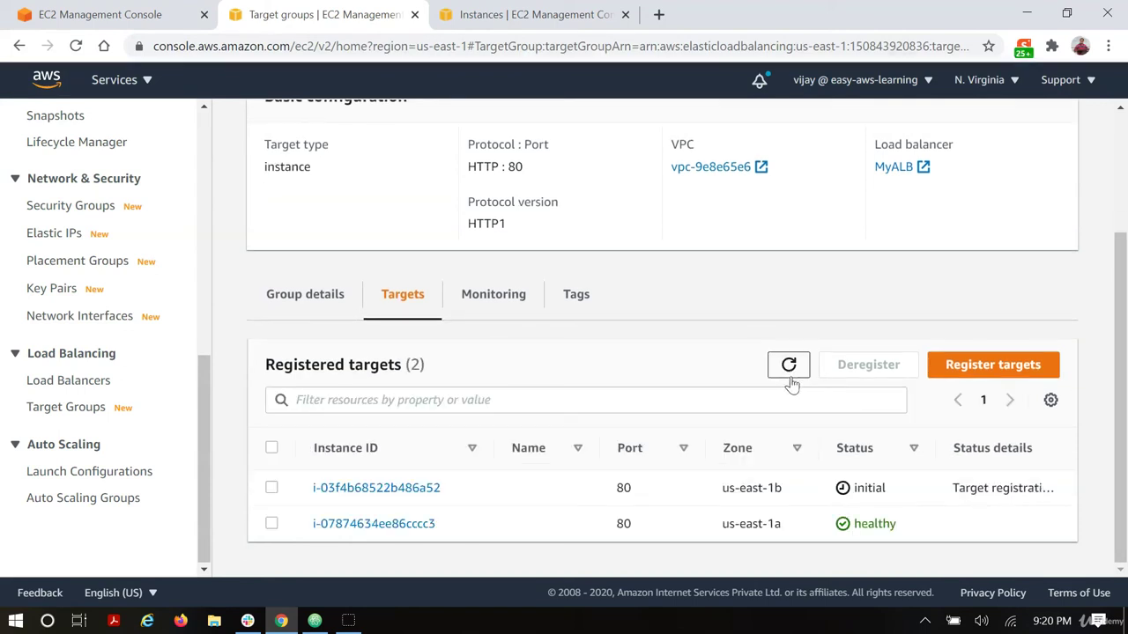
left_click(789, 366)
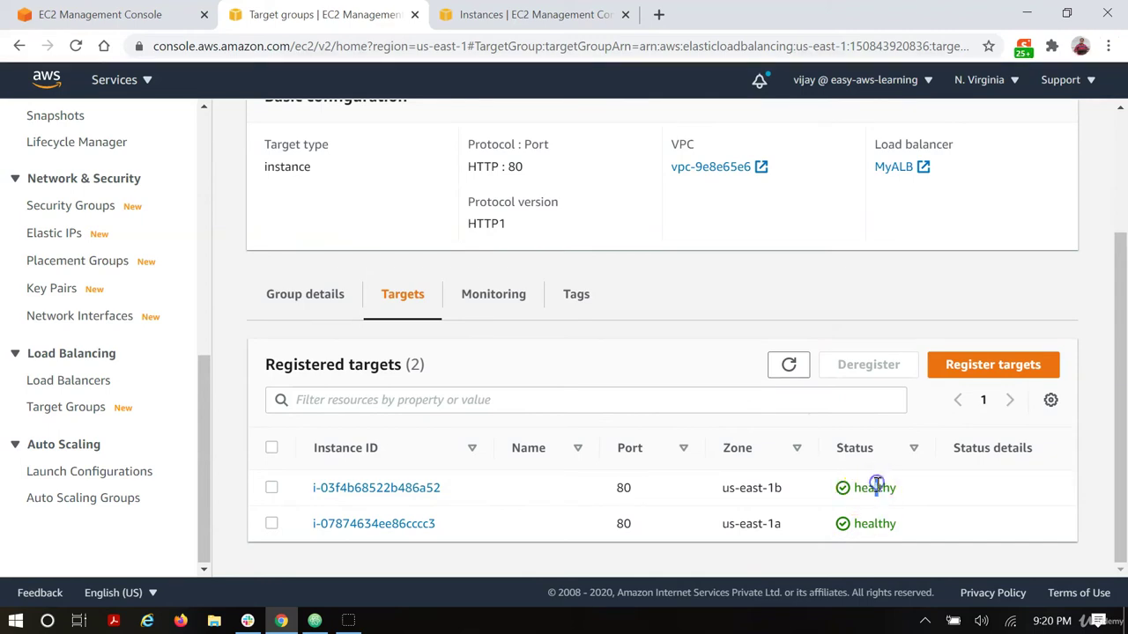
left_click(100, 14)
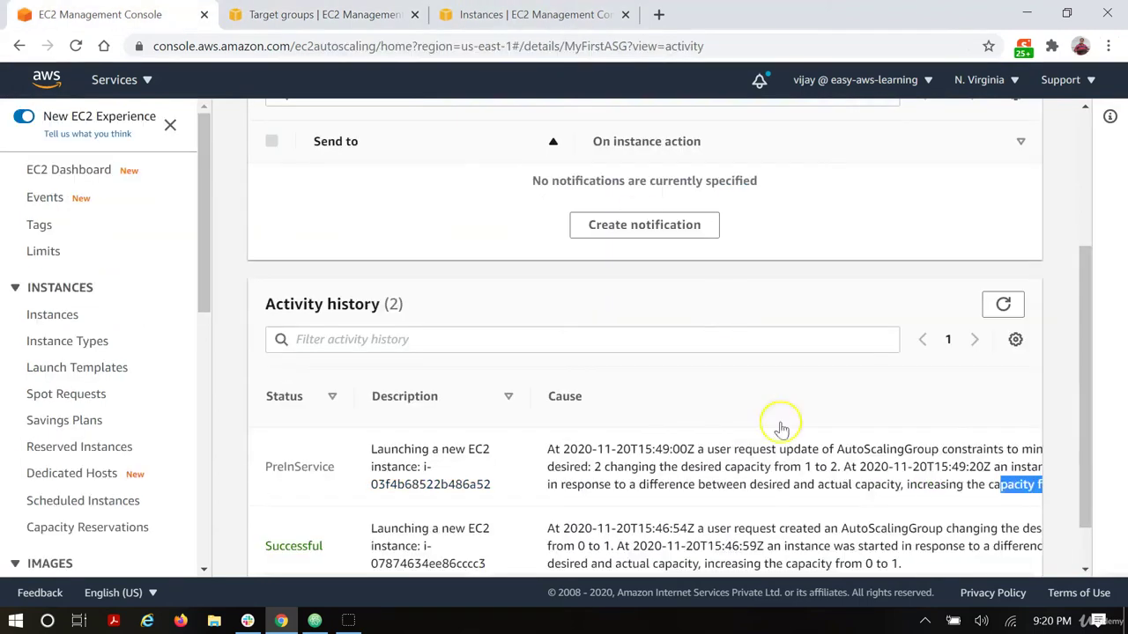
Step: Confirm the latest launch succeeded, with capacity growing from 0 to 1
left_click(1020, 306)
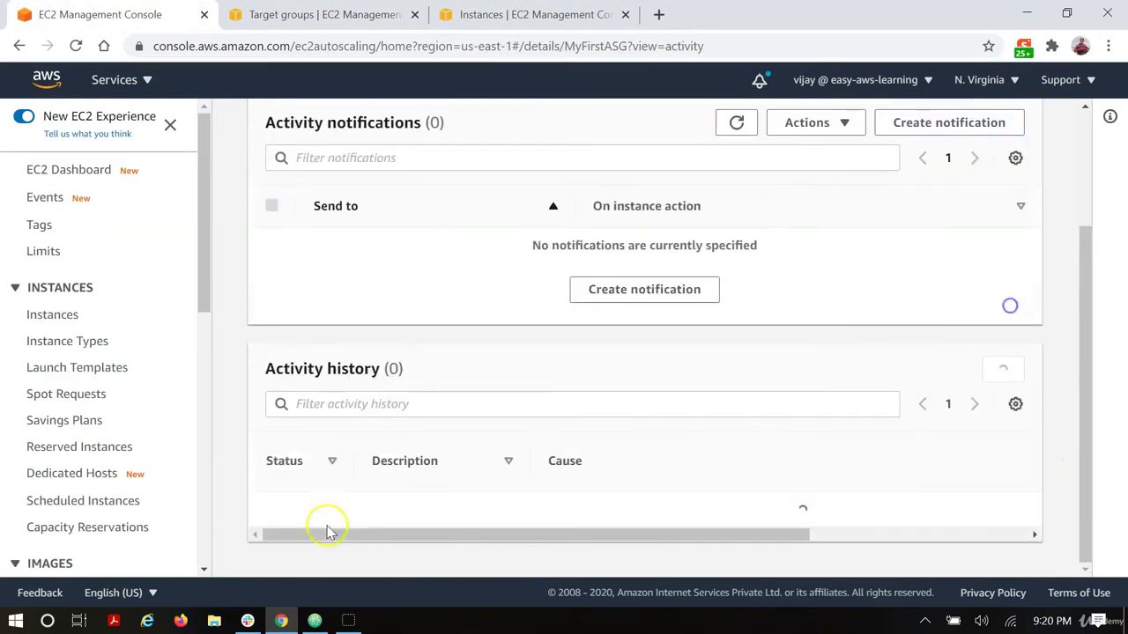
scroll(308, 434, "down", 1)
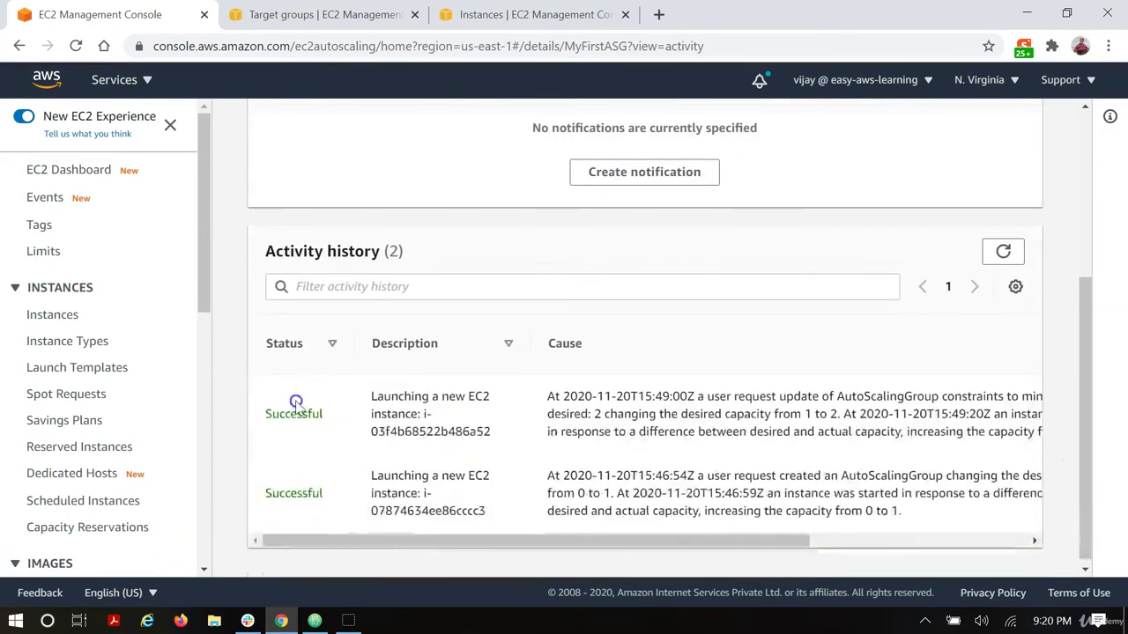
double_click(294, 412)
left_click_drag(1028, 433, 942, 432)
left_click_drag(809, 541, 830, 544)
left_click_drag(791, 511, 937, 533)
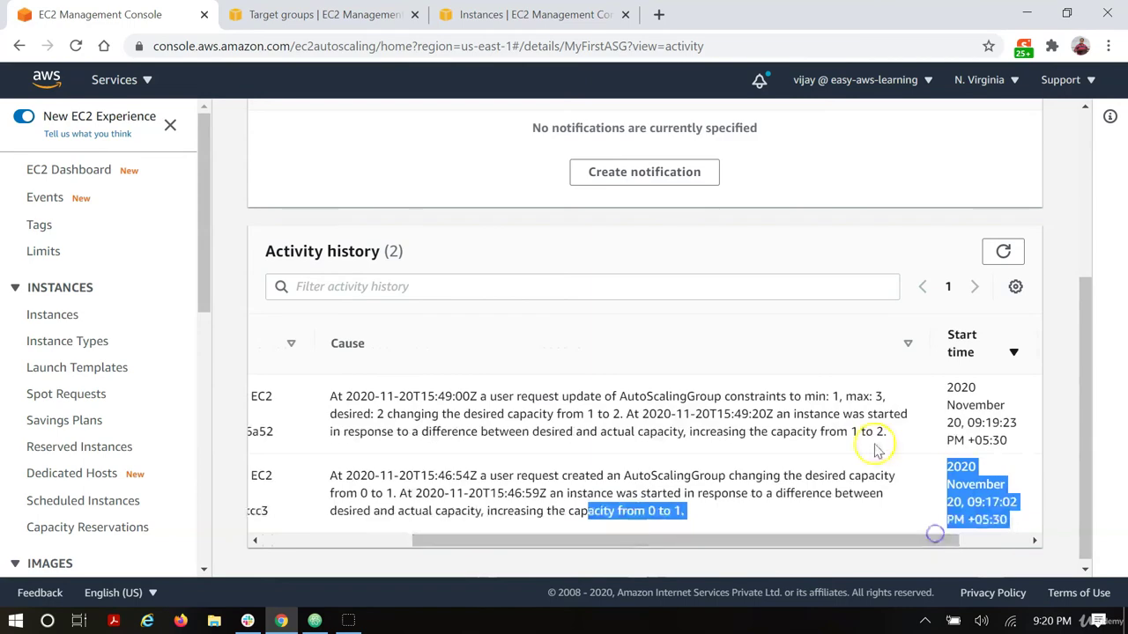
left_click_drag(805, 541, 622, 320)
scroll(634, 318, "up", 3)
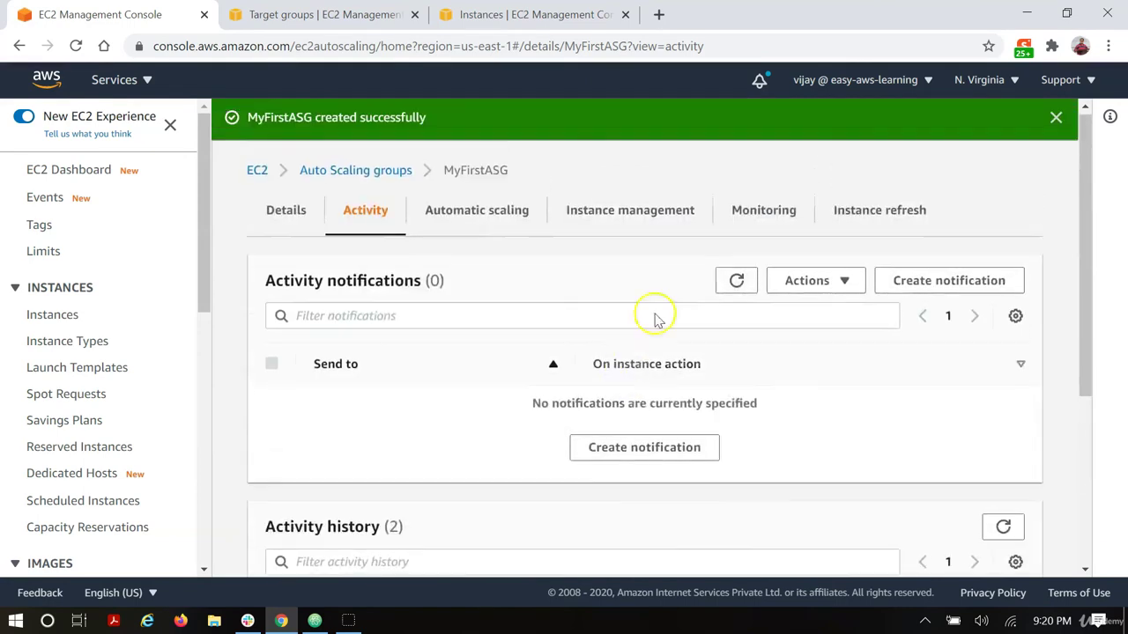
Step: Lower MyFirstASG's desired capacity back to 1
left_click(280, 215)
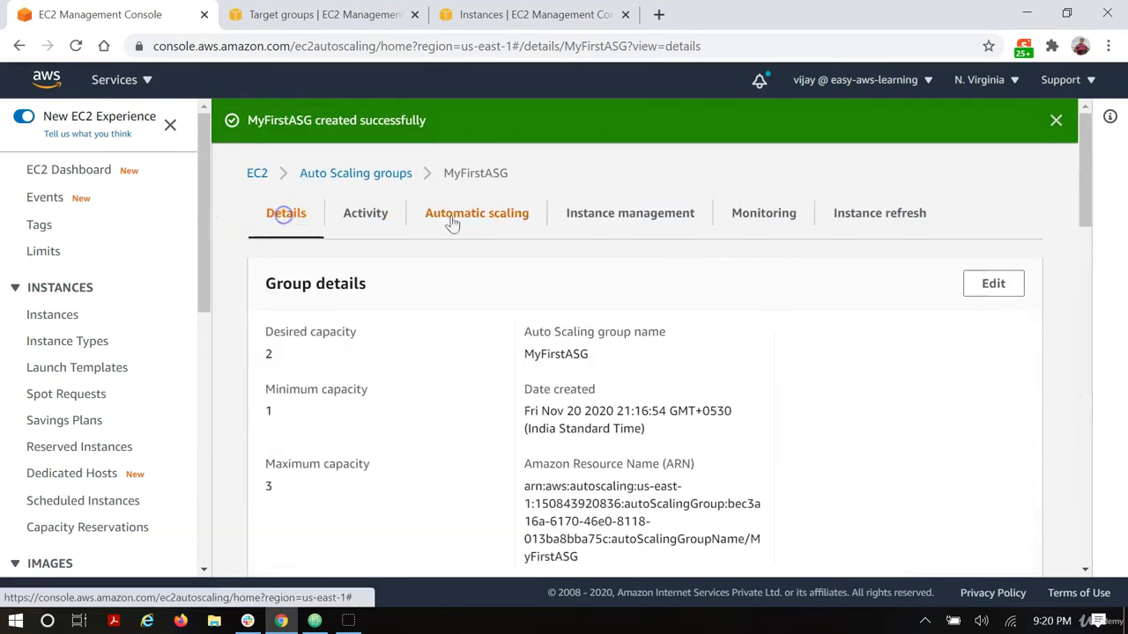
left_click(1017, 291)
left_click(371, 316)
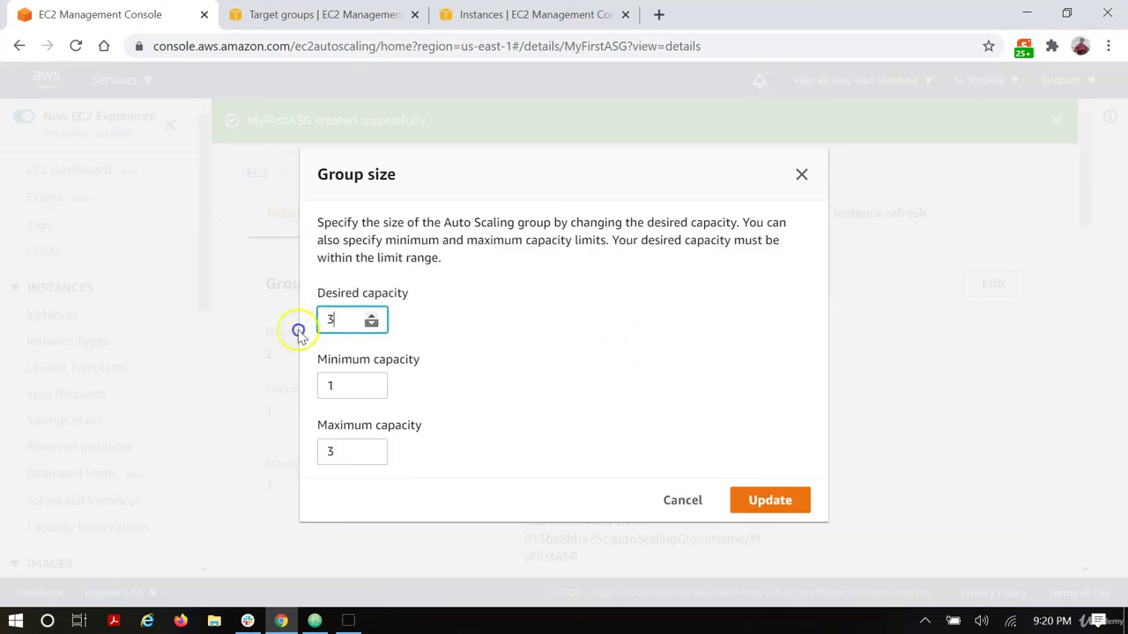
left_click(785, 499)
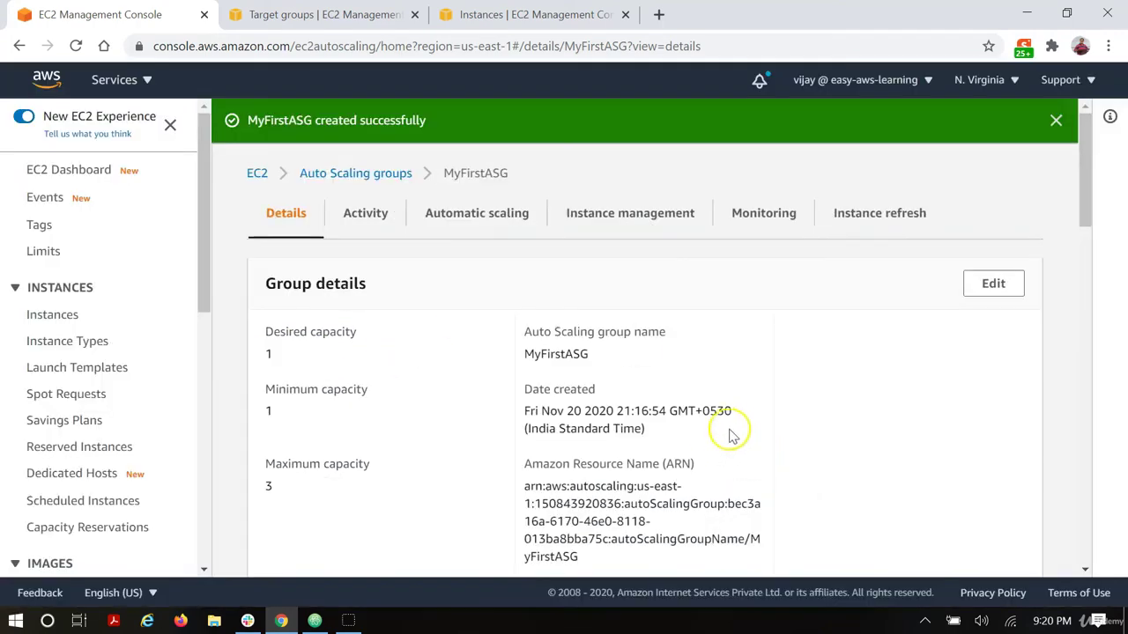
Step: Review the InProgress activity terminating an instance as capacity shrinks from 2 to 1
scroll(730, 429, "down", 7)
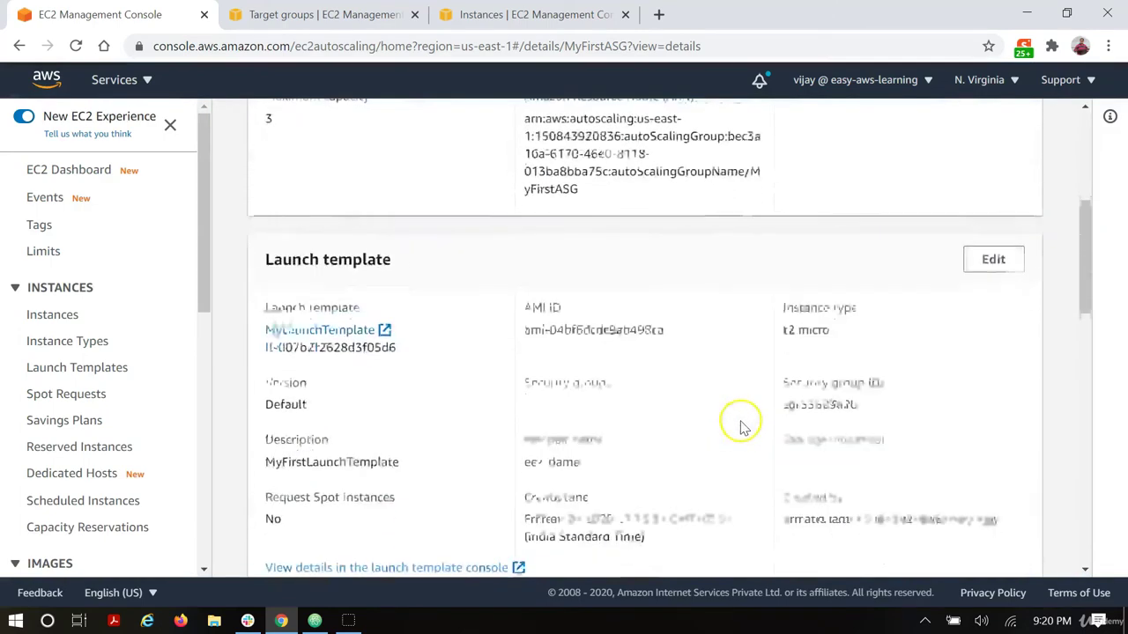
scroll(773, 441, "up", 10)
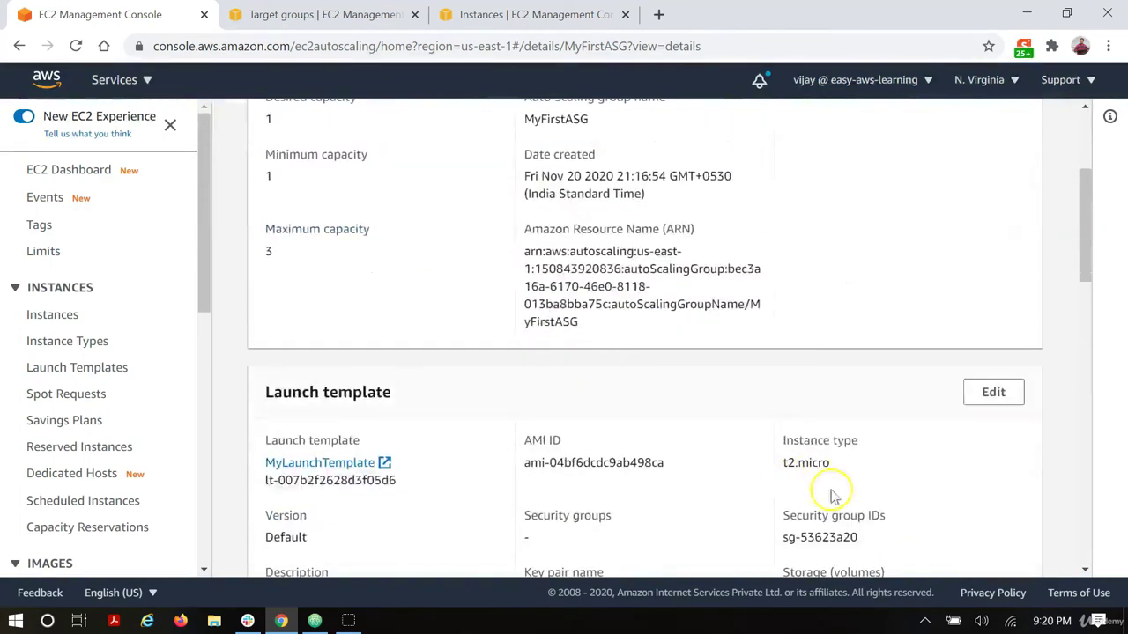
left_click(360, 216)
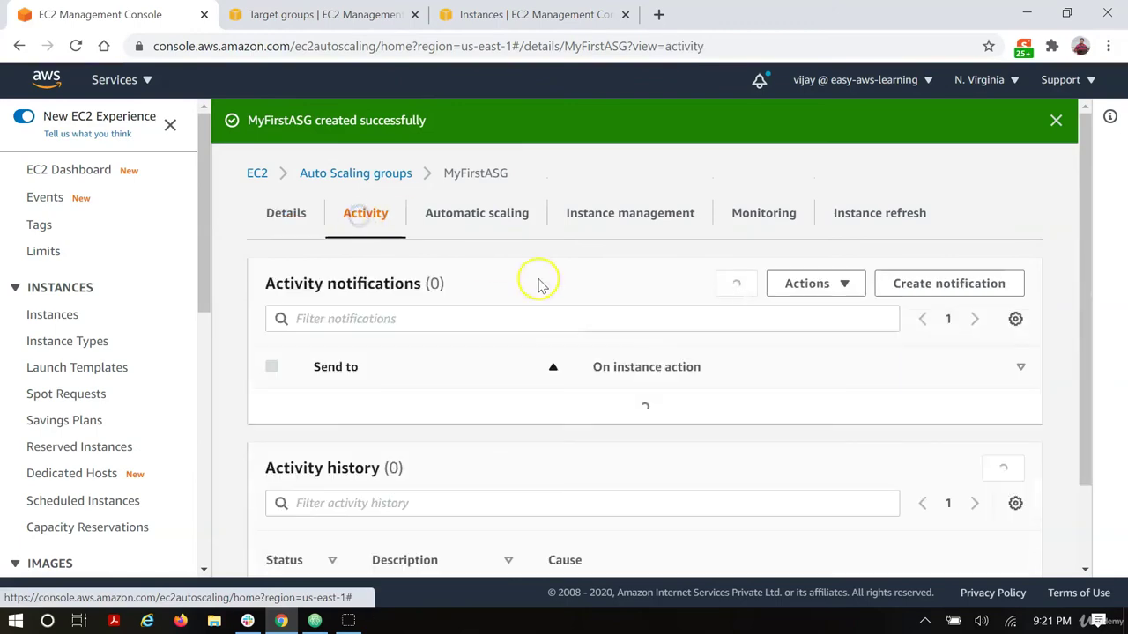
scroll(592, 330, "down", 3)
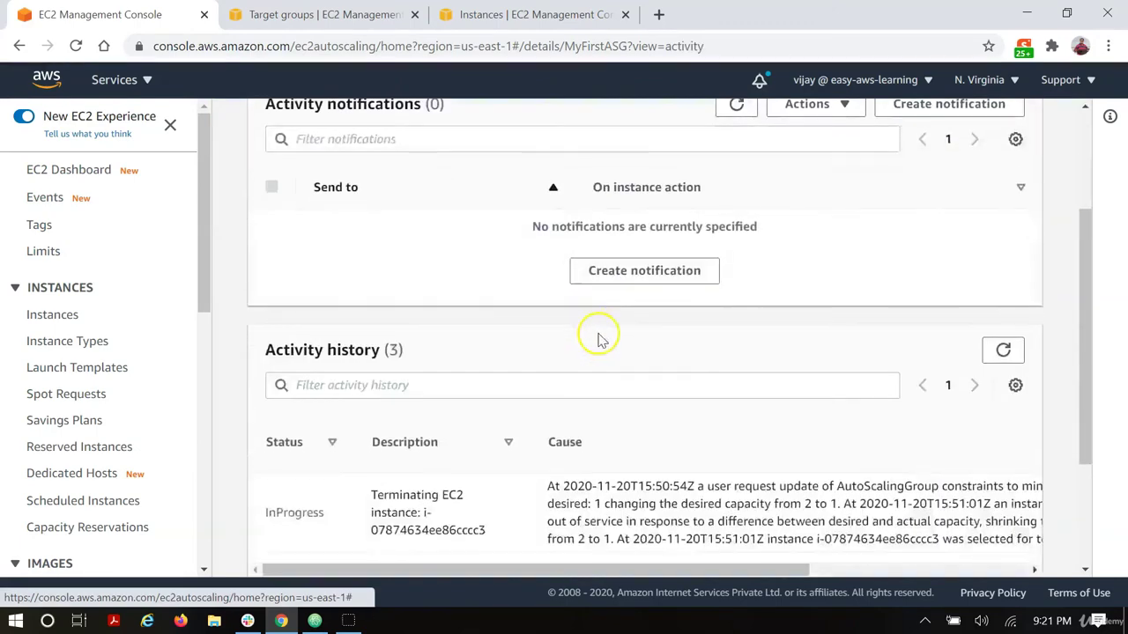
double_click(294, 340)
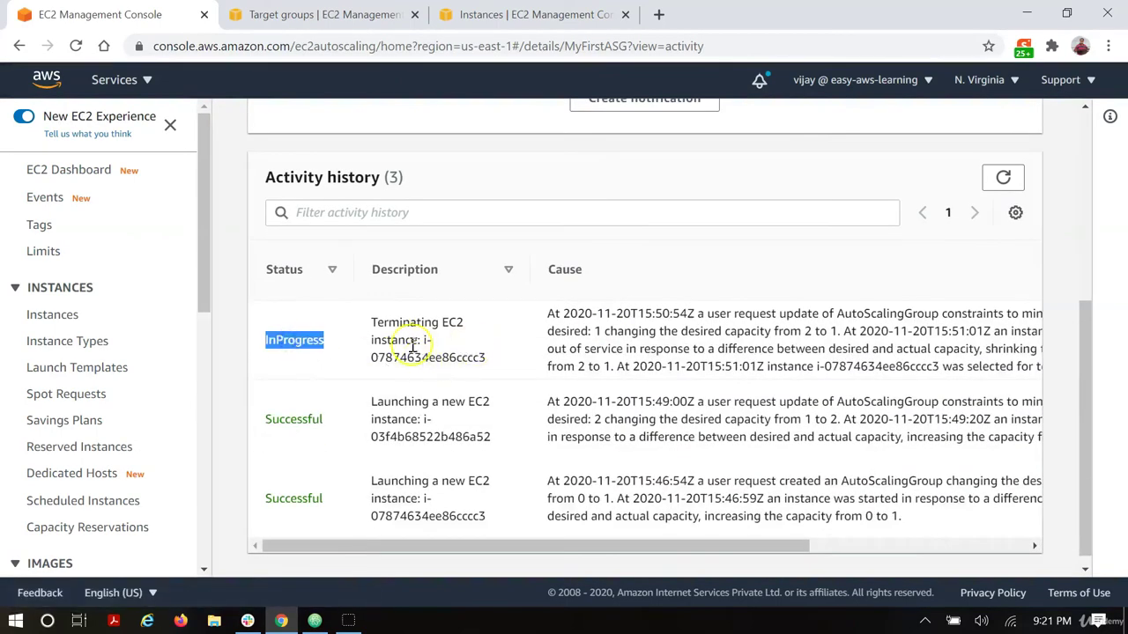
left_click_drag(384, 324, 484, 377)
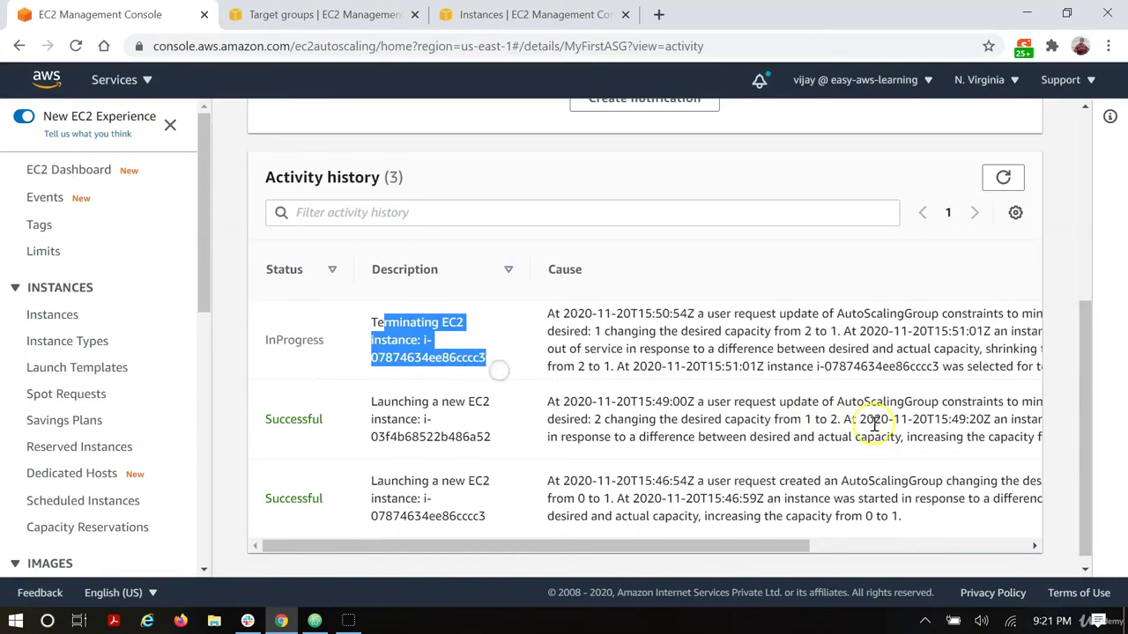
left_click_drag(793, 546, 912, 541)
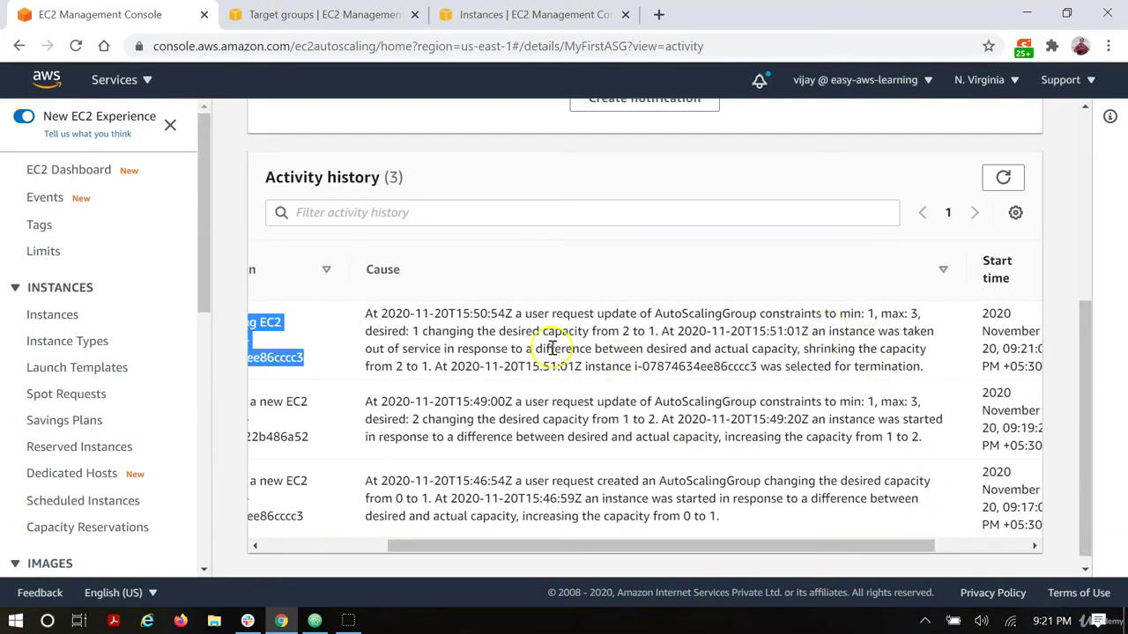
left_click_drag(375, 364, 403, 381)
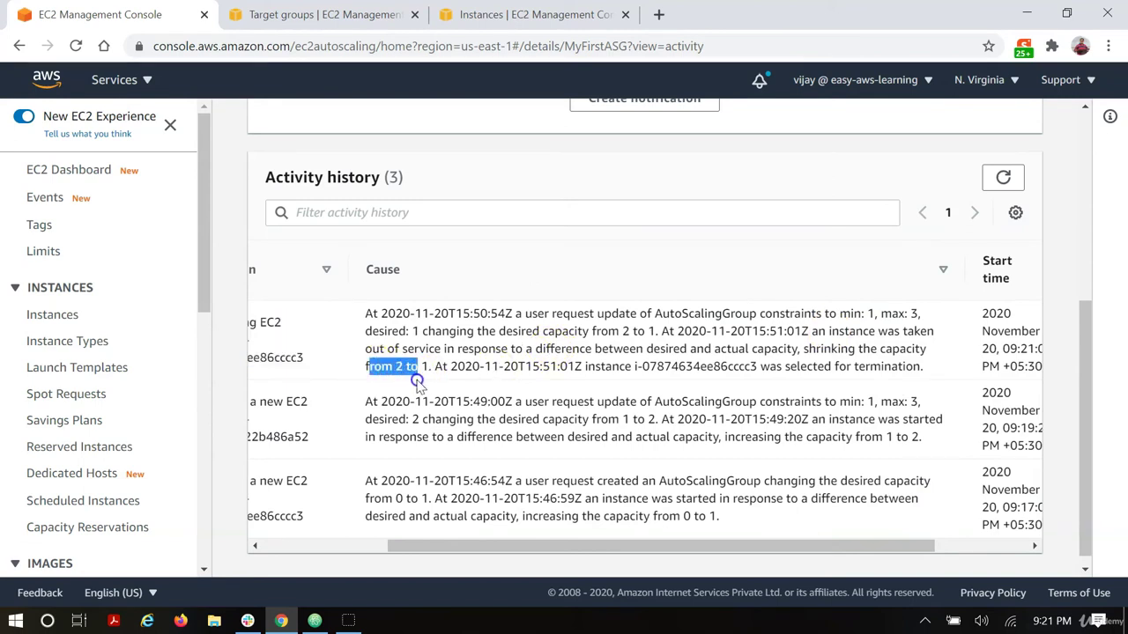
left_click_drag(790, 349, 843, 350)
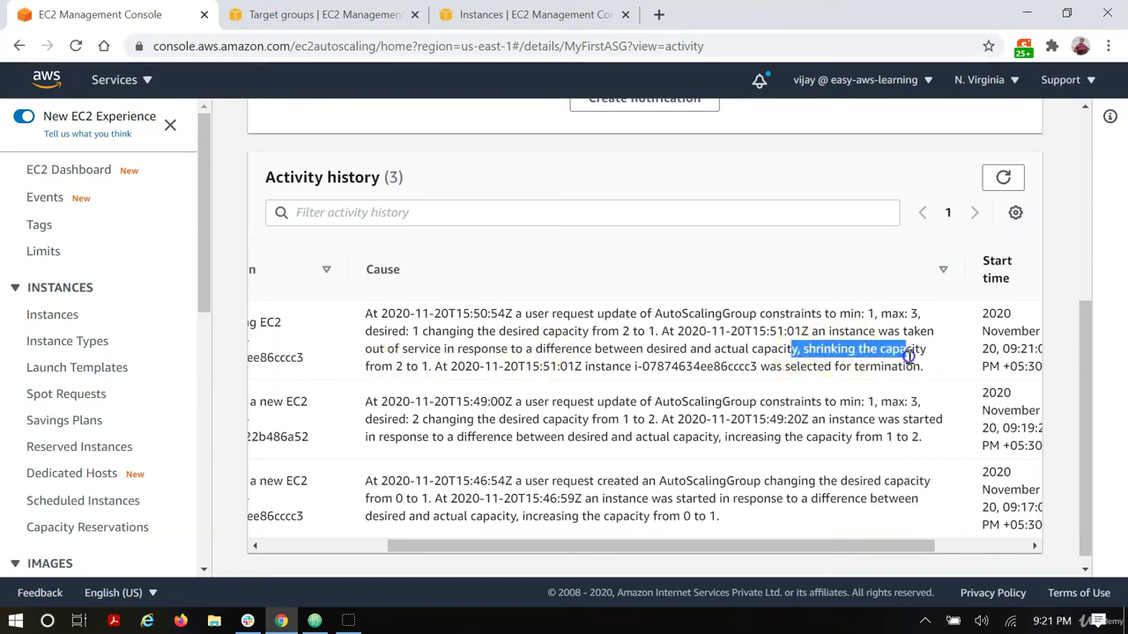
left_click_drag(394, 367, 424, 374)
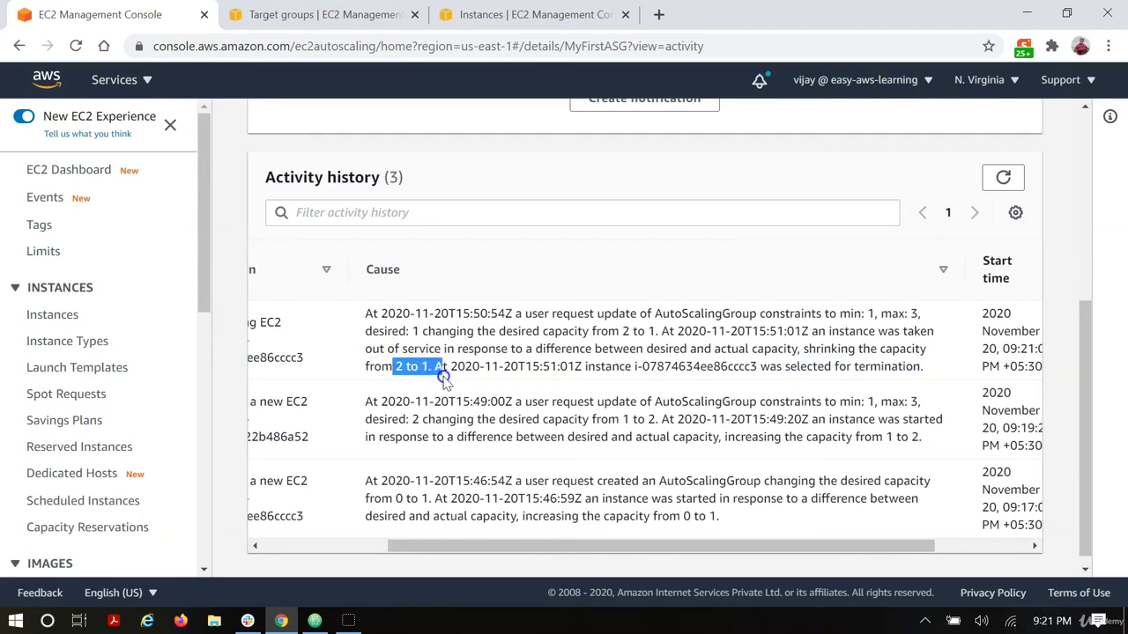
left_click_drag(749, 545, 621, 546)
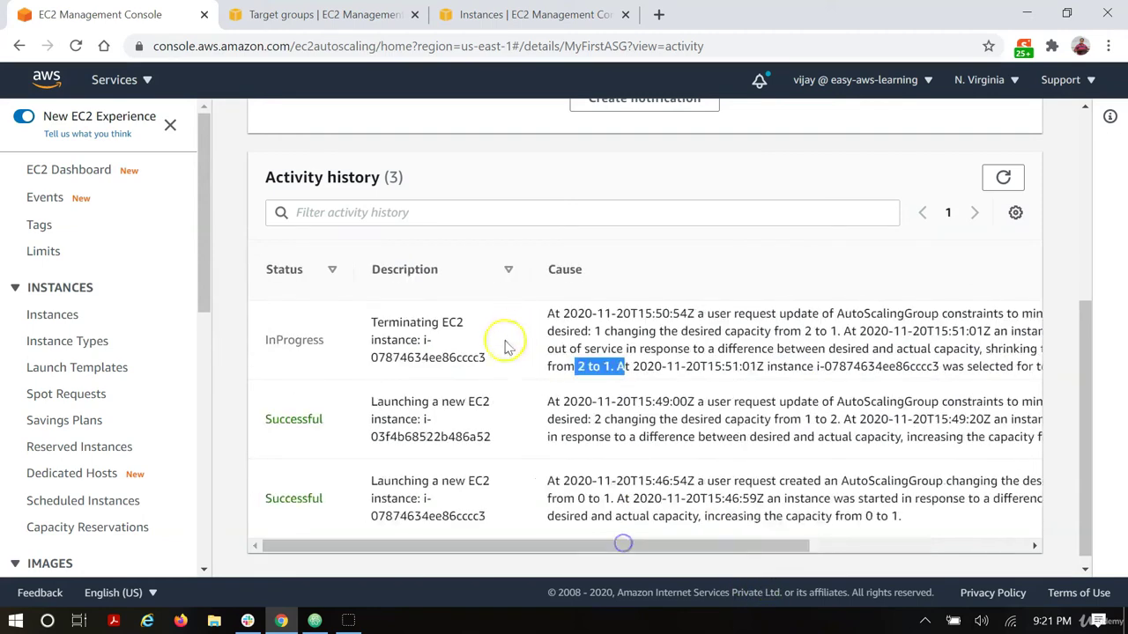
Step: Refresh the activity history to show the WaitingForELBConnectionDraining status
left_click(1003, 176)
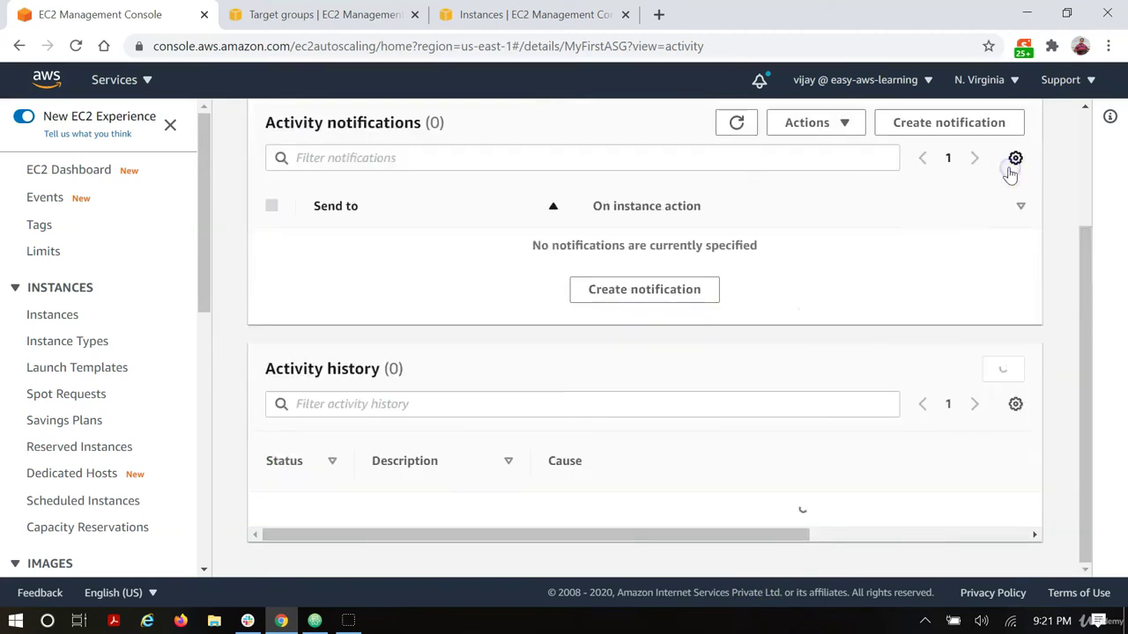
scroll(621, 476, "down", 2)
left_click_drag(275, 346, 321, 394)
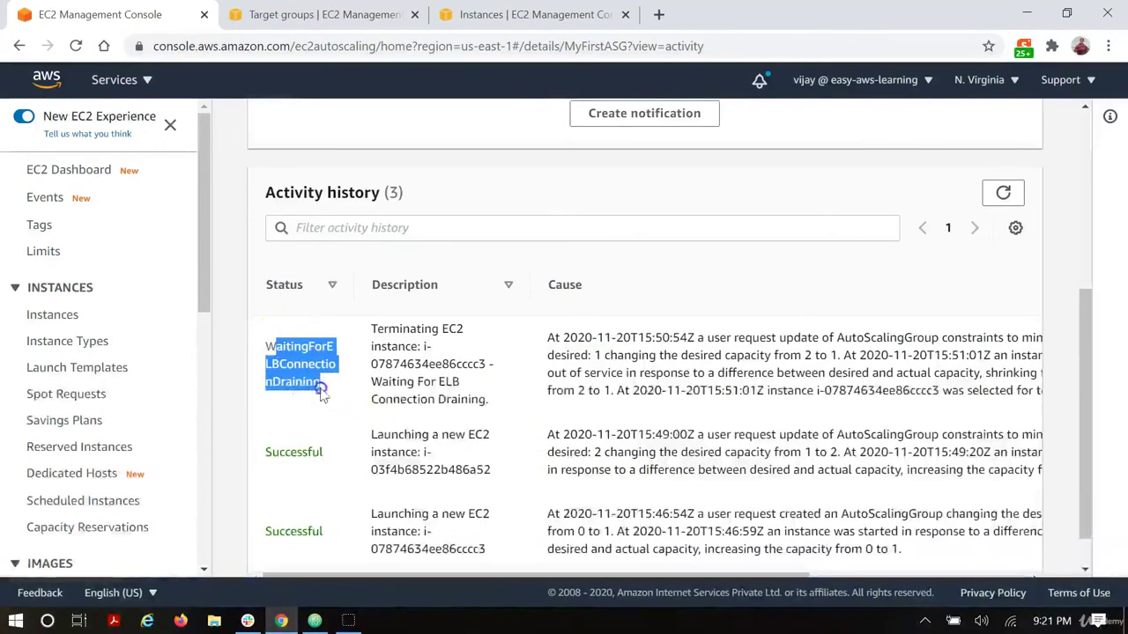
left_click(286, 347)
left_click_drag(274, 348, 333, 390)
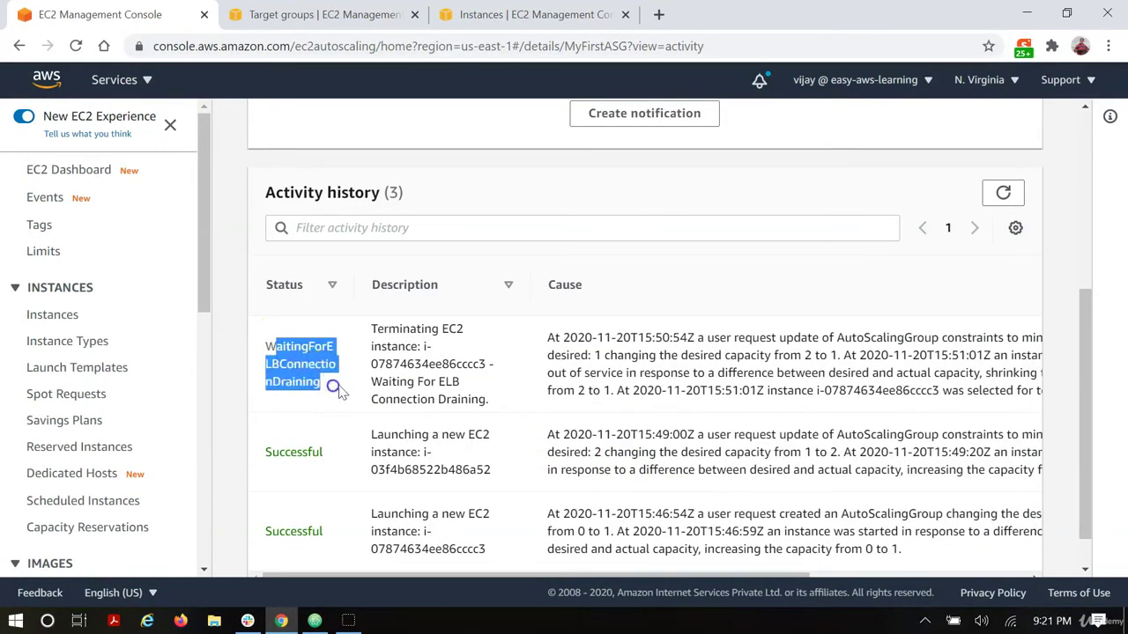
left_click(1003, 192)
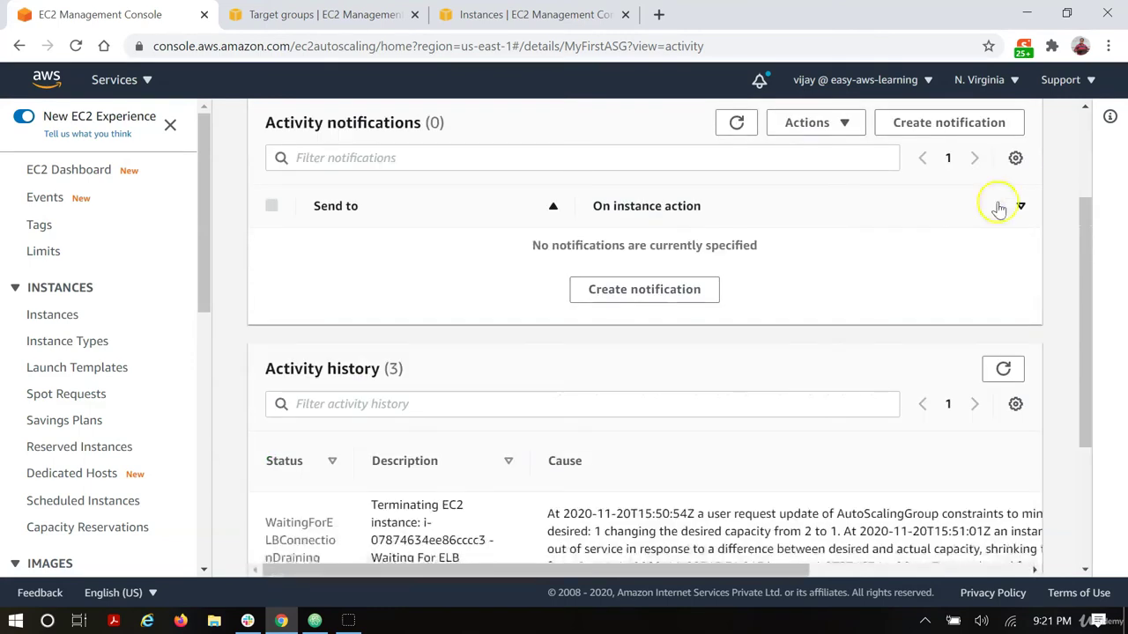
scroll(725, 390, "down", 2)
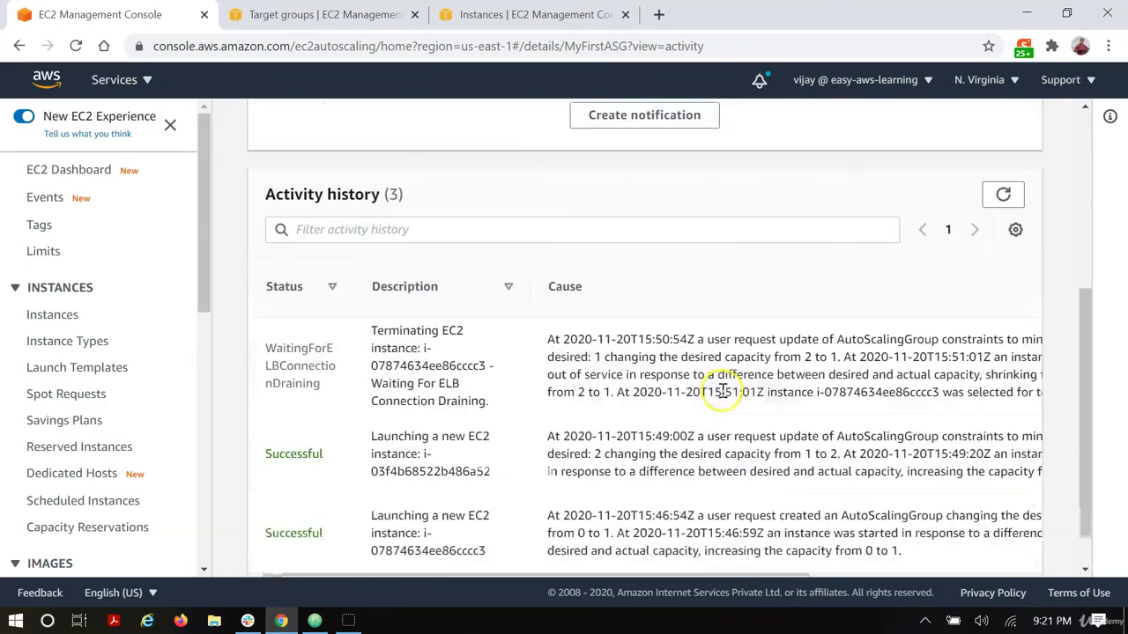
Step: Refresh targetGroup's registered targets and confirm the old instance is draining
left_click(335, 17)
left_click(800, 367)
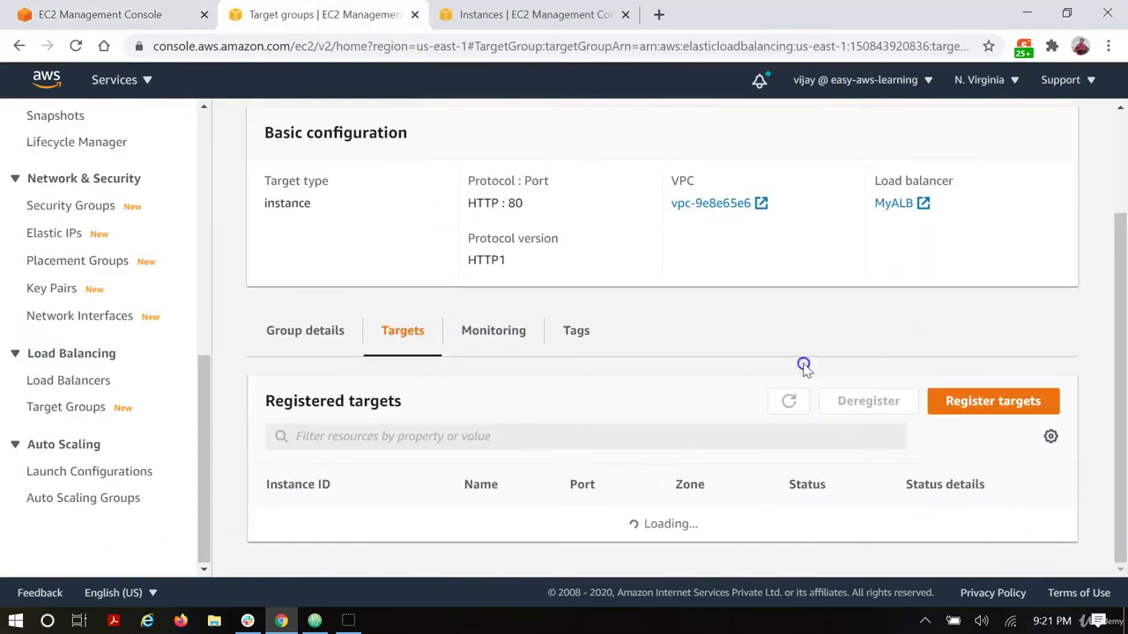
scroll(808, 375, "down", 1)
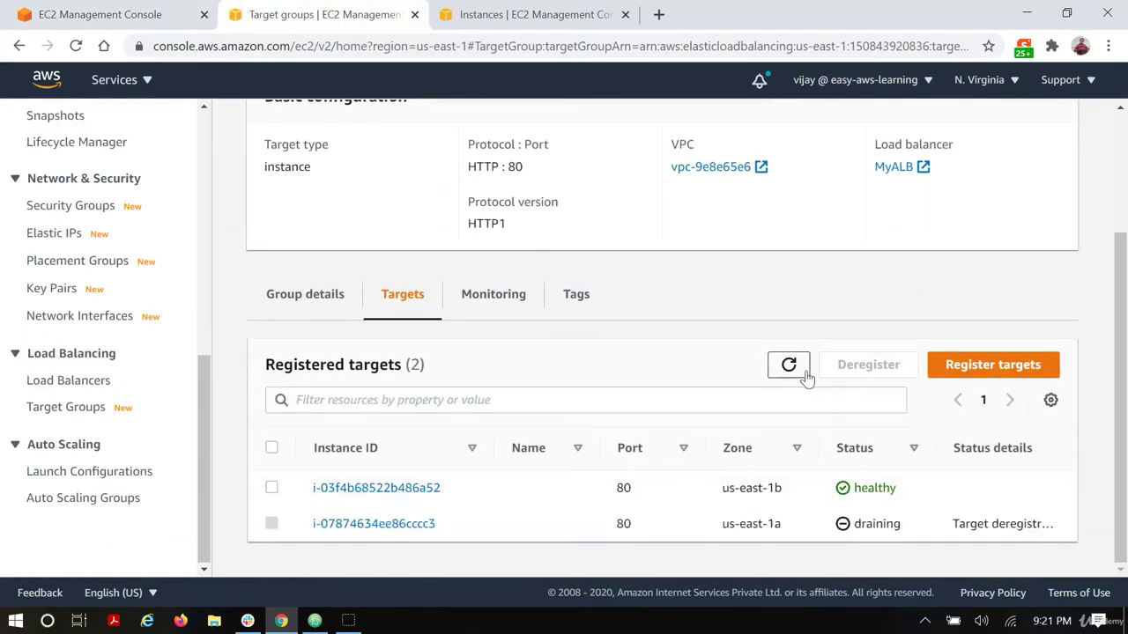
double_click(879, 525)
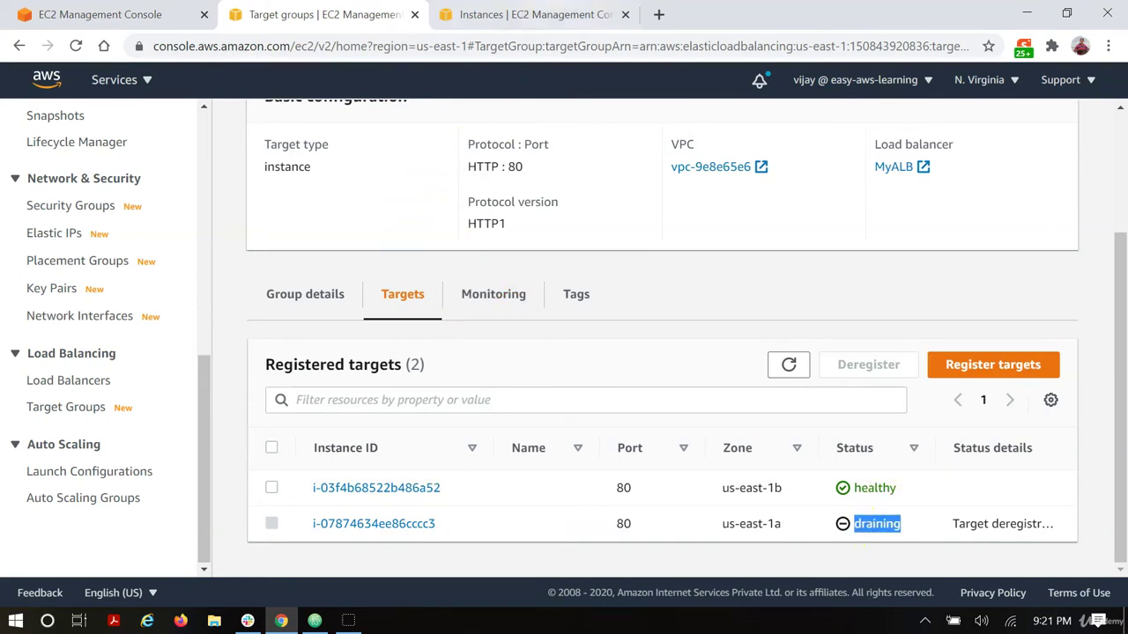
Step: Check the old instance on the Instances page, then go to the Load Balancers list
left_click(538, 13)
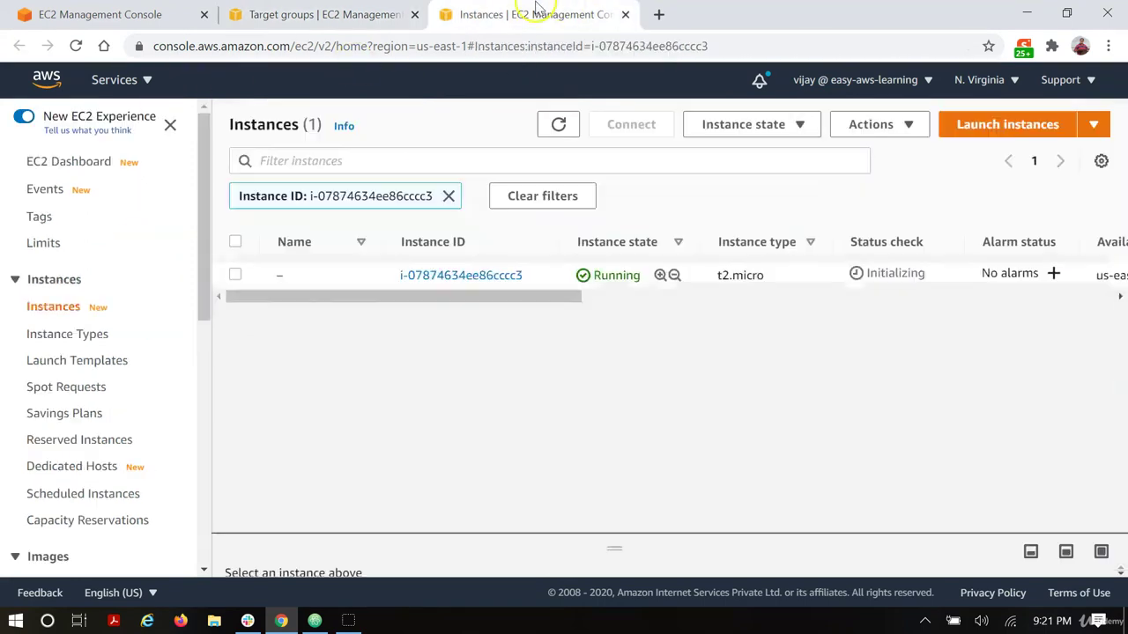
scroll(131, 382, "down", 5)
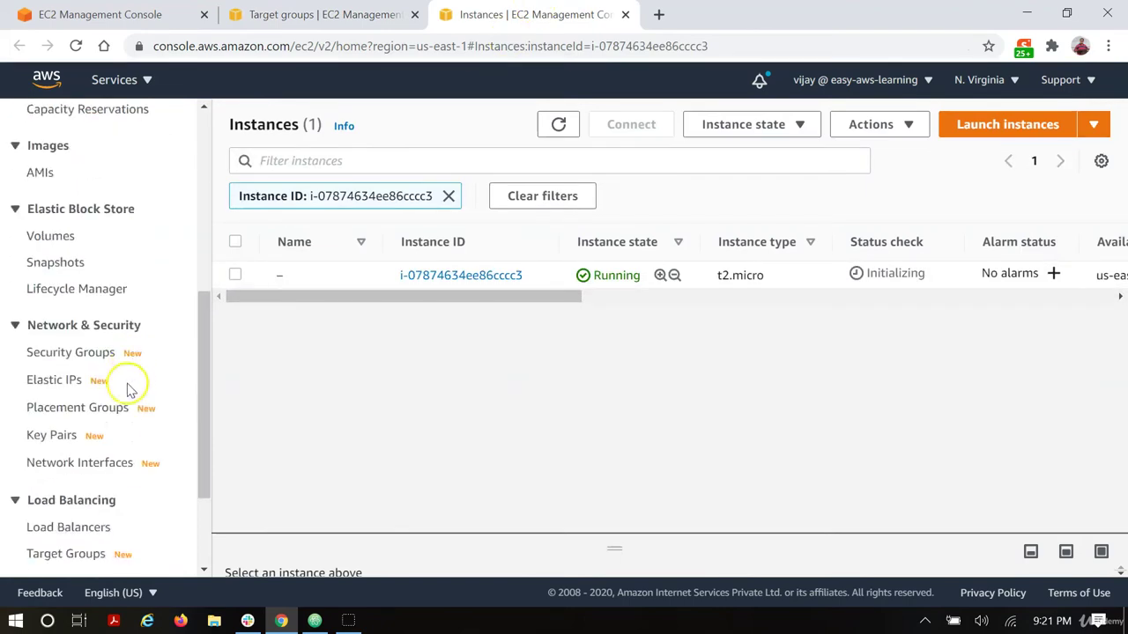
scroll(88, 384, "down", 2)
left_click(82, 380)
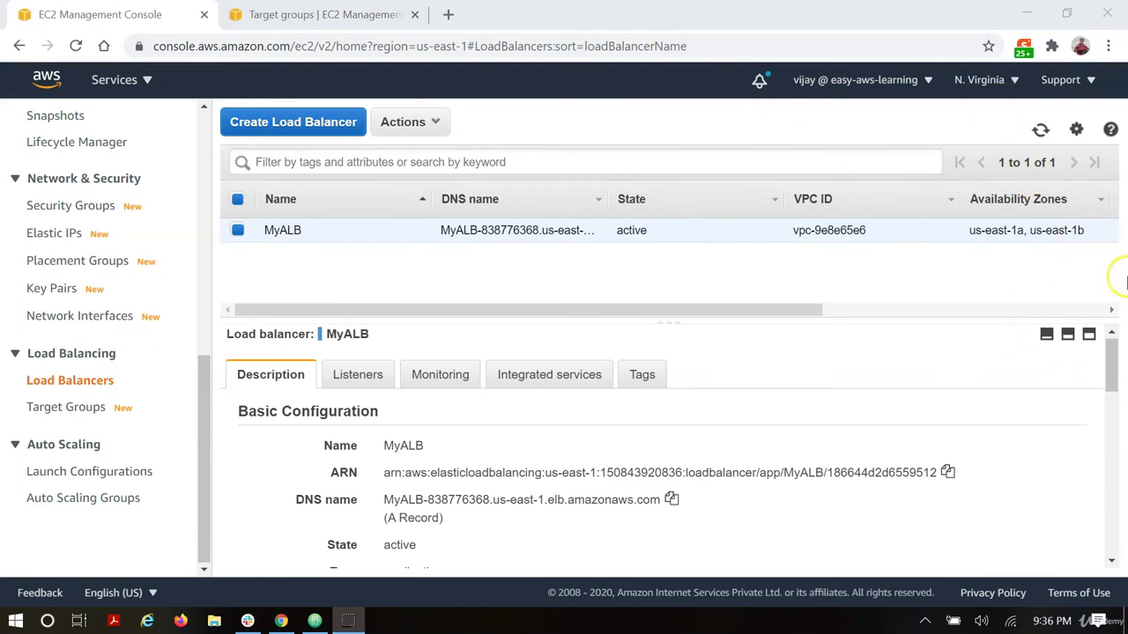
Step: Load MyALB's DNS name in a new Chrome tab, confirm 'WelCome to ASG Session', and return to EC2
left_click(673, 499)
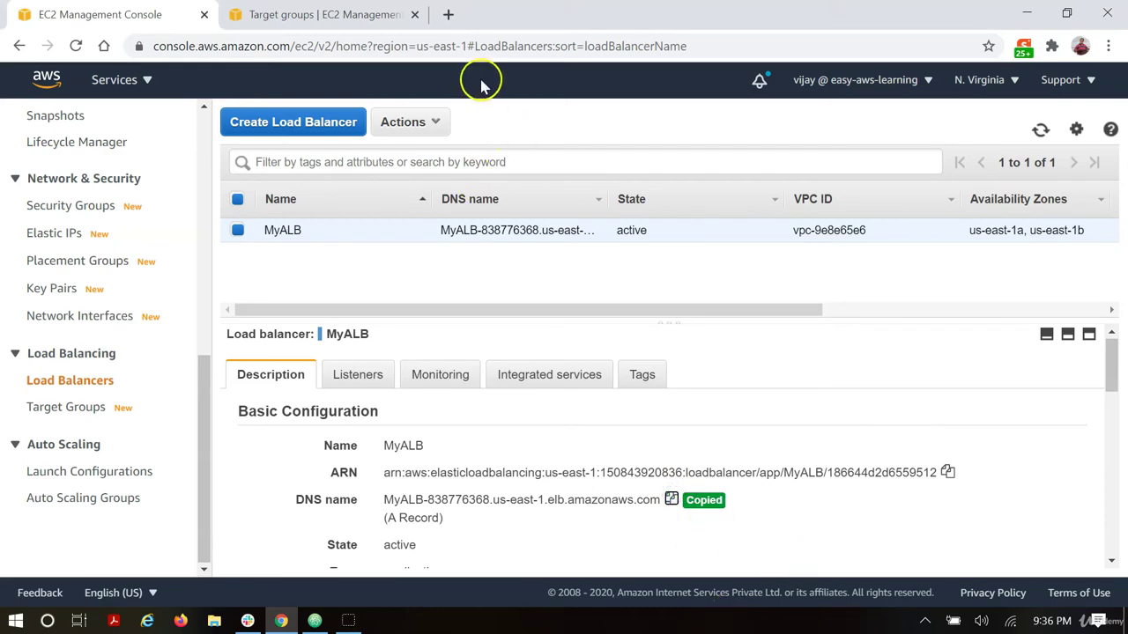
left_click(448, 16)
key("ctrl+v")
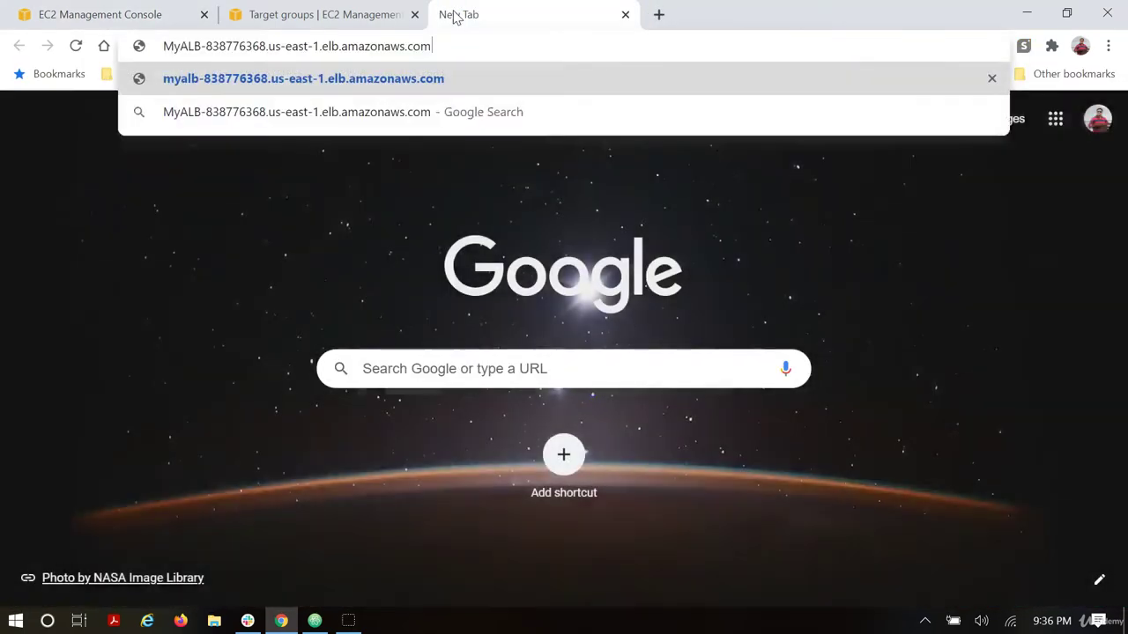
key("Return")
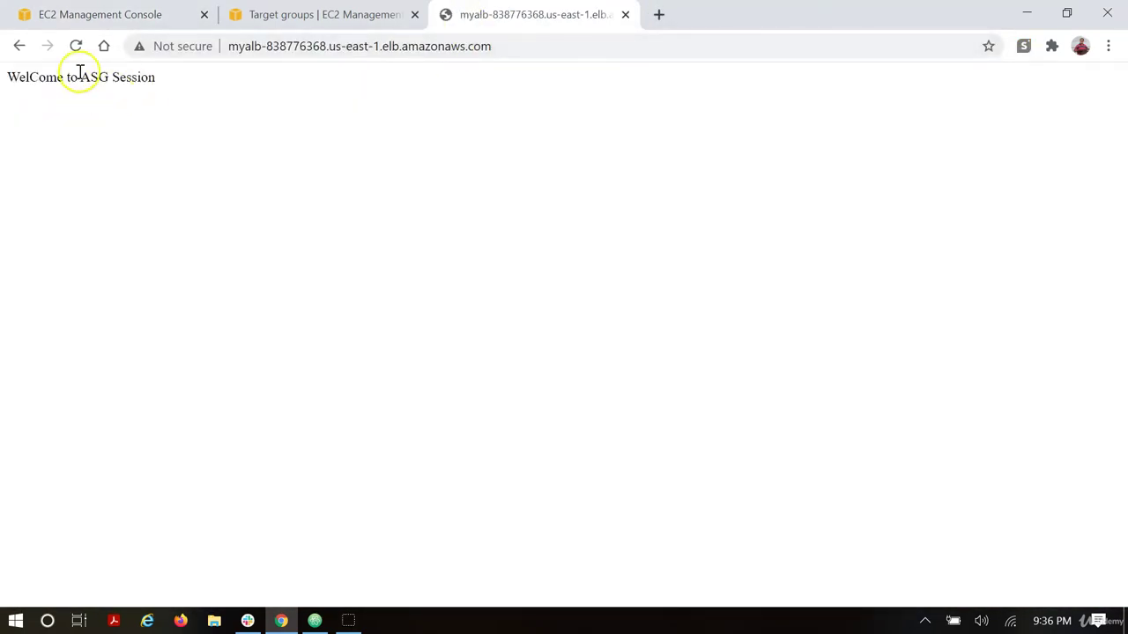
triple_click(72, 77)
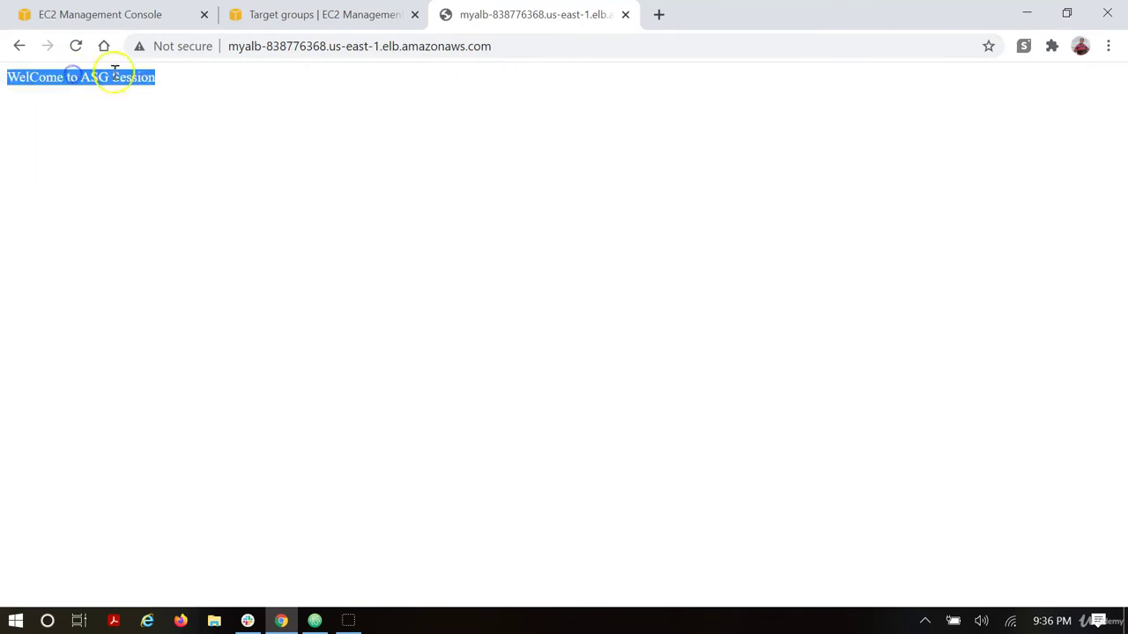
left_click(116, 13)
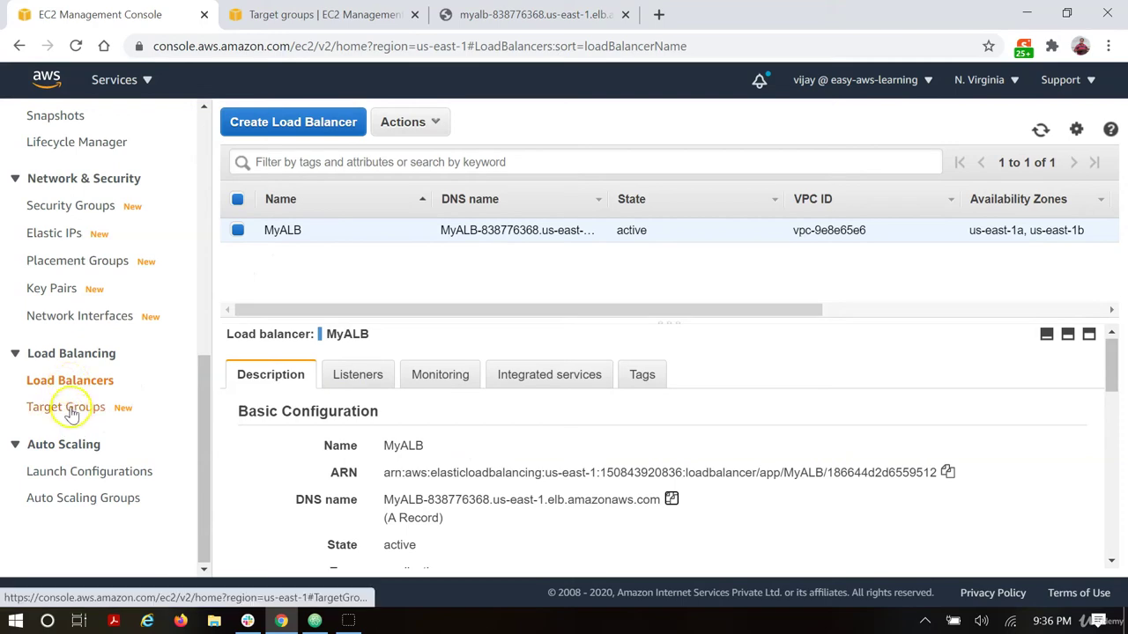
Step: Confirm targetGroup lists one healthy registered target
left_click(39, 407)
left_click(346, 303)
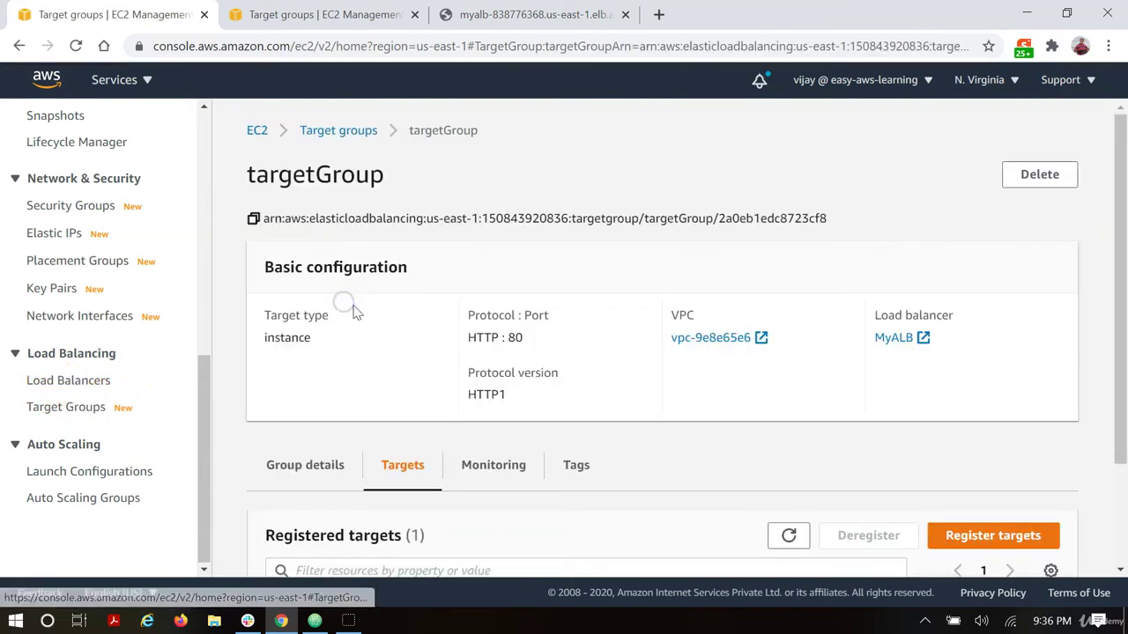
scroll(599, 473, "down", 3)
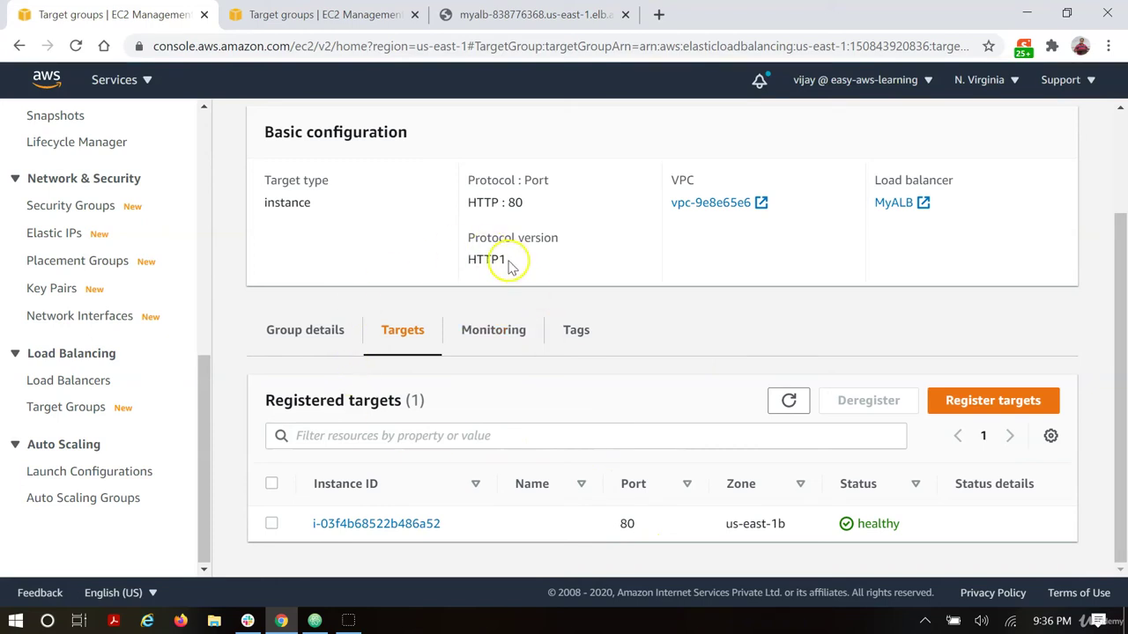
Step: Review MyFirstASG's details: desired capacity 1, minimum 1, maximum 3, with targetGroup attached
left_click(62, 496)
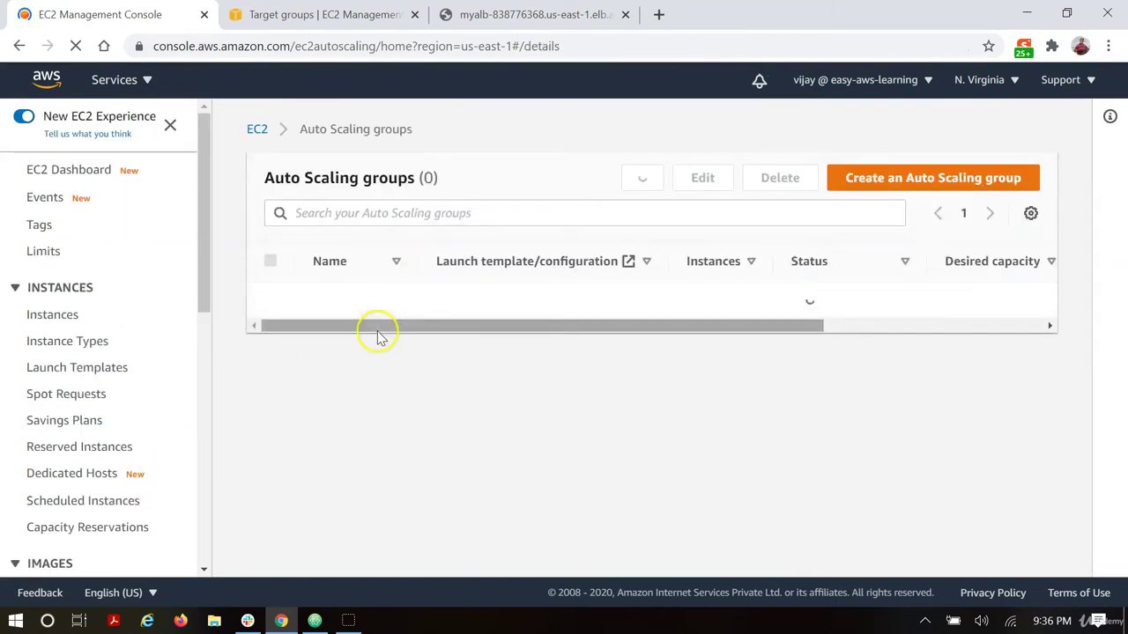
left_click(330, 302)
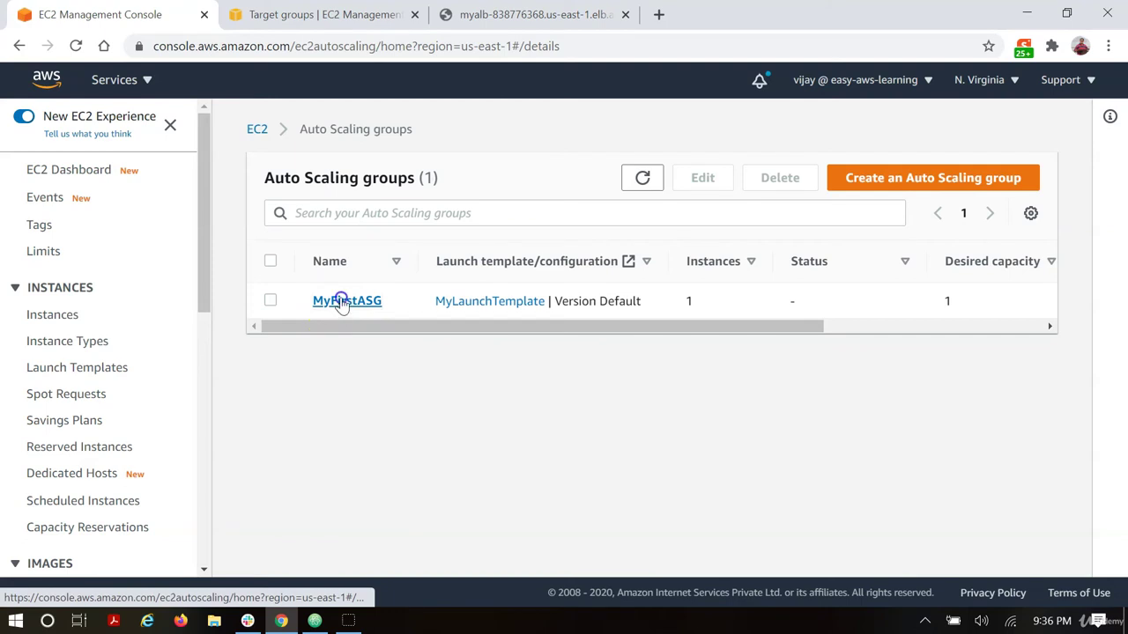
left_click(343, 302)
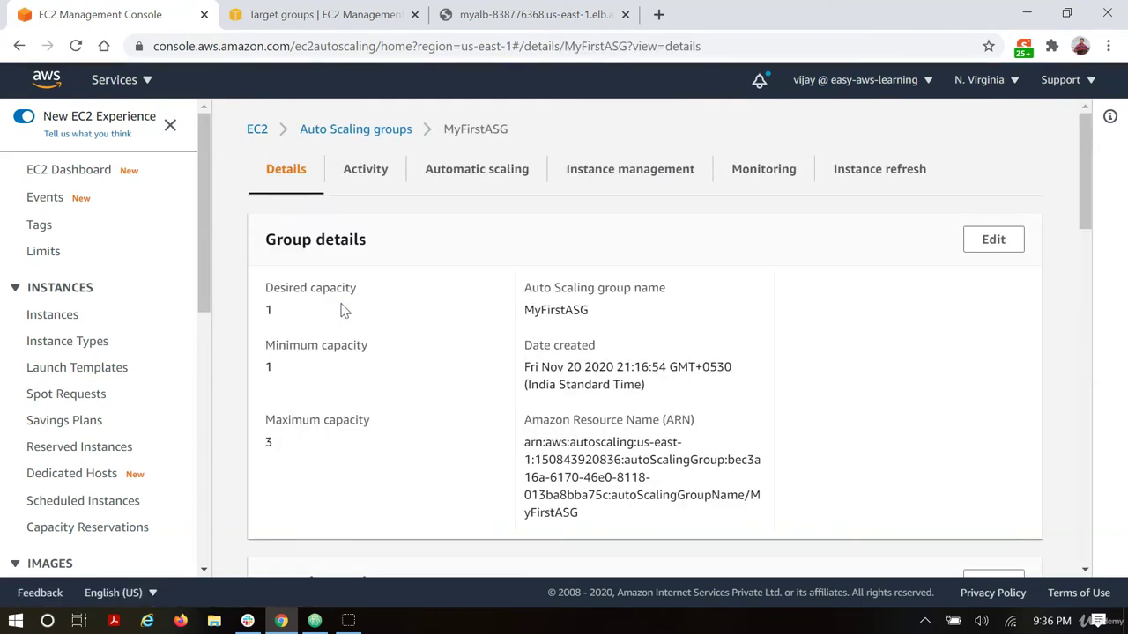
scroll(343, 310, "down", 1)
left_click_drag(290, 229, 380, 227)
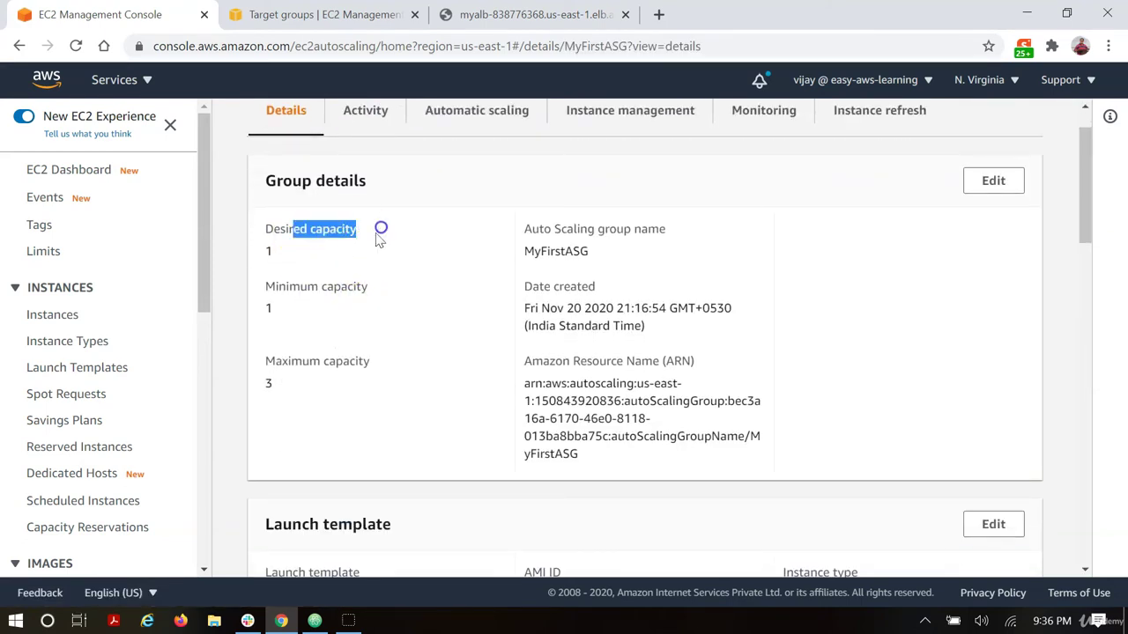
left_click_drag(286, 286, 373, 285)
left_click_drag(287, 358, 390, 363)
scroll(392, 375, "down", 5)
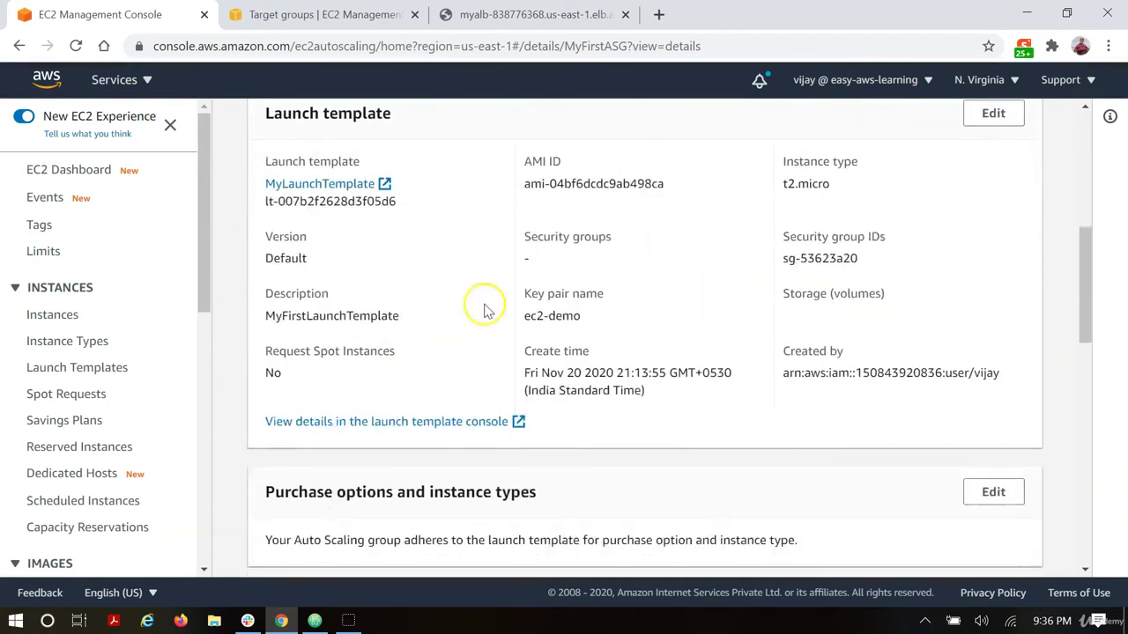
scroll(528, 373, "down", 3)
scroll(533, 379, "down", 6)
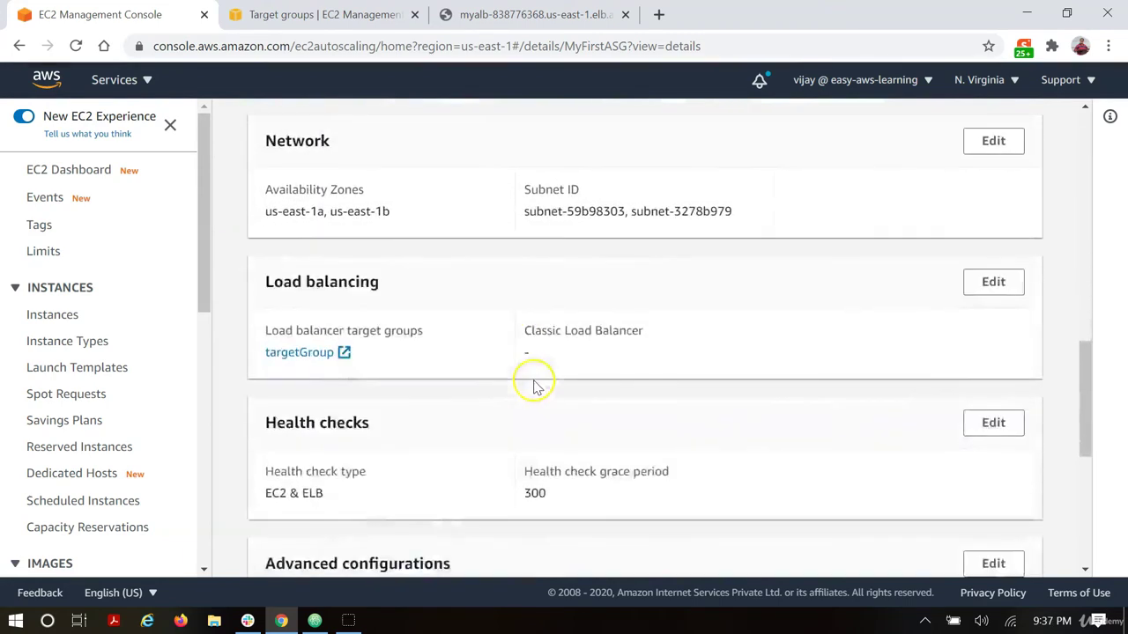
scroll(533, 388, "up", 14)
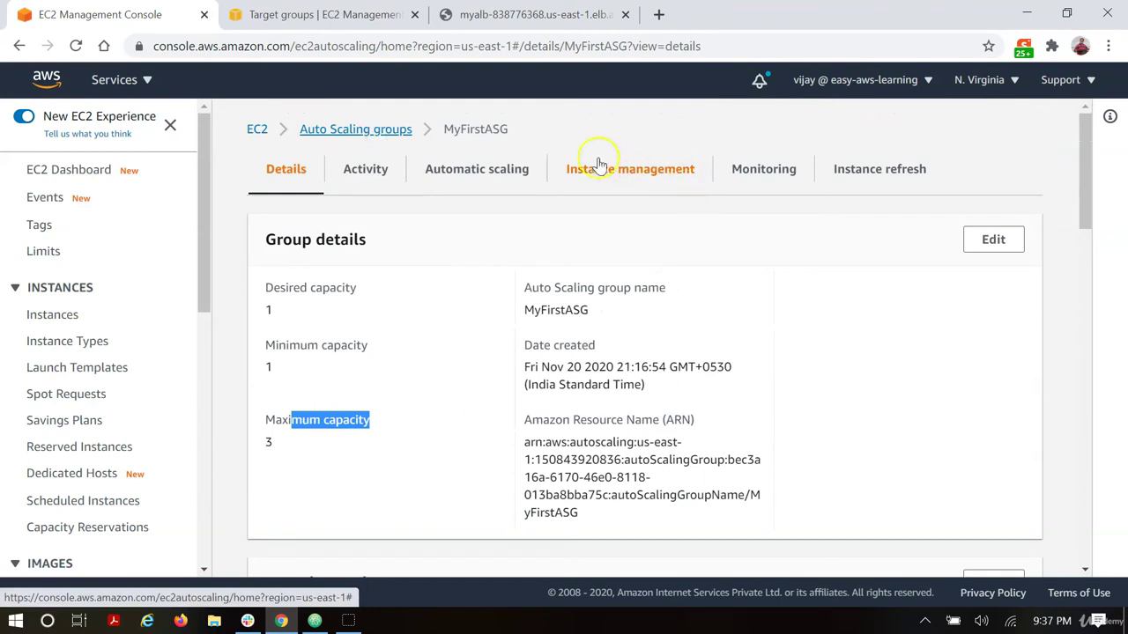
Step: Open the edit form for MyFirstASG from the Auto Scaling groups list
left_click(357, 133)
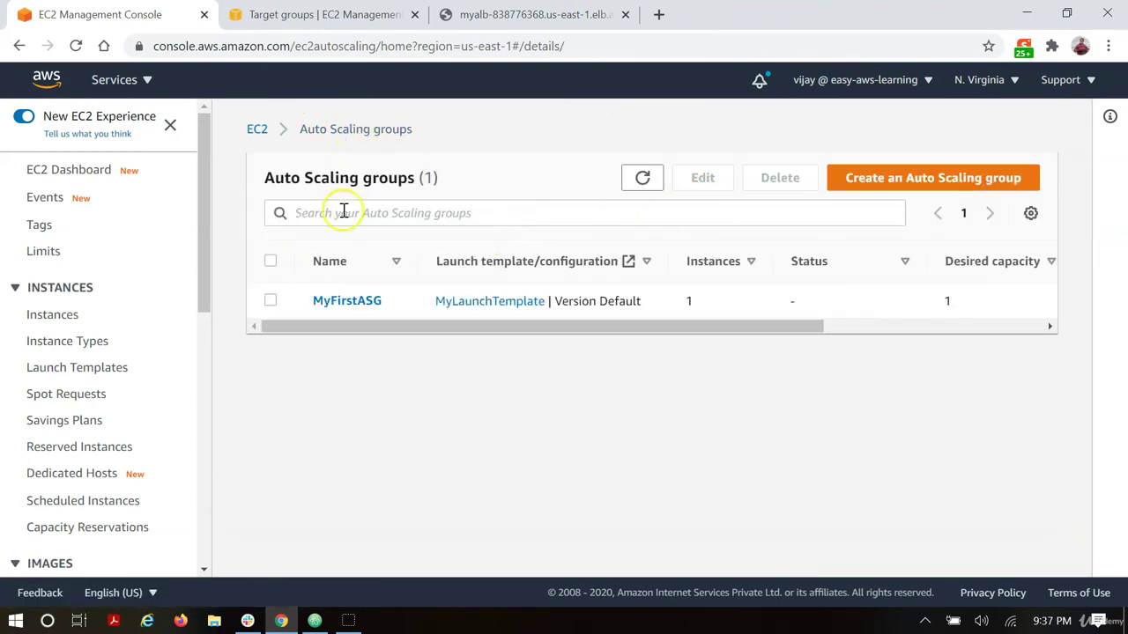
left_click(270, 301)
left_click(686, 180)
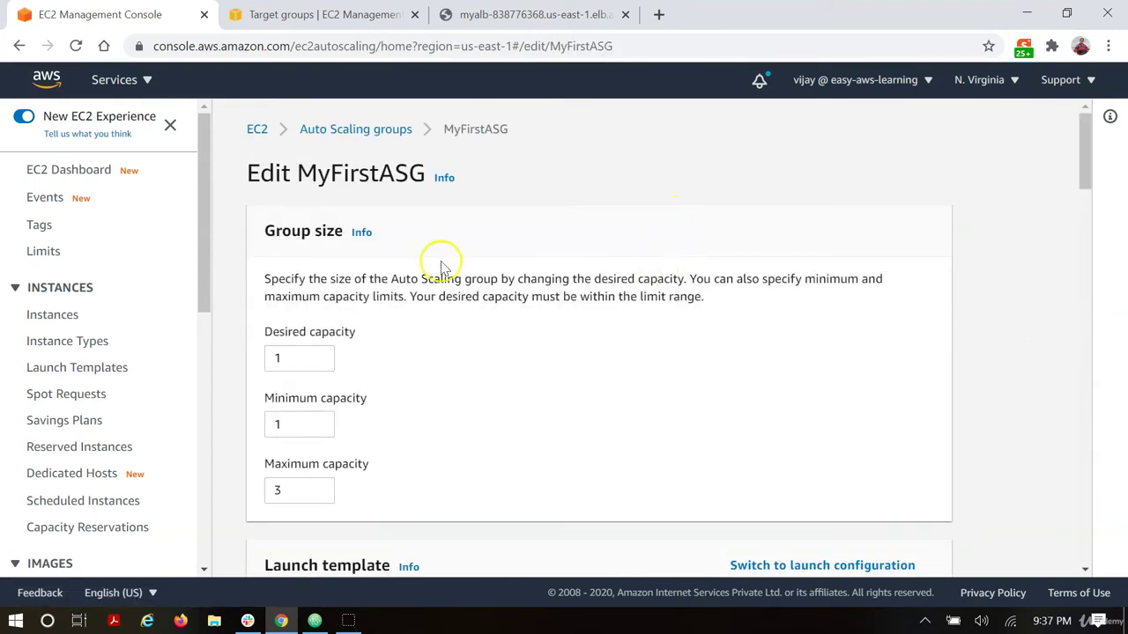
Step: Review MyFirstASG's settings unchanged: MyLaunchTemplate, both subnets, targetGroup, ELB health checks, capacity 1/1/3
scroll(445, 290, "down", 2)
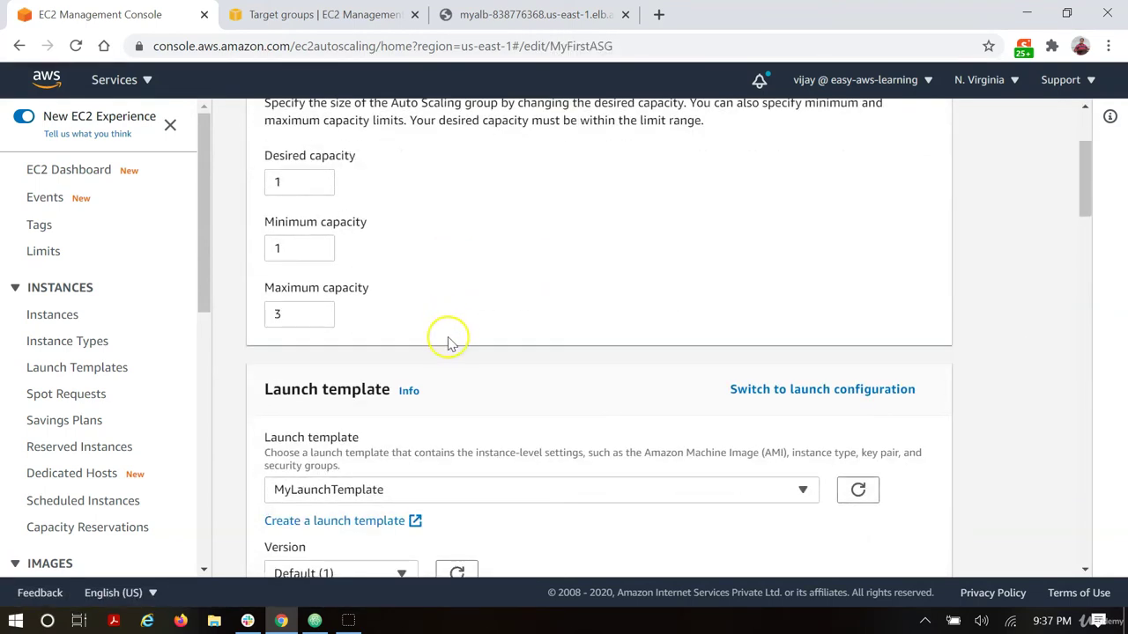
scroll(433, 362, "down", 3)
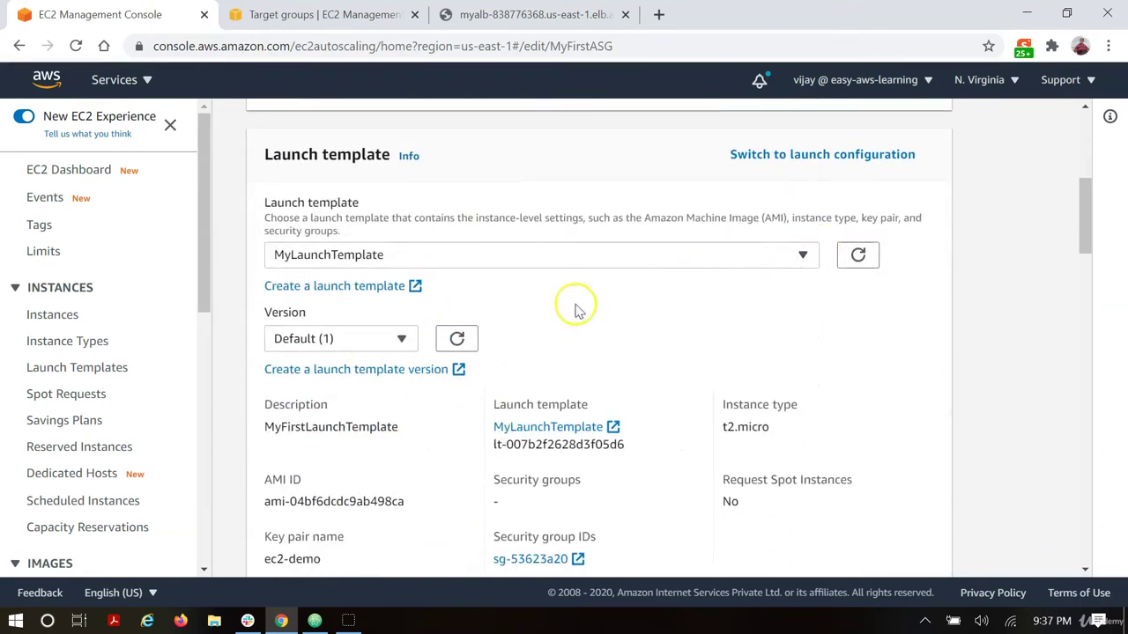
scroll(674, 402, "down", 1)
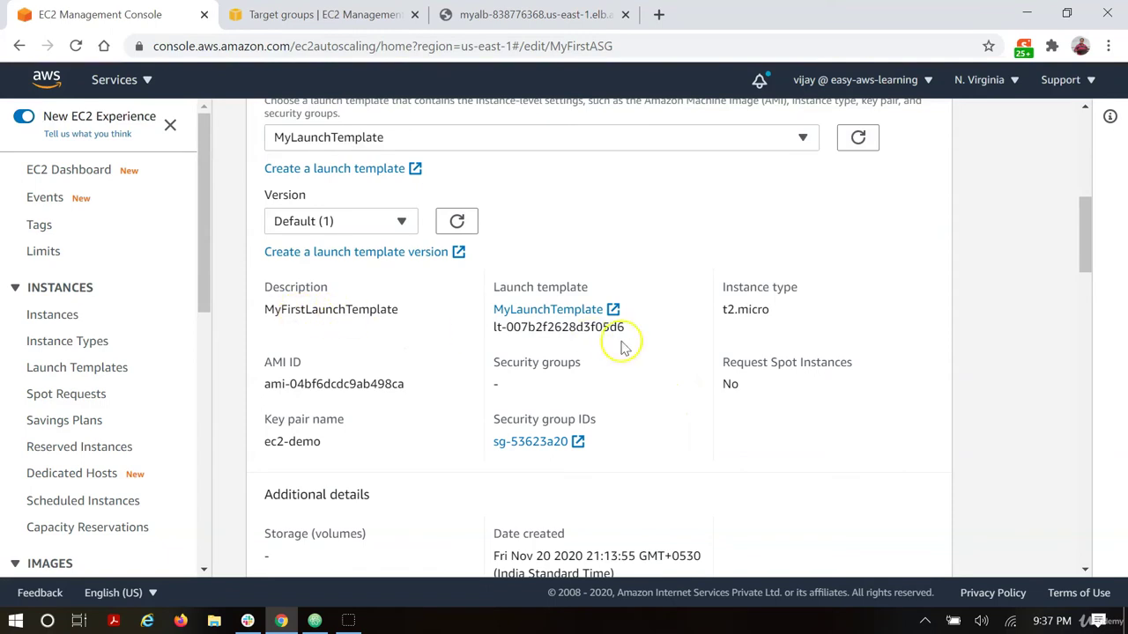
scroll(510, 325, "down", 1)
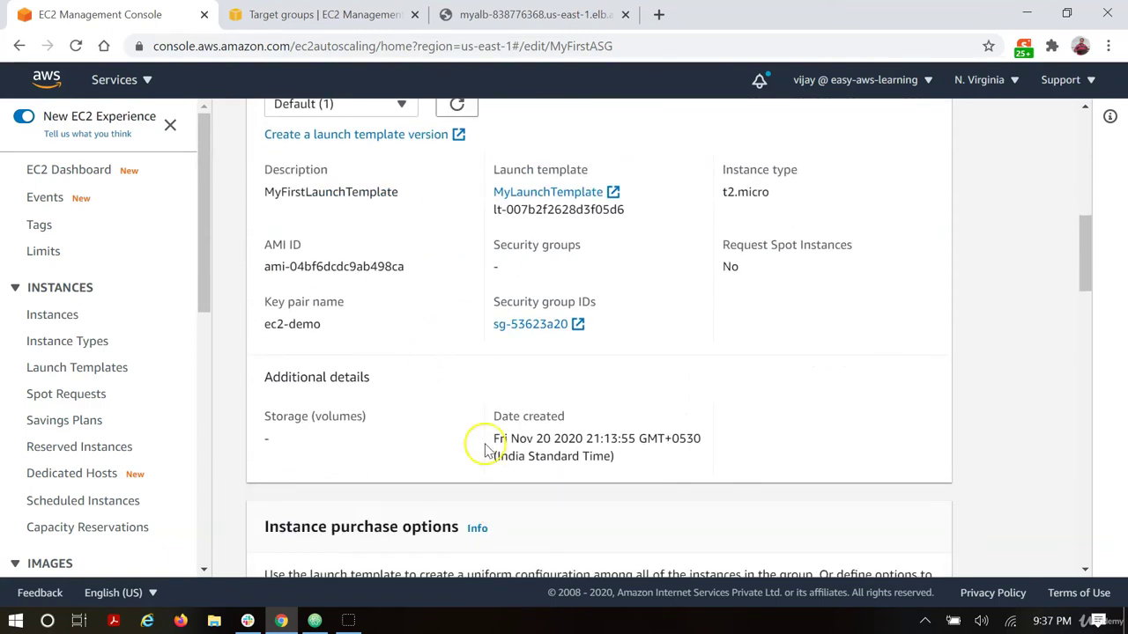
scroll(485, 440, "down", 3)
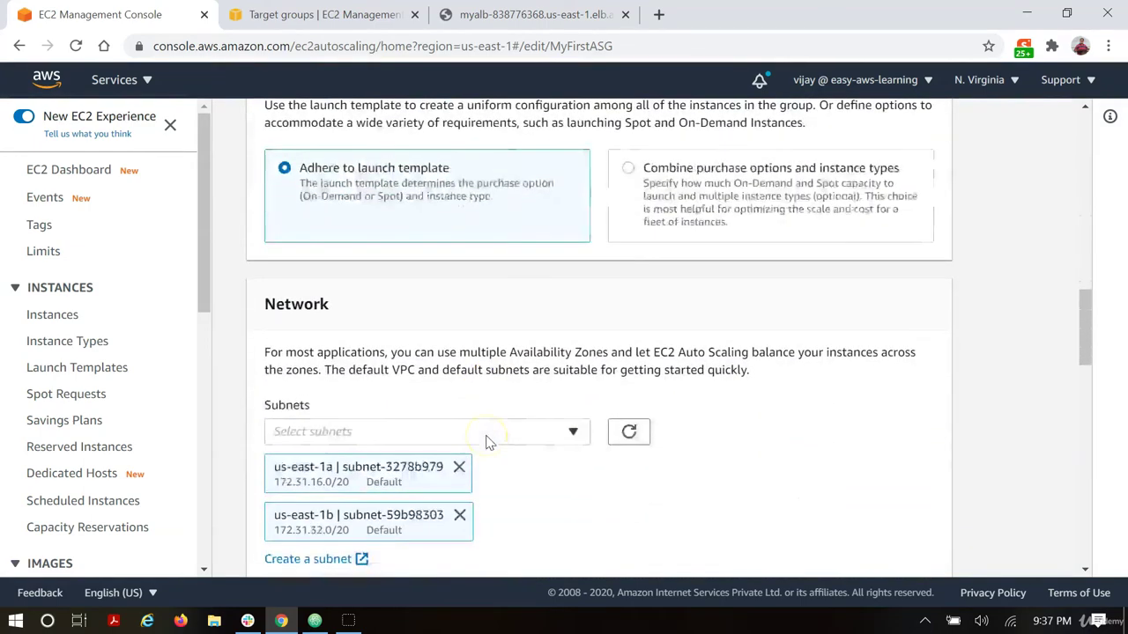
scroll(528, 435, "down", 2)
scroll(573, 414, "down", 3)
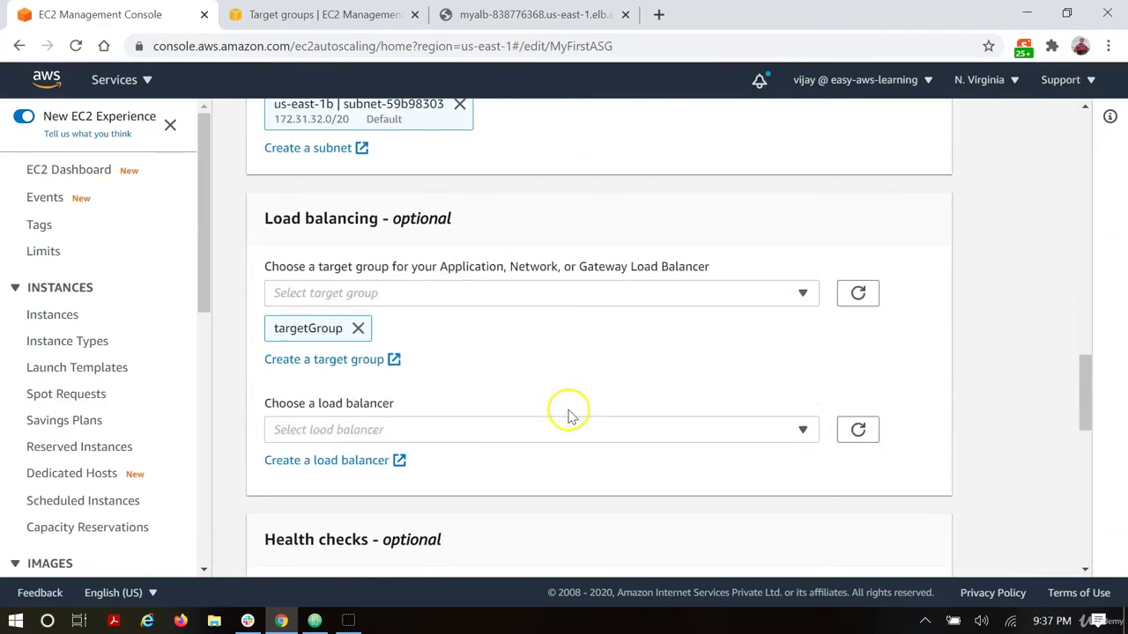
scroll(568, 414, "down", 5)
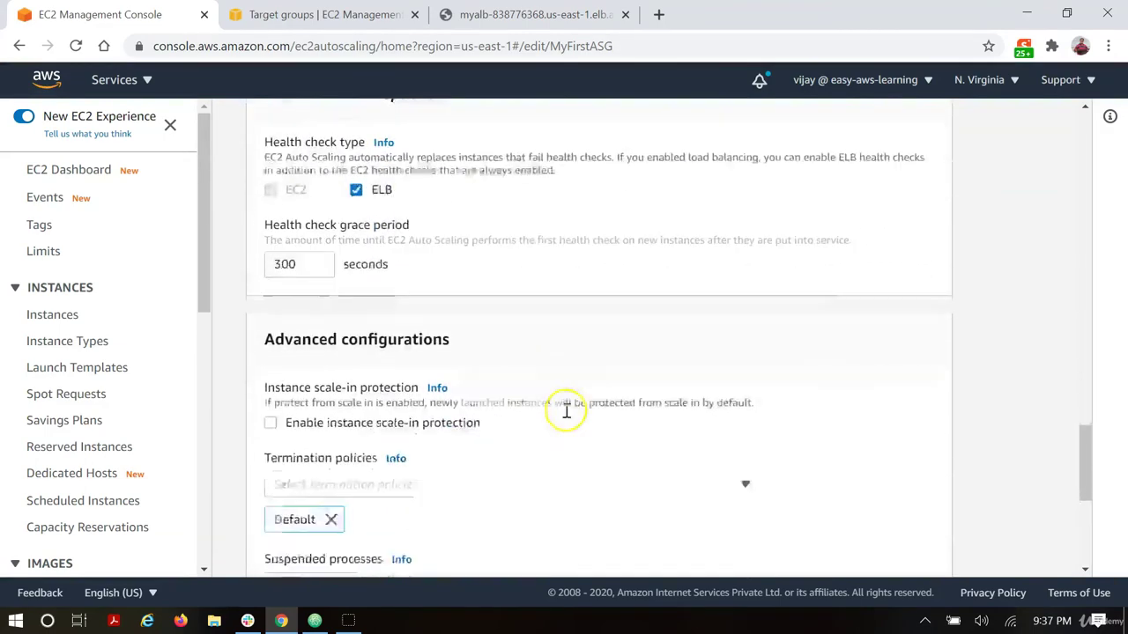
scroll(566, 412, "down", 2)
scroll(568, 416, "down", 3)
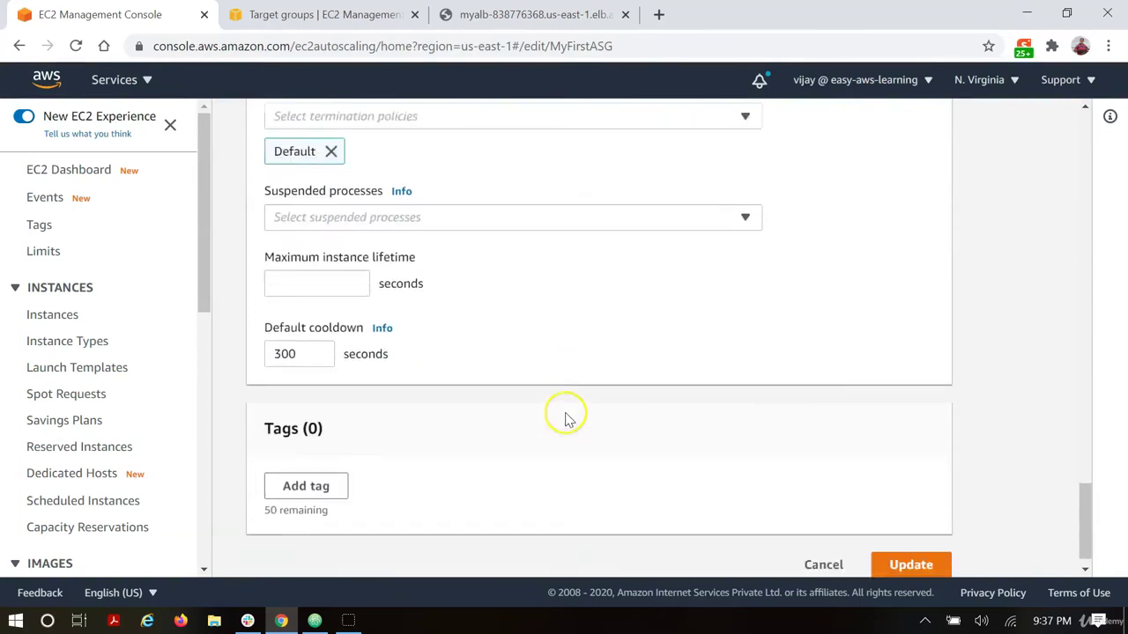
scroll(568, 417, "down", 1)
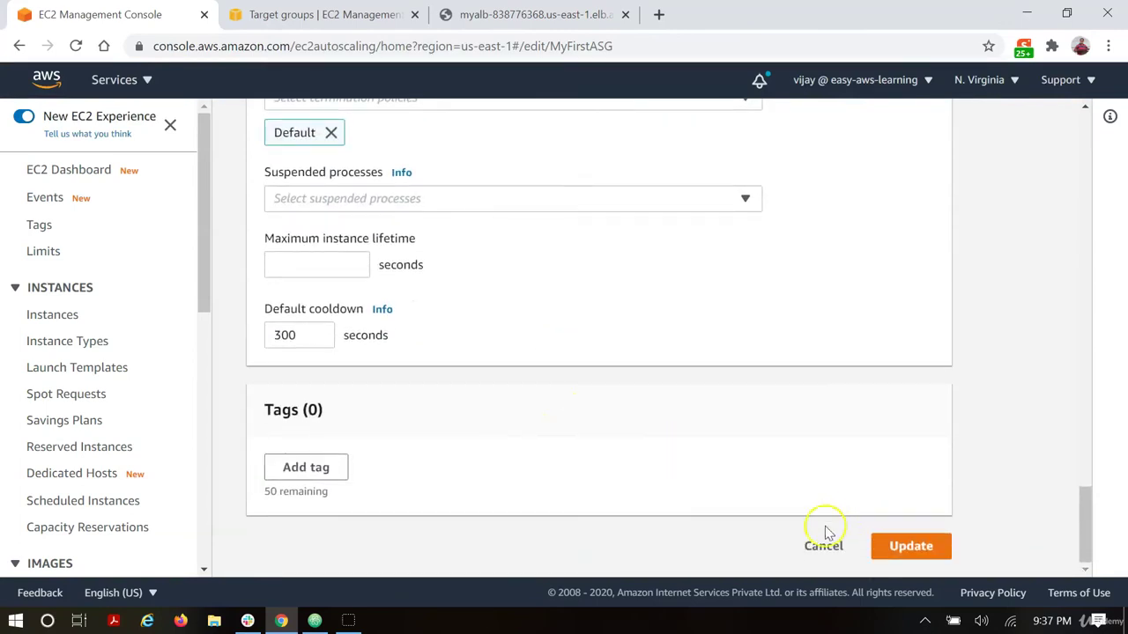
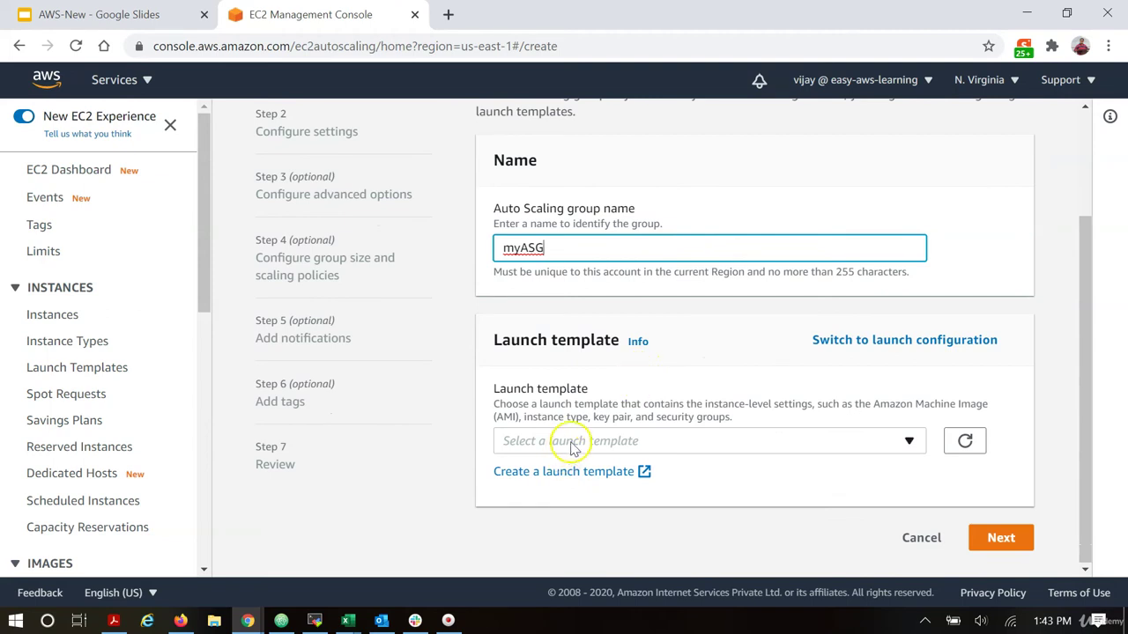
Step: Base the Auto Scaling group on MyLaunchTemplate and continue to group settings
left_click(727, 445)
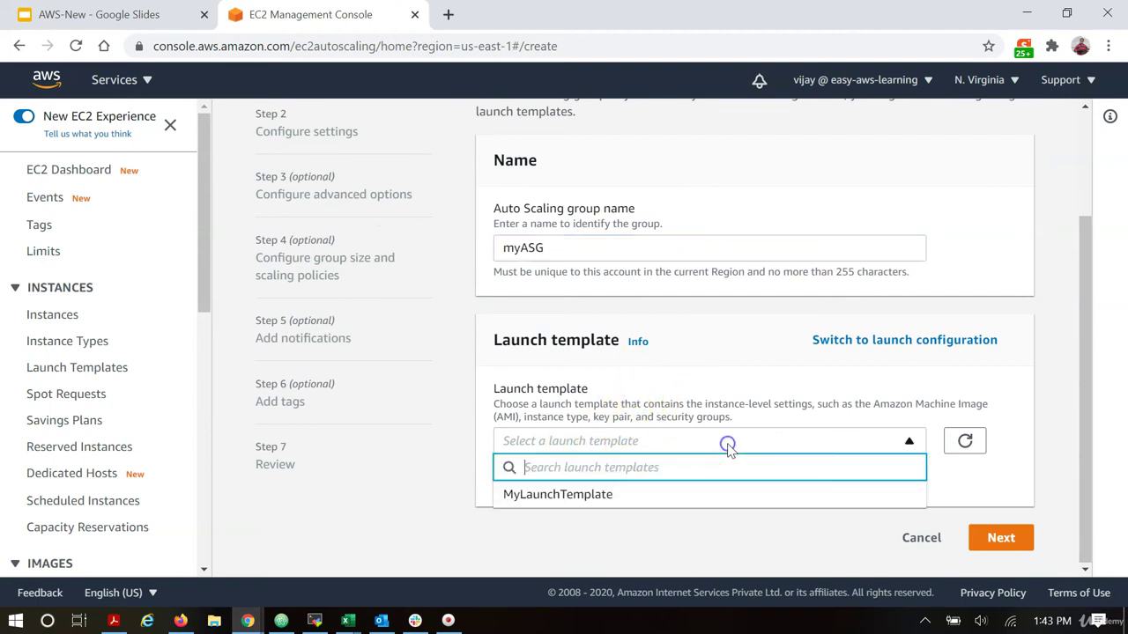
left_click(596, 499)
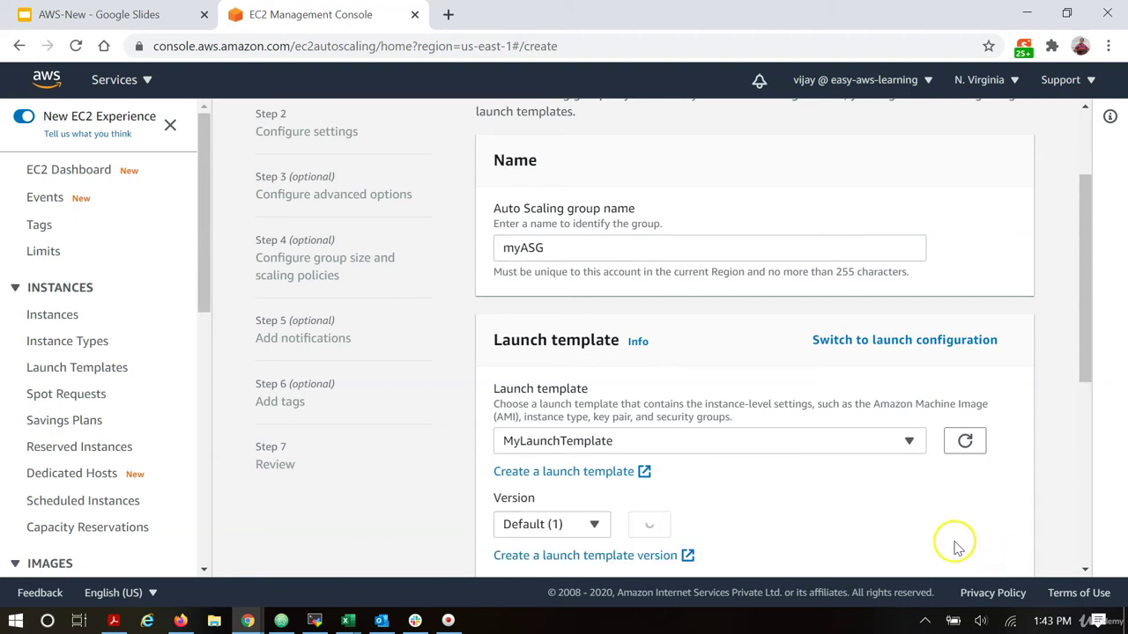
scroll(939, 536, "down", 5)
scroll(929, 486, "down", 3)
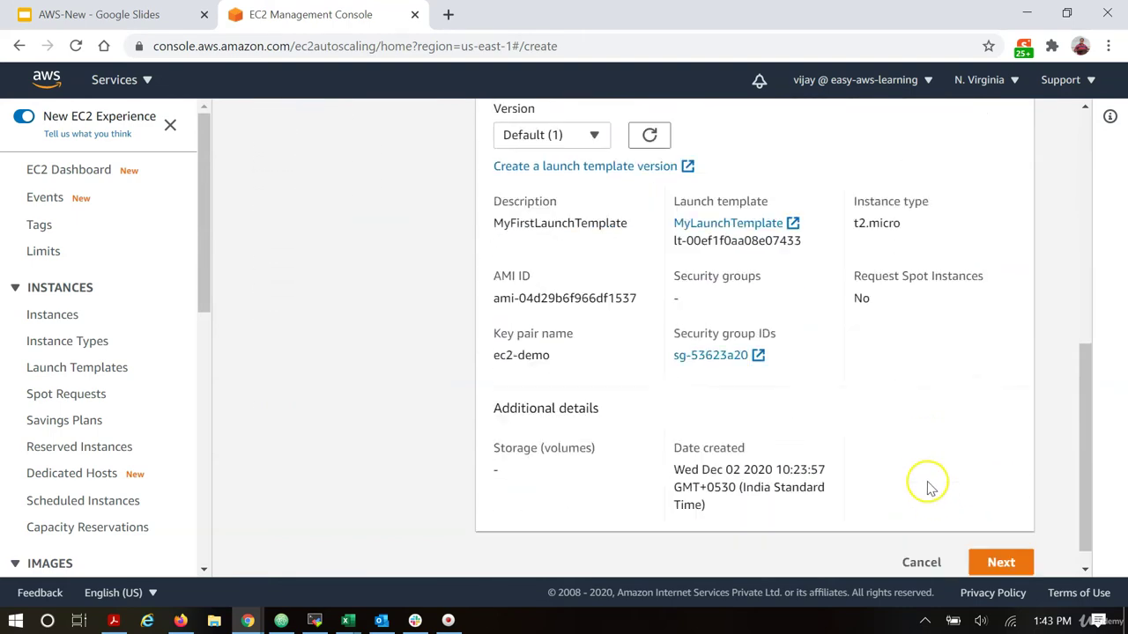
left_click(999, 537)
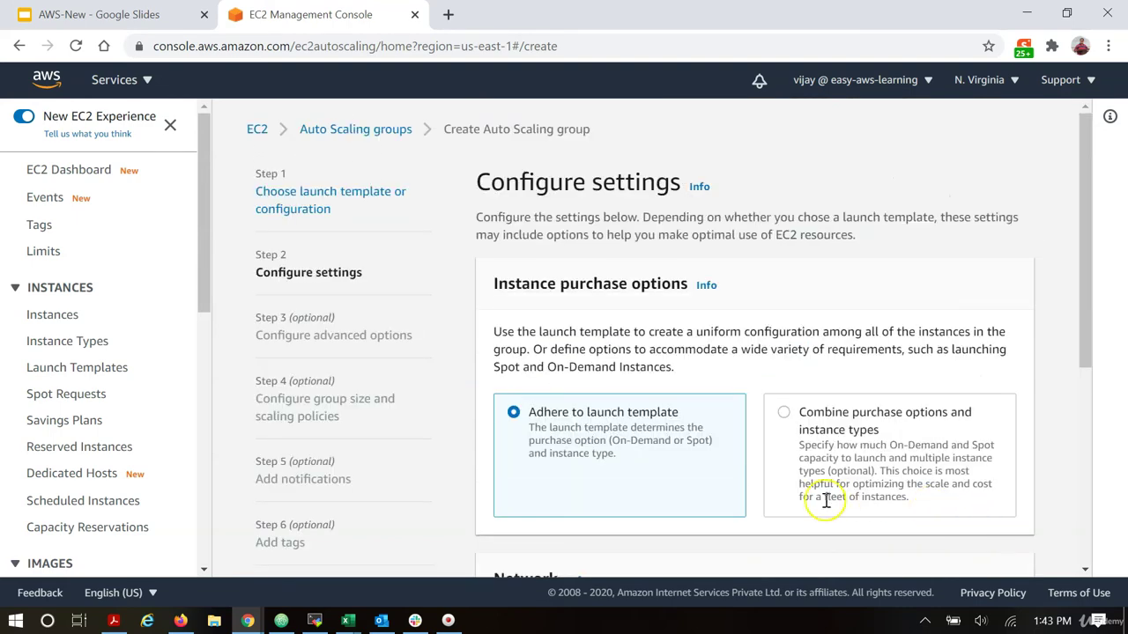
Step: Add the us-east-1a subnet to the group's network and continue past advanced options
scroll(787, 486, "down", 5)
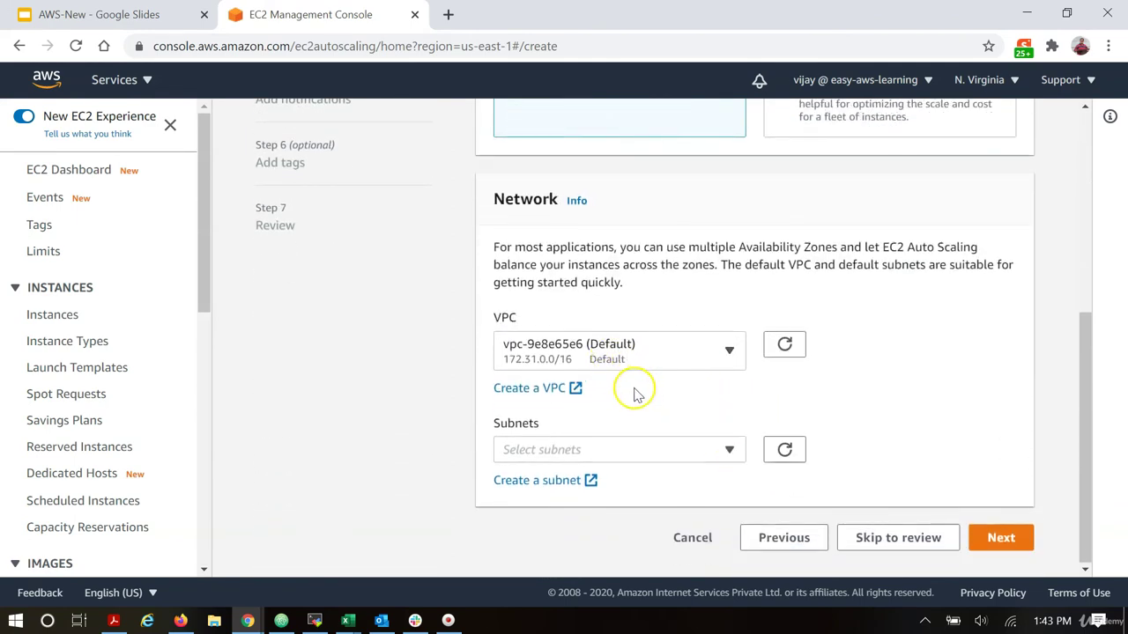
left_click(599, 443)
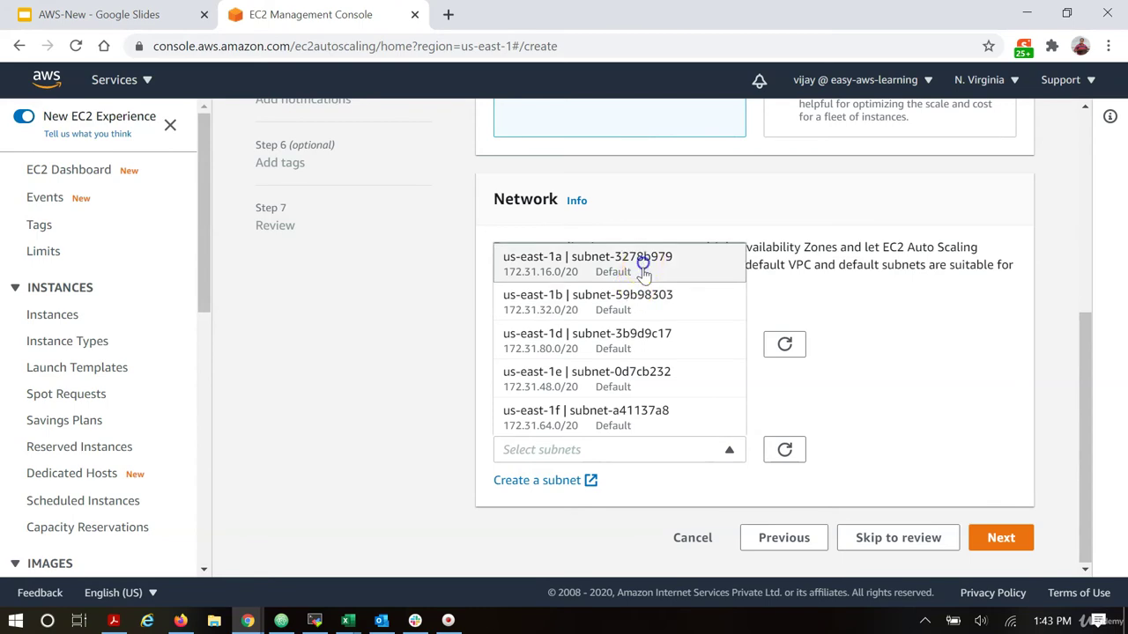
left_click(644, 259)
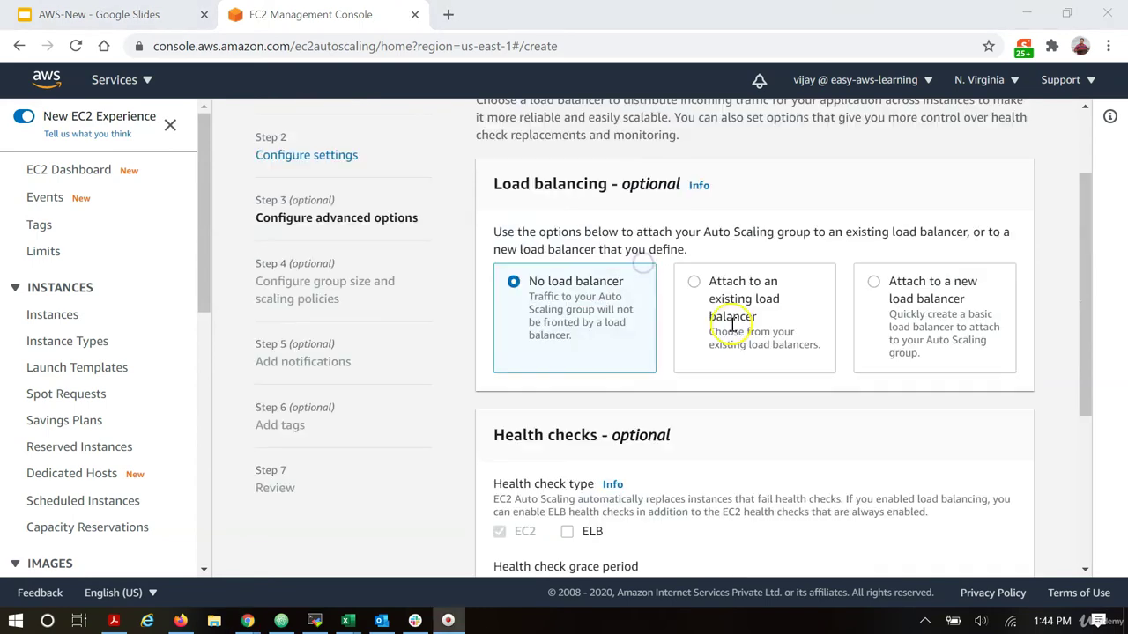
scroll(731, 324, "up", 2)
scroll(736, 328, "down", 5)
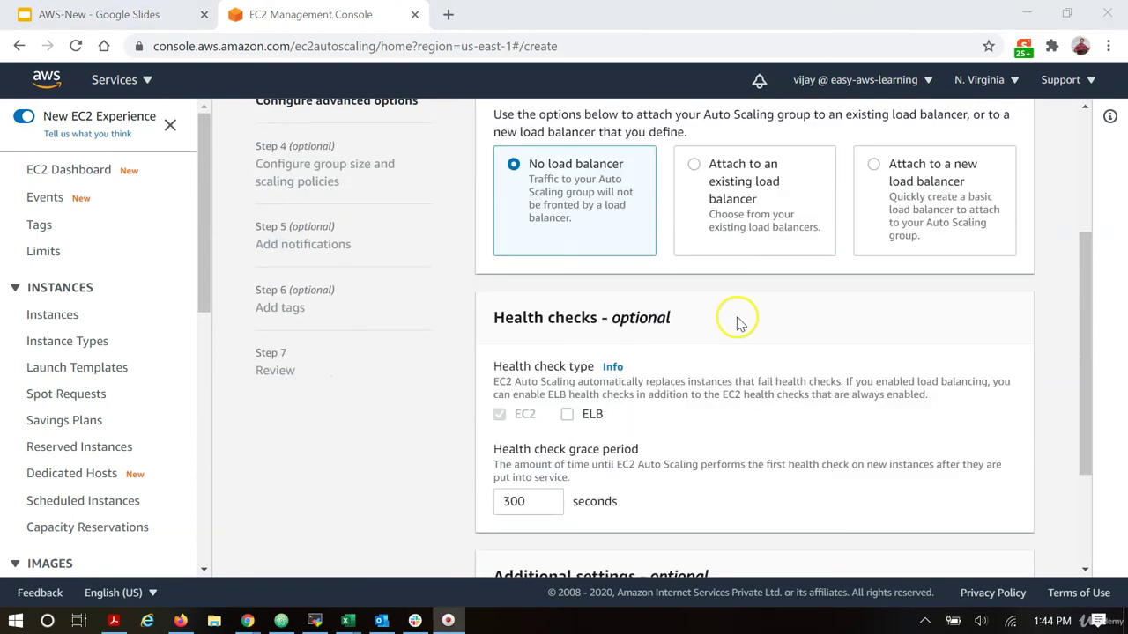
scroll(739, 326, "up", 2)
scroll(740, 326, "down", 3)
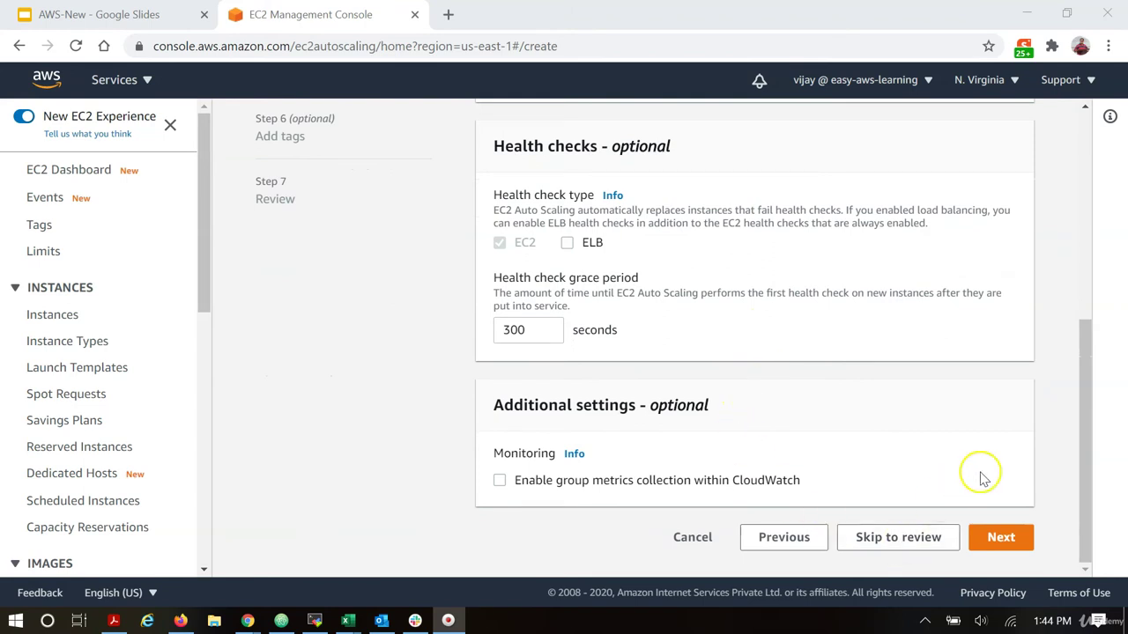
left_click(995, 537)
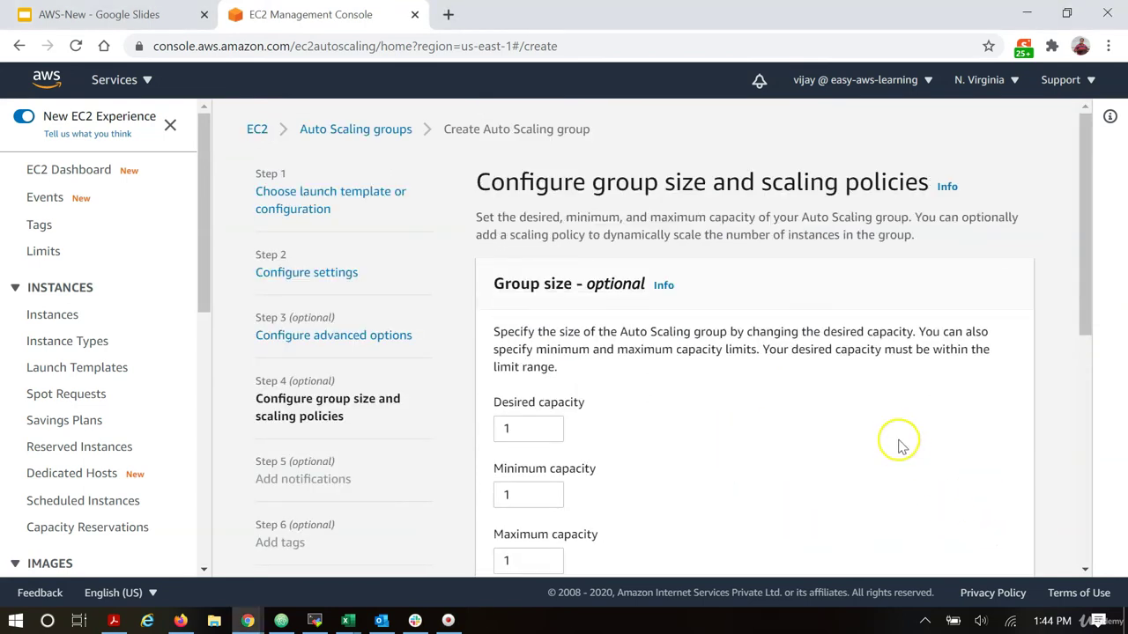
Step: Keep the group size with maximum capacity 2, no scaling policy, and skip notifications
scroll(899, 443, "down", 2)
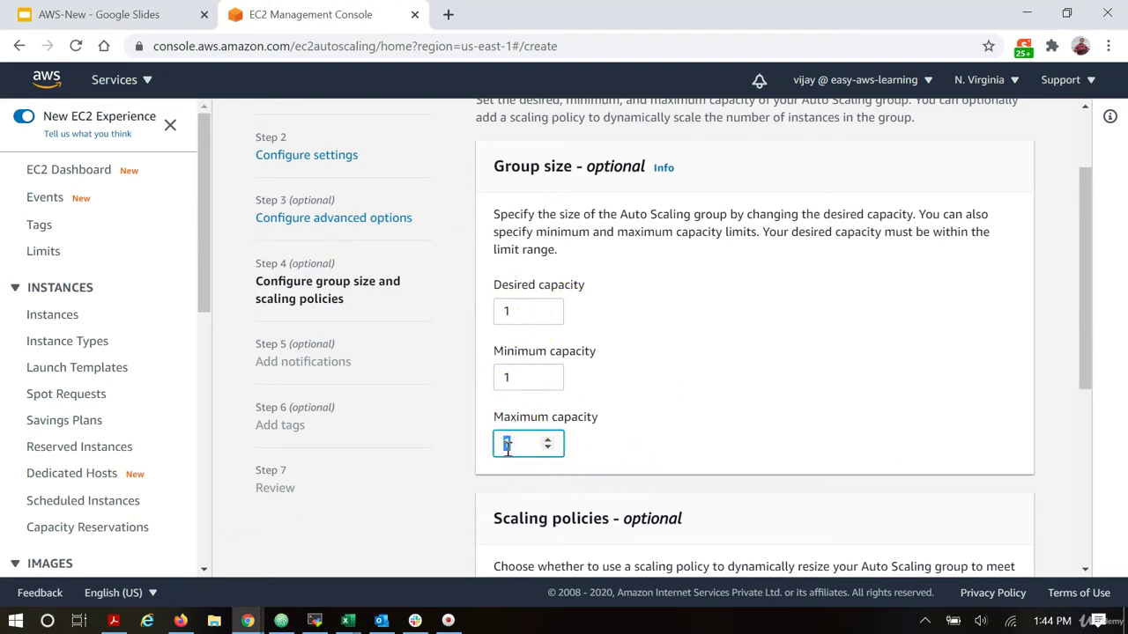
scroll(601, 537, "down", 4)
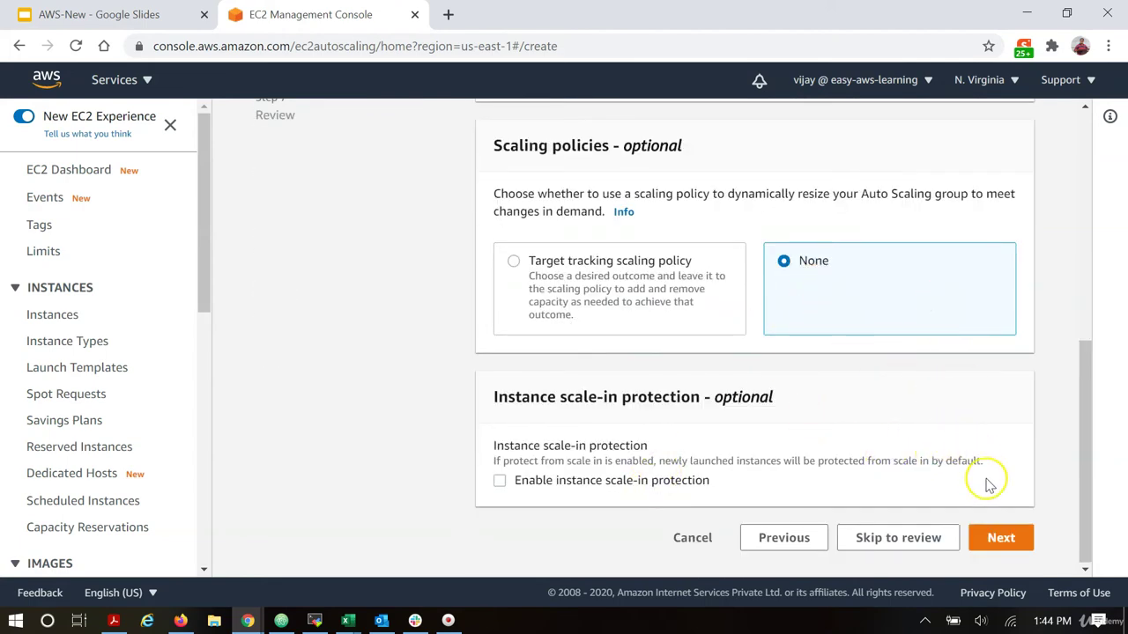
left_click(998, 535)
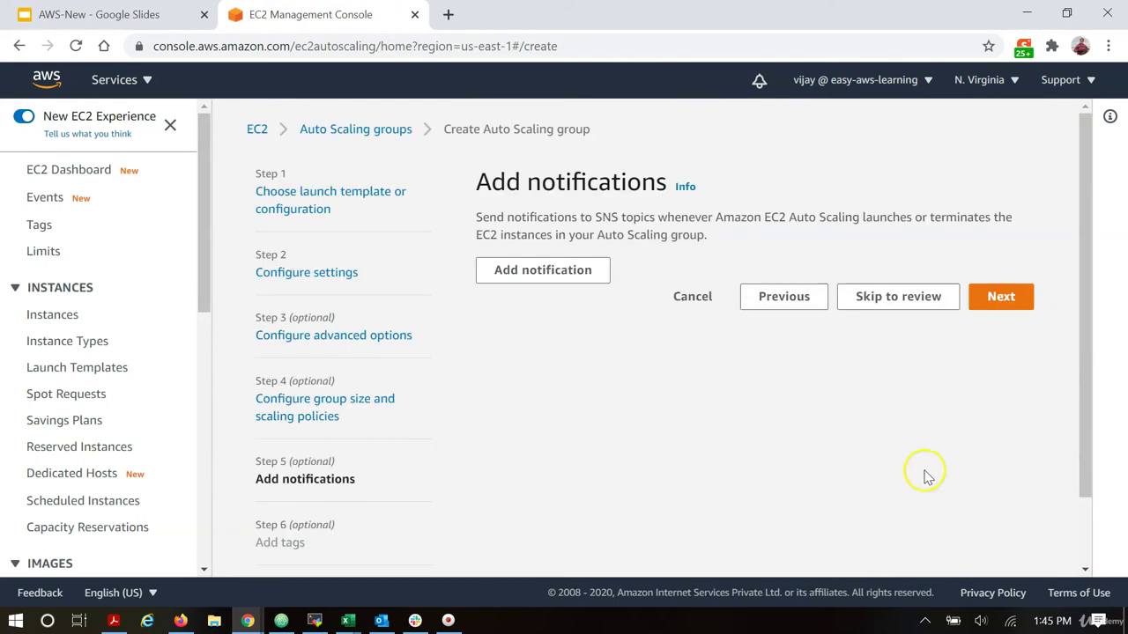
left_click(993, 304)
Step: Skip tags and create the myASG Auto Scaling group from the review page
scroll(935, 442, "down", 1)
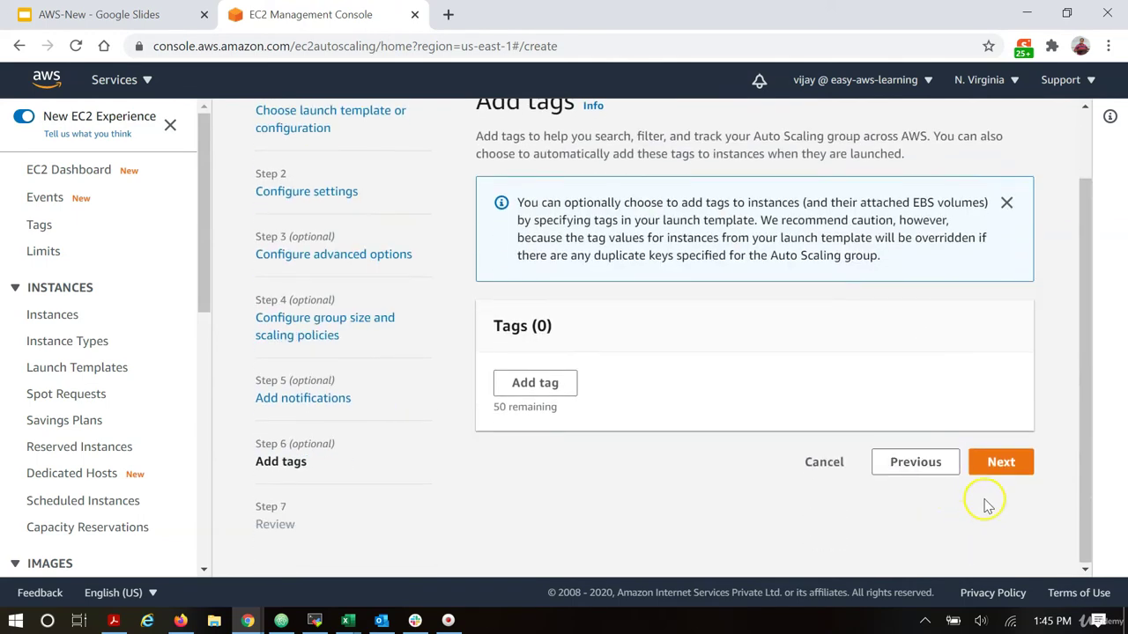
left_click(1018, 465)
scroll(969, 444, "down", 2)
scroll(956, 443, "down", 15)
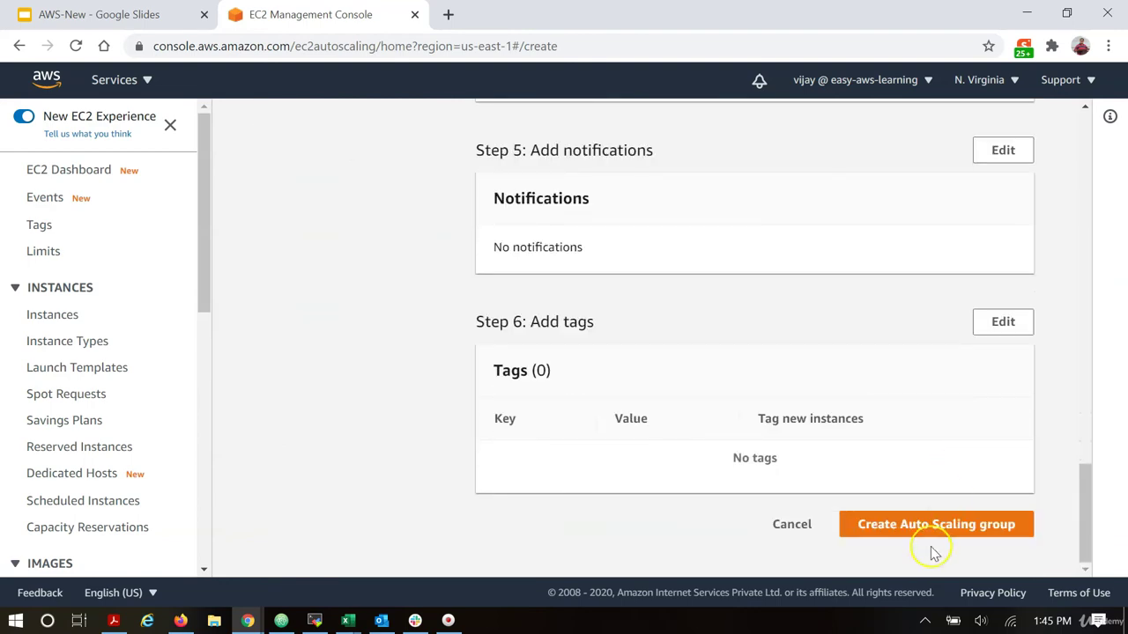
left_click(941, 532)
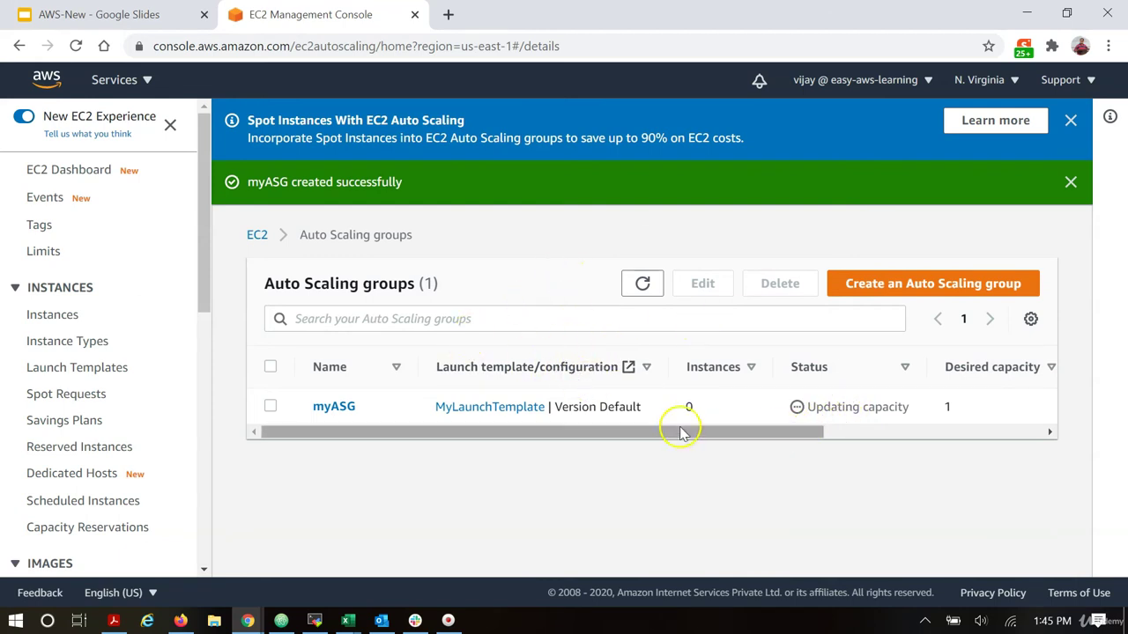
Step: Check myASG's refreshed activity history for the instance launch raising capacity from 0 to 1
left_click(340, 405)
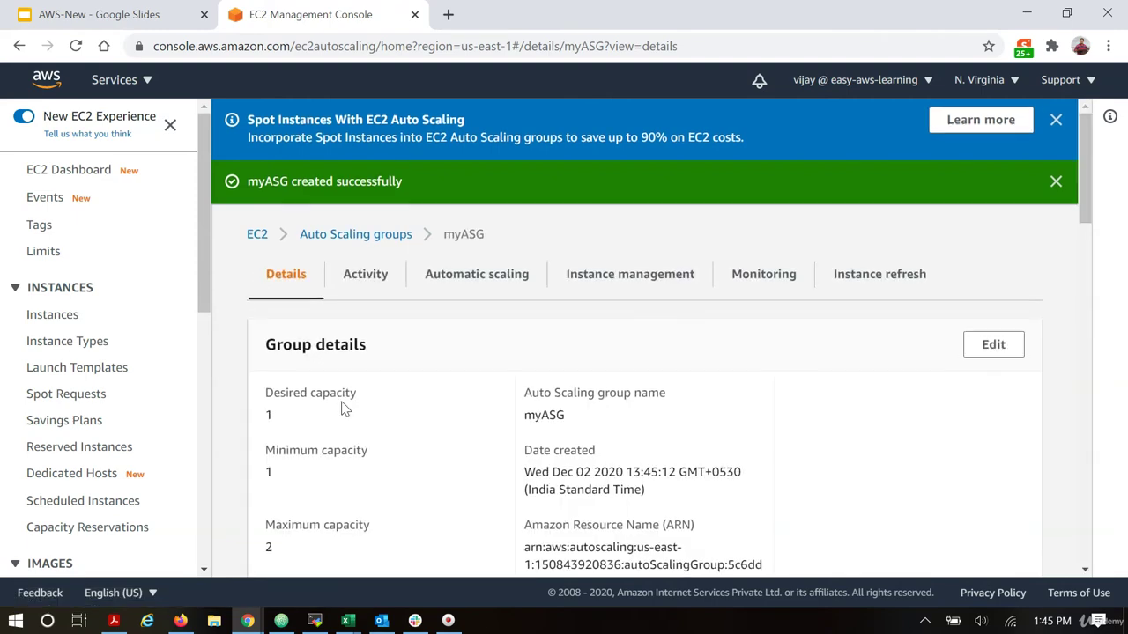
scroll(343, 400, "down", 2)
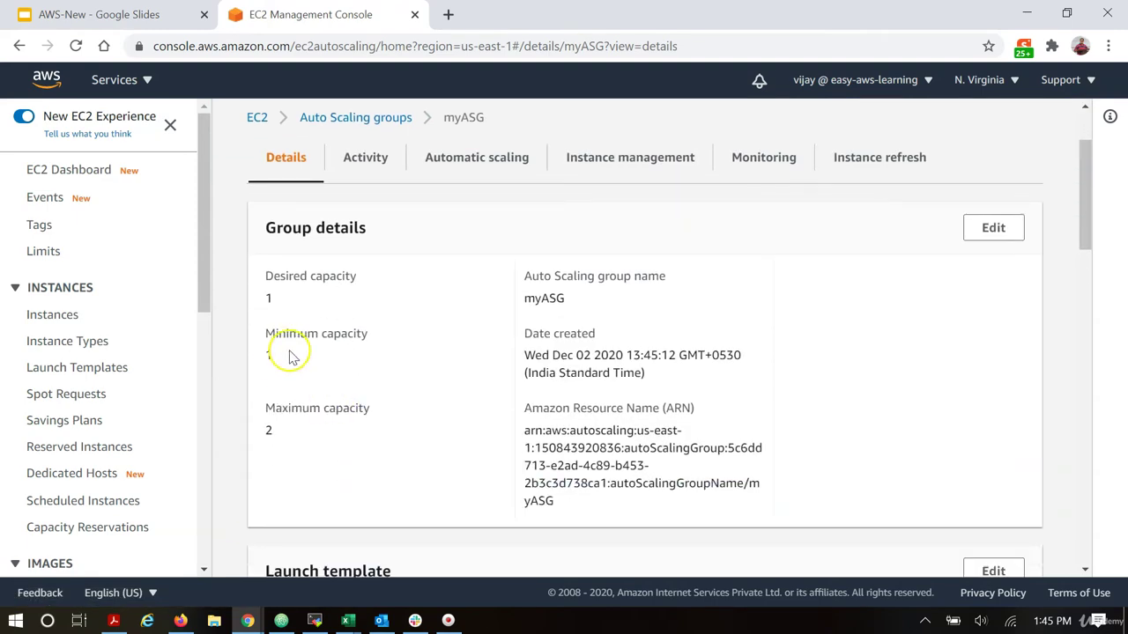
scroll(297, 360, "down", 4)
scroll(335, 420, "up", 5)
left_click(365, 166)
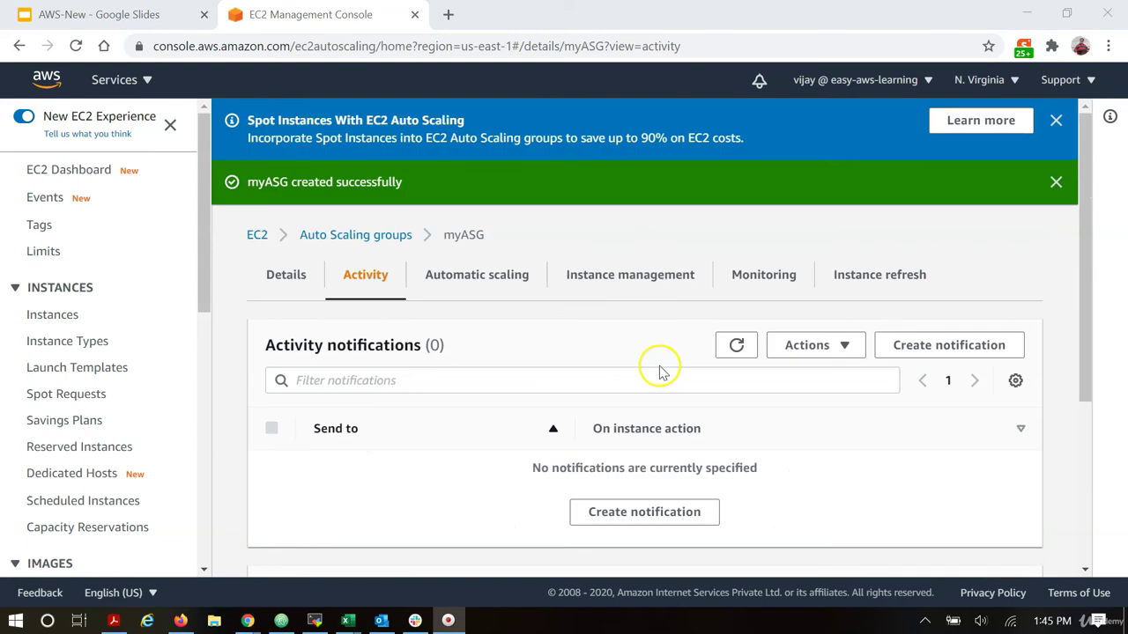
scroll(656, 370, "down", 3)
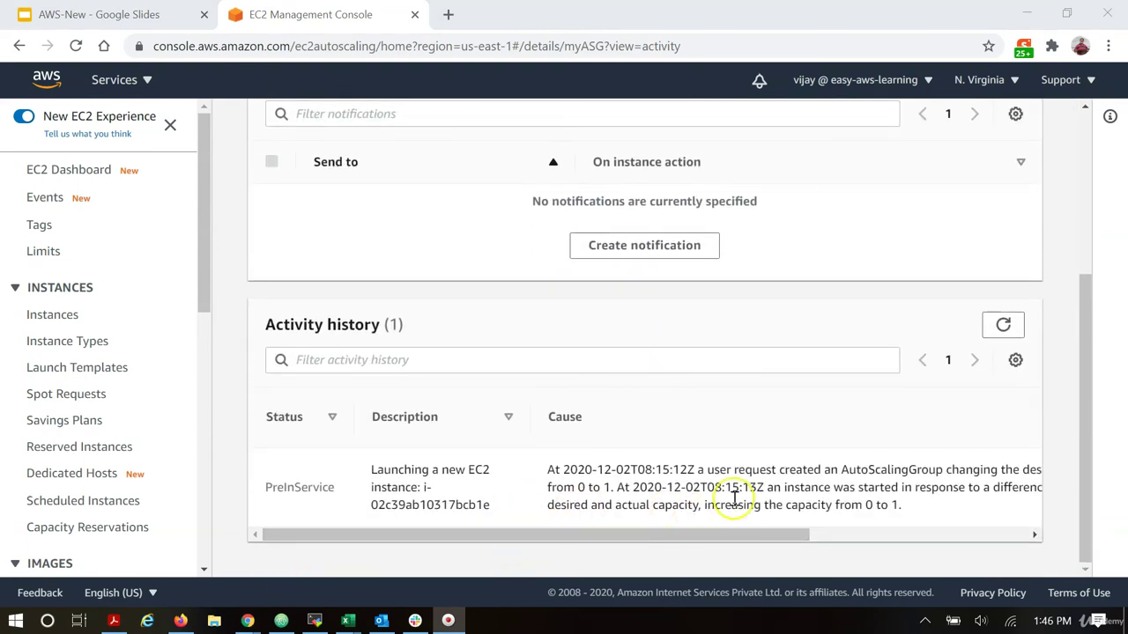
left_click_drag(762, 505, 912, 504)
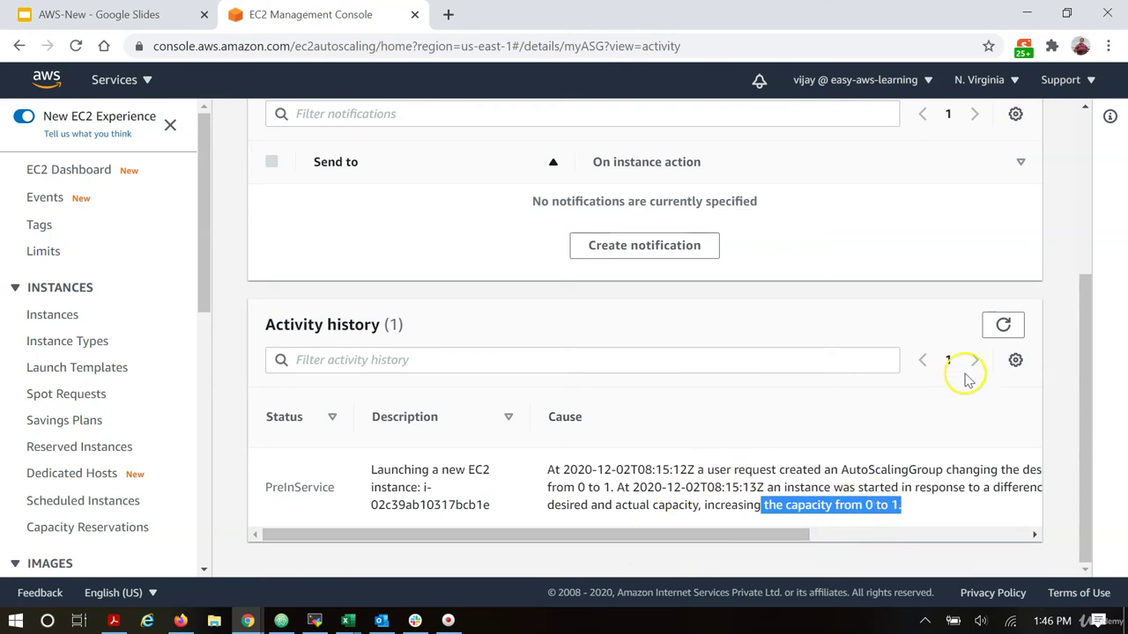
left_click(1002, 325)
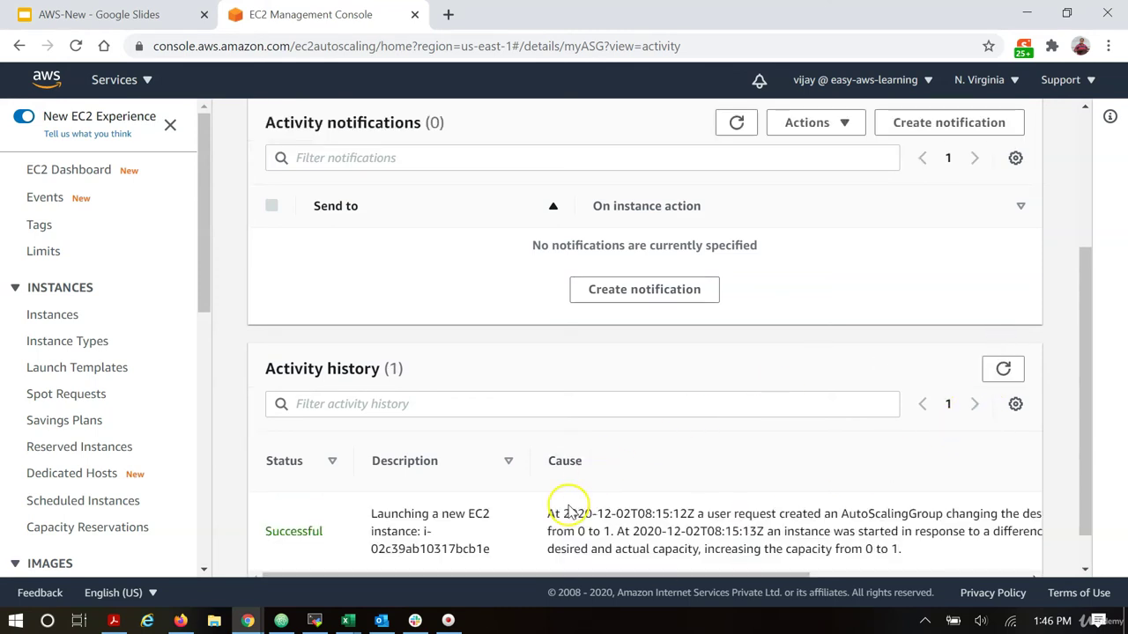
scroll(459, 515, "down", 1)
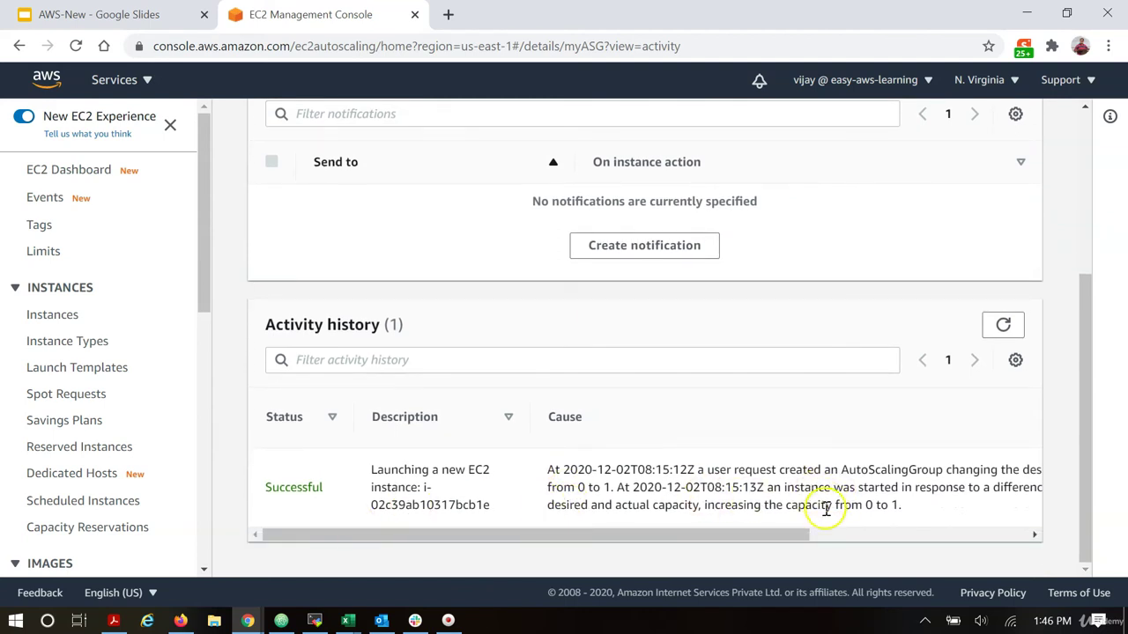
left_click_drag(826, 509, 898, 490)
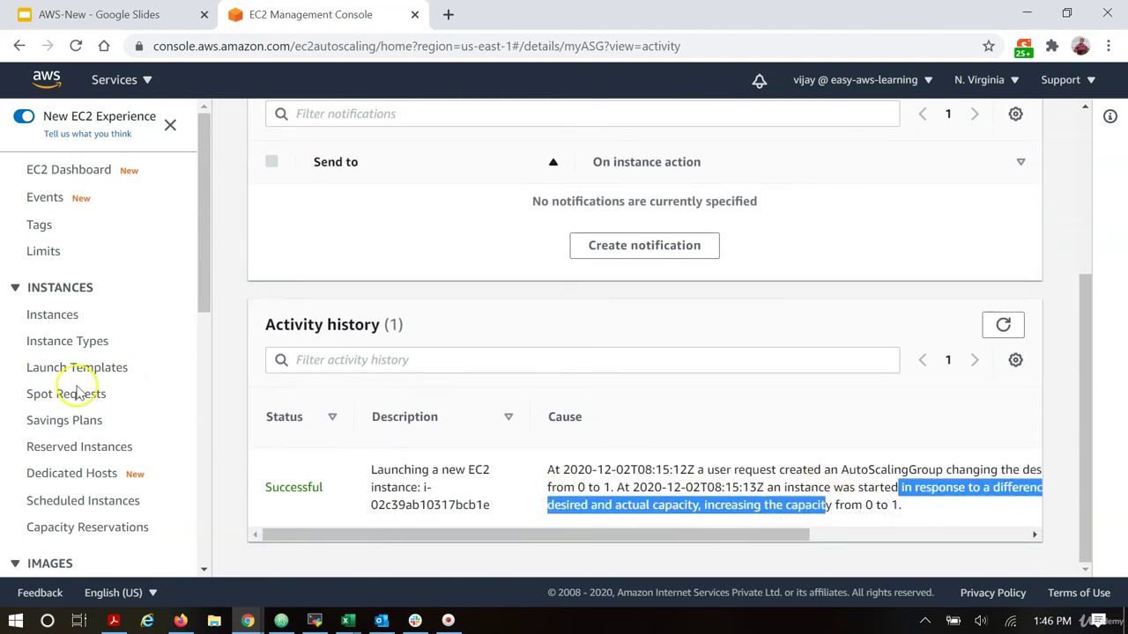
Step: Look at the EC2 instances list in a new tab, then return to myASG's activity
middle_click(63, 316)
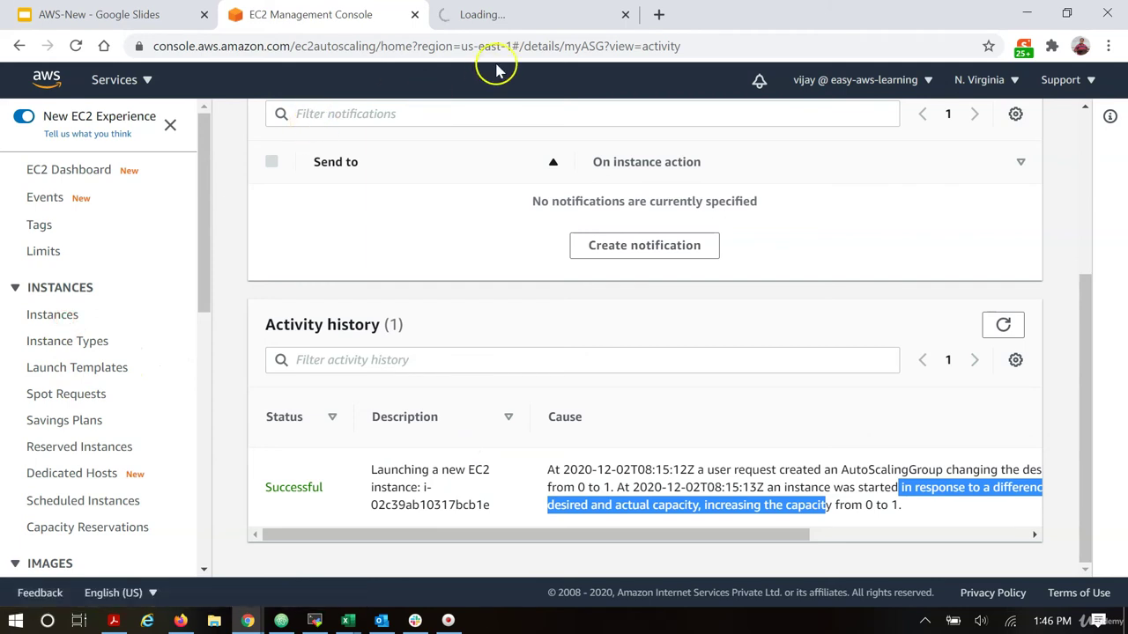
left_click(505, 16)
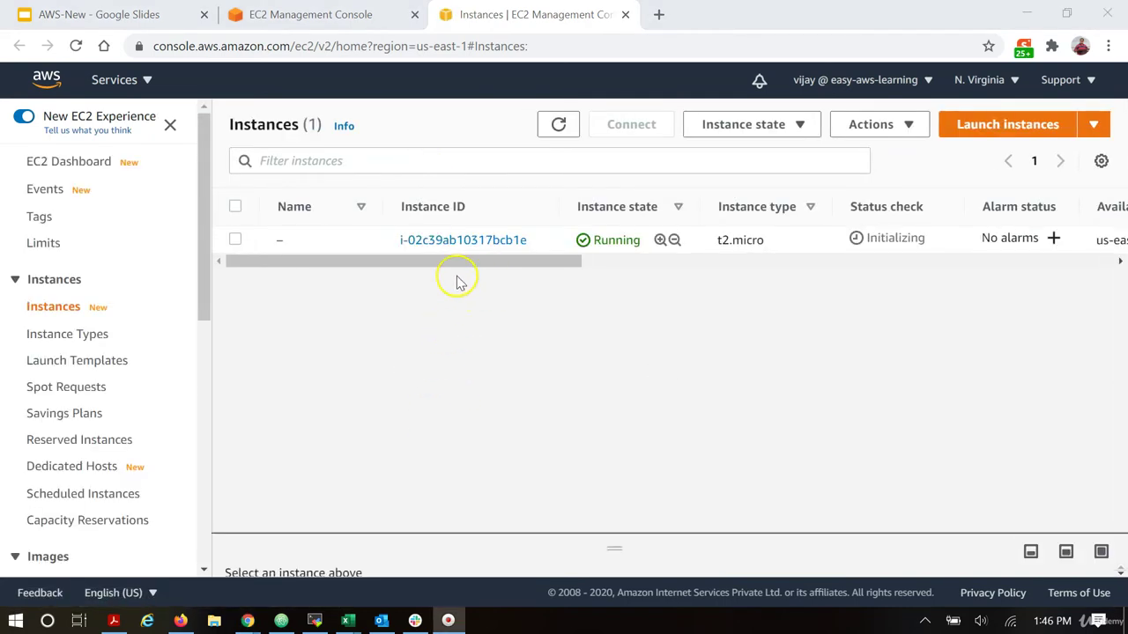
left_click(357, 13)
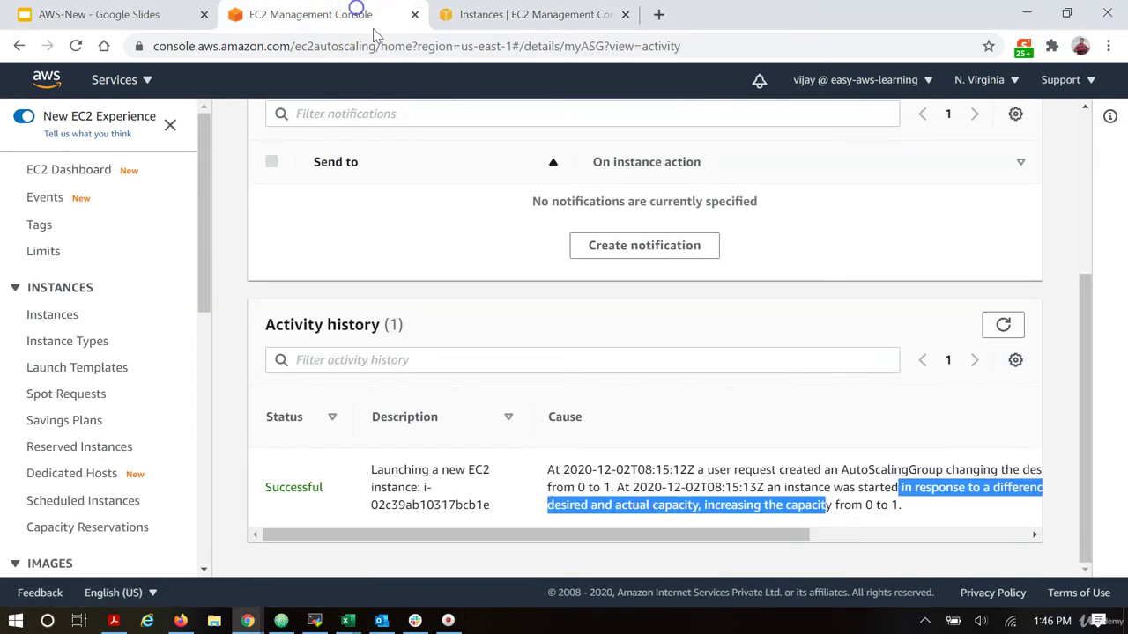
Step: Go to myASG's automatic scaling settings and start a new scaling policy
scroll(533, 385, "up", 5)
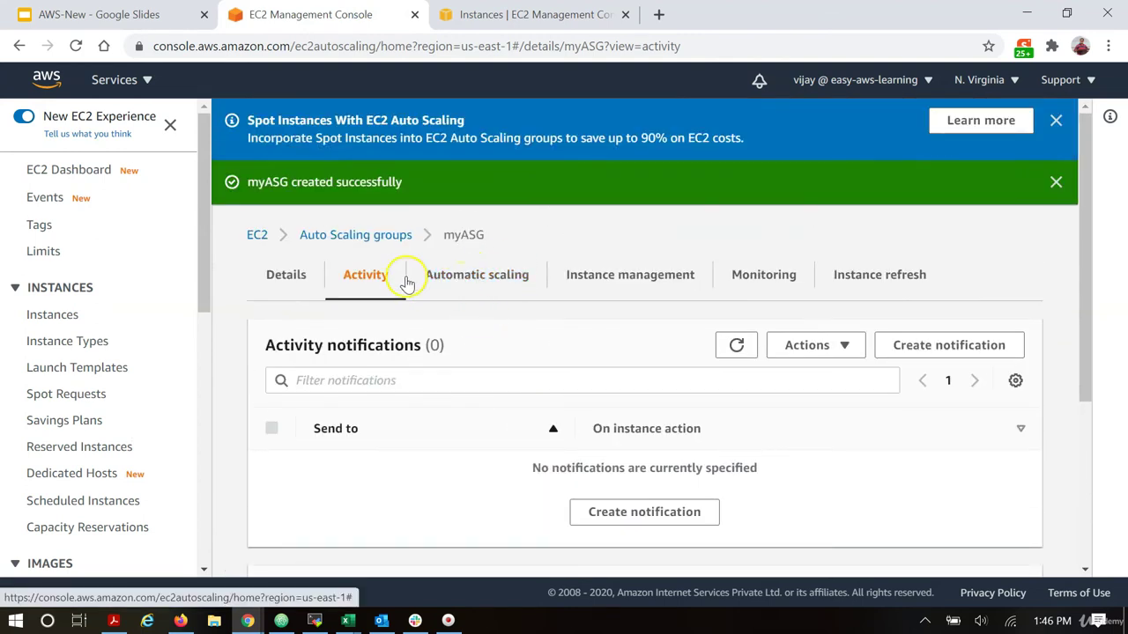
left_click(452, 280)
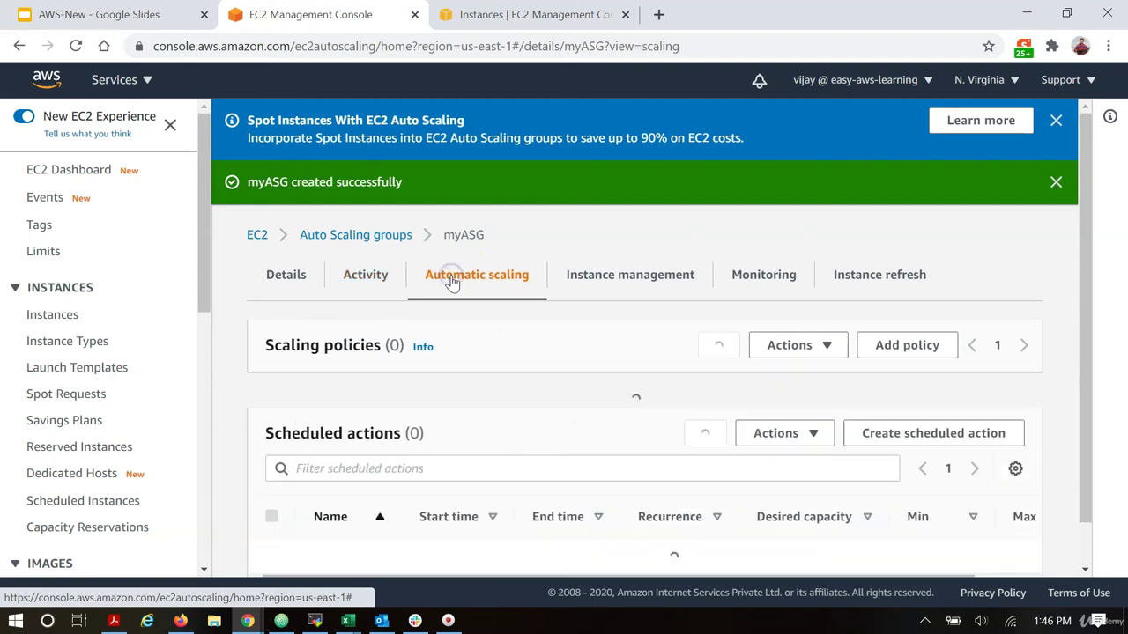
scroll(566, 398, "down", 1)
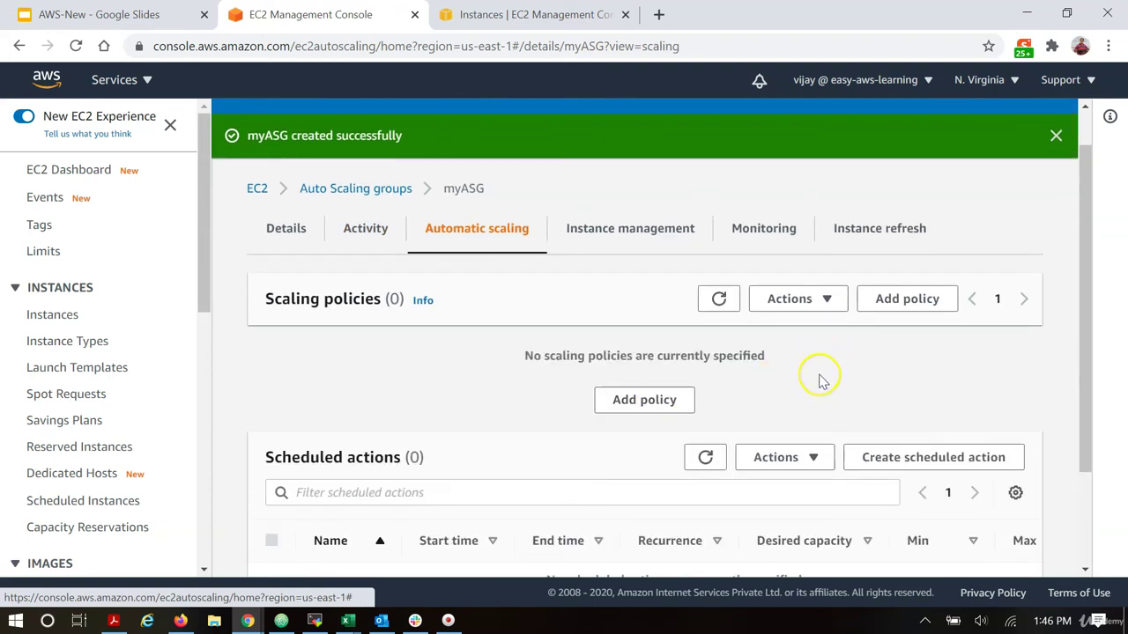
scroll(817, 377, "down", 3)
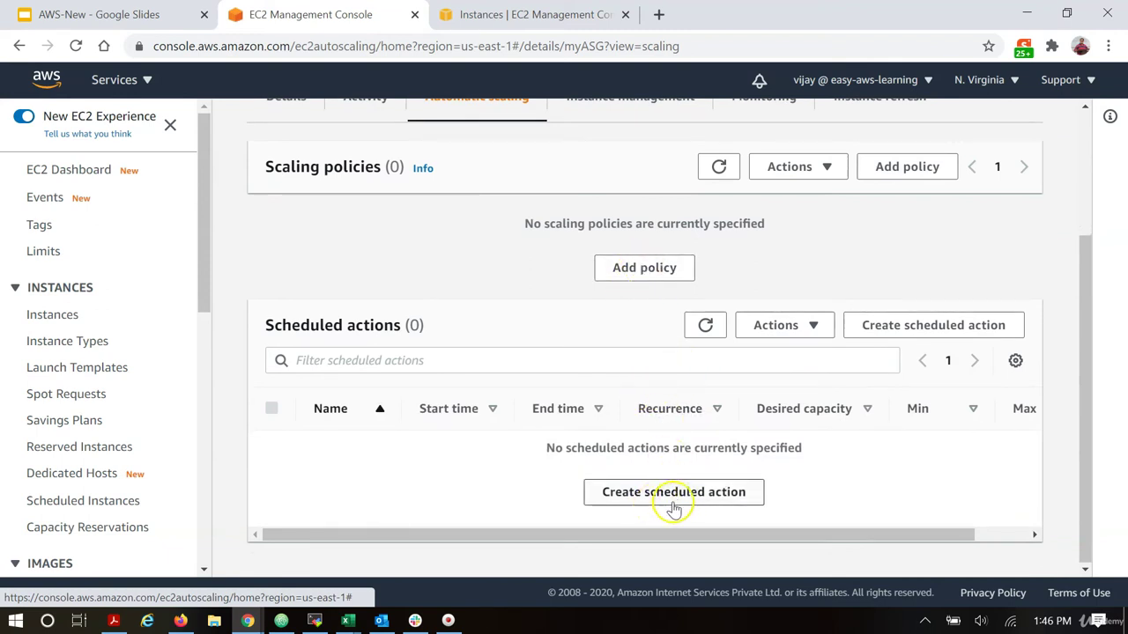
left_click(656, 291)
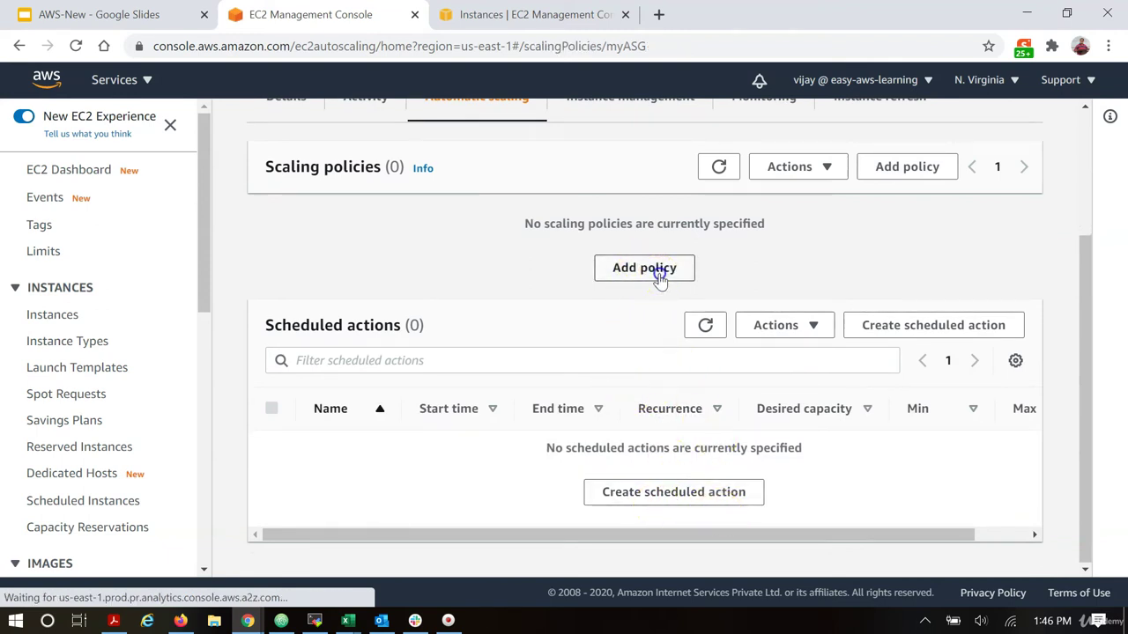
Step: Create a target tracking policy on Average CPU utilization with target value 50
left_click(483, 297)
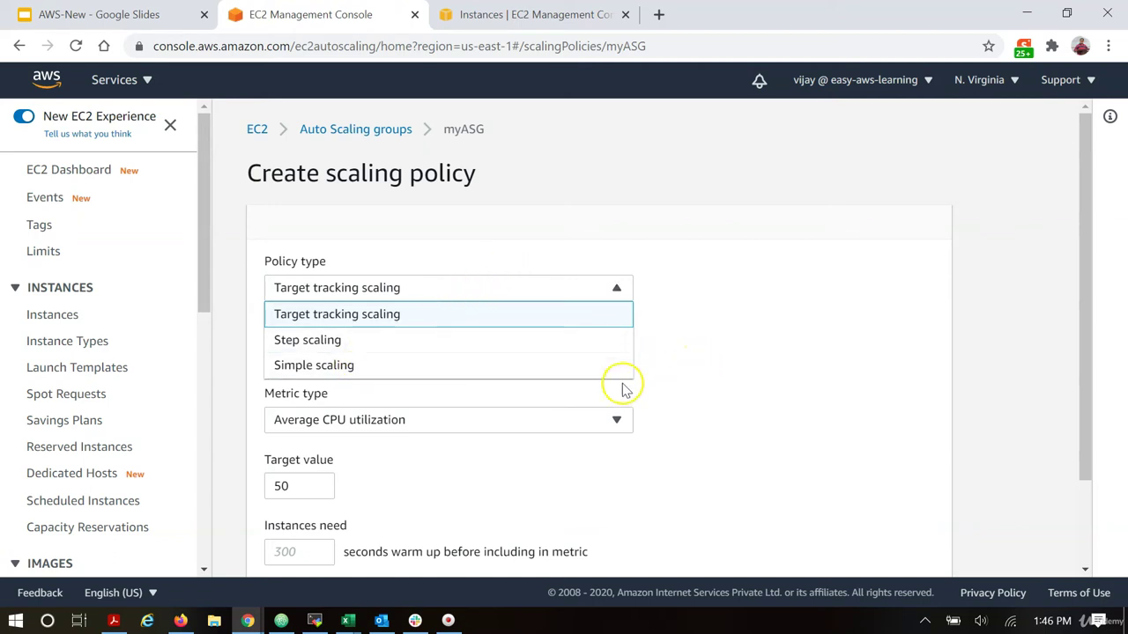
scroll(810, 370, "down", 2)
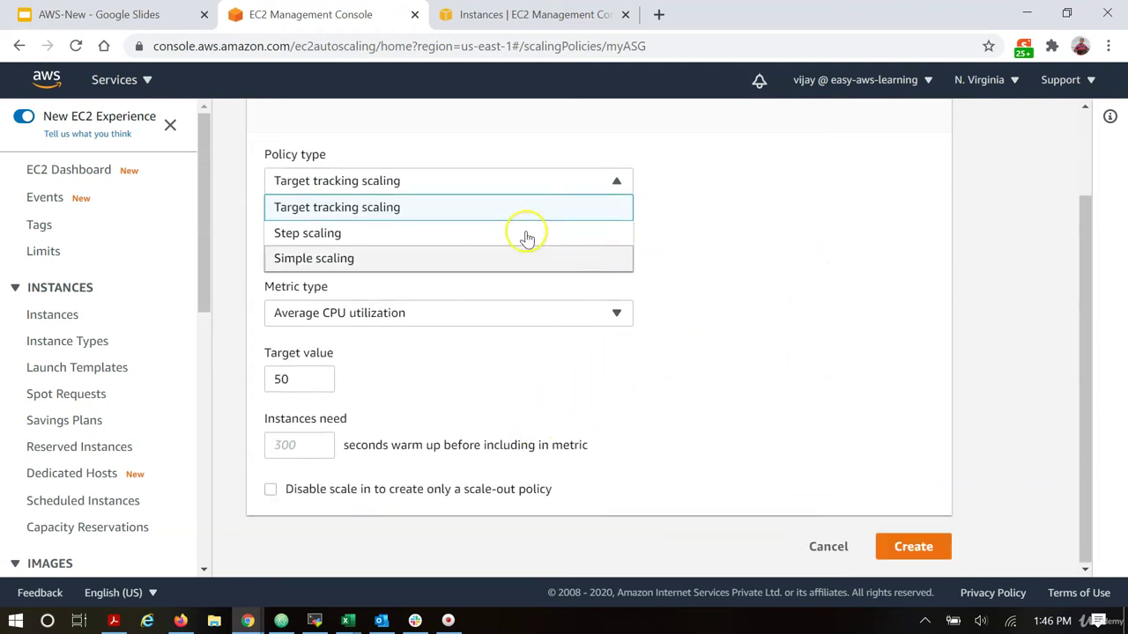
left_click(494, 211)
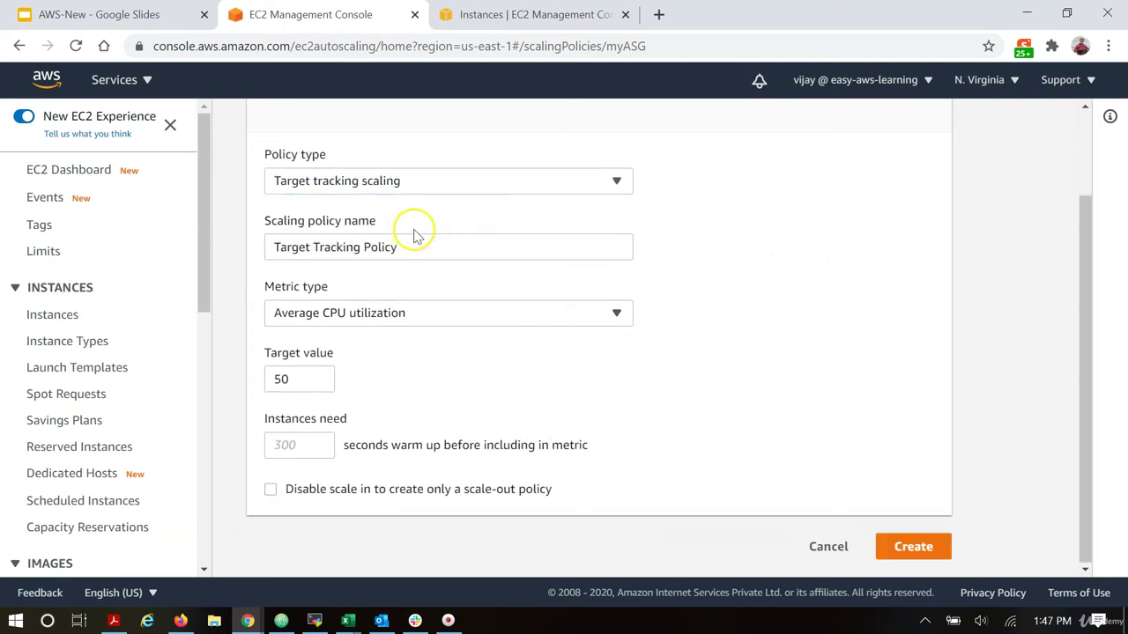
left_click(377, 246)
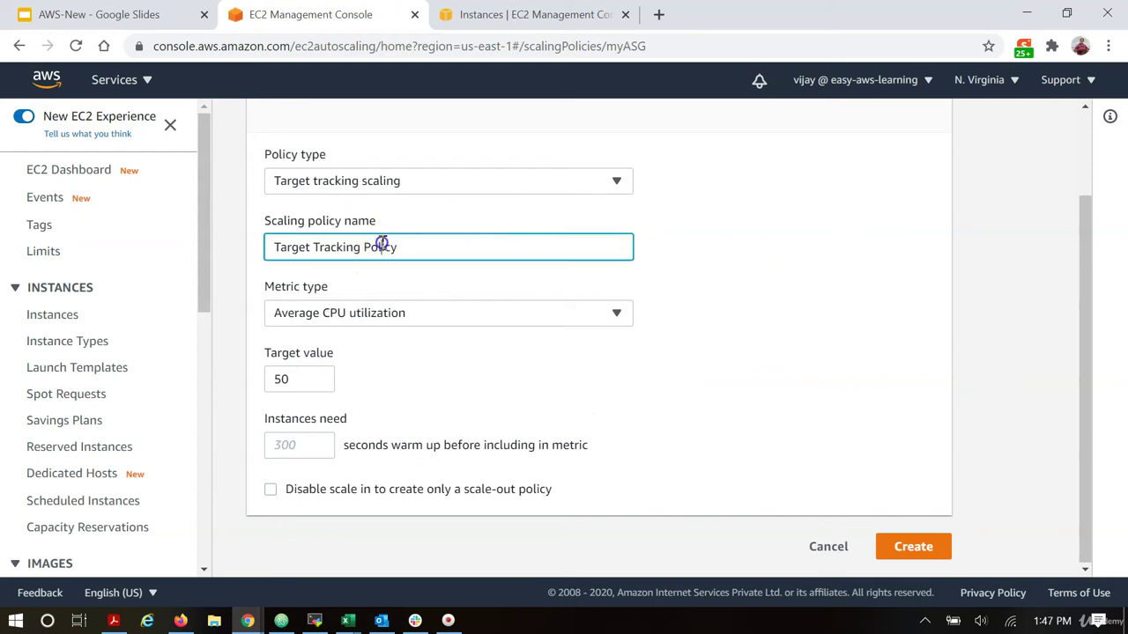
left_click(394, 314)
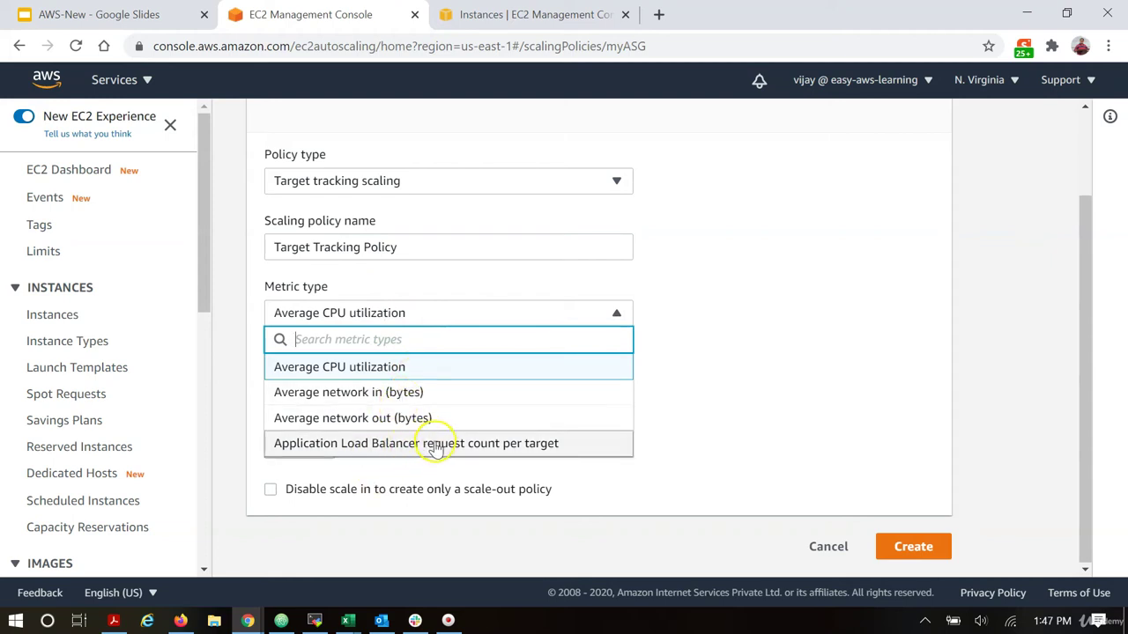
left_click(398, 368)
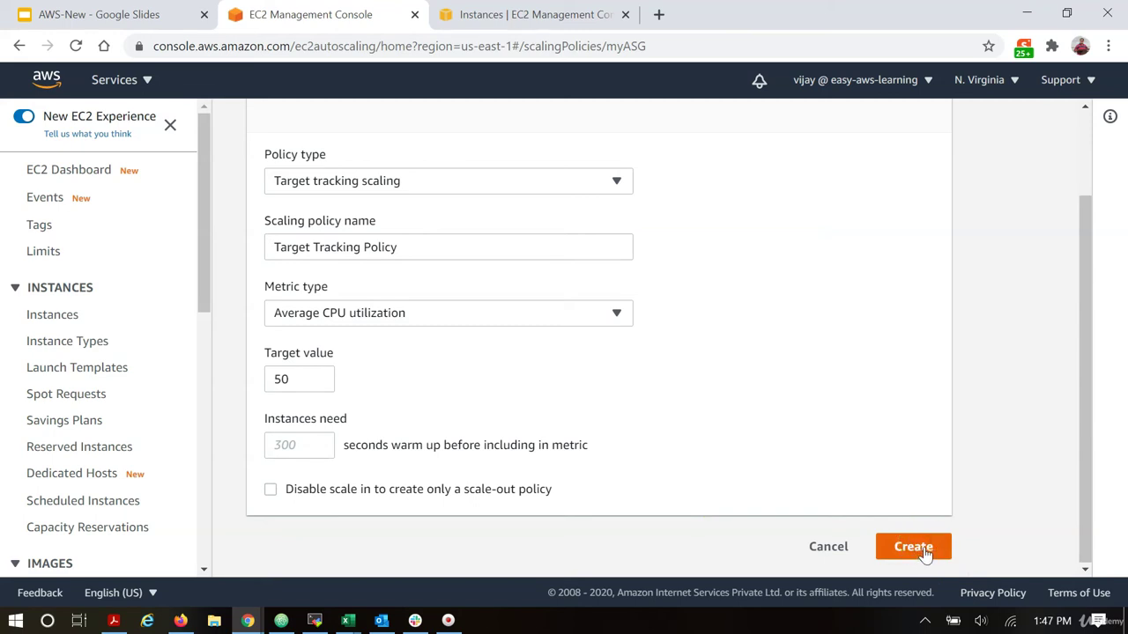
left_click(913, 546)
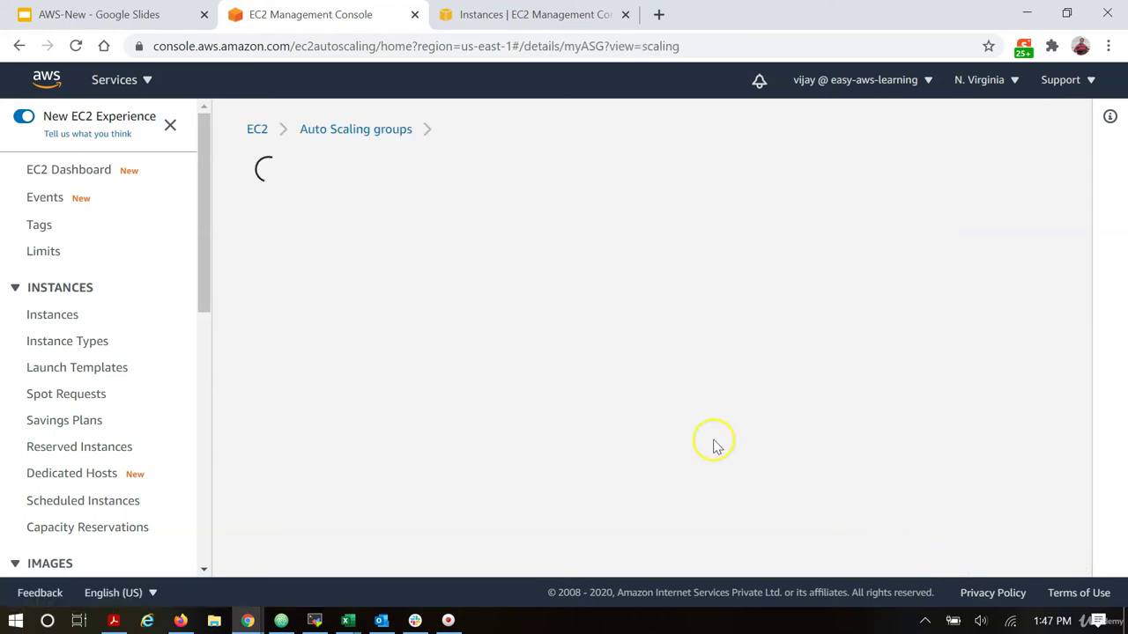
Step: Select the Target Tracking Policy and look over its actions menu without choosing any
scroll(489, 362, "down", 2)
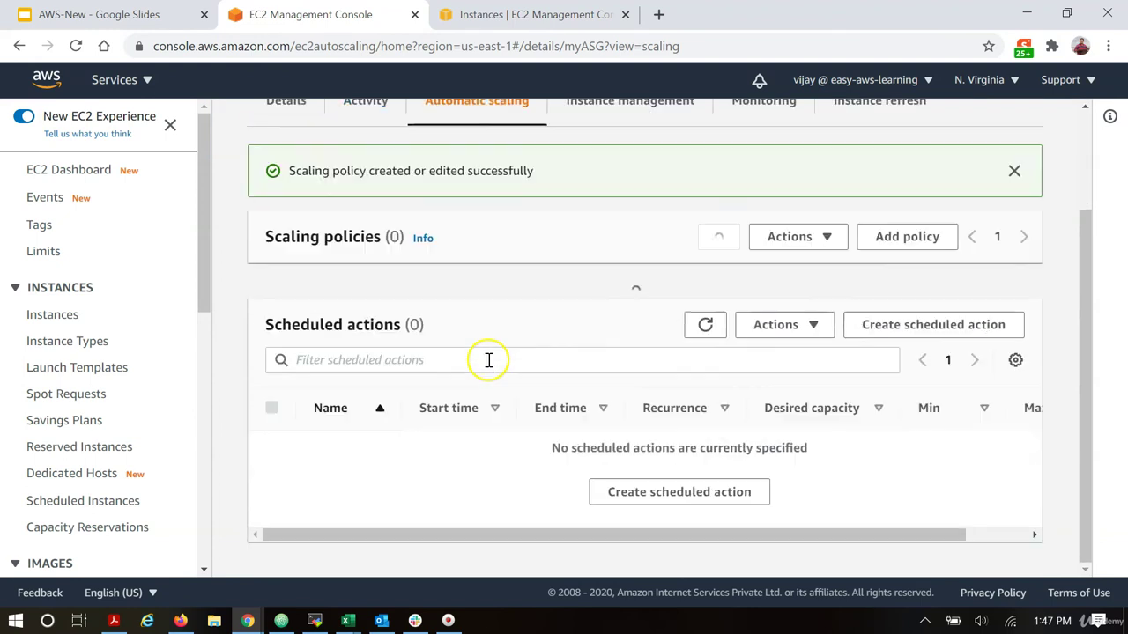
scroll(487, 362, "down", 1)
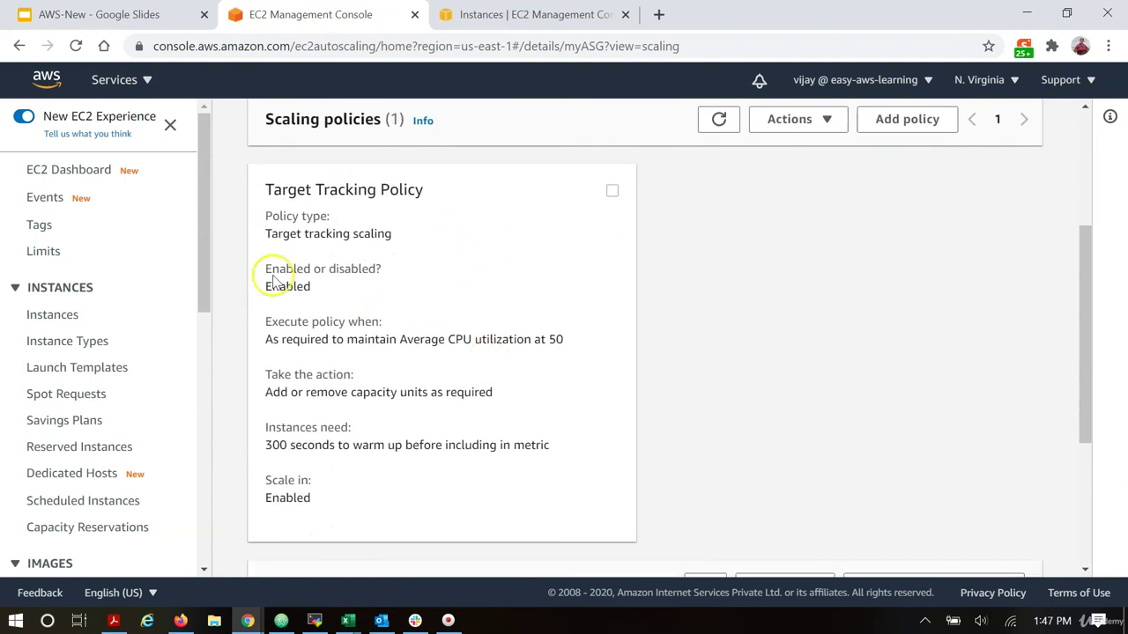
scroll(372, 340, "up", 2)
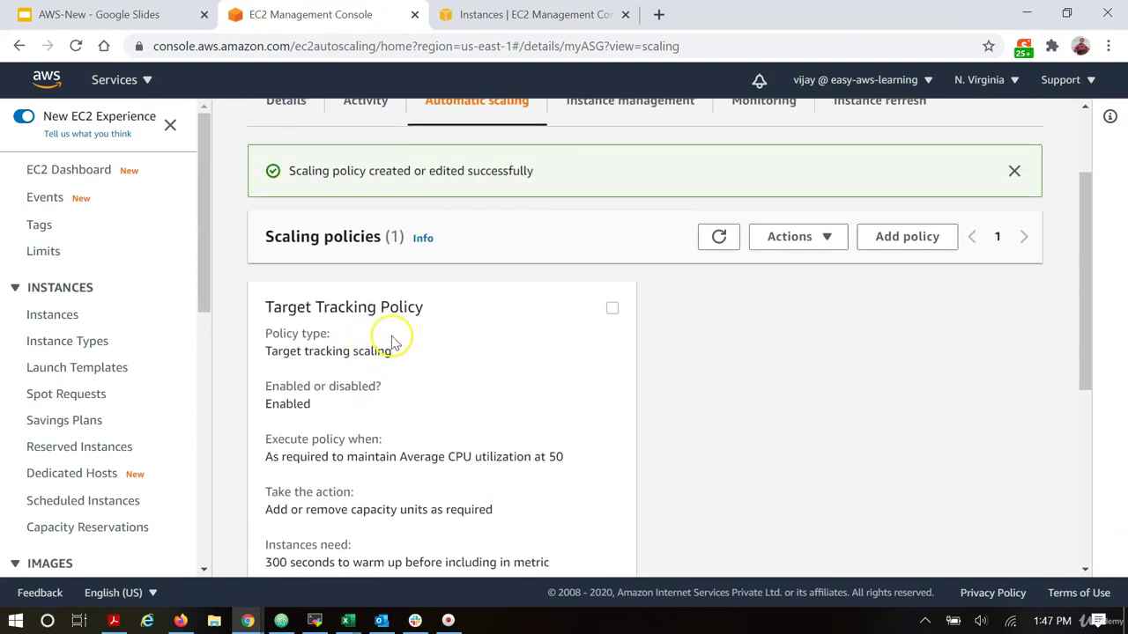
left_click(612, 308)
left_click(800, 233)
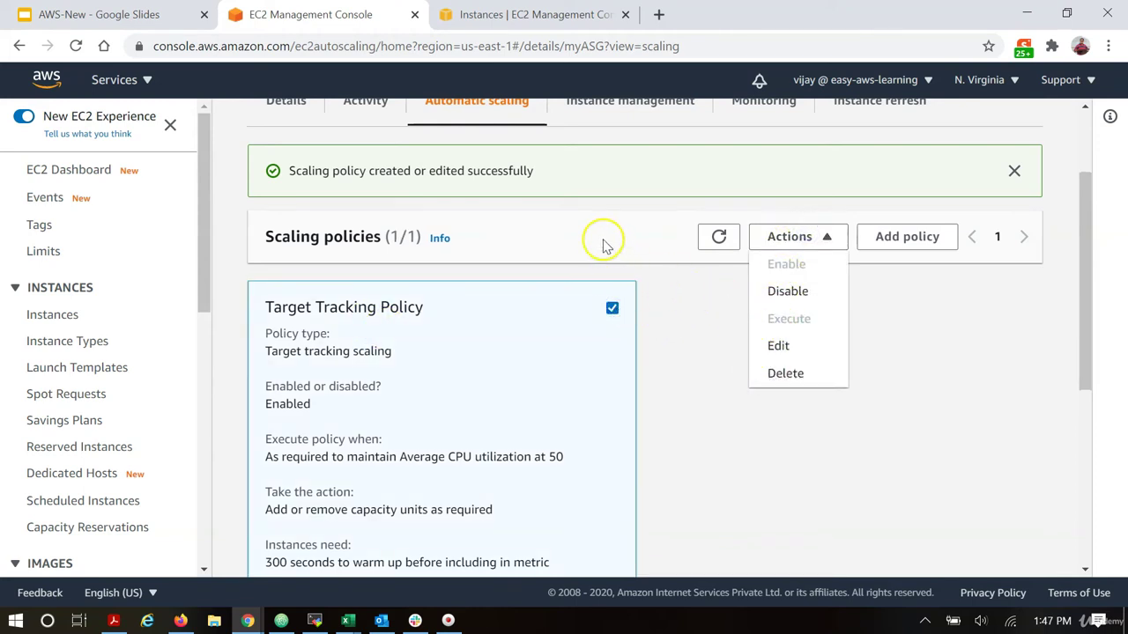
left_click(815, 352)
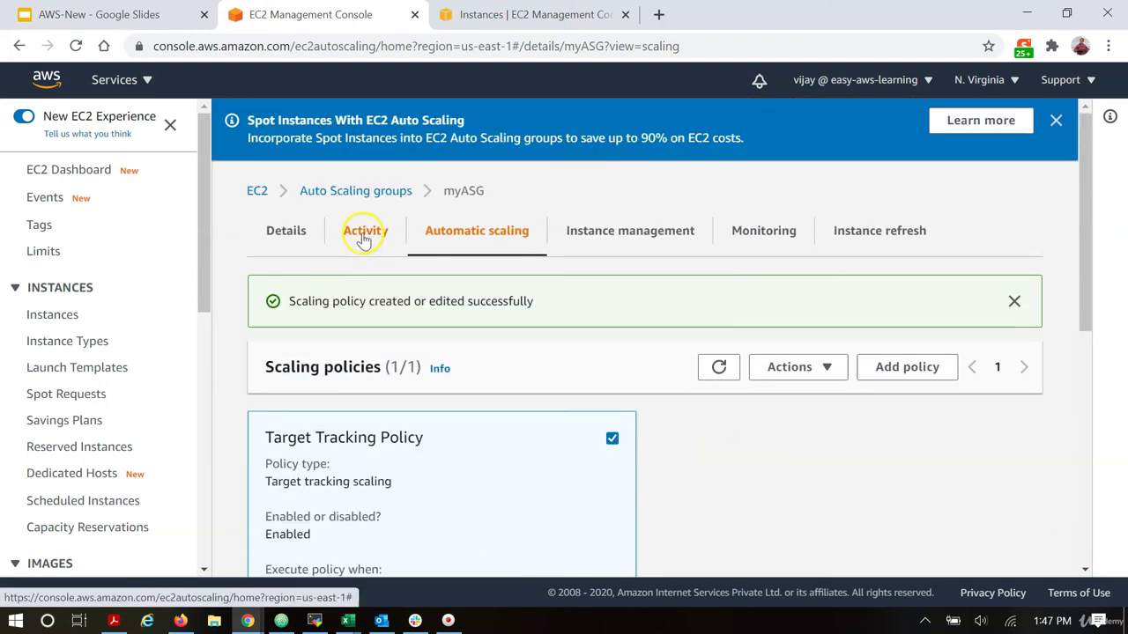
Step: Review myASG's CloudWatch monitoring charts for its EC2 instances
left_click(293, 231)
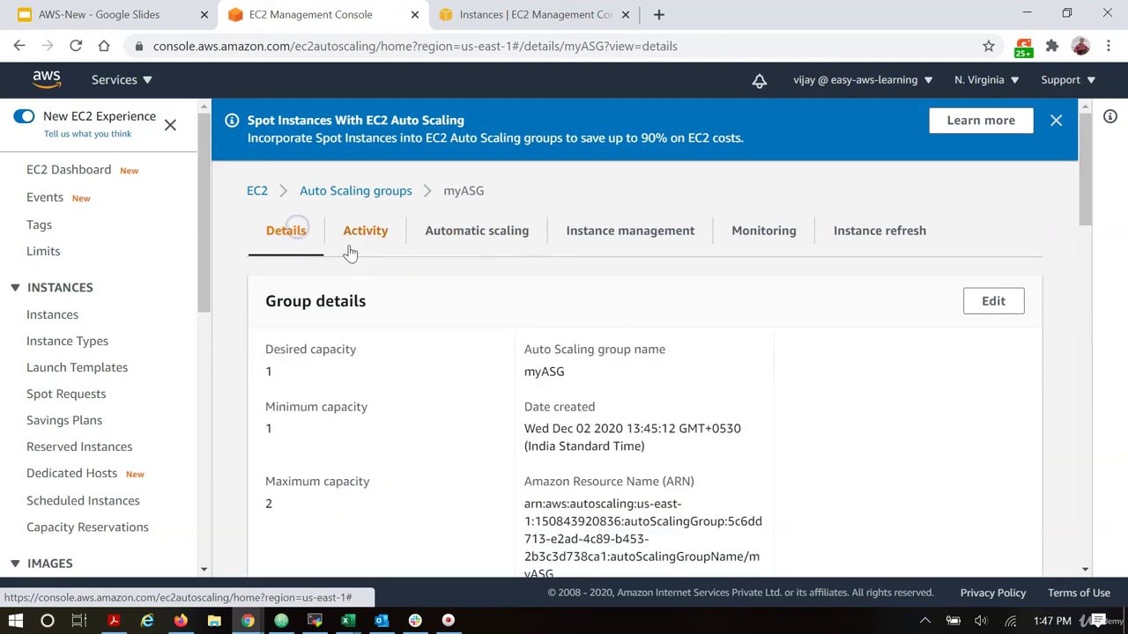
scroll(420, 316, "down", 2)
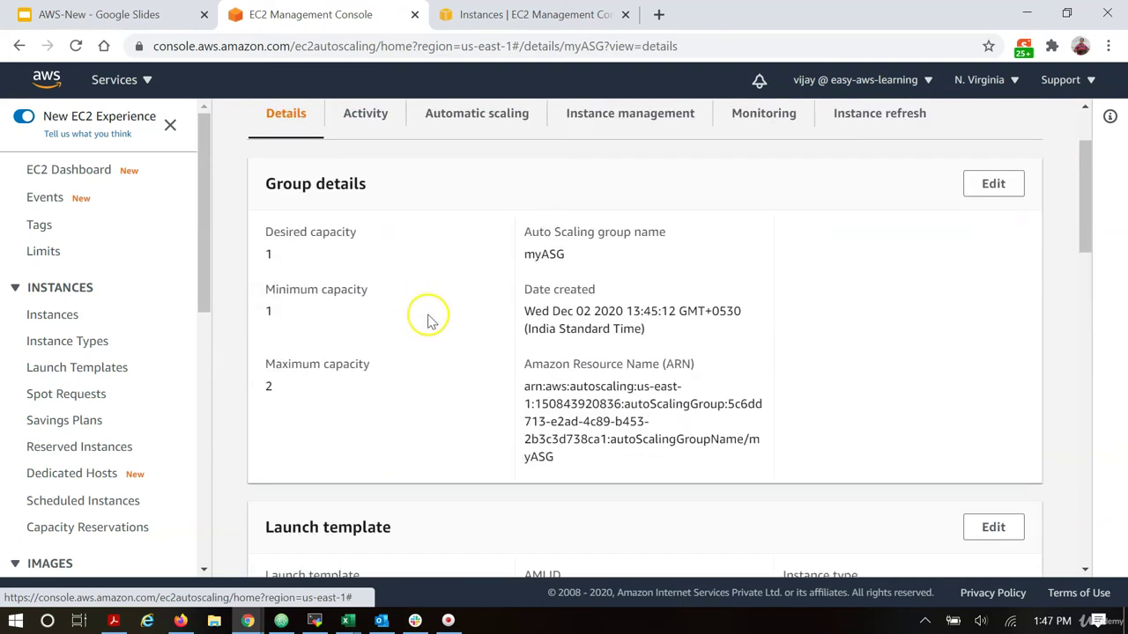
scroll(433, 335, "up", 1)
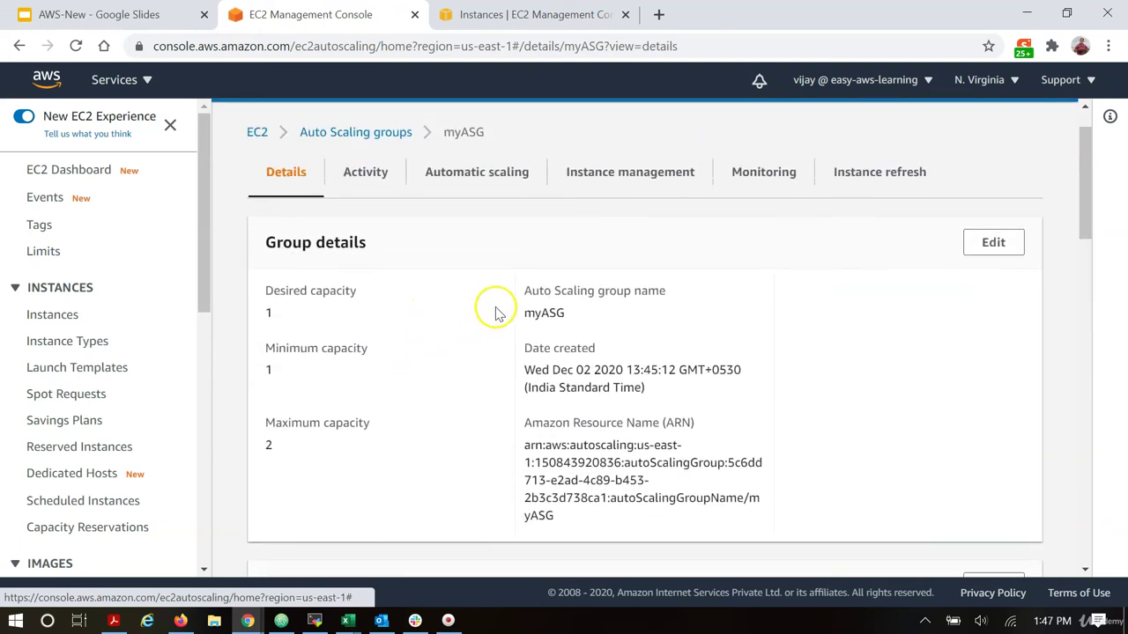
left_click(783, 184)
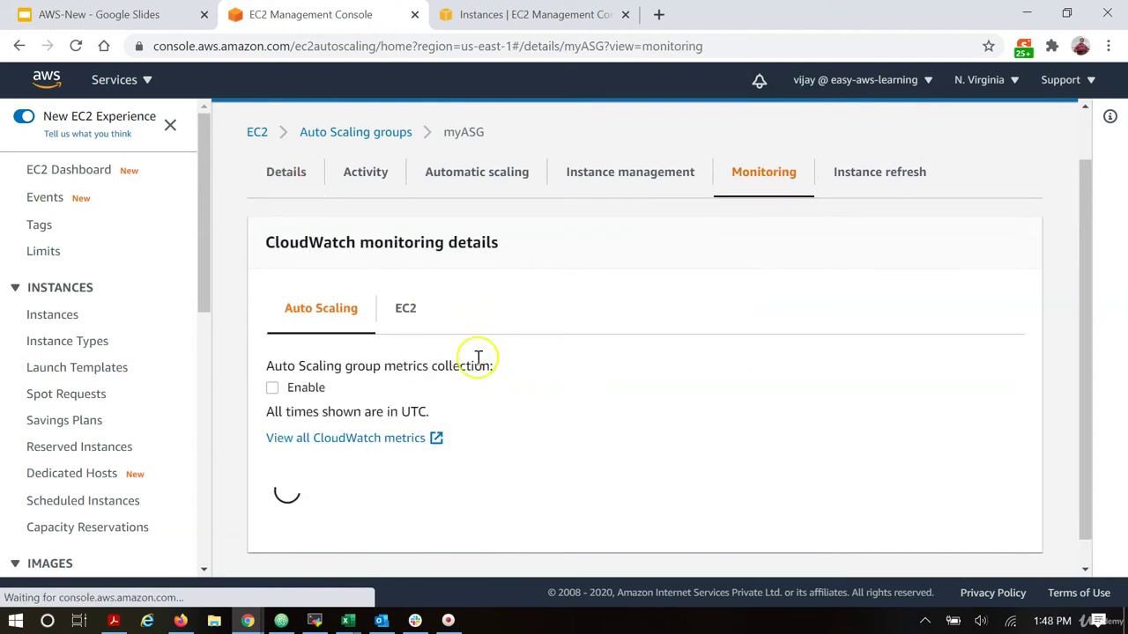
left_click(410, 316)
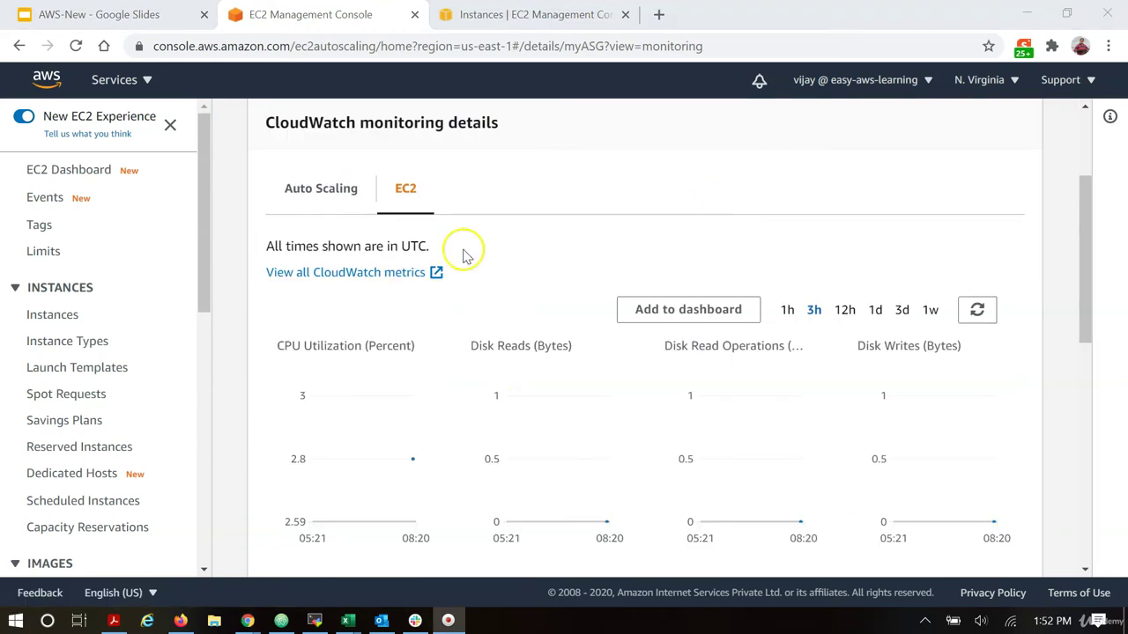
scroll(465, 255, "up", 2)
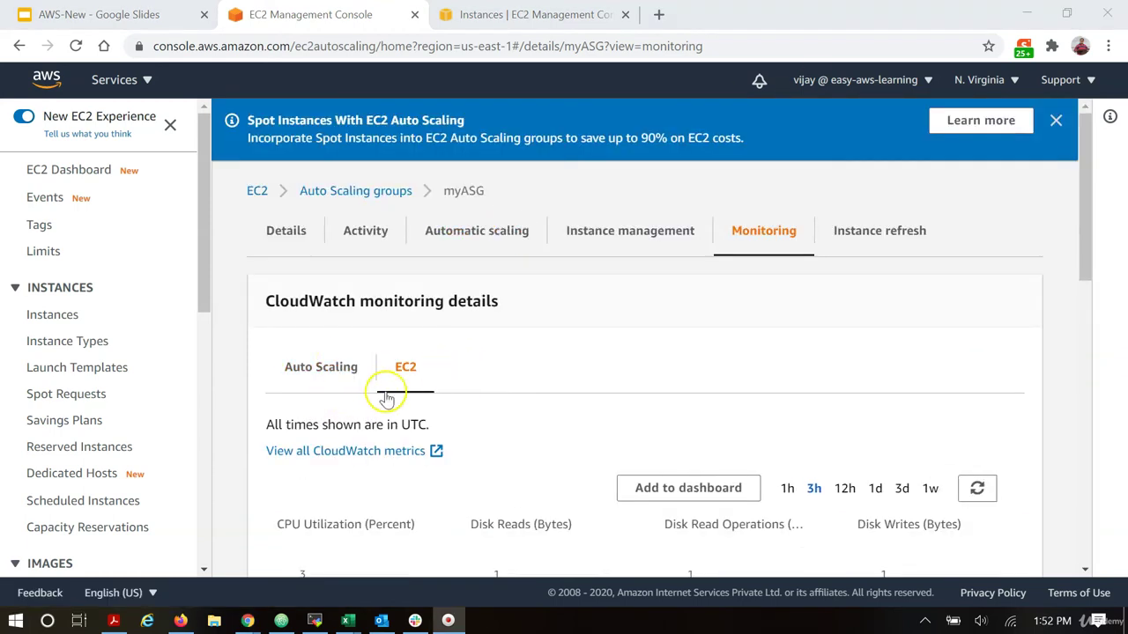
scroll(343, 394, "down", 2)
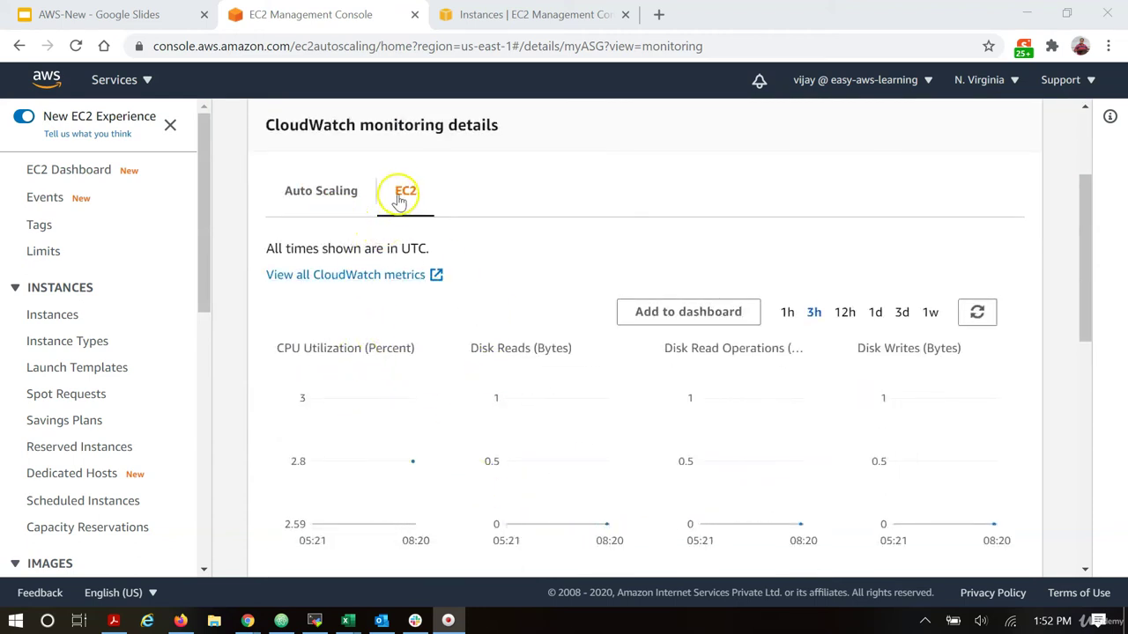
scroll(494, 396, "down", 5)
scroll(604, 396, "down", 1)
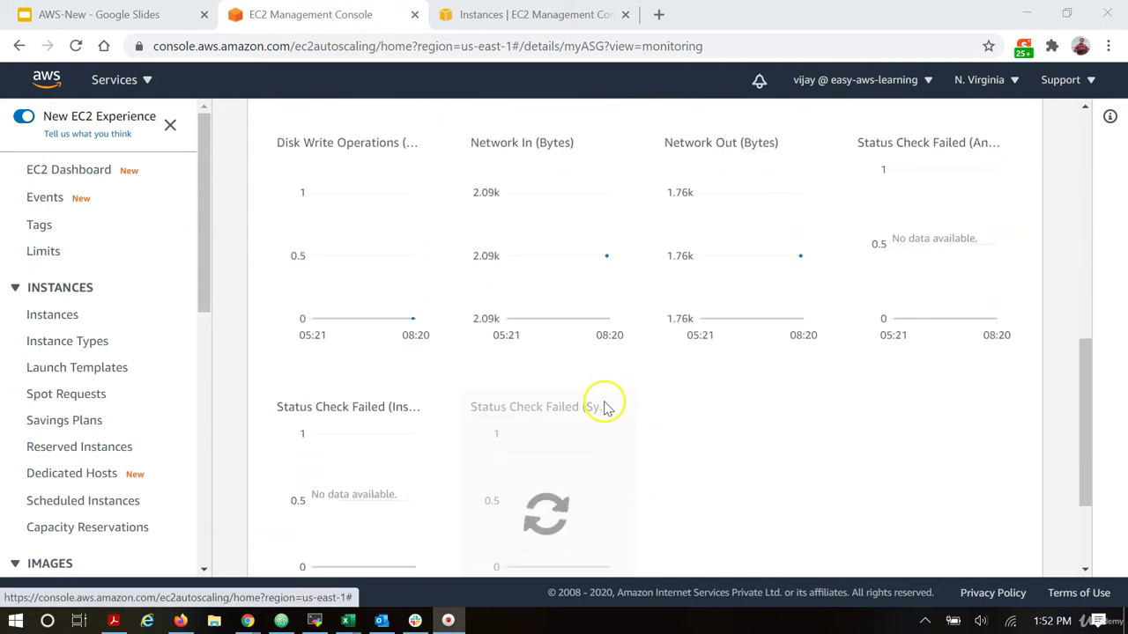
scroll(616, 421, "up", 1)
scroll(652, 391, "up", 5)
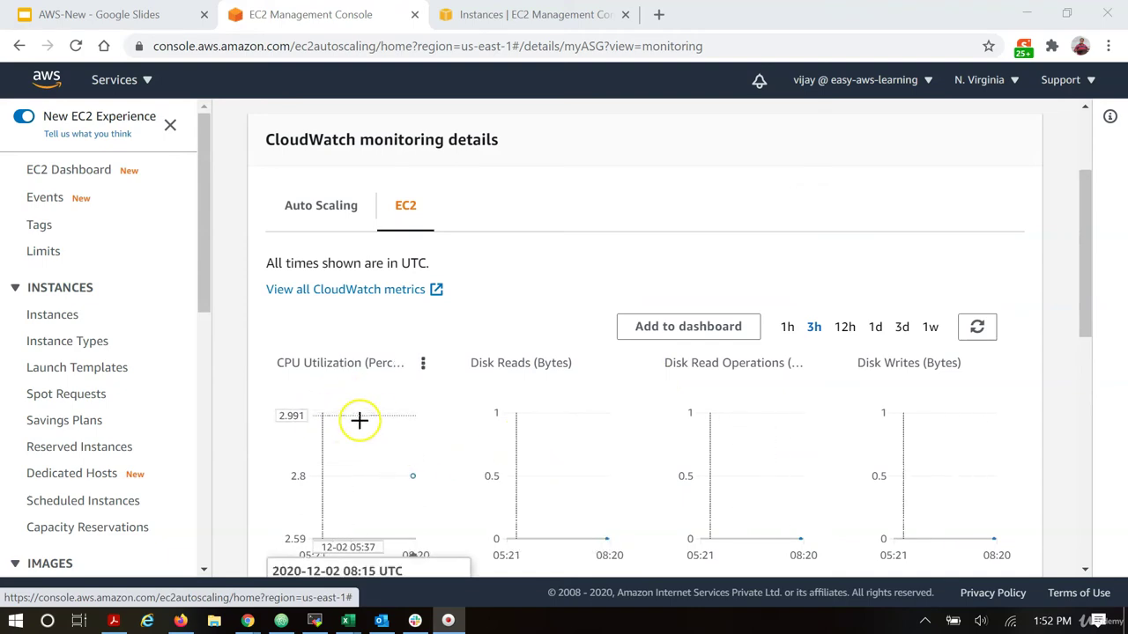
scroll(378, 428, "down", 2)
scroll(388, 419, "up", 2)
scroll(388, 419, "up", 2)
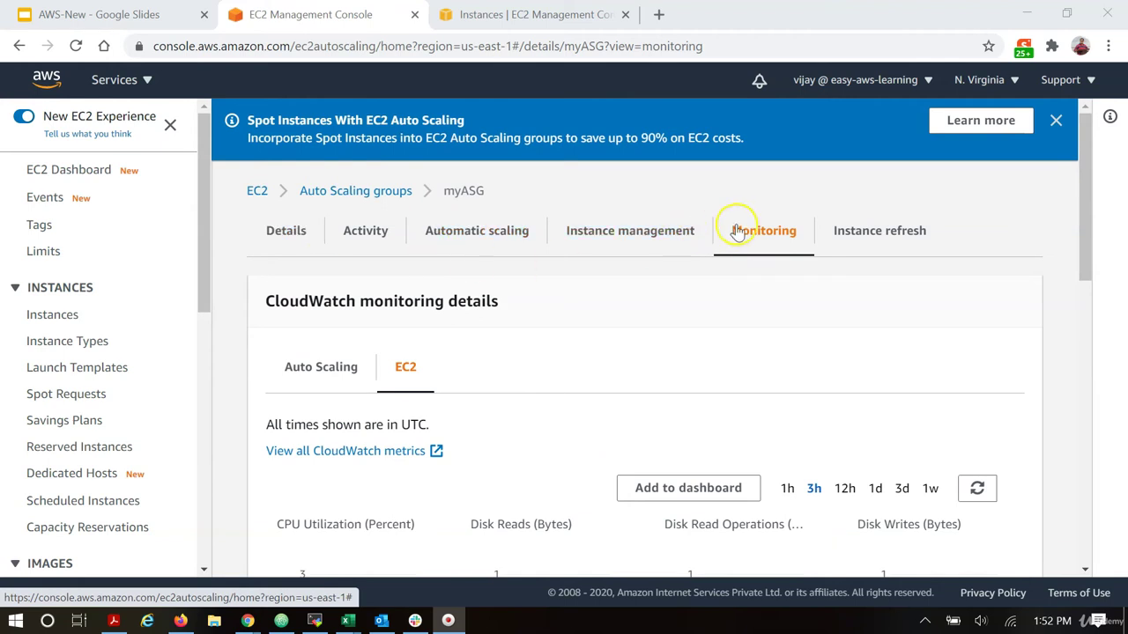
Step: Check the activity history, then return to myASG's Group details panel
left_click(288, 238)
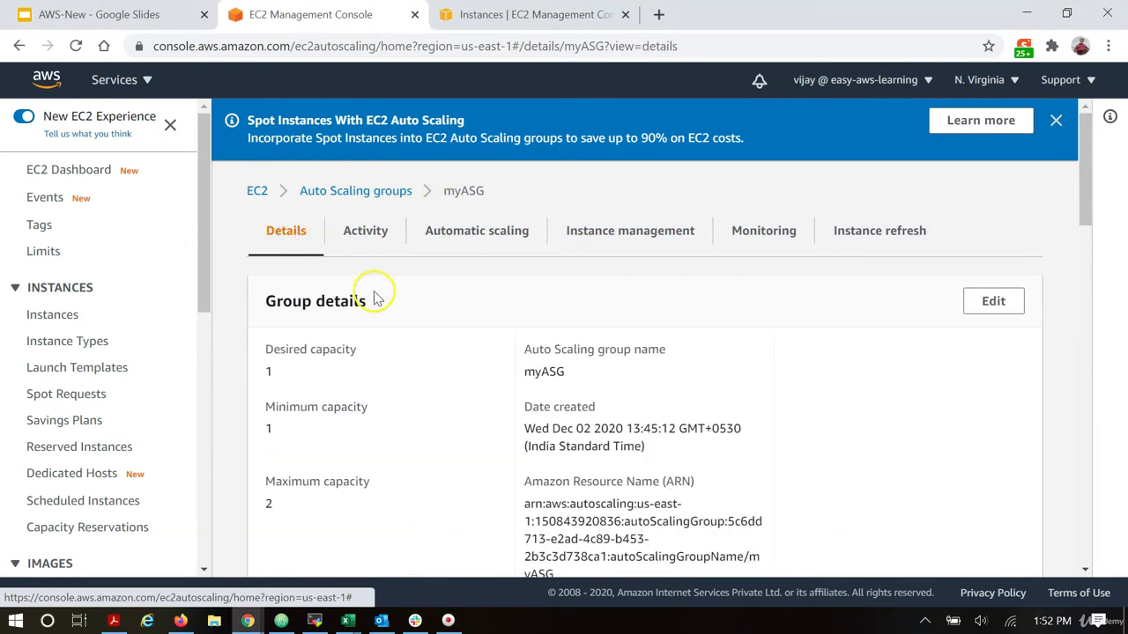
scroll(428, 353, "down", 3)
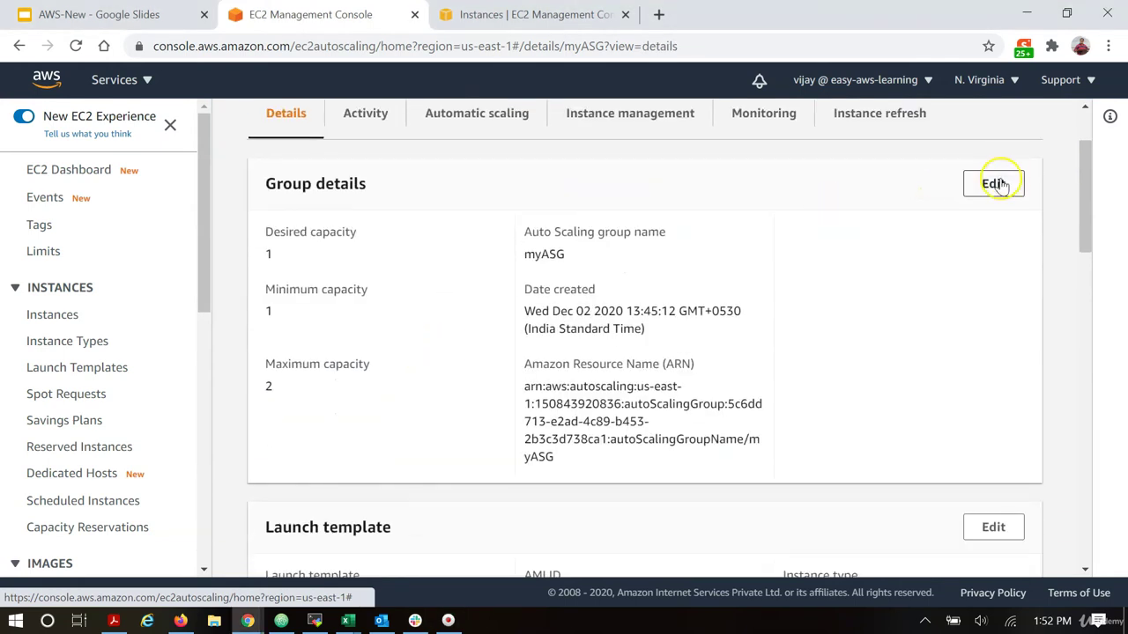
left_click(383, 115)
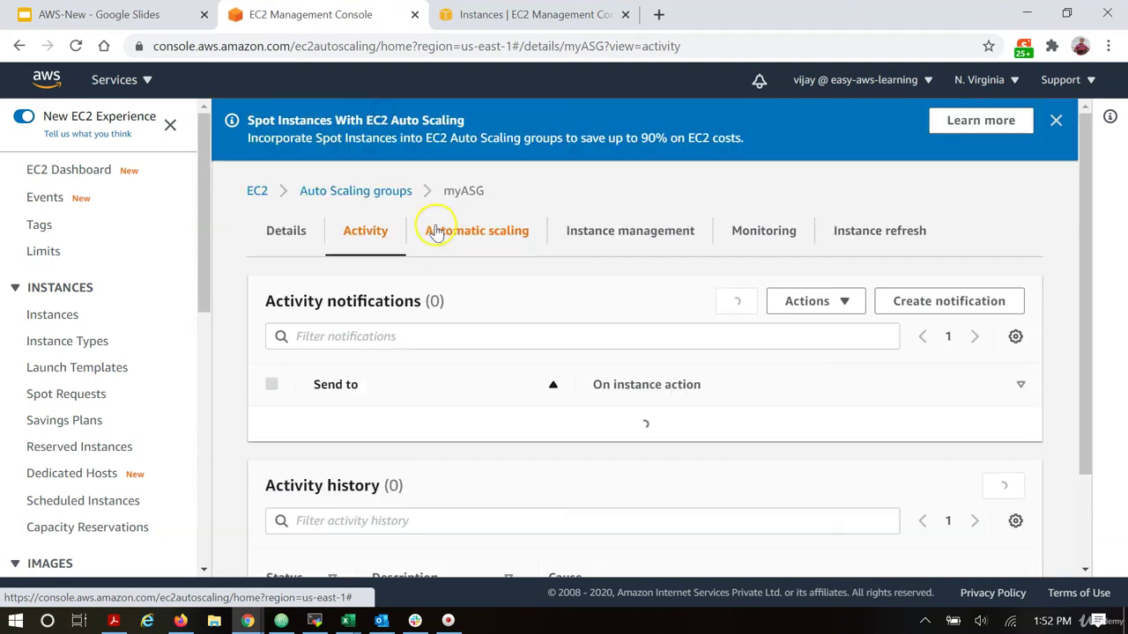
scroll(464, 330, "down", 2)
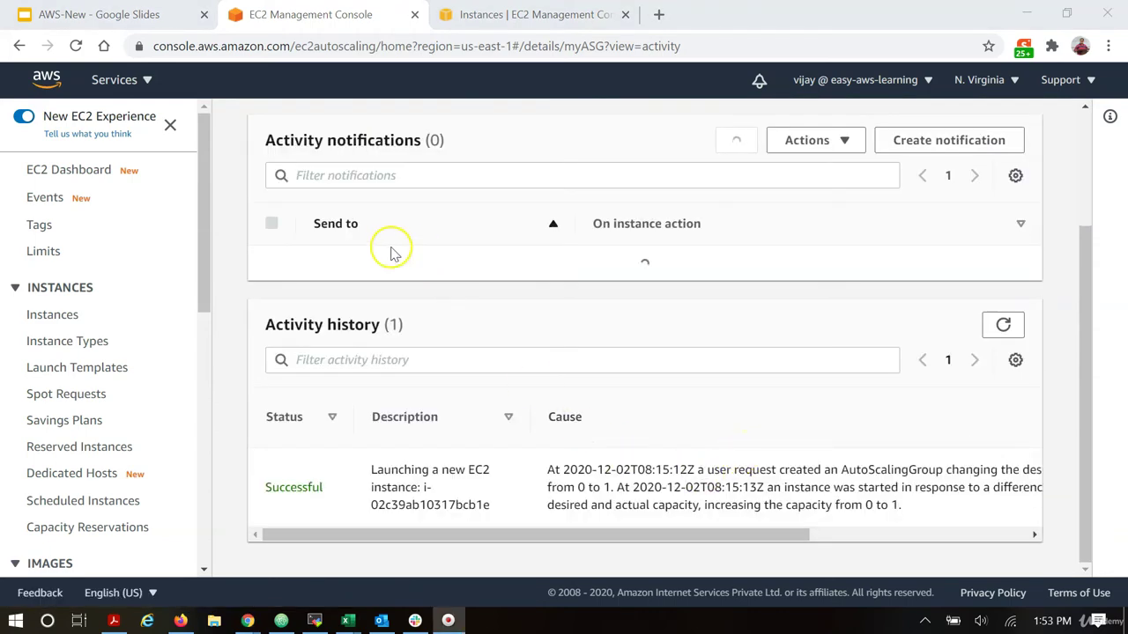
scroll(393, 252, "up", 2)
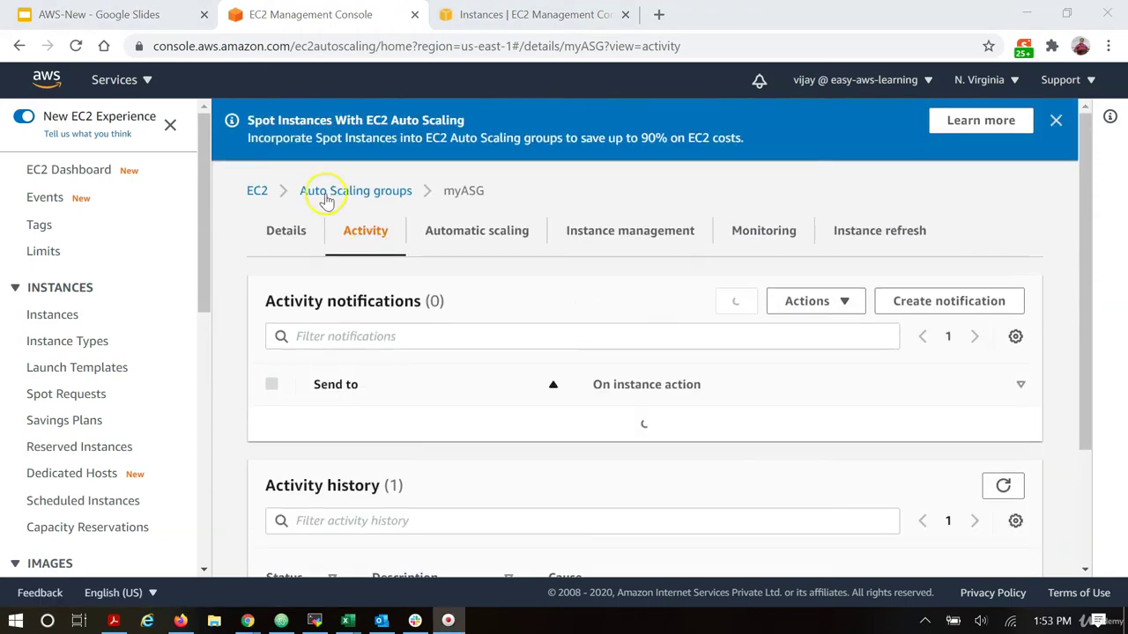
left_click(293, 243)
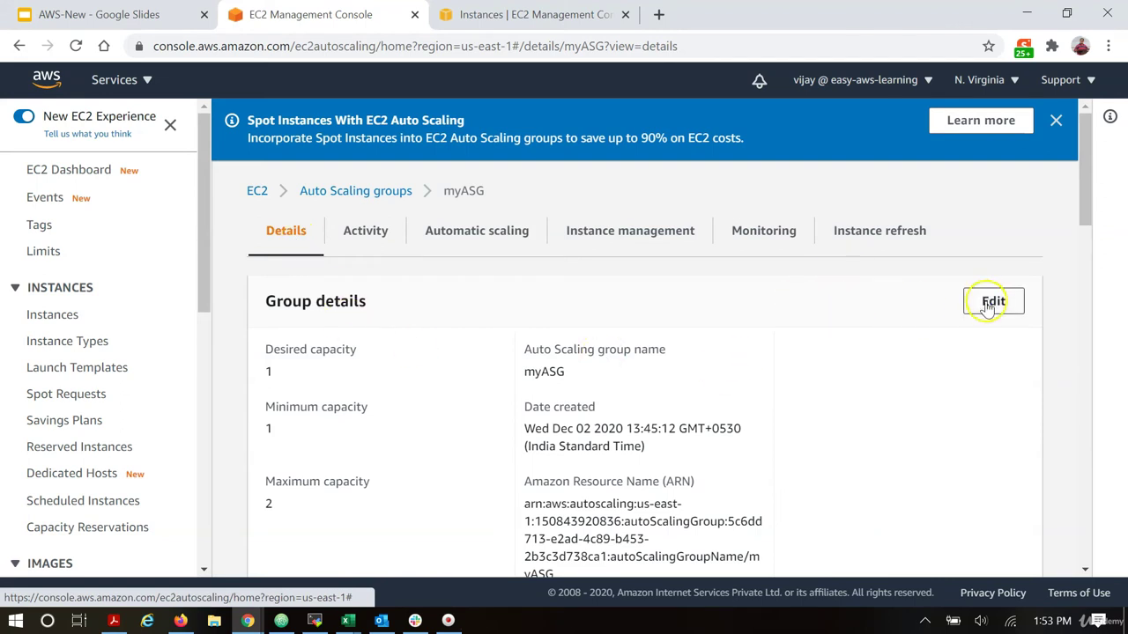
Step: Change myASG's desired capacity from 1 to 2 and apply the update
left_click(991, 300)
double_click(328, 321)
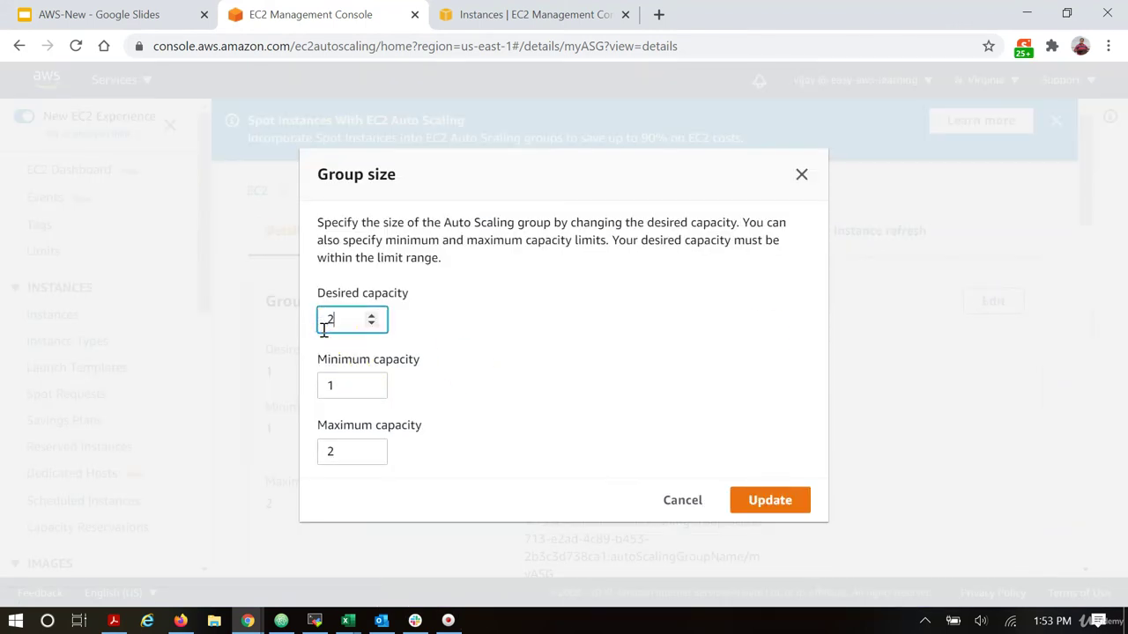
left_click(753, 500)
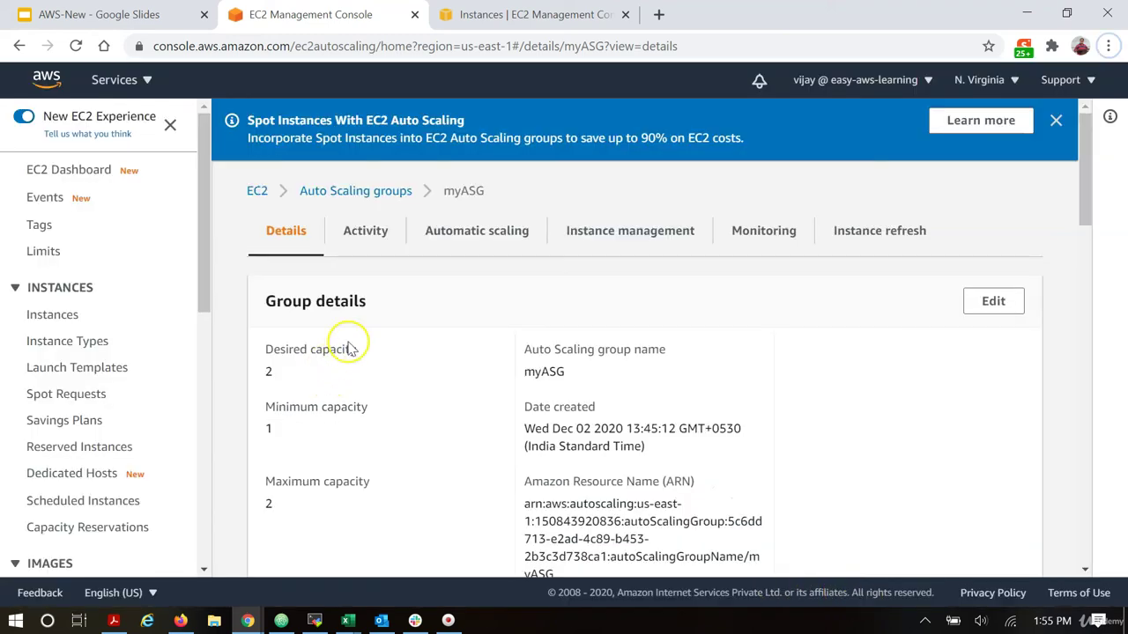
Step: Confirm the 1-to-2 capacity change in activity history and refresh the instances list
left_click(376, 239)
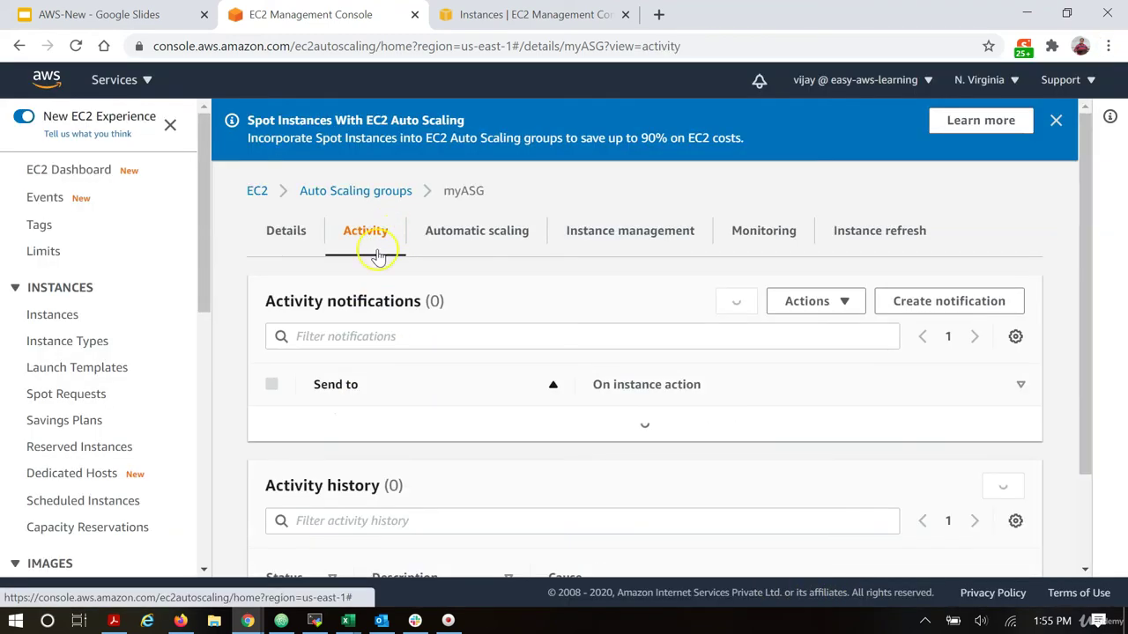
scroll(403, 319, "down", 2)
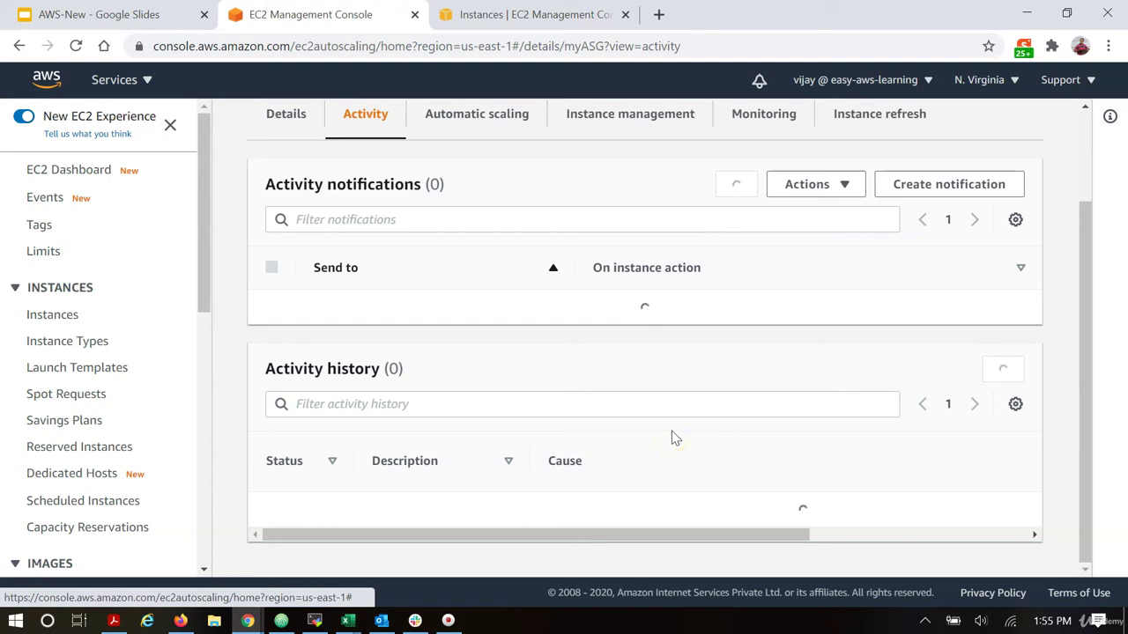
scroll(672, 438, "down", 2)
left_click_drag(554, 534, 733, 522)
left_click(772, 432)
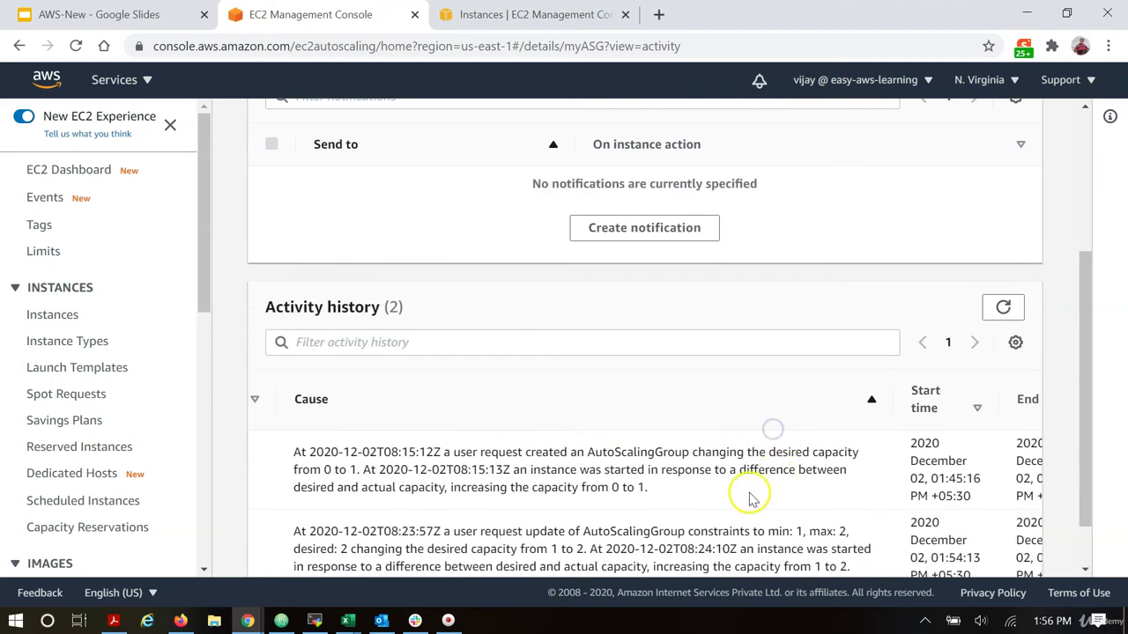
scroll(750, 502, "down", 1)
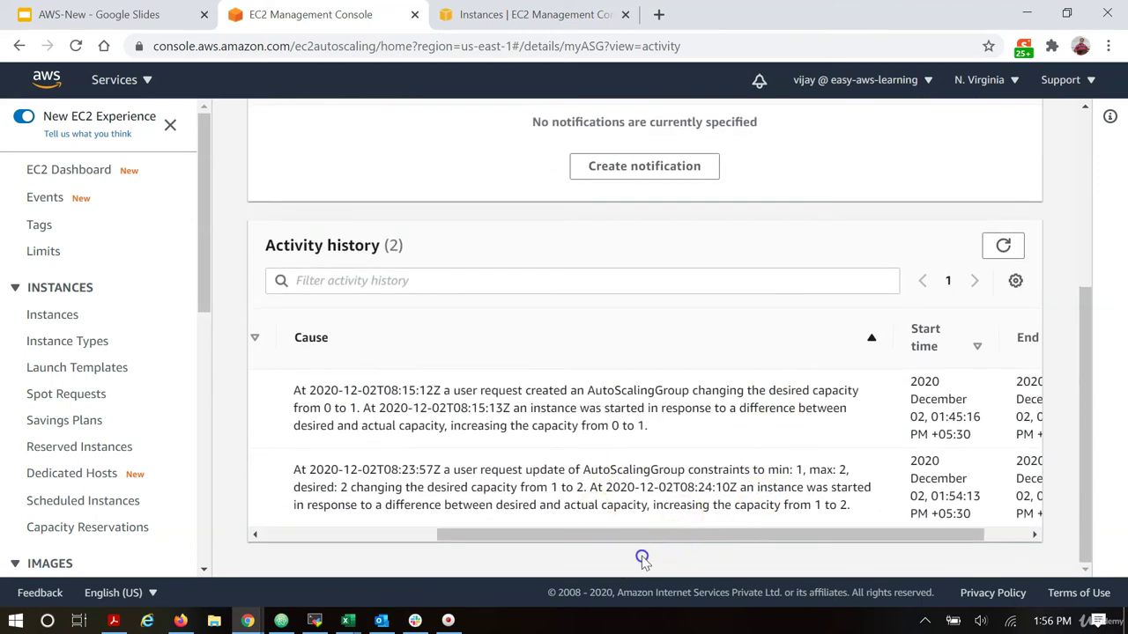
left_click_drag(564, 532, 622, 521)
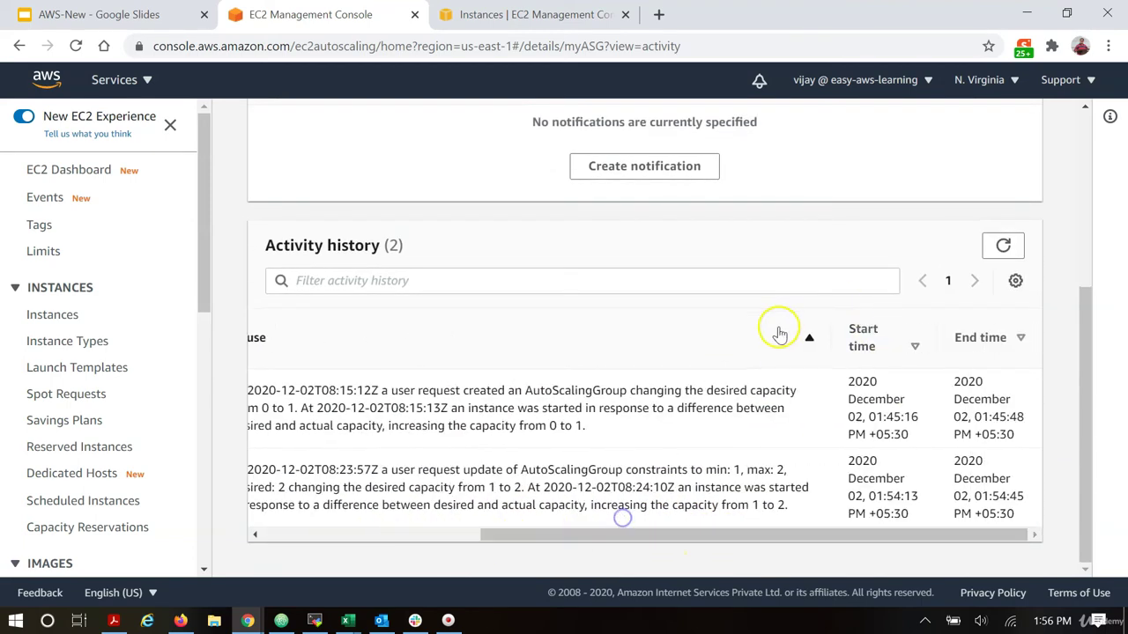
left_click(783, 334)
left_click_drag(759, 427, 793, 427)
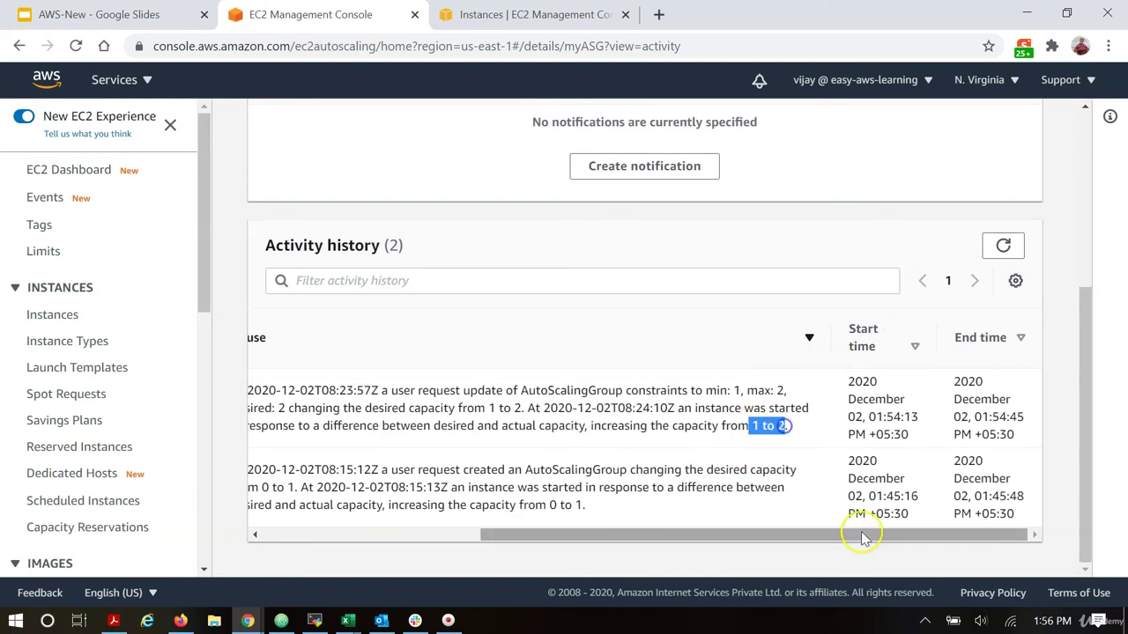
left_click(529, 15)
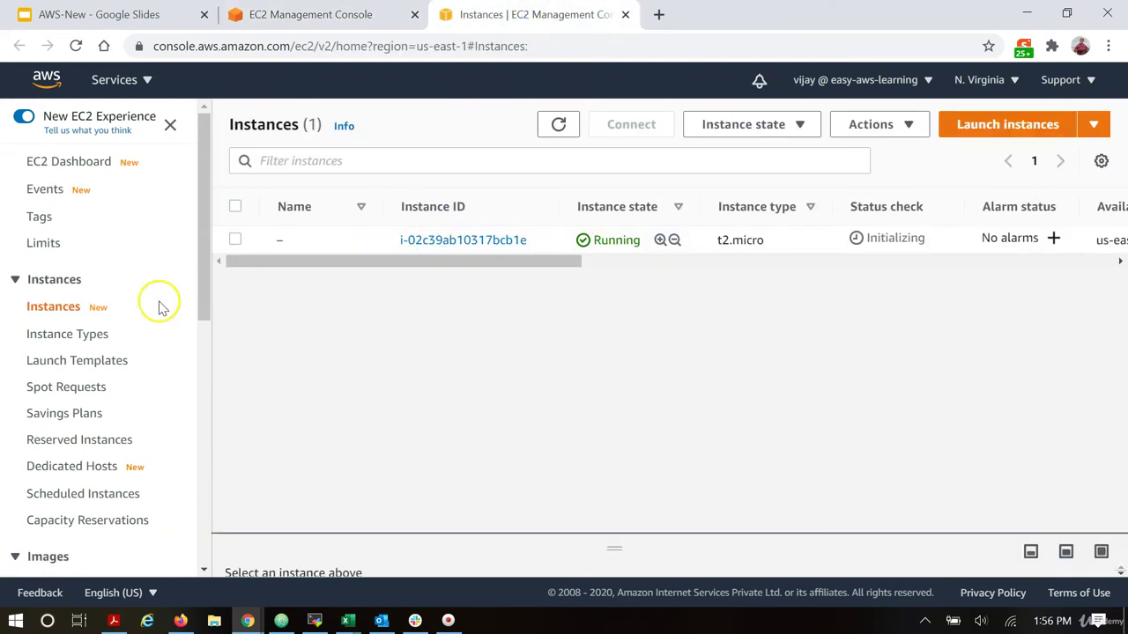
left_click(557, 128)
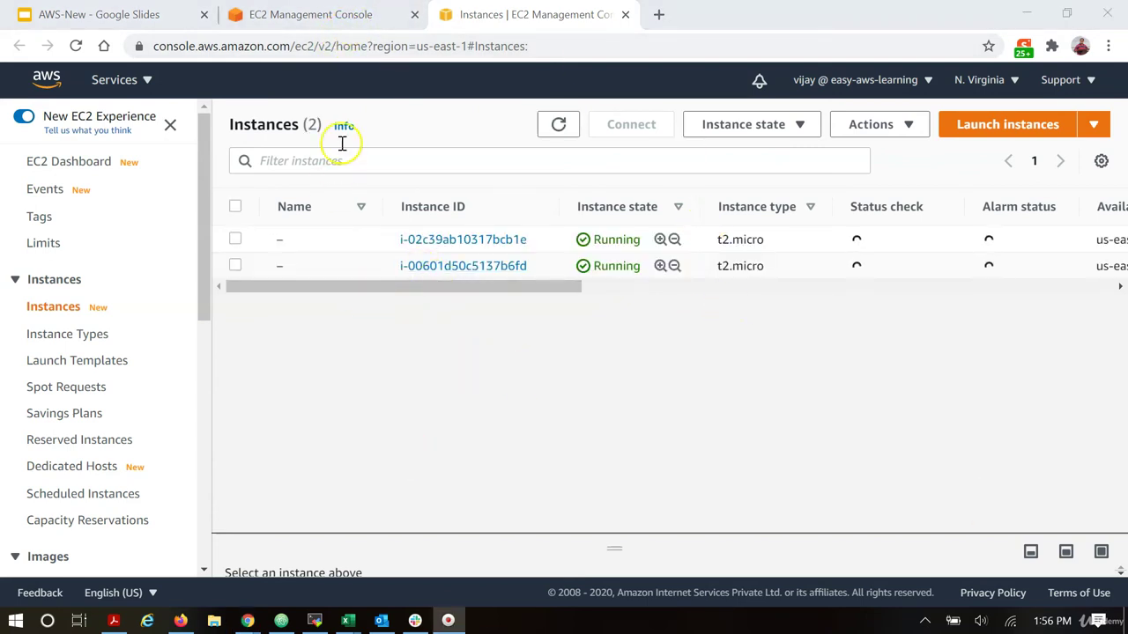
Step: Open CloudWatch from the services list in a new browser tab
left_click(309, 16)
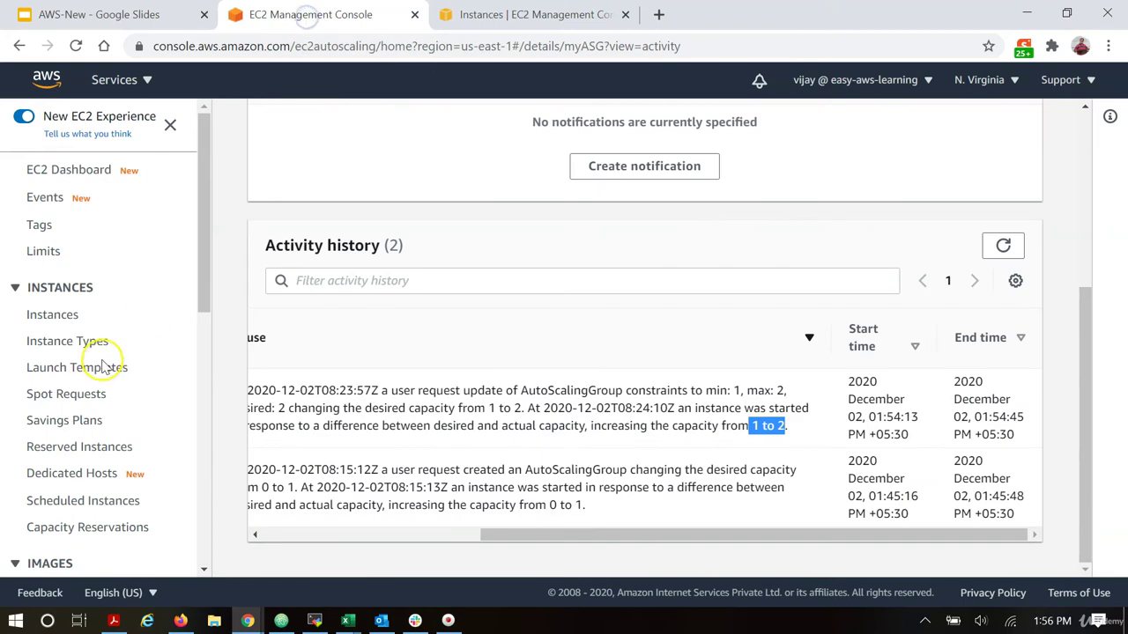
left_click(130, 80)
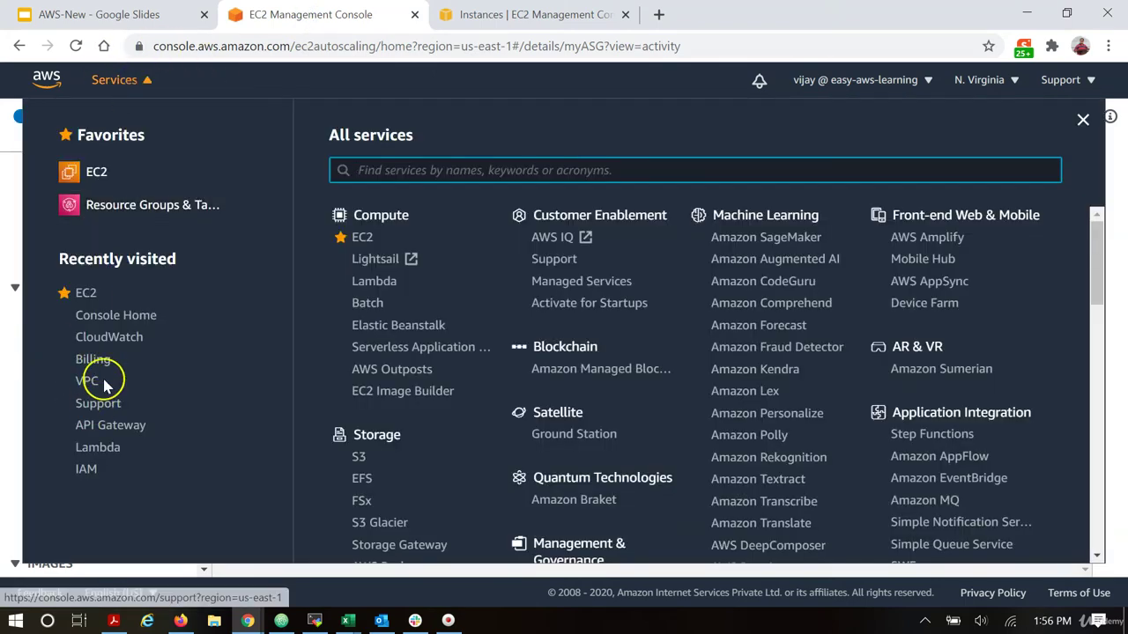
middle_click(126, 343)
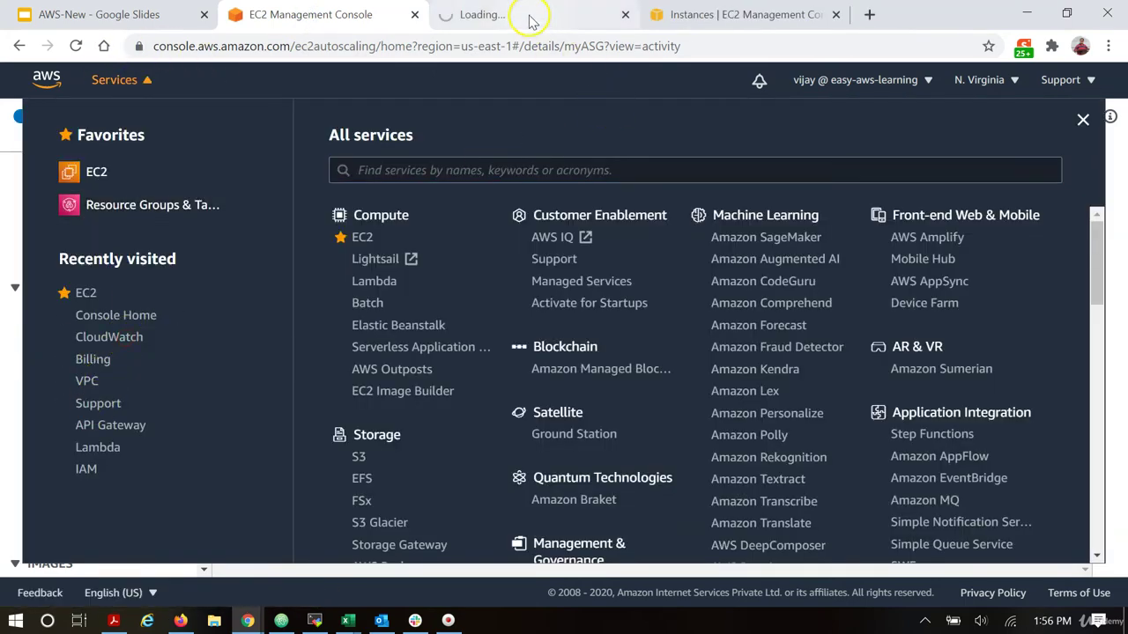
left_click(531, 19)
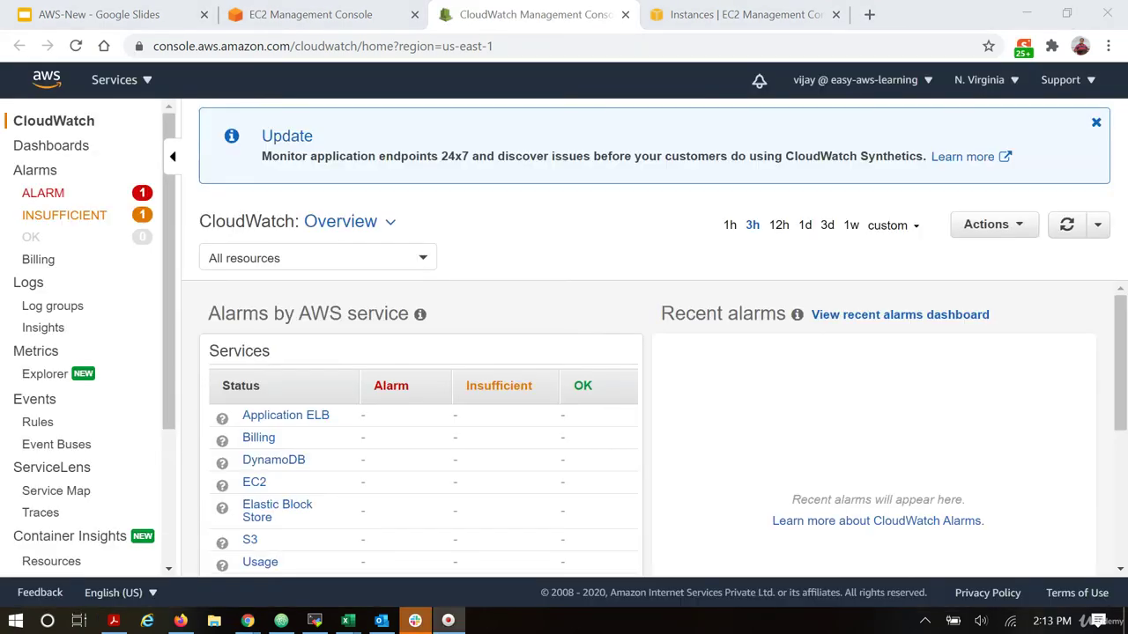
Step: View the in-alarm TargetTracking myASG low-CPU alarm's CPUUtilization graph, then return to myASG
left_click(44, 195)
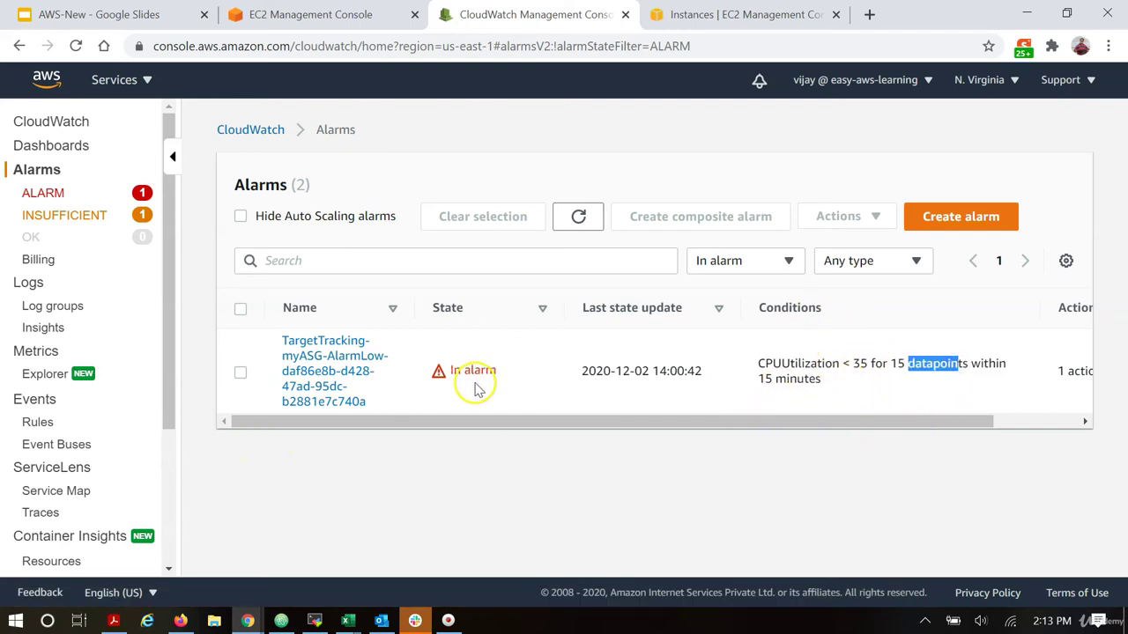
left_click_drag(517, 375, 445, 373)
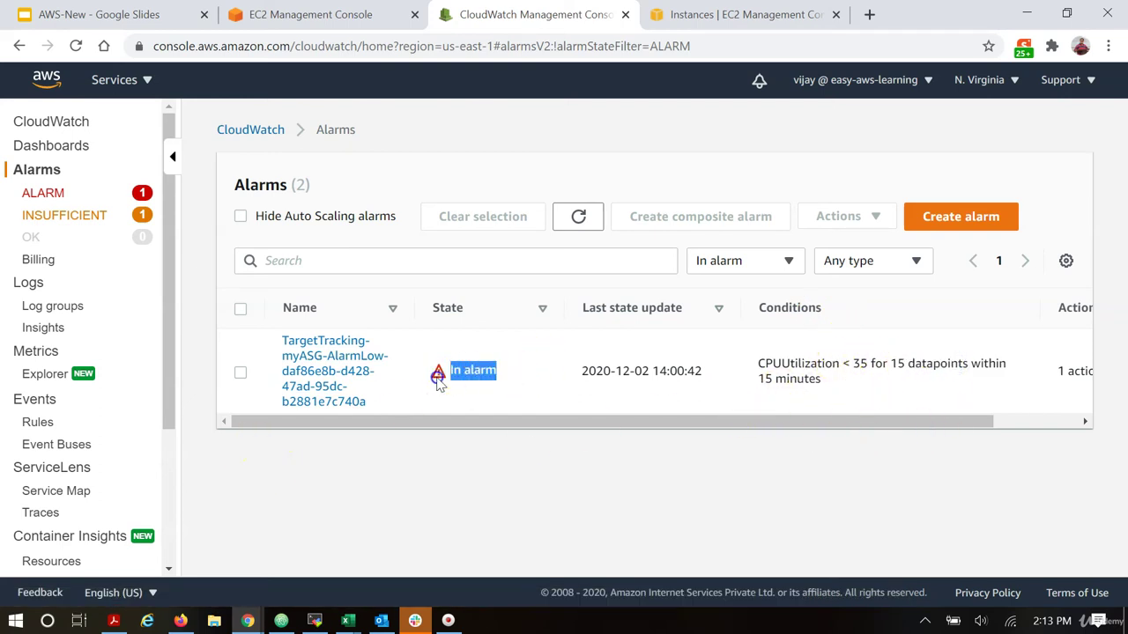
left_click(343, 363)
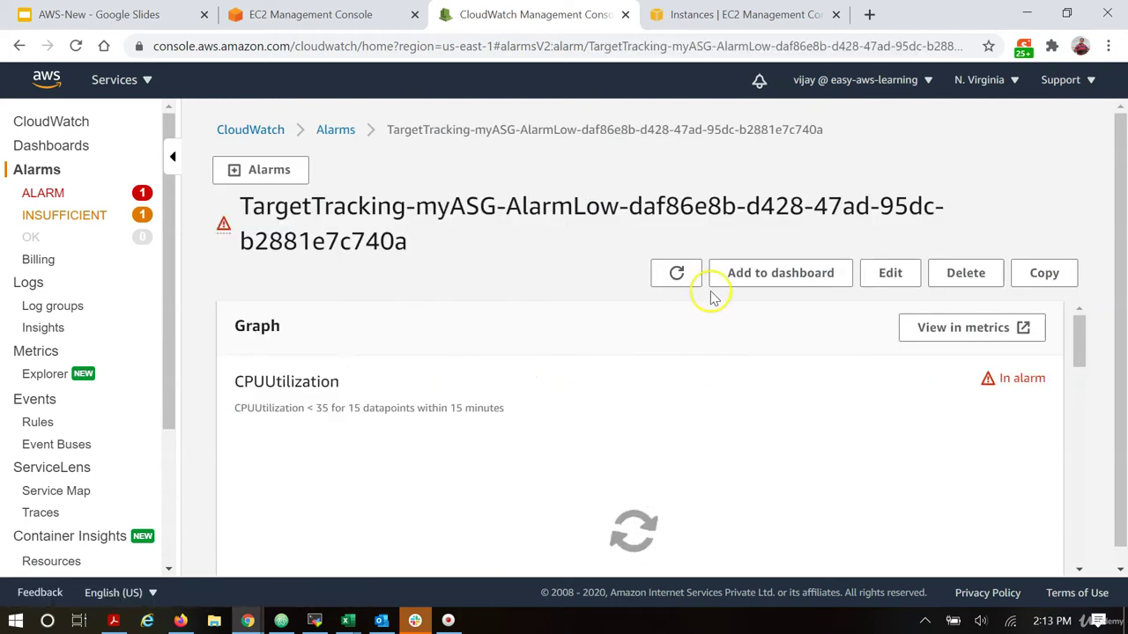
scroll(716, 293, "down", 1)
scroll(711, 297, "down", 1)
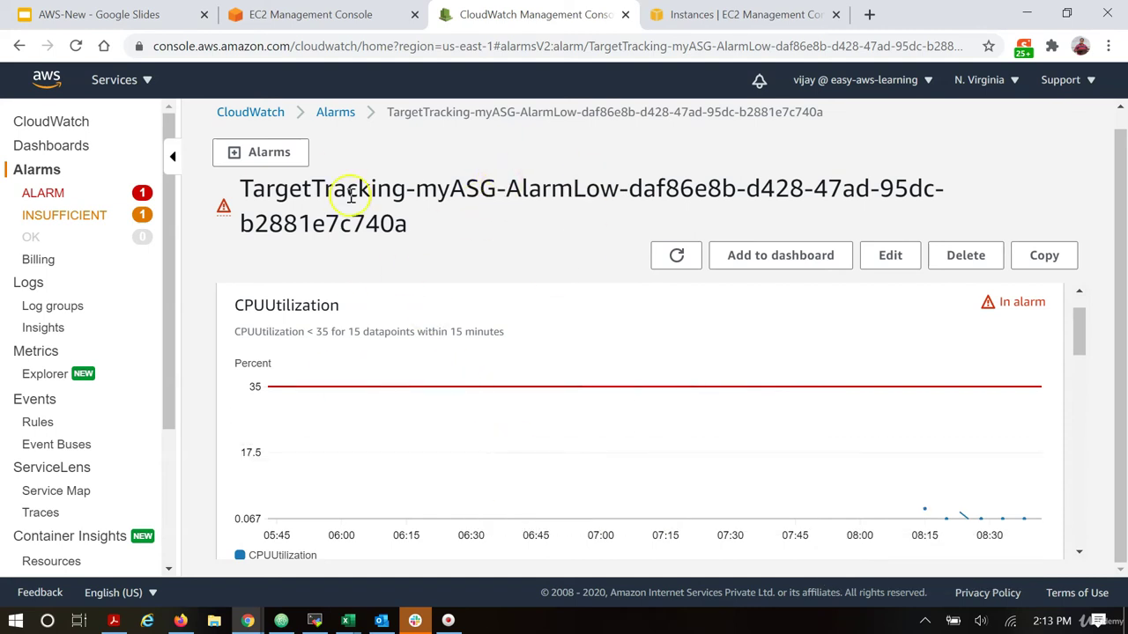
left_click(278, 13)
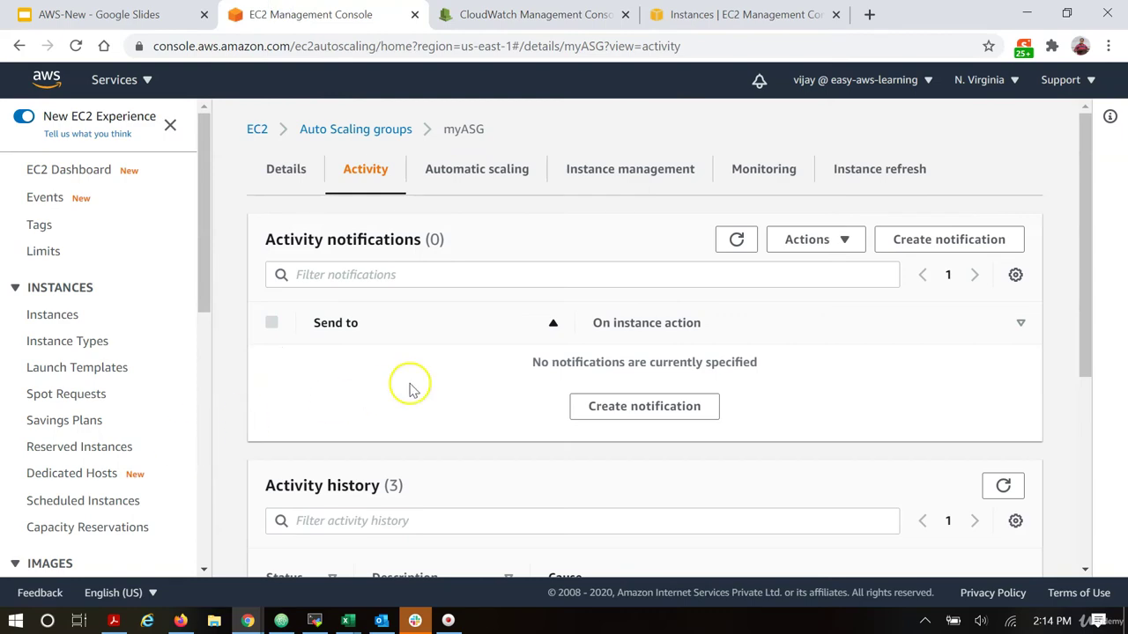
Step: Read the activity entry terminating an instance to shrink capacity from 2 to 1
scroll(412, 385, "down", 4)
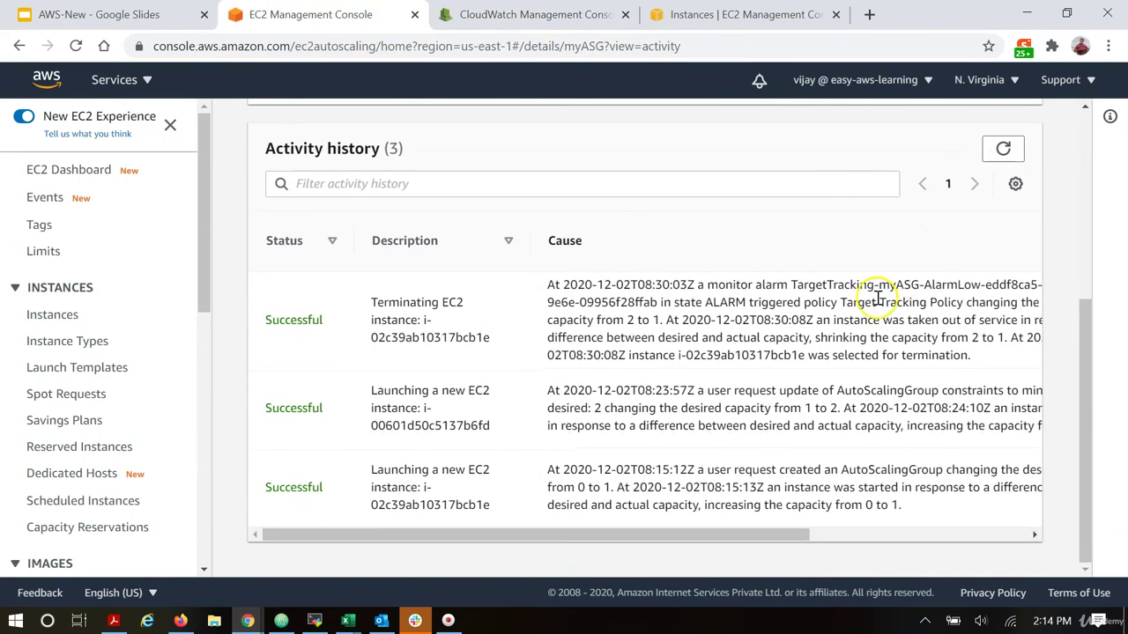
left_click_drag(733, 535, 823, 541)
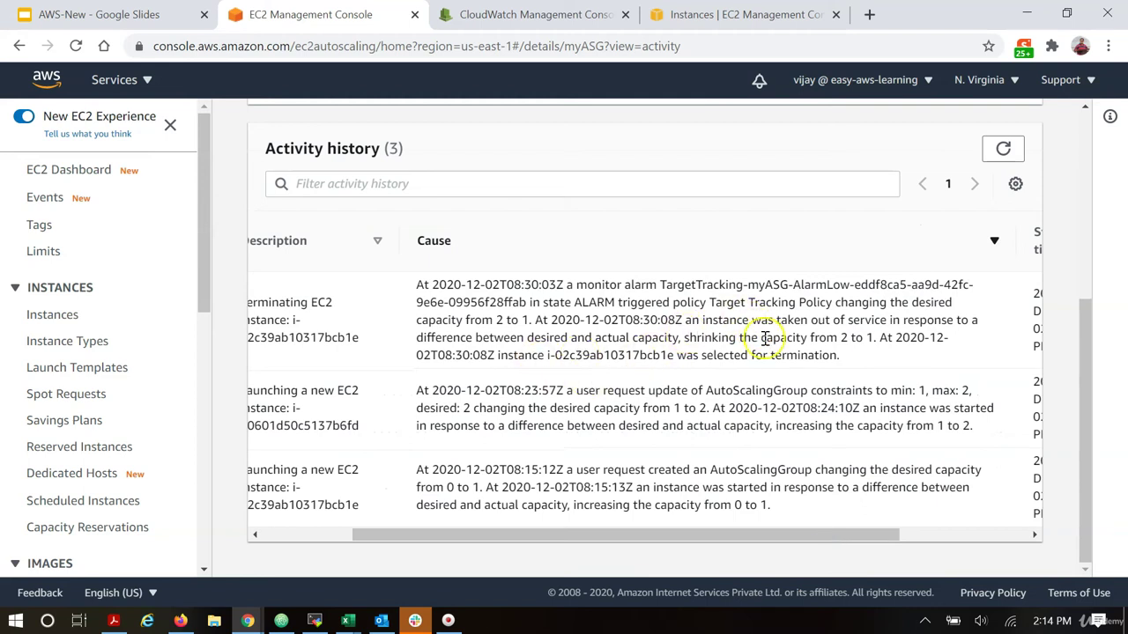
left_click_drag(687, 340, 866, 338)
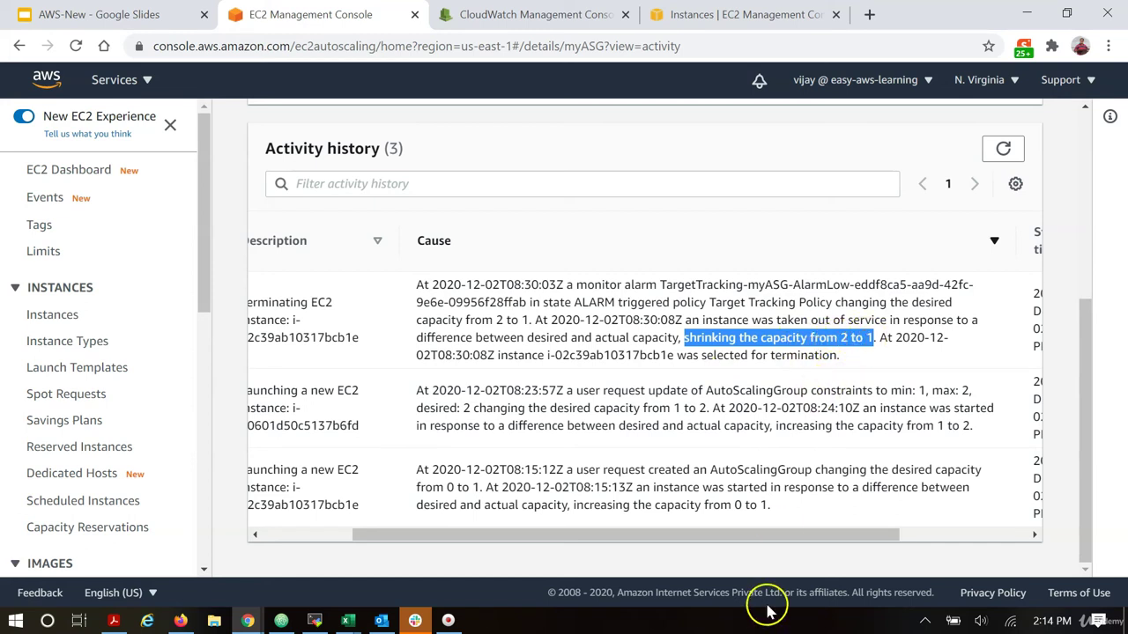
Step: Refresh the instances list, recheck the alarm graph, and return to myASG's activity history
left_click(724, 14)
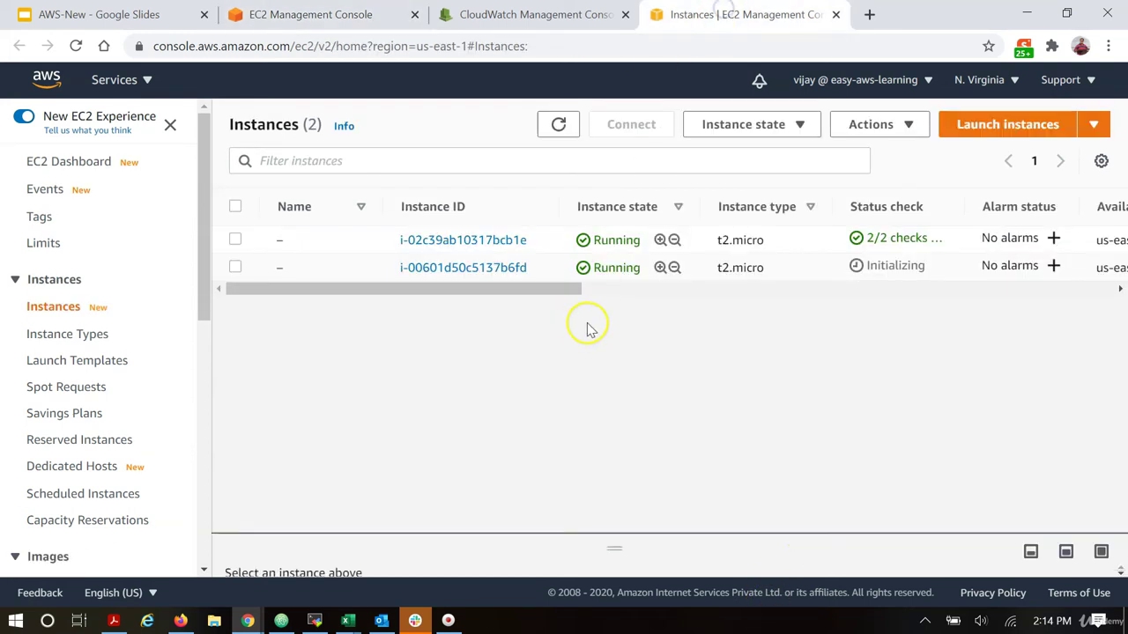
left_click(560, 124)
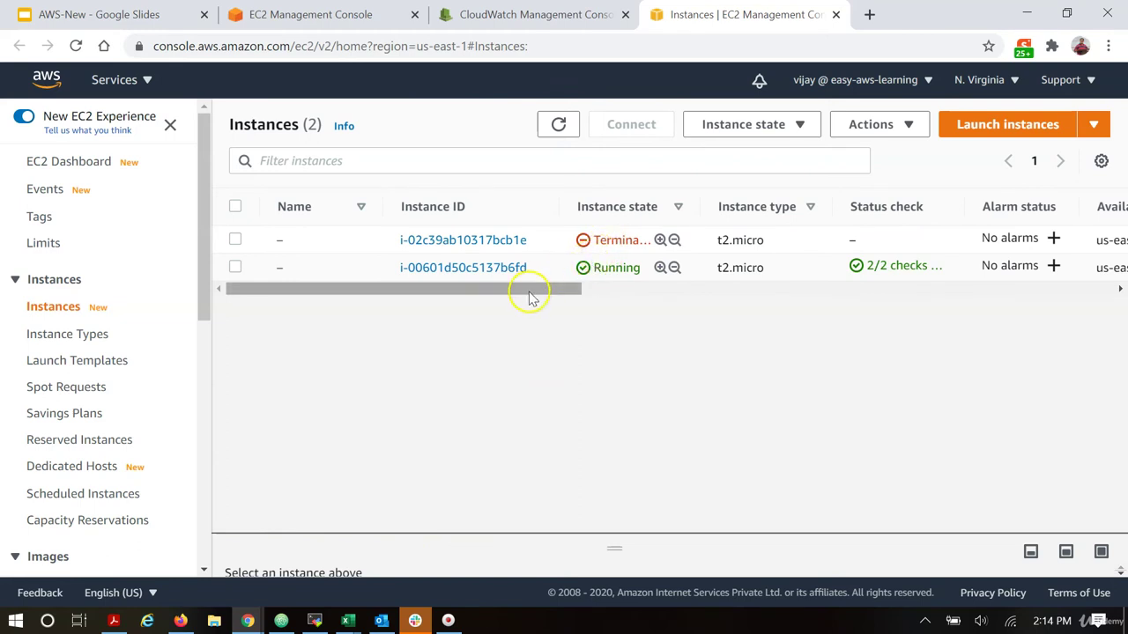
left_click(529, 15)
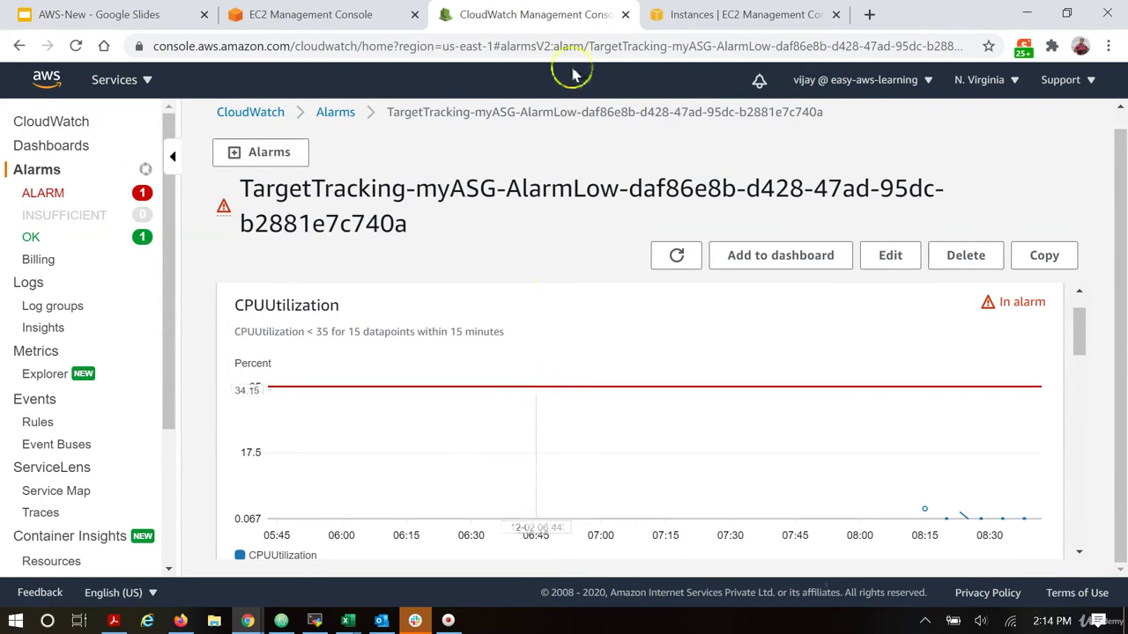
left_click(704, 12)
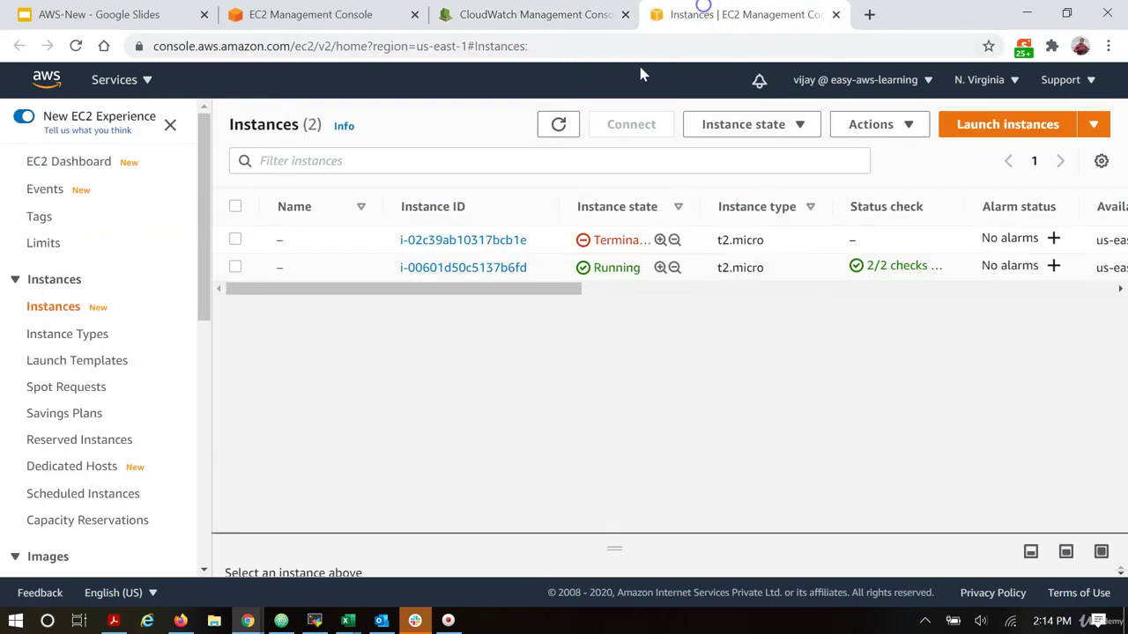
left_click(310, 15)
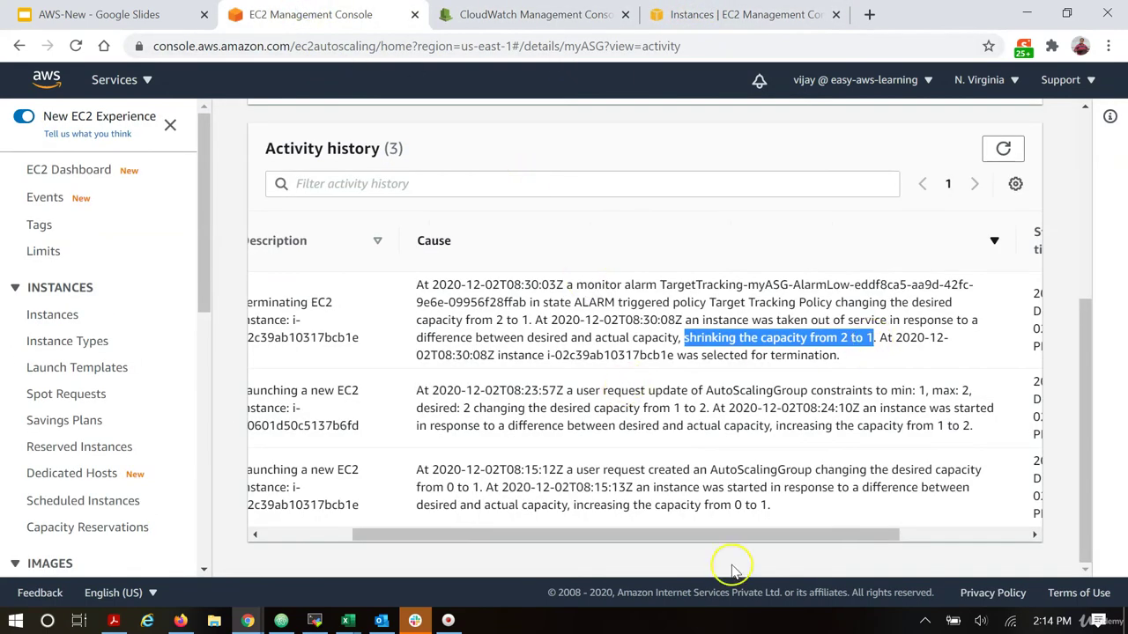
left_click_drag(757, 532, 569, 559)
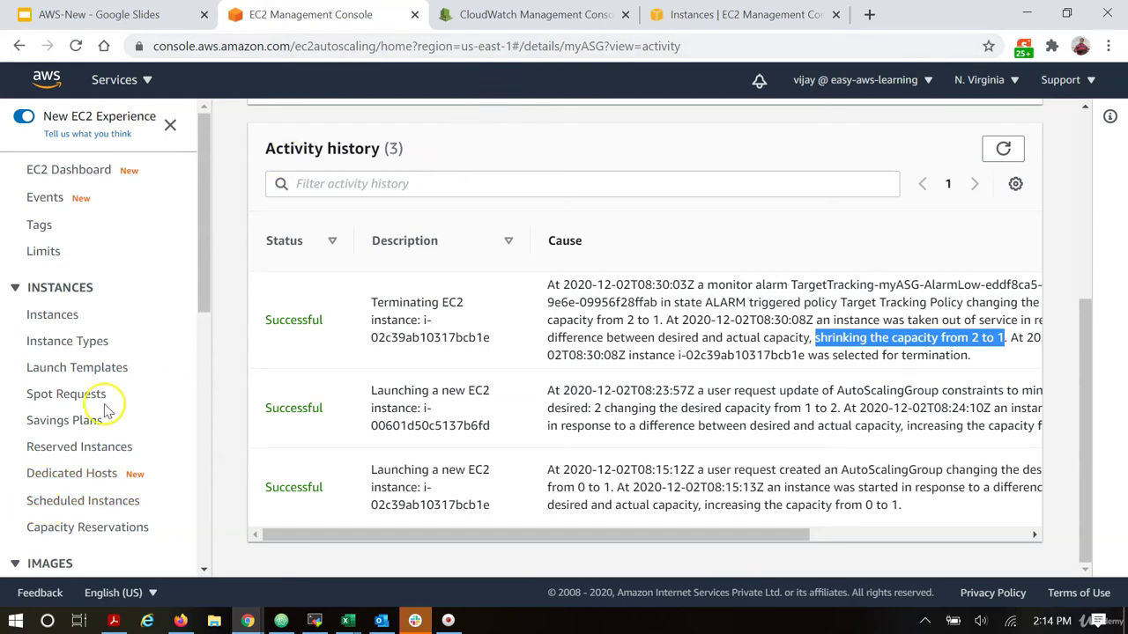
scroll(100, 403, "down", 1)
scroll(101, 402, "up", 1)
scroll(502, 279, "up", 4)
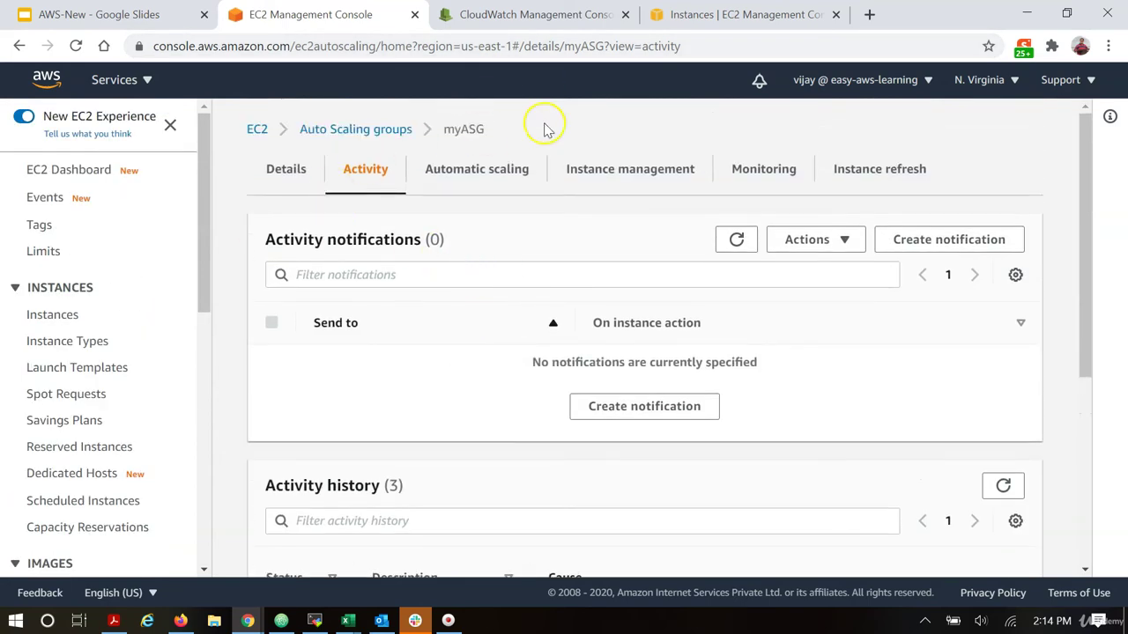
Step: Start a new myASG scaling policy with policy type Step scaling
left_click(486, 180)
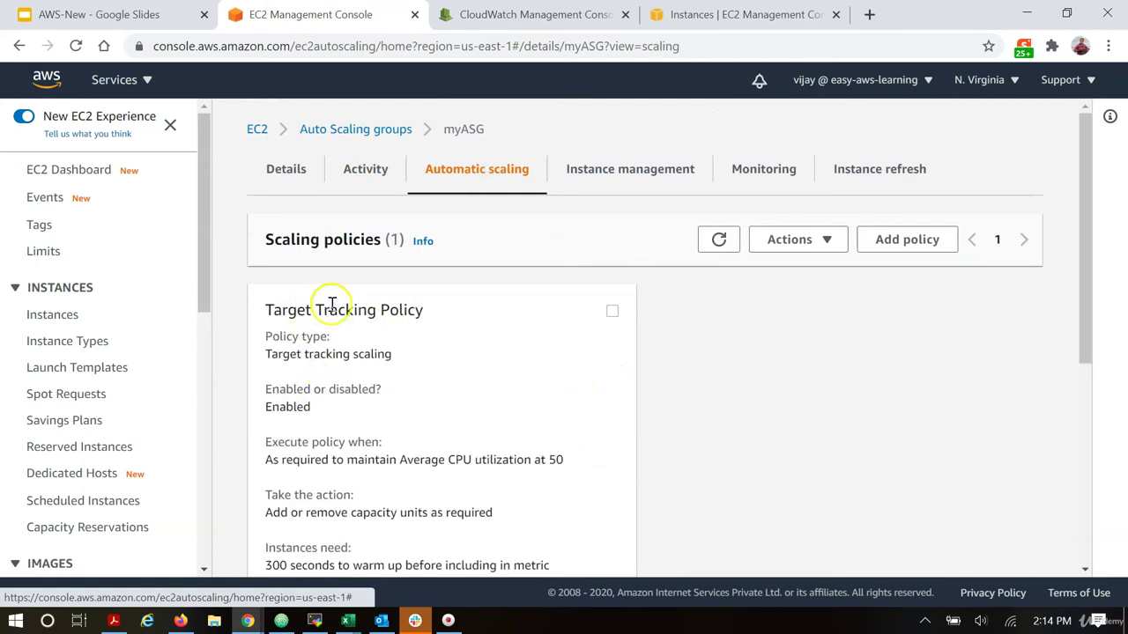
left_click_drag(419, 298, 532, 333)
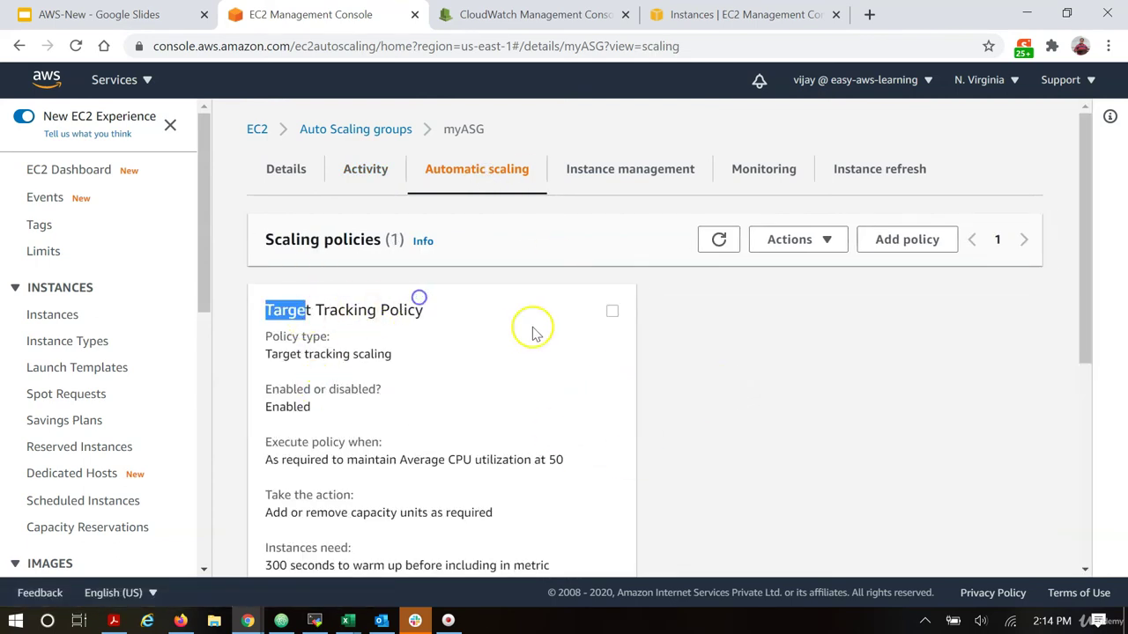
left_click(886, 247)
left_click(365, 289)
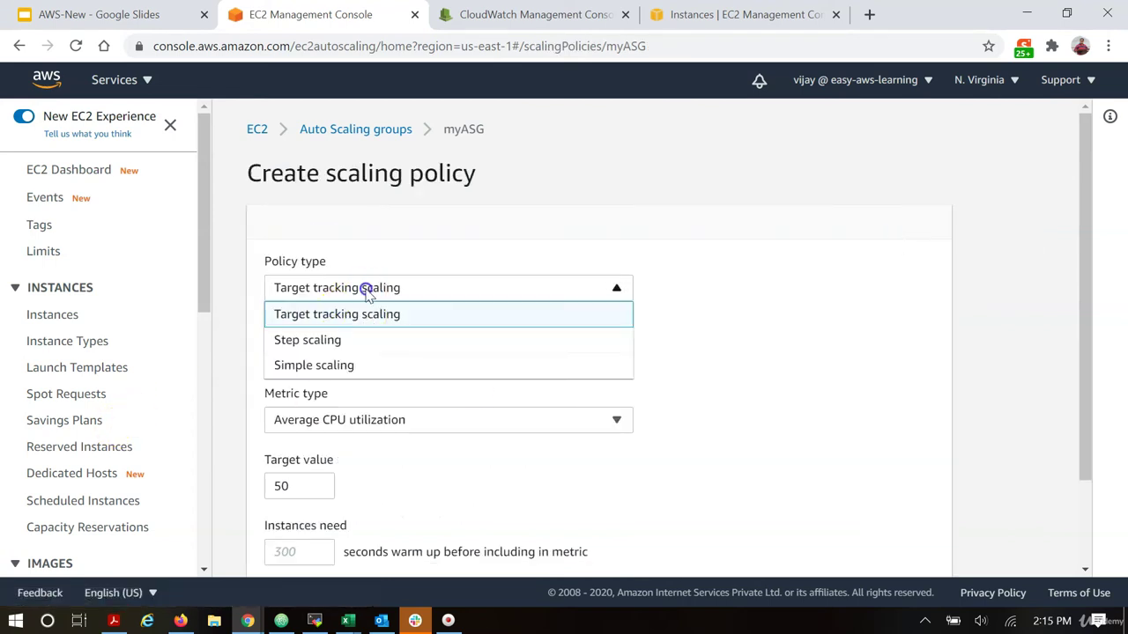
left_click(360, 337)
Step: Inspect the step policy's CloudWatch alarm, scaling action and capacity-unit options without changing them
scroll(692, 327, "down", 2)
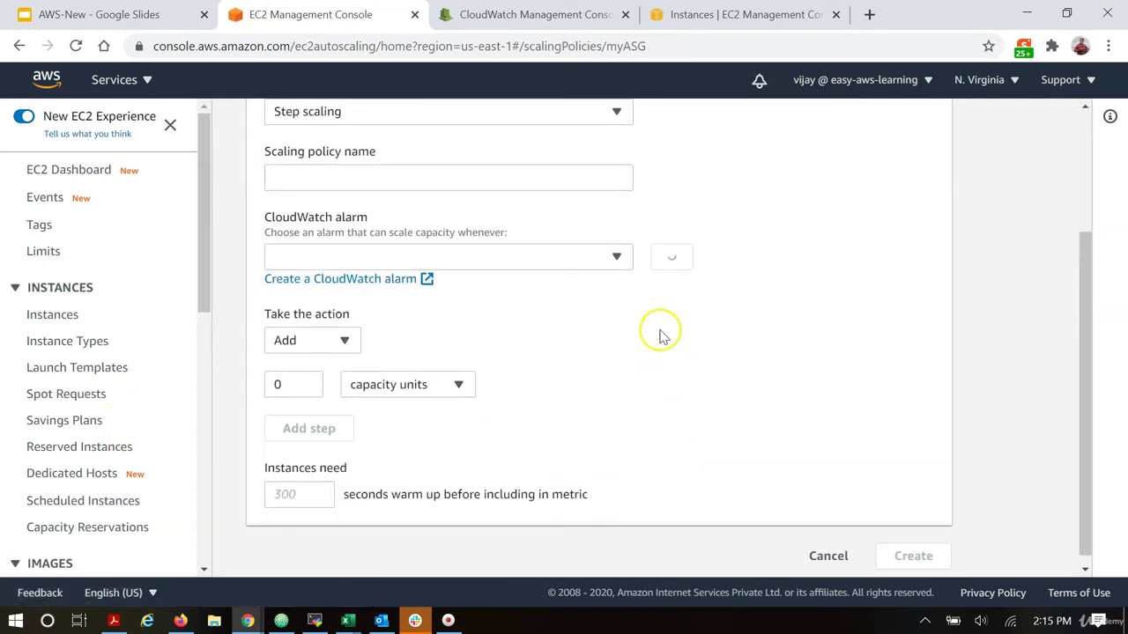
scroll(660, 329, "up", 1)
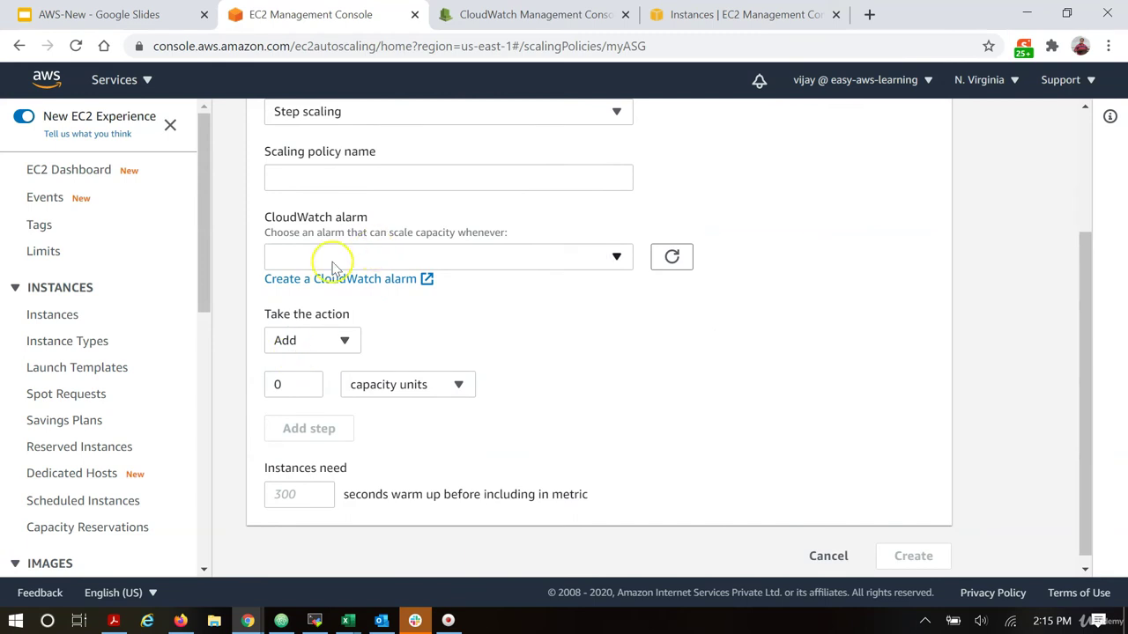
left_click(326, 251)
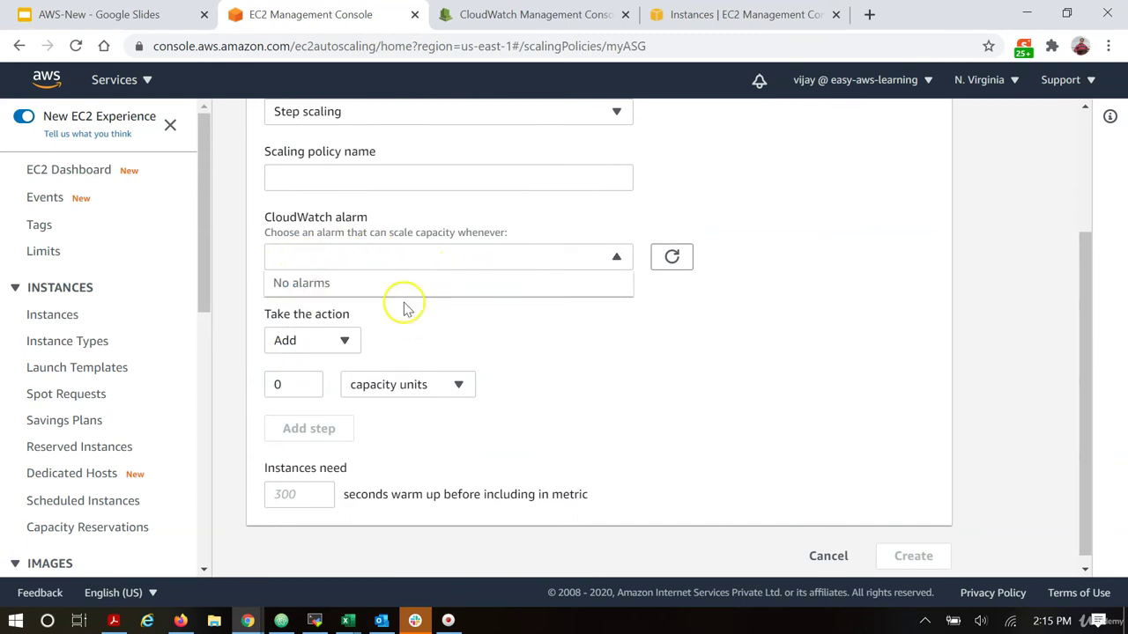
left_click(489, 317)
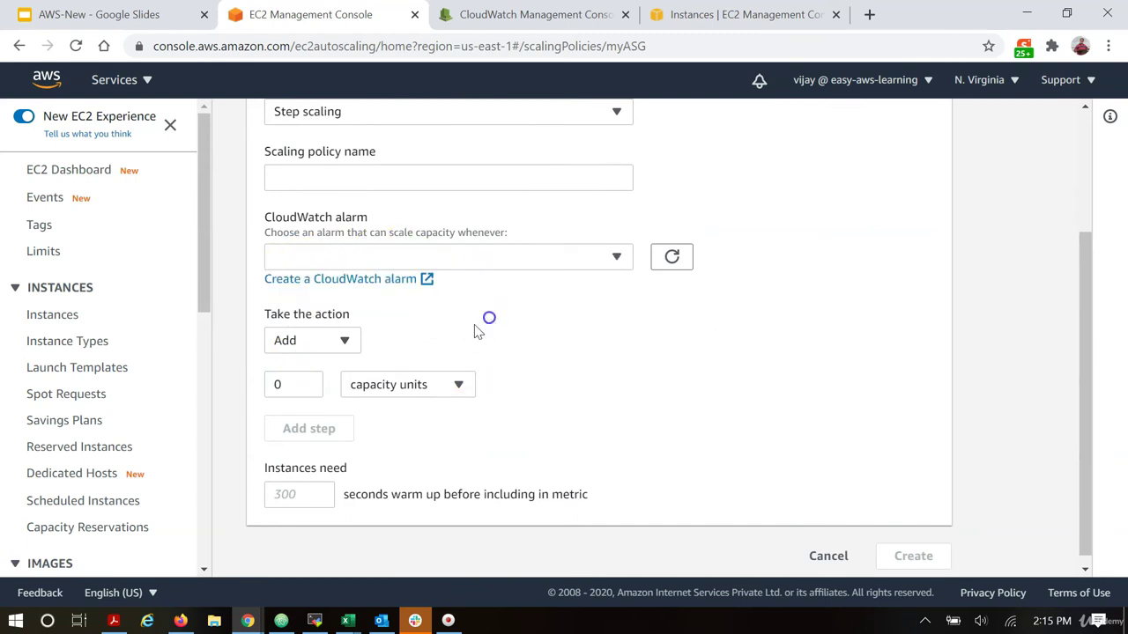
left_click(322, 342)
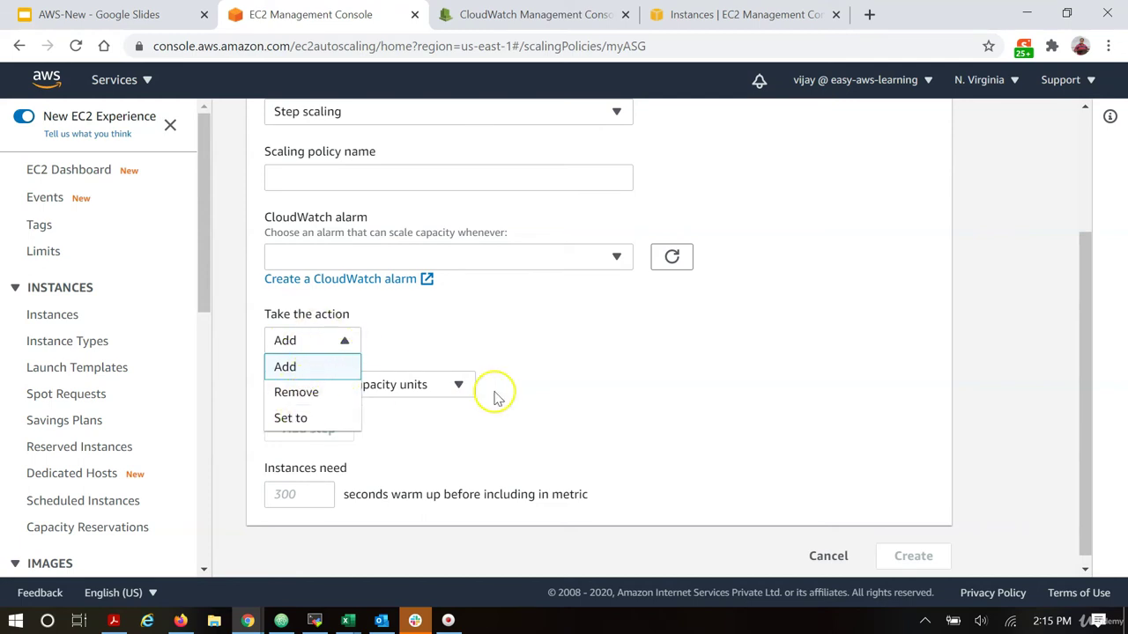
left_click(443, 448)
left_click_drag(299, 385, 262, 393)
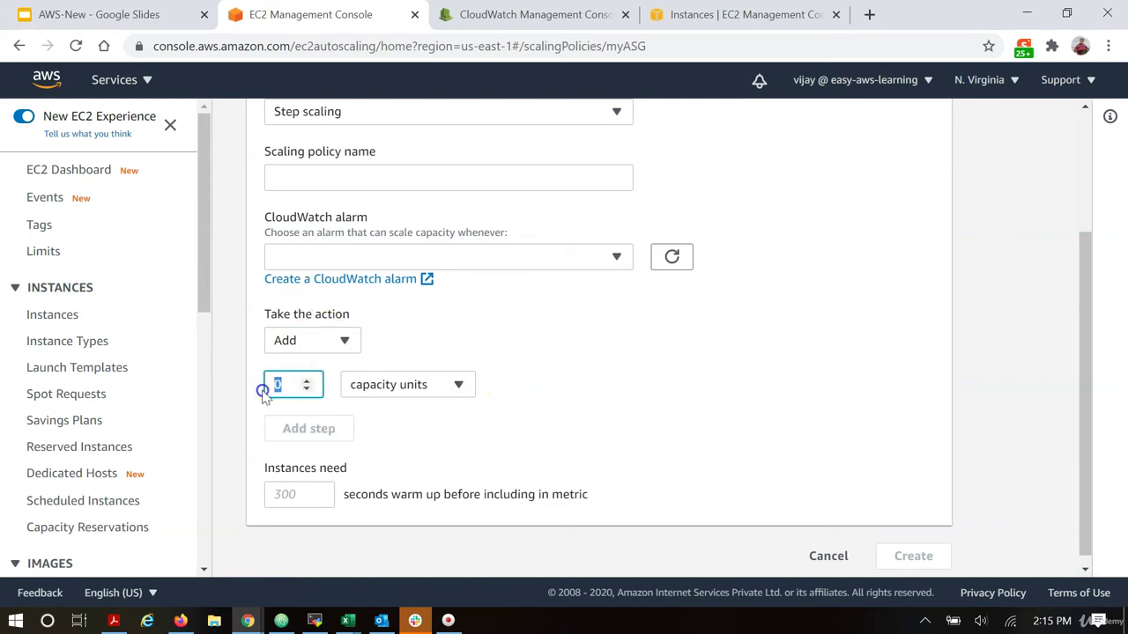
left_click(400, 388)
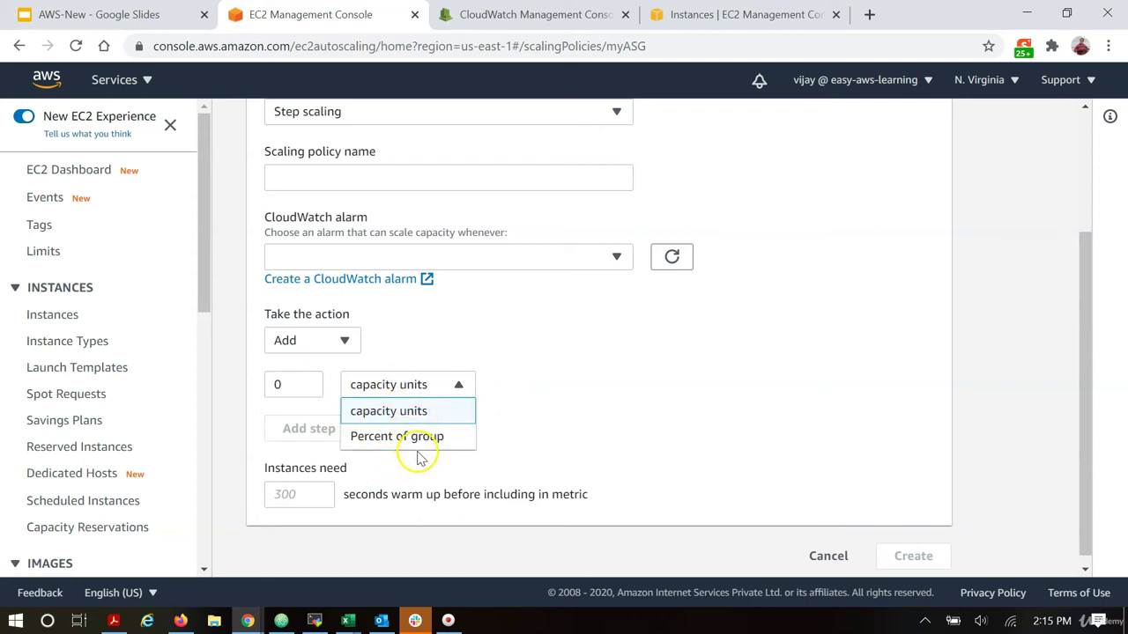
left_click(292, 490)
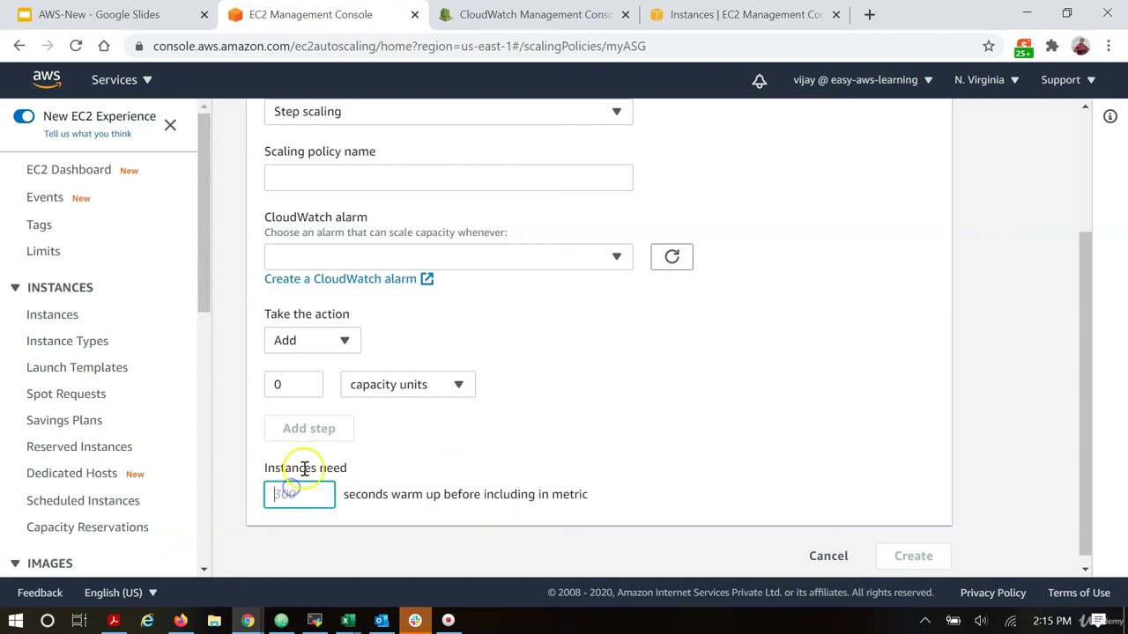
scroll(364, 453, "up", 5)
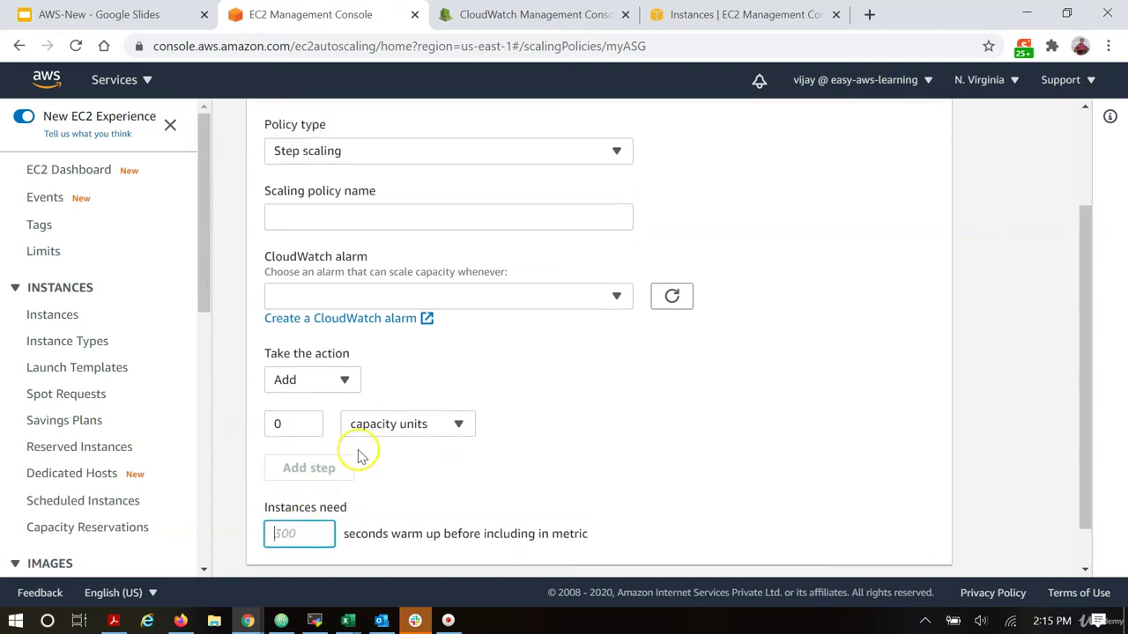
left_click(365, 288)
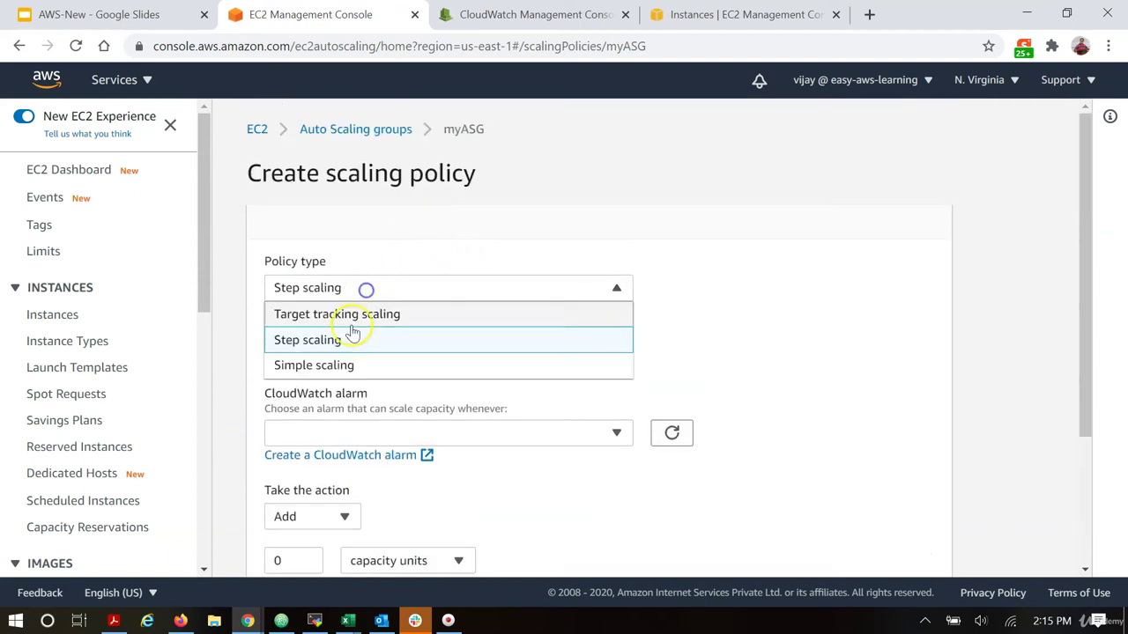
Step: Switch the policy to Simple scaling with an amount of 1 capacity units
left_click(326, 364)
scroll(572, 374, "down", 2)
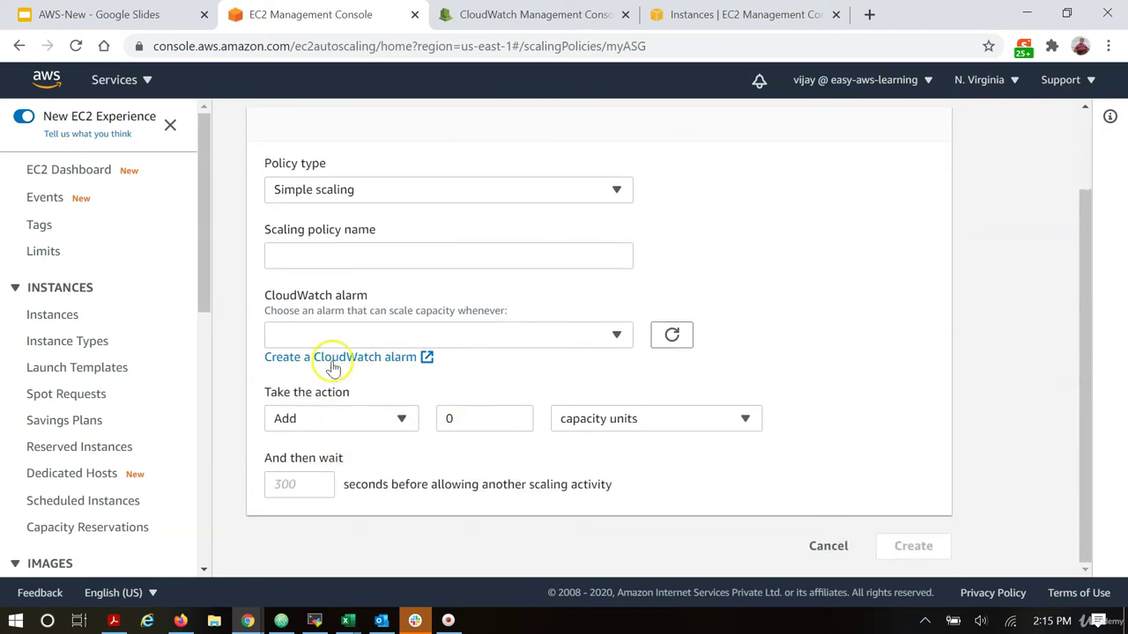
left_click(343, 418)
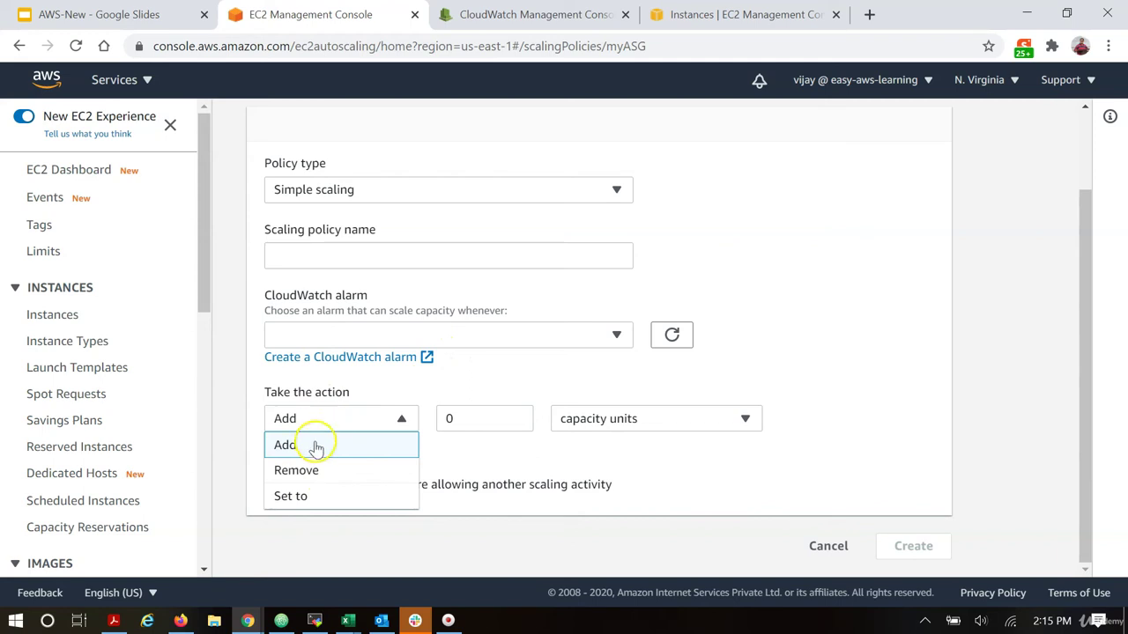
left_click(317, 445)
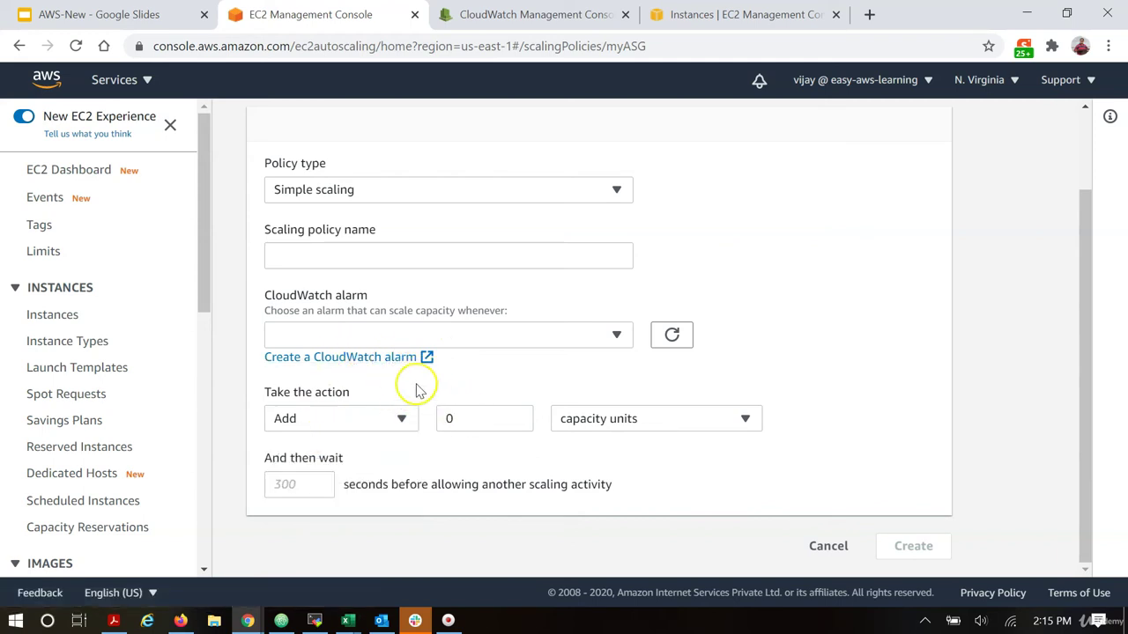
double_click(515, 418)
left_click(516, 423)
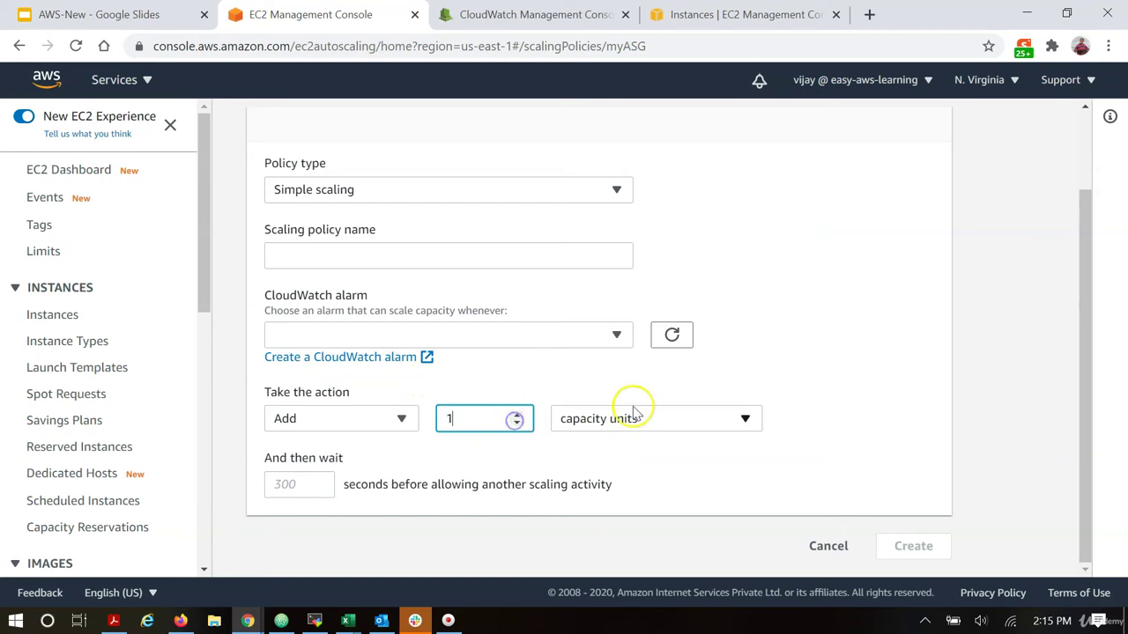
left_click(623, 419)
left_click(621, 420)
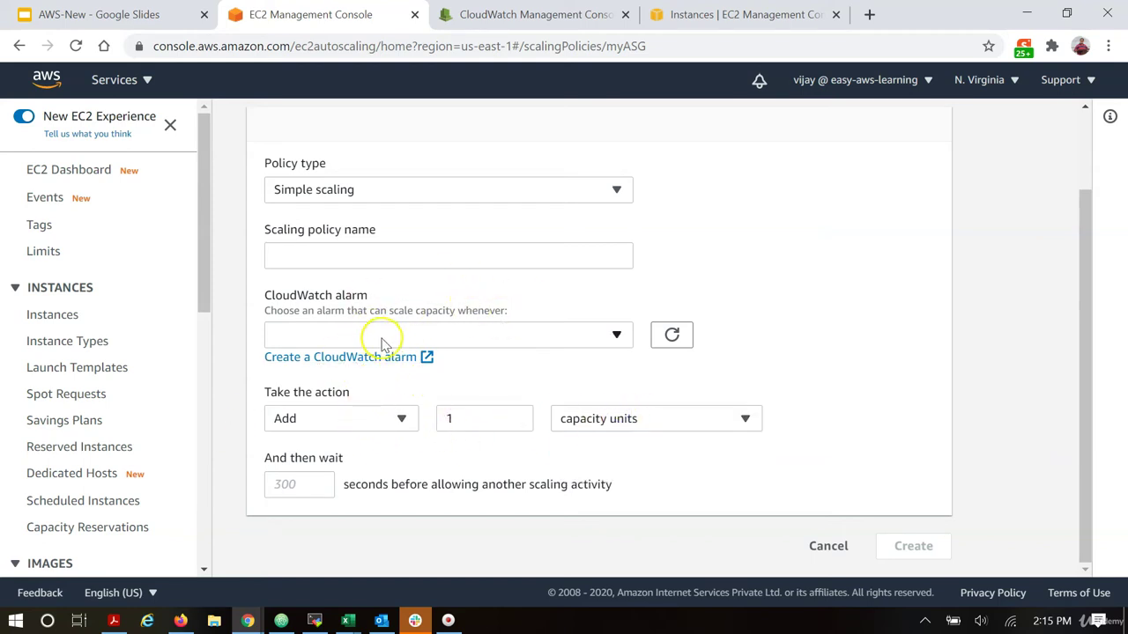
Step: Change the simple scaling action from Add to Remove
left_click(387, 421)
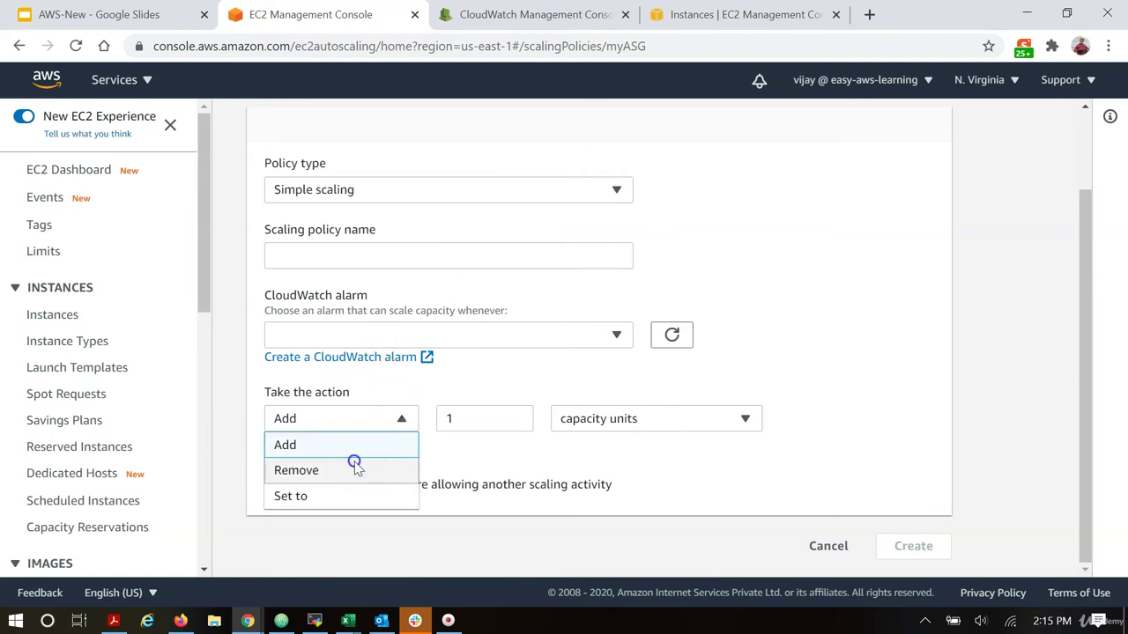
left_click(355, 467)
left_click(517, 422)
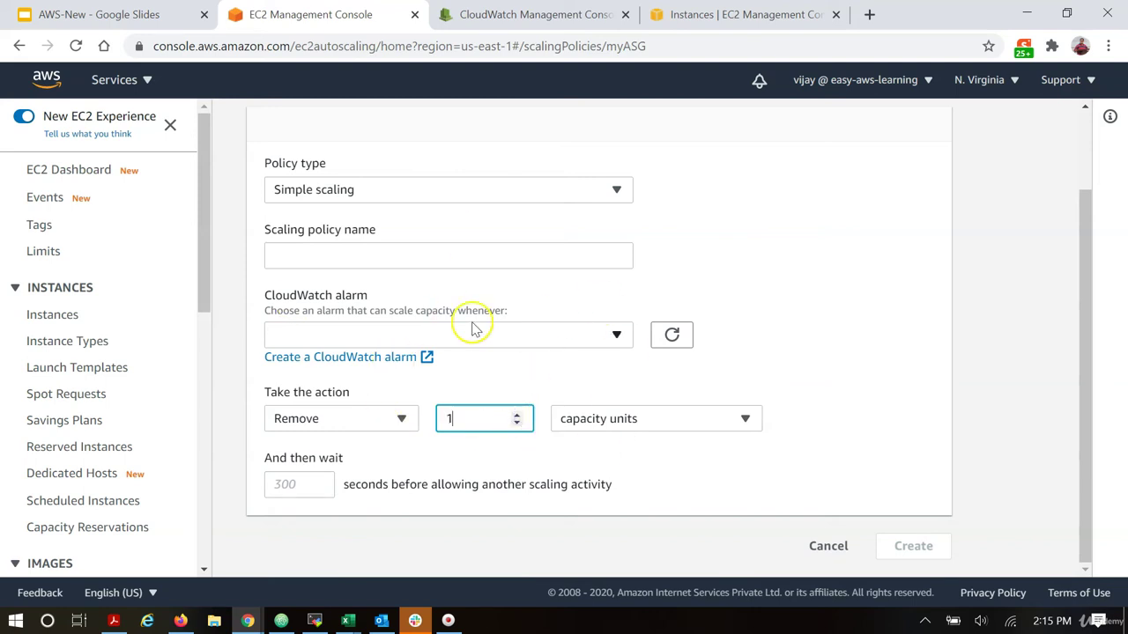
scroll(520, 326, "up", 2)
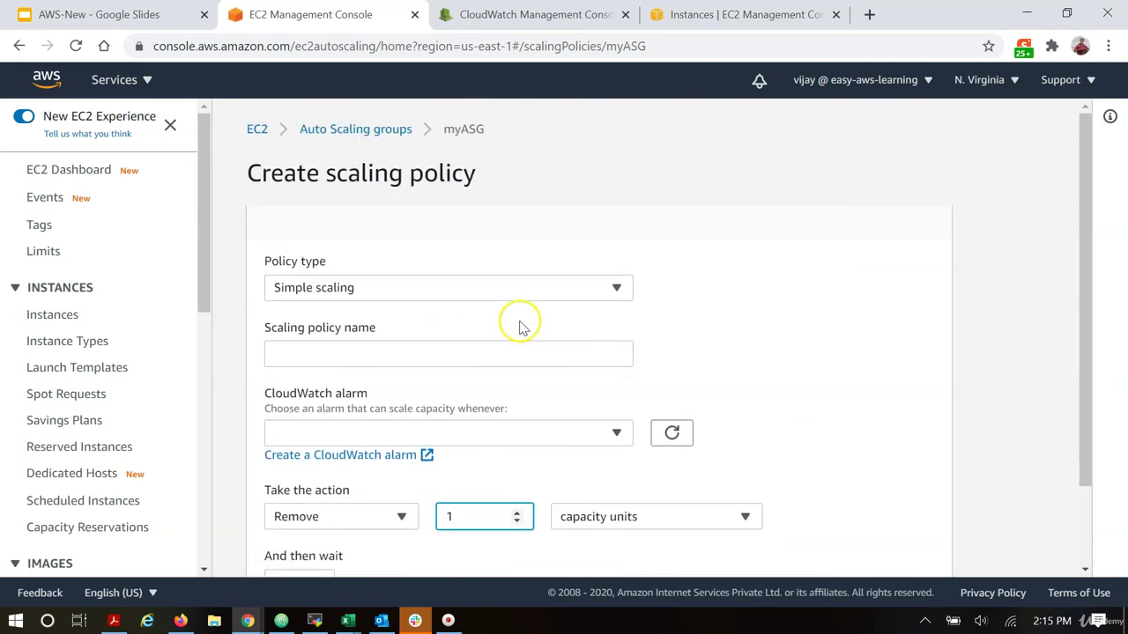
Step: Return to the Auto Scaling groups list, reopen myASG and view its empty Scheduled actions
left_click(370, 132)
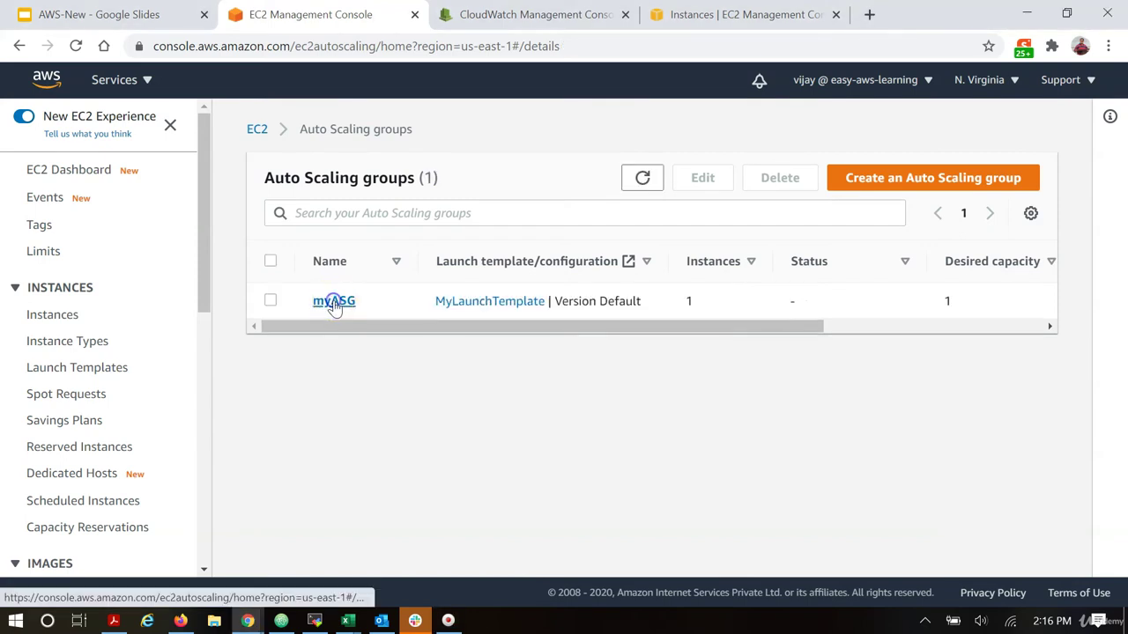
left_click(403, 351)
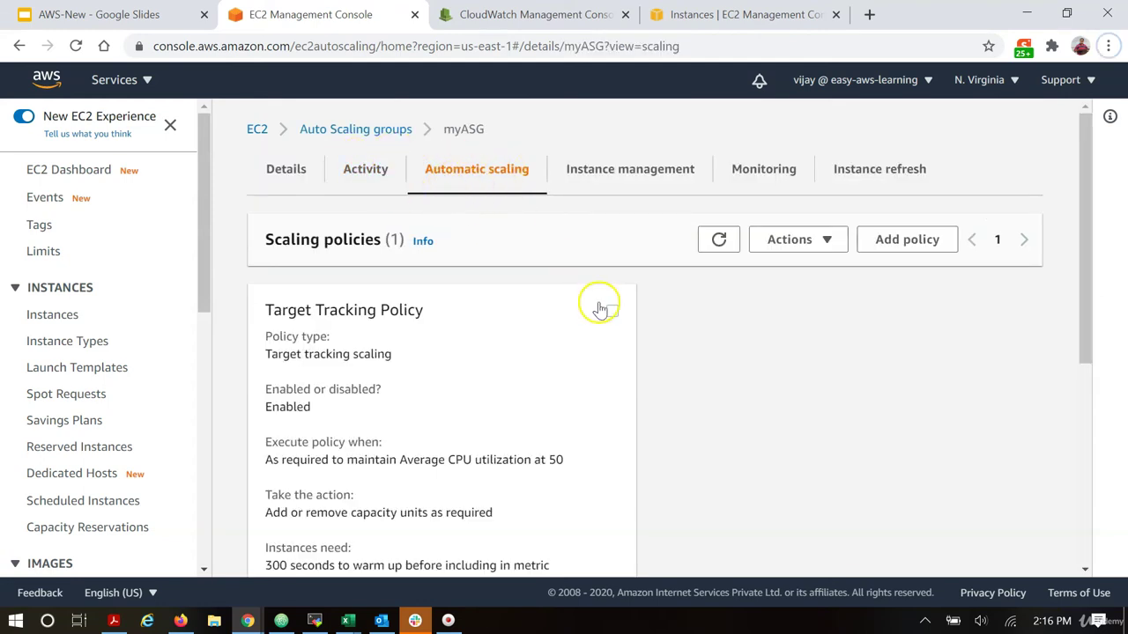
scroll(629, 347, "down", 2)
scroll(629, 347, "up", 2)
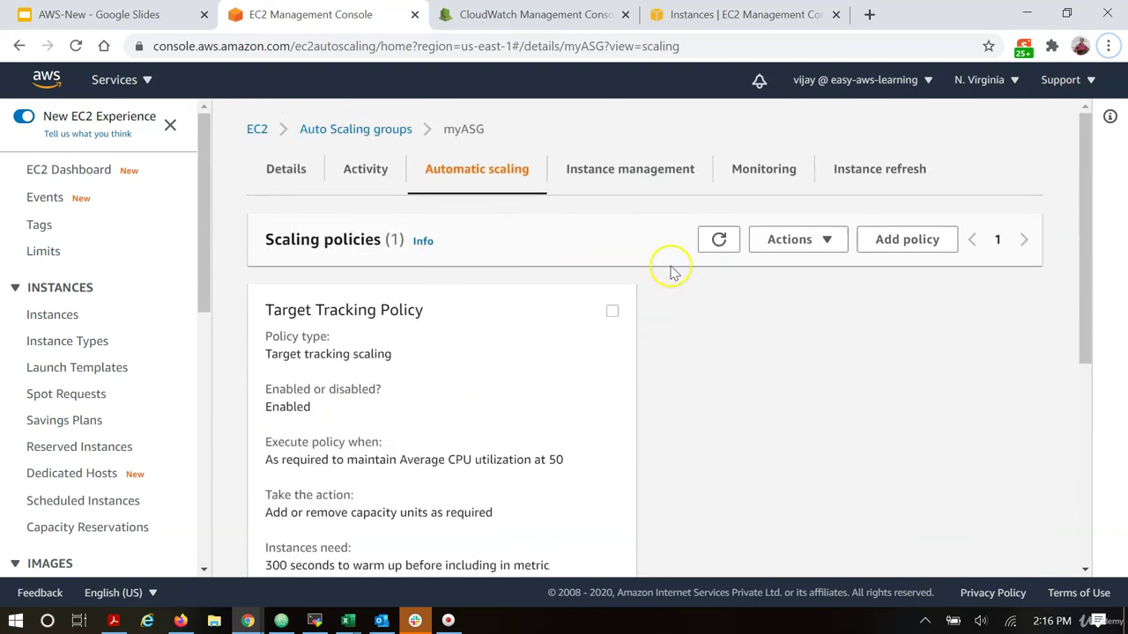
scroll(785, 329, "down", 4)
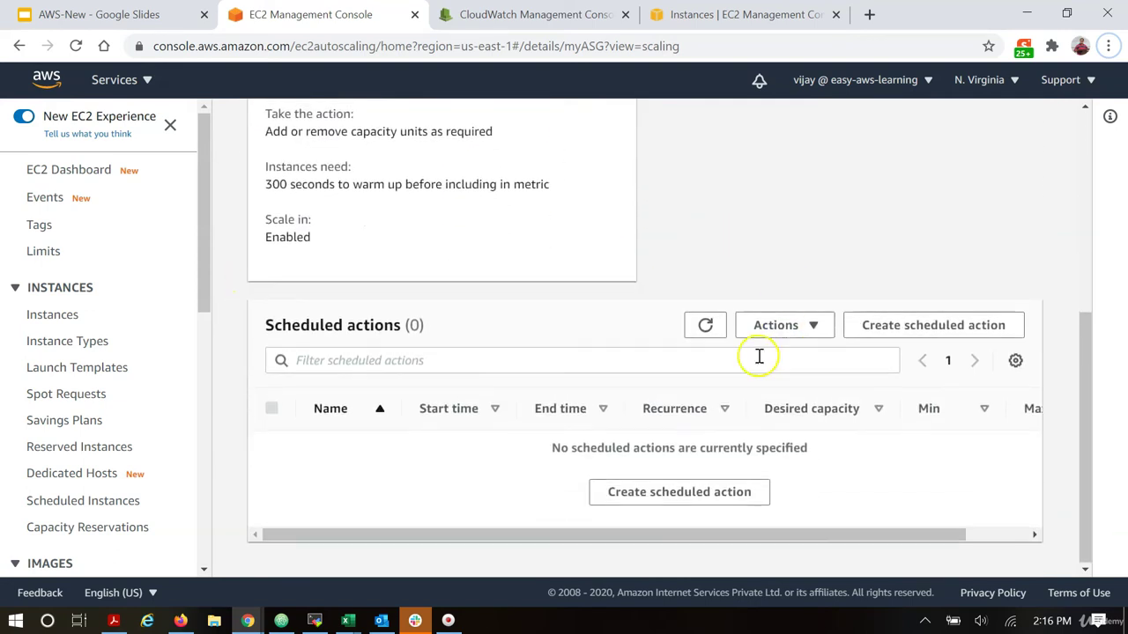
Step: Start a scheduled action named 'Mon' with desired capacity 5, min 1, max 10
left_click(667, 500)
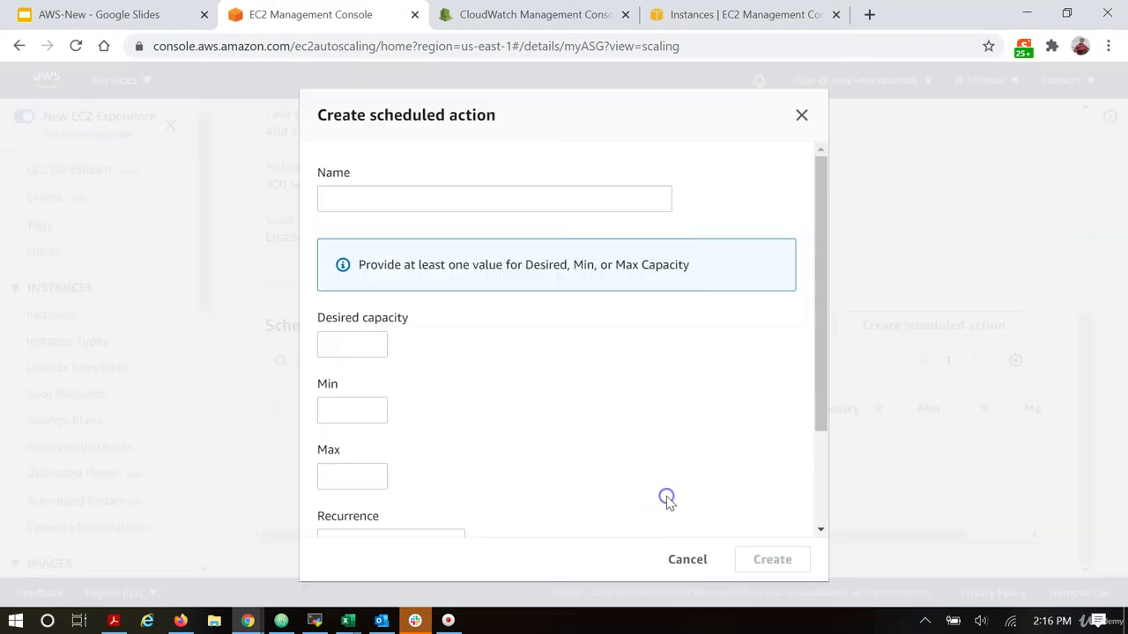
left_click(389, 206)
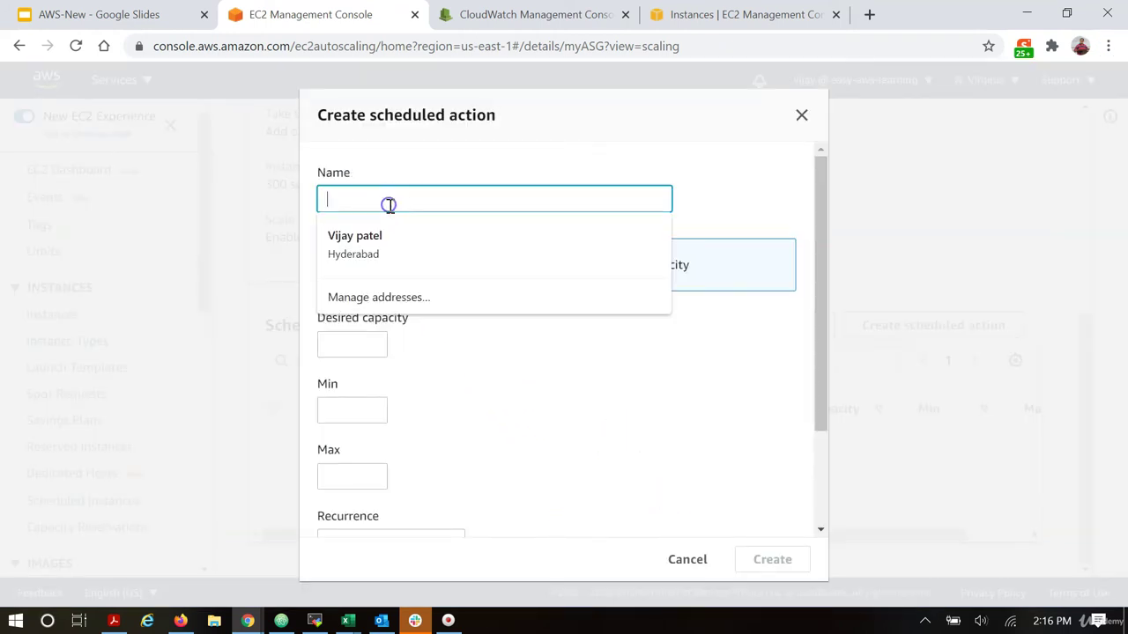
type("Monday5PM")
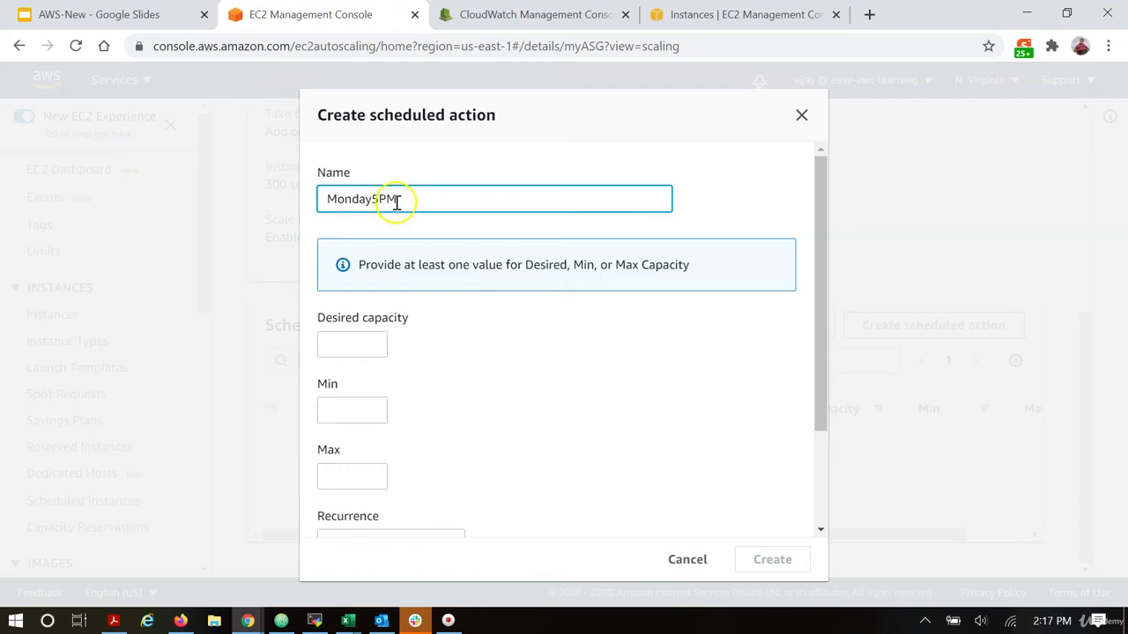
scroll(396, 201, "down", 3)
left_click(362, 212)
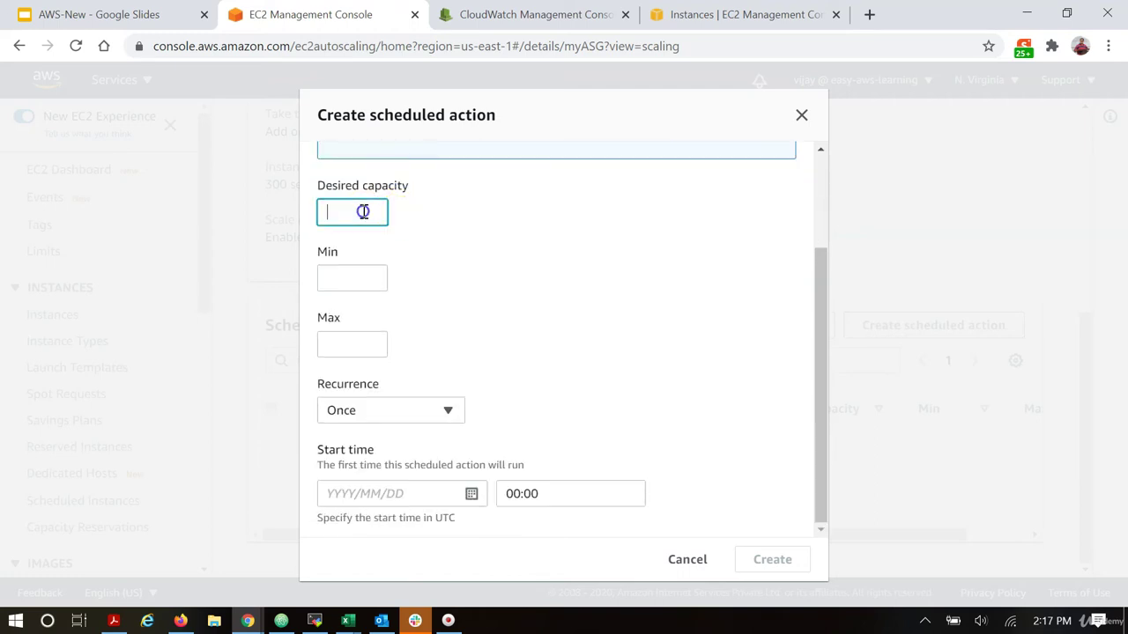
left_click(597, 262)
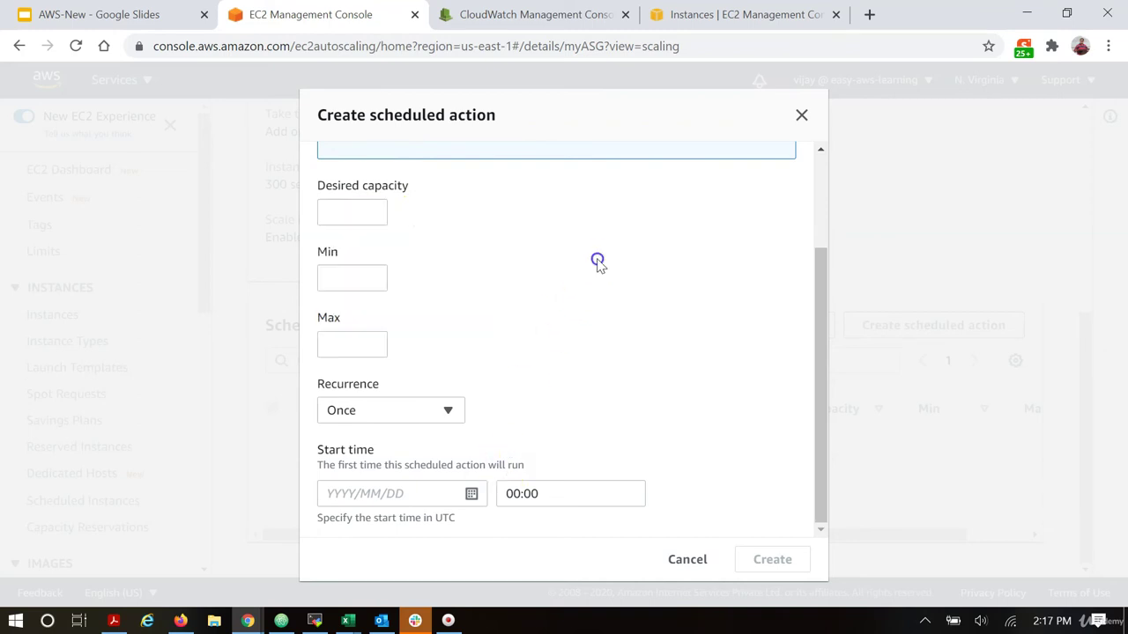
left_click(340, 222)
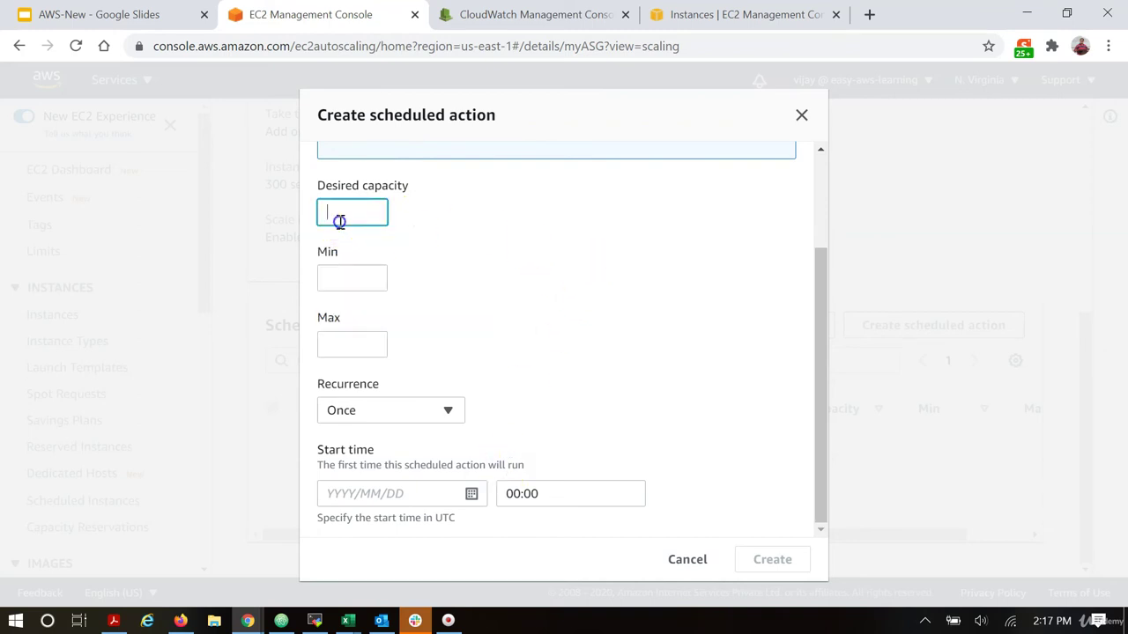
type("5")
left_click(344, 273)
type("1")
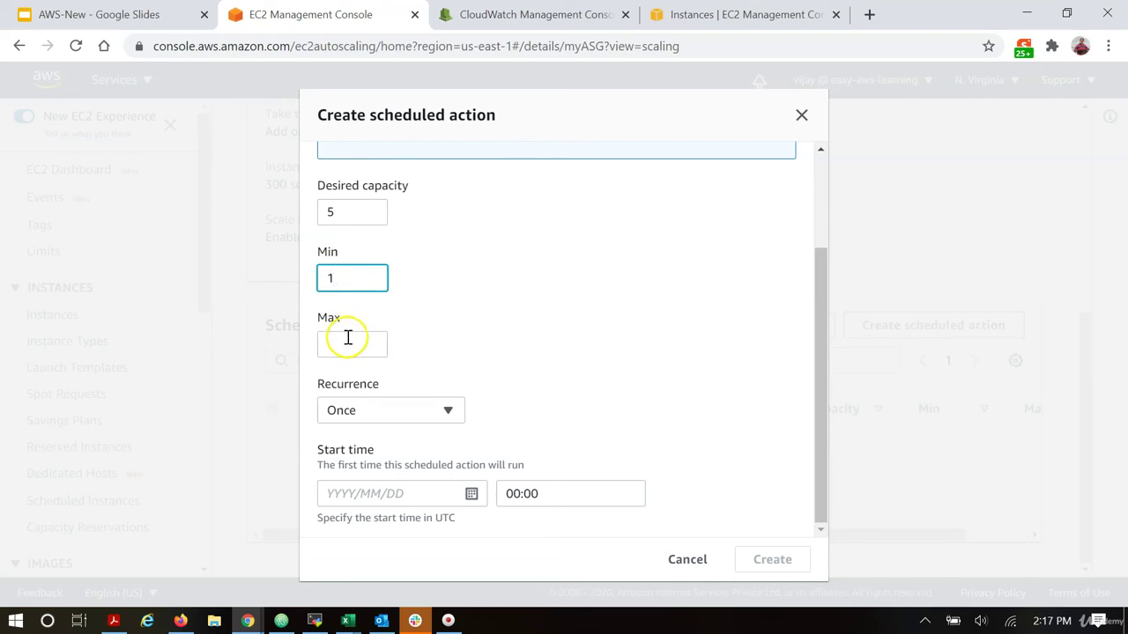
left_click(348, 338)
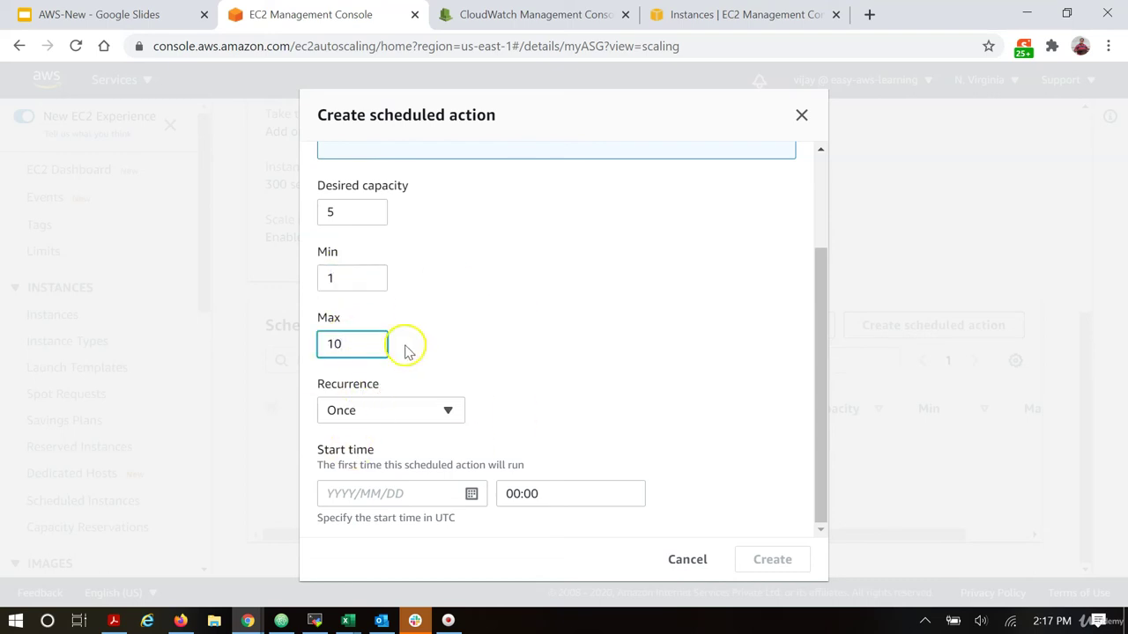
Step: Set the recurrence to Every day after briefly trying the Cron option
left_click(363, 409)
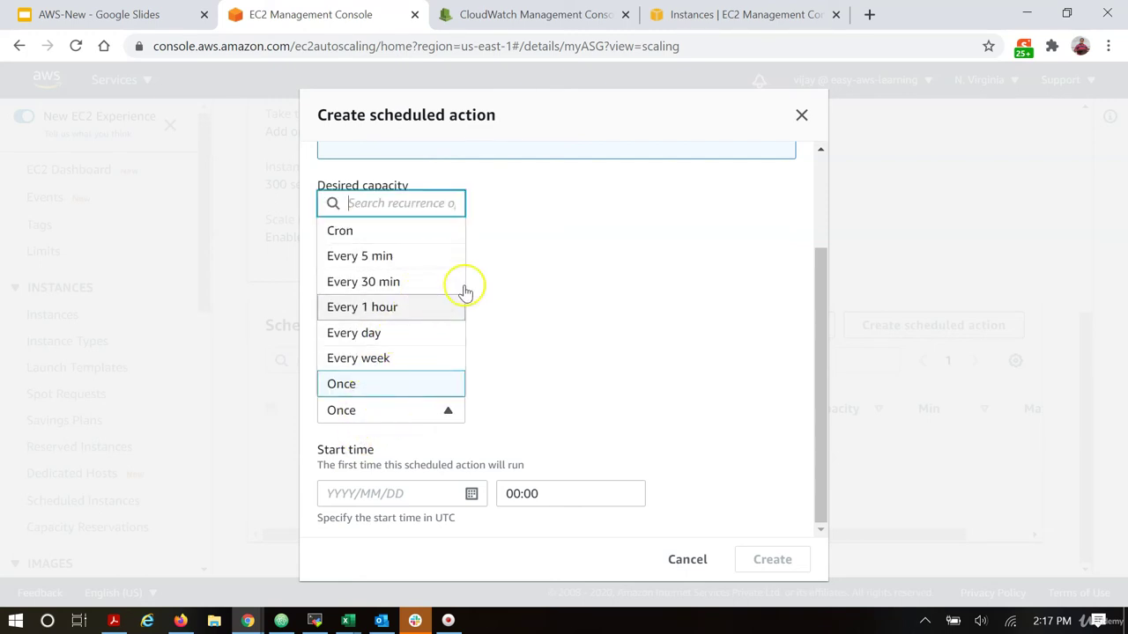
left_click(391, 231)
left_click(557, 409)
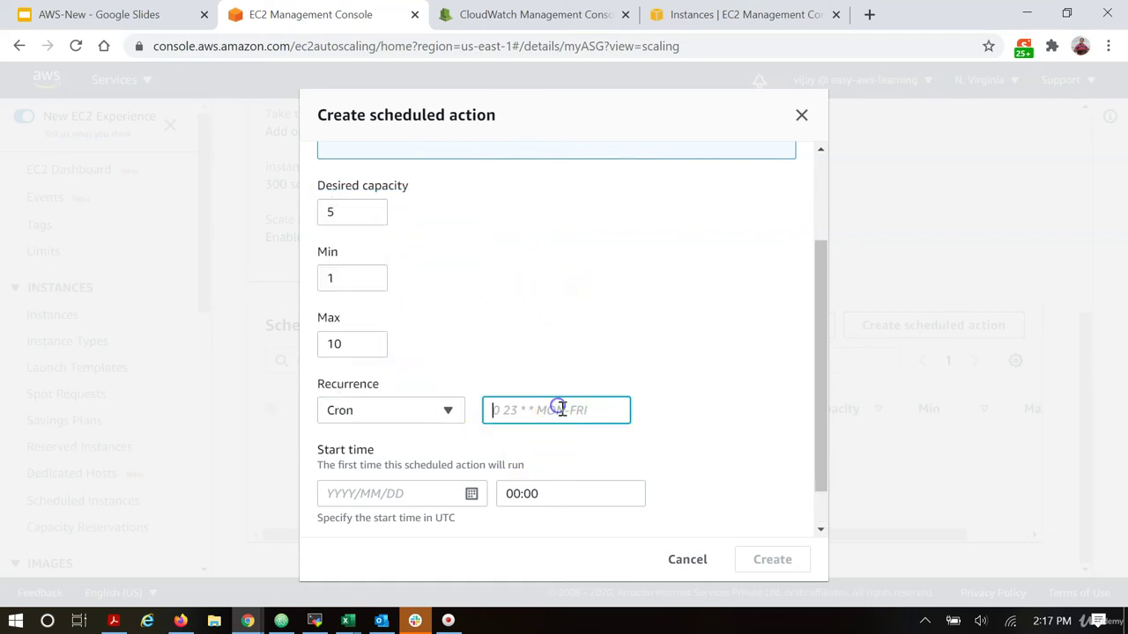
scroll(475, 460, "down", 1)
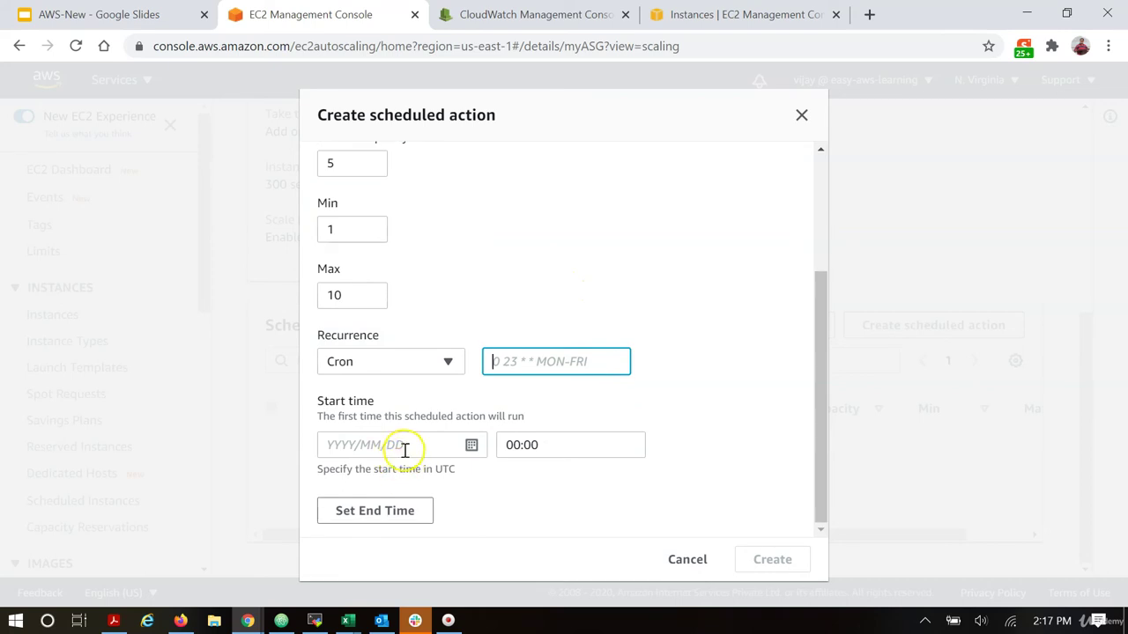
left_click(393, 369)
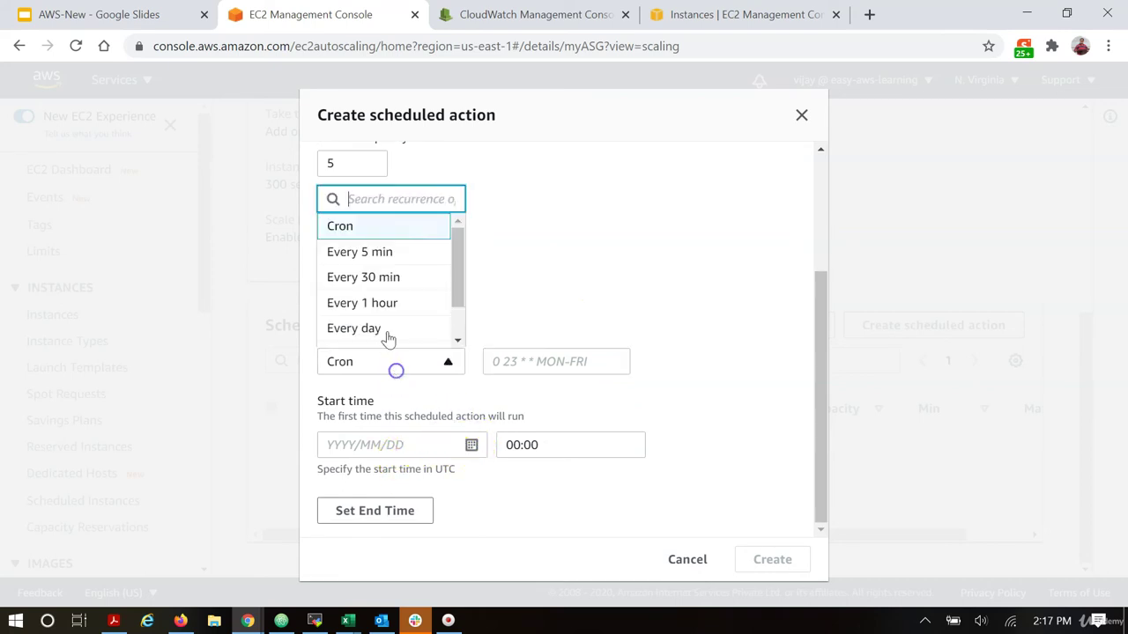
left_click(378, 327)
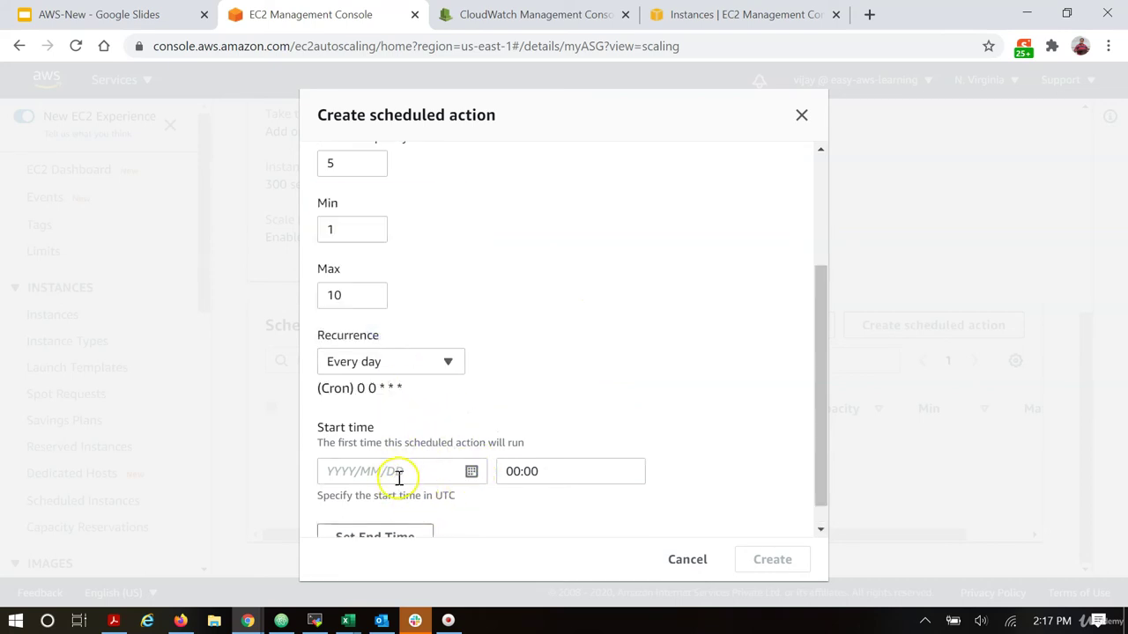
Step: Set start date 2020/12/09, add an end time, then discard the unsaved action
left_click(470, 473)
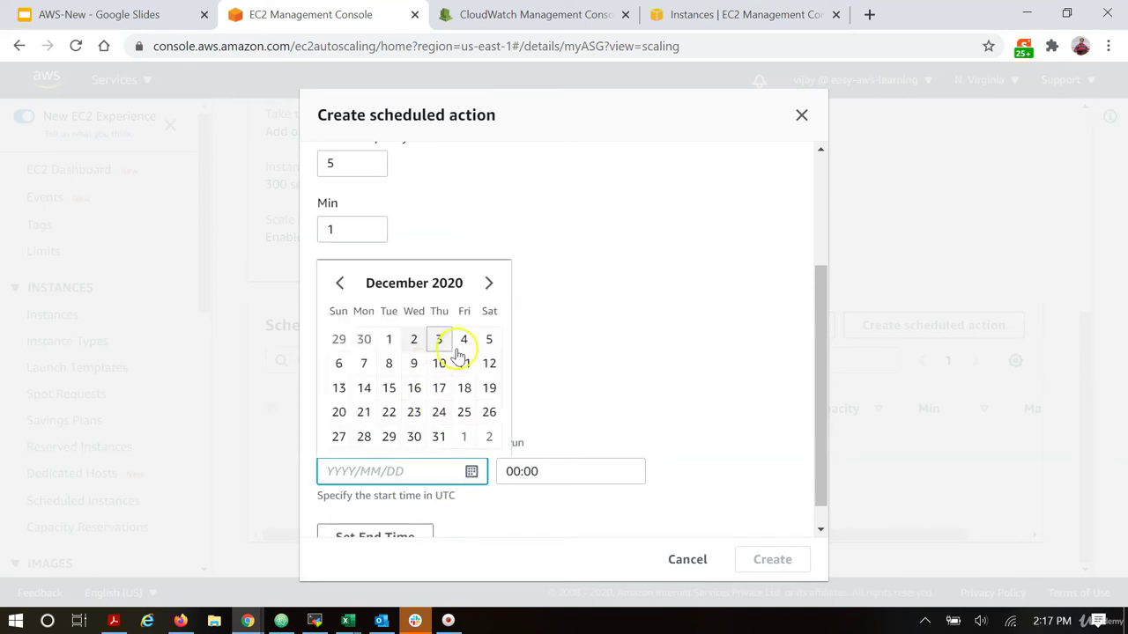
left_click(591, 364)
left_click_drag(376, 443, 471, 454)
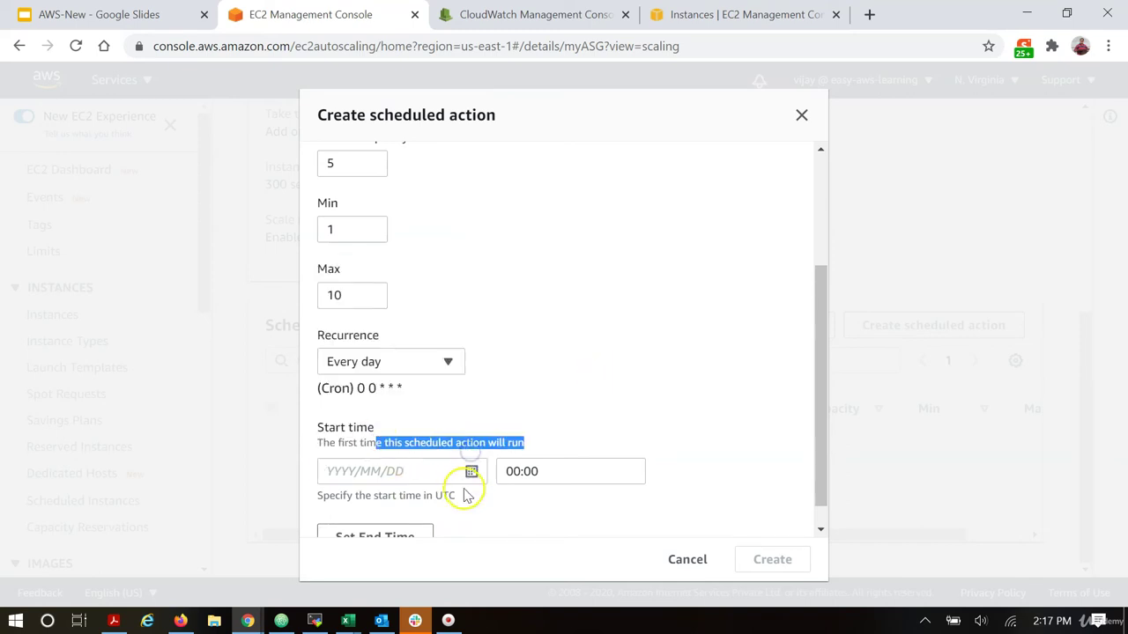
left_click(471, 472)
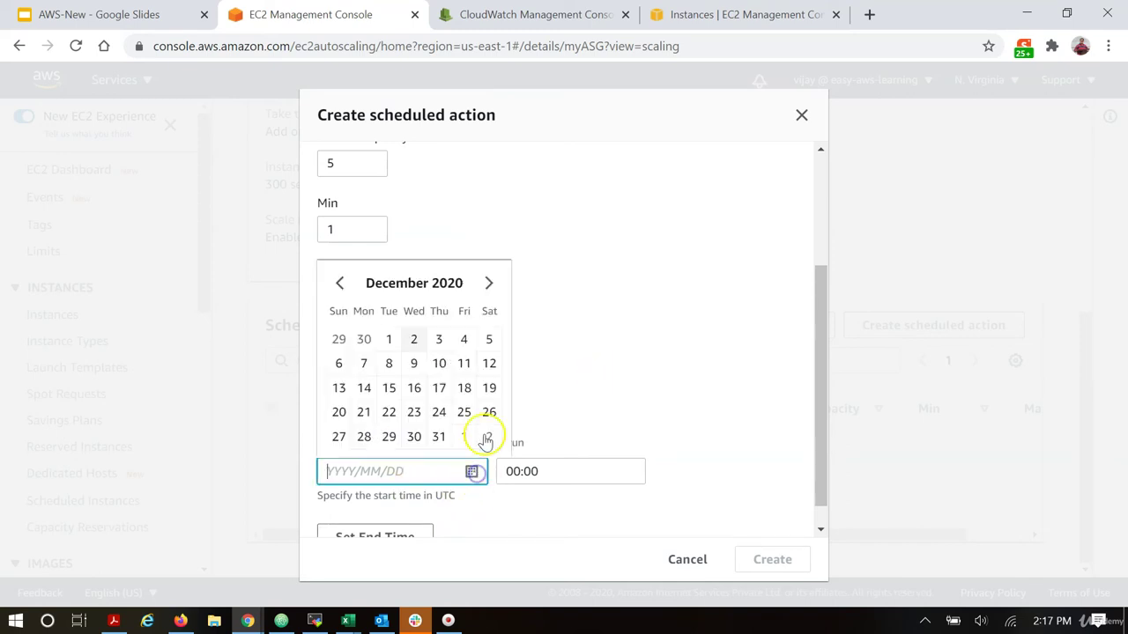
left_click(417, 368)
left_click(551, 478)
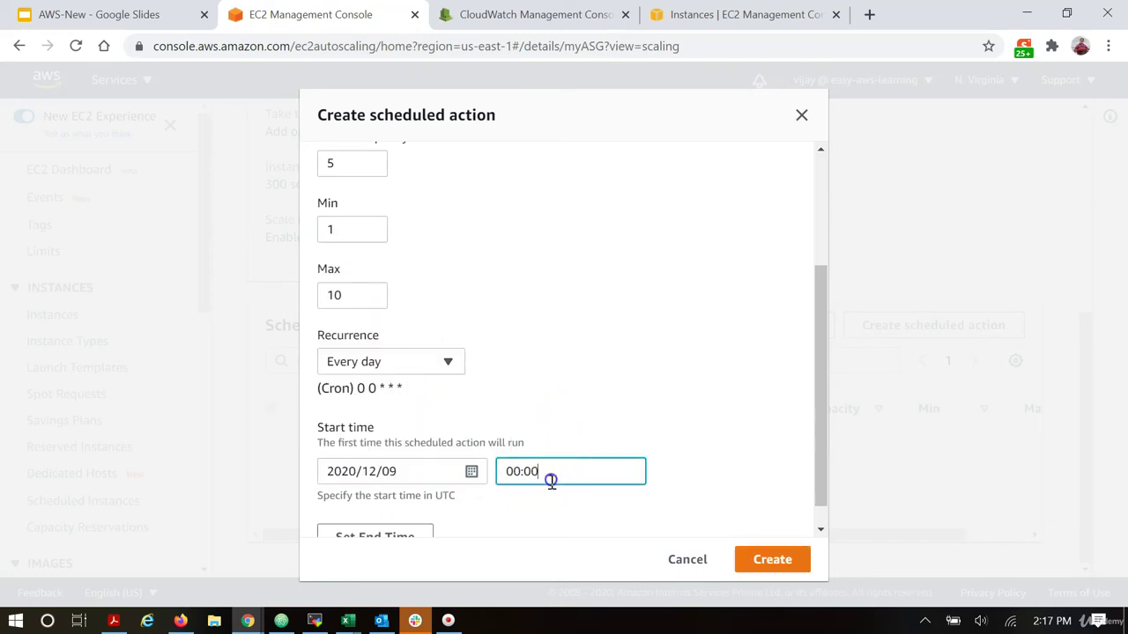
scroll(564, 483, "down", 1)
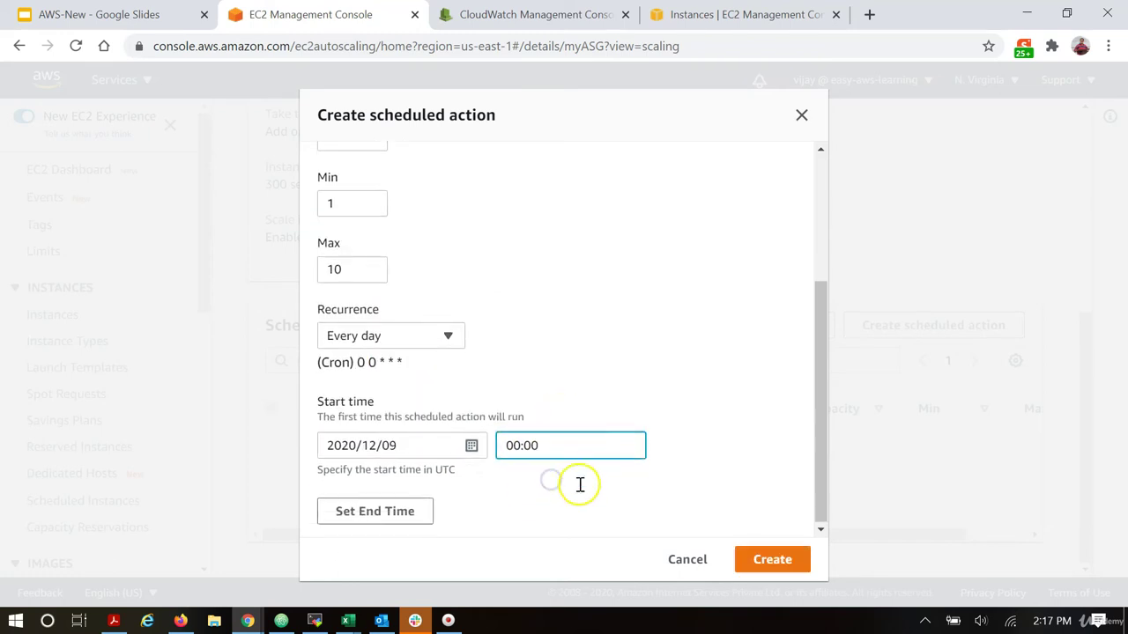
left_click(365, 518)
scroll(391, 491, "down", 1)
scroll(675, 449, "up", 1)
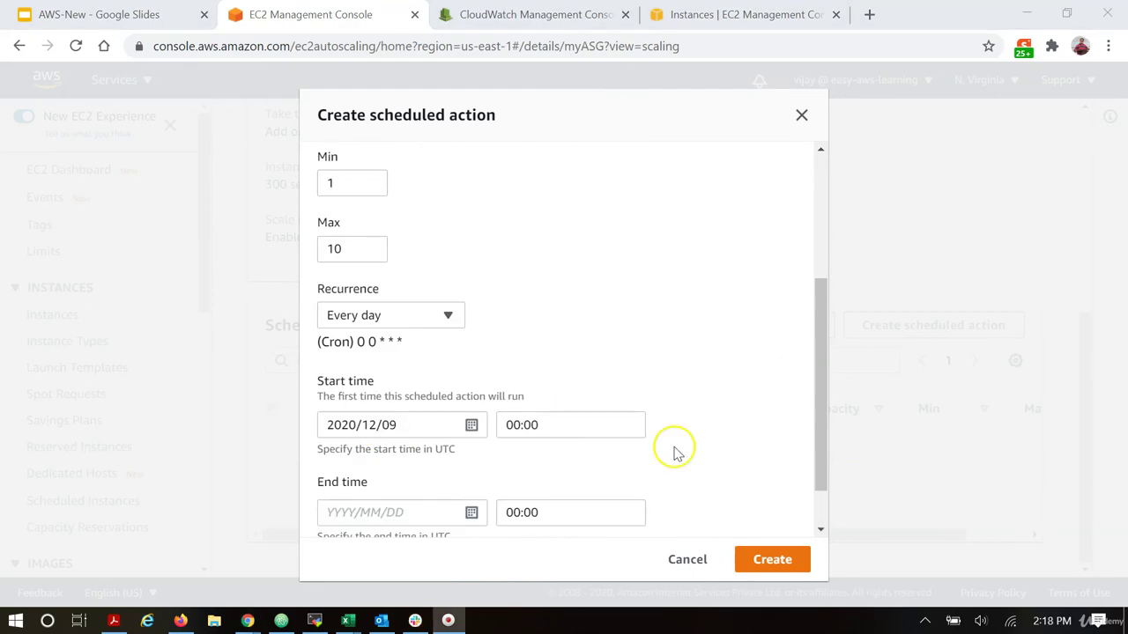
scroll(675, 451, "down", 1)
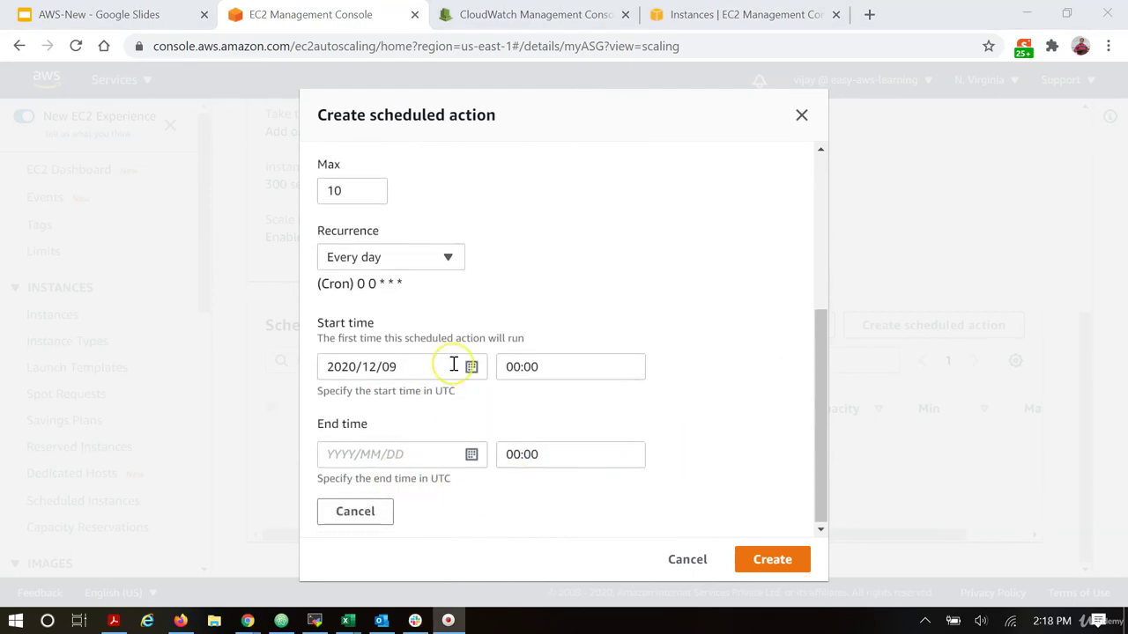
scroll(453, 364, "up", 3)
scroll(454, 364, "up", 1)
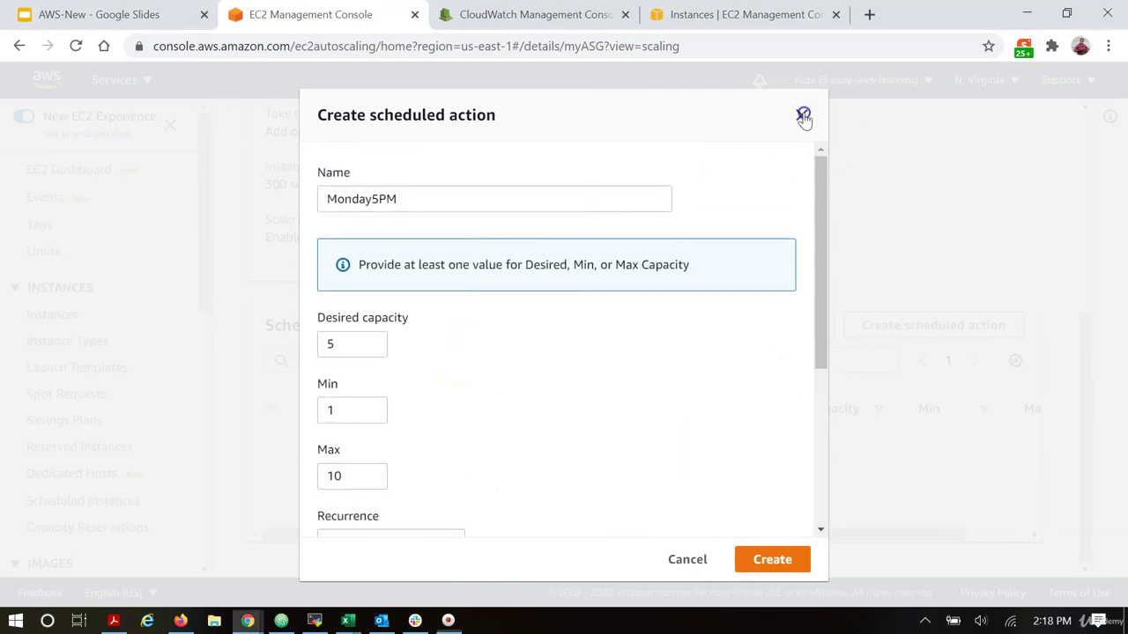
left_click(801, 114)
scroll(606, 261, "up", 5)
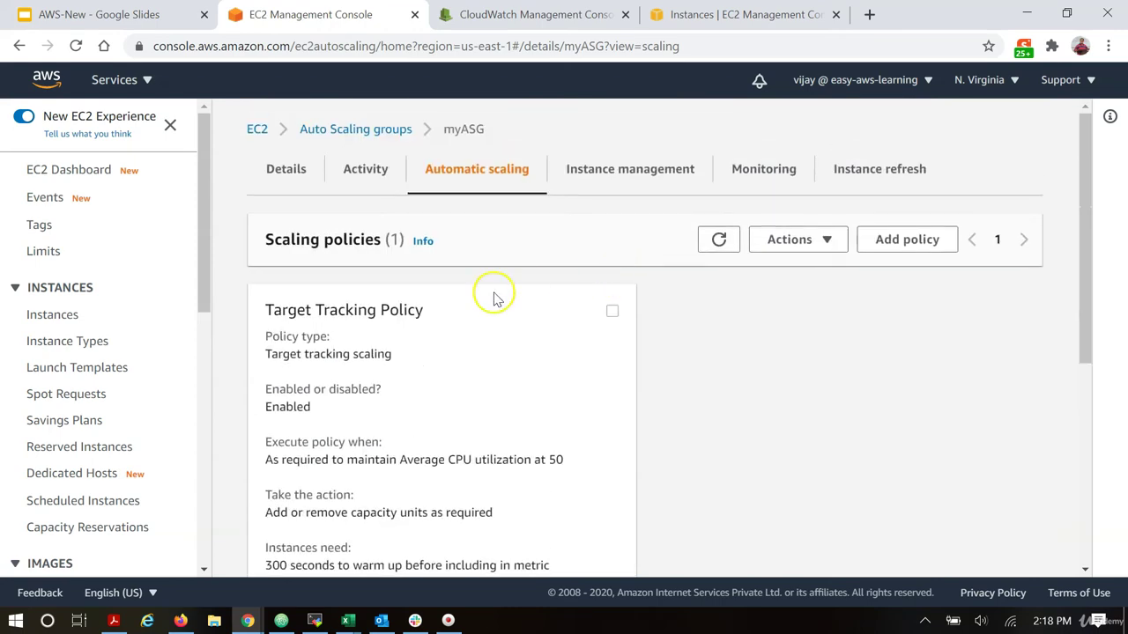
Step: Check the new policy's type list, keeping Target tracking, then view the CloudWatch low-CPU alarm graph
scroll(428, 302, "down", 5)
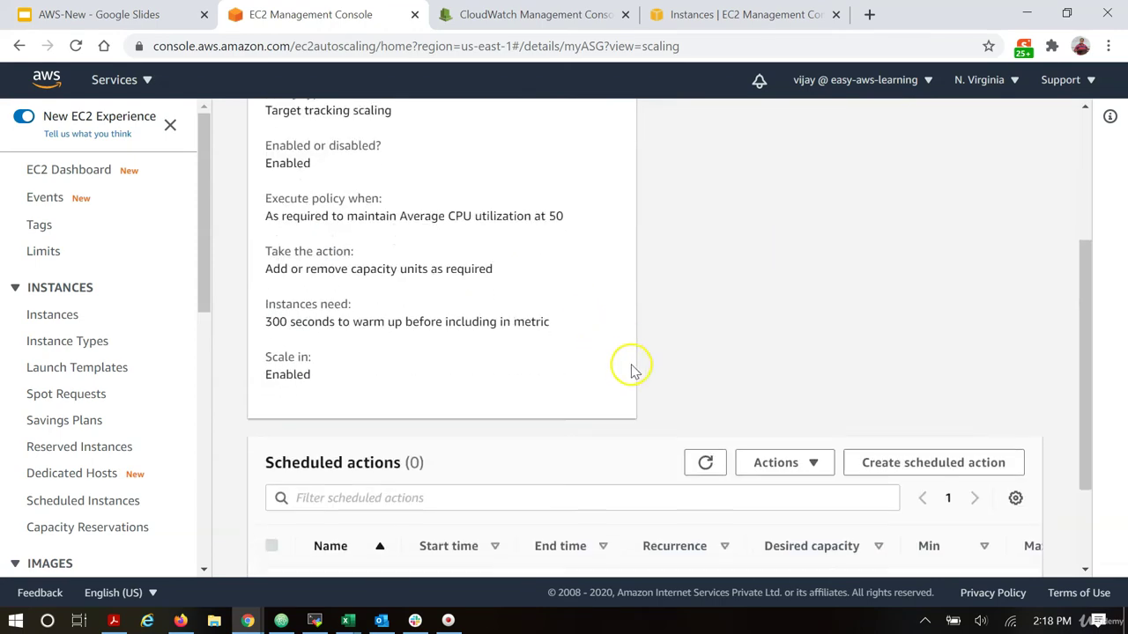
scroll(667, 436, "up", 4)
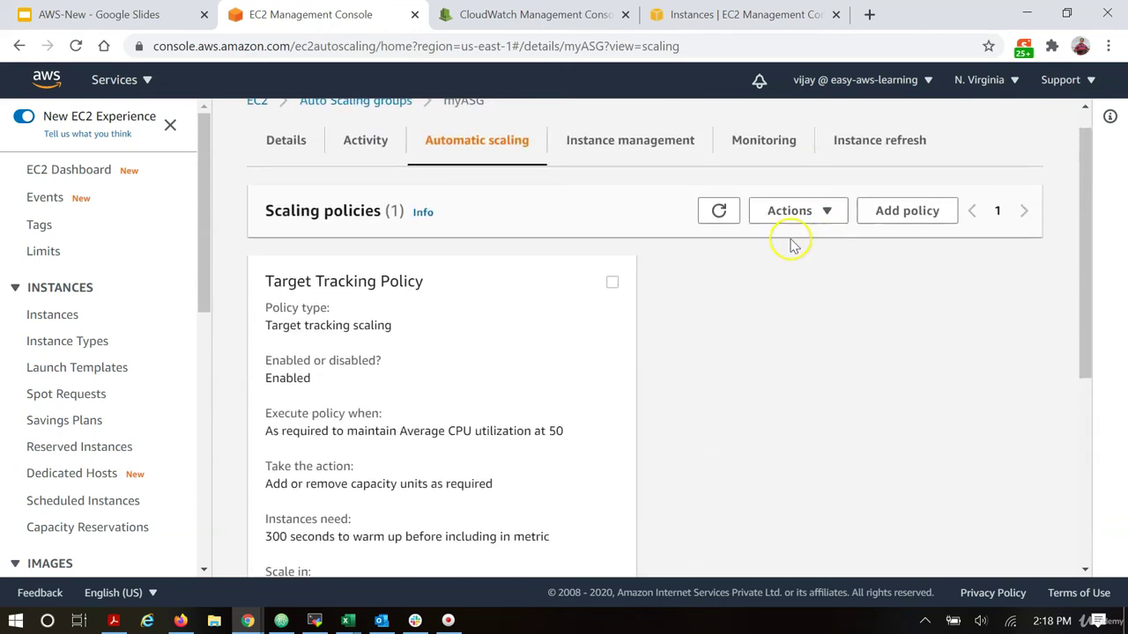
left_click(889, 215)
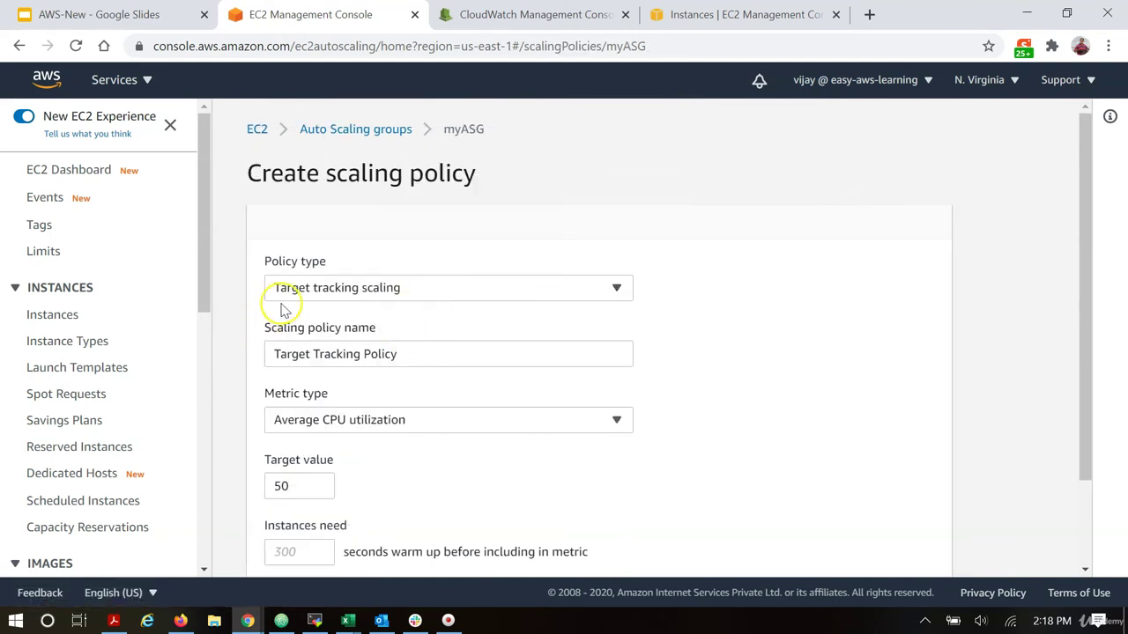
left_click(390, 287)
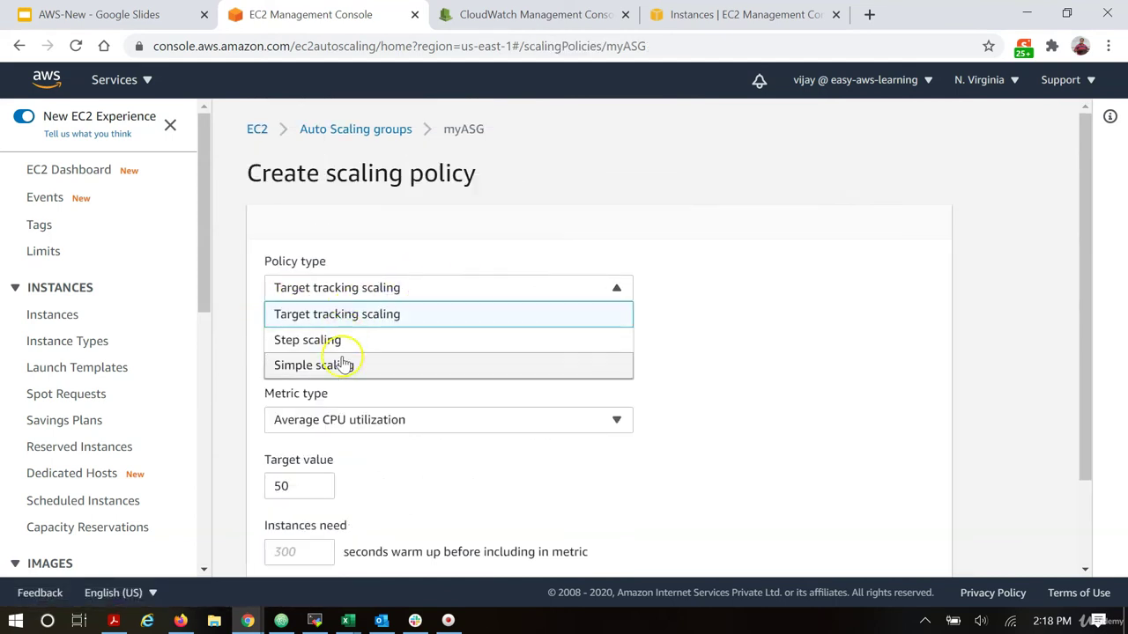
left_click(760, 332)
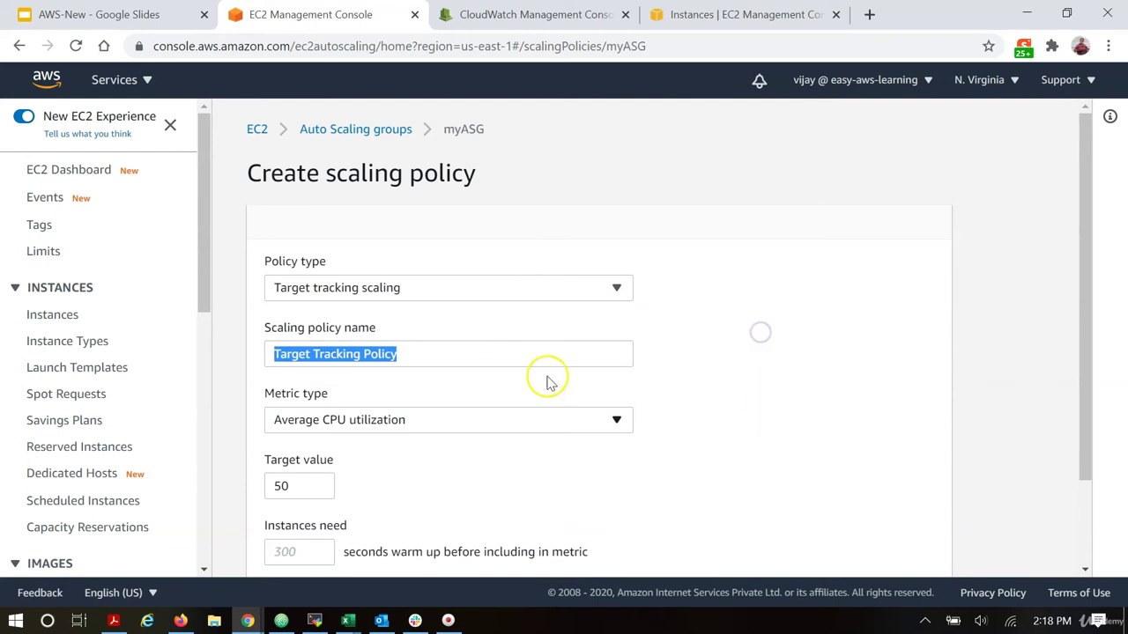
left_click(547, 16)
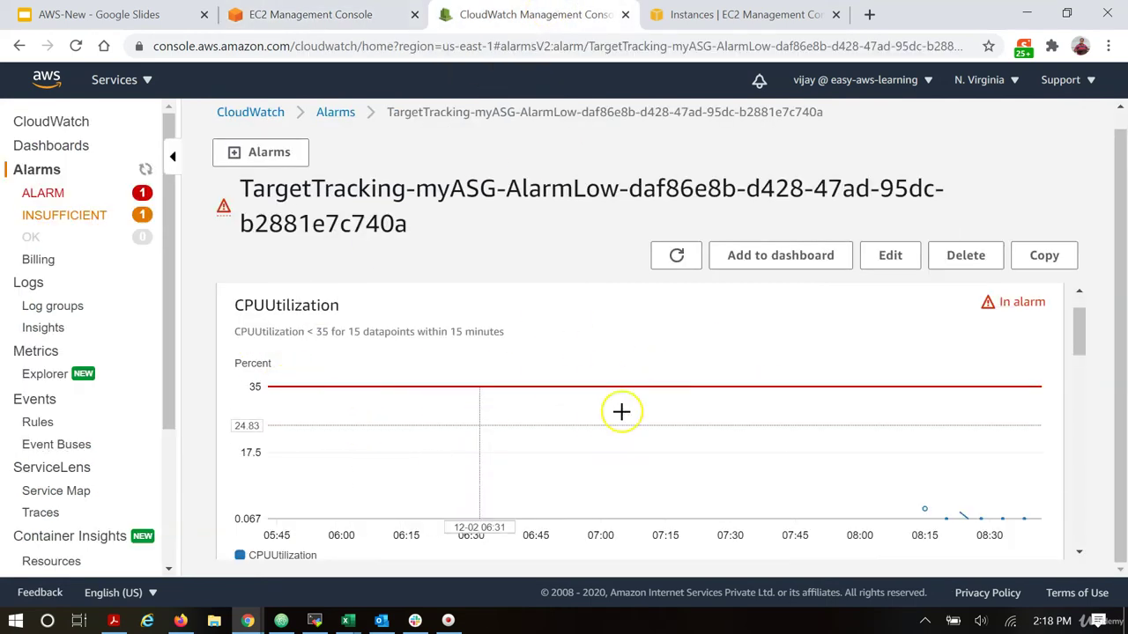
scroll(674, 423, "down", 1)
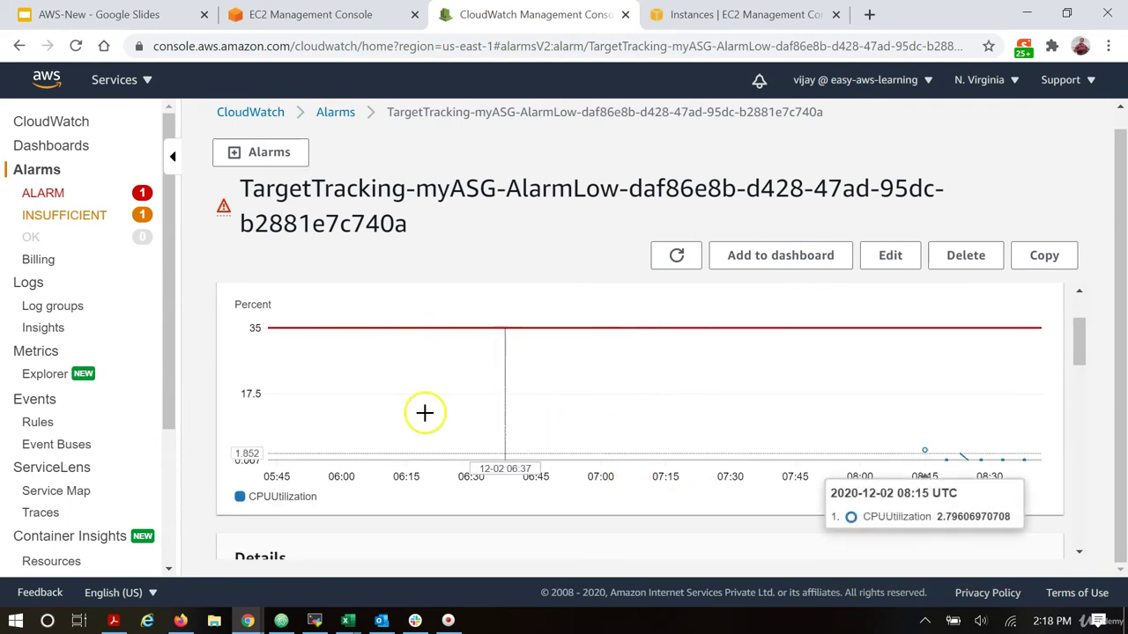
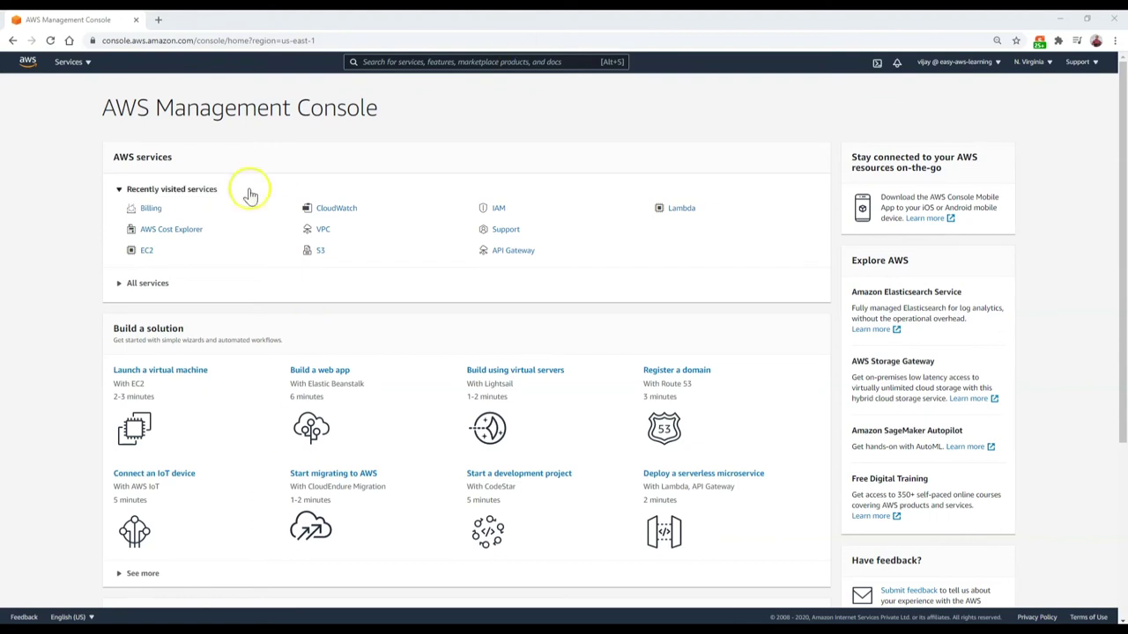
Step: Start a new instance with the Amazon Linux 2 AMI and t2.micro type, advancing to security groups
left_click(146, 252)
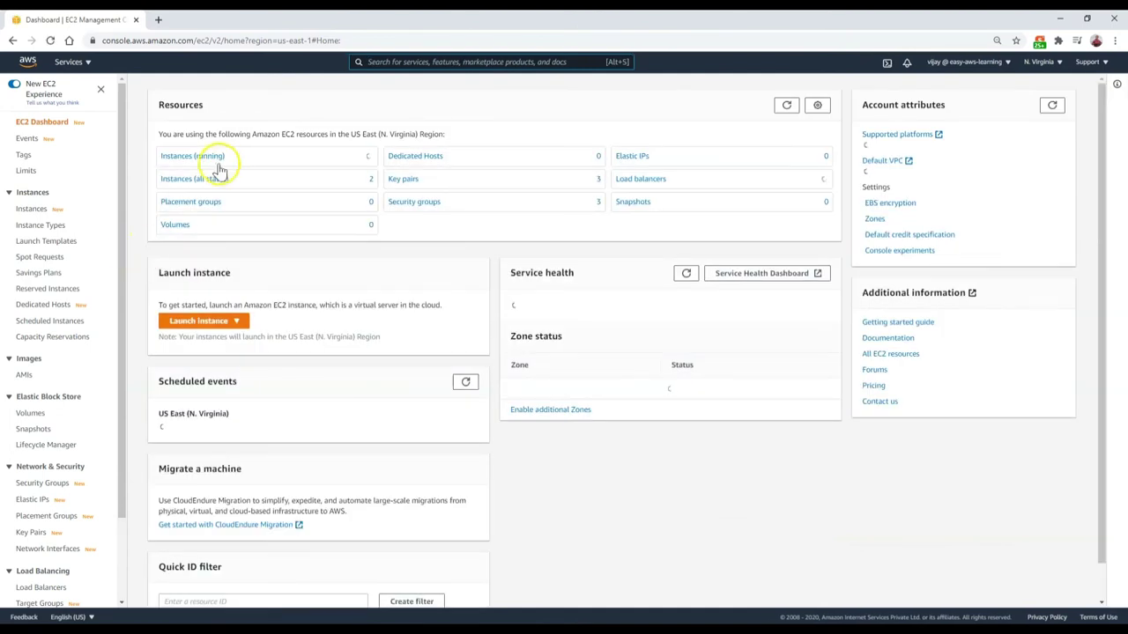
left_click(216, 322)
left_click(215, 339)
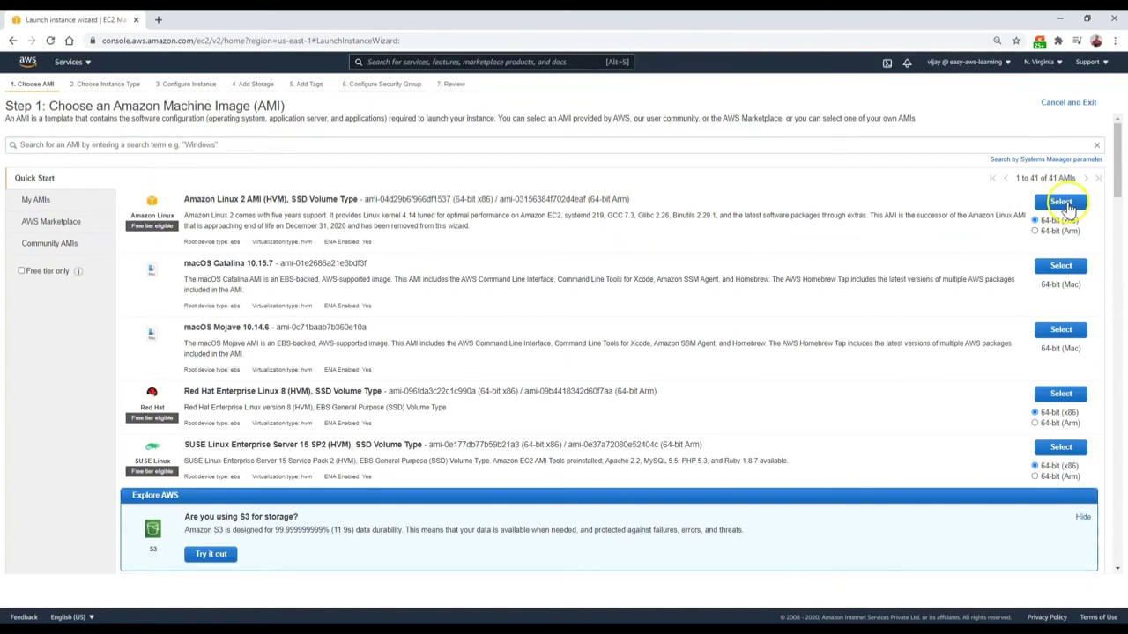
left_click(1061, 203)
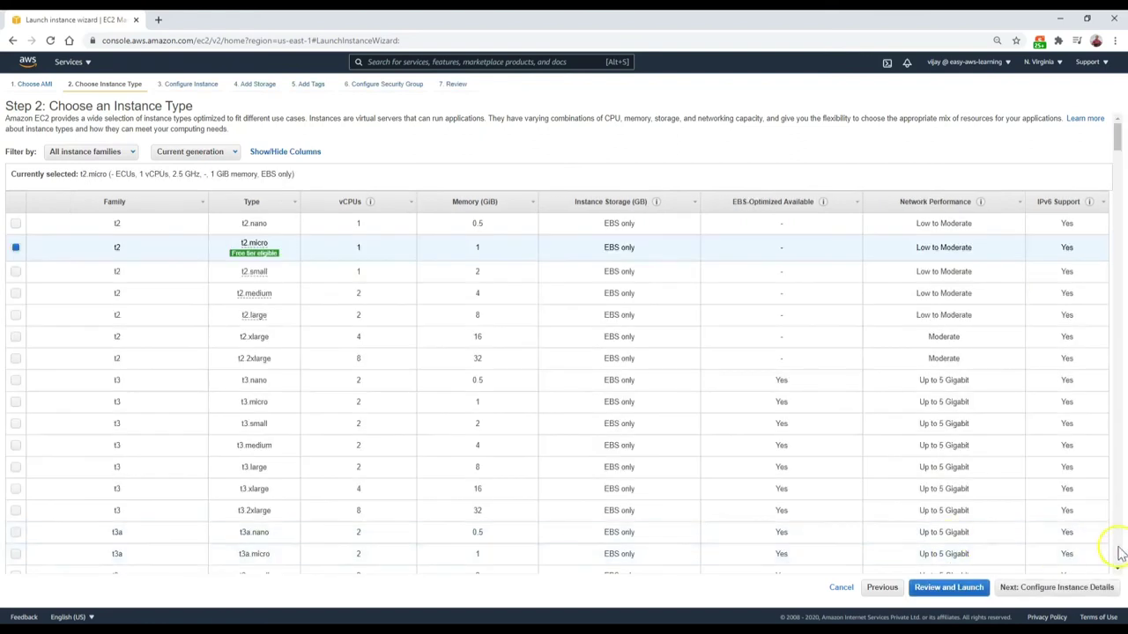
left_click(1075, 589)
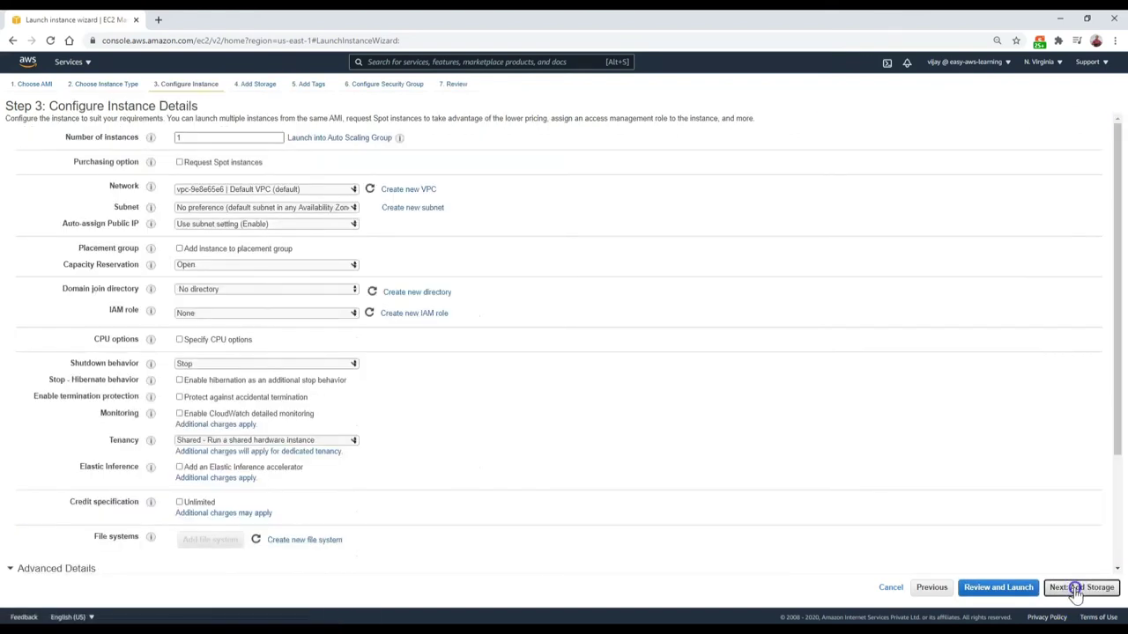
left_click(1077, 588)
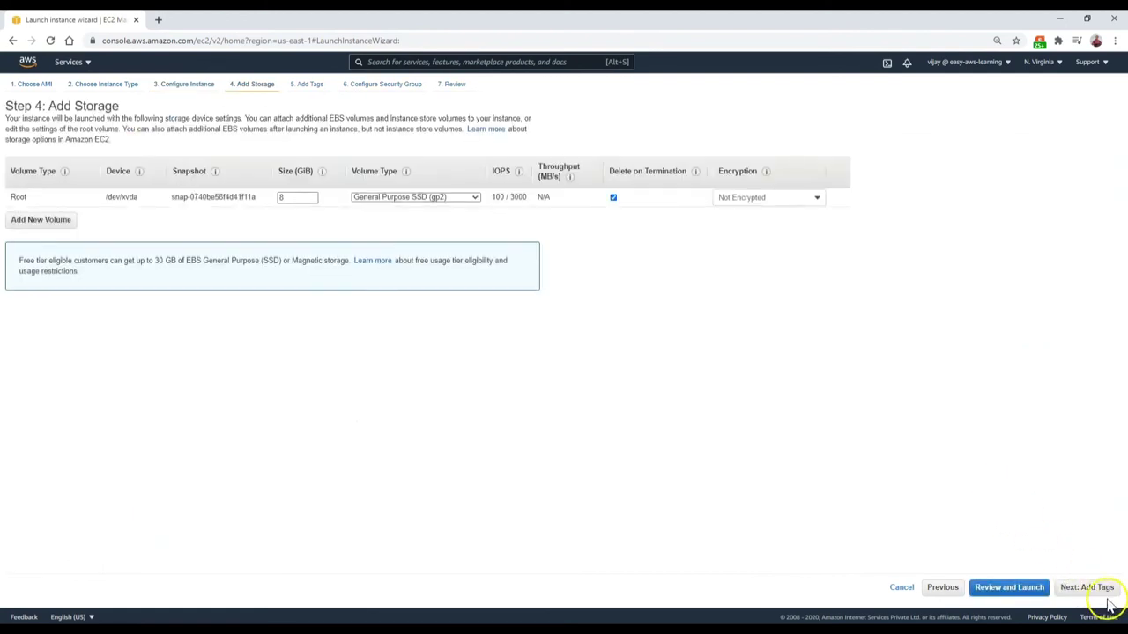
left_click(1105, 591)
left_click(1103, 589)
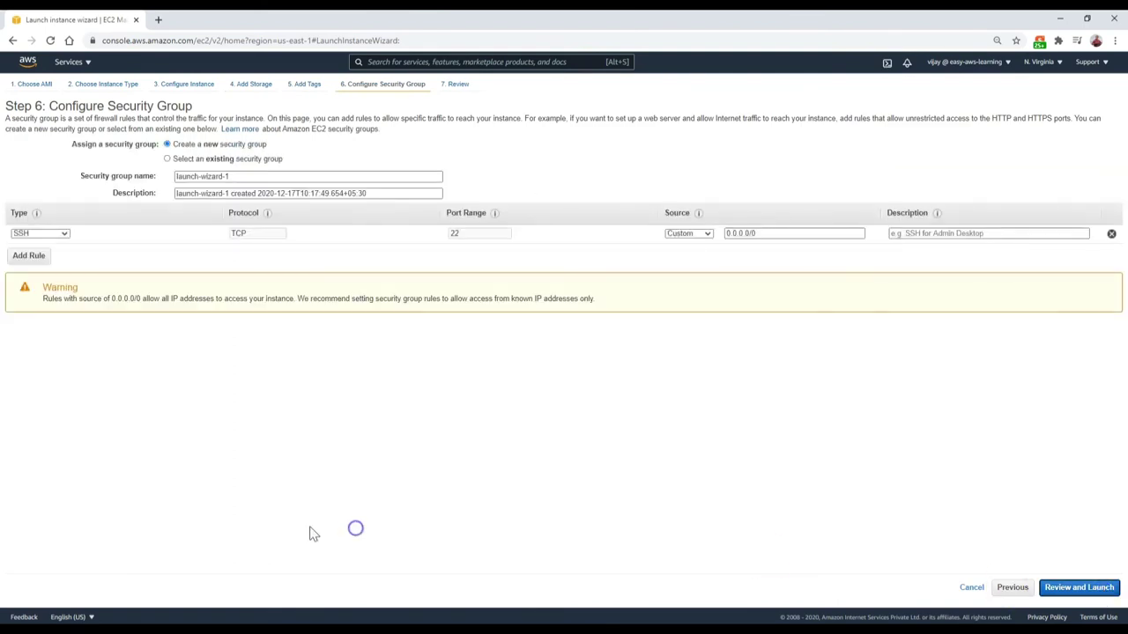
Step: Use the default security group, launch with the ec2-demo key pair, and view the instance list
left_click(209, 160)
left_click(128, 229)
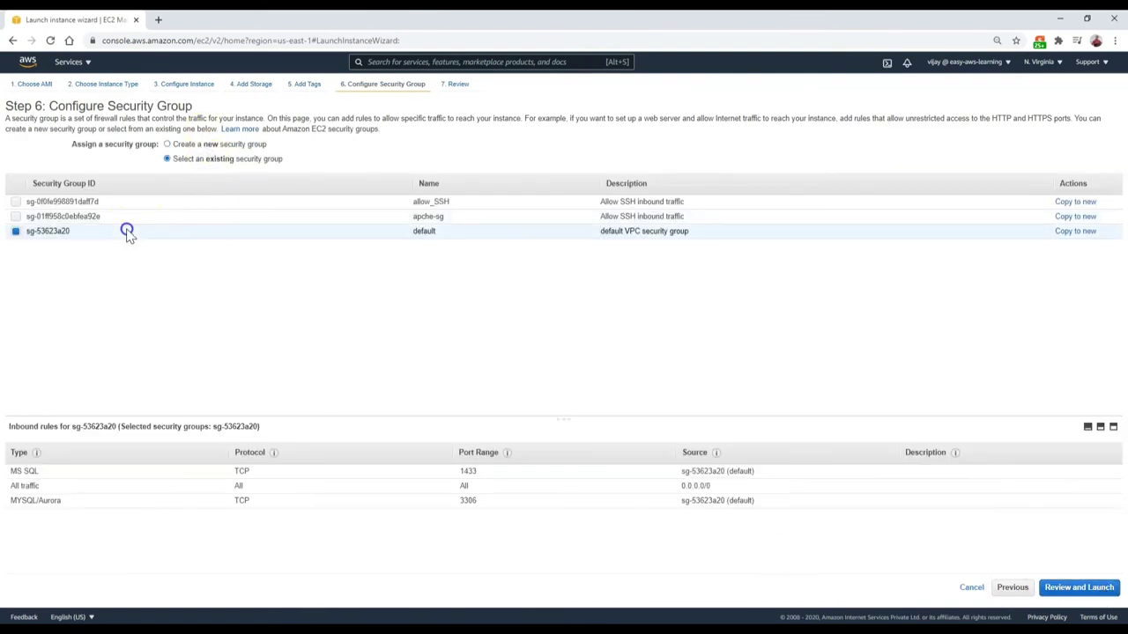
left_click(1102, 589)
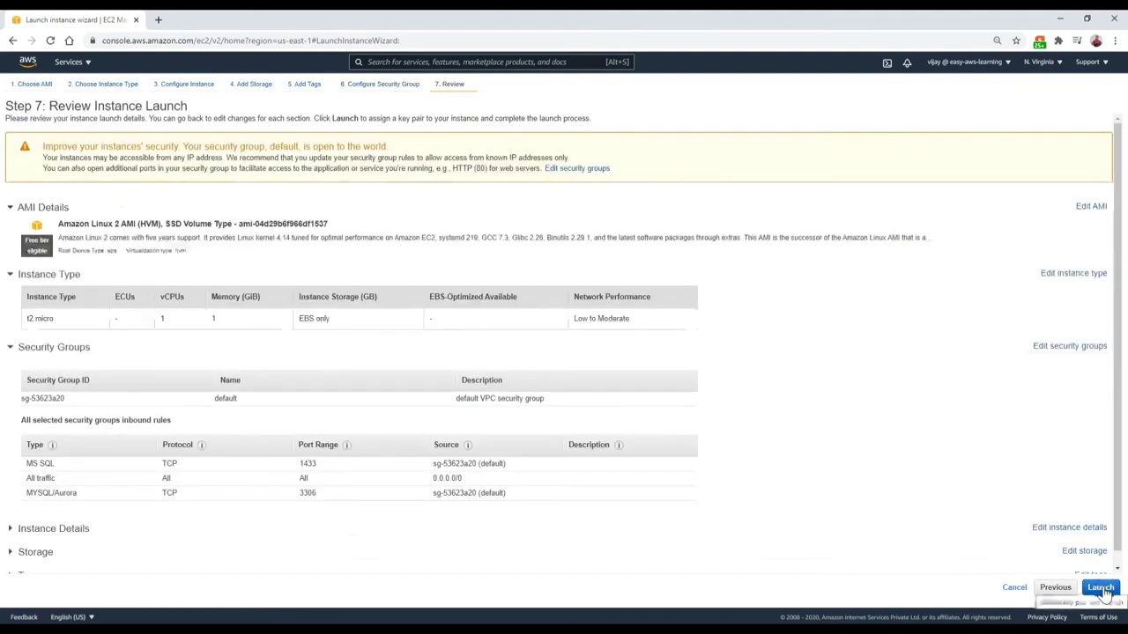
left_click(1101, 589)
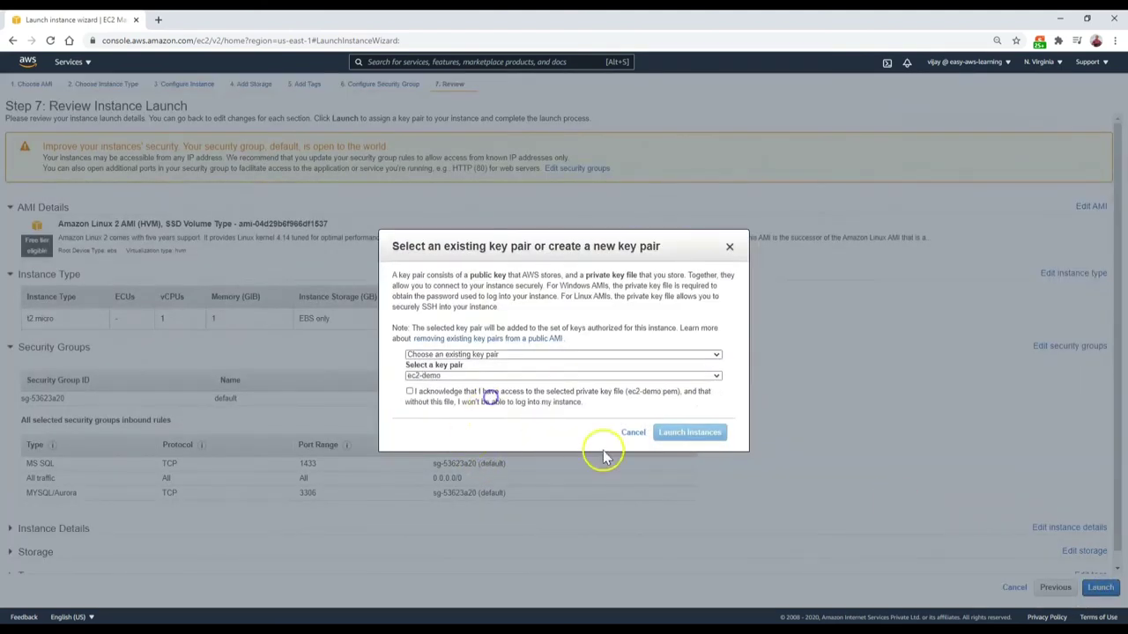
left_click(518, 398)
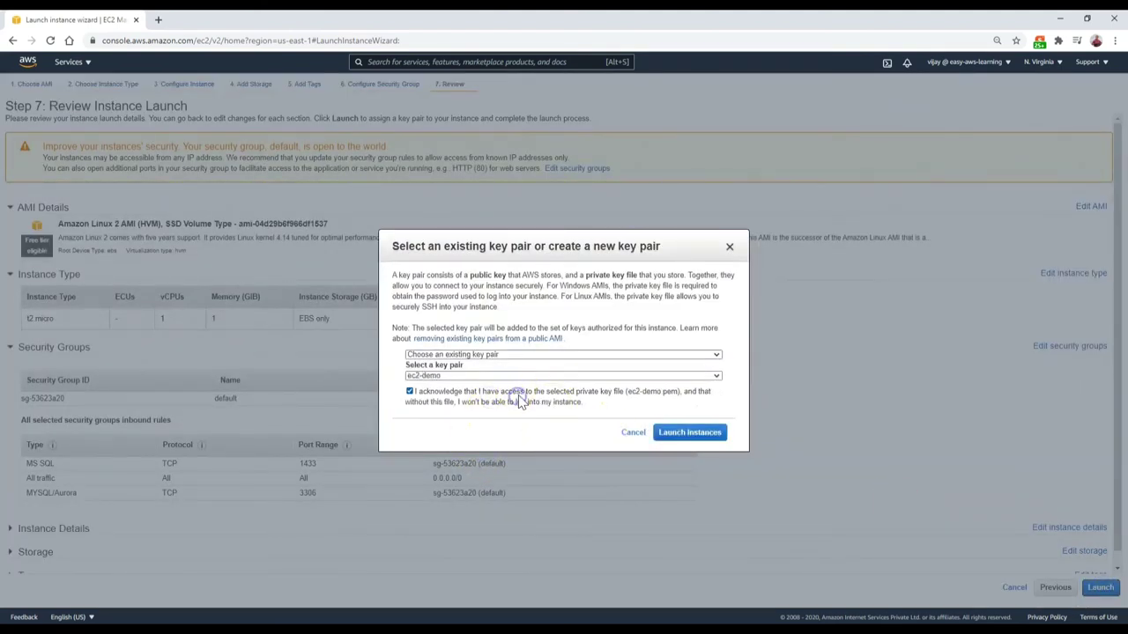
left_click(678, 435)
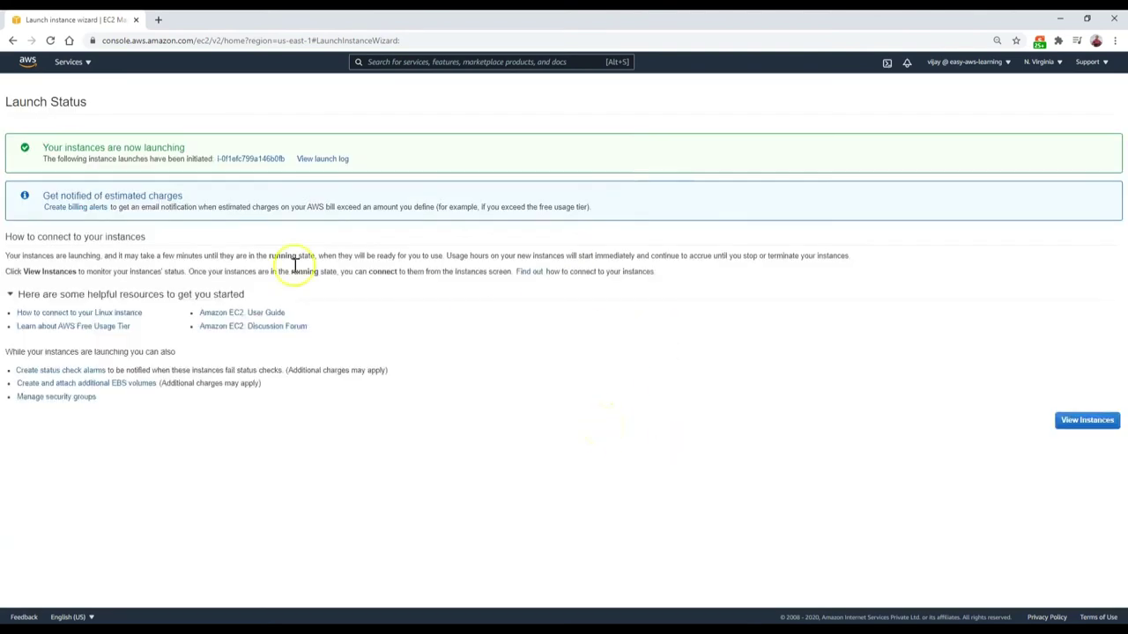
left_click(244, 158)
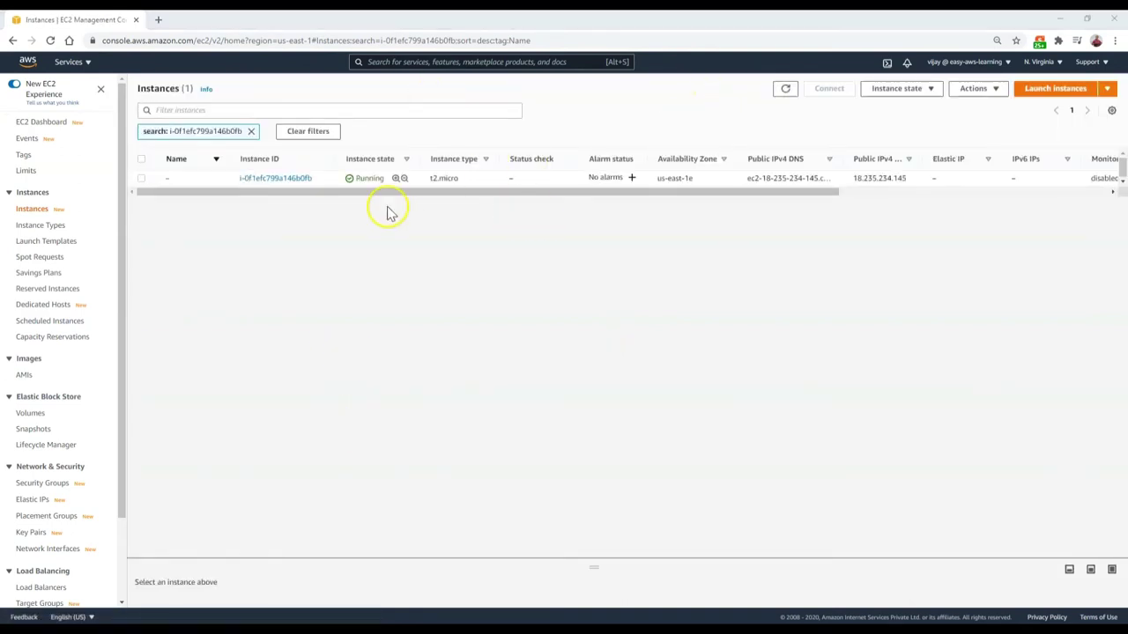
Step: Show the instance's Storage details and highlight the 8 GiB unencrypted /dev/xvda root device
left_click(273, 179)
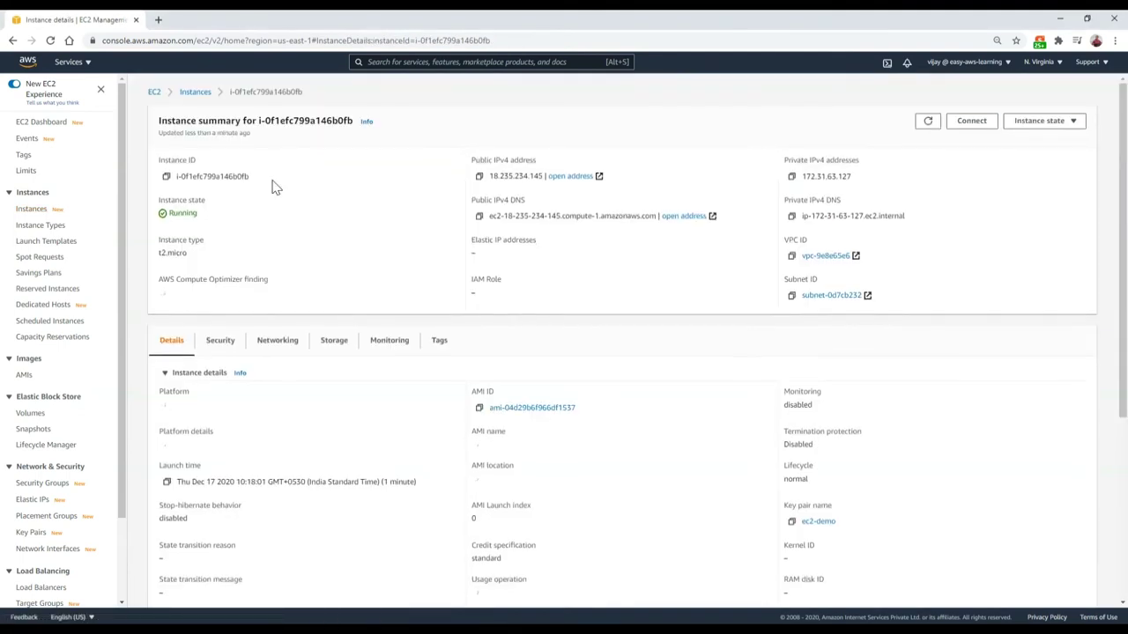
scroll(264, 397, "down", 2)
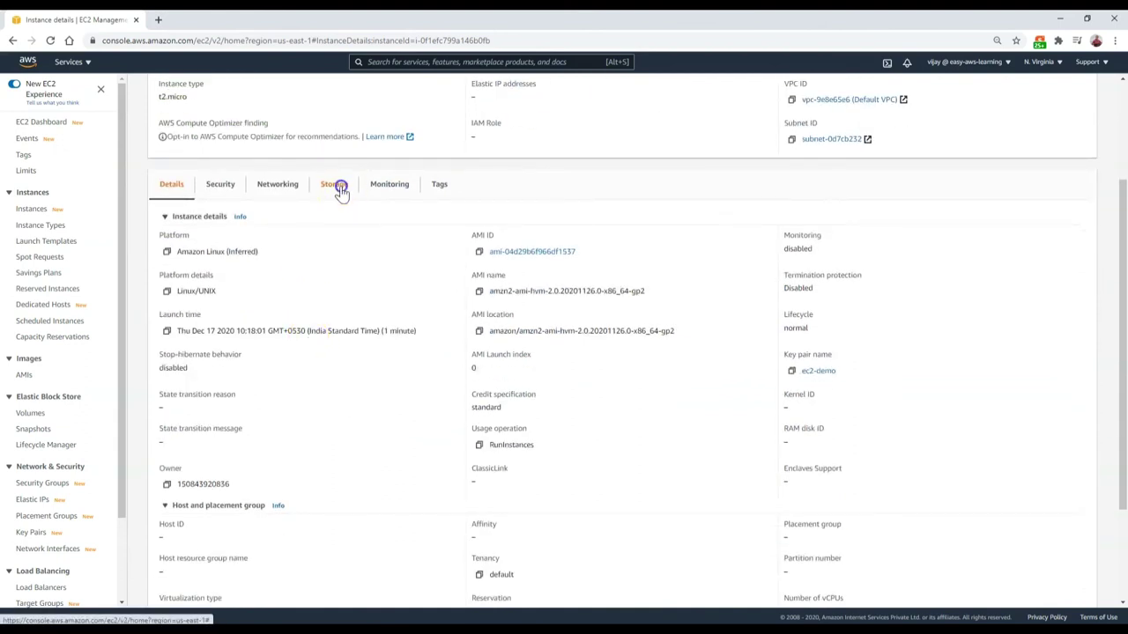
left_click(338, 186)
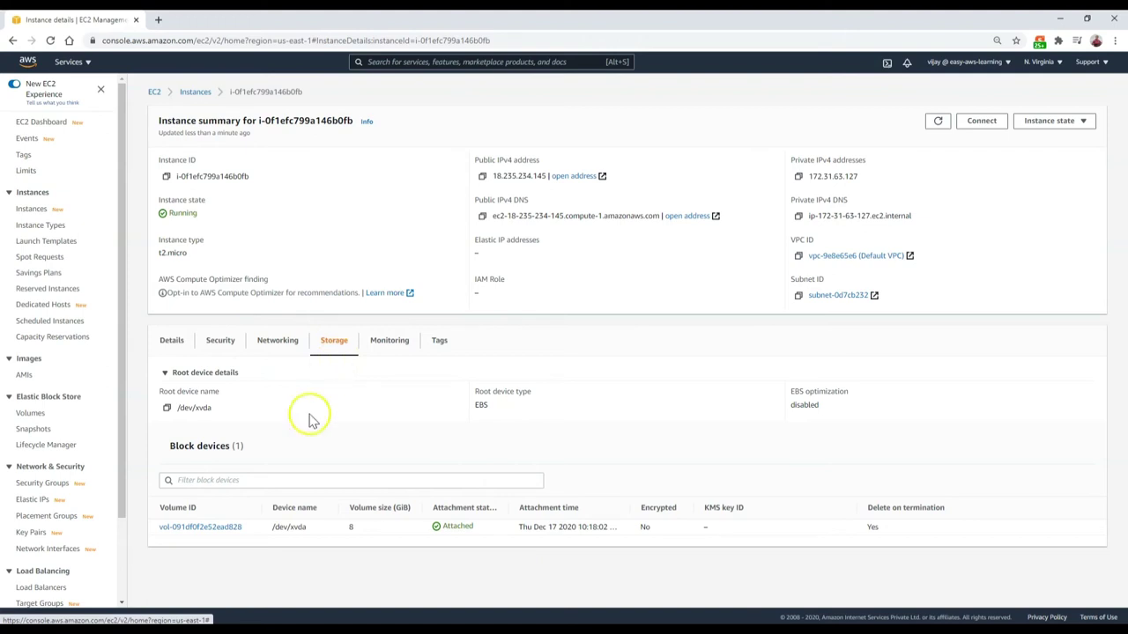
left_click_drag(179, 446, 292, 446)
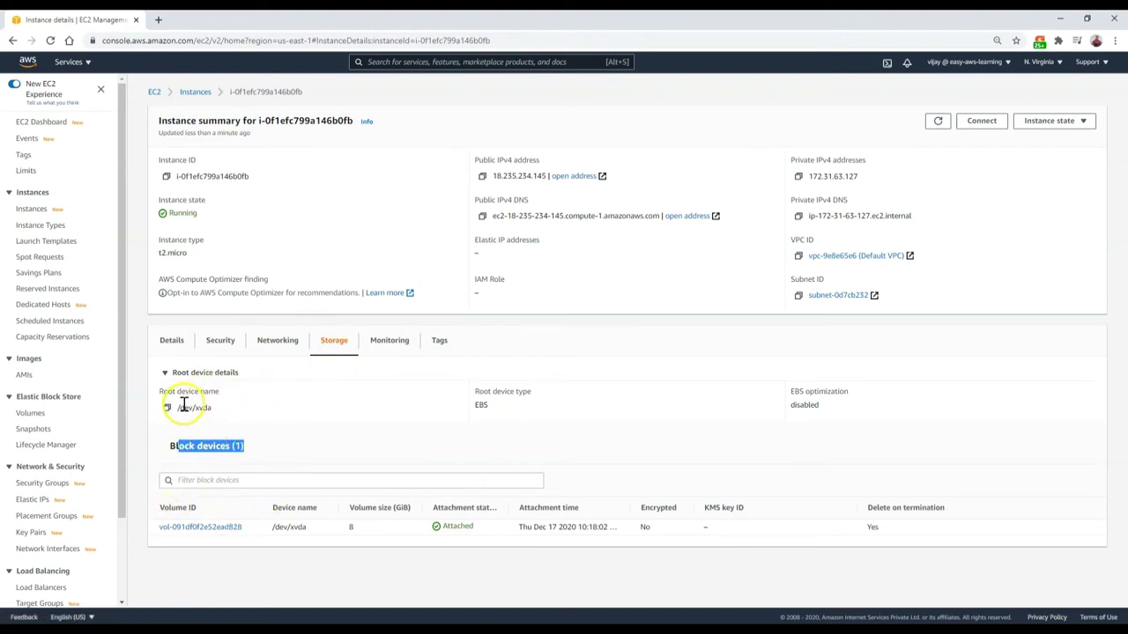
left_click_drag(180, 407, 232, 411)
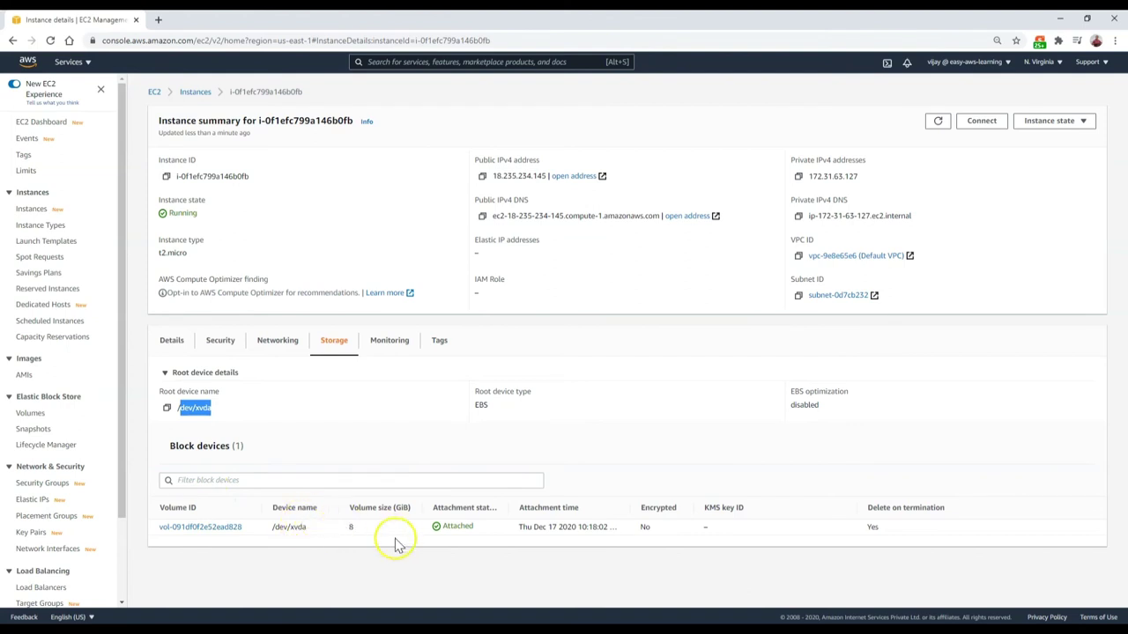
left_click(352, 525)
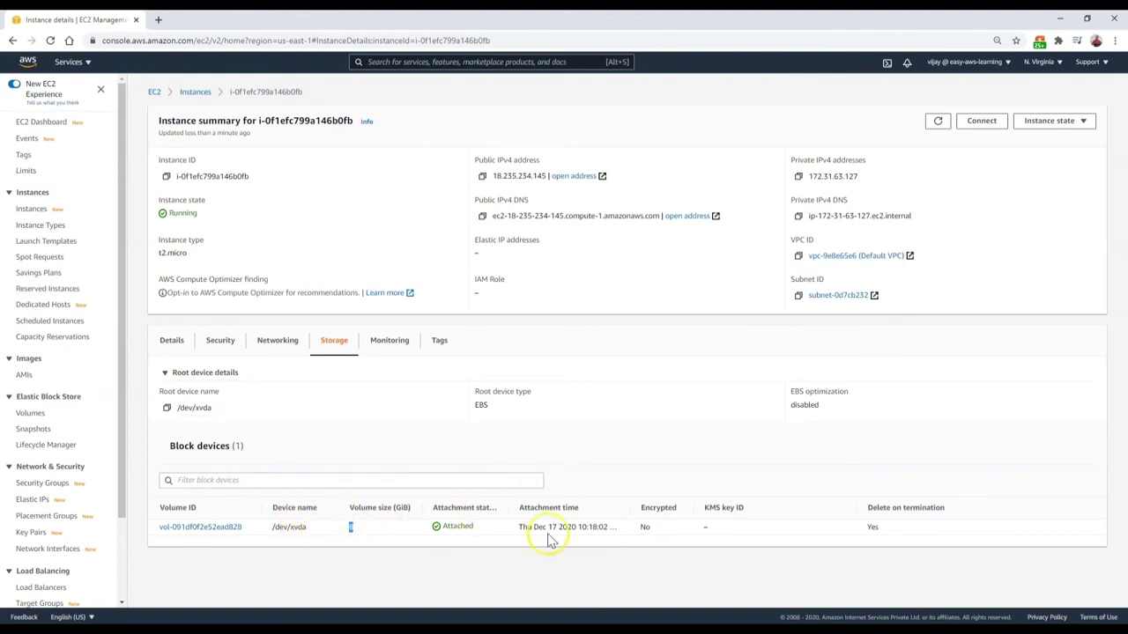
left_click(645, 527)
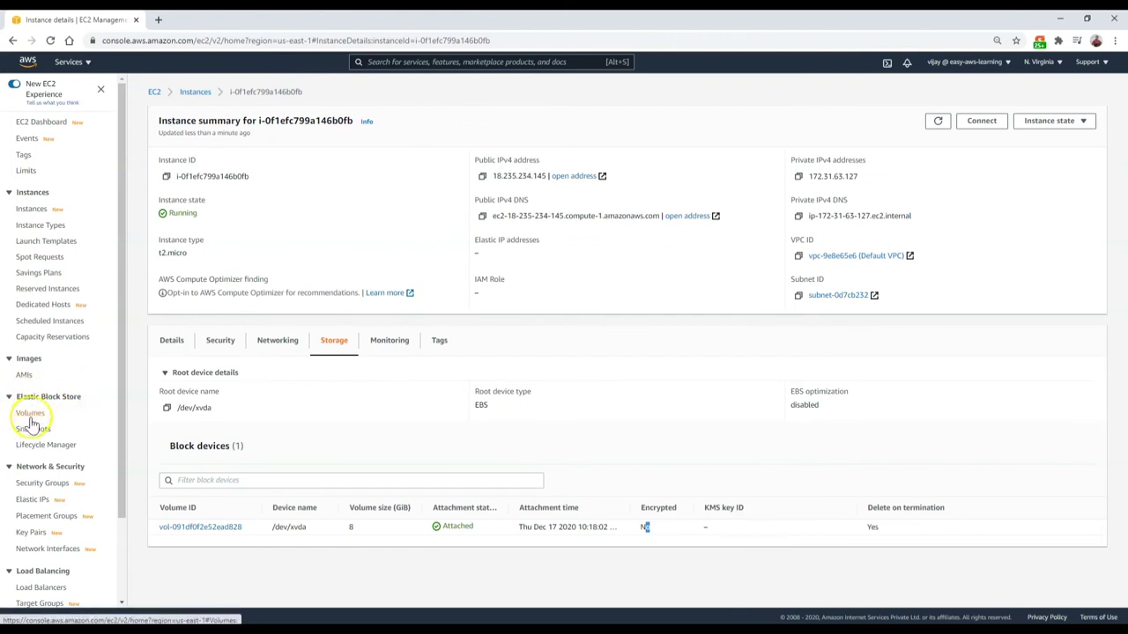
Step: Review the 8 GiB gp2 volume in us-east-1e in a new Volumes tab, then return to the instance
left_click(29, 423, "ctrl")
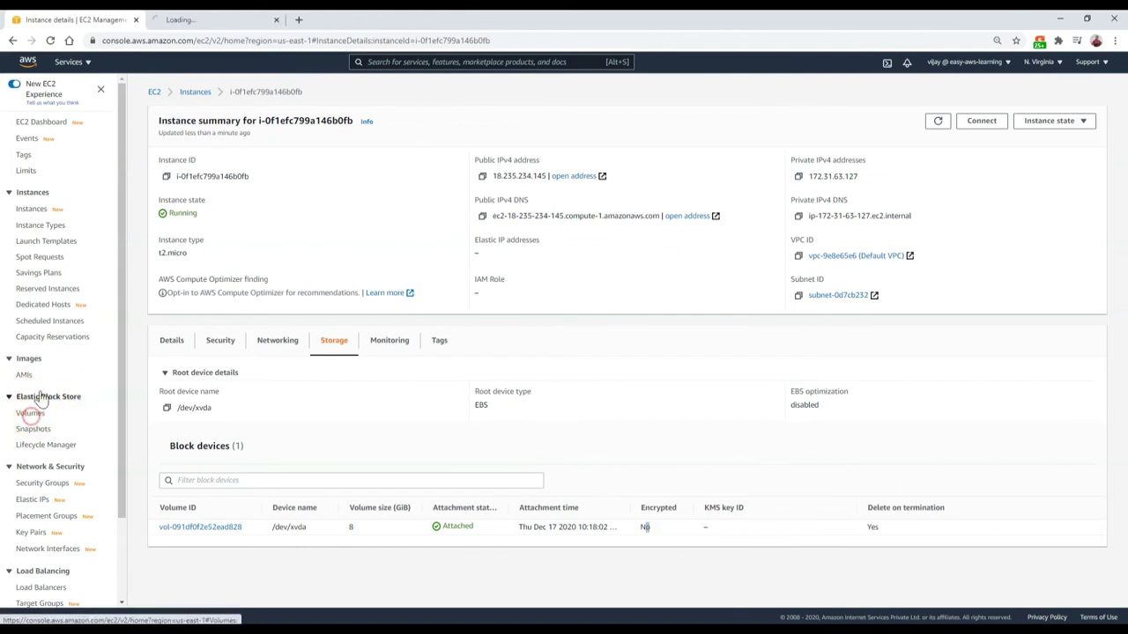
left_click(207, 20)
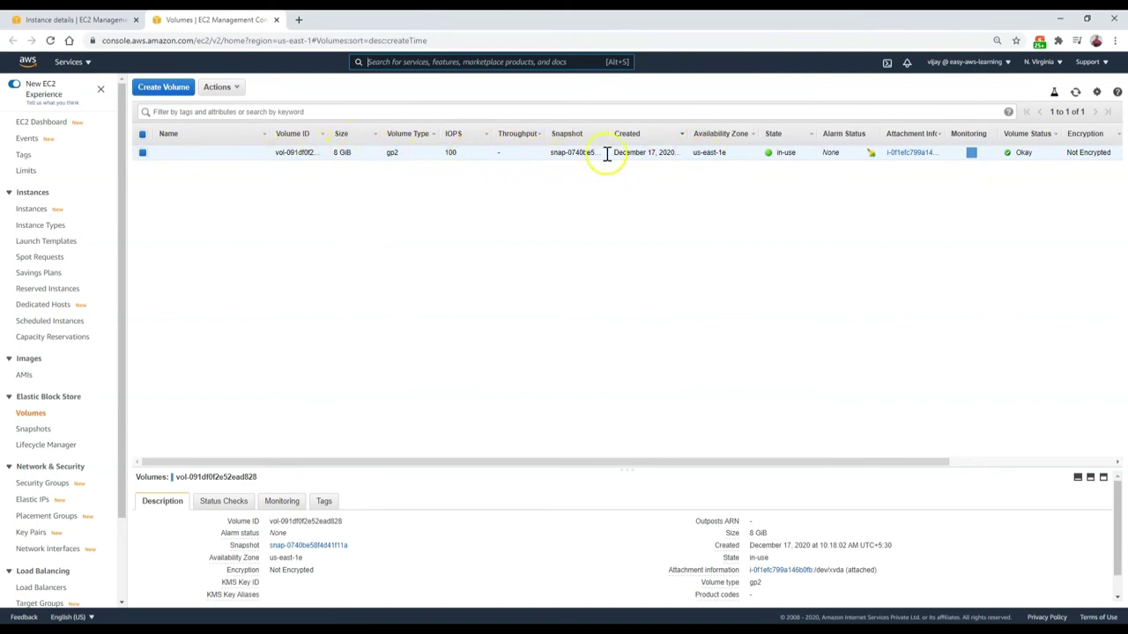
left_click(543, 135)
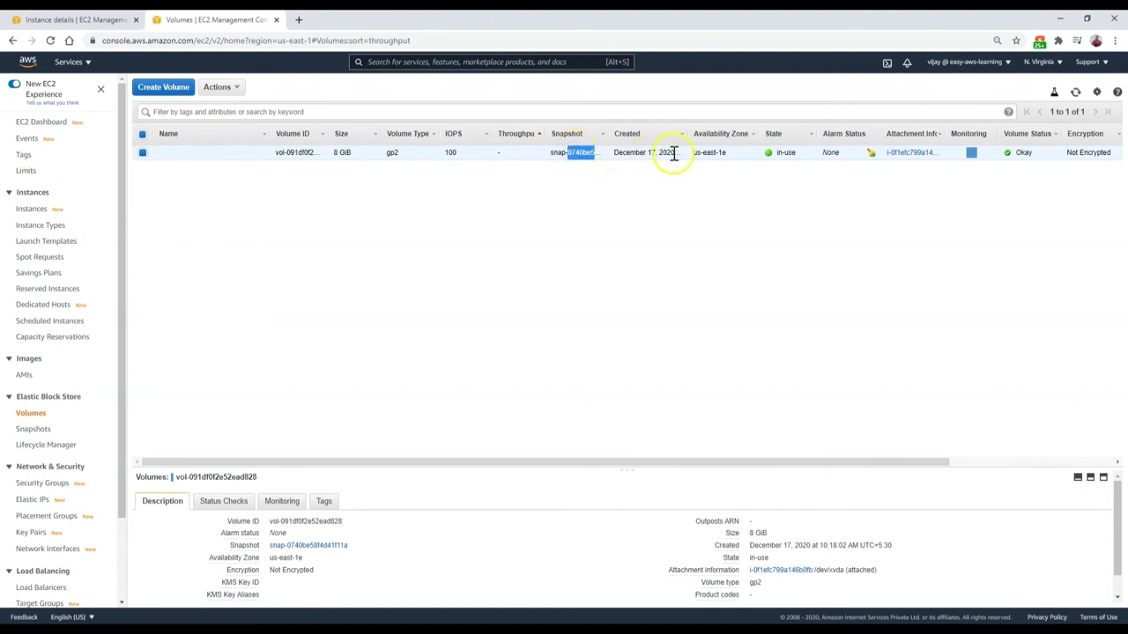
left_click_drag(728, 156, 716, 152)
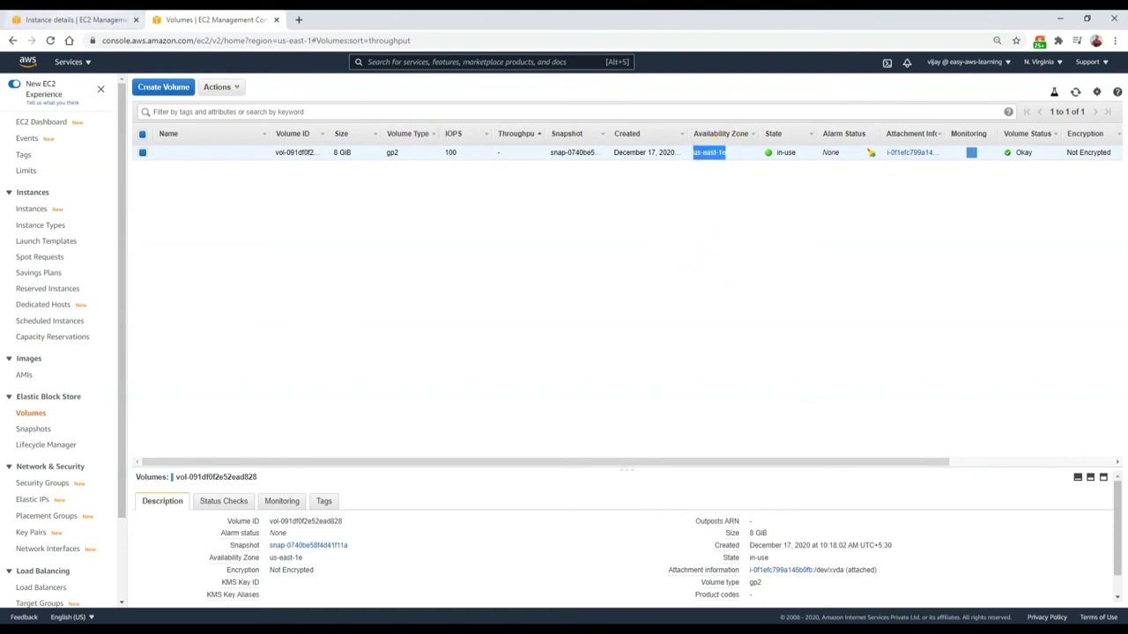
left_click(37, 21)
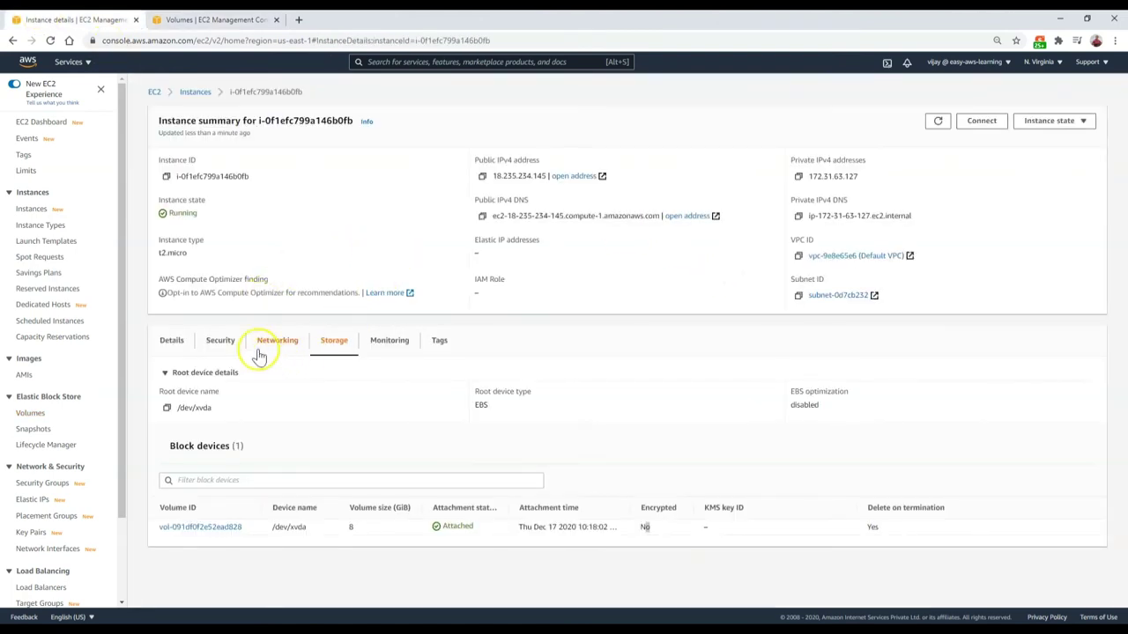
Step: Highlight the instance's us-east-1e availability zone on its Networking tab to compare with the volume list
left_click(180, 342)
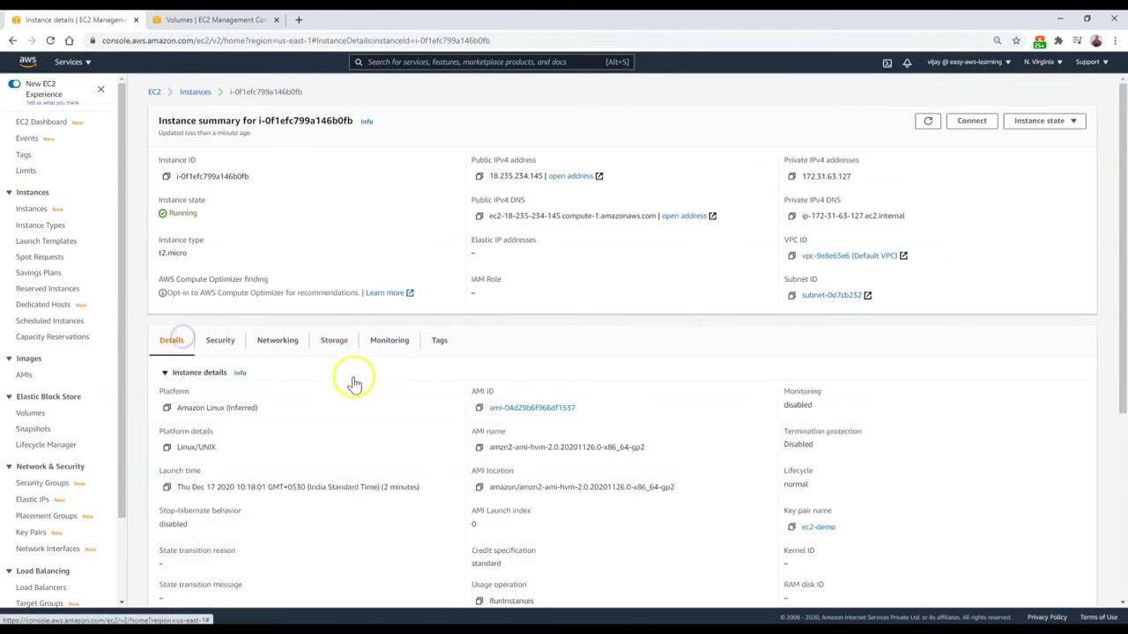
scroll(423, 433, "down", 2)
scroll(662, 456, "down", 2)
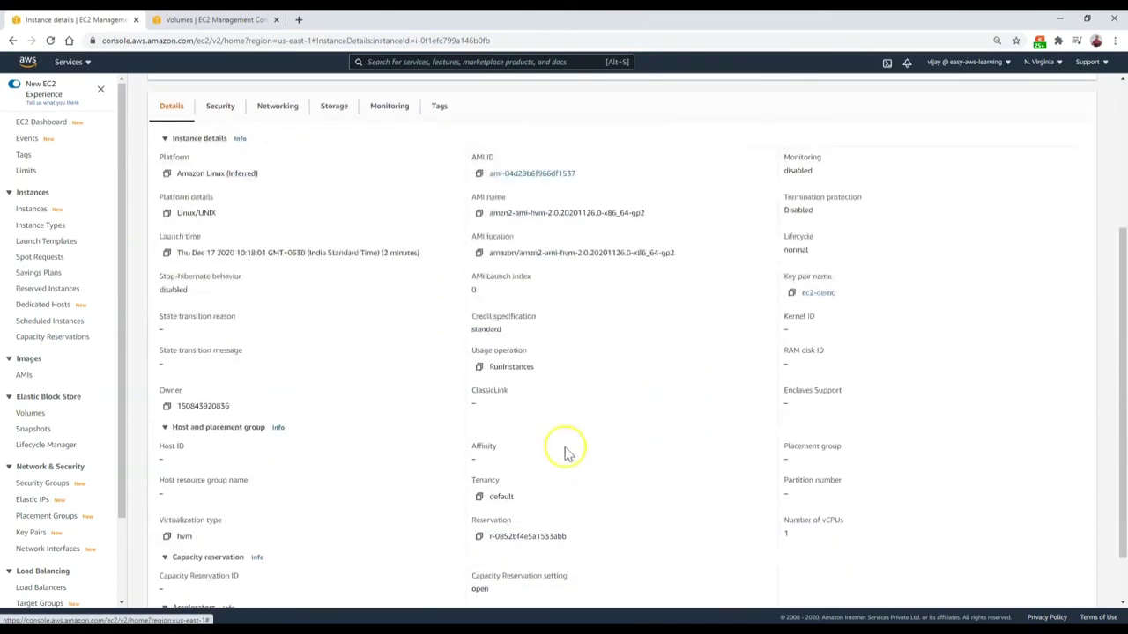
scroll(718, 453, "up", 3)
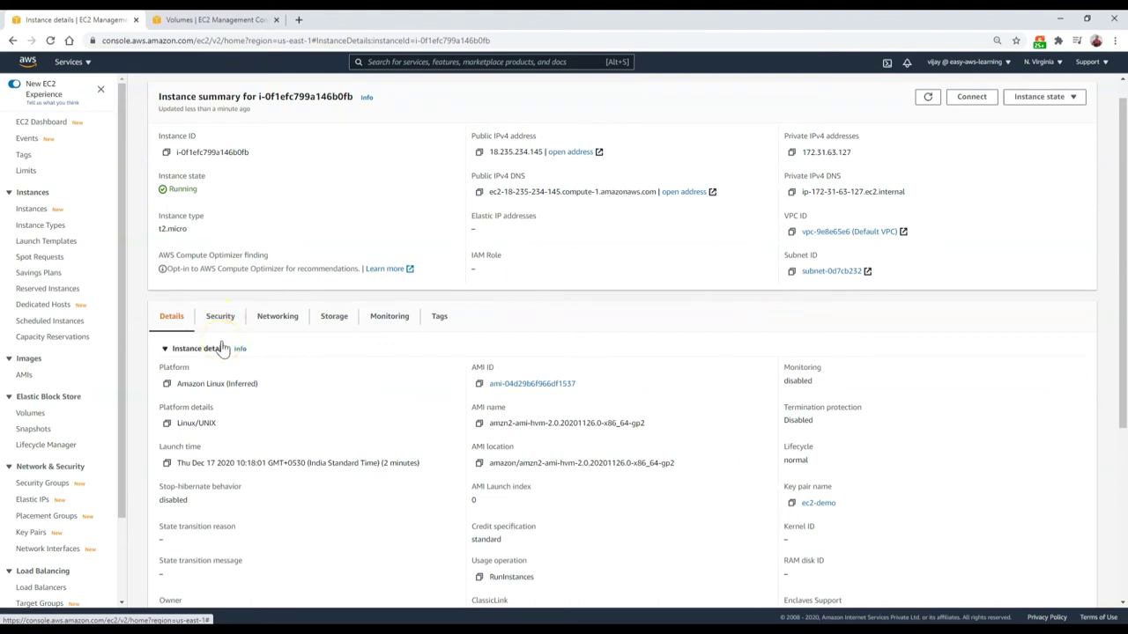
left_click(286, 325)
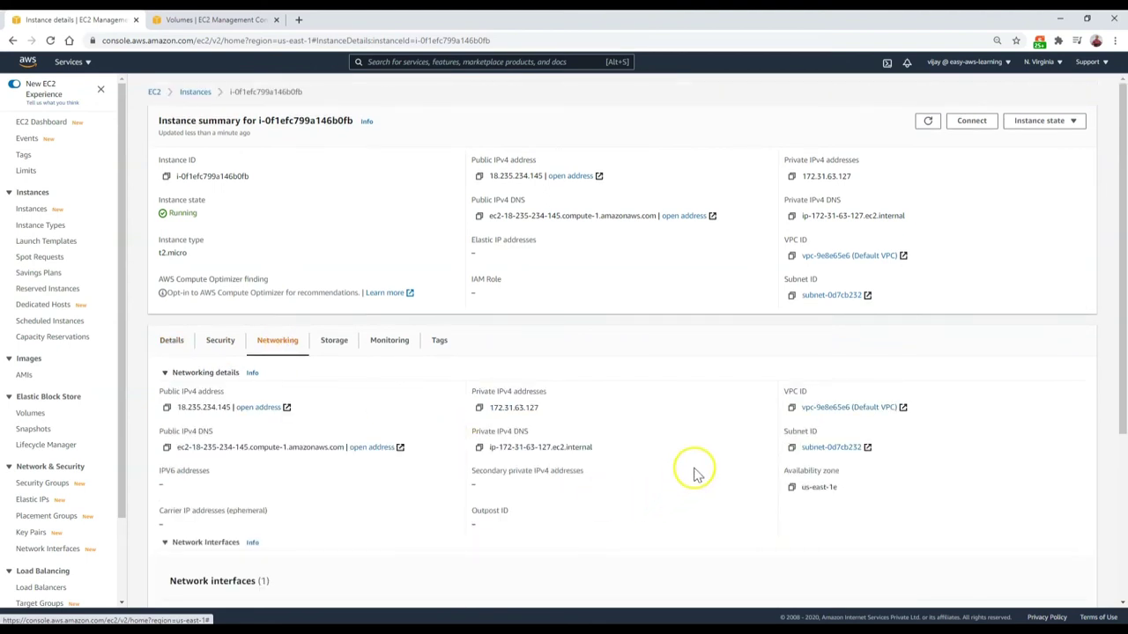
scroll(695, 471, "down", 1)
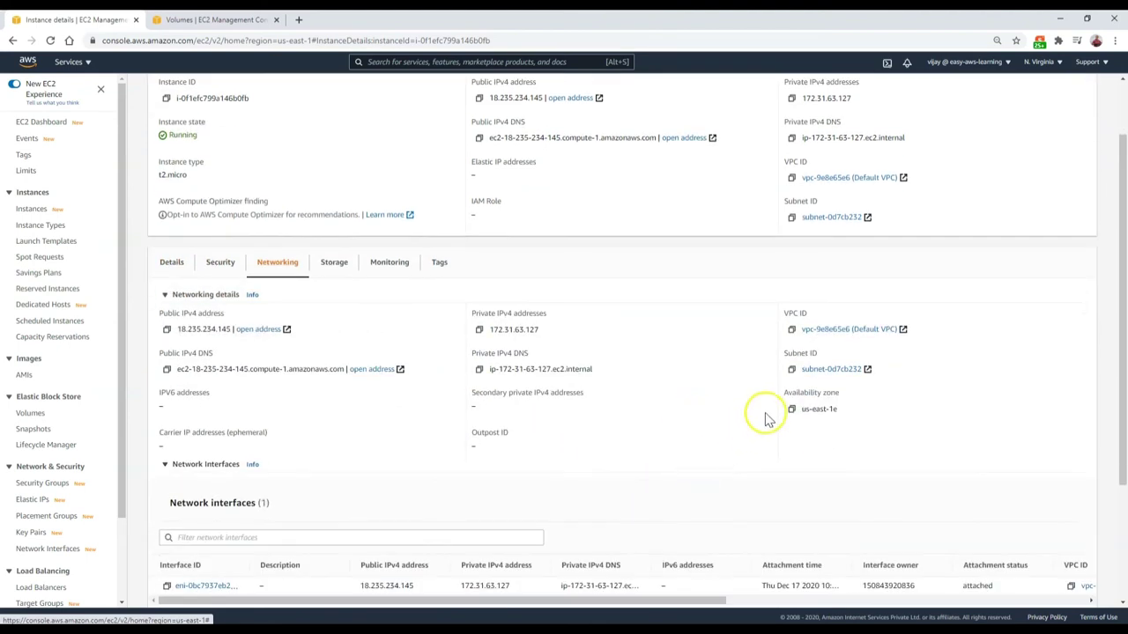
left_click_drag(811, 410, 829, 412)
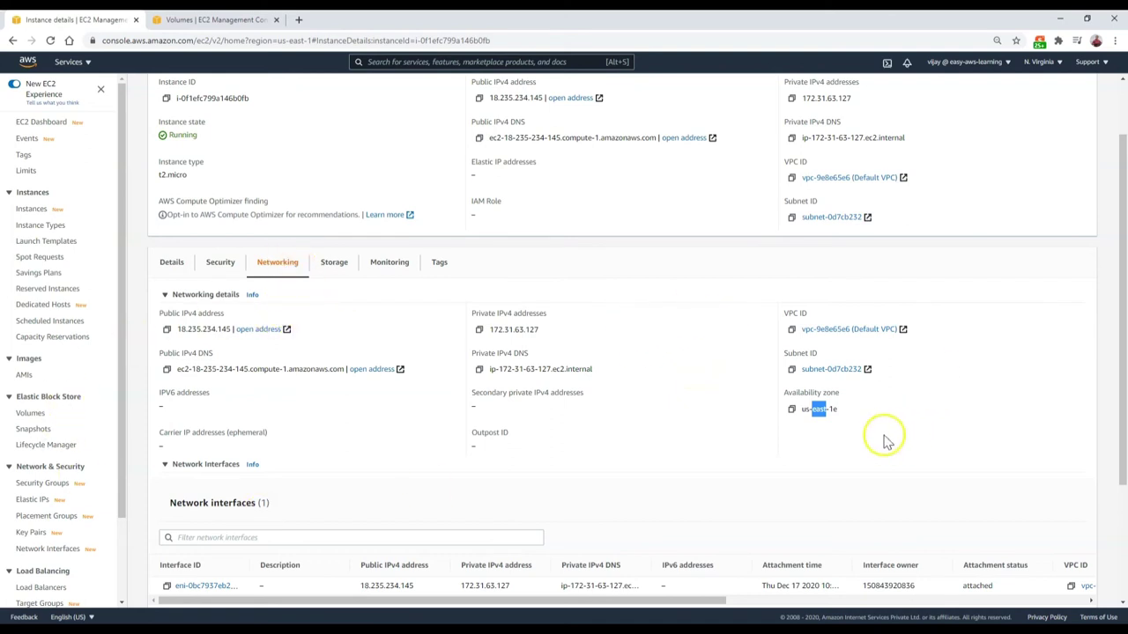
left_click_drag(800, 411, 845, 416)
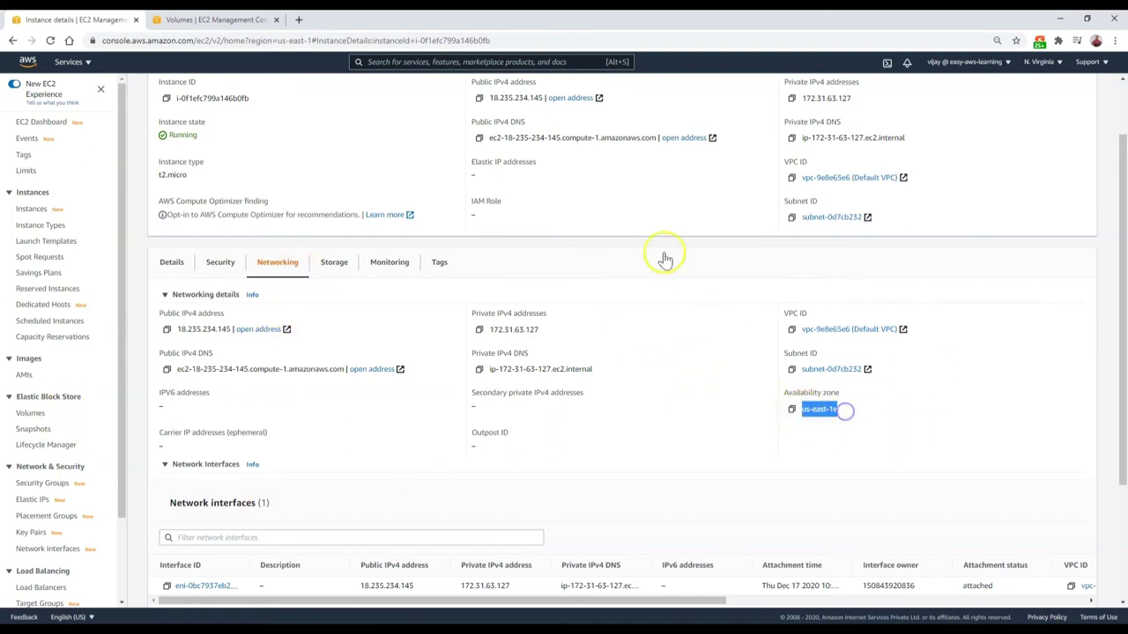
left_click(203, 20)
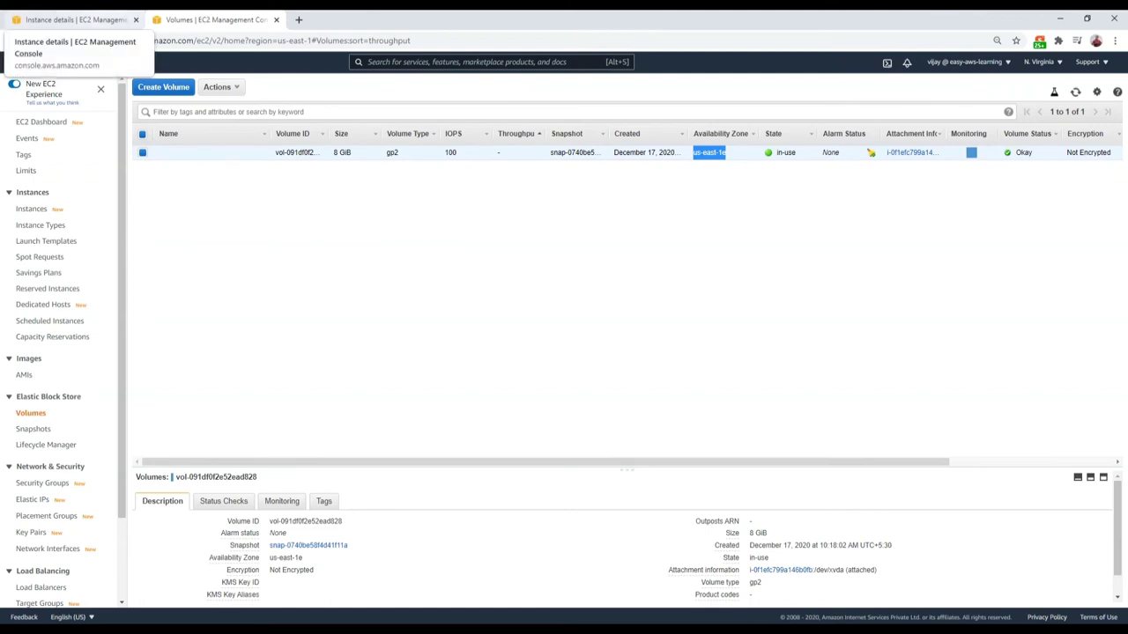
Step: Open the instance's root volume from its Storage tab in a filtered volume list and check its Actions
left_click(75, 19)
scroll(364, 337, "down", 3)
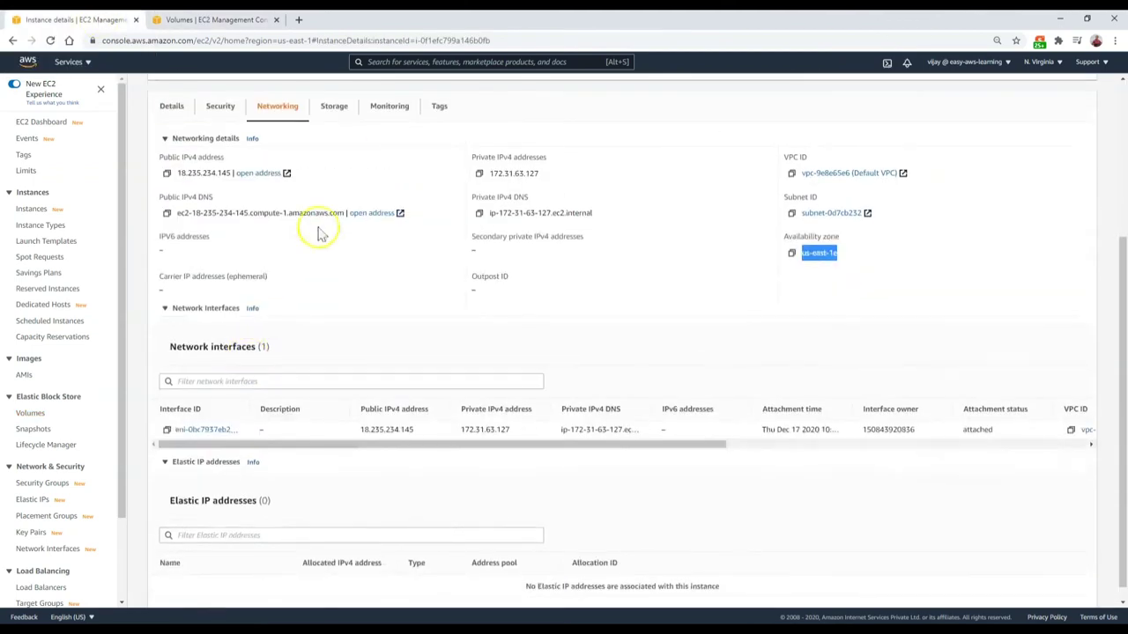
left_click(346, 110)
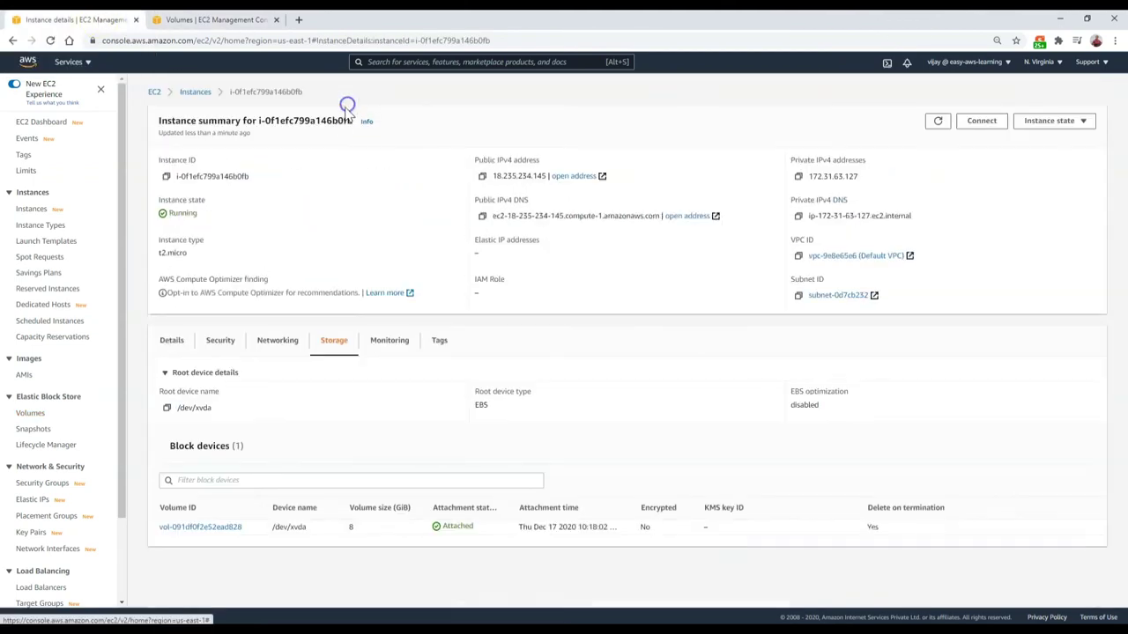
left_click(217, 527)
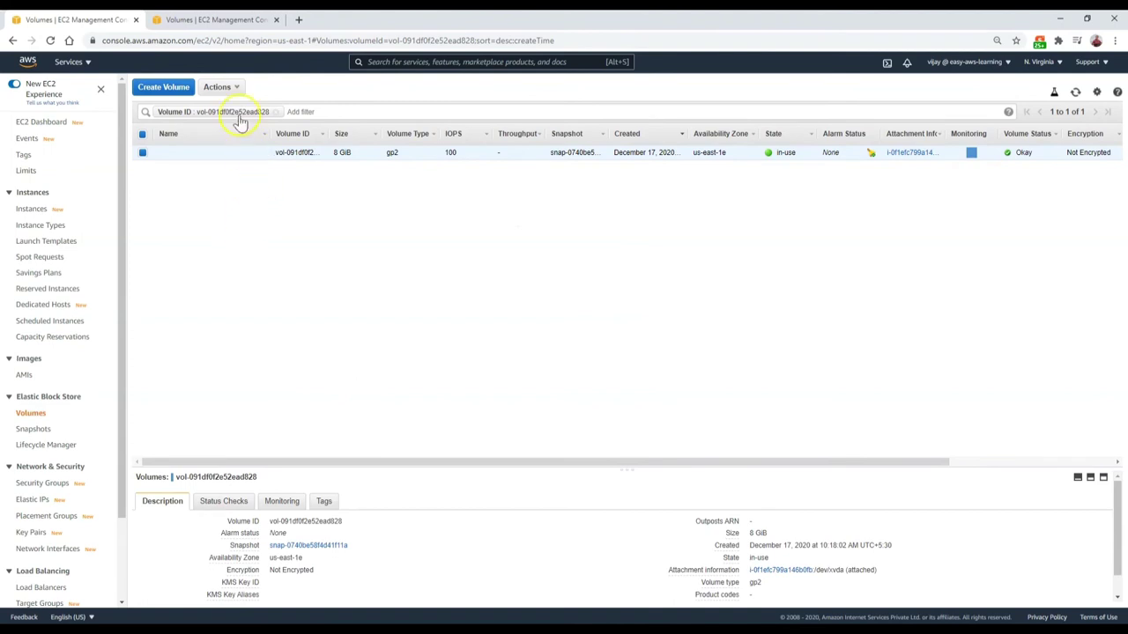
left_click(231, 88)
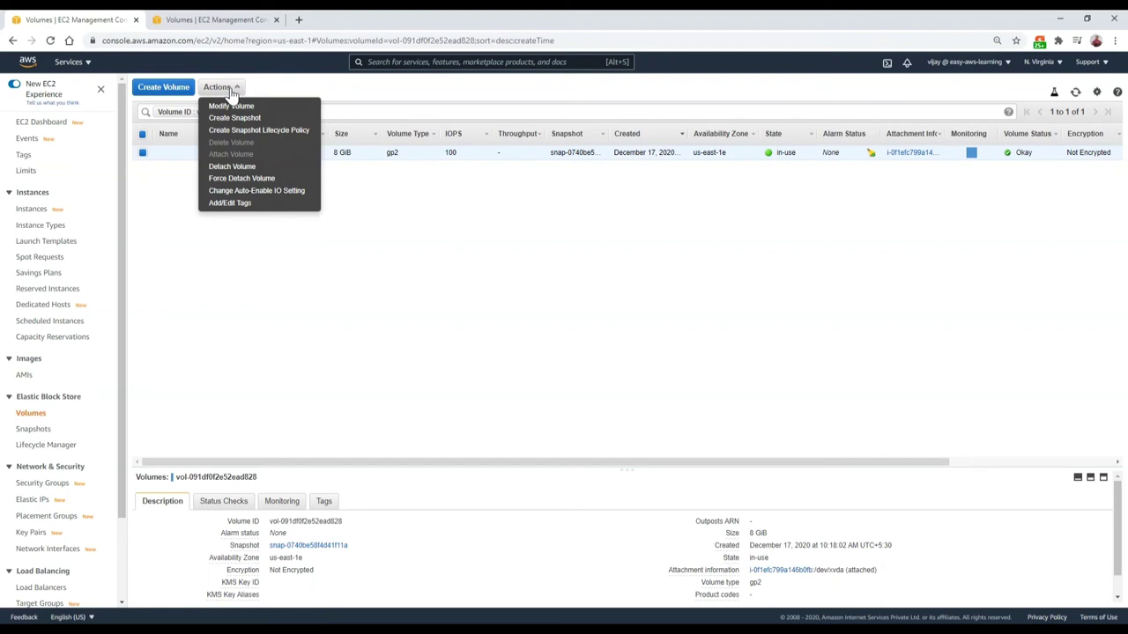
left_click(229, 19)
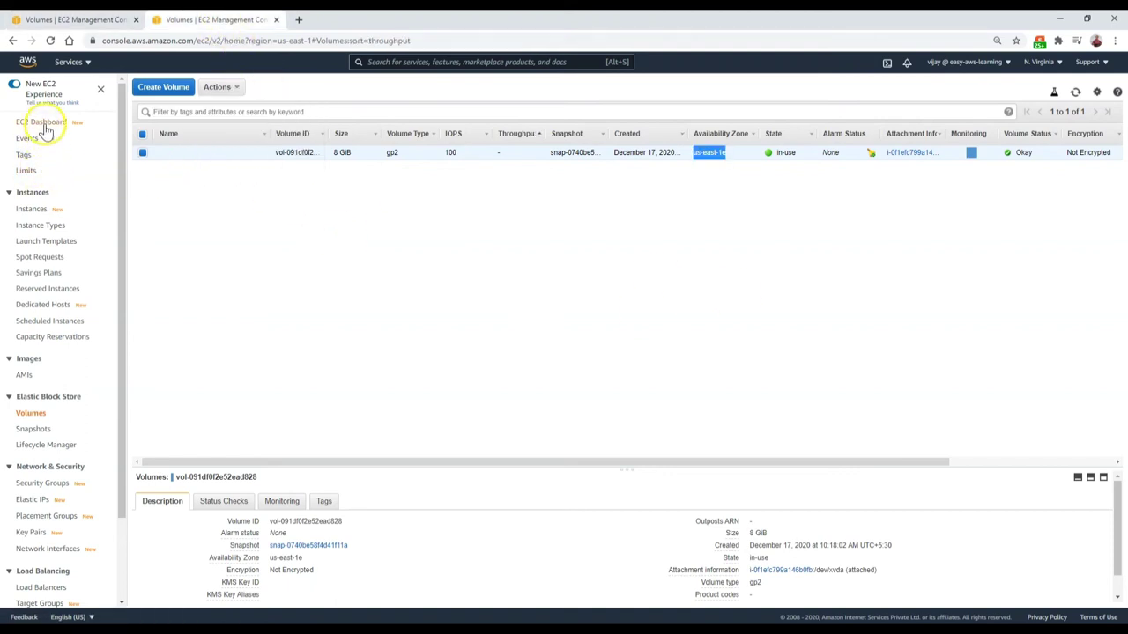
Step: Select the running instance i-0f1efc799a146b0fb in the Instances list and open Instance state
left_click(27, 212)
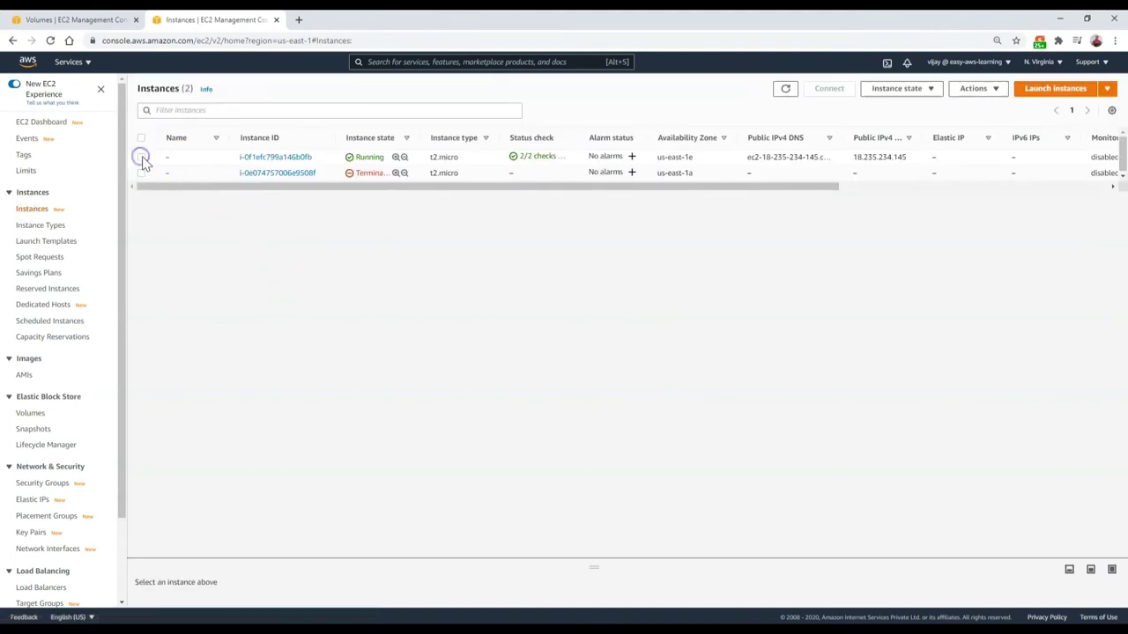
left_click(141, 156)
left_click(930, 90)
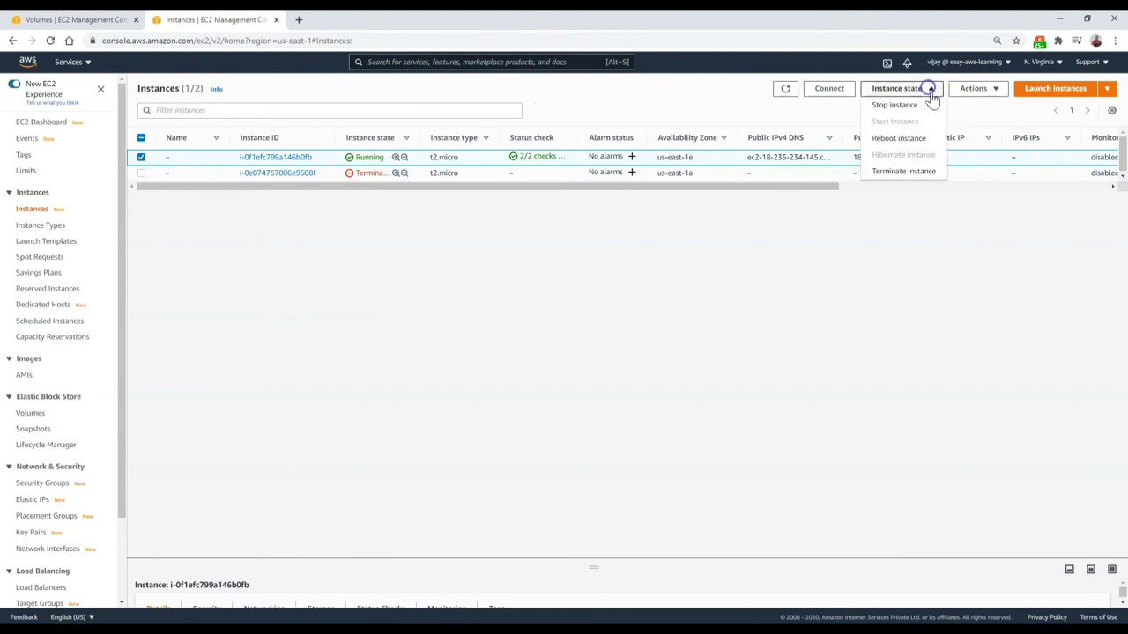
Step: Confirm termination of instance i-0f1efc799a146b0fb and reload the filtered Volumes list
left_click(903, 171)
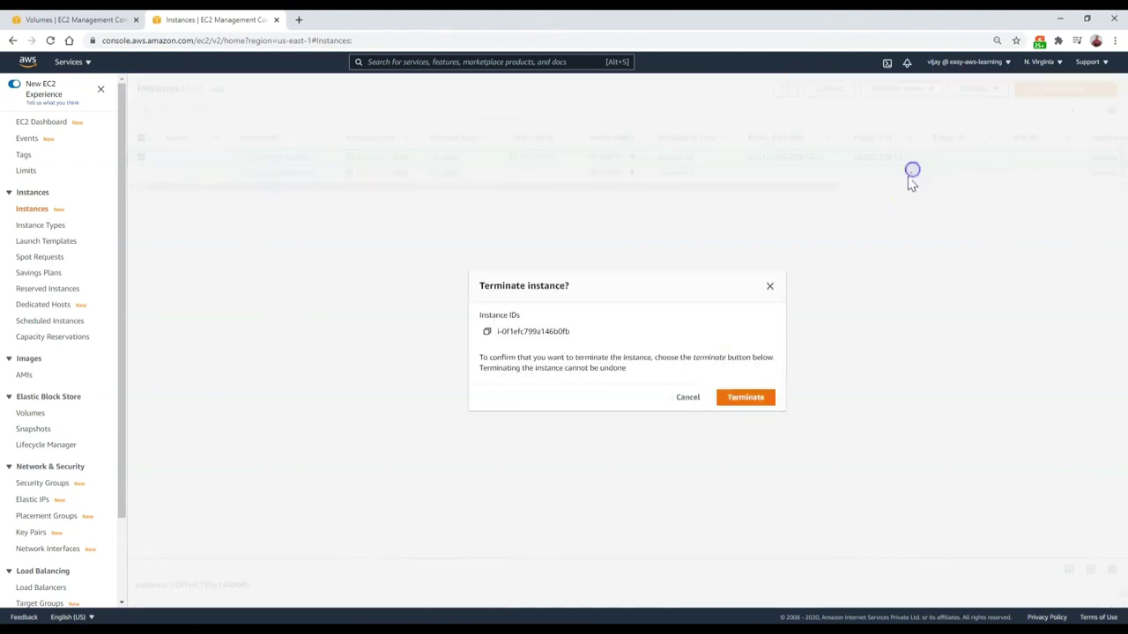
left_click(745, 396)
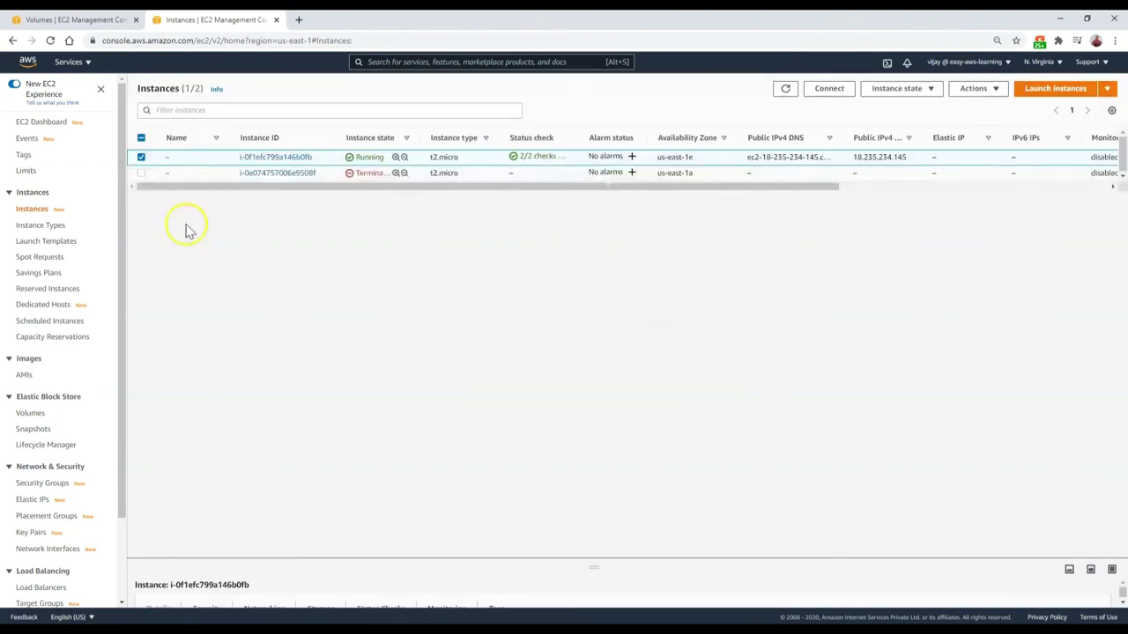
left_click(78, 23)
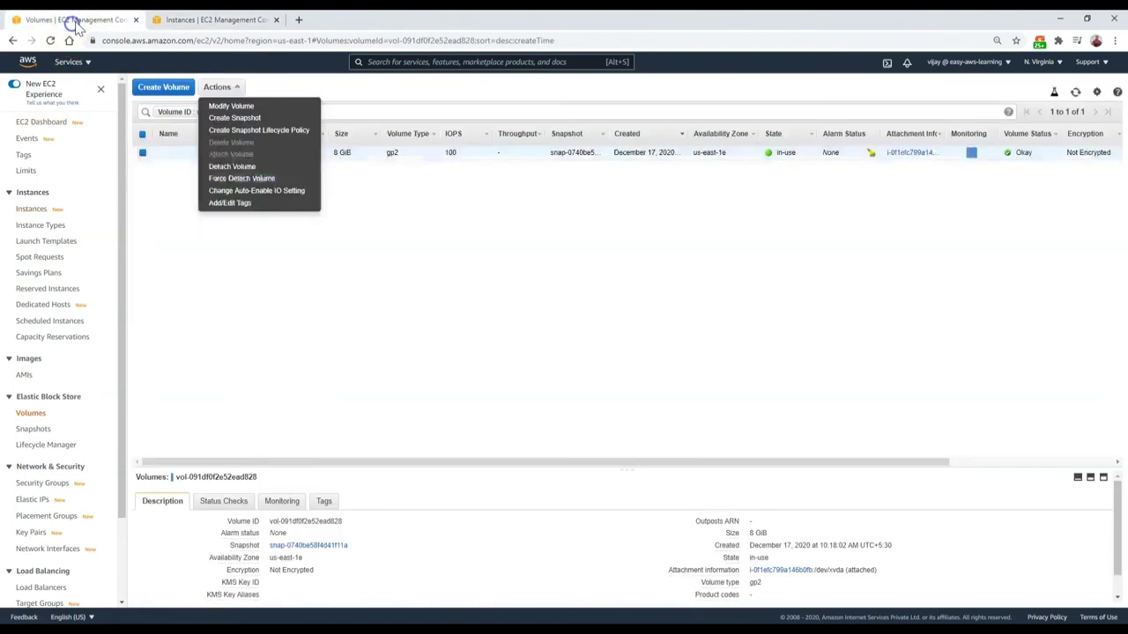
left_click(269, 321)
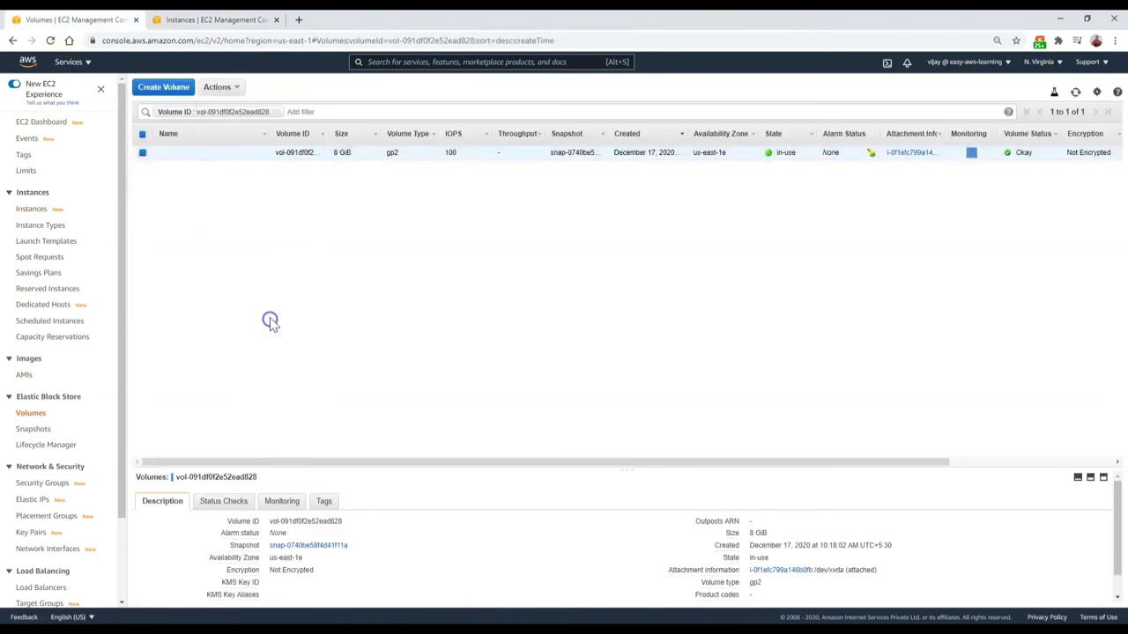
left_click(1075, 92)
left_click(220, 19)
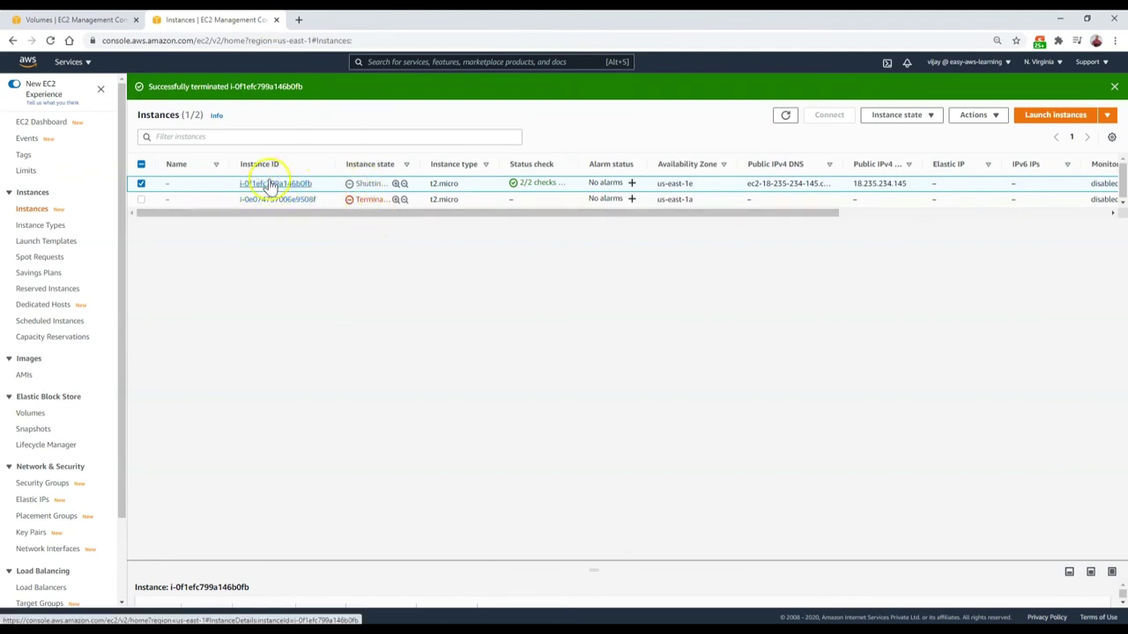
Step: Refresh until the instance reads Terminated and the filtered volume list shows no volumes found
left_click(269, 182)
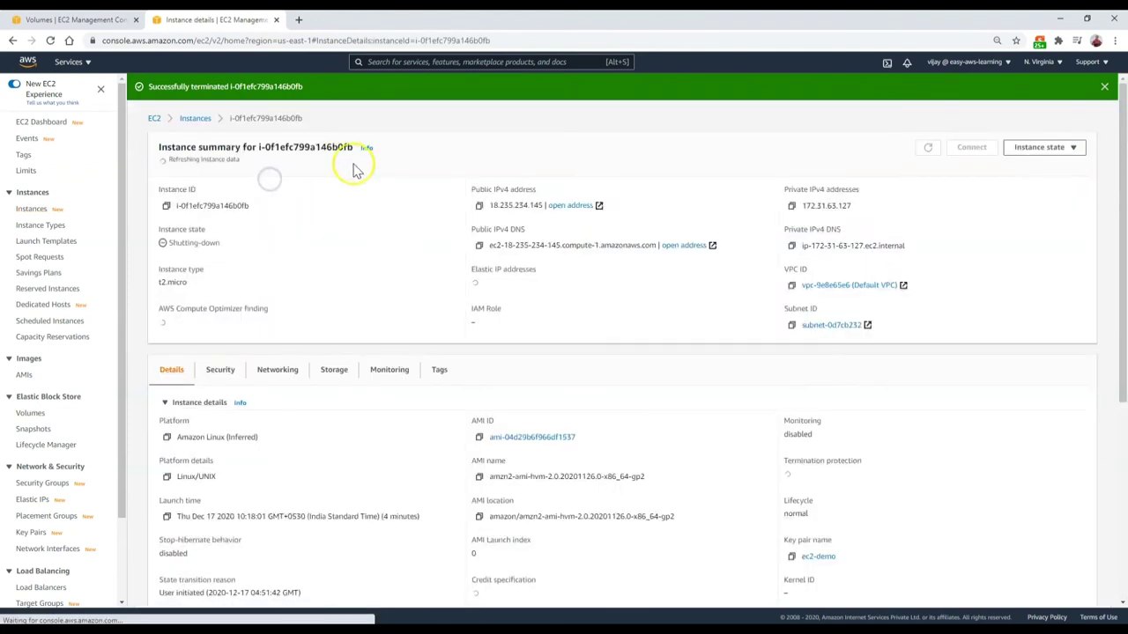
triple_click(184, 241)
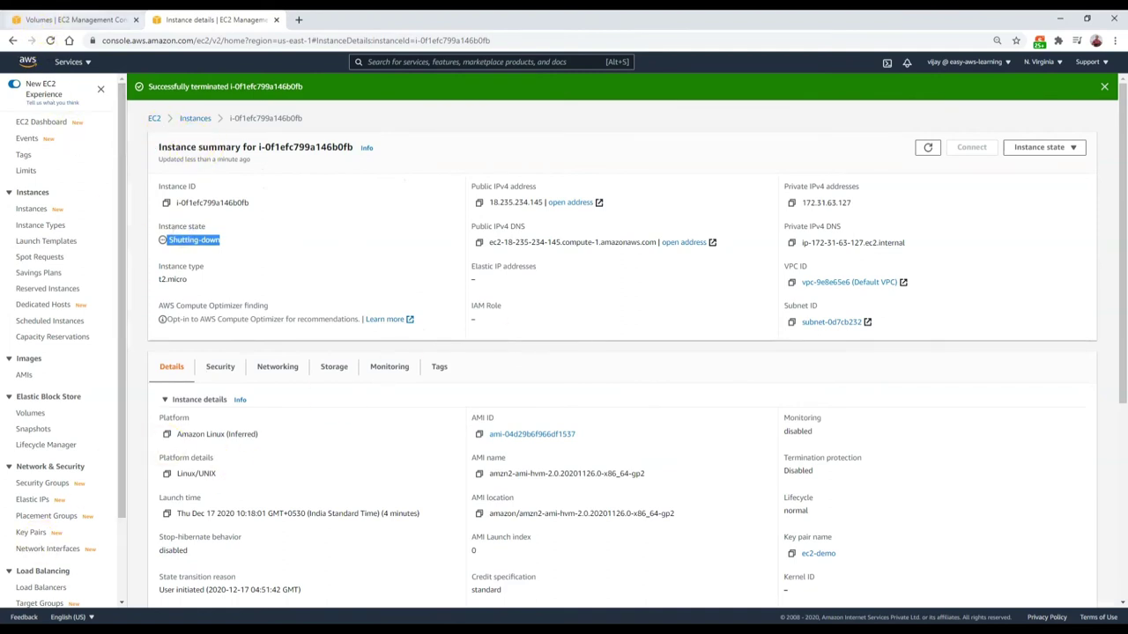
left_click(56, 19)
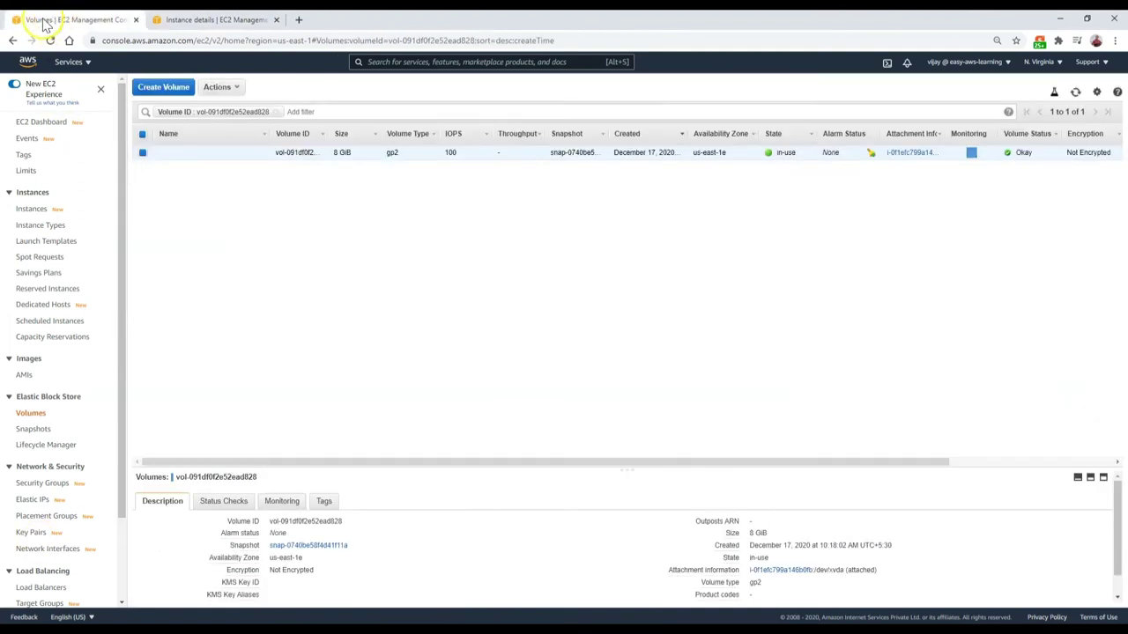
left_click(1075, 94)
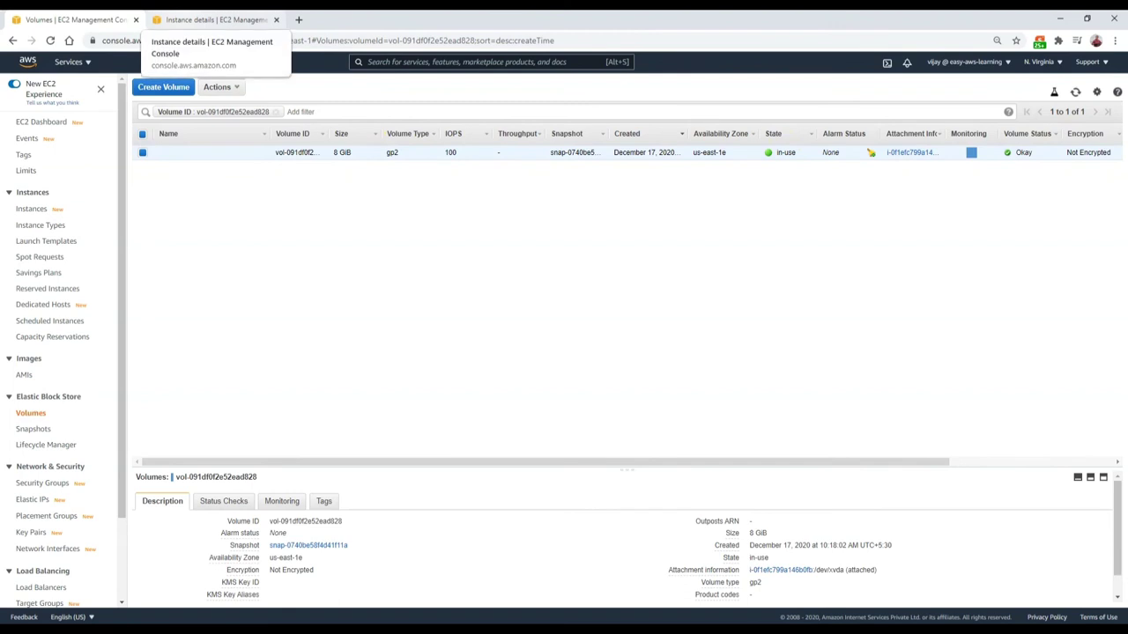
left_click(211, 19)
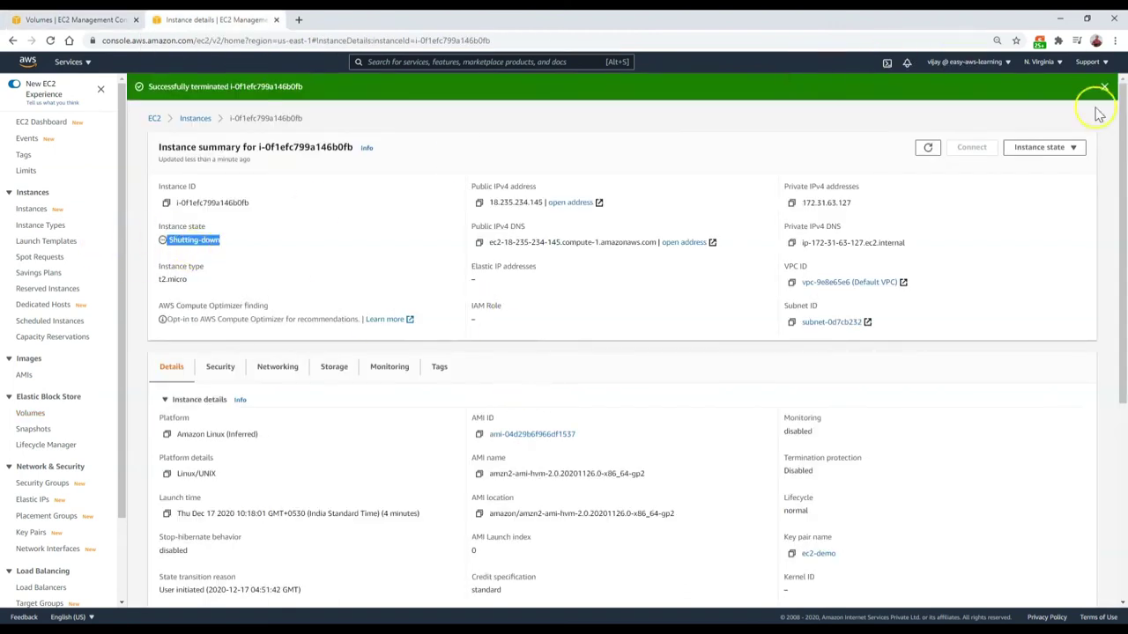
left_click(928, 150)
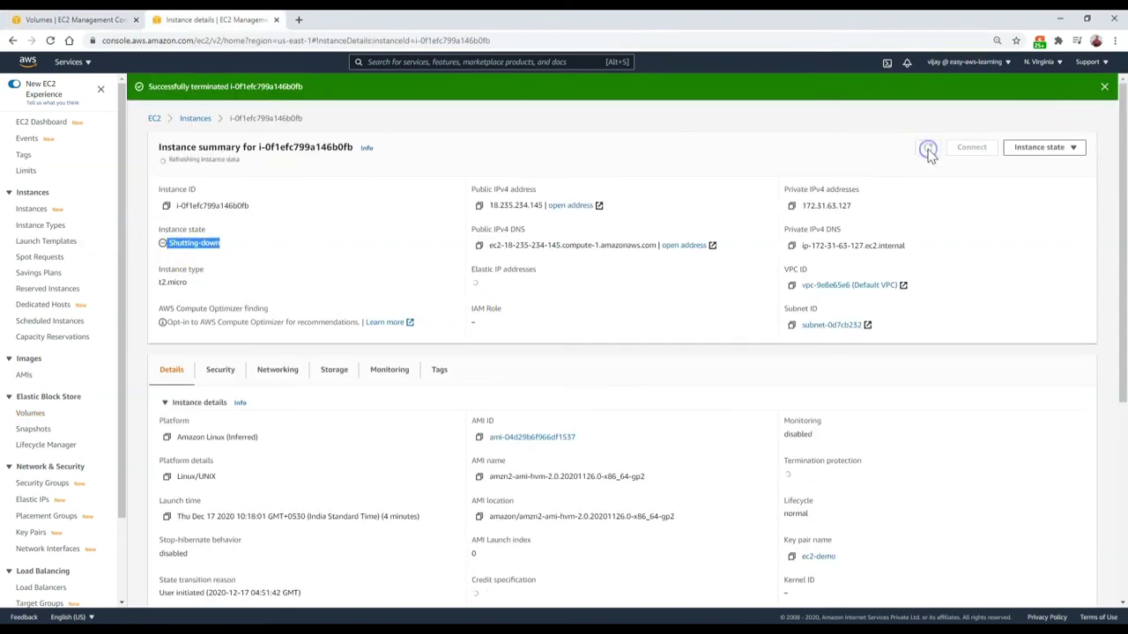
left_click(210, 250)
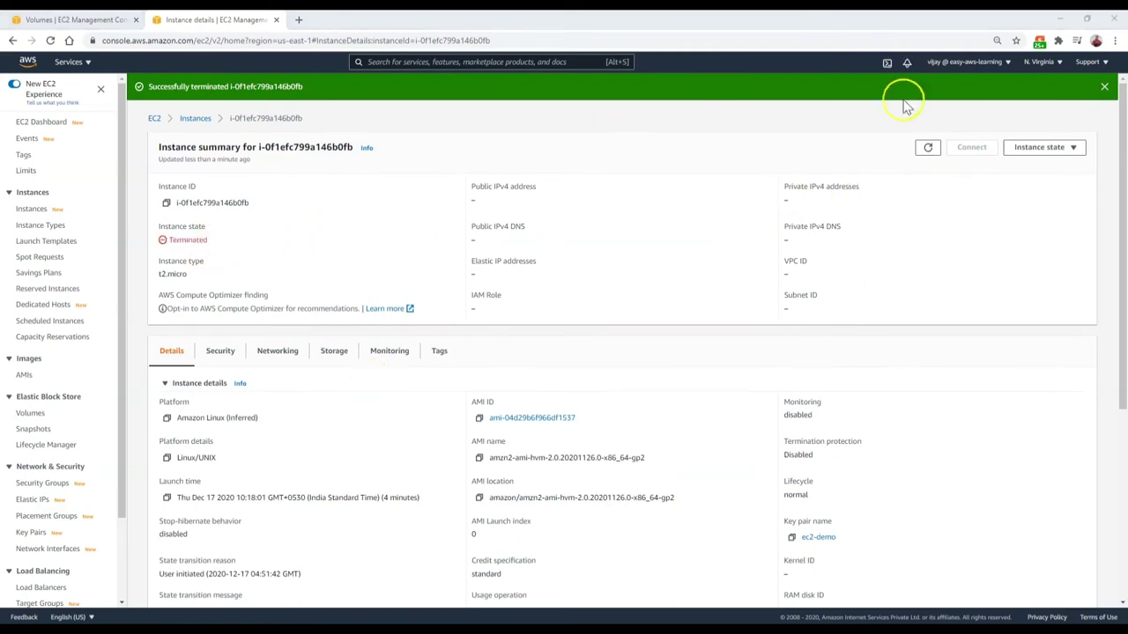
double_click(187, 241)
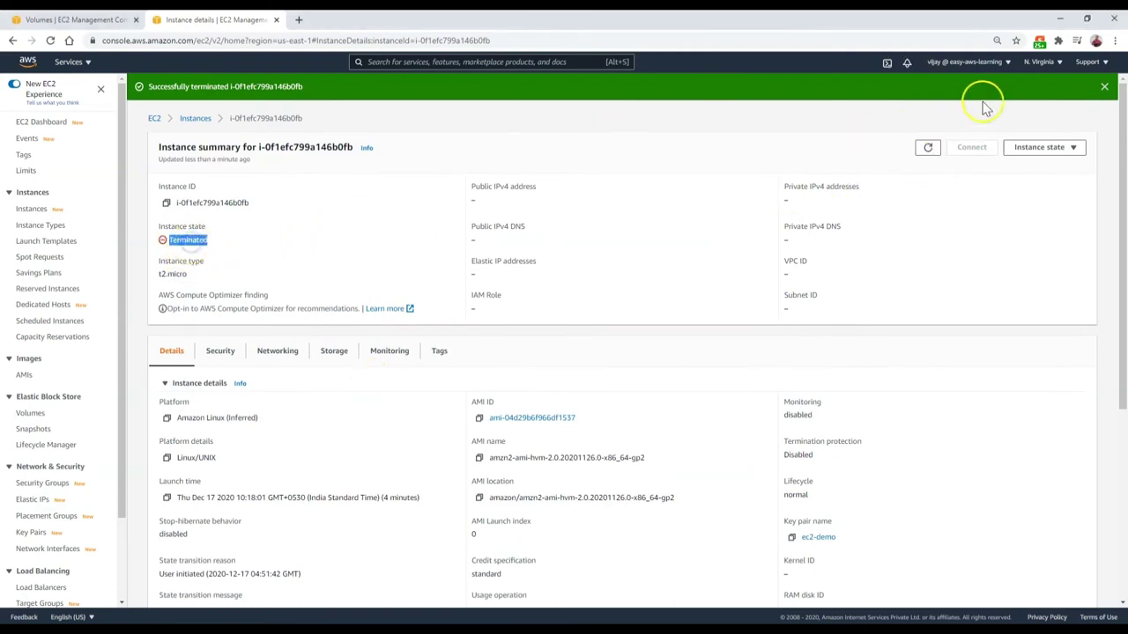
left_click(927, 149)
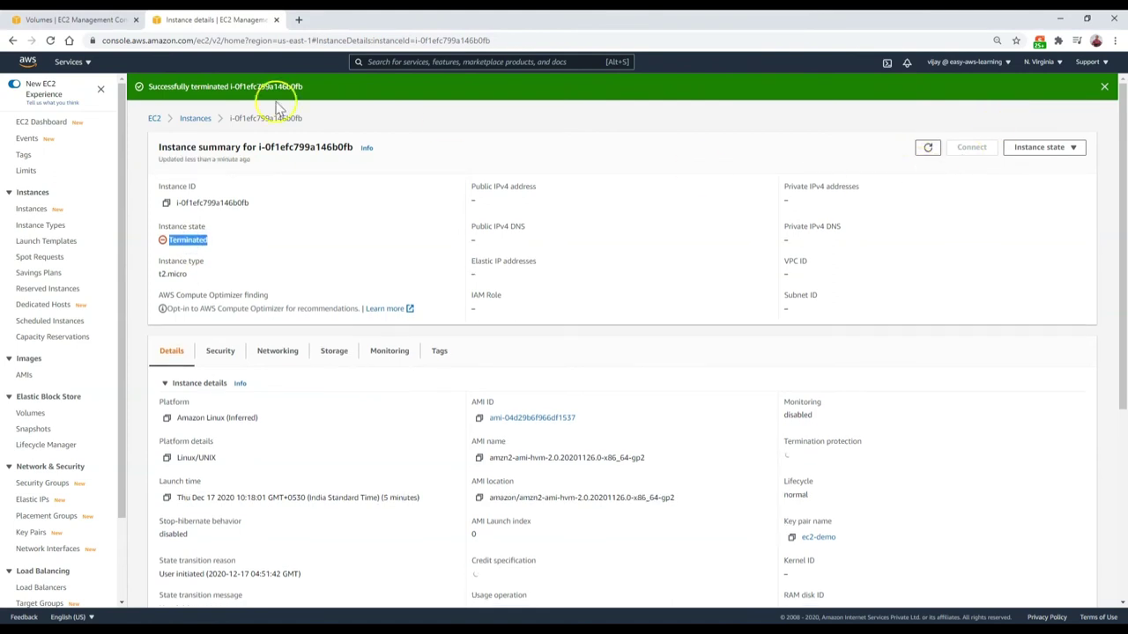
left_click(80, 19)
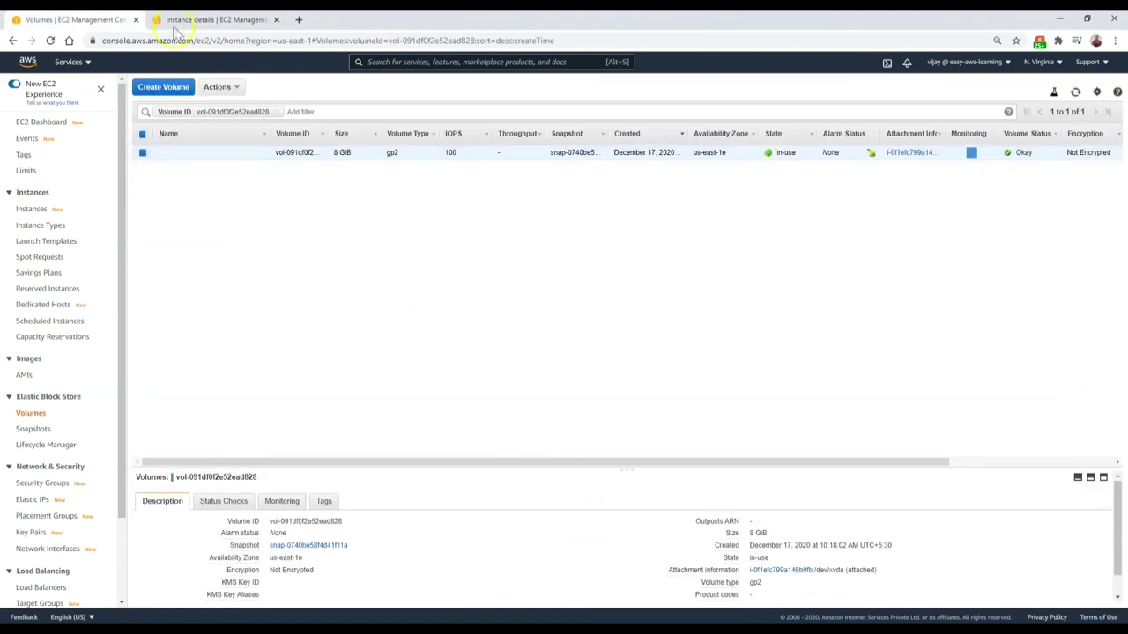
left_click(1075, 93)
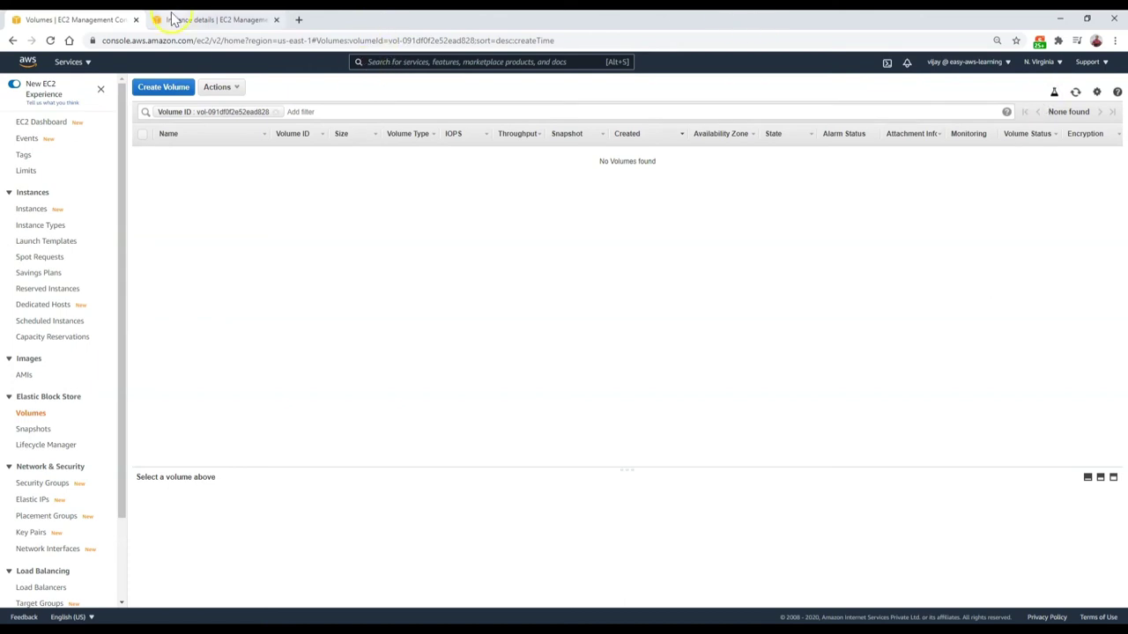
Step: From the EC2 Dashboard showing 0 running instances and 0 volumes, start a standard instance launch
left_click(136, 20)
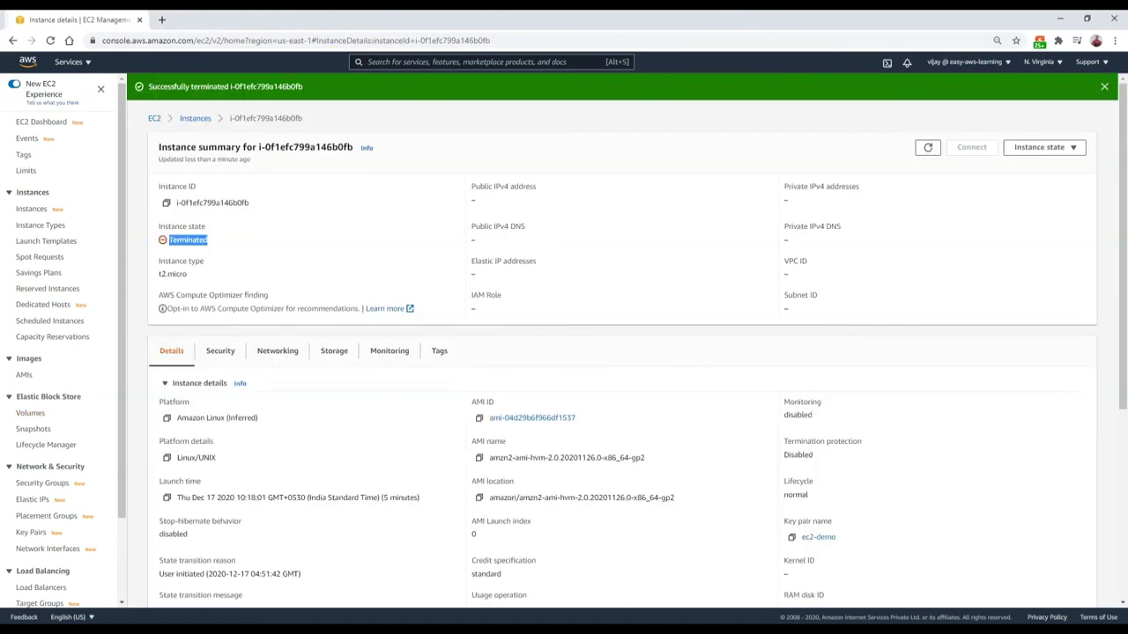
left_click(42, 121)
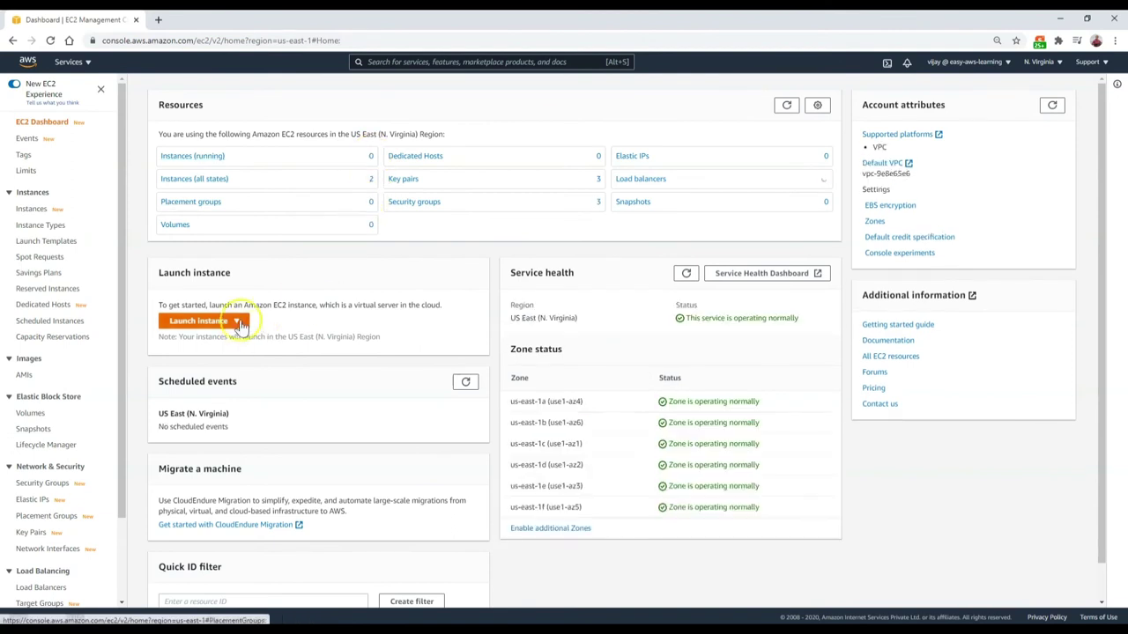
left_click(237, 321)
left_click(228, 342)
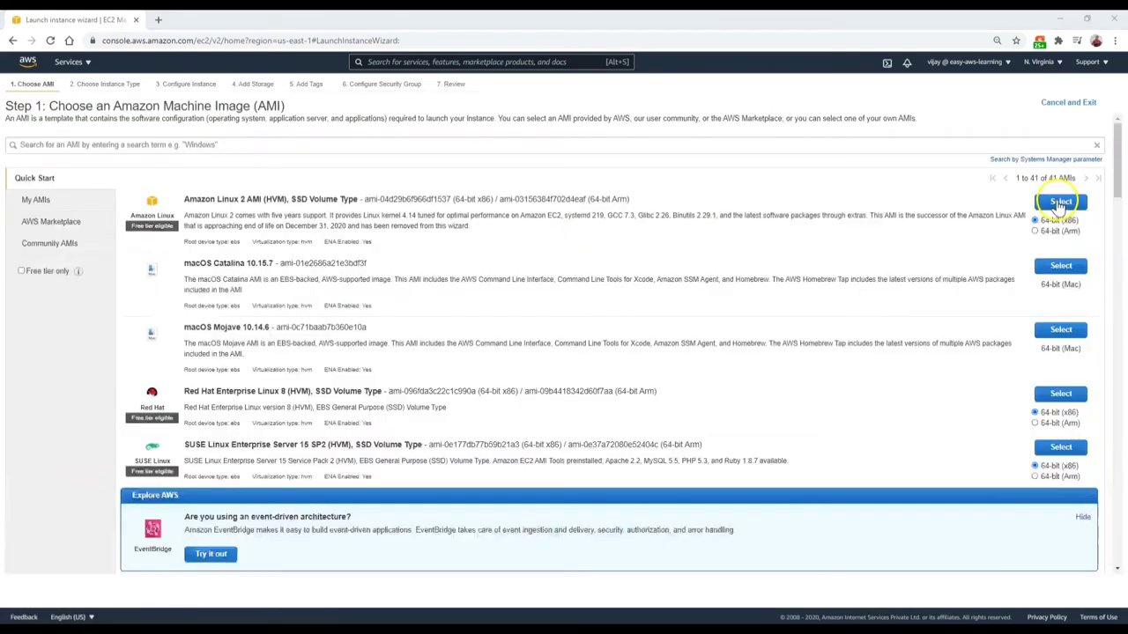
Step: Select the first AMI, keep t2.micro, and advance through instance details to Add Storage
left_click(1057, 202)
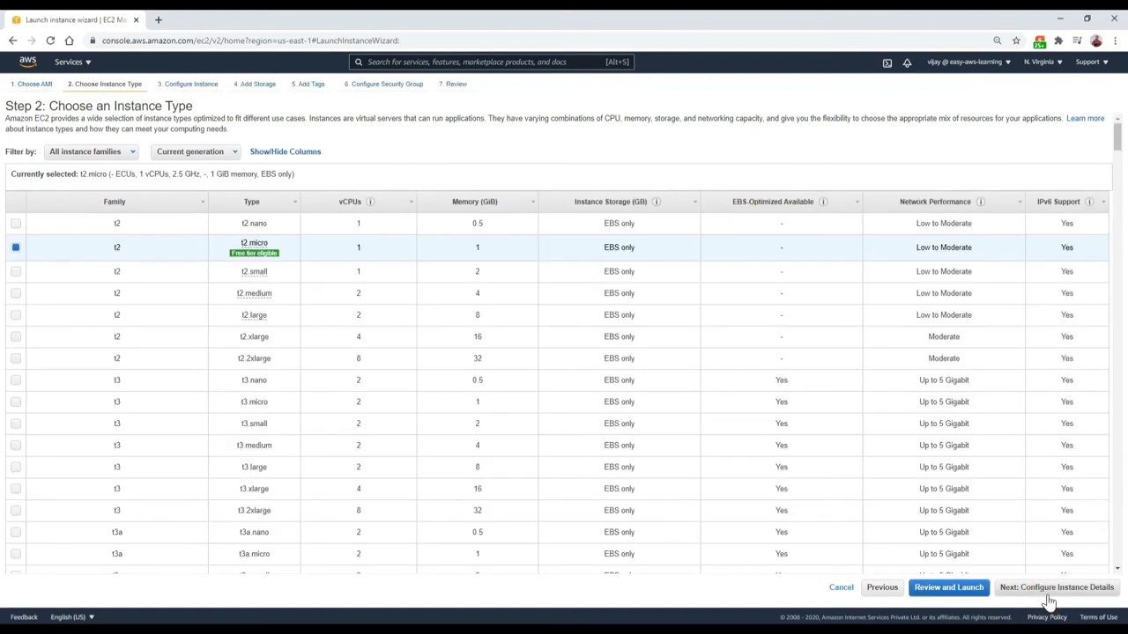
left_click(1069, 585)
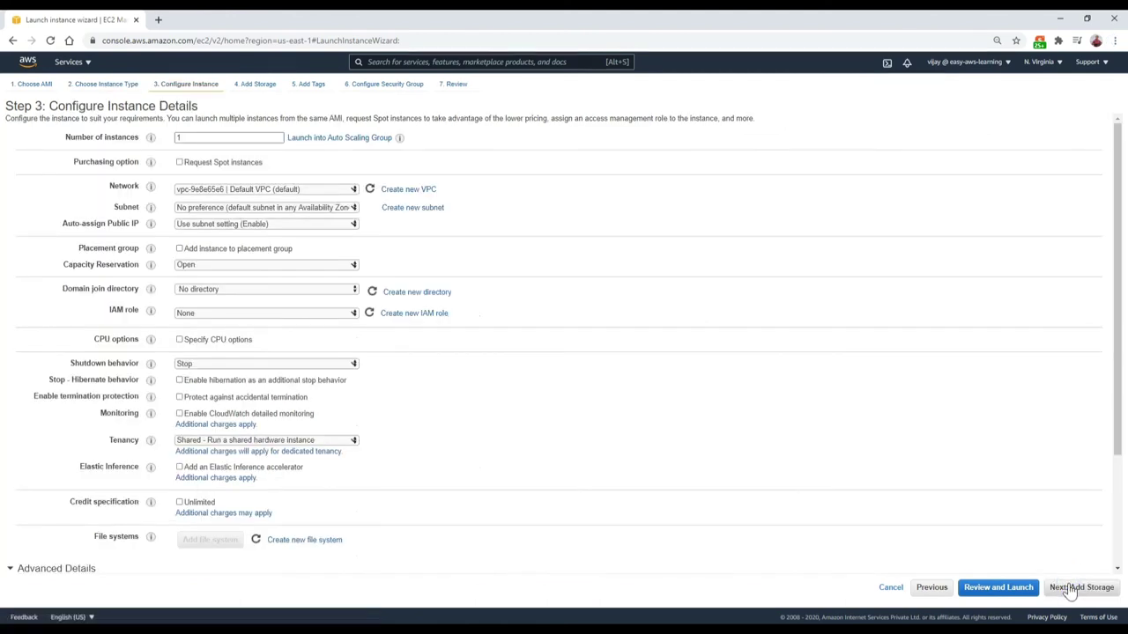
left_click(1069, 589)
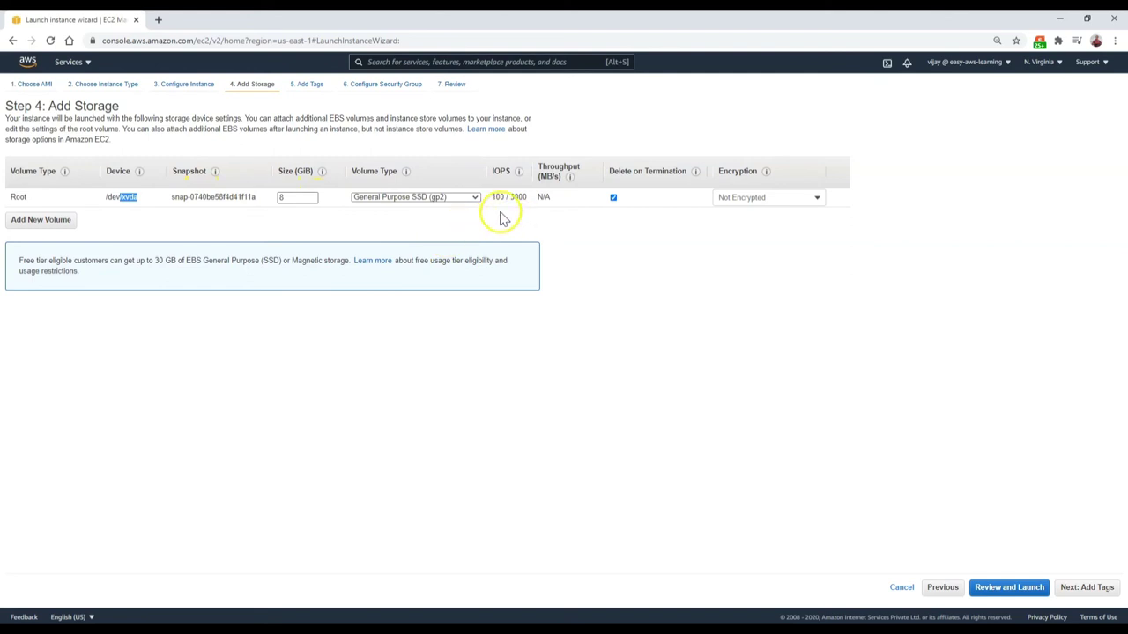
Step: Keep the root volume as gp2 and add three volumes typed io1, sc1 and Magnetic
left_click(433, 198)
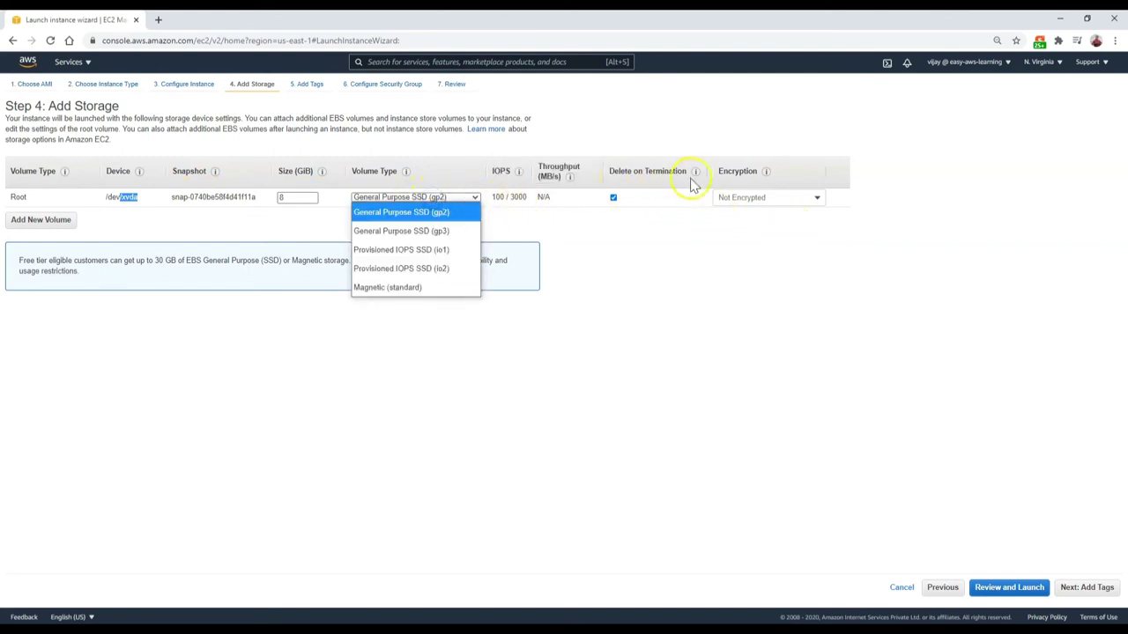
left_click(659, 238)
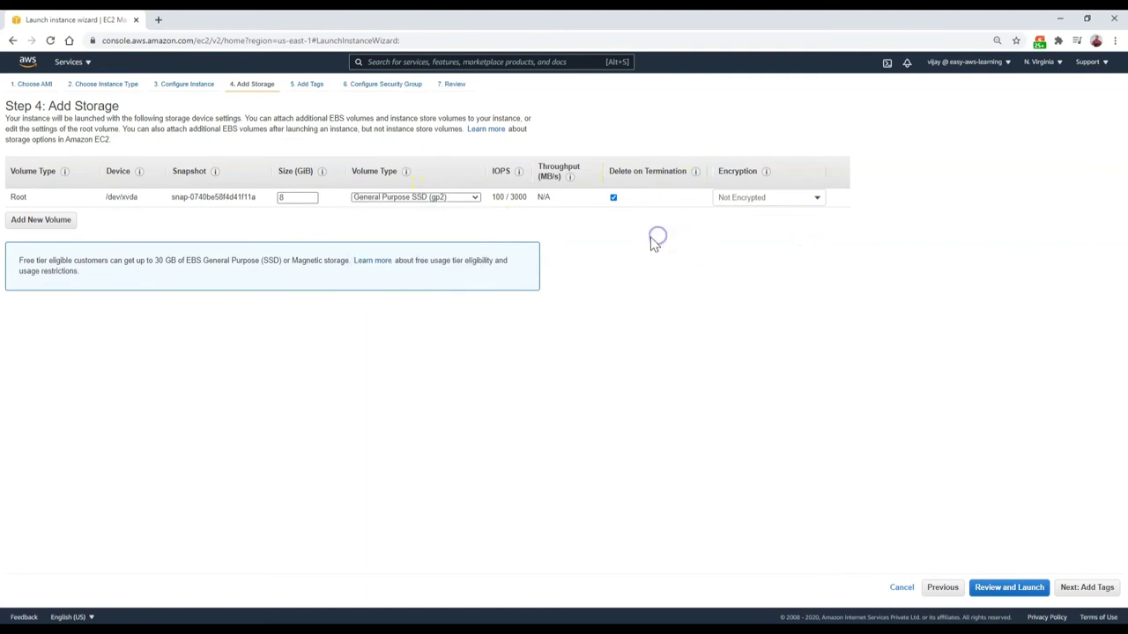
left_click(32, 224)
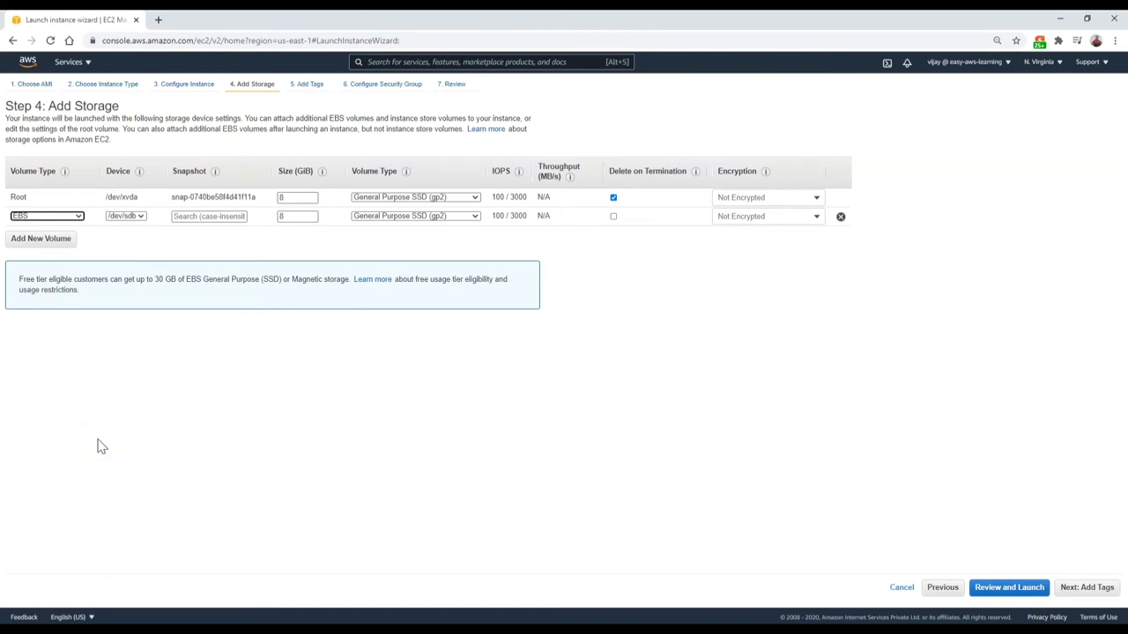
left_click(5, 370)
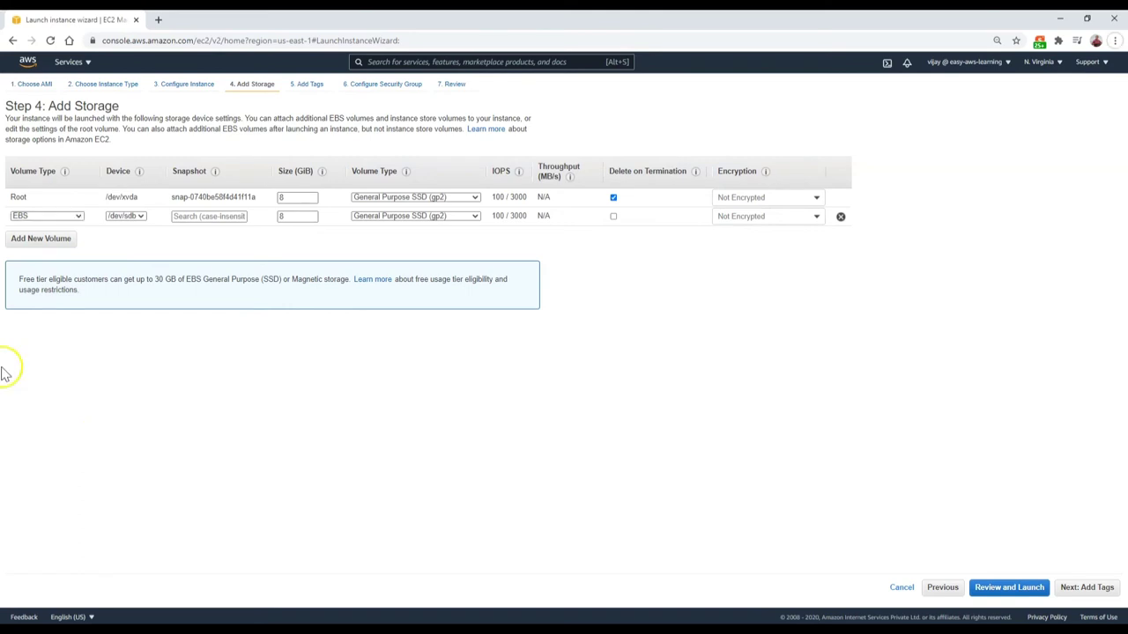
left_click(430, 217)
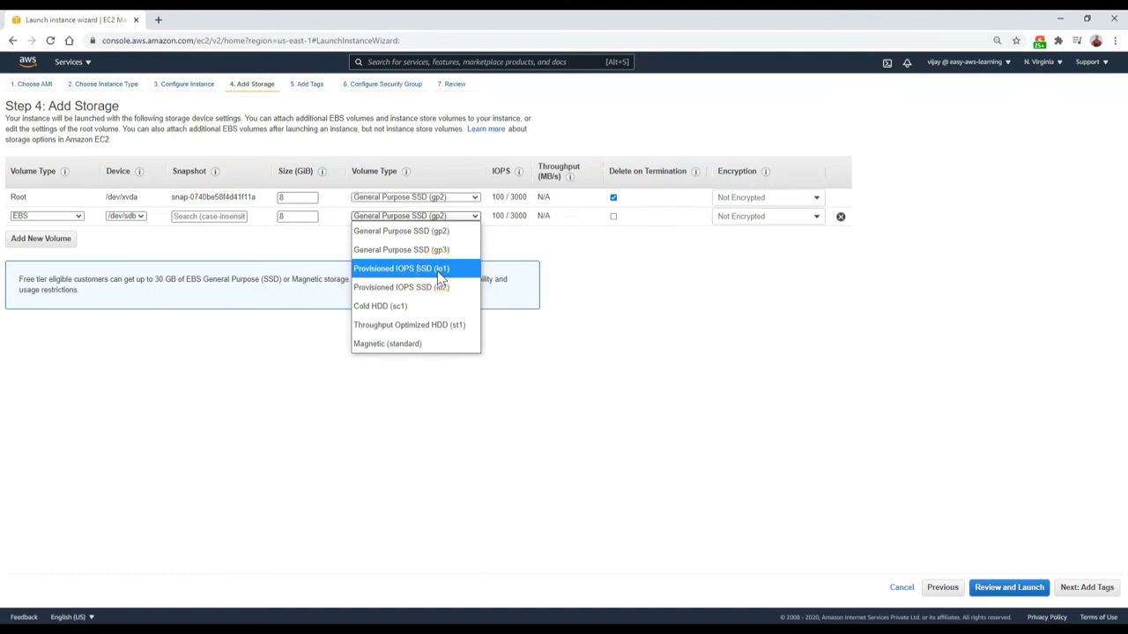
left_click(439, 268)
left_click(21, 241)
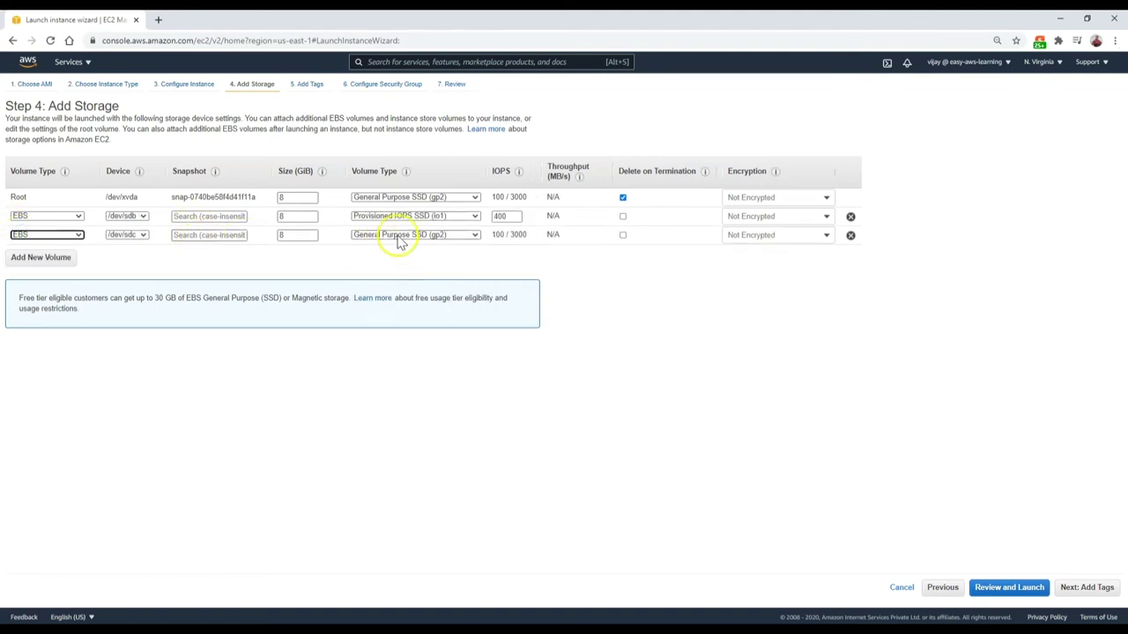
left_click(399, 236)
left_click(422, 324)
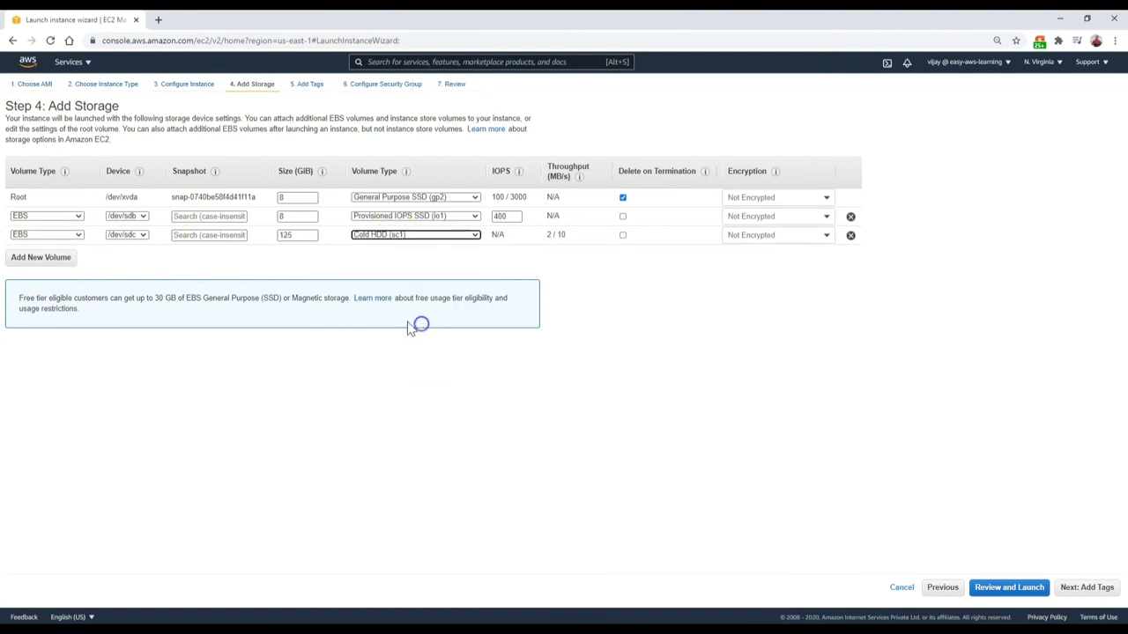
left_click(41, 257)
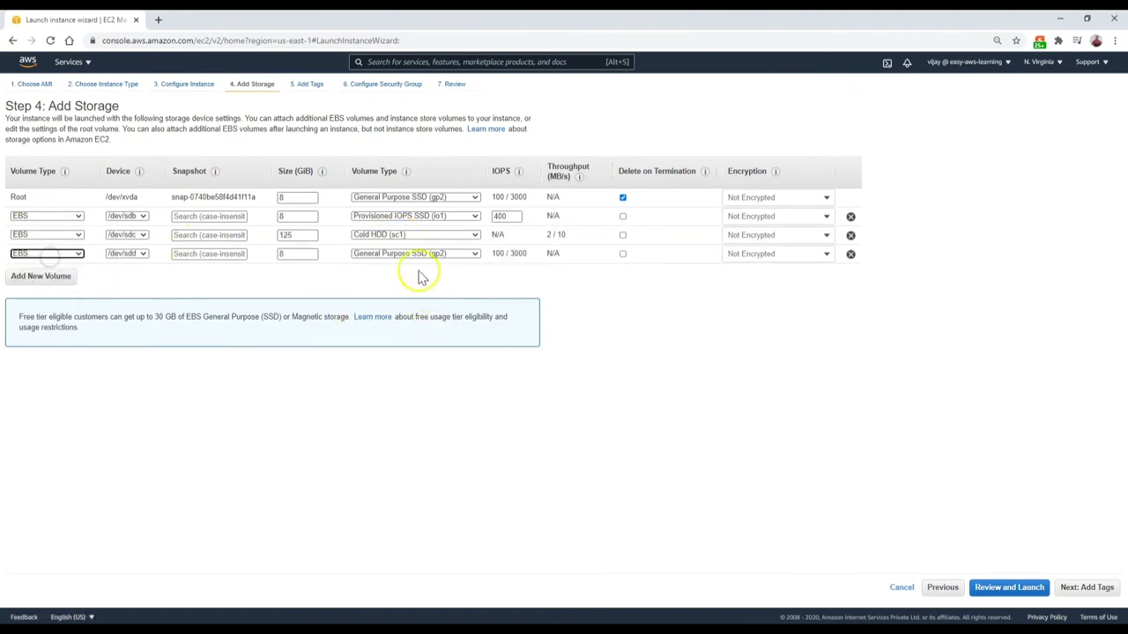
left_click(426, 254)
left_click(427, 382)
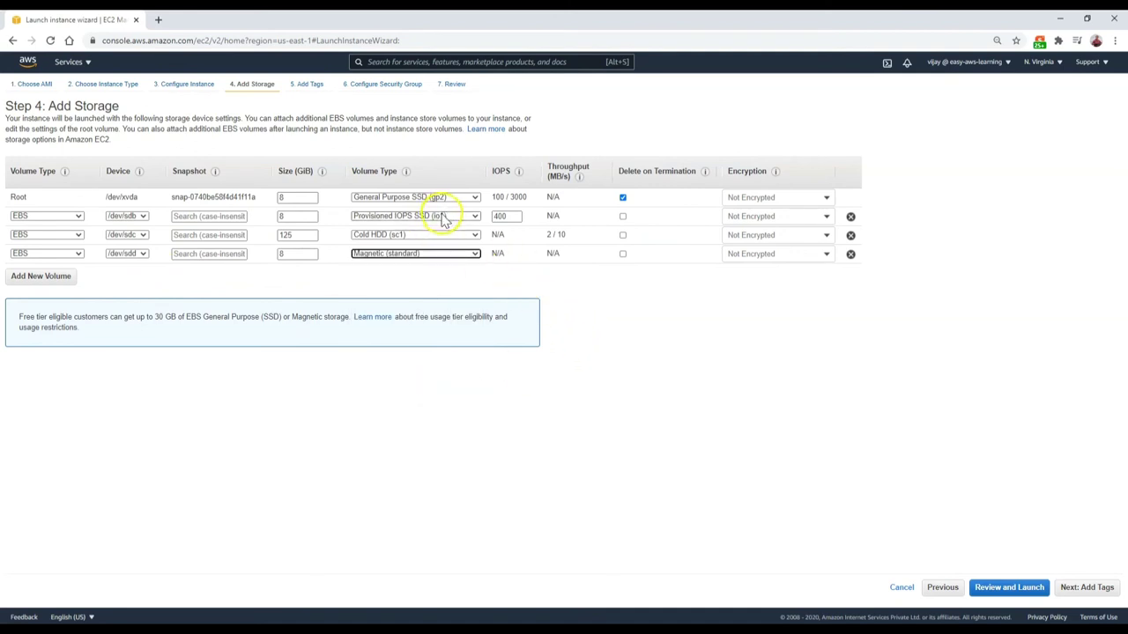
Step: Change the second volume from io1 to st1 and leave /dev/sdb unencrypted
left_click_drag(516, 217, 487, 216)
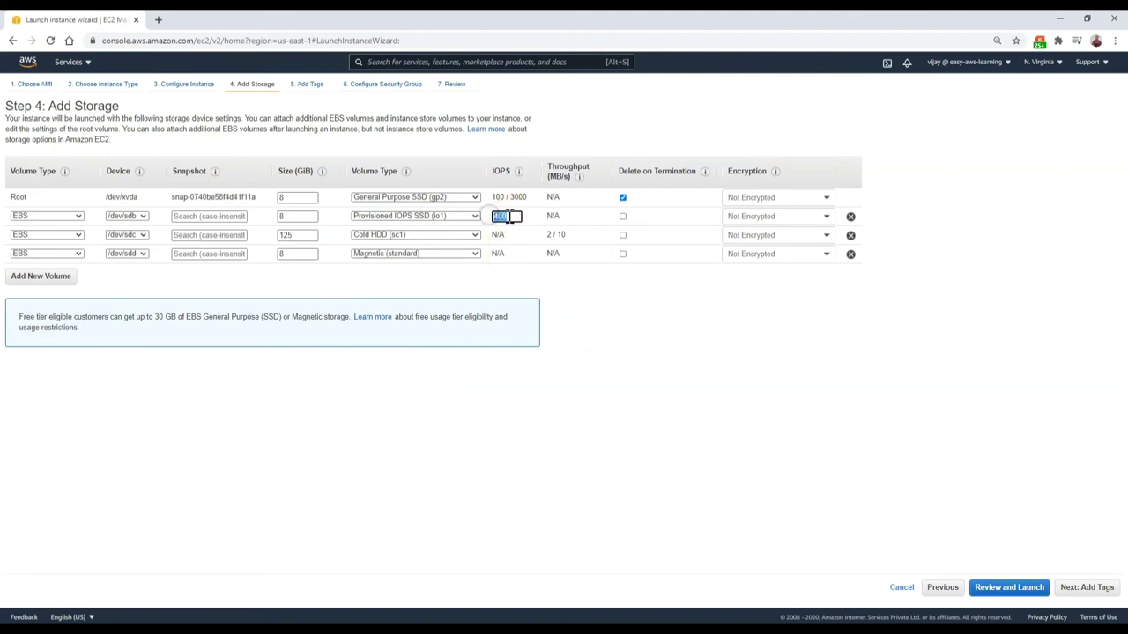
left_click(465, 216)
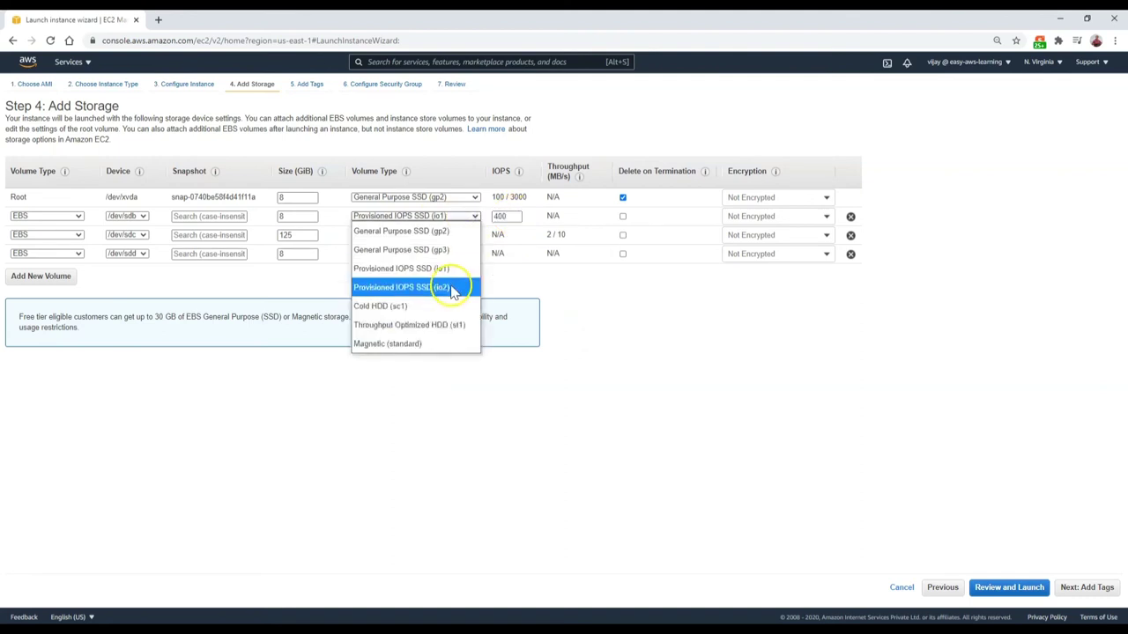
left_click(466, 326)
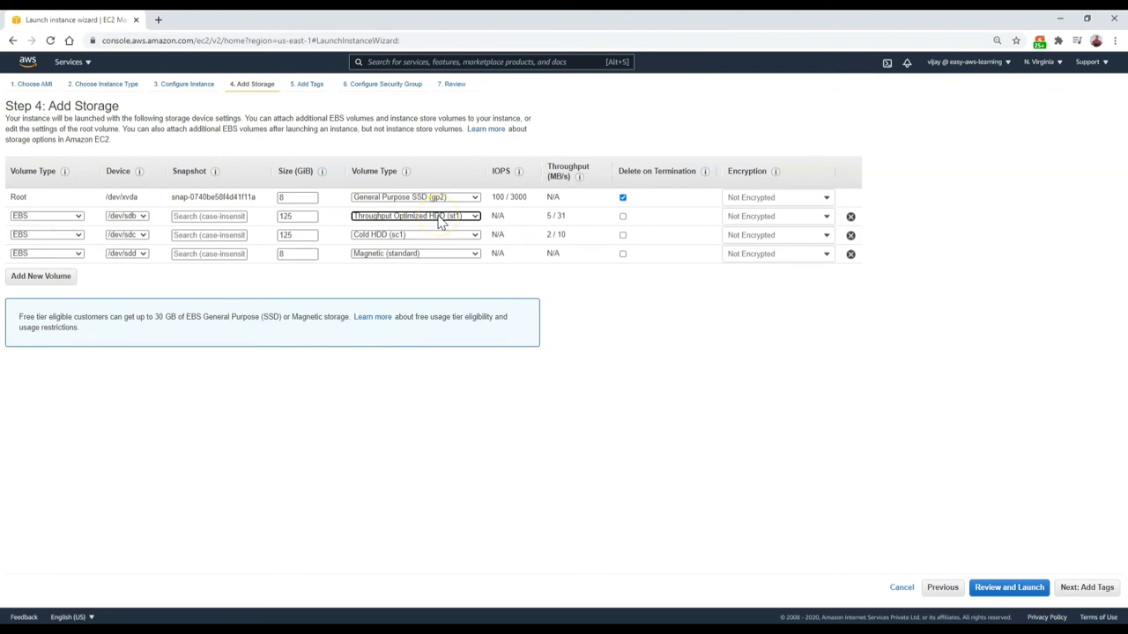
left_click(625, 315)
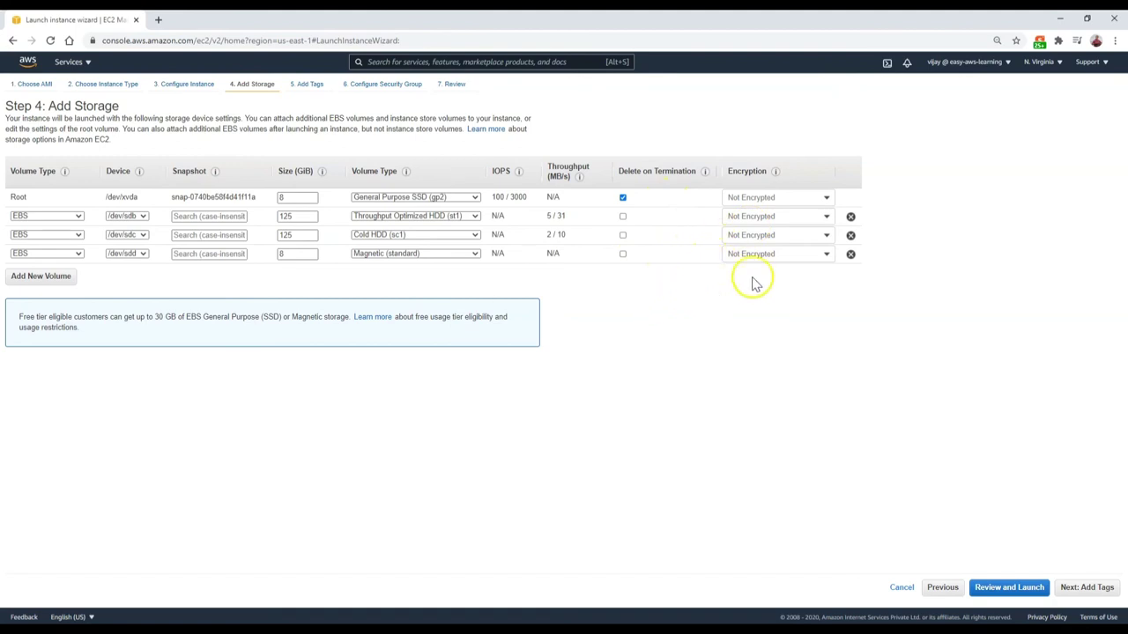
left_click(803, 216)
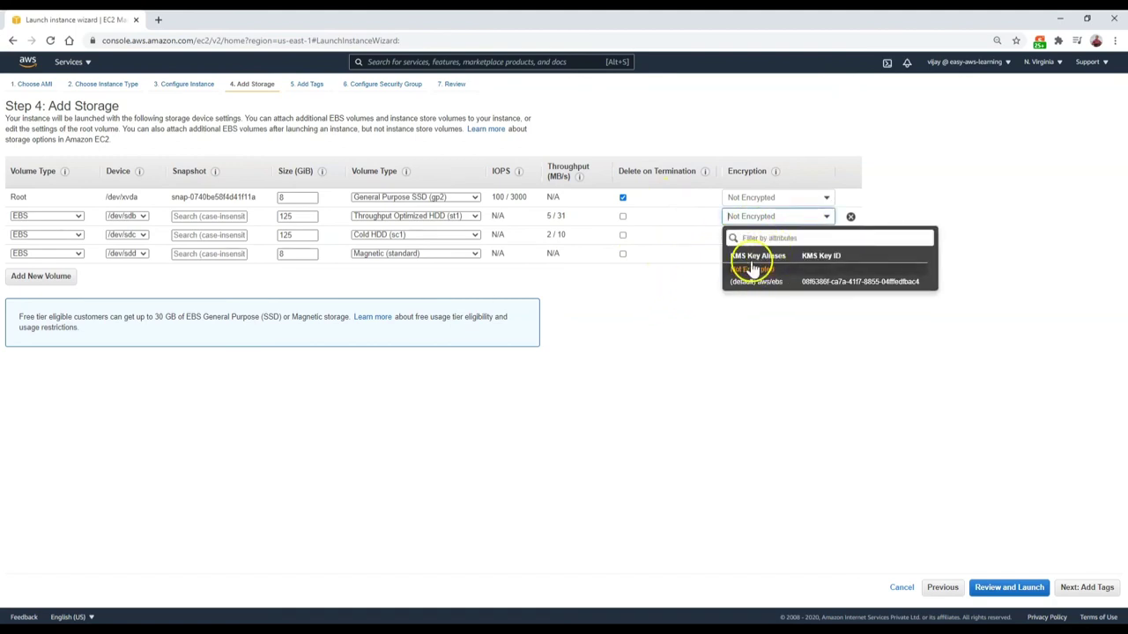
left_click(753, 269)
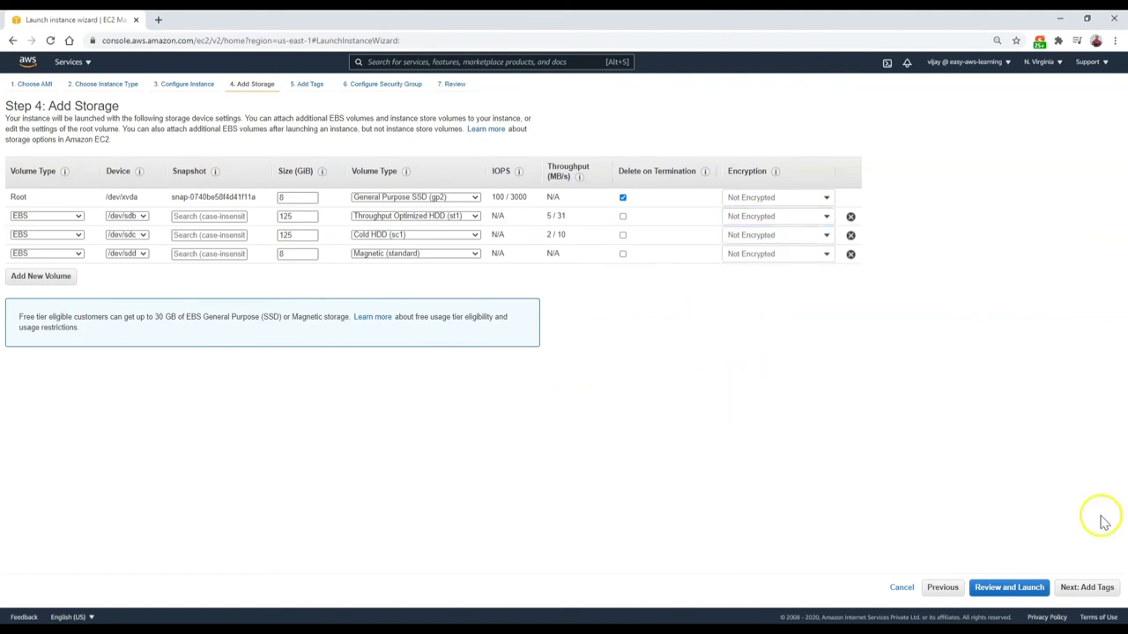
left_click(1087, 589)
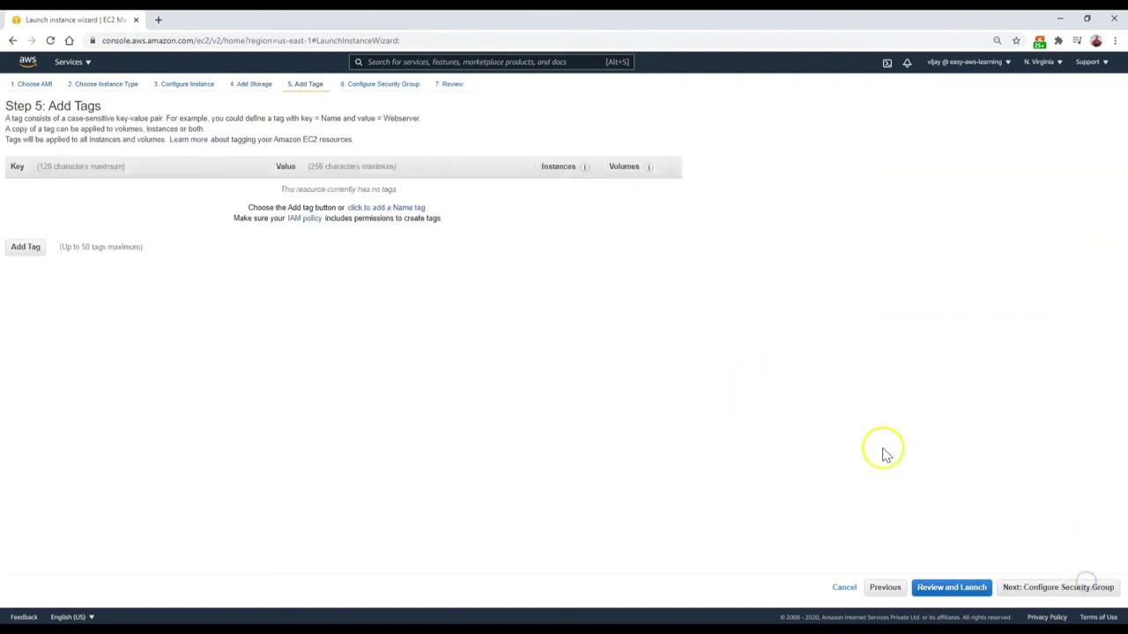
Step: Add no tags, reuse the existing default security group, and go to the launch review
left_click(1047, 590)
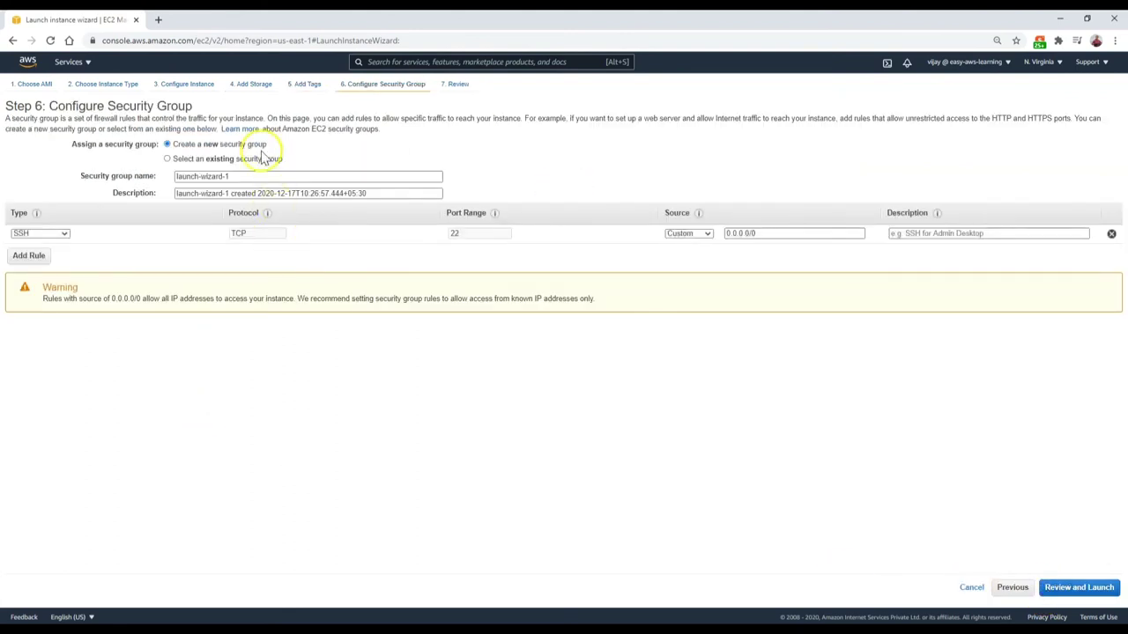
left_click_drag(263, 158, 264, 146)
left_click(56, 229)
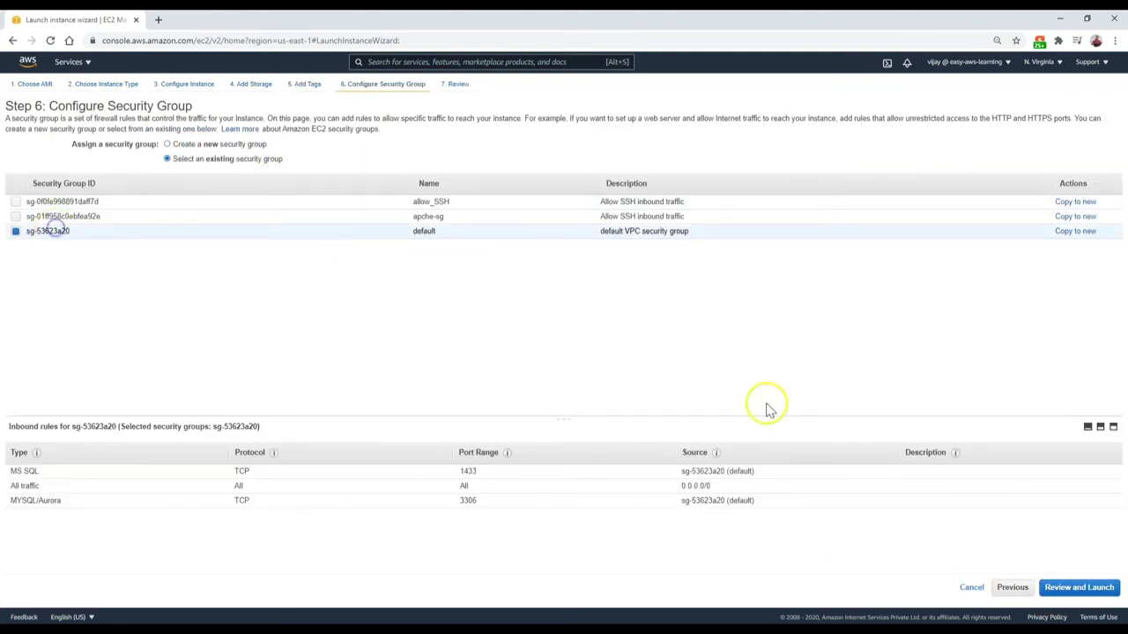
left_click(1062, 588)
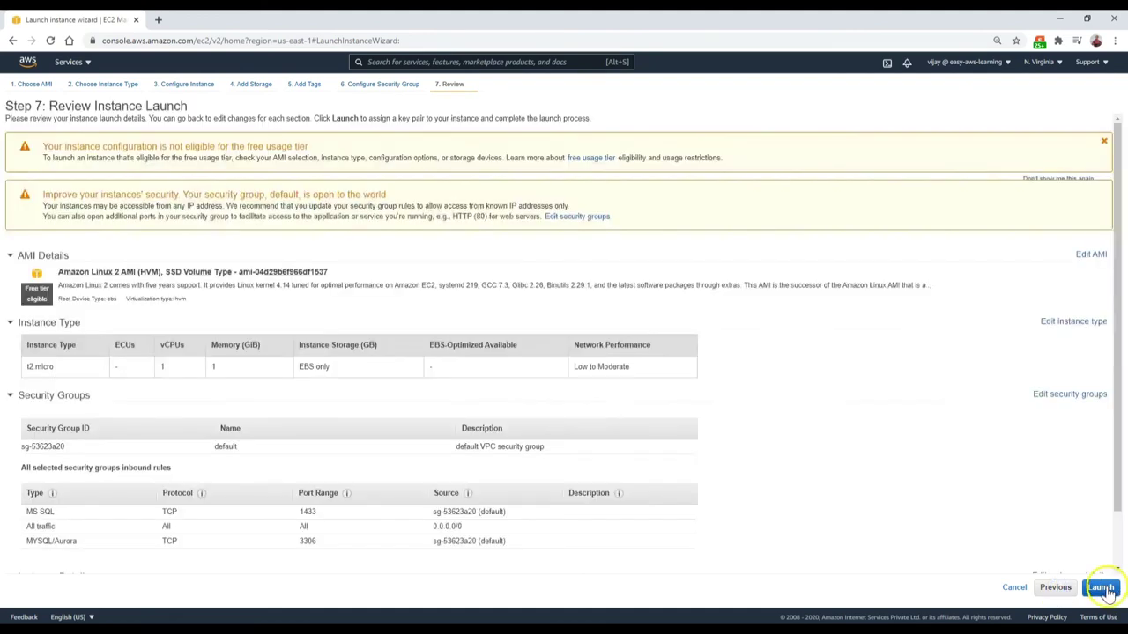
Step: Launch the configured instance, acknowledging access to the selected key pair
left_click(1099, 588)
left_click(409, 392)
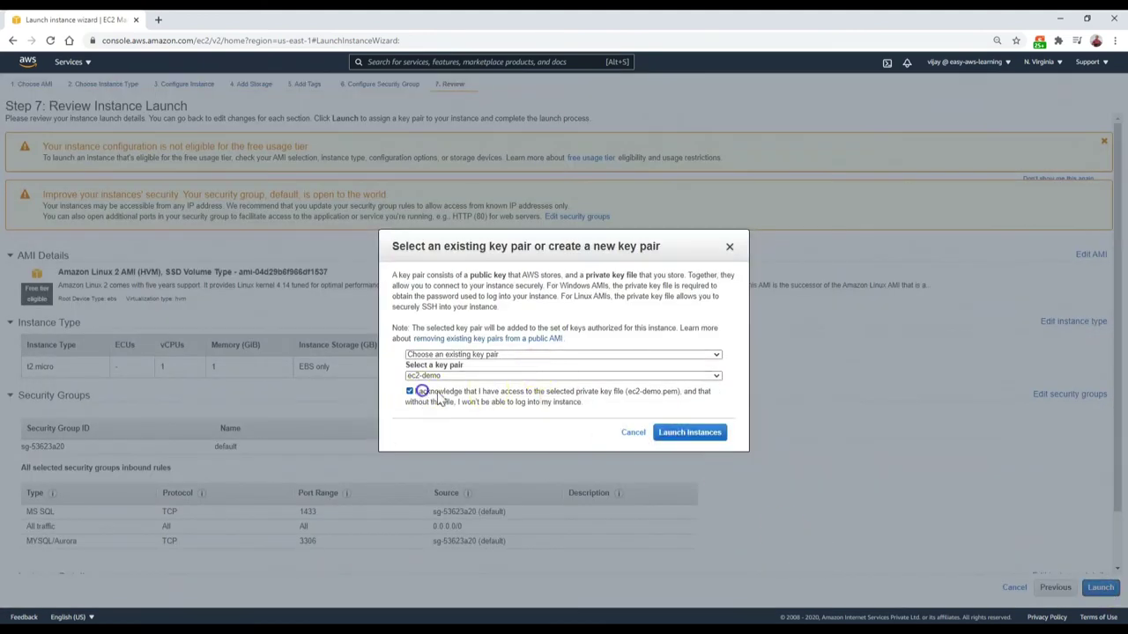
left_click(716, 440)
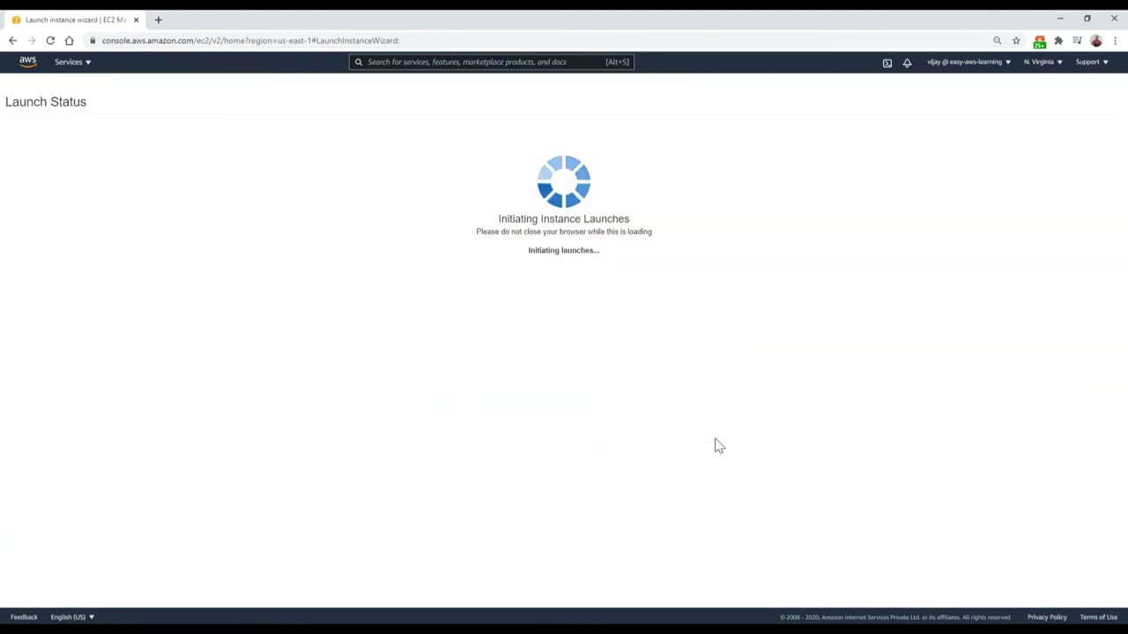
Step: Open the new instance's details and show its four attached block devices
left_click(253, 161)
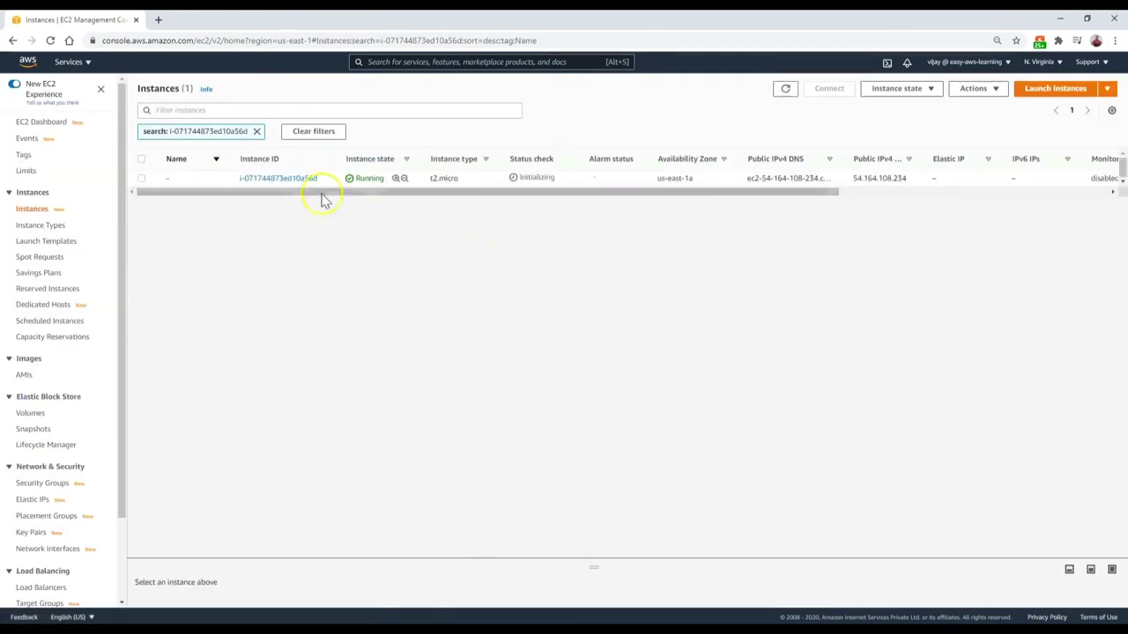
left_click(289, 181)
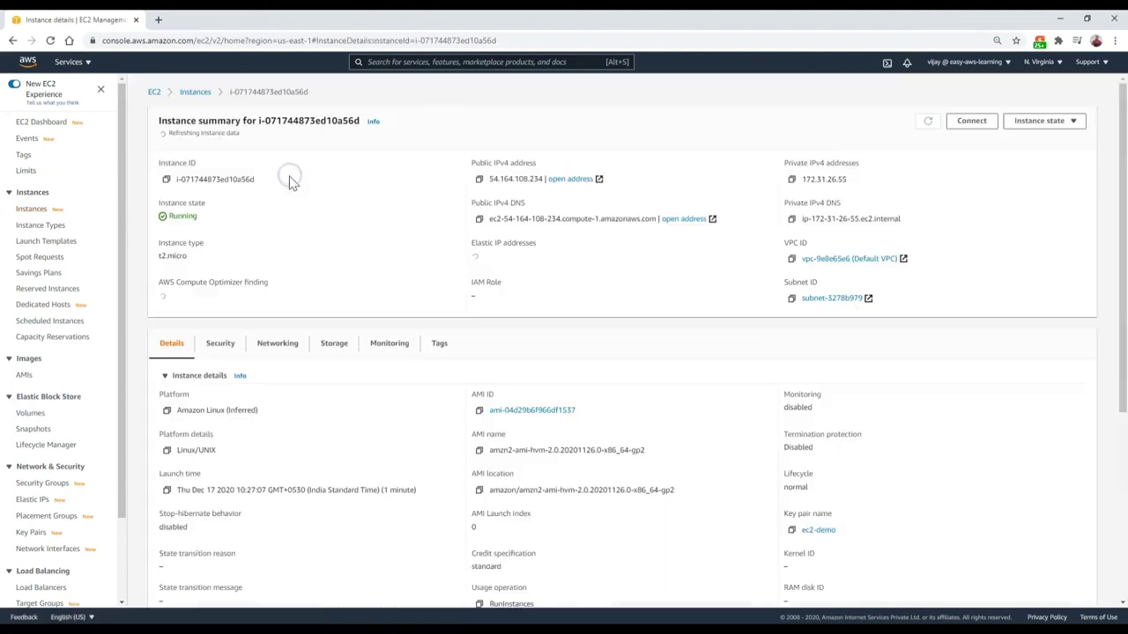
left_click(333, 343)
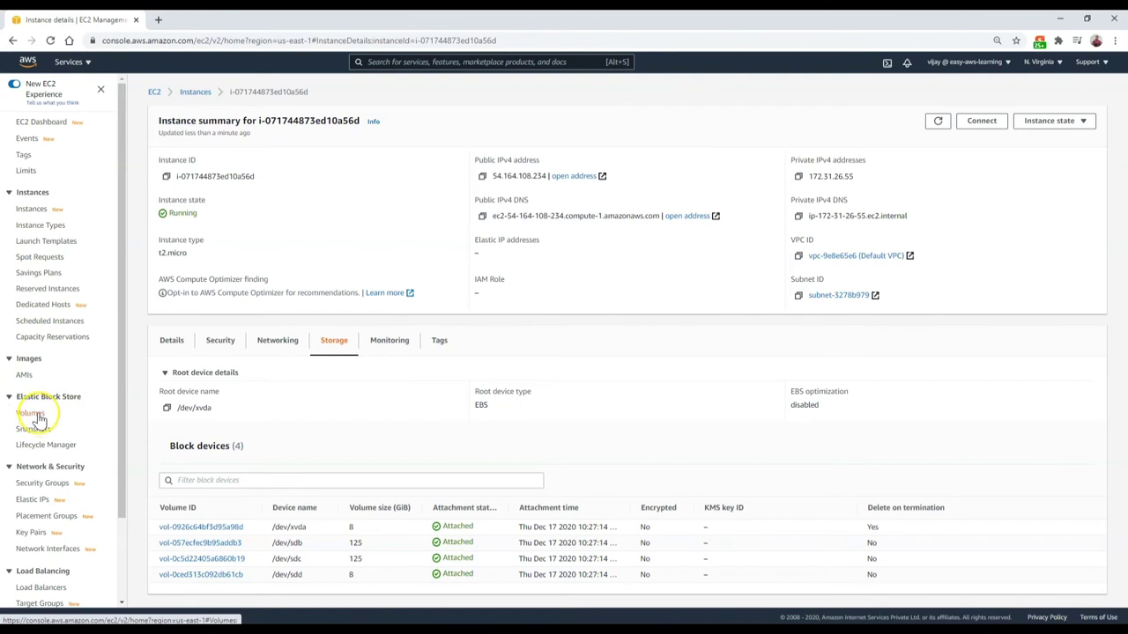
Step: In the Volumes list, select only the 125 GiB st1 volume and show its Actions menu
left_click(35, 413)
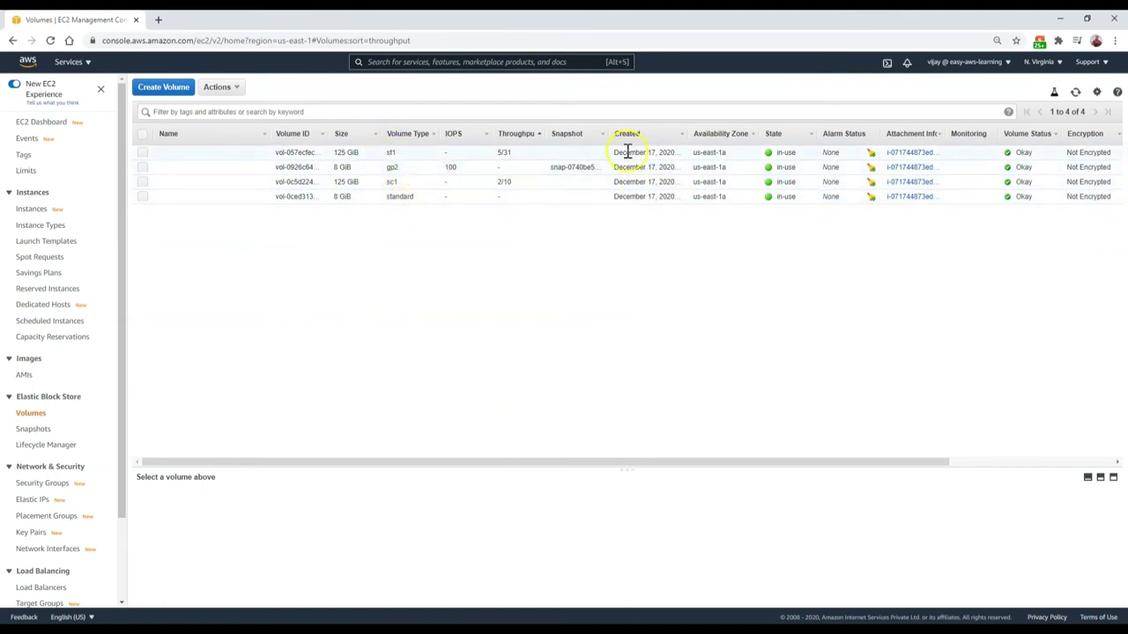
left_click_drag(443, 171, 682, 166)
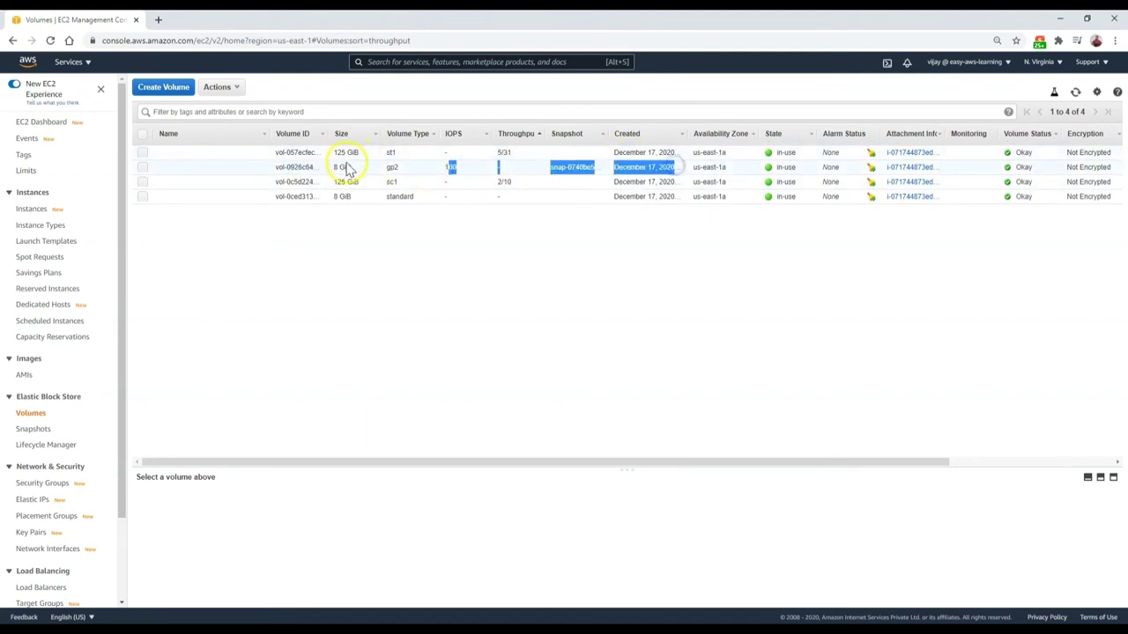
left_click(348, 170)
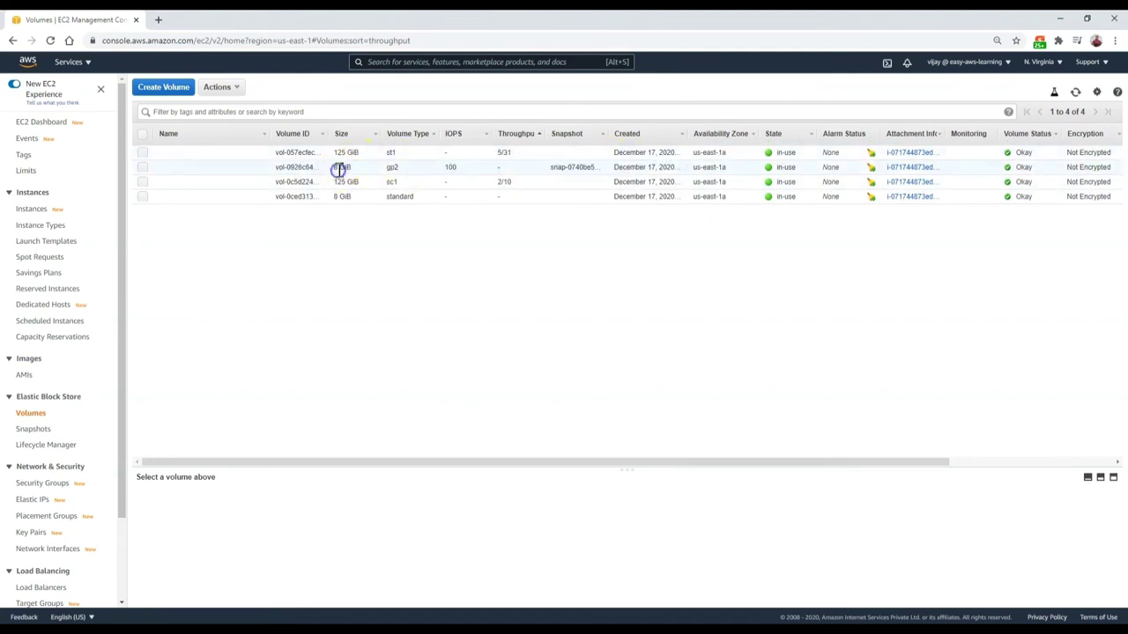
left_click(395, 196)
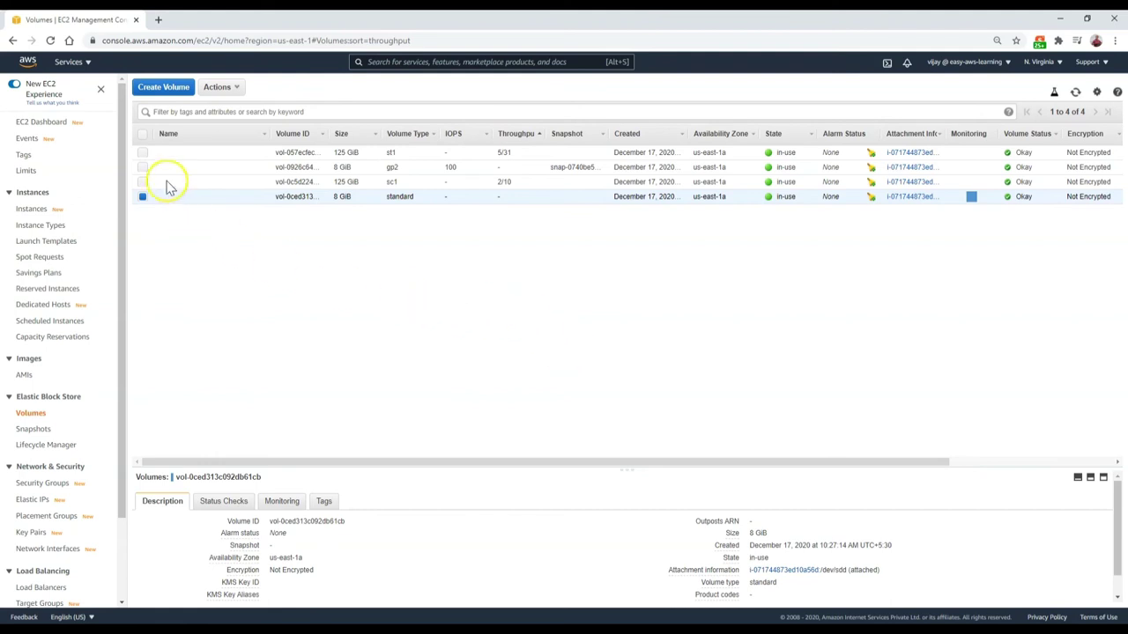
left_click(141, 154)
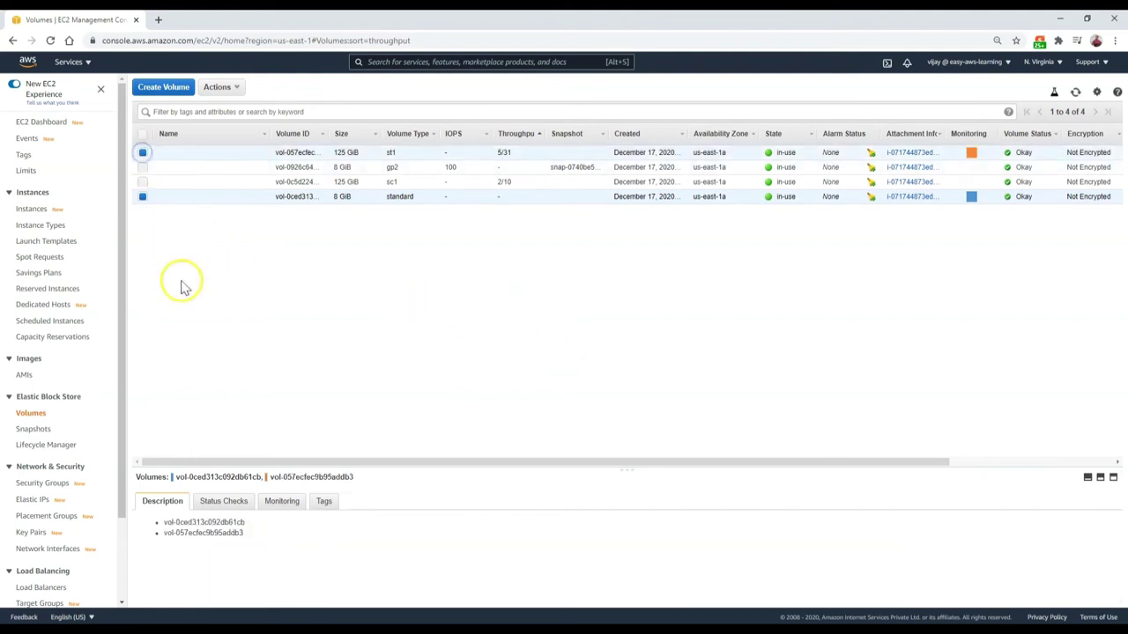
left_click(142, 197)
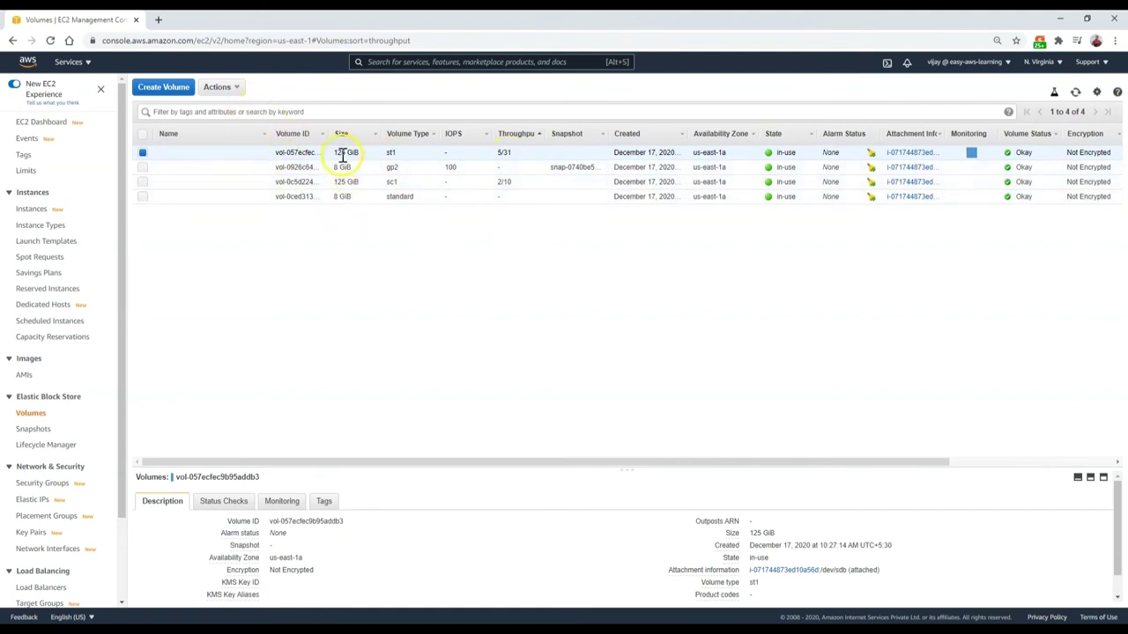
left_click_drag(343, 154, 713, 150)
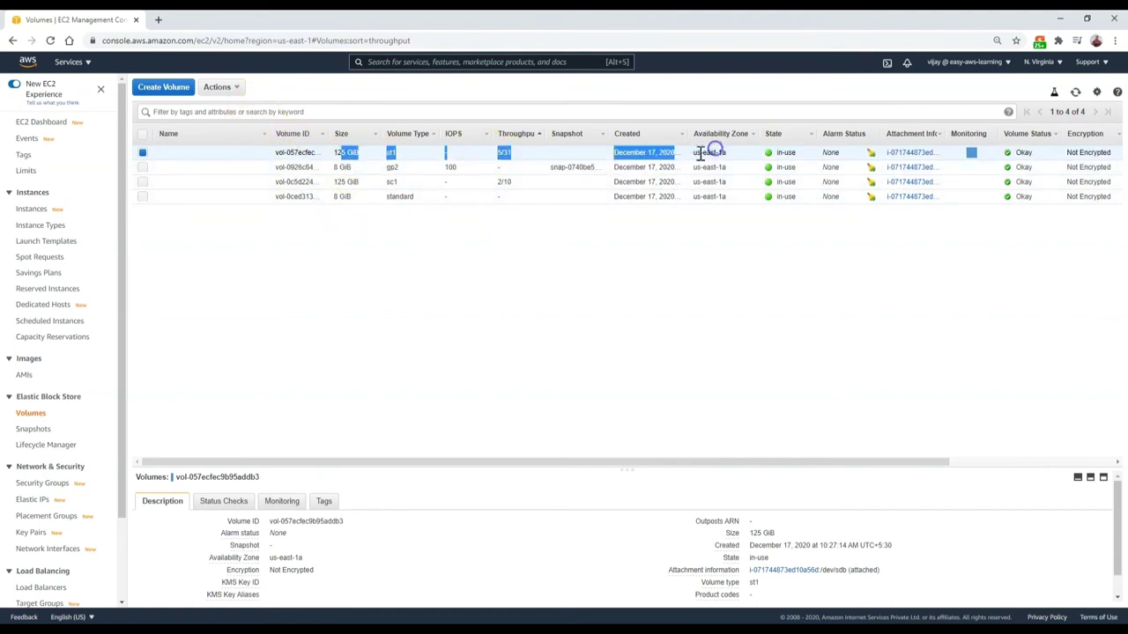
left_click(220, 87)
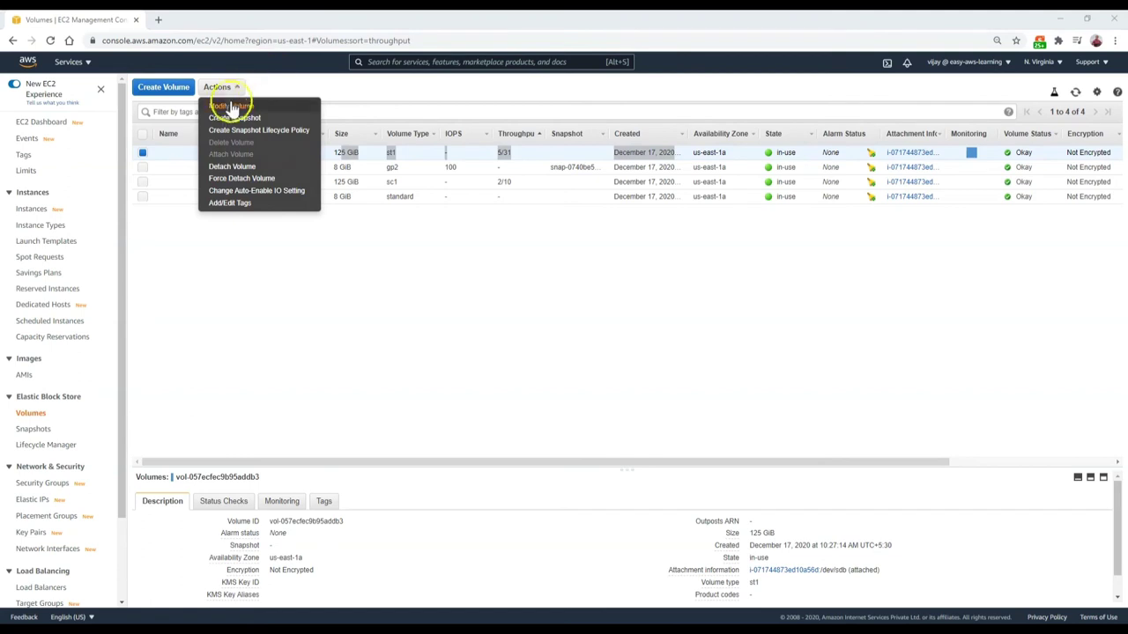
Step: Resize the st1 volume from 125 to 200 GiB, confirm, and refresh to see it modifying
left_click(232, 107)
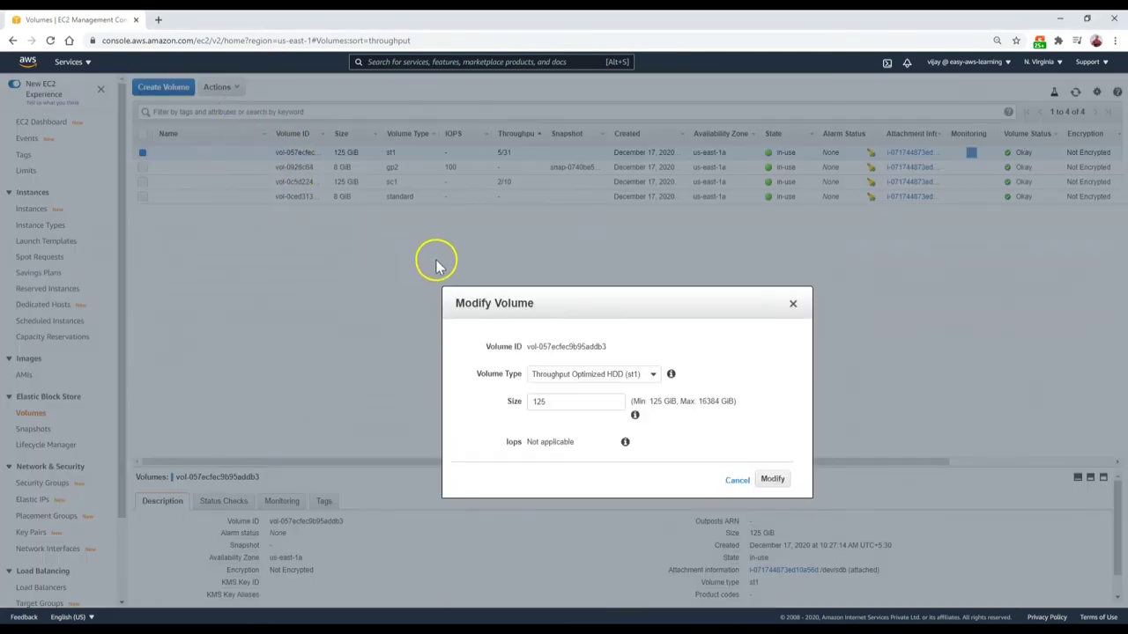
double_click(539, 402)
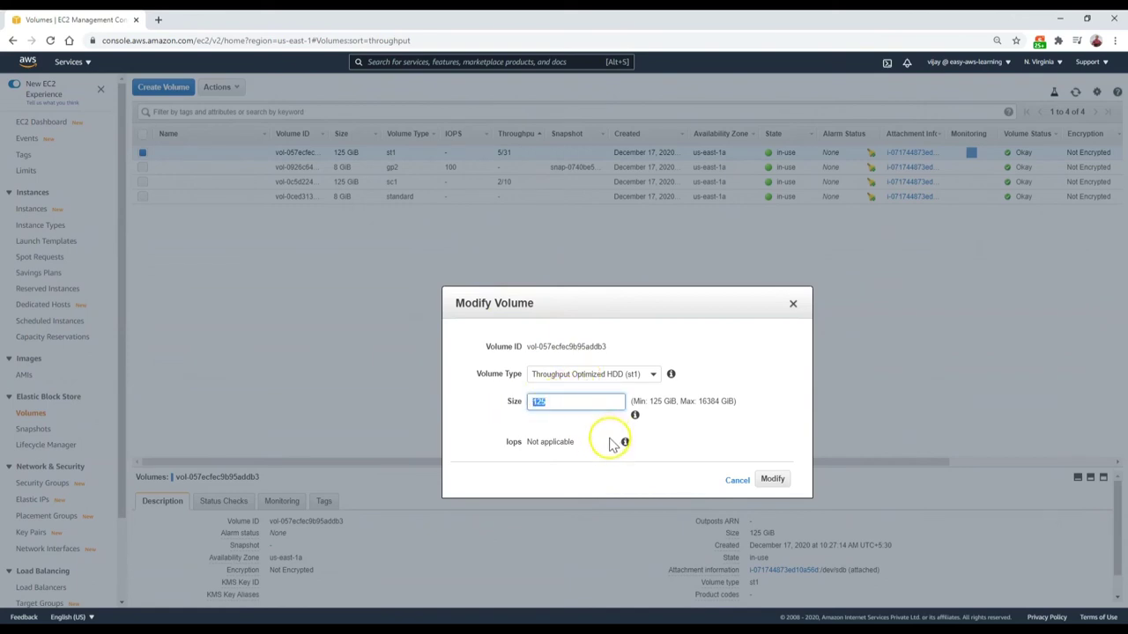
type("2")
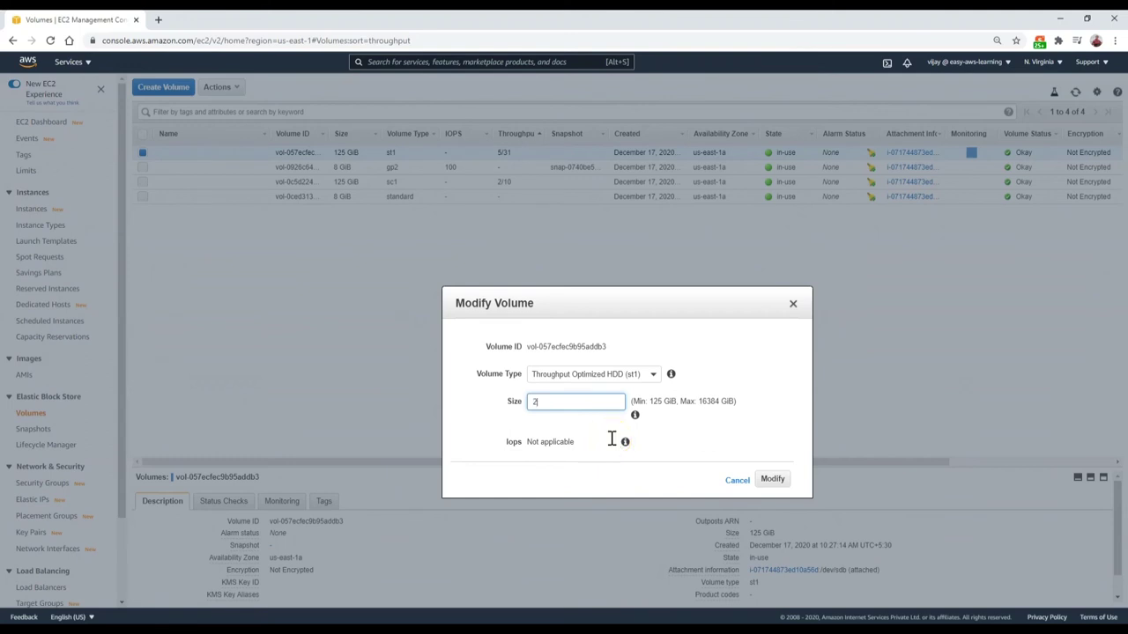
type("00")
left_click(772, 478)
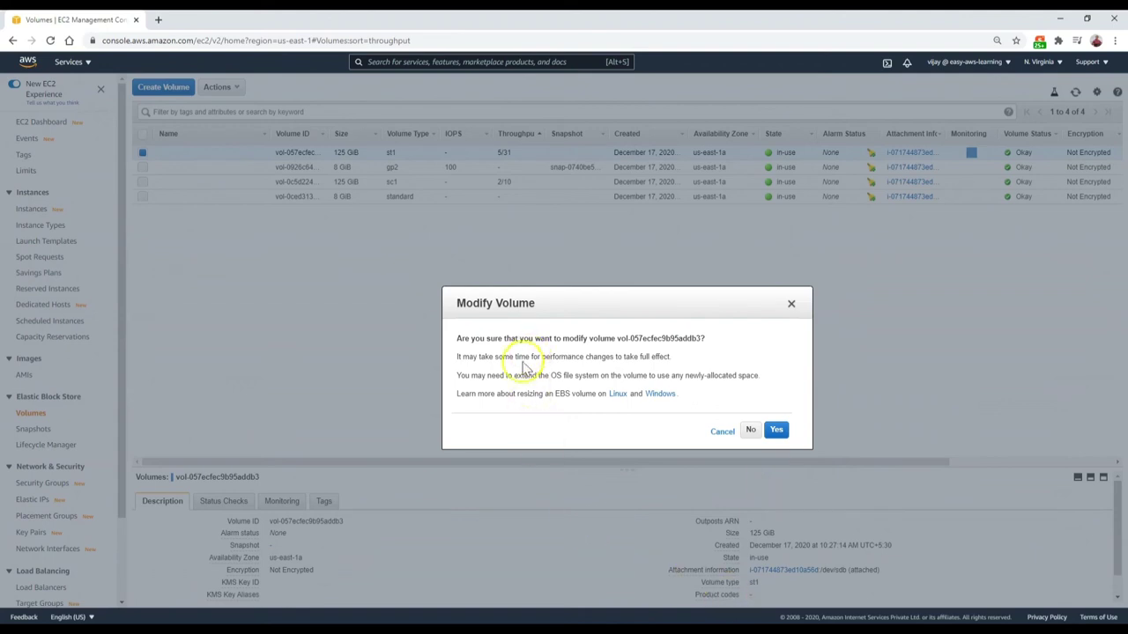
left_click_drag(458, 356, 663, 356)
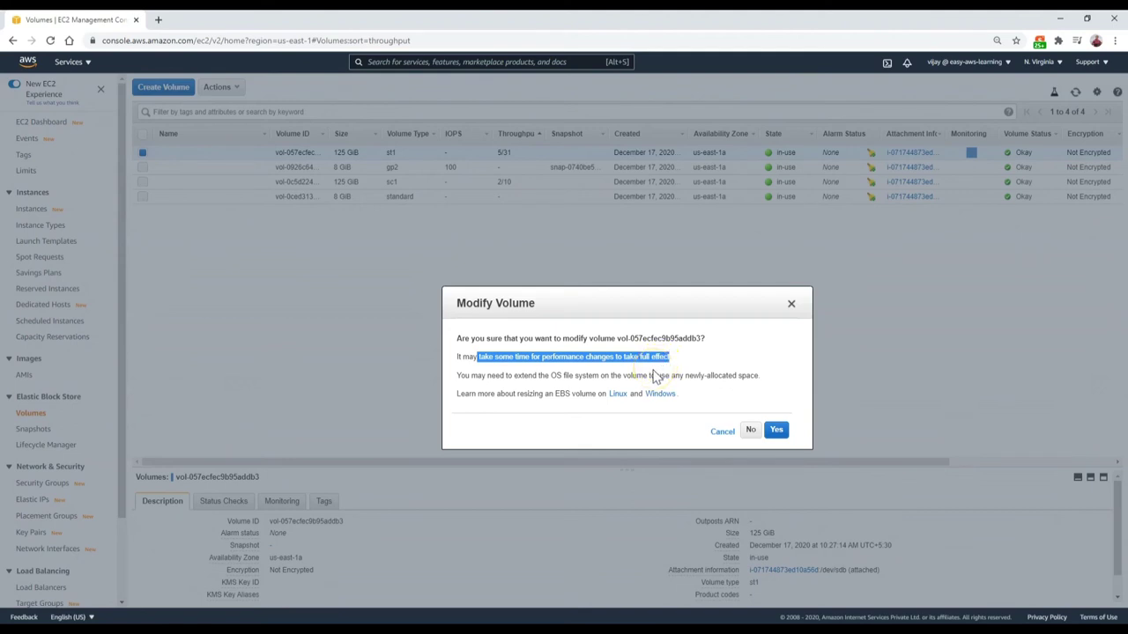
left_click_drag(482, 376, 584, 376)
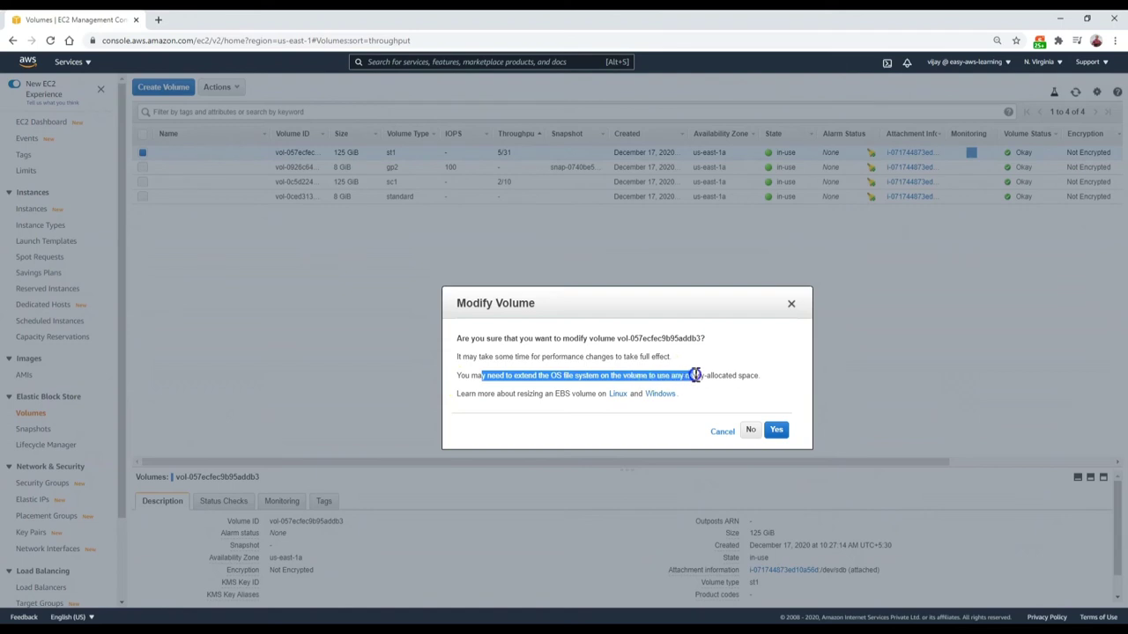
left_click_drag(695, 375, 737, 375)
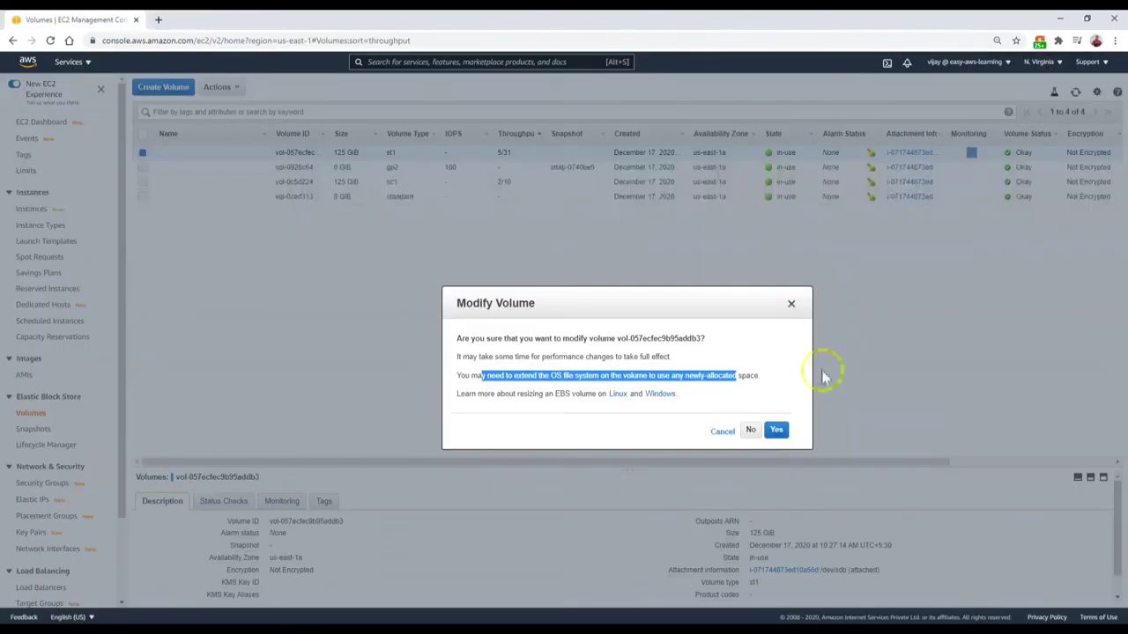
left_click(775, 430)
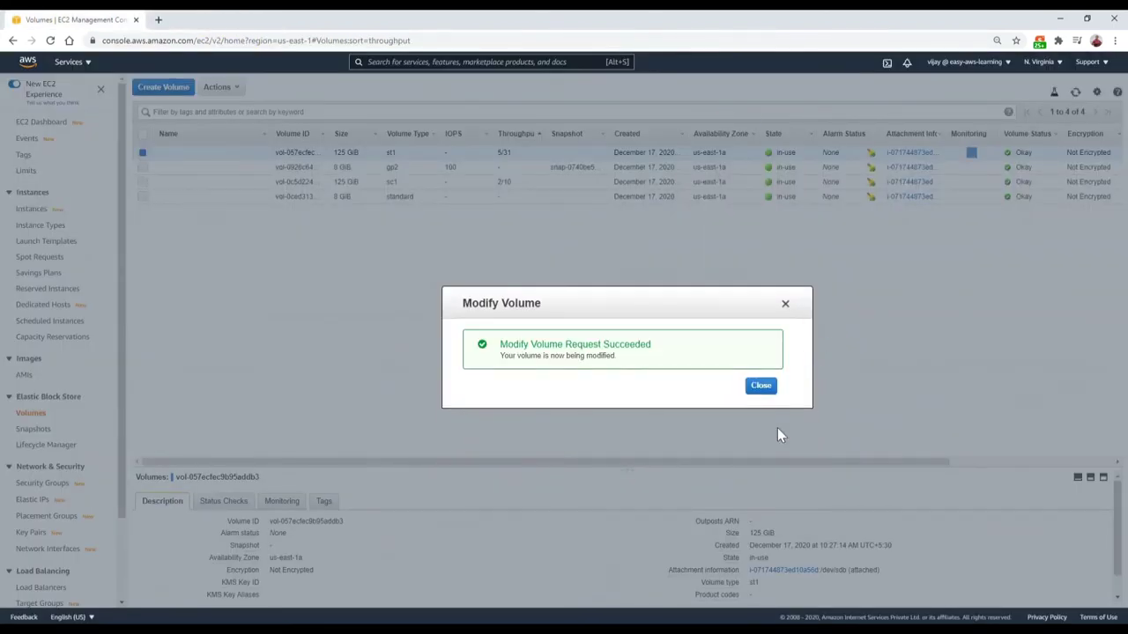
left_click(760, 386)
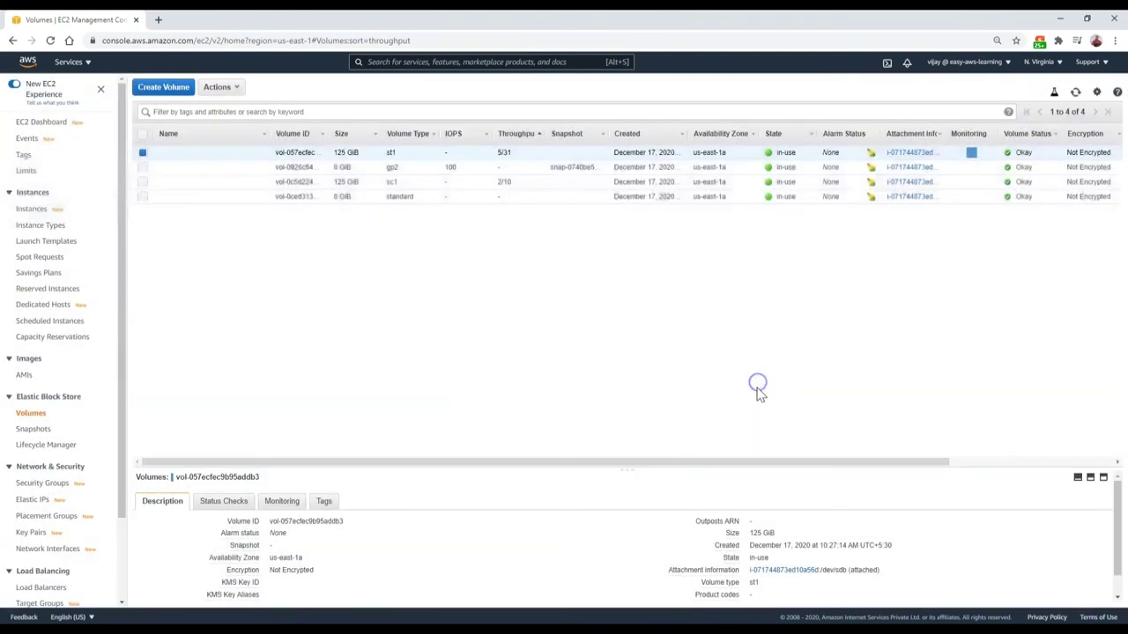
left_click(1076, 92)
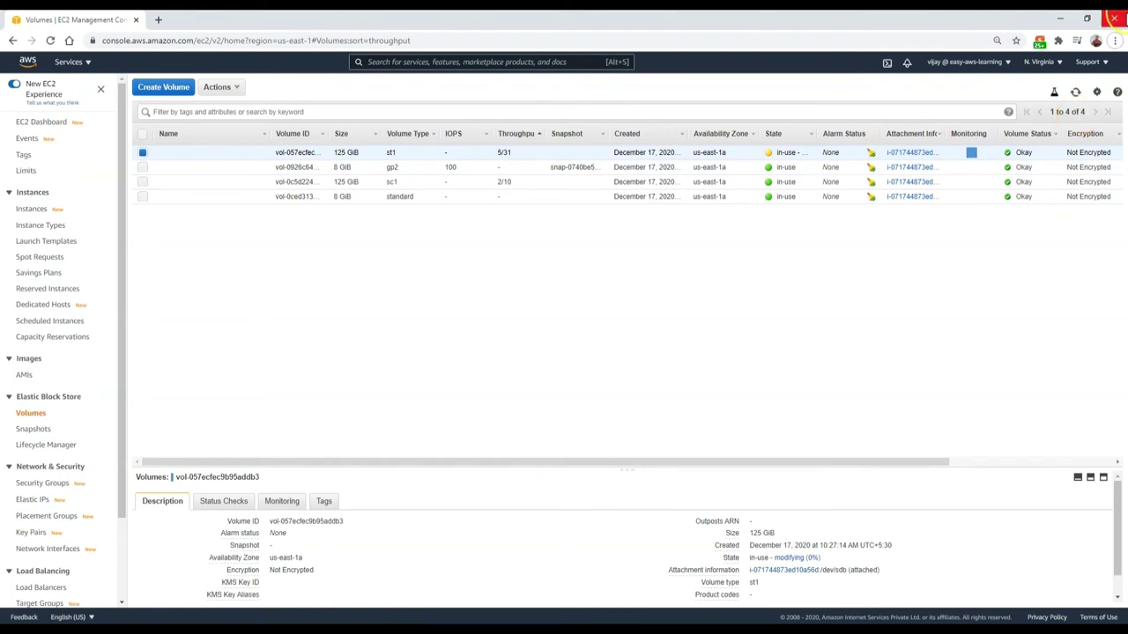
Step: Modify the 8 GiB gp2 volume, switching its type to Provisioned IOPS SSD (io1)
left_click(487, 169)
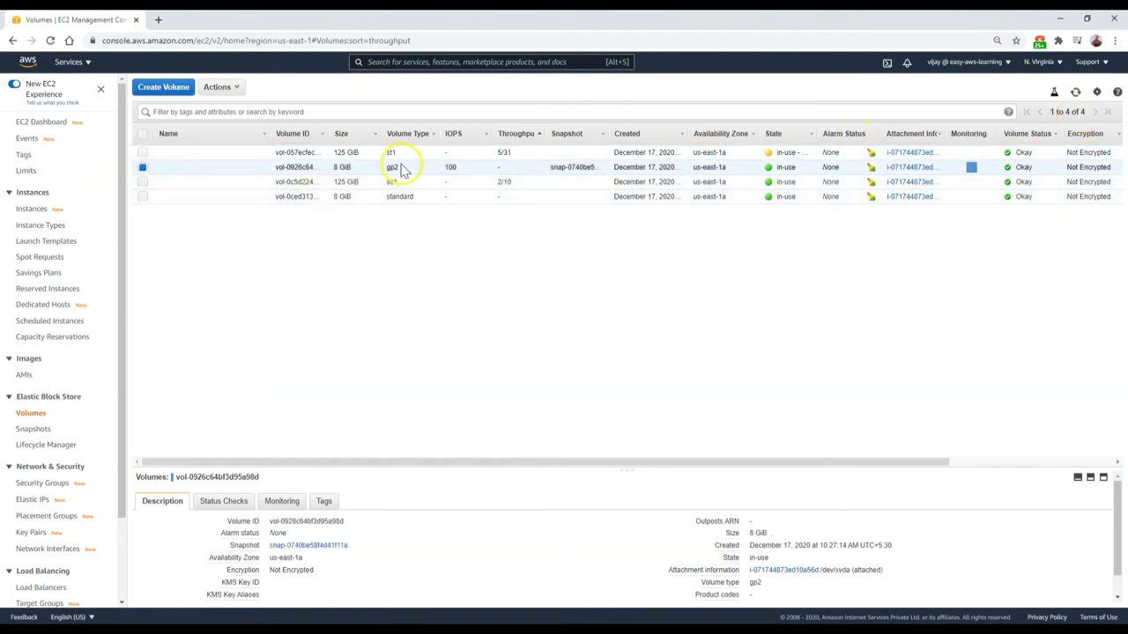
left_click(222, 87)
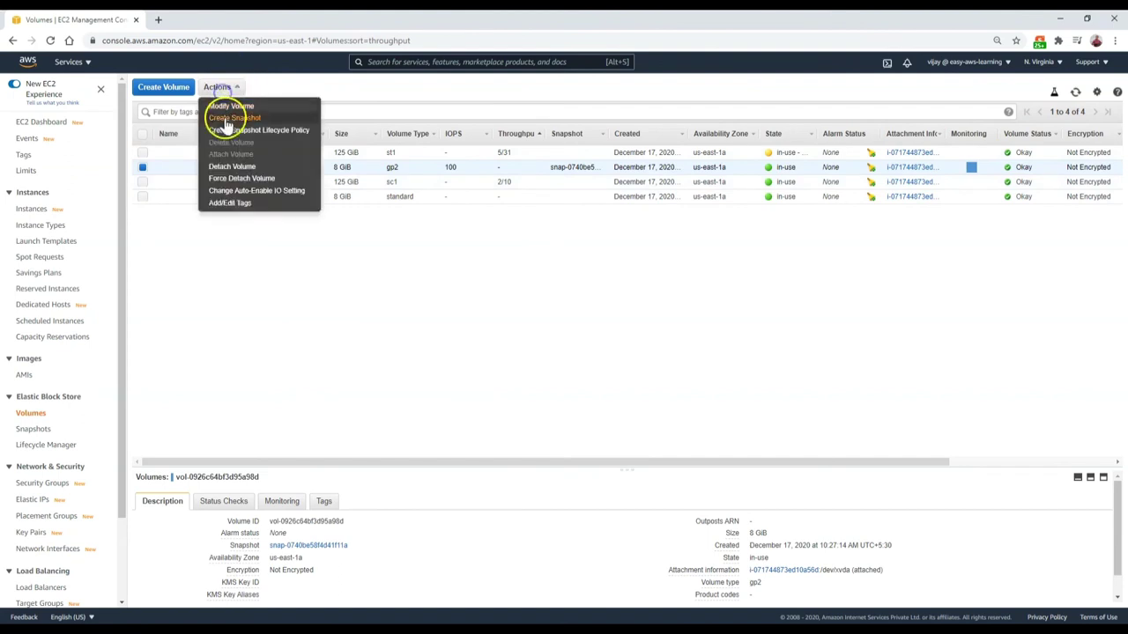
left_click(231, 107)
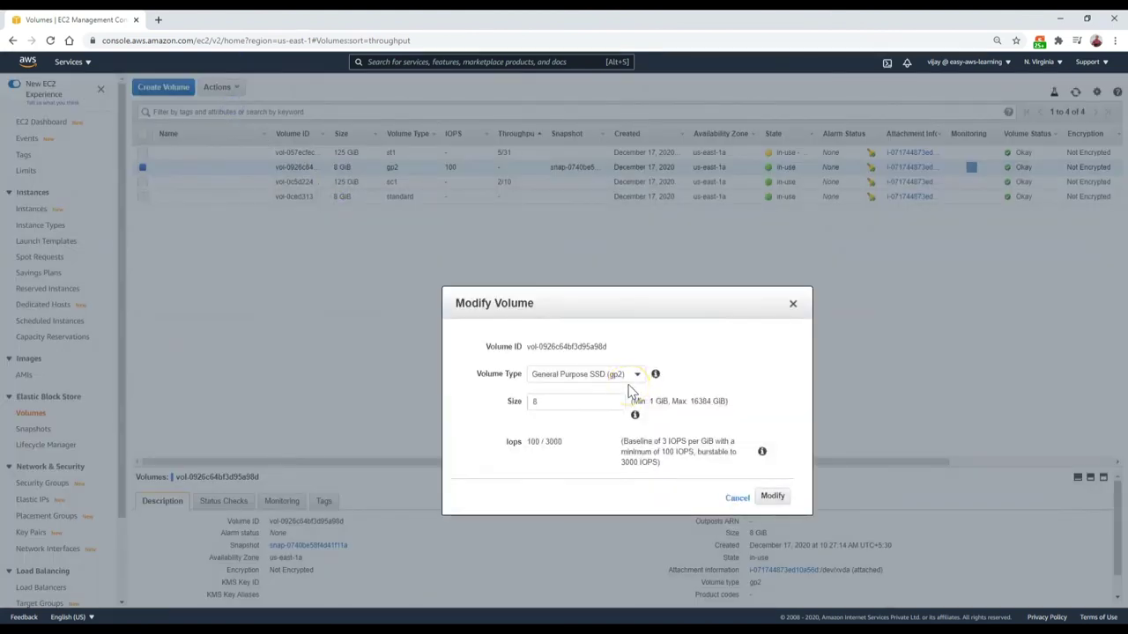
left_click(542, 405)
left_click(568, 380)
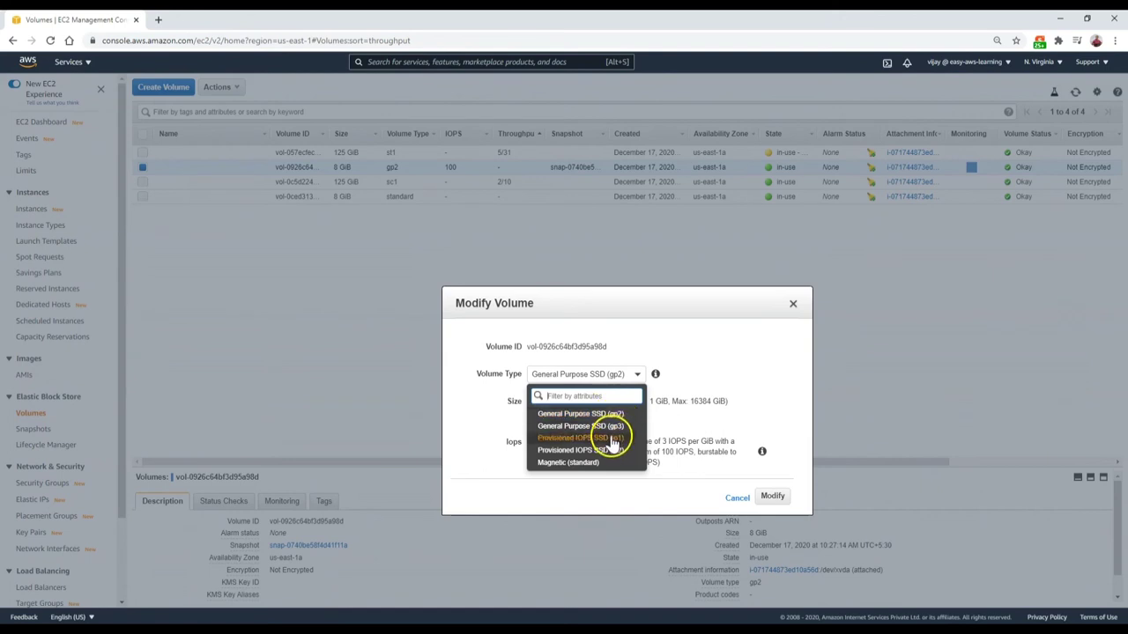
left_click(620, 440)
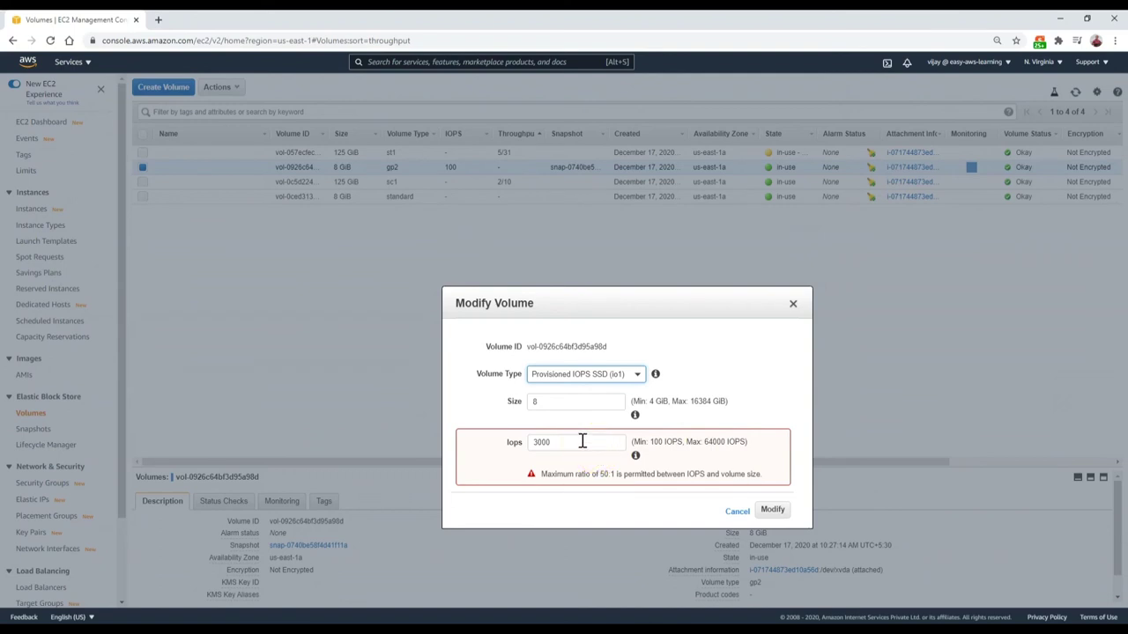
Step: Set the volume's IOPS to 300, submit and confirm the modification
double_click(581, 442)
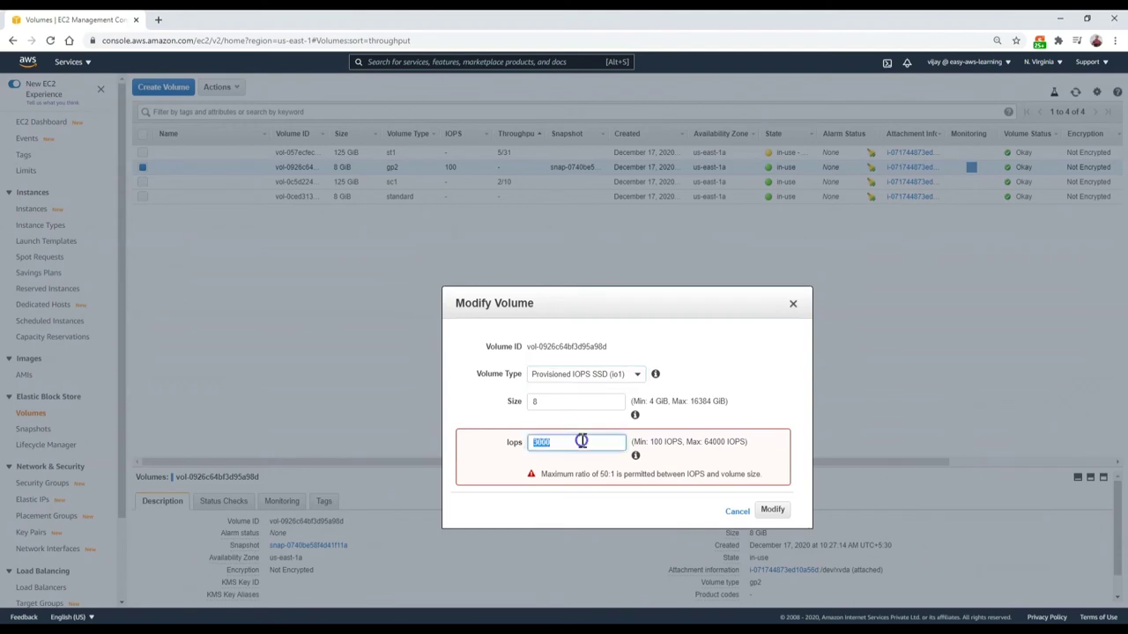
type("300")
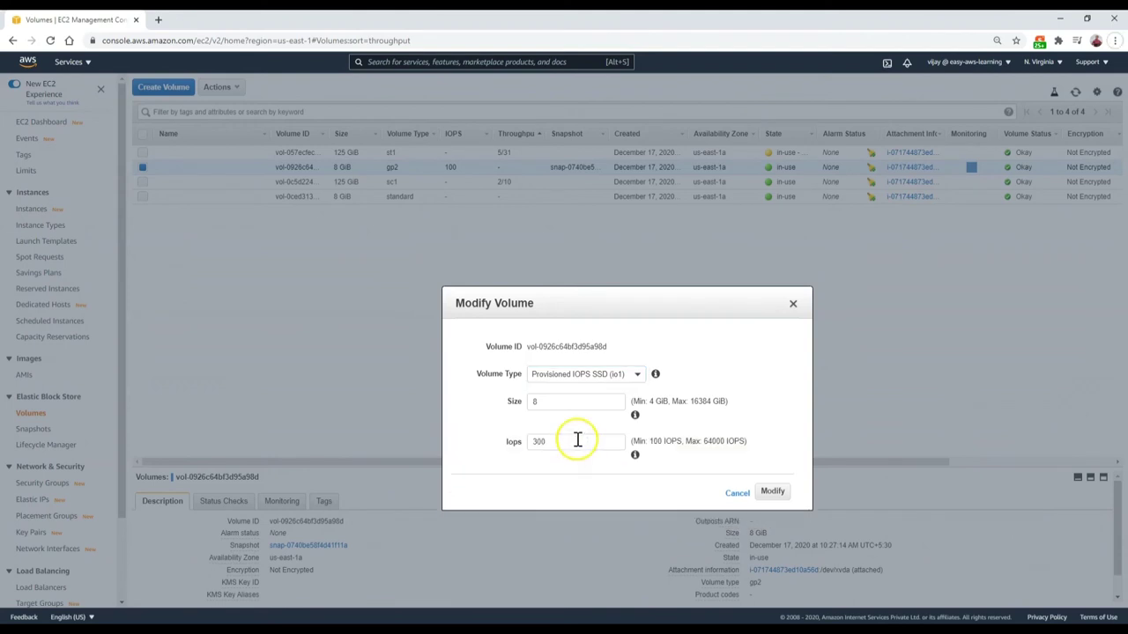
left_click(516, 433)
left_click(542, 437)
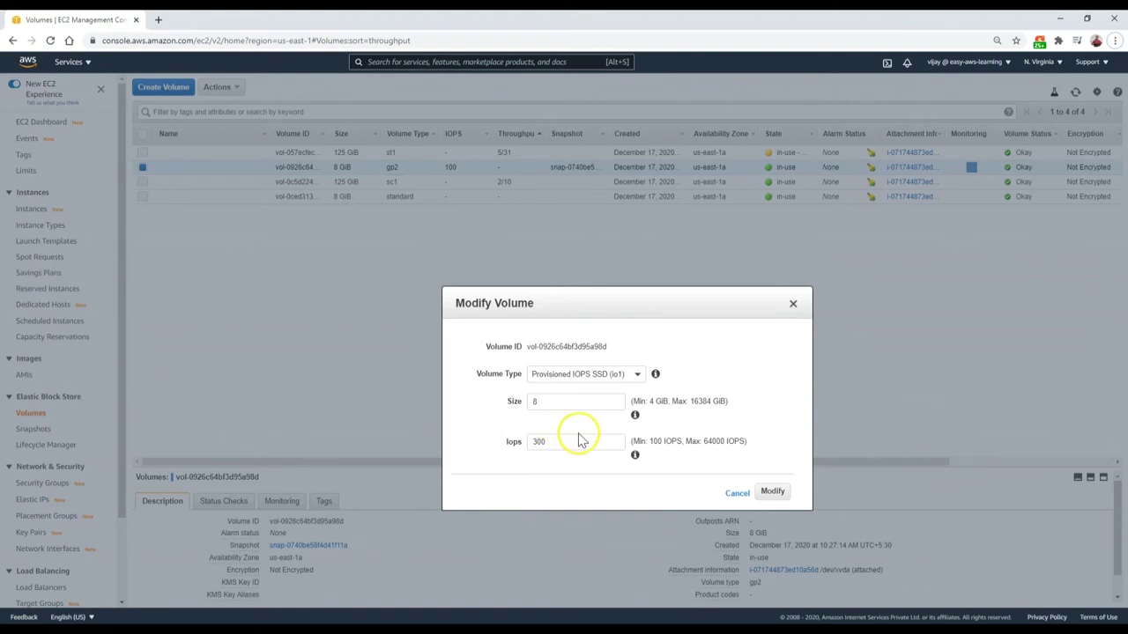
double_click(564, 442)
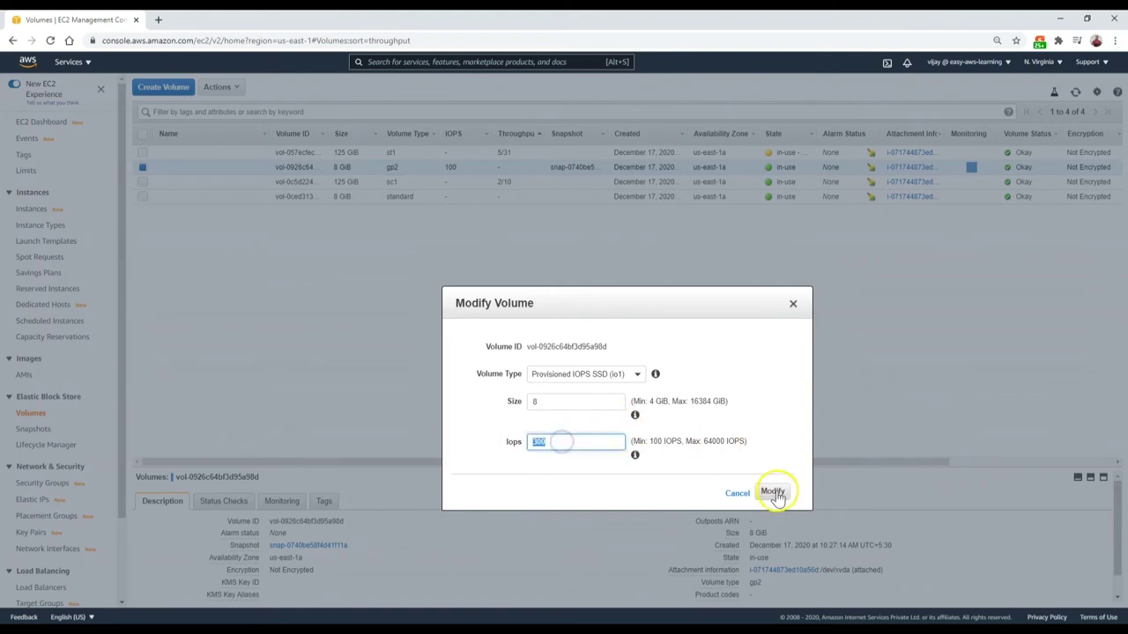
left_click(773, 491)
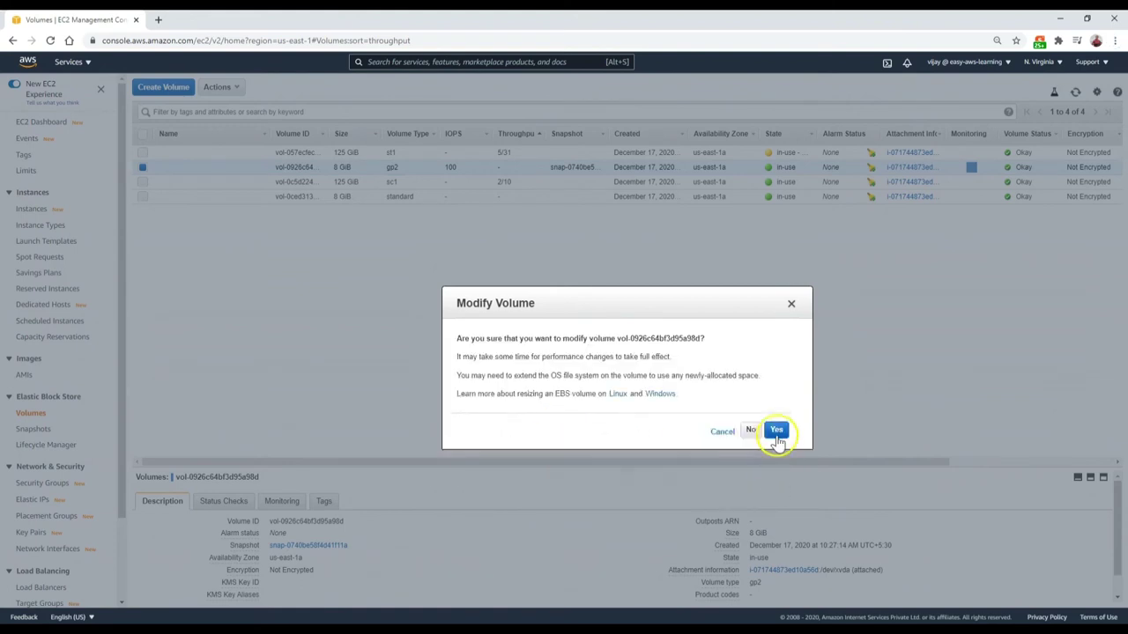
left_click_drag(485, 356, 721, 375)
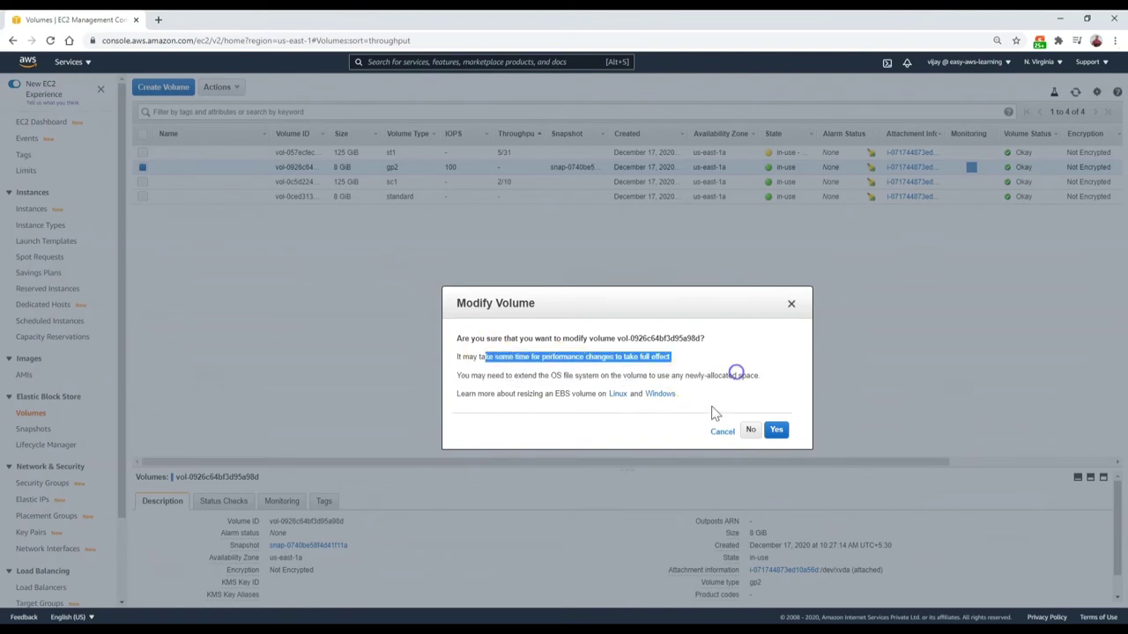
left_click(775, 430)
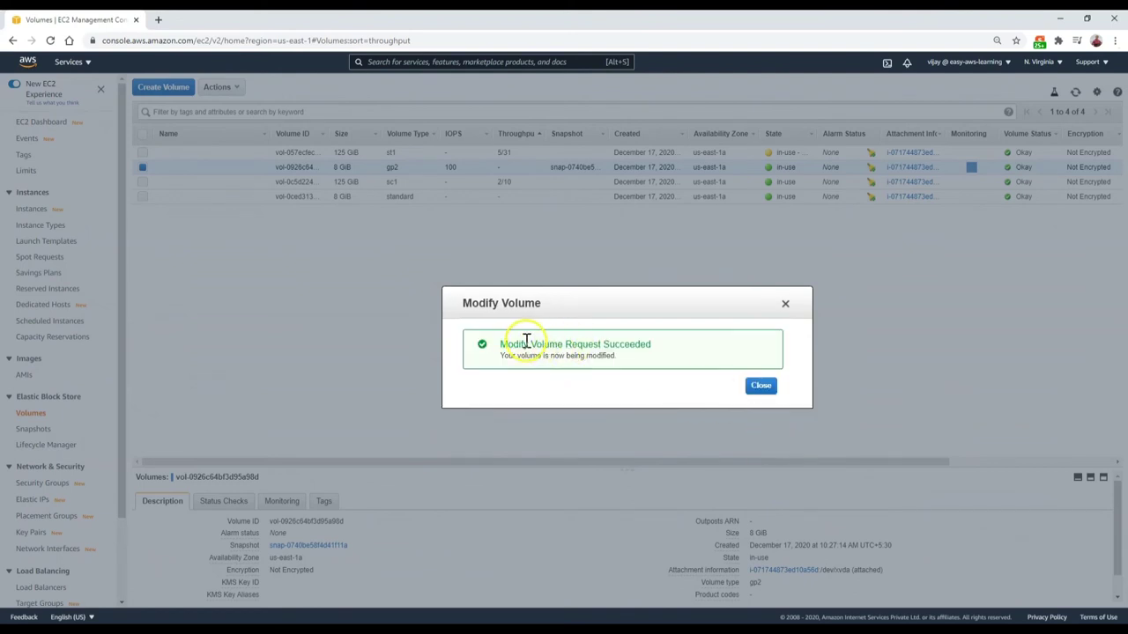
left_click_drag(520, 345, 669, 336)
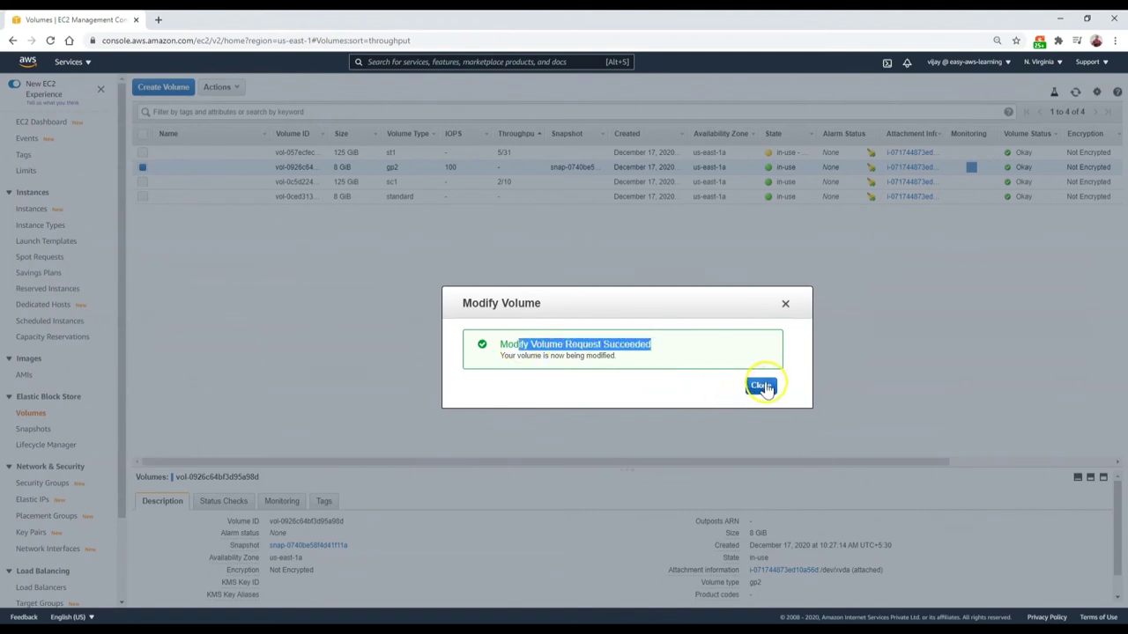
left_click(760, 385)
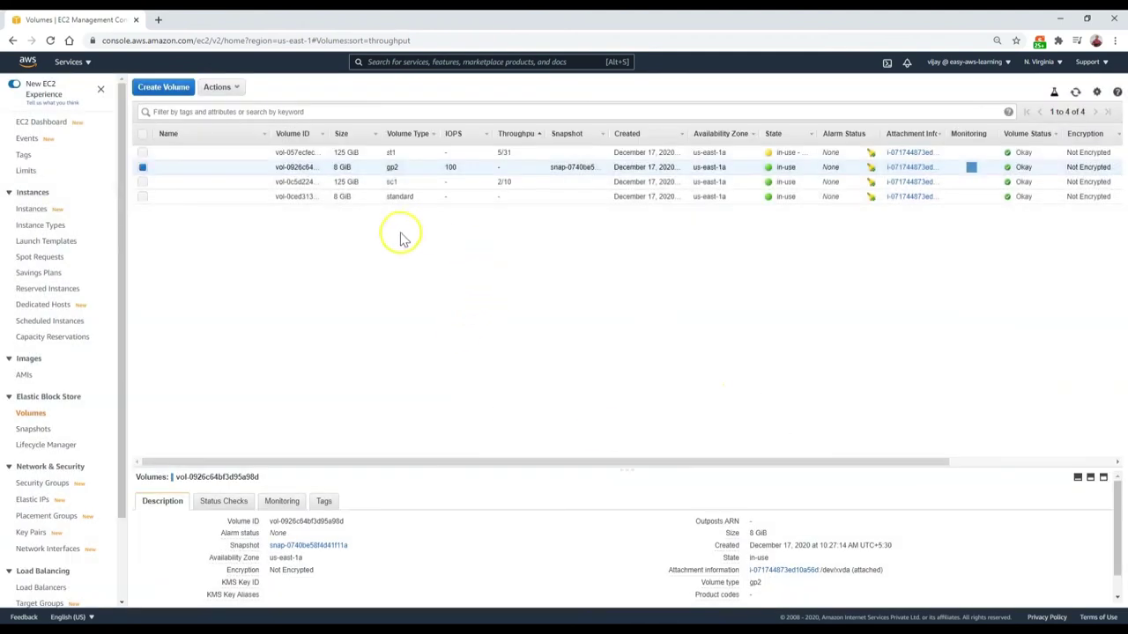
Step: Refresh the volumes and check the 8 GiB volume shows io1, 300 IOPS, optimizing
left_click(1074, 93)
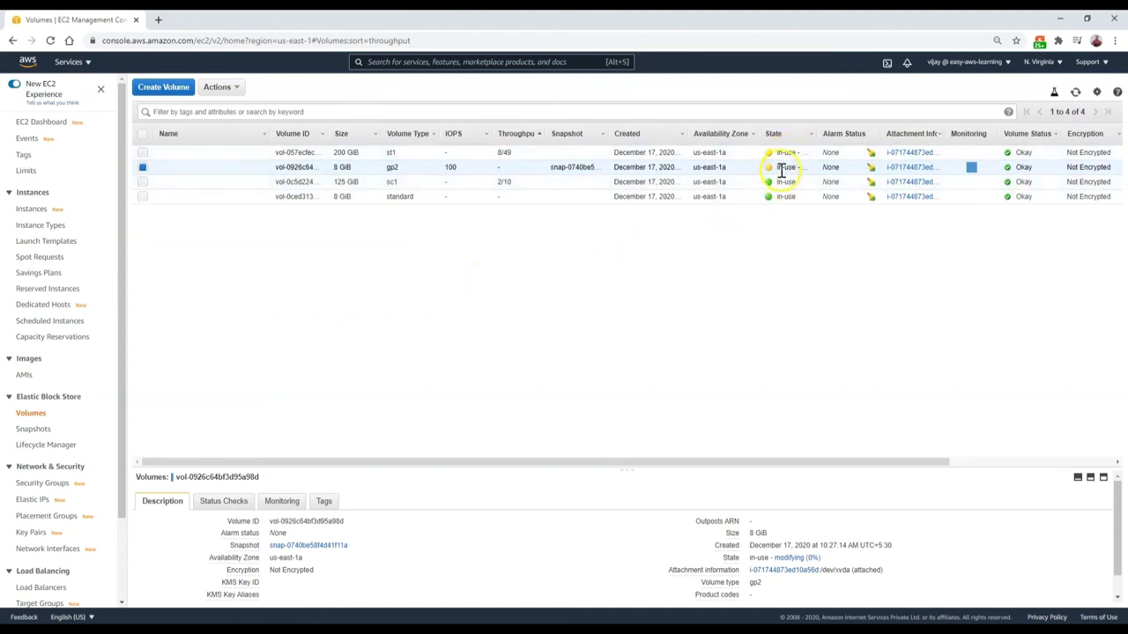
left_click(781, 167)
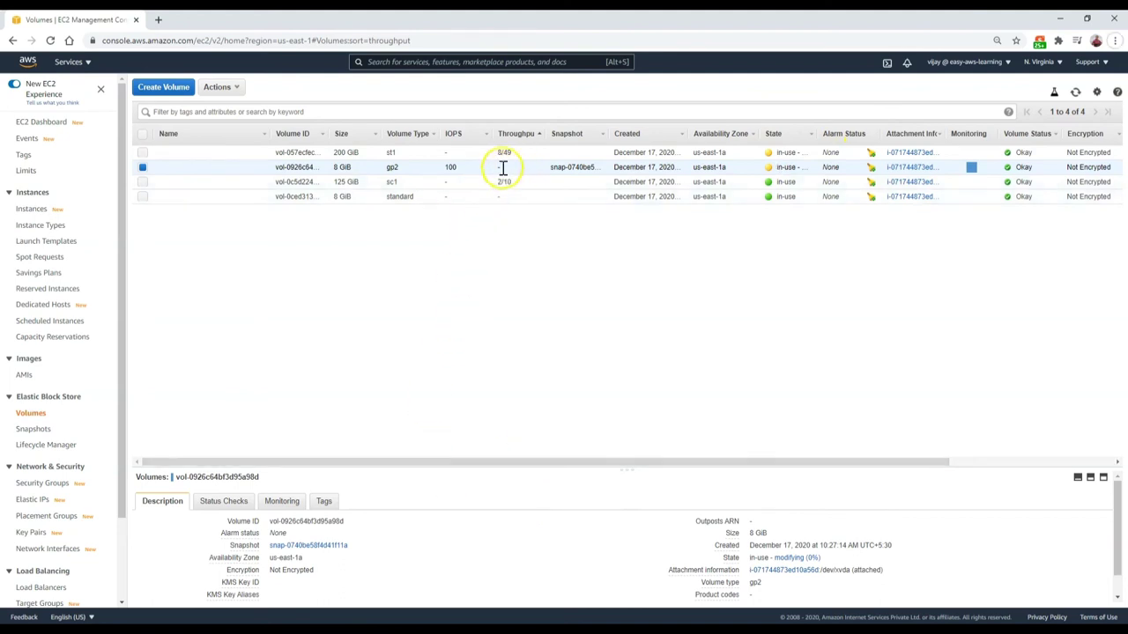
double_click(577, 167)
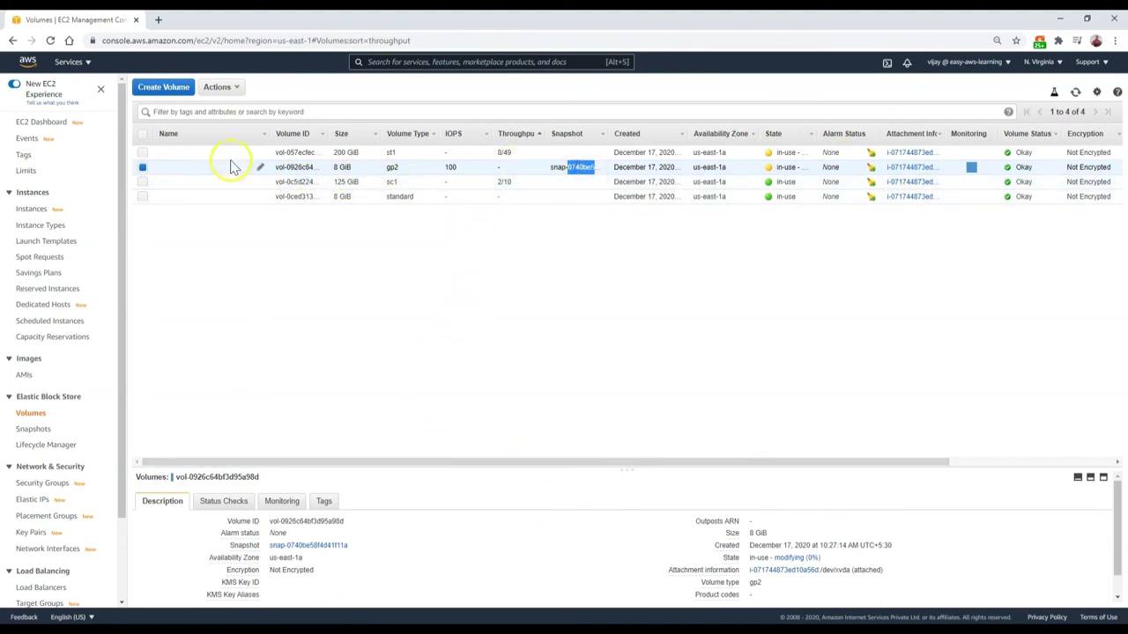
left_click(238, 87)
left_click(245, 100)
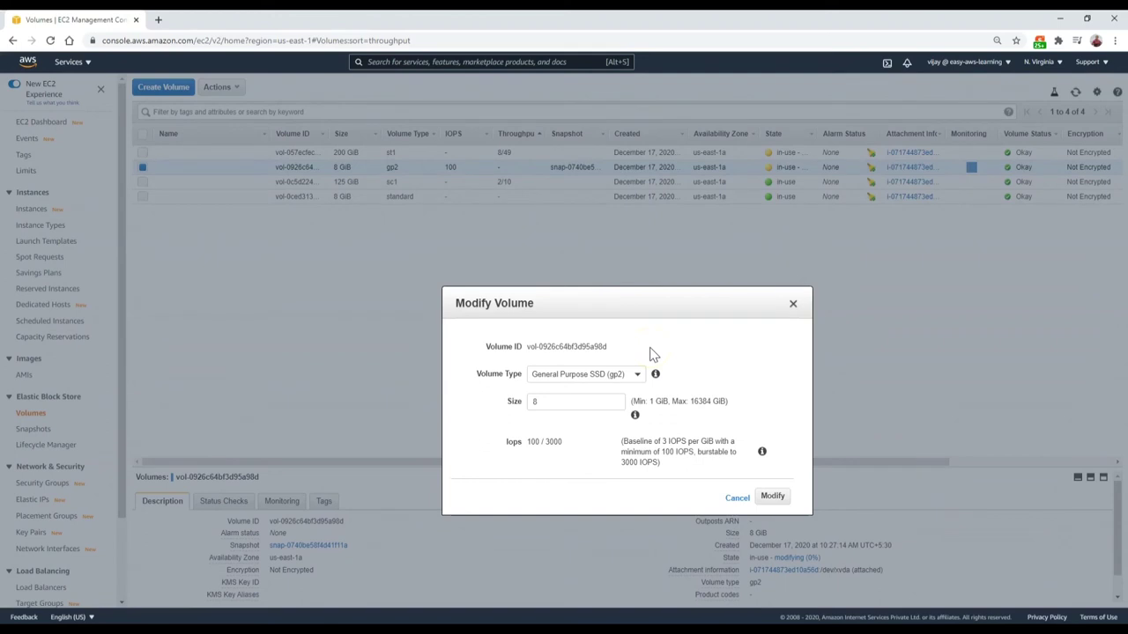
left_click(793, 304)
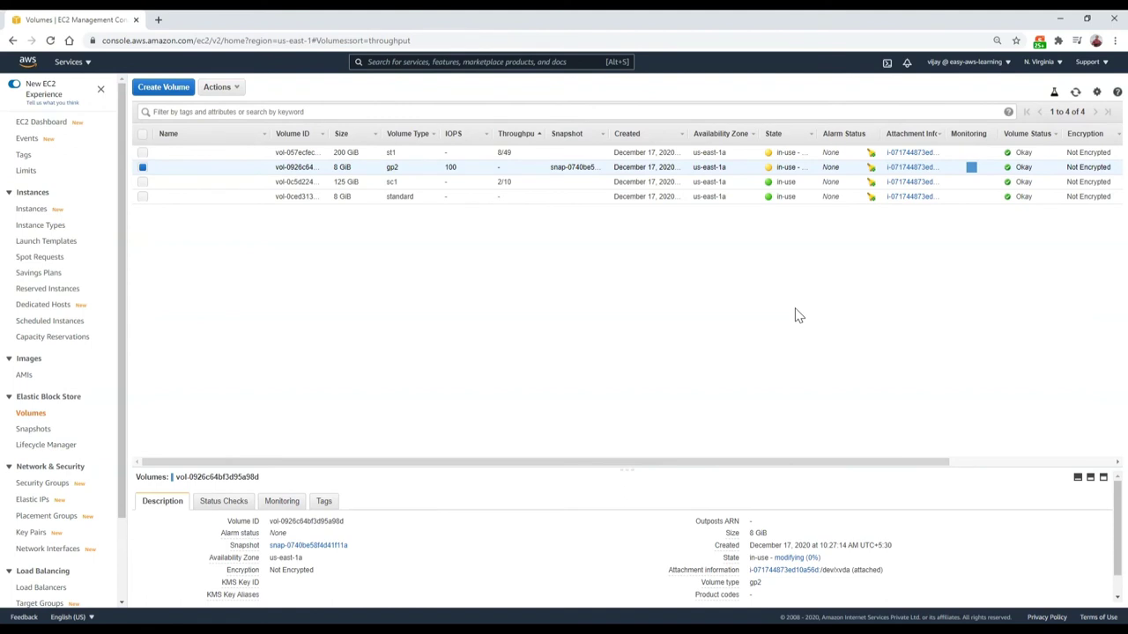
left_click(796, 313)
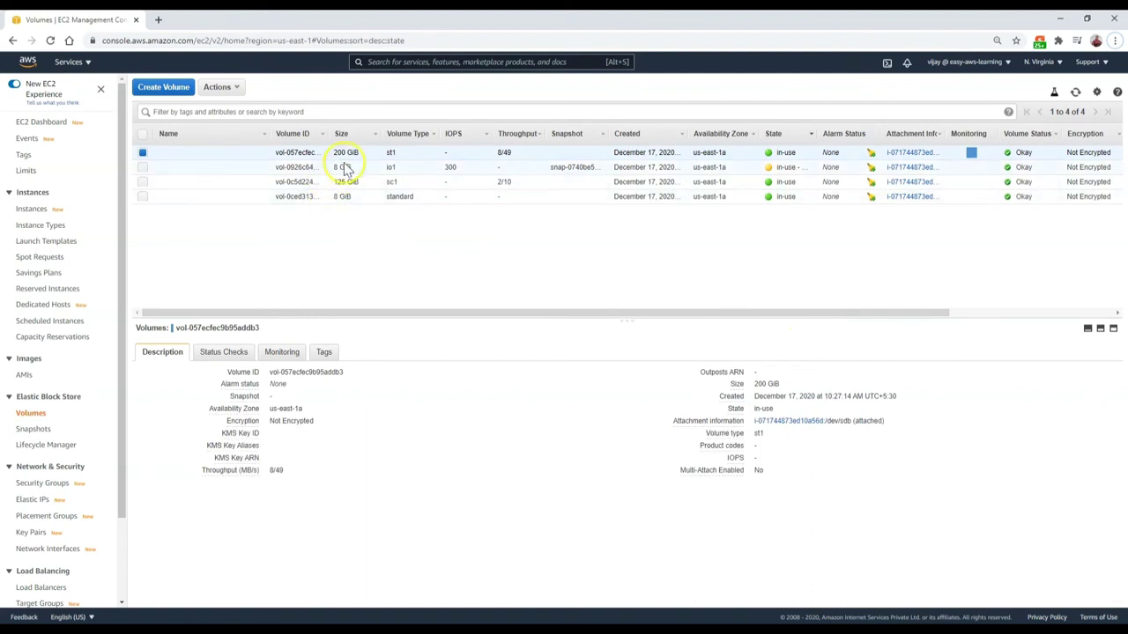
left_click(337, 154)
left_click_drag(337, 155, 364, 156)
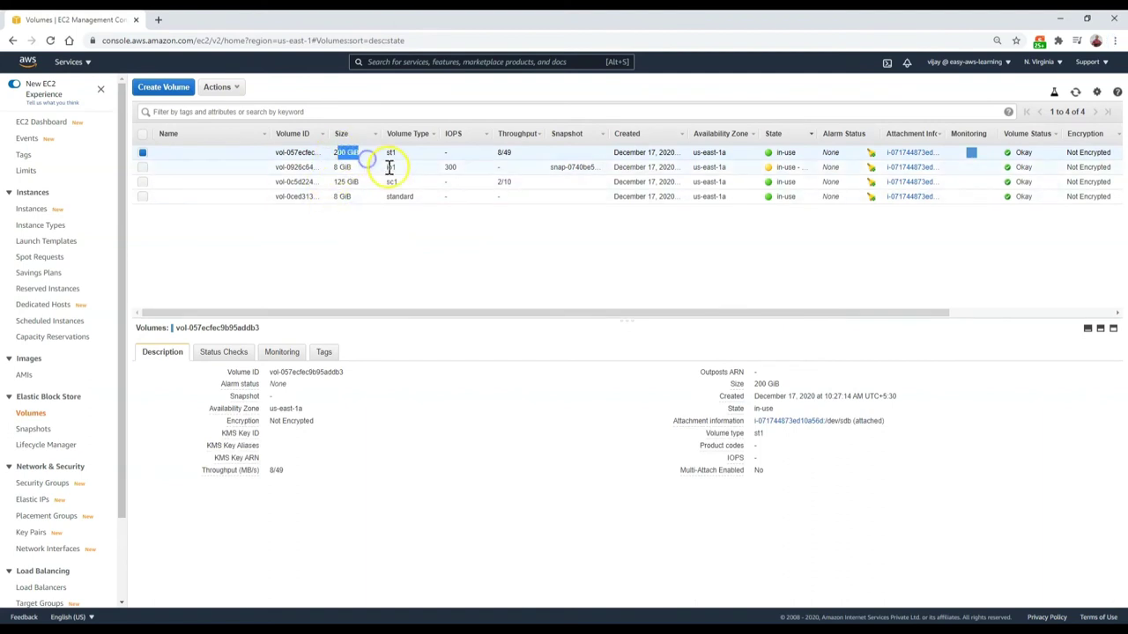
left_click(388, 165)
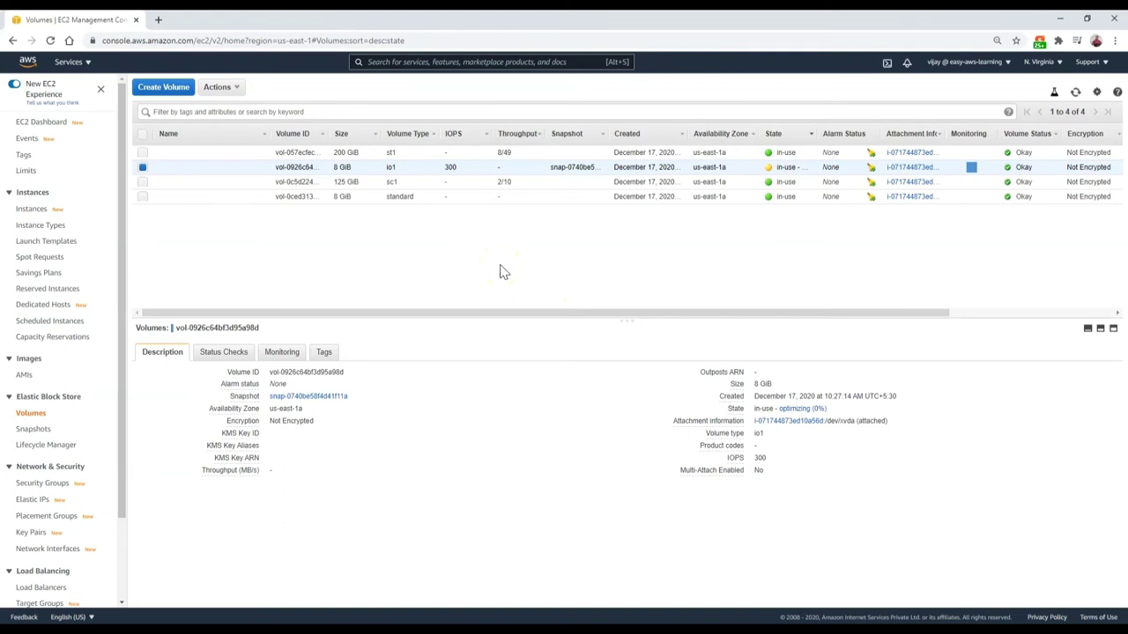
left_click(533, 316)
Step: Create a snapshot of the 8 GiB io1 volume with description MySnapshot
left_click(220, 88)
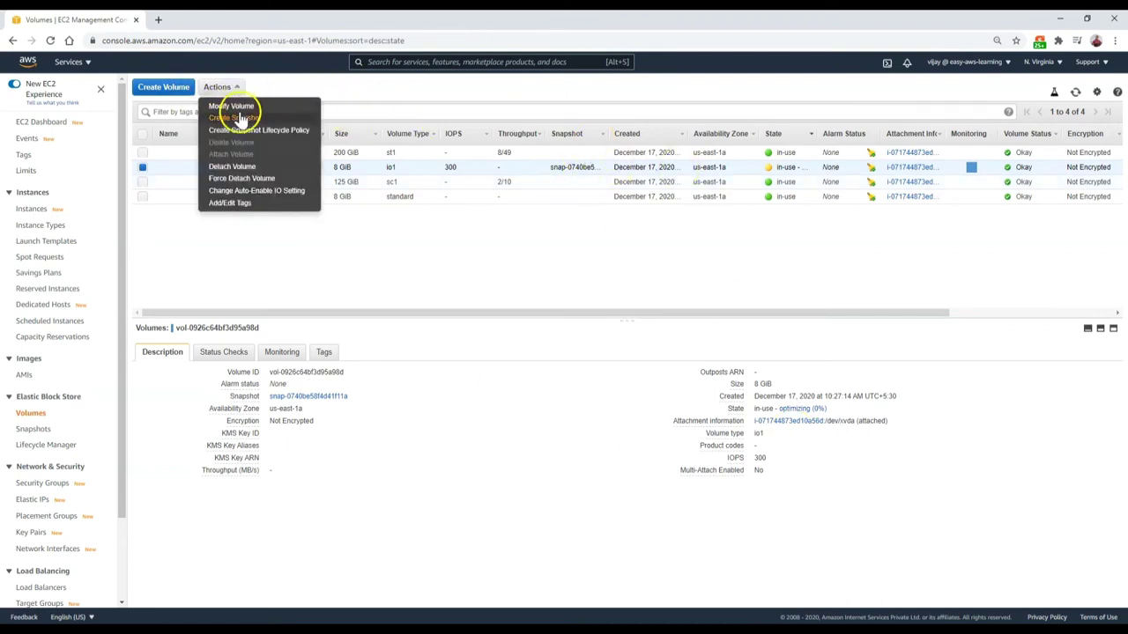
left_click(239, 119)
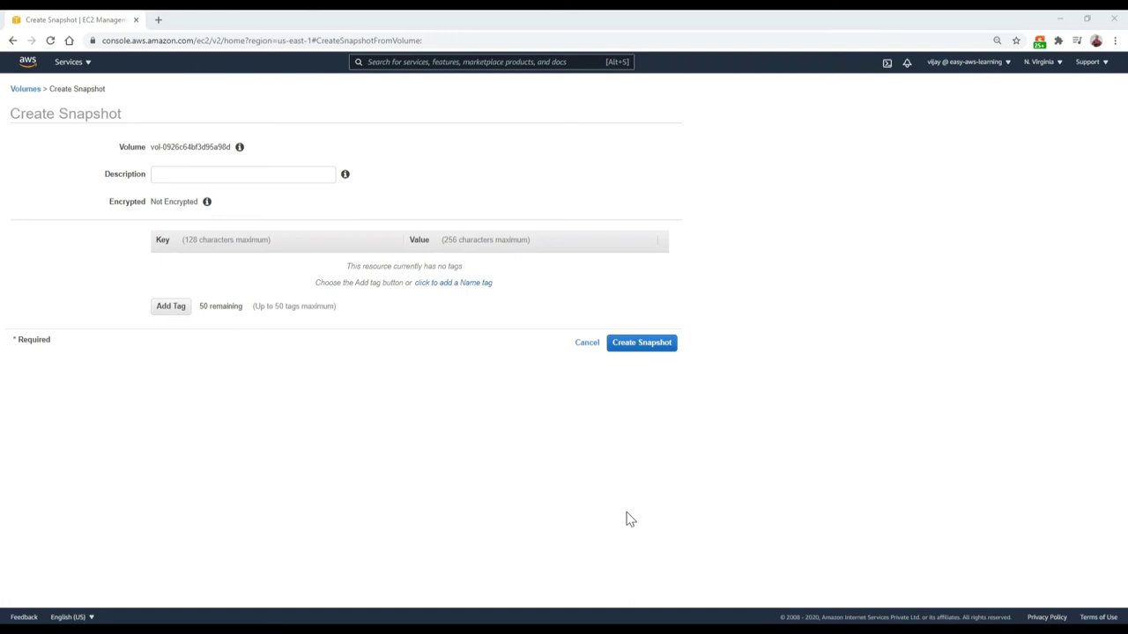
left_click(277, 174)
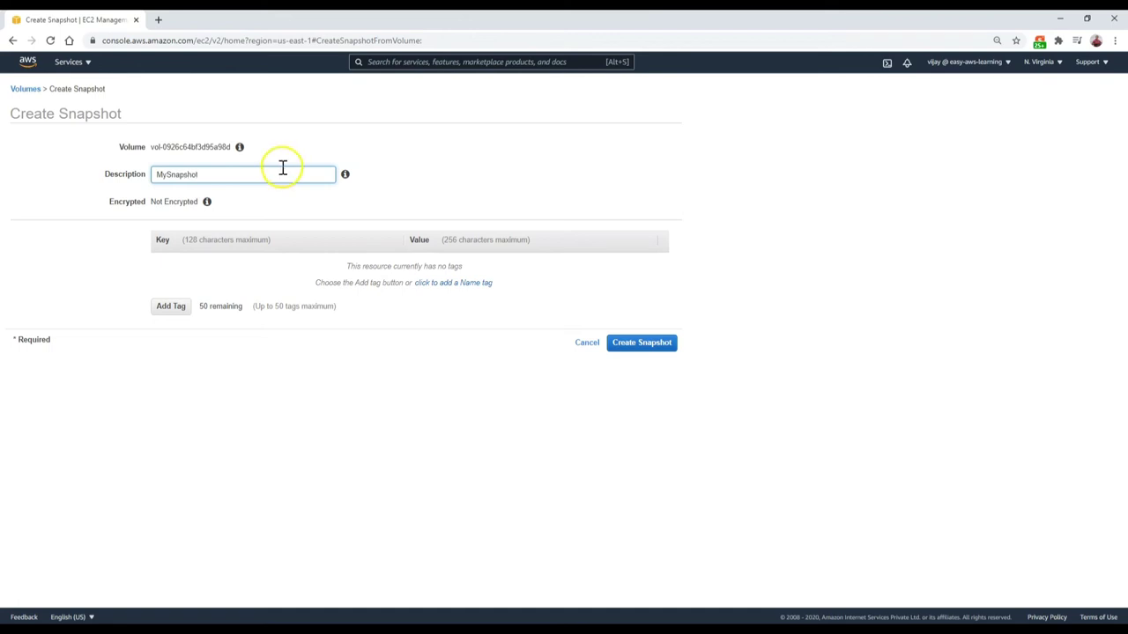
left_click(628, 348)
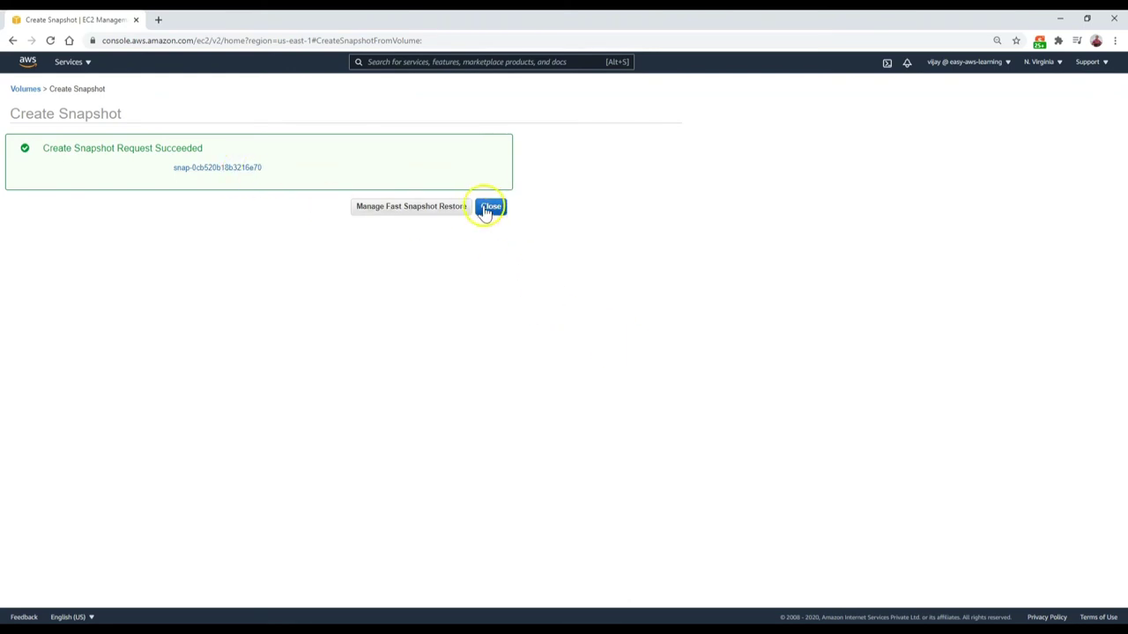
left_click(487, 209)
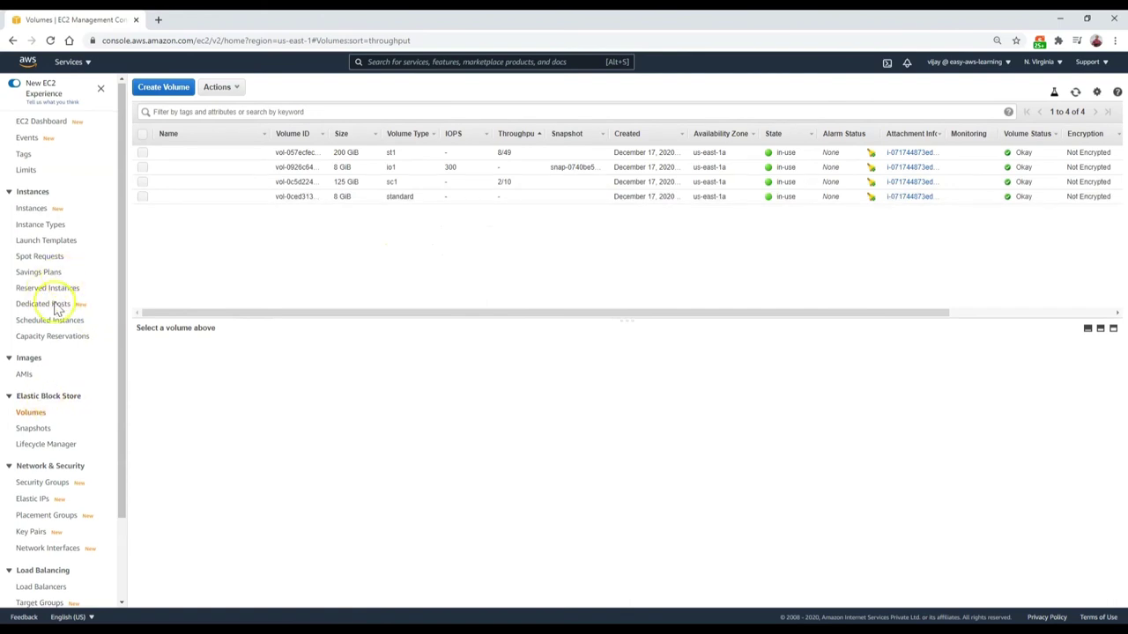
Step: Go to the Snapshots list and show the actions for MySnapshot
scroll(53, 304, "down", 2)
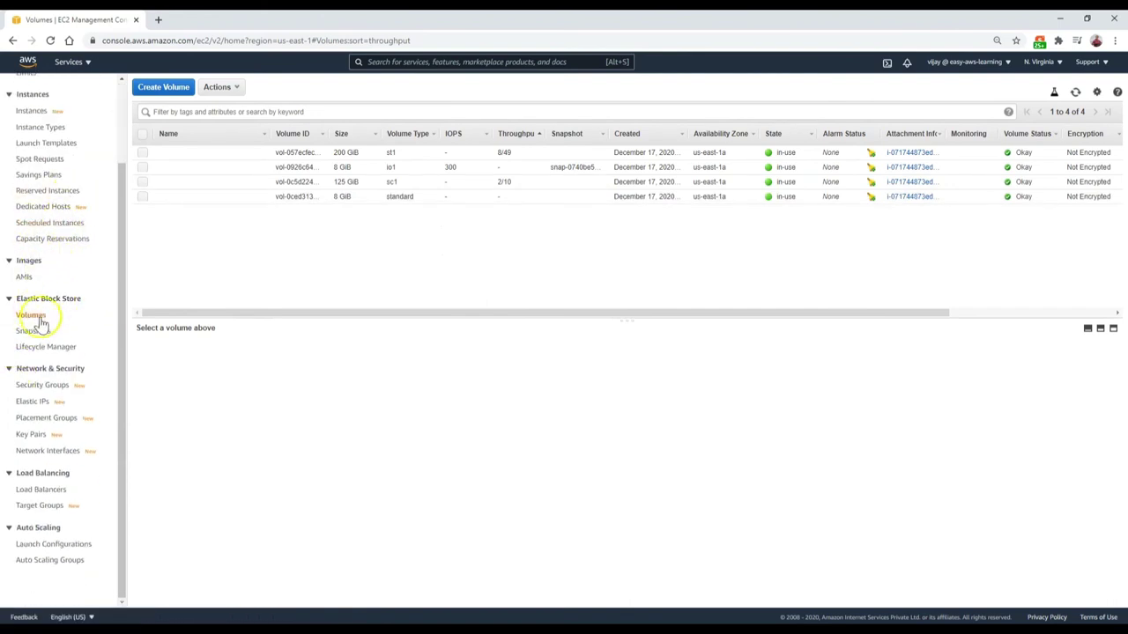
left_click(34, 332)
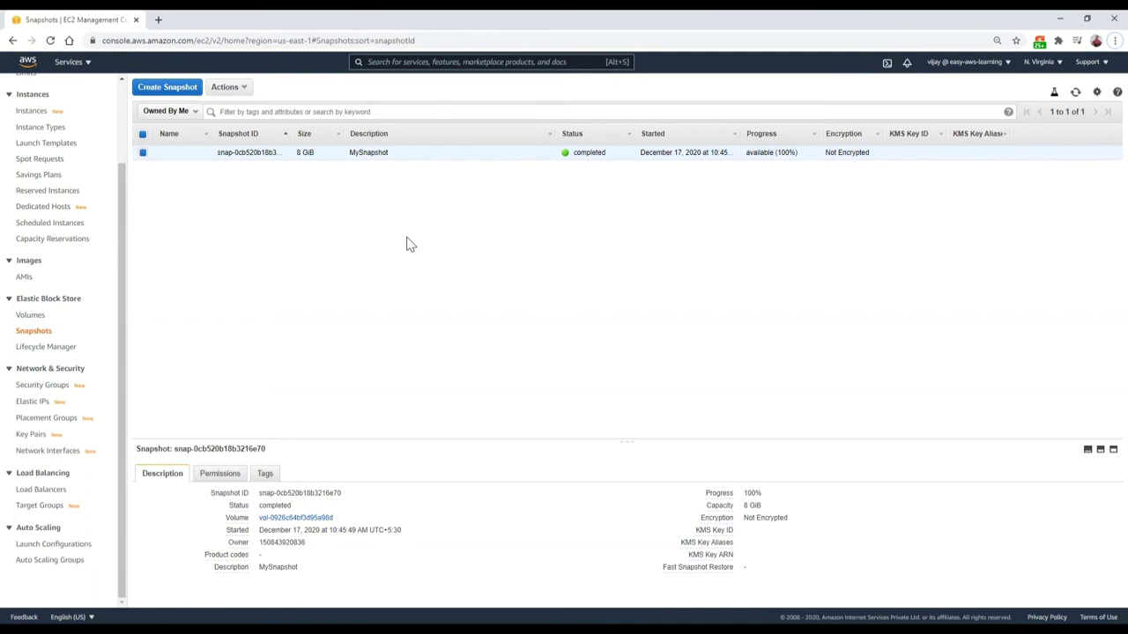
left_click(236, 87)
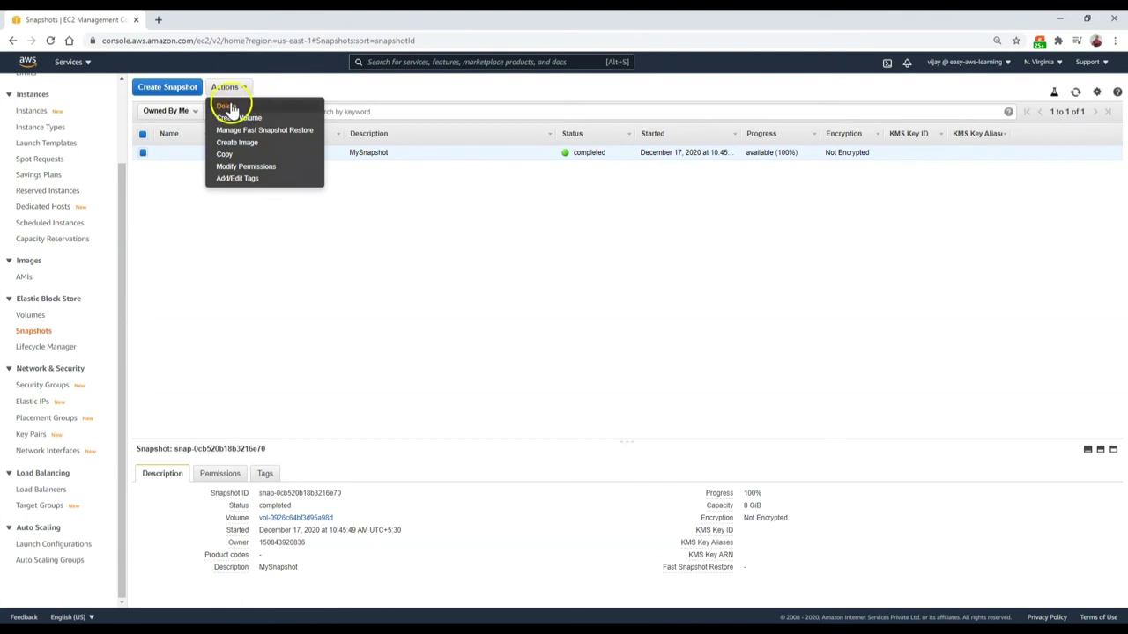
Step: Create image MyCustomImage from the snapshot with gp2 root and hardware-assisted virtualization, then view it
left_click(257, 143)
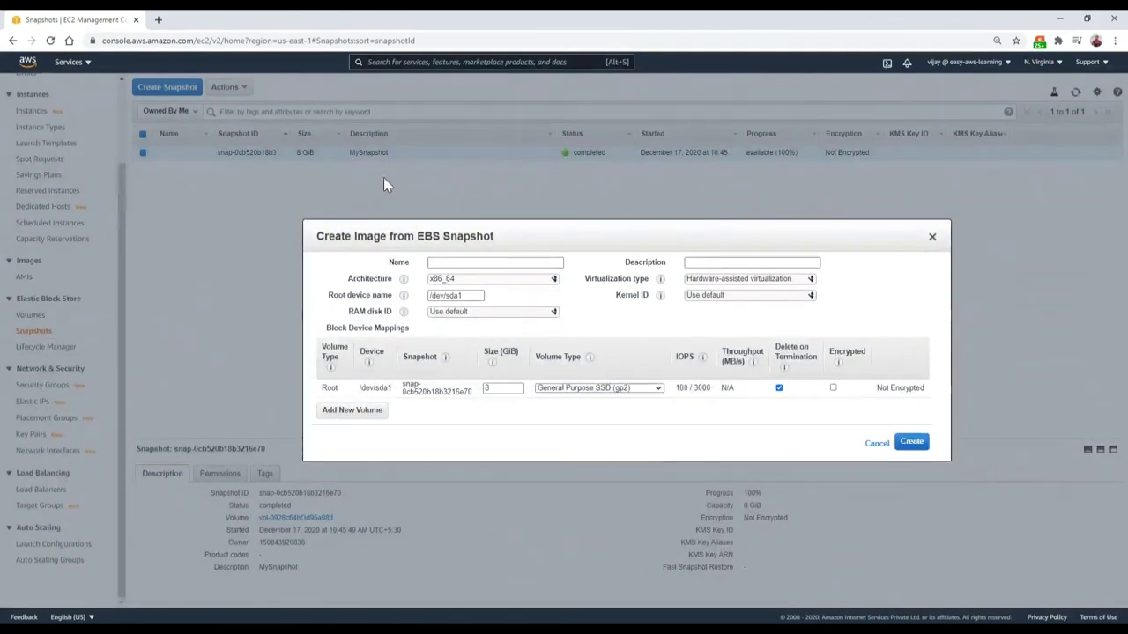
left_click(476, 263)
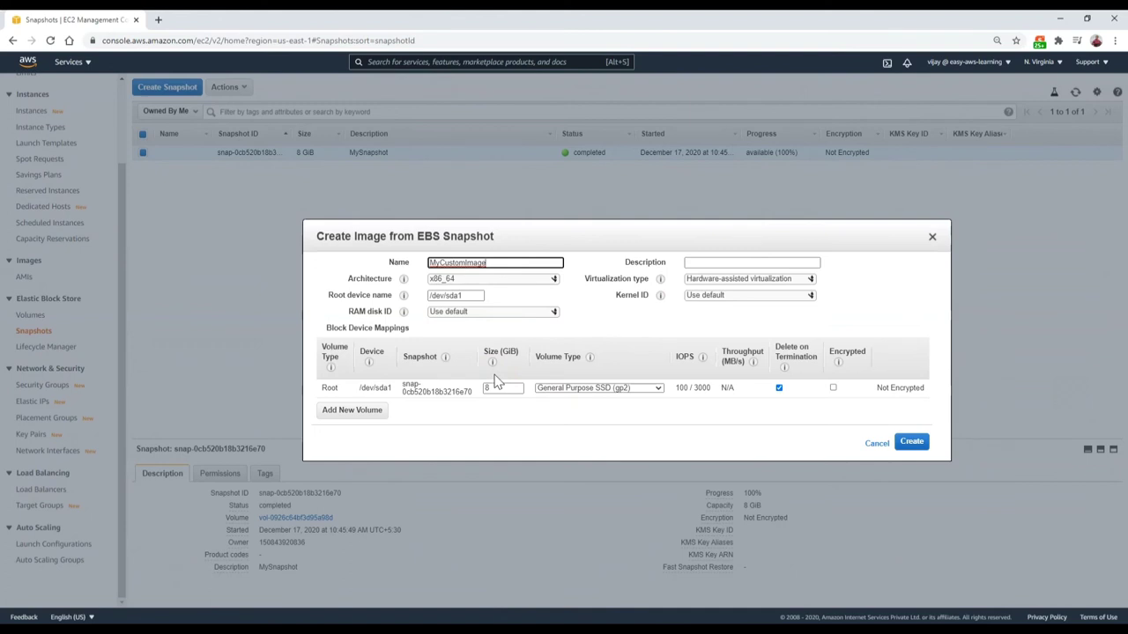
left_click(485, 387)
left_click(582, 388)
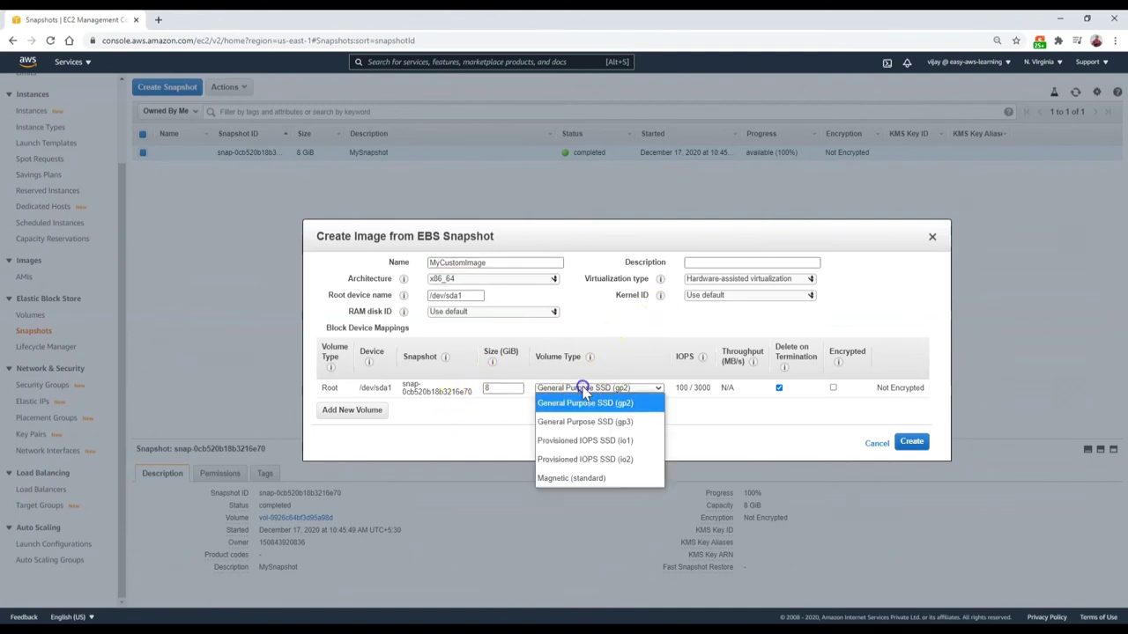
double_click(504, 389)
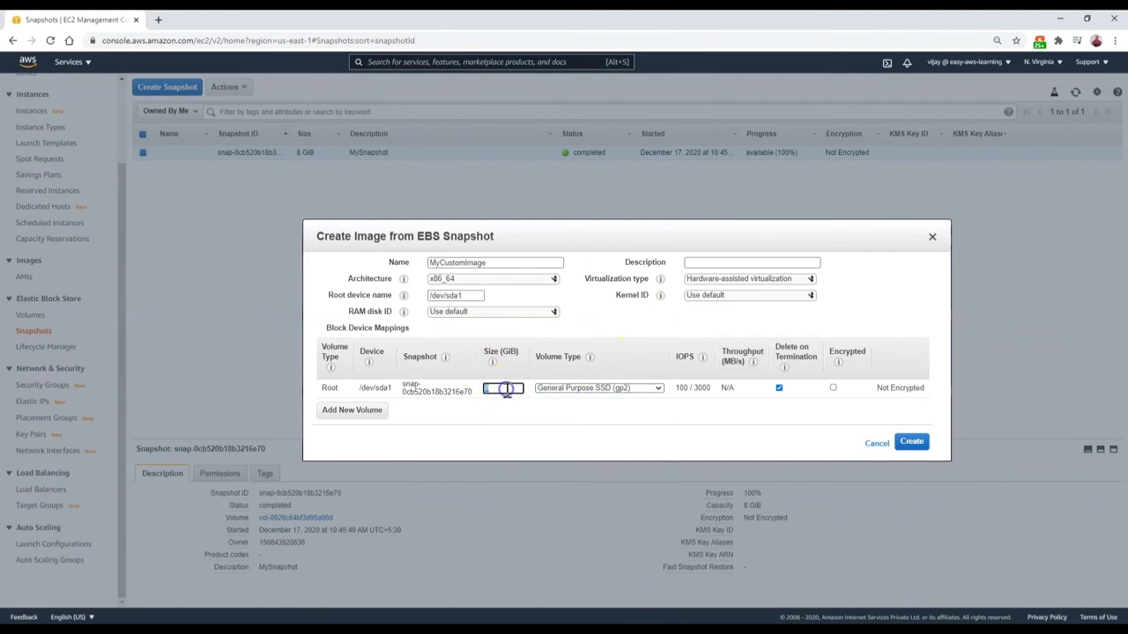
left_click(724, 279)
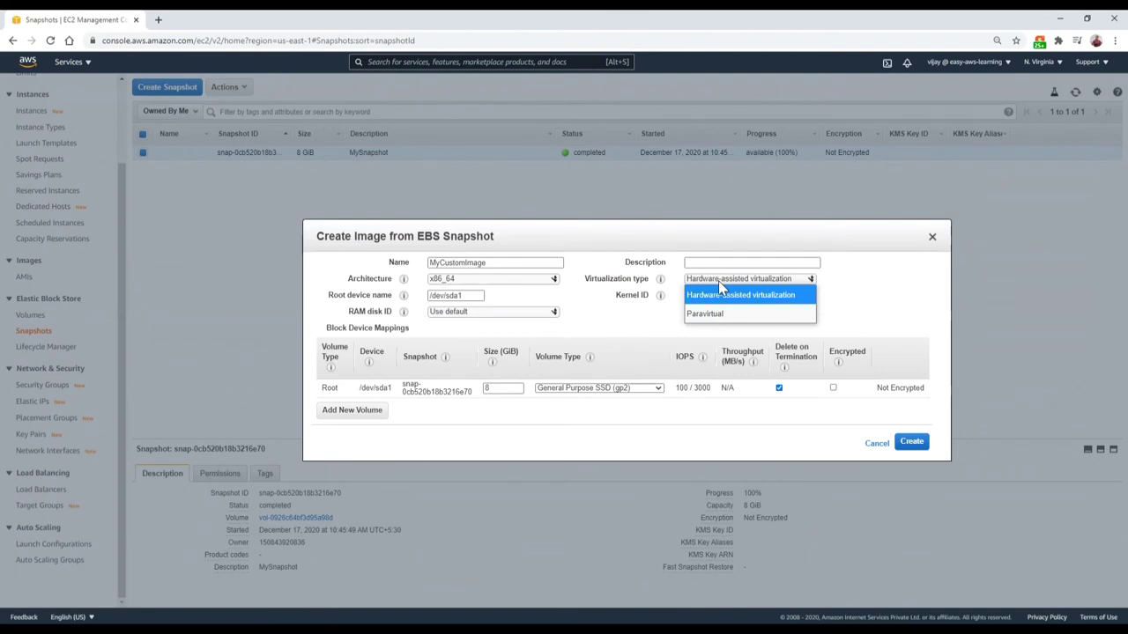
left_click(866, 303)
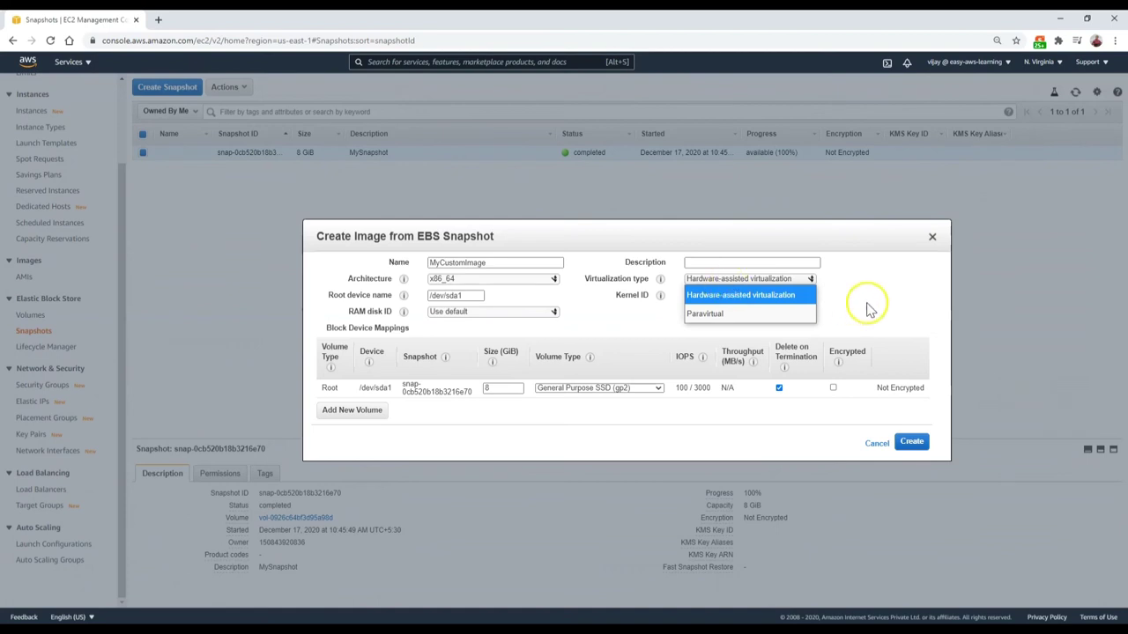
left_click(912, 442)
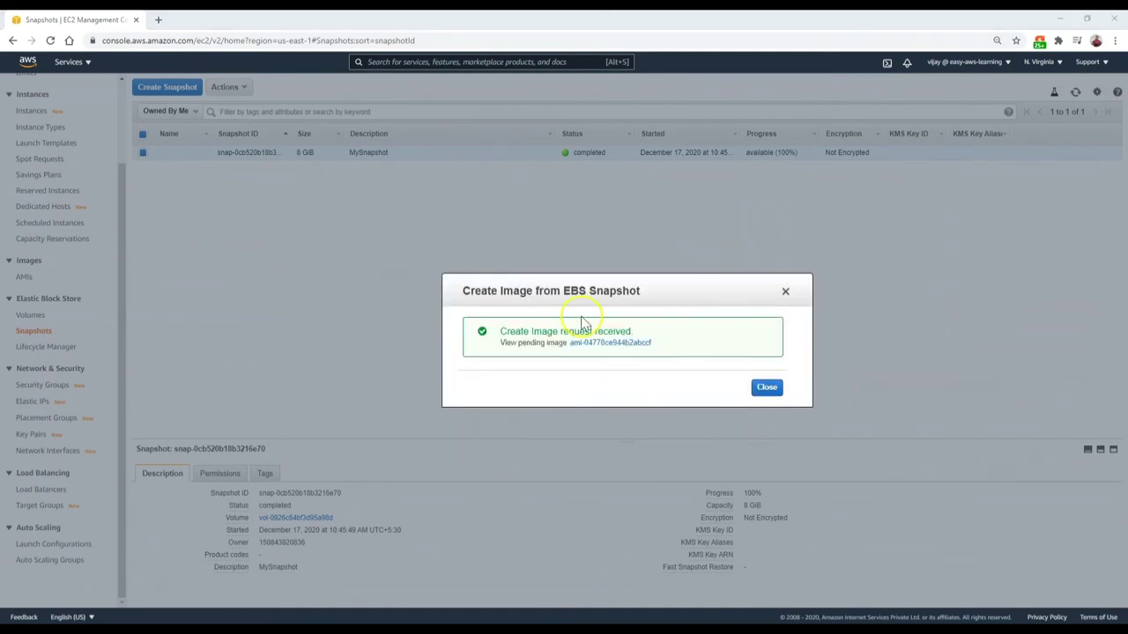
left_click(614, 343)
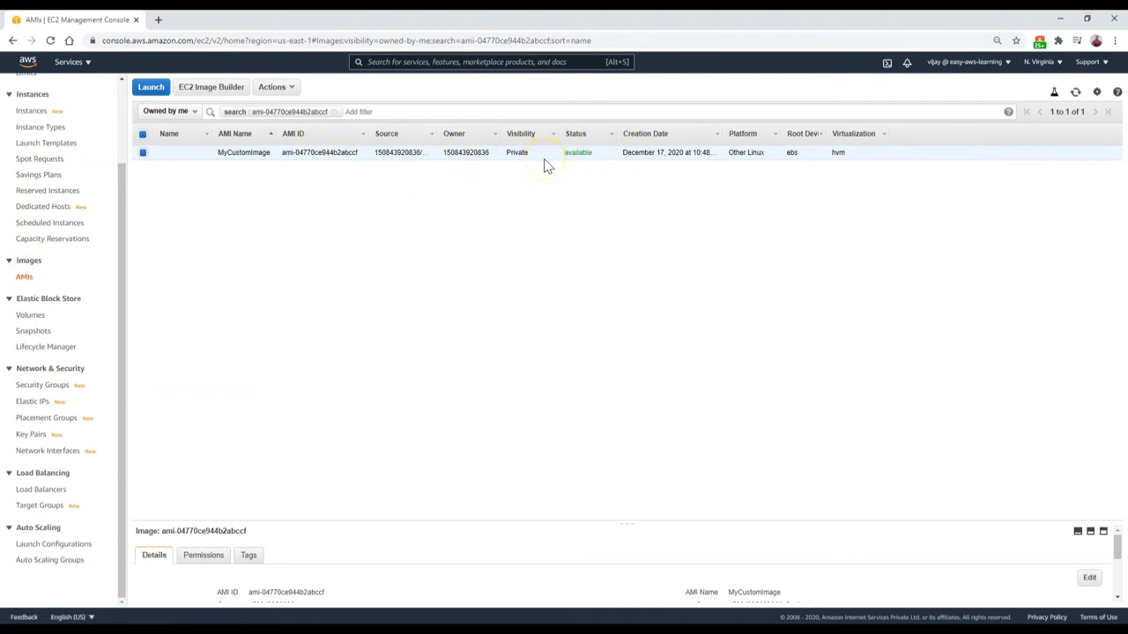
Step: Start launching from MyCustomImage and place the instance in subnet-59b98303 (us-east-1b)
left_click(151, 90)
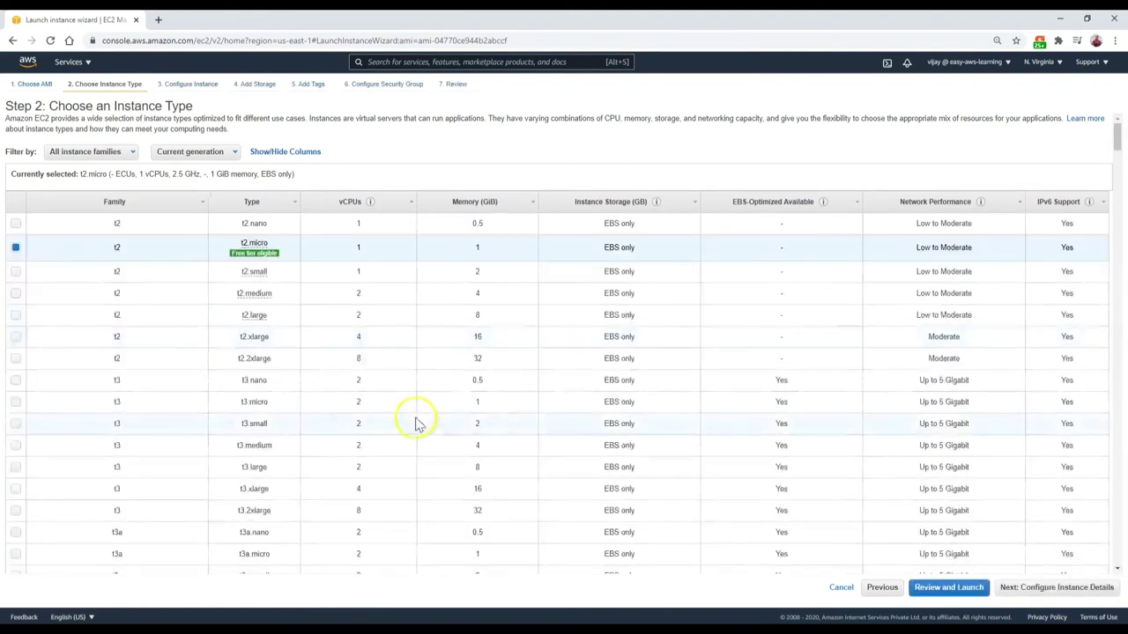
left_click(1084, 589)
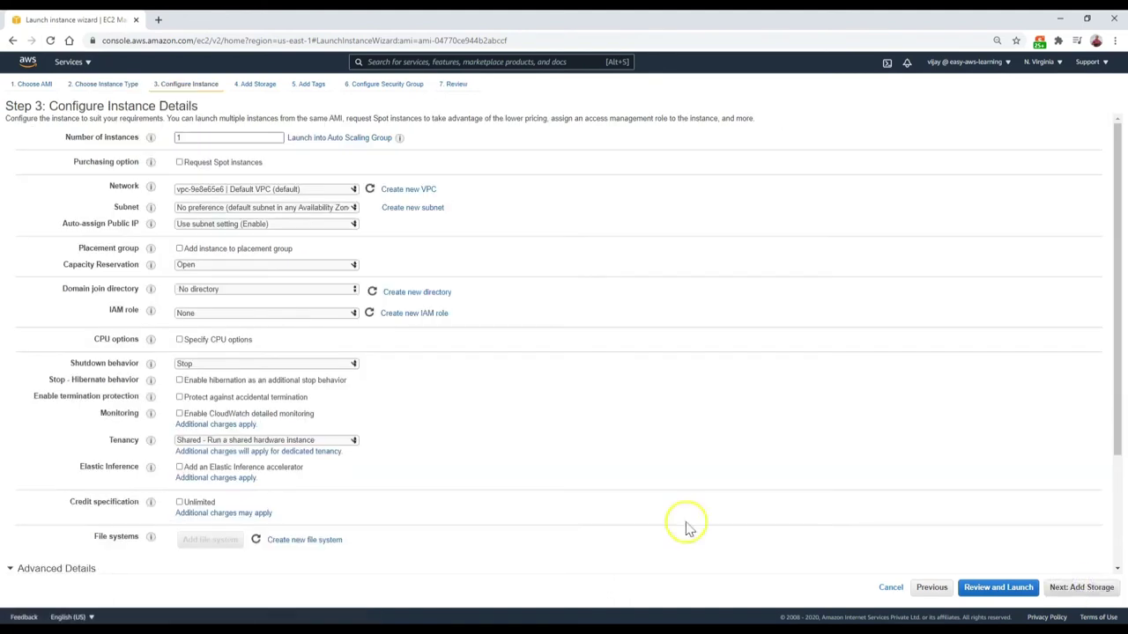
left_click(205, 210)
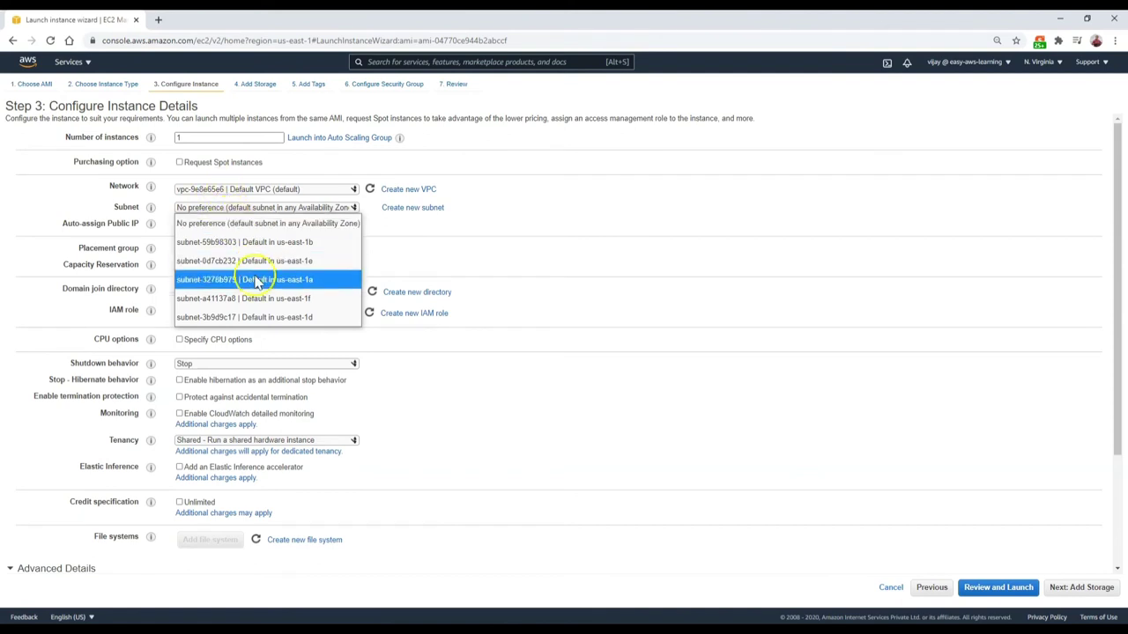
left_click(271, 247)
left_click(275, 244)
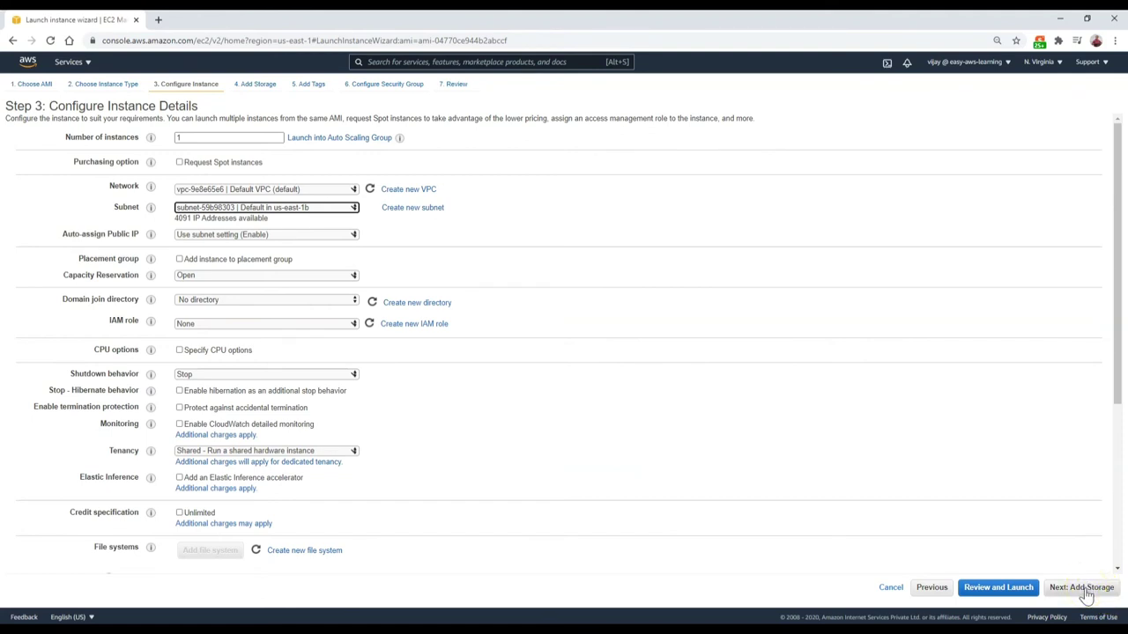
left_click(1085, 596)
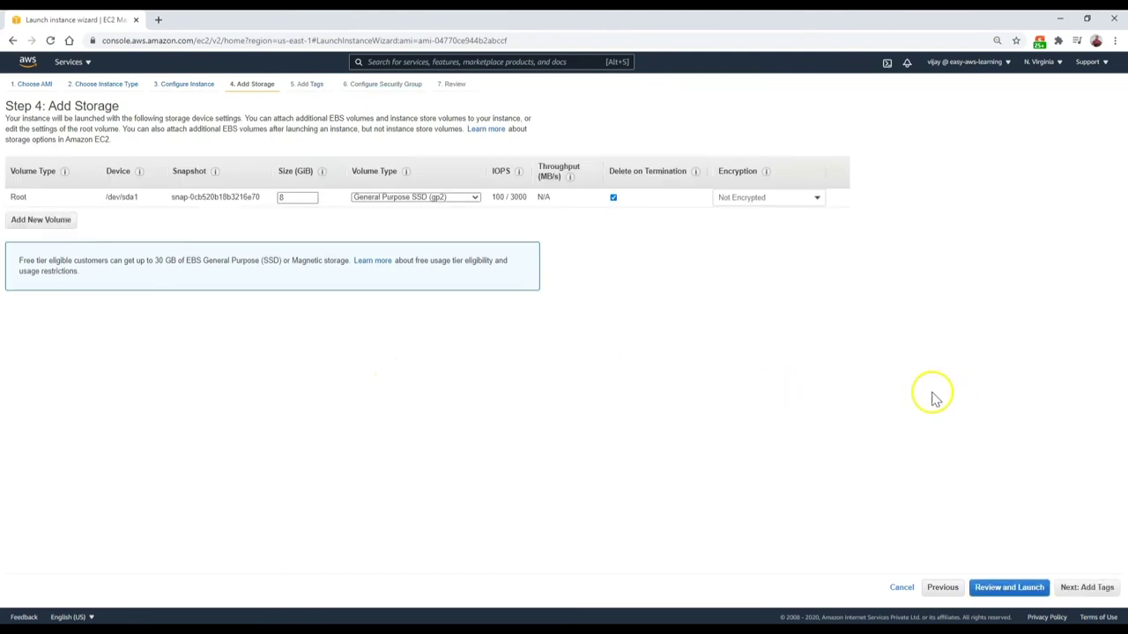
Step: Use the existing default security group and launch with the ec2-demo key pair acknowledged
left_click(1082, 592)
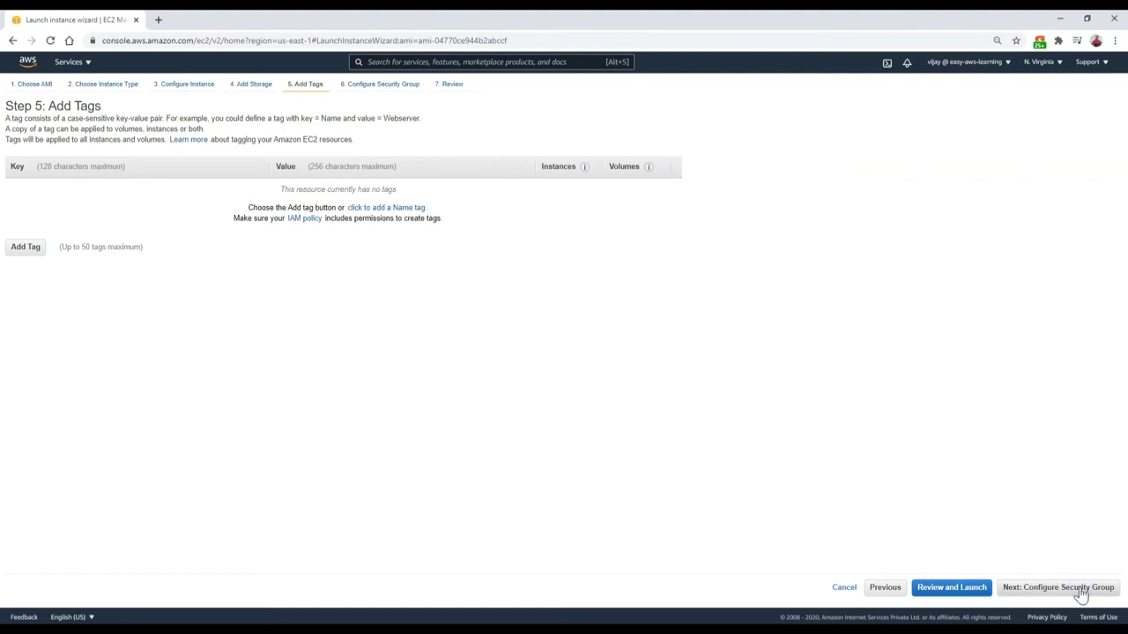
left_click(1053, 588)
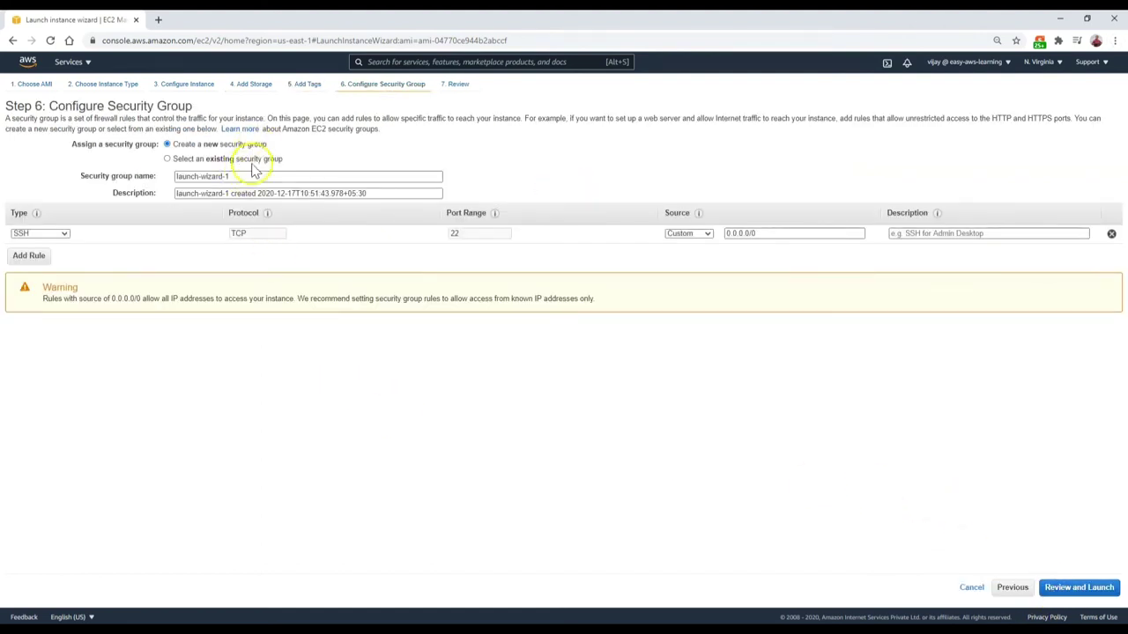
left_click(252, 158)
left_click(73, 232)
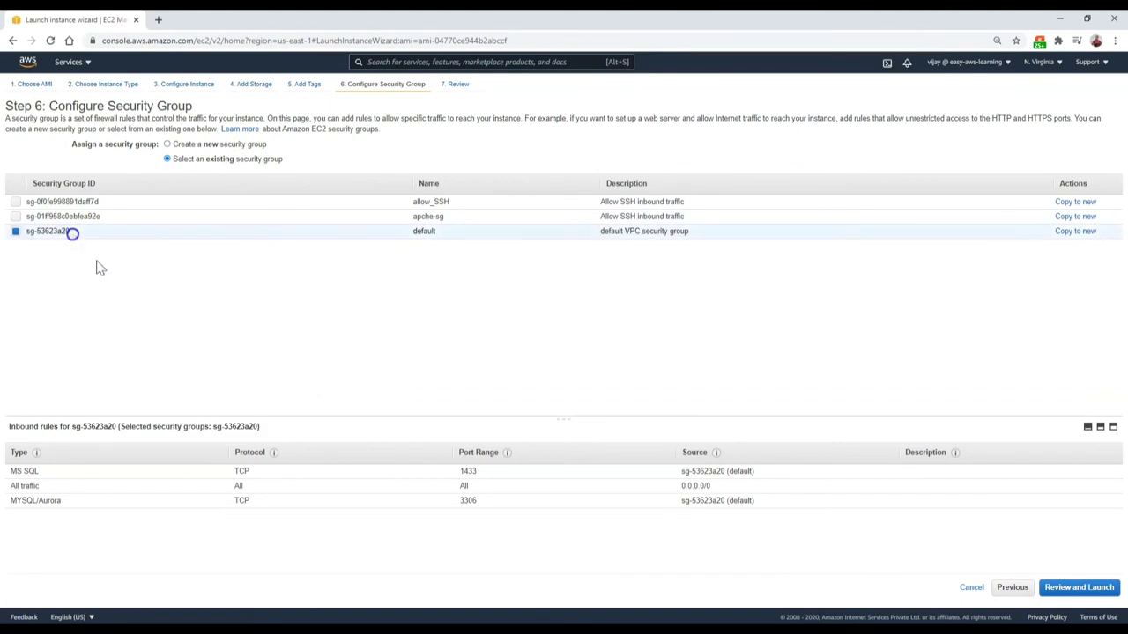
left_click(1076, 589)
left_click(1099, 587)
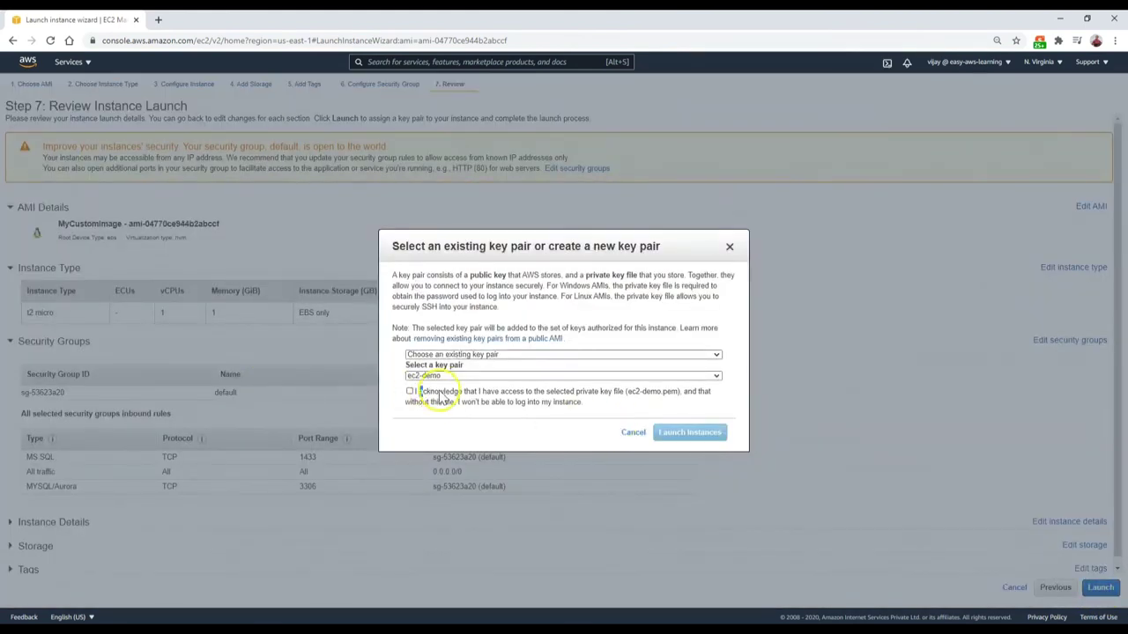
left_click(438, 389)
left_click(673, 431)
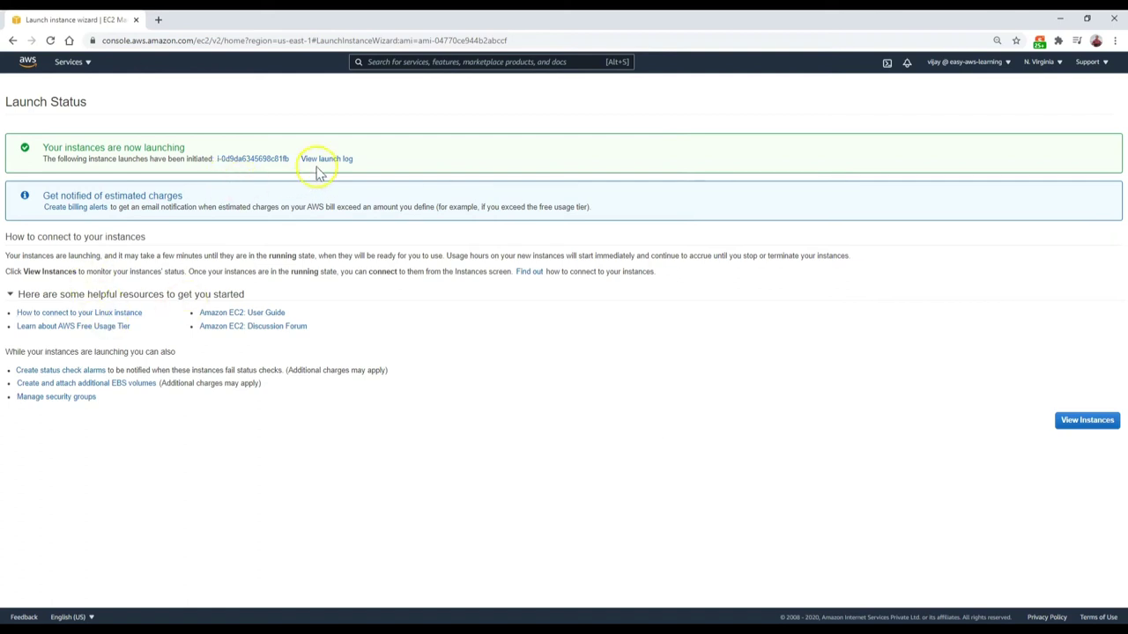
Step: Check that the new instance is pending in us-east-1b, then return to the MyCustomImage AMI
left_click(1086, 421)
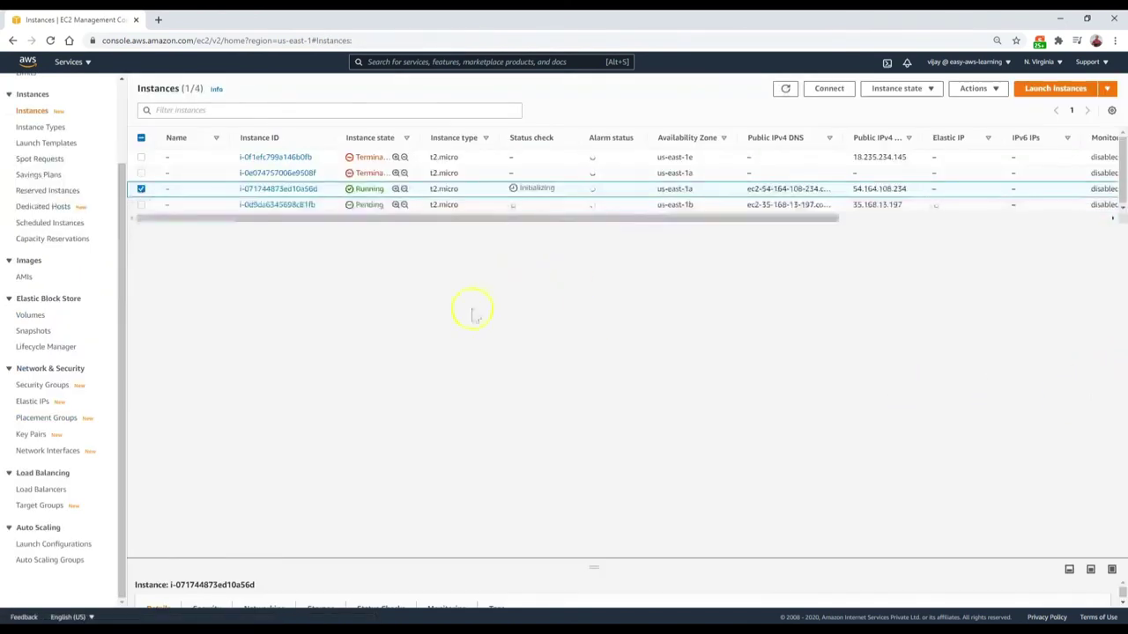
double_click(673, 188)
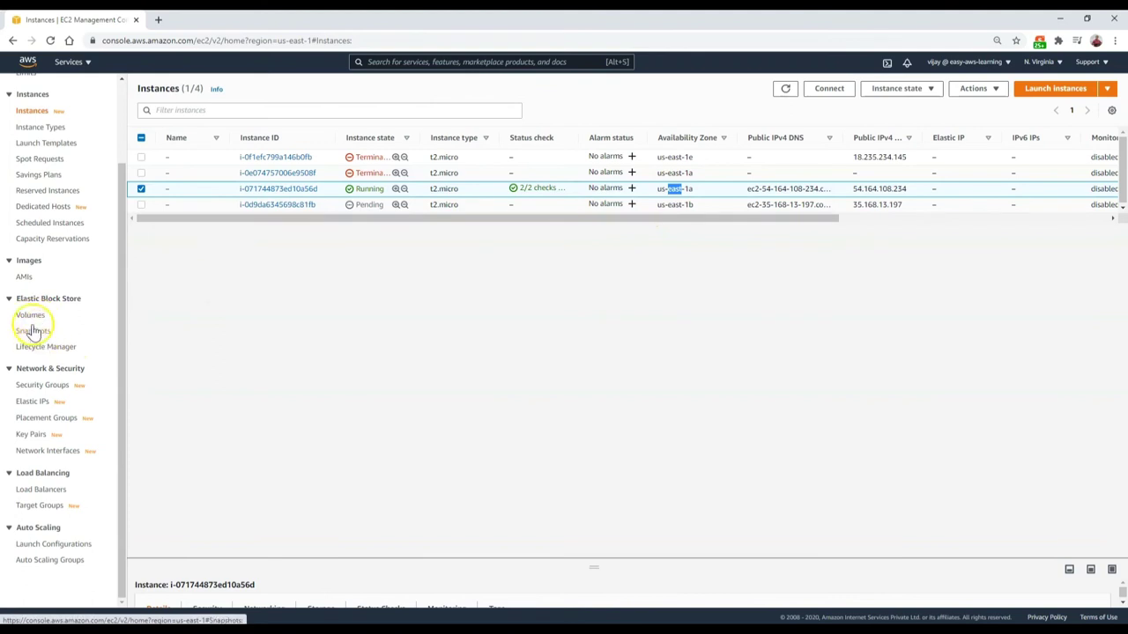
left_click(25, 278)
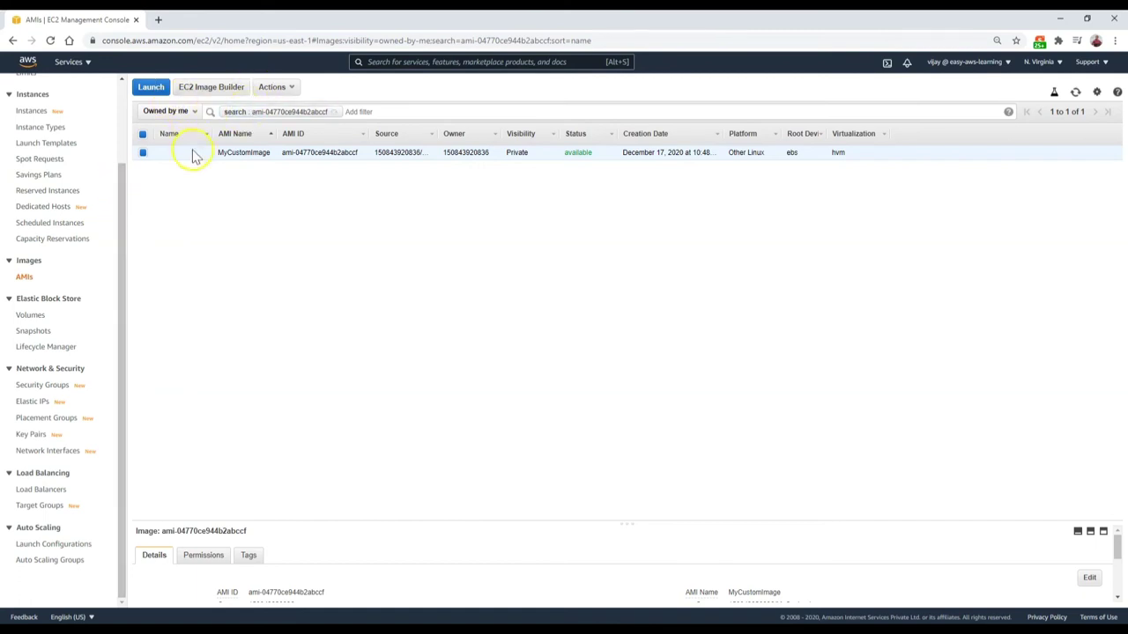
Step: Begin a Copy AMI of MyCustomImage to Europe (London), then cancel the copy
left_click(279, 87)
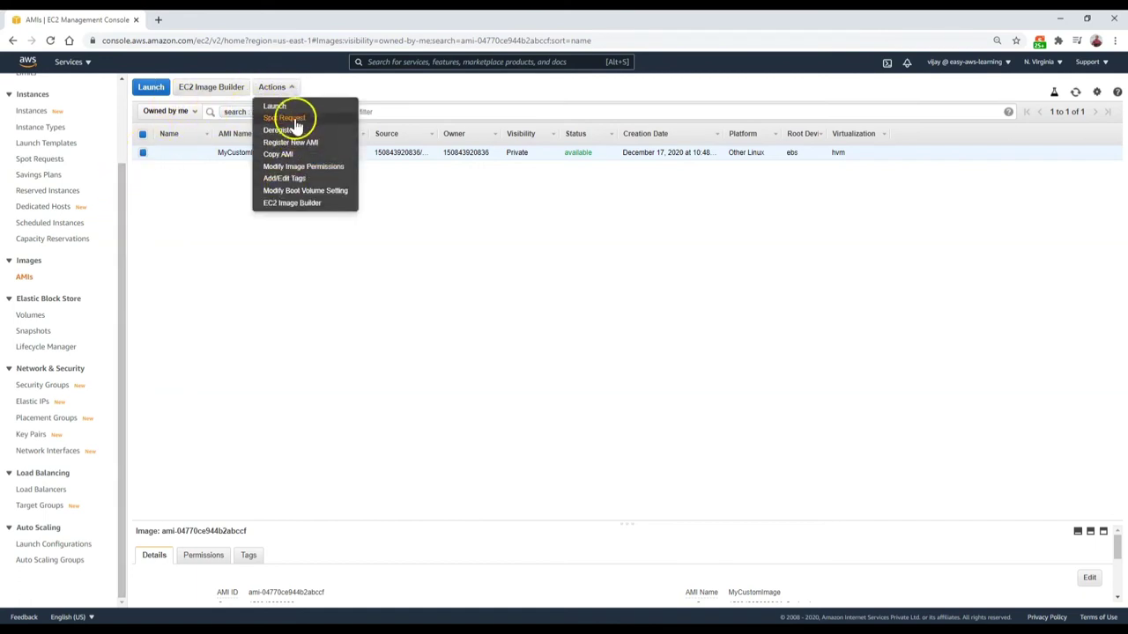
left_click(280, 154)
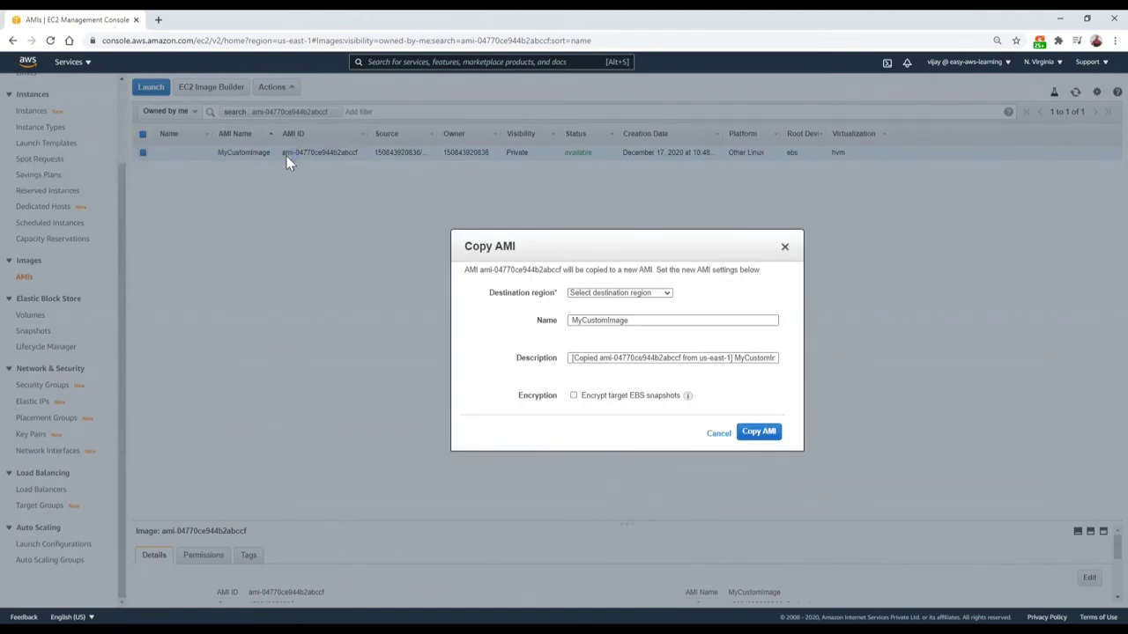
left_click(629, 295)
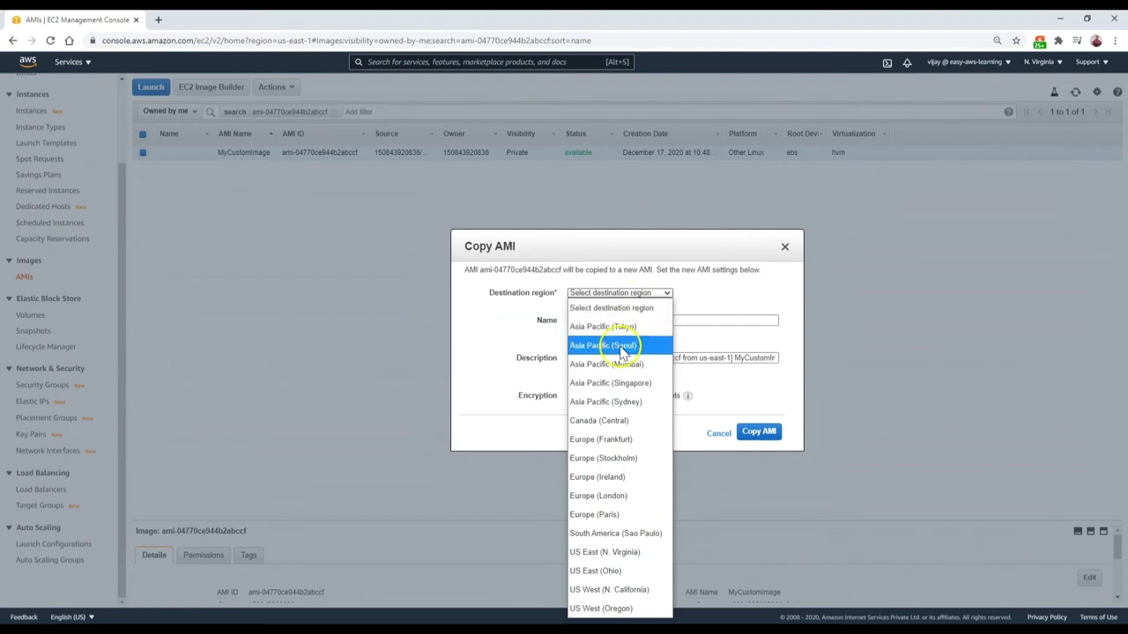
left_click(612, 498)
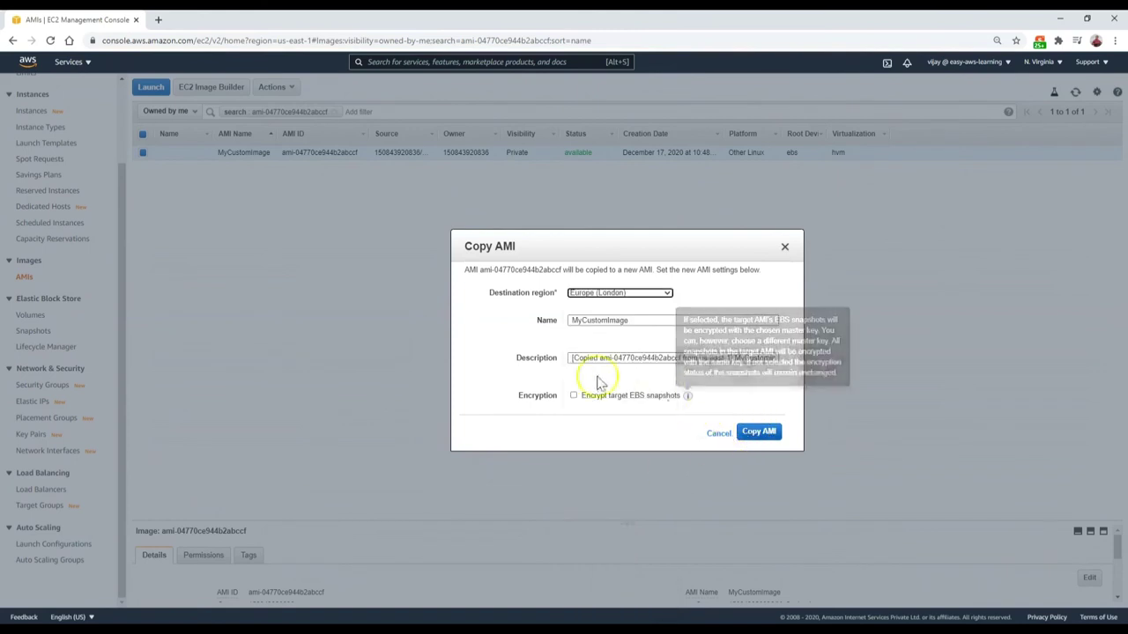
left_click(755, 434)
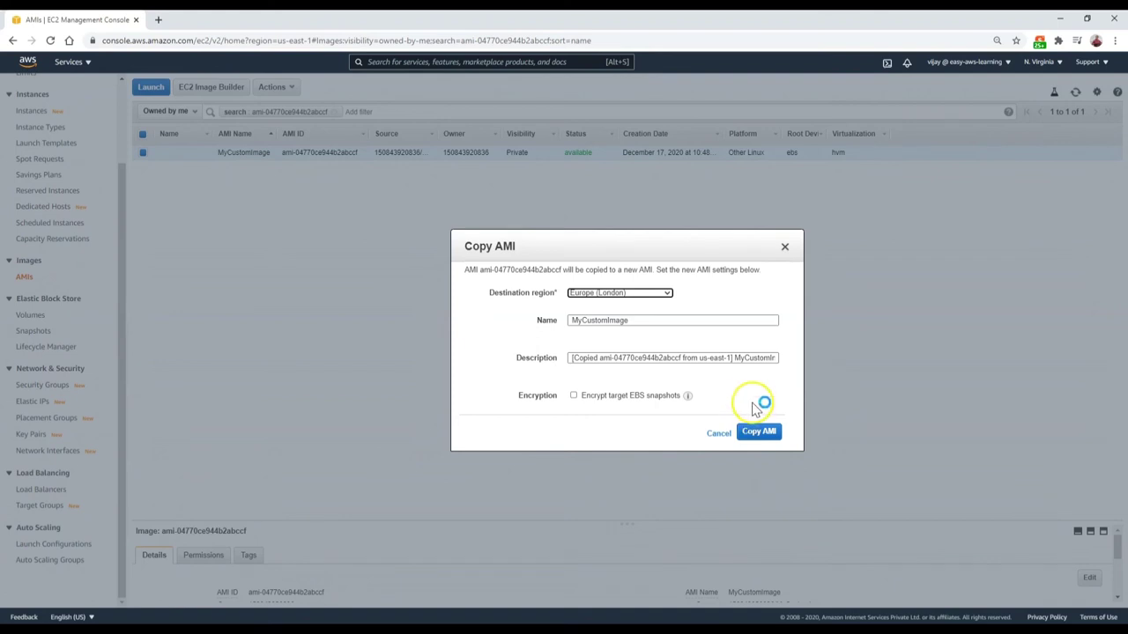
left_click(720, 434)
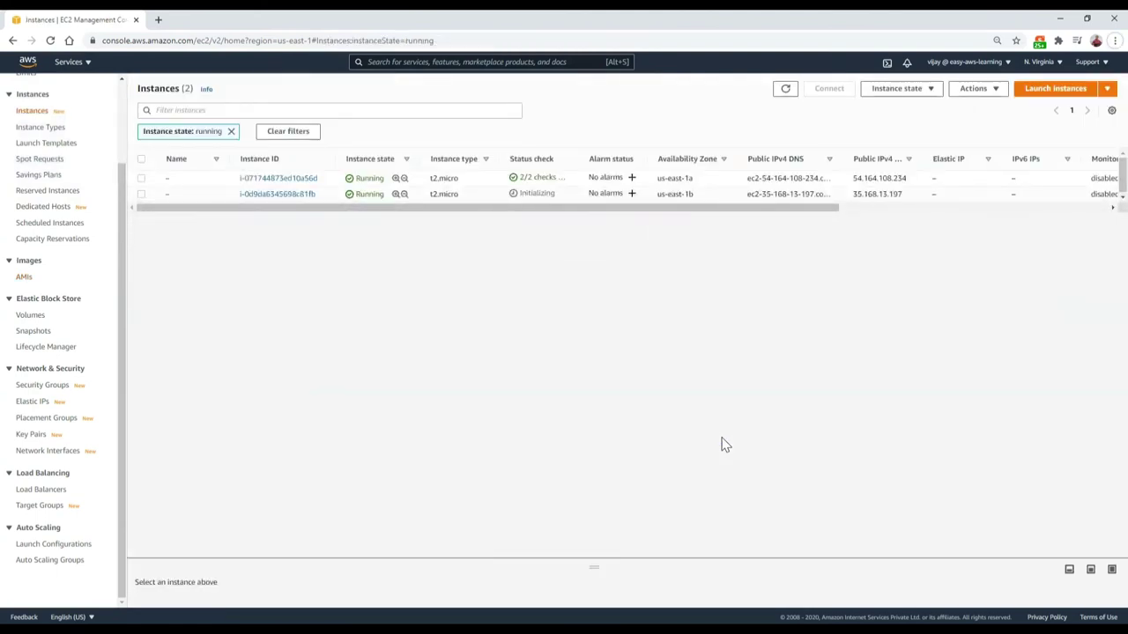
Step: Review the four storage volumes of instance i-071744873ed10a56d, then list all EBS volumes
left_click(288, 181)
left_click(289, 179)
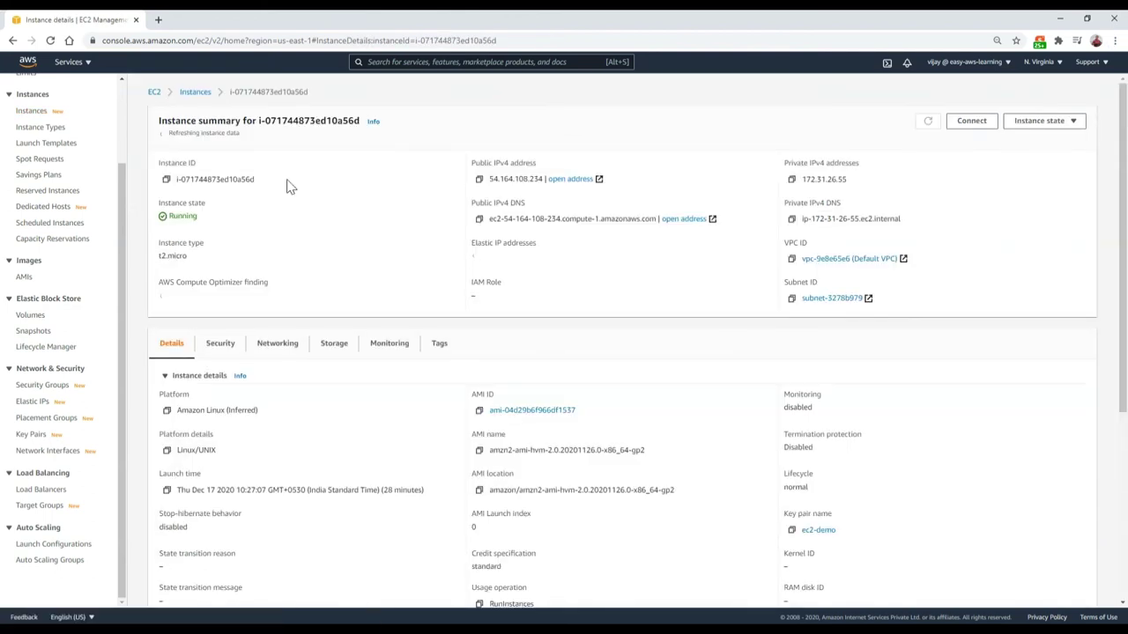
left_click(328, 340)
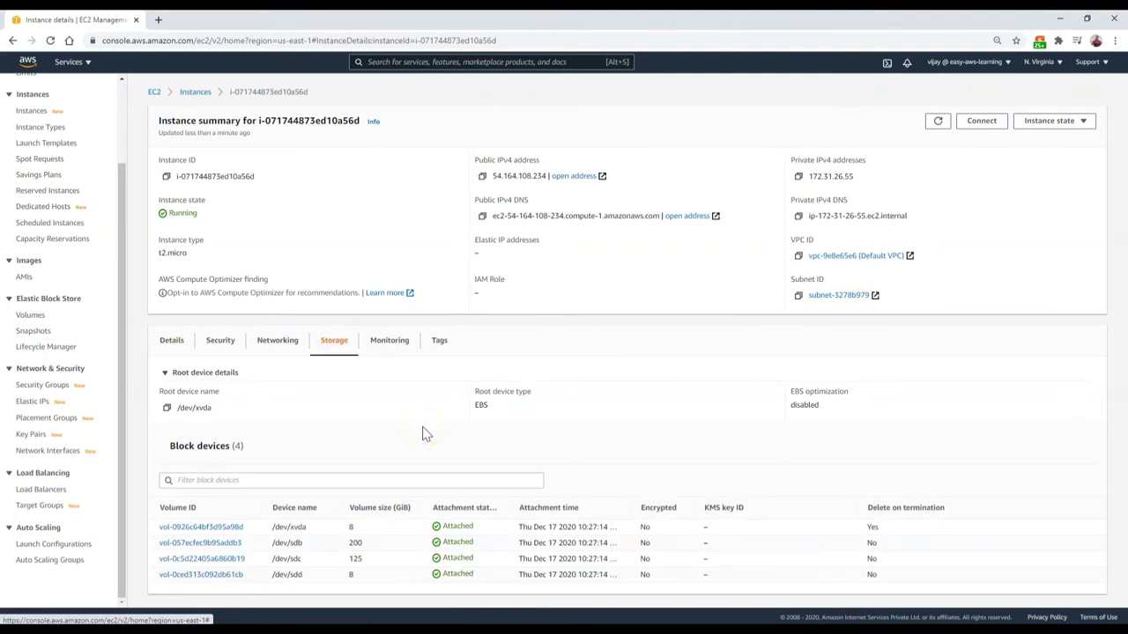
left_click(30, 316)
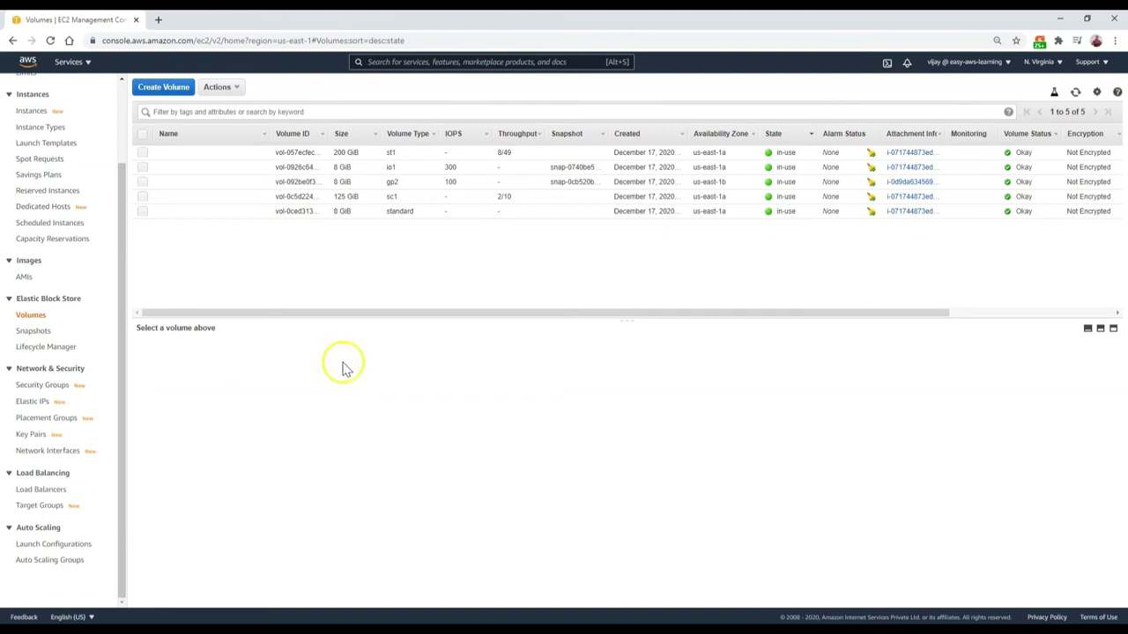
Step: Terminate both running t2.micro instances
left_click(35, 113)
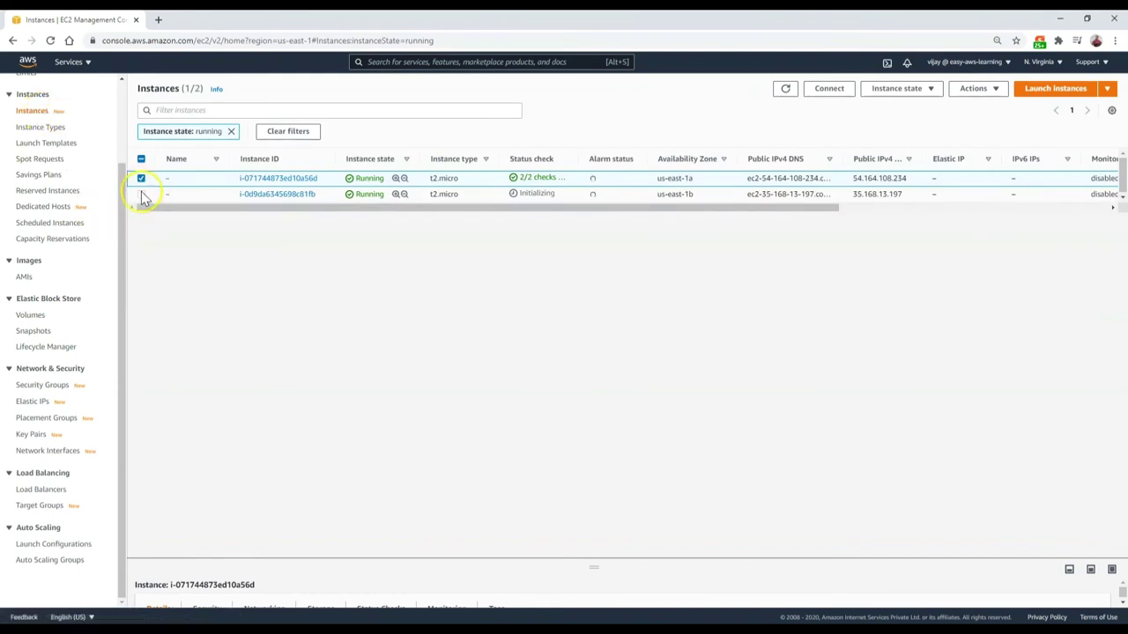
left_click(141, 193)
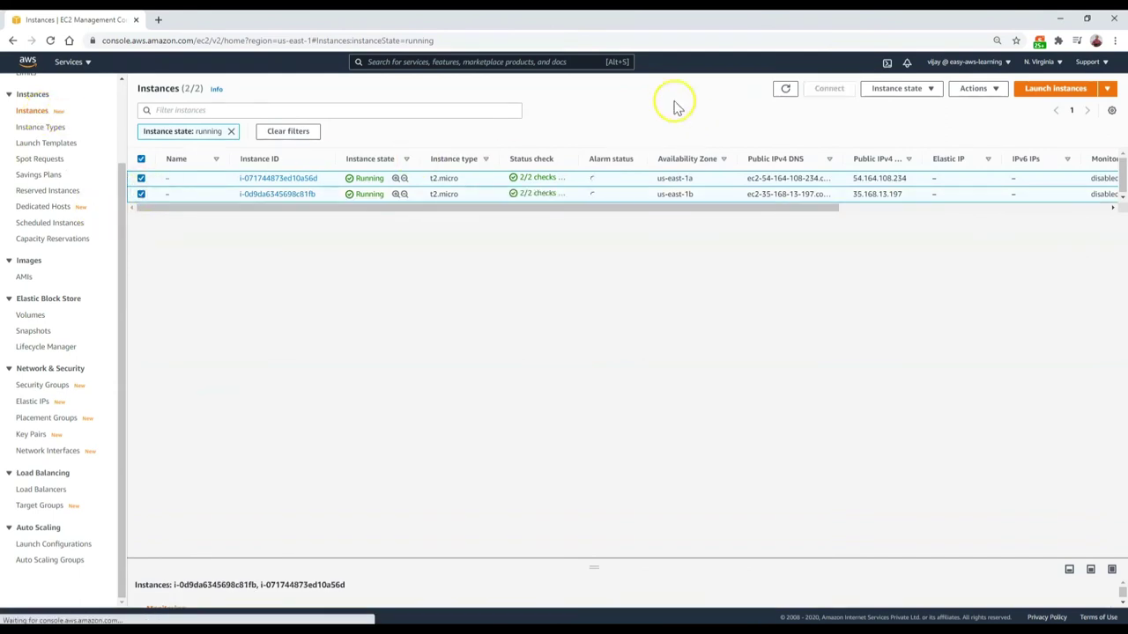
left_click(925, 92)
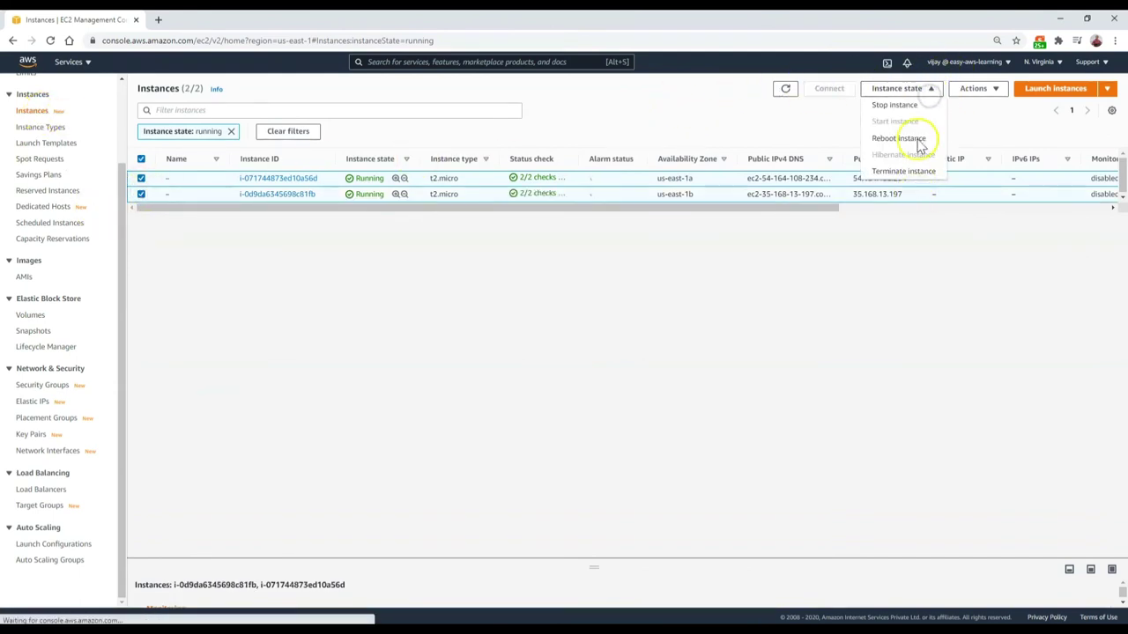
left_click(903, 171)
left_click(748, 407)
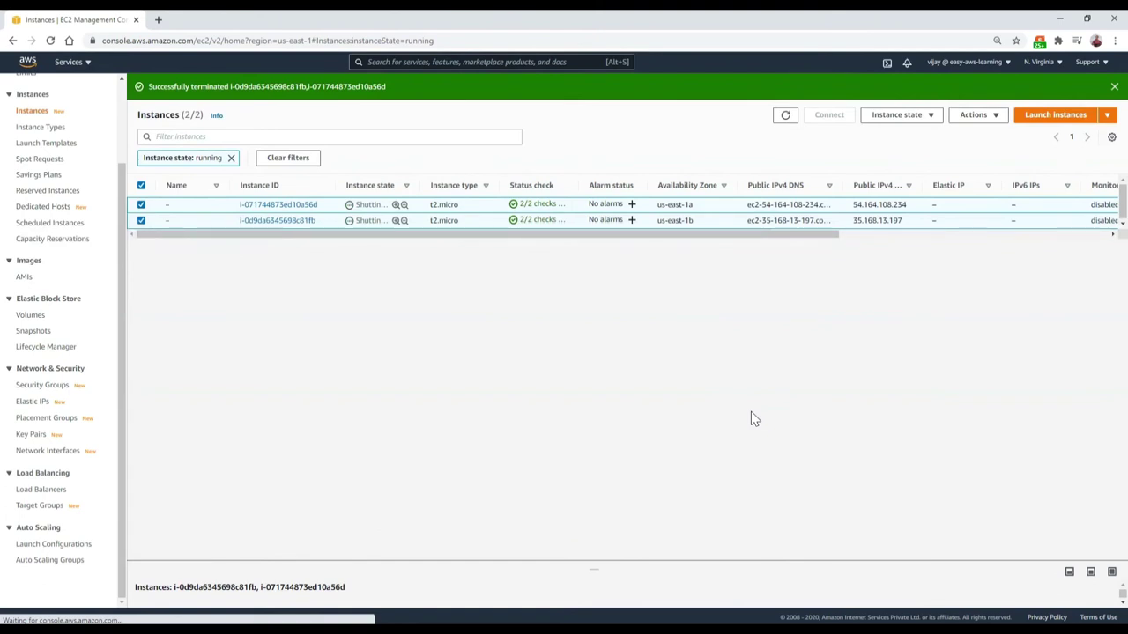
Step: Refresh the Instances list and remove the running-only filter to see all four terminated
left_click(785, 115)
left_click(787, 115)
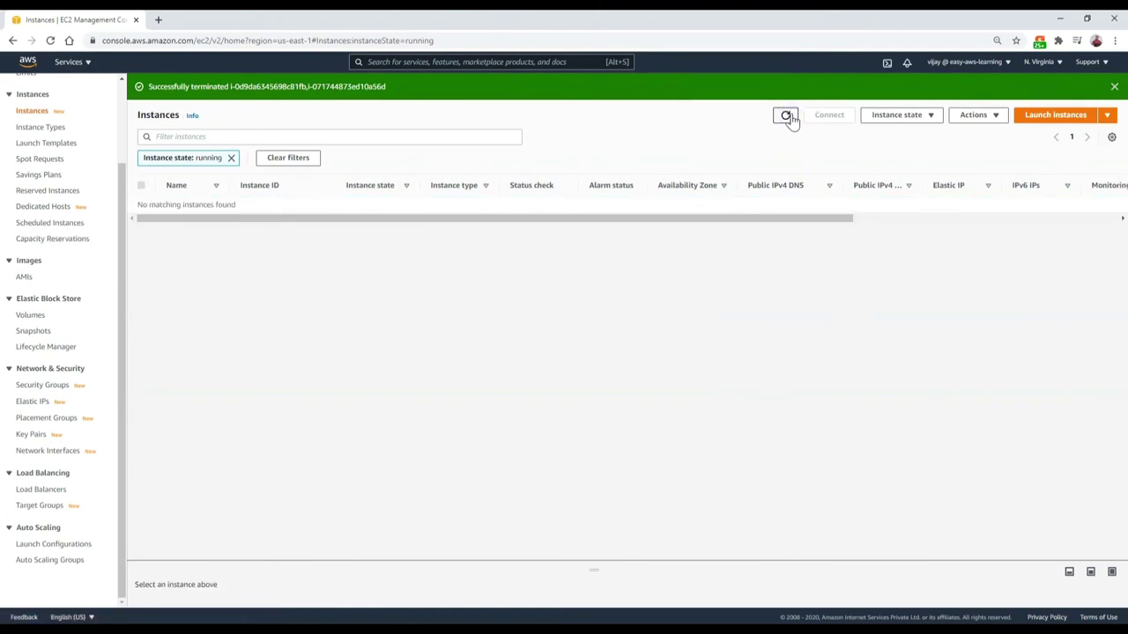
left_click(231, 159)
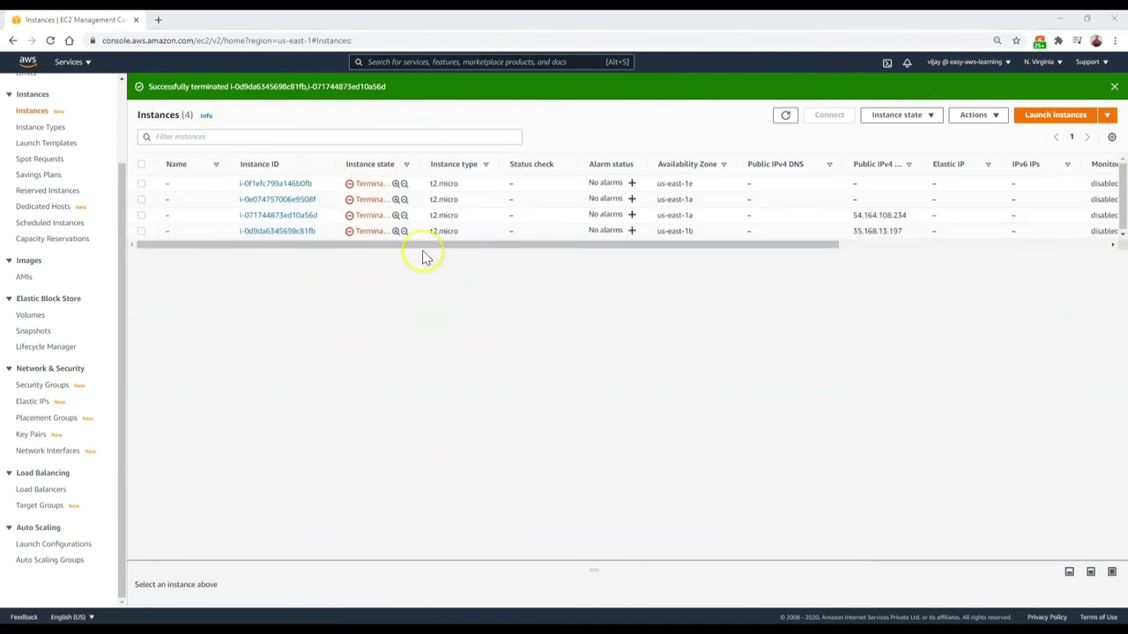
Step: Select the 200 GiB volume, open the Attach Volume form, and dismiss it without attaching
left_click(29, 314)
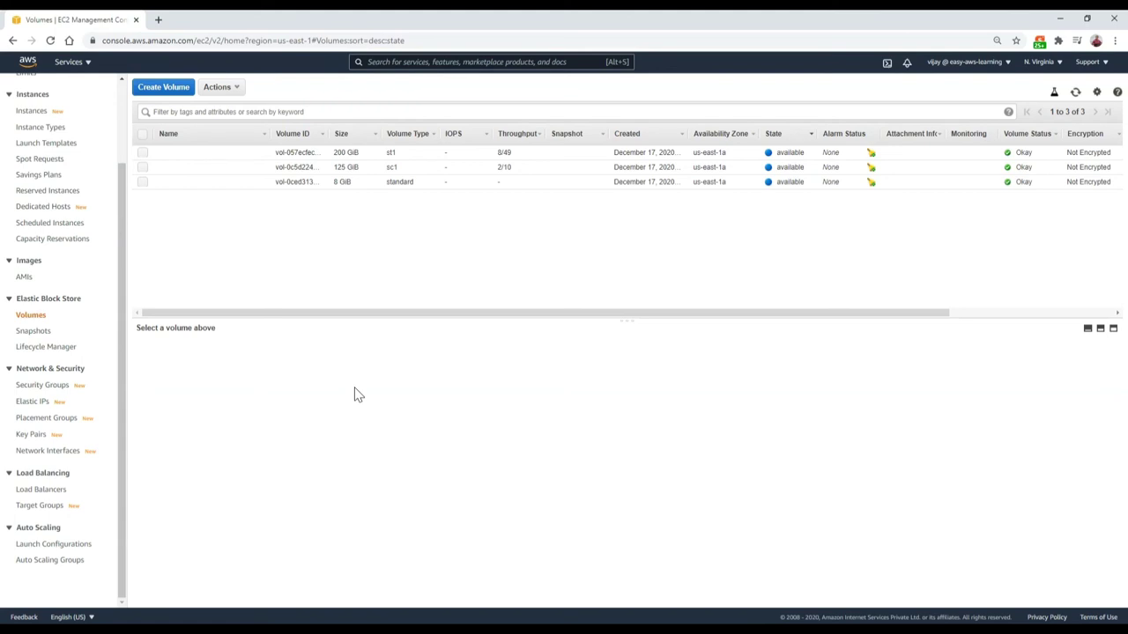
left_click(798, 153)
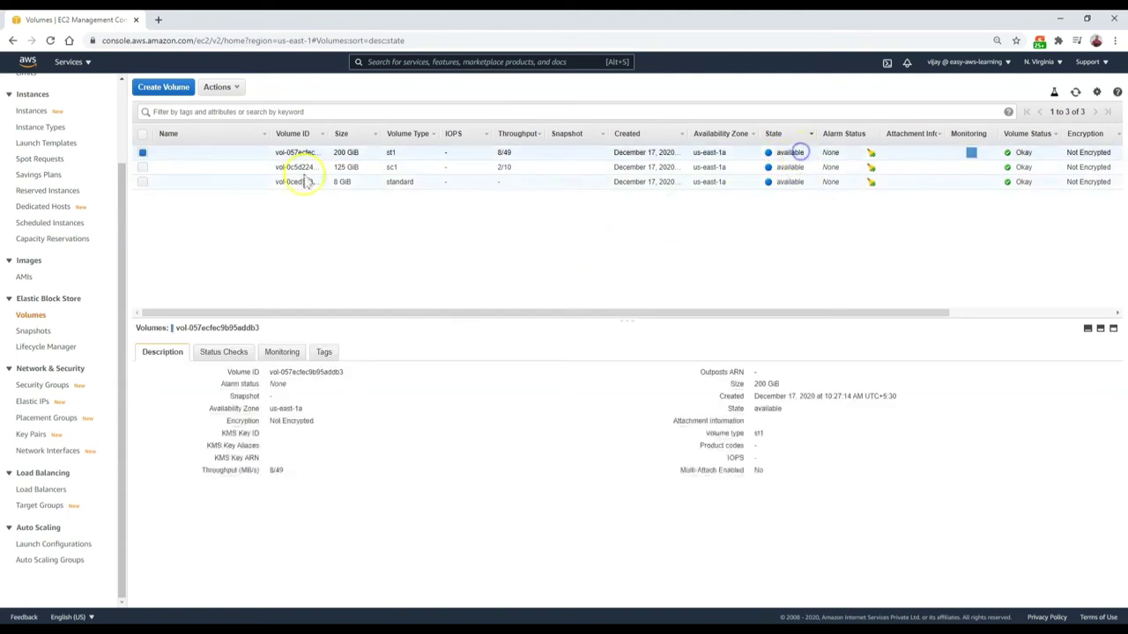
left_click(218, 88)
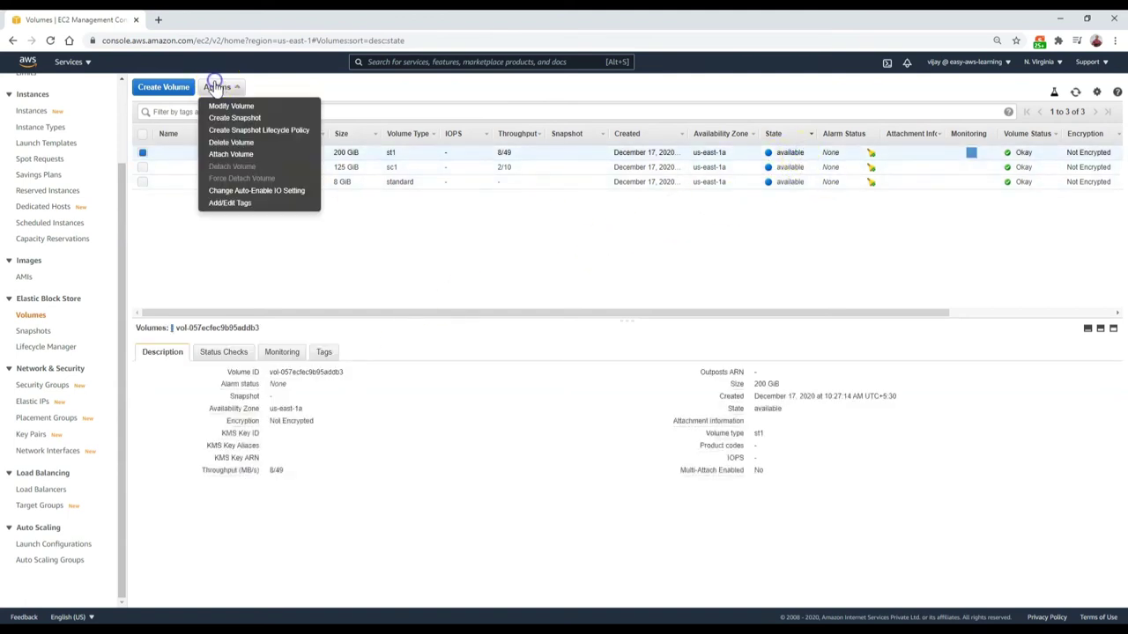
left_click(238, 155)
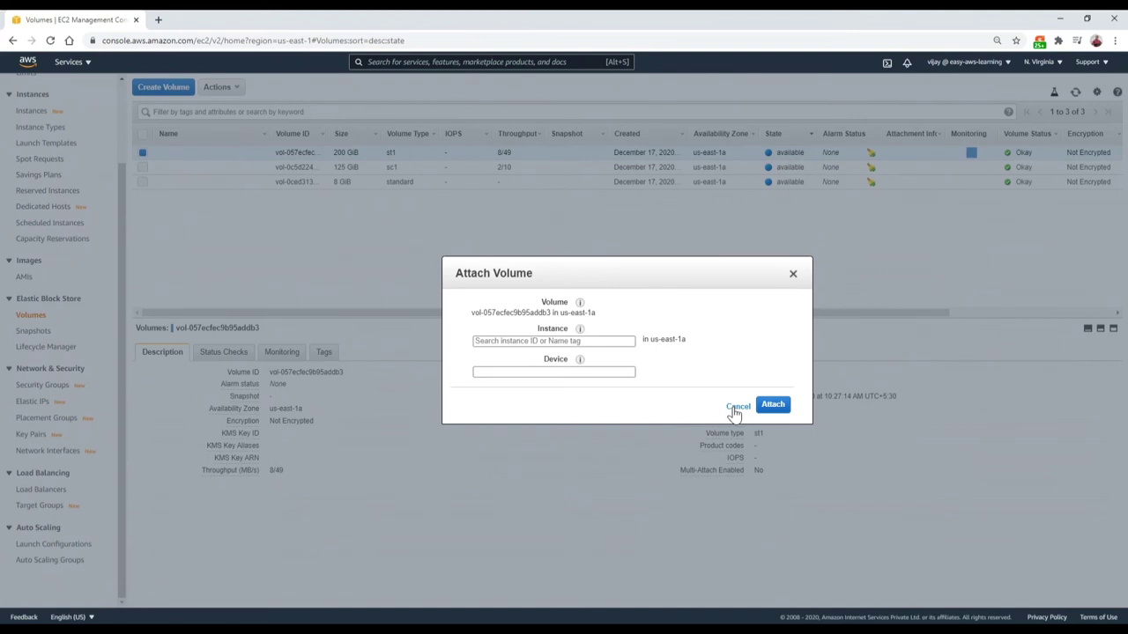
left_click(737, 408)
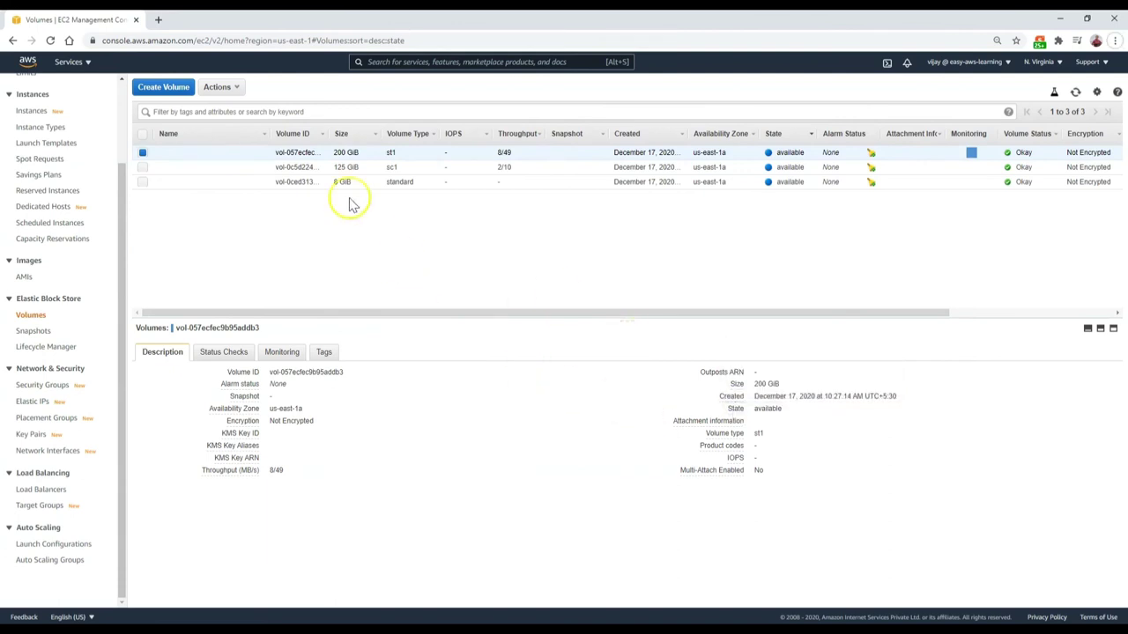
Step: Delete all three remaining EBS volumes
left_click(142, 134)
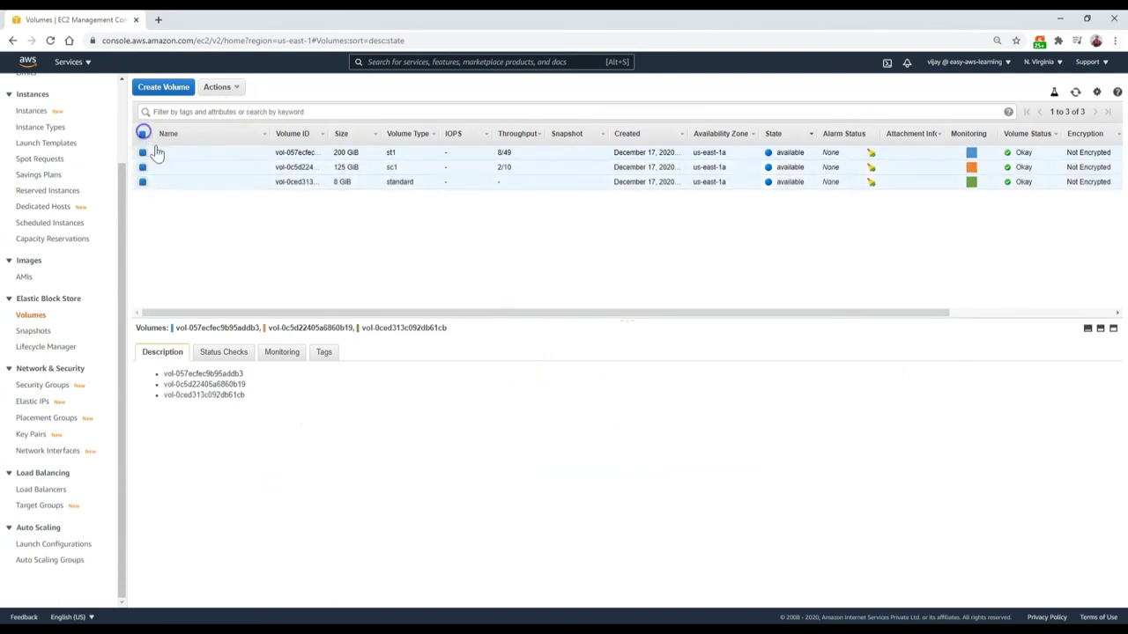
left_click(222, 92)
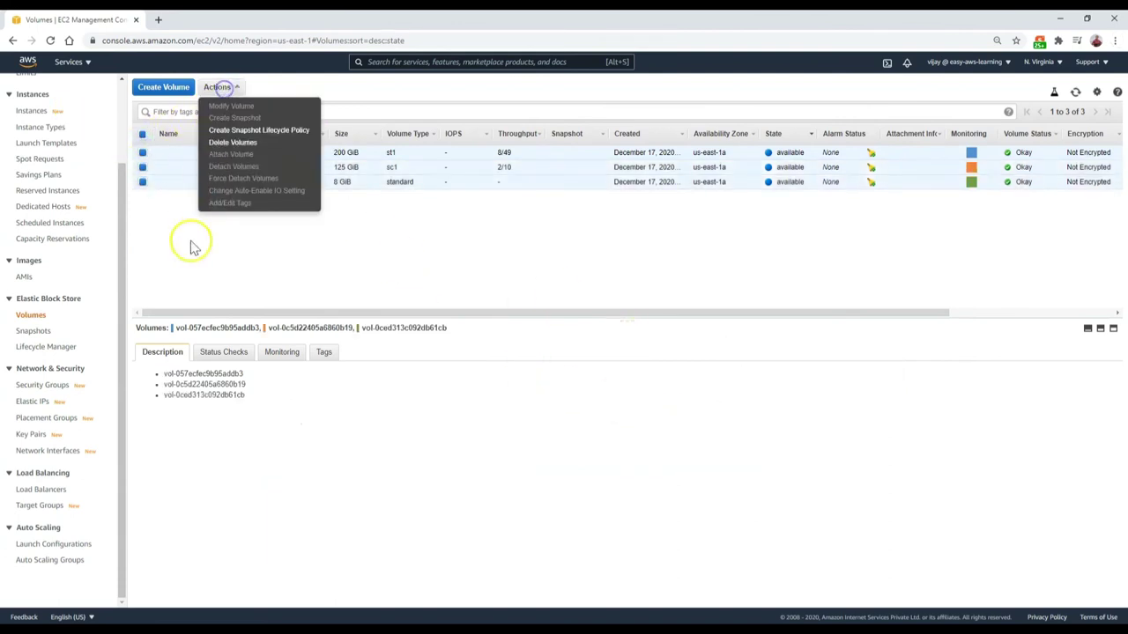
left_click(235, 145)
left_click(756, 394)
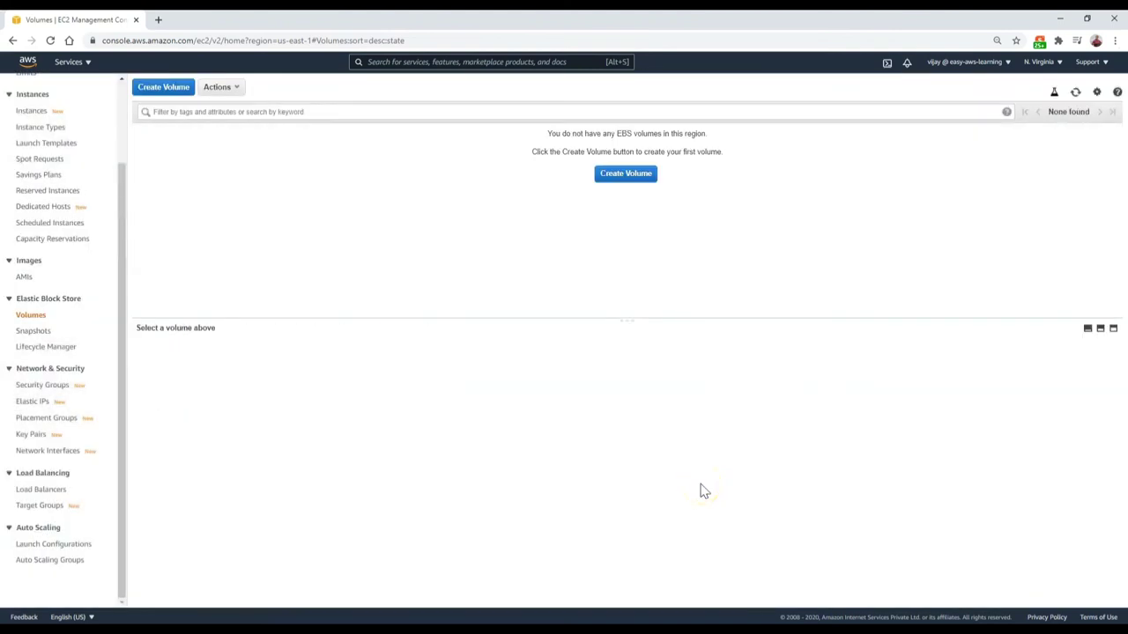
Step: Attempt to delete MySnapshot from the Snapshots list and dismiss the failure
left_click(40, 334)
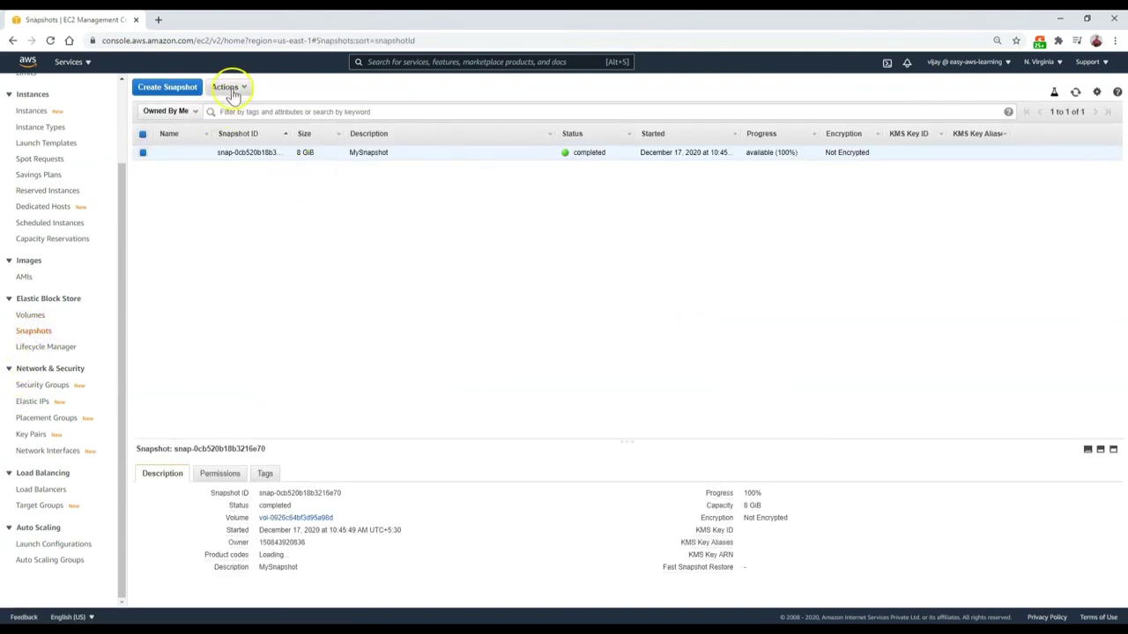
left_click(231, 87)
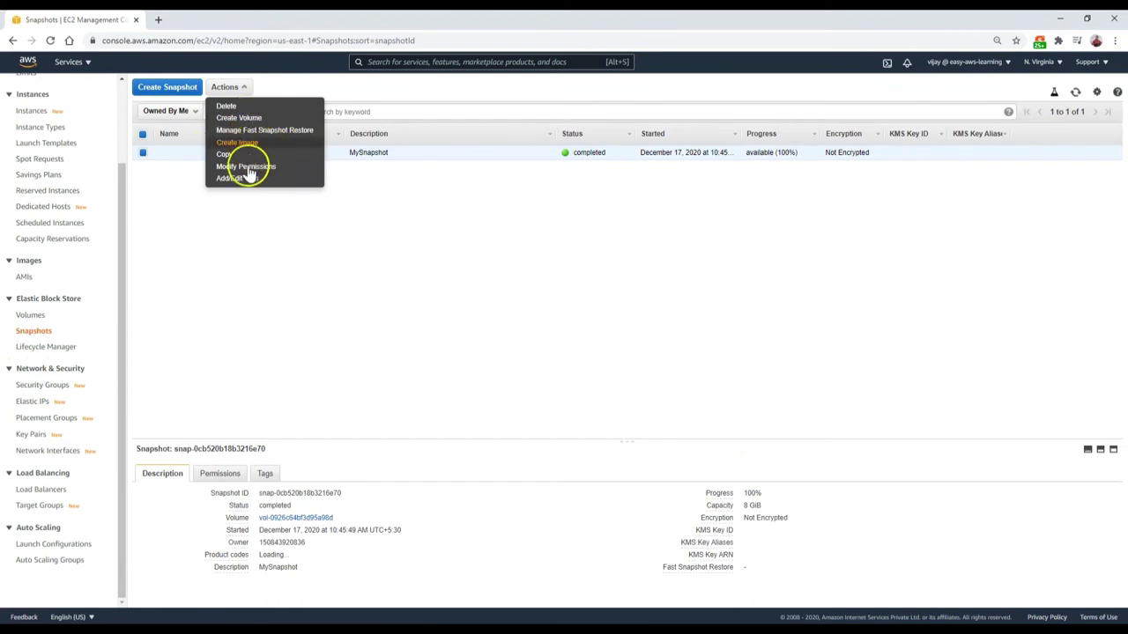
left_click(252, 106)
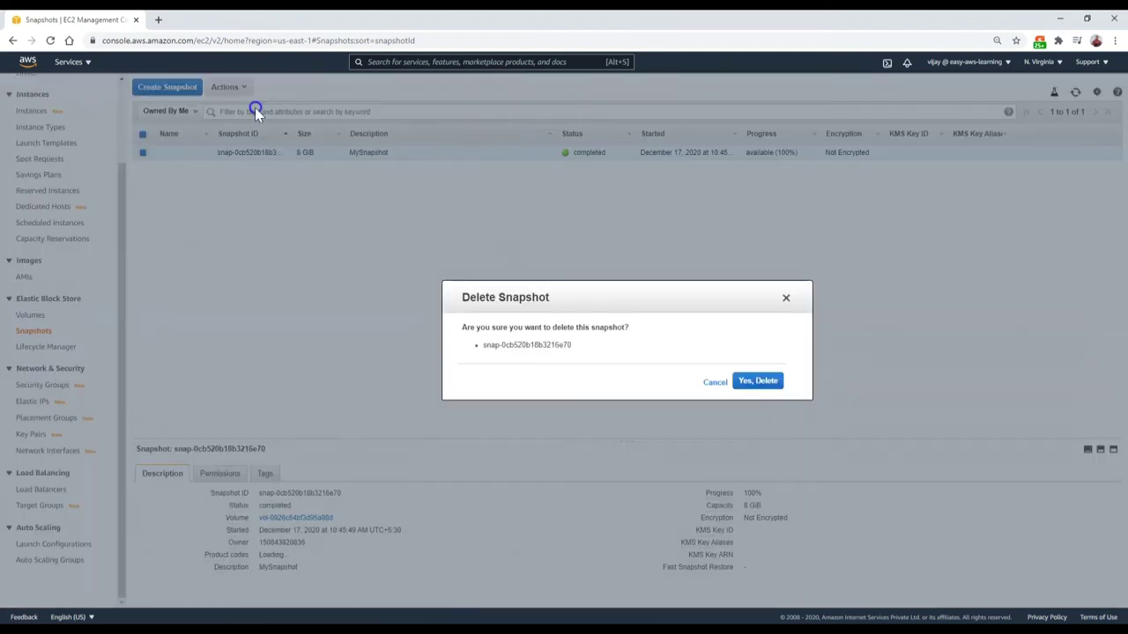
left_click(770, 383)
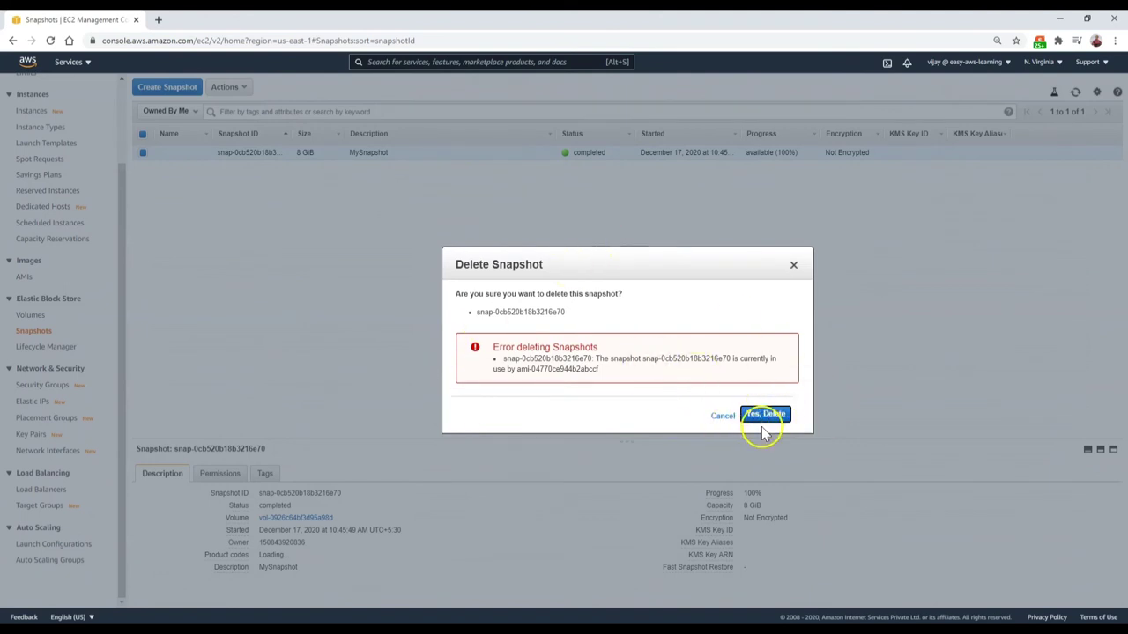
left_click(764, 417)
left_click(795, 266)
Step: Retry deleting MySnapshot, note the error naming the blocking AMI, then go to AMIs
left_click(239, 88)
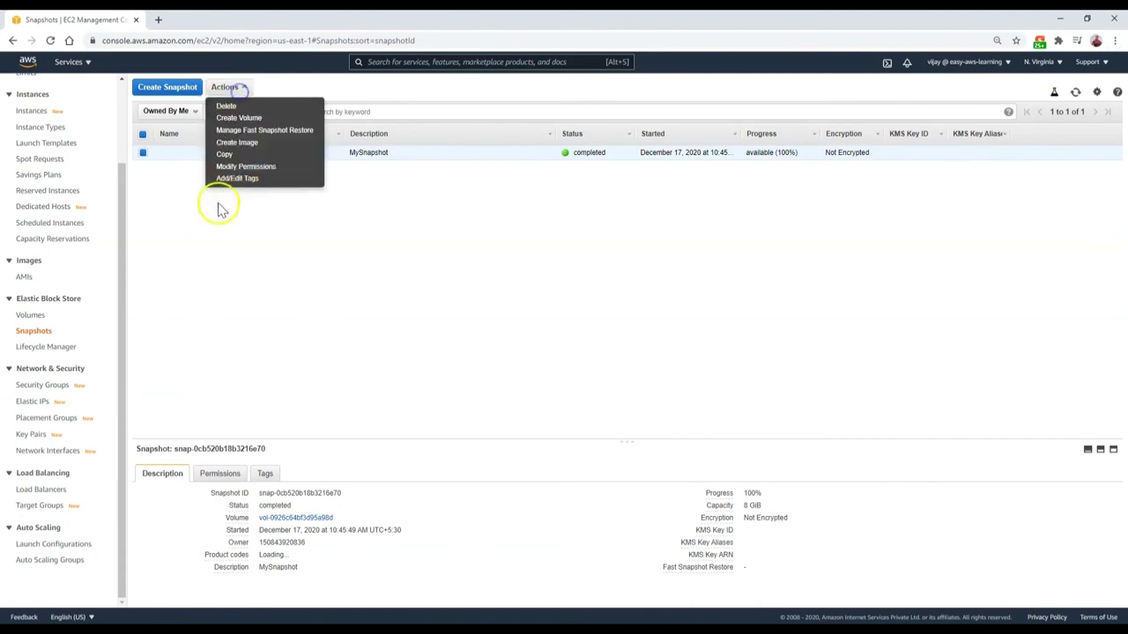
left_click(260, 106)
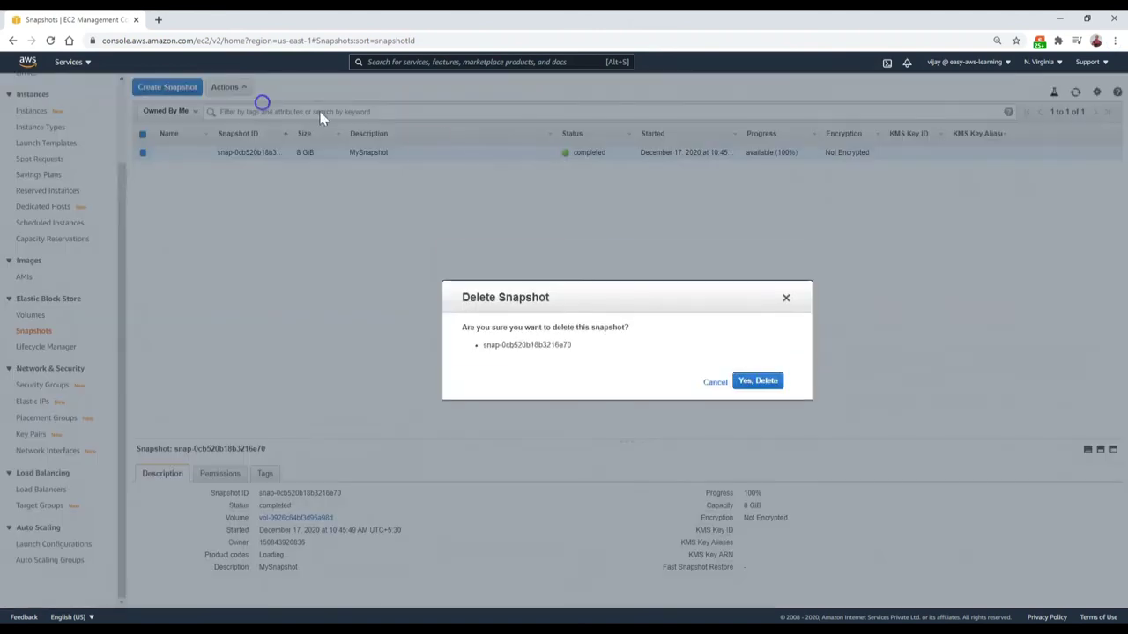
left_click(744, 382)
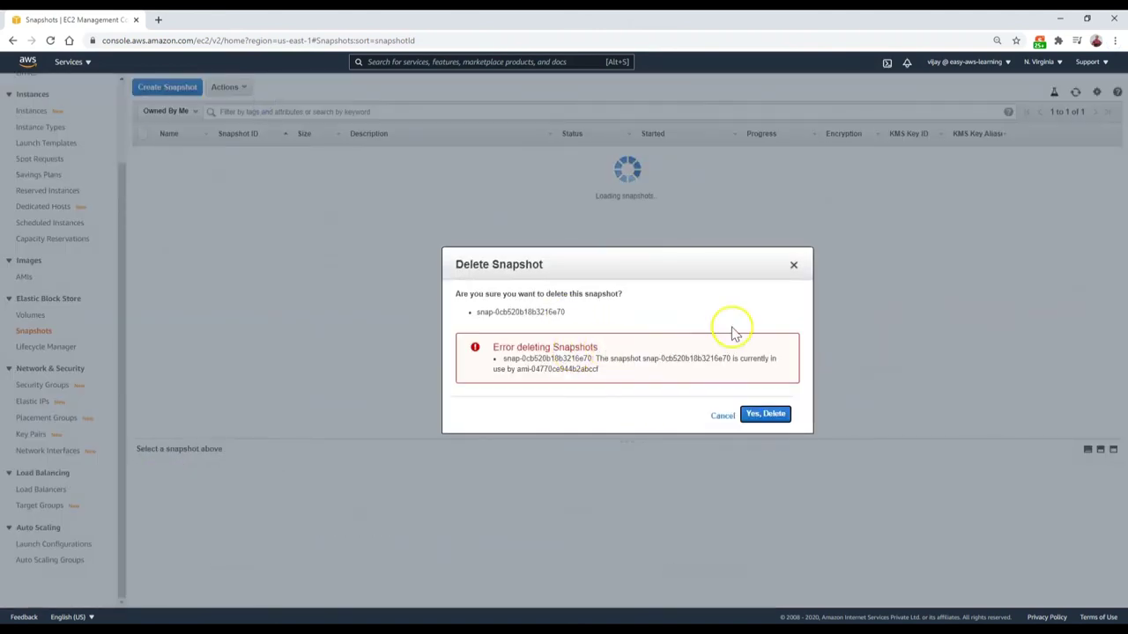
left_click_drag(503, 359, 726, 361)
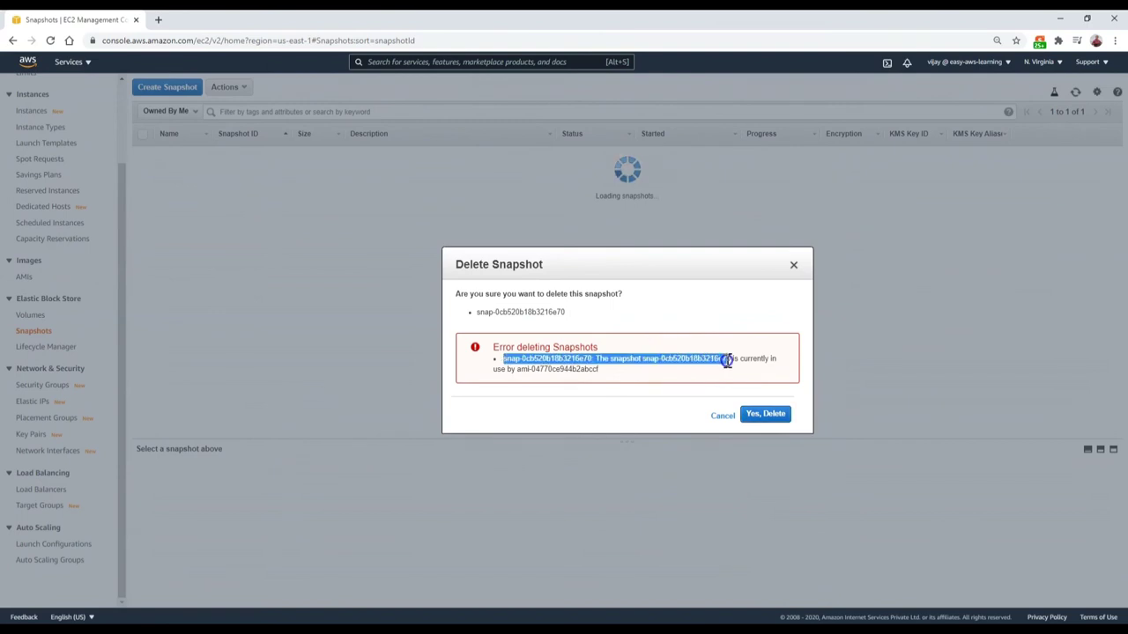
left_click(793, 265)
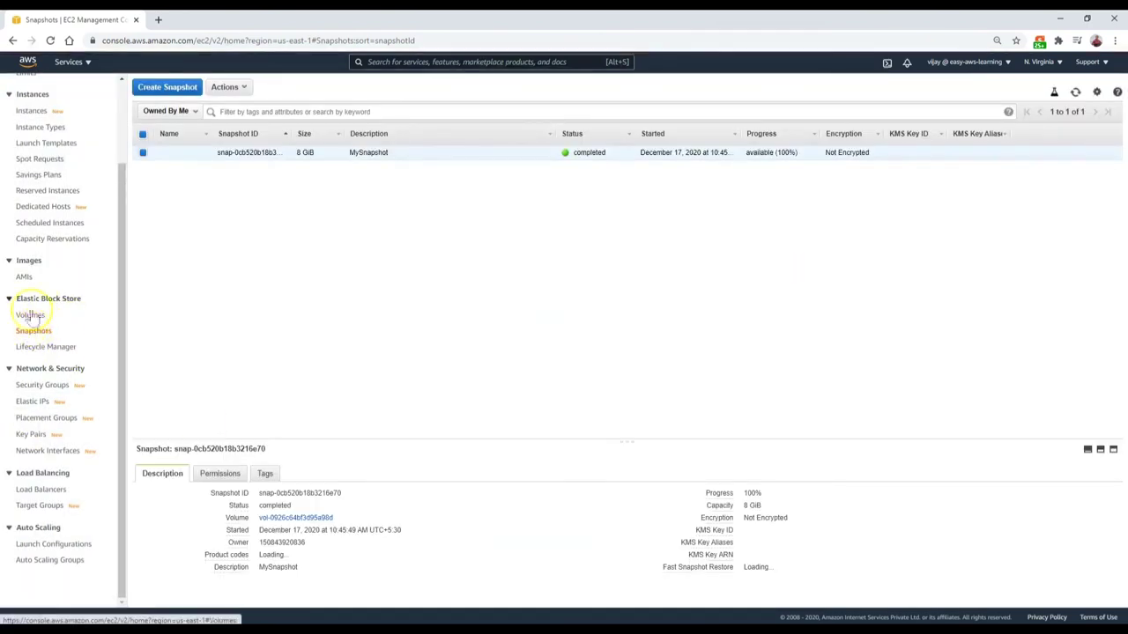
left_click(24, 278)
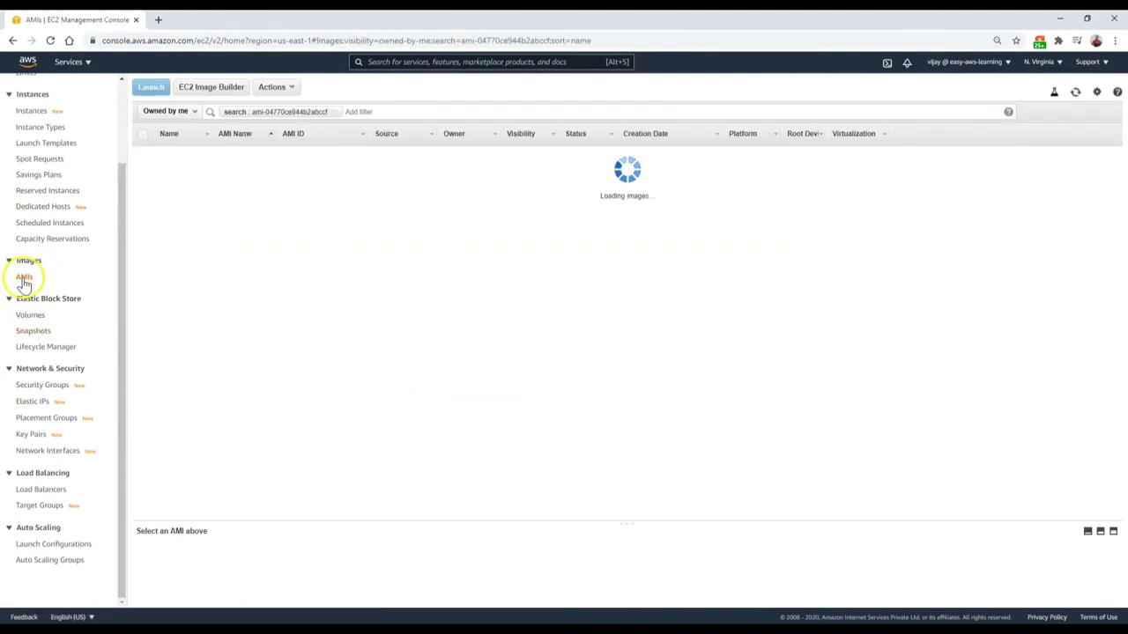
Step: Clear the AMI ID filter and deregister MyCustomImage, then return to Snapshots
left_click(24, 279)
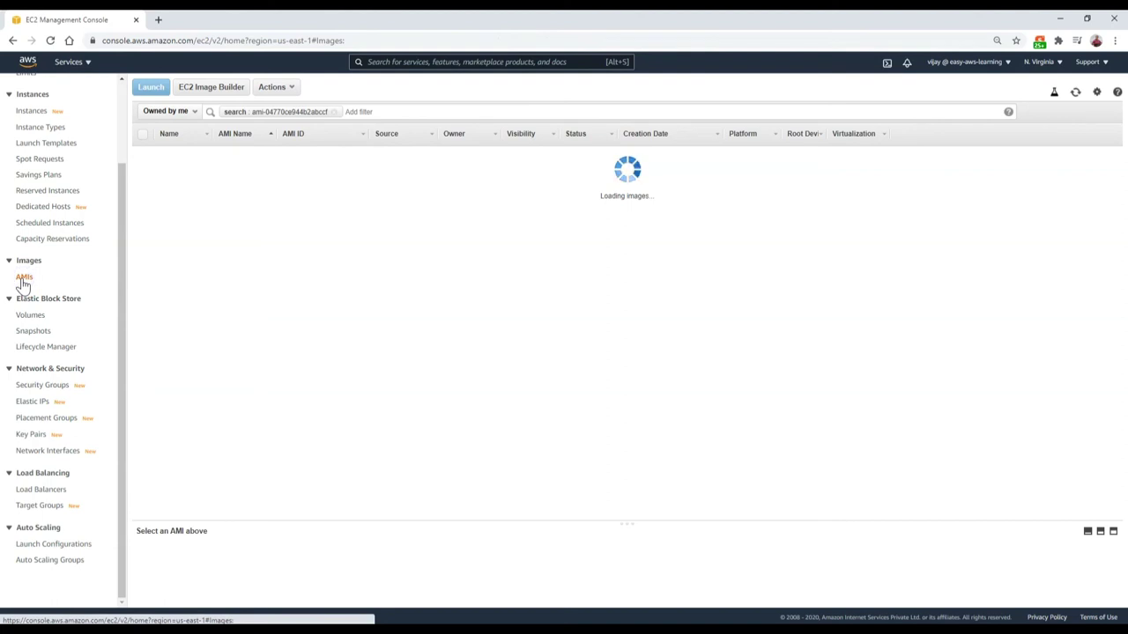
left_click(335, 115)
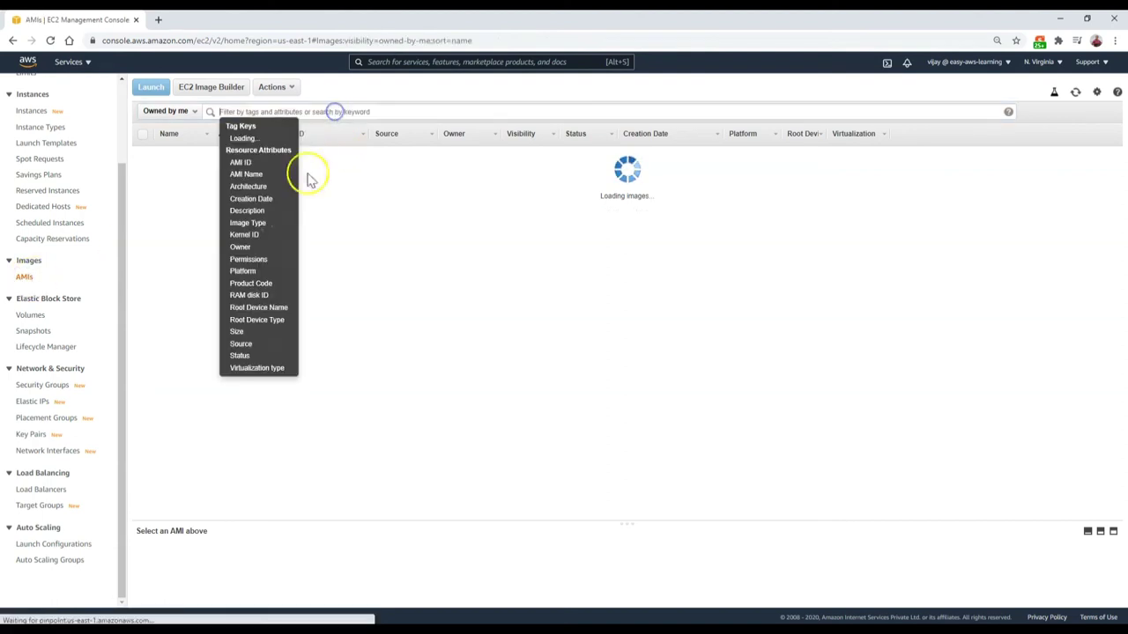
left_click(525, 99)
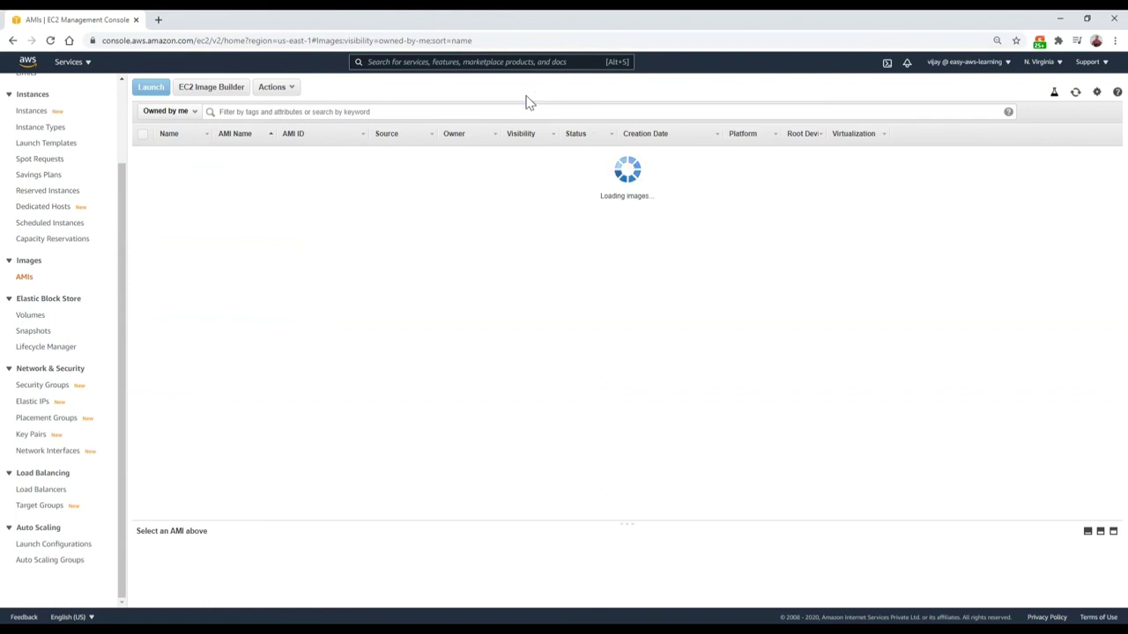
left_click(279, 87)
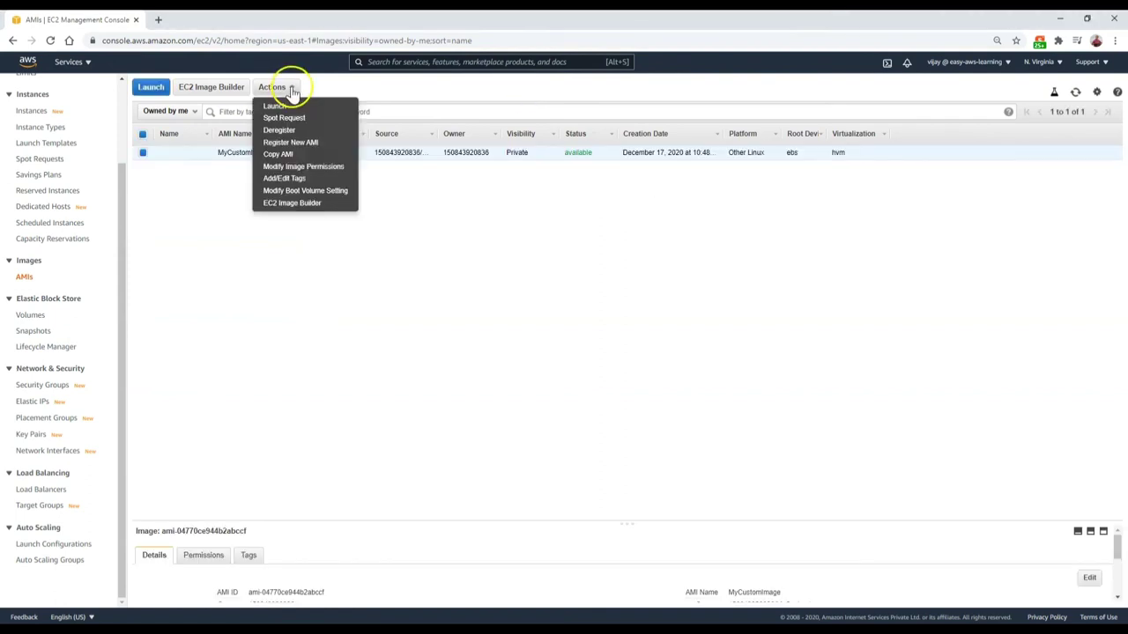
left_click(334, 131)
left_click(672, 377)
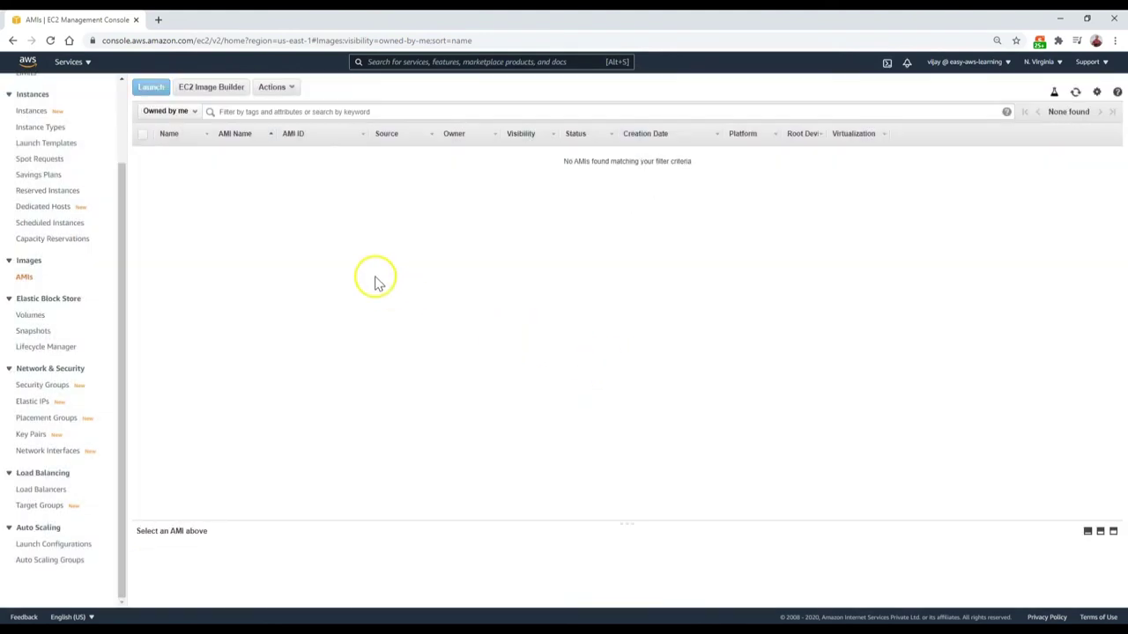
left_click(29, 333)
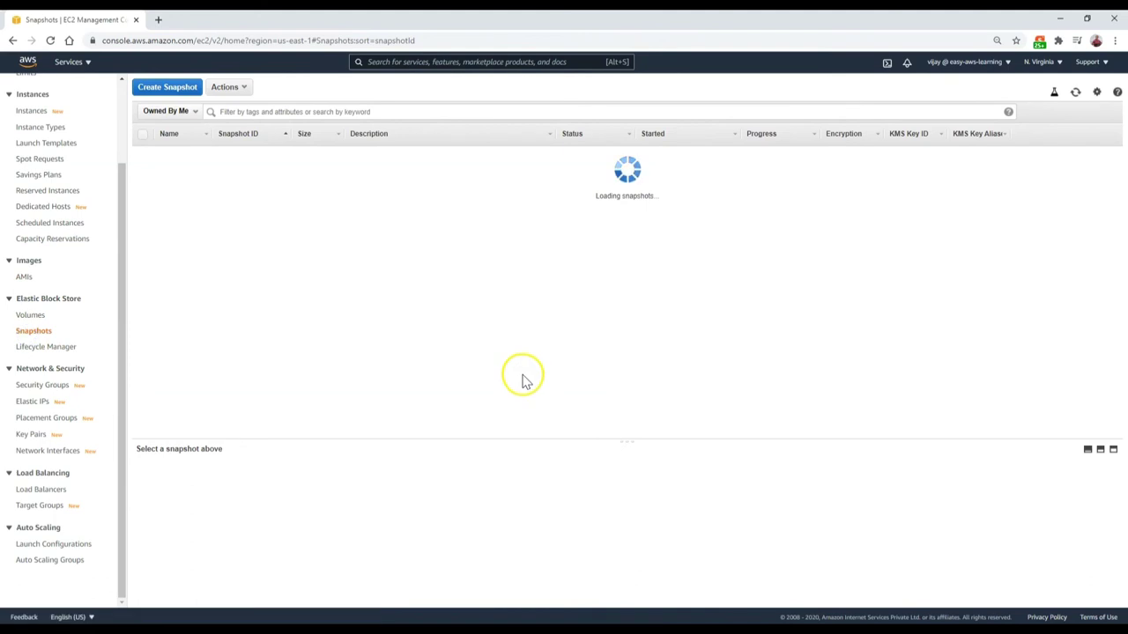
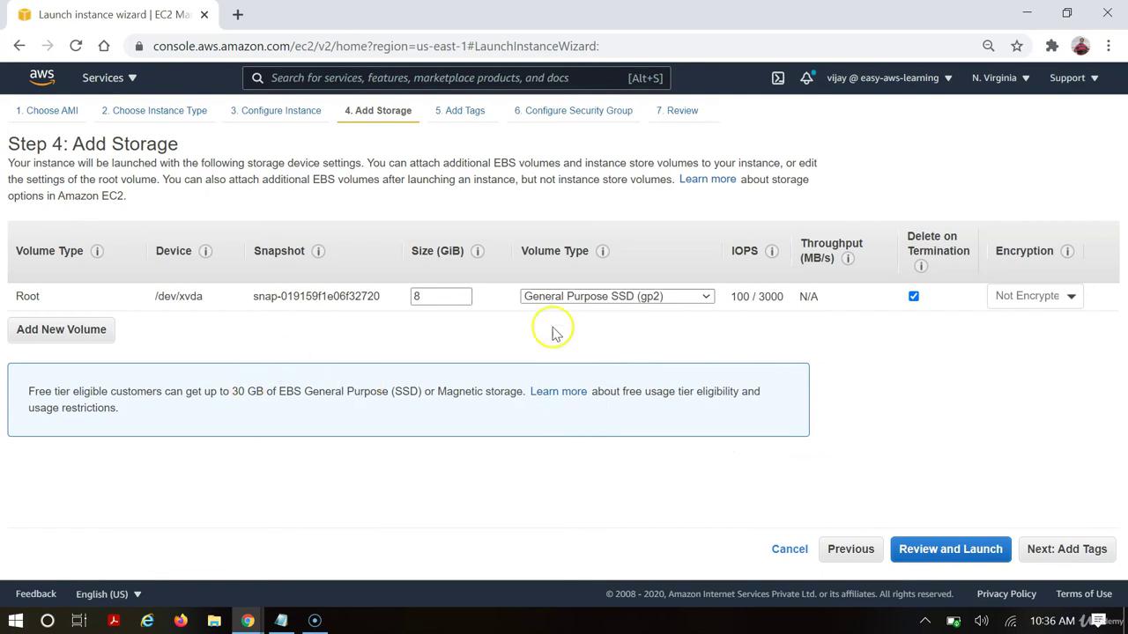
Step: Add a /dev/sdb EBS volume with no snapshot and size it at 2 GiB (100/3000 IOPS)
left_click(88, 335)
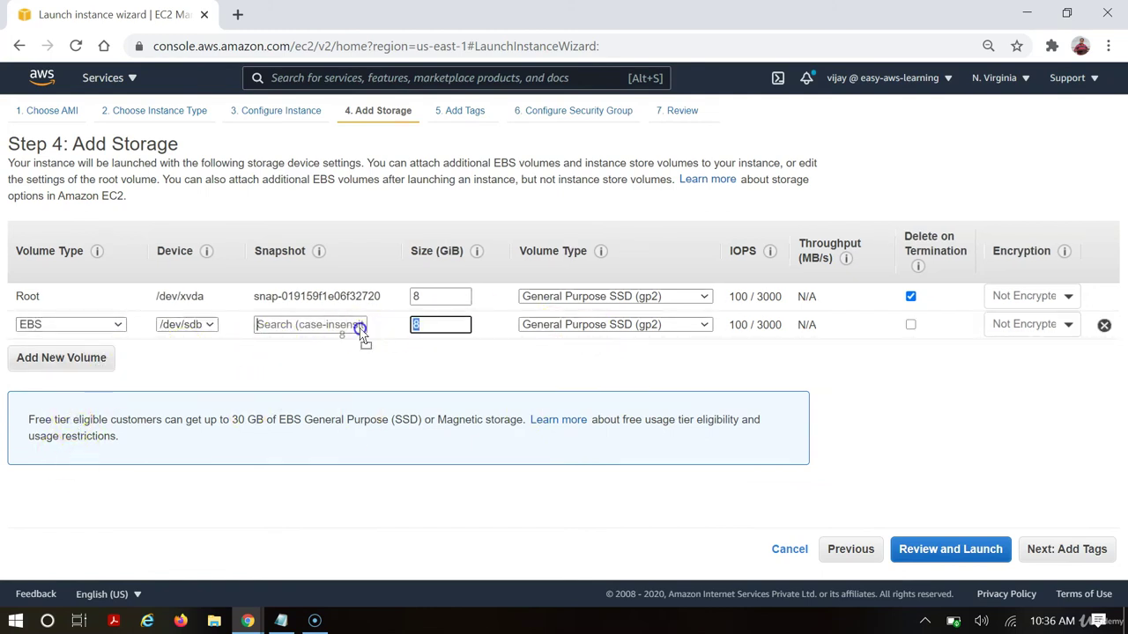
left_click(359, 326)
type("2")
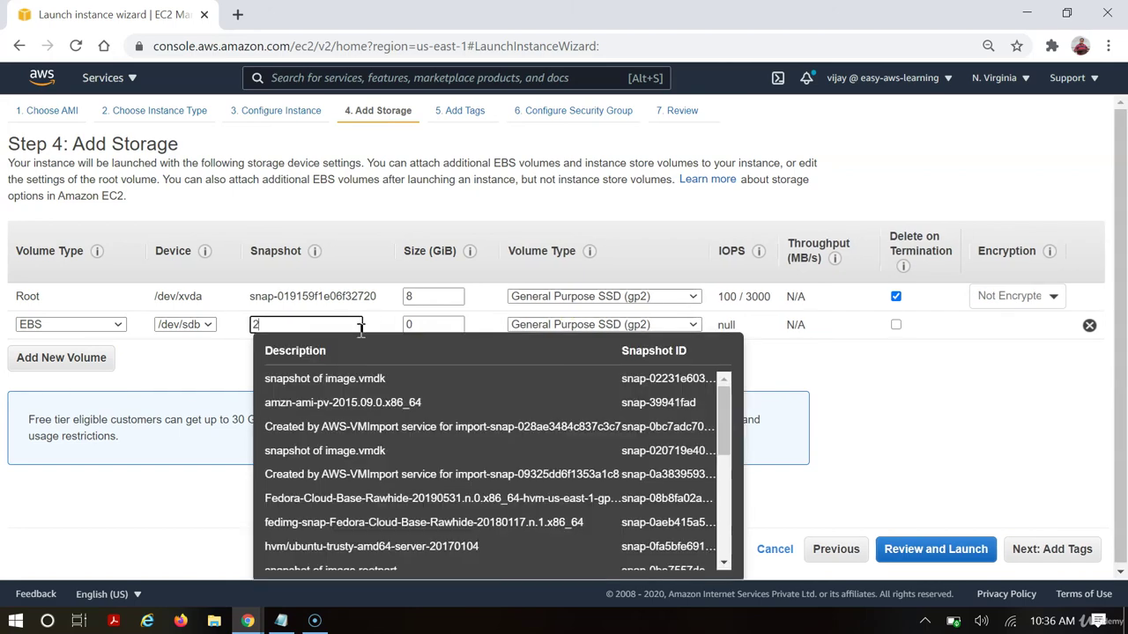
left_click(362, 325)
left_click(280, 326)
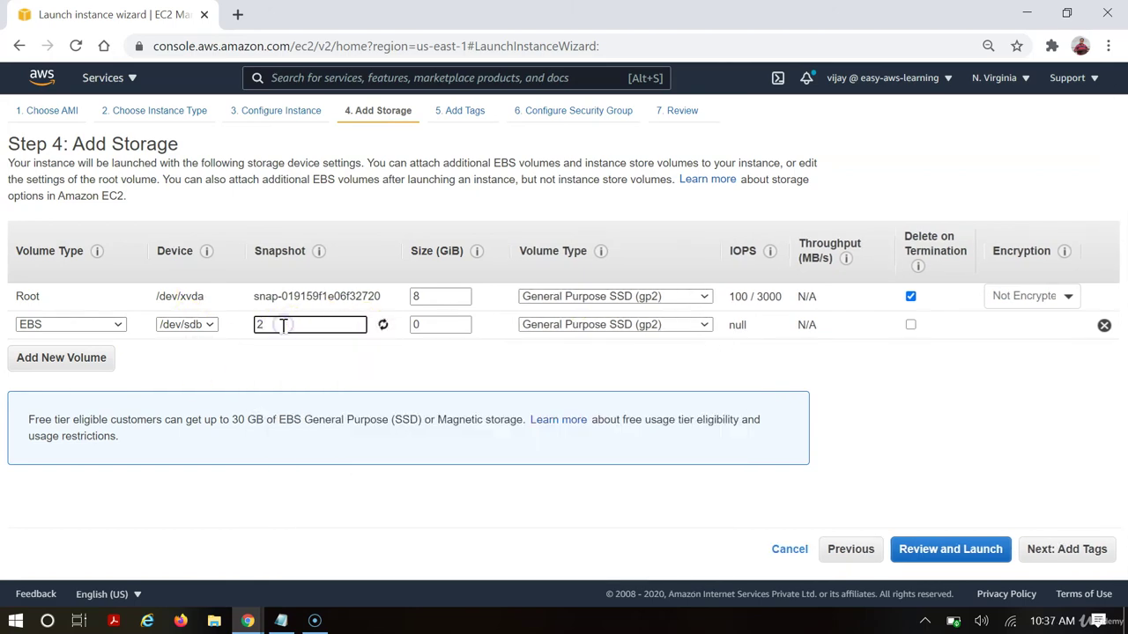
key("BackSpace")
left_click(873, 421)
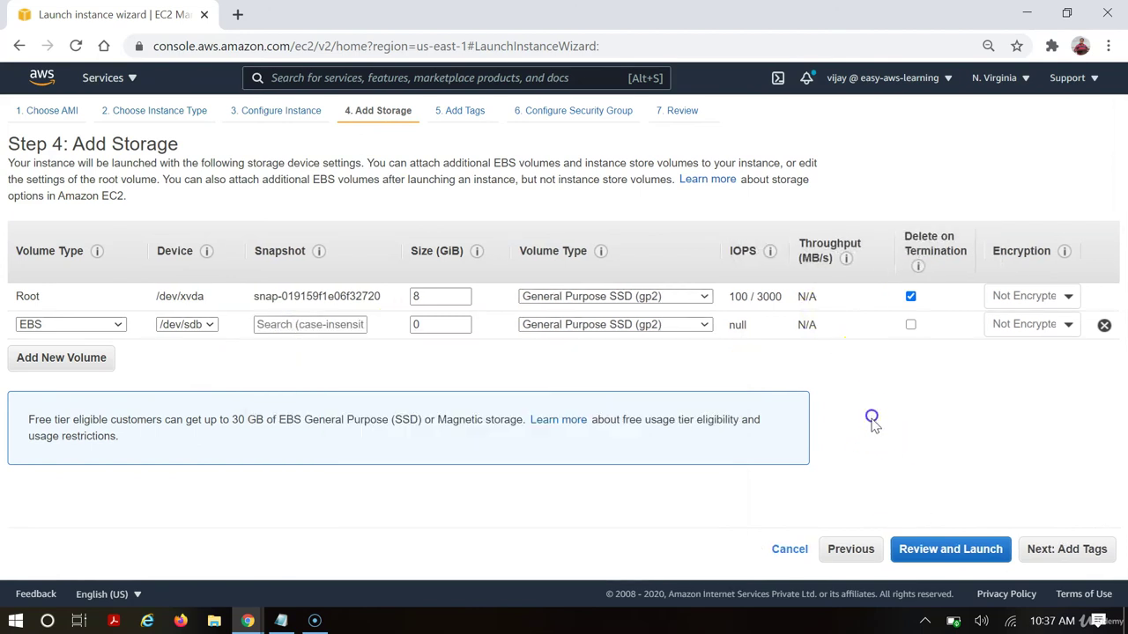
double_click(437, 324)
type("2")
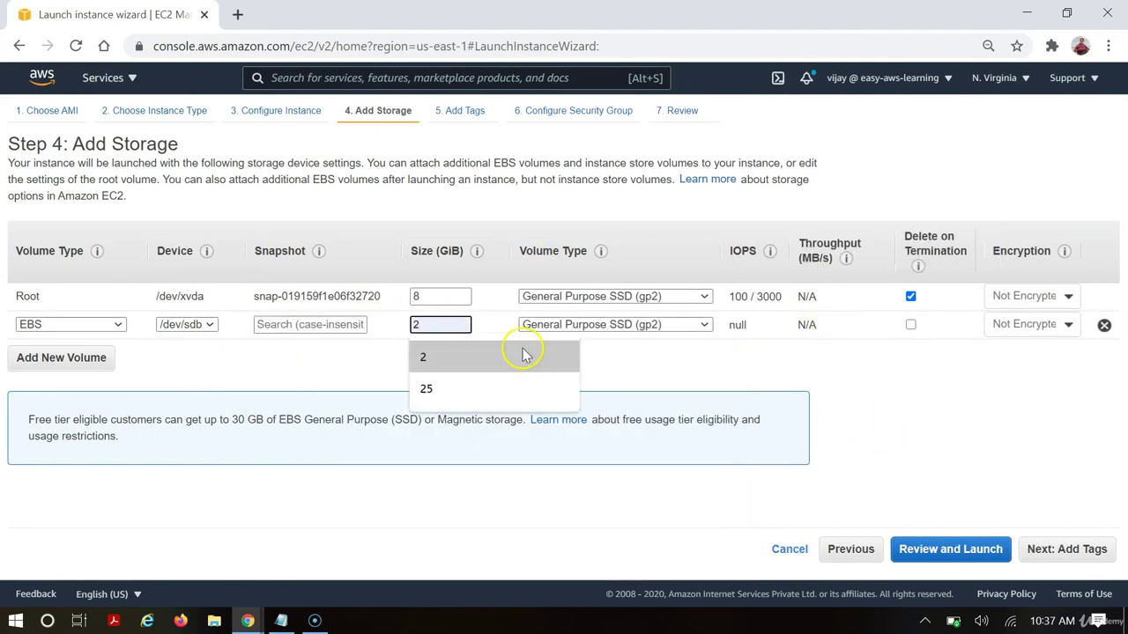
left_click(761, 376)
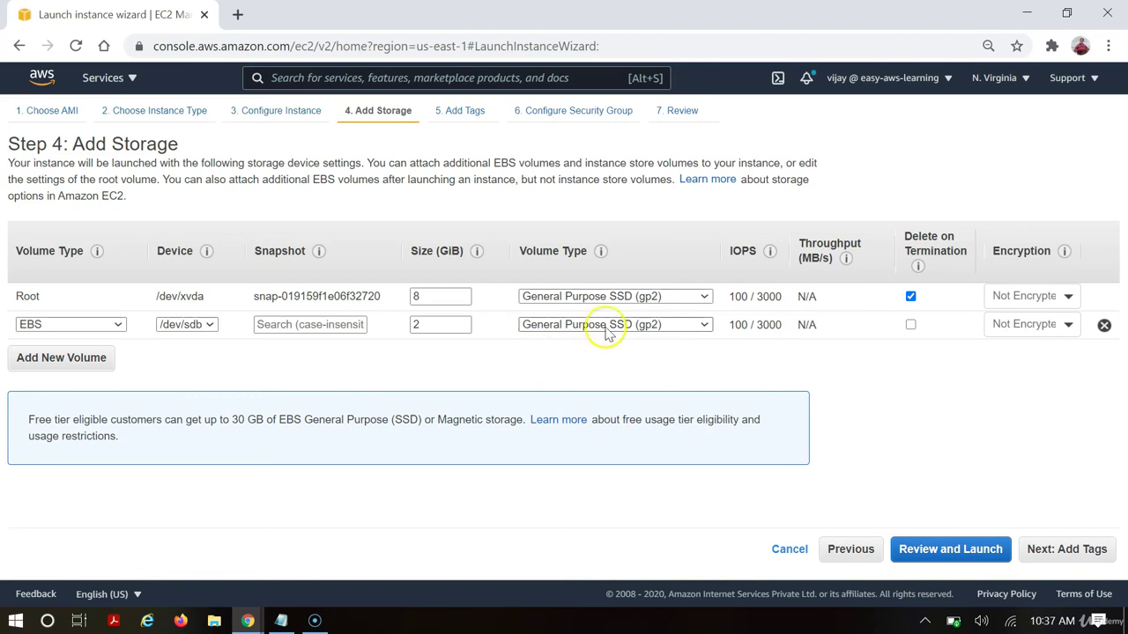
mouse_move(763, 325)
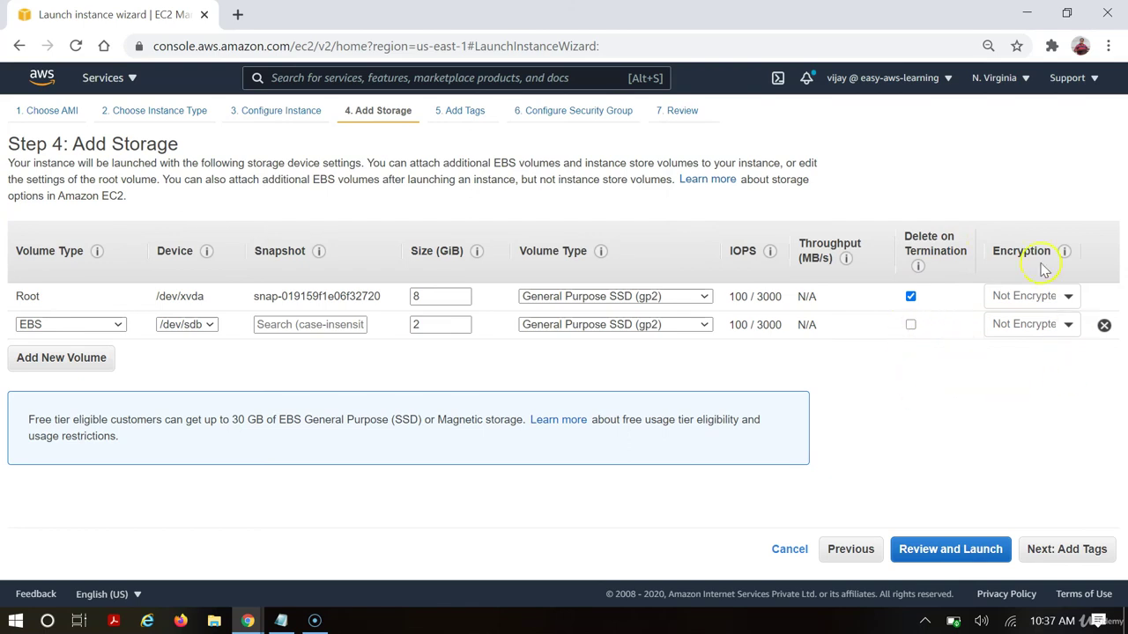
Step: Skip to the security group step and select the existing default group sg-53623a20
left_click(1064, 559)
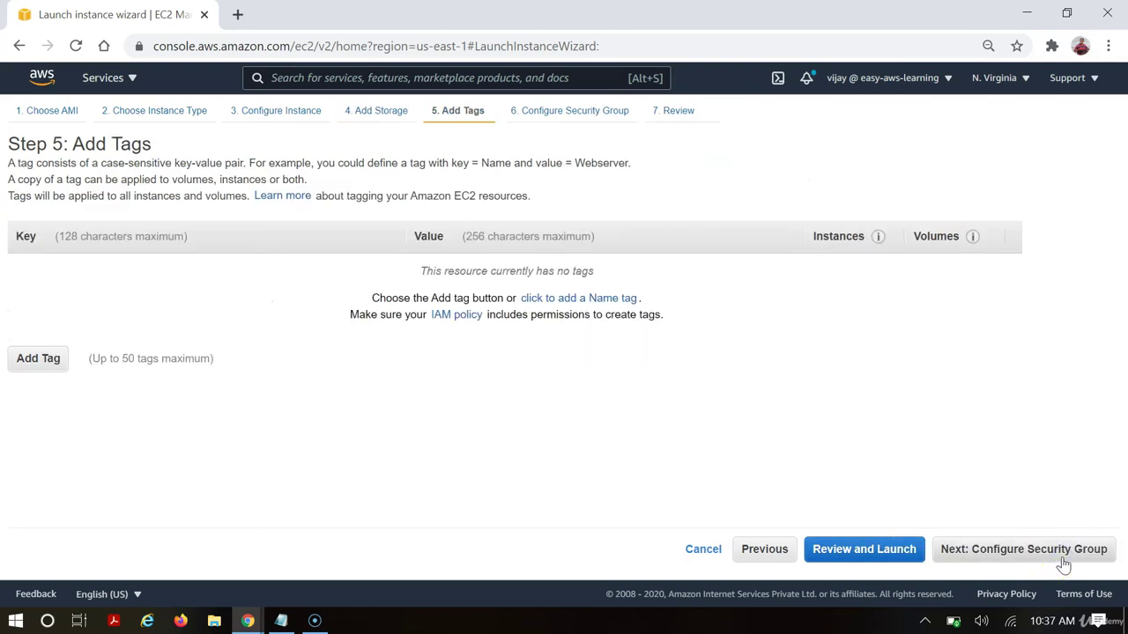
left_click(1064, 555)
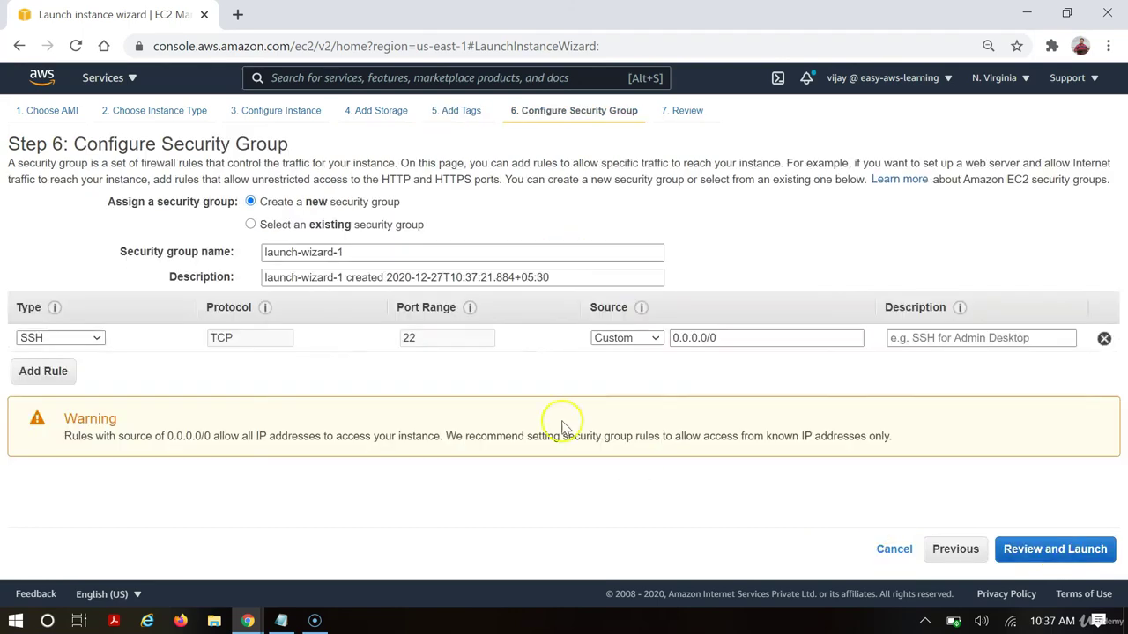
left_click(253, 225)
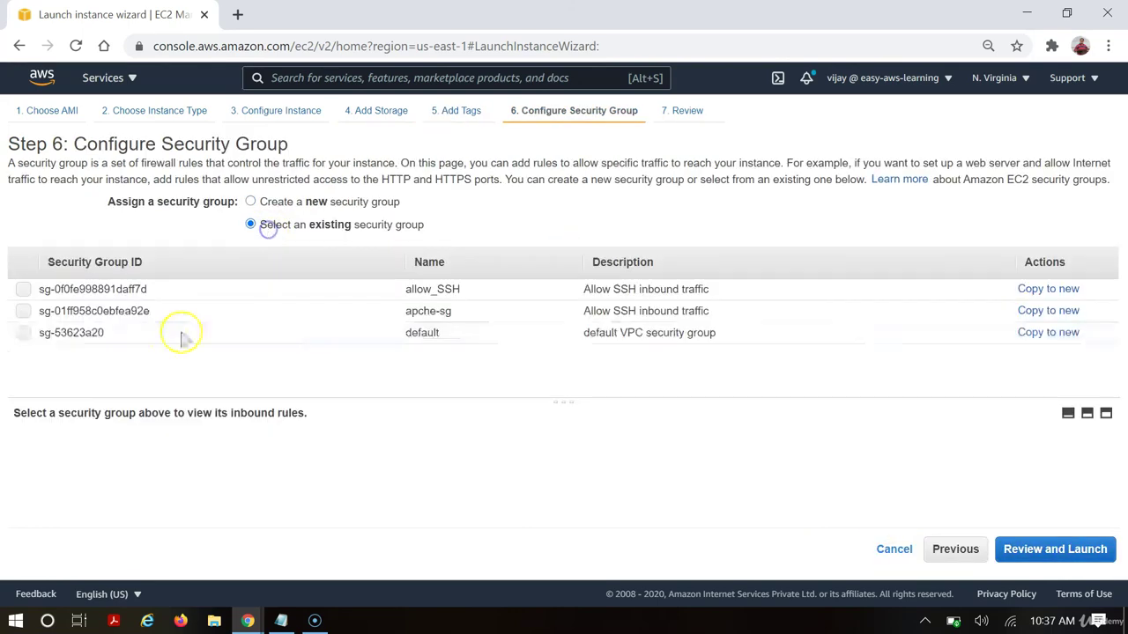
left_click(131, 332)
Step: Launch the instance with the ec2-demo key pair and open its instance summary
left_click(1027, 544)
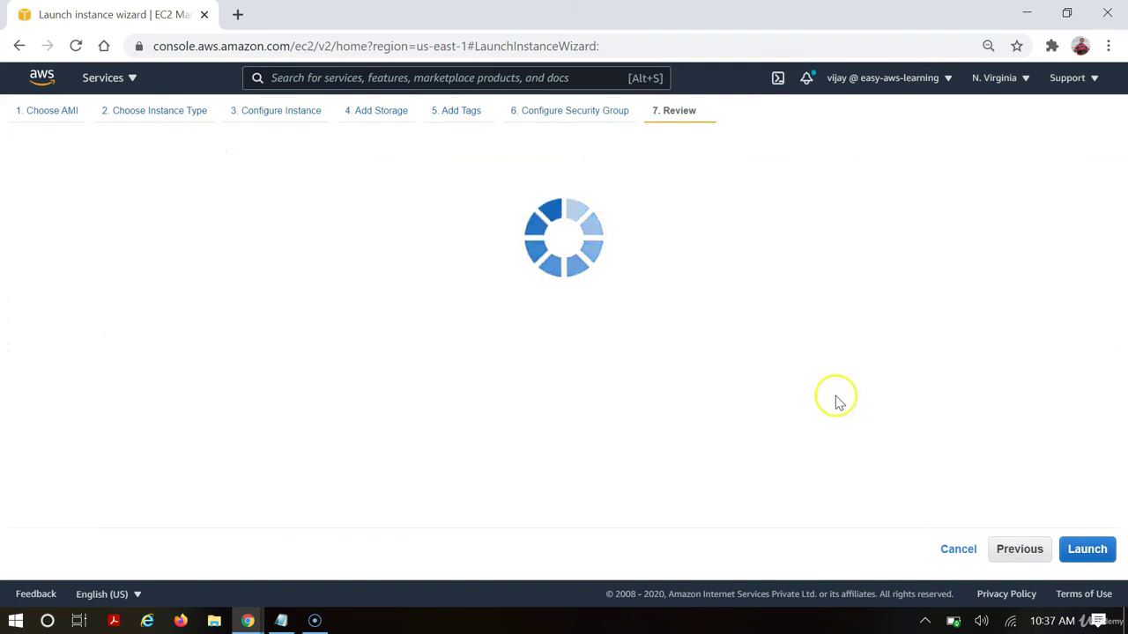
scroll(862, 513, "down", 3)
left_click(1085, 548)
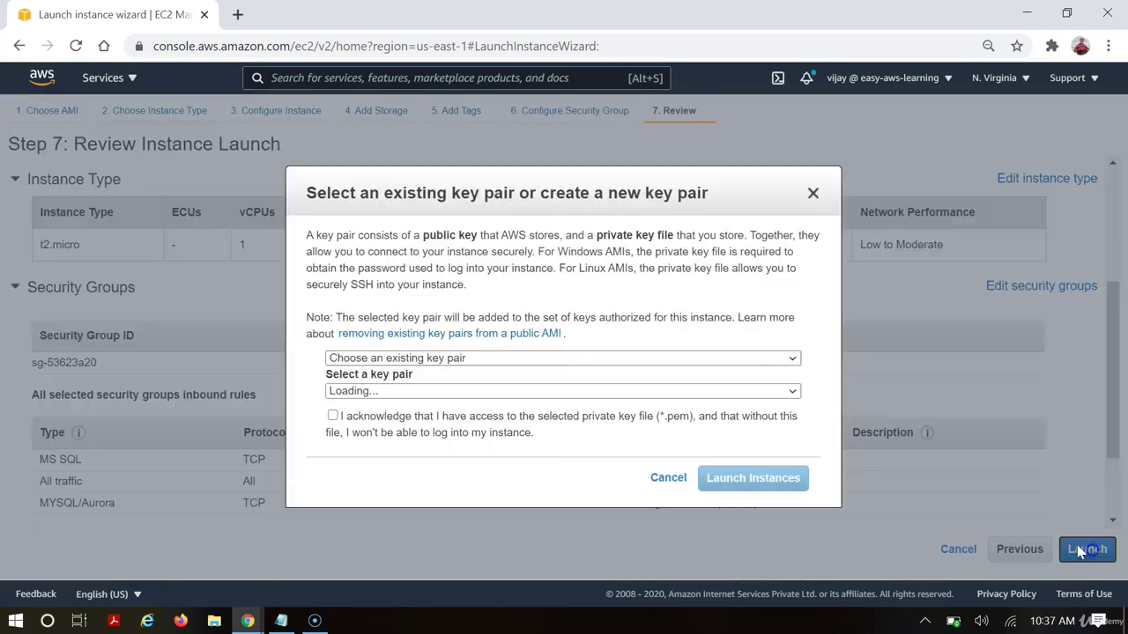
left_click(442, 421)
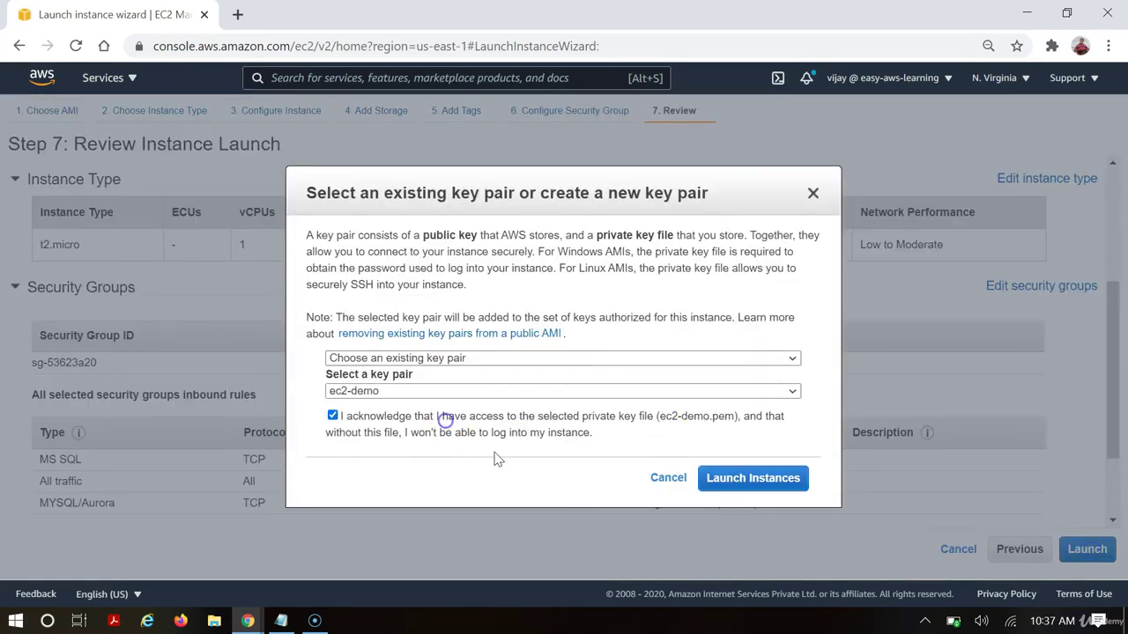
left_click(731, 472)
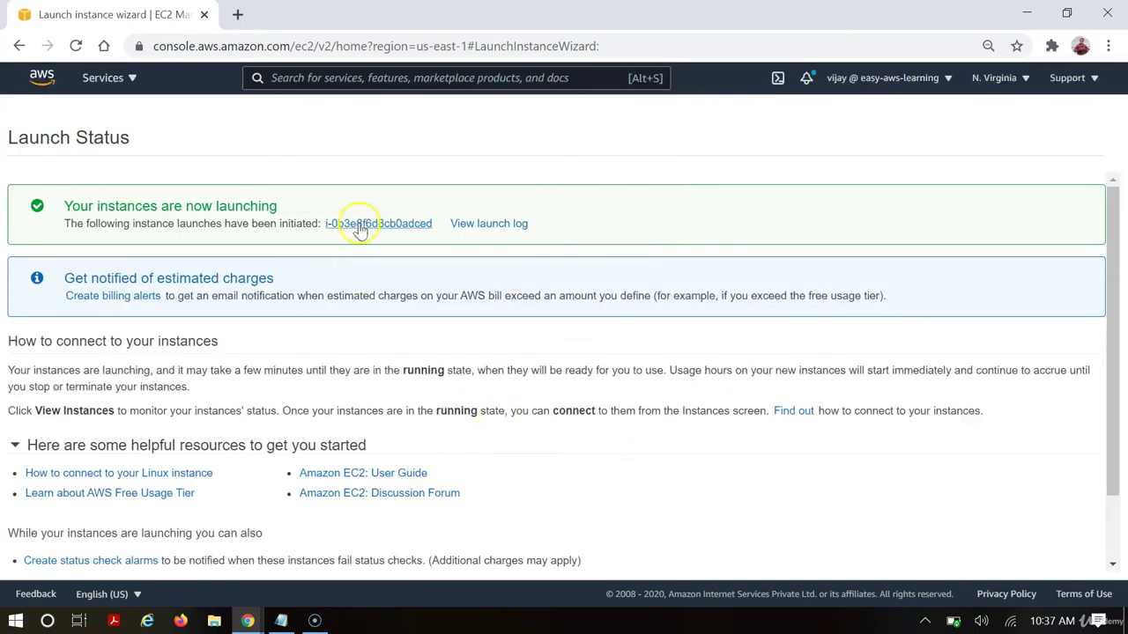
left_click(359, 223)
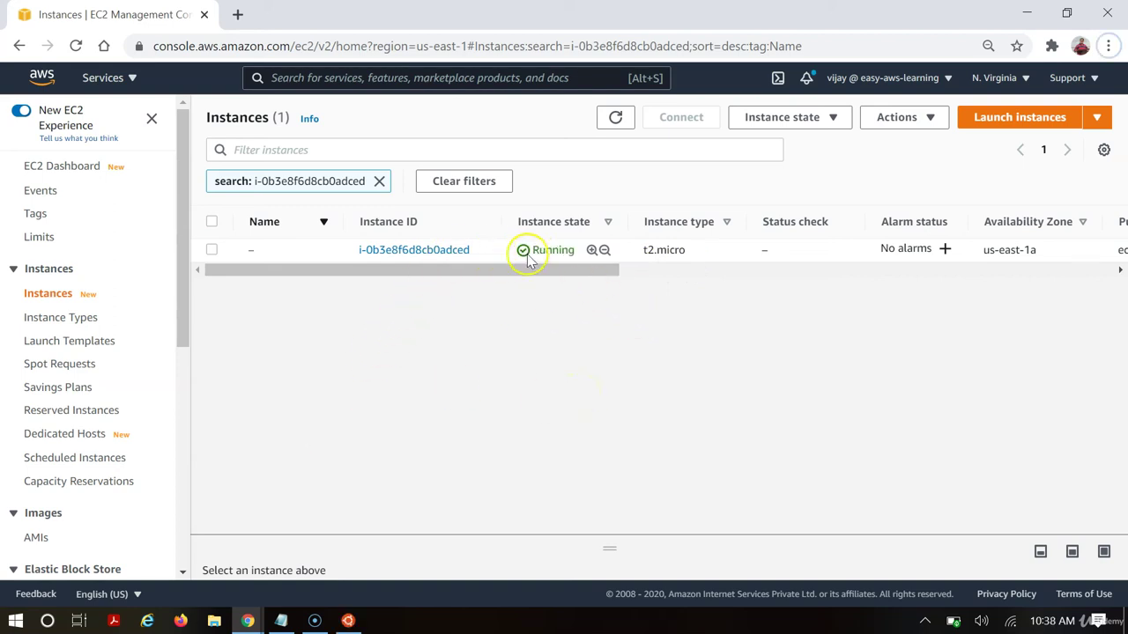
left_click(464, 251)
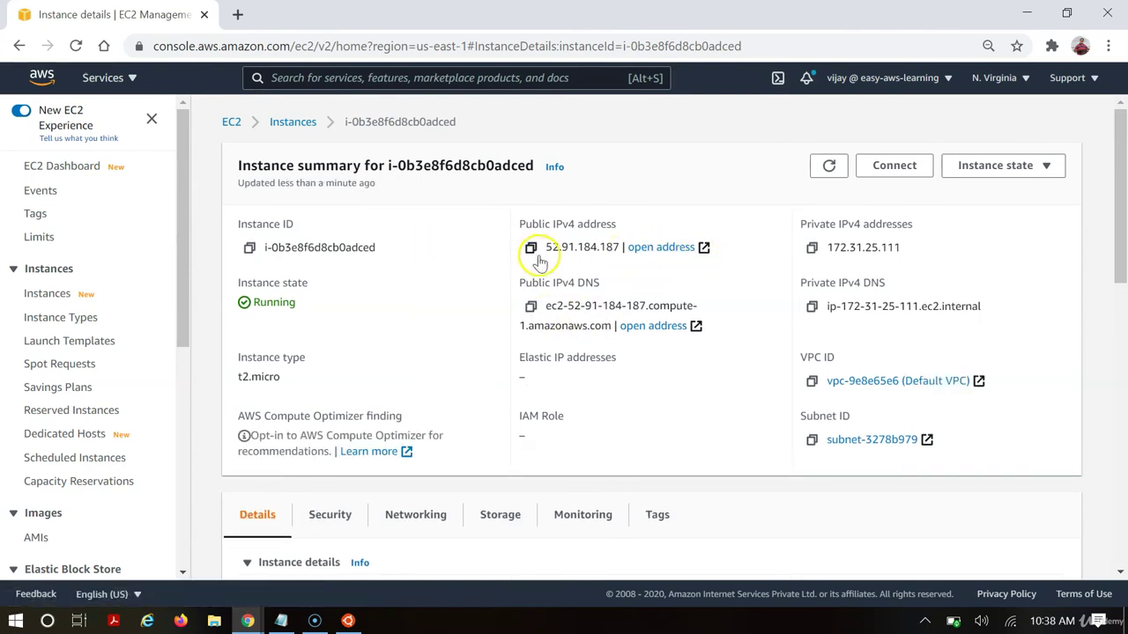
Step: SSH into the instance as ec2-user at its public IP using ec2-demo.pem, accepting the host fingerprint
left_click(530, 249)
key("alt+Tab")
key("Tab")
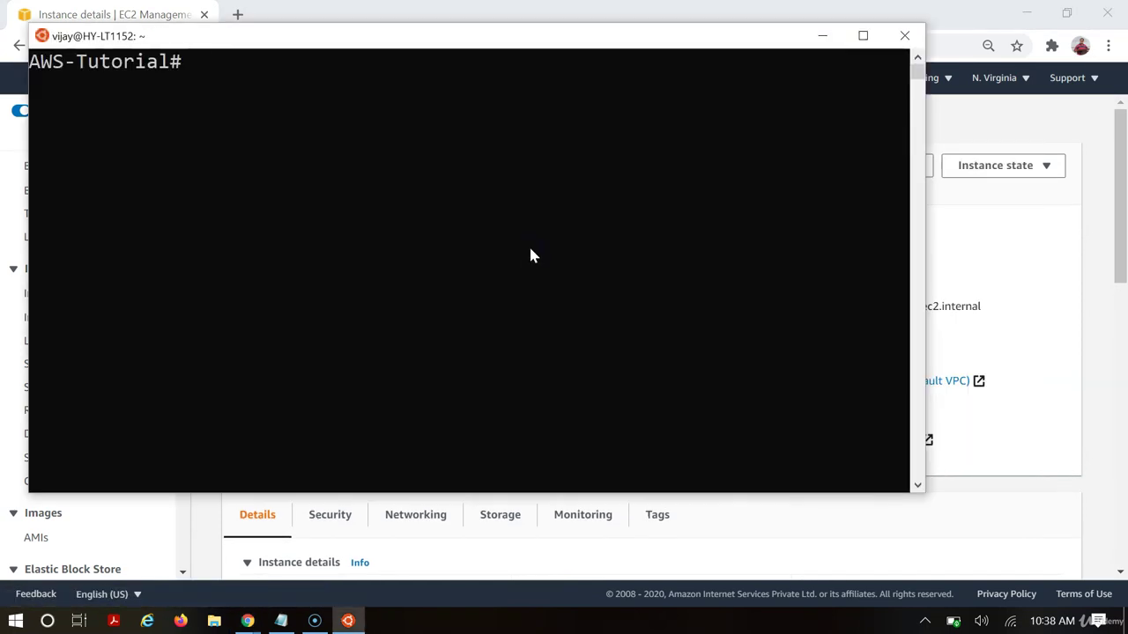
left_click(530, 249)
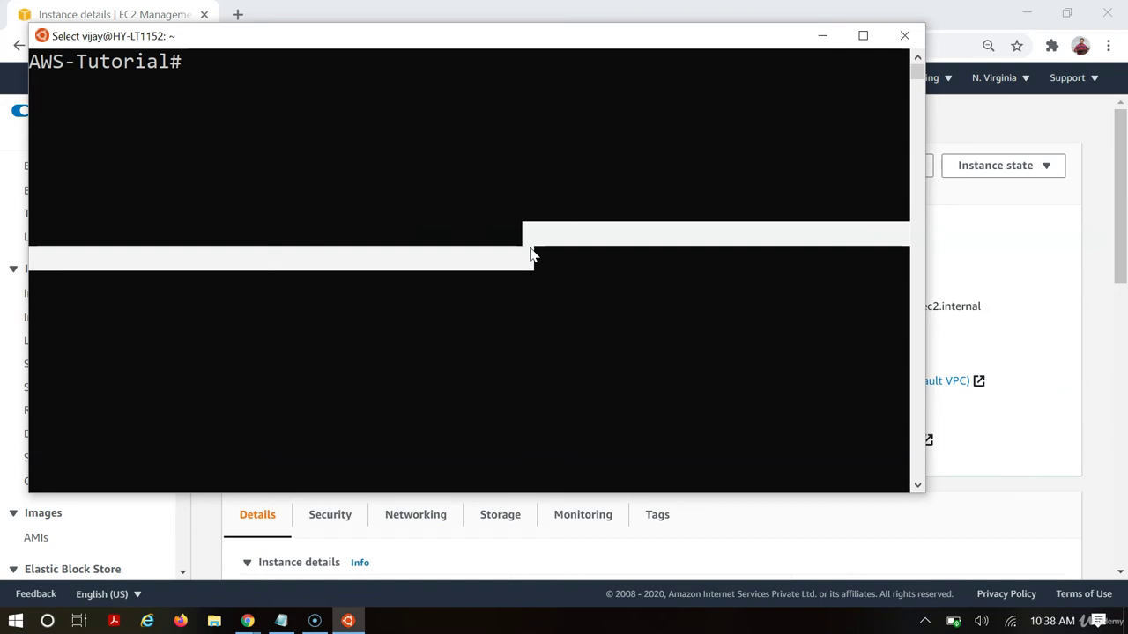
left_click(530, 249)
type("ssh ")
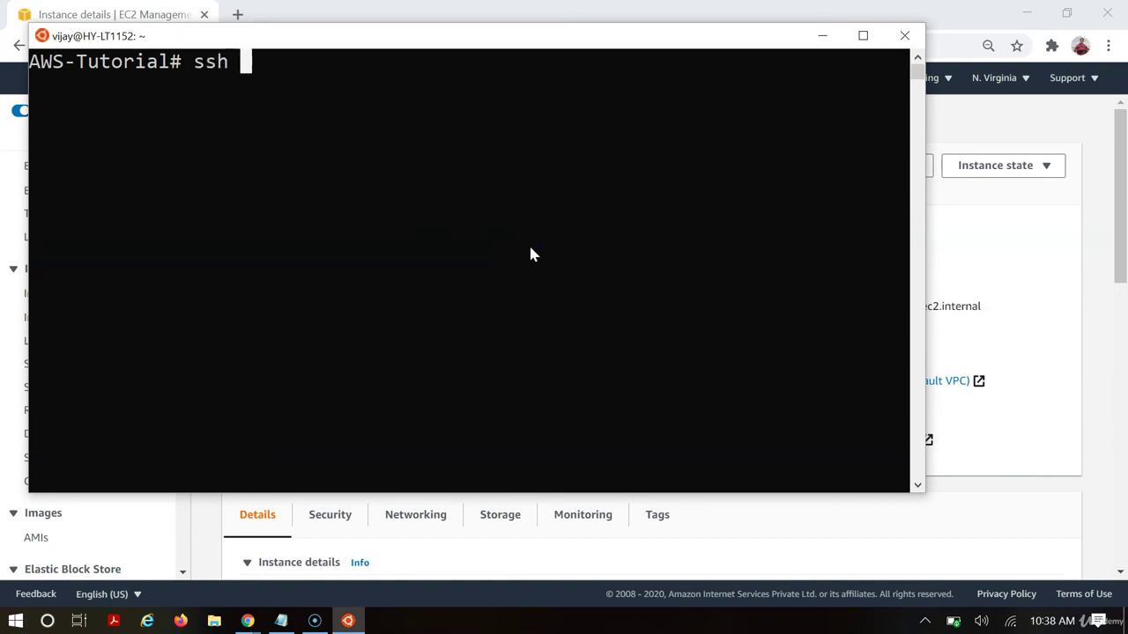
type("ec2-user@")
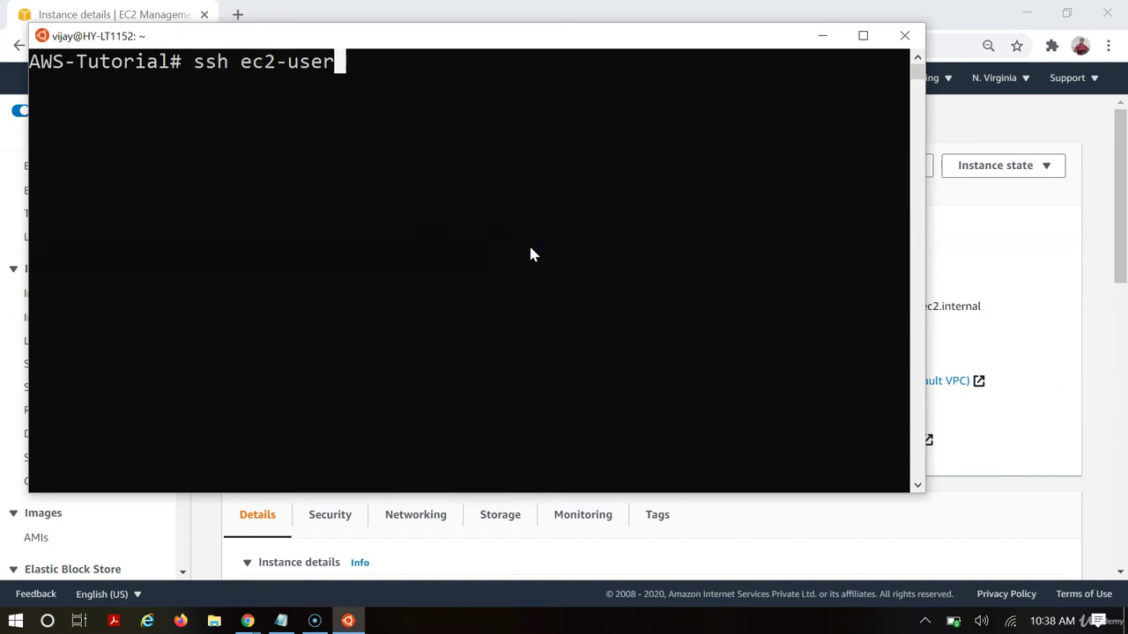
right_click(529, 249)
type("-")
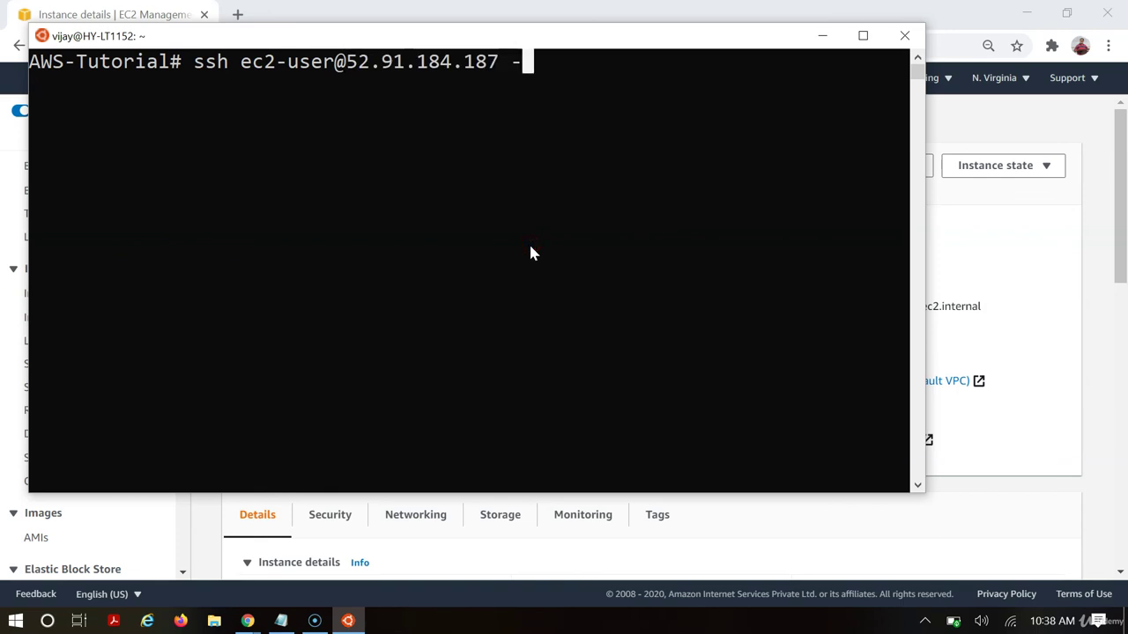
type("i ec")
key("Tab")
key("Return")
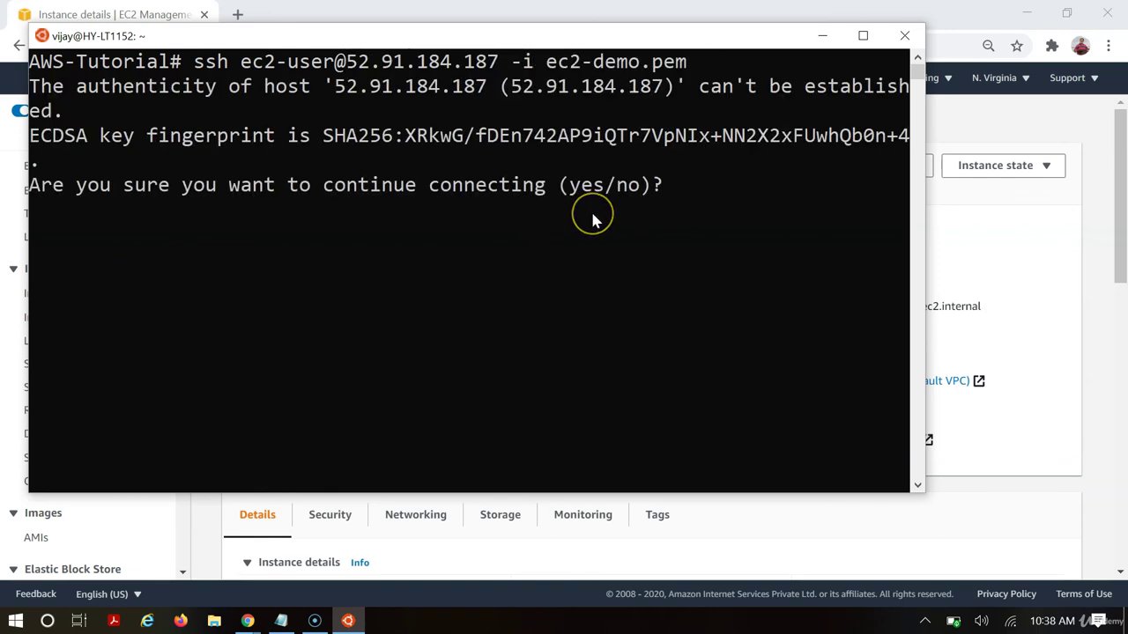
type("yes")
key("Return")
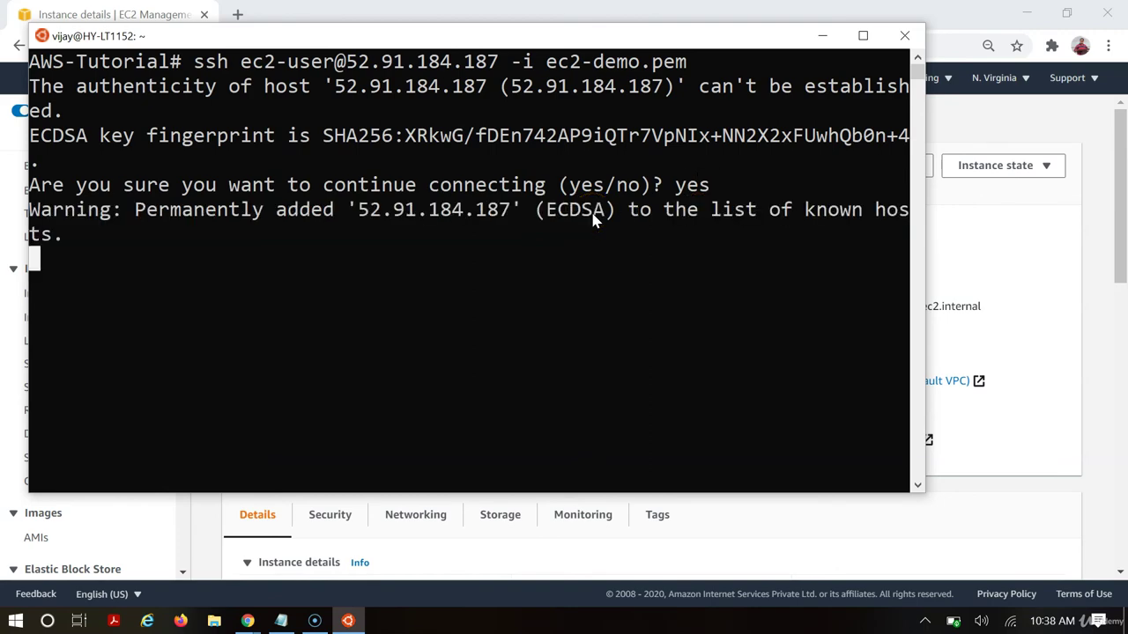
Step: Maximize the terminal, switch to root with sudo su, and clear the screen
left_click(867, 36)
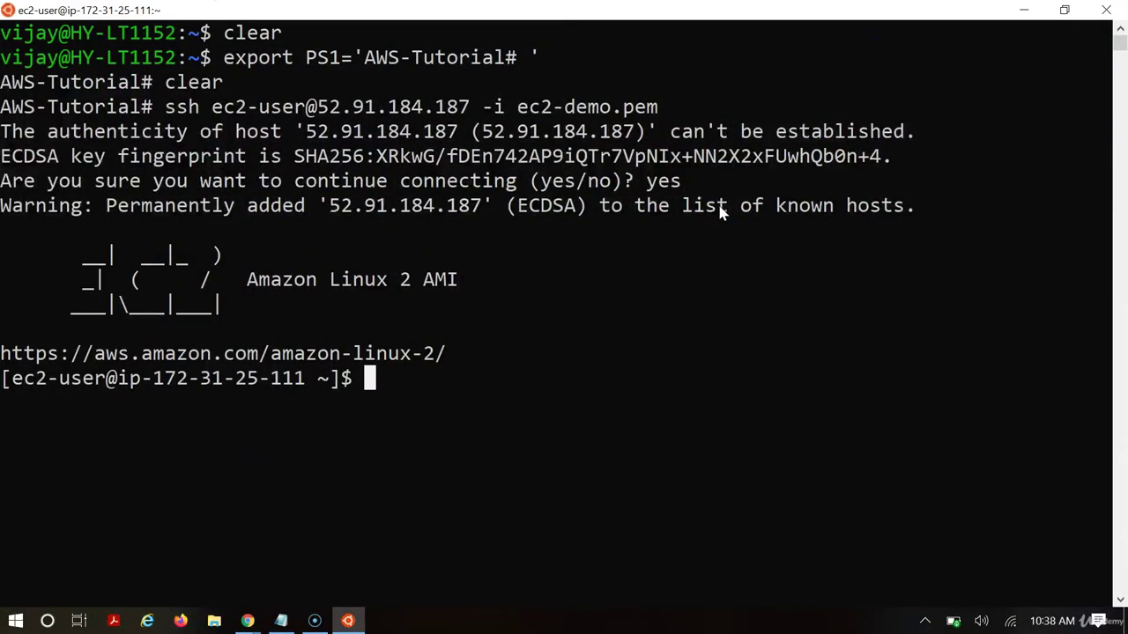
type("sudo su")
key("Return")
key("Return")
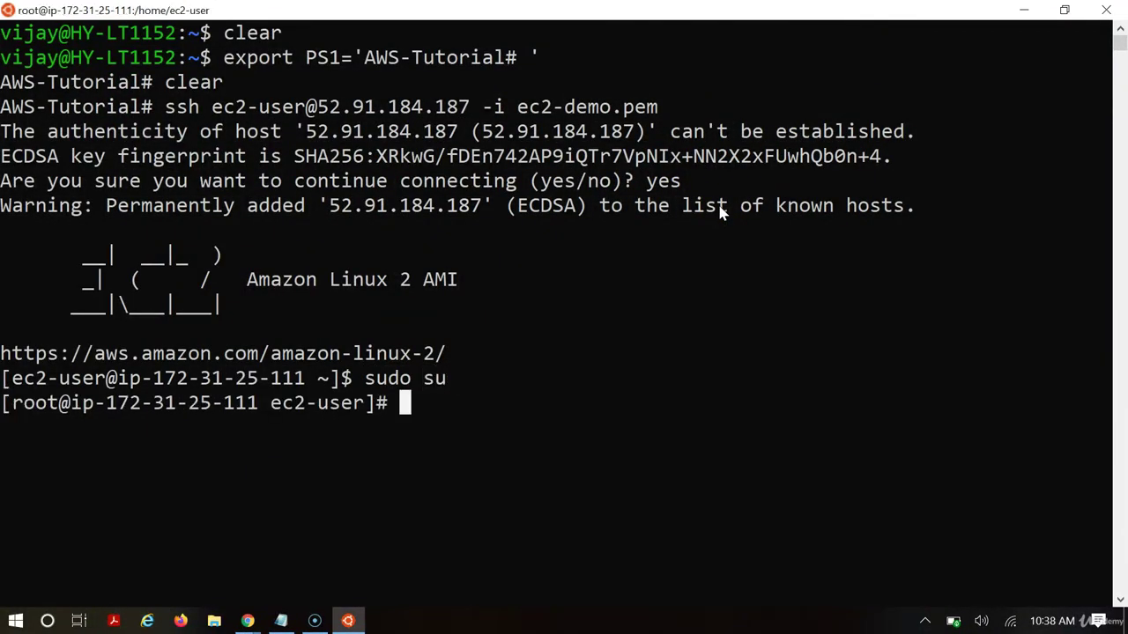
type("clear")
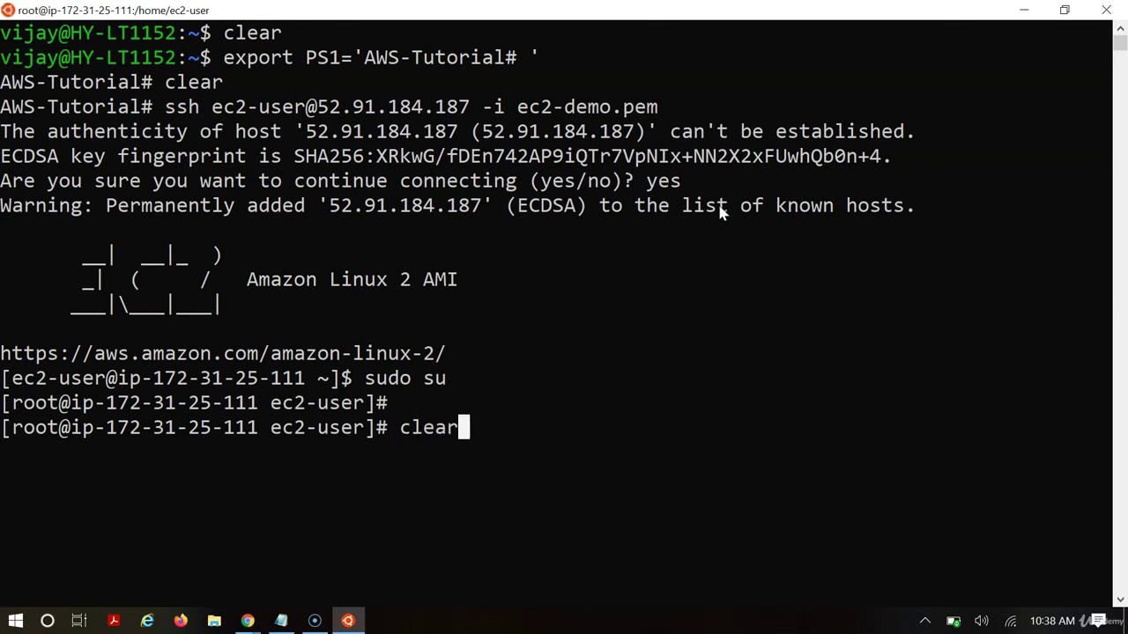
key("Return")
key("Return")
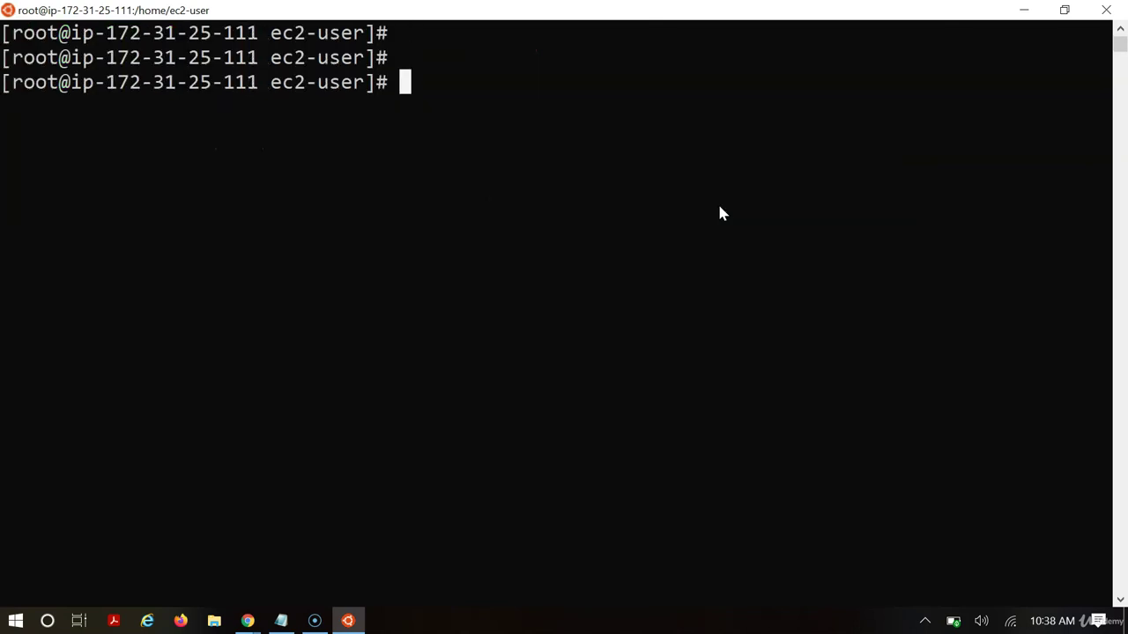
Step: Run lsblk and highlight the xvda1 root partition at / and the unmounted 2G xvdb disk
type("ls")
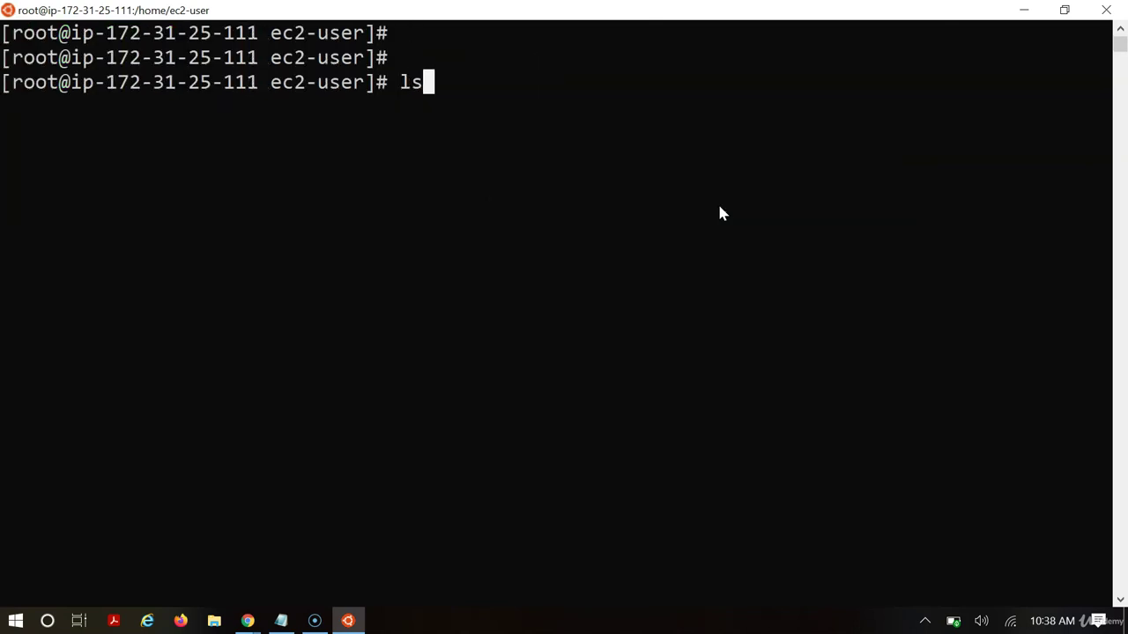
type("blk")
key("Return")
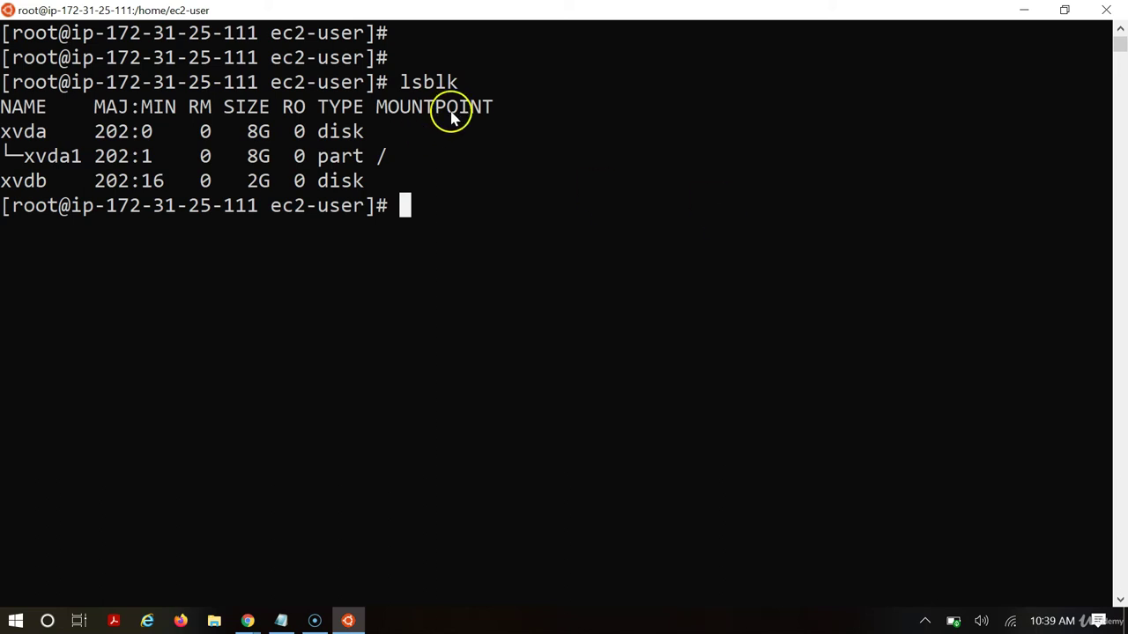
left_click(388, 156)
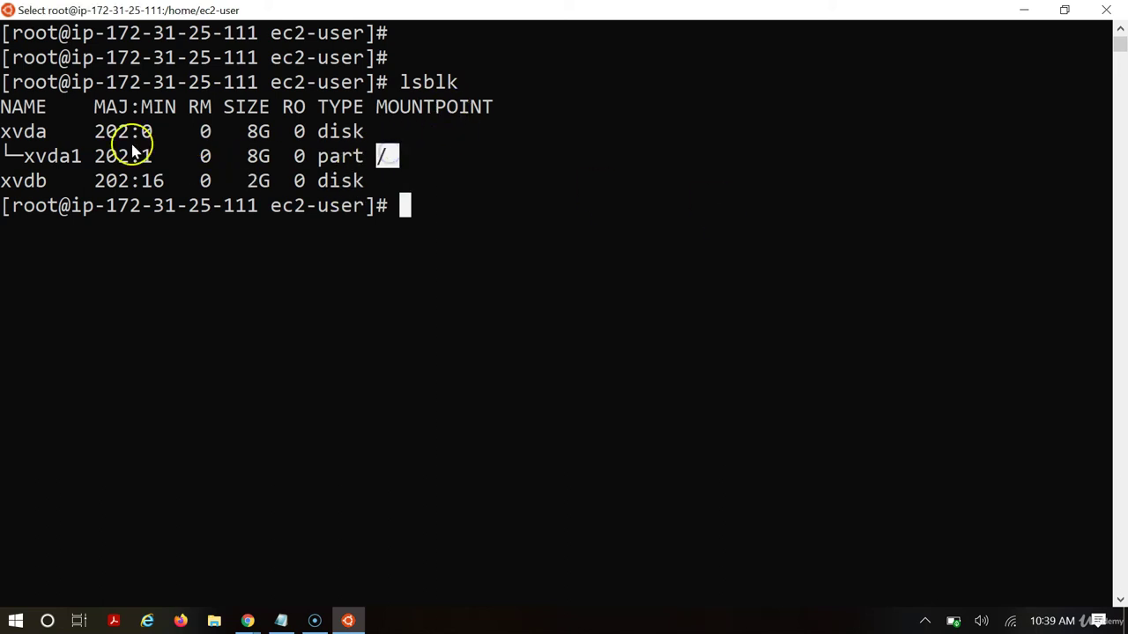
left_click_drag(49, 156, 359, 167)
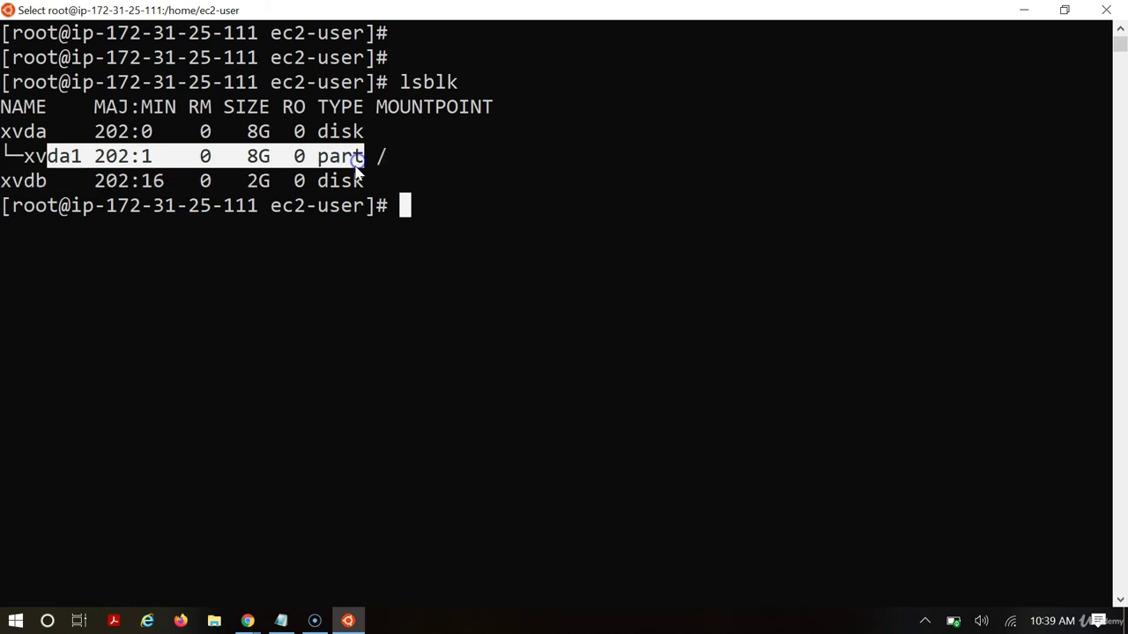
left_click_drag(166, 180, 361, 194)
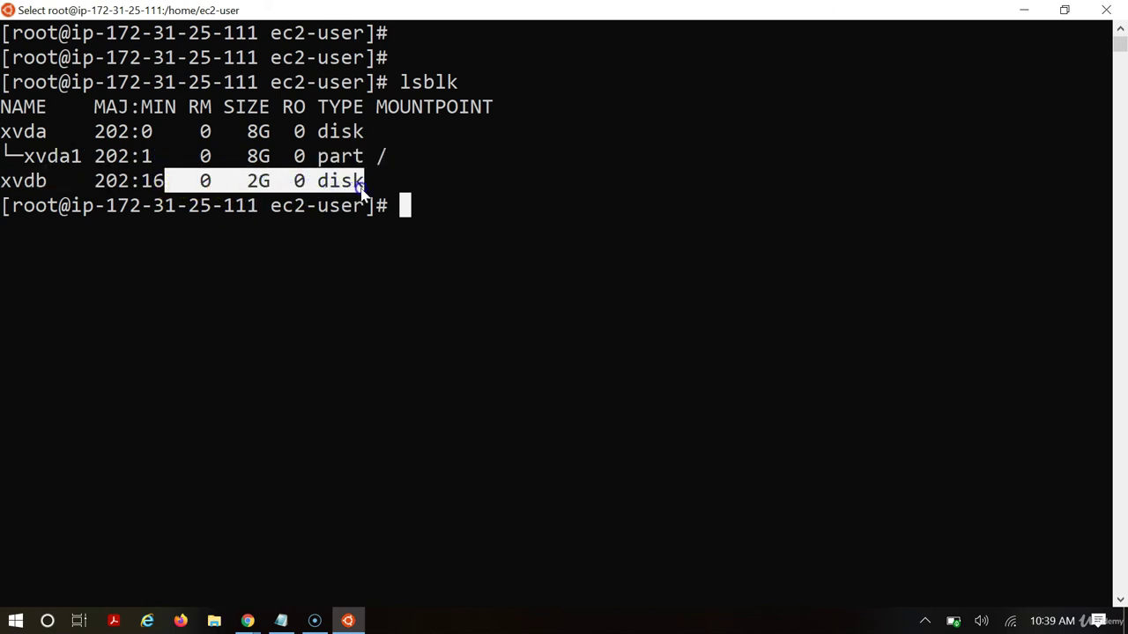
left_click(358, 189)
left_click_drag(238, 189, 327, 201)
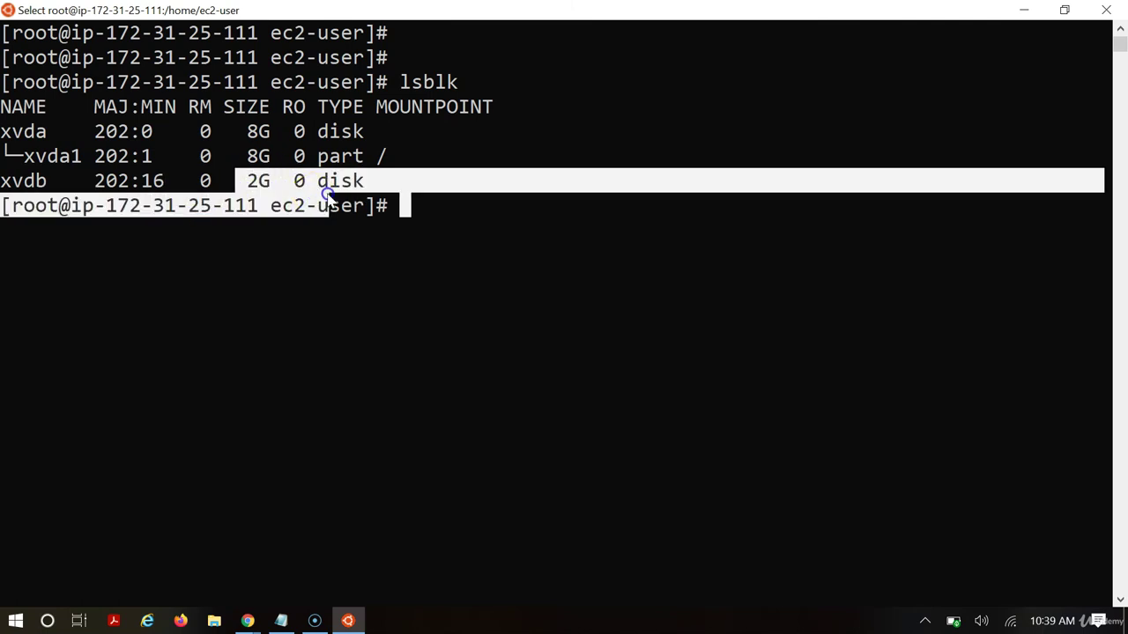
left_click(452, 216)
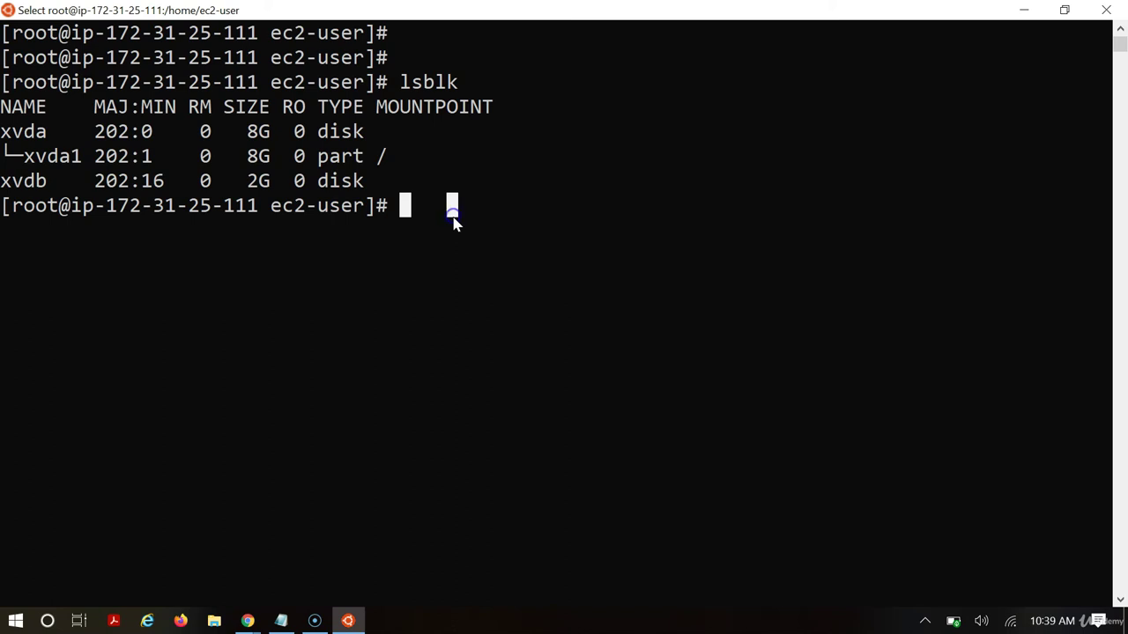
left_click(459, 257)
Step: Run mkfs -t ext4 on /dev/xvdb, correcting the svdb typo, then clear the screen
key("Escape")
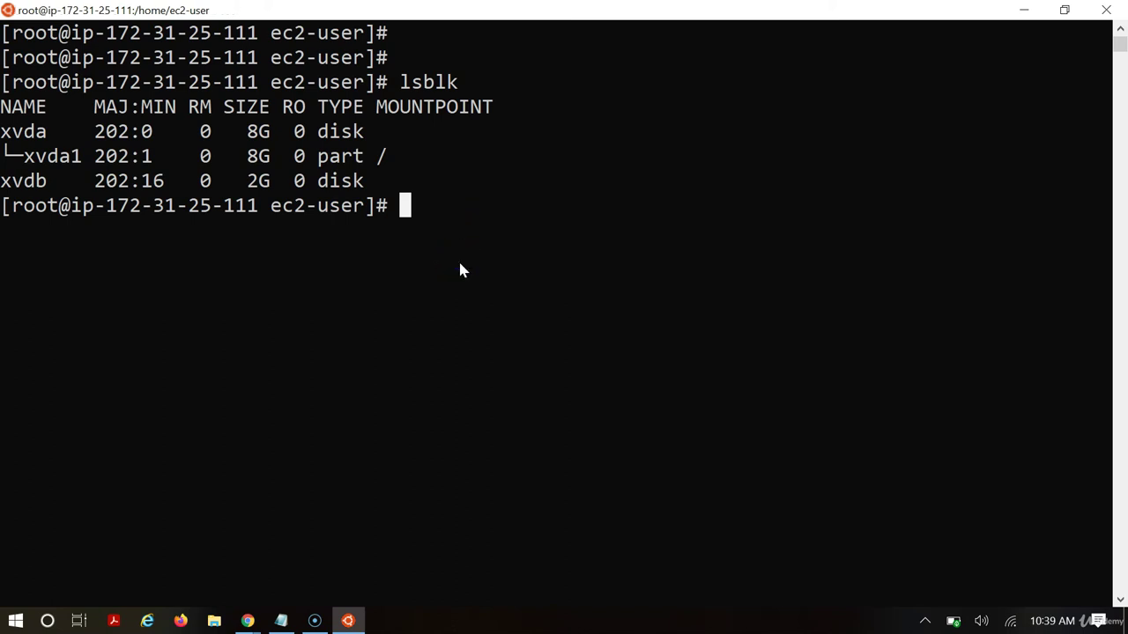
type("mkfs")
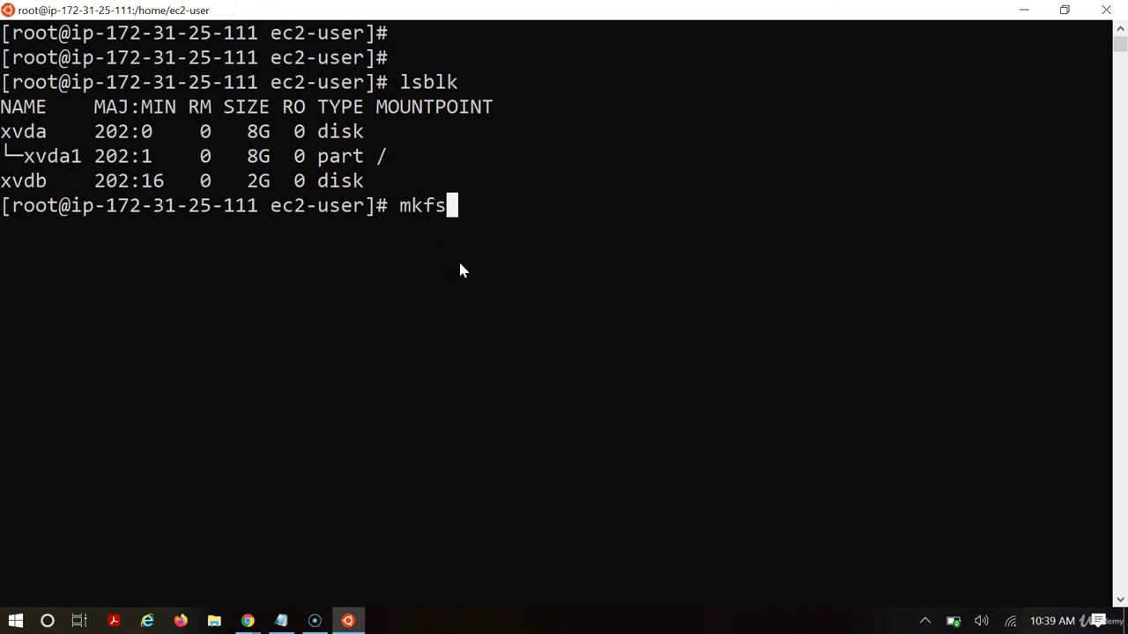
type(" -")
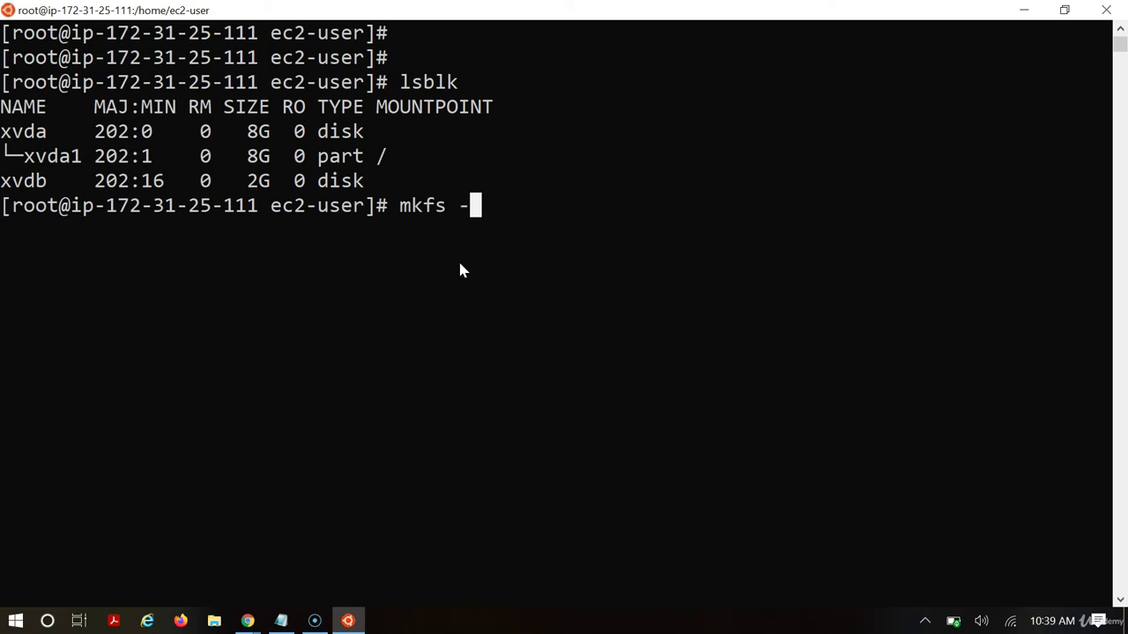
type("t ext")
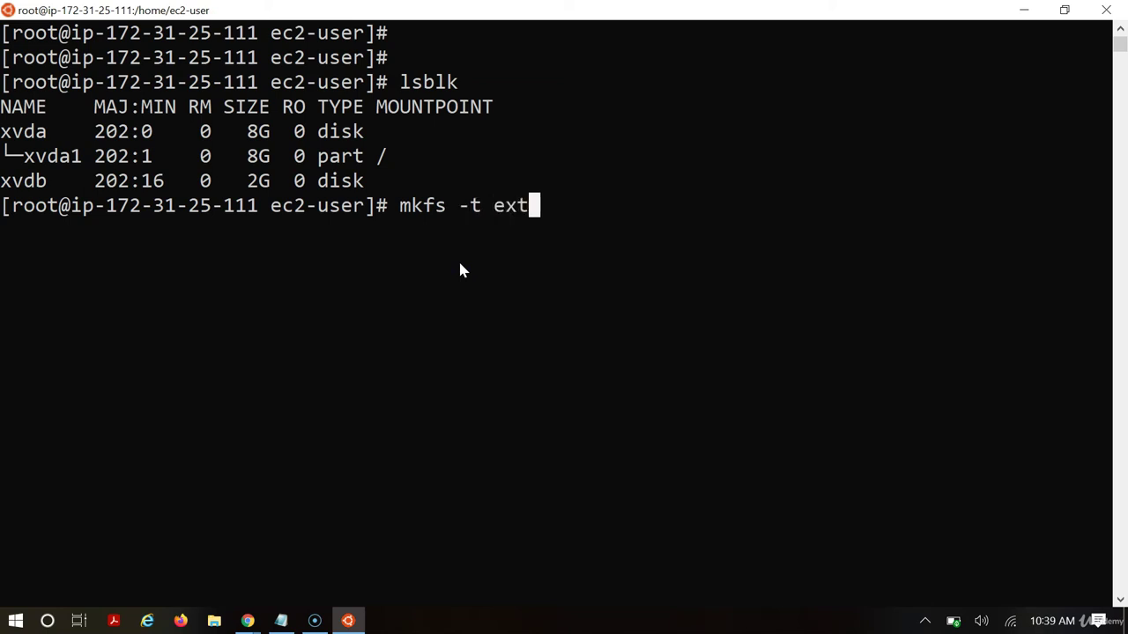
type("4 /dev")
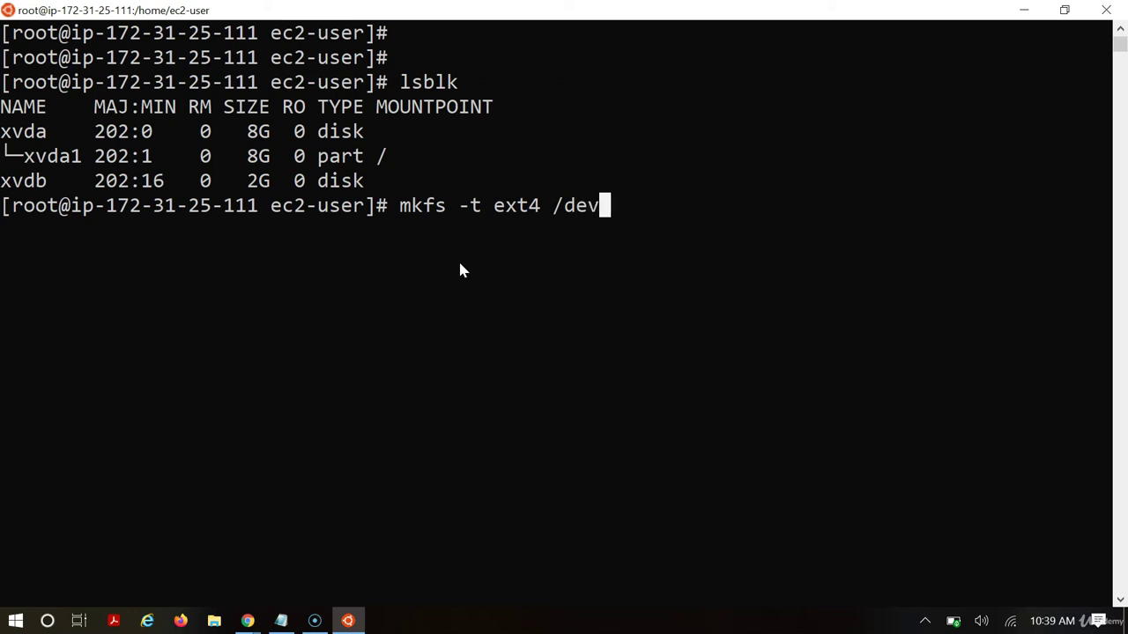
type("/svdb")
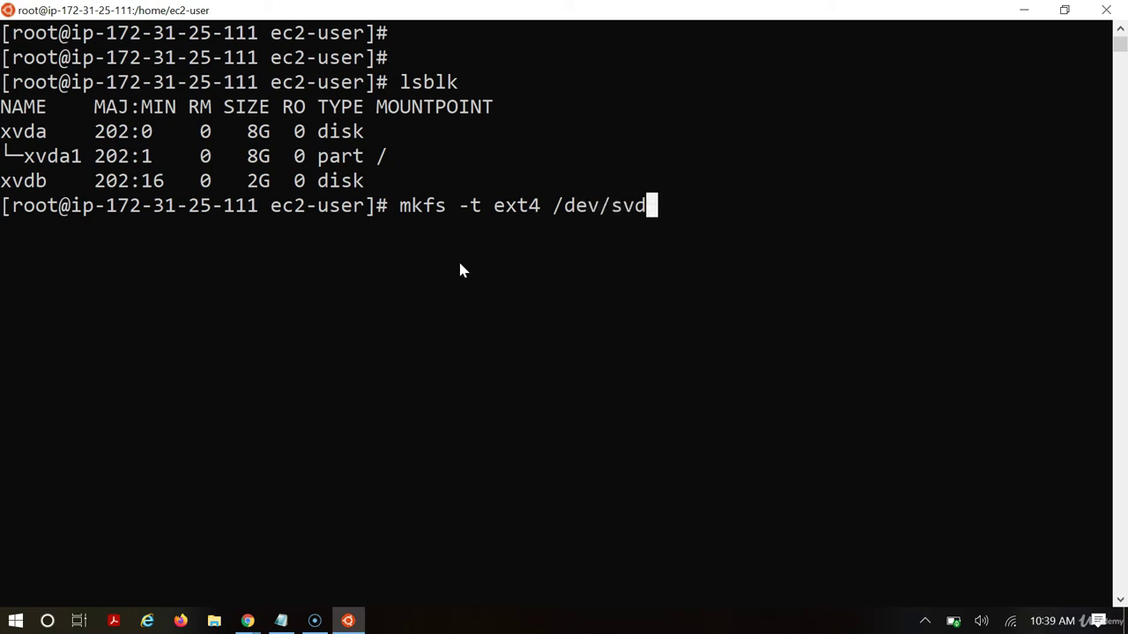
key("Return")
key("Up")
key("Left")
key("Left")
key("Left")
key("Left")
key("Left")
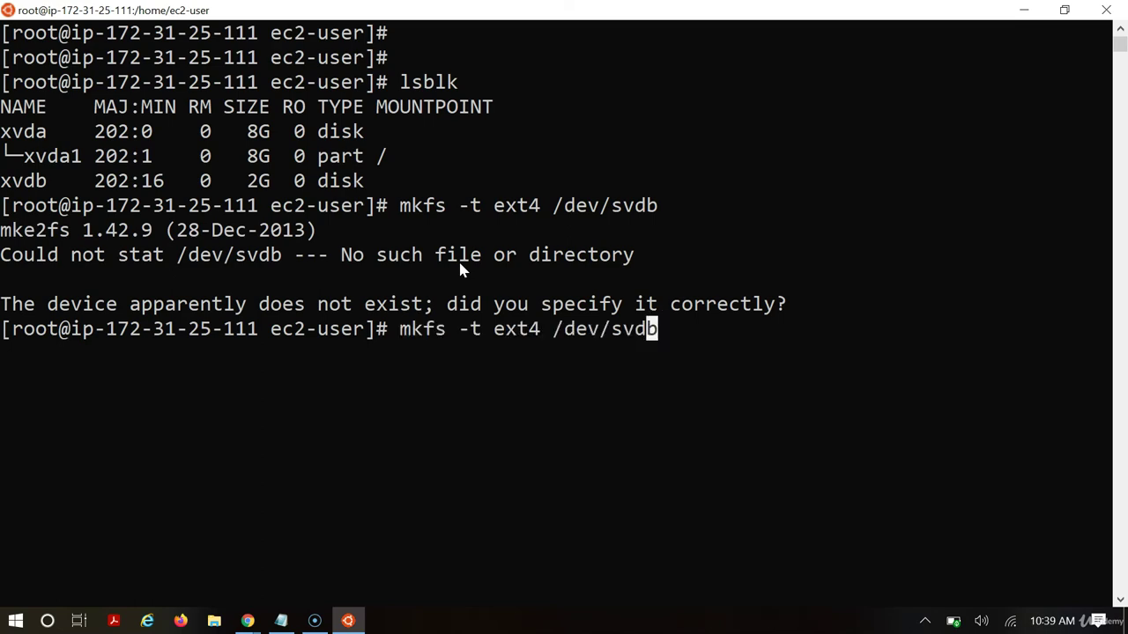
key("Right")
key("Delete")
type("x")
key("Return")
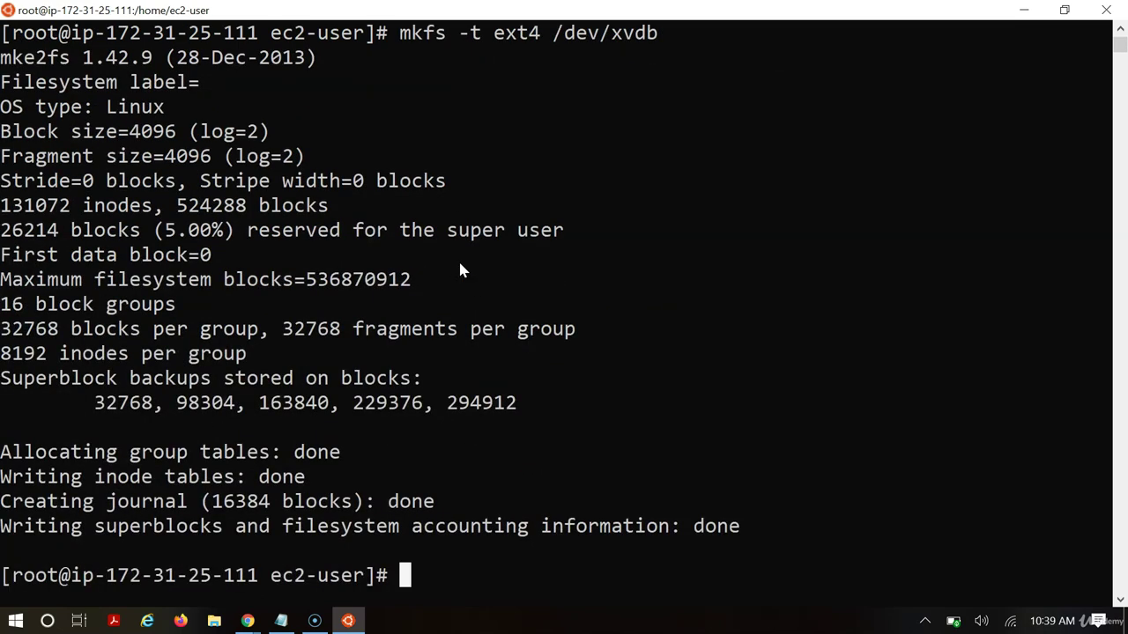
type("clear")
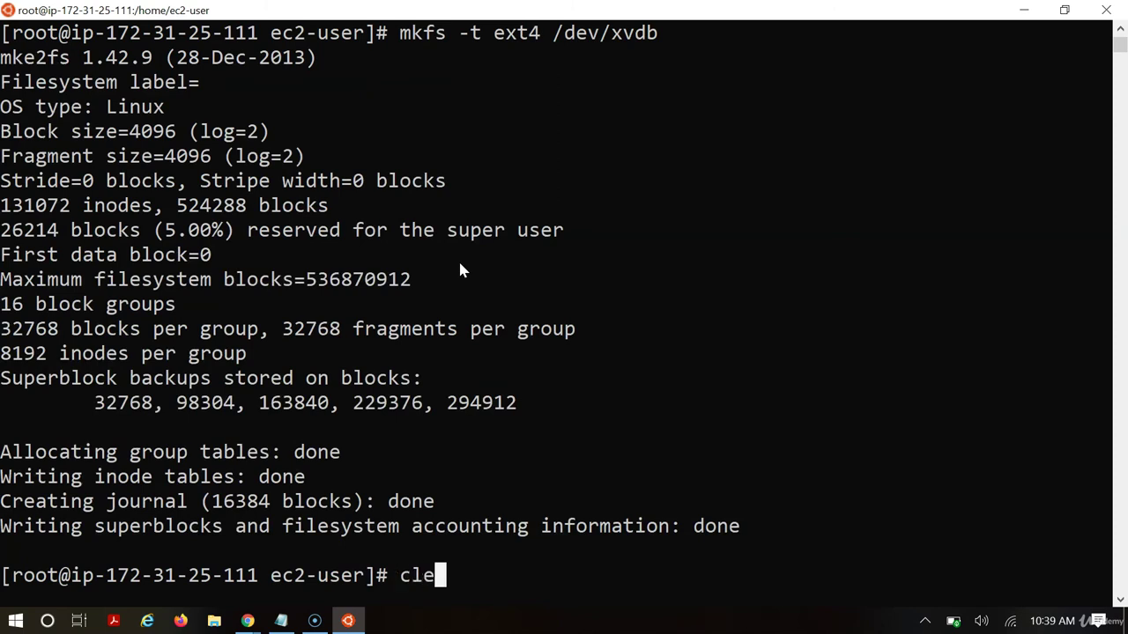
key("Return")
key("Return")
left_click(461, 120)
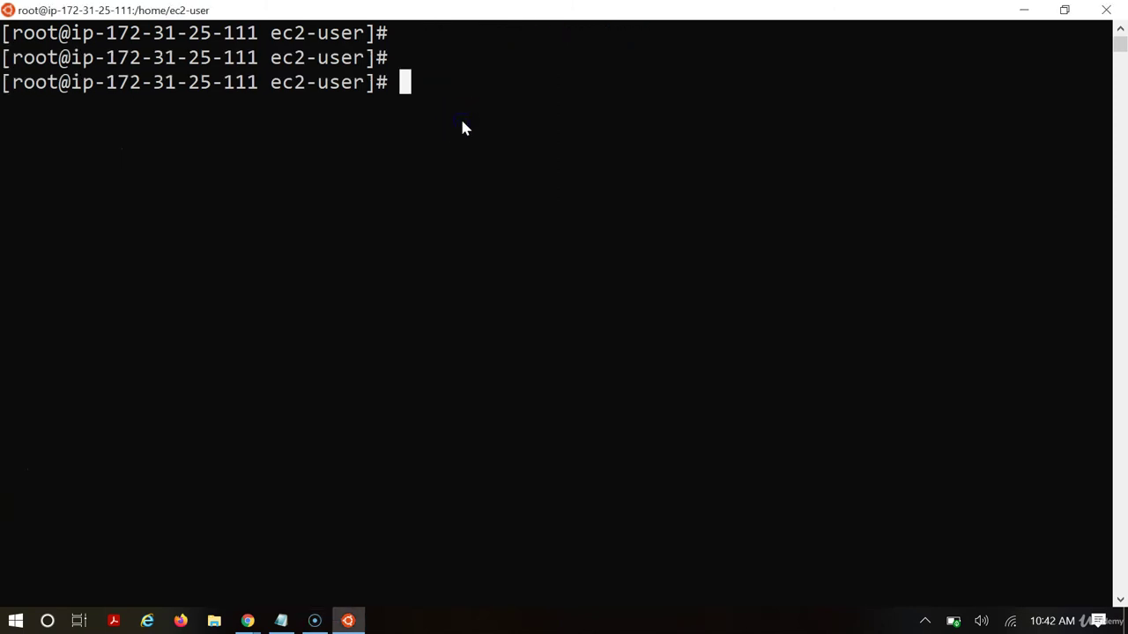
Step: List block devices with lsblk and check the contents of /data
type("m")
key("BackSpace")
type("lsblk")
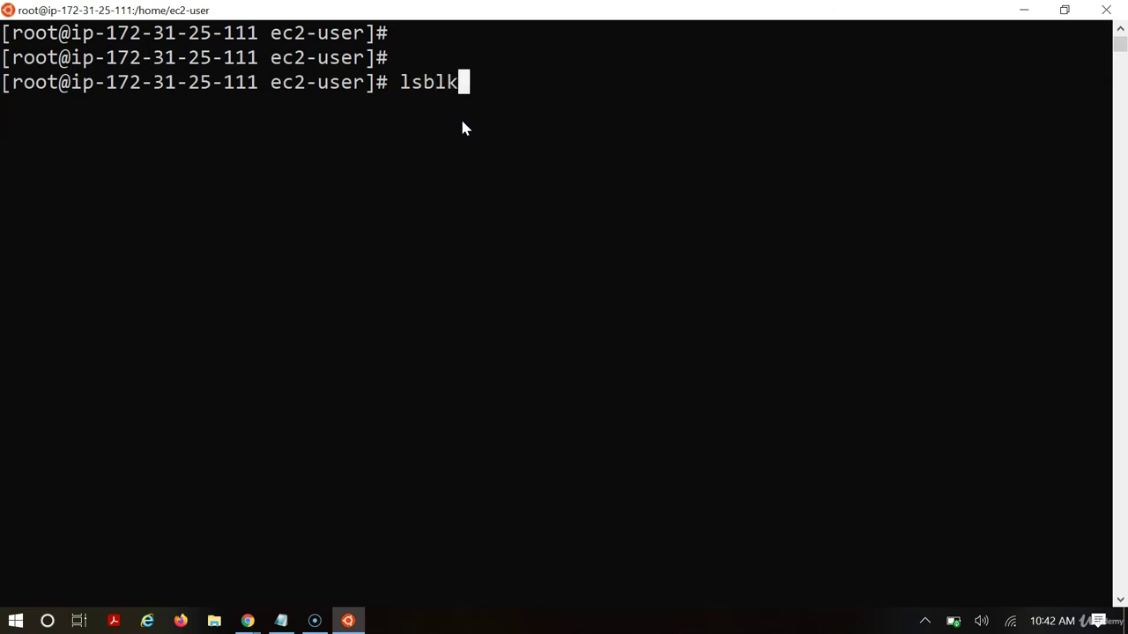
key("Return")
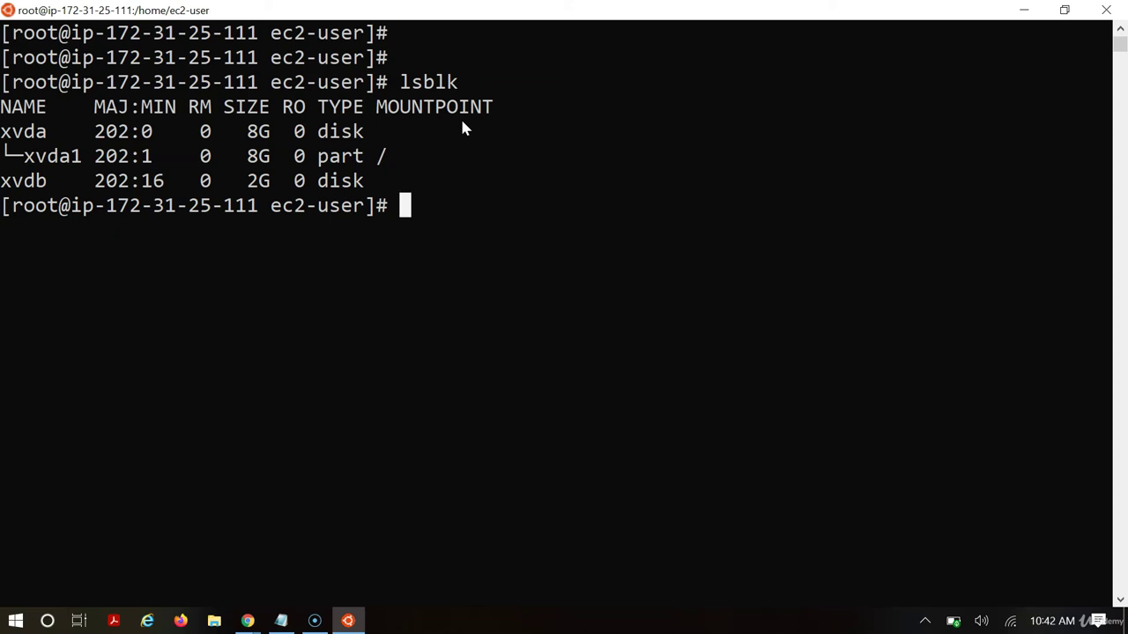
type("ls ")
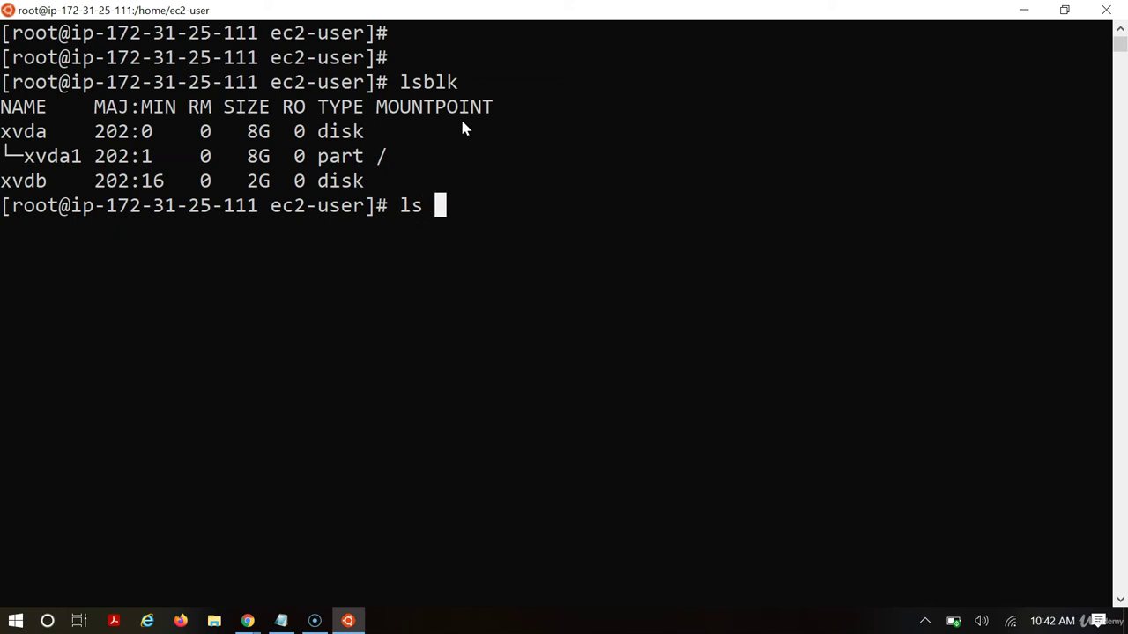
type("/data/")
key("Return")
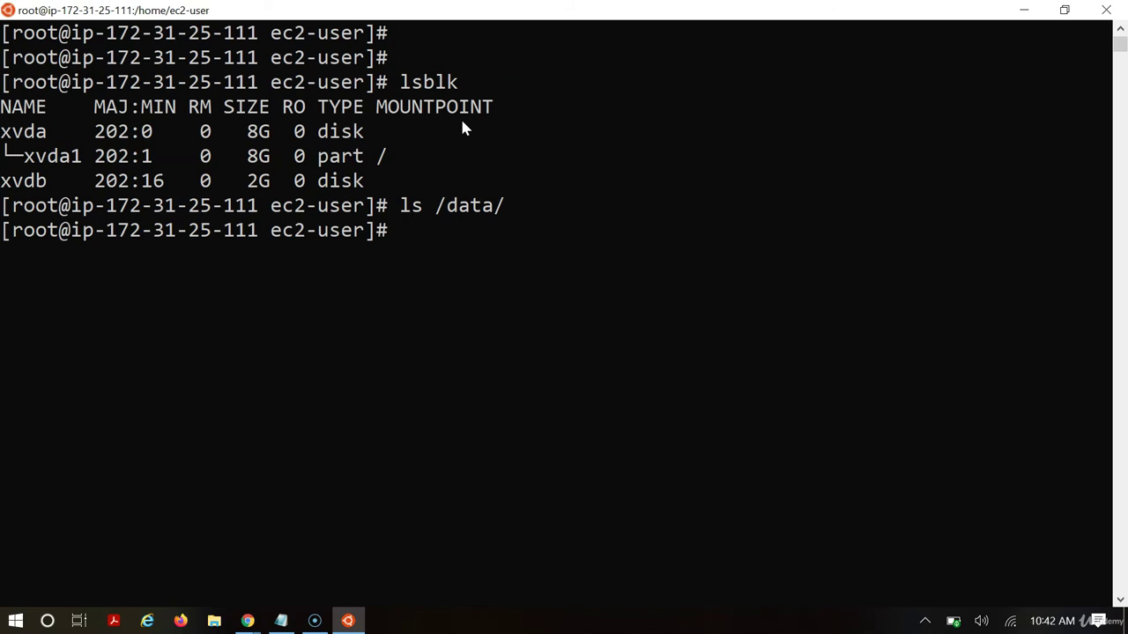
Step: Mount /dev/xvdb on /data and confirm the /data mountpoint with lsblk
type("mount ")
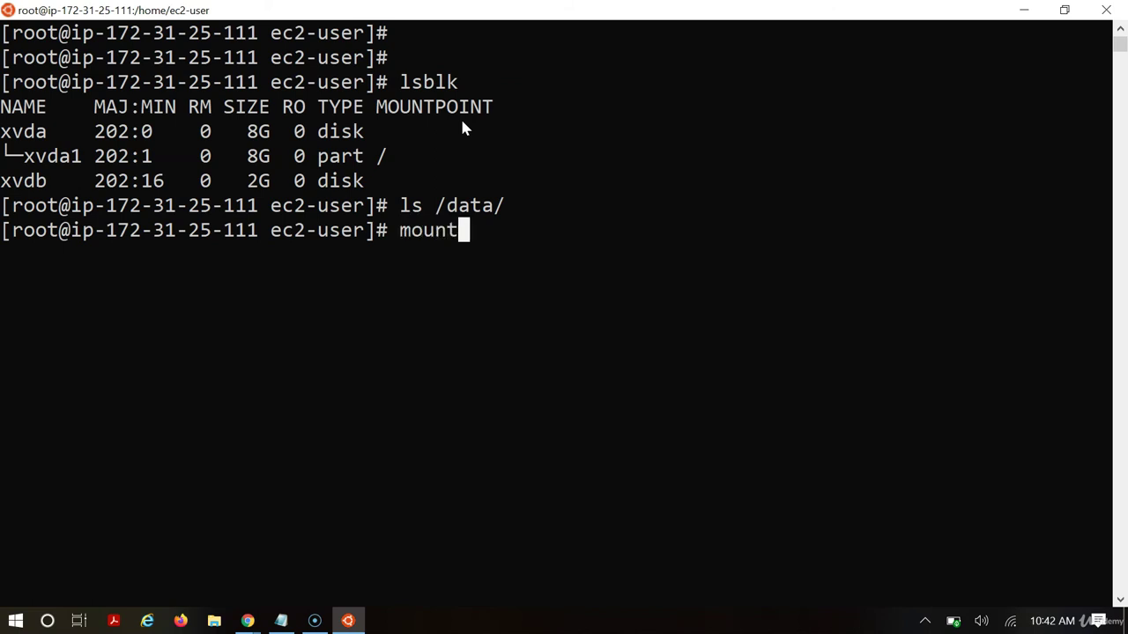
type("/dev/")
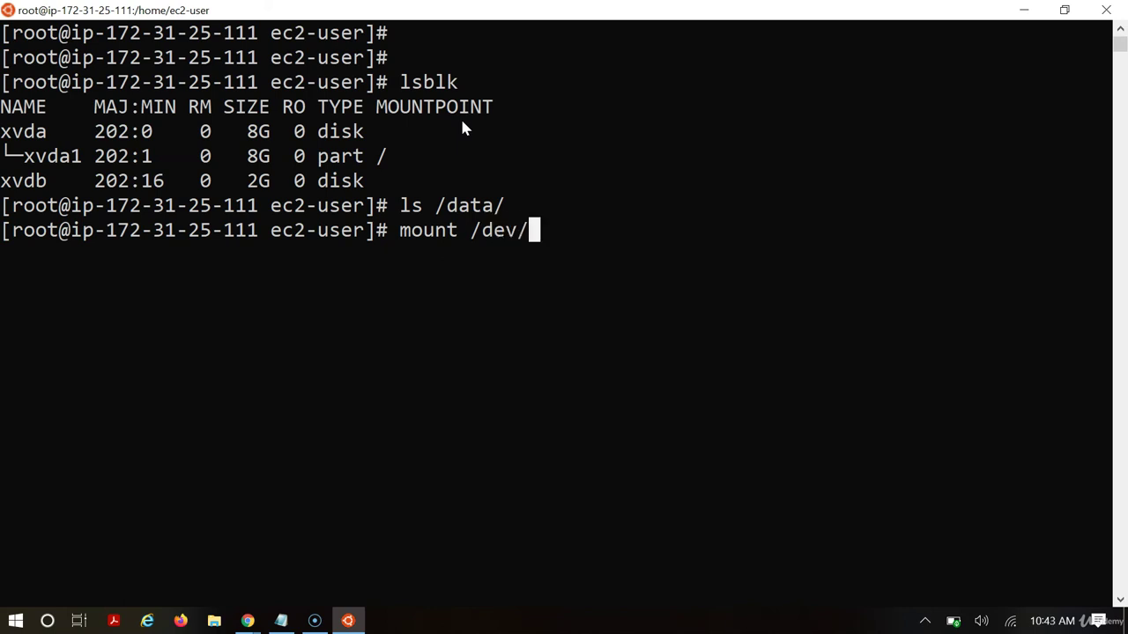
type("xvdb ")
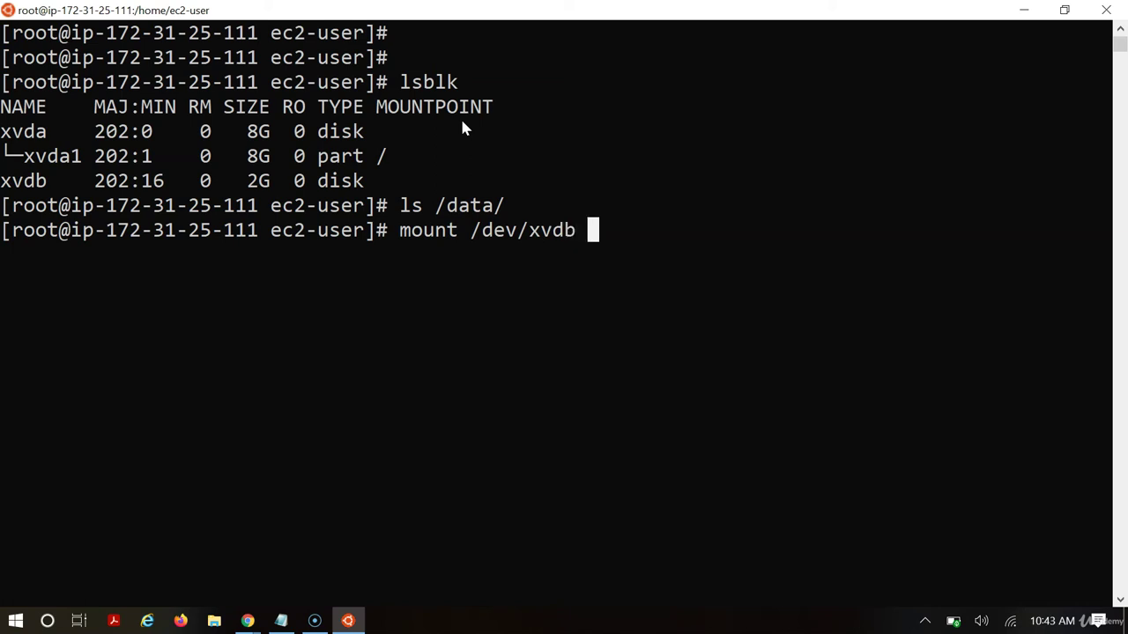
type("/data")
key("Return")
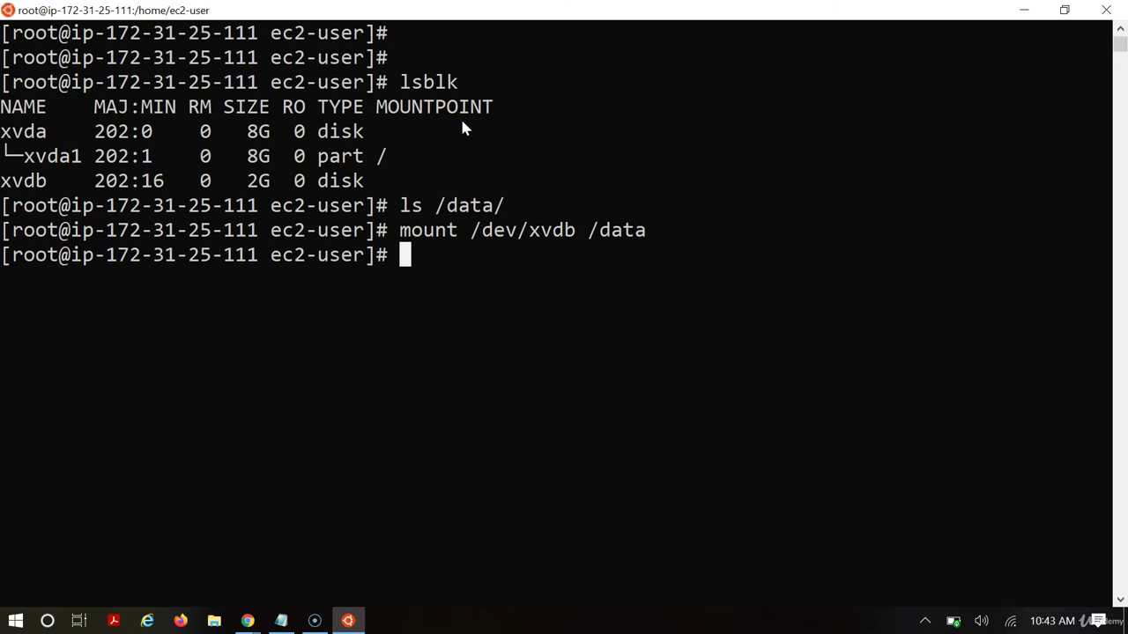
key("Up")
key("Up")
key("Up")
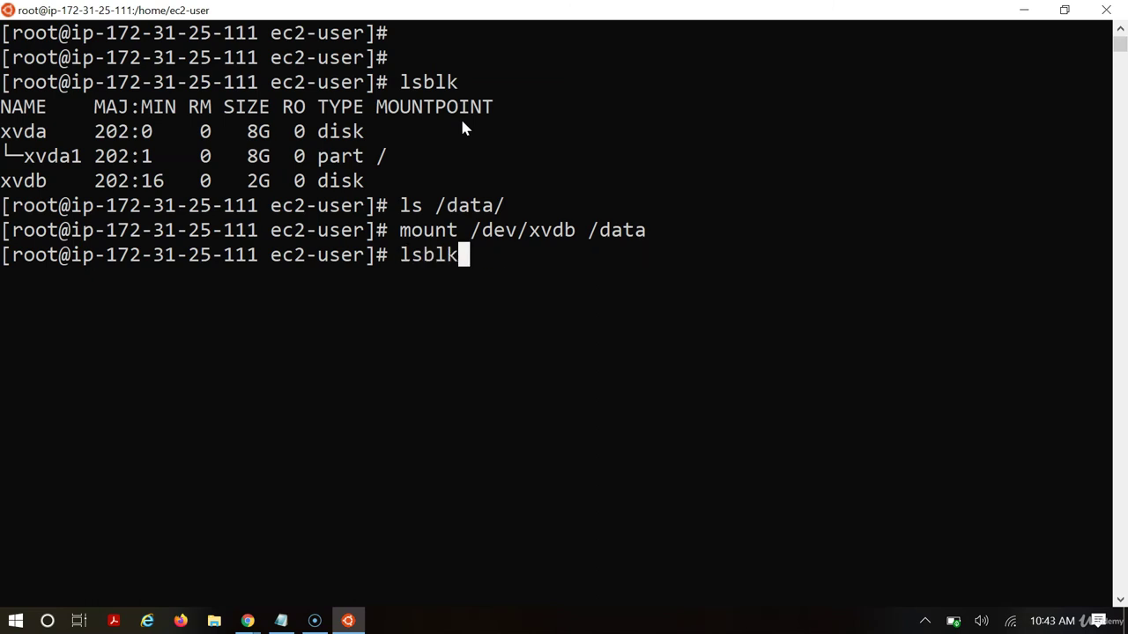
key("Return")
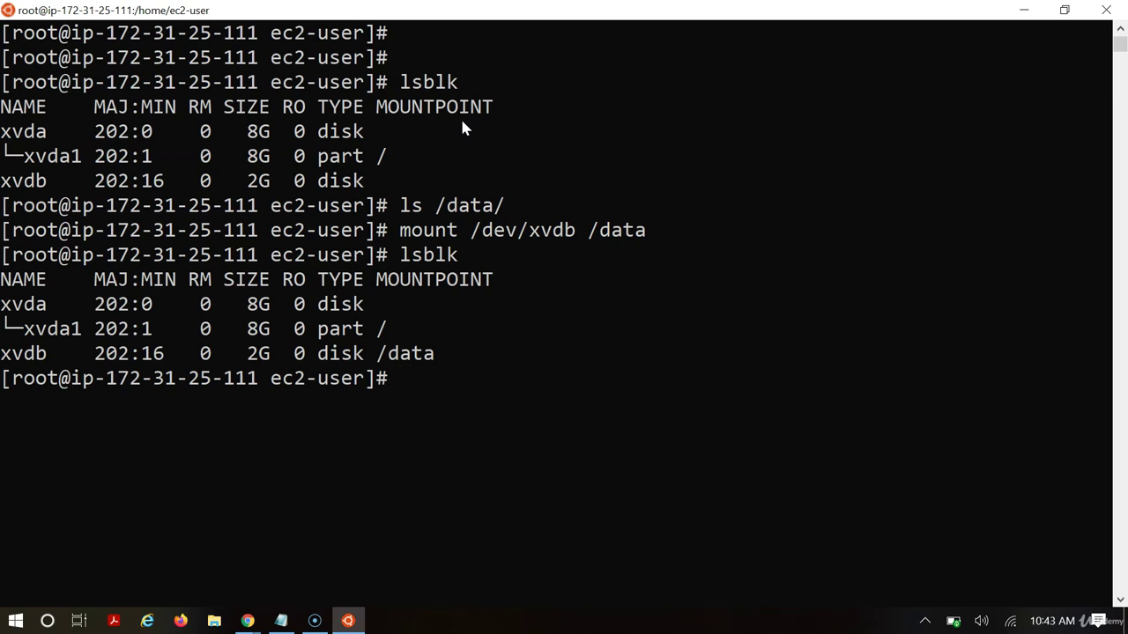
left_click_drag(12, 353, 428, 365)
Step: Create the folder /data/test with mkdir
left_click(428, 377)
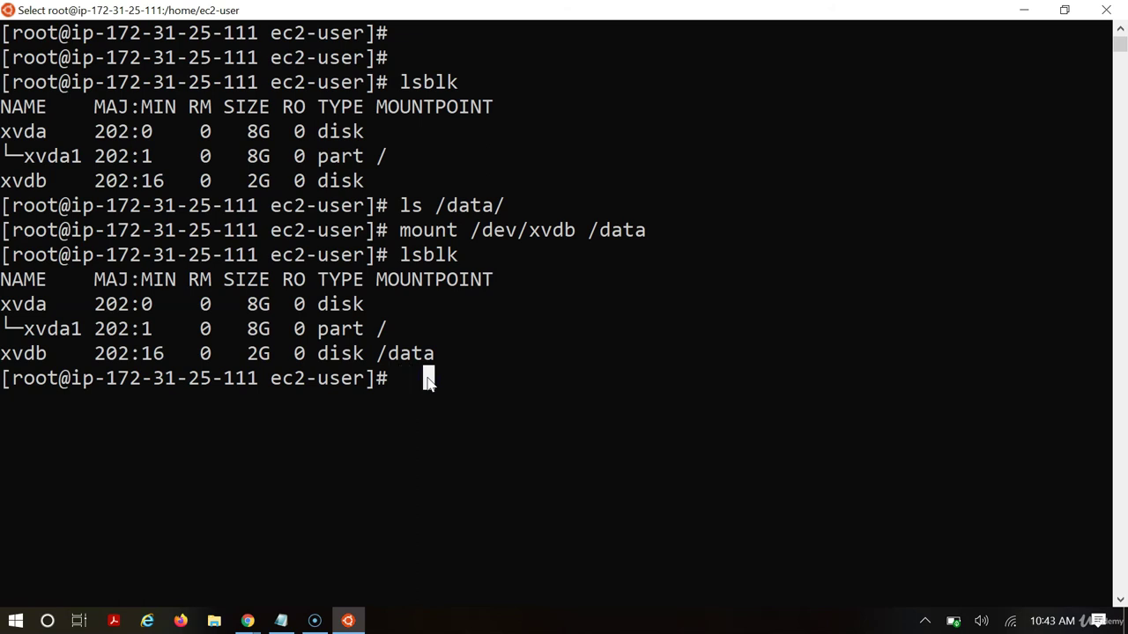
type("mkdit ")
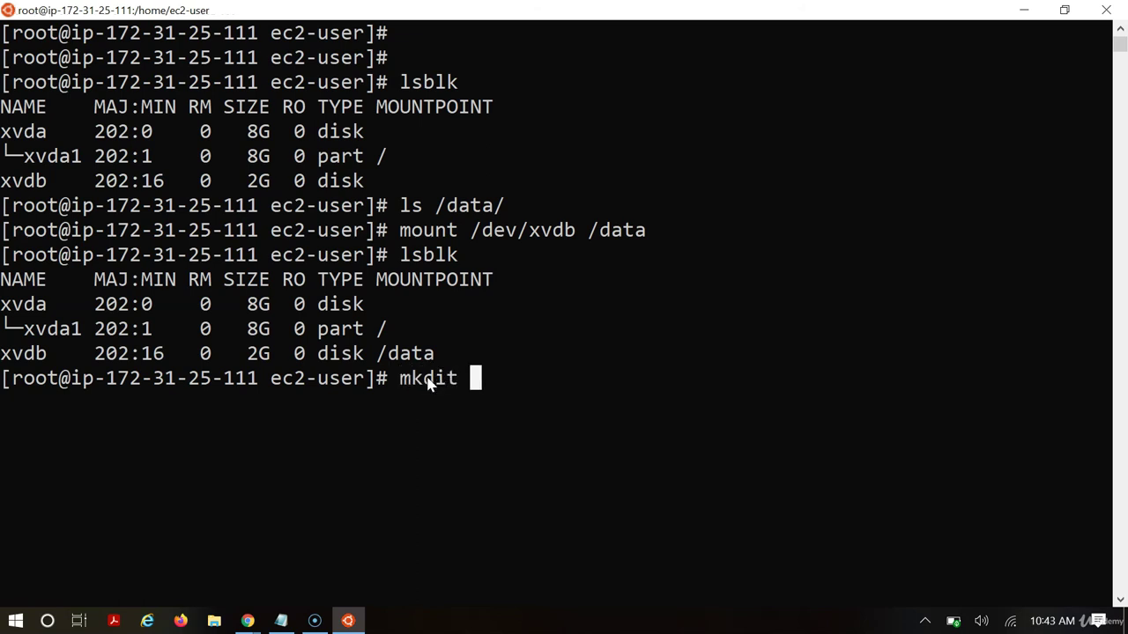
key("BackSpace")
key("BackSpace")
type("r /d")
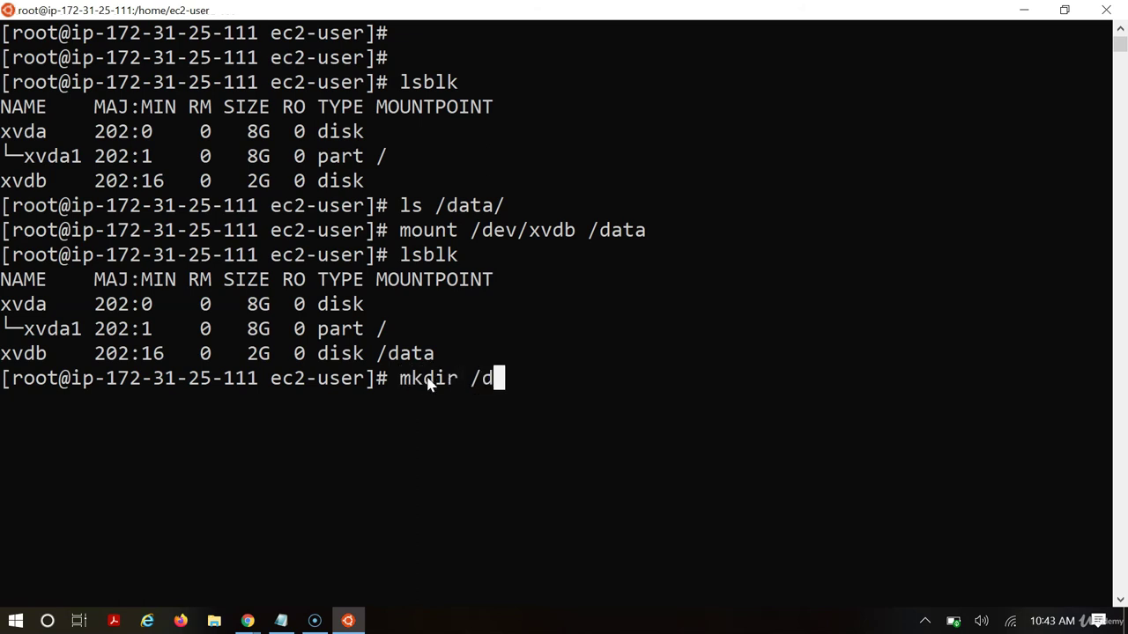
type("ata/test")
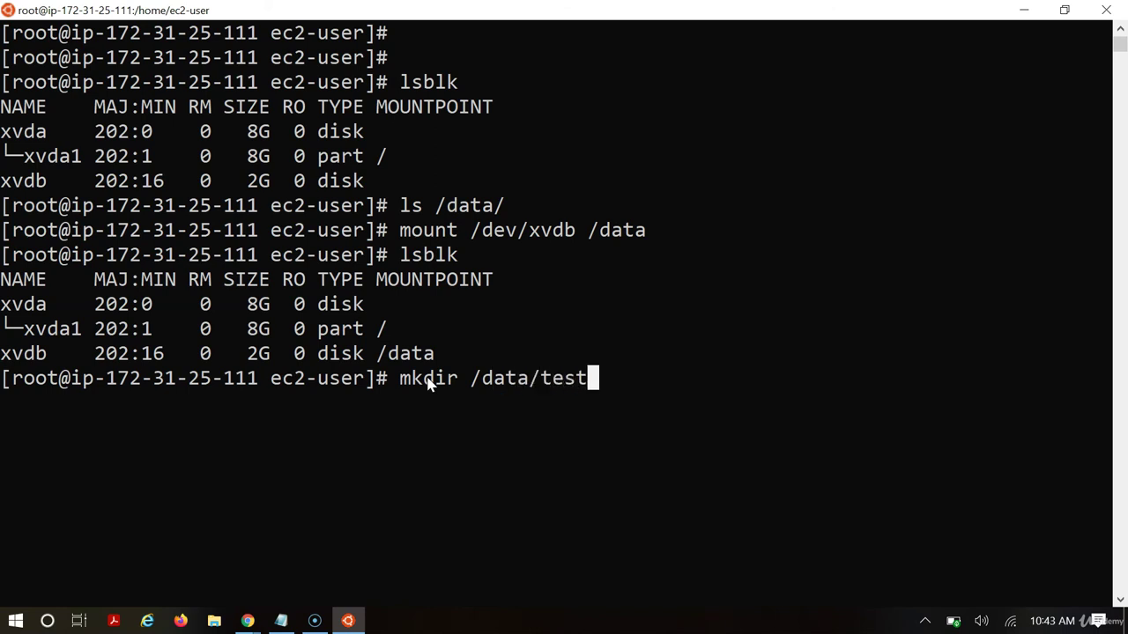
key("Return")
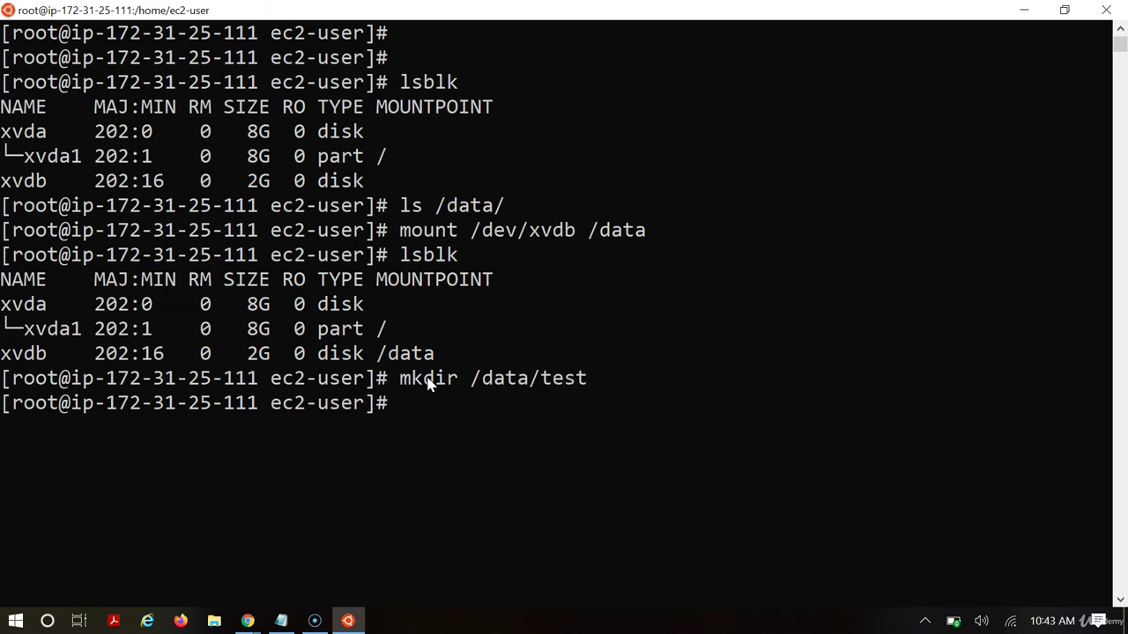
Step: Create an empty file /data/test/test.txt with touch, reusing the previous command
key("Up")
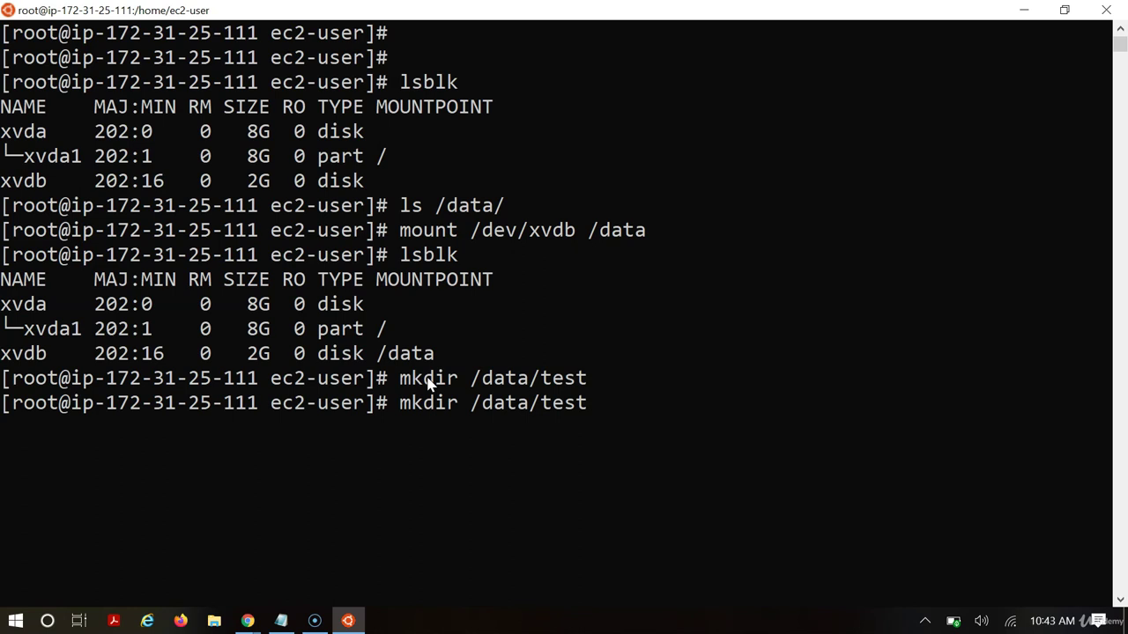
type("/")
key("Delete")
key("Delete")
key("Delete")
key("Delete")
key("Delete")
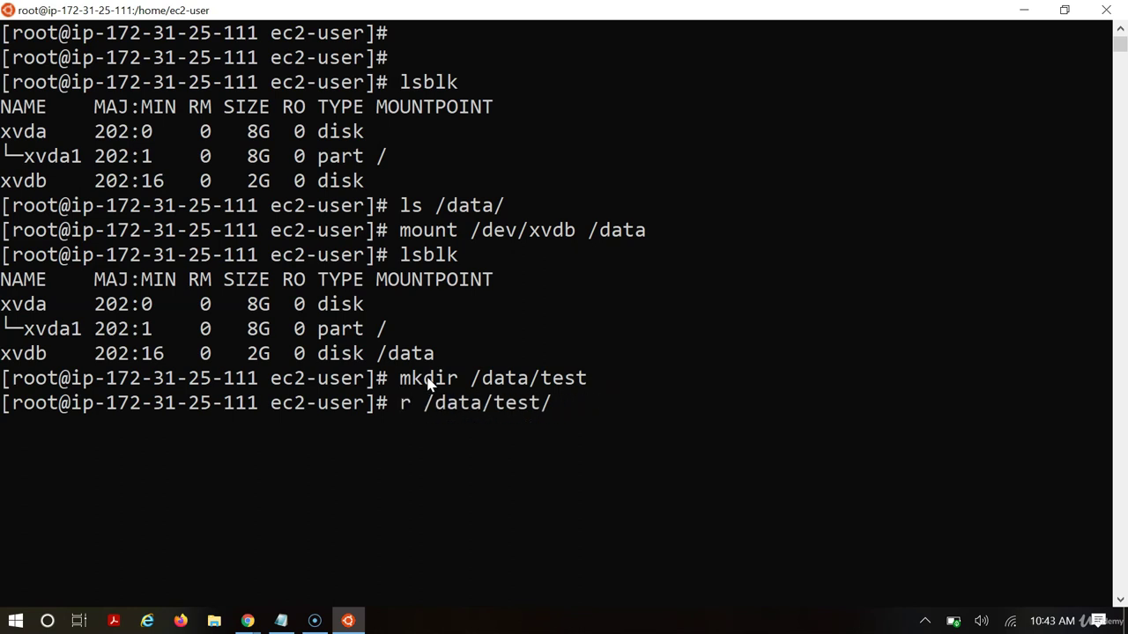
type("touhc")
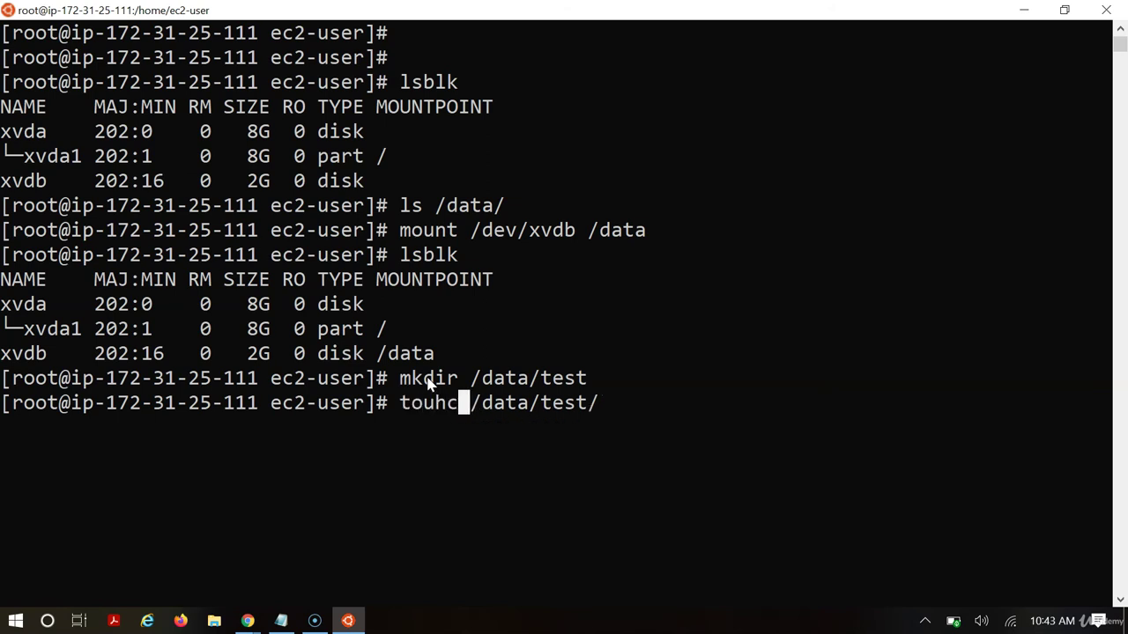
key("BackSpace")
key("BackSpace")
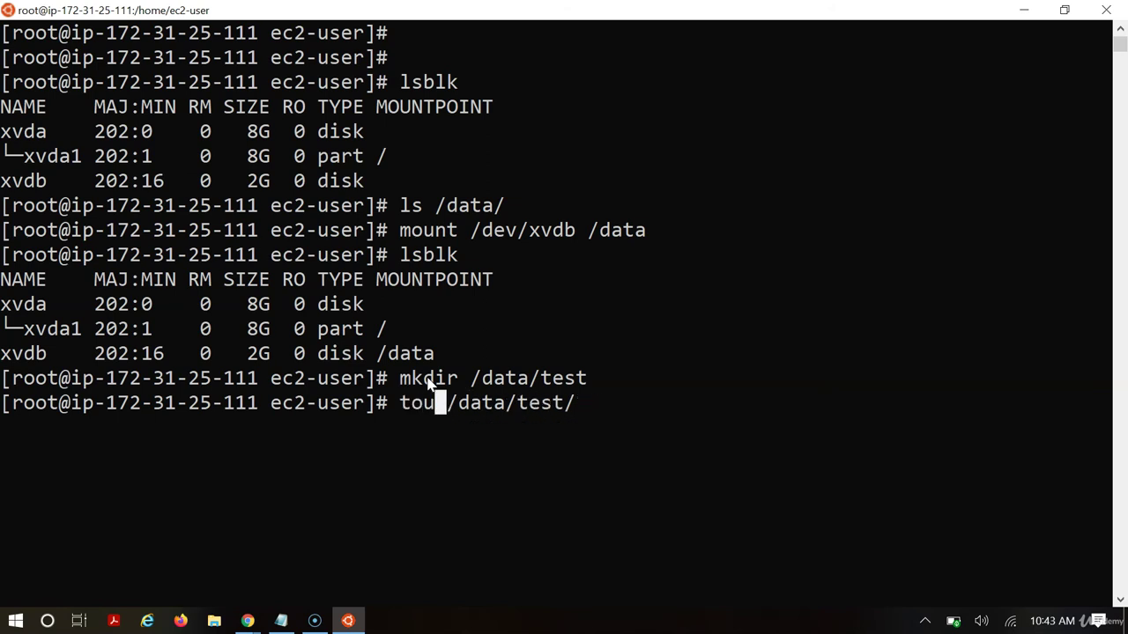
type("ch")
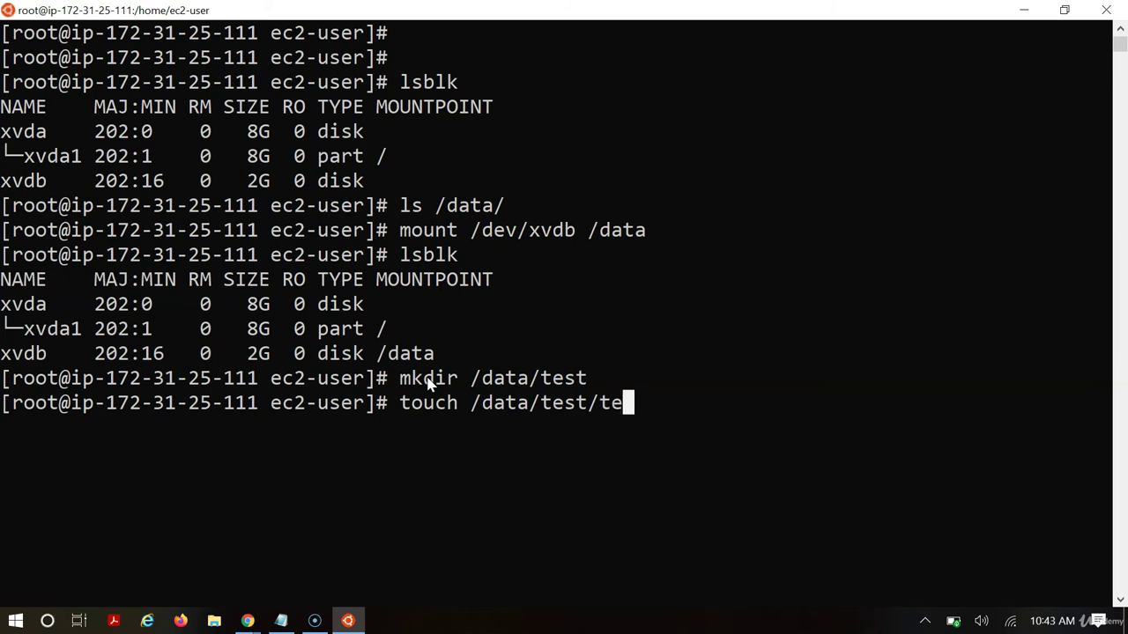
type("test.txt")
key("Return")
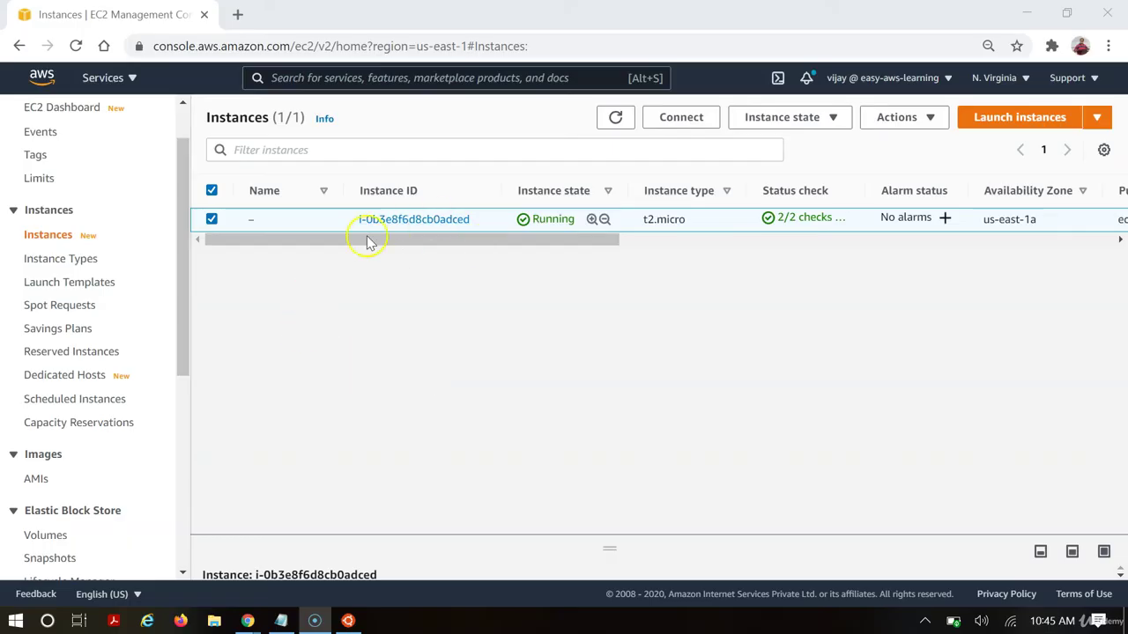
Step: In the Volumes list, compare the 8 GiB and 2 GiB volumes and select the 2 GiB one
scroll(117, 353, "down", 2)
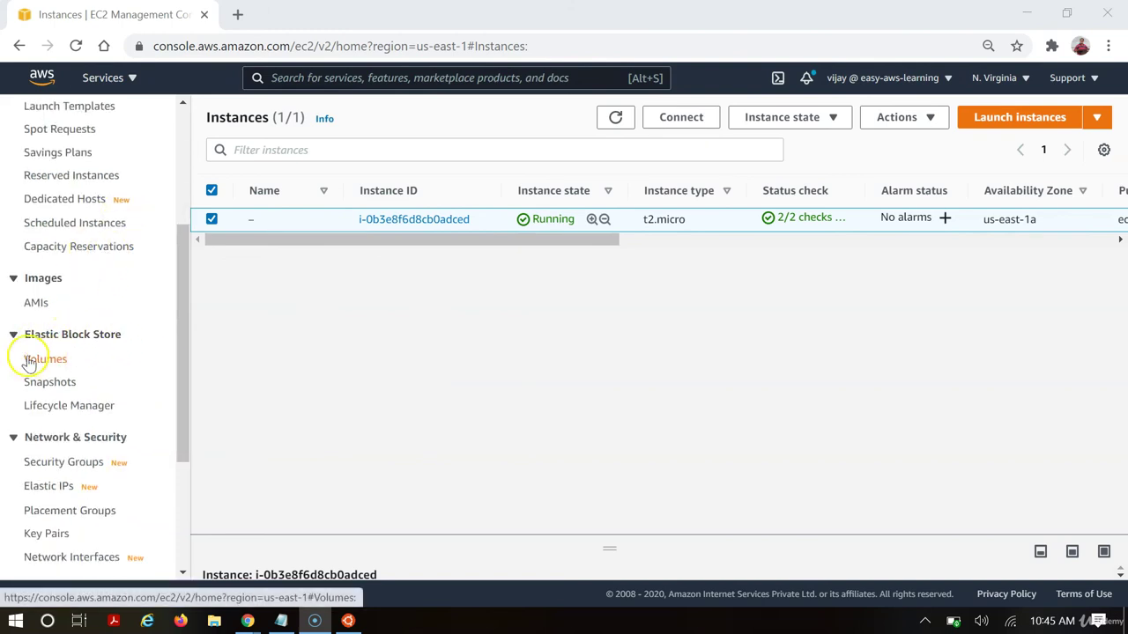
left_click(53, 361)
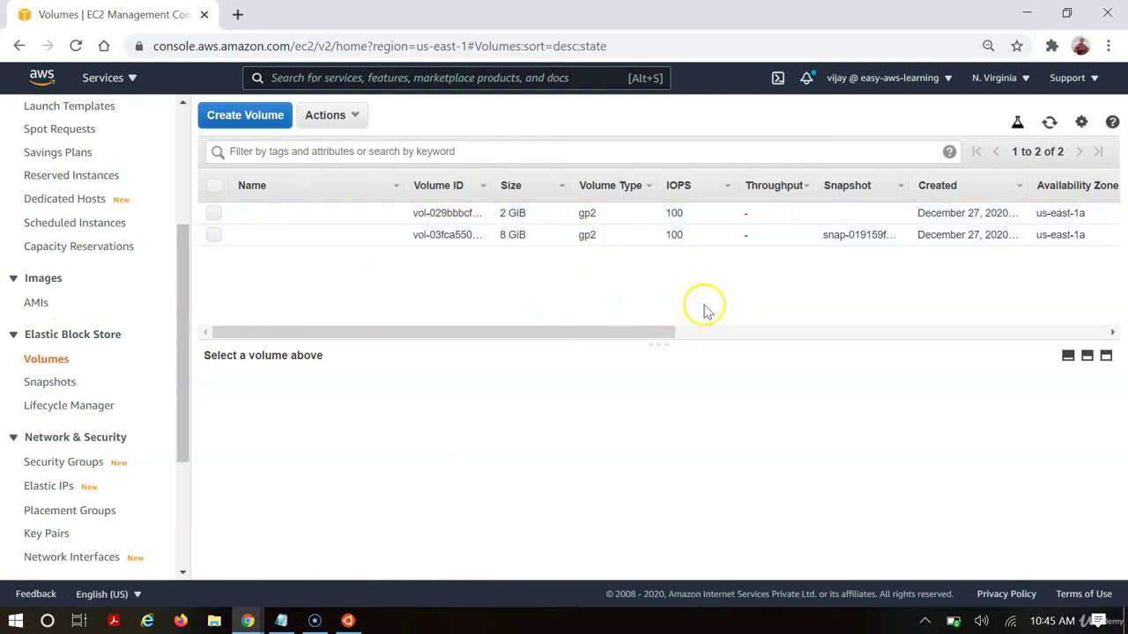
left_click_drag(507, 254, 765, 240)
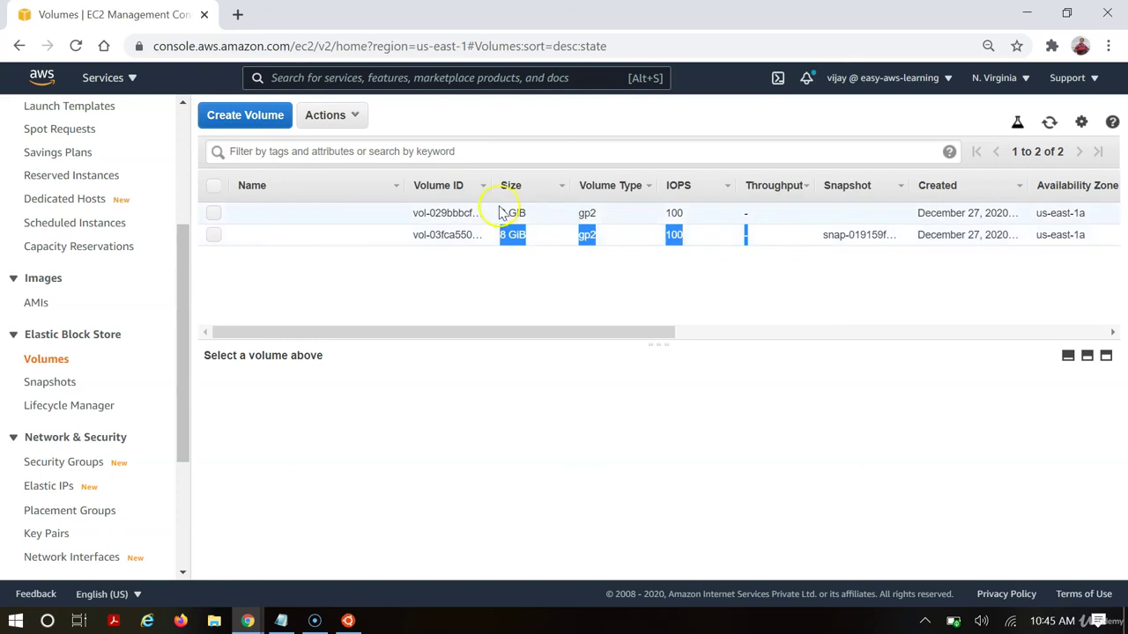
left_click_drag(500, 213, 634, 218)
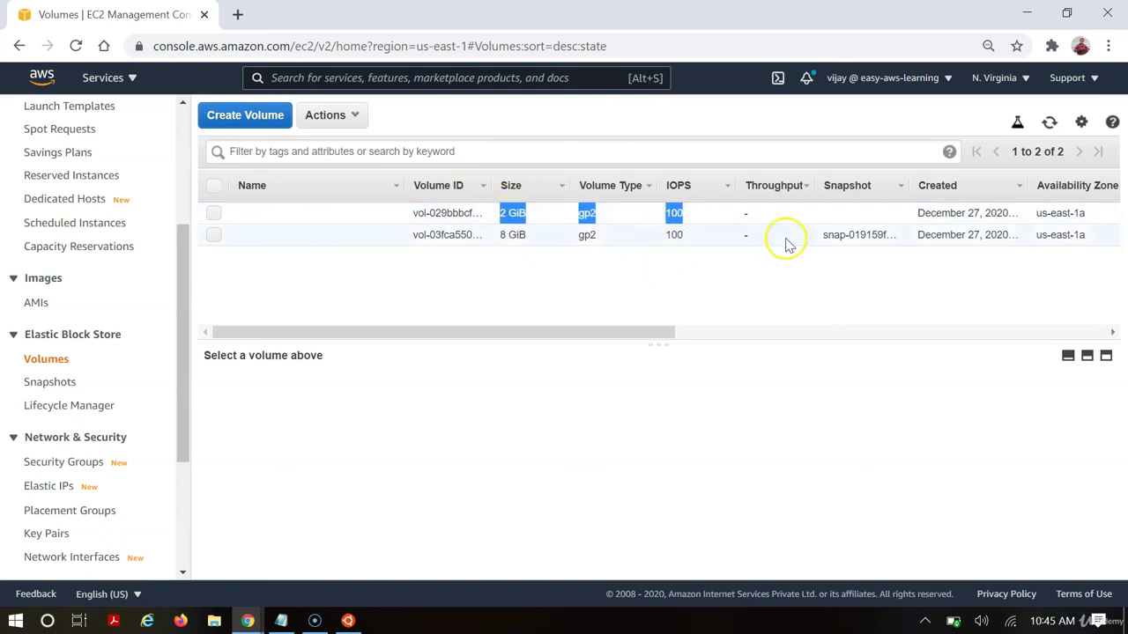
left_click(508, 216)
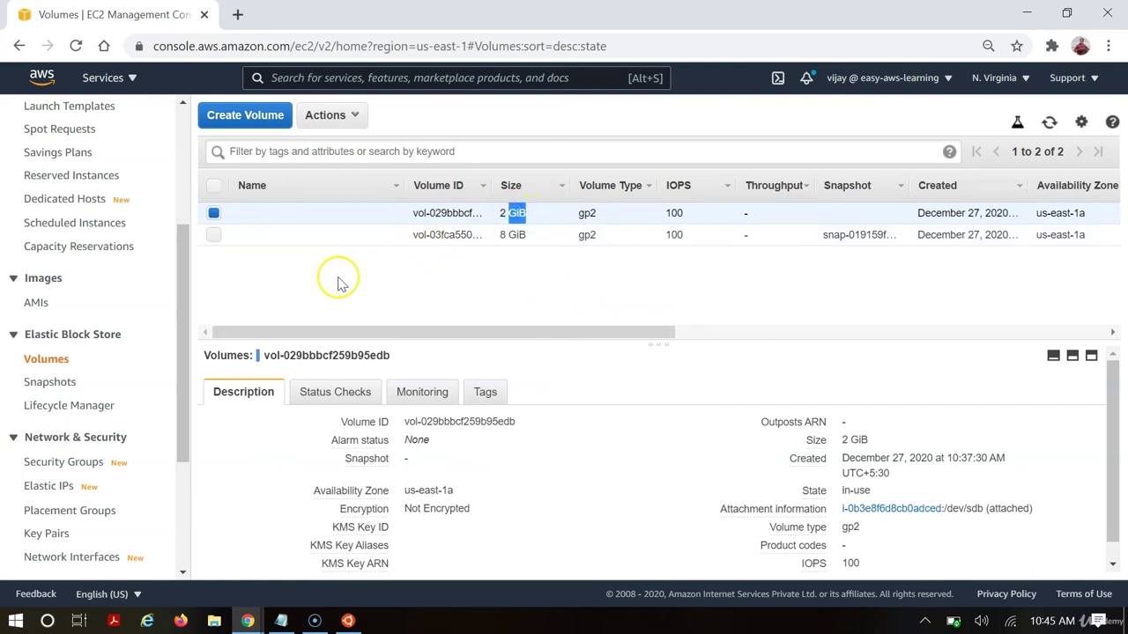
Step: Name the 2 GiB volume Custom
mouse_move(346, 214)
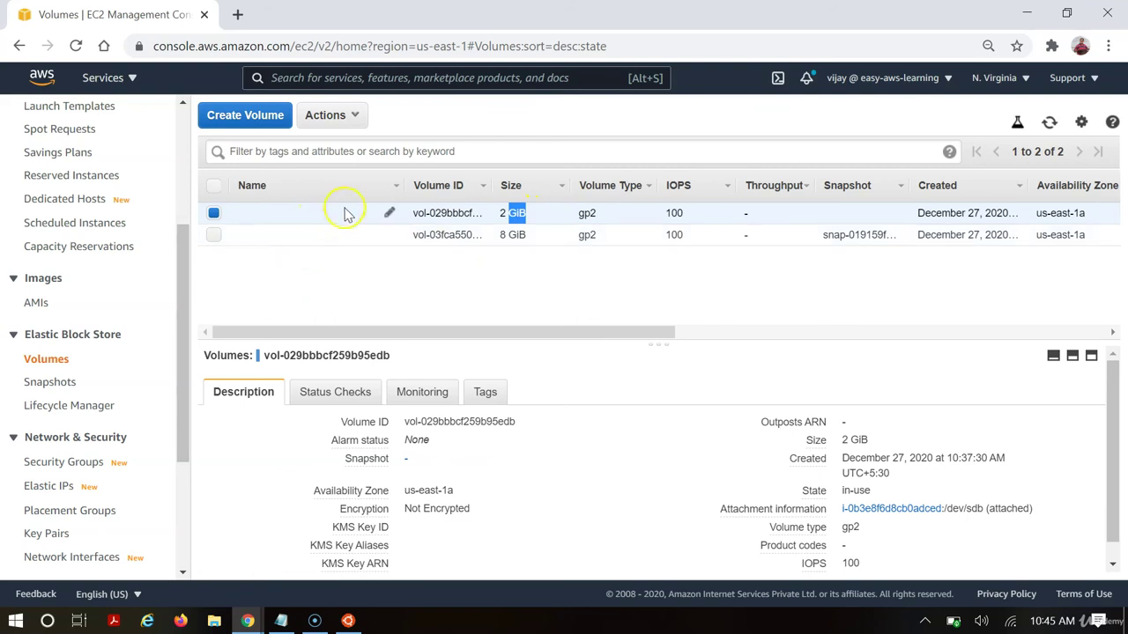
left_click(390, 216)
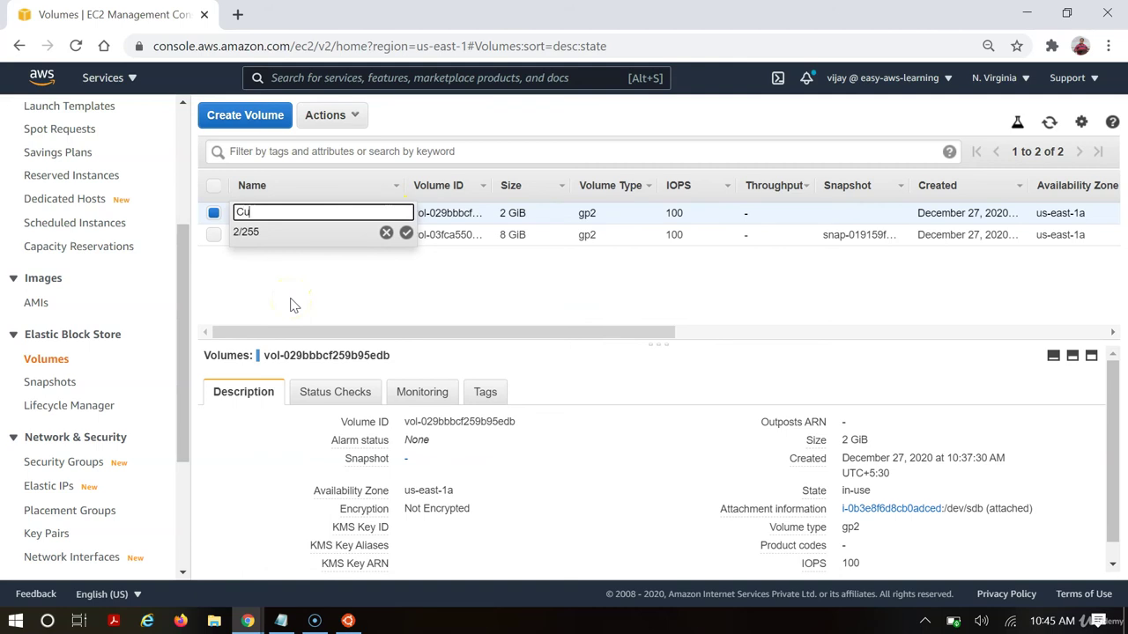
key("Return")
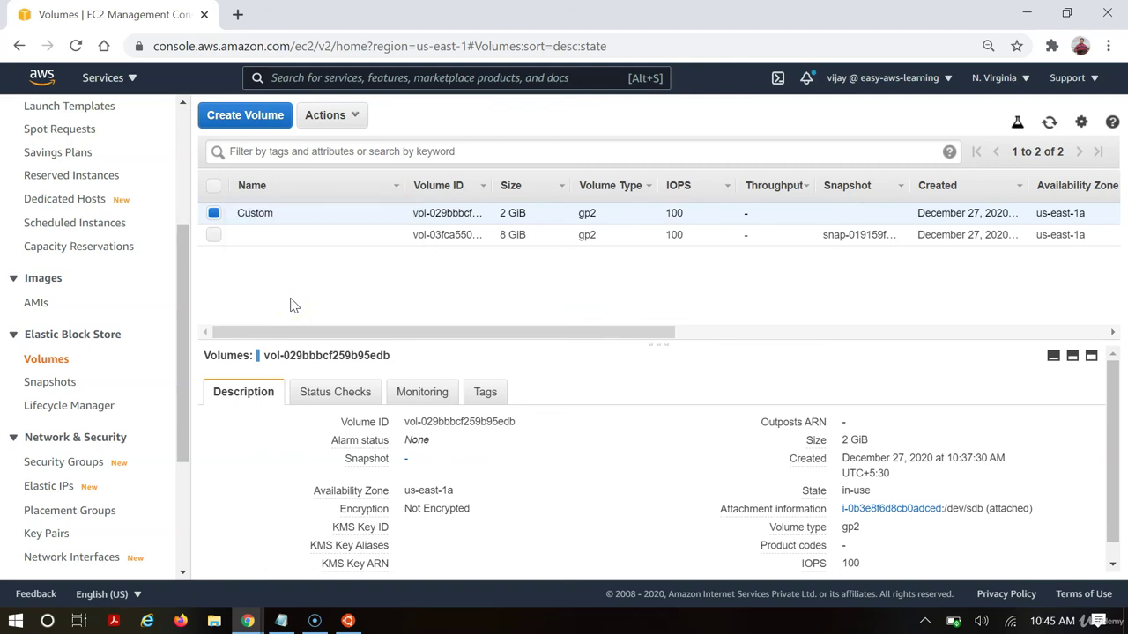
left_click(354, 117)
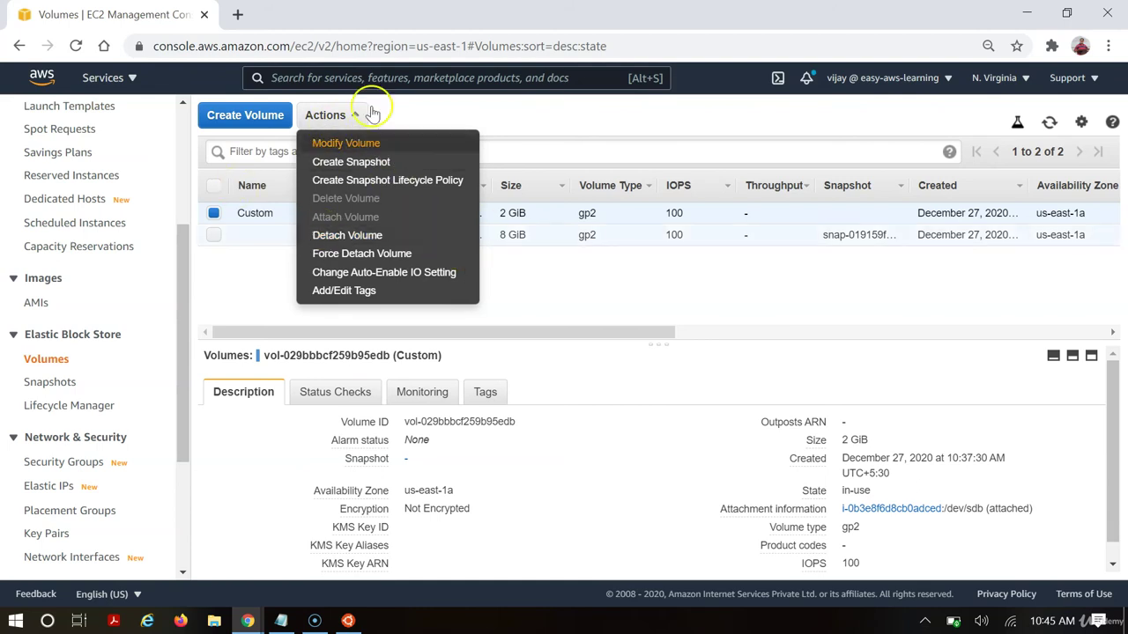
Step: Create a snapshot of the Custom volume with the description MySnapshots
left_click(390, 166)
left_click(333, 242)
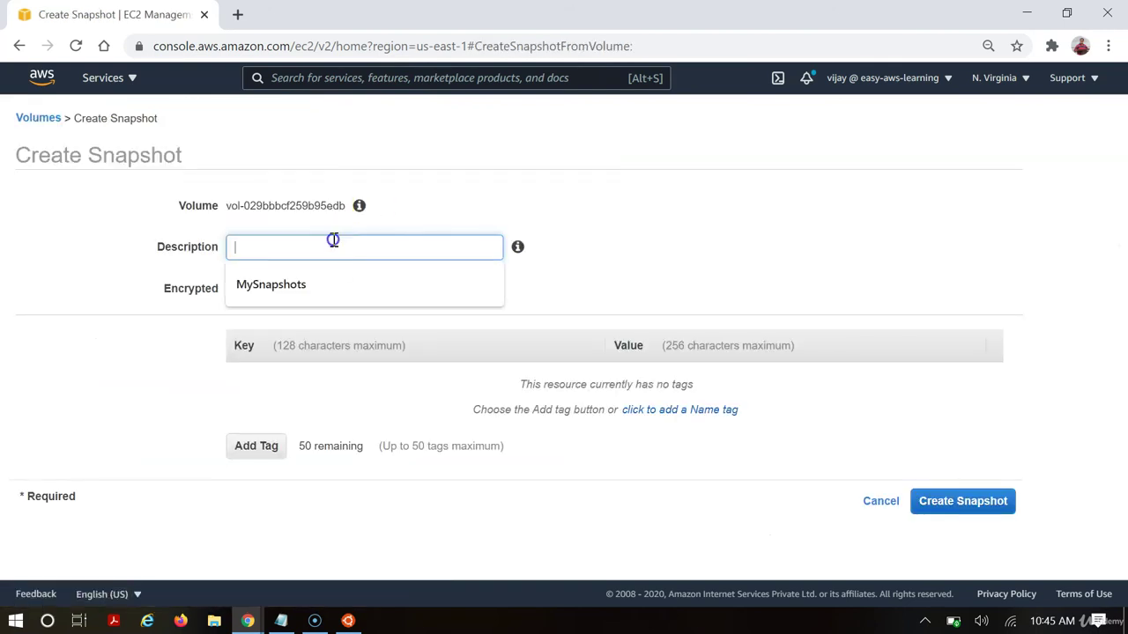
left_click(304, 286)
left_click_drag(230, 207, 351, 221)
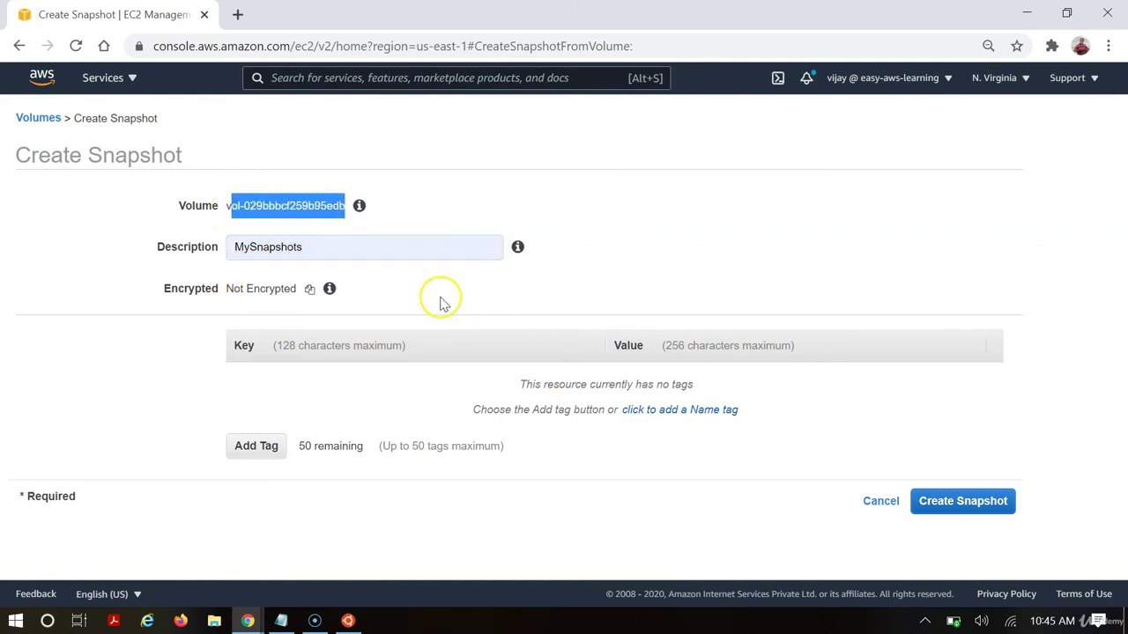
left_click(969, 509)
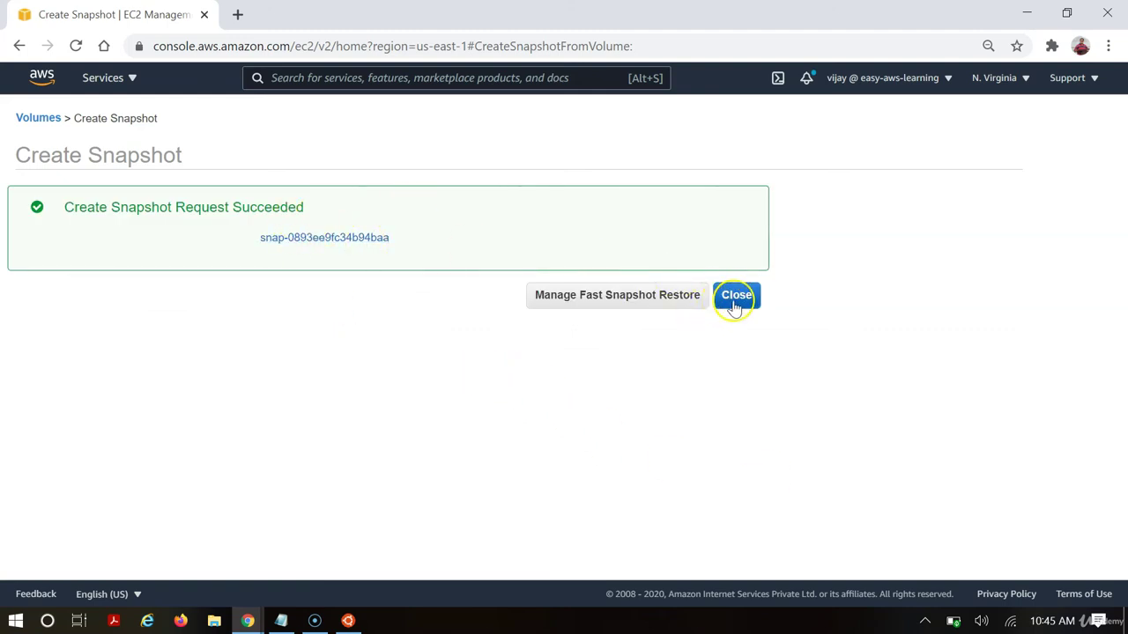
Step: Check the Snapshots list for the new pending MySnapshots snapshot
left_click(732, 304)
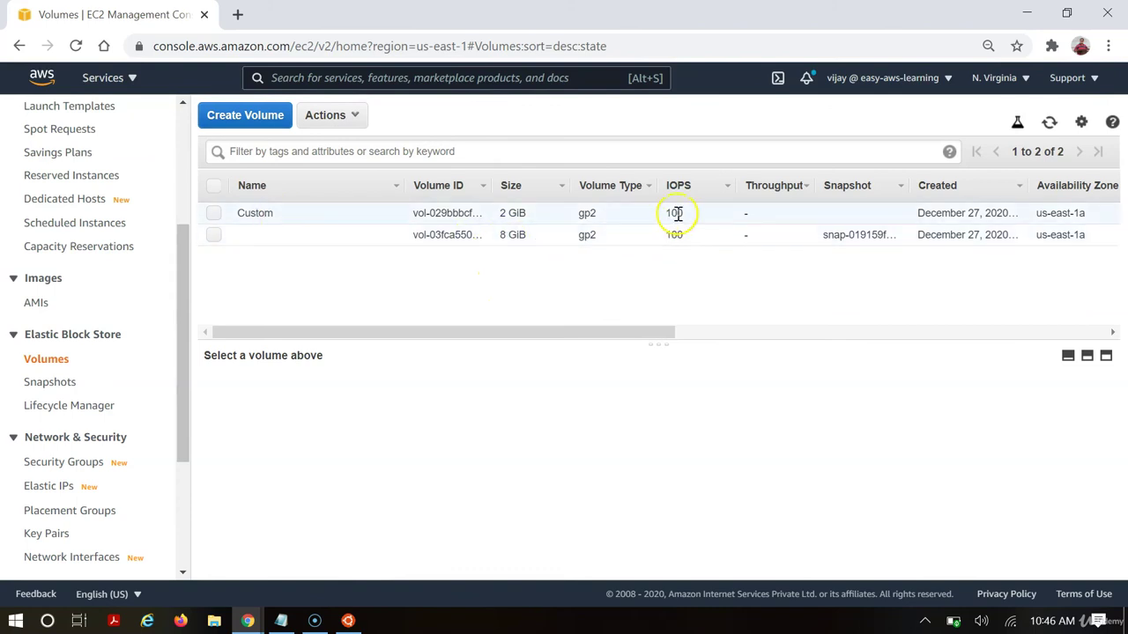
left_click(44, 382)
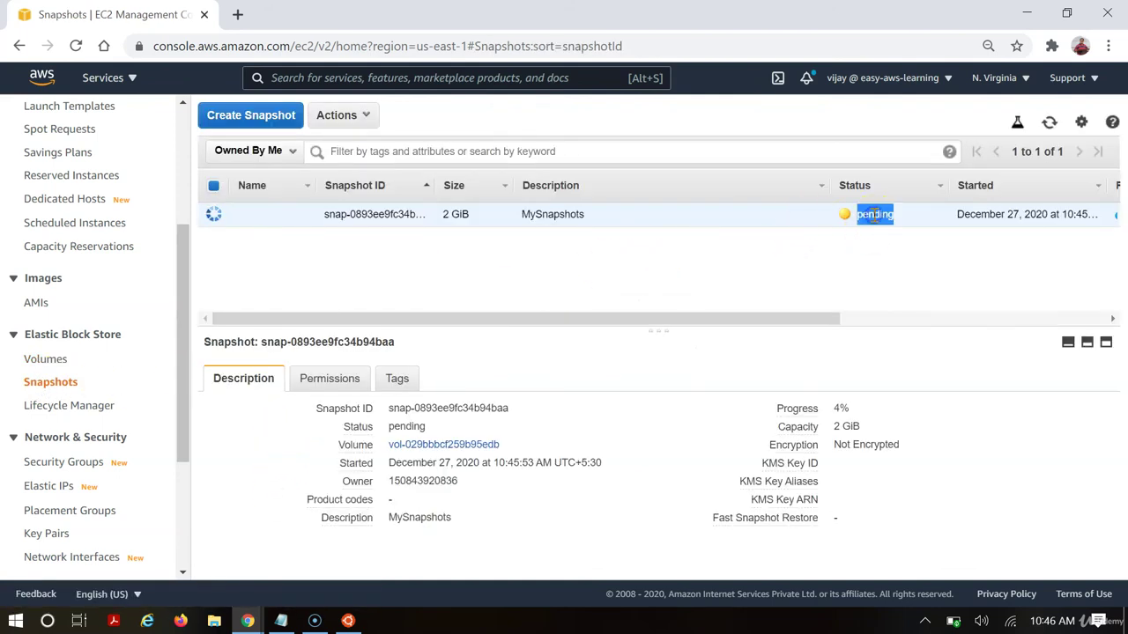
left_click_drag(753, 321, 558, 430)
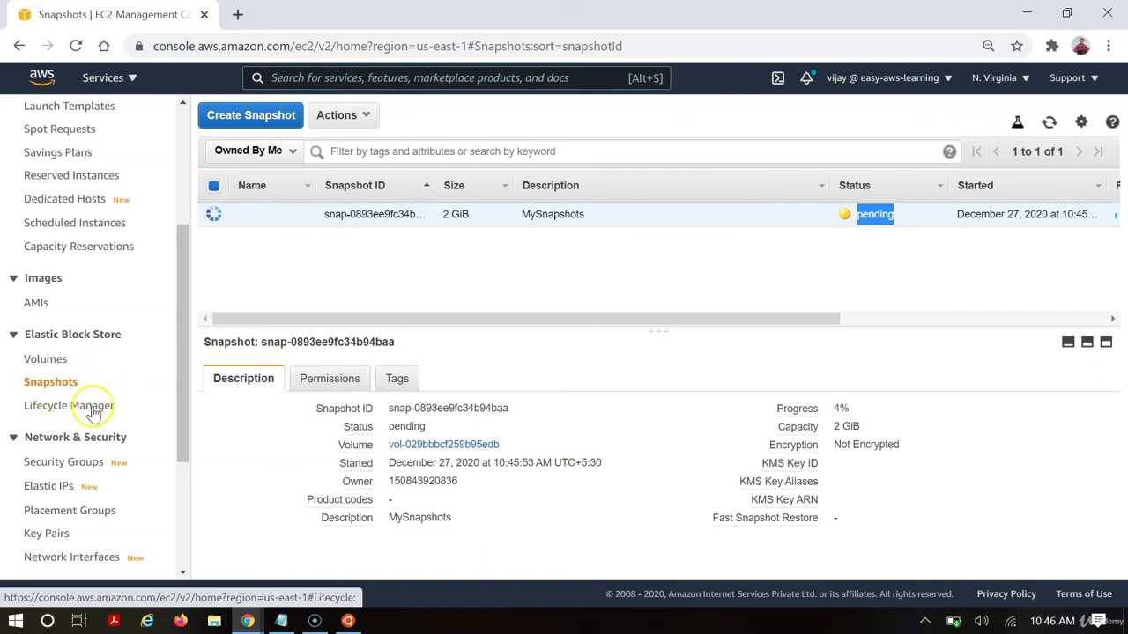
Step: Start a snapshot lifecycle policy for the Custom volume and enter Policy as its description
left_click(77, 358)
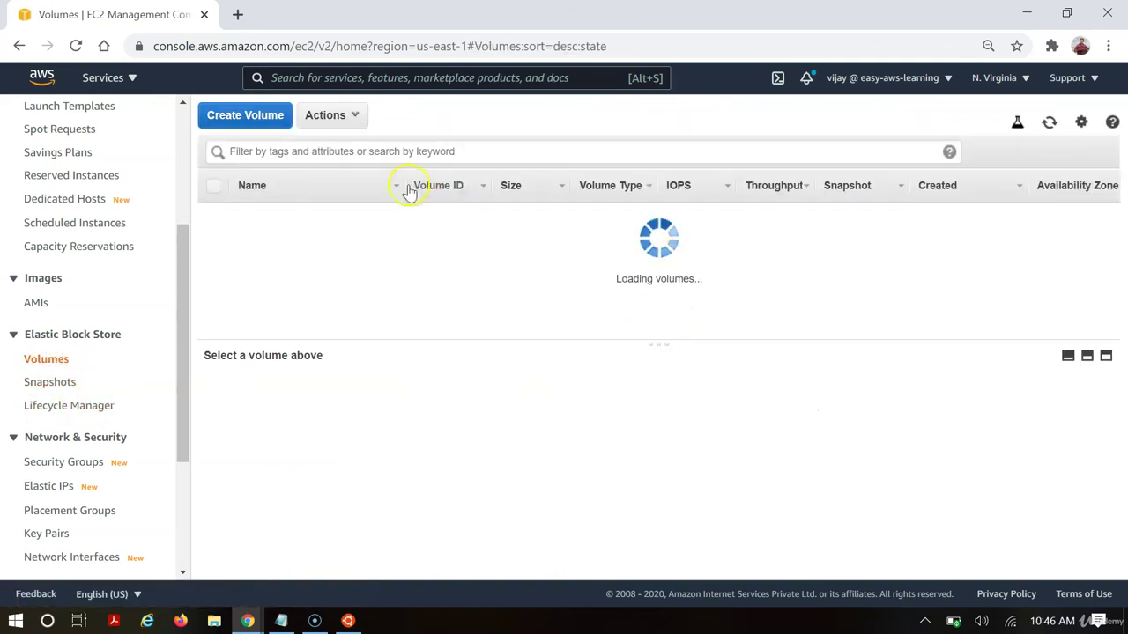
left_click(275, 214)
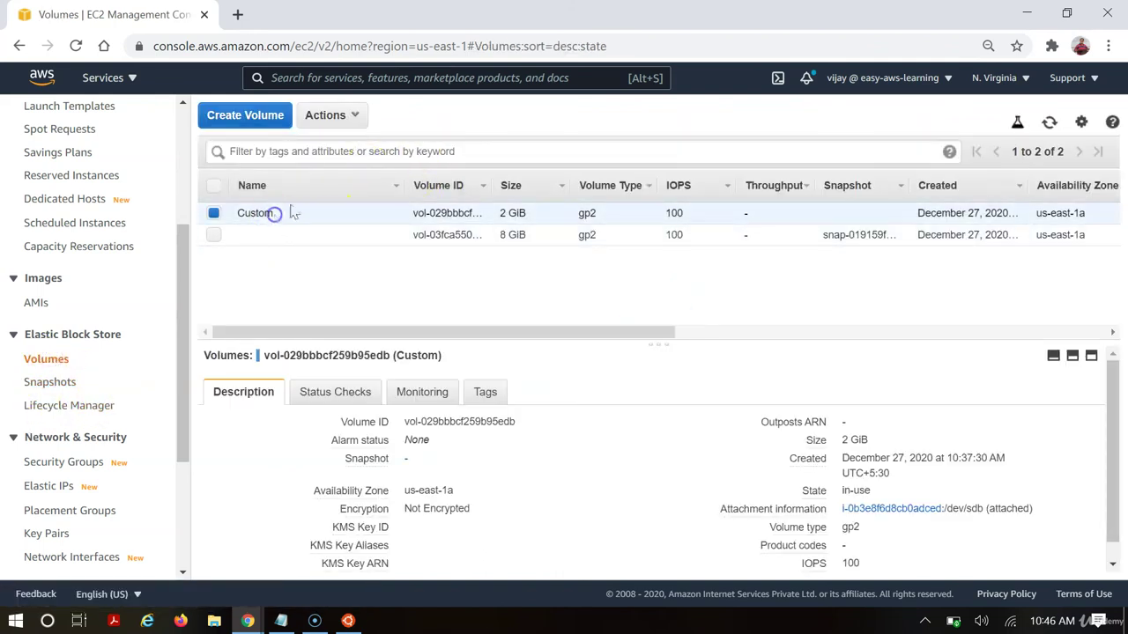
left_click(352, 114)
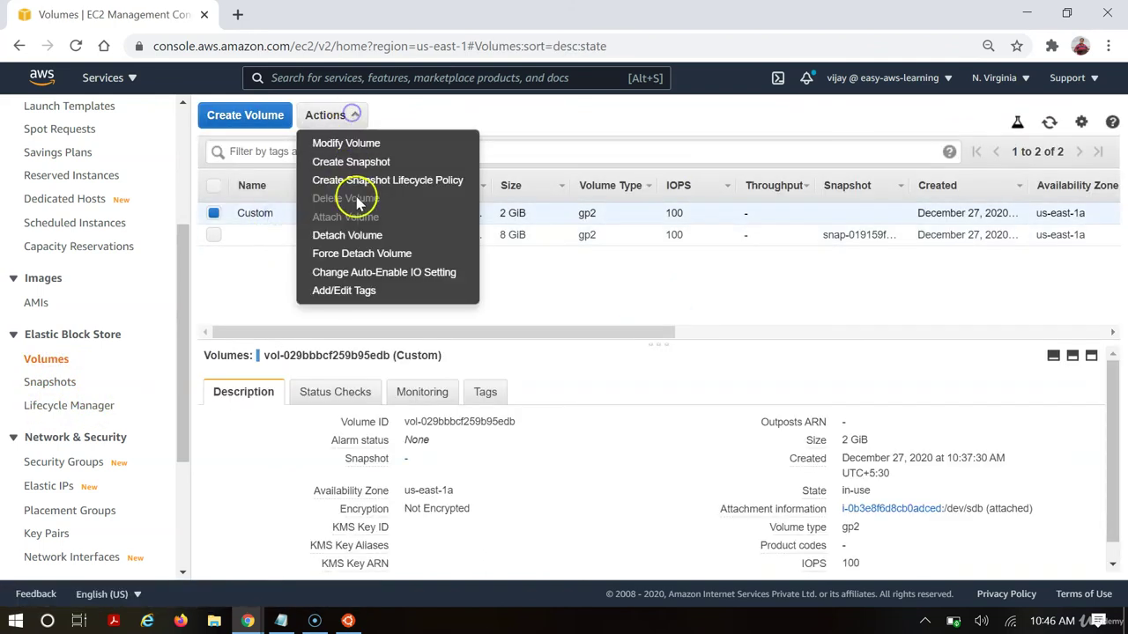
left_click(426, 181)
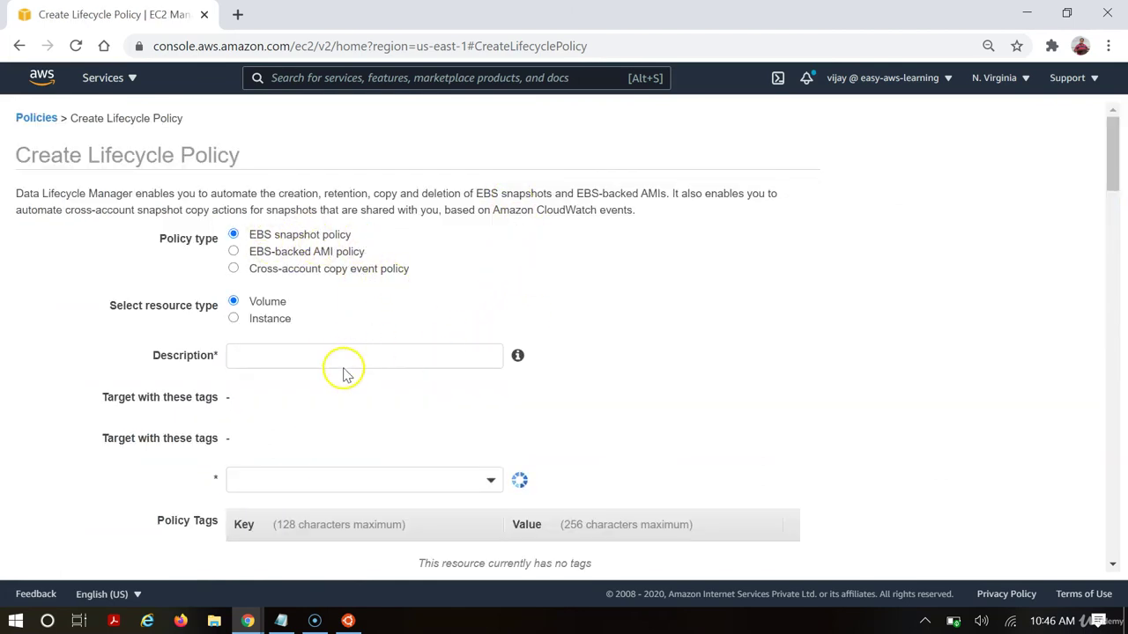
scroll(343, 377, "down", 2)
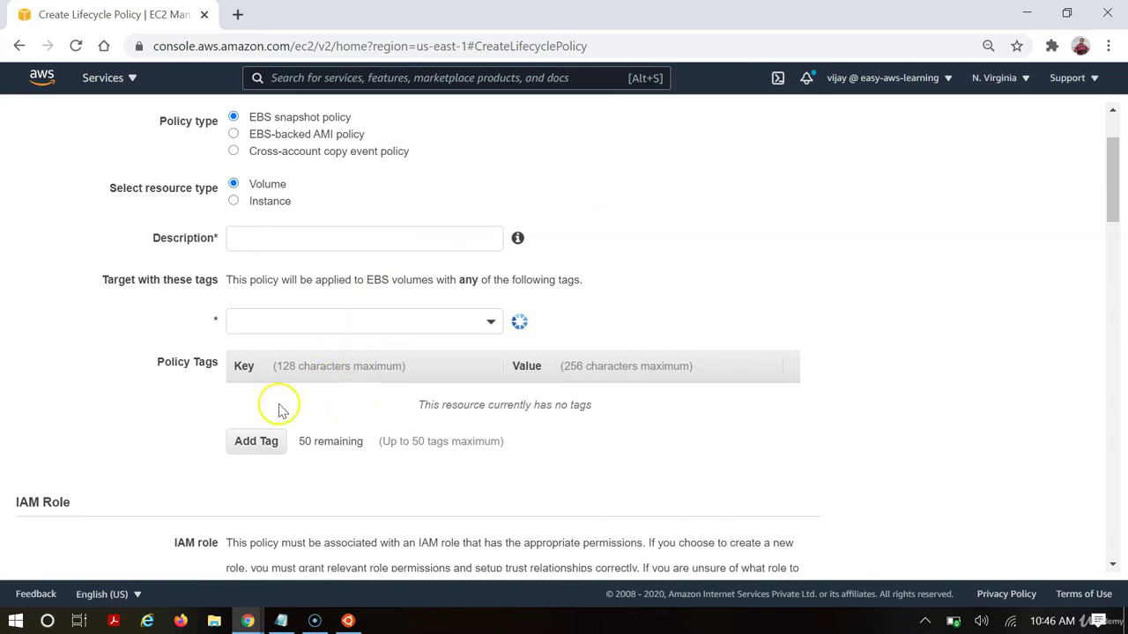
left_click(269, 240)
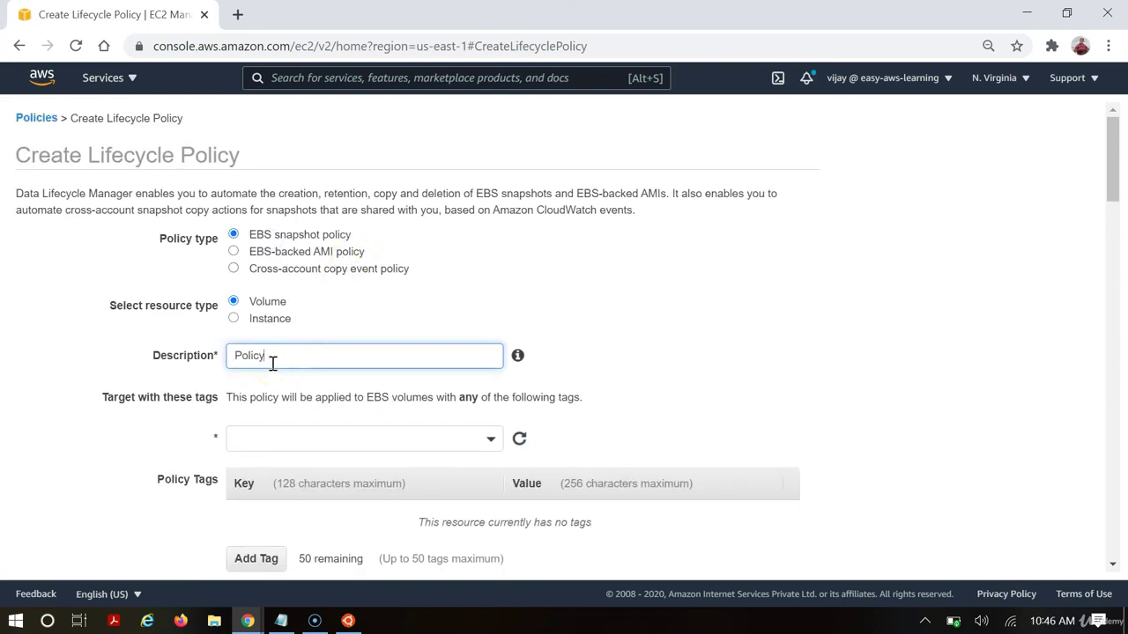
Step: Target volumes tagged Name : Custom in the lifecycle policy
scroll(273, 363, "down", 2)
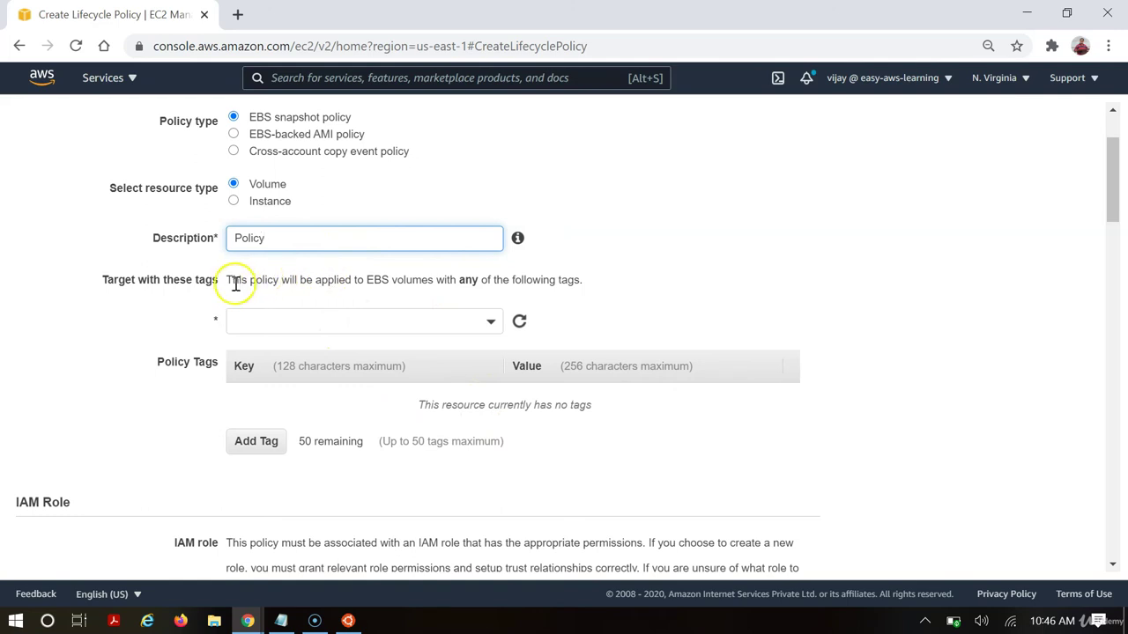
left_click_drag(231, 281, 531, 280)
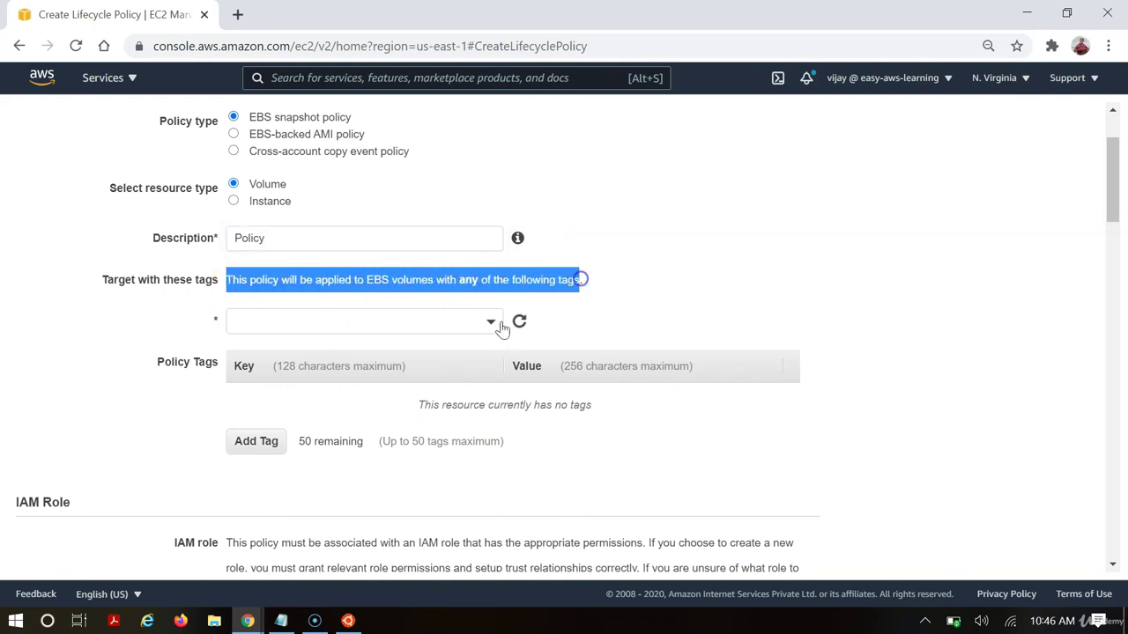
left_click(350, 321)
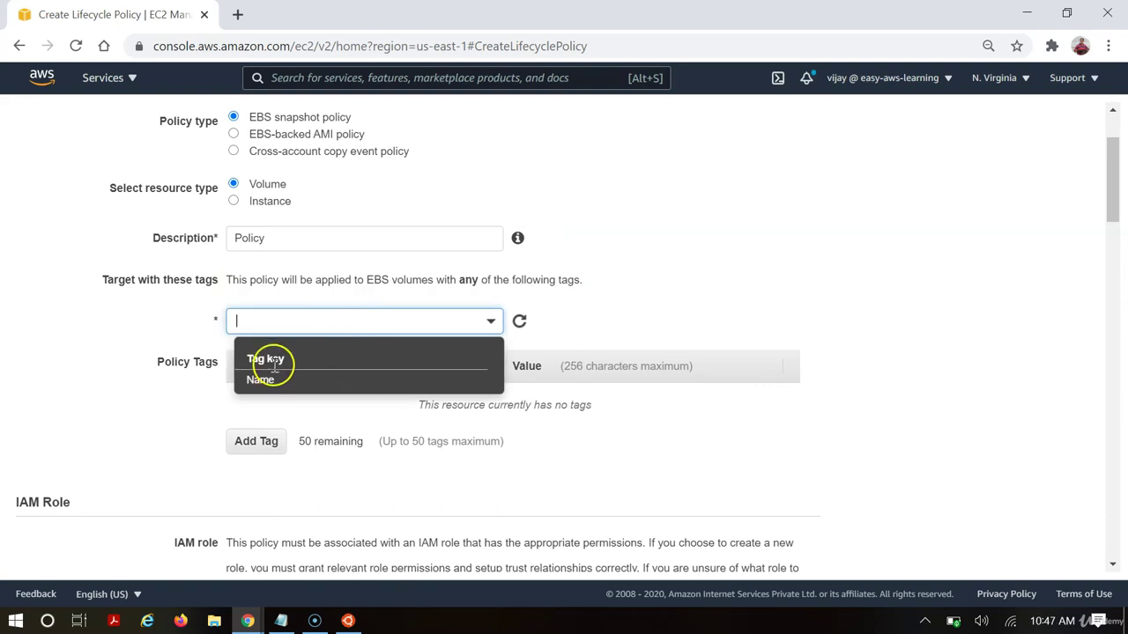
left_click(260, 380)
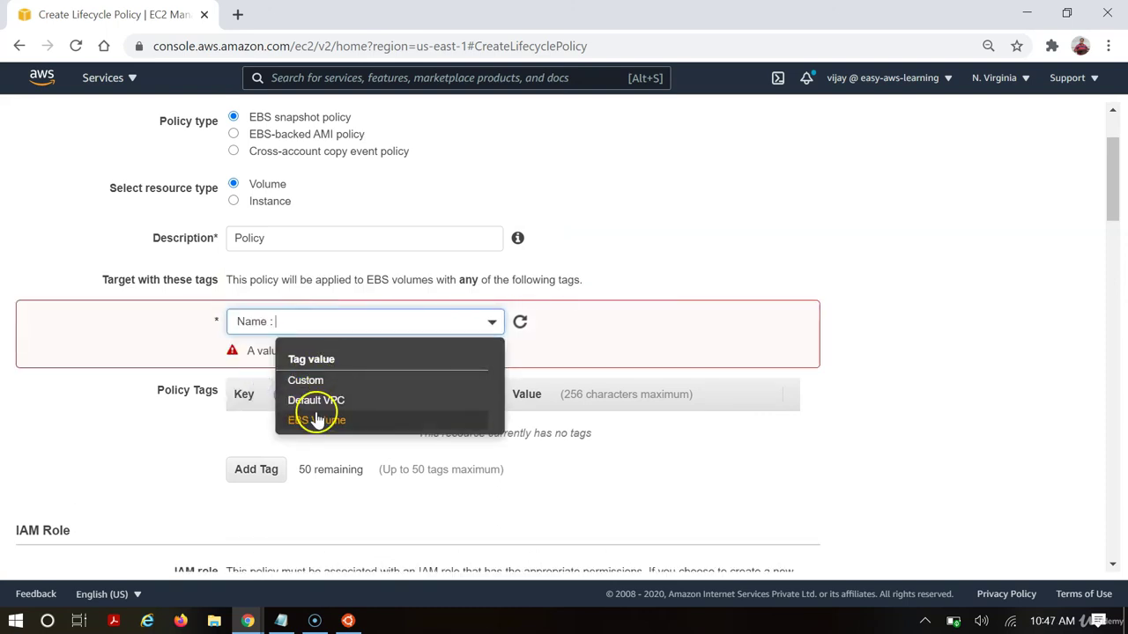
left_click(325, 382)
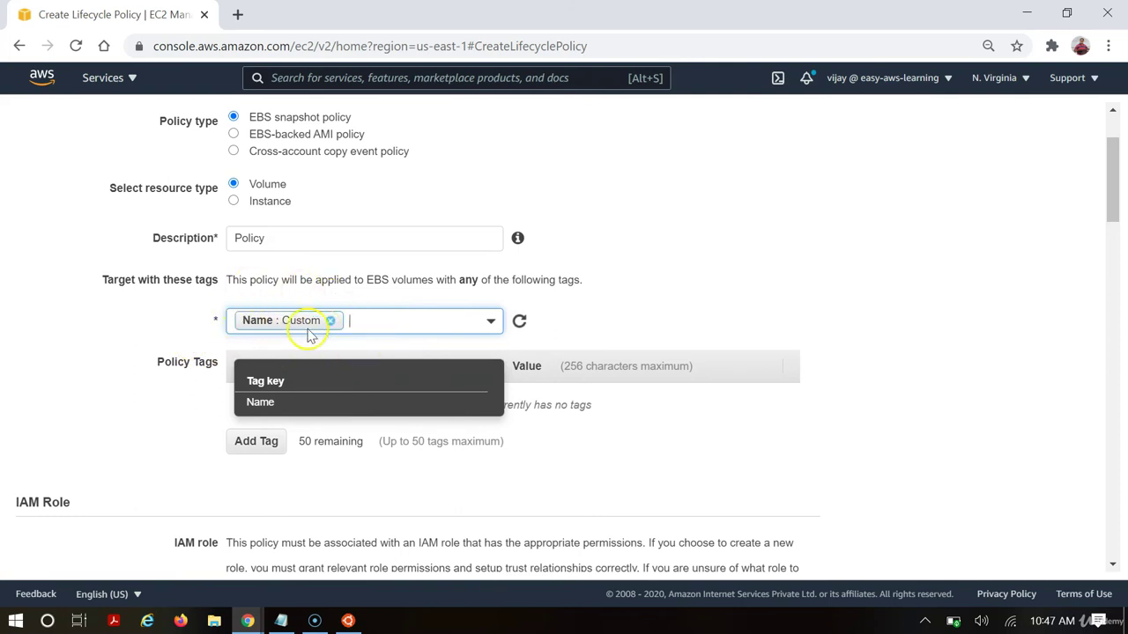
left_click(123, 330)
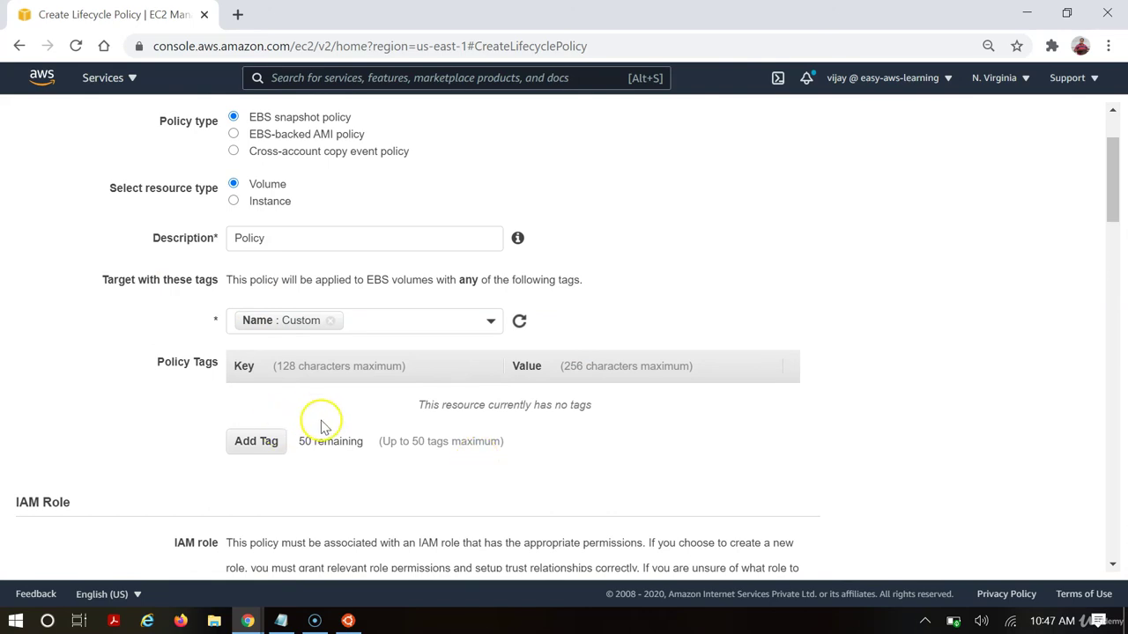
Step: Review the rest of the lifecycle policy form, including the IAM role explanation
scroll(322, 423, "down", 2)
scroll(326, 431, "down", 1)
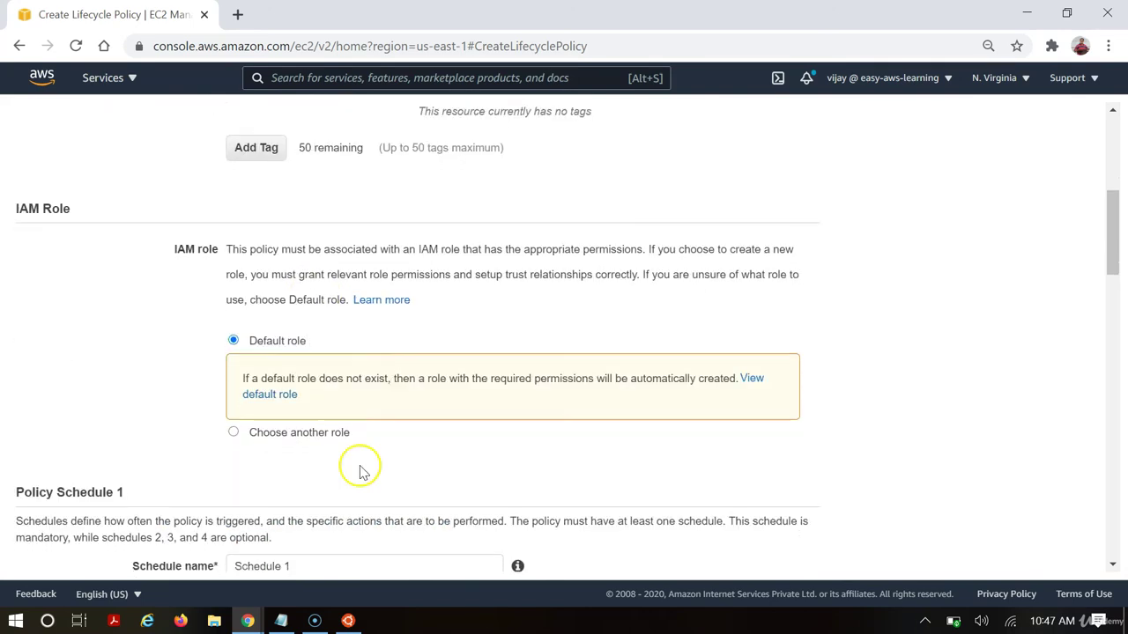
left_click_drag(231, 251, 390, 249)
scroll(340, 471, "up", 2)
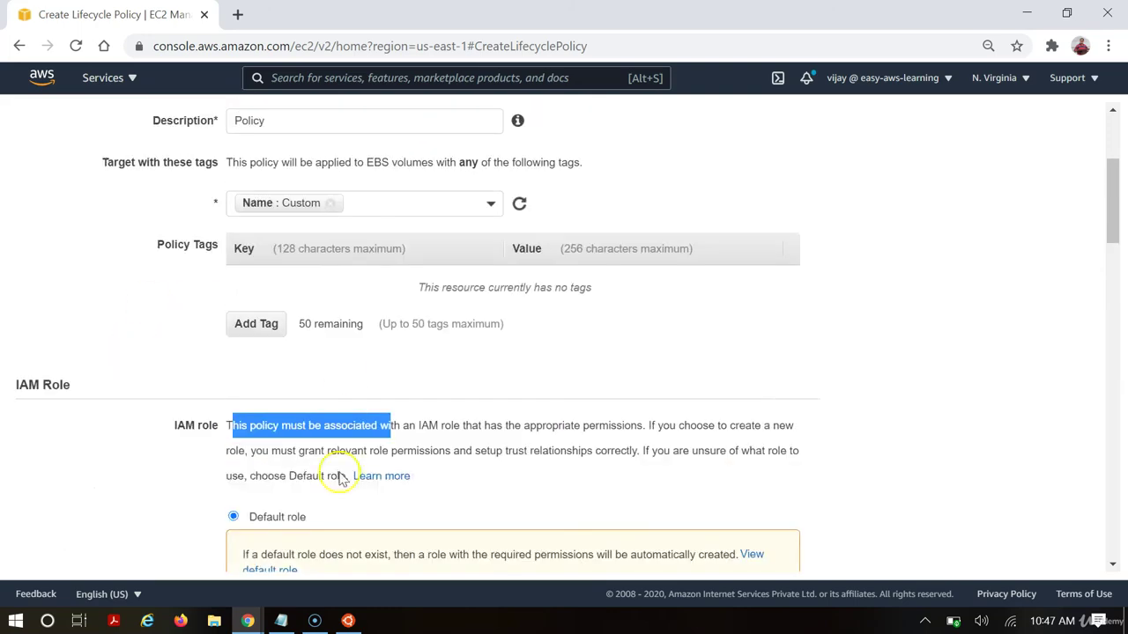
scroll(365, 410, "down", 6)
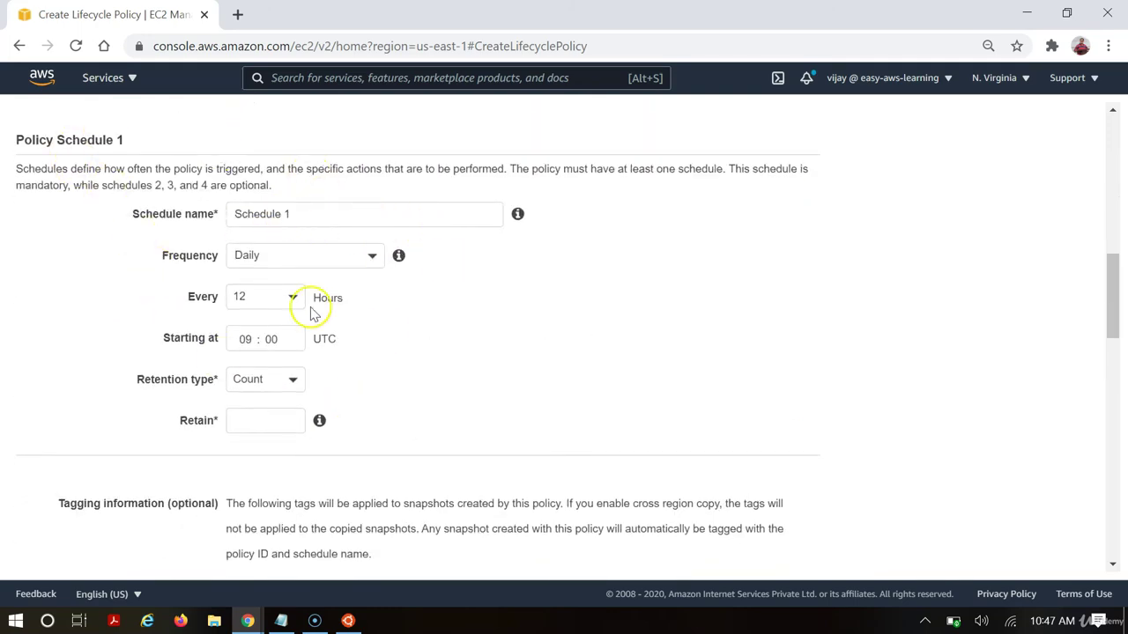
Step: Configure Policy Schedule 1 as Daily, every 12 hours, with Count retention of 100 snapshots
left_click(294, 253)
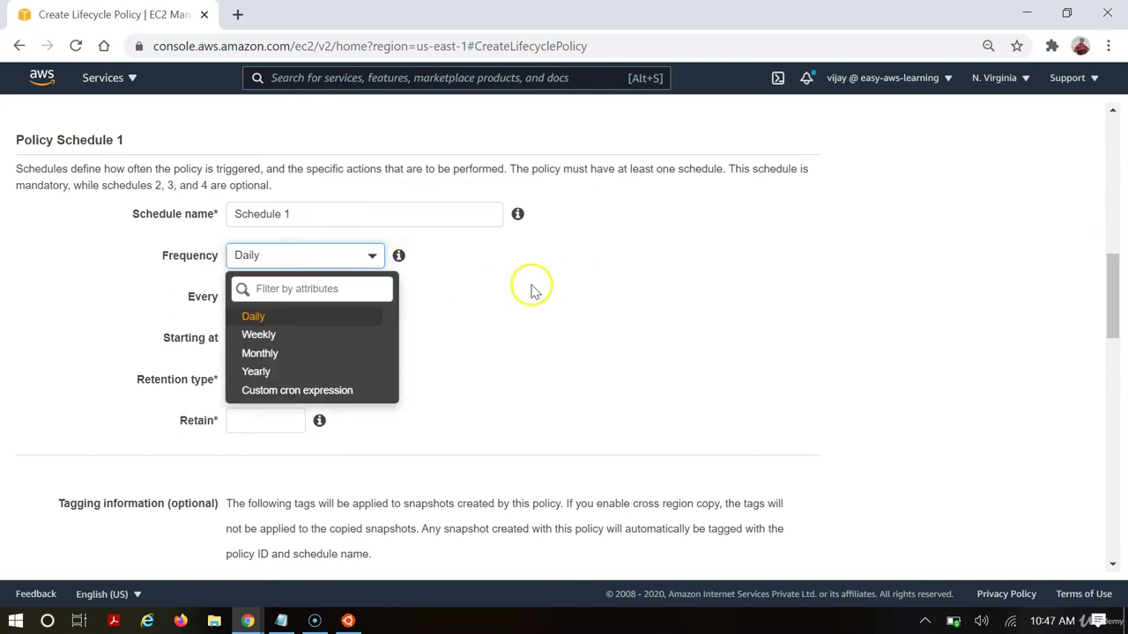
left_click(572, 368)
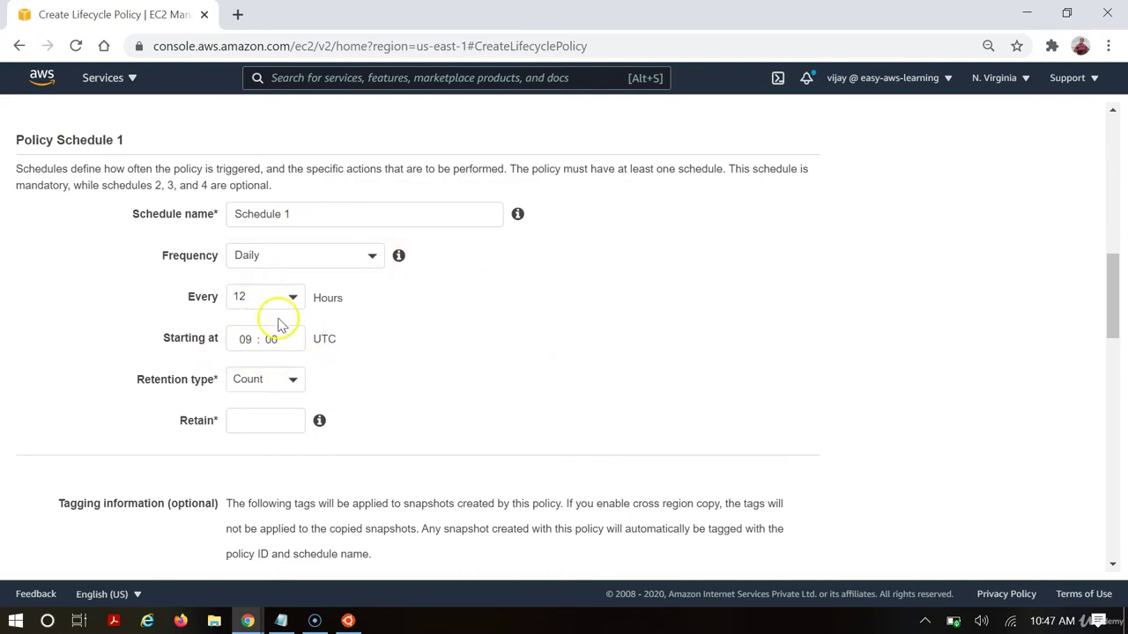
left_click(252, 298)
left_click(548, 410)
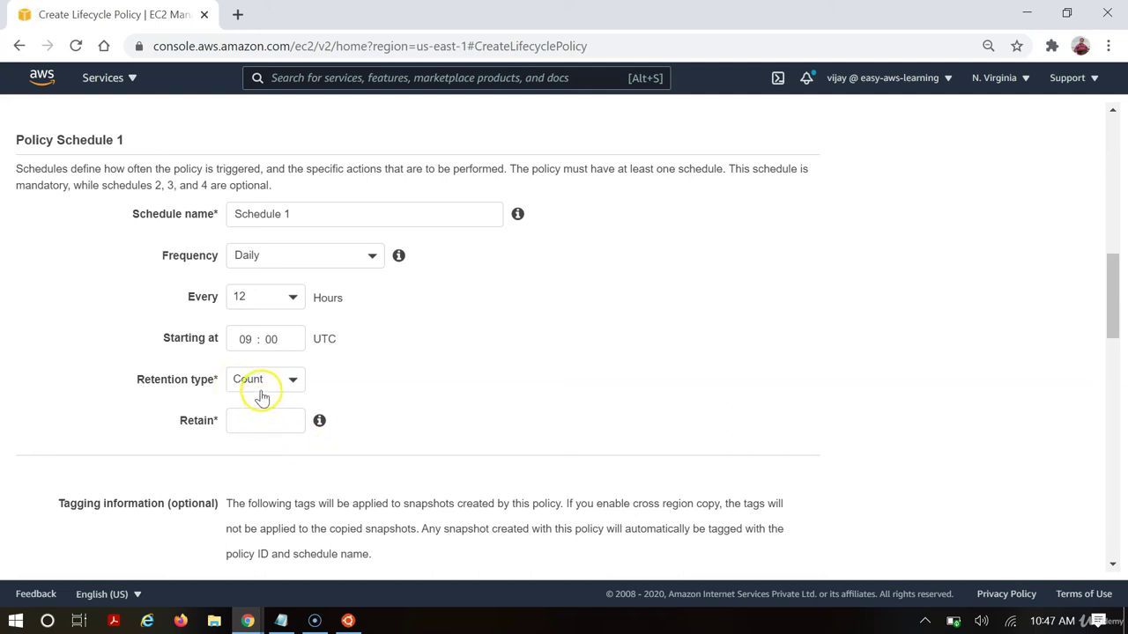
left_click(269, 380)
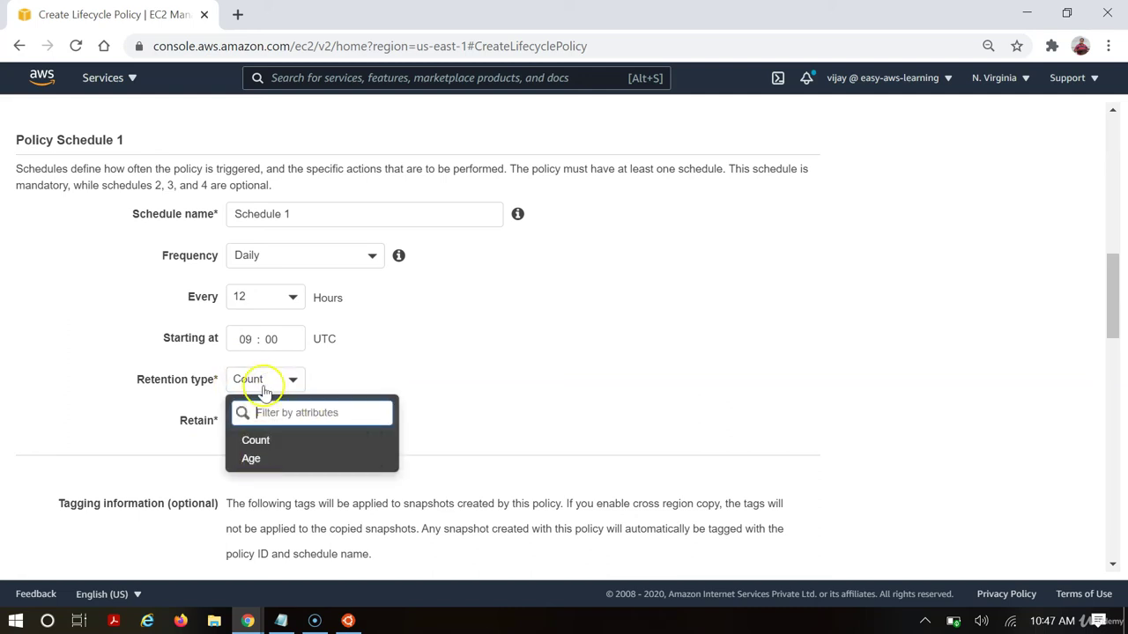
left_click(156, 469)
left_click(266, 420)
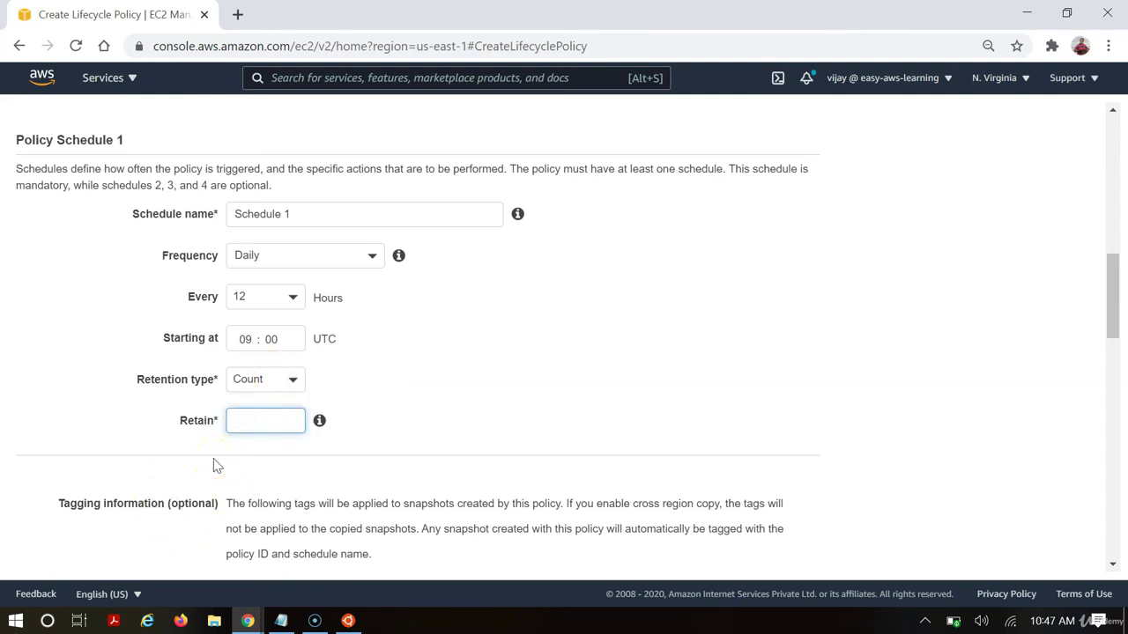
left_click(608, 399)
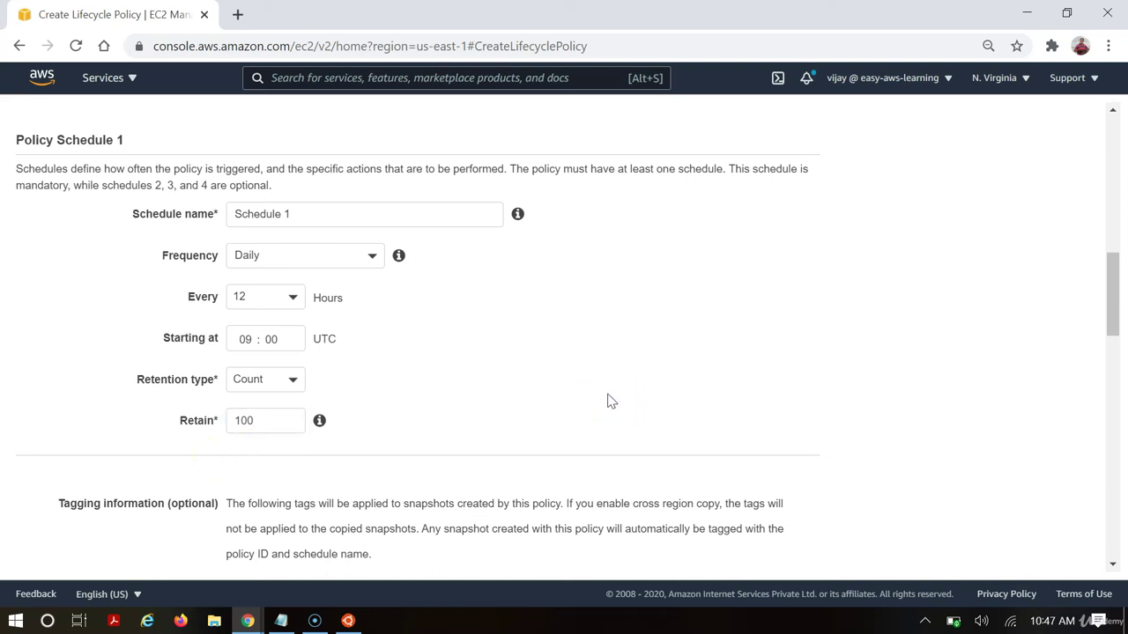
Step: Review the Create Lifecycle Policy form, then cancel it to return to the Volumes list
scroll(609, 399, "down", 4)
left_click(472, 366)
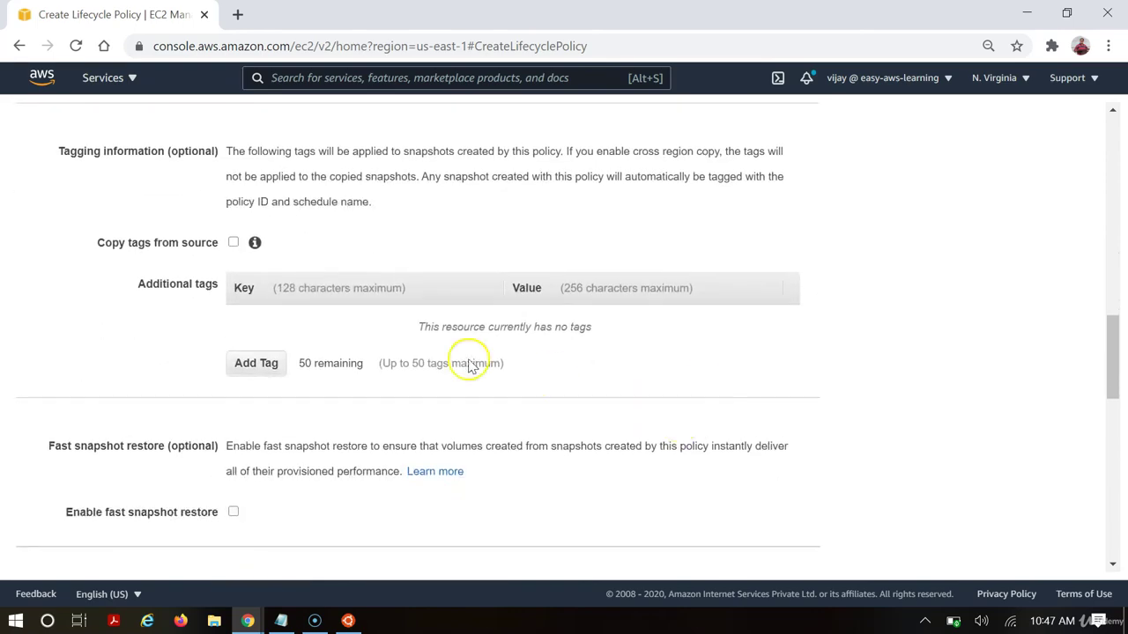
scroll(282, 247, "down", 2)
scroll(265, 251, "up", 2)
mouse_move(255, 244)
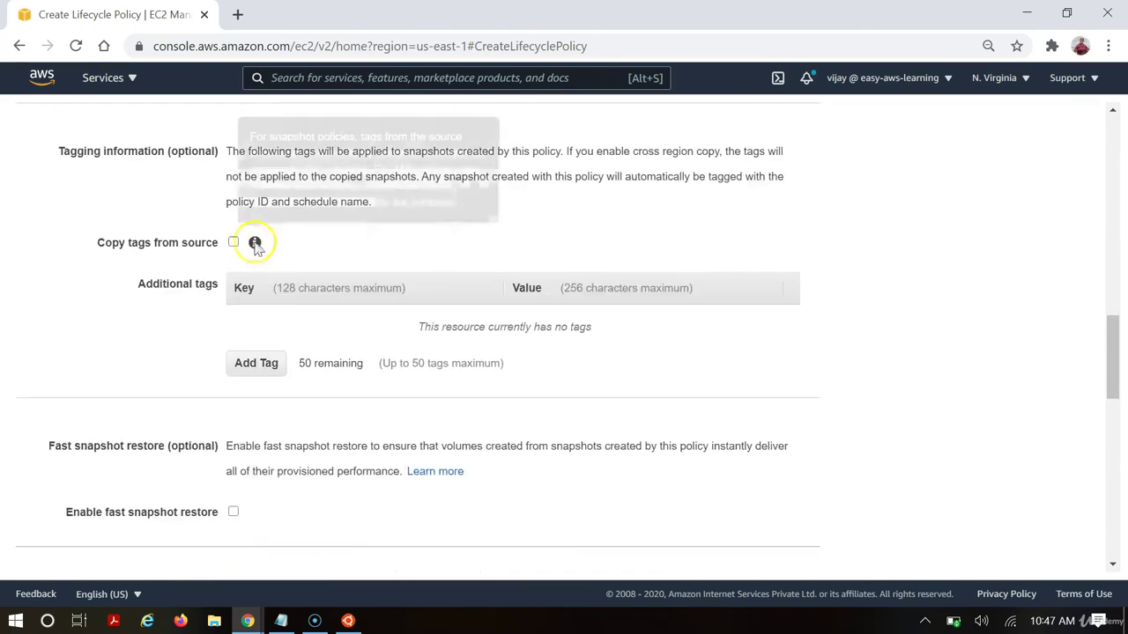
scroll(494, 374, "down", 6)
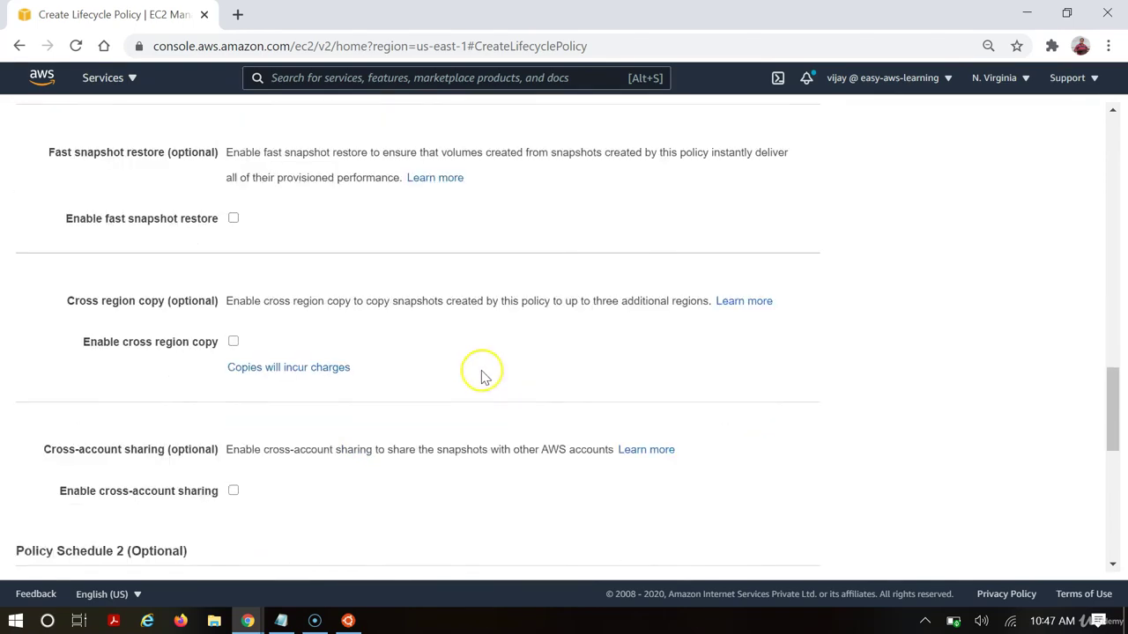
scroll(483, 379, "down", 3)
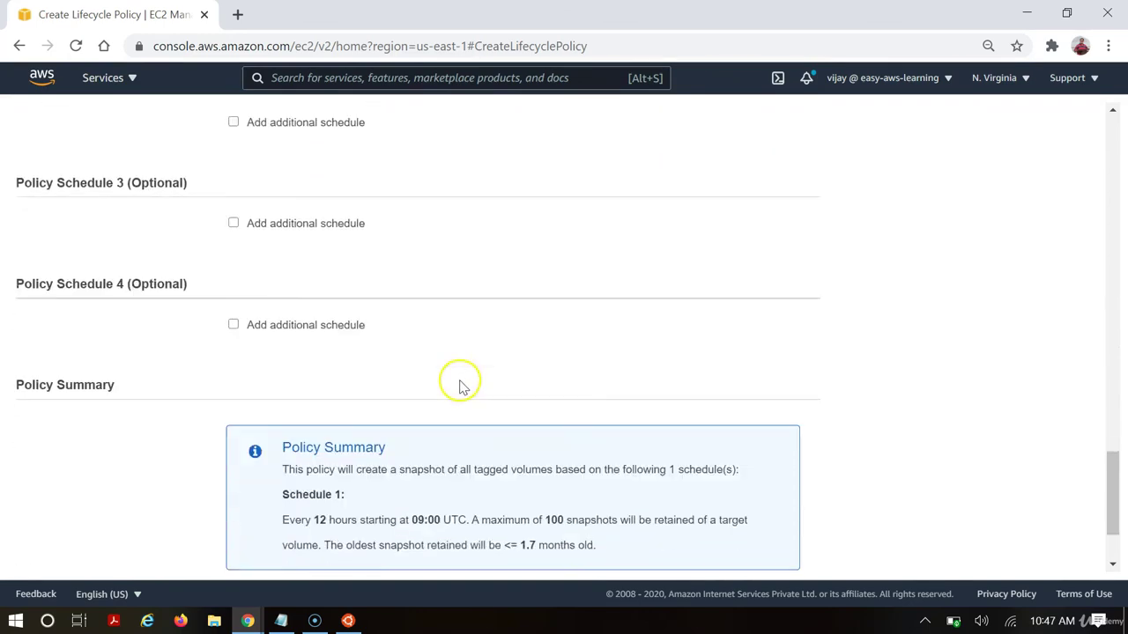
scroll(460, 385, "up", 1)
scroll(276, 260, "down", 3)
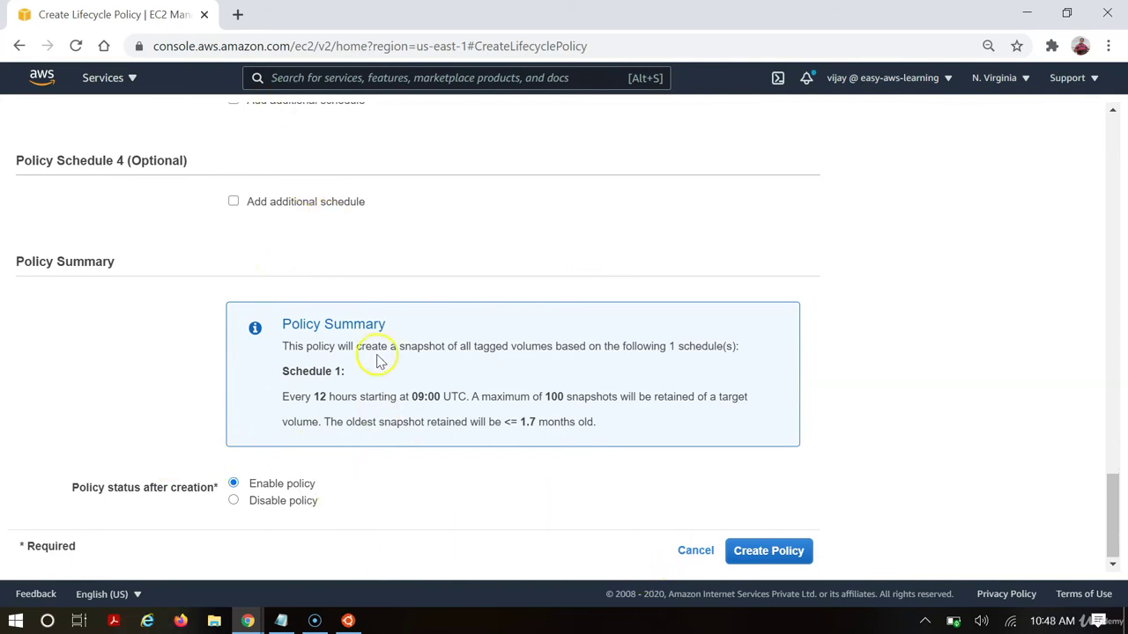
scroll(346, 234, "up", 1)
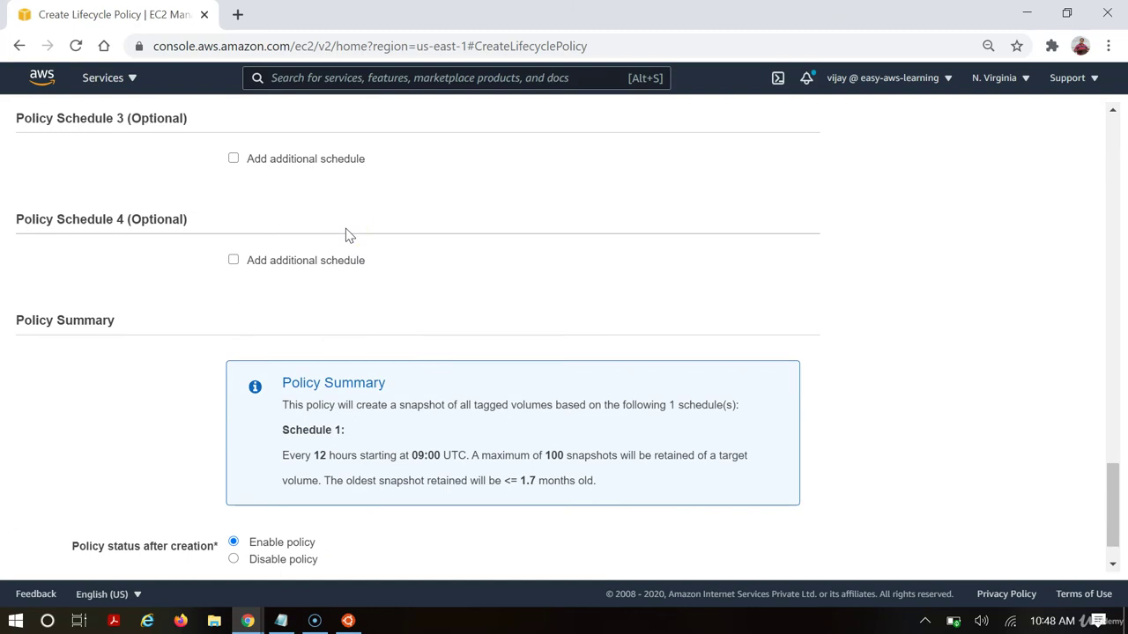
scroll(707, 517, "down", 1)
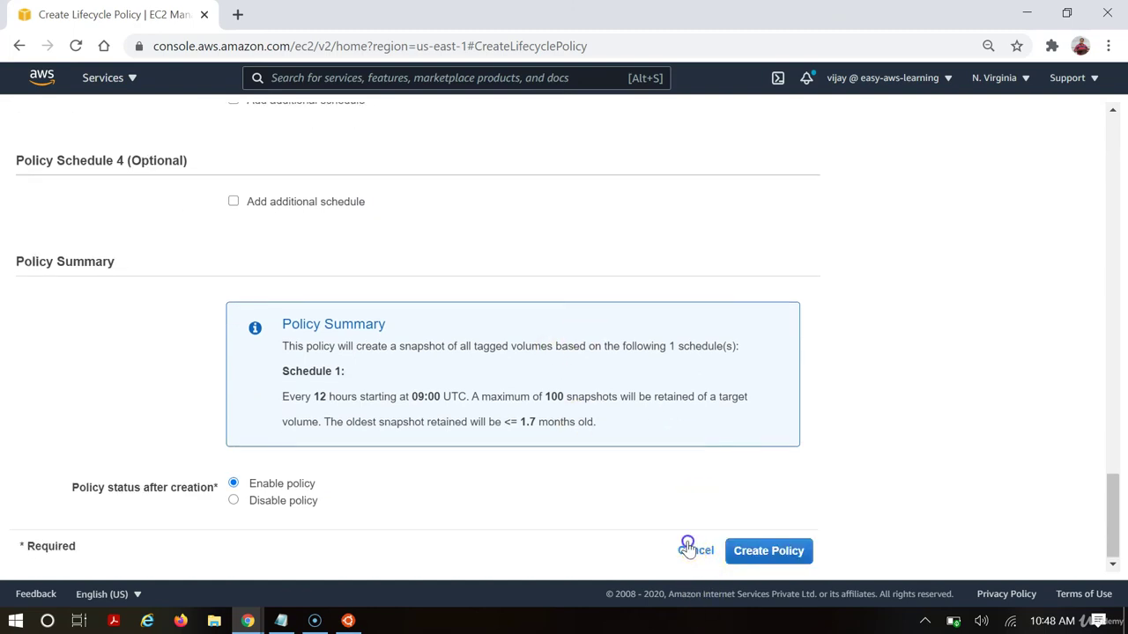
left_click(691, 547)
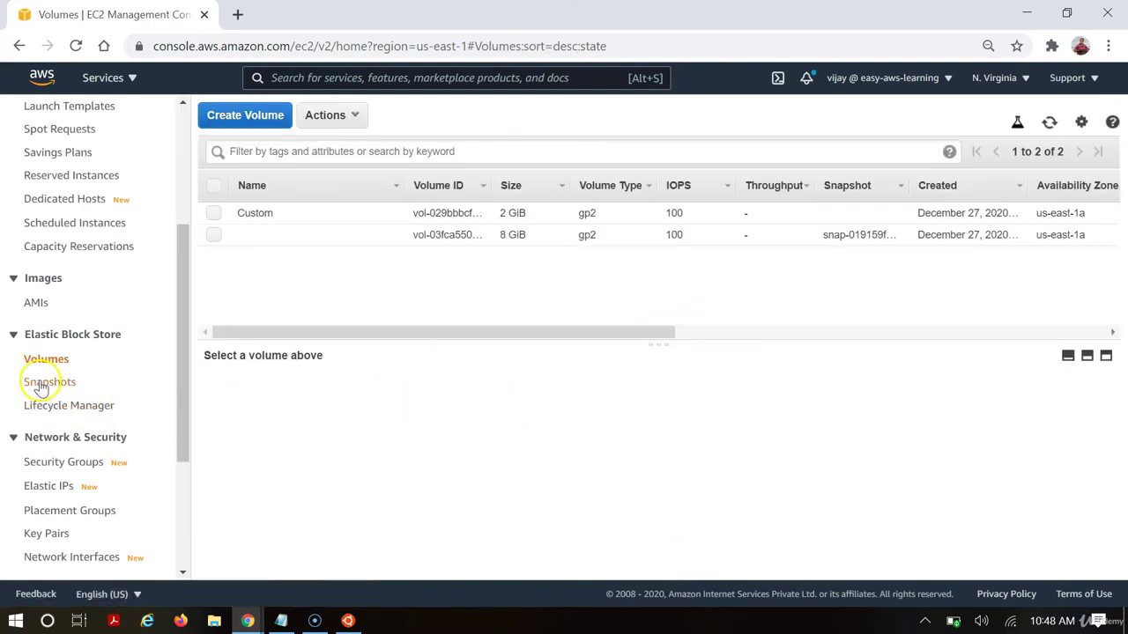
Step: From the Snapshots list, start creating a volume from the MySnapshots snapshot
left_click(40, 382)
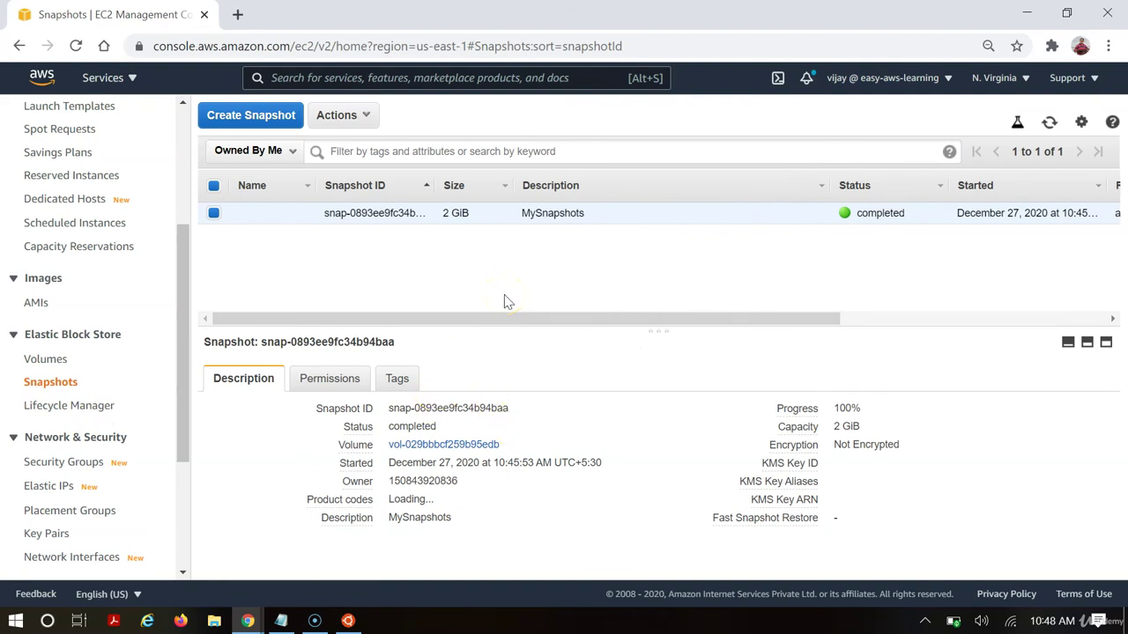
left_click(368, 117)
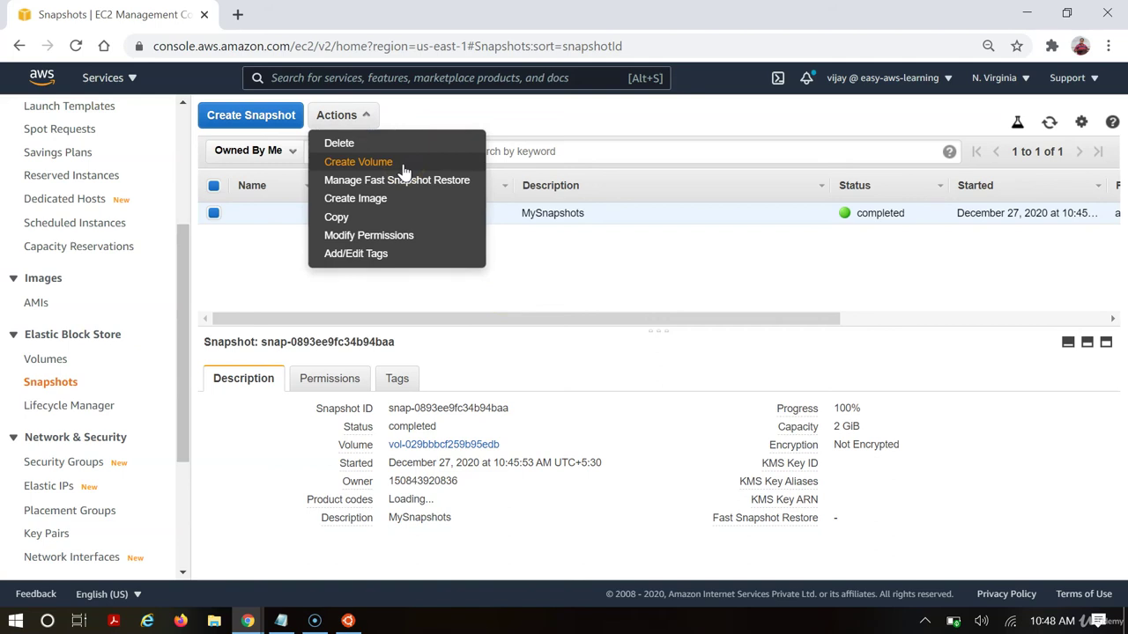
left_click(402, 166)
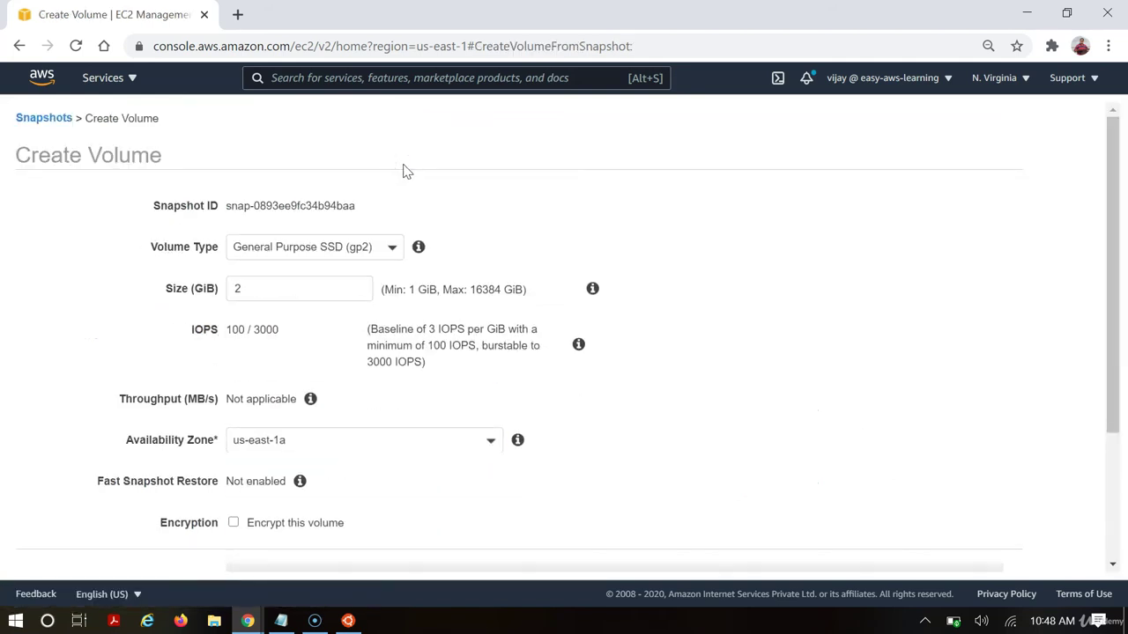
scroll(440, 352, "down", 2)
scroll(440, 352, "up", 1)
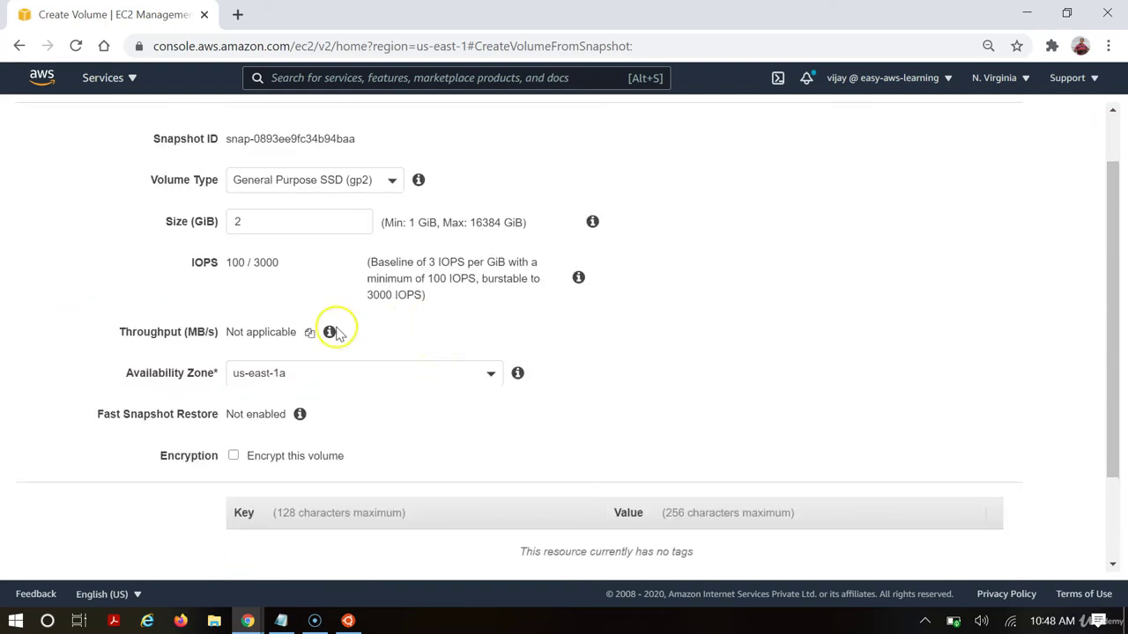
Step: Set the new volume's type to gp3 and its size to 4 GiB
left_click(351, 181)
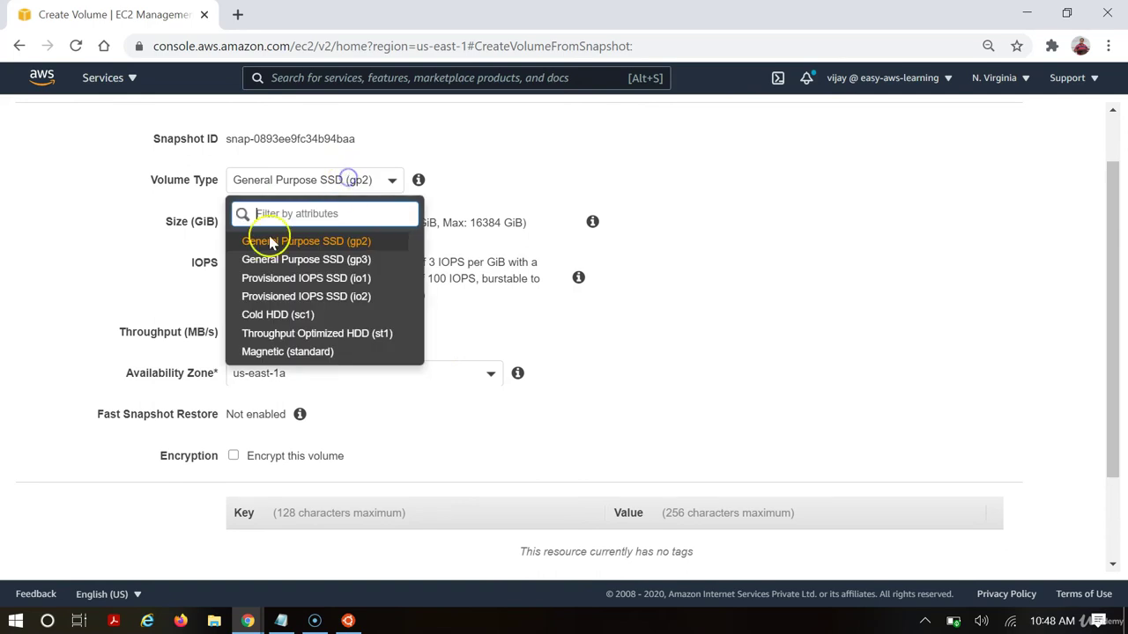
left_click(156, 221)
double_click(286, 231)
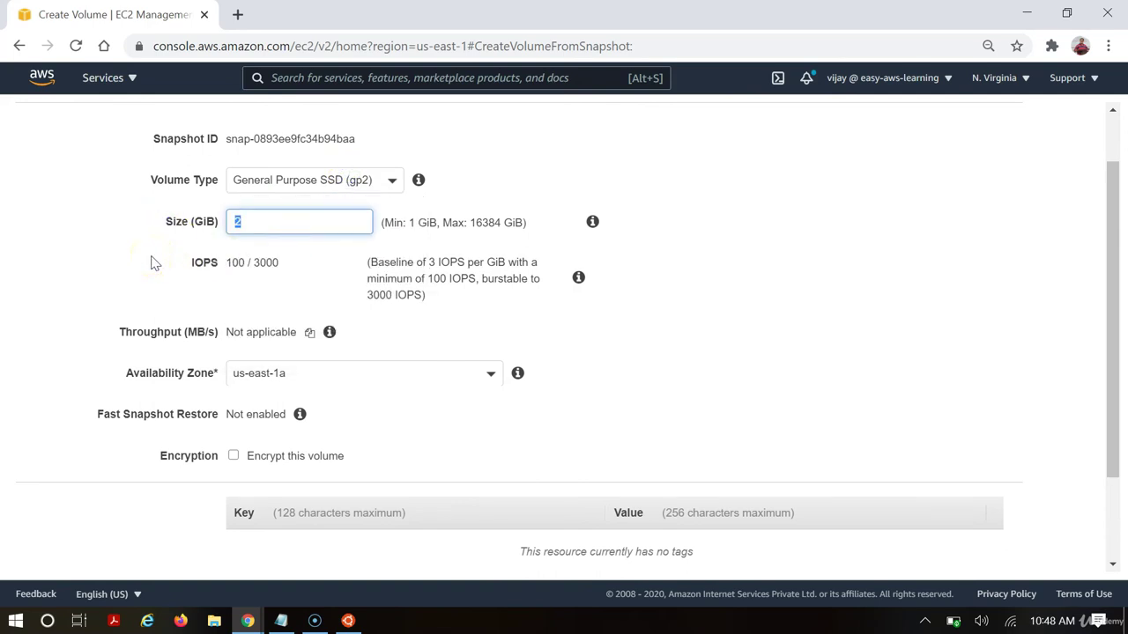
left_click(389, 185)
left_click(402, 261)
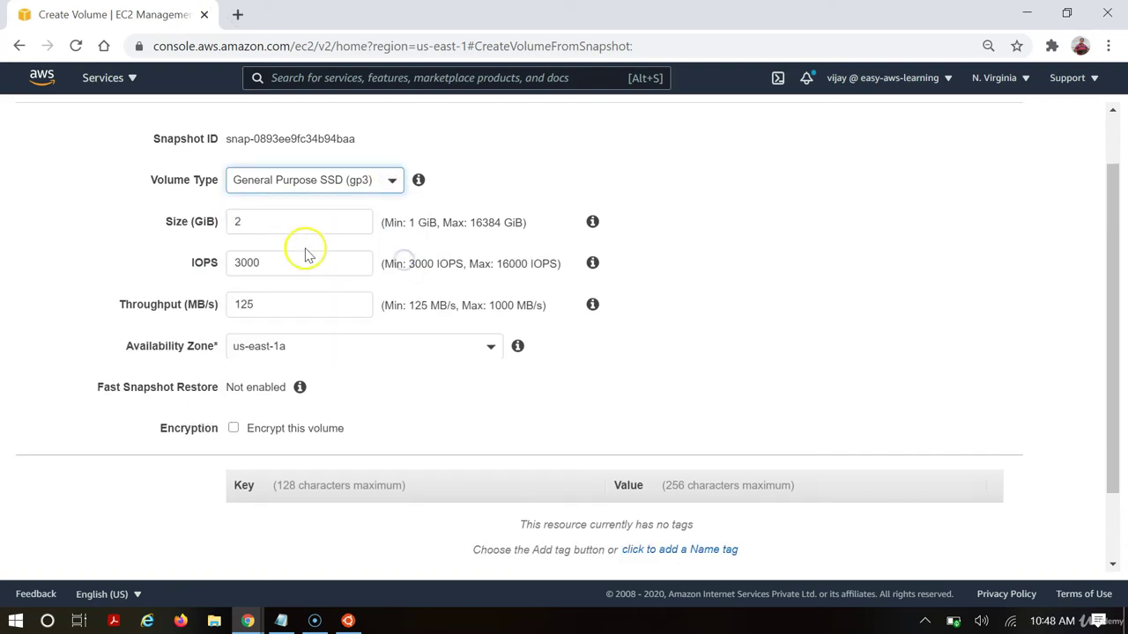
double_click(307, 216)
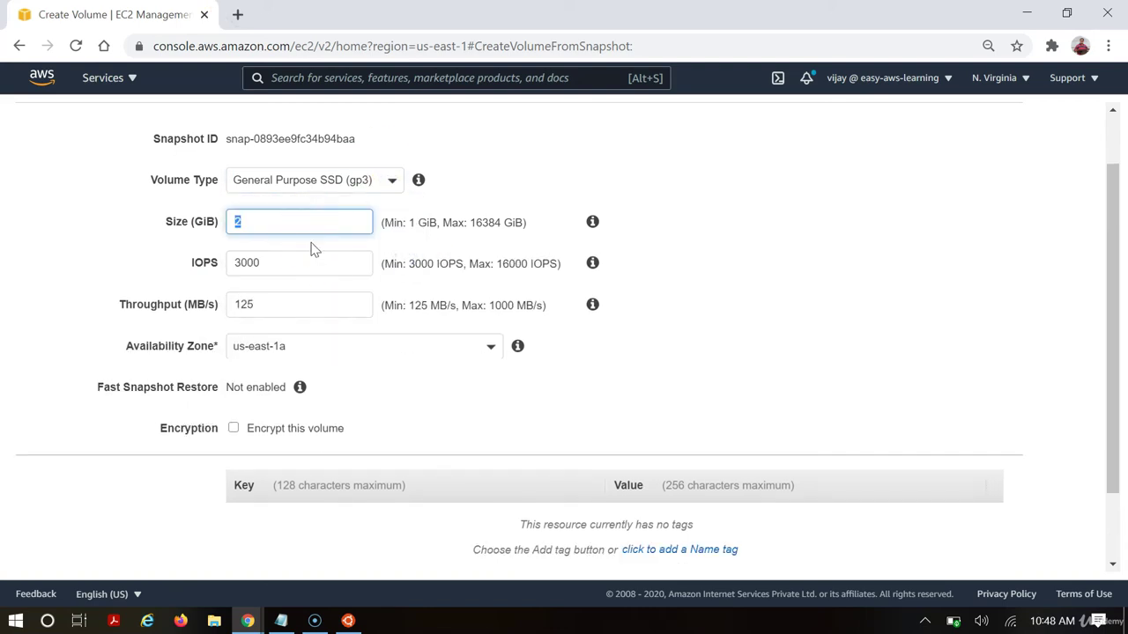
type("4")
Step: Leave the availability zone at us-east-1a and cancel the volume, returning to Snapshots
left_click(263, 348)
left_click(144, 429)
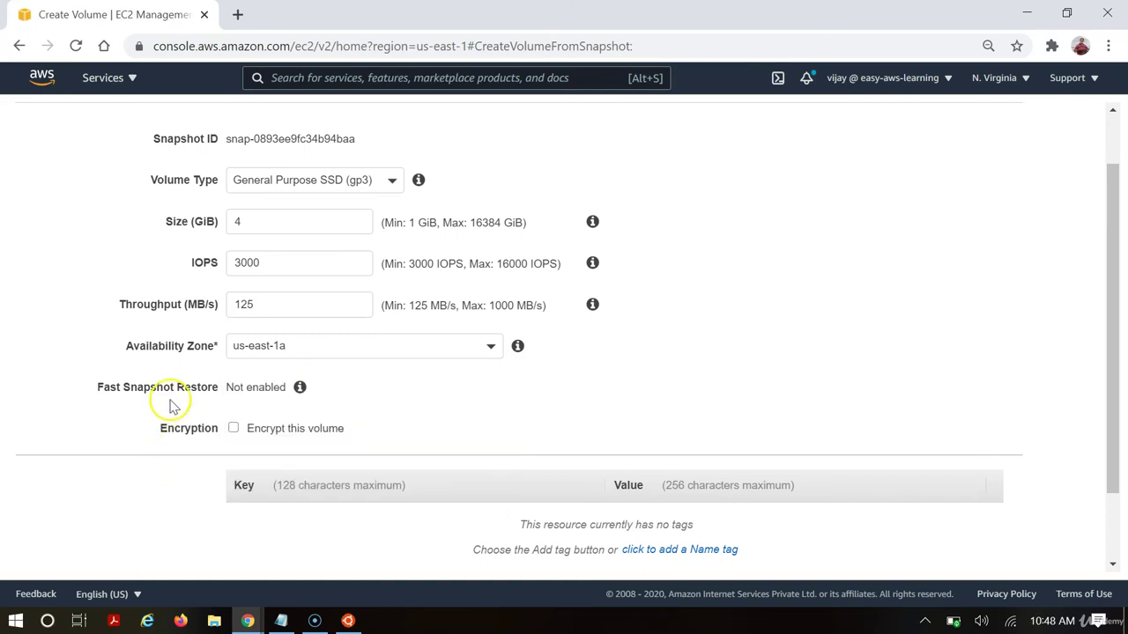
scroll(170, 402, "down", 1)
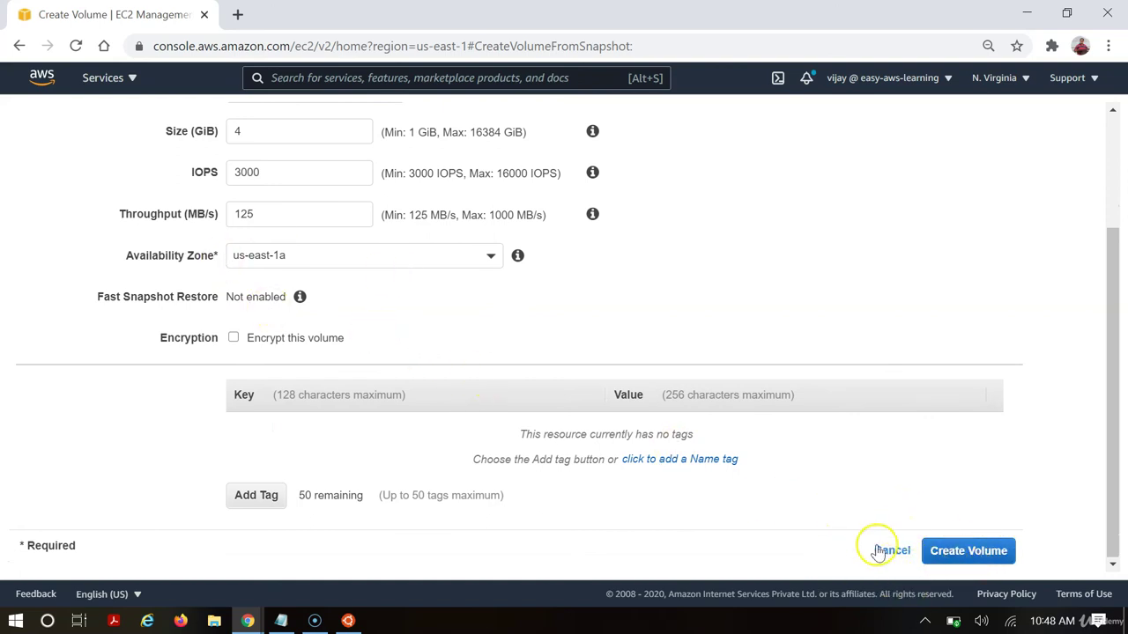
left_click(884, 550)
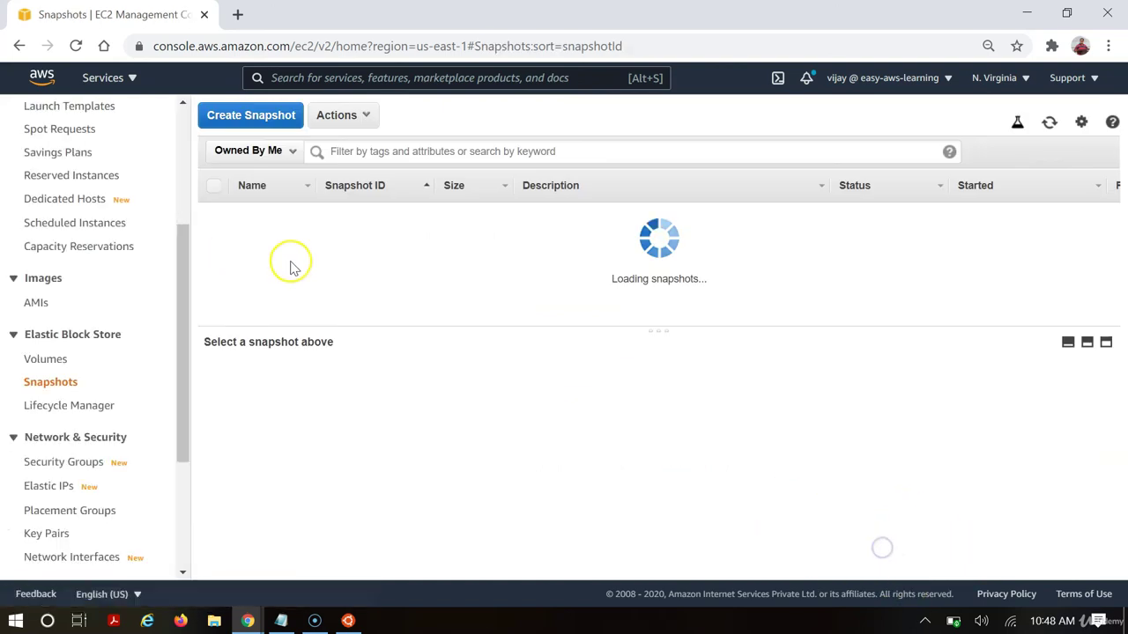
left_click(363, 115)
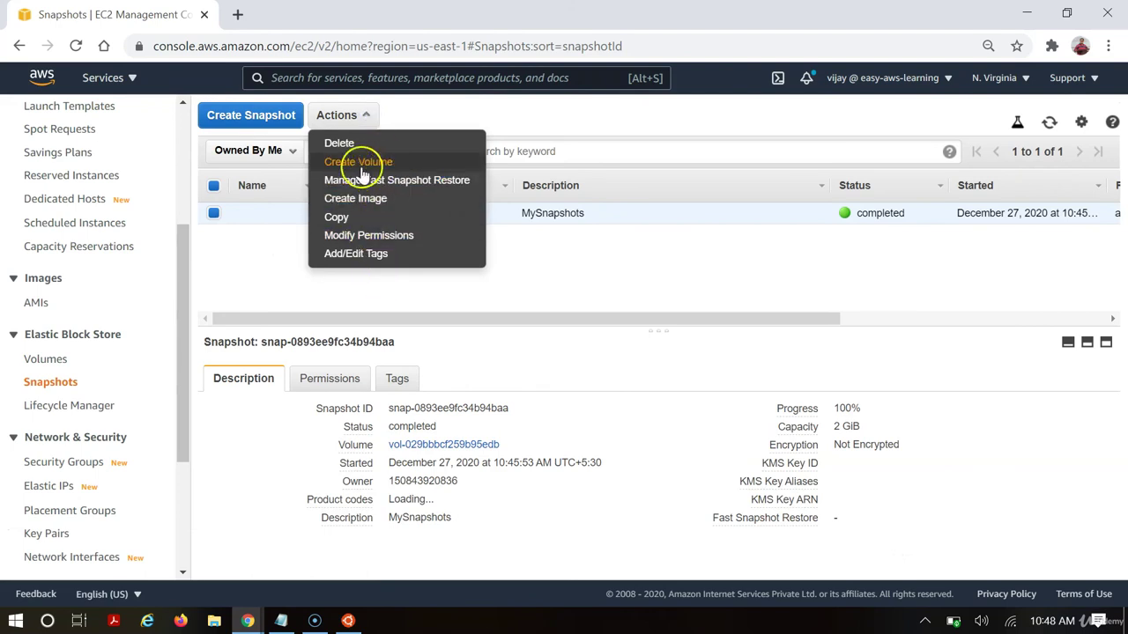
left_click(352, 201)
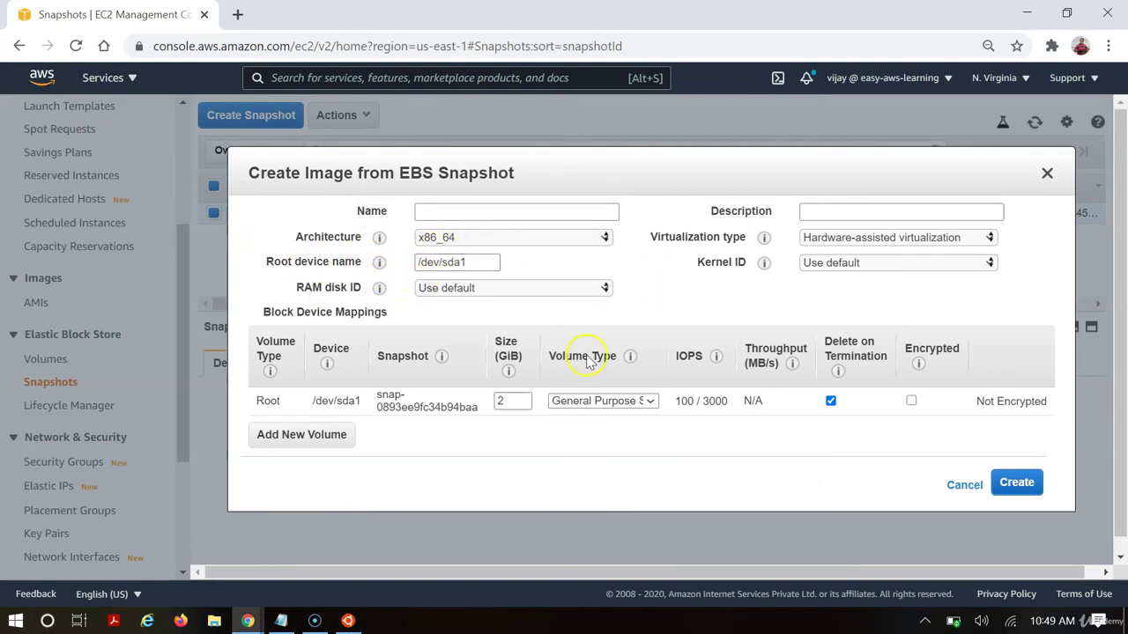
left_click(596, 403)
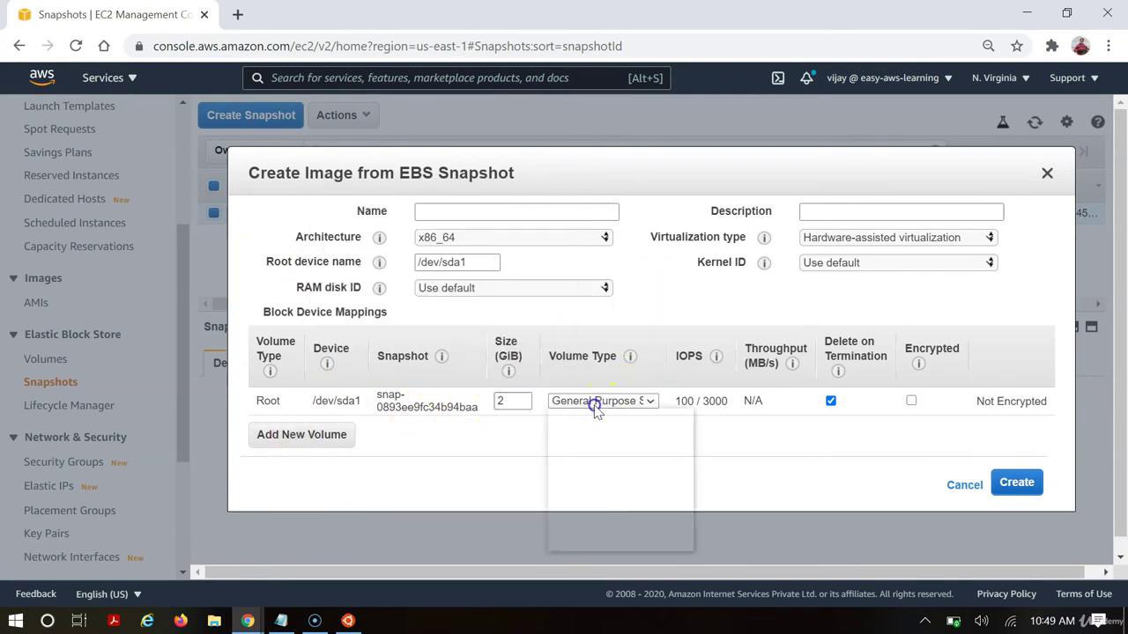
left_click(519, 431)
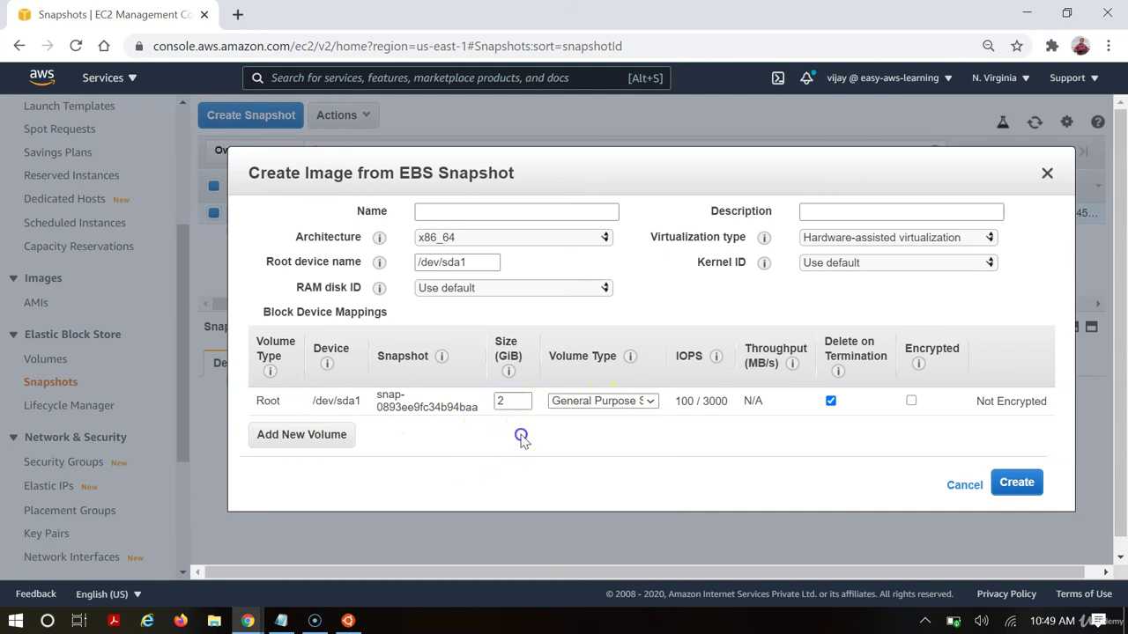
double_click(514, 399)
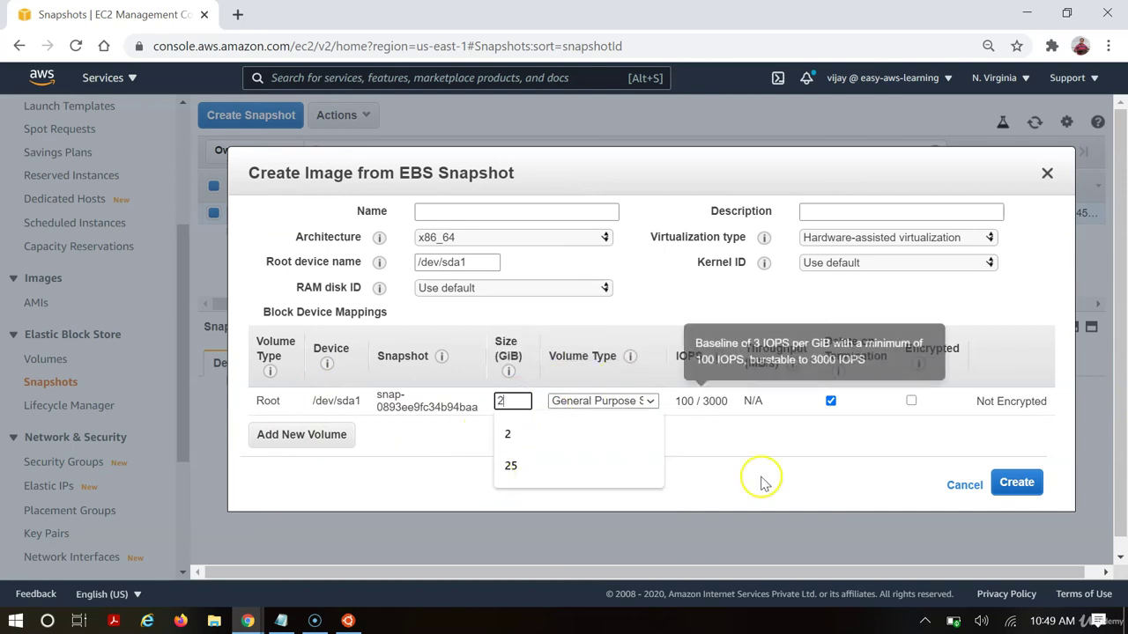
left_click(673, 308)
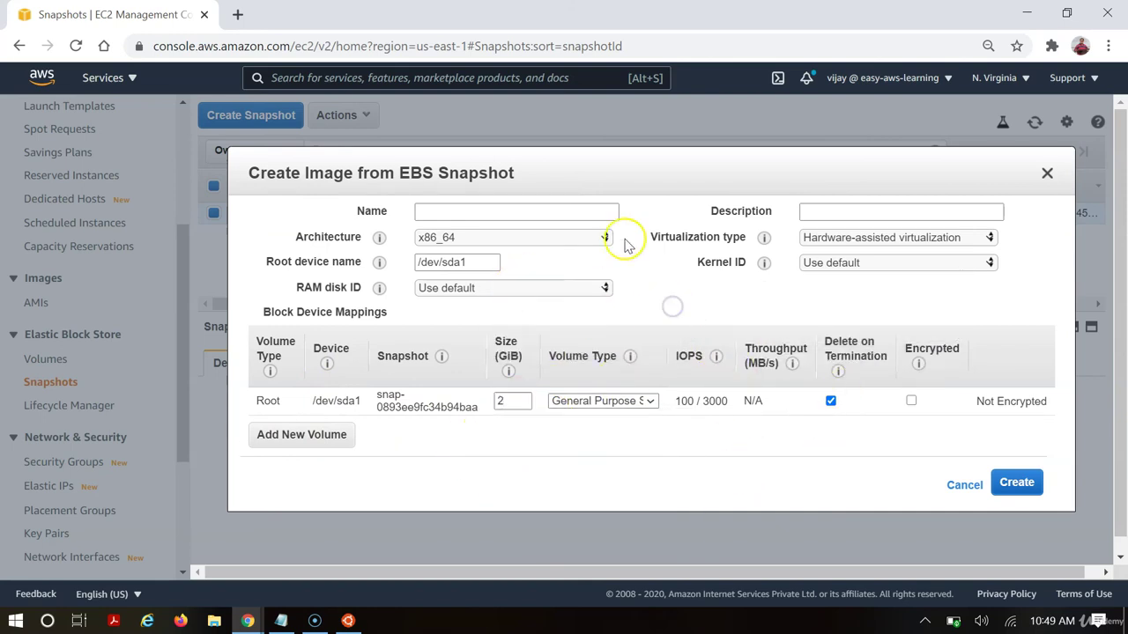
left_click(474, 238)
left_click(474, 238)
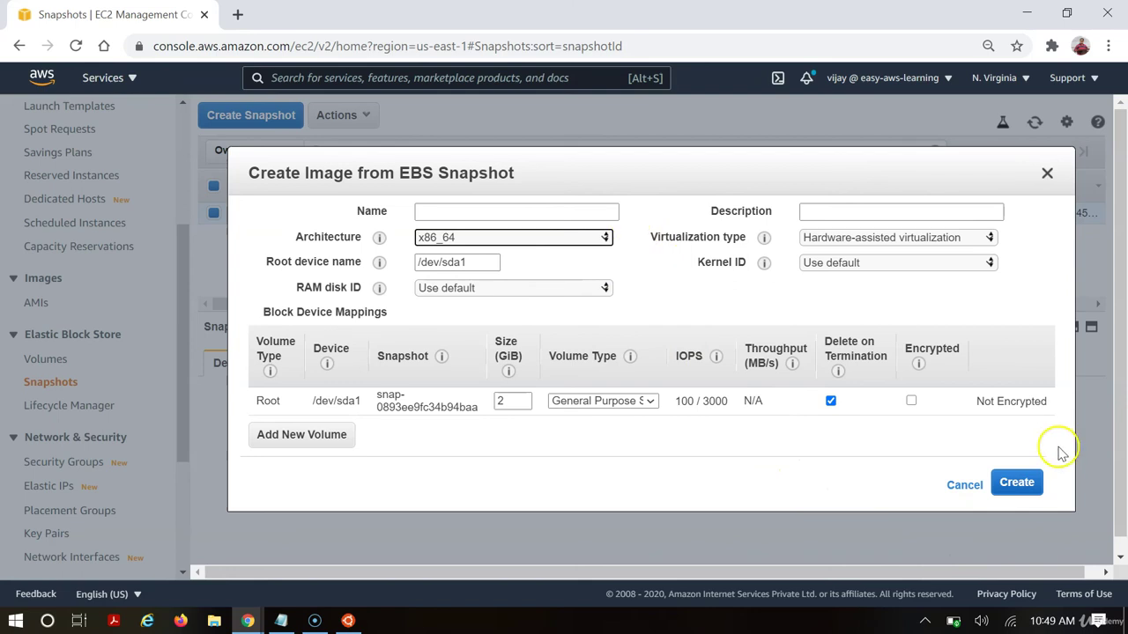
left_click(965, 485)
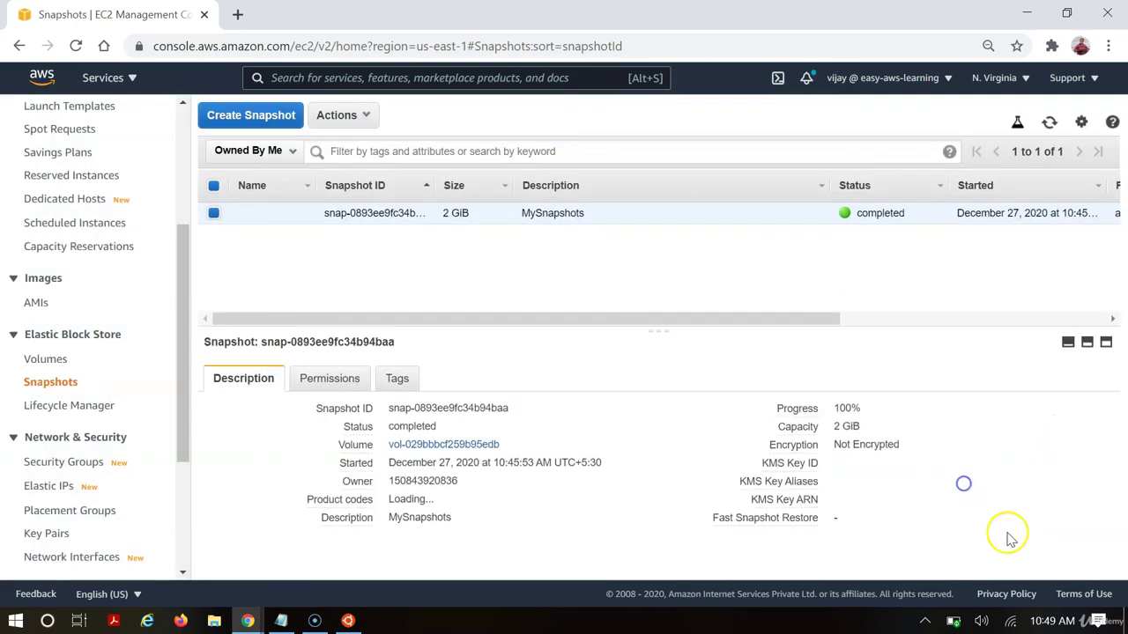
Step: Open Copy Snapshot for MySnapshots, keeping US East (N. Virginia) as the destination region
left_click(340, 126)
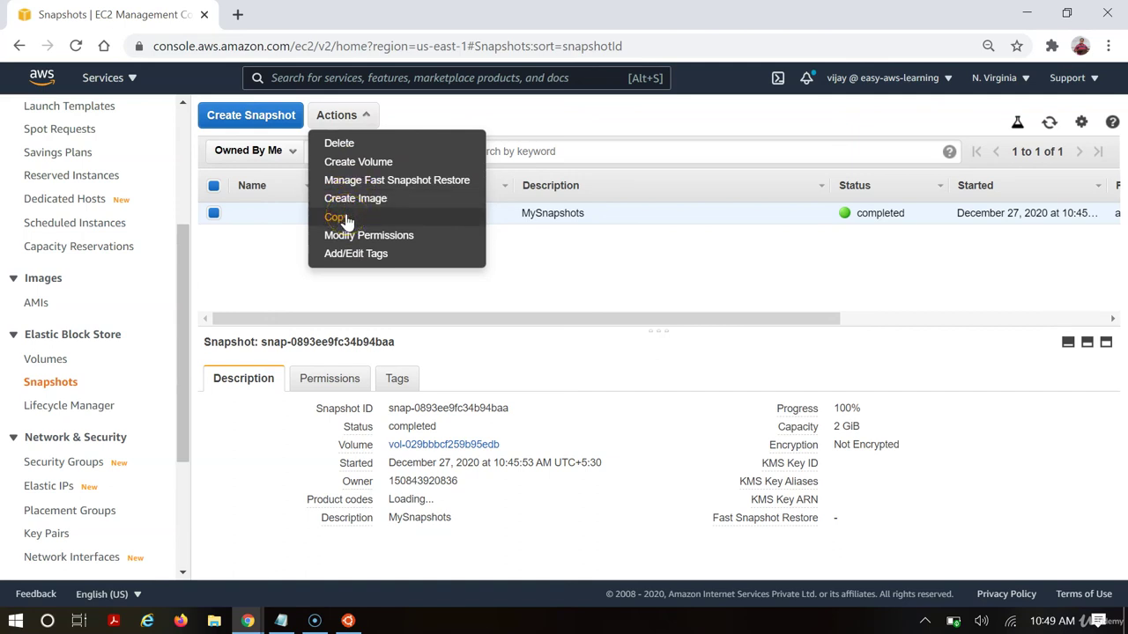
left_click(339, 217)
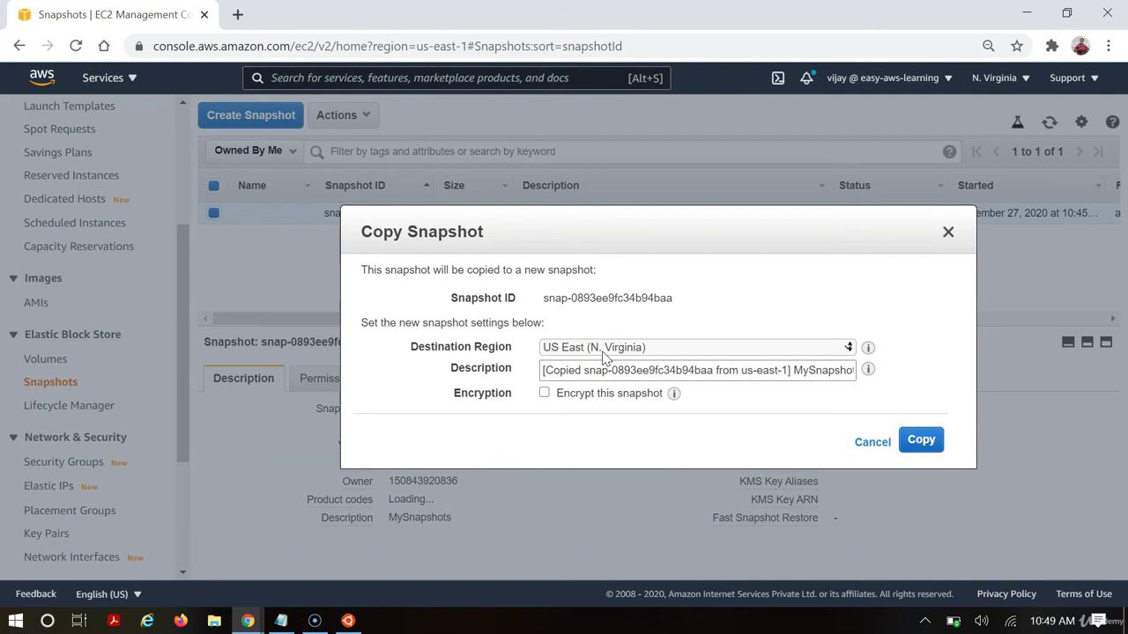
left_click(604, 351)
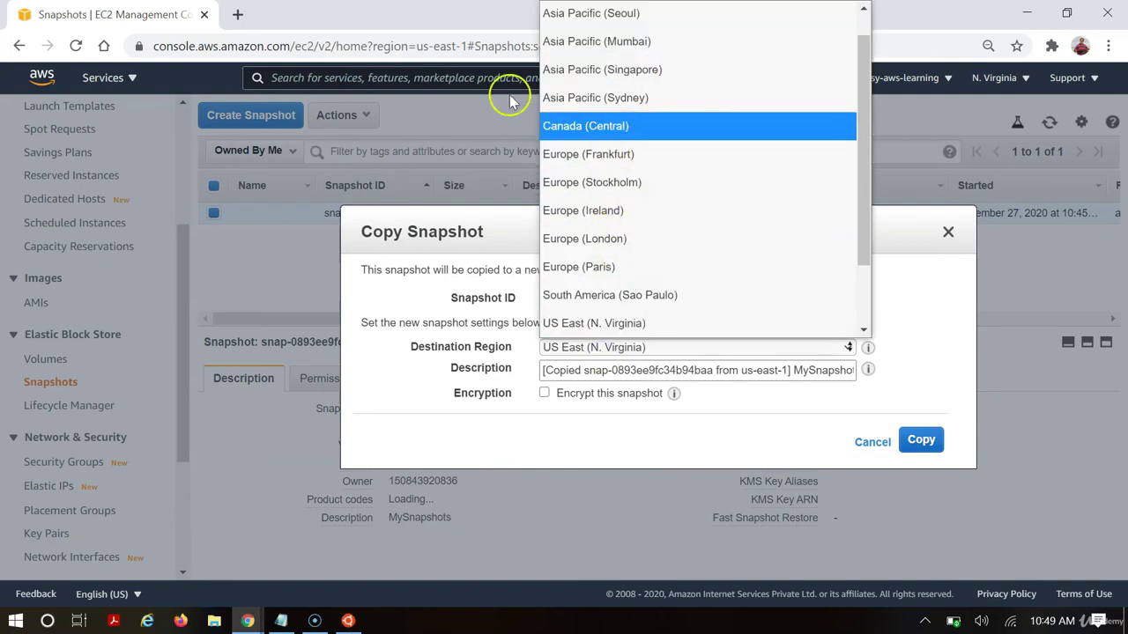
scroll(562, 102, "up", 1)
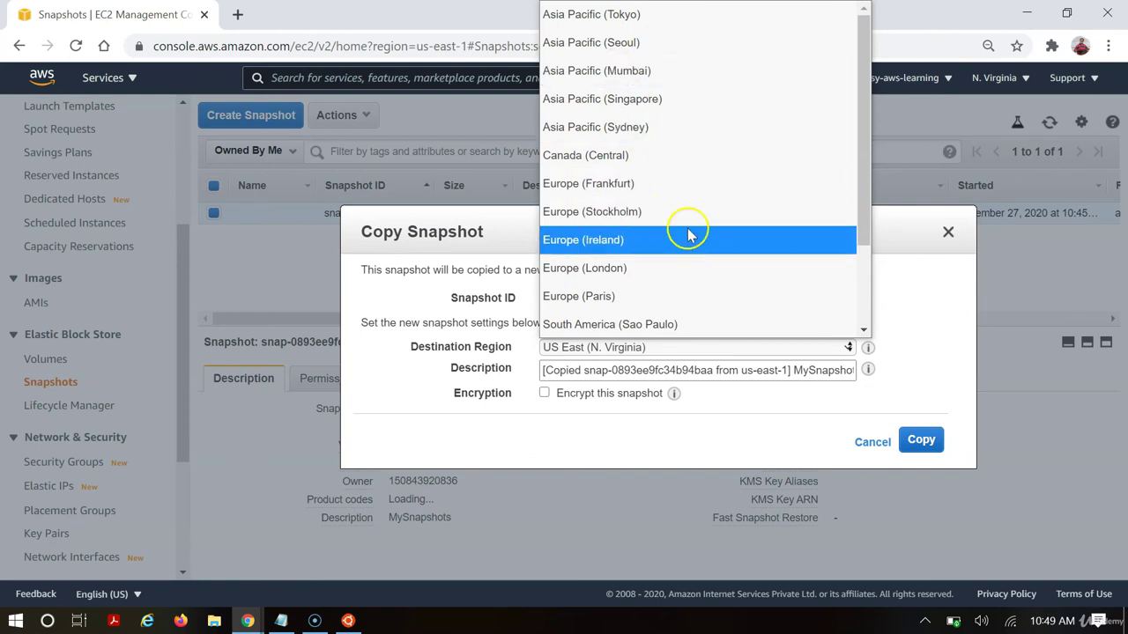
left_click(431, 419)
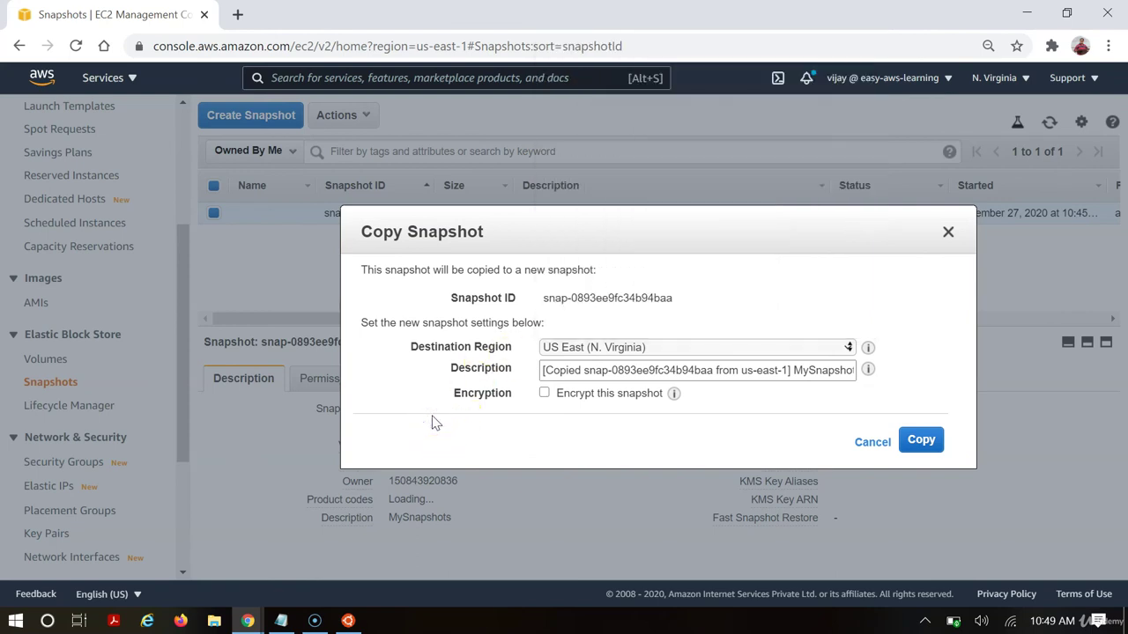
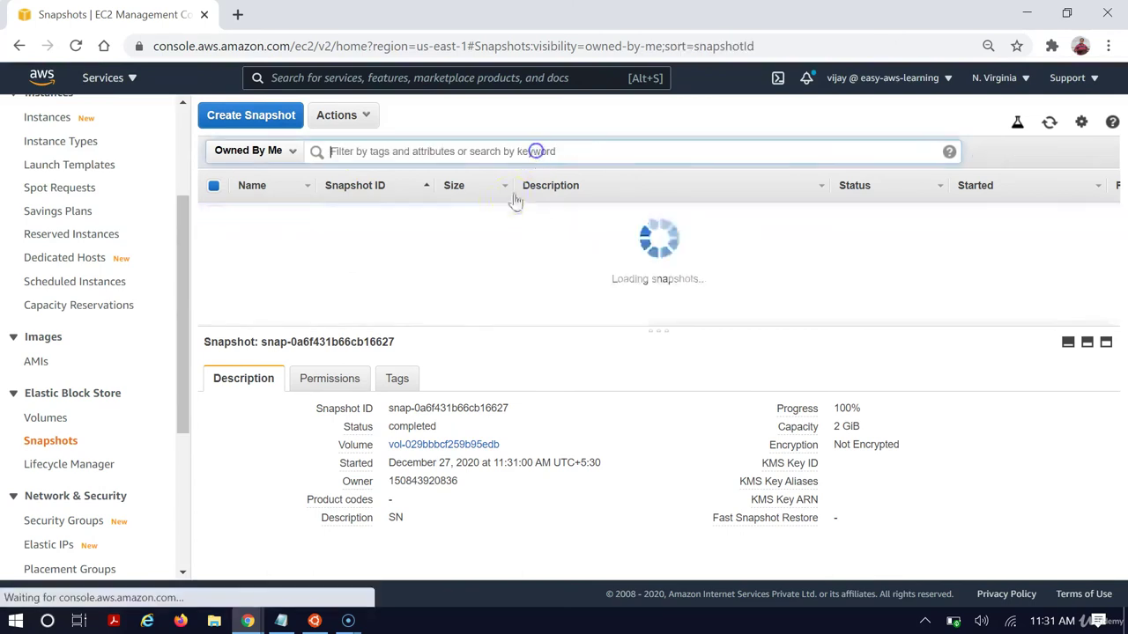
Step: Start creating a volume from the snapshot, then cancel the form
left_click(363, 116)
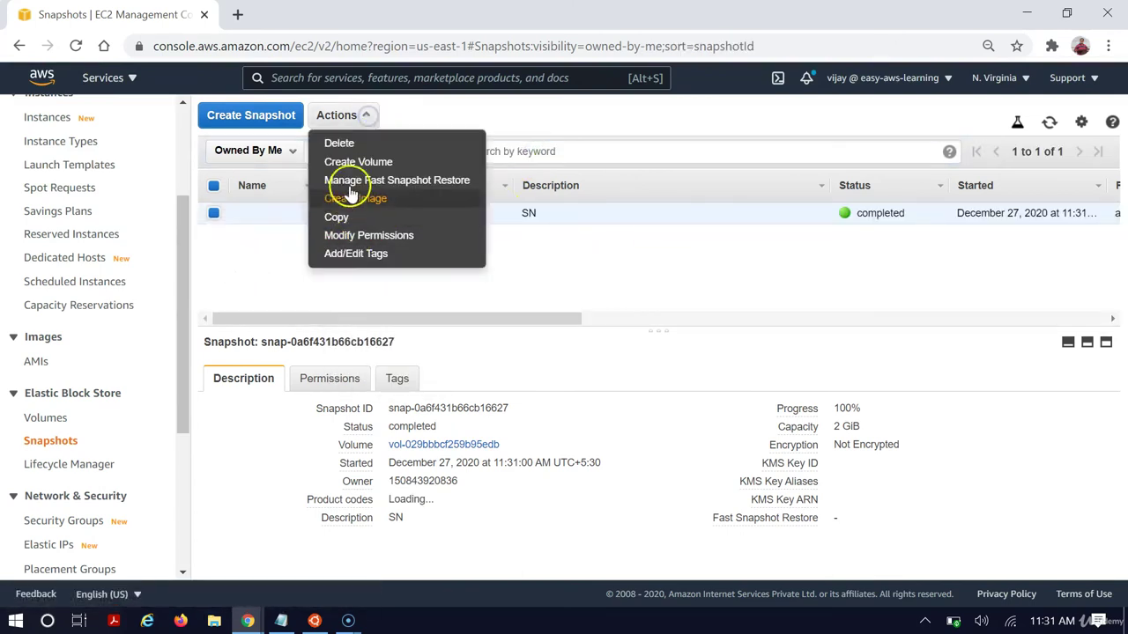
left_click(401, 166)
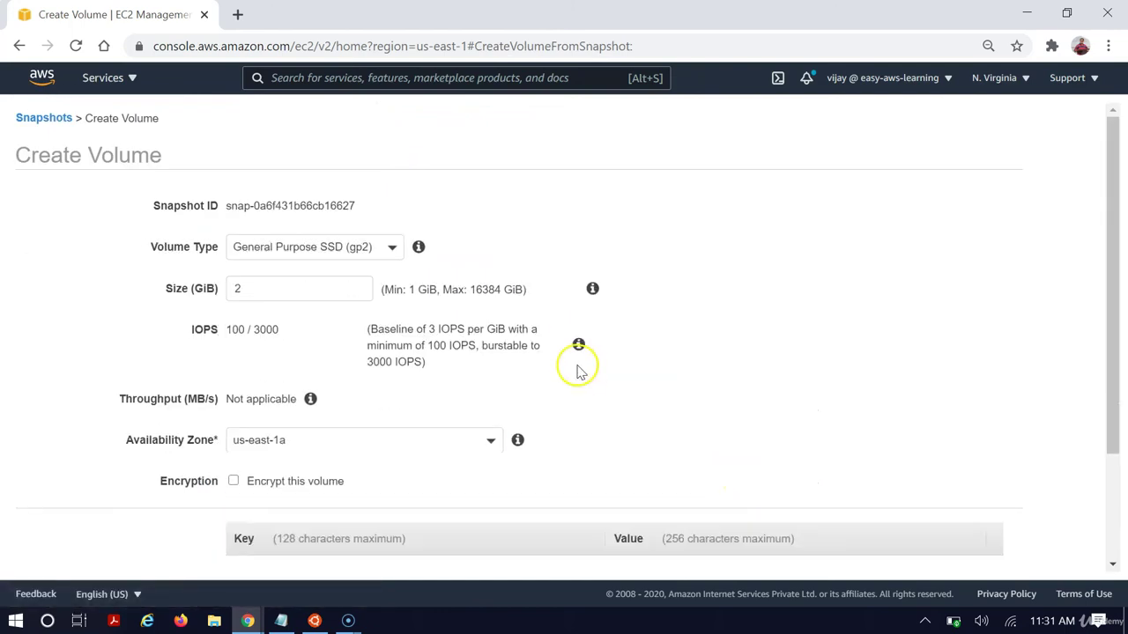
scroll(497, 331, "down", 2)
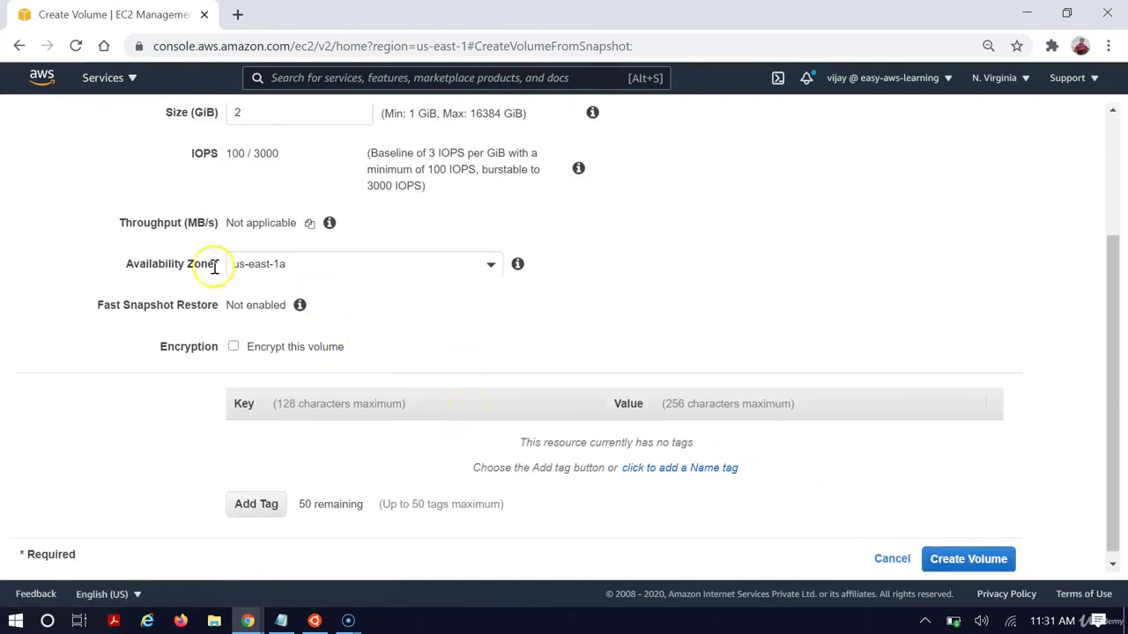
left_click(899, 561)
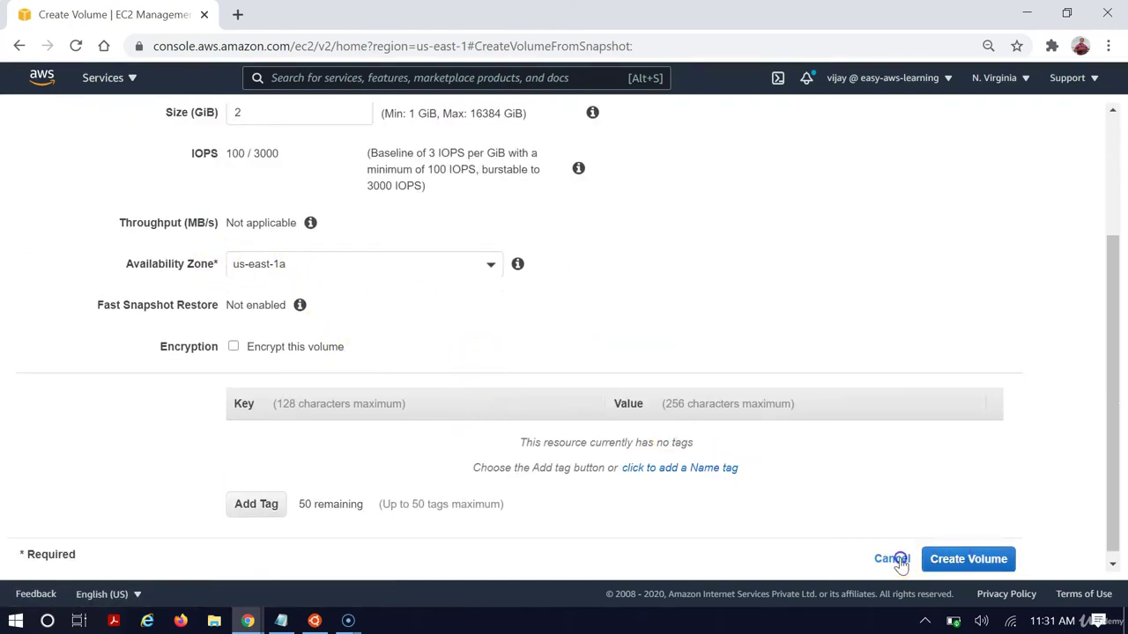
Step: Confirm the 2 GiB Custom and 8 GiB volumes both show Not Encrypted, then return to Snapshots
left_click(51, 418)
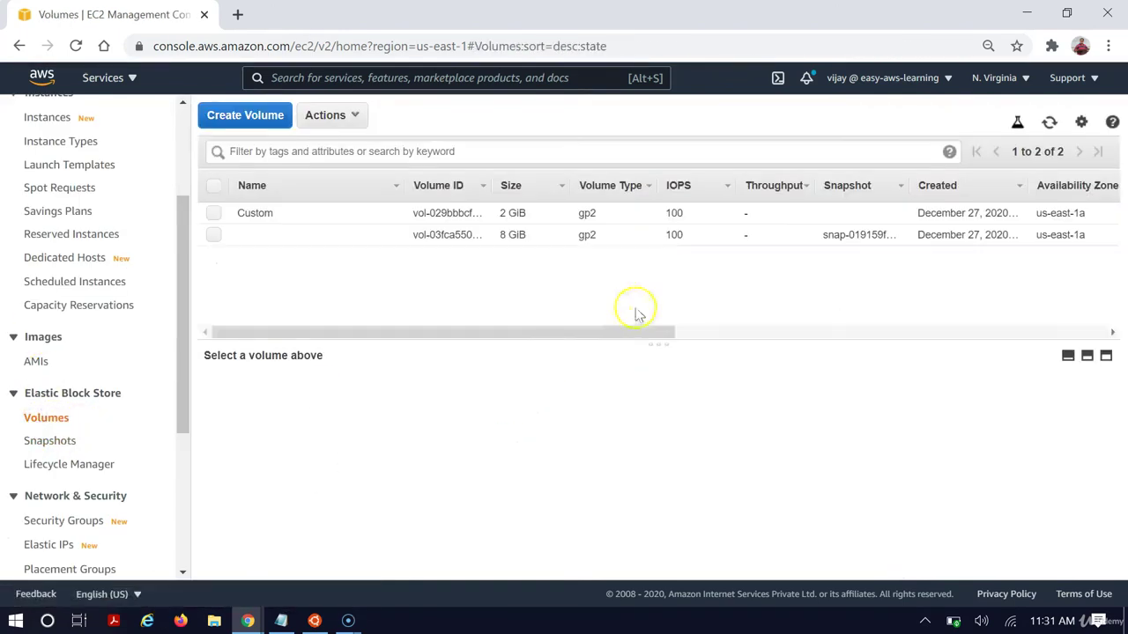
left_click_drag(609, 332, 768, 339)
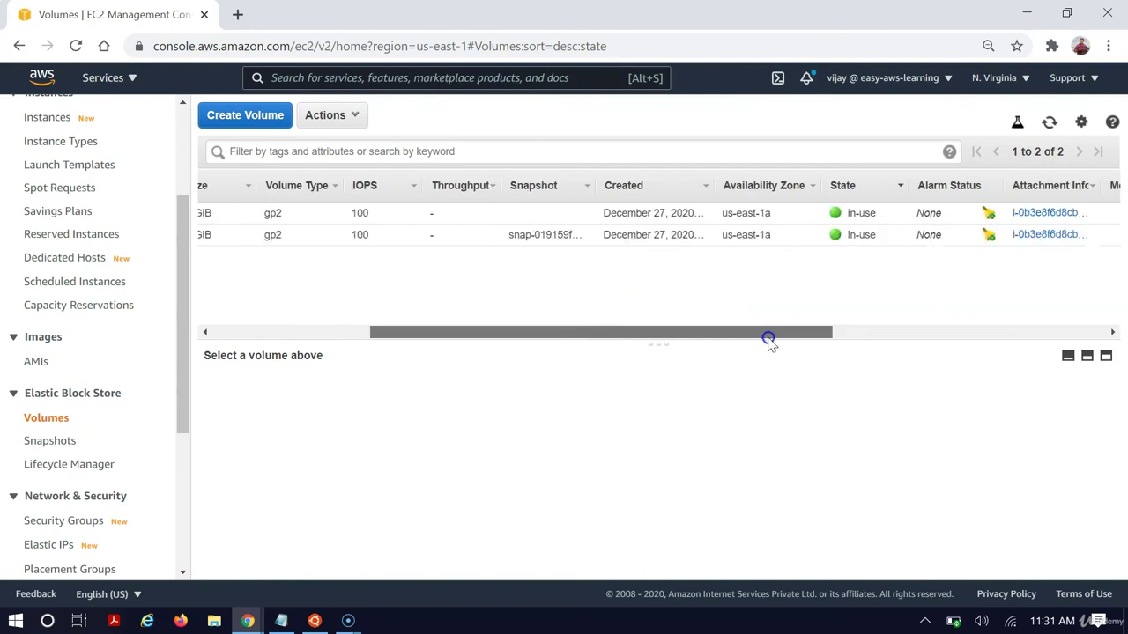
left_click_drag(773, 219, 771, 242)
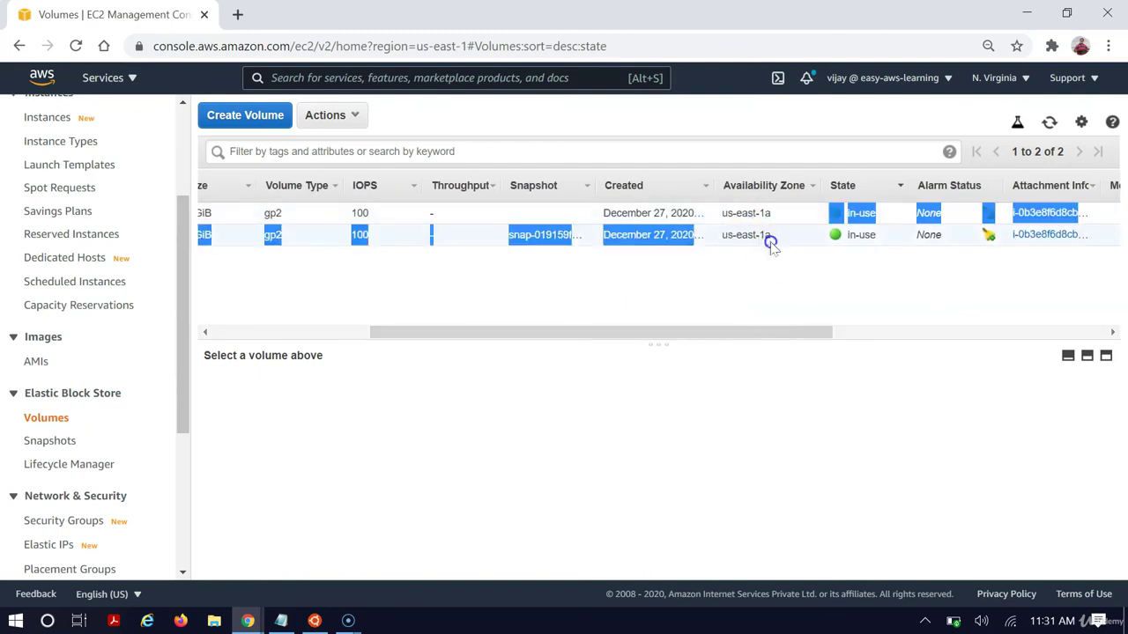
left_click(738, 212)
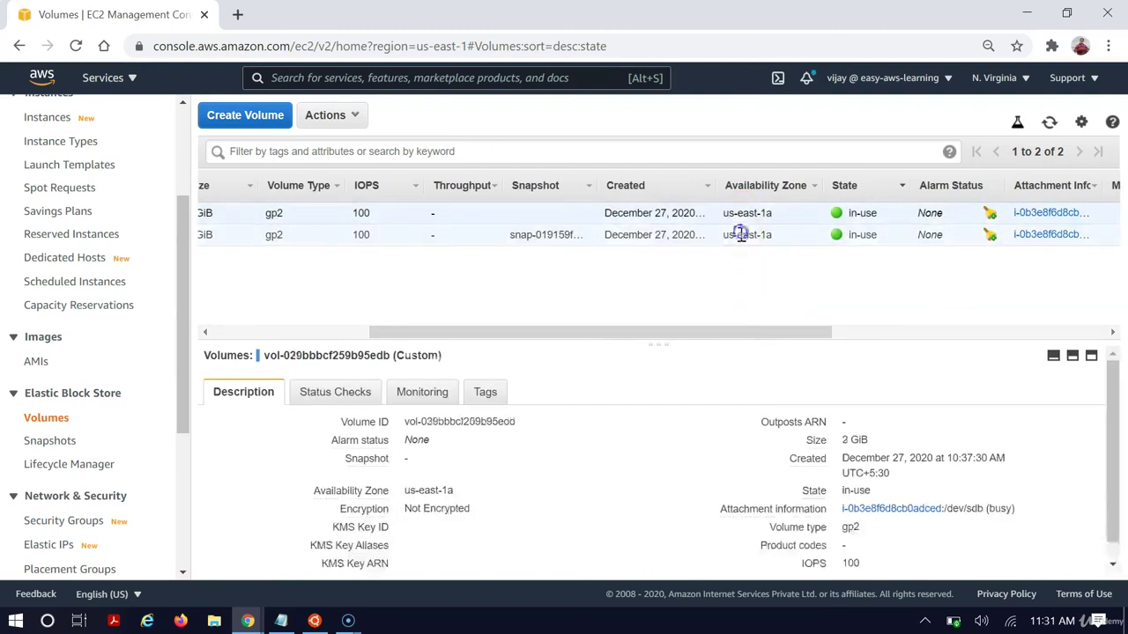
left_click(740, 235)
left_click_drag(717, 335, 496, 328)
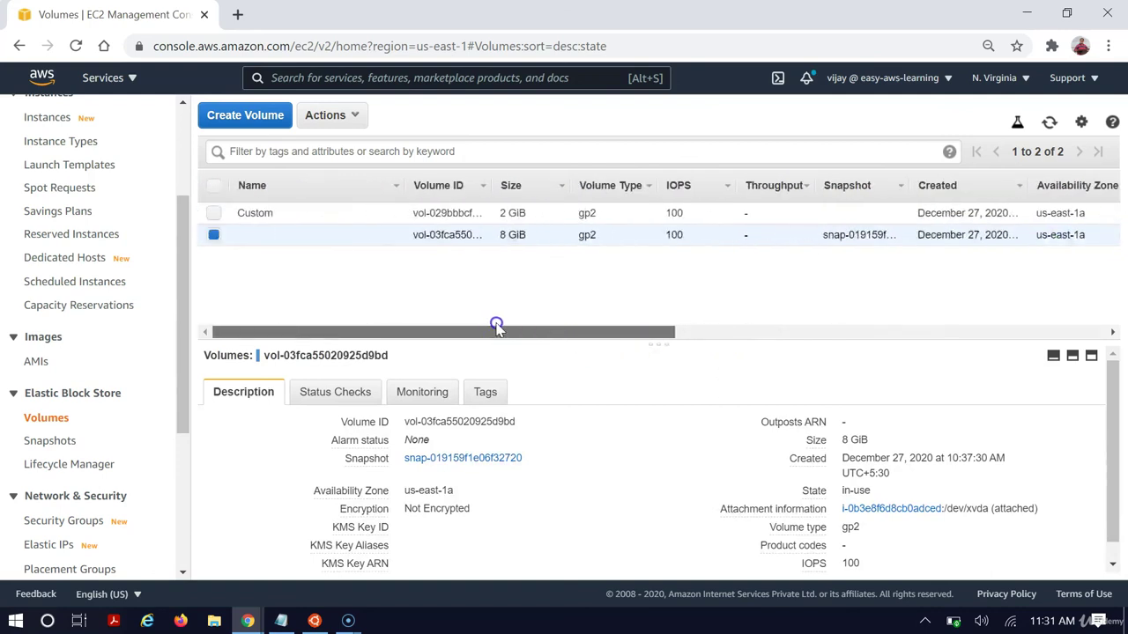
left_click(51, 445)
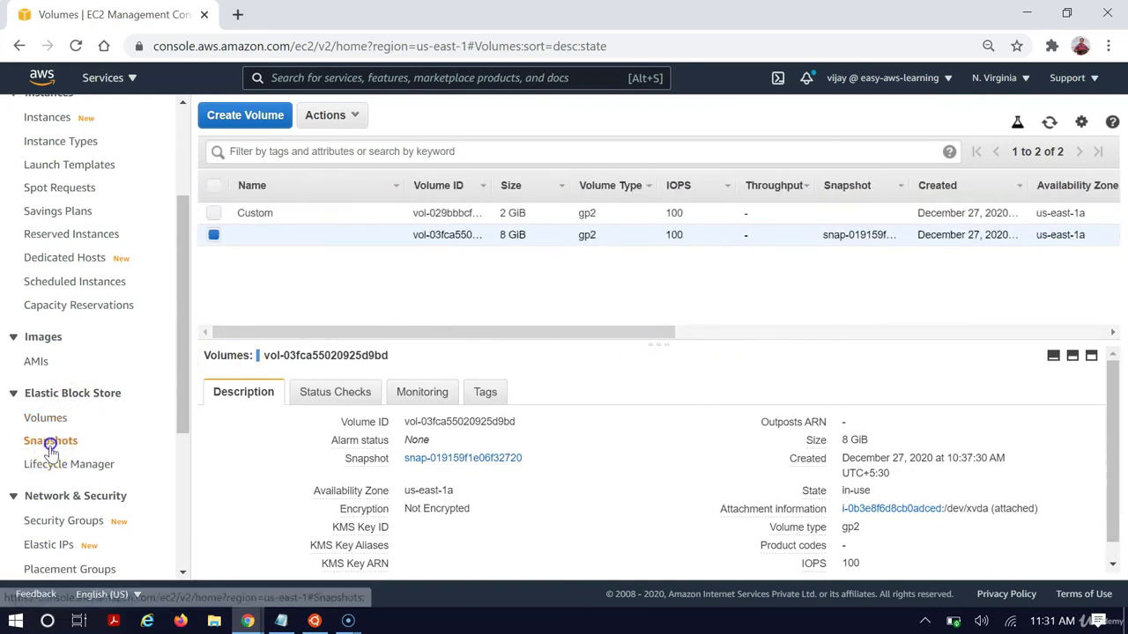
Step: Create an unencrypted 2 GiB volume from the SN snapshot in us-east-1b
left_click(368, 121)
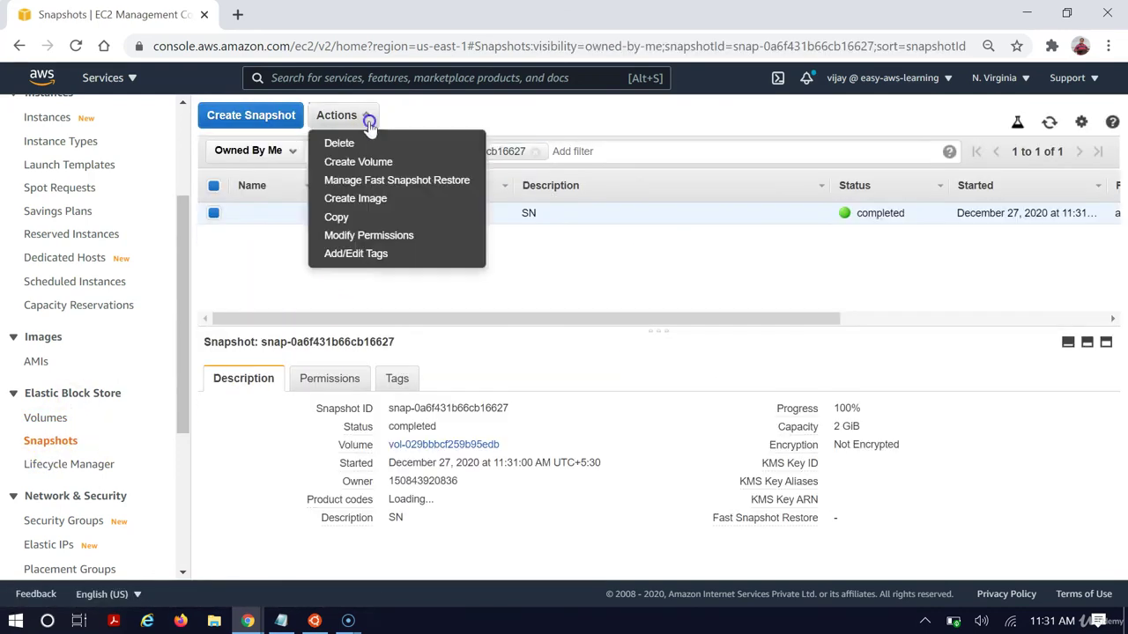
left_click(366, 162)
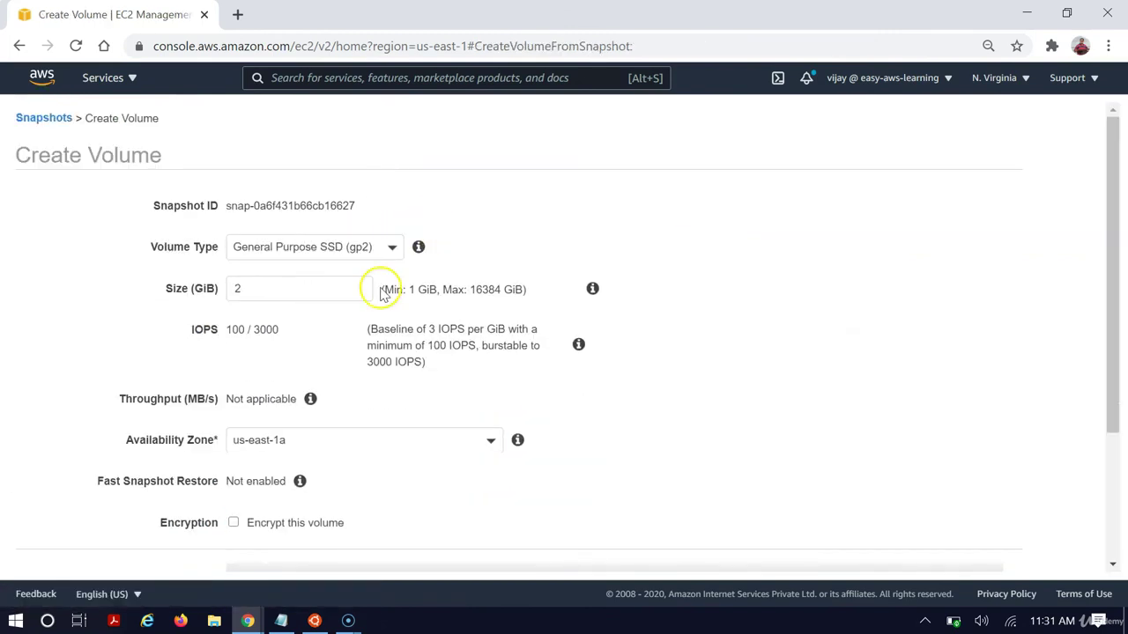
double_click(290, 290)
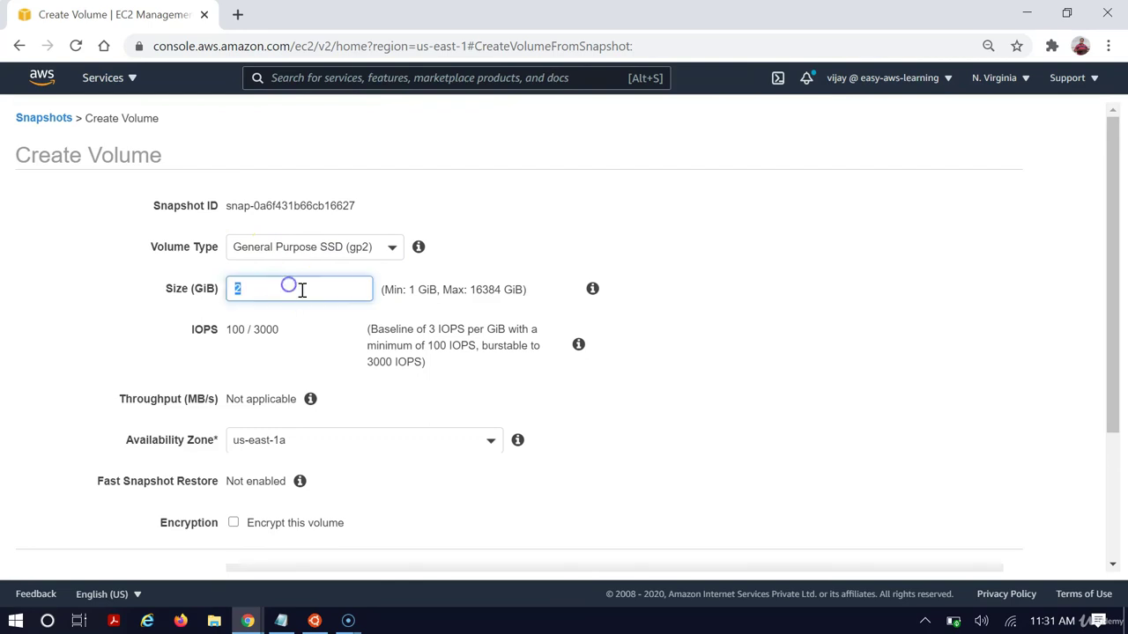
scroll(343, 330, "down", 2)
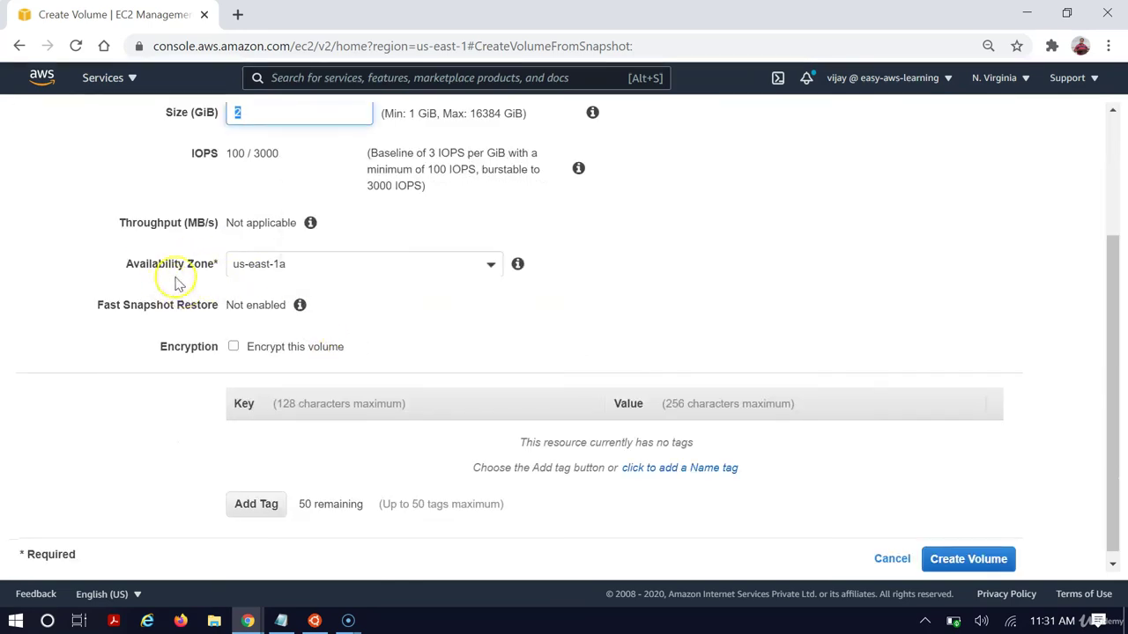
left_click(277, 263)
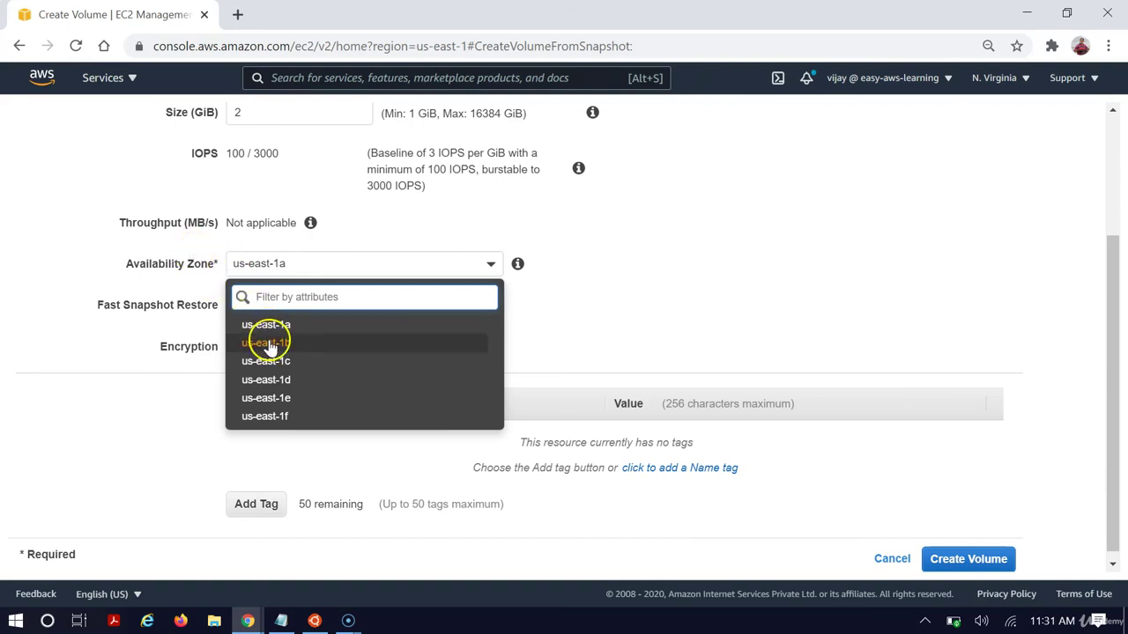
left_click(268, 346)
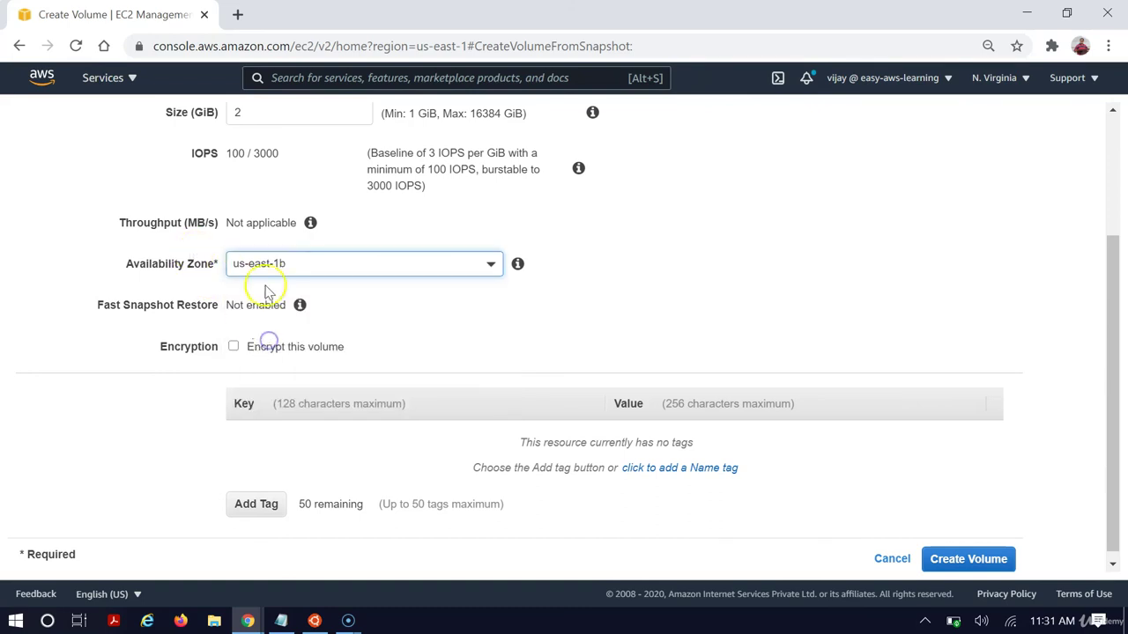
scroll(263, 303, "up", 2)
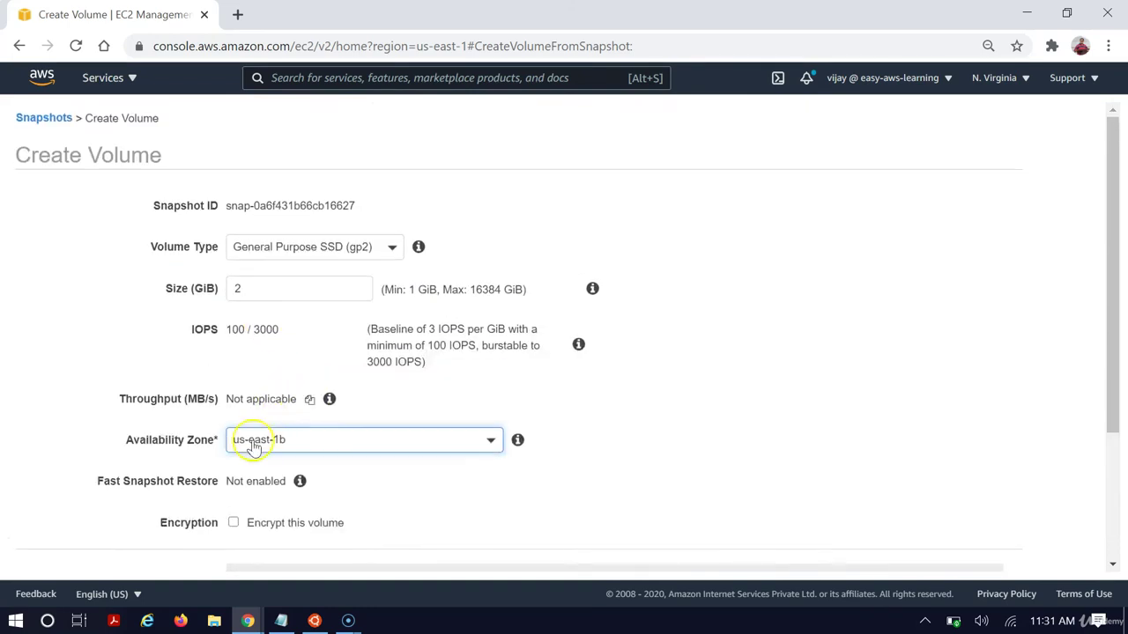
scroll(725, 504, "down", 1)
scroll(725, 504, "down", 2)
left_click(962, 552)
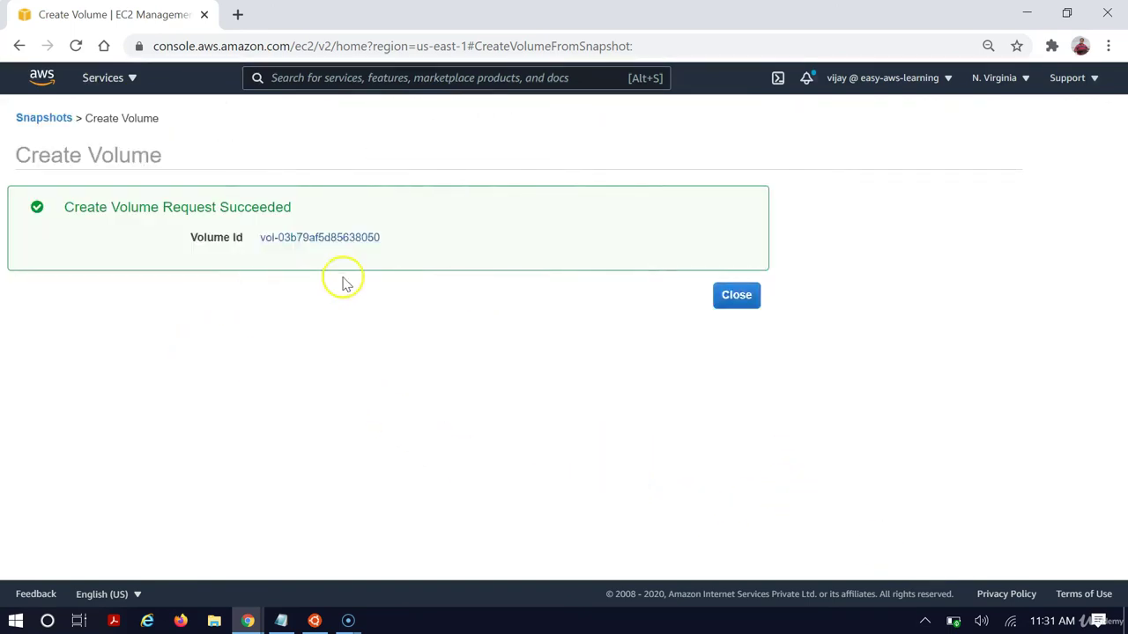
left_click(754, 306)
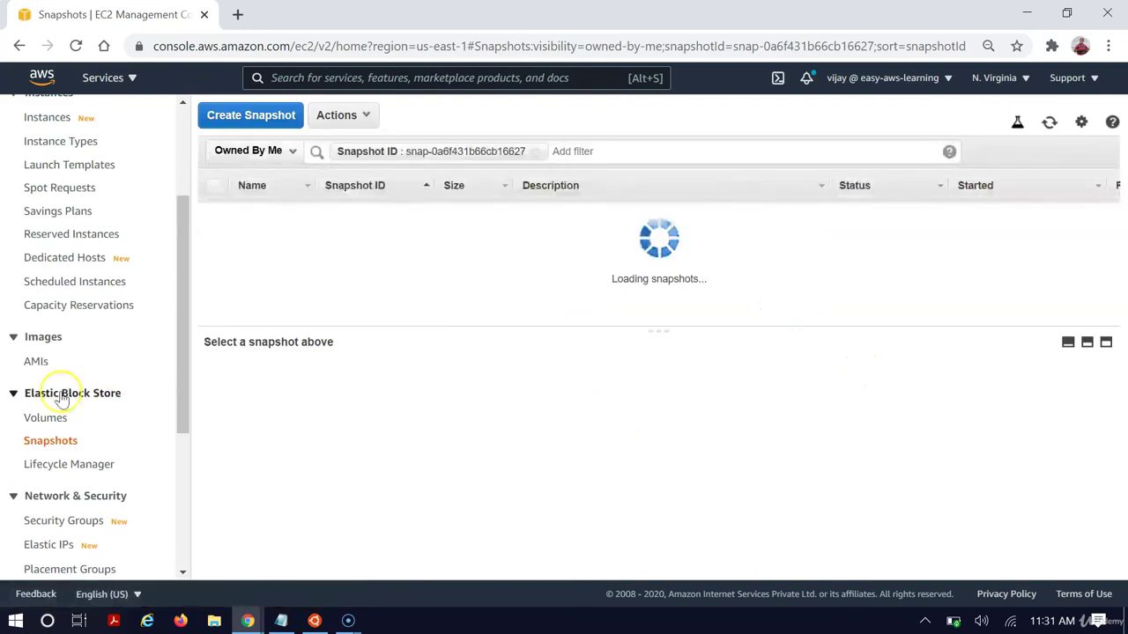
Step: Refresh Volumes to show the new 2 GiB us-east-1b volume, check its zone, and open its Actions
left_click(44, 419)
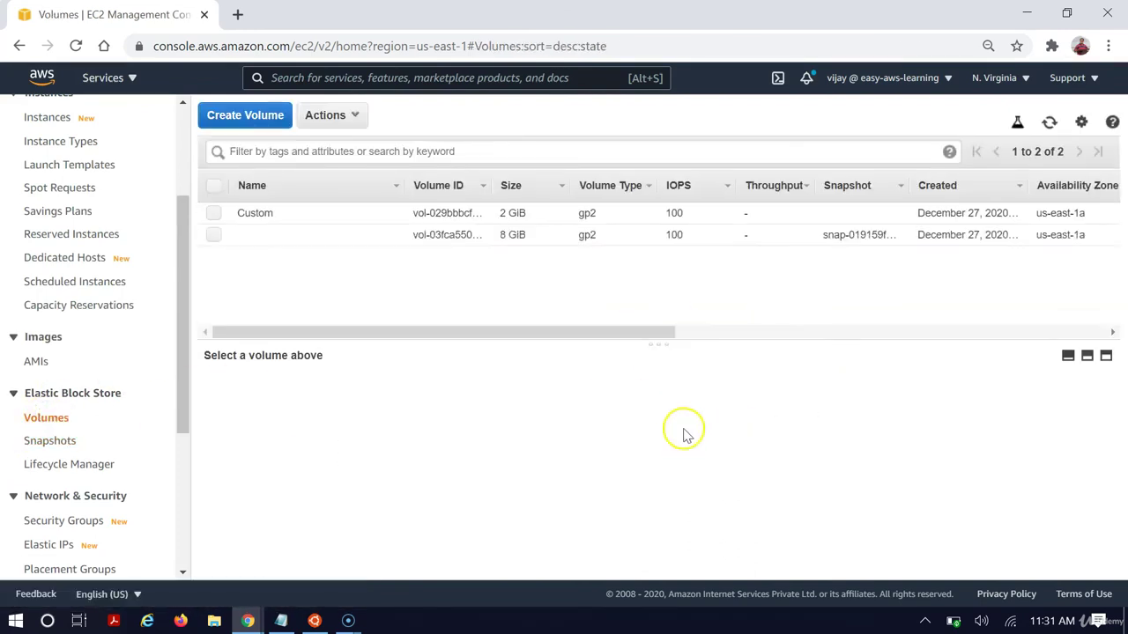
left_click(1048, 126)
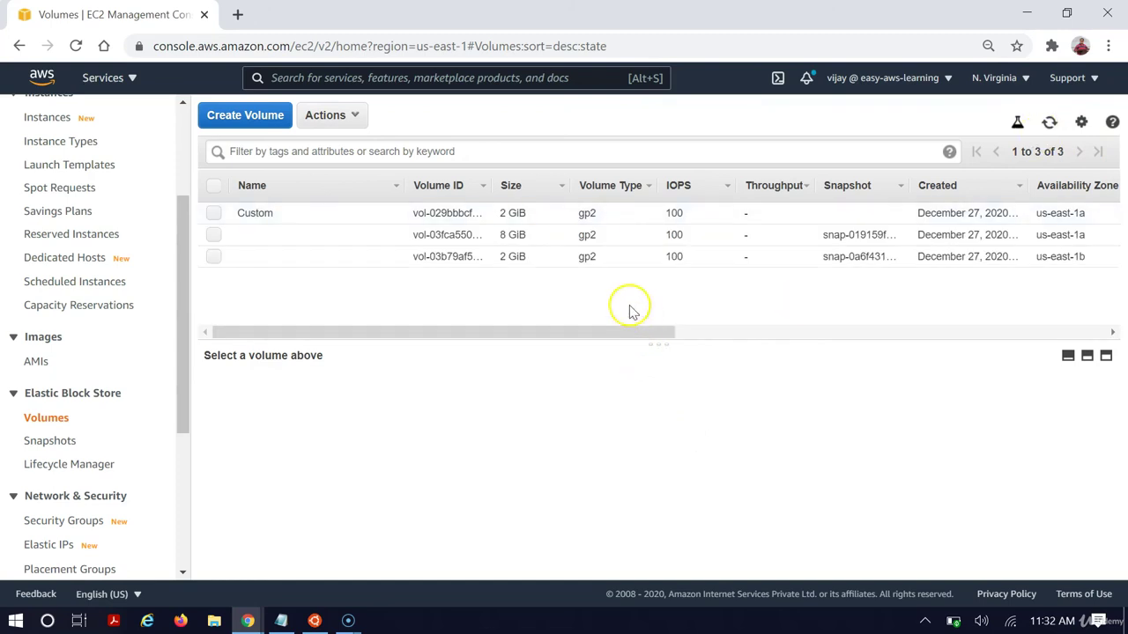
left_click_drag(447, 258, 557, 256)
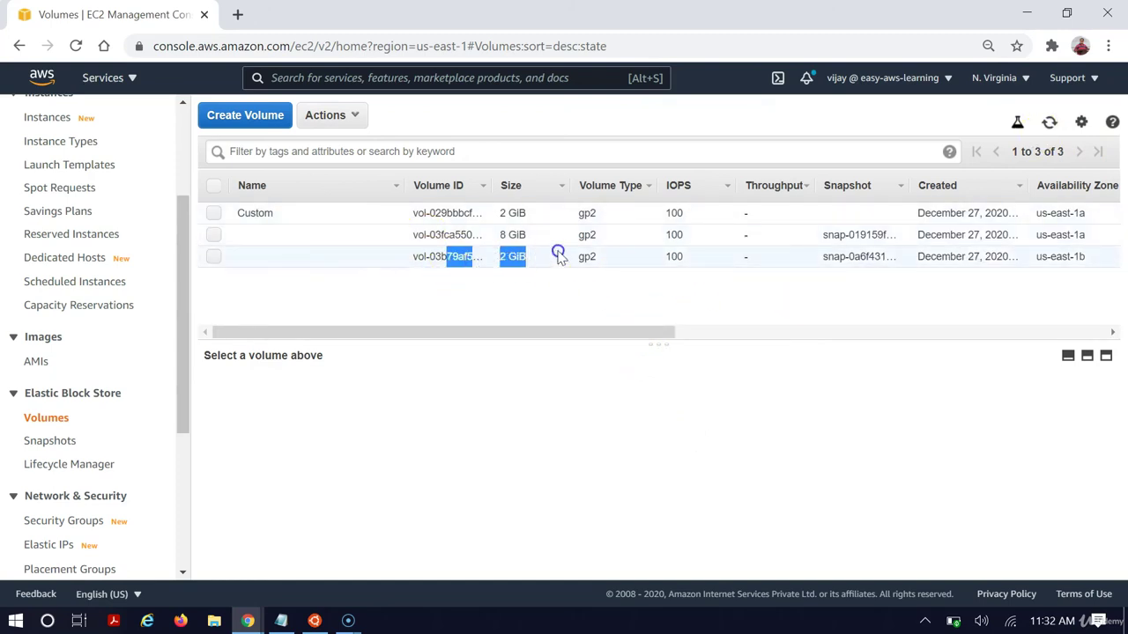
left_click_drag(651, 334, 859, 361)
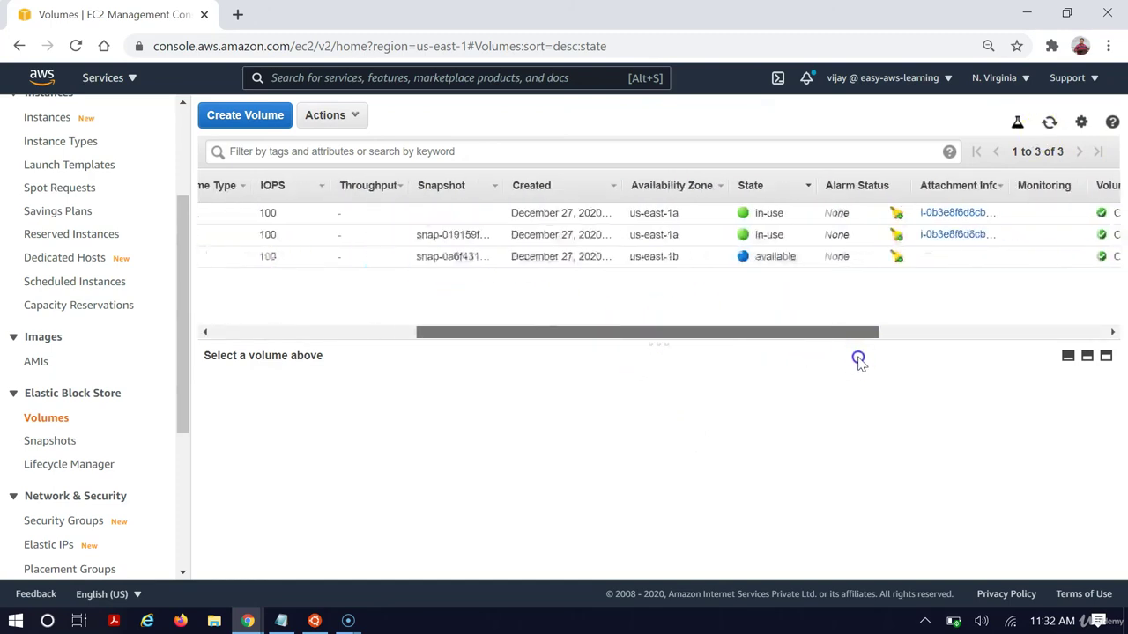
double_click(777, 256)
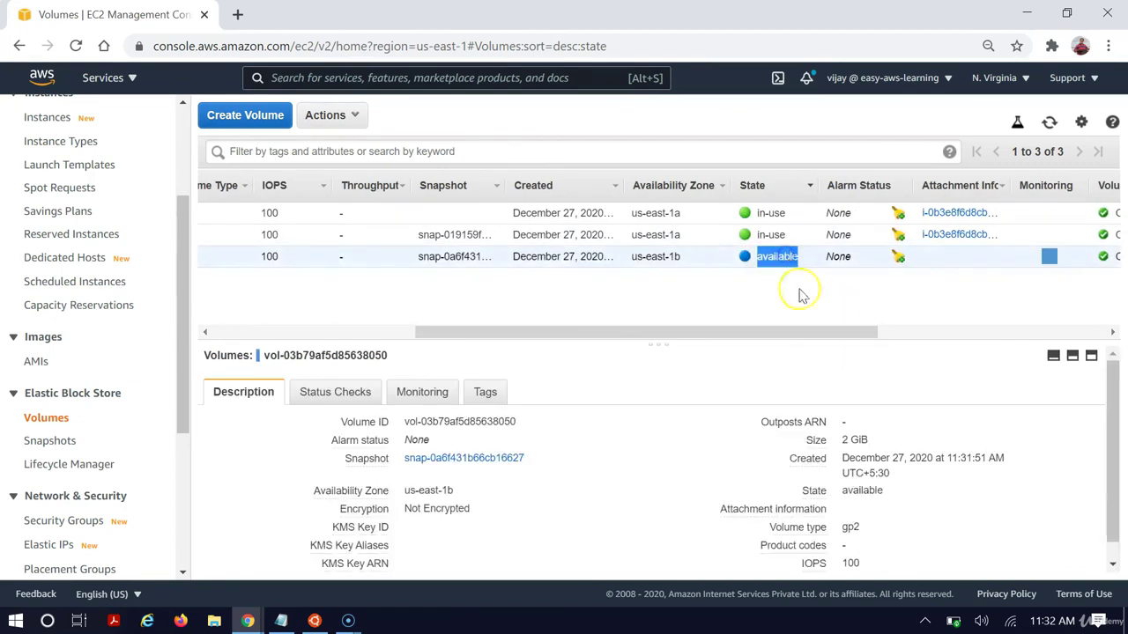
left_click(482, 256)
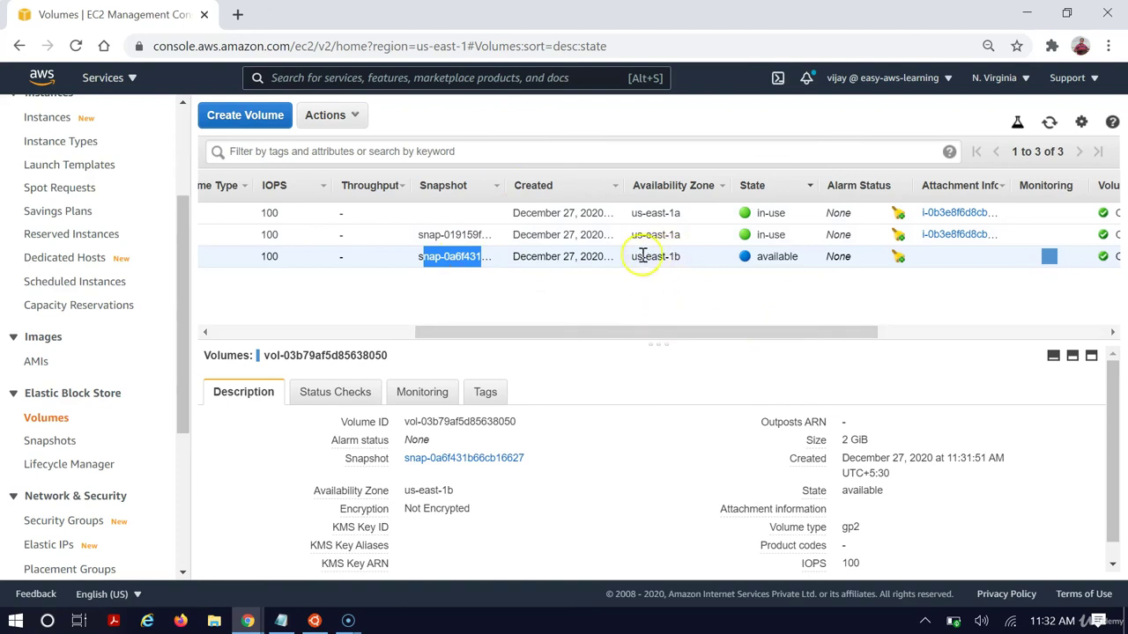
left_click_drag(631, 256, 682, 261)
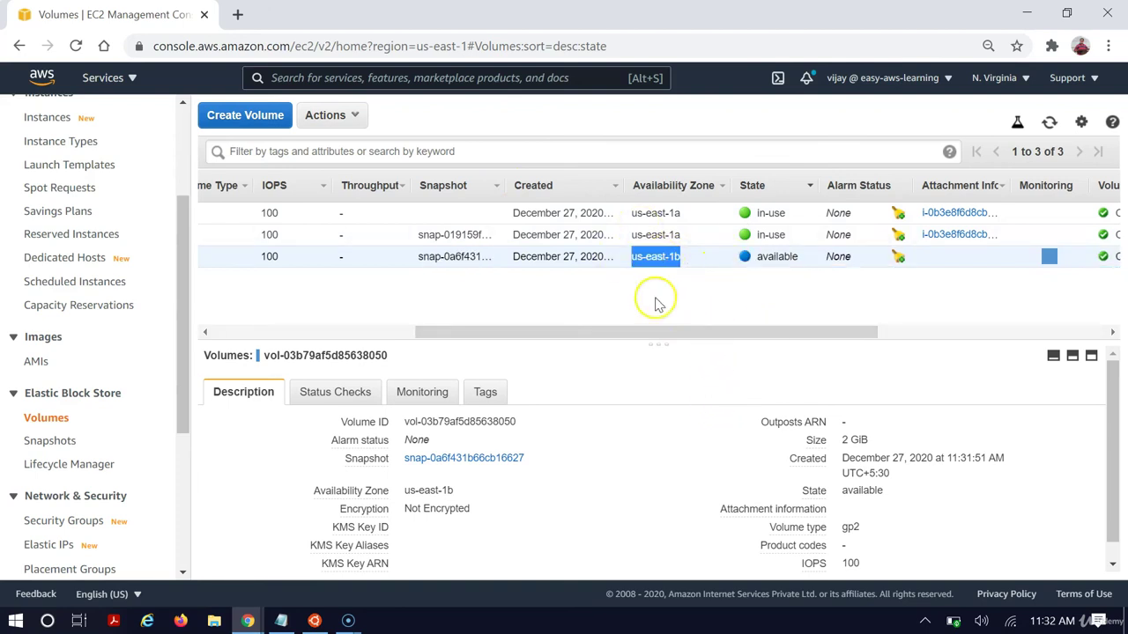
left_click_drag(648, 330, 365, 317)
left_click(361, 115)
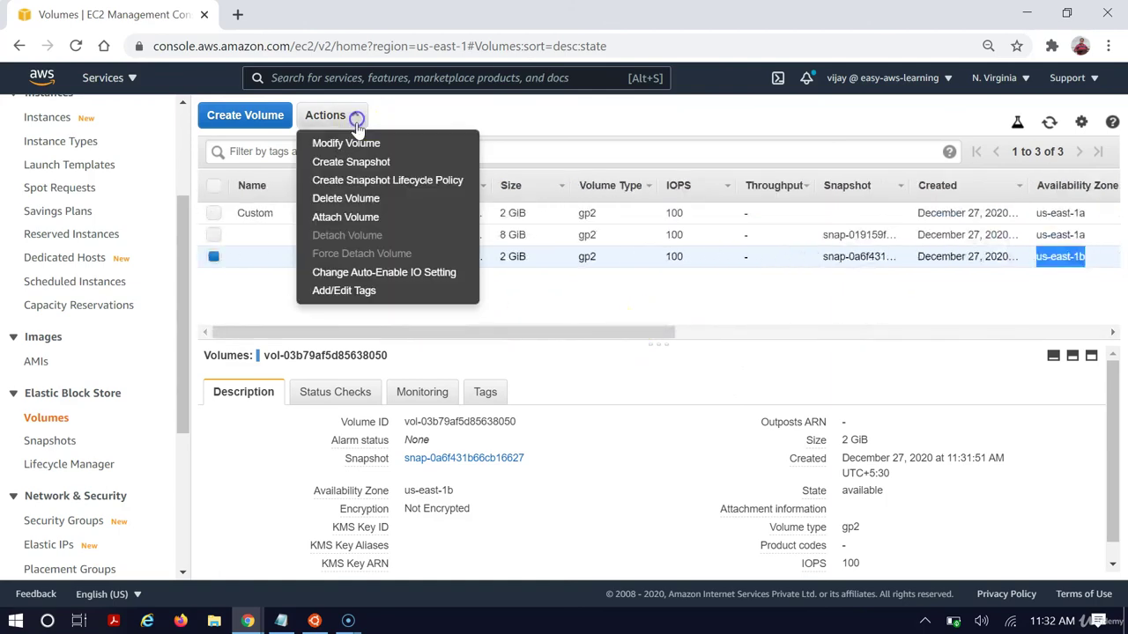
Step: Try attaching the us-east-1b volume, find no instances in that zone, and close the dialog
left_click(364, 220)
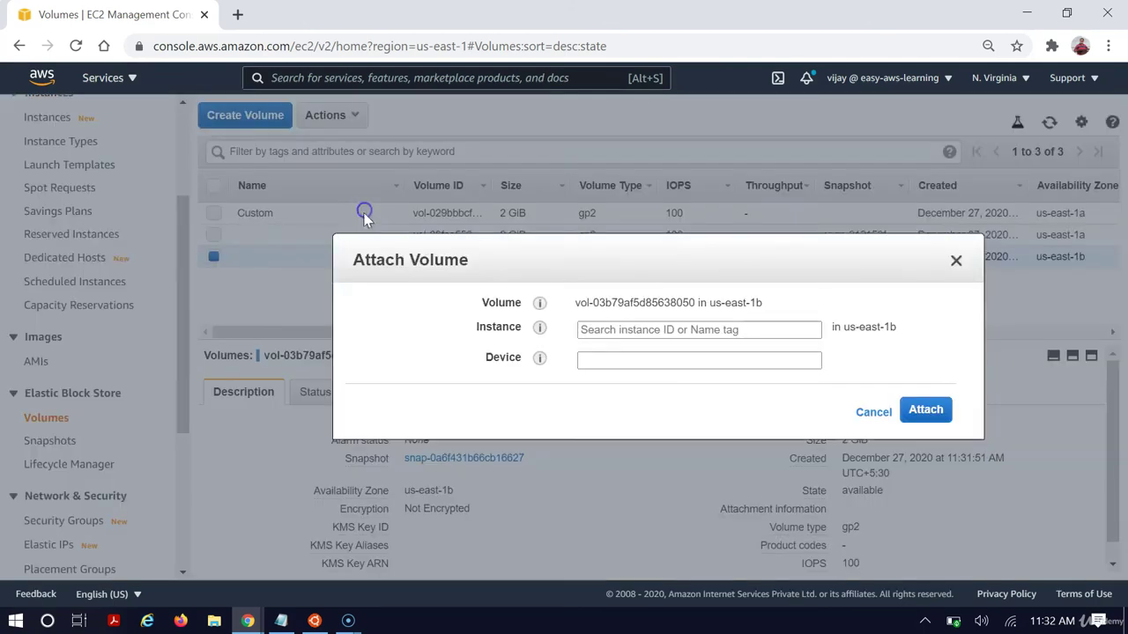
left_click(712, 328)
left_click_drag(730, 311, 768, 309)
left_click(655, 324)
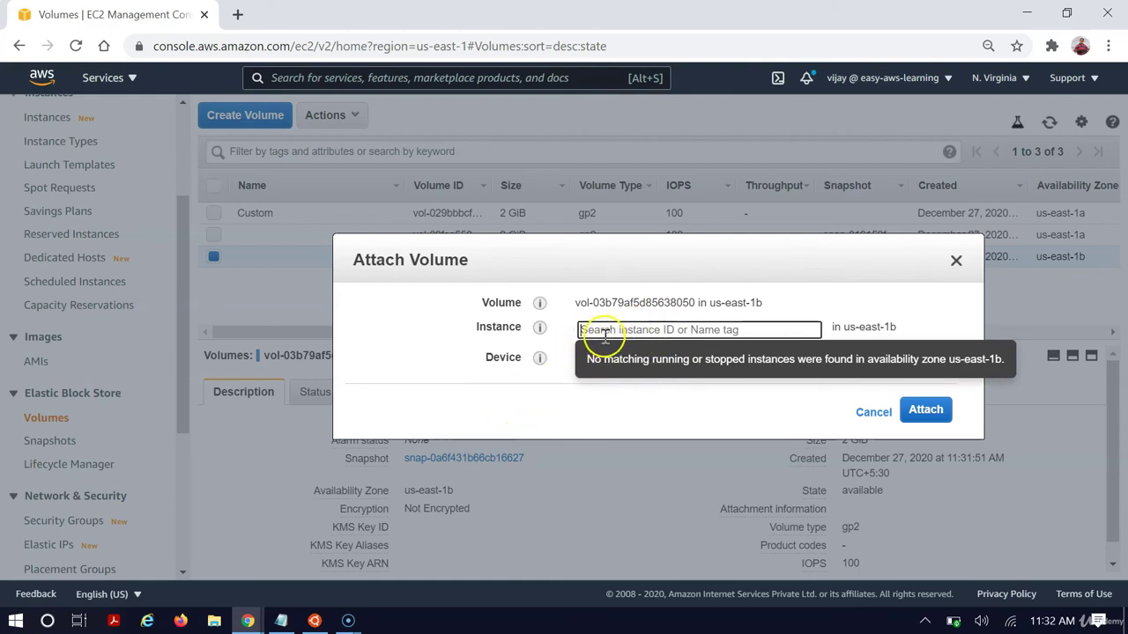
left_click(925, 414)
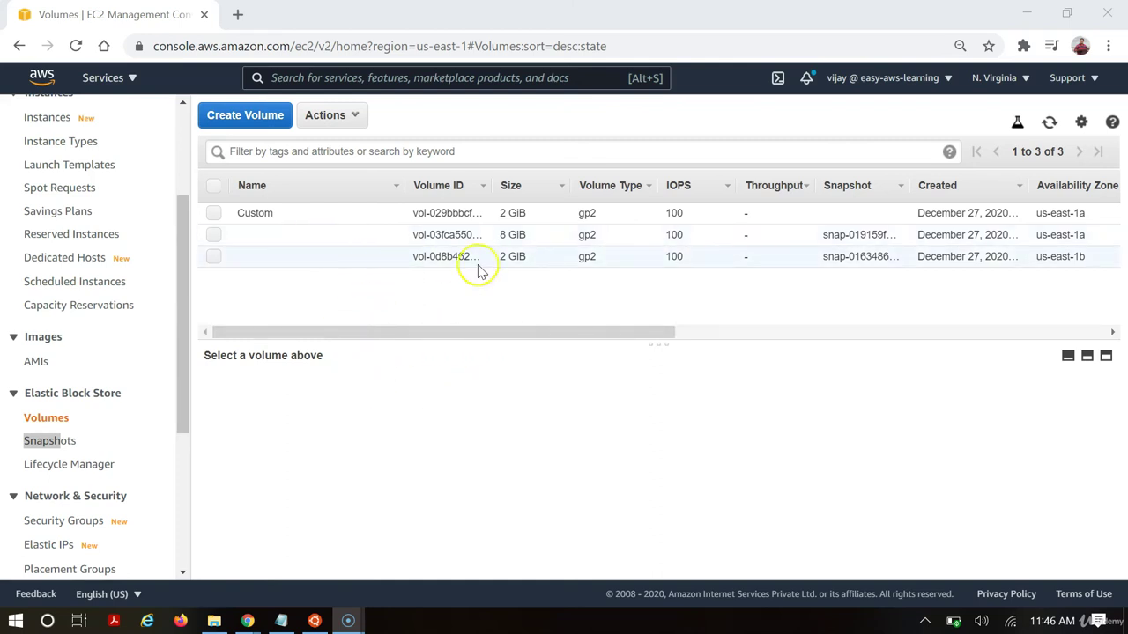
Step: Enlarge the Custom volume's details and confirm its Encryption is Not Encrypted
left_click(302, 213)
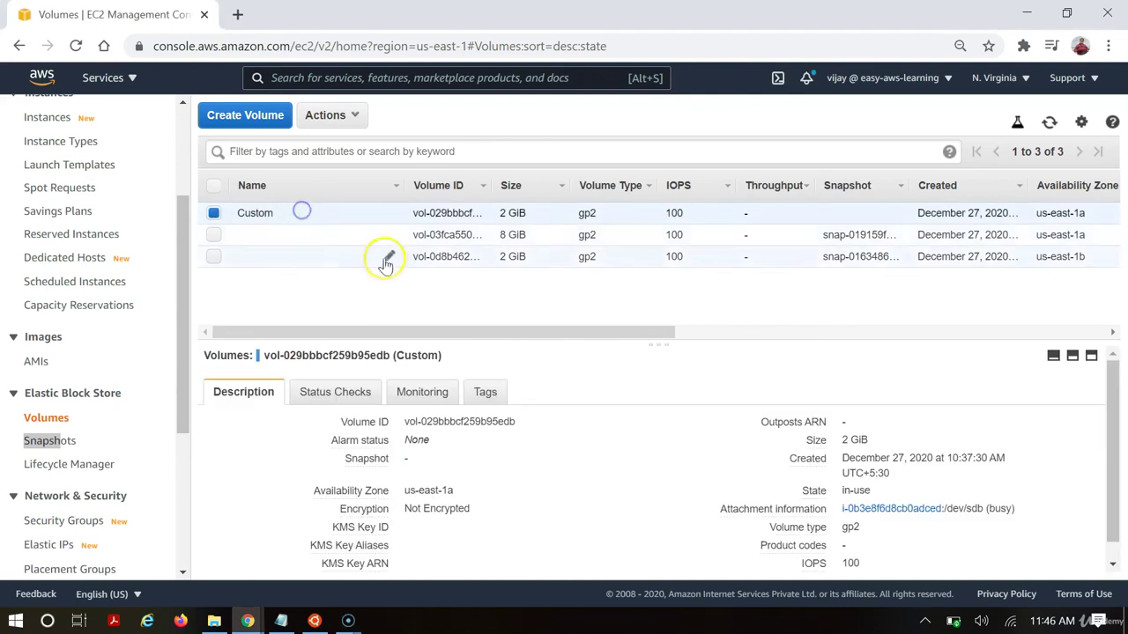
scroll(897, 502, "down", 1)
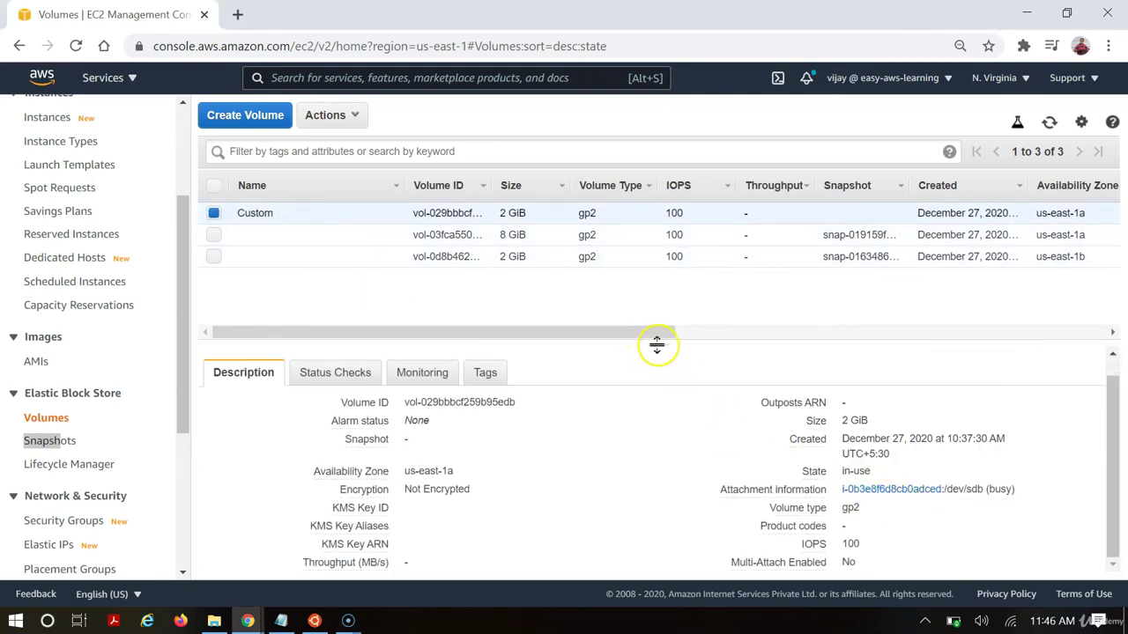
left_click_drag(656, 345, 664, 280)
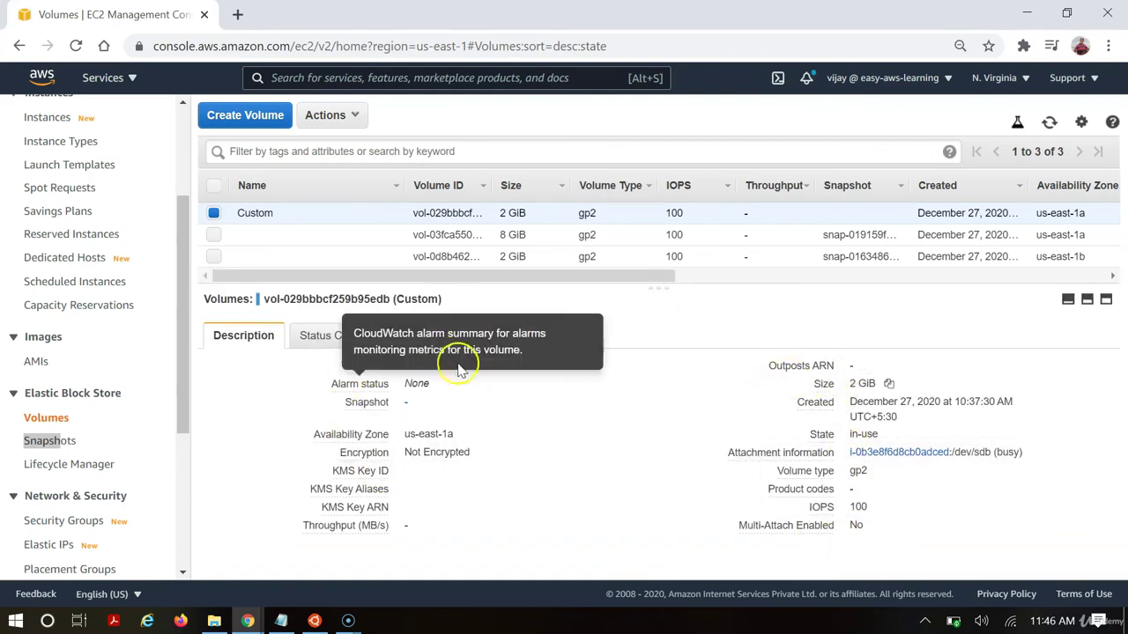
left_click(423, 452)
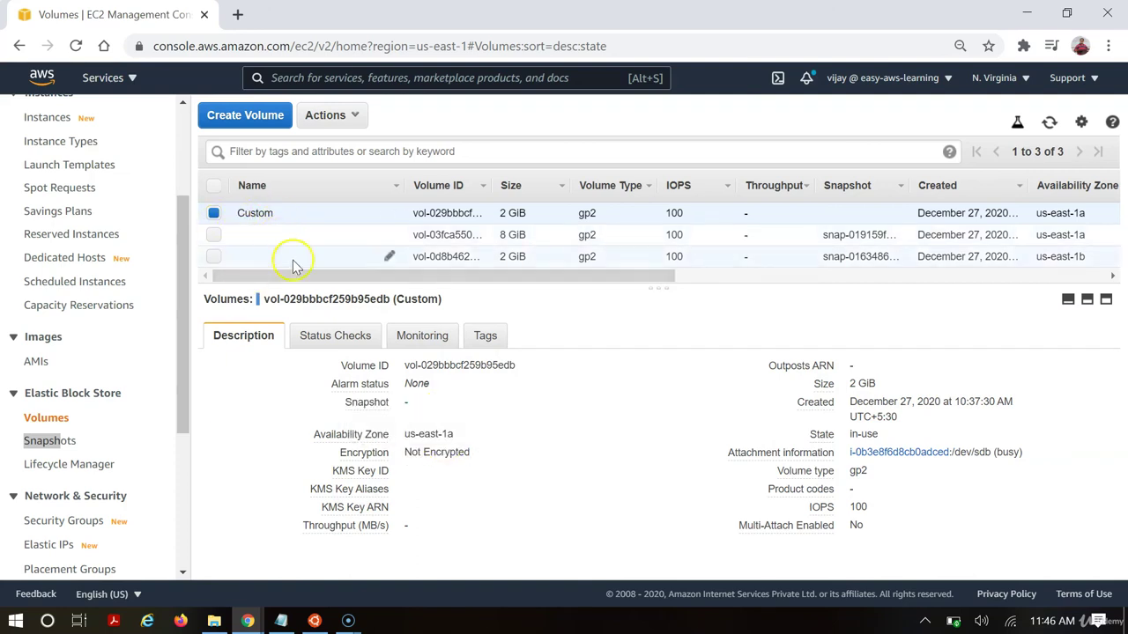
Step: On Snapshots, confirm the mysnap snapshot is 2 GiB and Not Encrypted
left_click(41, 441)
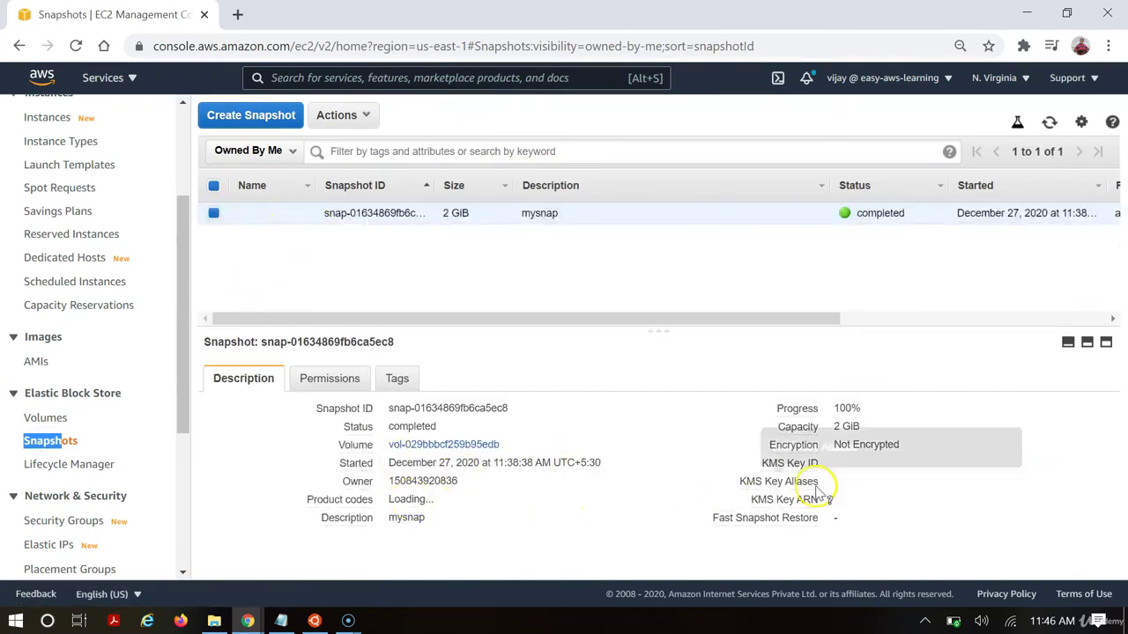
left_click(871, 430)
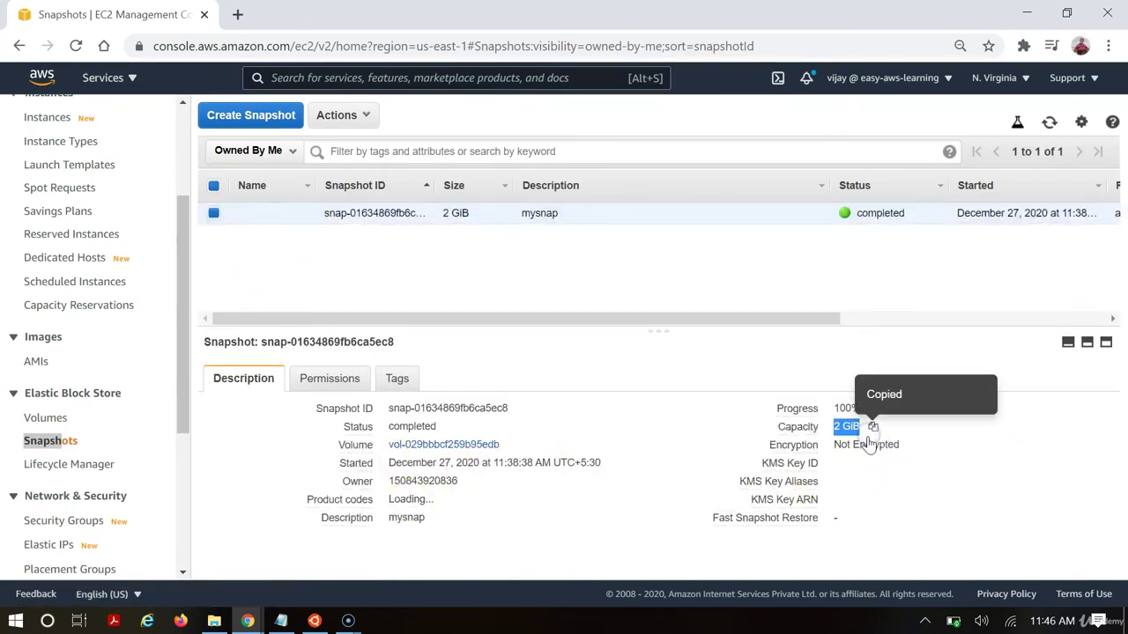
double_click(865, 444)
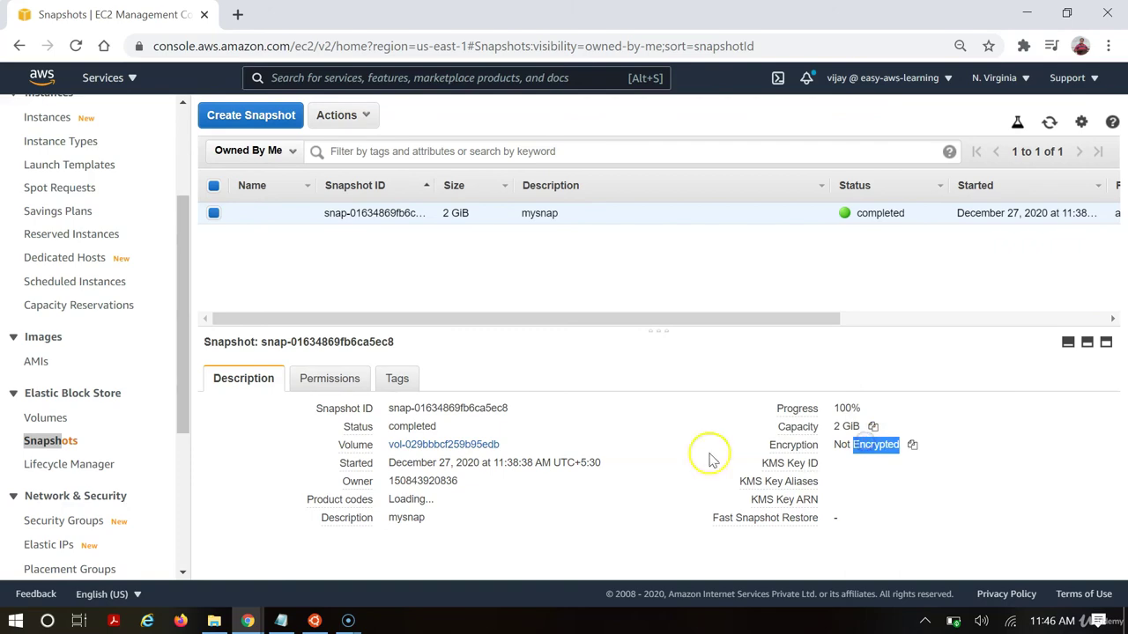
left_click(365, 118)
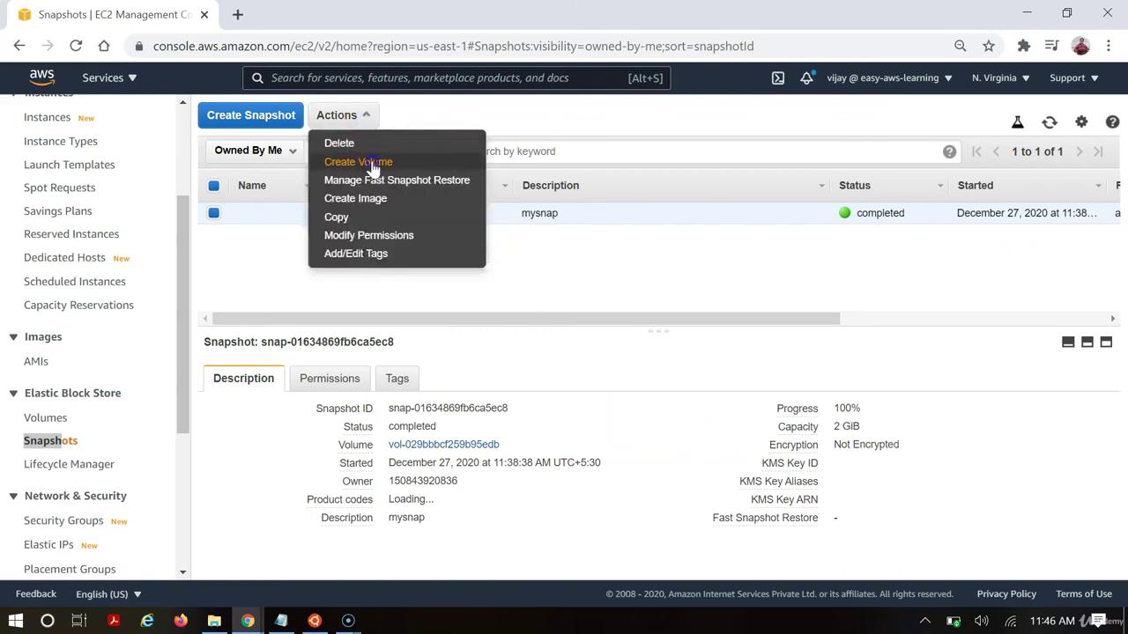
left_click(374, 163)
scroll(365, 501, "down", 2)
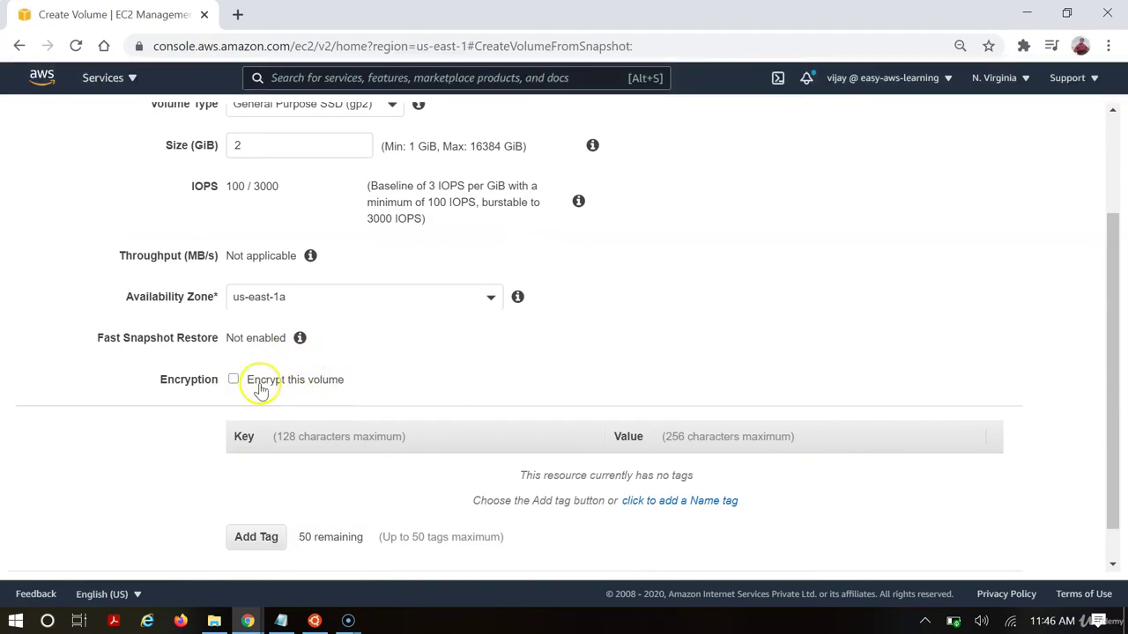
left_click_drag(266, 381, 317, 379)
scroll(705, 511, "down", 1)
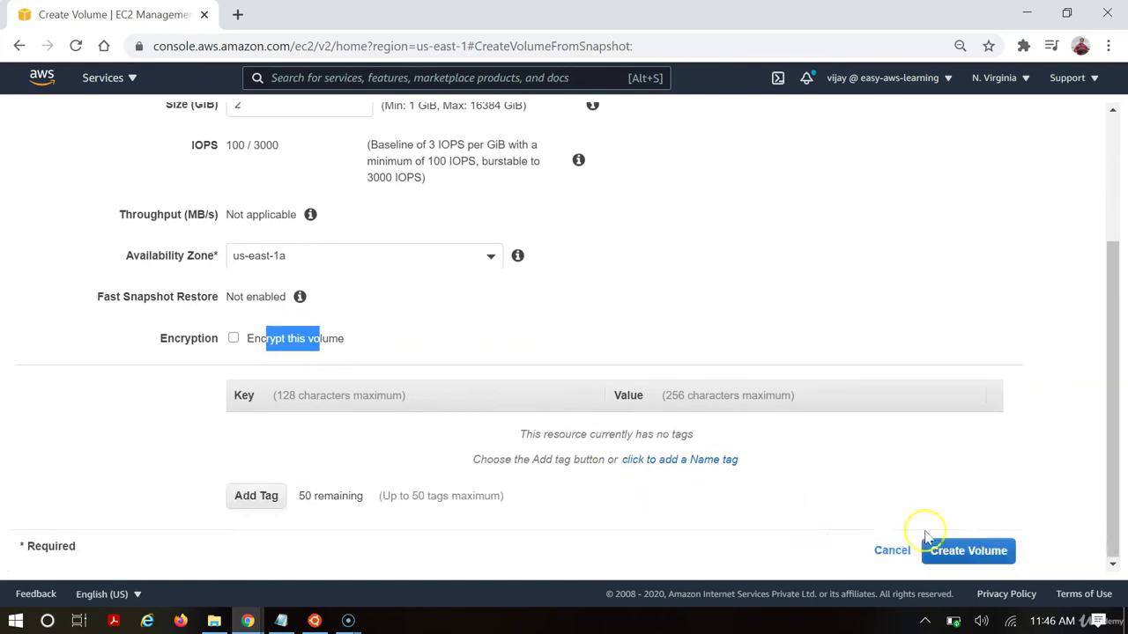
left_click(891, 554)
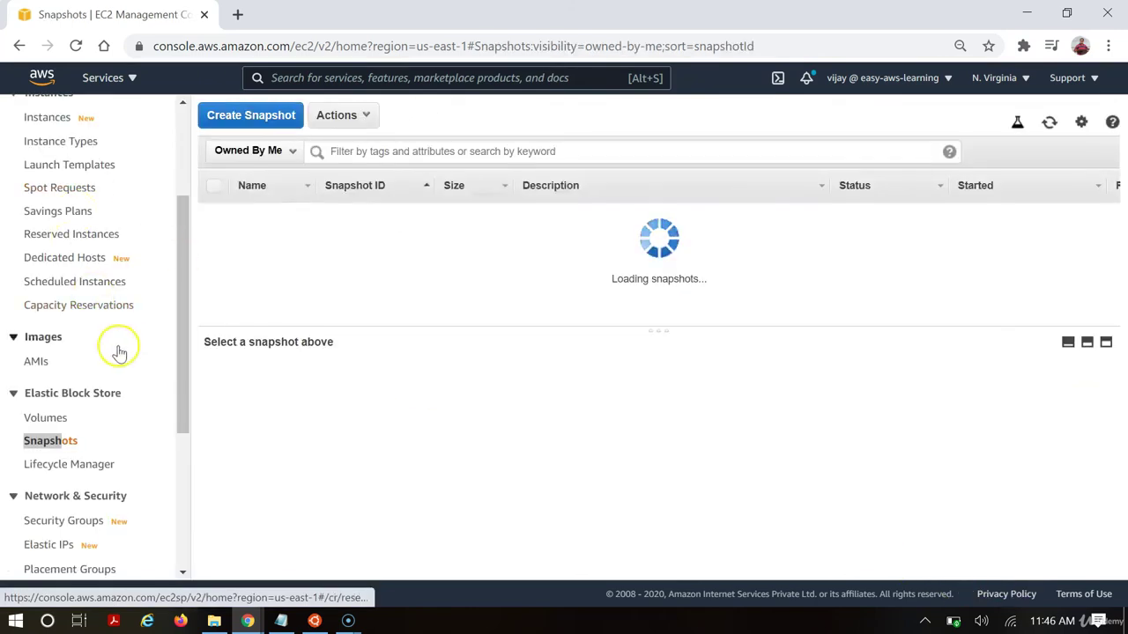
Step: Copy the mysnap snapshot with Encrypt this snapshot enabled
left_click(361, 116)
left_click(368, 216)
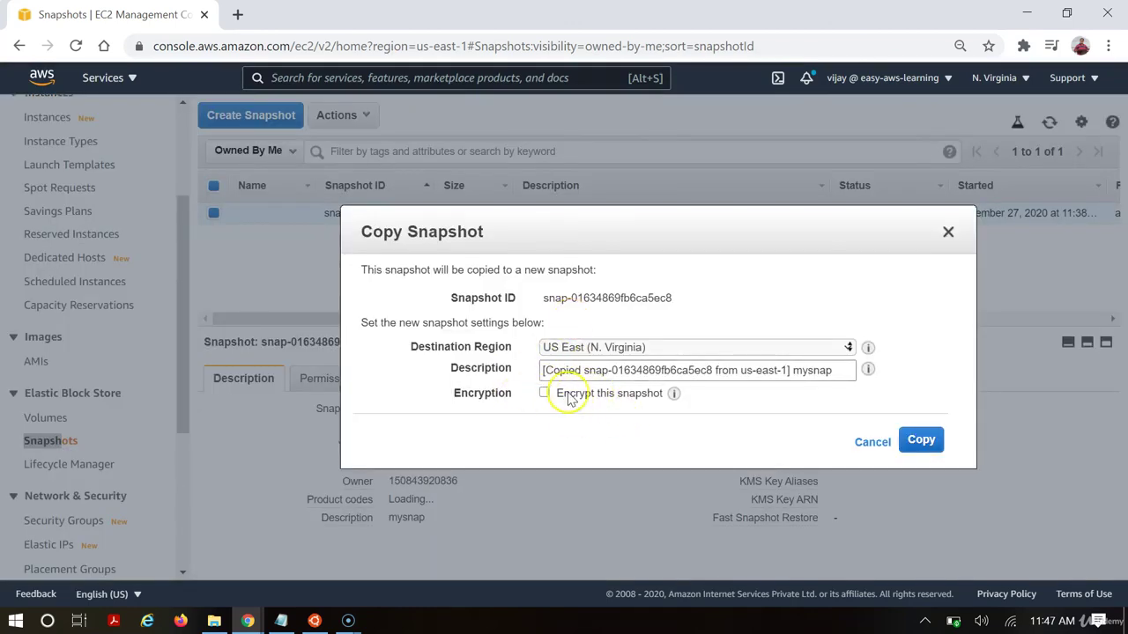
left_click(544, 394)
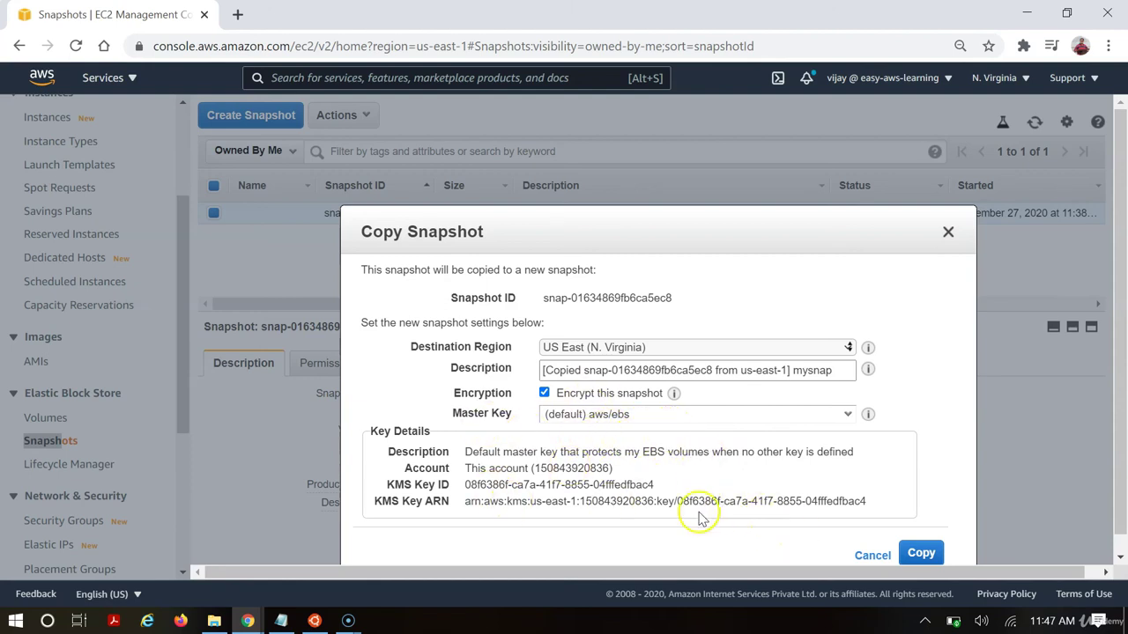
left_click(924, 555)
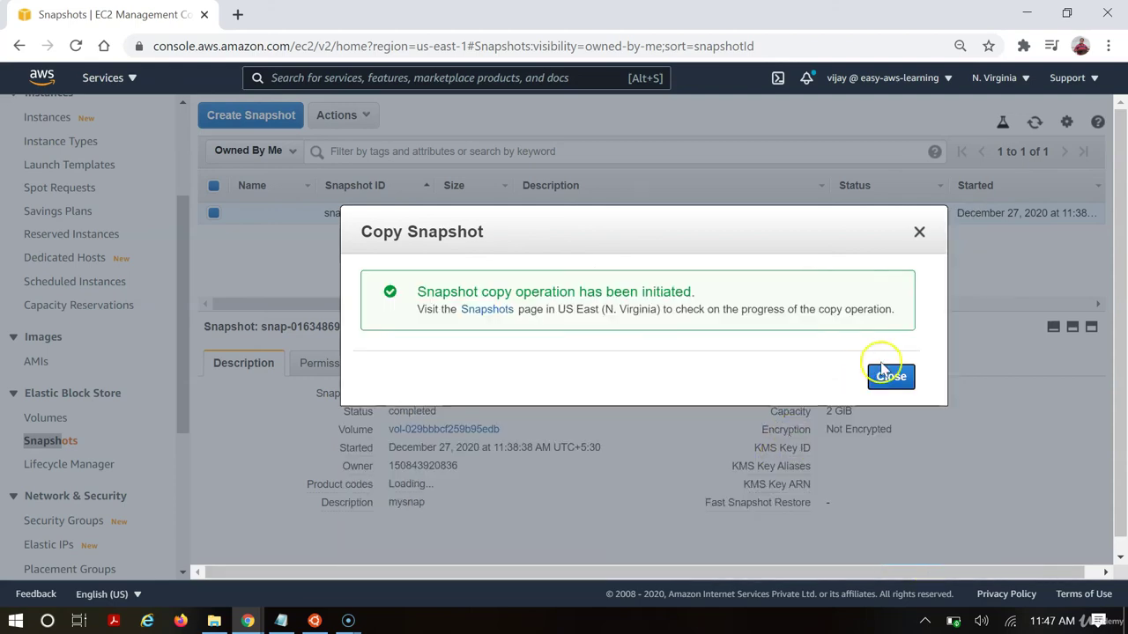
left_click(890, 376)
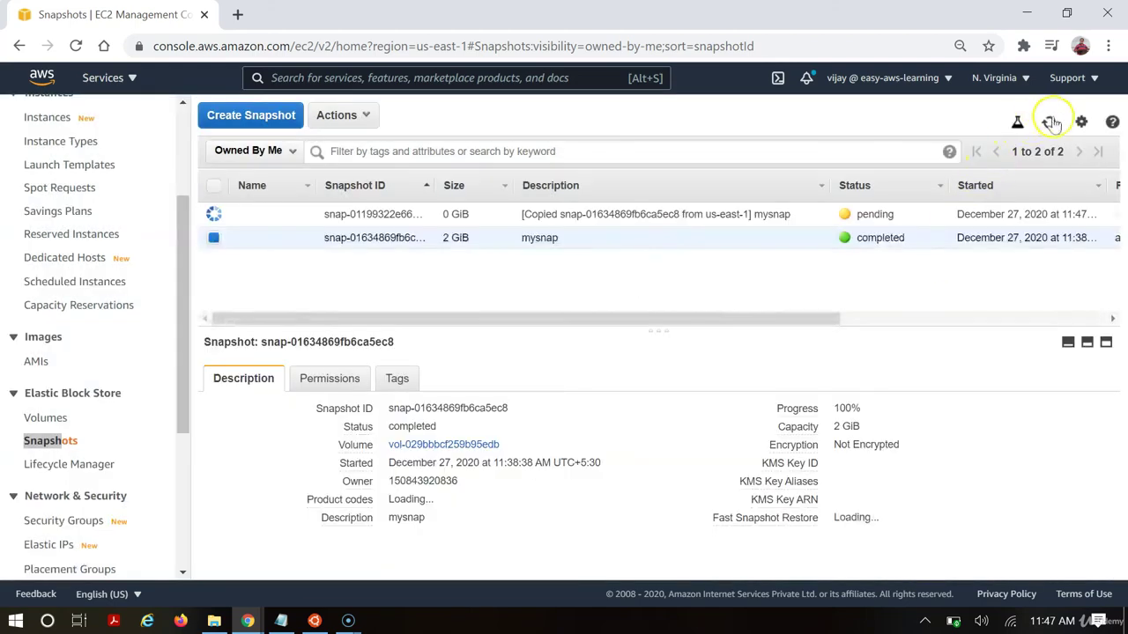
Step: Refresh the snapshot list until the copy shows completed and Encrypted
left_click(1050, 122)
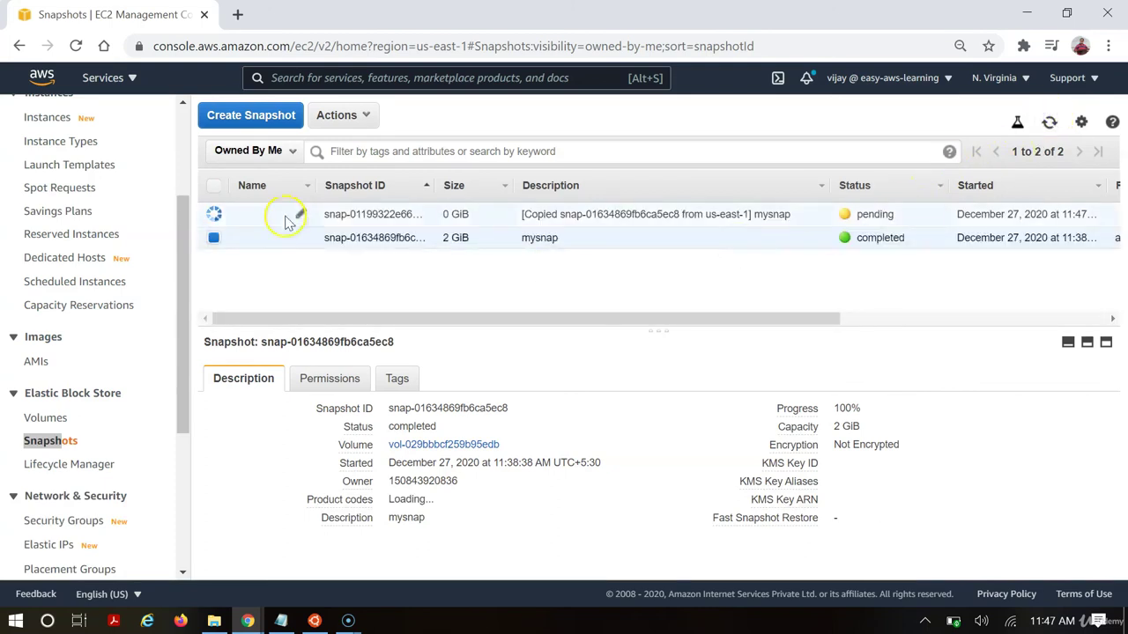
left_click(458, 214)
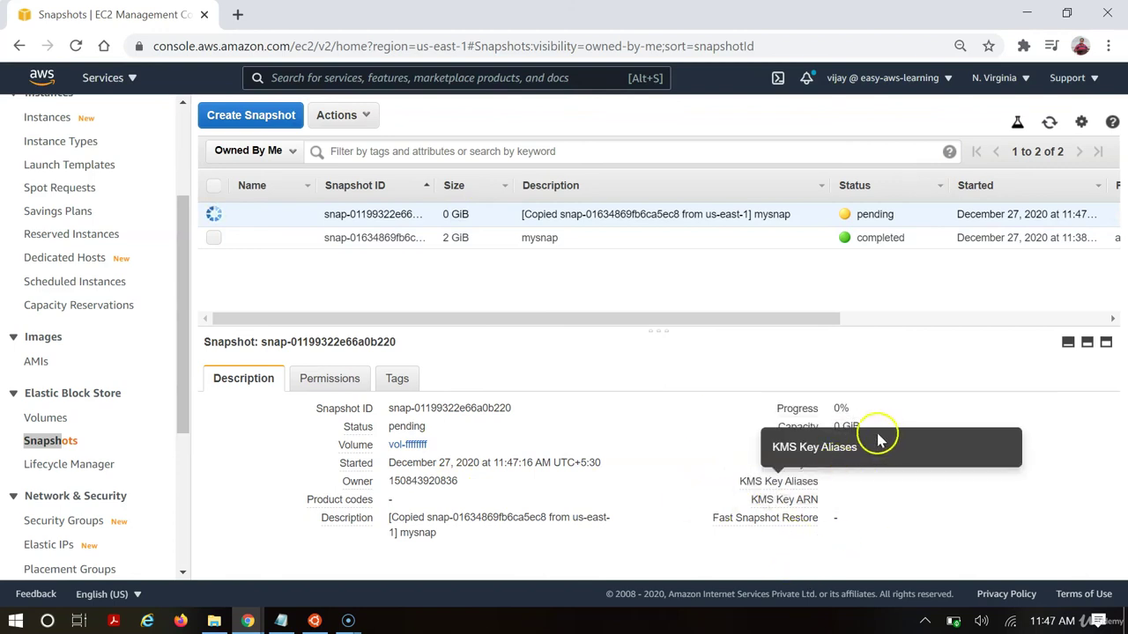
triple_click(866, 445)
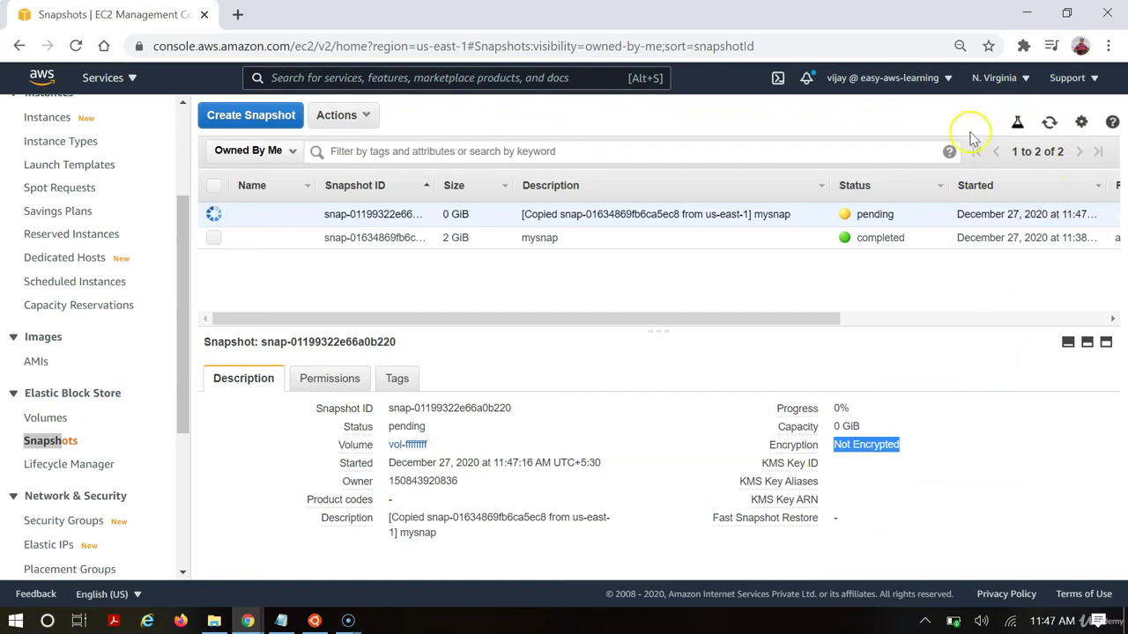
left_click(1047, 125)
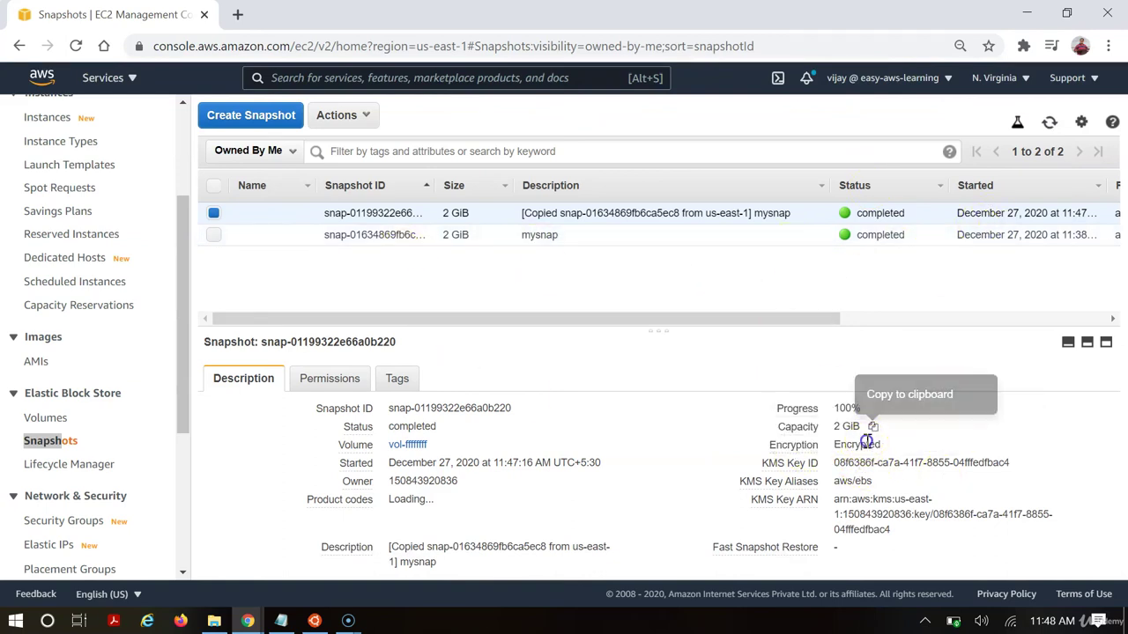
Step: Create a volume from the encrypted snapshot copy, keeping the preset encryption and defaults
left_click(871, 430)
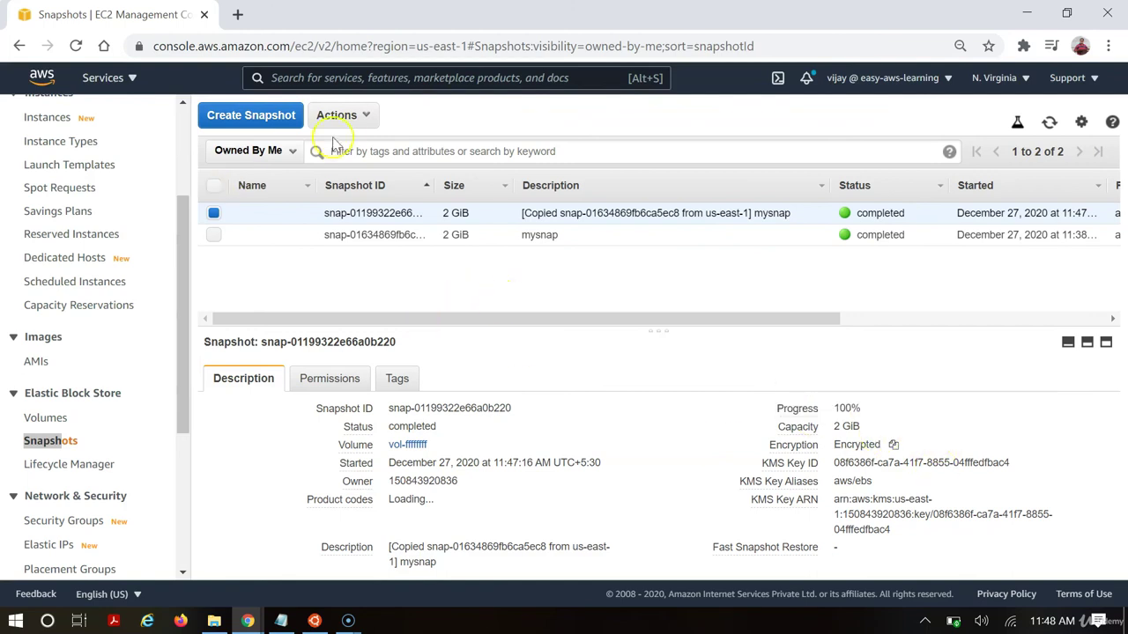
left_click(353, 116)
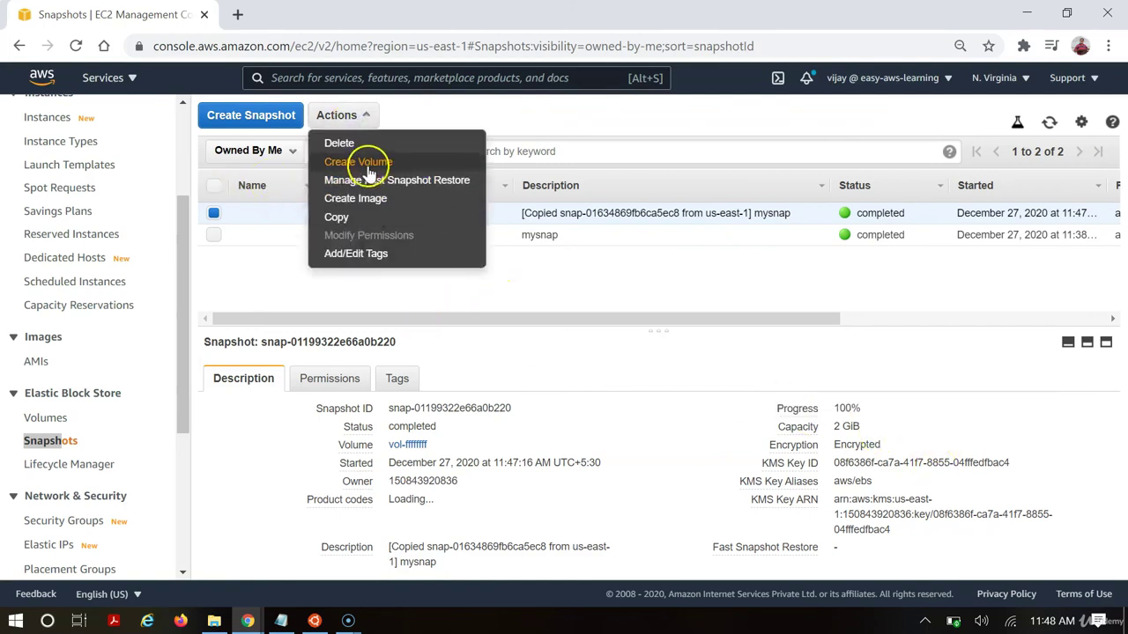
left_click(368, 163)
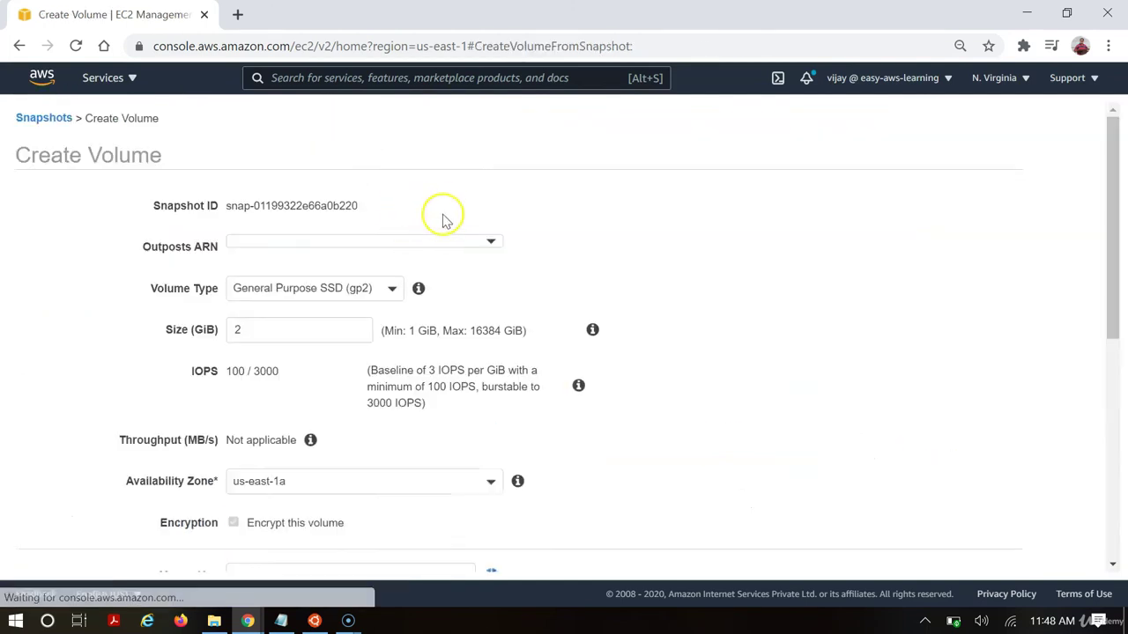
scroll(438, 330, "down", 2)
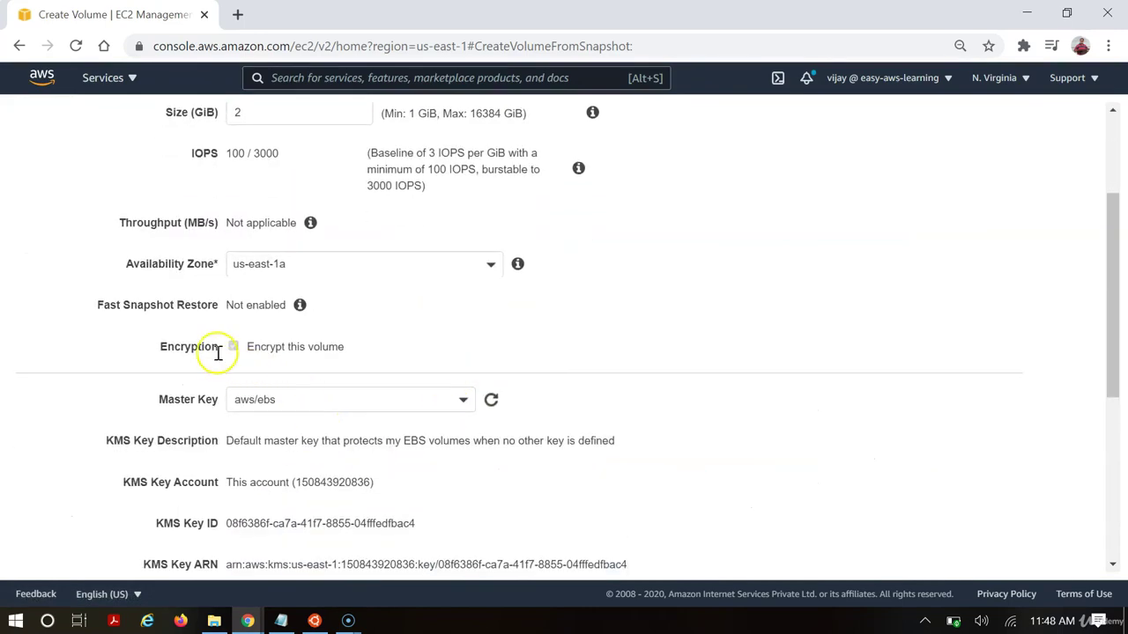
left_click_drag(272, 344, 359, 361)
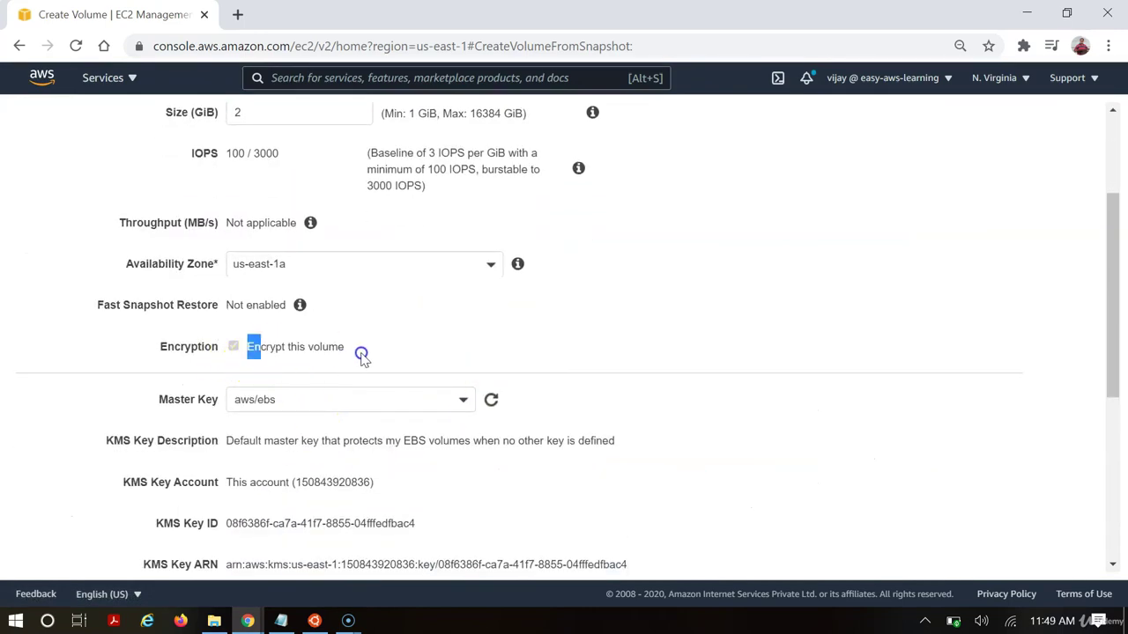
scroll(196, 405, "down", 1)
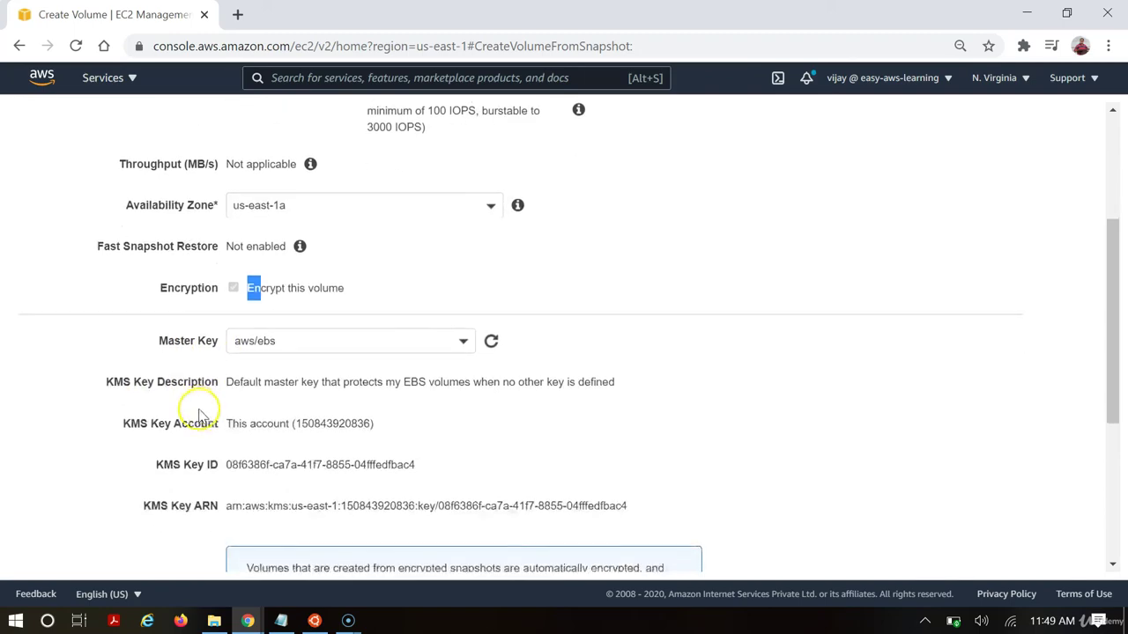
scroll(236, 410, "down", 2)
scroll(231, 282, "up", 4)
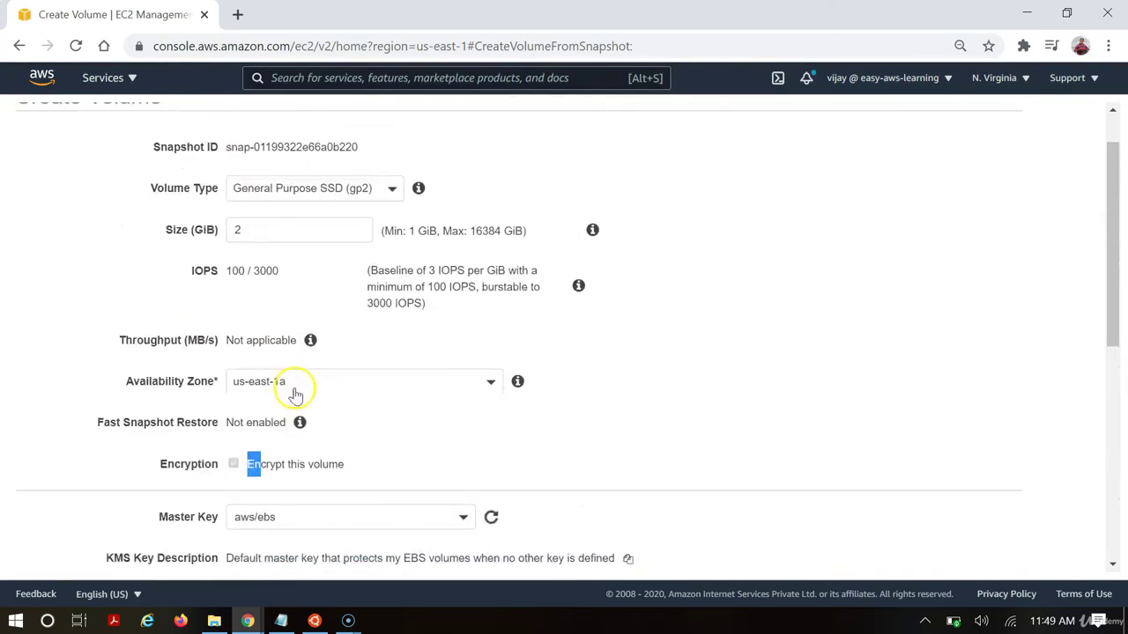
scroll(294, 375, "down", 6)
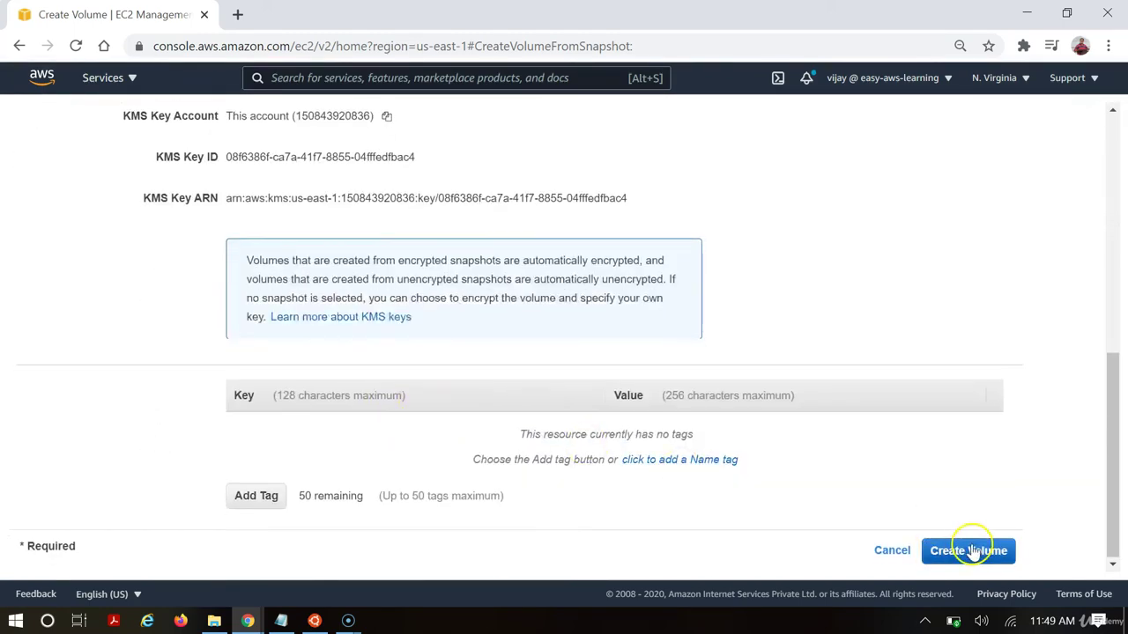
left_click(972, 542)
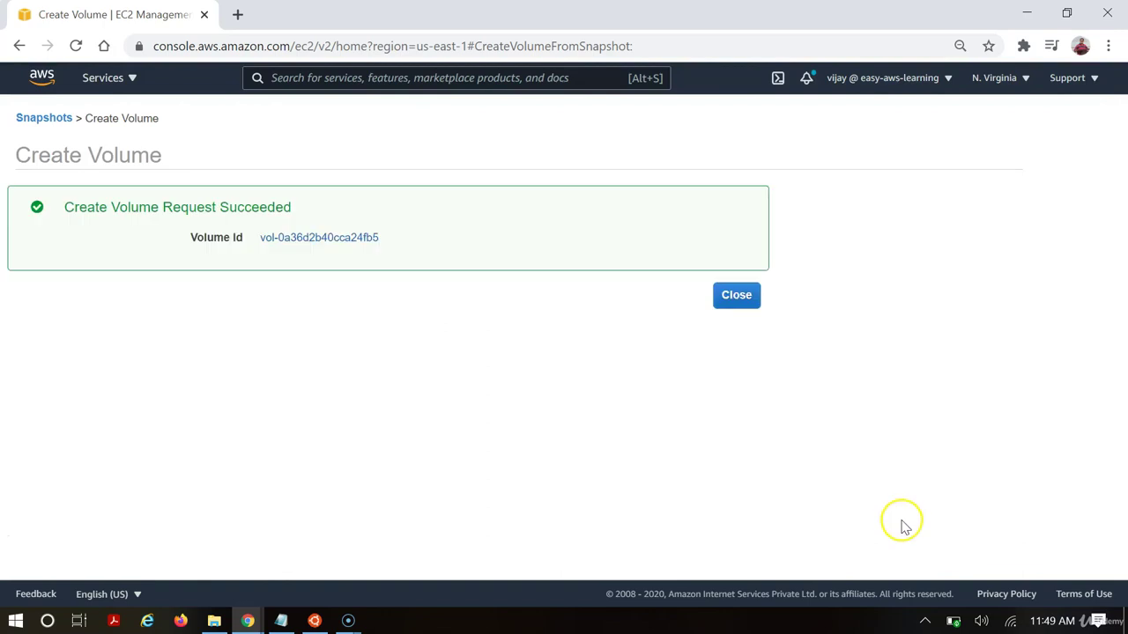
Step: Open the new encrypted 2 GiB volume in the Volumes list
left_click(300, 240)
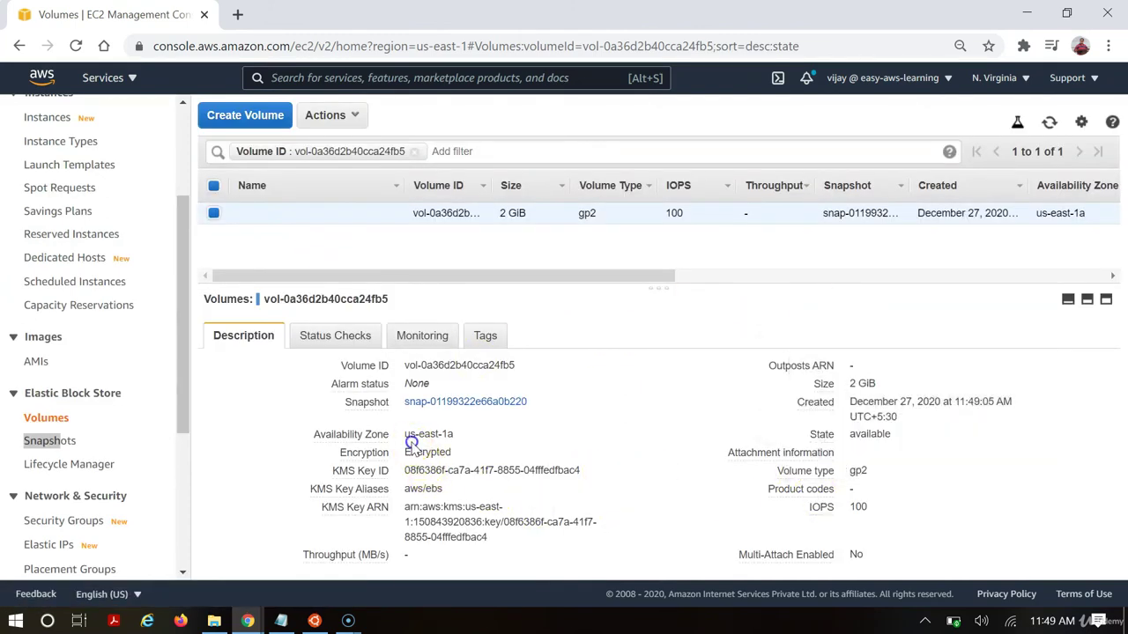
left_click(351, 128)
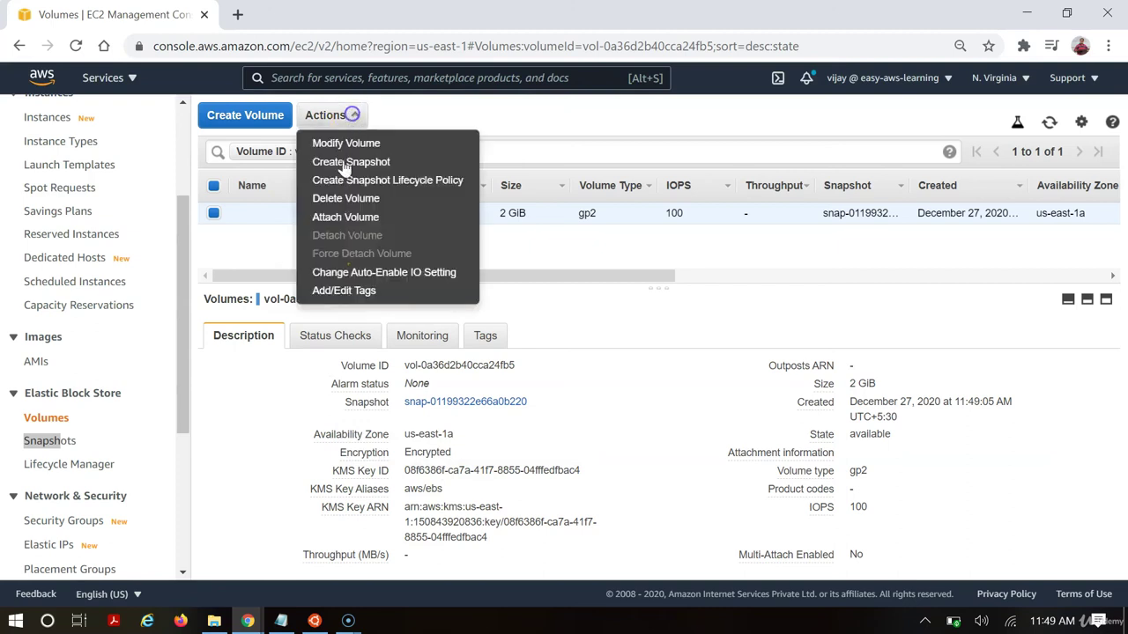
left_click(649, 118)
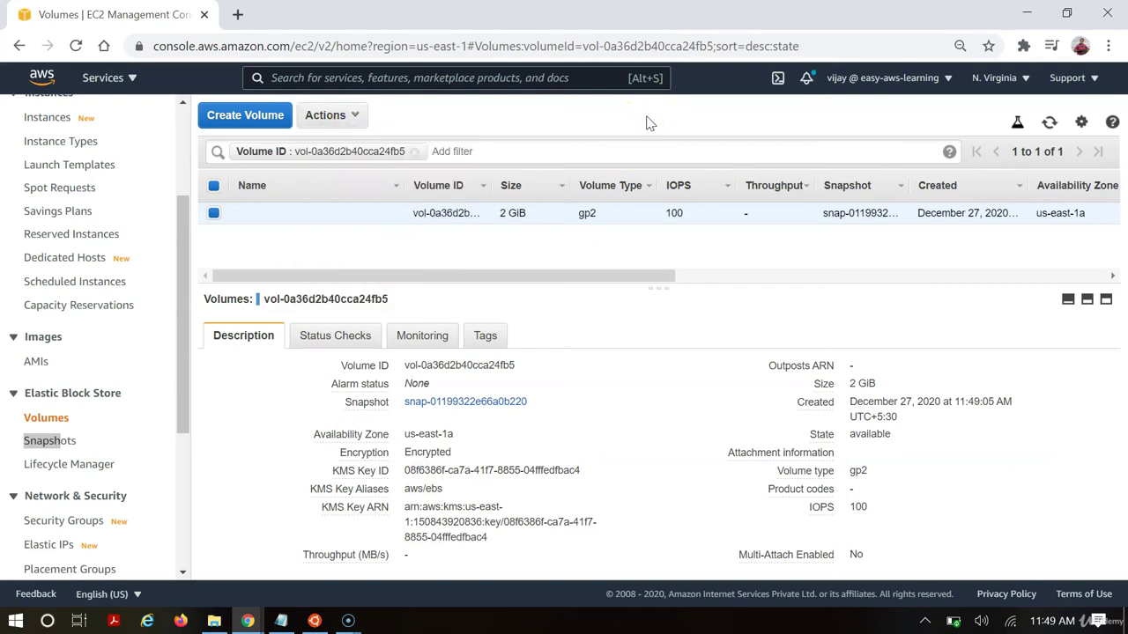
Step: Start creating a volume from the unencrypted mysnap snapshot
left_click(49, 441)
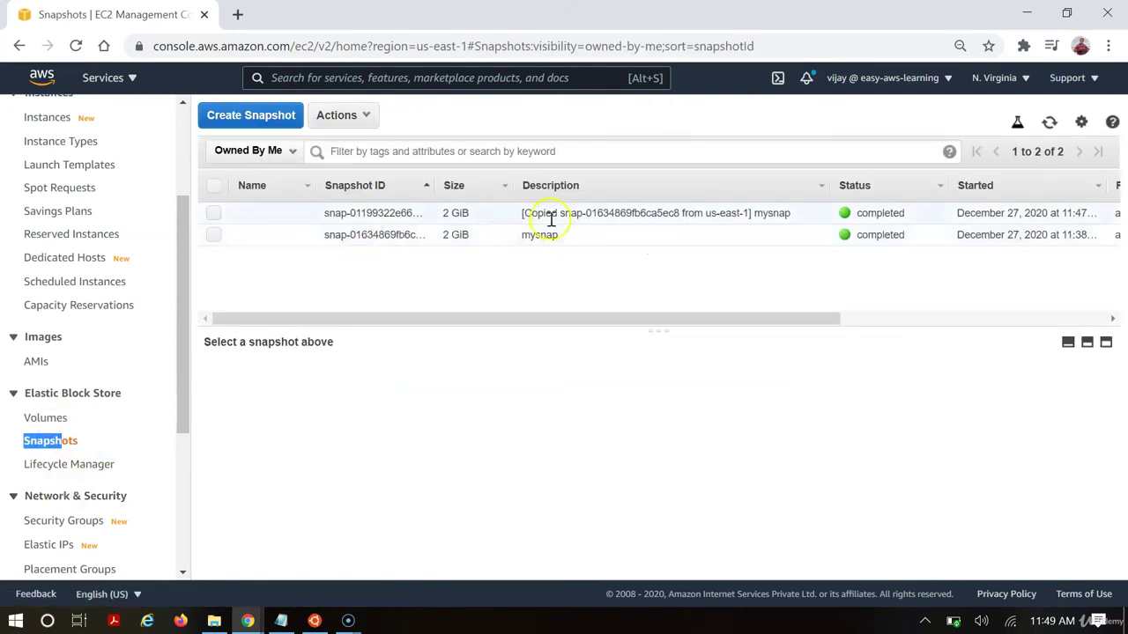
left_click(525, 234)
left_click(355, 116)
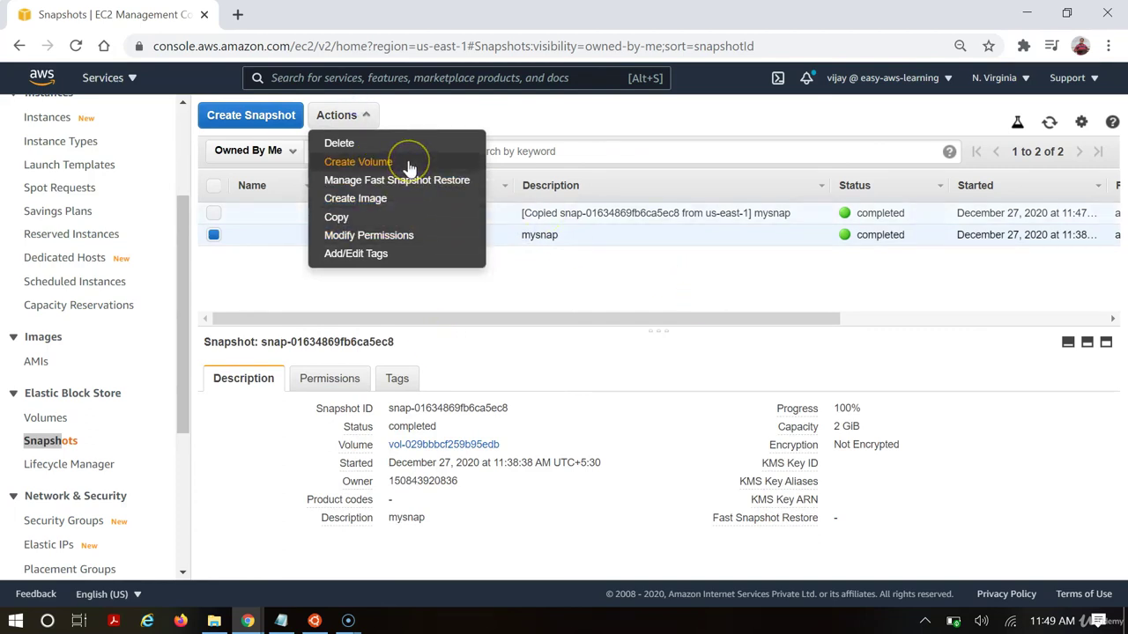
left_click(407, 164)
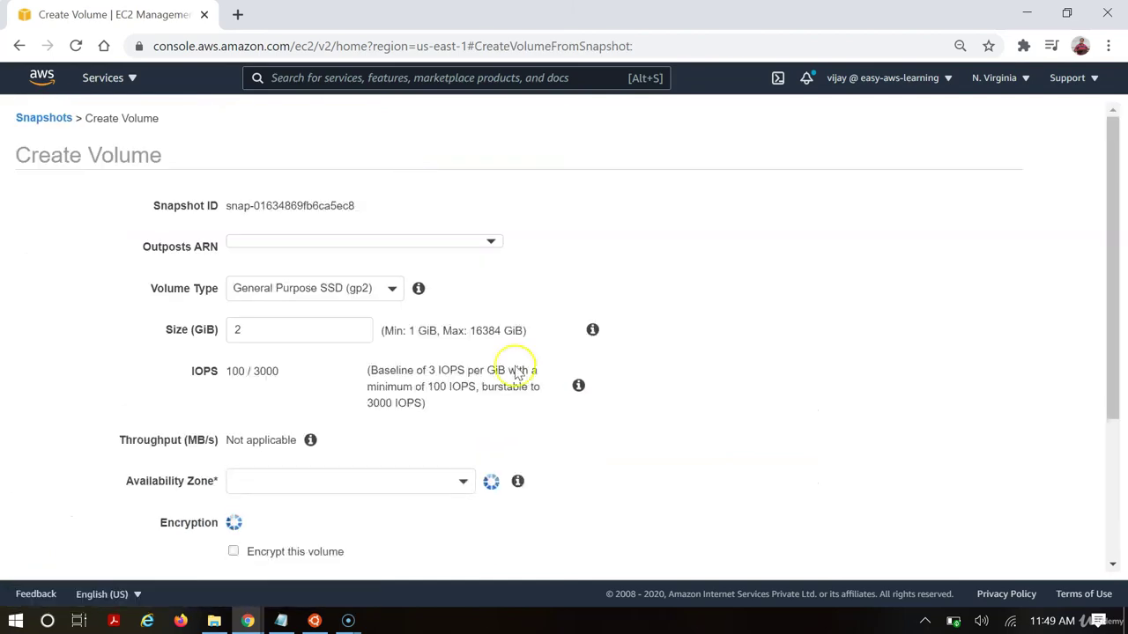
scroll(368, 375, "down", 3)
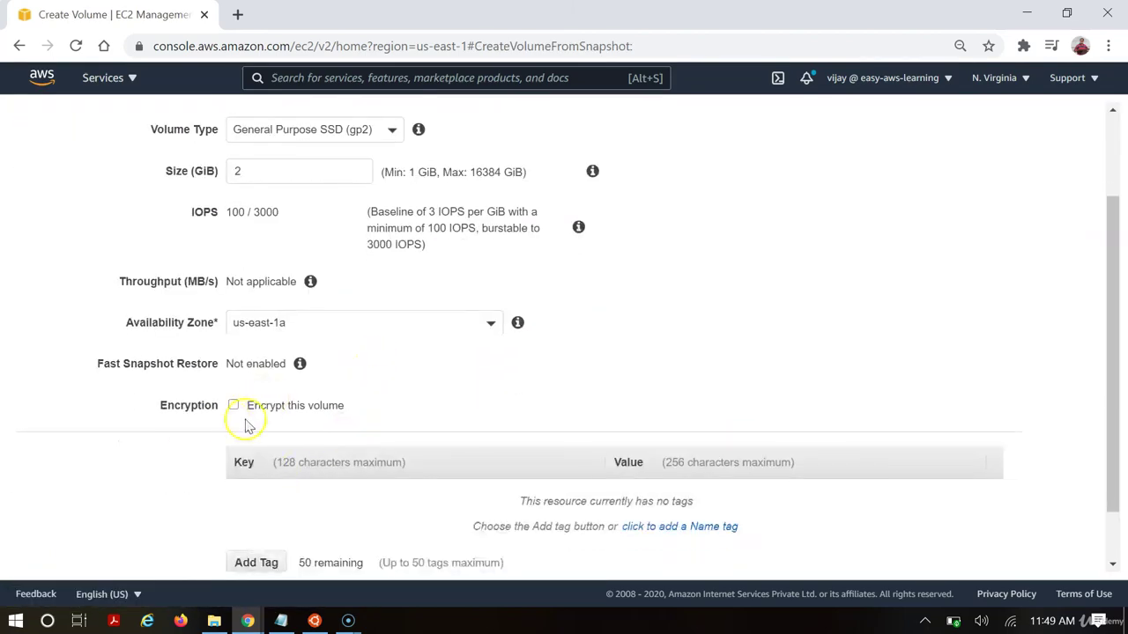
Step: Enable encryption with the (default) aws/ebs key, create the volume, and confirm it shows Encrypted
left_click(233, 405)
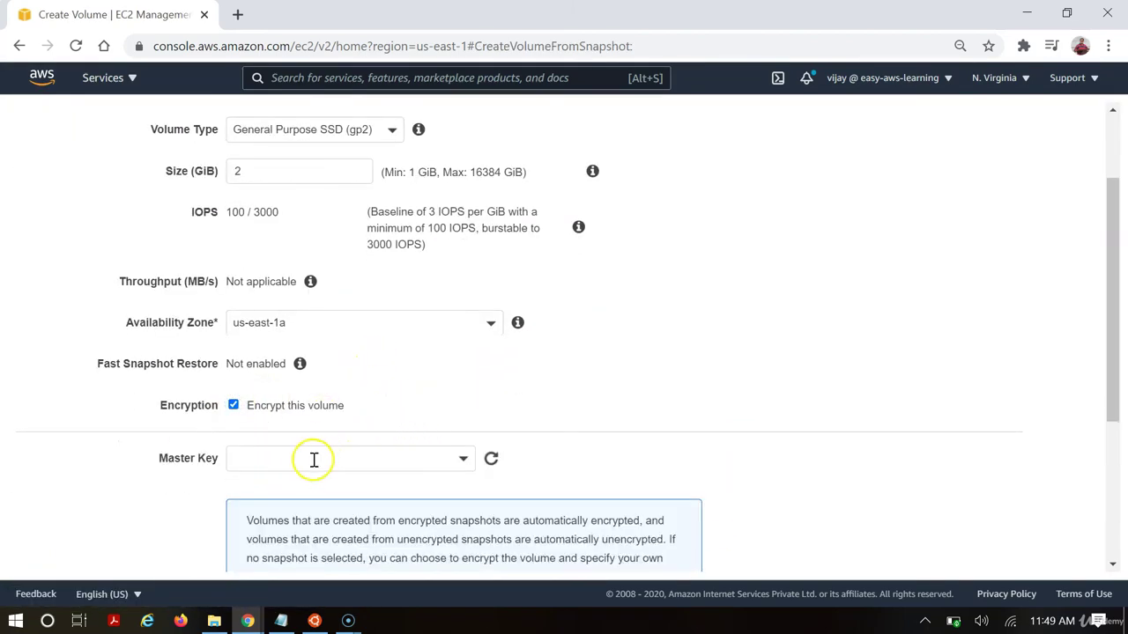
scroll(314, 463, "down", 2)
left_click(456, 287)
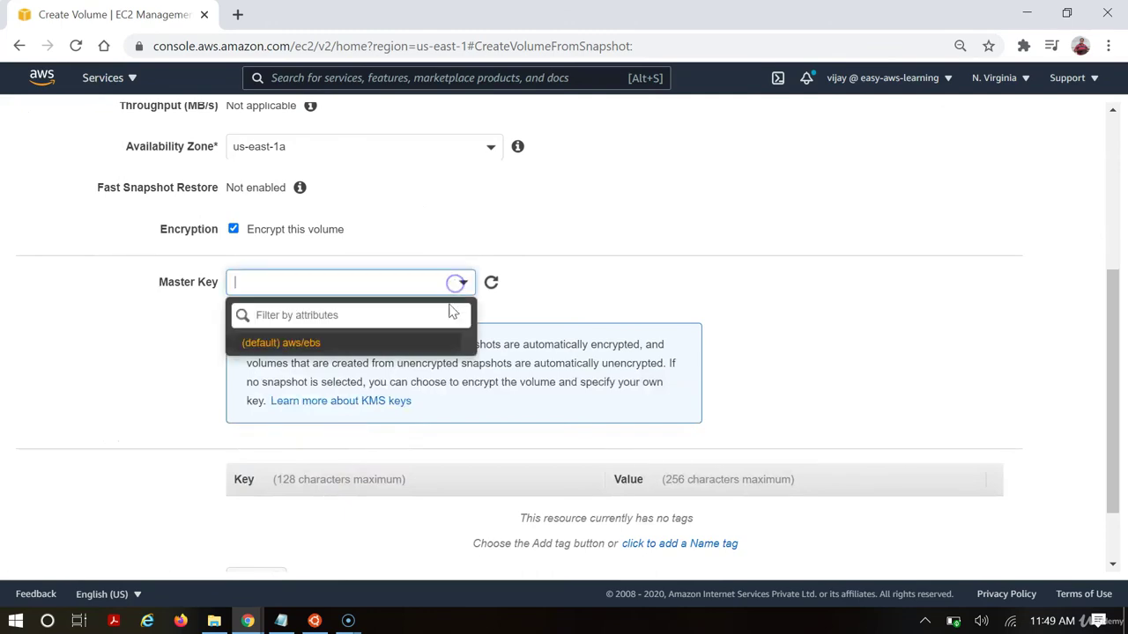
left_click(360, 342)
scroll(511, 388, "up", 3)
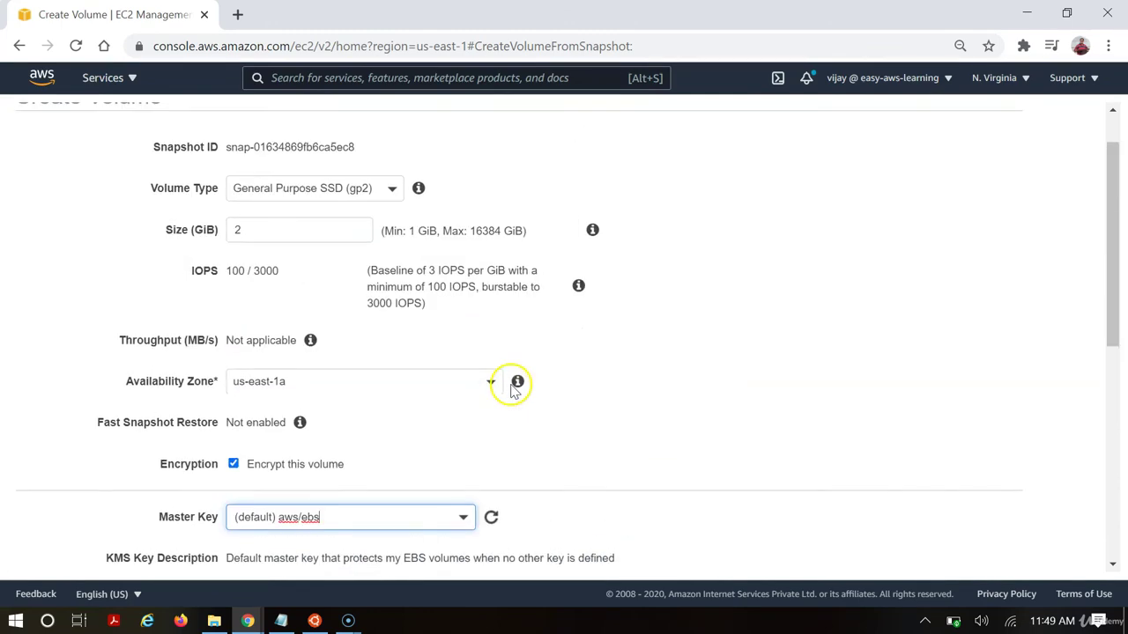
scroll(511, 388, "down", 5)
scroll(508, 392, "down", 1)
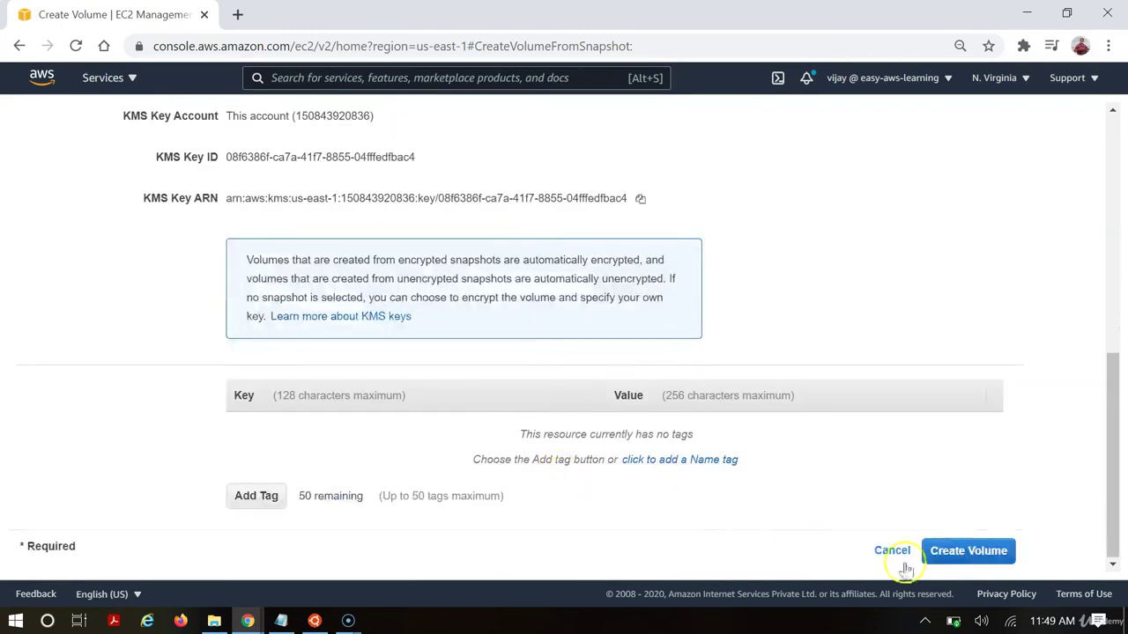
left_click(960, 551)
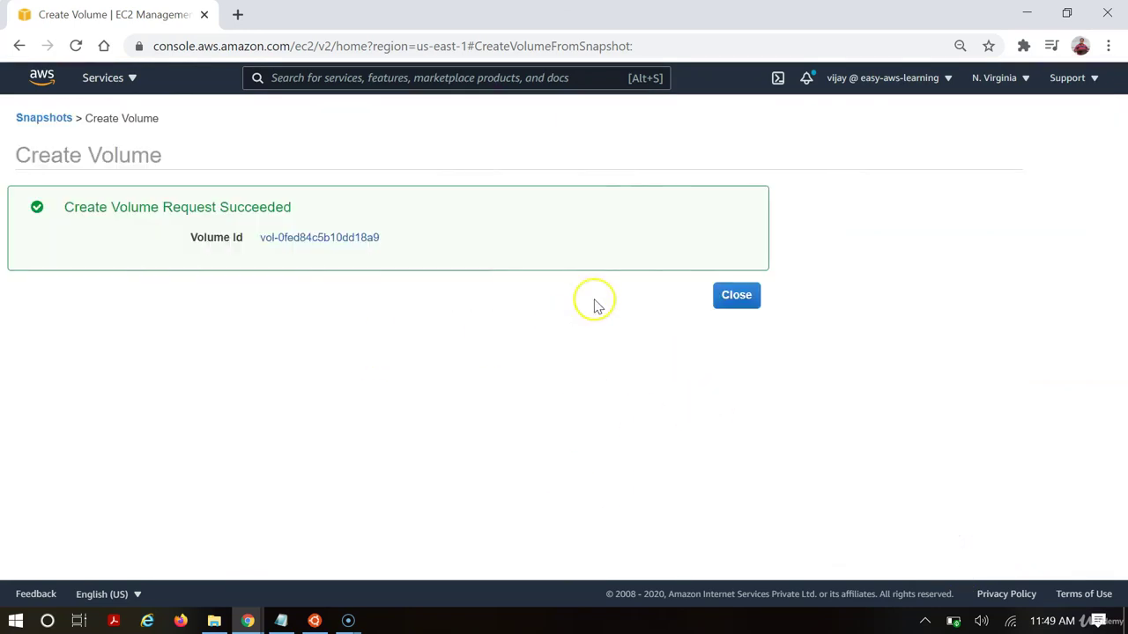
left_click(296, 240)
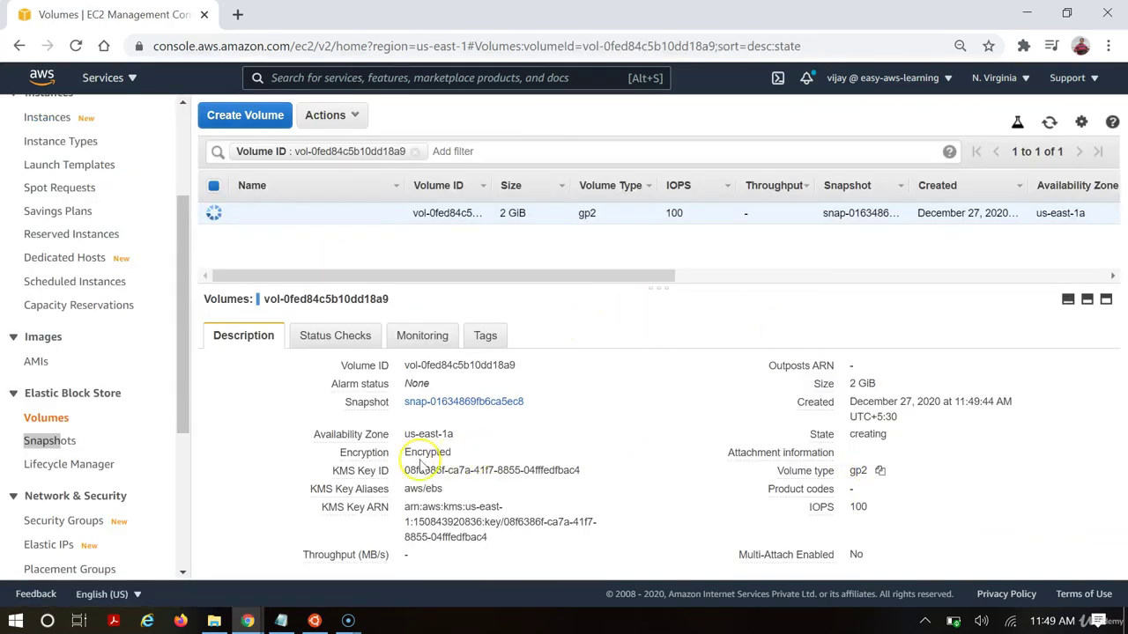
double_click(423, 452)
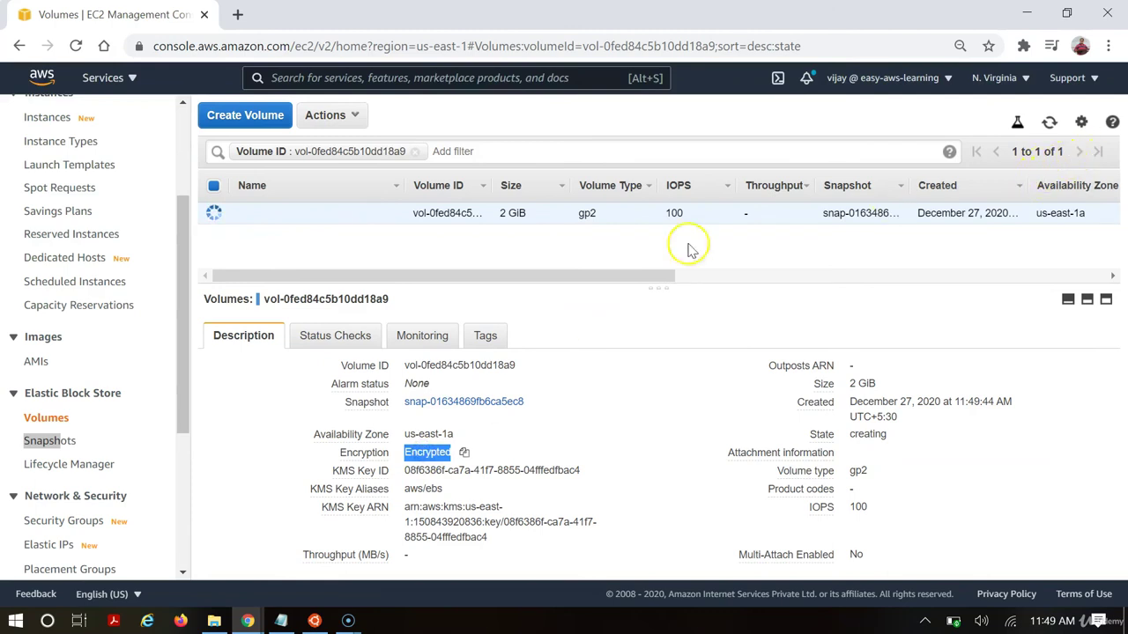
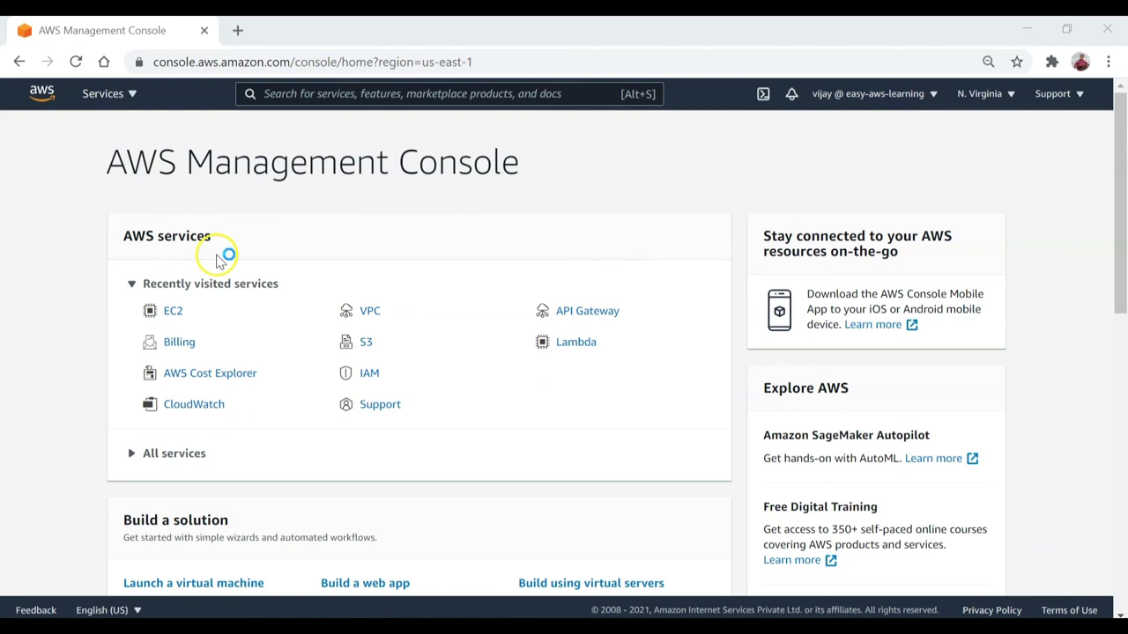
Step: Open the EC2 dashboard and review N. Virginia resources: 1 key pair, 3 security groups, 0 volumes
left_click(175, 317)
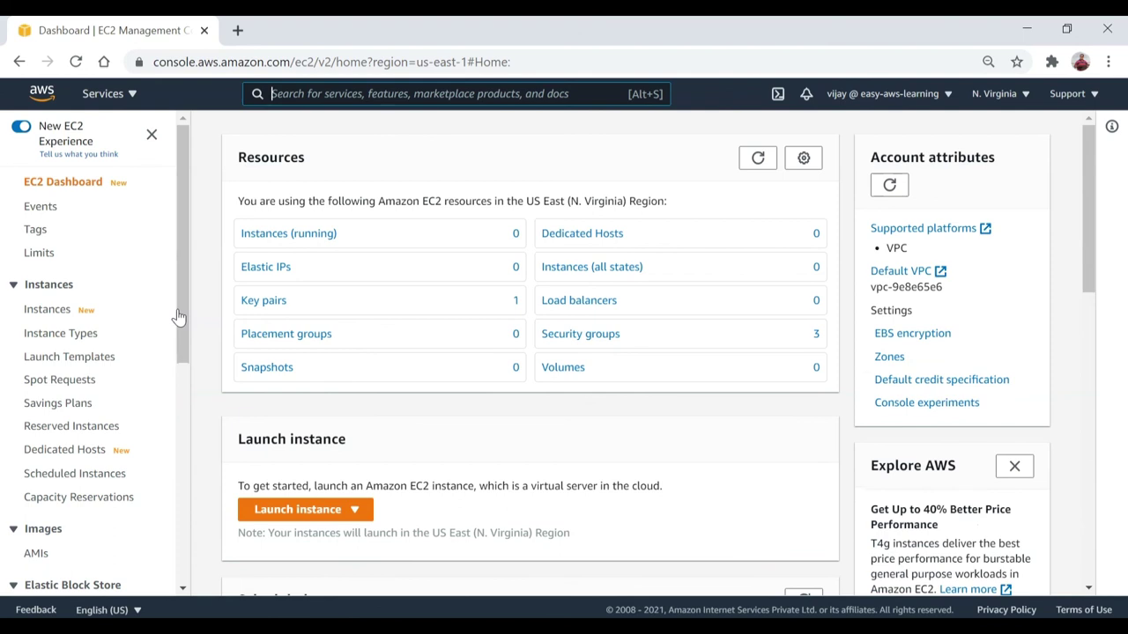
scroll(179, 317, "down", 5)
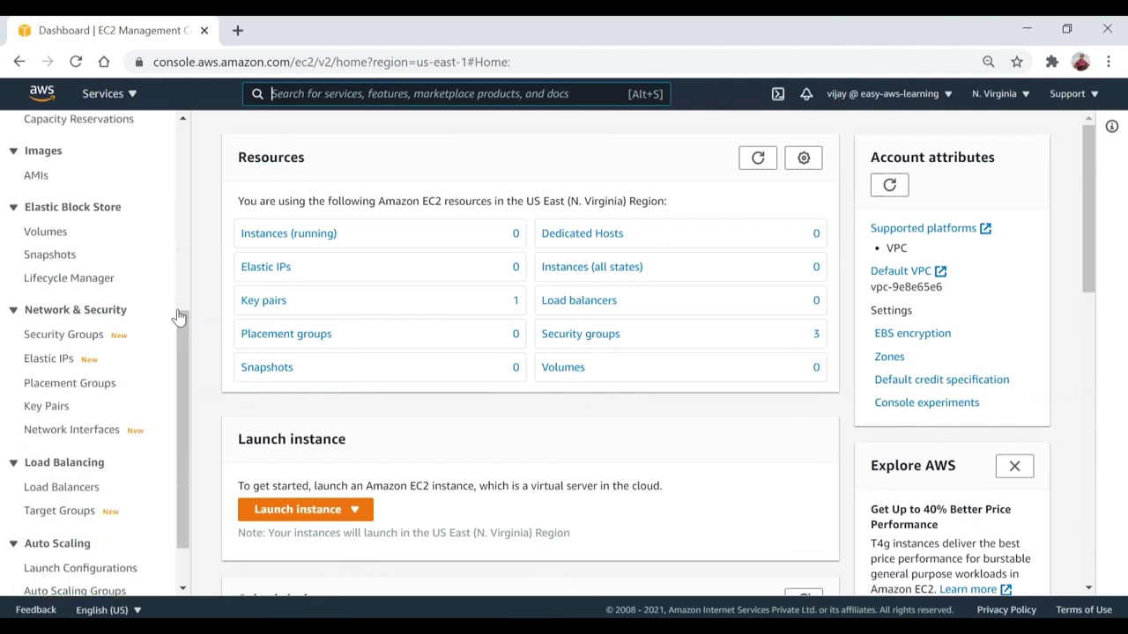
scroll(179, 317, "down", 2)
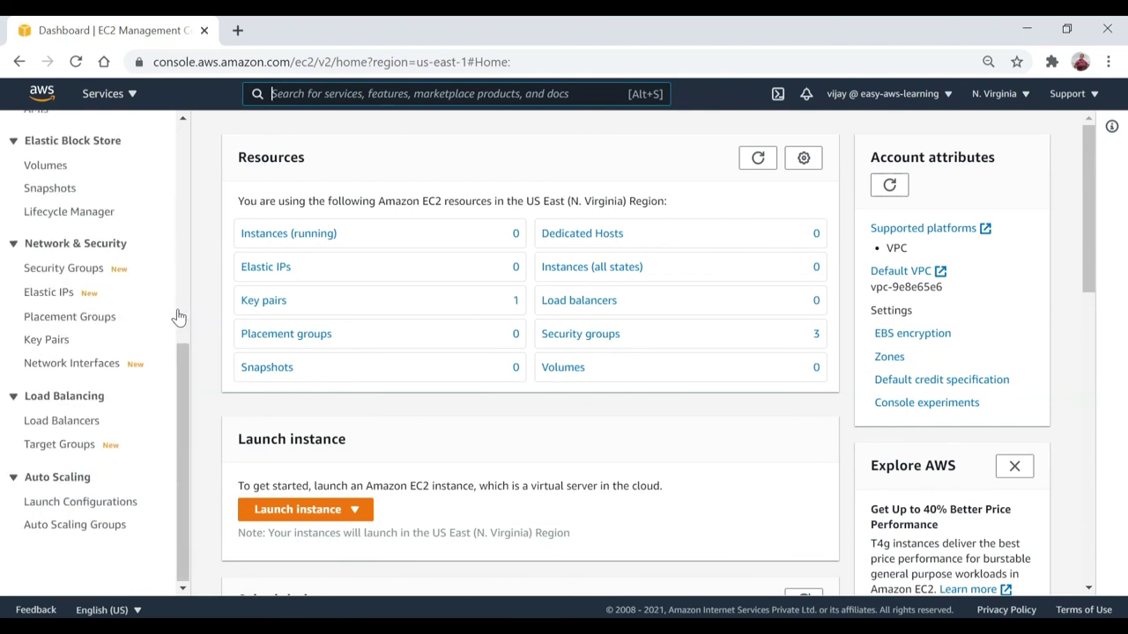
scroll(179, 317, "up", 1)
scroll(179, 317, "down", 1)
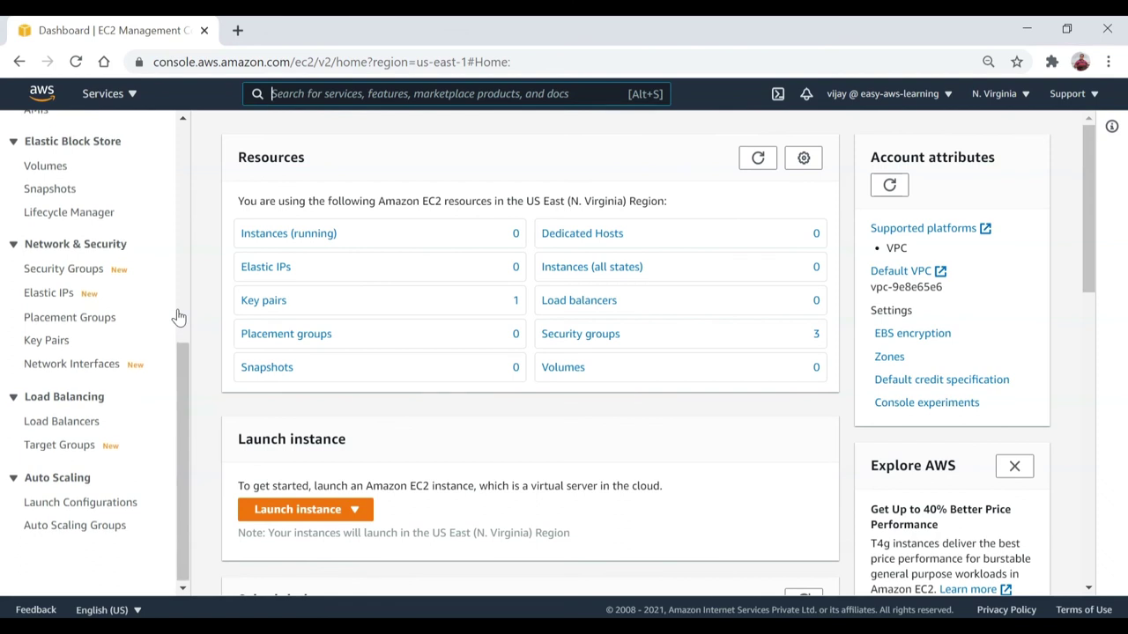
scroll(179, 317, "up", 8)
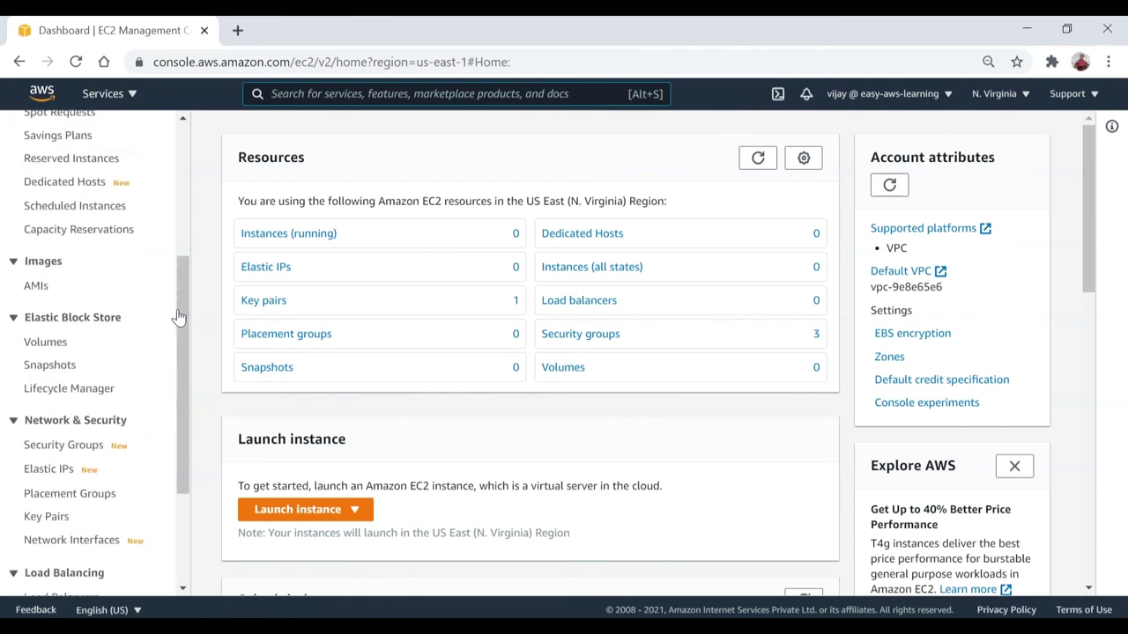
scroll(179, 317, "up", 3)
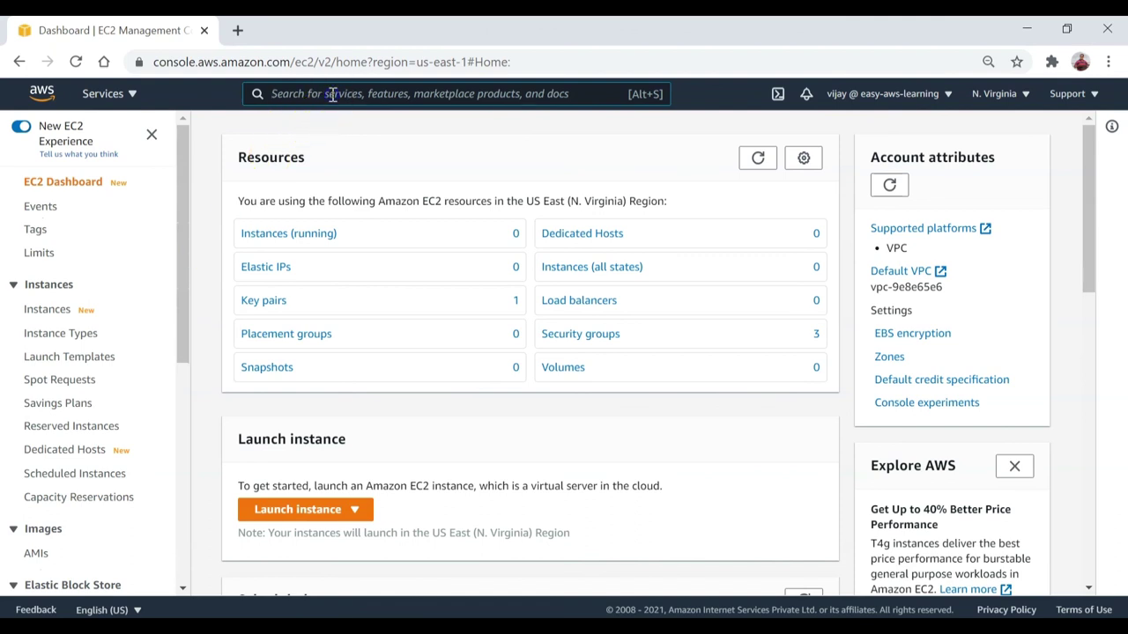
Step: Search the console for EFS and open the Amazon EFS get-started page
type("EFS")
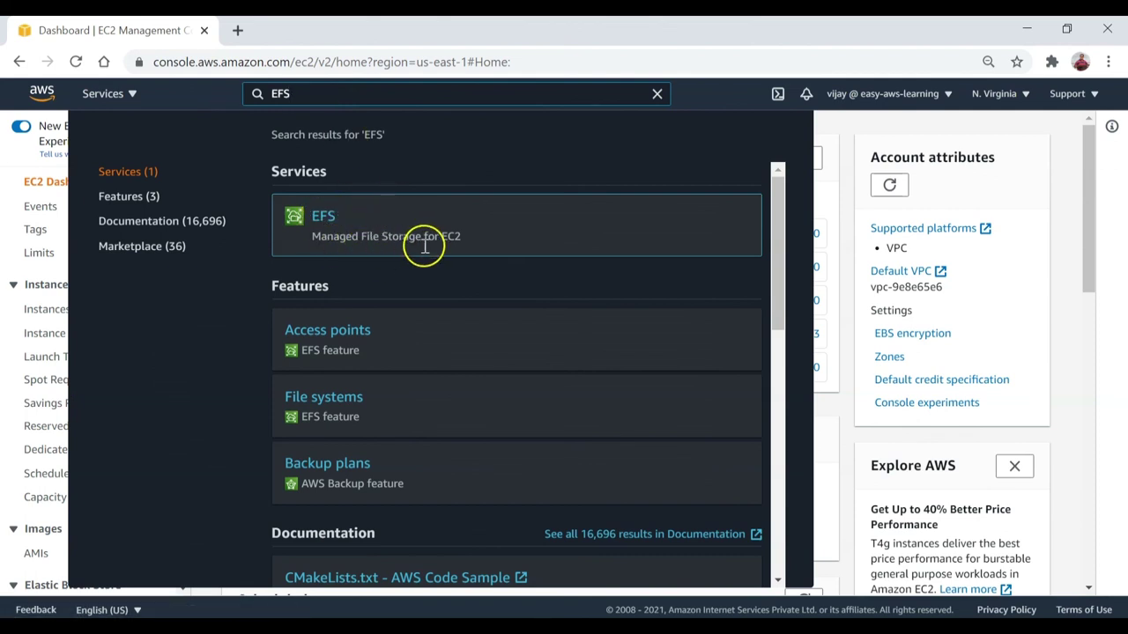
left_click_drag(361, 236, 447, 234)
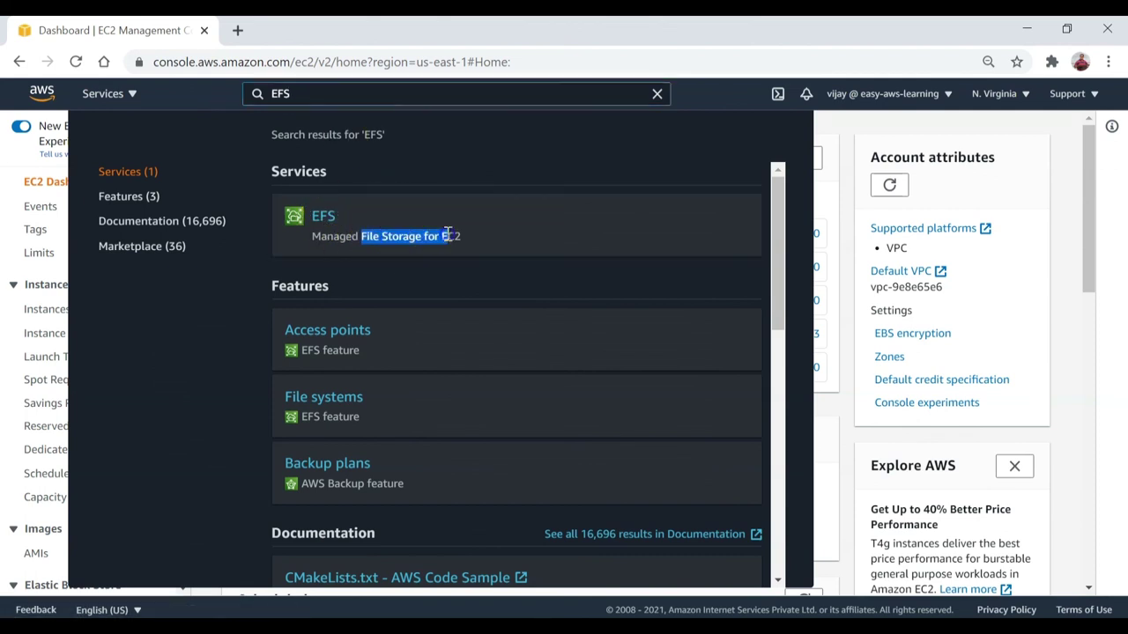
left_click(323, 220)
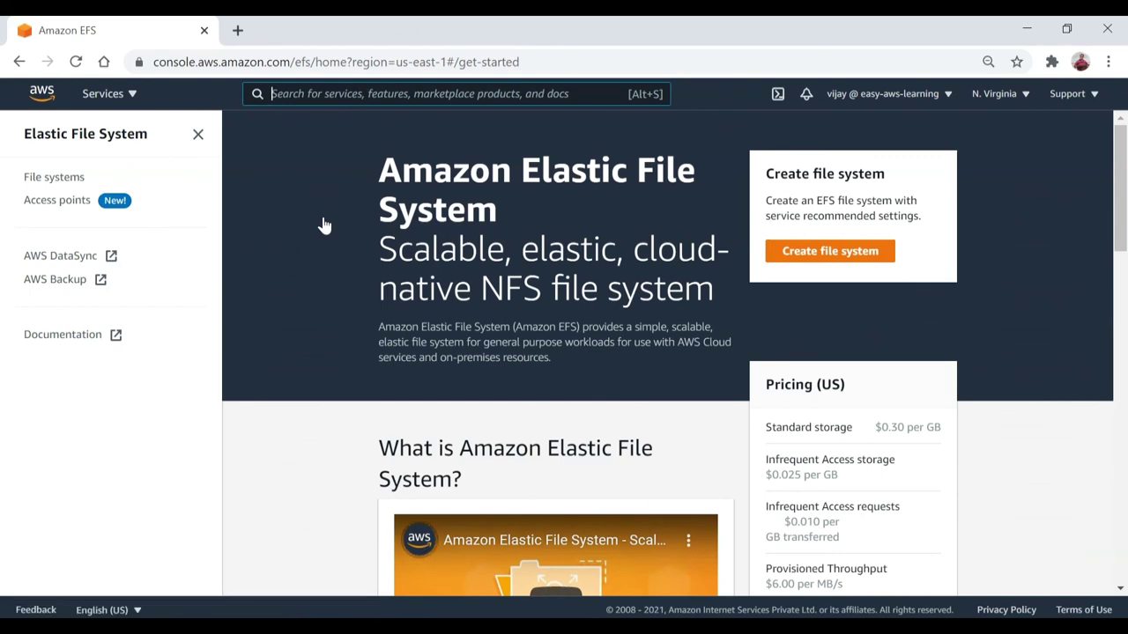
scroll(604, 290, "down", 2)
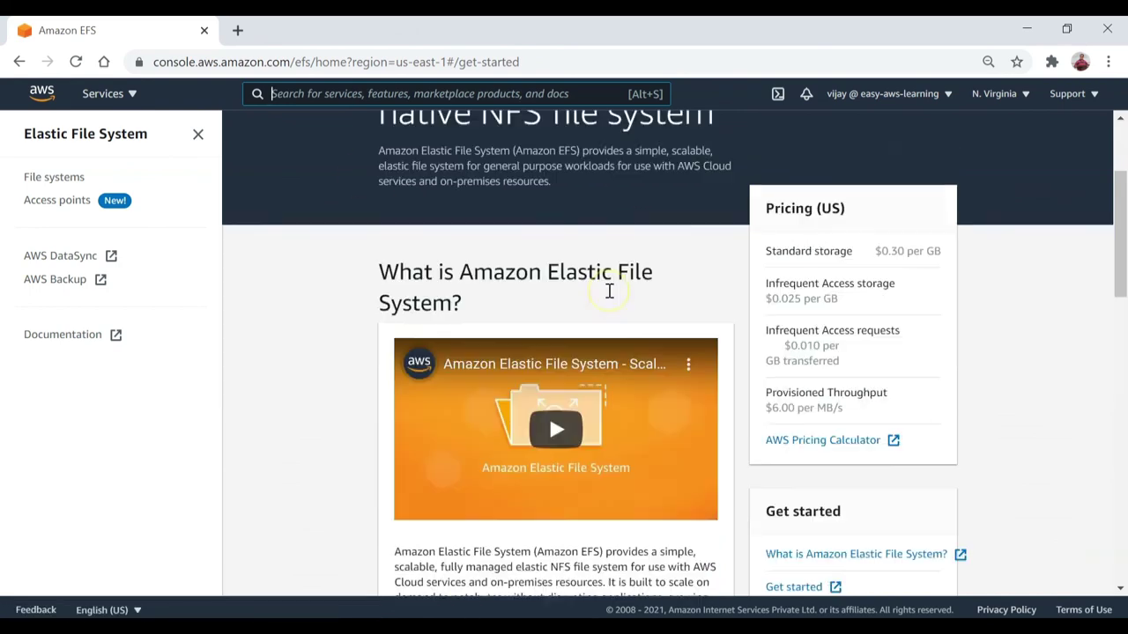
scroll(608, 290, "up", 2)
scroll(607, 292, "down", 1)
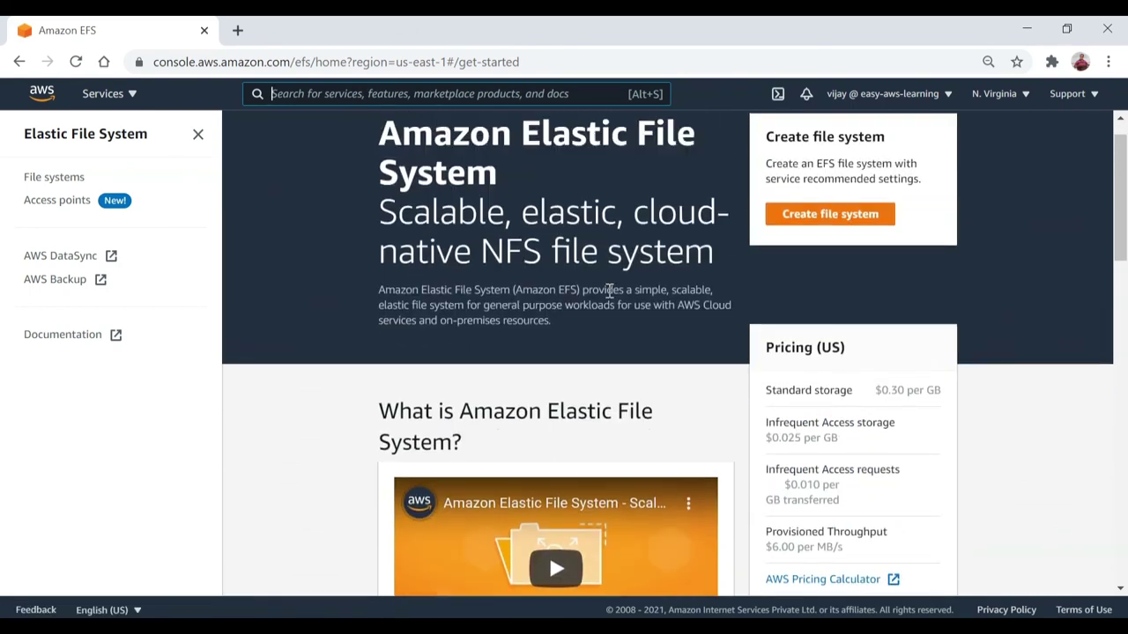
scroll(607, 291, "up", 1)
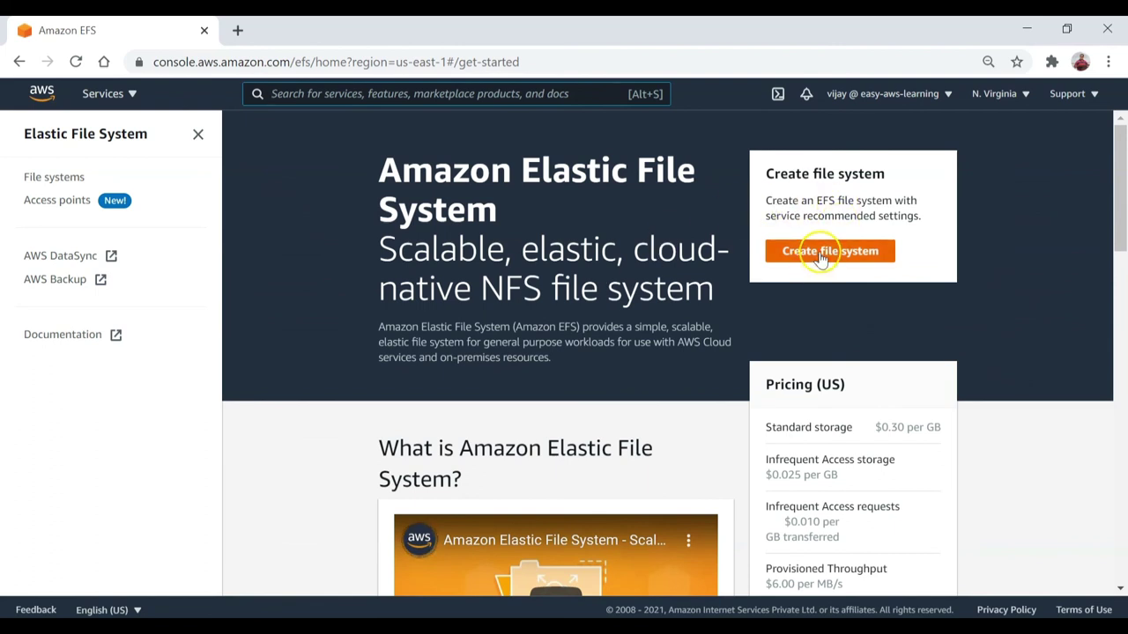
Step: Begin creating a new EFS file system using the Customize option
left_click(819, 254)
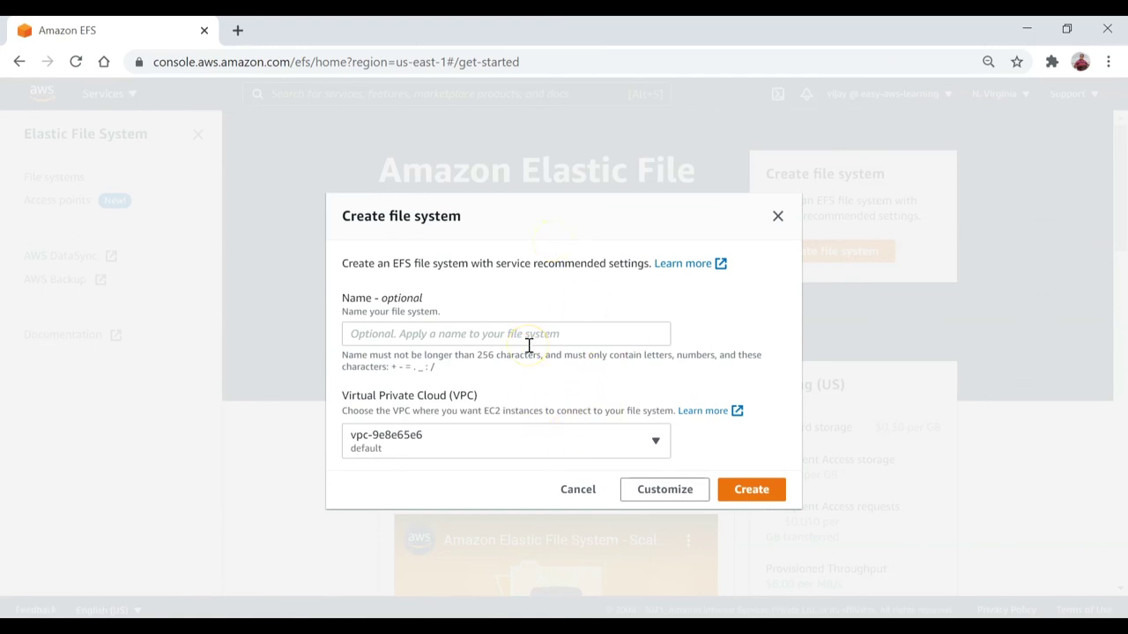
left_click(659, 490)
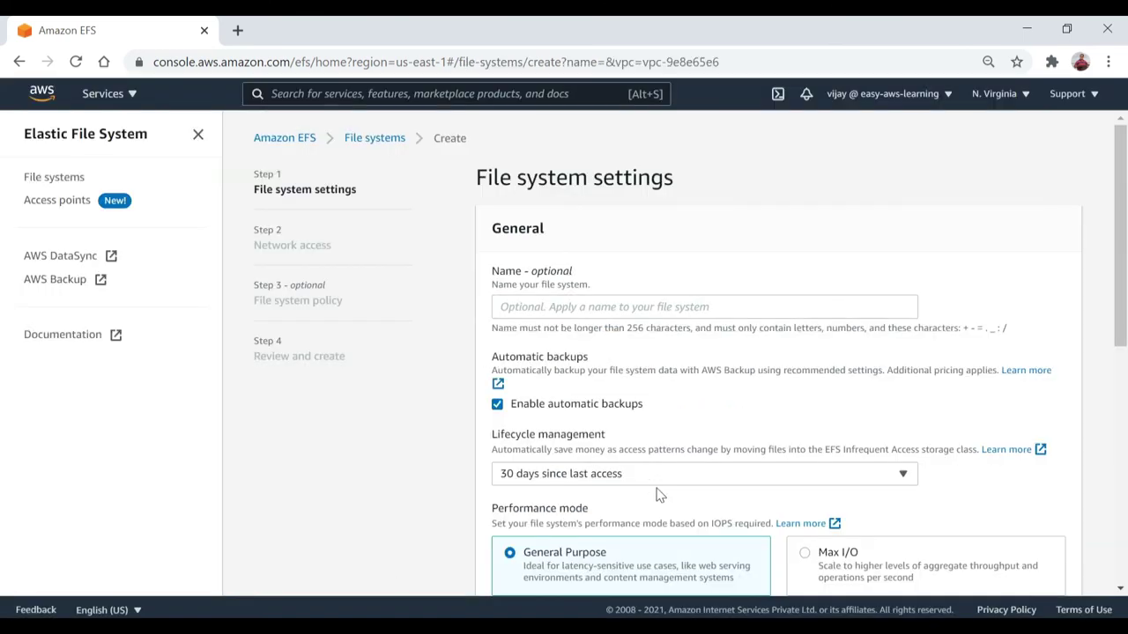
scroll(659, 496, "down", 1)
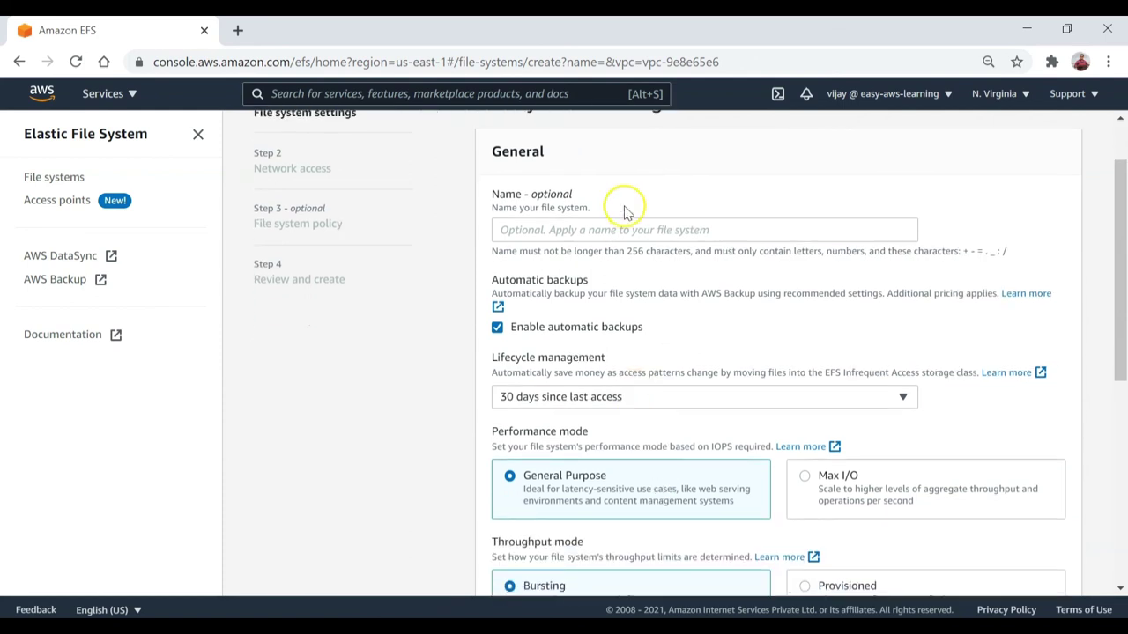
scroll(599, 278, "down", 1)
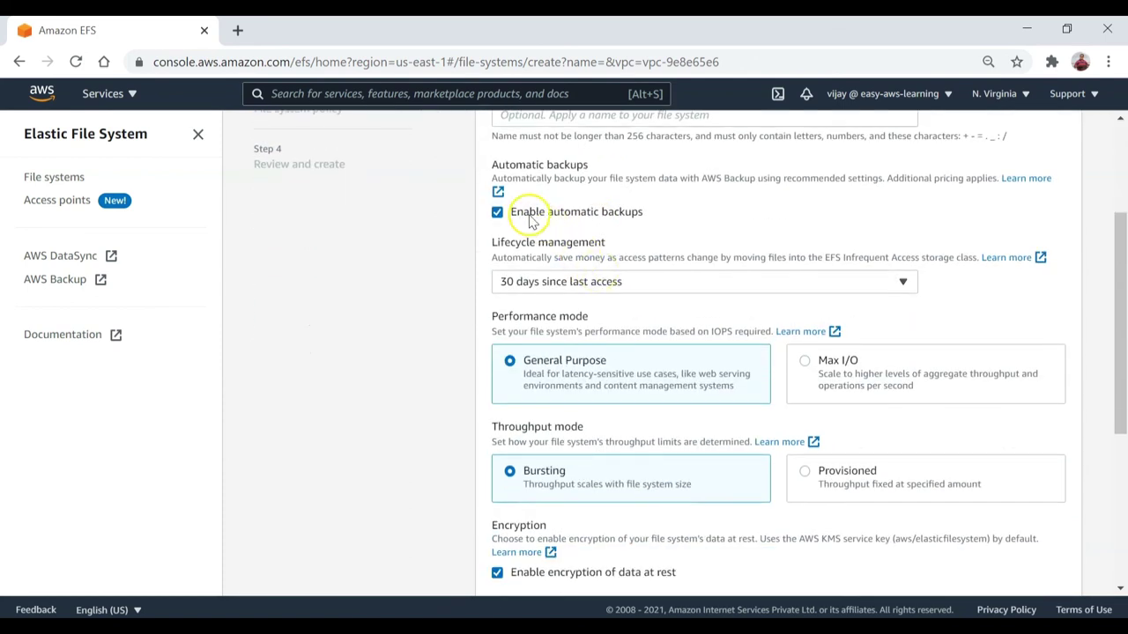
scroll(533, 216, "up", 1)
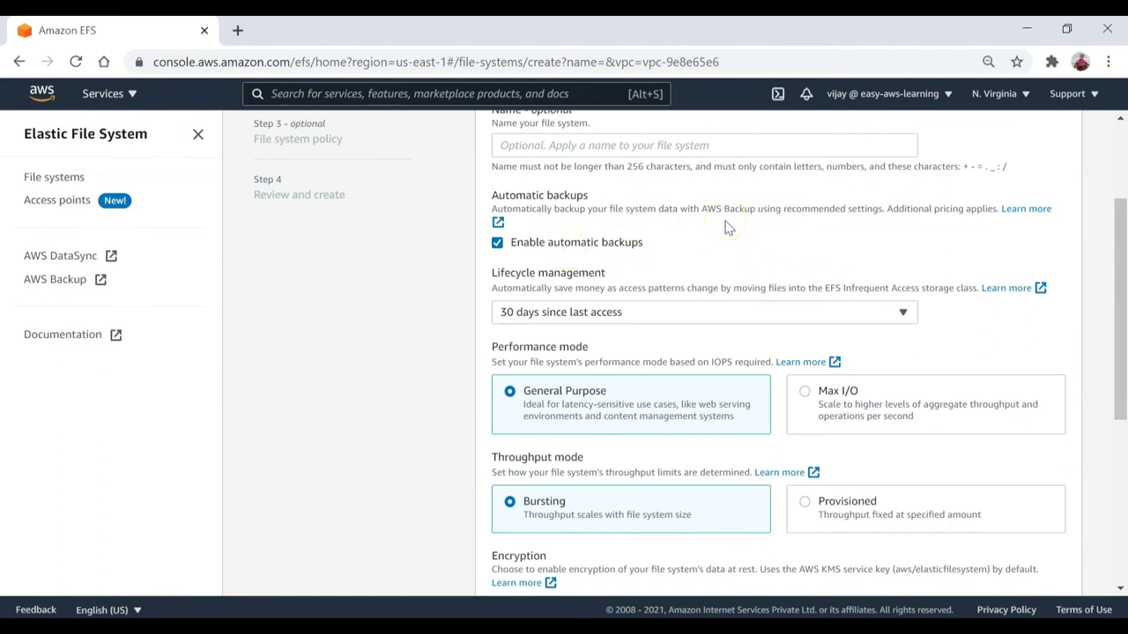
scroll(727, 227, "down", 1)
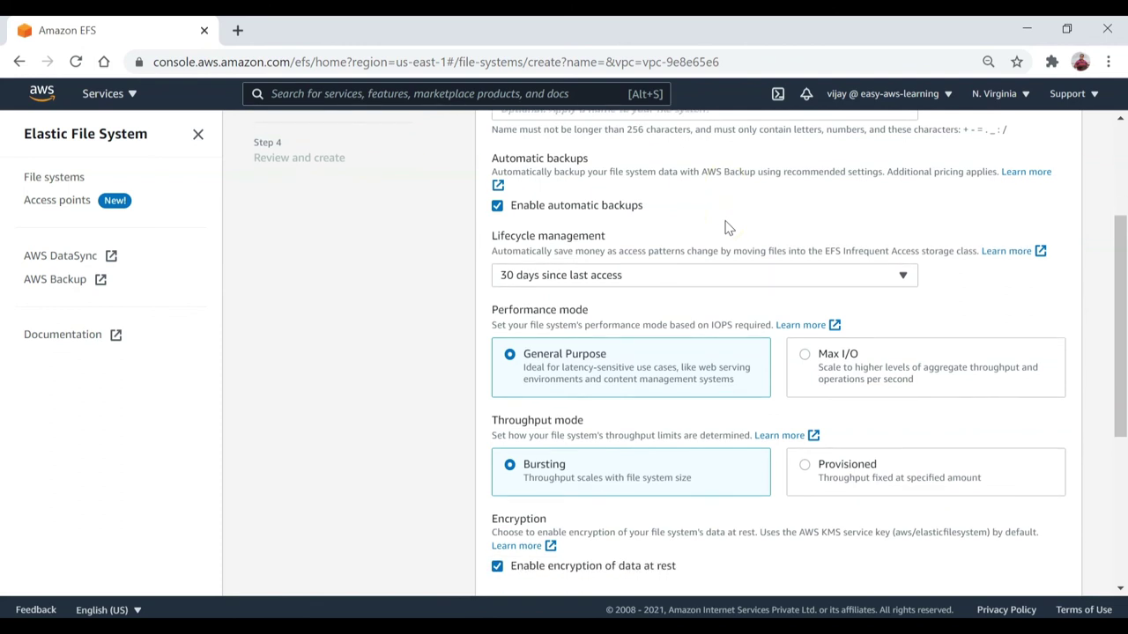
scroll(728, 228, "down", 1)
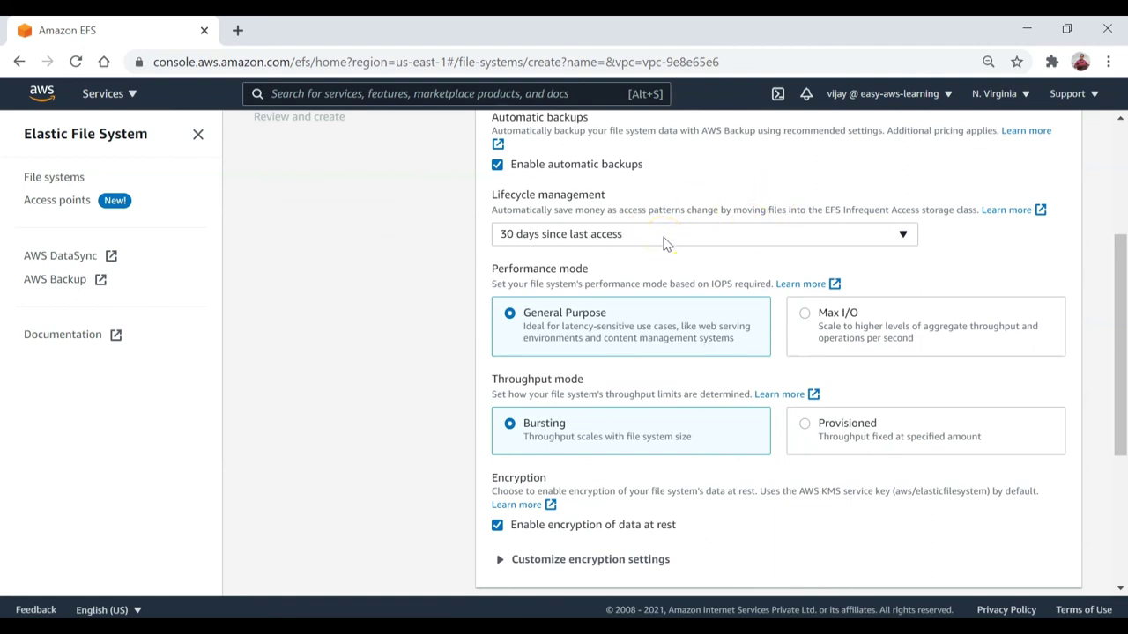
left_click(590, 237)
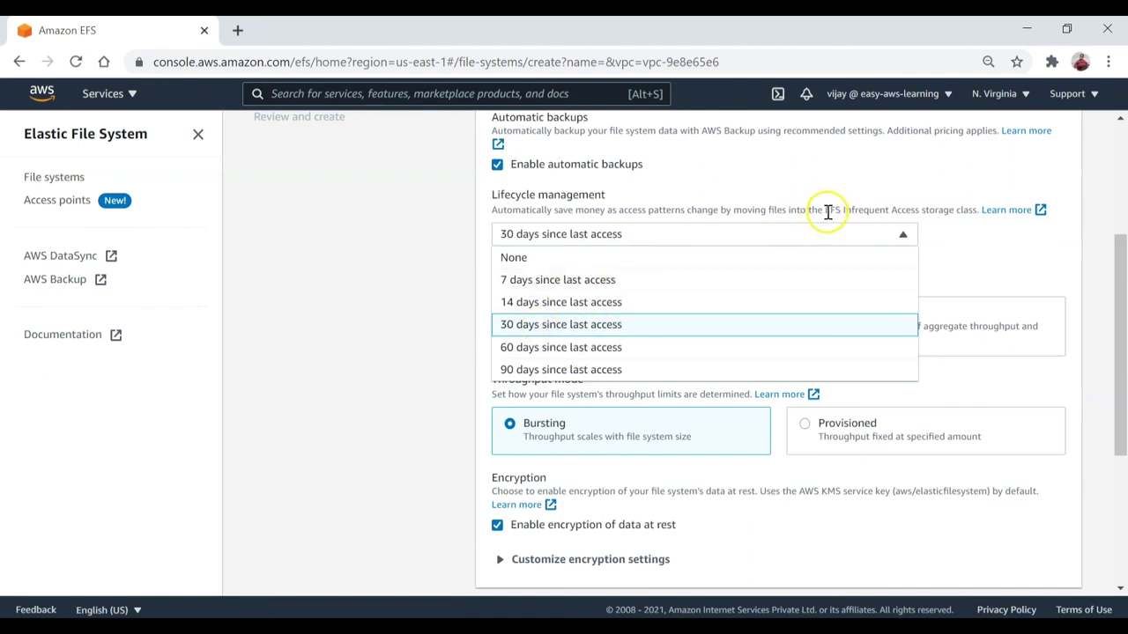
left_click_drag(826, 209, 903, 210)
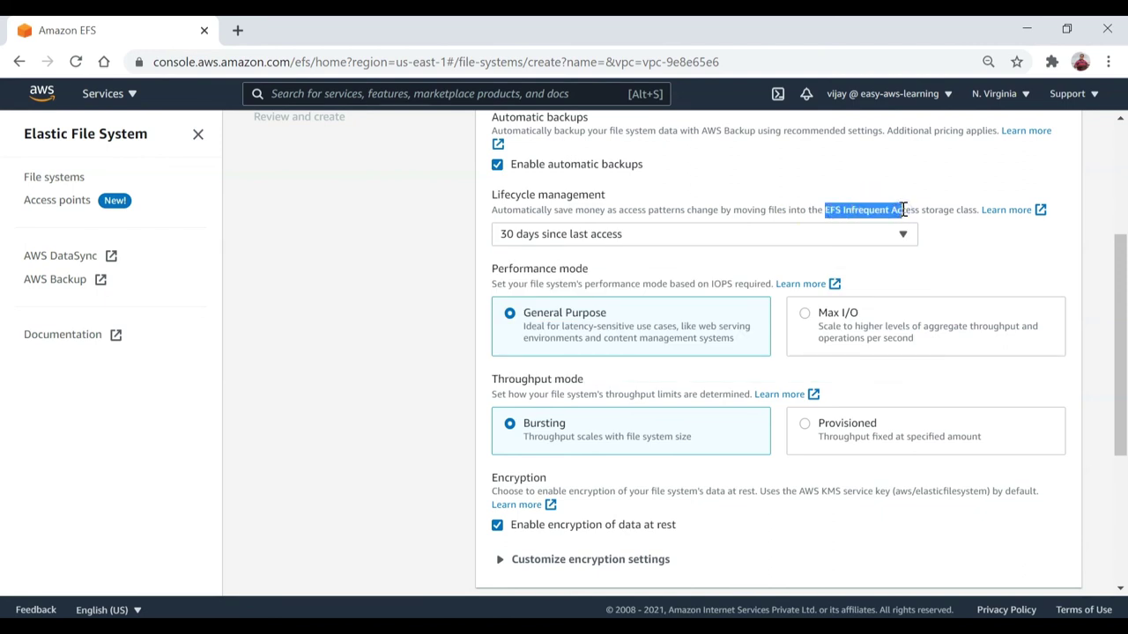
left_click(995, 265)
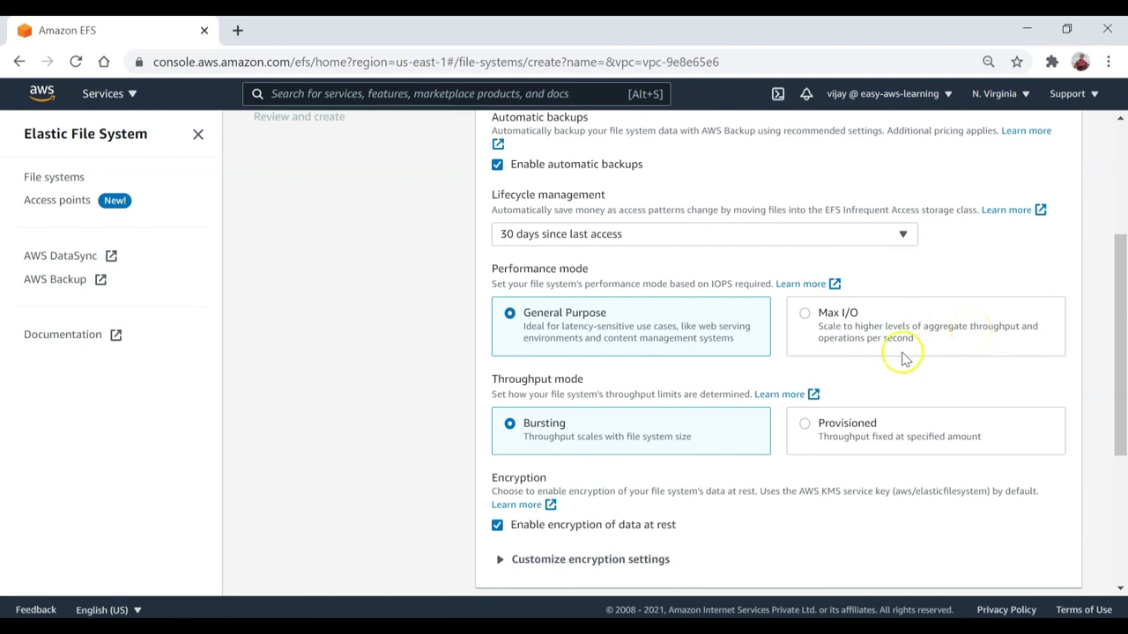
scroll(728, 364, "down", 2)
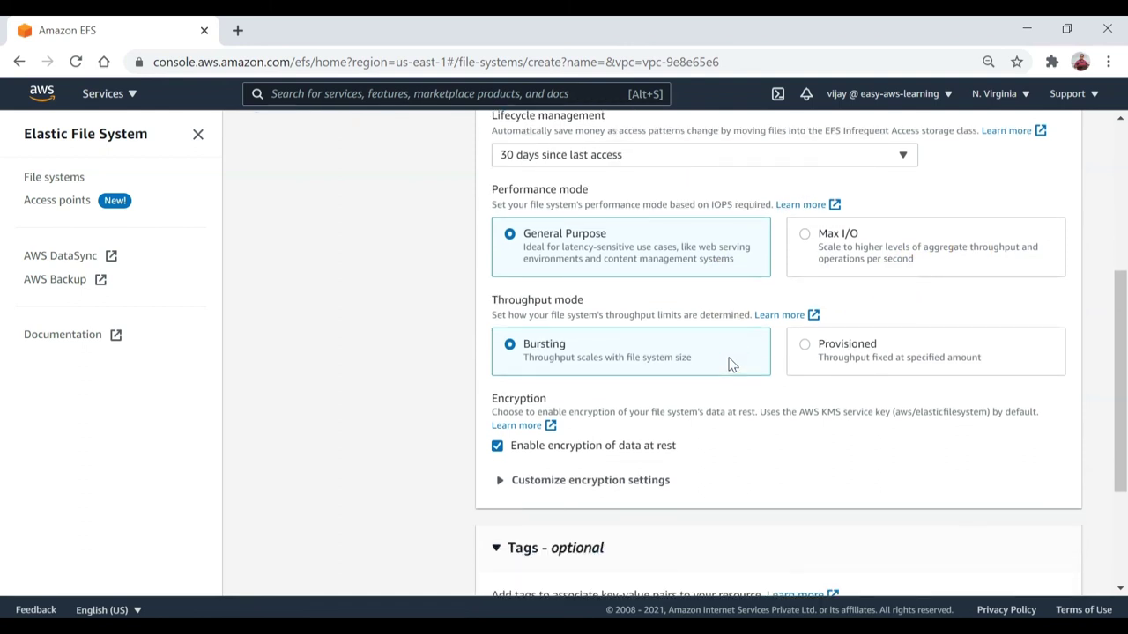
scroll(729, 364, "down", 1)
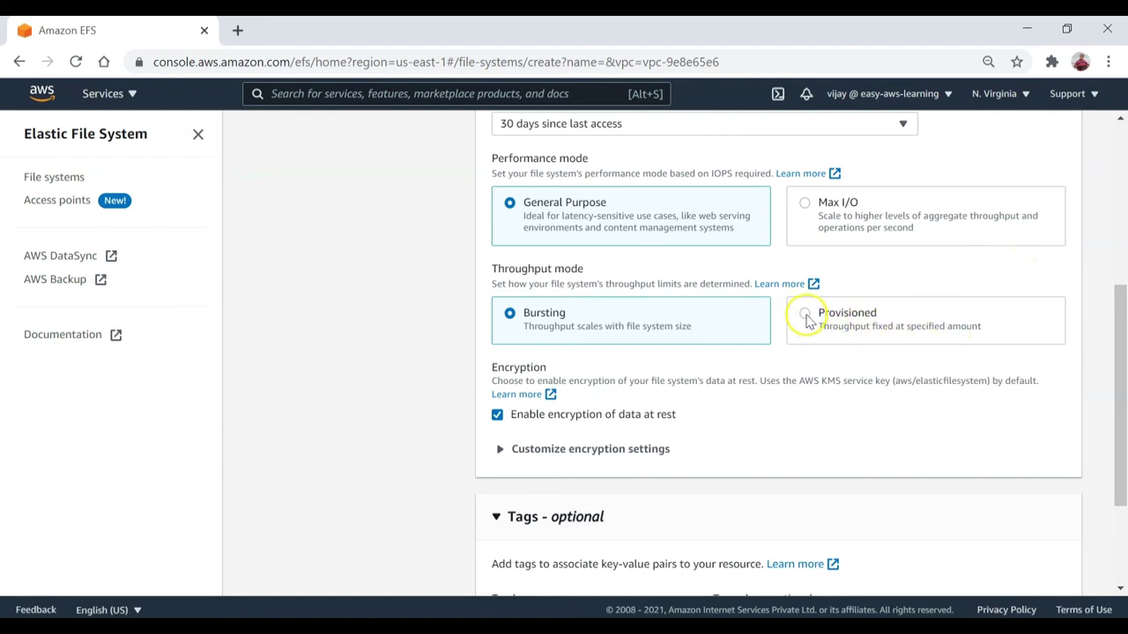
left_click(806, 314)
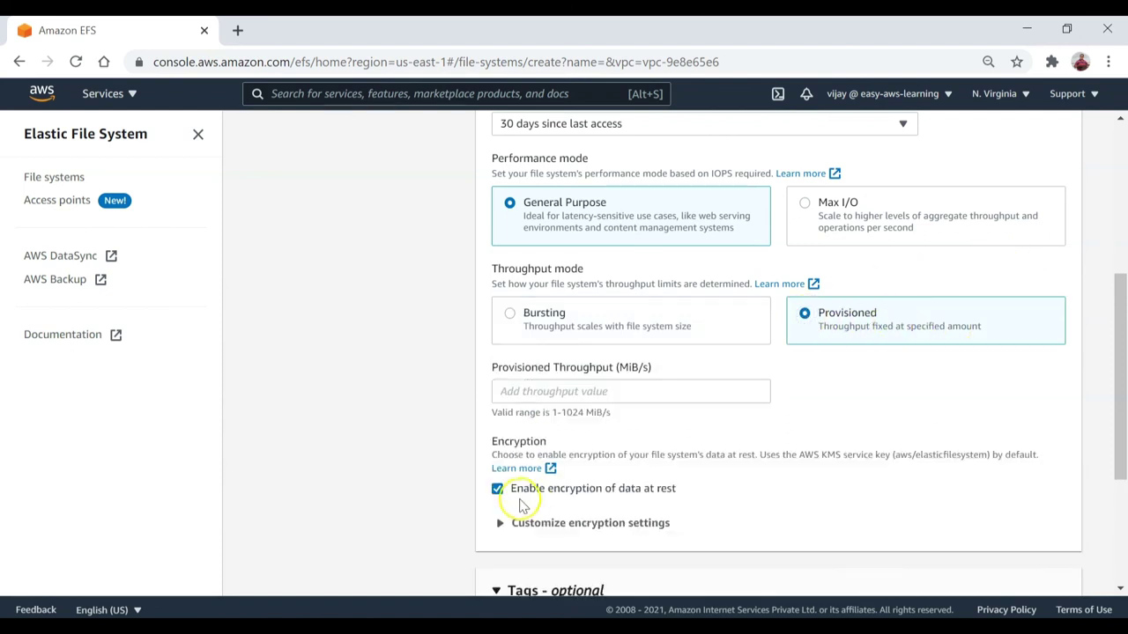
left_click(577, 389)
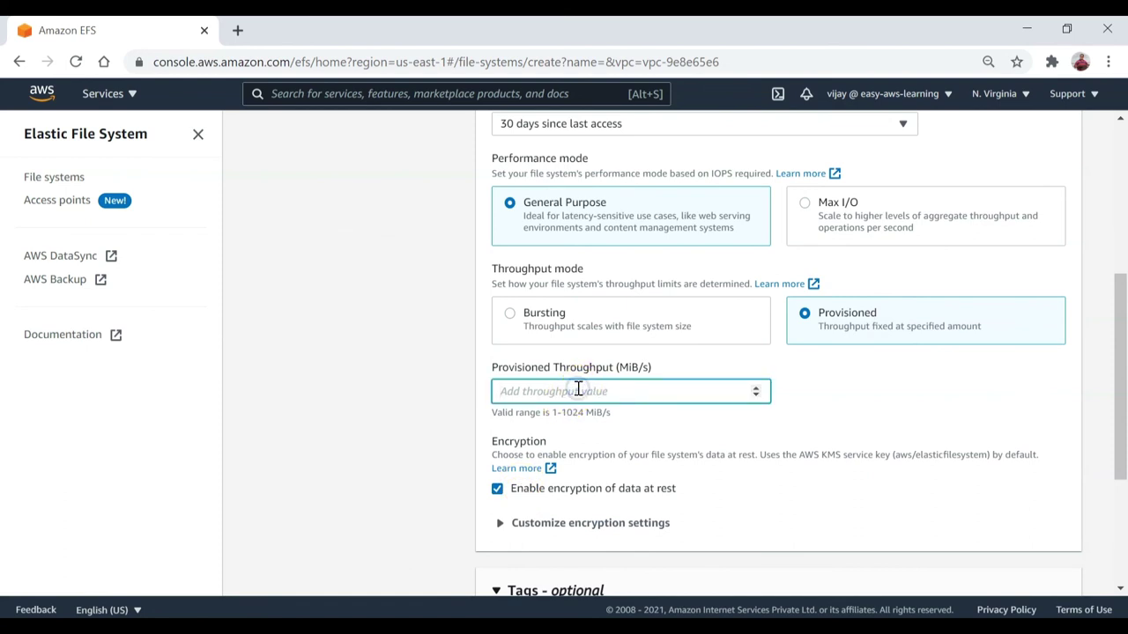
left_click(511, 315)
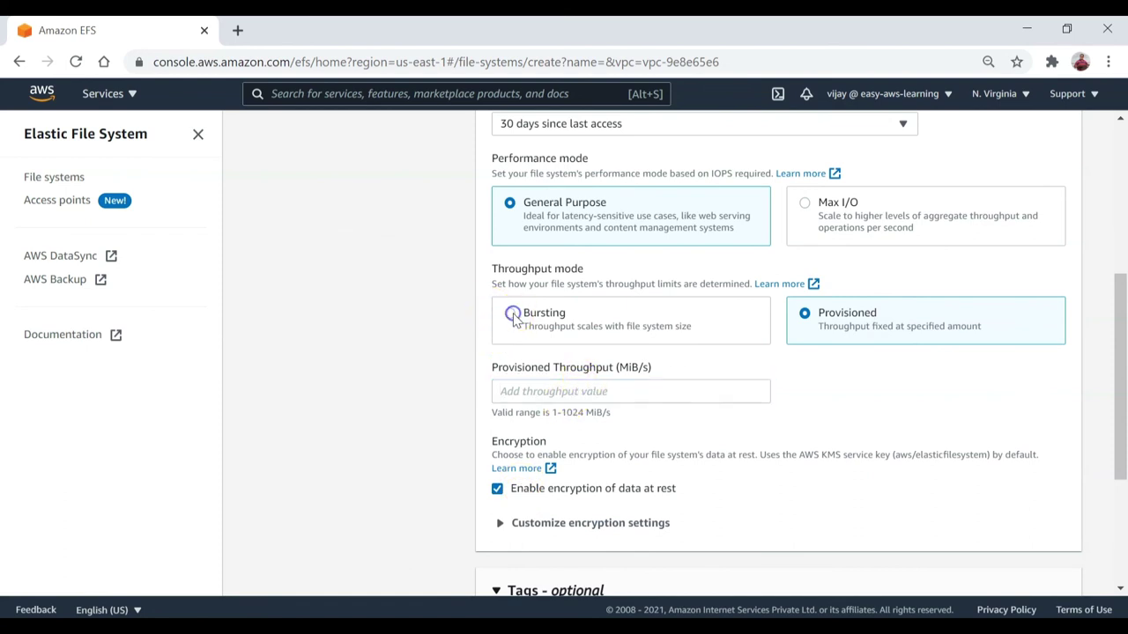
scroll(691, 412, "down", 1)
scroll(692, 412, "down", 1)
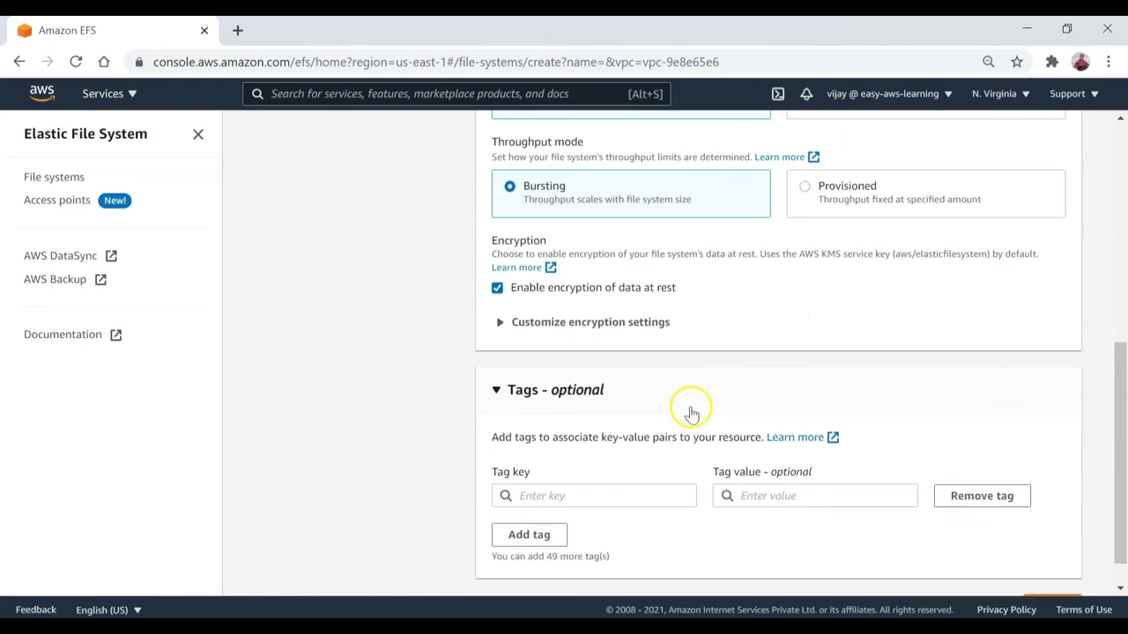
scroll(692, 412, "down", 1)
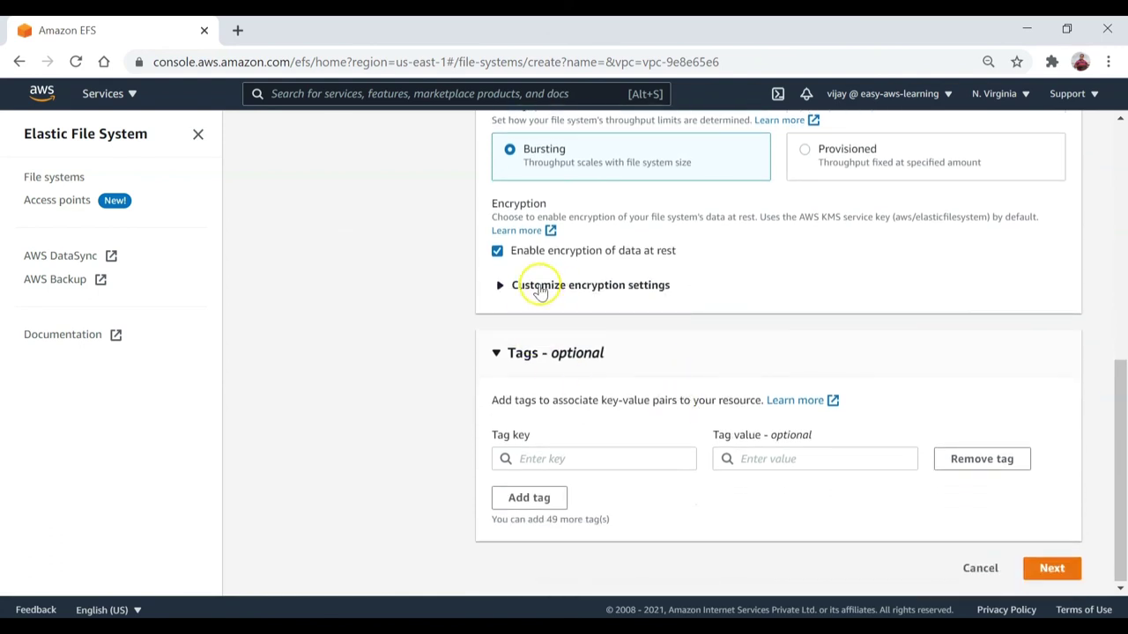
left_click(499, 287)
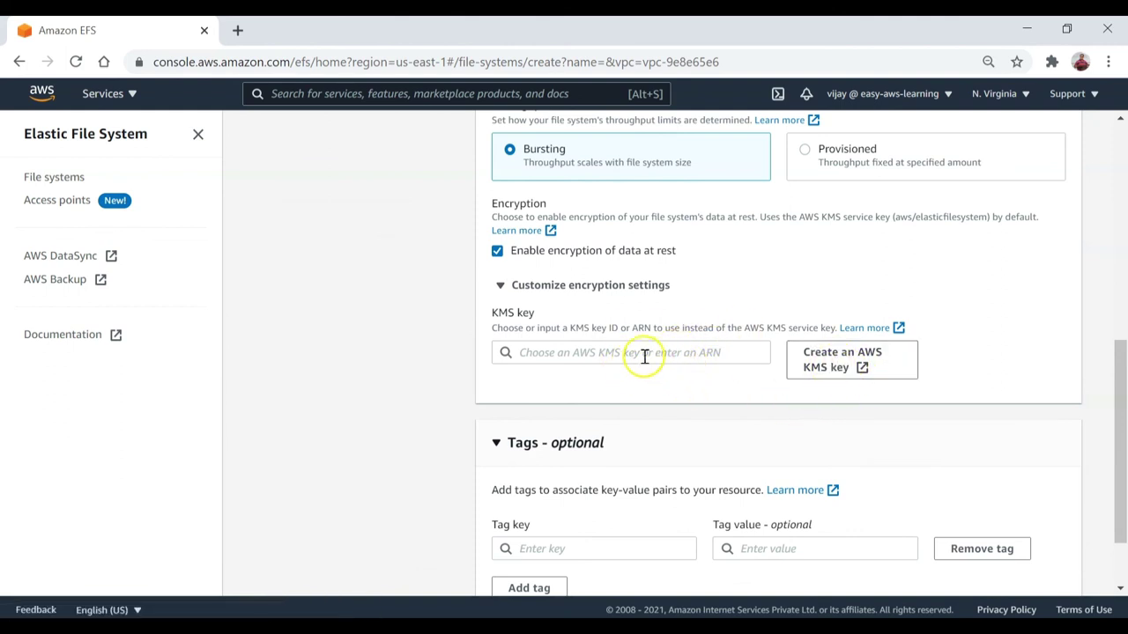
left_click(501, 286)
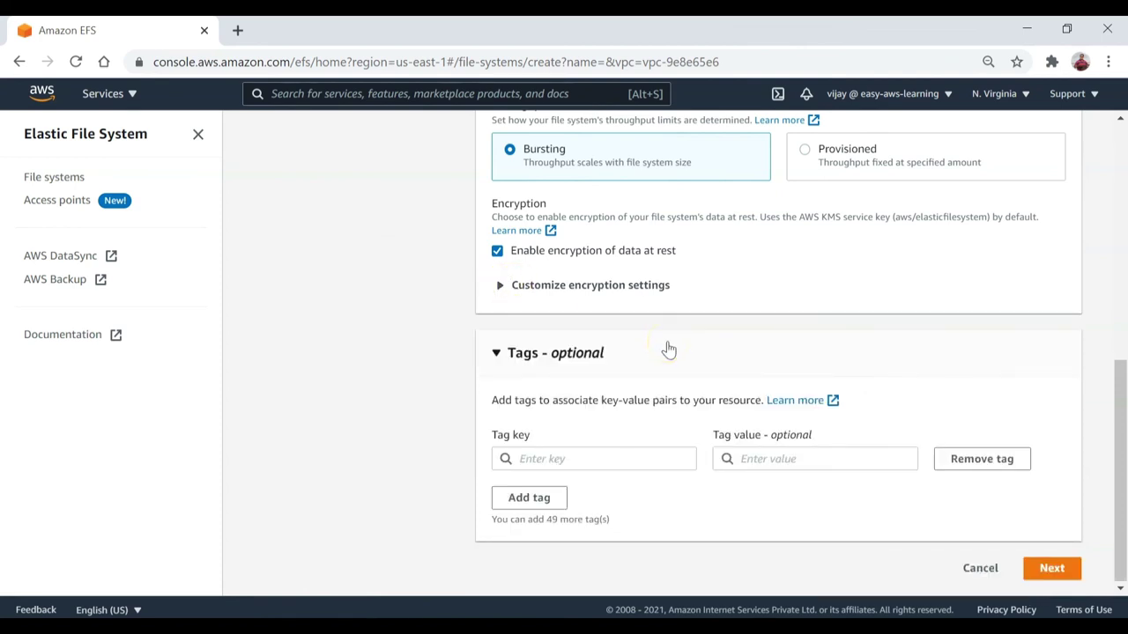
Step: Advance to Network access and review the default-VPC mount targets in five availability zones
left_click(1052, 567)
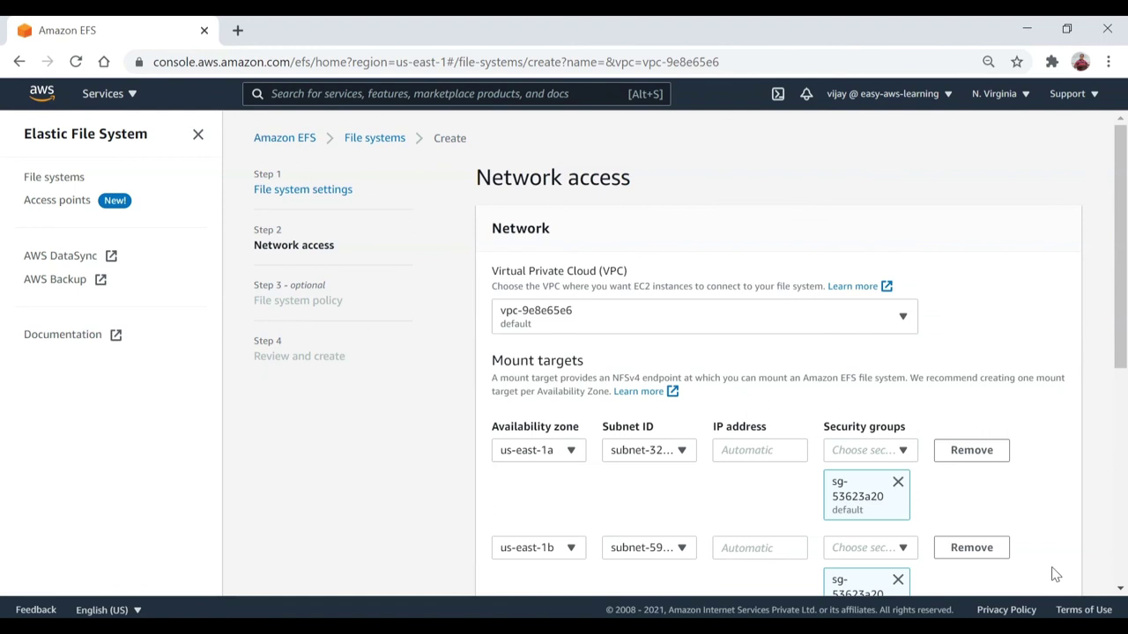
scroll(1055, 574, "down", 2)
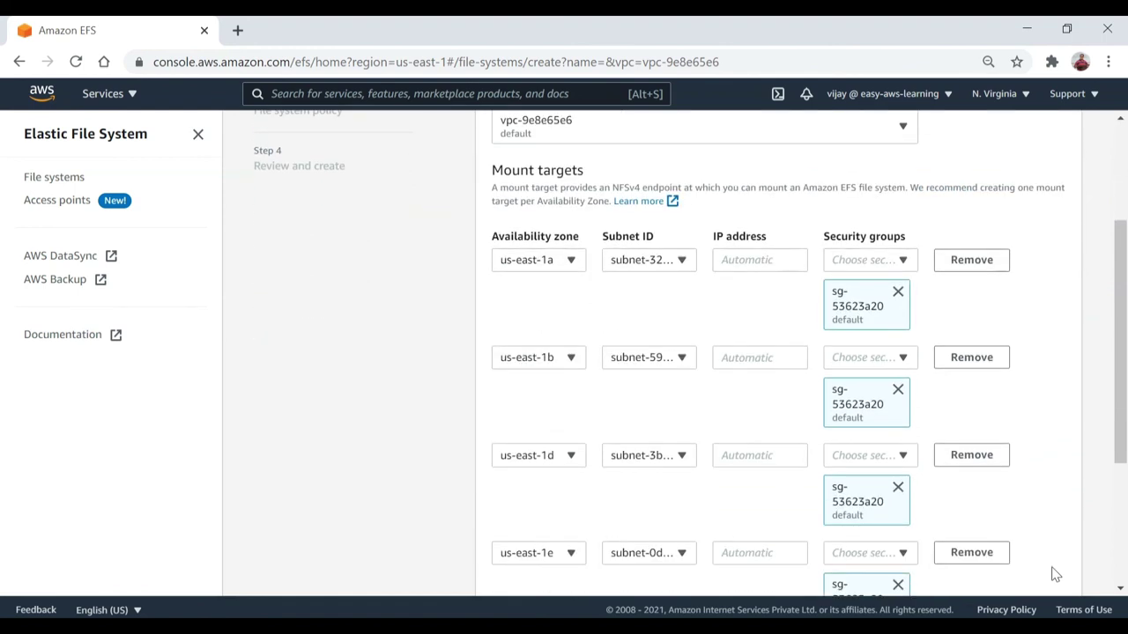
scroll(1055, 574, "down", 1)
scroll(1054, 574, "down", 1)
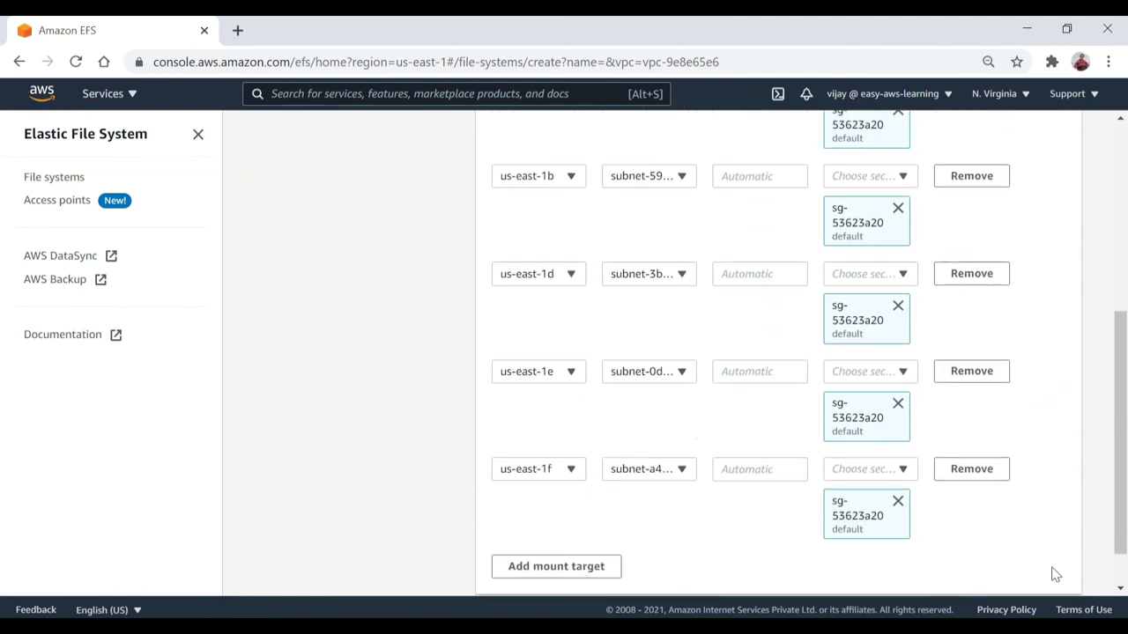
scroll(1056, 574, "down", 1)
scroll(1051, 571, "up", 2)
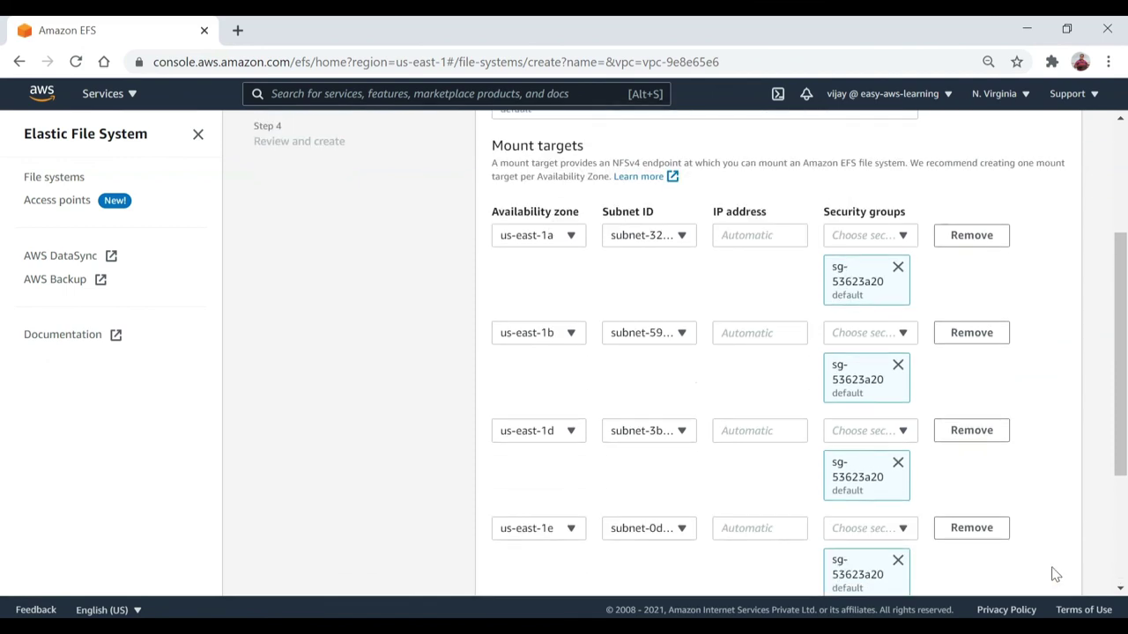
Step: In a new console tab, open EC2 and go to its Security Groups page
middle_click(50, 97)
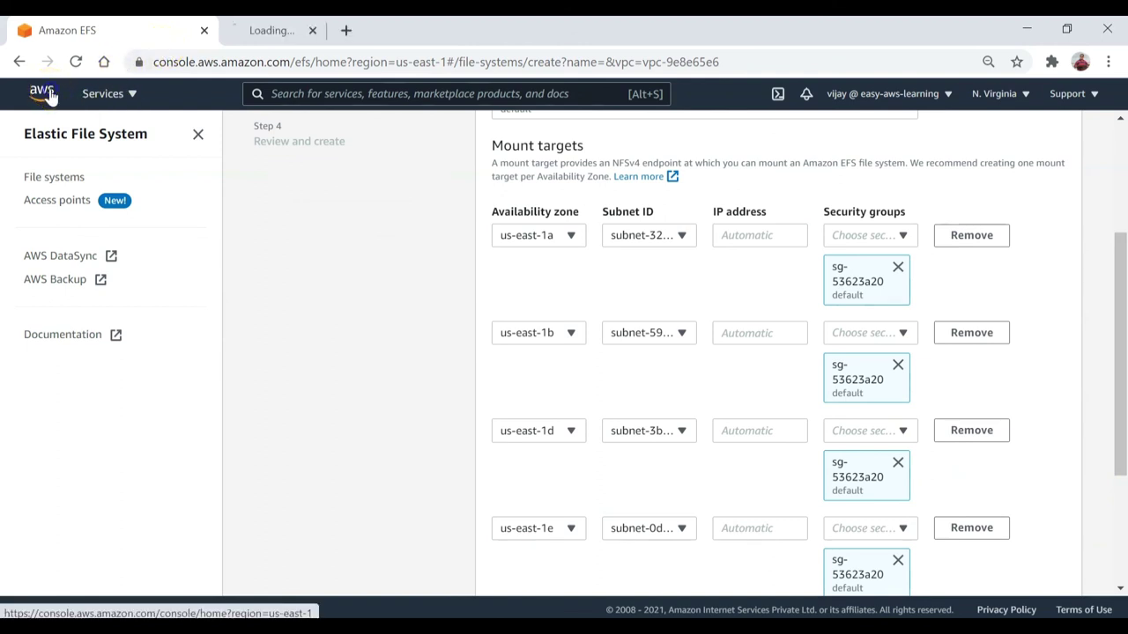
left_click(353, 26)
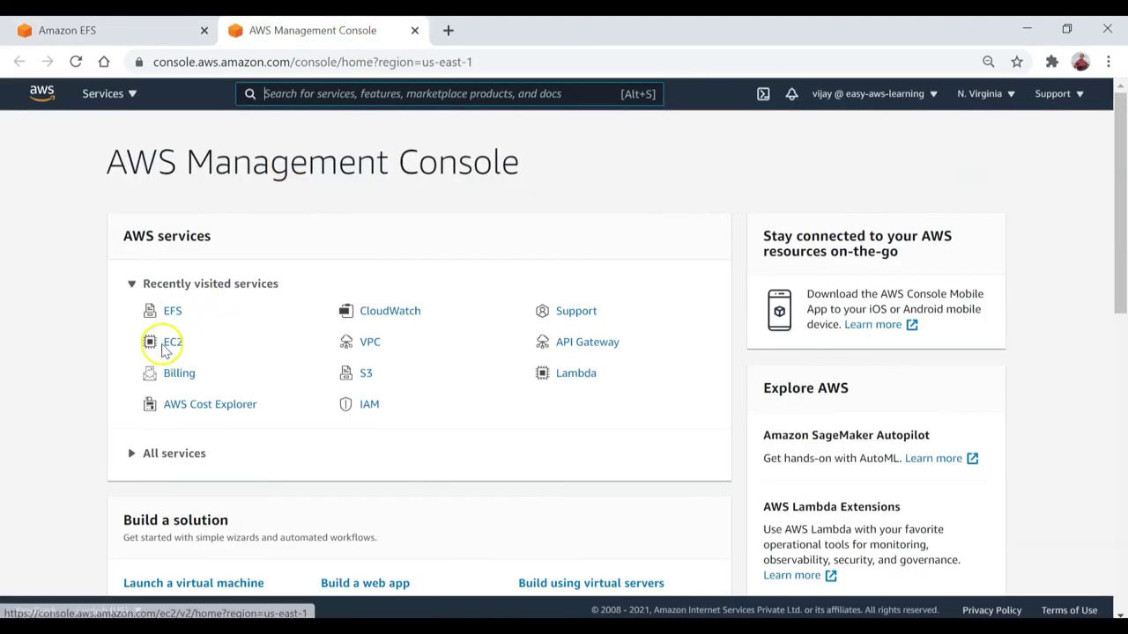
left_click(173, 345)
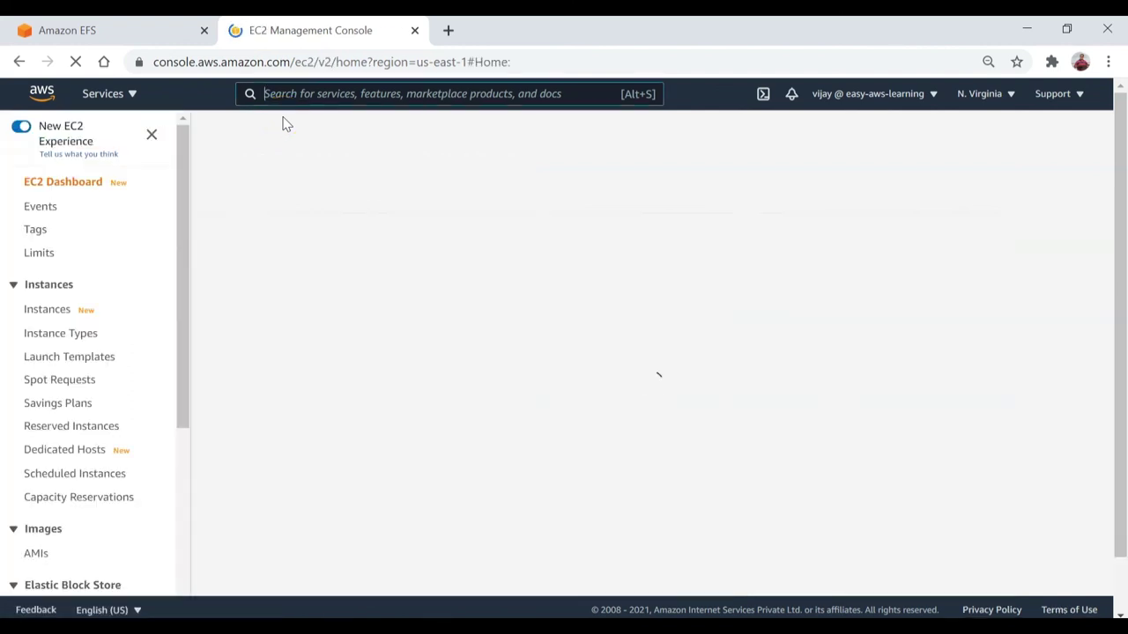
scroll(91, 397, "down", 5)
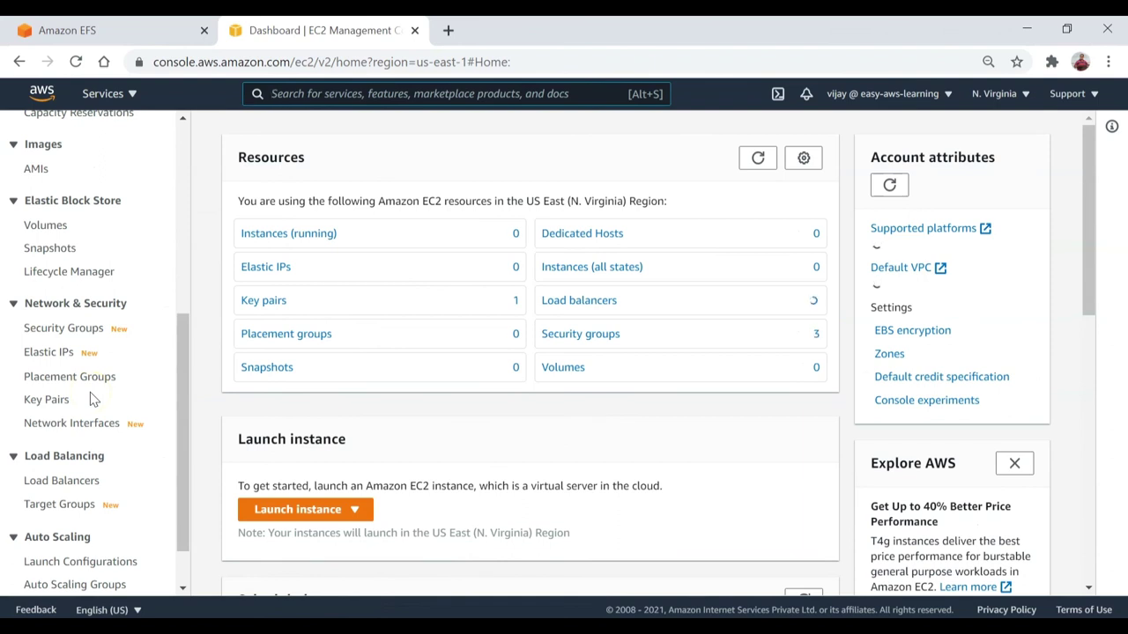
left_click(44, 330)
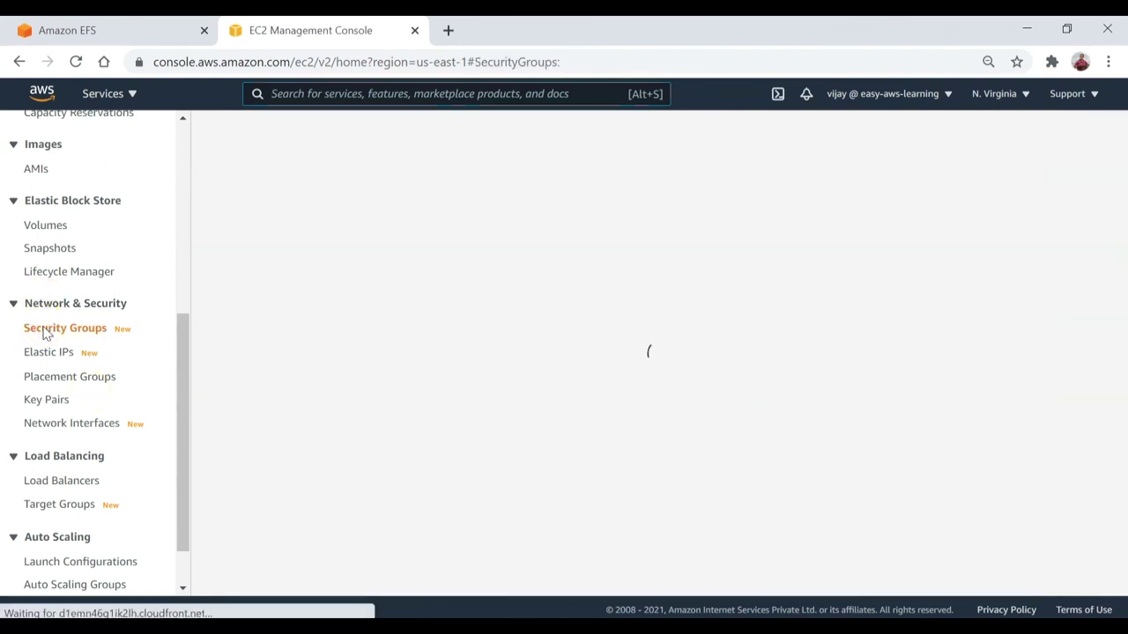
left_click(349, 333)
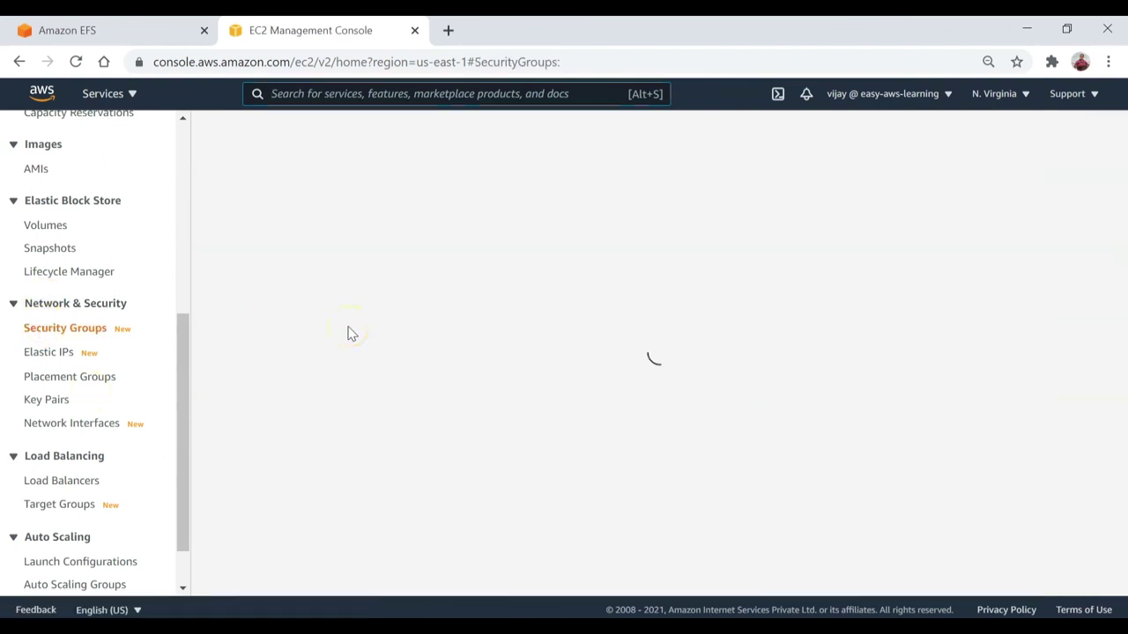
Step: Create security group 'efs-demo' with description 'efs-demo' in the default VPC, no inbound rules
left_click(950, 145)
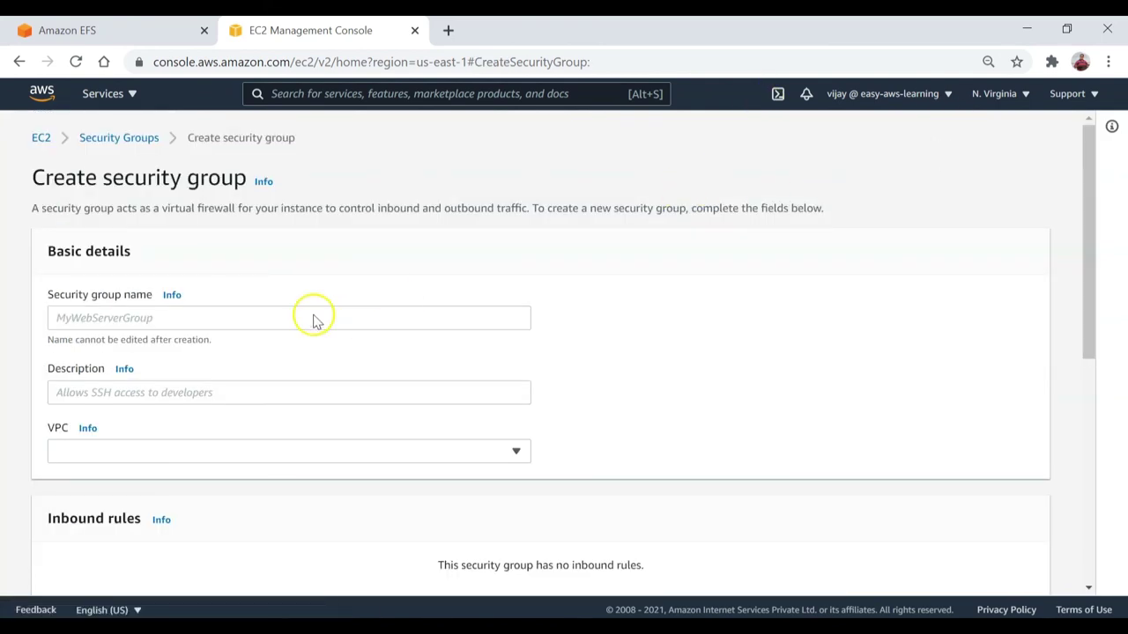
left_click(313, 316)
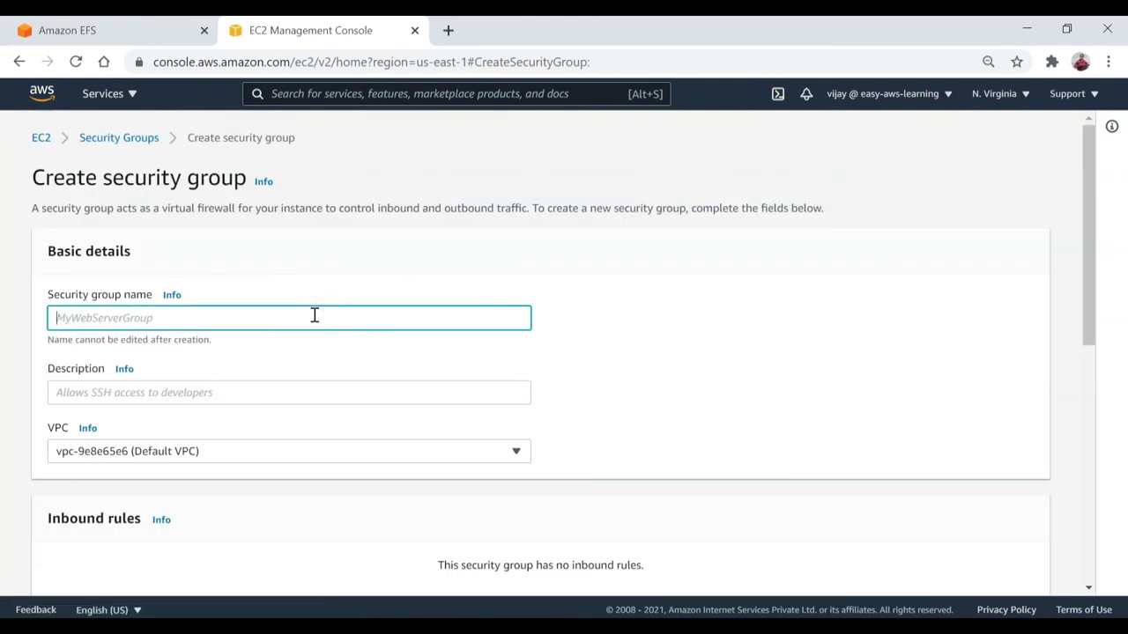
type("efs-demo")
left_click(212, 402)
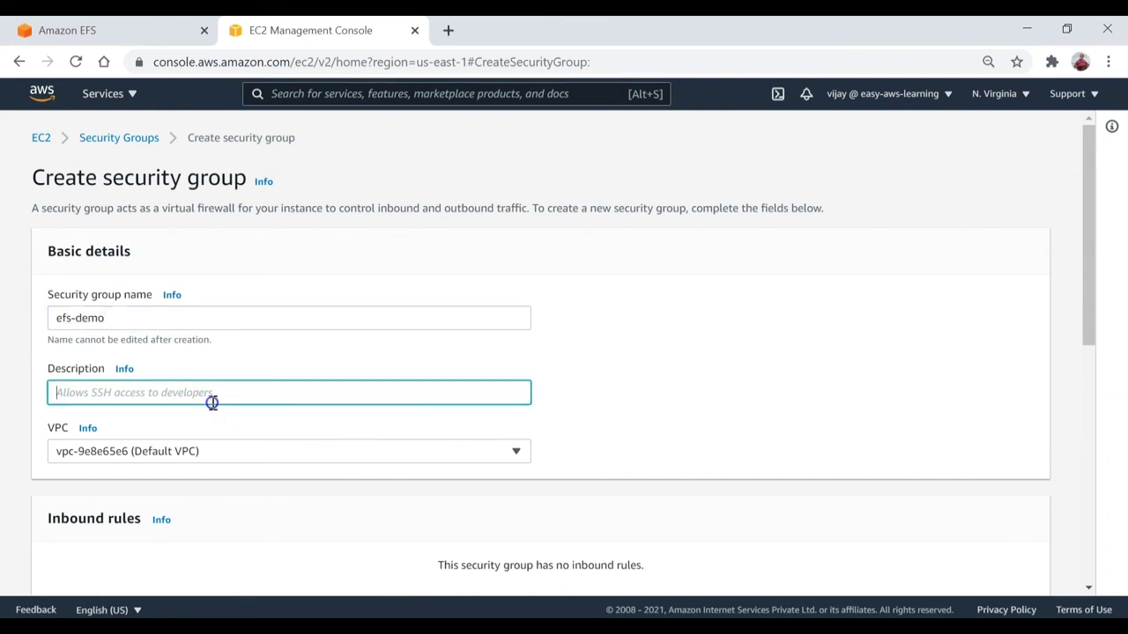
type("efs-demo")
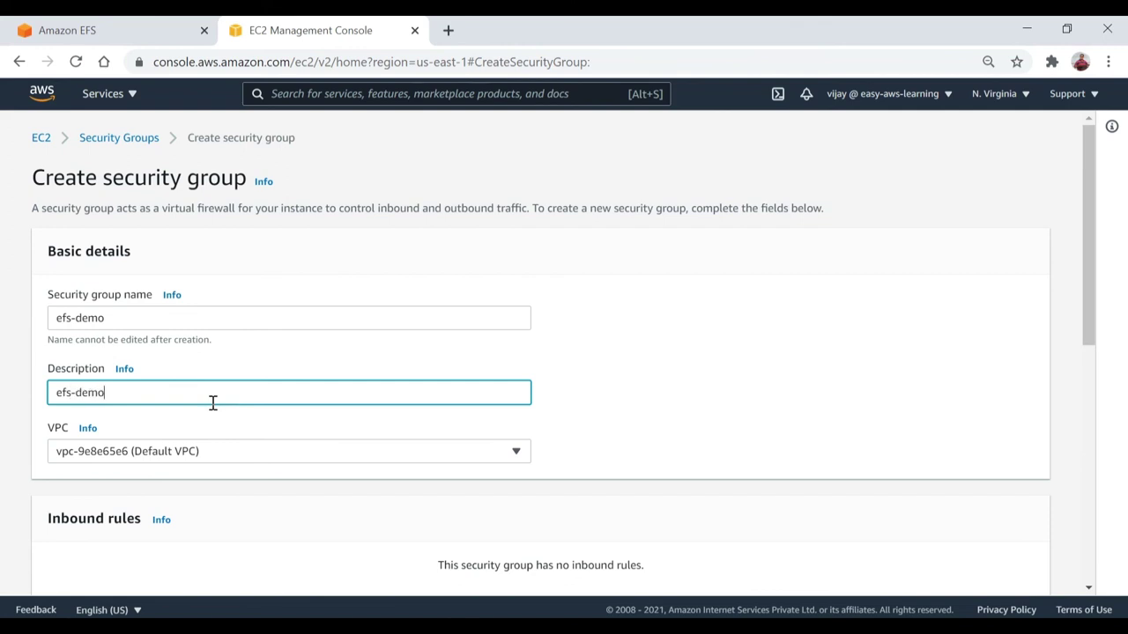
scroll(212, 403, "down", 5)
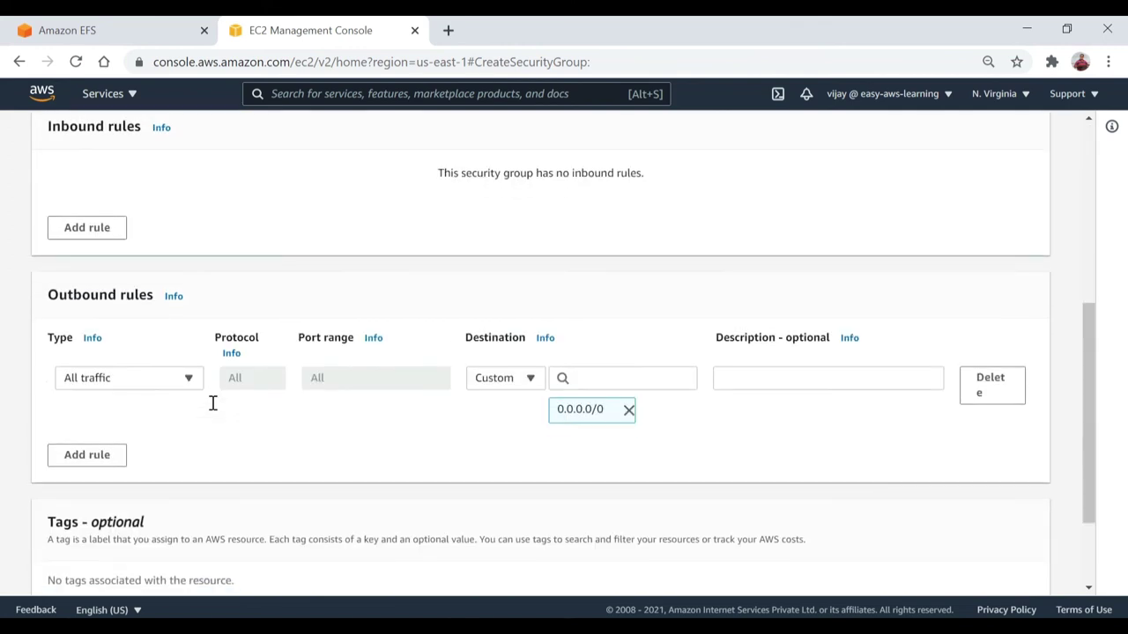
scroll(211, 410, "down", 1)
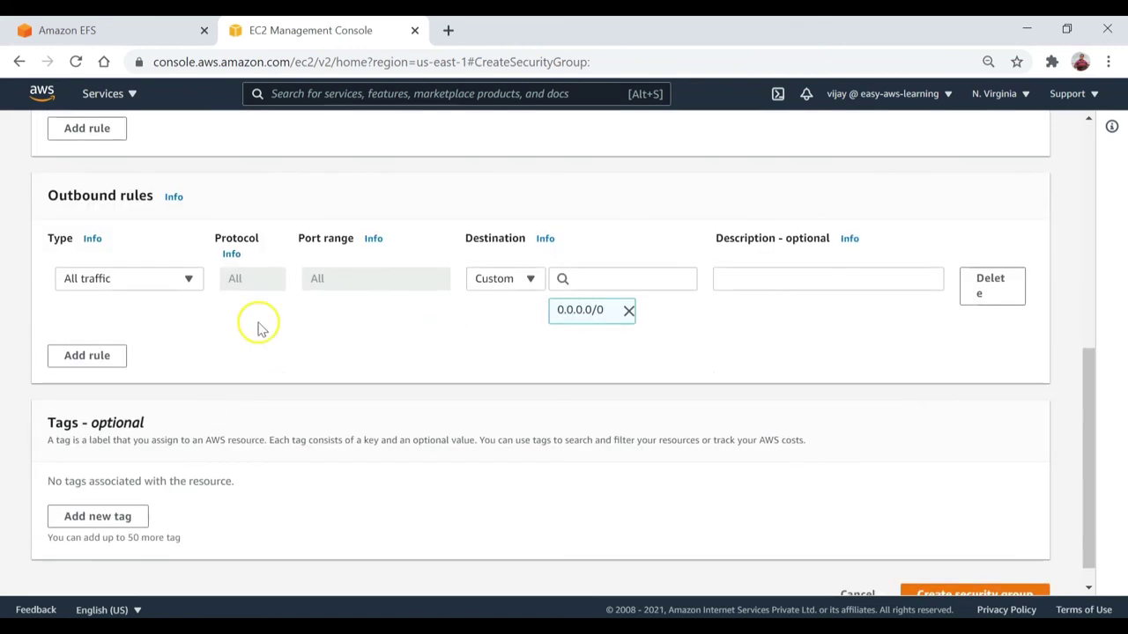
scroll(350, 351, "up", 3)
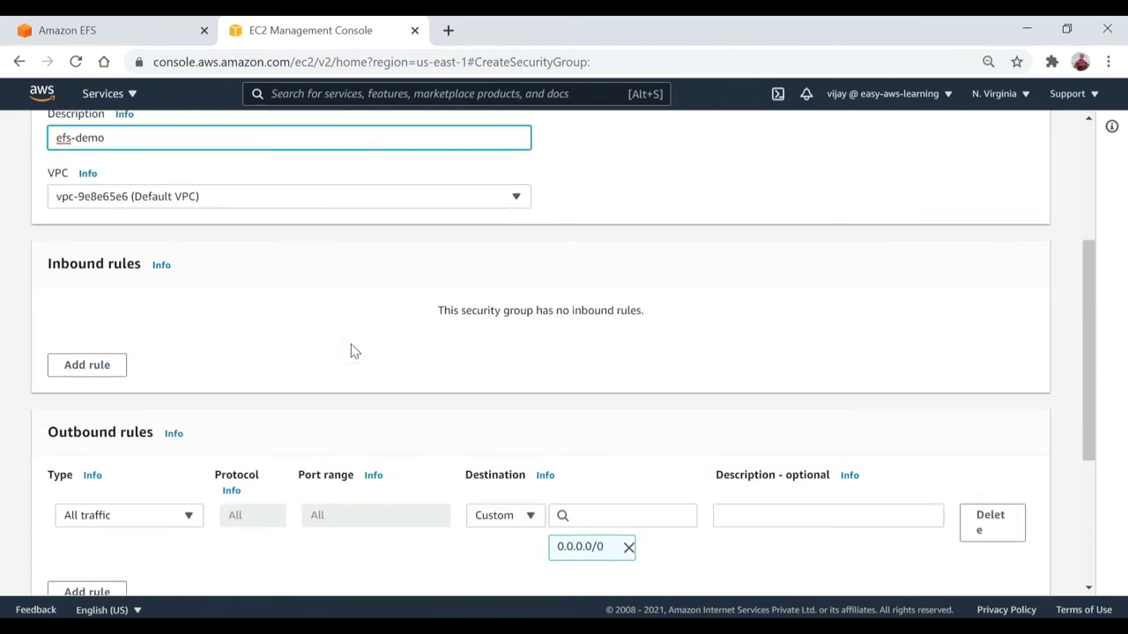
scroll(351, 350, "down", 3)
scroll(351, 351, "down", 1)
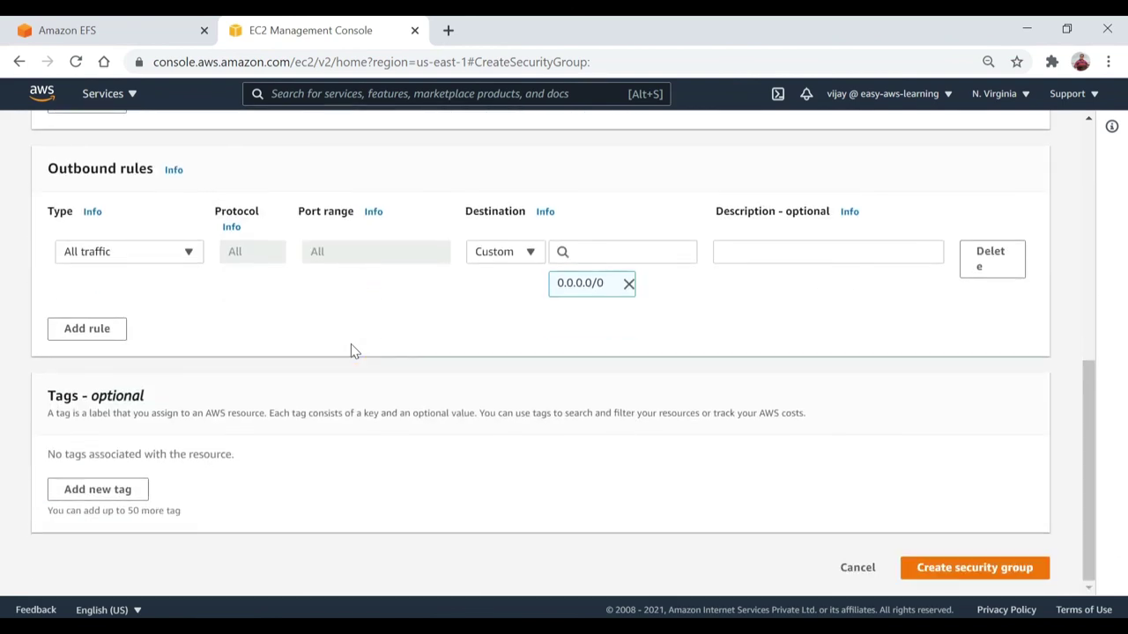
left_click(990, 569)
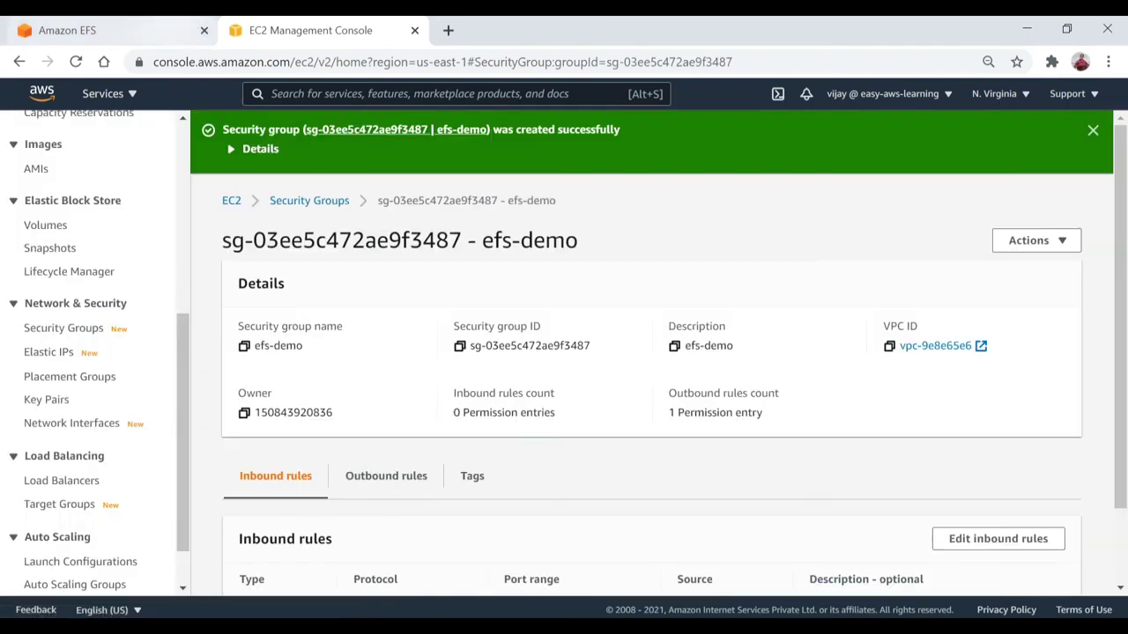
Step: Back in the EFS wizard, remove us-east-1a's default security group and search groups for 'efs'
left_click(88, 30)
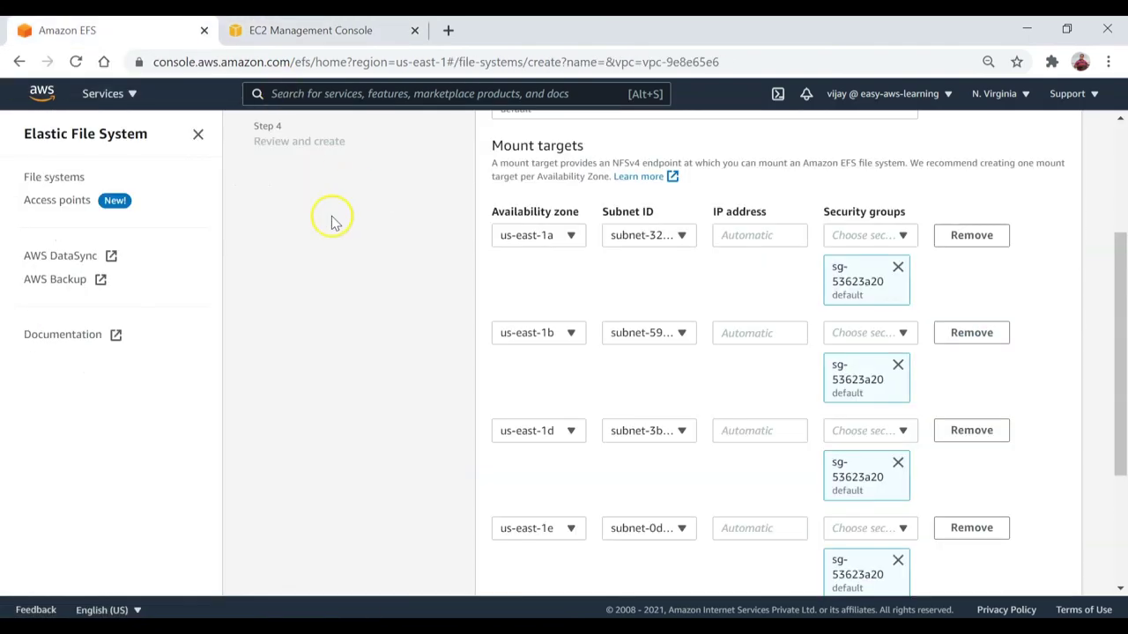
scroll(604, 286, "up", 3)
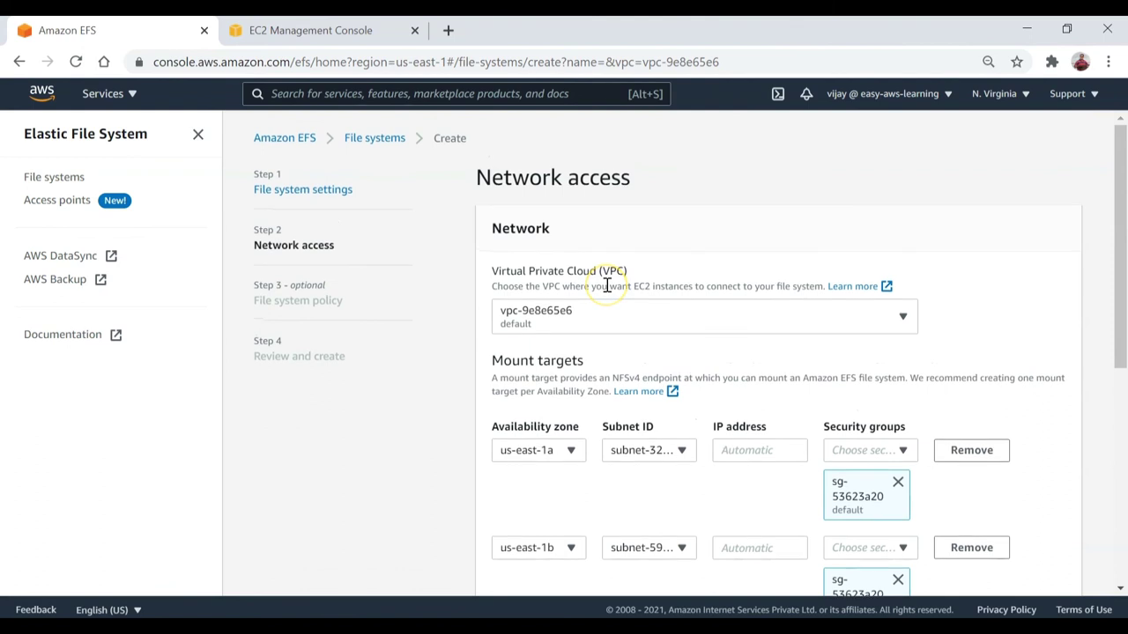
scroll(846, 269, "down", 2)
scroll(851, 277, "up", 1)
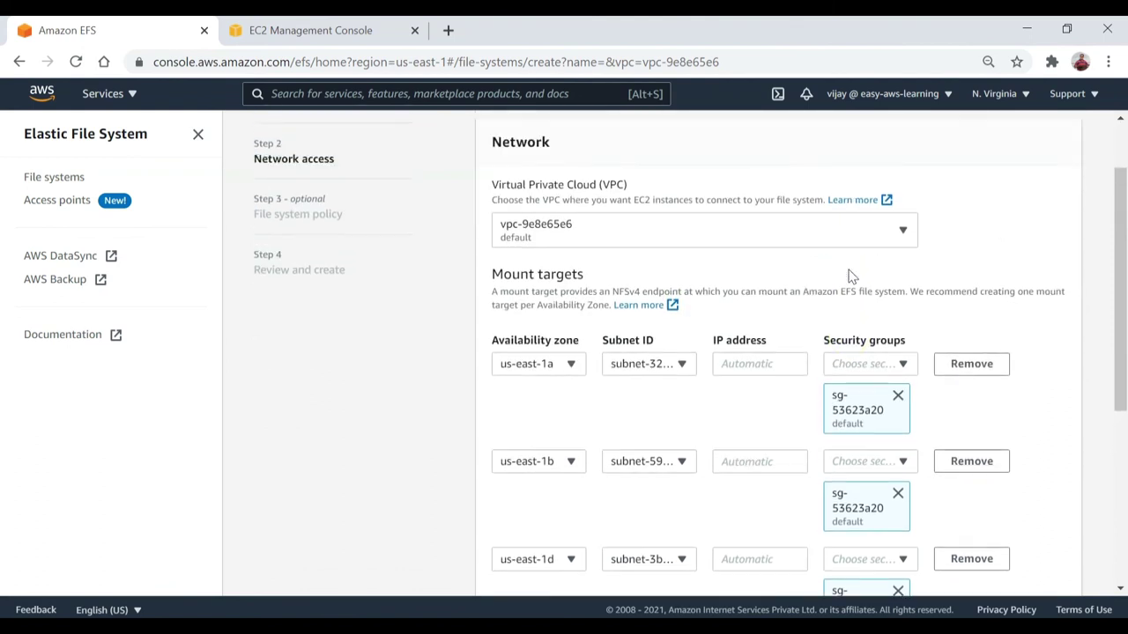
left_click(898, 409)
left_click(894, 377)
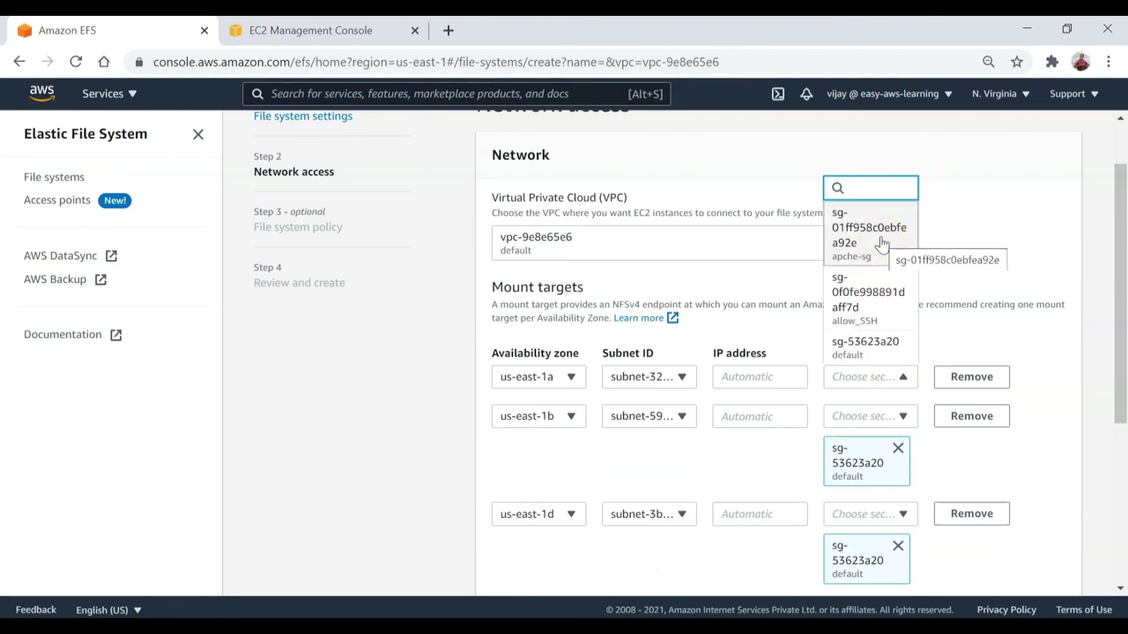
type("ef")
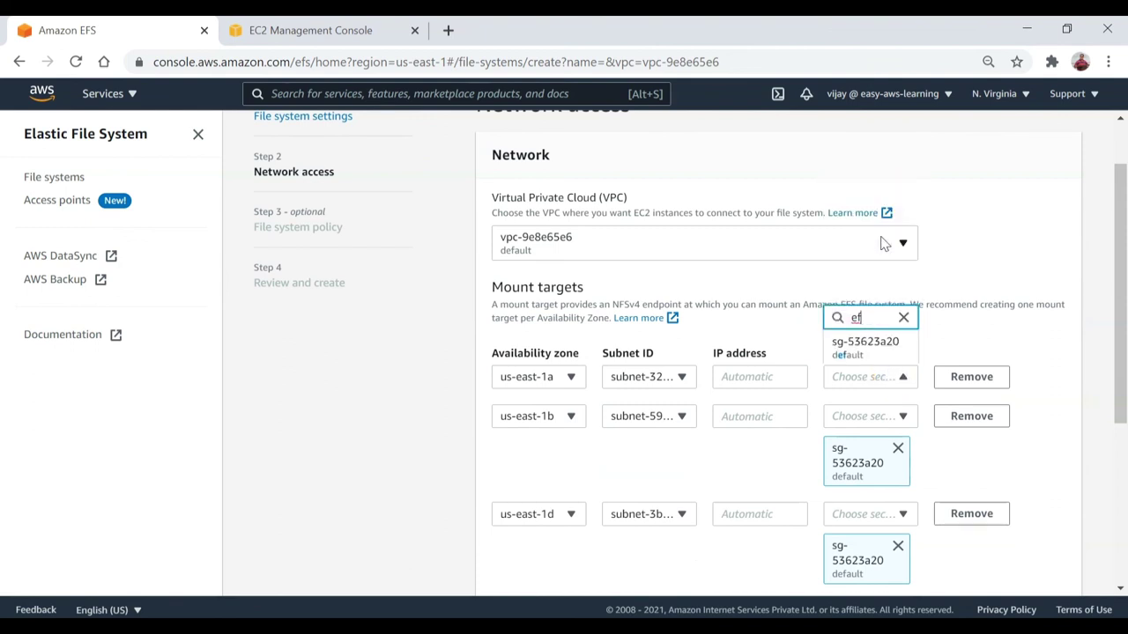
type("s")
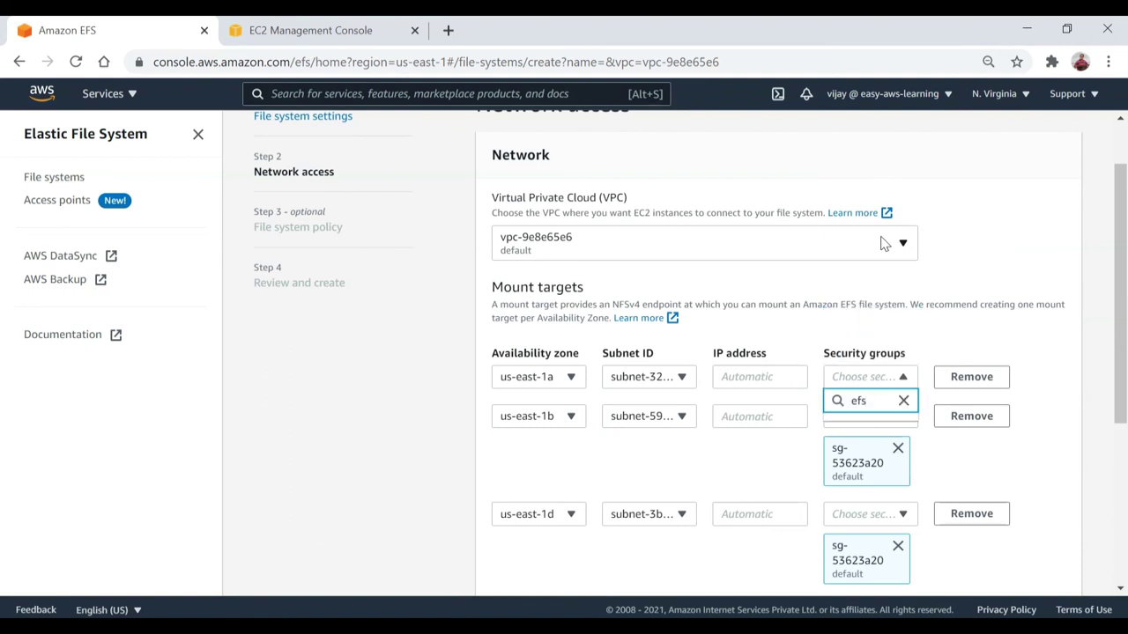
left_click(904, 401)
Step: Attempt to continue, then abandon the setup via the File systems breadcrumb
scroll(547, 352, "down", 3)
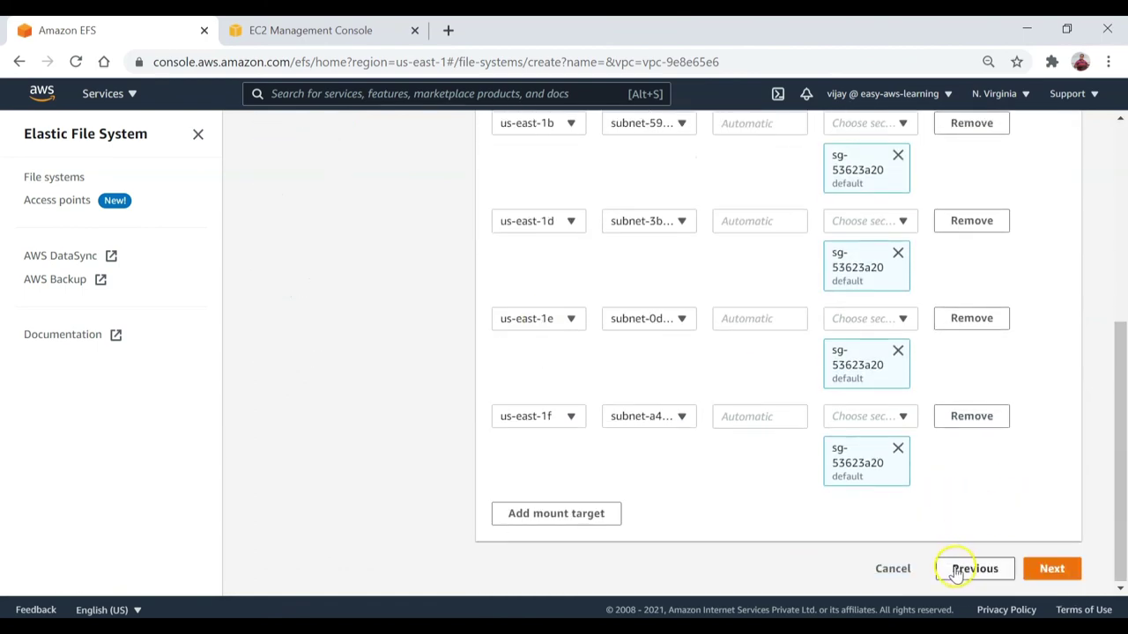
left_click(956, 570)
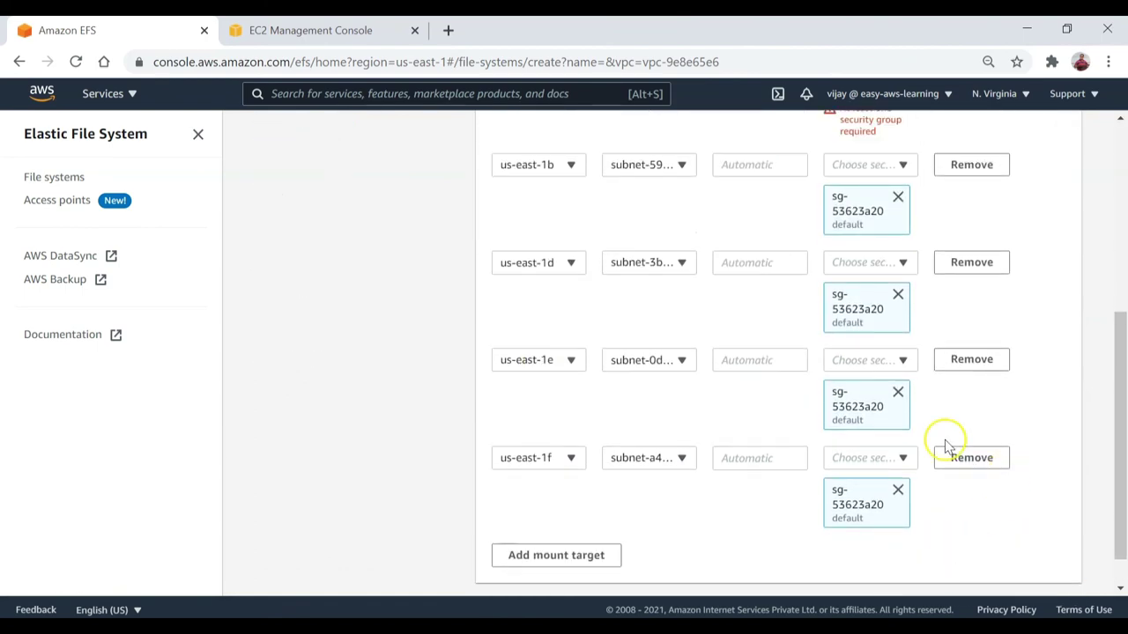
scroll(939, 449, "up", 4)
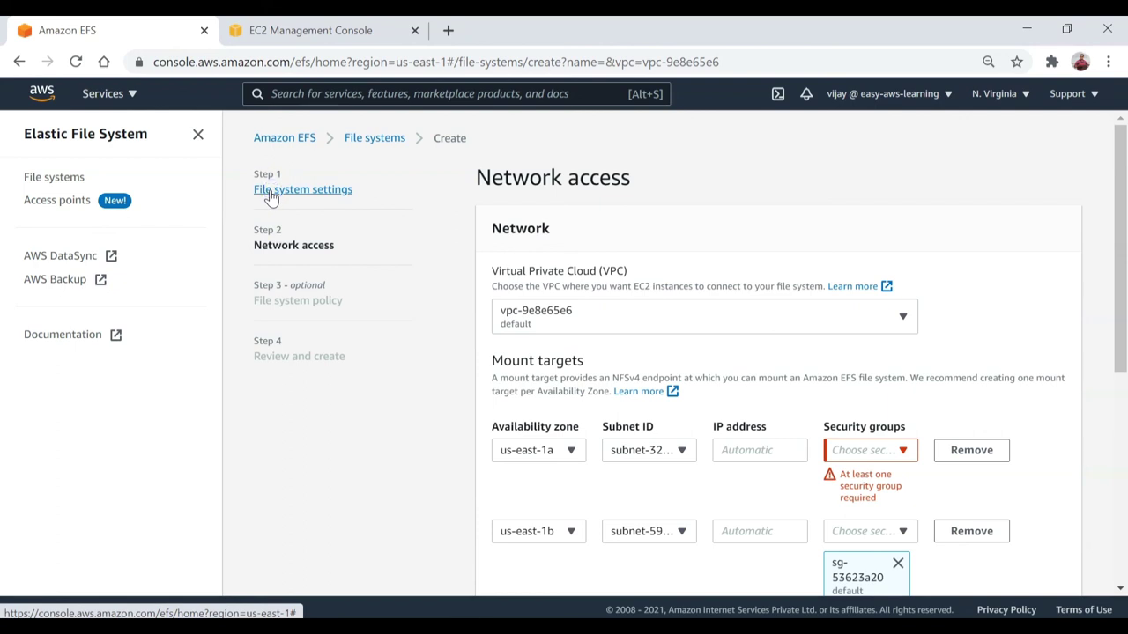
left_click(382, 139)
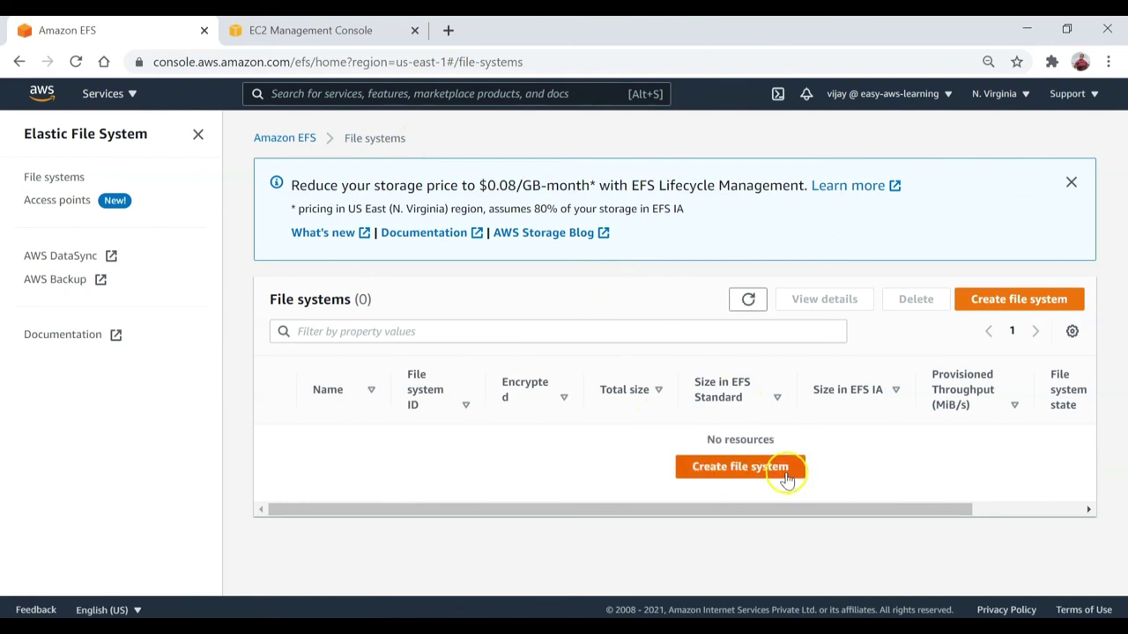
Step: Start a new customized file system and advance to the Network access step
left_click(784, 475)
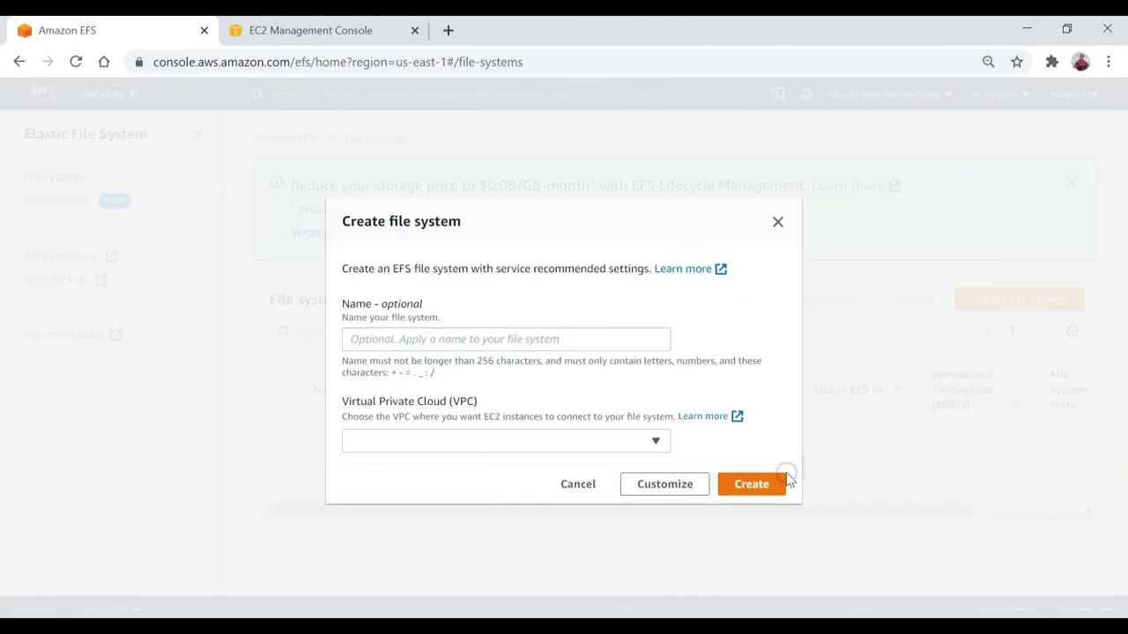
left_click(649, 487)
scroll(732, 379, "down", 6)
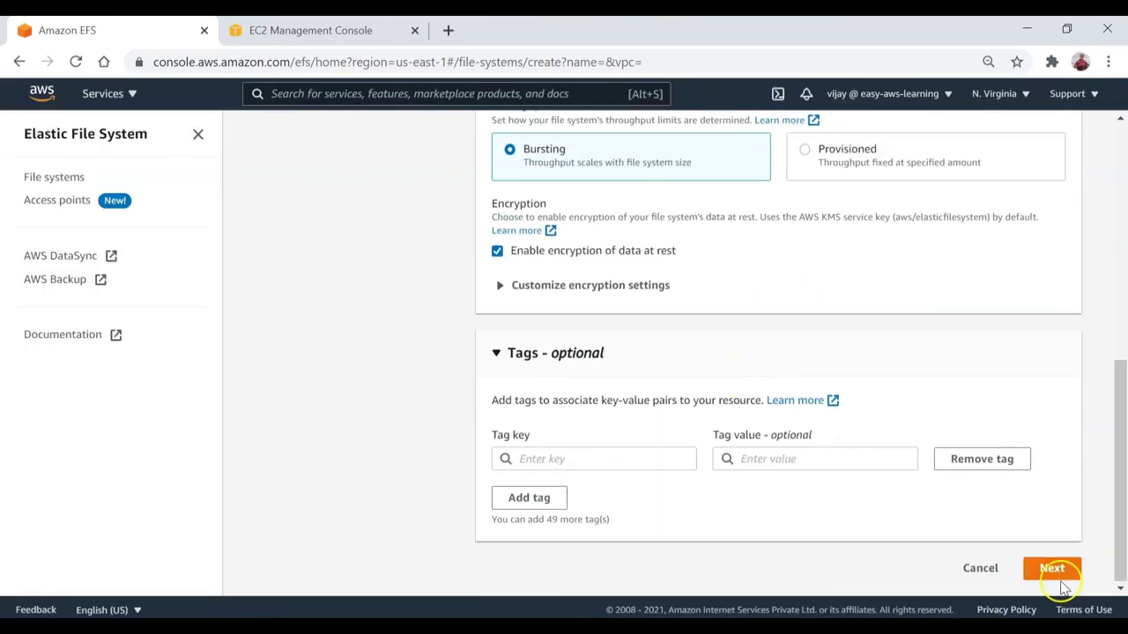
left_click(1058, 573)
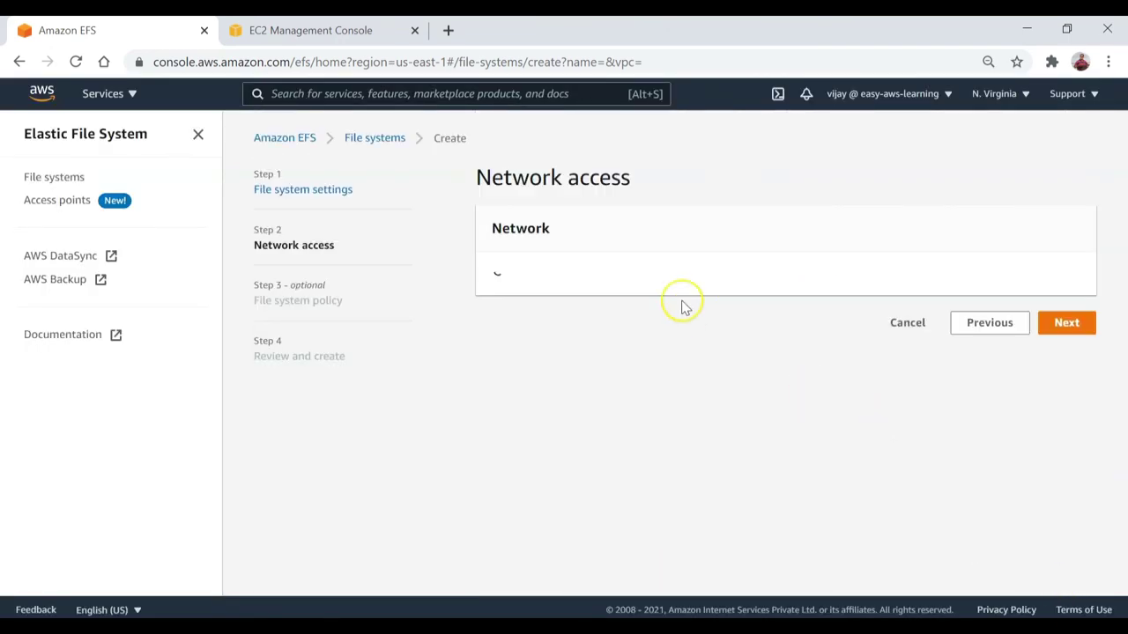
scroll(682, 305, "down", 3)
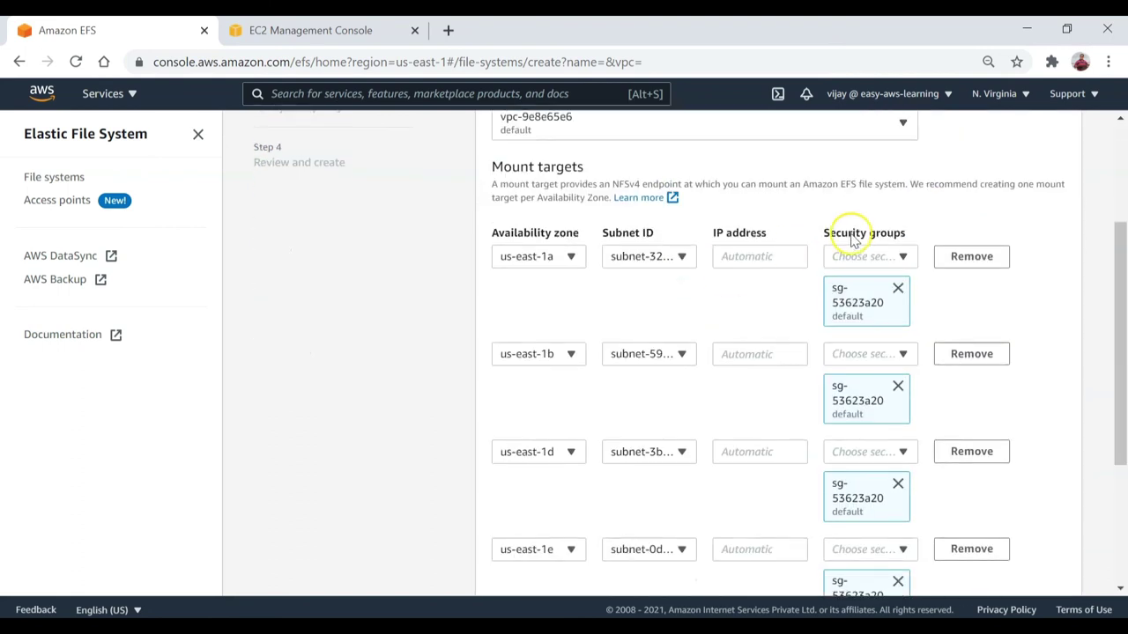
Step: Replace us-east-1a's default security group with efs-demo
left_click(897, 288)
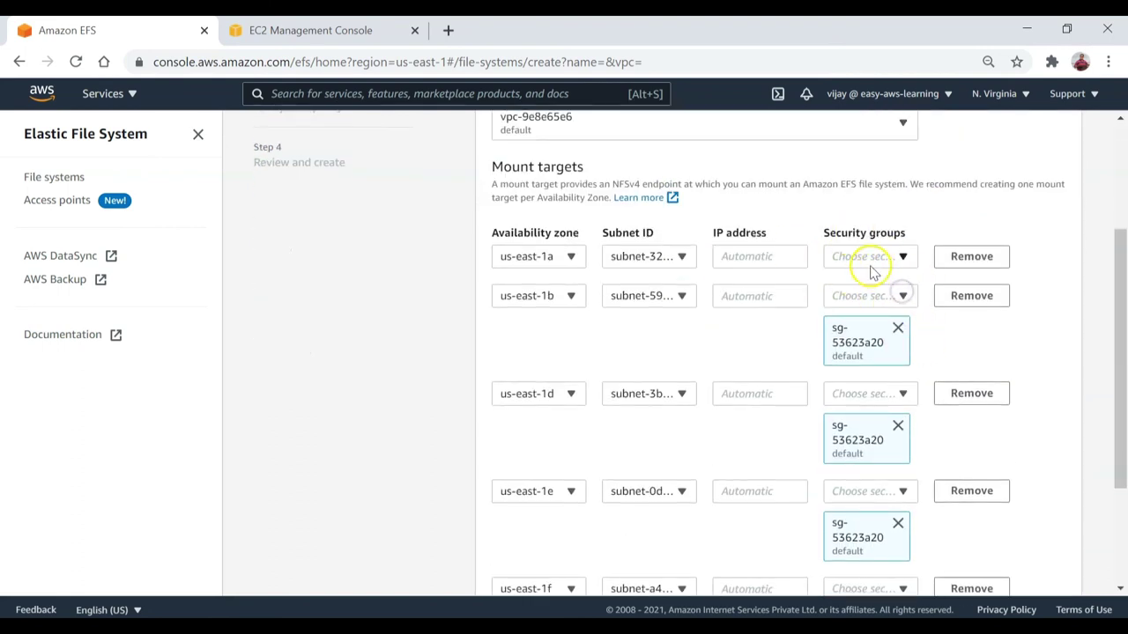
left_click(871, 260)
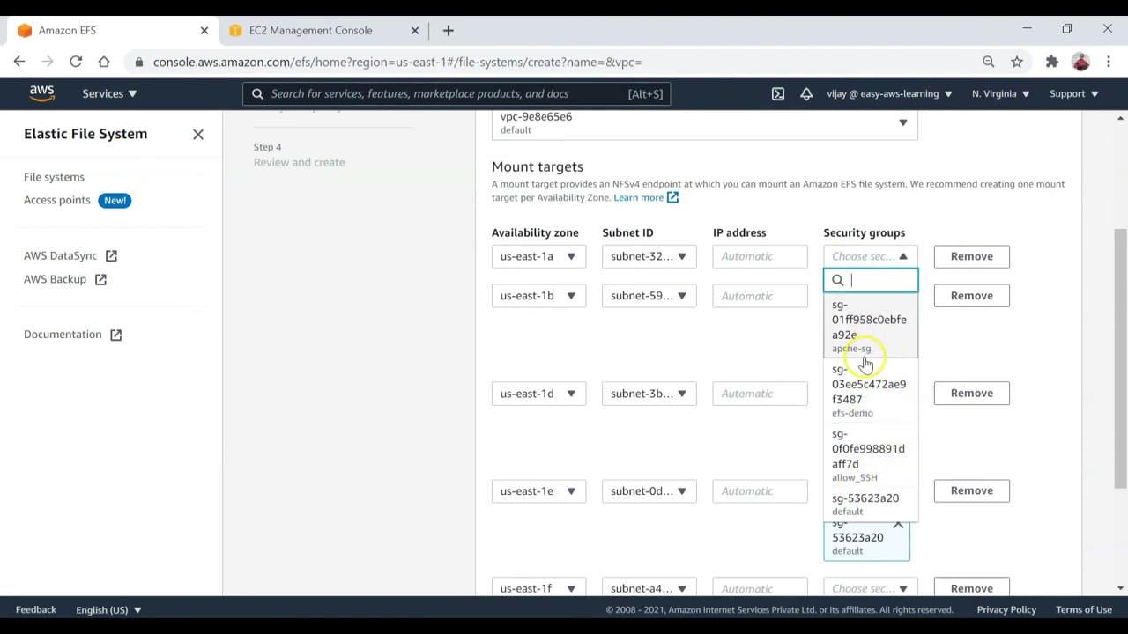
left_click(859, 387)
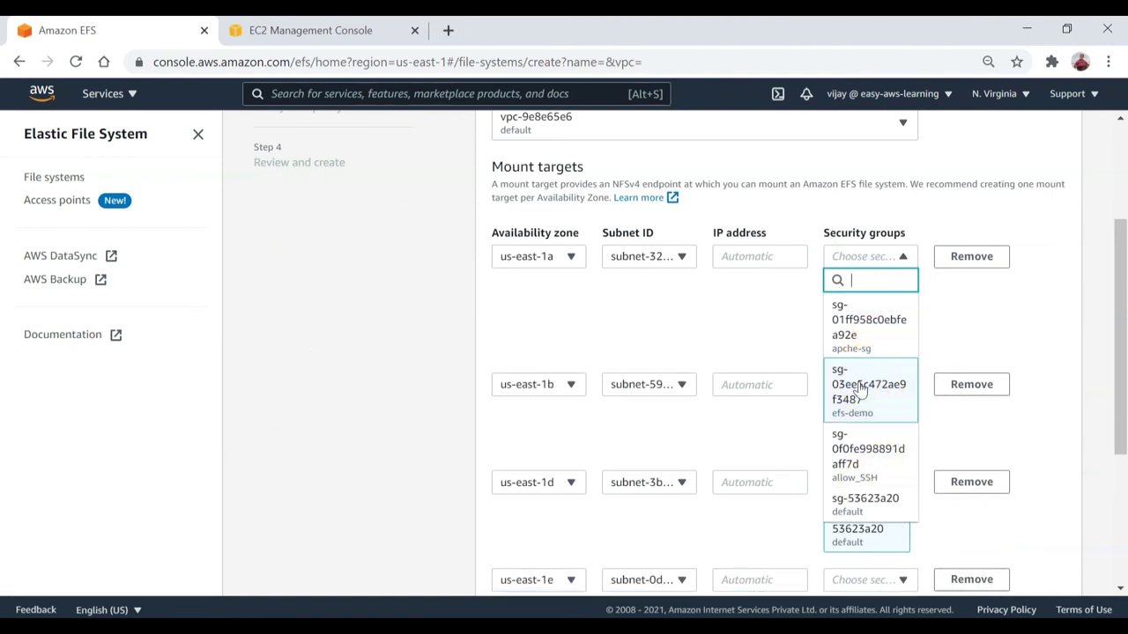
left_click(859, 388)
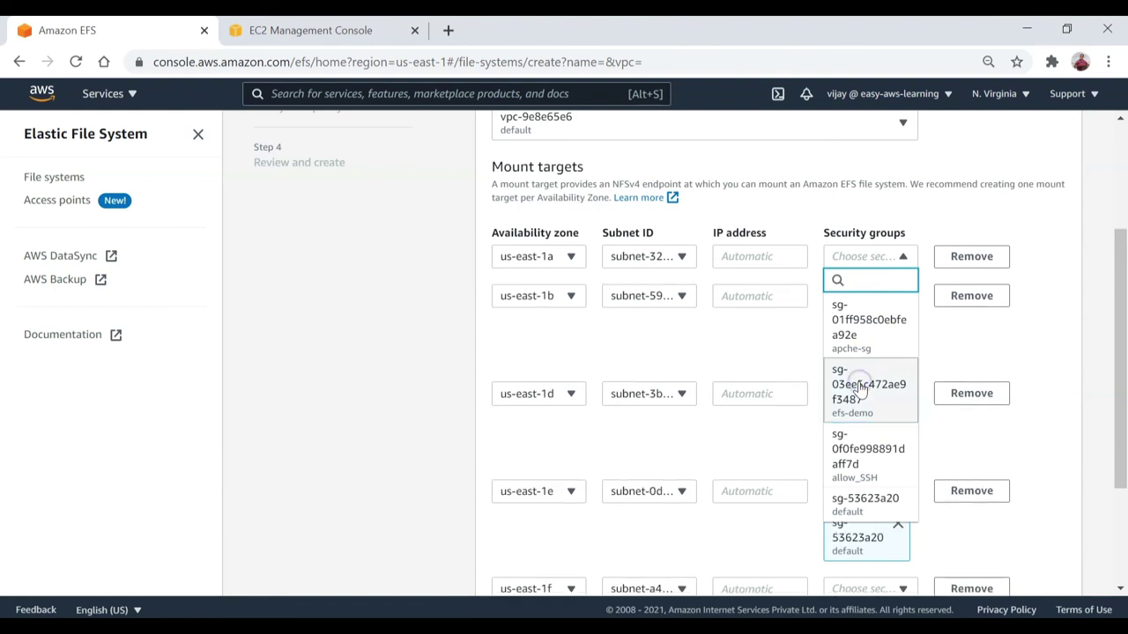
left_click(861, 412)
left_click(879, 398)
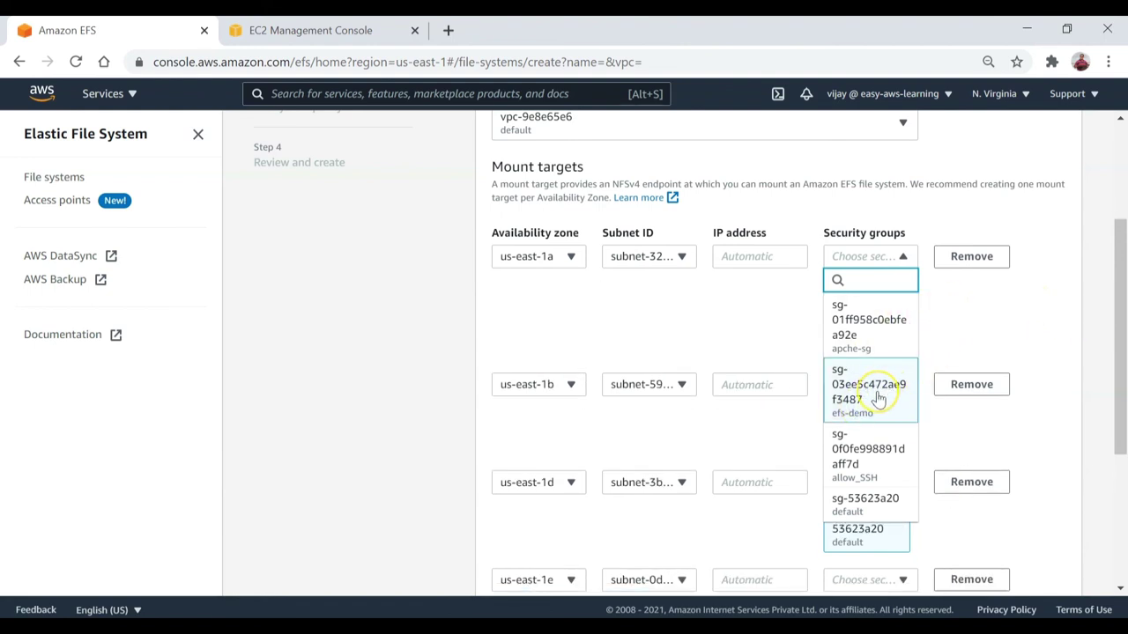
type("efs")
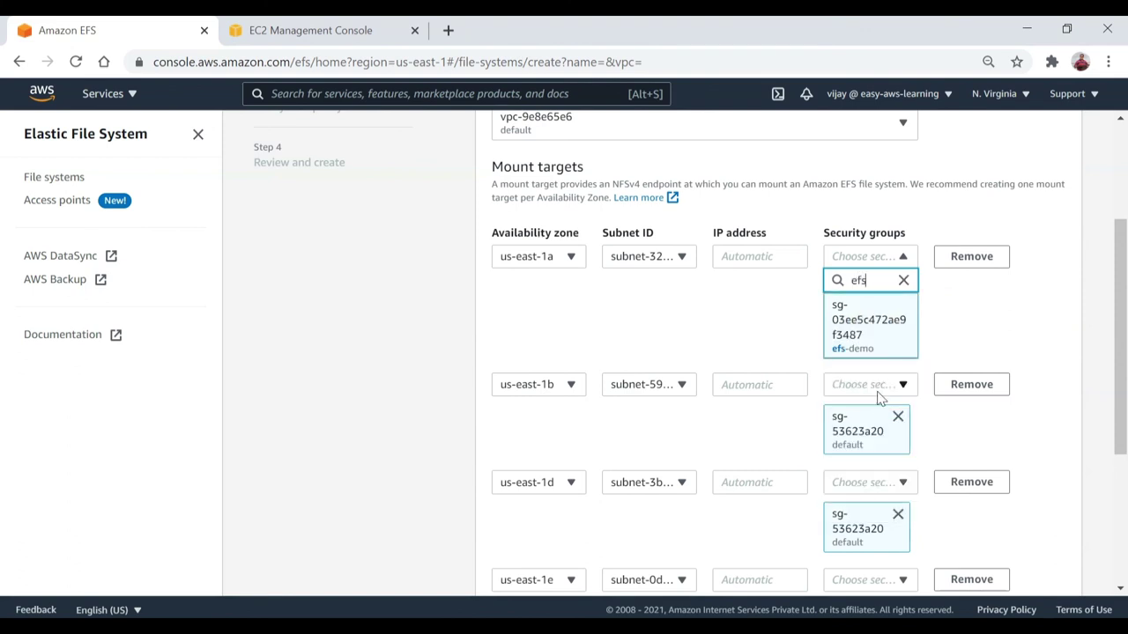
left_click(861, 326)
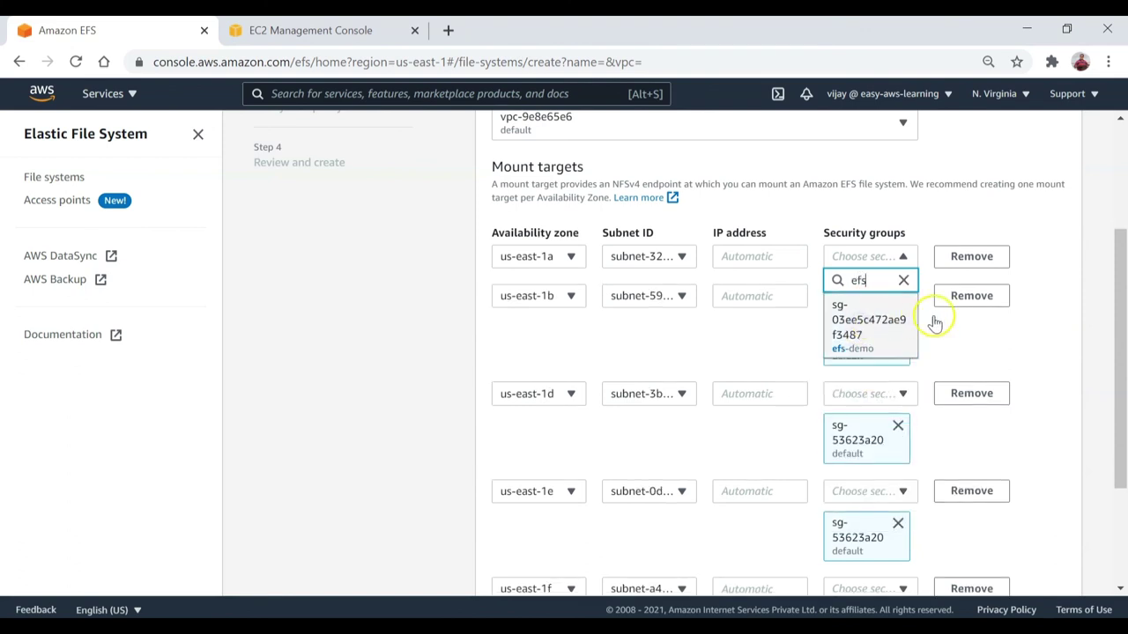
left_click(1015, 335)
Step: Remove the default security group from the us-east-1b, us-east-1d and us-east-1e mount targets
left_click(907, 310)
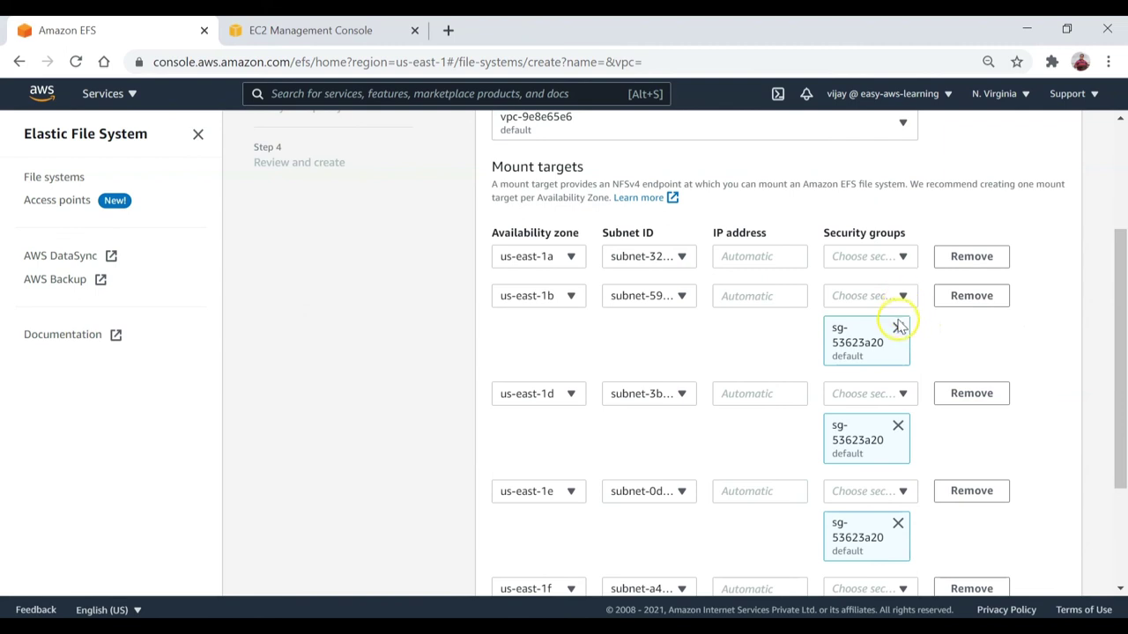
left_click(898, 327)
left_click(898, 368)
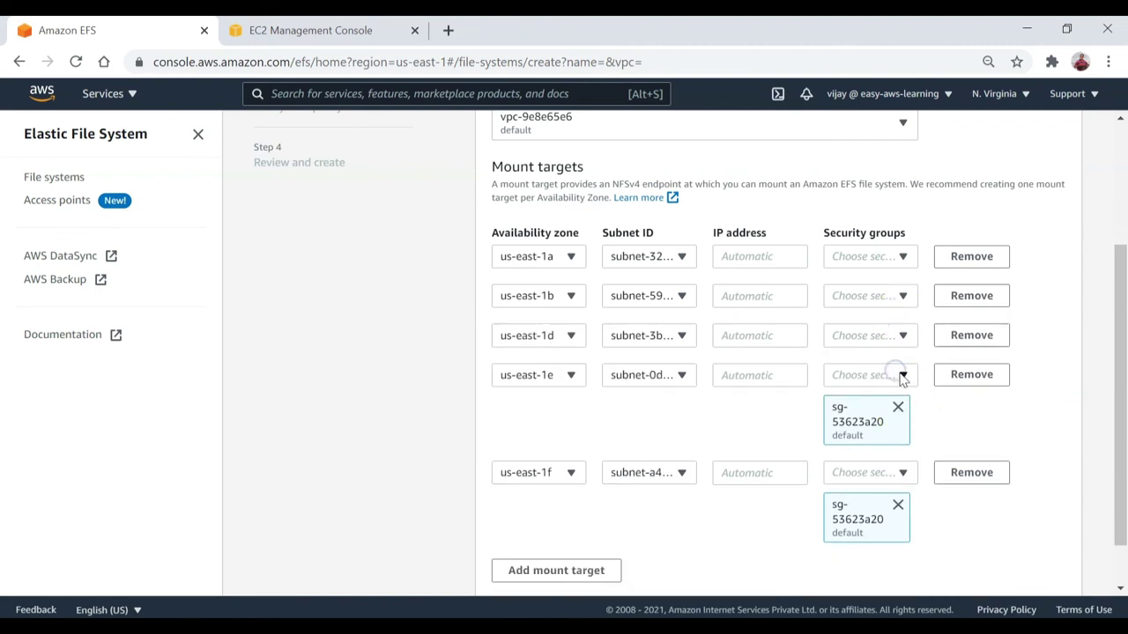
left_click(898, 408)
Step: Remove us-east-1f's default group and confirm efs-demo stays on us-east-1a
left_click(897, 448)
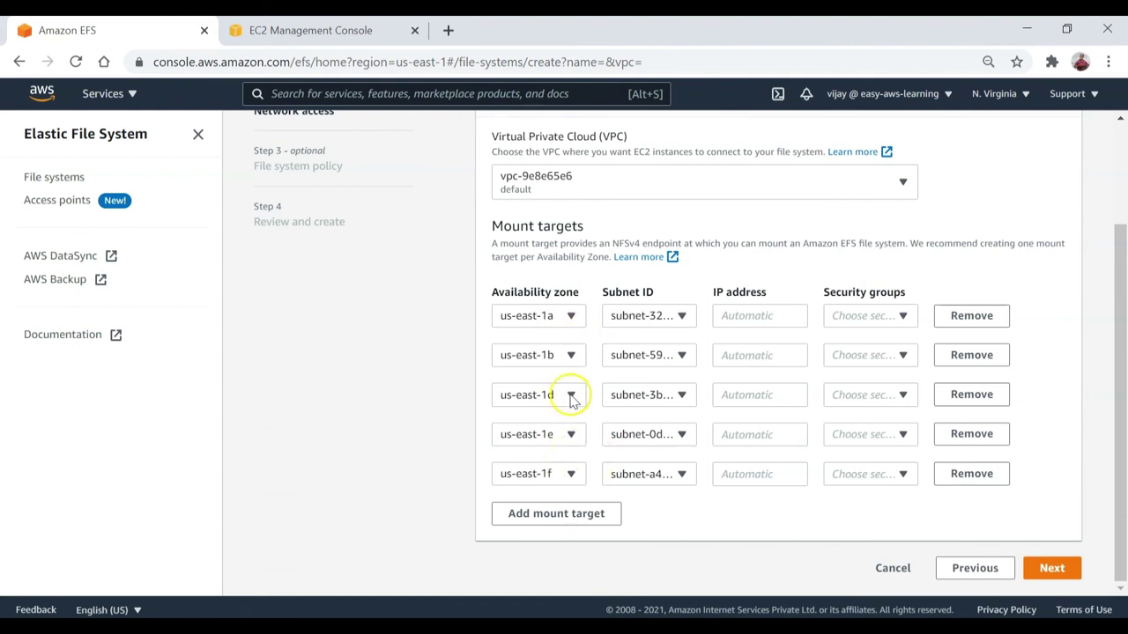
left_click(904, 319)
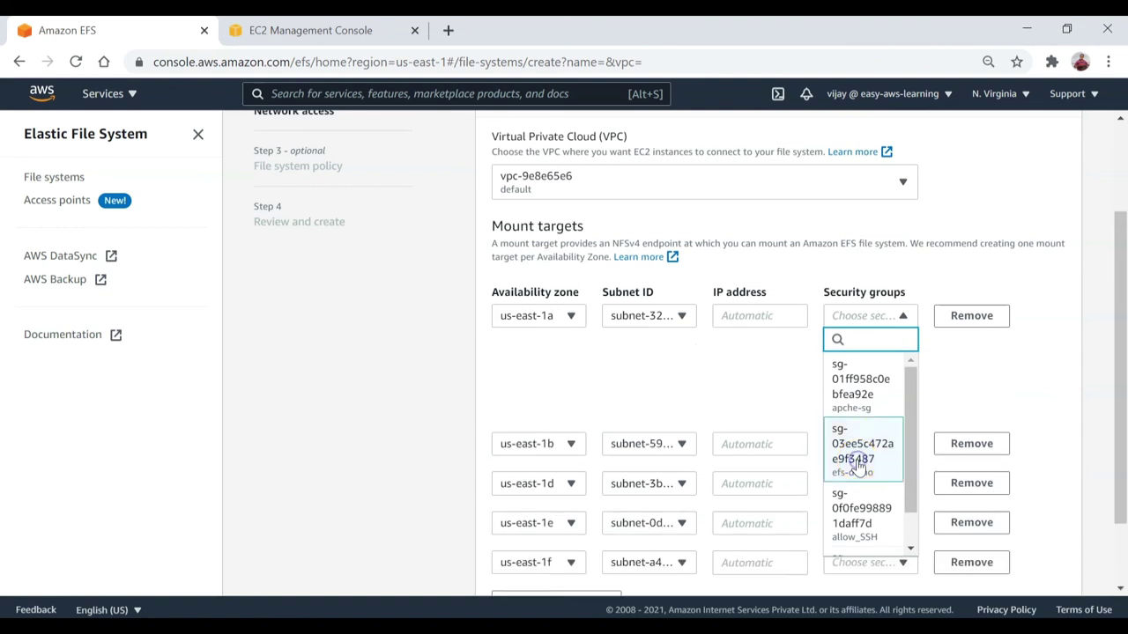
left_click(993, 391)
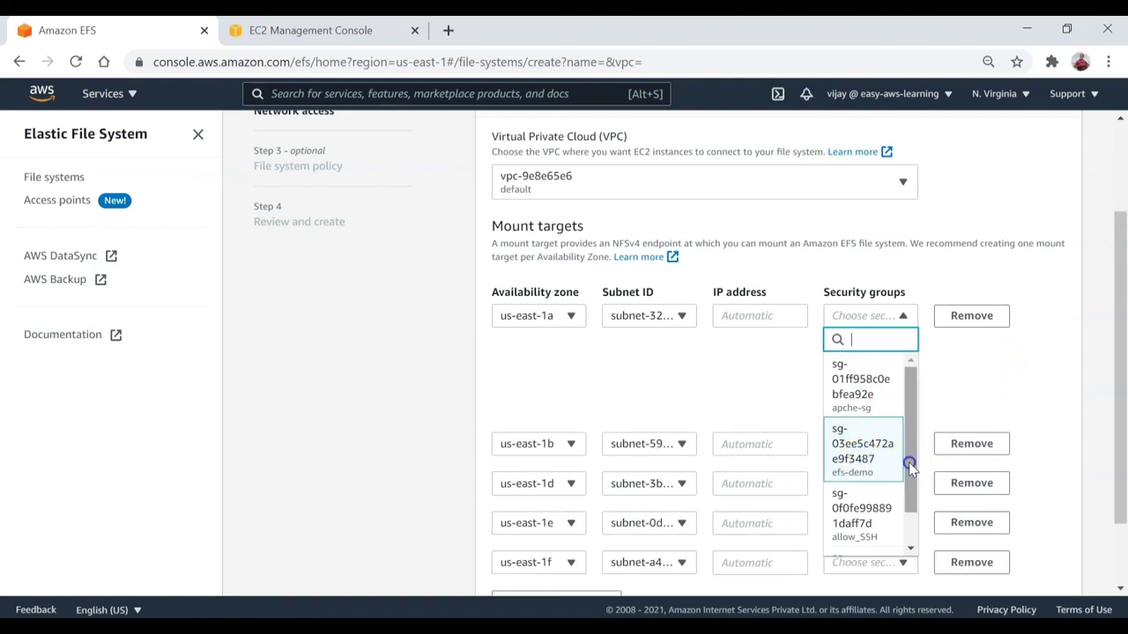
left_click_drag(908, 462, 916, 421)
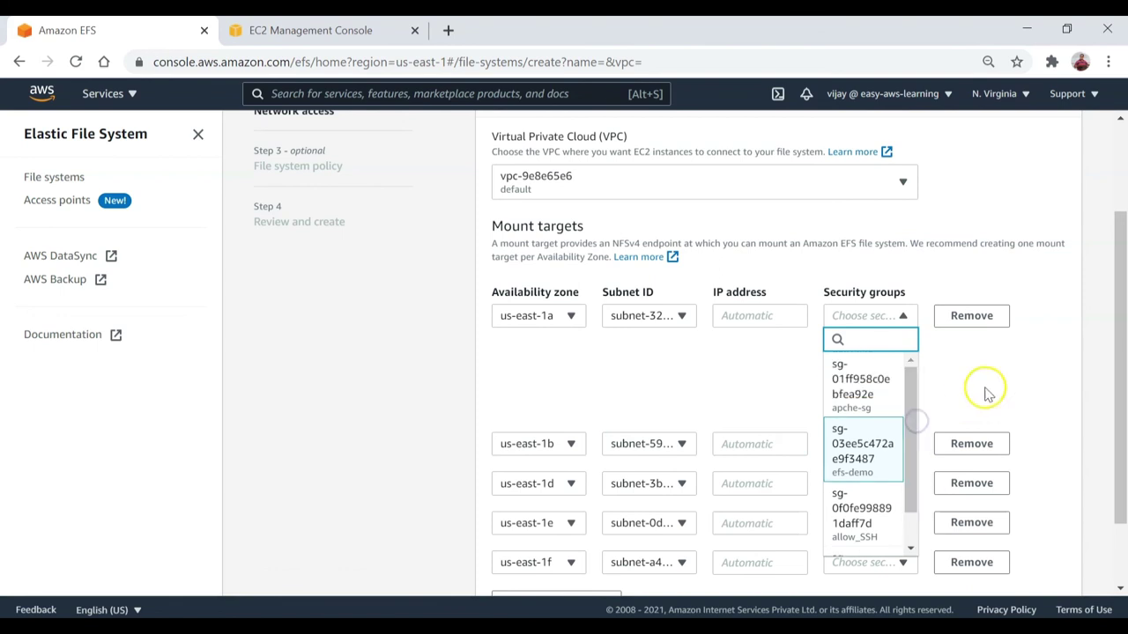
left_click(987, 390)
Step: Assign sg-03ee5c472ae9f3487 (efs-demo) to the us-east-1b, 1d, 1e and 1f mount targets
left_click(902, 443)
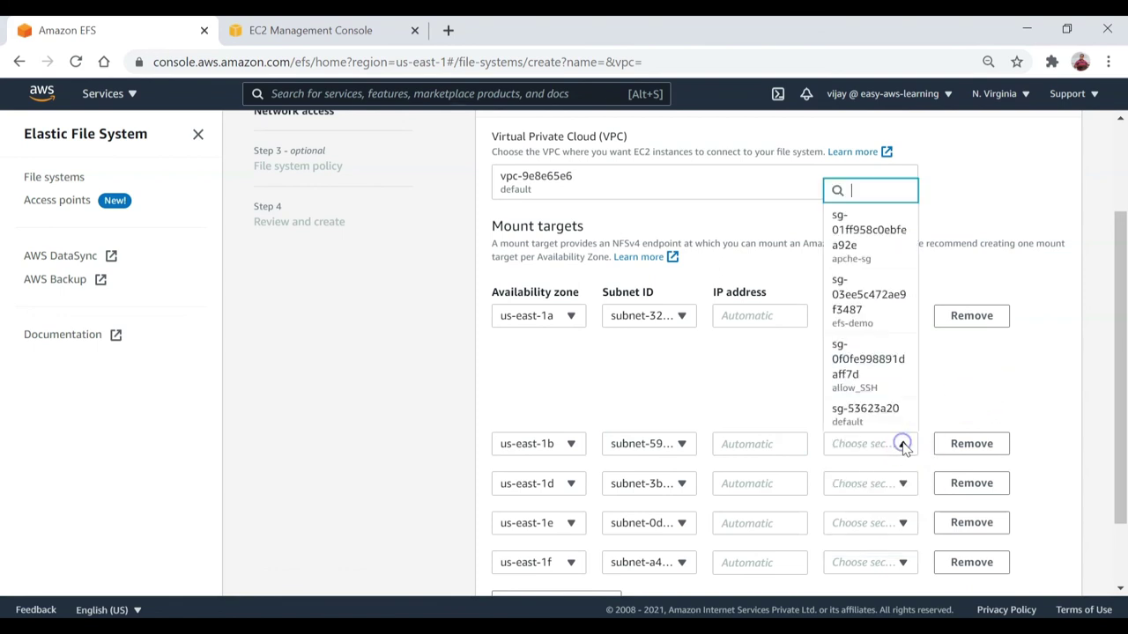
left_click(883, 319)
scroll(1044, 425, "down", 3)
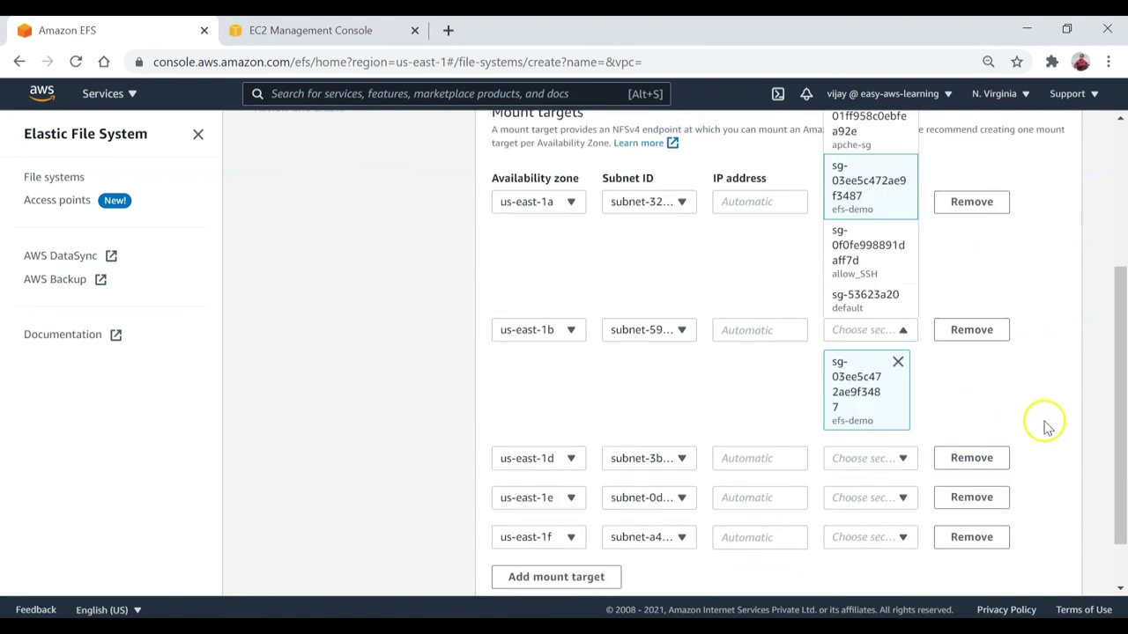
left_click(907, 395)
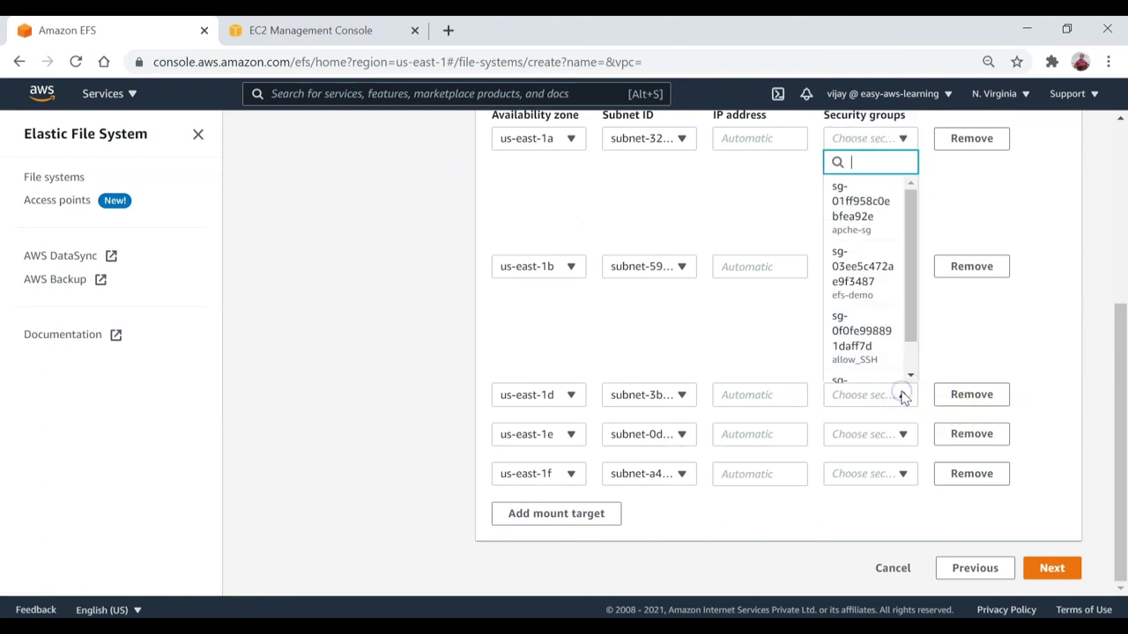
left_click(872, 280)
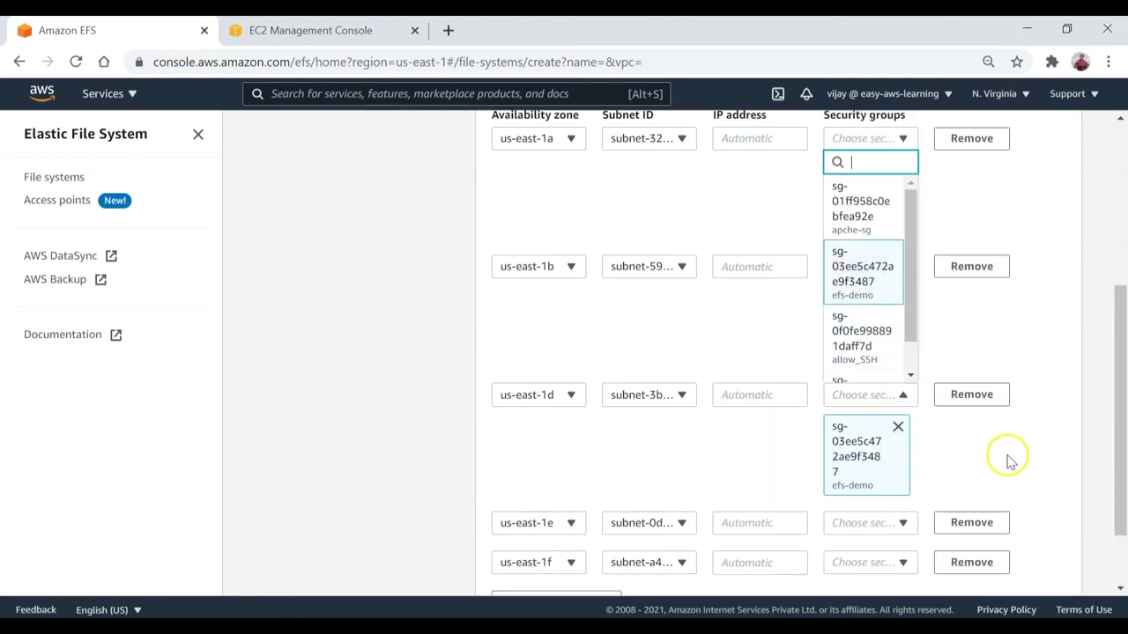
scroll(1007, 459, "down", 1)
left_click(900, 435)
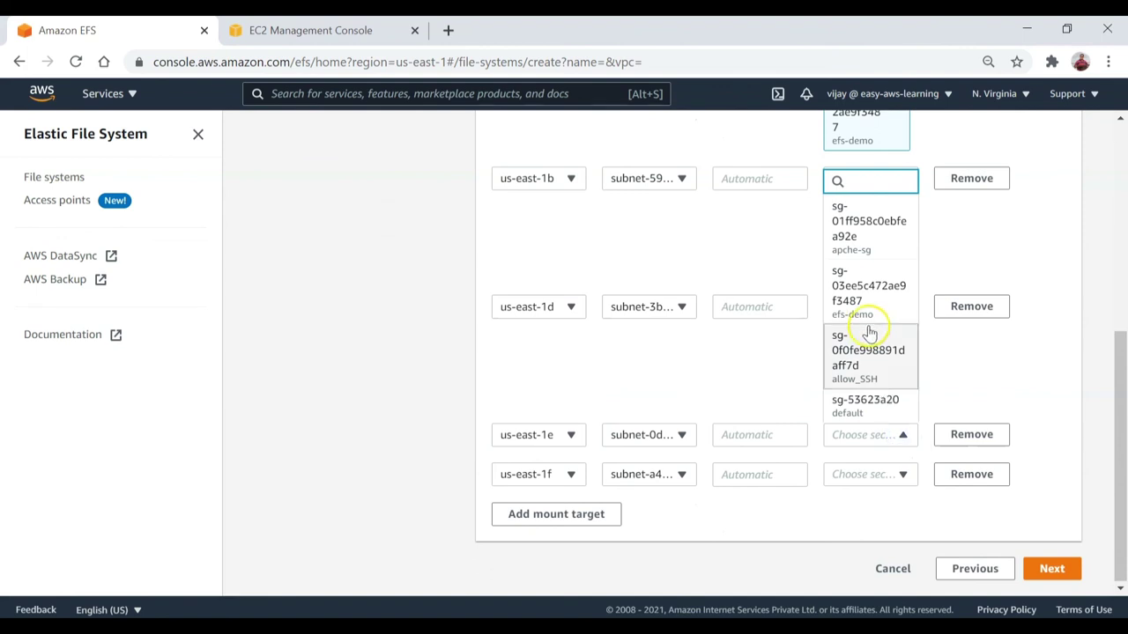
left_click(886, 286)
scroll(966, 434, "down", 1)
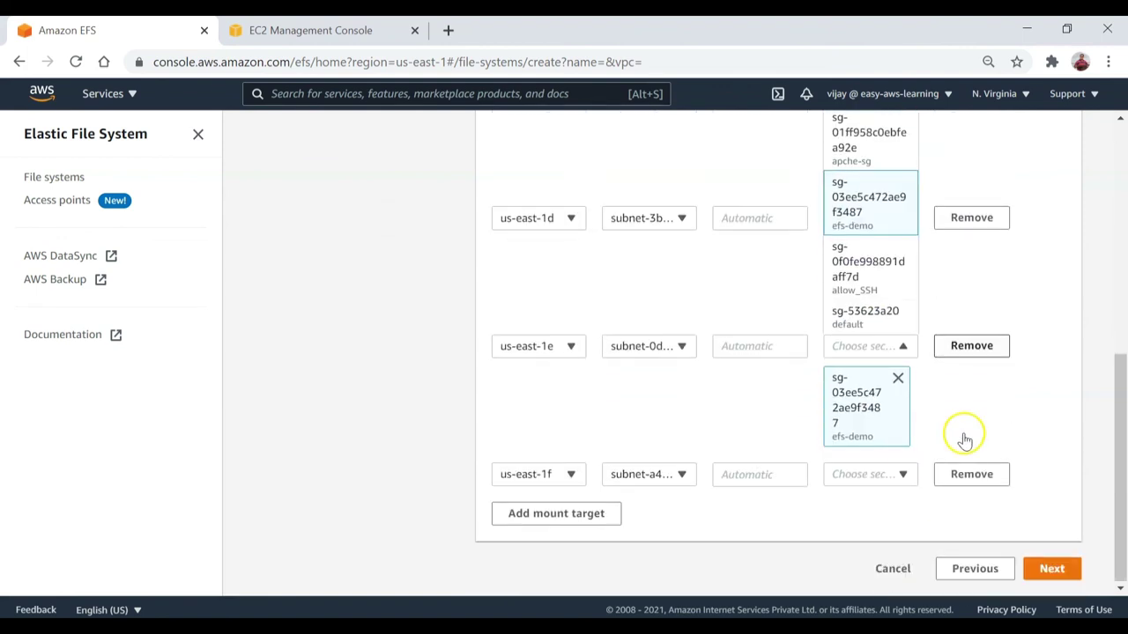
left_click(865, 475)
left_click(868, 357)
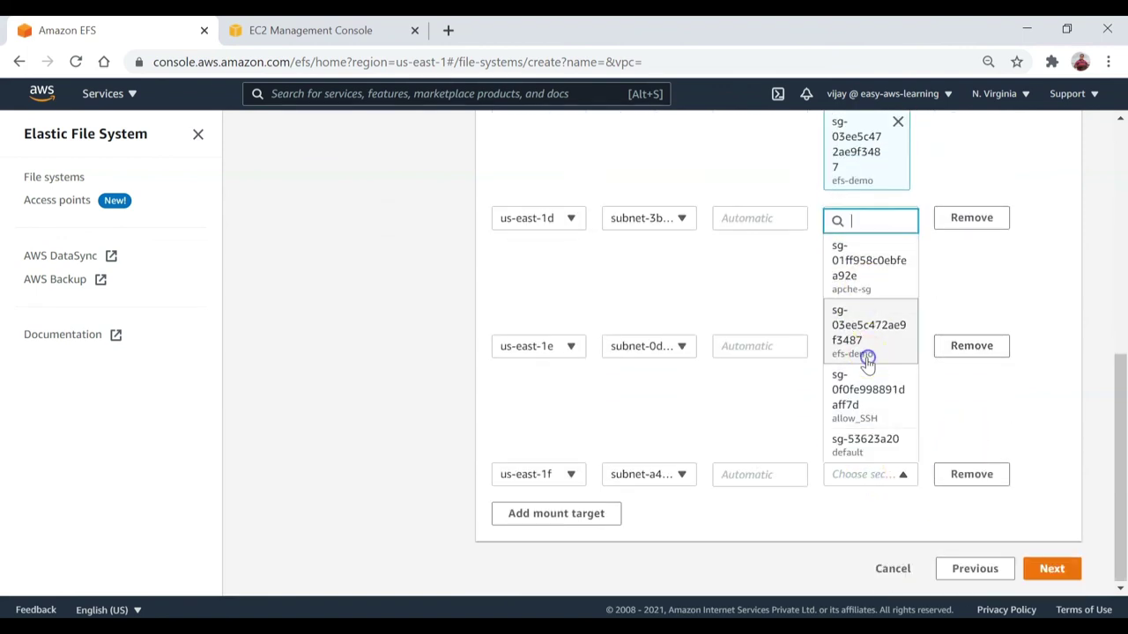
Step: Proceed to the optional File system policy step
scroll(1017, 278, "down", 1)
scroll(1016, 278, "up", 5)
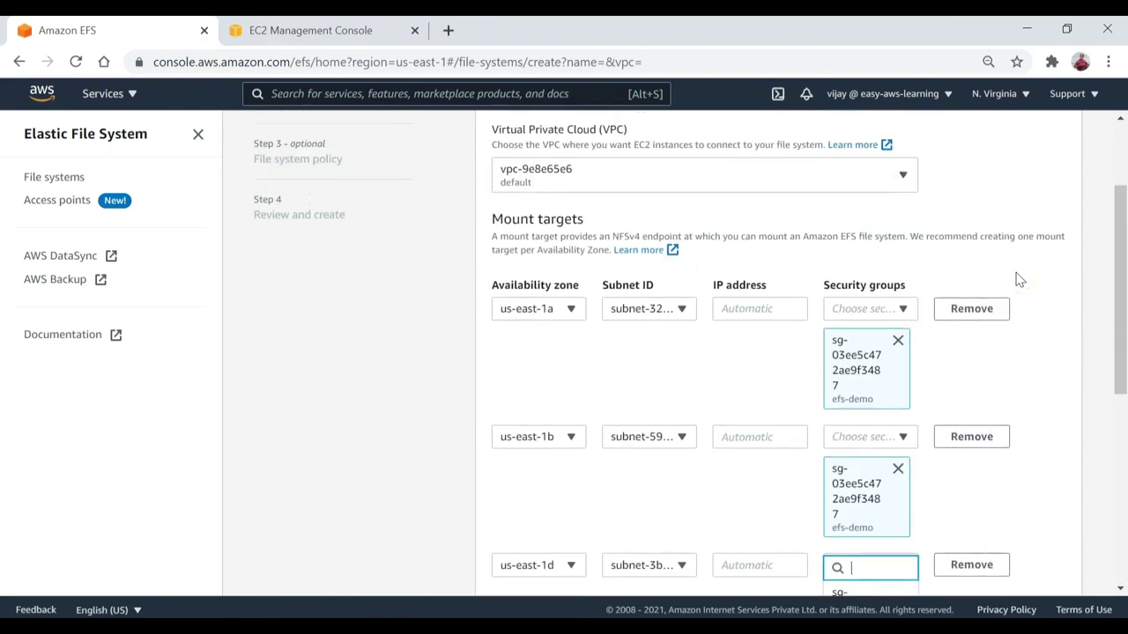
scroll(1017, 278, "down", 5)
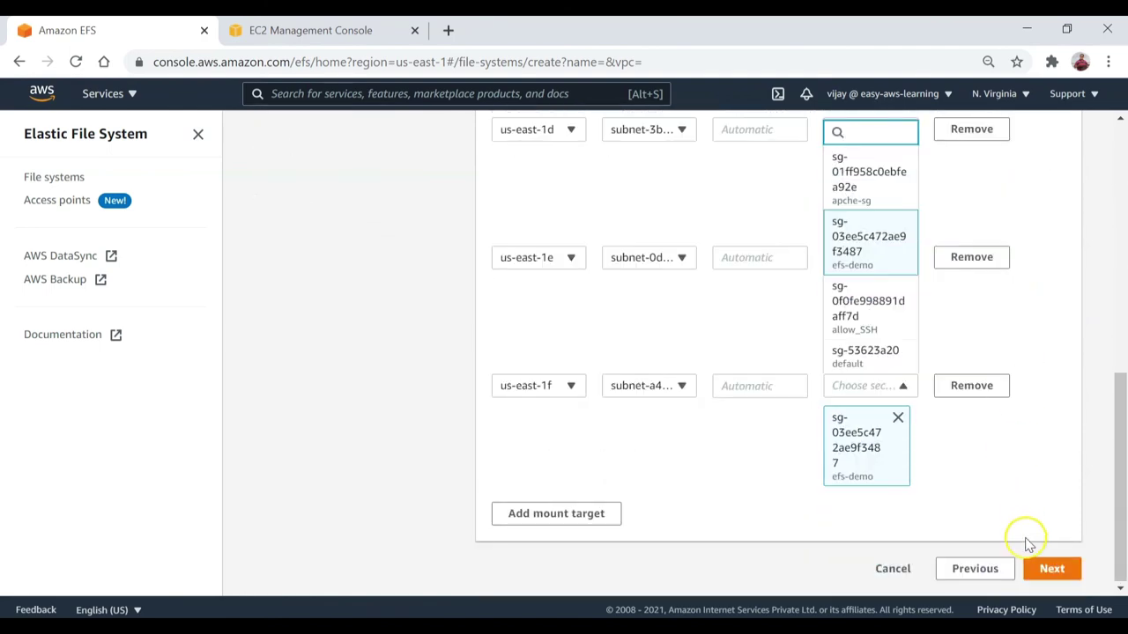
left_click(1048, 568)
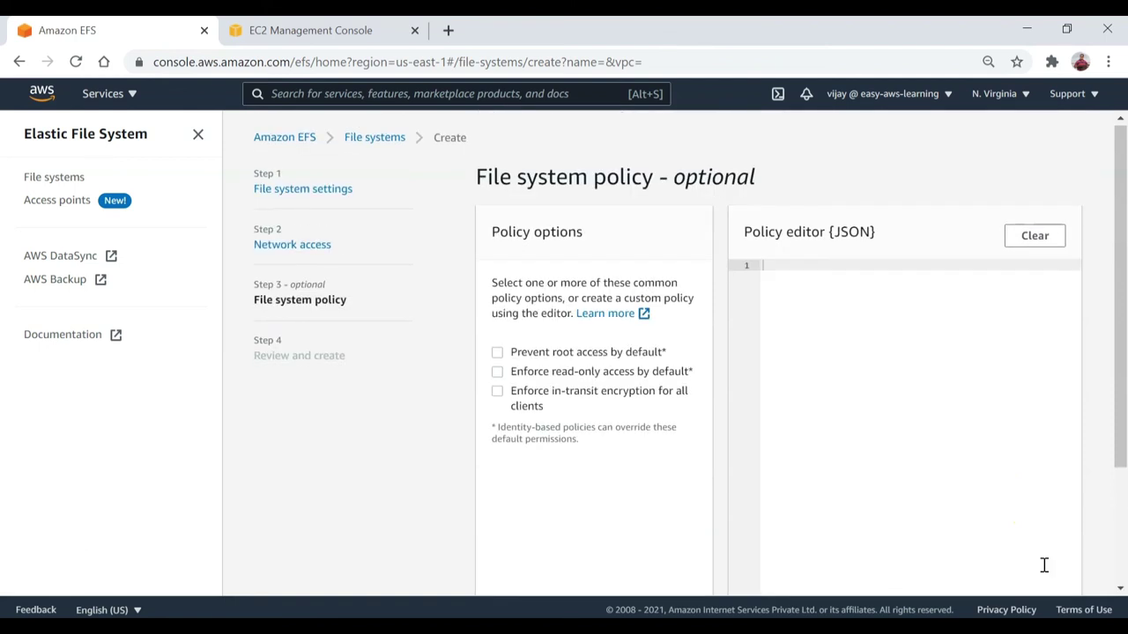
Step: Skip the file system policy, review the settings and create file system fs-cdfdd538
scroll(1044, 565, "down", 3)
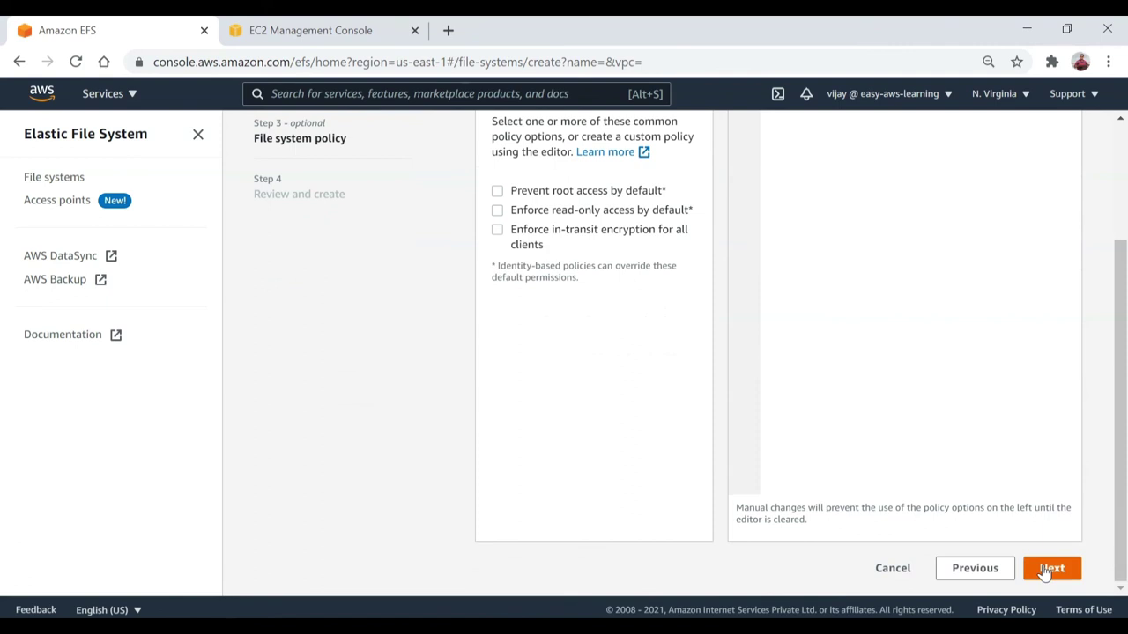
left_click(1048, 569)
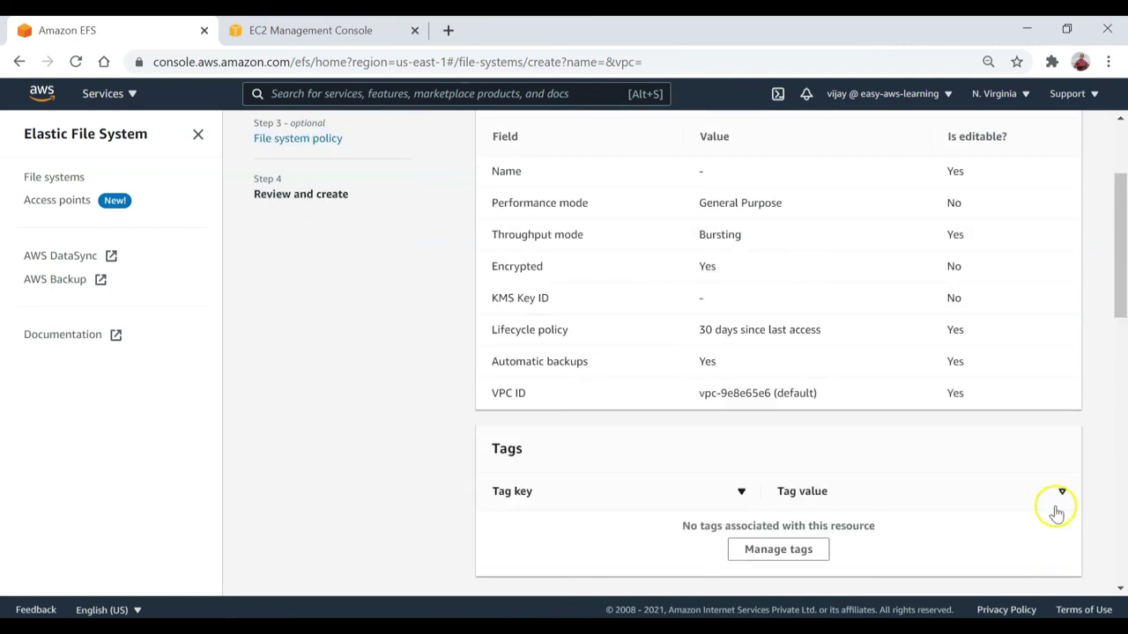
scroll(1054, 397, "down", 3)
scroll(1056, 392, "down", 10)
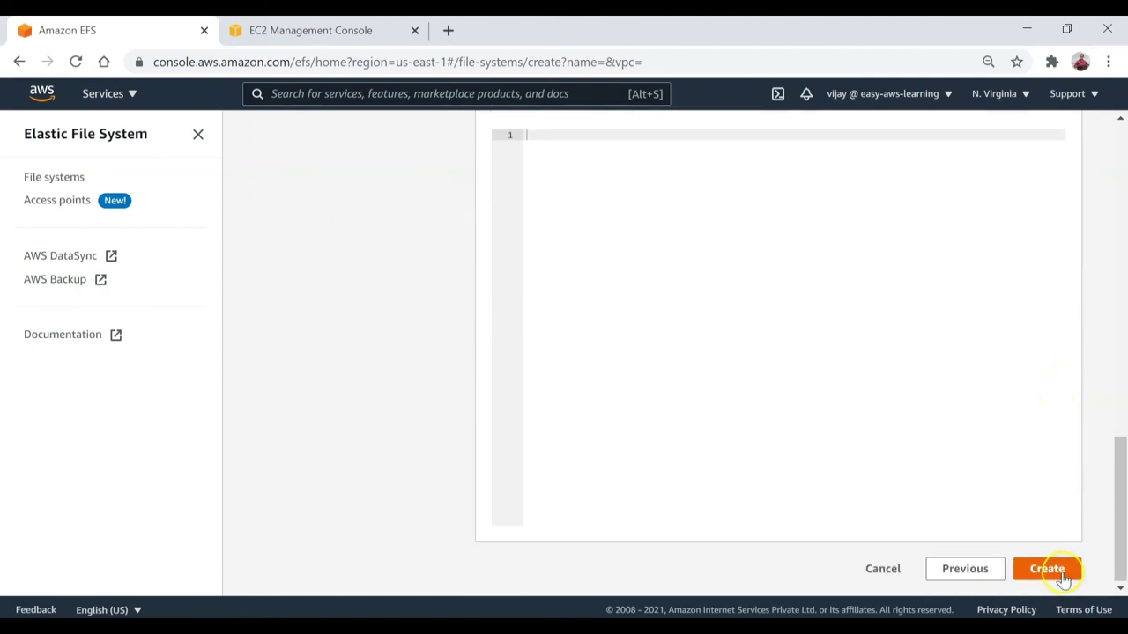
left_click(1048, 571)
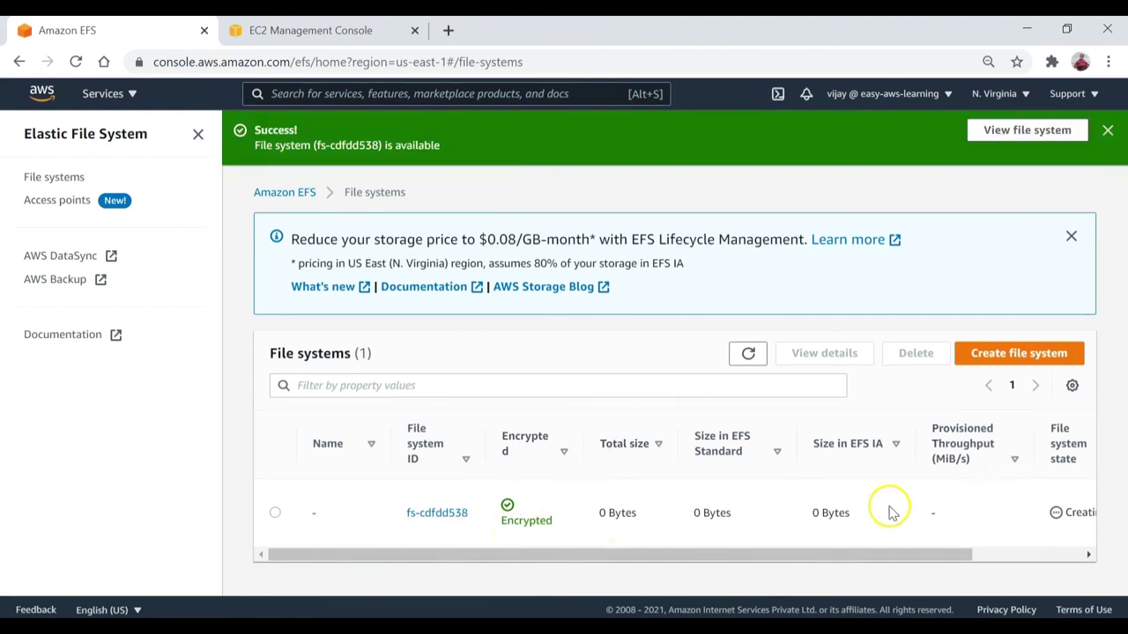
Step: Open file system fs-cdfdd538's details and review its Available state and 6 KiB metered size
left_click_drag(880, 550, 740, 581)
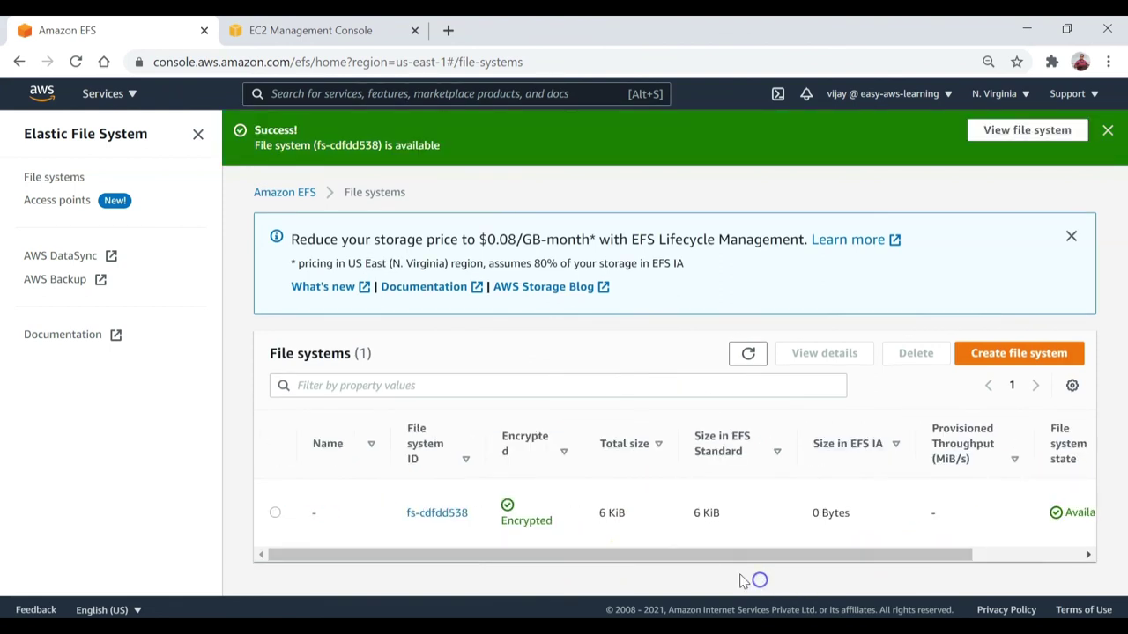
left_click(447, 515)
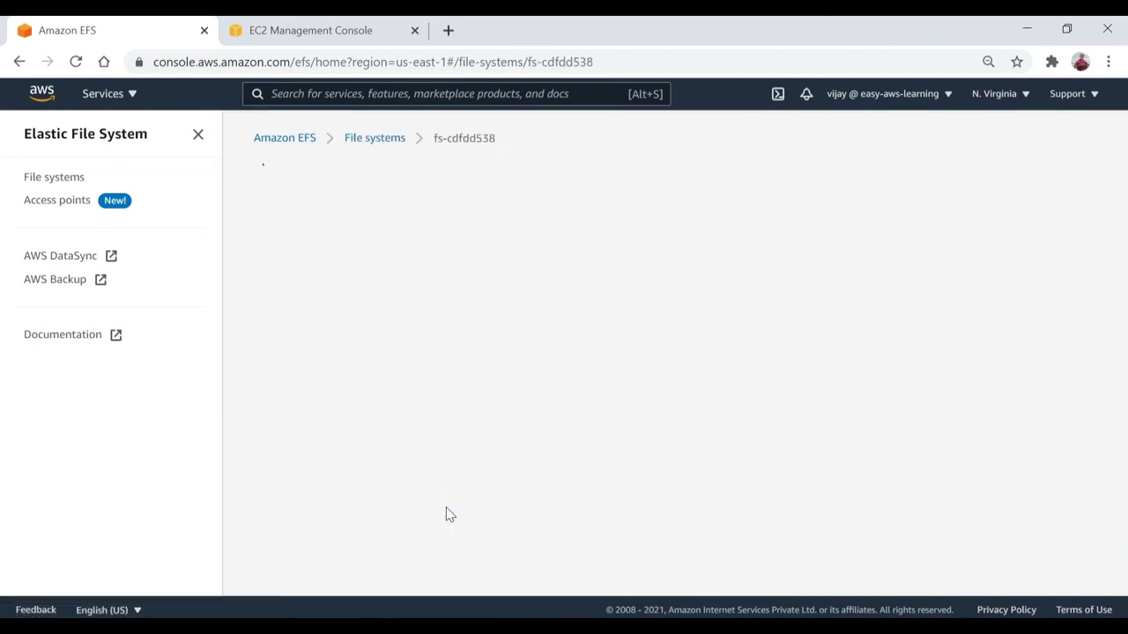
scroll(446, 515, "down", 2)
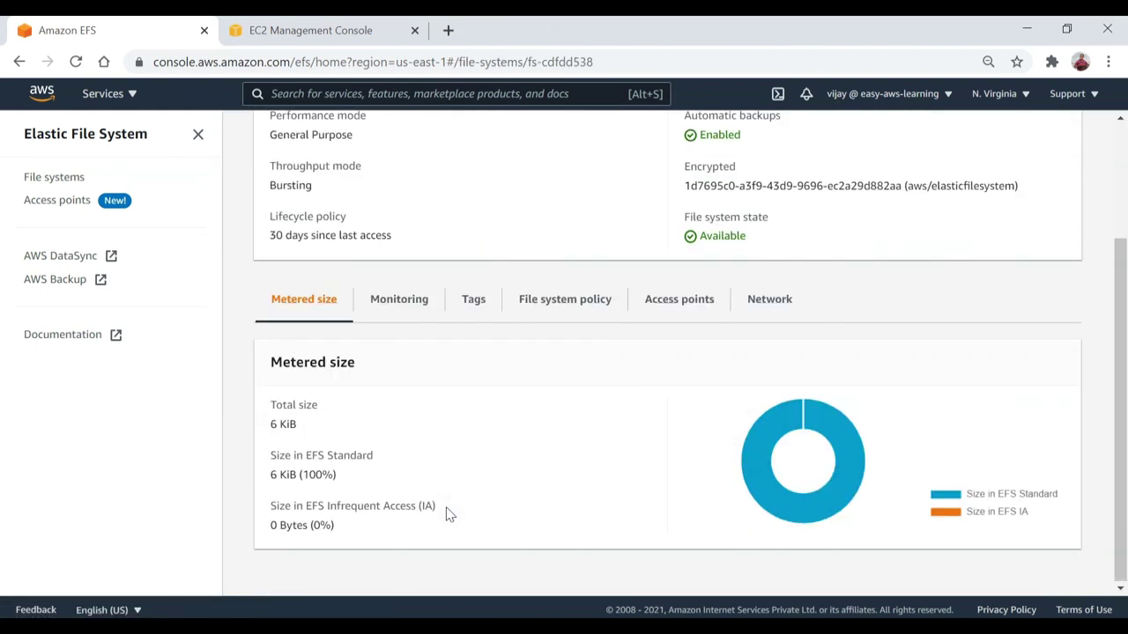
scroll(447, 514, "up", 2)
scroll(447, 515, "down", 2)
scroll(675, 466, "up", 1)
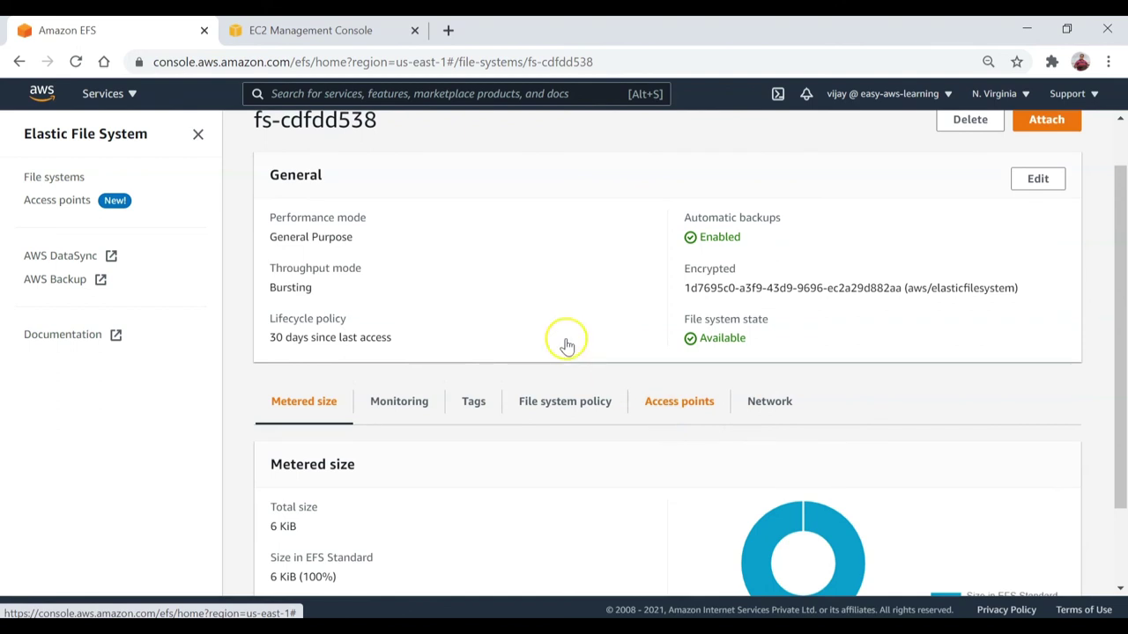
Step: From the EC2 Instances list, start a new instance launch using the Amazon Linux 2 AMI
left_click(362, 30)
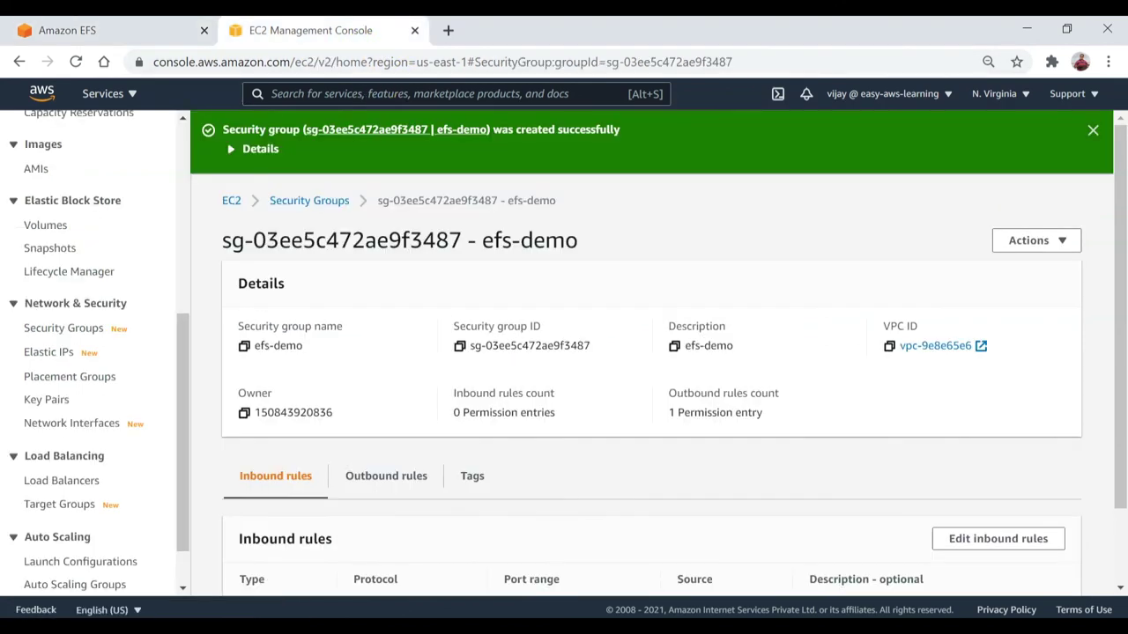
scroll(97, 220, "up", 4)
scroll(97, 219, "up", 1)
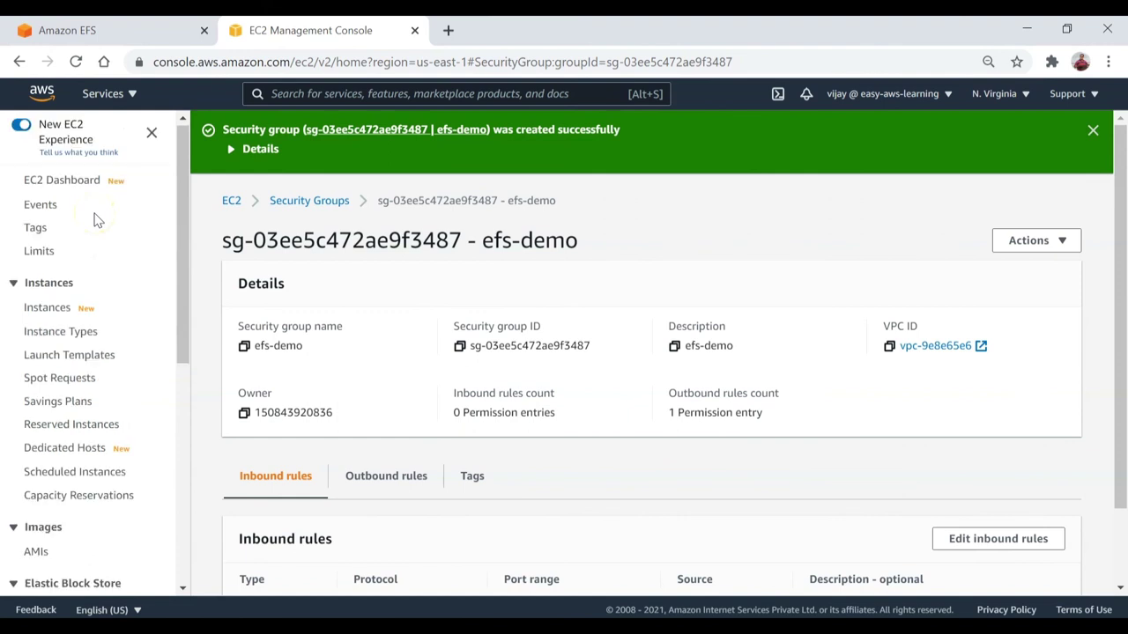
left_click(55, 308)
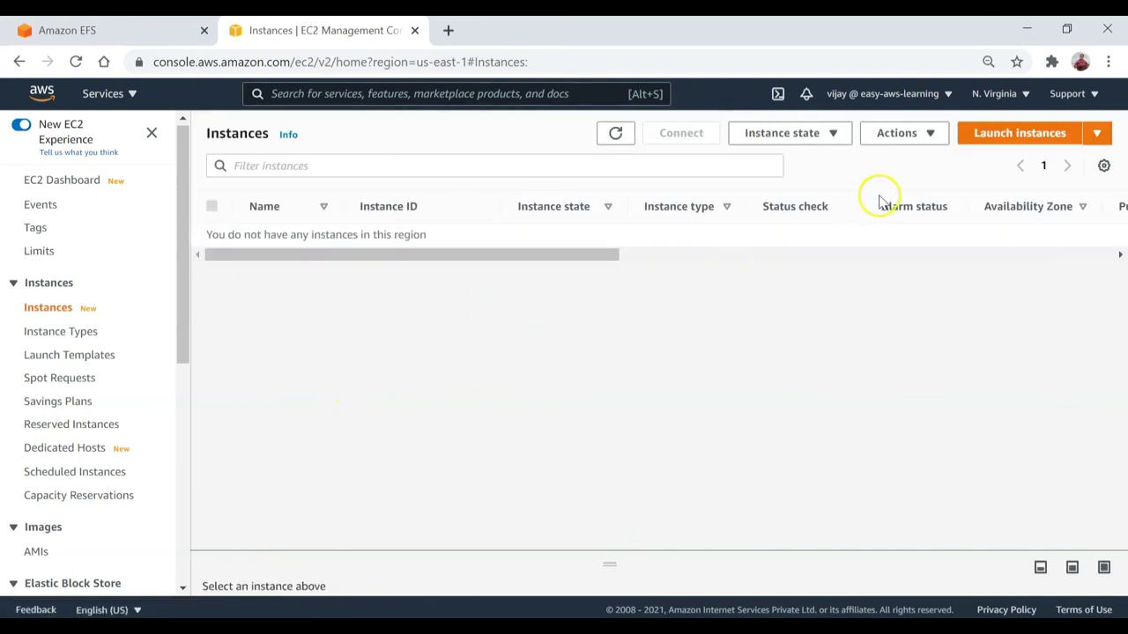
left_click(1006, 130)
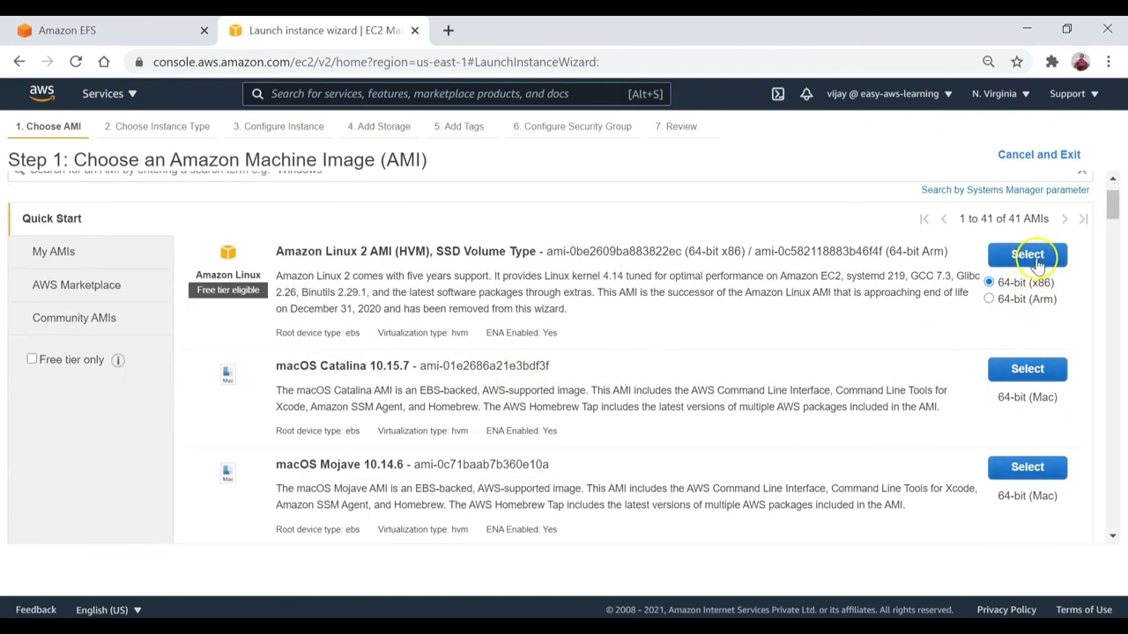
left_click(1036, 256)
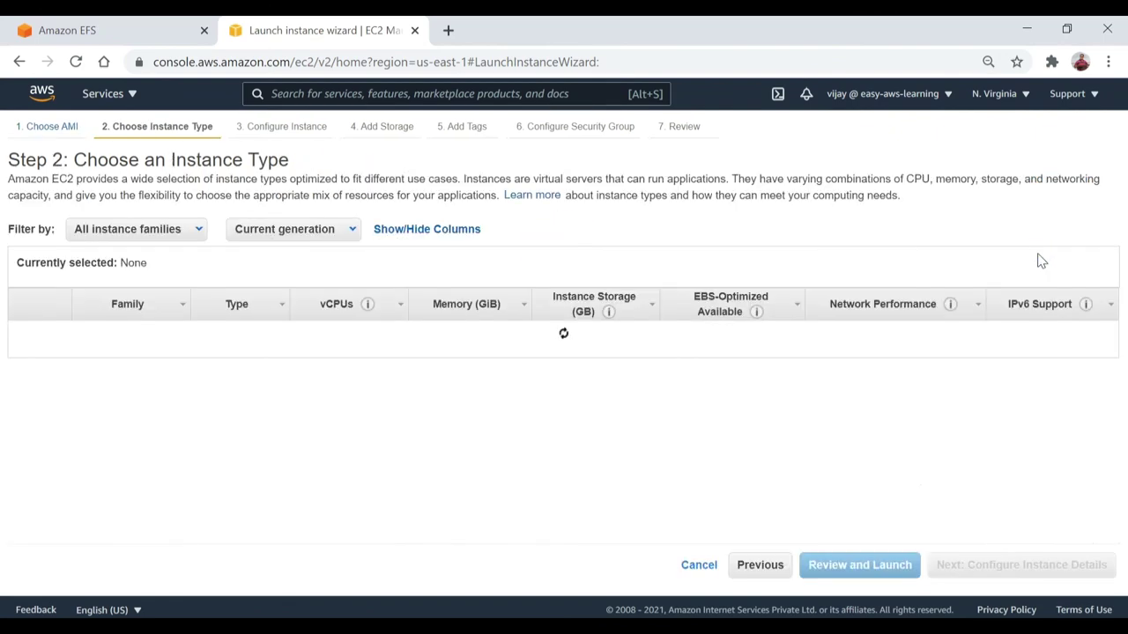
Step: Keep the t2.micro type and default instance details, advancing to the 8 GiB gp2 storage step
left_click(877, 381)
scroll(878, 380, "down", 3)
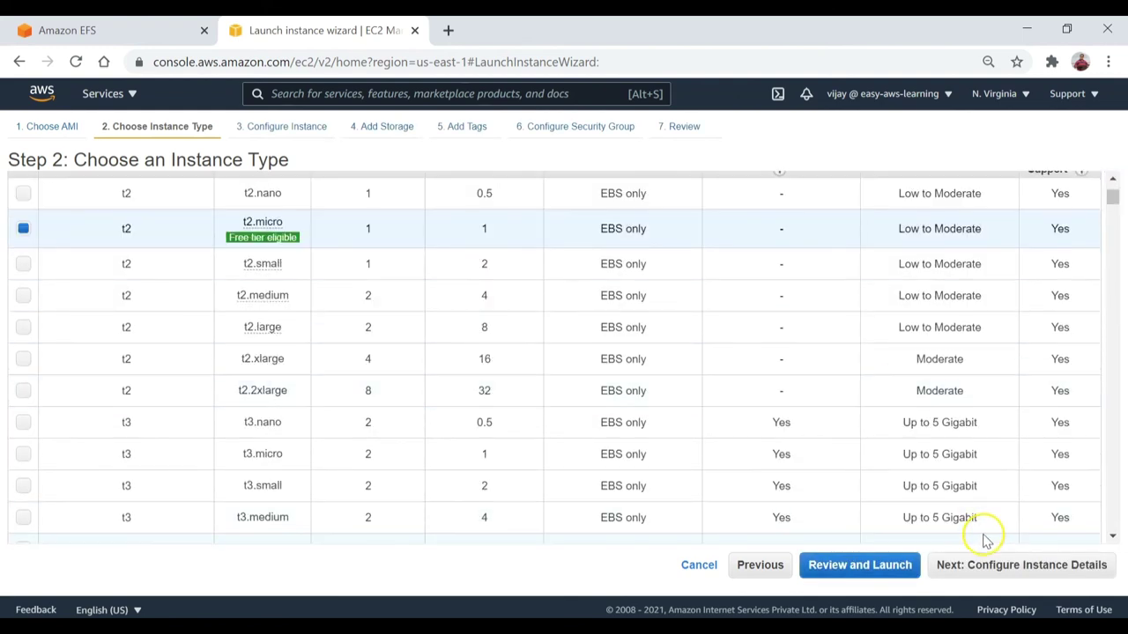
left_click(984, 568)
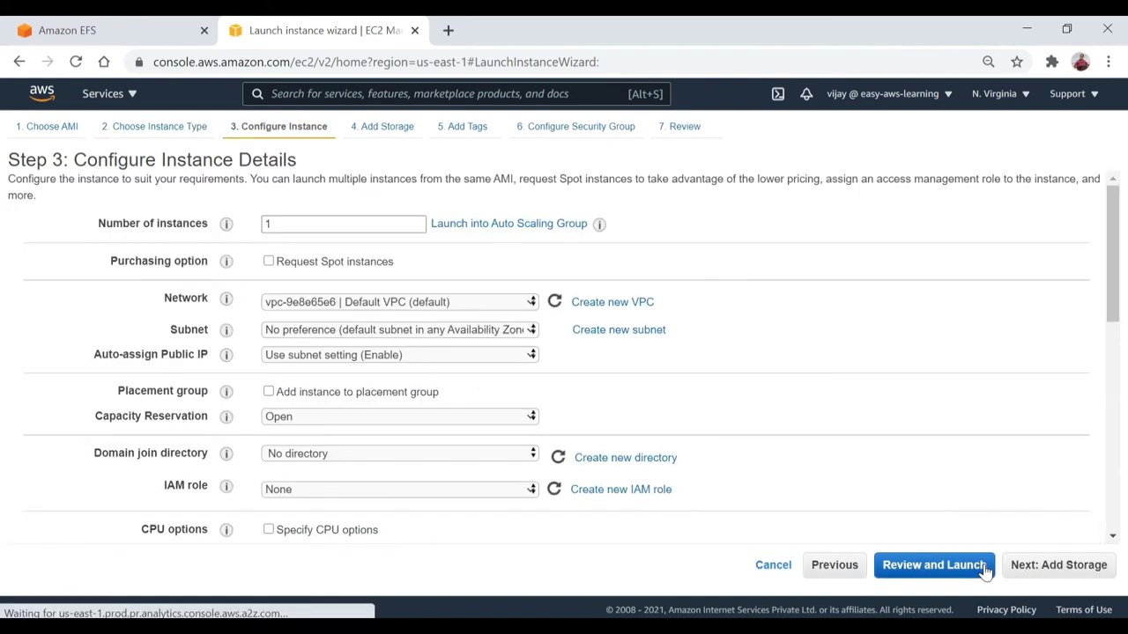
scroll(841, 432, "down", 3)
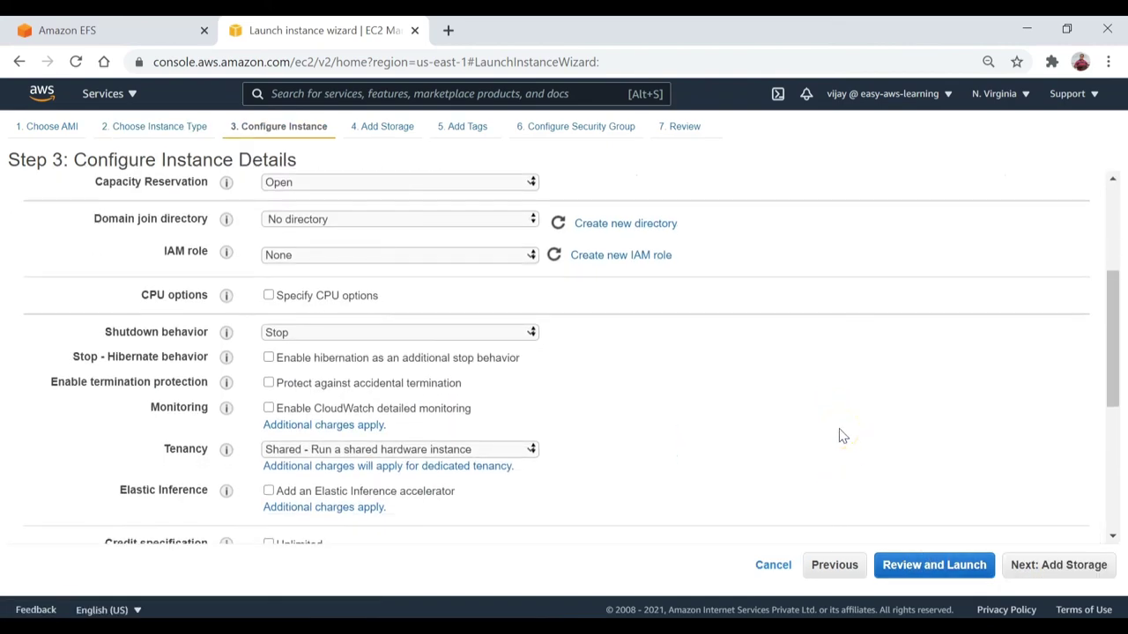
scroll(840, 435, "up", 2)
scroll(841, 435, "down", 2)
scroll(840, 436, "up", 2)
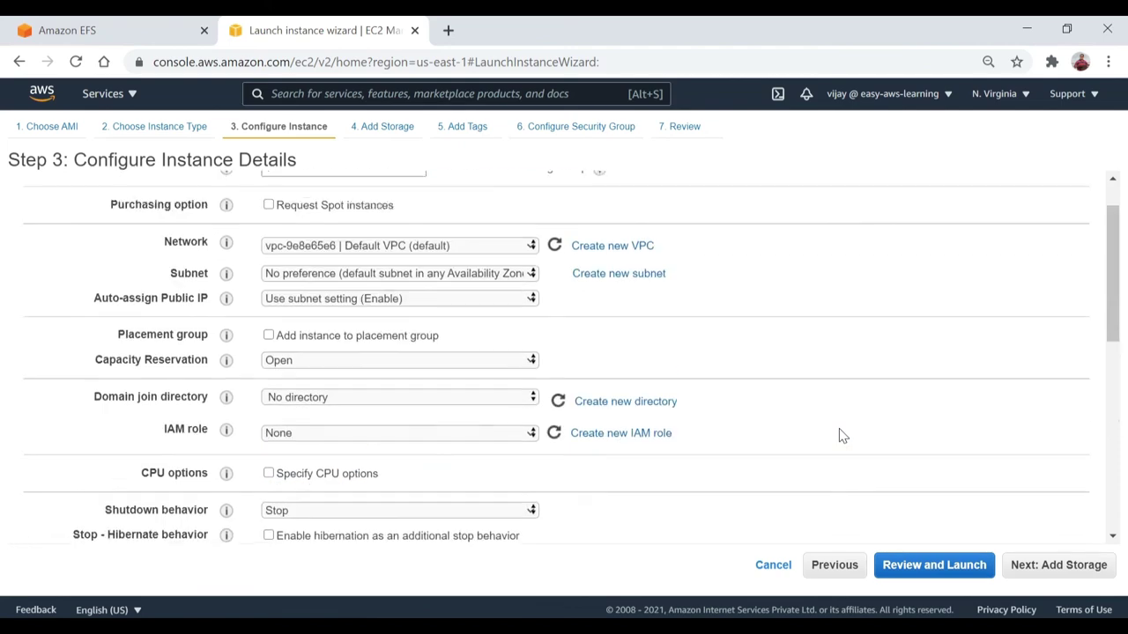
scroll(840, 435, "up", 1)
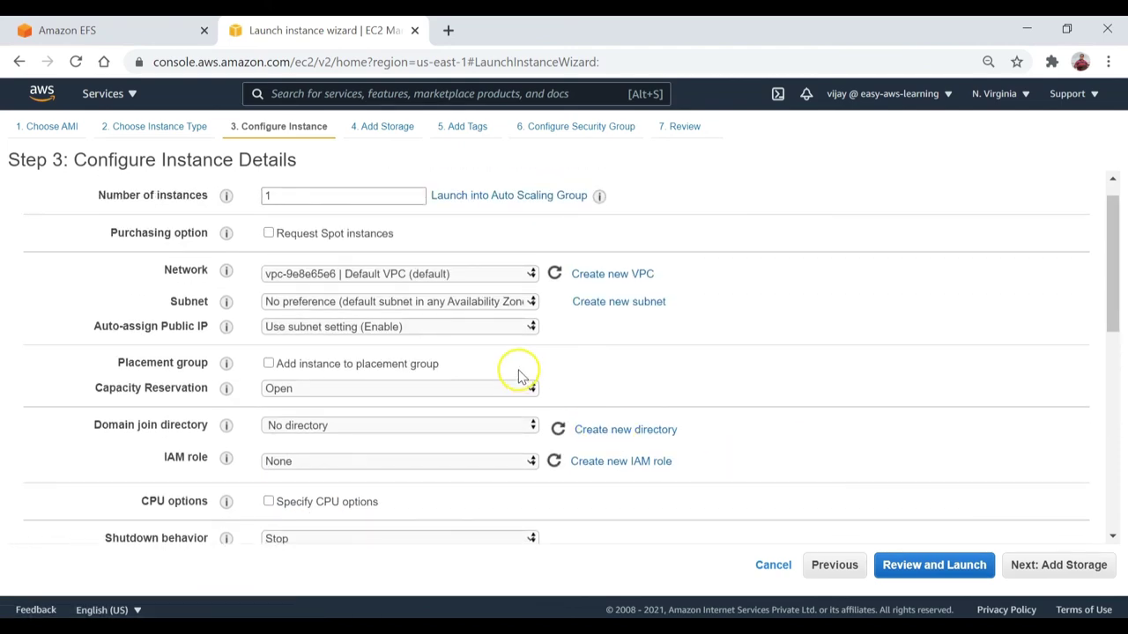
scroll(712, 485, "down", 4)
scroll(715, 493, "down", 2)
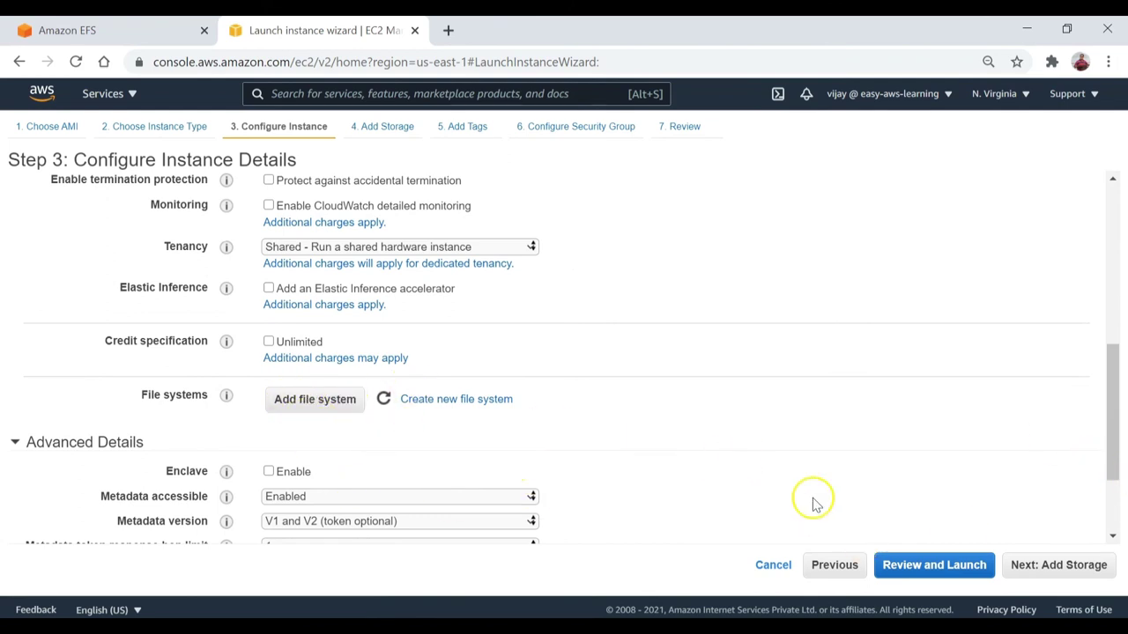
left_click(1064, 565)
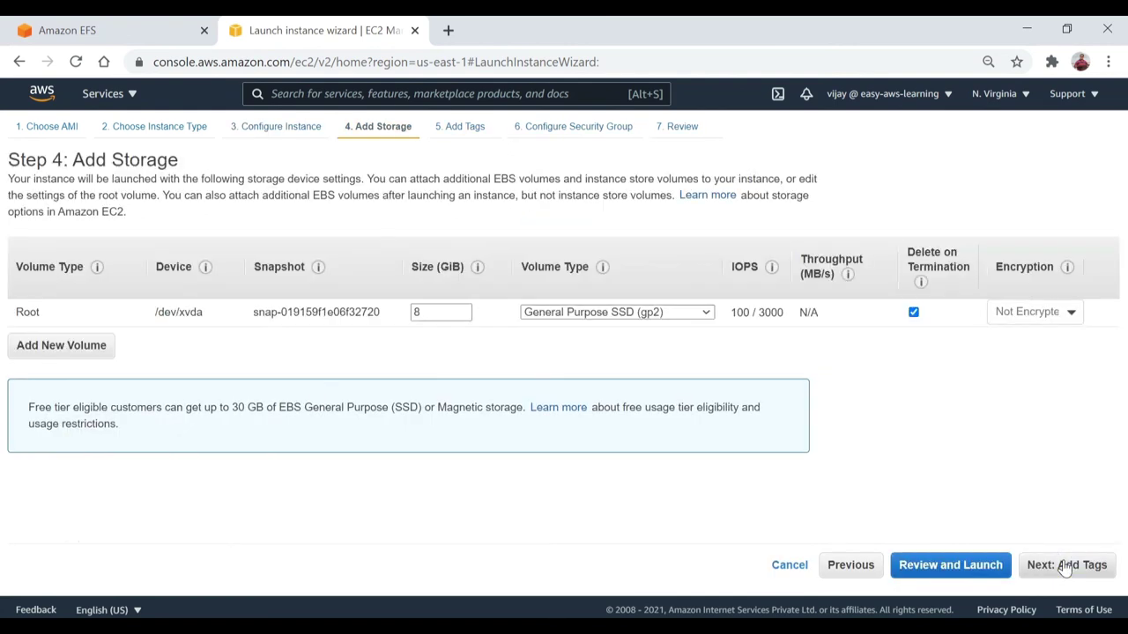
Step: Skip storage and tags, and select the existing default security group
left_click(1064, 566)
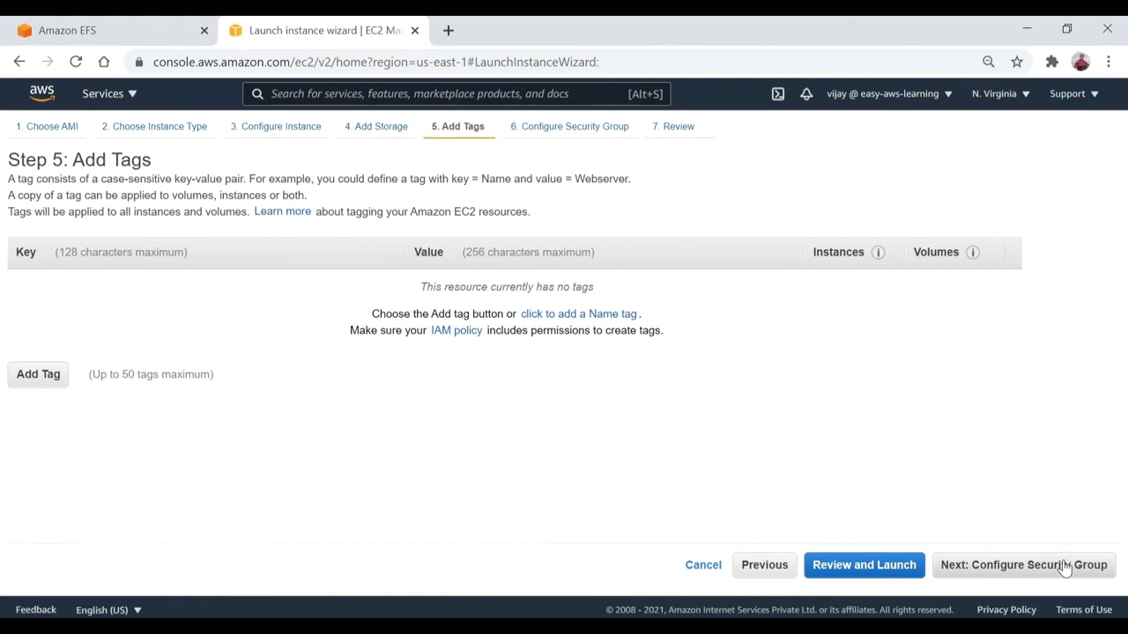
left_click(1065, 567)
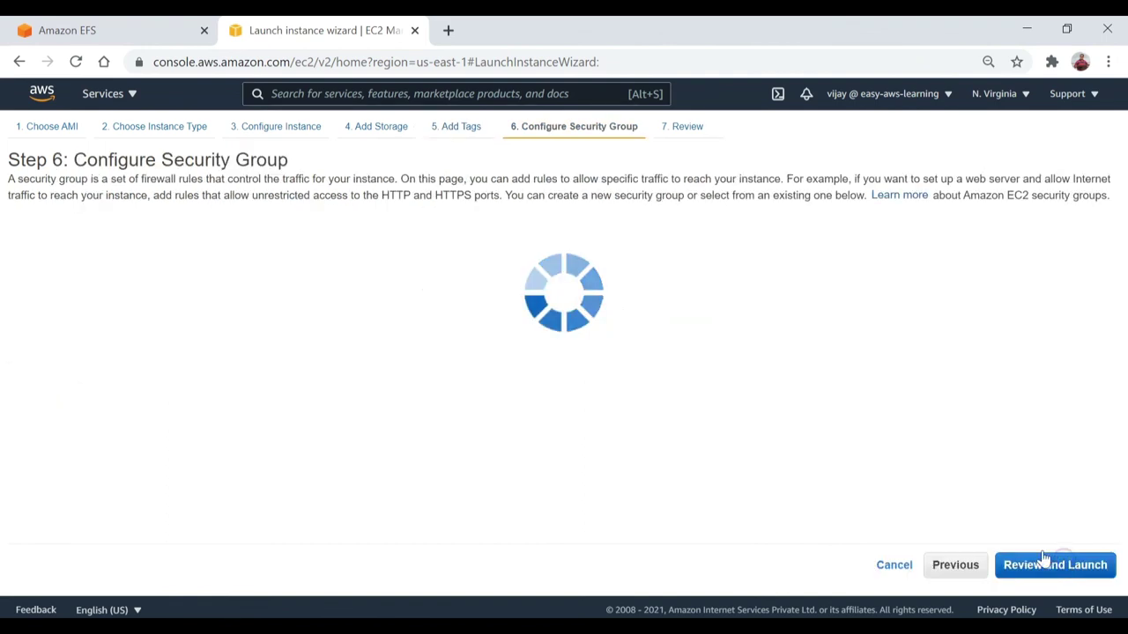
left_click(353, 242)
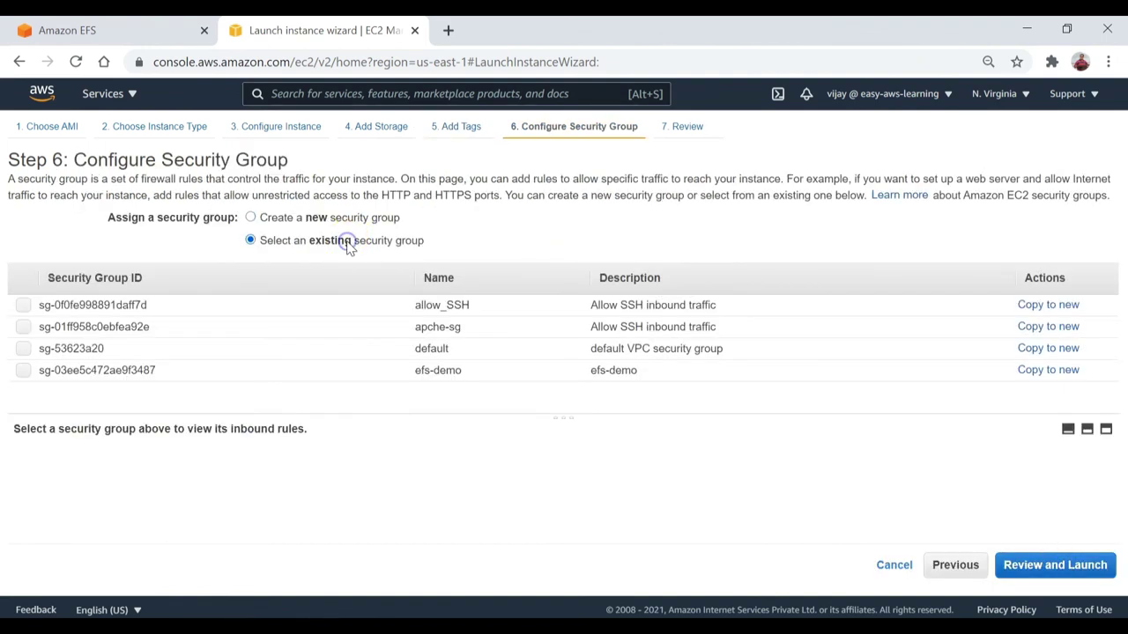
left_click(272, 350)
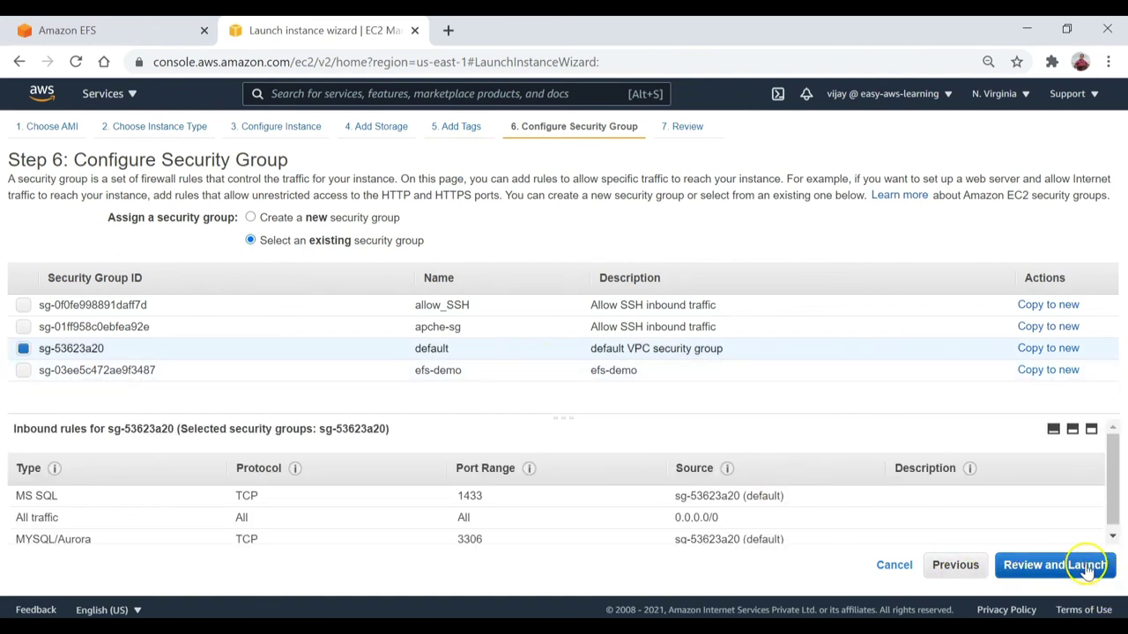
Step: Review and launch the instance with the ec2-demo key pair acknowledged
left_click(1089, 567)
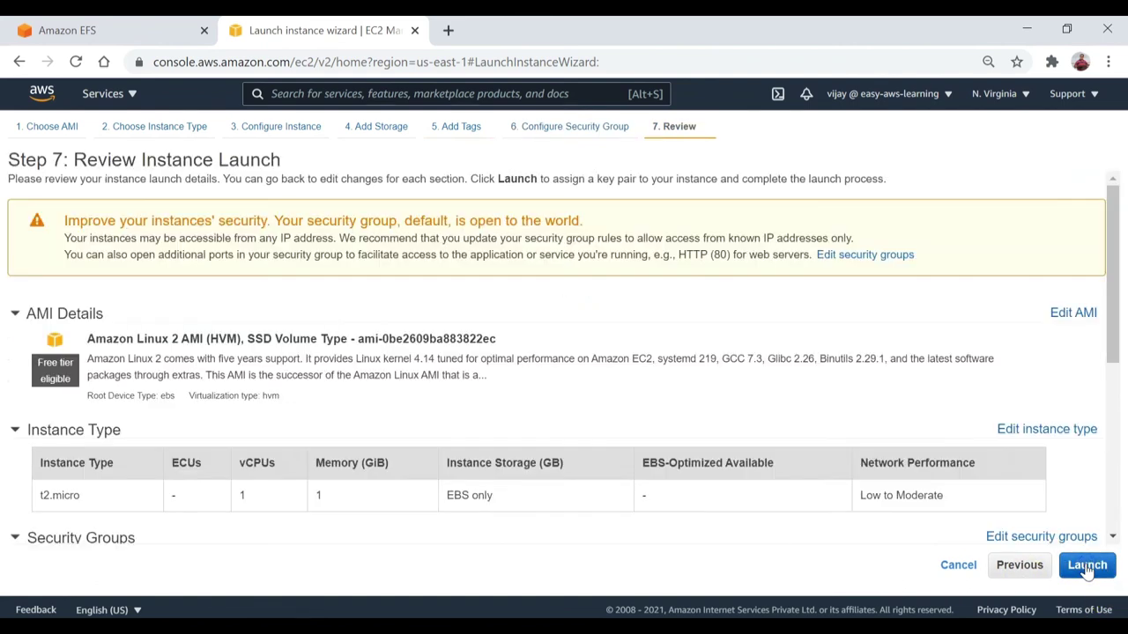
left_click(1089, 568)
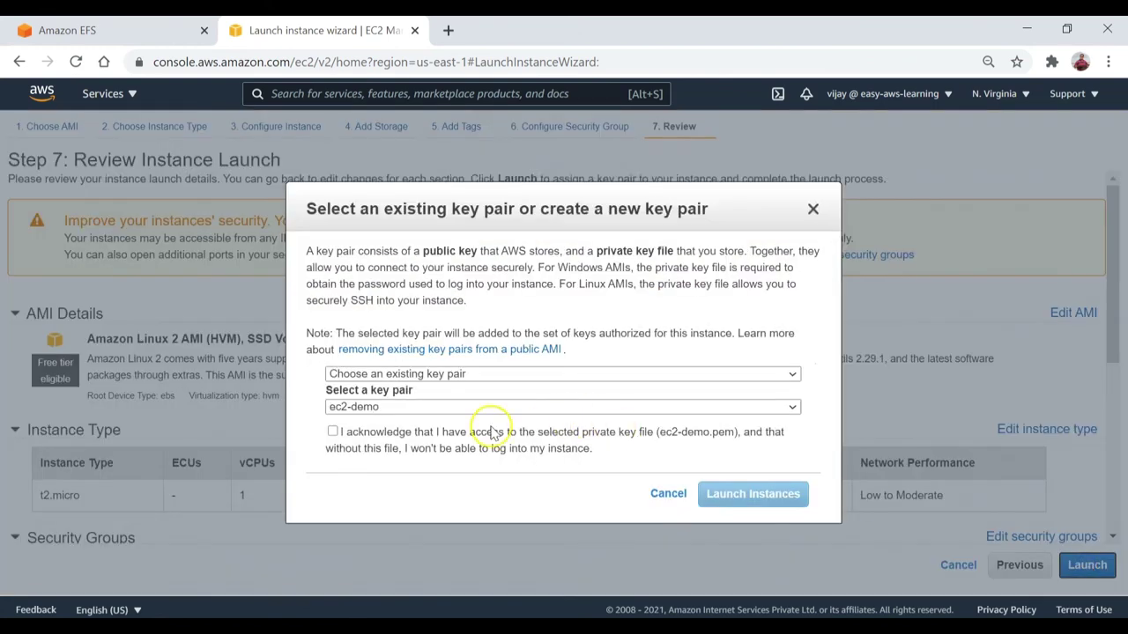
left_click(447, 433)
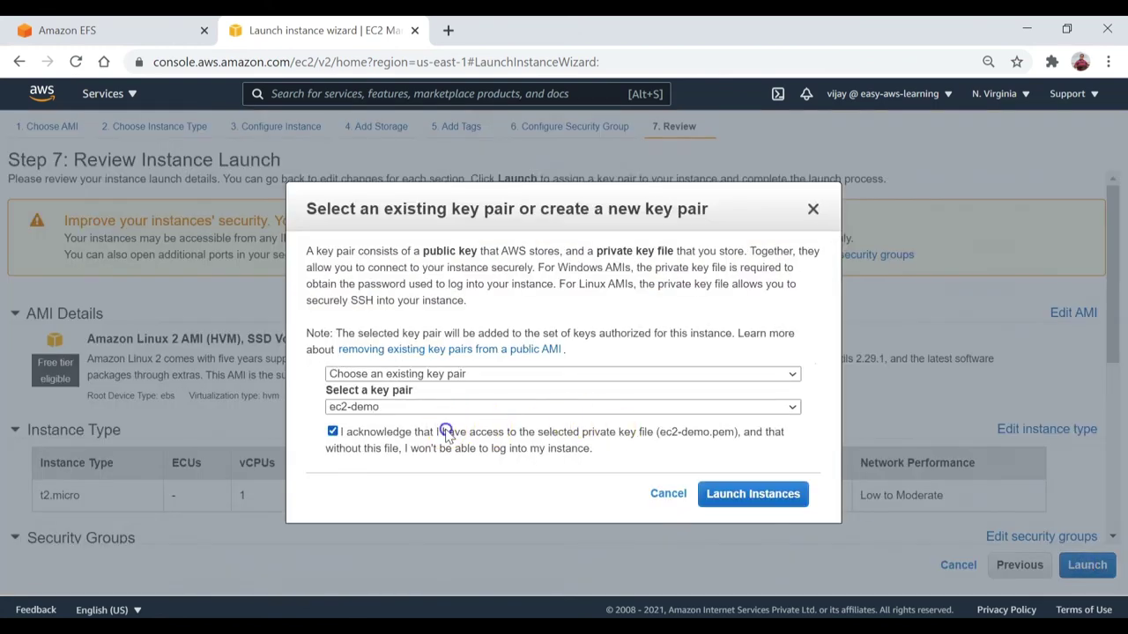
left_click(724, 494)
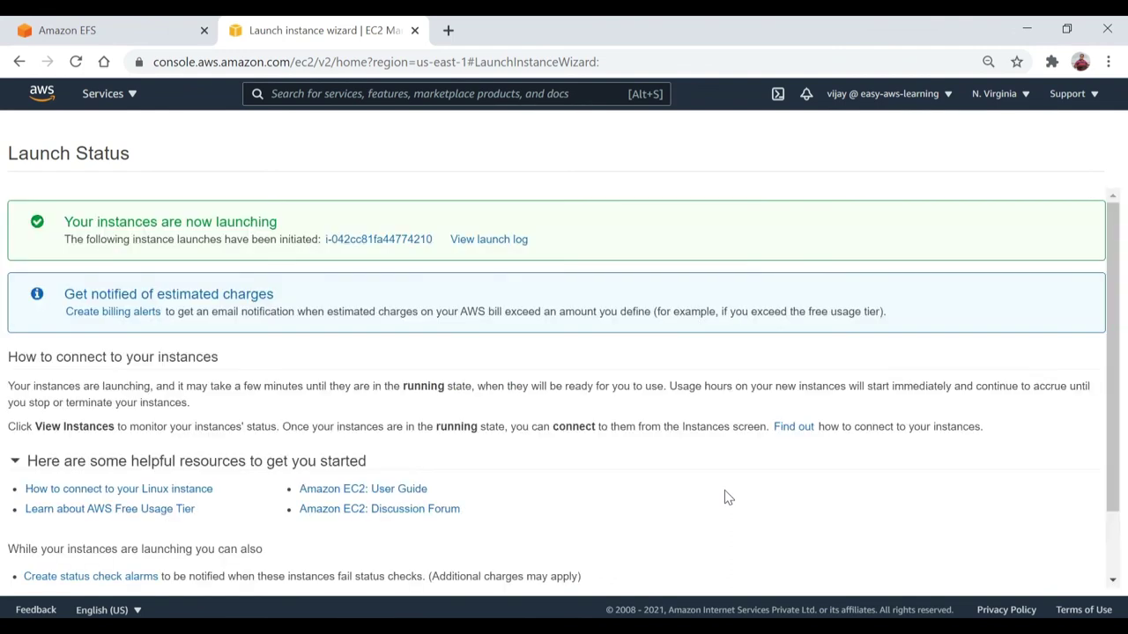
Step: View the new instance, note its us-east-1d availability zone, and start a second launch
left_click(352, 240)
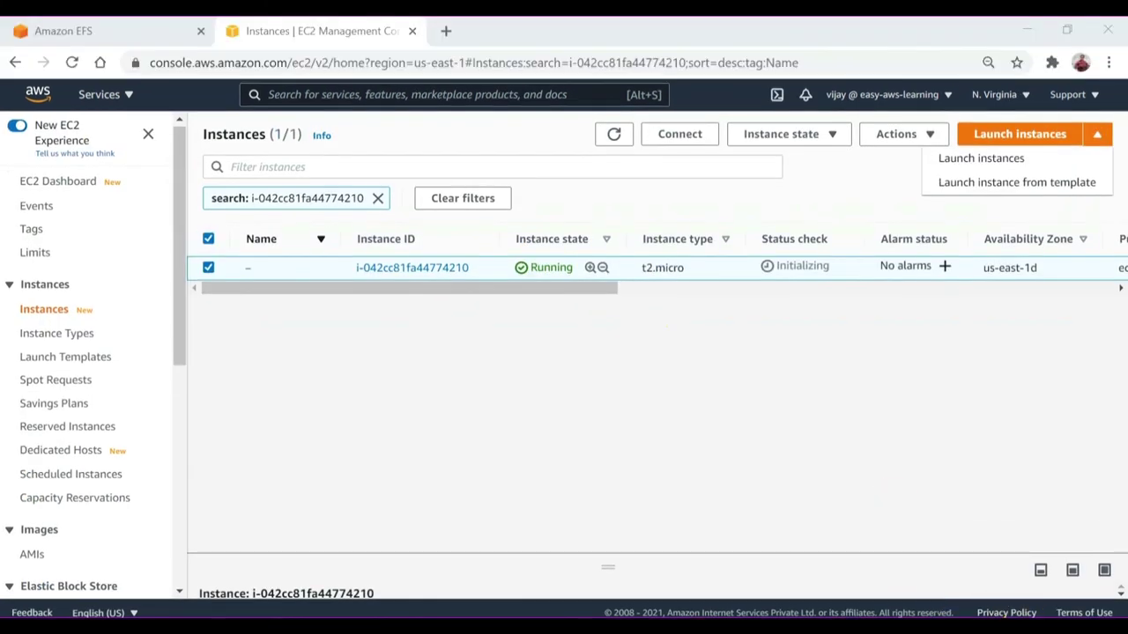
left_click(1007, 266)
double_click(1007, 266)
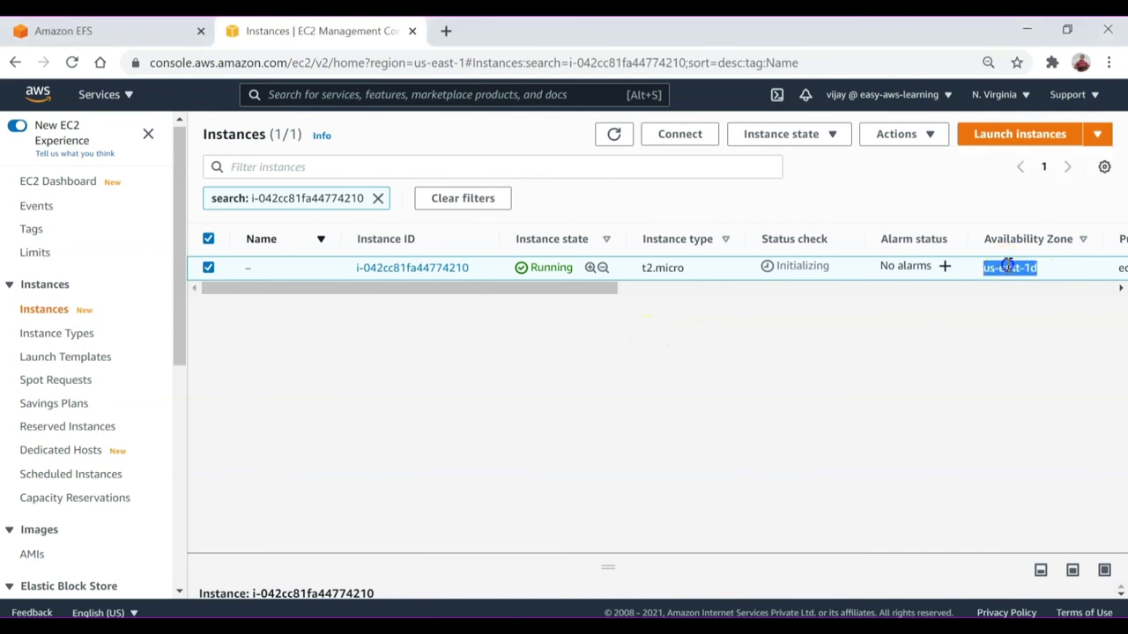
left_click(979, 134)
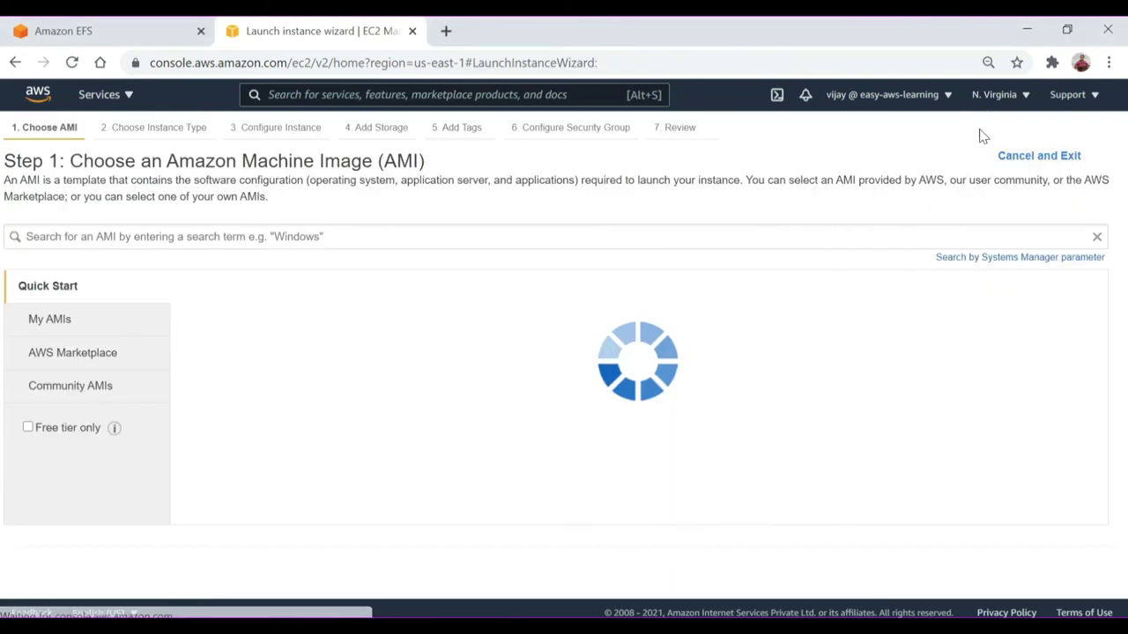
Step: Choose Amazon Linux 2 with t2.micro and place the instance in the us-east-1b subnet
left_click(1025, 324)
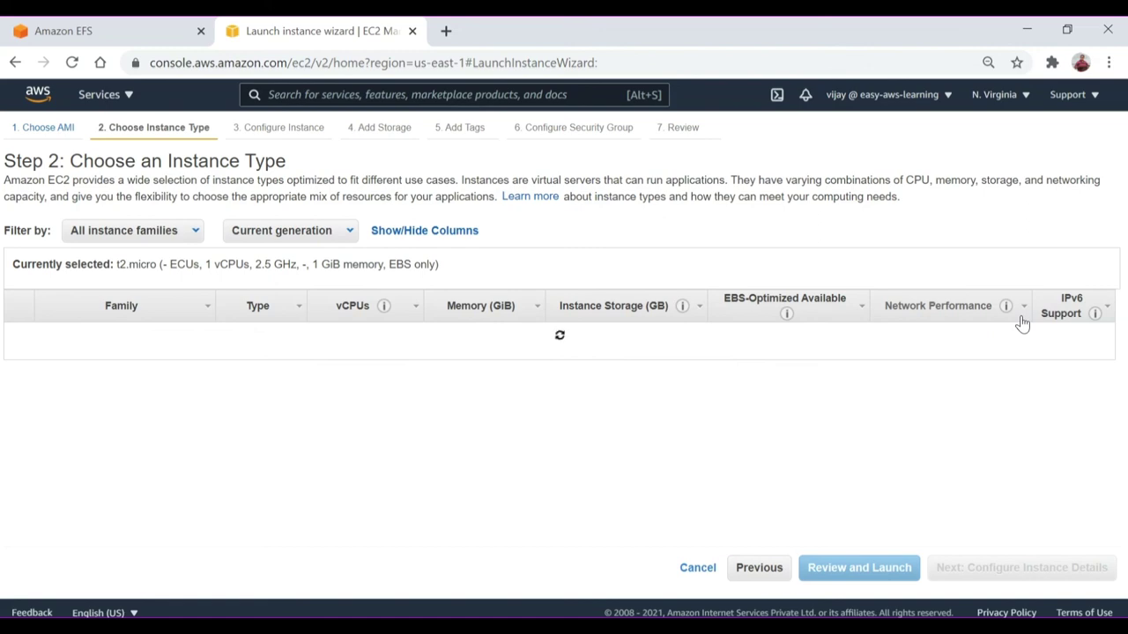
scroll(1022, 325, "down", 3)
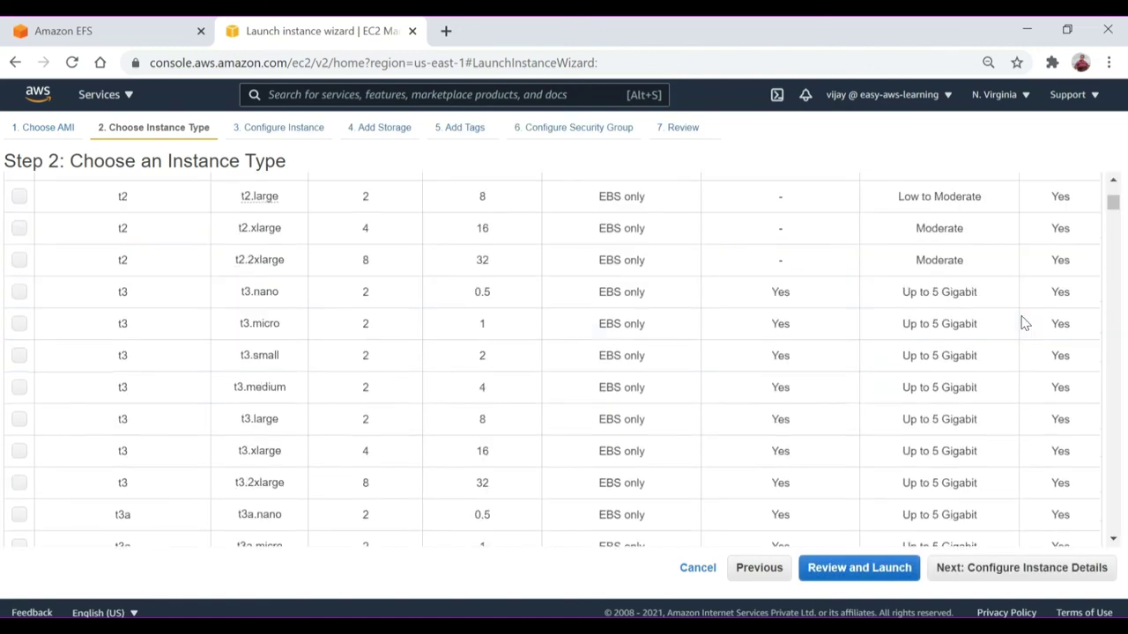
left_click(1068, 572)
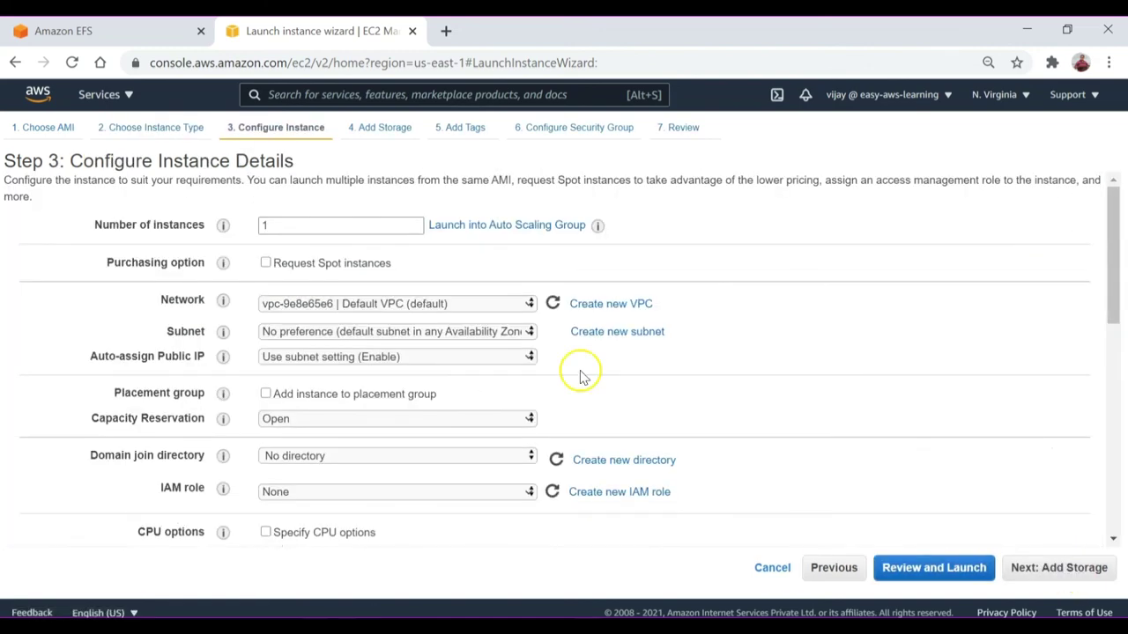
left_click(333, 335)
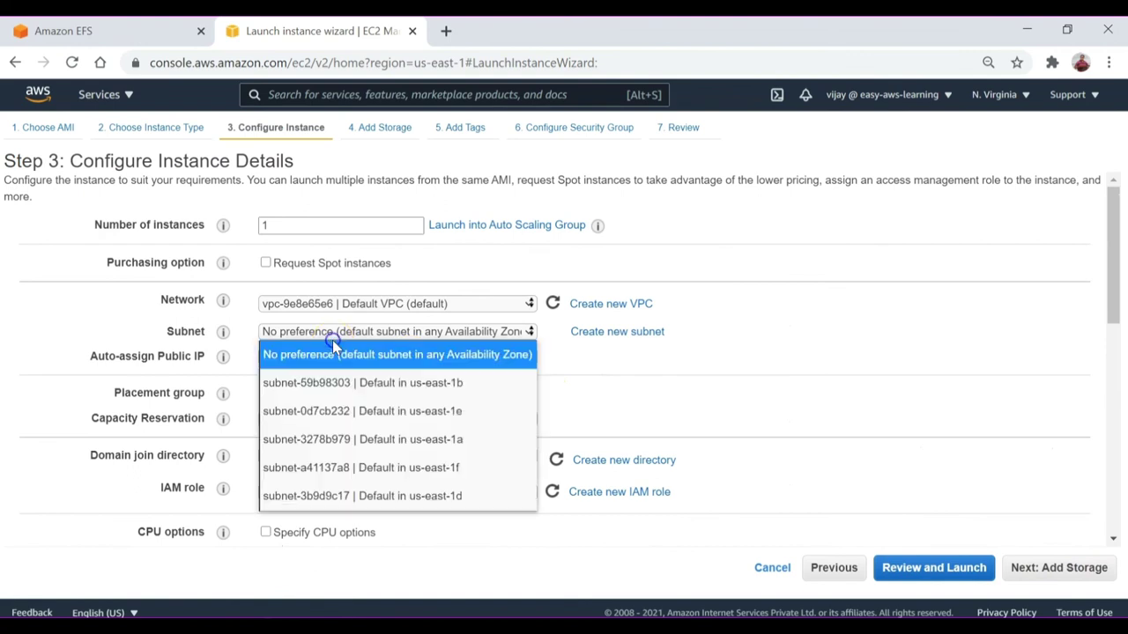
left_click(384, 388)
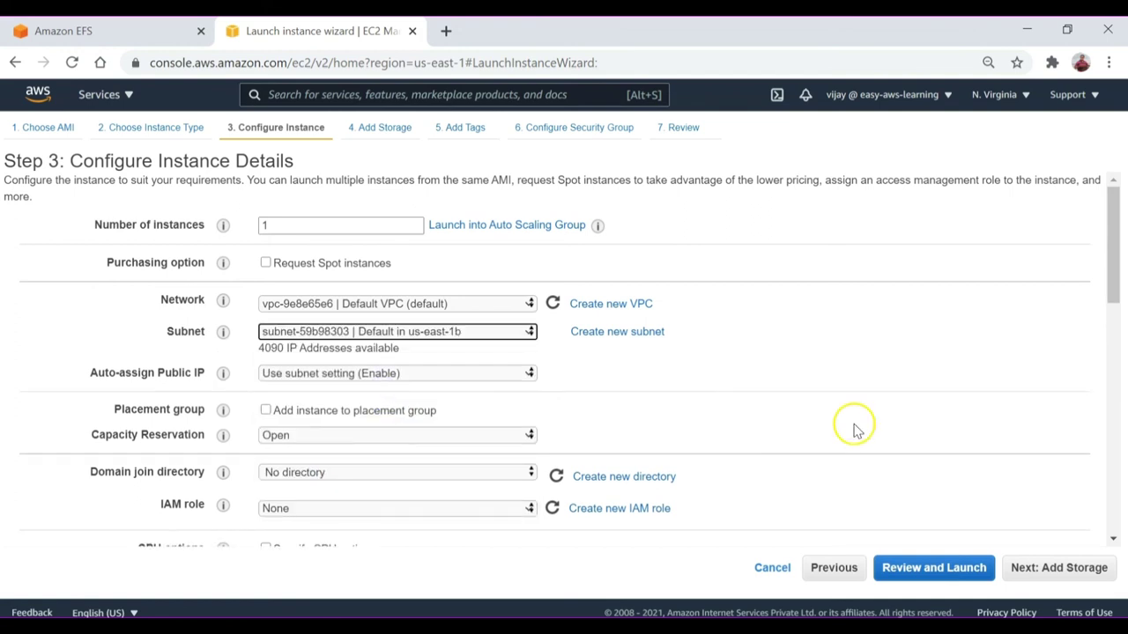
left_click(1068, 568)
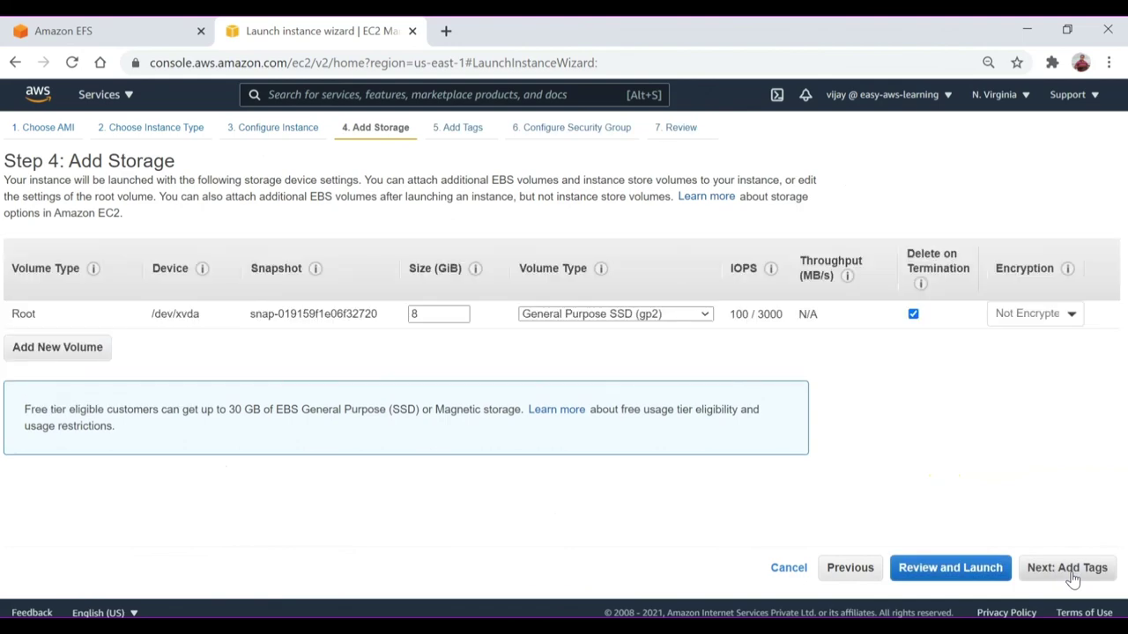
Step: Skip storage and tags, assign the default security group, and launch with the ec2-demo key pair
left_click(1070, 571)
left_click(1071, 573)
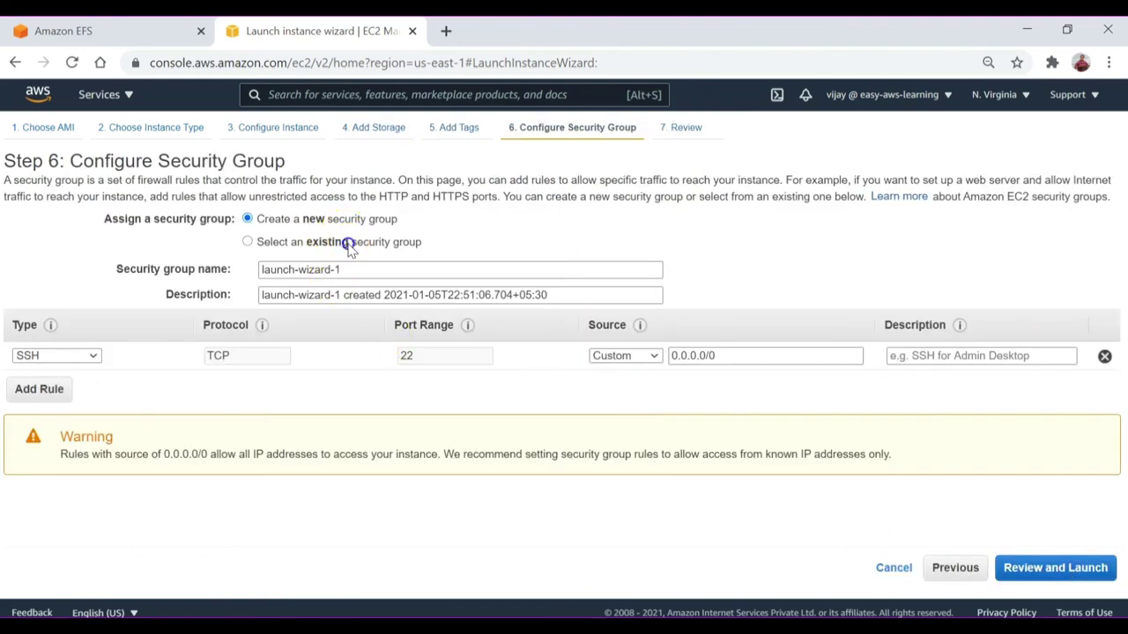
left_click(348, 245)
left_click(175, 357)
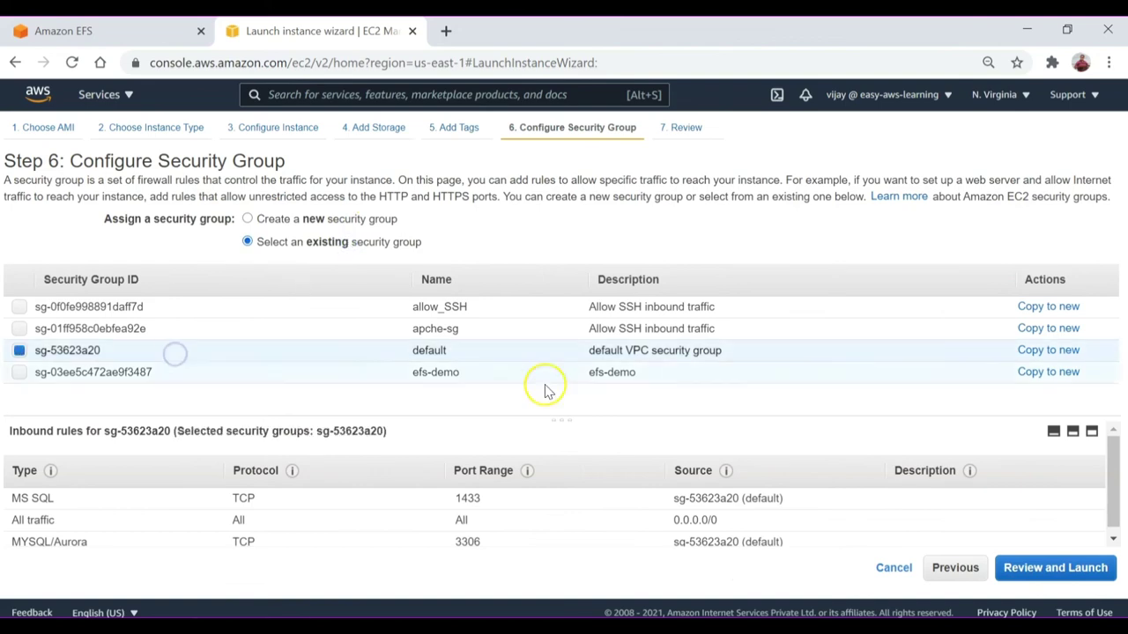
left_click(1022, 566)
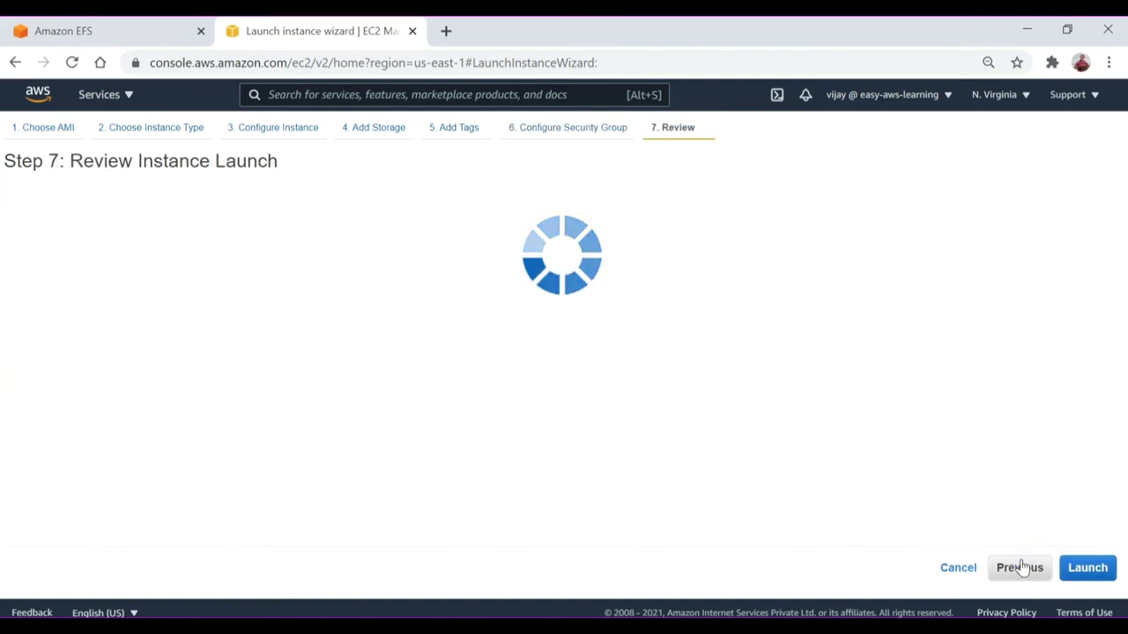
left_click(1094, 568)
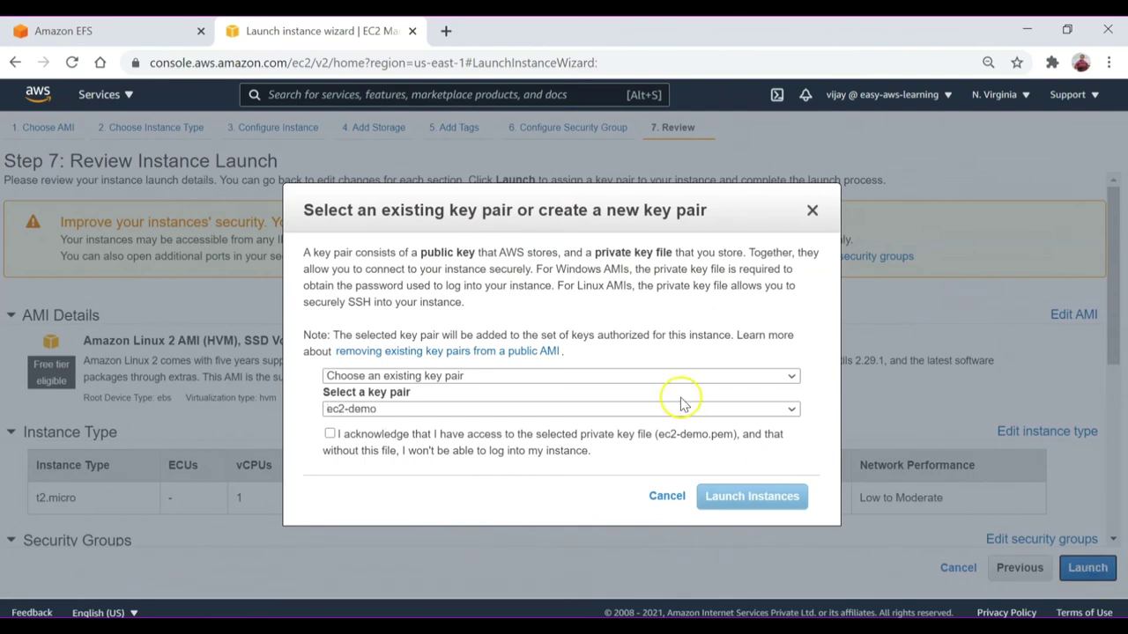
left_click(515, 441)
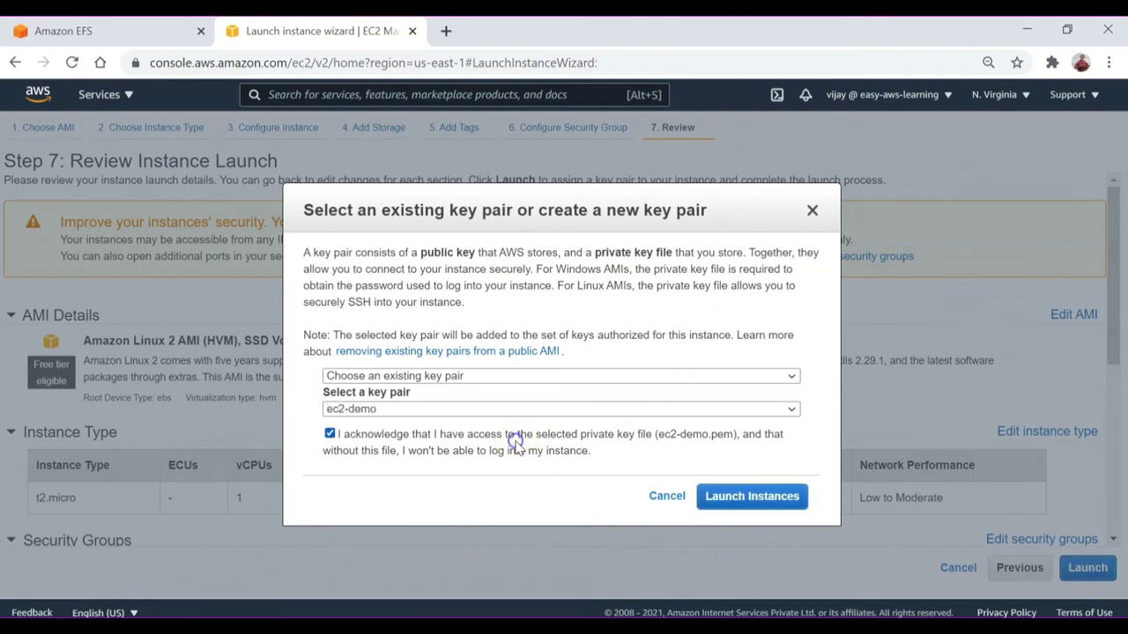
left_click(750, 499)
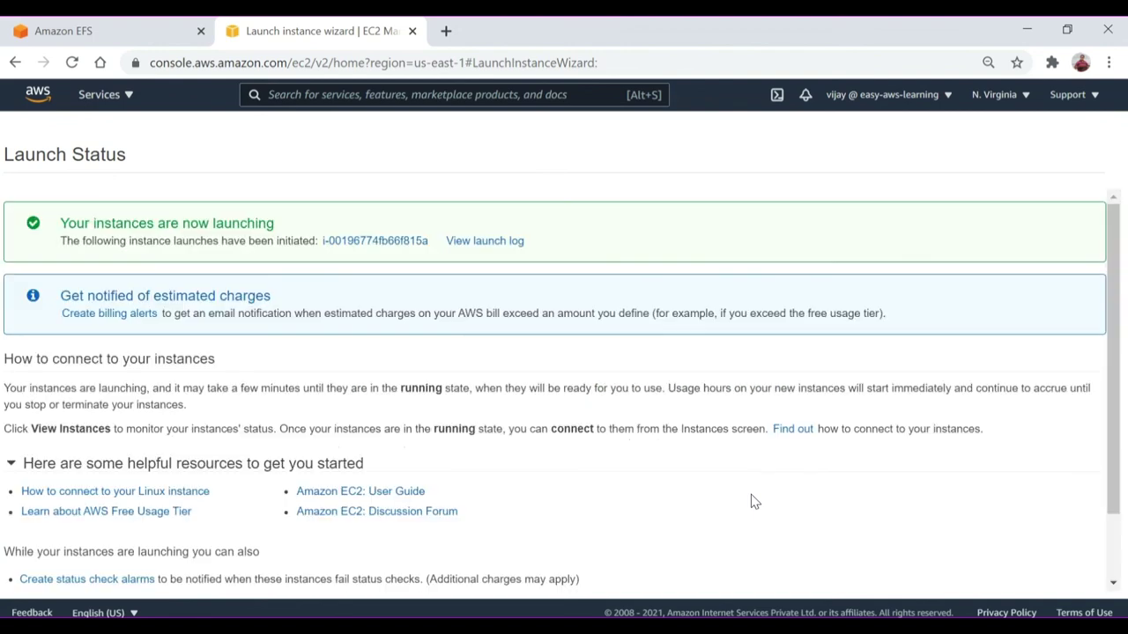
Step: Clear the instance search filter, open i-042cc81fa44774210, and copy its public IPv4 35.175.152.250
left_click(341, 241)
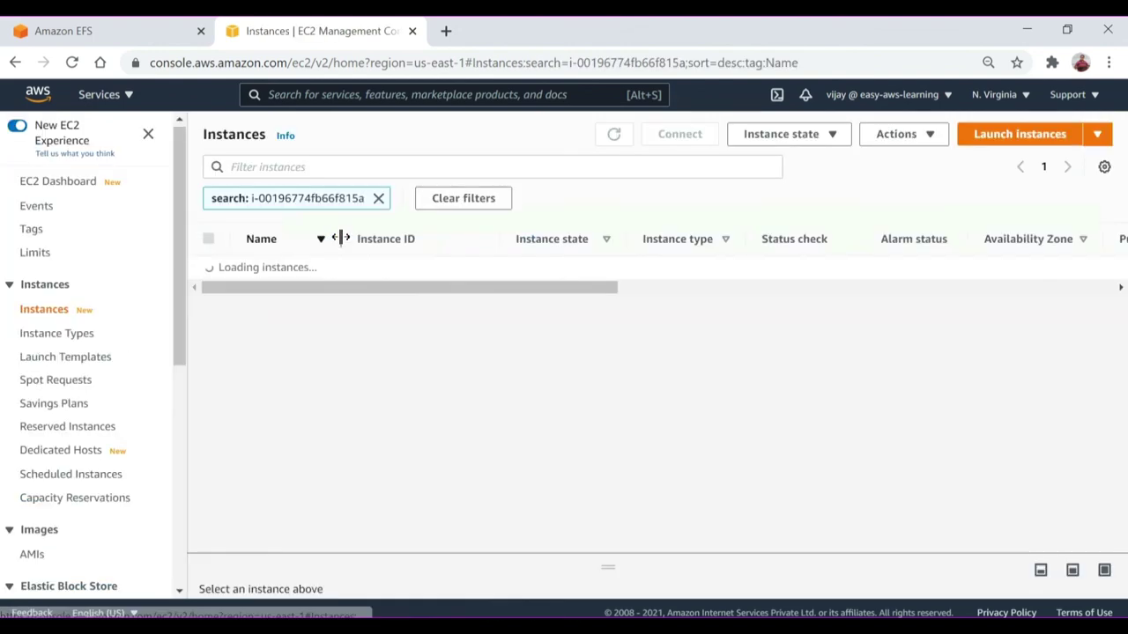
left_click(377, 200)
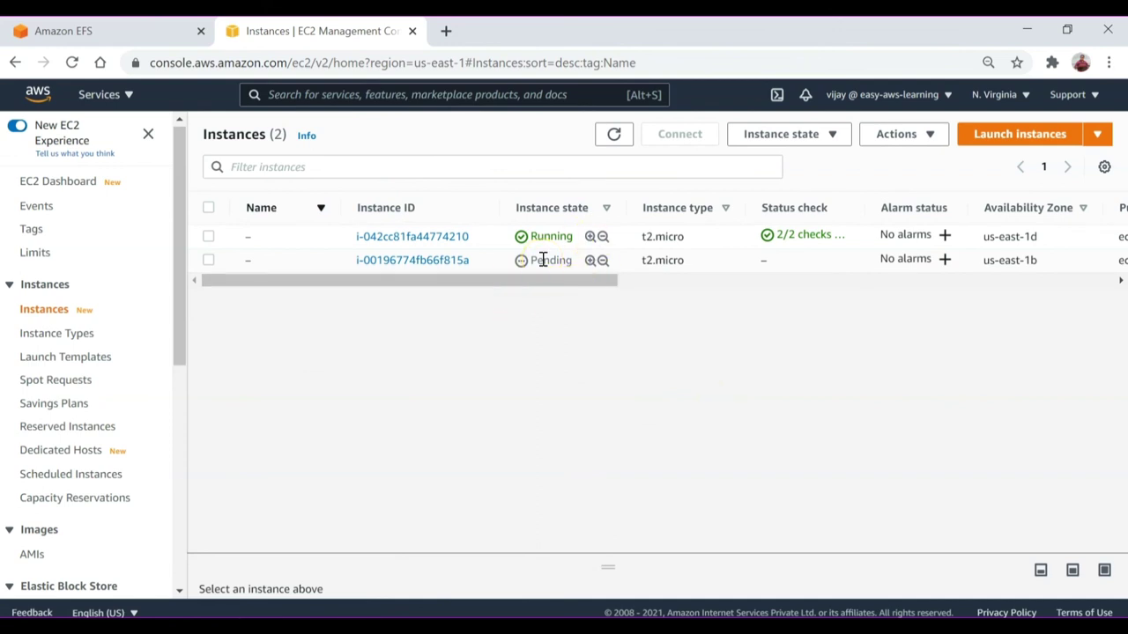
left_click(423, 239)
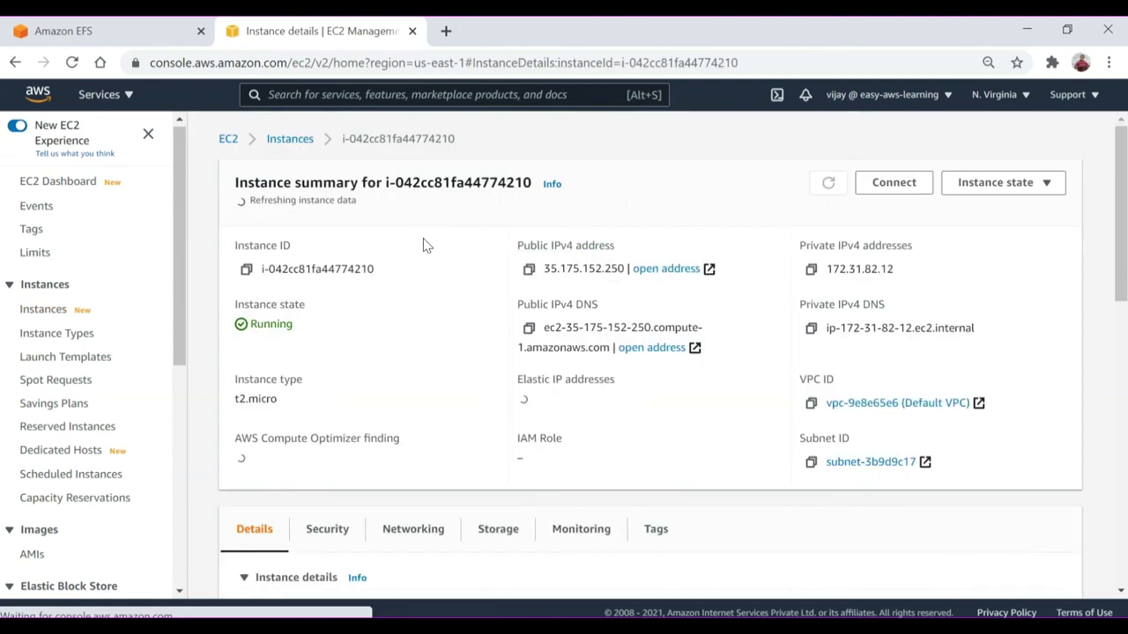
left_click(529, 265)
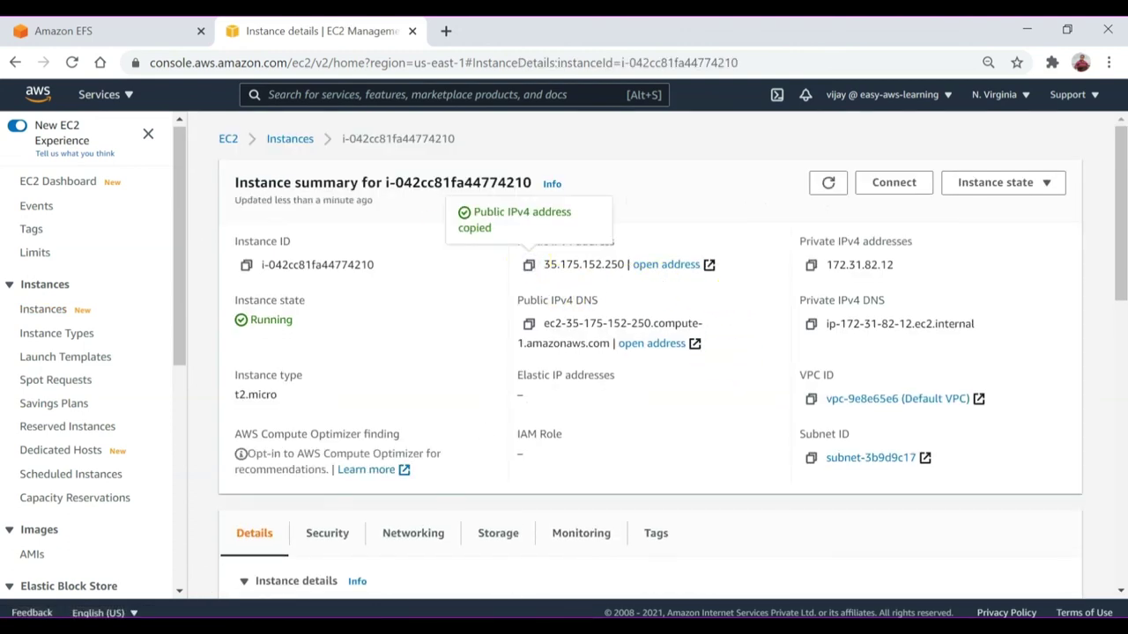
mouse_move(378, 621)
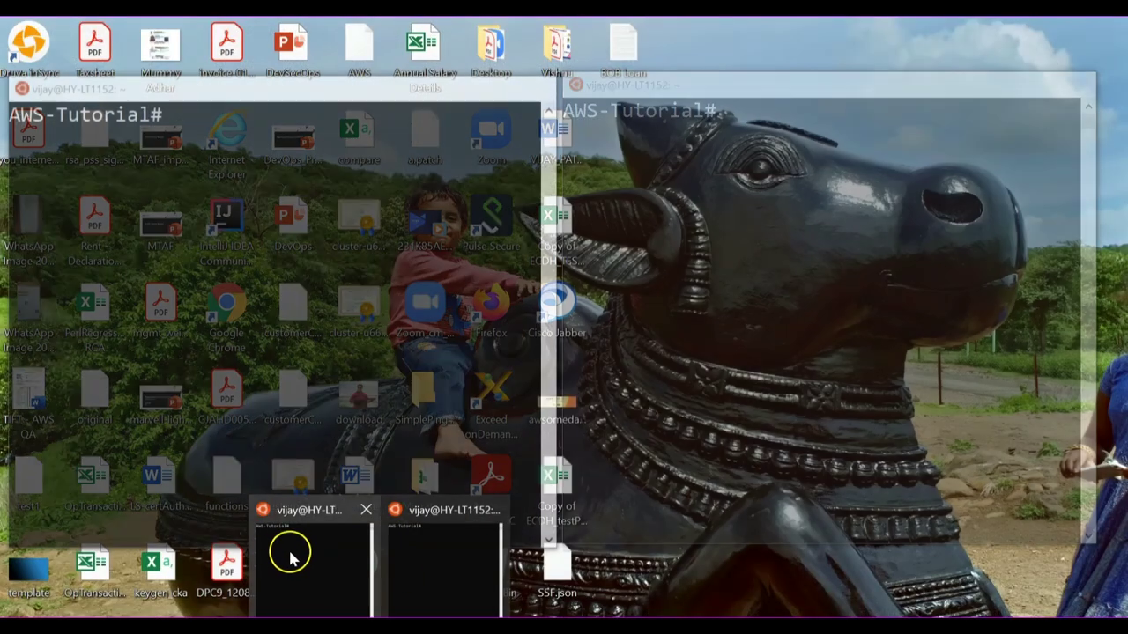
left_click(289, 555)
left_click(238, 308)
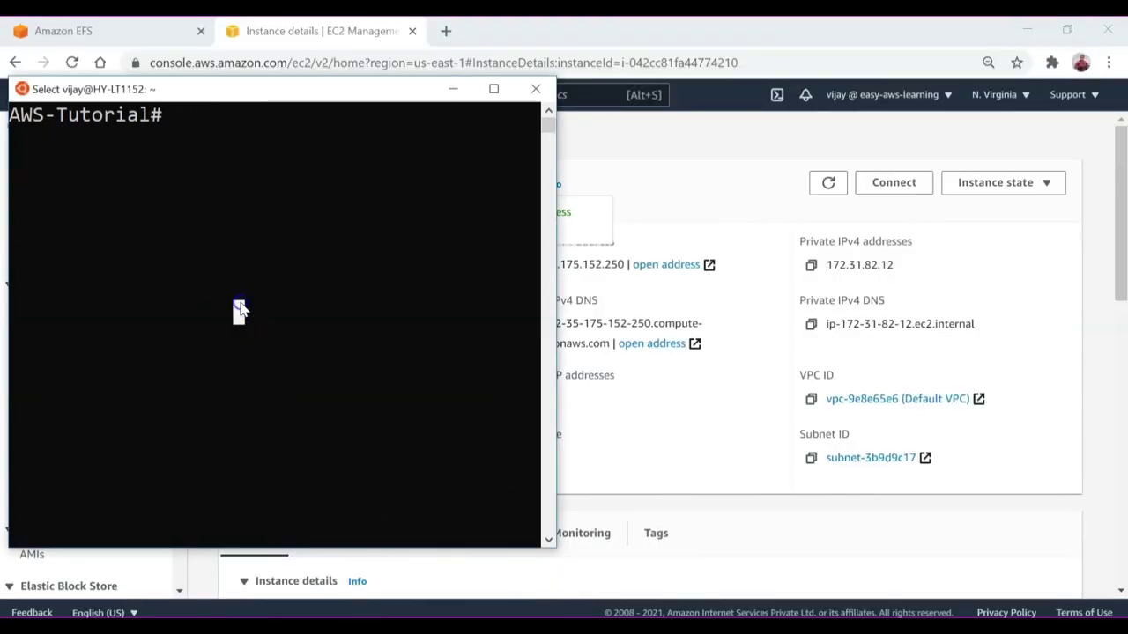
type("ssh ec")
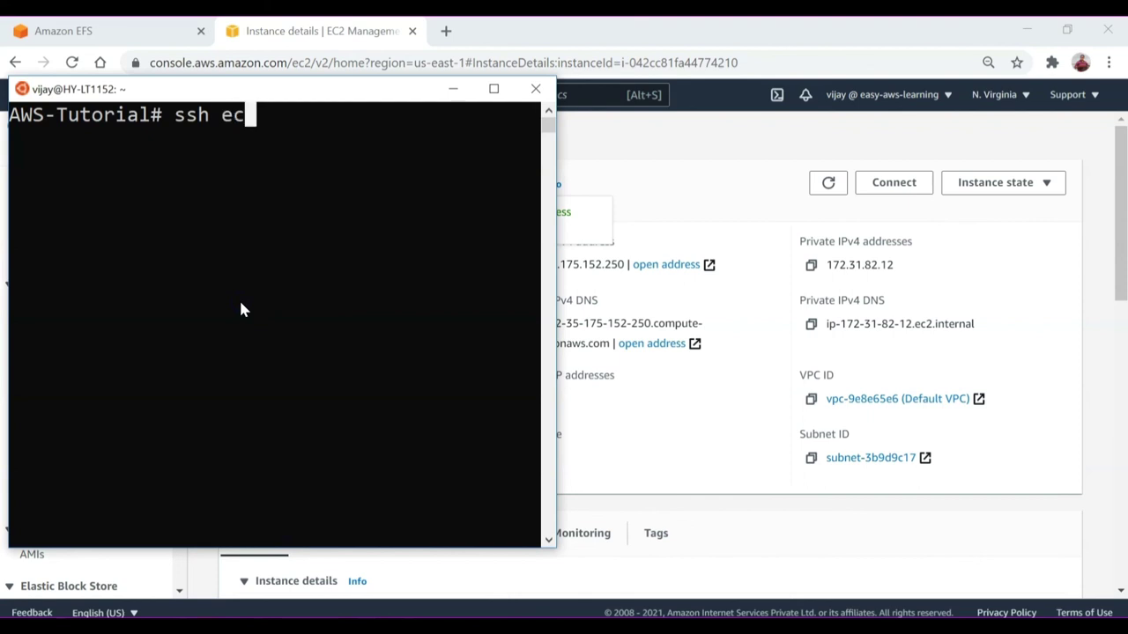
type("2-use")
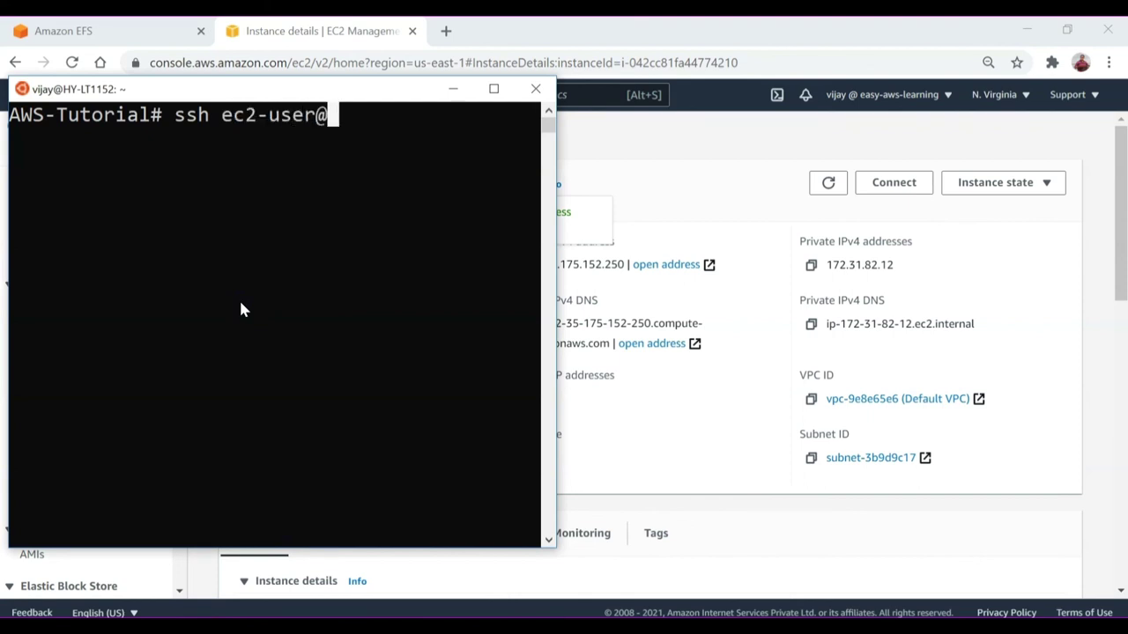
type("r@")
right_click(243, 309)
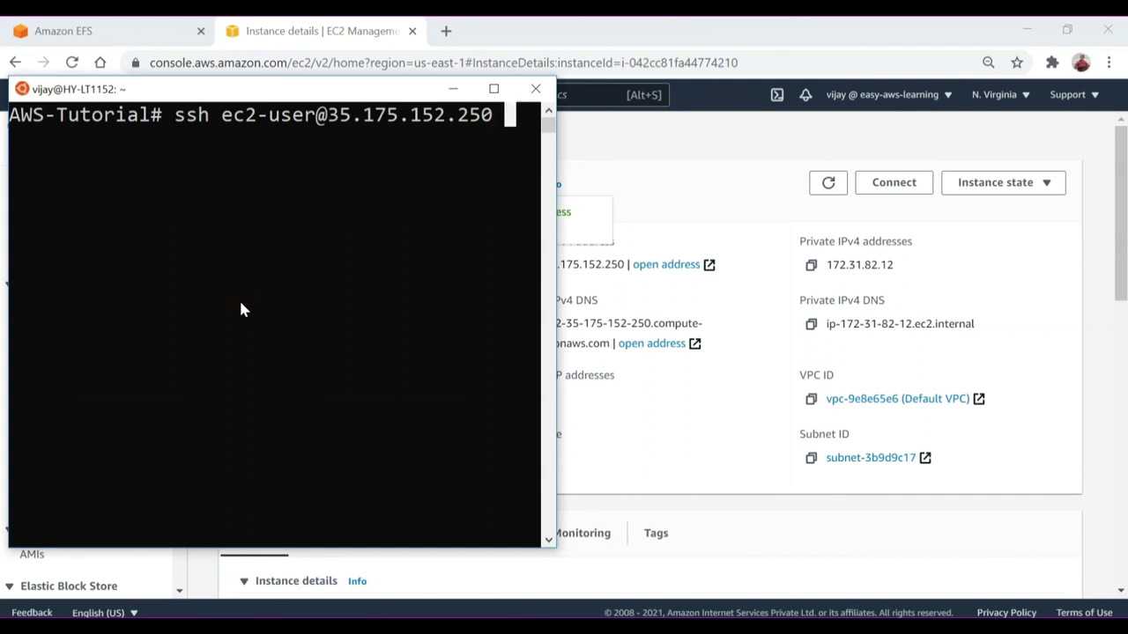
type("-i ")
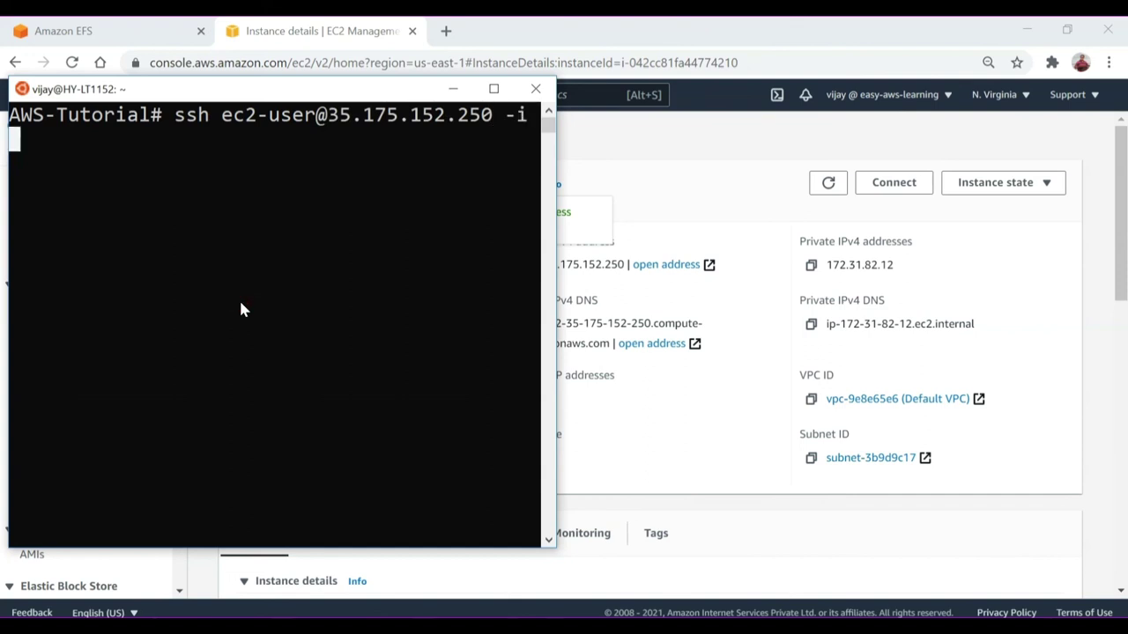
type("p")
type("ec2-demo.pem")
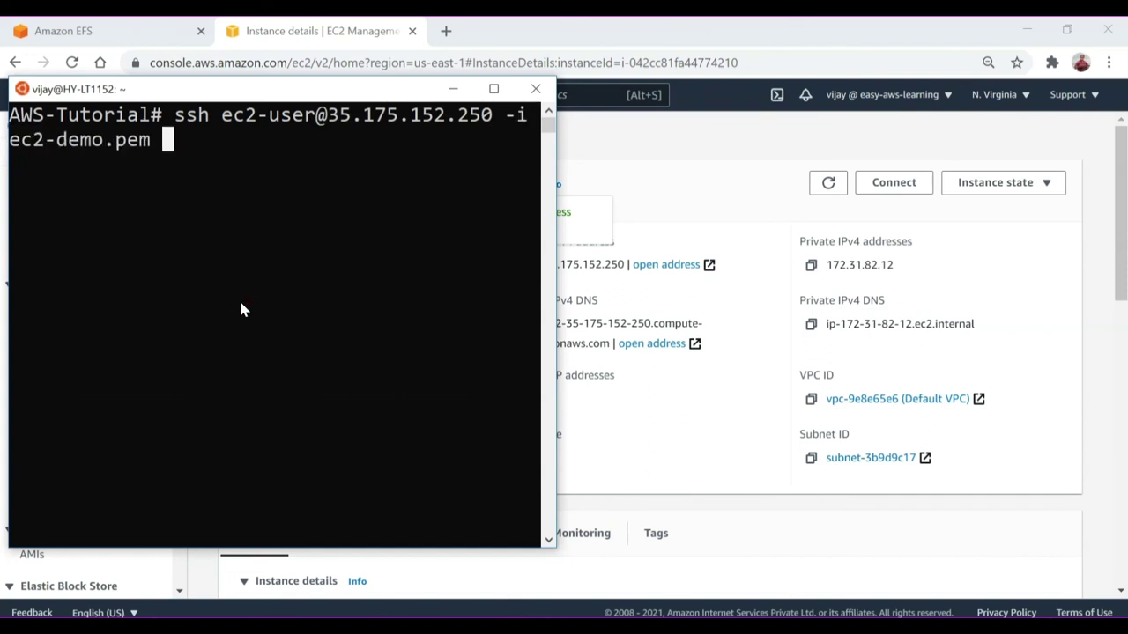
key("Return")
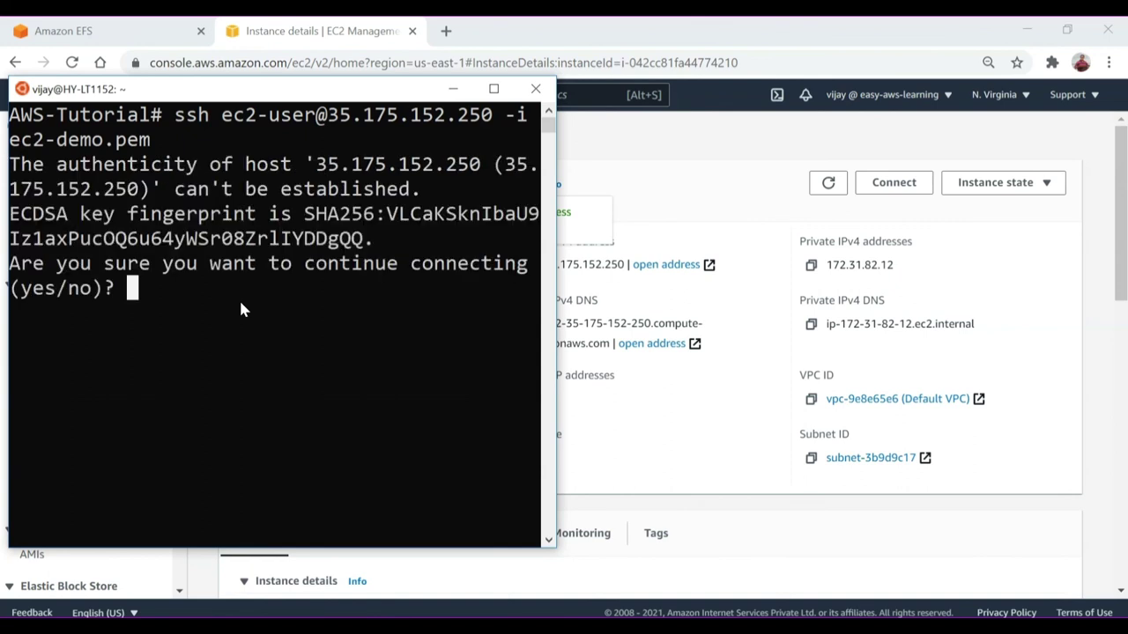
Step: Accept the host key, stretch the terminal to full height, and clear the screen
type("yes")
key("Return")
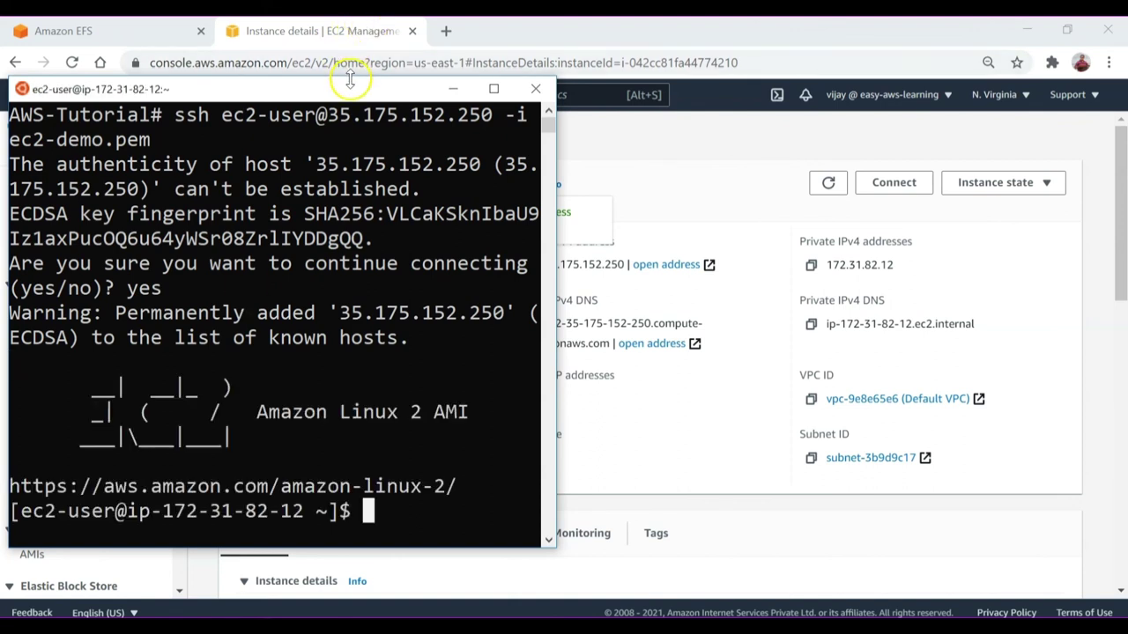
left_click_drag(350, 79, 350, 16)
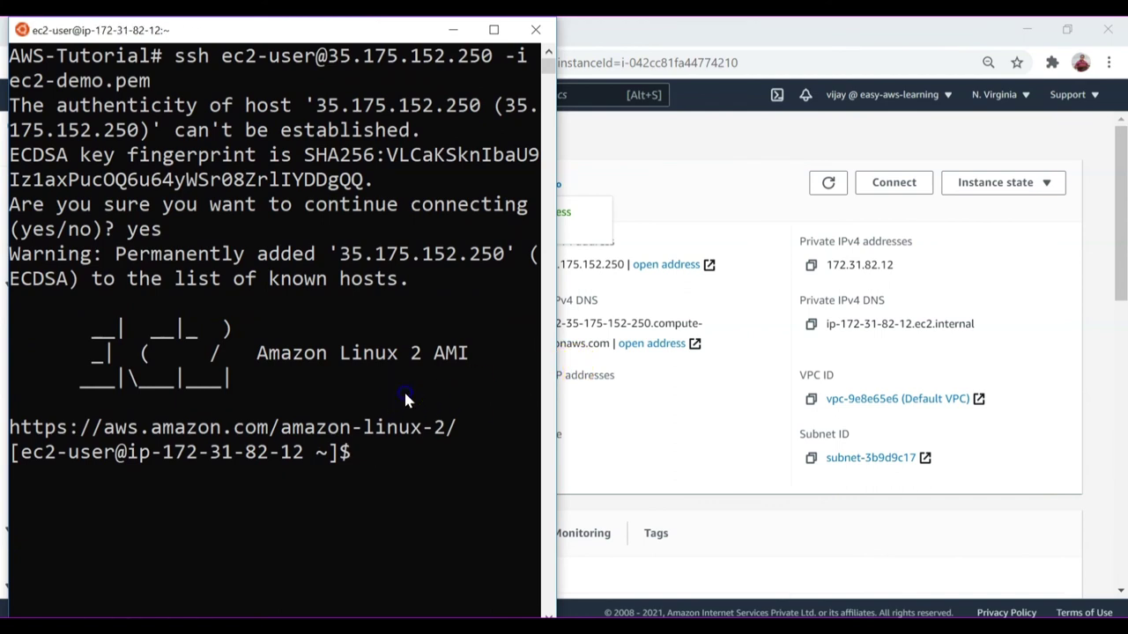
type("clear")
key("Return")
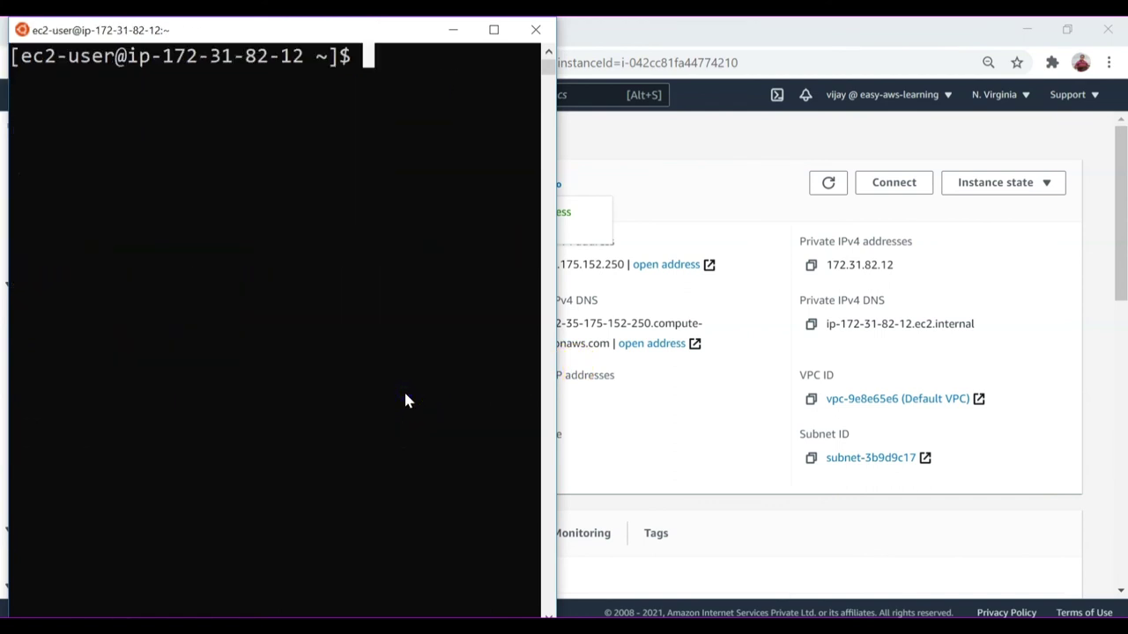
key("alt+Tab")
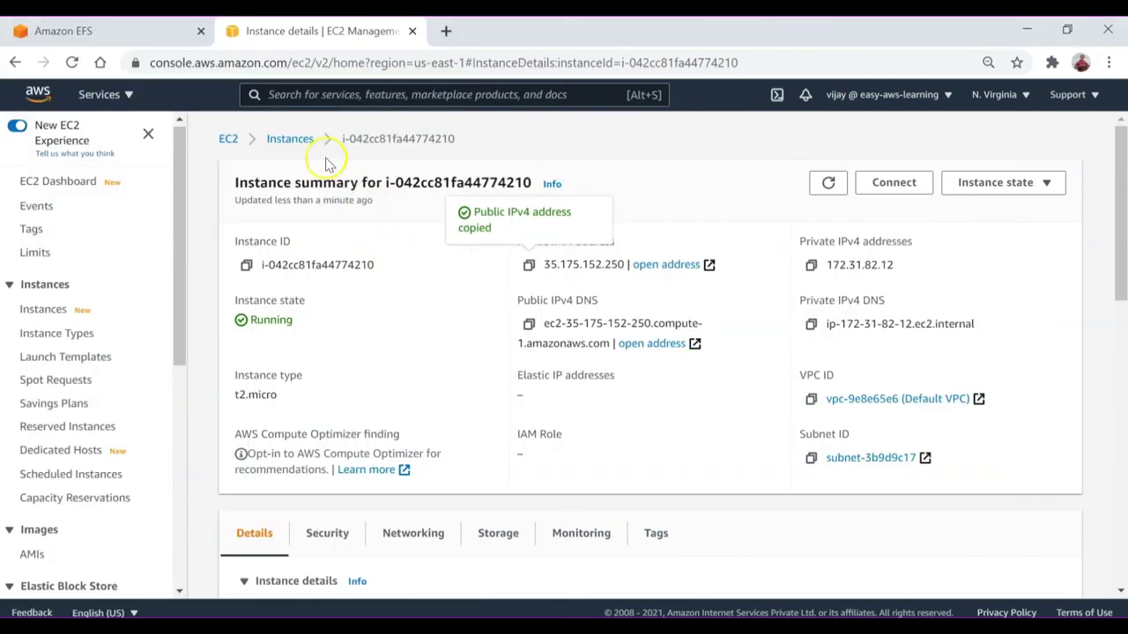
Step: Open second instance i-00196774fb66f815a from the Instances list and copy its public IPv4 107.23.245.0
left_click(290, 141)
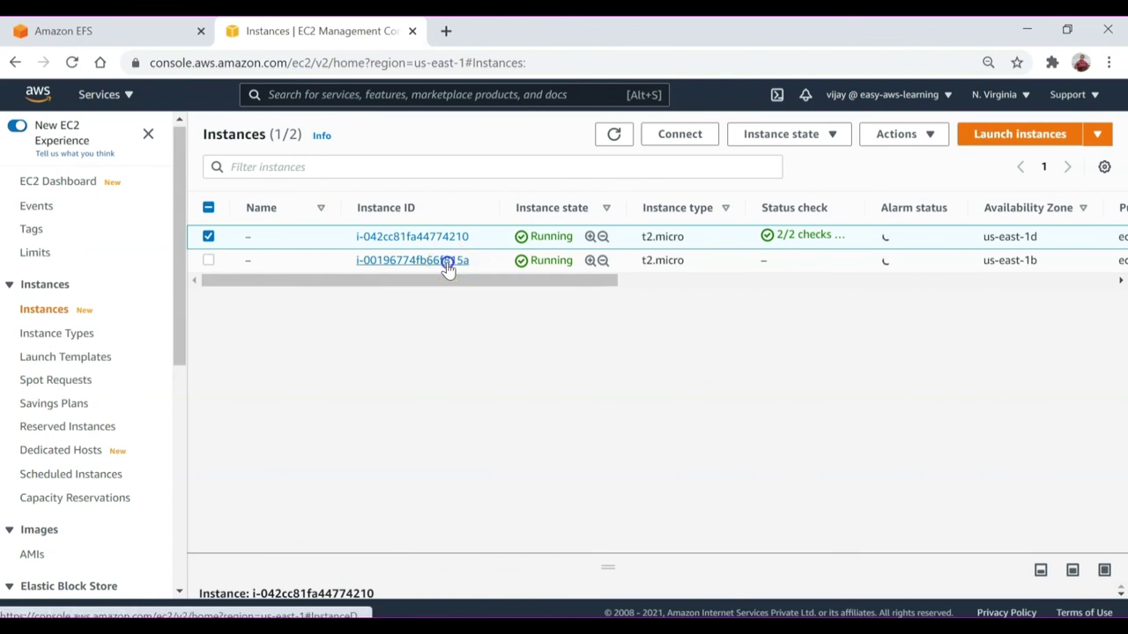
left_click(447, 265)
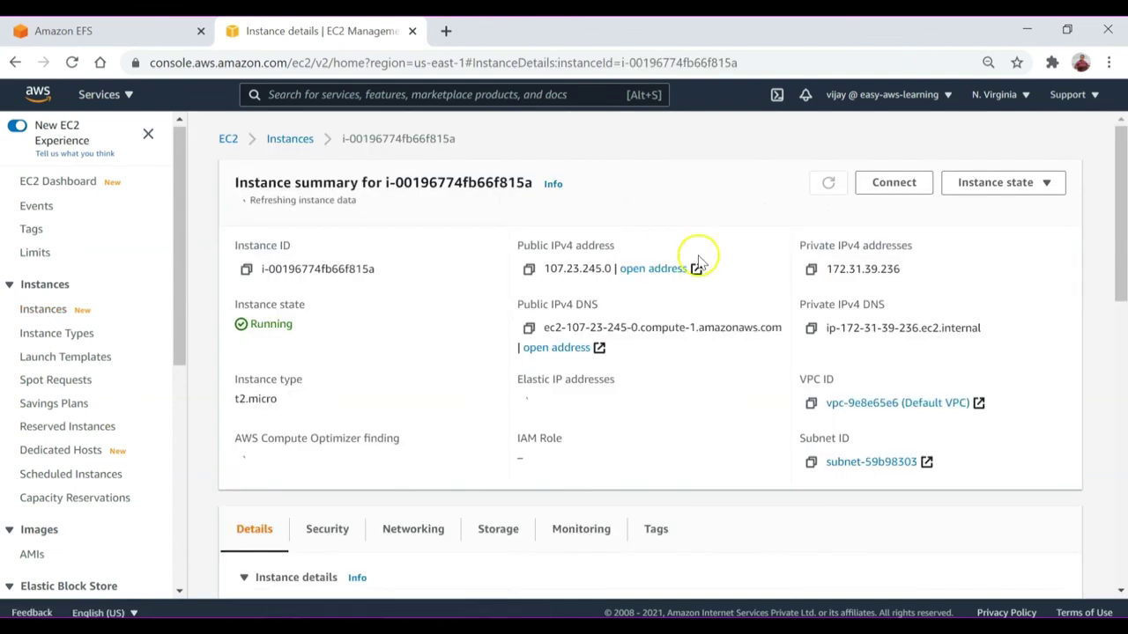
left_click(528, 264)
key("alt+Tab")
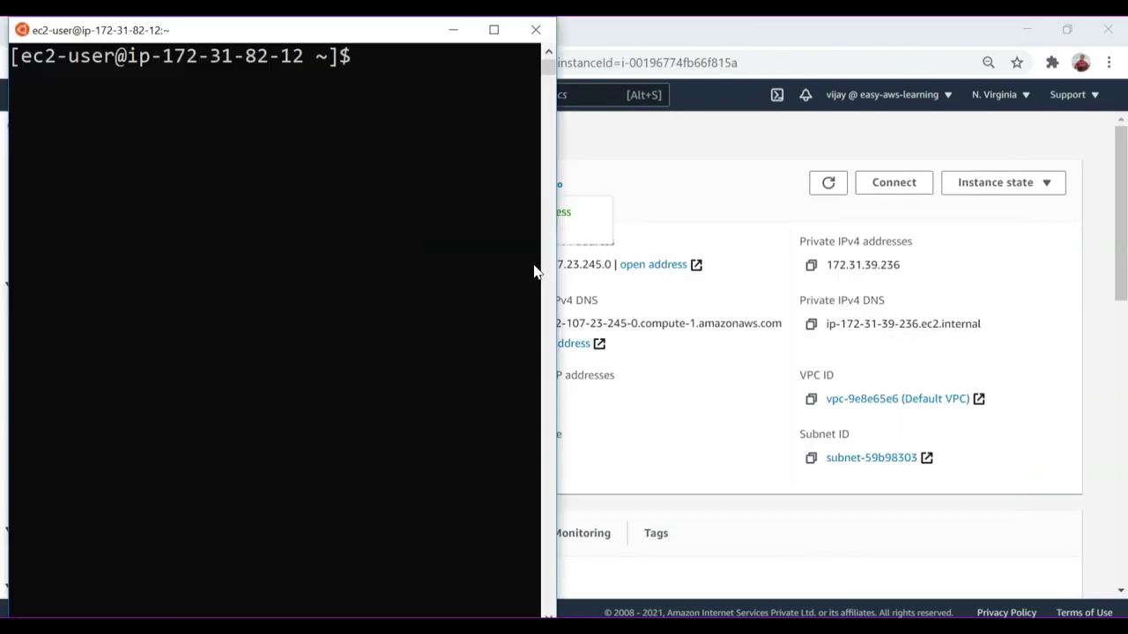
left_click(423, 617)
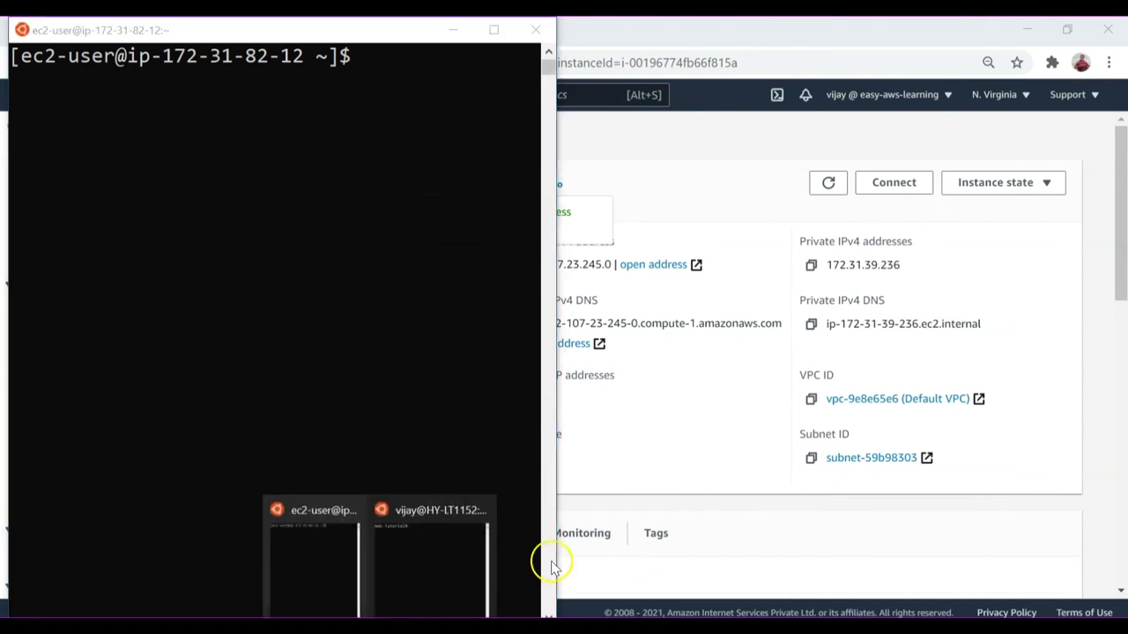
left_click(465, 581)
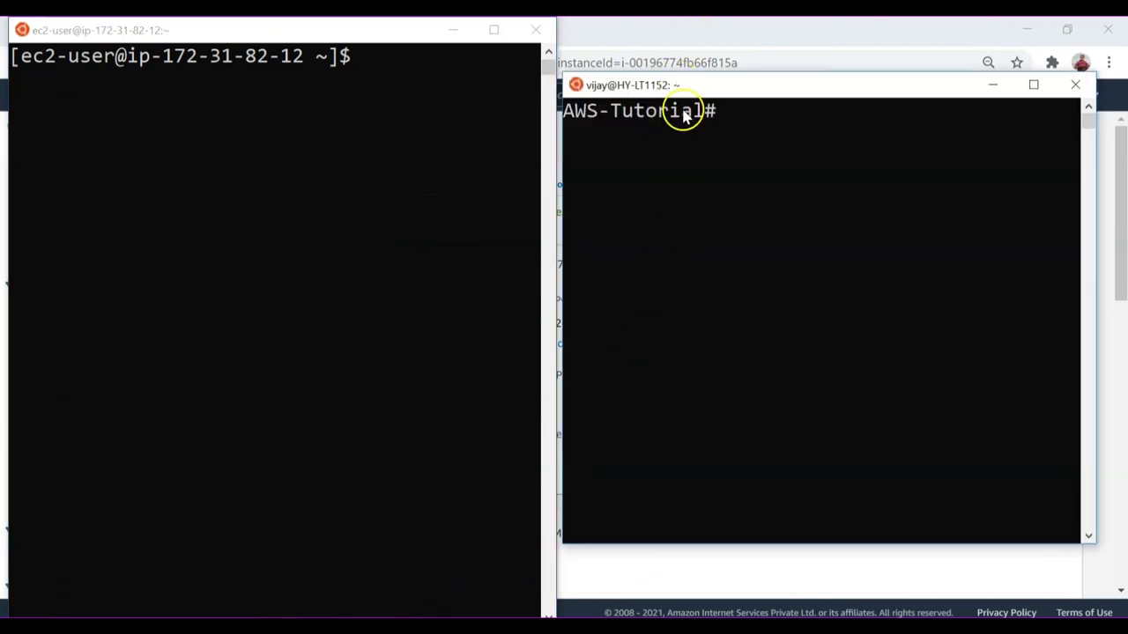
left_click_drag(719, 76, 707, 22)
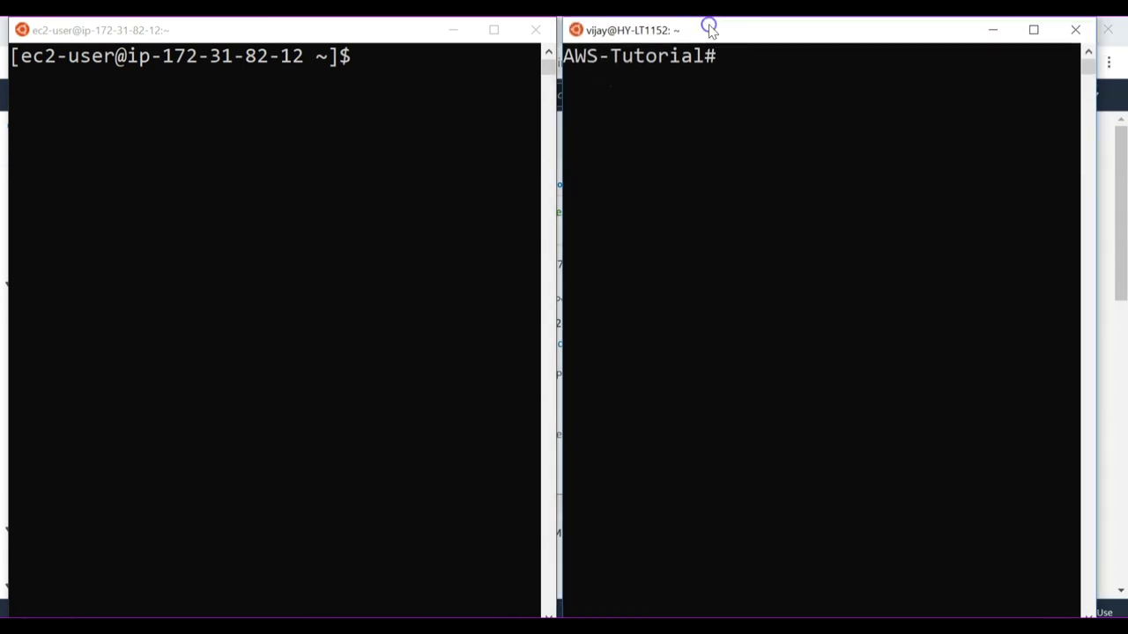
left_click(823, 420)
type("ssh ")
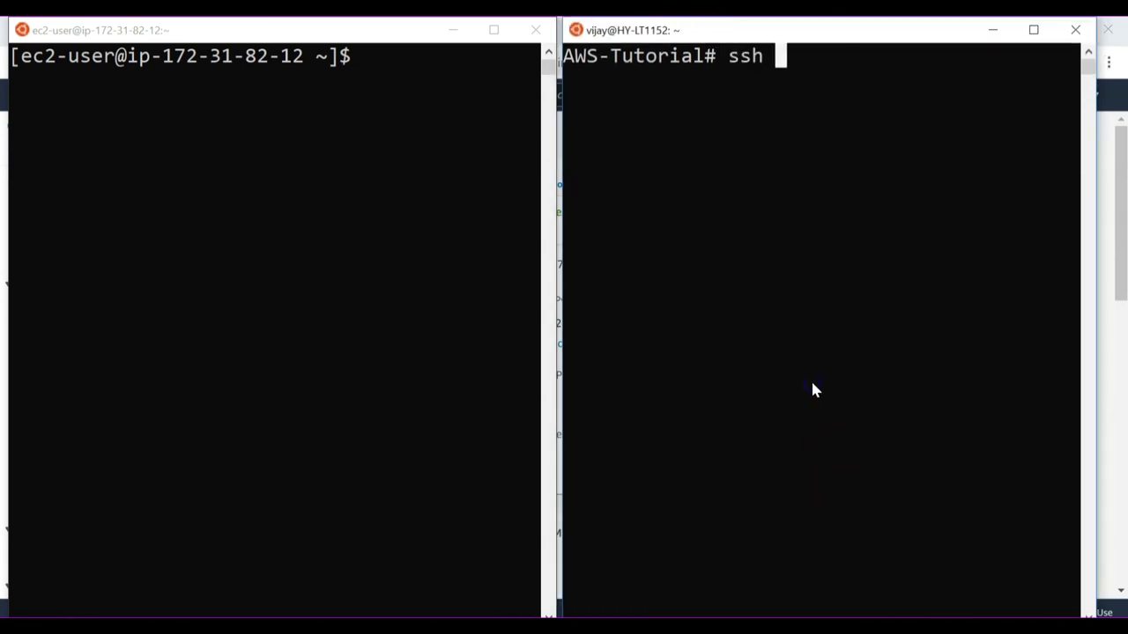
type("ec2")
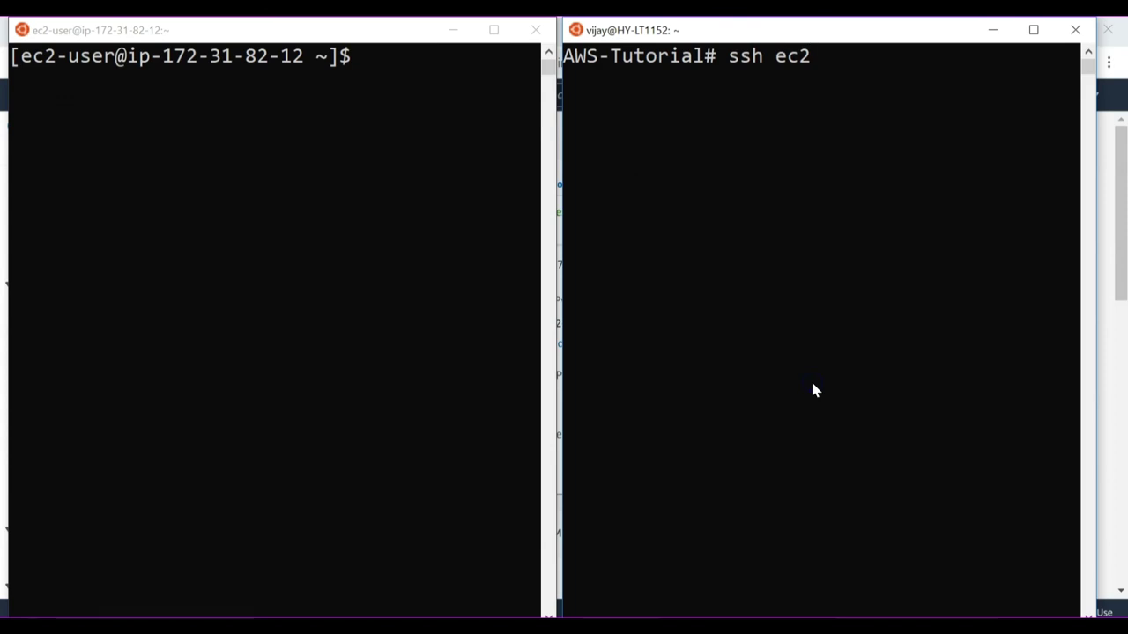
type("-user")
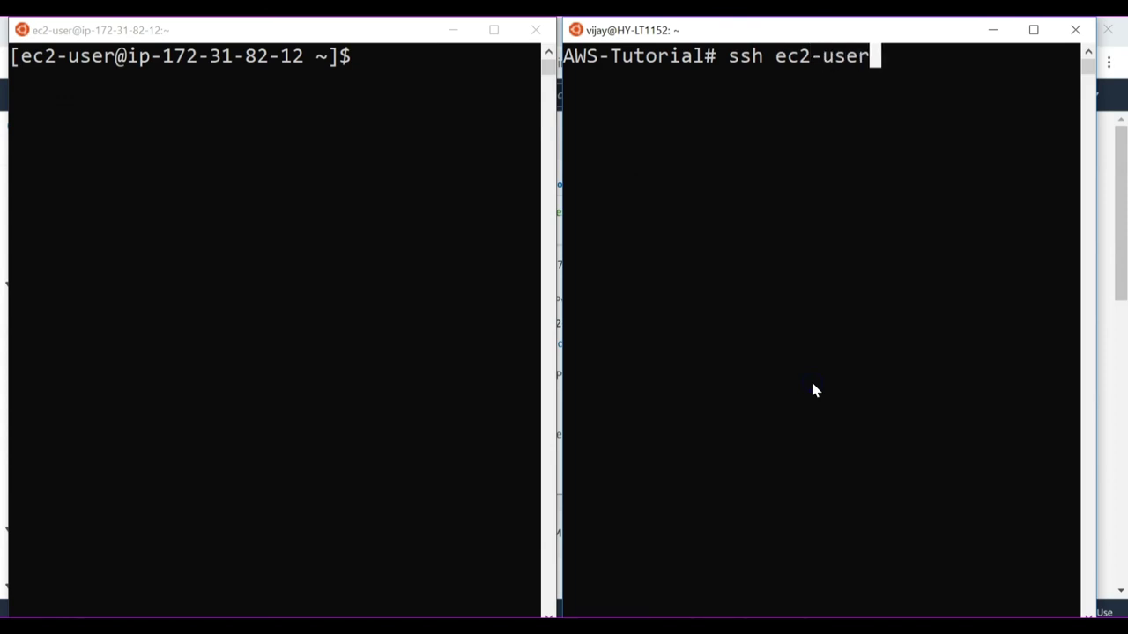
type("@")
right_click(812, 384)
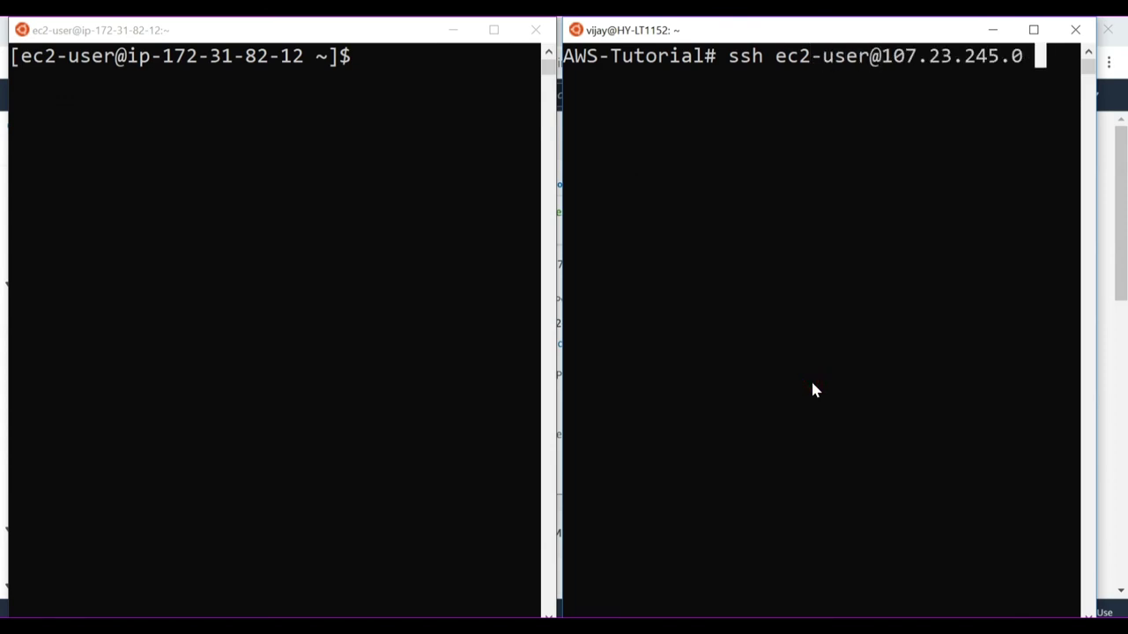
type("-i ")
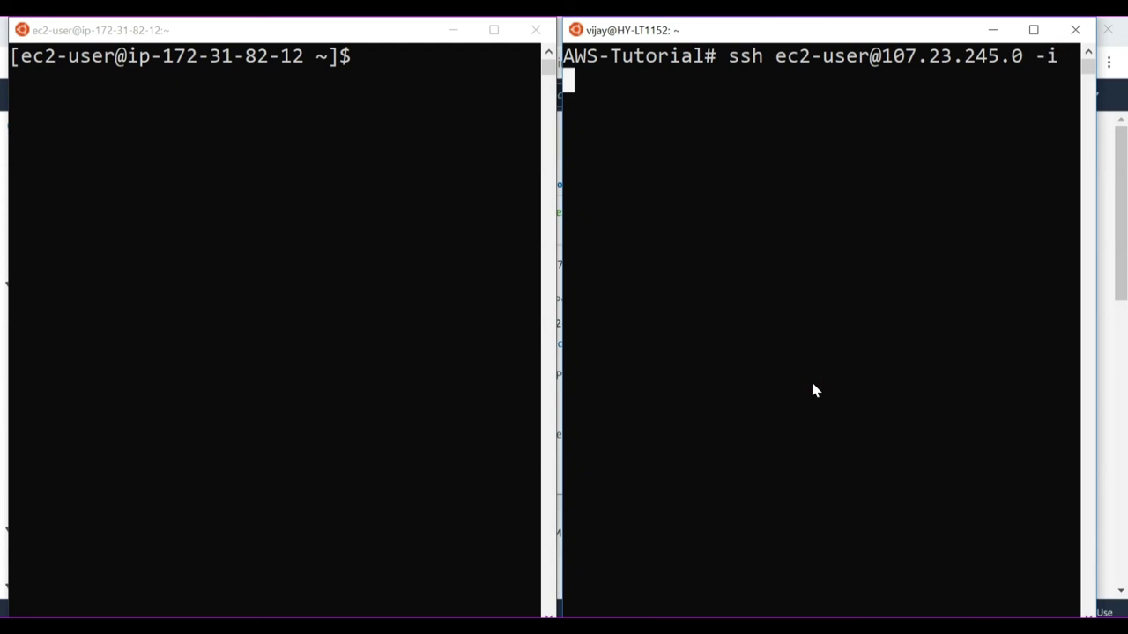
type("ec")
key("Tab")
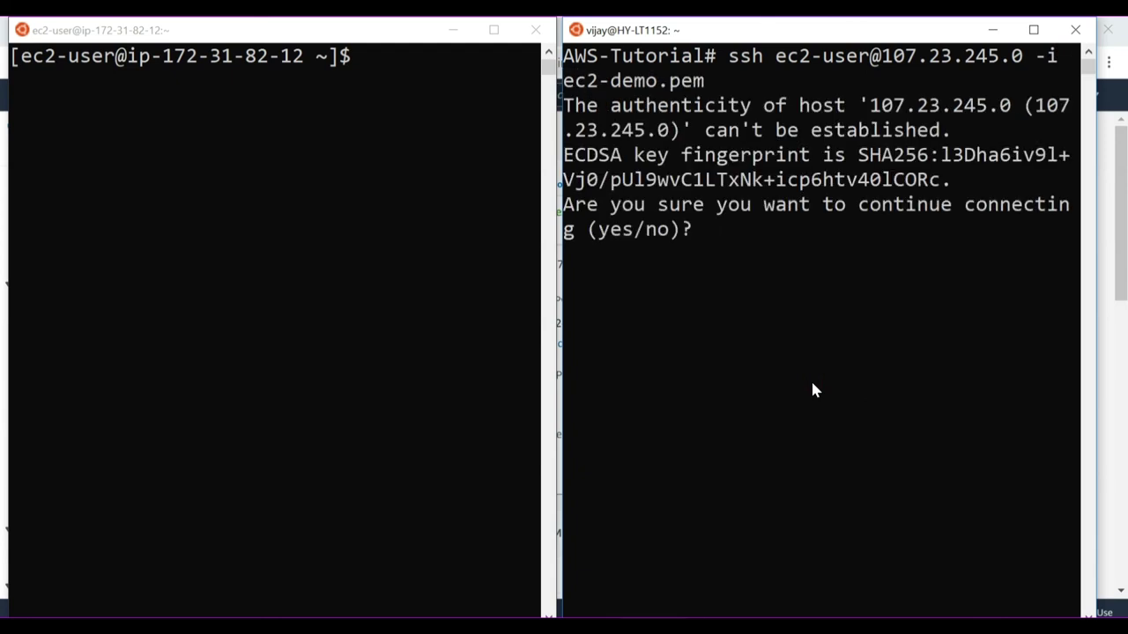
Step: Accept the host key, clear the screen, and return to the fs-cdfdd538 EFS page
type("yes")
key("Return")
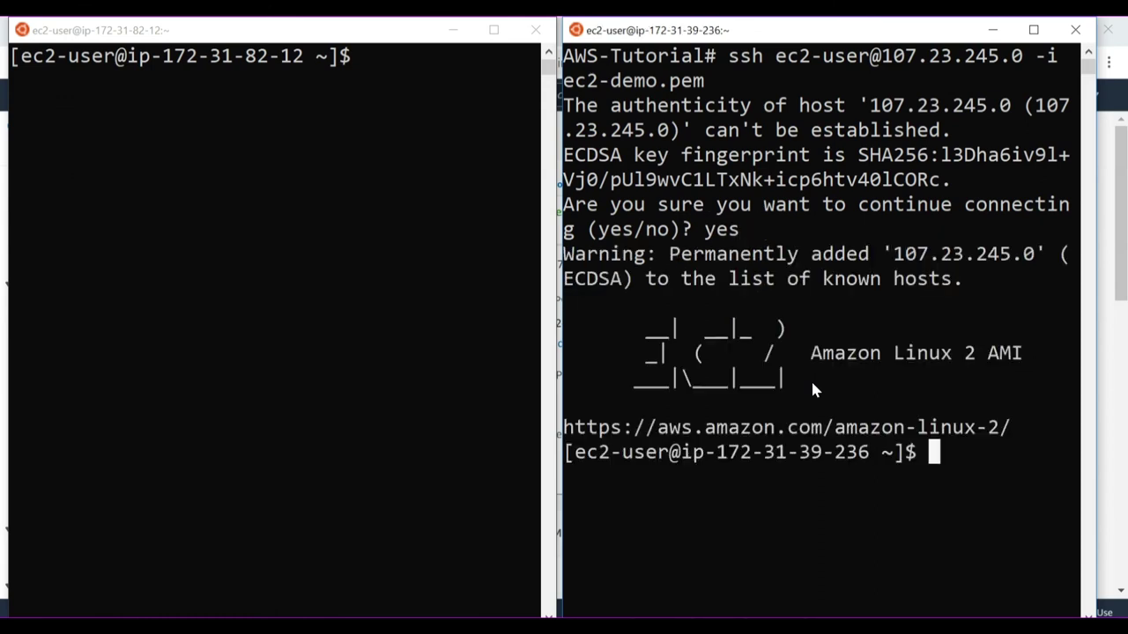
type("clear")
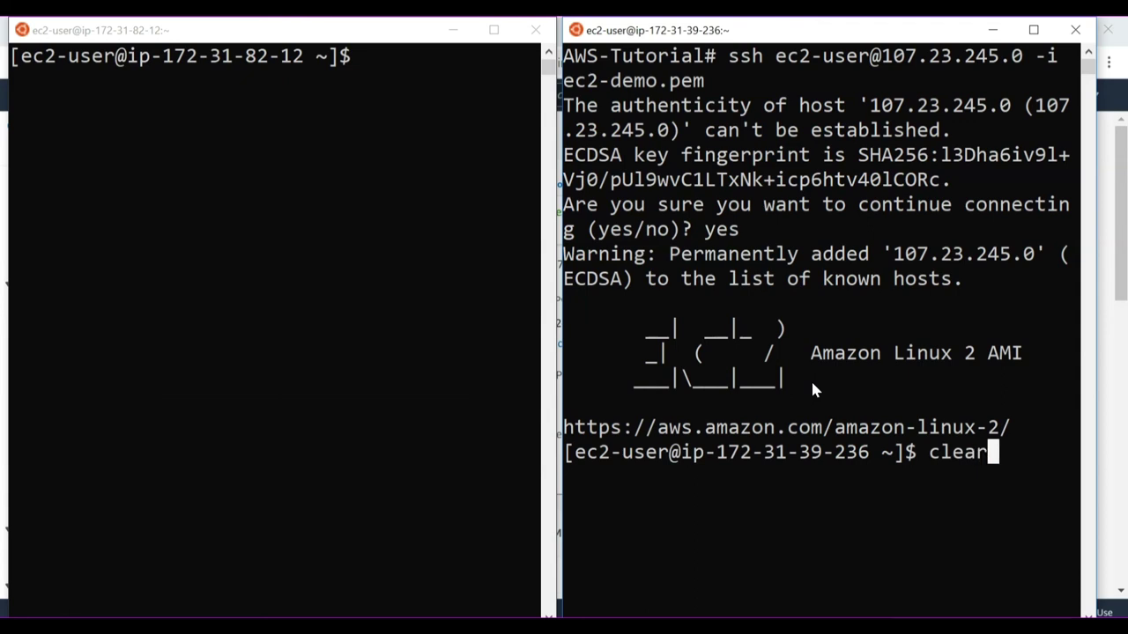
key("Return")
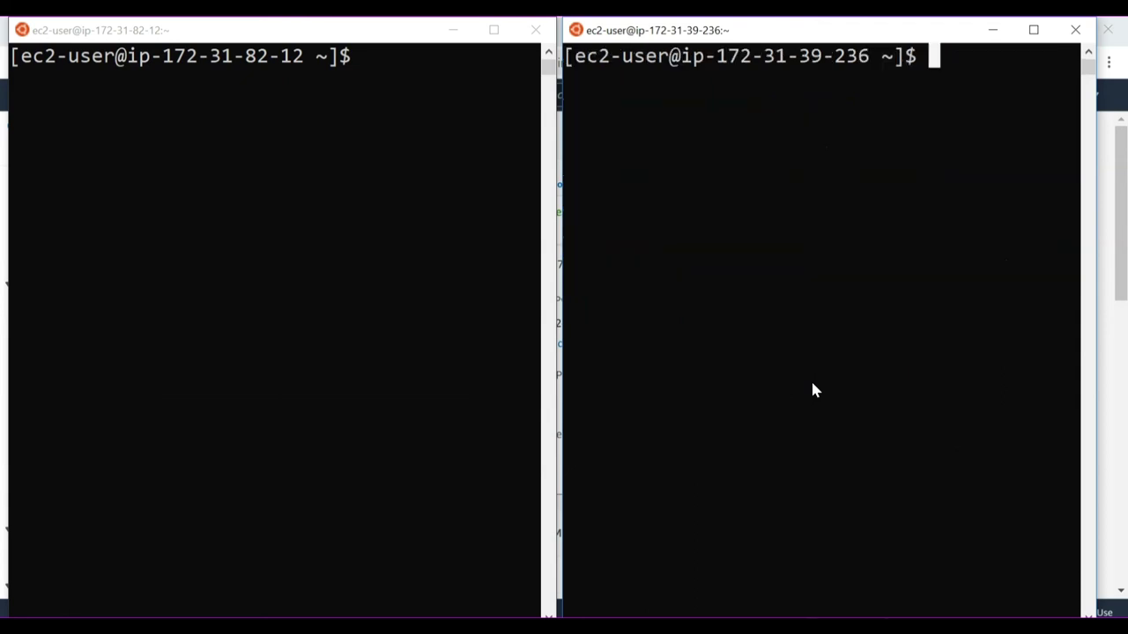
key("alt+Tab")
key("alt+Tab")
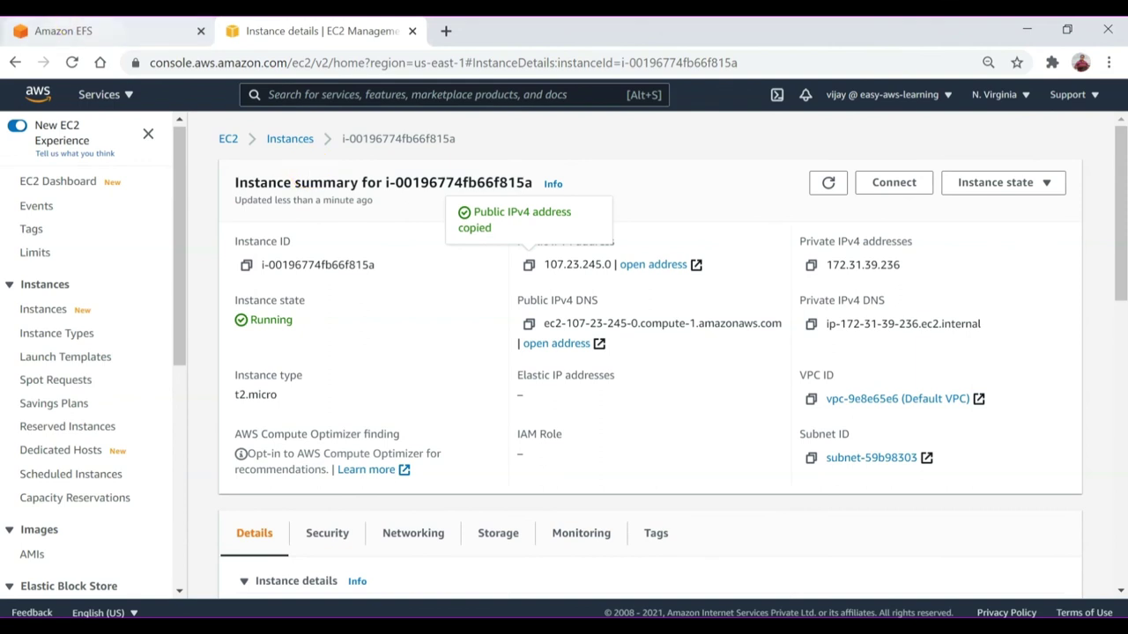
left_click(63, 31)
scroll(451, 383, "down", 2)
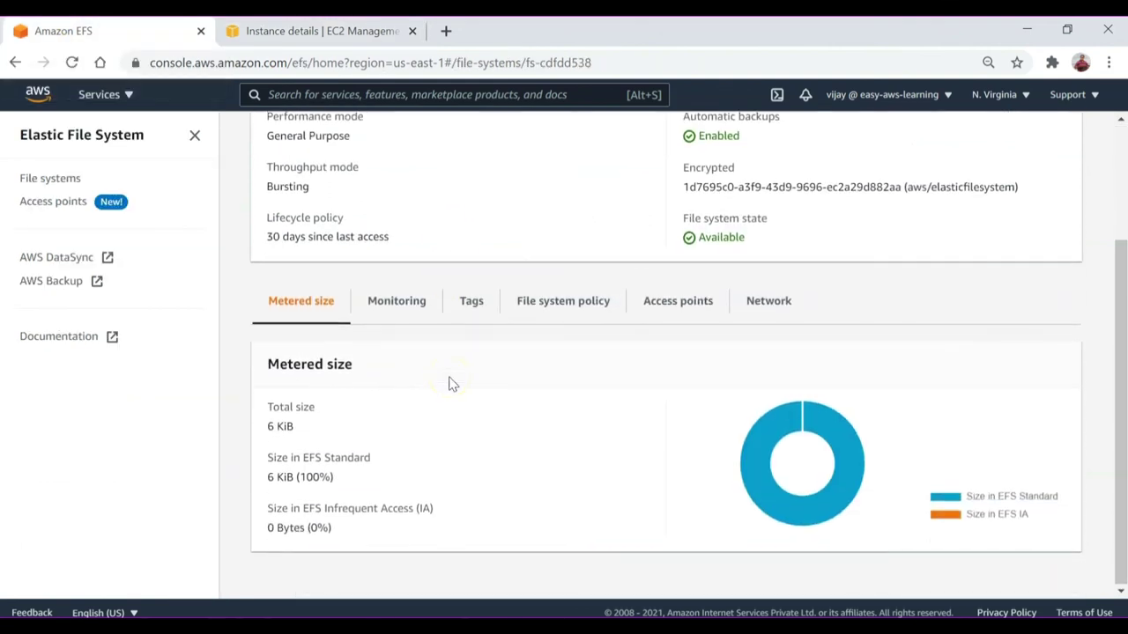
scroll(405, 383, "up", 3)
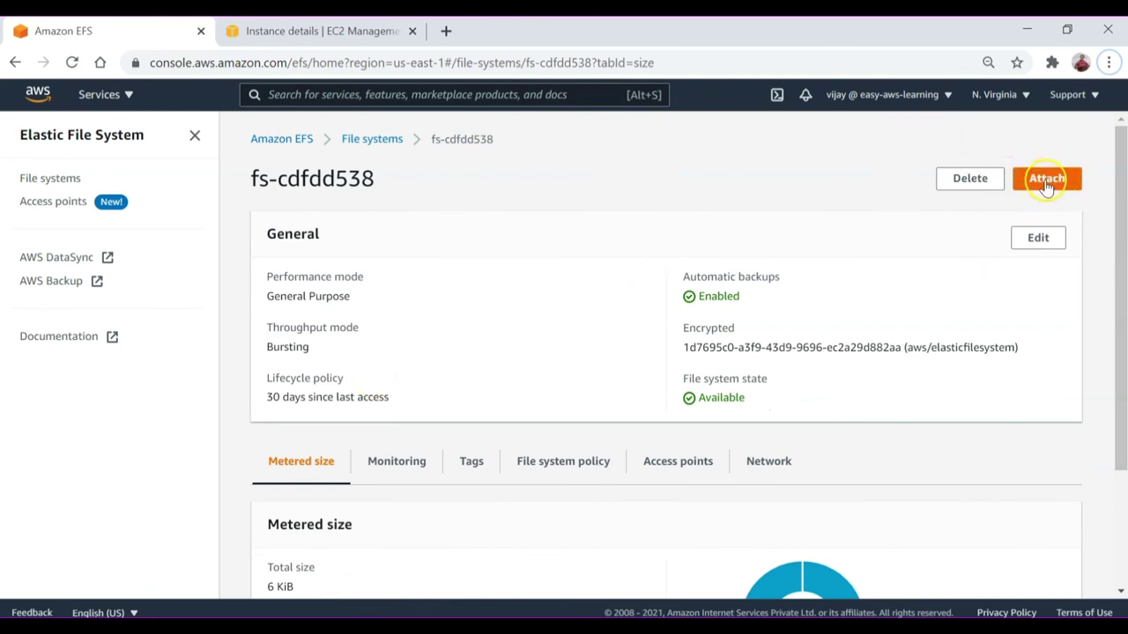
Step: Show fs-cdfdd538's Attach mount commands and open the 'Mounting EFS file systems' user guide
left_click(1047, 181)
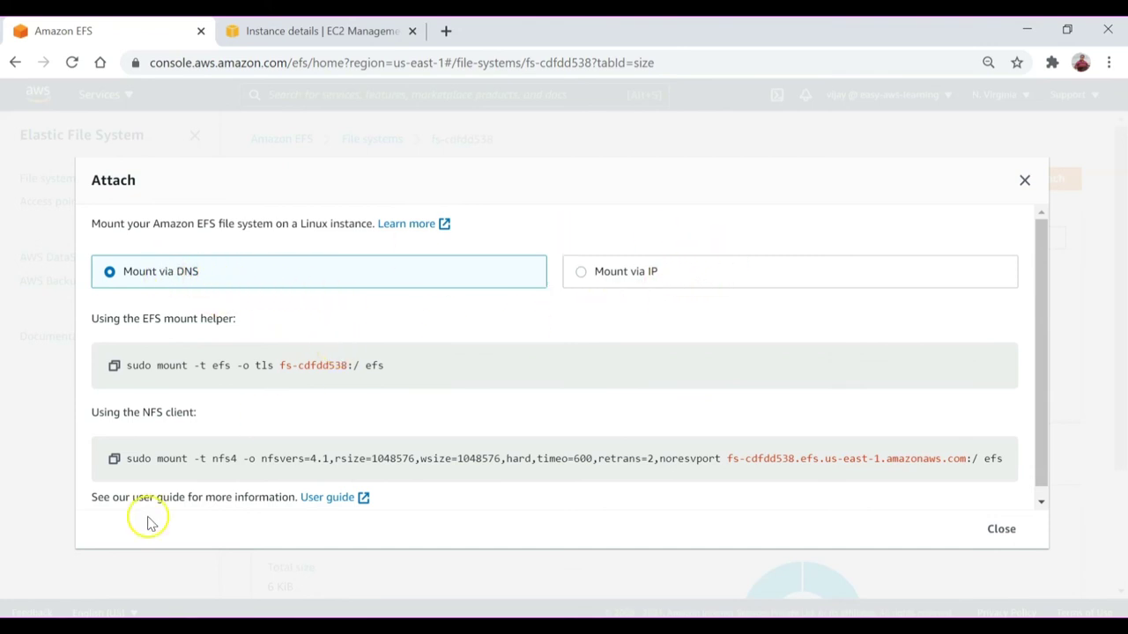
left_click(335, 498)
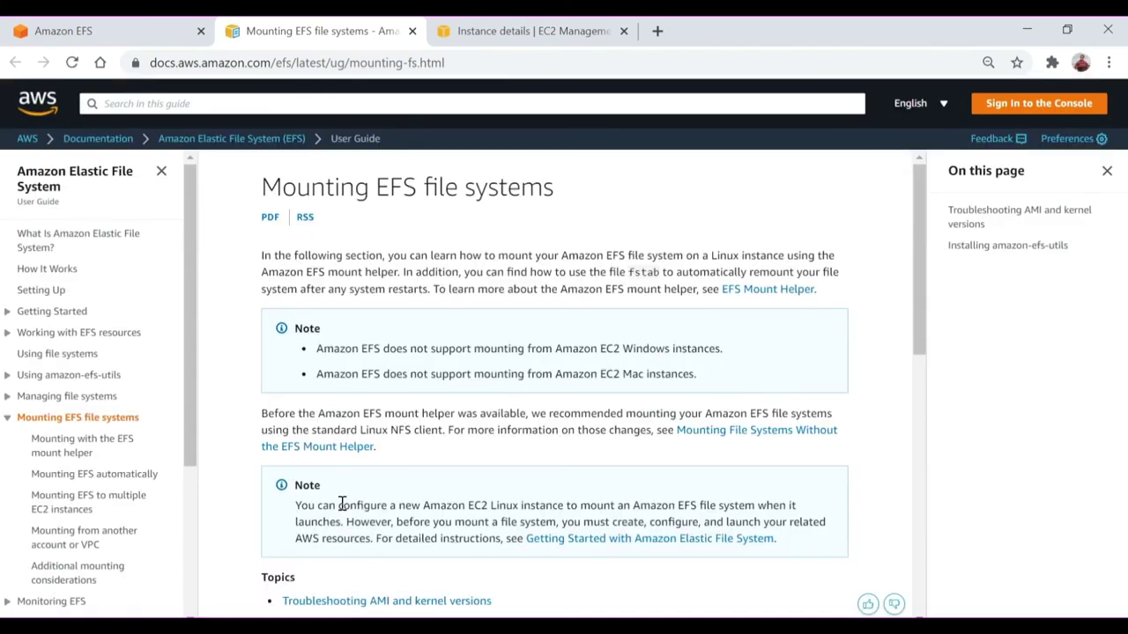
Step: Navigate the mounting guide to the amazon-efs-utils installation page for Amazon Linux
scroll(470, 353, "down", 3)
left_click(465, 336)
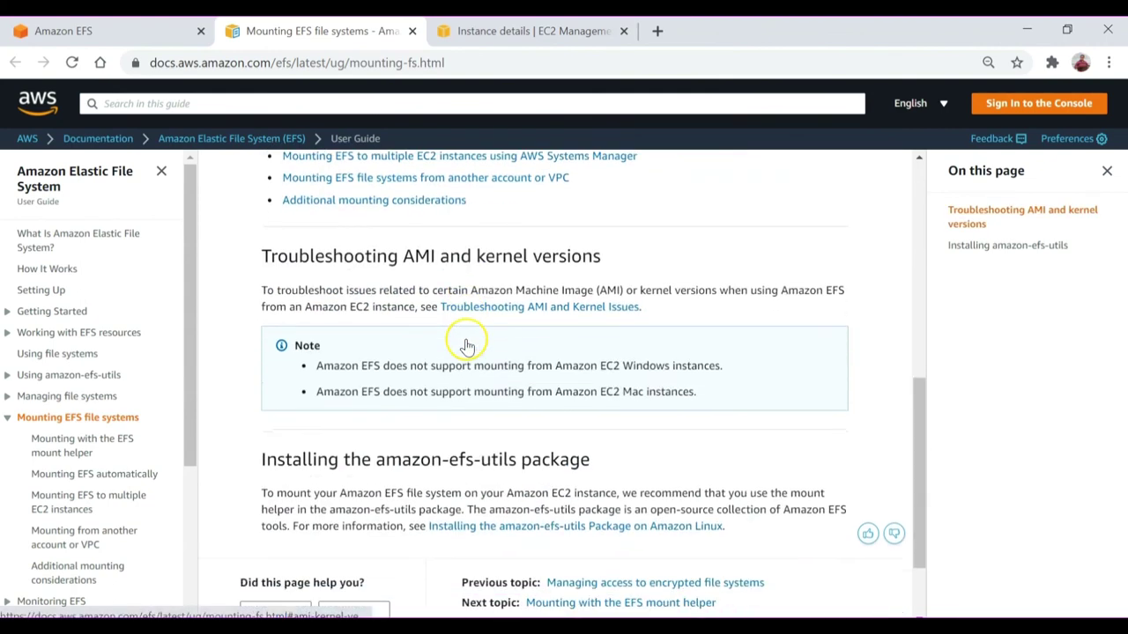
scroll(467, 347, "down", 2)
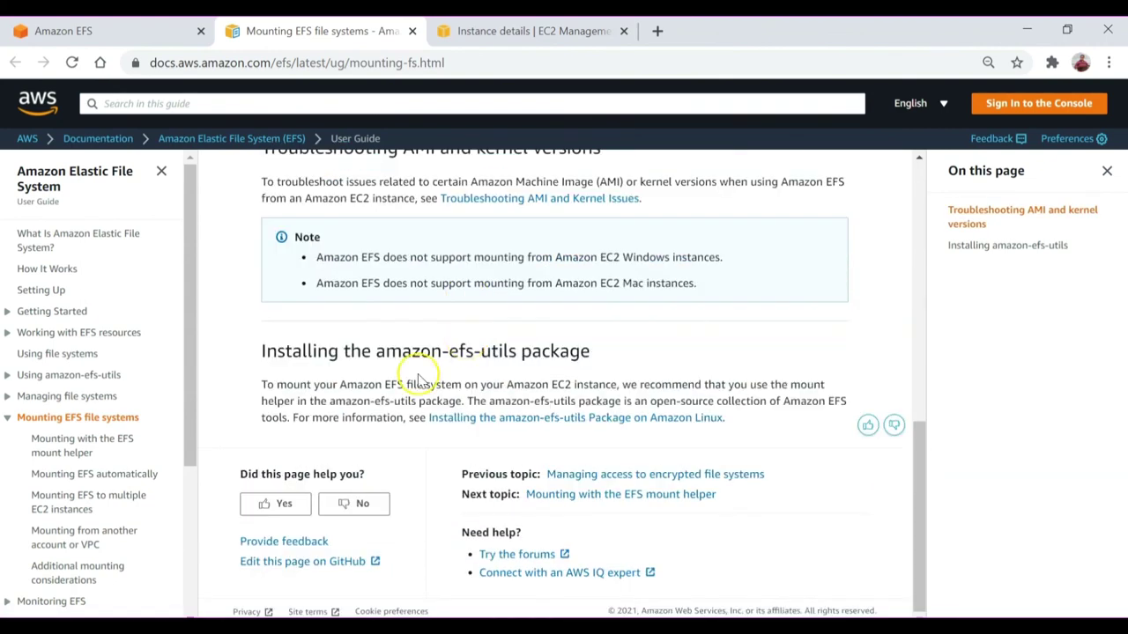
left_click_drag(384, 351, 584, 351)
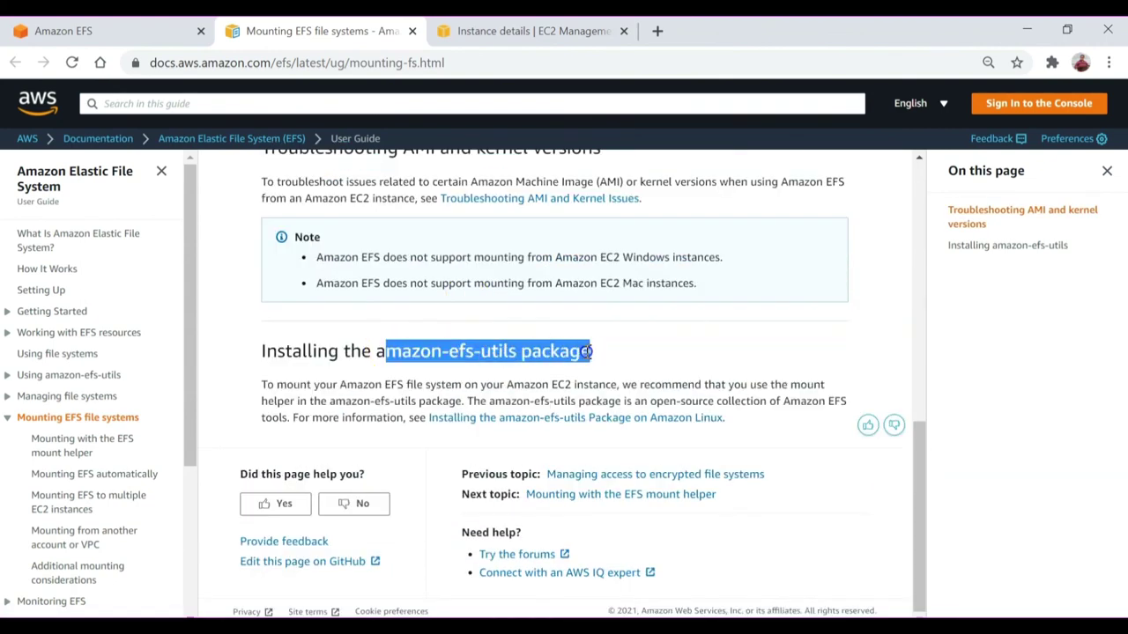
left_click(561, 420)
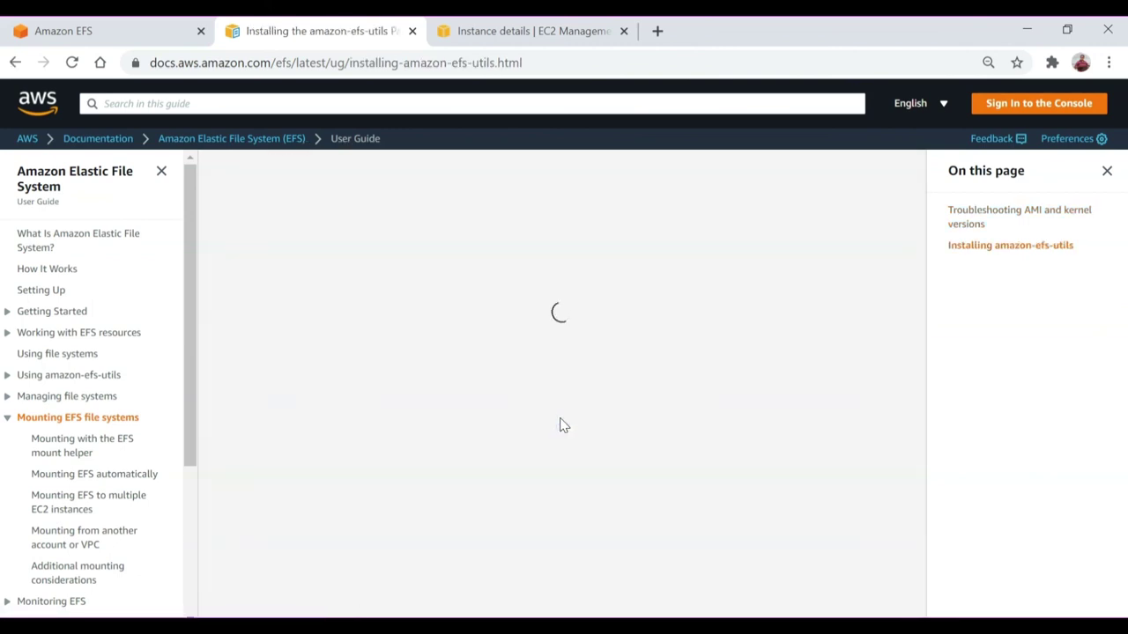
Step: Copy the install command sudo yum install -y amazon-efs-utils
scroll(562, 426, "down", 2)
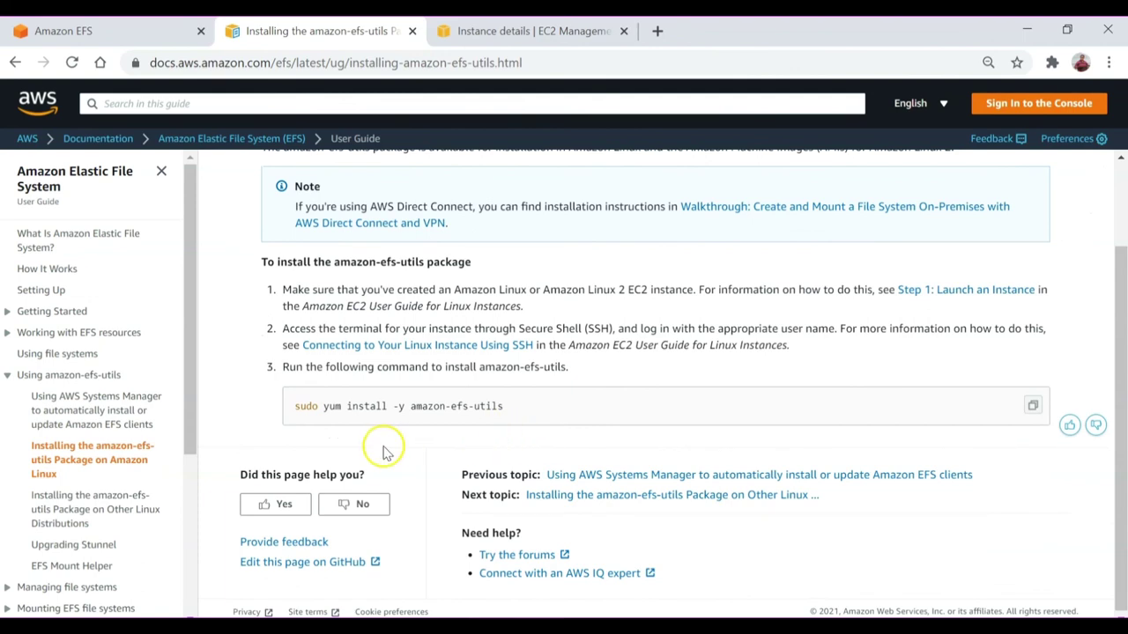
double_click(335, 419)
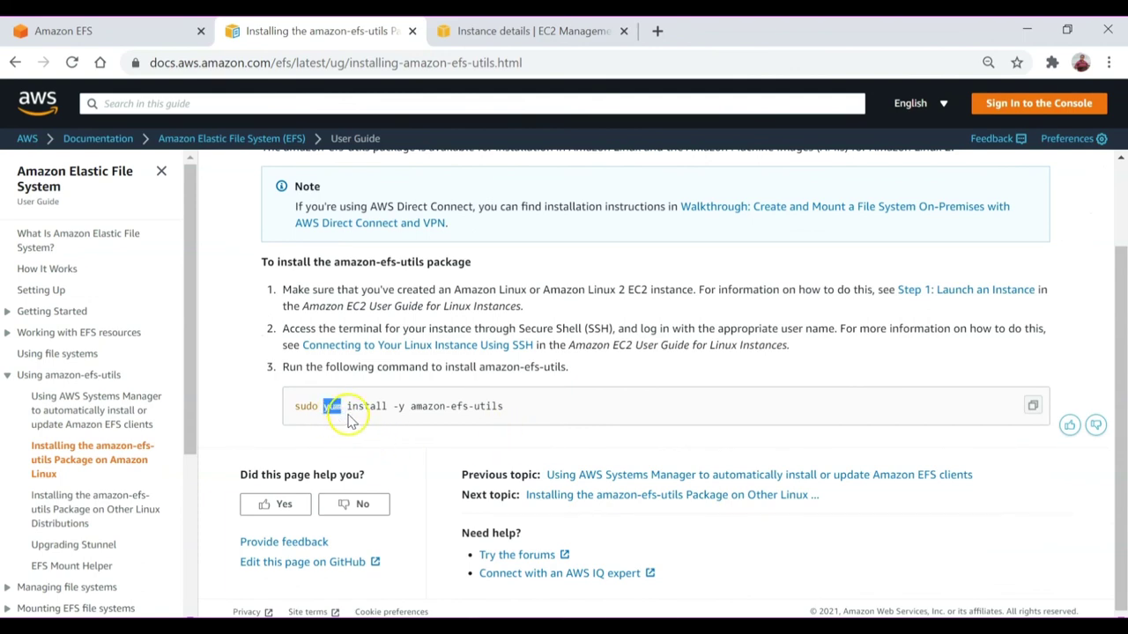
scroll(370, 414, "up", 2)
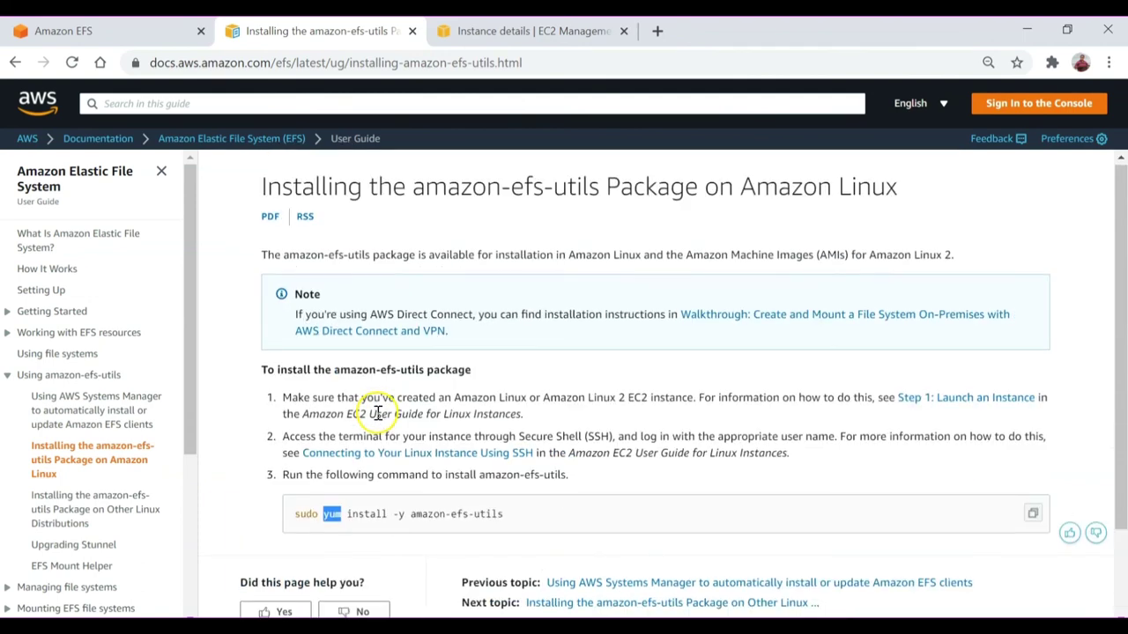
scroll(483, 415, "down", 2)
scroll(485, 419, "up", 2)
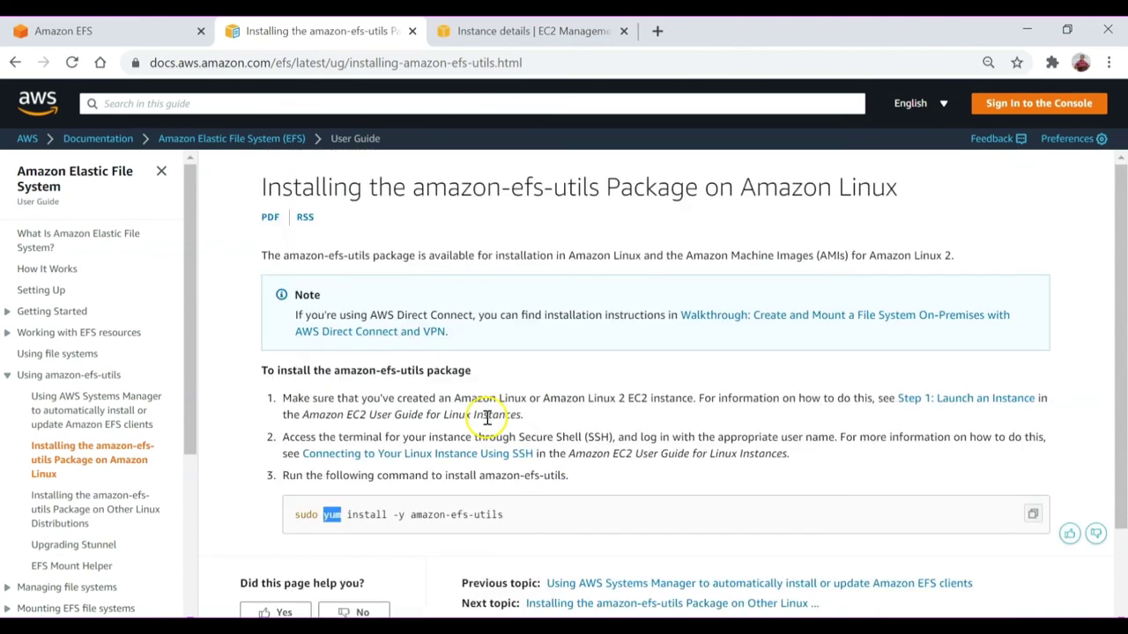
scroll(487, 418, "down", 2)
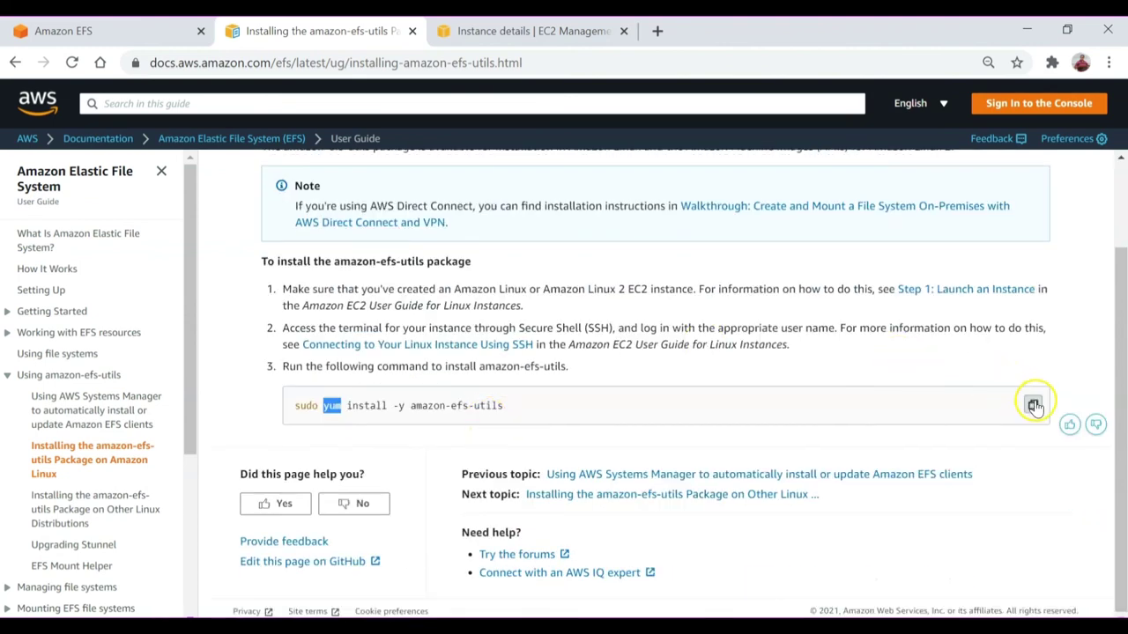
left_click(1034, 404)
key("alt+Tab")
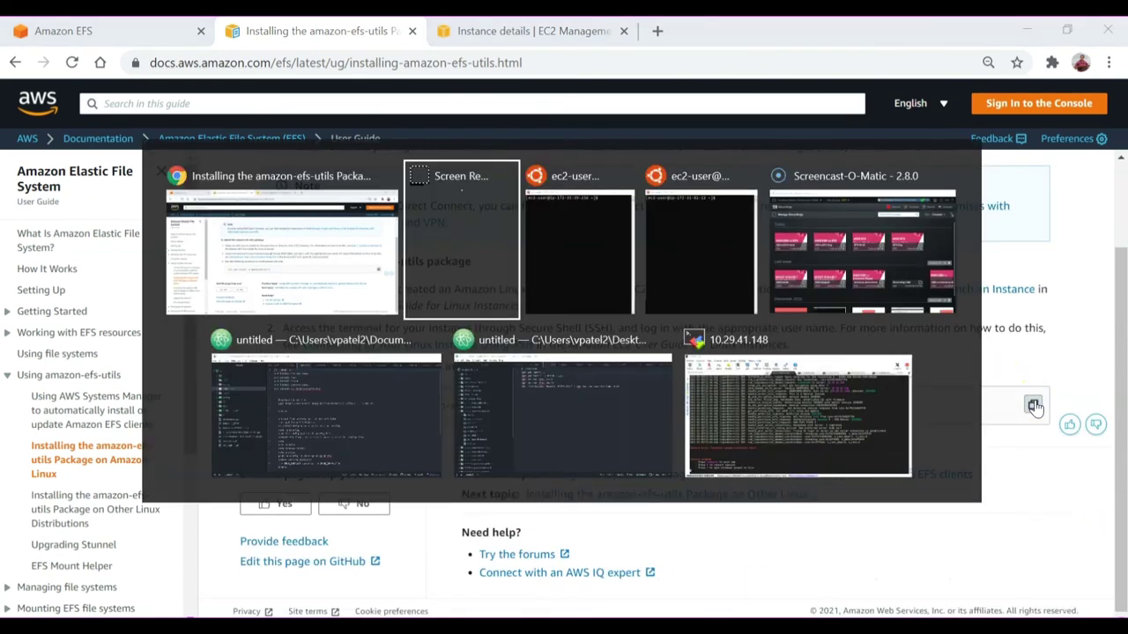
key("Tab")
key("alt+Tab")
key("Tab")
key("Tab")
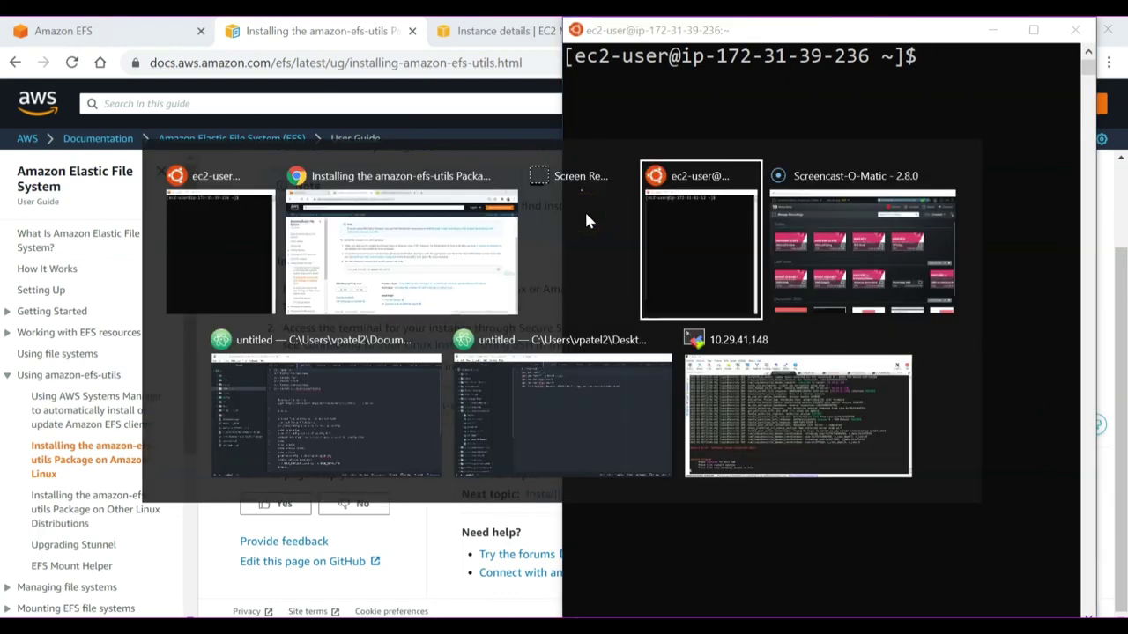
right_click(285, 179)
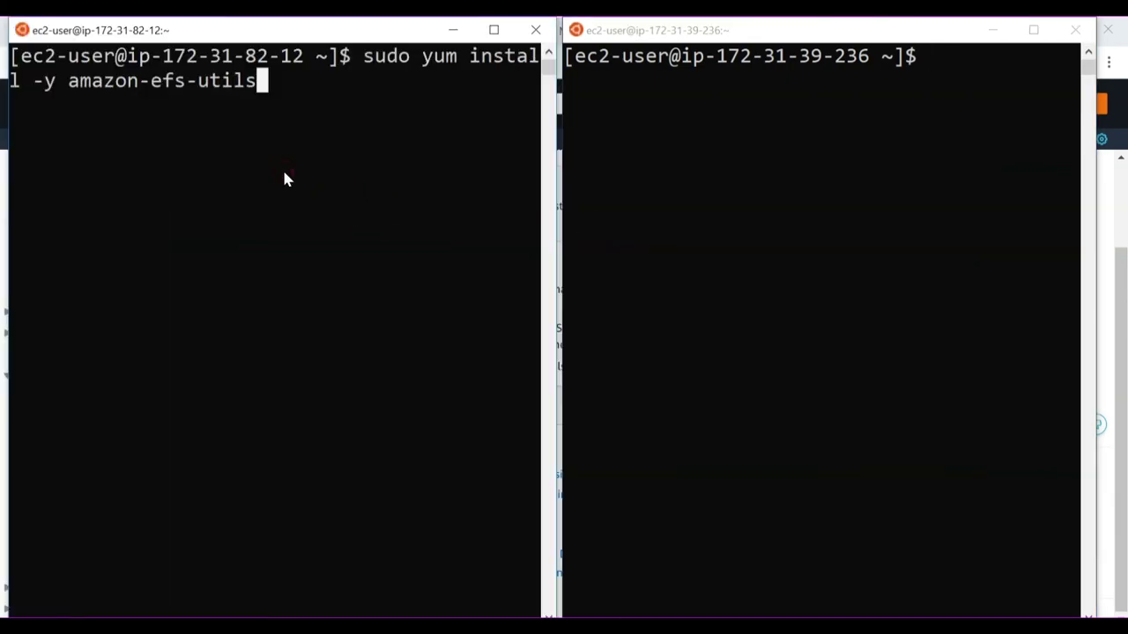
key("Return")
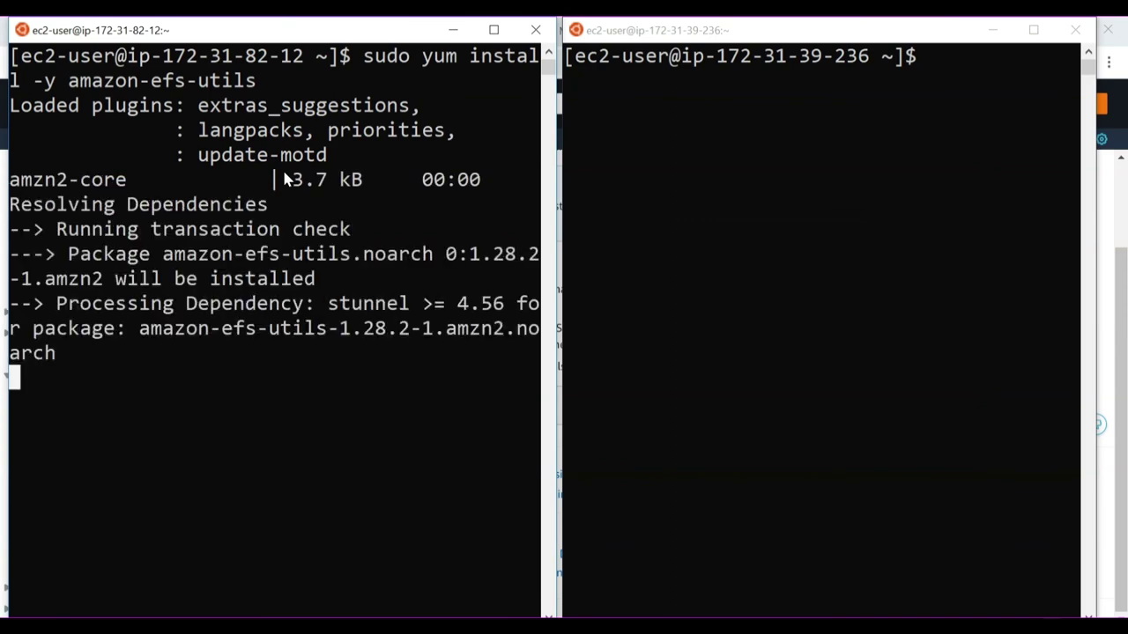
left_click(694, 188)
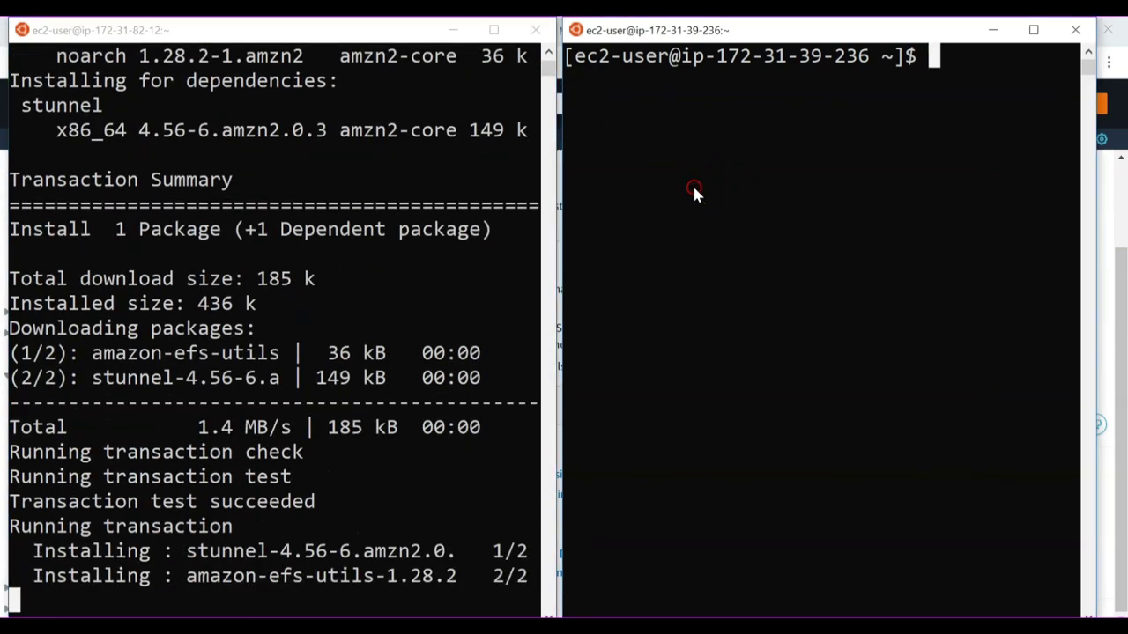
right_click(692, 184)
key("Return")
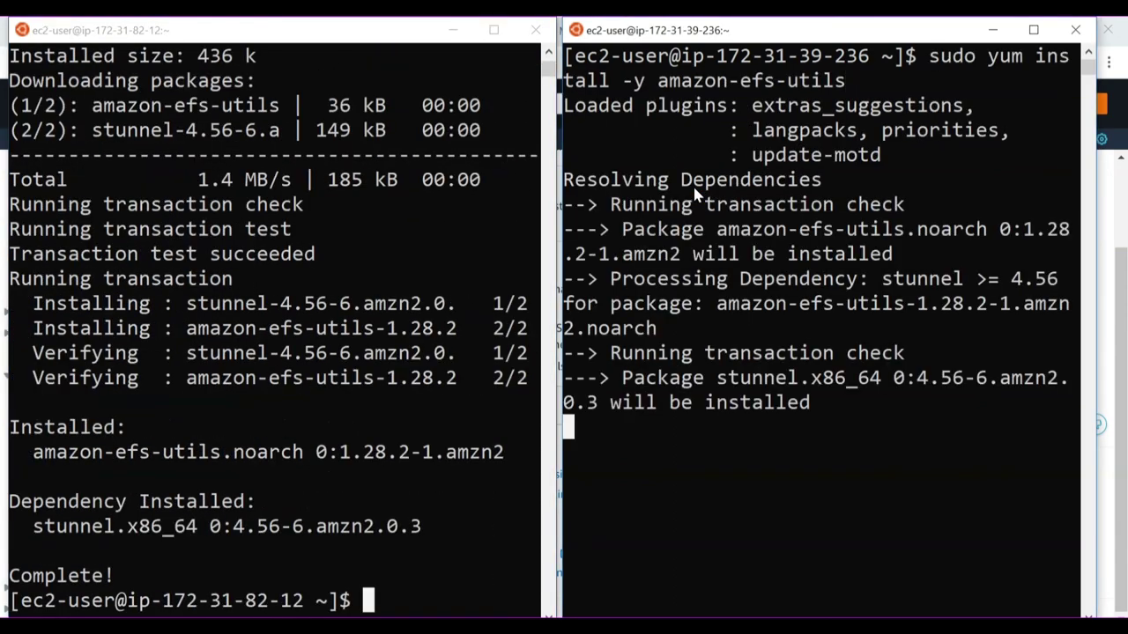
left_click(372, 280)
type("clea")
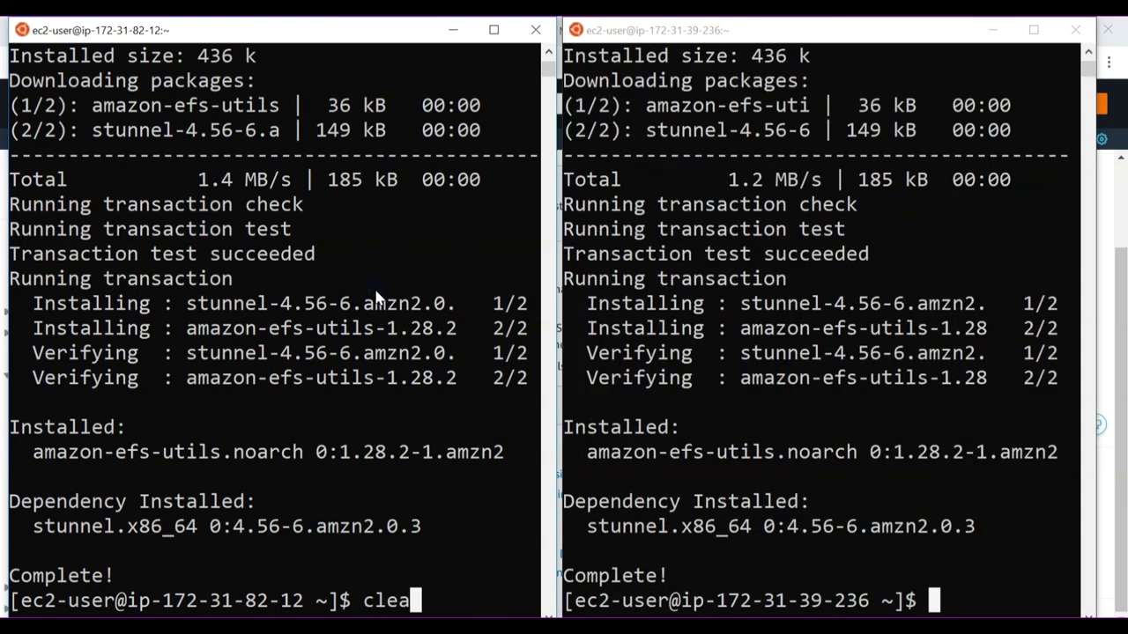
type("r")
key("Return")
key("Return")
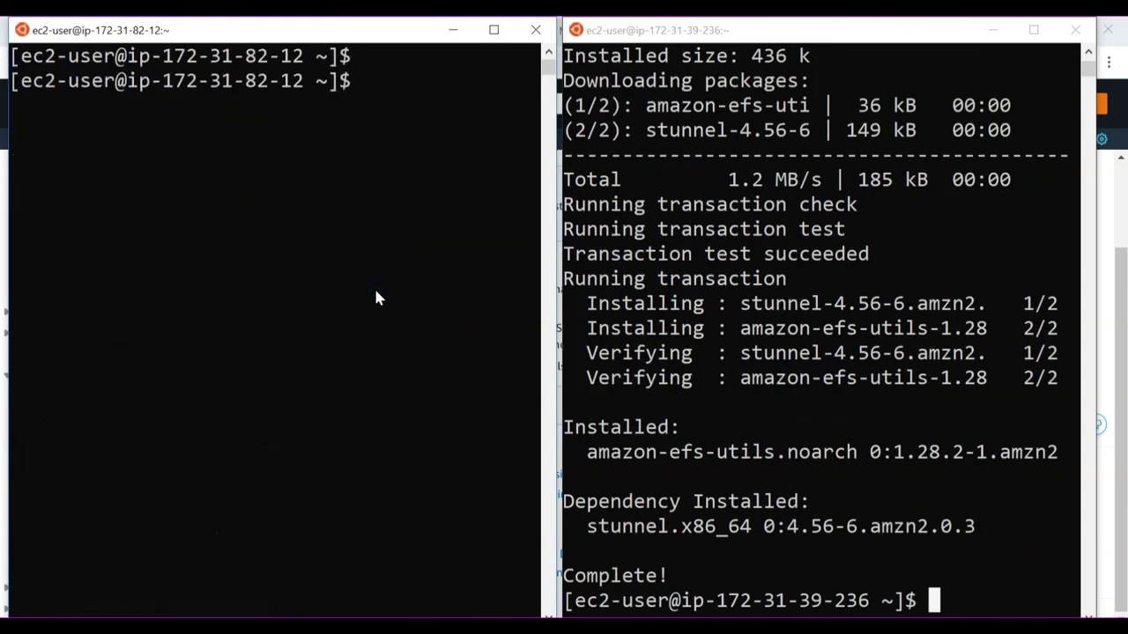
left_click(749, 378)
type("clea")
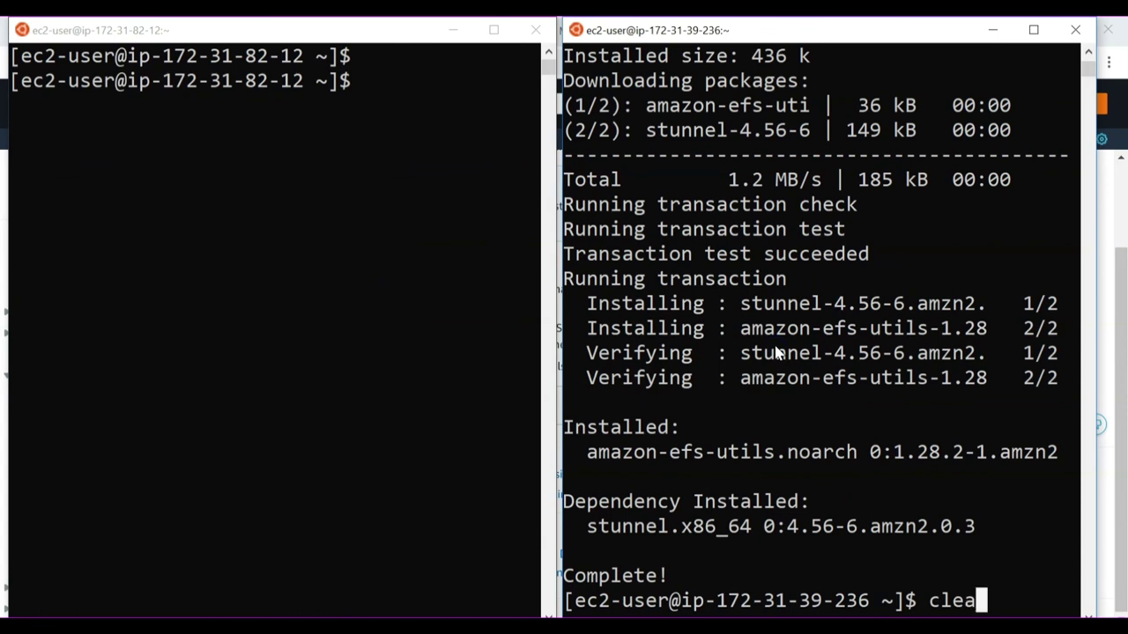
type("r")
key("Return")
key("Return")
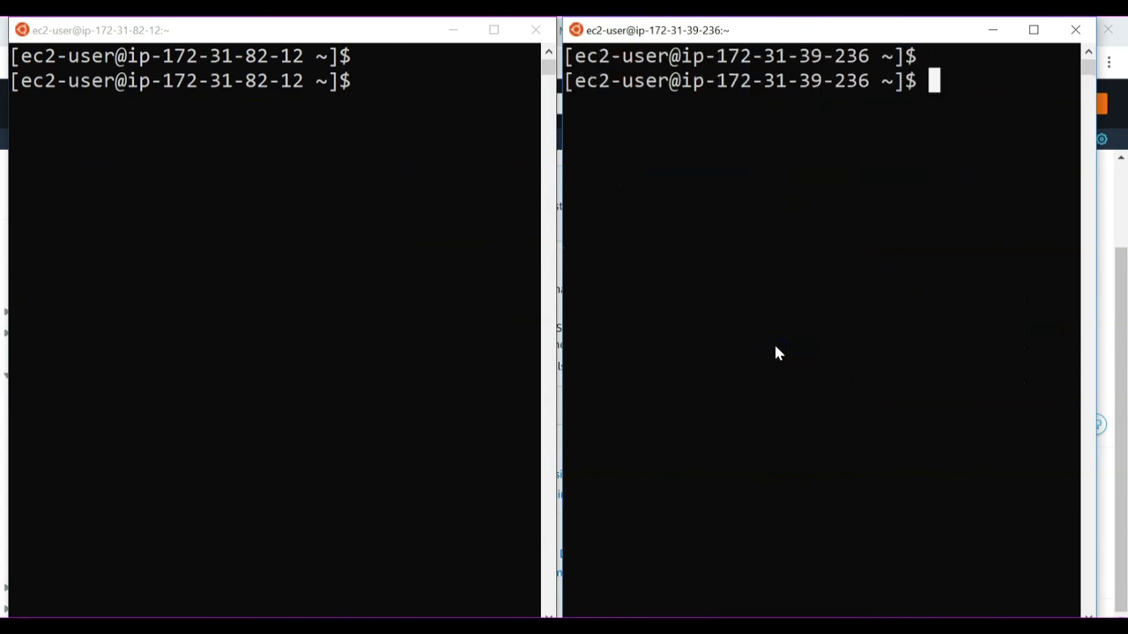
key("alt+Tab")
key("alt+Tab")
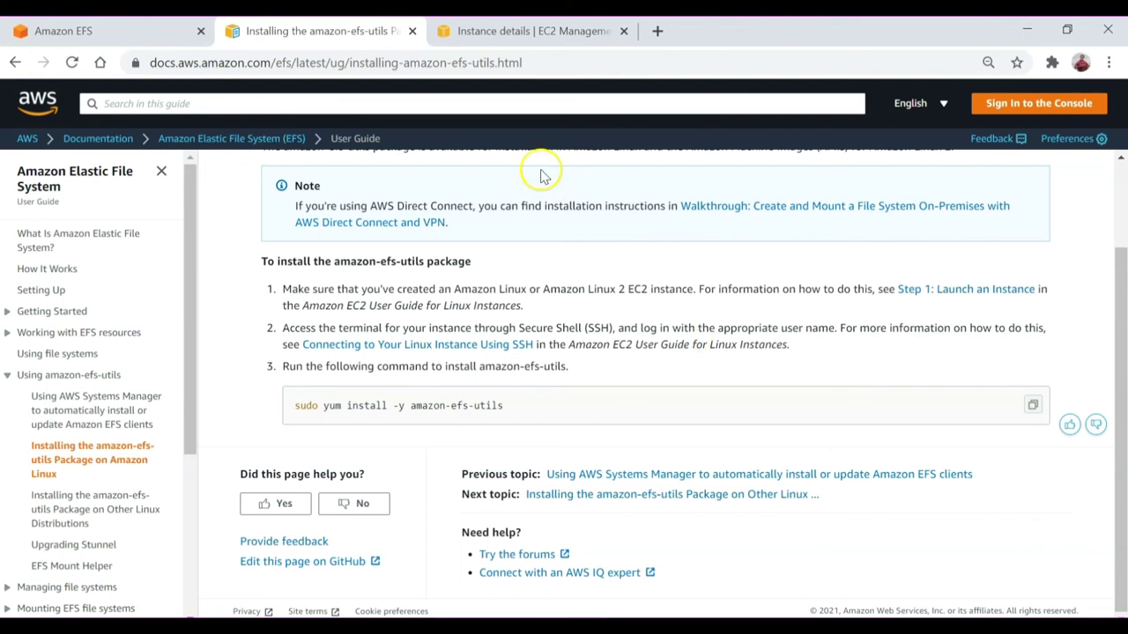
Step: Copy the EFS mount helper command, then try mkdir /data in an instance terminal
left_click(118, 28)
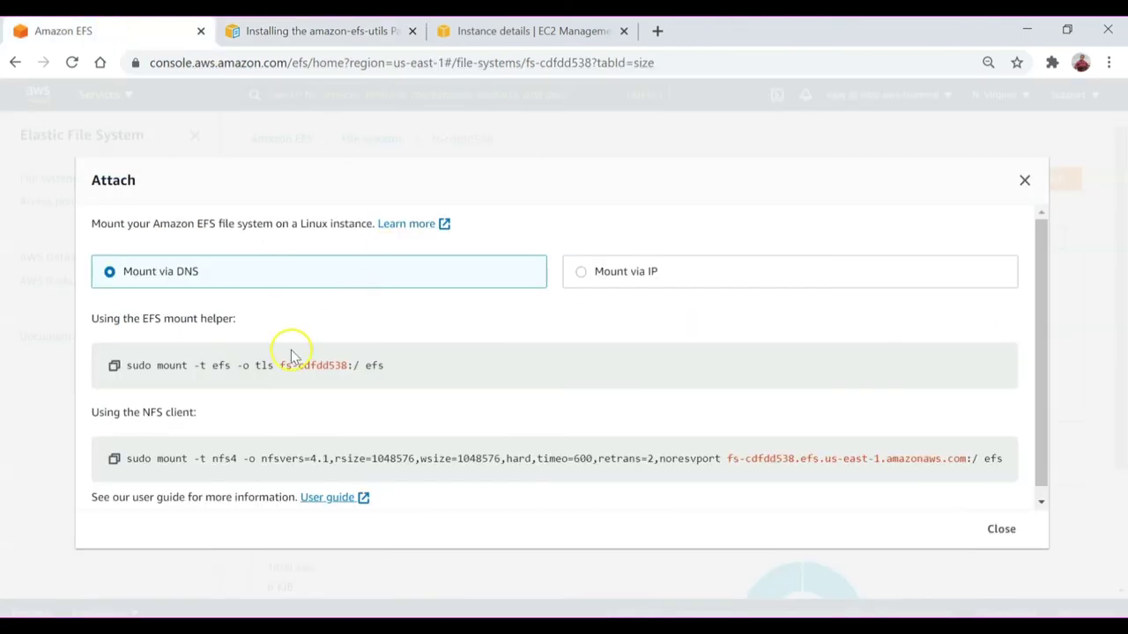
left_click(115, 367)
key("alt+Tab")
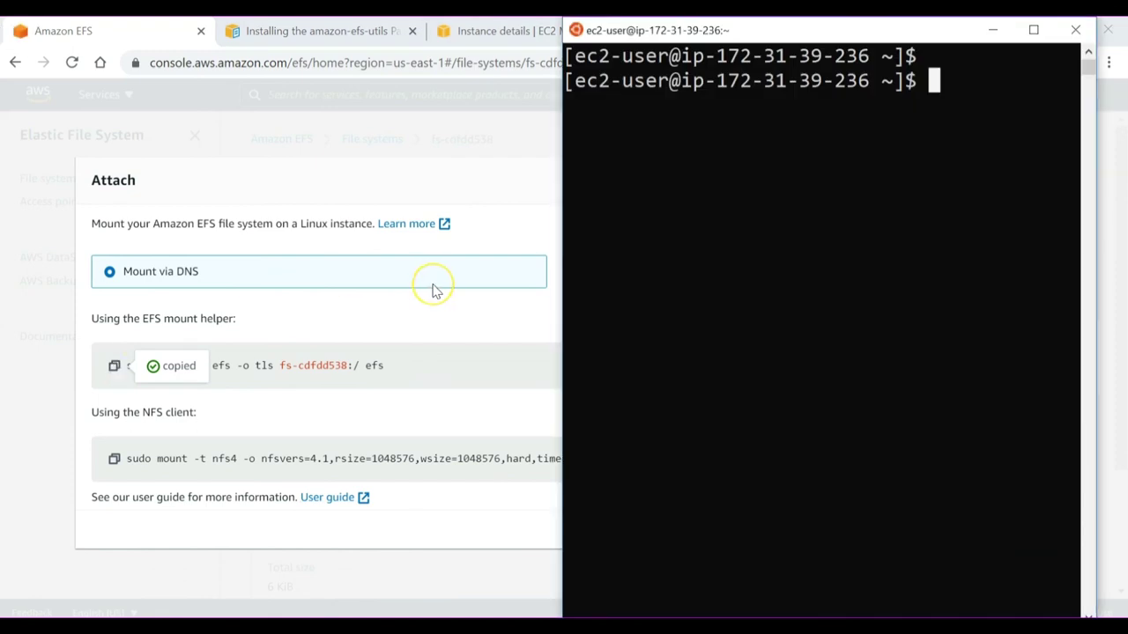
key("alt+Tab")
key("alt+Tab")
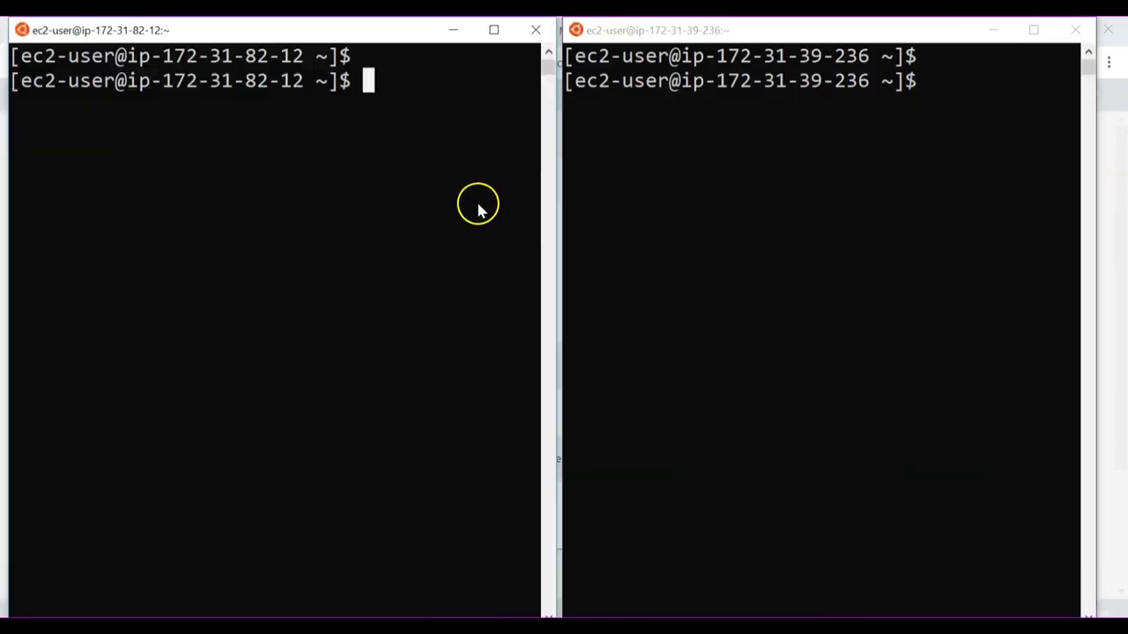
type("m")
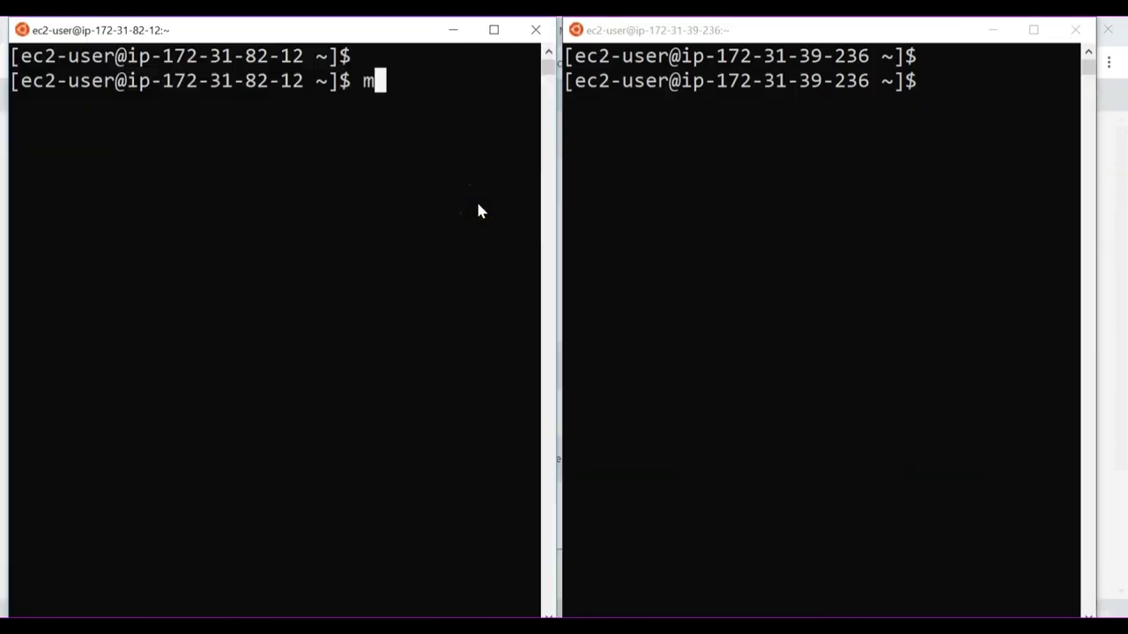
type("kdir")
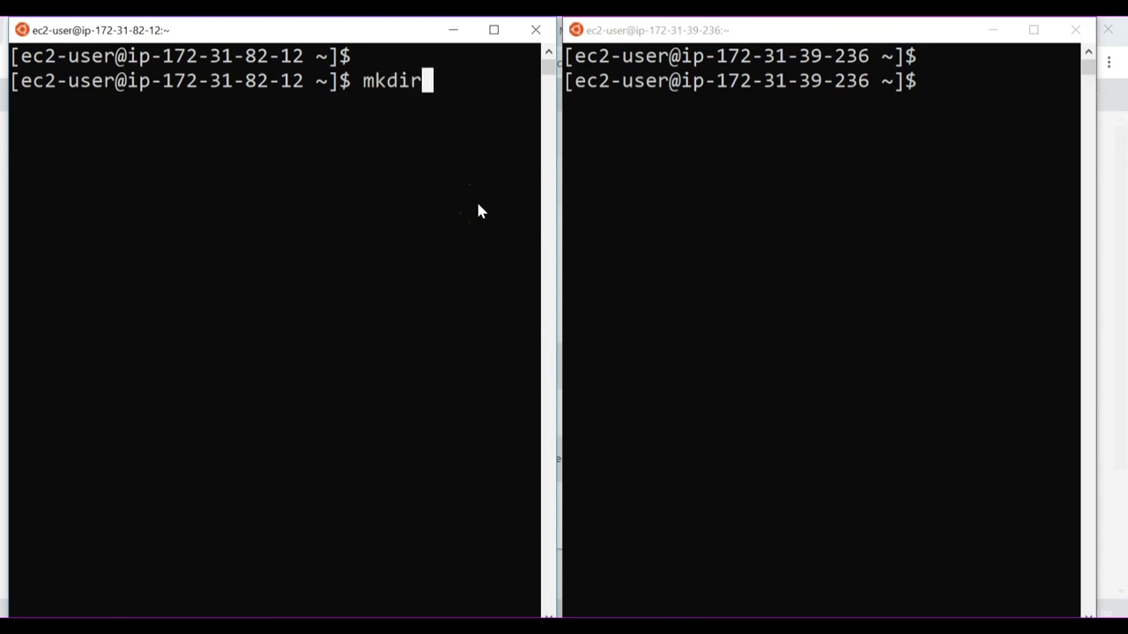
type(" /data")
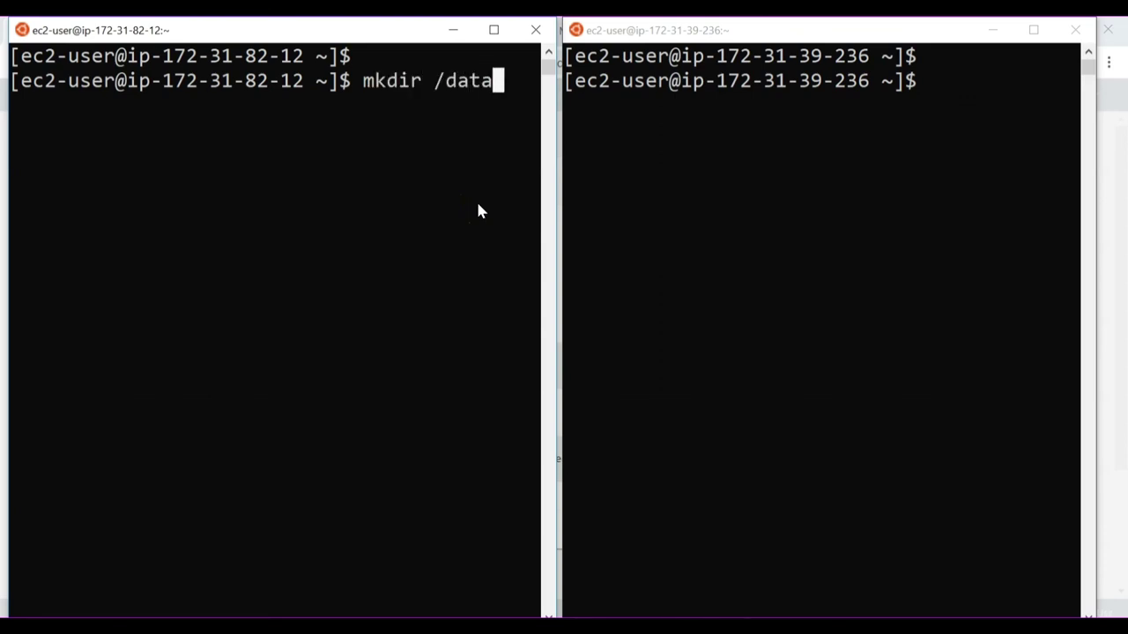
key("Return")
Step: Create /data with sudo mkdir /data on both instances
left_click(477, 205)
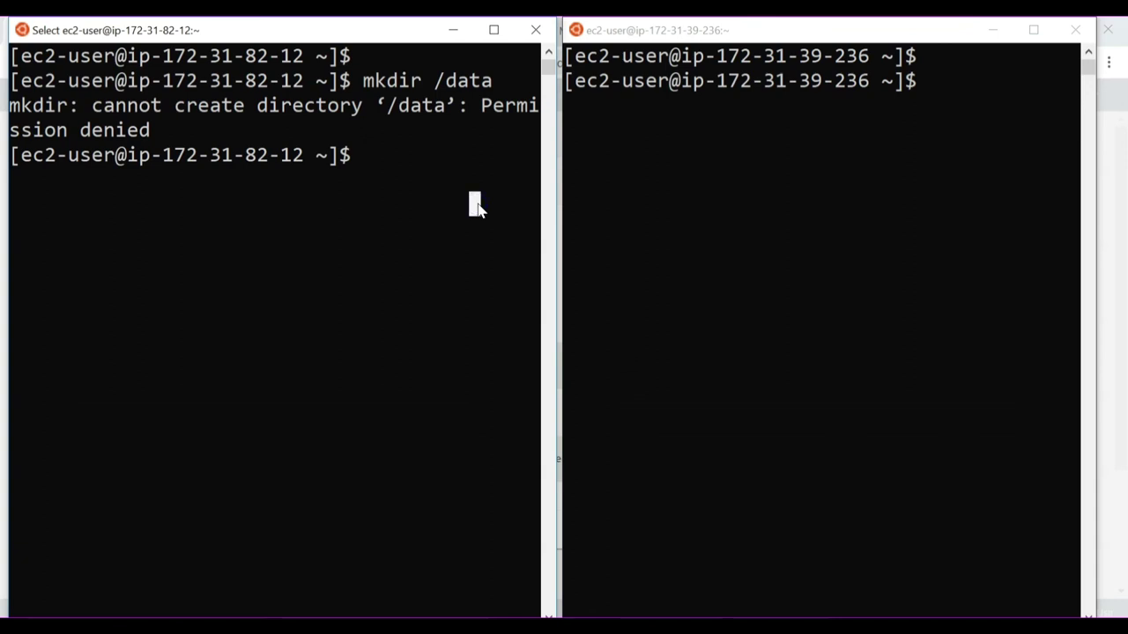
key("Up")
key("Home")
type("s")
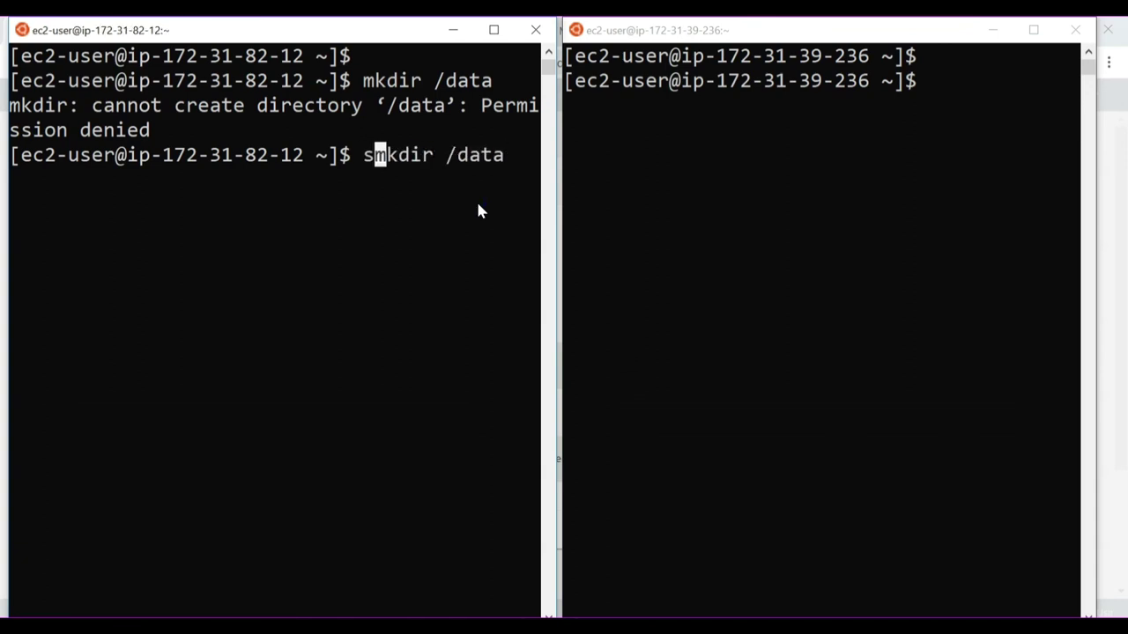
type("udo")
key("Return")
left_click(745, 265)
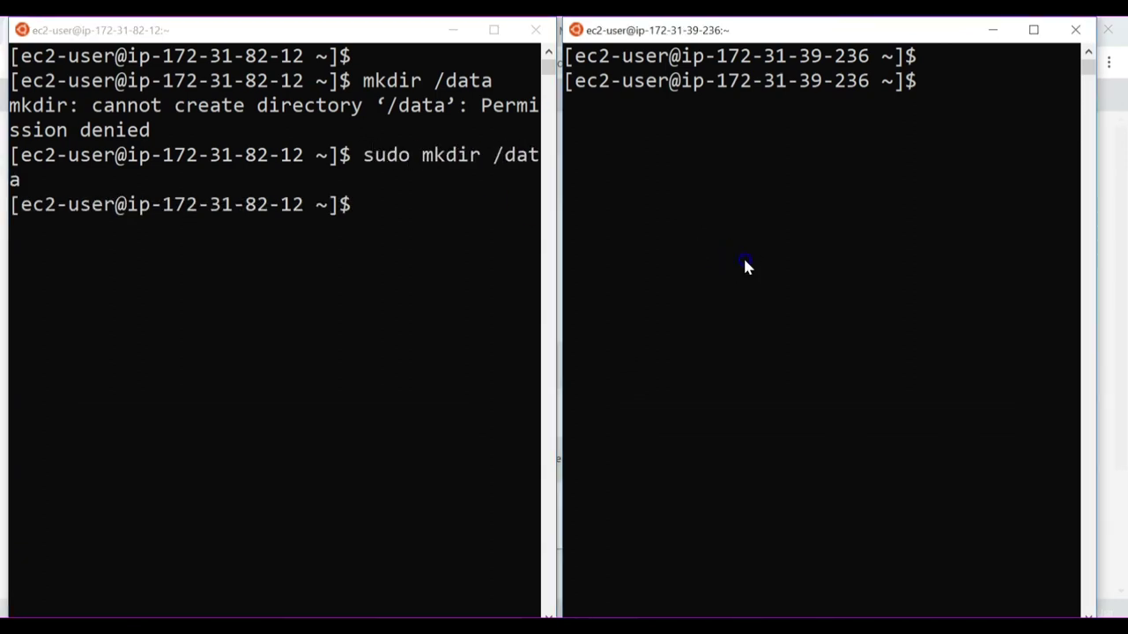
type("sudo mkdir ")
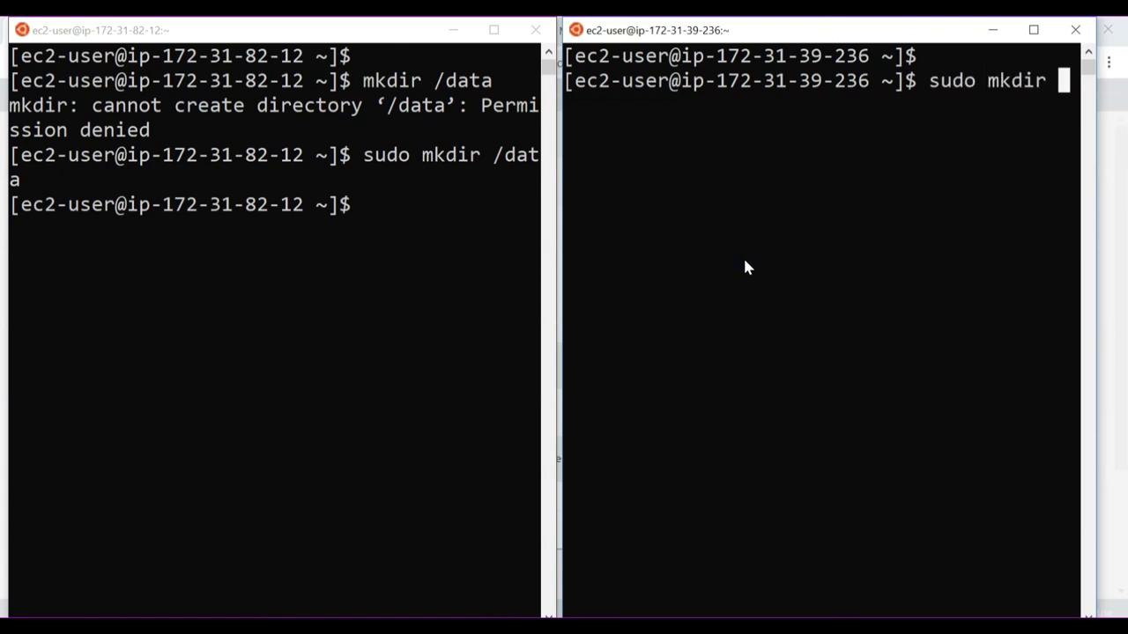
type("/data")
key("Return")
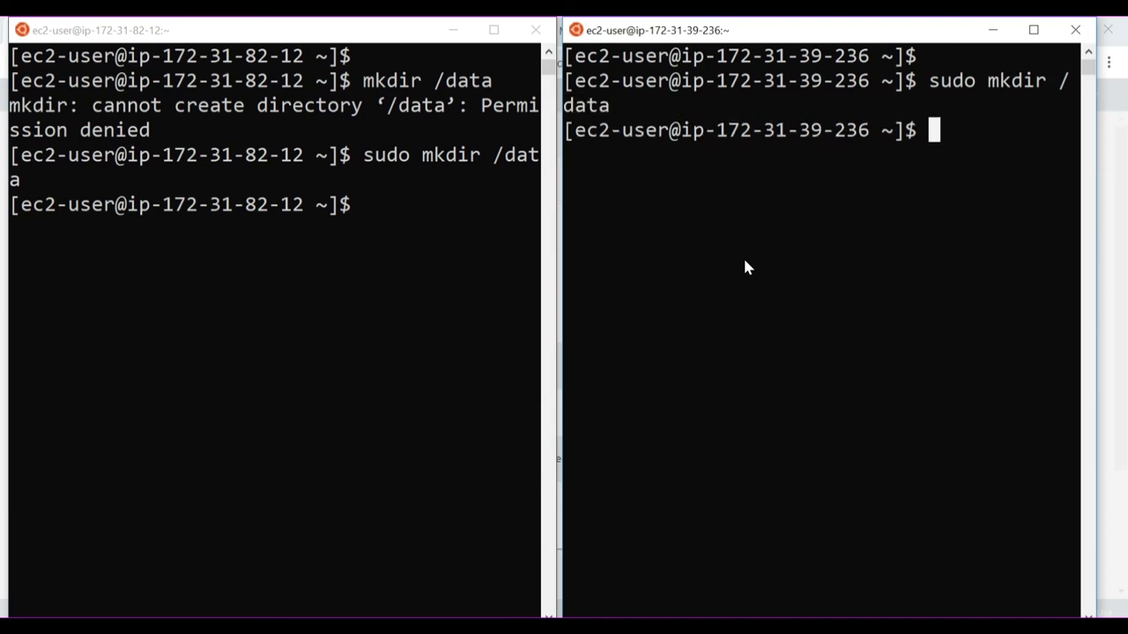
Step: Copy fs-cdfdd538's EFS mount helper command again from the browser
left_click(234, 232)
key("alt+Tab")
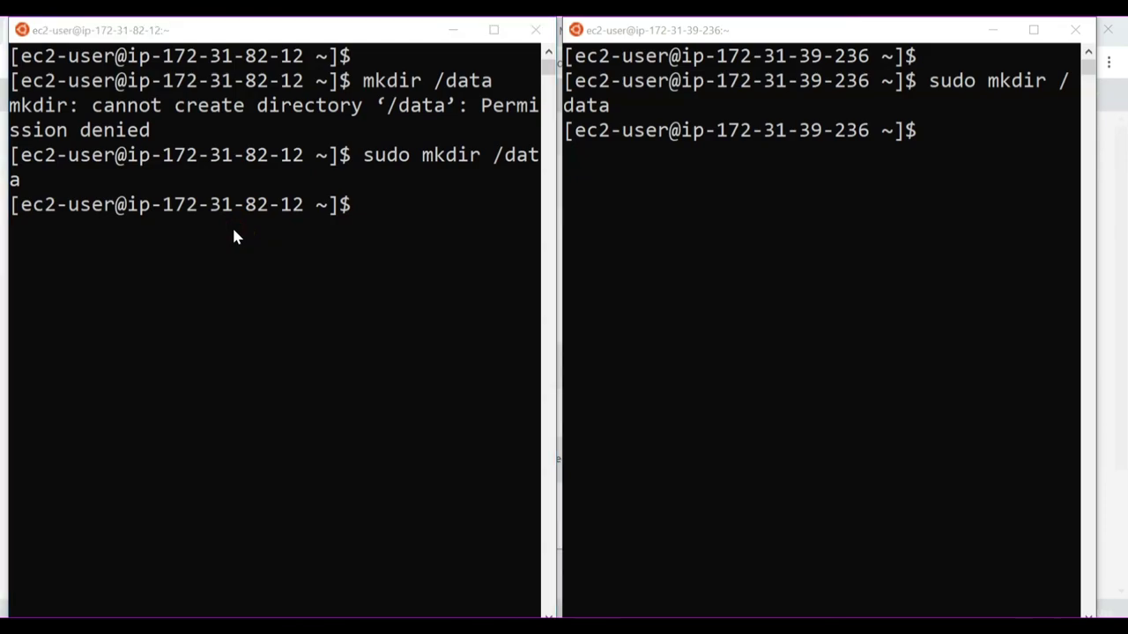
key("alt+Tab")
key("Tab")
left_click(113, 370)
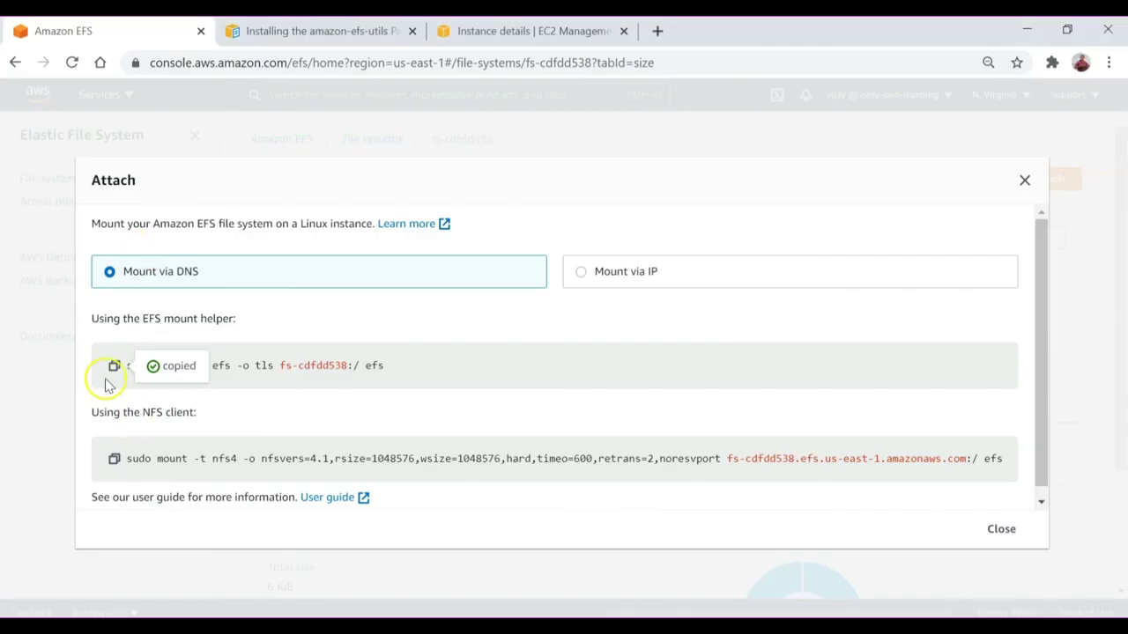
Step: Run the pasted mount command targeting /data/ on the first instance; it fails with 'Connection reset by peer'
key("alt+Tab")
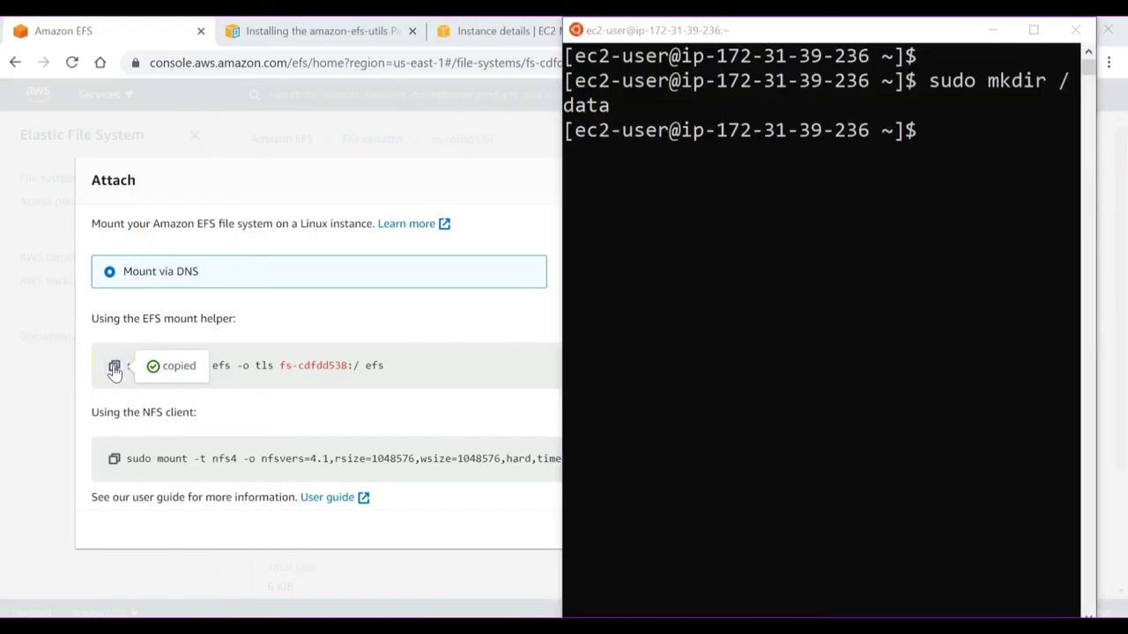
key("alt+Tab")
key("Tab")
right_click(202, 255)
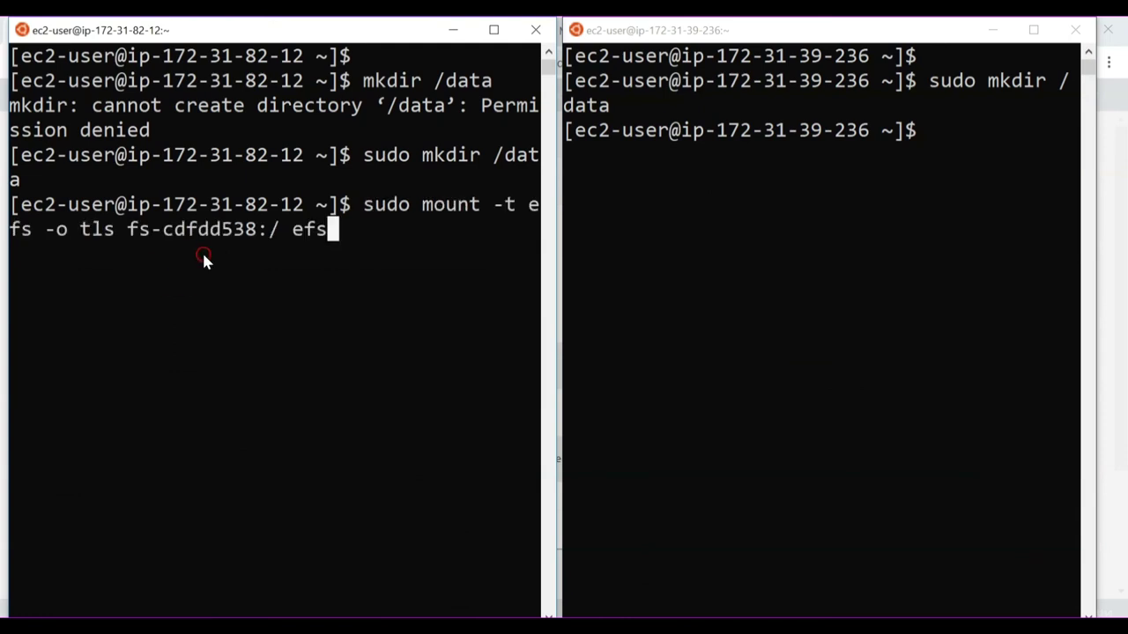
key("BackSpace")
key("BackSpace")
key("BackSpace")
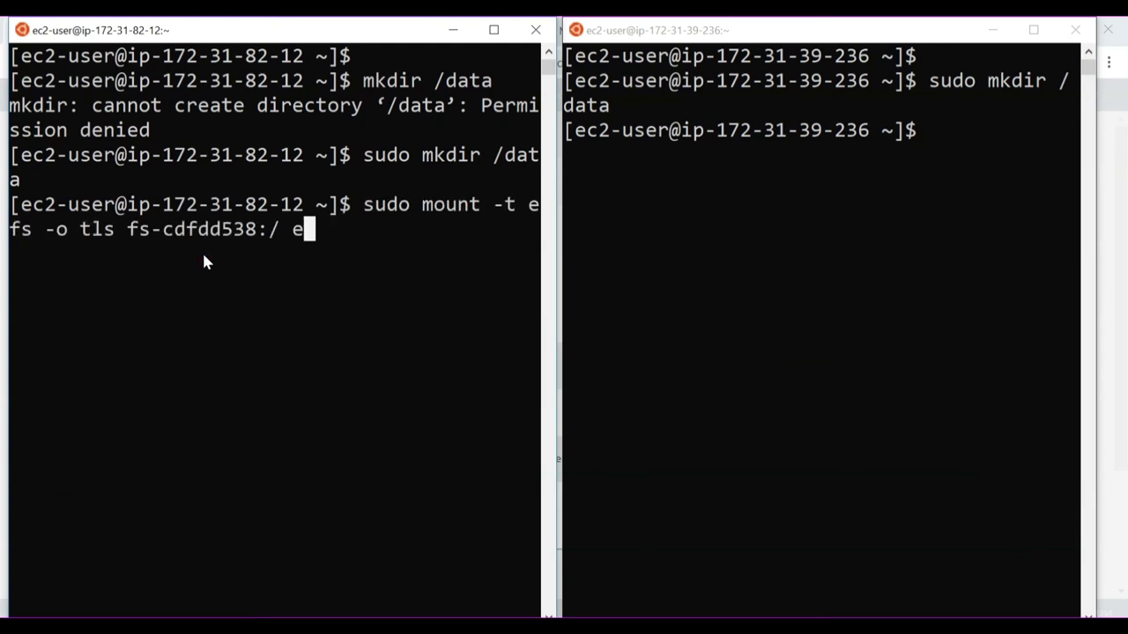
type("/data/")
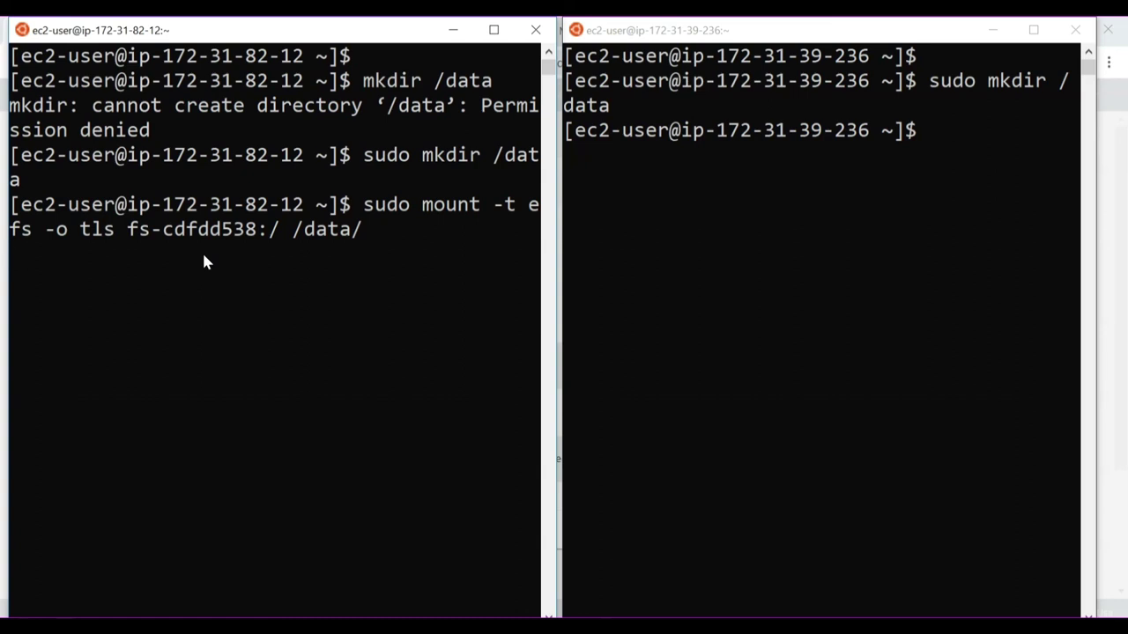
key("Return")
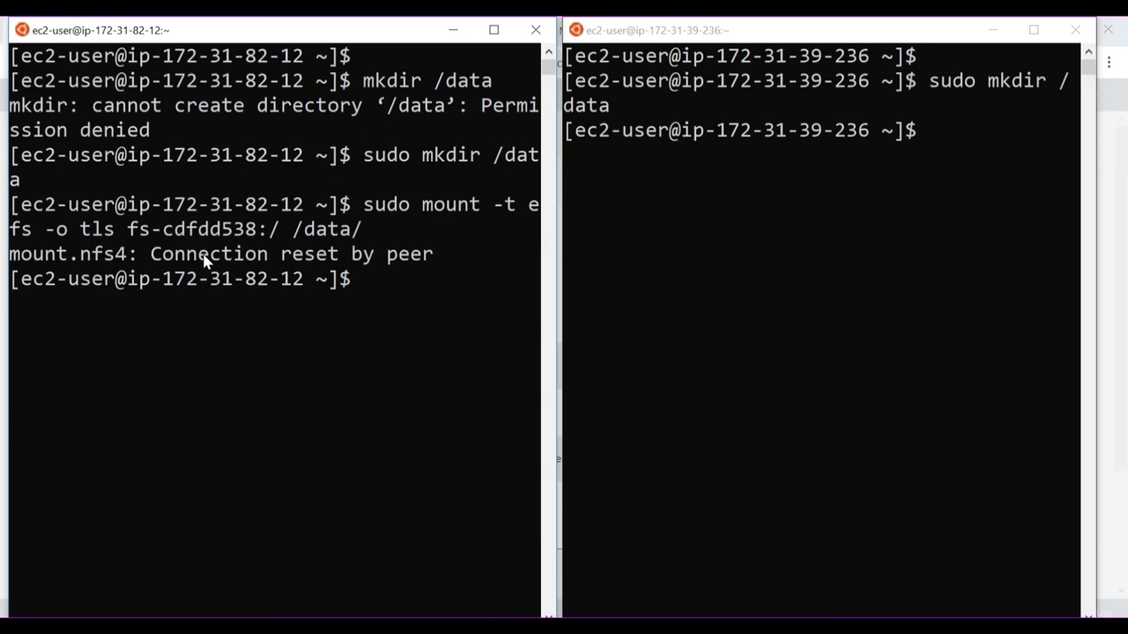
key("alt+Tab")
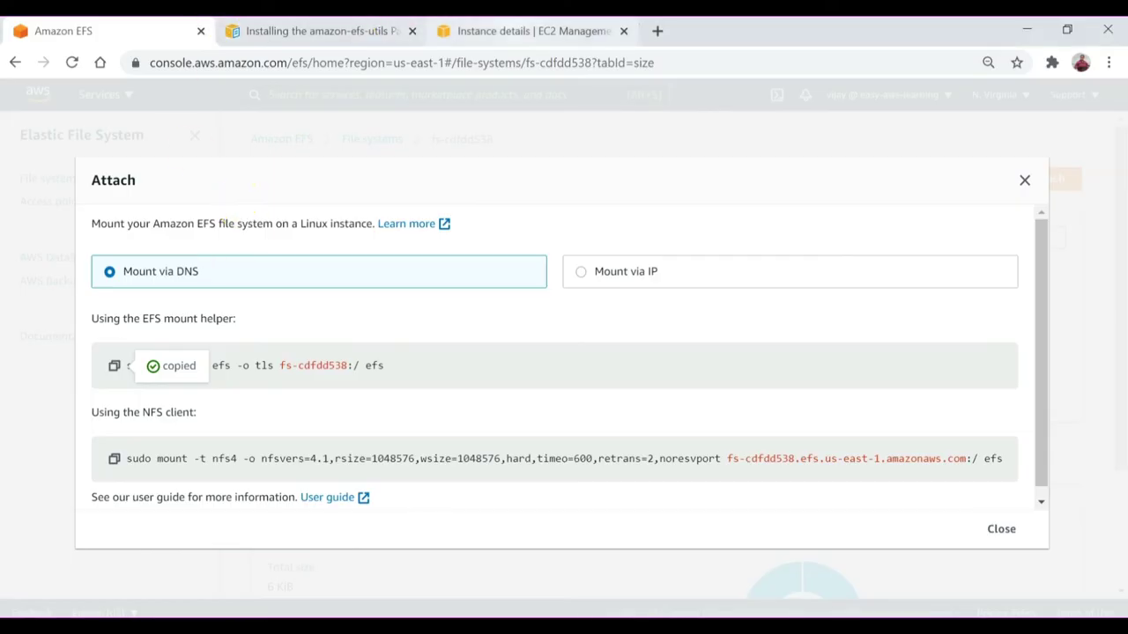
Step: Open the efs-demo security group from EC2 Security Groups and edit its inbound rules
left_click(511, 31)
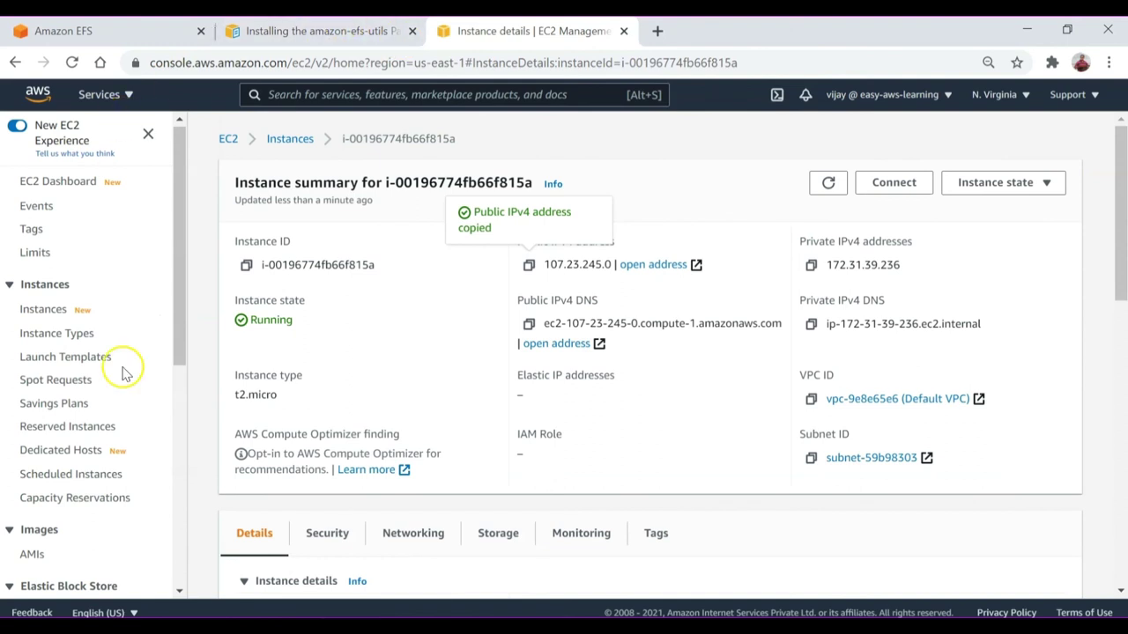
scroll(118, 370, "down", 5)
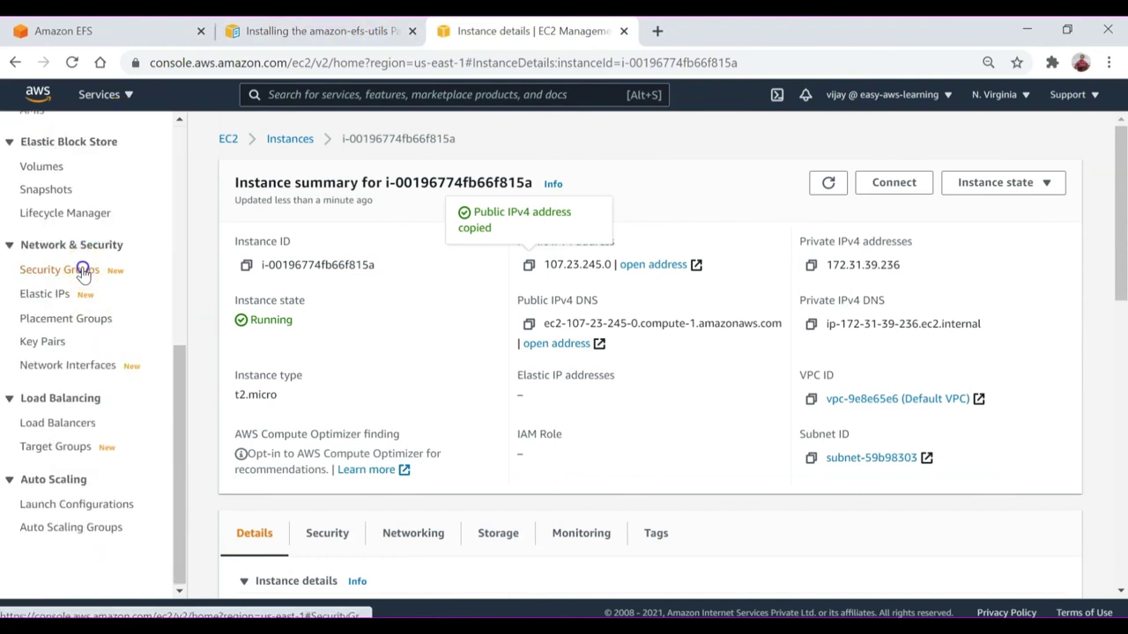
left_click(81, 269)
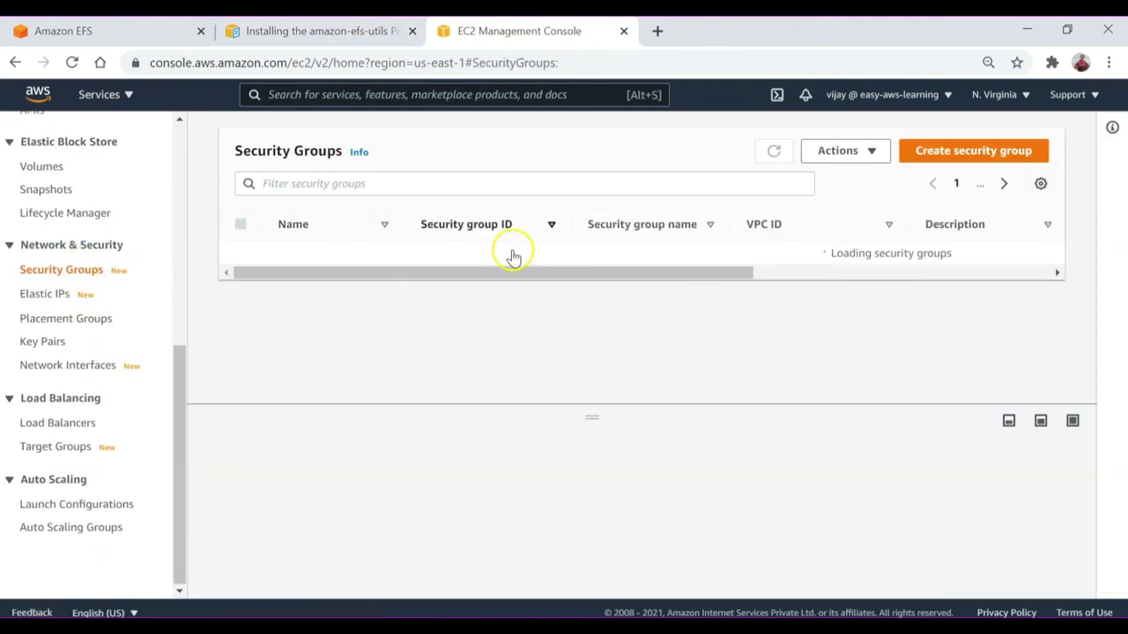
left_click(465, 278)
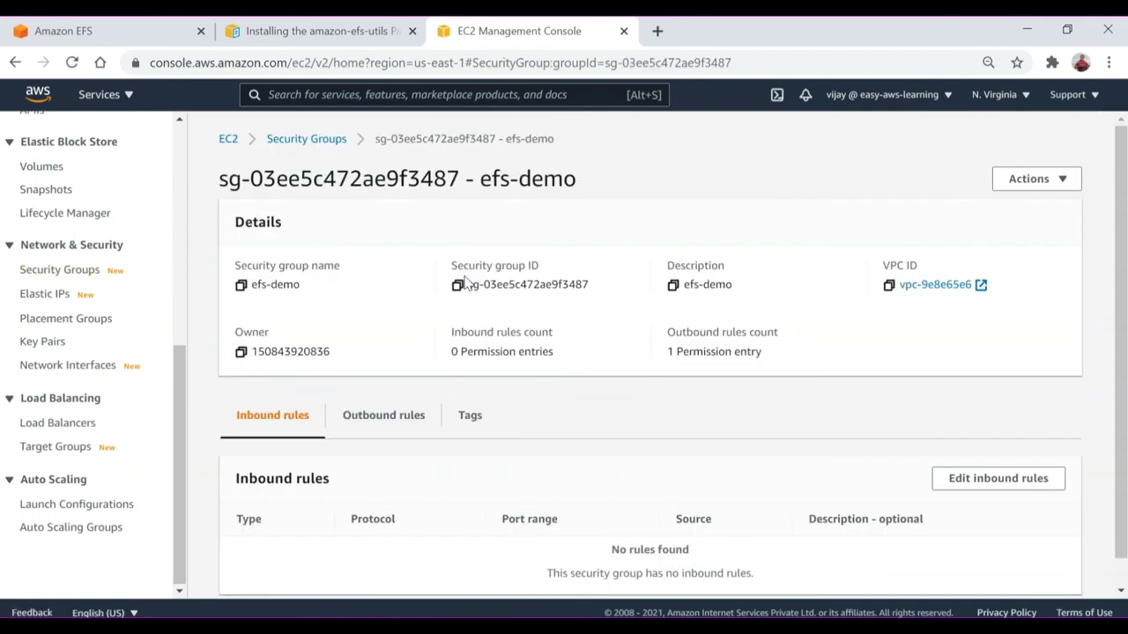
scroll(465, 280, "down", 1)
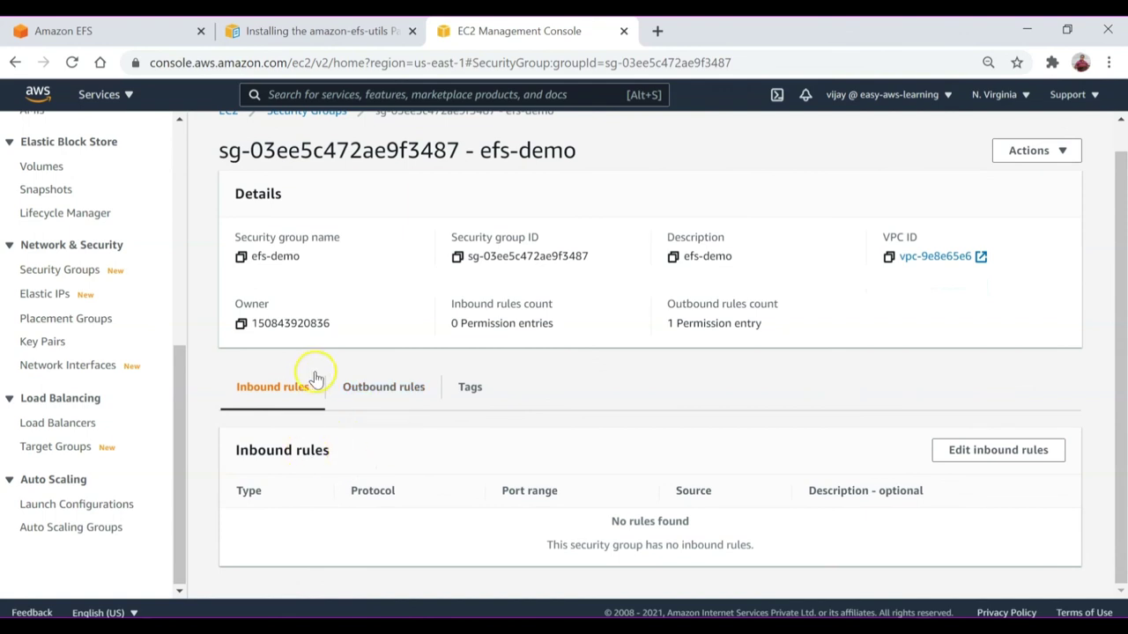
left_click(997, 449)
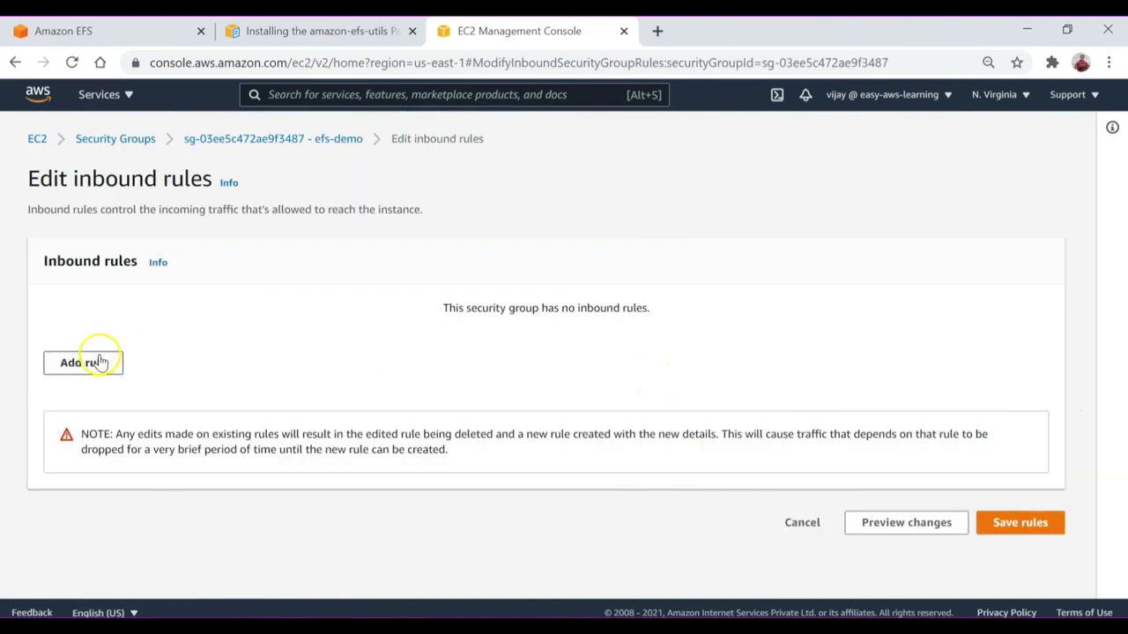
Step: Add an NFS (TCP 2049) inbound rule with source default sg-53623a20 and save it
left_click(96, 361)
left_click(116, 350)
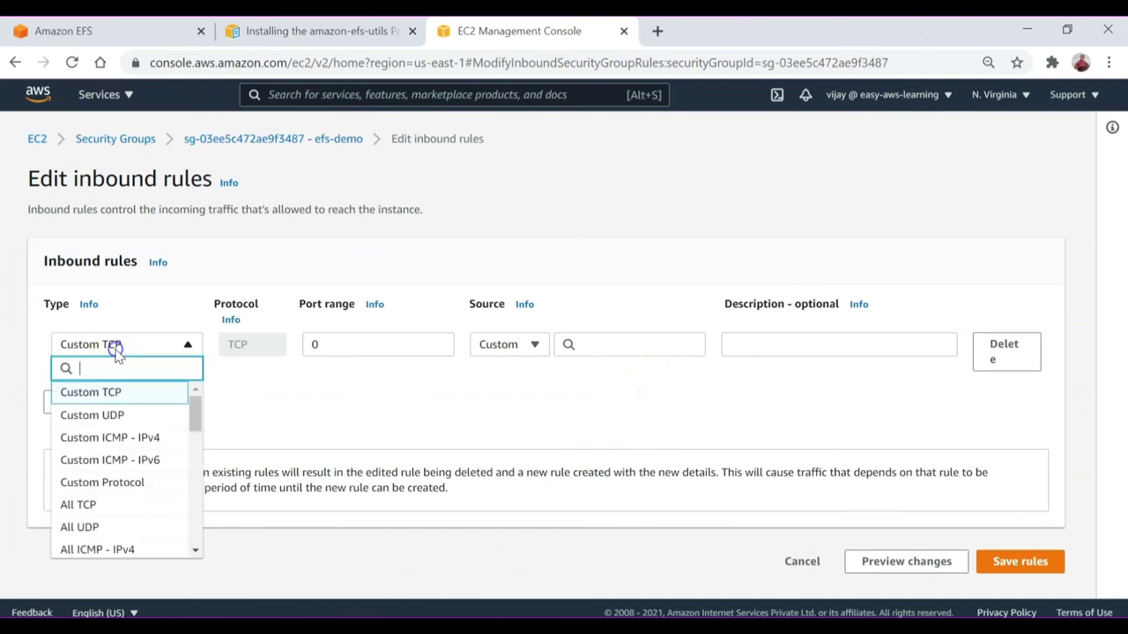
type("NFS")
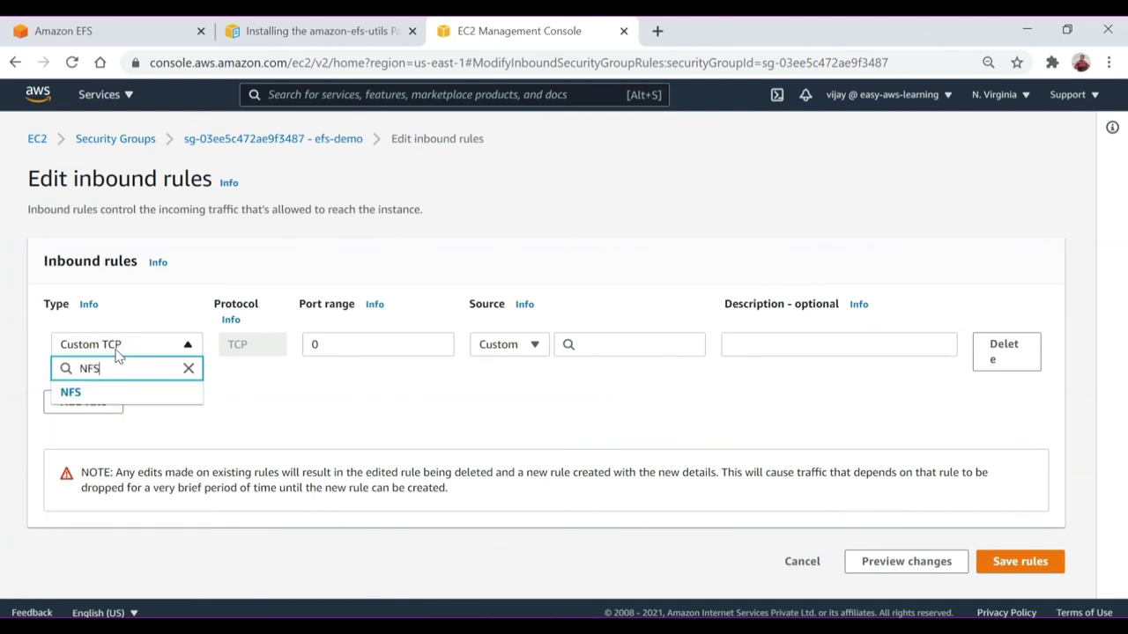
left_click(72, 392)
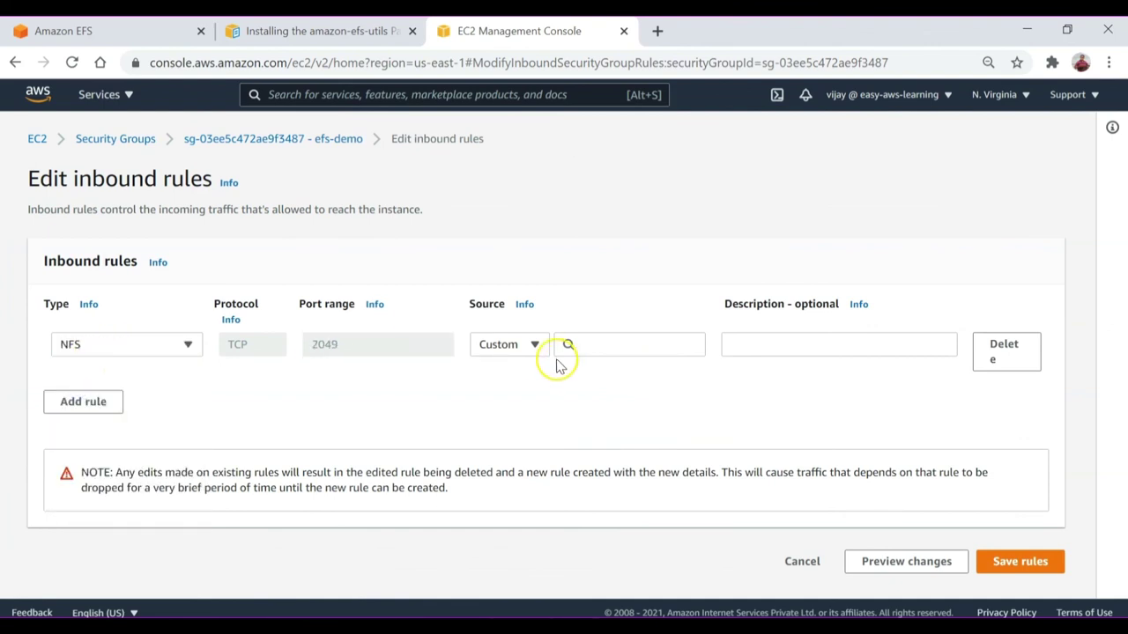
left_click(534, 348)
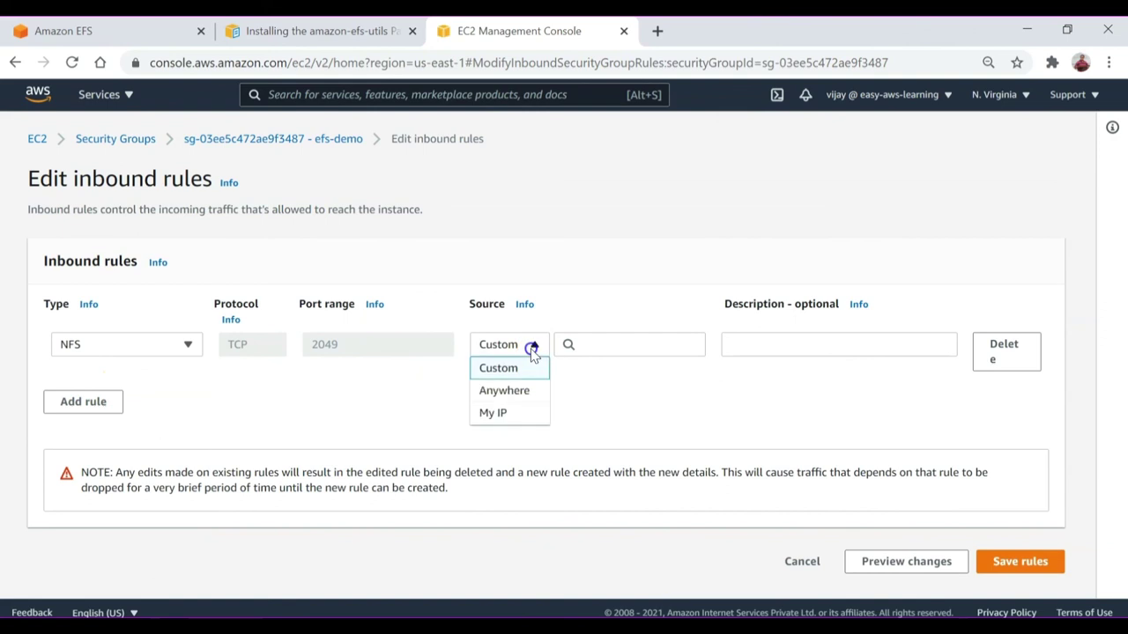
left_click(595, 345)
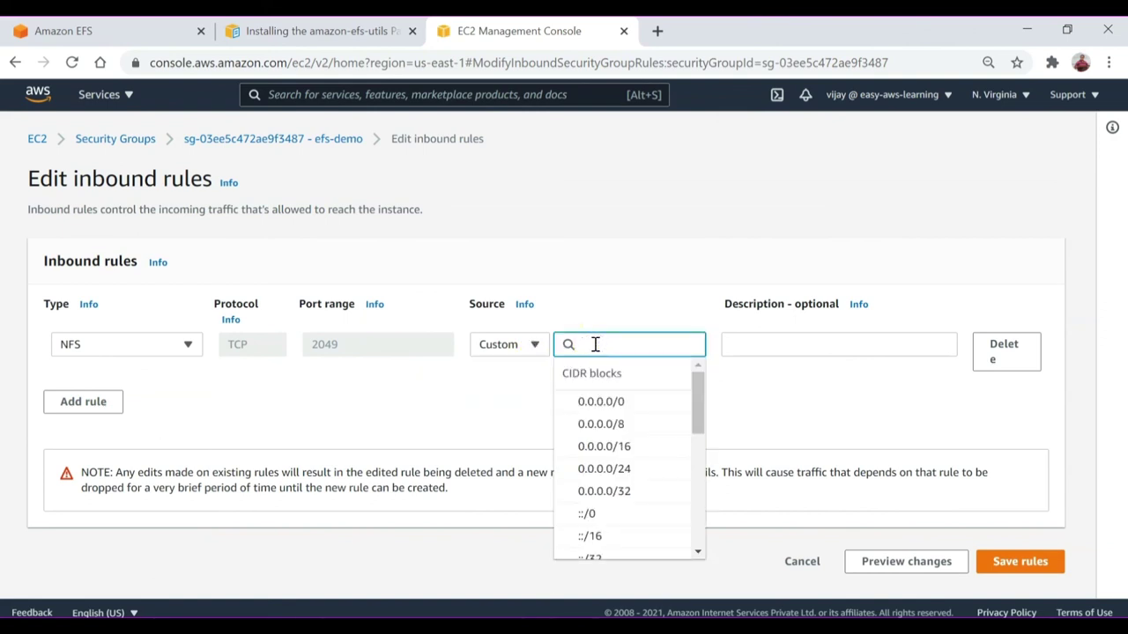
type("sg")
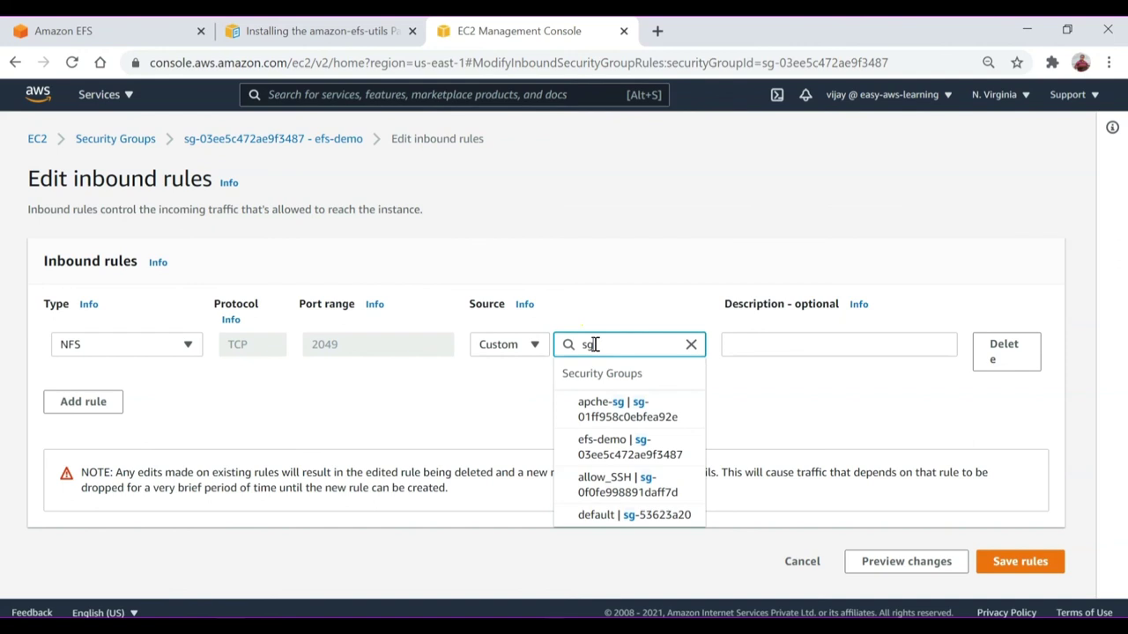
left_click(603, 518)
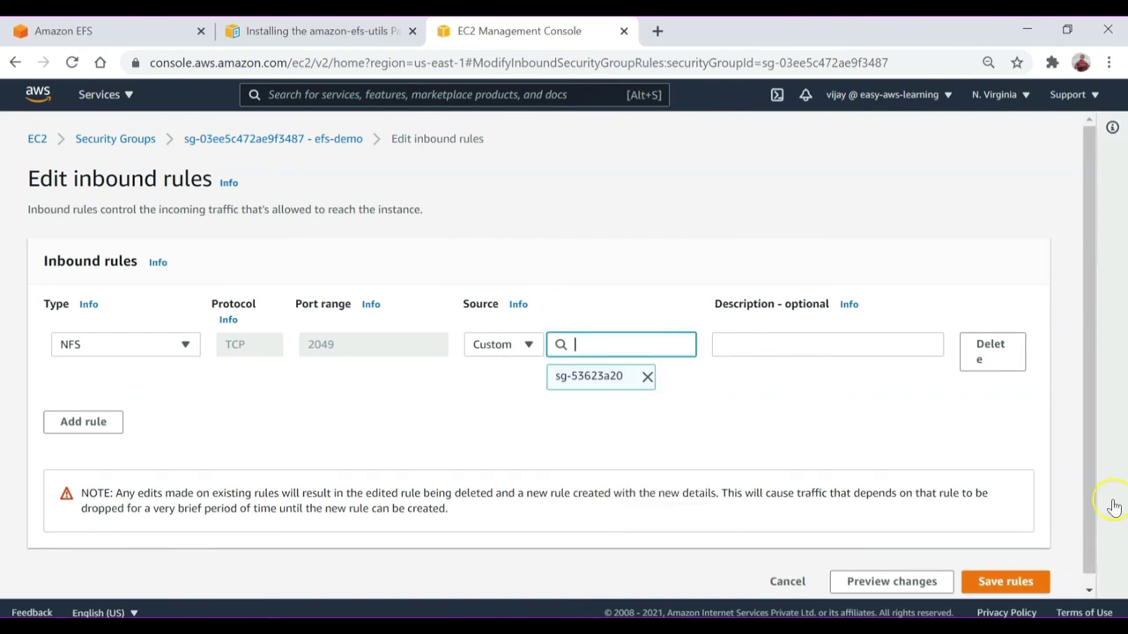
left_click(1002, 582)
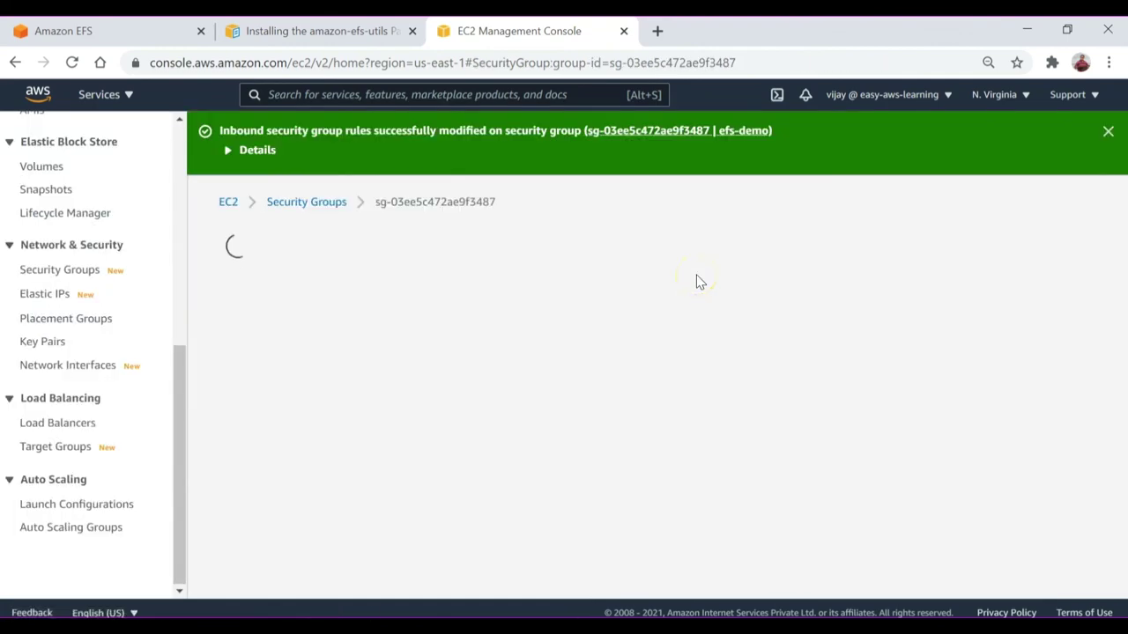
key("alt+Tab")
key("alt+Tab")
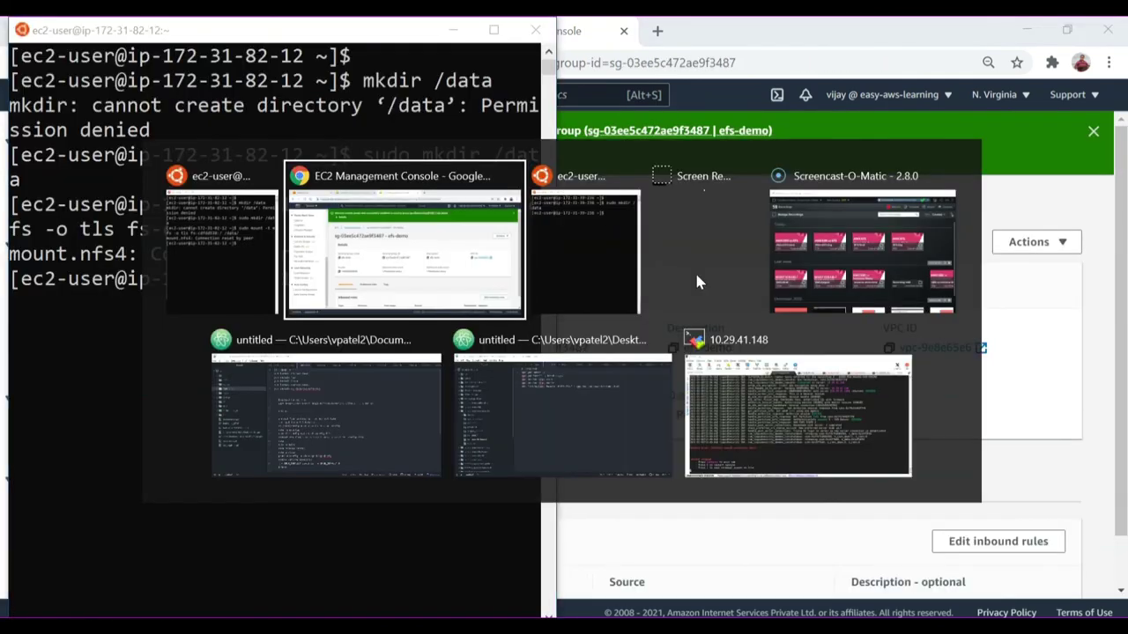
Step: Rerun the sudo mount of fs-cdfdd538 at /data on the first instance and copy the command
left_click(359, 304)
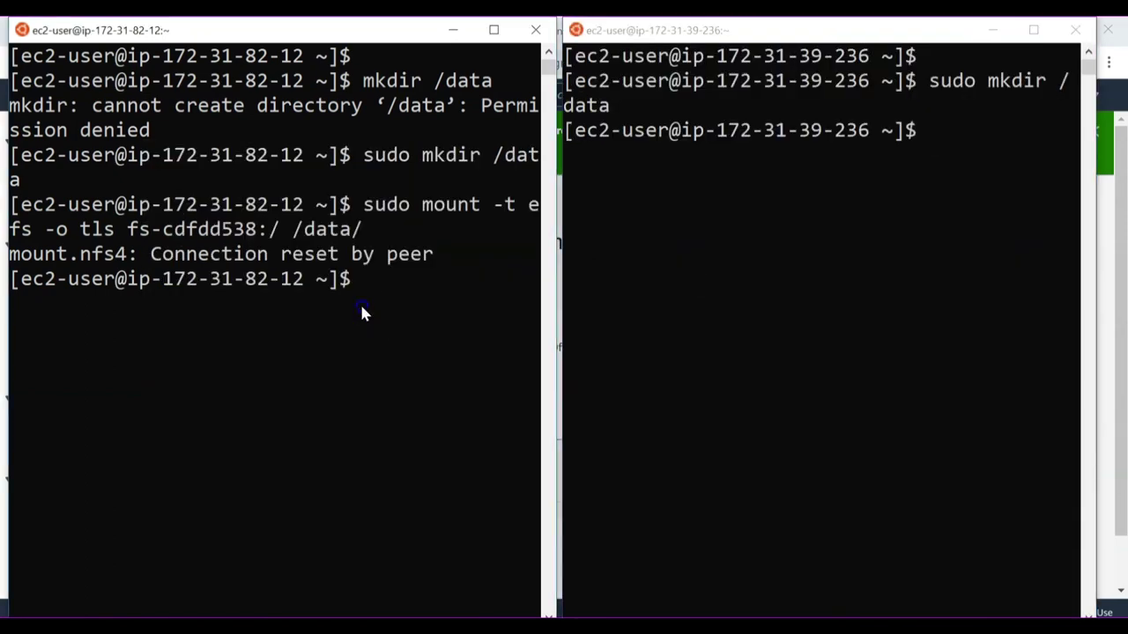
key("Up")
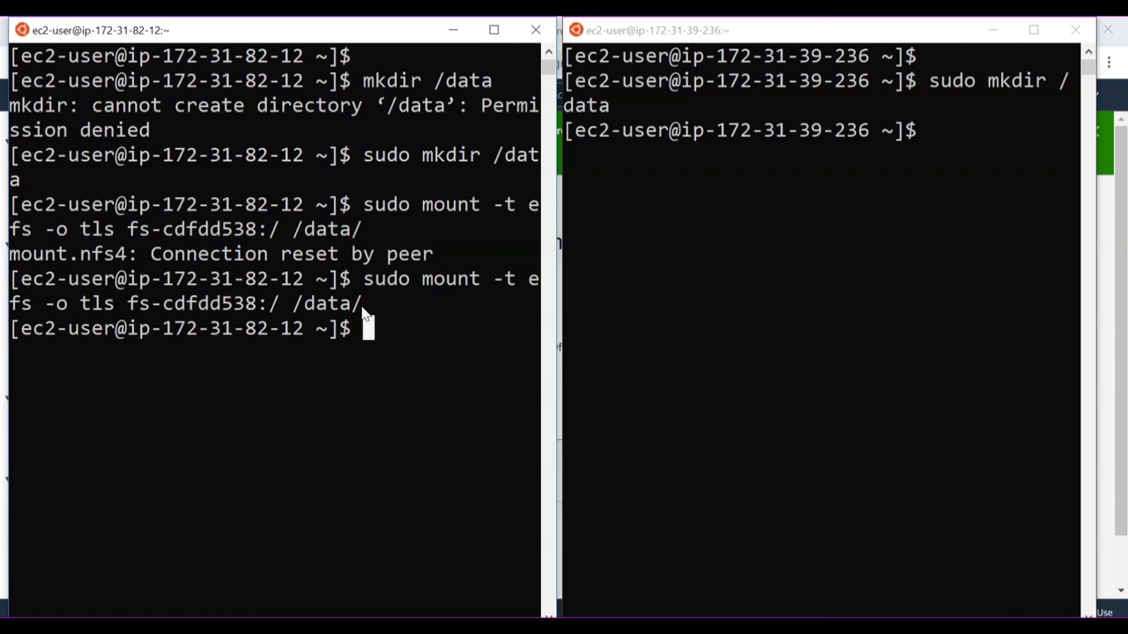
left_click(361, 296)
mouse_move(361, 280)
left_mouse_down()
mouse_move(370, 296)
mouse_move(357, 302)
left_mouse_up()
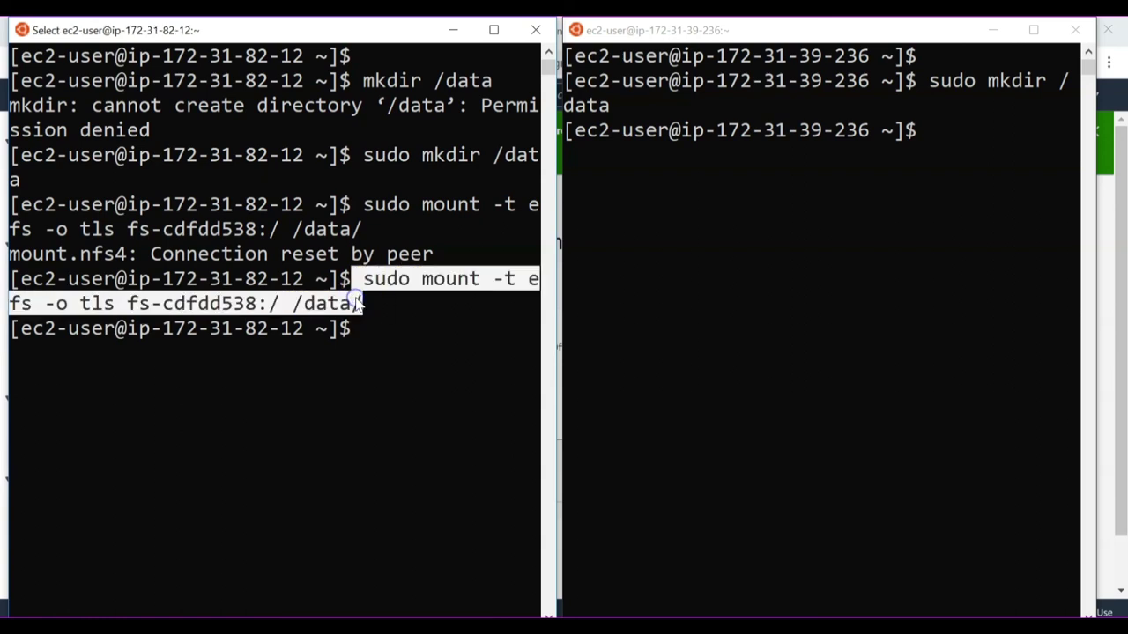
right_click(356, 303)
Step: Paste and run the same mount command on the second instance
left_click(787, 199)
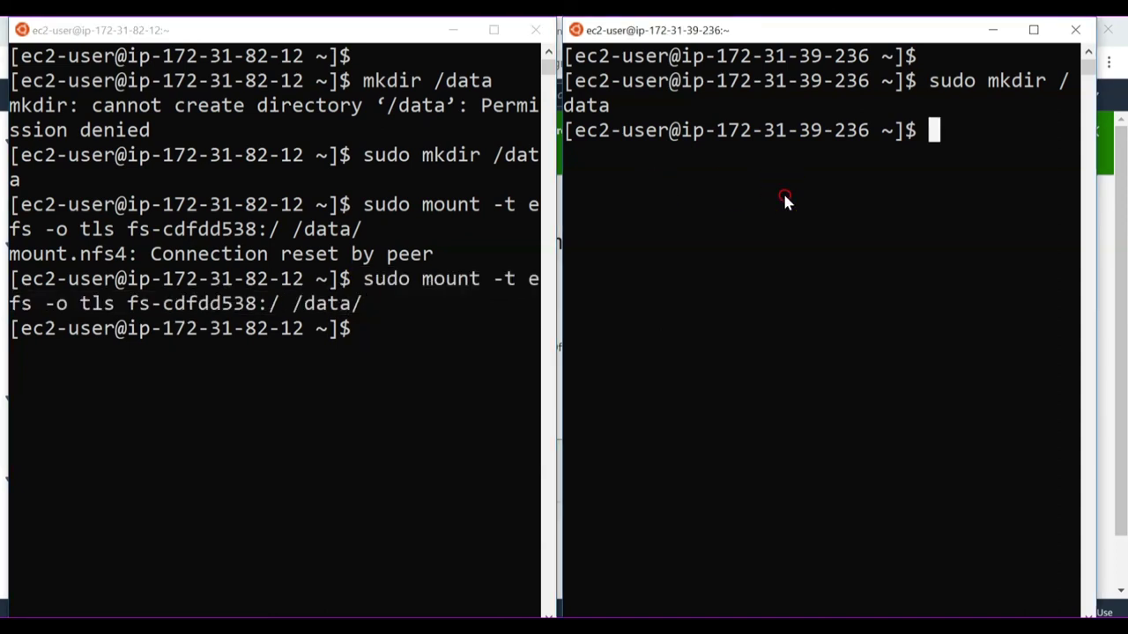
right_click(785, 196)
key("Return")
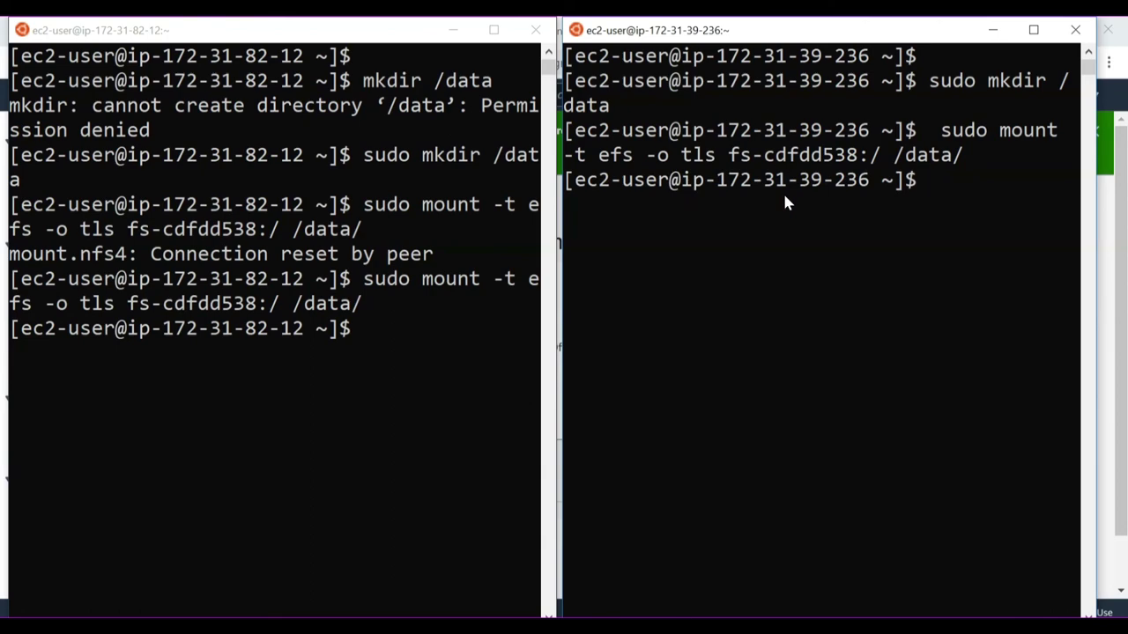
key("alt+Tab")
key("alt+Tab")
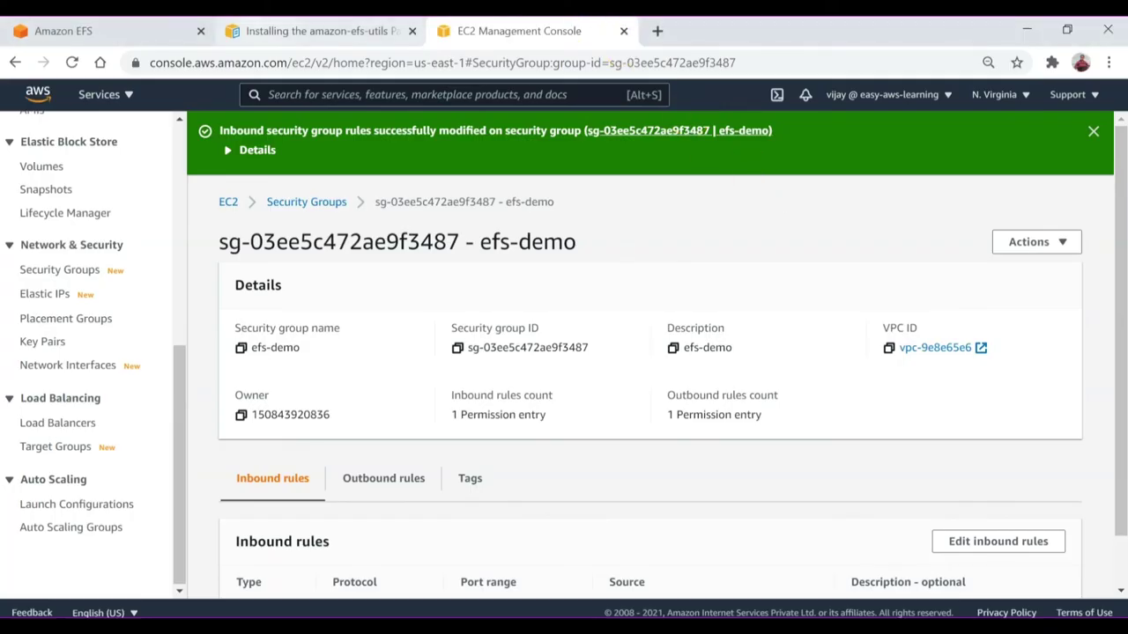
key("ctrl+shift+Tab")
key("ctrl+shift+Tab")
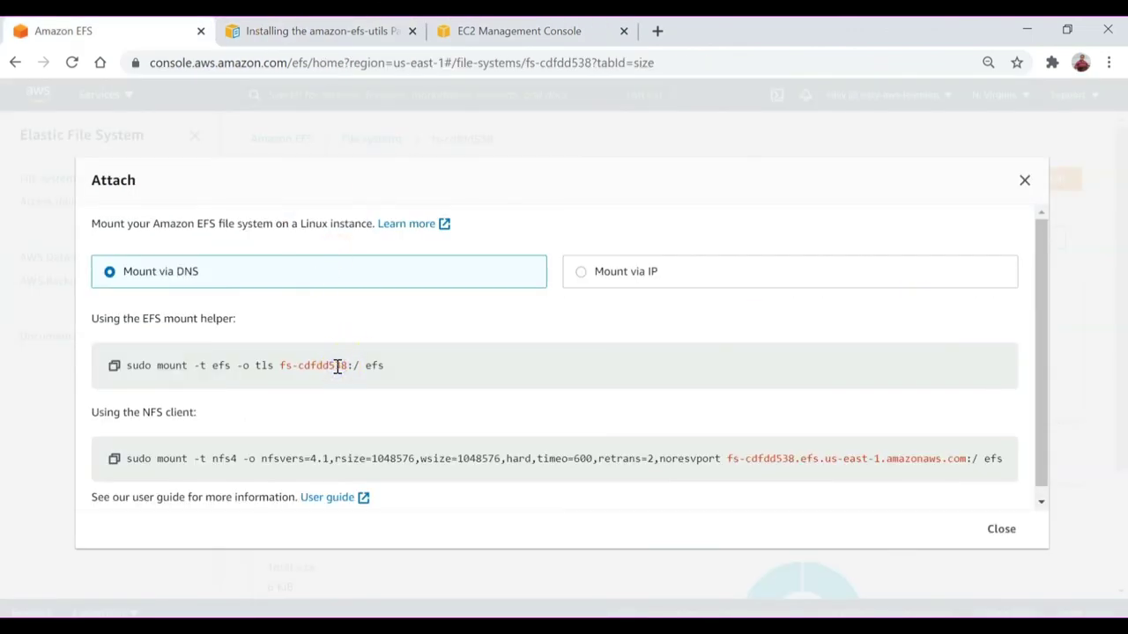
key("alt+Tab")
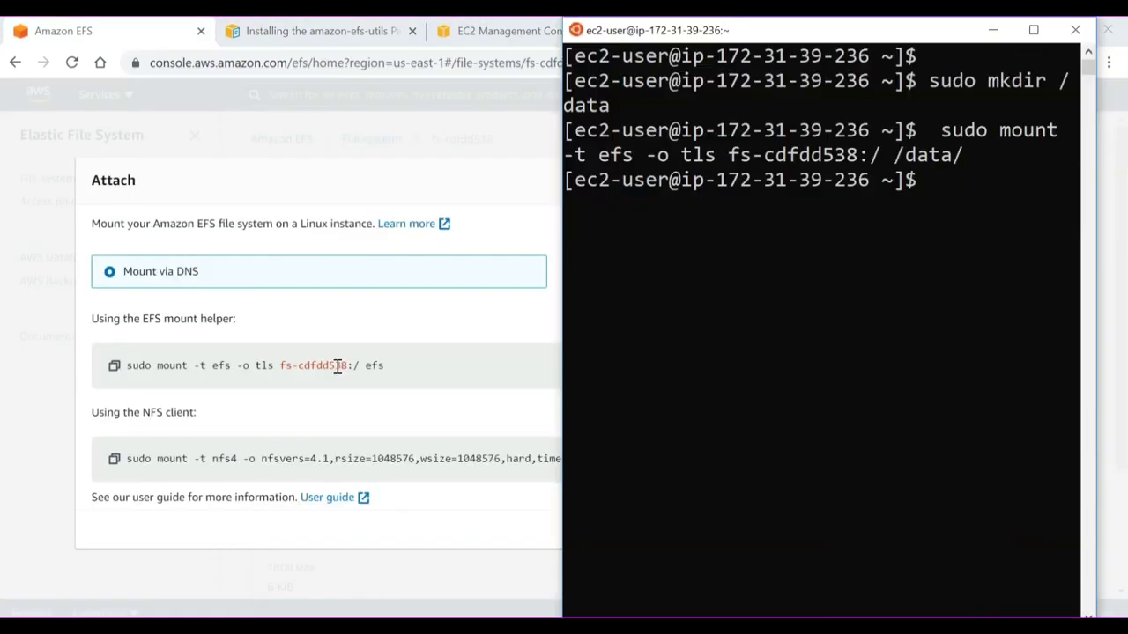
key("alt+Tab")
key("alt+Tab")
left_click(310, 326)
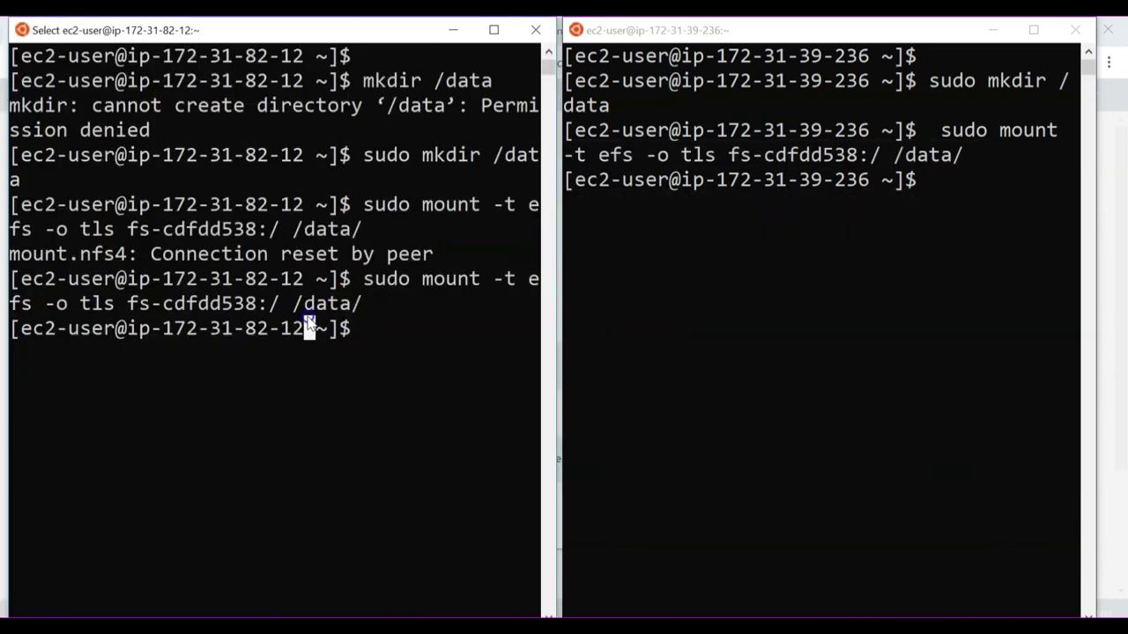
type("cd /")
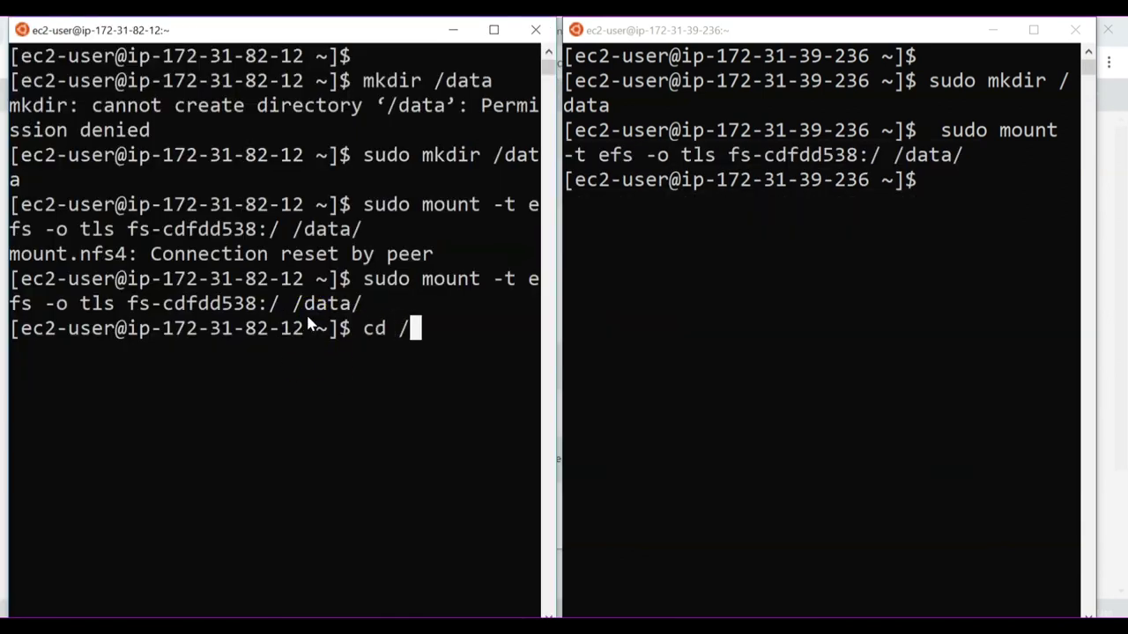
type("data/")
key("Return")
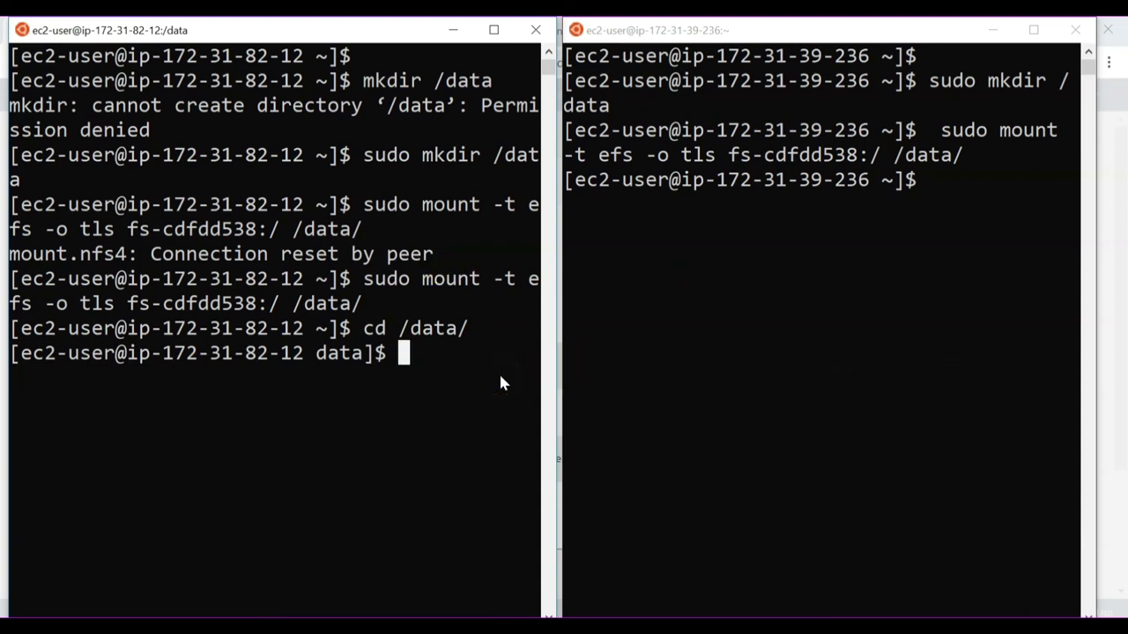
type("mkdit")
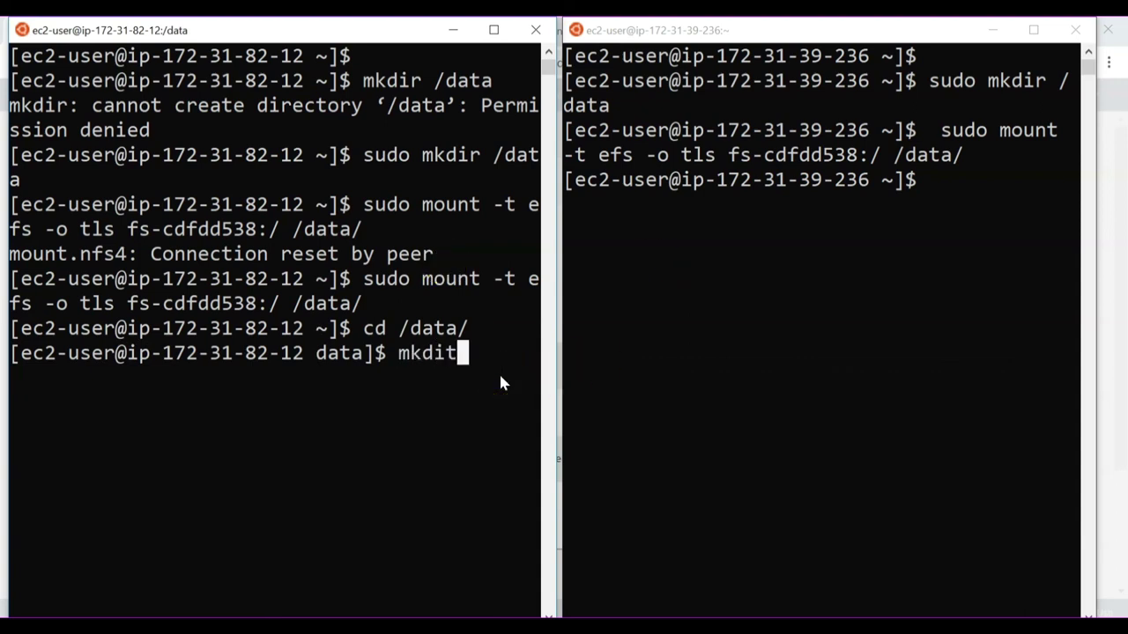
key("BackSpace")
type("r ")
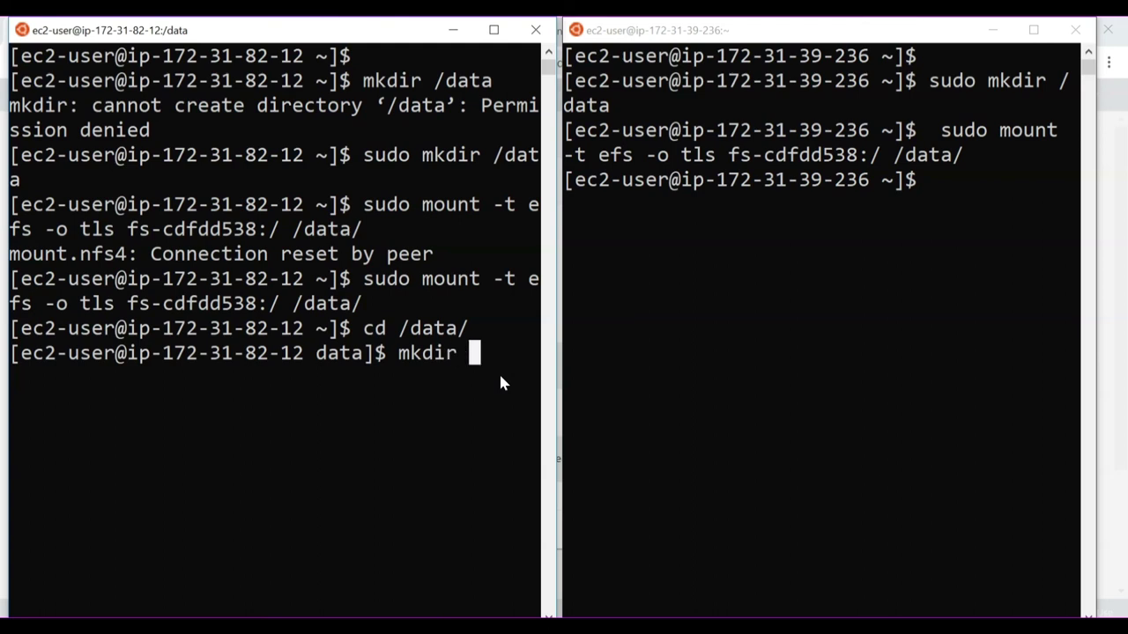
type("www")
key("Return")
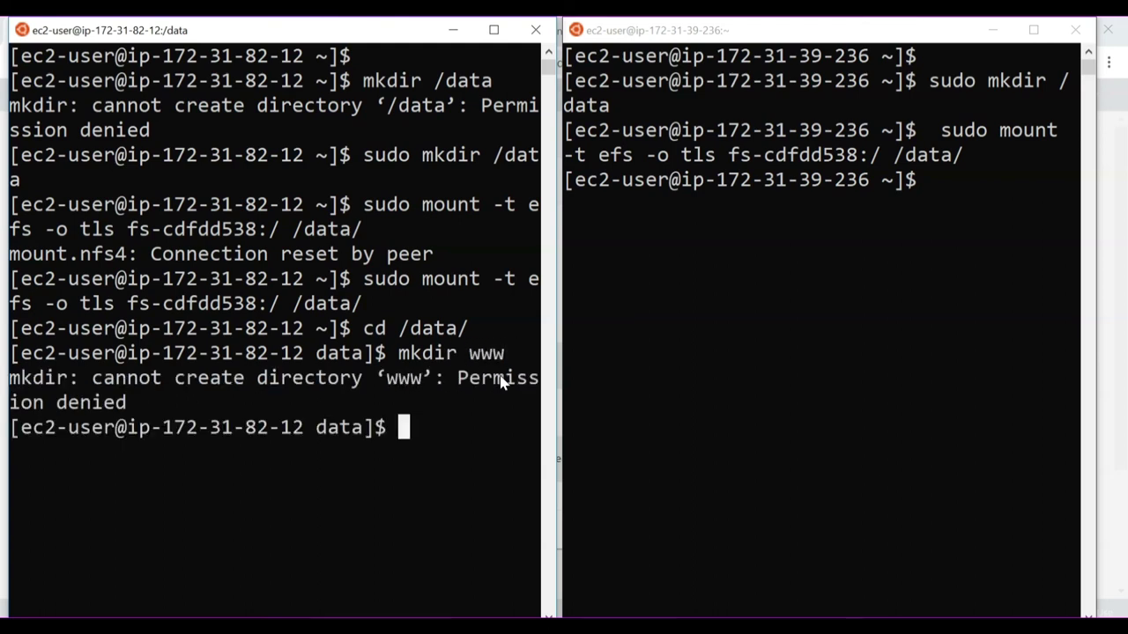
left_click(505, 384)
key("Up")
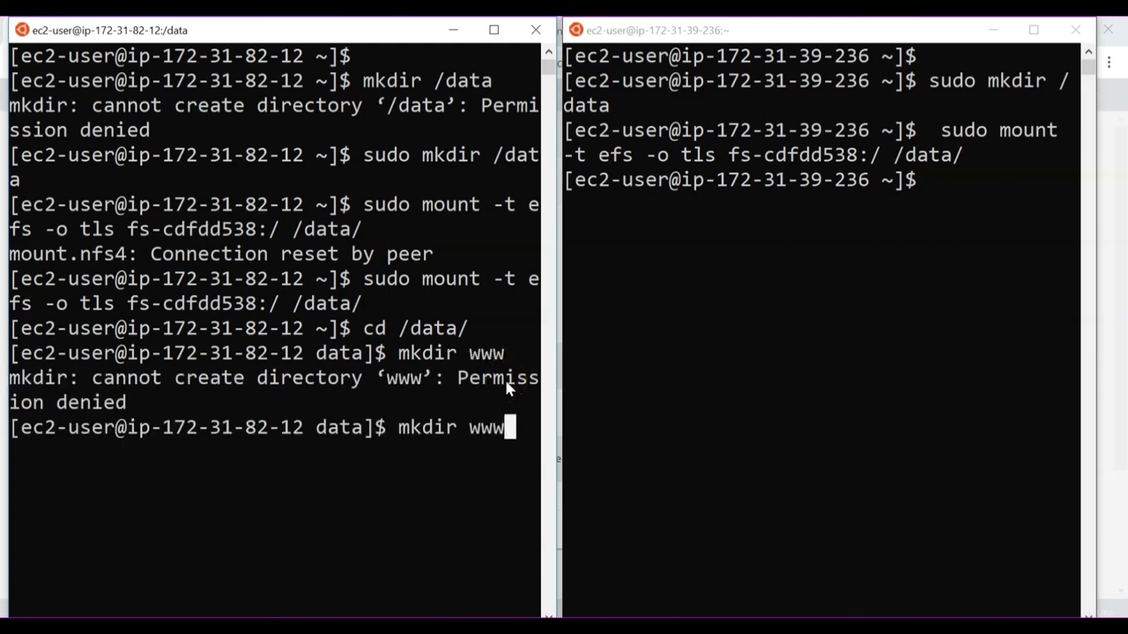
key("Home")
type("sudo")
key("Return")
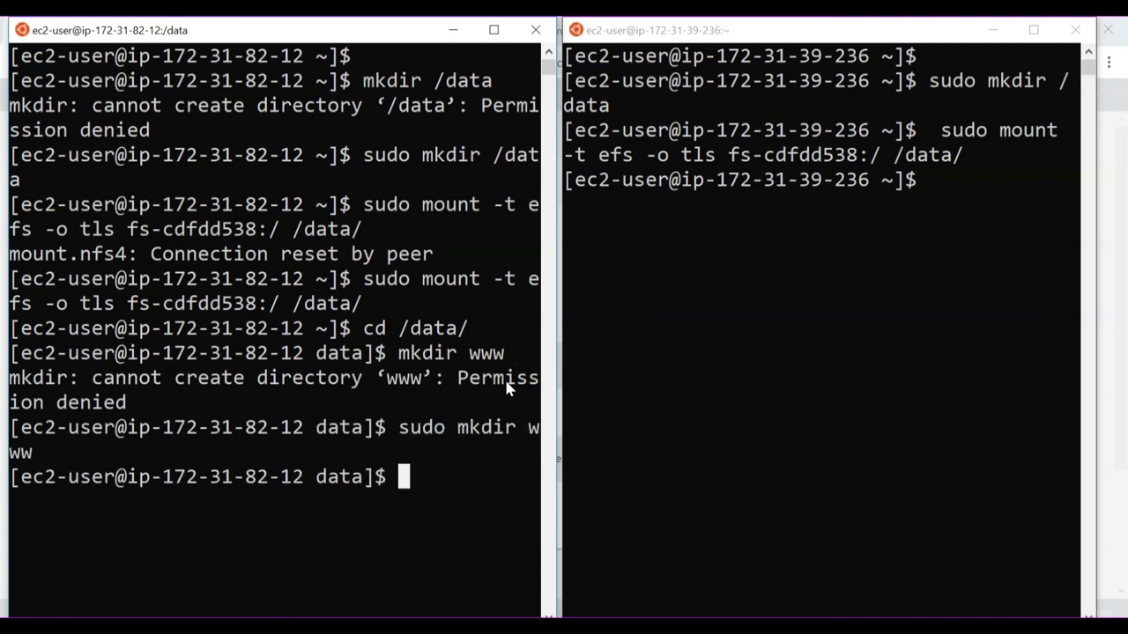
Step: On the second instance, cd /data/ and ls to confirm www appears there
left_click(693, 352)
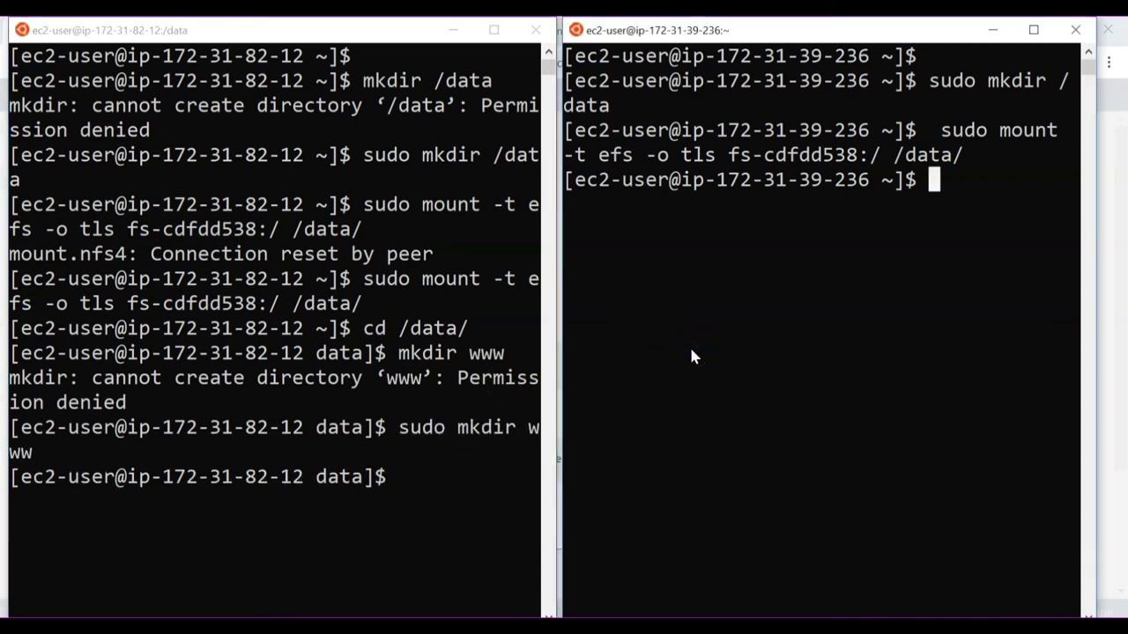
type("sudo")
key("BackSpace")
key("BackSpace")
key("BackSpace")
key("BackSpace")
type("cd ")
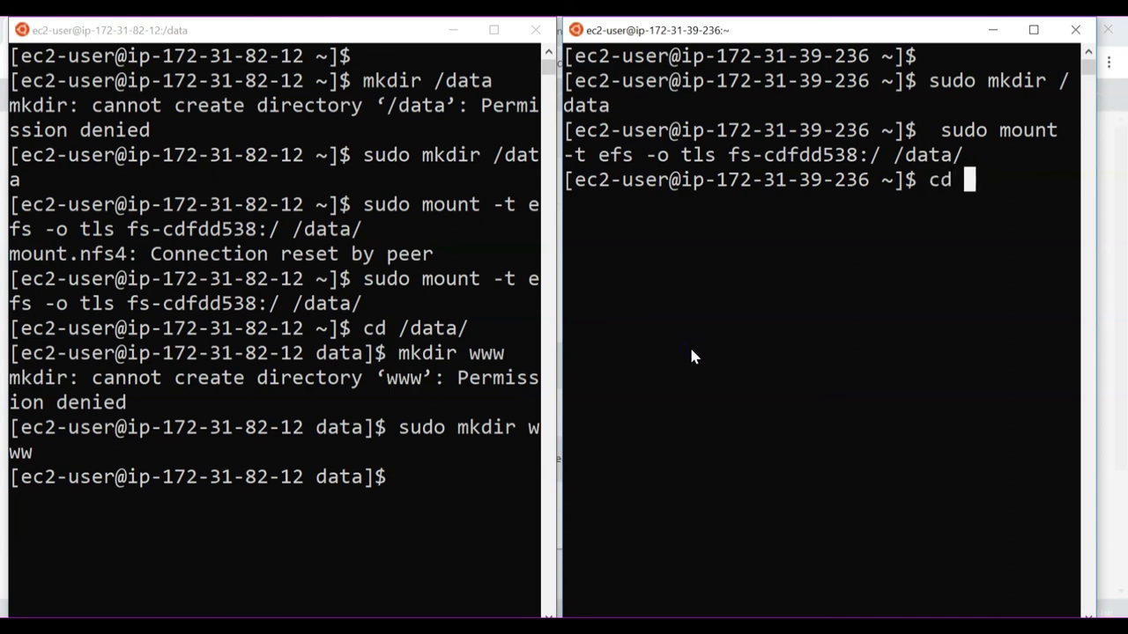
type("/data/")
key("Return")
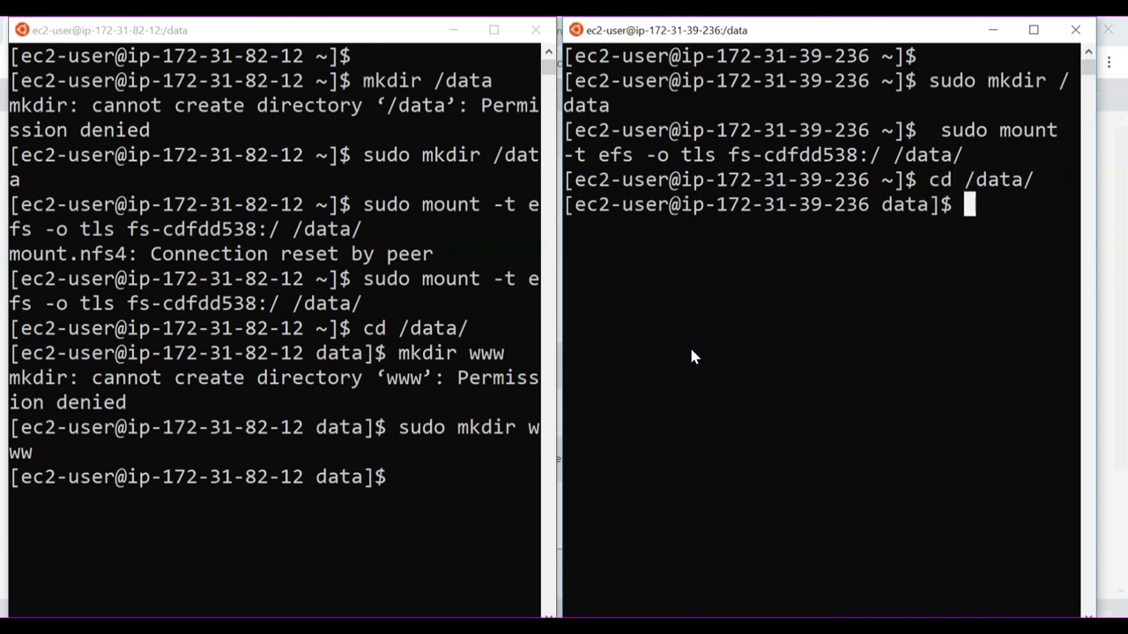
type("ls")
key("Return")
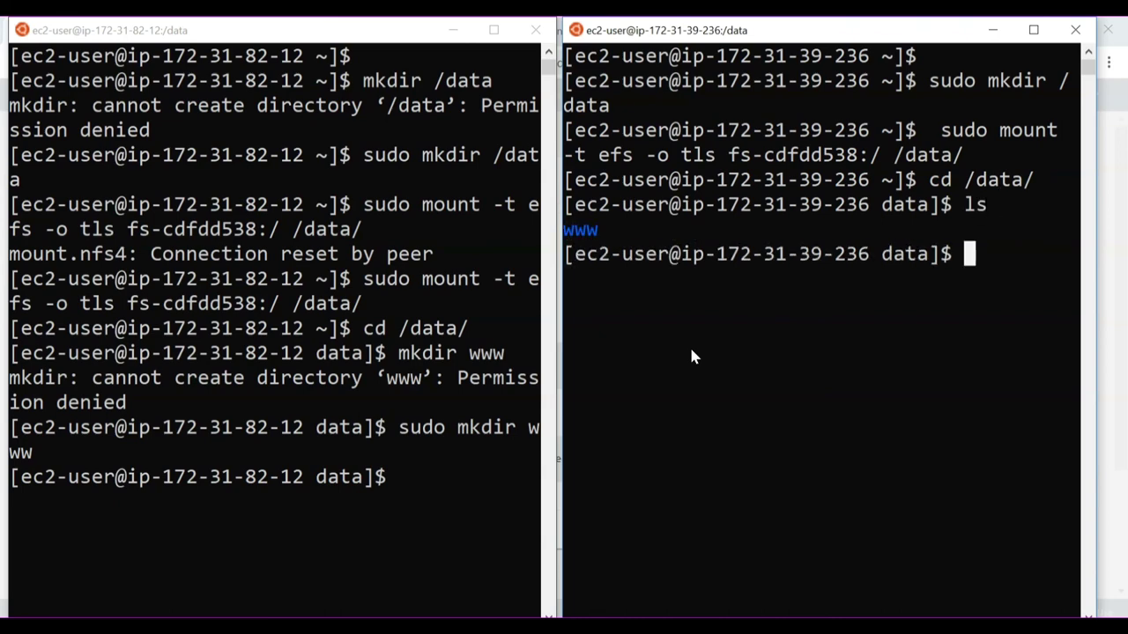
type("t")
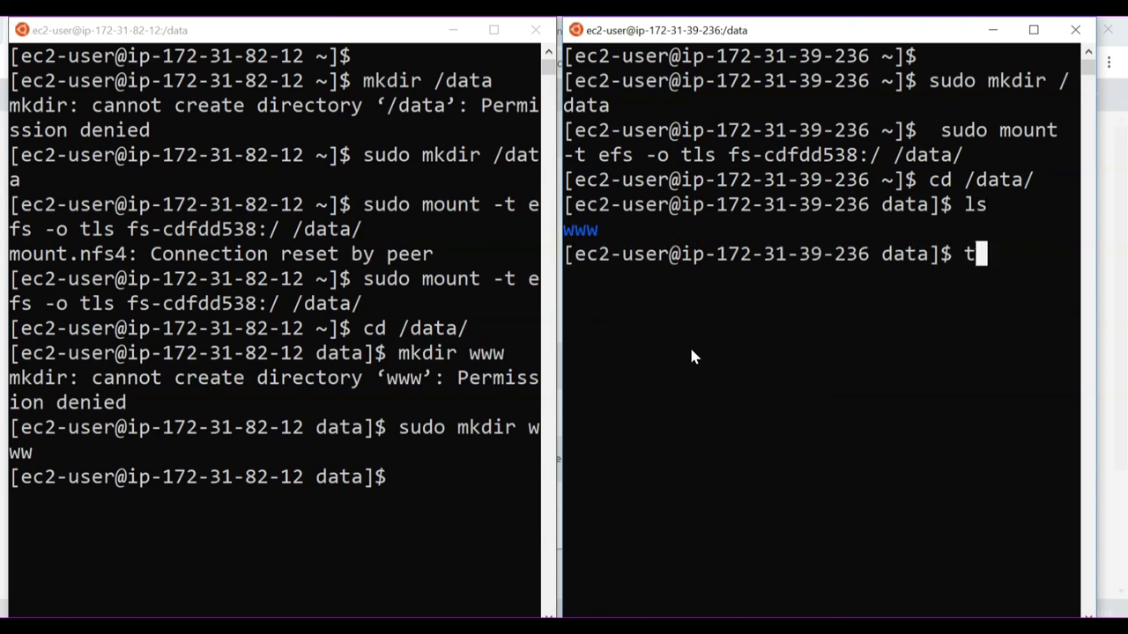
type("ouch")
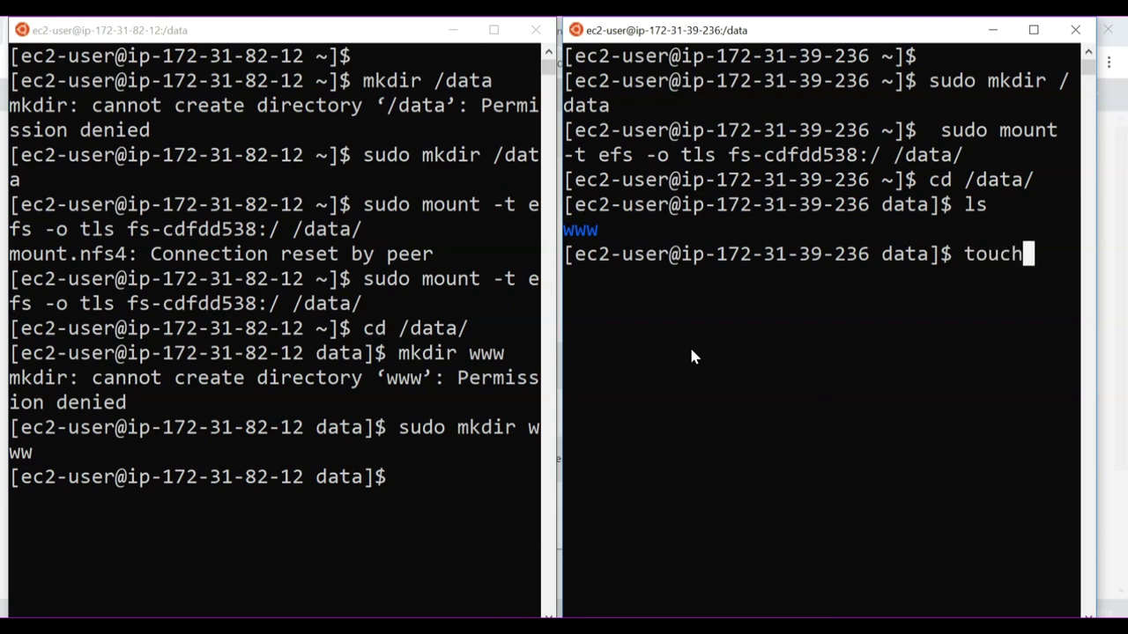
type(" www/")
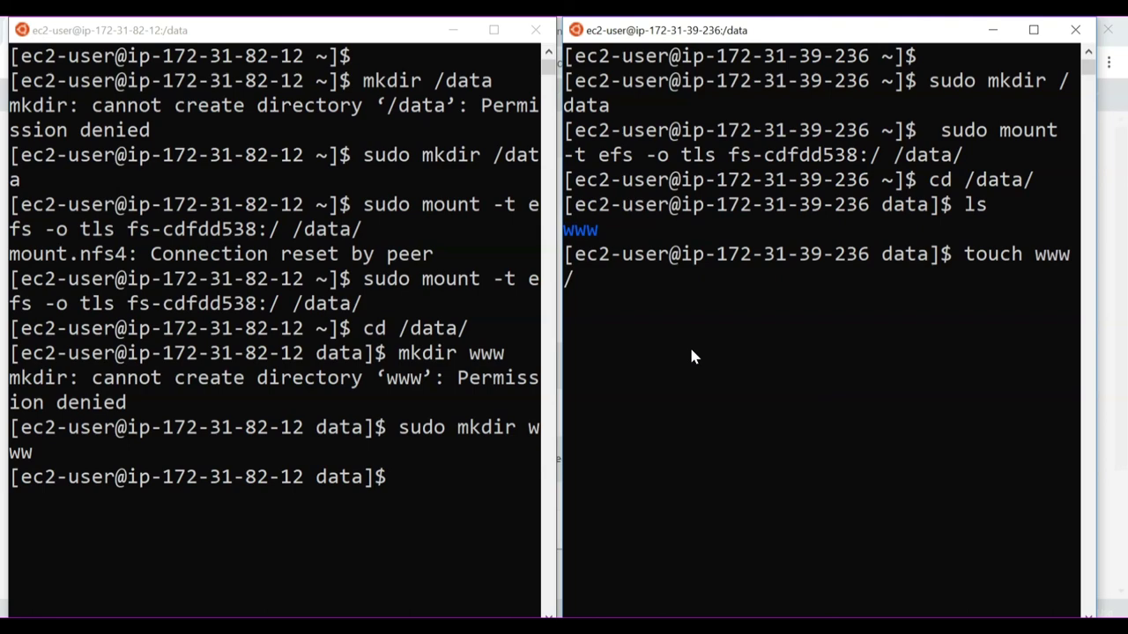
type("test/l")
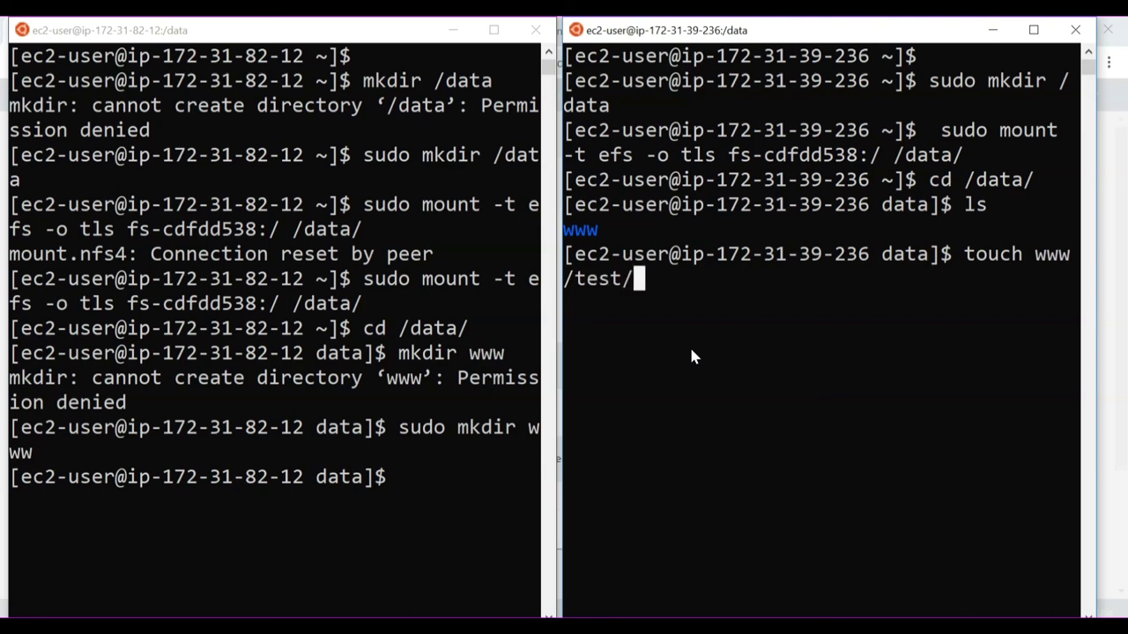